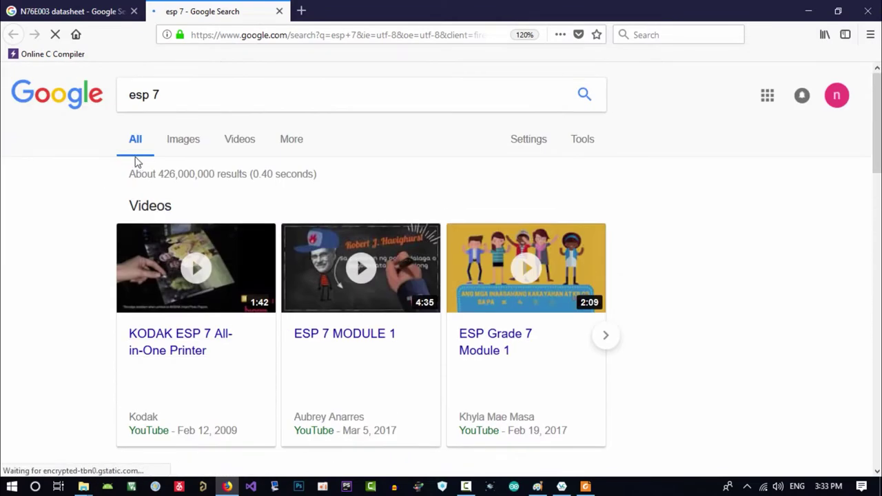
Show Google image results for 'esp8266 7' and look through the ESP-07 module pictures
left_click(183, 140)
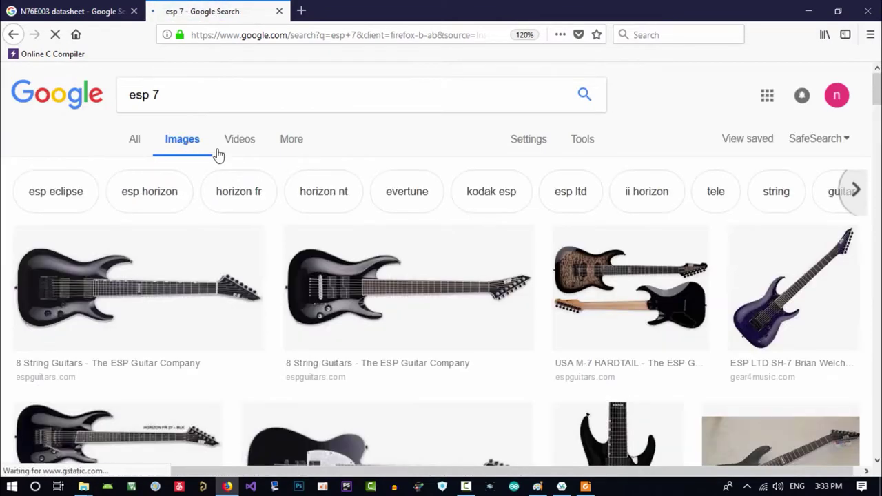
scroll(469, 275, "down", 5)
scroll(455, 290, "up", 5)
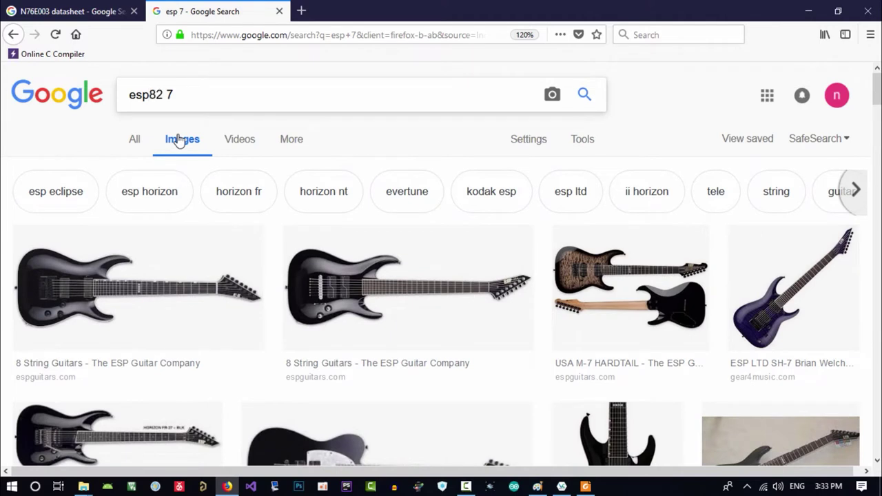
type("66")
key("Return")
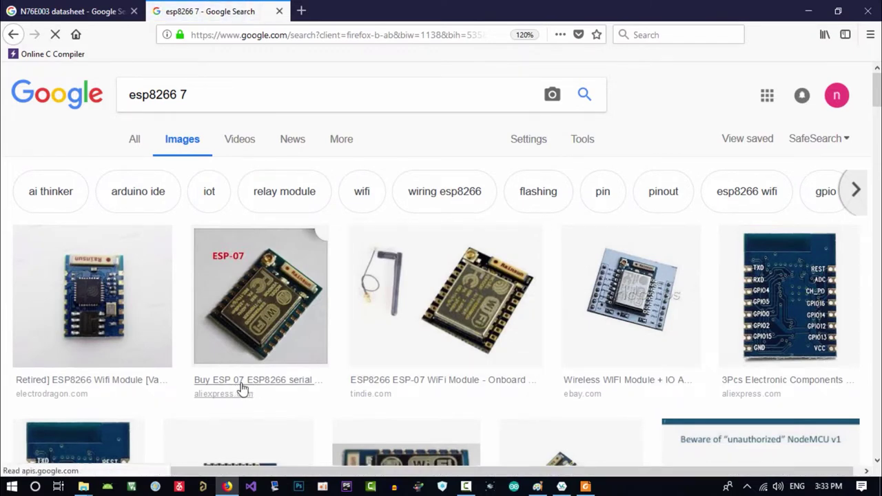
scroll(299, 324, "down", 2)
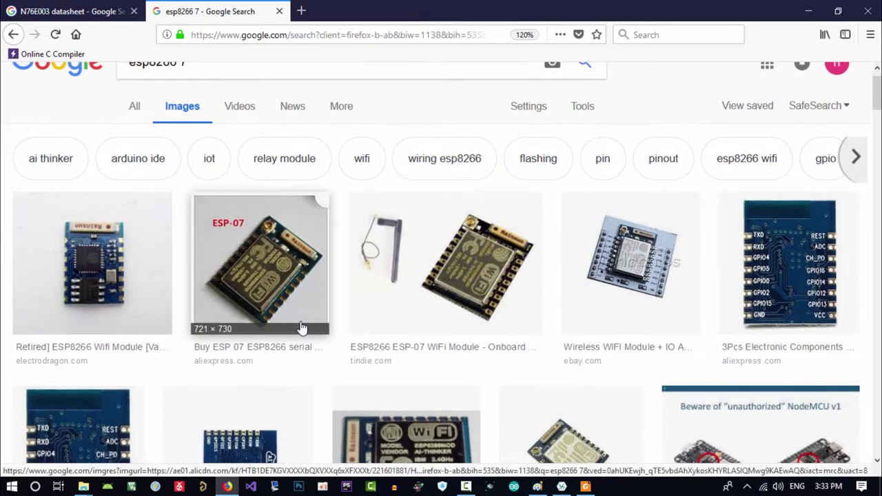
scroll(301, 324, "up", 2)
scroll(789, 303, "down", 4)
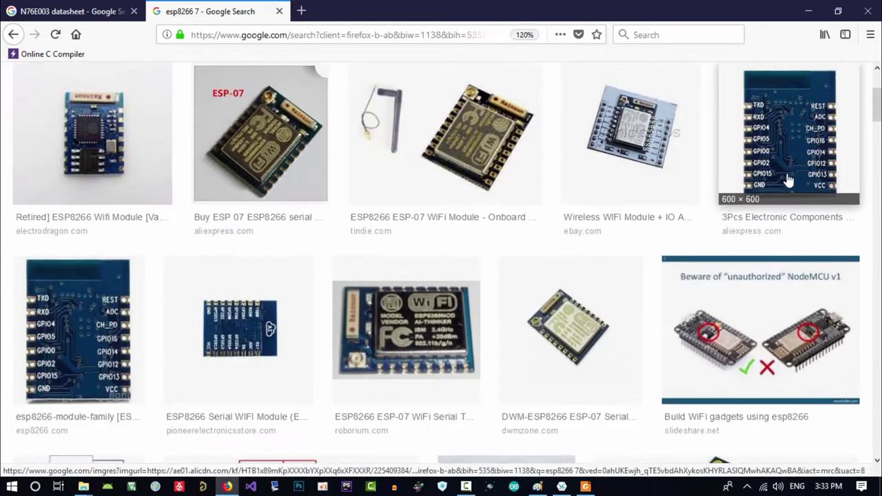
In a new tab, search 'esp7 altium library' and open the GitHub SashsLab/ESP8266 result
key("ctrl+t")
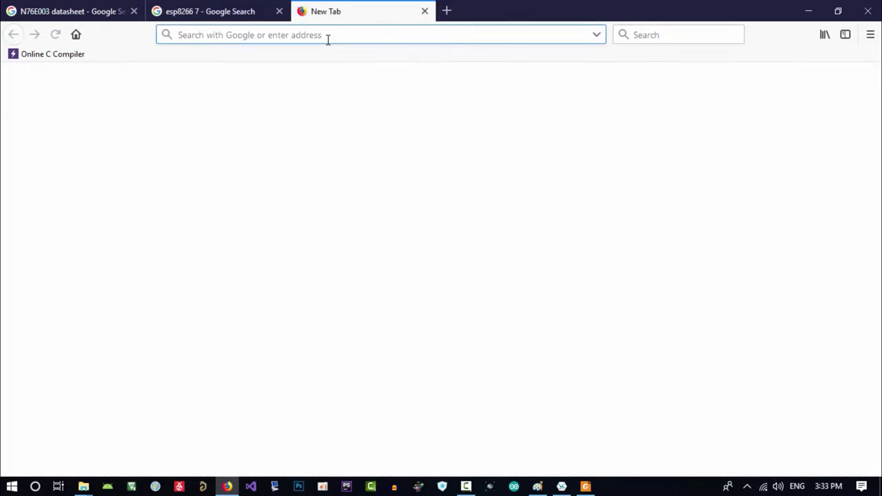
type("esp")
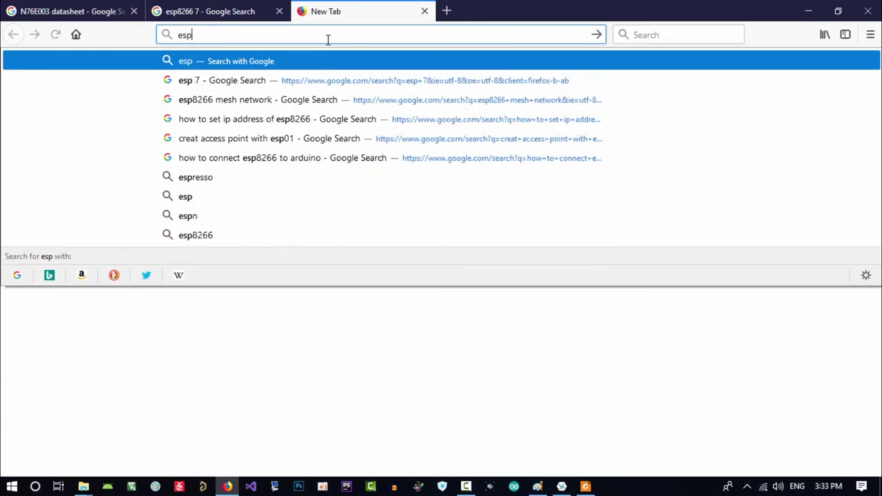
type("7 altium ")
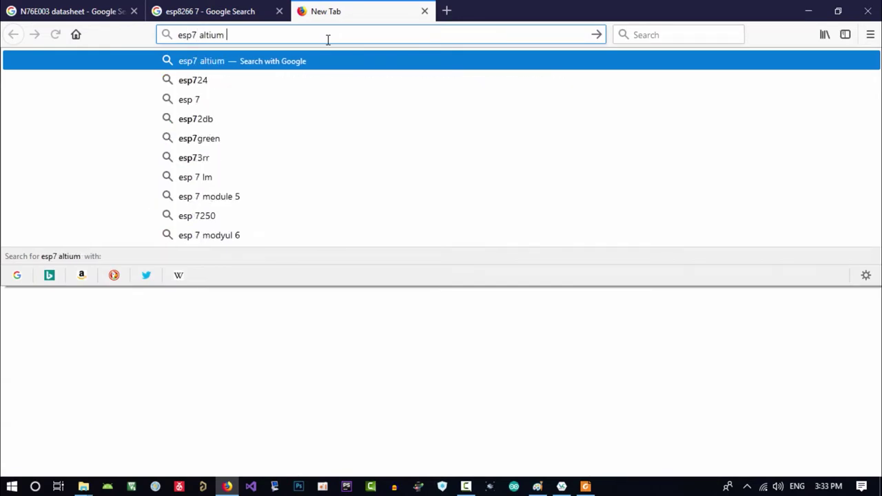
type("library")
key("Return")
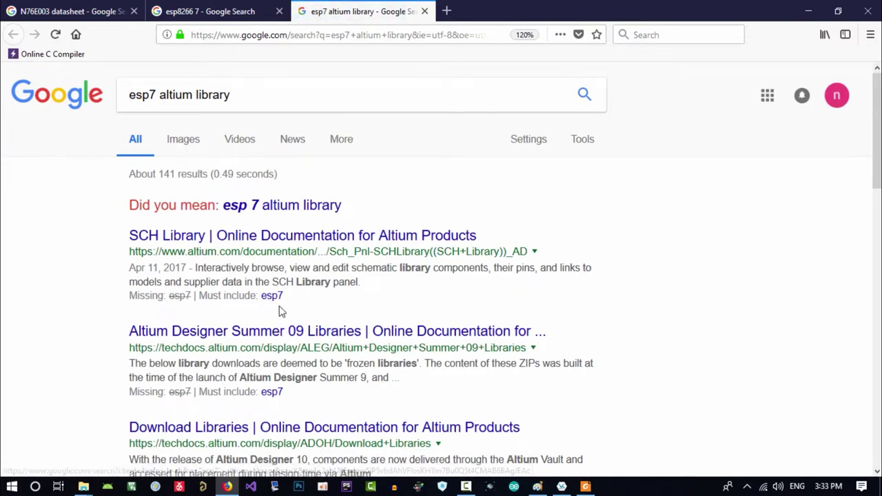
scroll(279, 311, "down", 4)
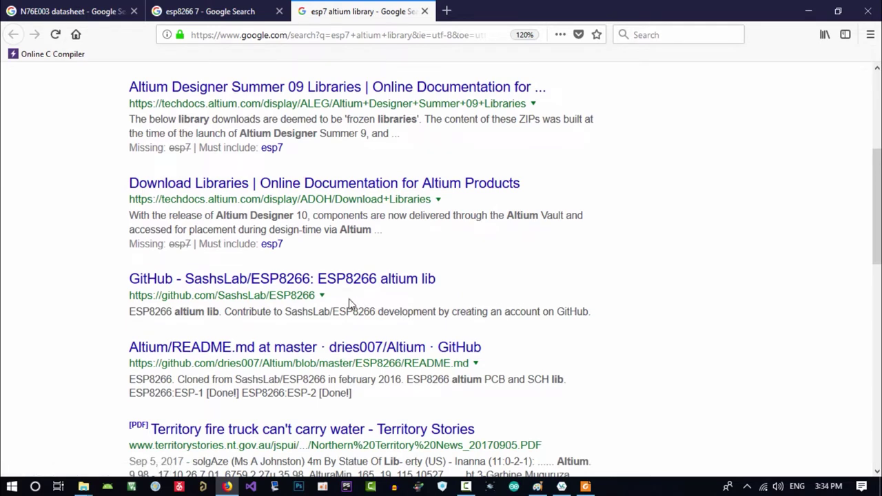
left_click(357, 279)
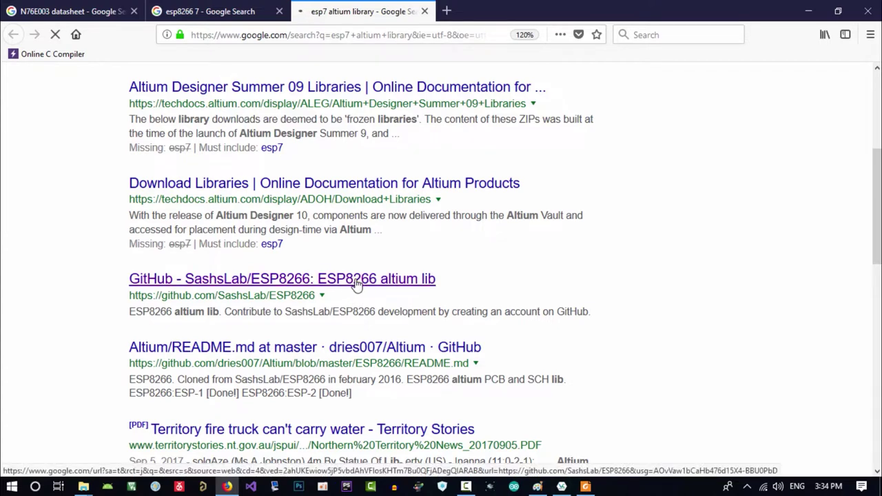
left_click(807, 15)
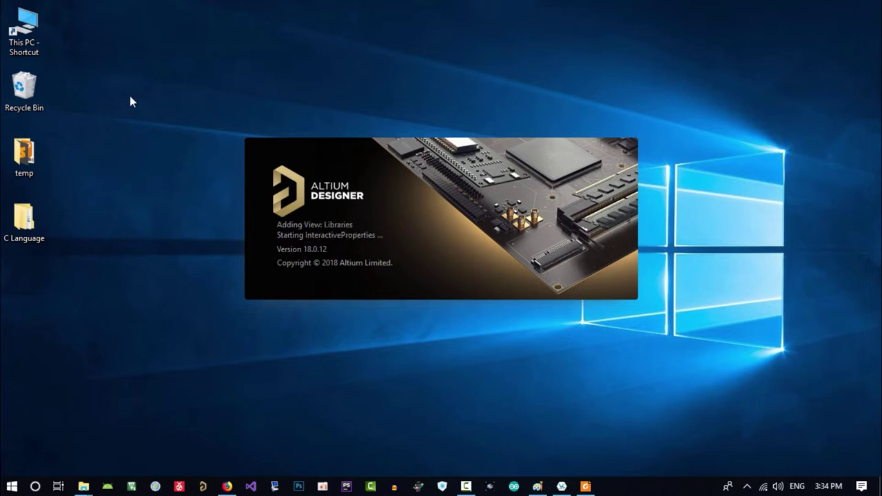
In the Explorer window, go to Local Disk (A:) and open MyLib, then navid2015
mouse_move(84, 486)
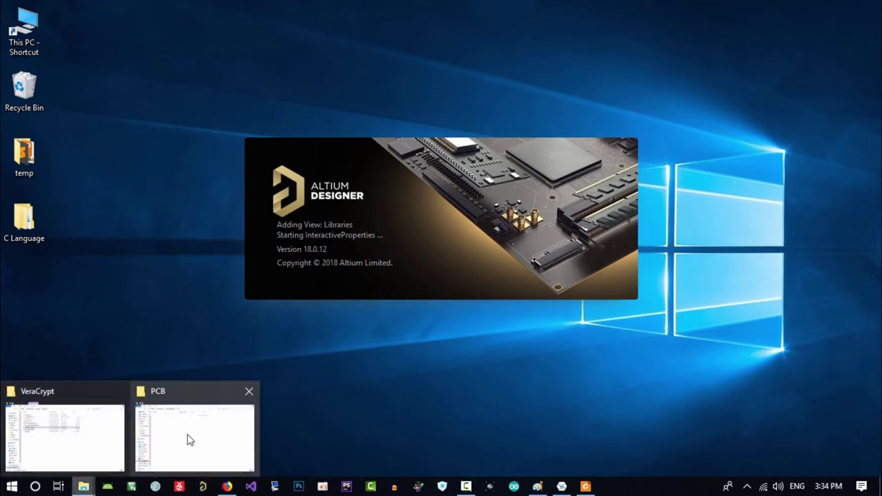
left_click(186, 437)
left_click(245, 86)
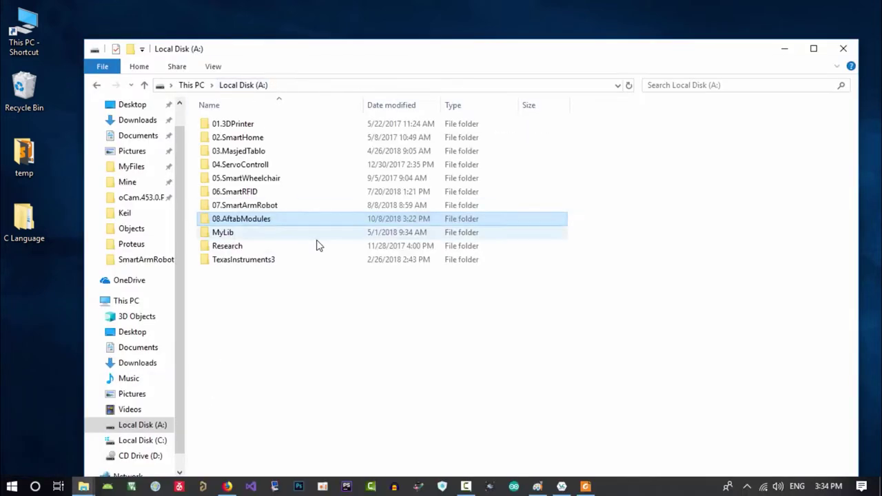
left_click(247, 236)
double_click(246, 236)
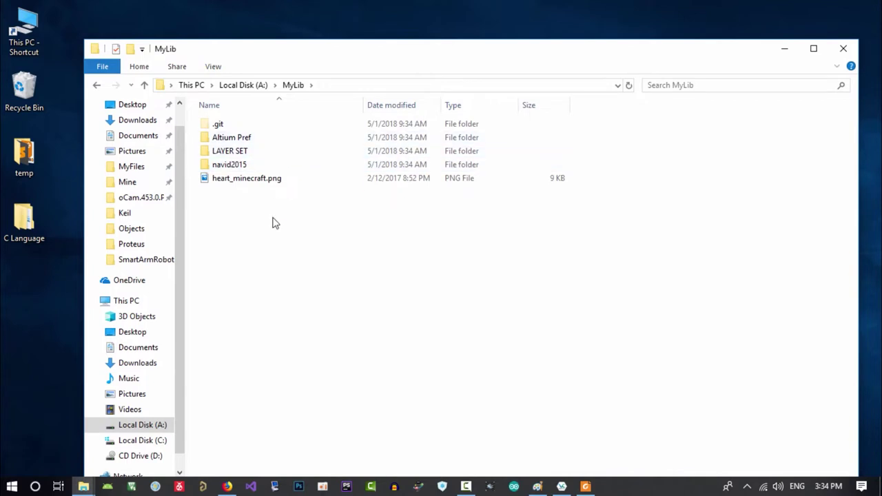
mouse_move(238, 167)
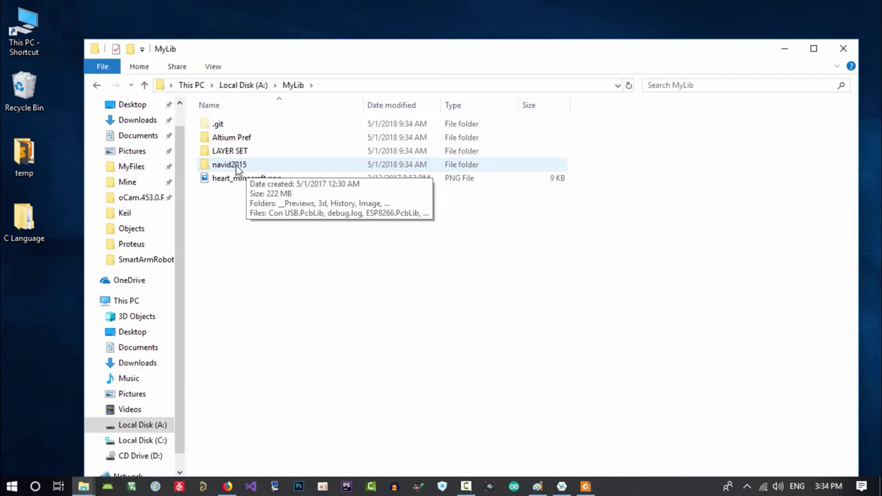
double_click(236, 167)
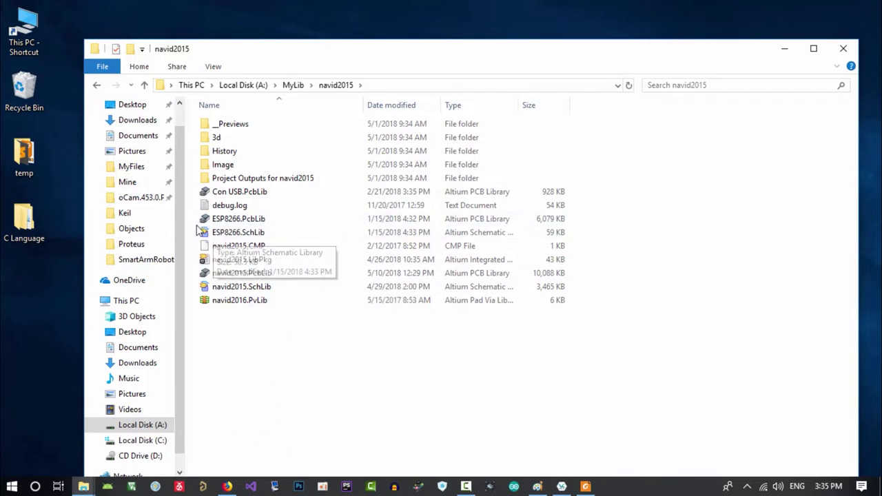
Select the ESP8266 library files, then navid2015.LibPkg and navid2015.PcbLib, clearing each selection
left_click_drag(195, 222, 237, 230)
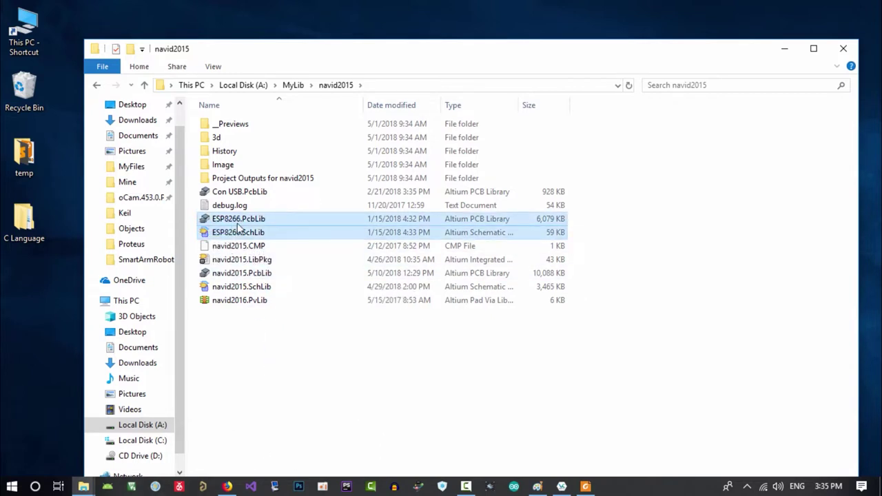
left_click(259, 346)
left_click_drag(197, 259, 245, 275)
left_click(282, 342)
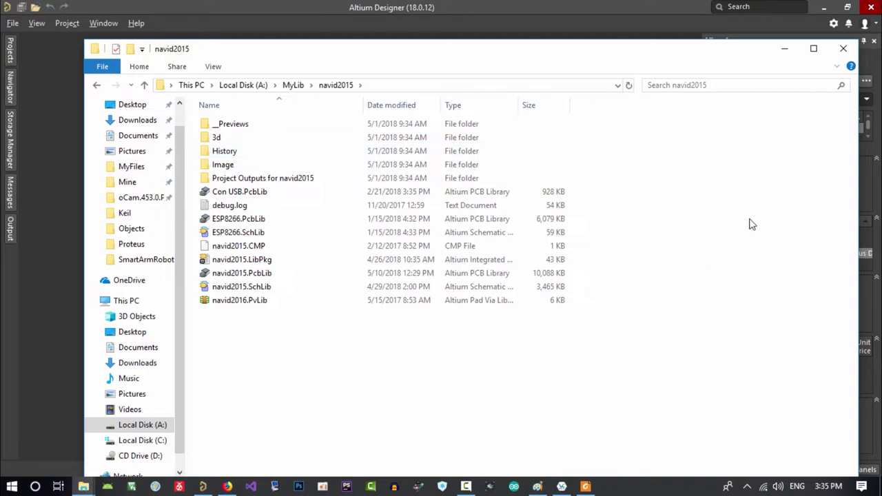
Load navid2015.LibPkg into Altium from the navid2015 folder and open its ESP8266.SchLib
left_click(784, 50)
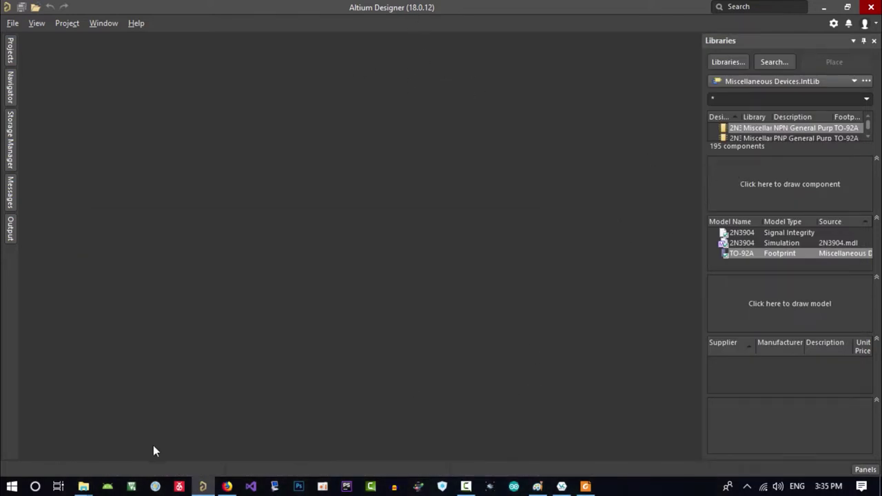
mouse_move(84, 487)
left_click(194, 430)
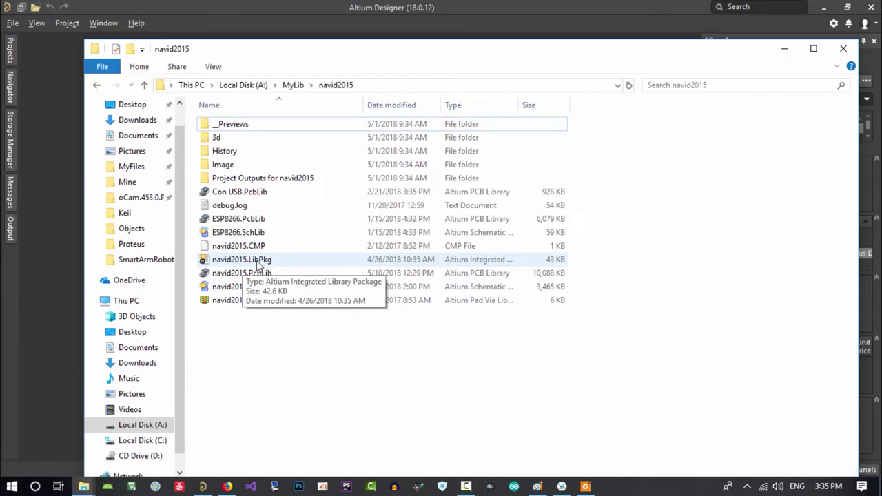
left_click(259, 265)
double_click(259, 265)
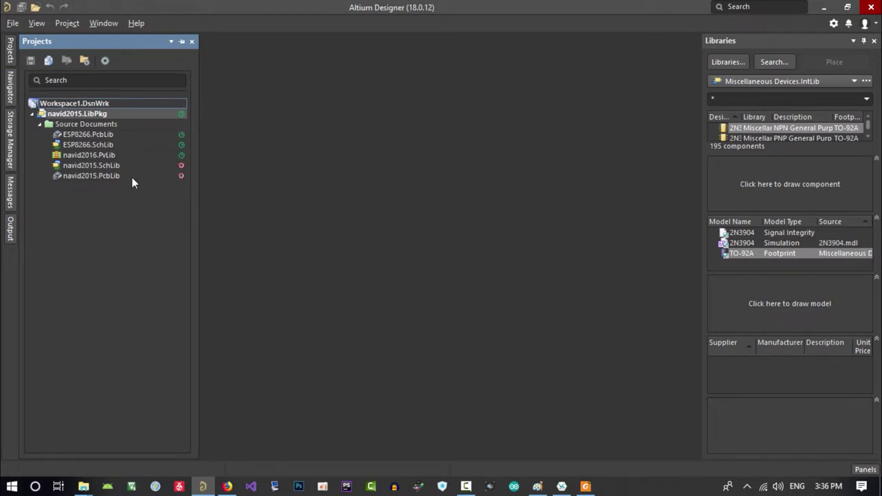
double_click(104, 144)
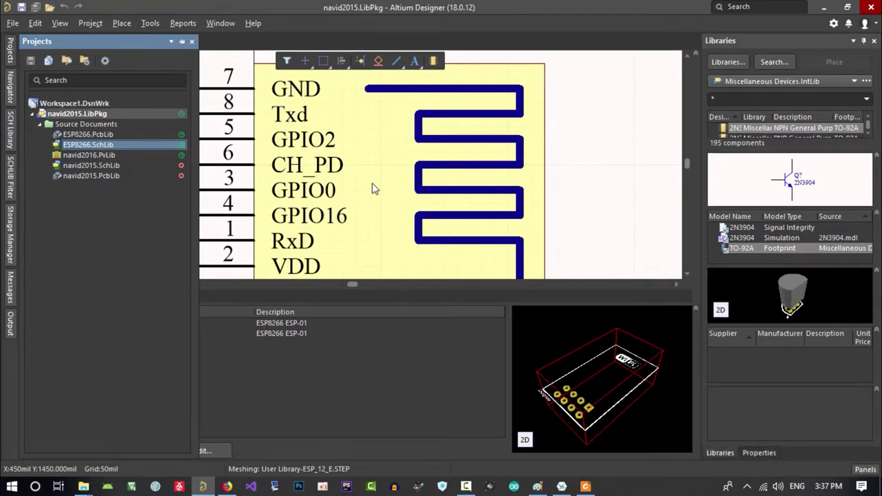
Zoom out and reposition the view to see the whole ESP8266 schematic symbol
right_click_drag(375, 188, 507, 134, "ctrl")
scroll(394, 143, "up", 2, "ctrl")
scroll(395, 141, "down", 3, "ctrl")
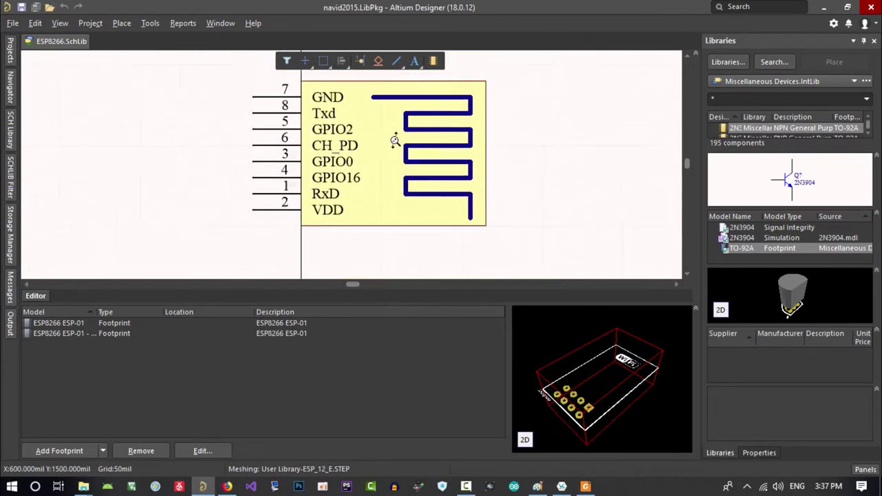
right_click_drag(498, 113, 474, 135)
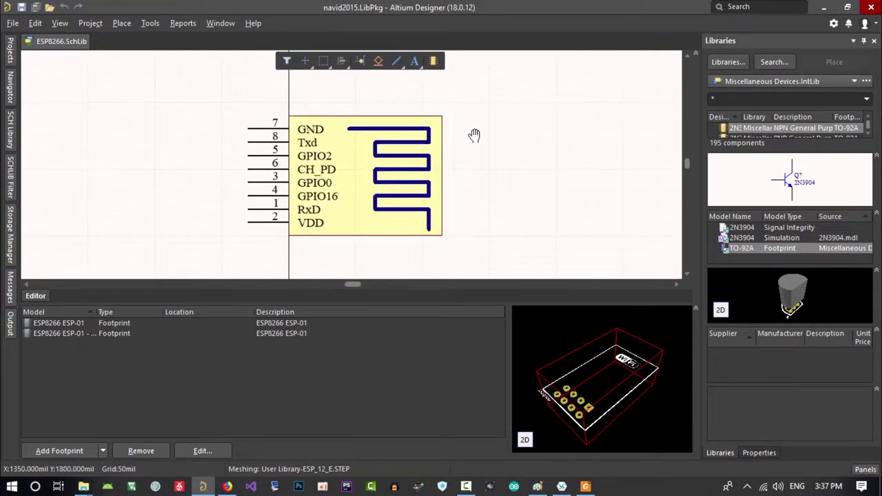
Switch the schematic library to the ESP8266 ESP-07 symbol and rotate its 3D footprint preview
left_click(10, 135)
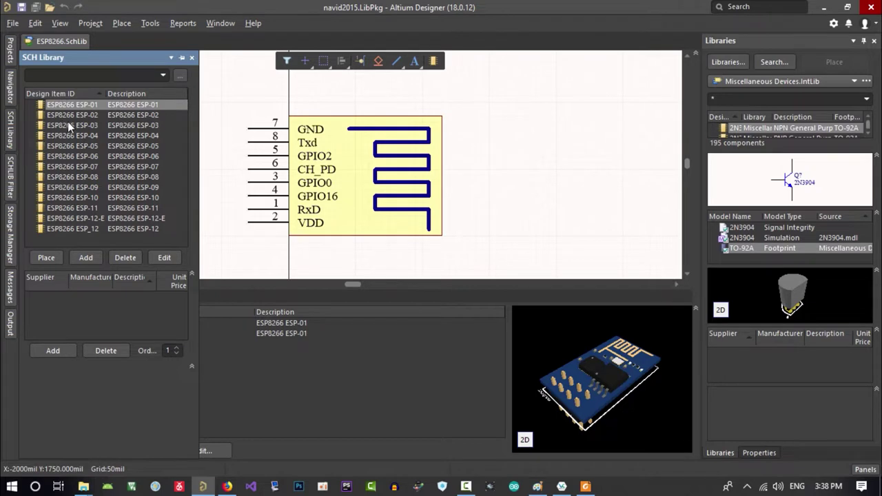
left_click(87, 166)
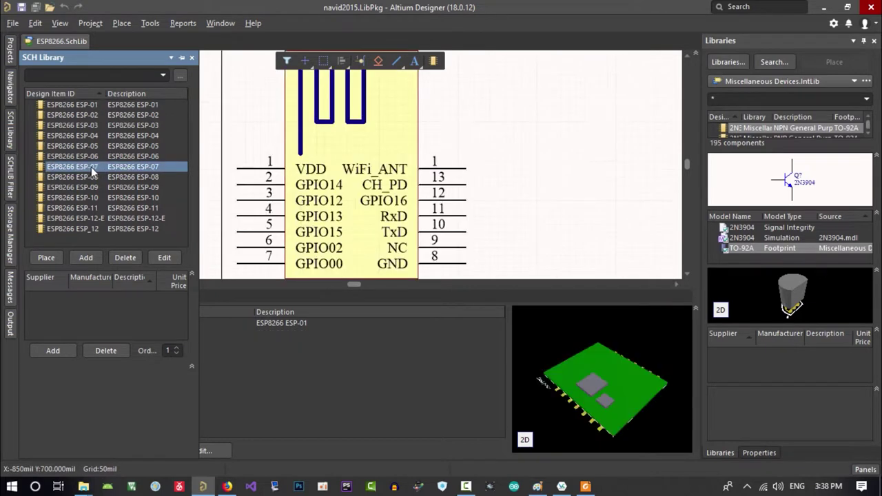
left_click_drag(620, 403, 594, 405)
scroll(405, 206, "down", 2, "ctrl")
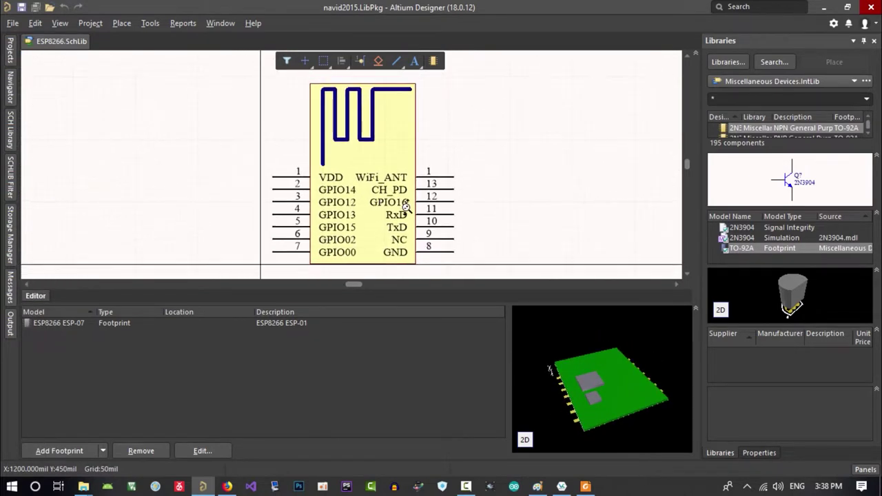
right_click_drag(503, 215, 501, 205)
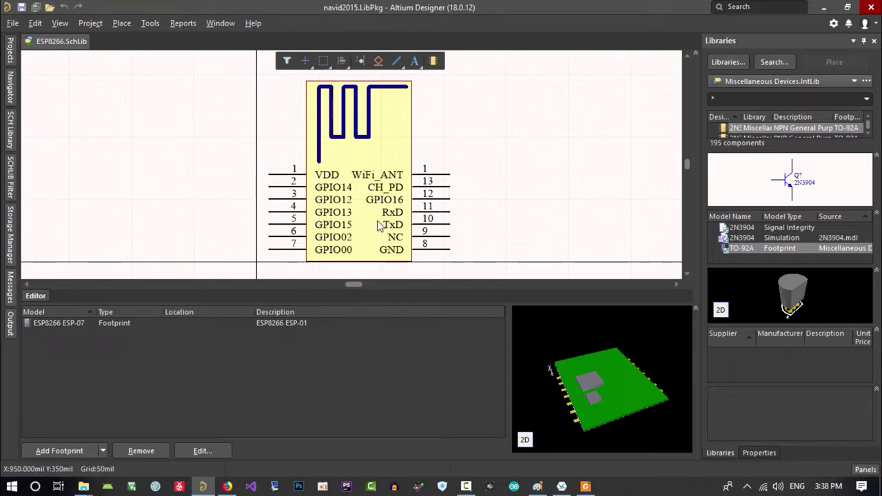
Open ESP8266.PcbLib from the project file tree
scroll(369, 176, "up", 1, "ctrl")
scroll(372, 183, "down", 1, "ctrl")
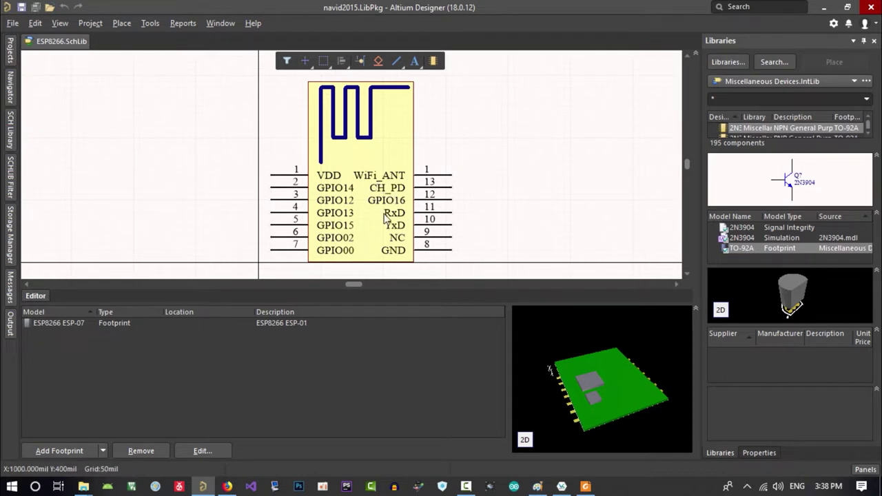
left_click(10, 51)
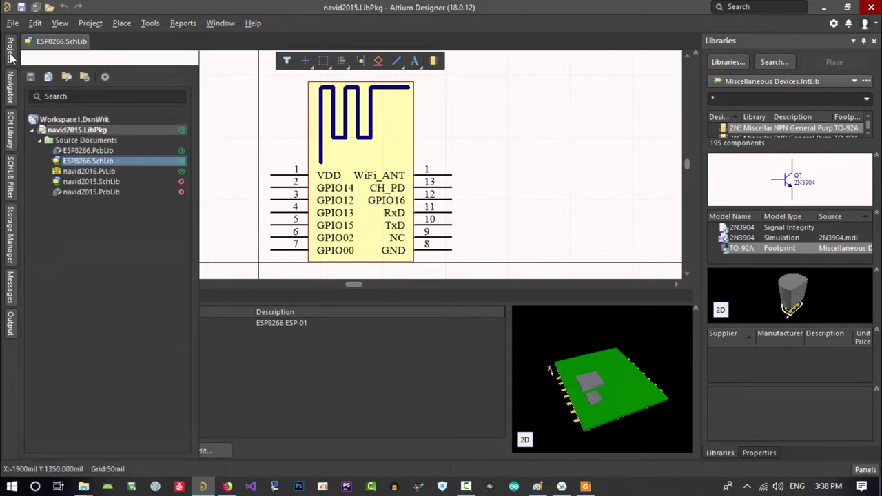
double_click(98, 150)
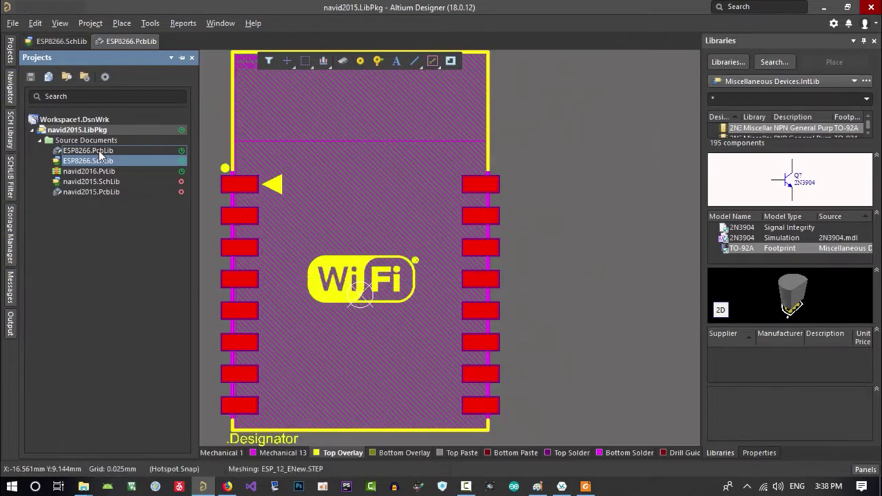
Split the documents vertically so the footprint library sits beside the ESP8266 symbol
scroll(253, 189, "up", 4, "ctrl")
scroll(252, 189, "up", 2, "ctrl")
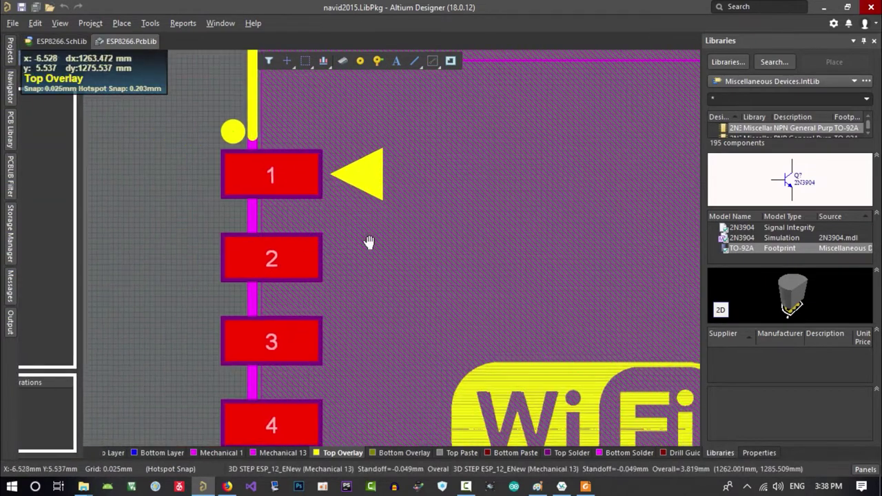
scroll(341, 173, "down", 4, "ctrl")
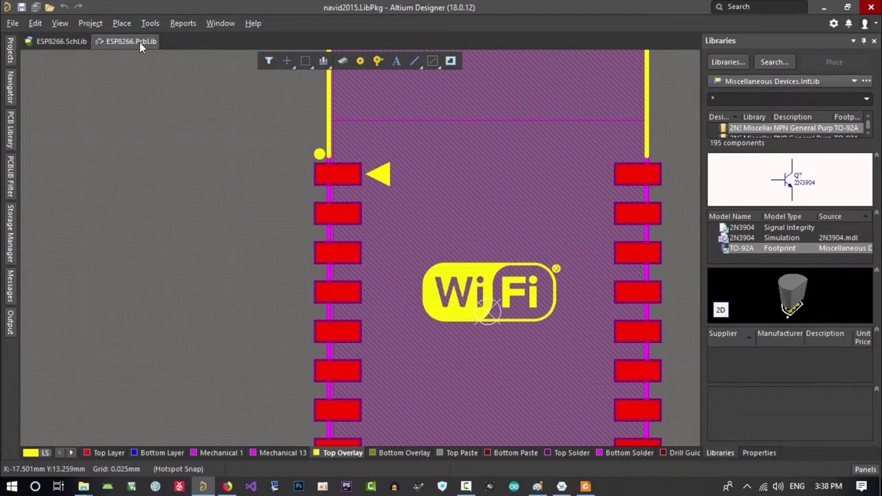
right_click(139, 40)
left_click(180, 114)
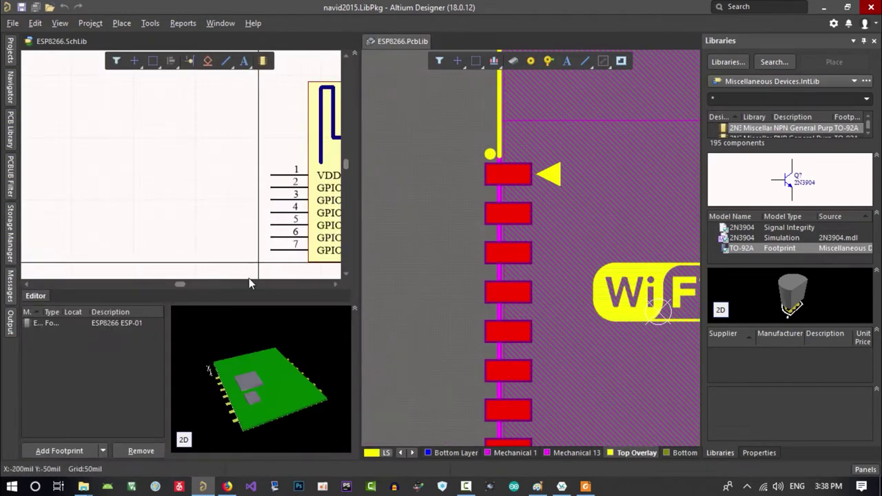
right_click_drag(267, 219, 27, 217)
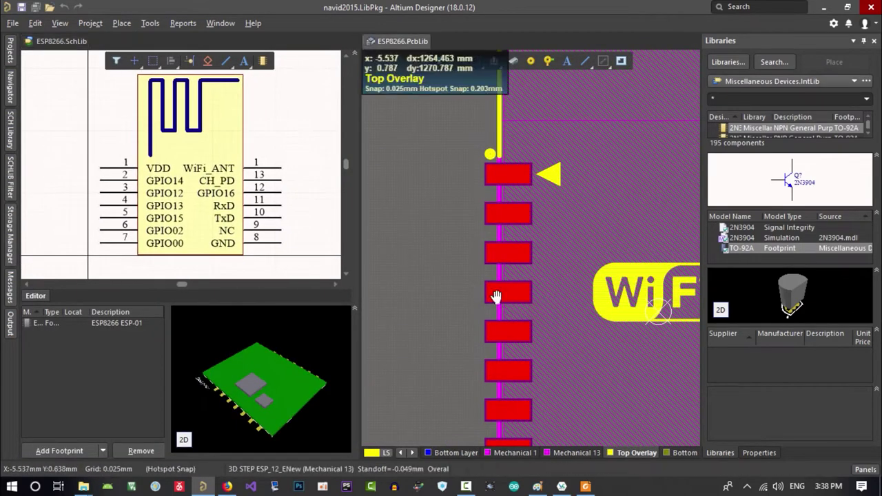
right_click_drag(492, 295, 414, 269)
scroll(432, 175, "up", 3, "ctrl")
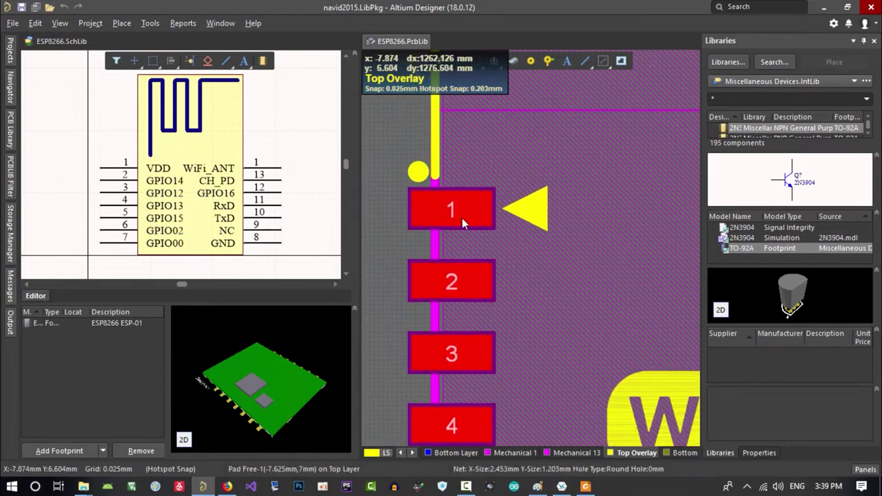
scroll(474, 243, "down", 4, "ctrl")
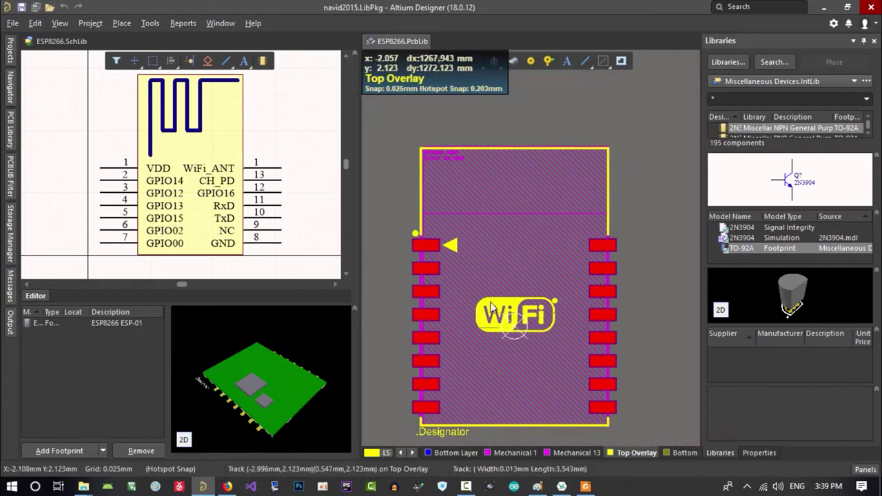
Inspect the footprint in 3D, rotating and resetting it, then return to the 2D view
key("3")
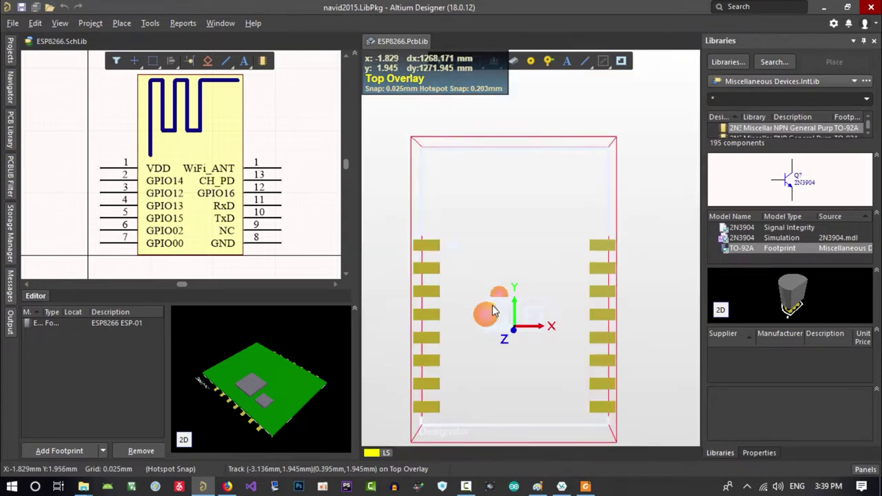
right_click_drag(558, 235, 560, 259)
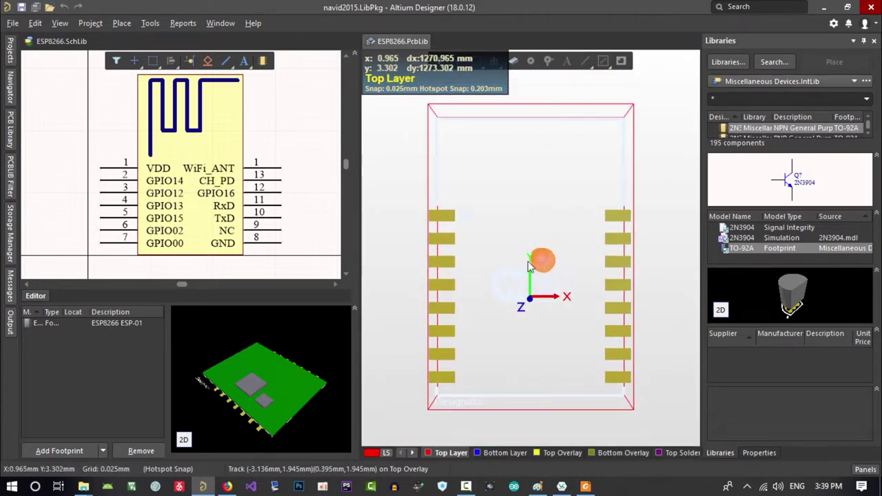
right_click_drag(489, 290, 653, 314, "shift")
key("0")
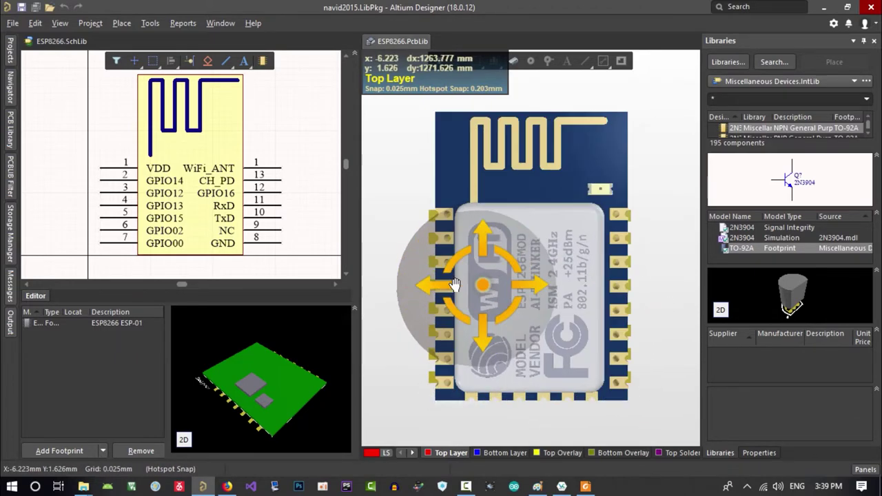
scroll(444, 217, "up", 5, "ctrl")
scroll(441, 216, "down", 5, "ctrl")
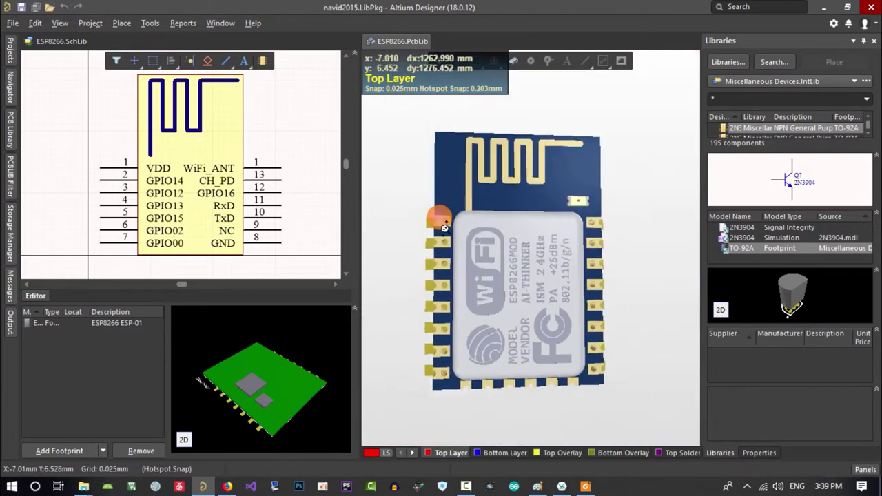
key("2")
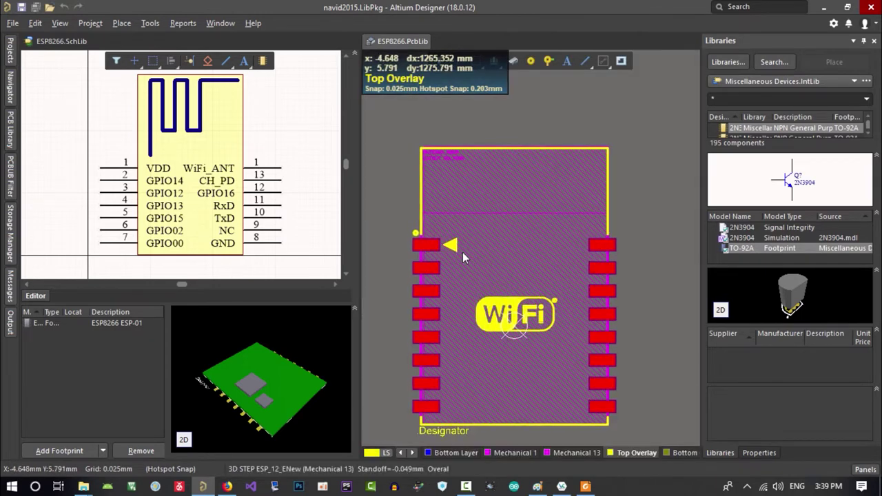
Switch to Firefox showing the GitHub ESP8266 altium lib repository
scroll(416, 247, "up", 4, "ctrl")
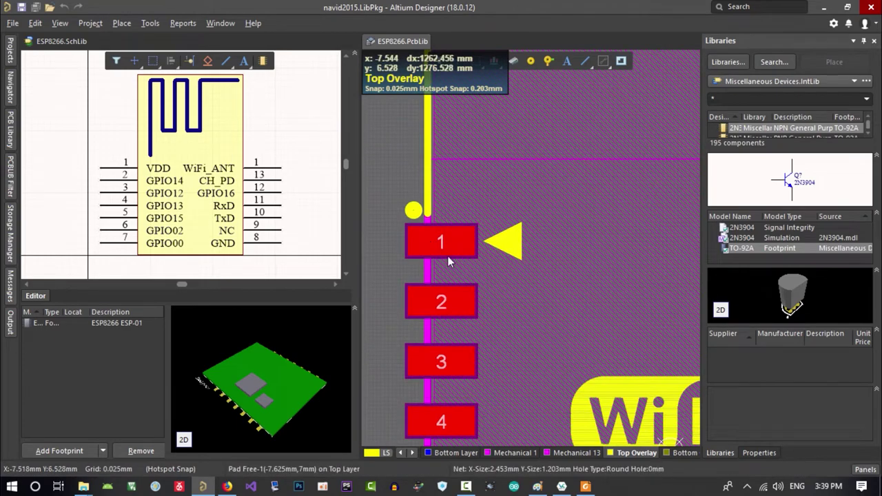
scroll(447, 256, "up", 2, "ctrl")
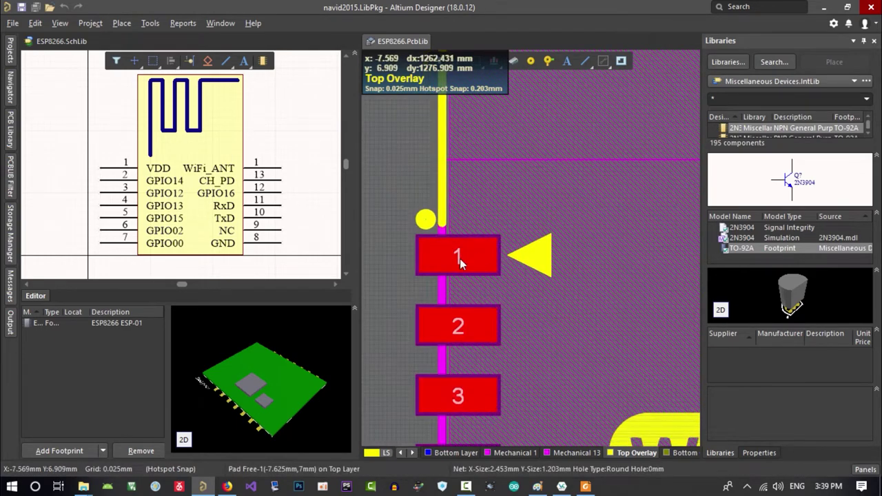
left_click(227, 487)
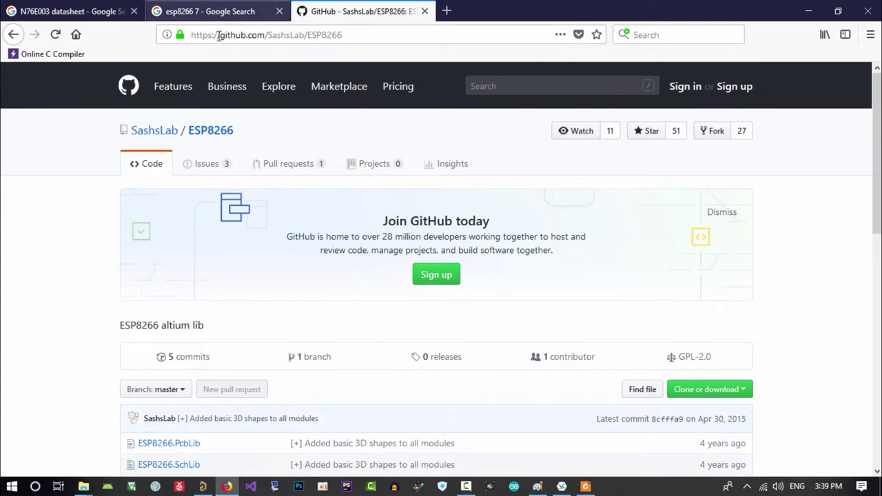
In the 'esp8266 7' image results, open the esp8266-module-family ESP-07 pinout preview, then return to Altium
key("ctrl+Tab")
key("ctrl+Tab")
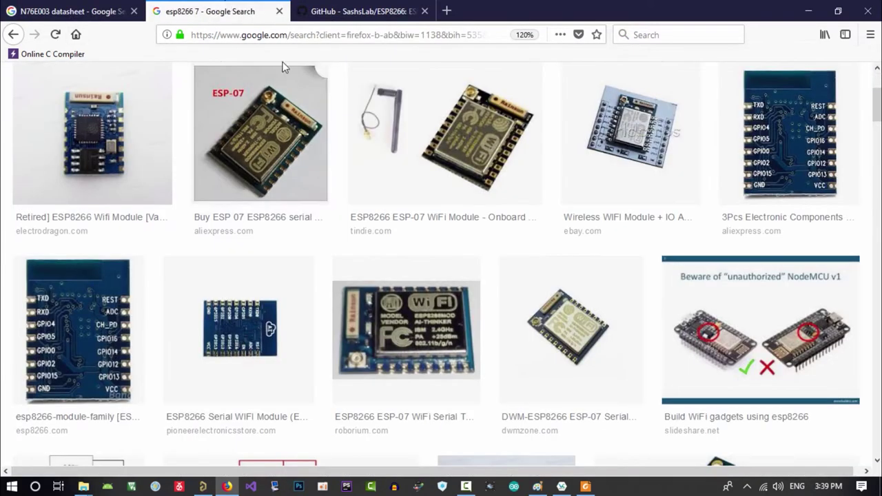
scroll(401, 246, "up", 3)
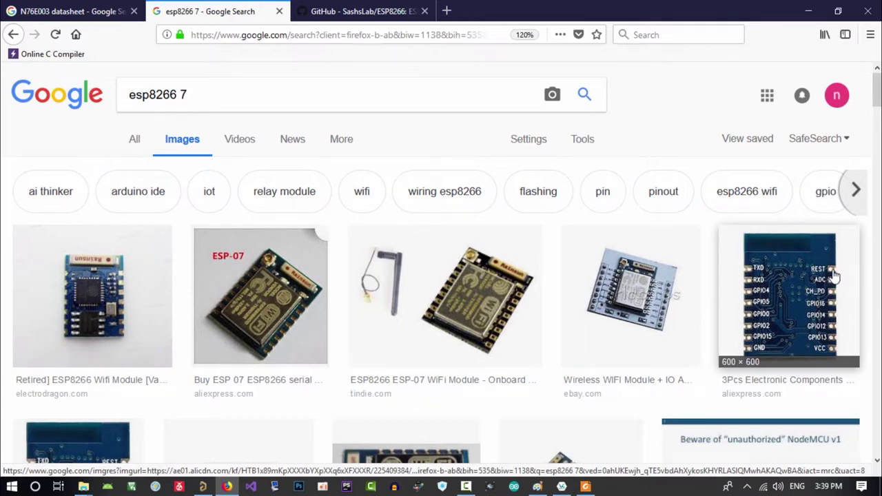
scroll(565, 309, "down", 5)
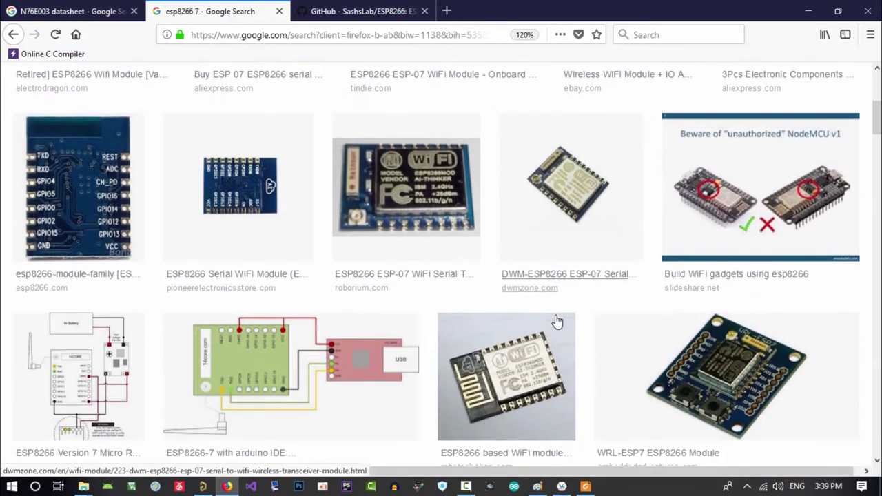
scroll(556, 321, "down", 1)
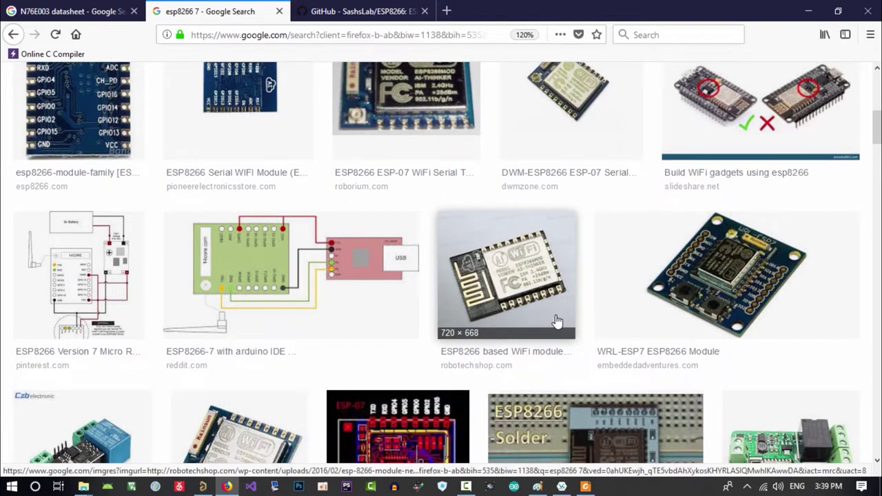
scroll(557, 321, "down", 2)
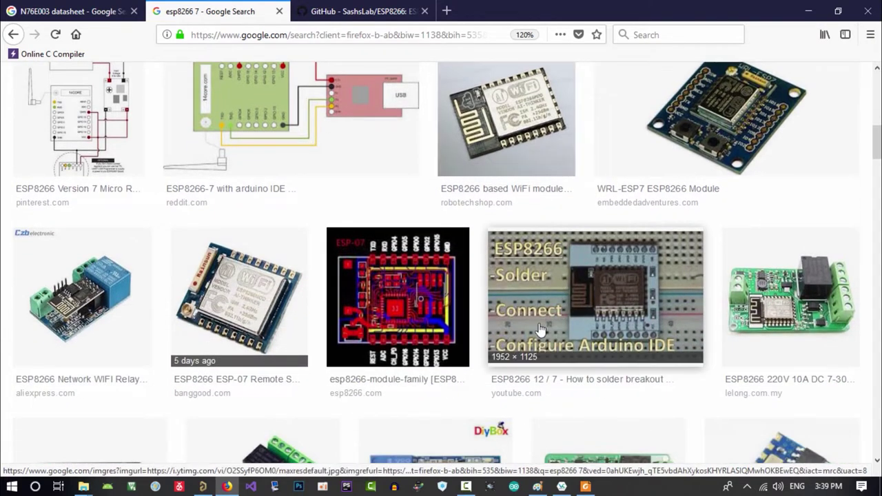
left_click(414, 311)
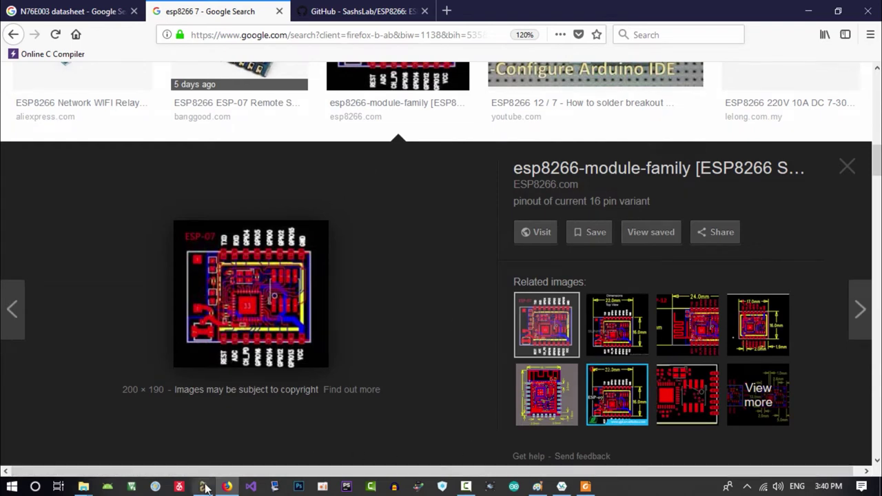
key("alt+Tab")
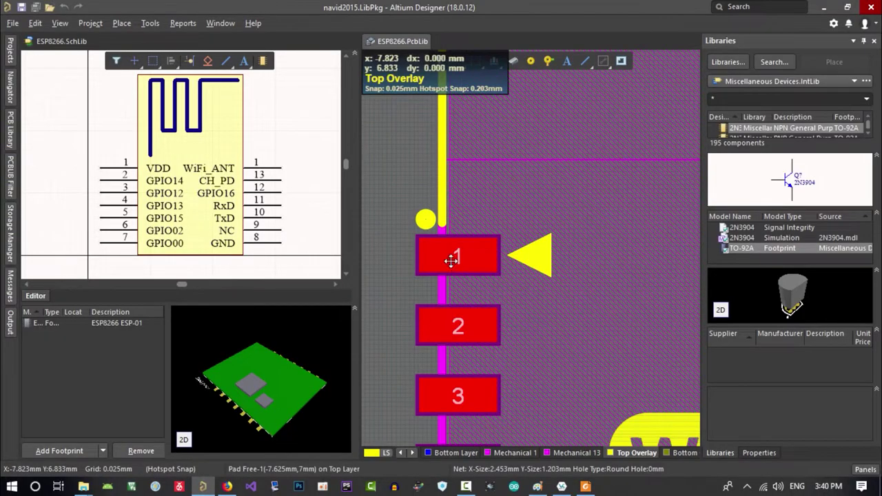
Select pad 1 of the footprint and pin 1 of the schematic symbol
left_click(451, 262)
left_click(117, 171)
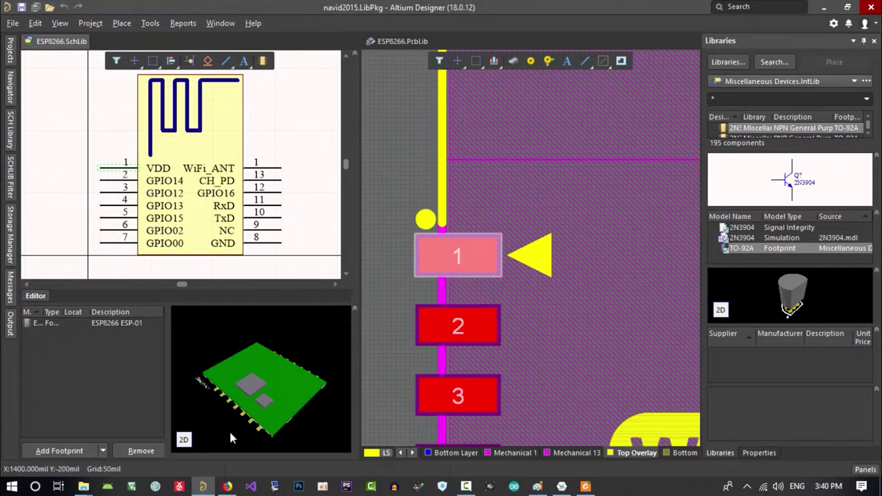
left_click(226, 486)
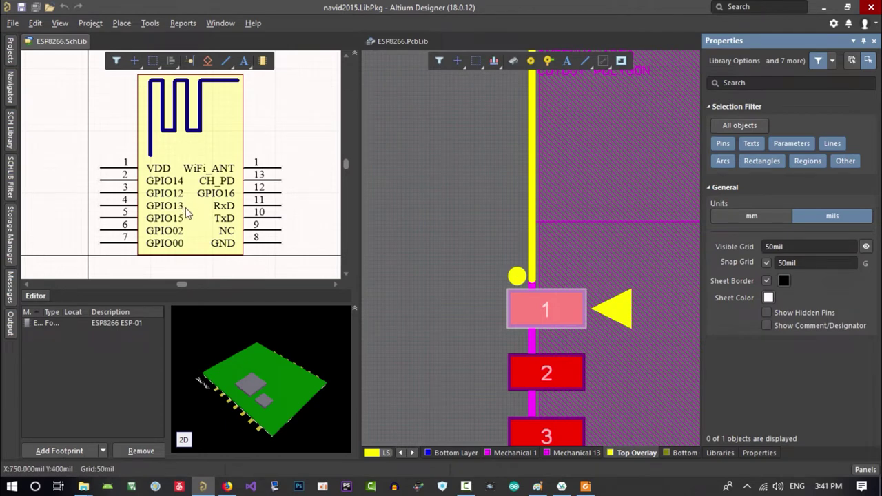
Browse the ESP8266 ESP-08 symbol in the SCH Library list, then the ESP8266 ESP-09
mouse_move(11, 140)
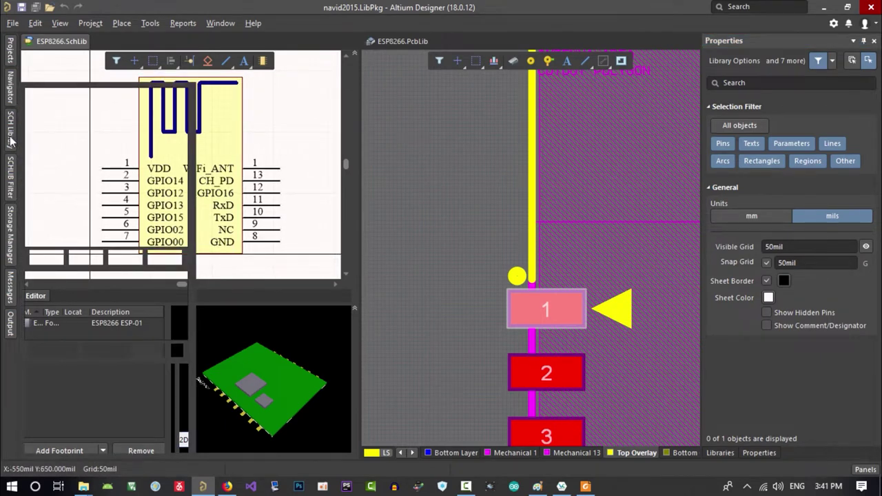
left_click(73, 176)
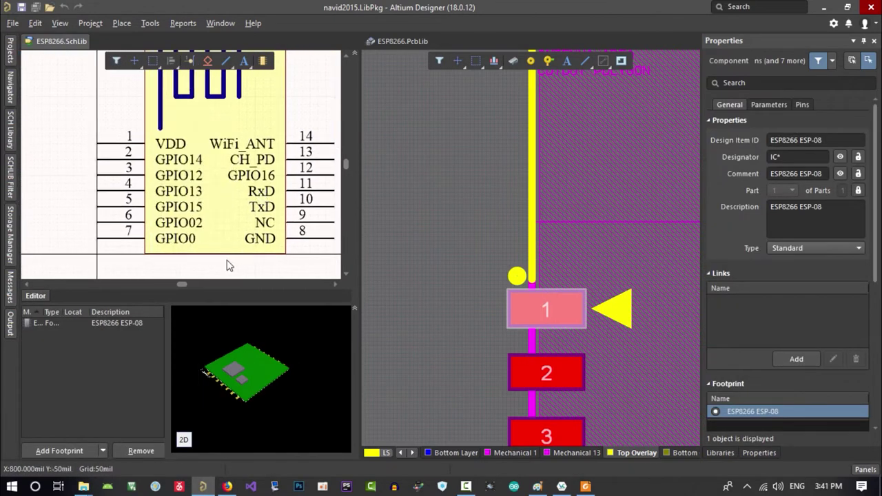
right_click_drag(224, 203, 193, 205)
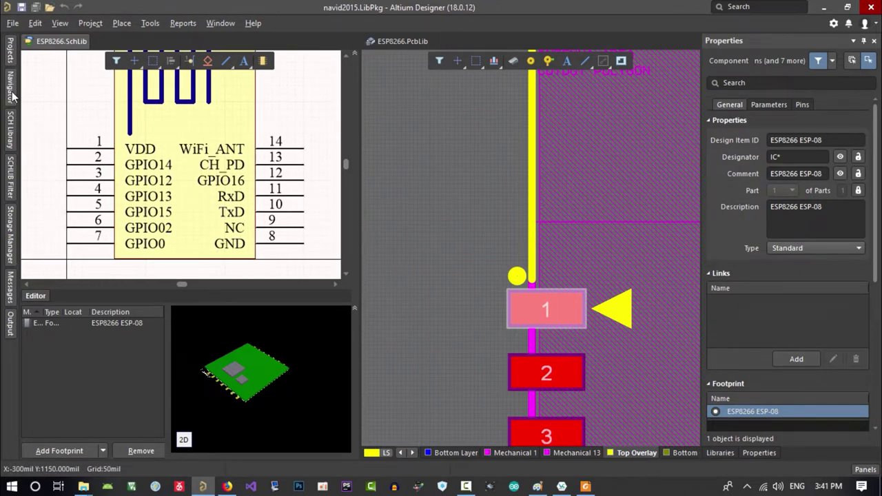
left_click(10, 131)
left_click(78, 188)
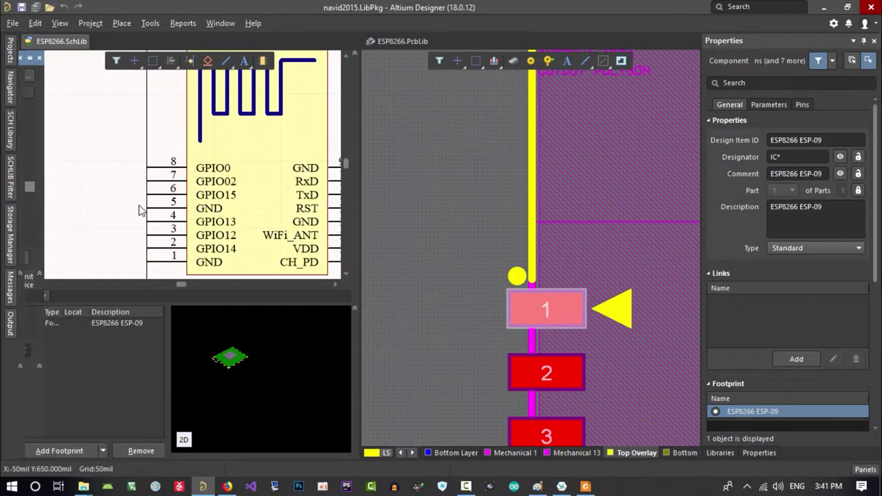
left_click(11, 131)
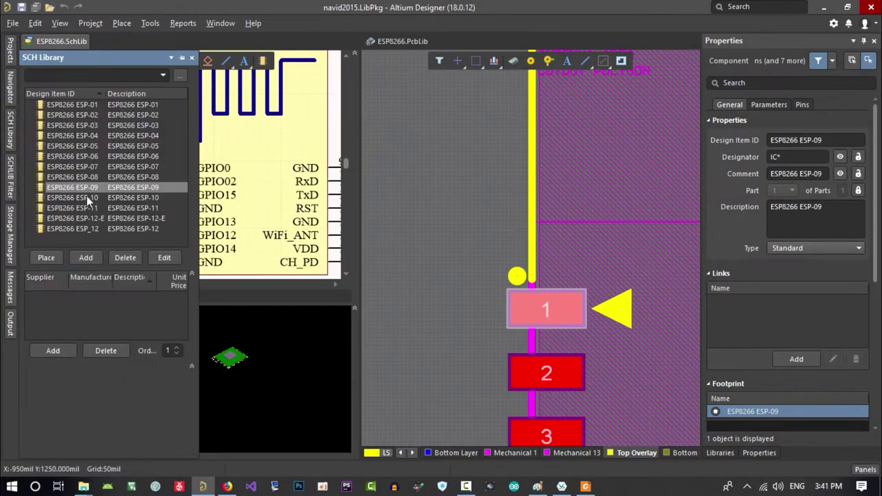
Pick ESP8266 ESP-07 in the SCH Library list to show its 14-pin symbol and footprint
left_click(88, 103)
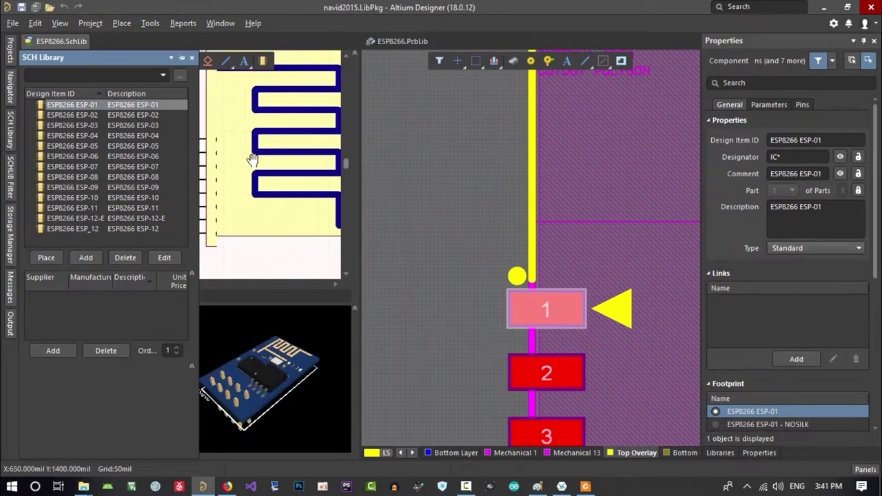
left_click(10, 56)
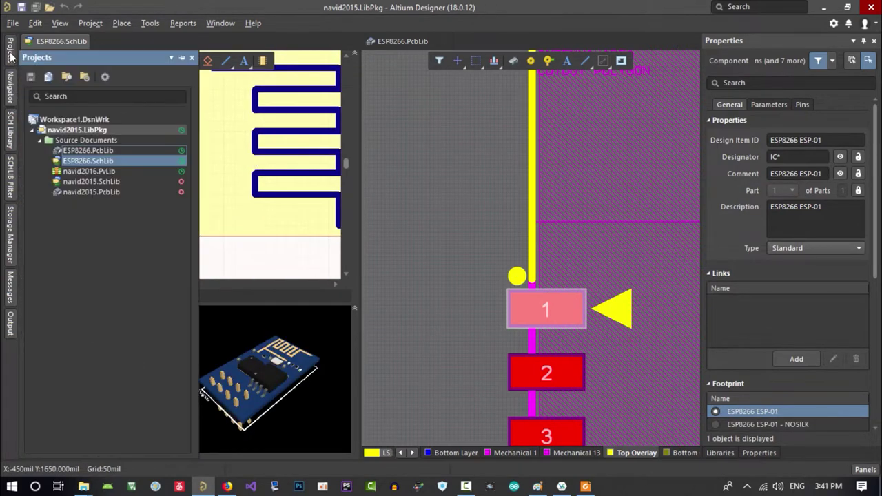
left_click(12, 124)
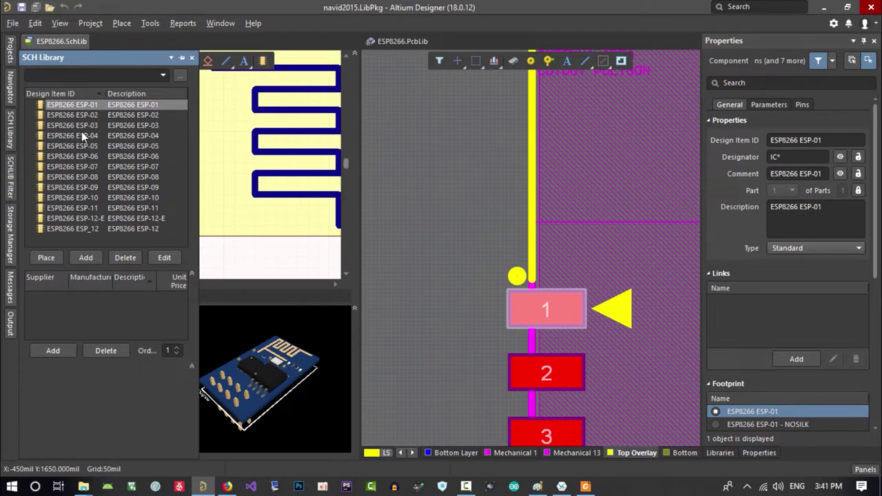
left_click(94, 166)
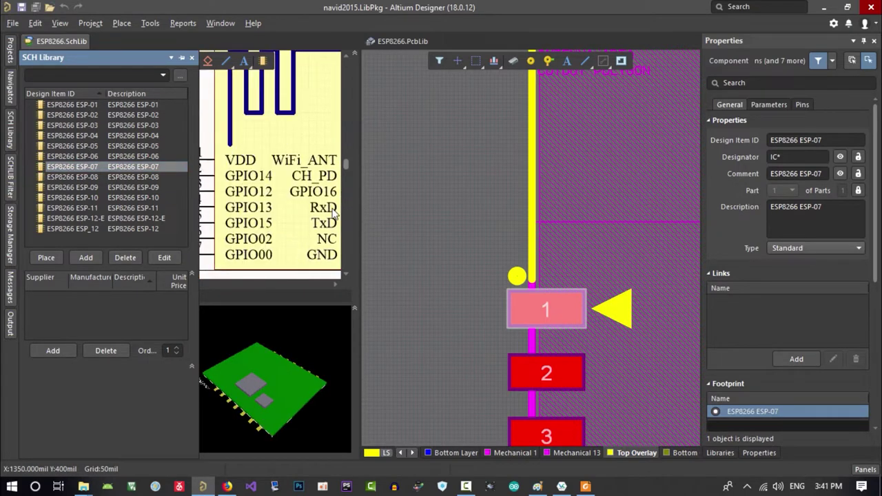
scroll(227, 233, "down", 3, "ctrl")
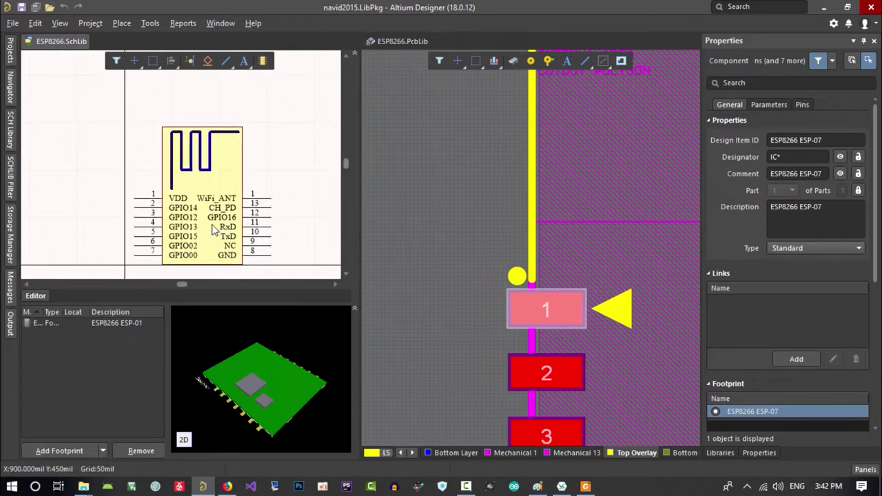
scroll(513, 320, "down", 5, "ctrl")
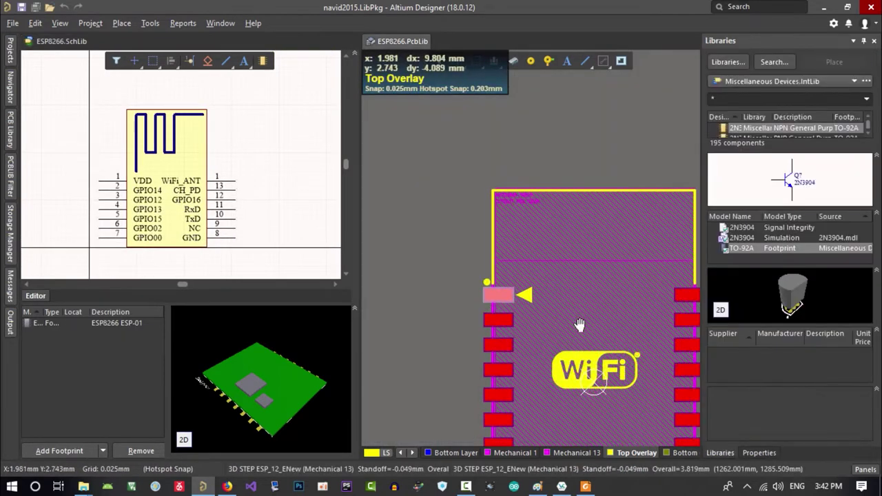
scroll(517, 296, "up", 3, "ctrl")
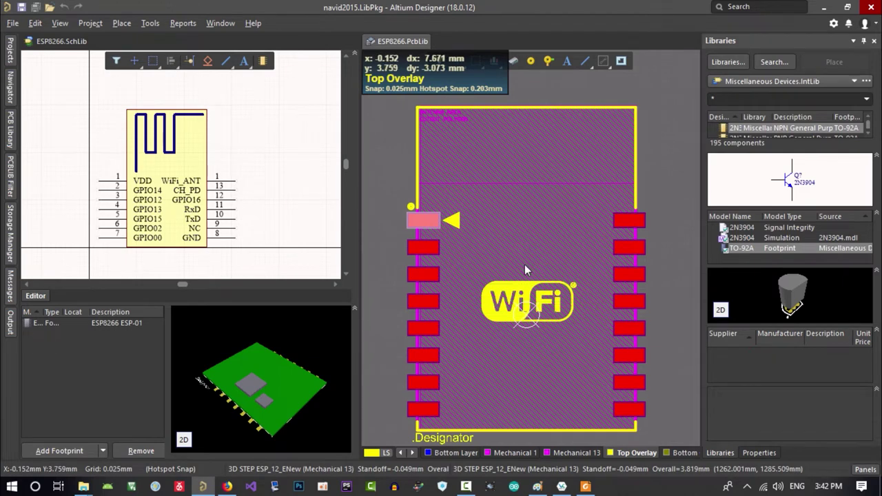
scroll(537, 297, "down", 2, "ctrl")
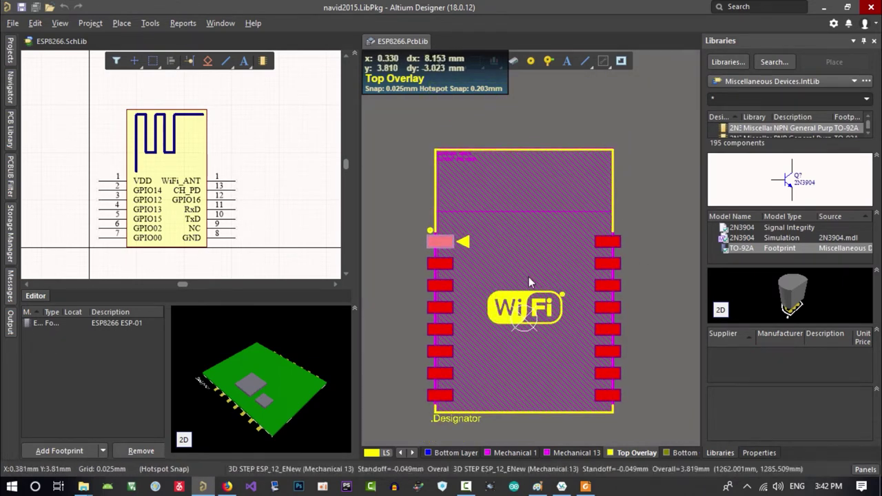
key("3")
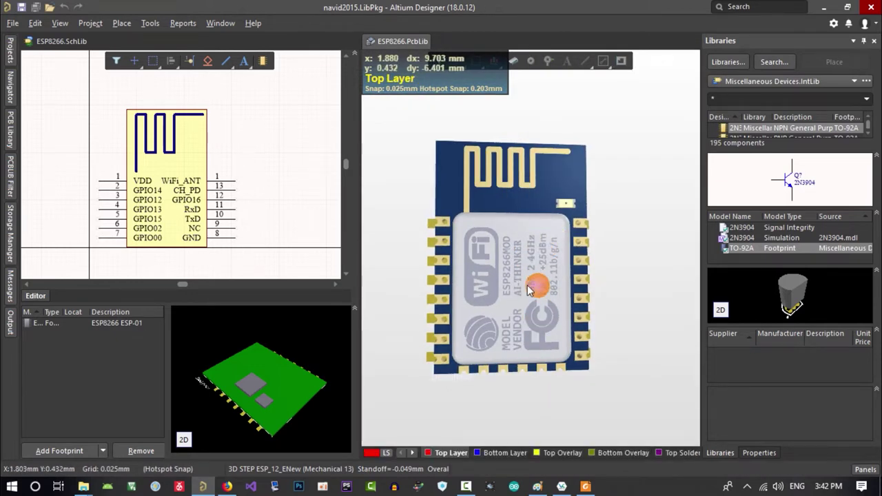
key("2")
scroll(532, 338, "up", 1, "ctrl")
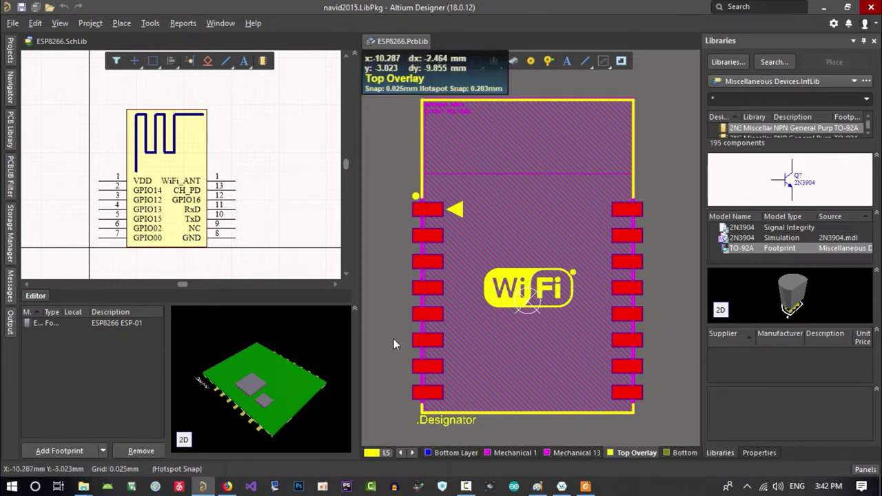
Open the ESP-07 footprint image, then the sunrom drawing dimensioned 22.0mm by 16.0mm, and return to Altium
left_click(227, 486)
scroll(384, 320, "up", 5)
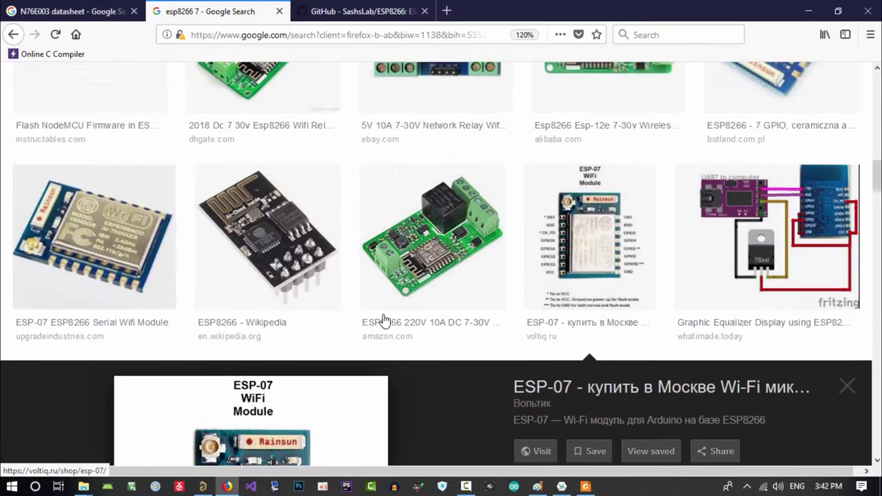
scroll(384, 320, "up", 10)
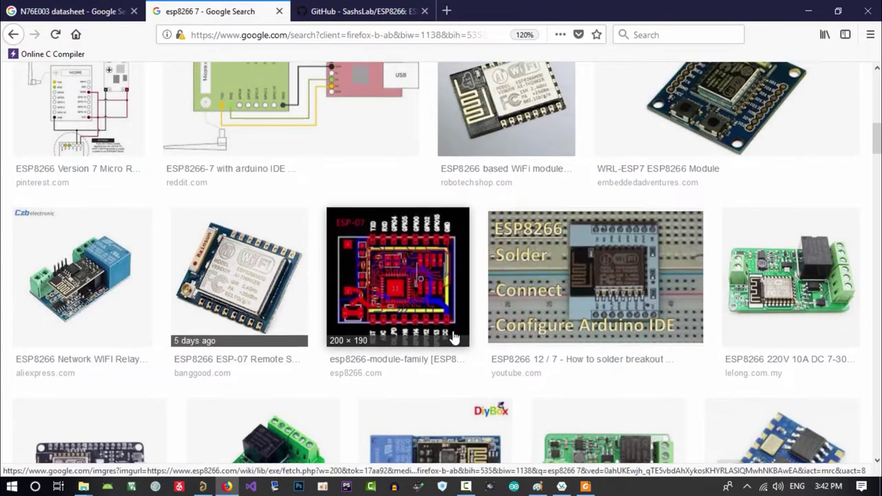
scroll(452, 338, "up", 8)
scroll(449, 355, "down", 10)
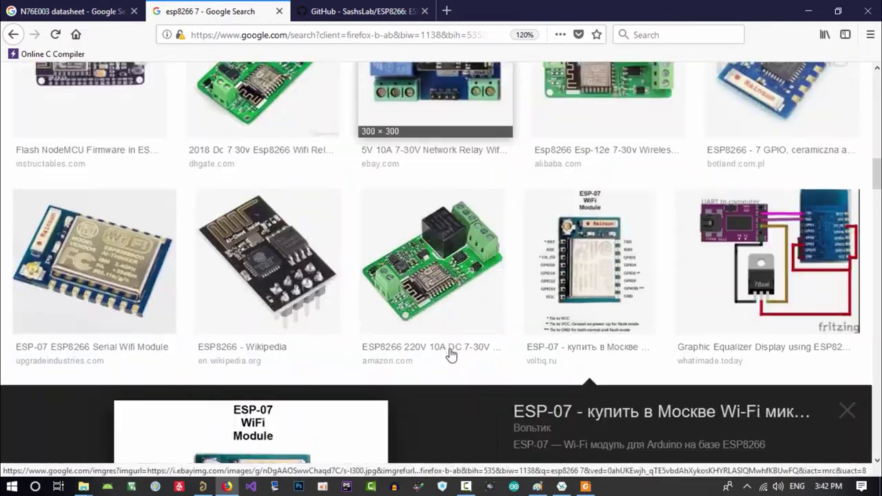
scroll(429, 348, "up", 6)
left_click(398, 174)
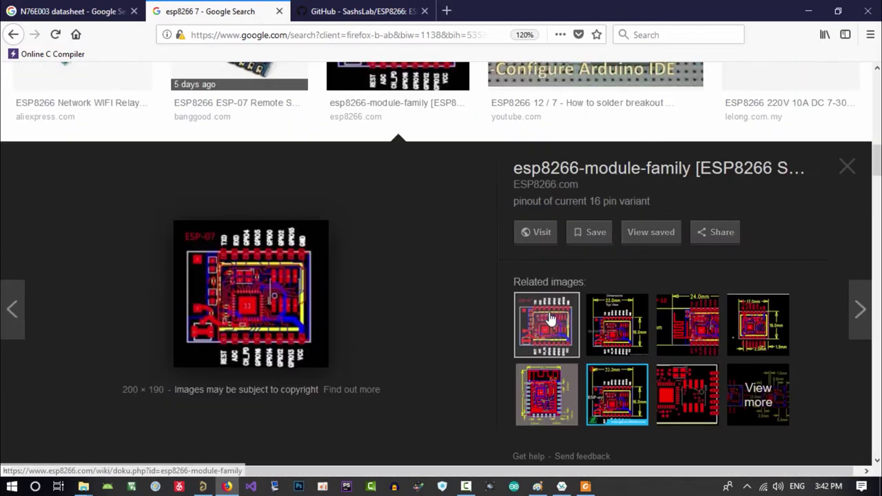
left_click(616, 335)
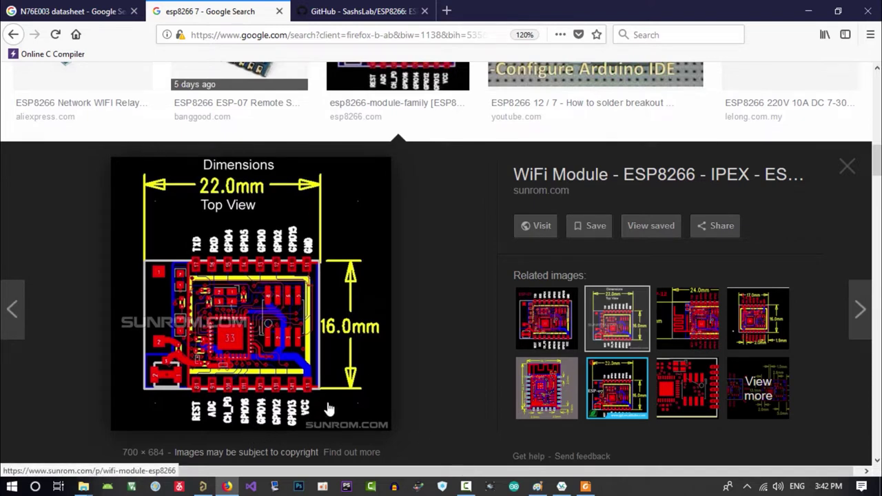
left_click(203, 487)
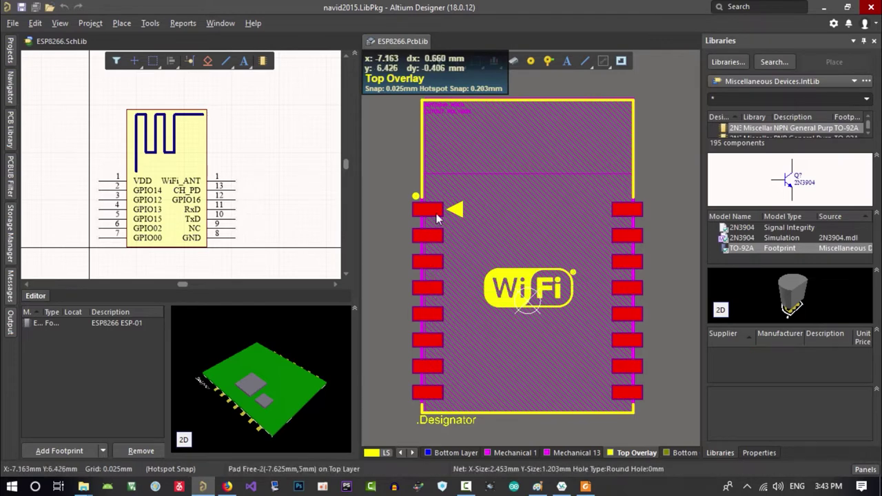
Measure the footprint outline's left edge with Reports > Measure Distance: 23.939mm
scroll(482, 289, "down", 2, "ctrl")
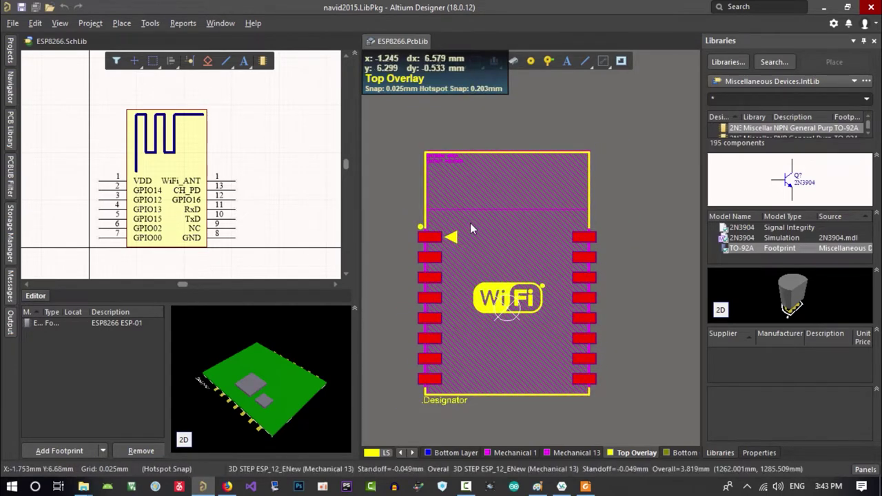
right_click_drag(413, 161, 436, 203)
scroll(435, 204, "up", 2, "ctrl")
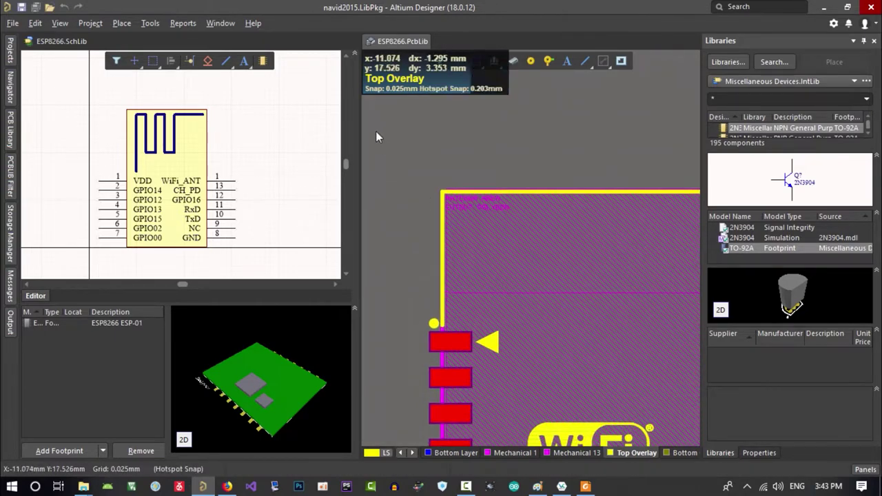
left_click(252, 24)
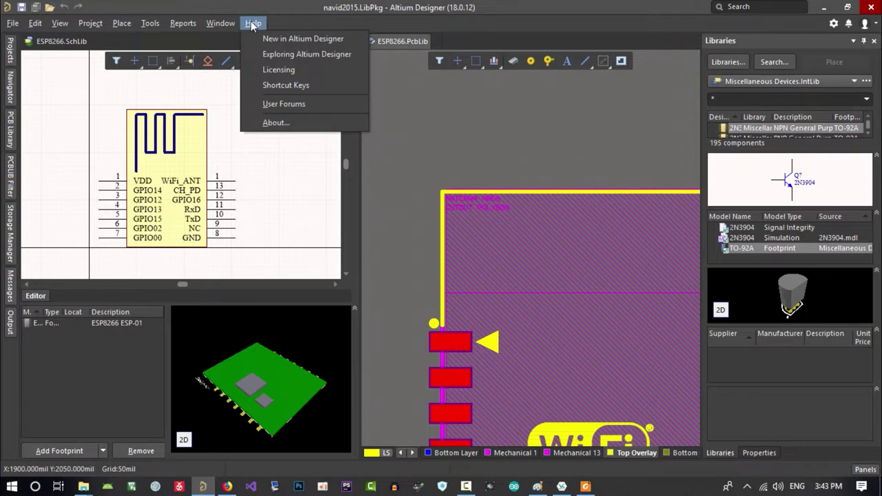
mouse_move(188, 27)
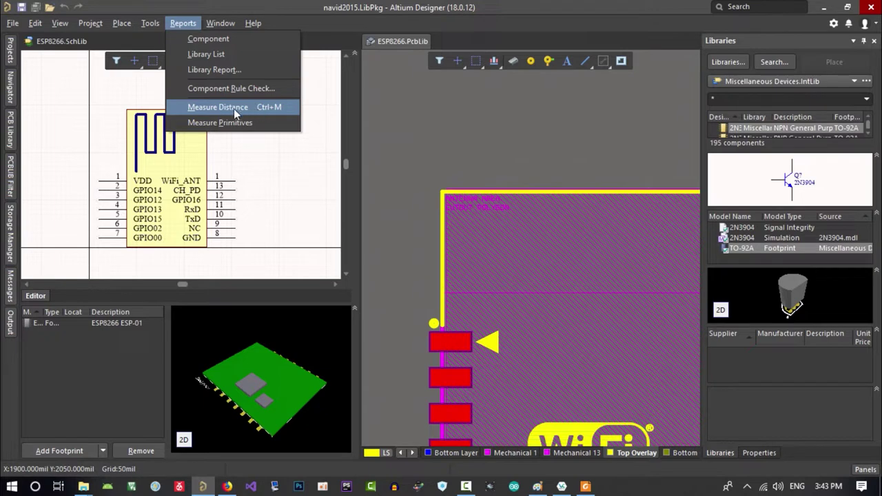
left_click(237, 110)
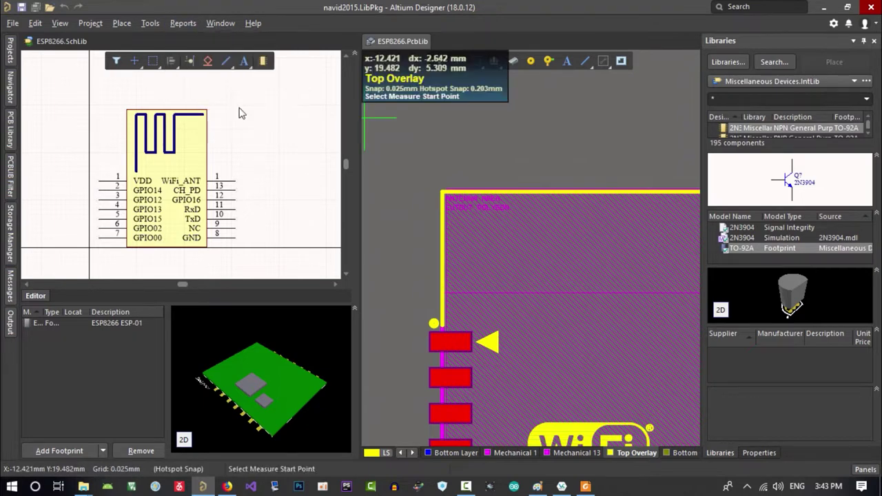
left_click(443, 194)
scroll(448, 310, "down", 5)
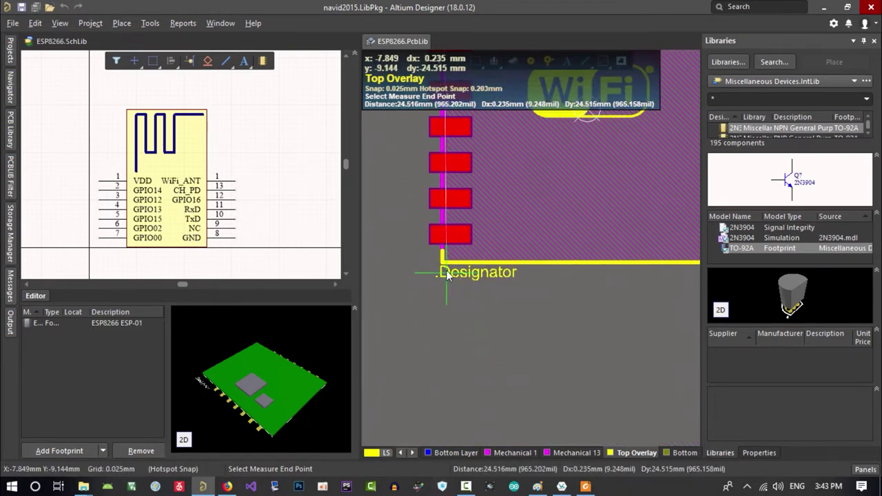
left_click(452, 303)
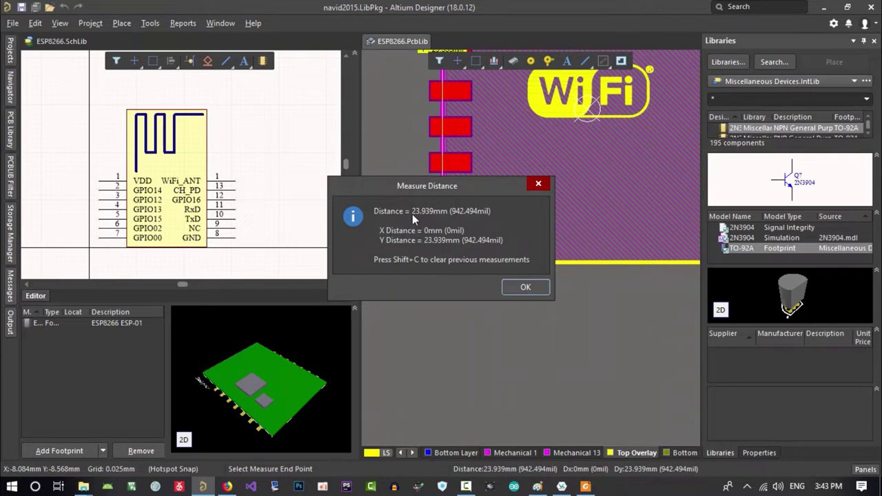
left_click(524, 288)
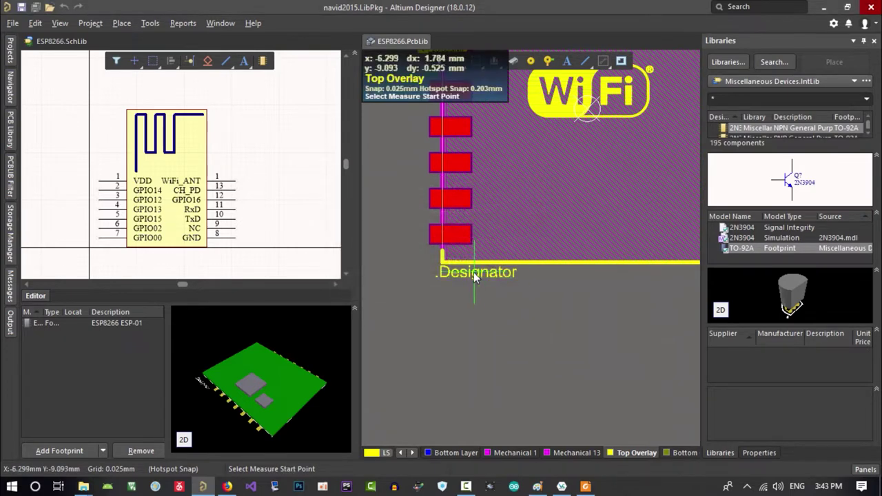
Measure the outline's bottom edge at 16.167mm, then switch back to the Google Images page
scroll(465, 275, "down", 2, "ctrl")
scroll(493, 261, "down", 1, "ctrl")
scroll(557, 262, "up", 4)
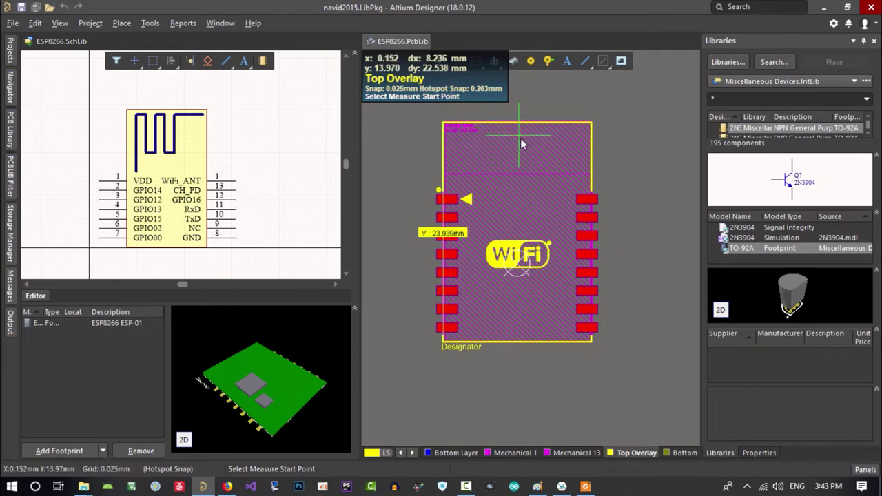
right_click_drag(626, 191, 561, 190)
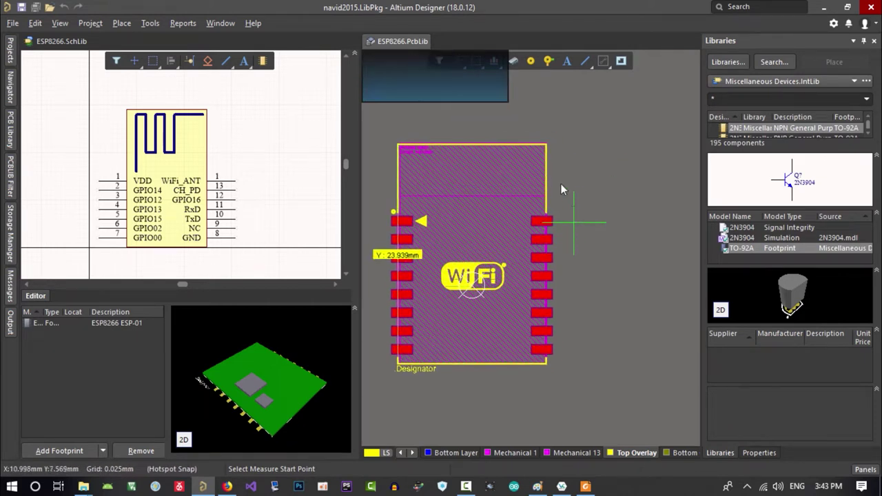
scroll(549, 375, "up", 3, "ctrl")
left_click(540, 362)
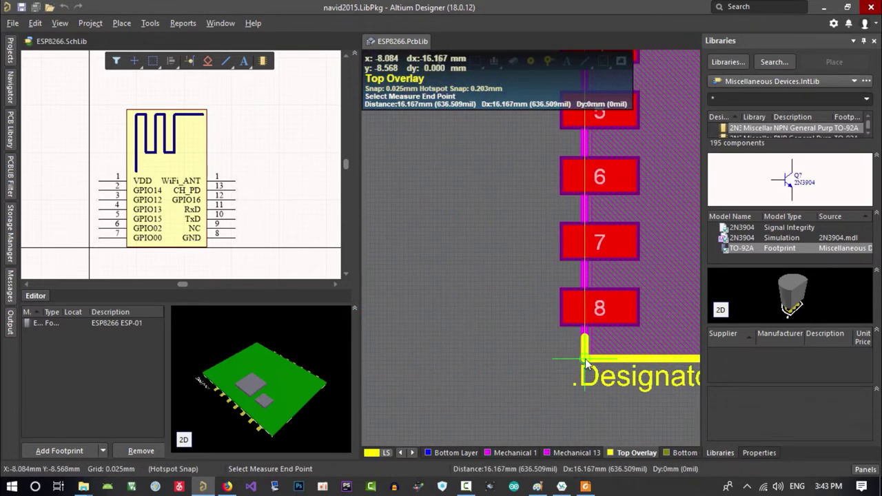
left_click(585, 359)
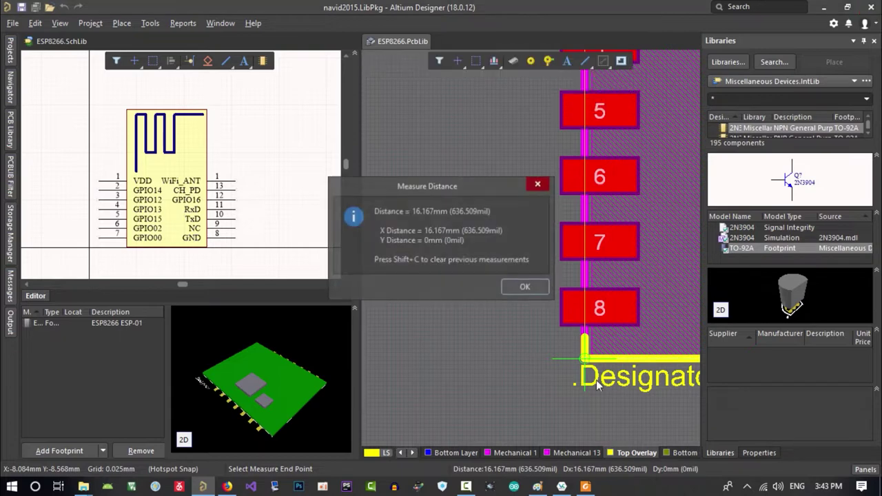
left_click(525, 288)
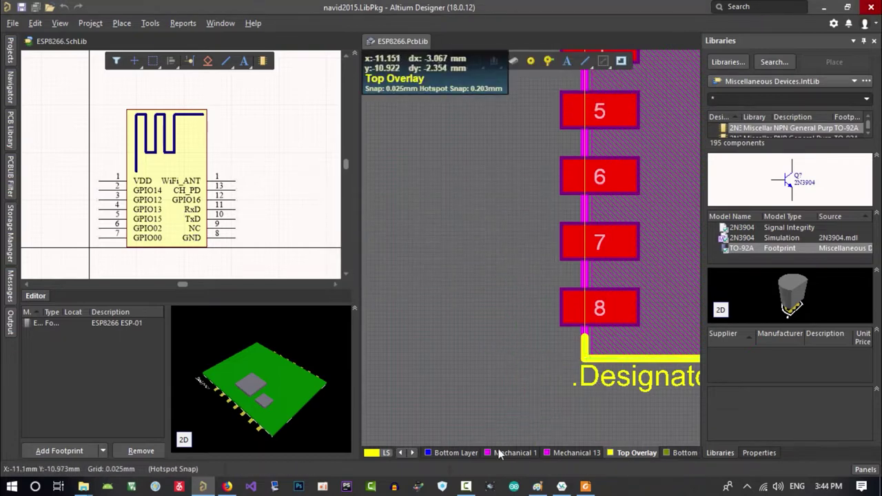
key("alt+Tab")
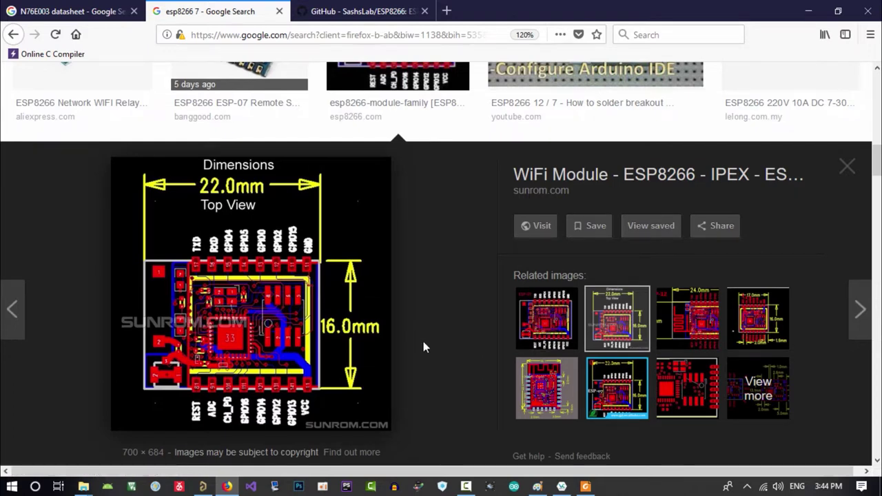
Check the alternative ESP8266 drawing (17.0mm × 16.0mm, 2.0mm pad pitch), then go back to Altium Designer
left_click(752, 322)
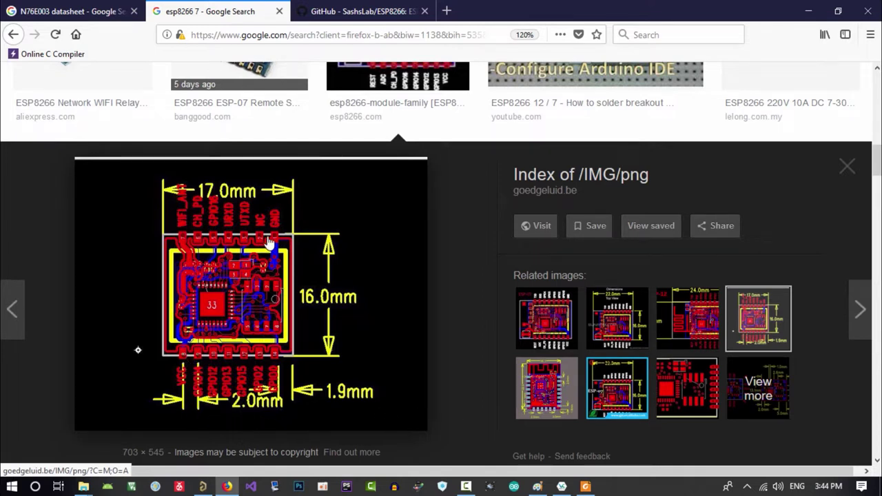
left_click(202, 486)
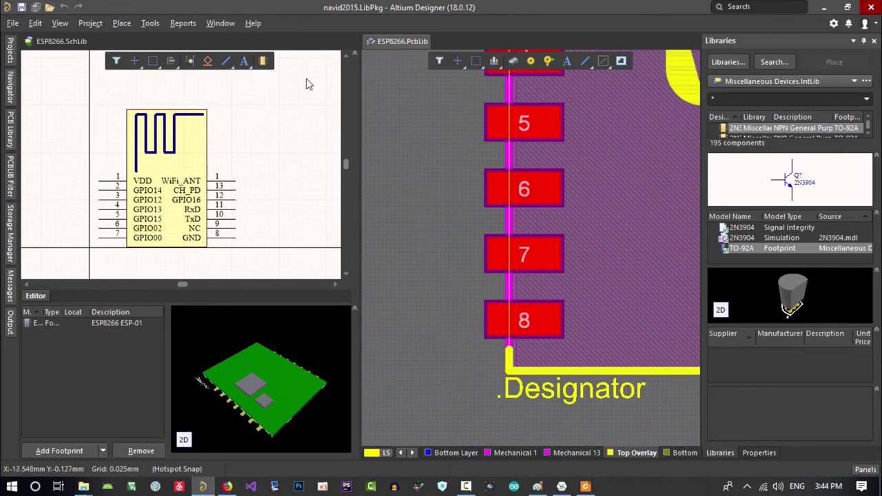
Start and cancel Measure Distance on the ESP8266 pads, fit the footprint, and show the library's snap options
left_click(183, 23)
left_click(230, 103)
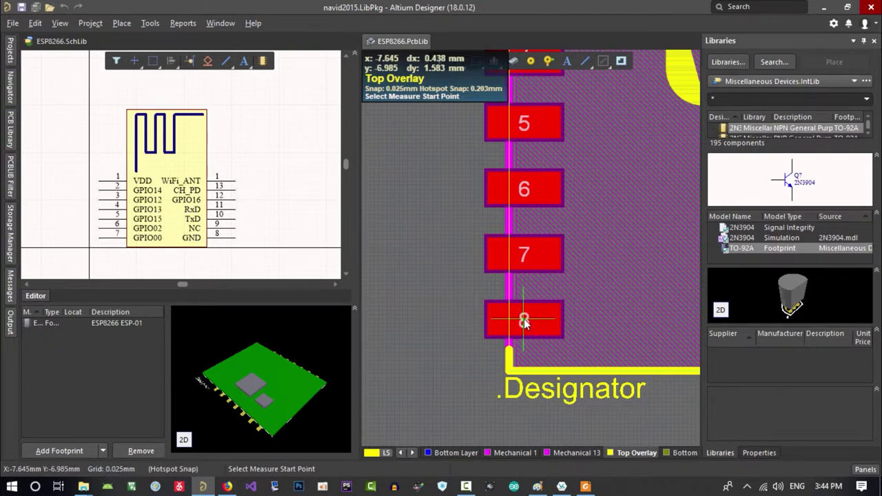
key("Escape")
key("ctrl+Page_Down")
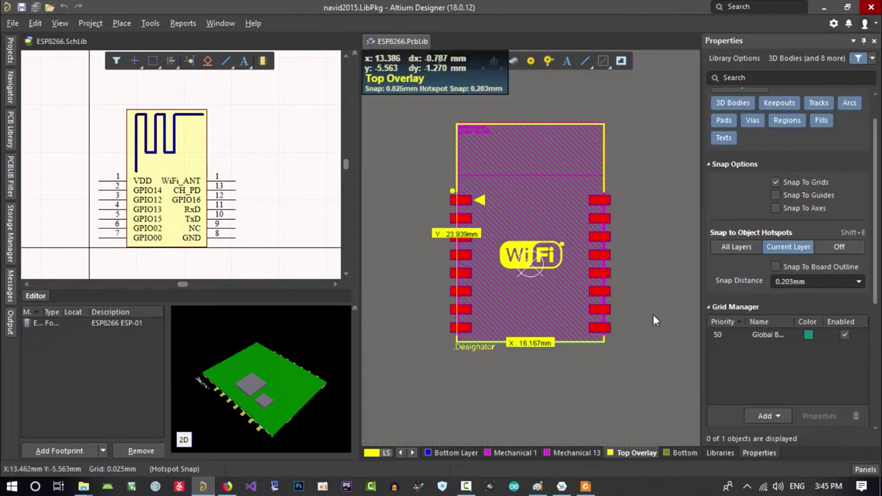
scroll(458, 324, "up", 3, "ctrl")
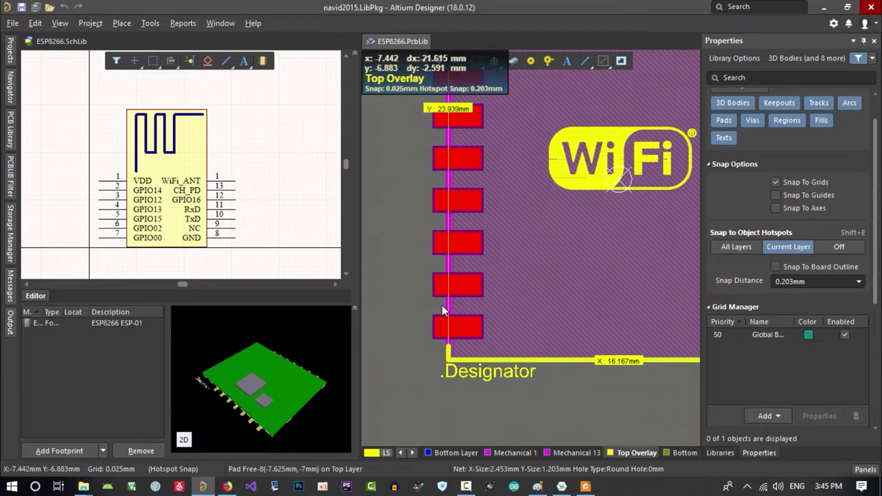
left_click(183, 23)
left_click(200, 108)
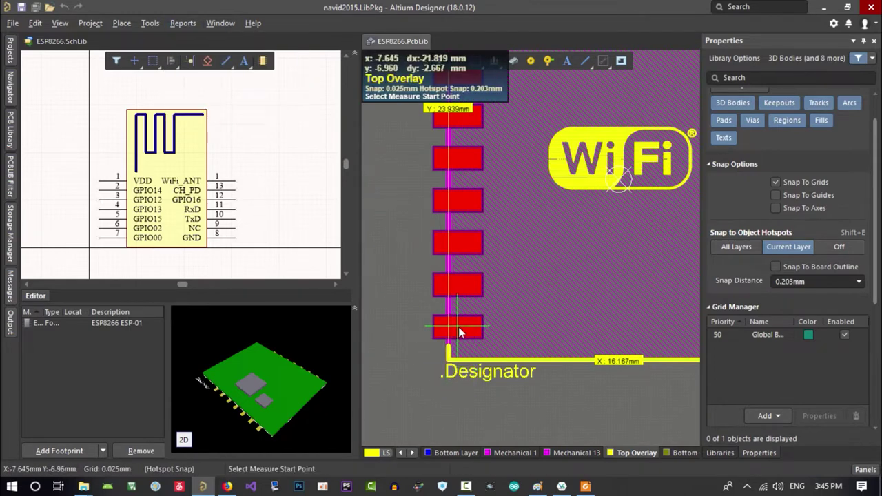
scroll(460, 332, "up", 2, "ctrl")
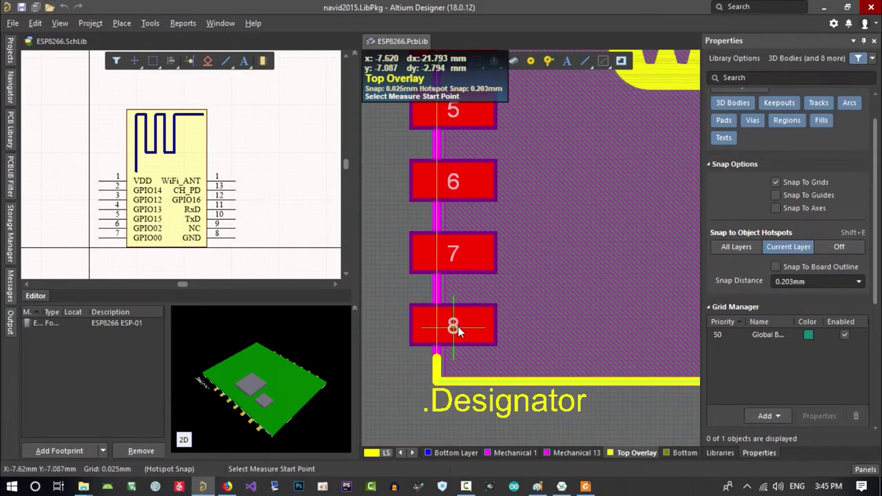
right_click(455, 330)
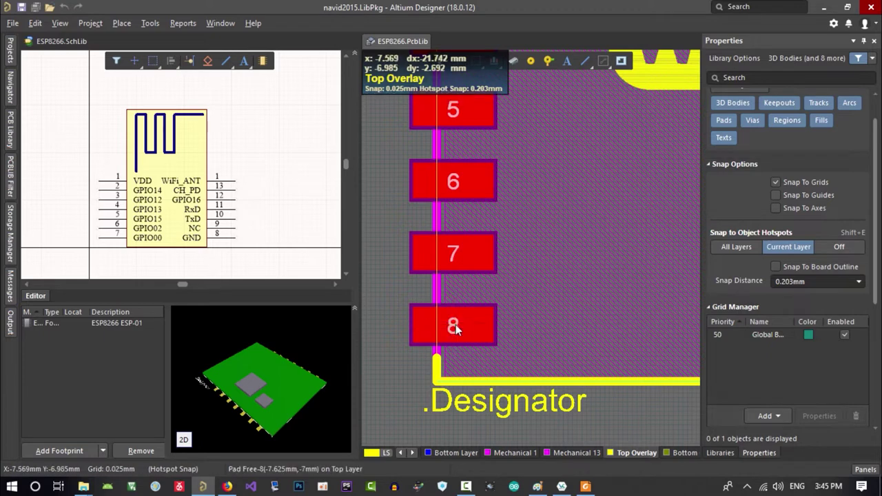
scroll(802, 327, "up", 2)
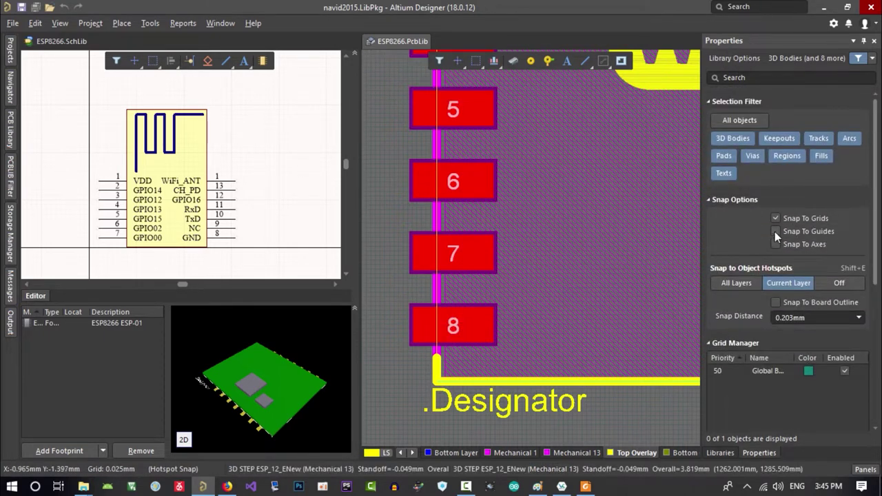
Enable Snap To Guides and Snap To Axes, and set hotspot snapping to All Layers
left_click(775, 231)
left_click(775, 245)
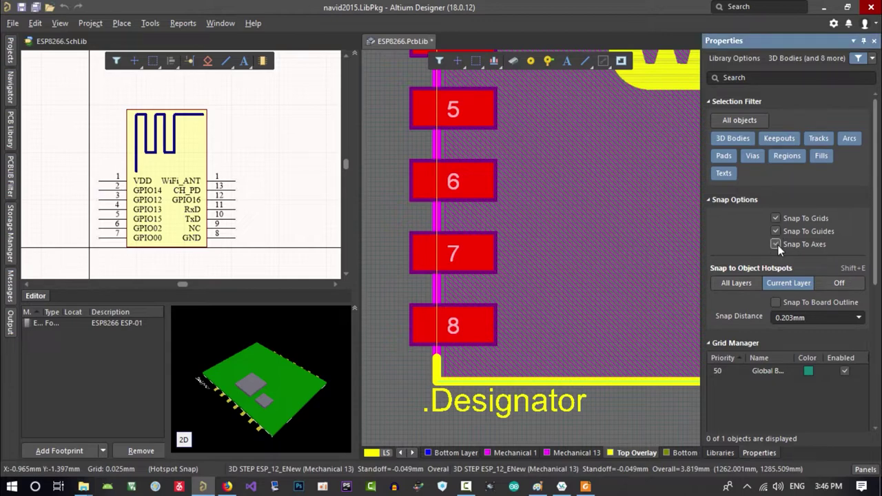
left_click(749, 290)
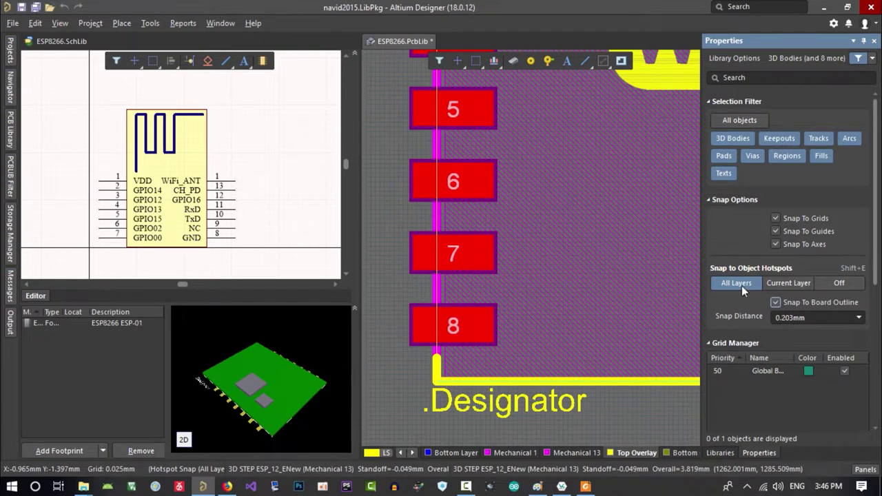
Measure from pad 8 to pad 7 and confirm the 2mm pitch
left_click(183, 24)
left_click(224, 107)
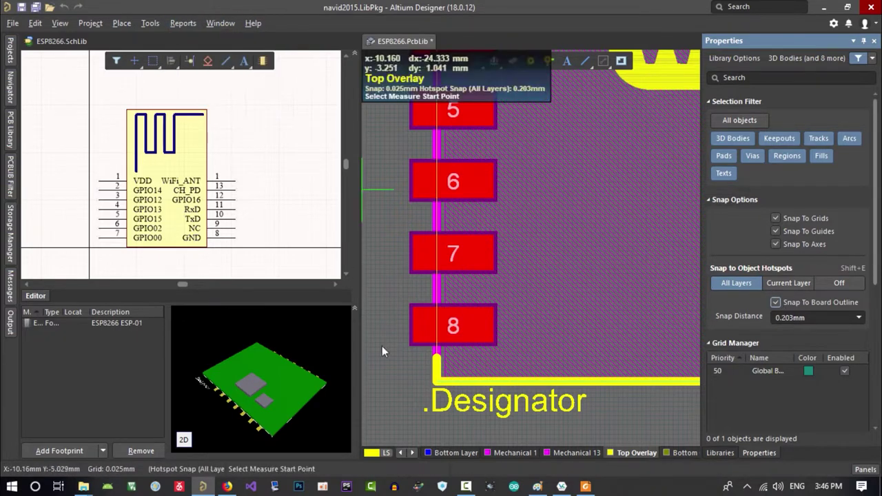
left_click(454, 328)
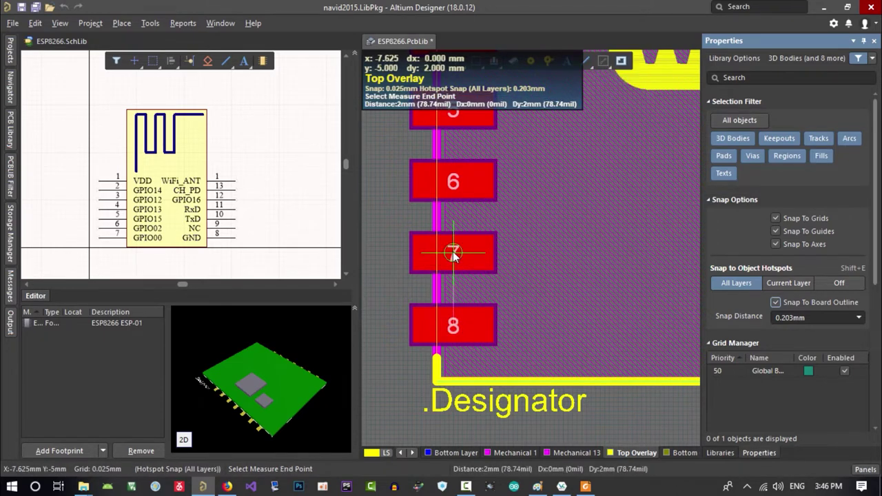
left_click(453, 255)
left_click(524, 286)
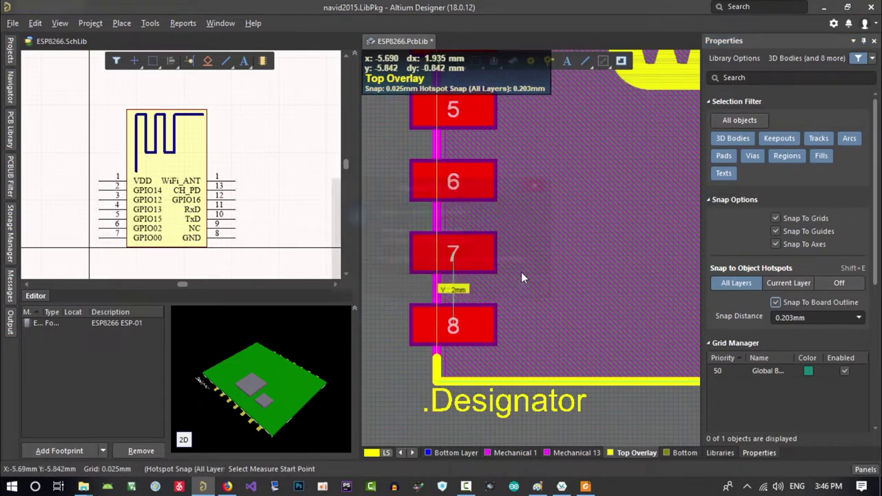
scroll(452, 326, "down", 5, "ctrl")
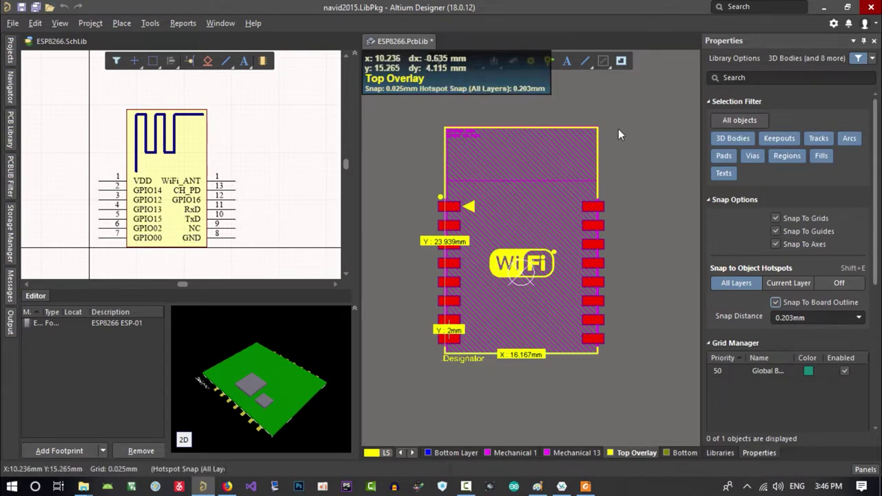
Open navid2015.PcbLib from the project's Source Documents in the Projects panel
mouse_move(12, 56)
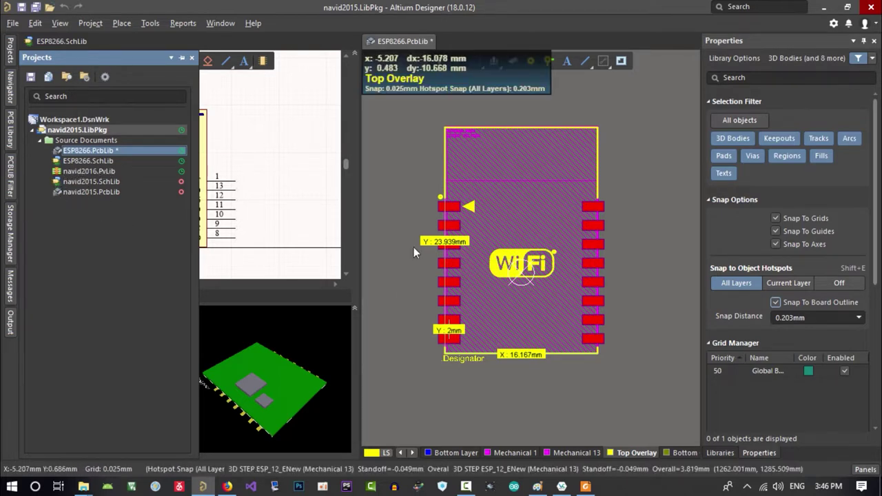
double_click(90, 192)
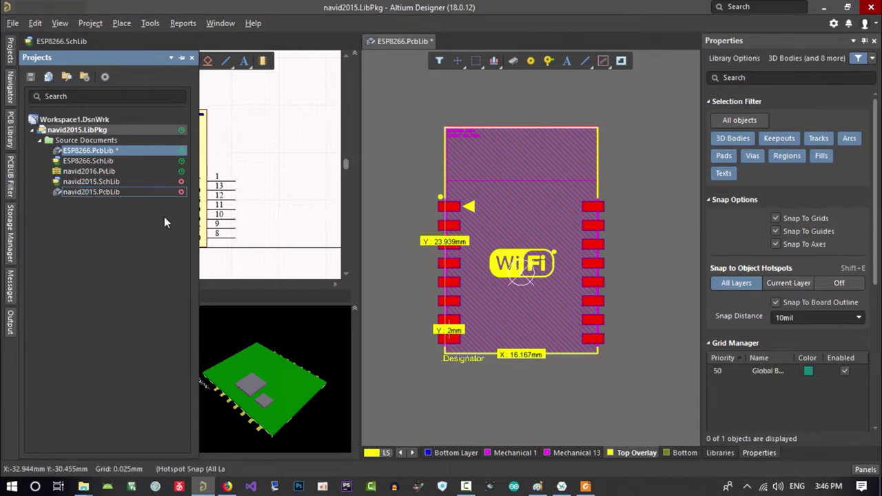
scroll(469, 293, "down", 1, "ctrl")
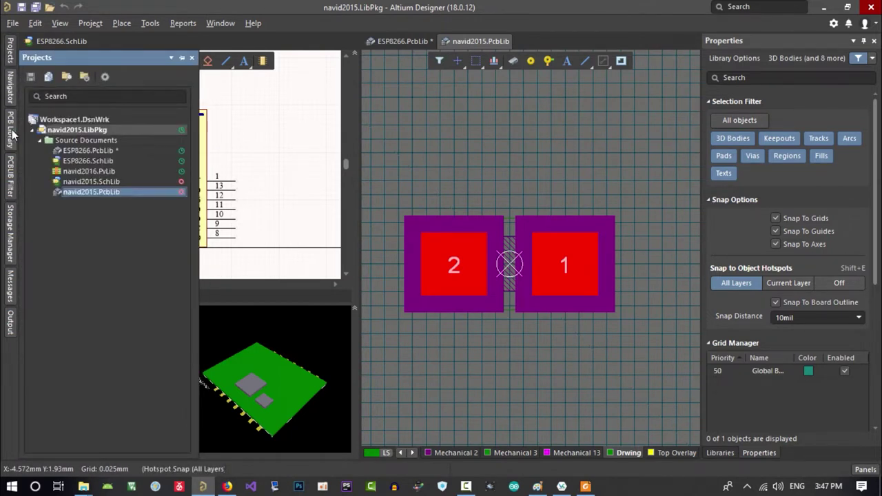
Browse the navid2015 footprint list and preview the CC2530SMALLMOD footprint
mouse_move(11, 131)
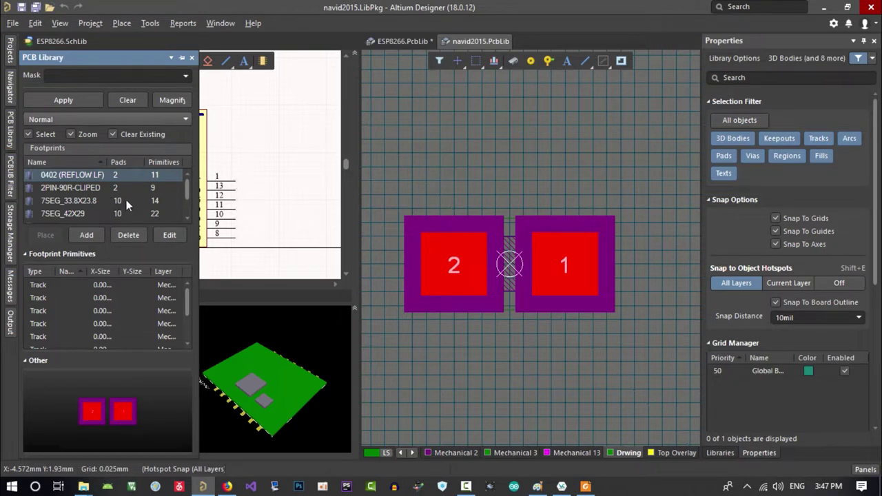
scroll(126, 200, "down", 5)
scroll(103, 201, "down", 2)
scroll(89, 199, "up", 8)
left_click_drag(107, 249, 108, 287)
scroll(103, 235, "down", 1)
scroll(104, 229, "down", 10)
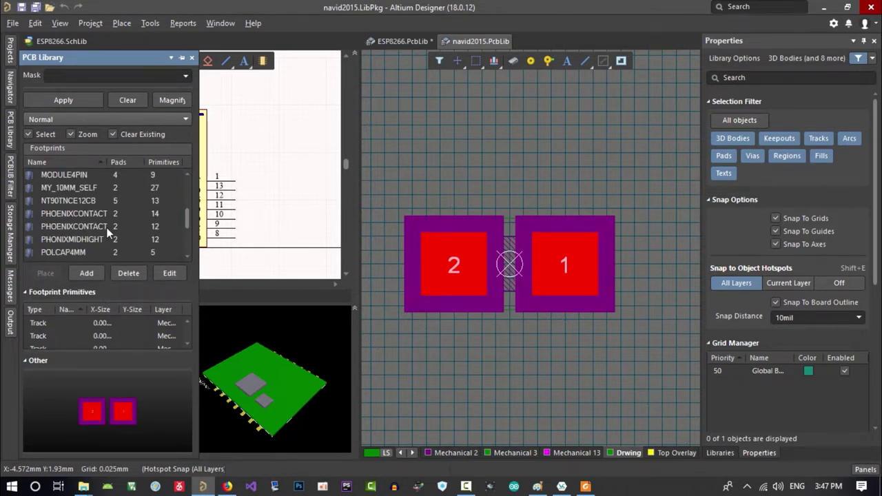
scroll(110, 224, "up", 3)
scroll(114, 221, "up", 10)
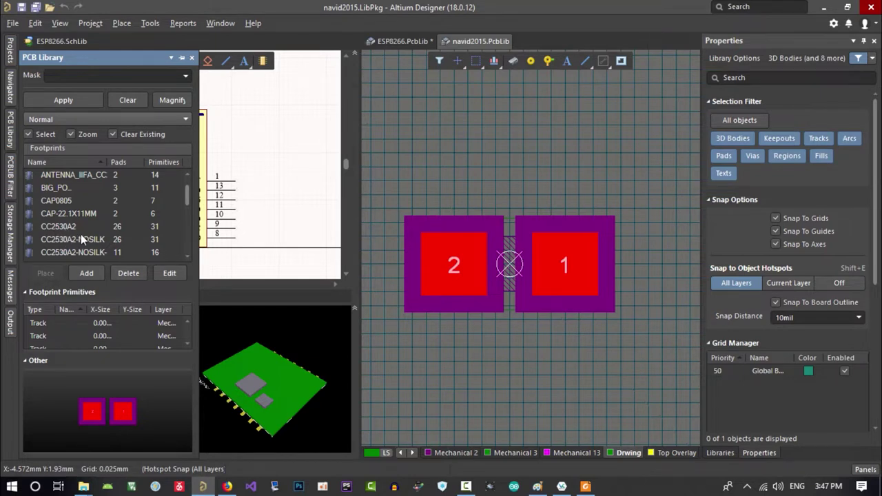
scroll(81, 234, "down", 3)
left_click(87, 202)
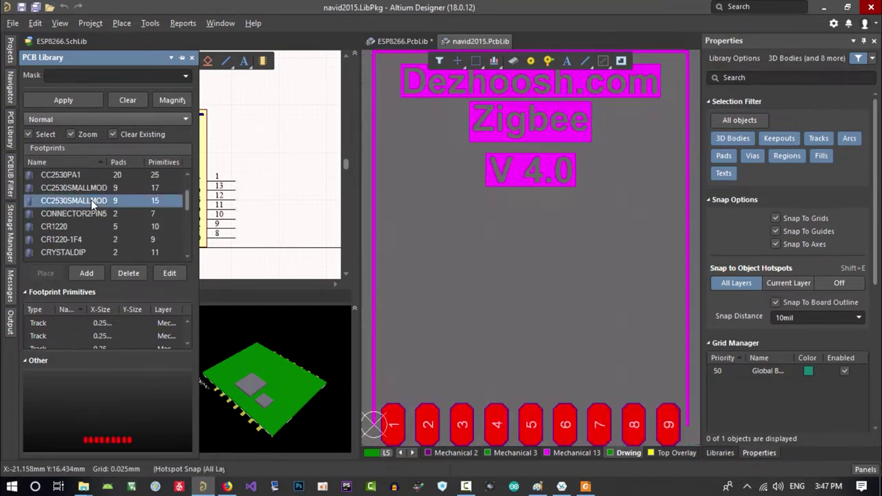
Preview the 10-pad EE13 footprint, then go back to the ESP8266 schematic symbol
scroll(78, 216, "up", 1)
scroll(75, 229, "up", 2)
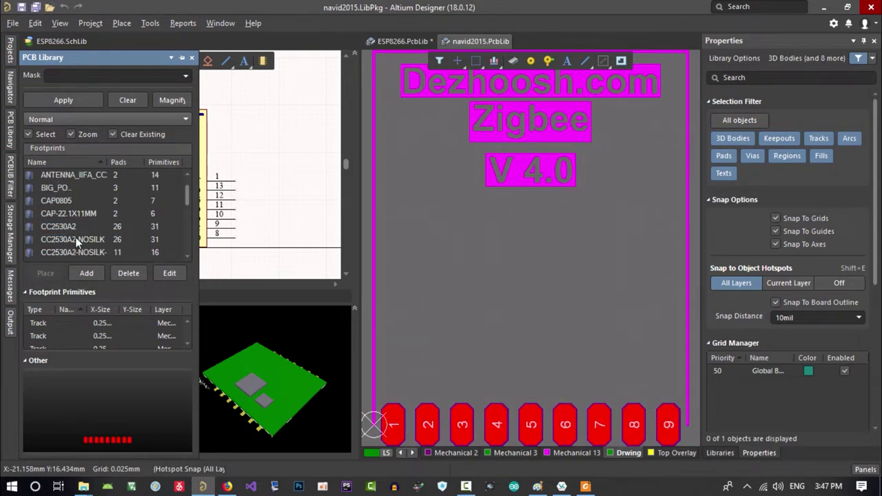
scroll(76, 231, "down", 3)
scroll(89, 241, "down", 3)
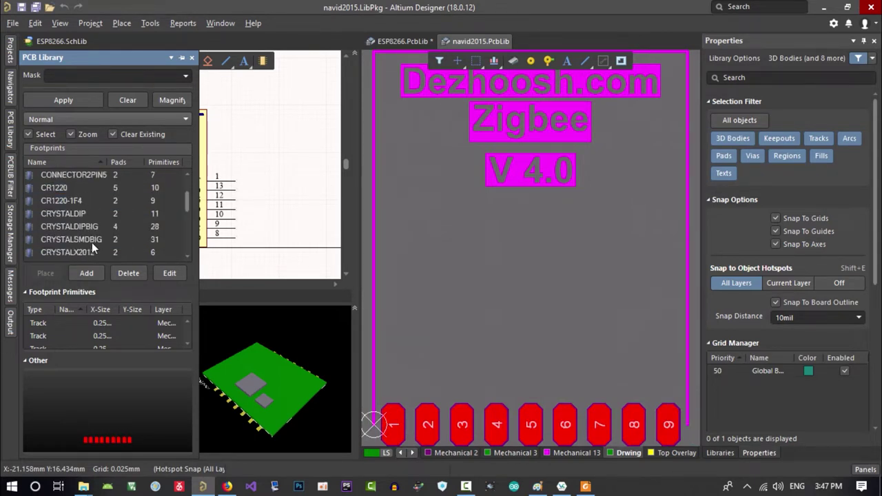
left_click(67, 227)
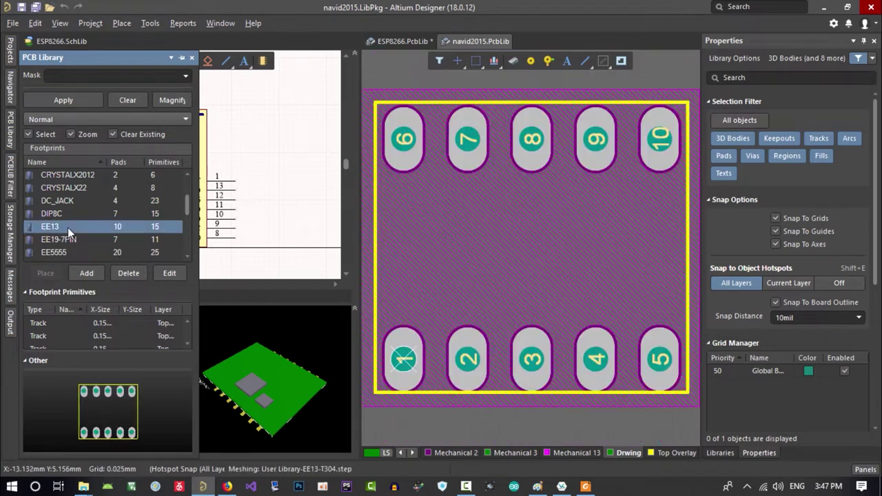
scroll(75, 240, "down", 1)
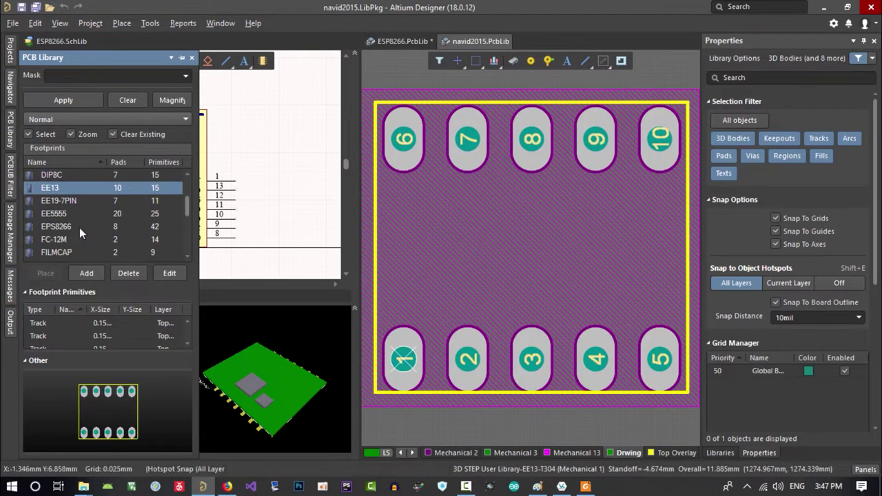
scroll(76, 231, "down", 1)
scroll(74, 234, "down", 10)
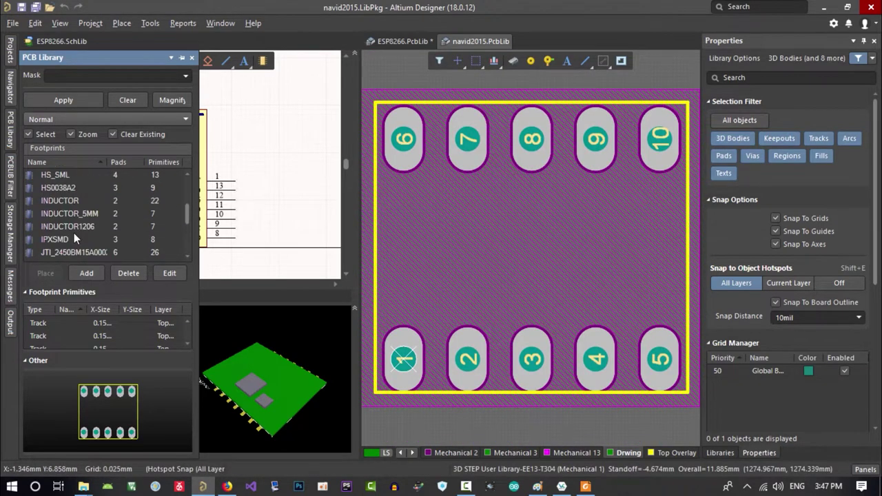
scroll(69, 228, "down", 6)
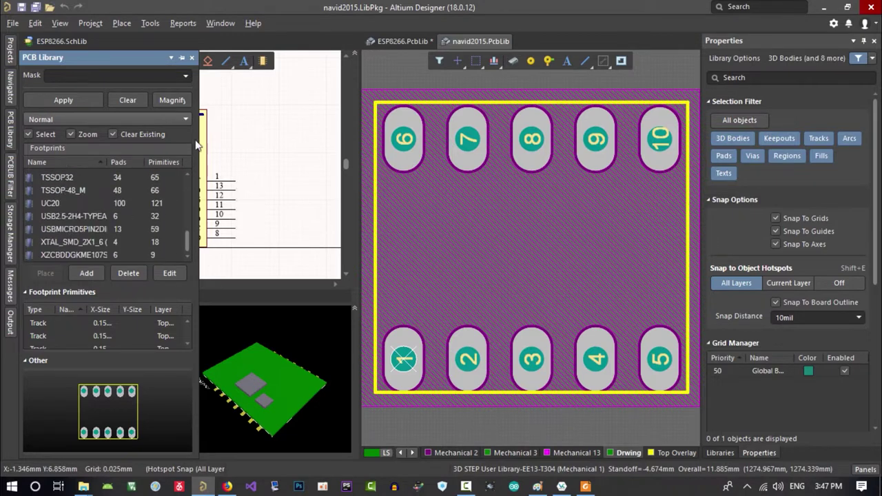
left_click(267, 153)
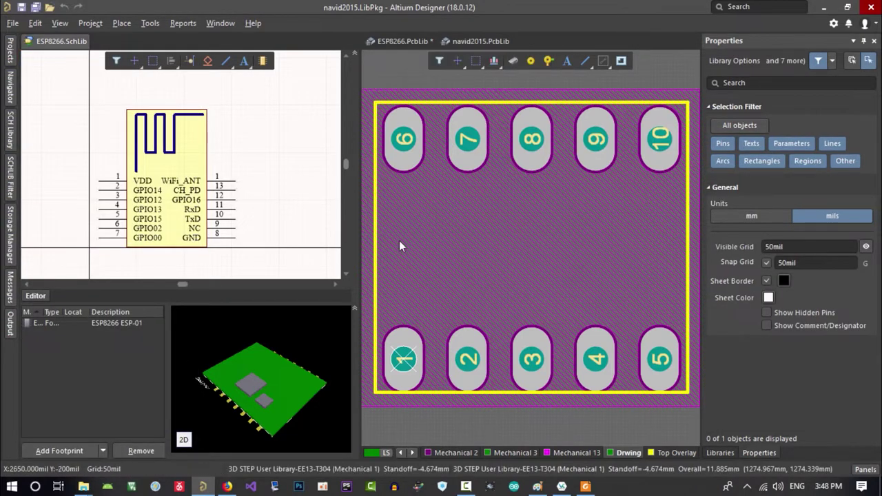
Switch between the two footprint libraries and display the ESP8266 ESP-07 footprint
left_click(402, 42)
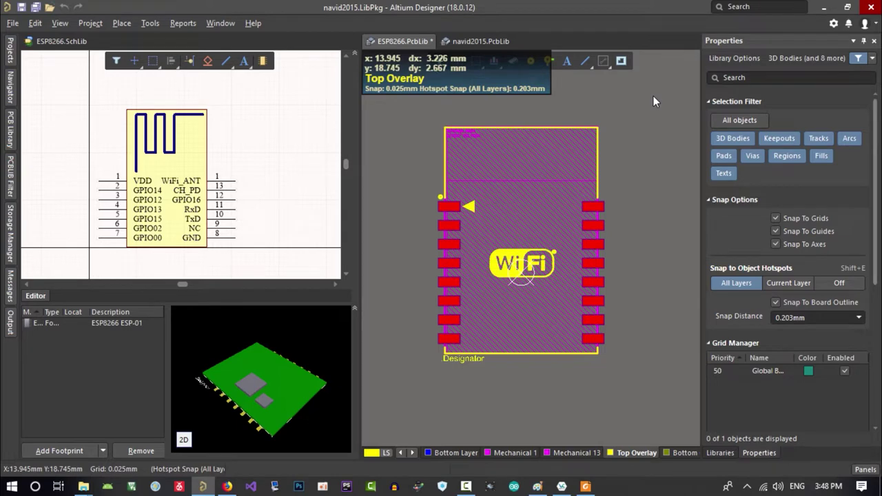
left_click(476, 41)
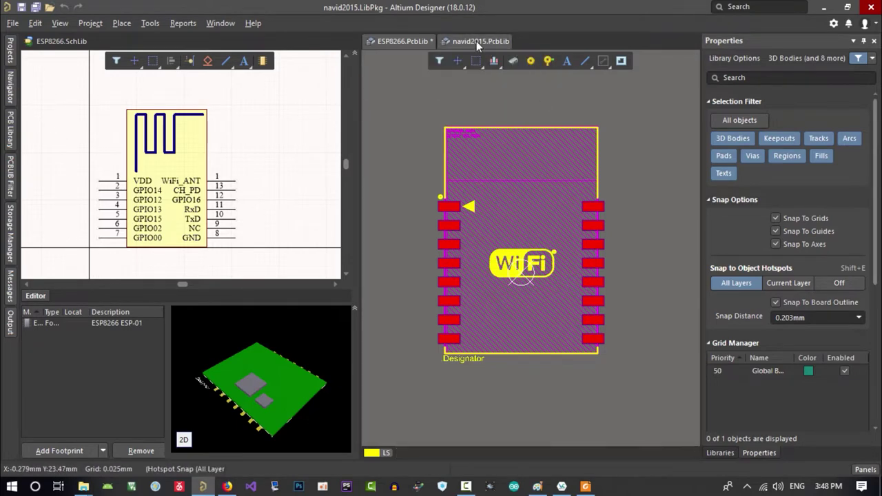
left_click(400, 42)
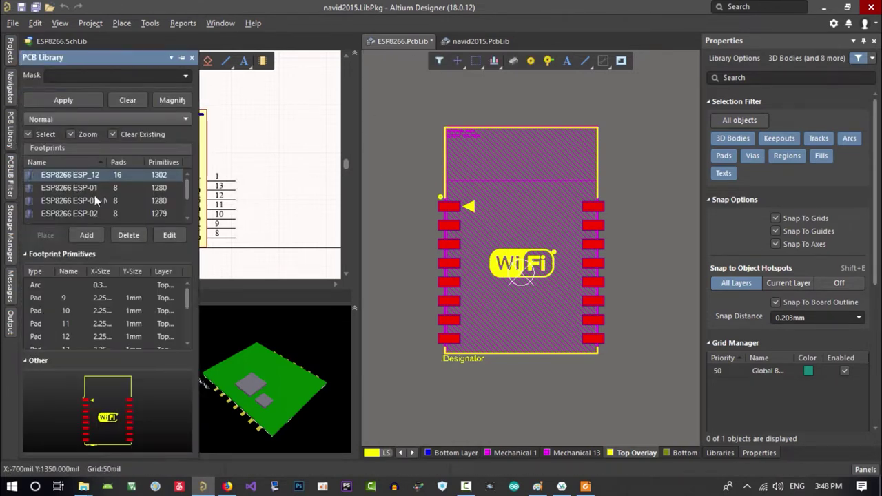
scroll(96, 208, "down", 2)
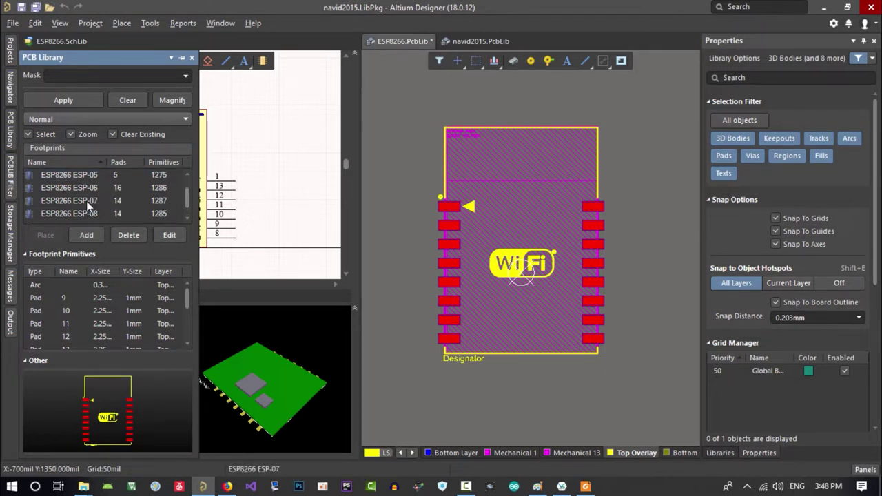
left_click(69, 201)
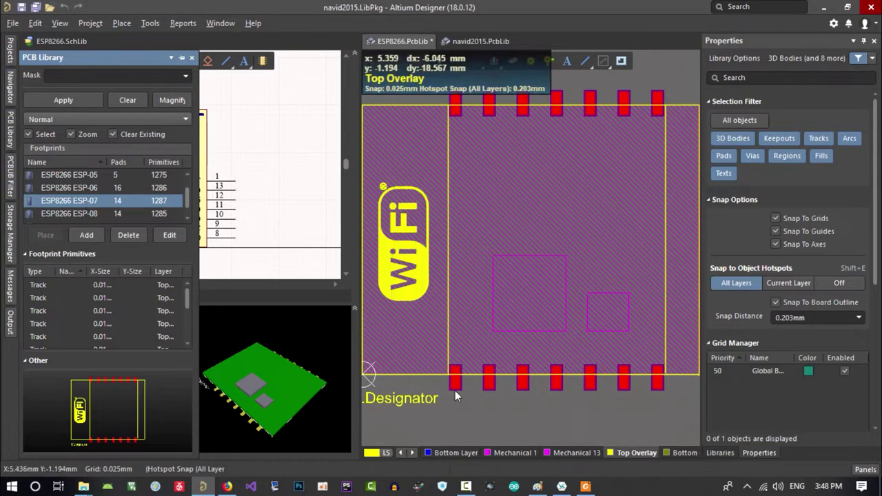
Display the ESP8266 ESP-01 footprint, then the 16-pad ESP8266 ESP_12 footprint
scroll(454, 390, "up", 3, "ctrl")
scroll(455, 386, "down", 3, "ctrl")
scroll(454, 386, "down", 2, "ctrl")
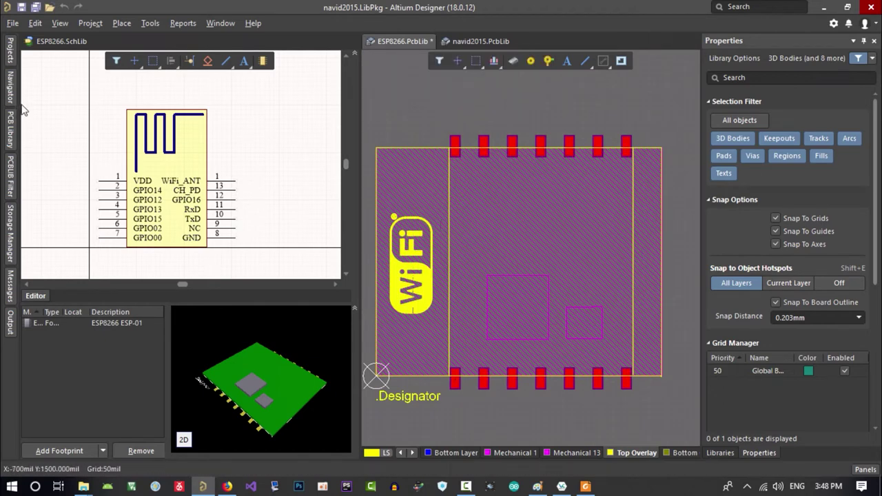
scroll(81, 206, "up", 2)
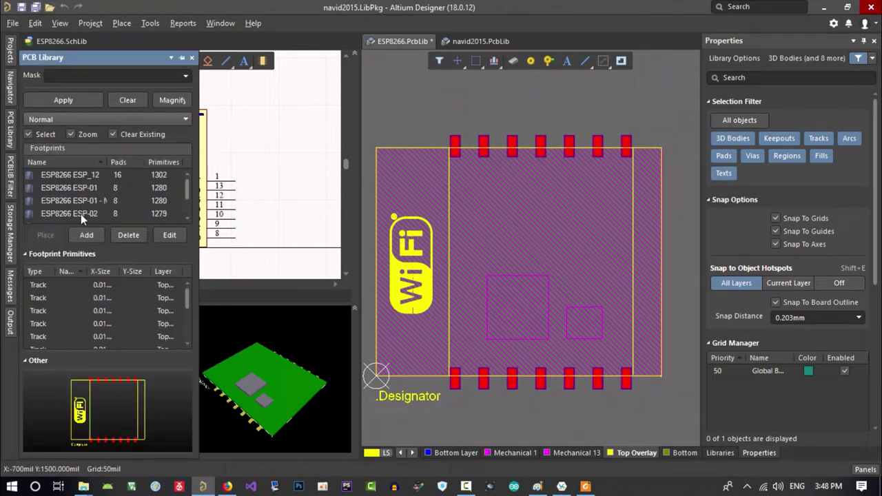
left_click(90, 187)
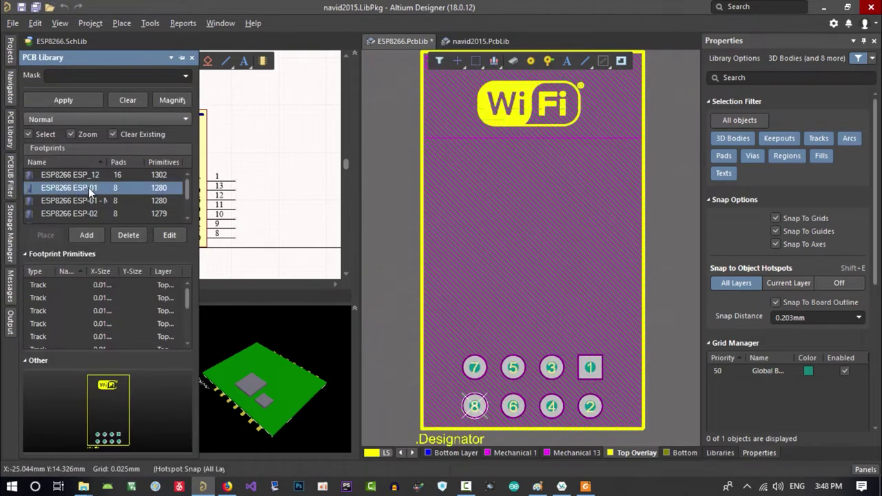
left_click(91, 177)
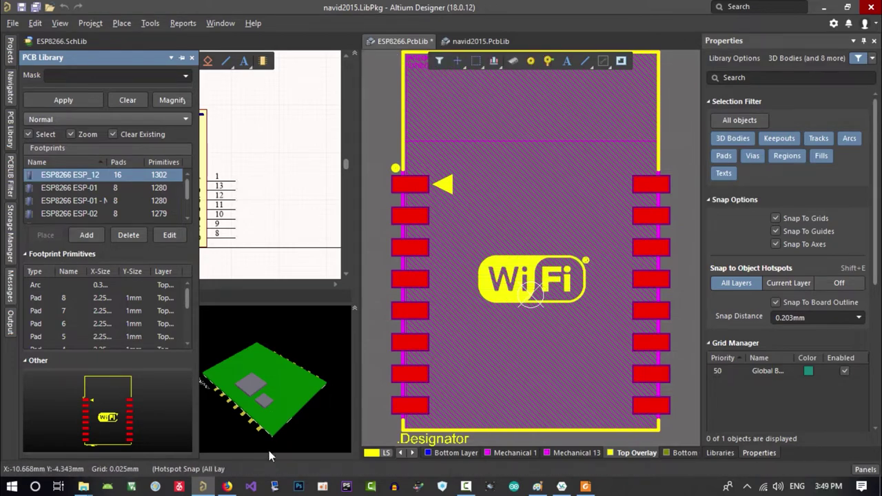
left_click(227, 486)
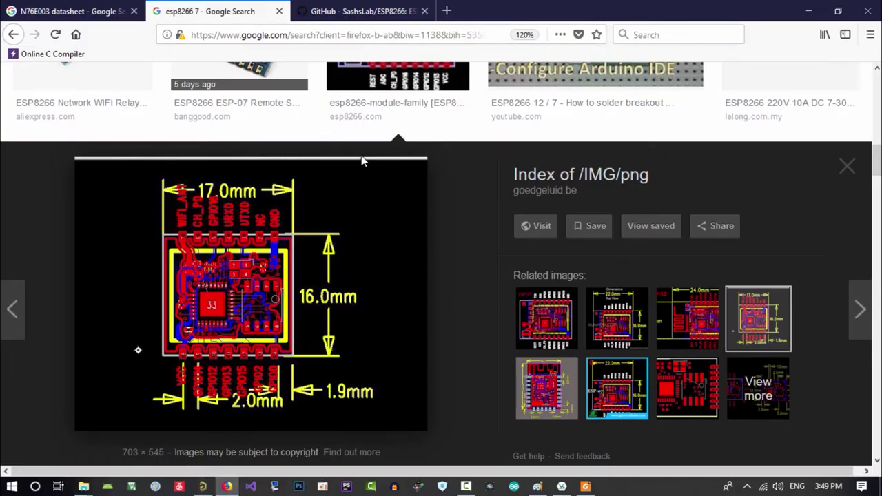
Search Google Images for 'esp8266 12'
scroll(362, 162, "up", 10)
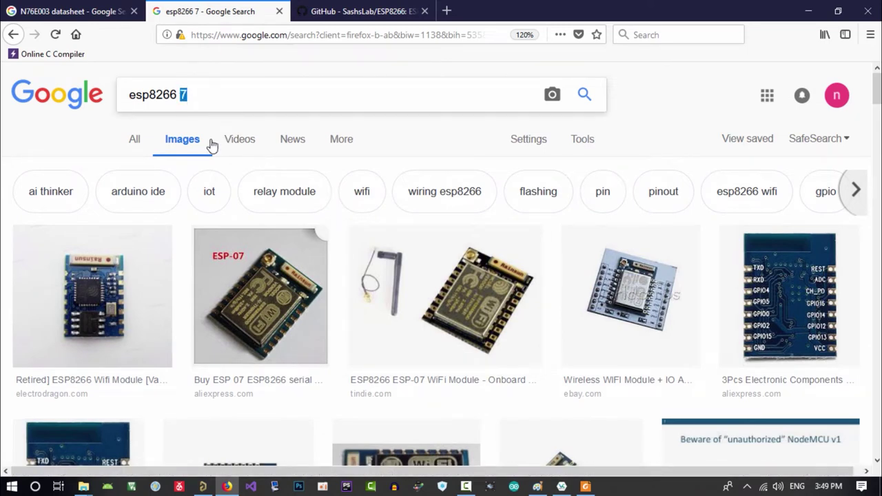
type("12")
key("Return")
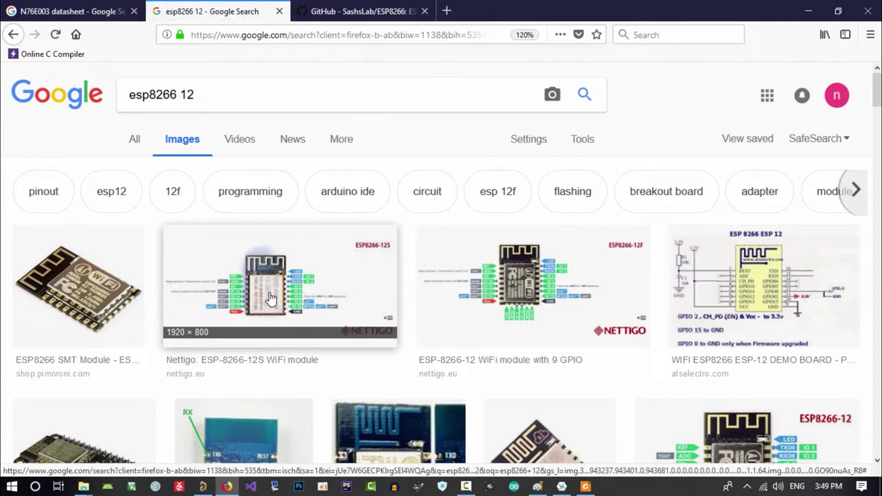
Change the search back to 'esp8266 7', browse the results, and return to Altium Designer
double_click(188, 94)
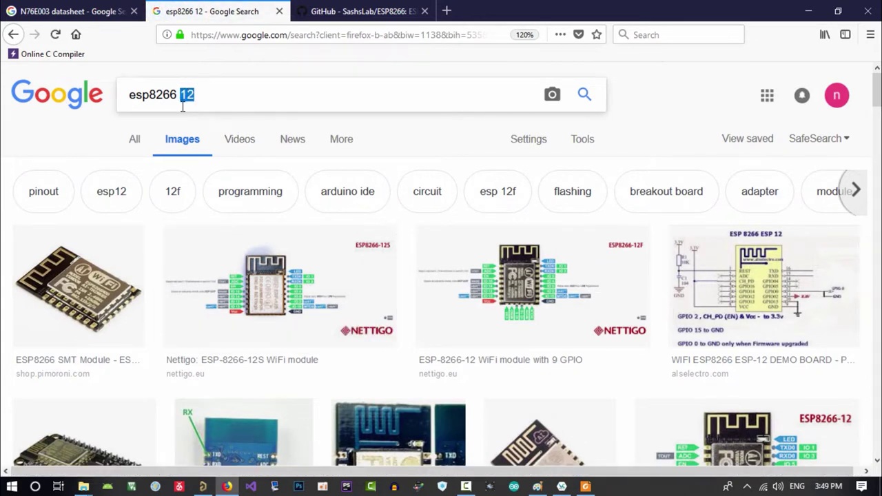
type("7")
key("Return")
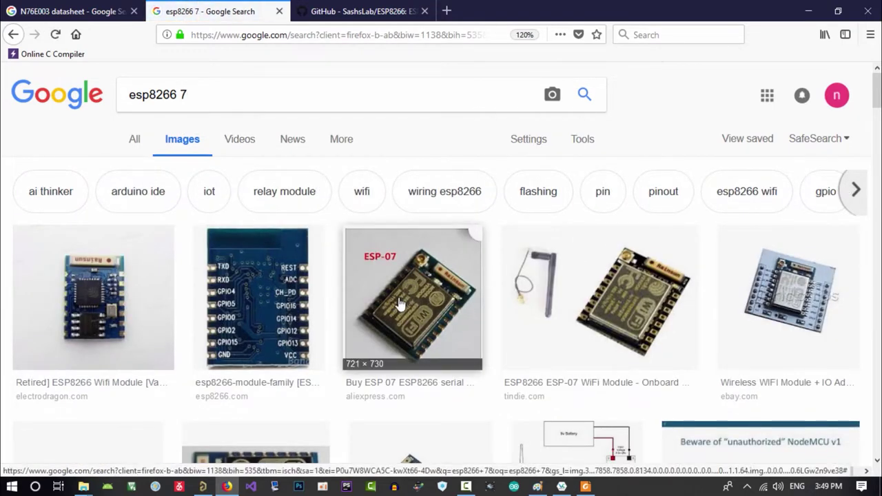
scroll(413, 276, "down", 5)
scroll(400, 281, "up", 5)
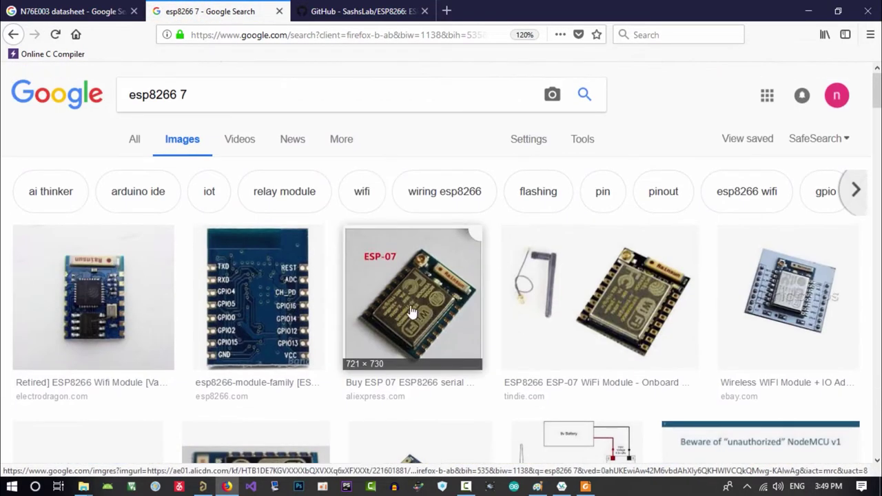
scroll(417, 310, "down", 6)
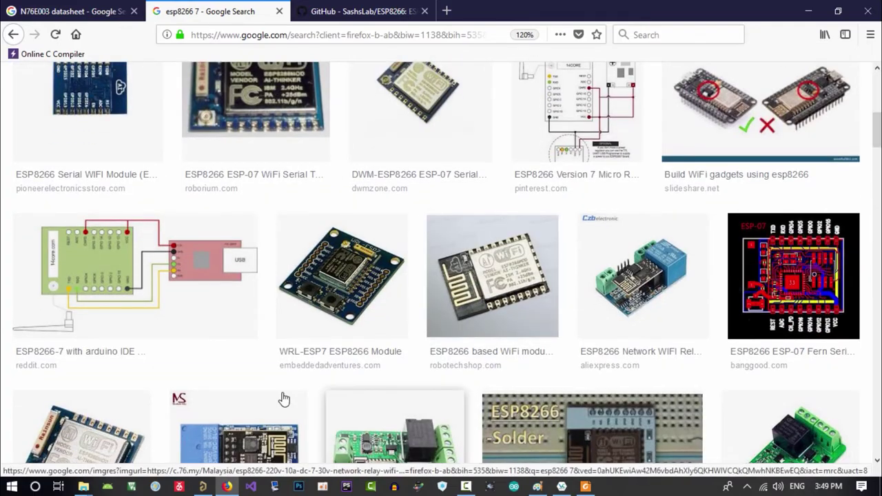
key("alt+Tab")
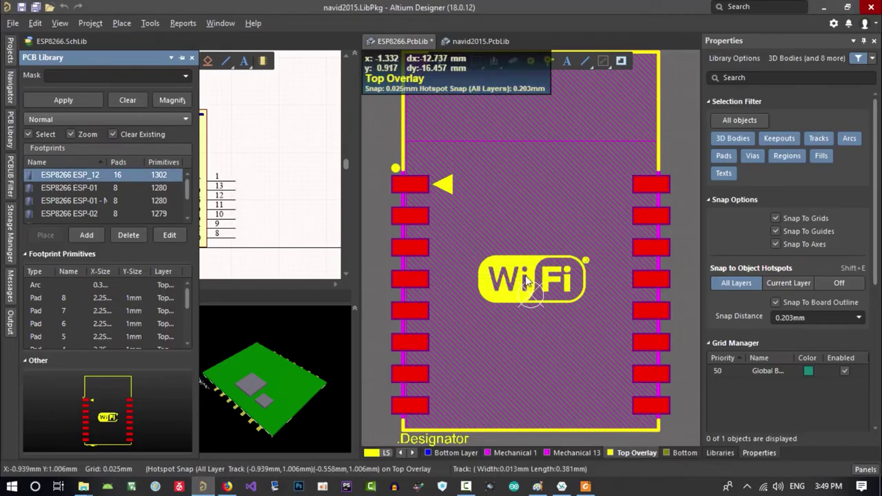
scroll(117, 210, "down", 2)
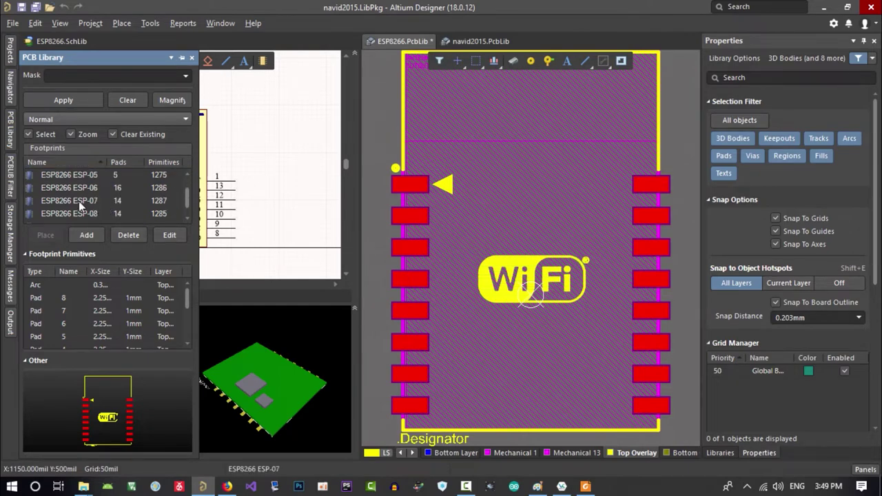
left_click(77, 201)
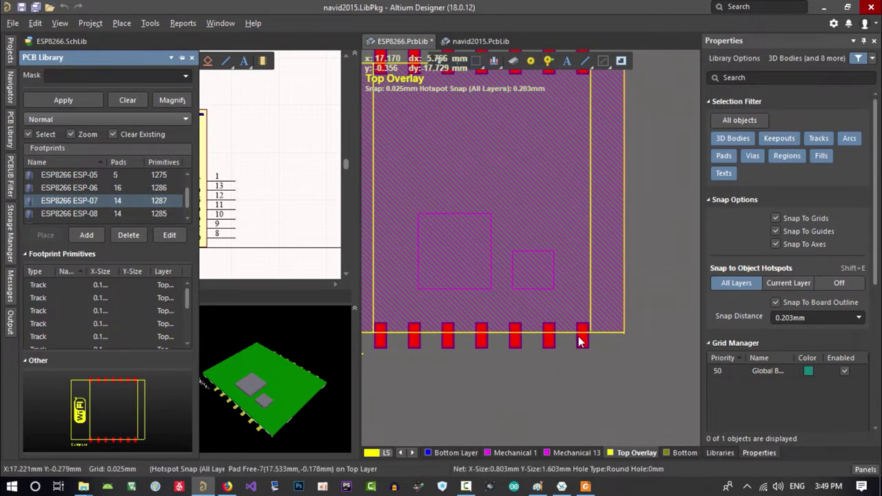
right_click_drag(542, 358, 591, 353)
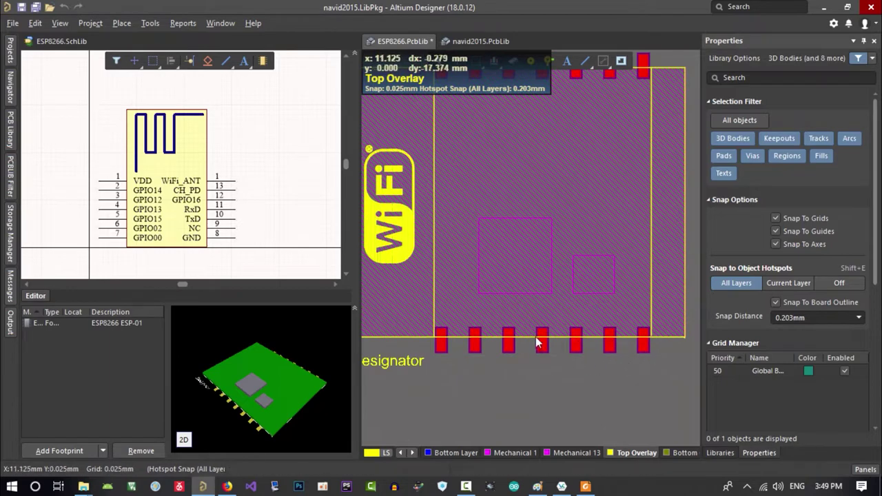
scroll(445, 342, "down", 2, "ctrl")
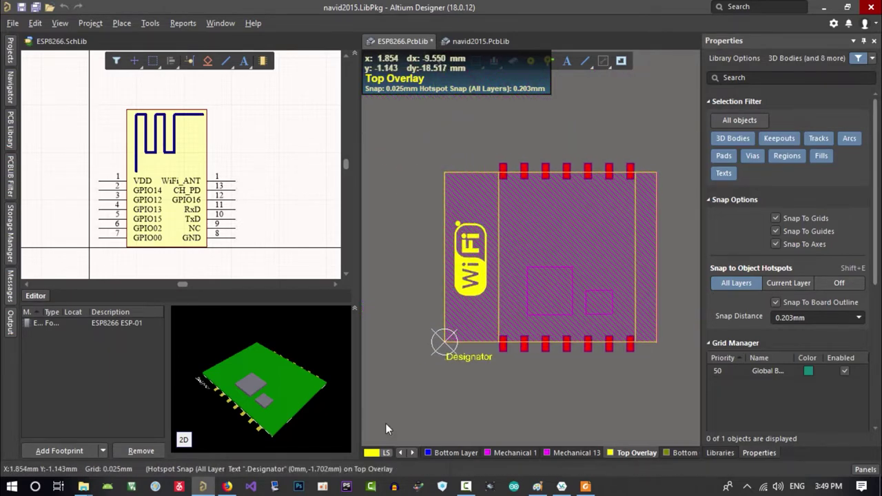
left_click(10, 58)
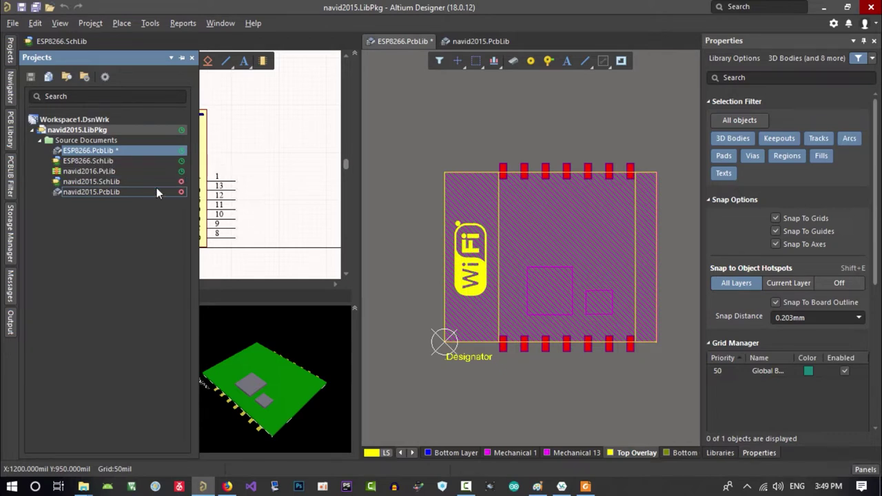
left_click(289, 208)
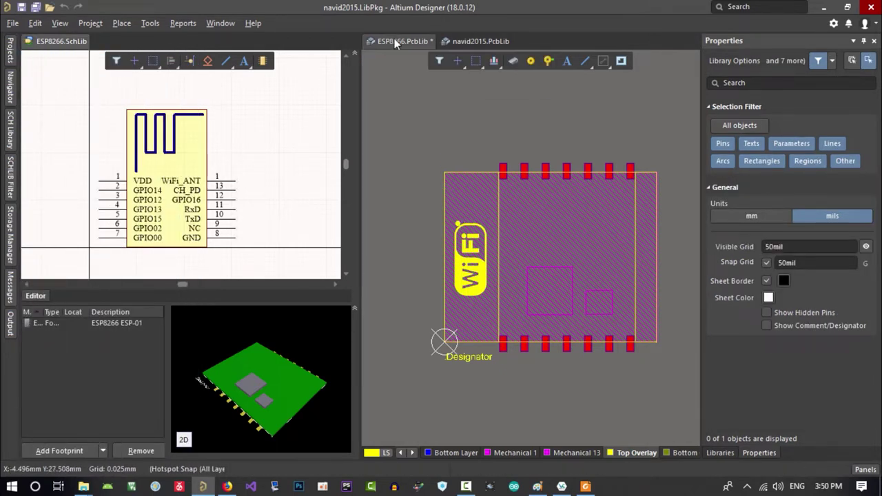
key("ctrl+Tab")
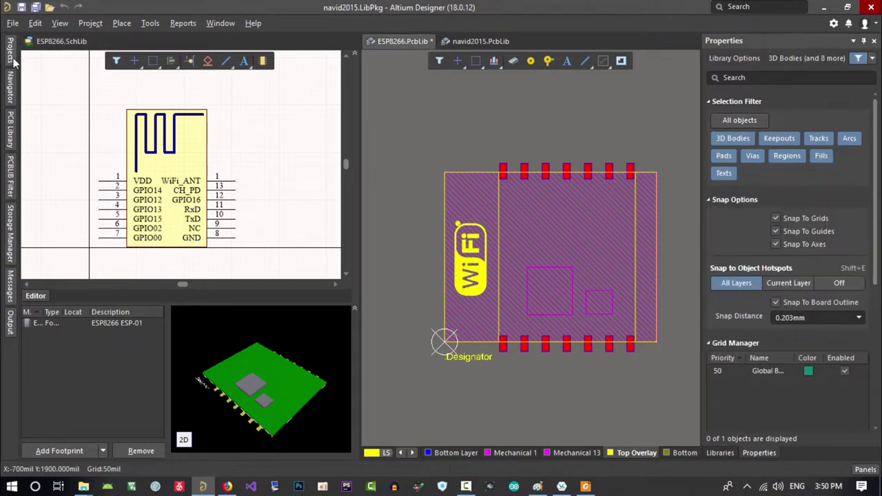
left_click(14, 62)
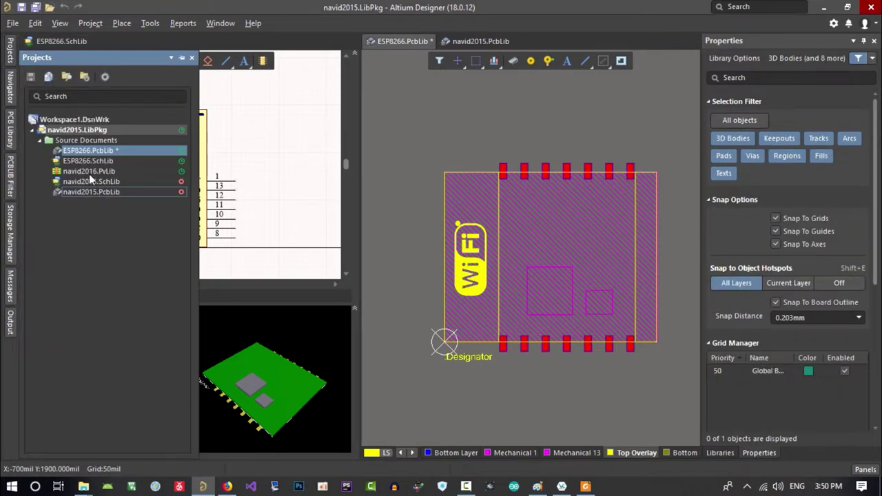
left_click(12, 176)
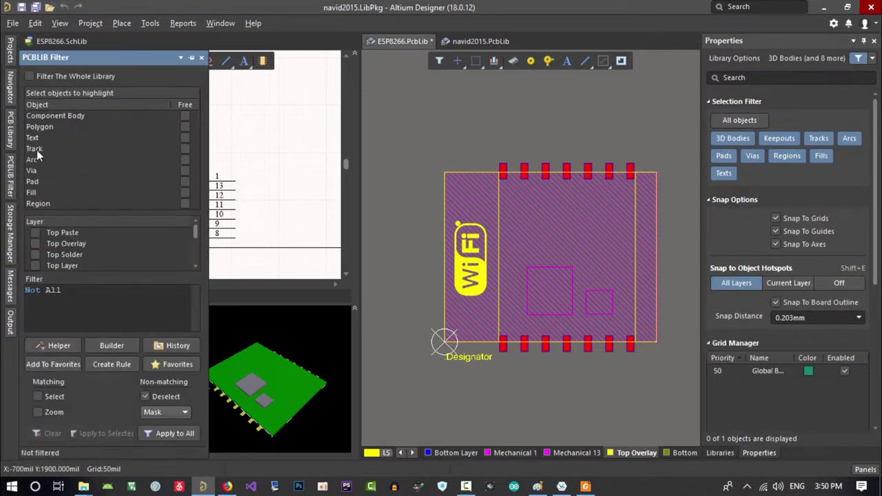
left_click(10, 138)
scroll(96, 200, "up", 2)
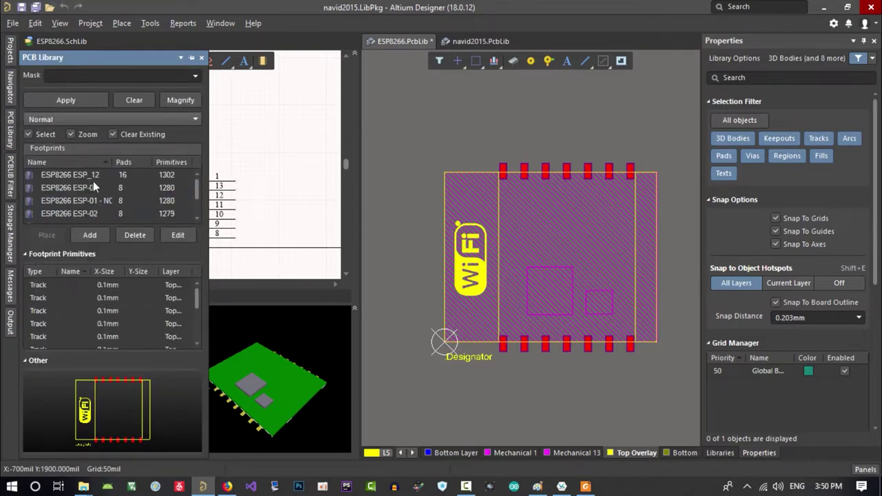
left_click(92, 175)
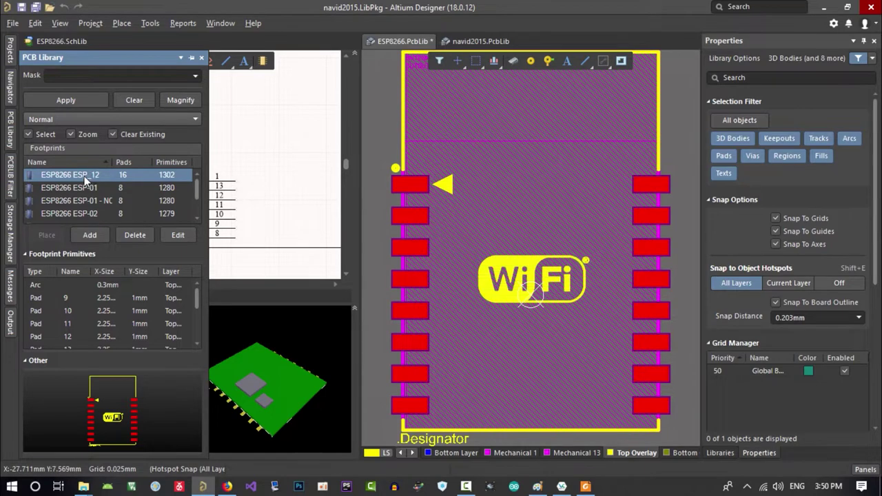
Copy the ESP8266 ESP_12 footprint and paste it into navid2015.PcbLib
right_click(84, 177)
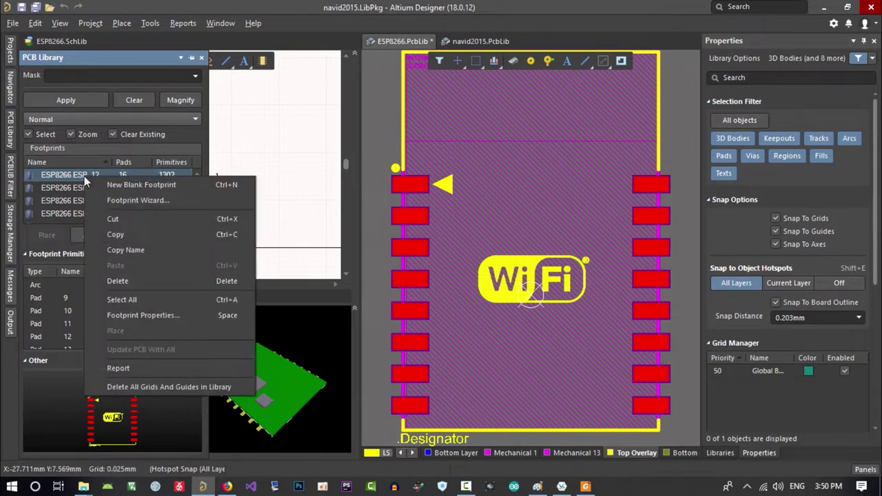
left_click(120, 236)
left_click(472, 42)
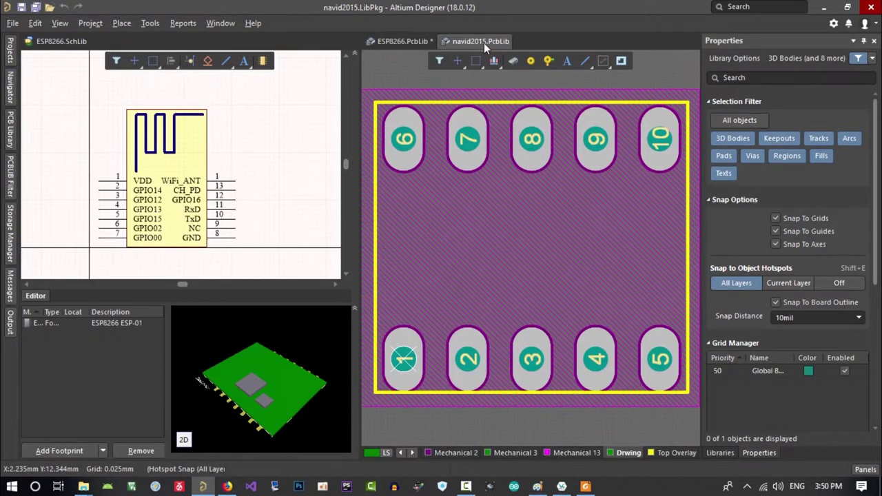
left_click(17, 138)
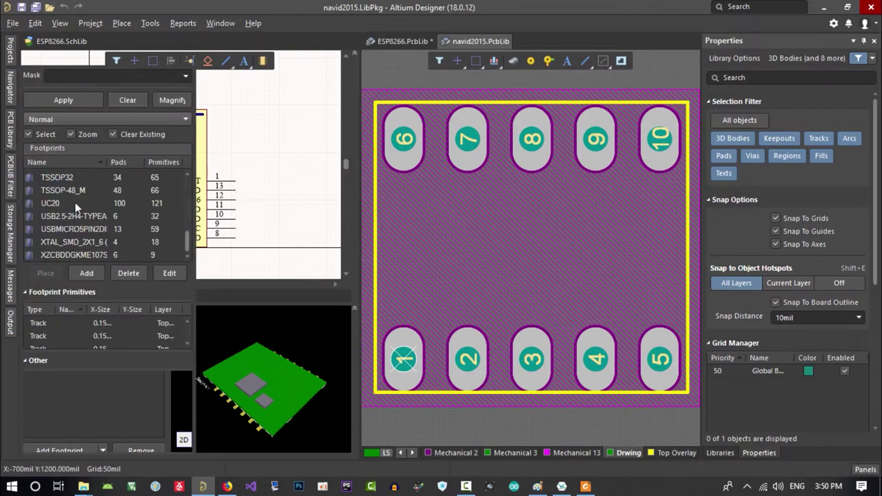
left_click(78, 203)
right_click(77, 203)
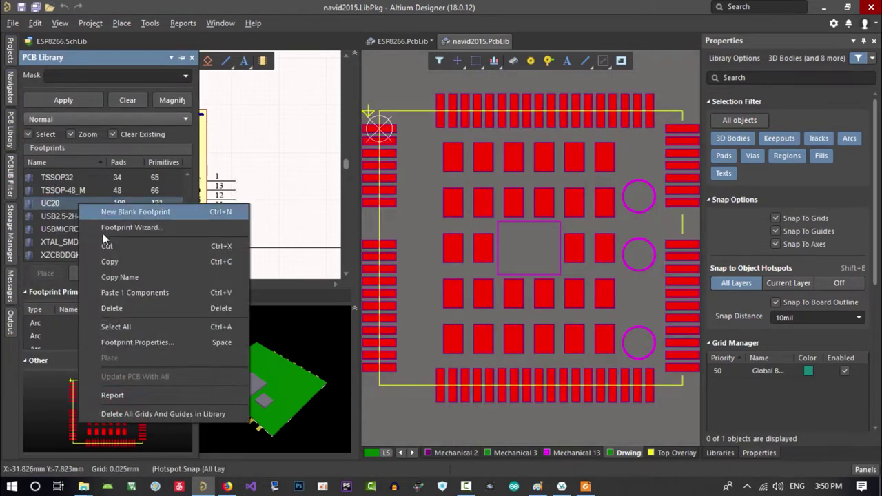
left_click(141, 295)
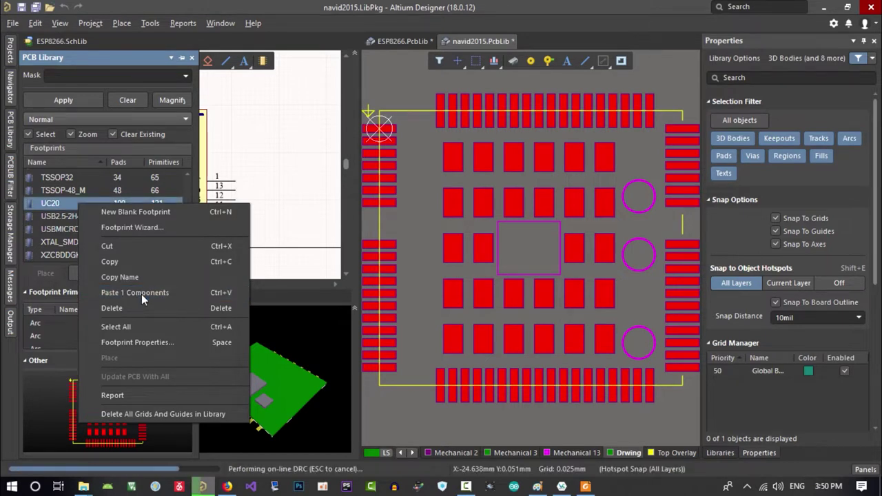
Rename the pasted footprint to 'ESP8266 ESP_7' in its properties
right_click(85, 174)
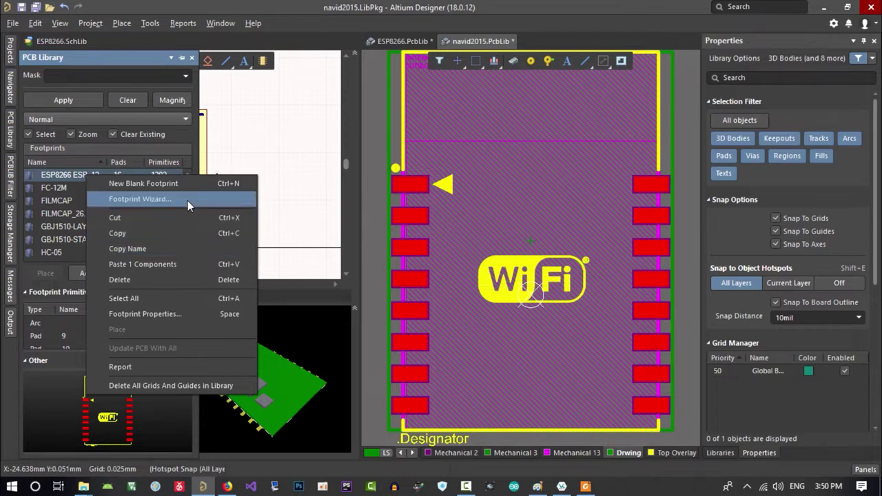
left_click(205, 314)
left_click(453, 140)
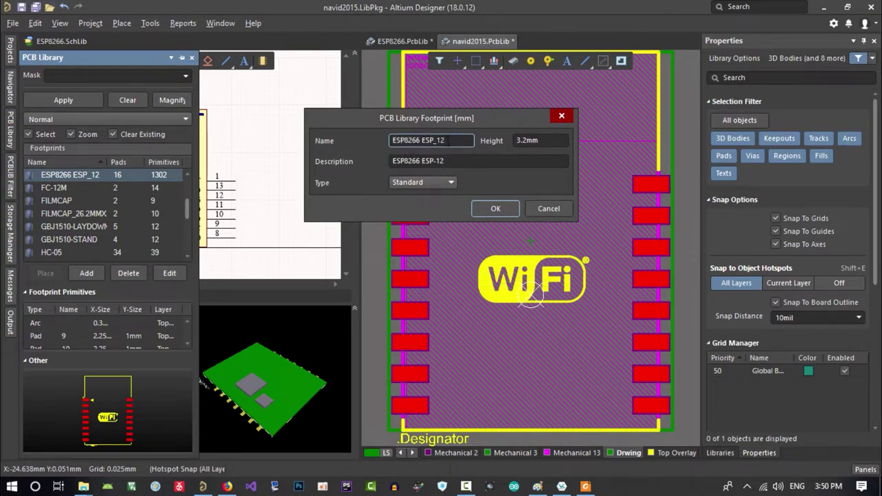
left_click(496, 210)
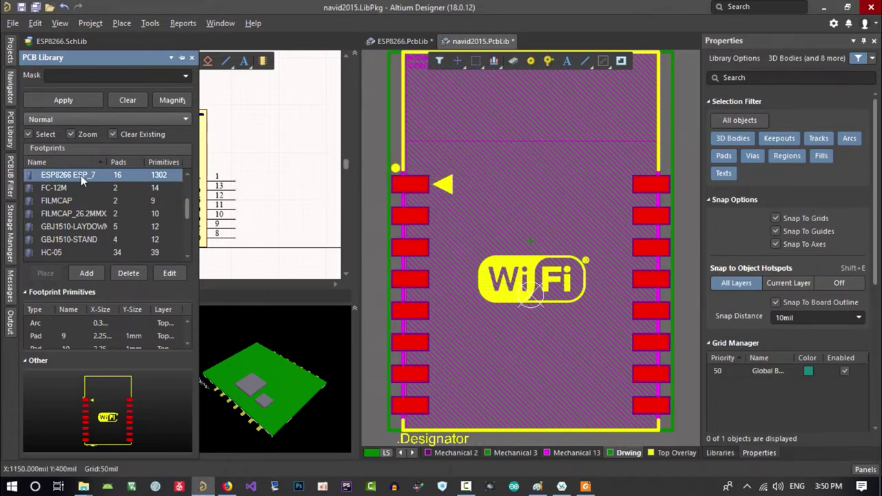
Inspect the new ESP_7 footprint, then switch to the ESP8266 schematic library
scroll(475, 237, "down", 3, "ctrl")
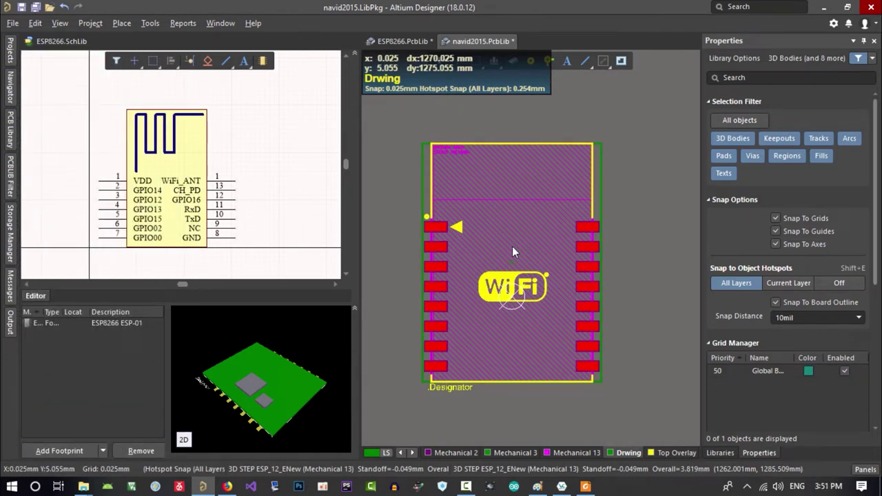
scroll(531, 253, "down", 2, "ctrl")
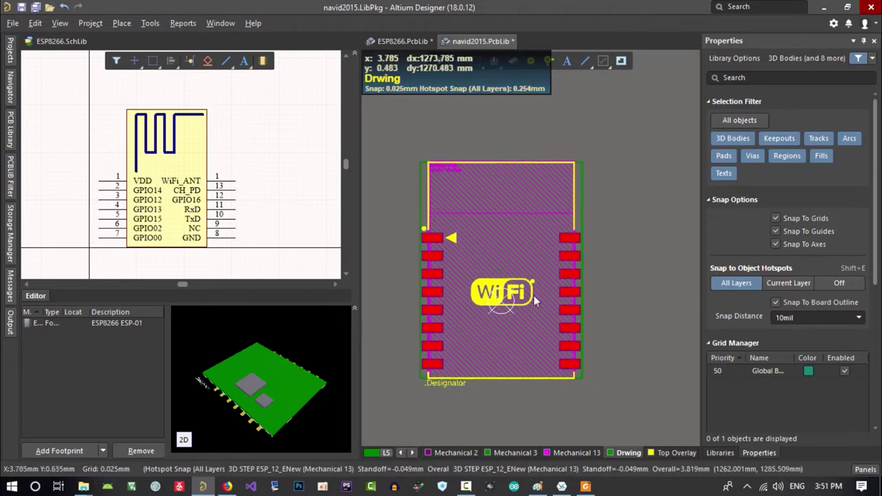
scroll(534, 300, "up", 3, "ctrl")
right_click_drag(495, 322, 486, 292)
scroll(490, 236, "down", 2, "ctrl")
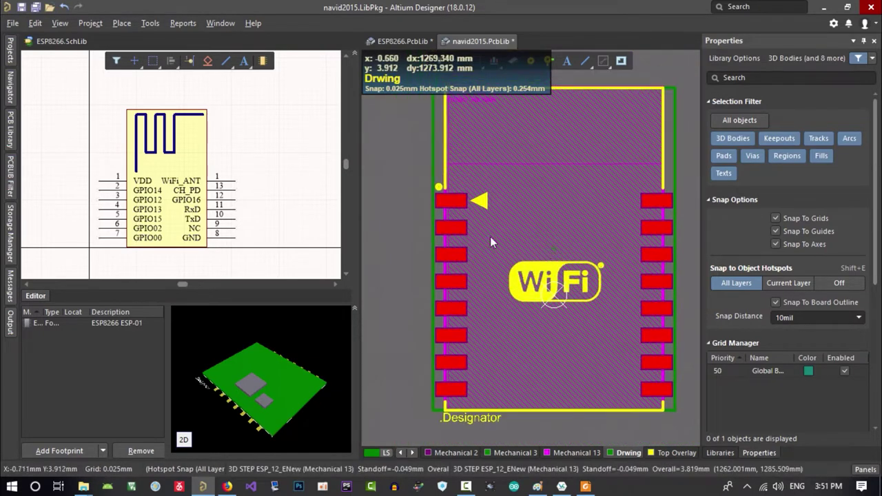
left_click(245, 160)
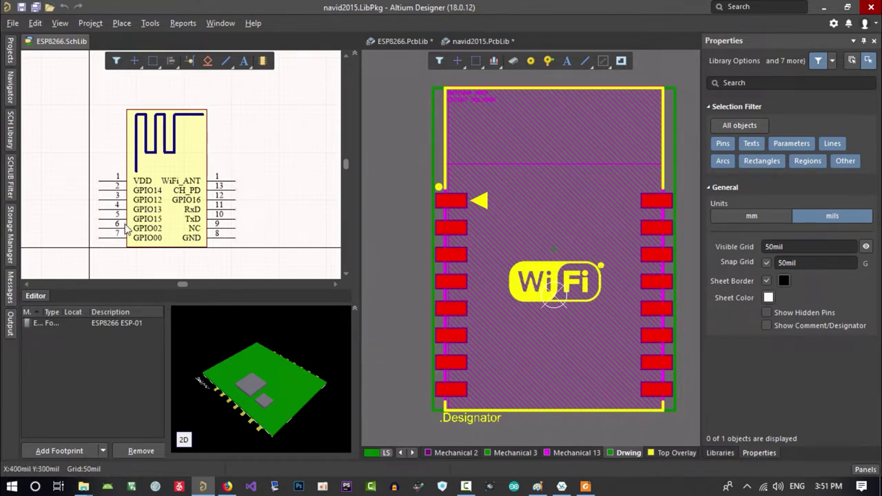
Shorten the Google Images query from 'esp8266 7' to 'esp7' and run the search
left_click(227, 486)
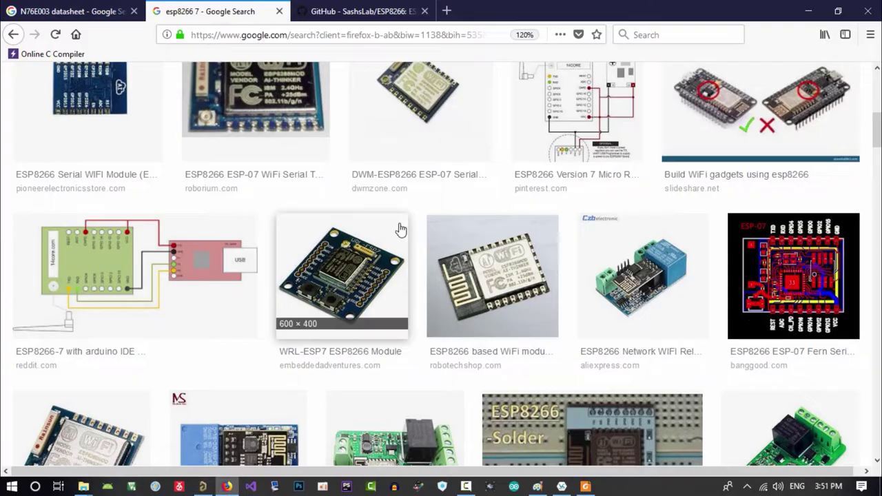
scroll(326, 309, "up", 5)
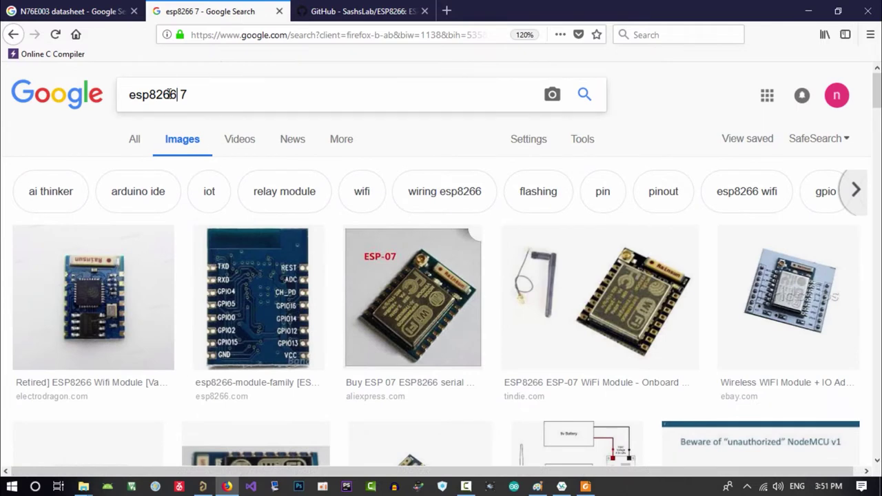
left_click_drag(180, 95, 151, 95)
key("BackSpace")
key("Return")
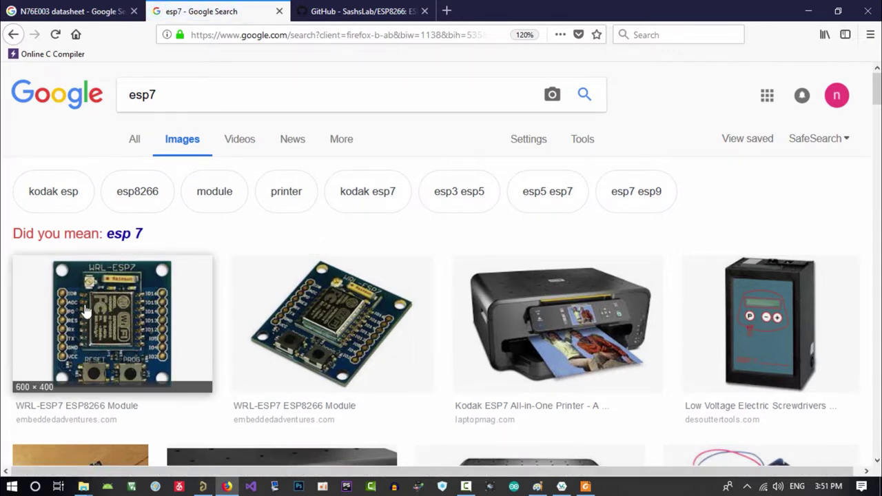
scroll(380, 325, "down", 3)
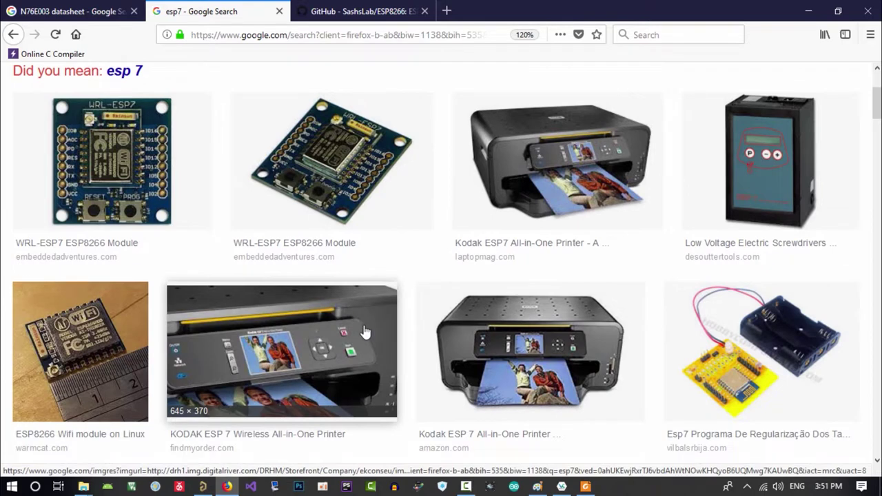
scroll(366, 333, "up", 3)
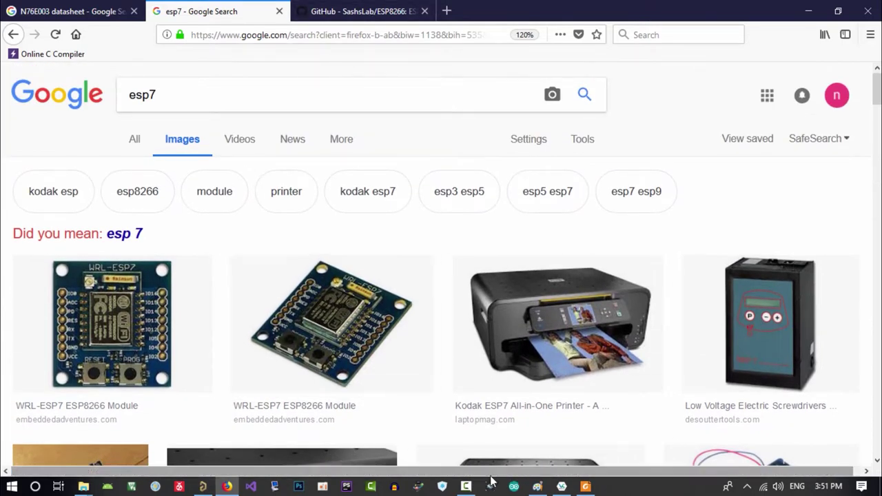
Inspect the 16-pad ESP_7 footprint's pad numbers in navid2015.PcbLib, then go back to ESP8266.SchLib
left_click(202, 486)
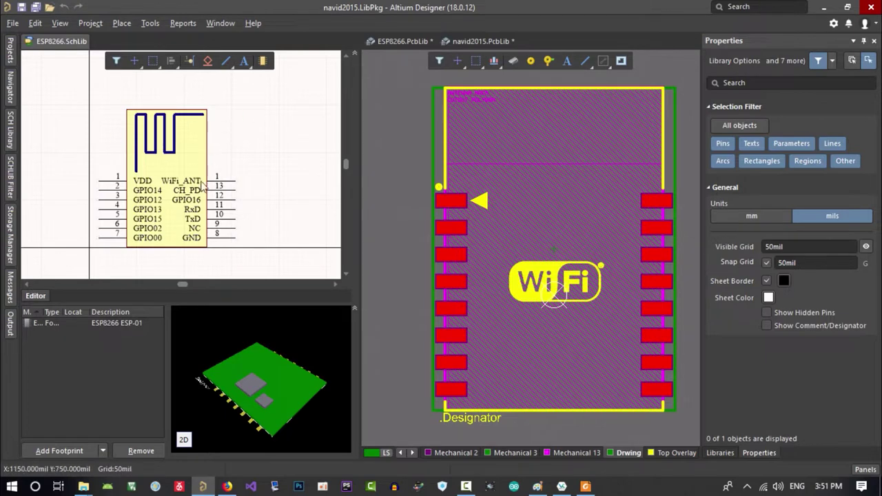
left_click(474, 208)
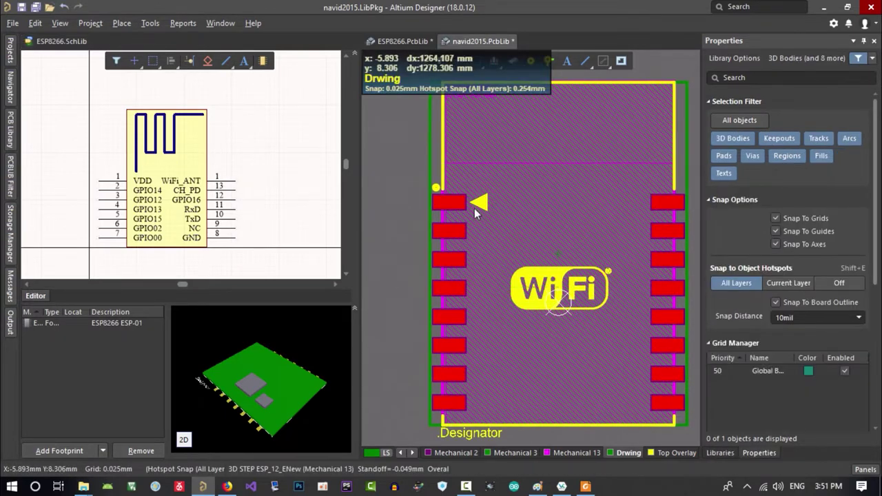
scroll(475, 227, "up", 3, "ctrl")
scroll(445, 349, "down", 3, "ctrl")
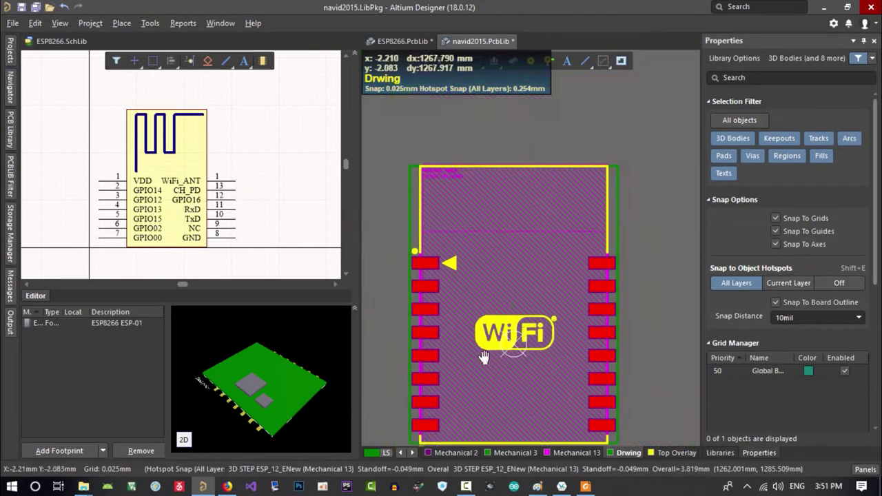
scroll(400, 373, "up", 3, "ctrl")
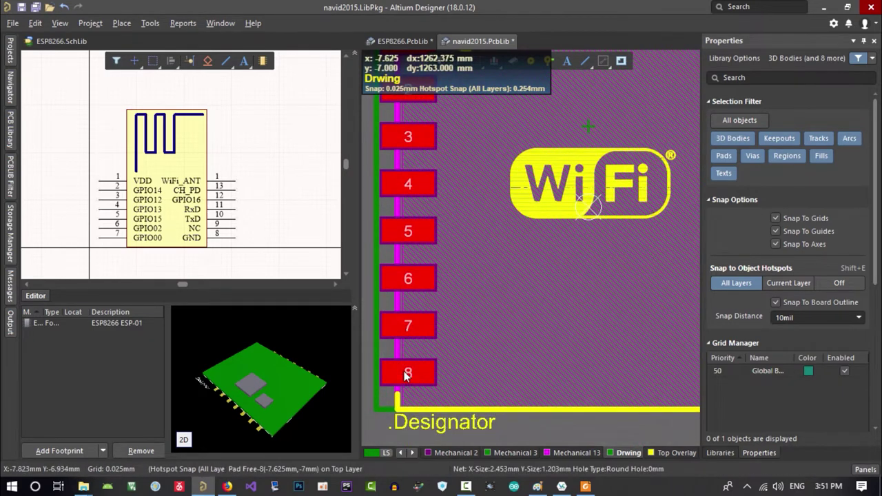
scroll(521, 374, "down", 1, "ctrl")
scroll(519, 293, "down", 2, "ctrl")
right_click_drag(459, 192, 471, 235)
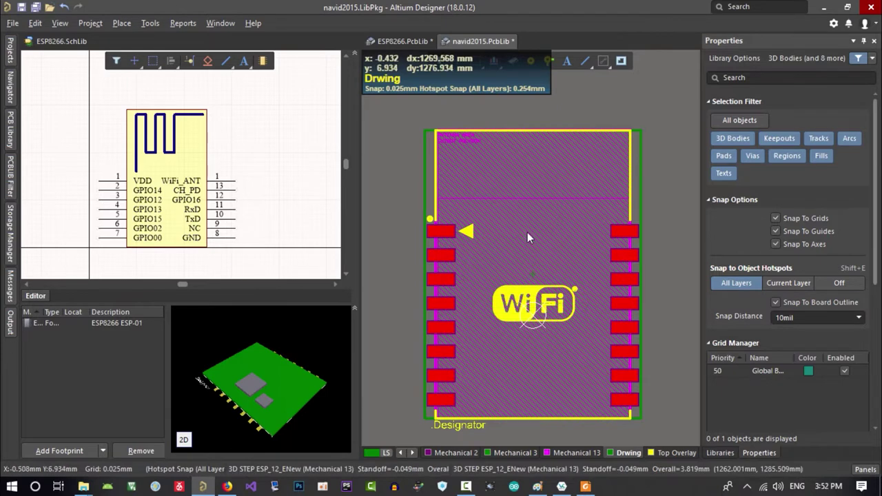
left_click(193, 208)
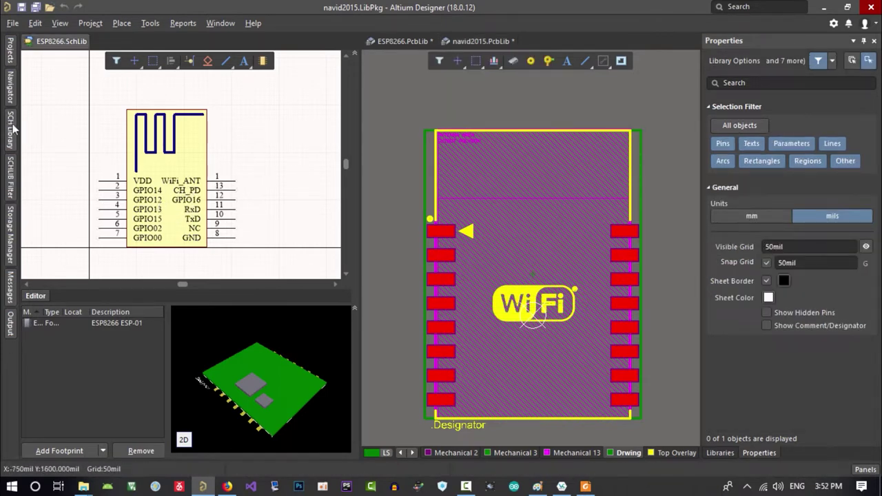
Open navid2015.SchLib from the project documents and select its ANTENNA_IIFA_CC2530ZNP component
left_click(10, 60)
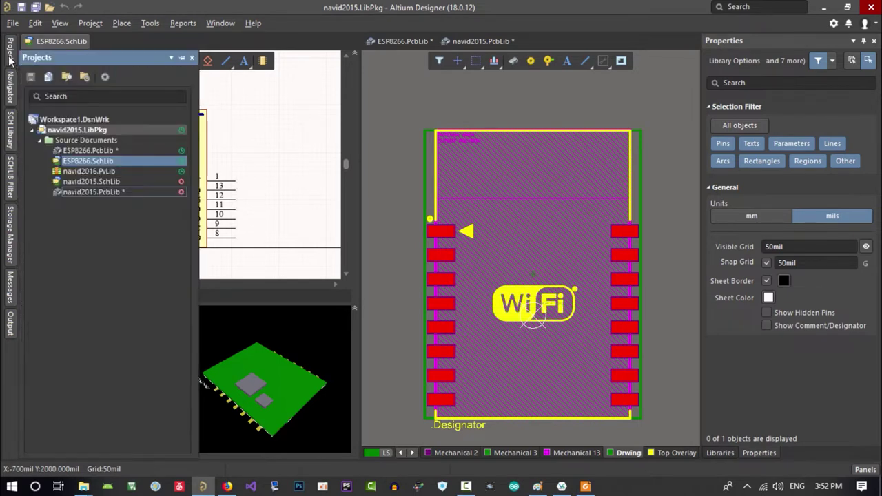
double_click(97, 182)
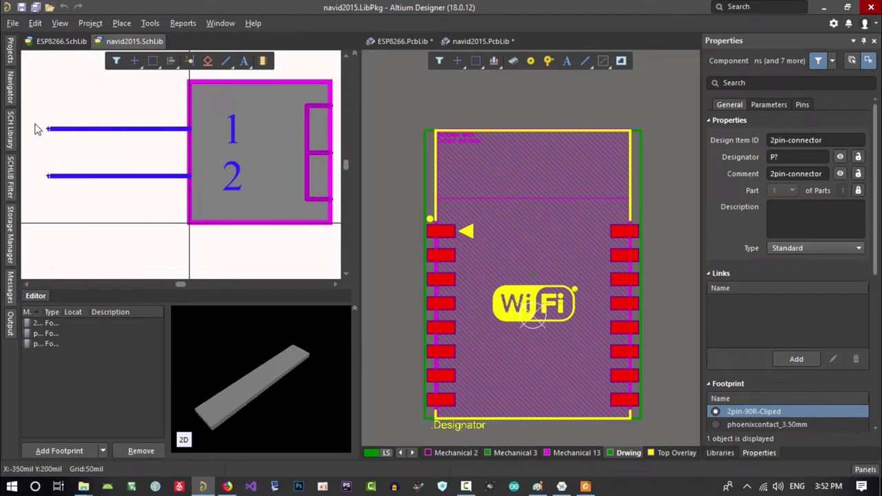
mouse_move(10, 131)
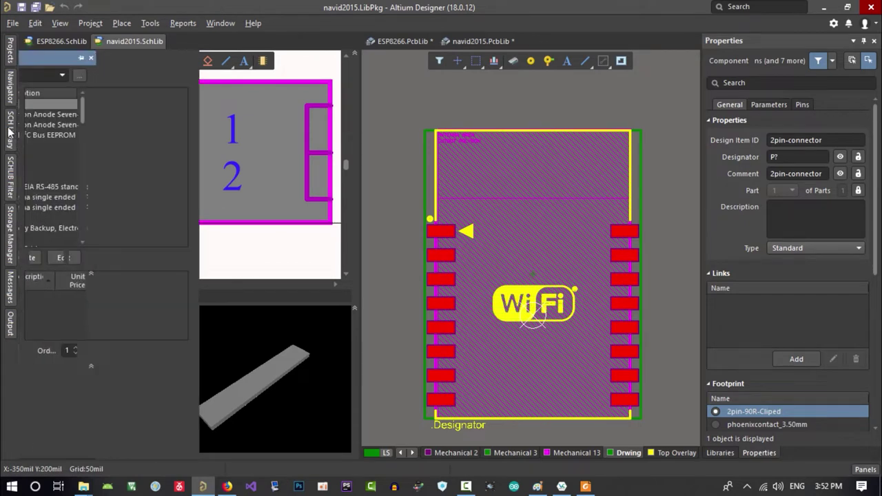
scroll(94, 185, "down", 2)
scroll(95, 158, "up", 2)
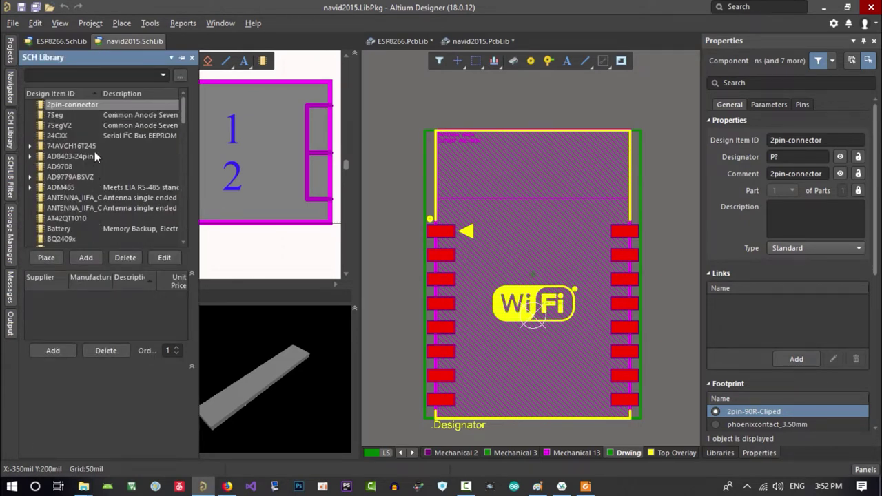
right_click(94, 154)
left_click(81, 208)
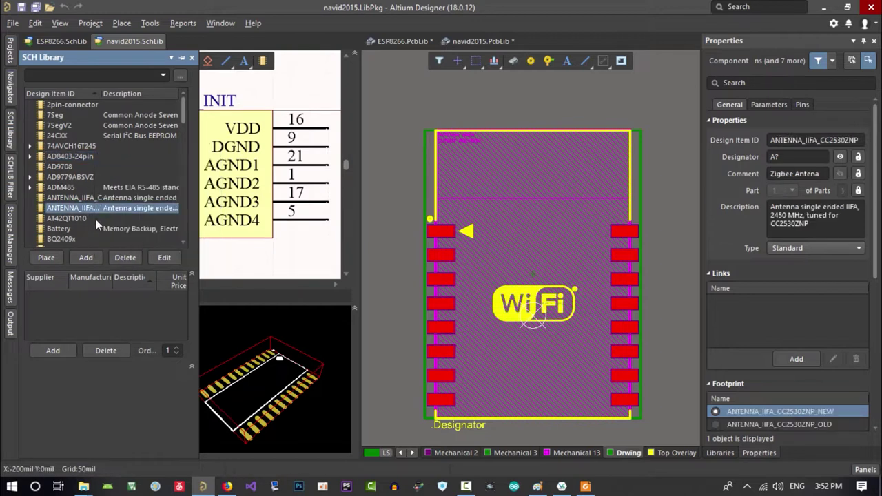
Add a new component with Design Item ID ESP07 and centre its blank canvas on the origin
left_click(89, 258)
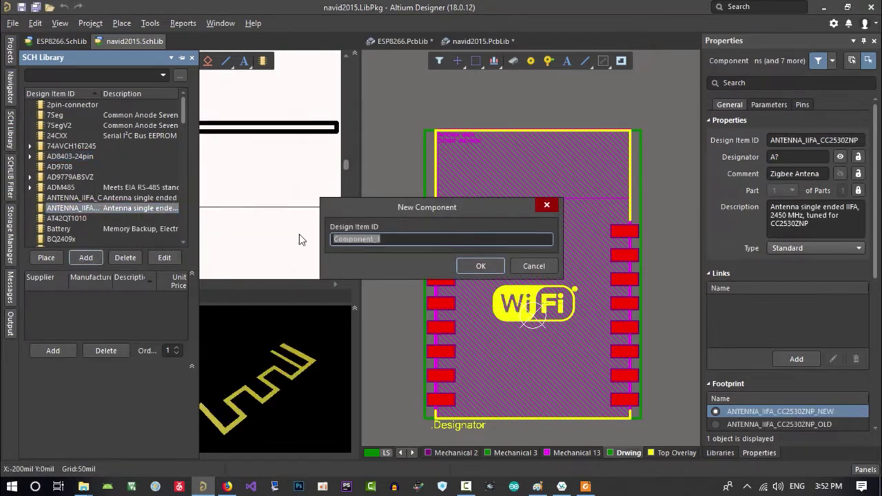
type("ESP")
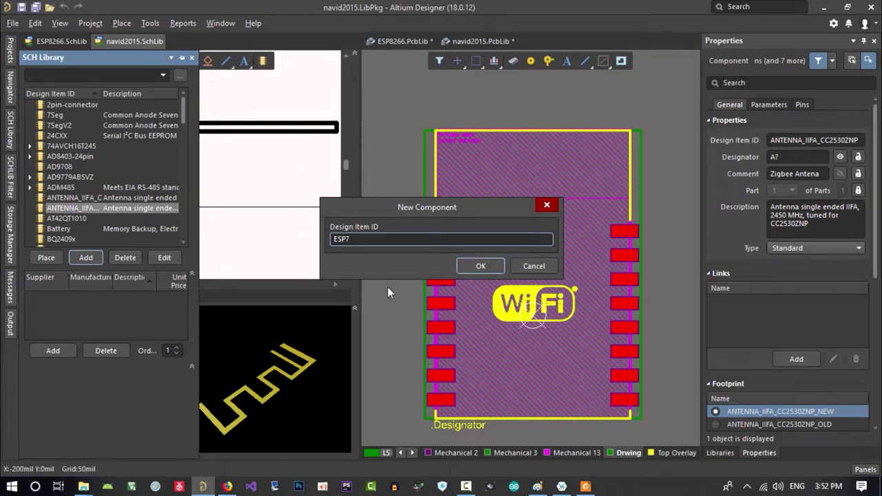
type("0")
left_click(485, 262)
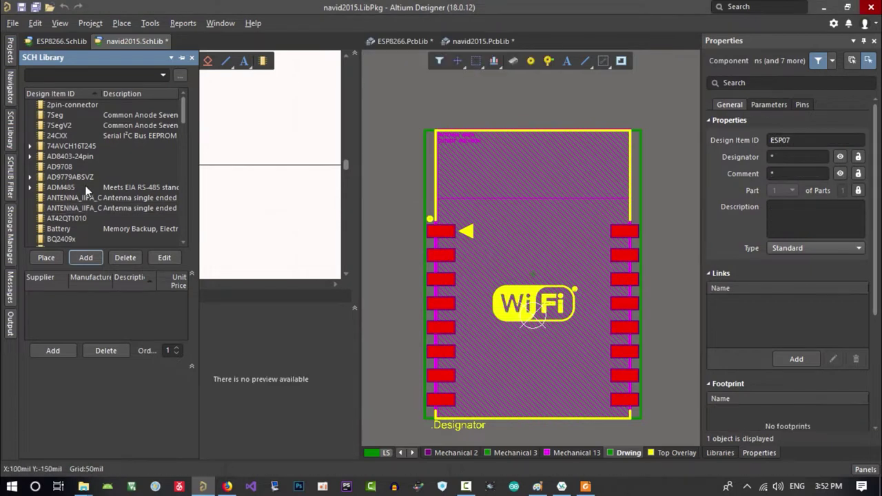
right_click_drag(216, 215, 263, 213)
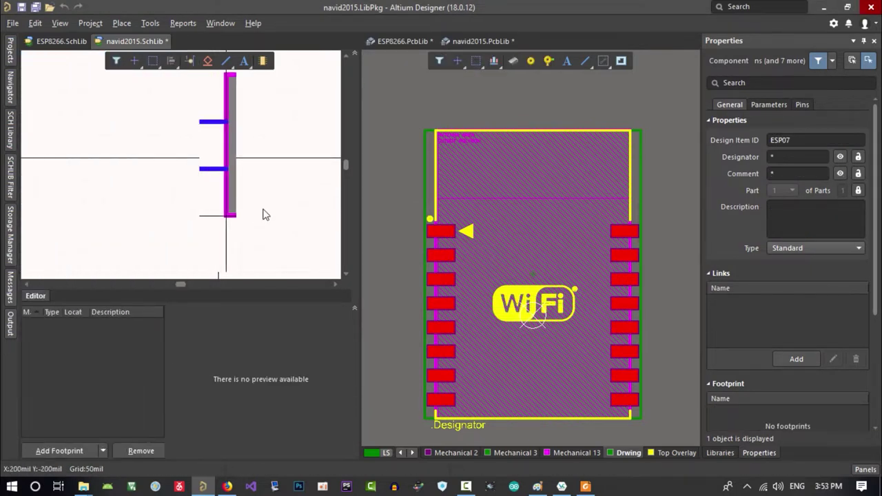
middle_click_drag(264, 212, 262, 167)
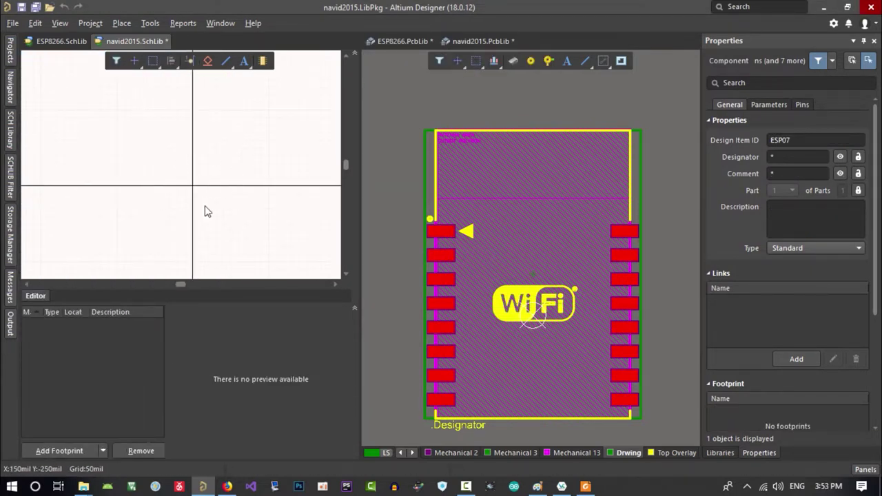
scroll(204, 209, "up", 1, "ctrl")
scroll(180, 179, "down", 2, "ctrl")
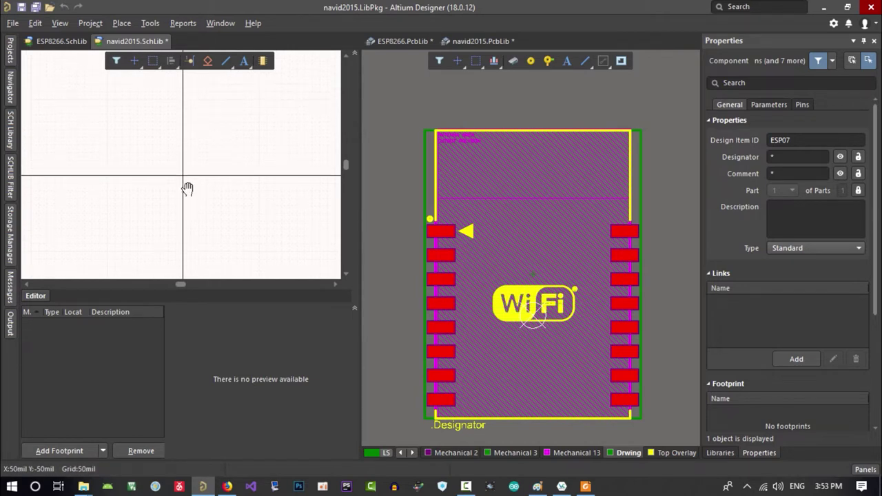
scroll(205, 204, "down", 3, "ctrl")
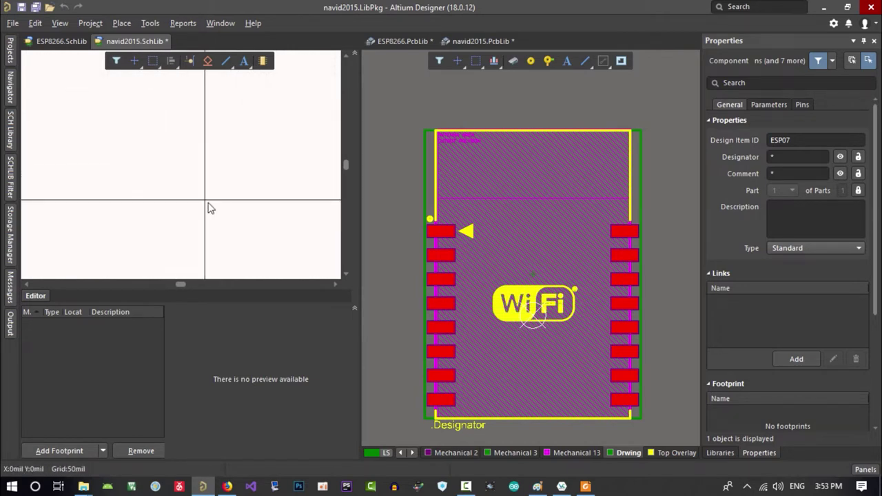
right_click_drag(205, 204, 197, 187)
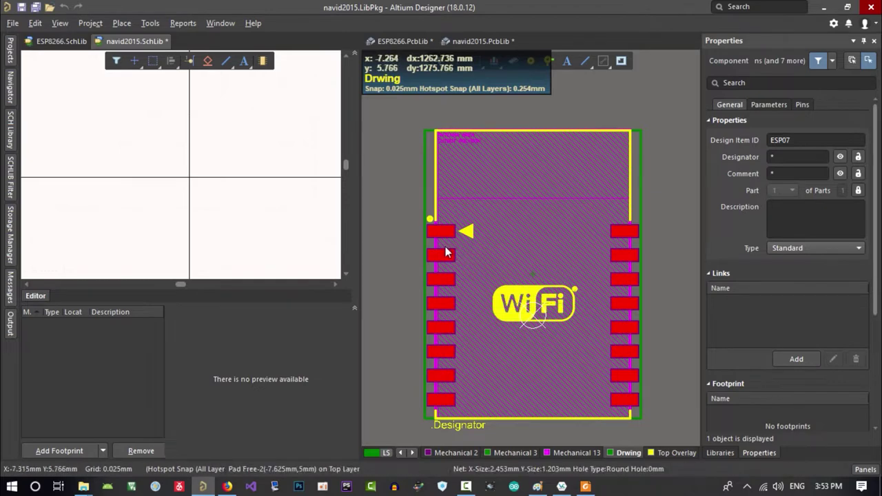
Bring the navid2015.PcbLib ESP_7 footprint back into view to inspect its pads
left_click(466, 260)
scroll(461, 260, "up", 2, "ctrl")
scroll(461, 259, "up", 5, "ctrl")
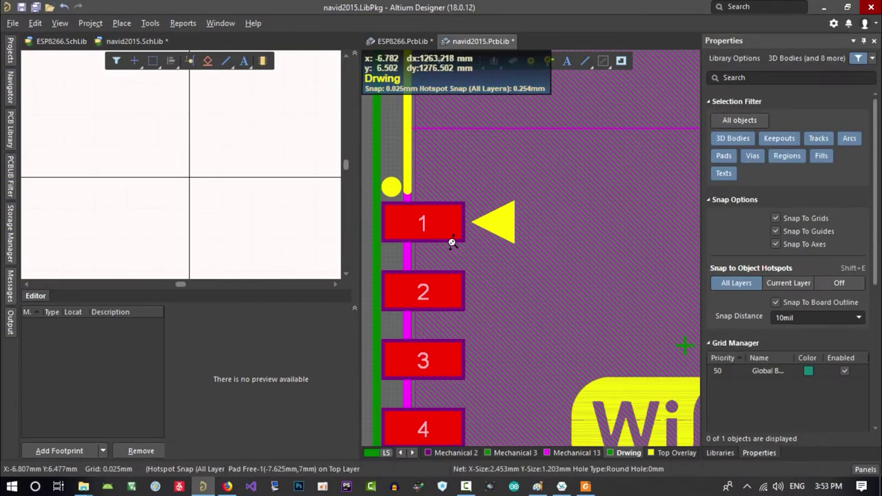
scroll(485, 321, "down", 3, "ctrl")
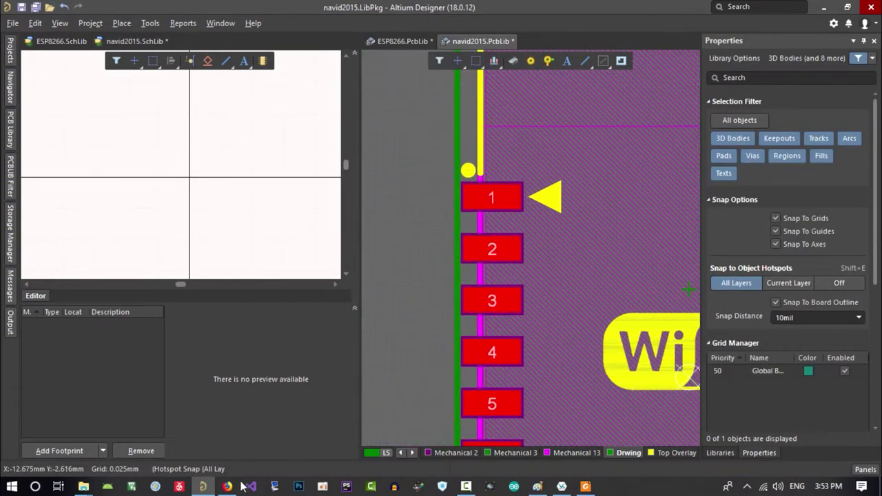
Return to the esp7 image results and preview the first WRL-ESP7 module image
left_click(226, 486)
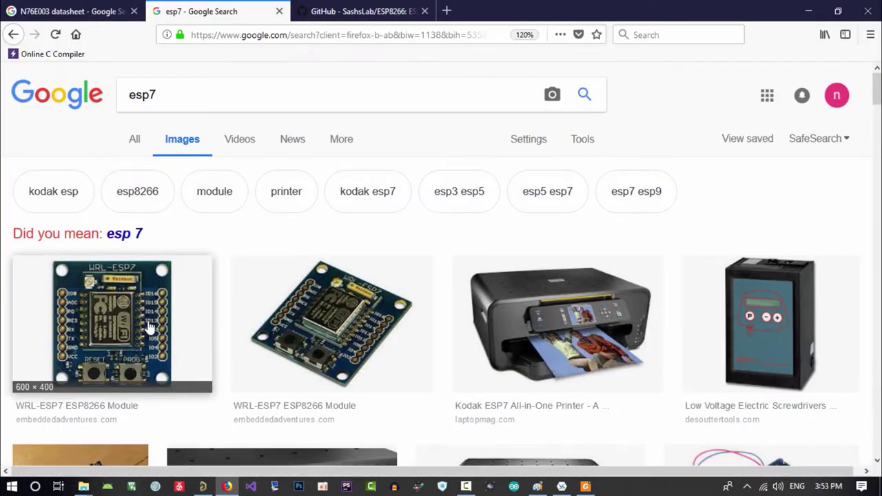
left_click(151, 328)
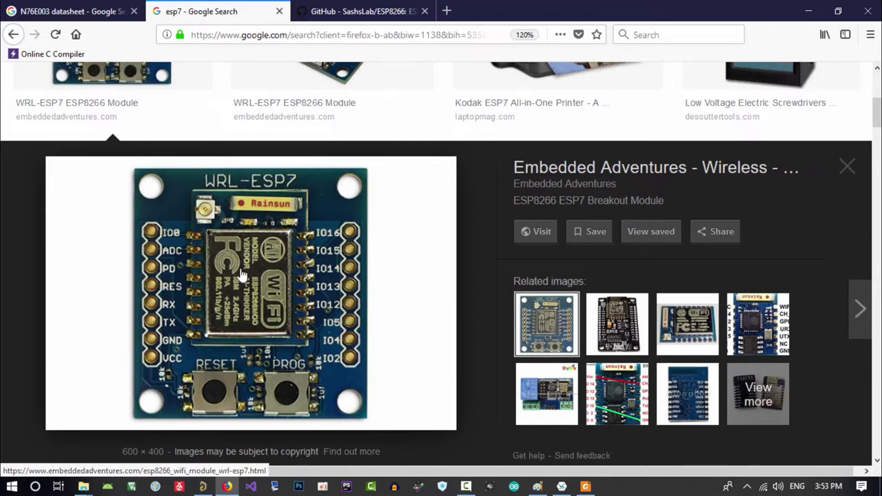
scroll(241, 277, "down", 6)
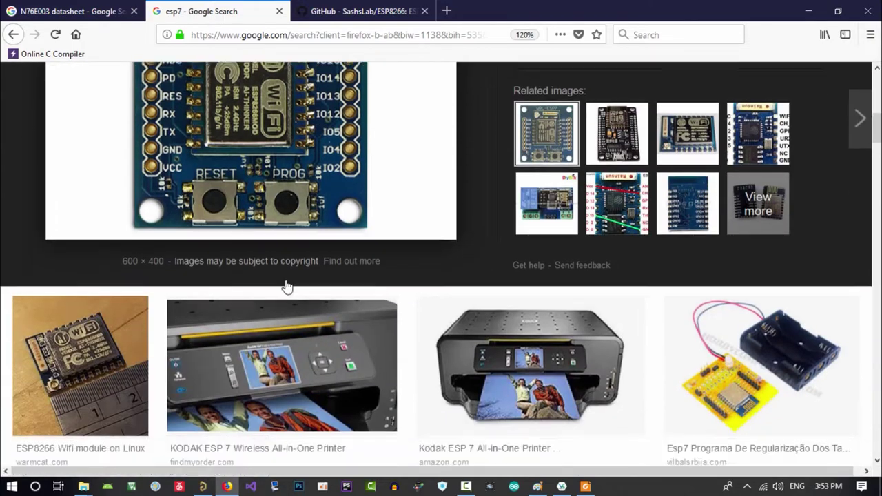
scroll(423, 308, "down", 12)
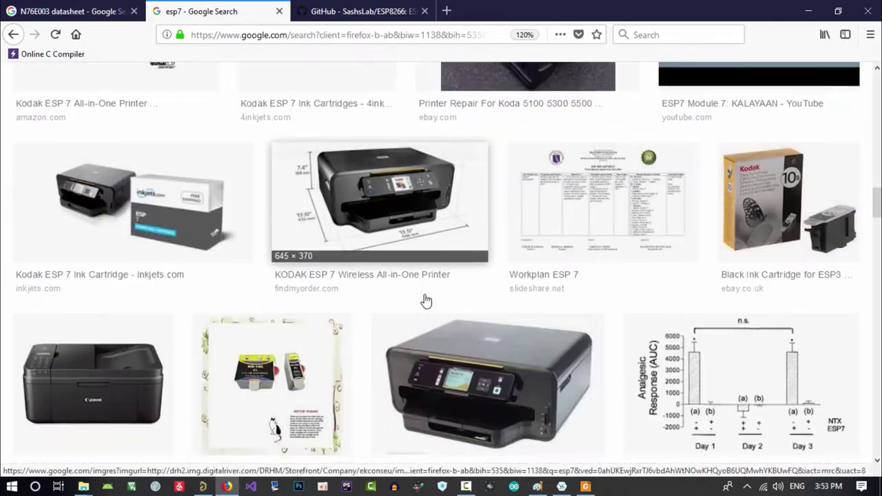
scroll(436, 306, "up", 15)
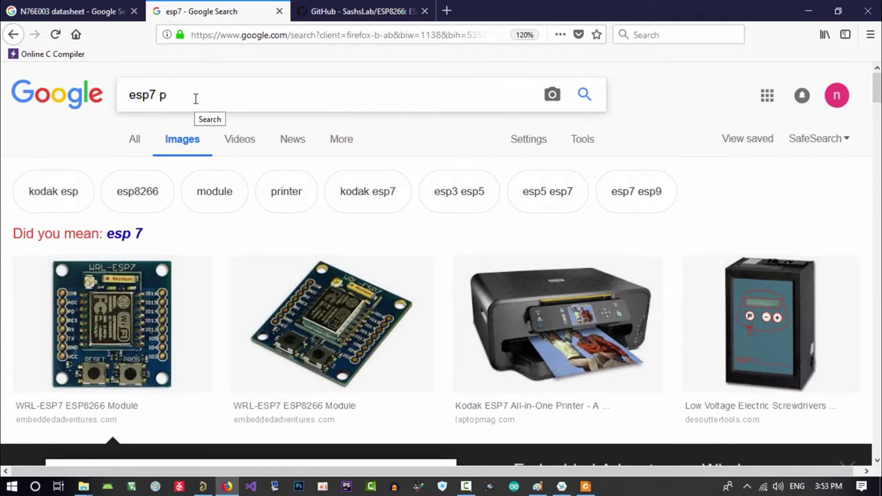
Search images for 'esp7 pins' and enlarge the ESP-07 WiFi Module pinout diagram
type("s")
key("Return")
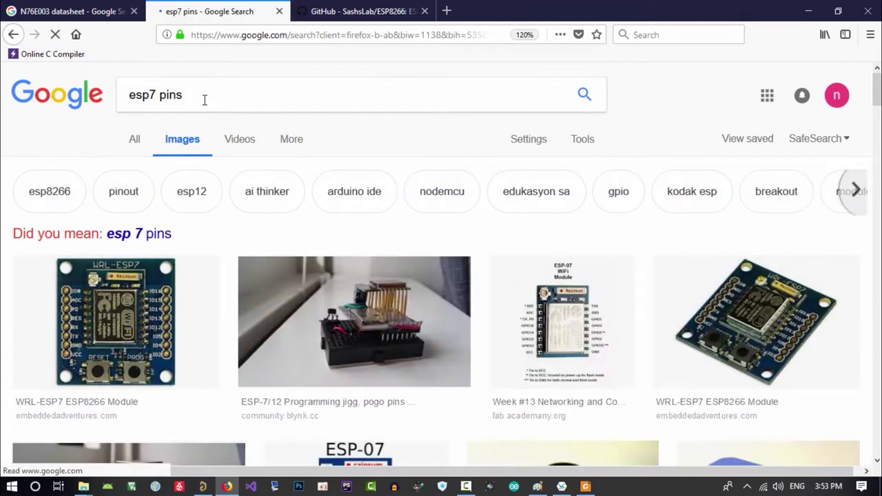
left_click(566, 328)
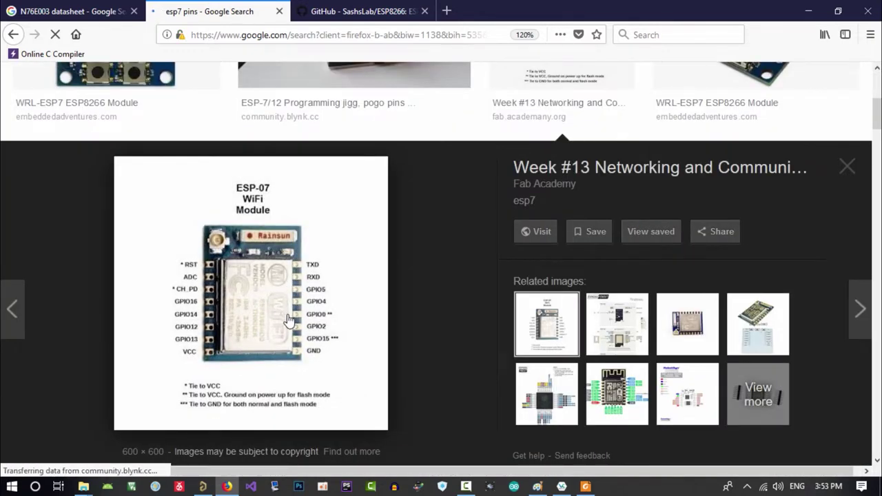
Save the enlarged pinout image as esp7.jpg in A:\08.AftabModules\DOC's\MCU
right_click(265, 294)
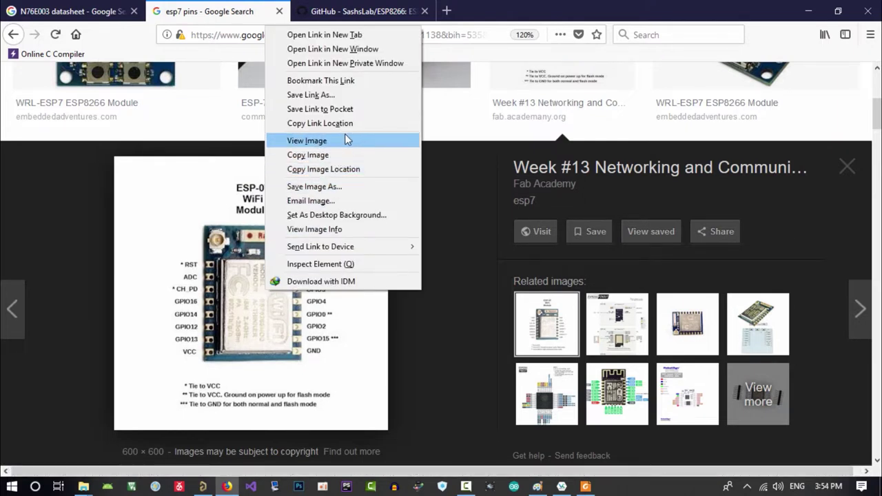
left_click(346, 196)
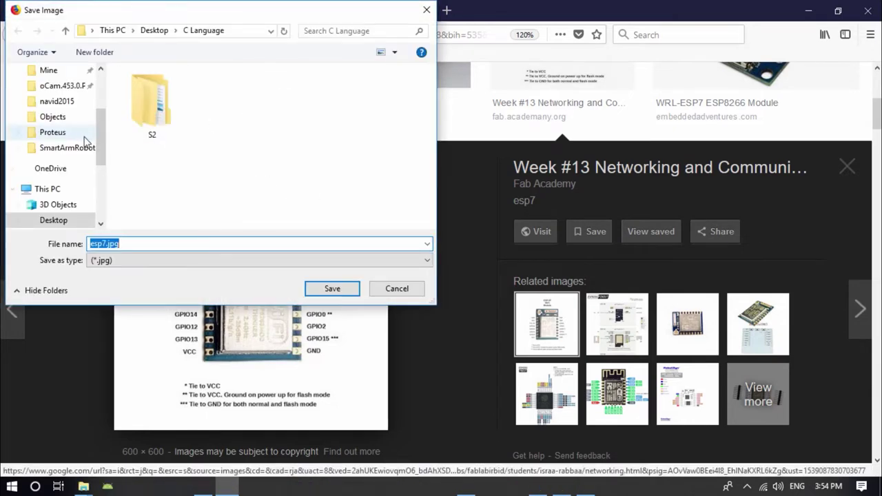
scroll(90, 111, "up", 2)
scroll(69, 178, "down", 1)
scroll(68, 178, "down", 2)
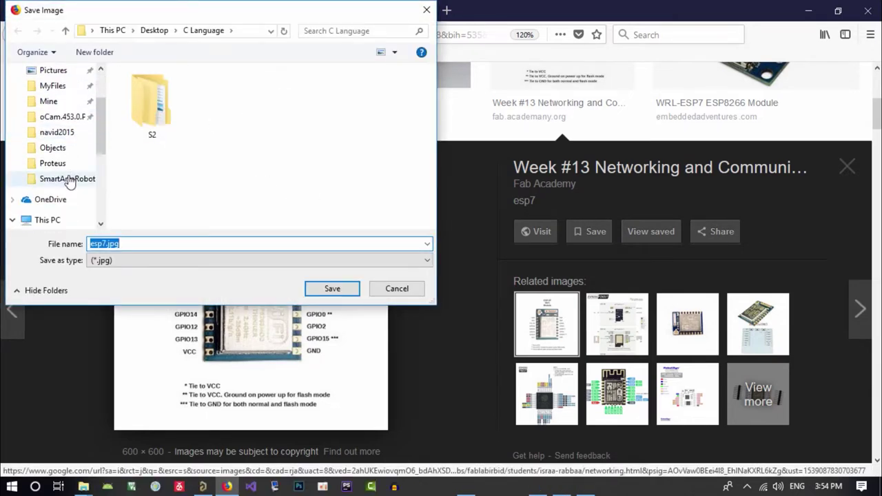
scroll(69, 203, "up", 3)
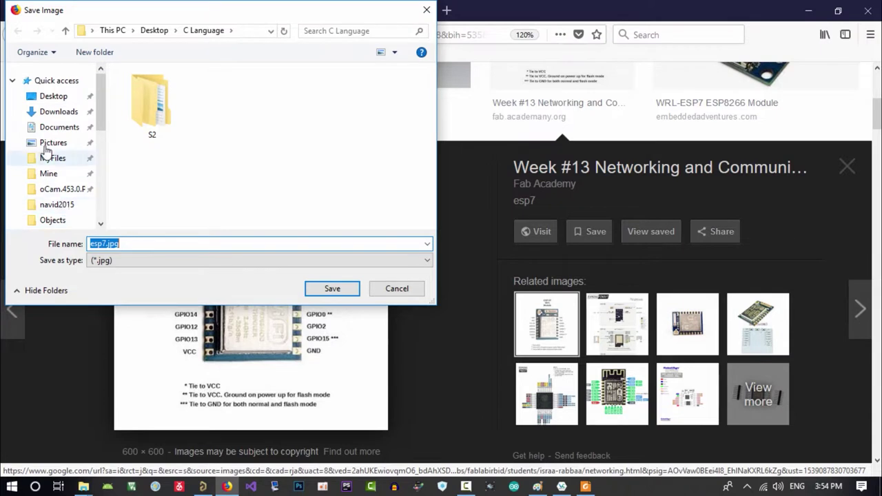
scroll(69, 182, "down", 3)
scroll(74, 189, "down", 5)
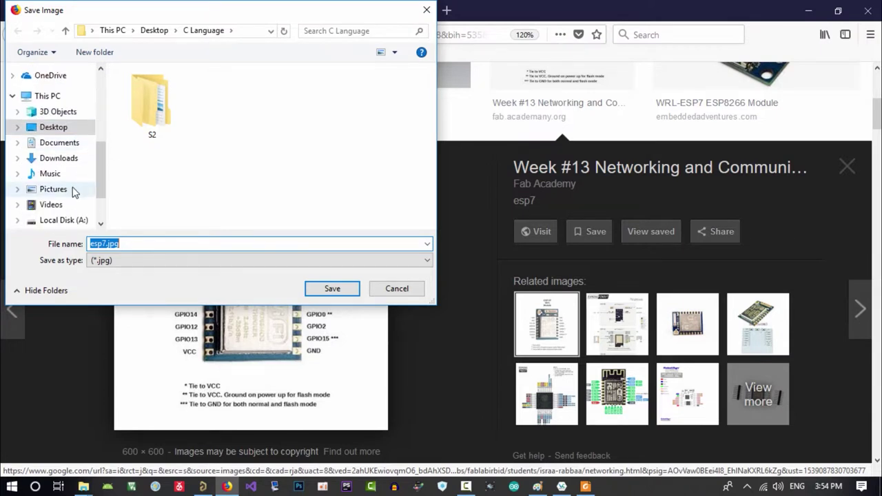
left_click(77, 180)
double_click(175, 184)
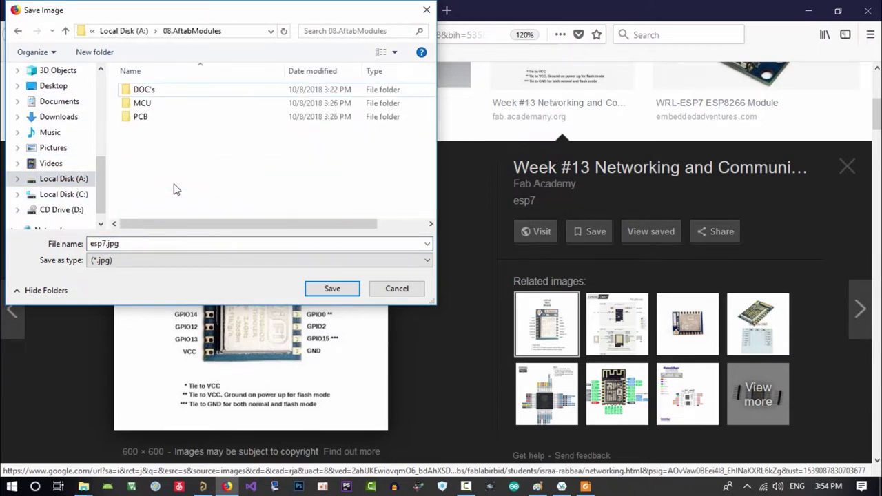
double_click(151, 91)
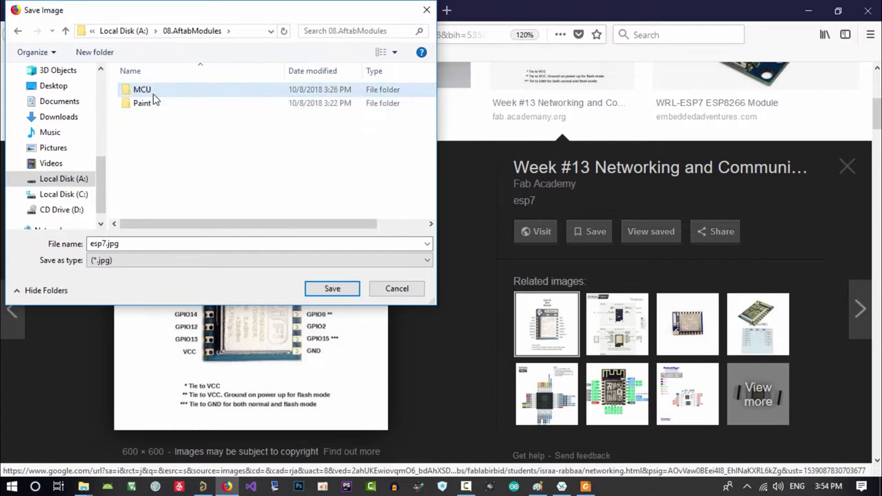
double_click(157, 92)
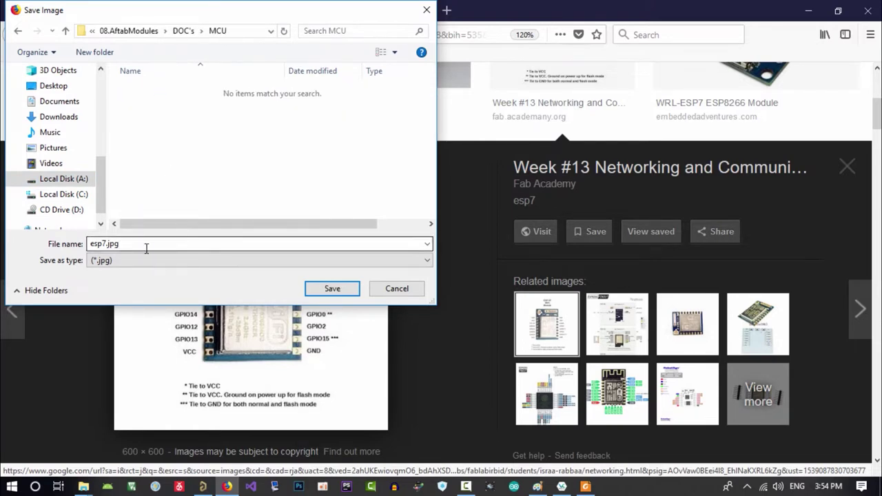
left_click(332, 288)
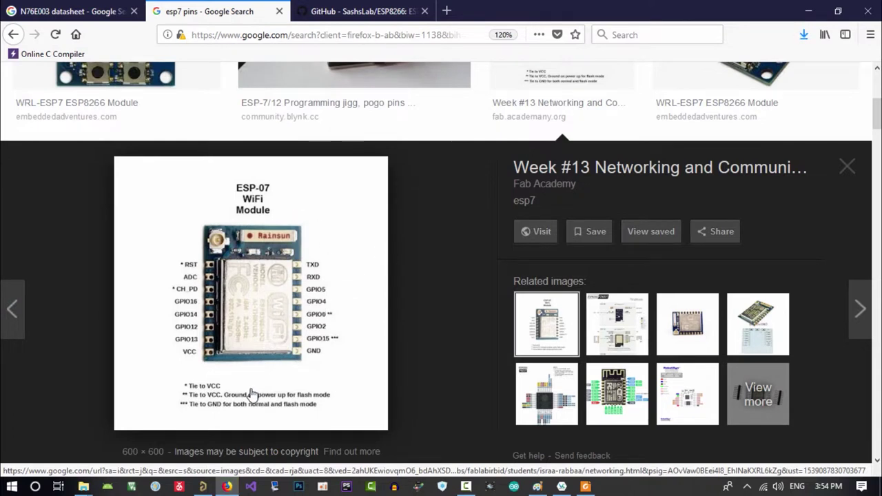
Back in Altium, close navid2015.PcbLib and save its changes
key("alt+Tab")
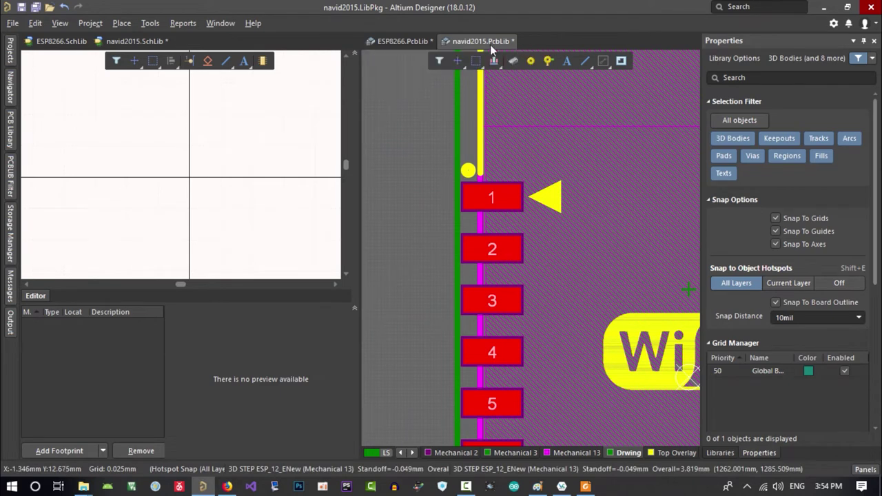
right_click(490, 45)
left_click(498, 48)
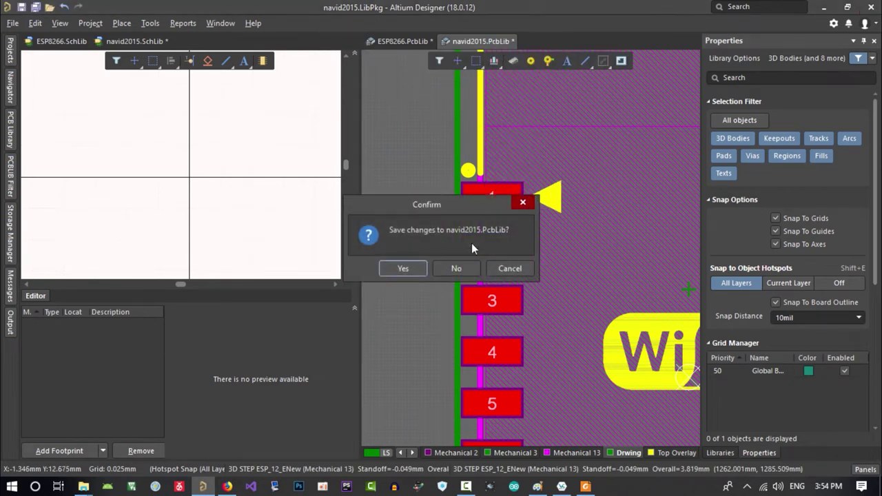
left_click(403, 268)
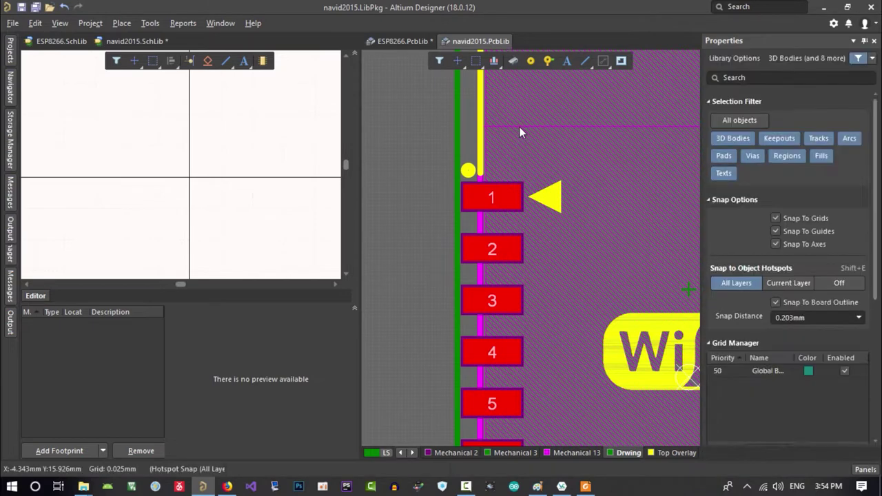
Close ESP8266.PcbLib without saving, enlarge the schematic sheet area and add another part to ESP07
right_click(419, 45)
left_click(427, 48)
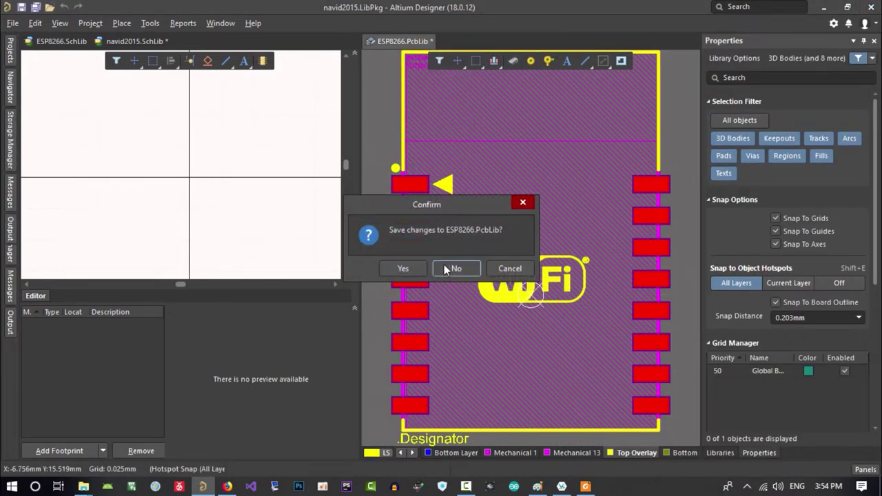
left_click(455, 268)
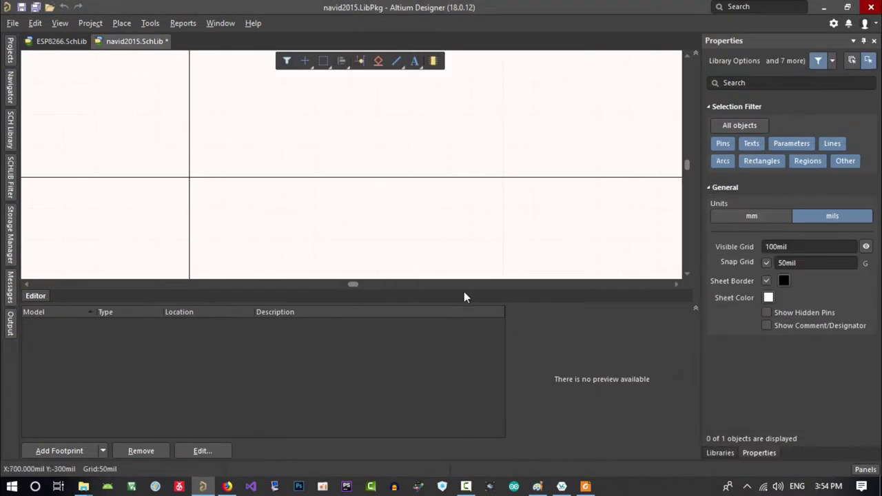
left_click_drag(568, 305, 568, 394)
right_click_drag(310, 249, 355, 263)
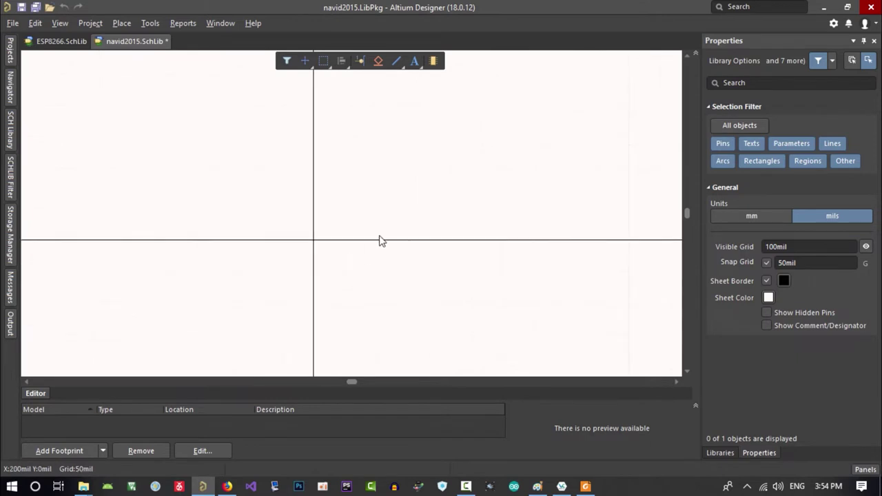
left_click(437, 61)
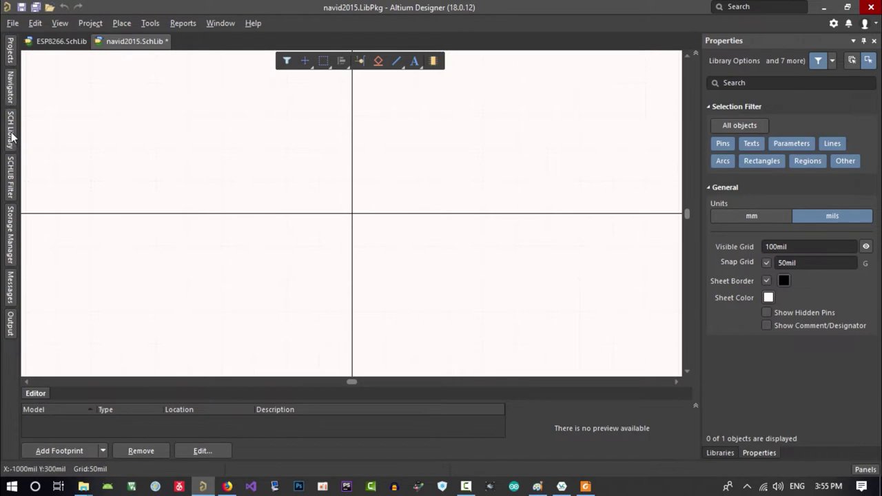
Find ESP07 in the SCH Library, expand its parts and delete Part B after confirming
mouse_move(11, 138)
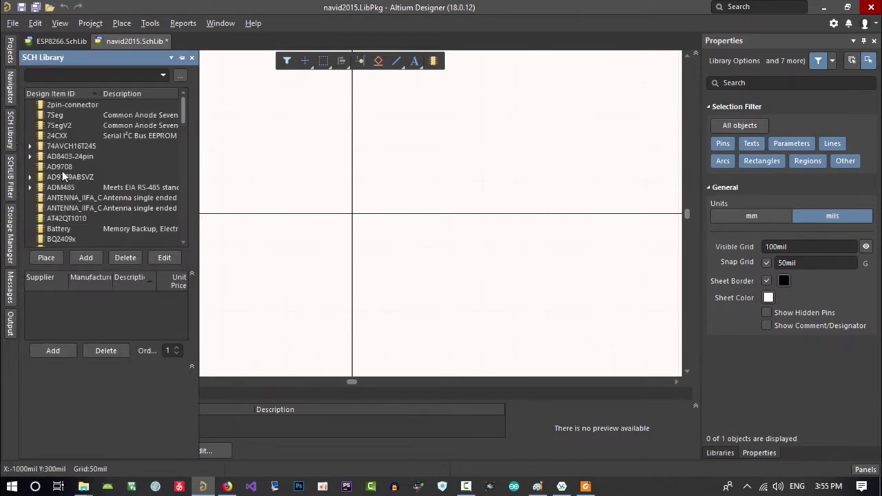
left_click(66, 169)
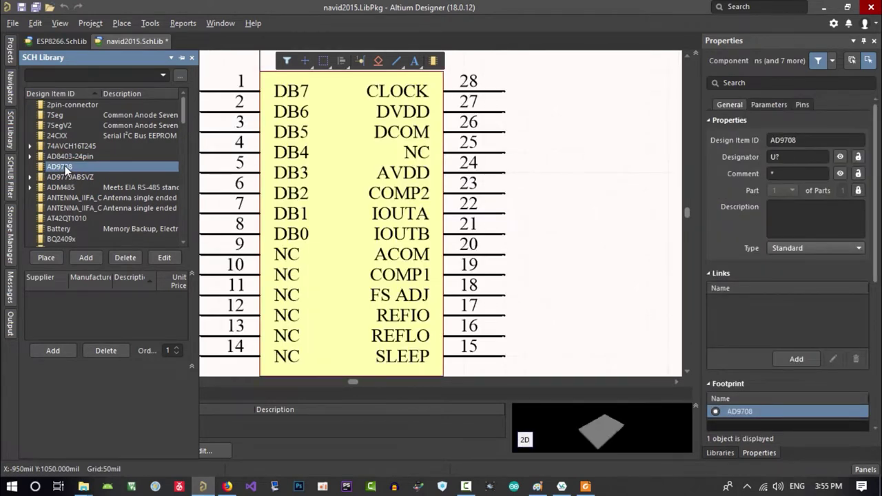
key("e")
scroll(66, 219, "down", 2)
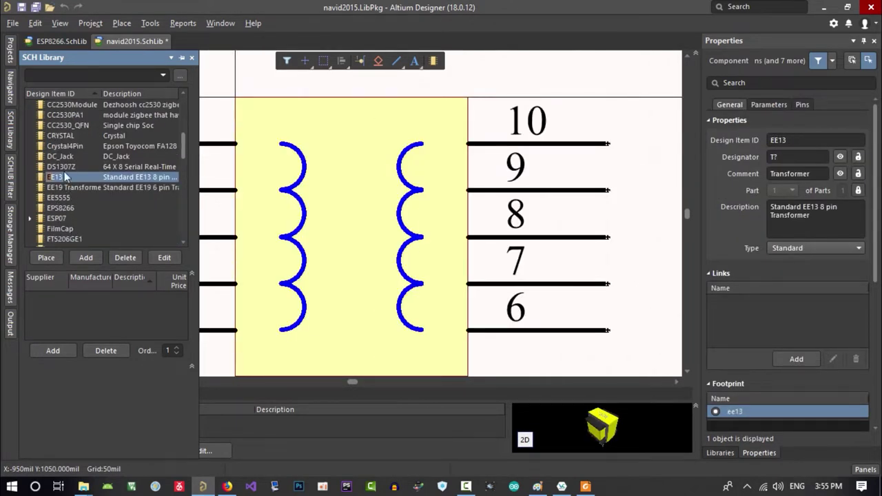
left_click(58, 218)
left_click(29, 218)
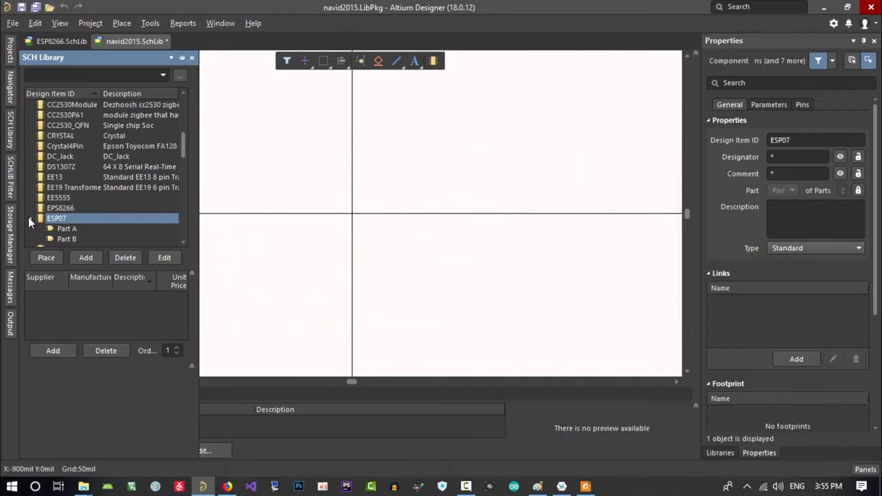
left_click(69, 239)
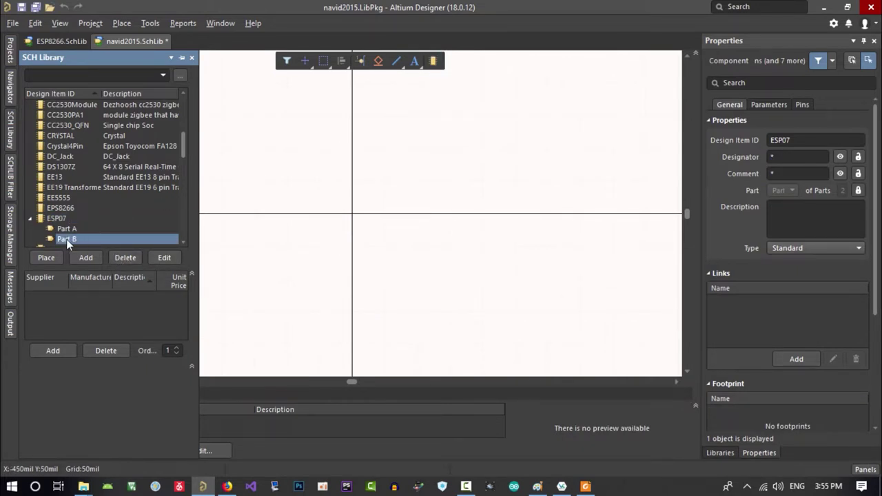
key("Delete")
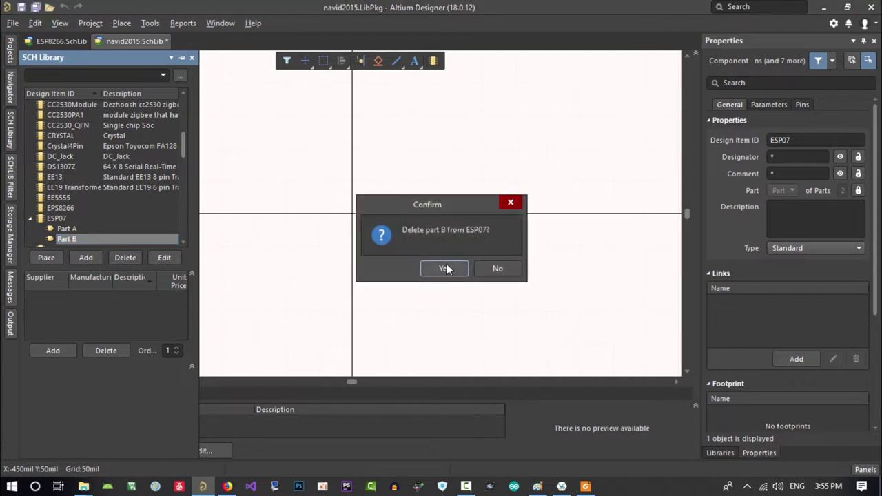
left_click(444, 268)
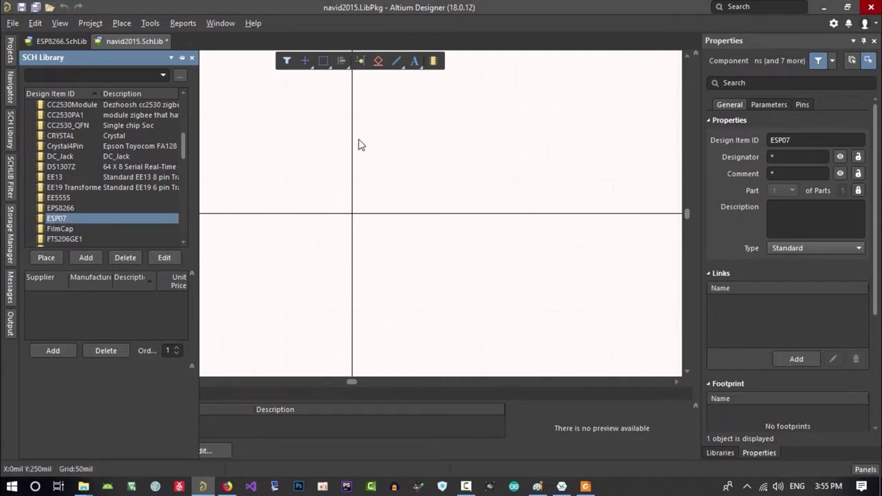
right_click_drag(358, 144, 386, 168)
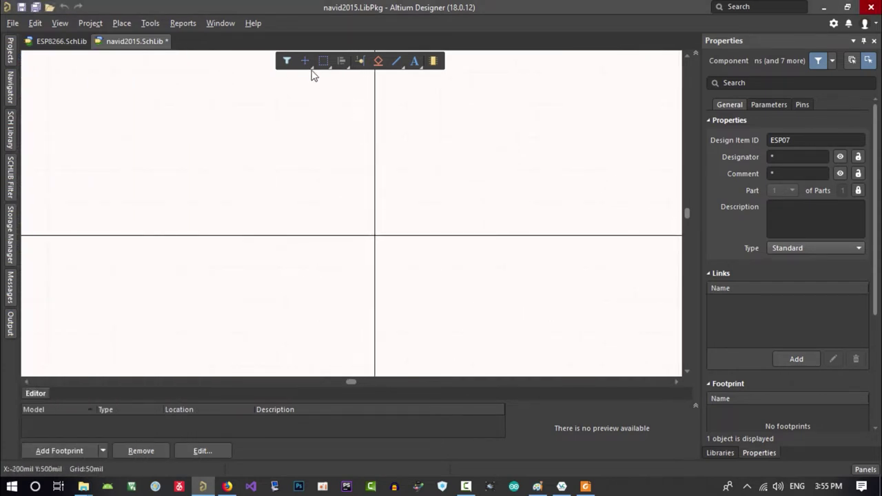
Draw the yellow 600 × 700 mil body rectangle with its first corner at the origin
left_click(396, 61)
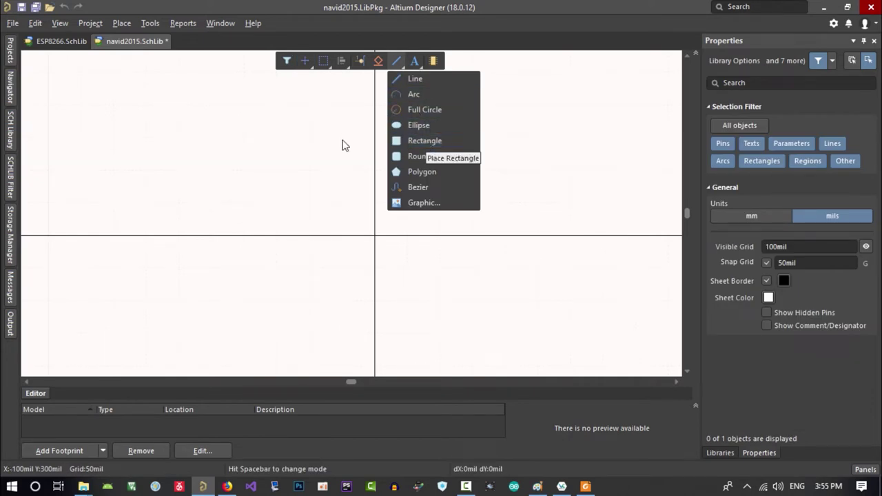
left_click(432, 141)
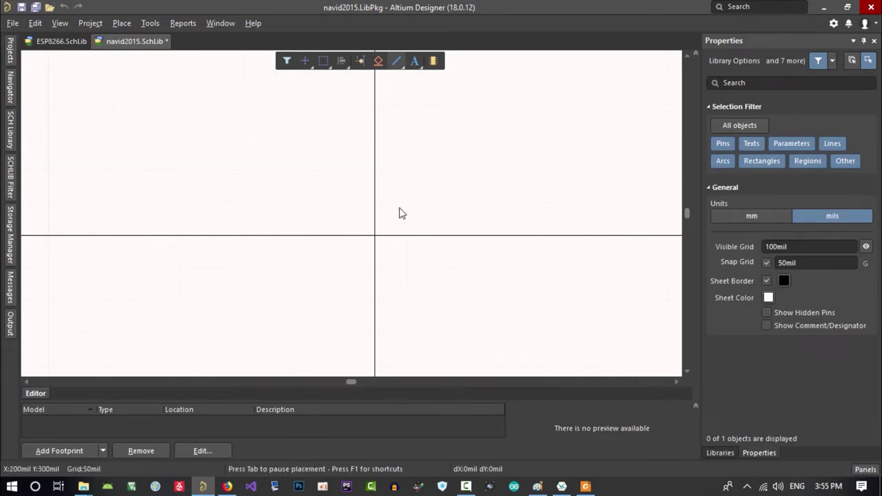
left_click(375, 235)
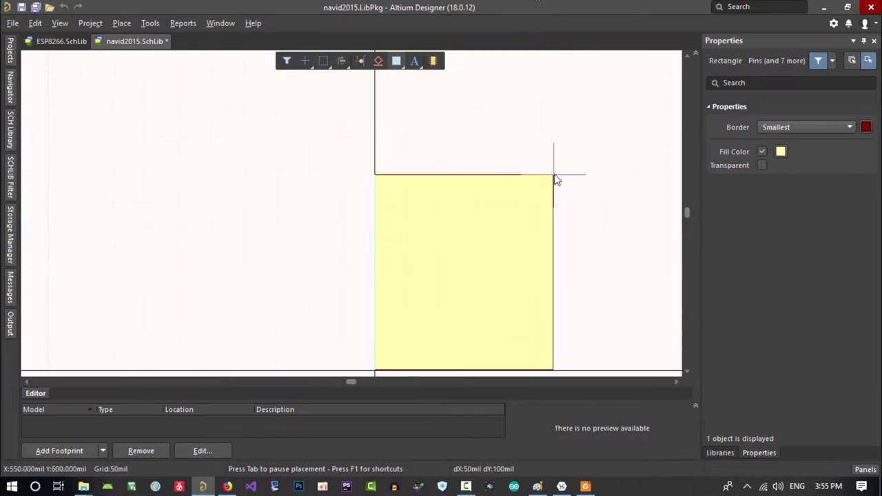
left_click(567, 151)
right_click(561, 228)
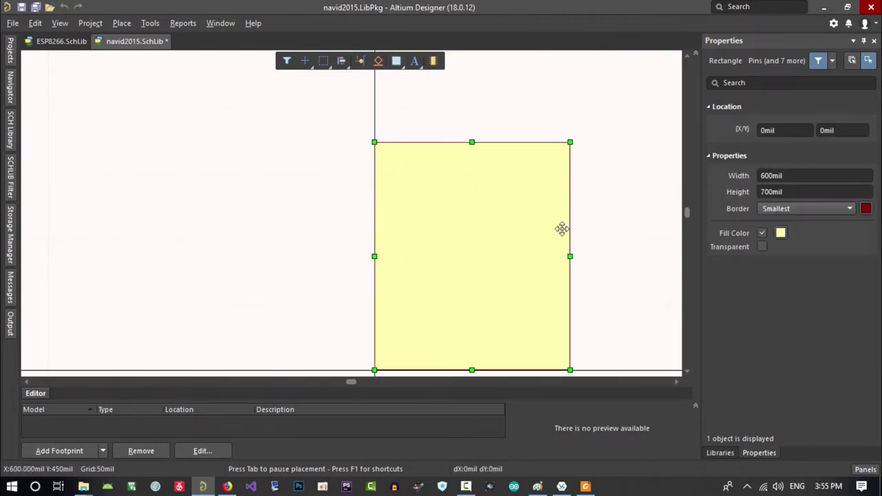
scroll(561, 228, "down", 1, "ctrl")
right_click_drag(561, 228, 488, 249)
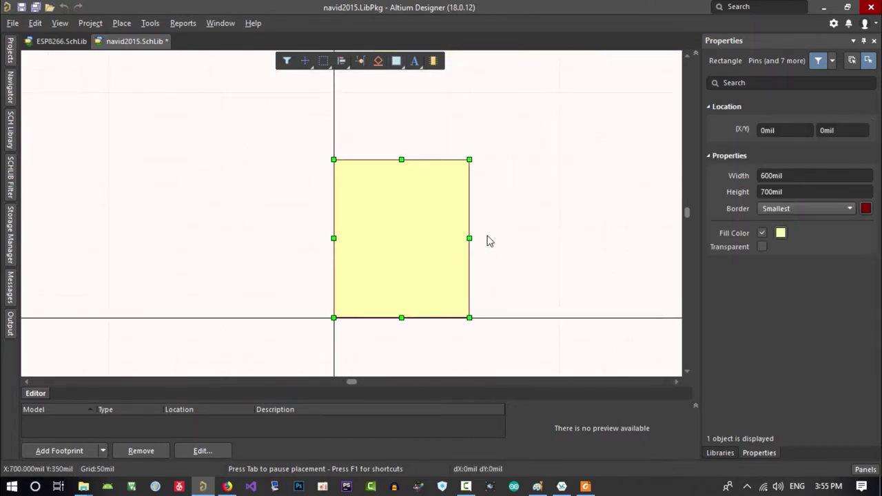
scroll(482, 248, "up", 3, "ctrl")
scroll(478, 253, "down", 1, "ctrl")
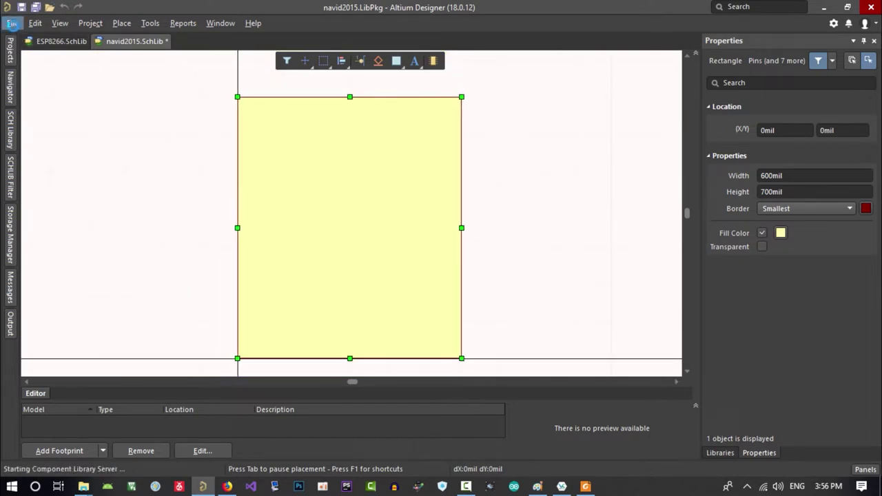
left_click(12, 24)
right_click(194, 231)
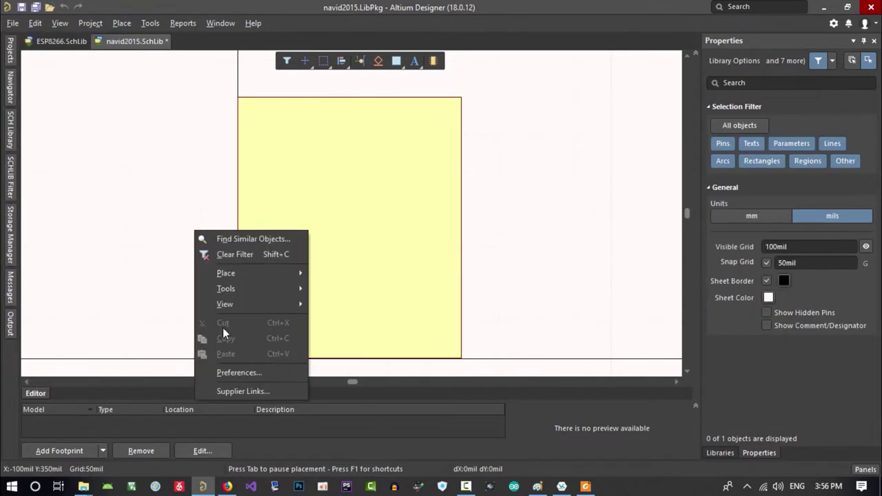
Set the schematic cursor type to Large Cursor 90 in Graphical Editing preferences and apply
left_click(241, 380)
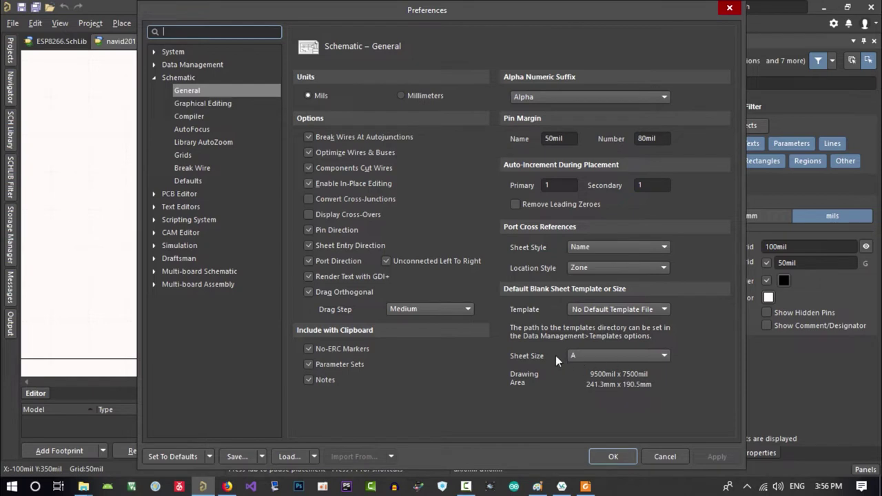
left_click(203, 104)
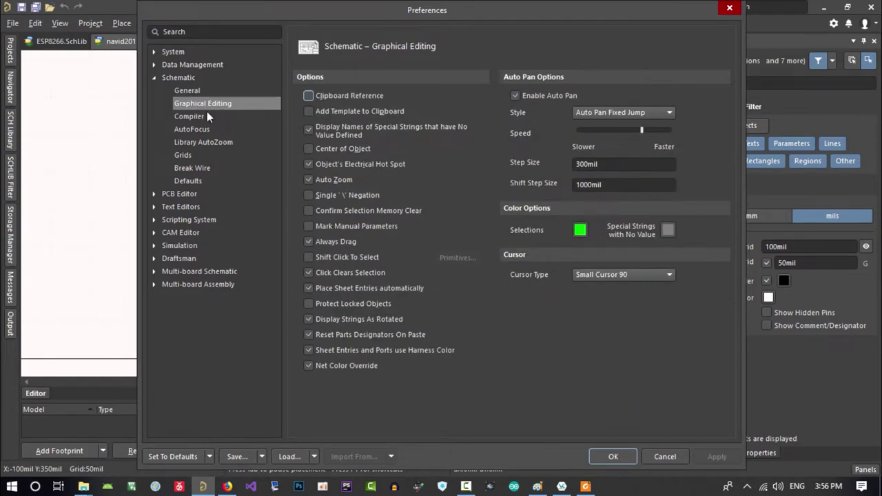
left_click(616, 275)
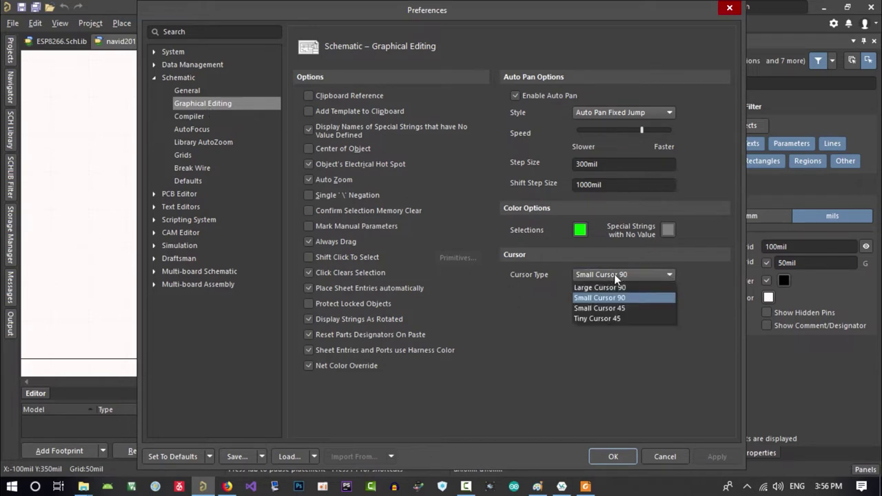
left_click(624, 287)
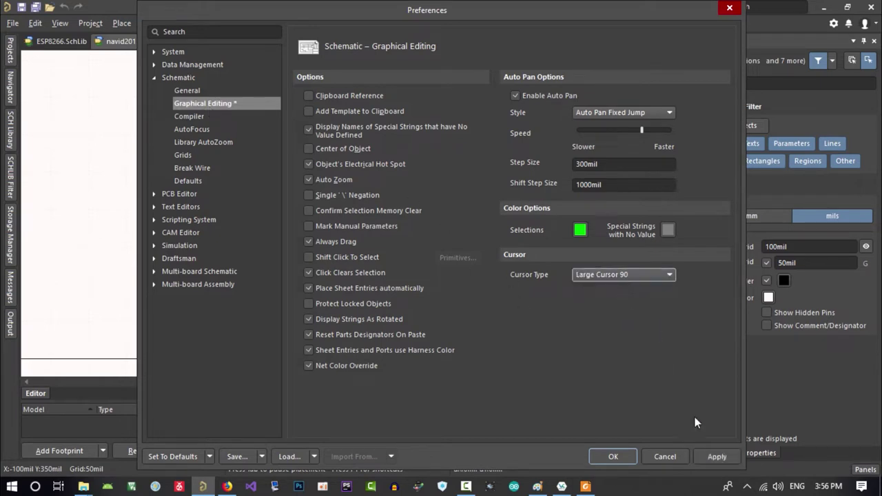
left_click(711, 456)
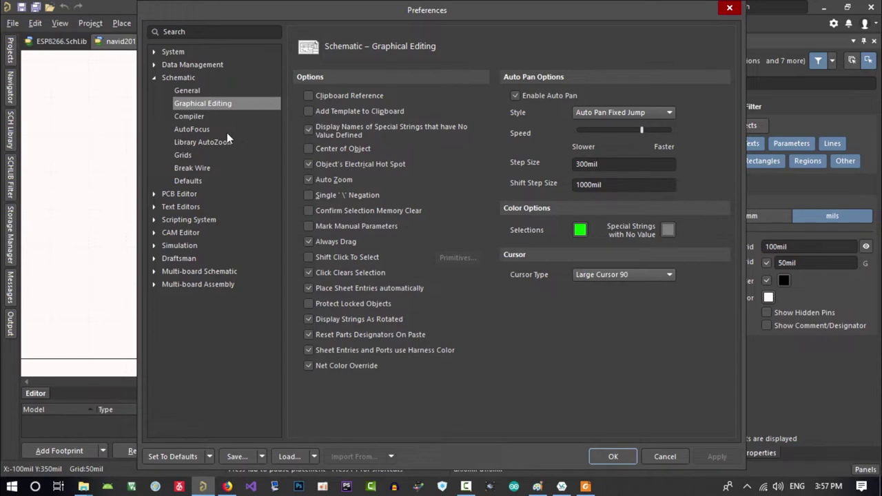
Change the schematic grid colour to black and check the canvas
left_click(184, 155)
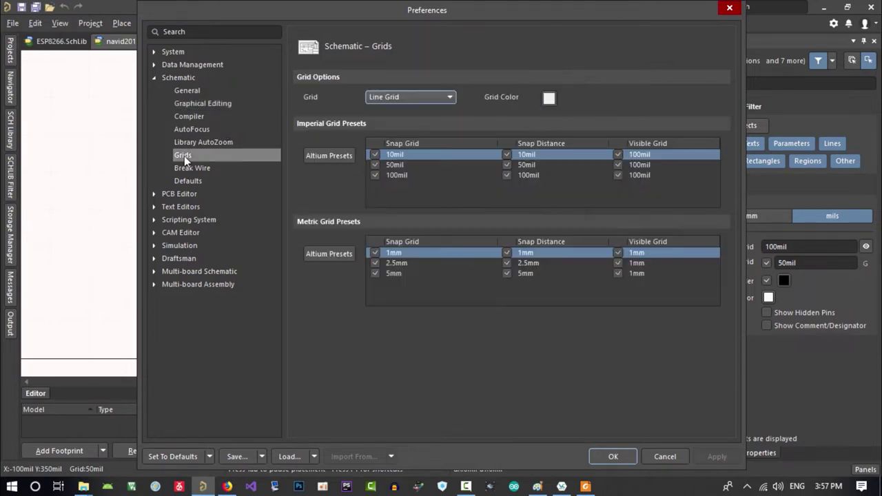
left_click(548, 99)
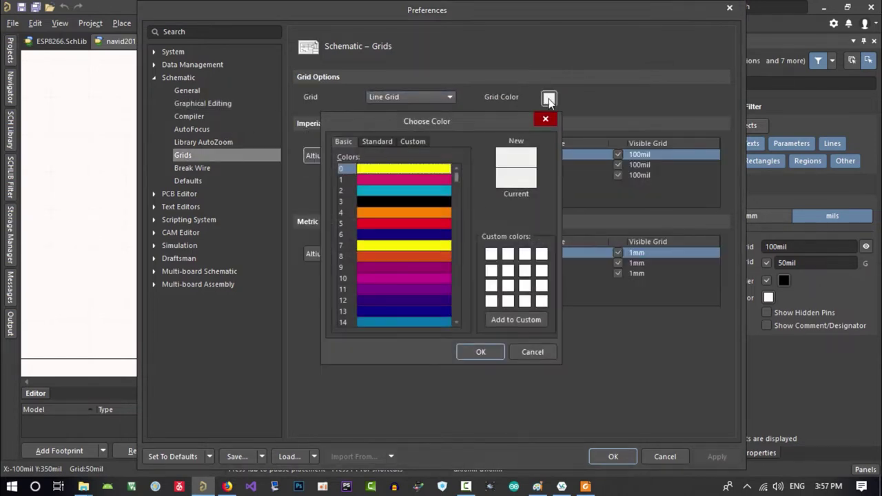
left_click(427, 204)
left_click(478, 351)
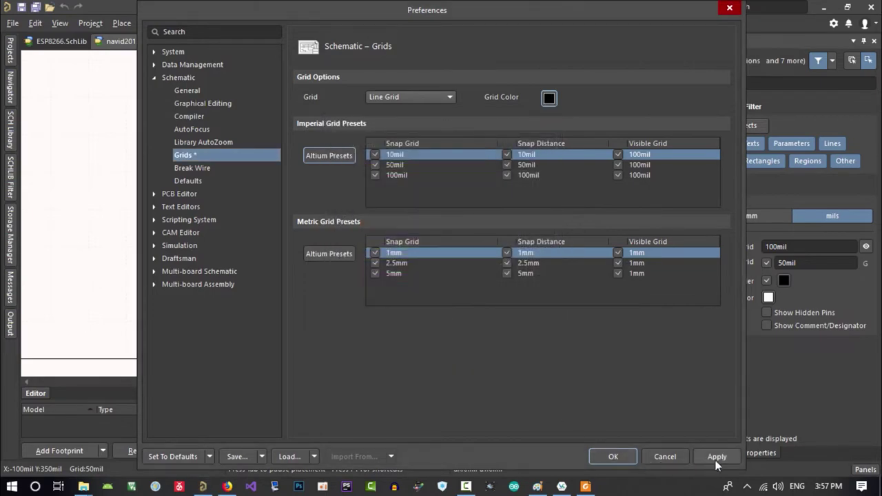
left_click(614, 456)
scroll(518, 247, "down", 4, "ctrl")
scroll(517, 238, "up", 3, "ctrl")
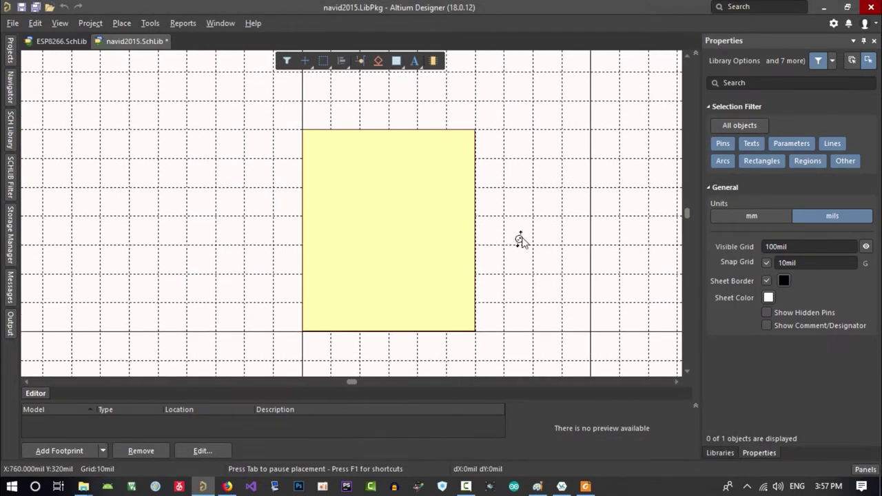
right_click_drag(520, 240, 443, 239)
scroll(443, 239, "up", 2, "ctrl")
scroll(443, 237, "down", 2, "ctrl")
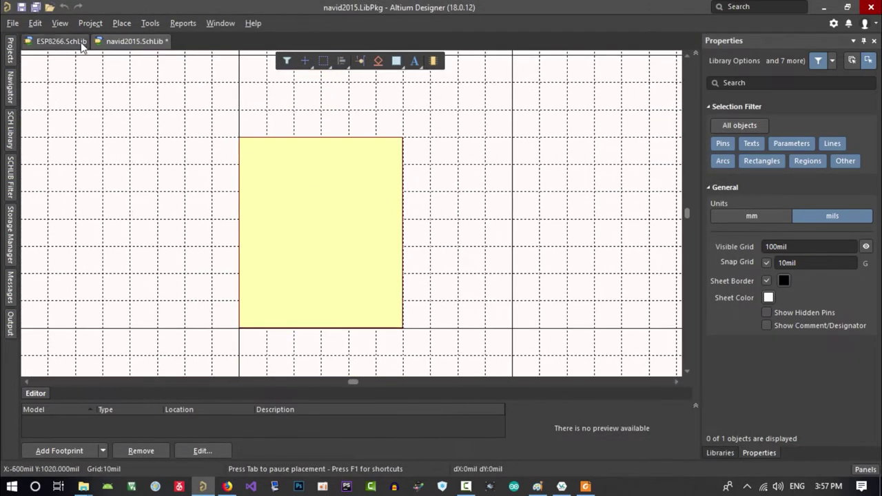
Change the grid colour to a dark grey from the full colour palette
right_click(139, 176)
left_click(186, 316)
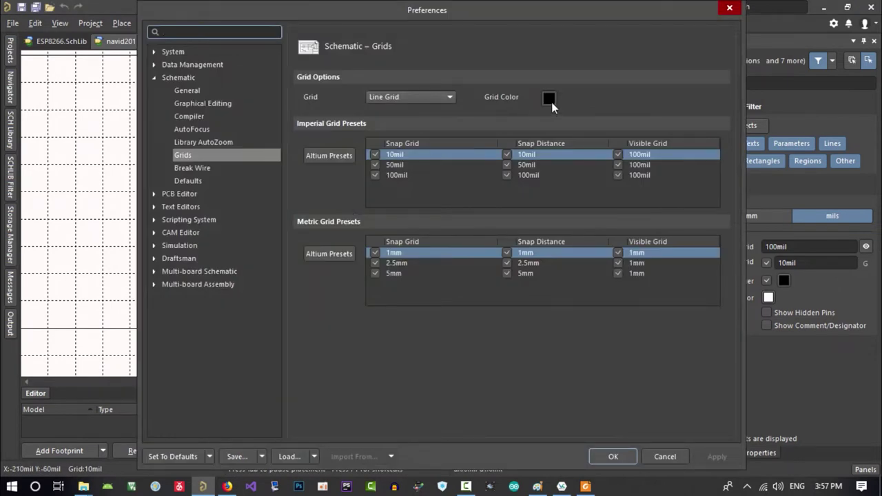
left_click(551, 101)
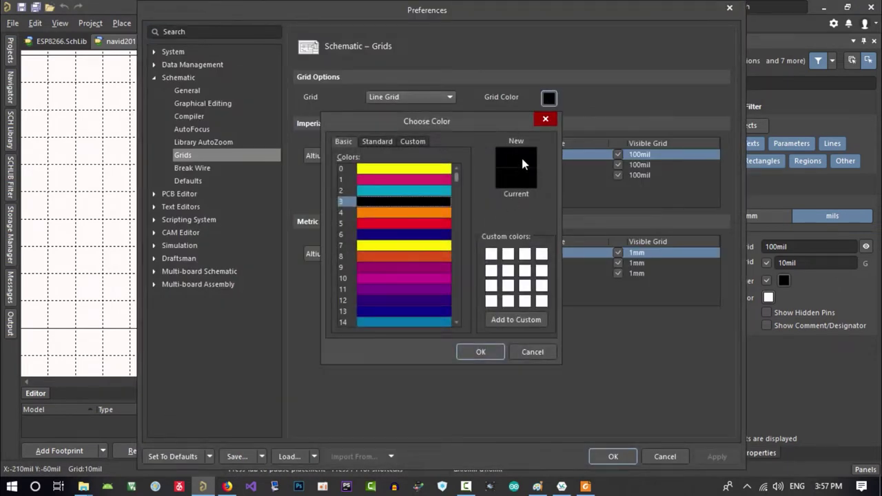
left_click(377, 141)
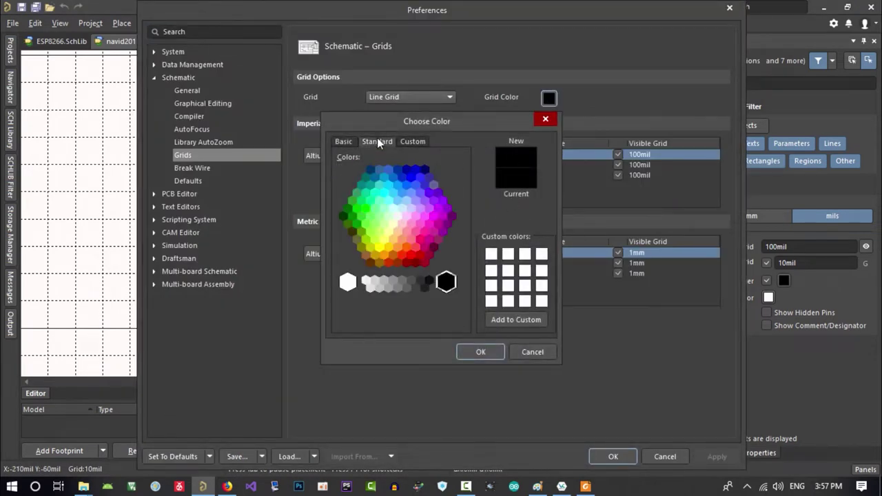
left_click(414, 286)
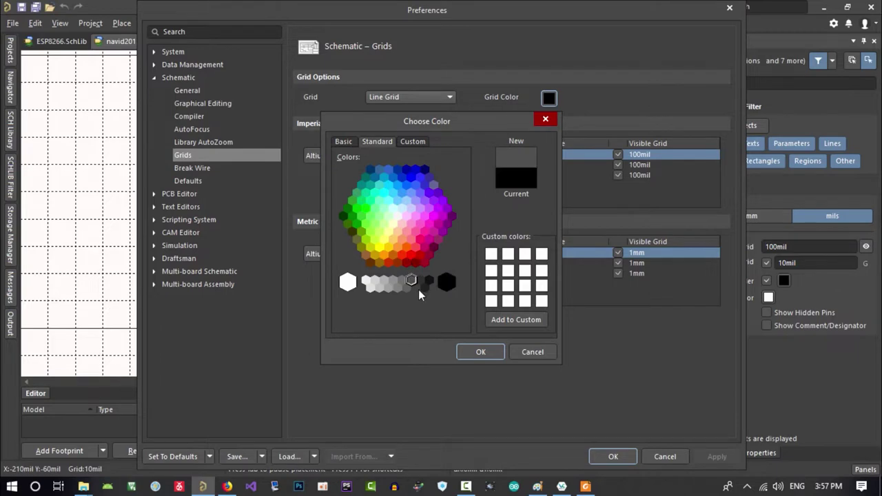
left_click(480, 352)
left_click(613, 456)
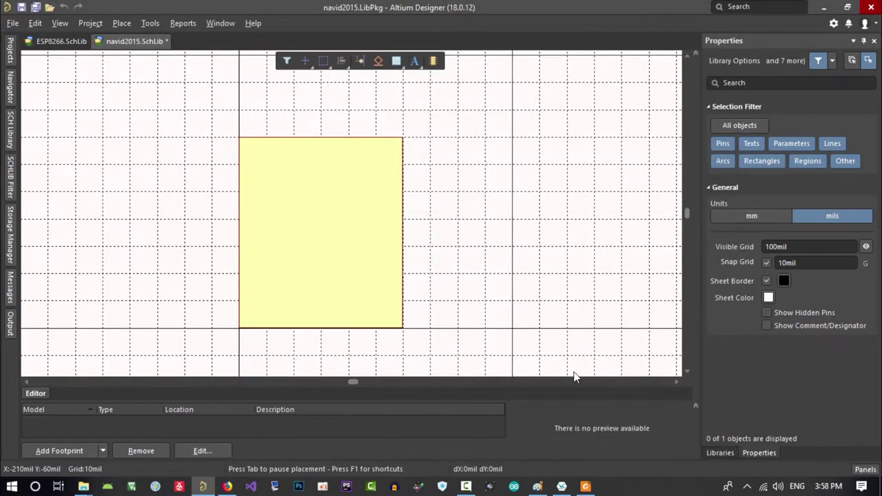
Lighten the grid colour to a light grey and save the preferences
right_click(476, 246)
left_click(549, 309)
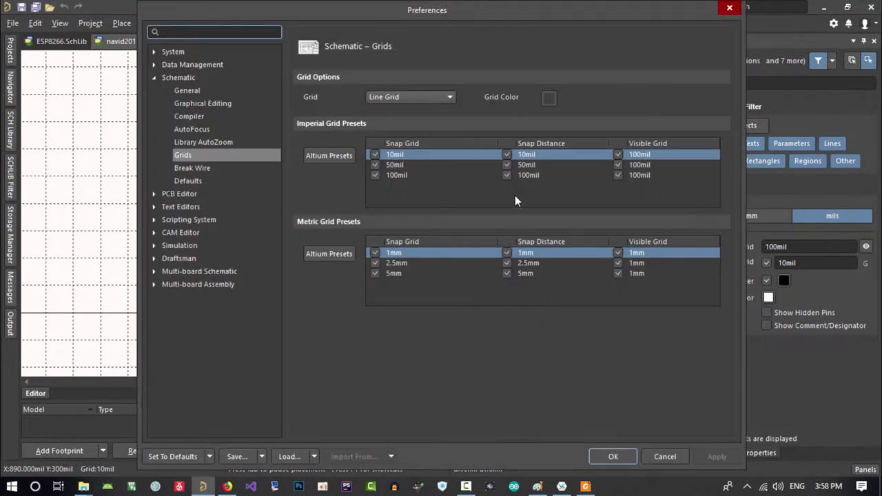
left_click(549, 99)
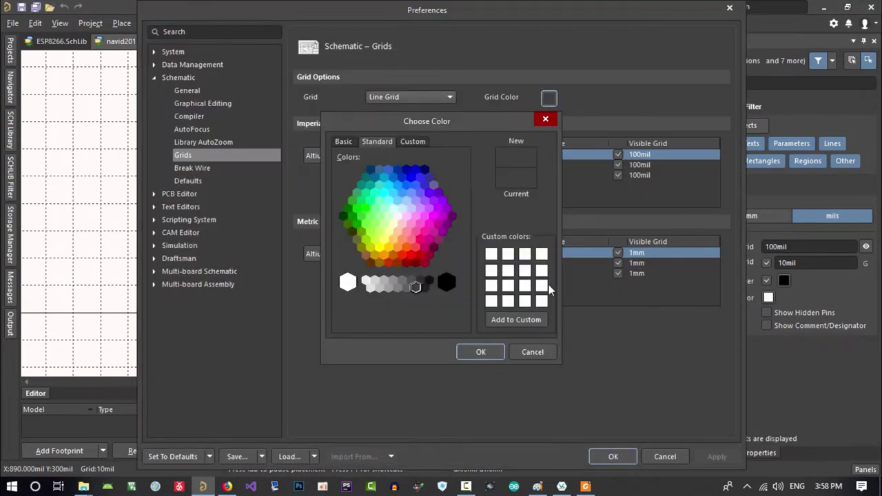
left_click(411, 279)
left_click(481, 352)
left_click(613, 456)
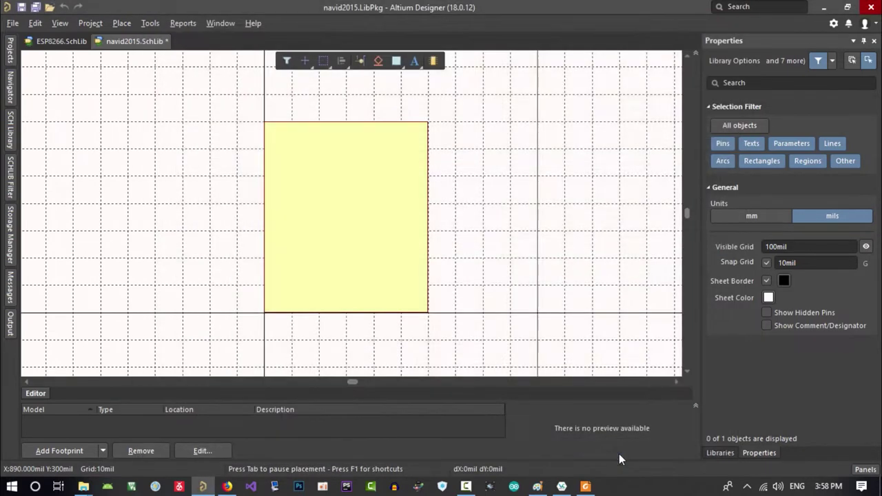
Start placing a 300mil pin, rotated to sit against the ESP07 body's left edge
scroll(465, 216, "right", 1, "shift")
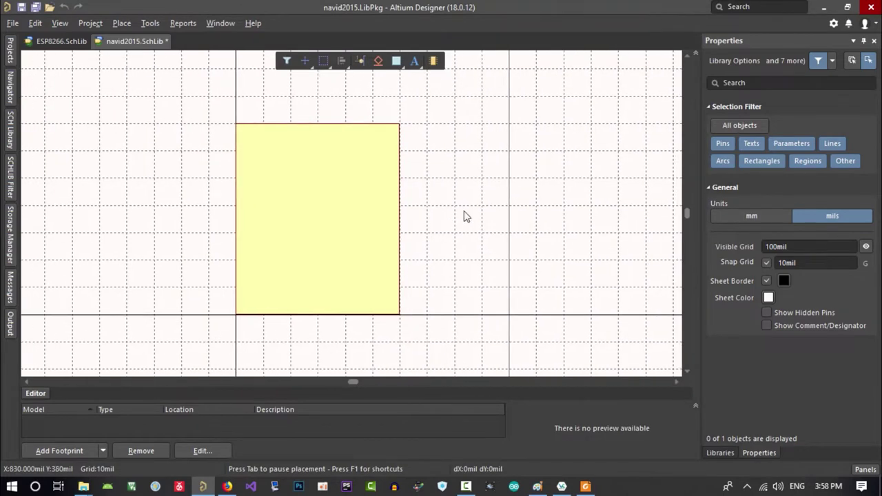
left_click(358, 166)
left_click(471, 292)
scroll(463, 191, "left", 2, "shift")
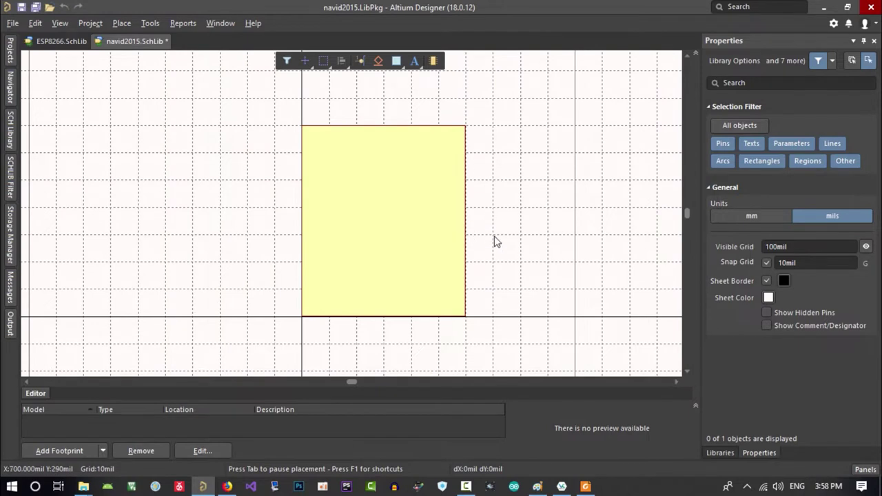
left_click(359, 61)
key("space")
key("space")
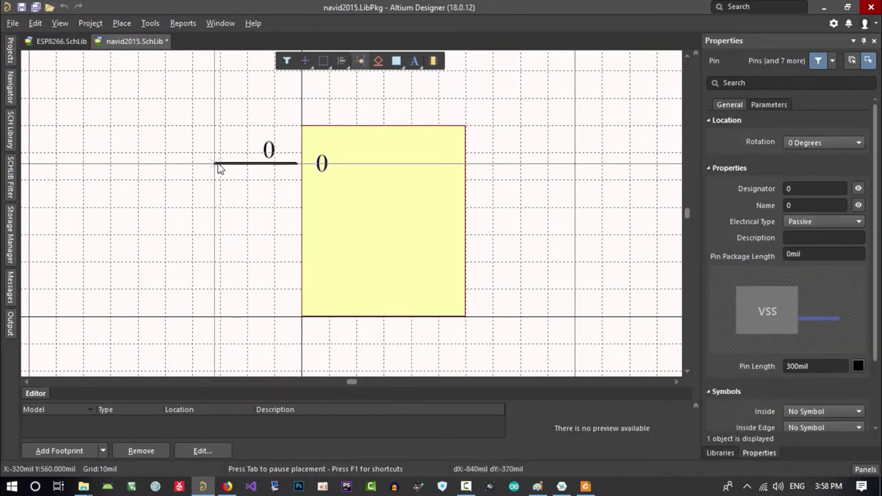
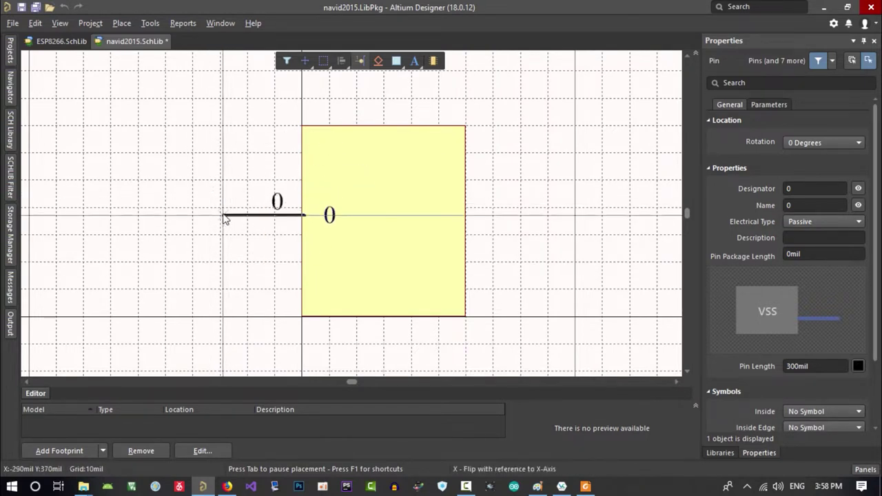
Start a pin placement, switch the snap grid to 50mil, and cancel it
key("Escape")
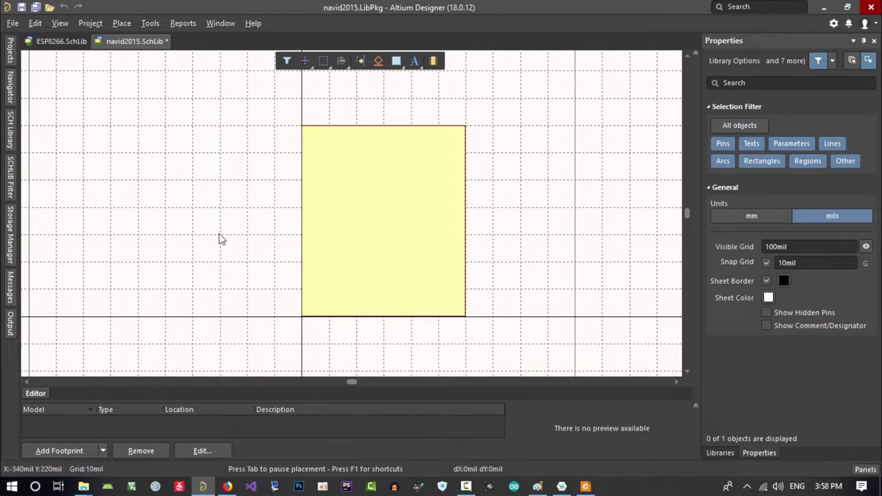
left_click(360, 60)
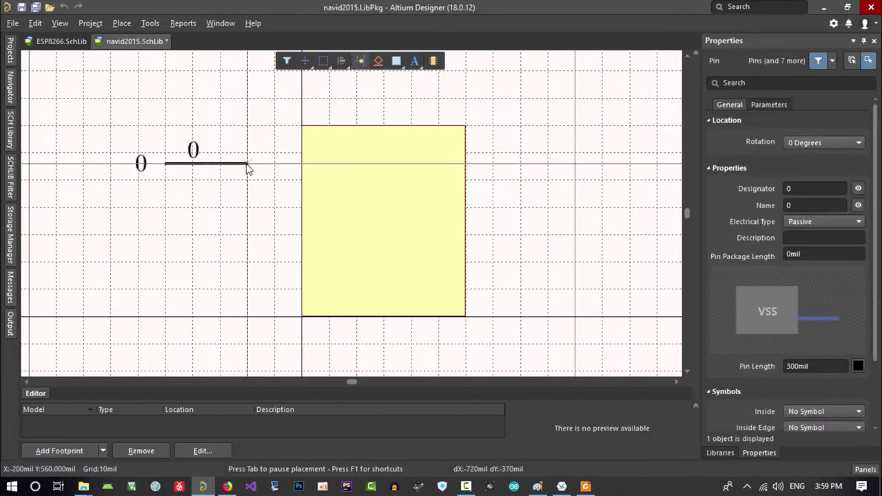
key("Left")
key("Right")
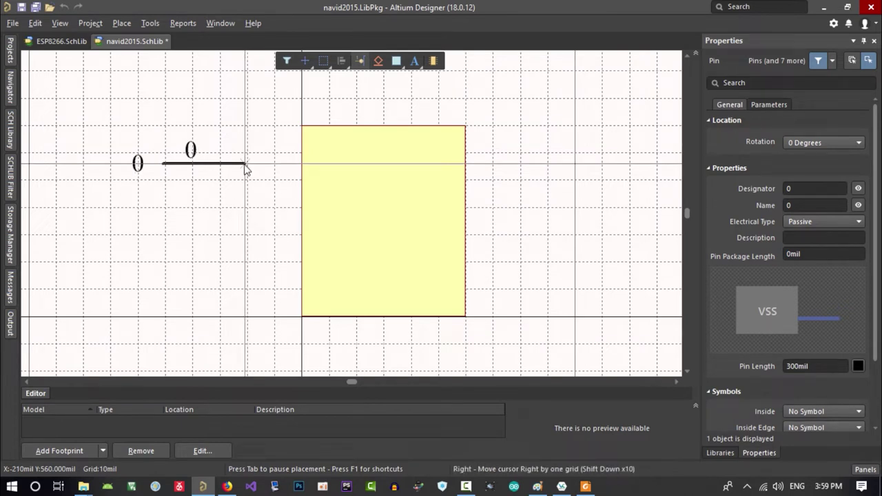
key("Up")
key("Down")
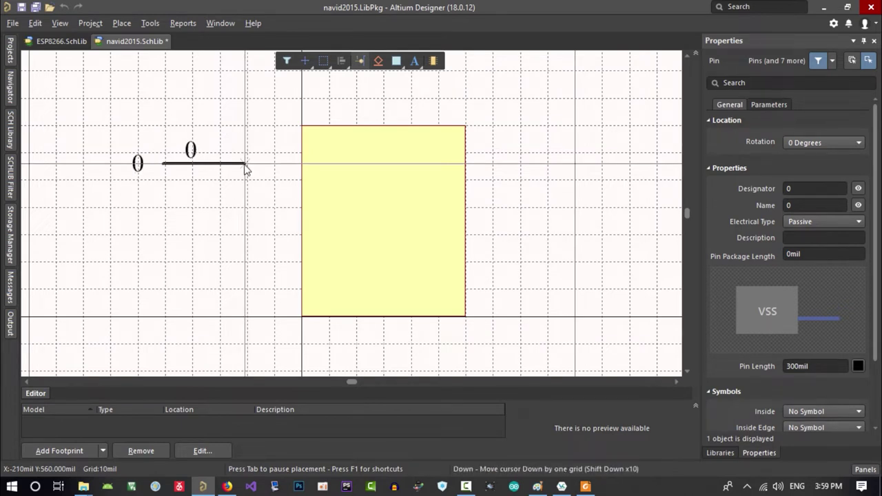
key("g")
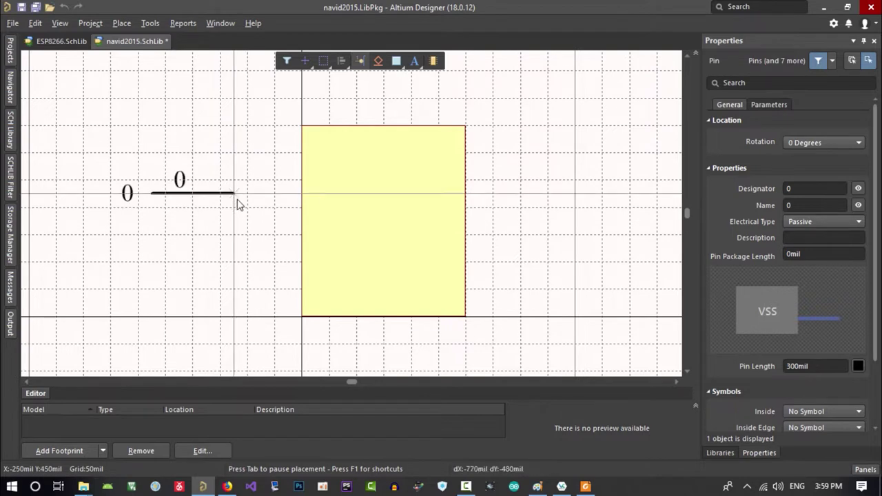
key("Escape")
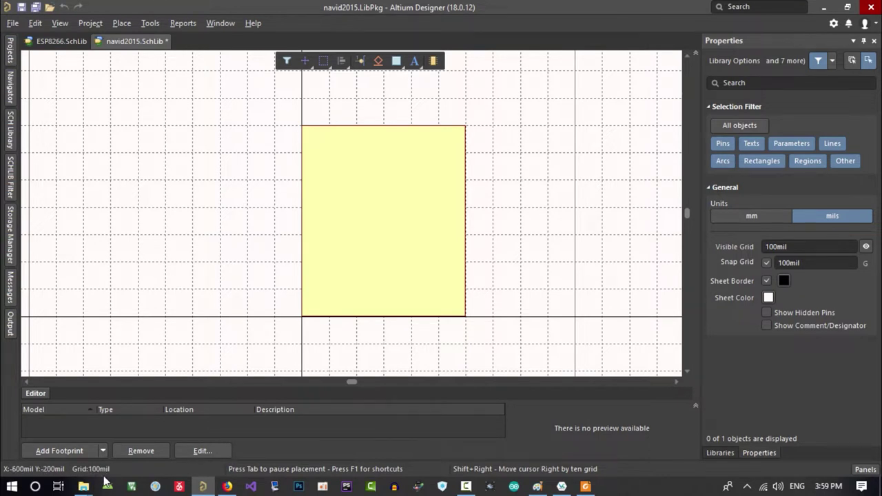
Rotate a new pin 180° on the 50mil grid, drop it on the left edge, then delete it
left_click(359, 61)
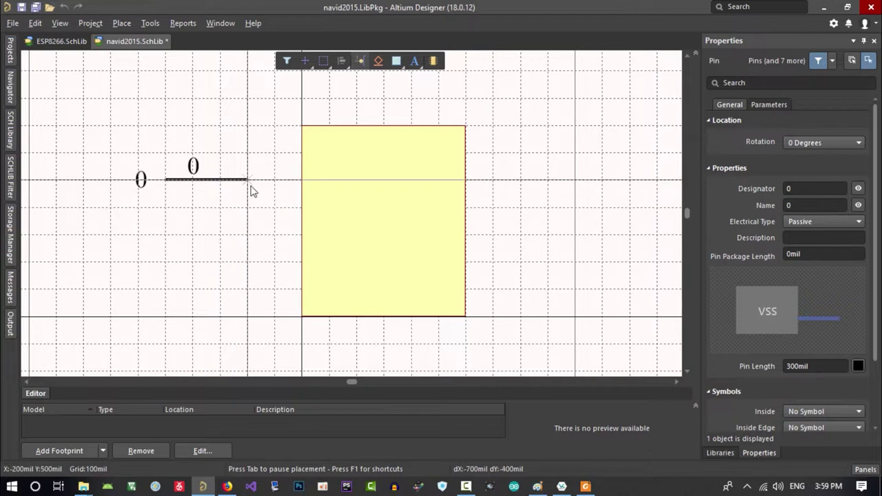
key("g")
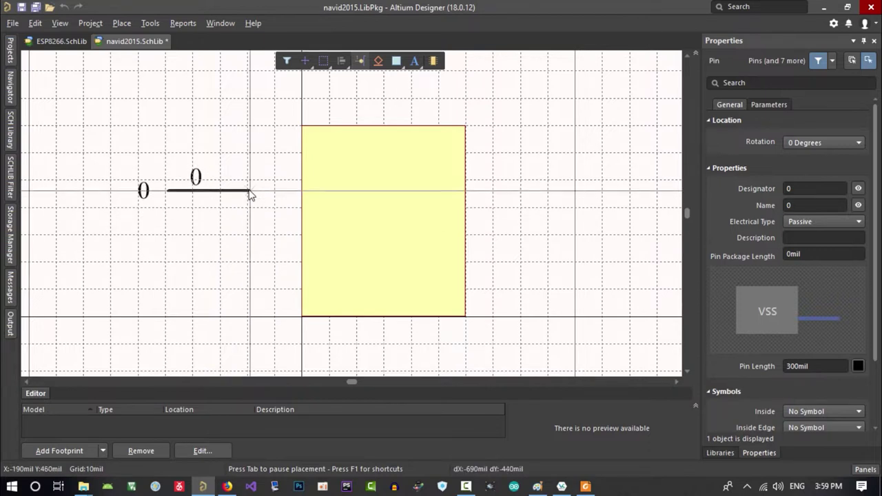
key("g")
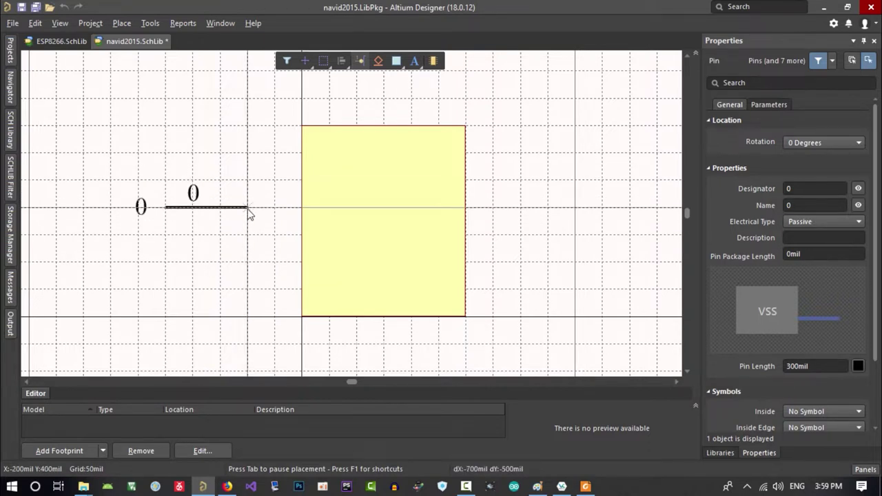
key("space")
key("space")
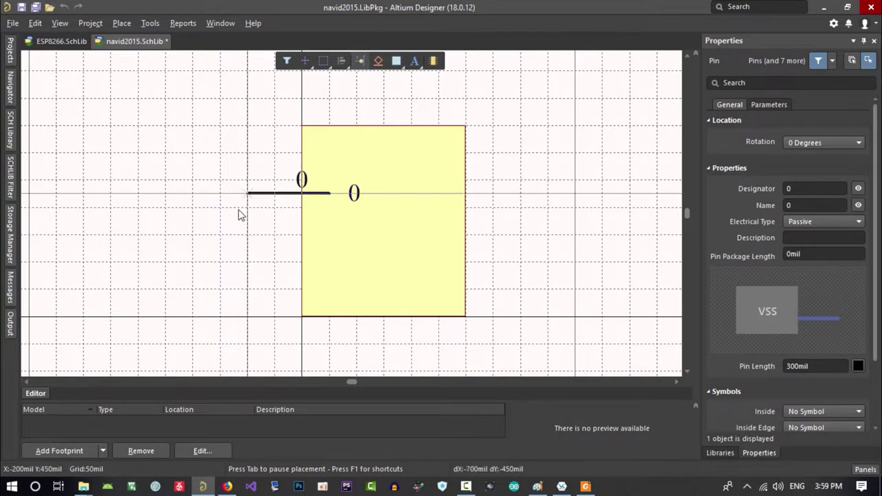
left_click(222, 157)
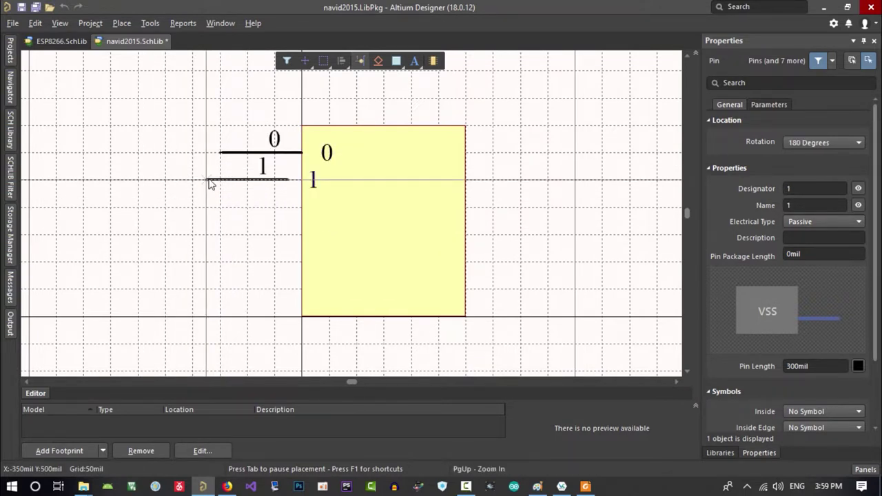
right_click(210, 184)
left_click(269, 152)
key("Delete")
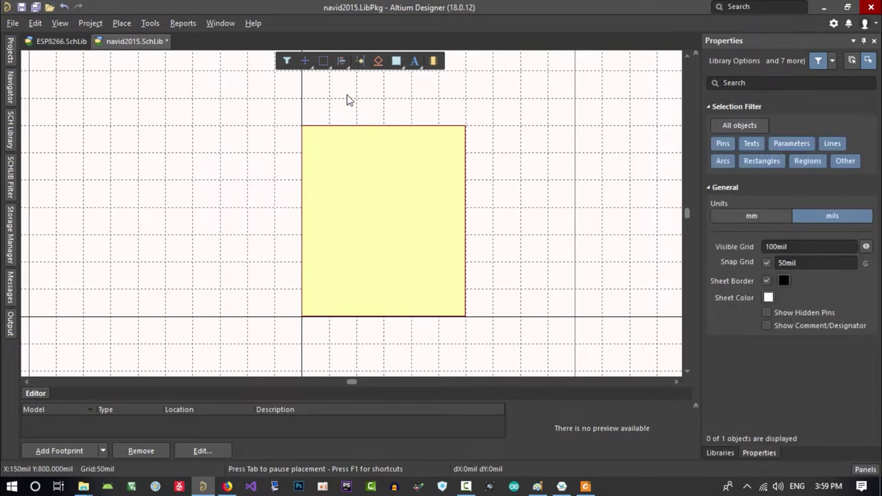
Place a second stray pin on the body's left edge and delete it
key("p")
key("p")
left_click(222, 157)
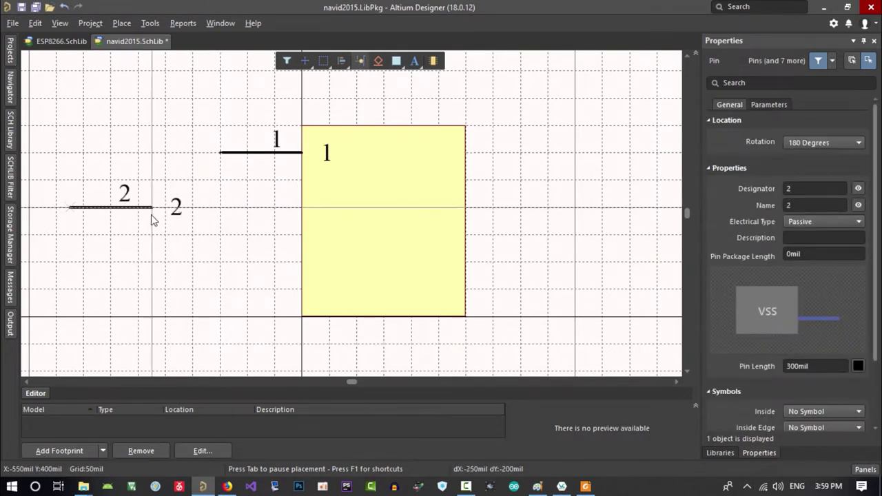
right_click(279, 165)
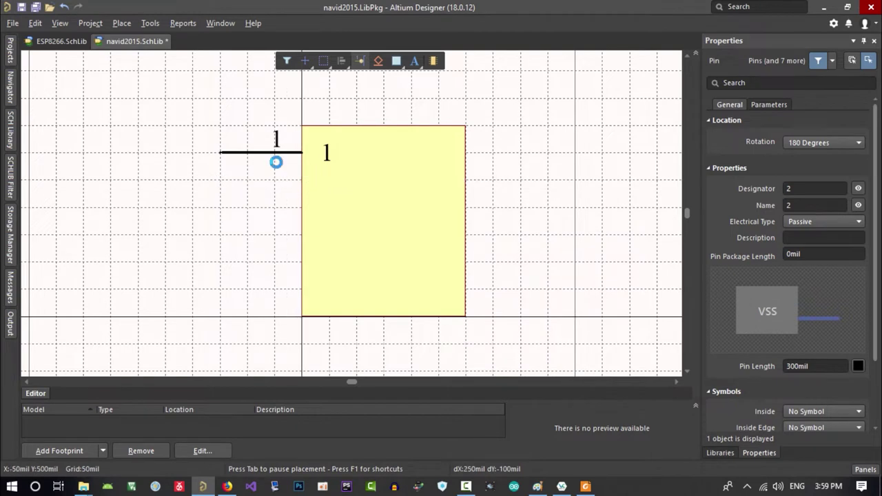
left_click(276, 155)
key("Delete")
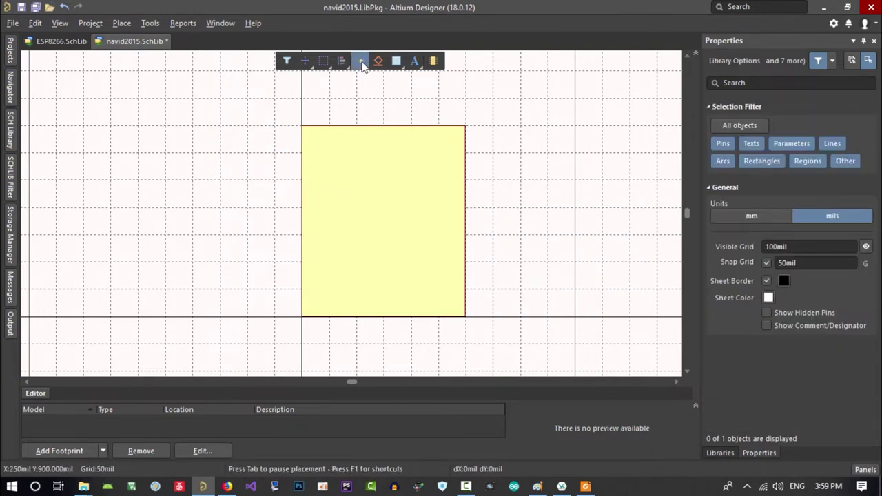
Line up a fresh outward-facing pin at the top of the left edge and pause to edit it
left_click(360, 60)
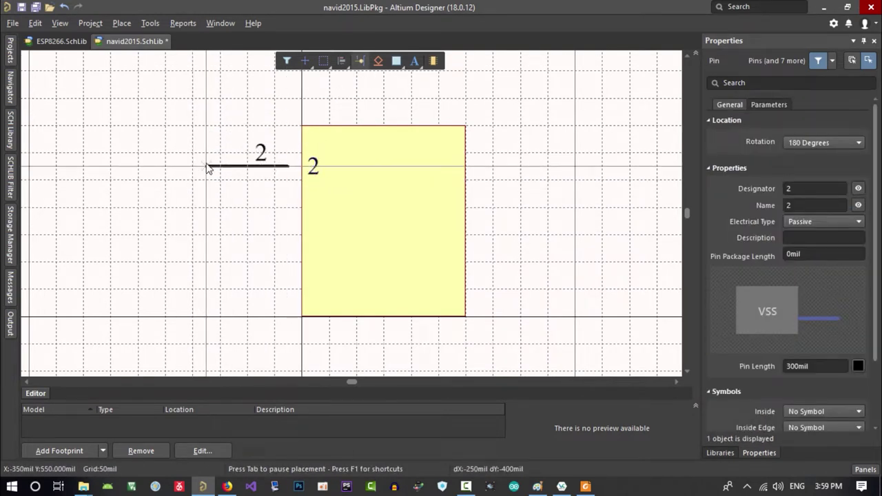
key("End")
key("Home")
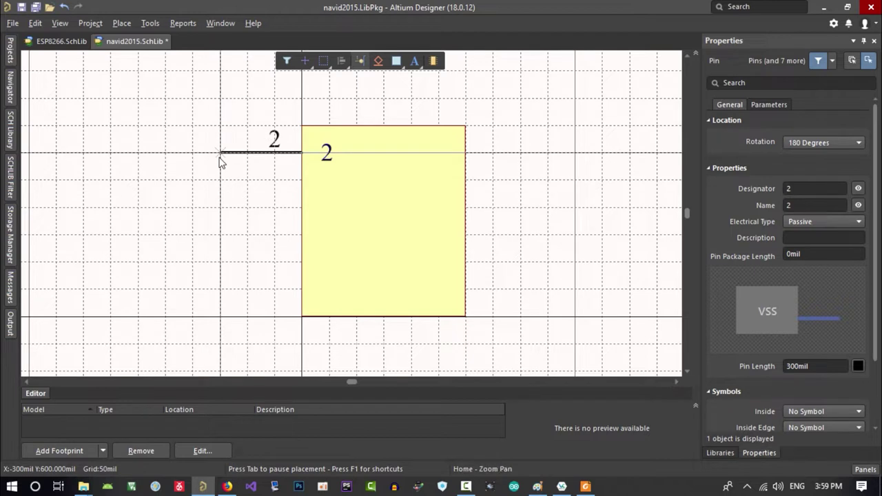
key("Left")
key("Right")
key("Up")
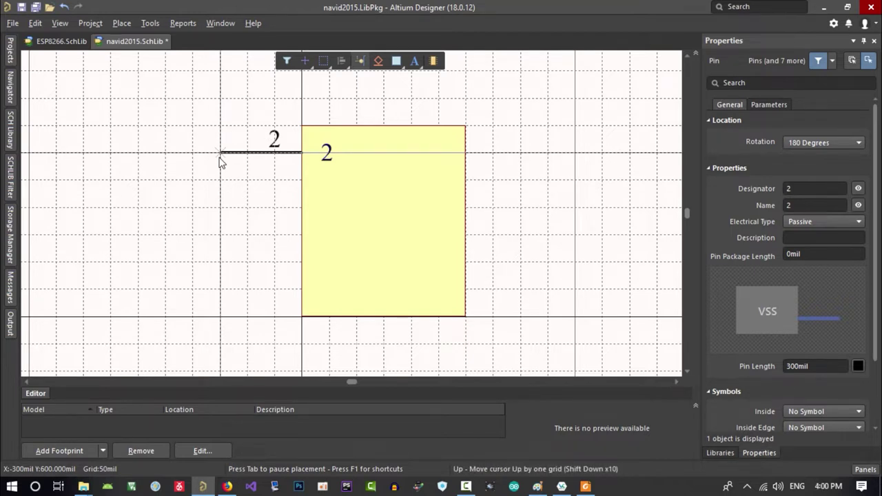
key("Down")
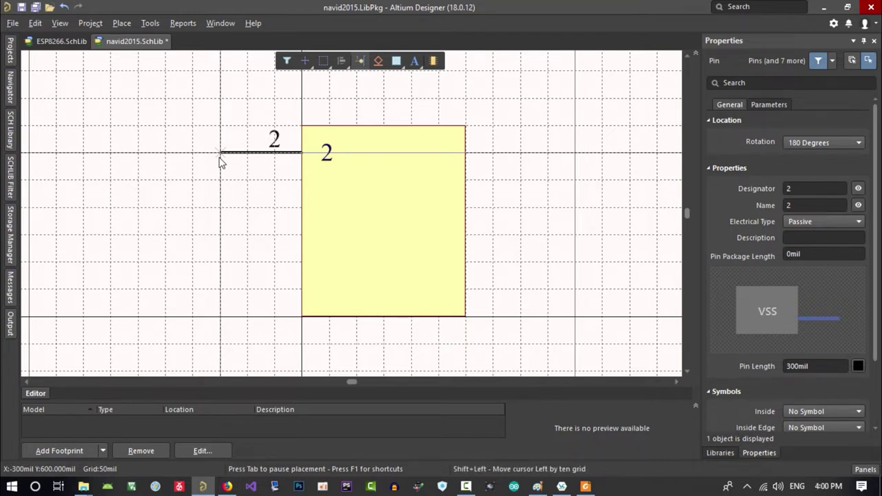
key("Tab")
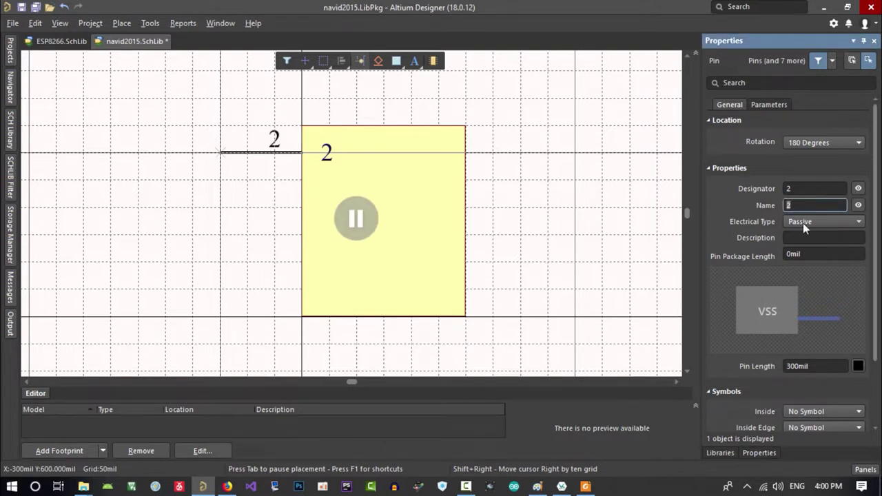
Give the pin designator 1 and name RST, per the ESP-07 pin names
left_click(804, 189)
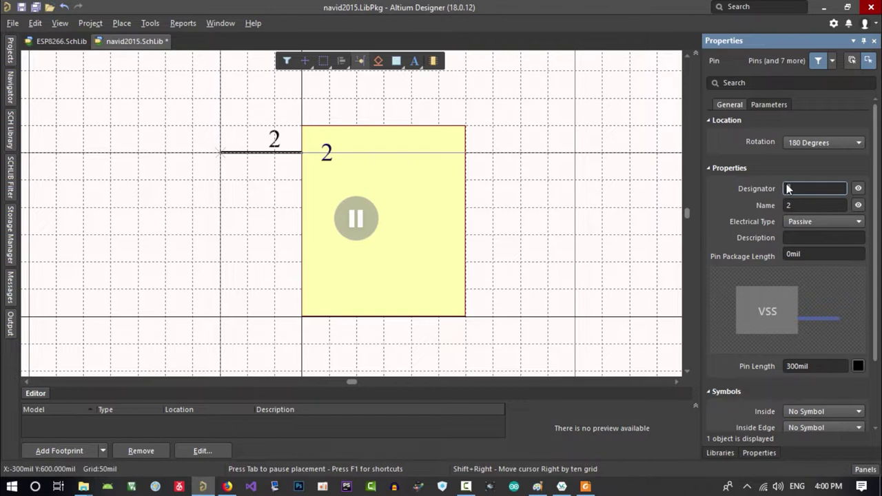
type("1")
key("Tab")
left_click(226, 486)
left_click(227, 486)
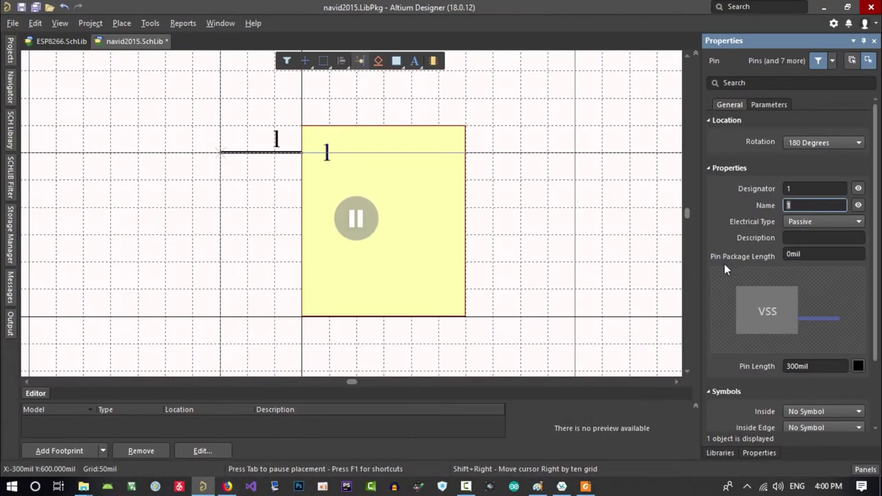
type("RST")
left_click(805, 235)
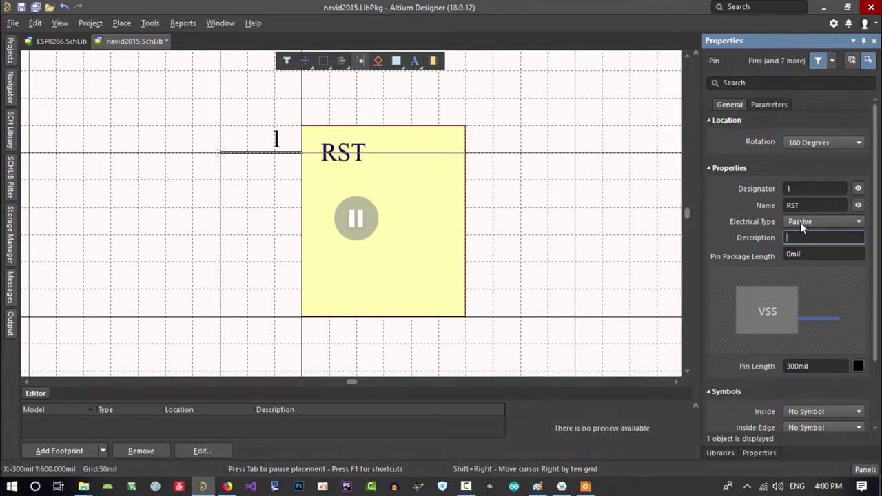
Make RST an Input pin described 'reset pin' and place it at the body's top-left
left_click(816, 220)
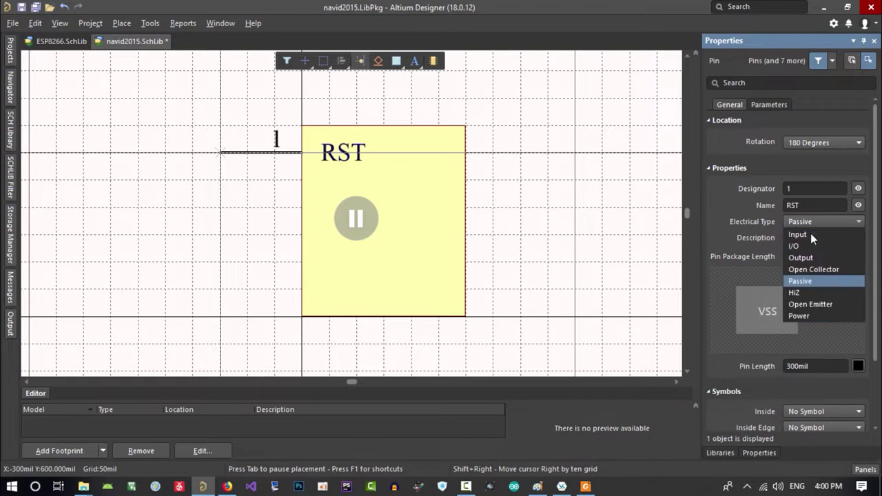
left_click(820, 234)
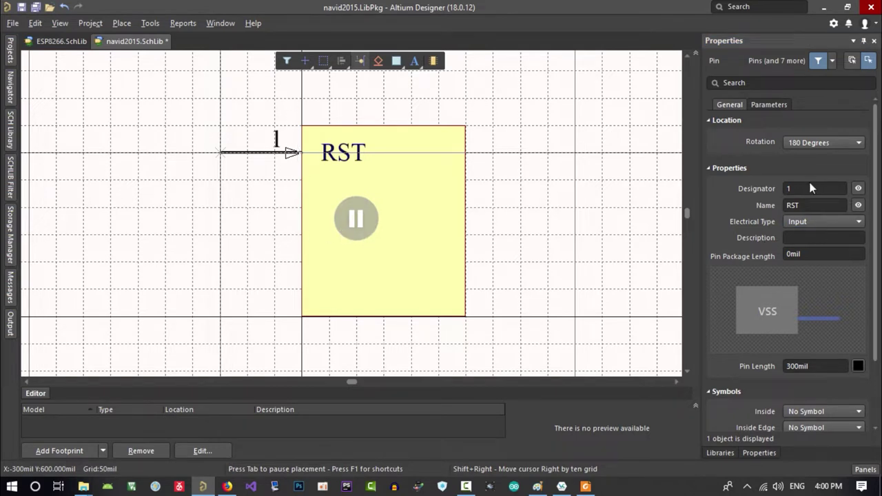
left_click(804, 238)
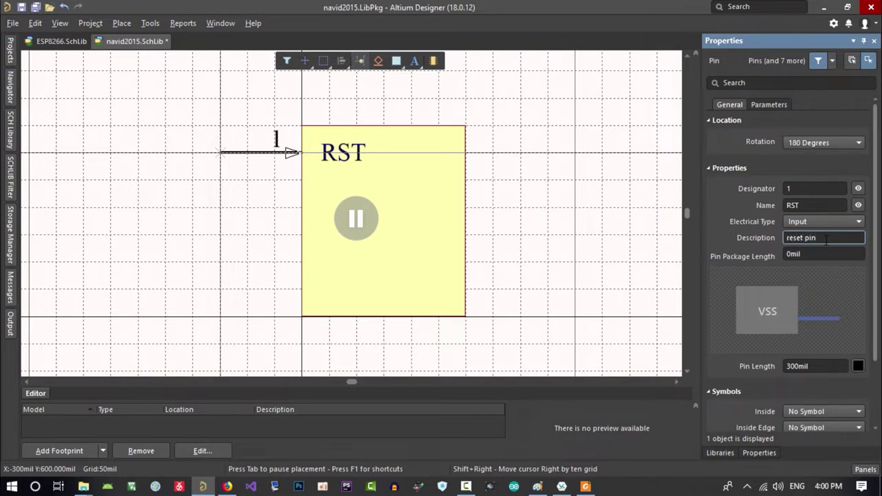
key("Return")
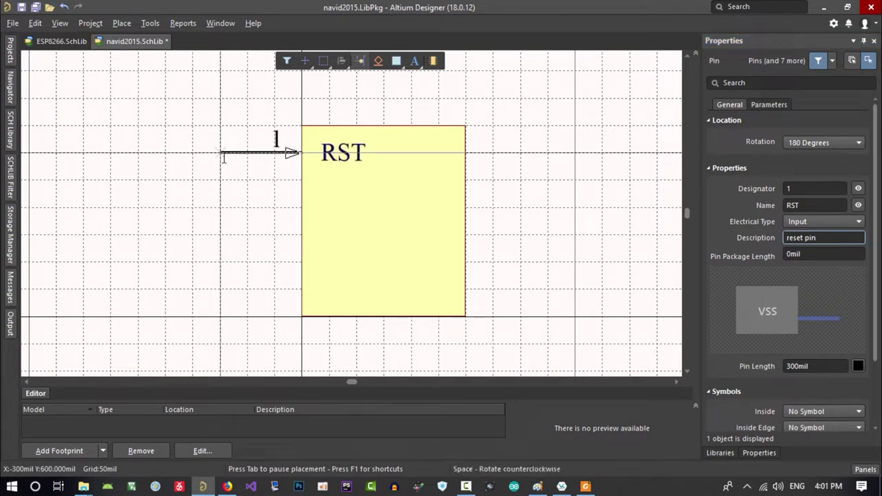
left_click(223, 154)
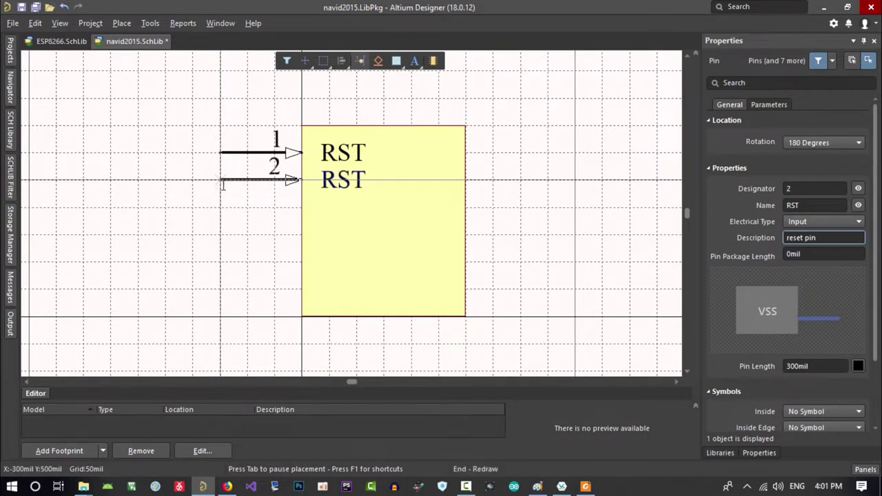
key("Tab")
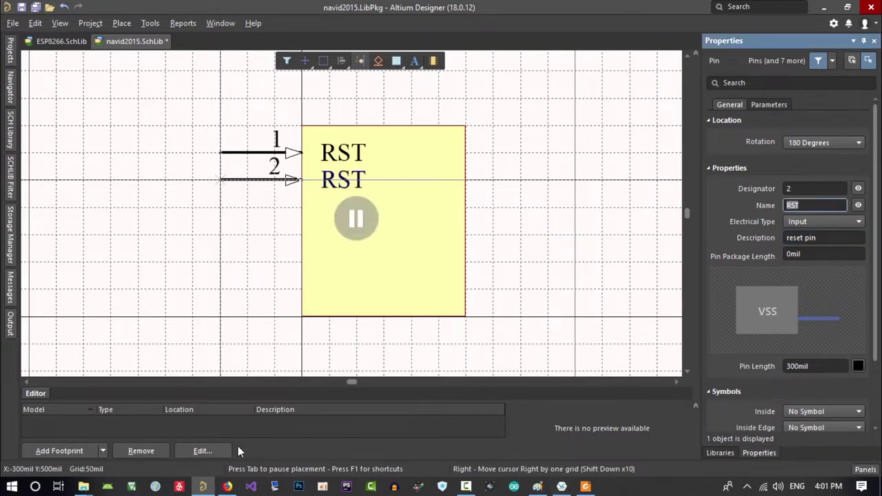
left_click(227, 486)
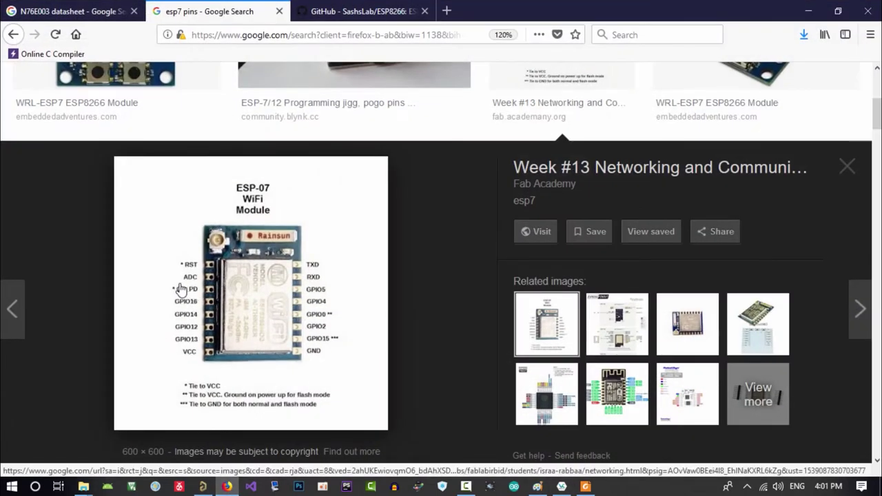
Name pin 2 ADC and set its electrical type to I/O
left_click(809, 11)
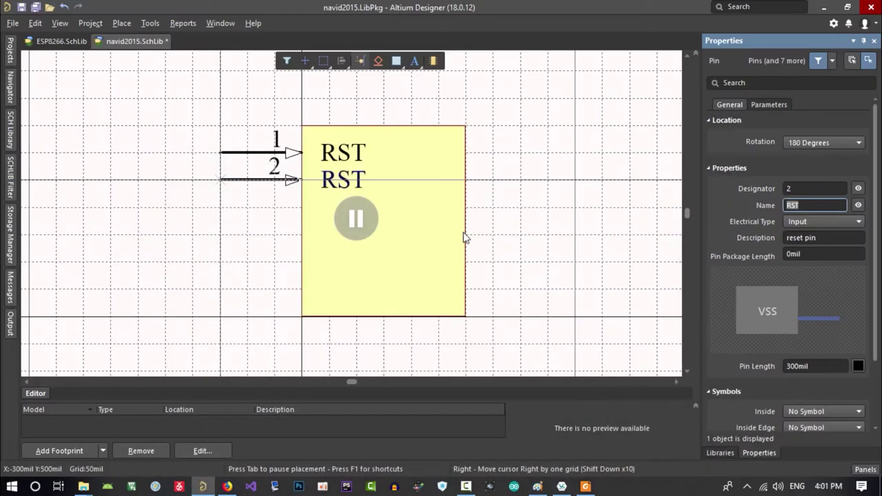
left_click(805, 201)
type("ADC")
left_click(807, 222)
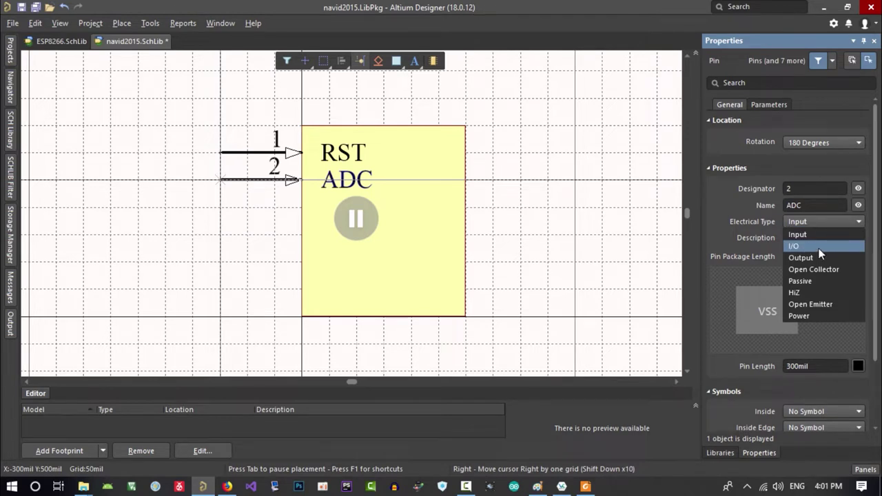
left_click(820, 248)
Clear pin 2's description and place ADC below RST
left_click(827, 237)
key("ctrl+a")
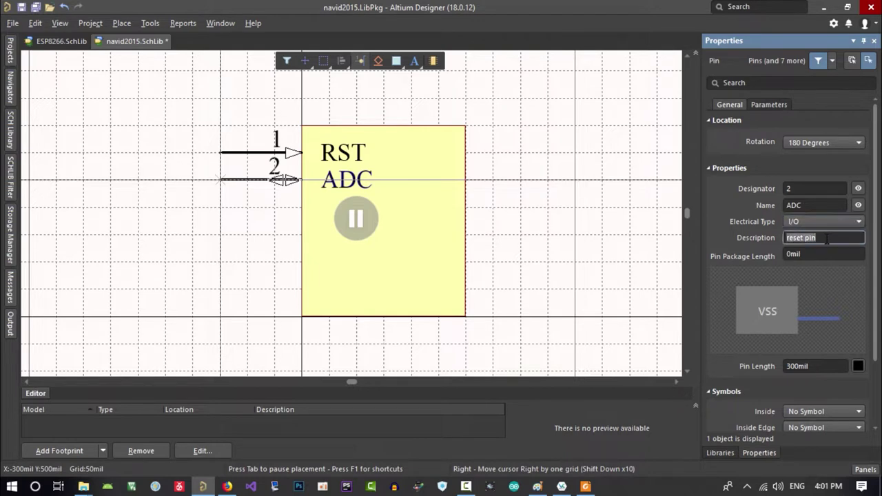
type("ADC")
key("ctrl+a")
key("BackSpace")
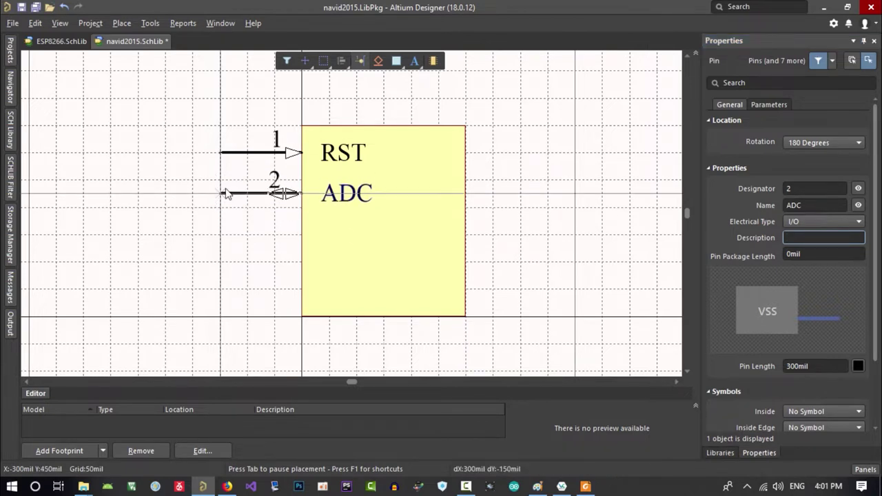
left_click(227, 180)
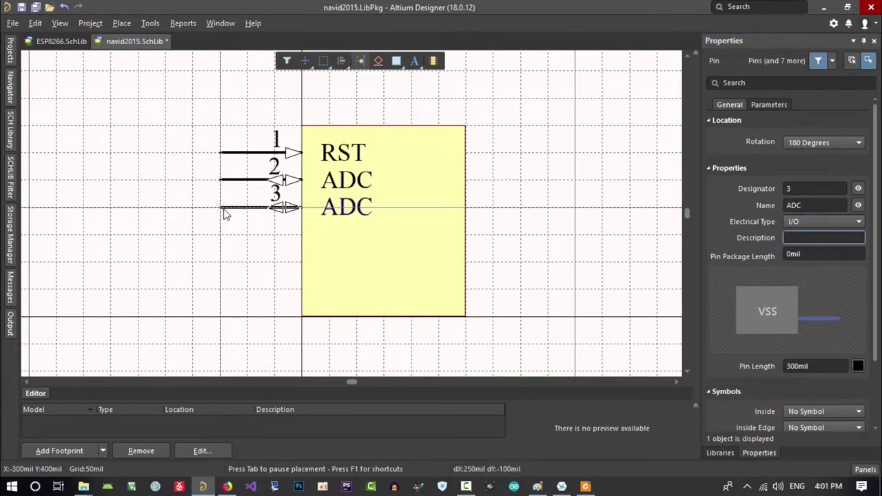
key("Tab")
left_click(227, 487)
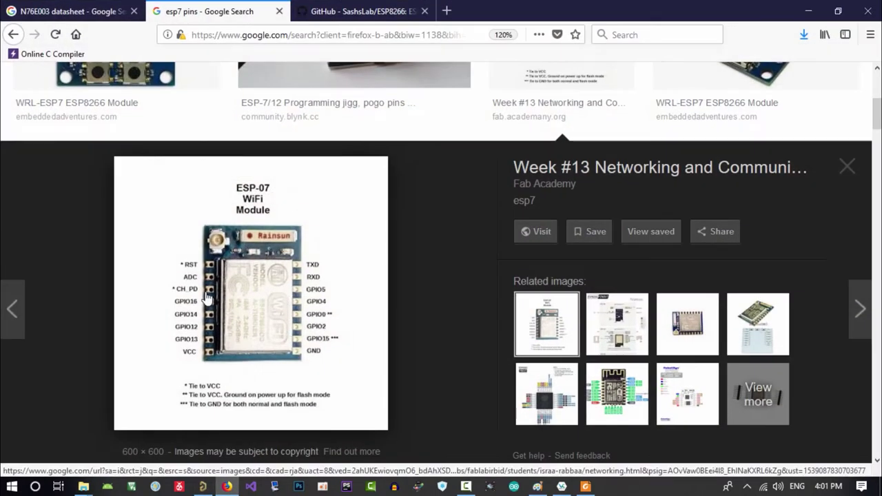
Name pin 3 CH_PD, make it Passive, and place it below ADC
left_click(203, 486)
type("CH_PD")
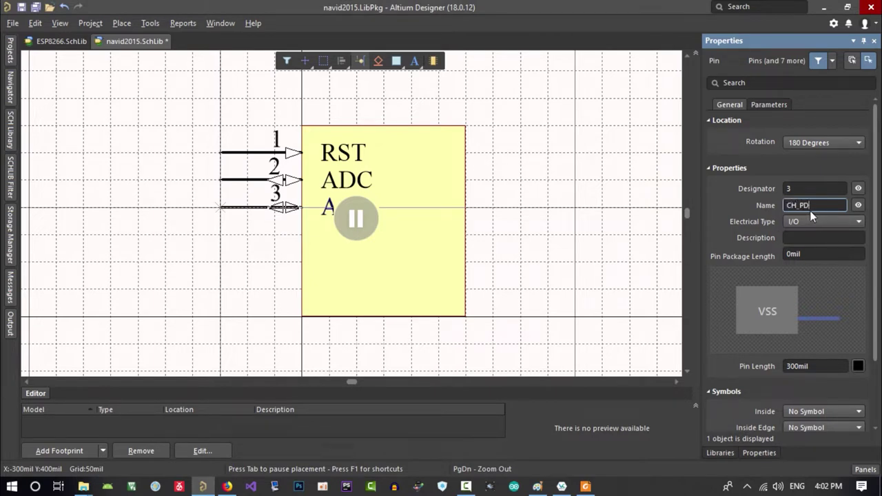
left_click(226, 486)
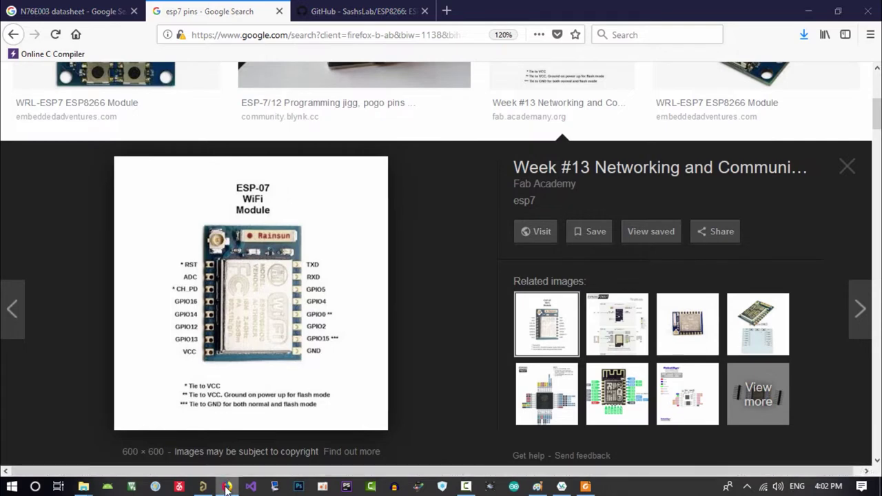
left_click(203, 487)
left_click(833, 221)
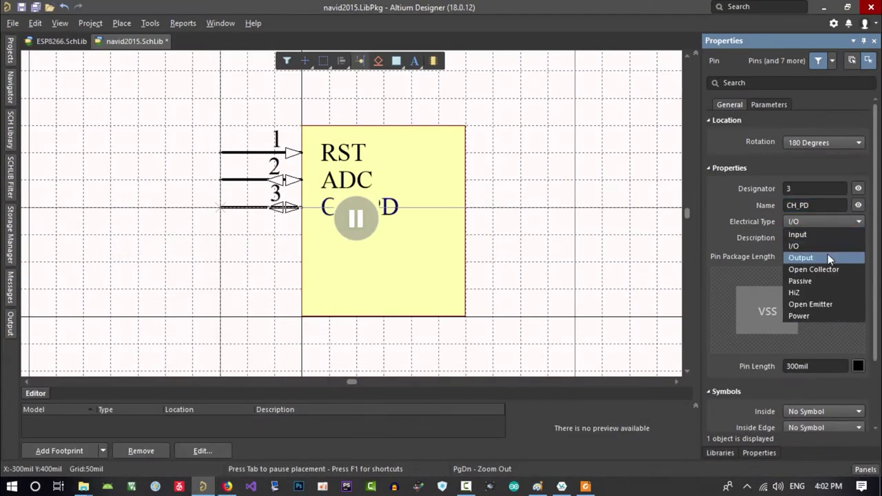
left_click(828, 282)
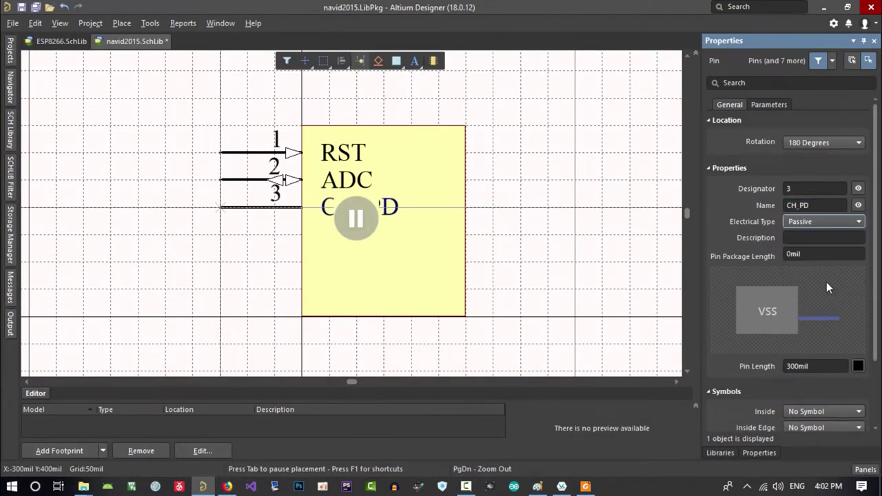
key("Return")
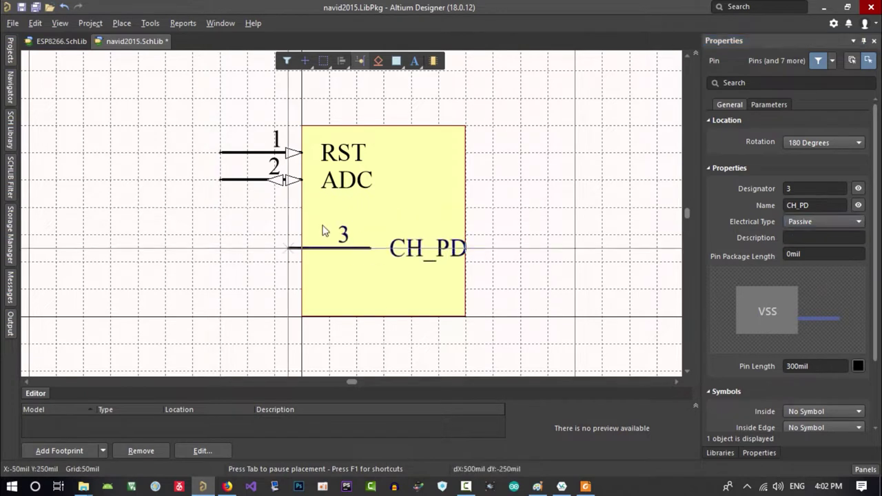
left_click(211, 207)
Stop placing pins and drag the yellow body's corner up and right to enlarge it
right_click(229, 249)
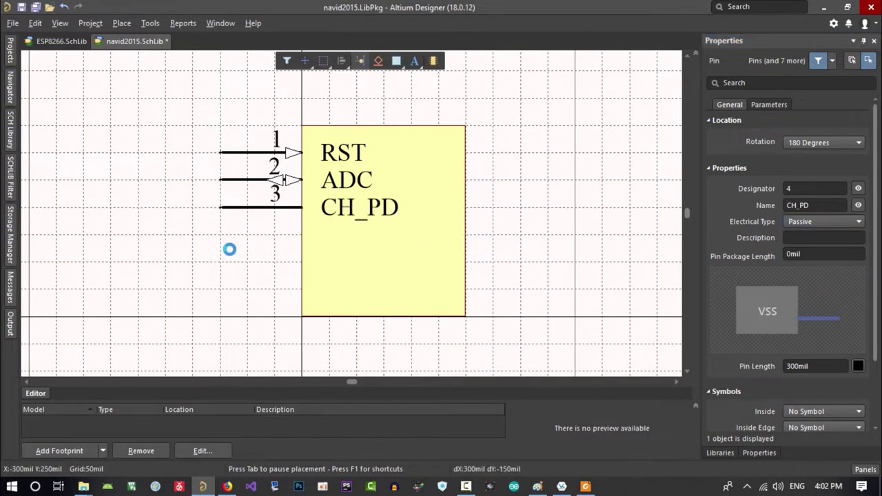
left_click(425, 219)
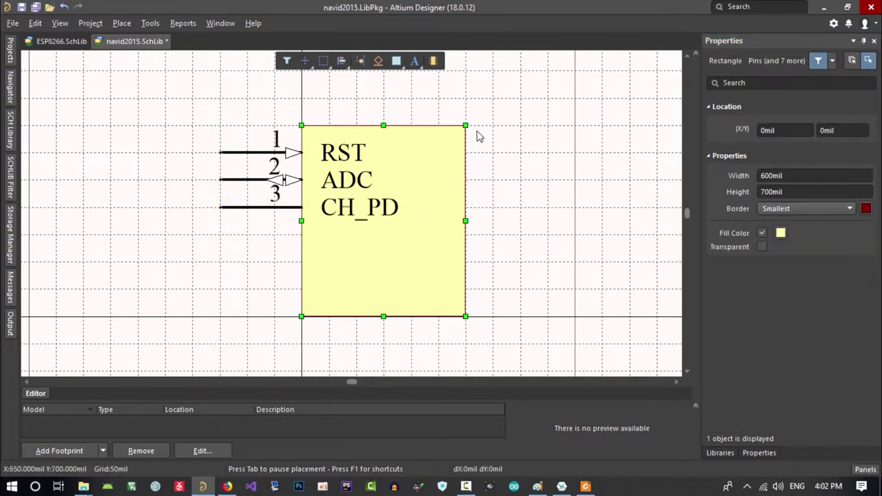
left_click_drag(466, 125, 515, 95)
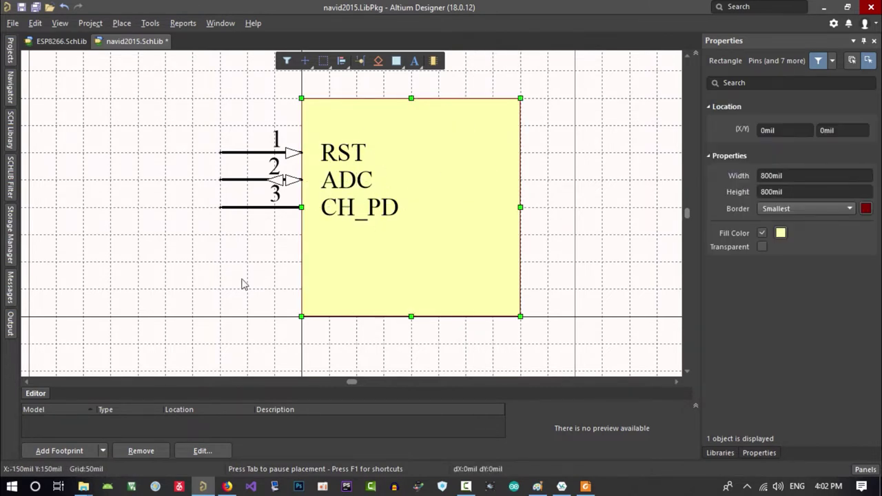
Add I/O pin 4 named GPIO16 below CH_PD
left_click(215, 297)
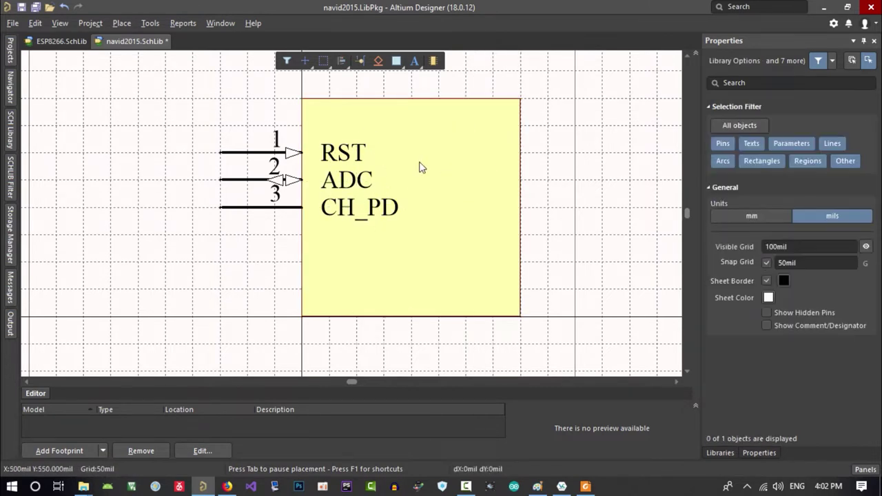
left_click(359, 60)
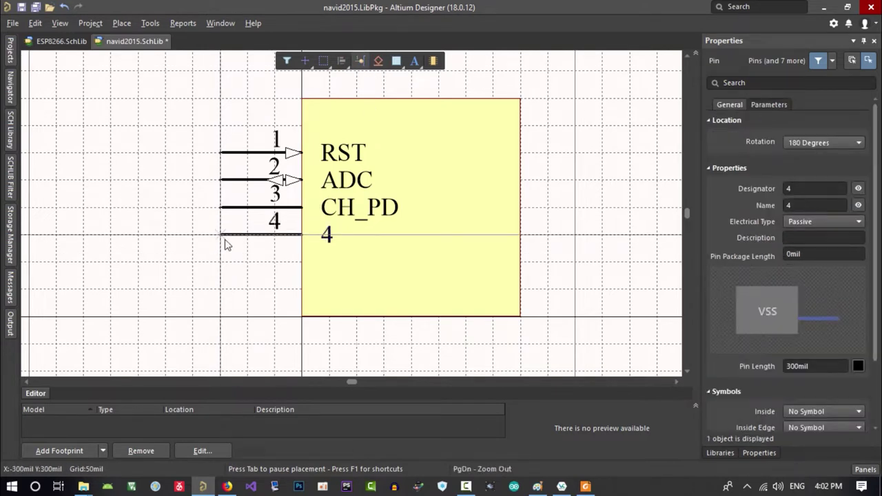
key("Tab")
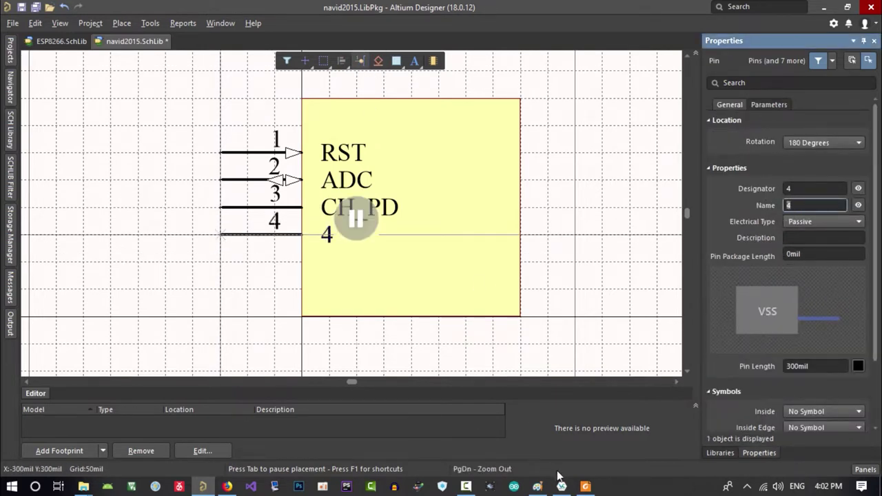
left_click(227, 486)
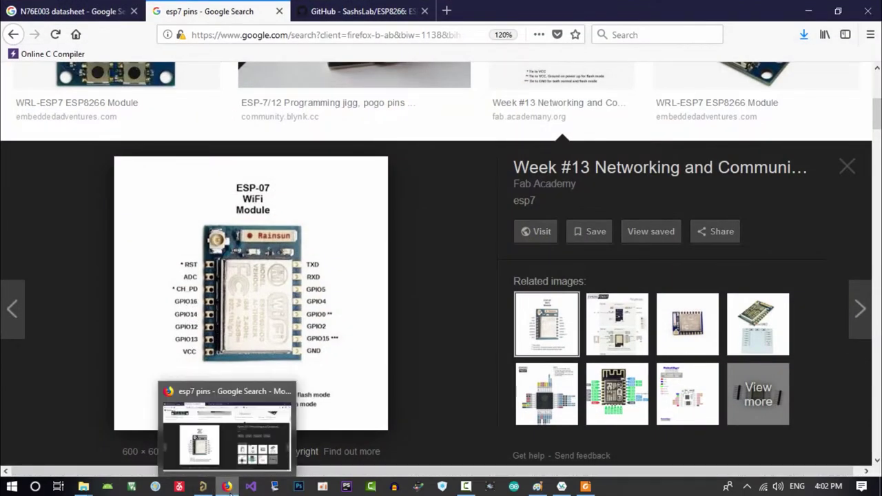
left_click(229, 486)
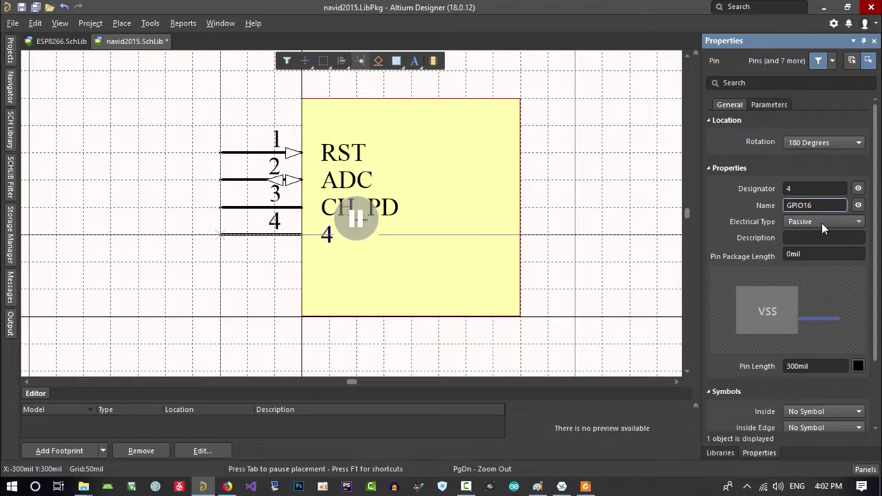
left_click(821, 222)
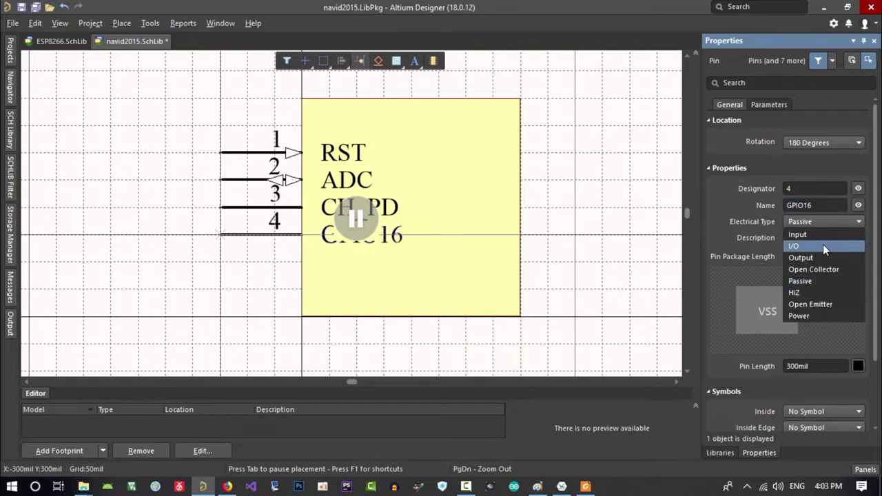
left_click(824, 247)
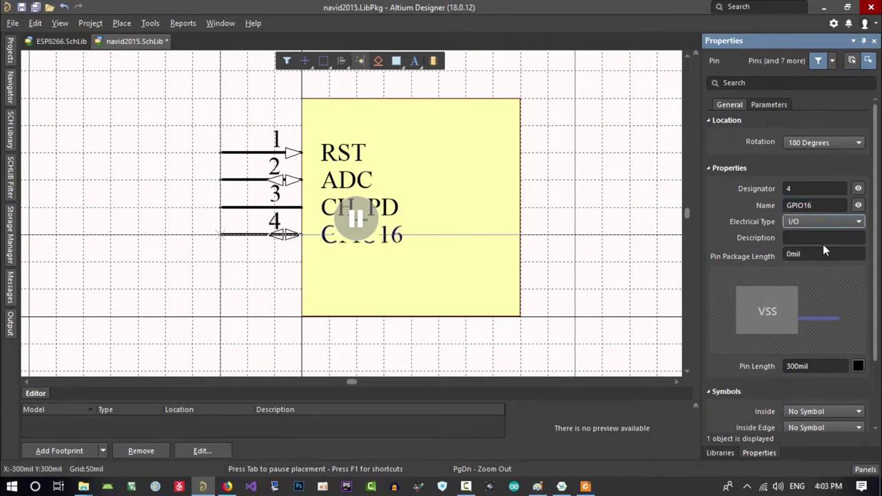
left_click(221, 234)
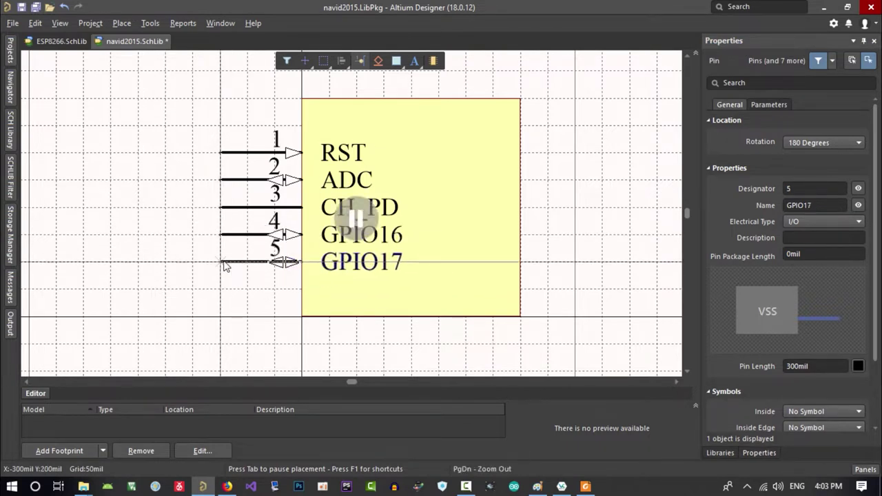
Name pin 5 GPIO12 from the ESP-07 pinout
key("Tab")
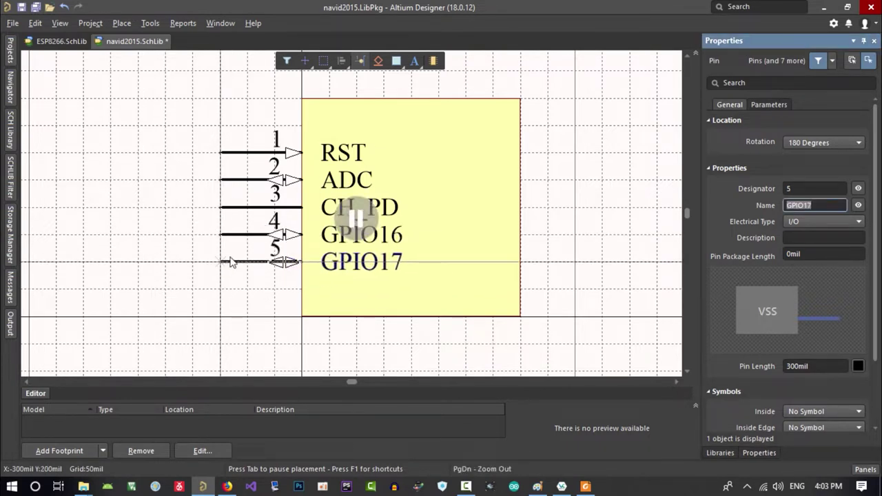
left_click(226, 486)
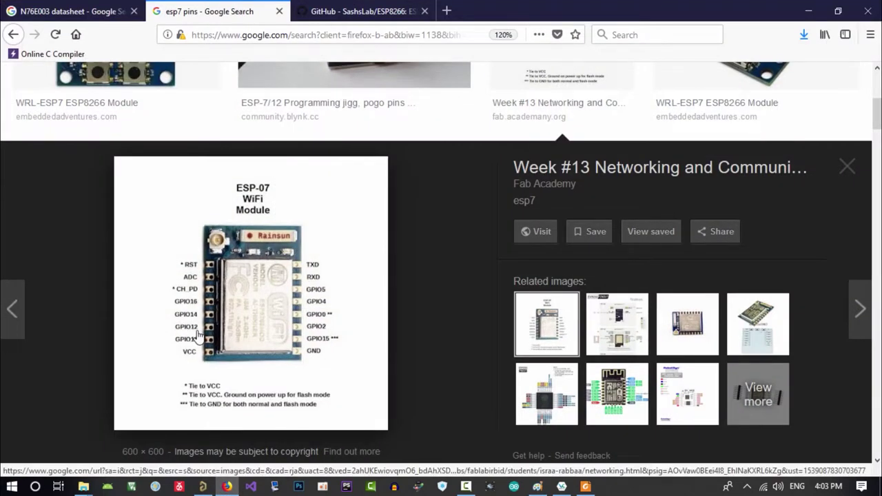
left_click(203, 487)
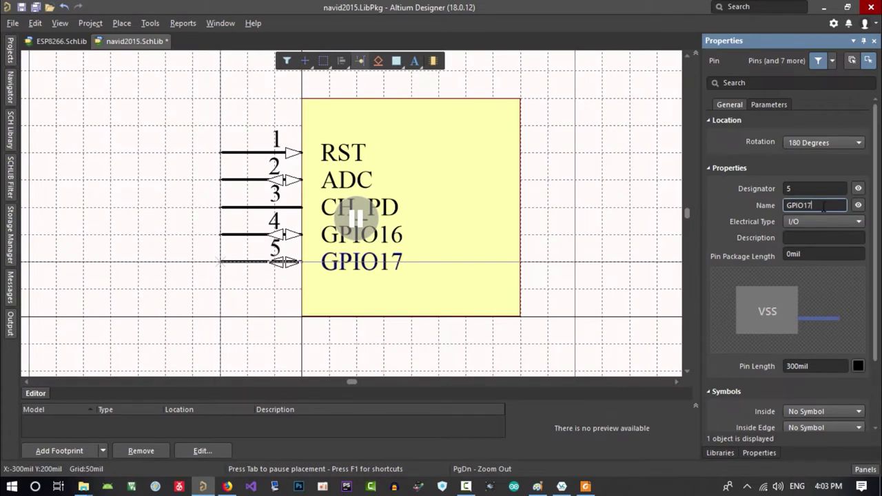
key("Return")
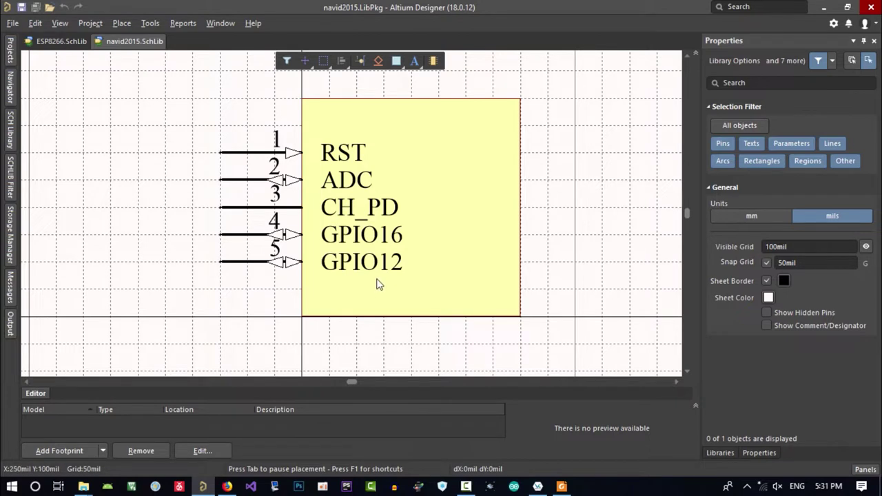
Drag the body rectangle's corner up and right to enlarge it
left_click(469, 183)
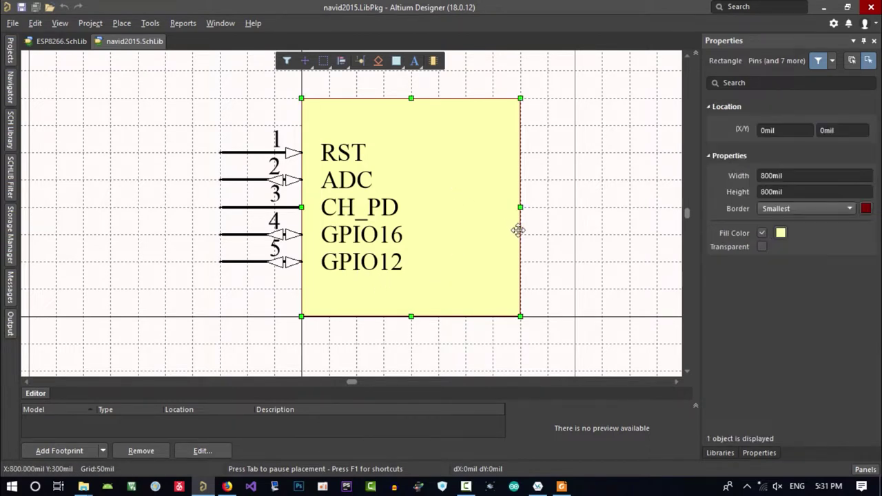
scroll(542, 150, "up", 3)
left_click_drag(522, 158, 575, 102)
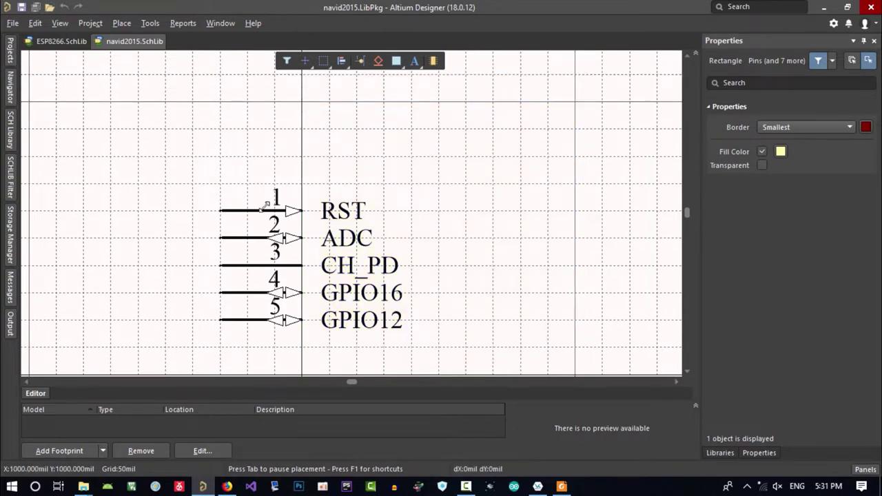
left_click(259, 172)
Box-select the five pins and move them higher on the body
left_click_drag(271, 178, 197, 347)
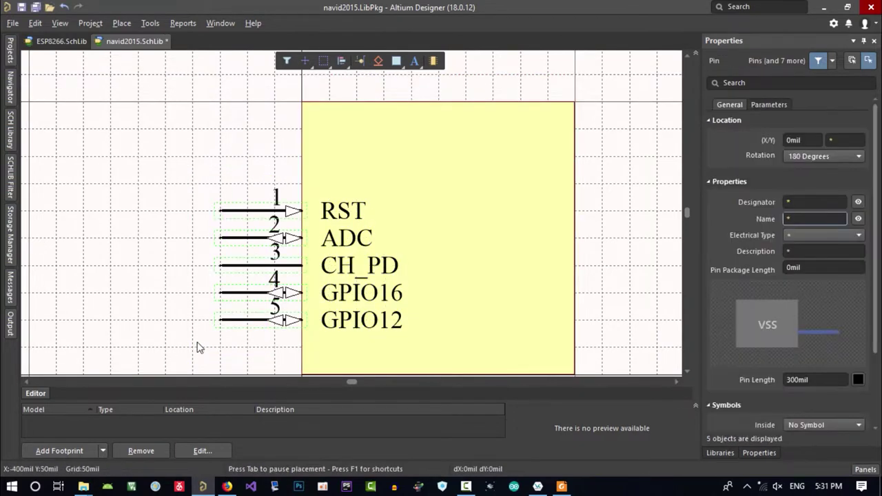
left_click(200, 229)
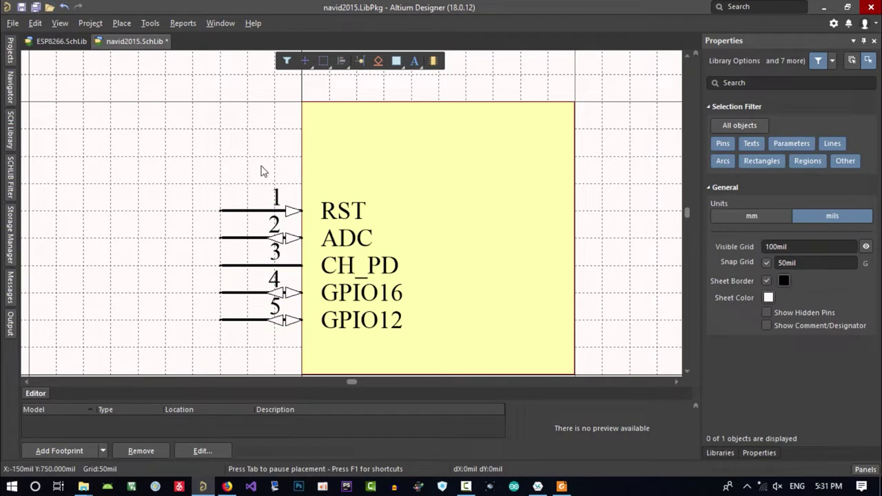
left_click_drag(268, 164, 152, 339)
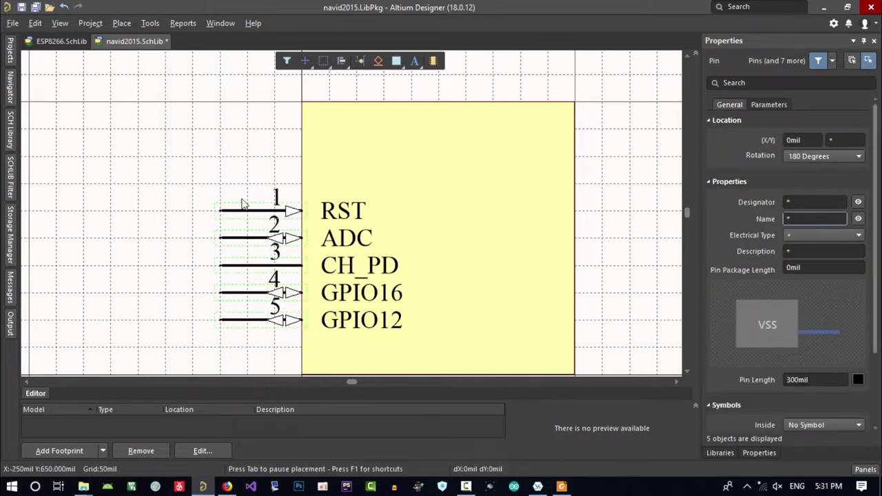
left_click_drag(222, 210, 218, 142)
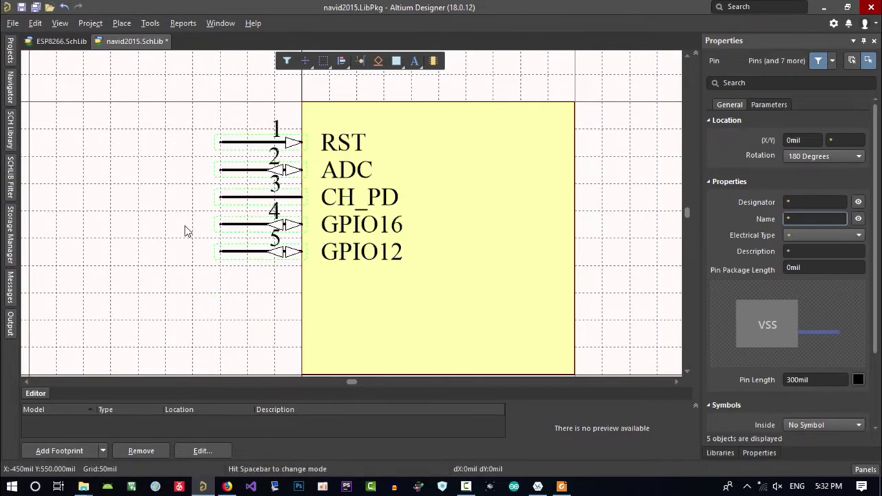
left_click(185, 225)
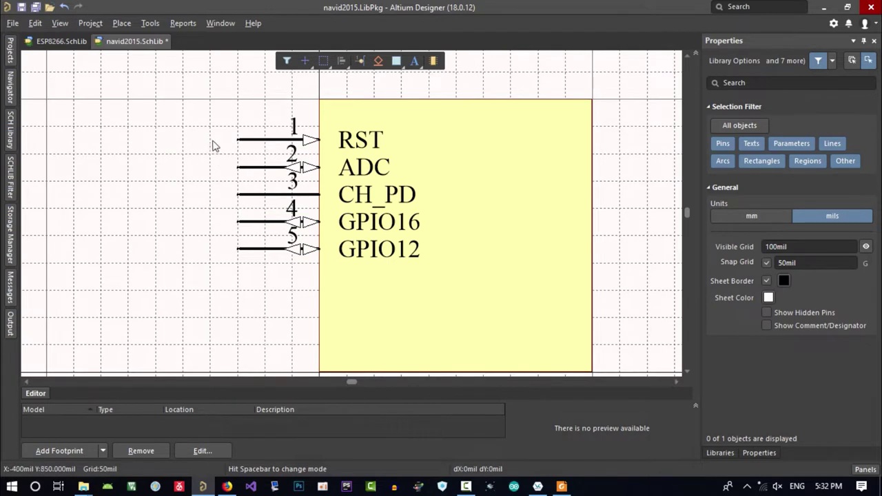
left_click(202, 121)
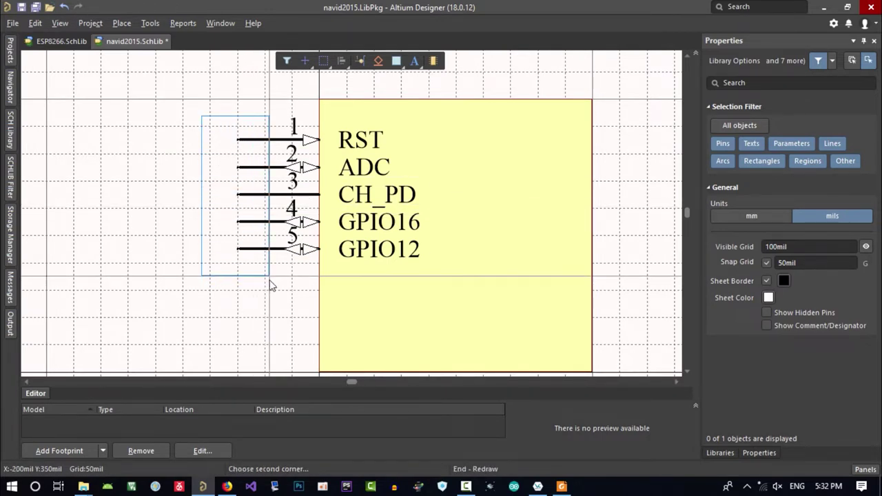
left_click(269, 229)
left_click(174, 103)
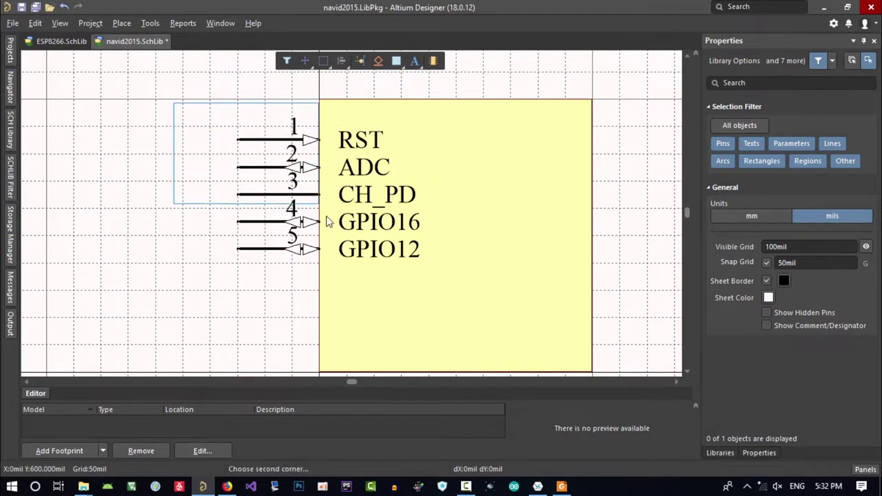
left_click(346, 291)
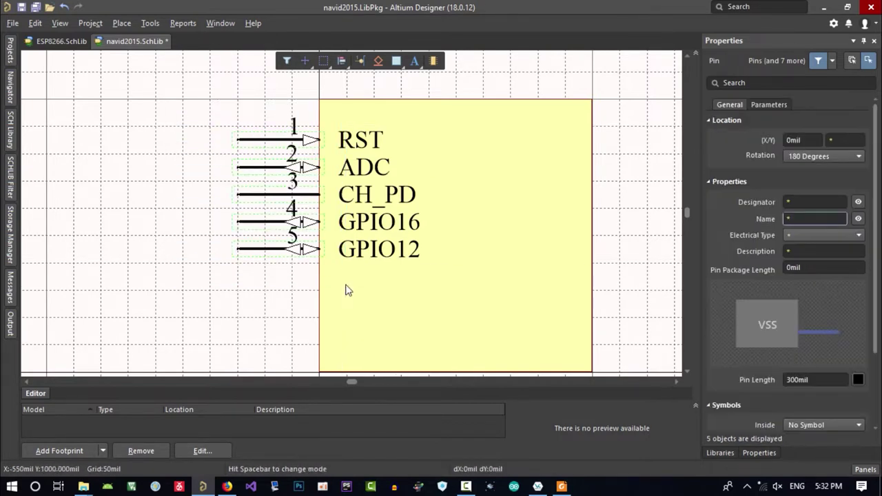
left_click(207, 159)
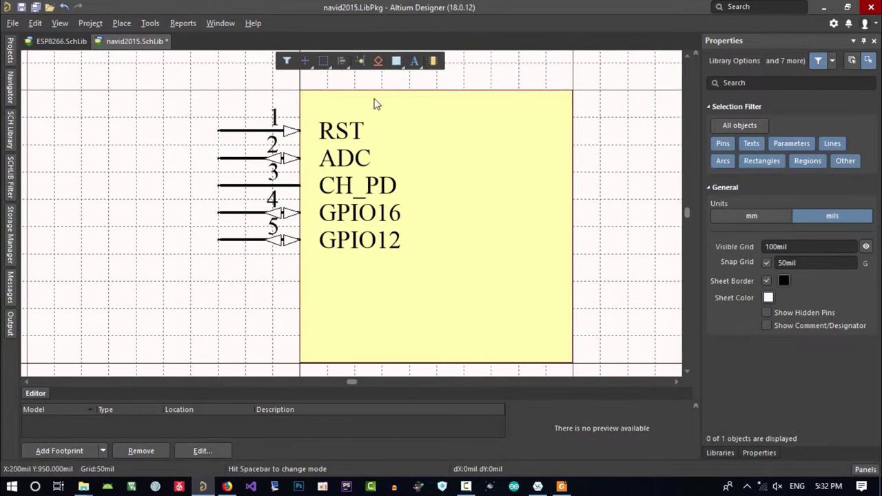
Stretch the body rectangle taller again and reposition the five pins to fit
left_click(360, 61)
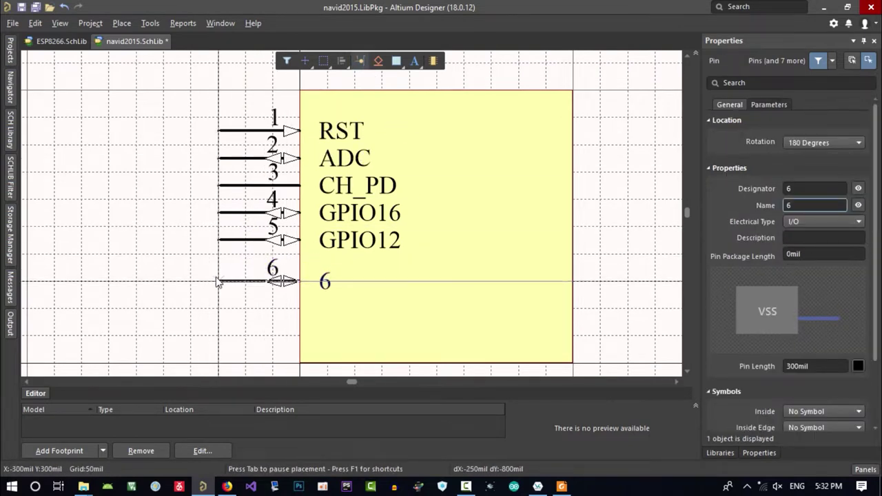
key("End")
key("Escape")
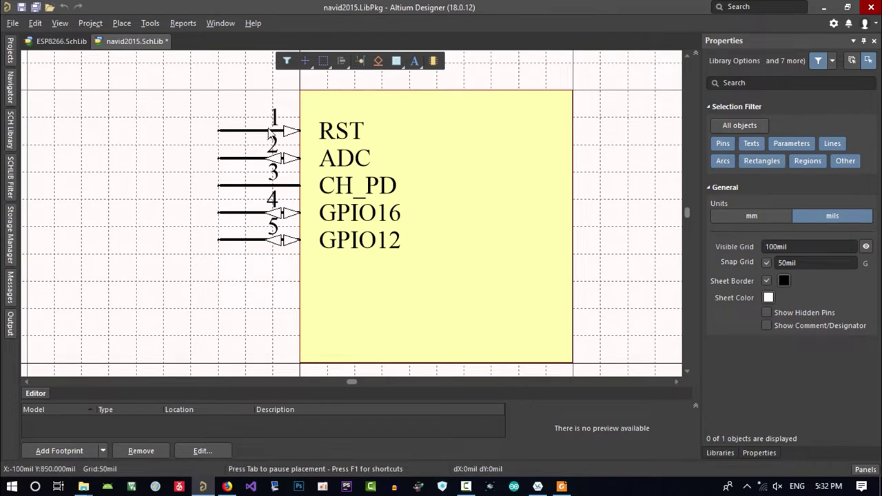
left_click(514, 97)
scroll(583, 158, "up", 2)
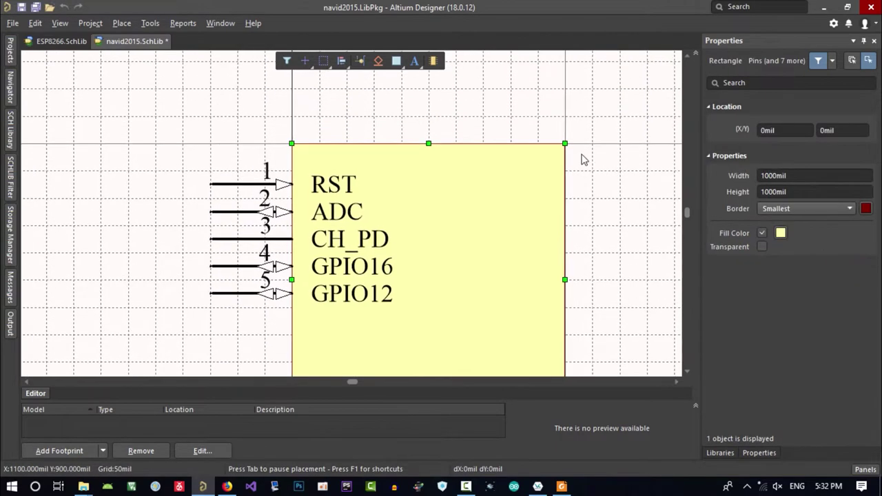
left_click_drag(565, 142, 567, 118)
left_click_drag(249, 157, 191, 335)
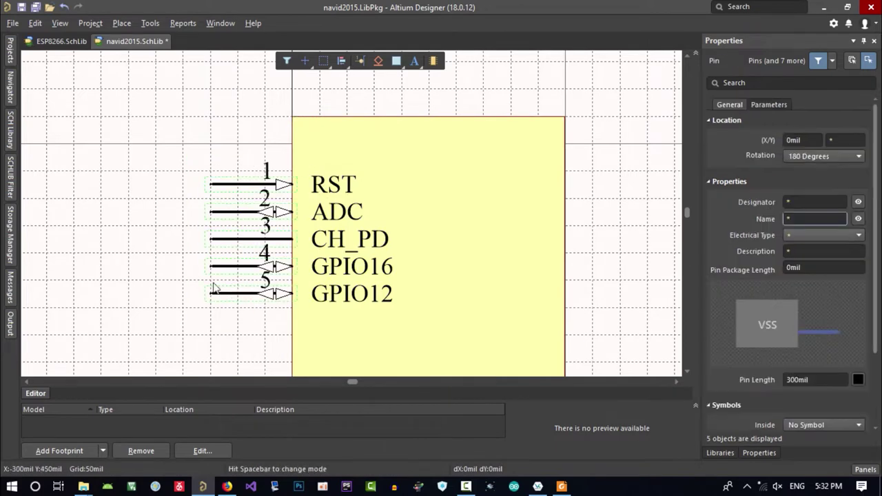
left_click_drag(212, 292, 213, 260)
scroll(243, 273, "down", 1)
left_click(243, 275)
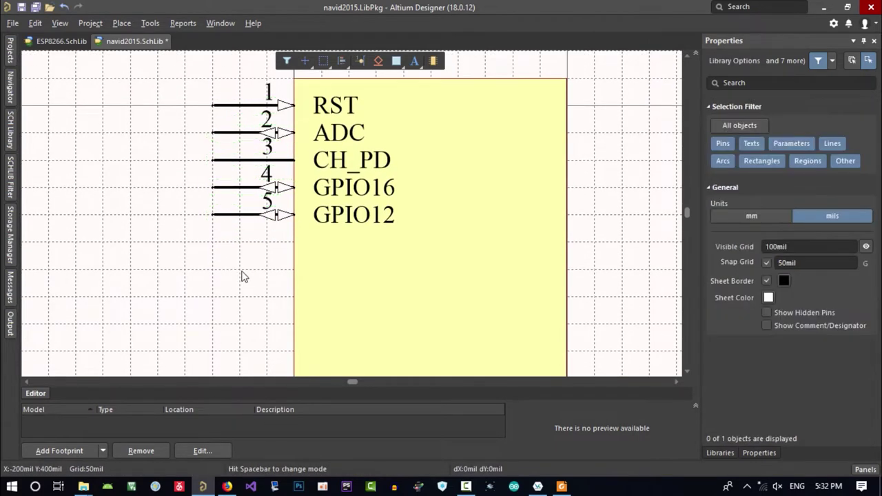
Add pin 6 named GPIO13 below GPIO12
left_click(360, 61)
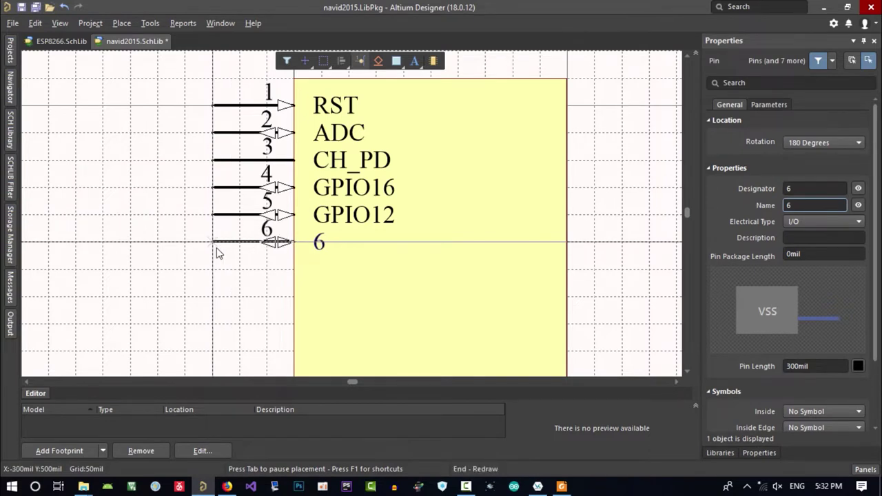
key("Tab")
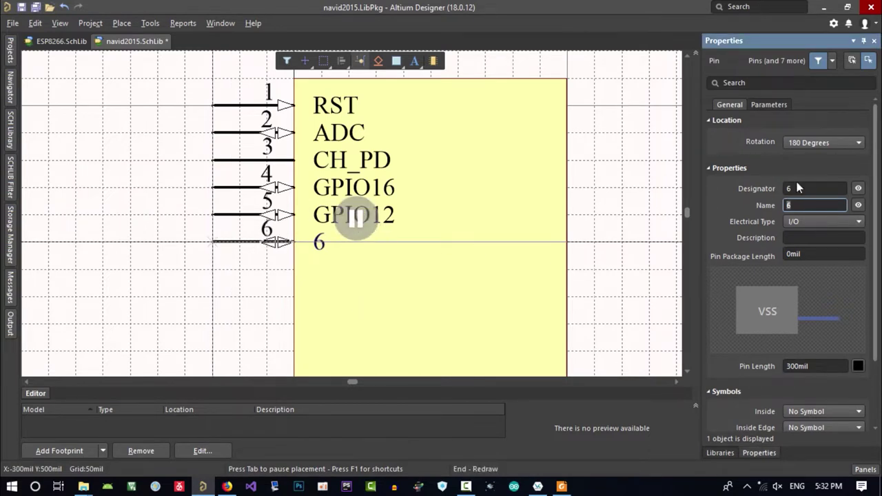
left_click(227, 486)
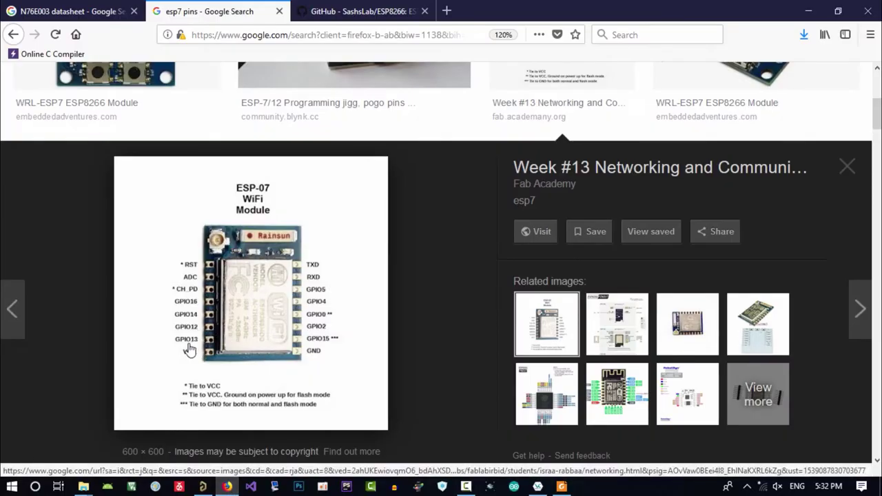
left_click(808, 11)
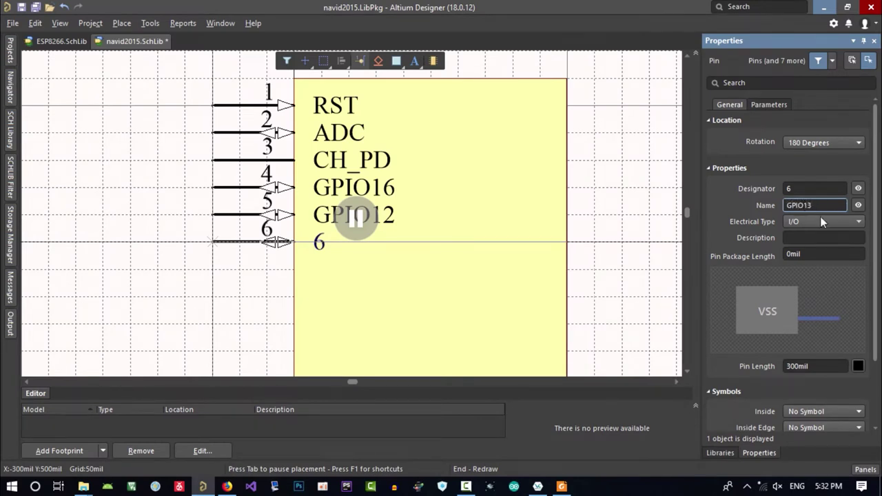
key("Return")
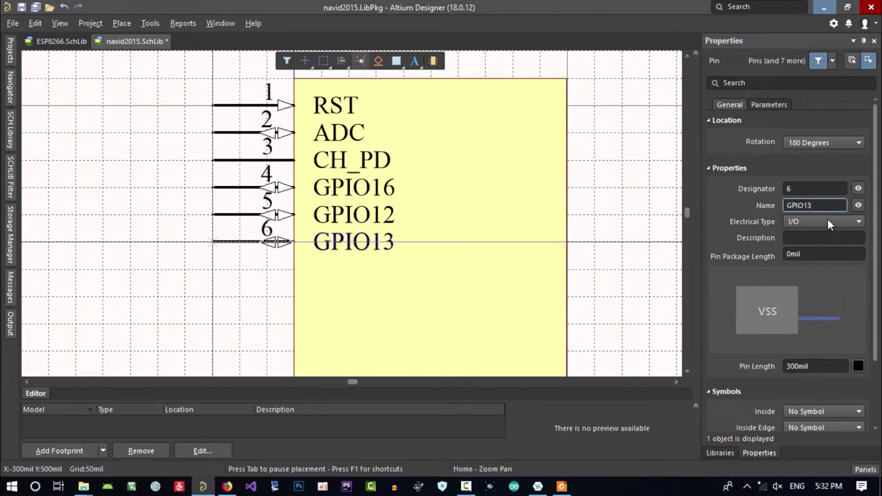
left_click(210, 243)
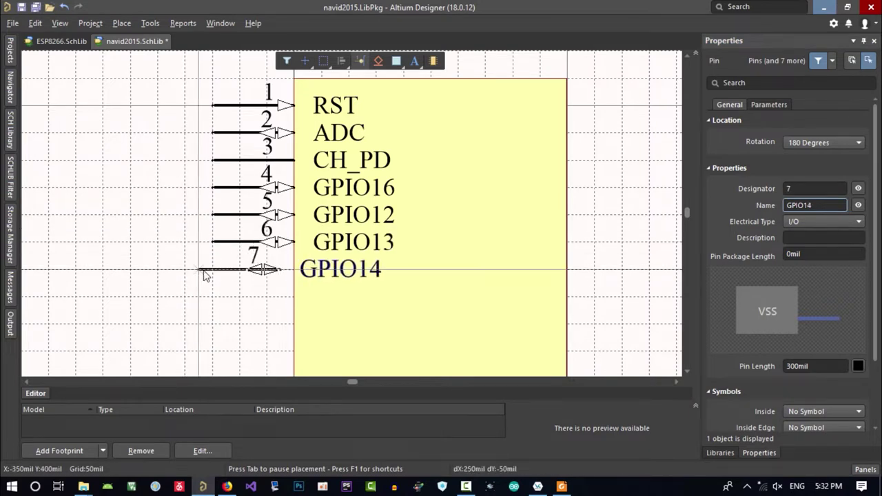
Add pin 7 named VCC below GPIO13 and stop placing pins
key("Tab")
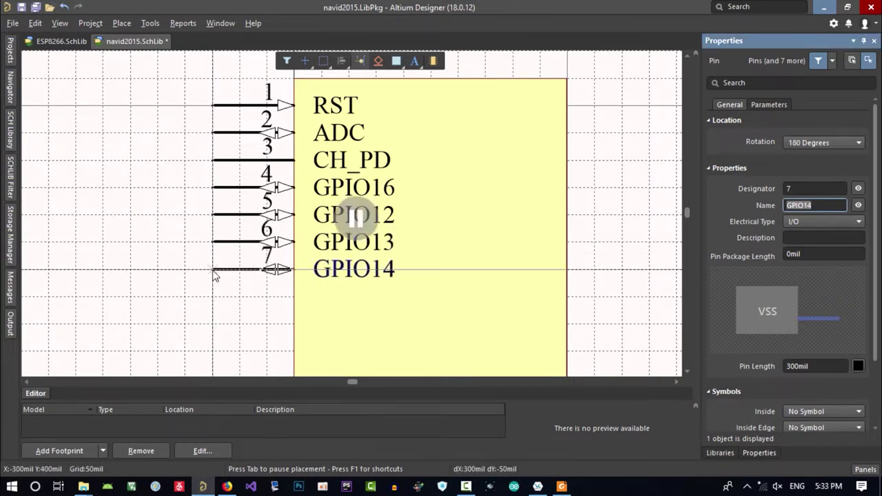
left_click(227, 487)
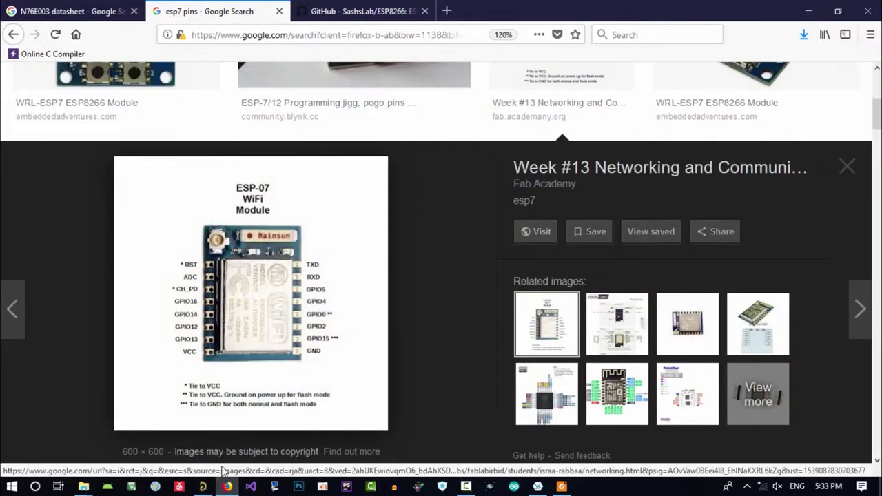
left_click(203, 486)
type("VCC")
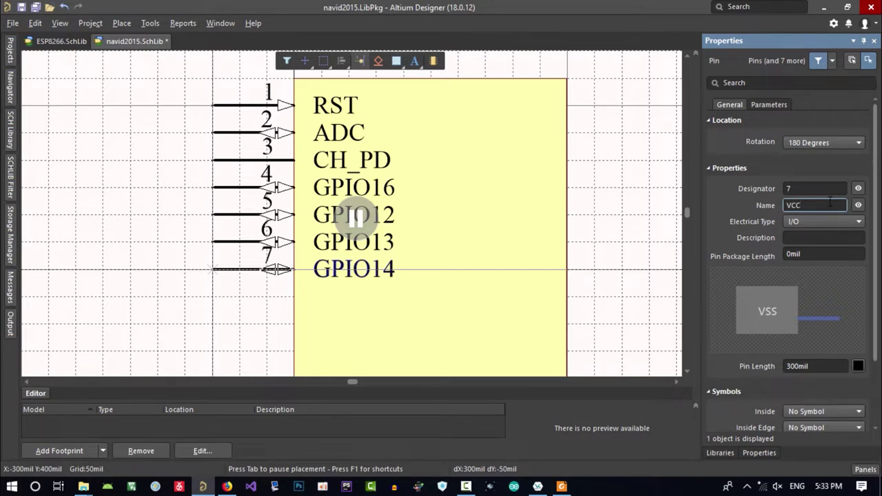
key("Return")
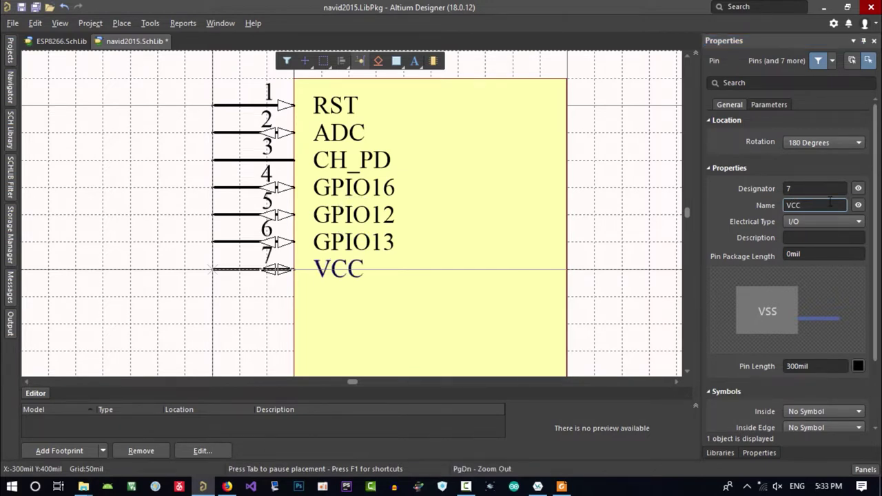
left_click(214, 269)
right_click(190, 324)
left_click(236, 267)
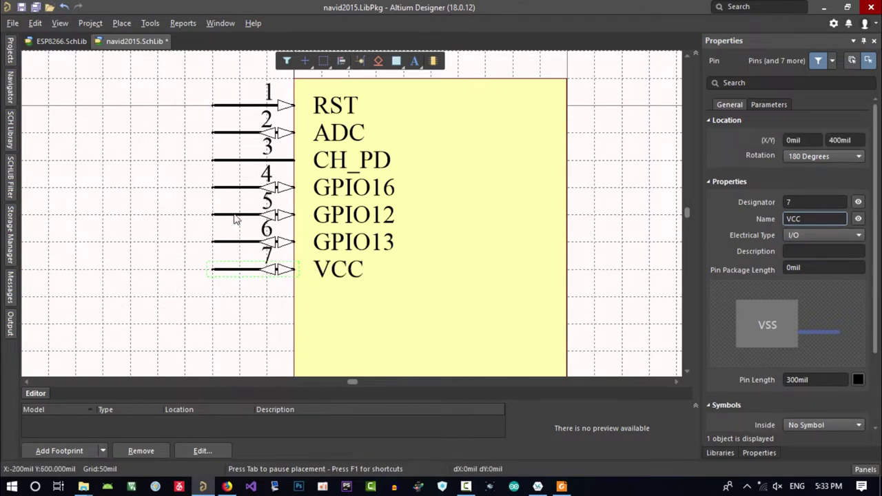
Move pins 5–7 down to leave a gap below GPIO16 and begin a new pin there
left_click(228, 486)
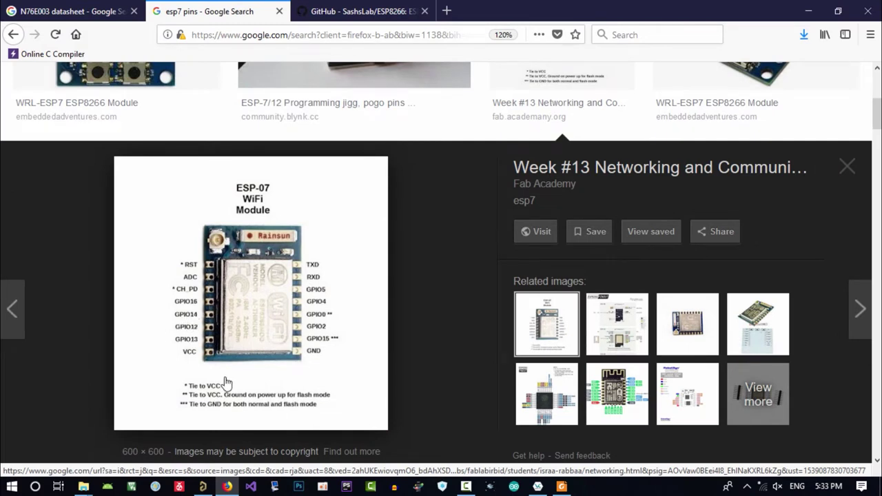
key("alt+Tab")
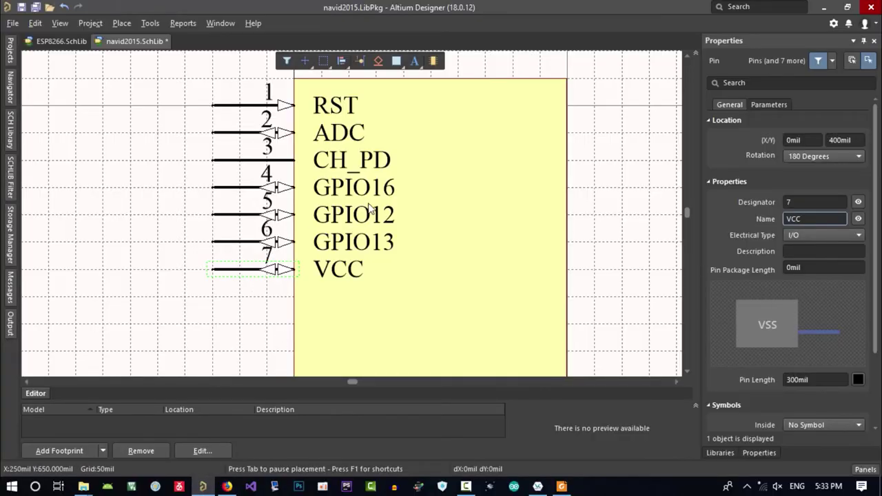
key("alt+Tab")
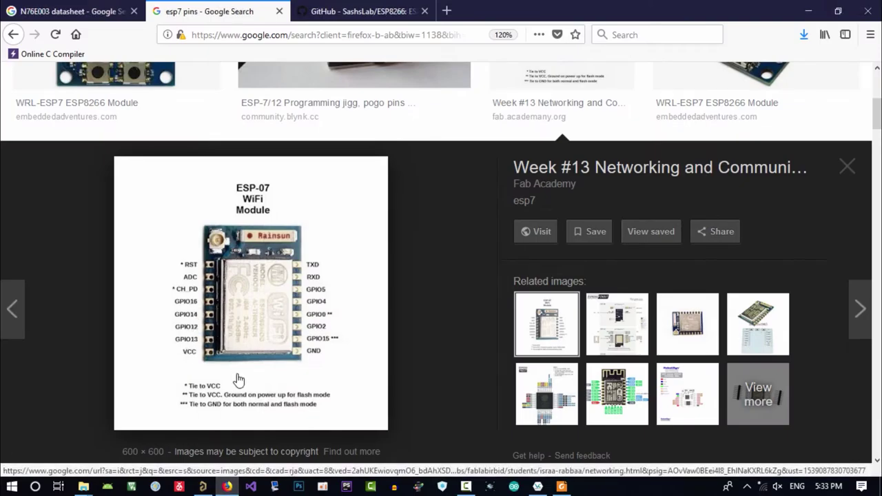
key("alt+Tab")
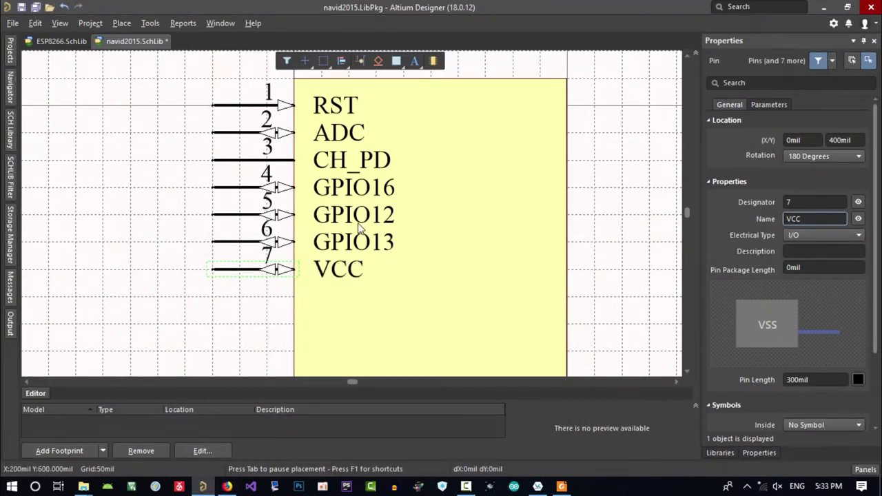
left_click_drag(252, 309, 237, 242)
left_click(246, 223)
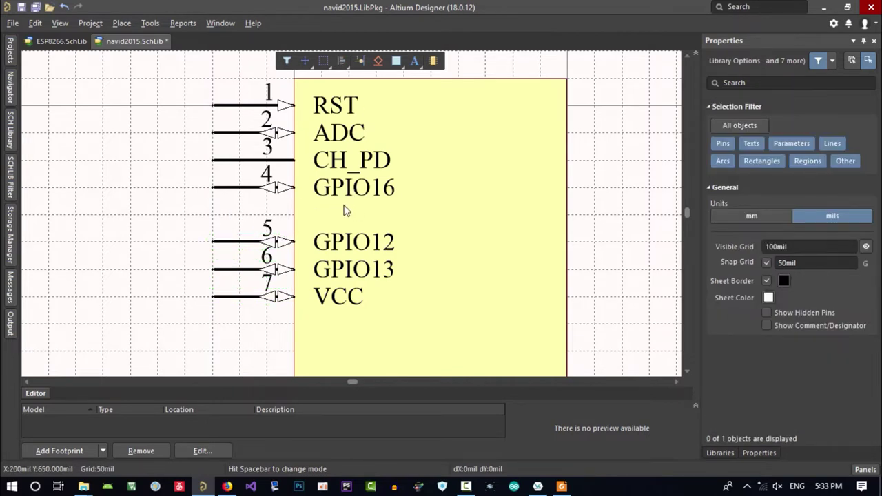
left_click(359, 61)
key("Tab")
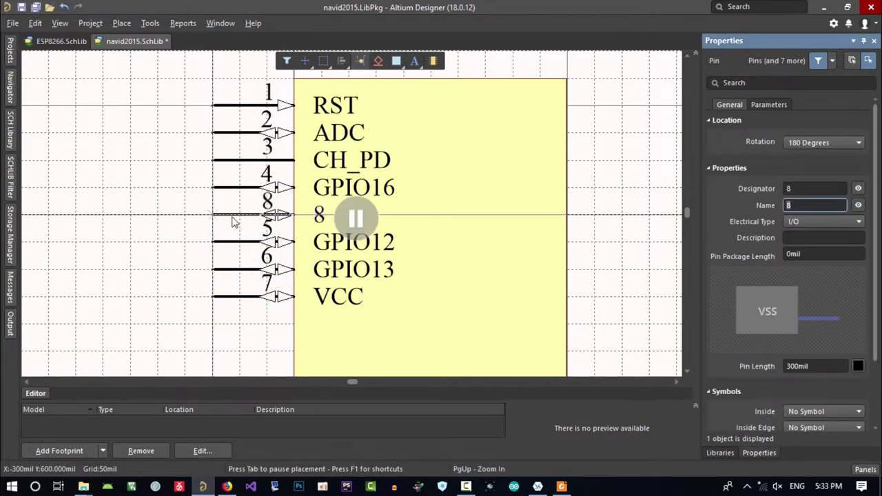
Finish the new pin as number 5 named GPIO14 and place it below GPIO16
key("Return")
left_click(815, 206)
key("Return")
left_click(212, 215)
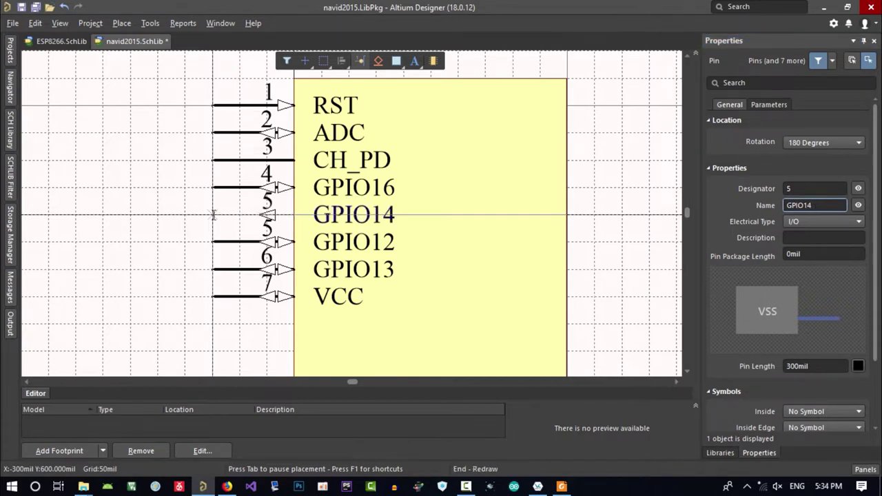
right_click(198, 259)
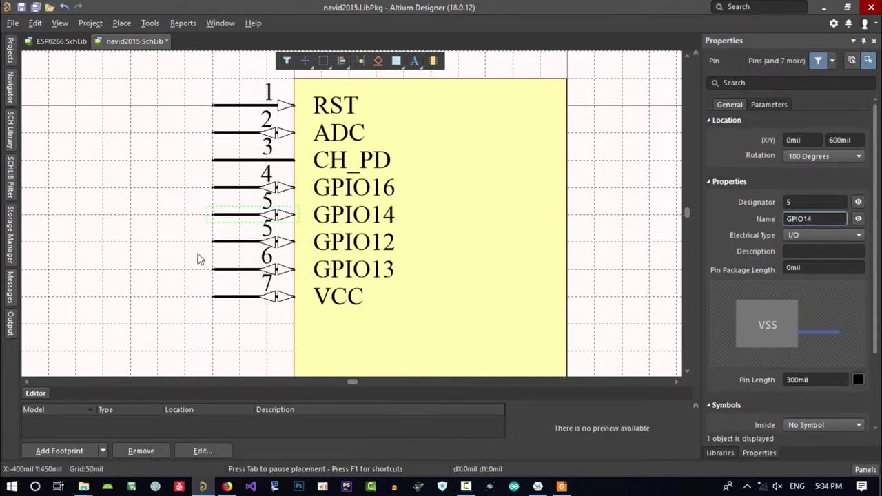
Renumber GPIO12, GPIO13 and VCC to pins 6, 7 and 8
left_click(246, 246)
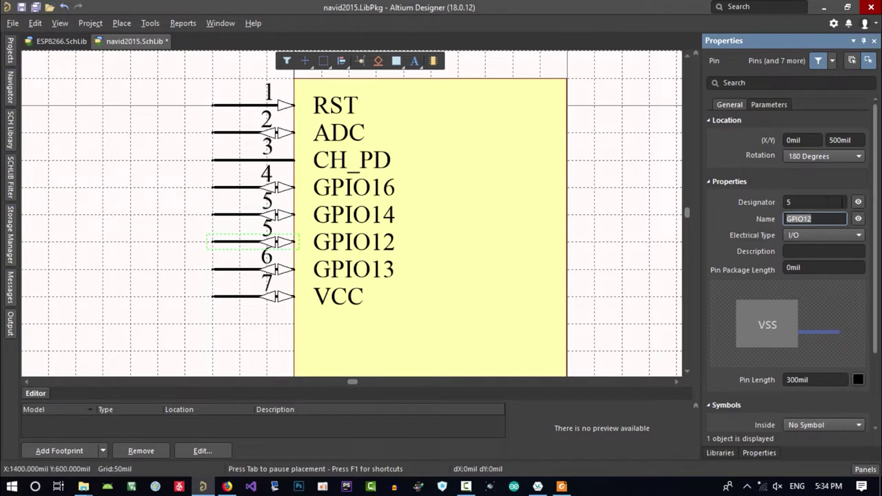
left_click(808, 201)
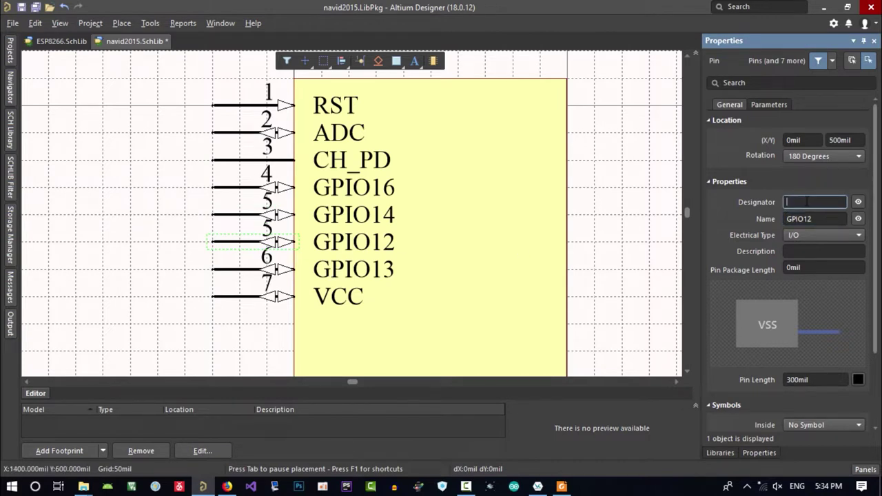
left_click(250, 267)
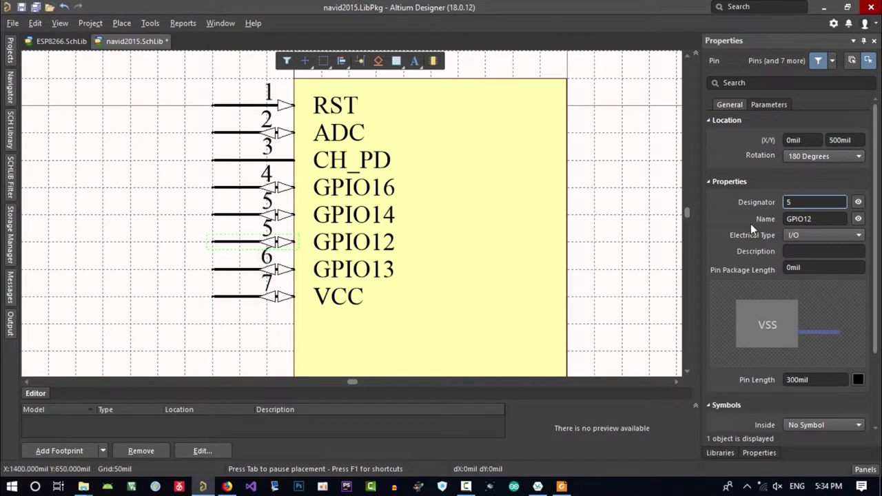
left_click(790, 202)
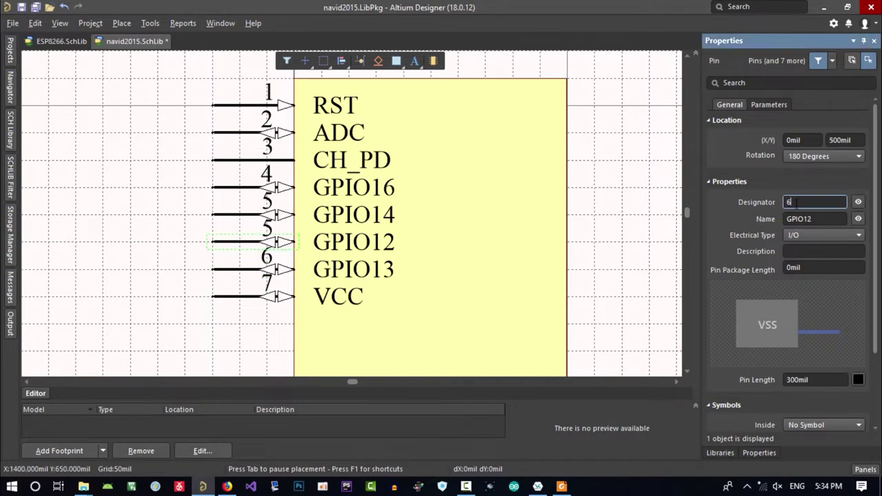
left_click(252, 268)
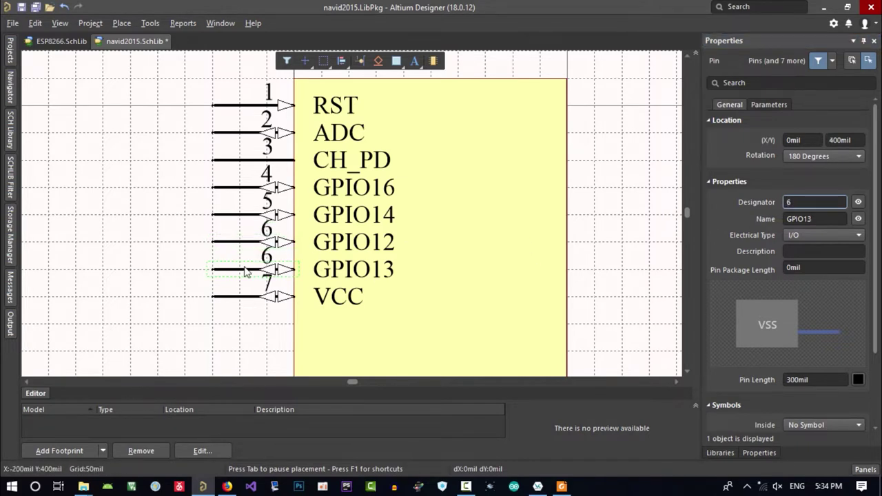
left_click(810, 202)
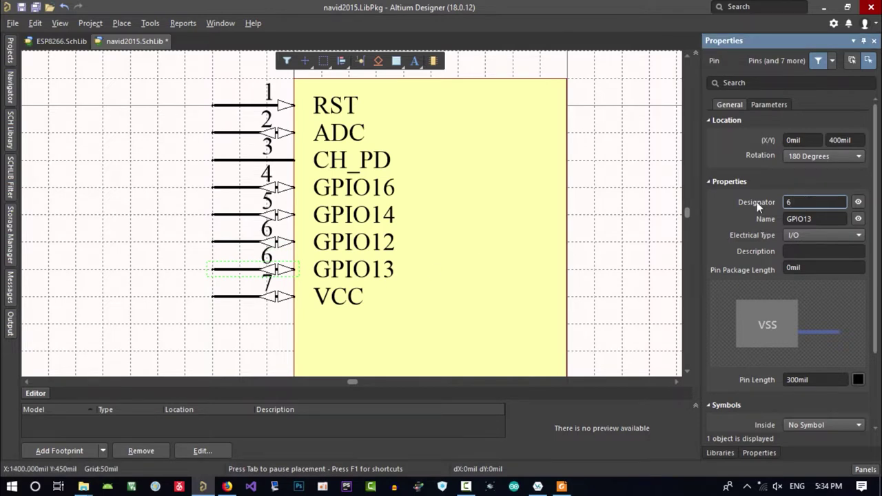
key("BackSpace")
type("7")
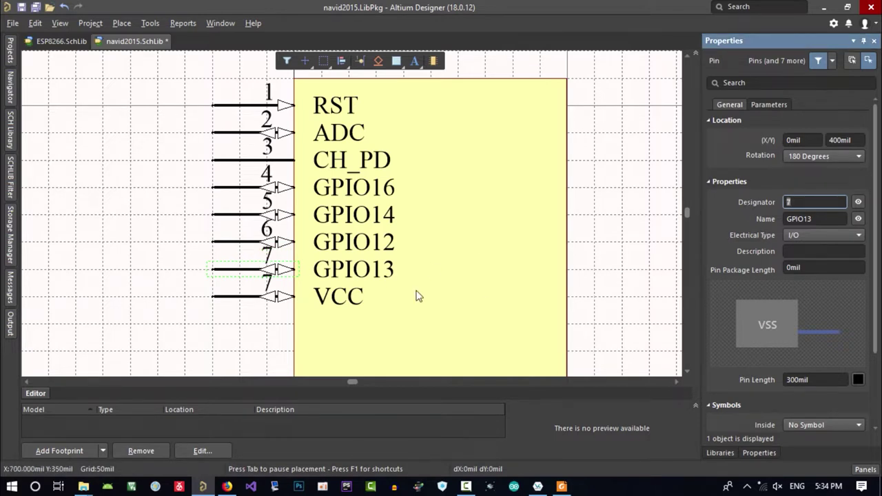
left_click(803, 202)
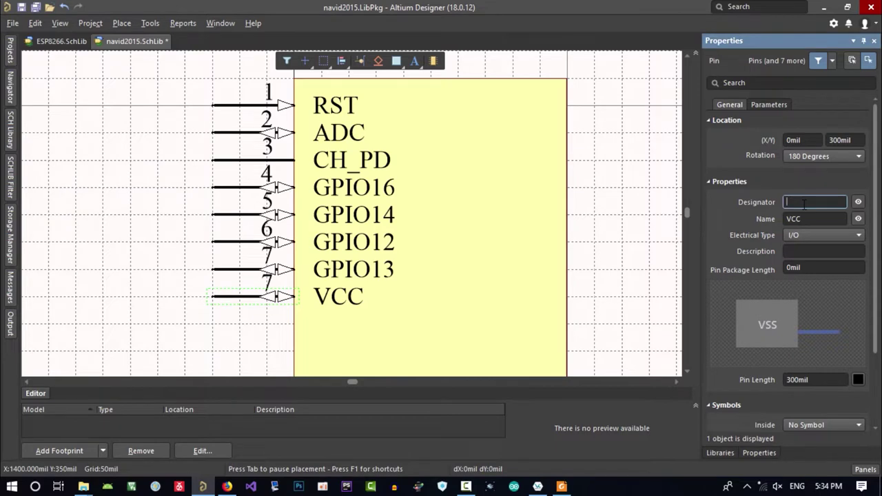
type("8")
scroll(122, 268, "down", 3, "ctrl")
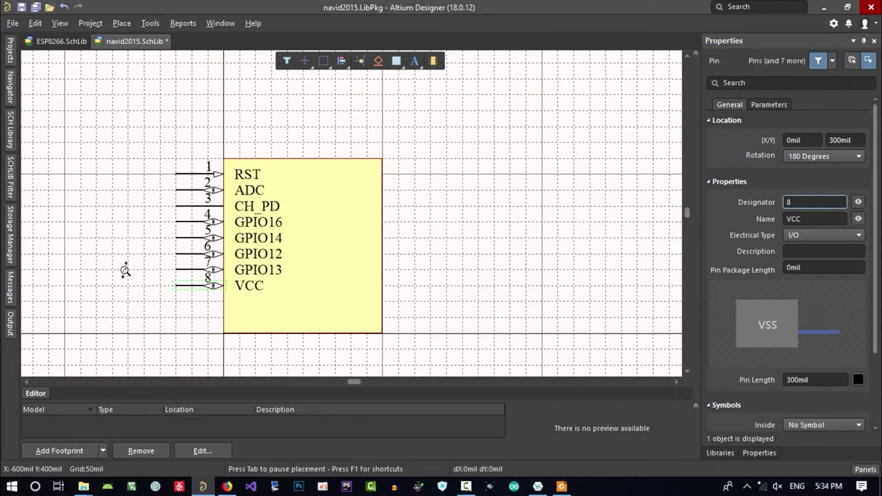
Move the eight pins lower, stretch the body to 1000 by 1200 mil, and show the ESP-07 pinout
left_click_drag(215, 156, 225, 322)
left_click(407, 170)
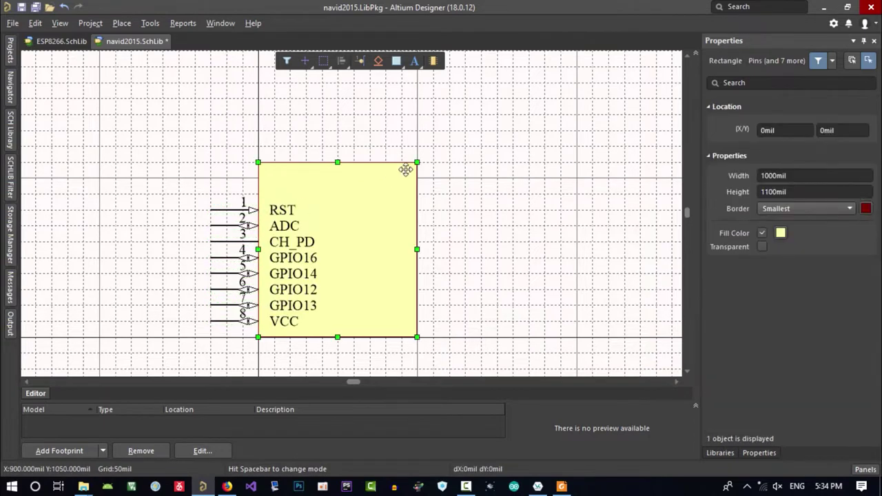
left_click_drag(413, 165, 417, 147)
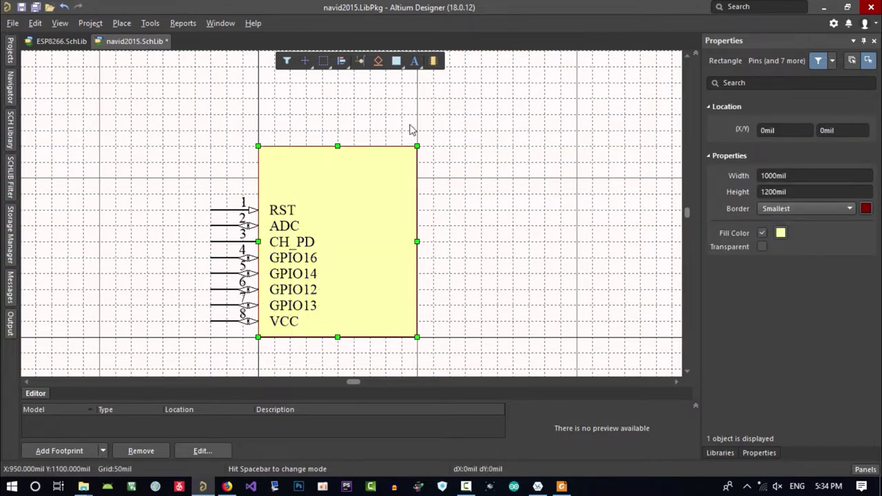
left_click(453, 289)
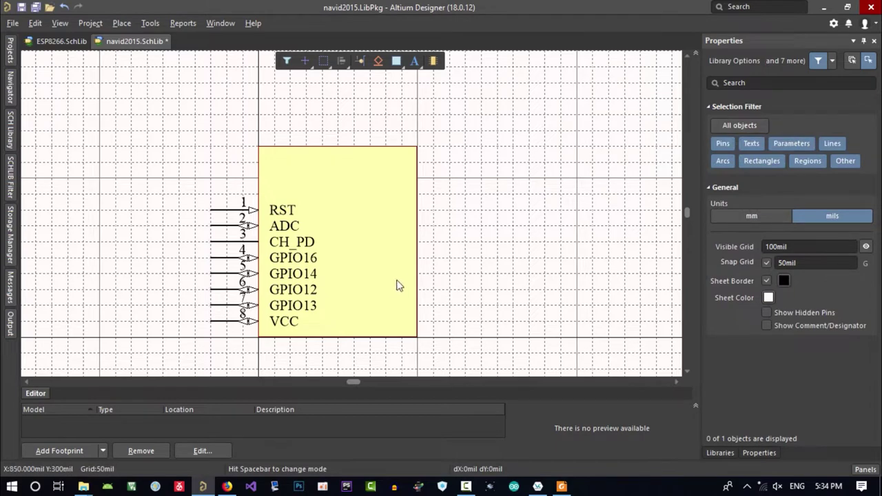
left_click(227, 486)
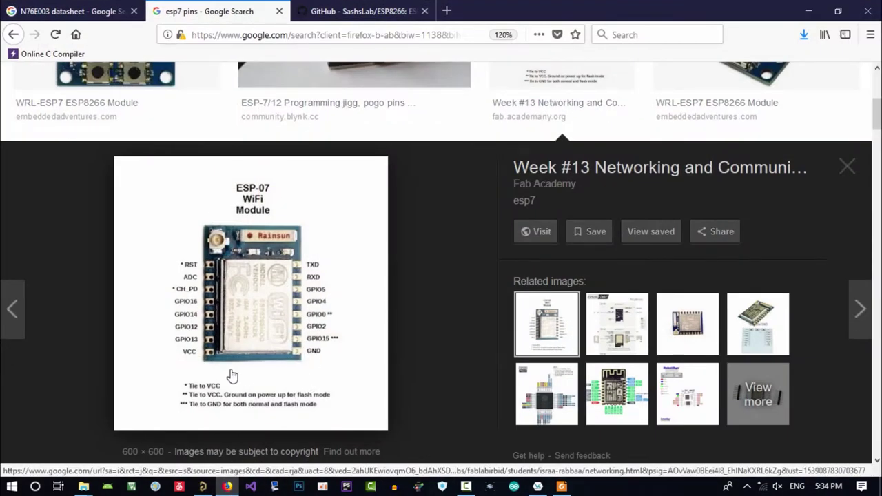
Place pin 9, a rotated GND Power pin, on the right edge of the ESP07 body
left_click(203, 486)
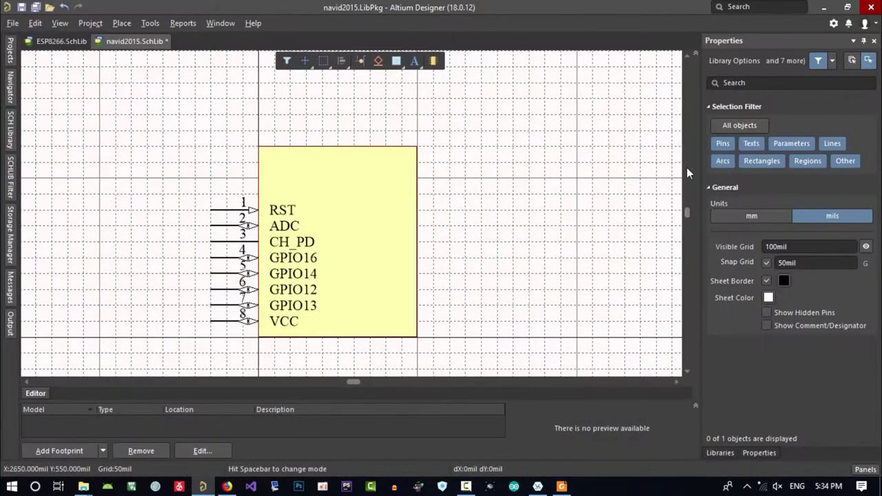
left_click(359, 61)
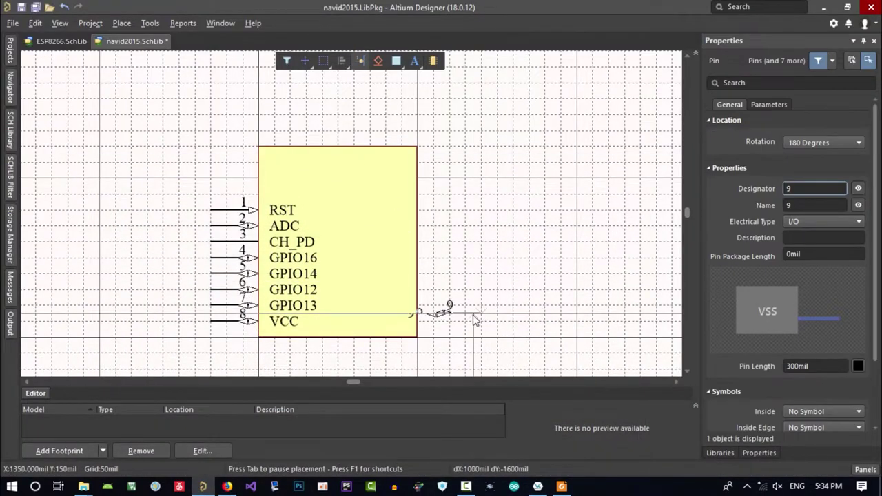
key("space")
key("space")
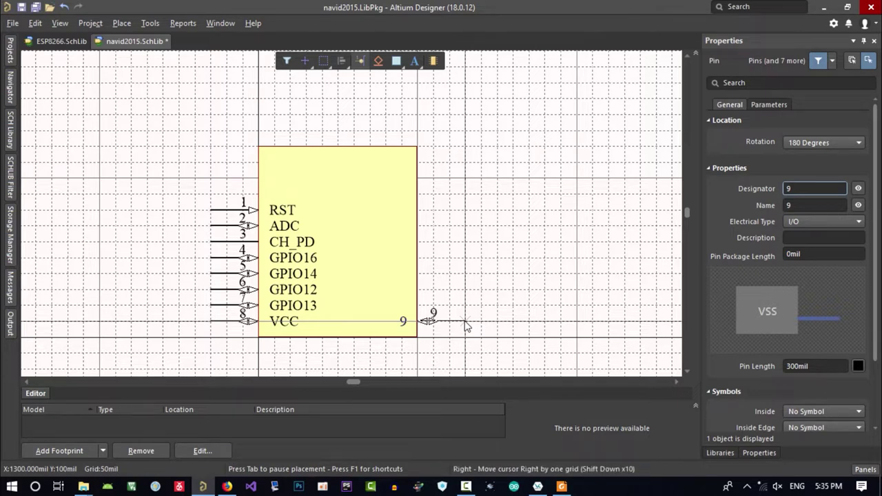
key("Tab")
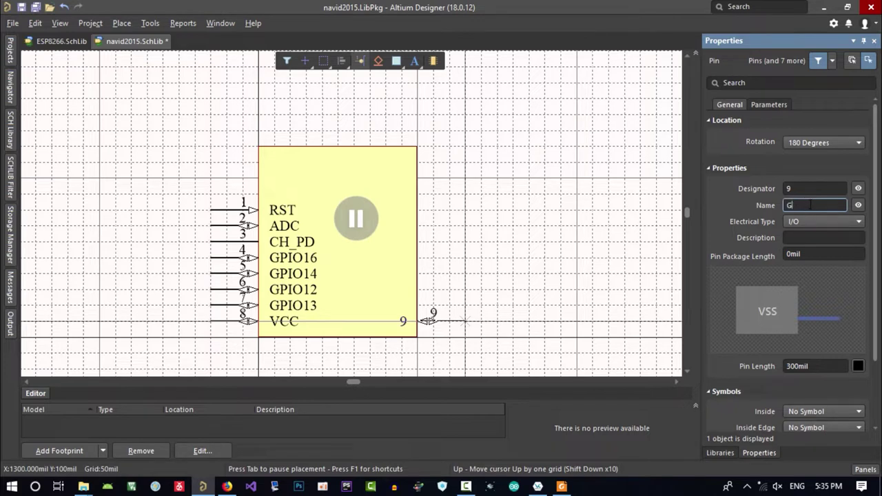
left_click(833, 221)
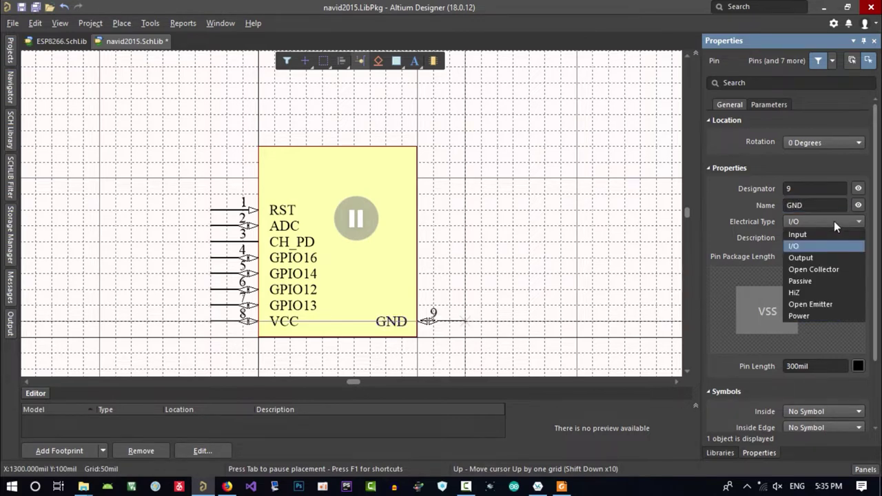
left_click(818, 314)
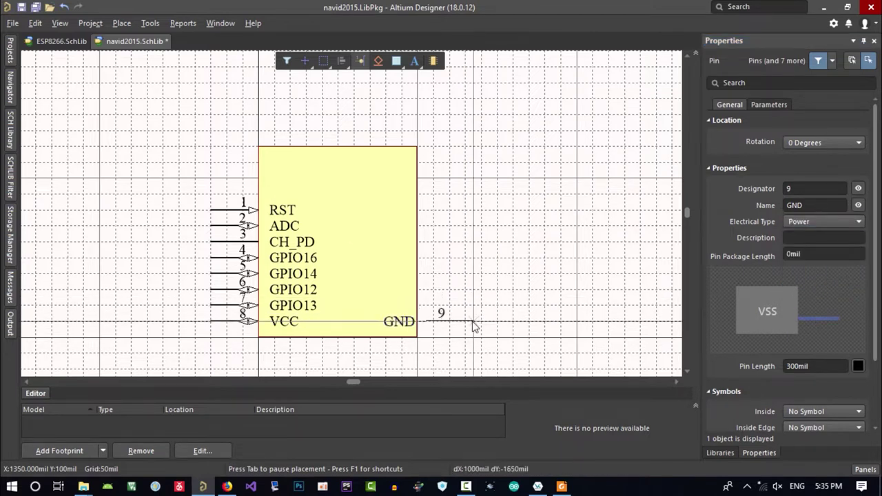
left_click(465, 321)
Set the VCC pin's electrical type to Power
left_click(237, 321)
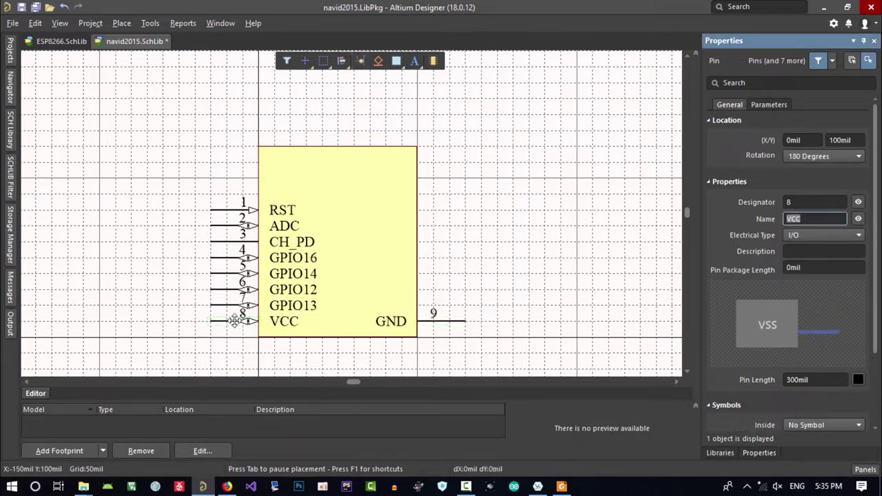
left_click(815, 233)
left_click(818, 329)
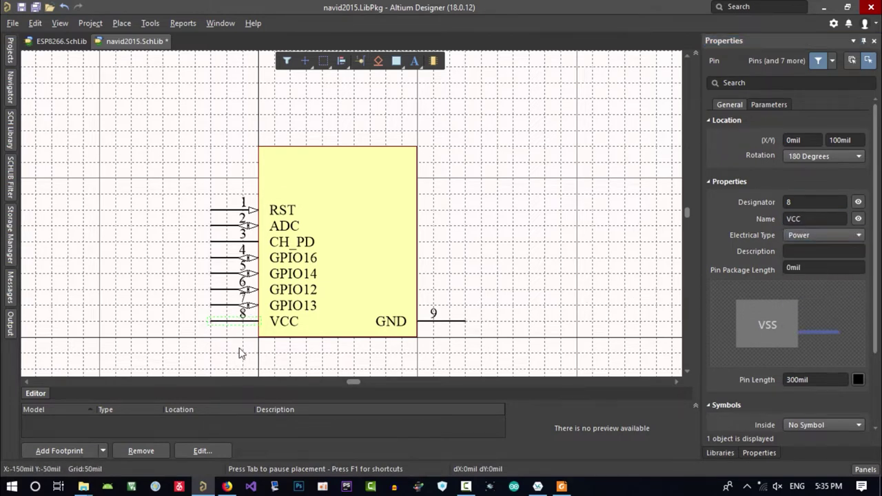
left_click(239, 353)
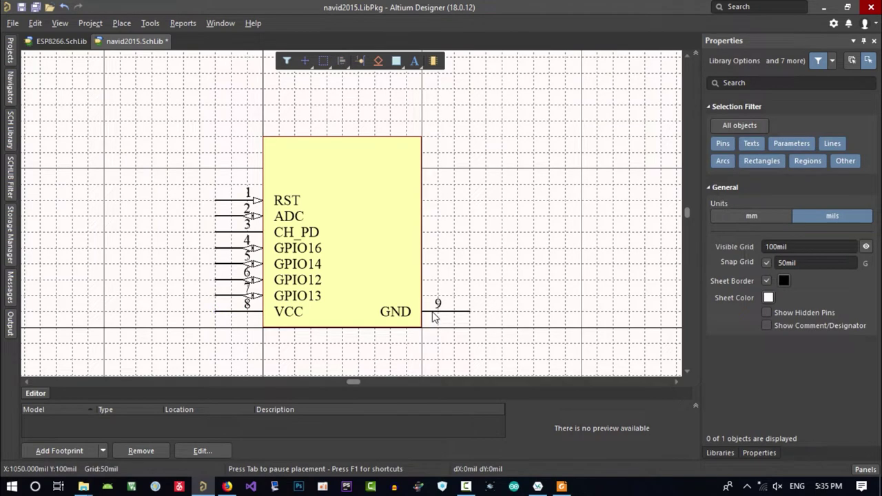
Colour the VCC pin red
left_click(248, 313)
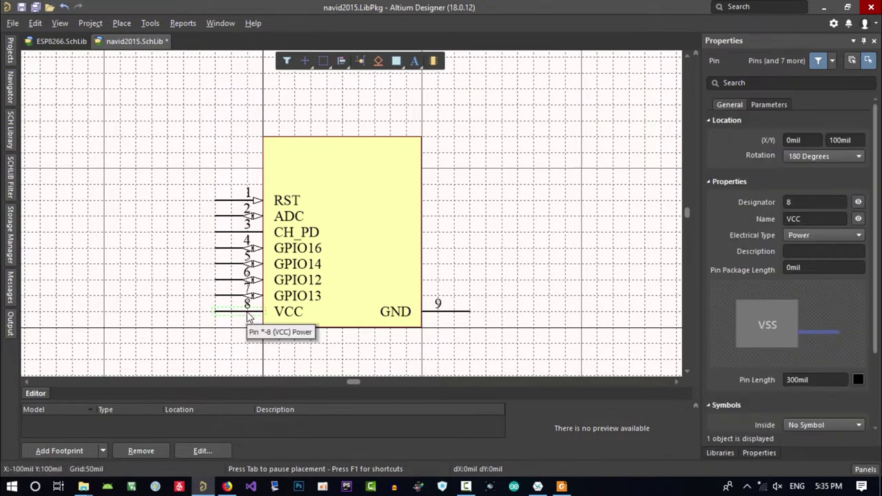
left_click(858, 380)
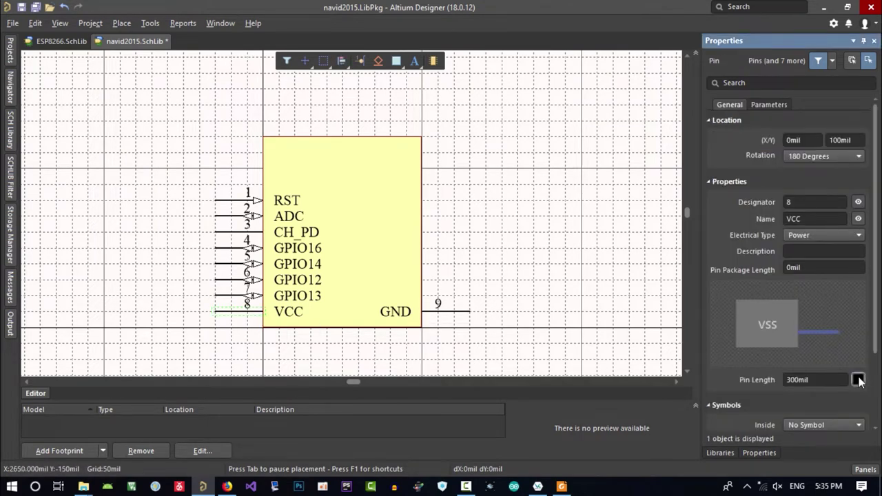
left_click(753, 275)
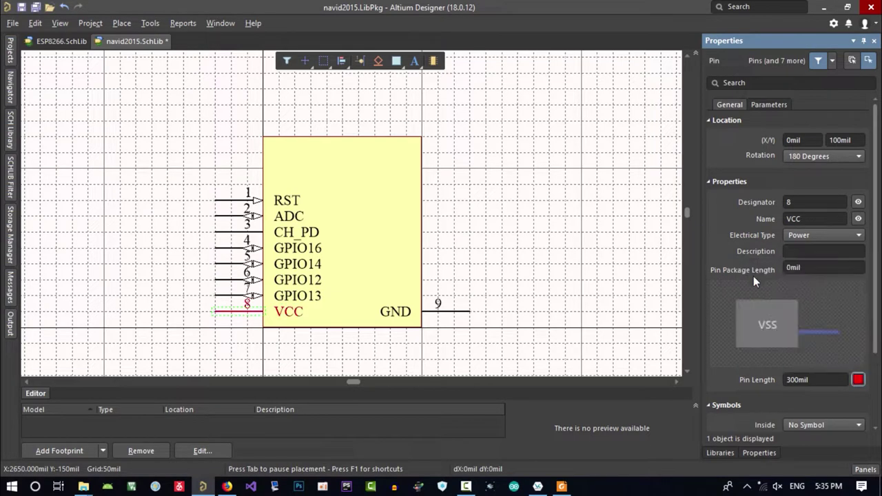
left_click(541, 293)
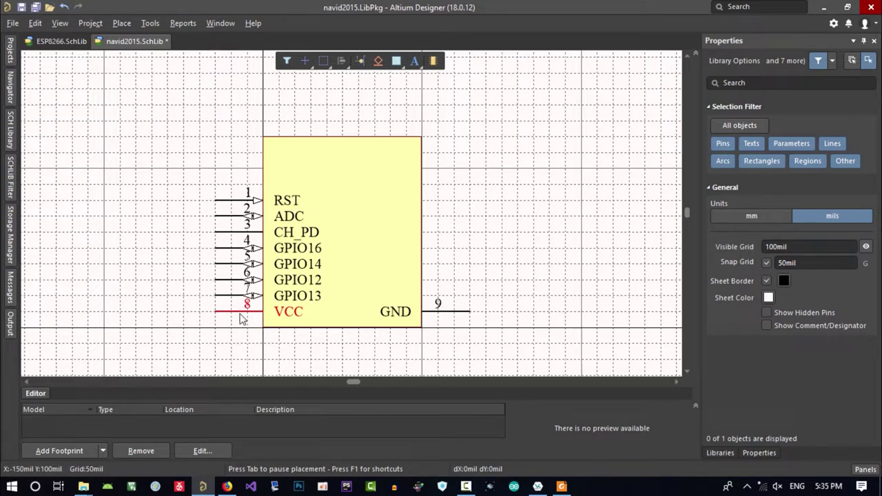
right_click_drag(493, 241, 485, 218)
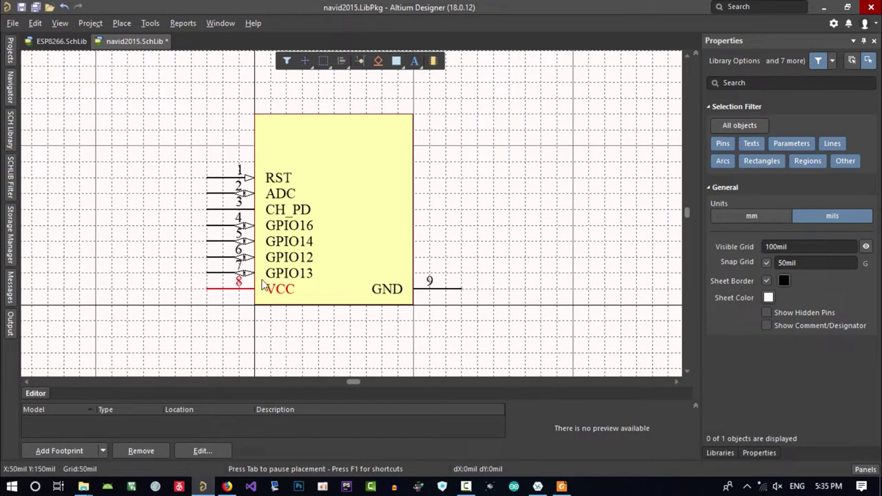
right_click_drag(548, 230, 521, 252)
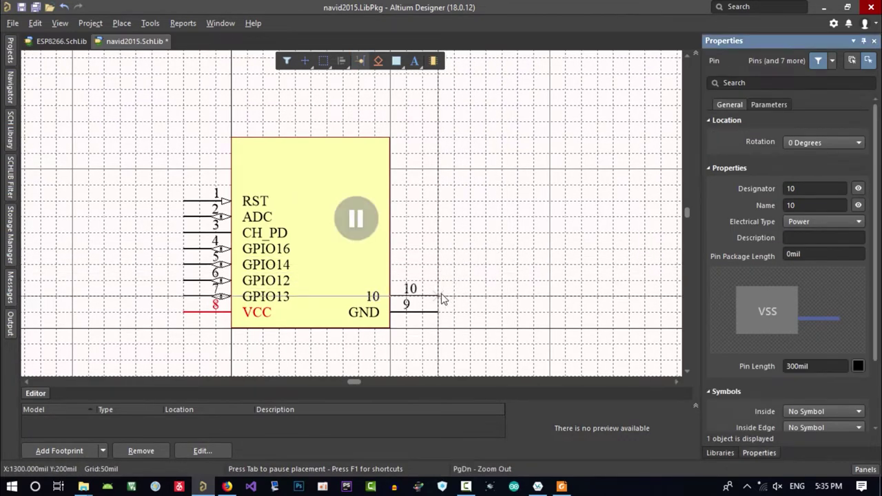
Set pin 10 GPIO15 to I/O and place it on the right edge
left_click(226, 487)
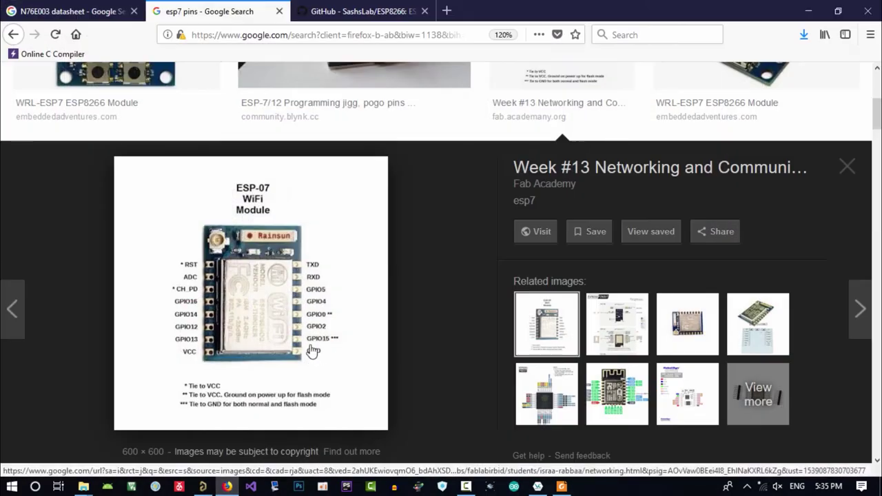
left_click(809, 11)
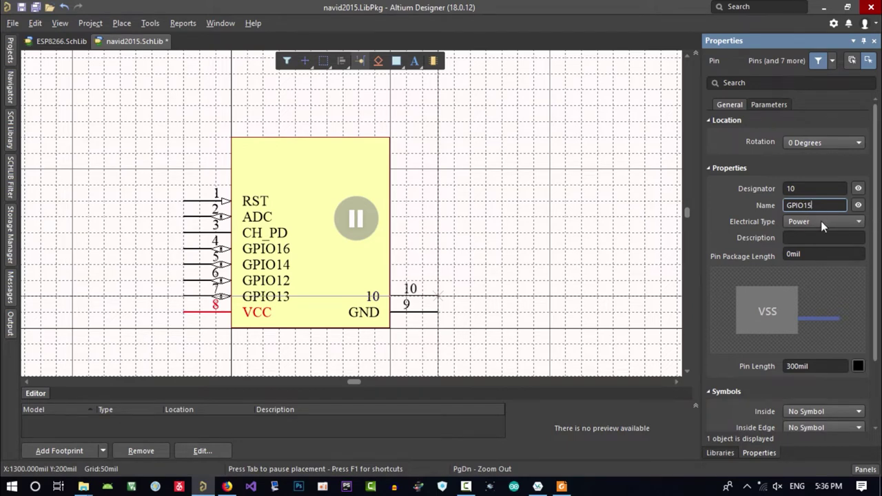
left_click(821, 220)
left_click(811, 243)
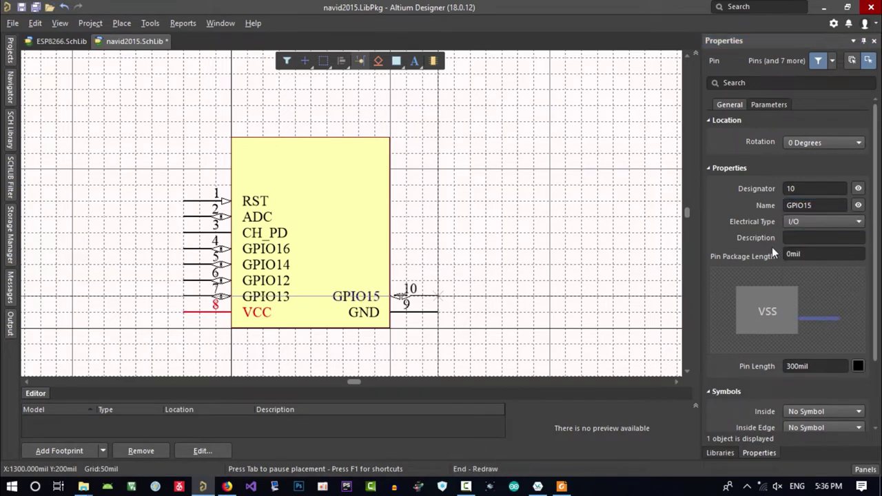
left_click(432, 297)
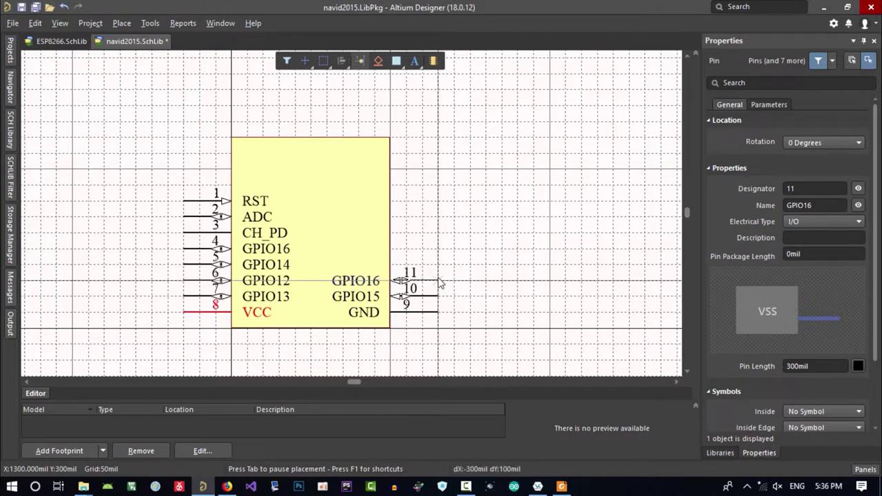
Check the pinout, then name pin 11 GPIO02 and place it above GPIO15
key("Tab")
left_click(227, 487)
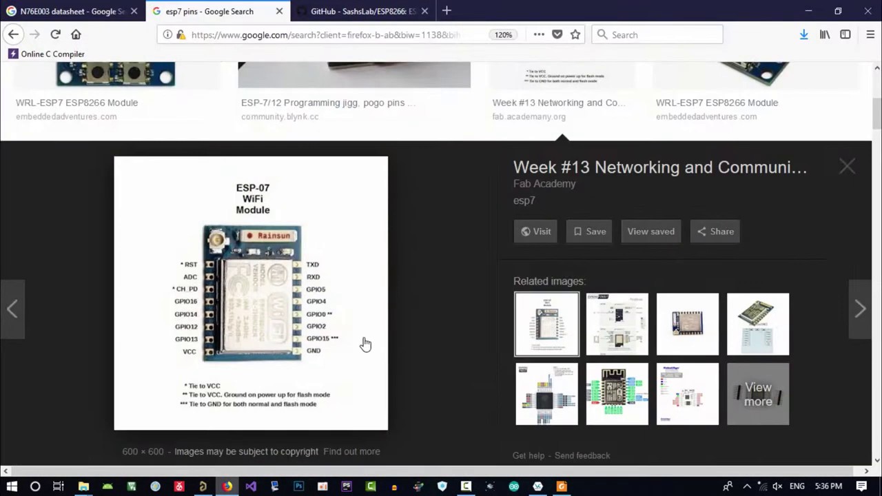
left_click(537, 486)
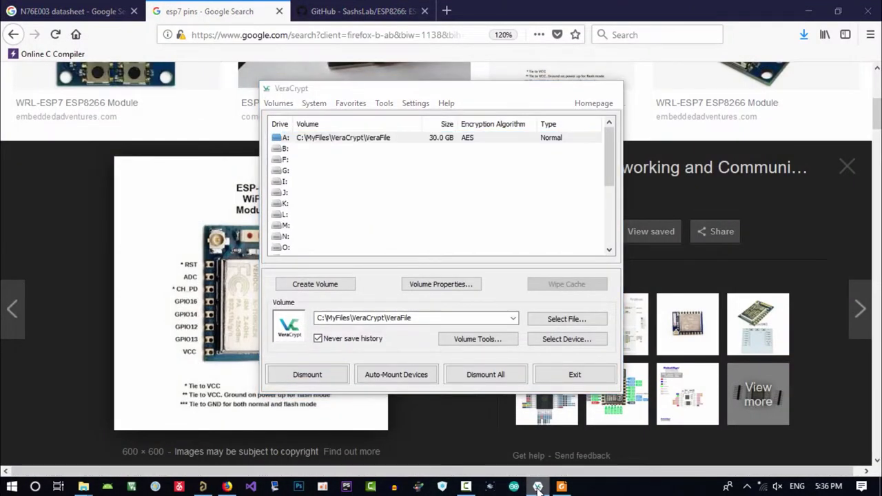
left_click(537, 487)
left_click(466, 486)
left_click(465, 486)
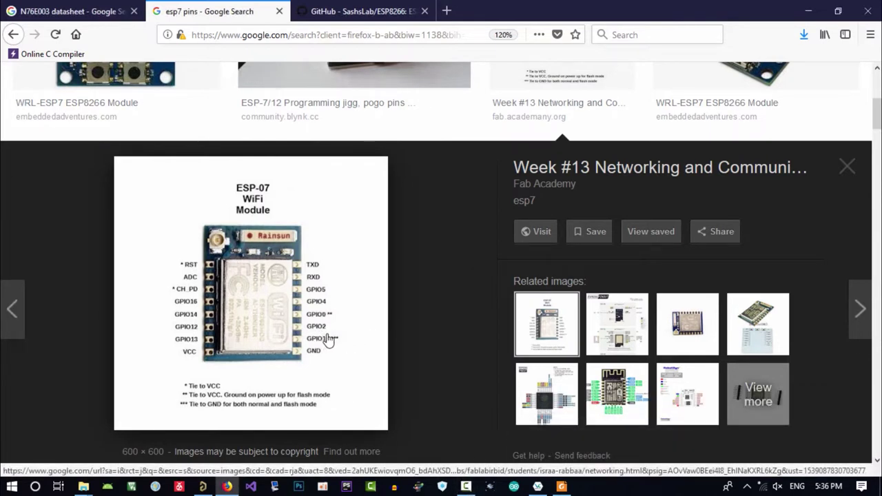
left_click(202, 486)
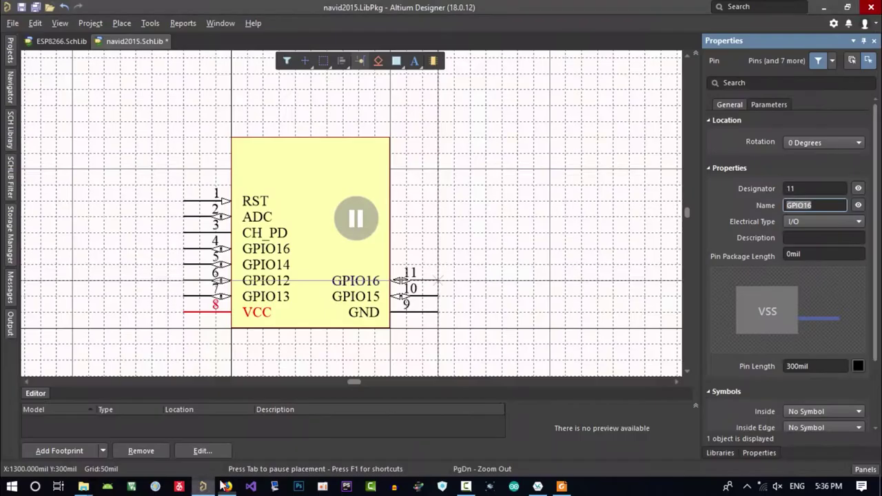
left_click(819, 205)
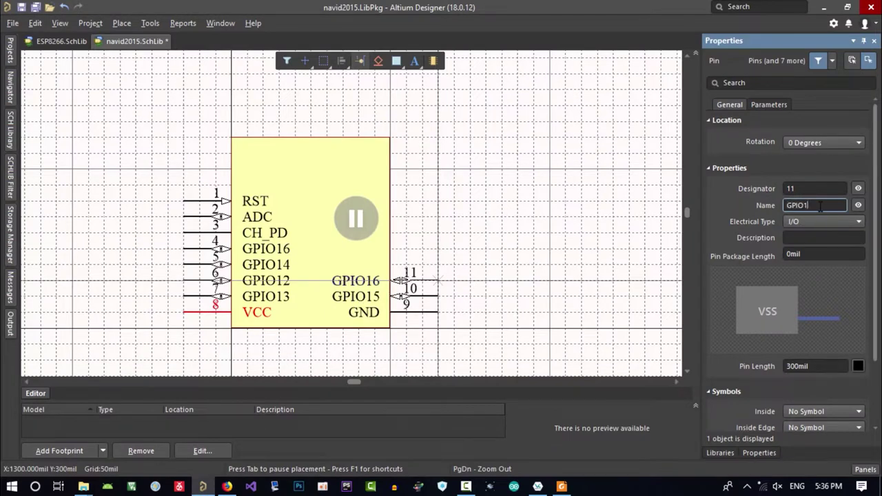
type("02")
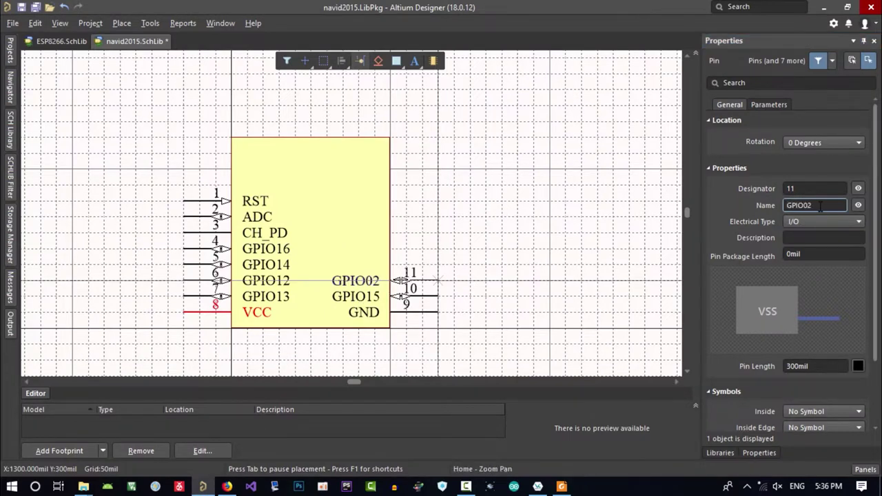
left_click(438, 281)
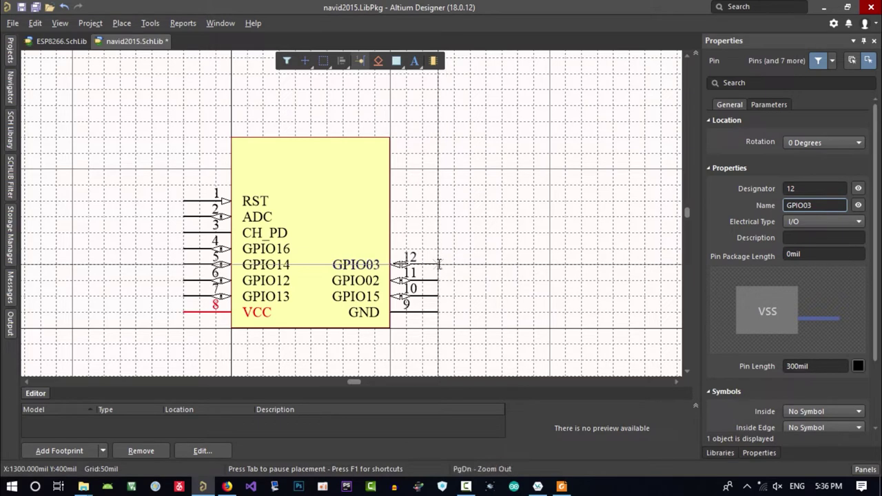
Place pins 12 and 13 named GPIO00 and GPIO04, checking the pinout image
key("Tab")
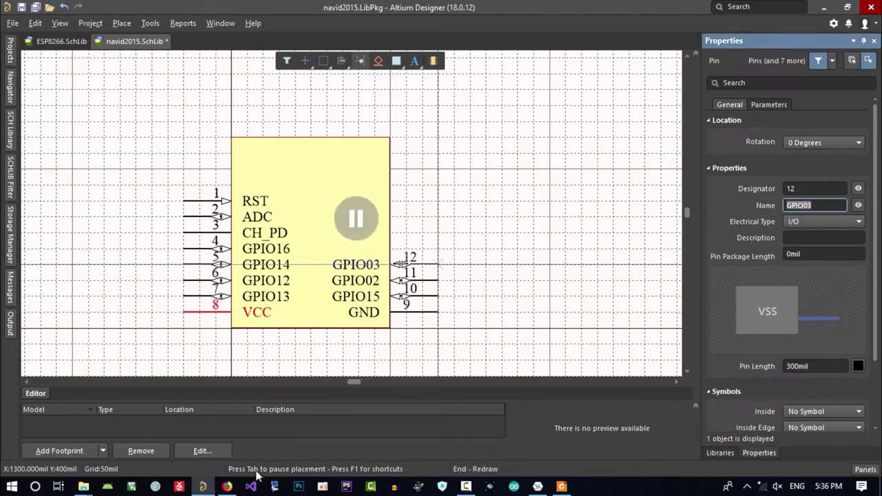
left_click(226, 487)
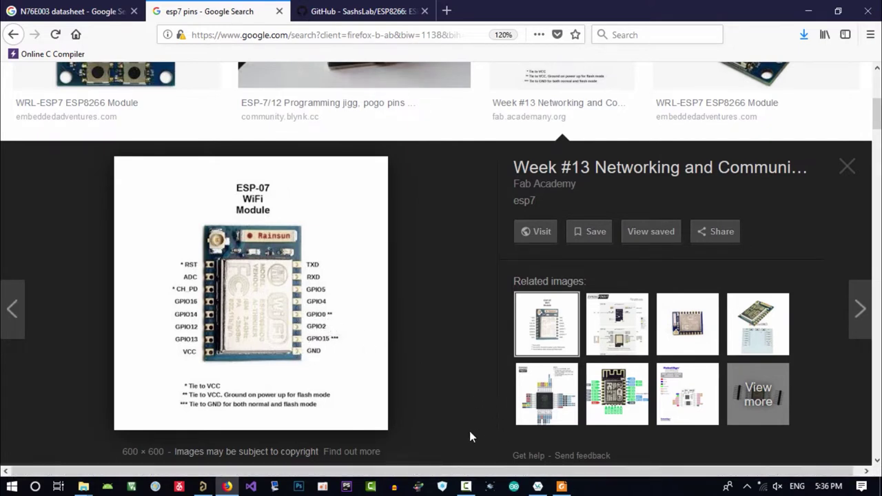
key("alt+Tab")
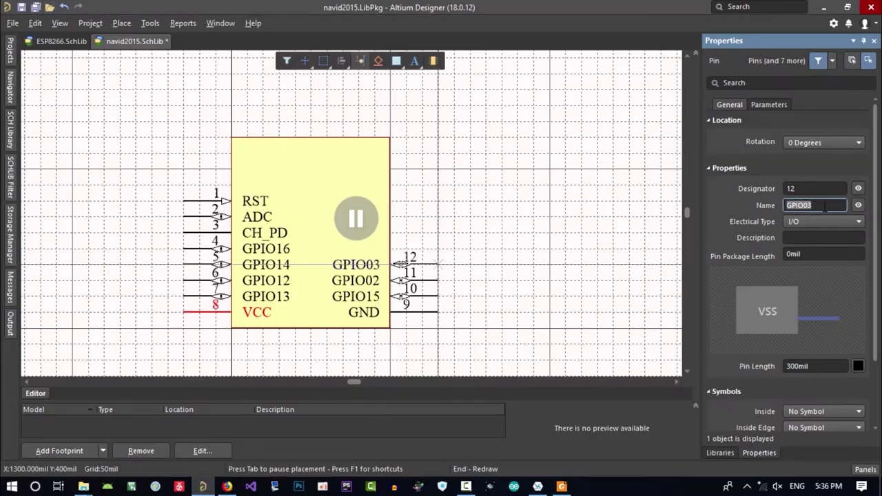
left_click(825, 205)
type("0")
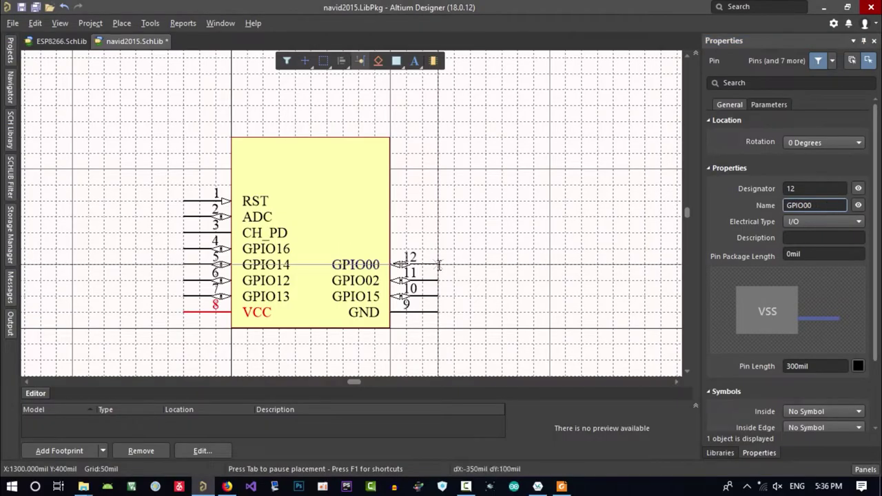
left_click(441, 264)
key("Tab")
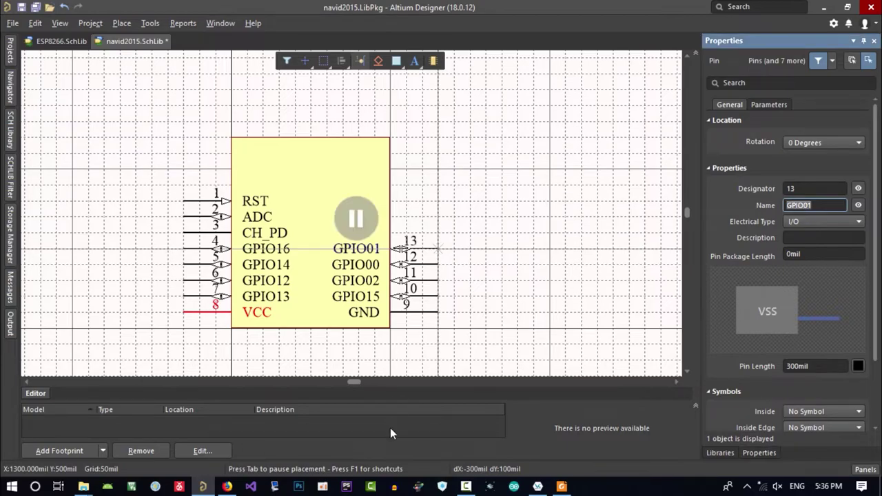
key("alt+Tab")
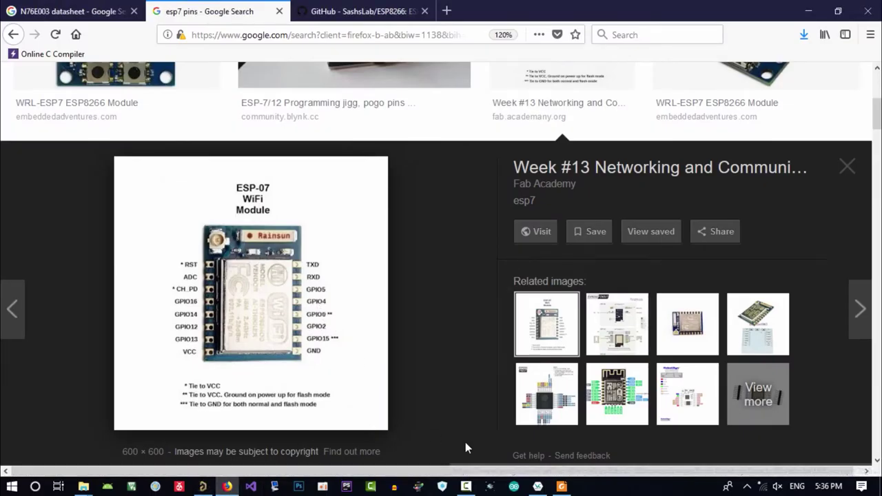
left_click(202, 486)
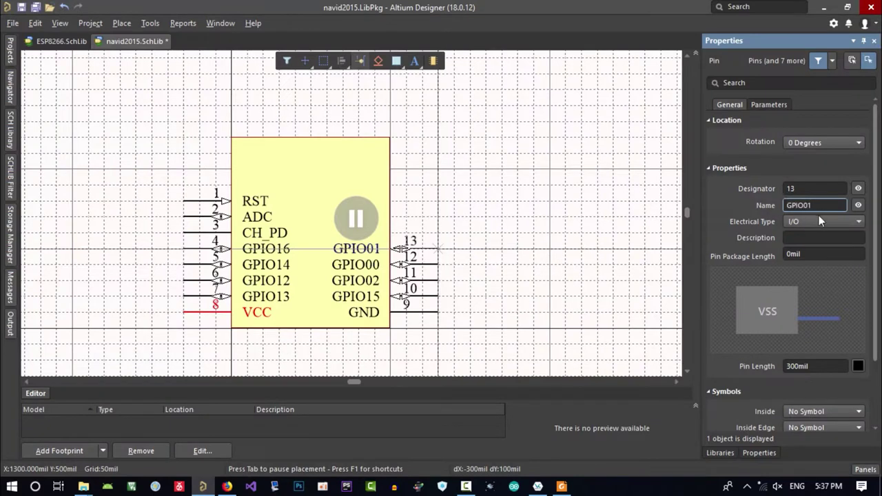
key("Return")
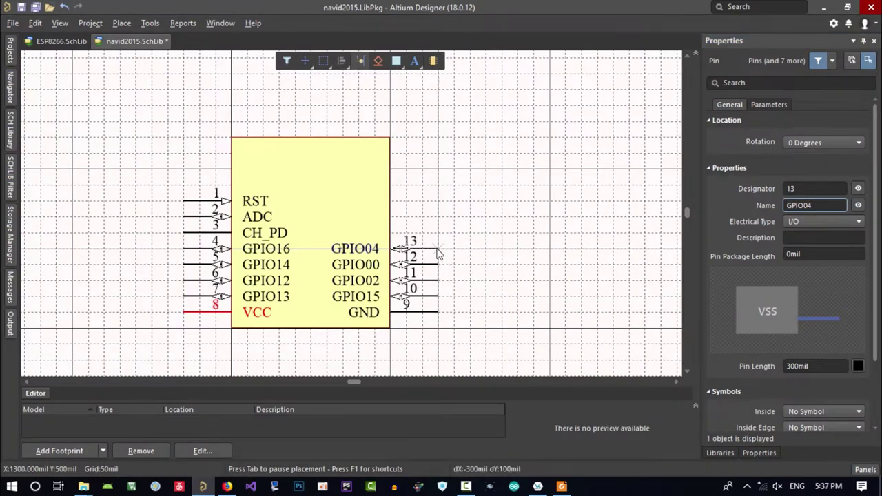
left_click(437, 249)
Place pins 14, 15 and 16 named GPIO05, RXD and TXD
key("Tab")
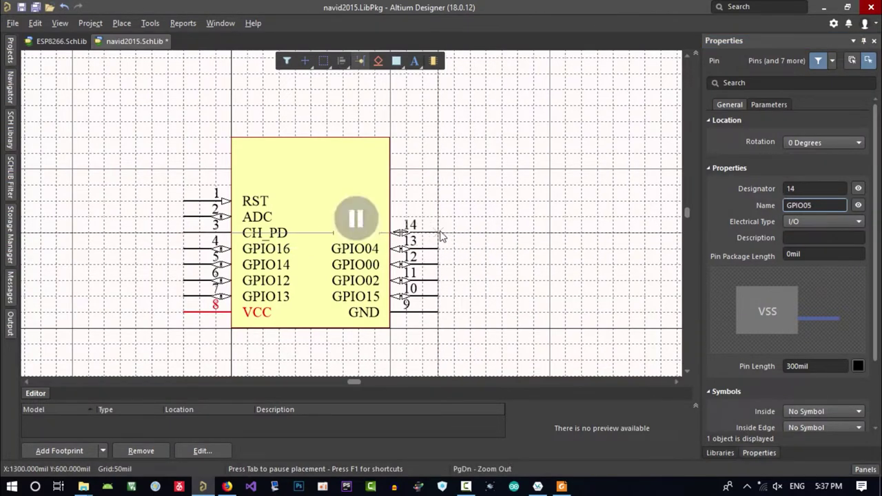
left_click(226, 486)
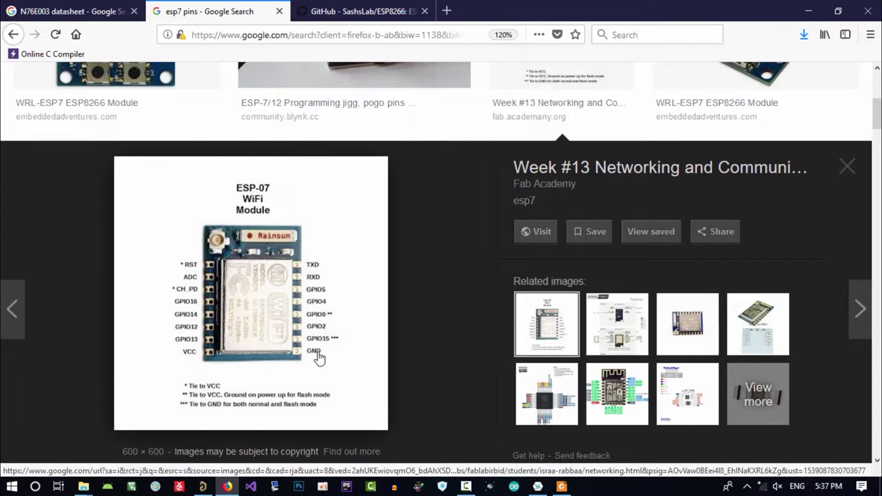
left_click(203, 486)
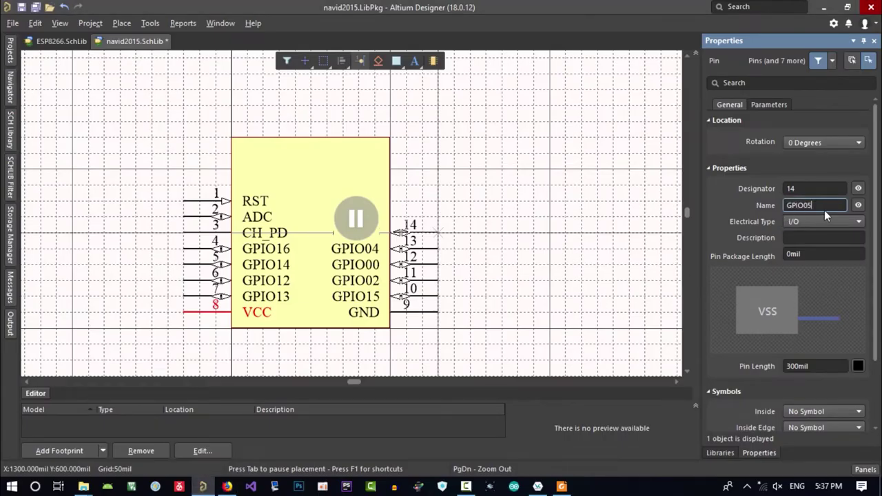
left_click(227, 486)
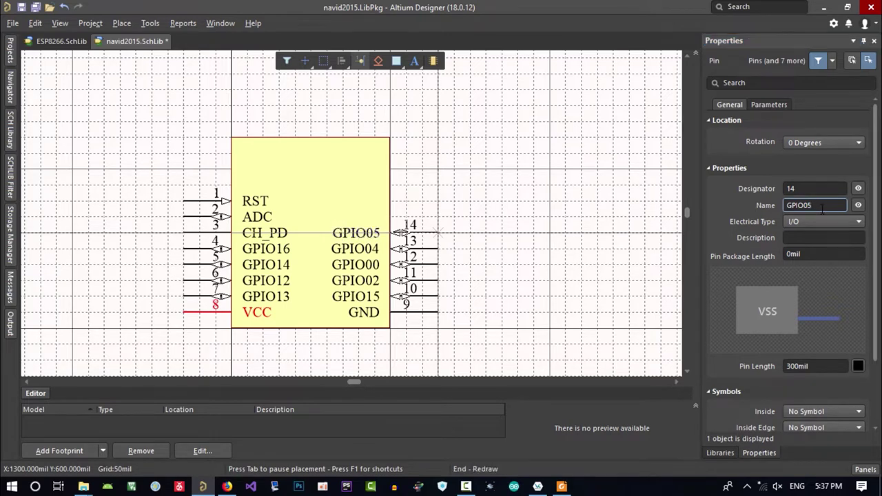
left_click(437, 233)
key("Tab")
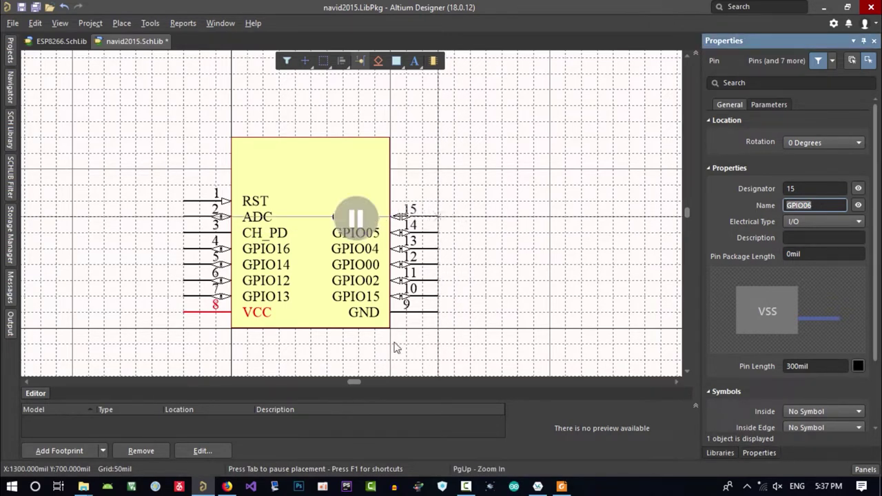
left_click(226, 487)
left_click(223, 488)
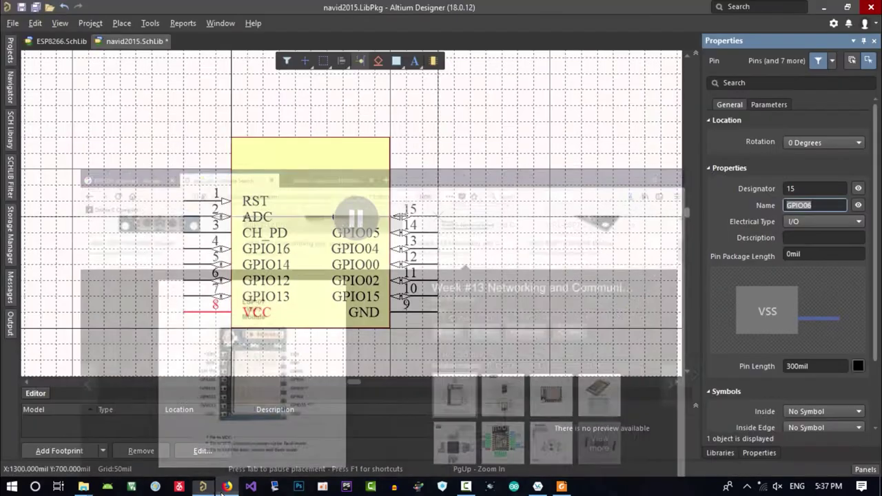
type("RXD")
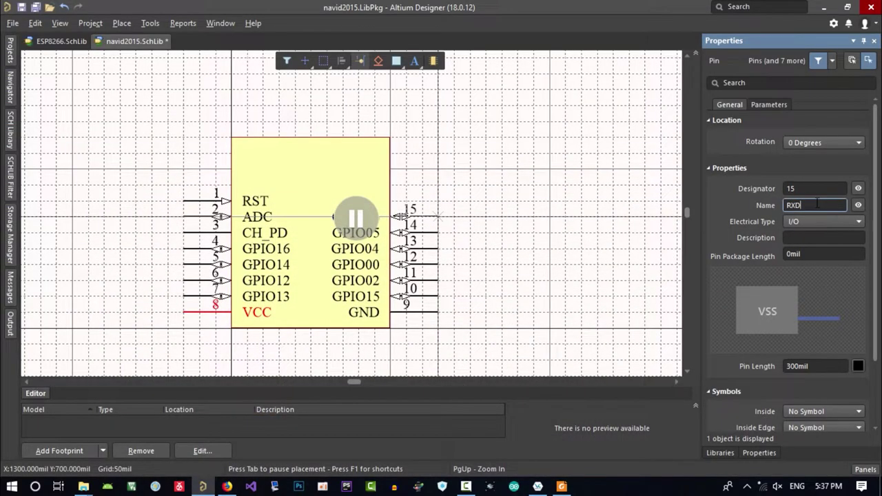
key("Return")
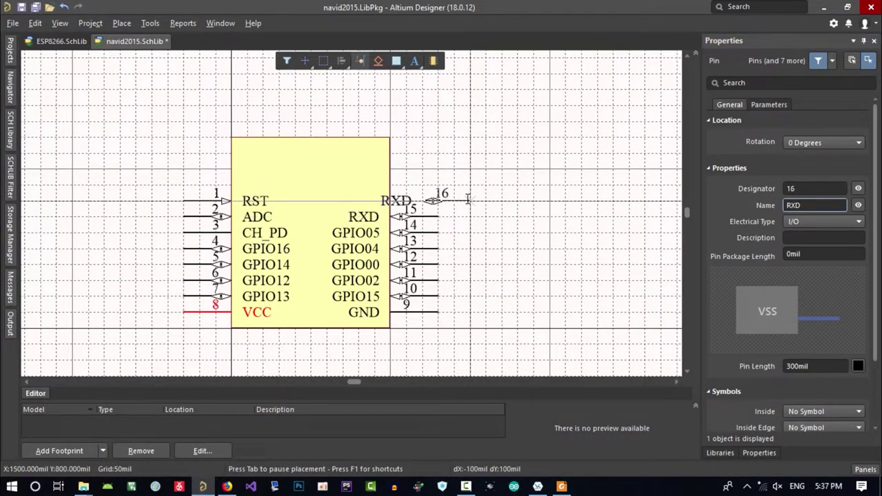
key("Tab")
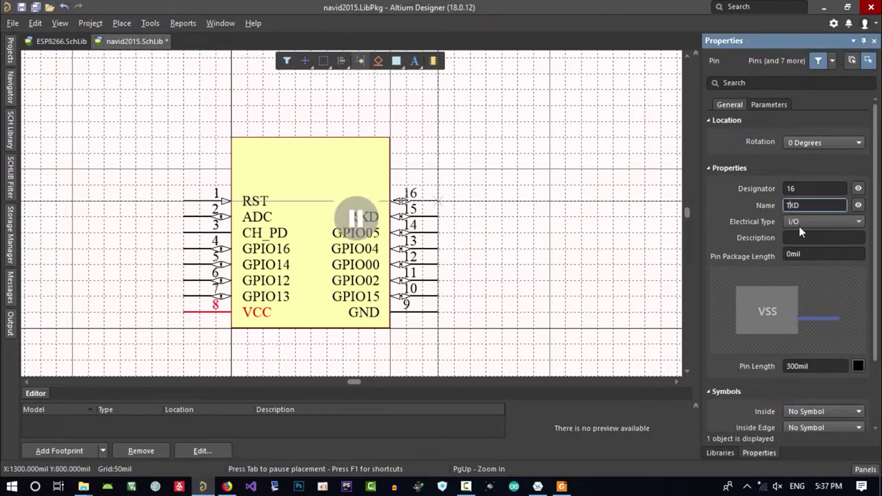
key("Return")
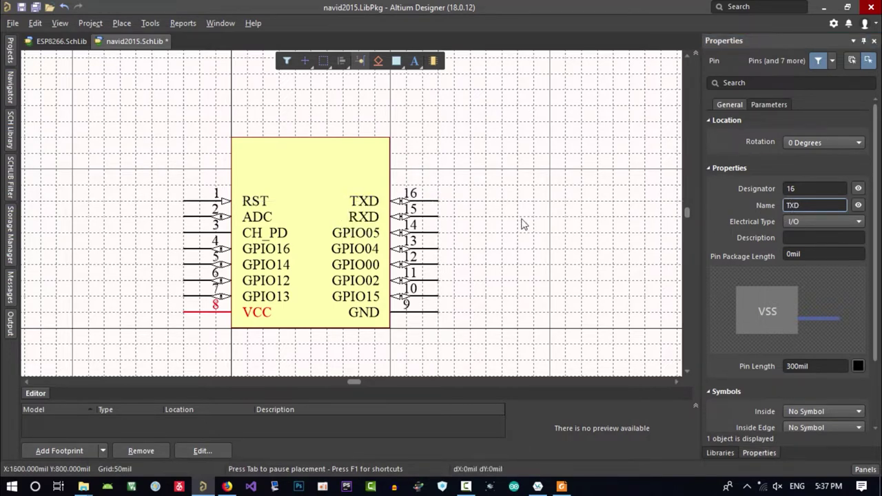
Add a footprint model and browse to the navid2015.PcbLib library
scroll(507, 264, "down", 2, "ctrl")
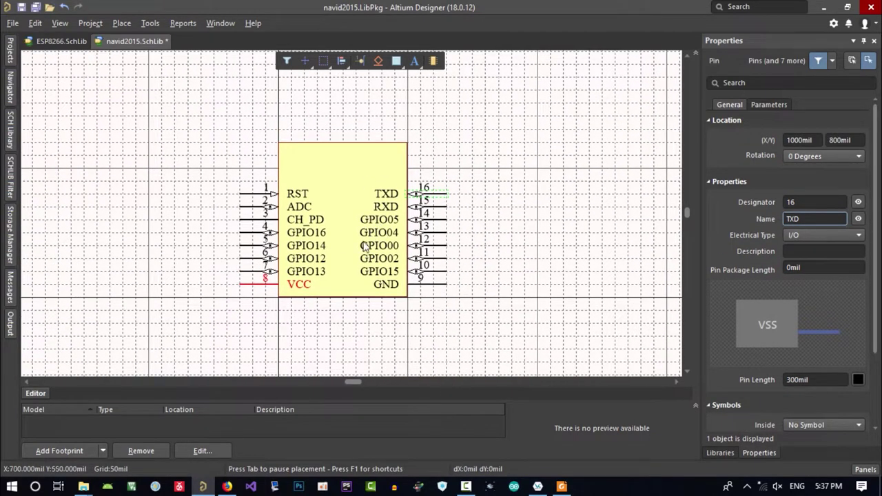
right_click_drag(363, 315, 335, 309)
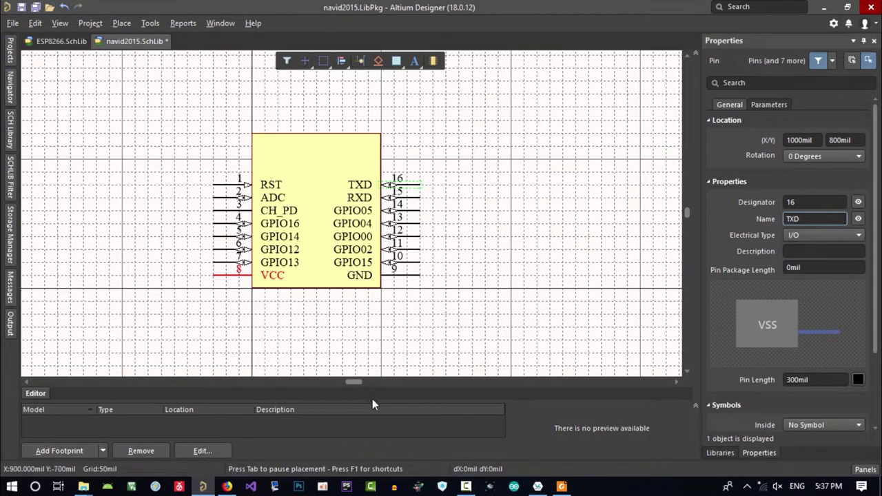
left_click_drag(374, 385, 372, 332)
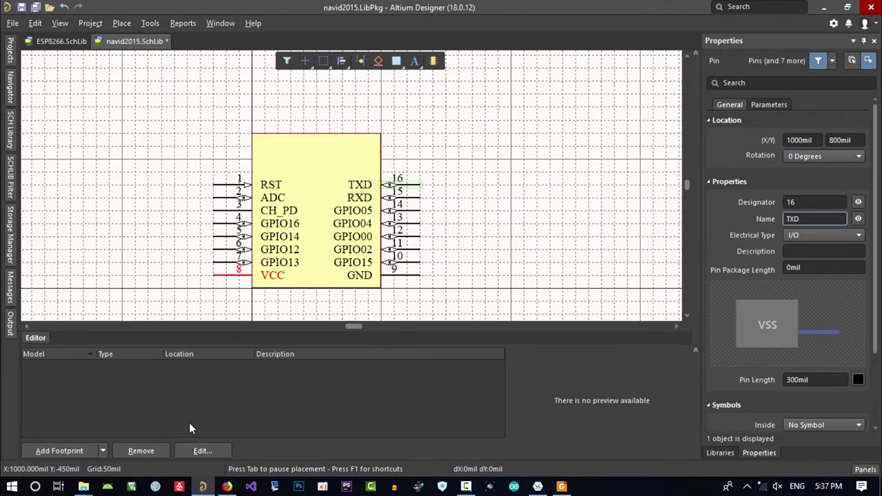
left_click(67, 450)
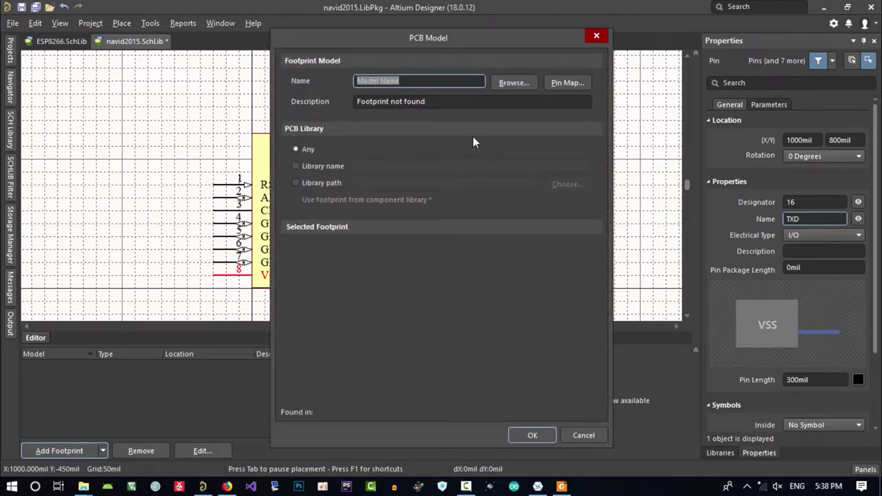
left_click(525, 83)
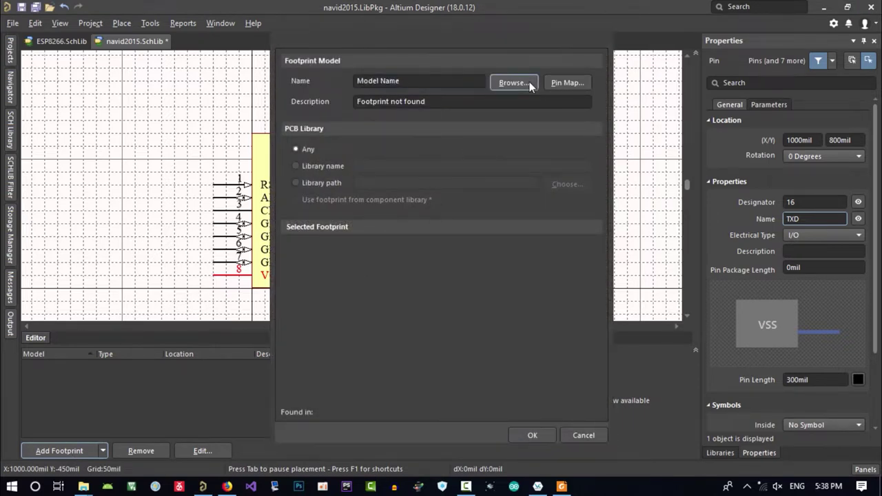
left_click(451, 127)
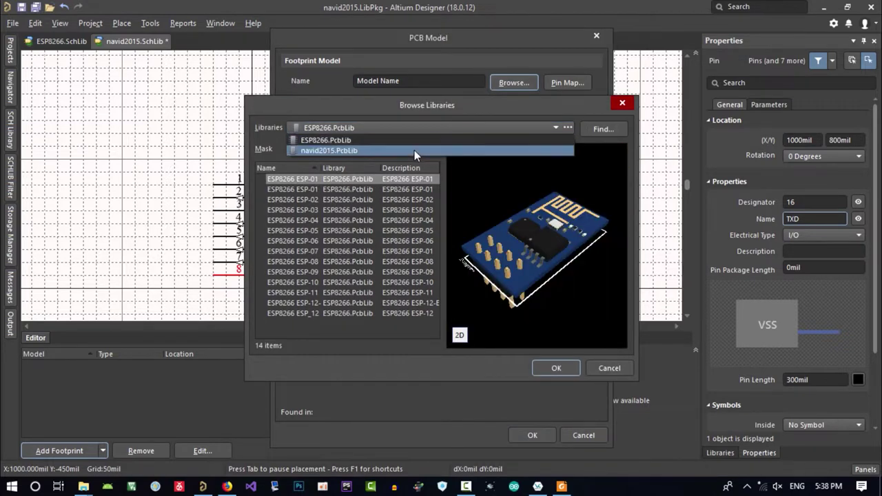
left_click(352, 151)
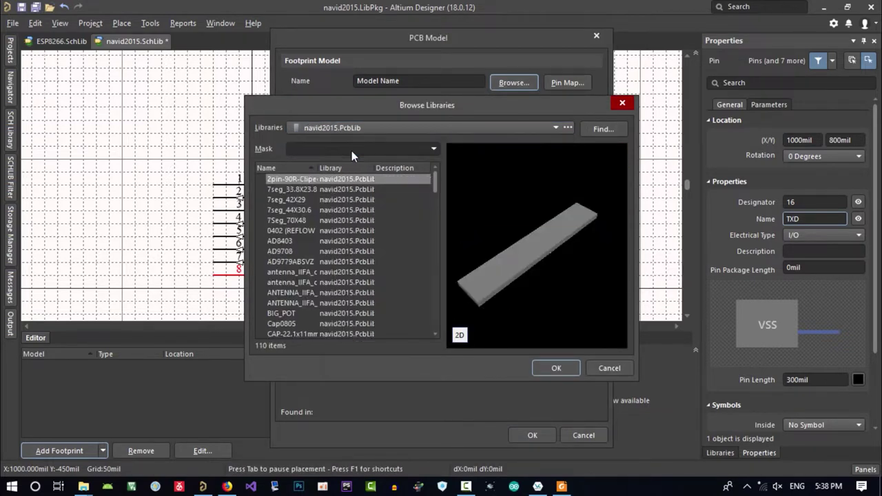
Choose the ESP8266 ESP_7 footprint, preview it in 3D and 2D, and accept it
left_click(304, 201)
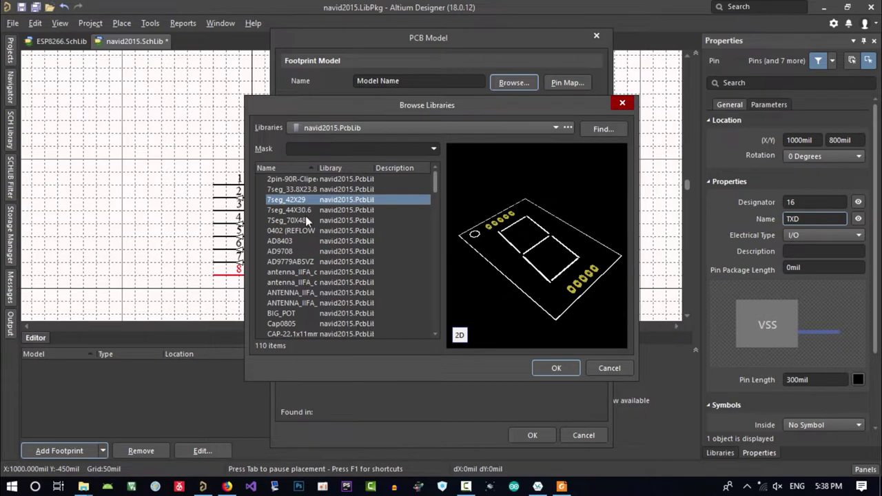
scroll(306, 216, "down", 6)
left_click(308, 320)
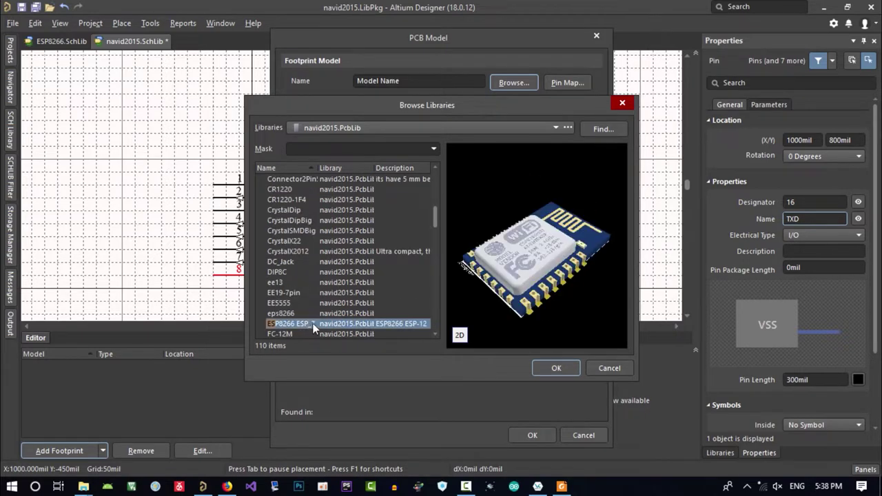
left_click(461, 335)
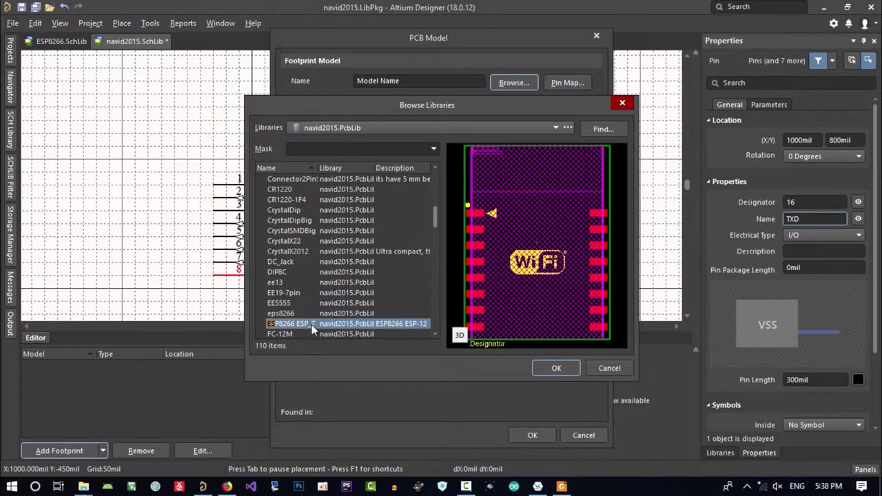
left_click(557, 368)
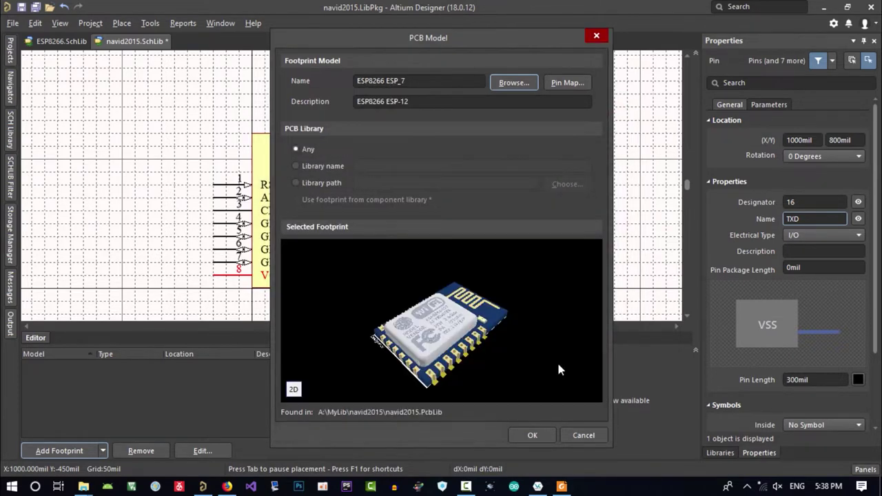
left_click_drag(477, 338, 478, 318)
left_click(294, 390)
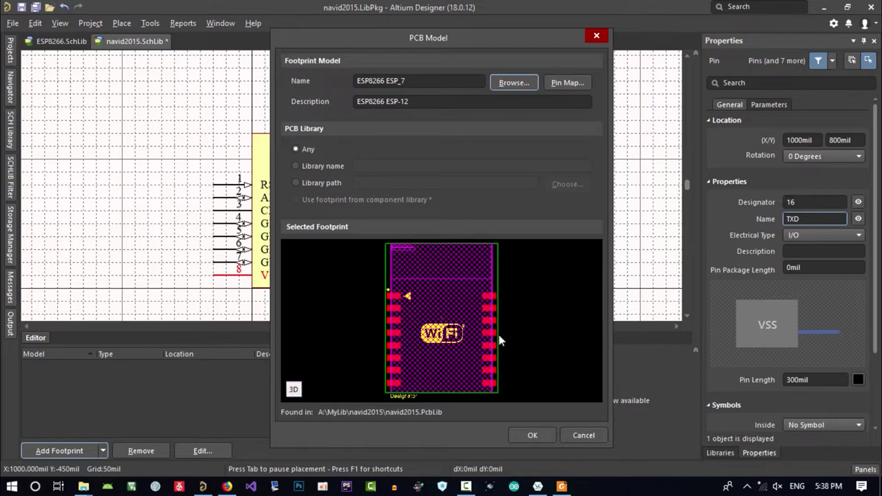
left_click(536, 434)
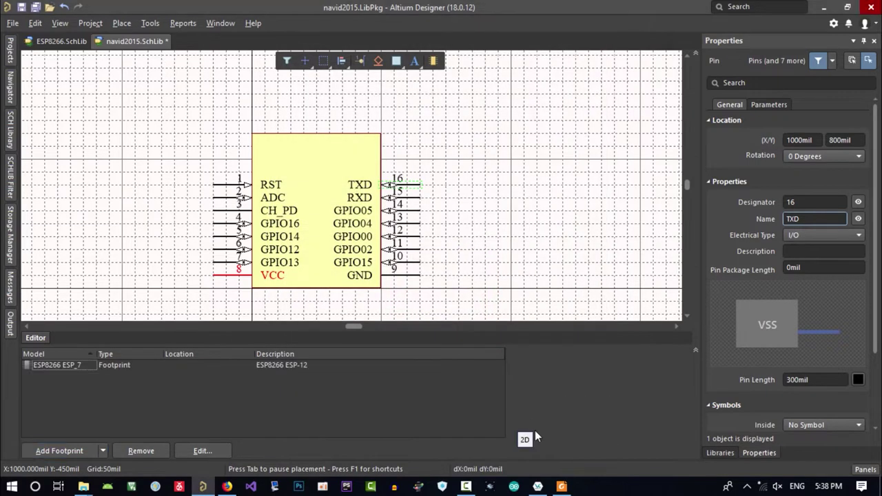
Compile navid2015.LibPkg as an integrated library, saving modified libraries, then compile it again
left_click(10, 56)
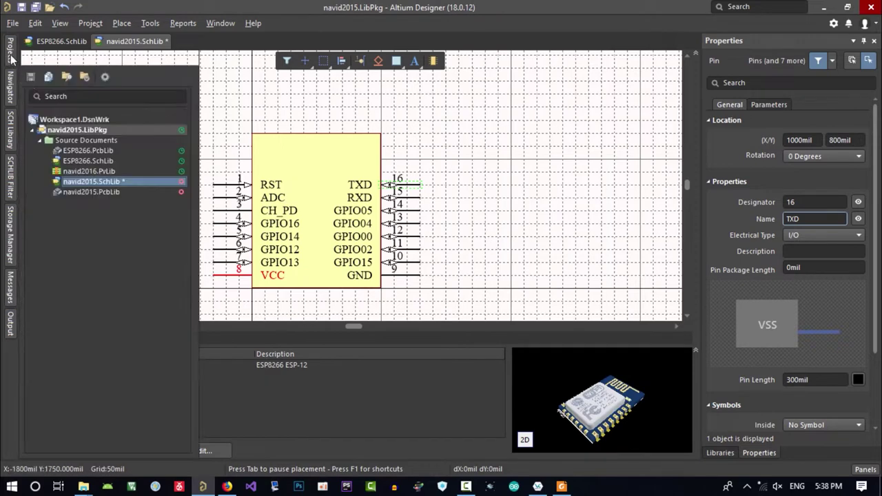
right_click(77, 131)
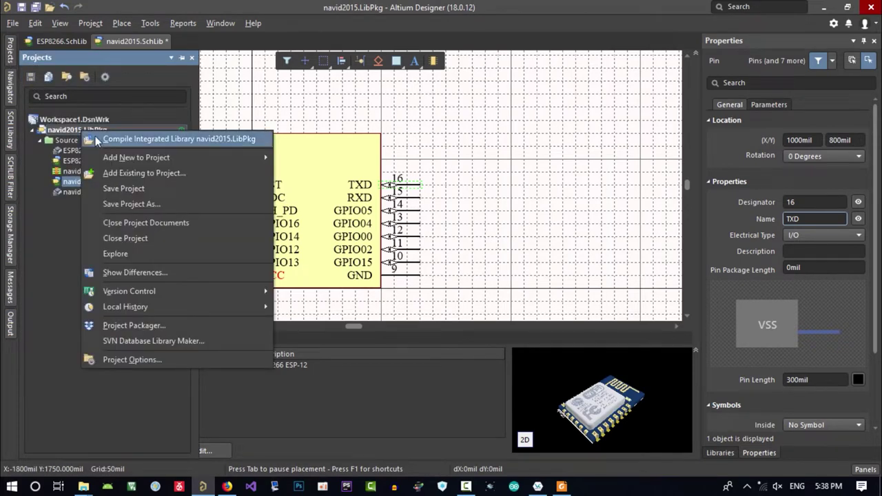
left_click(134, 138)
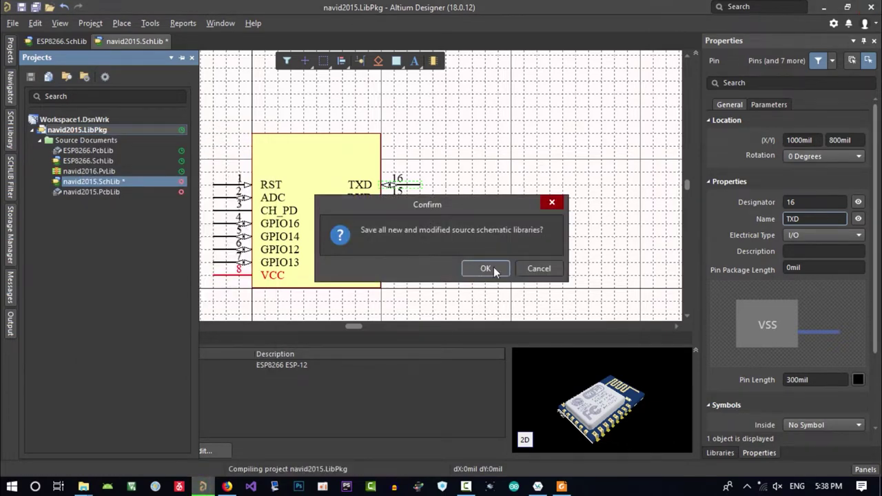
left_click(485, 268)
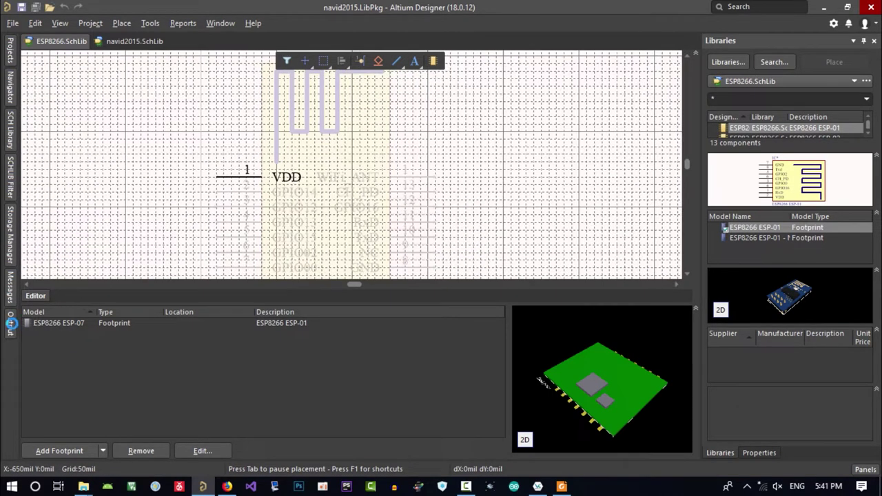
left_click(10, 323)
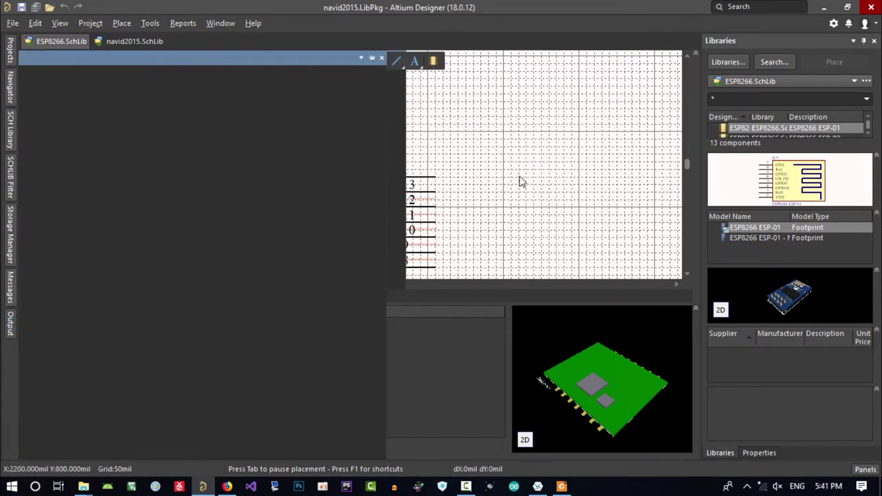
left_click(11, 55)
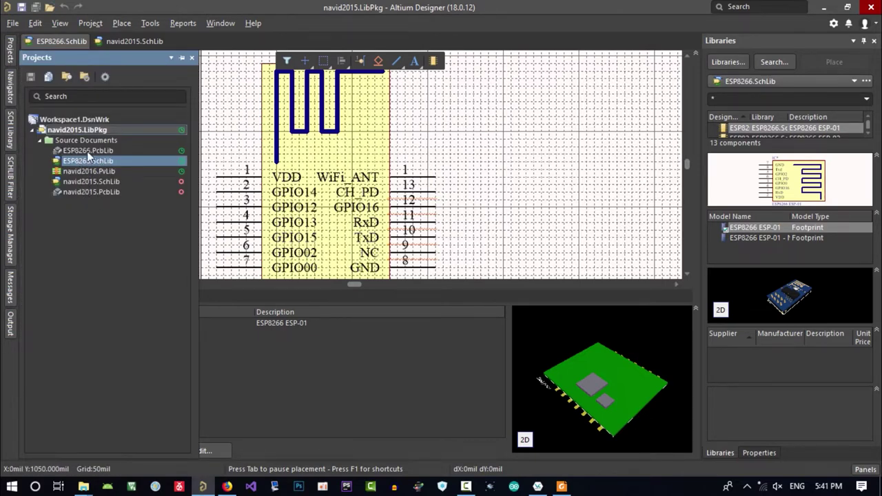
right_click(82, 130)
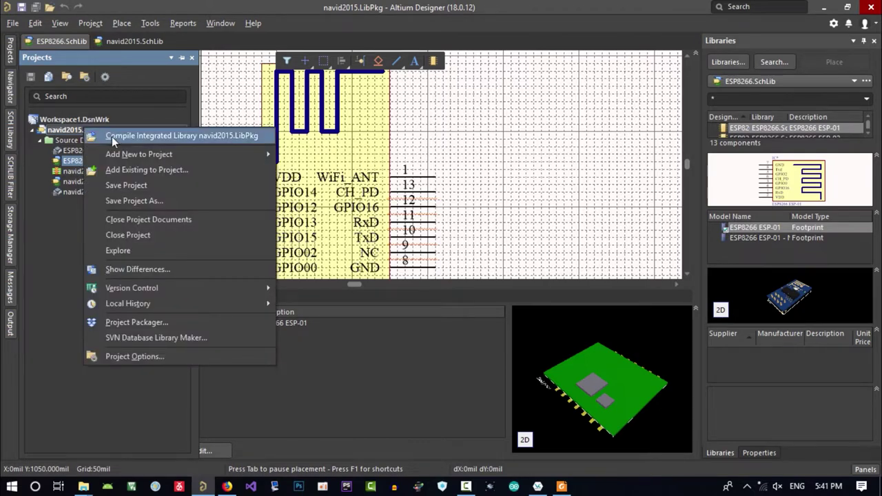
left_click(114, 136)
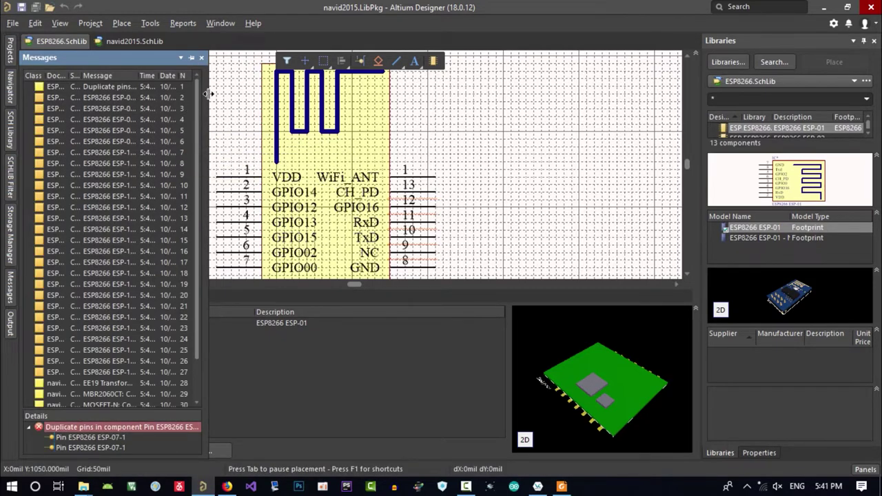
Widen the Messages list, sort it by Class, and inspect the first error
left_click_drag(205, 96, 438, 110)
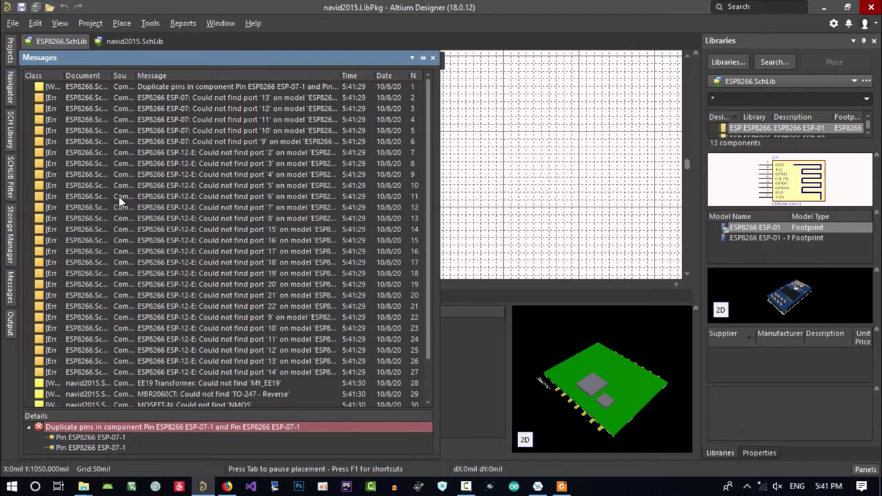
left_click_drag(63, 75, 147, 75)
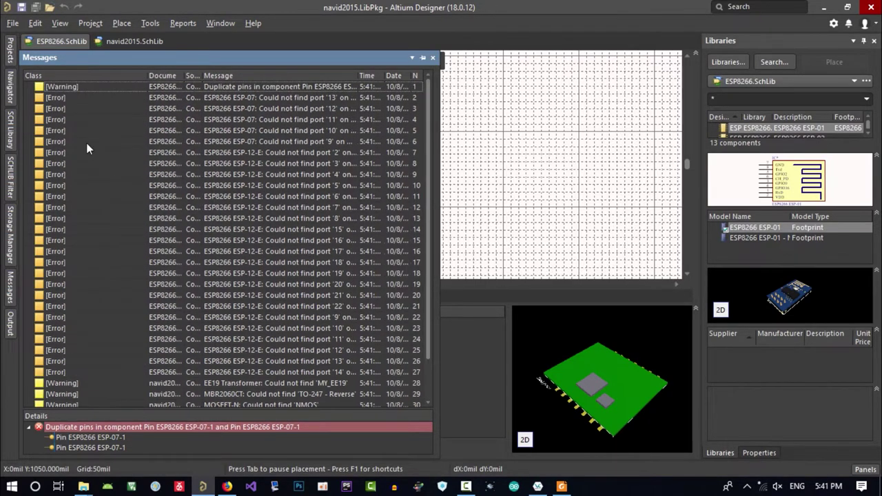
left_click(89, 77)
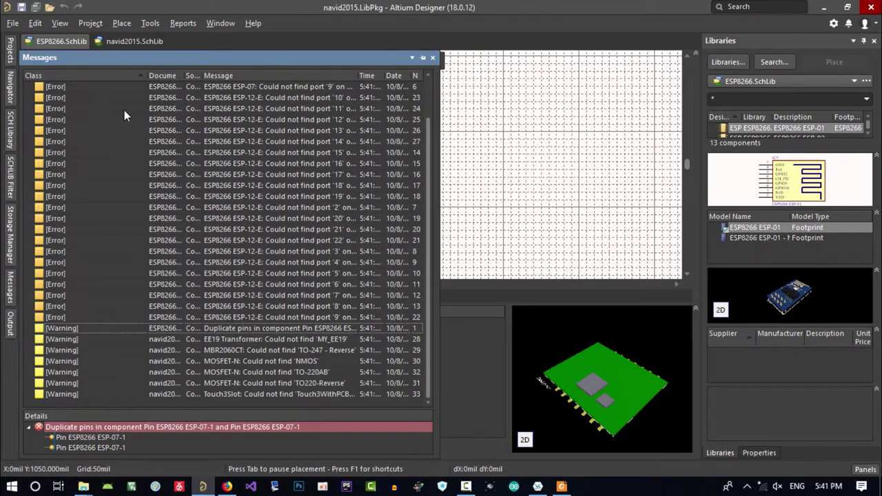
scroll(85, 220, "down", 2)
scroll(75, 275, "up", 2)
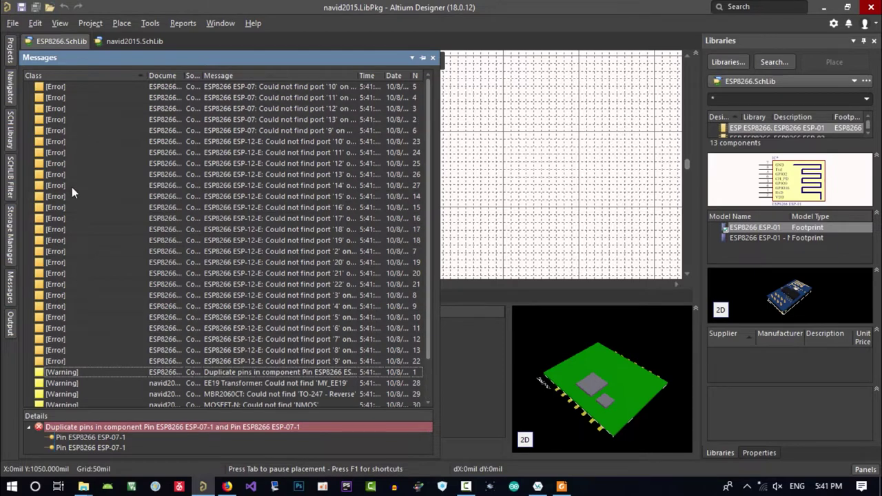
left_click(80, 86)
left_click_drag(149, 75, 94, 74)
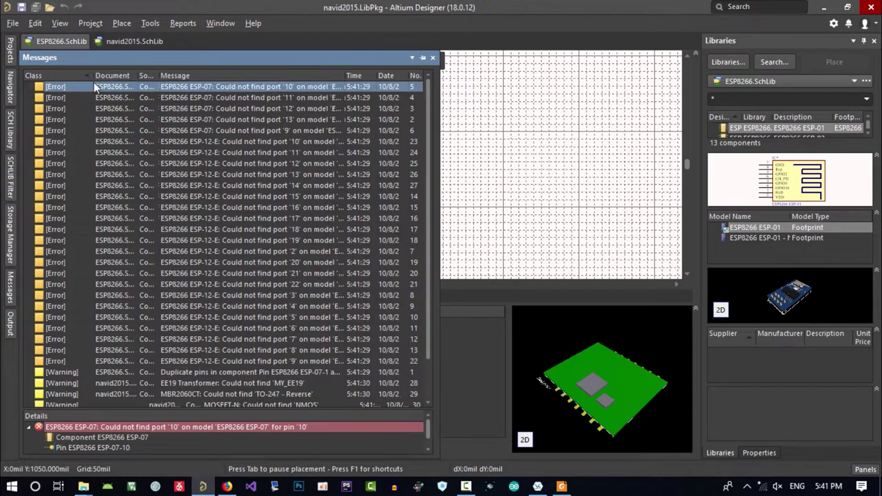
double_click(138, 75)
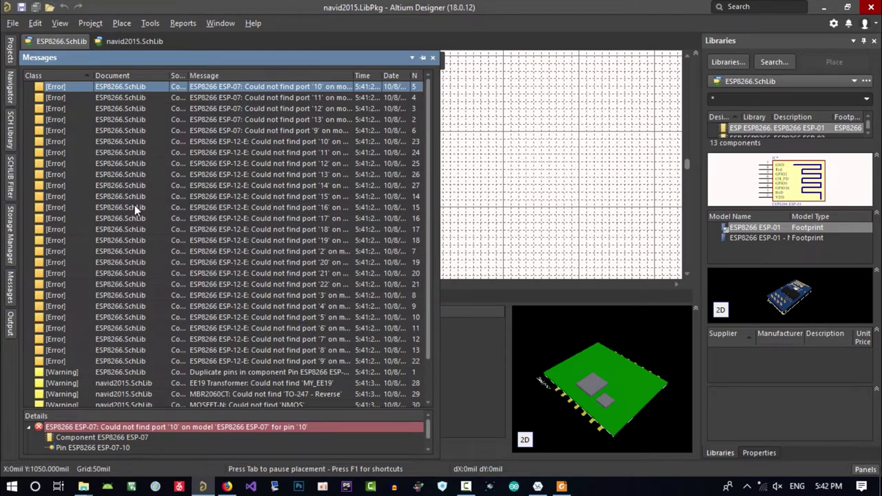
scroll(137, 276, "down", 2)
scroll(140, 214, "up", 2)
Close the ESP8266.SchLib document from the Projects panel
left_click(11, 50)
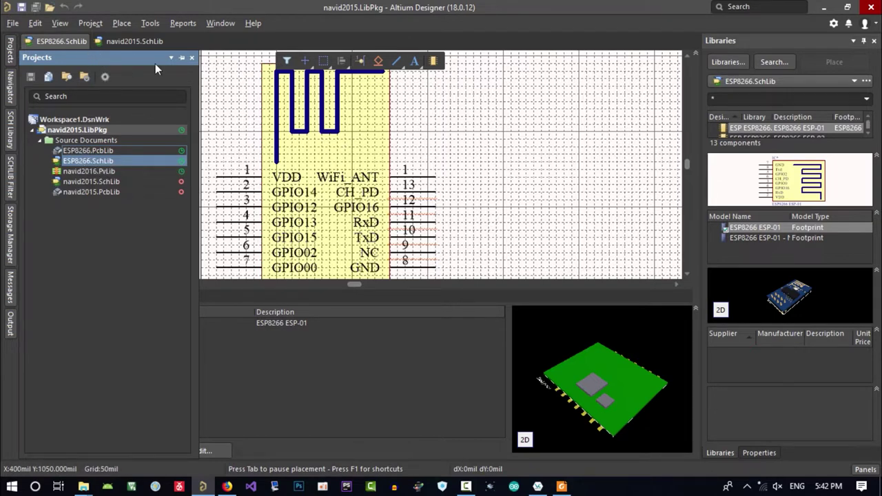
right_click(66, 42)
left_click(79, 51)
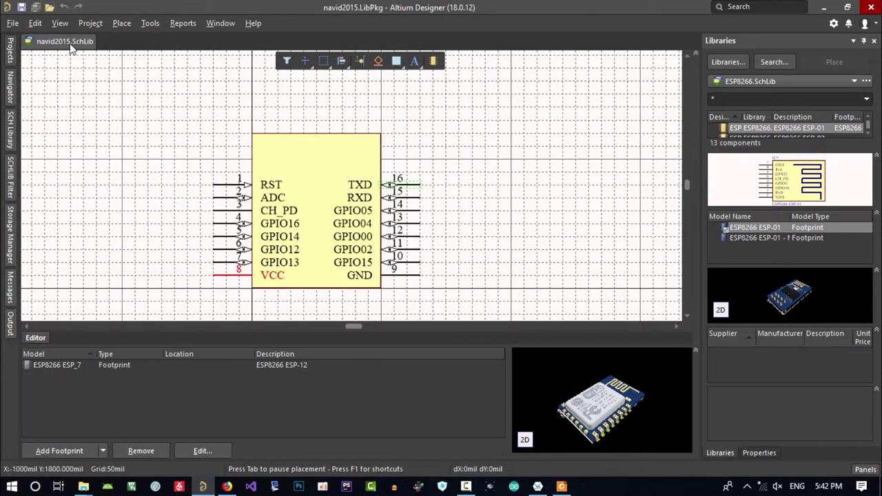
scroll(308, 214, "up", 2, "ctrl")
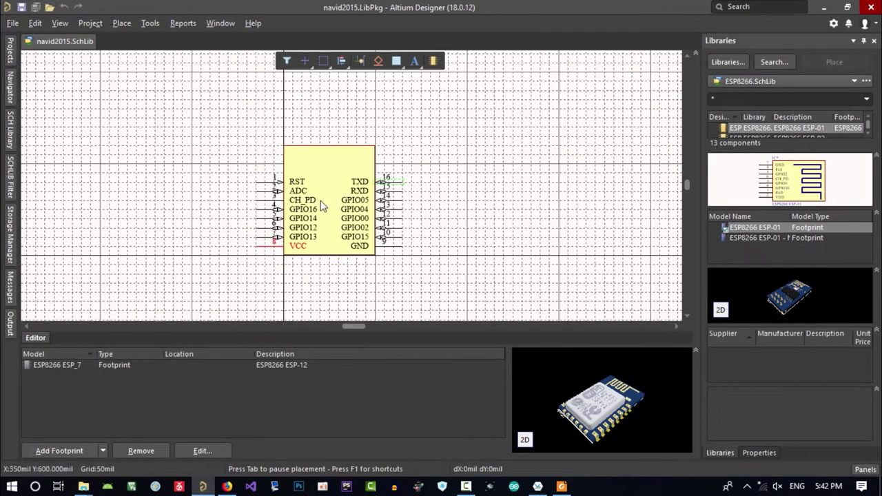
Place an ESP07 text label in bold 18-point font, centred above the body
right_click_drag(318, 195, 372, 241)
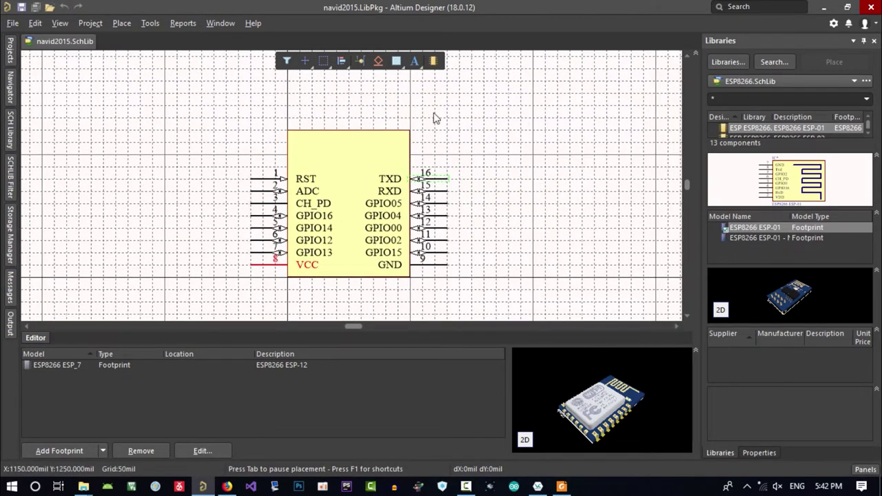
left_click(338, 160)
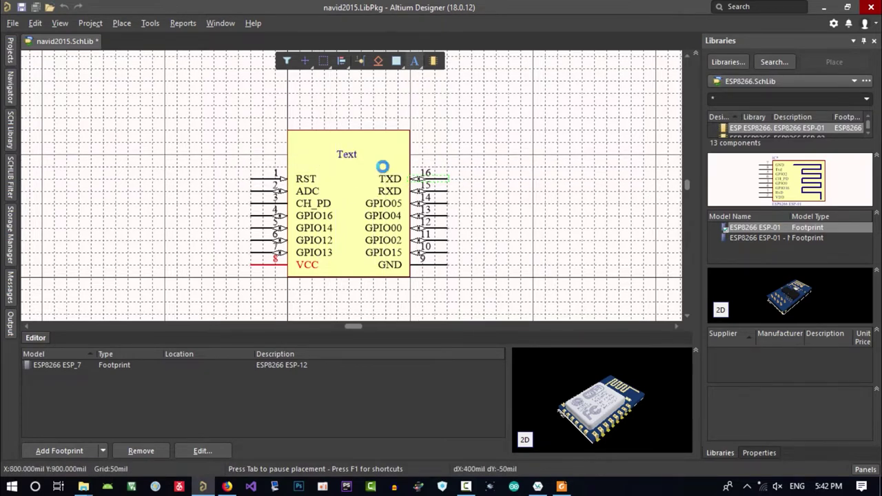
key("Tab")
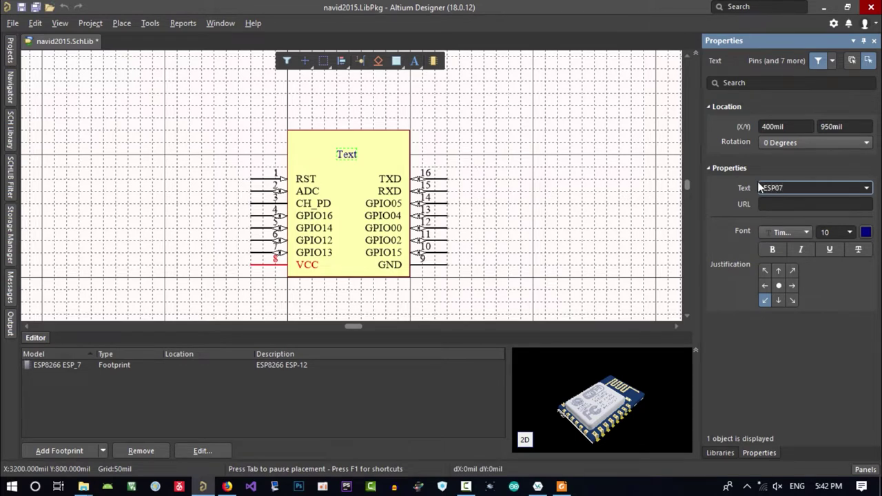
type("ESP07")
key("Return")
left_click(833, 232)
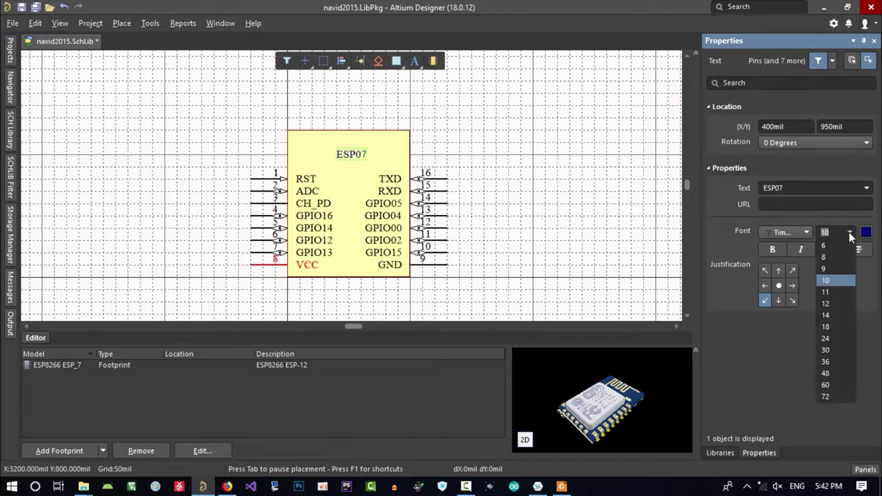
left_click(836, 326)
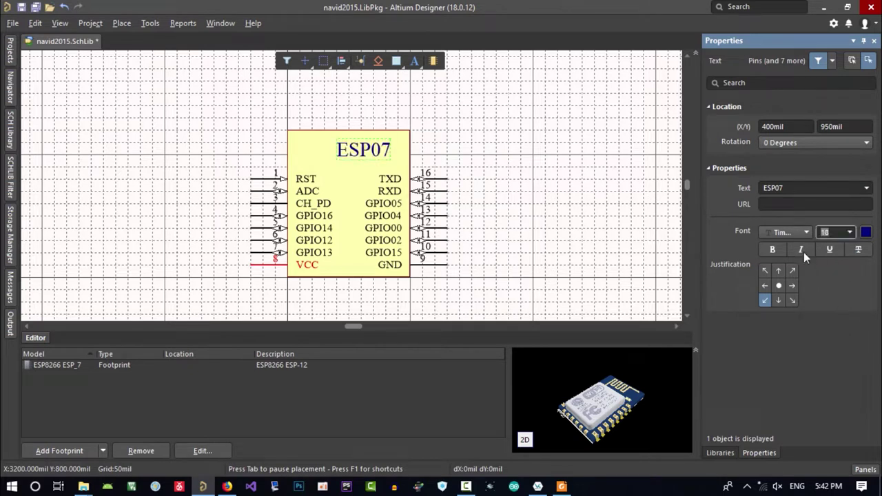
left_click(772, 249)
left_click_drag(361, 150, 350, 158)
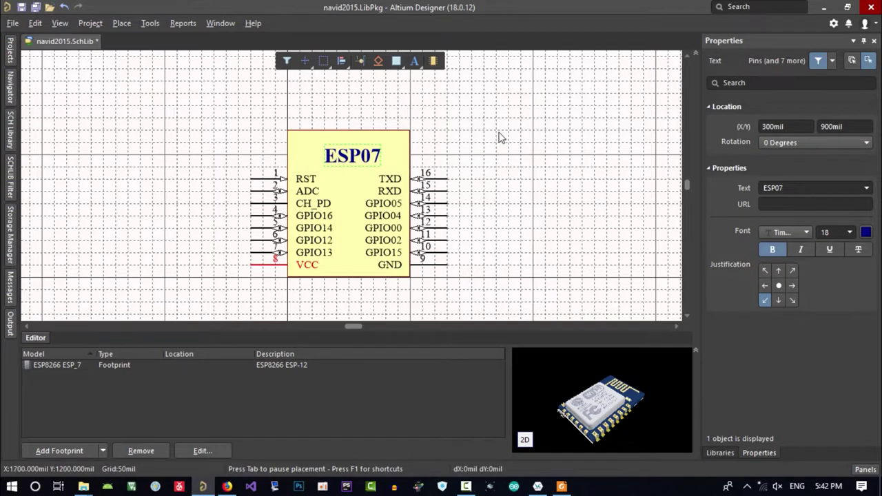
left_click(506, 200)
Reframe the view, box-select the whole ESP07 symbol, then clear the selection
scroll(482, 207, "down", 2, "ctrl")
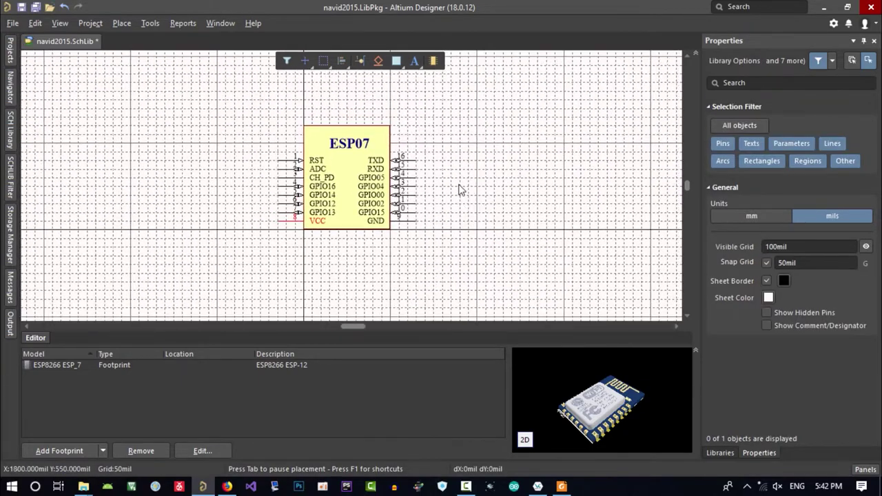
right_click_drag(459, 191, 443, 236)
scroll(510, 186, "down", 1, "ctrl")
scroll(468, 190, "up", 1, "ctrl")
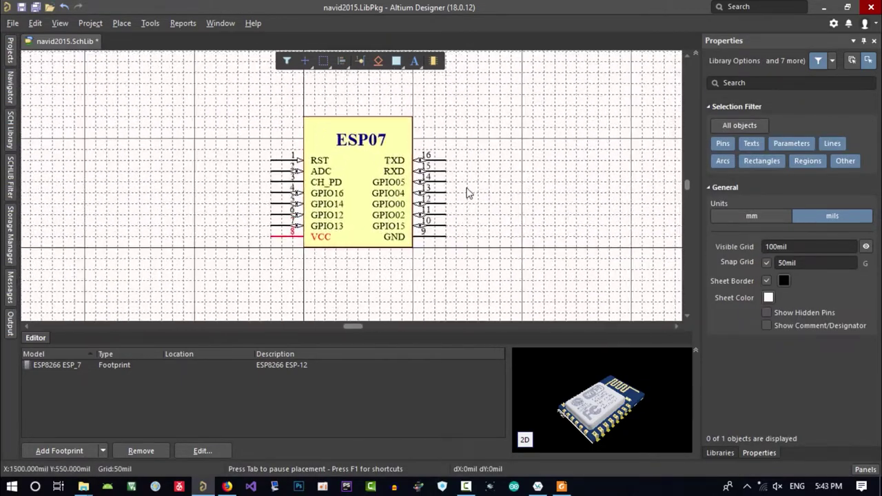
left_click(492, 111)
left_click_drag(245, 293, 245, 293)
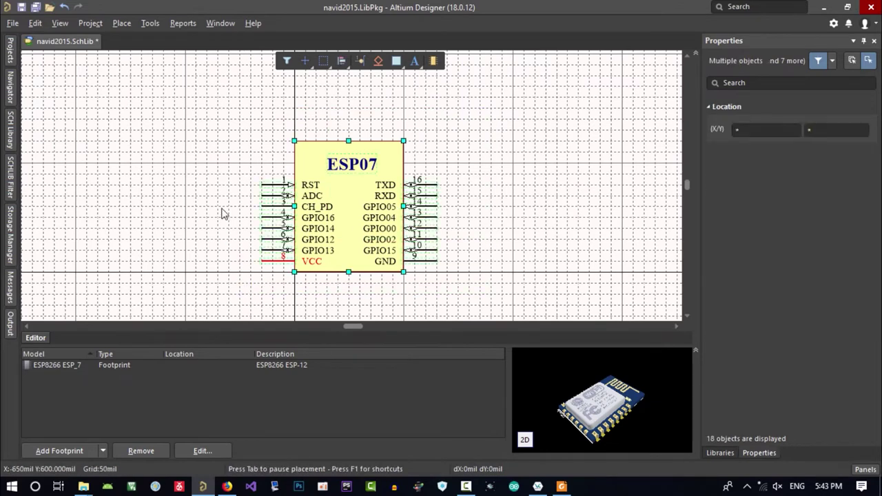
left_click(475, 142)
left_click_drag(501, 111, 308, 224)
left_click(297, 277)
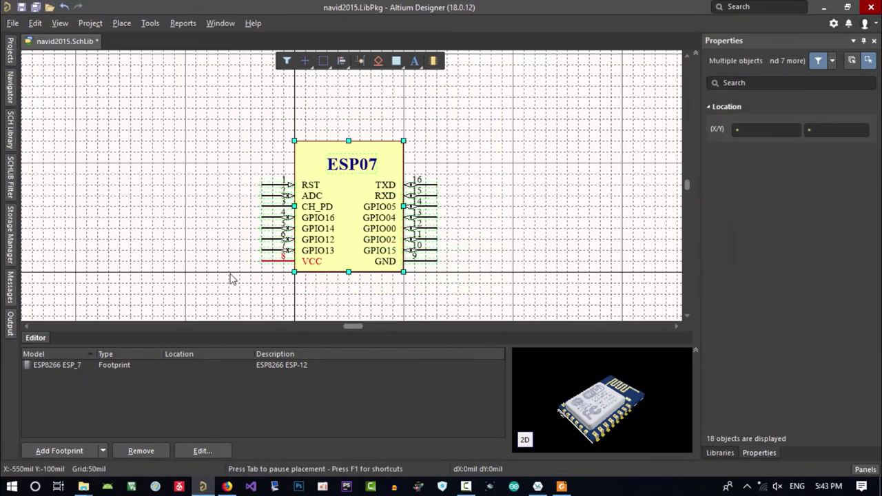
left_click(231, 277)
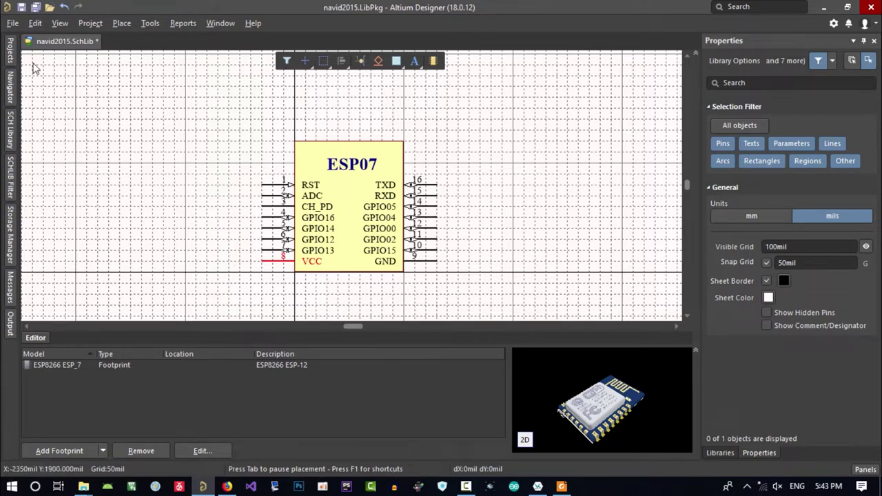
Create a new Integrated Library project and name it mynewlib
left_click(13, 24)
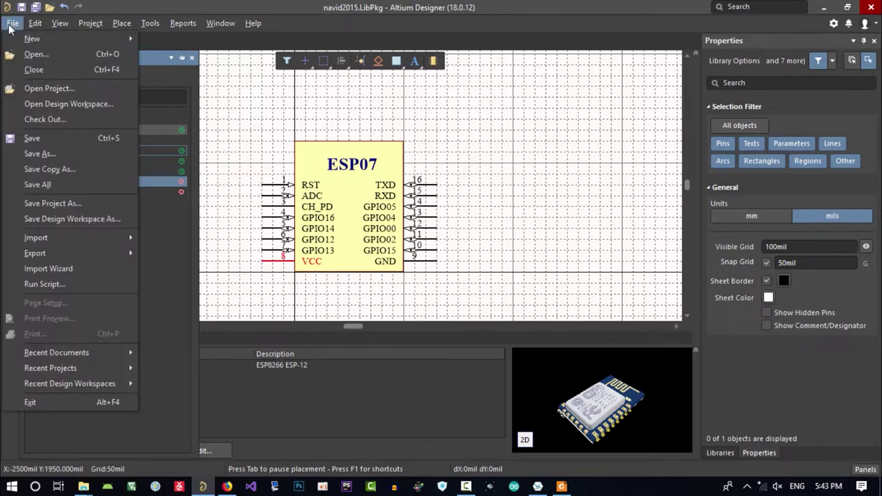
mouse_move(31, 38)
mouse_move(199, 37)
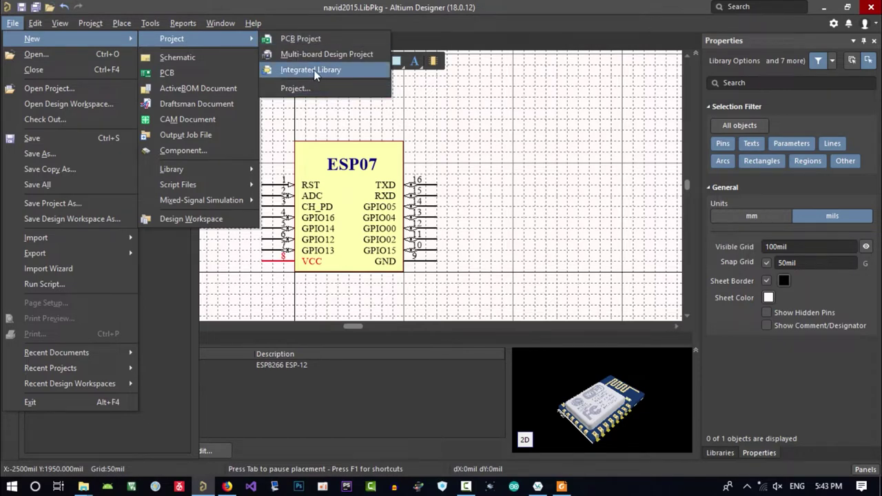
left_click(306, 92)
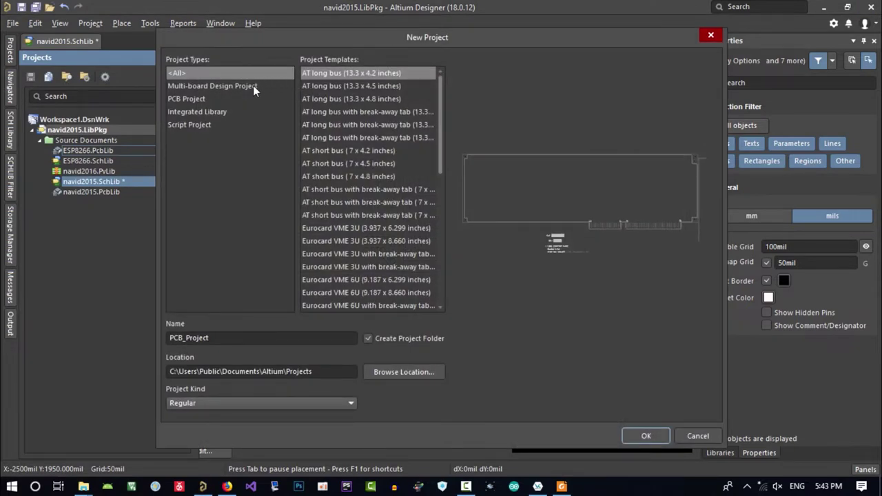
left_click(200, 112)
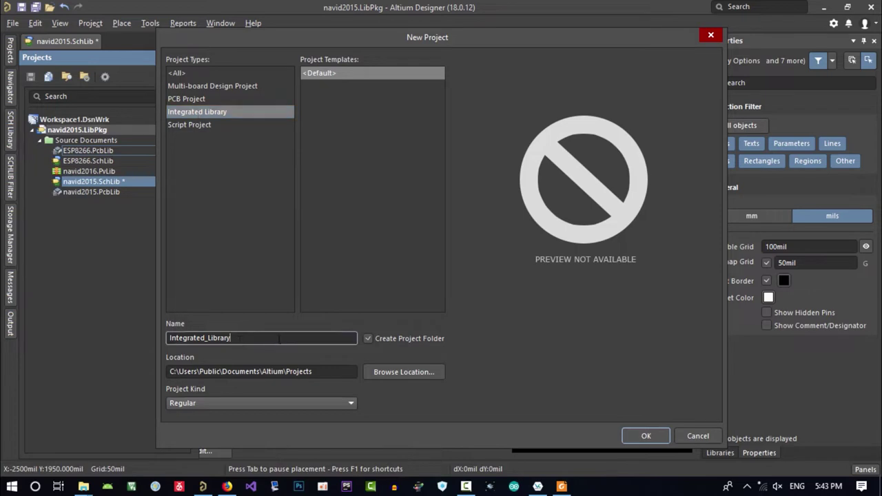
left_click_drag(237, 346, 113, 344)
type("mynewlib")
left_click(649, 437)
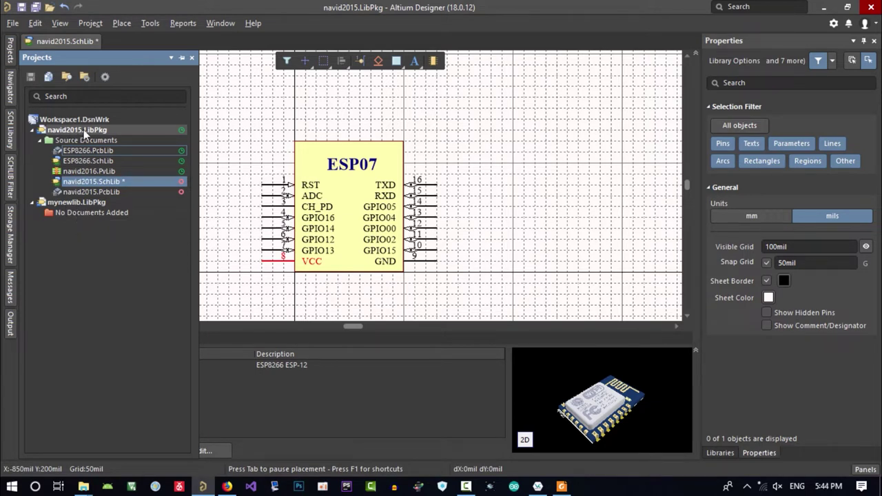
Add a new schematic library, Schlib1.SchLib, to the mynewlib project
left_click(86, 183)
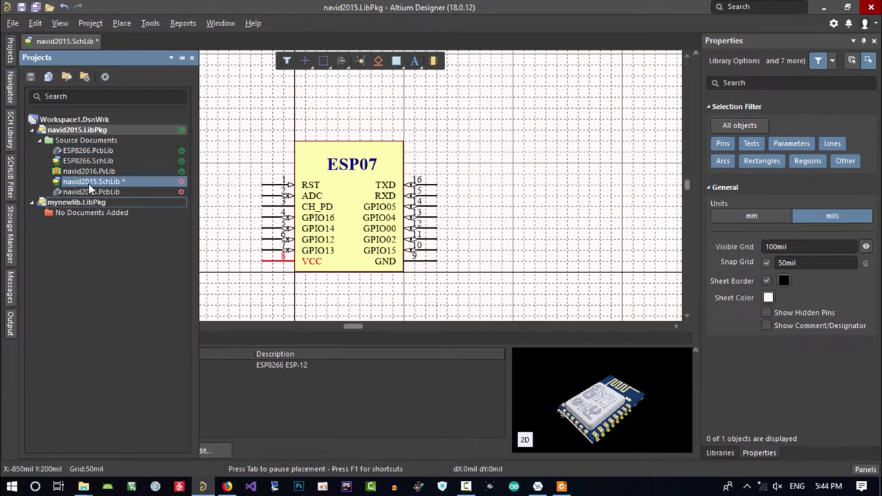
right_click(80, 203)
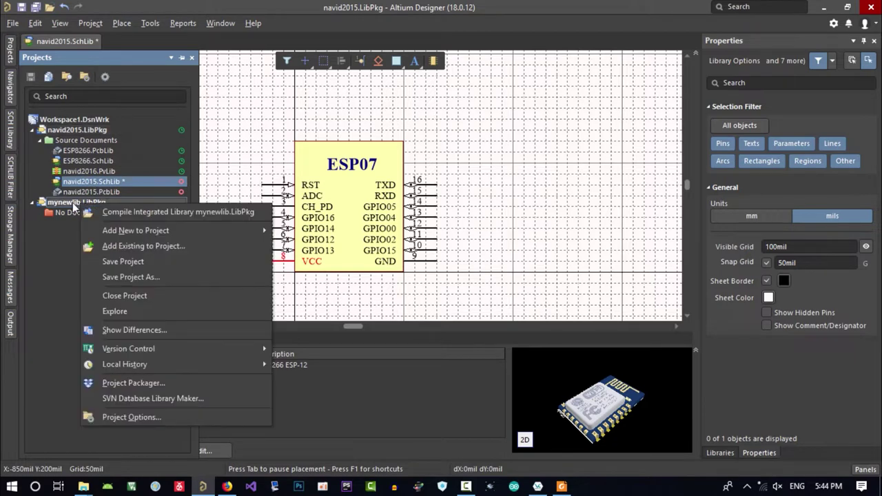
mouse_move(126, 232)
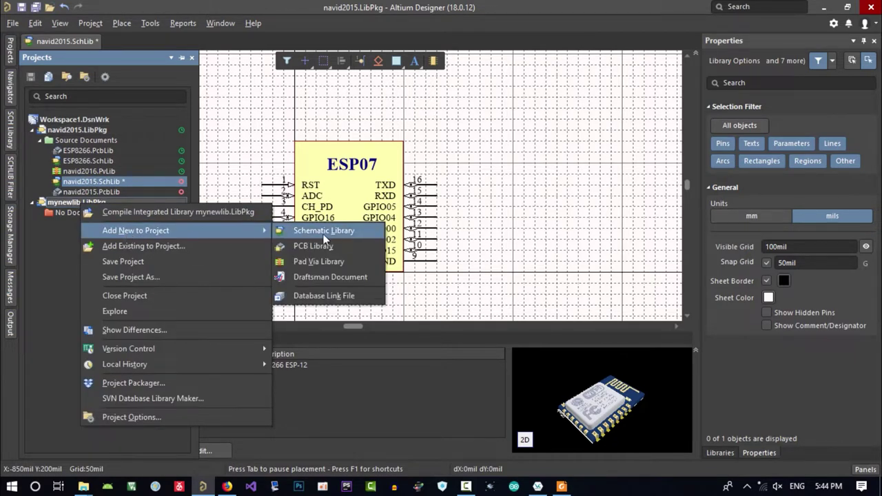
left_click(304, 233)
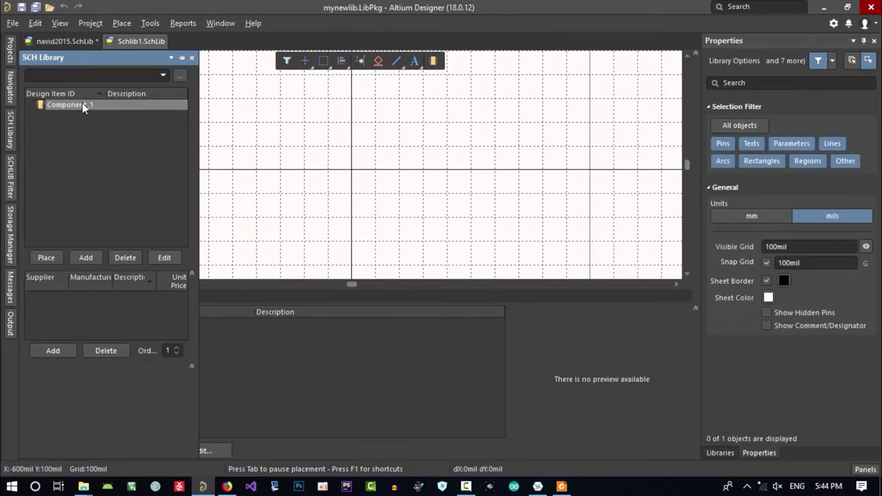
Add two more components to the schematic library, Component_2 and Component_3
left_click(85, 257)
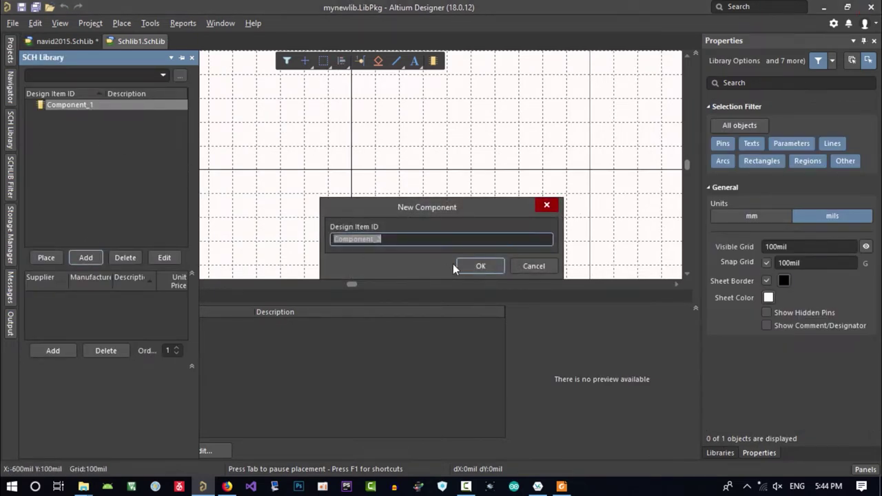
left_click(475, 264)
left_click(85, 257)
left_click(496, 267)
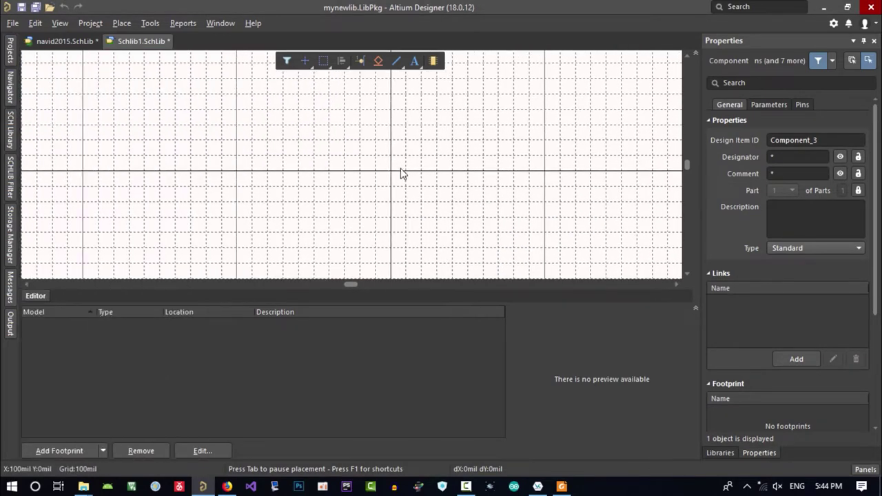
scroll(406, 162, "up", 2, "ctrl")
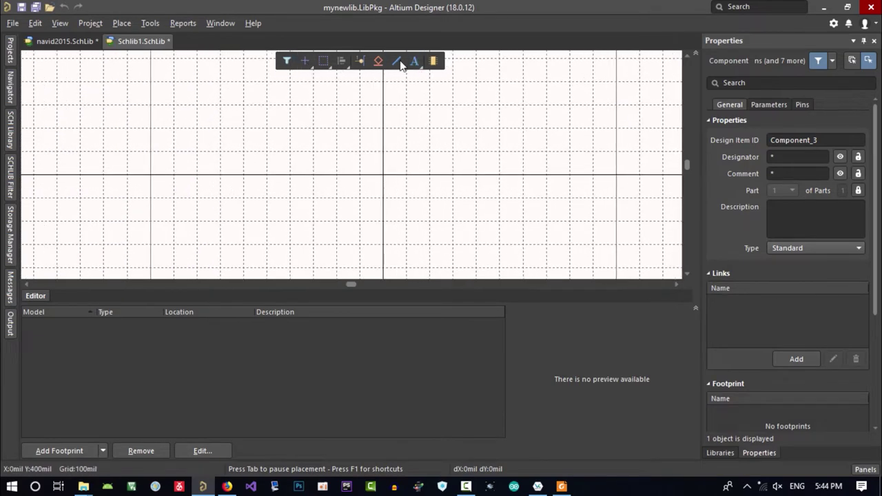
left_click(10, 50)
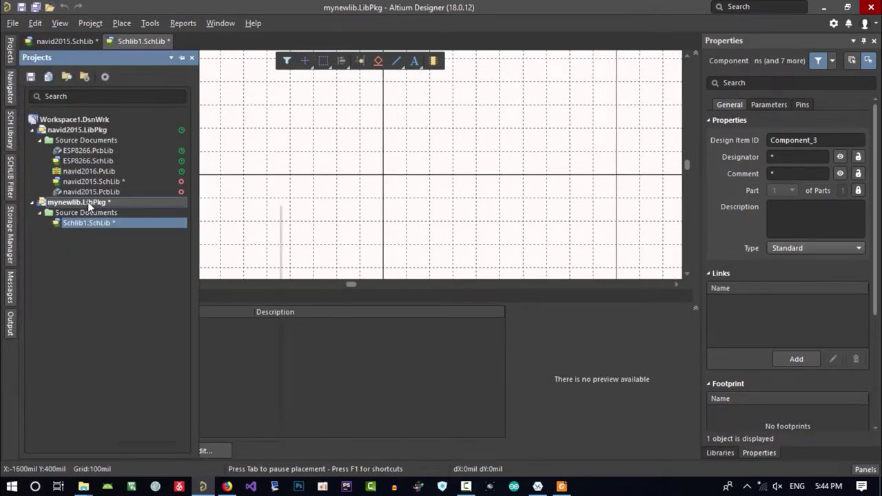
Add a new PCB library to mynewlib and give it three extra blank footprints
right_click(88, 201)
mouse_move(263, 227)
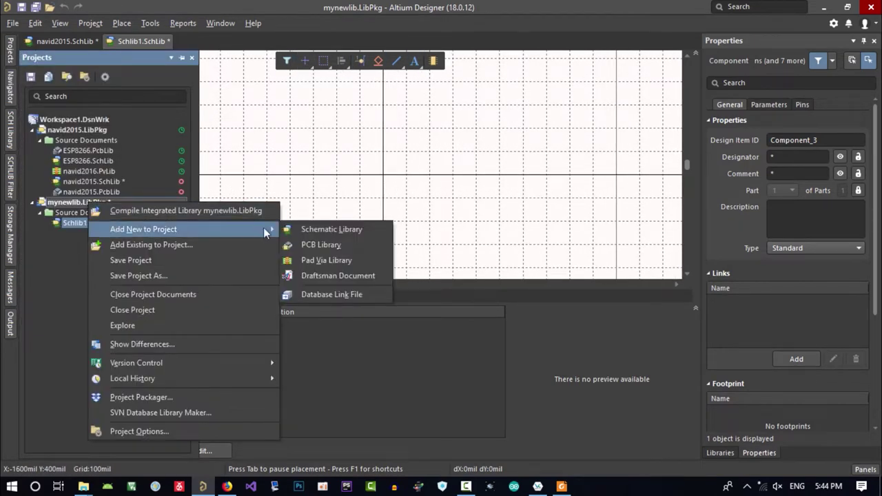
left_click(311, 244)
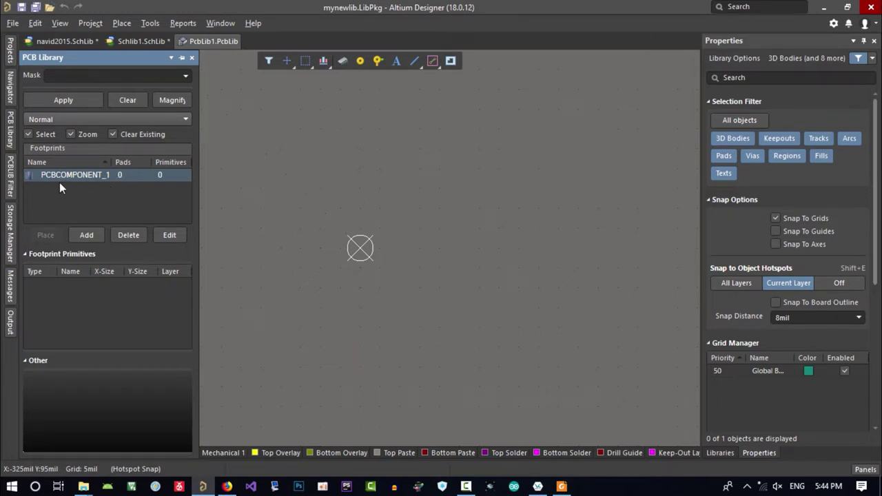
left_click(87, 234)
left_click(91, 237)
left_click(94, 234)
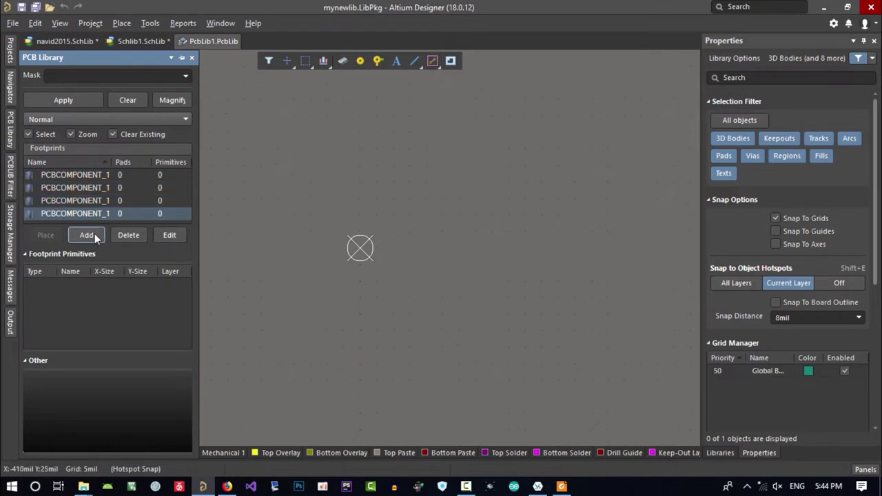
Rename the first footprint in the PCB library to ESP7
left_click(85, 176)
right_click(84, 176)
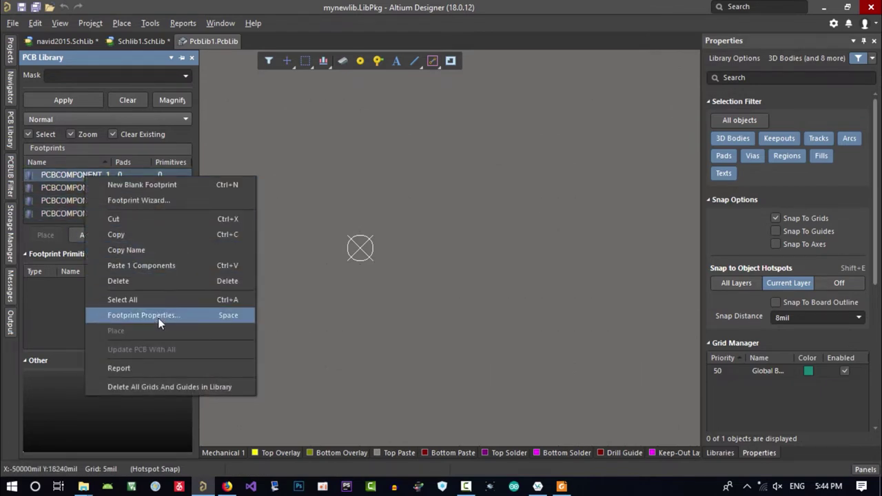
left_click(158, 316)
type("ESP7")
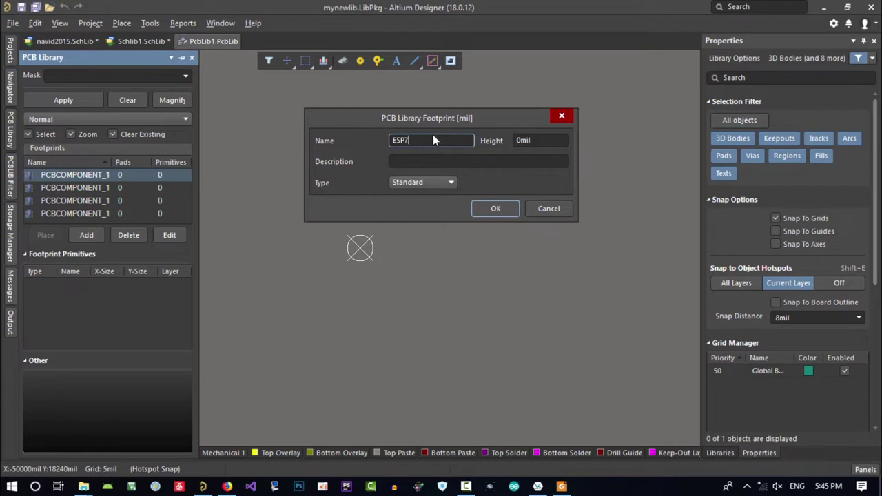
key("Return")
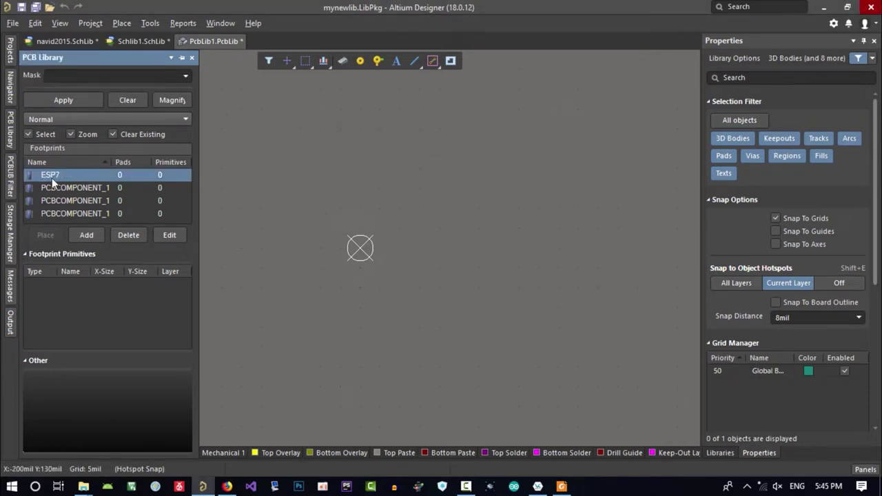
left_click(11, 50)
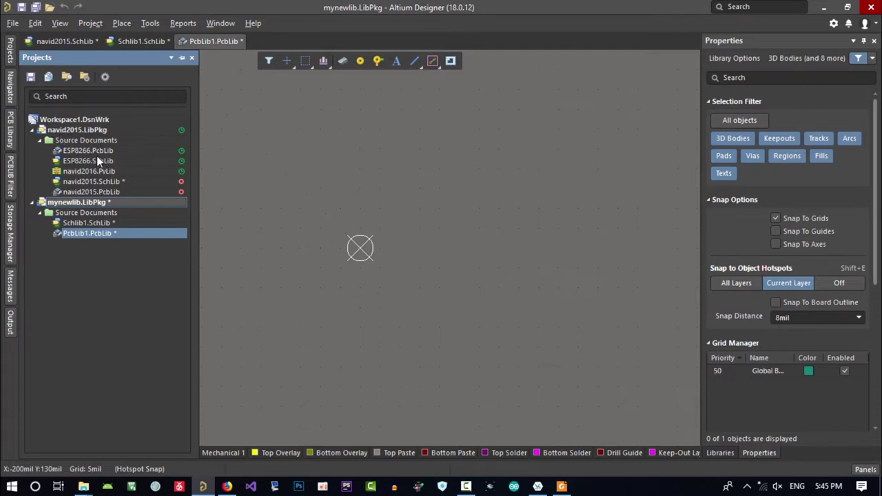
Close the mynewlib project without saving any of its three documents
right_click(77, 202)
left_click(173, 306)
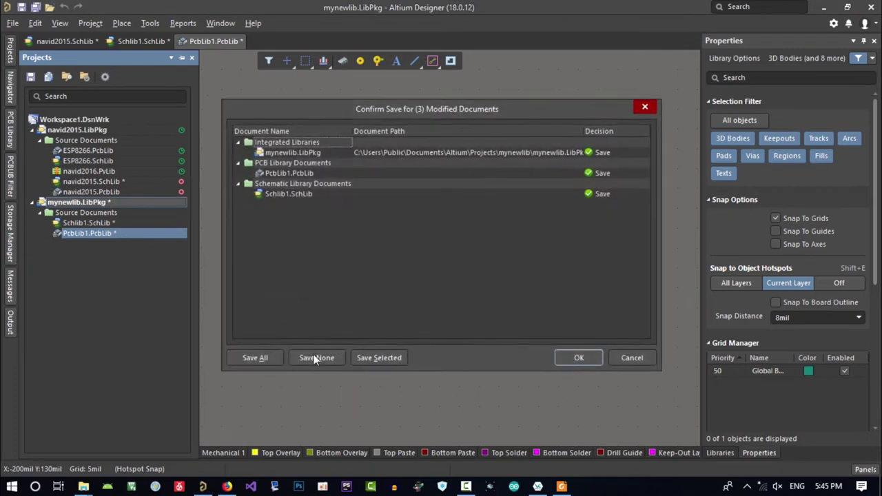
left_click(318, 355)
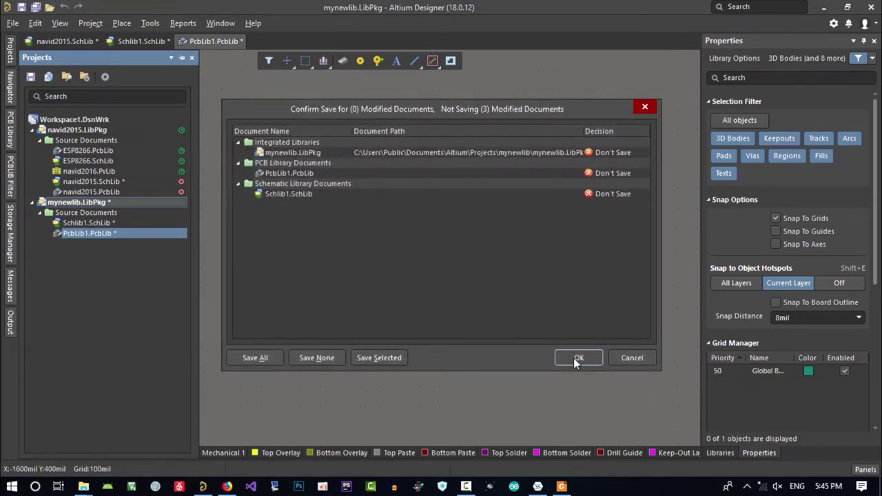
left_click(573, 358)
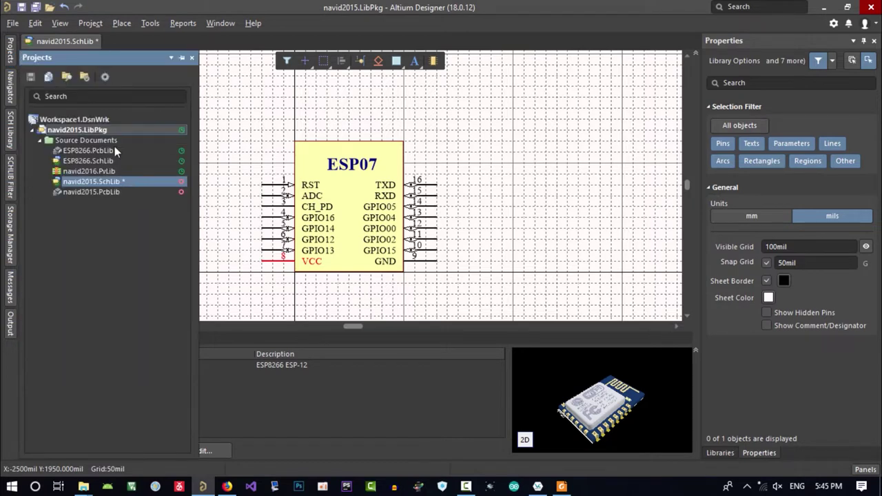
Return to navid2015.SchLib's component list showing ESP07, then switch to the N76E003 datasheet
left_click(180, 58)
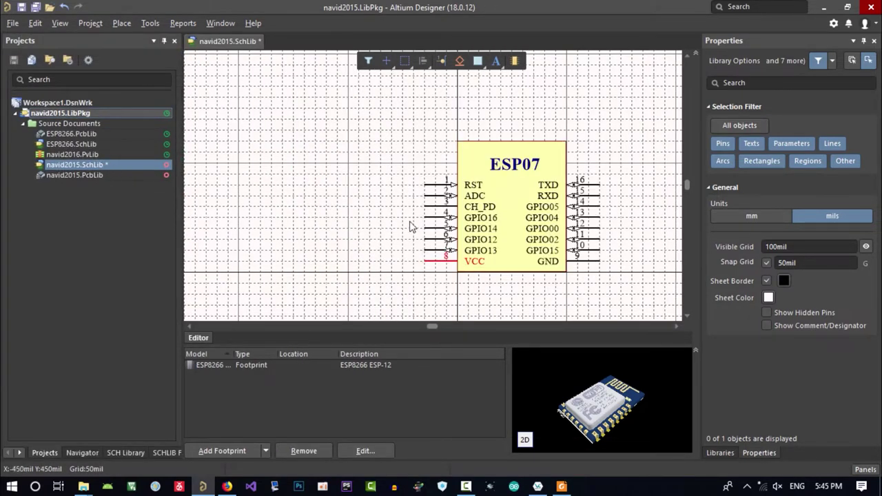
scroll(399, 224, "down", 3, "ctrl")
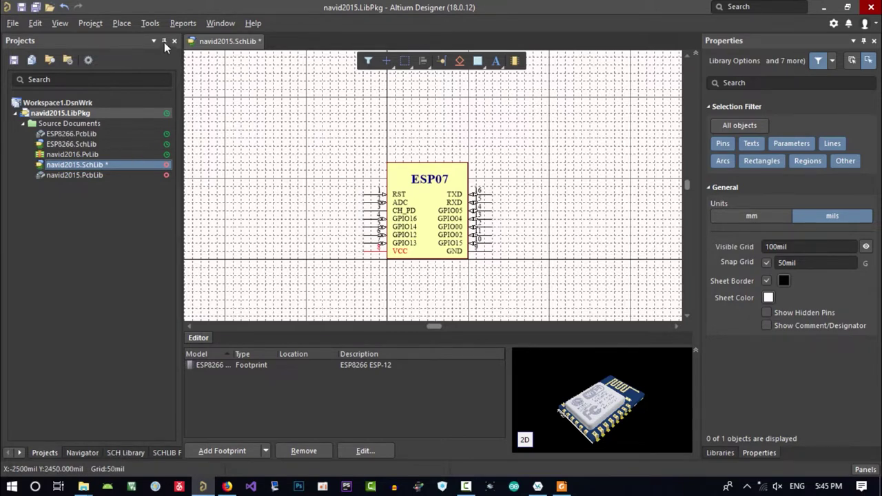
left_click(123, 452)
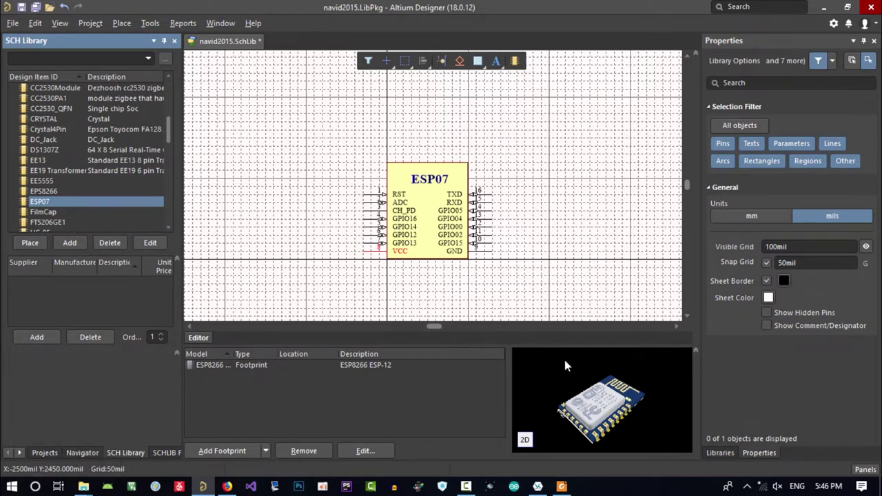
left_click(562, 486)
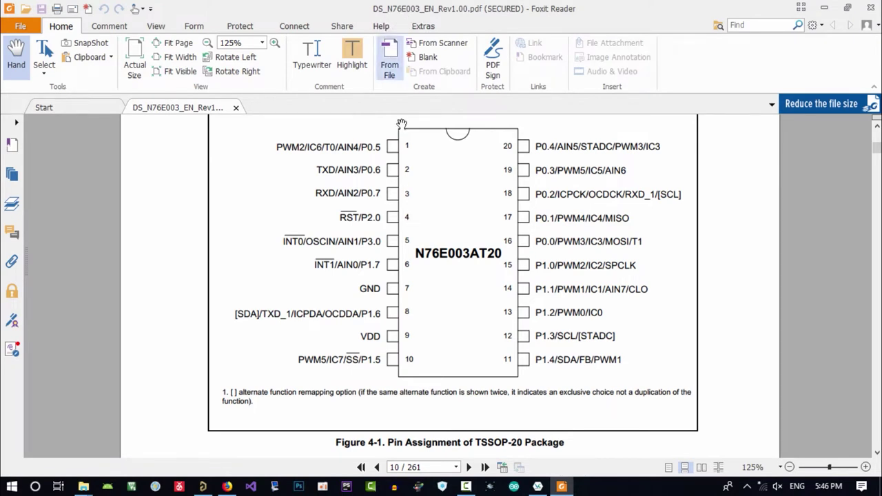
Copy 'N76E003' from the datasheet pin diagram and open Altium's New Component dialog
scroll(475, 275, "up", 3)
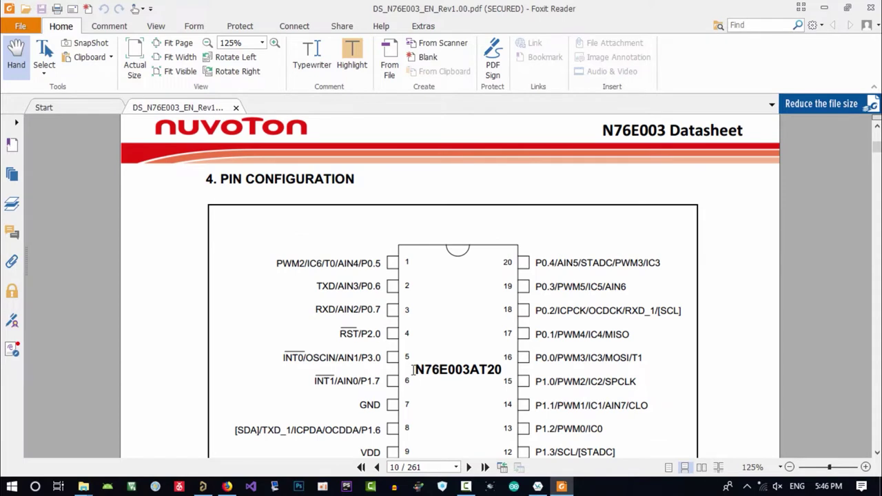
left_click_drag(413, 370, 471, 370)
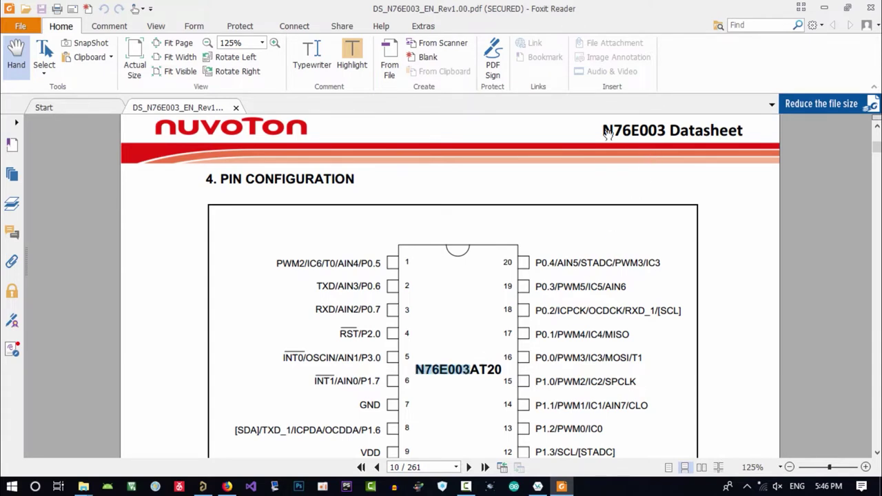
right_click(458, 372)
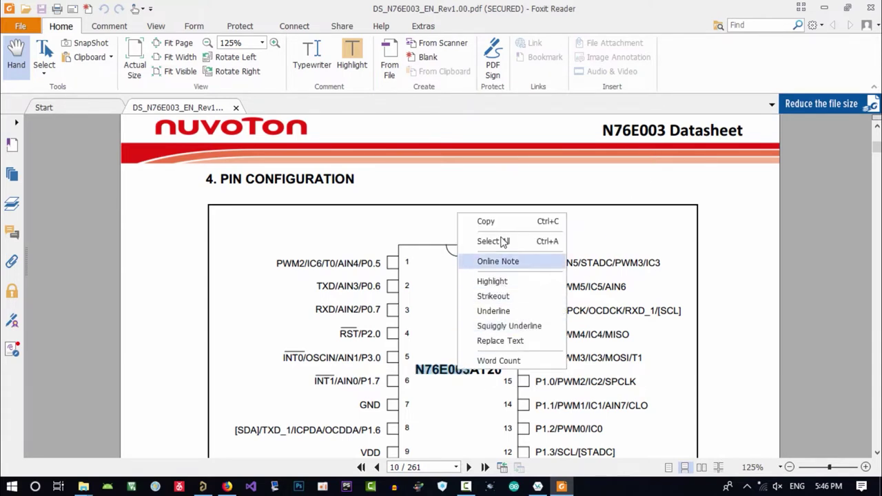
left_click(482, 222)
left_click(202, 486)
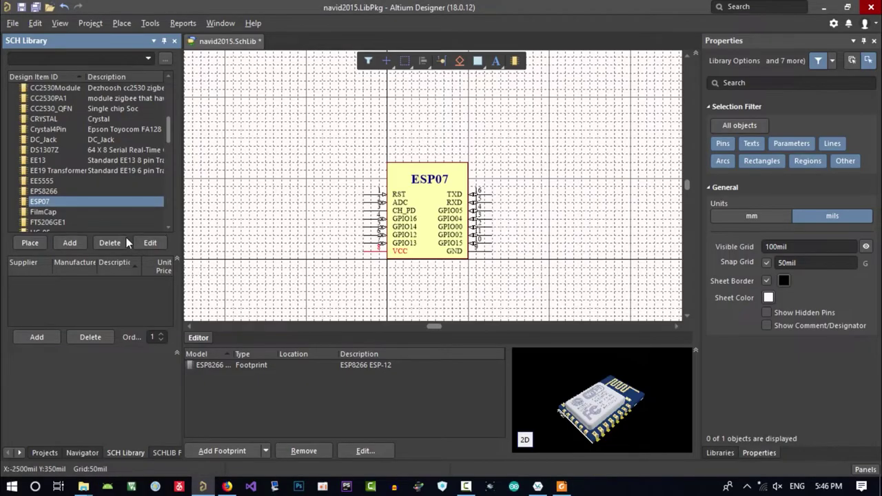
left_click(69, 243)
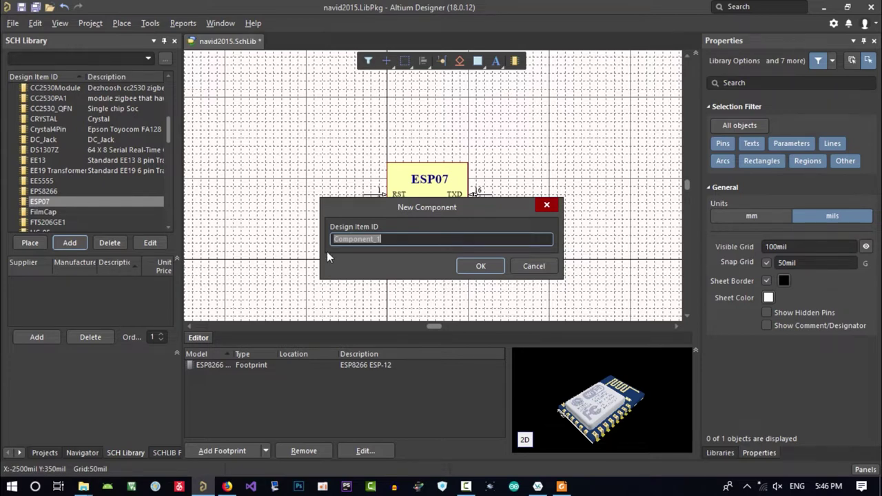
Enter N76E003 as the new component's Design Item ID and confirm it
type("N76E003")
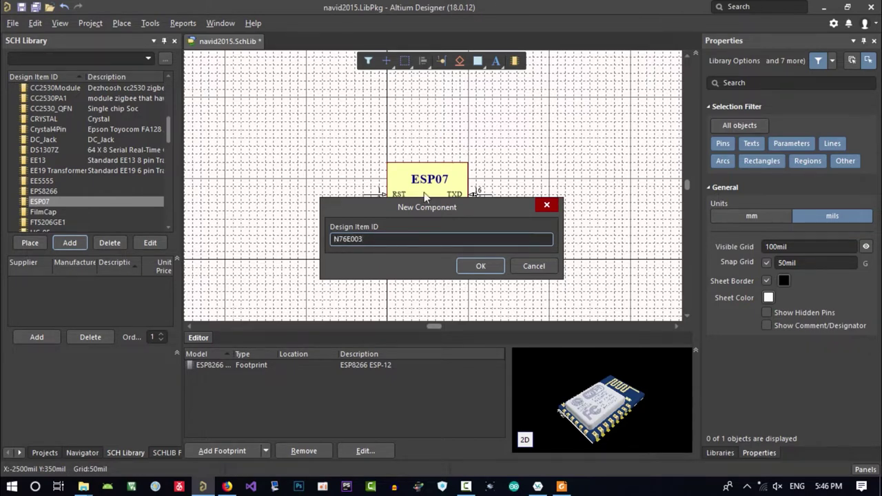
left_click_drag(387, 243, 286, 239)
left_click(373, 246)
left_click(480, 266)
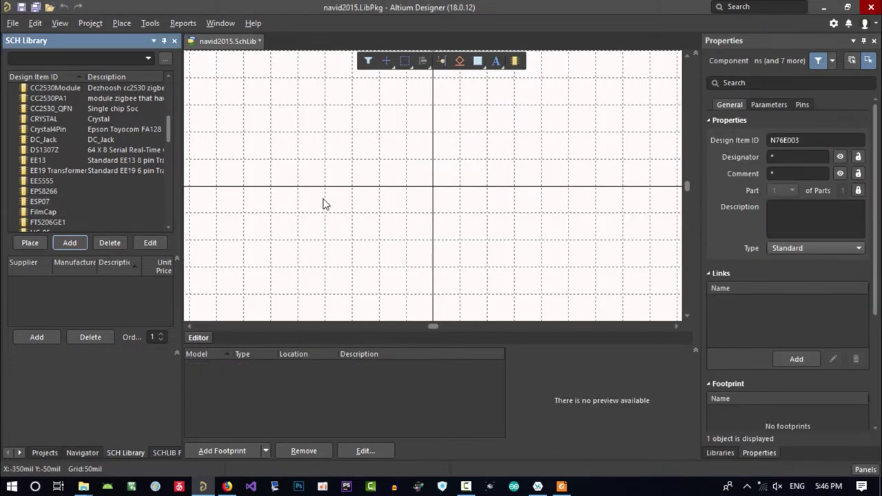
Check AD9708 in the SCH Library list, then reselect the new N76E003 component
scroll(96, 189, "up", 8)
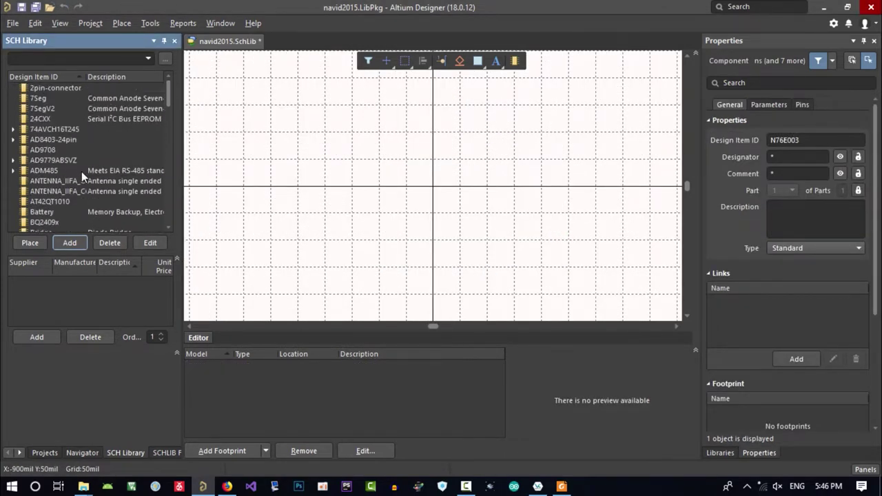
left_click(78, 151)
scroll(84, 192, "down", 10)
left_click(83, 219)
scroll(69, 207, "down", 1)
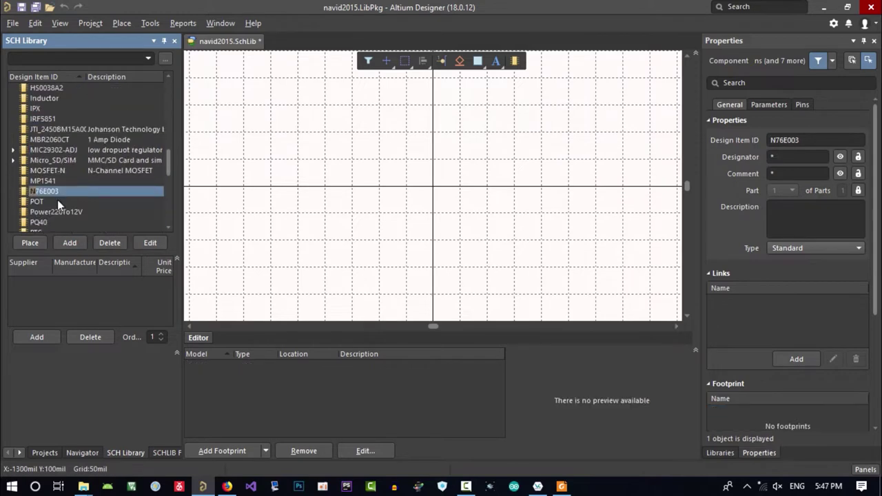
scroll(445, 228, "up", 1, "ctrl")
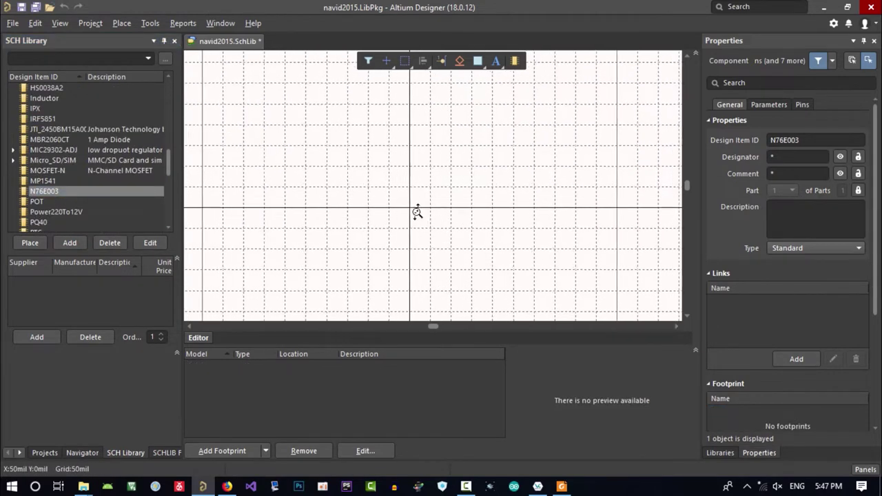
scroll(437, 213, "down", 3, "ctrl")
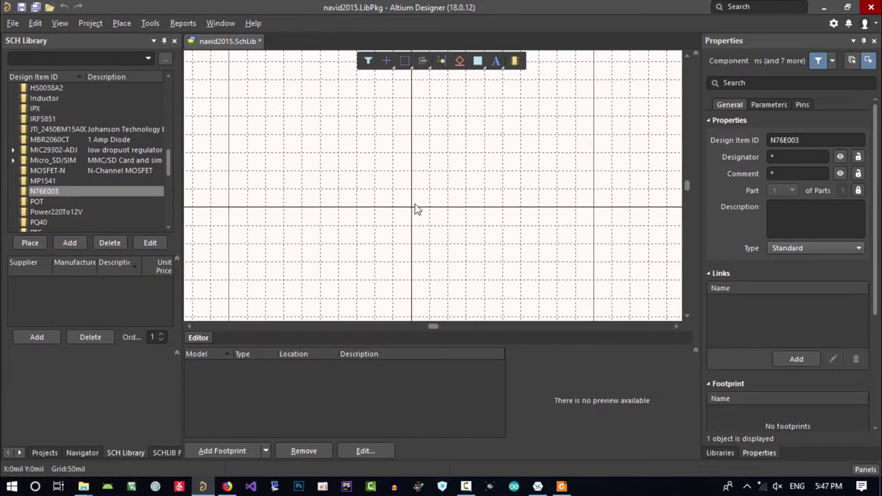
left_click(483, 67)
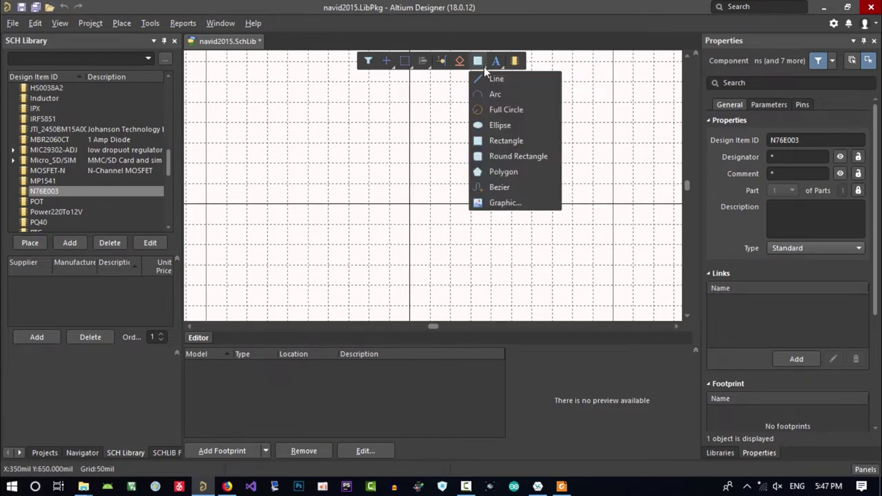
Start a rectangle, then discard the wrongly sized first attempt
left_click(505, 140)
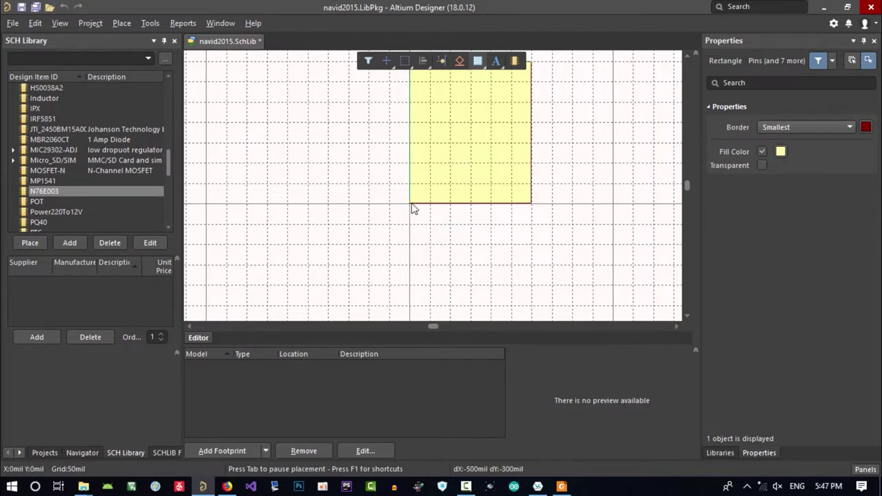
left_click(413, 206)
scroll(561, 163, "down", 2, "ctrl")
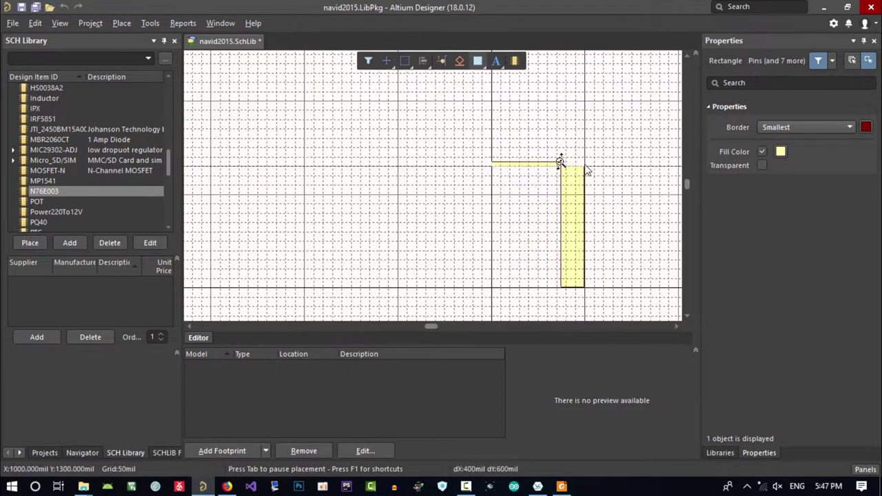
key("Escape")
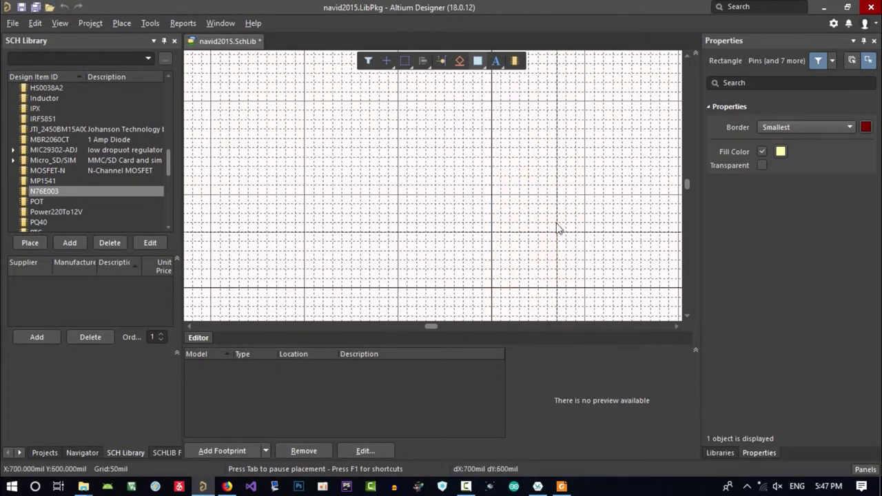
scroll(491, 285, "up", 2, "ctrl")
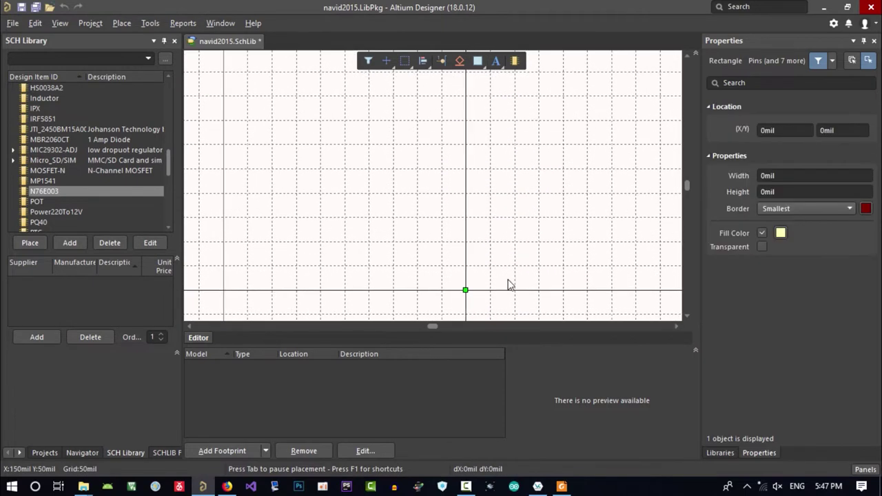
key("Escape")
right_click(495, 319)
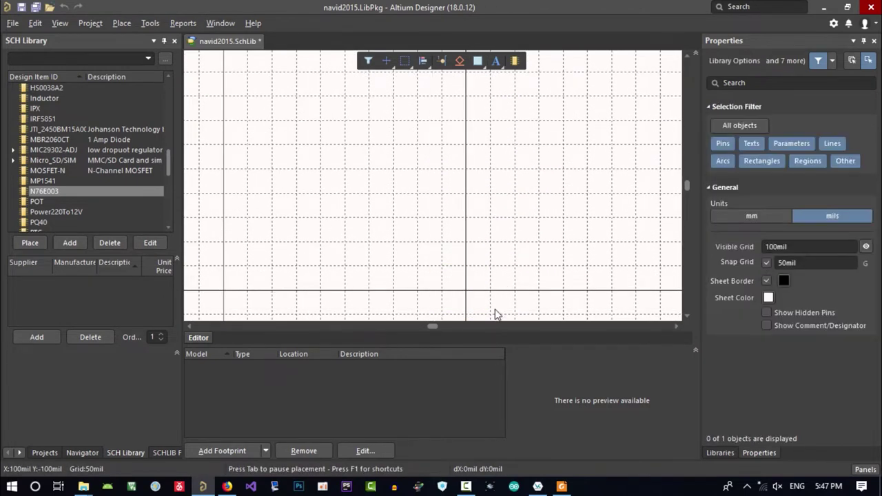
Draw the 800 x 1000 mil body rectangle from the origin
left_click(478, 61)
left_click(466, 293)
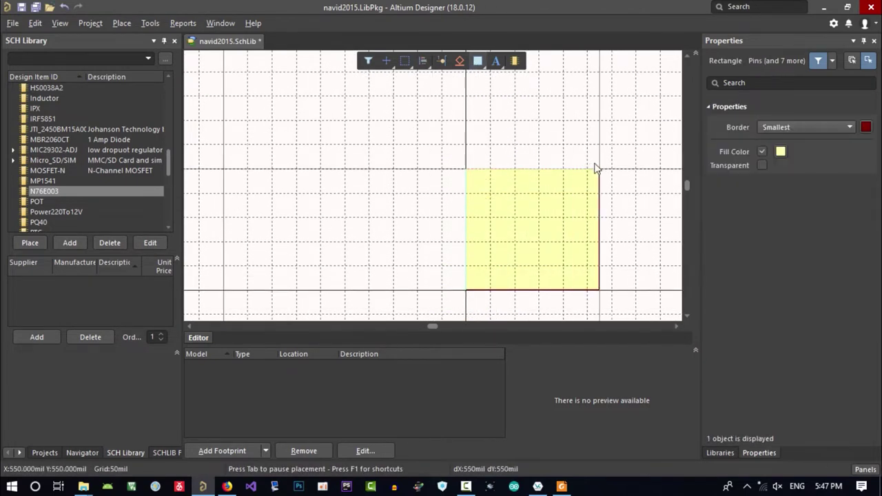
scroll(592, 164, "down", 2, "ctrl")
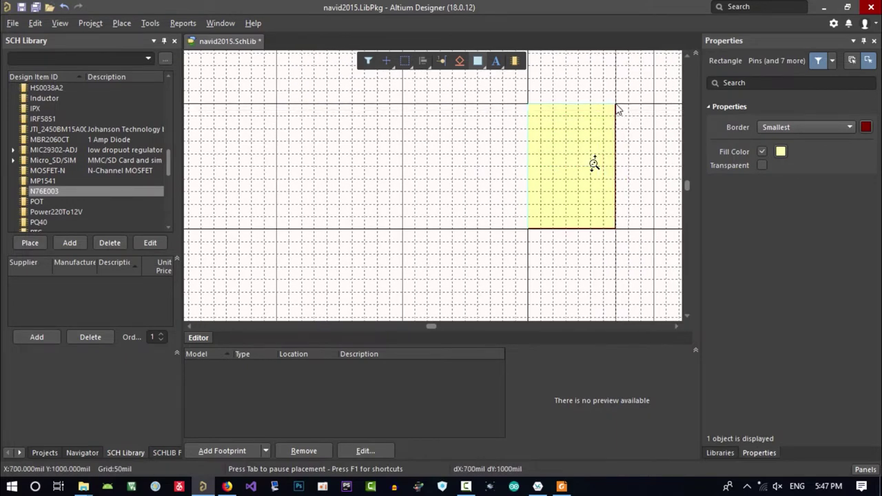
key("Left")
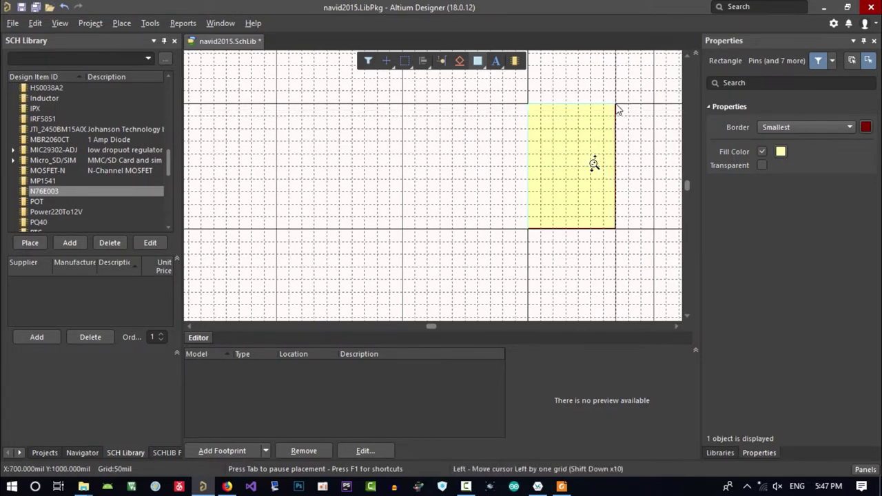
left_click(627, 104)
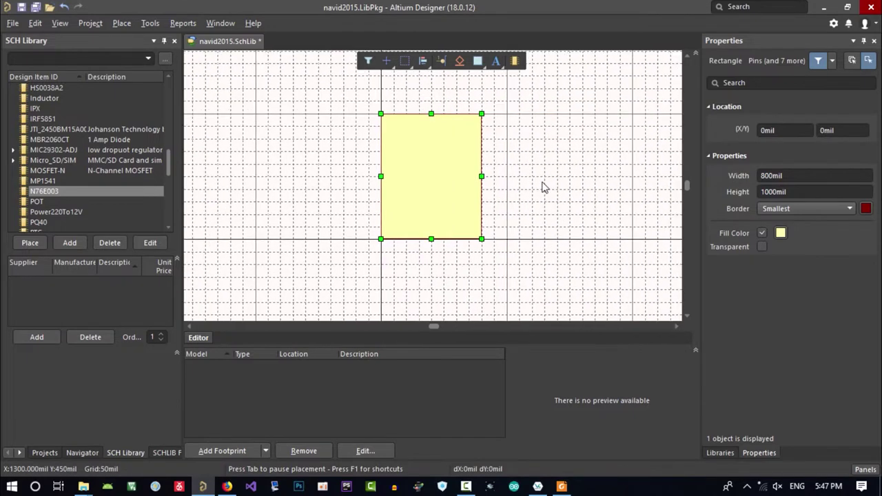
scroll(425, 194, "up", 1, "ctrl")
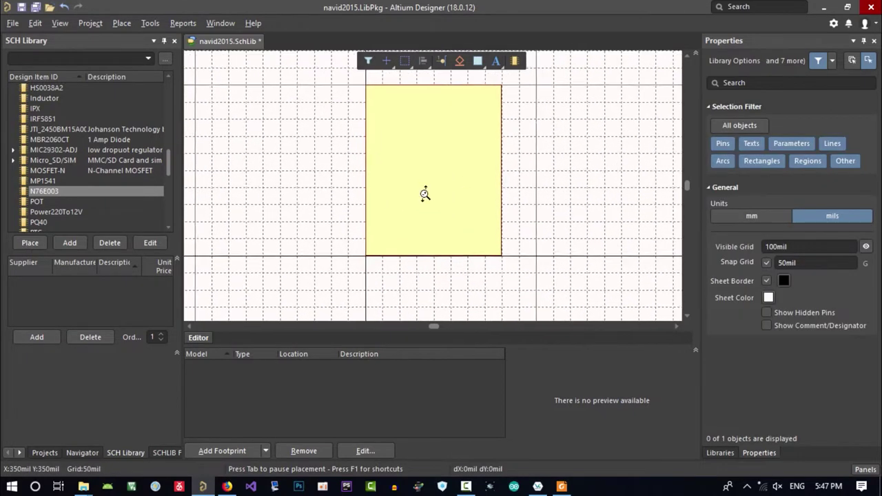
scroll(425, 195, "up", 1)
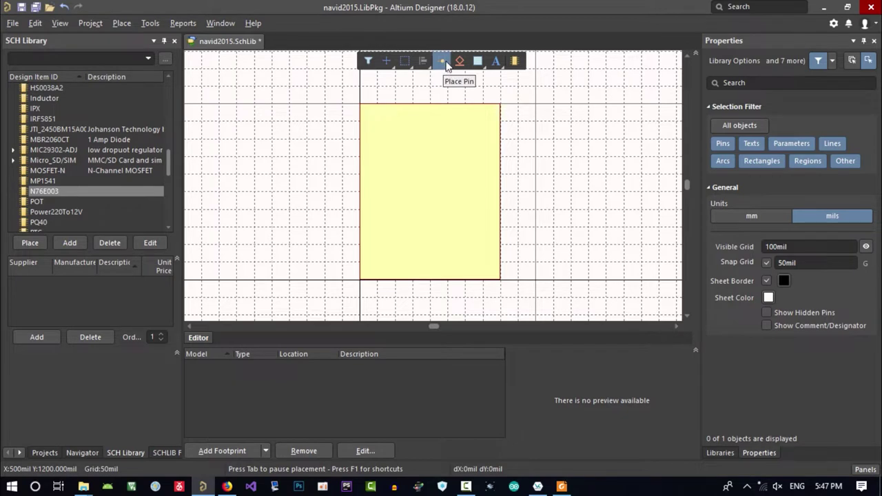
Start pin placement and check the datasheet's pin configuration page
left_click(447, 63)
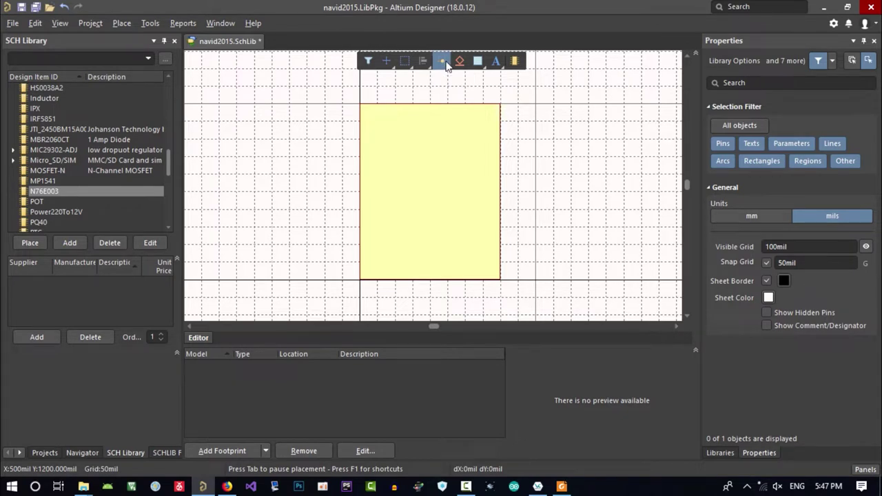
left_click(560, 485)
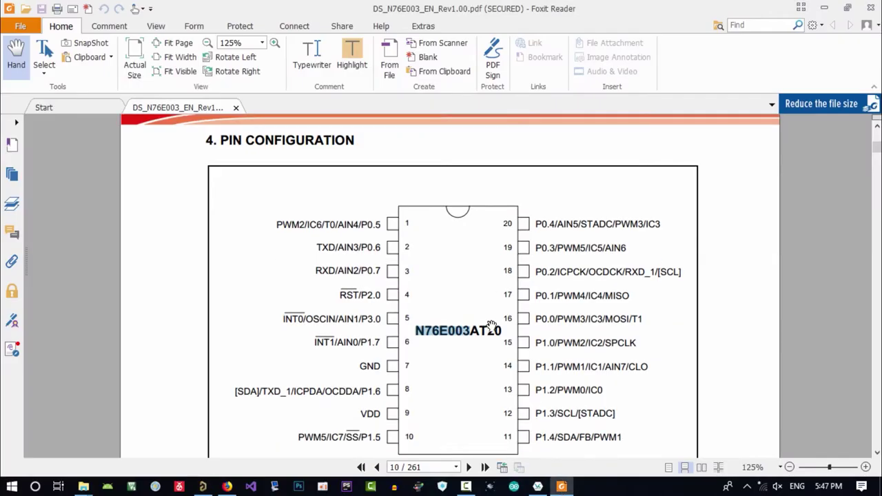
scroll(491, 325, "down", 2)
left_click(824, 8)
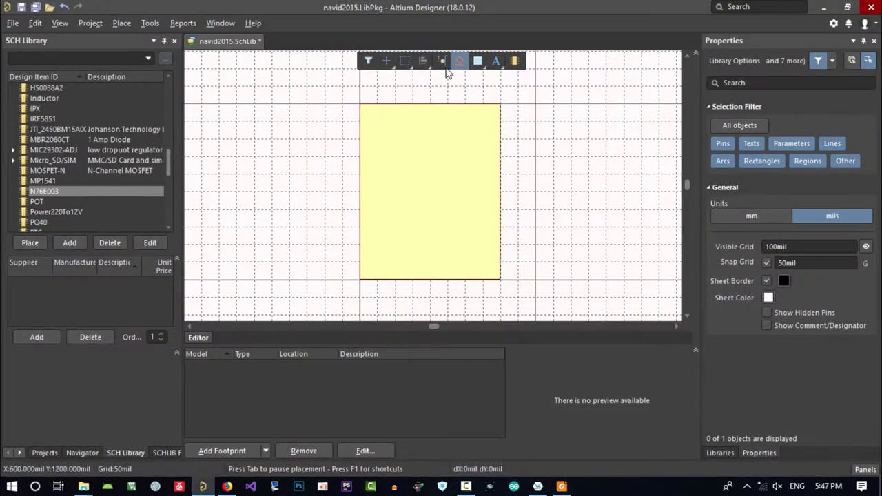
Flip the pin and set its designator and name to 1, keeping the I/O type
key("space")
key("space")
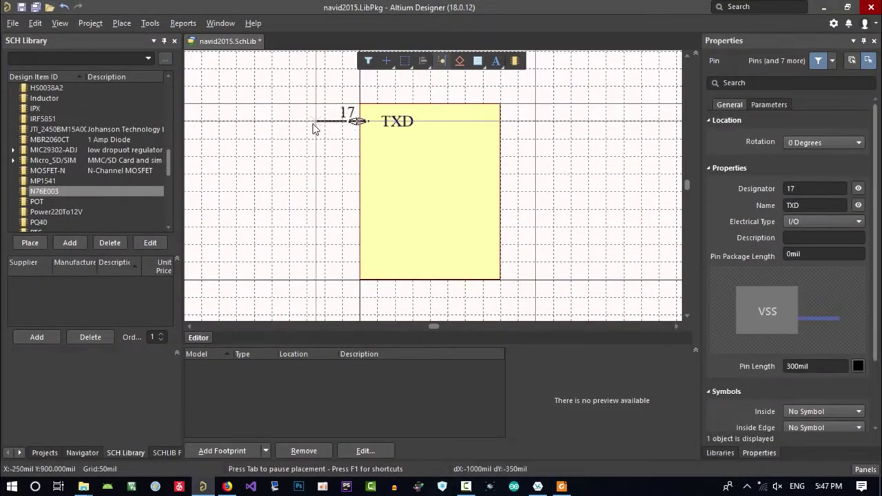
key("Tab")
left_click(815, 190)
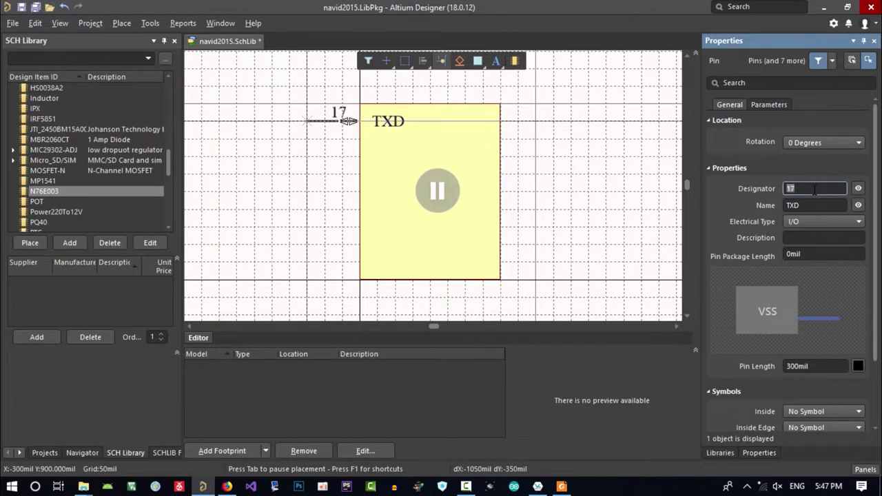
type("1")
key("Tab")
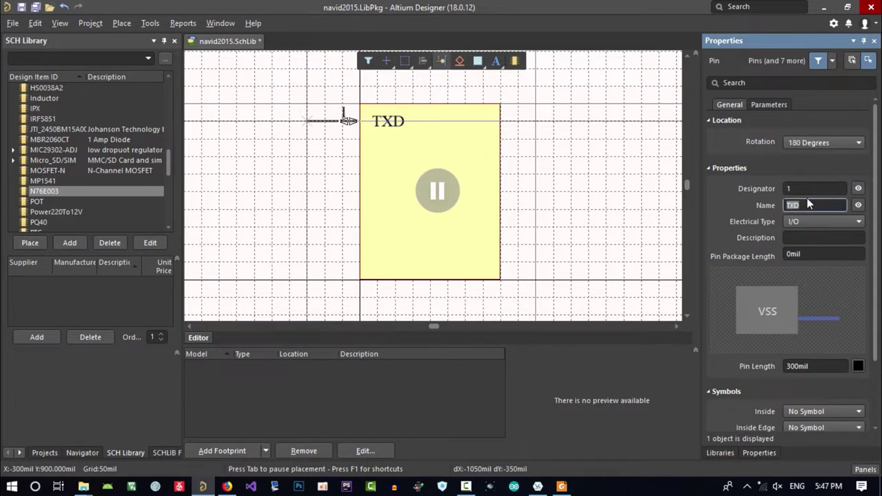
left_click(807, 199)
type("1")
left_click(823, 219)
left_click(800, 226)
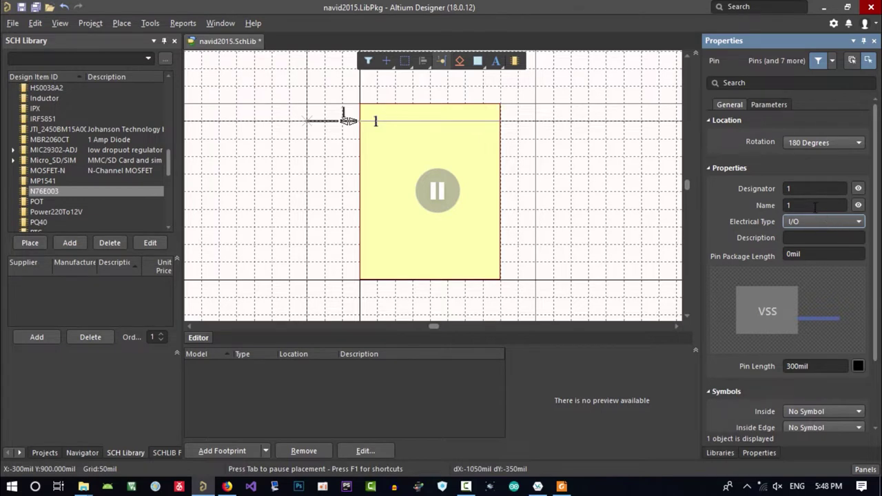
left_click(815, 206)
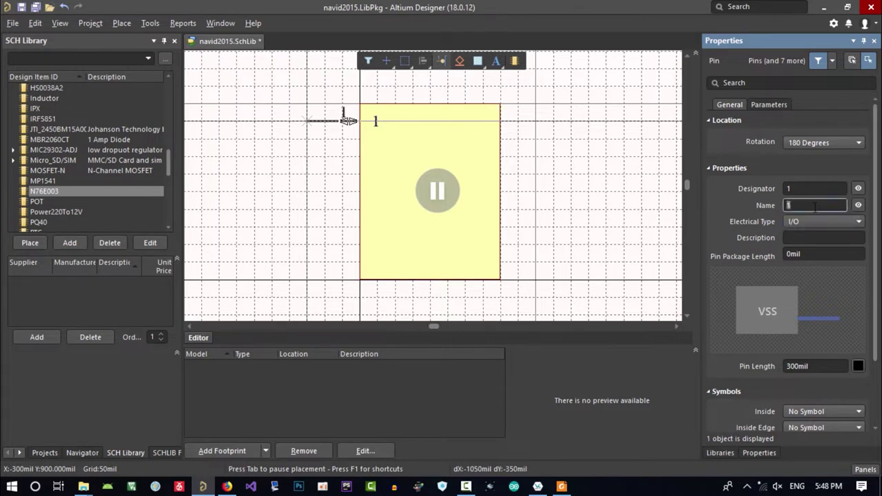
type("1")
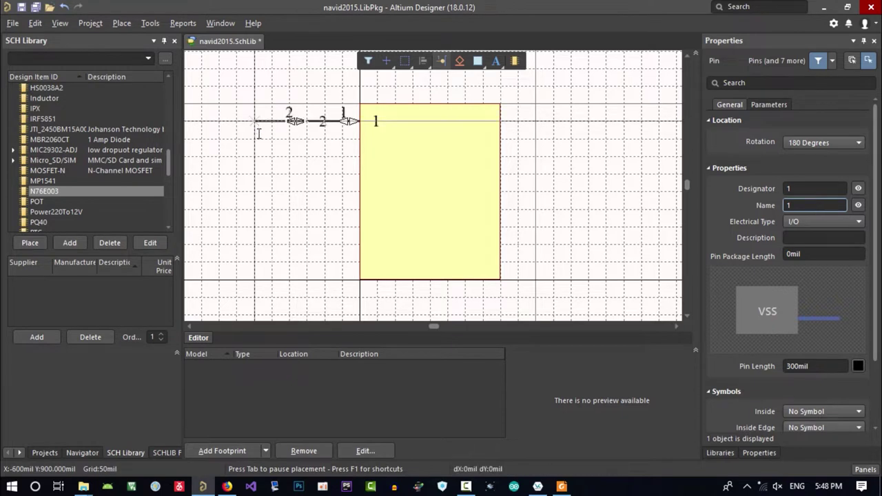
Place pins 1 to 10 down the body's left edge
left_click(307, 122)
left_click(307, 138)
left_click(307, 156)
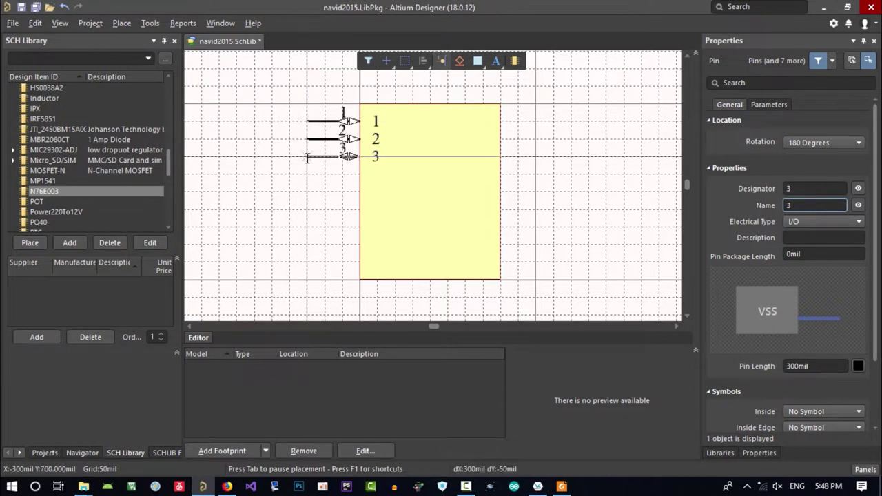
left_click(307, 174)
left_click(307, 190)
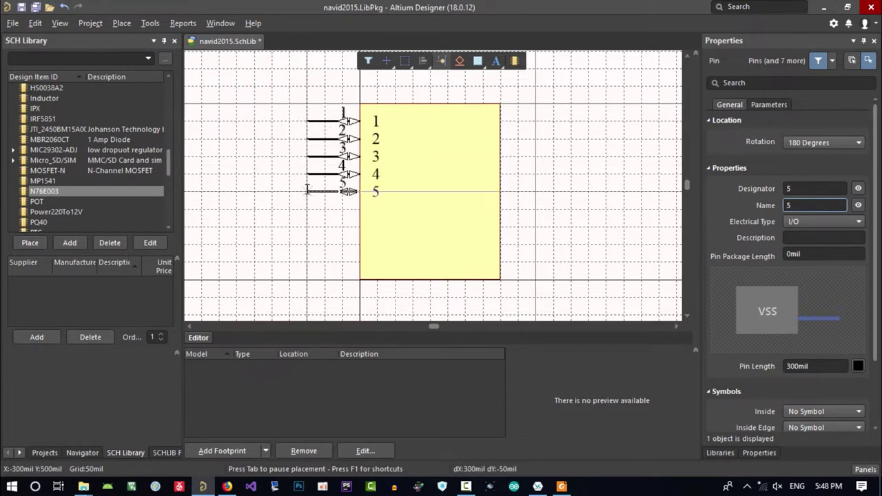
left_click(306, 209)
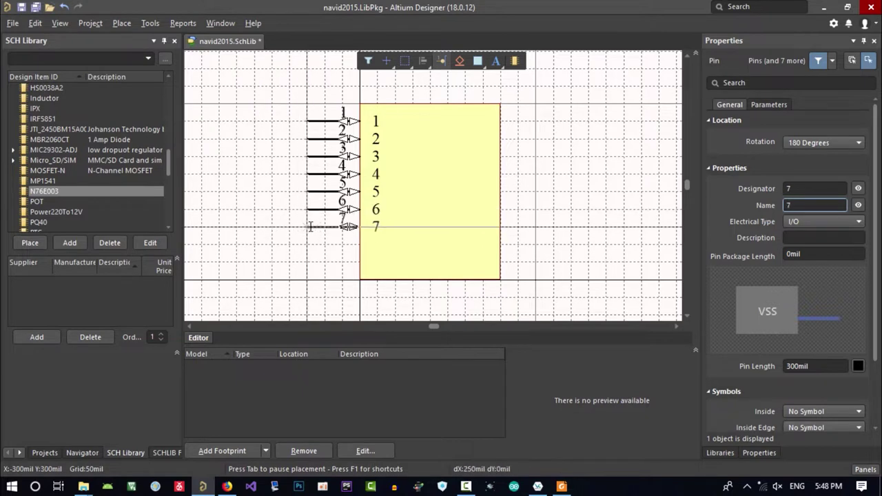
left_click(306, 226)
left_click(308, 244)
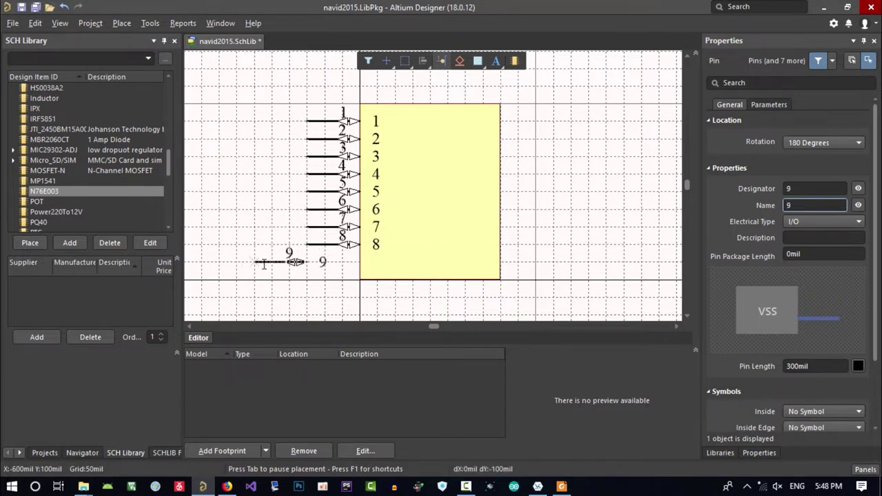
left_click(307, 262)
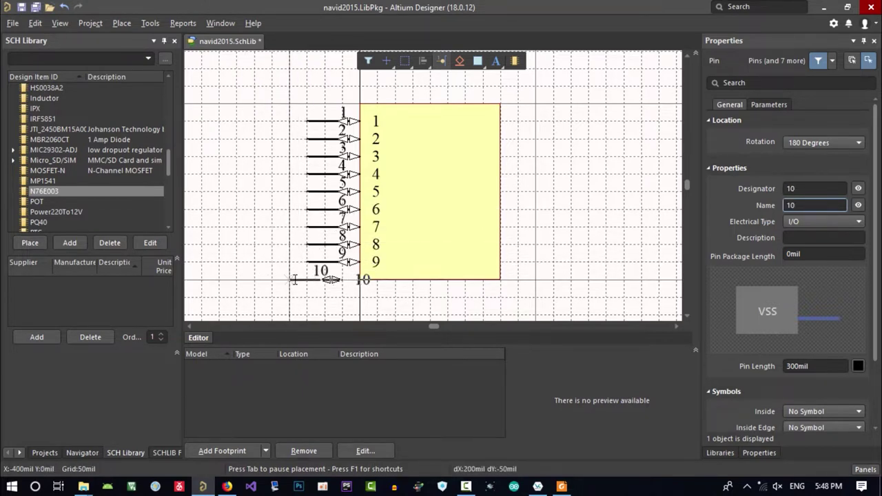
left_click(307, 279)
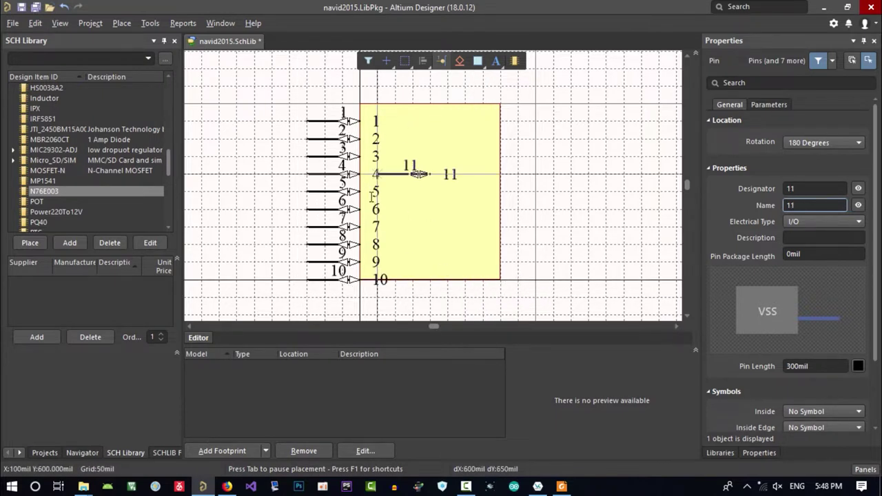
Flip the pin and place pins 11 to 20 upward along the body's right edge
key("x")
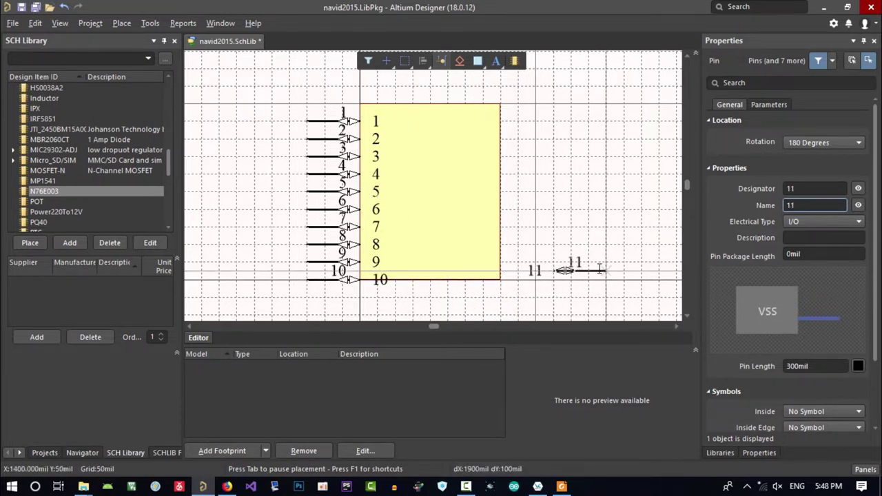
left_click(551, 279)
left_click(551, 262)
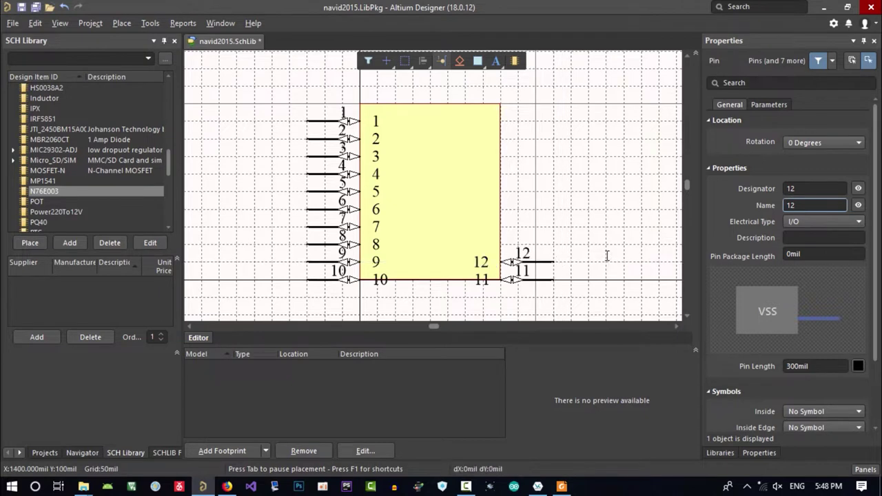
left_click(551, 262)
left_click(551, 245)
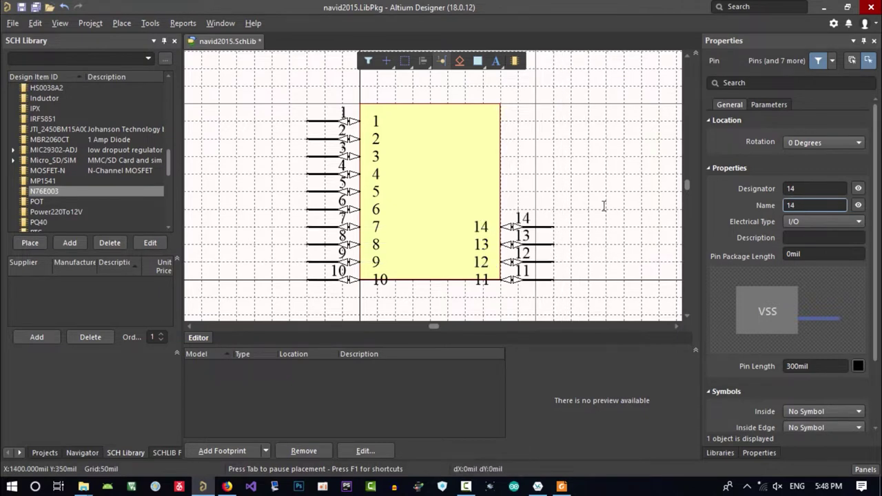
left_click(553, 226)
left_click(552, 209)
left_click(553, 191)
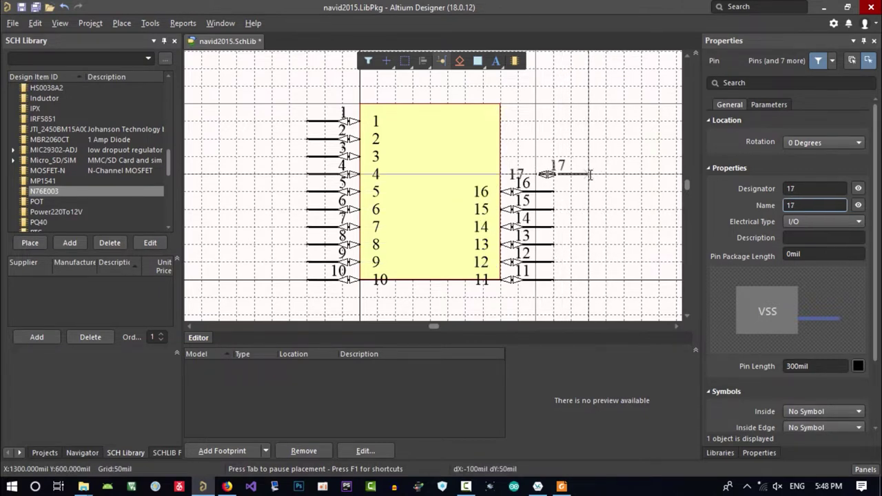
left_click(553, 174)
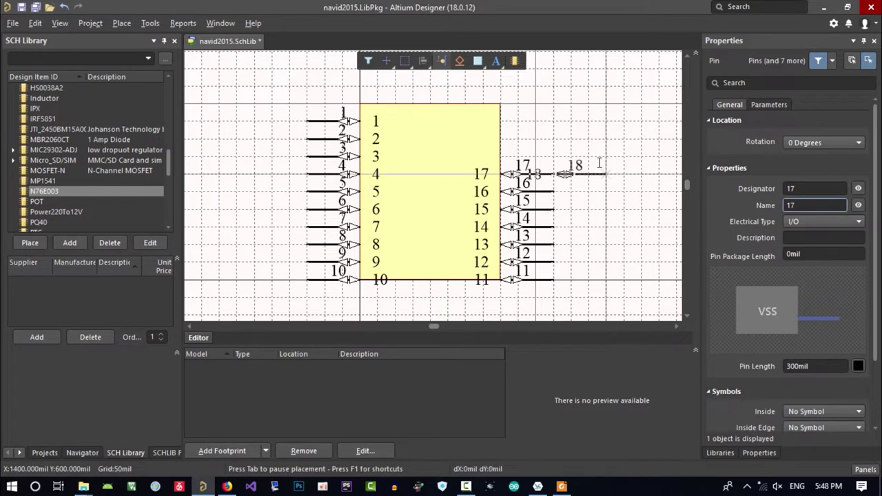
left_click(553, 157)
left_click(553, 139)
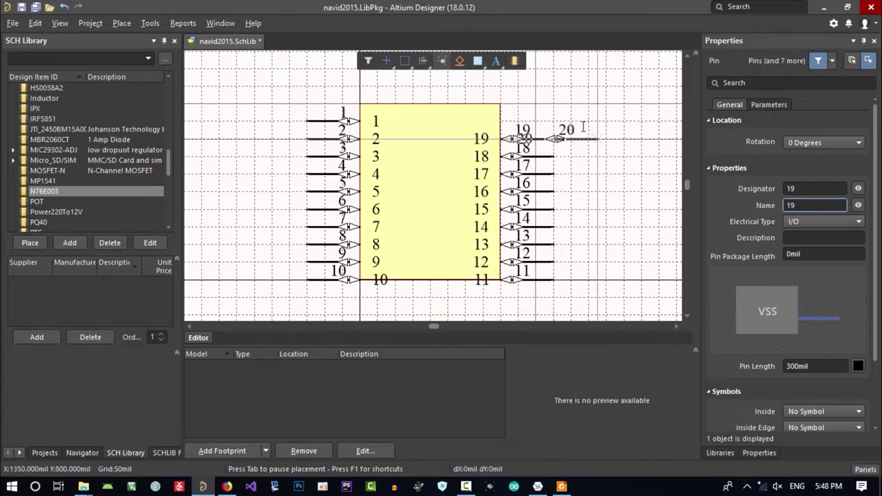
left_click(553, 121)
key("Escape")
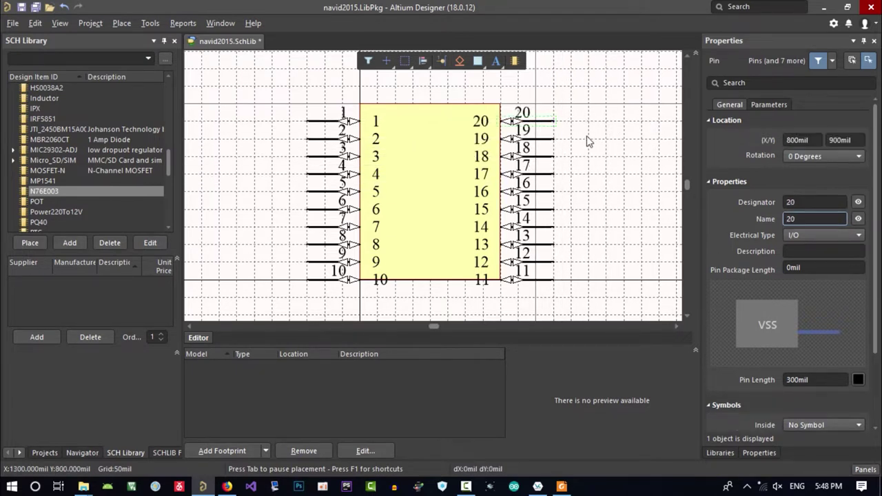
left_click(436, 162)
Stretch the body rectangle to 1100 mil tall
scroll(466, 175, "up", 2)
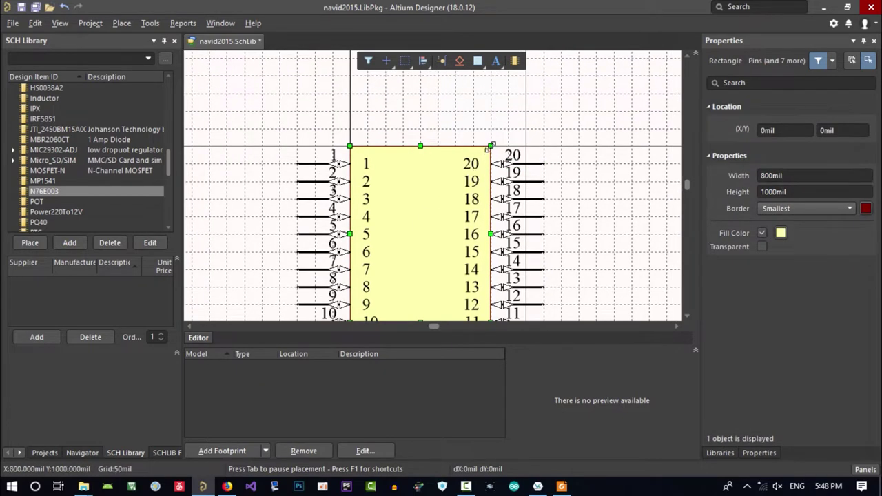
left_click_drag(490, 146, 488, 131)
right_click(557, 181)
key("Escape")
scroll(588, 164, "down", 2, "ctrl")
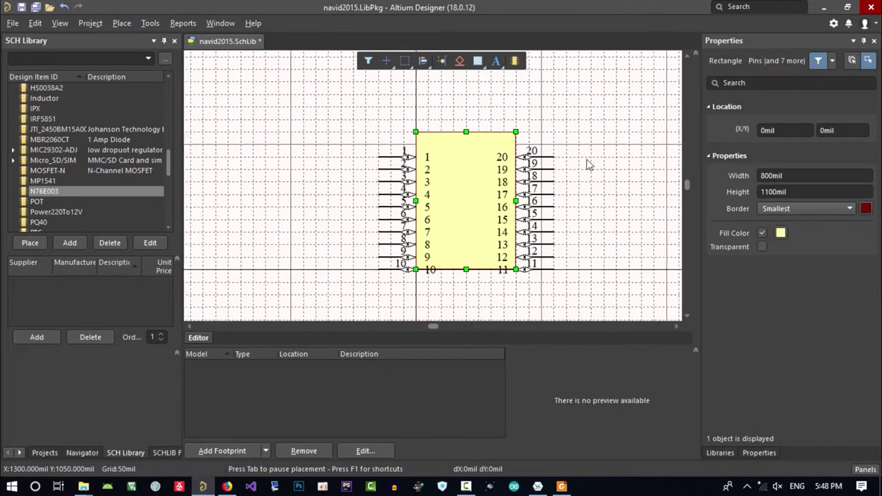
left_click(585, 246)
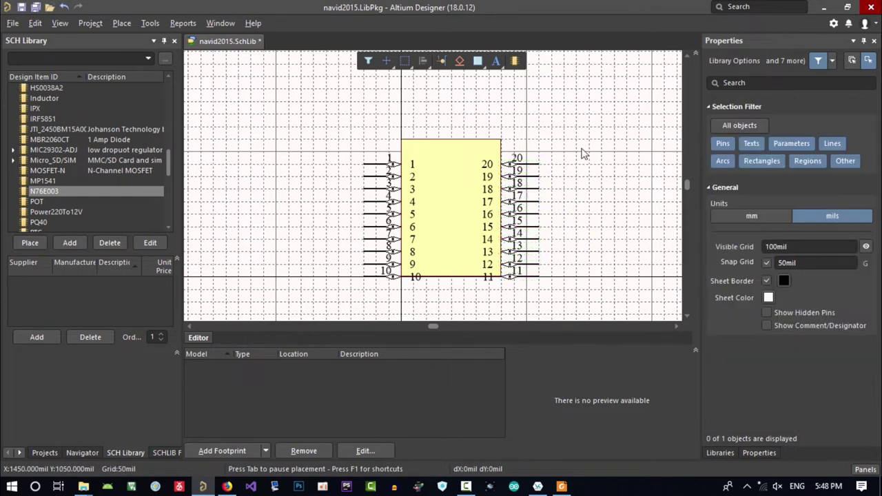
Move the right and left pin columns up to fit the taller body
left_click_drag(582, 153, 501, 314)
left_click_drag(535, 241, 536, 225)
left_click(386, 153)
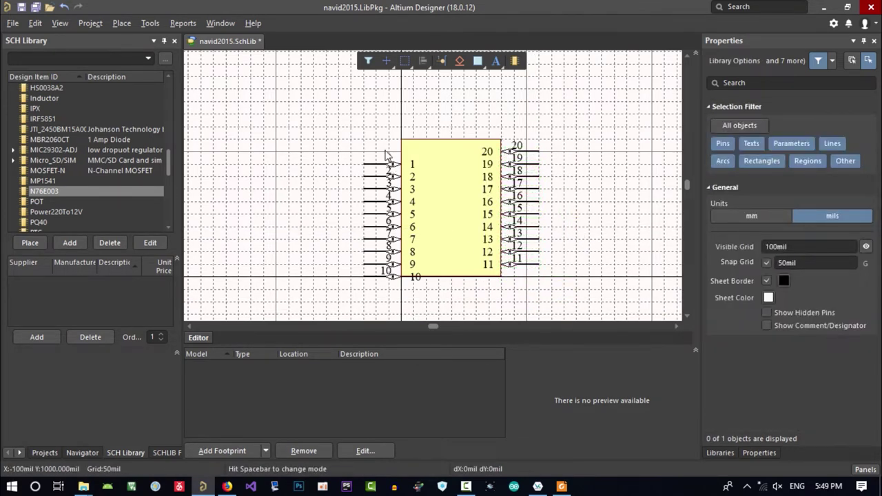
left_click_drag(386, 153, 363, 263)
left_click(349, 257)
right_click_drag(497, 226, 460, 221)
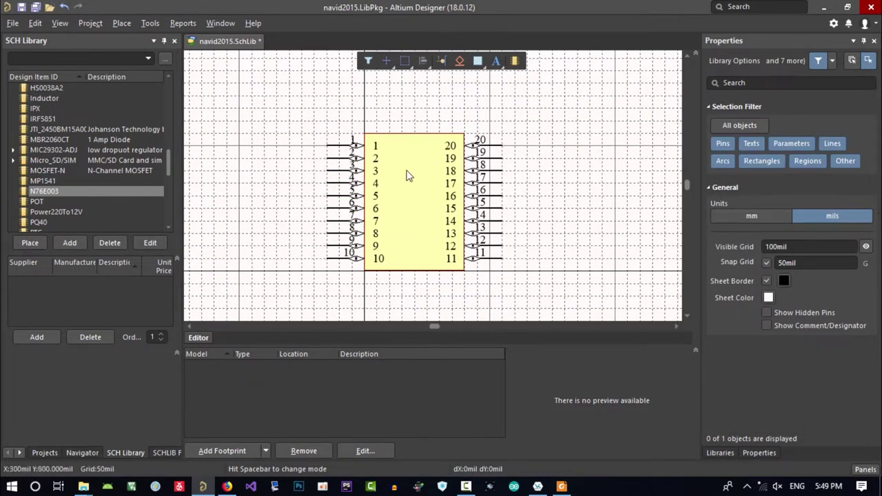
left_click(416, 201)
left_click(213, 171)
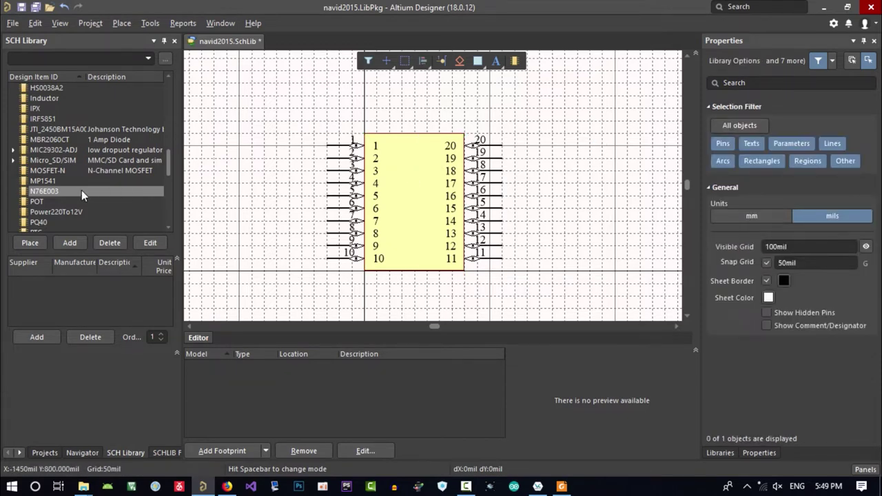
Set the N76E003 component's designator to U?
double_click(51, 190)
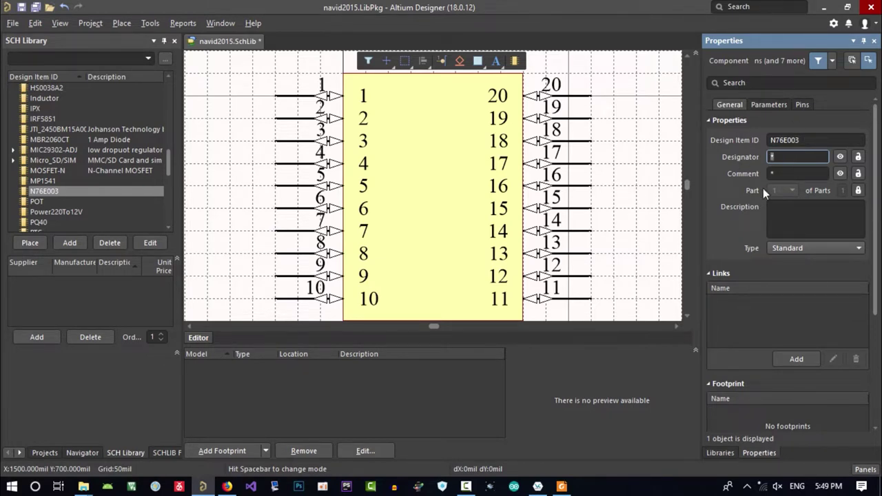
type("U?")
left_click(796, 173)
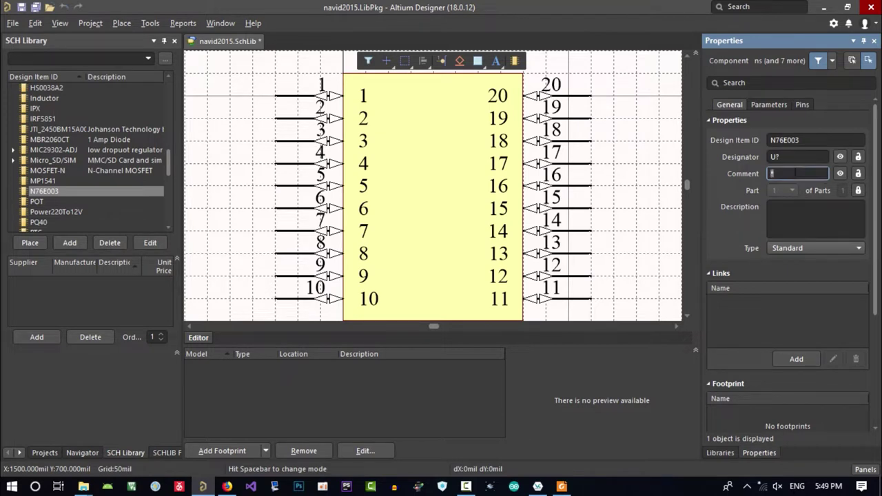
left_click(784, 140)
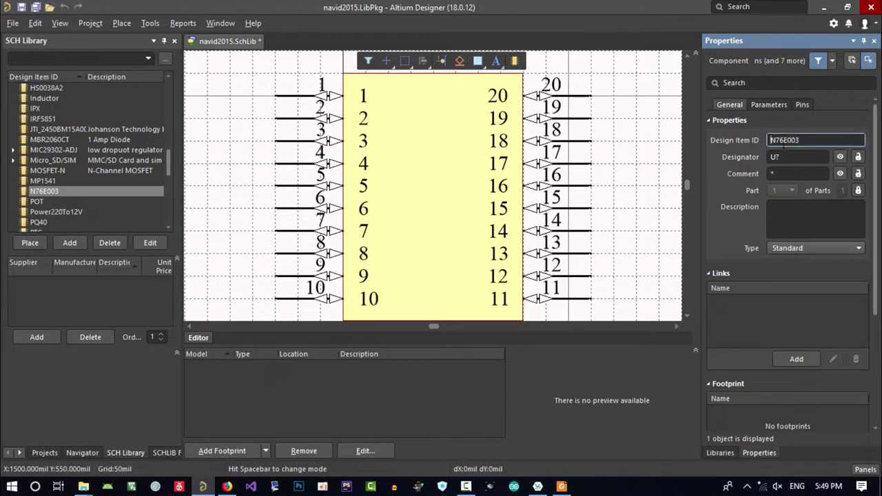
left_click_drag(784, 140, 769, 139)
left_click(790, 174)
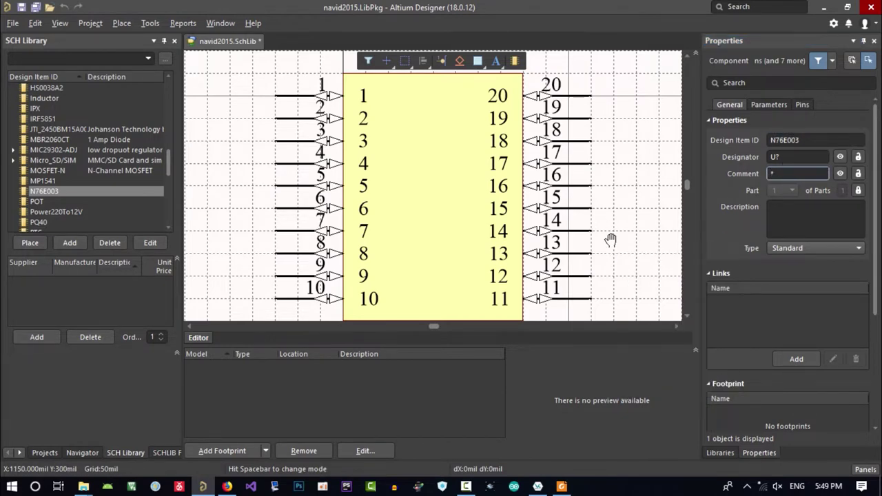
Toggle the comment's visibility and list all 20 pins of the component
scroll(544, 219, "down", 2)
scroll(544, 219, "down", 2, "ctrl")
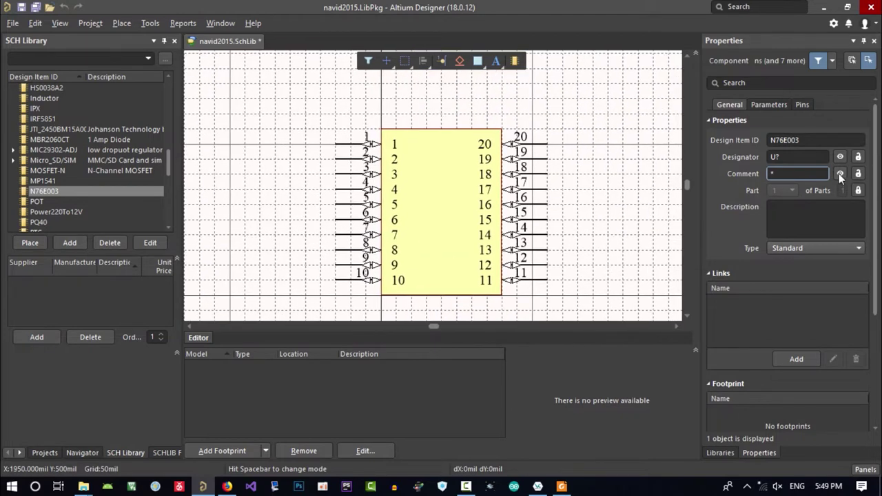
left_click(840, 175)
scroll(415, 216, "down", 1)
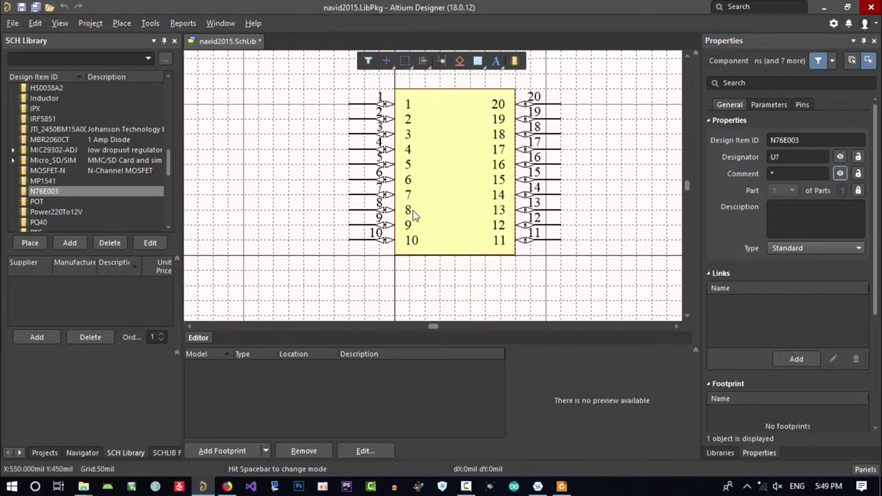
right_click_drag(590, 136, 585, 166)
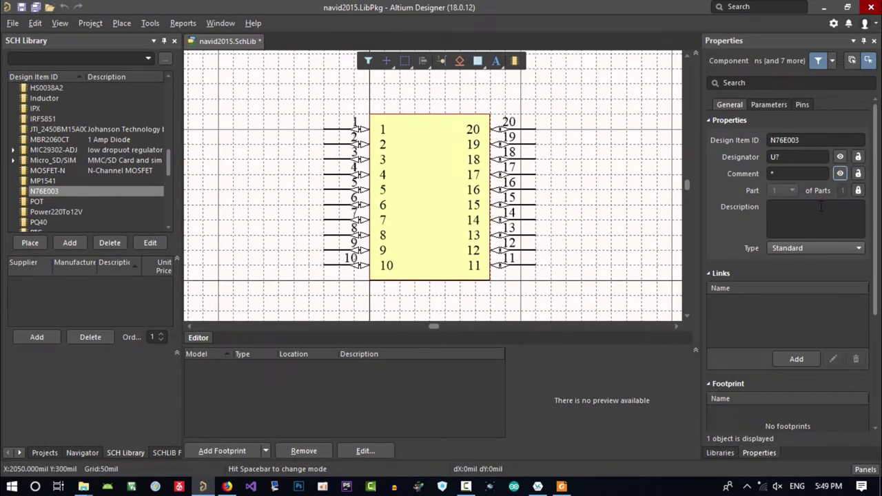
right_click_drag(587, 242, 575, 227)
left_click(803, 104)
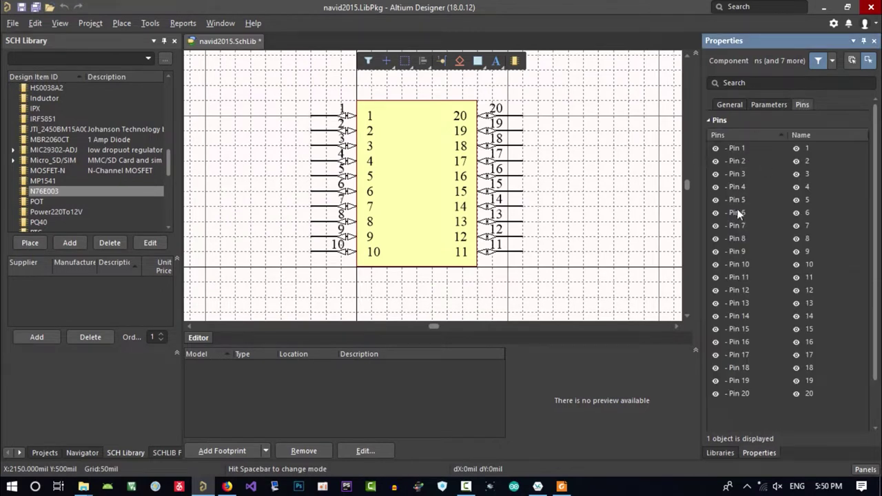
Select pin 1 and move the restored Altium window to the screen's left side
left_click(425, 225)
left_click(323, 116)
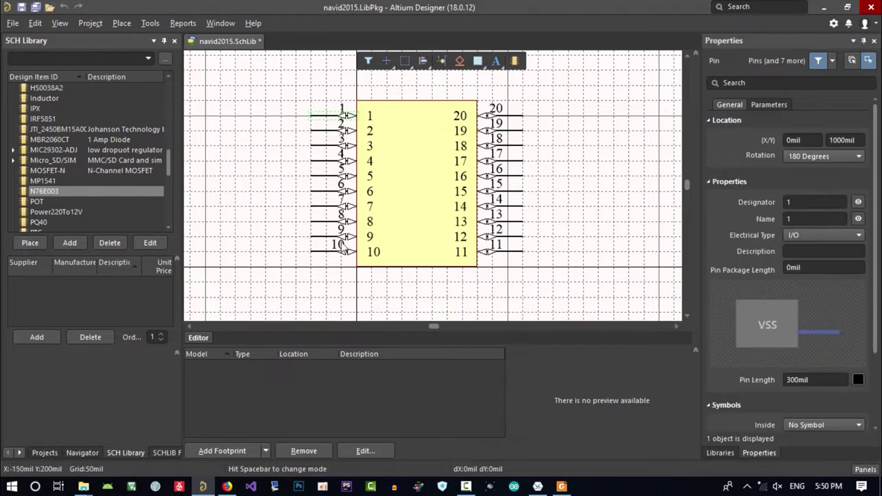
double_click(575, 5)
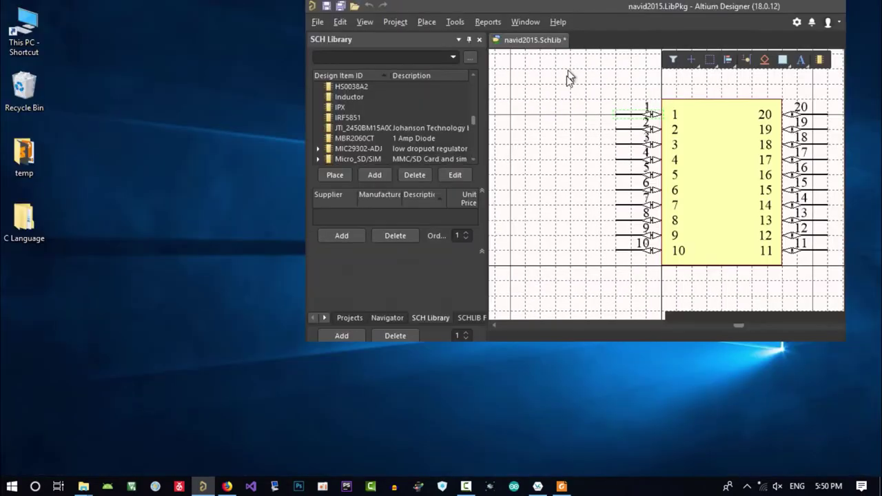
left_click_drag(585, 9, 2, 86)
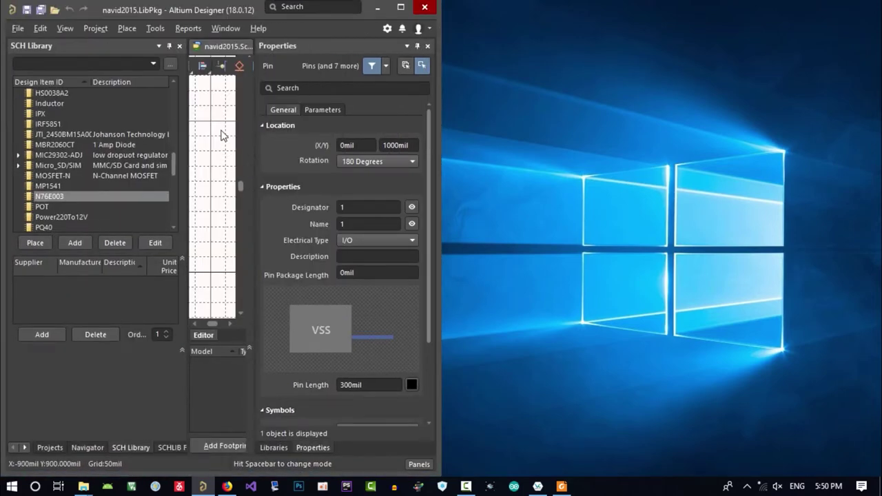
Auto-hide the library and Properties panels, then re-dock Properties narrowed beside the symbol
left_click(168, 45)
left_click(417, 45)
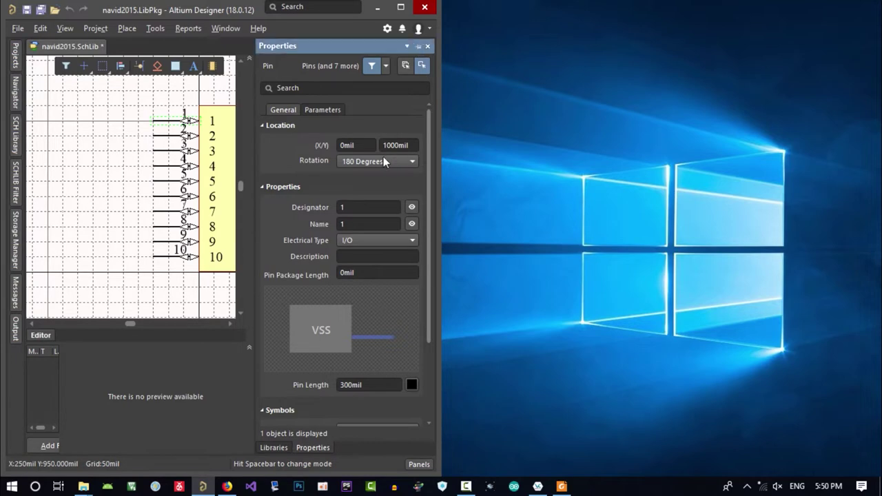
right_click_drag(307, 284, 197, 276)
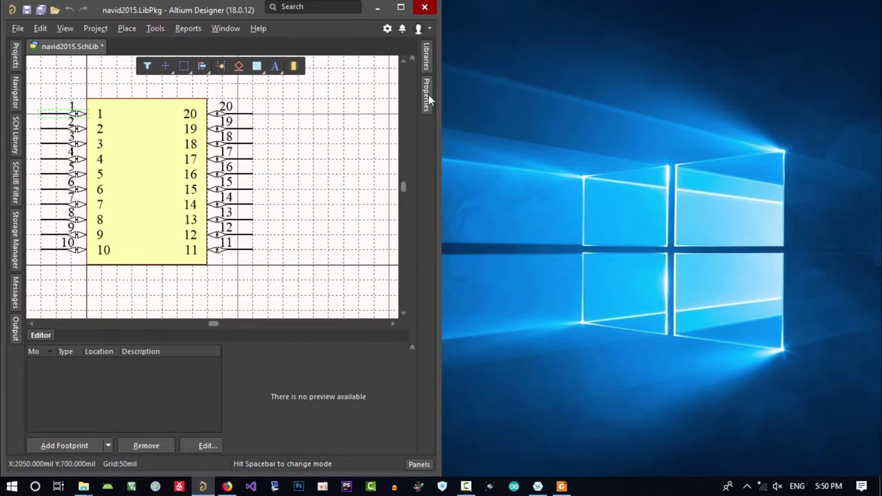
mouse_move(427, 94)
left_click_drag(241, 204, 262, 206)
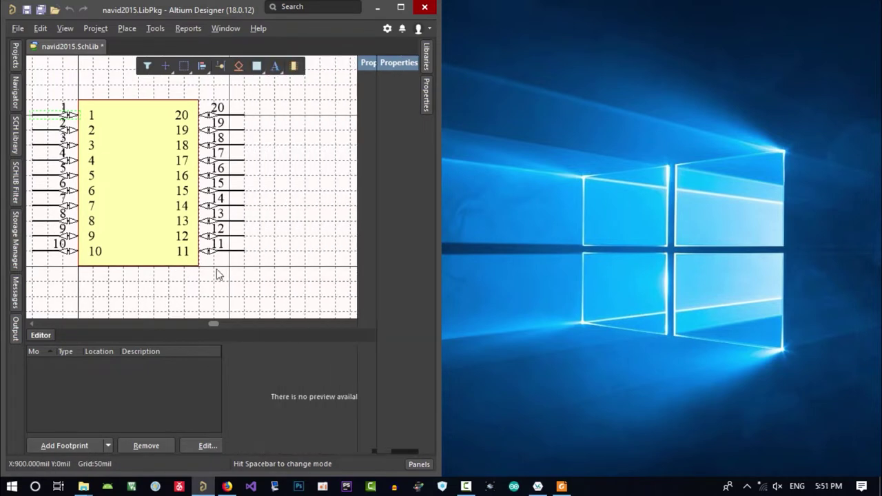
mouse_move(428, 88)
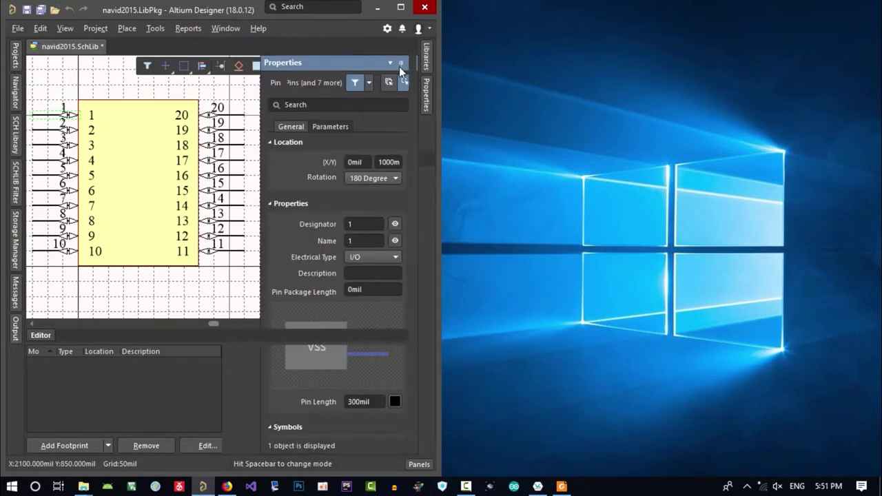
left_click(400, 67)
left_click_drag(253, 199, 273, 200)
right_click_drag(191, 283, 187, 282)
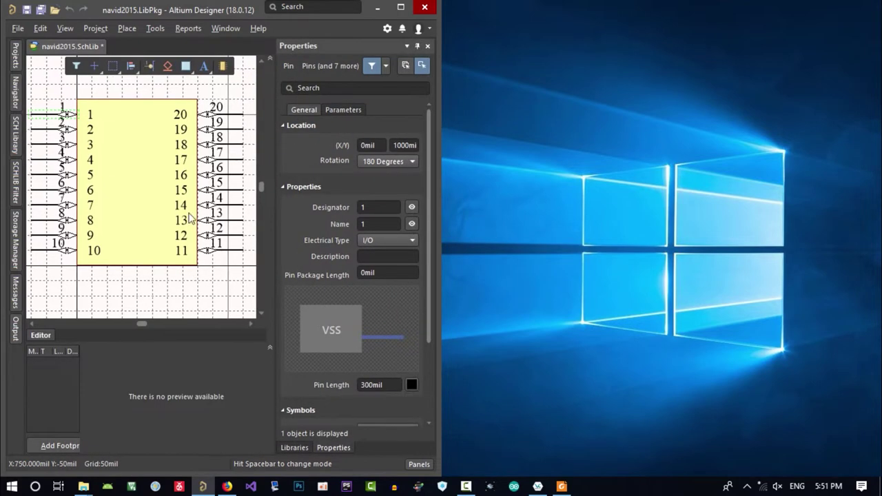
left_click(561, 486)
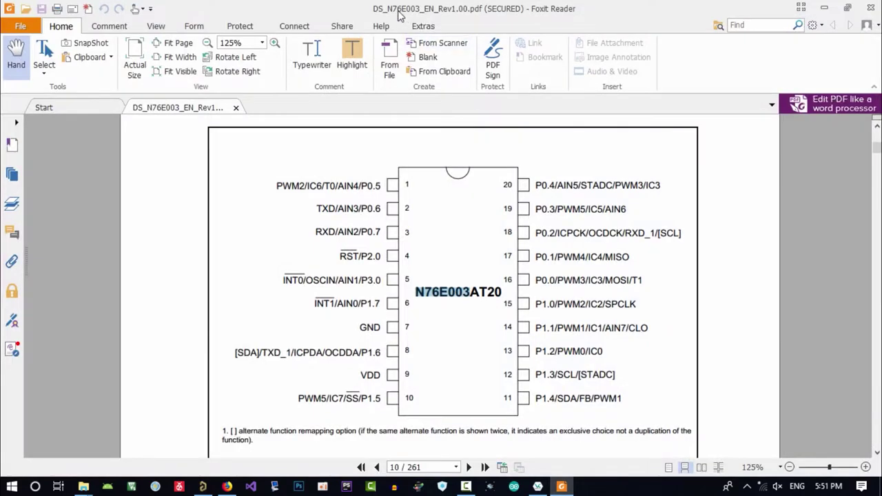
Restore the Foxit Reader window and move it down beside the schematic symbol
left_click_drag(403, 16, 881, 157)
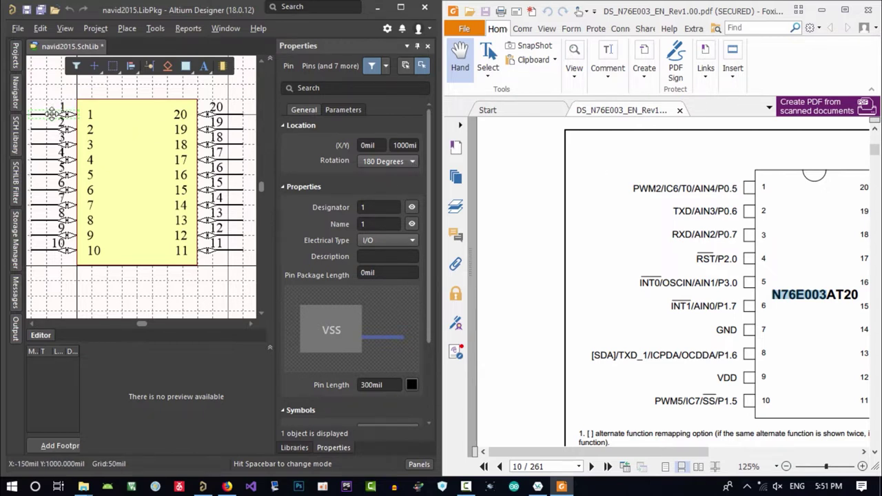
Rename pin 1 to P0.5 using the name copied from the datasheet
left_click(378, 206)
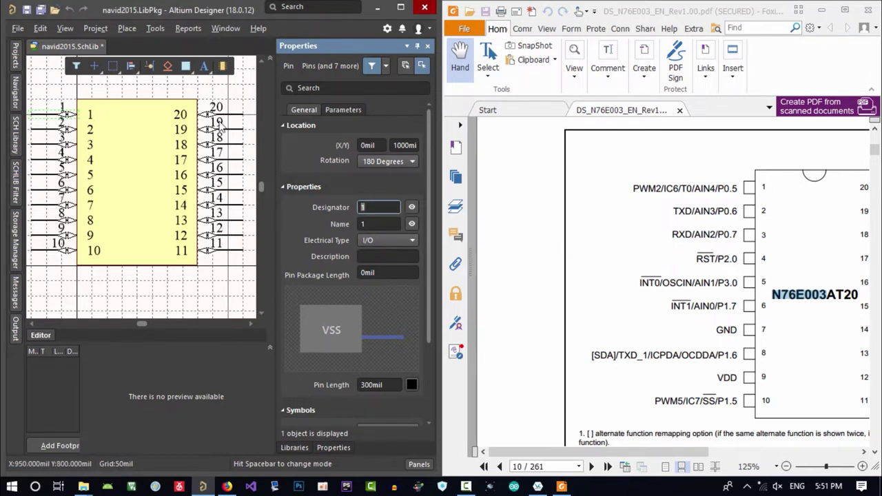
left_click(374, 225)
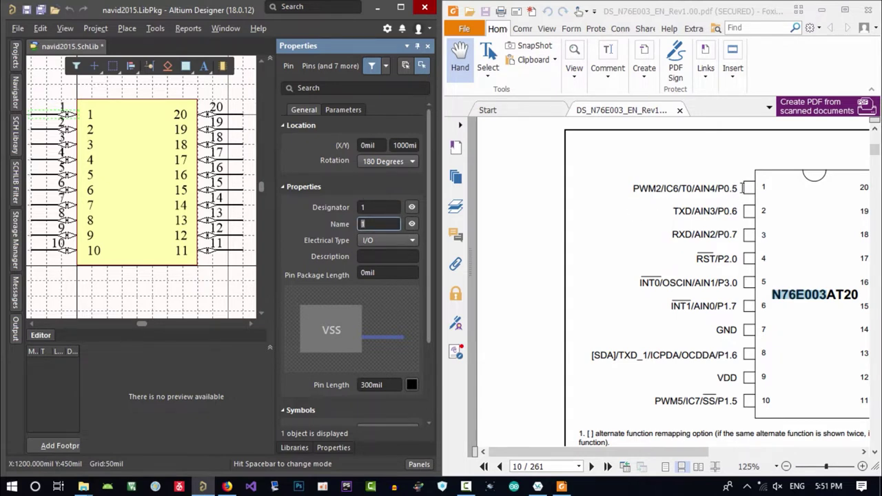
left_click_drag(741, 188, 718, 189)
key("ctrl+c")
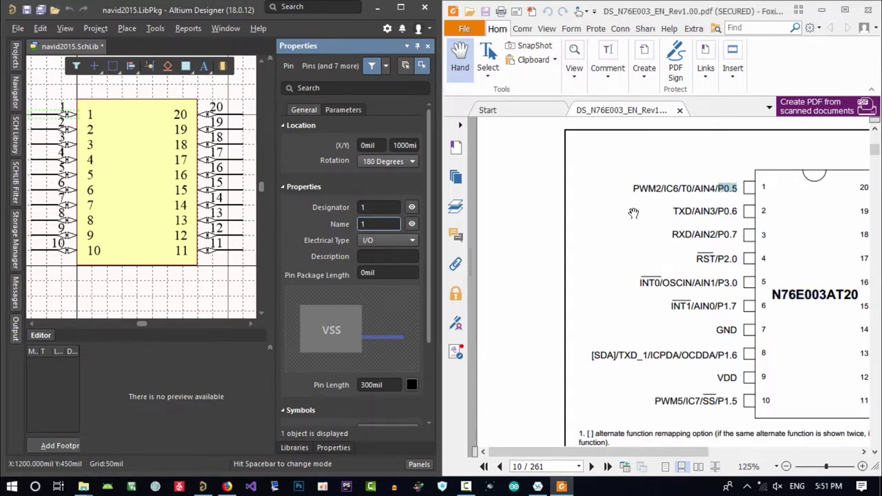
double_click(383, 226)
key("ctrl+v")
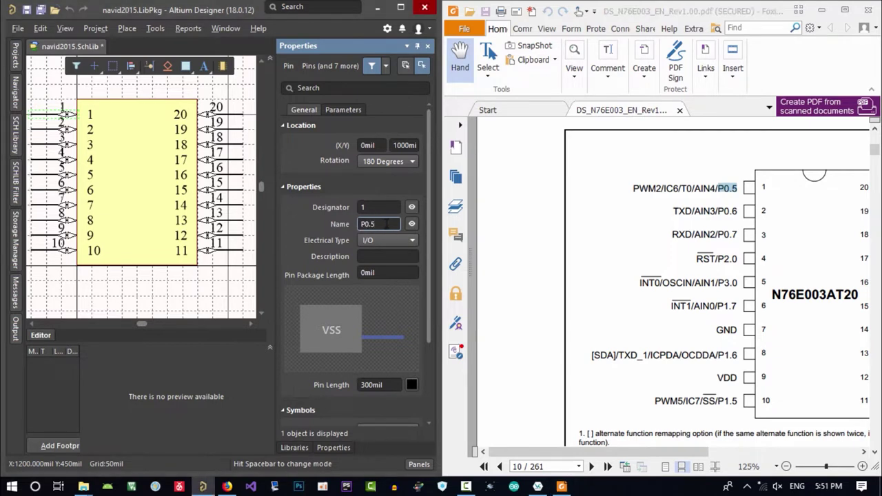
key("Return")
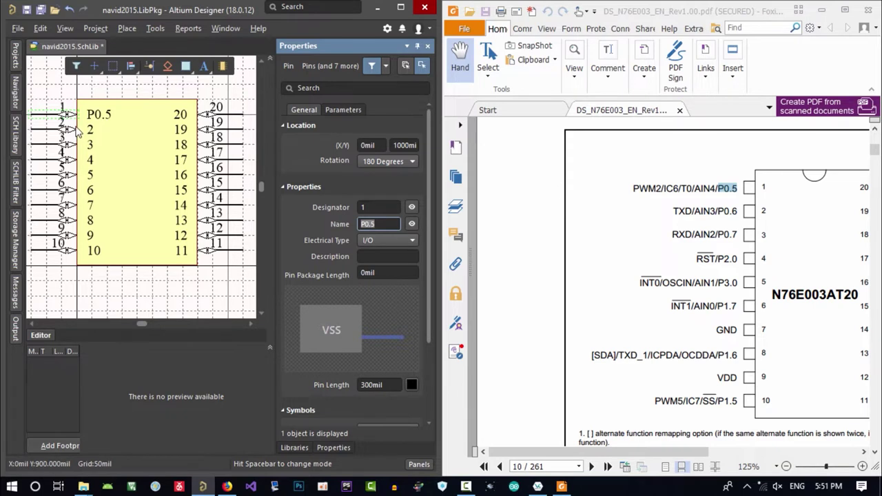
Set pin 1's description to PWM2/IC6/T0/AIN4/P0.5 copied from the datasheet
left_click(735, 188)
left_click_drag(734, 184, 638, 188)
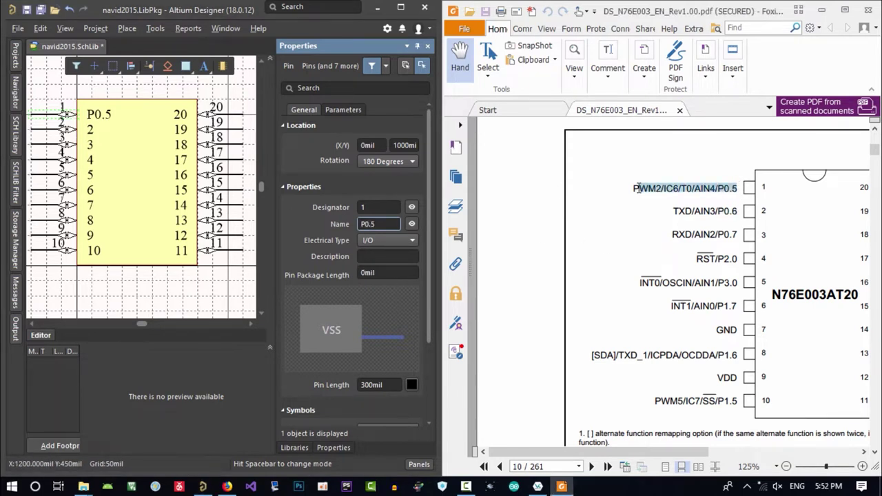
key("ctrl+c")
left_click(377, 256)
key("ctrl+v")
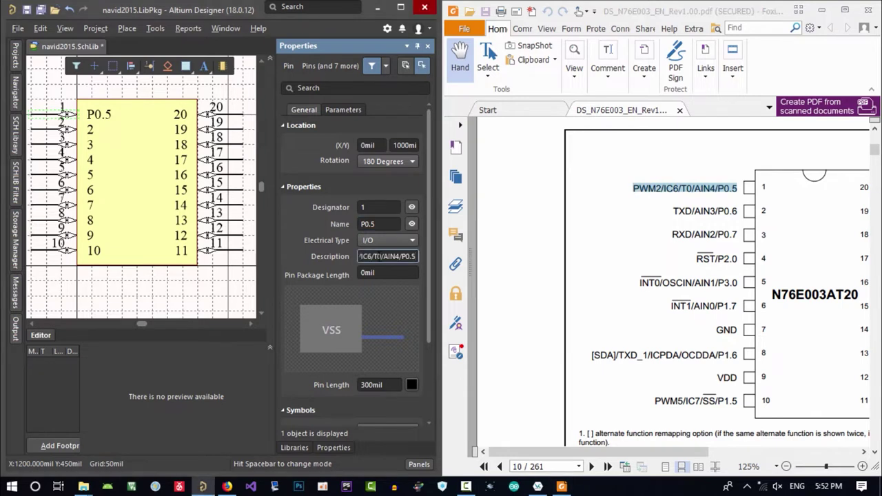
key("Return")
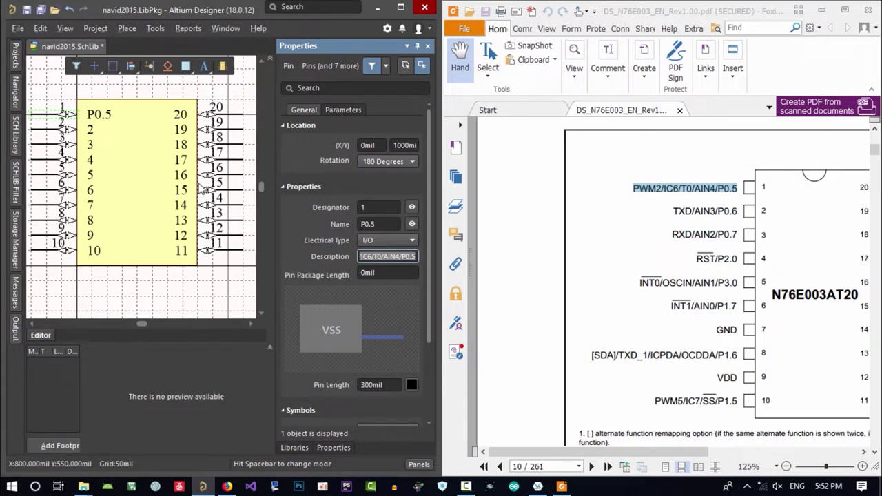
left_click(388, 259)
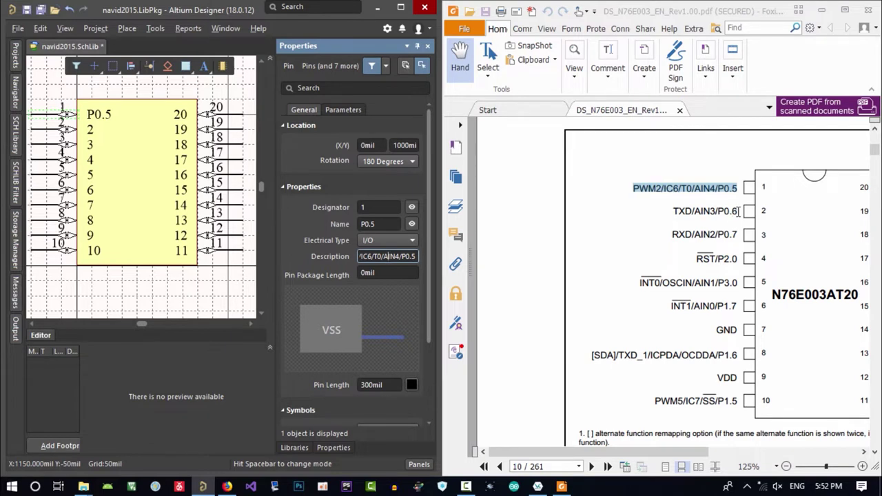
left_click_drag(739, 211, 724, 212)
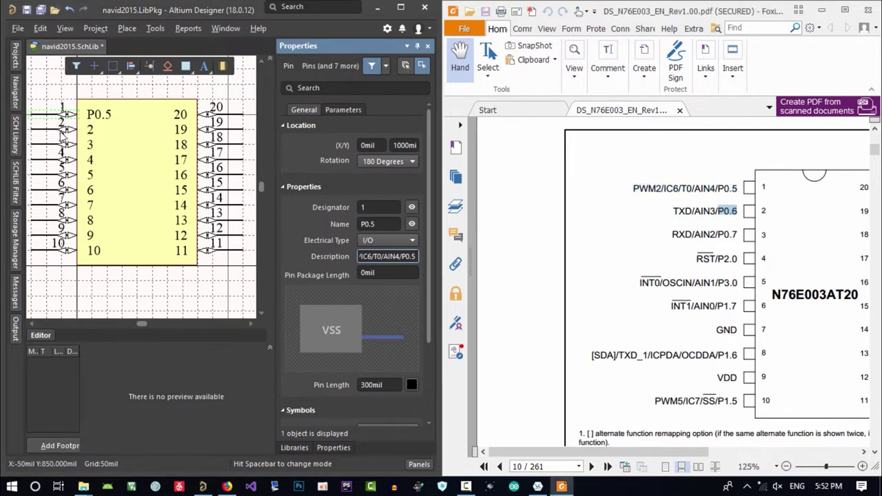
Name pin 2 P0.6 and give it the description TXD/AIN3/P0.6
left_click(45, 130)
left_click(382, 224)
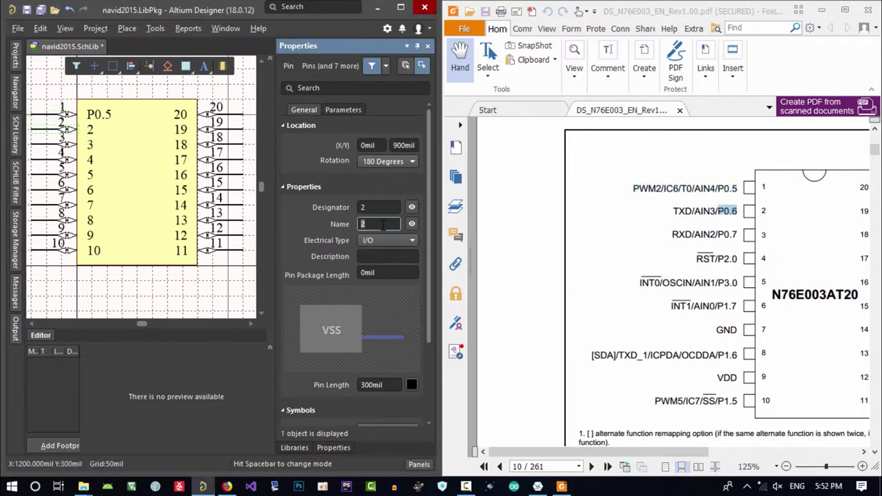
left_click(394, 259)
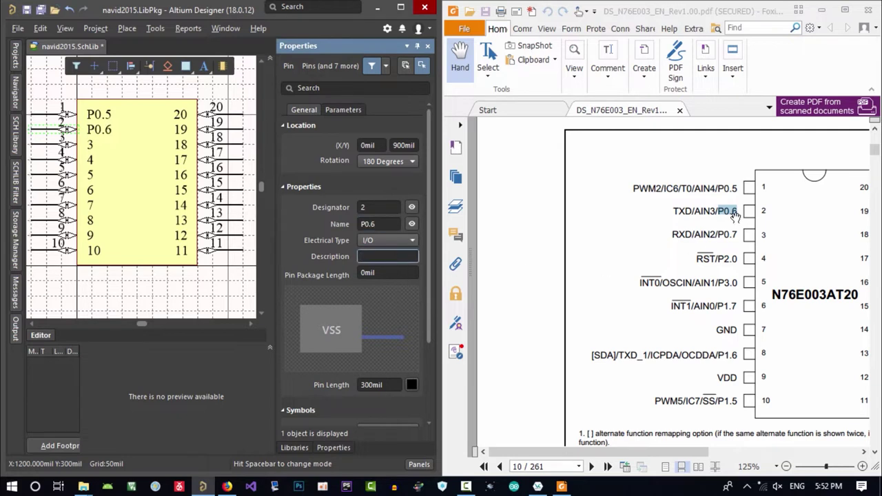
left_click(737, 211)
left_click_drag(737, 210, 672, 211)
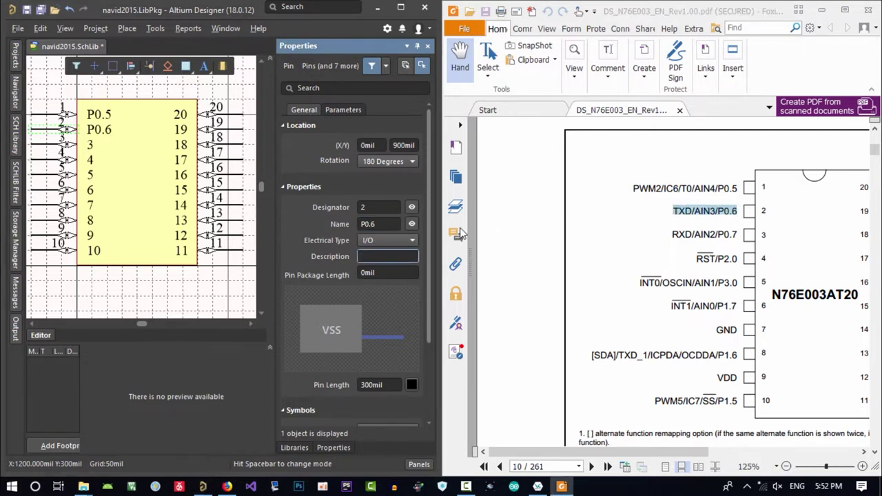
left_click(387, 257)
key("ctrl+v")
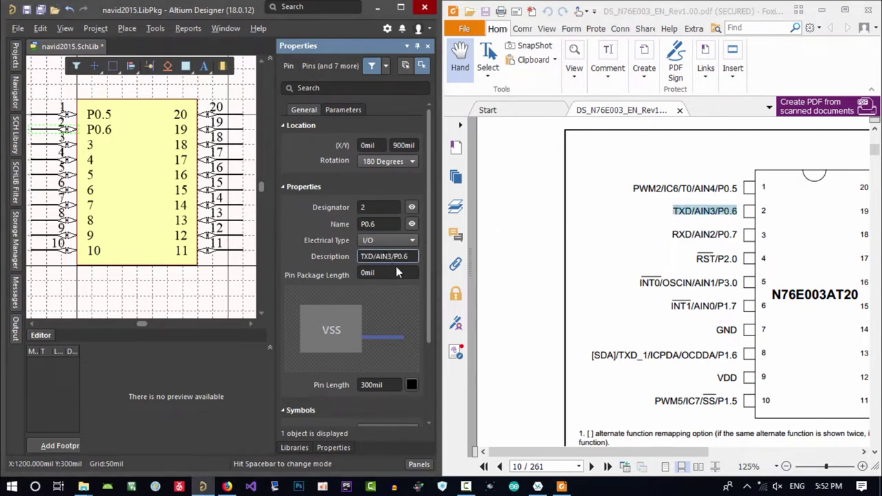
key("Return")
Name pin 3 P0.7 and give it the description RXD/AIN2/P0.7
left_click(51, 145)
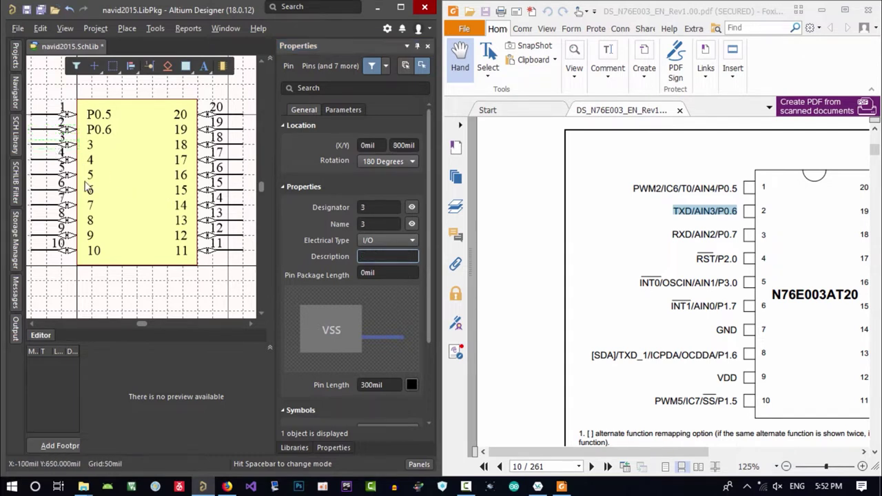
left_click_drag(737, 234, 721, 234)
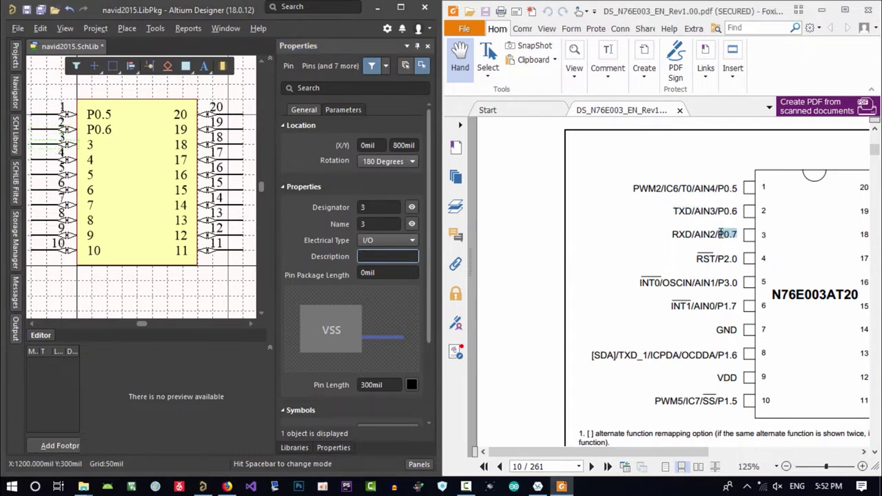
left_click(370, 224)
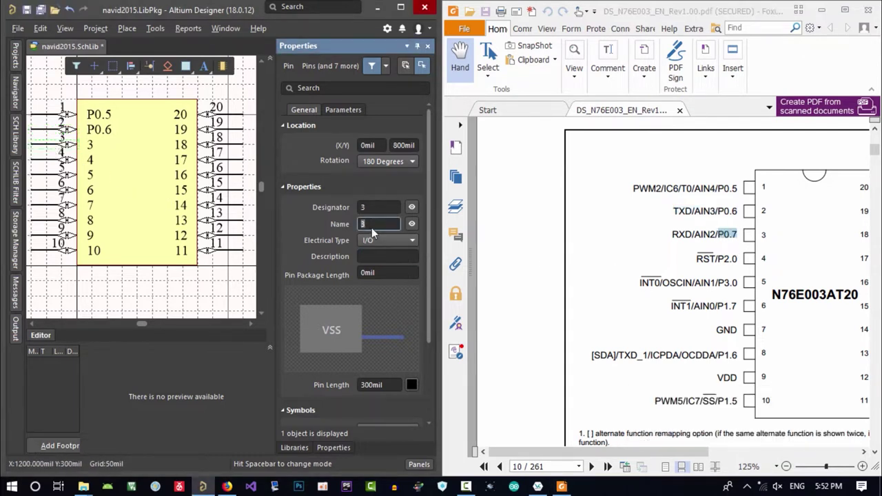
left_click(668, 243)
left_click_drag(739, 234, 670, 236)
key("ctrl+c")
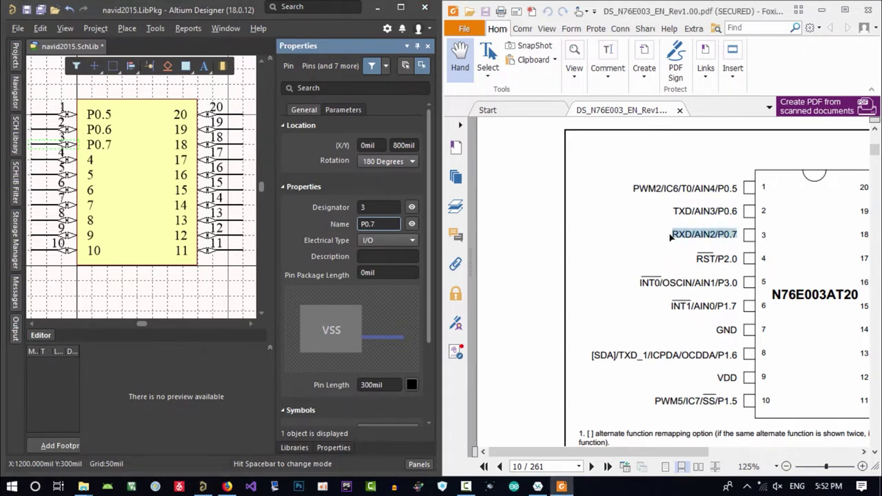
left_click(391, 256)
key("ctrl+v")
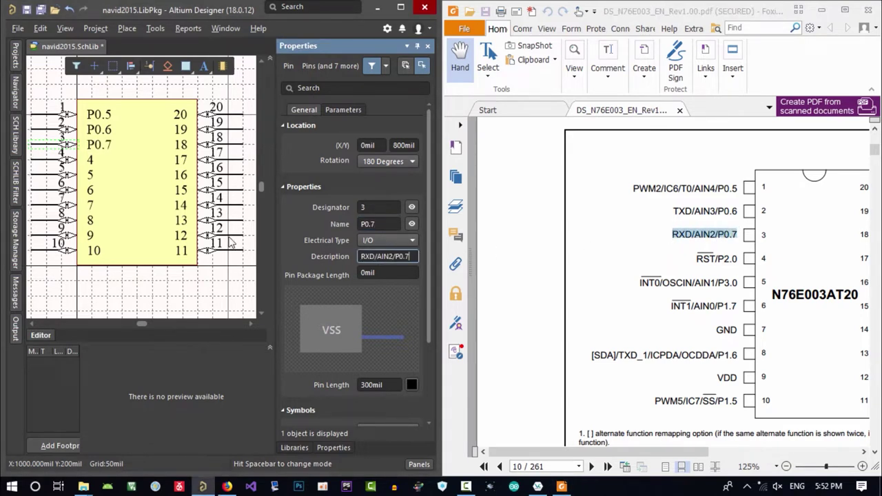
key("Return")
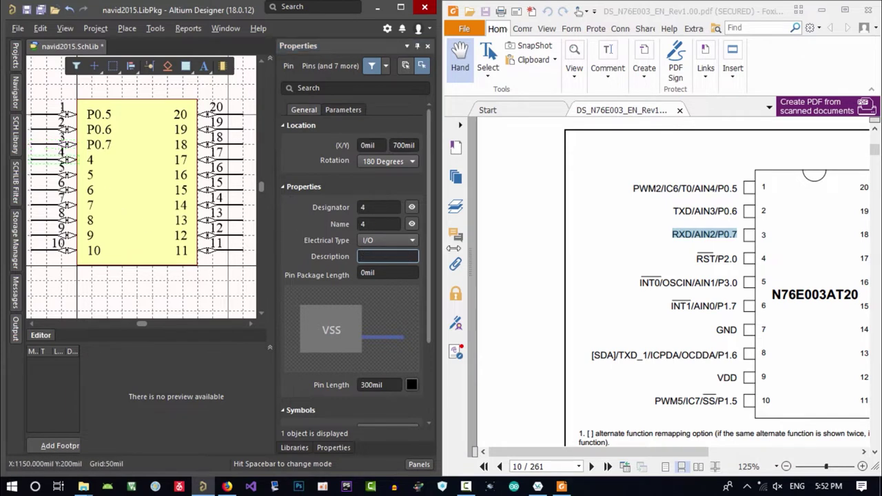
Name pin 4 P2.0 and give it the description RST/P2.0
left_click_drag(739, 259, 721, 258)
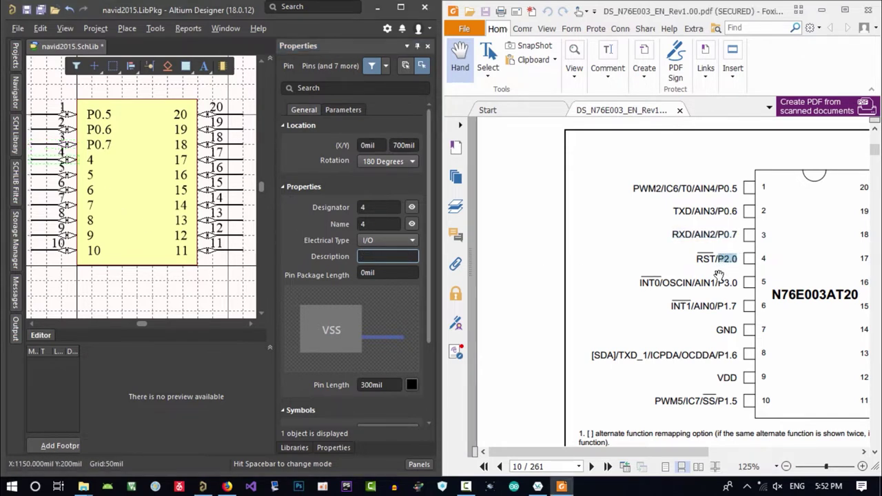
left_click(383, 225)
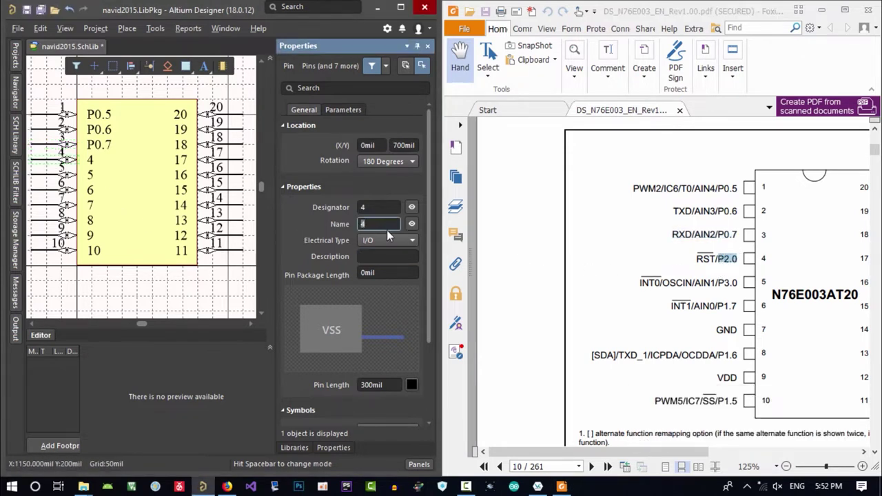
left_click(718, 262)
left_click_drag(735, 259, 696, 259)
key("ctrl+c")
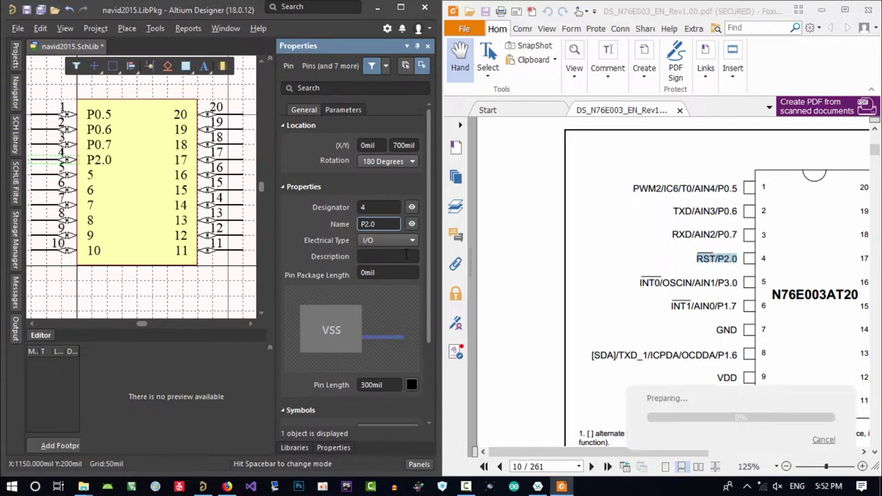
left_click(396, 262)
key("Return")
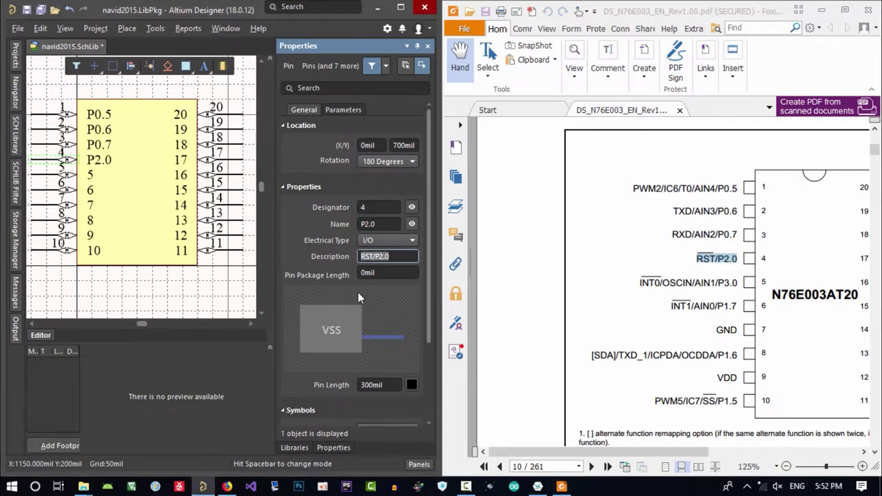
Name pin 5 P3.0 and give it the description INT0/OSCIN/AIN1/P3.0
left_click(58, 176)
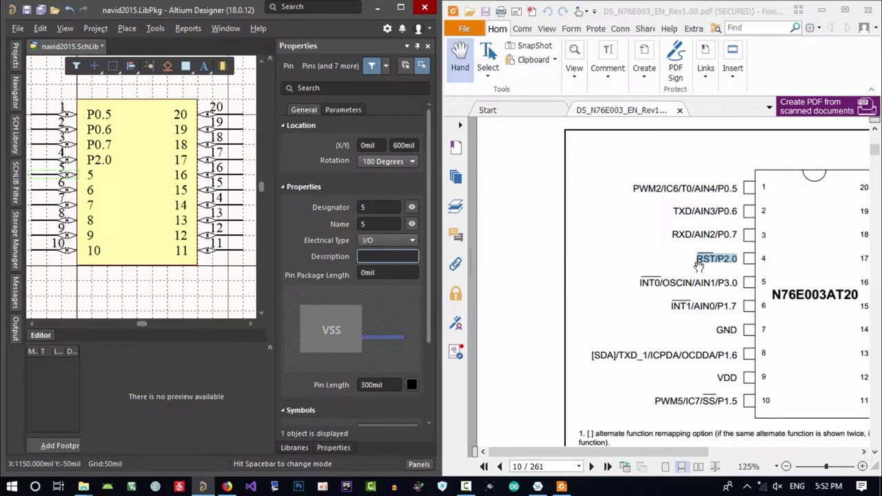
left_click_drag(739, 283, 718, 283)
key("ctrl+c")
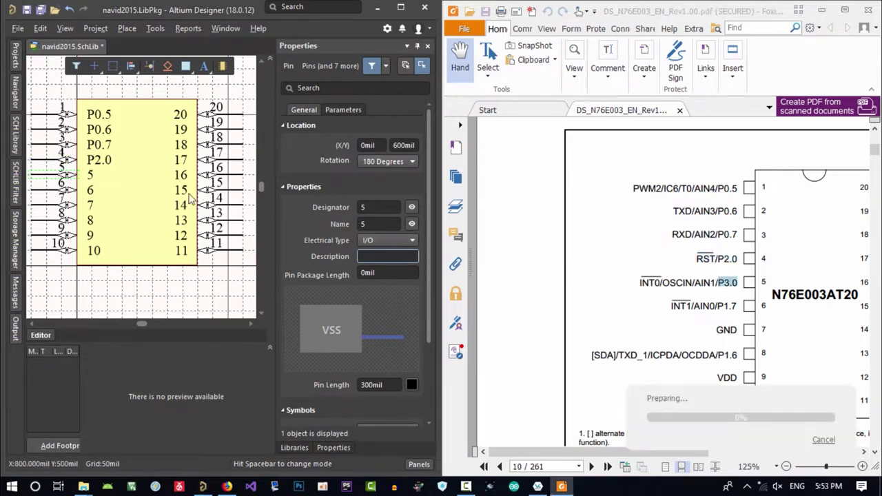
left_click(379, 224)
key("ctrl+v")
left_click(389, 256)
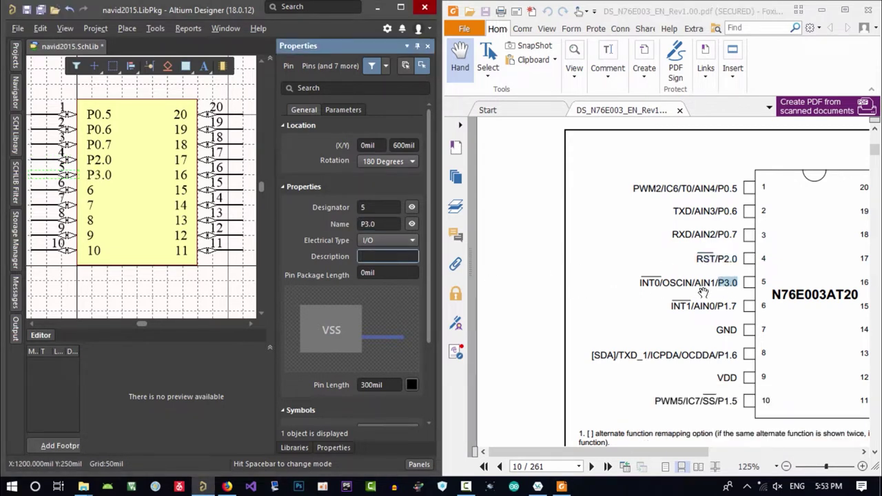
left_click_drag(738, 284, 641, 286)
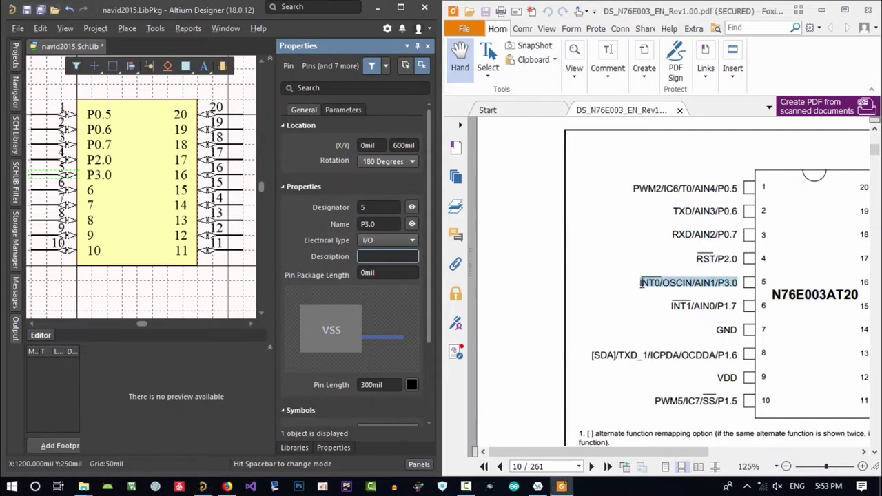
key("ctrl+c")
left_click(394, 260)
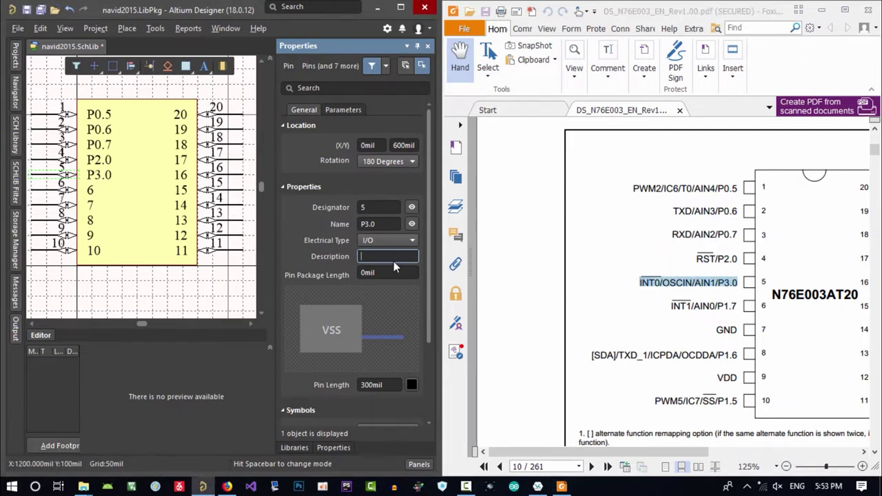
key("ctrl+v")
Name pin 6 P1.7 and paste its full datasheet label as the description
left_click(50, 191)
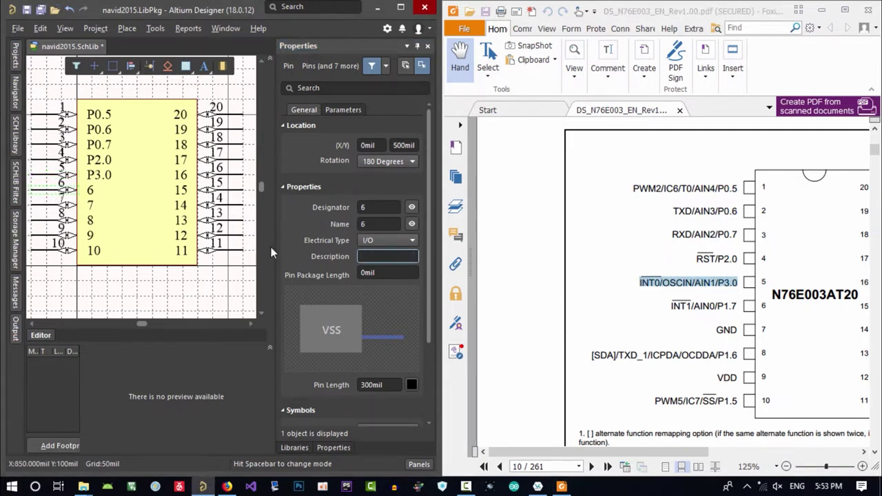
left_click_drag(740, 305, 725, 305)
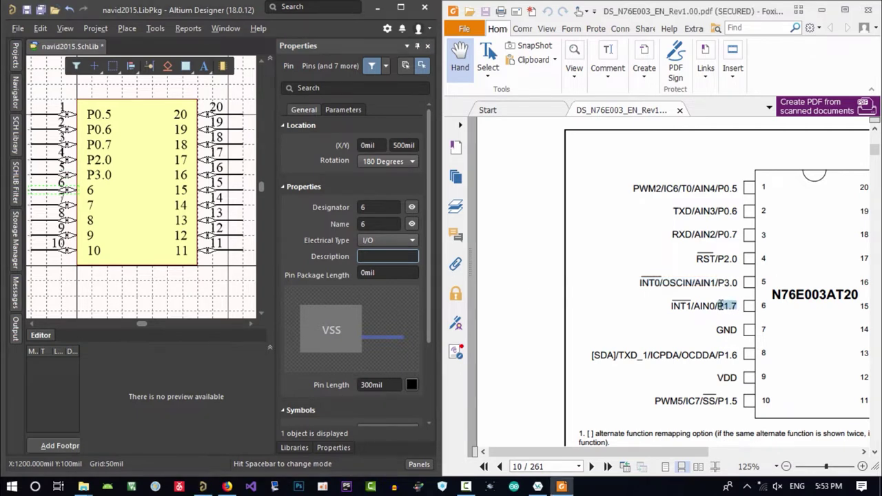
left_click(385, 256)
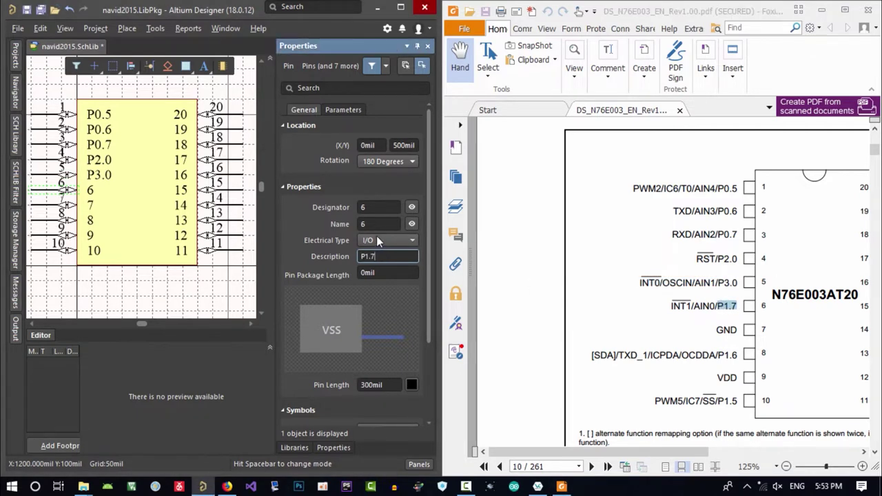
left_click(378, 224)
left_click_drag(738, 305, 671, 306)
left_click(388, 256)
key("ctrl+v")
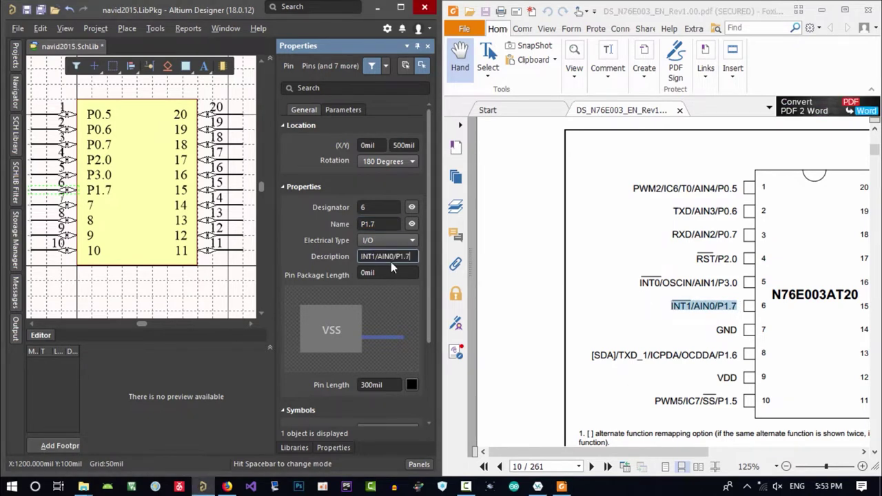
Name pin 7 GND, copied from the datasheet
left_click(50, 205)
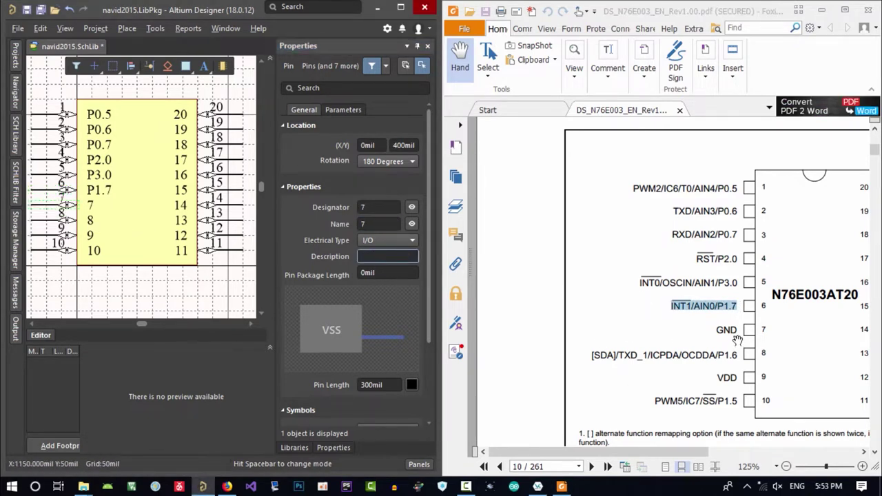
left_click_drag(738, 330, 715, 330)
key("ctrl+c")
left_click(389, 256)
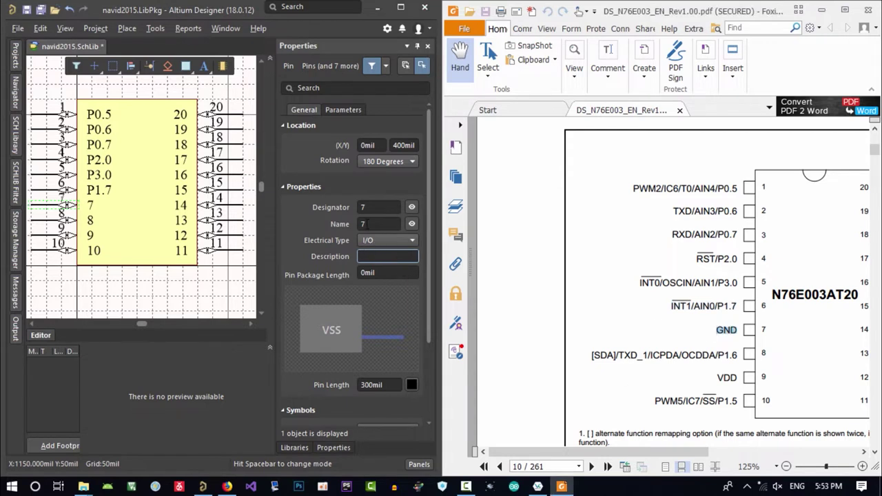
left_click(377, 226)
key("ctrl+v")
key("Return")
Name pin 8 P1.6 and paste its full datasheet label as the description
left_click(52, 221)
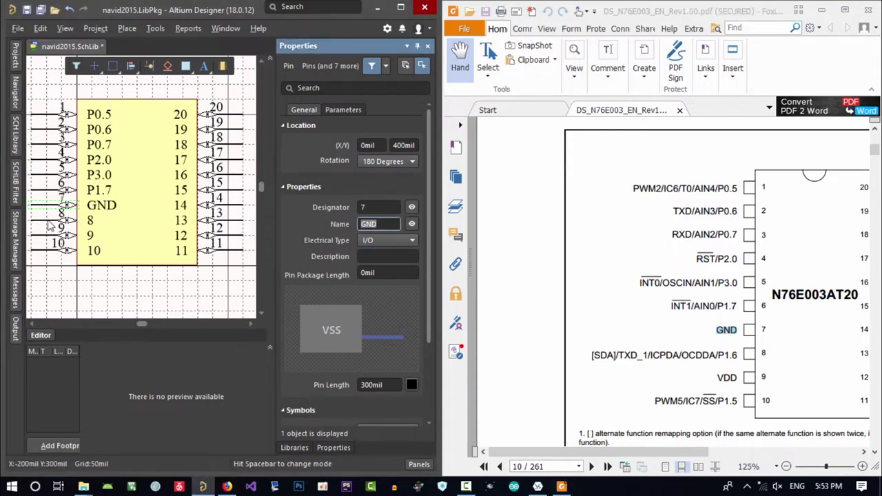
left_click_drag(738, 355, 717, 355)
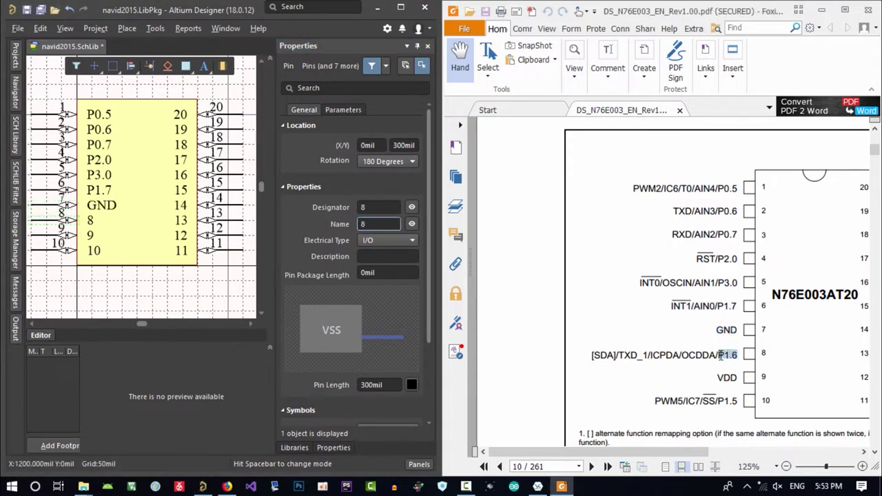
left_click(380, 226)
key("ctrl+v")
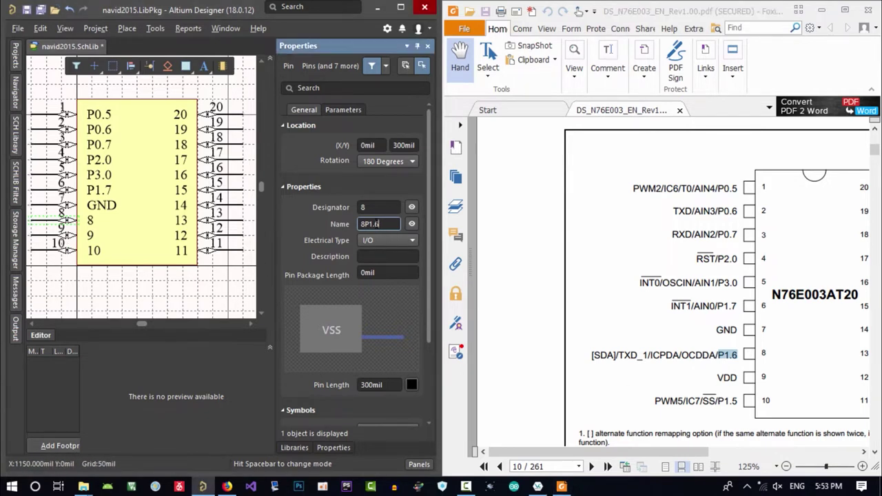
left_click(736, 355)
left_click_drag(738, 355, 597, 351)
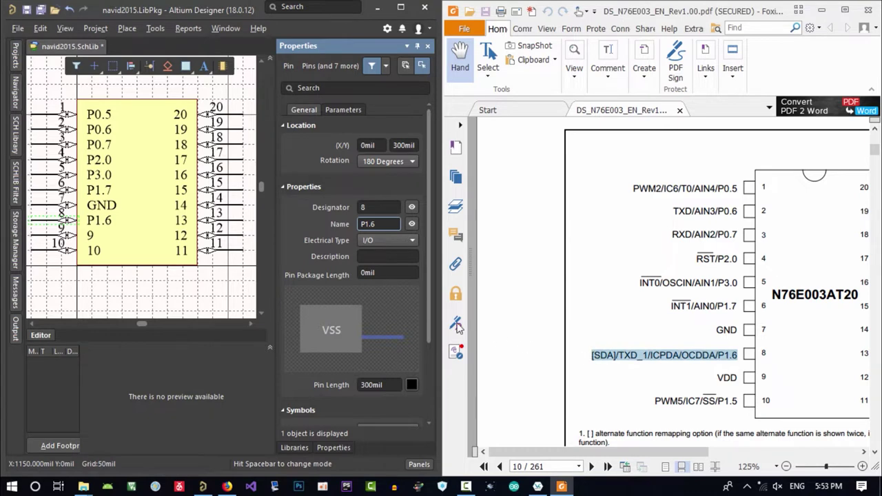
left_click(376, 259)
key("ctrl+v")
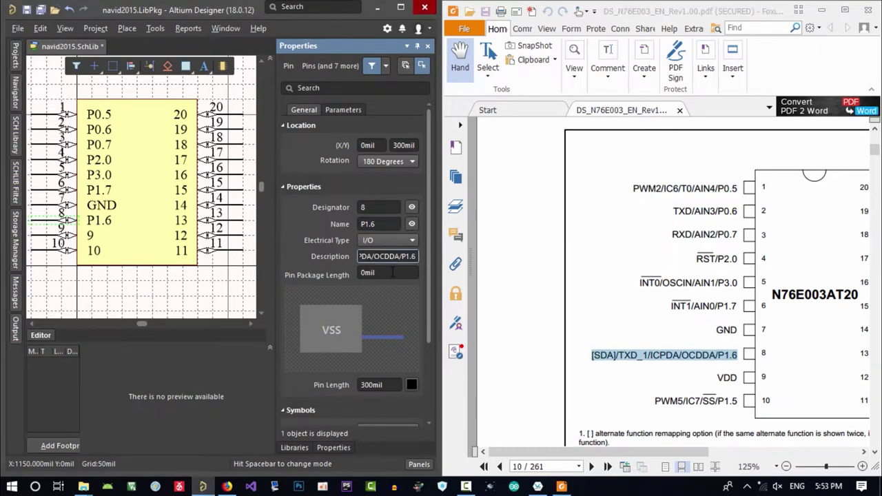
key("Return")
key("Return")
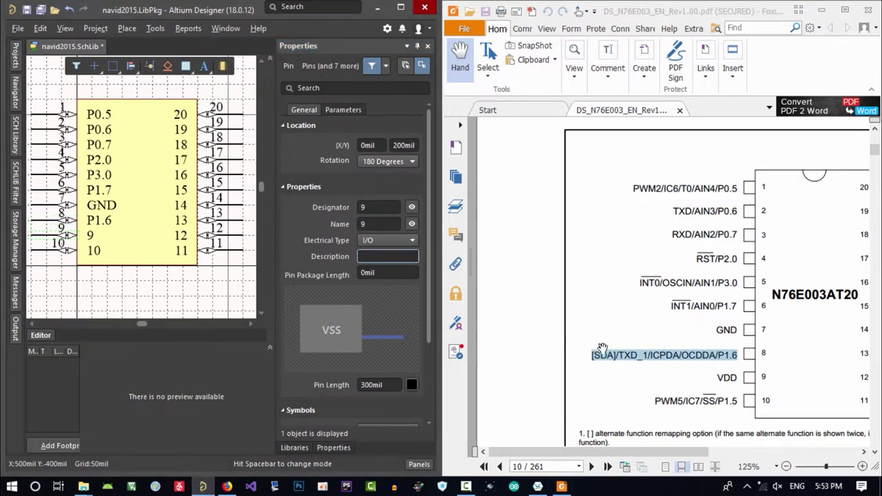
Name pin 9 VDD
left_click_drag(738, 377, 718, 377)
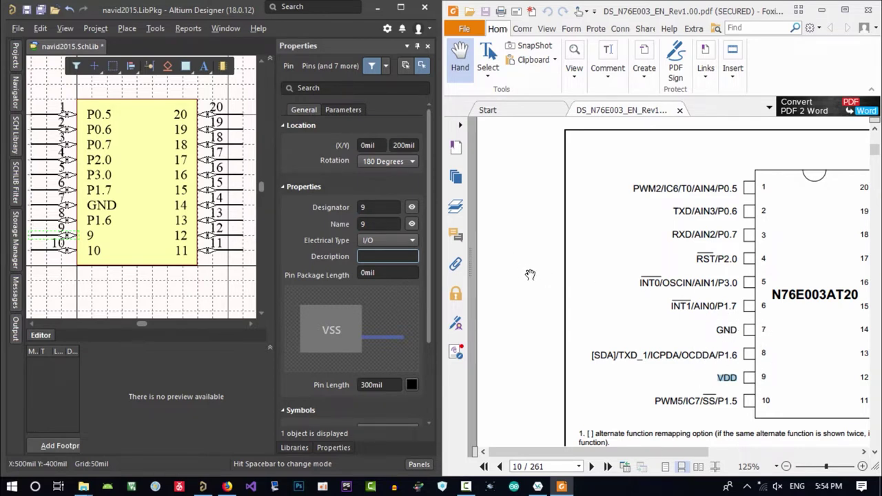
left_click(389, 256)
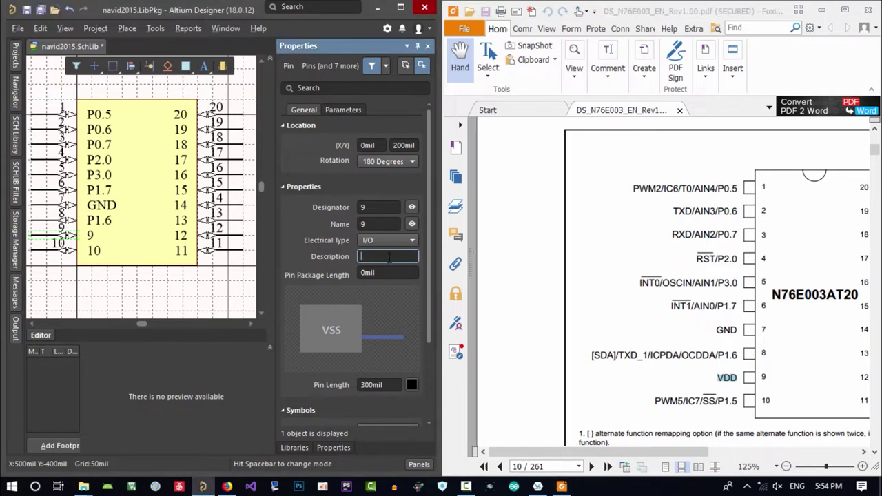
left_click(378, 224)
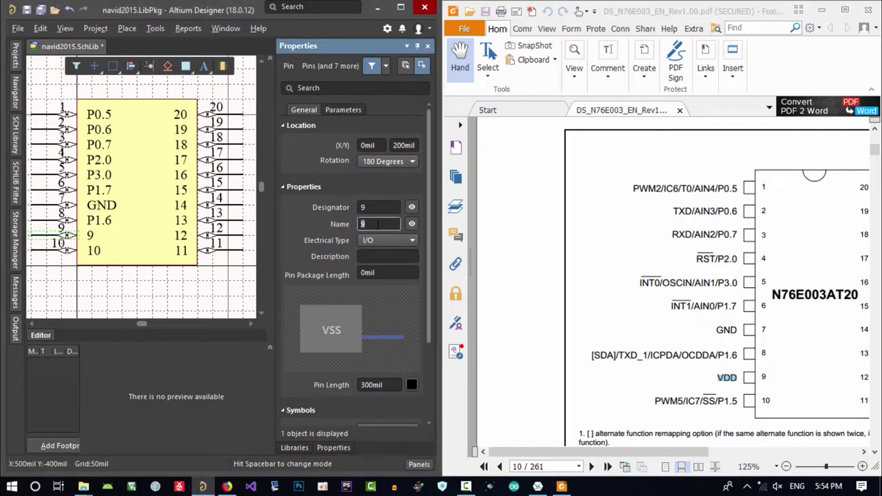
left_click(378, 256)
type("VDD")
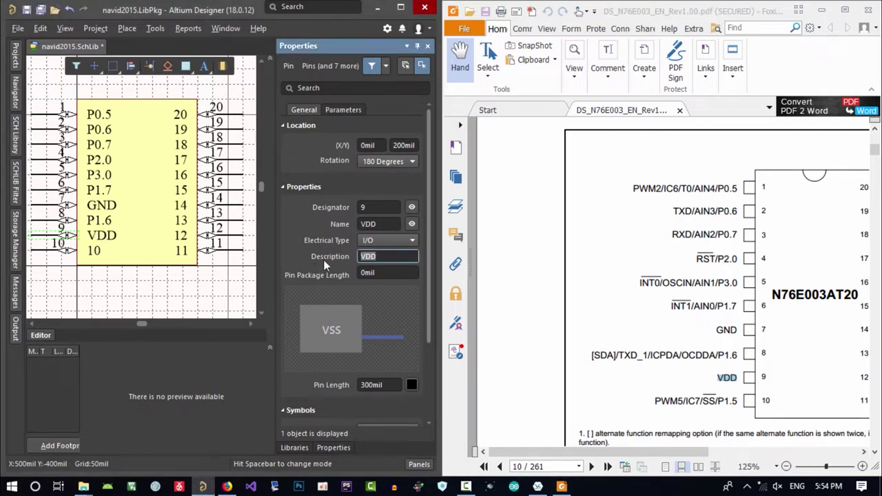
Name pin 10 P1.5 and paste its full datasheet label as the description
left_click(46, 251)
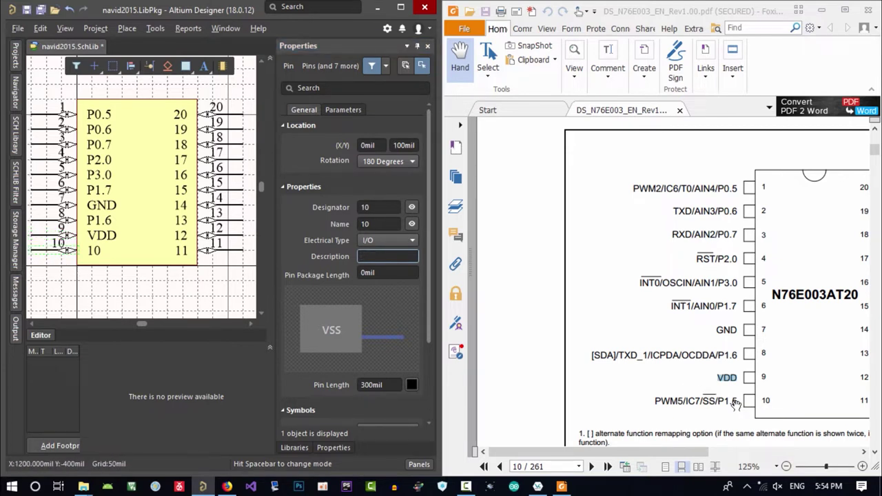
left_click_drag(737, 403, 716, 402)
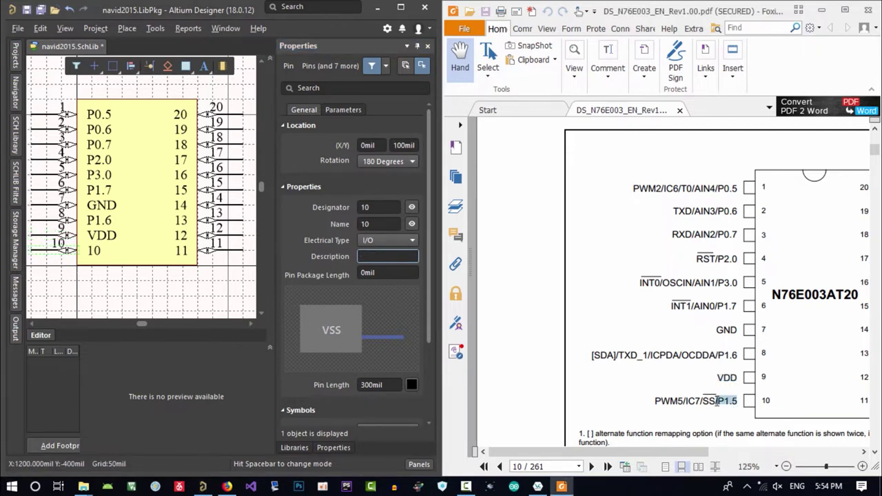
left_click(378, 224)
left_click(736, 403)
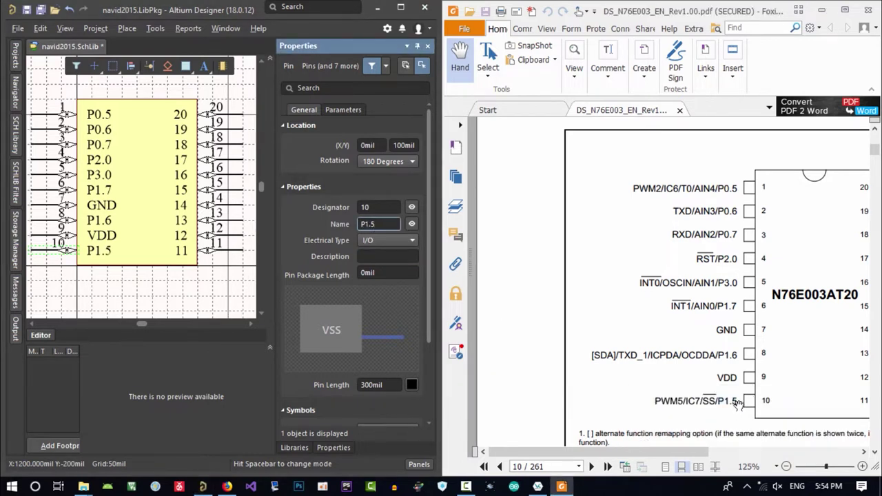
left_click_drag(738, 400, 660, 401)
key("ctrl+c")
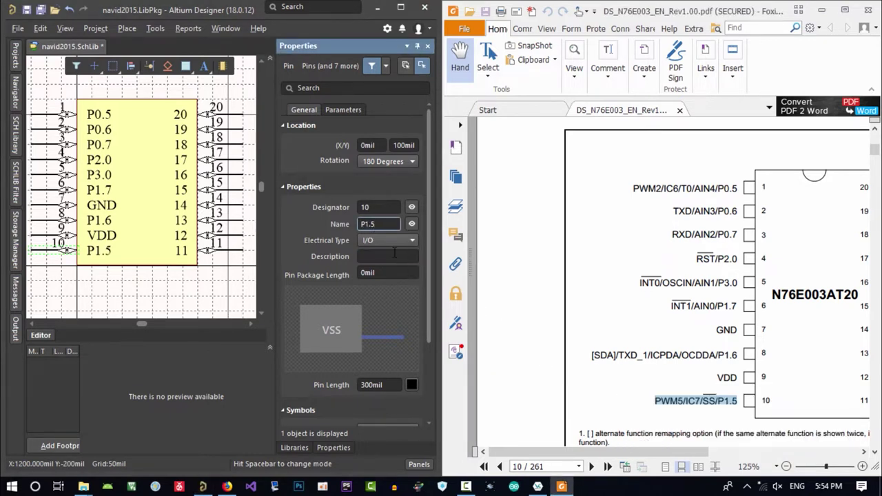
left_click(387, 256)
key("ctrl+v")
right_click_drag(217, 276, 153, 273)
Name pin 11 P1.4 and give it the description P1.4/SDA/FB/PWM1
left_click(155, 248)
left_click_drag(803, 375, 639, 370)
left_click(373, 223)
key("ctrl+v")
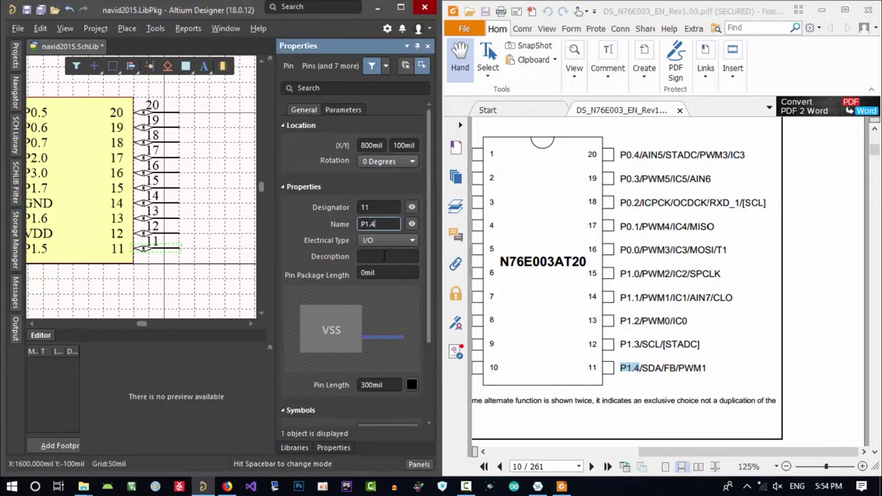
left_click(621, 368)
left_click_drag(620, 368, 702, 369)
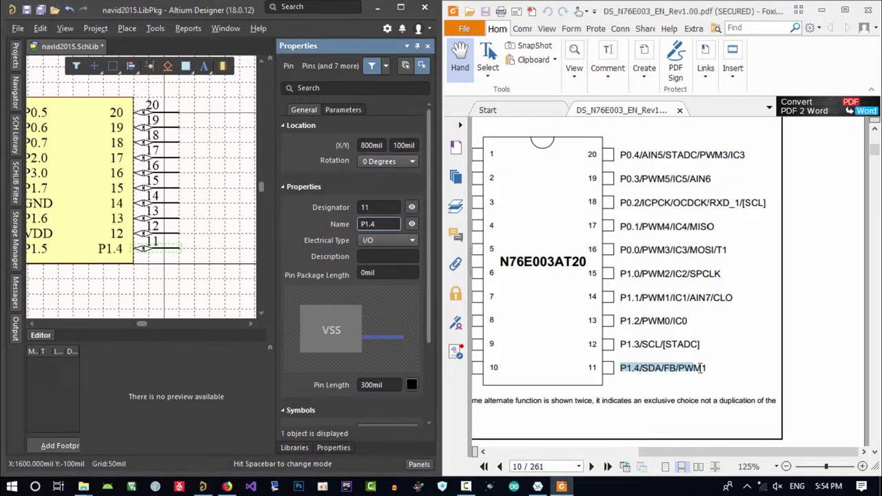
left_click(395, 257)
key("ctrl+v")
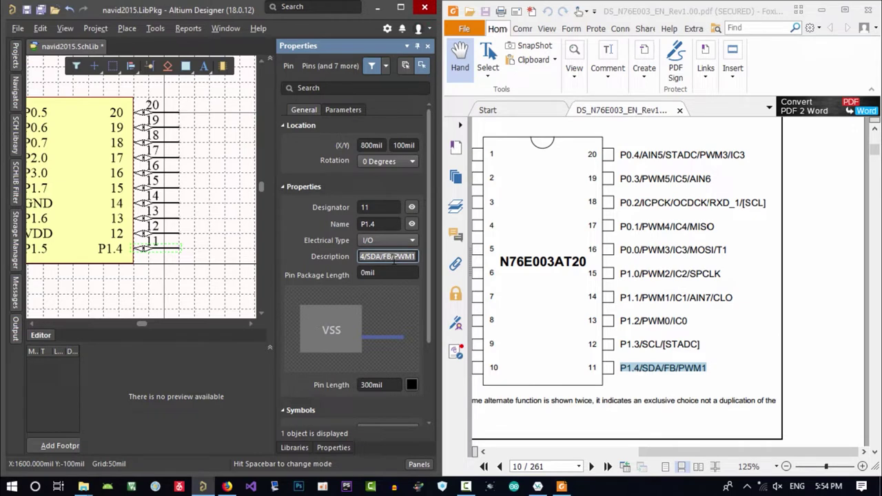
Name pin 12 P1.3 with the description P1.3/SCL/[STADC]
left_click(156, 233)
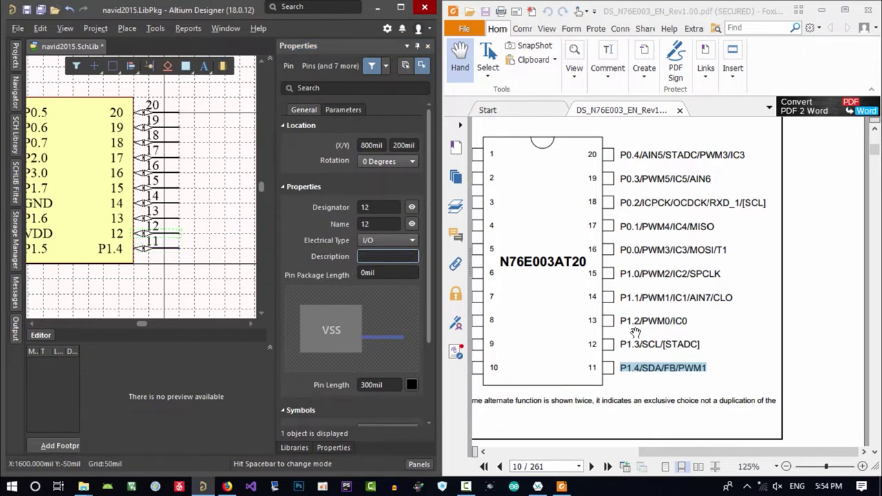
left_click_drag(620, 344, 639, 345)
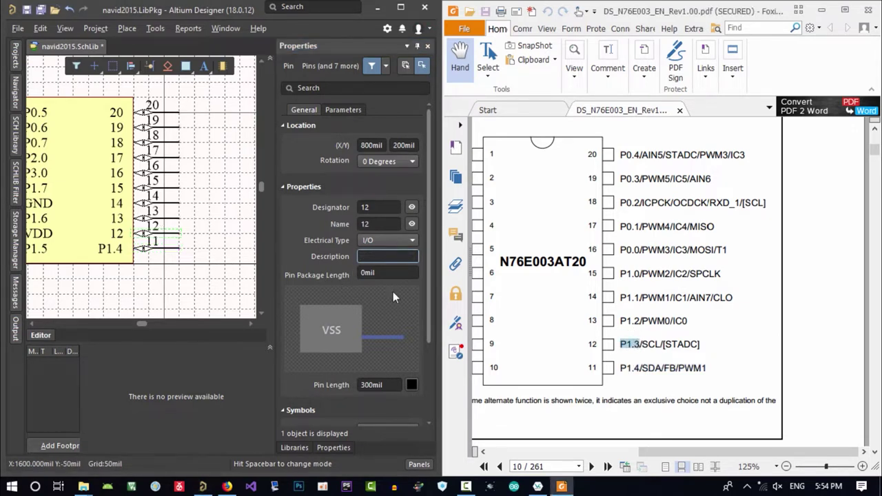
left_click(376, 223)
key("ctrl+v")
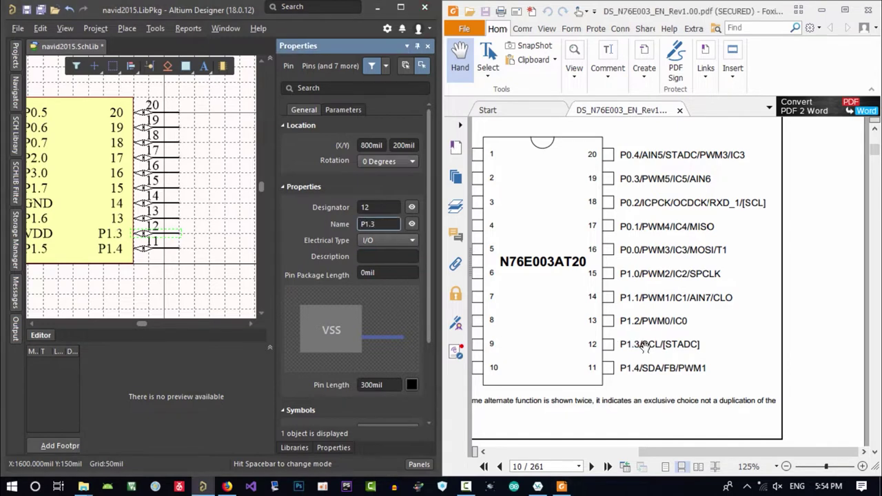
left_click(622, 346)
left_click_drag(622, 342, 702, 344)
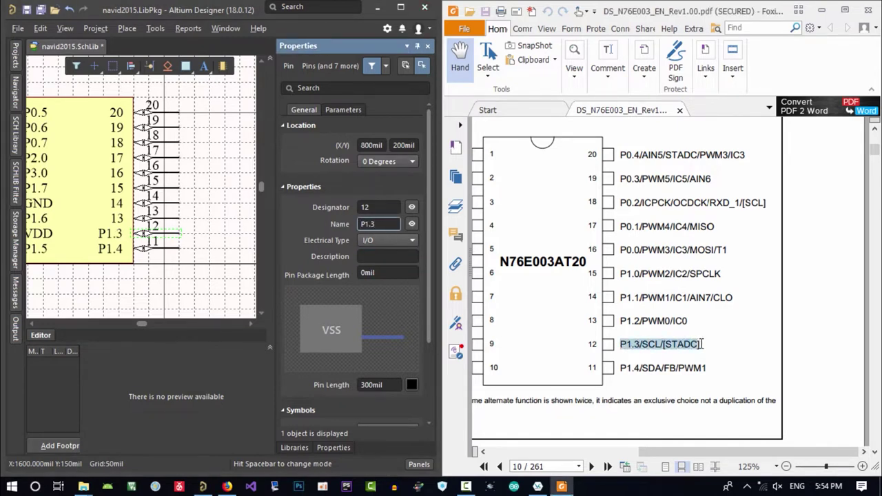
left_click(386, 255)
key("ctrl+v")
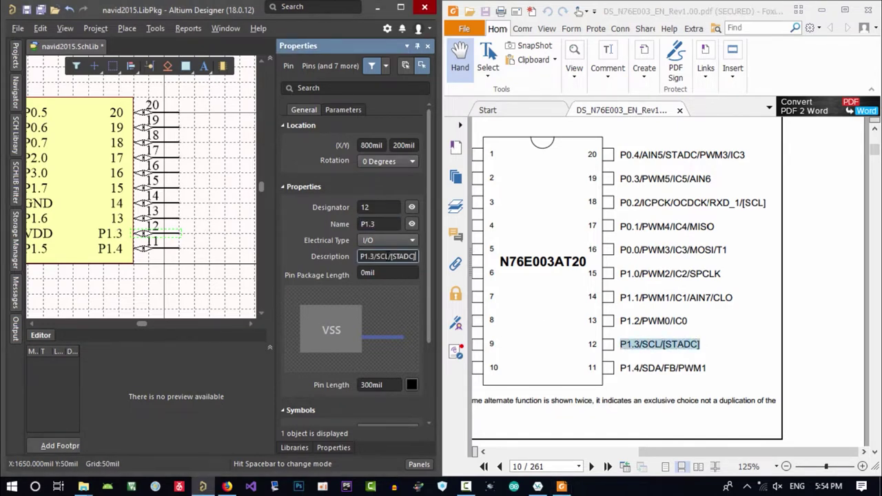
Name pin 13 P1.2 with the description P1.2/PWM0/IC0
left_click(169, 213)
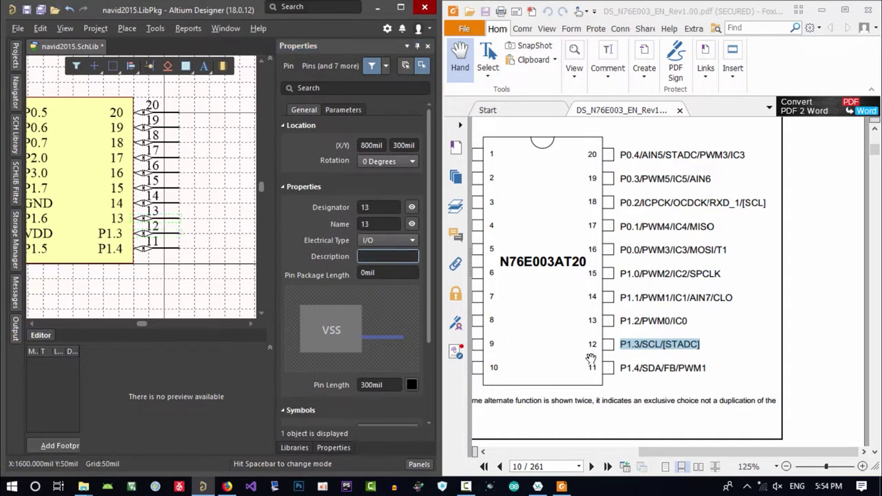
left_click_drag(620, 320, 636, 319)
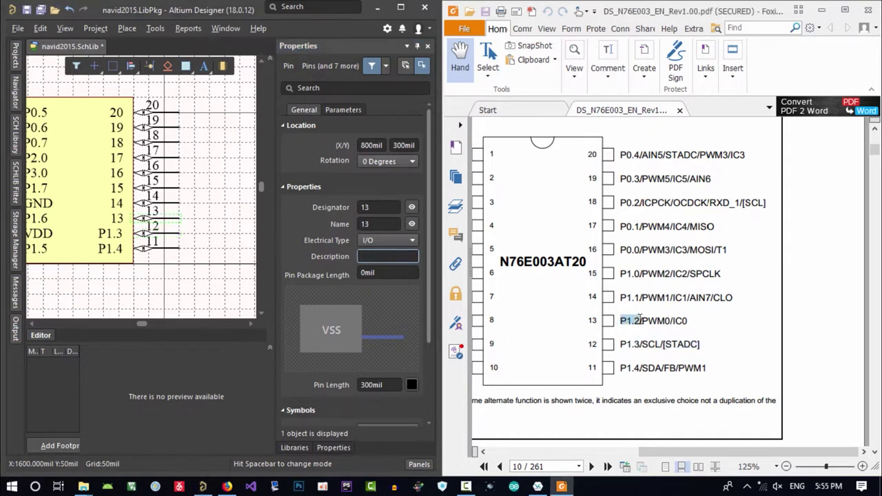
left_click(375, 228)
key("ctrl+v")
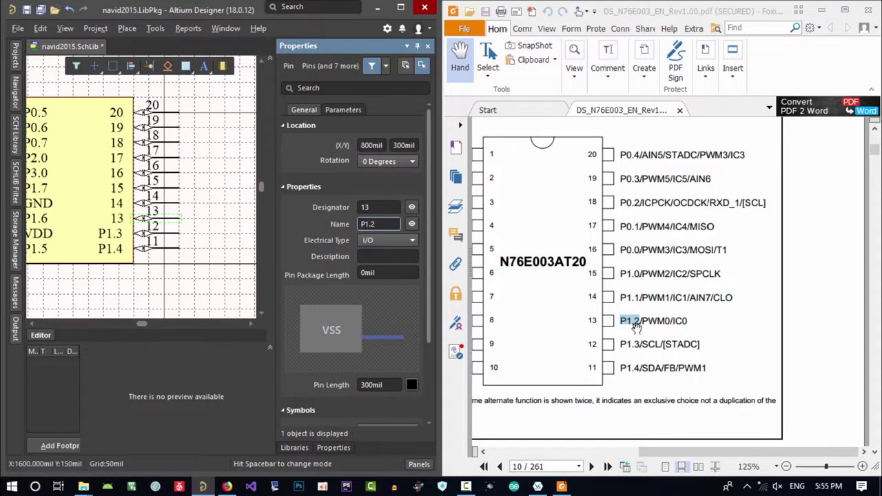
left_click_drag(623, 318, 678, 321)
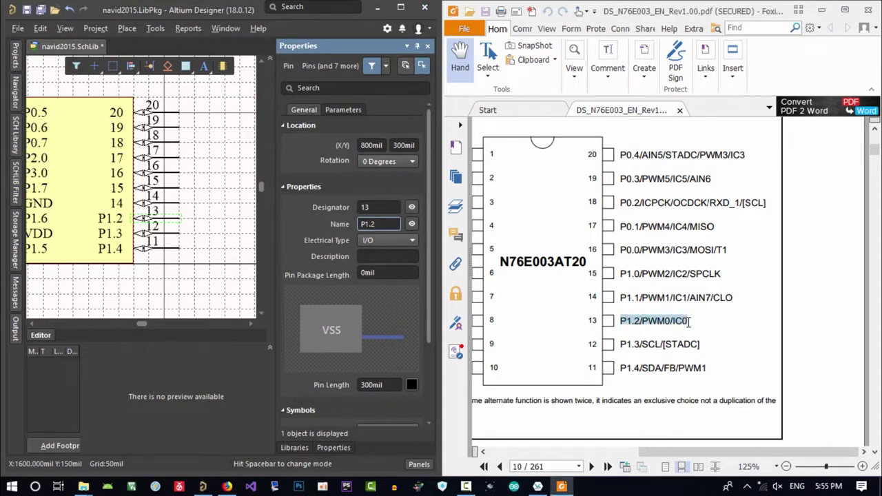
left_click(390, 257)
type("P1.2/PWM0/IC0")
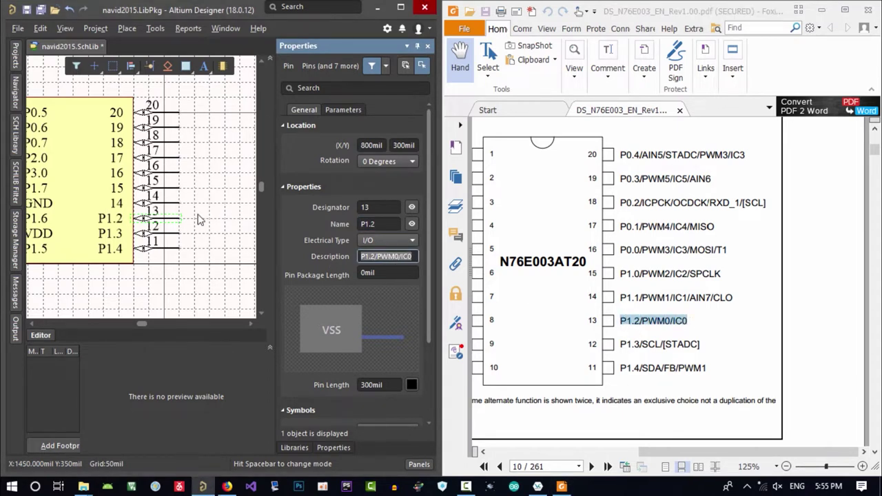
left_click(172, 203)
Name pin 14 P1.1 and use its datasheet function line as the description
left_click(627, 300)
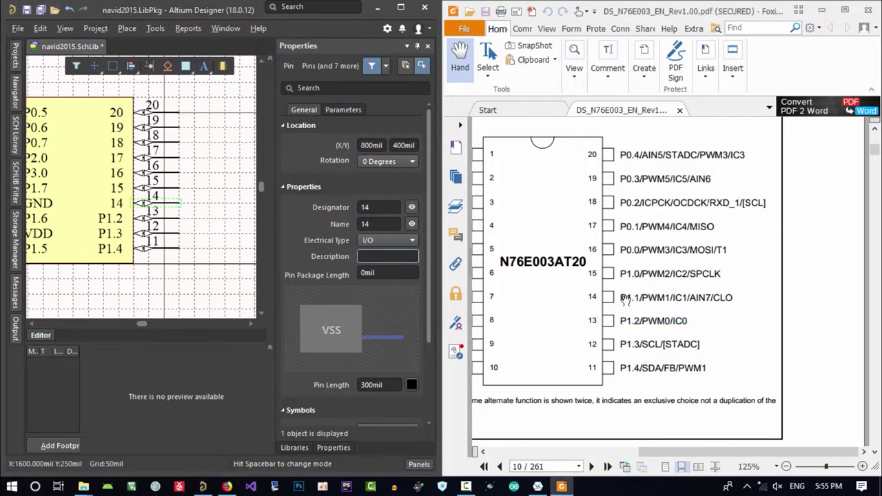
left_click_drag(621, 296, 639, 297)
left_click(386, 225)
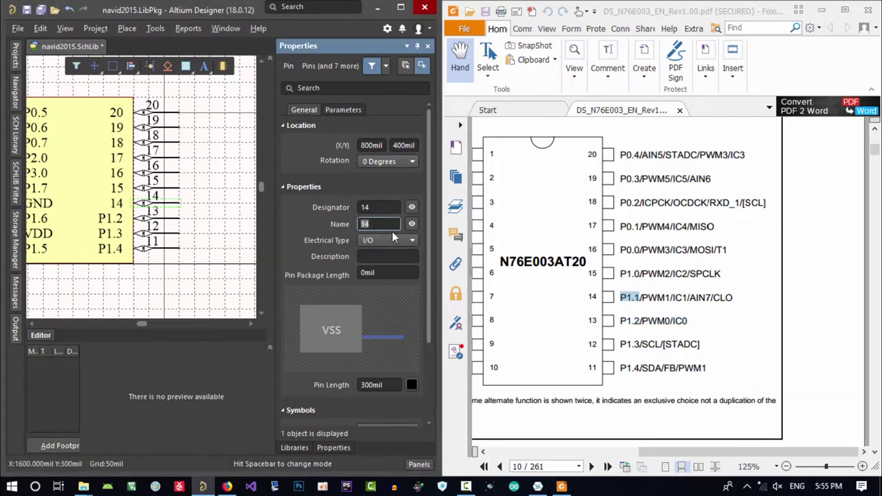
left_click(623, 297)
left_click_drag(620, 296, 735, 299)
key("ctrl+c")
left_click(404, 258)
key("ctrl+v")
key("Return")
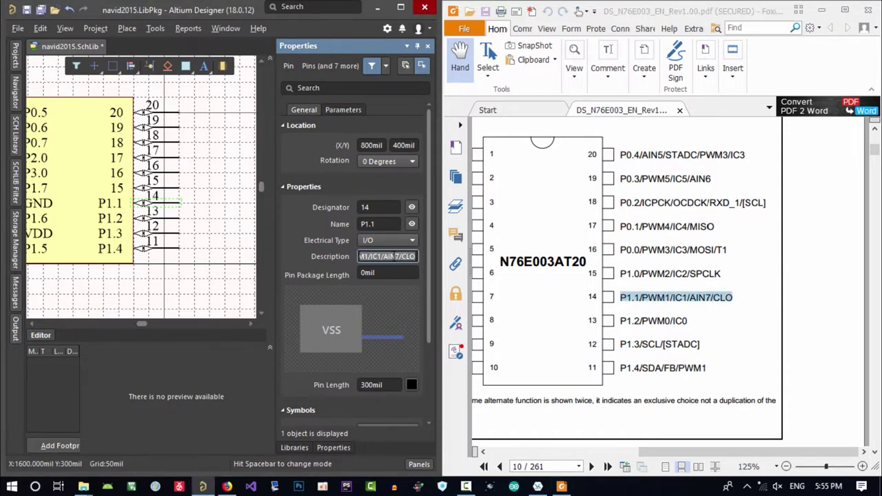
Name pin 15 P1.0 with the description P1.0/PWM2/IC2/SPCLK
left_click(173, 187)
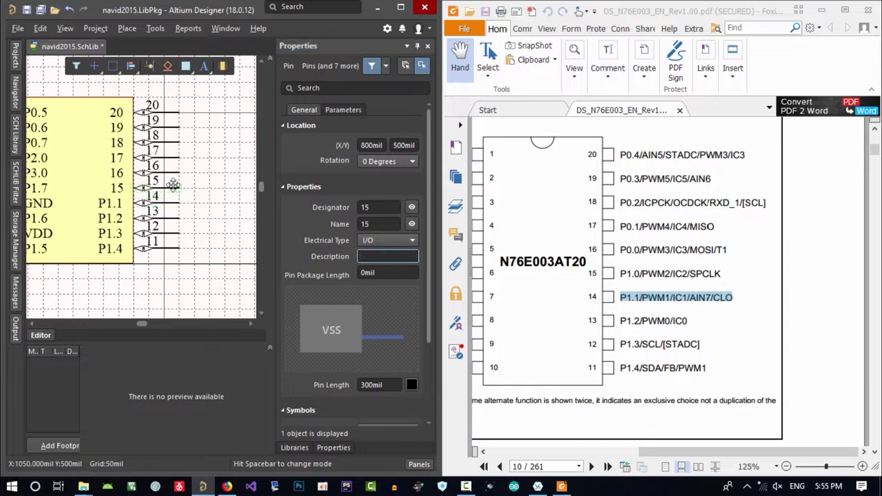
left_click(623, 273)
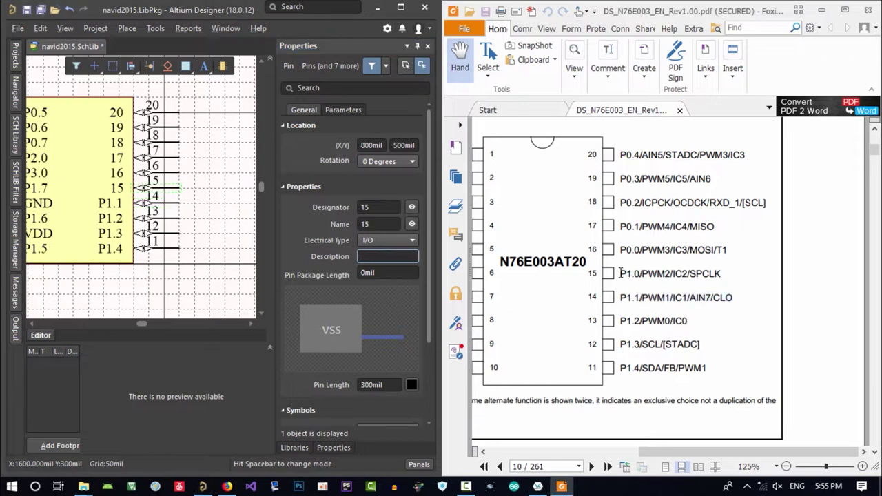
left_click_drag(621, 274, 641, 274)
key("ctrl+c")
key("alt+Tab")
key("shift+Tab")
key("ctrl+v")
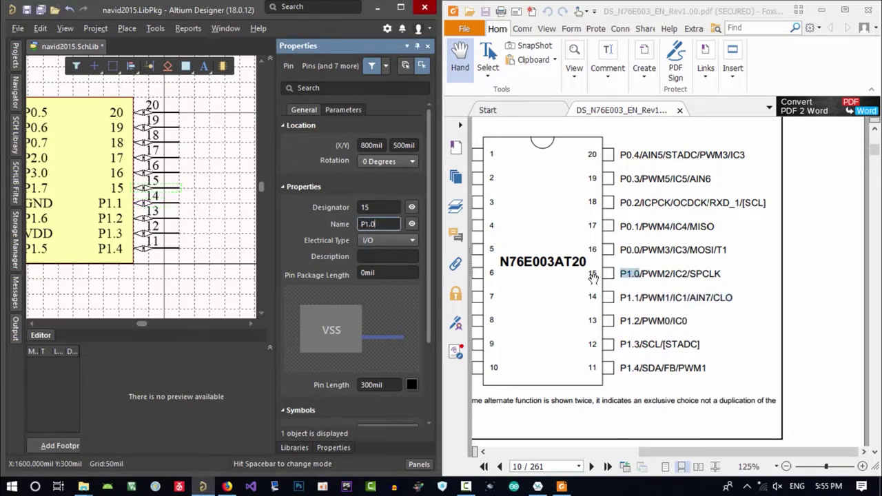
left_click(640, 275)
left_click_drag(621, 273, 721, 274)
key("ctrl+c")
left_click(382, 256)
key("ctrl+v")
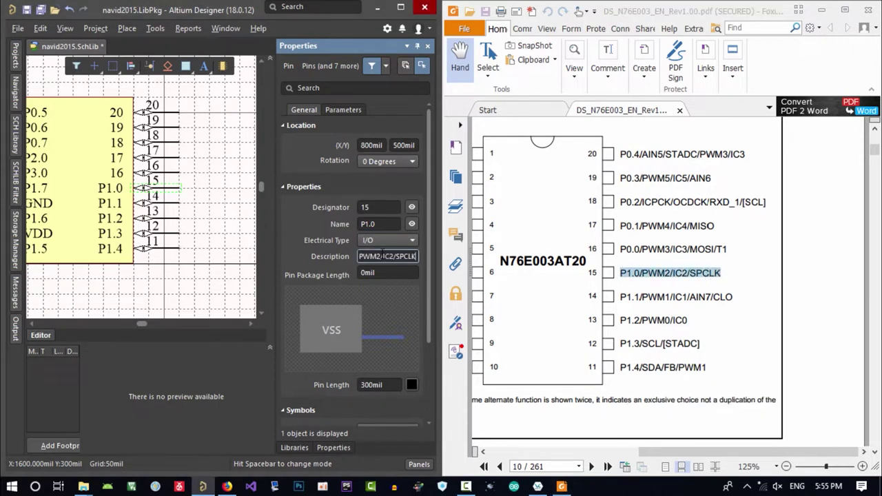
Name pin 16 P0.0 with the description P0.0/PWM3/IC3/MOSI/T1
left_click(164, 170)
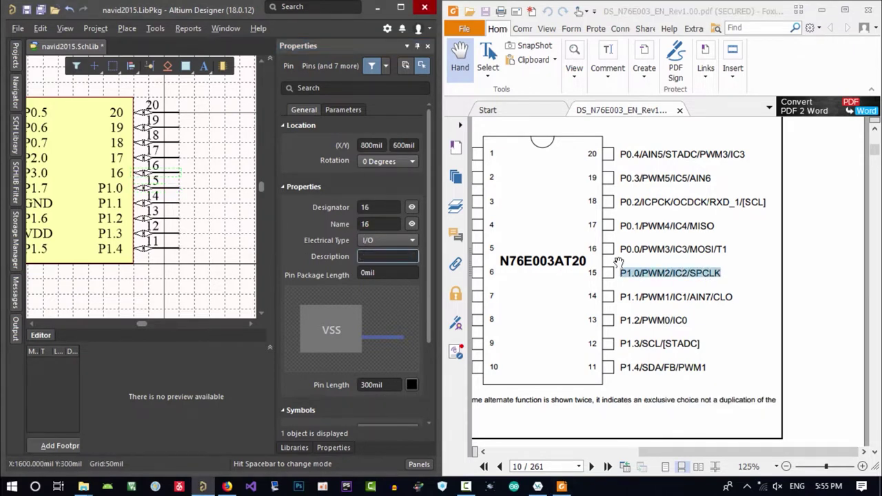
left_click_drag(621, 248, 640, 249)
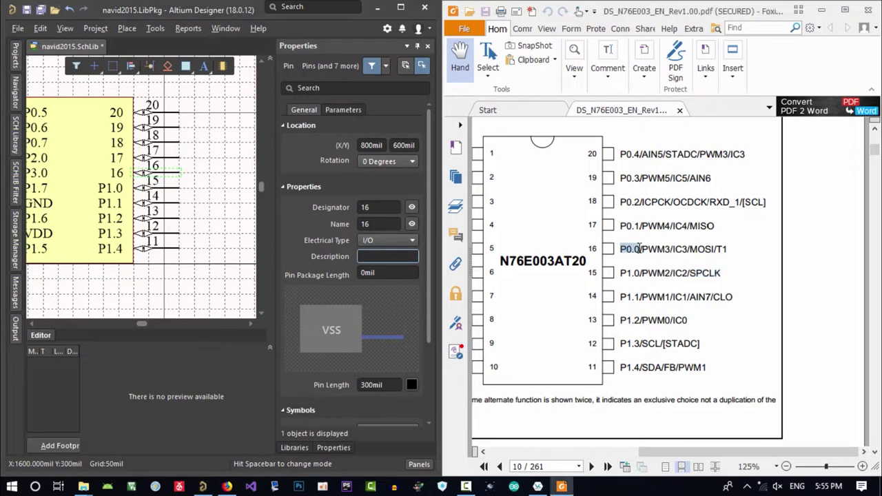
double_click(380, 225)
key("ctrl+v")
left_click(618, 250)
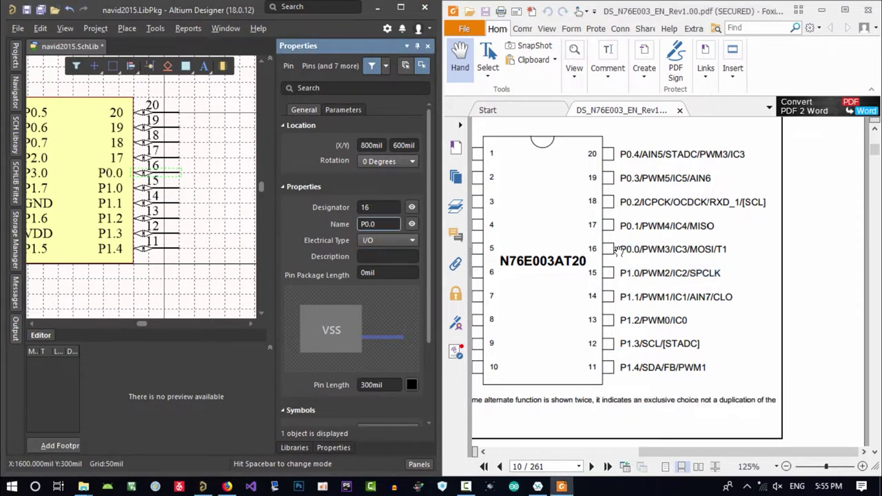
left_click_drag(622, 246, 728, 250)
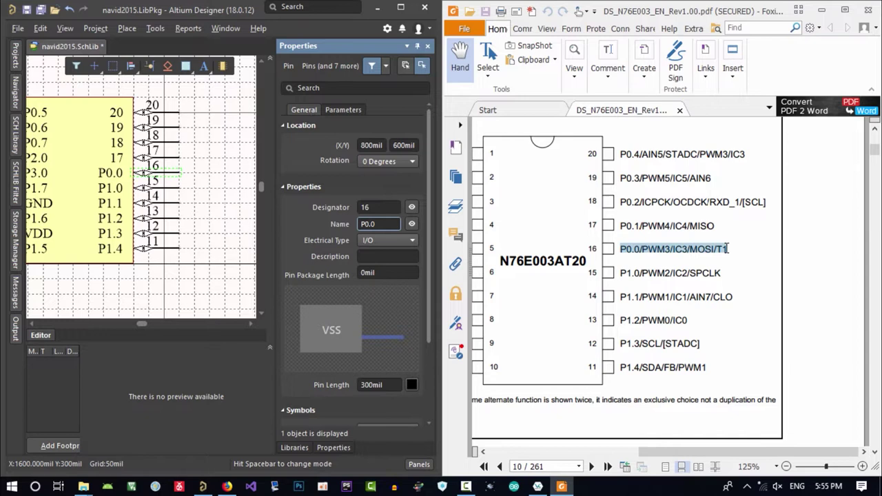
left_click(384, 255)
key("ctrl+v")
key("Return")
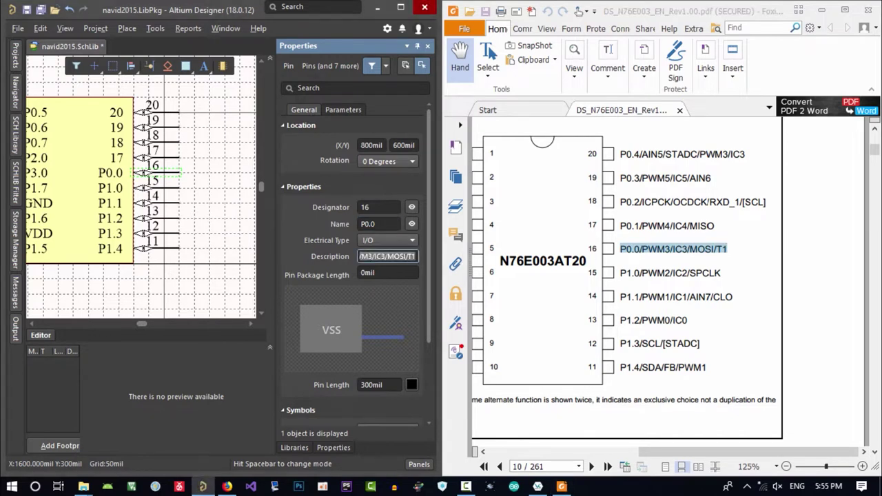
Name pin 17 P0.1 with the description P0.1/PWM4/IC4/MISO
left_click(178, 157)
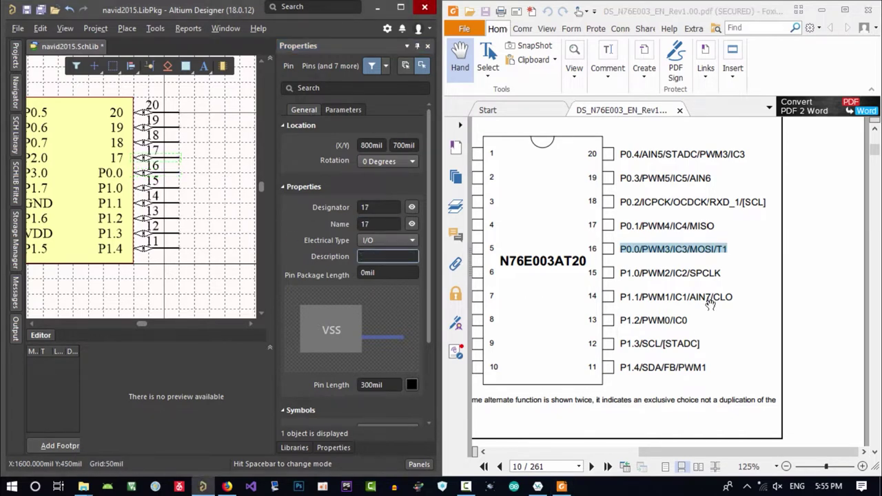
left_click_drag(620, 226, 642, 226)
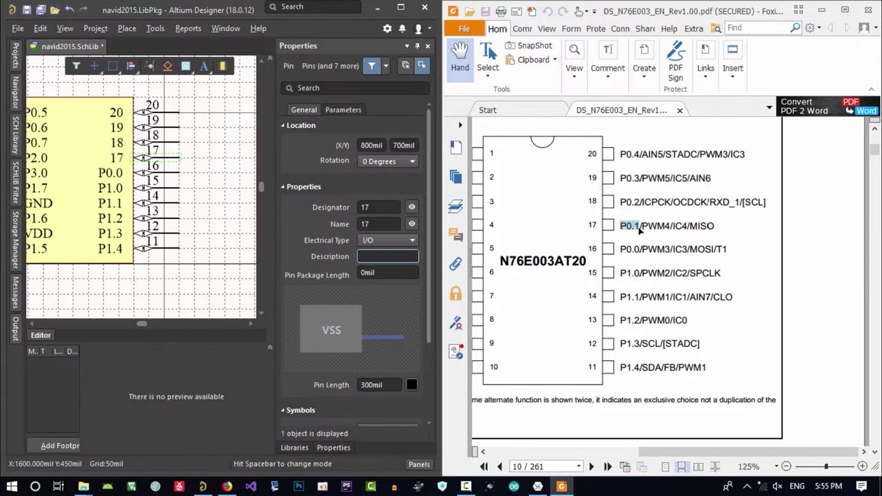
double_click(378, 224)
key("ctrl+v")
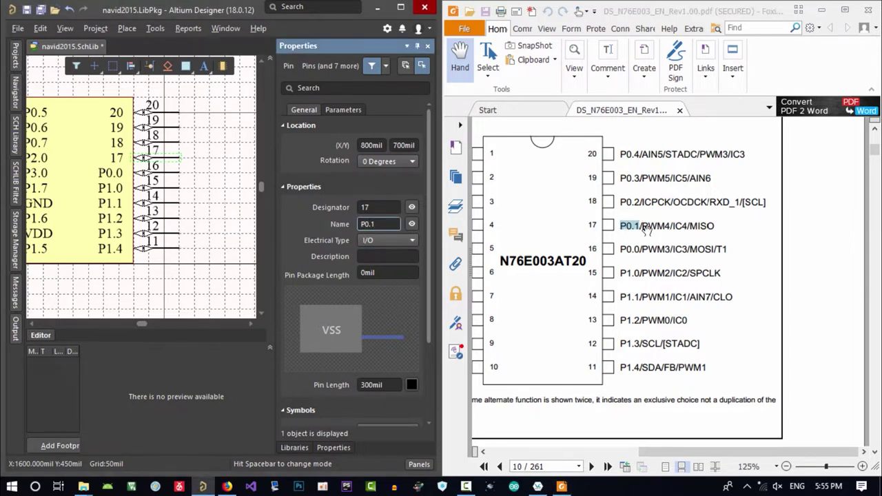
left_click(622, 229)
left_click_drag(622, 225, 715, 227)
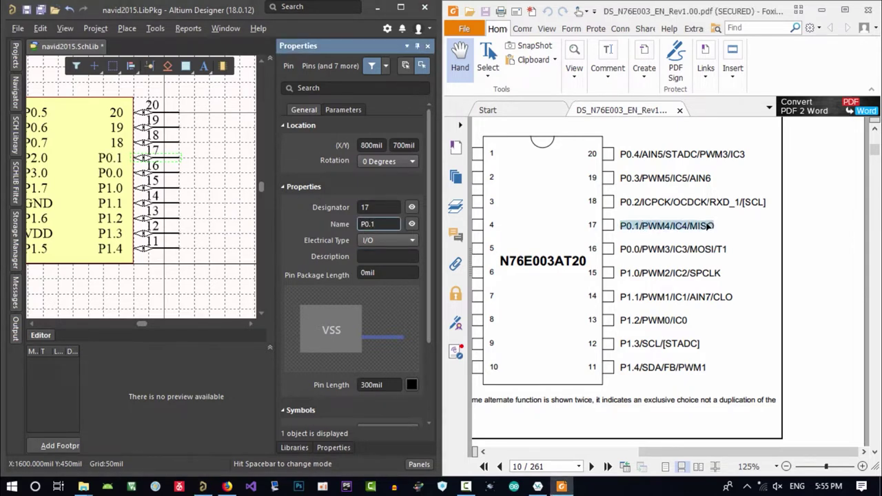
left_click(363, 224)
left_click(378, 256)
key("ctrl+v")
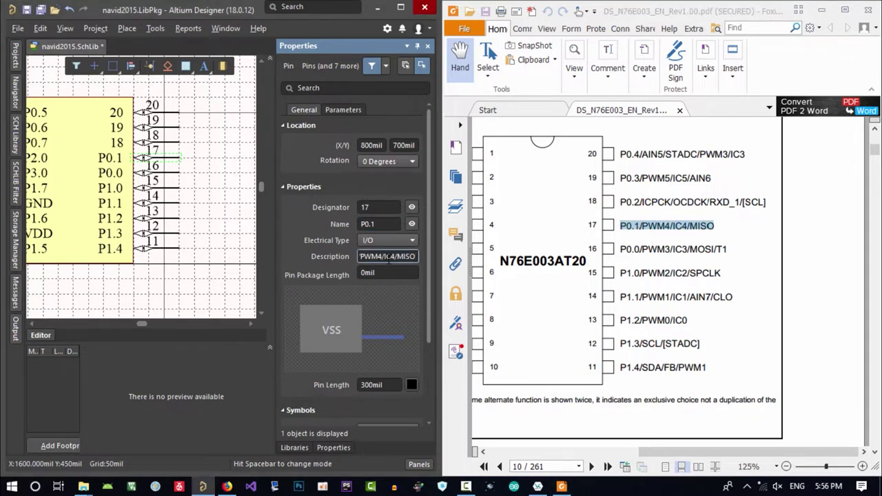
Name pin 18 P0.2 with the description P0.2/ICPCK/OCDCK/RXD_1/[SCL]
left_click(170, 142)
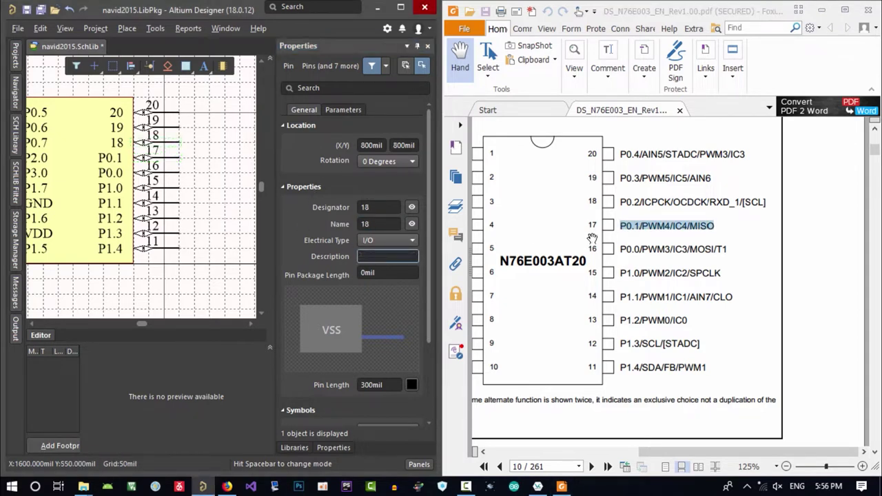
left_click(624, 202)
left_click_drag(620, 202, 637, 201)
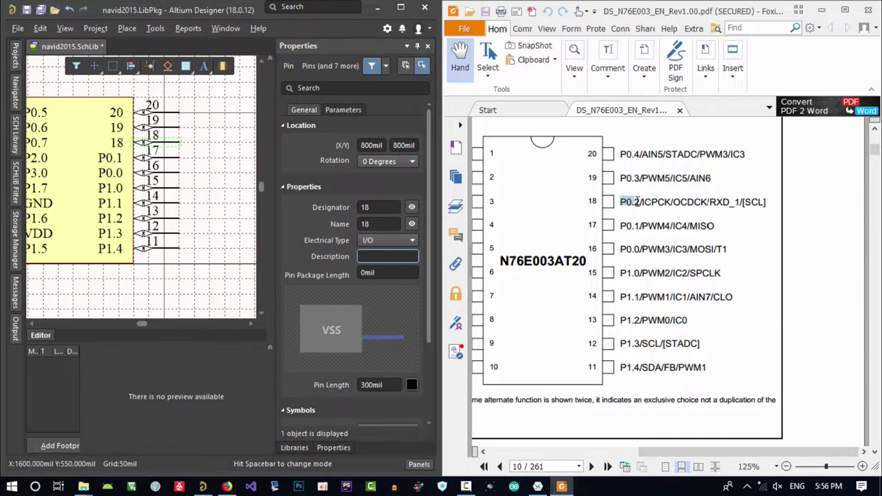
key("ctrl+c")
key("alt+Tab")
key("shift+Tab")
key("ctrl+v")
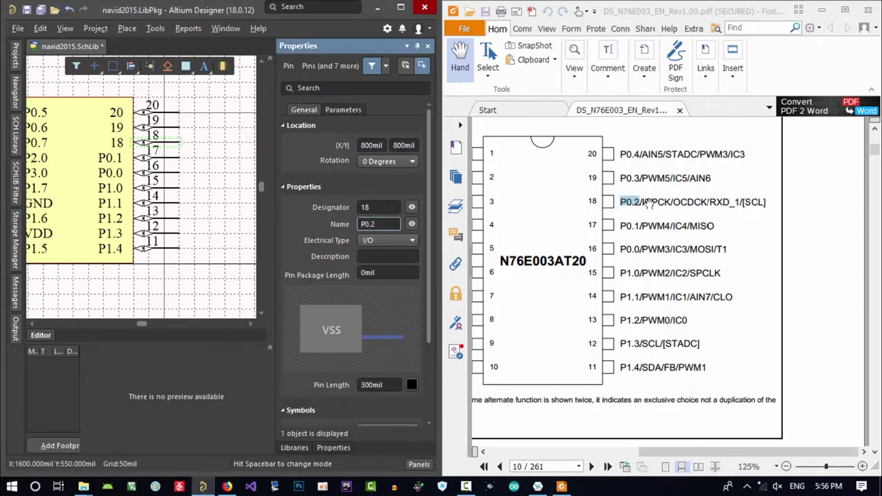
left_click_drag(621, 201, 766, 201)
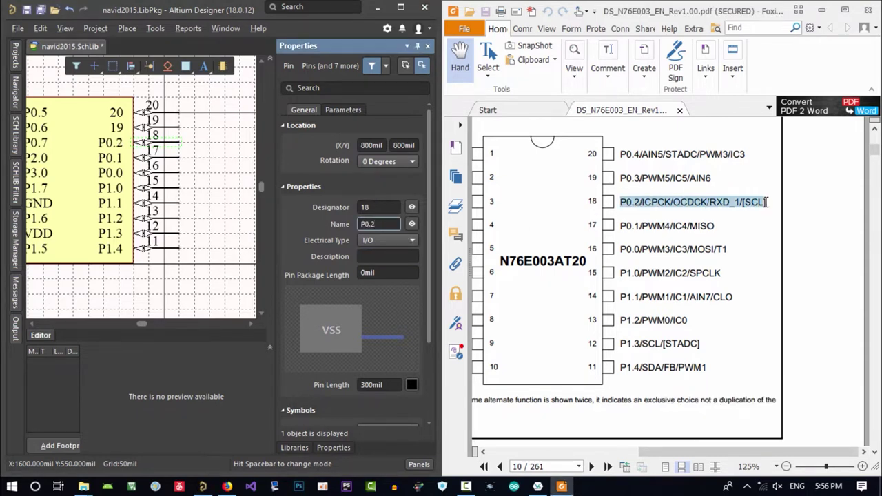
key("ctrl+c")
left_click(376, 256)
key("ctrl+v")
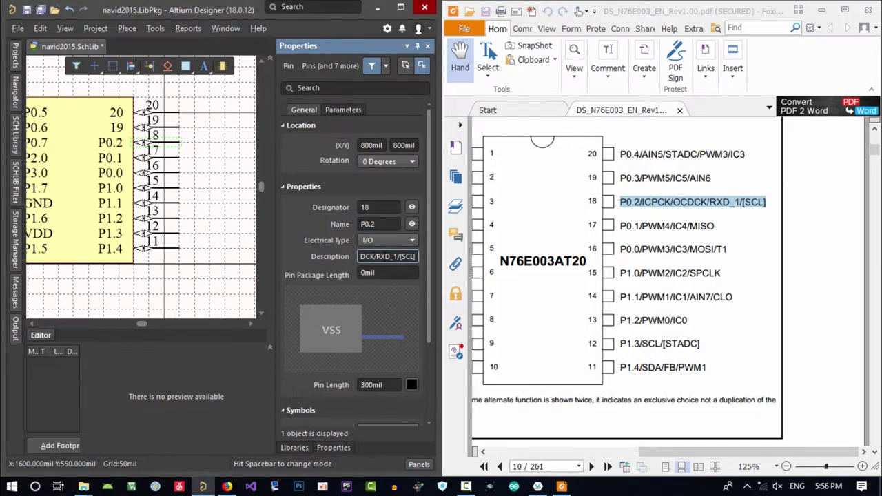
Name pin 19 P0.3 with the description P0.3/PWM5/IC5/AIN6
left_click(175, 128)
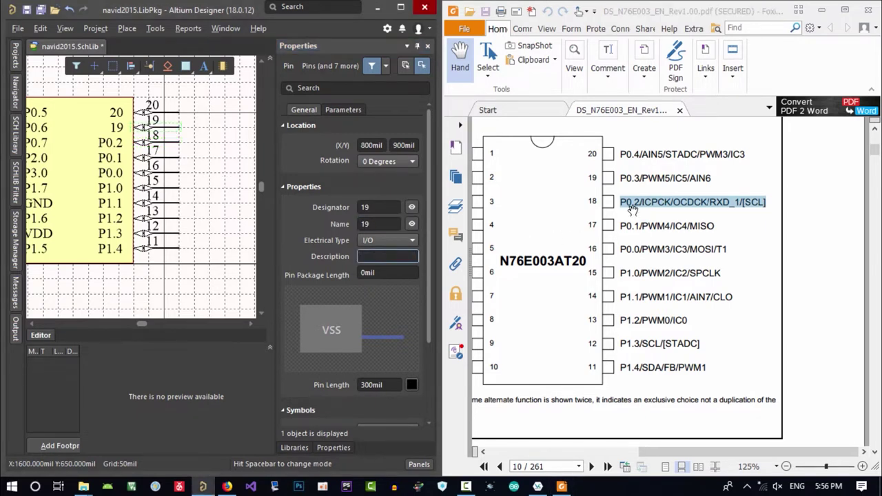
left_click(628, 177)
left_click_drag(620, 177, 639, 178)
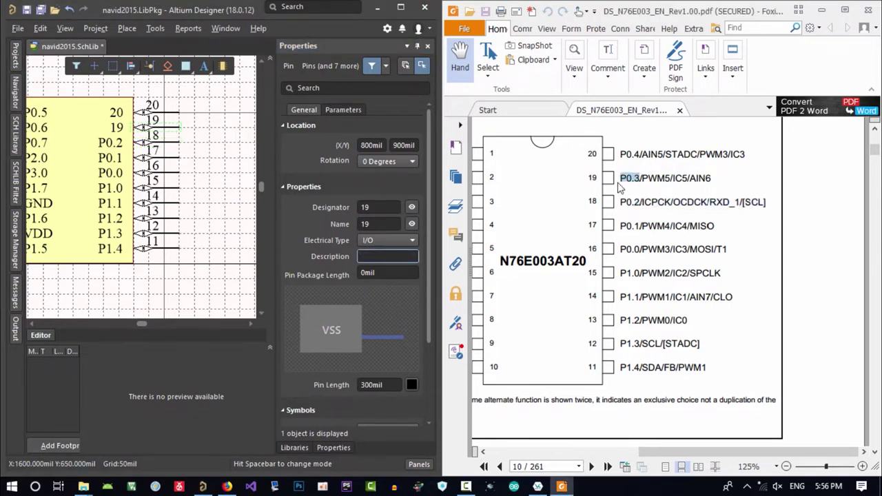
double_click(378, 222)
key("ctrl+v")
left_click(618, 177)
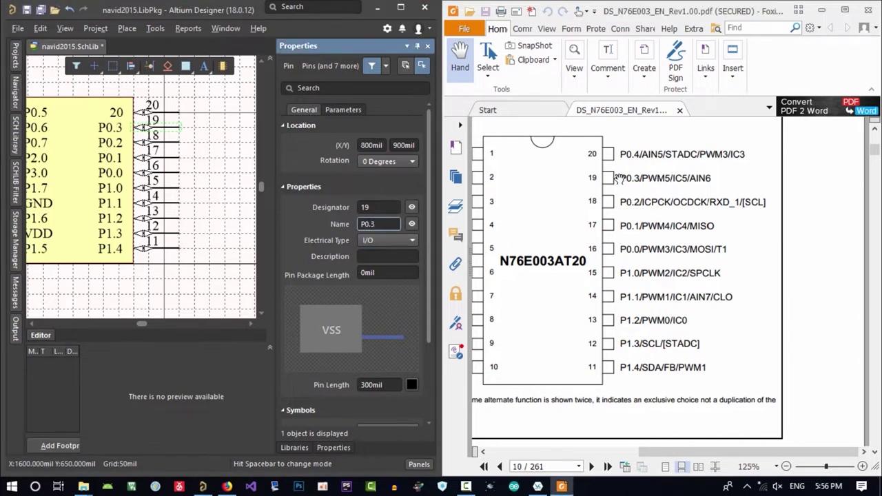
left_click_drag(620, 177, 709, 179)
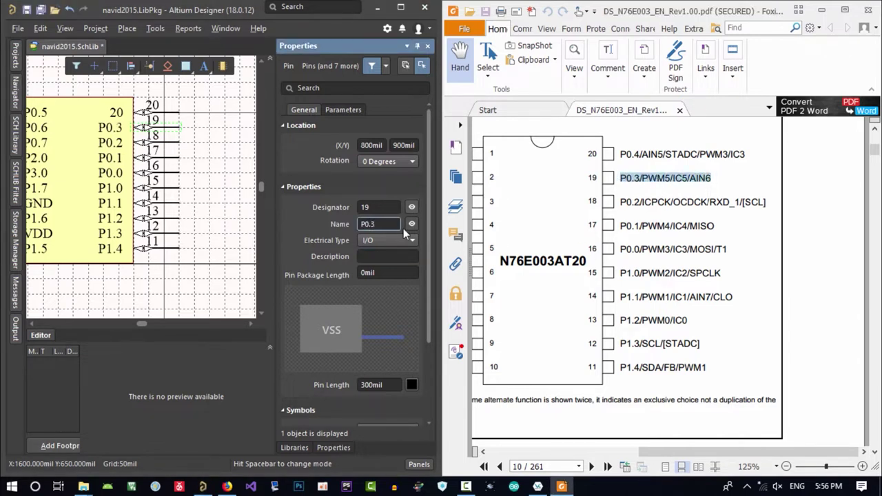
left_click(388, 257)
key("ctrl+v")
key("Return")
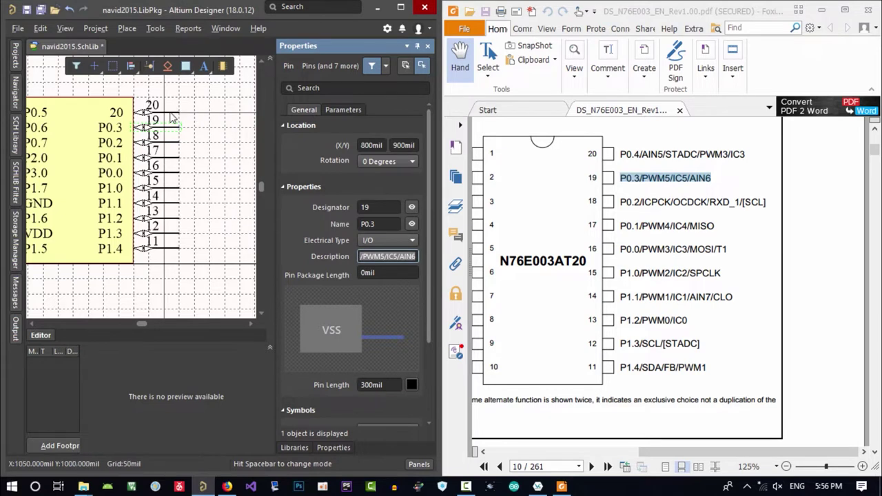
Name pin 20 P0.4 with the description P0.4/AIN5/STADC/PWM3/IC3
left_click(172, 116)
left_click_drag(620, 154, 639, 154)
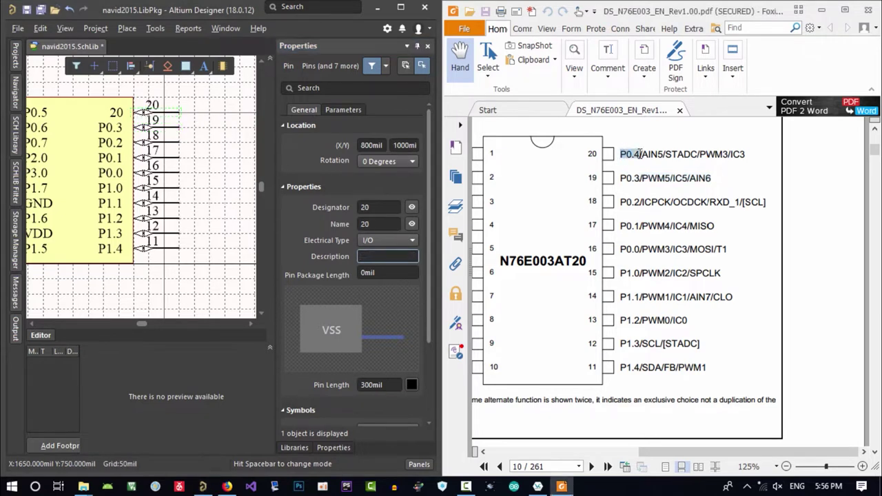
left_click(384, 222)
key("ctrl+v")
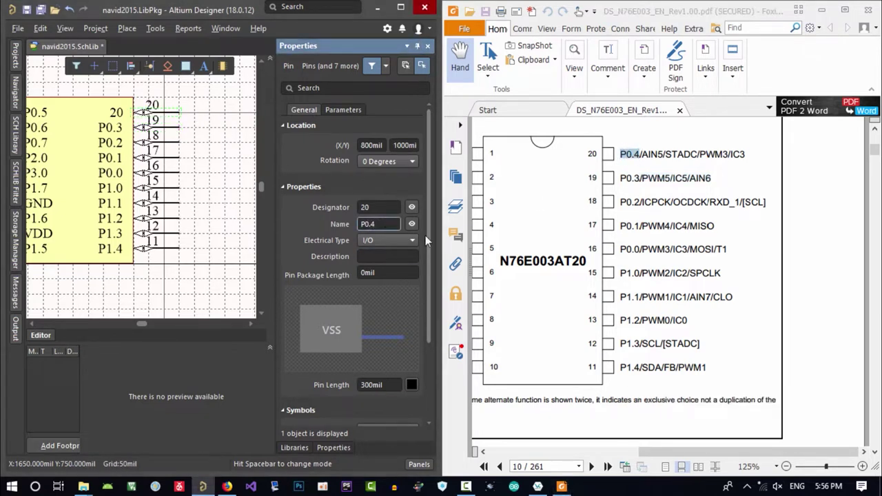
left_click_drag(620, 155, 747, 154)
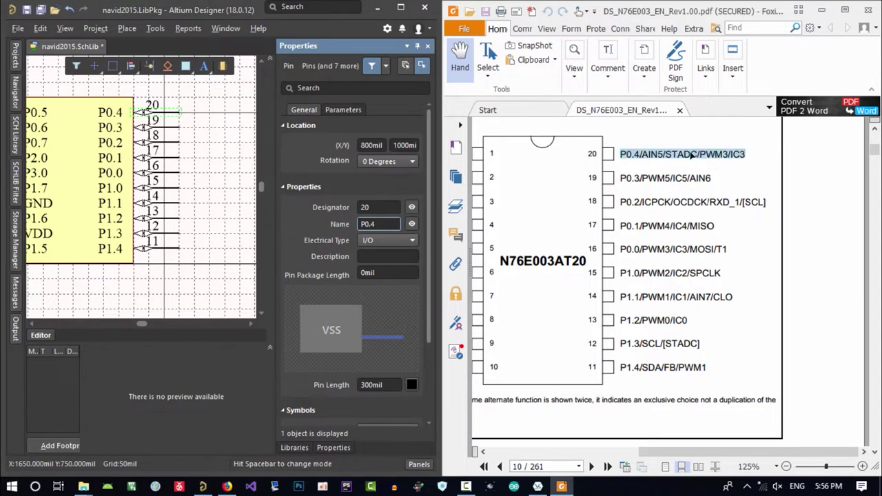
left_click(388, 256)
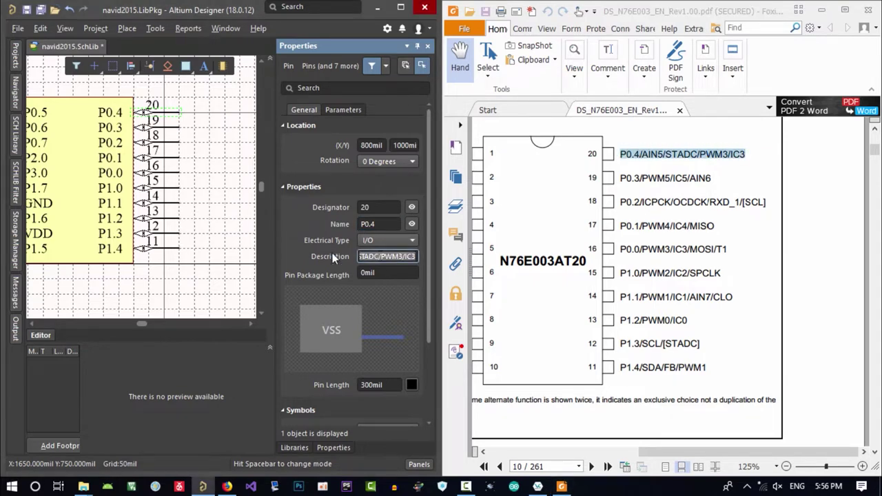
scroll(200, 281, "down", 5, "ctrl")
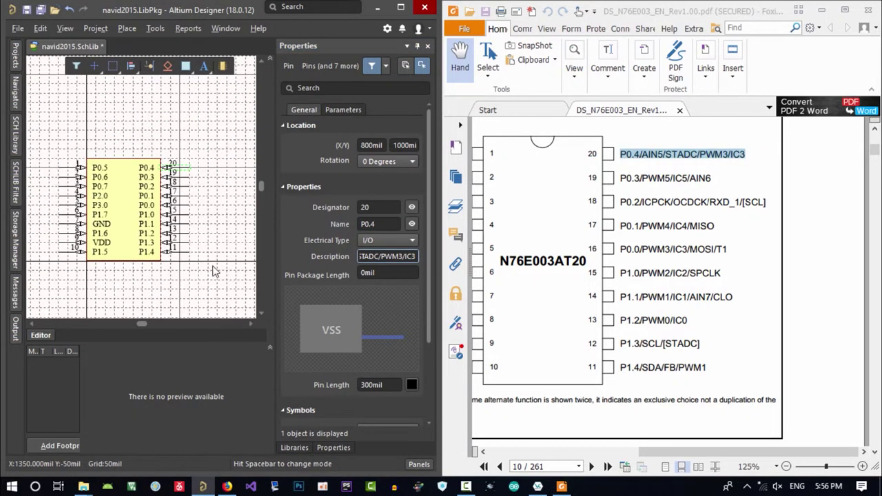
scroll(203, 247, "down", 1)
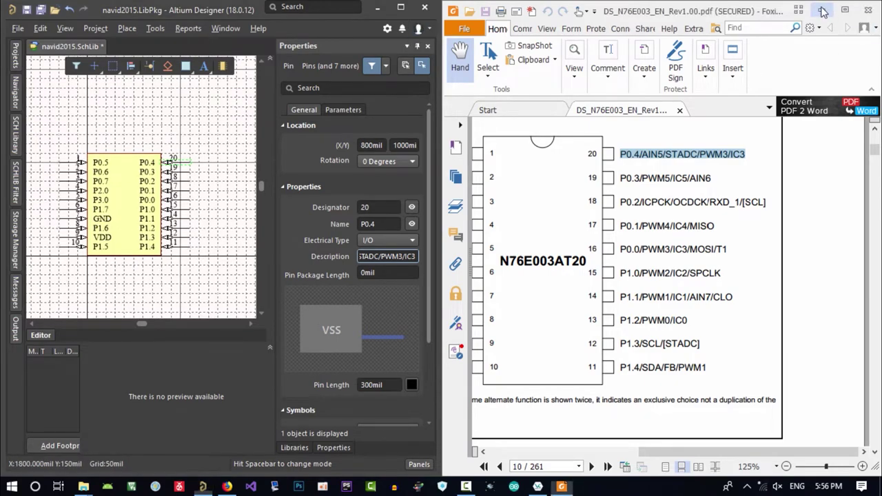
Maximize the schematic editor and make the VDD pin 9 red
left_click(822, 10)
left_click(400, 7)
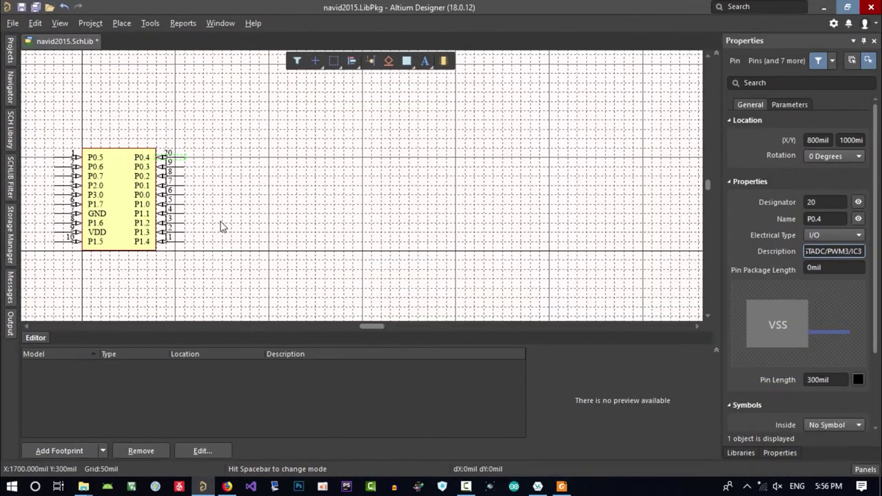
scroll(400, 211, "up", 3, "ctrl")
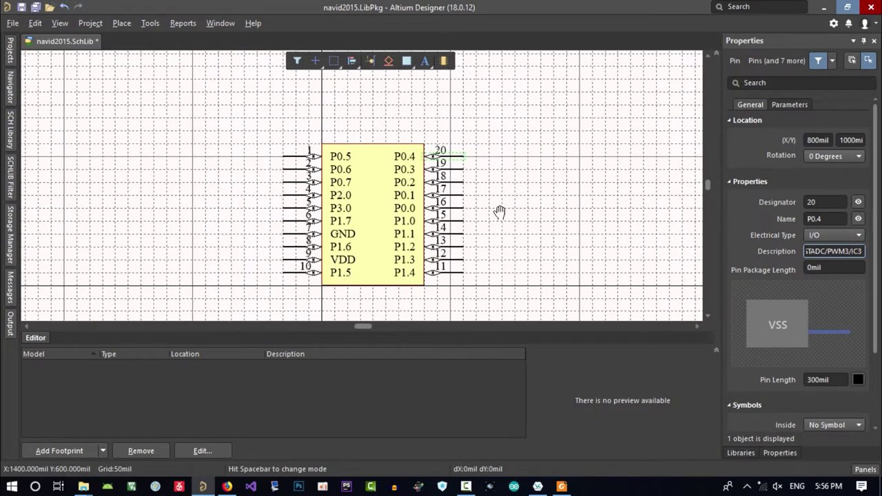
scroll(355, 231, "down", 1, "ctrl")
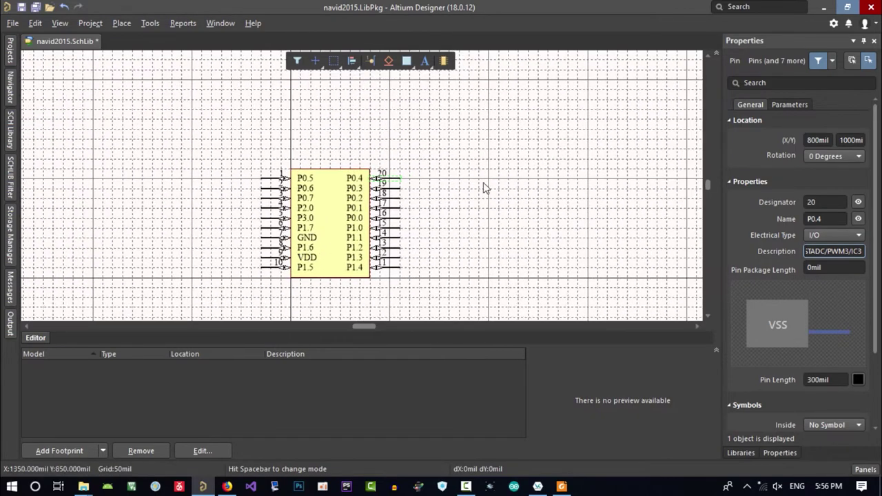
scroll(284, 262, "up", 1, "ctrl")
left_click(268, 262)
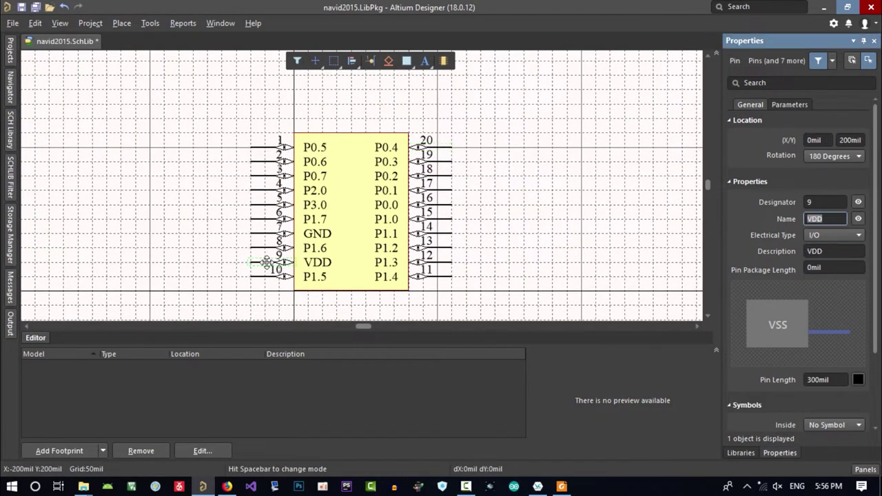
left_click(857, 379)
left_click(753, 277)
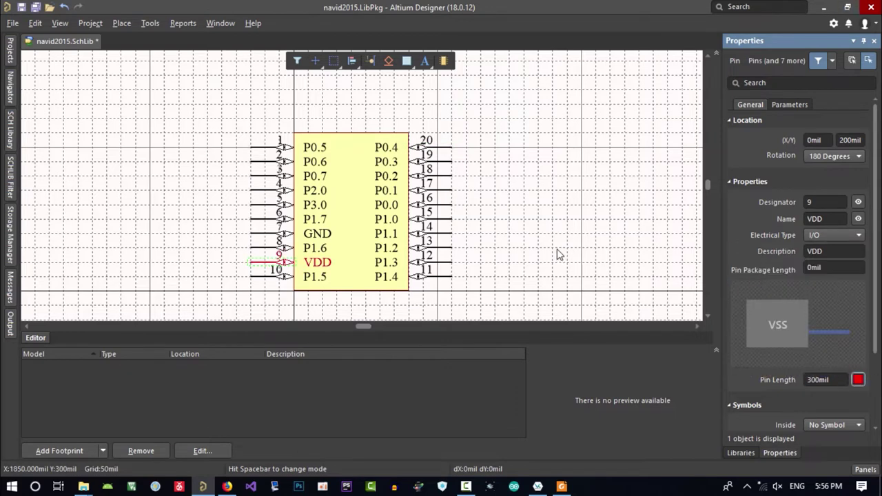
Leave GND pin 7 black and colour pins 1–6 blue after trying green shades
right_click_drag(557, 252, 526, 227)
left_click_drag(453, 121, 406, 178)
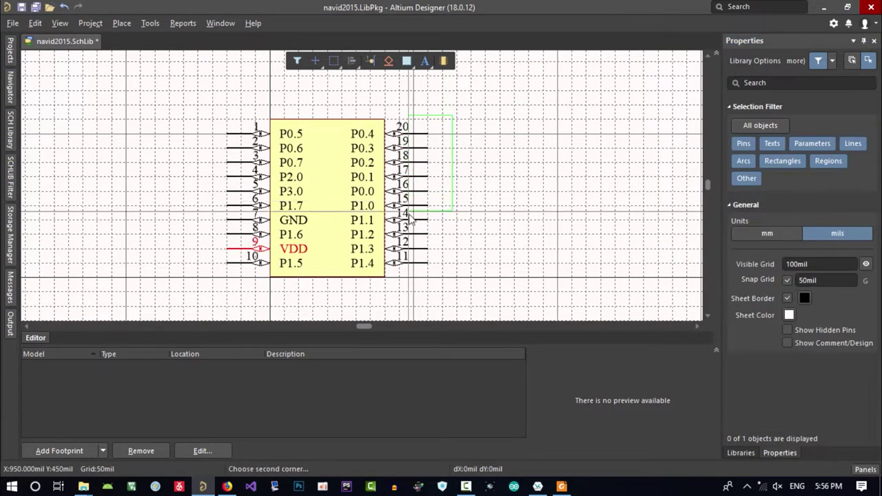
left_click(501, 197)
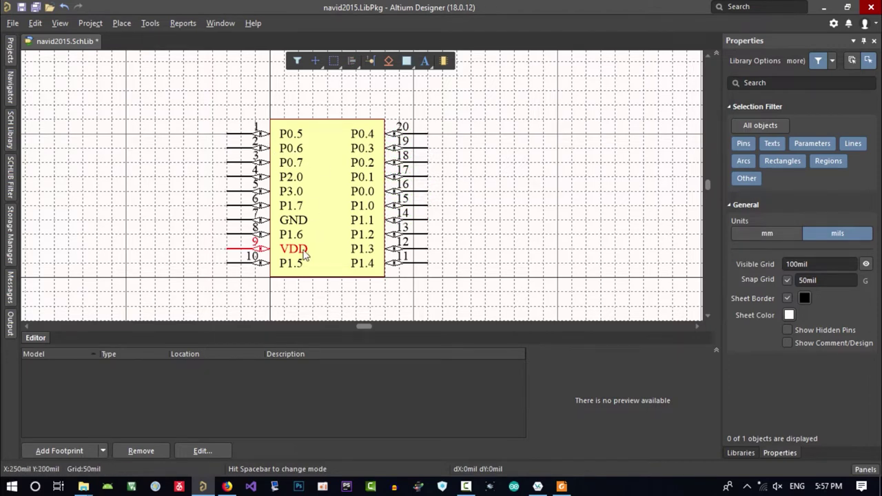
left_click(251, 221)
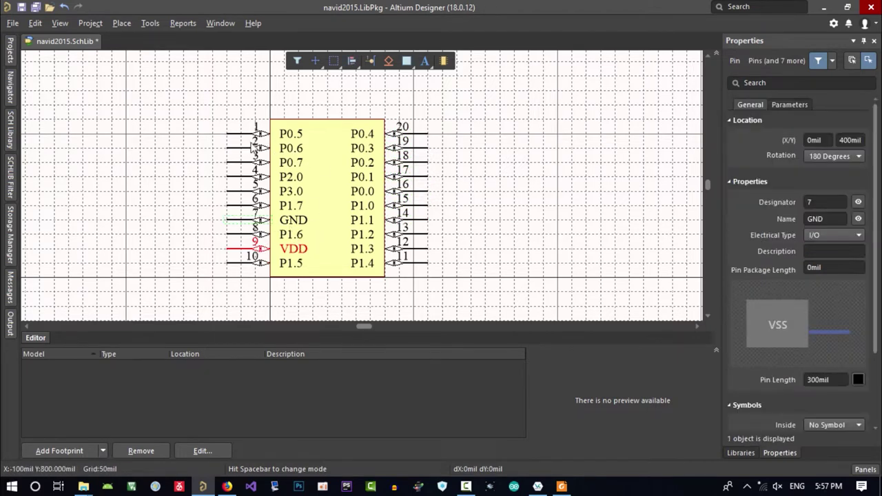
left_click_drag(255, 108, 213, 213)
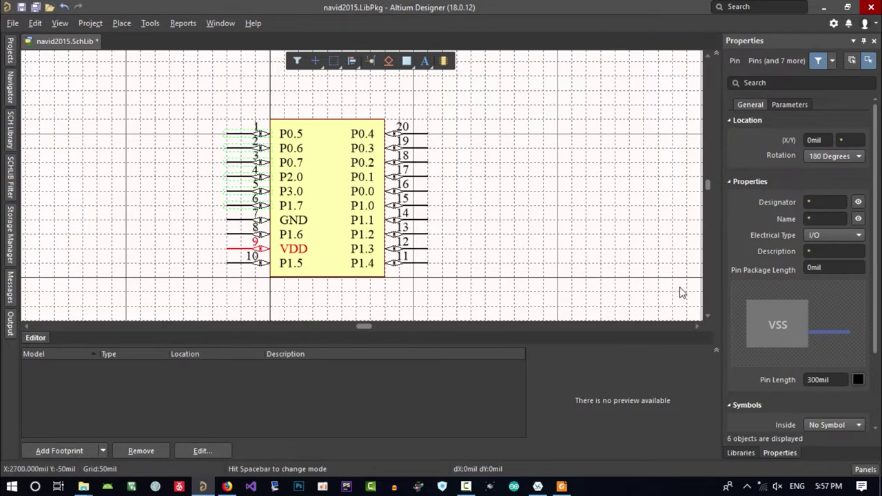
left_click(858, 380)
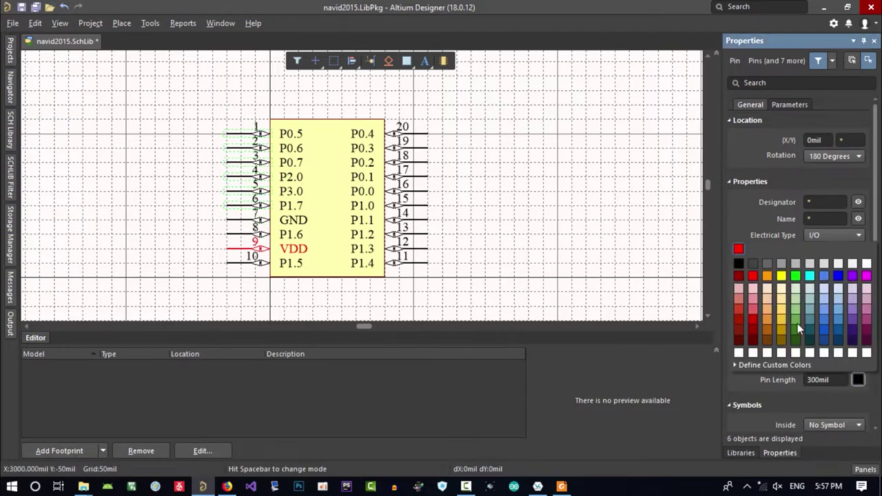
left_click(796, 319)
left_click(858, 379)
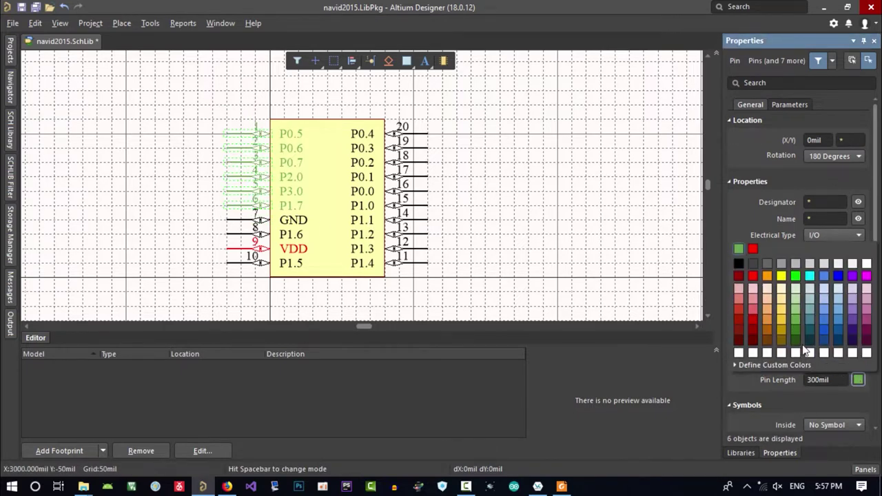
left_click(797, 275)
left_click(858, 379)
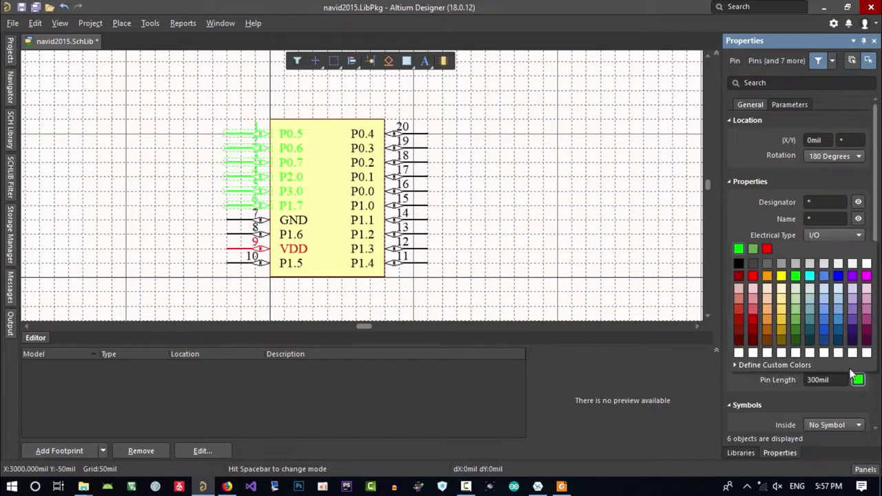
left_click(838, 276)
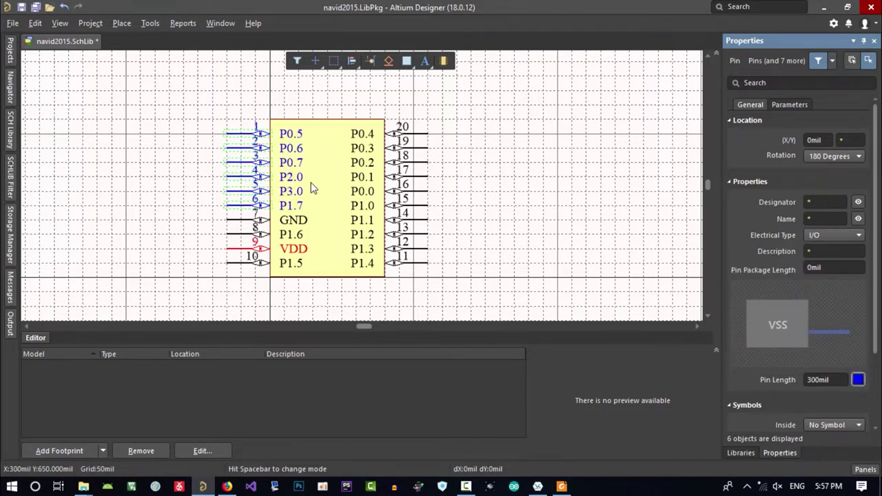
Colour pin 10 and the right-side pins 11–20 blue
left_click(242, 266)
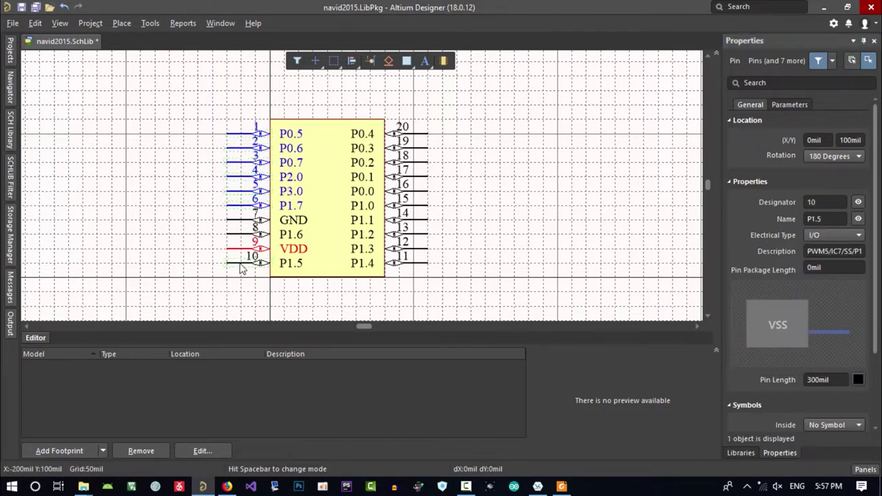
left_click(858, 380)
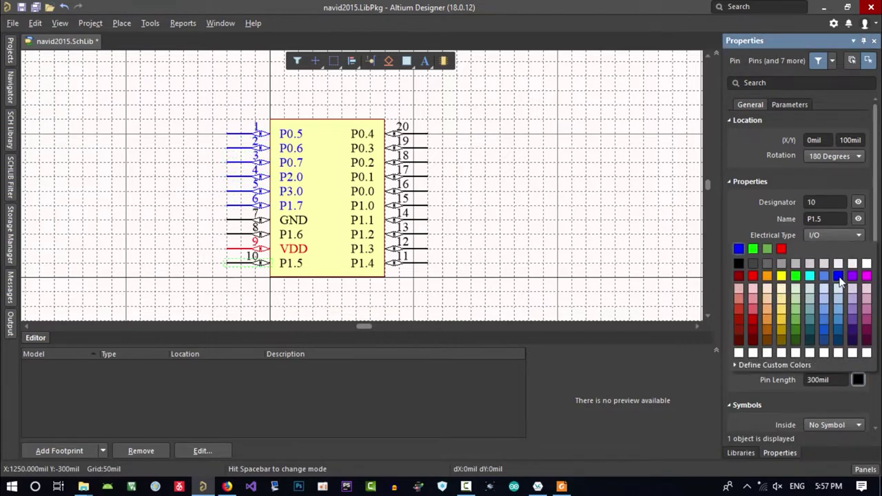
left_click(838, 277)
left_click_drag(464, 114, 406, 291)
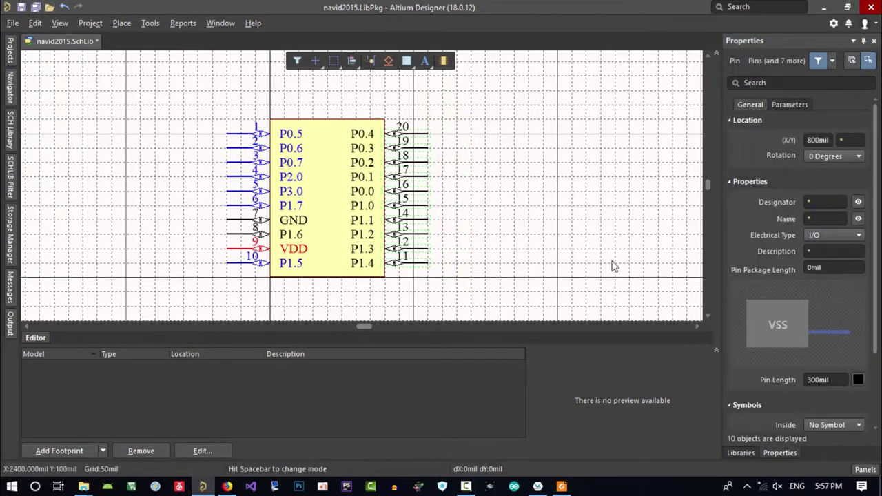
left_click(858, 380)
left_click(832, 278)
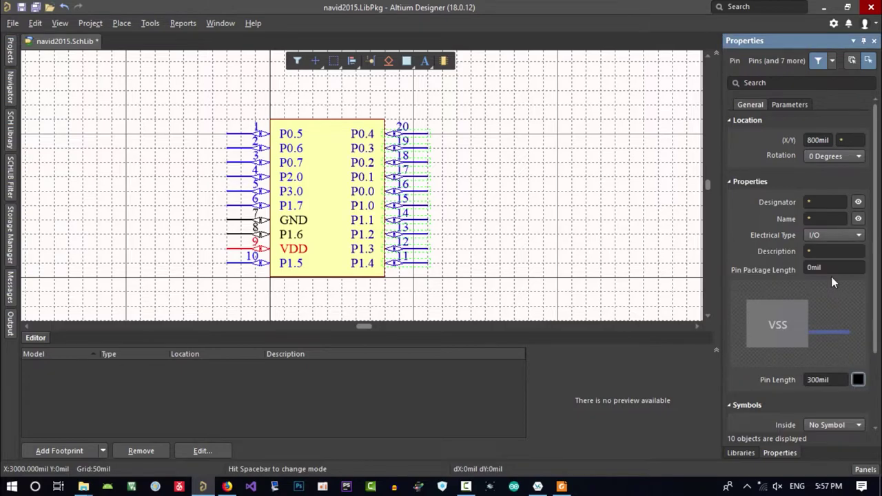
scroll(450, 216, "down", 1, "ctrl")
scroll(492, 206, "down", 2, "ctrl")
left_click(492, 206)
scroll(300, 255, "up", 2, "ctrl")
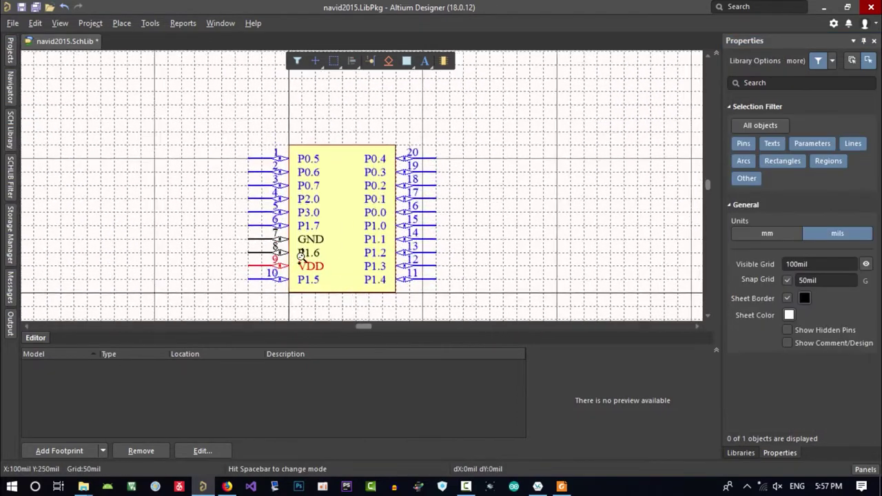
scroll(300, 255, "up", 1, "ctrl")
Colour pin 8 (P1.6) blue and check the finished symbol
left_click(281, 252)
left_click(858, 380)
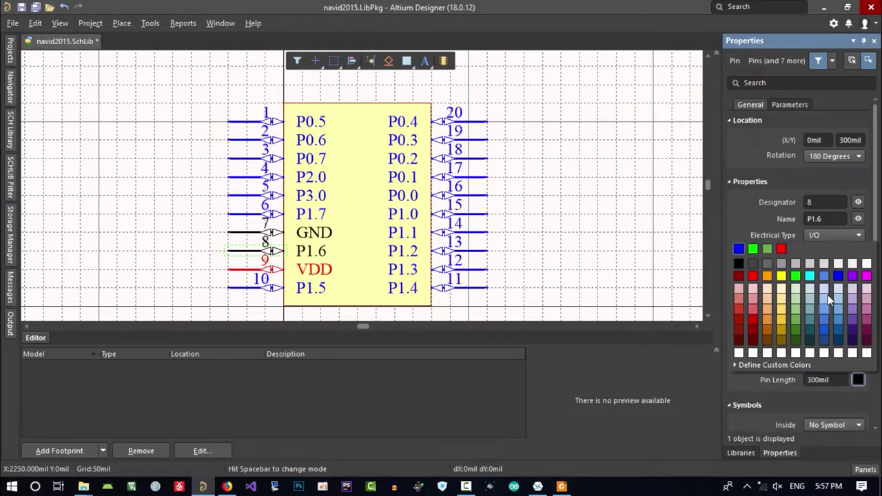
left_click(827, 295)
left_click(528, 237)
scroll(521, 137, "down", 2, "ctrl")
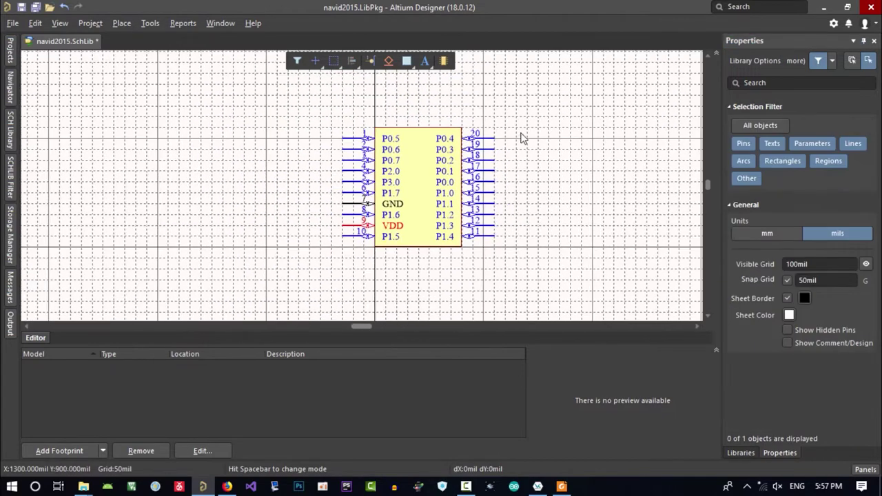
scroll(393, 210, "up", 2, "ctrl")
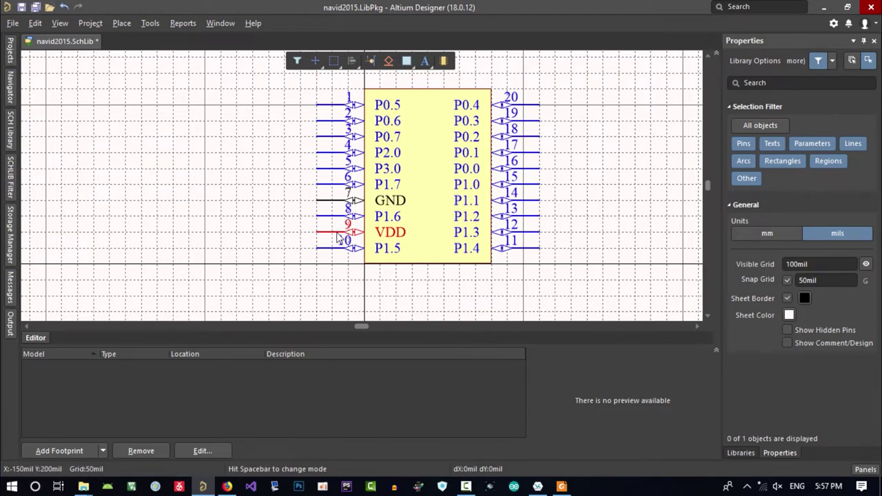
scroll(345, 231, "down", 2, "ctrl")
scroll(503, 222, "right", 1, "shift")
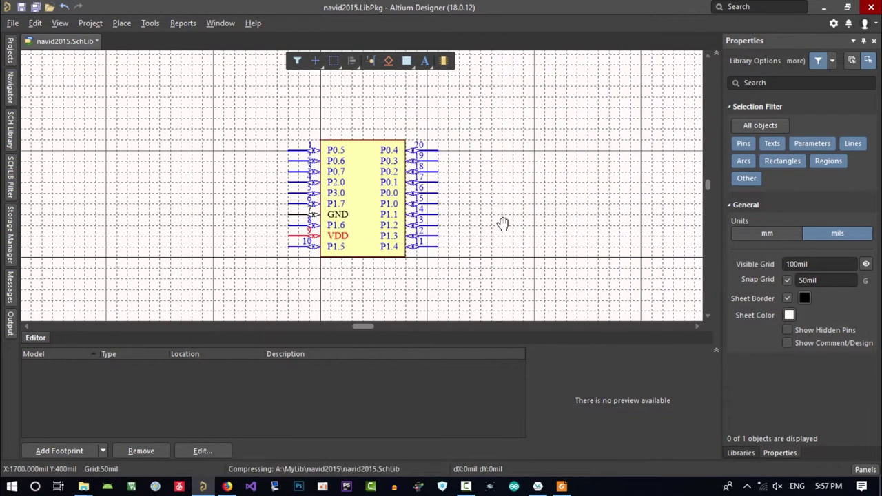
Save navid2015.SchLib with Ctrl+S, then open navid2015.PcbLib from the Projects panel's Source Documents
key("ctrl+s")
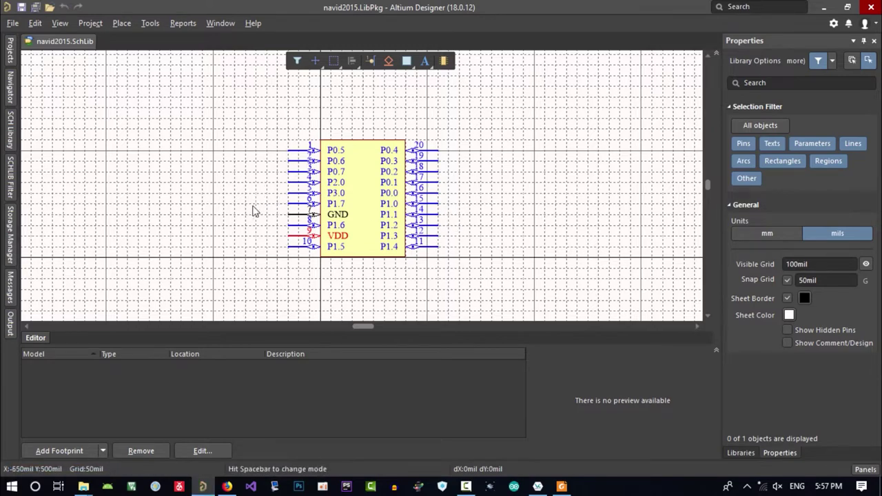
scroll(253, 229, "right", 1, "shift")
scroll(310, 230, "up", 2, "ctrl")
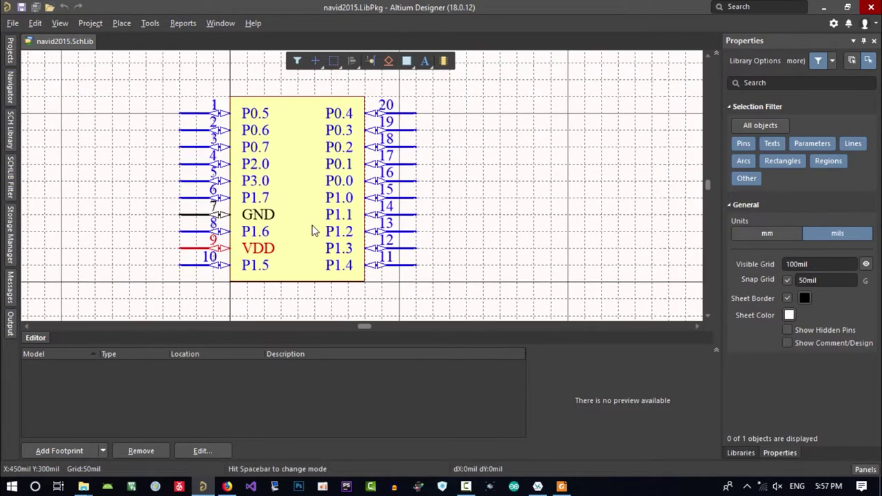
scroll(405, 232, "down", 1, "ctrl")
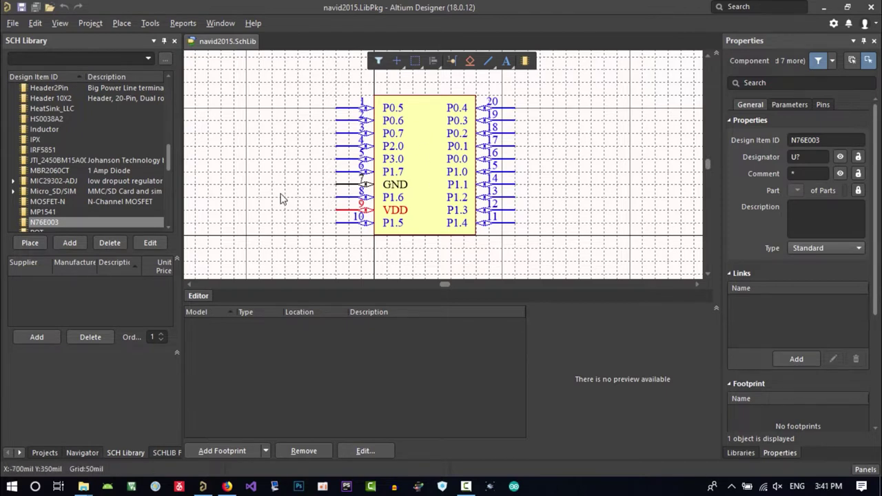
left_click(44, 453)
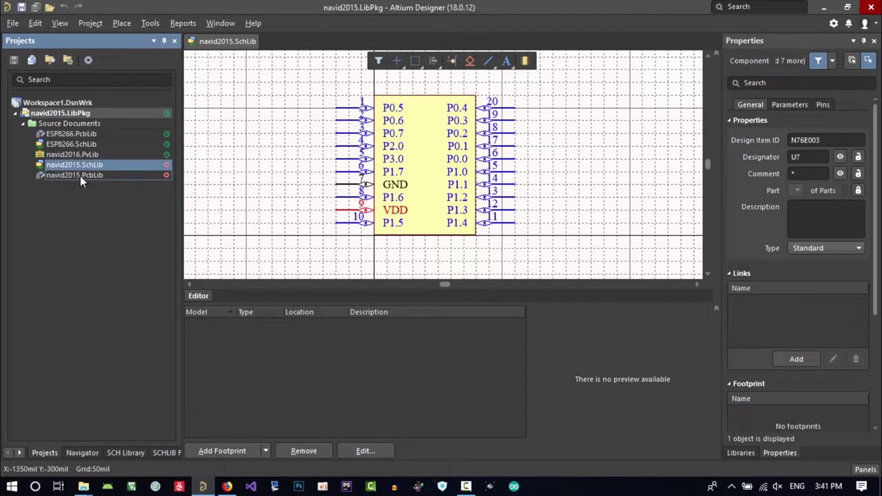
double_click(74, 175)
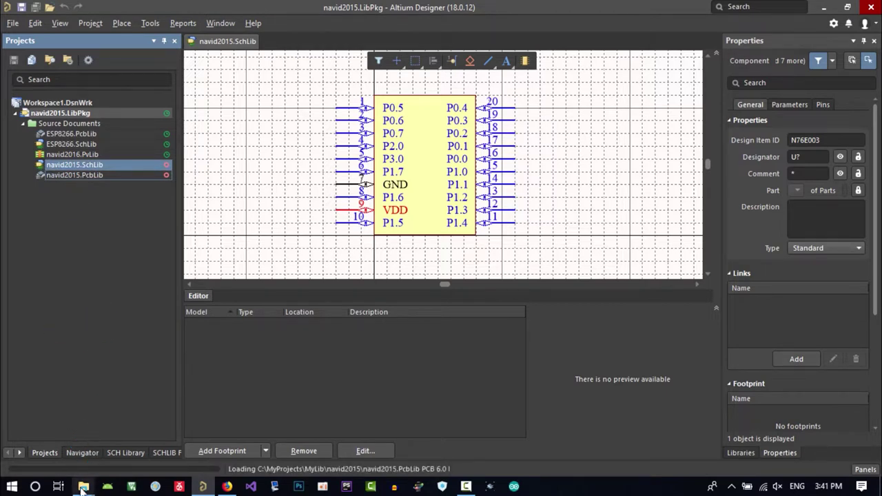
Browse File Explorer to MyProjects\08.AftabModules\DOC's\MCU, where the N76E003 datasheet lives, then minimize it
mouse_move(83, 486)
left_click(65, 434)
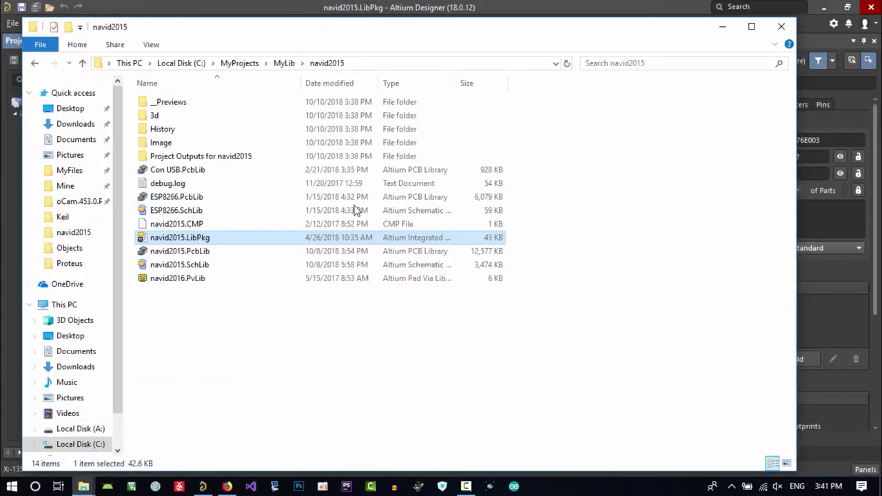
left_click(238, 64)
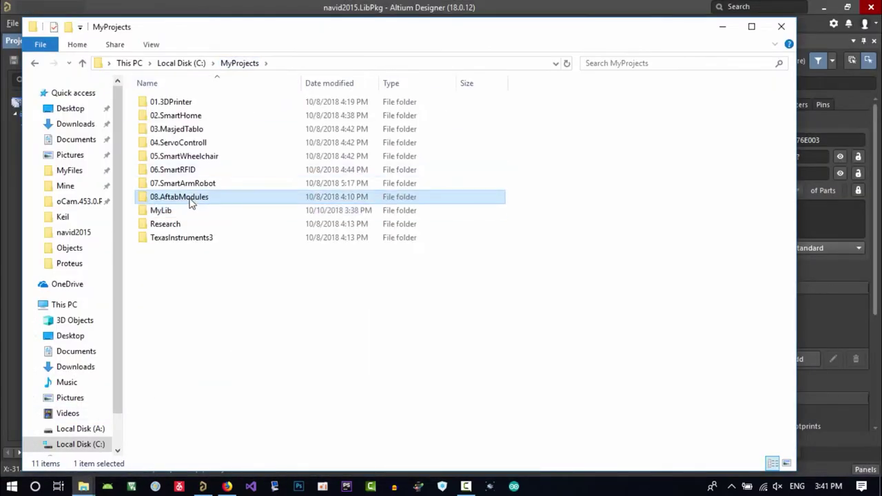
double_click(193, 198)
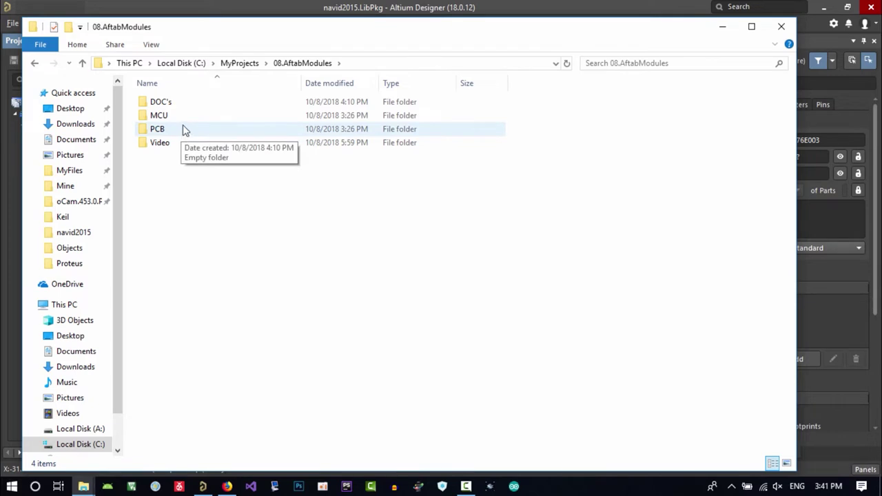
double_click(181, 102)
double_click(180, 104)
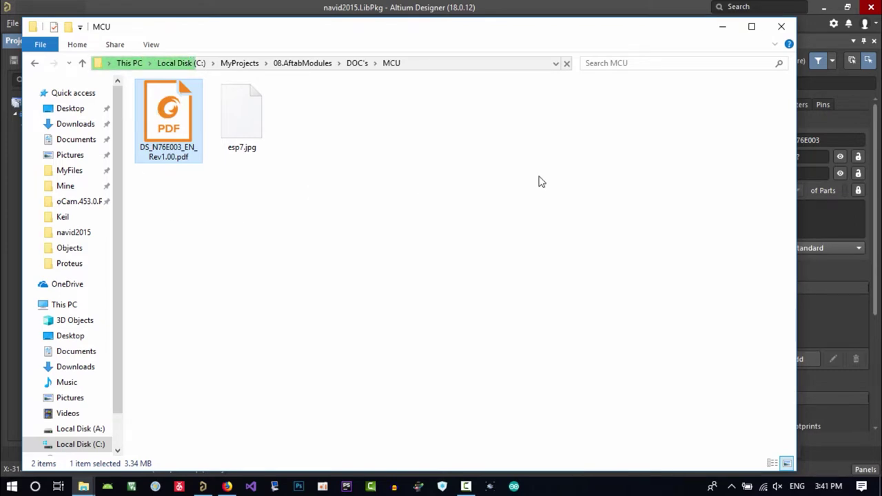
left_click(723, 27)
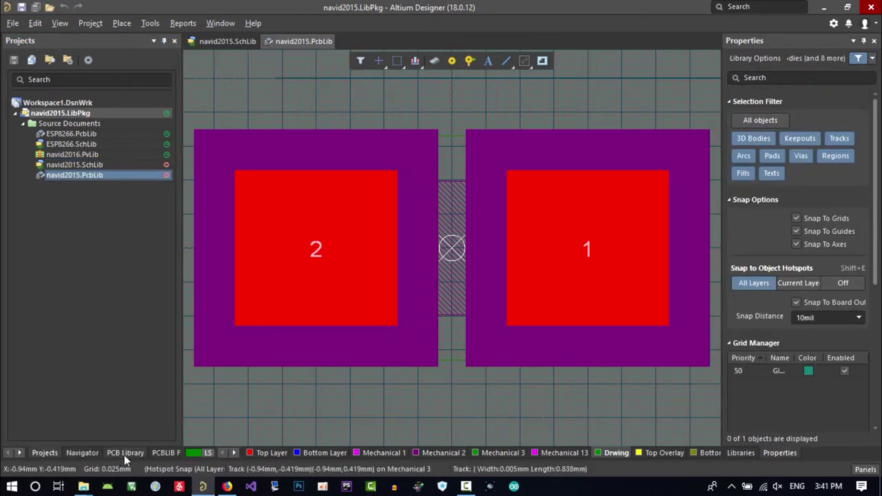
Show the library's footprint list and view the 7SEG_42X29 footprint
left_click(126, 453)
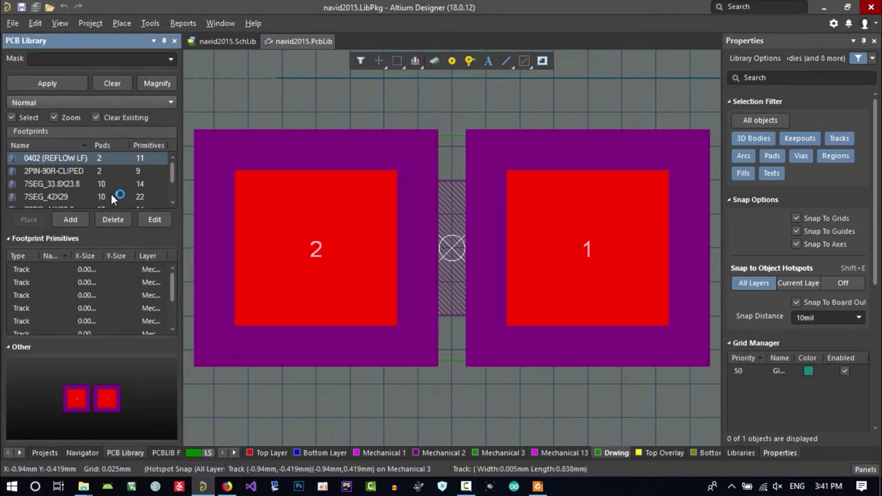
left_click_drag(96, 231, 99, 270)
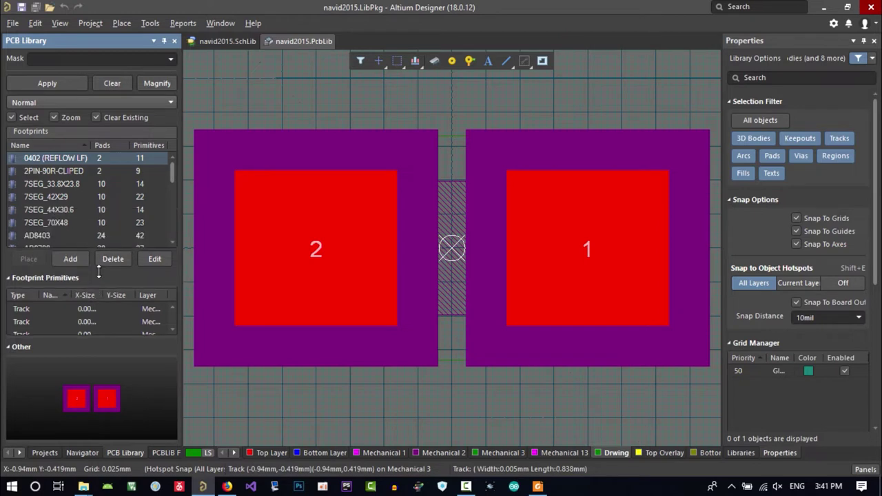
left_click(62, 193)
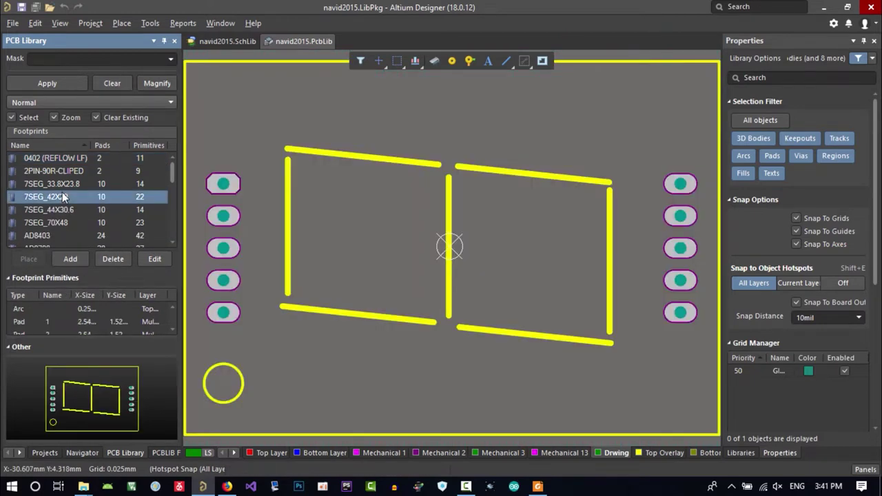
Add new footprint PCBComponent_1, open its Footprint Properties, and bring up the datasheet in Foxit
left_click(68, 259)
left_click(64, 243)
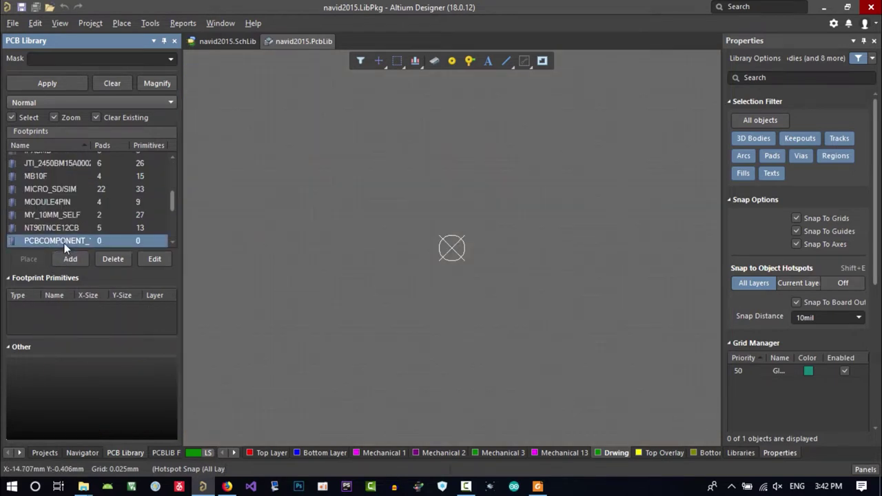
double_click(66, 243)
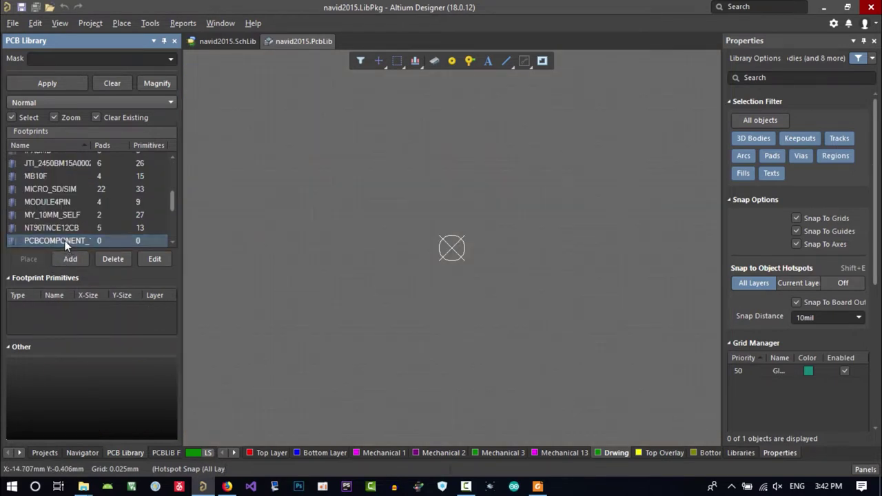
right_click(65, 242)
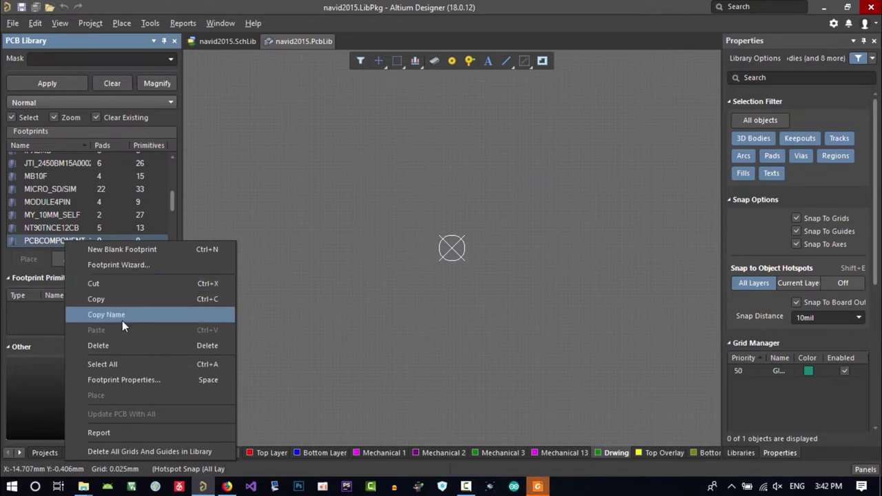
left_click(131, 381)
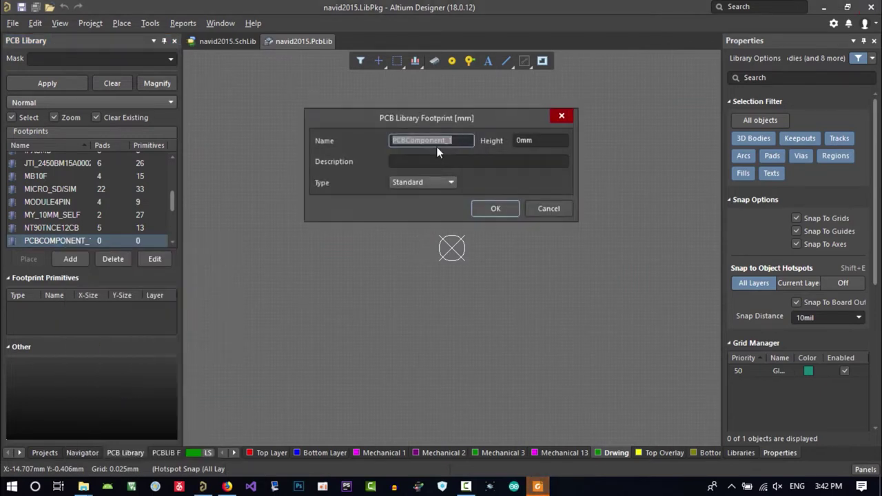
left_click(538, 487)
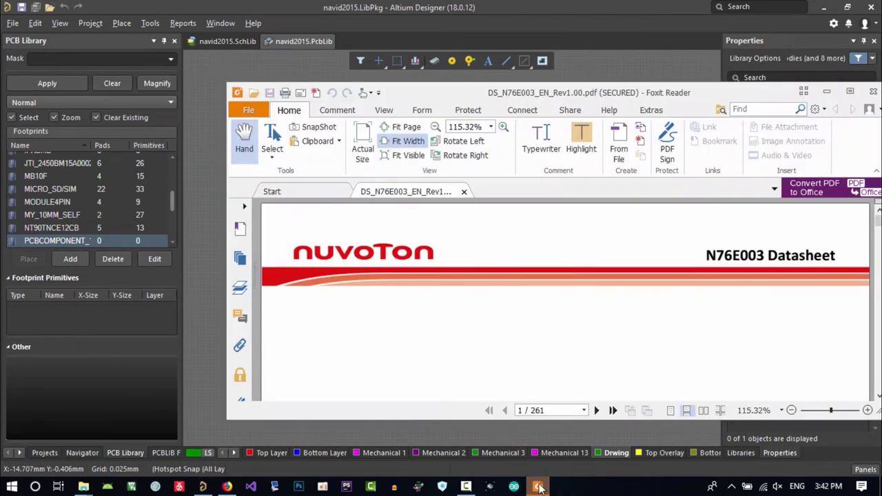
Maximize Foxit and jump via Bookmarks to section 4, Pin Configuration (Figure 4-1)
left_click(849, 91)
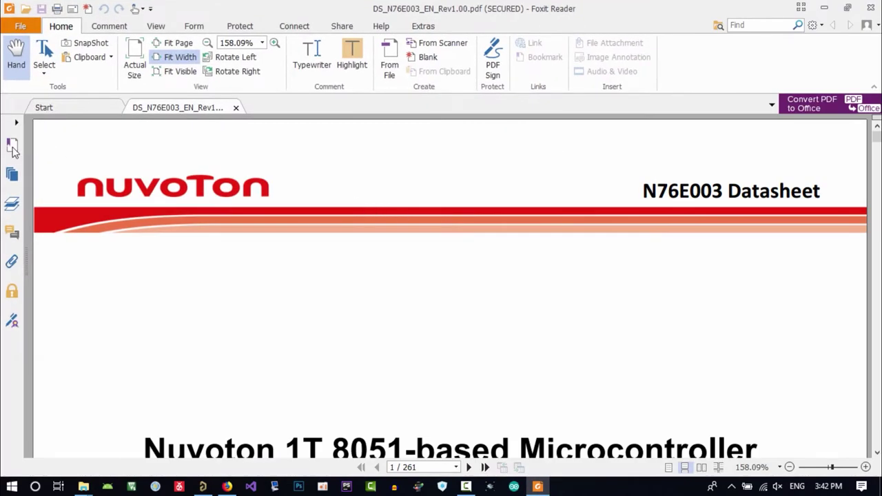
left_click(12, 147)
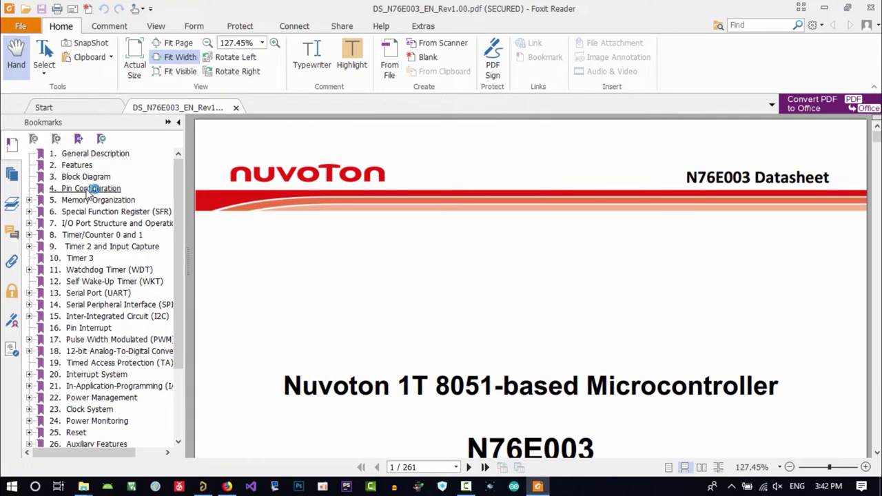
left_click(89, 188)
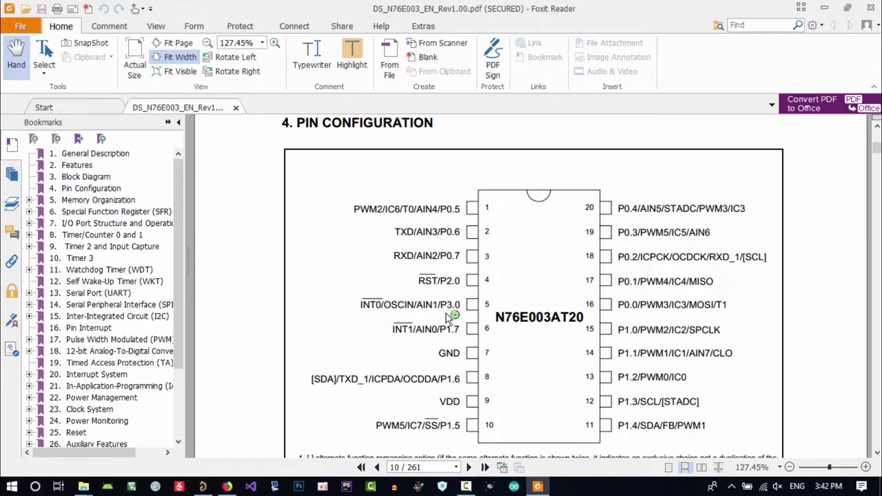
scroll(482, 327, "down", 3)
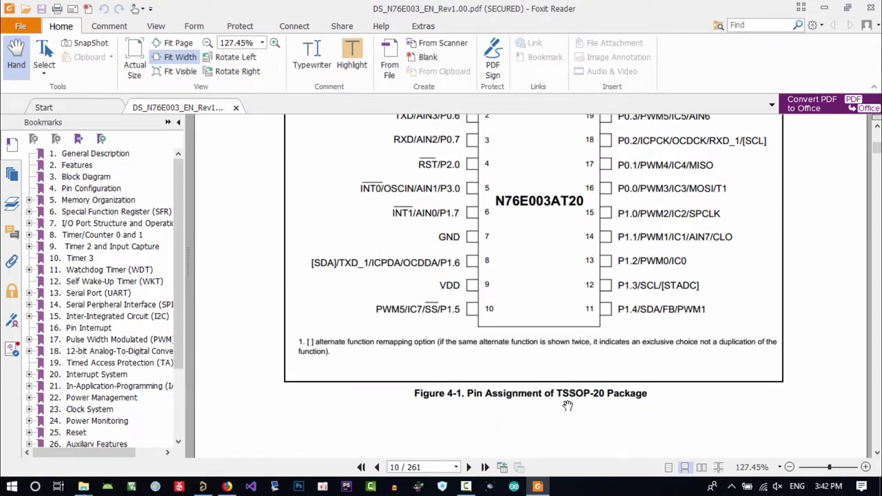
scroll(597, 402, "up", 1)
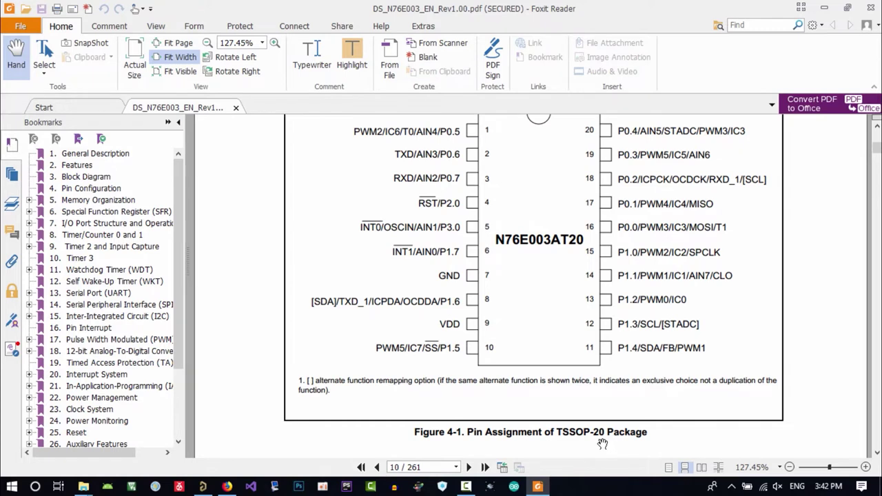
scroll(587, 379, "up", 1)
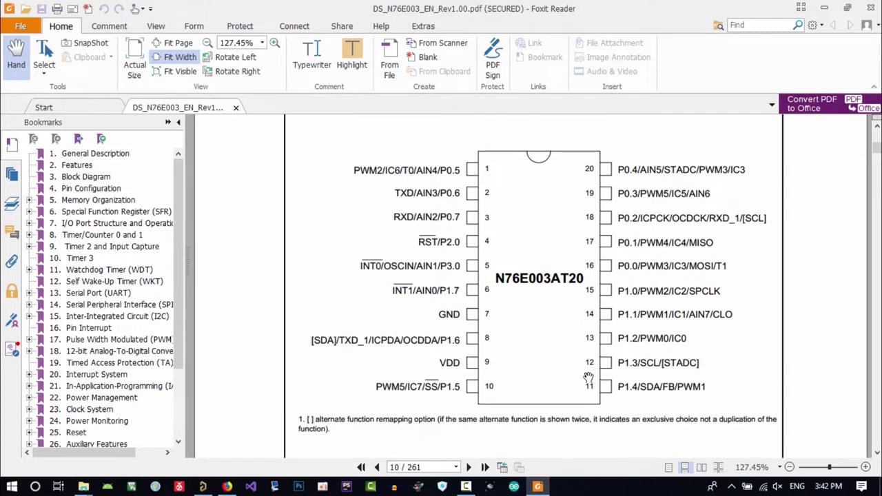
scroll(581, 381, "down", 1)
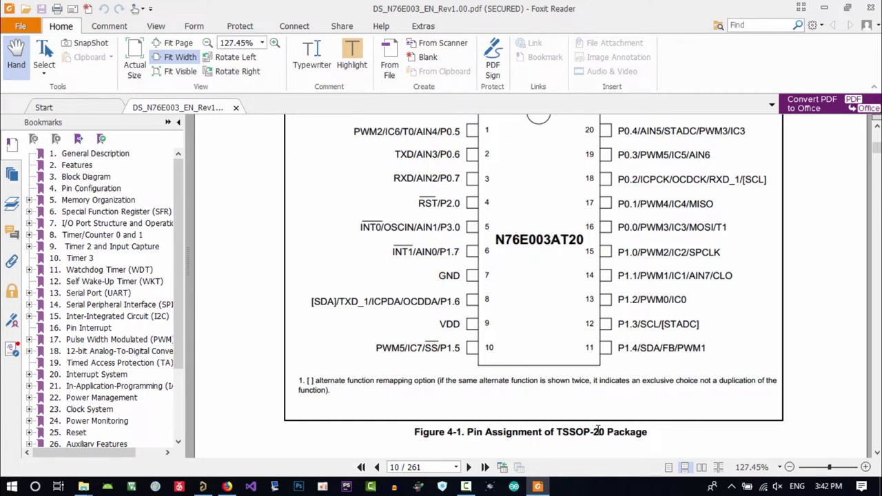
Copy 'TSSOP-20' from the Figure 4-1 caption and return to the footprint properties
left_click_drag(603, 431, 556, 431)
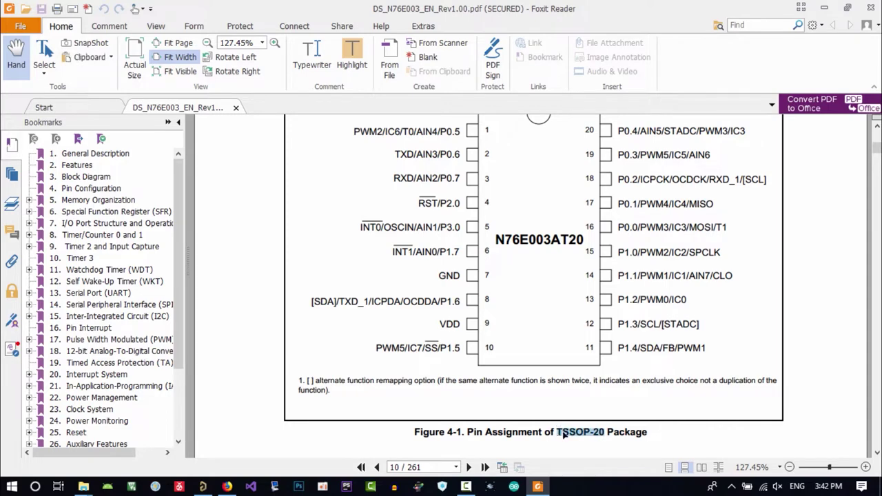
right_click(562, 433)
left_click(590, 286)
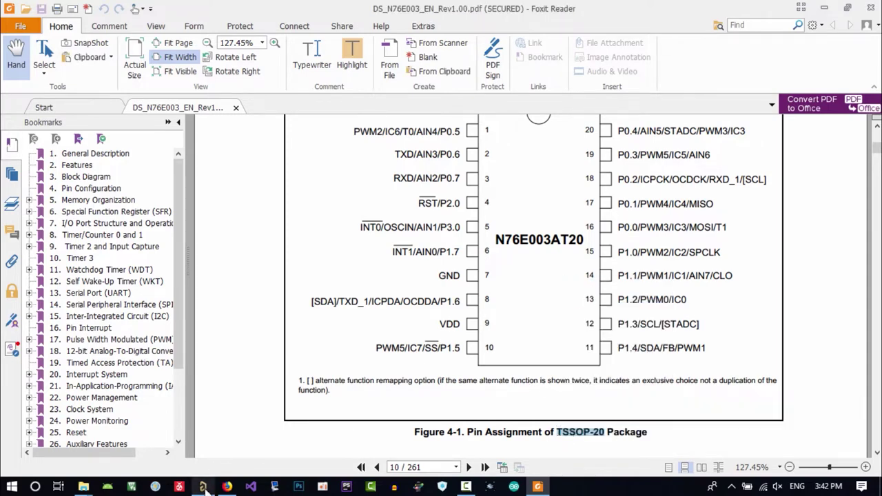
left_click(203, 486)
Paste TSSOP-20 into the footprint's Name field
key("ctrl+v")
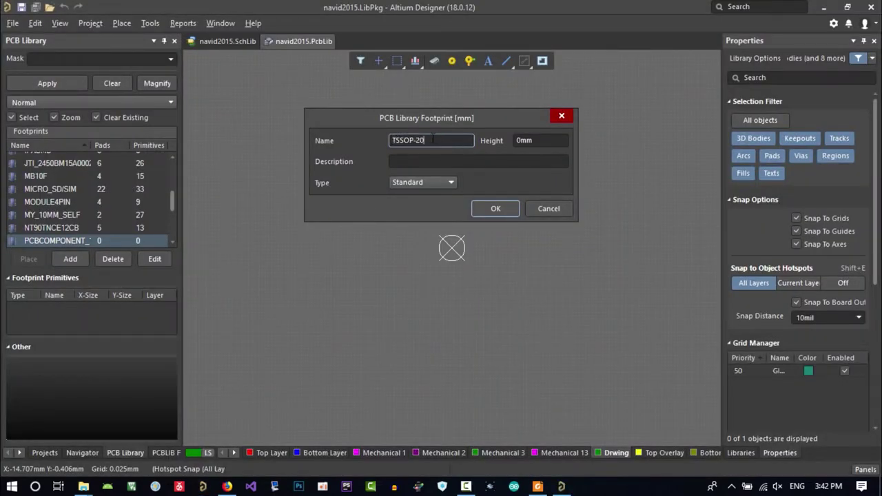
double_click(433, 140)
left_click(407, 140)
left_click_drag(428, 140, 389, 140)
left_click(437, 140)
key("ctrl+a")
Check the TSSOP-20 pin assignment in the datasheet, then bring Foxit Reader forward again
key("alt+Tab")
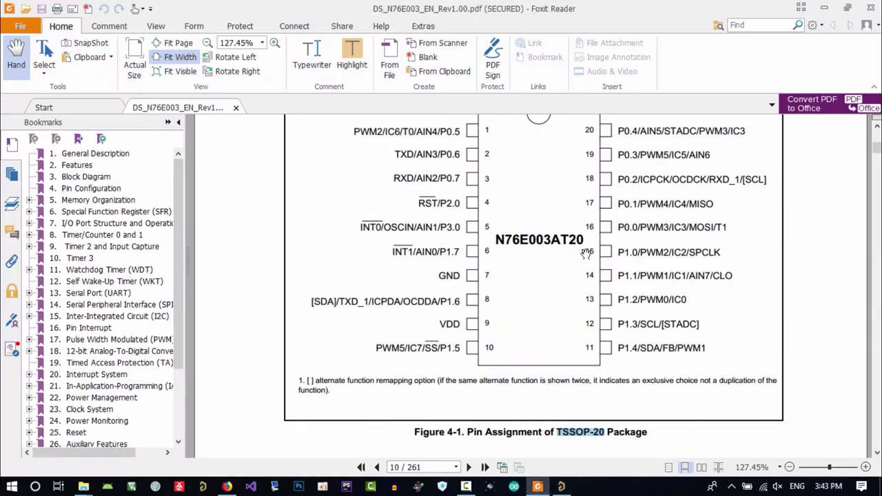
scroll(601, 286, "up", 1)
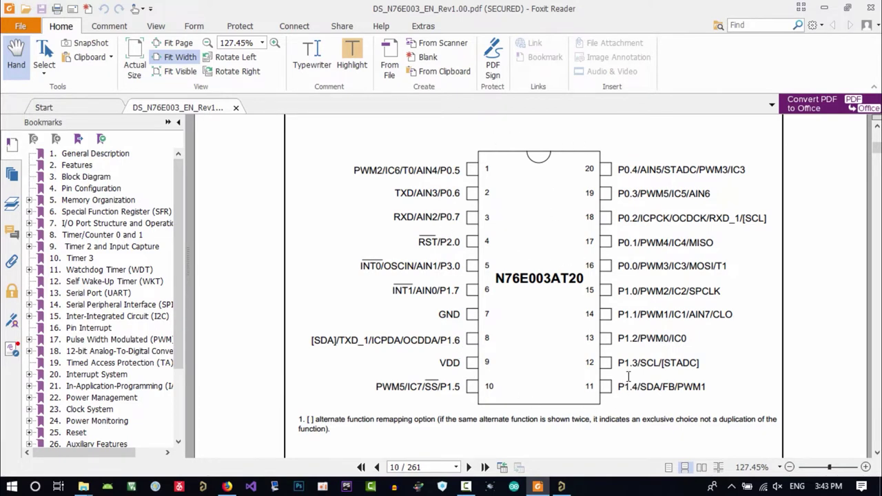
scroll(631, 396, "down", 1)
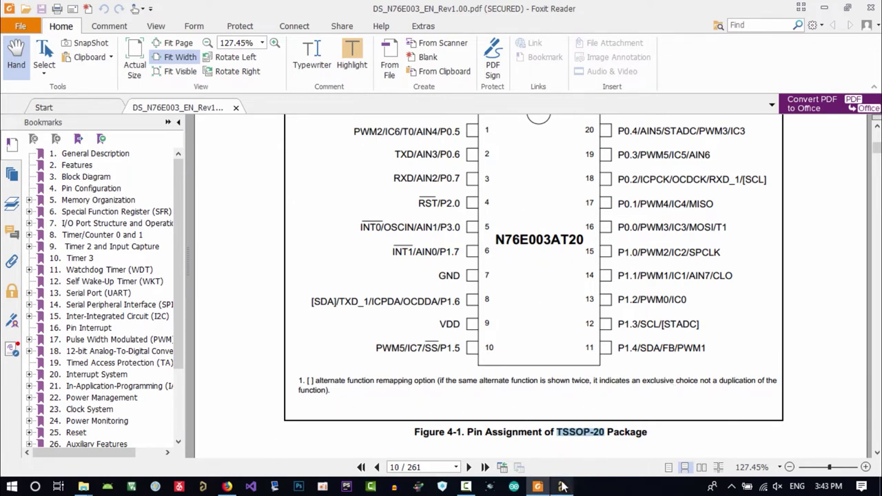
key("alt+Tab")
left_click(428, 140)
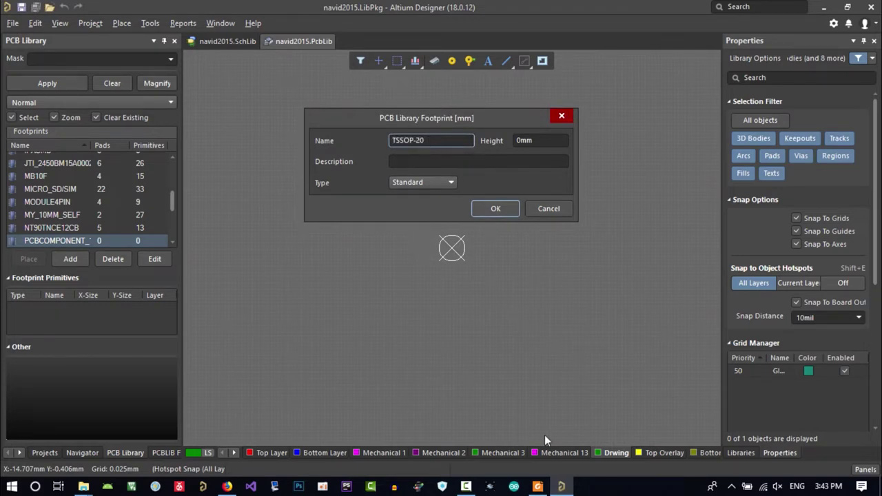
left_click(537, 486)
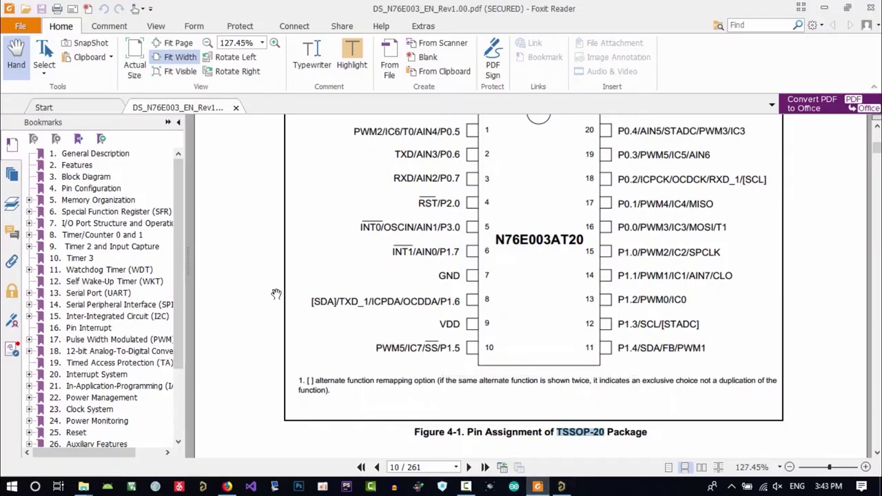
Jump to section 32, Package Dimensions, and scroll through the 20-pin TSSOP drawing and table
scroll(110, 351, "down", 3)
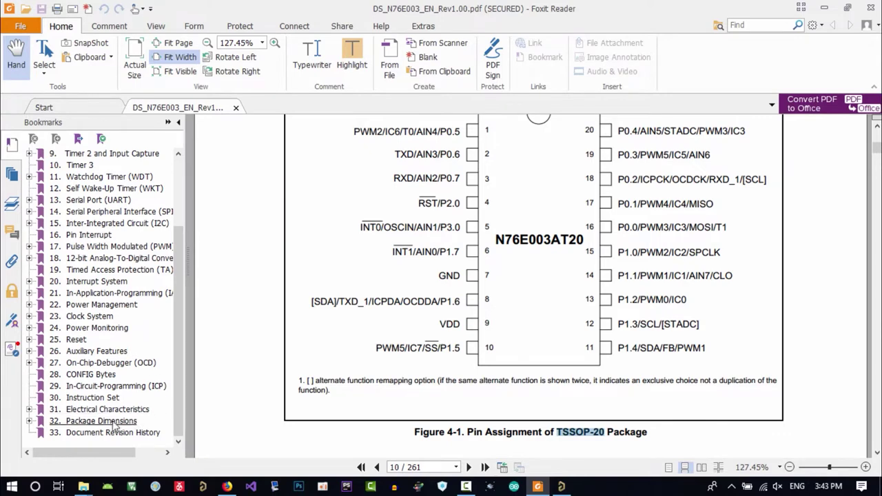
left_click(102, 422)
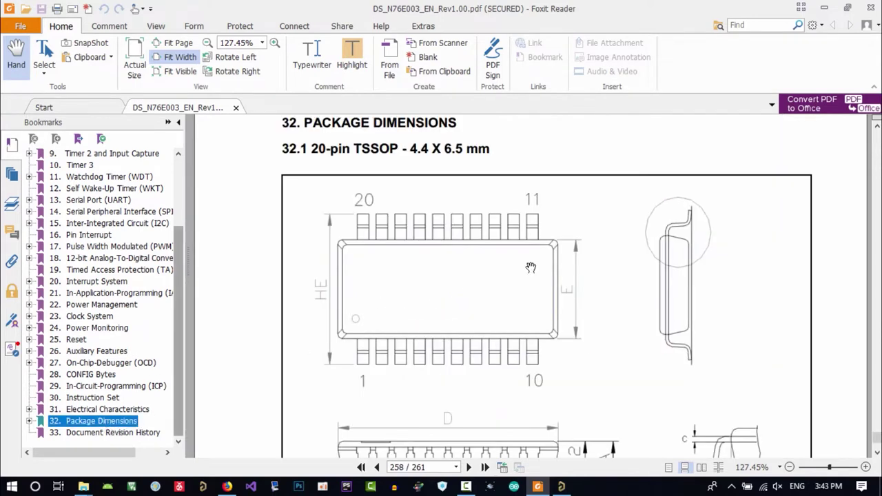
scroll(531, 290, "down", 5)
scroll(539, 298, "down", 3)
scroll(539, 298, "up", 4)
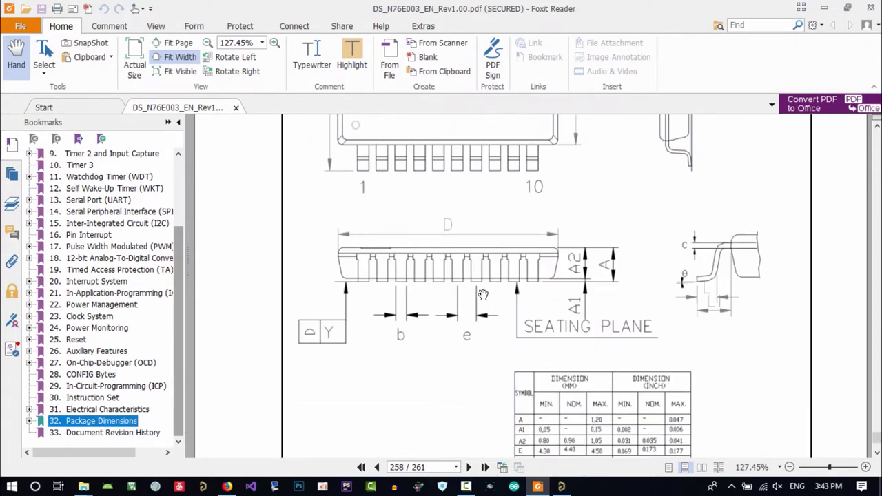
scroll(497, 298, "down", 6)
scroll(497, 298, "down", 4)
scroll(502, 301, "up", 10)
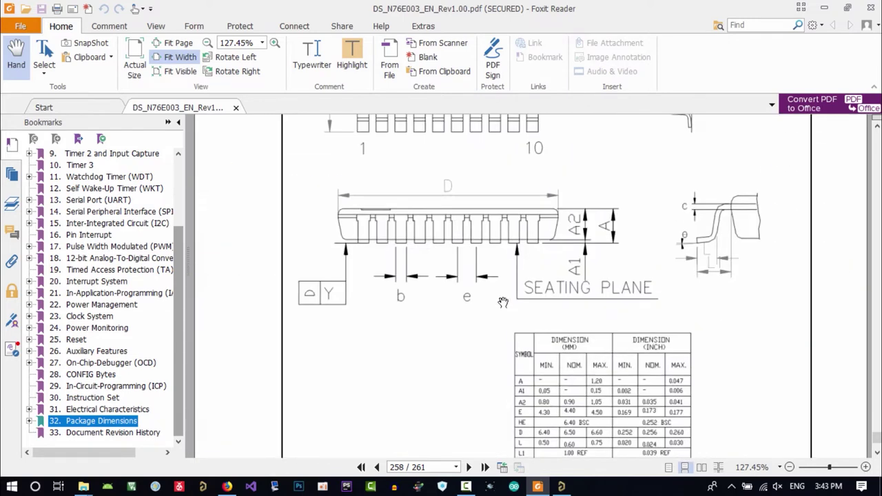
scroll(613, 228, "down", 2)
scroll(551, 255, "up", 5)
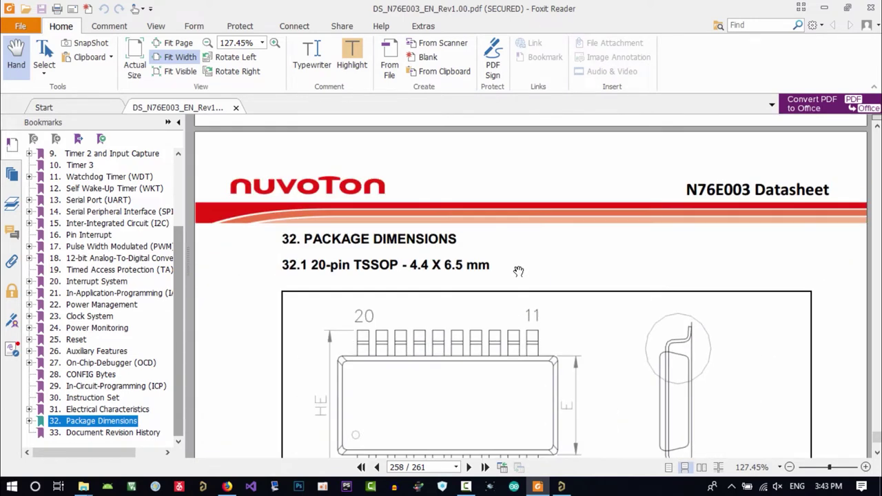
scroll(519, 269, "down", 4)
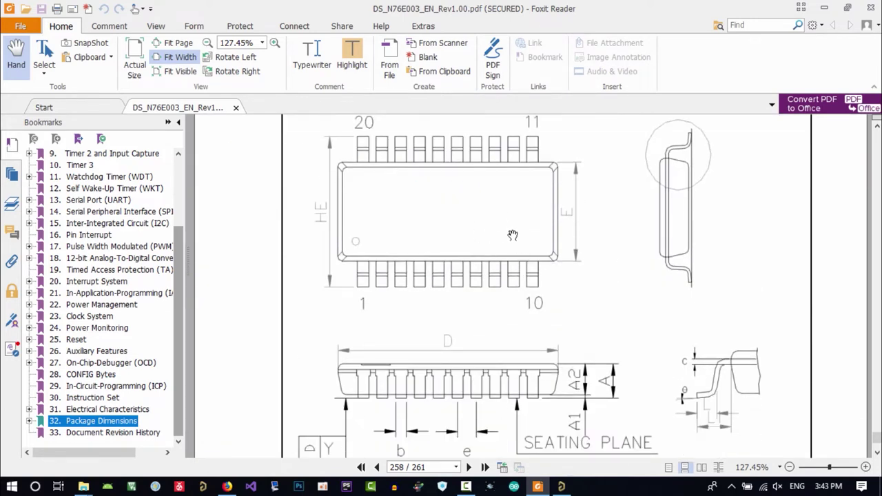
left_click(561, 486)
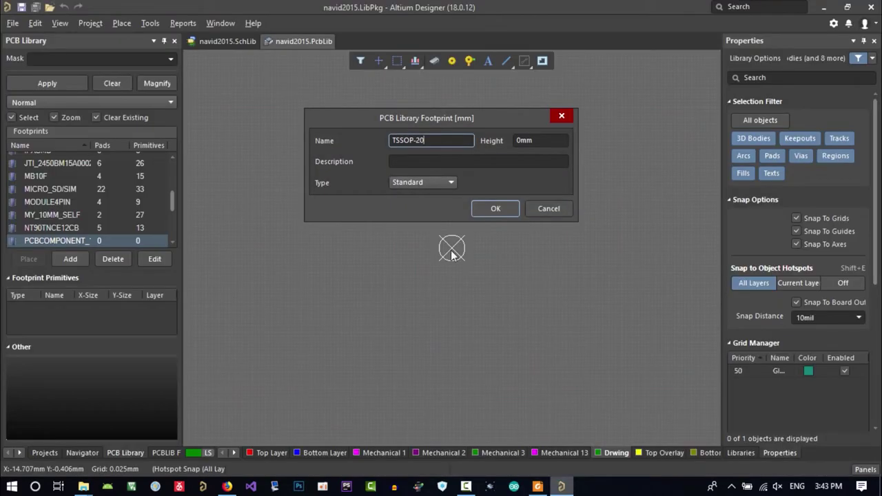
Look up the package height in the datasheet, set the footprint Height to 1.2mm, and confirm
left_click(541, 142)
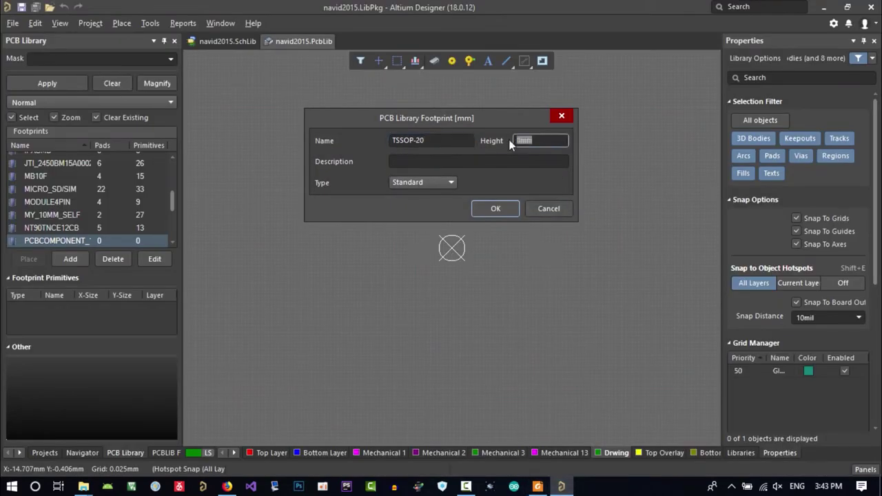
left_click(542, 141)
double_click(528, 140)
left_click(545, 139)
left_click(537, 486)
scroll(606, 387, "down", 1)
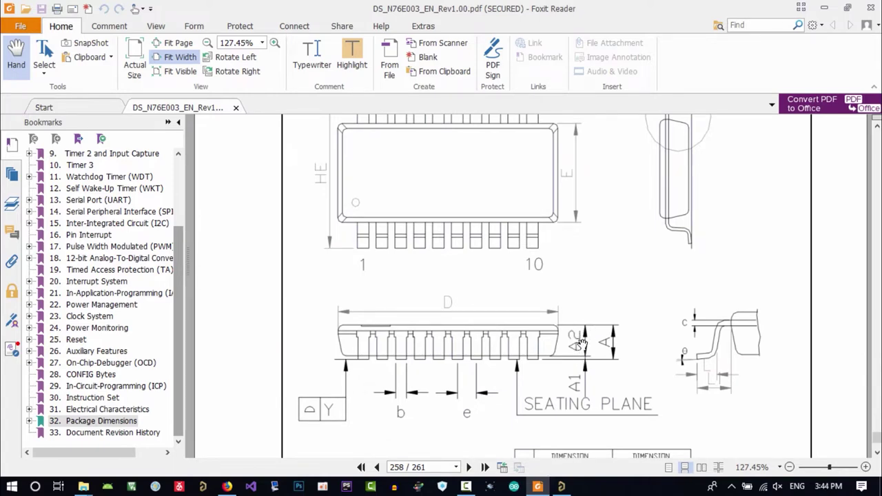
scroll(606, 342, "down", 4)
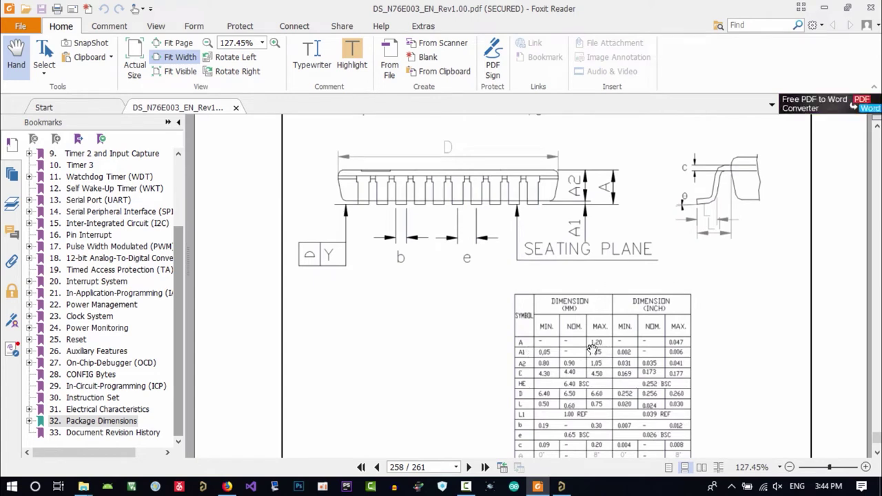
left_click(561, 487)
left_click(518, 141)
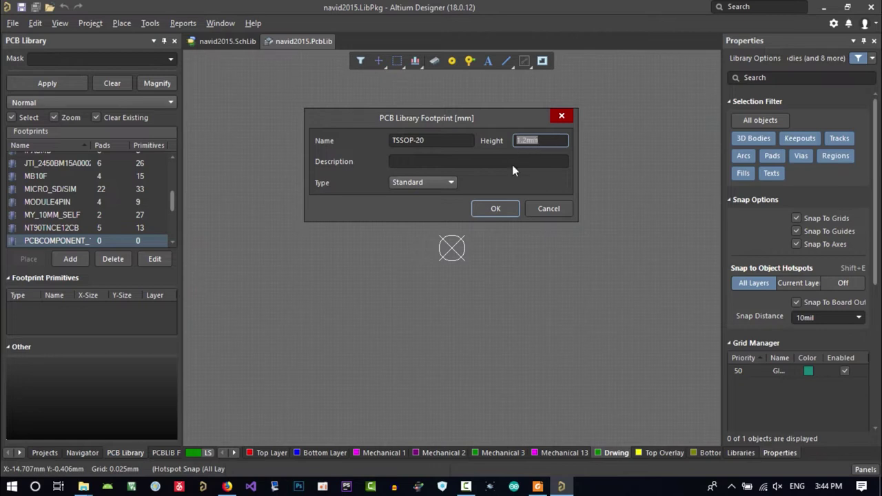
left_click(428, 161)
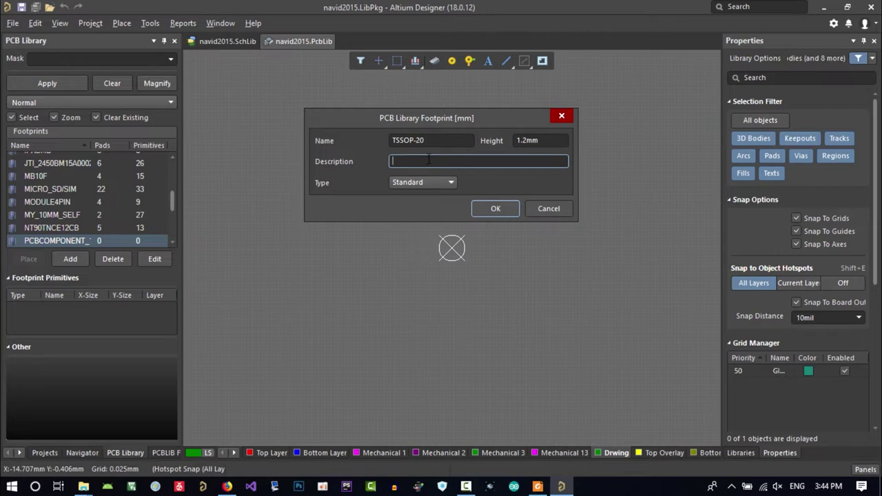
left_click(497, 208)
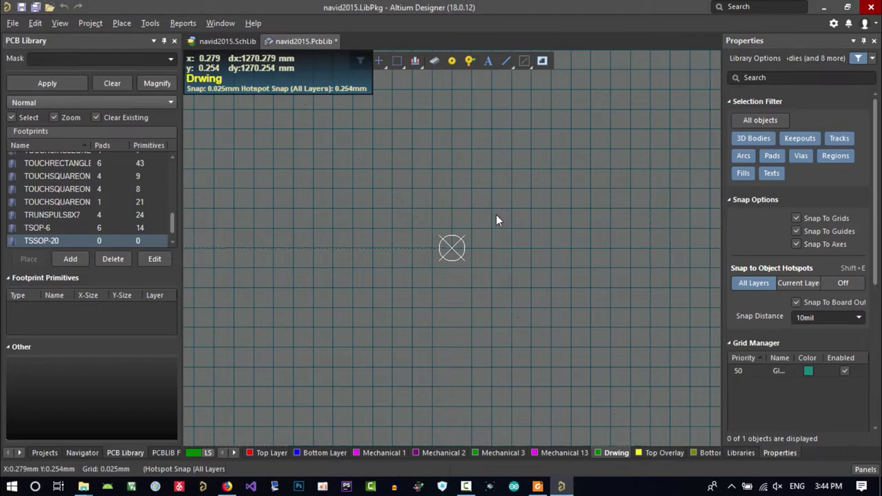
scroll(75, 240, "down", 1)
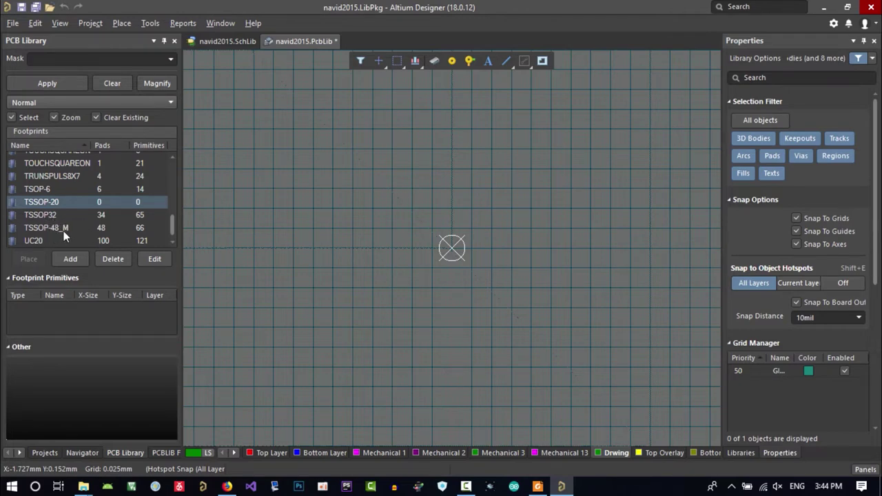
scroll(63, 231, "down", 1)
scroll(64, 229, "up", 3)
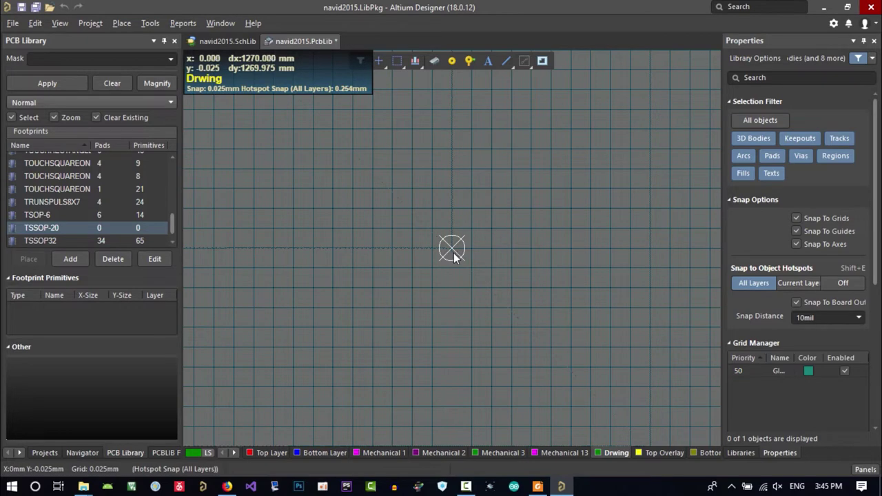
scroll(454, 256, "up", 3, "ctrl")
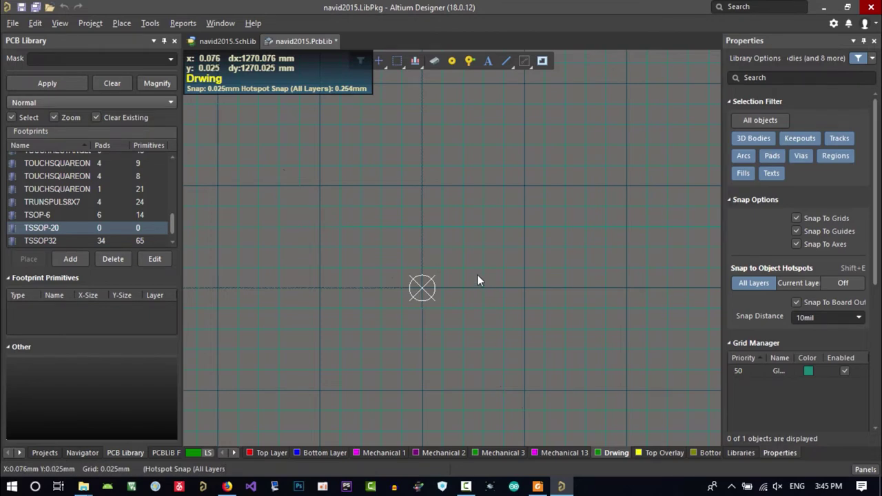
Search Google Images for 'pcb' in Firefox and preview the PCB Concepts and Materials board image
left_click(227, 486)
left_click(217, 36)
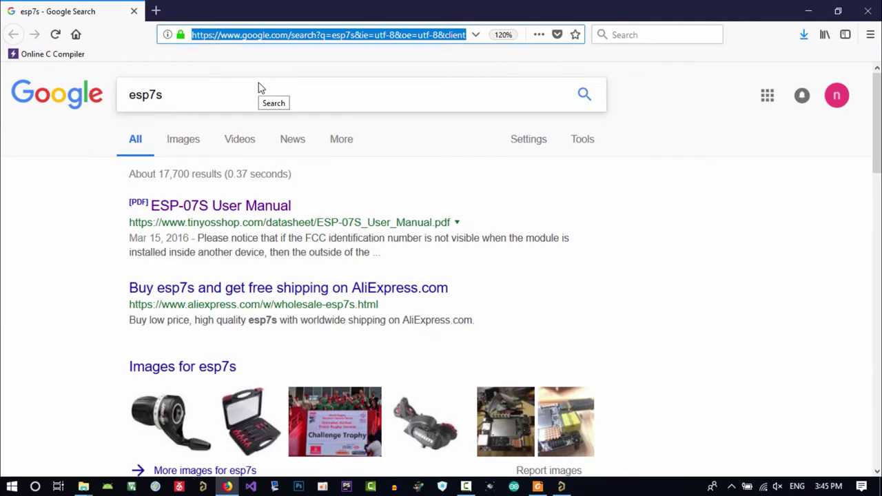
type("pcb")
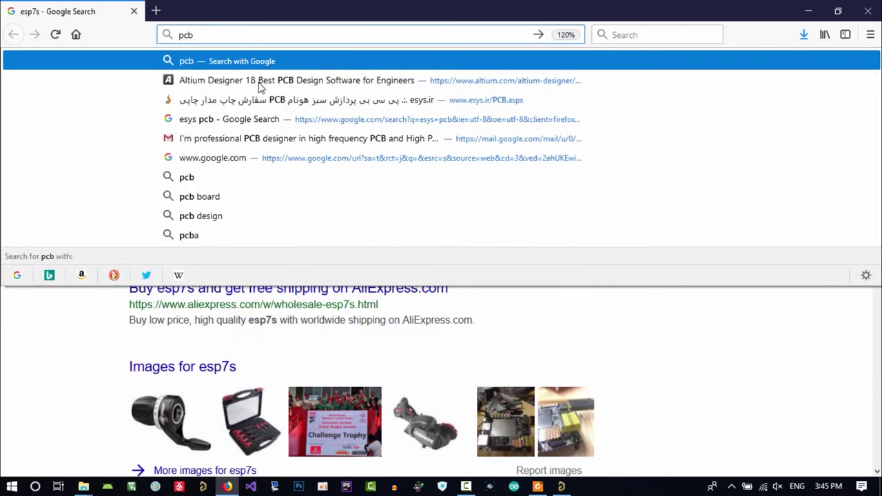
key("Return")
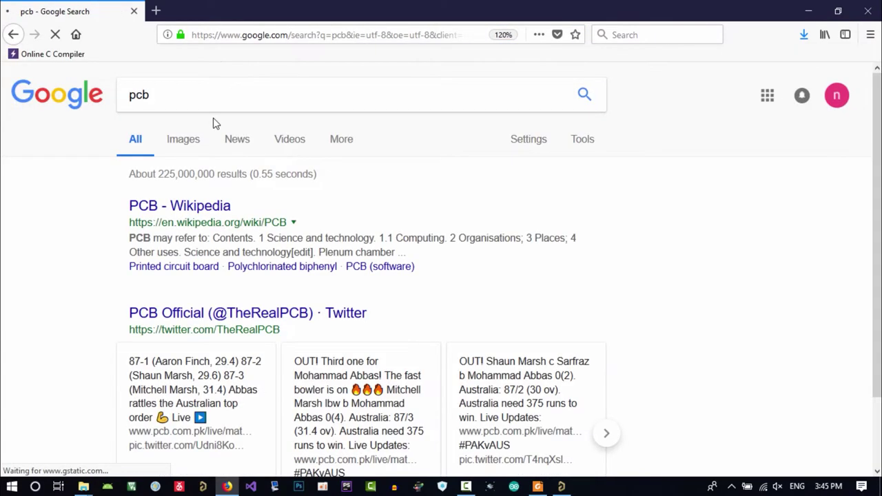
left_click(190, 145)
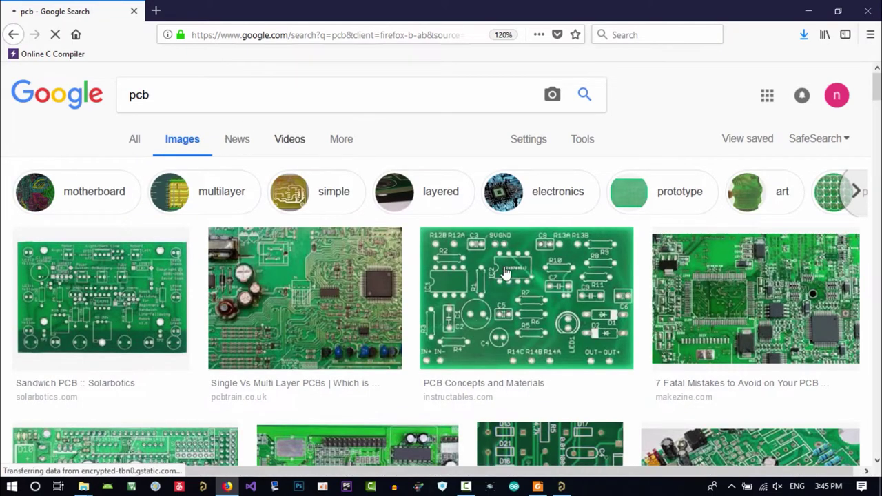
scroll(544, 303, "down", 3)
scroll(580, 323, "up", 1)
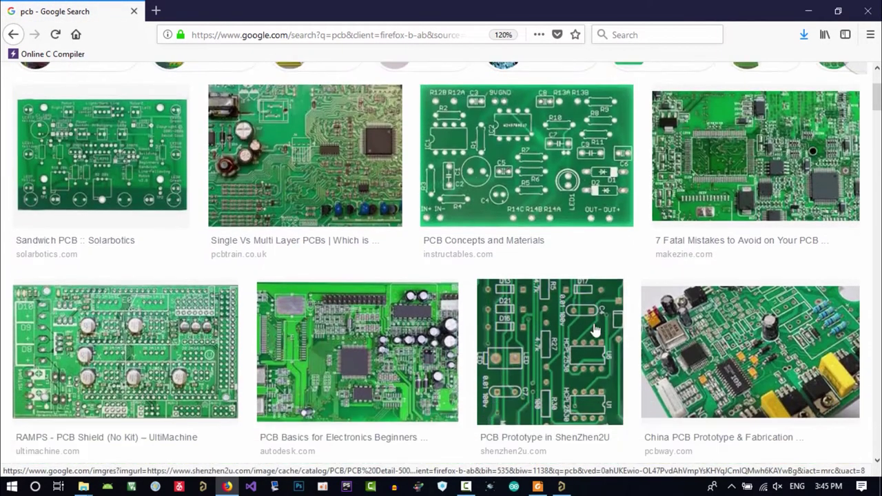
scroll(591, 324, "down", 1)
scroll(551, 248, "up", 2)
left_click(541, 227)
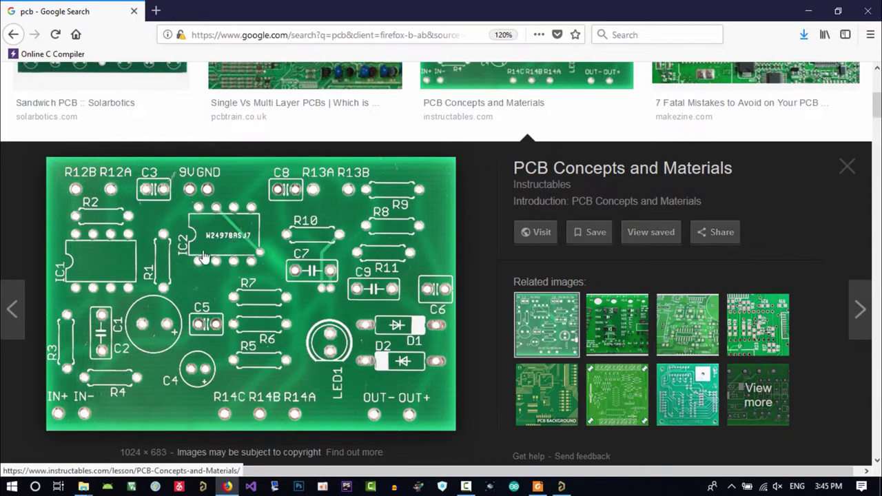
left_click(560, 486)
scroll(434, 310, "down", 1)
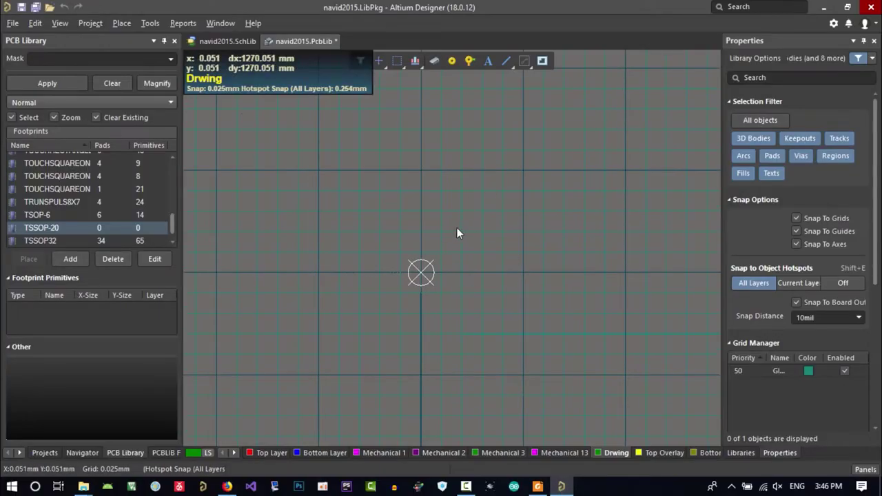
Pick Line from the Place Line flyout, then cancel the placement with Esc
right_click_drag(465, 229, 477, 255)
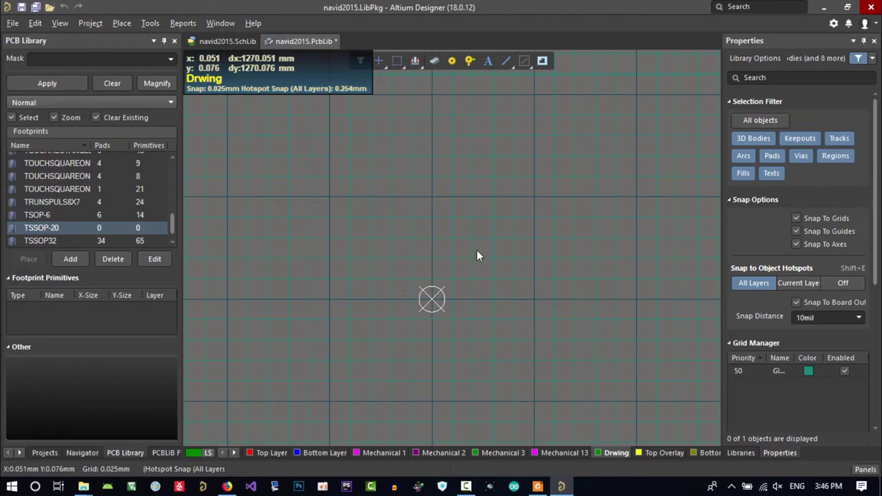
left_click(510, 66)
right_click(510, 65)
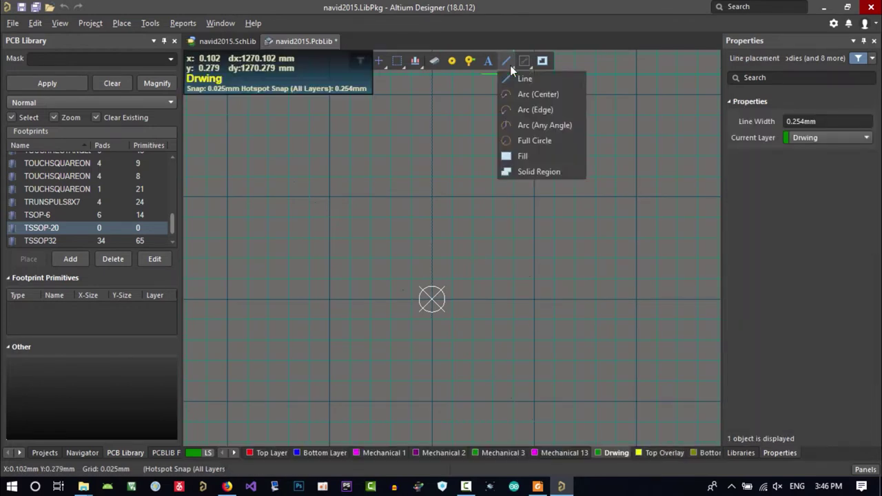
left_click(520, 79)
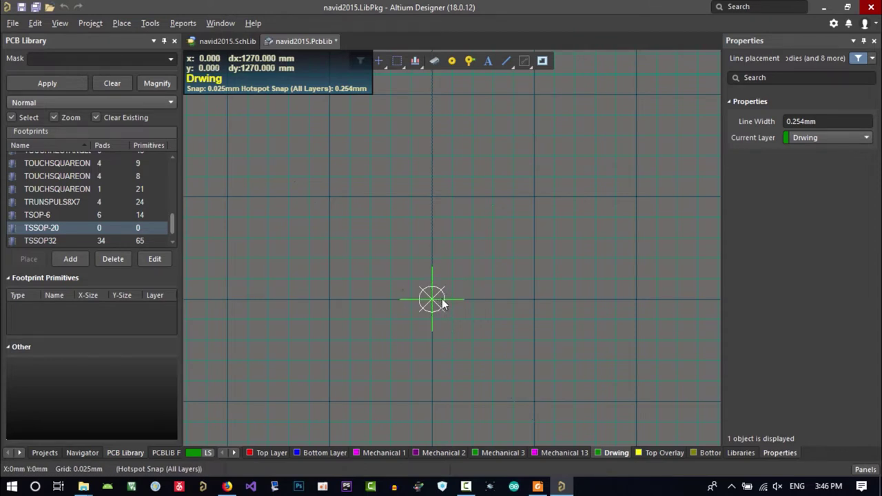
key("Escape")
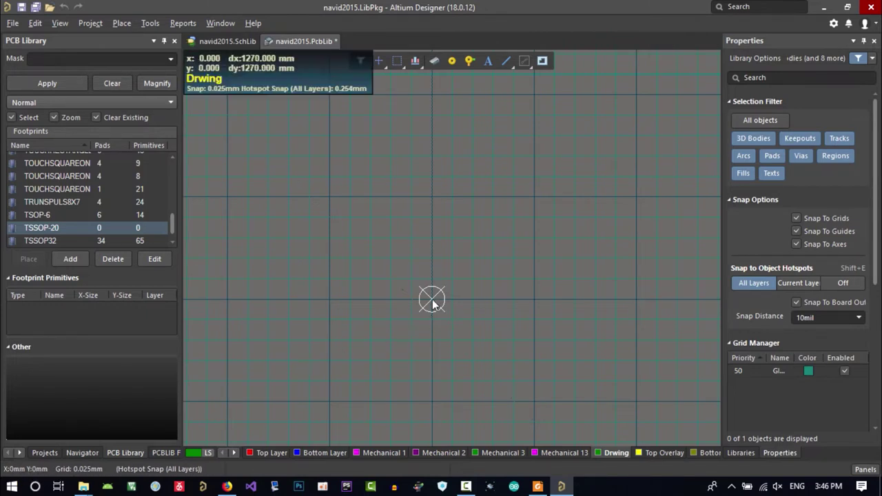
Zoom and pan the empty TSSOP-20 canvas, then return to the datasheet in Foxit Reader
scroll(432, 304, "up", 3, "ctrl")
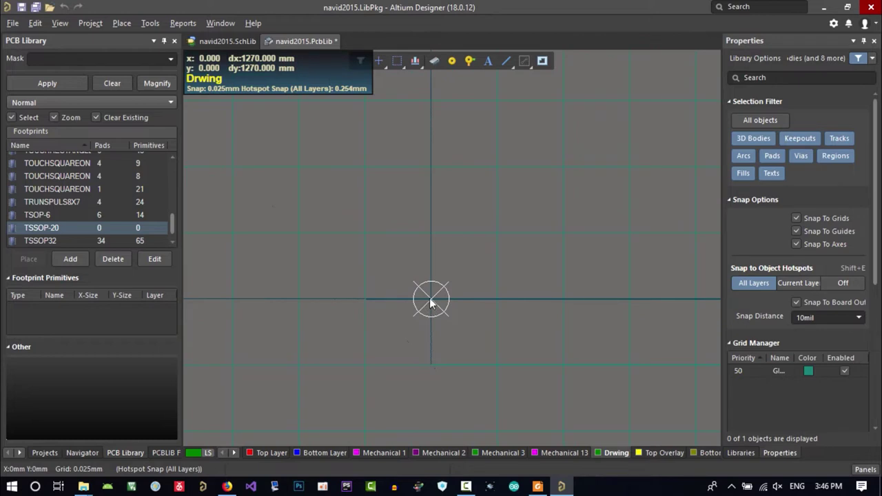
scroll(431, 301, "up", 2, "ctrl")
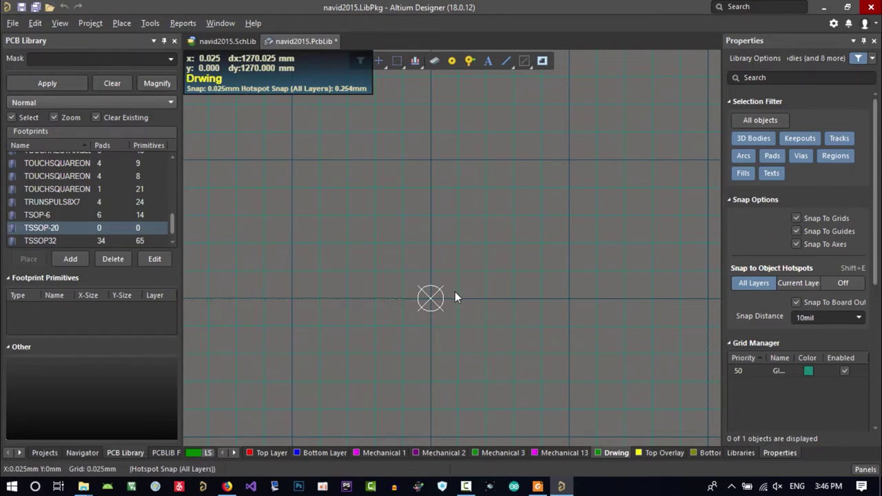
scroll(458, 299, "down", 1, "ctrl")
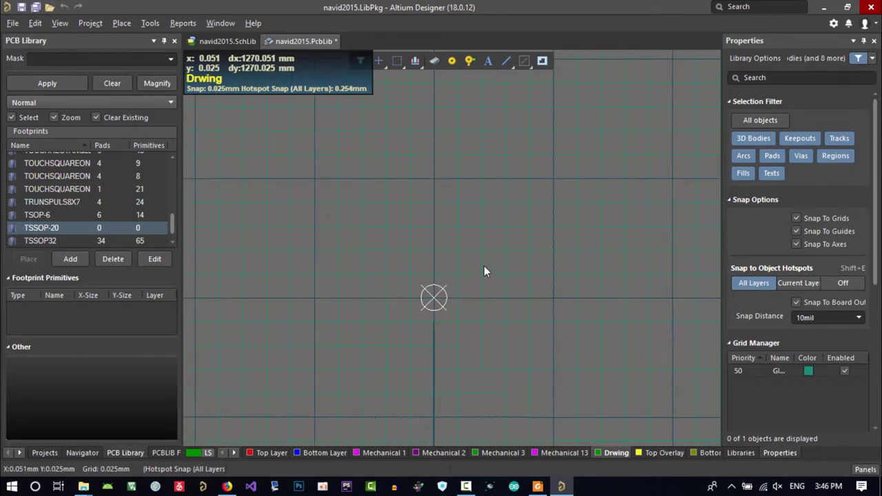
right_click_drag(494, 301, 474, 292)
left_click(538, 486)
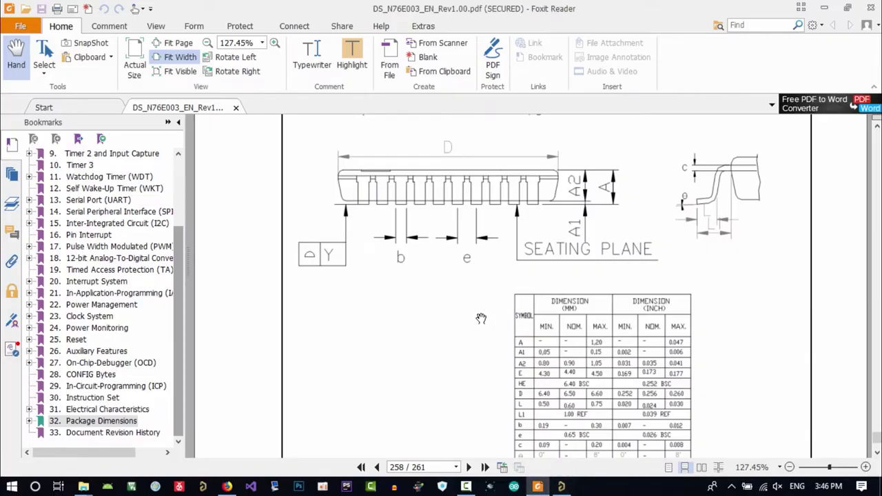
Scroll and pan the PDF across the TSSOP top and side views and dimension table, then Alt+Tab to Altium
scroll(480, 268, "up", 4)
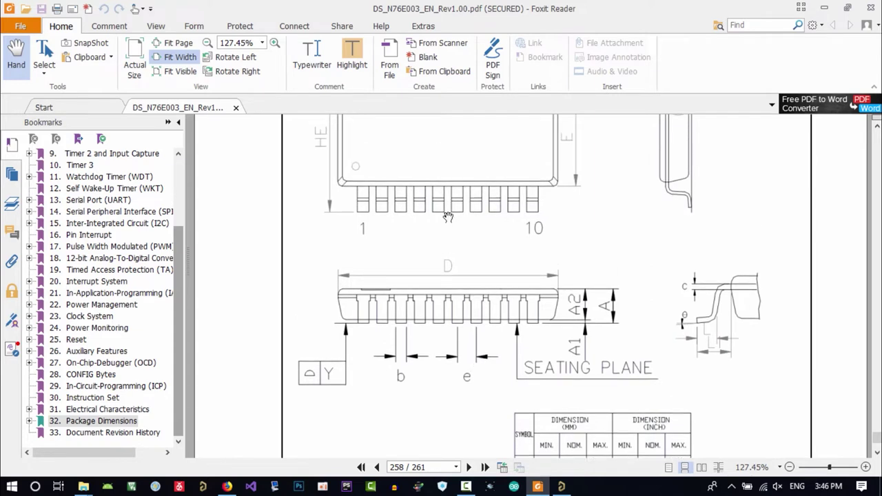
scroll(468, 289, "up", 3)
mouse_move(479, 336)
left_mouse_down()
mouse_move(482, 312)
mouse_move(496, 336)
left_mouse_up()
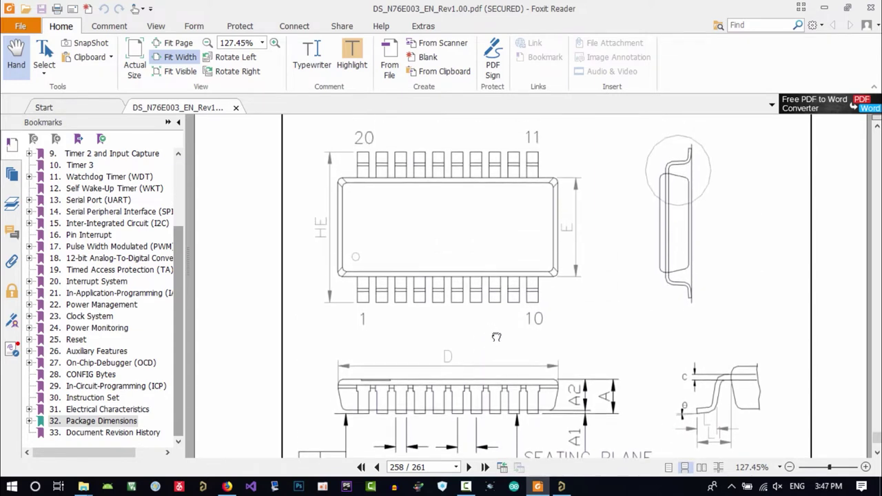
scroll(496, 336, "down", 1)
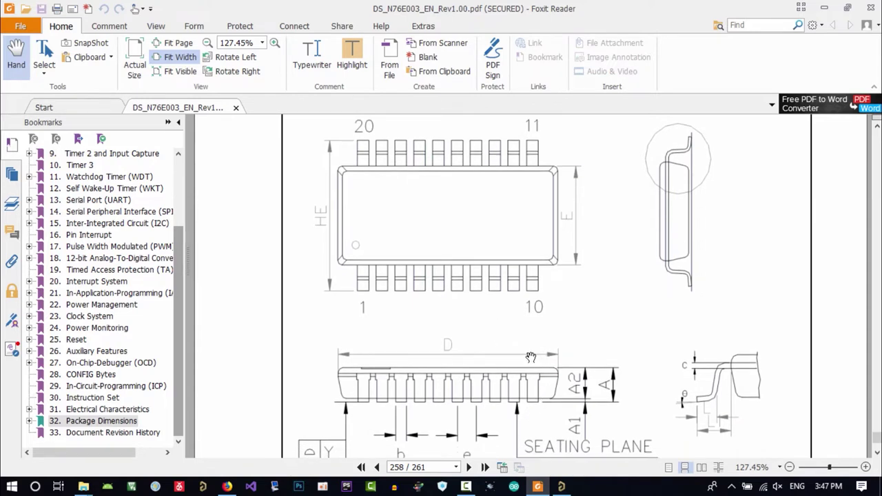
scroll(488, 356, "up", 3)
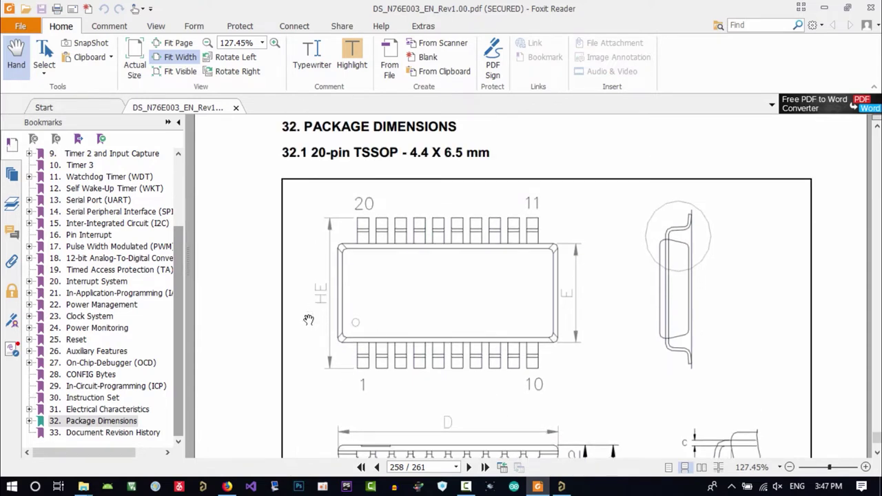
scroll(338, 327, "down", 10)
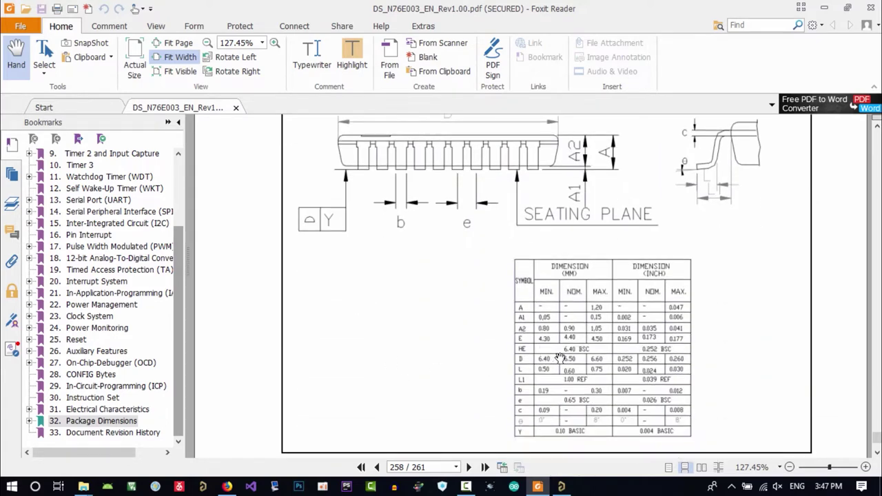
key("alt+Tab")
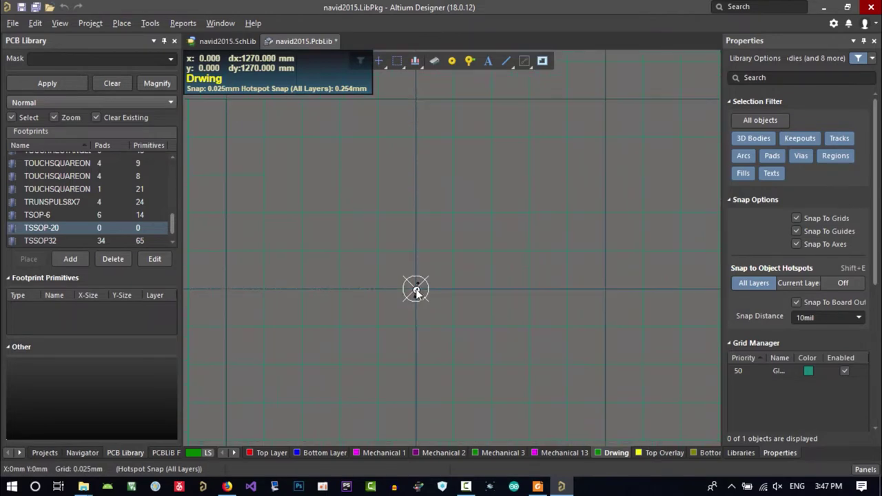
View the snap grid size menu with G, leaving the grid unchanged, then return to Foxit's TSSOP drawing
scroll(415, 288, "down", 1, "ctrl")
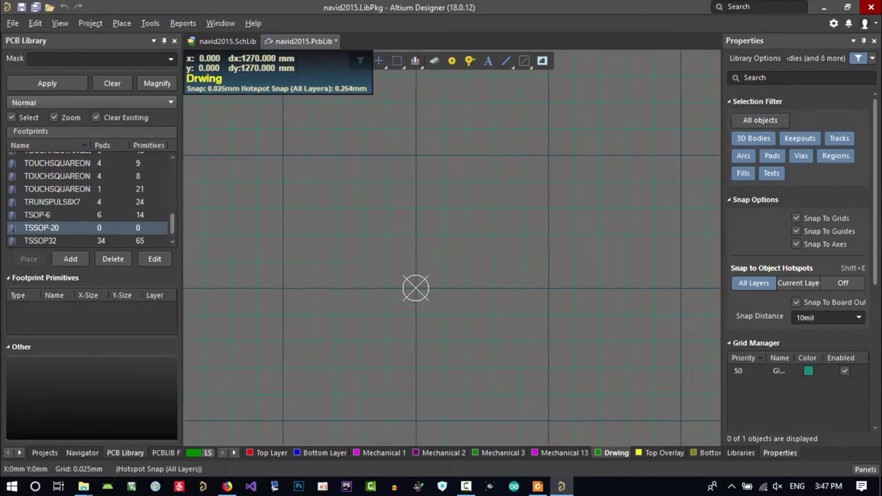
key("g")
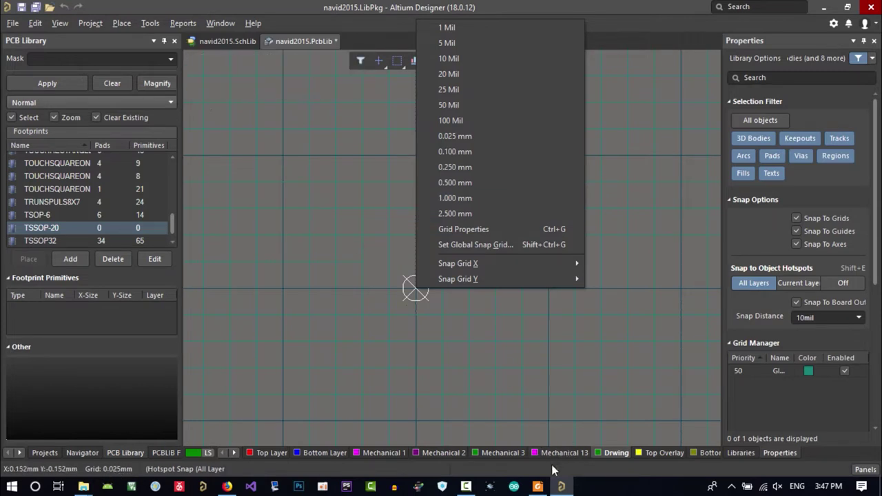
left_click(537, 486)
scroll(454, 293, "up", 4)
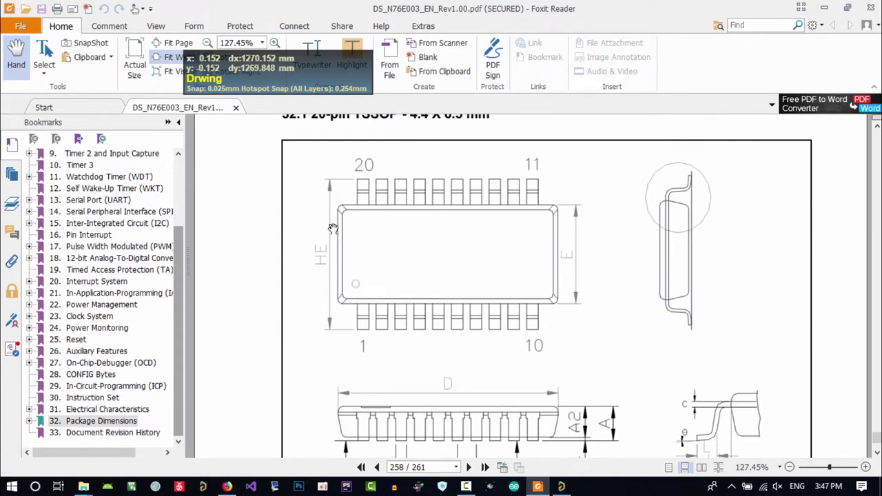
scroll(338, 354, "down", 2)
scroll(367, 372, "up", 1)
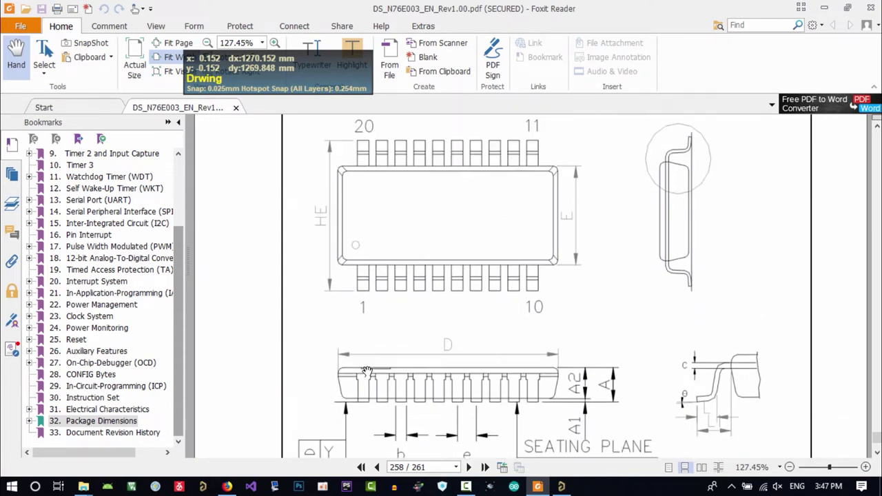
scroll(367, 372, "up", 1)
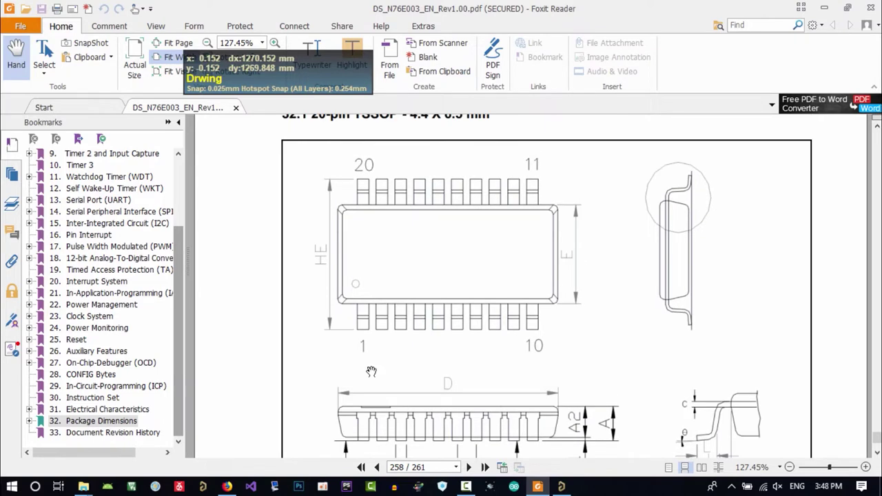
scroll(372, 372, "down", 4)
scroll(375, 318, "up", 4)
scroll(384, 329, "down", 1)
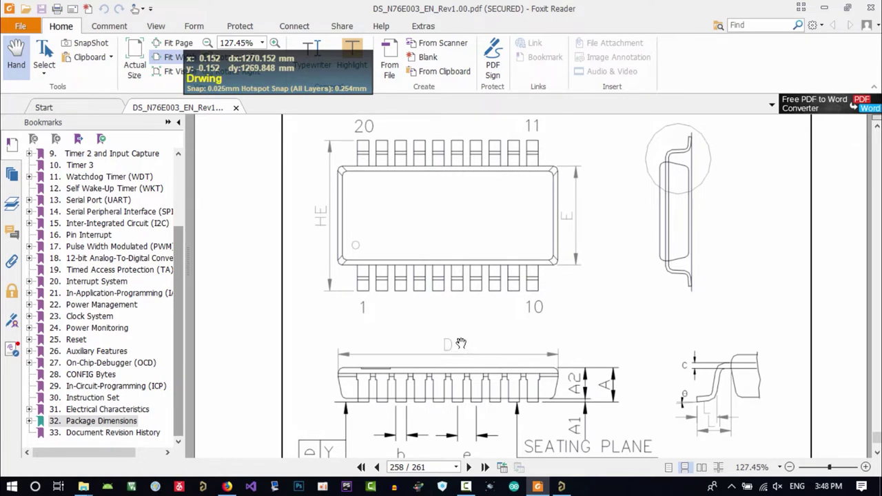
mouse_move(557, 481)
left_click(227, 487)
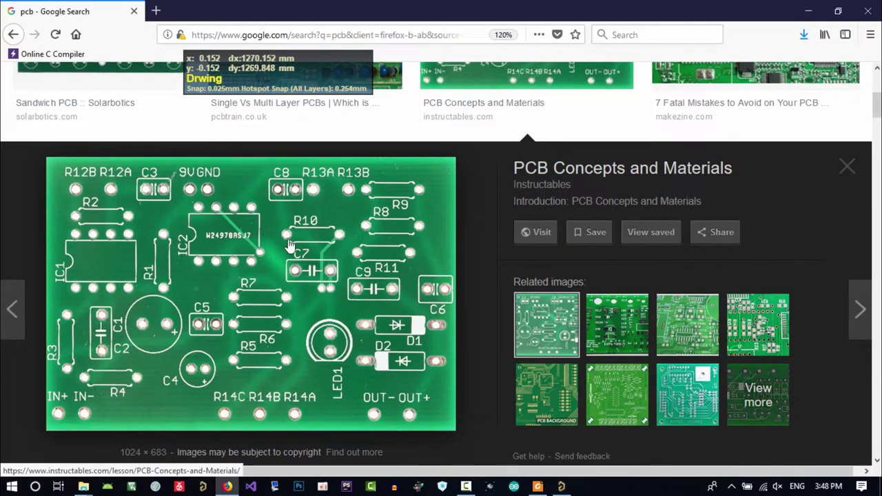
left_click(537, 486)
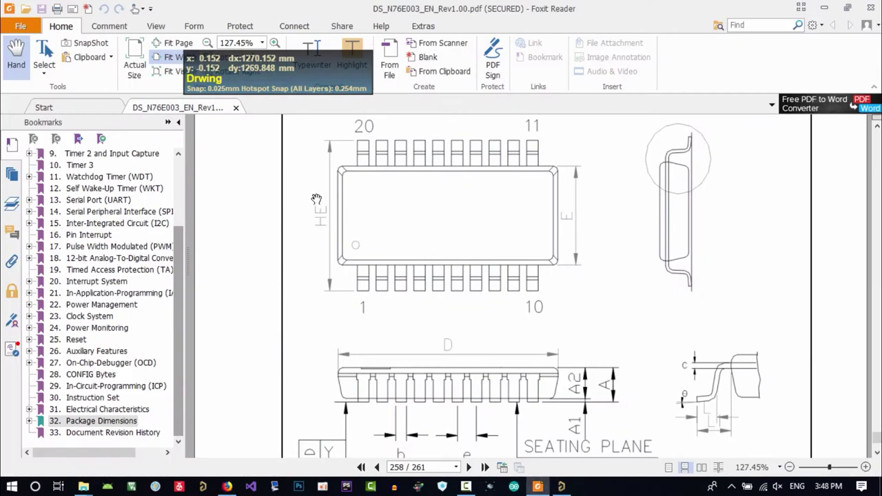
Scroll the datasheet PDF to the TSSOP-20 package dimension table, then return to Altium Designer
left_click(536, 486)
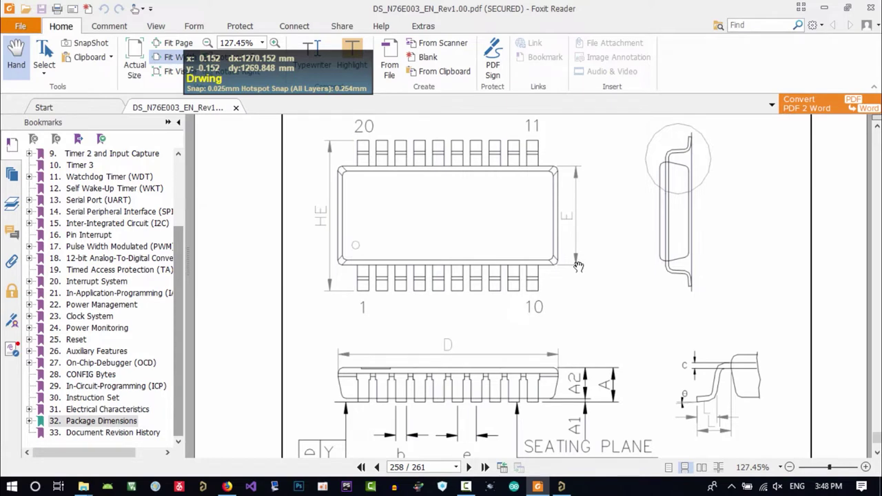
scroll(582, 217, "down", 3)
scroll(585, 212, "up", 2)
scroll(581, 232, "down", 5)
scroll(537, 398, "down", 1)
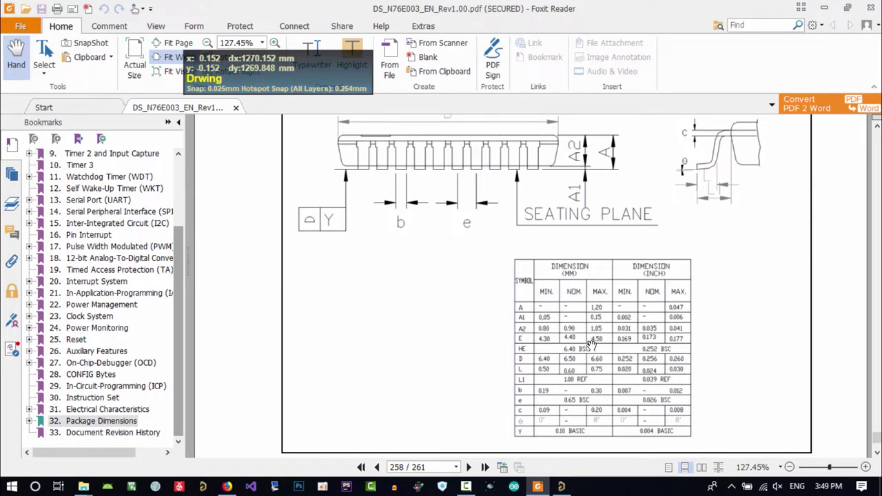
left_click(561, 485)
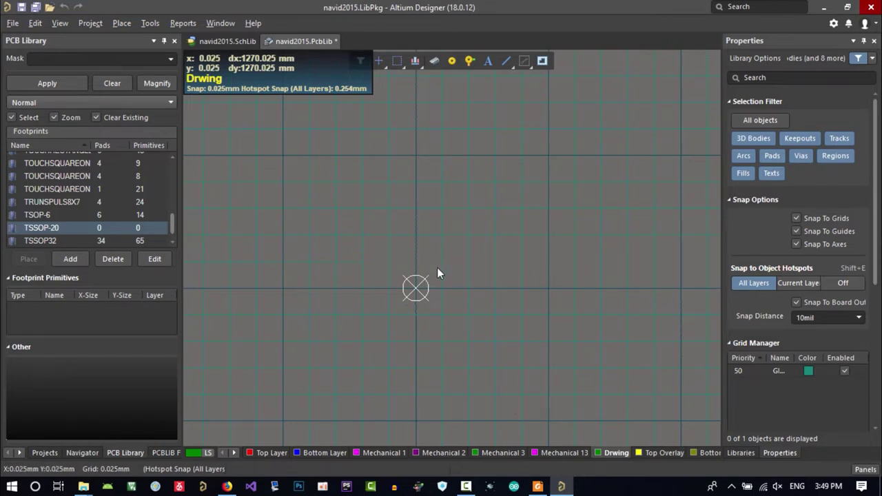
Set the snap grid to 0.500 mm and centre the view on the footprint origin
key("g")
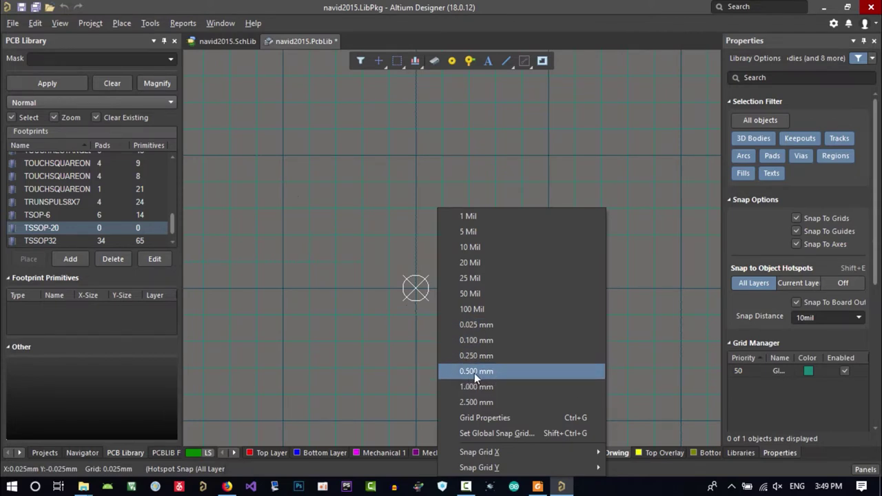
left_click(475, 372)
key("shift+h")
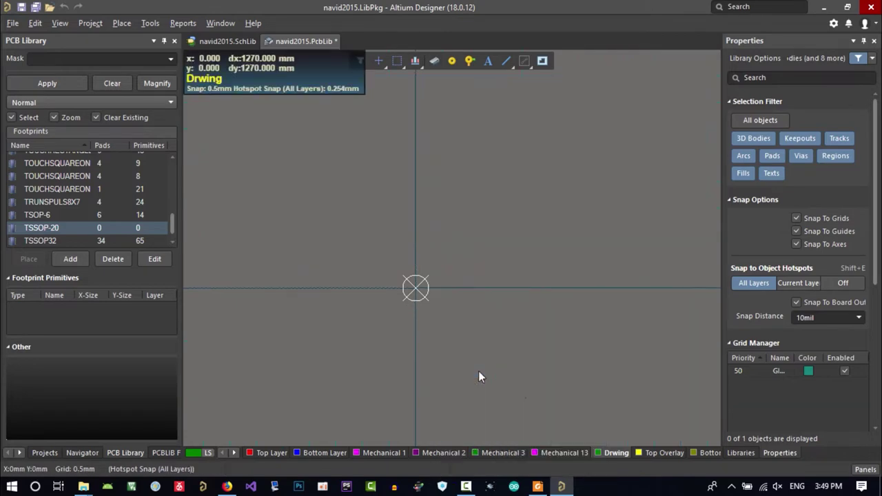
key("ctrl+Home")
scroll(416, 289, "up", 2, "ctrl")
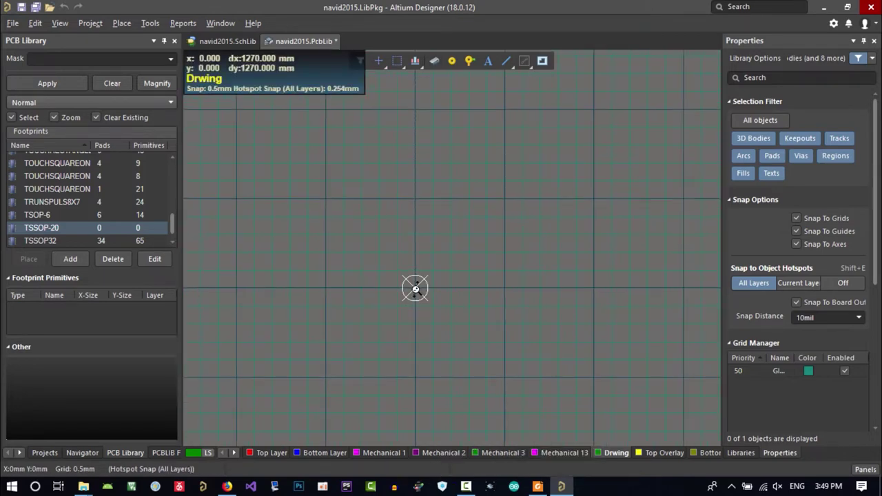
scroll(463, 294, "down", 2, "ctrl")
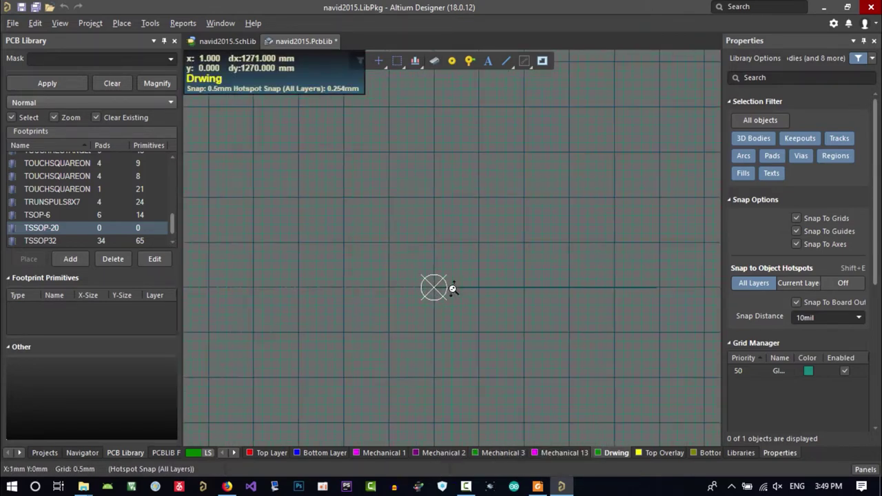
Make Top Overlay the active layer, then bring up the PCB image in Firefox
left_click(505, 61)
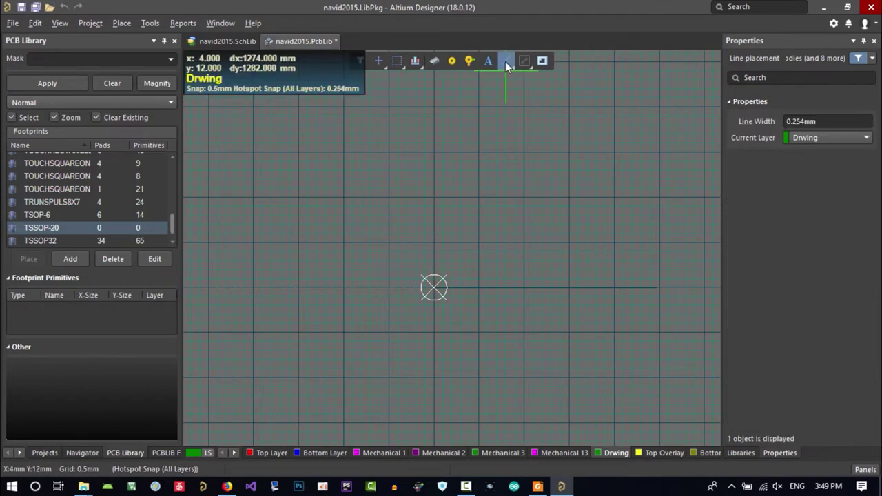
right_click(503, 243)
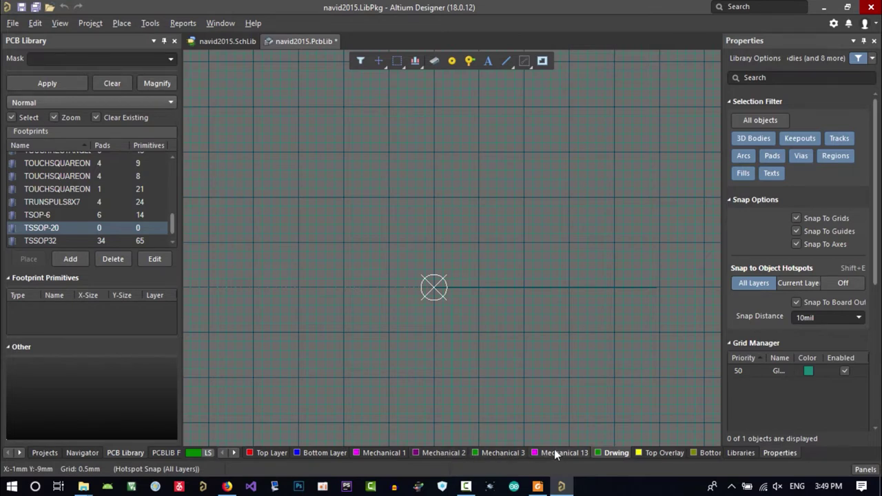
left_click(657, 454)
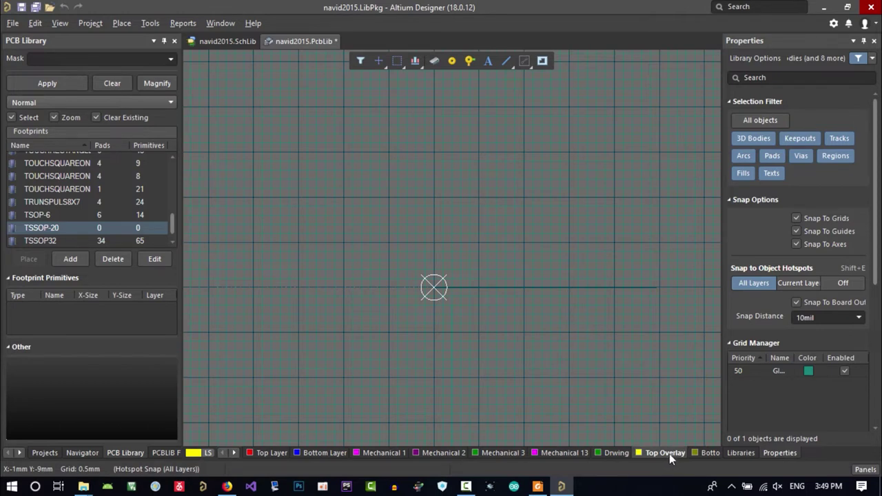
left_click(226, 486)
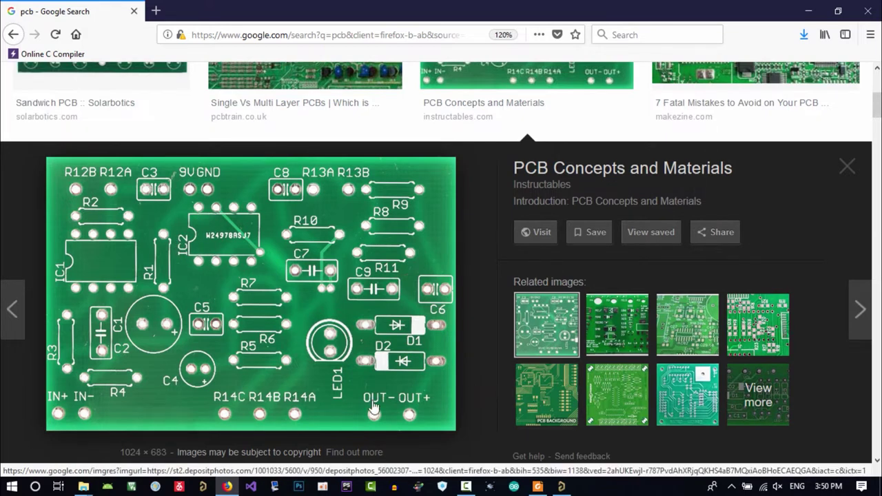
Go from Firefox's example PCB image back to the empty TSSOP-20 footprint in Altium
left_click(561, 487)
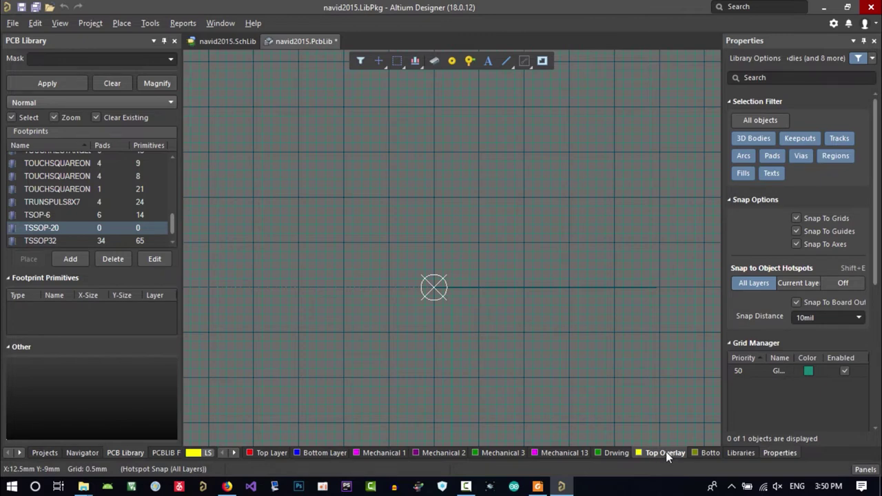
Draw a Top Overlay line from the origin to X 4.5 mm, then reopen the datasheet
left_click(507, 62)
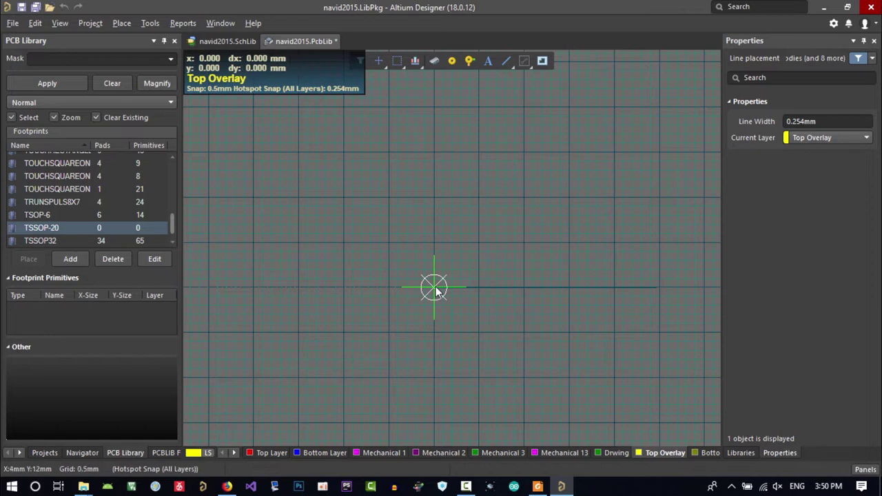
left_click(434, 287)
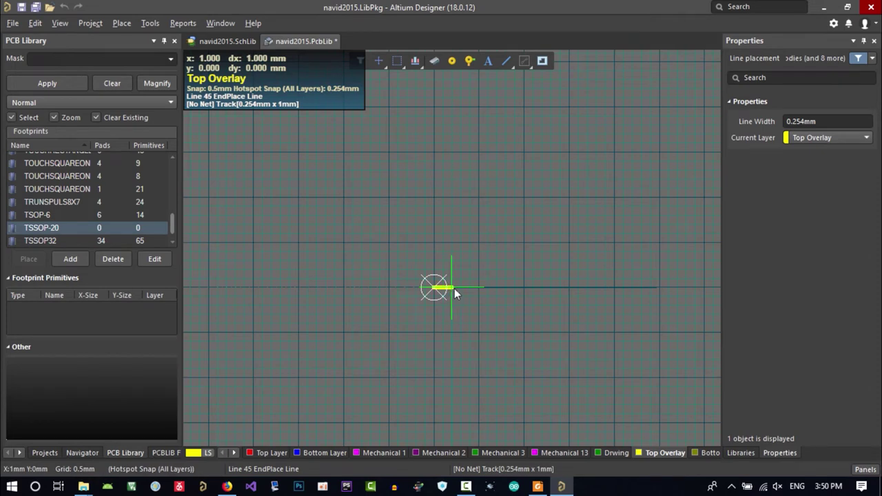
left_click(515, 287)
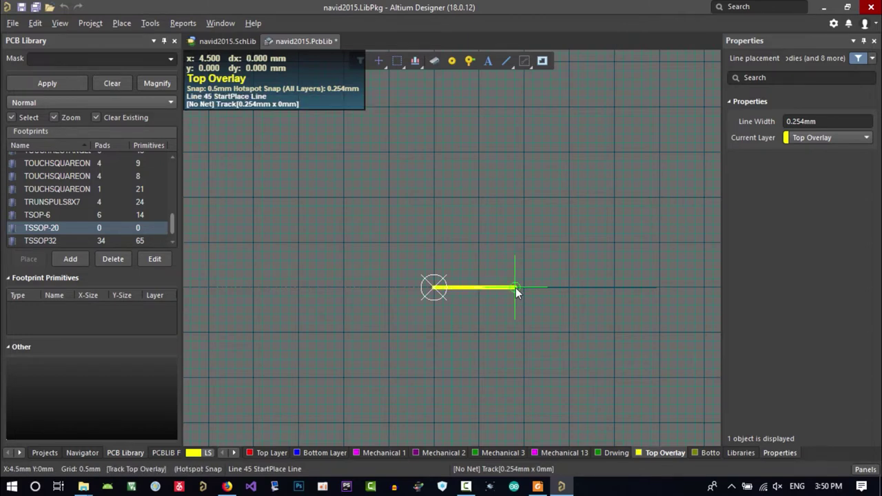
key("Tab")
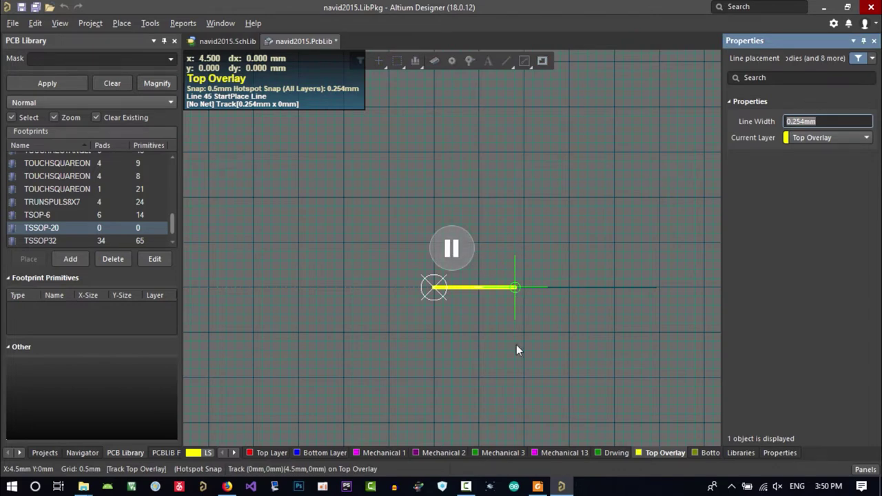
left_click(537, 487)
scroll(581, 256, "up", 4)
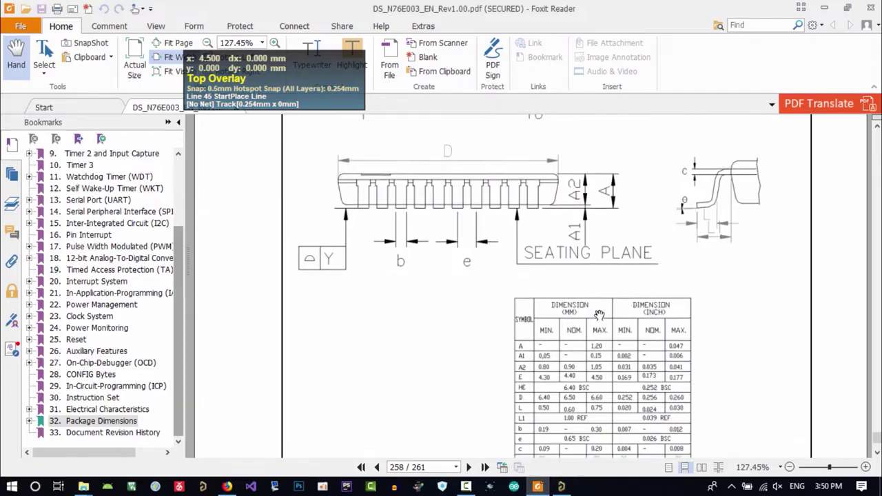
Check Figure 32-1's TSSOP-20 dimensions in Foxit, then return to the line in Altium
scroll(451, 279, "down", 5)
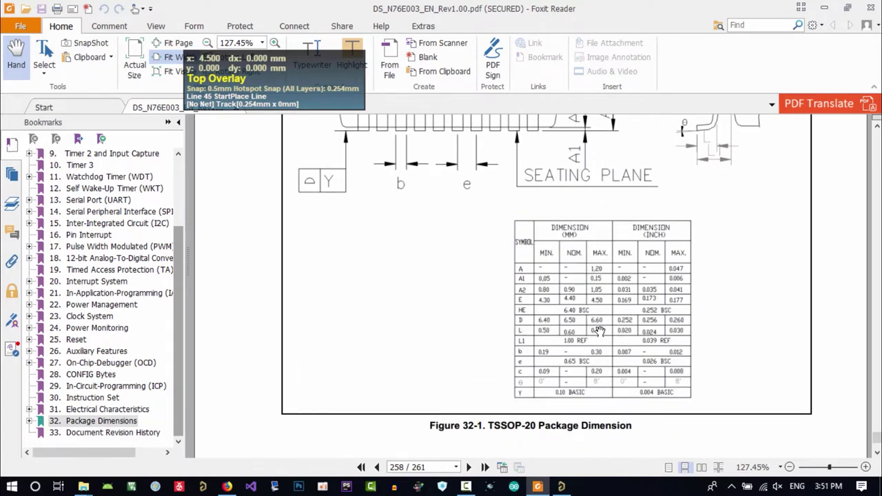
left_click(563, 487)
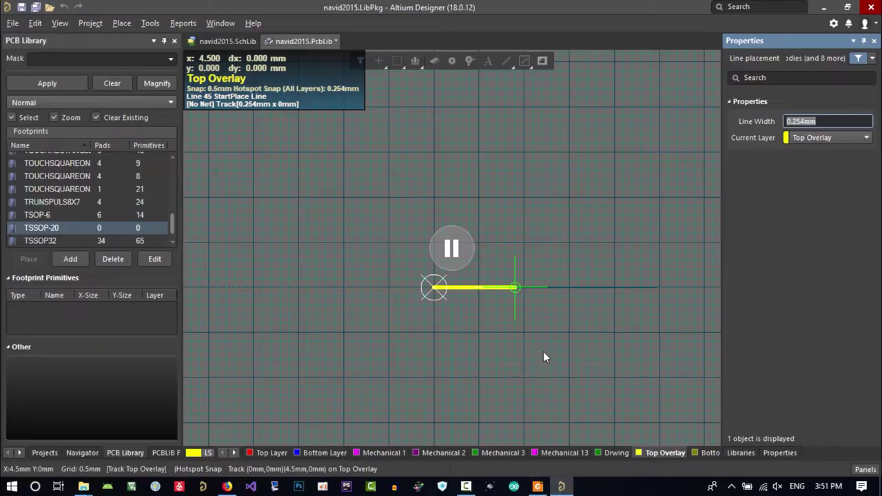
Refine the snap grid to 0.100 mm and place a 6.6 mm vertical segment at X 4.5
key("Tab")
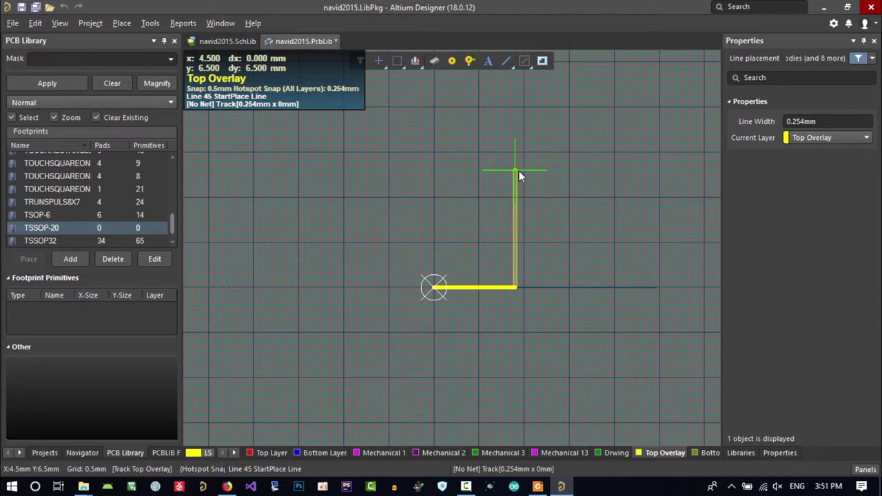
key("g")
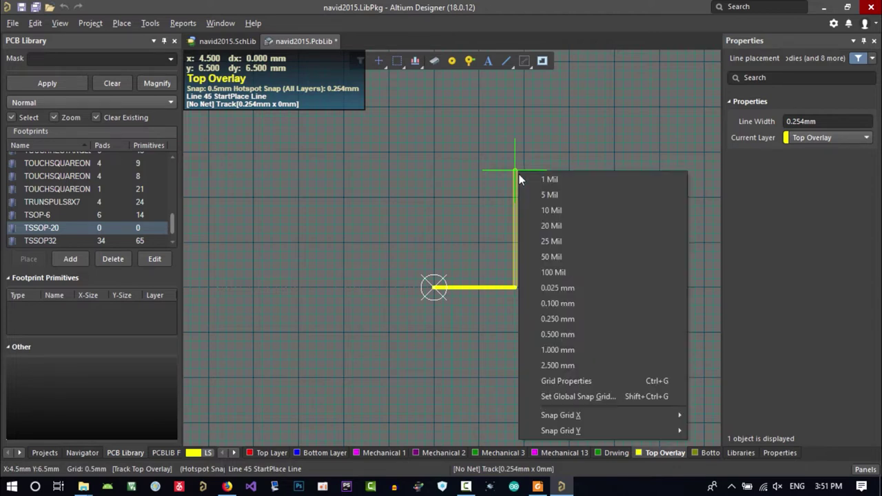
left_click(559, 305)
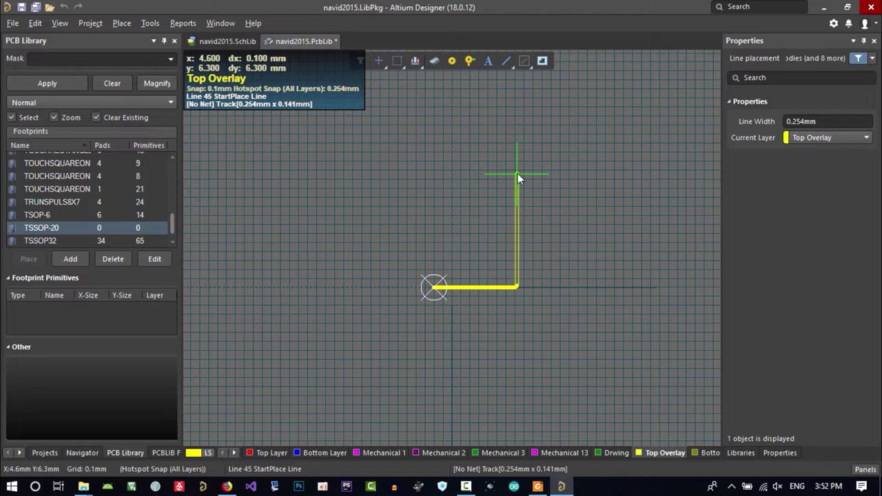
key("Left")
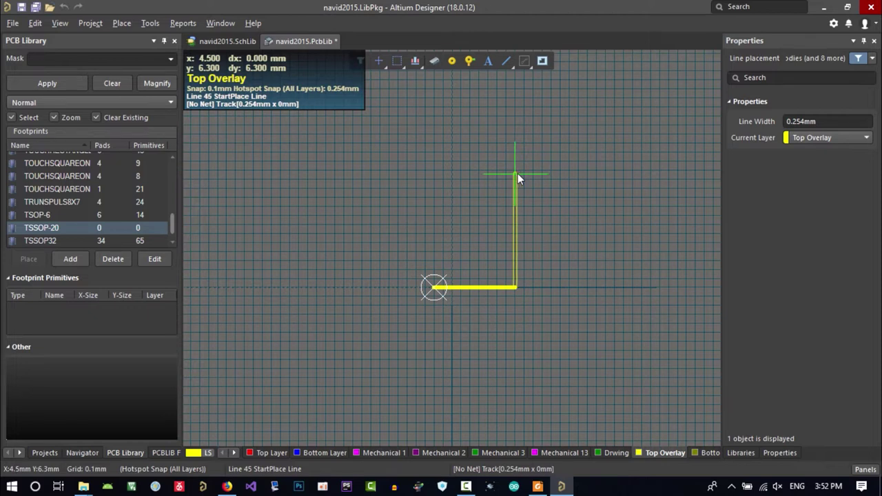
key("Up")
key("Up")
key("Up")
key("Return")
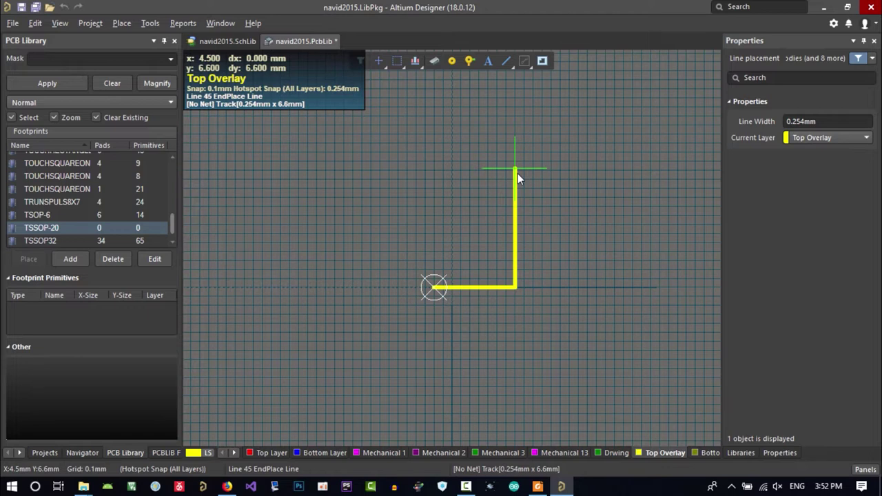
Run the outline up to 0, 6.6 and anchor the top-right corner at 4.5, 6.6
key("j")
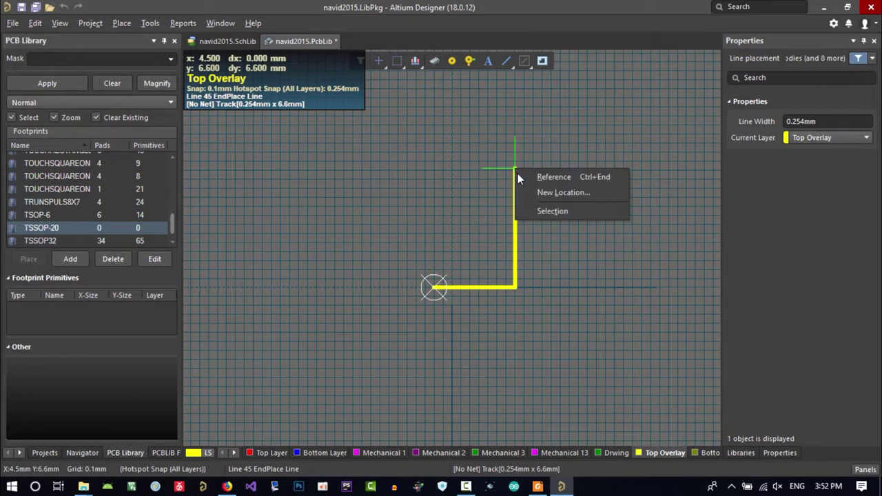
key("l")
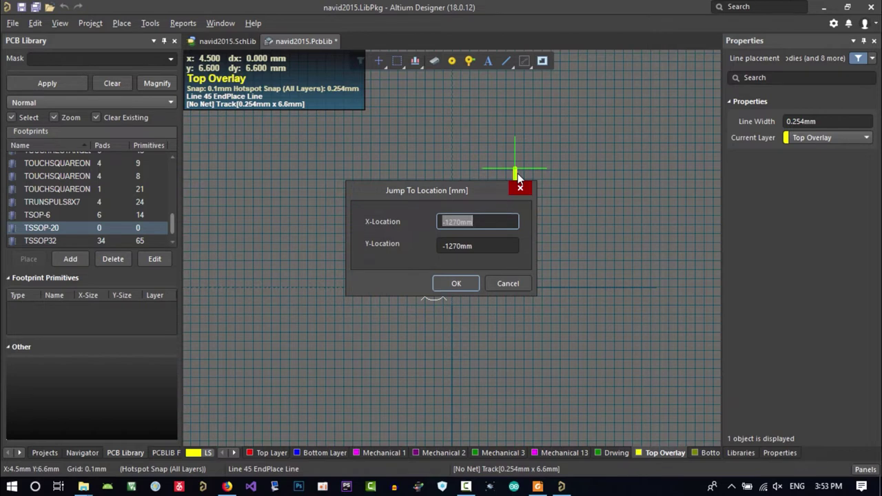
type("0")
key("Tab")
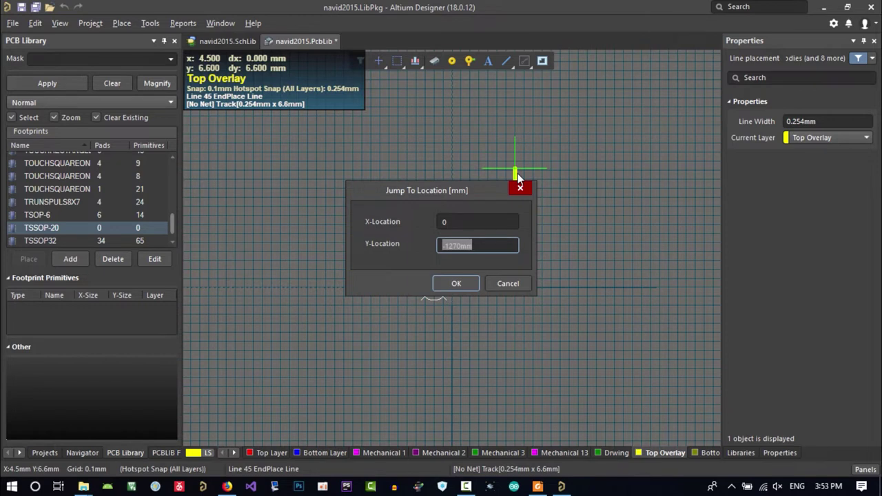
type("6.6")
key("Return")
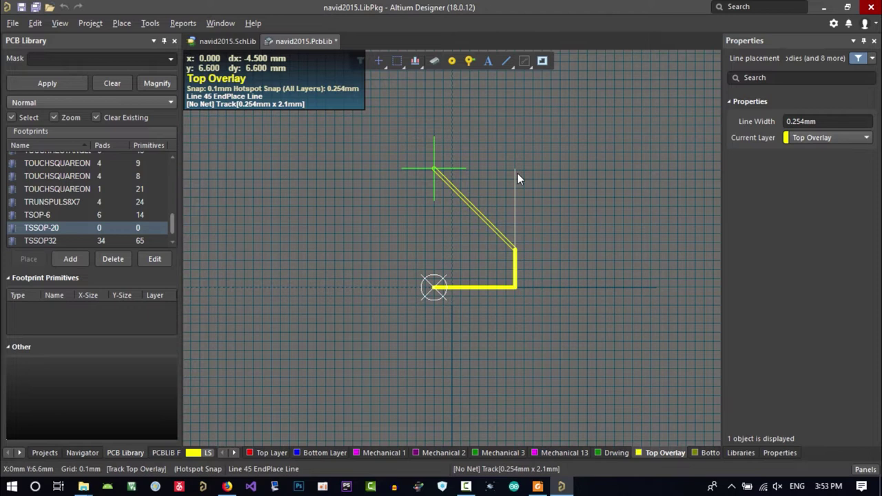
type("jl")
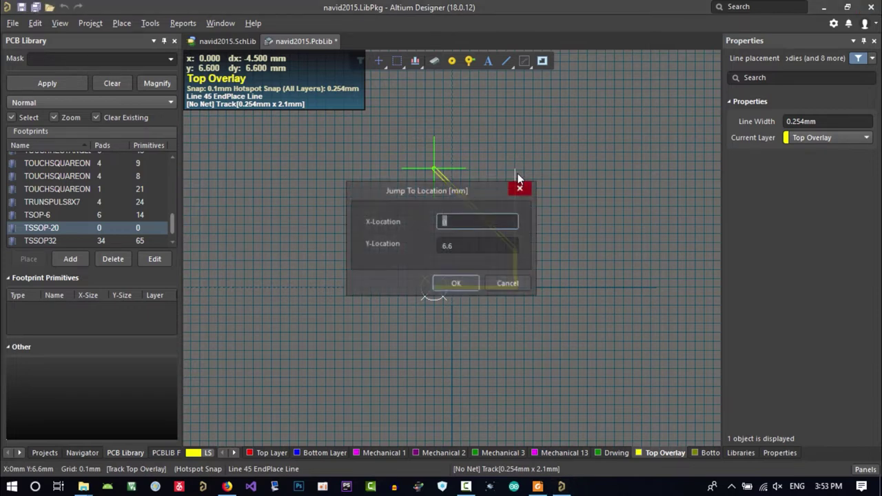
type("4.")
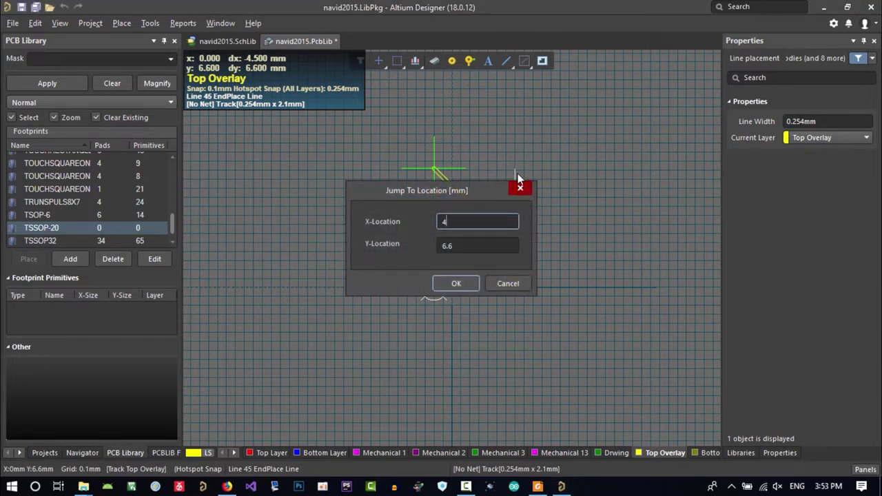
type("5")
key("Return")
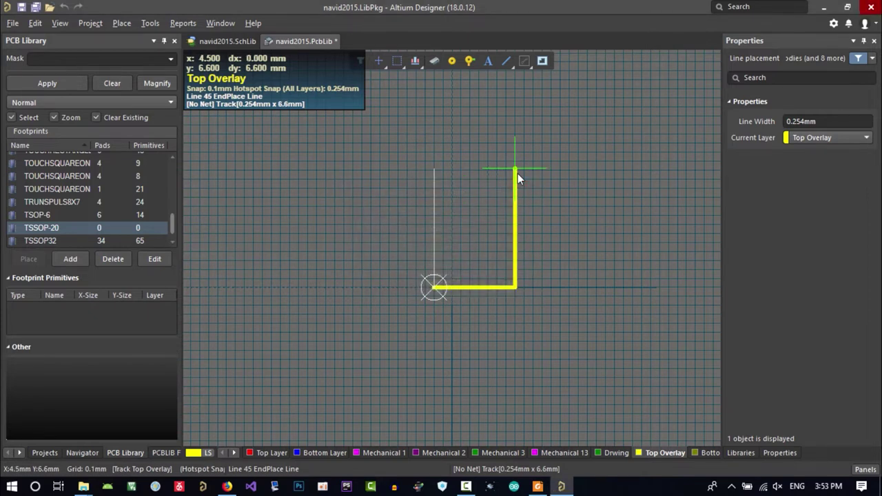
key("Return")
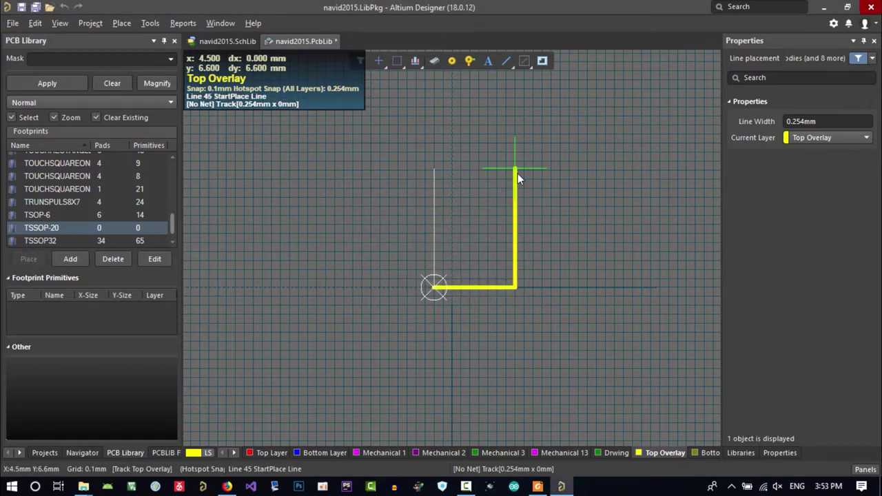
Draw the top edge back to 0, 6.6 and close the rectangle at the origin
type("jl")
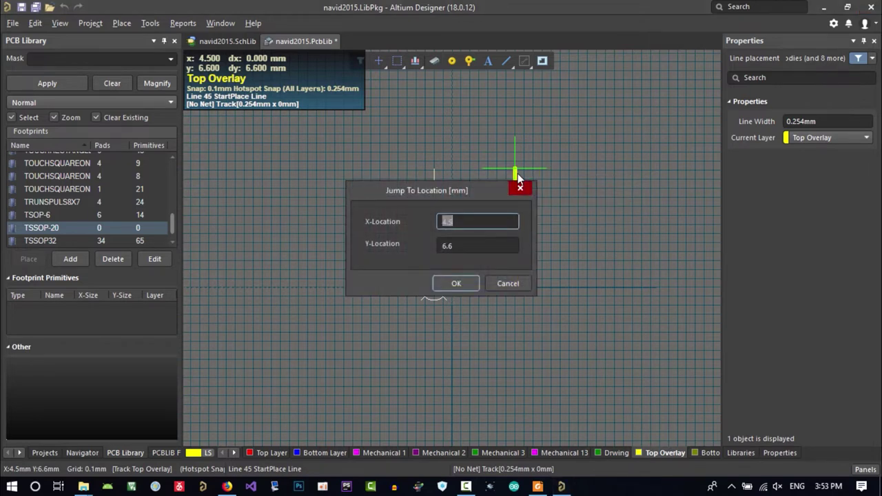
type("0")
key("Return")
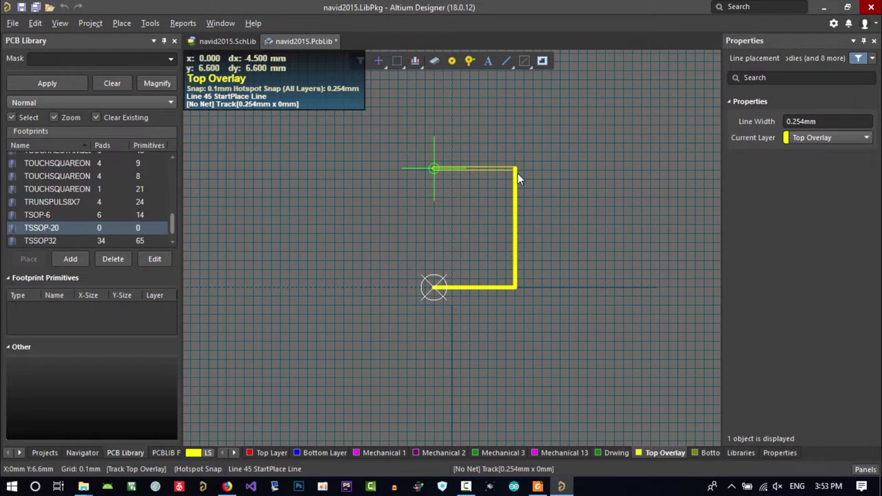
key("Return")
key("Return")
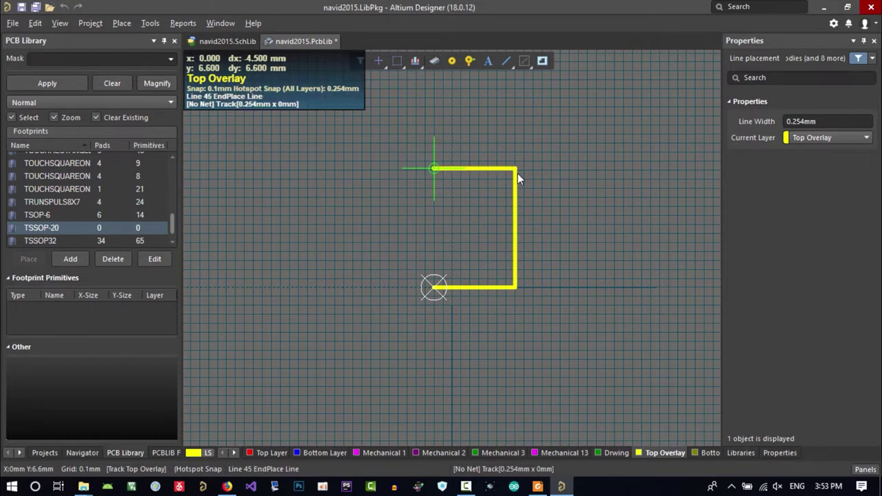
key("j")
key("l")
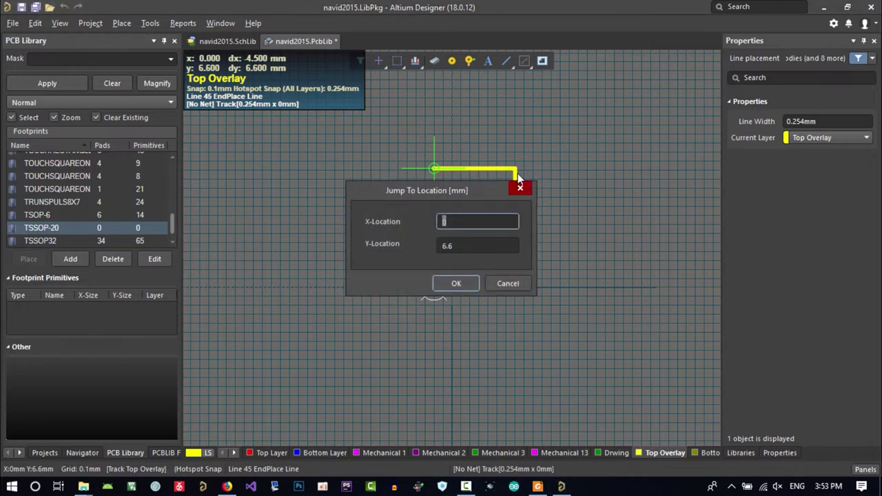
key("Tab")
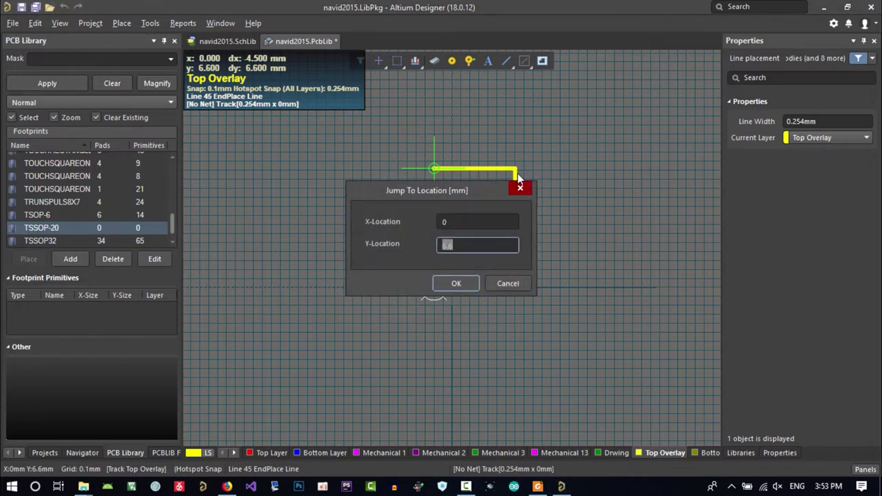
type("0")
key("Return")
key("Return")
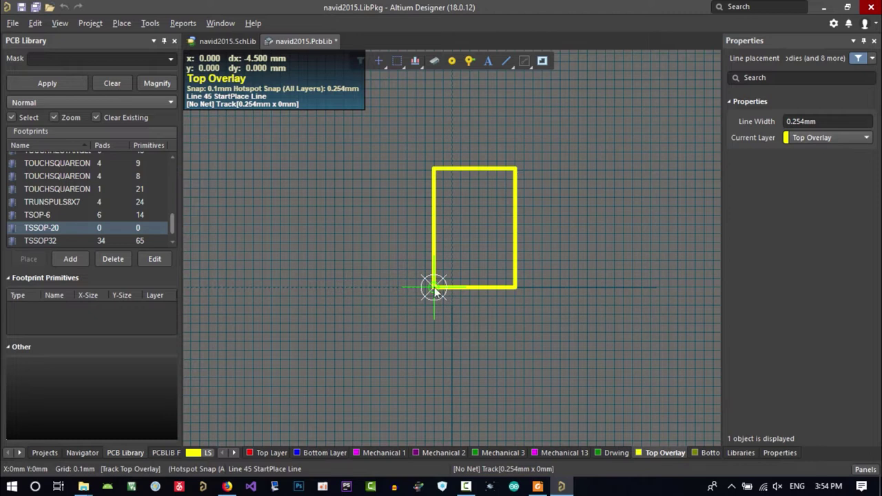
key("Escape")
key("Escape")
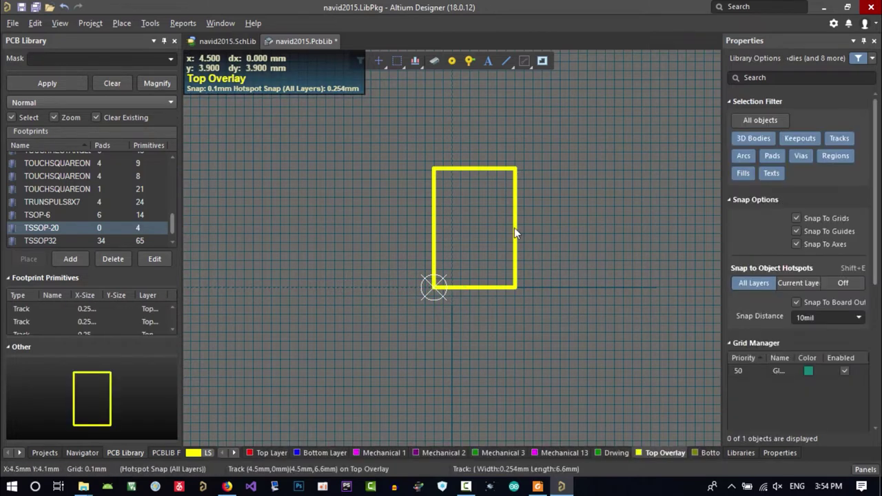
Save the footprint library with the finished outline
scroll(506, 175, "up", 2, "ctrl")
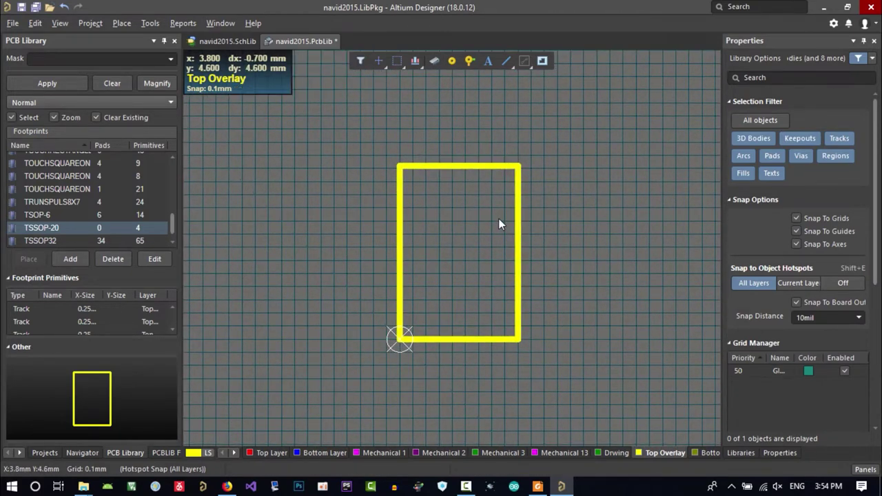
key("ctrl+s")
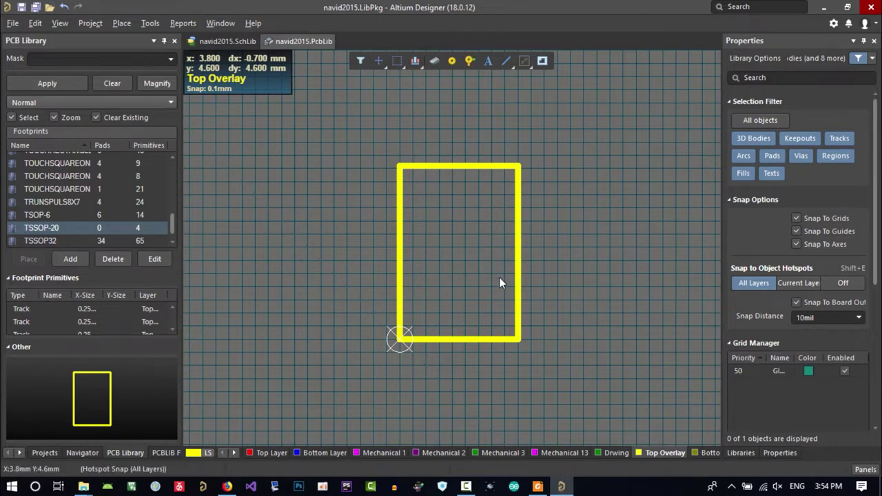
right_click_drag(484, 232, 456, 230)
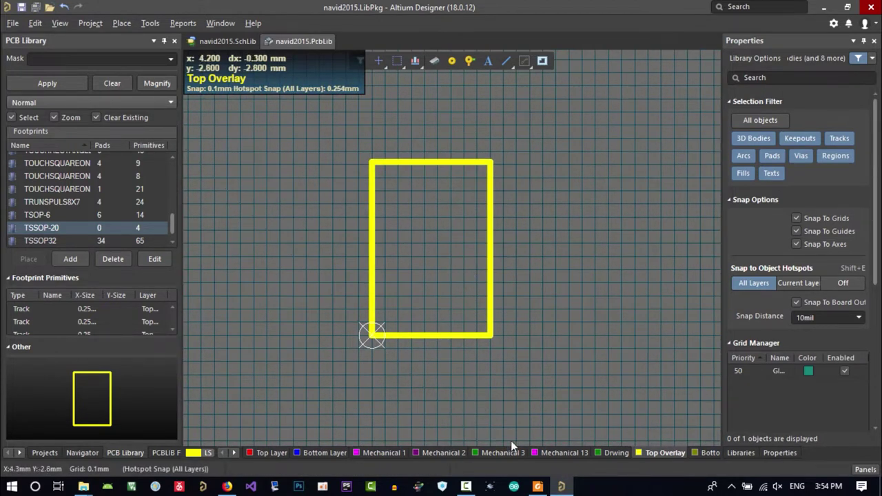
Compare the outline against the datasheet's TSSOP-20 package drawing
left_click(537, 486)
scroll(502, 341, "up", 3)
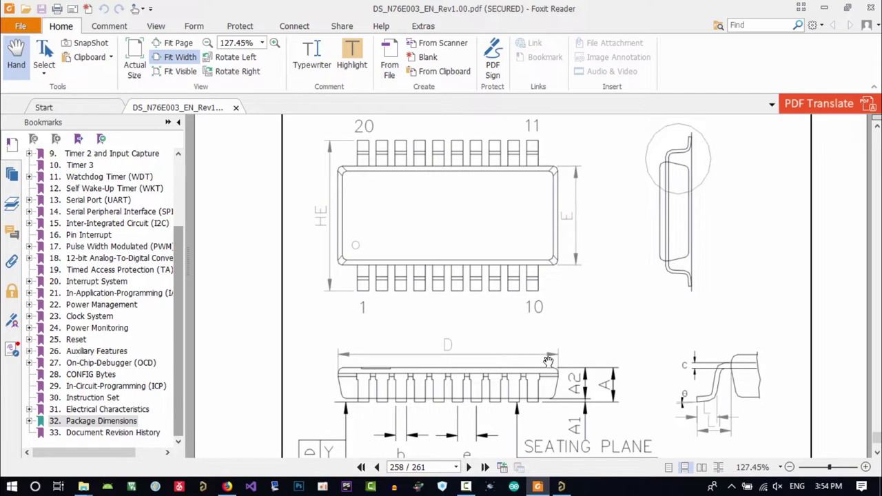
left_click(561, 488)
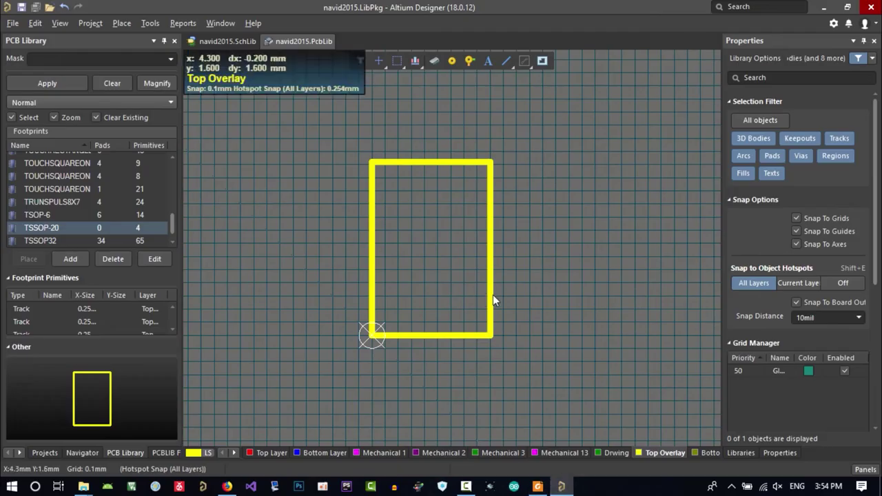
left_click(541, 487)
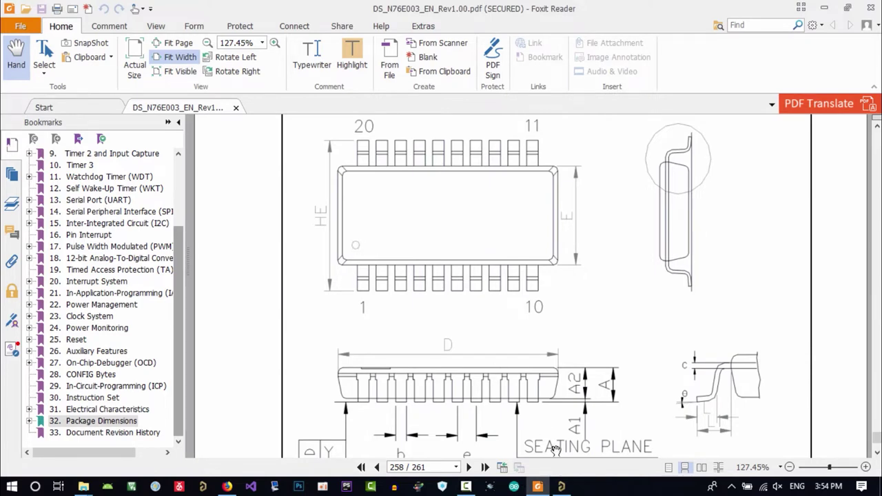
left_click(562, 487)
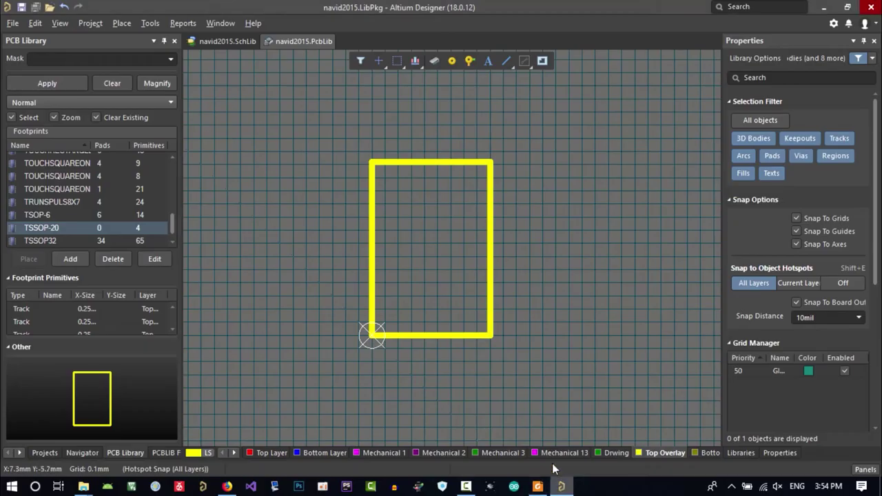
Place a small full-circle pin-1 marker just inside the outline's top-left corner
right_click(510, 67)
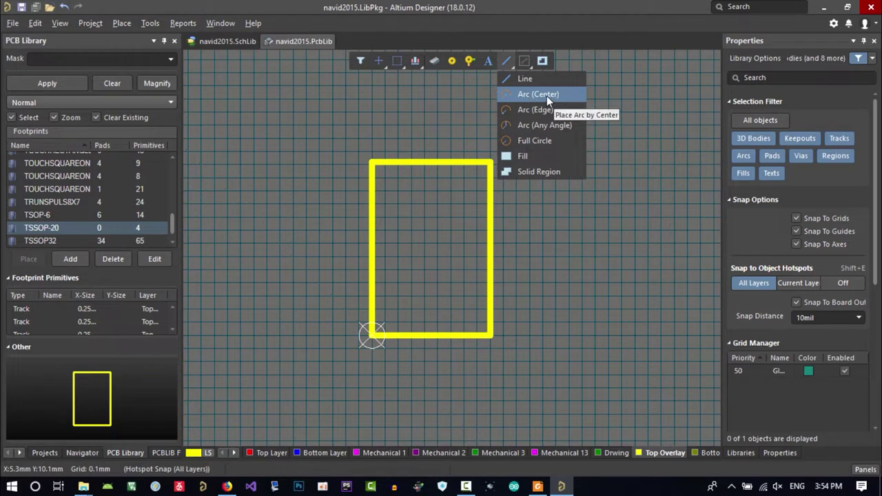
left_click(539, 142)
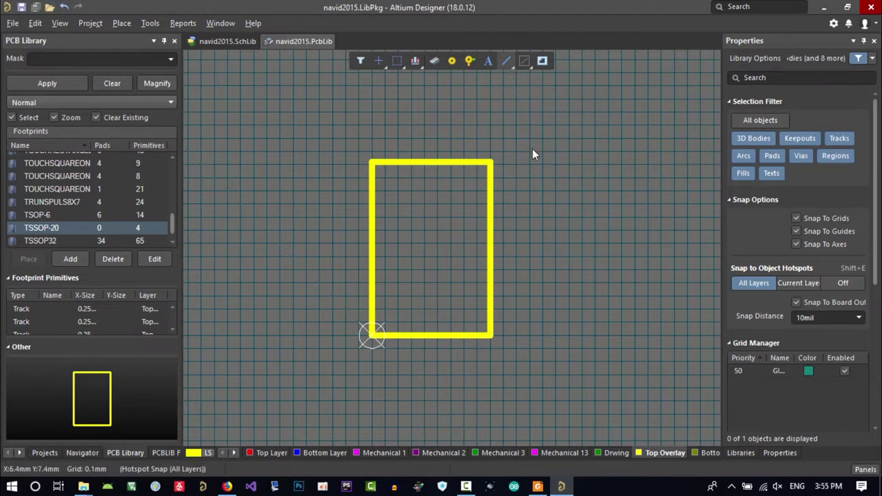
left_click(390, 181)
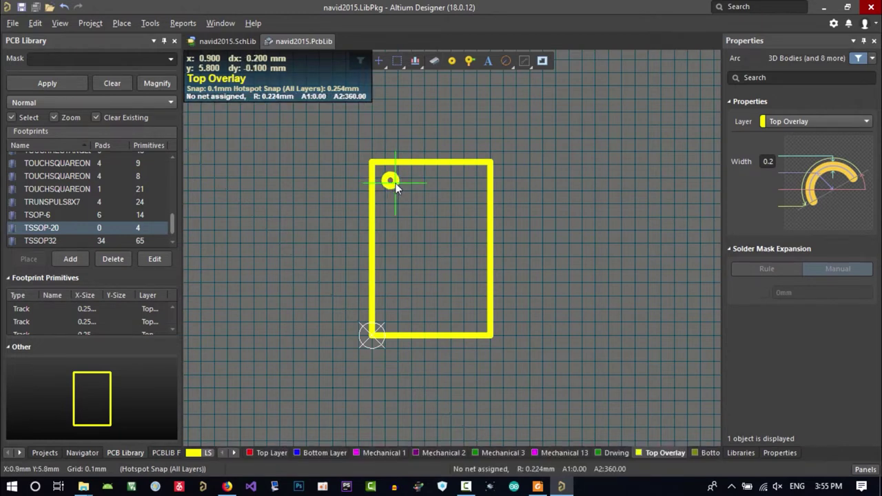
left_click(397, 187)
right_click(445, 246)
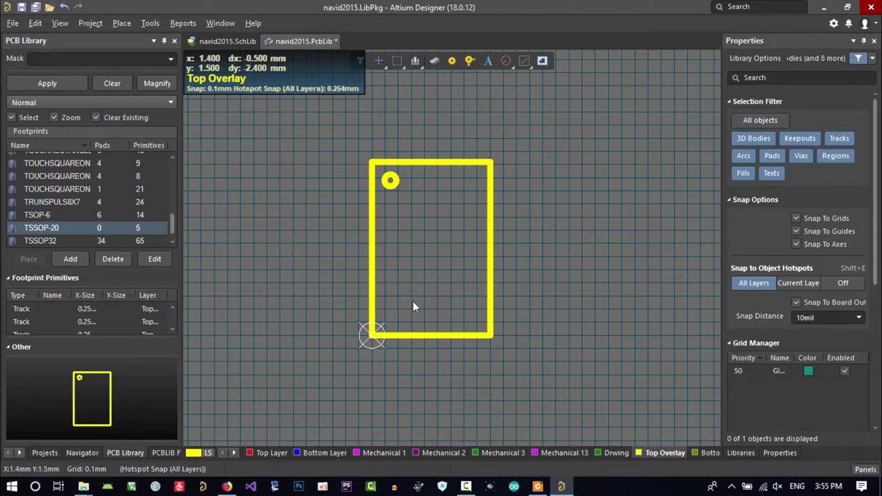
left_click(227, 486)
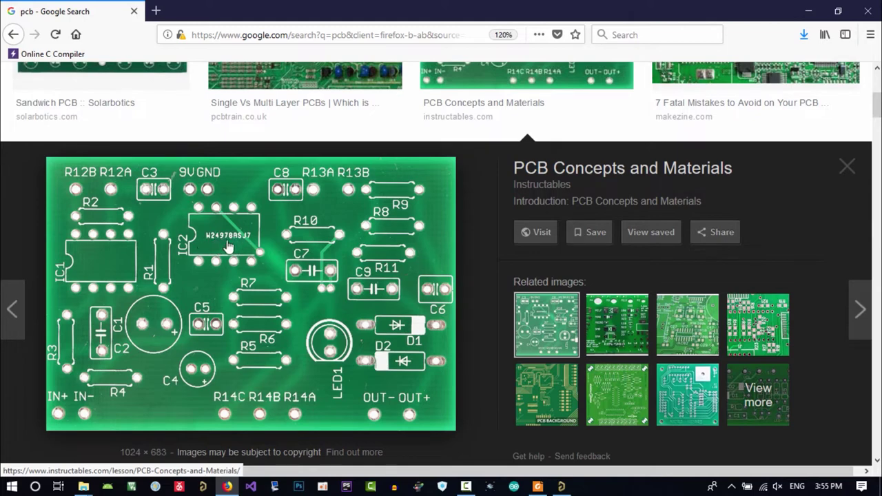
Look over the sample PCB image's silkscreen labels, then return to the footprint
left_click(560, 486)
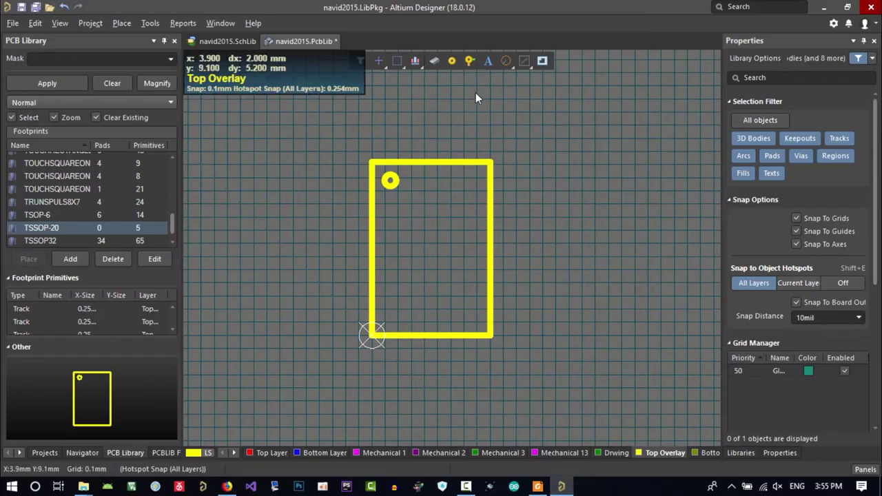
Start a vertical text label, trying heights of 0.5 mm and 0.8 mm
left_click(488, 64)
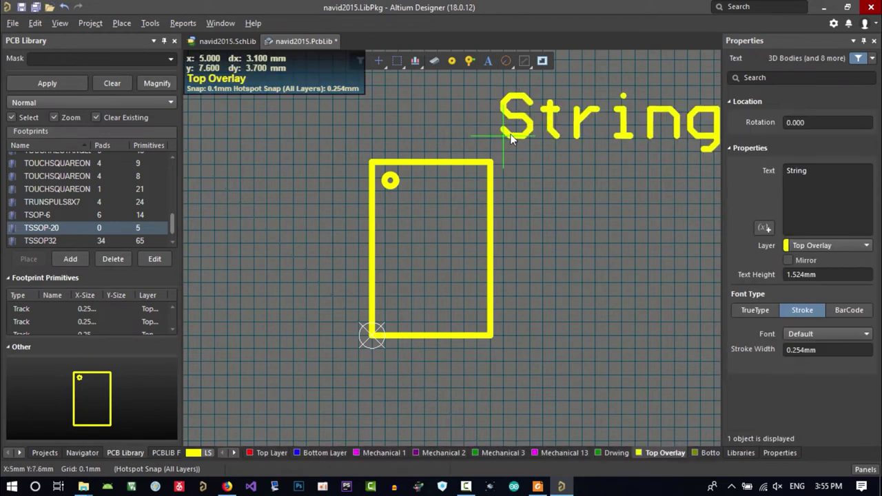
key("Escape")
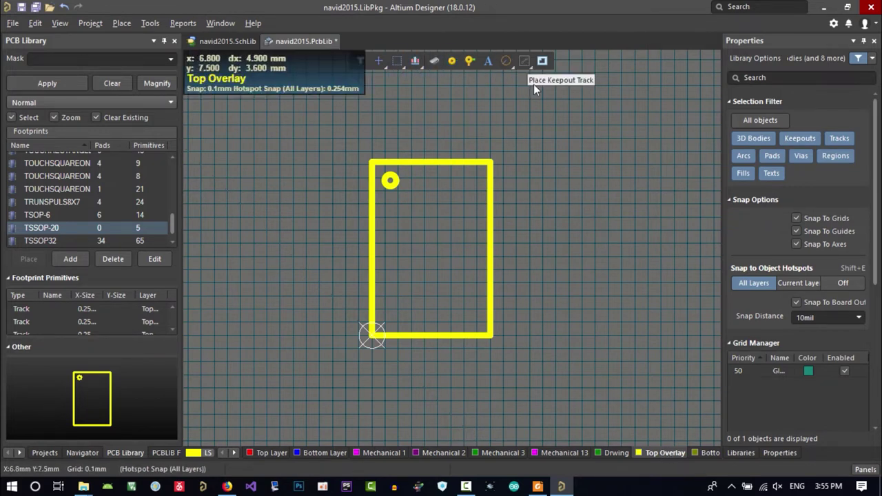
left_click(508, 62)
key("Escape")
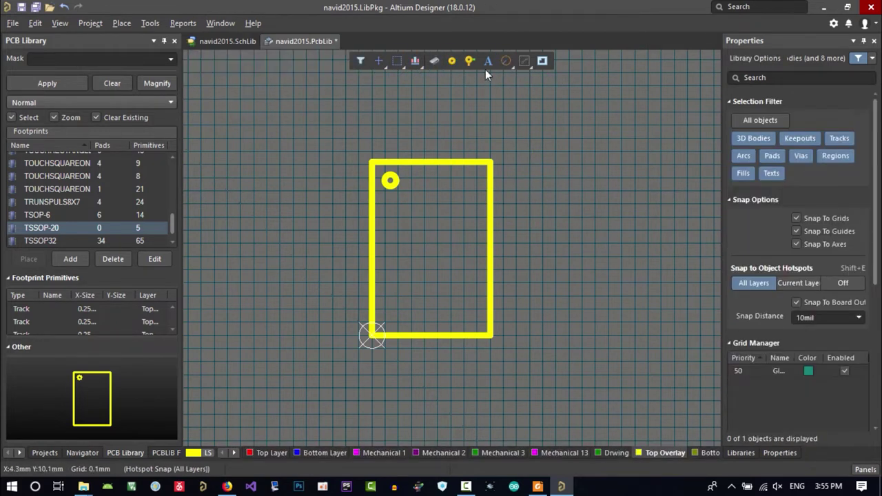
left_click(488, 61)
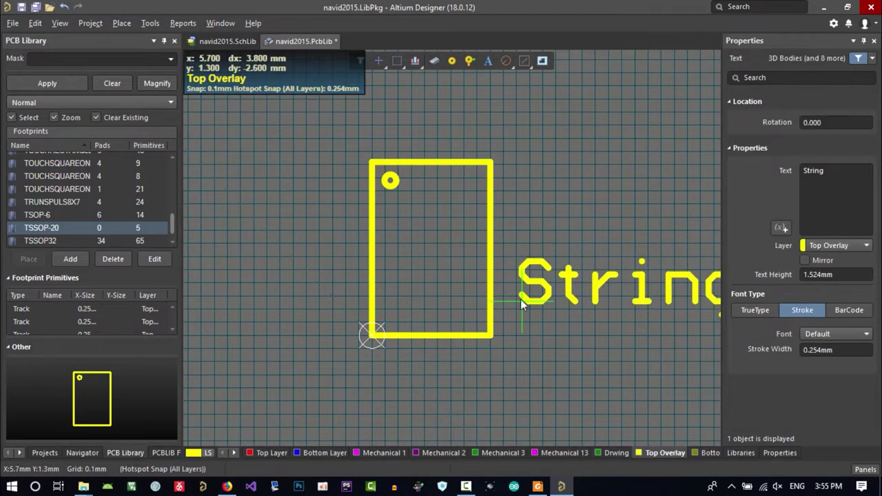
key("space")
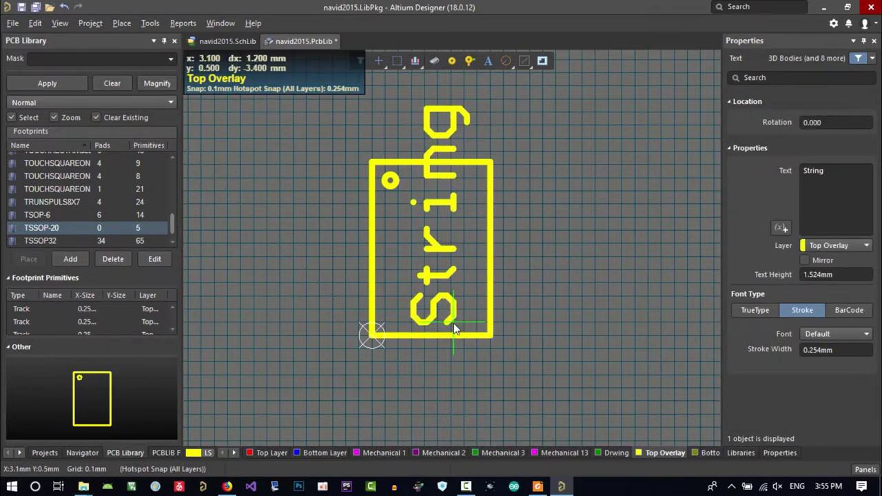
key("Tab")
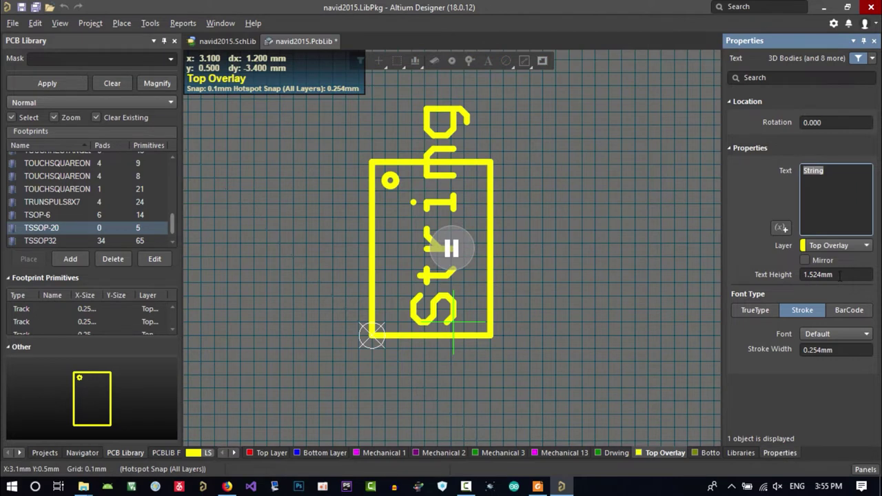
left_click(825, 275)
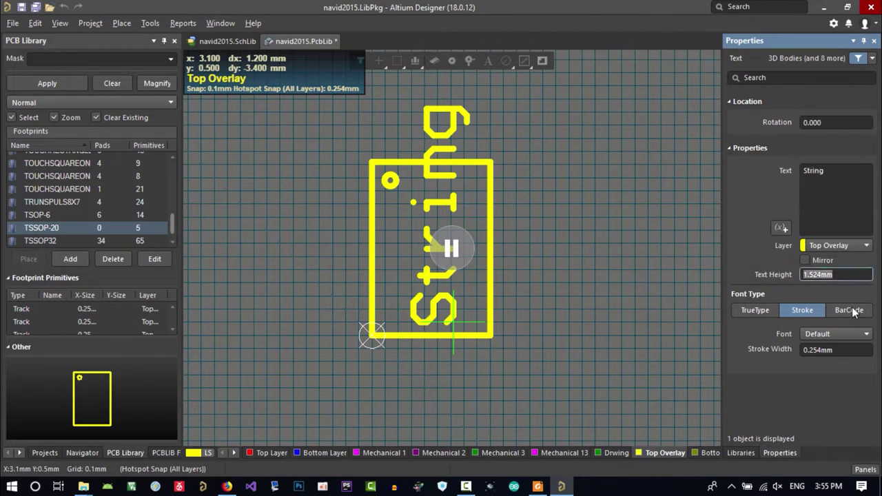
type("0.5")
key("Return")
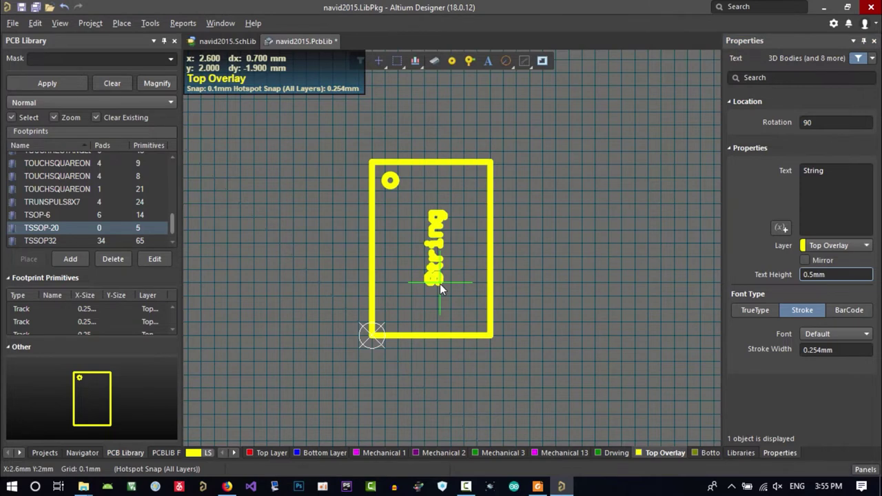
key("Tab")
Place the vertical label inside the outline as bold TrueType Arial, 1.2 mm high
key("Tab")
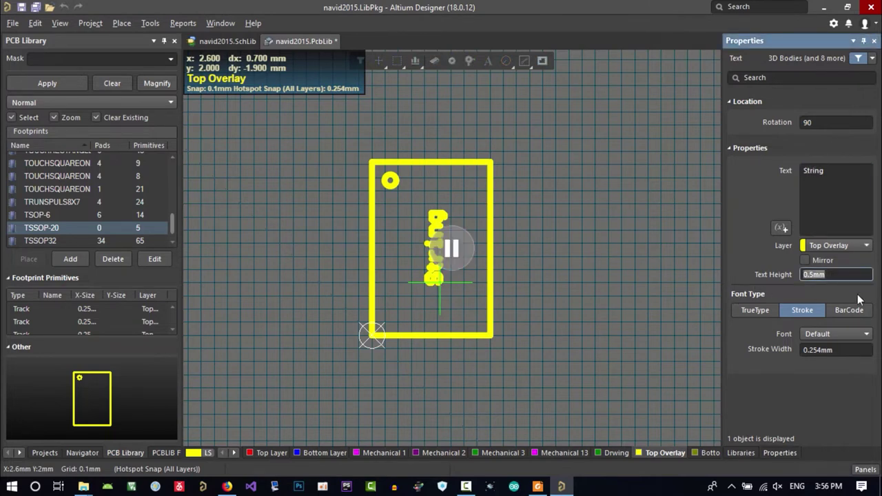
type("0.8")
key("Return")
key("Tab")
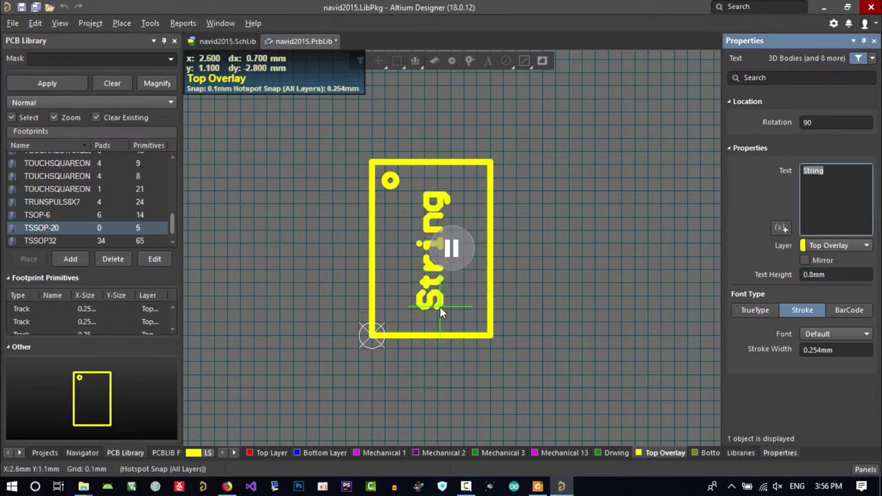
left_click(750, 311)
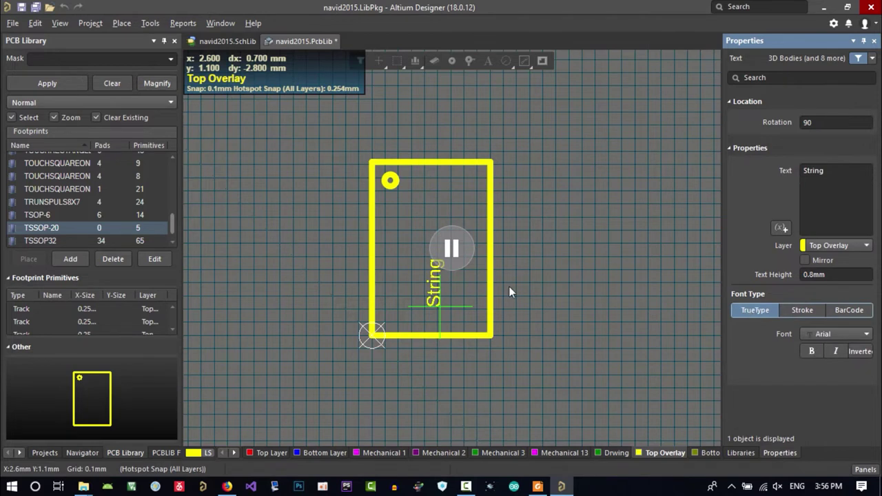
left_click(812, 352)
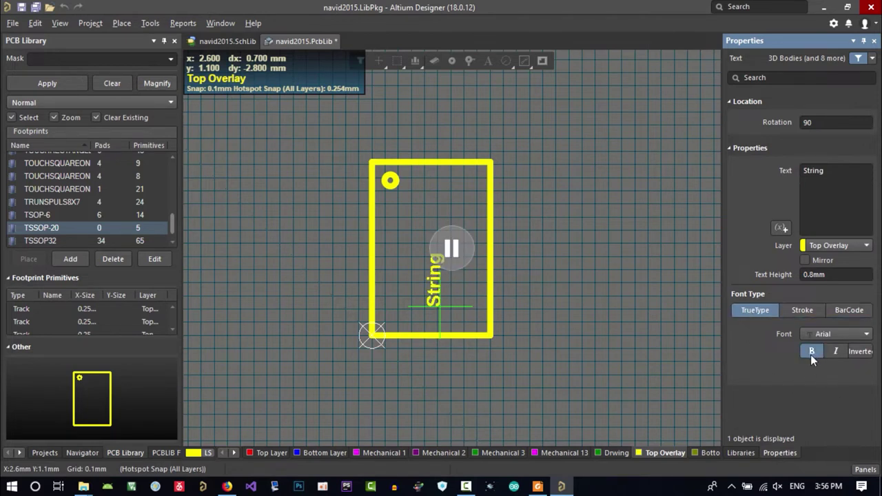
left_click(834, 274)
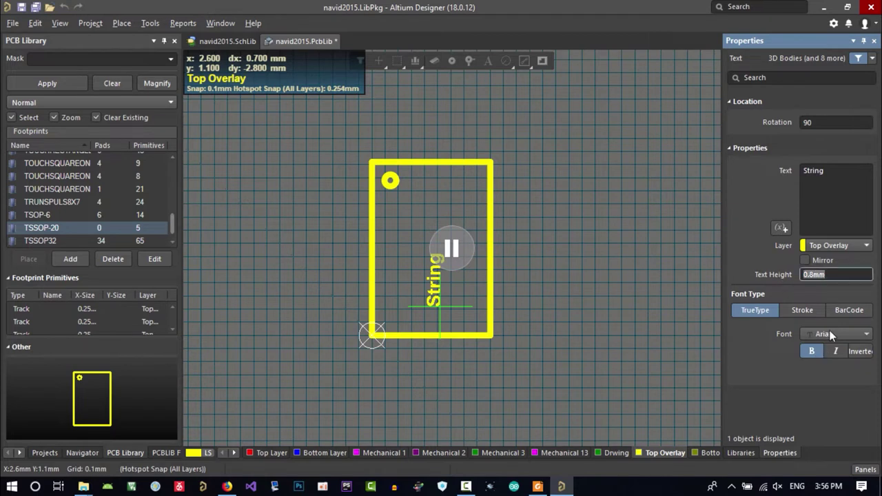
type("1.2")
key("Return")
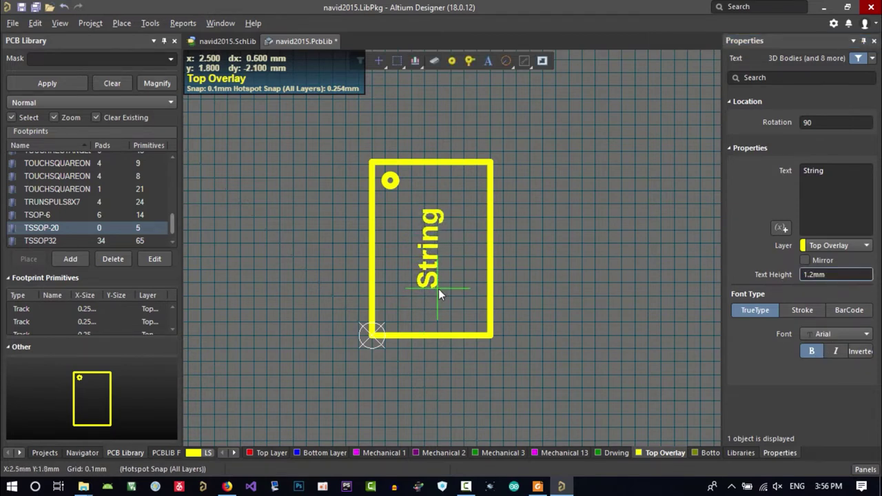
left_click(438, 289)
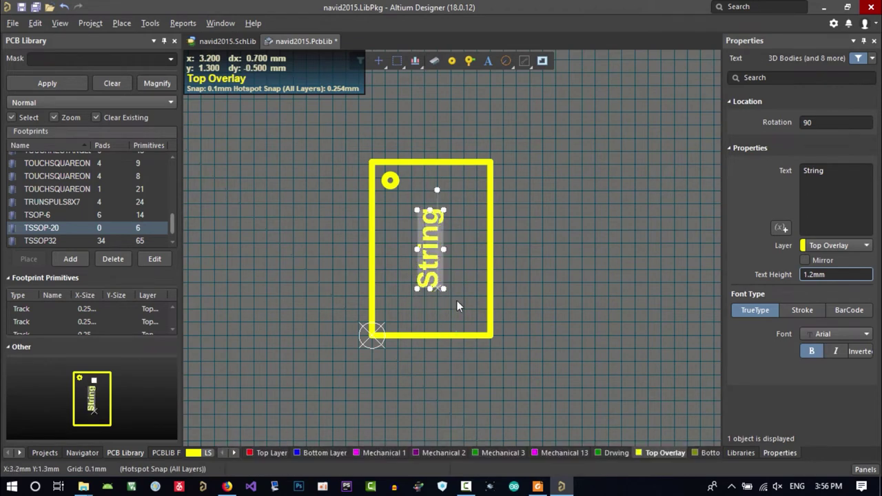
right_click(454, 259)
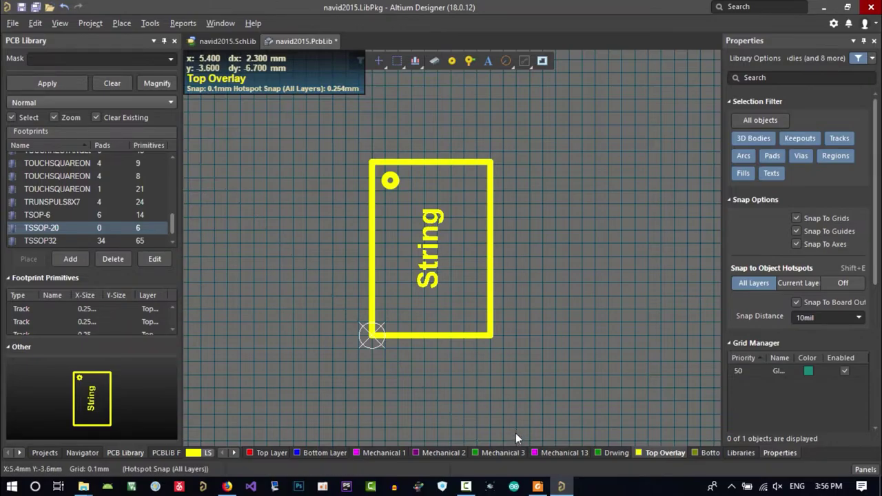
Copy the part name N76E003 from the datasheet heading
left_click(537, 486)
scroll(601, 265, "up", 3)
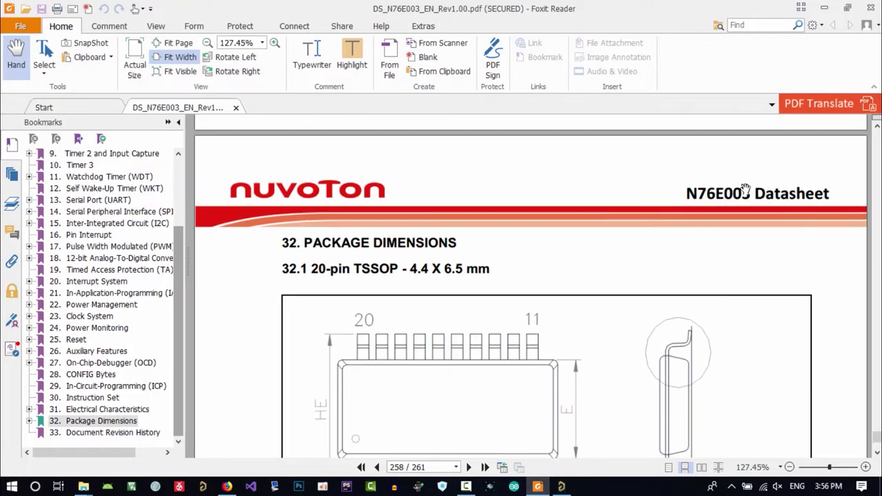
left_click_drag(749, 193, 687, 195)
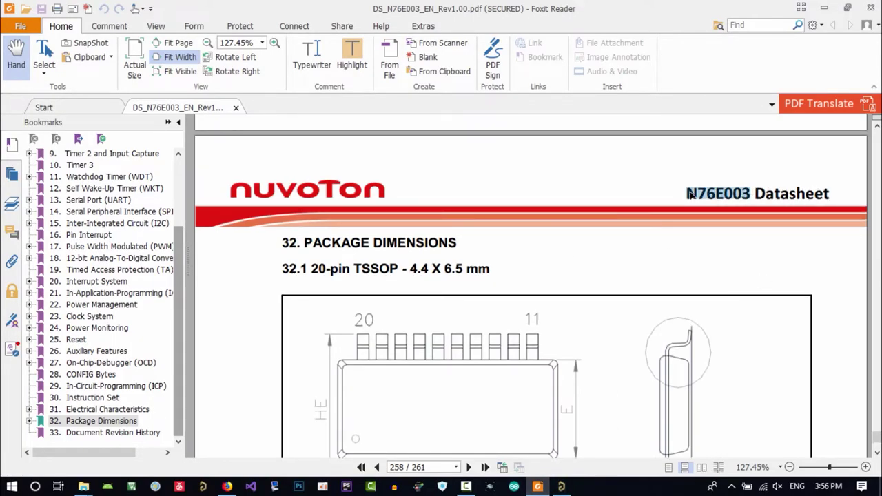
right_click(700, 197)
left_click(711, 199)
left_click(562, 486)
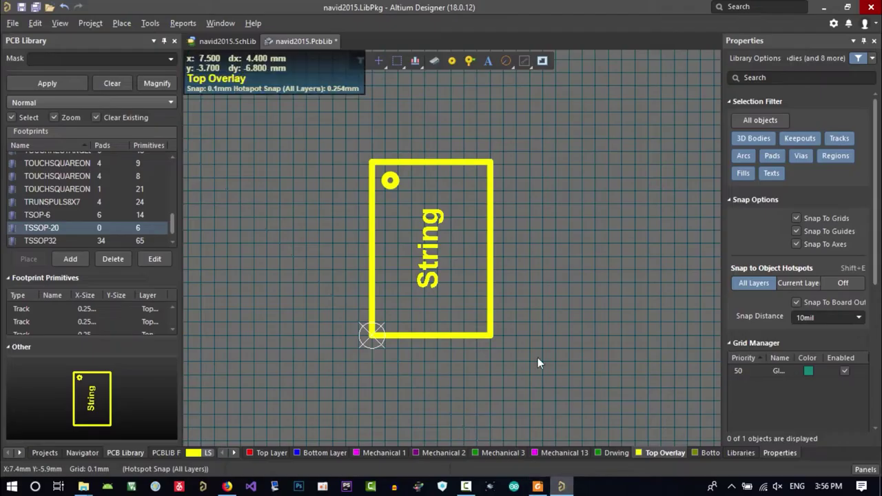
Replace the label's placeholder text 'String' with the pasted N76E003
double_click(436, 272)
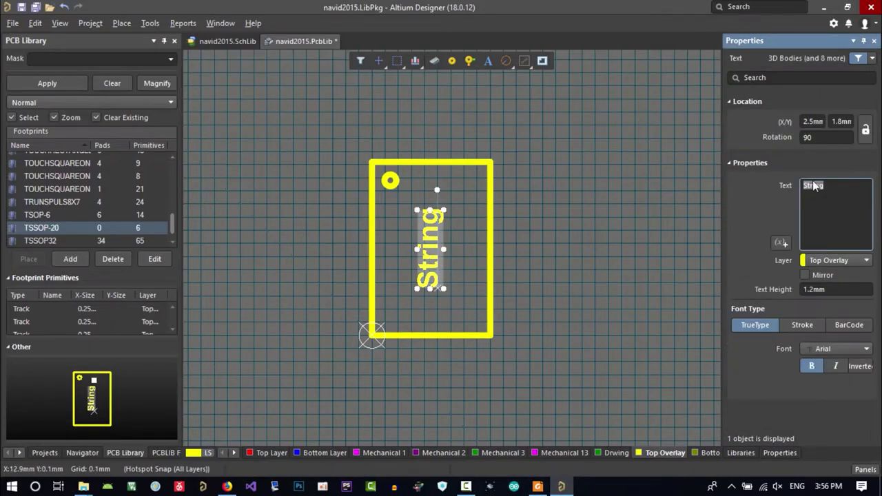
left_click_drag(841, 189, 795, 188)
right_click(816, 186)
left_click(788, 227)
left_click(559, 281)
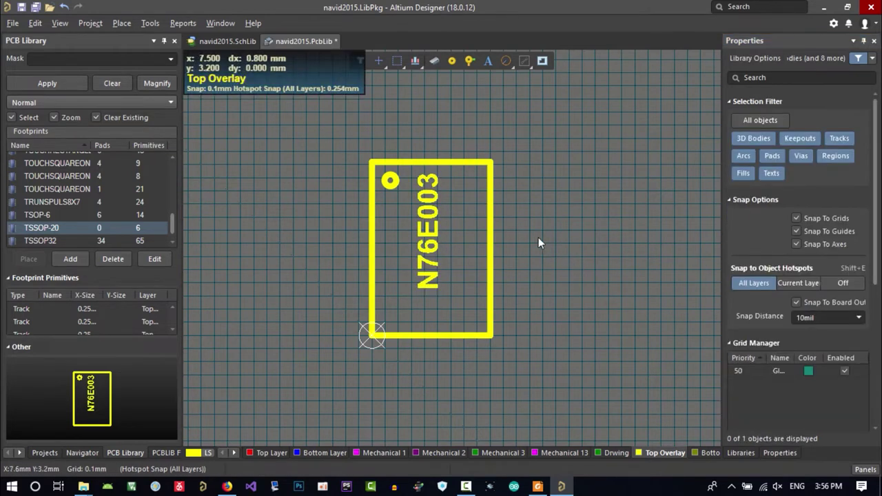
Select the N76E003 label together with the outline's right edge for alignment
left_click(424, 253)
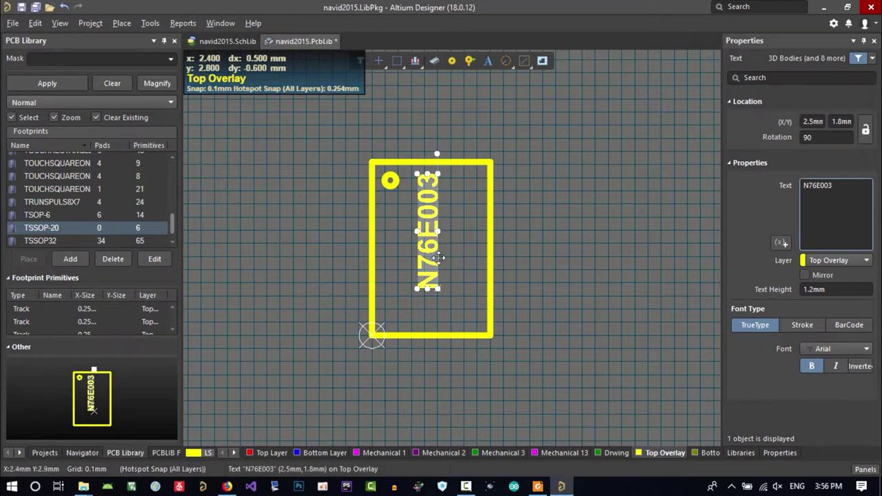
left_click(457, 244)
left_click(444, 292)
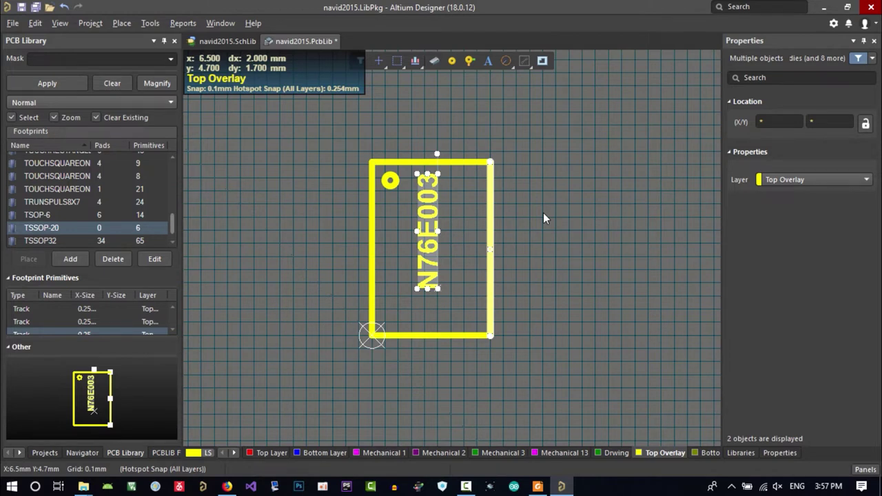
key("a")
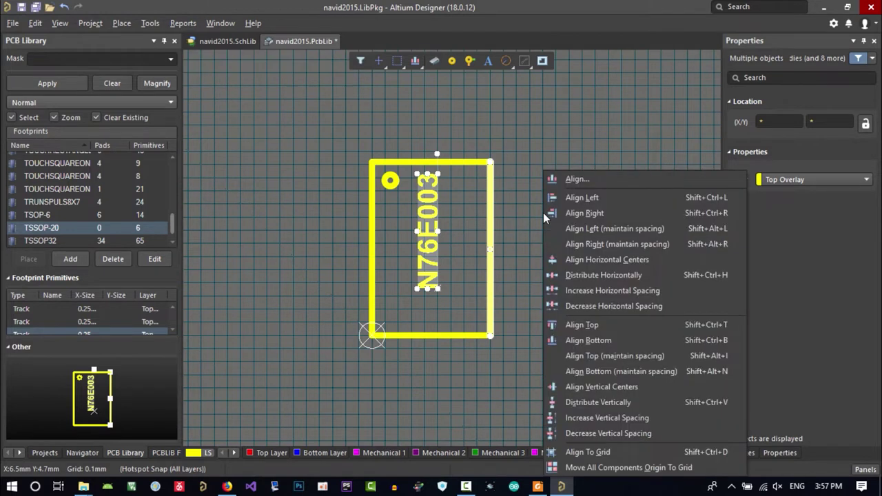
Align the N76E003 label's vertical centre to the right edge and horizontal centre to the top edge
left_click(598, 390)
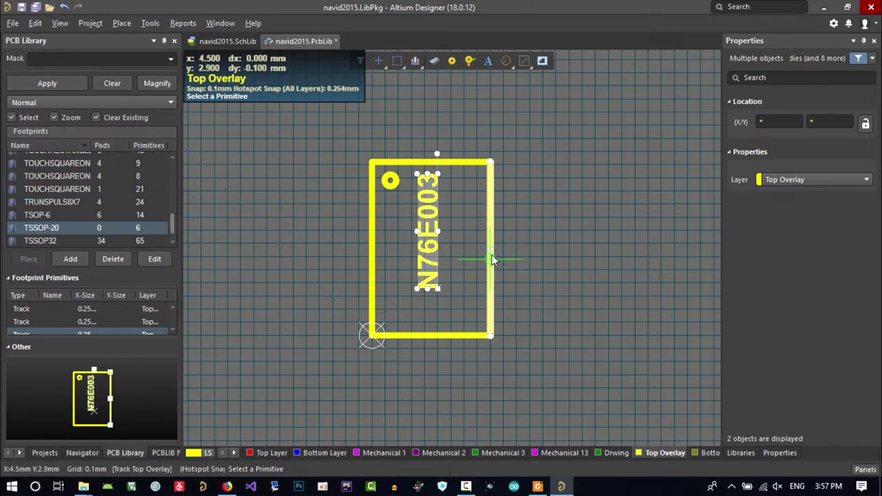
left_click(535, 273)
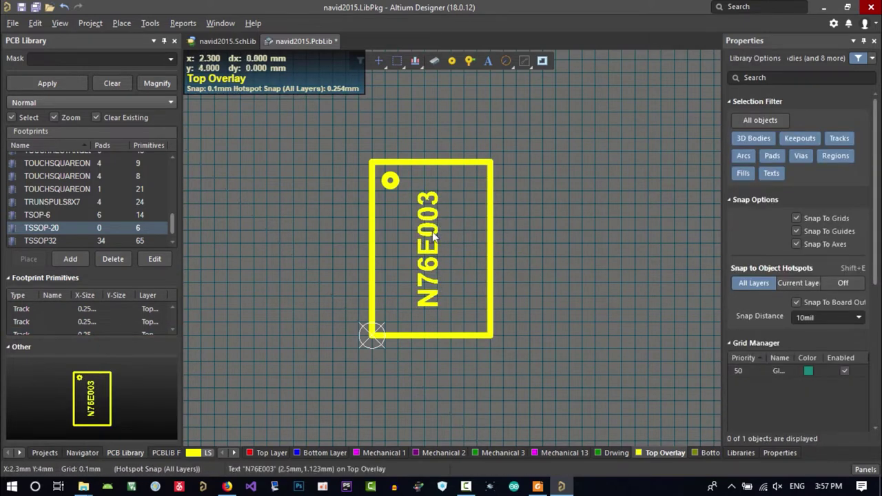
left_click(420, 241)
left_click(447, 163, "shift")
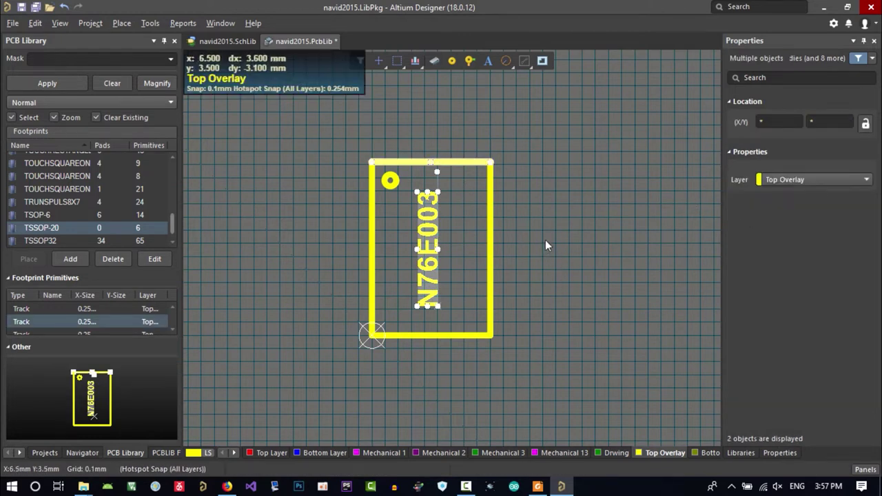
key("a")
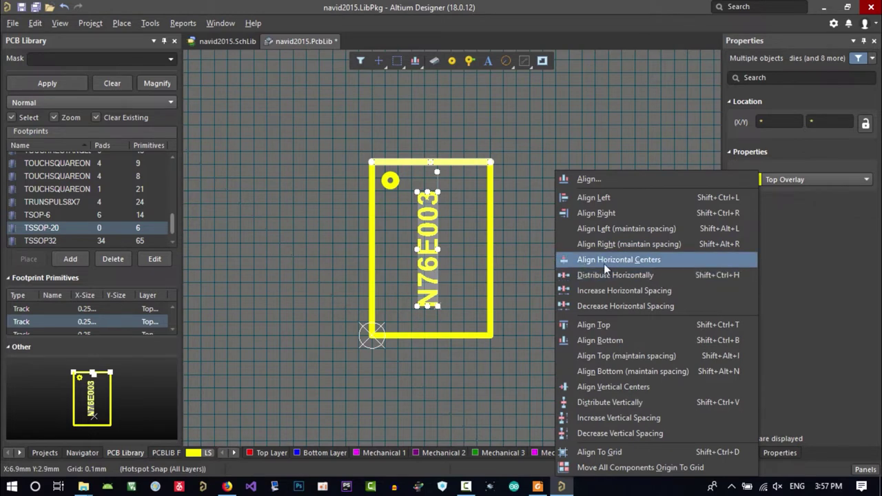
left_click(627, 261)
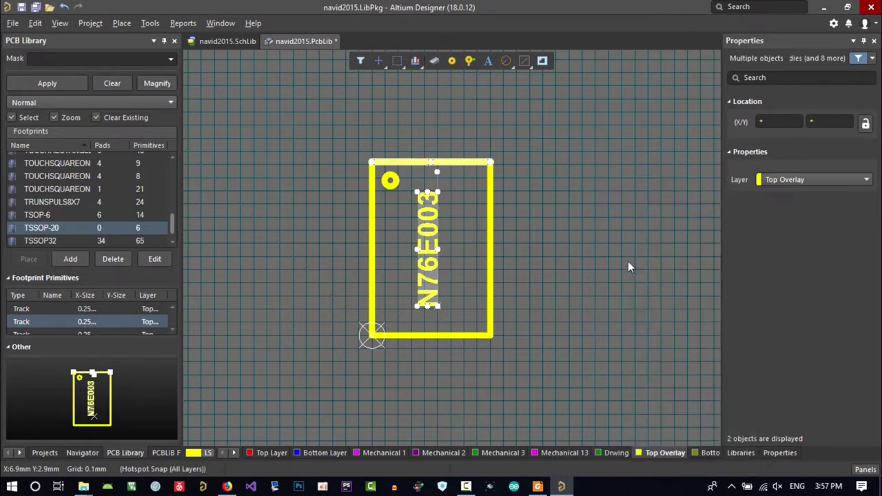
left_click(463, 215)
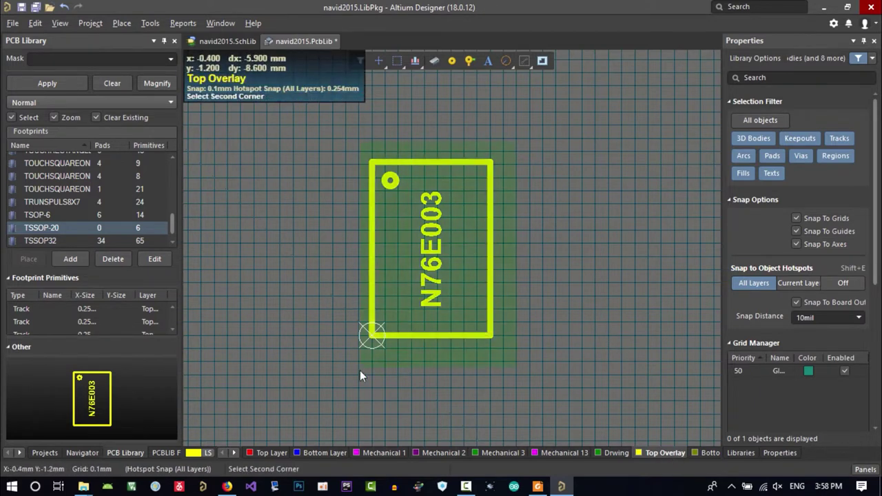
key("alt+Tab")
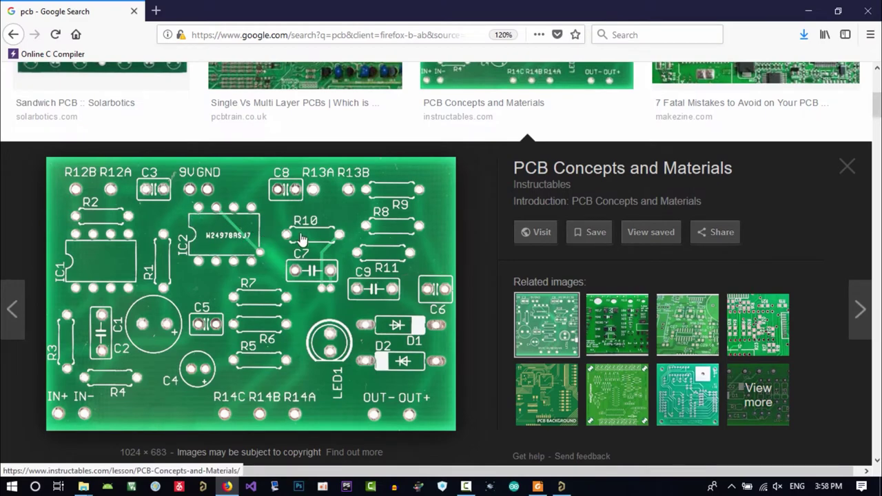
Switch back to the footprint editor and clear the selection
key("alt+Tab")
left_click(513, 303)
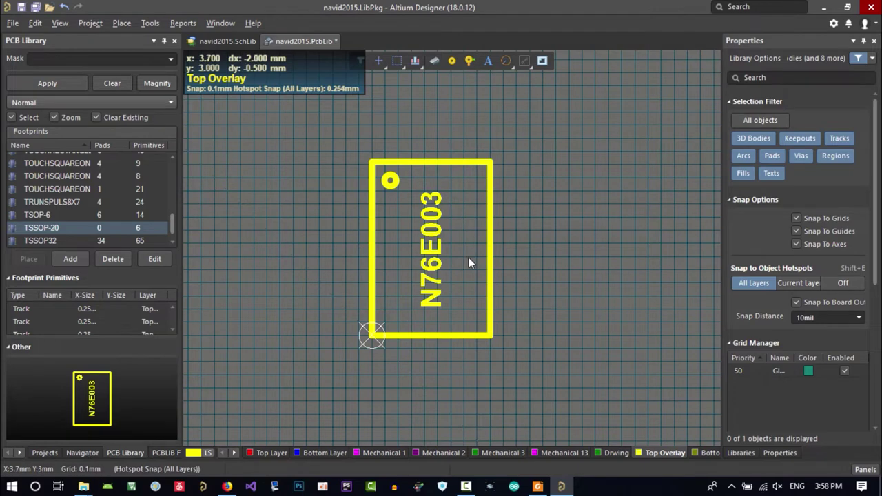
Check the symbol in navid2015.SchLib, then make Top Layer active in navid2015.PcbLib
left_click(227, 41)
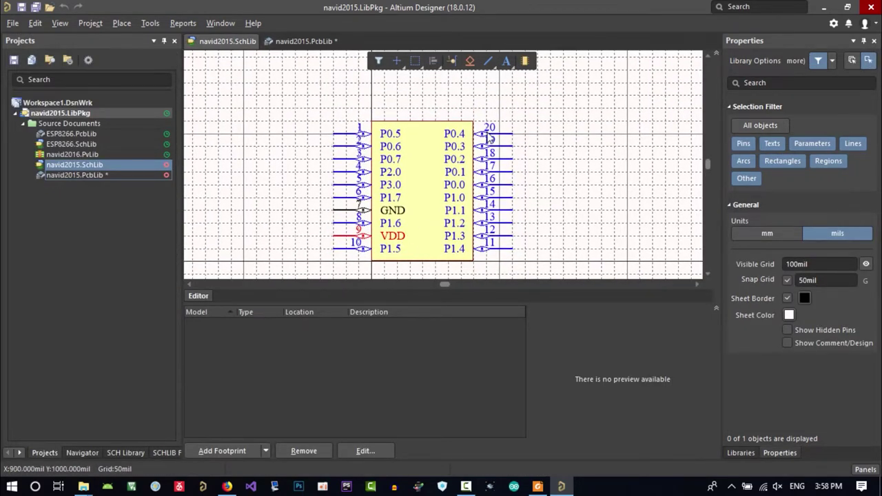
left_click(304, 41)
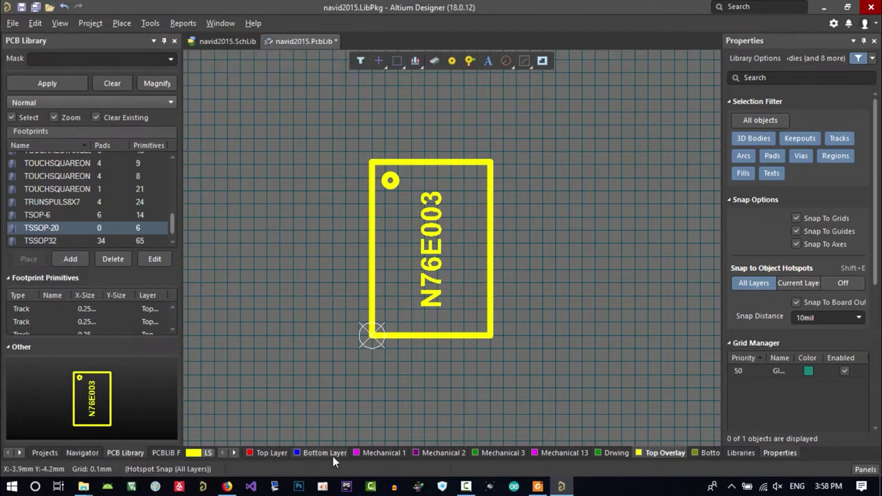
left_click(268, 453)
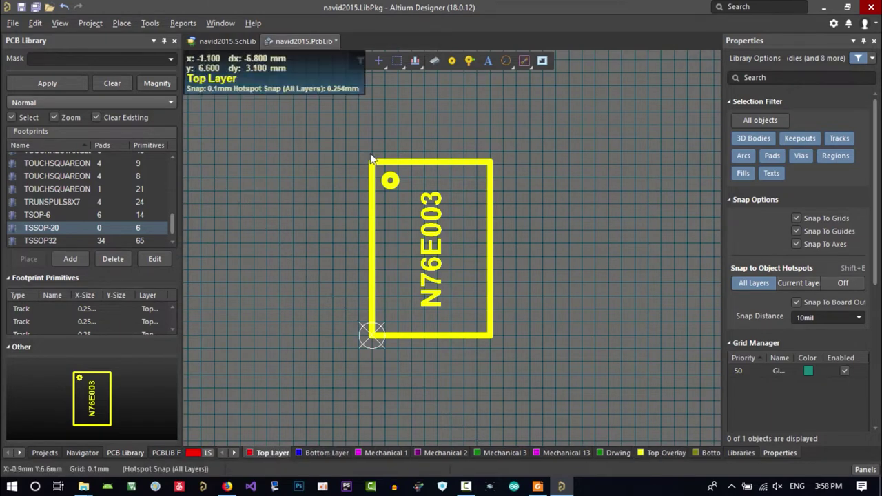
left_click(452, 61)
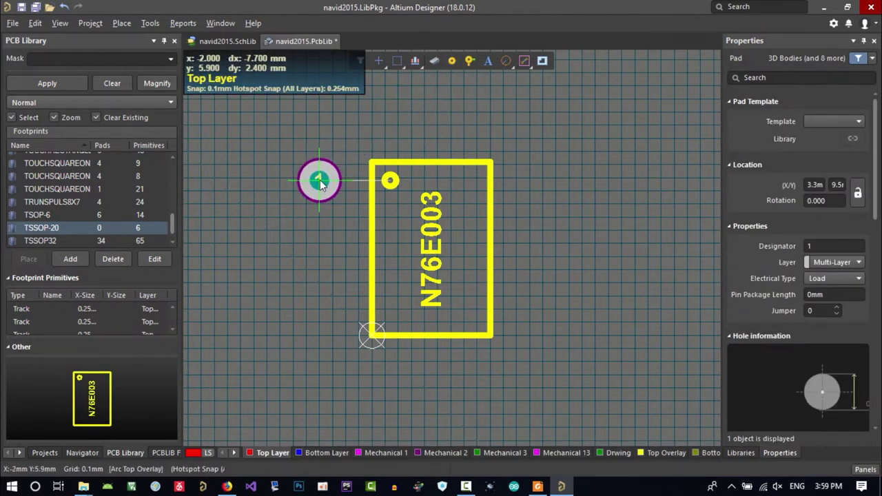
key("Tab")
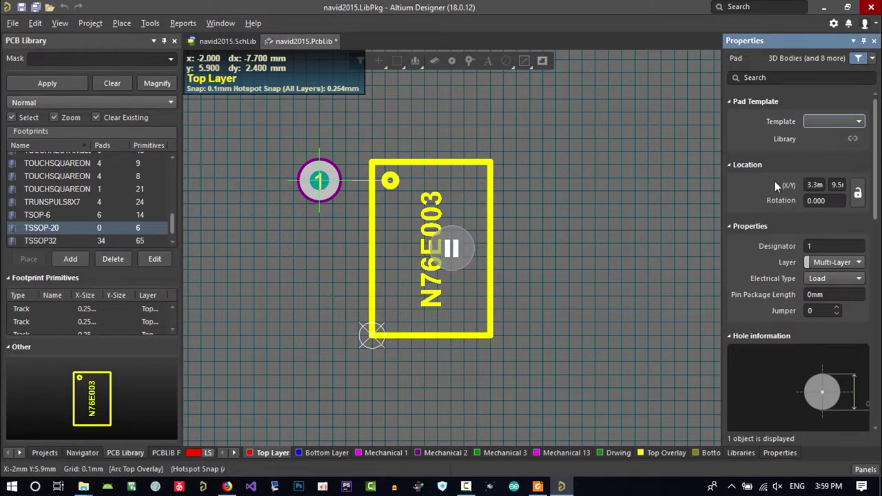
scroll(775, 182, "down", 1)
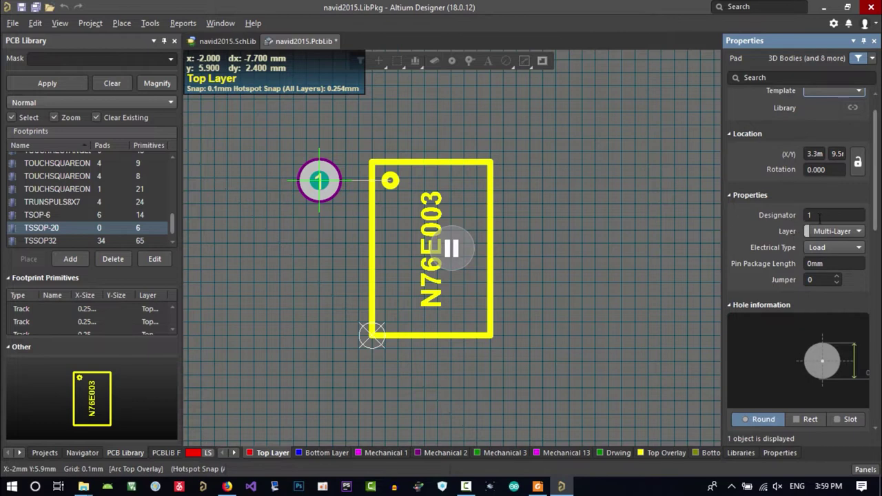
left_click(803, 216)
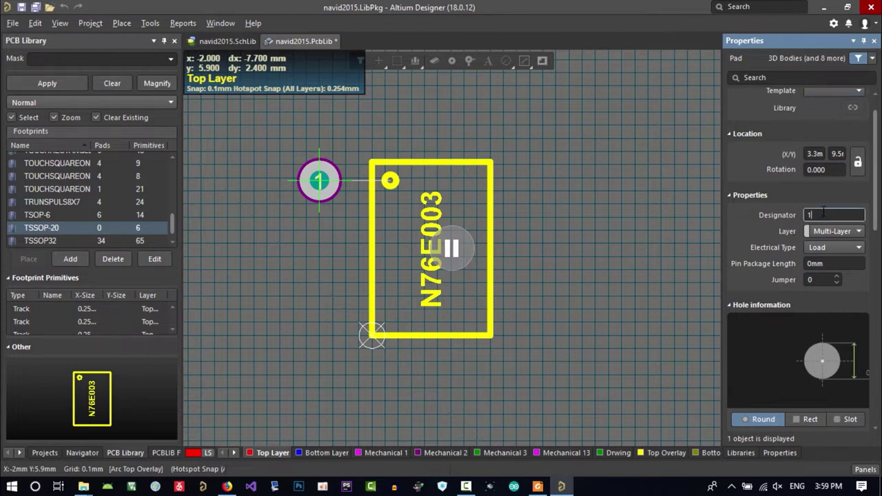
left_click_drag(824, 216, 808, 217)
left_click(222, 40)
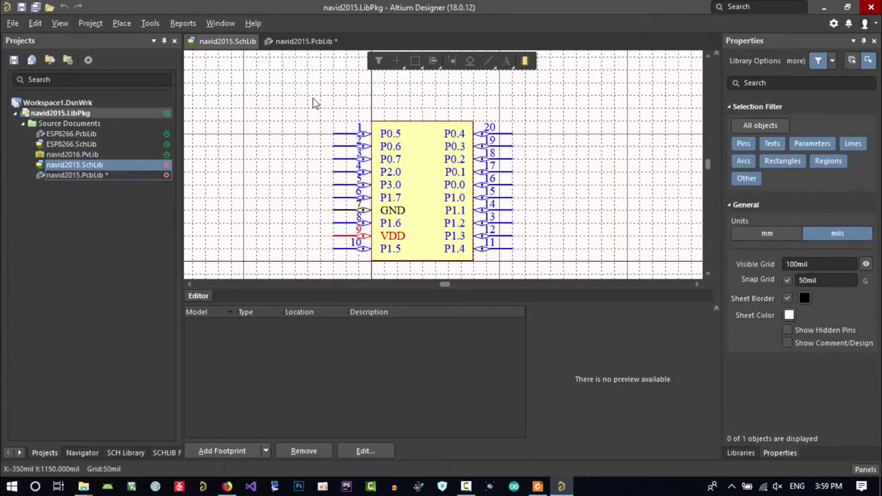
left_click(306, 41)
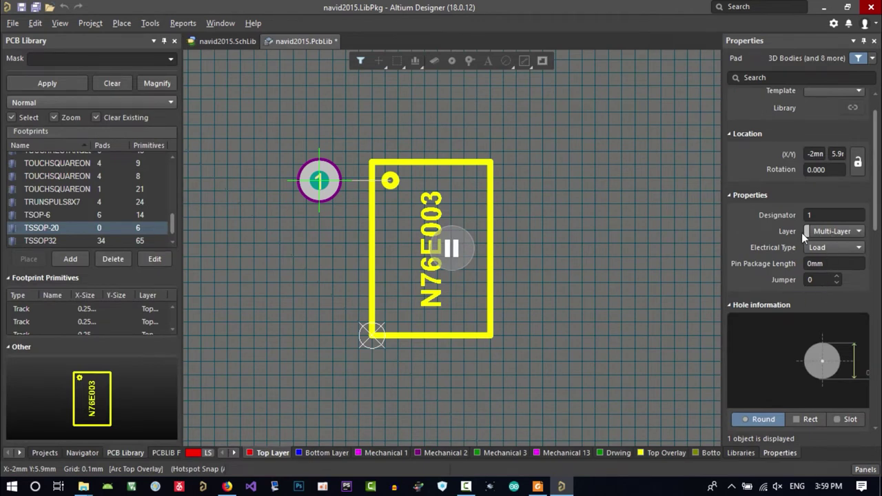
left_click(537, 486)
scroll(452, 317, "down", 2)
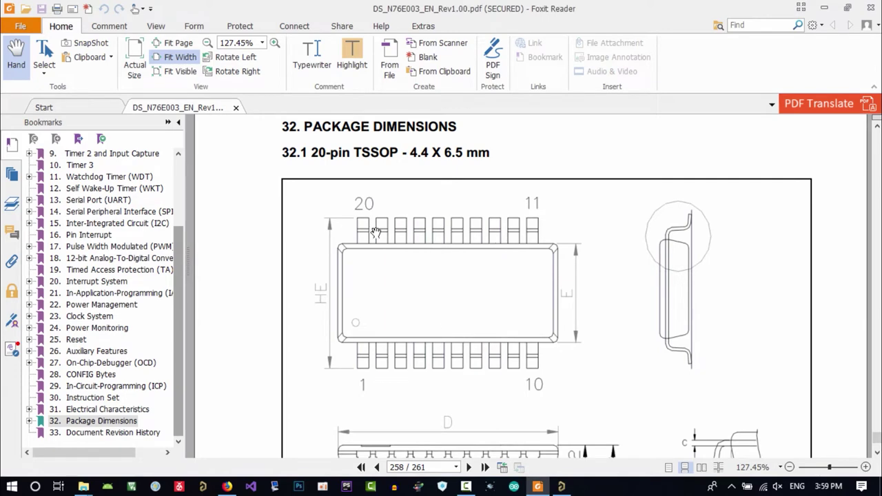
scroll(455, 272, "down", 5)
scroll(448, 238, "up", 3)
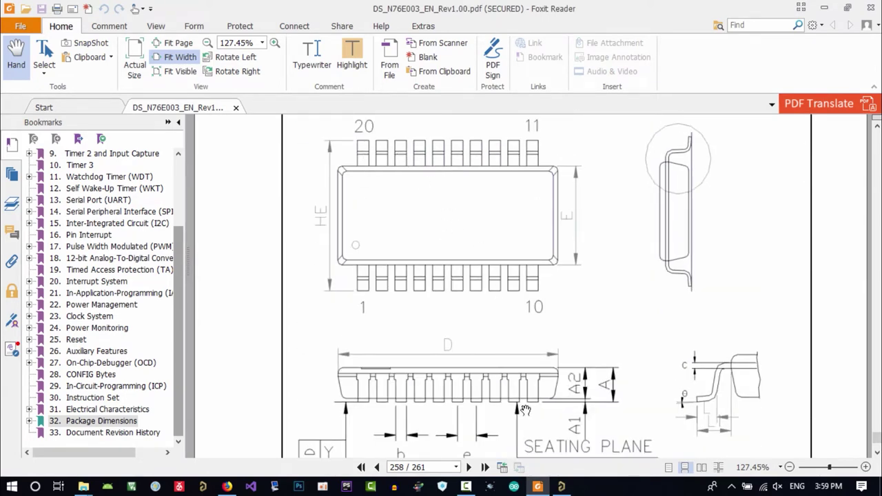
left_click(562, 486)
left_click(837, 230)
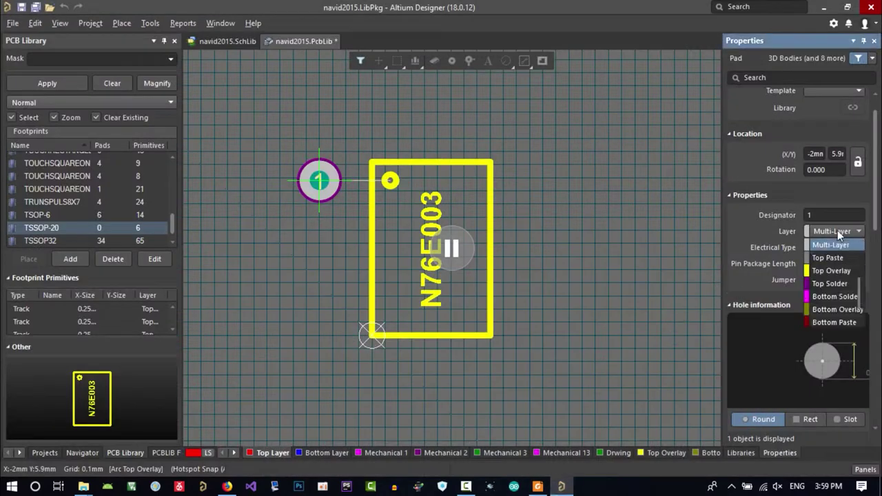
Set pad 1 to the Top Layer only, with a Rectangular shape
scroll(840, 293, "down", 1)
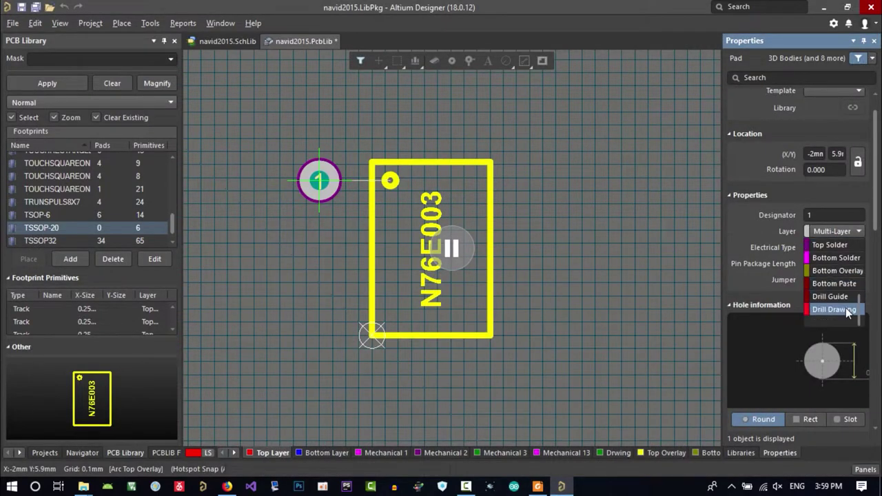
scroll(846, 310, "up", 3)
scroll(837, 286, "up", 1)
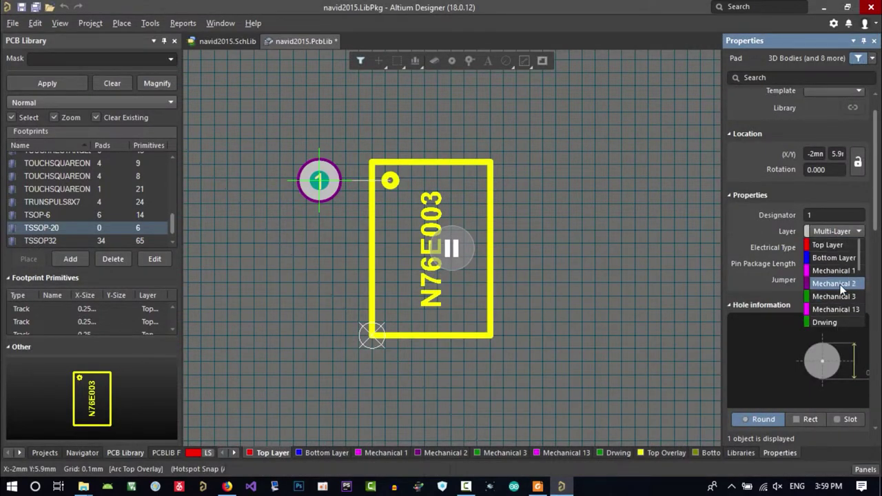
left_click(823, 247)
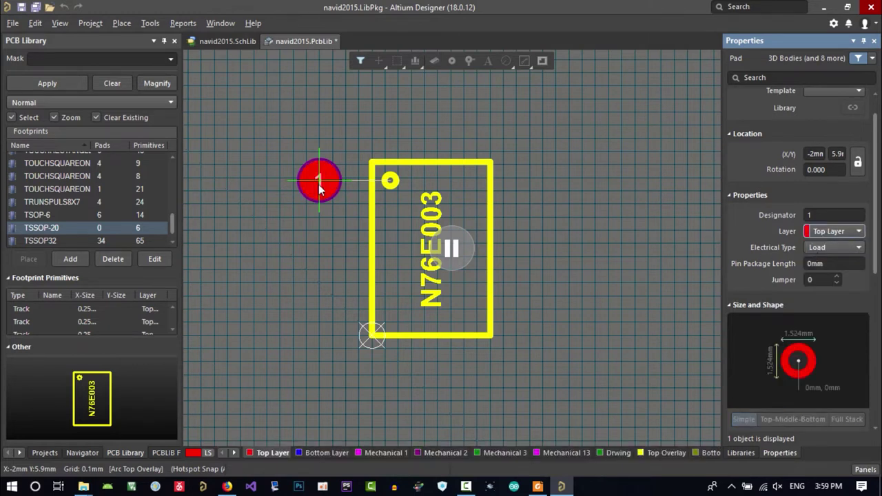
scroll(761, 232, "down", 5)
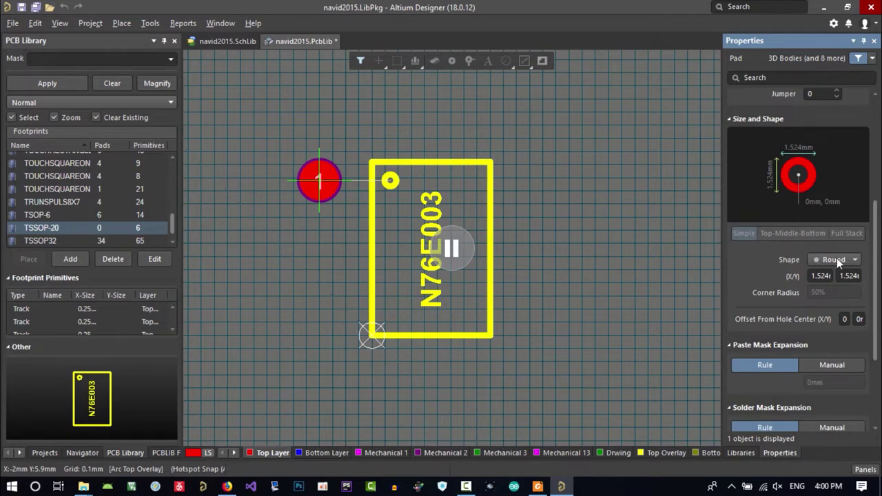
left_click(838, 263)
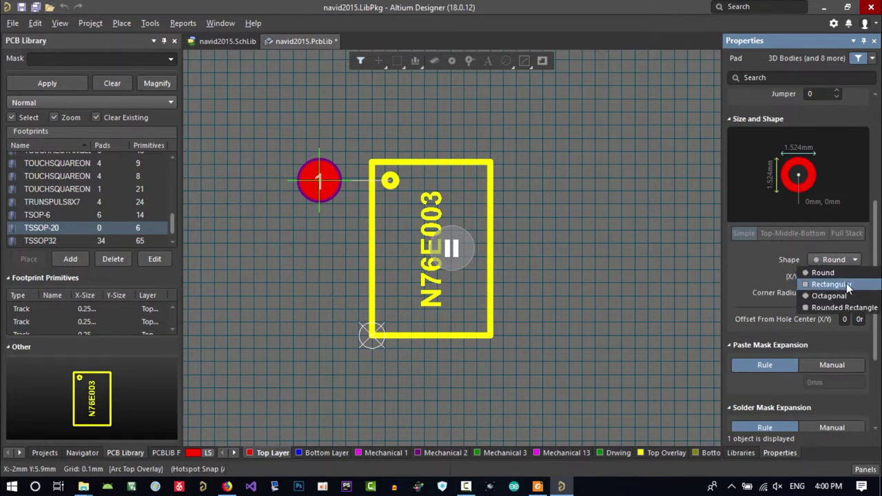
left_click(832, 285)
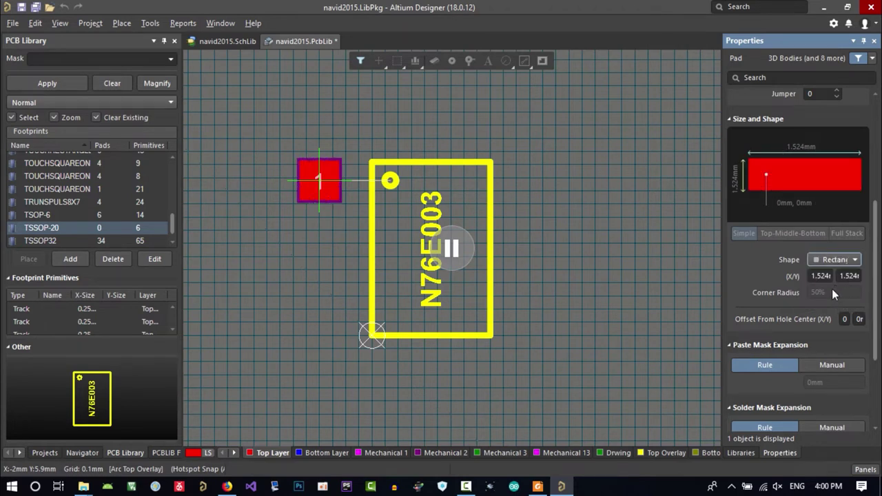
scroll(831, 291, "down", 2)
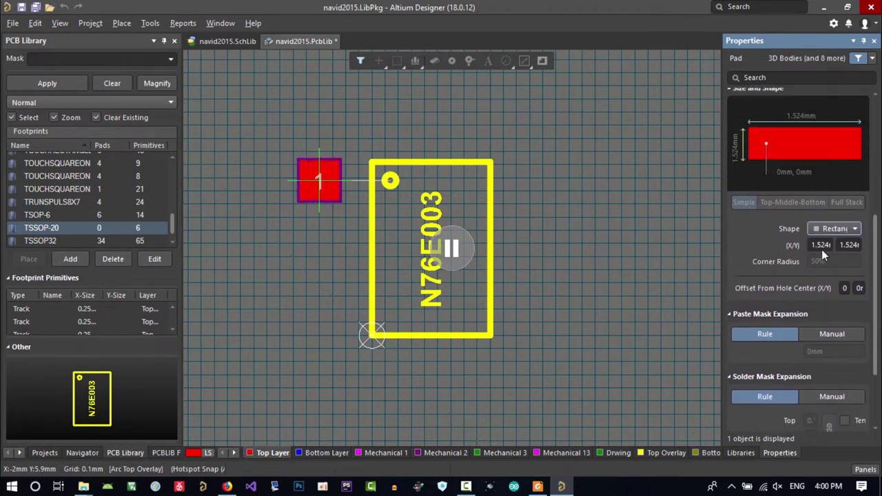
left_click(538, 486)
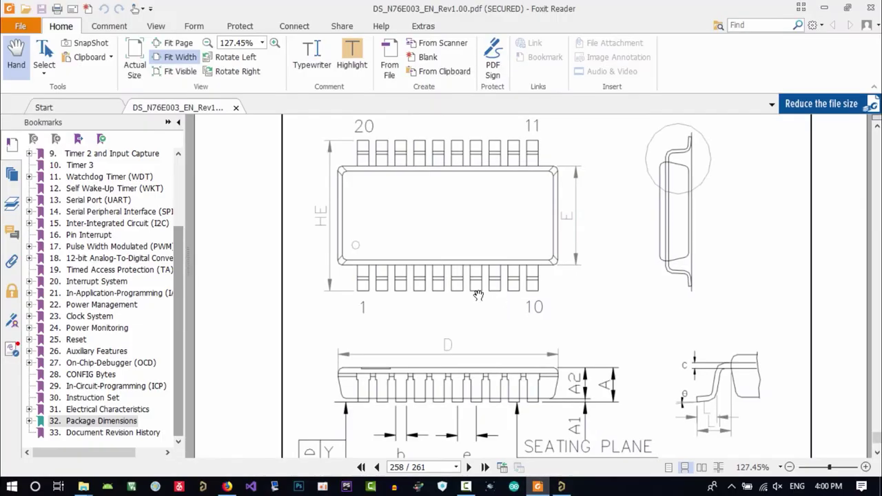
Scroll the Foxit datasheet to the TSSOP-20 dimension table, then return to the Altium footprint
scroll(478, 295, "down", 3)
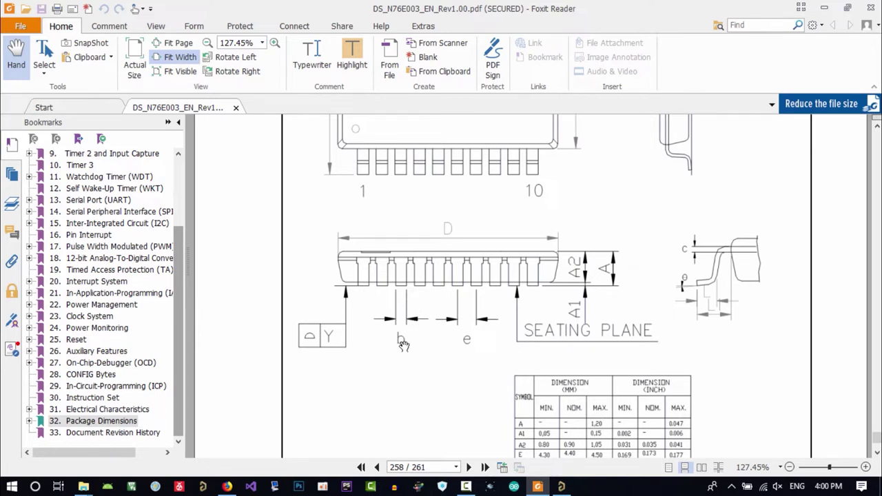
scroll(402, 356, "down", 3)
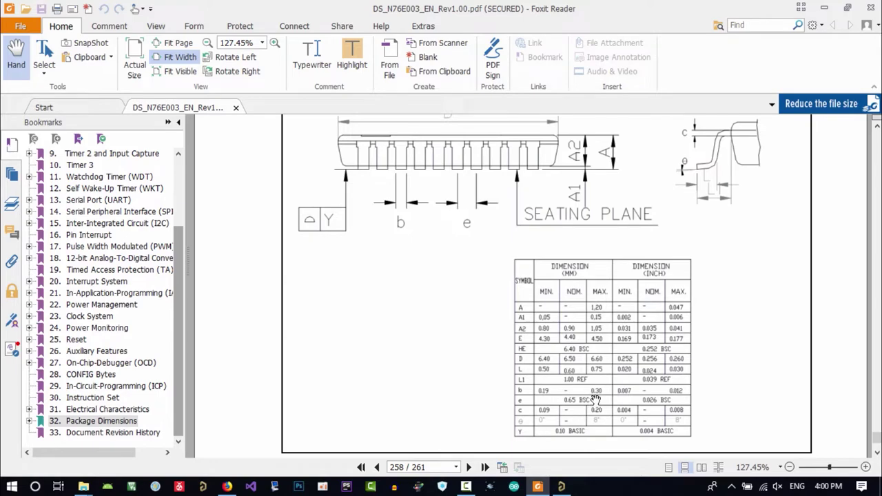
left_click(561, 487)
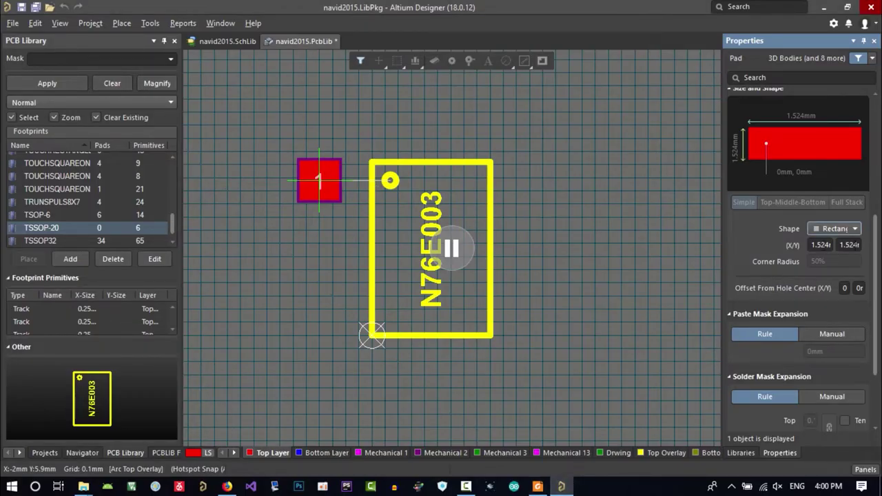
Set pad 1's Y size to 0.3 mm and place it at (-3.3, 7.8) mm
left_click(847, 244)
type(".")
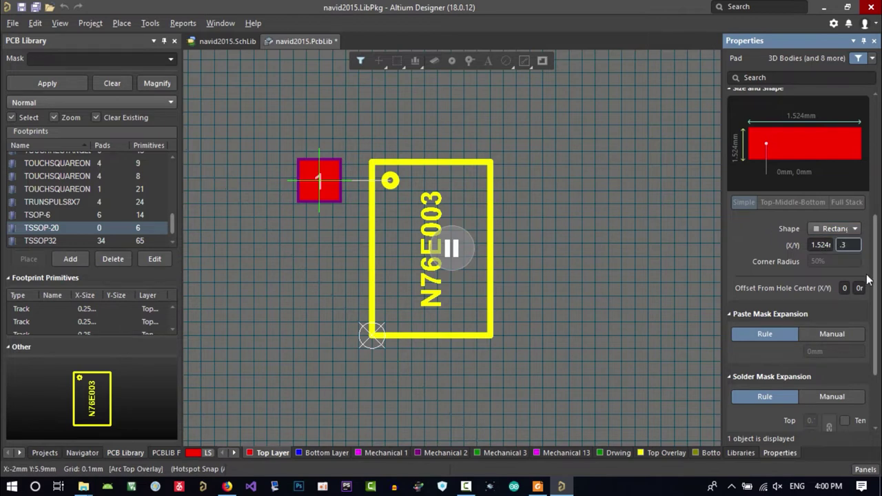
type("3")
key("Return")
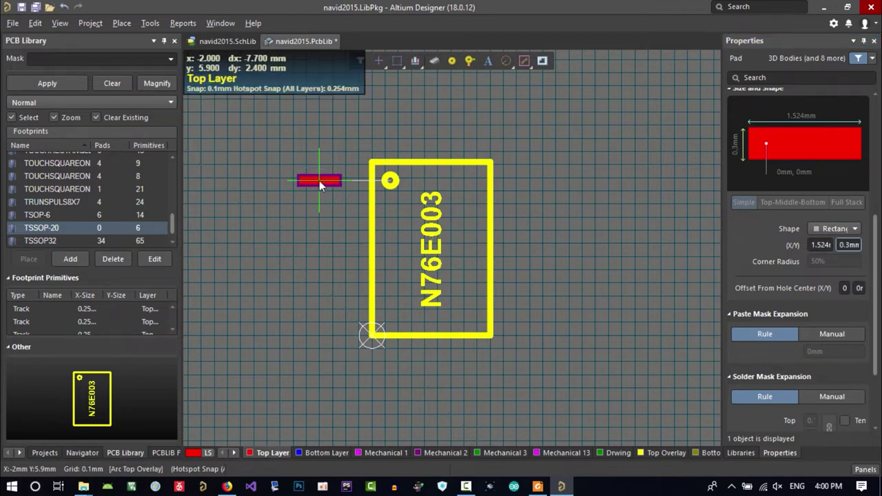
left_click_drag(319, 181, 280, 133)
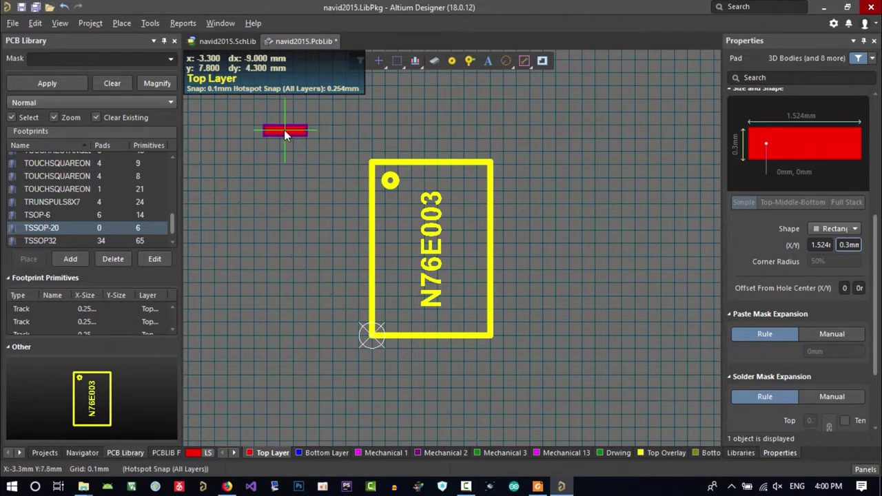
left_click(284, 130)
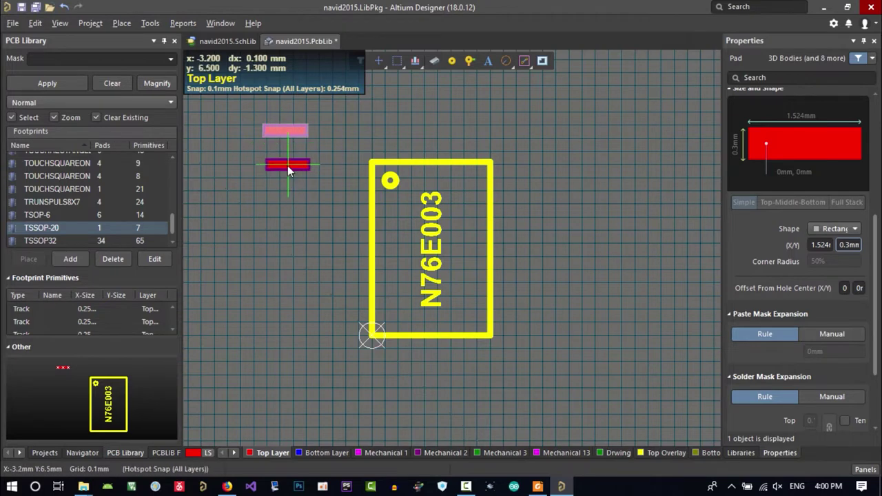
right_click(287, 165)
scroll(286, 129, "up", 5, "ctrl")
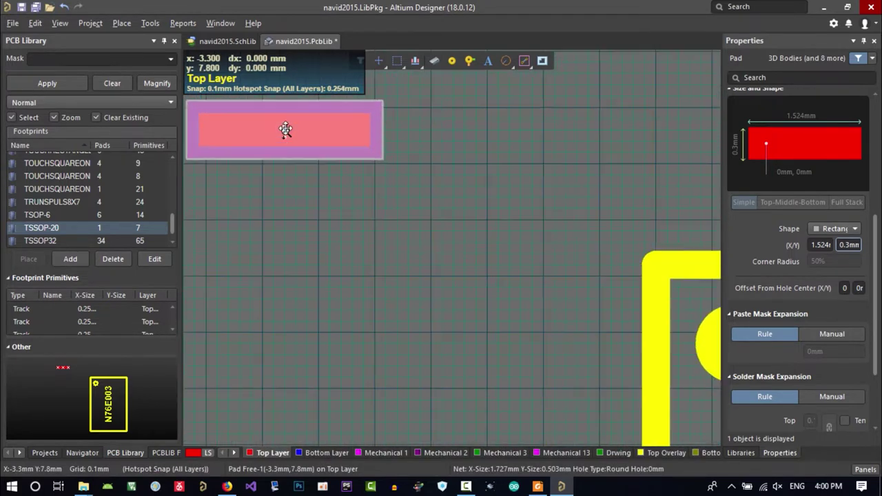
left_click(359, 259)
scroll(331, 181, "down", 5, "ctrl")
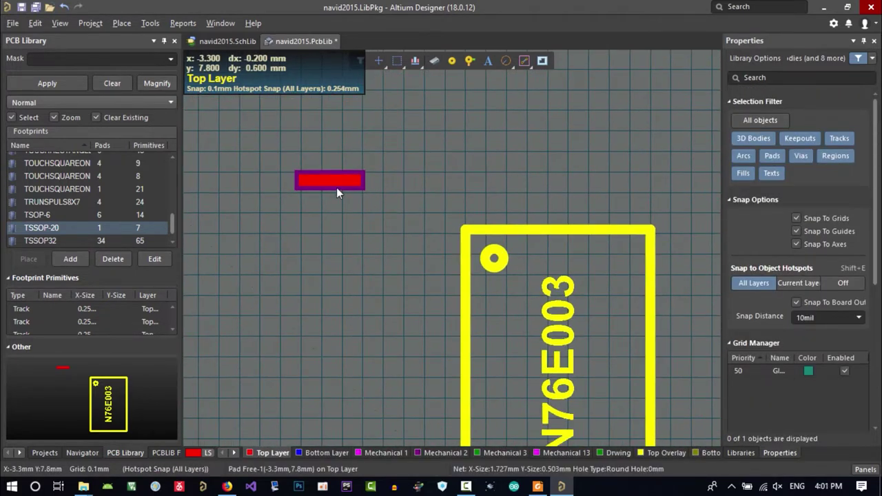
Recheck the package drawing in the Foxit datasheet, then return to the footprint editor
left_click(538, 486)
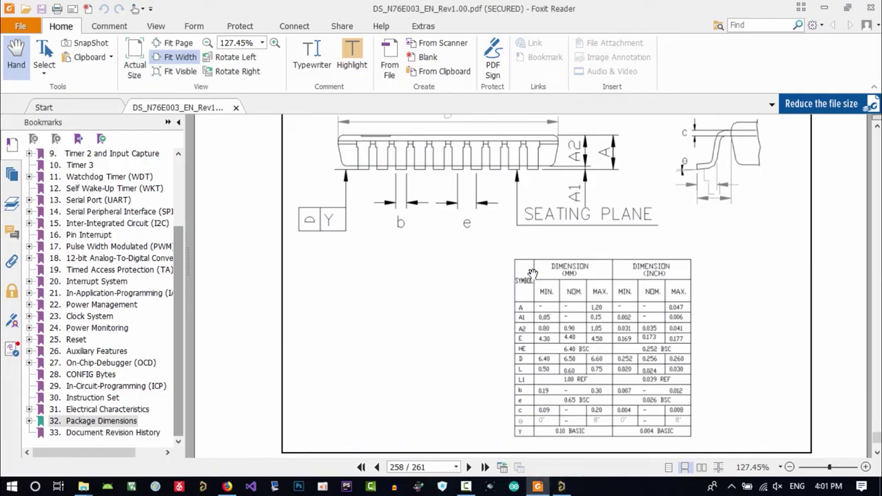
scroll(620, 320, "up", 3)
scroll(620, 321, "up", 3)
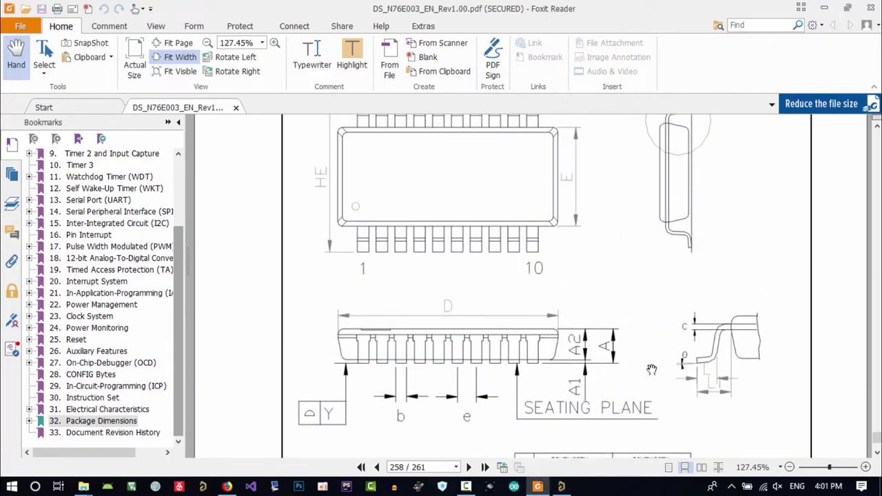
scroll(651, 370, "down", 4)
scroll(697, 382, "up", 7)
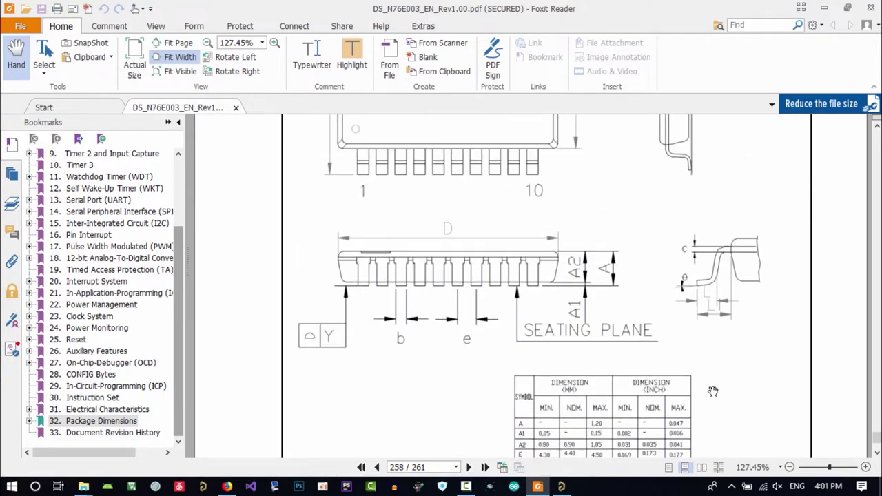
left_click(561, 486)
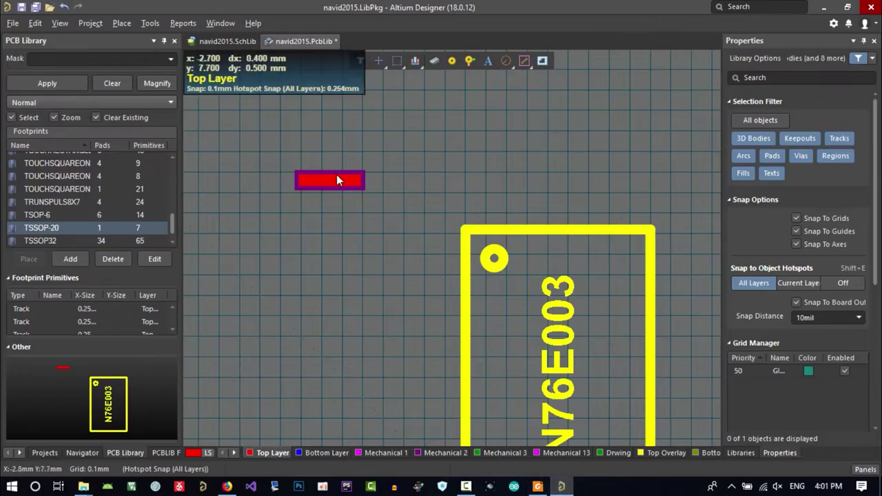
Try moving pad 1, then cancel the move so it stays in place
left_click(341, 184)
scroll(345, 248, "down", 1, "ctrl")
left_click_drag(344, 189, 332, 241)
key("Escape")
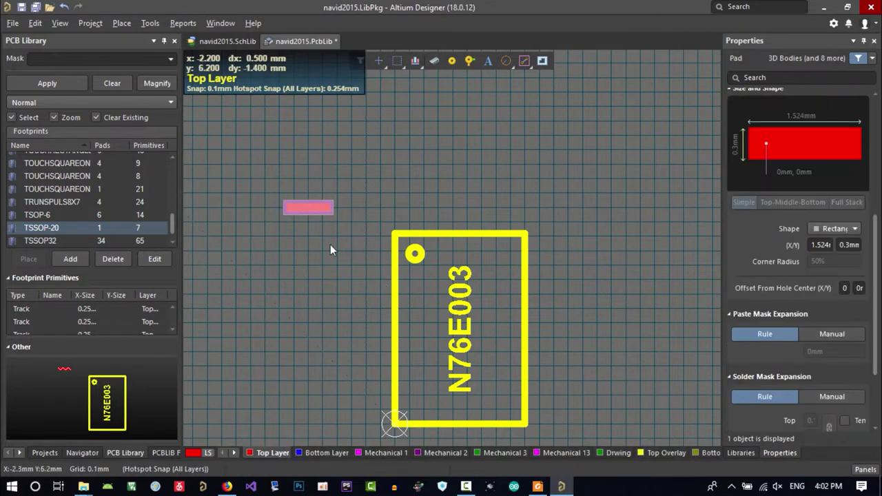
scroll(305, 212, "up", 4, "ctrl")
scroll(350, 274, "down", 1, "ctrl")
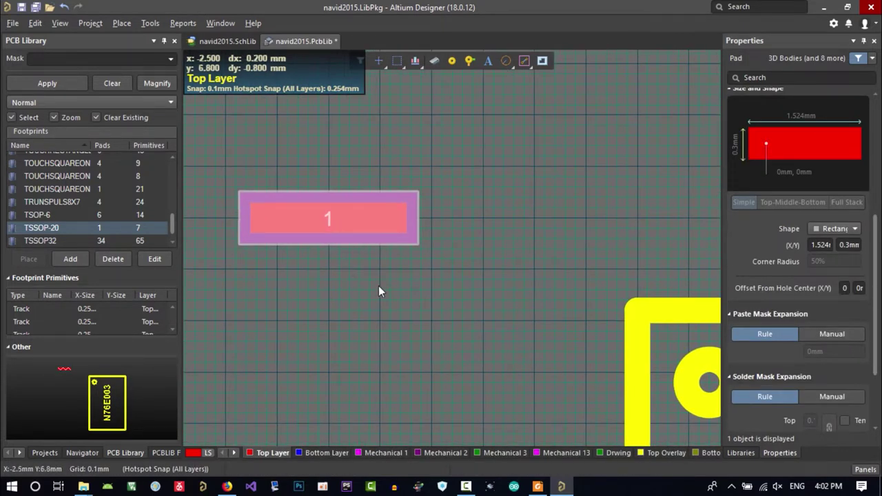
Dismiss pad 1's context menu and cancel placement of pad 2
right_click(328, 217)
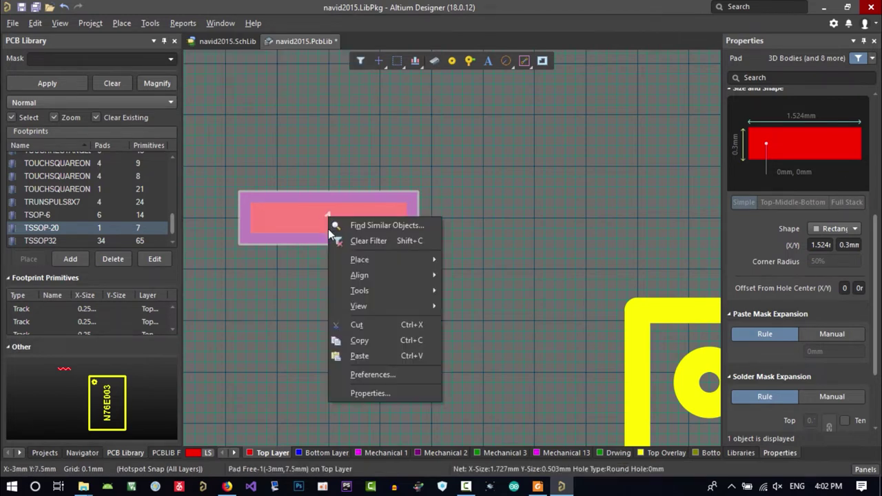
left_click(300, 357)
left_click(300, 358)
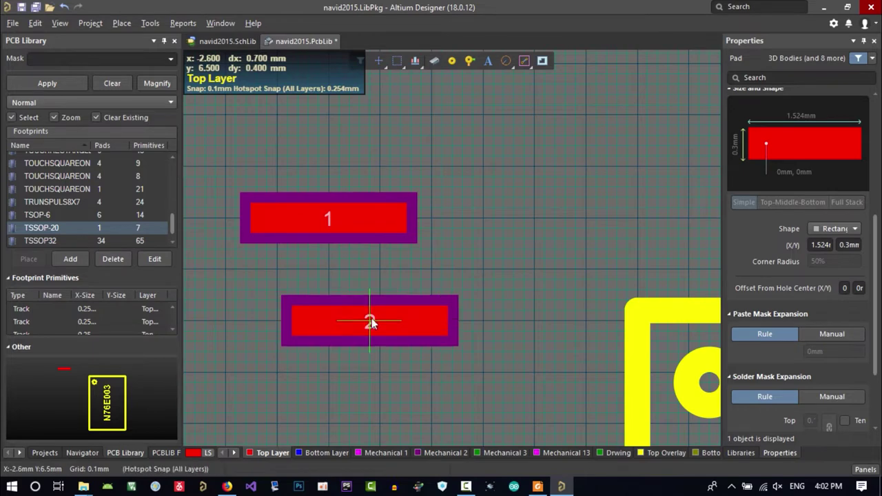
key("Escape")
scroll(368, 314, "down", 2, "ctrl")
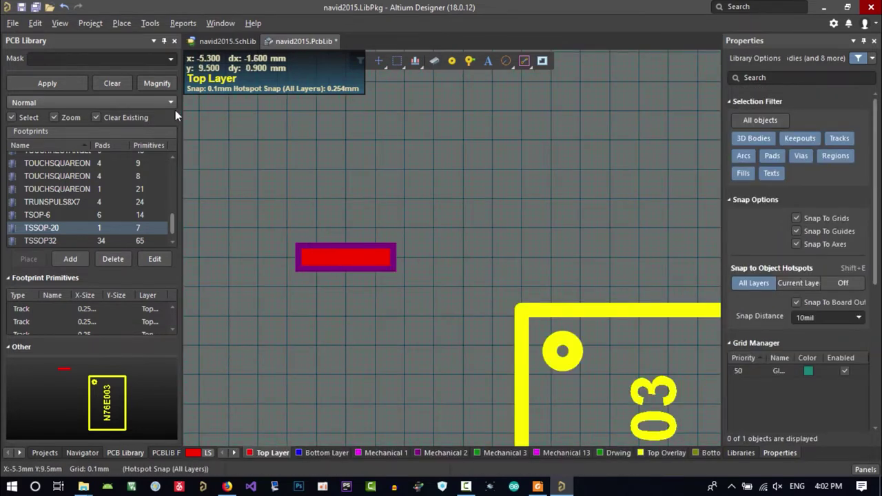
Set the footprint reference origin to the pad's centre with Edit > Set Reference > Center
left_click(34, 24)
mouse_move(109, 288)
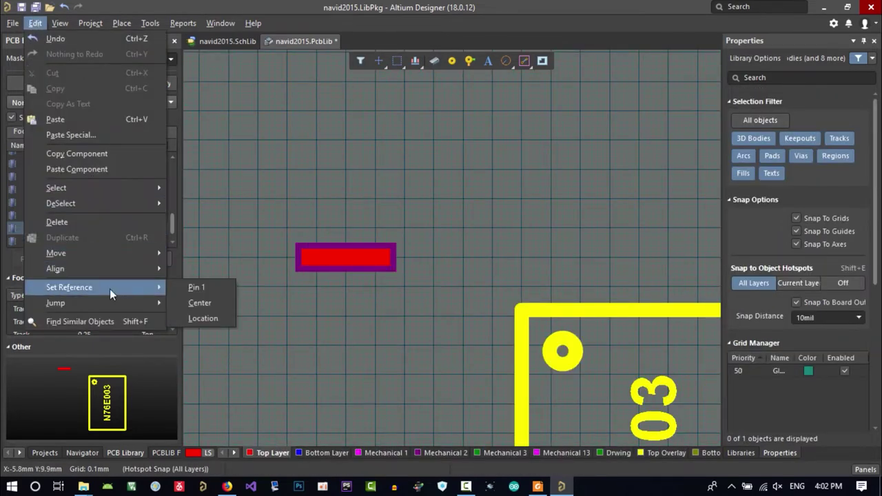
left_click(207, 306)
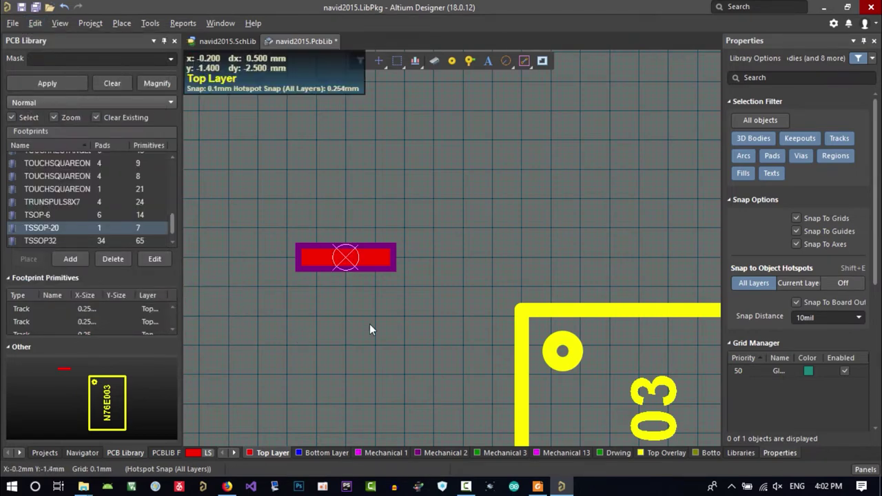
scroll(368, 269, "up", 4, "ctrl")
Move pad 1 to sit about 0.5 mm below the origin marker
left_click(368, 268)
scroll(345, 257, "down", 3, "ctrl")
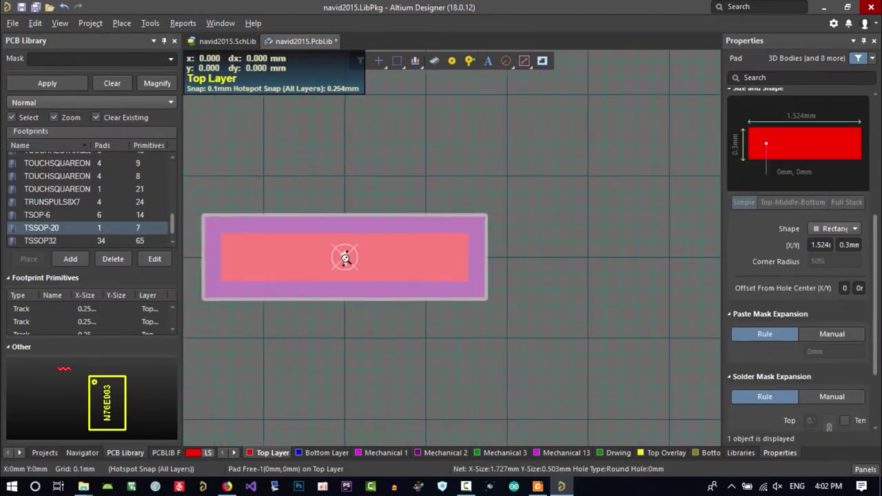
scroll(345, 257, "up", 5, "ctrl")
left_click_drag(382, 255, 344, 257)
scroll(338, 258, "down", 4, "ctrl")
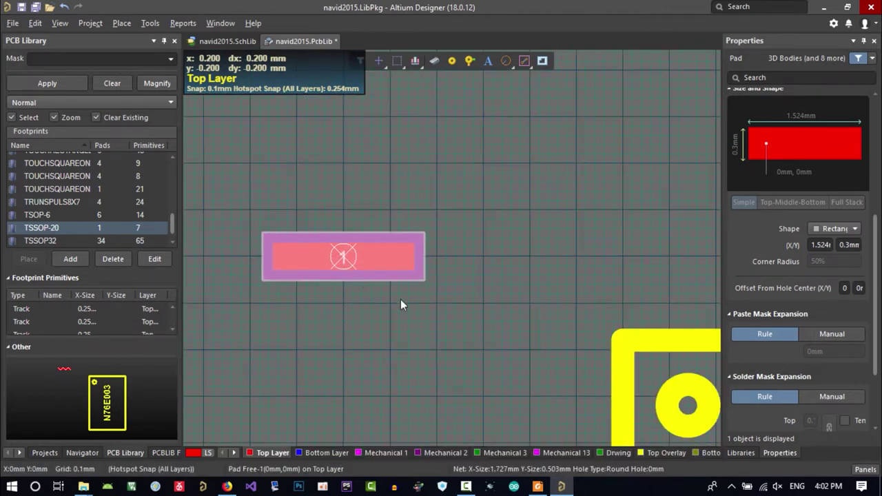
left_click(503, 358)
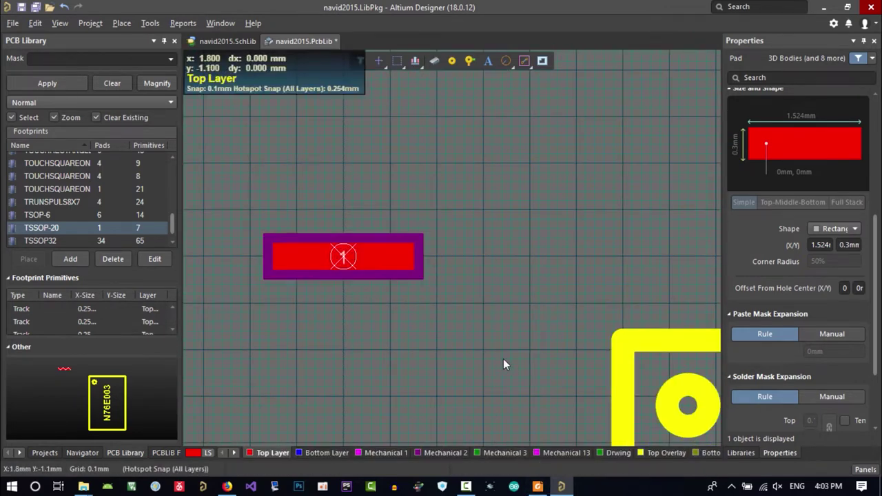
scroll(350, 209, "up", 2, "ctrl")
left_click(353, 301)
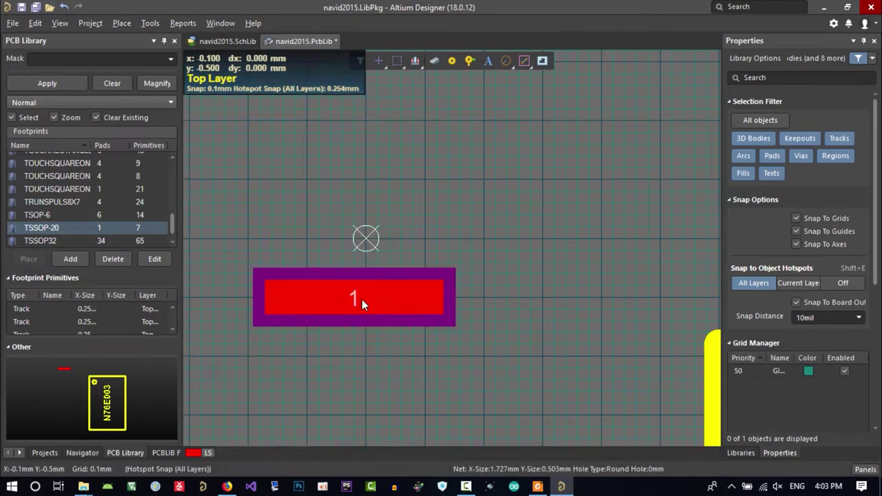
scroll(354, 296, "up", 2, "ctrl")
scroll(353, 297, "down", 1, "ctrl")
scroll(353, 298, "down", 2, "ctrl")
scroll(353, 297, "up", 3, "ctrl")
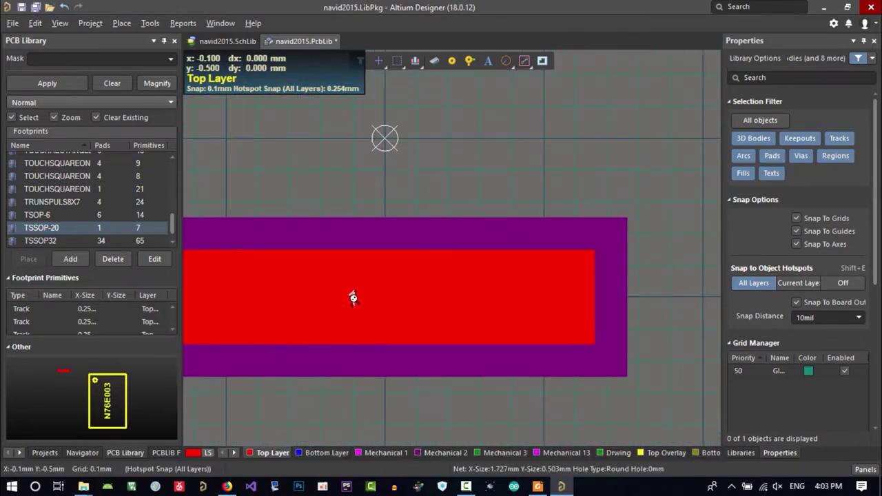
scroll(353, 298, "down", 2, "ctrl")
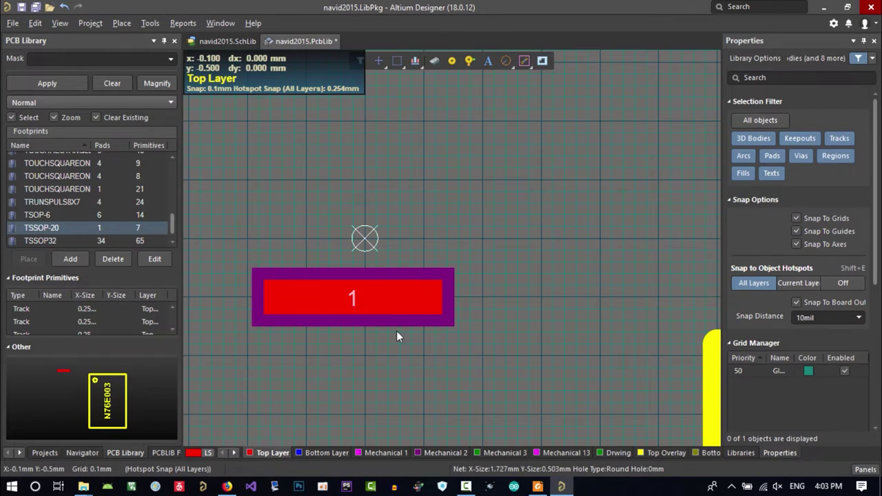
scroll(399, 317, "down", 2)
scroll(410, 262, "right", 4, "shift")
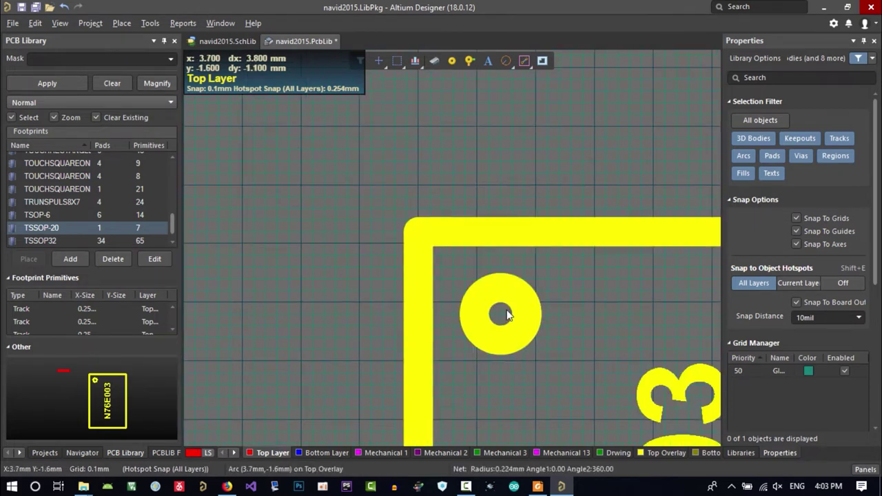
Set the relative origin at the pin-1 dot centre via Edit > Set Reference > Location
left_click(35, 23)
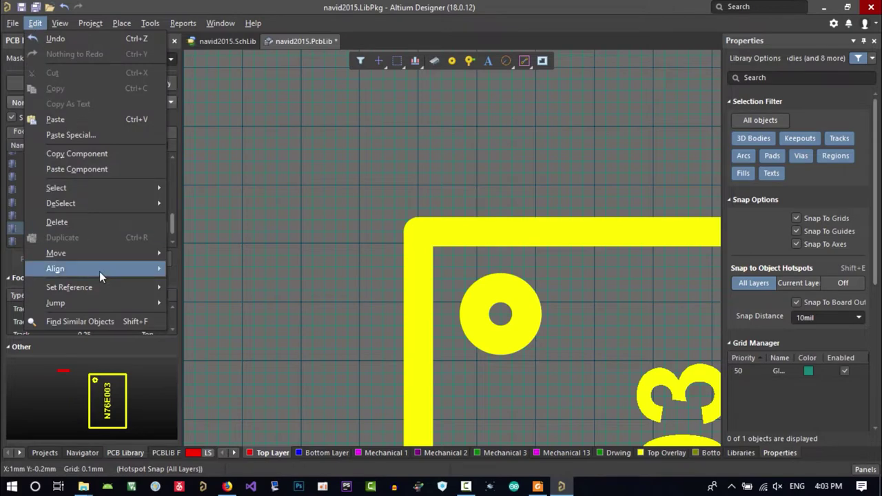
mouse_move(108, 293)
left_click(202, 317)
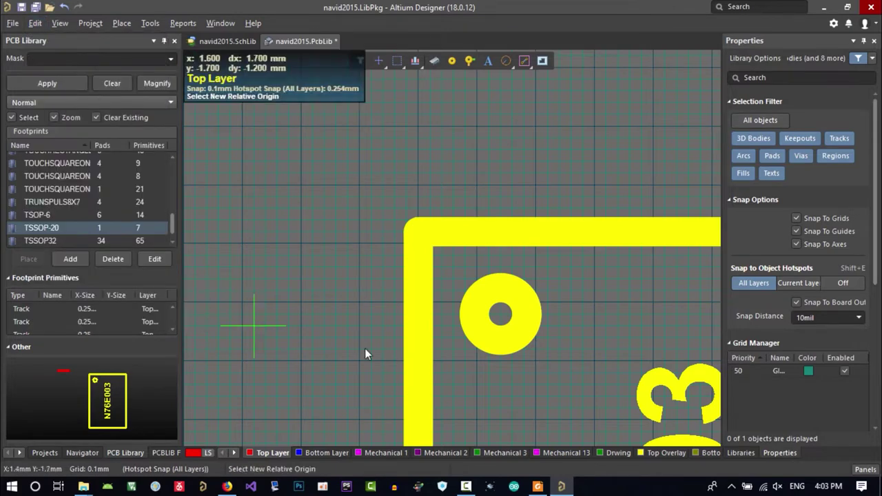
left_click(501, 315)
scroll(507, 324, "down", 3)
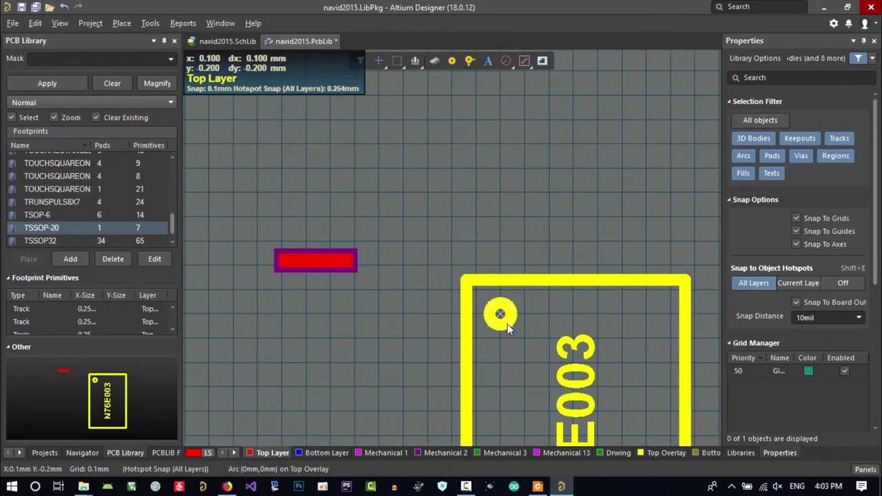
scroll(507, 324, "up", 4)
left_click(500, 332)
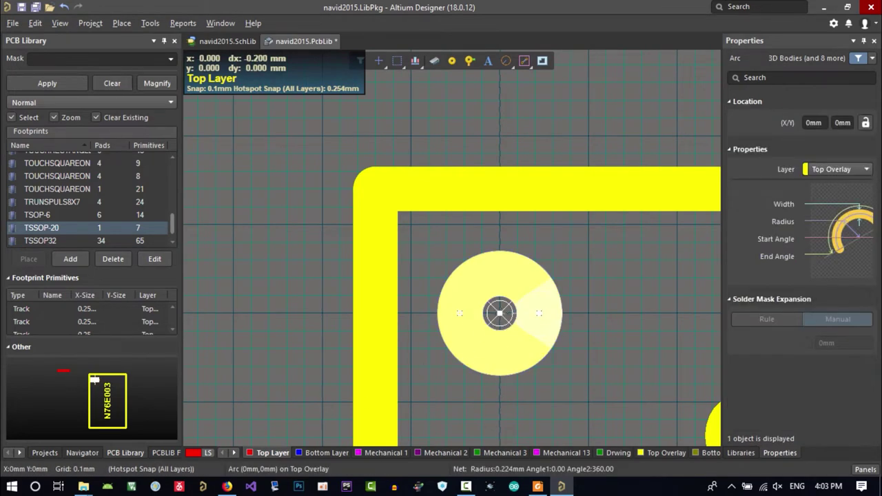
scroll(501, 315, "down", 5)
scroll(433, 301, "left", 2, "shift")
scroll(423, 281, "up", 3)
scroll(427, 280, "down", 2)
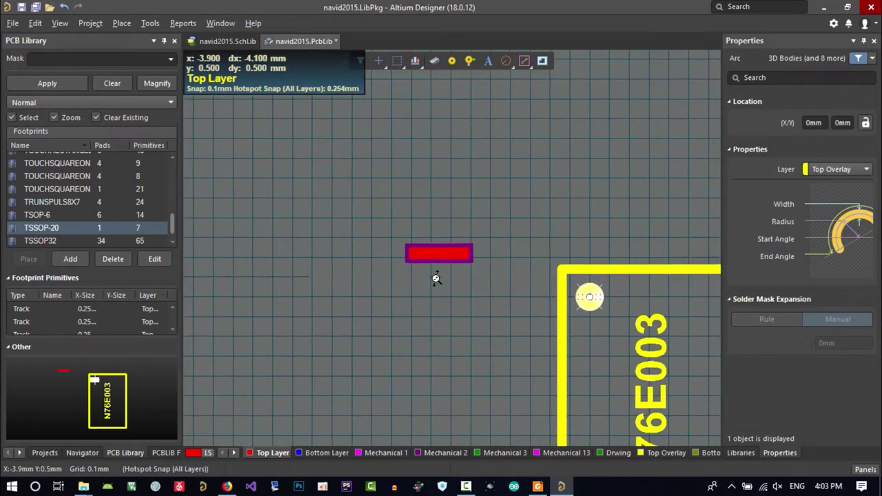
Drag pad 1 above-left of the silkscreen outline
left_click_drag(433, 251, 252, 153)
scroll(536, 291, "left", 4, "shift")
scroll(575, 237, "up", 1)
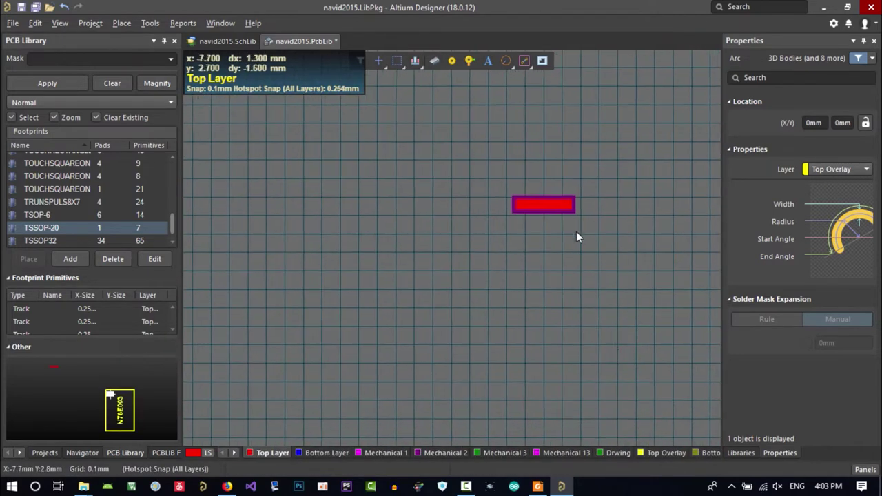
left_click_drag(514, 204, 385, 200)
scroll(401, 286, "down", 2)
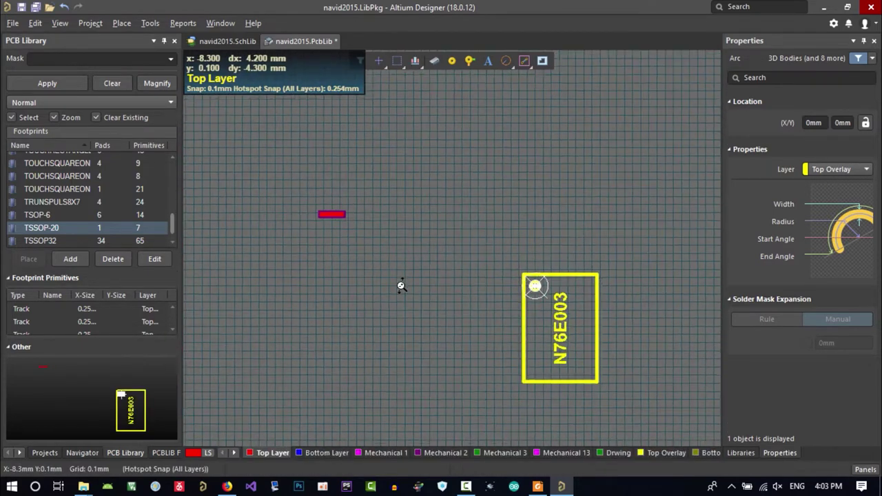
scroll(410, 279, "left", 2, "shift")
scroll(416, 276, "up", 1)
scroll(414, 269, "up", 2)
scroll(435, 264, "down", 1)
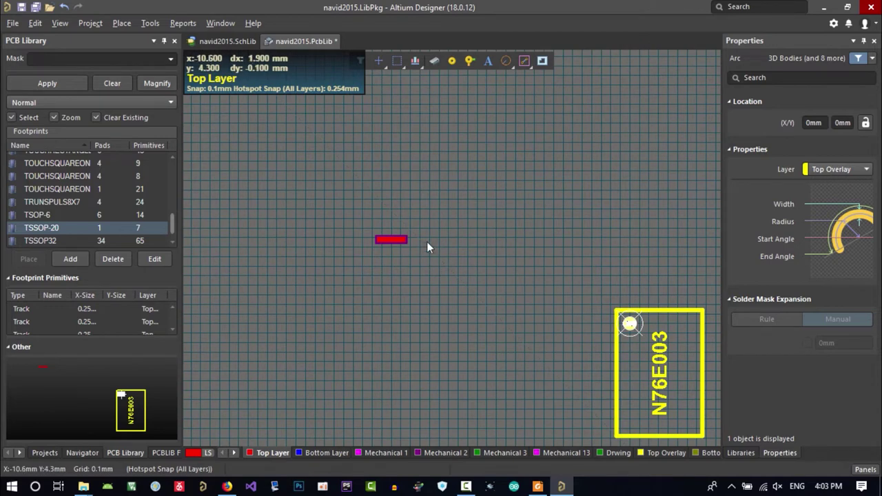
scroll(398, 241, "up", 5)
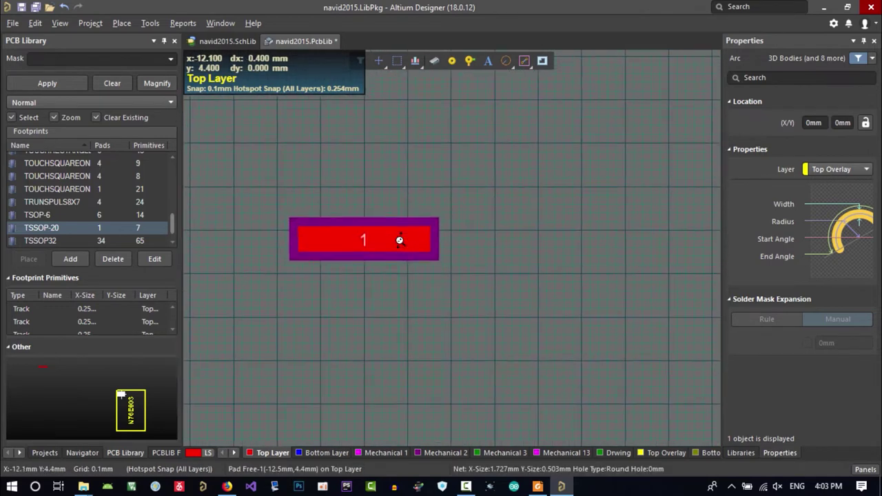
scroll(386, 248, "up", 2)
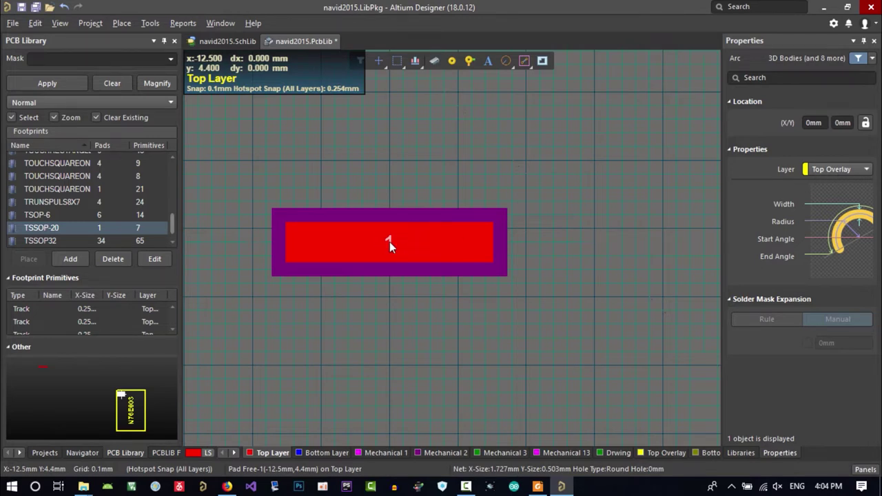
Set the reference location at pad 1's centre so it becomes (0,0), then switch to the datasheet
left_click(35, 23)
mouse_move(164, 286)
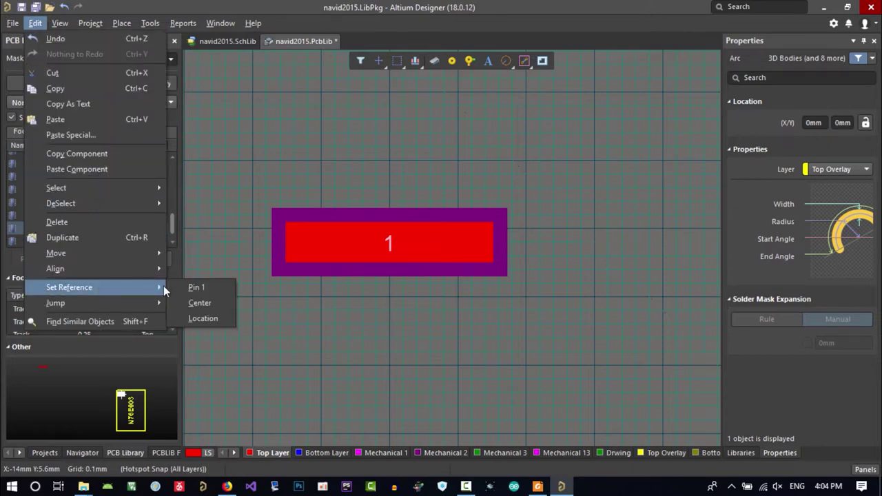
left_click(210, 319)
left_click(390, 244)
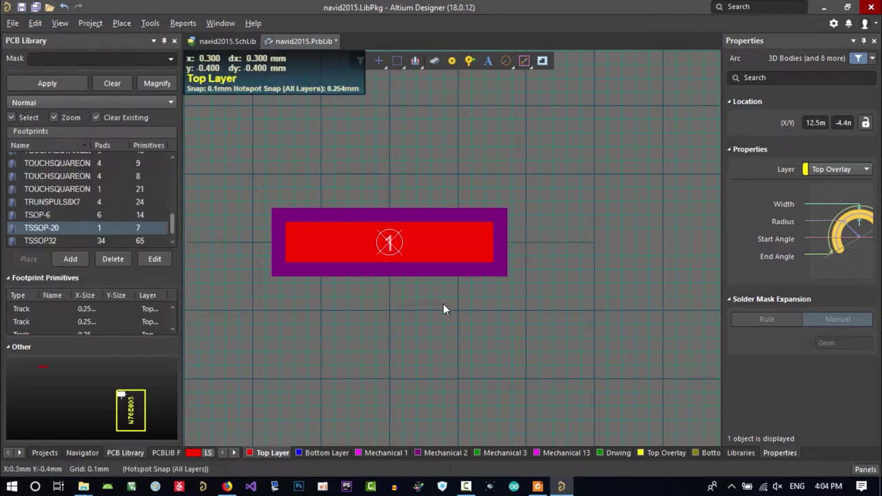
scroll(444, 298, "down", 3, "ctrl")
scroll(444, 298, "up", 3, "ctrl")
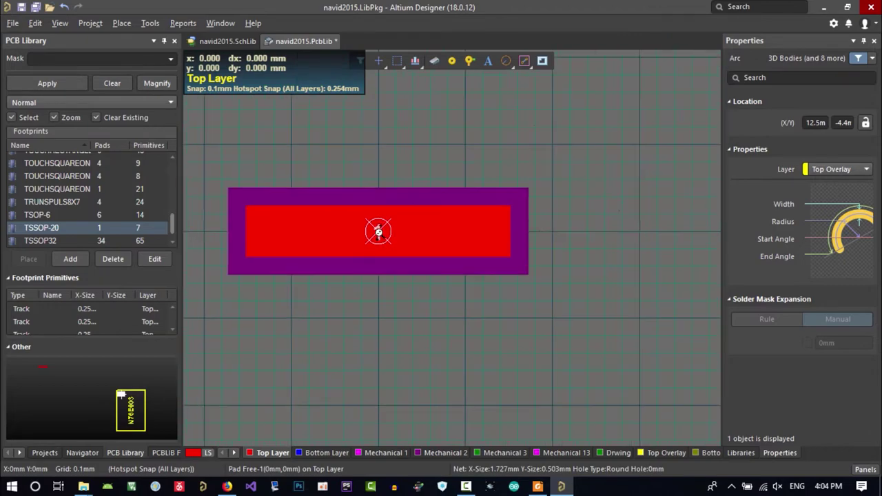
scroll(396, 302, "down", 2, "ctrl")
right_click_drag(422, 249, 407, 202)
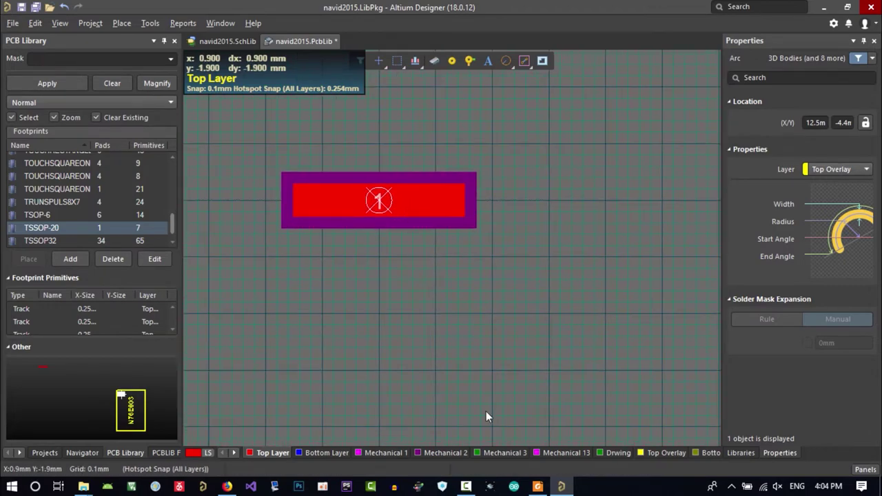
left_click(535, 486)
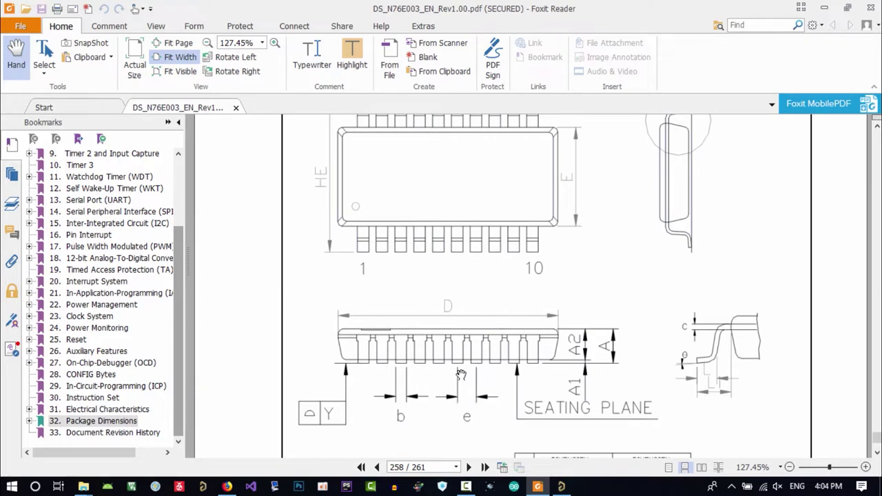
Scroll the PDF to the dimension table showing 0.65 mm lead pitch, then return to Altium
scroll(461, 364, "down", 5)
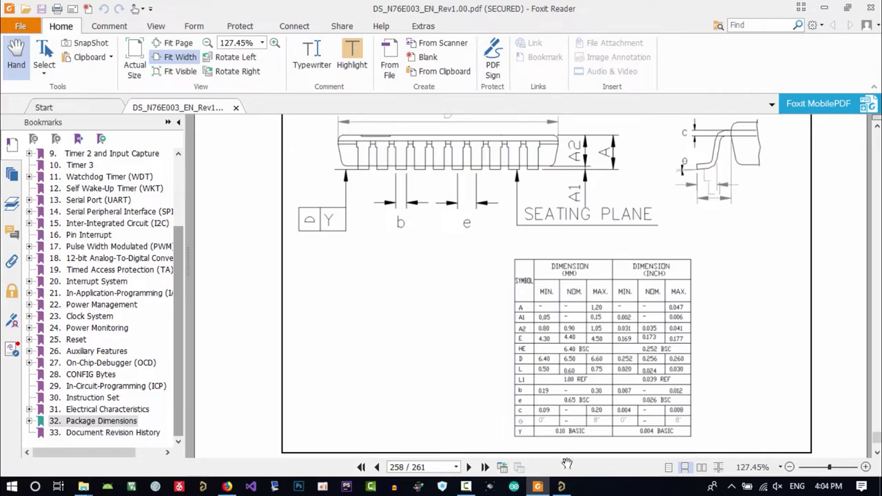
left_click(561, 487)
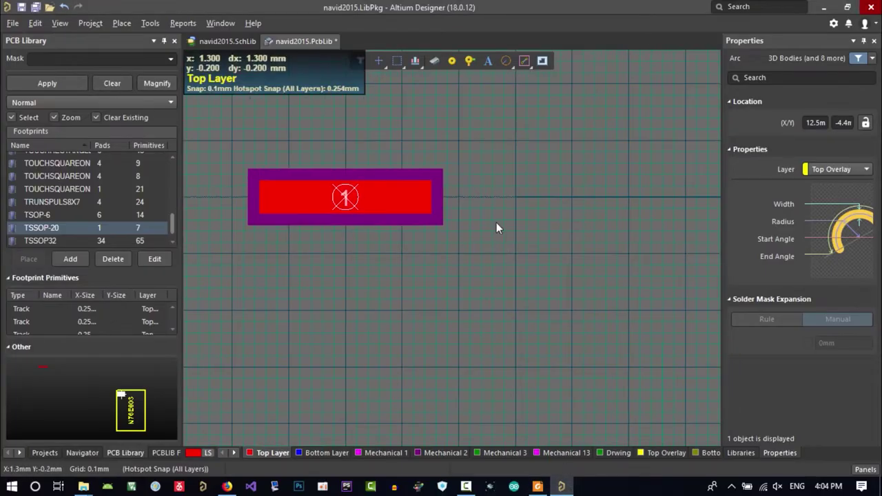
Set a custom 0.65 mm snap grid matching the lead pitch and clear the selection
key("g")
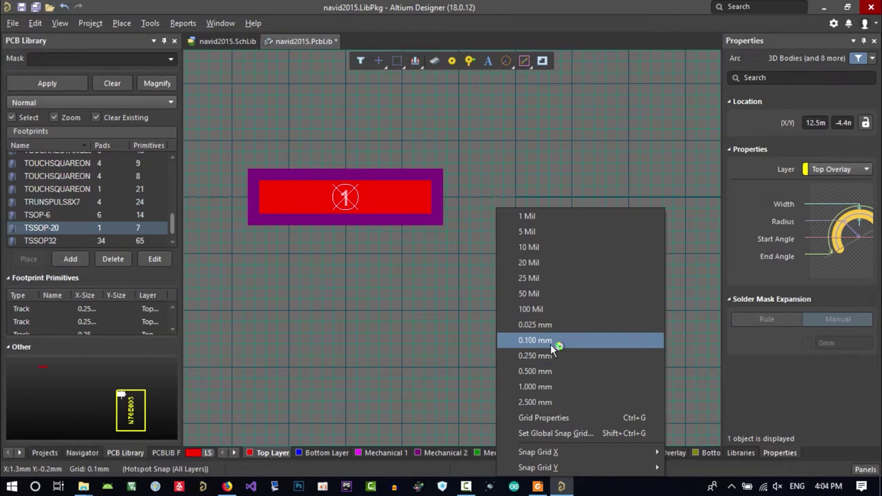
left_click(562, 434)
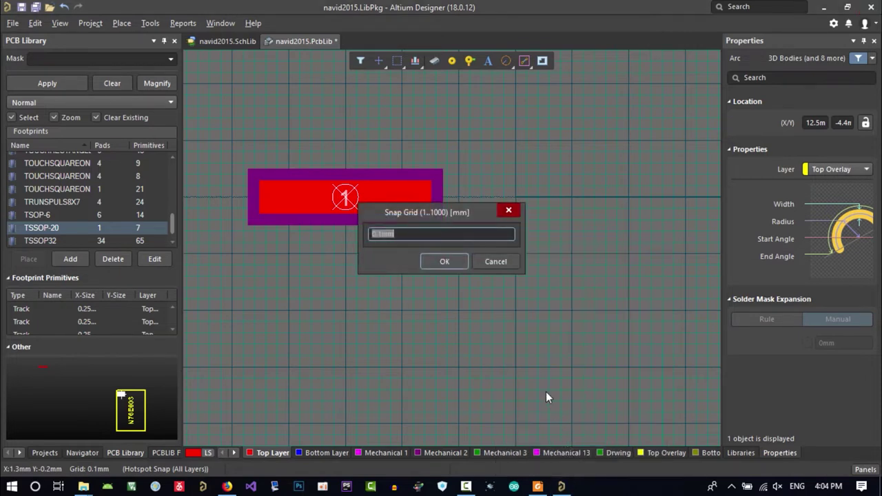
type("0.65")
key("Return")
scroll(413, 262, "down", 1, "ctrl")
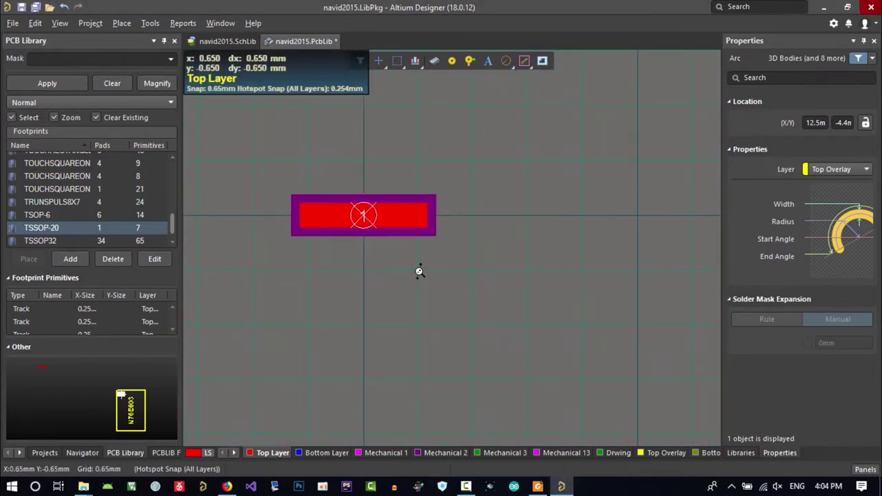
scroll(361, 216, "down", 1)
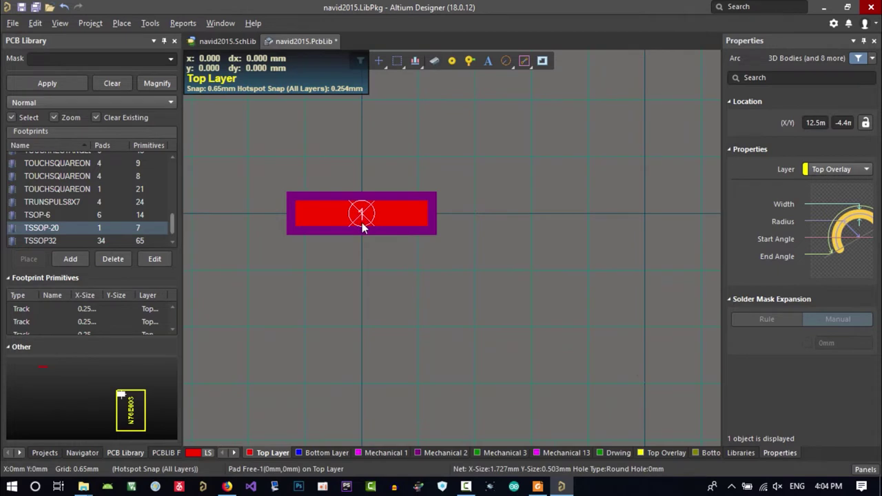
left_click(363, 276)
scroll(365, 303, "up", 2, "ctrl")
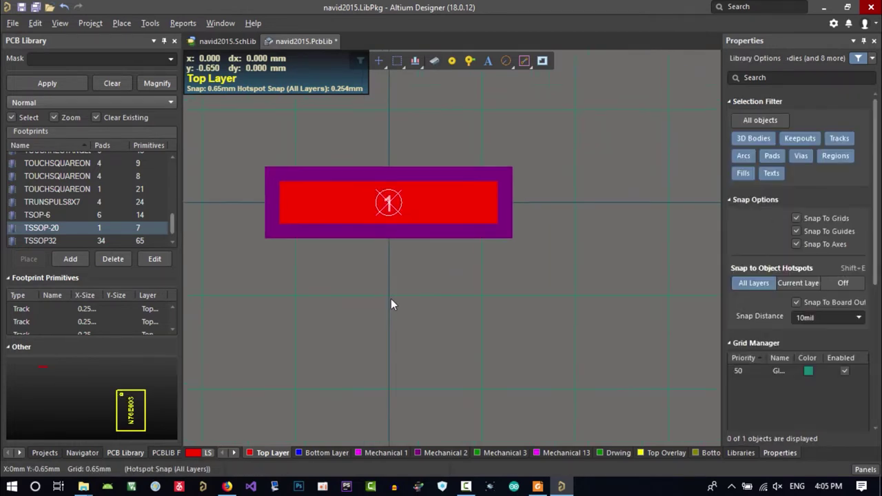
Place pads 2 through 10 in a column below pad 1 at 0.65 mm pitch
scroll(389, 301, "down", 2, "ctrl")
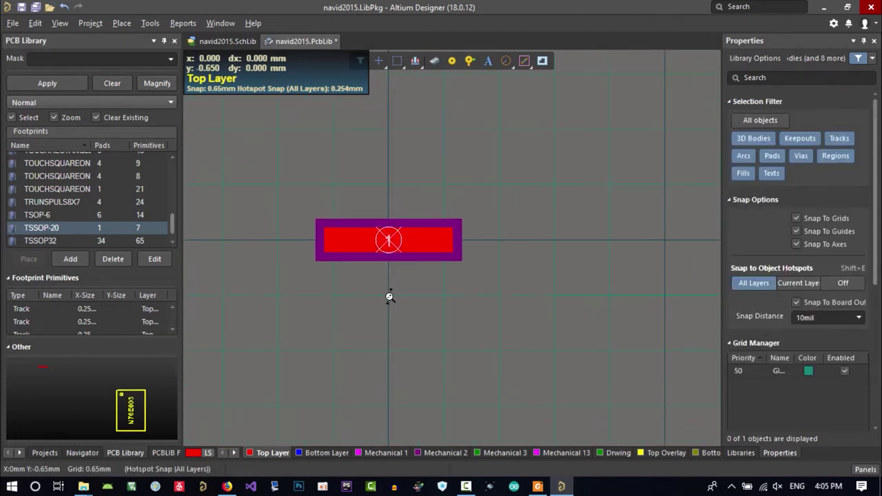
key("p")
key("p")
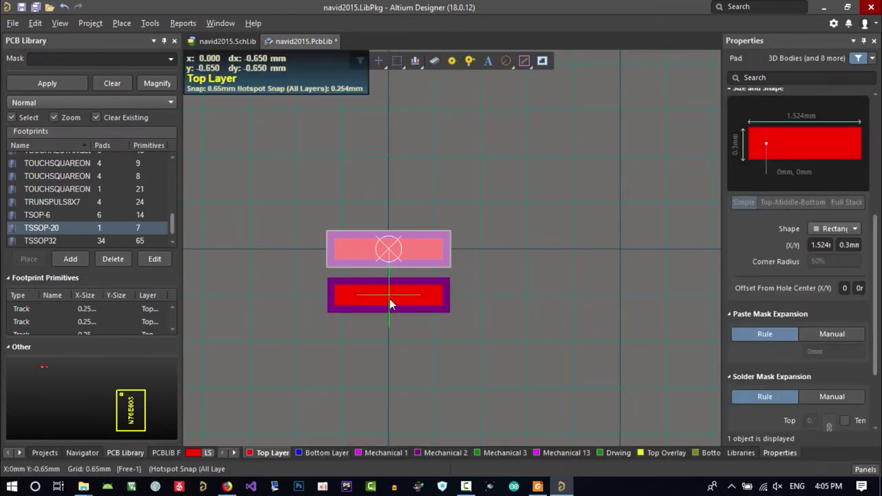
left_click(389, 298)
left_click(386, 352)
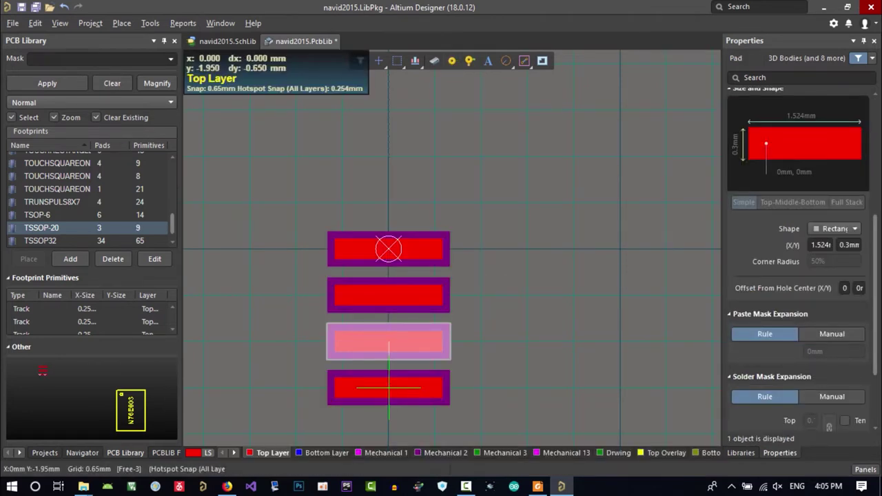
left_click(388, 397)
scroll(390, 414, "down", 3, "ctrl")
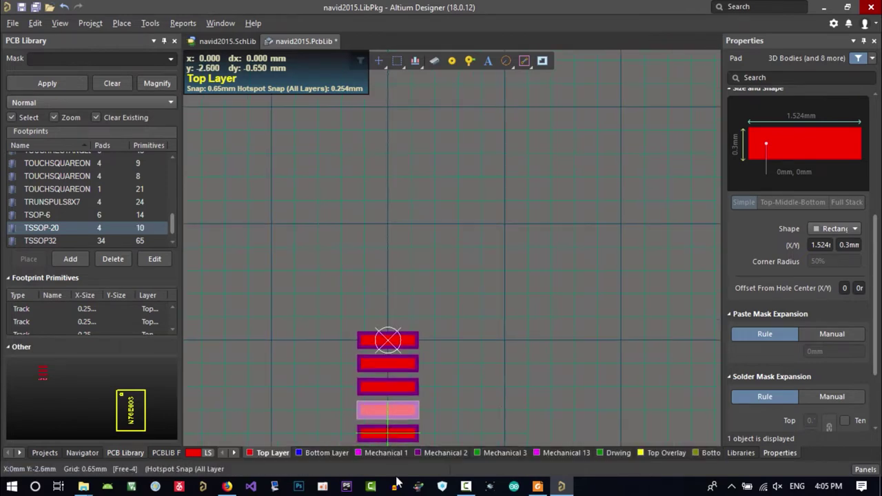
left_click(392, 130)
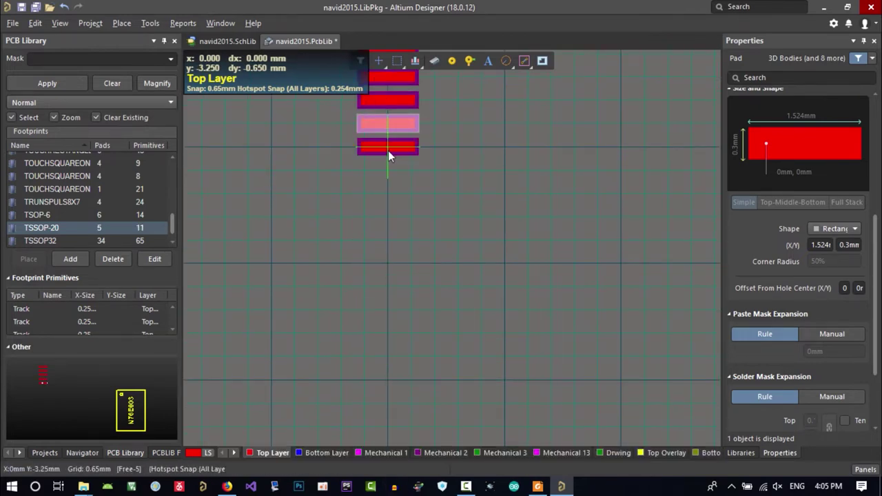
left_click(388, 181)
left_click(388, 199)
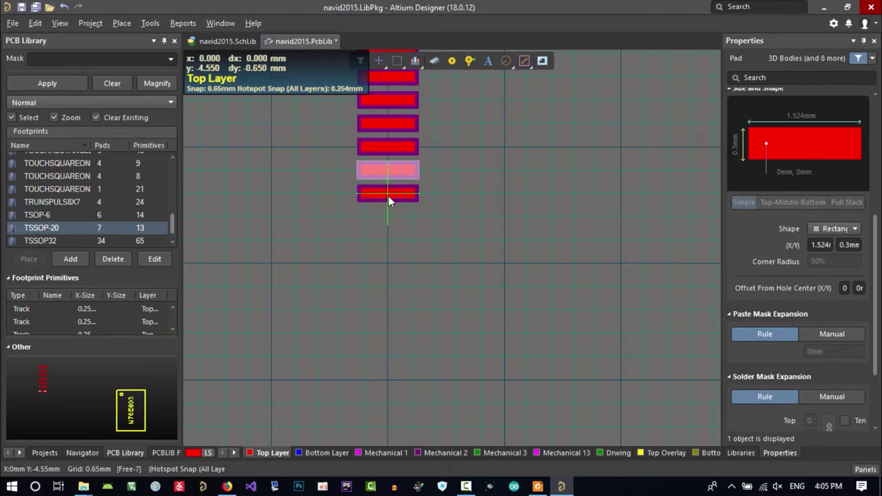
left_click(388, 196)
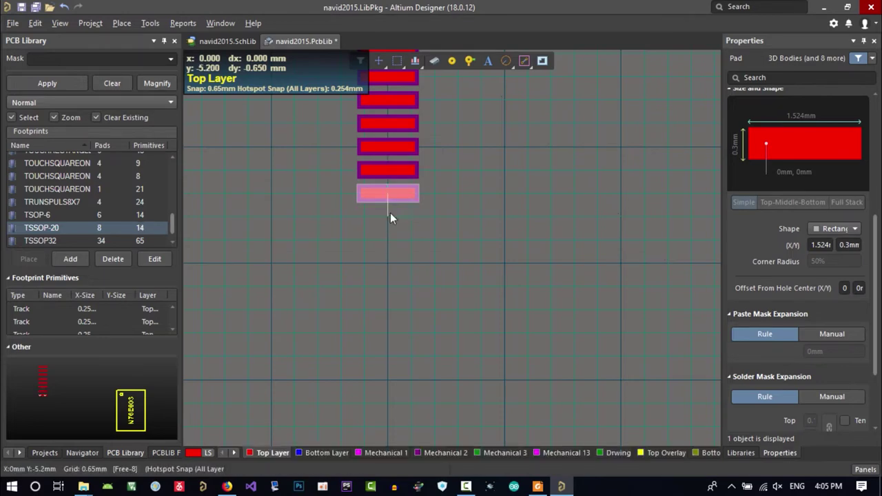
left_click(388, 196)
scroll(414, 192, "up", 3, "ctrl")
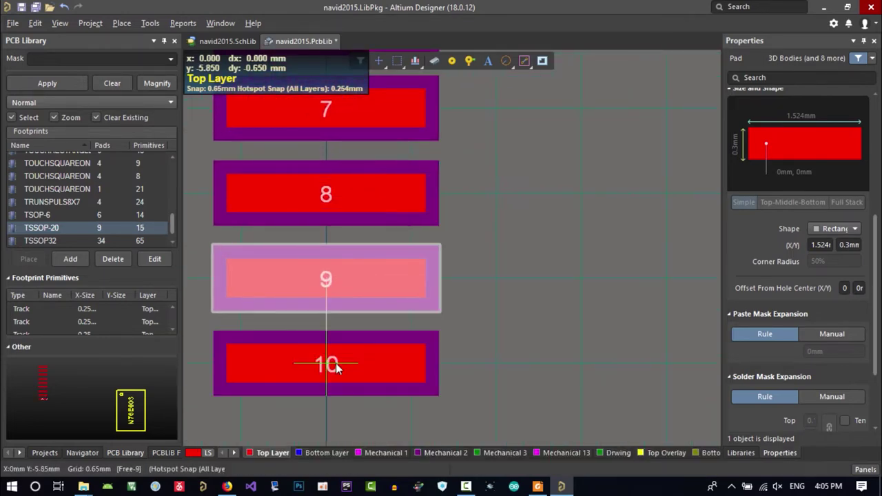
left_click(326, 363)
scroll(326, 364, "down", 4, "ctrl")
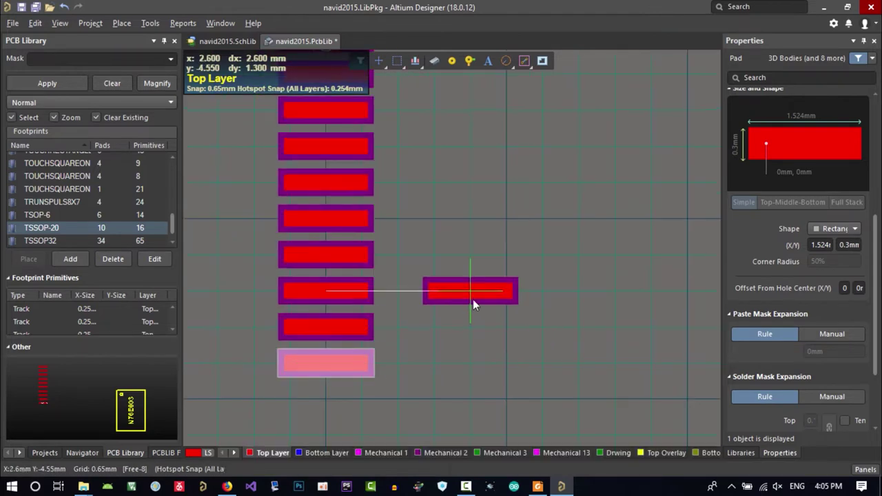
key("Escape")
Select all pads to review the column, clear the selection, and bring up the datasheet
scroll(388, 300, "down", 3, "ctrl")
left_click(374, 200)
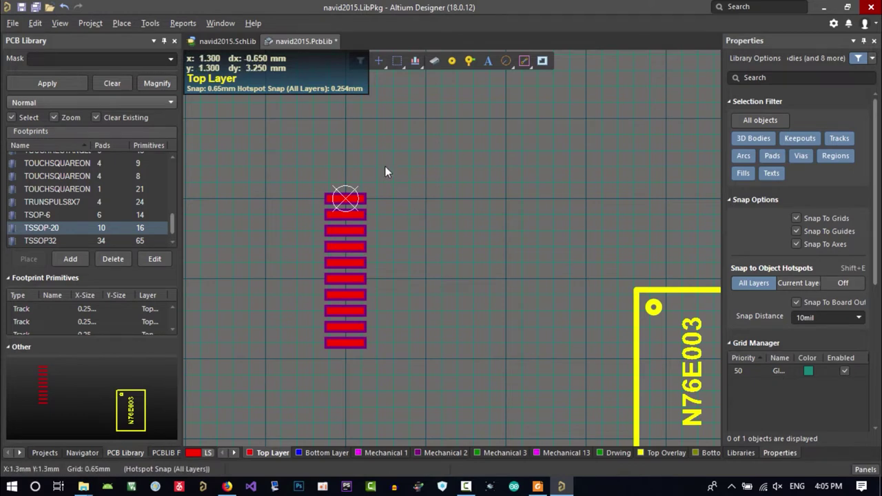
key("ctrl+a")
left_click(427, 361)
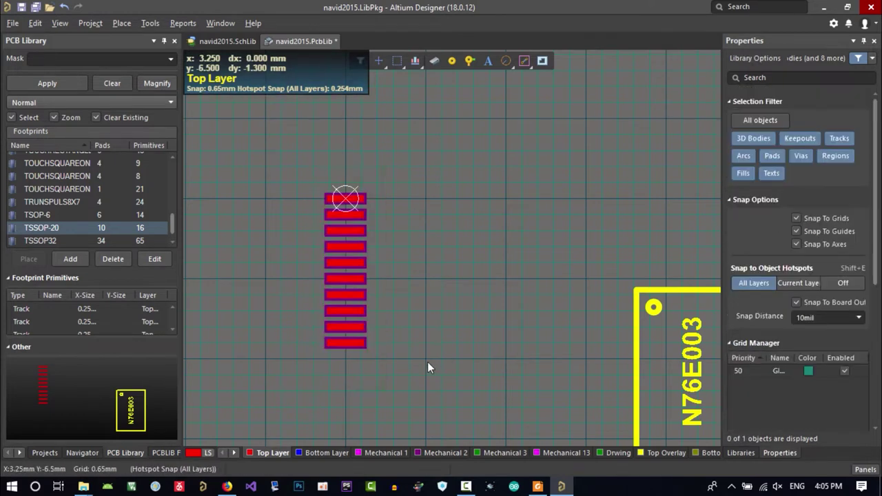
left_click(537, 486)
Compare the 20-pin TSSOP drawing and dimension table against the footprint, returning to Altium
scroll(474, 308, "up", 3)
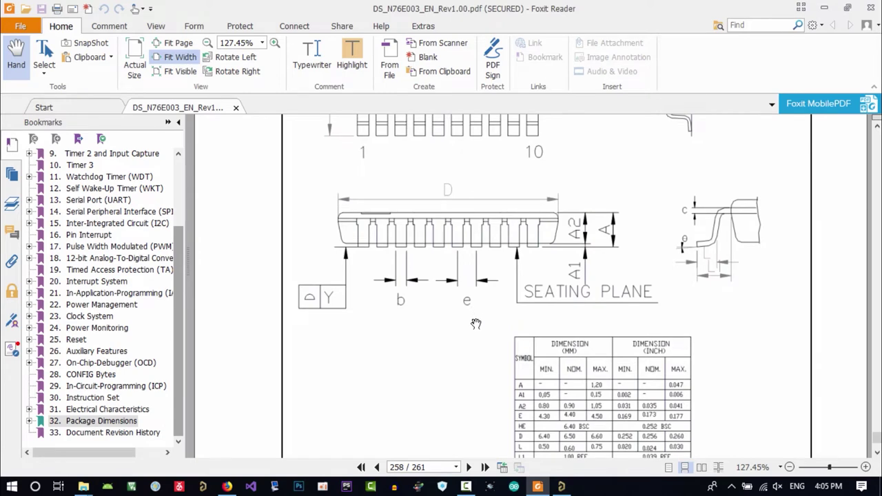
scroll(475, 323, "up", 7)
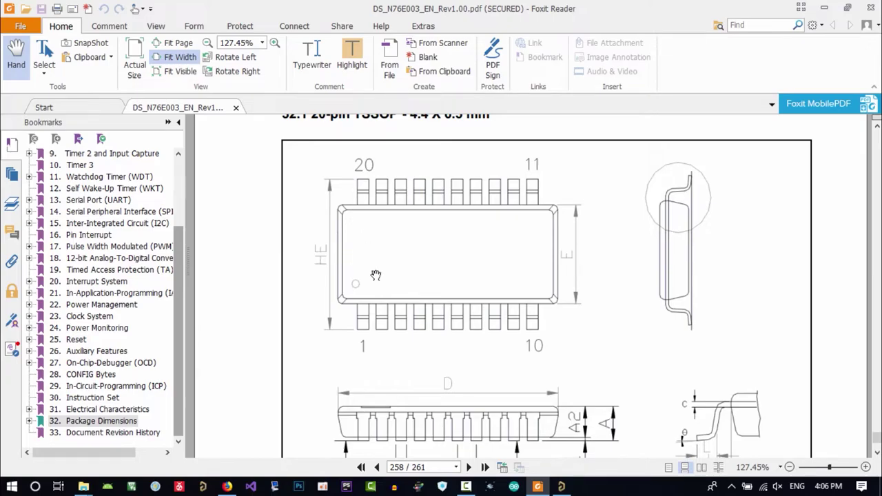
key("alt+Tab")
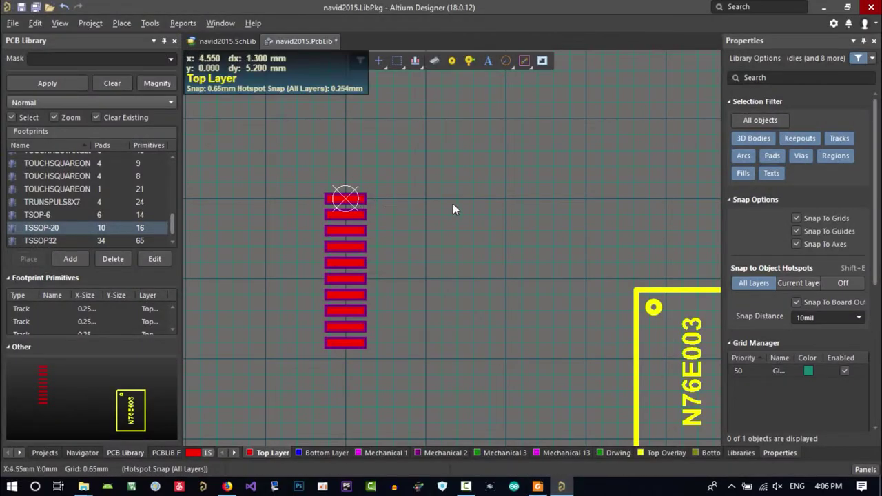
key("alt+Tab")
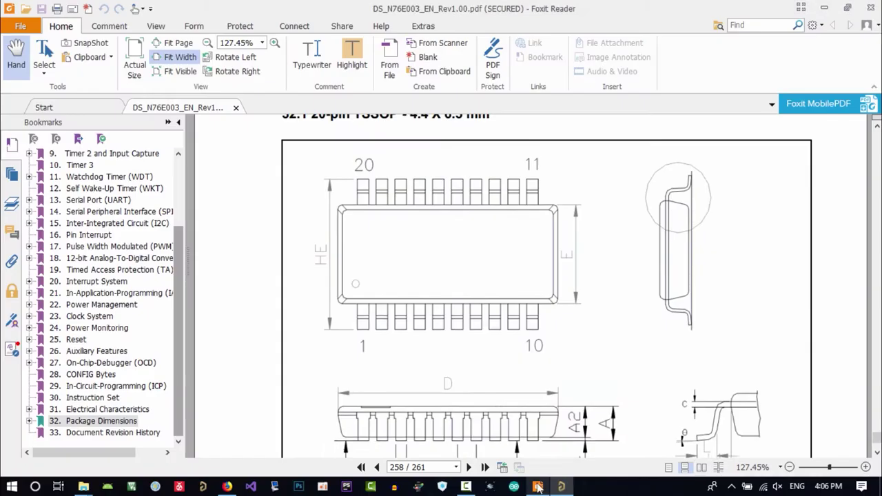
scroll(443, 366, "down", 3)
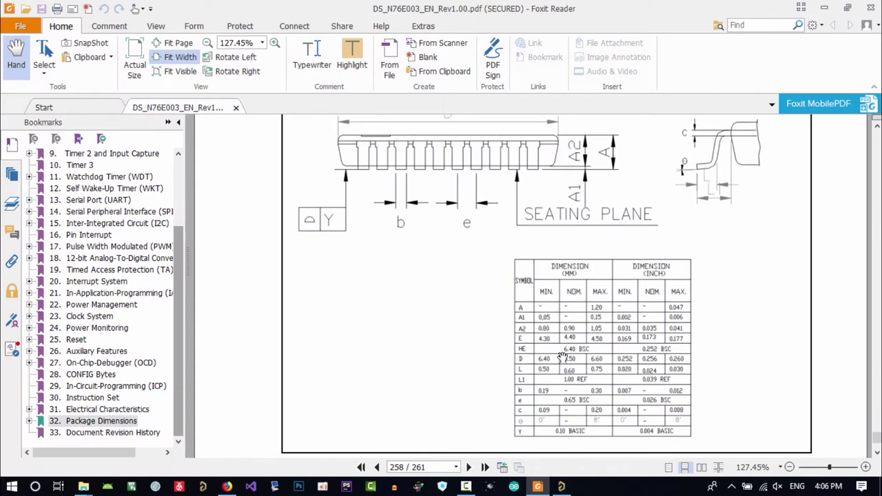
key("alt+Tab")
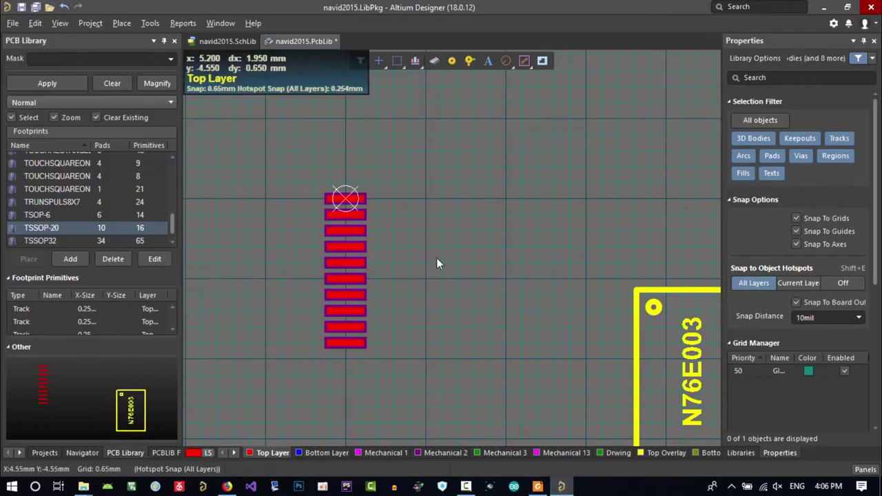
Select the 10-pad column and copy it with pad 1's centre as reference point
left_click_drag(332, 175, 258, 379)
right_click(303, 198)
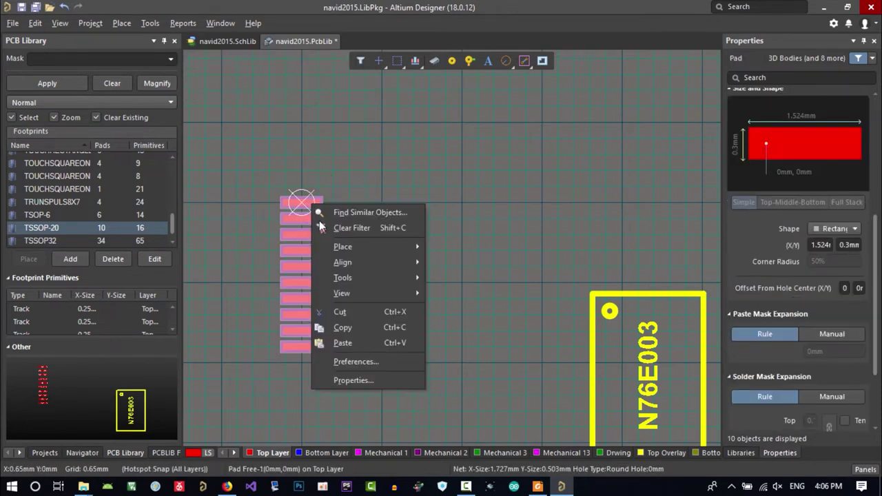
left_click(354, 326)
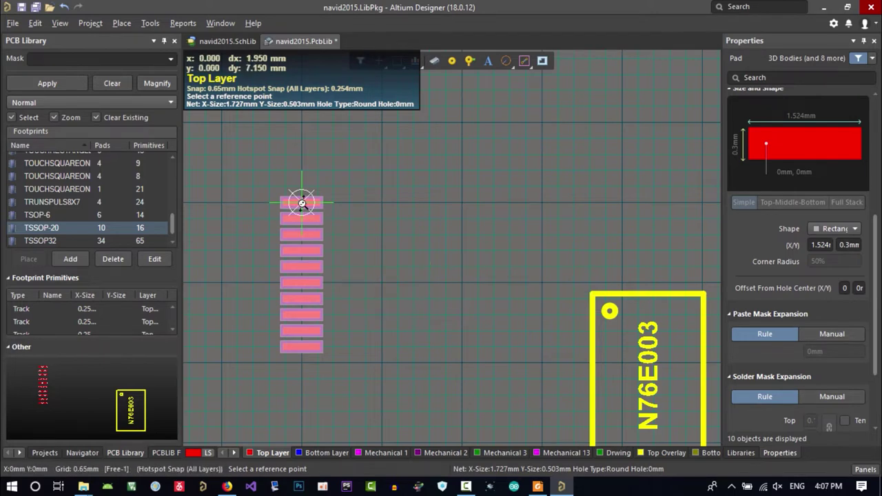
scroll(301, 202, "up", 3, "ctrl")
scroll(301, 202, "up", 2, "ctrl")
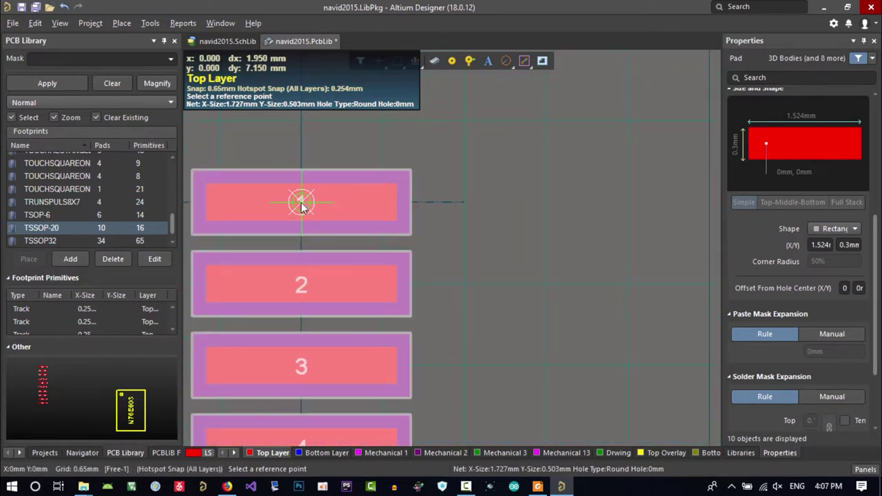
left_click(301, 202)
scroll(301, 202, "down", 4, "ctrl")
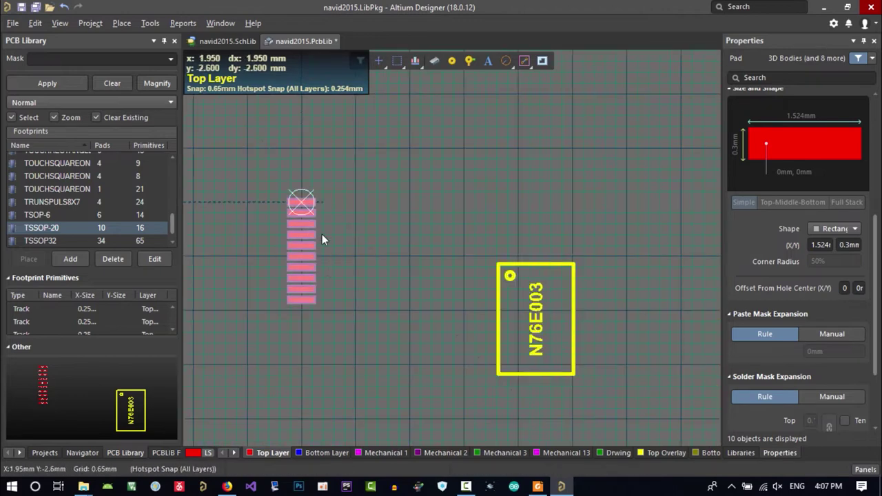
scroll(342, 225, "up", 2, "ctrl")
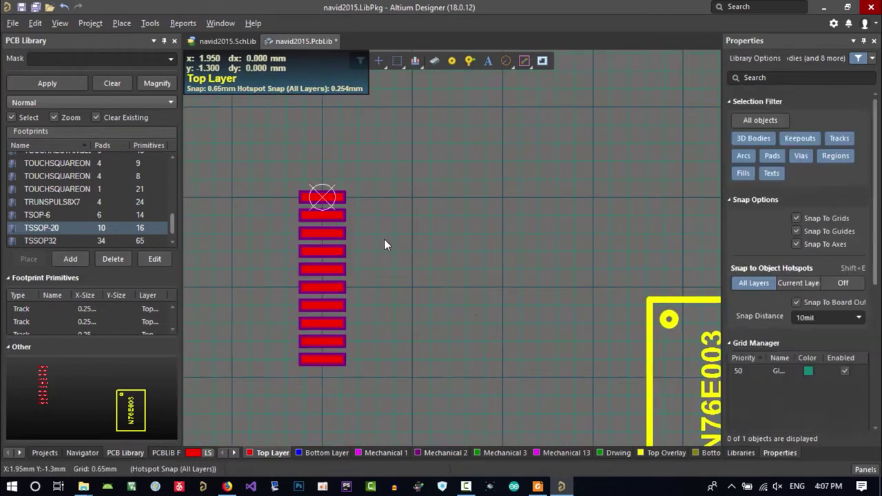
left_click(385, 239)
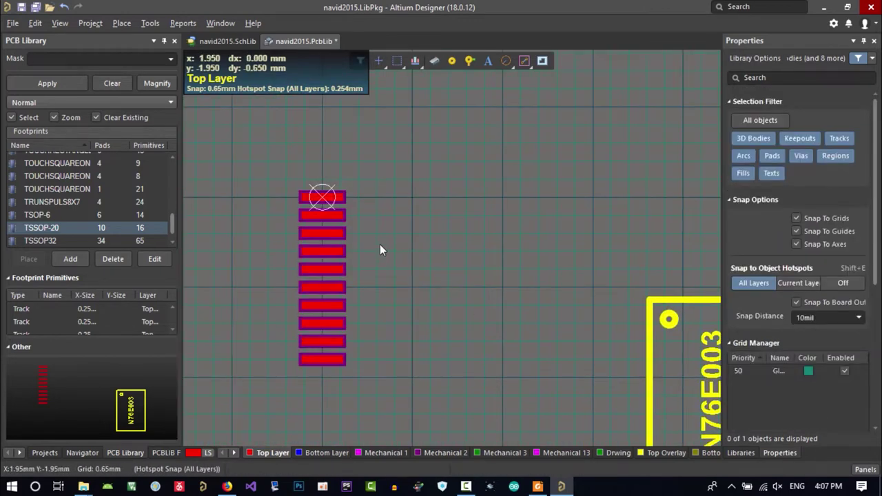
Check the datasheet in Foxit, then return to the footprint editor
left_click(537, 485)
scroll(441, 282, "up", 2)
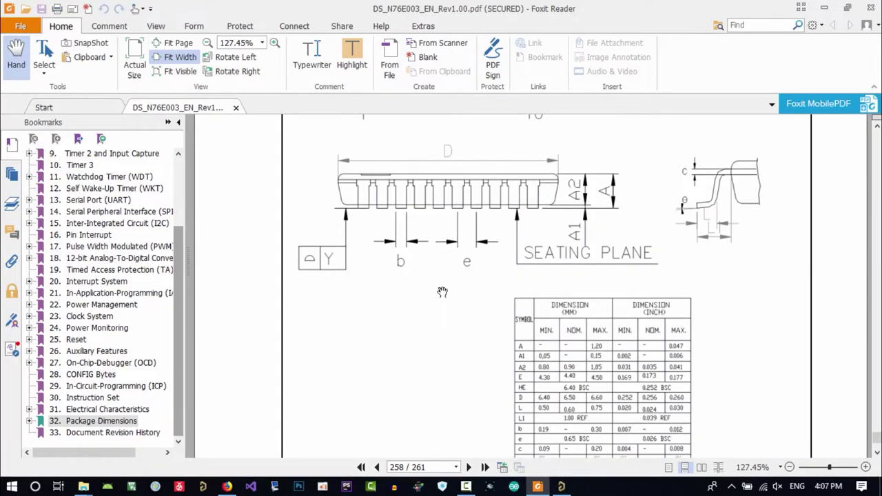
scroll(441, 292, "up", 6)
scroll(473, 419, "down", 7)
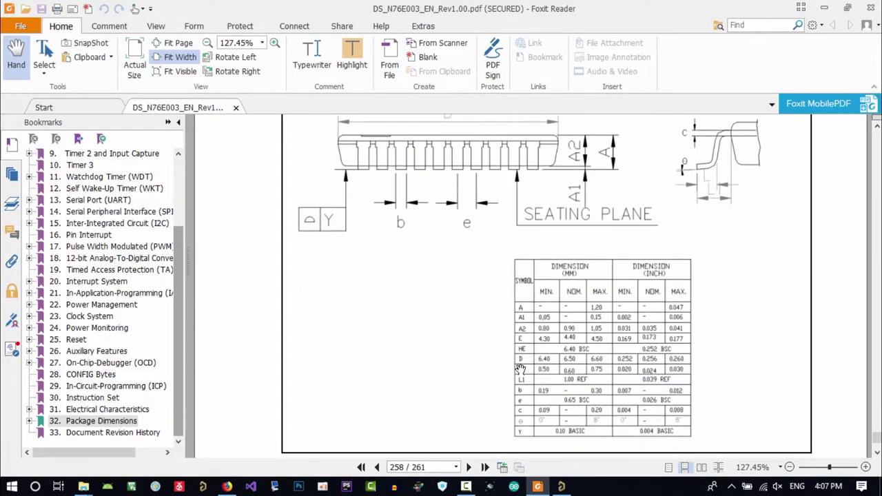
left_click(562, 485)
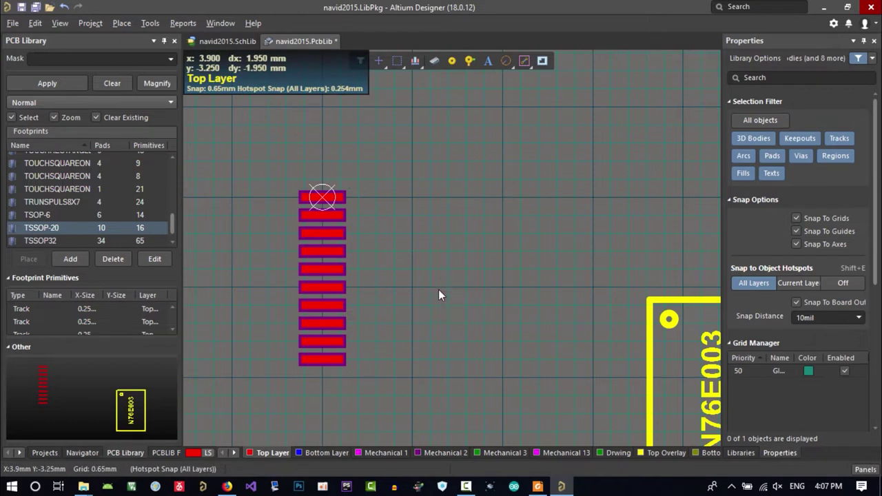
Set the global snap grid to 6.4 mm
key("g")
left_click(490, 248)
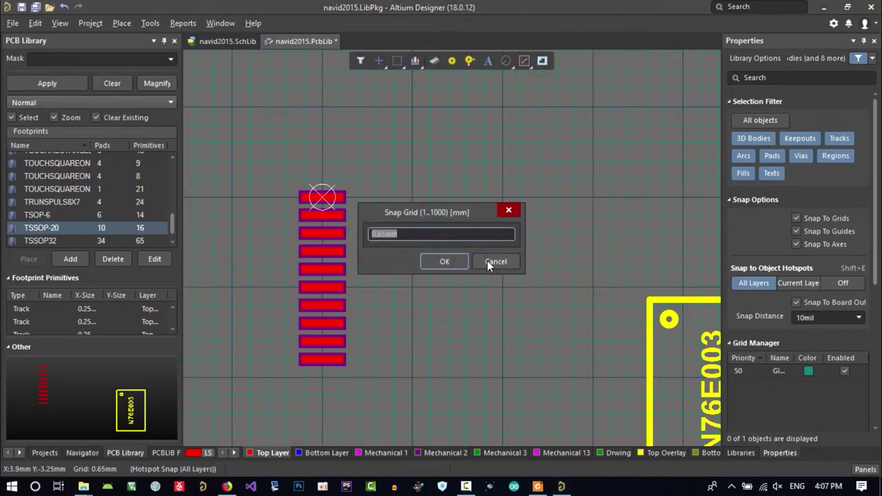
type("6.4")
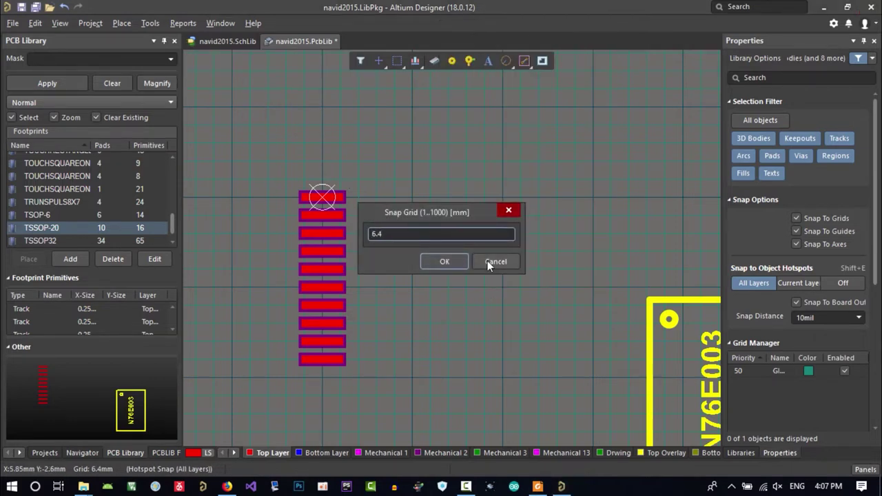
key("Return")
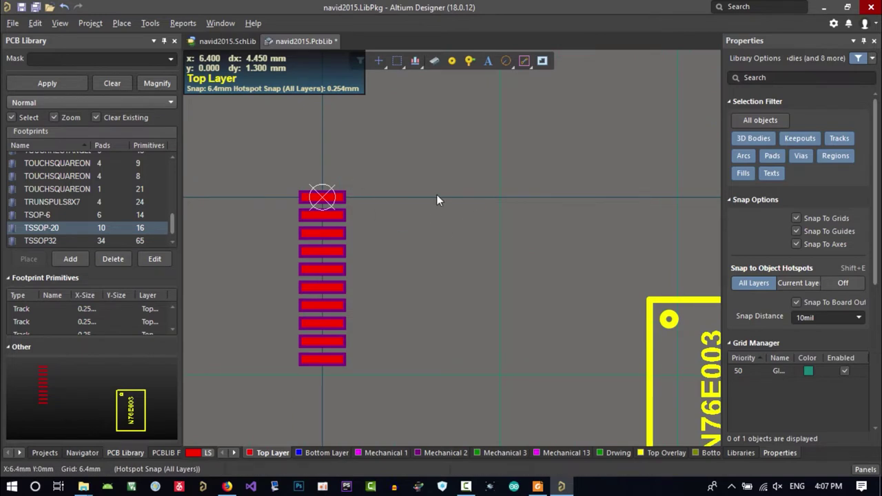
Place the pasted ten-pad column 6.4 mm to the right of the first column
right_click(452, 195)
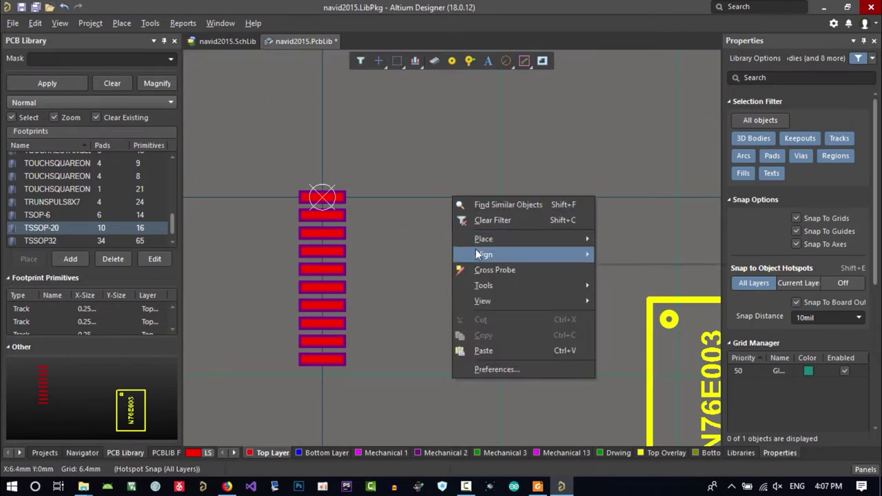
key("Escape")
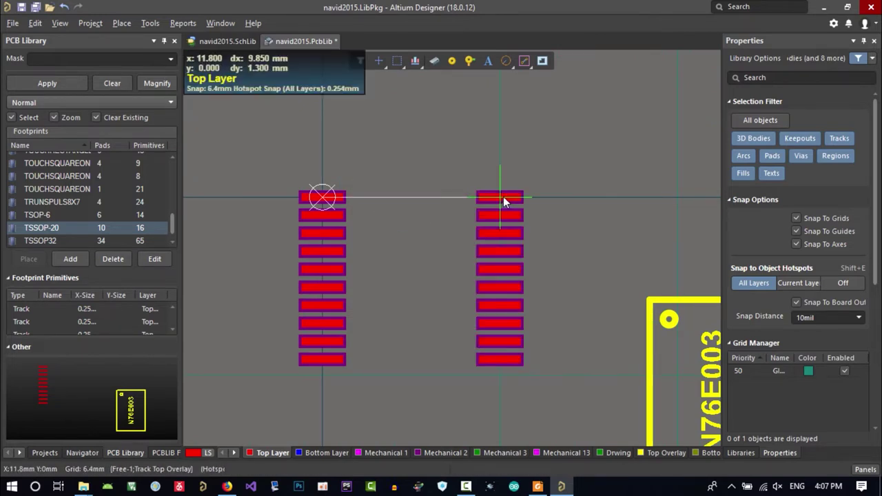
right_click(499, 197)
left_click(497, 197)
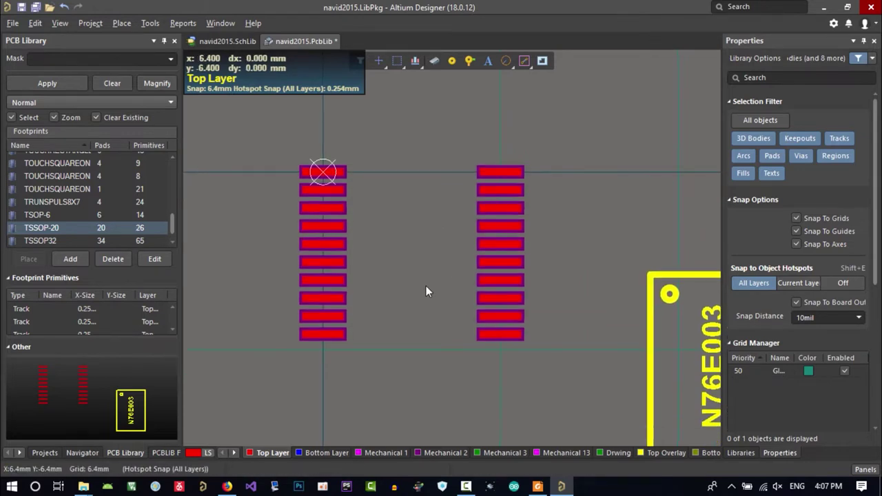
scroll(321, 349, "down", 3, "ctrl")
scroll(415, 350, "up", 3, "ctrl")
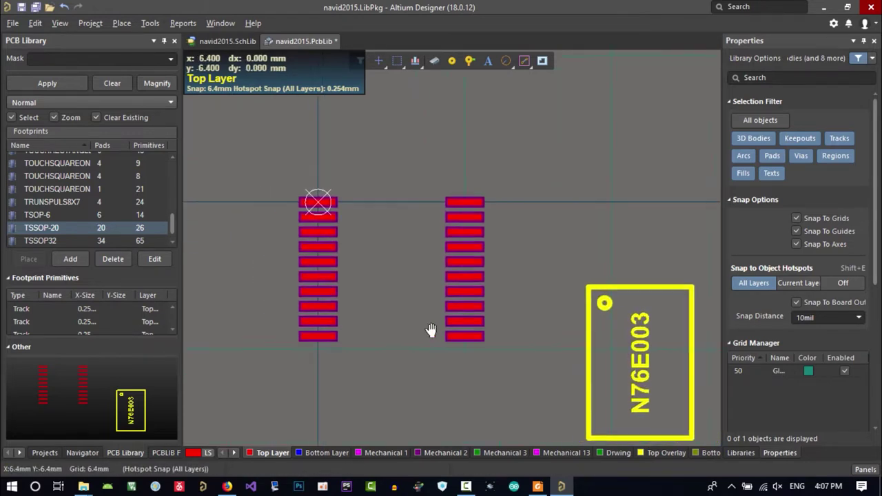
scroll(319, 201, "up", 1, "ctrl")
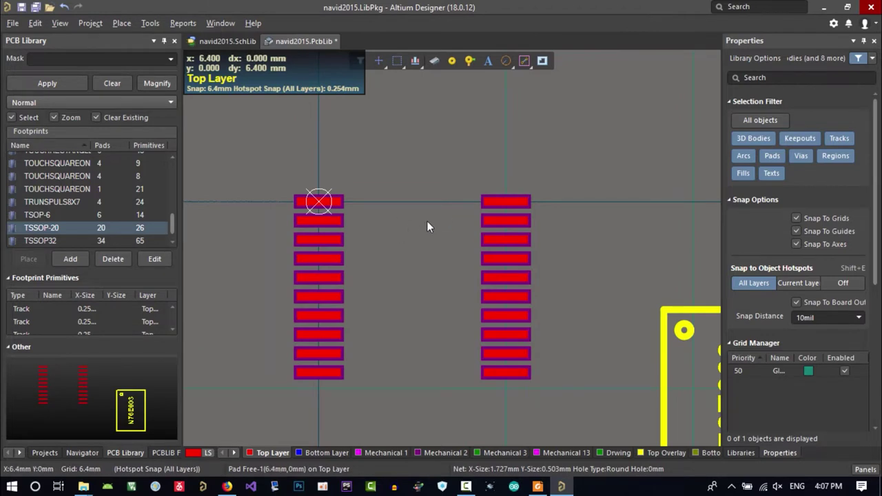
Change the snap grid from 0.500 mm to 0.025 mm, then select the bottom-right pad
key("g")
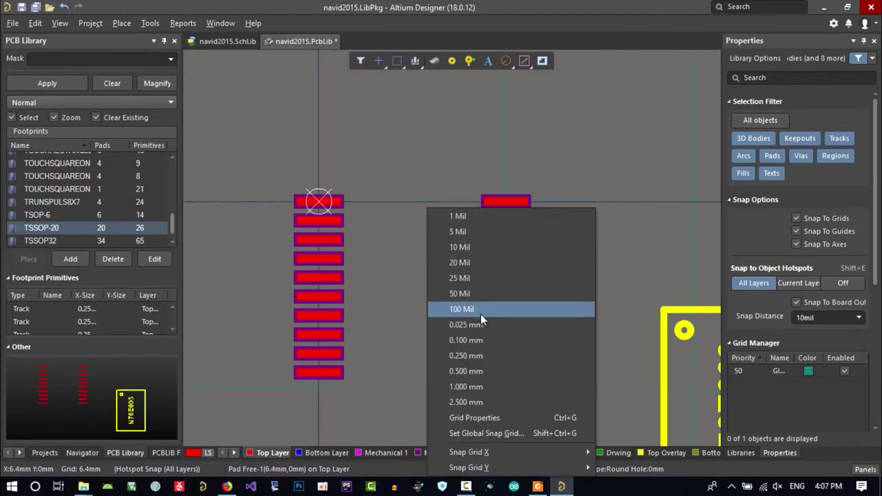
left_click(484, 372)
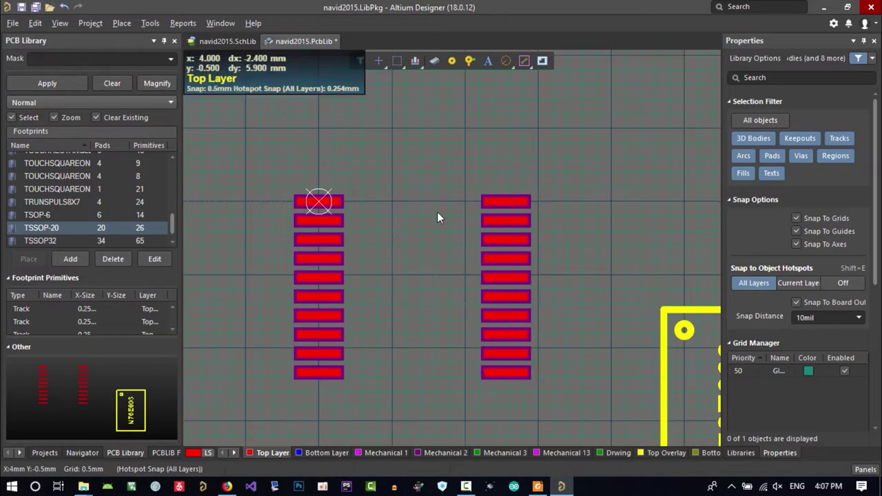
scroll(437, 207, "up", 1, "ctrl")
left_click(449, 209)
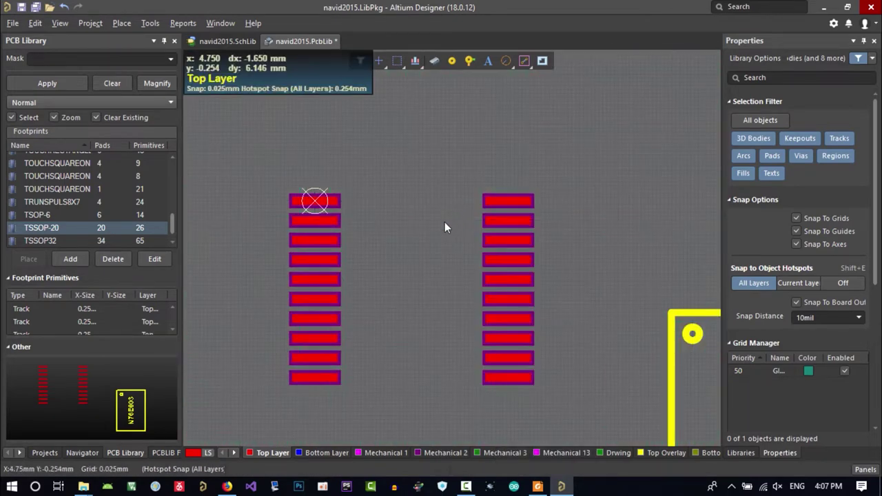
scroll(314, 201, "up", 1, "ctrl")
scroll(314, 201, "down", 2, "ctrl")
scroll(413, 228, "down", 3, "ctrl")
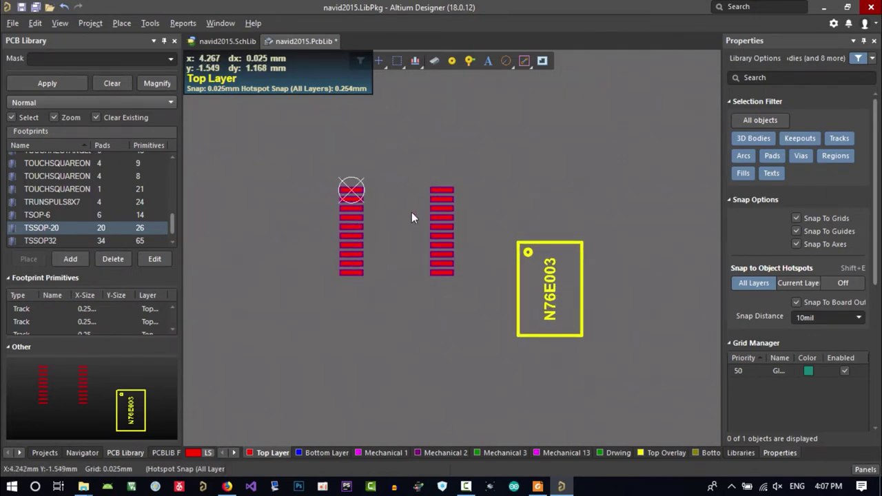
scroll(435, 287, "up", 3, "ctrl")
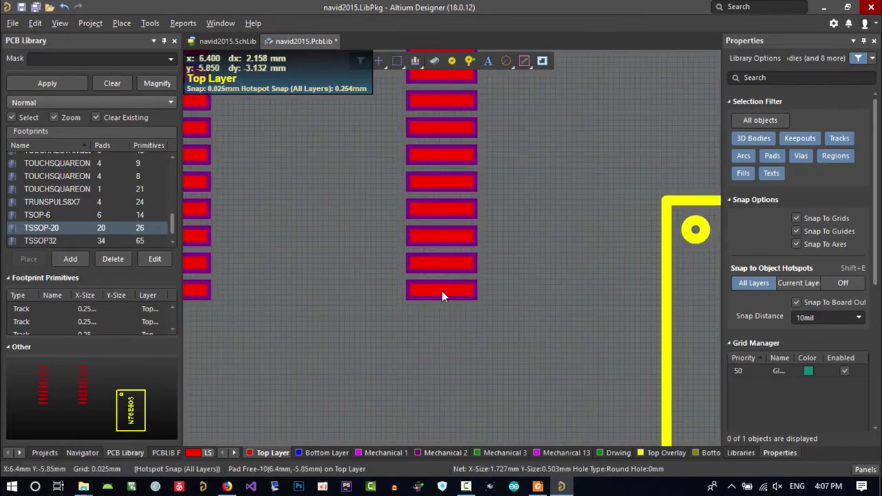
left_click(441, 287)
scroll(446, 307, "up", 3, "ctrl")
scroll(347, 315, "down", 3, "ctrl")
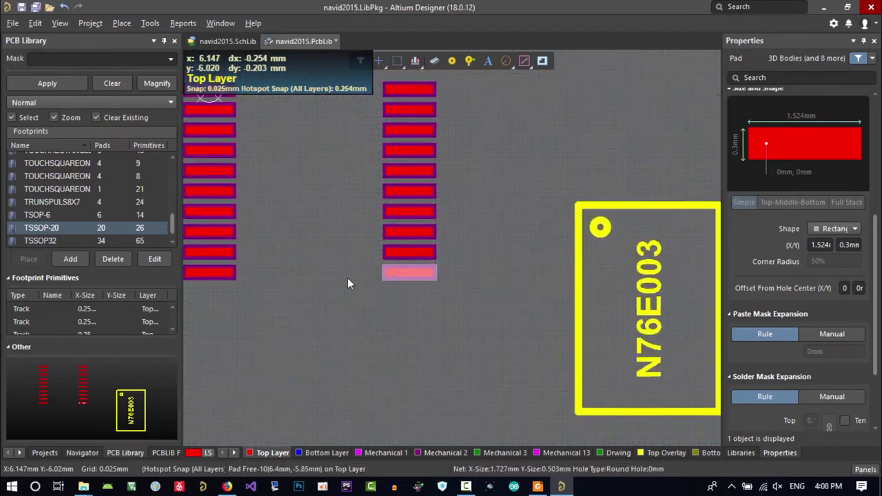
scroll(347, 314, "up", 4, "ctrl")
Renumber the bottom five right-column pads 11 through 15, working upward
right_click_drag(376, 372, 543, 389)
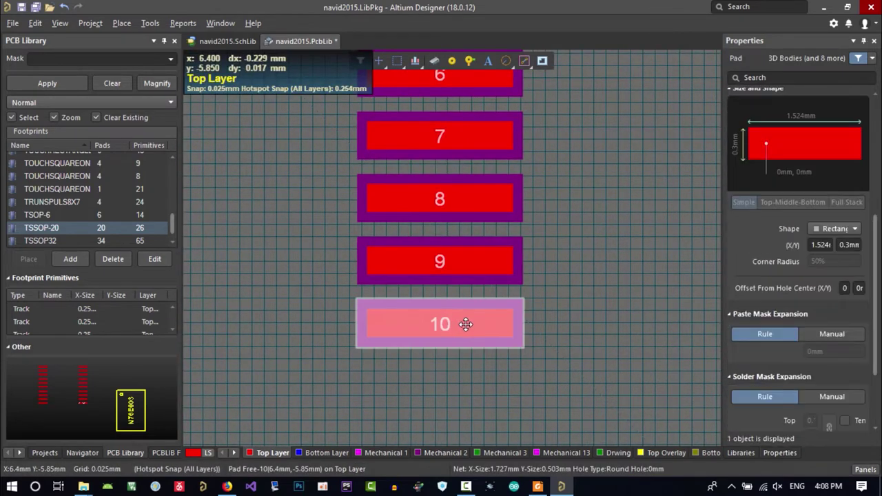
scroll(799, 284, "up", 5)
left_click(834, 219)
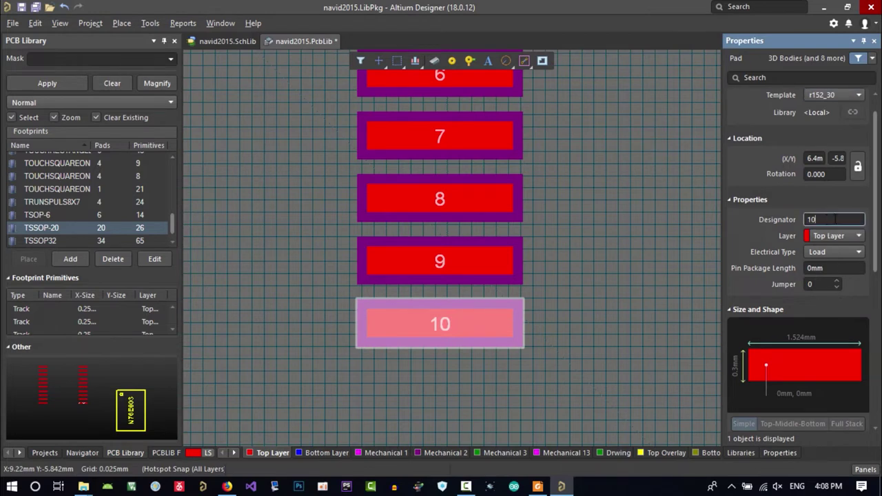
key("Return")
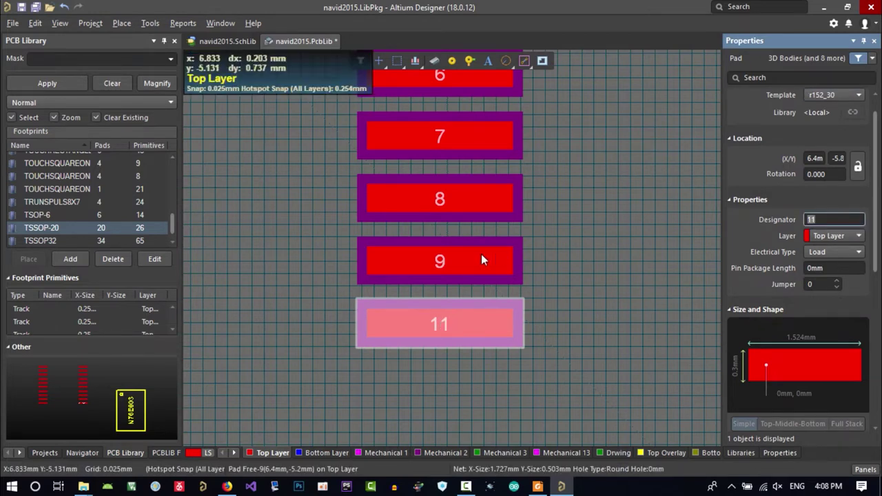
left_click(481, 253)
left_click(812, 219)
type("1")
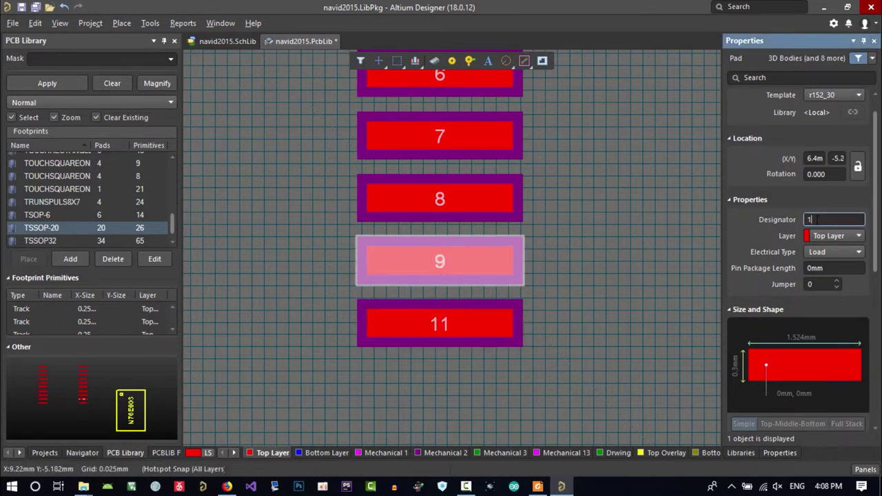
type("2")
key("Return")
left_click(468, 197)
left_click(812, 219)
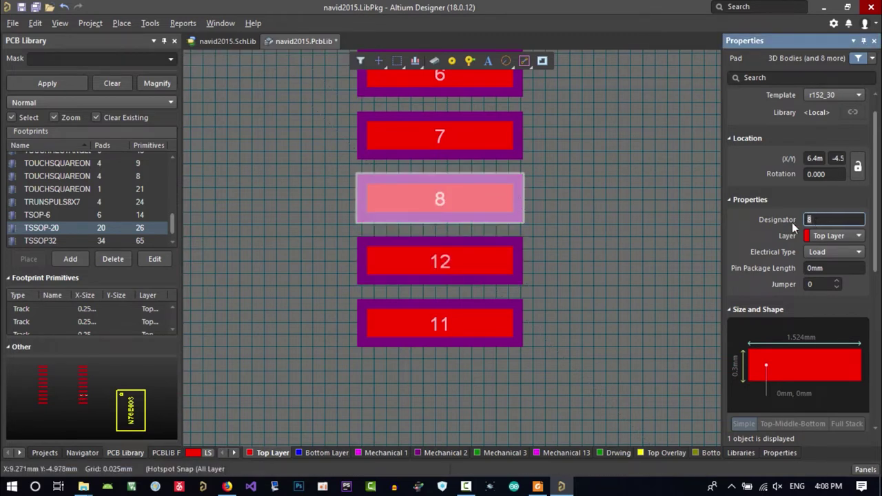
type("13")
left_click(473, 134)
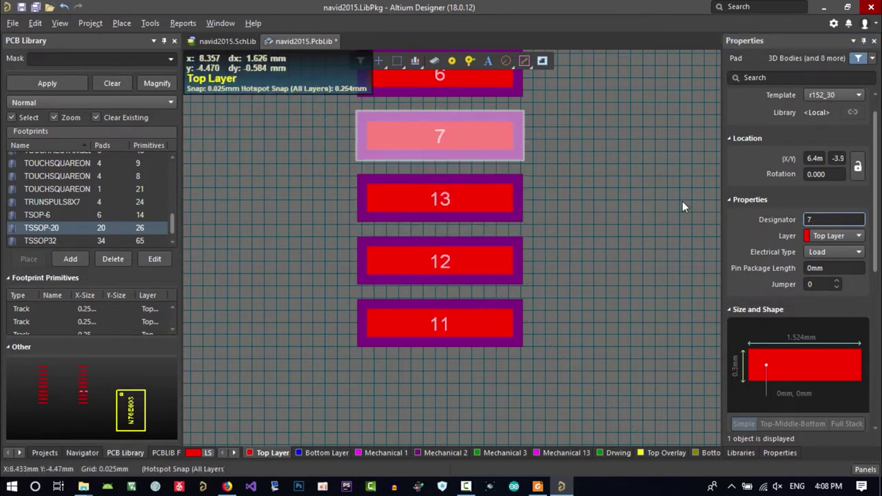
left_click(825, 219)
type("1")
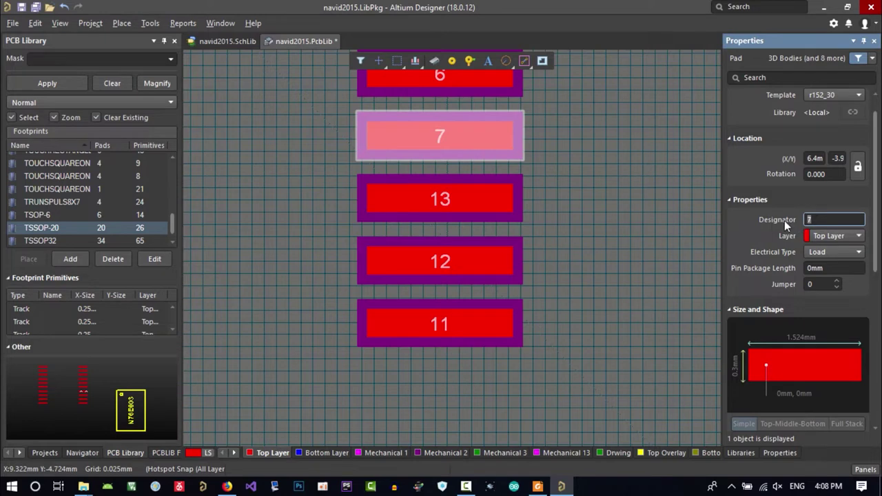
type("4")
key("Return")
left_click(493, 84)
scroll(492, 84, "up", 3)
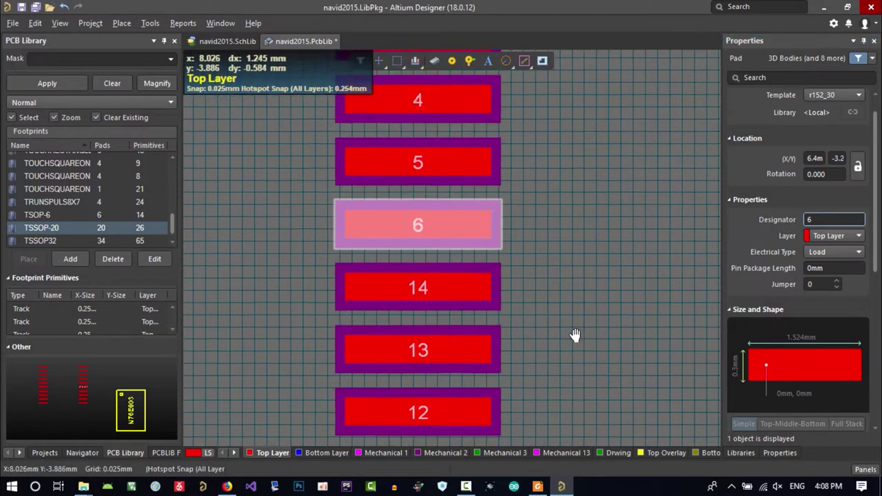
left_click(811, 219)
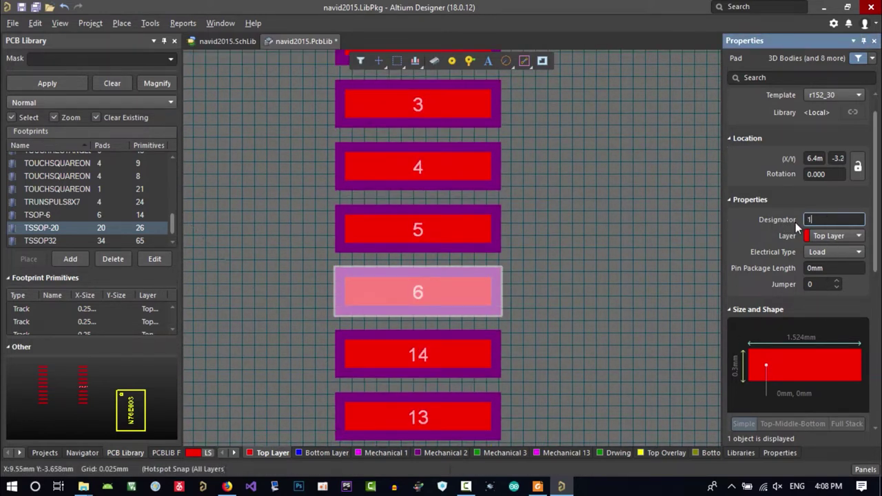
type("15")
key("Return")
Renumber the upper five right-column pads 16 through 20, ending opposite pad 1
left_click(453, 228)
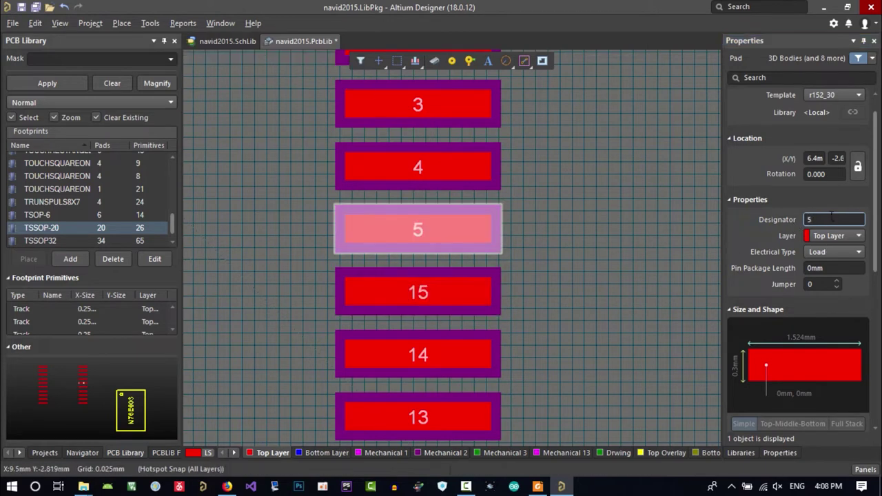
left_click(779, 221)
type("16")
key("Return")
left_click(458, 166)
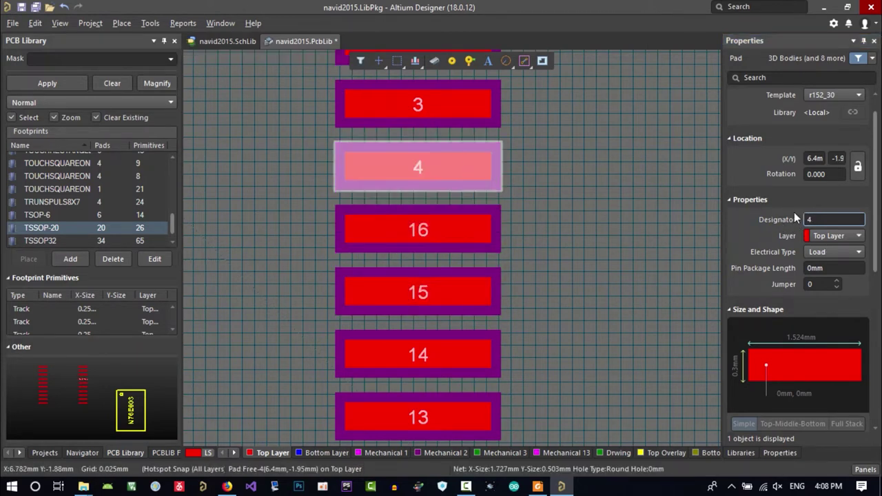
left_click(779, 218)
type("17")
key("Return")
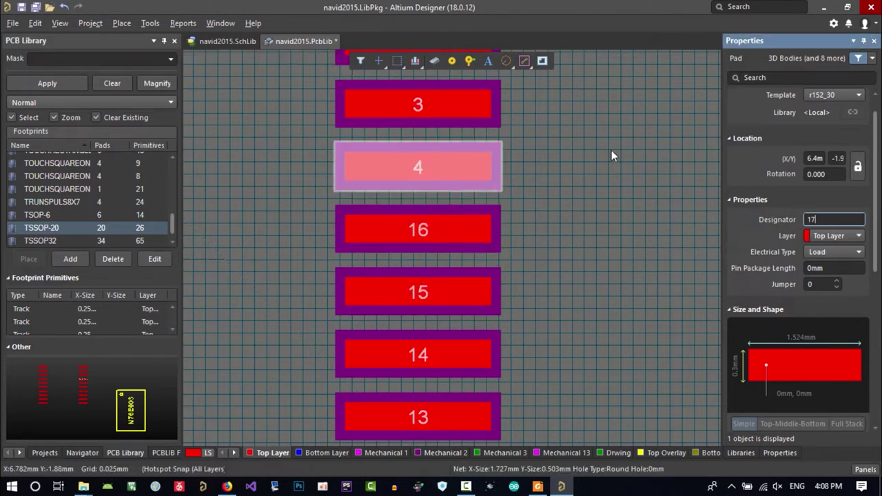
left_click(427, 103)
left_click(784, 219)
type("18")
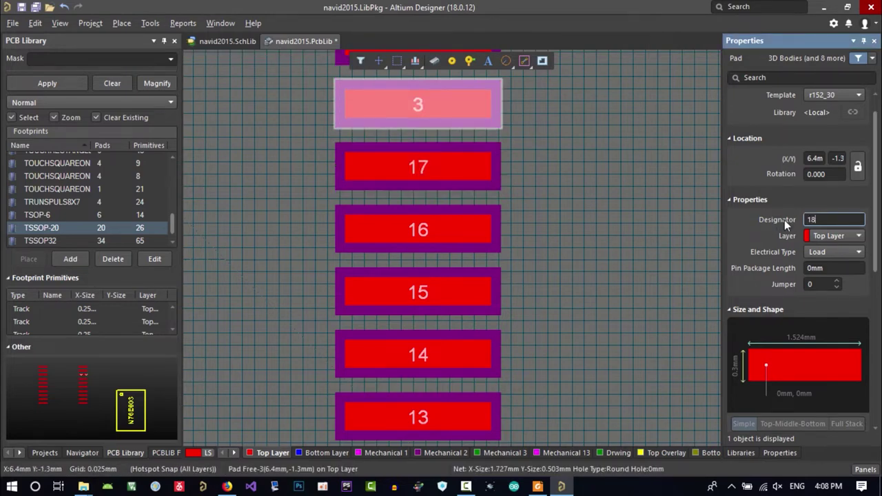
key("Return")
scroll(558, 193, "up", 5)
left_click(447, 262)
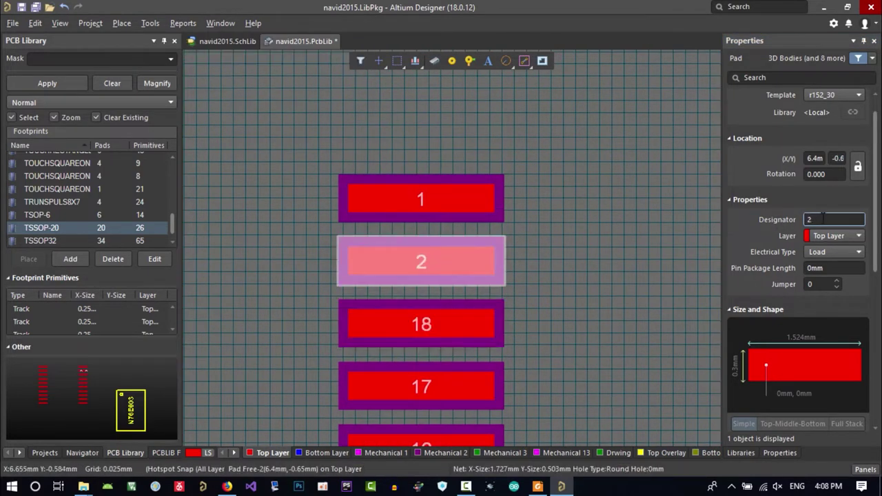
left_click(784, 219)
type("19")
key("Return")
left_click(482, 203)
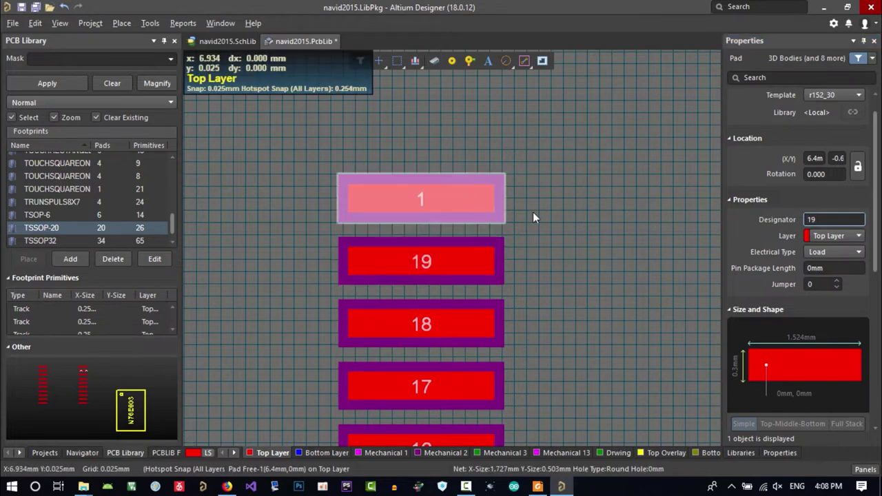
left_click(784, 220)
type("20")
key("Return")
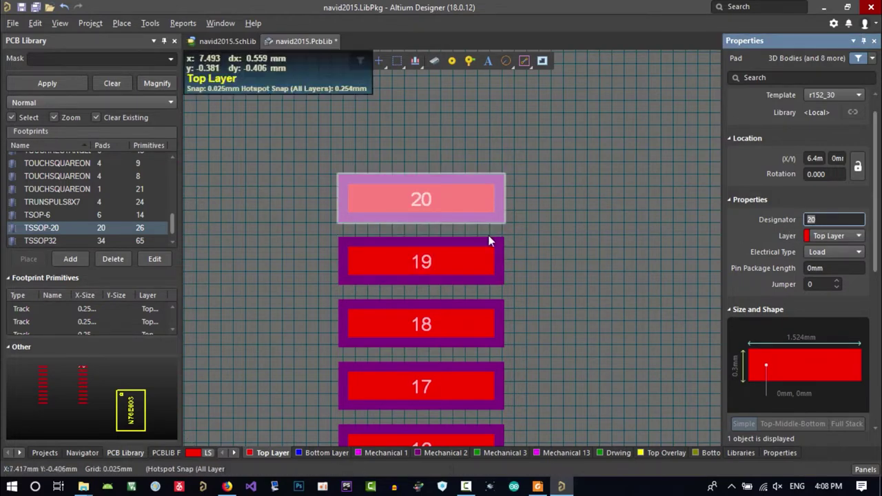
scroll(421, 263, "down", 3, "ctrl")
right_click_drag(421, 263, 429, 299)
Select all 20 pads and move them around the N76E003 silkscreen outline
left_click(429, 299)
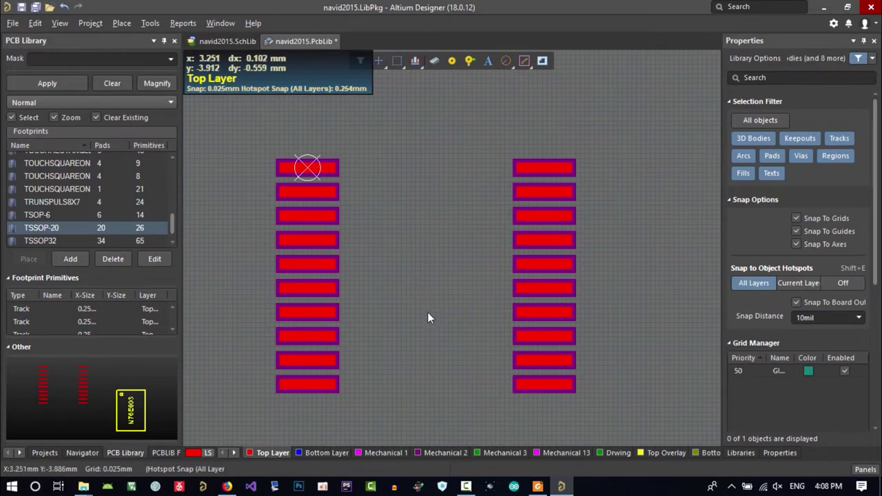
key("ctrl+a")
scroll(482, 338, "down", 2, "ctrl")
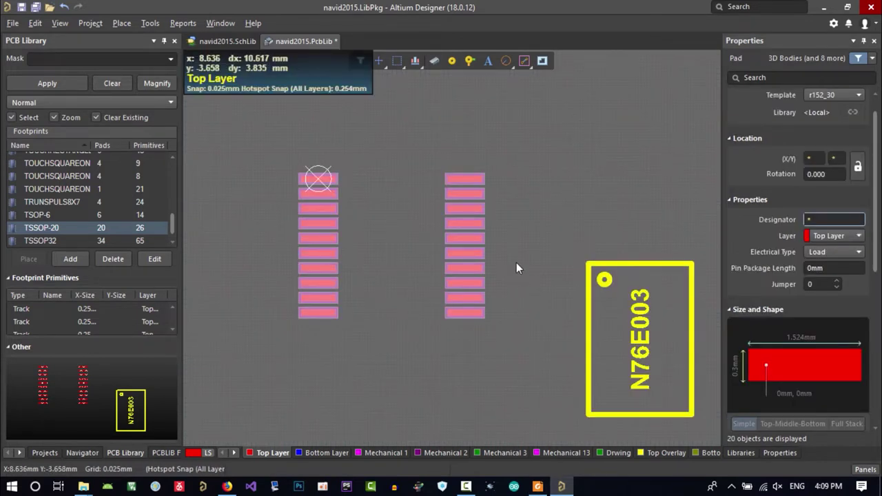
right_click_drag(509, 298, 486, 287)
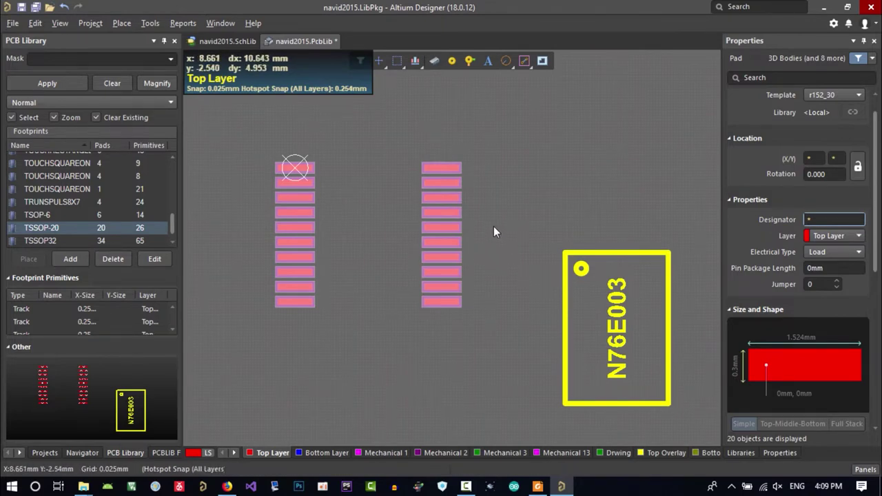
scroll(282, 314, "down", 5)
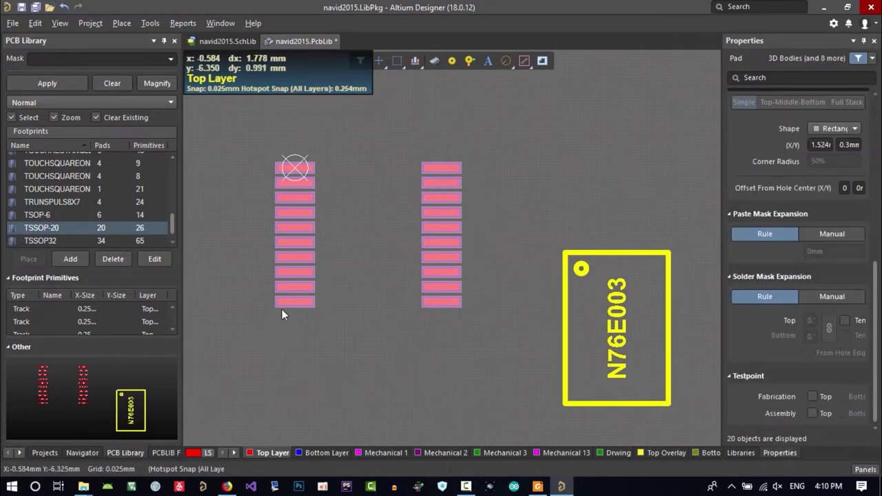
left_click_drag(295, 301, 532, 394)
key("ctrl+Page_Down")
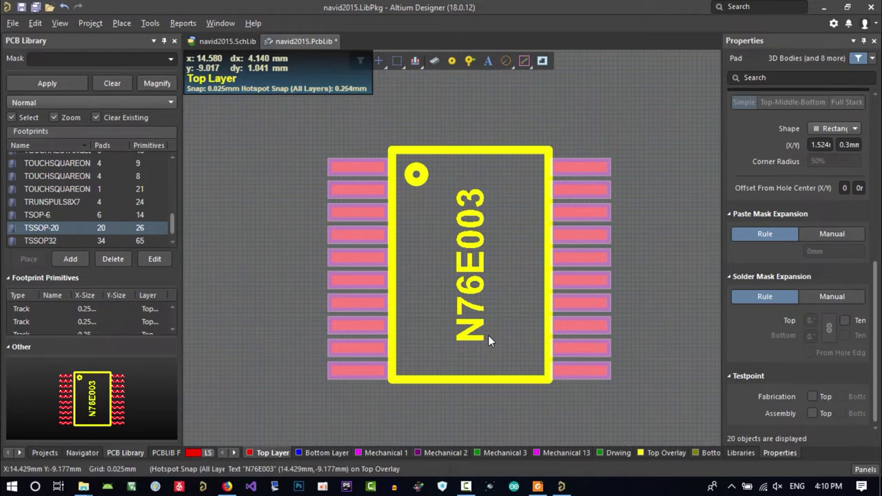
Move the pads back left off the outline and show the datasheet's package dimensions page
scroll(551, 296, "down", 3, "ctrl")
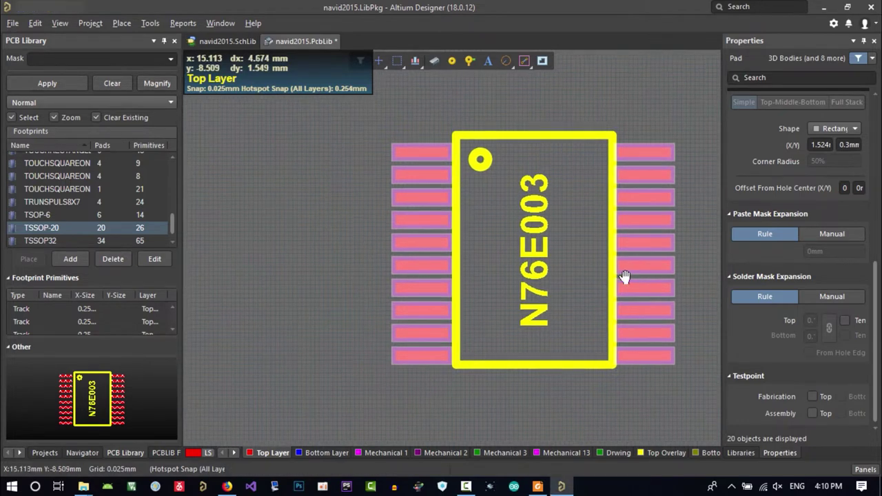
left_click_drag(533, 310, 311, 321)
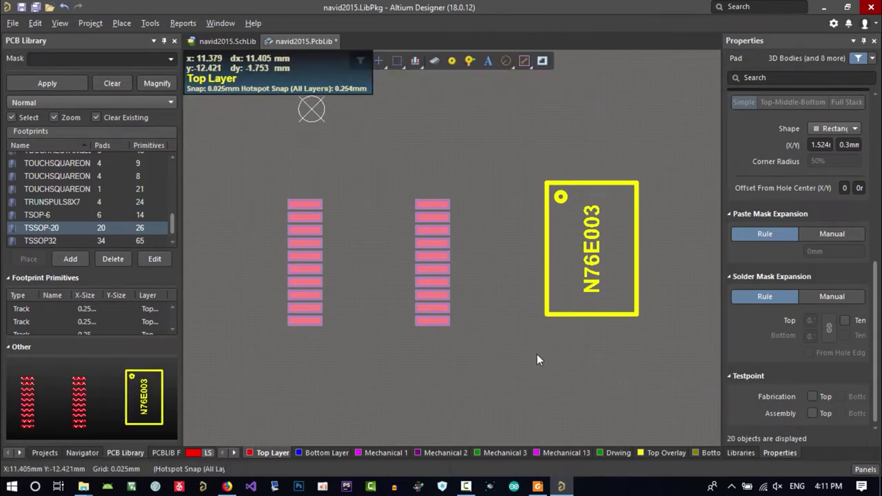
left_click(537, 486)
Launch Calculator from system search and switch it to Scientific mode
scroll(435, 331, "up", 2)
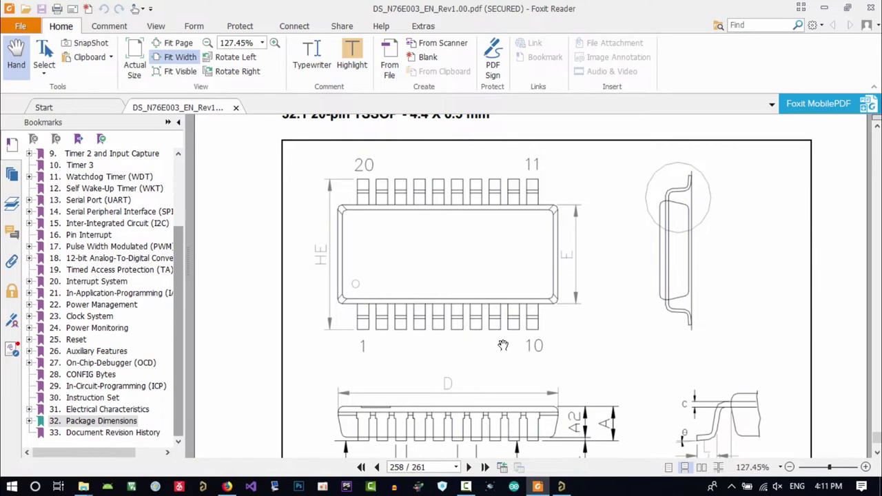
scroll(515, 337, "down", 3)
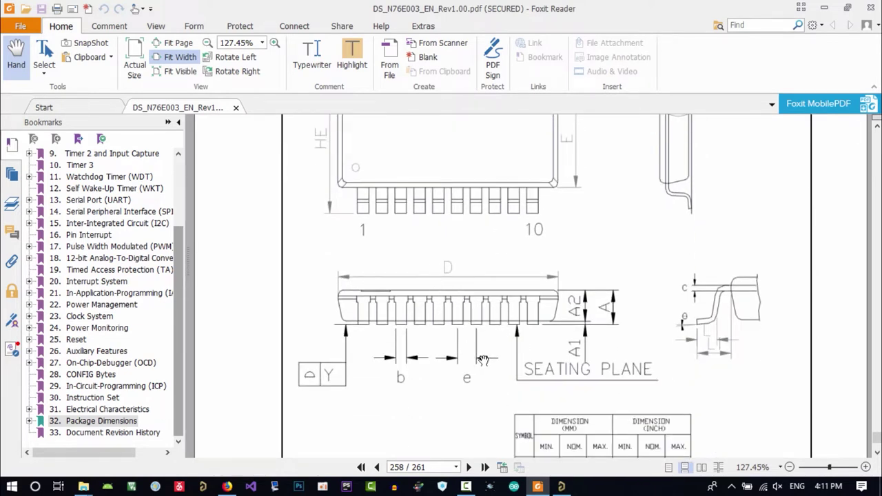
key("super")
type("cal")
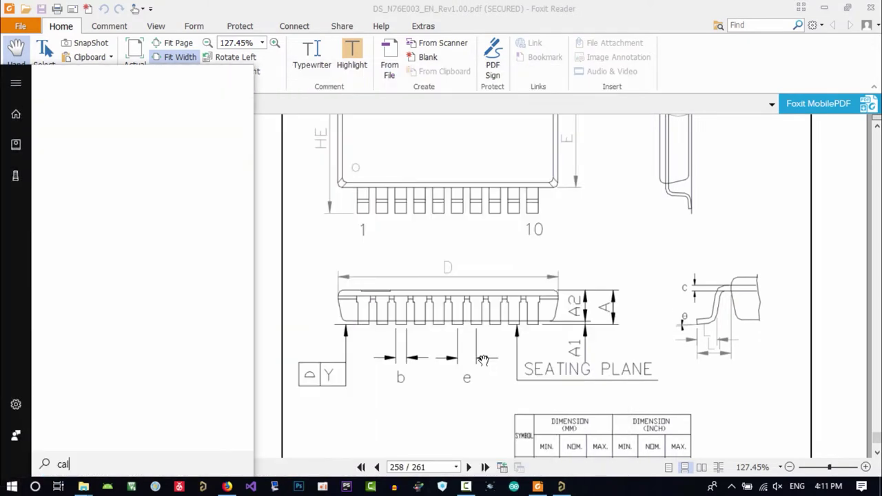
key("Return")
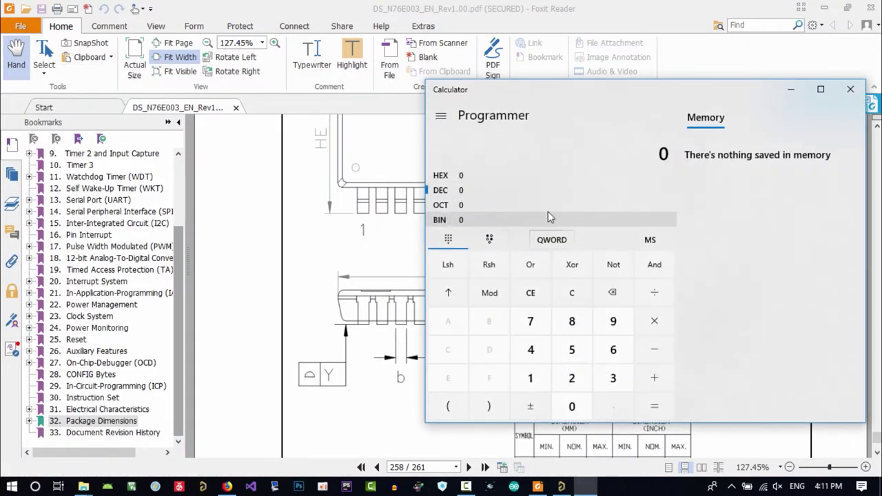
left_click(441, 115)
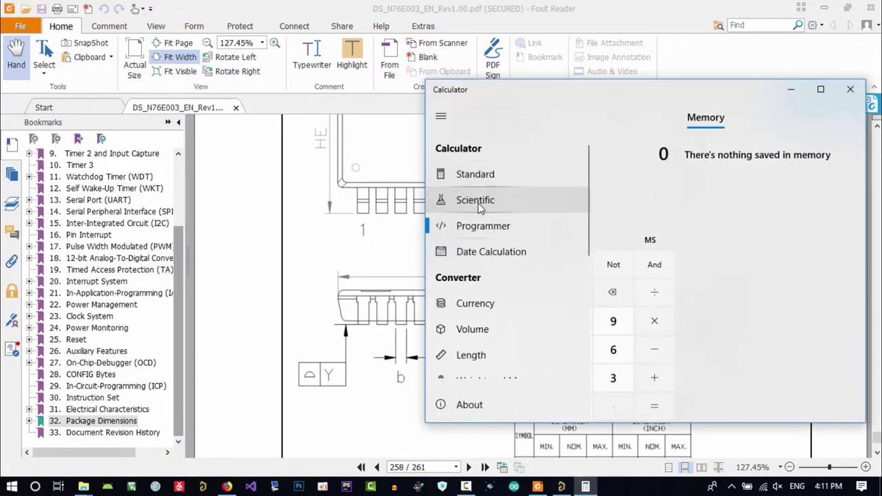
left_click(475, 201)
Enter D's 6.6 mm maximum, hide the calculator, and scroll to the full dimension table
left_click_drag(556, 90, 365, 32)
scroll(746, 313, "down", 3)
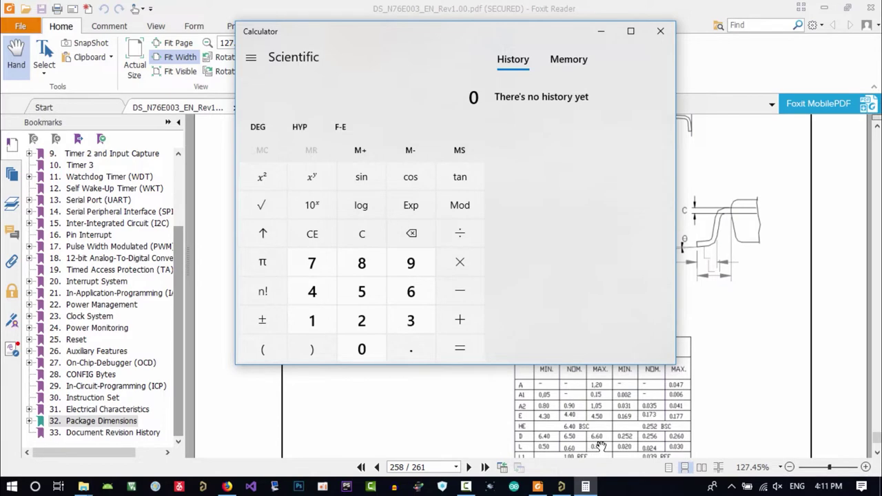
type("6.6")
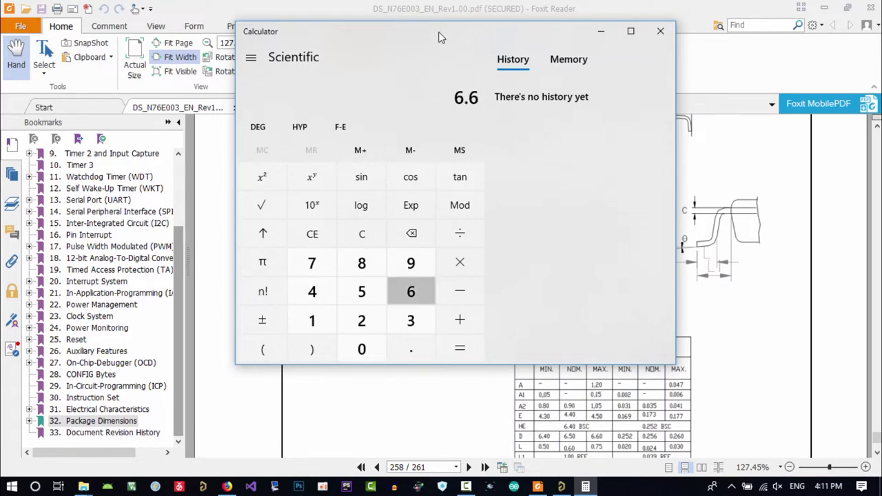
left_click(600, 31)
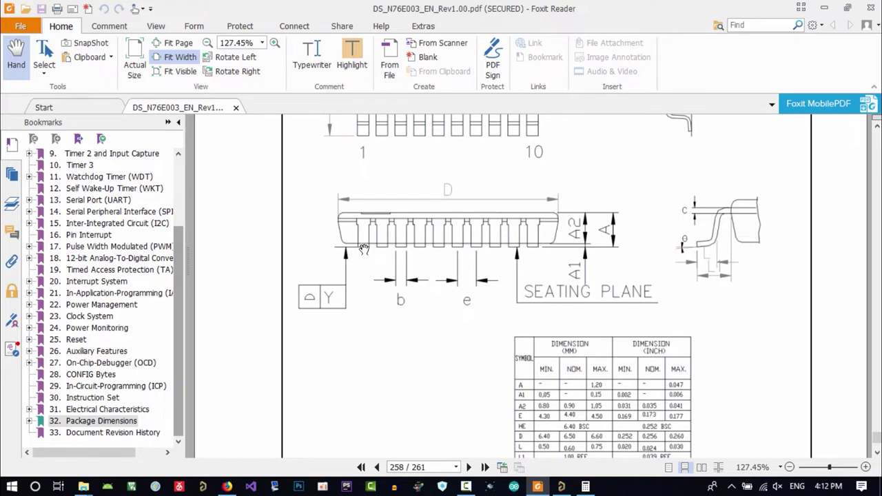
scroll(439, 309, "down", 3)
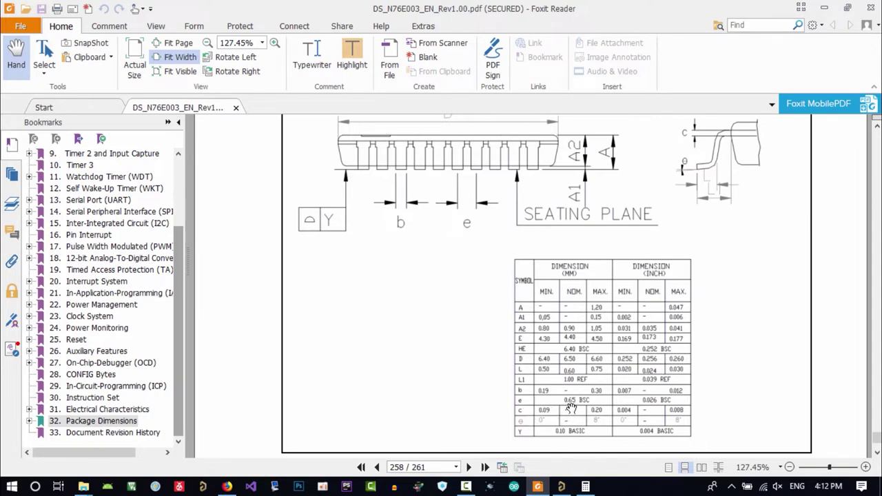
Compute 9 × 0.65 = 5.85 in the restored calculator
left_click(585, 486)
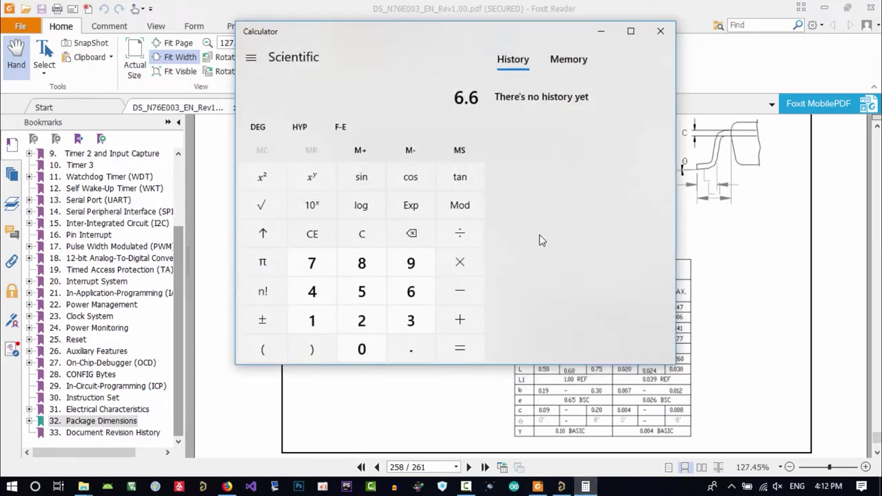
key("Delete")
key("asterisk")
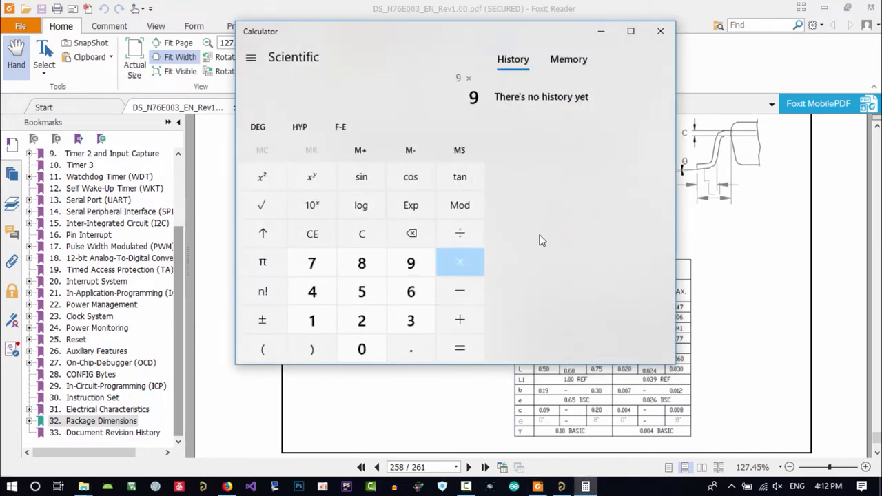
type("0.")
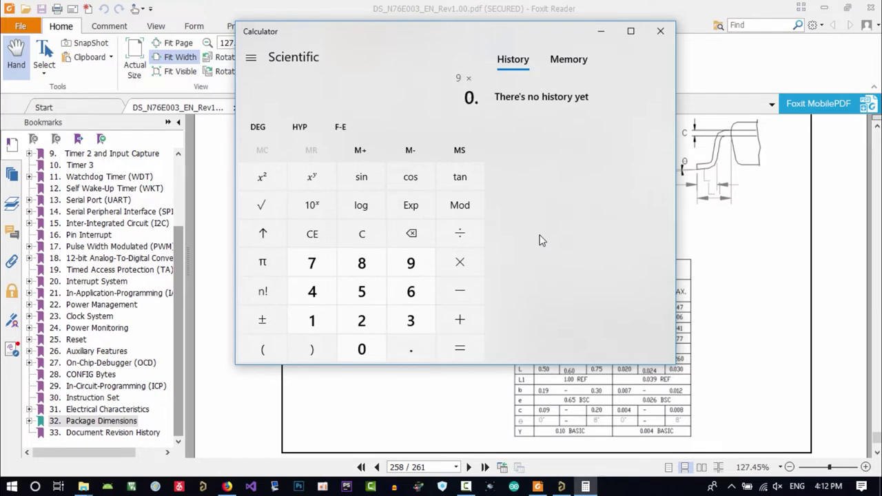
type("65")
key("Return")
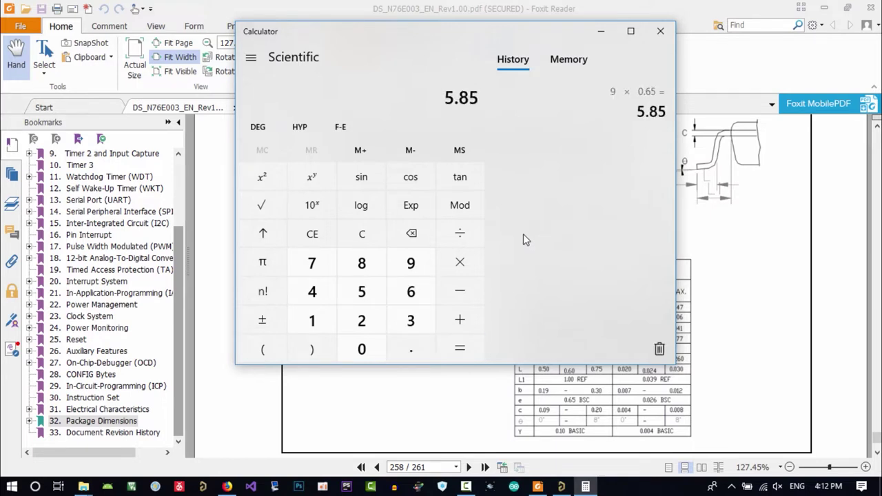
left_click_drag(491, 39, 729, 140)
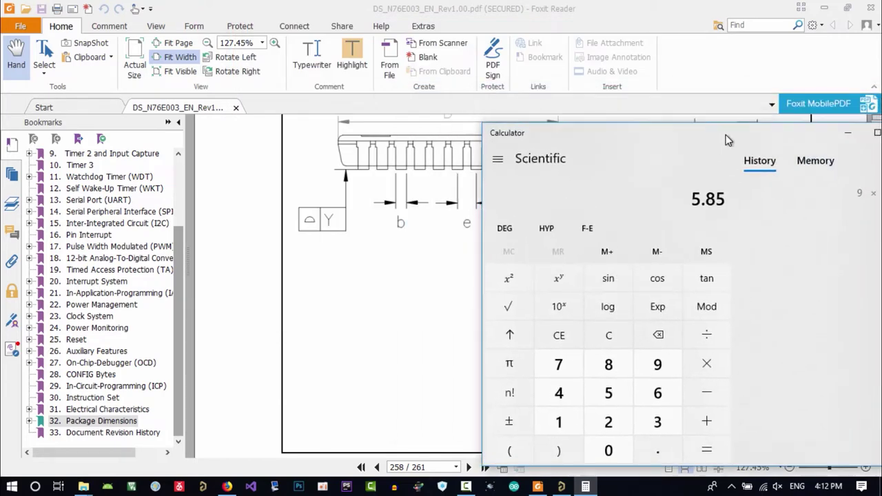
left_click_drag(516, 163, 611, 144)
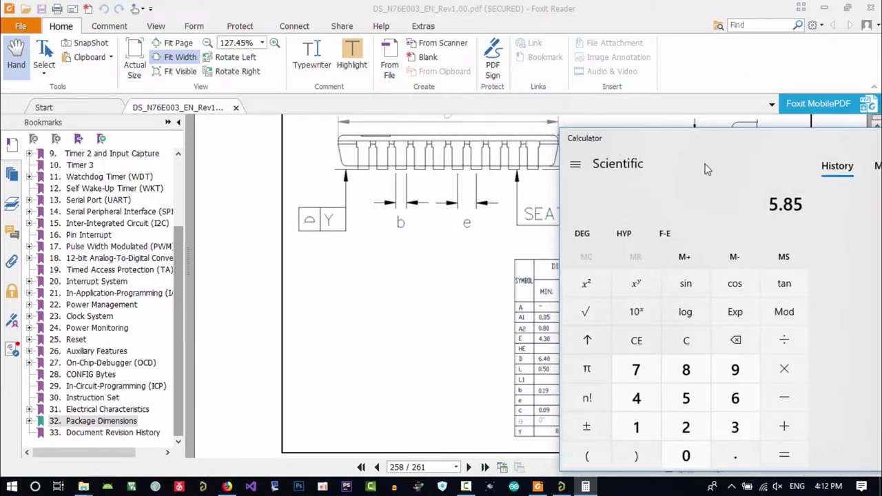
left_click_drag(730, 142, 227, 78)
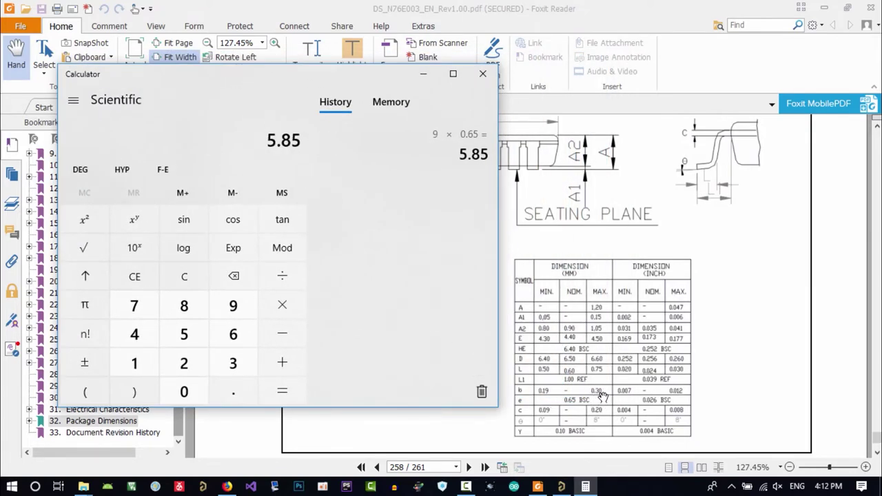
Add the 0.3 mm lead width for 6.15 and move the calculator off the package drawing
key("plus")
key("period")
key("3")
key("Return")
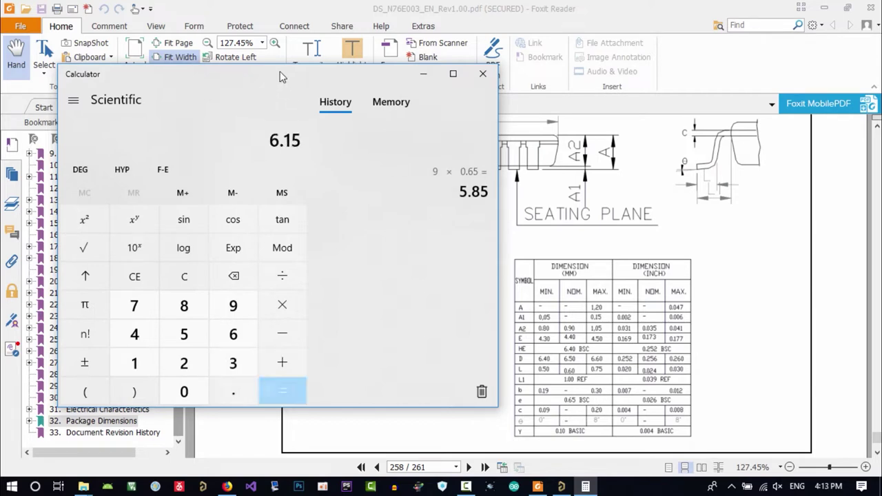
left_click_drag(300, 78, 441, 77)
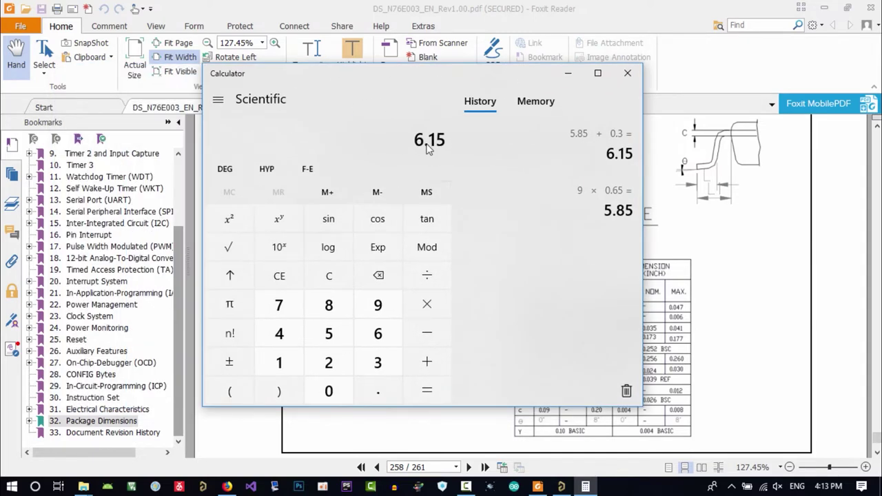
mouse_move(373, 82)
left_mouse_down()
mouse_move(609, 79)
mouse_move(727, 157)
mouse_move(686, 246)
left_mouse_up()
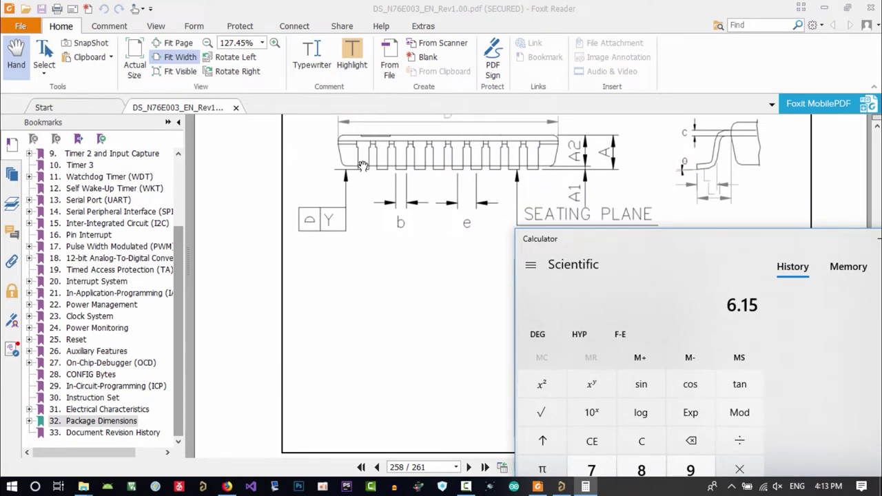
left_click(44, 56)
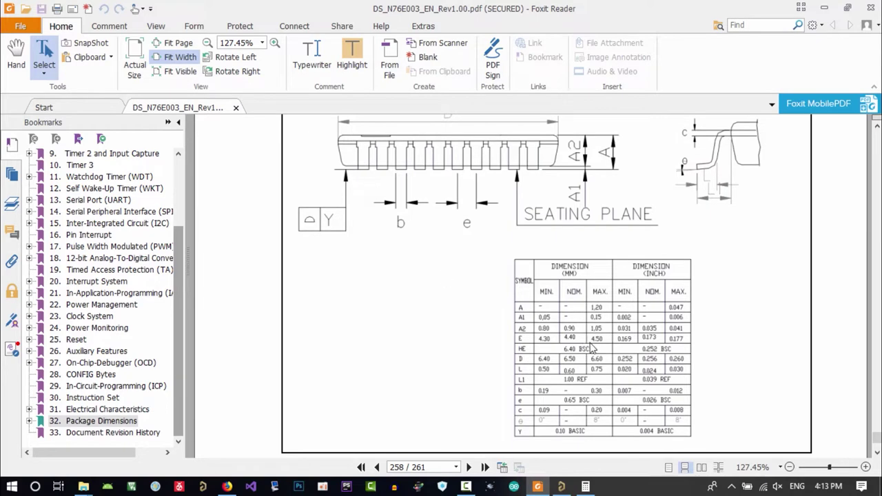
Launch a second Calculator and arrange it beside the first over the datasheet
key("super")
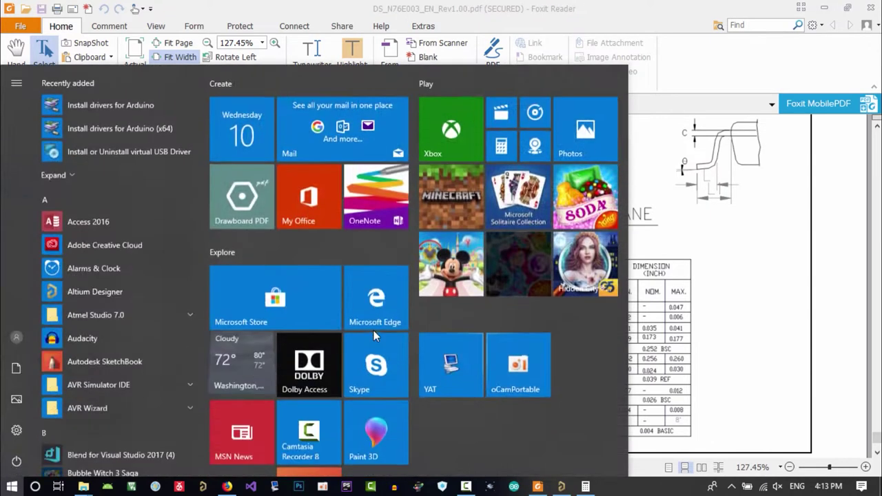
type("cal")
key("Return")
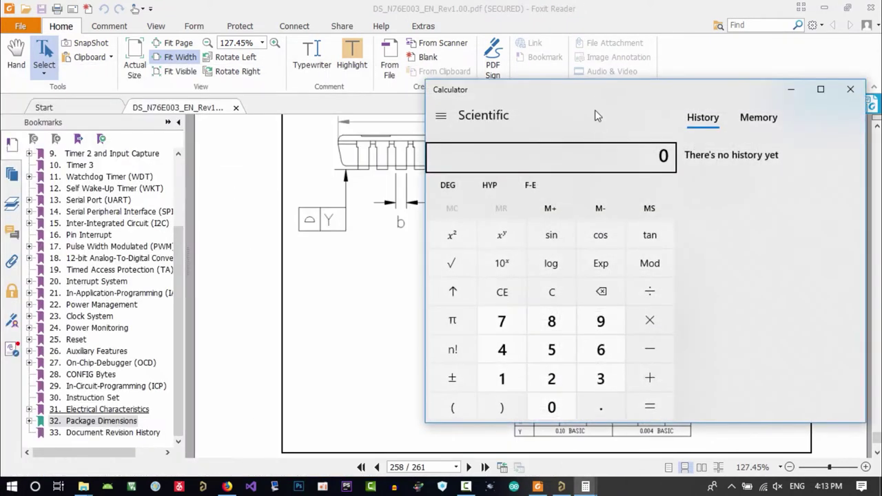
left_click_drag(592, 90, 160, 125)
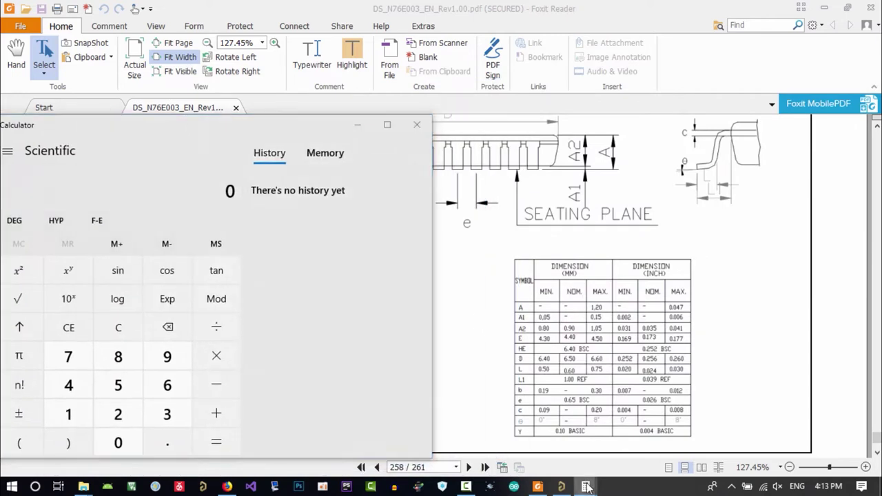
mouse_move(587, 486)
left_click(584, 293)
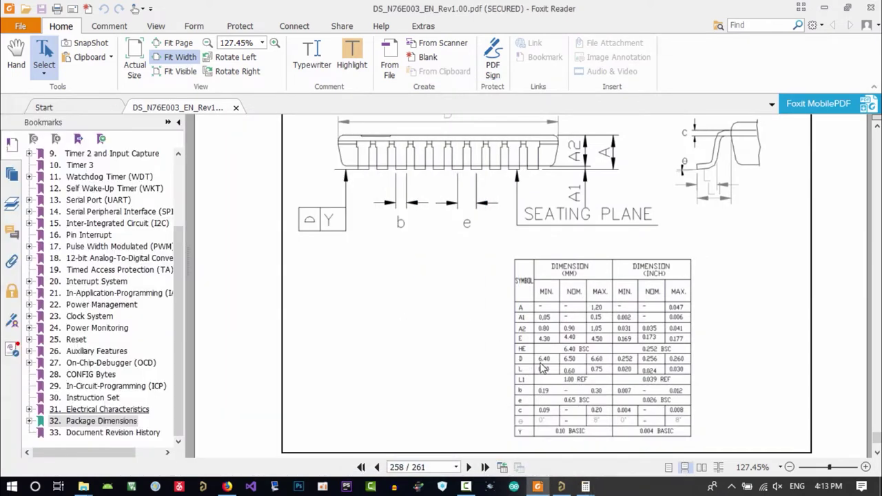
mouse_move(589, 483)
left_click(648, 440)
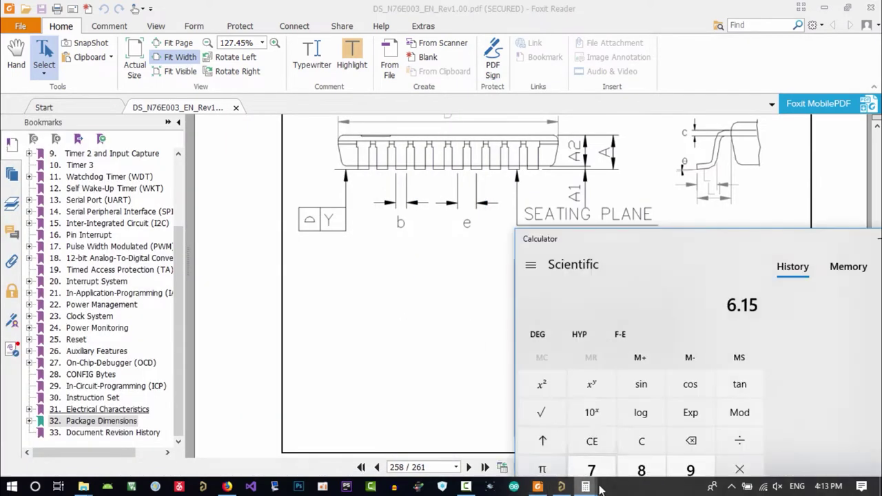
left_click(540, 434)
Compute 6.6 − 6.15 = 0.45 and move that calculator down-right
type("6.")
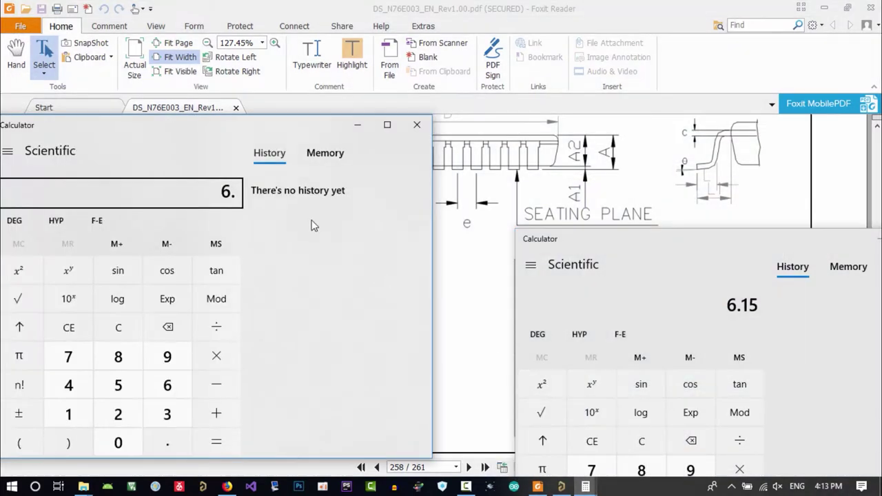
type("6 - 6.15")
key("Return")
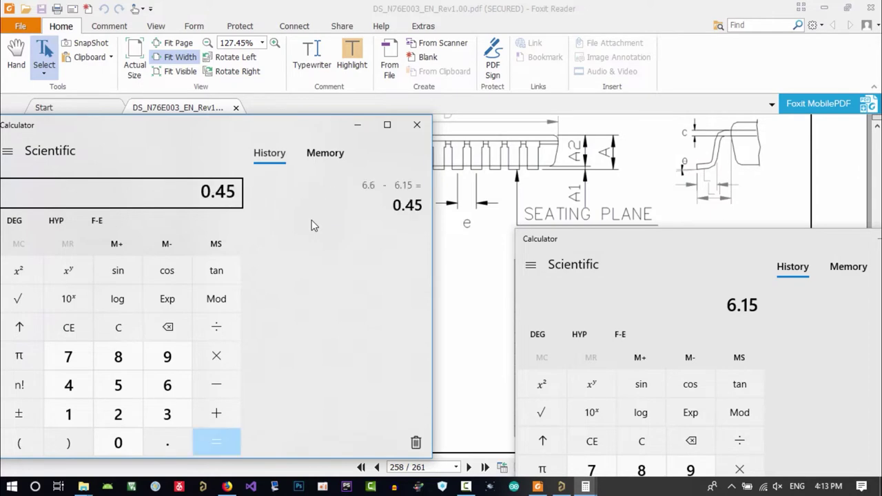
left_click_drag(239, 125, 374, 268)
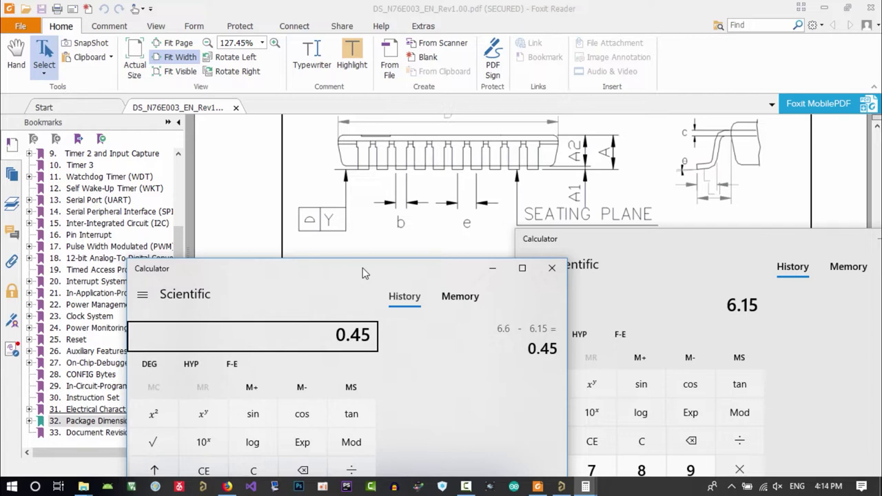
In Calculator, compute 0.45 ÷ 2 = 0.225, then add 0.15 to get 0.375
key("slash")
key("2")
key("Return")
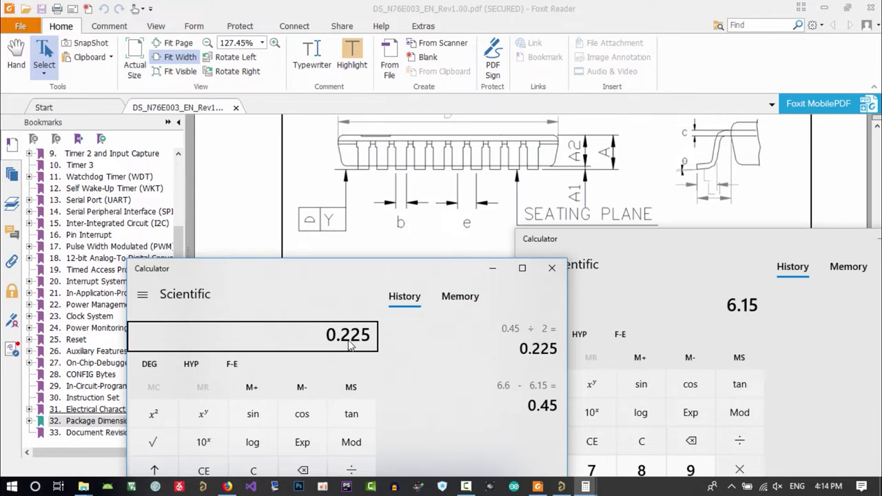
mouse_move(357, 273)
left_mouse_down()
mouse_move(328, 252)
mouse_move(359, 277)
left_mouse_up()
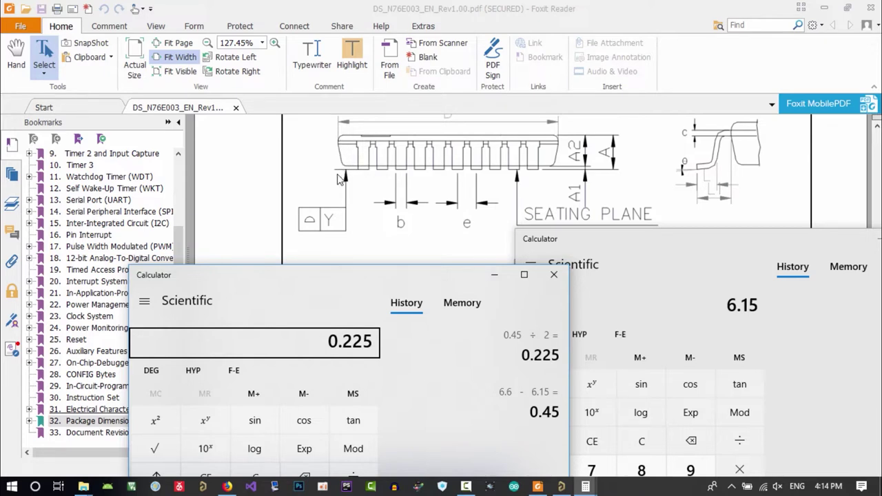
left_click_drag(355, 276, 367, 271)
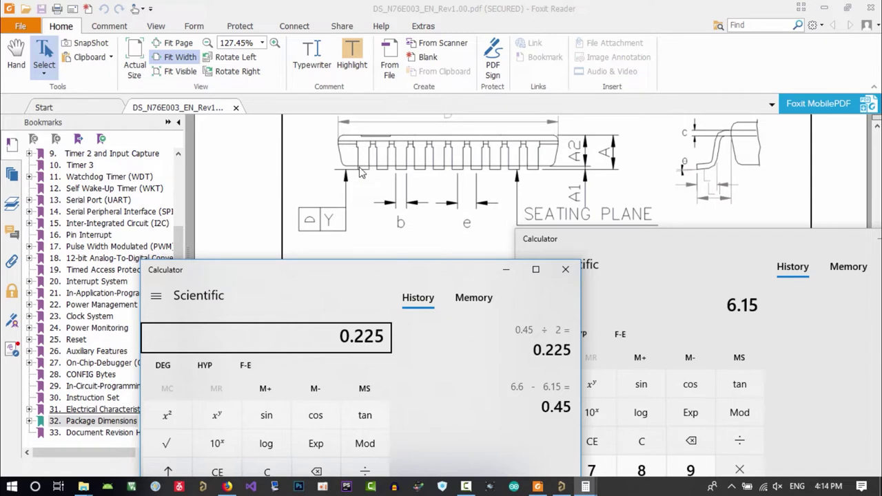
left_click_drag(469, 262, 368, 247)
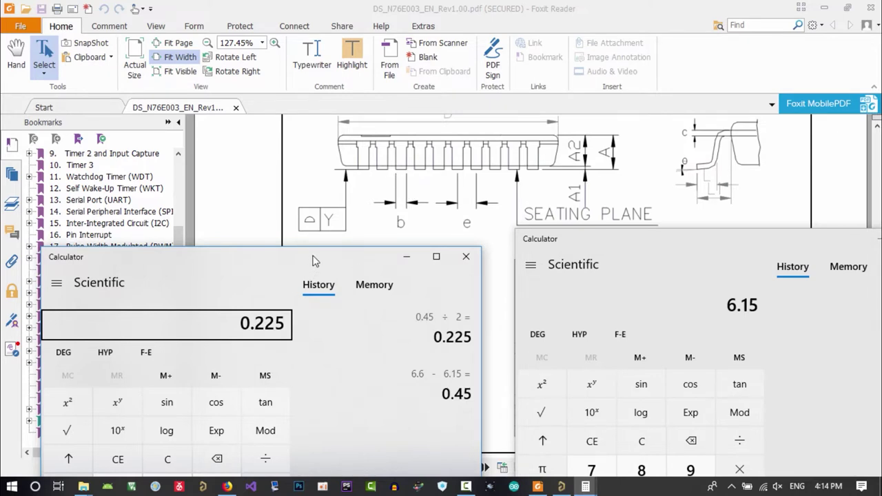
type("0.15")
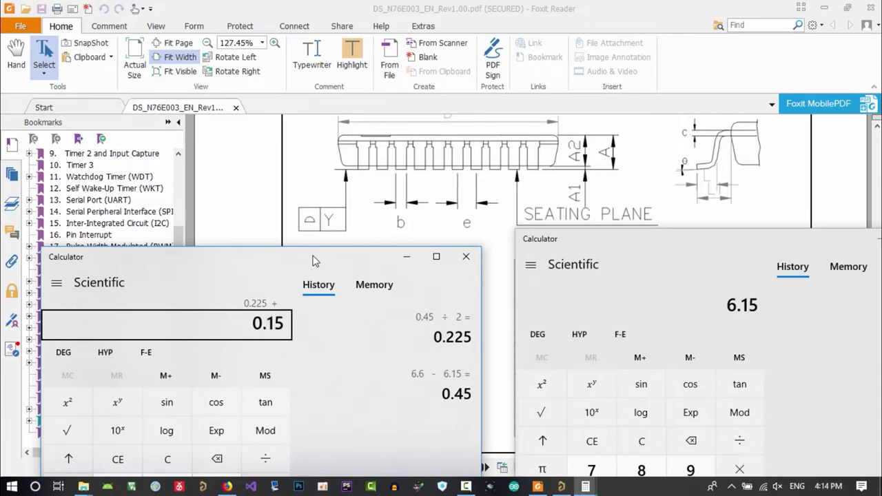
key("Return")
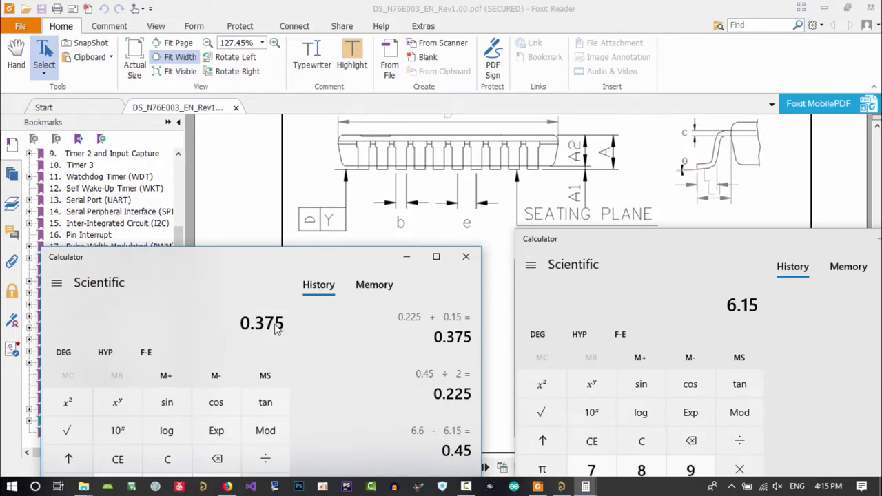
Close the second Calculator window and move the remaining one to the top right
left_click_drag(736, 252, 571, 260)
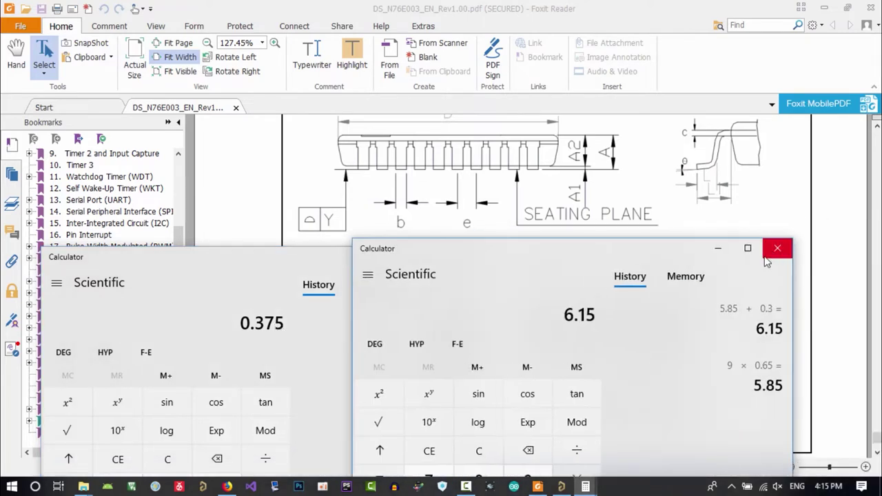
left_click(776, 248)
left_click_drag(261, 261, 505, 227)
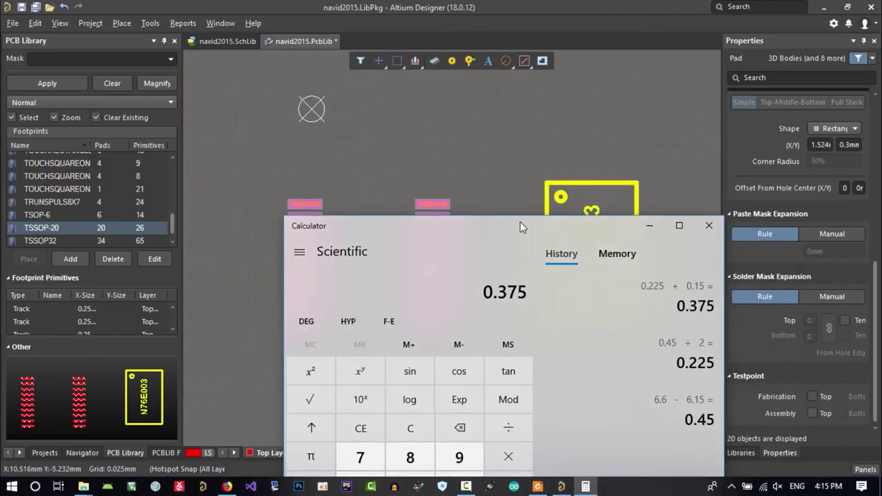
left_click_drag(523, 224, 853, 91)
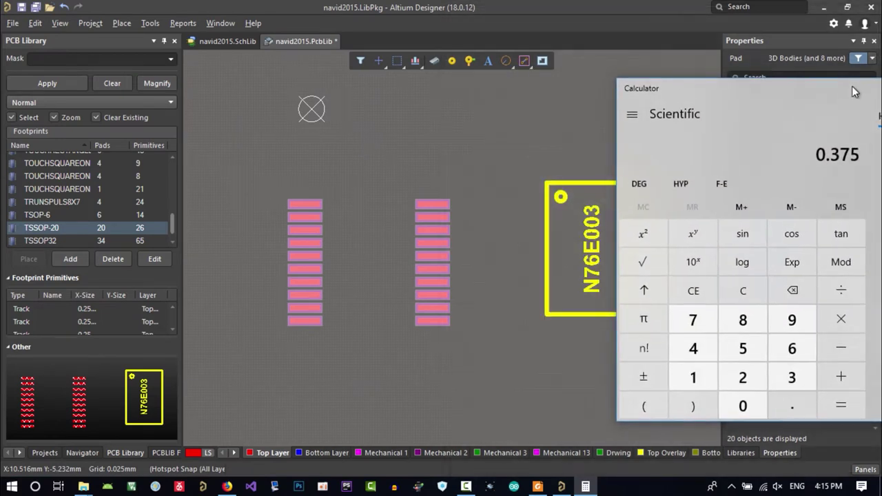
Copy the 0.375 result from Calculator and minimize it
right_click(841, 152)
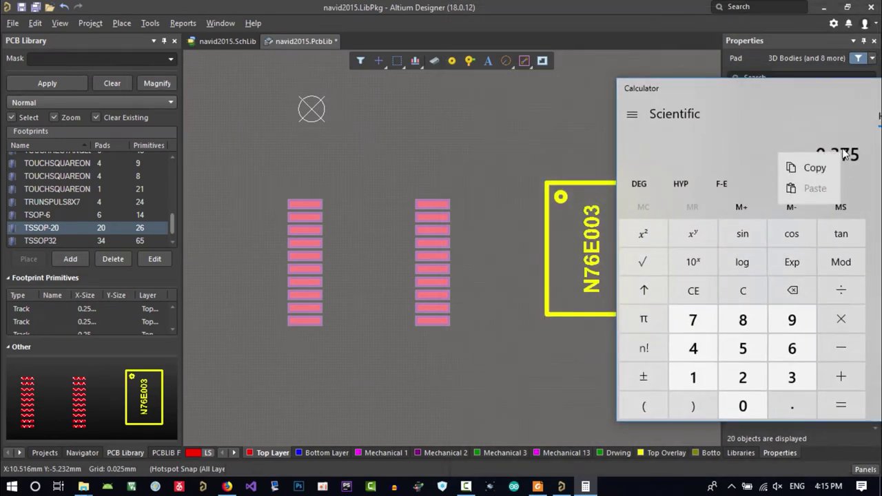
left_click(810, 169)
left_click_drag(854, 89, 729, 146)
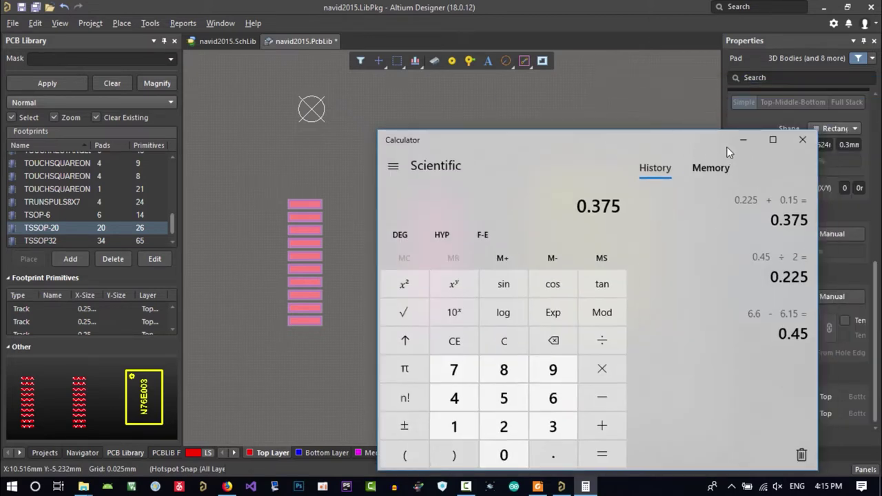
left_click(729, 140)
Select the top-left pad and zoom in beside the N76E003 outline
left_click(379, 249)
scroll(315, 207, "up", 2, "ctrl")
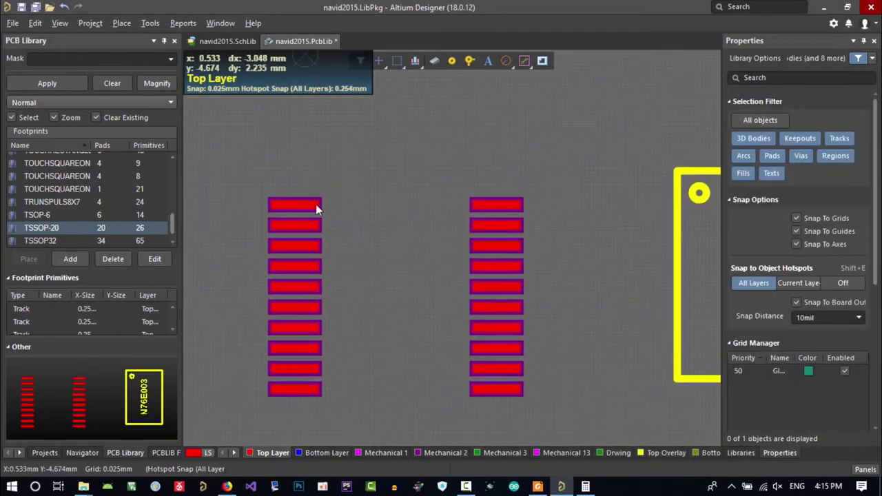
left_click(295, 256)
right_click_drag(295, 256, 229, 242)
left_click_drag(200, 226, 527, 212)
scroll(585, 206, "up", 3, "ctrl")
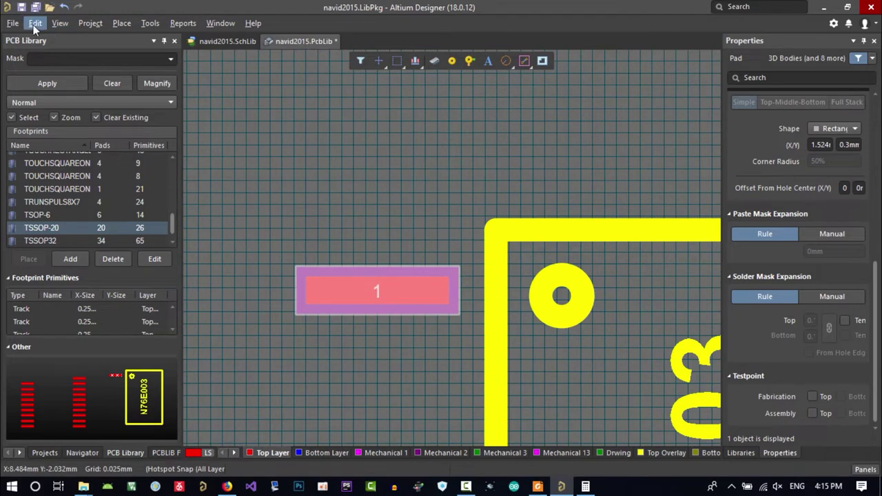
Set the reference origin at the outline's track corner and select pad 1
left_click(33, 25)
mouse_move(161, 287)
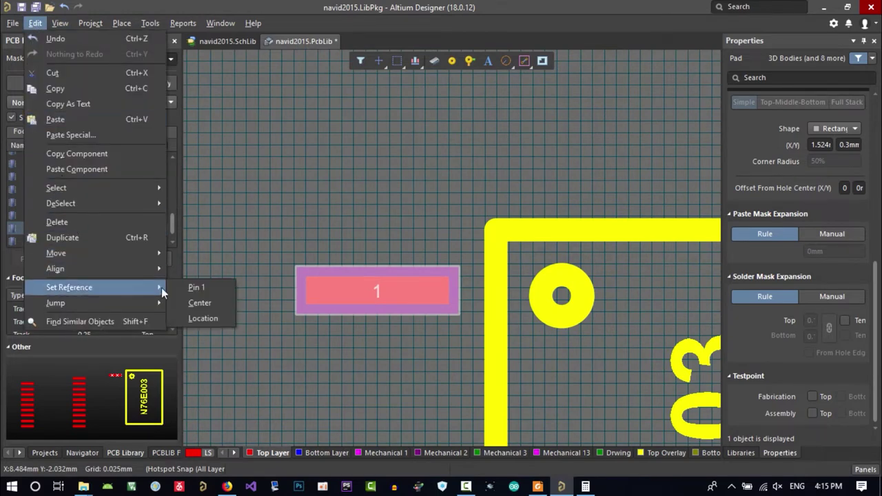
left_click(203, 325)
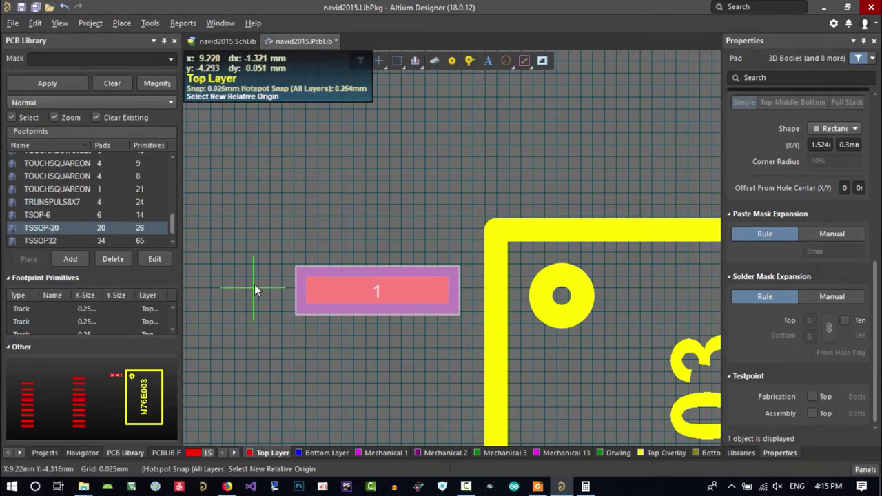
left_click(496, 230)
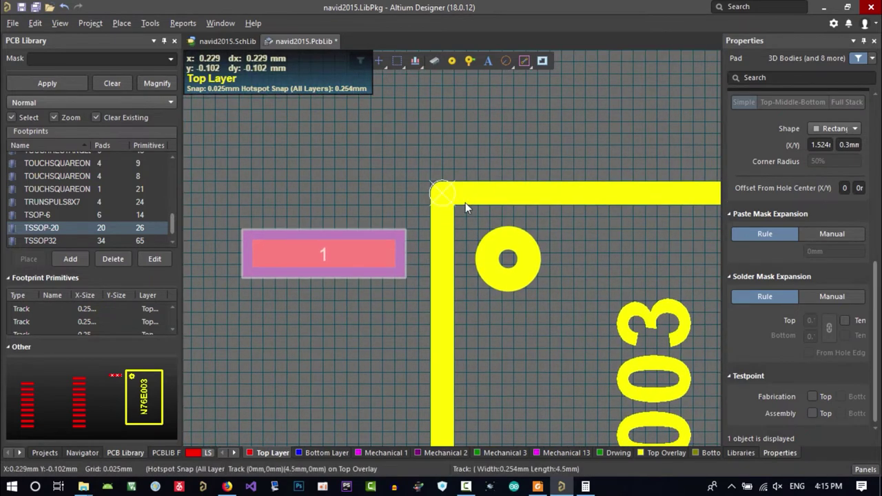
left_click(365, 251)
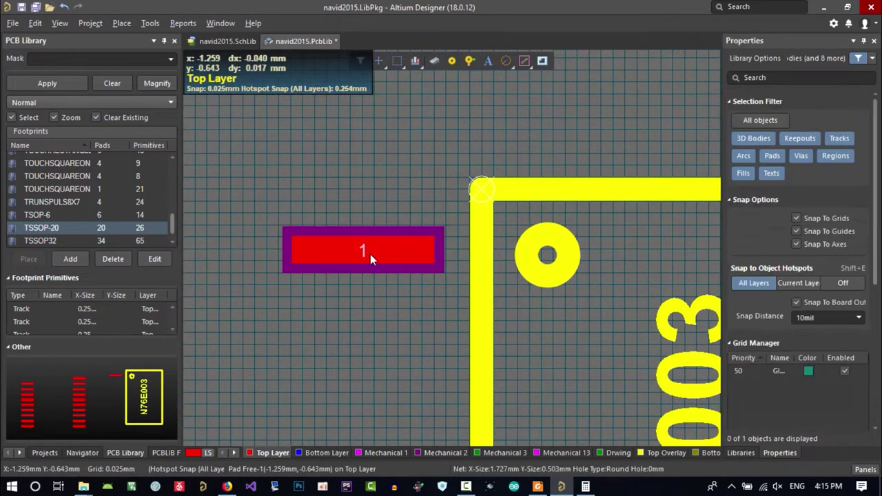
left_click(364, 250)
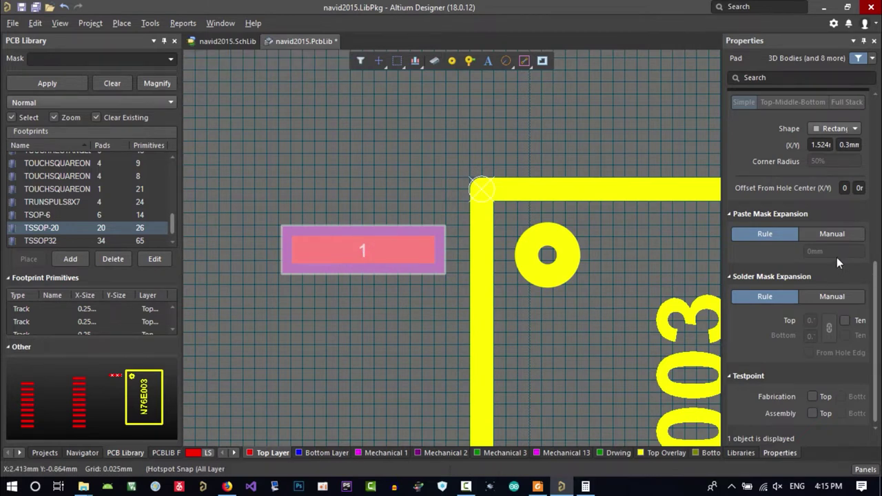
scroll(836, 257, "up", 6)
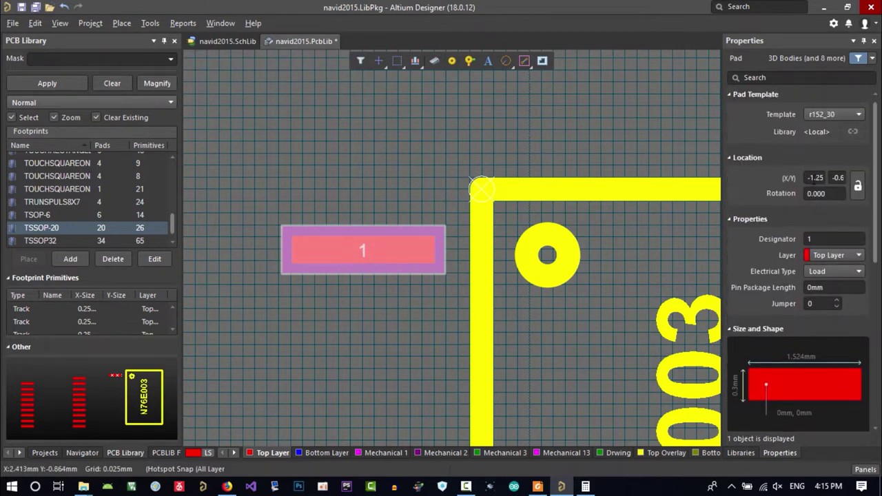
scroll(796, 225, "up", 1)
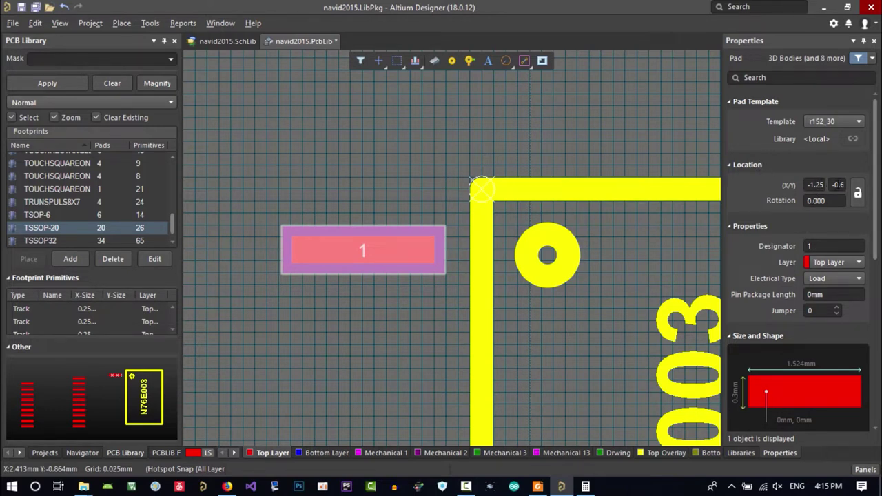
Set pad 1's location to X 0, Y 0, then change Y to 0.375
left_click(837, 185)
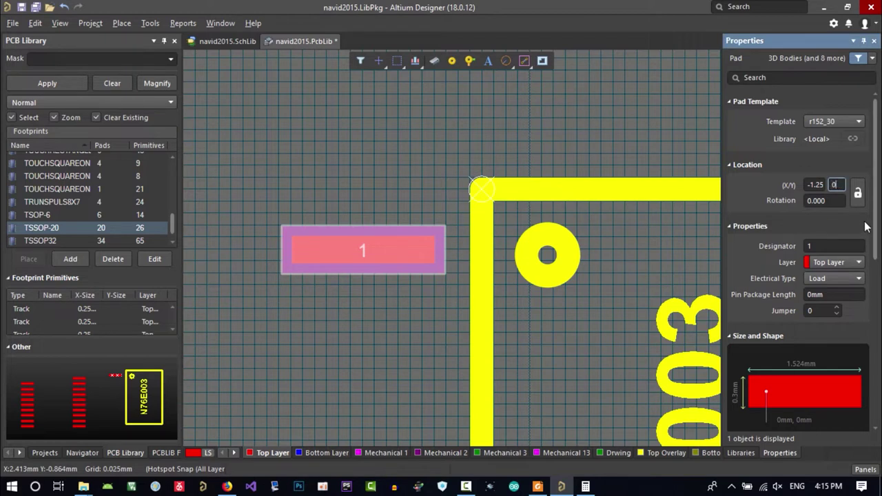
type("0")
key("Return")
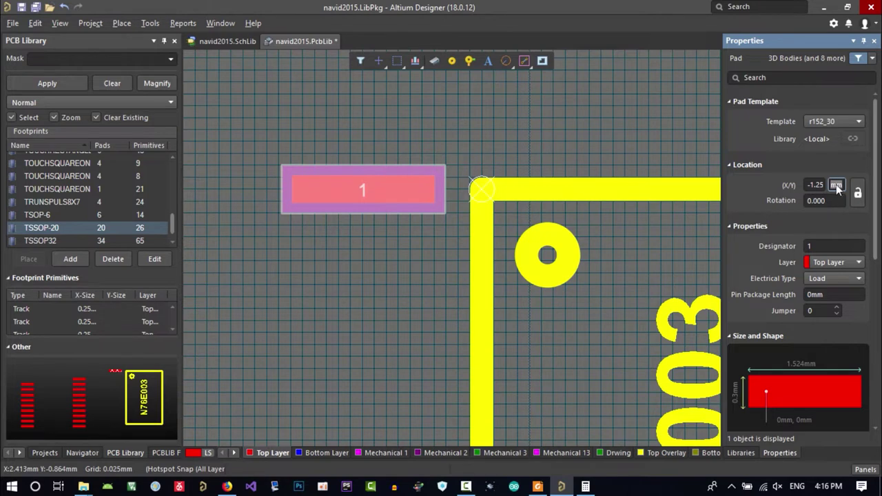
key("shift+Tab")
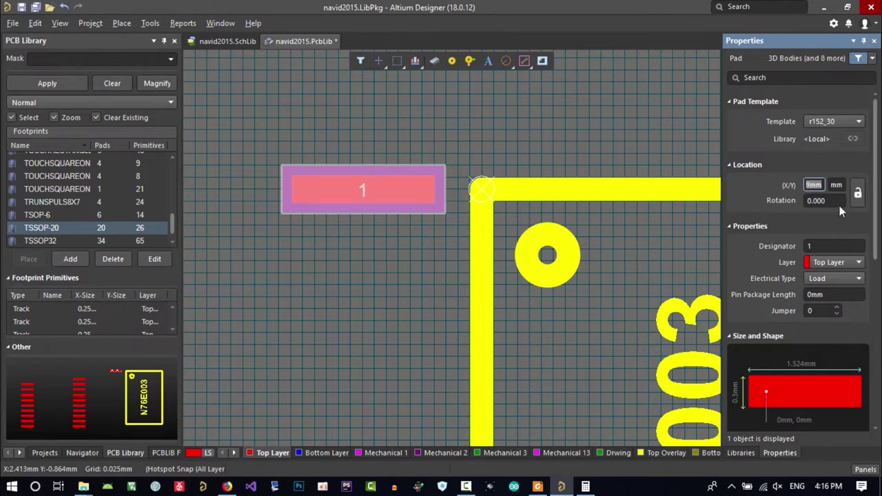
type("0")
key("Return")
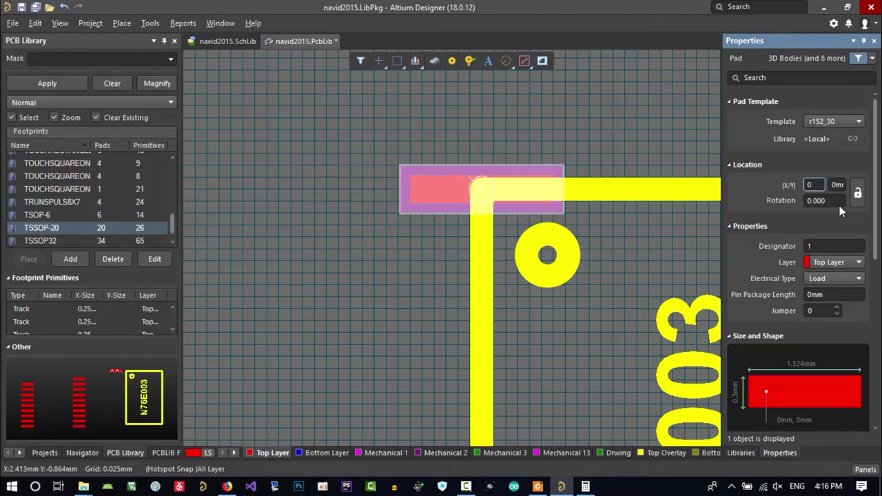
key("Tab")
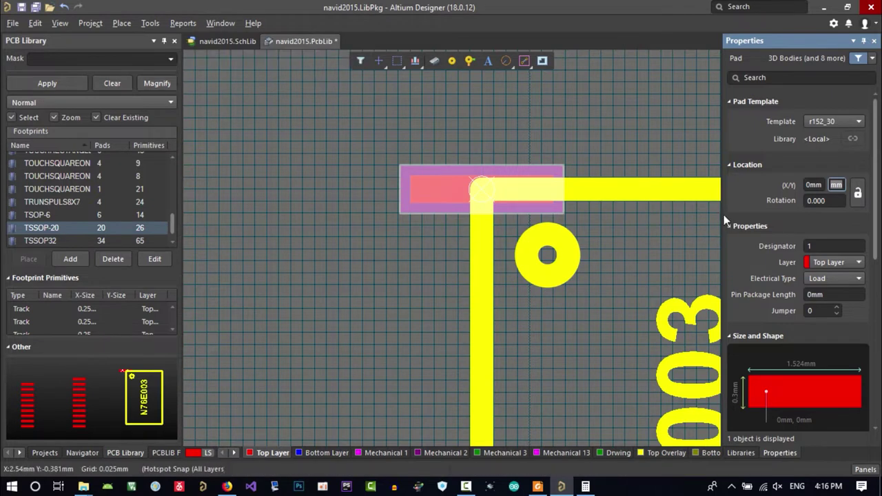
type("0.375")
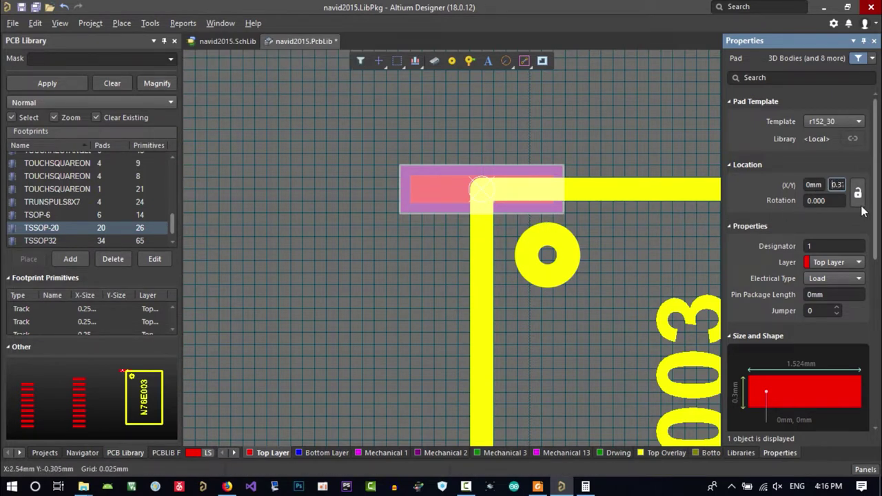
key("Return")
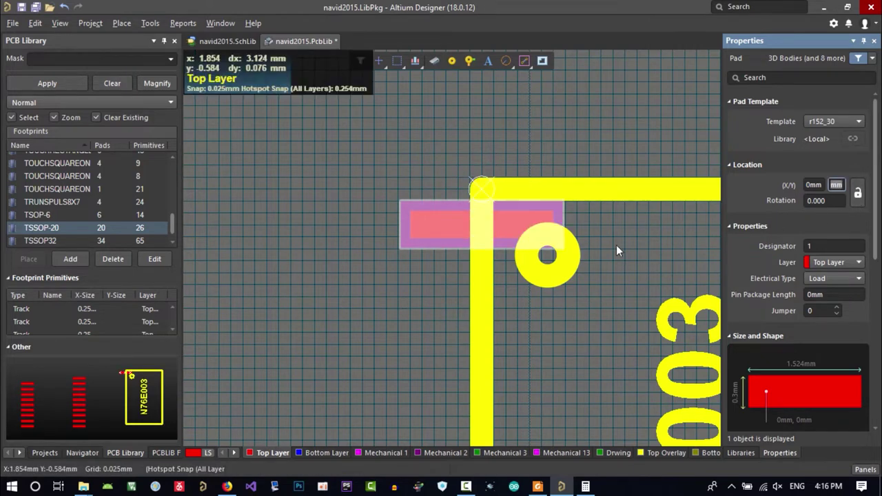
Change pad 1's X location to -1mm, placing it at -1 mm, -0.375 mm
right_click_drag(601, 334, 504, 302)
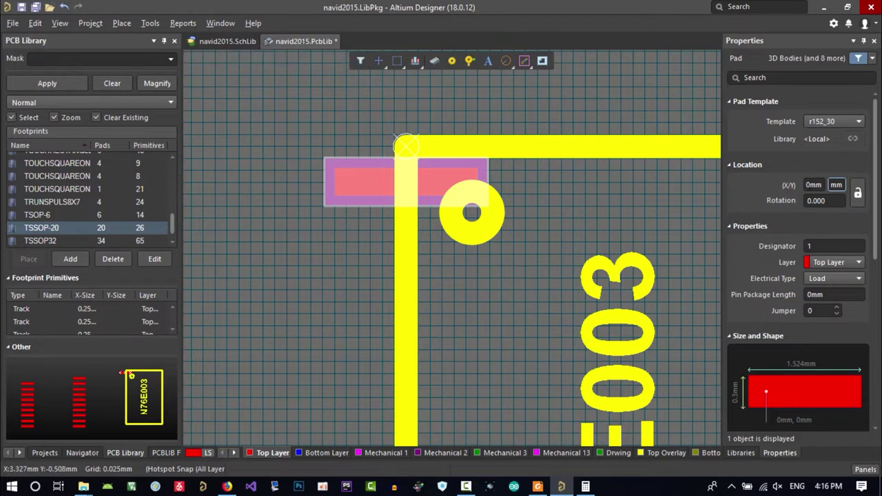
left_click(814, 185)
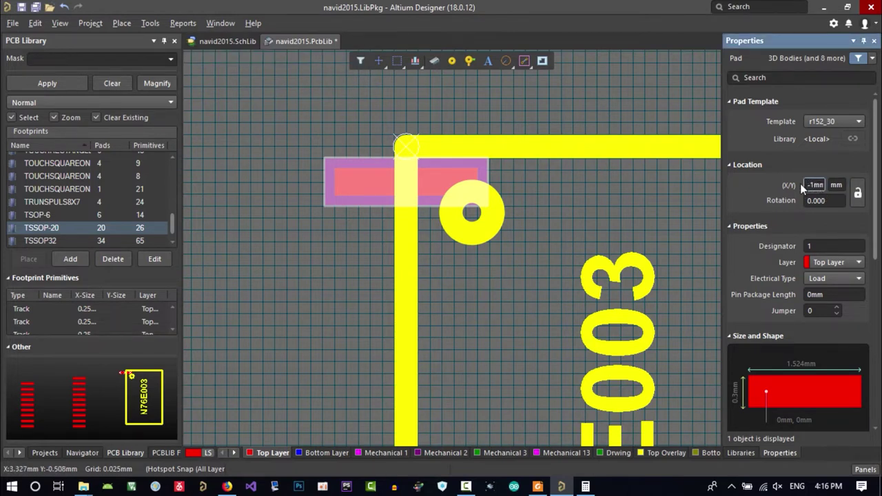
type("-1mm")
key("Return")
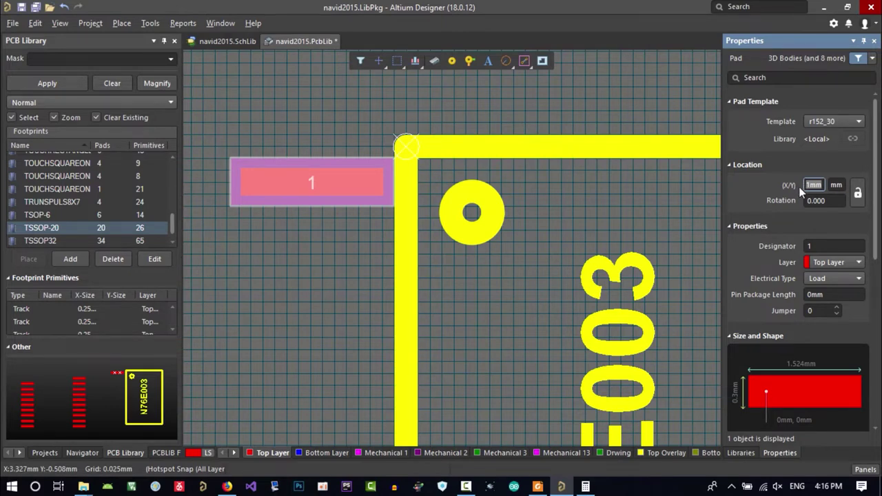
scroll(382, 199, "down", 3, "ctrl")
left_click(357, 226)
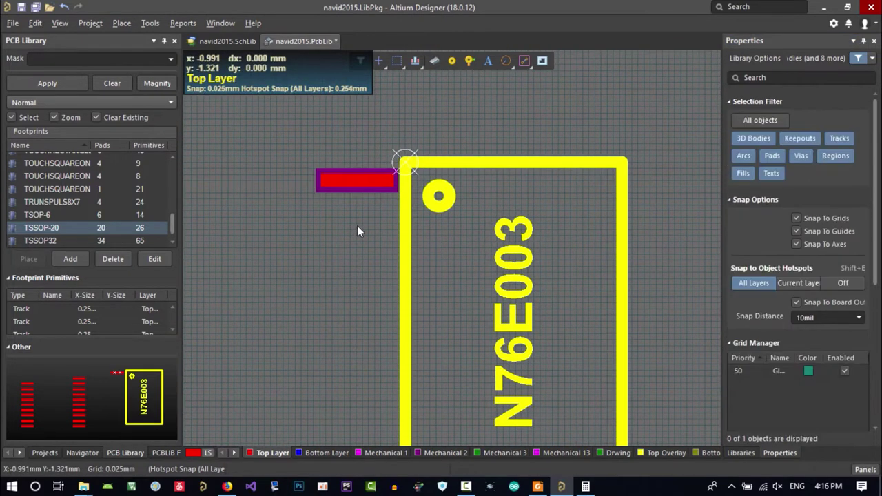
right_click_drag(357, 227, 527, 224)
scroll(480, 233, "down", 2, "ctrl")
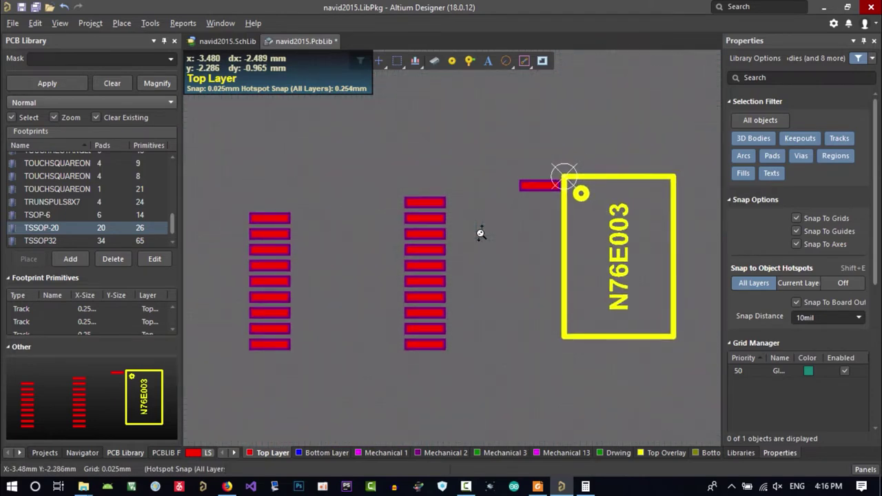
scroll(536, 196, "up", 1, "ctrl")
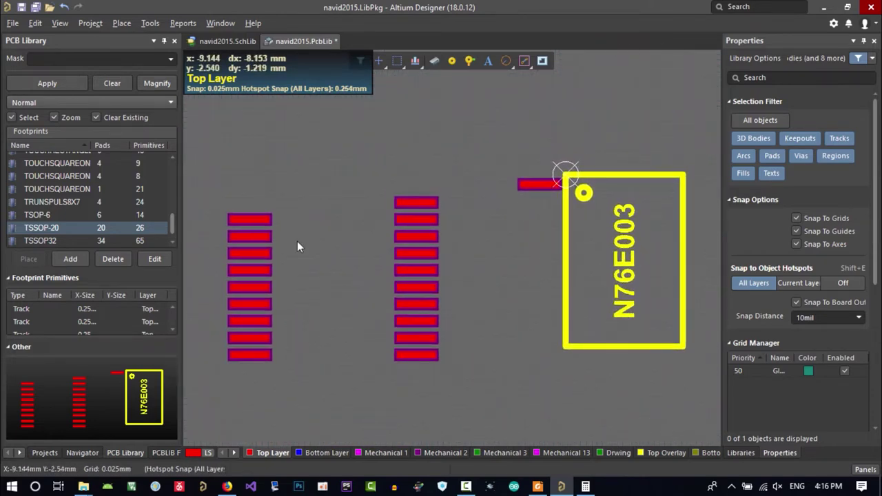
scroll(489, 199, "right", 2, "shift")
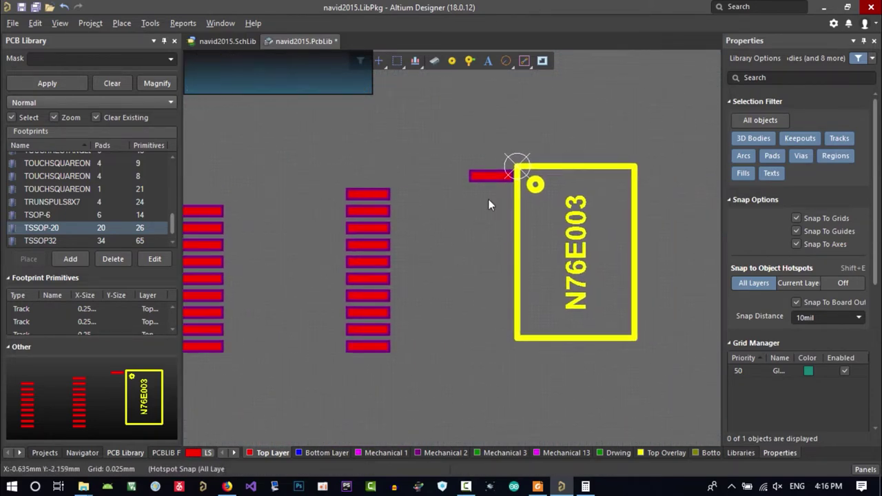
scroll(490, 177, "up", 1, "ctrl")
scroll(491, 176, "up", 4, "ctrl")
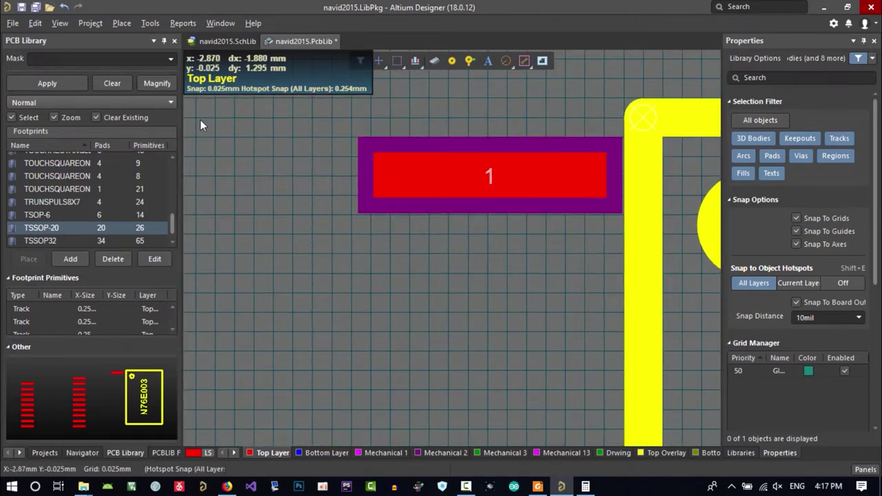
Move the reference origin to pad 1's centre
left_click(36, 24)
mouse_move(90, 289)
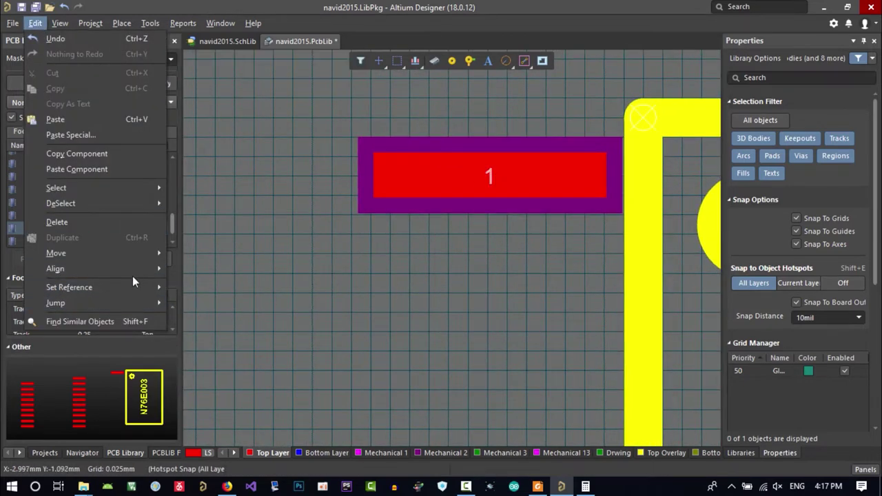
left_click(205, 319)
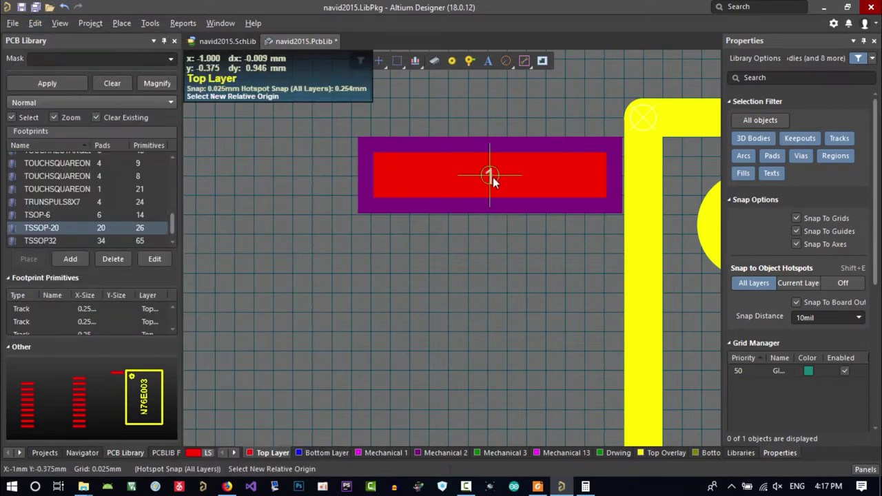
left_click(490, 177)
scroll(513, 241, "down", 4, "ctrl")
right_click_drag(514, 273, 498, 252)
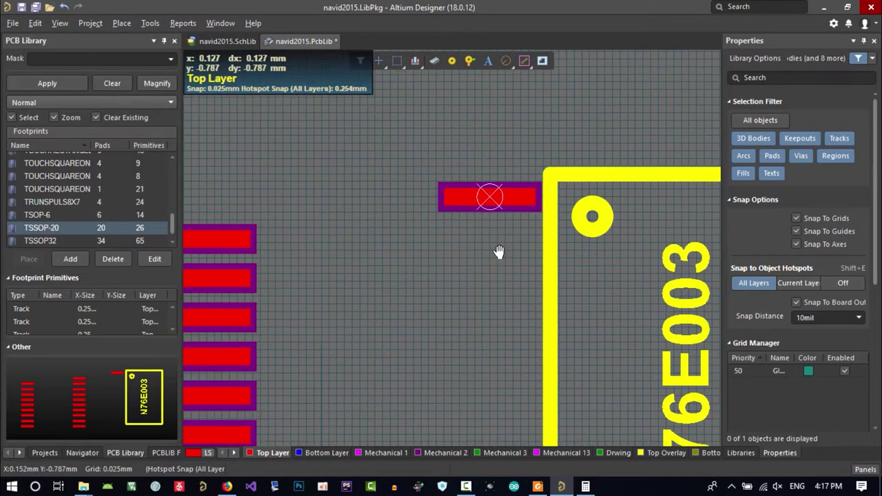
Set the global snap grid to 0.65 mm
key("g")
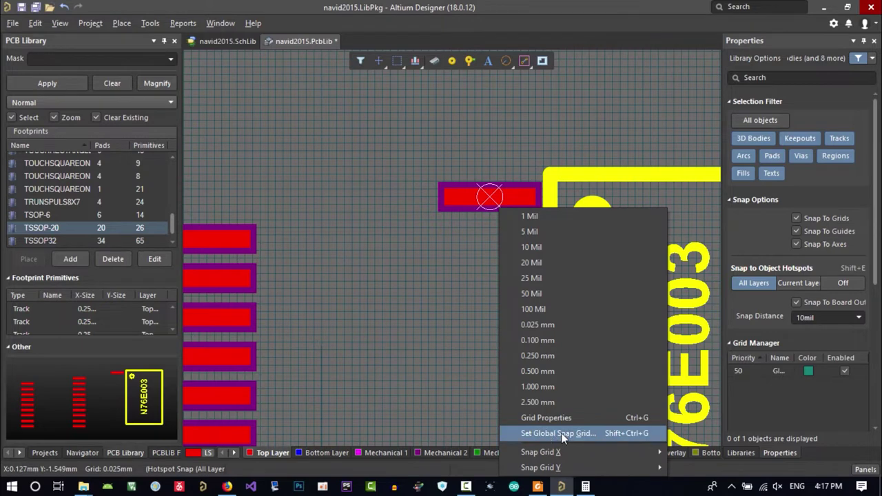
left_click(558, 434)
left_click(538, 487)
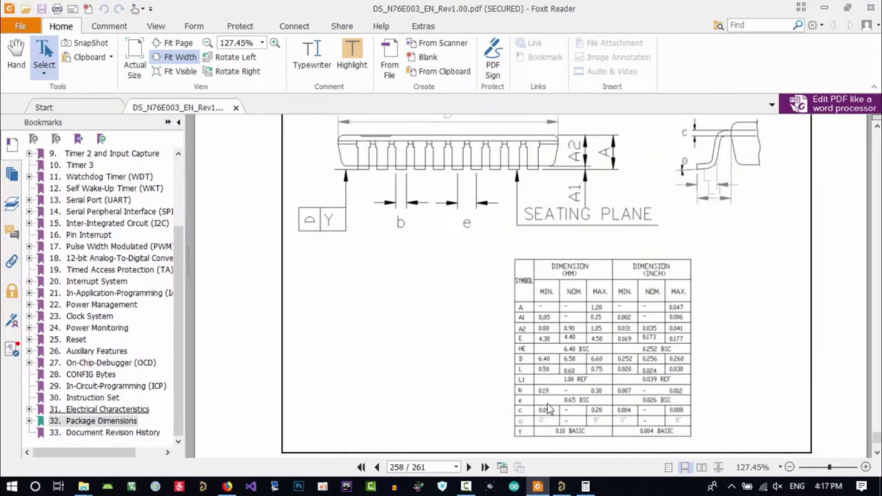
left_click(562, 487)
type(".65")
key("Return")
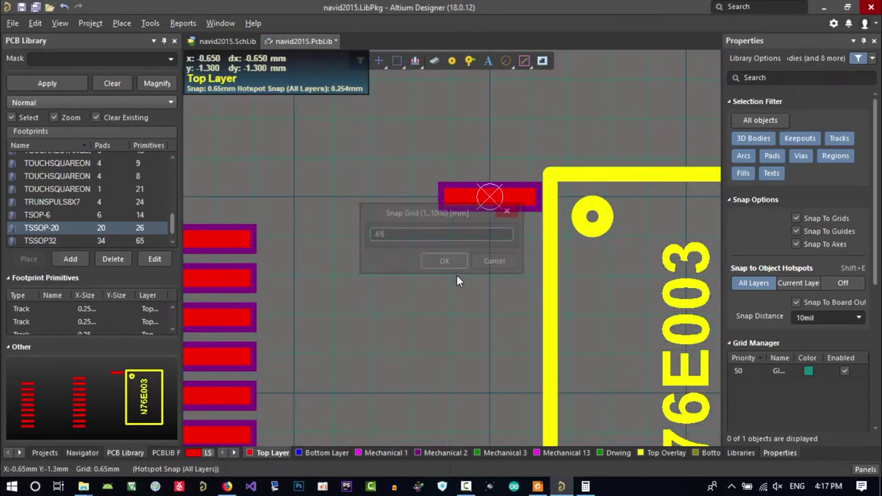
Move one pad column beside the N76E003 outline
scroll(428, 266, "down", 1, "ctrl")
right_click_drag(440, 197, 358, 266)
scroll(430, 205, "down", 2, "ctrl")
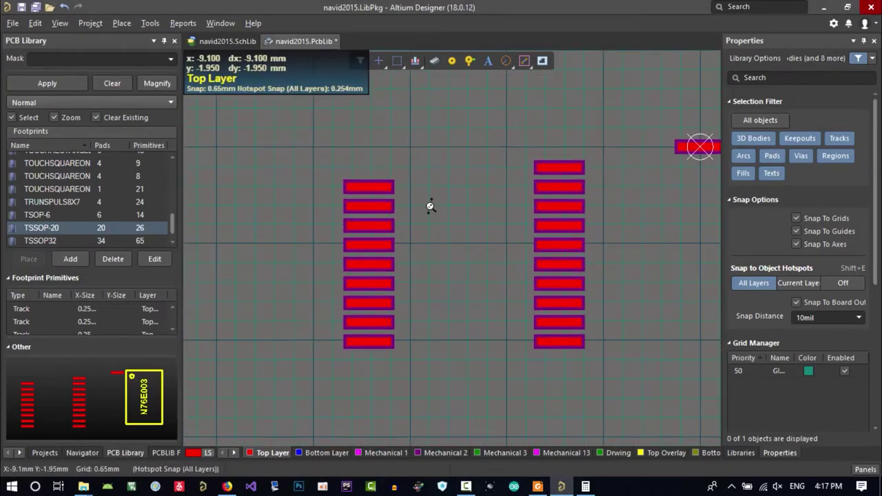
left_click_drag(406, 163, 315, 405)
right_click_drag(370, 341, 256, 356)
left_click_drag(256, 356, 613, 382)
right_click_drag(613, 382, 539, 379)
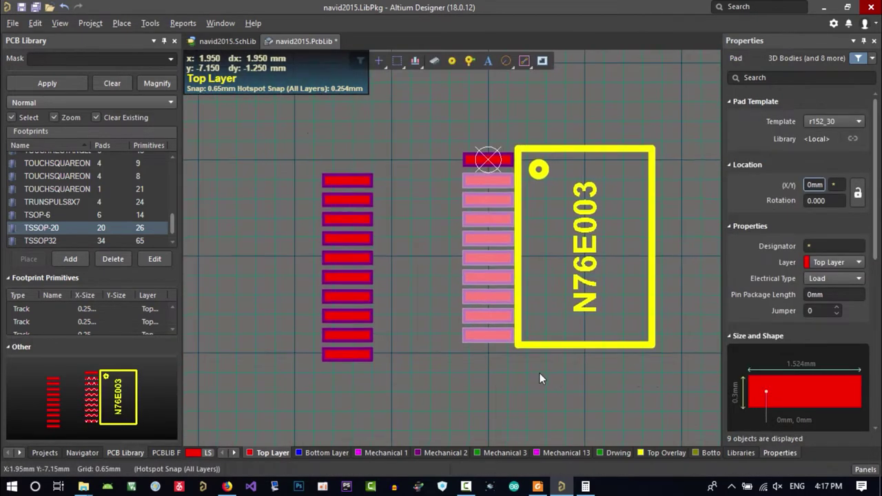
left_click(594, 248)
Move the ten left pads beside the outline, aligning pad 2 below pad 1
right_click_drag(595, 248, 520, 250)
left_click_drag(310, 159, 271, 360)
left_click_drag(272, 359, 601, 340)
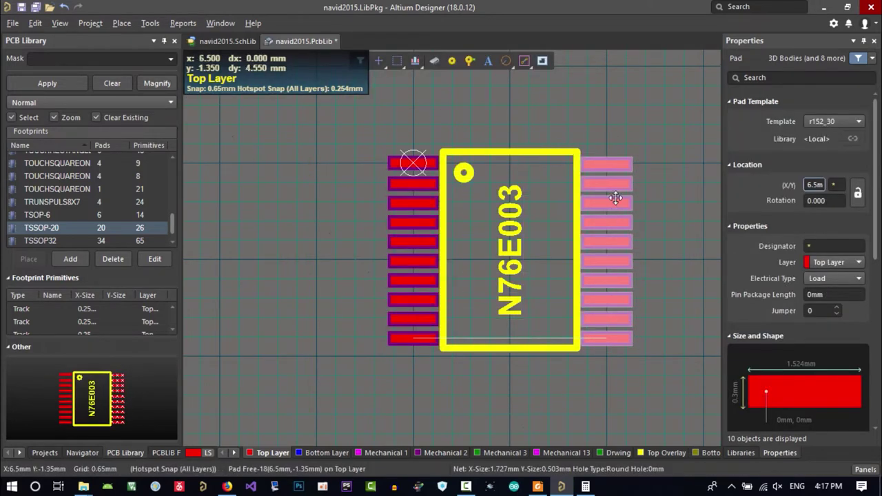
scroll(616, 197, "up", 5, "ctrl")
left_click(435, 222)
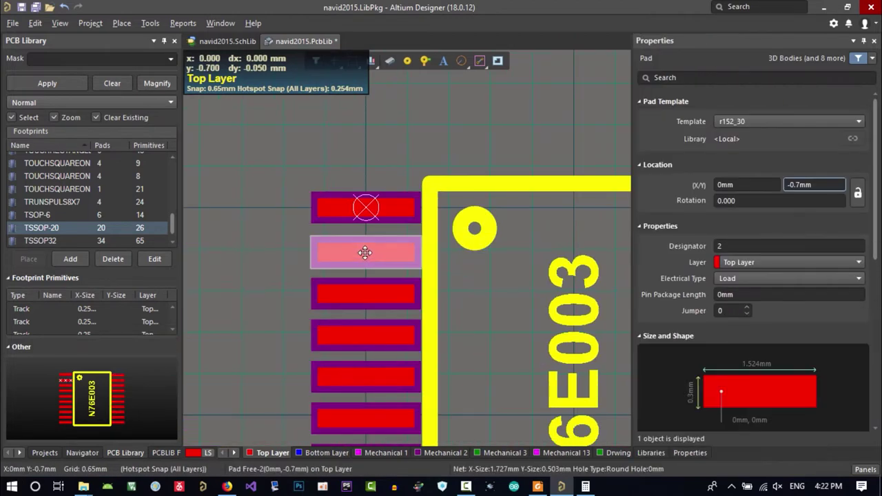
right_click_drag(279, 270, 274, 236)
left_click(274, 236)
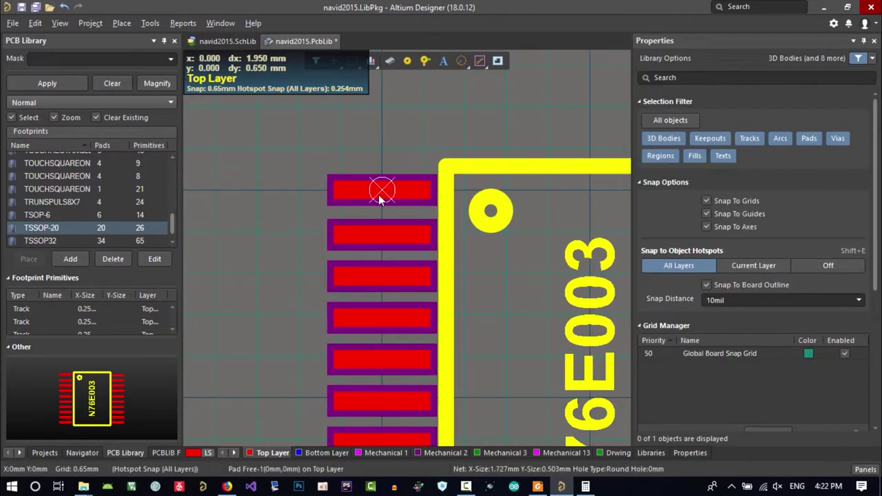
scroll(383, 196, "up", 3, "ctrl")
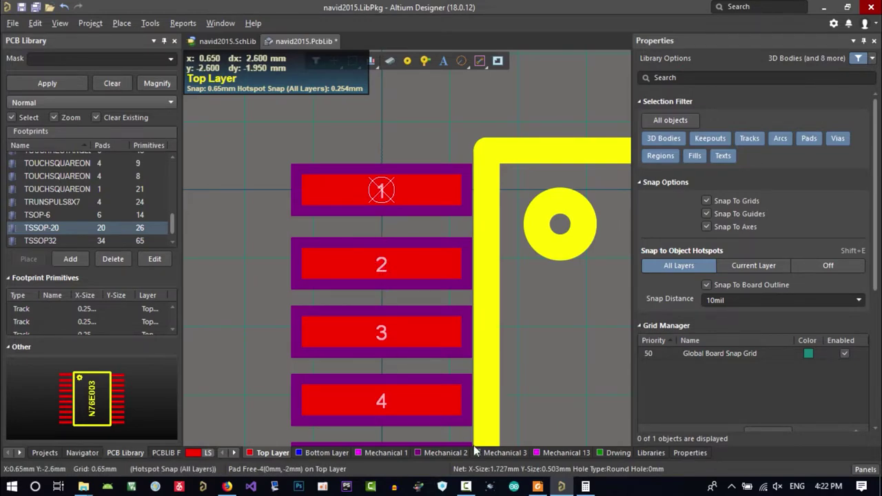
Check the package dimensions in the datasheet, then return to the footprint editor
key("alt+Tab")
scroll(472, 276, "up", 1)
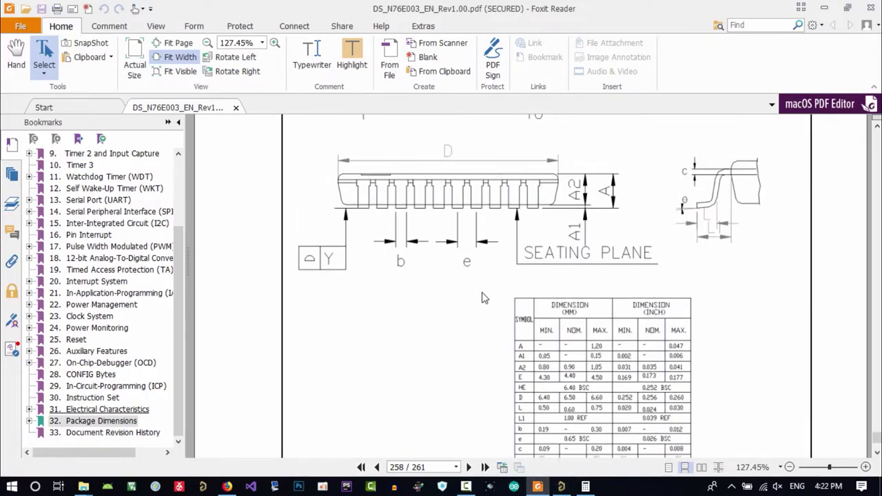
scroll(466, 311, "down", 2)
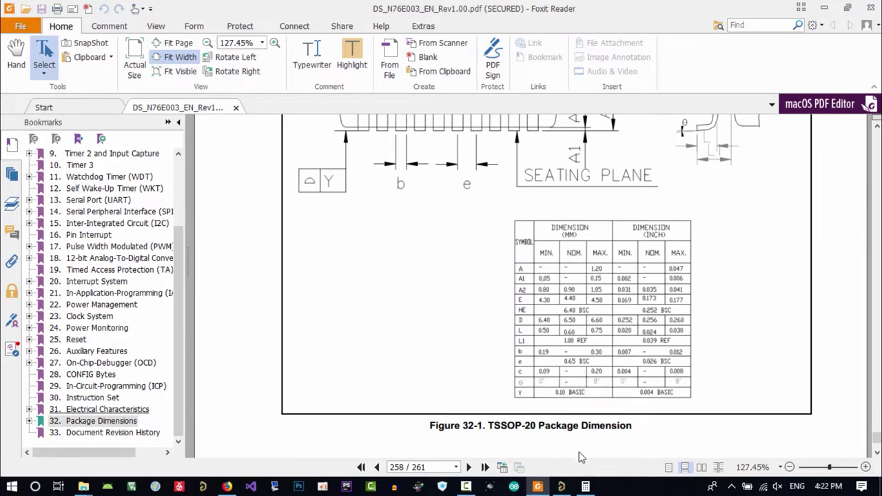
left_click(562, 486)
Confirm the 0.65 mm global snap grid
key("g")
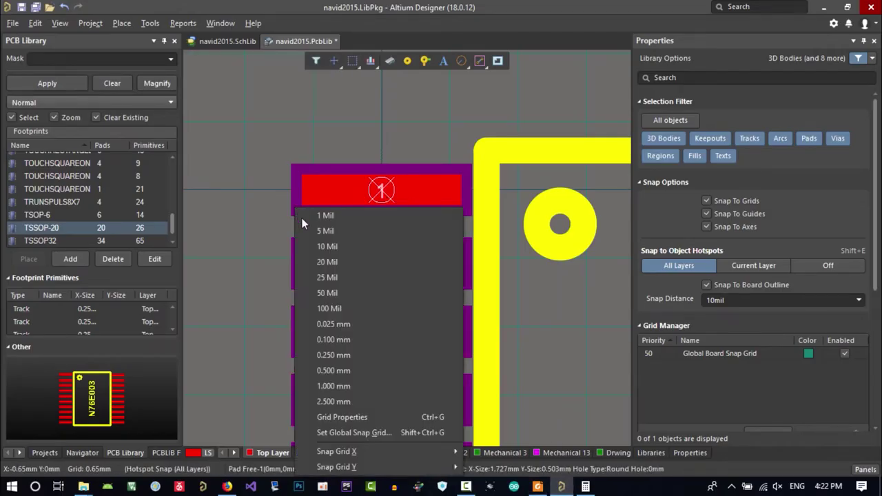
left_click(330, 431)
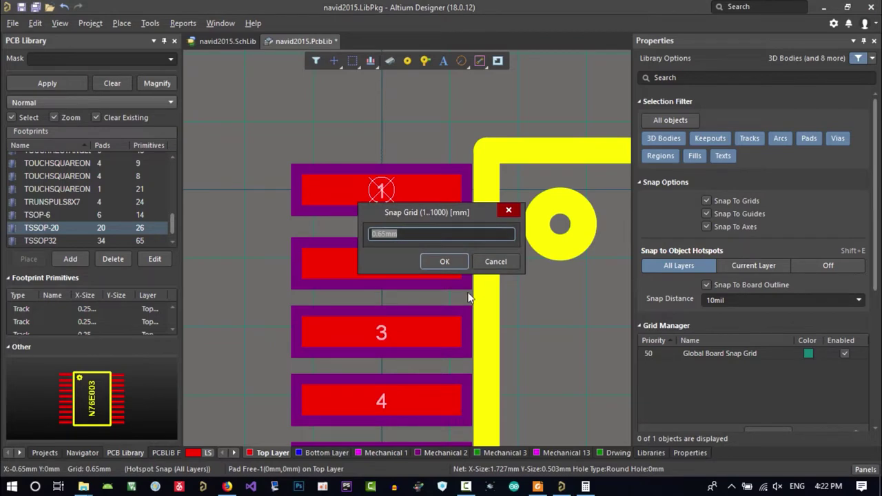
left_click(444, 261)
scroll(305, 251, "down", 4, "ctrl")
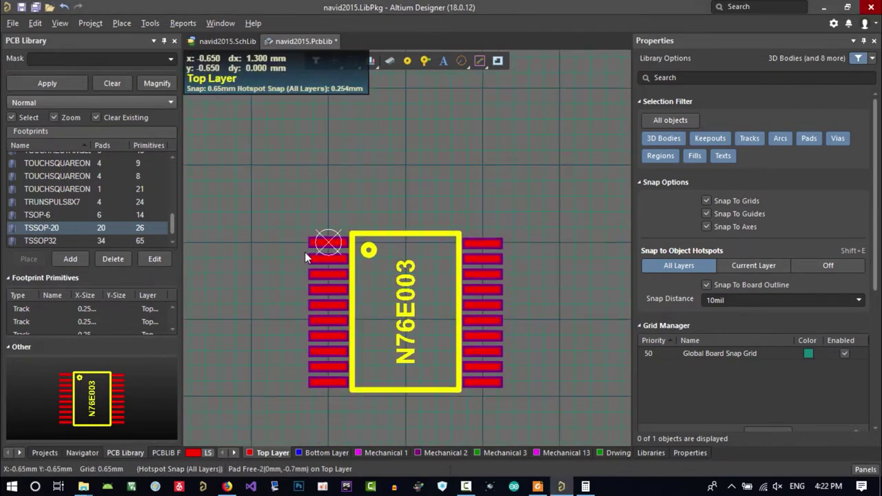
Select left pads 2 through 10 and shift them into position
left_click(340, 324)
left_click(350, 253)
left_click(292, 386)
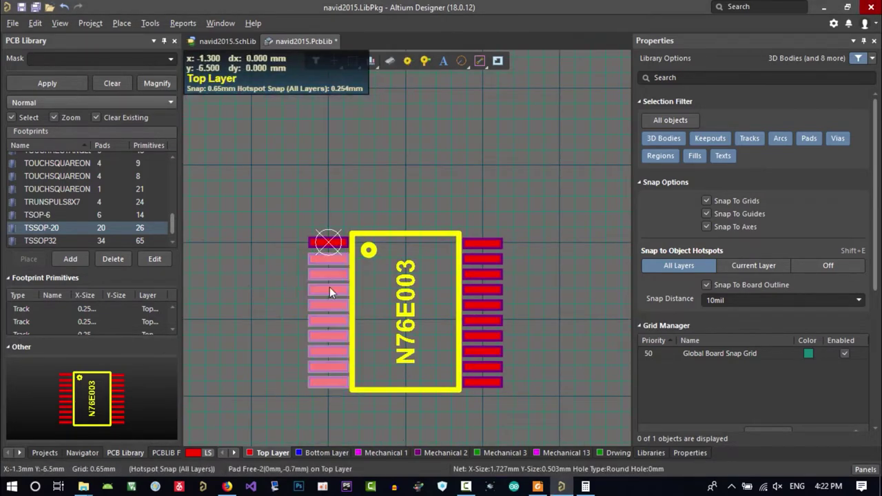
scroll(324, 255, "up", 5, "ctrl")
left_click_drag(329, 292, 327, 258)
scroll(327, 258, "down", 5, "ctrl")
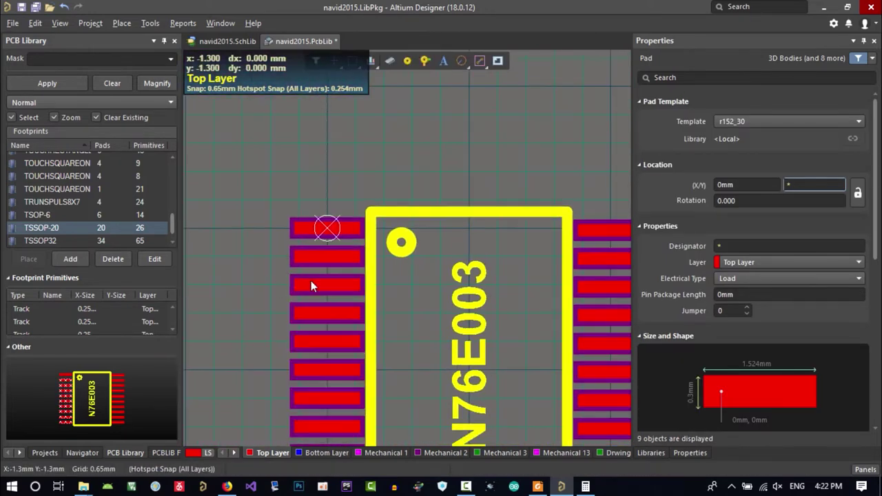
scroll(310, 286, "down", 2, "ctrl")
scroll(367, 304, "up", 2, "ctrl")
right_click_drag(366, 304, 445, 250)
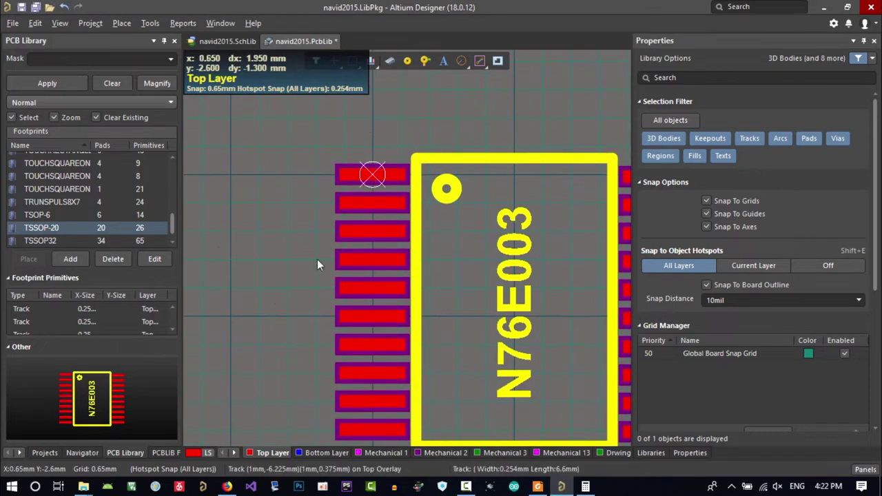
scroll(393, 172, "up", 3, "ctrl")
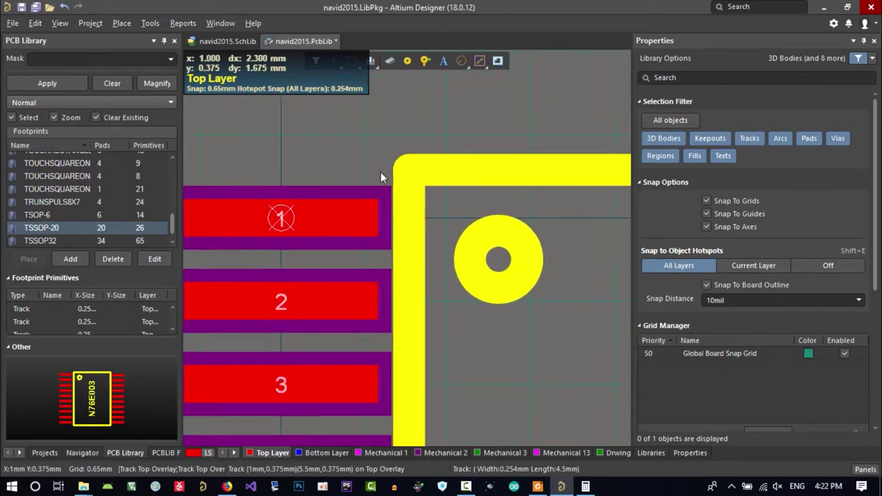
Set the reference origin at the outline's top-left corner
left_click(34, 22)
mouse_move(151, 287)
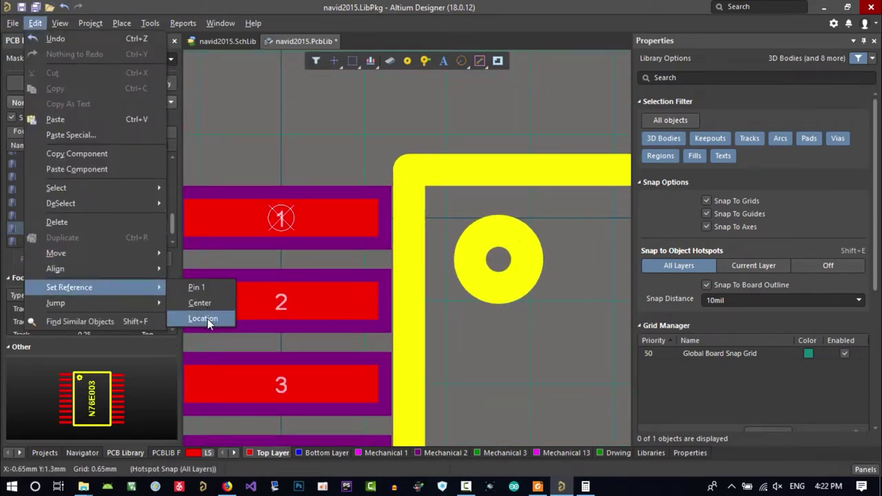
left_click(203, 318)
left_click(413, 170)
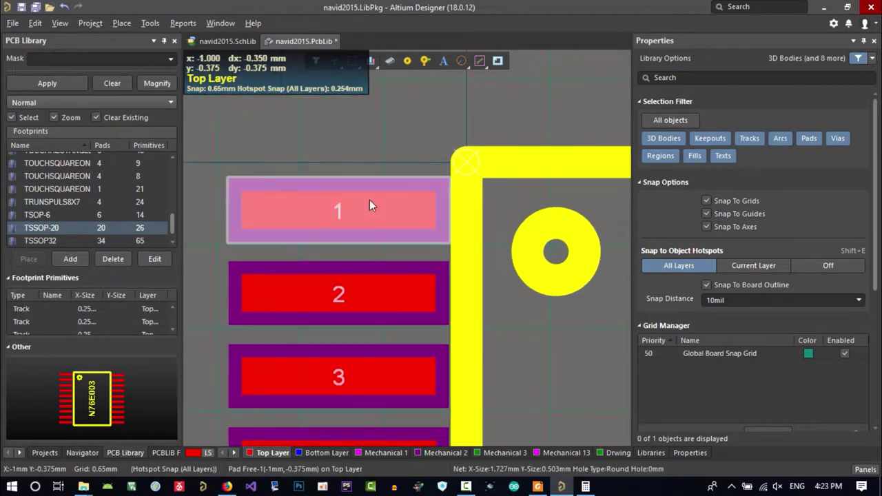
Check that pad 1 reads -1 mm, -0.375 mm against the 0.375 Calculator result
left_click(370, 205)
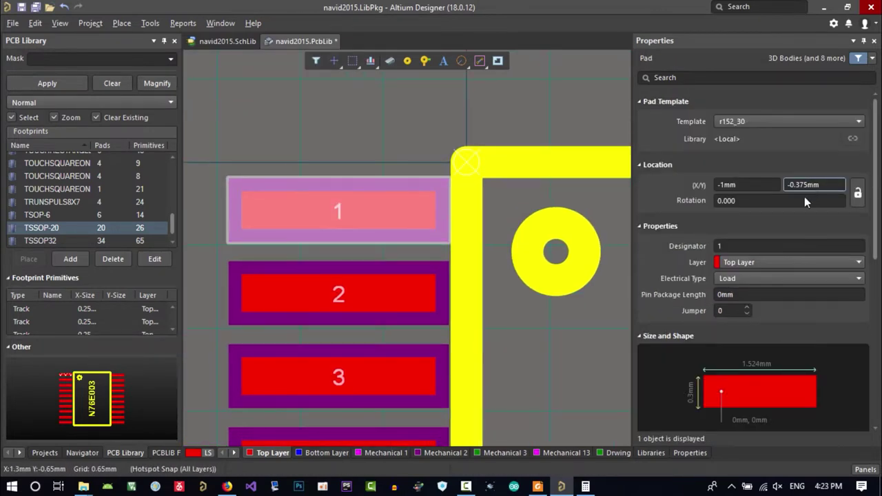
scroll(451, 241, "down", 2)
scroll(451, 240, "down", 3, "ctrl")
scroll(502, 309, "down", 3)
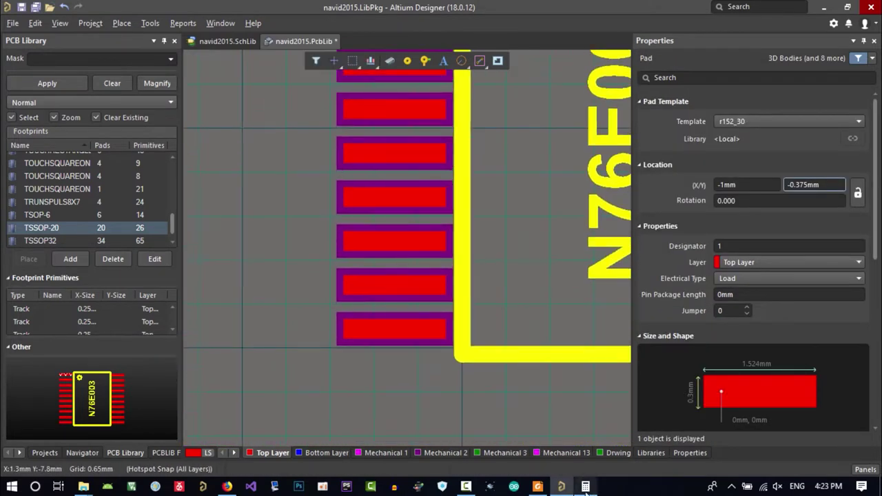
left_click(585, 486)
left_click(835, 268)
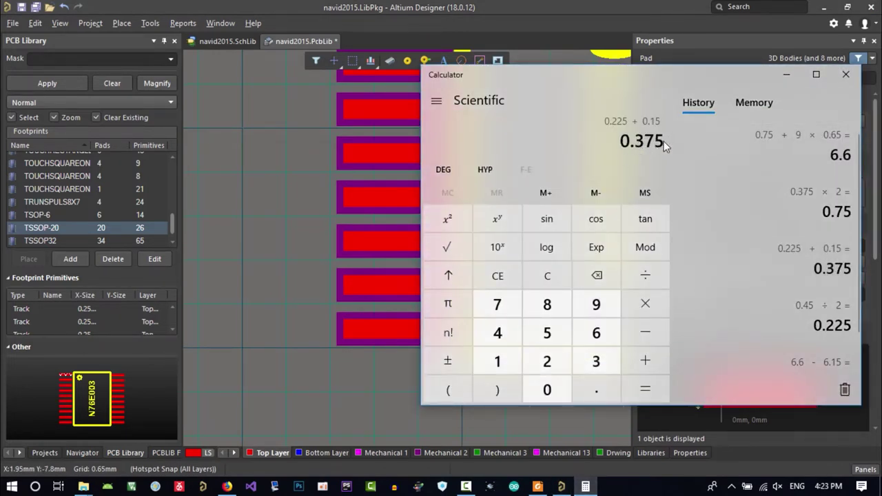
left_click(786, 75)
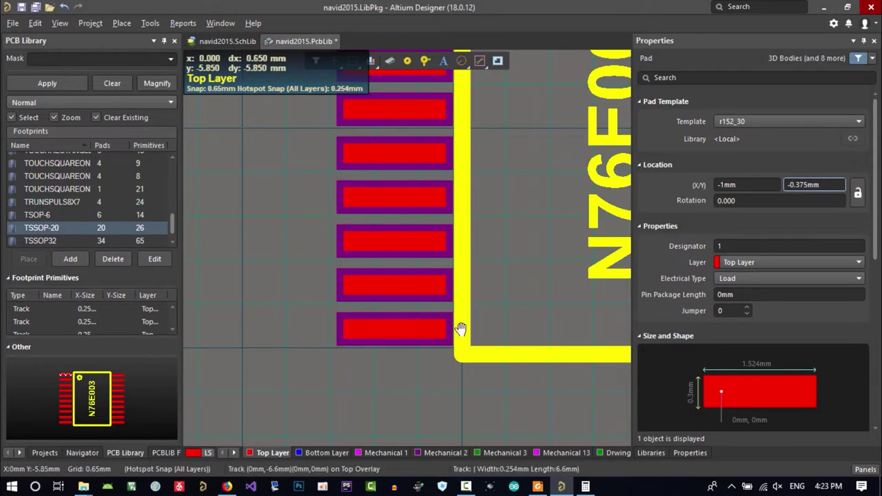
Set the reference origin at the outline's lower-left corner and select pad 10
left_click(35, 23)
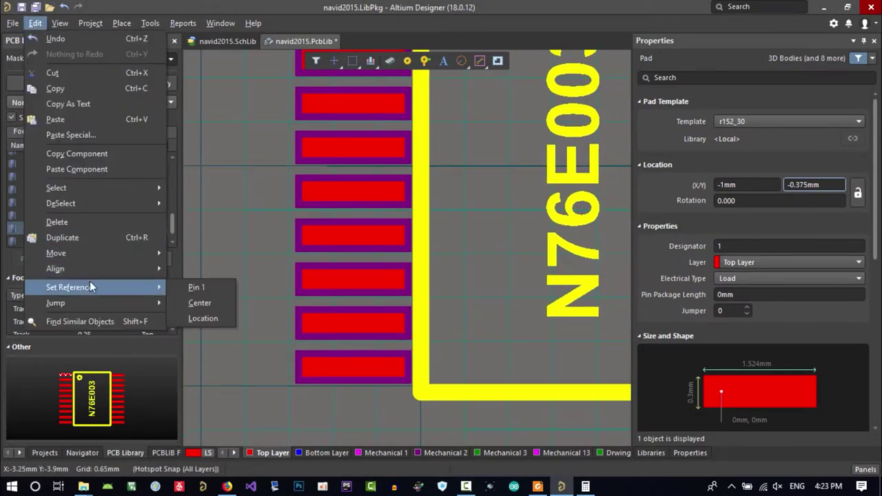
left_click(193, 315)
left_click(425, 393)
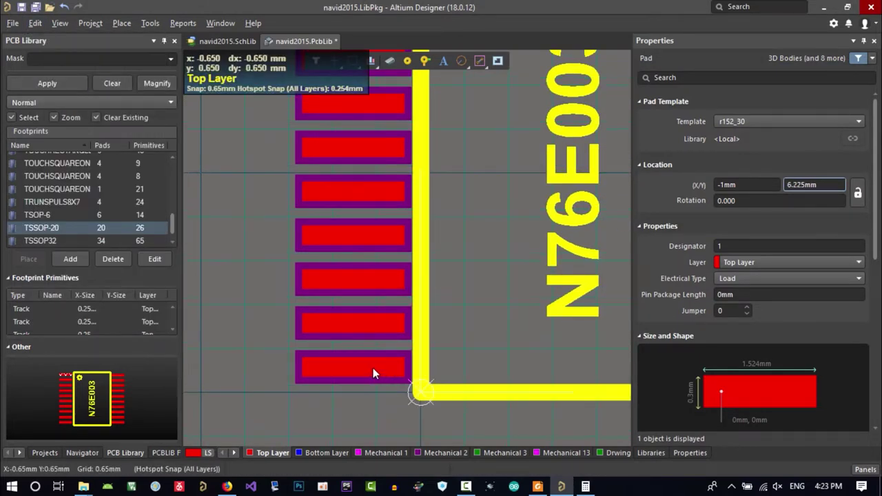
left_click(373, 368)
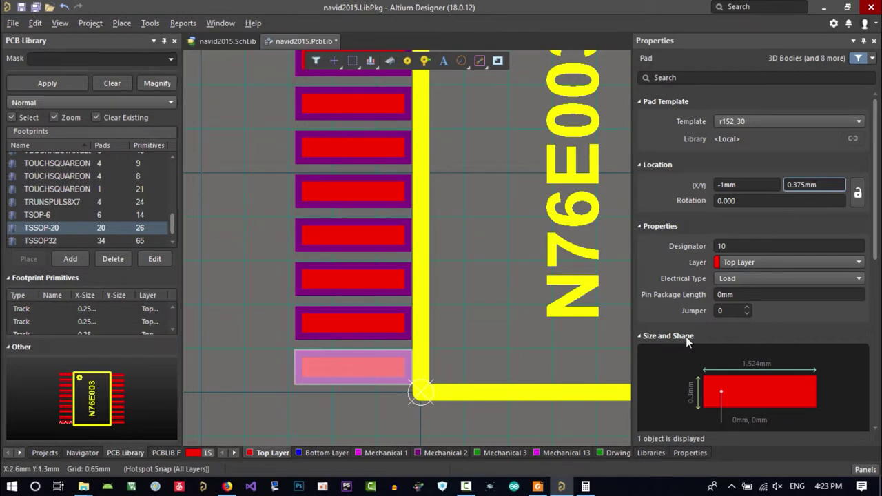
Verify pad 10's -1 mm, 0.375 mm offset with Calculator, then select the top-left pad
left_click(585, 486)
left_click(787, 73)
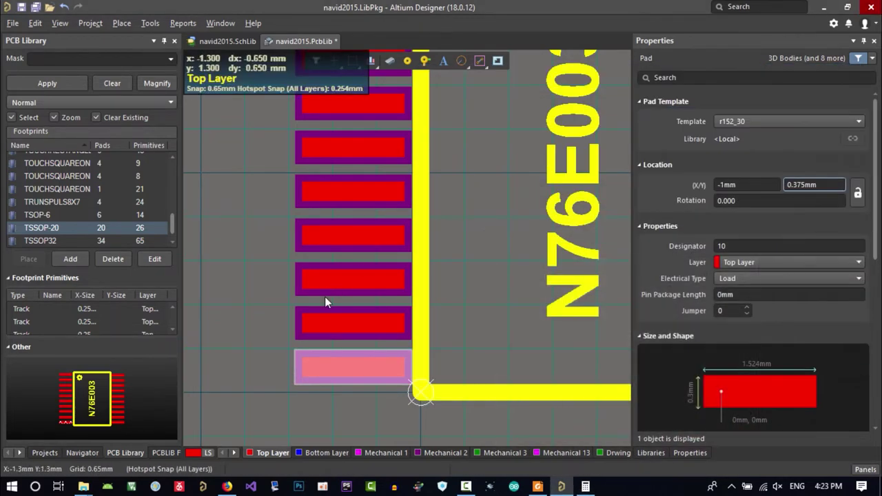
scroll(324, 297, "down", 3, "ctrl")
left_click(490, 334)
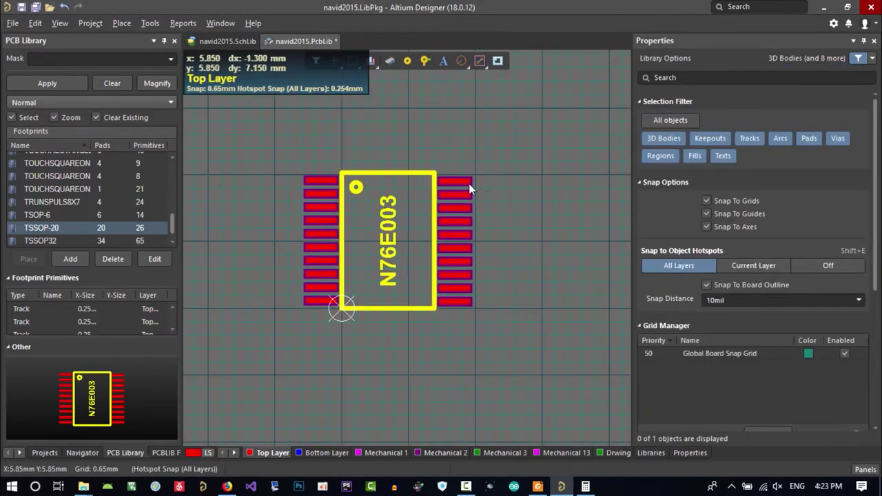
scroll(407, 184, "up", 4, "ctrl")
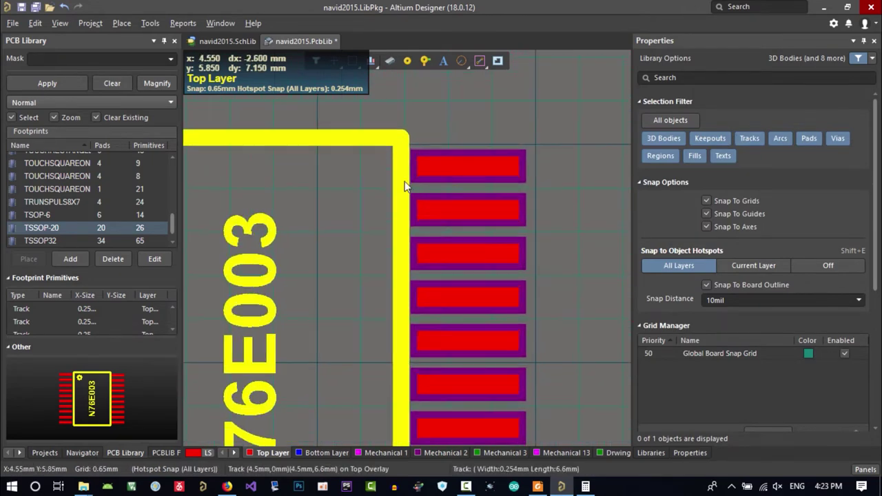
scroll(432, 233, "down", 2, "ctrl")
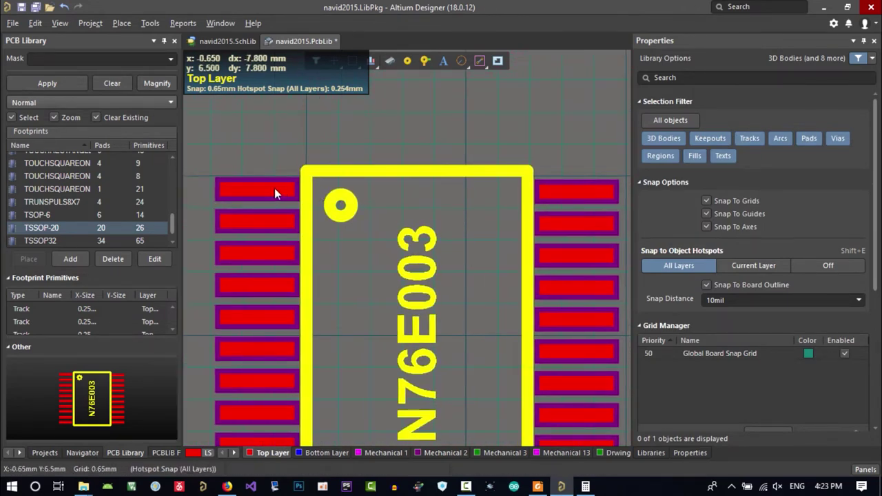
left_click(274, 188)
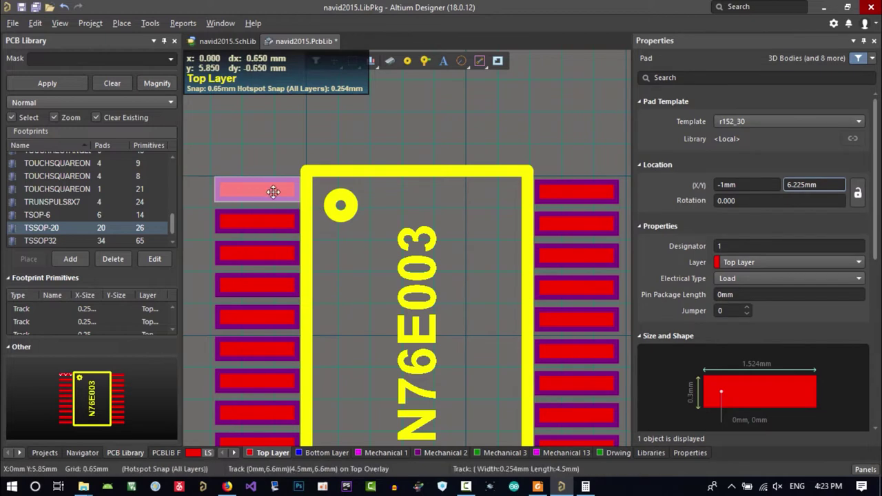
Align the two top pads by their tops and vertical centres, using the top-left pad as reference
left_click(581, 199, "shift")
scroll(565, 249, "right", 1, "shift")
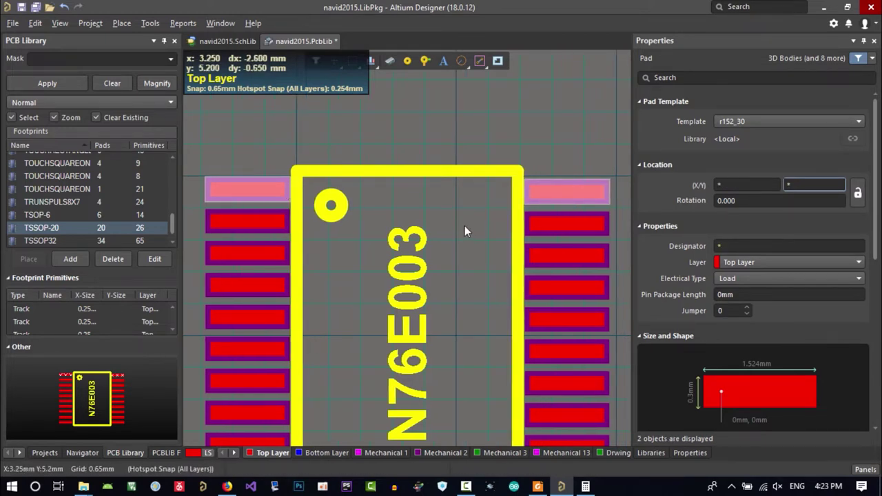
key("a")
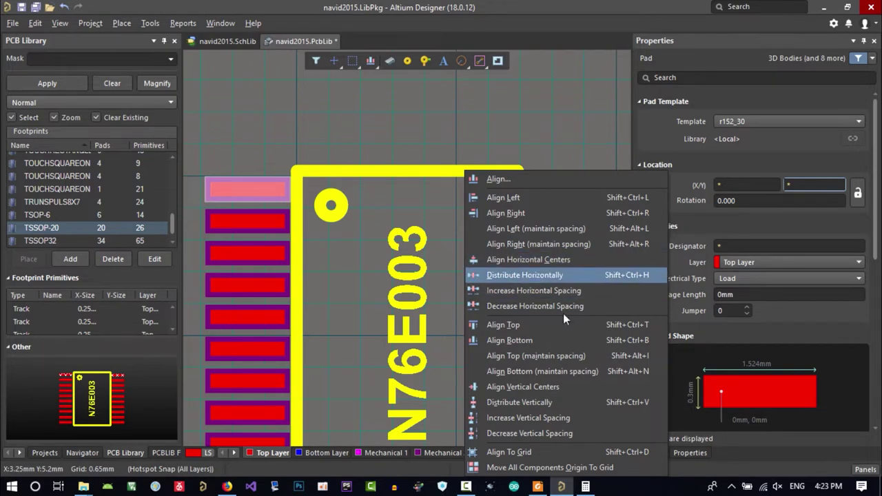
left_click(547, 356)
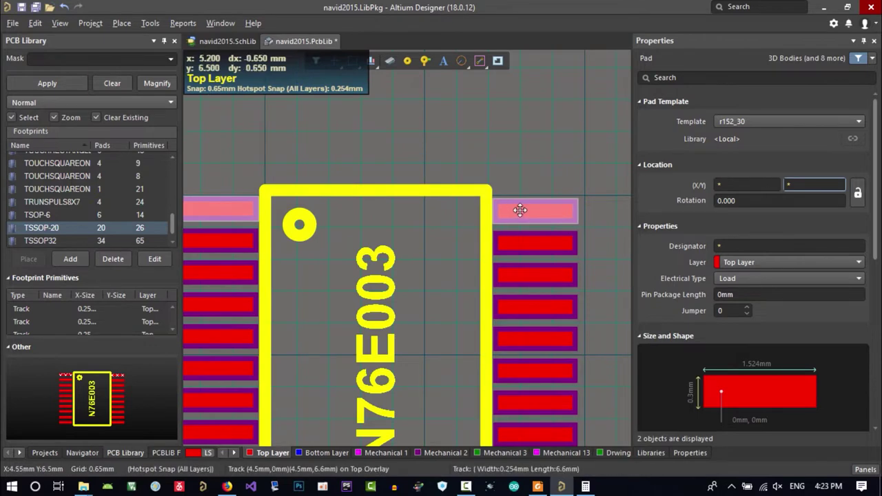
right_click_drag(427, 243, 473, 241)
key("a")
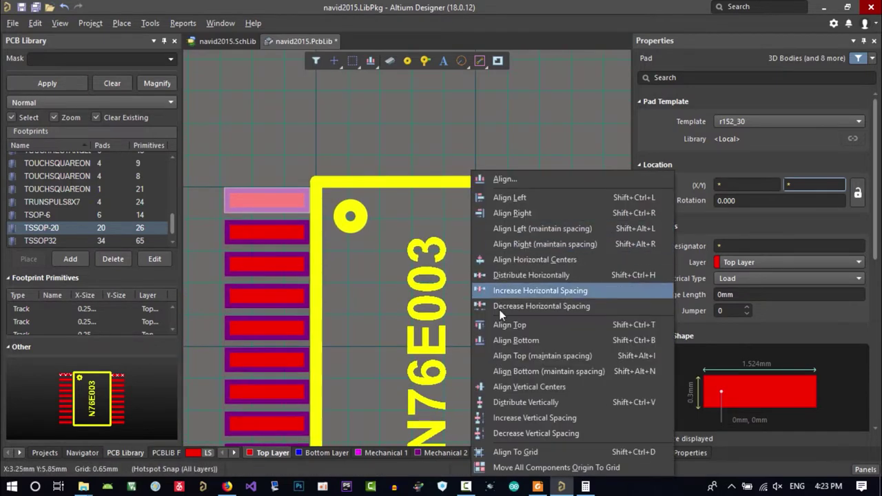
left_click(510, 388)
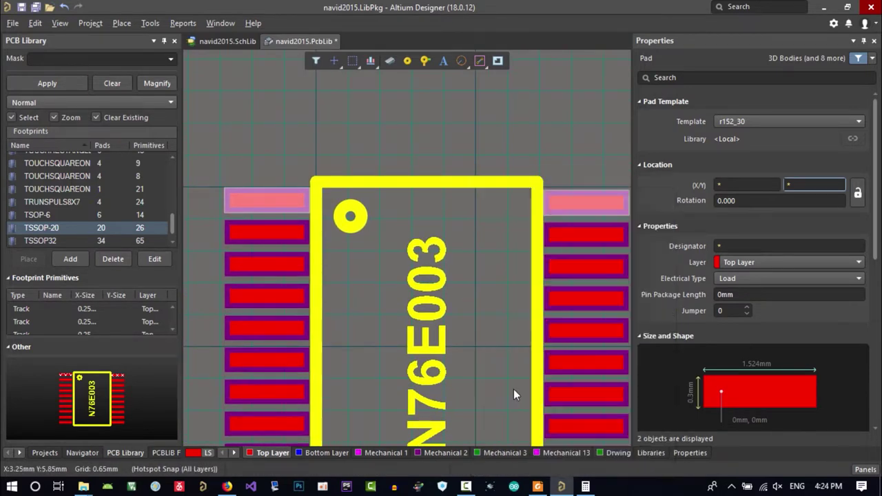
left_click(268, 200)
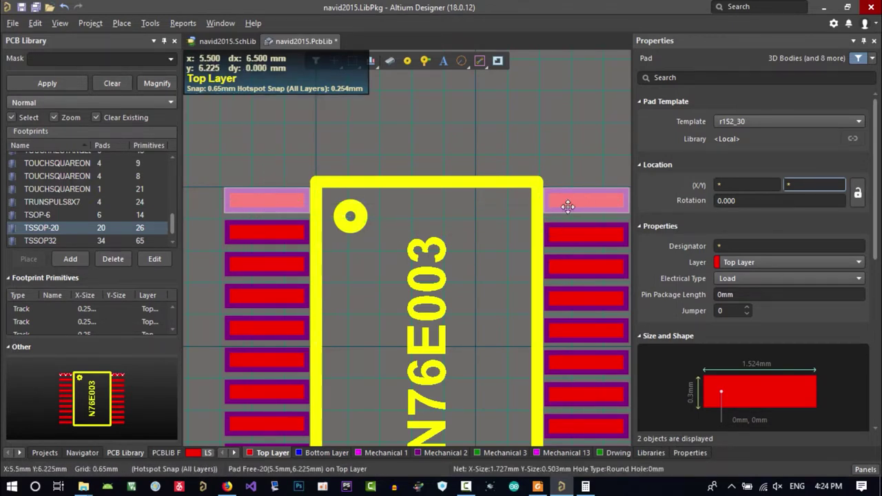
Set the reference origin at pad 20
right_click_drag(567, 226, 506, 193)
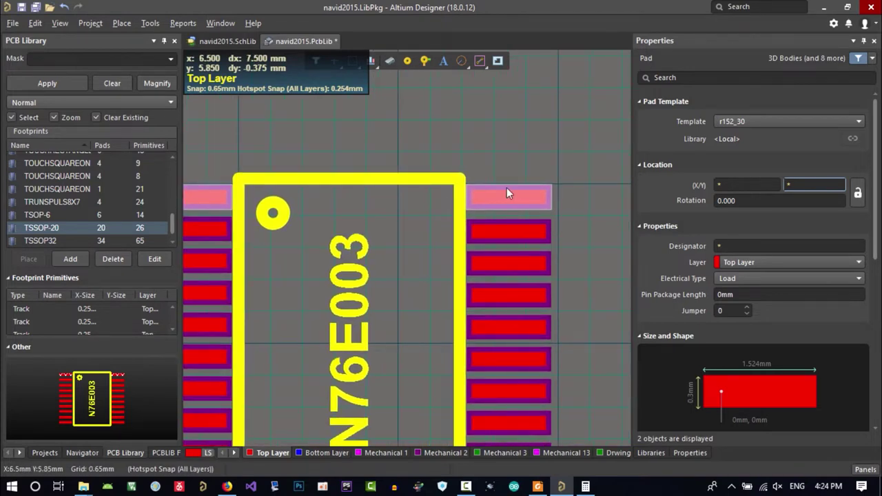
scroll(495, 185, "up", 2, "ctrl")
scroll(508, 212, "right", 1, "shift")
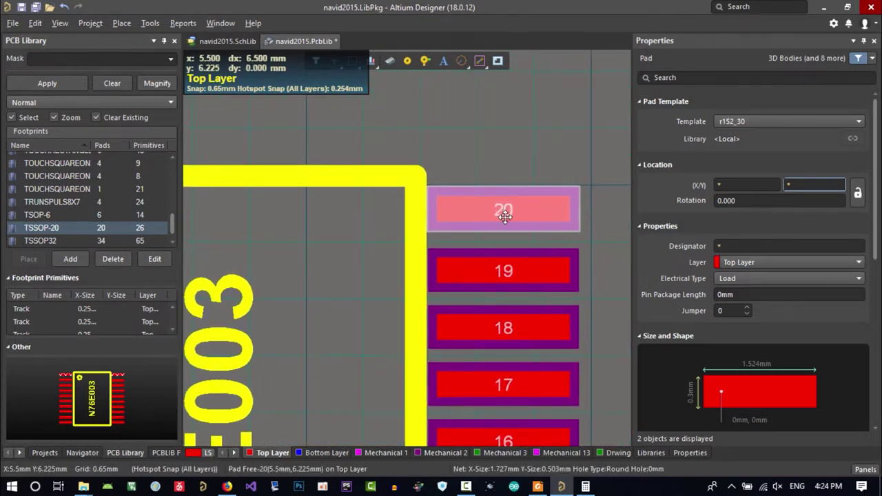
left_click(36, 23)
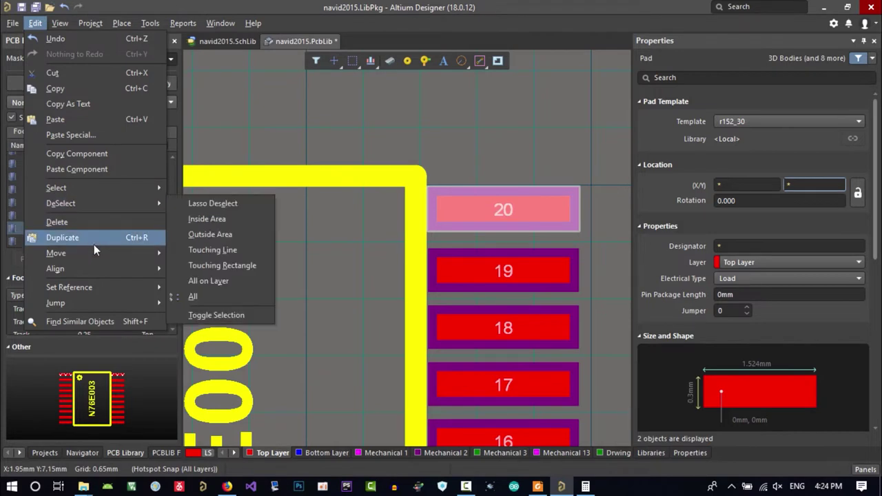
mouse_move(97, 284)
left_click(199, 319)
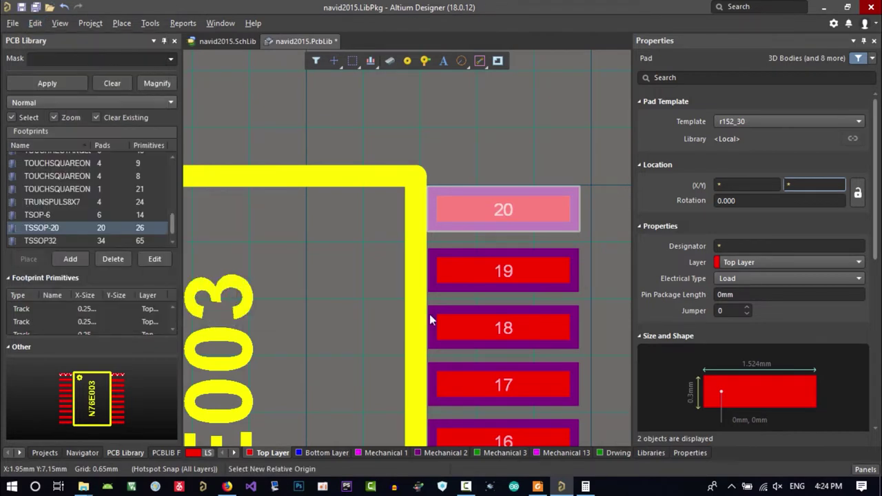
left_click(502, 213)
Move pads 19 through 11 together up into line under pad 20
mouse_move(590, 298)
right_mouse_down()
mouse_move(527, 266)
mouse_move(534, 225)
right_mouse_up()
scroll(553, 200, "down", 2, "ctrl")
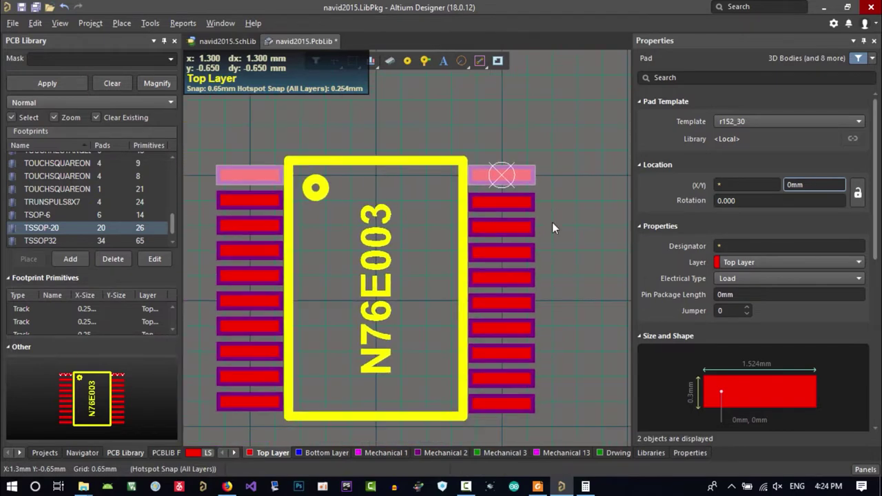
scroll(552, 222, "up", 1, "ctrl")
left_click_drag(523, 182, 469, 372)
scroll(496, 188, "up", 1, "ctrl")
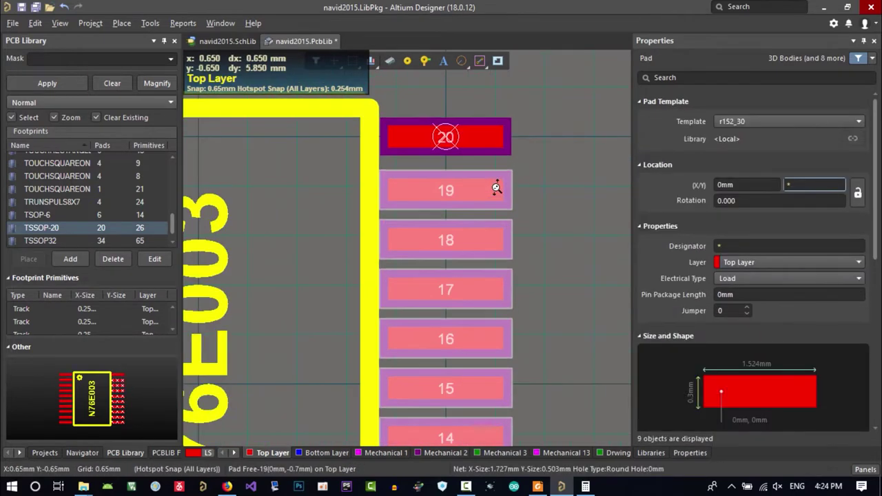
scroll(496, 187, "up", 1, "ctrl")
left_click_drag(496, 188, 403, 191)
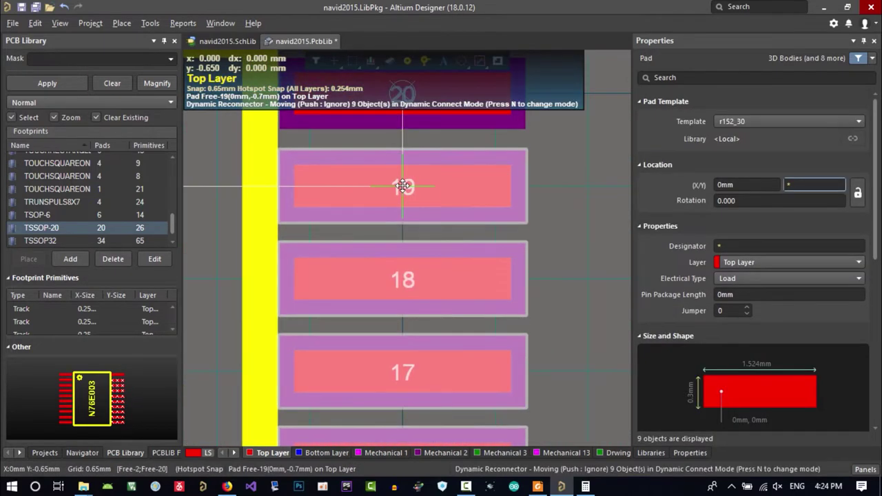
left_click_drag(469, 206, 469, 208)
scroll(503, 262, "down", 2, "ctrl")
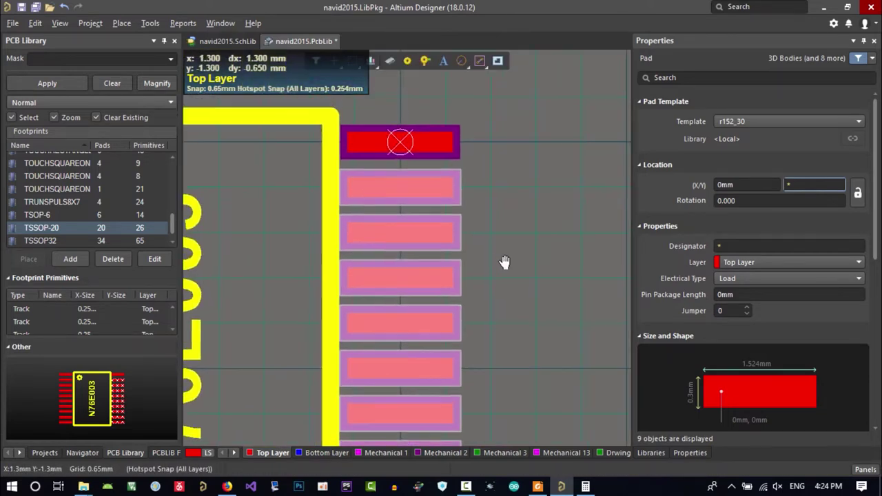
scroll(485, 220, "up", 1, "ctrl")
left_click(485, 221)
Move the origin to the outline's top-right corner and check pad 20's offset in the Calculator
left_click(34, 23)
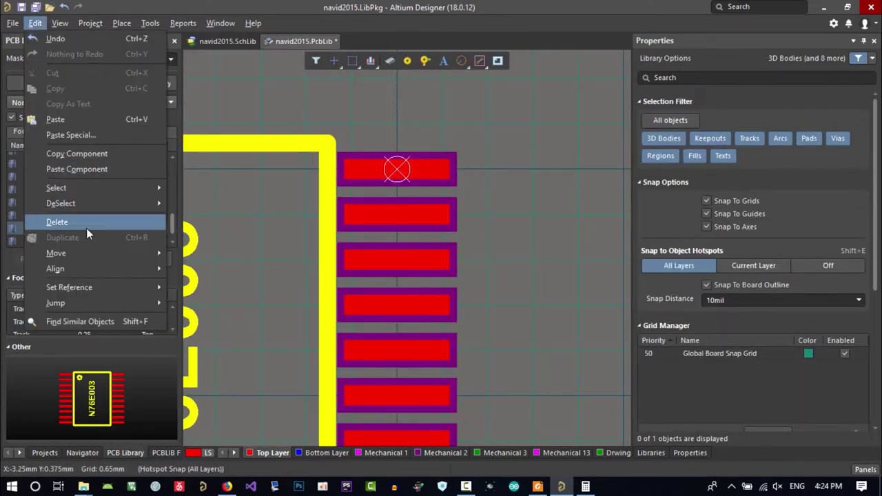
mouse_move(96, 287)
left_click(203, 318)
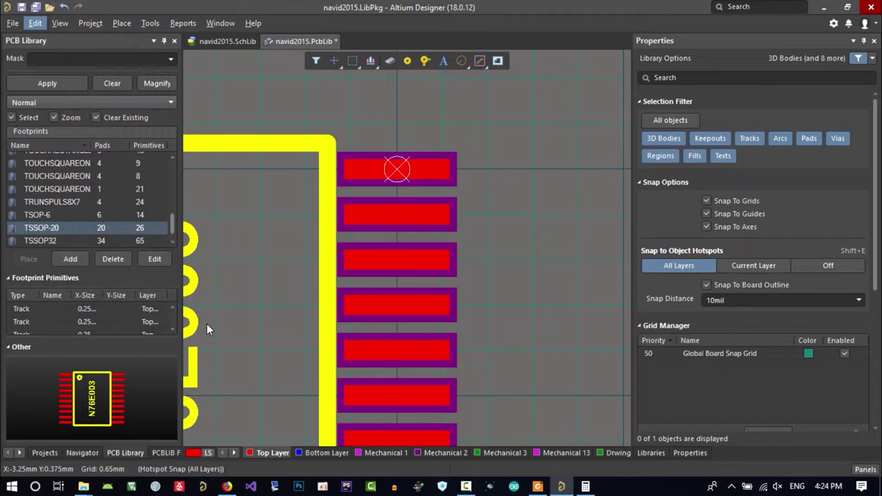
left_click(327, 142)
left_click(422, 175)
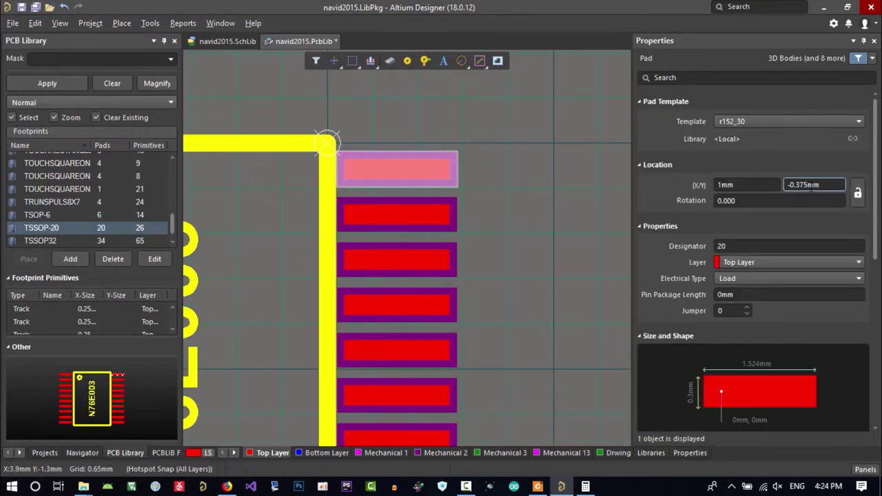
left_click(585, 486)
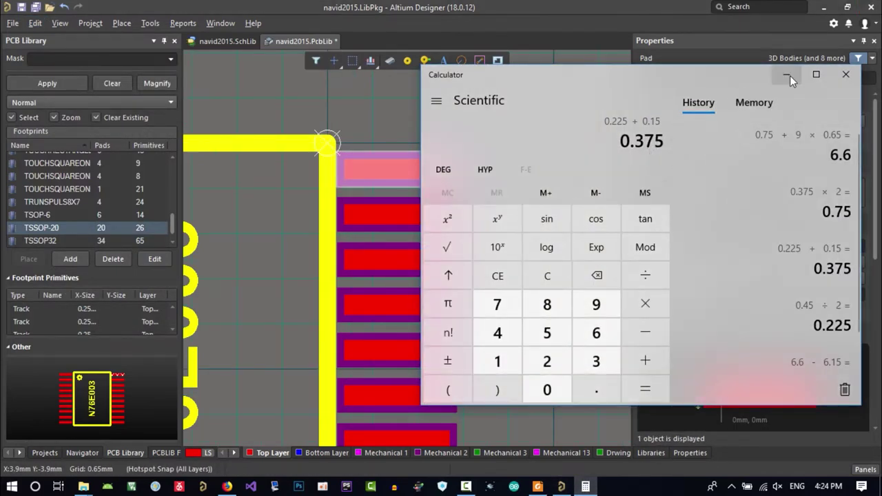
left_click(790, 75)
scroll(406, 285, "down", 3, "ctrl")
scroll(407, 303, "down", 3)
scroll(390, 297, "up", 4, "ctrl")
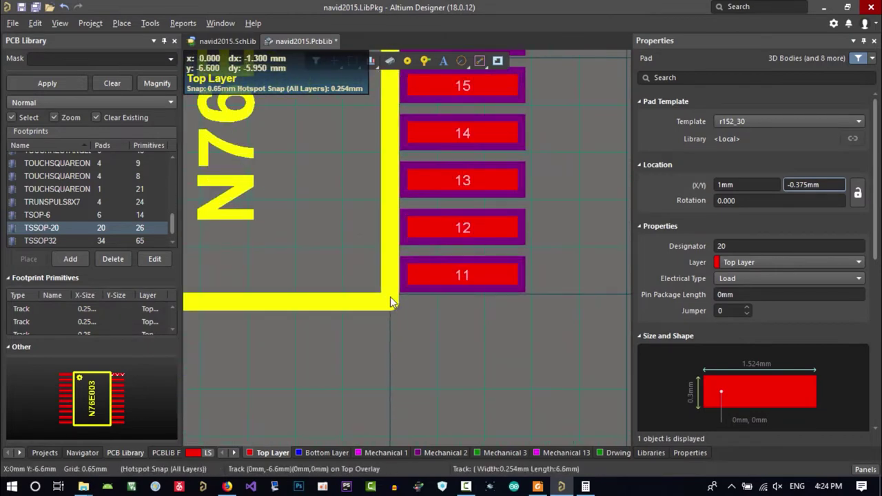
Set the origin at the outline's bottom-right corner, place pad 11 at 1 mm, 0.375 mm, and fit the footprint
left_click(34, 22)
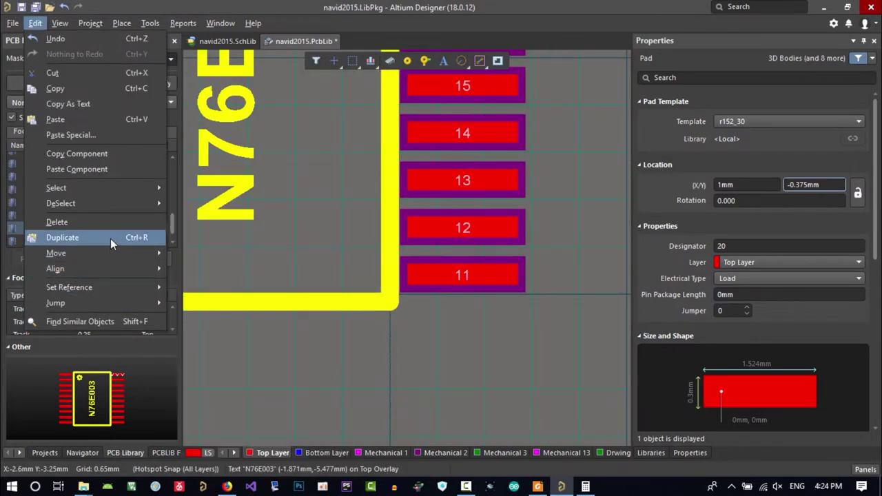
left_click(207, 319)
left_click(391, 301)
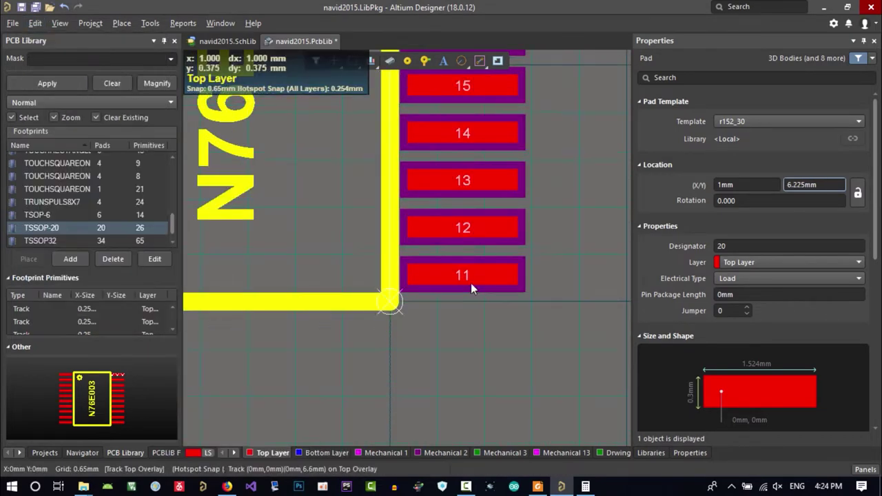
left_click(471, 284)
left_click(585, 486)
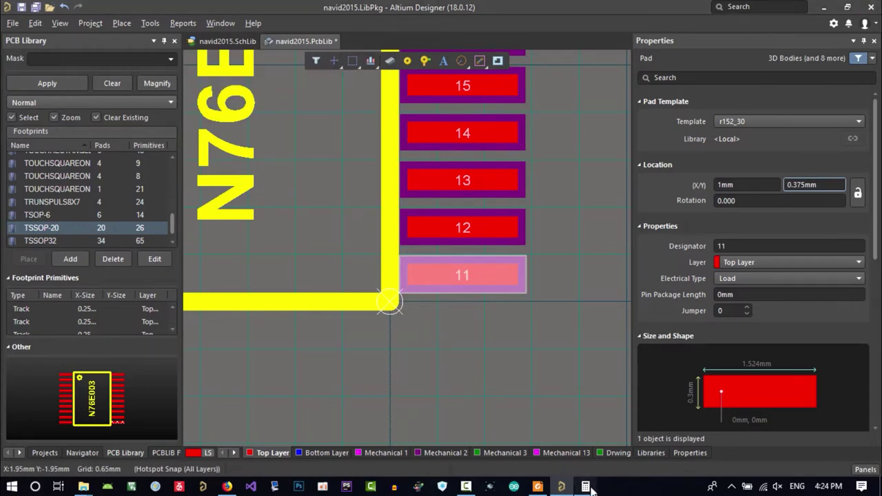
left_click(786, 76)
key("ctrl+Page_Down")
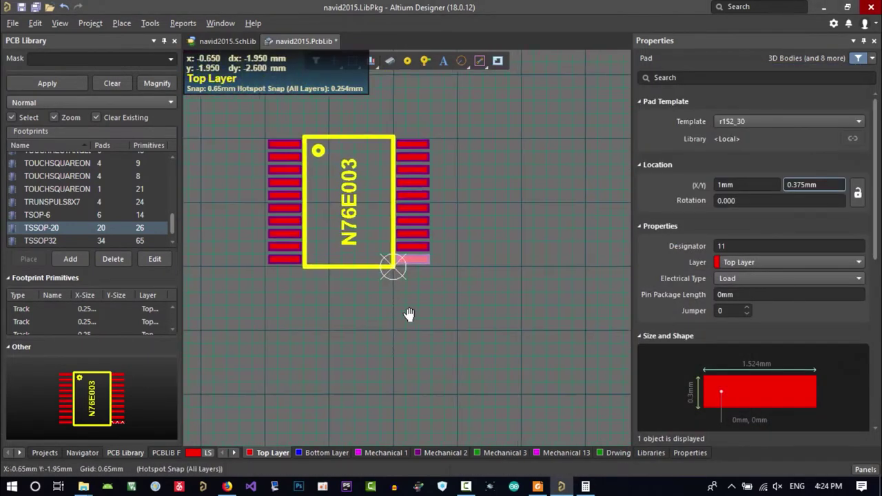
left_click(436, 321)
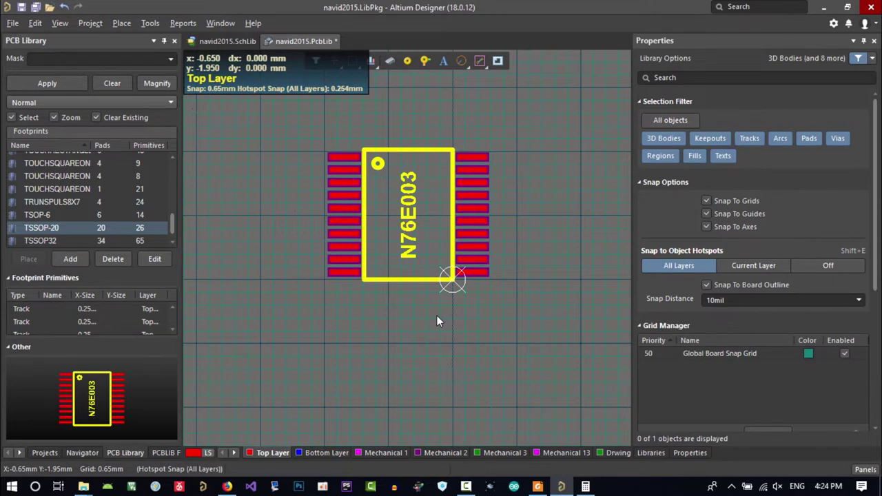
Recentre the TSSOP-20 footprint view and switch to the navid2015.SchLib document
right_click_drag(417, 342, 465, 321)
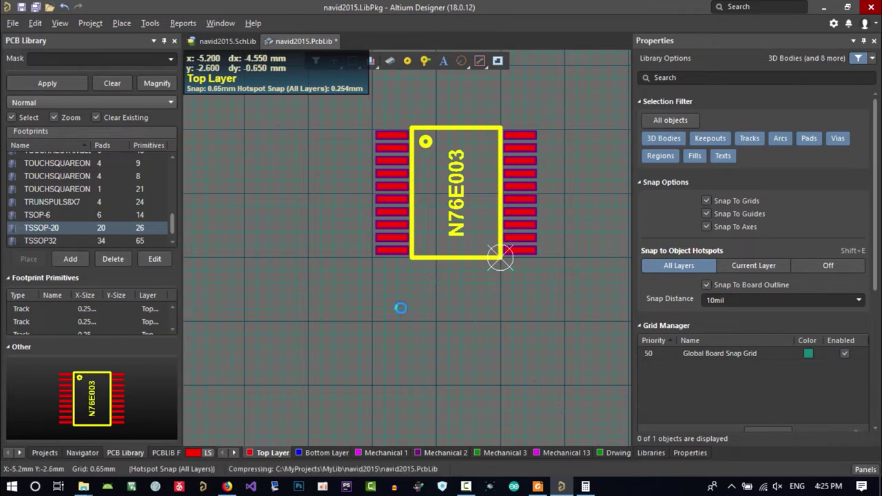
right_click_drag(400, 360, 330, 362)
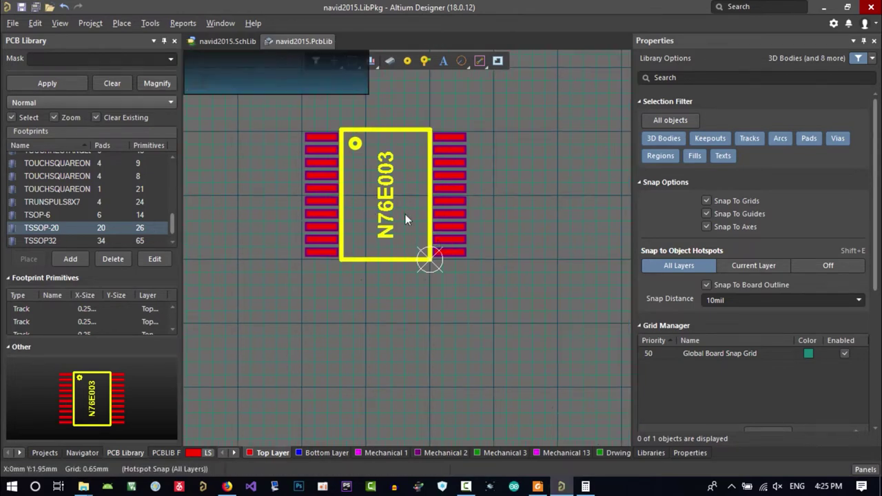
left_click(221, 43)
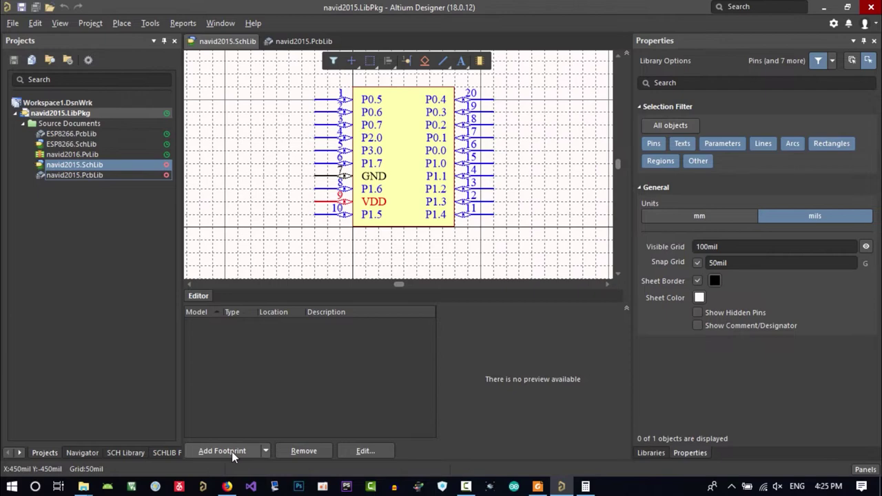
Add the TSSOP-20 footprint from navid2015.PcbLib as the N76E003 symbol's PCB model
left_click(232, 451)
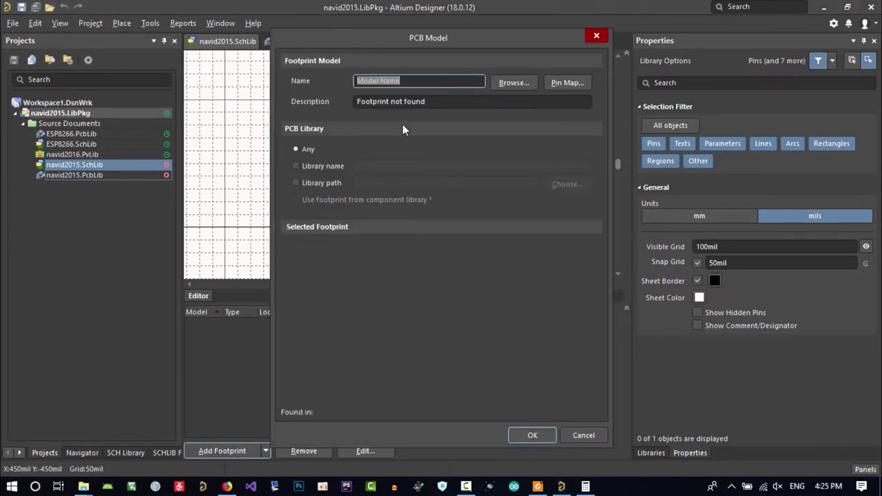
left_click(514, 83)
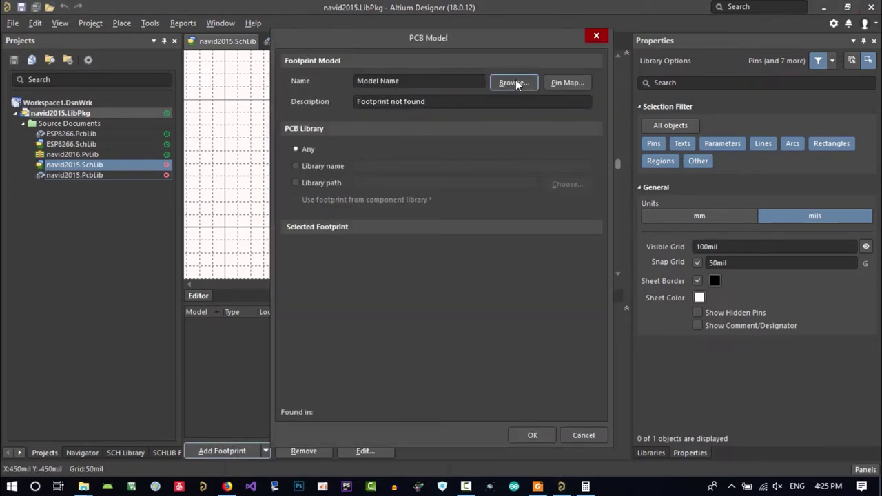
left_click(414, 125)
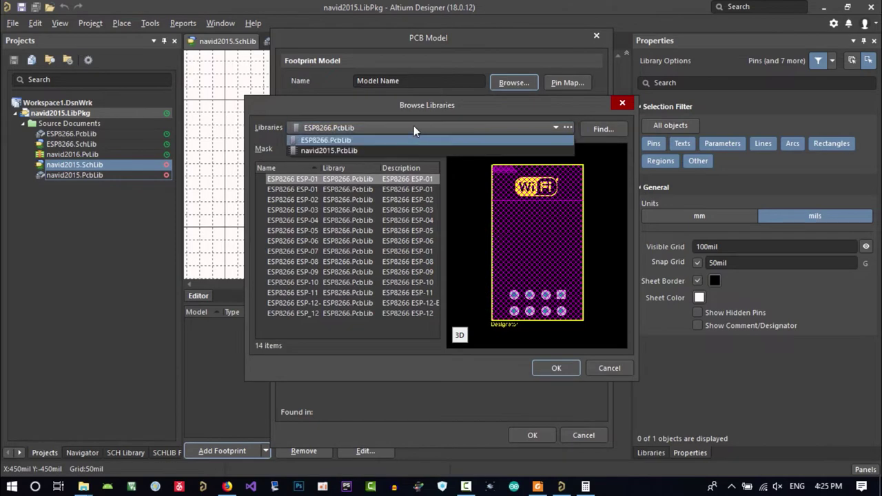
left_click(354, 151)
left_click(304, 220)
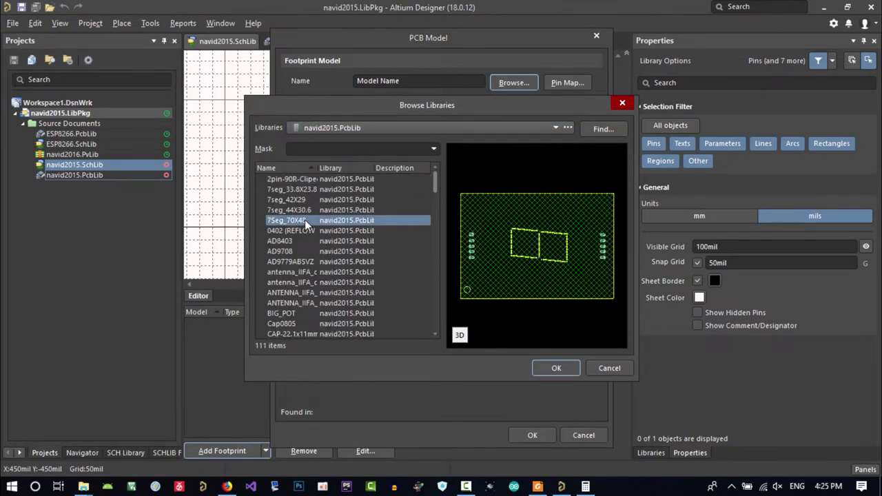
type("cts")
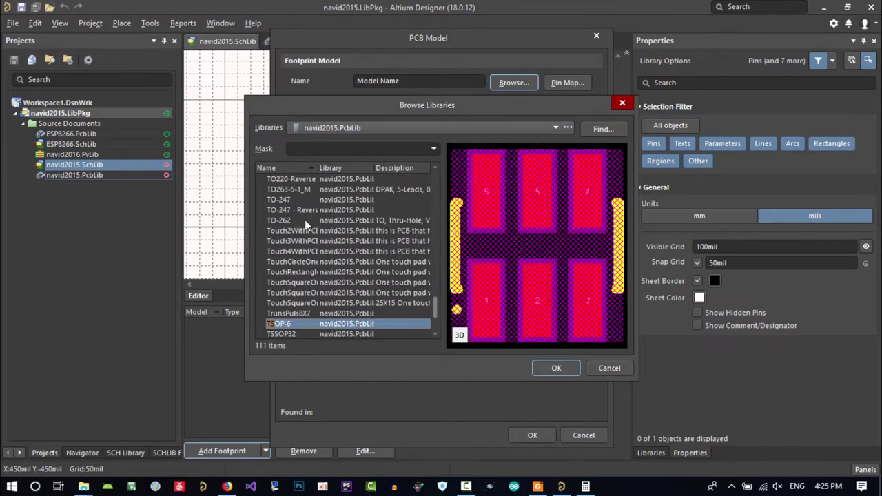
type("s")
left_click(294, 333)
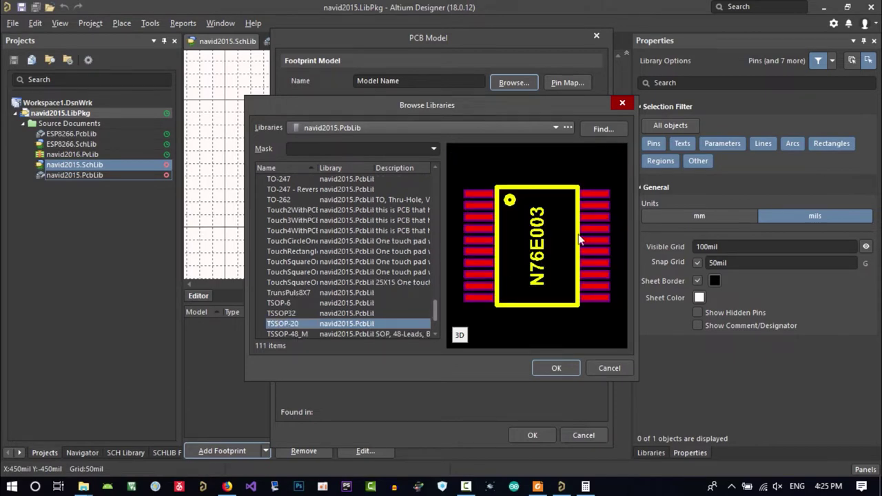
left_click(552, 368)
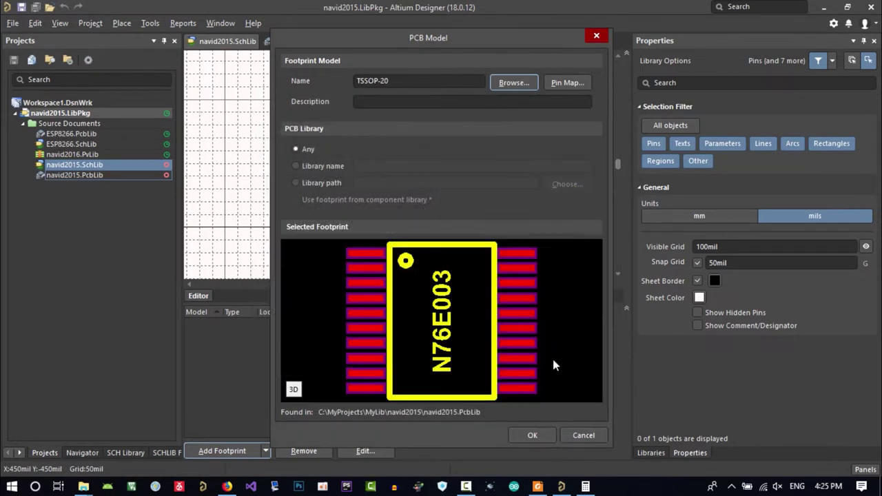
left_click(530, 436)
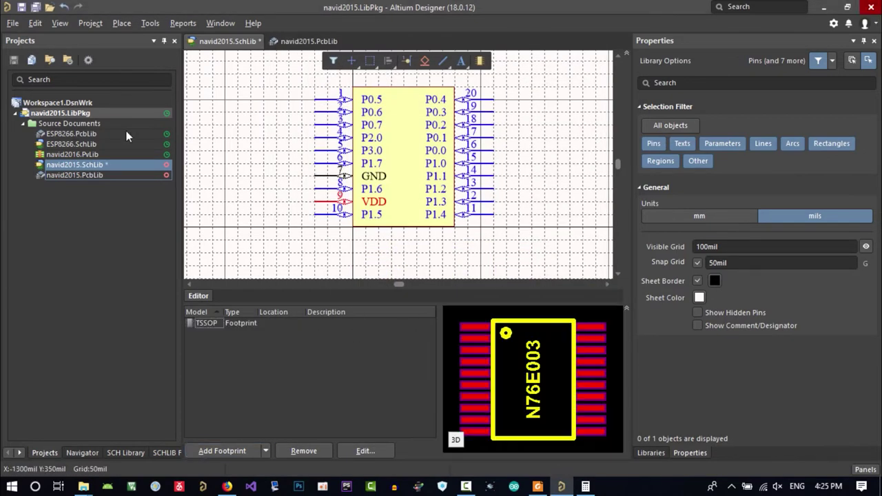
Remove ESP8266.PcbLib and ESP8266.SchLib from the navid2015.LibPkg project
right_click(67, 134)
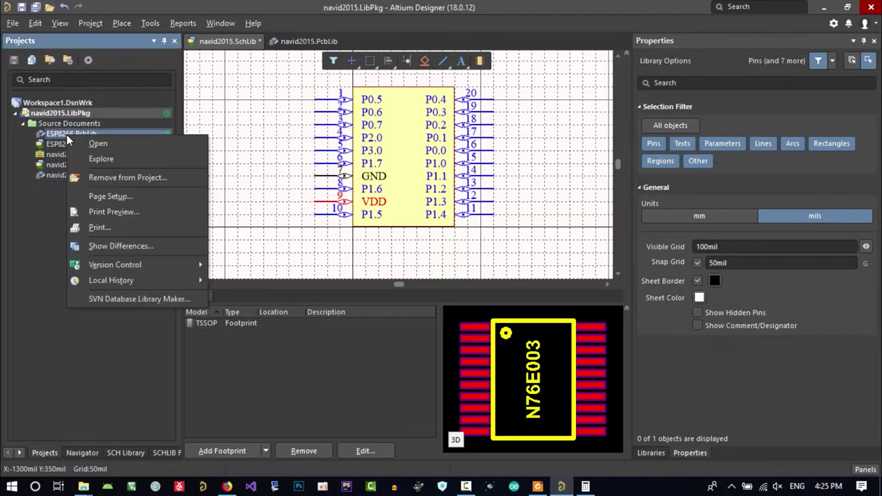
left_click(104, 178)
left_click(463, 268)
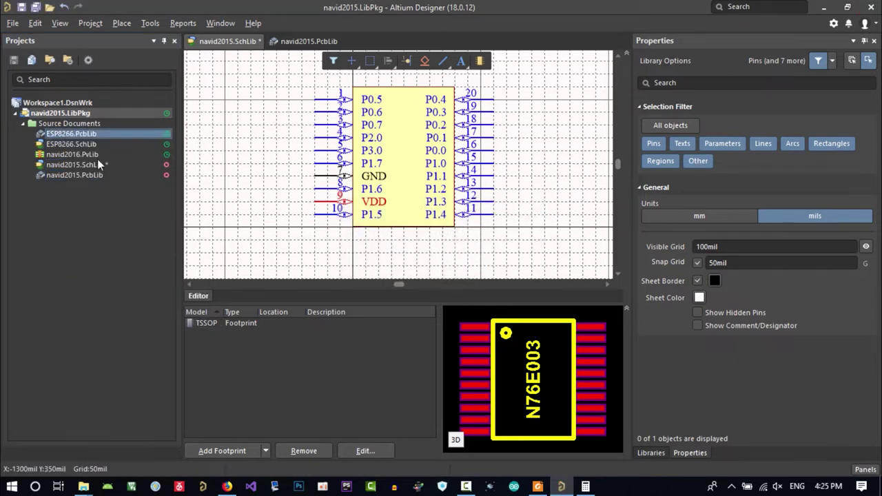
right_click(76, 134)
left_click(111, 179)
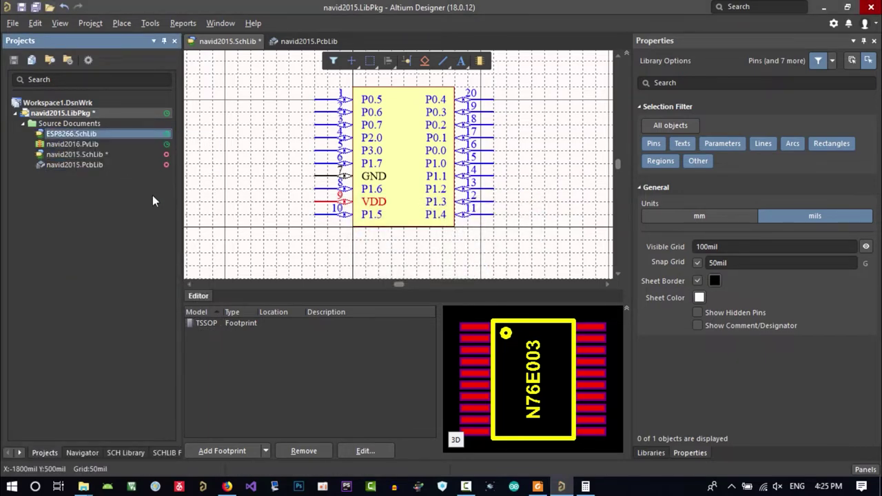
left_click(469, 268)
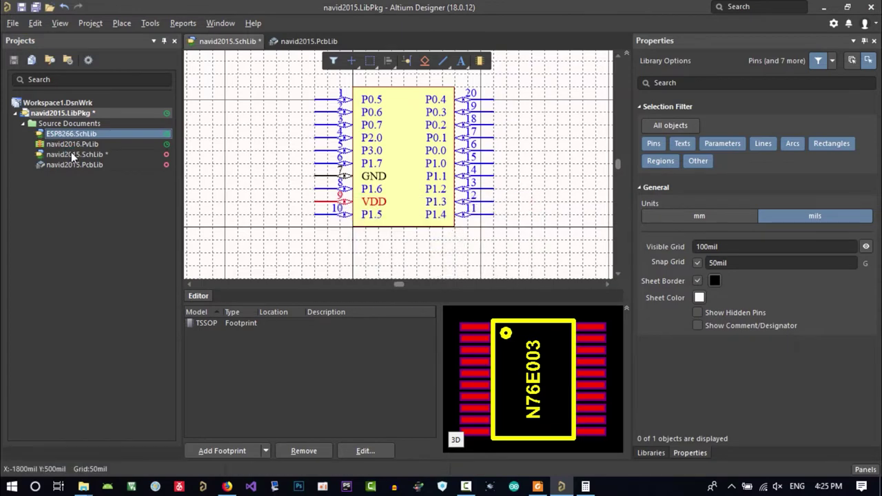
Save navid2015.LibPkg and compile it into an integrated library
right_click(77, 113)
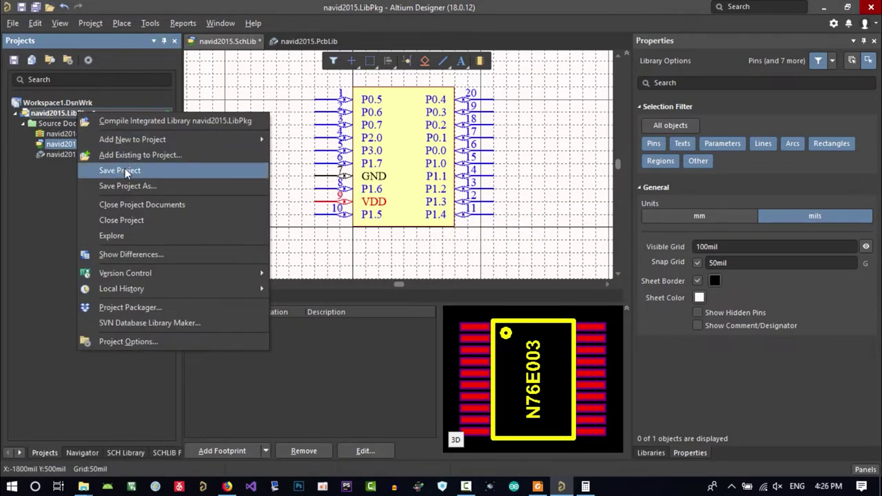
left_click(124, 169)
right_click(82, 114)
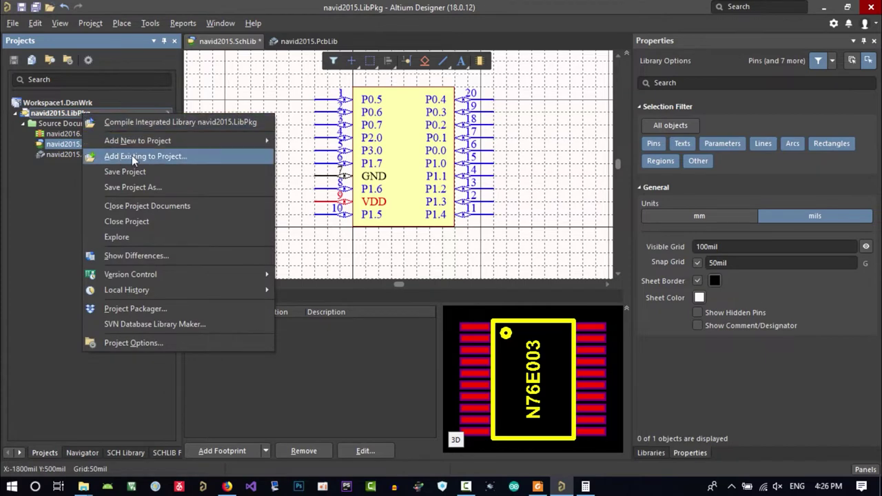
left_click(139, 122)
left_click(485, 269)
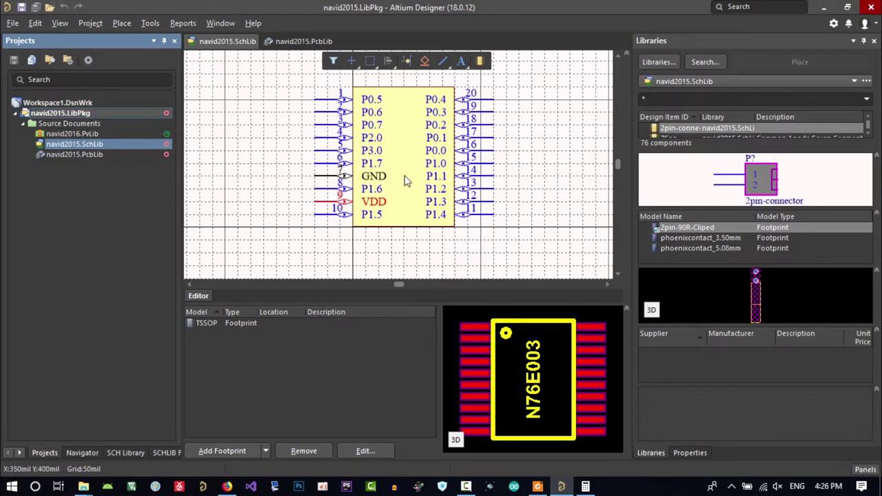
Fit the N76E003 symbol, then view and rotate the TSSOP-20 footprint preview in 3D
scroll(405, 180, "down", 2, "ctrl")
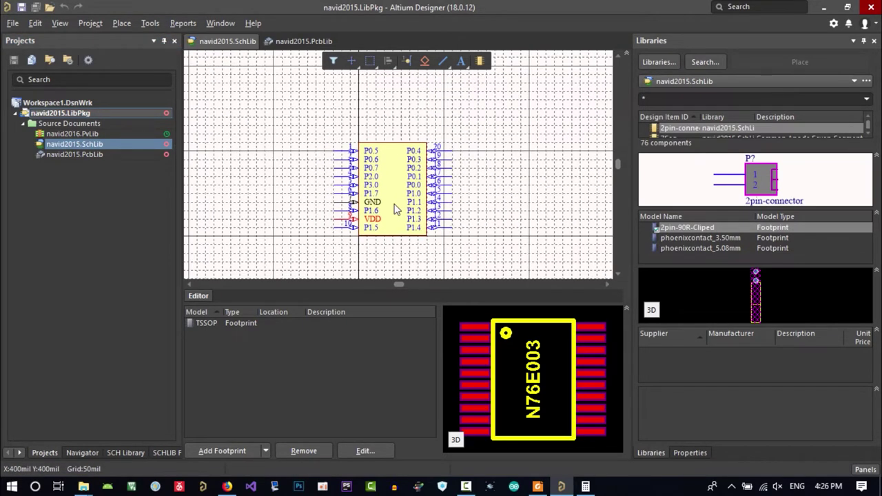
key("ctrl+Page_Down")
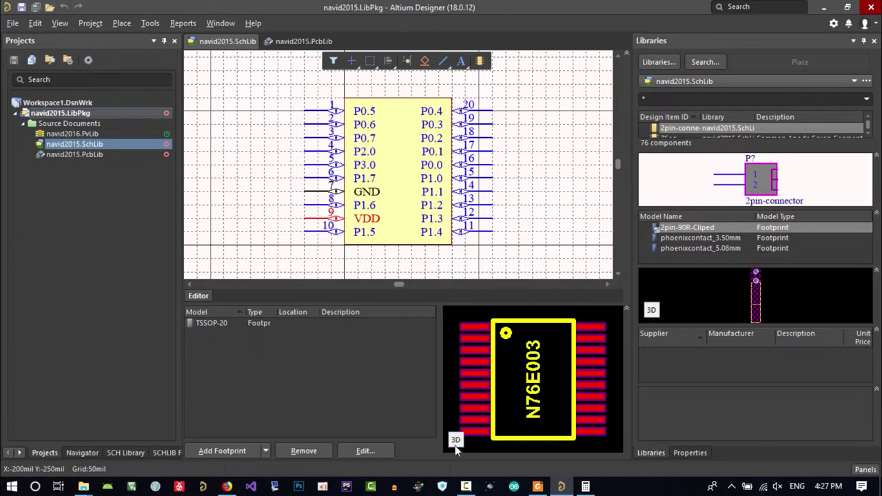
left_click(455, 441)
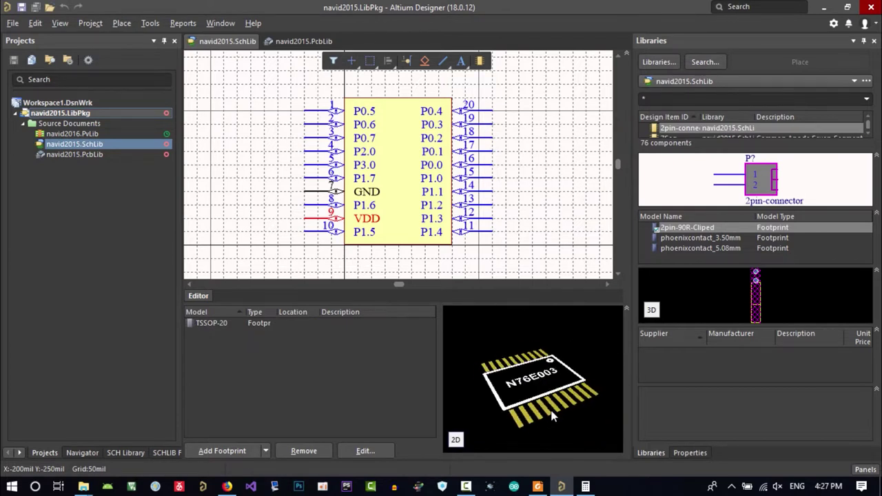
left_click_drag(551, 416, 570, 430)
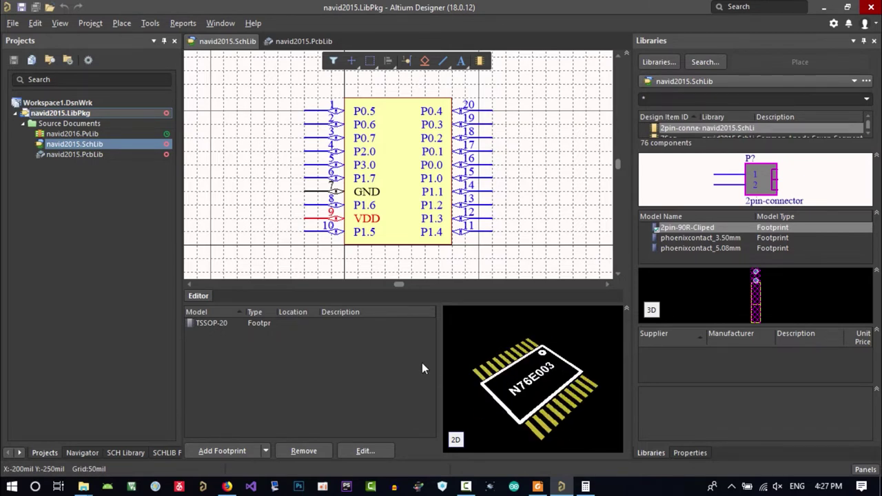
Search the web for '3d content centural' and open the 3D ContentCentral website
left_click(227, 486)
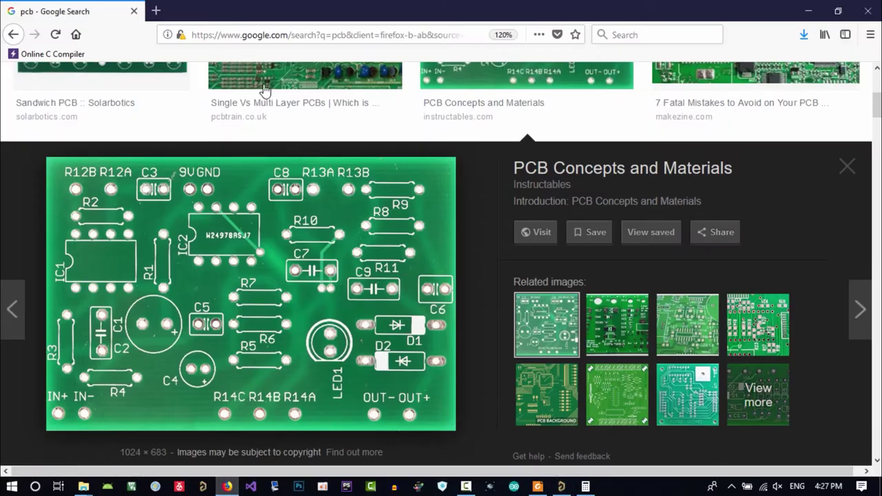
left_click(156, 13)
type("3")
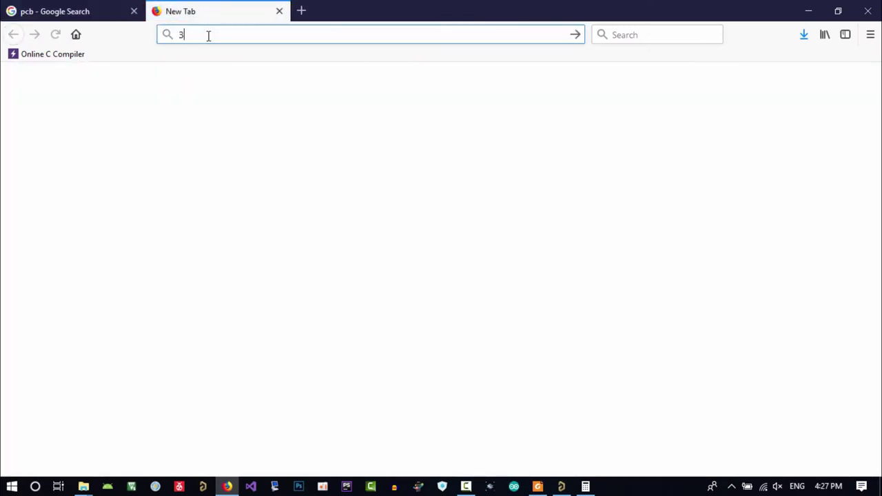
type("d content")
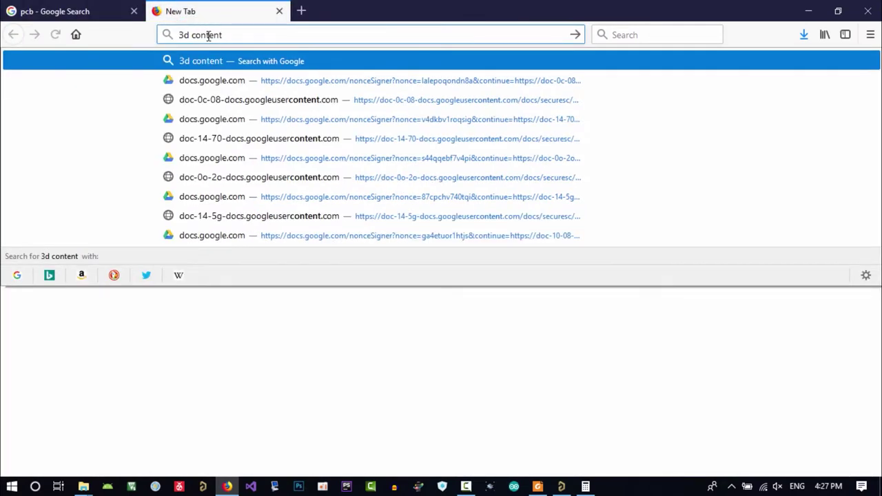
type(" centural")
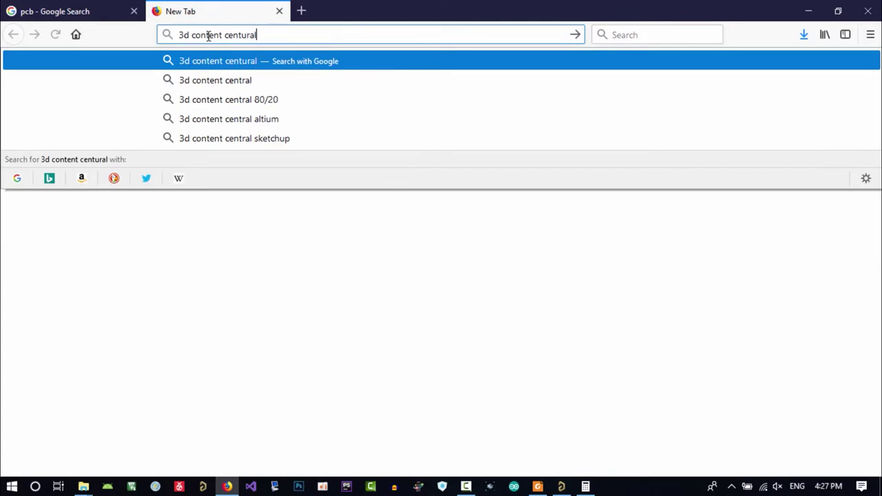
key("Return")
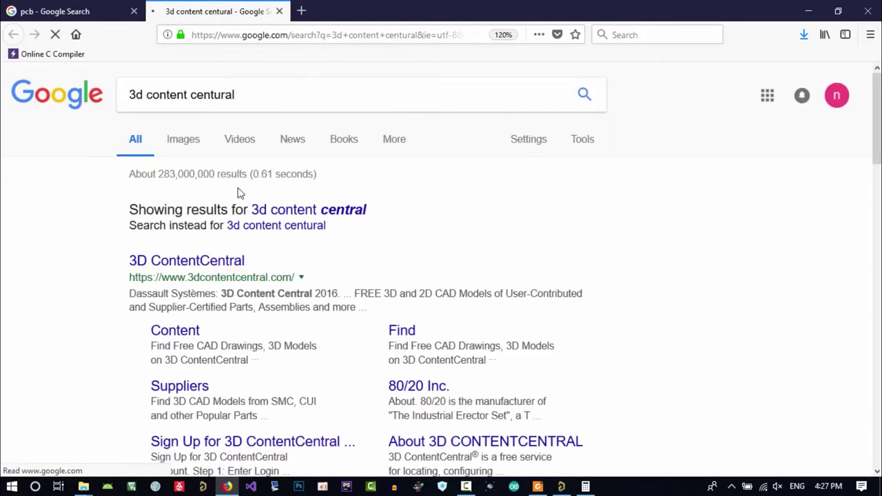
left_click(215, 264)
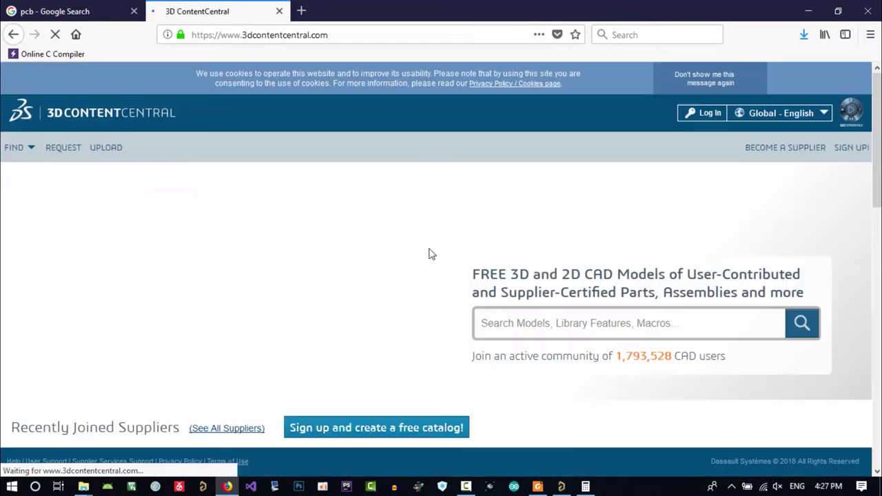
Search the site for tssop 20 models and open the TSSOP-20 result
left_click(521, 323)
type("tssop 20")
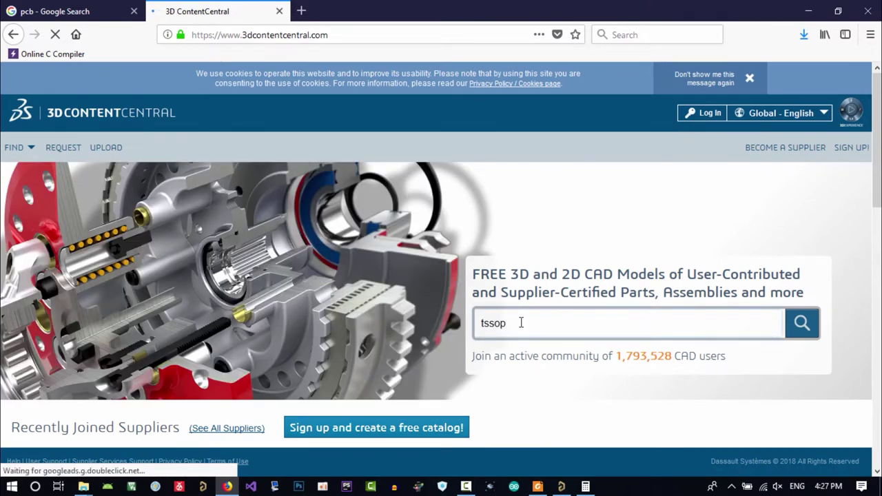
left_click(797, 330)
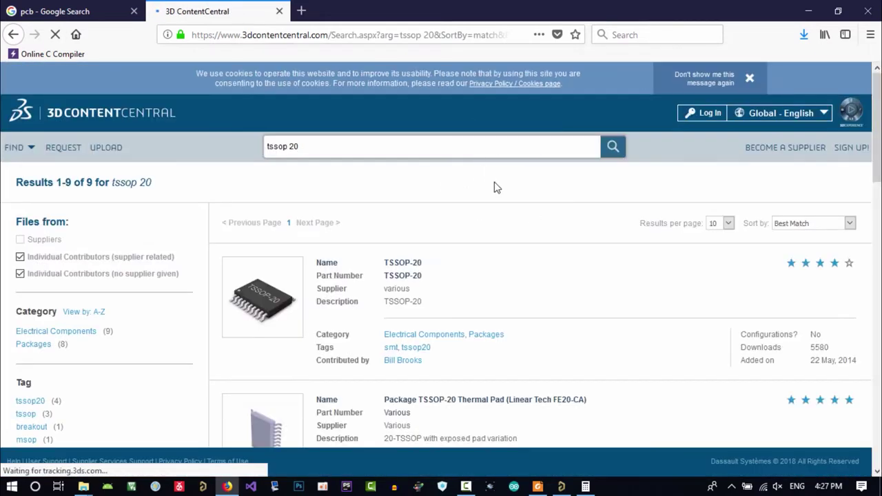
left_click(411, 267)
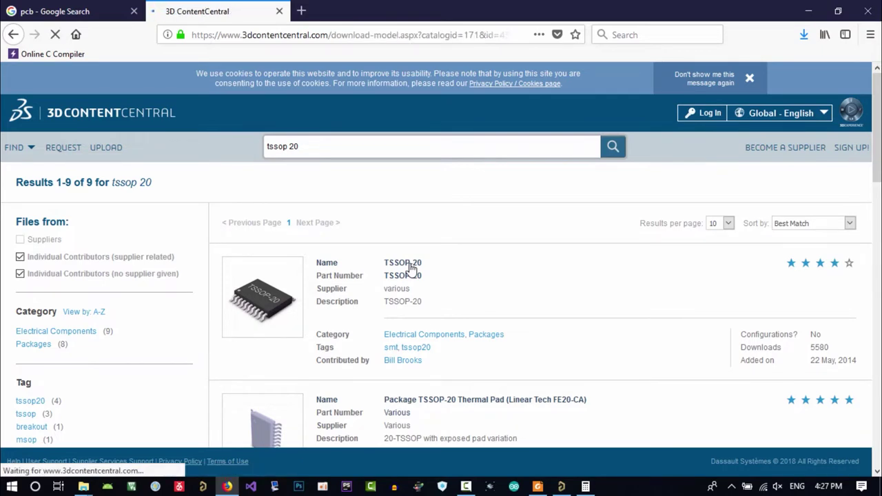
scroll(523, 323, "down", 2)
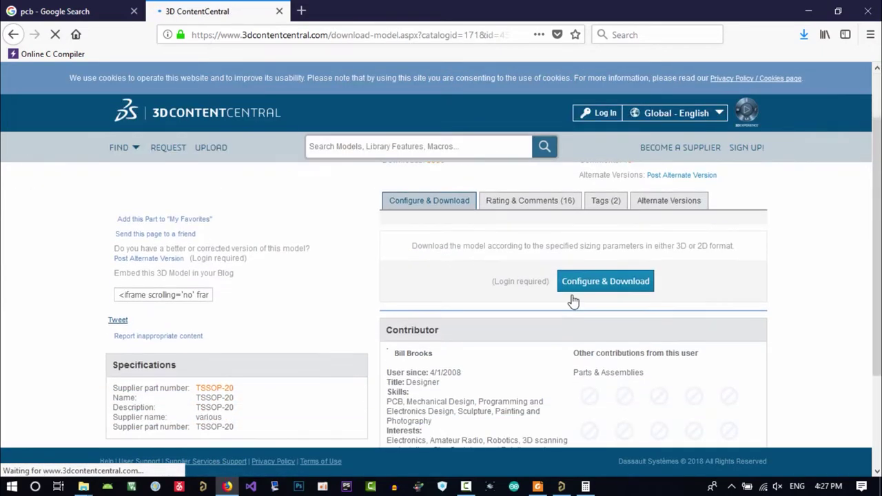
Log in to 3D ContentCentral with the account e-mail and password, with Remember me ticked
left_click(606, 288)
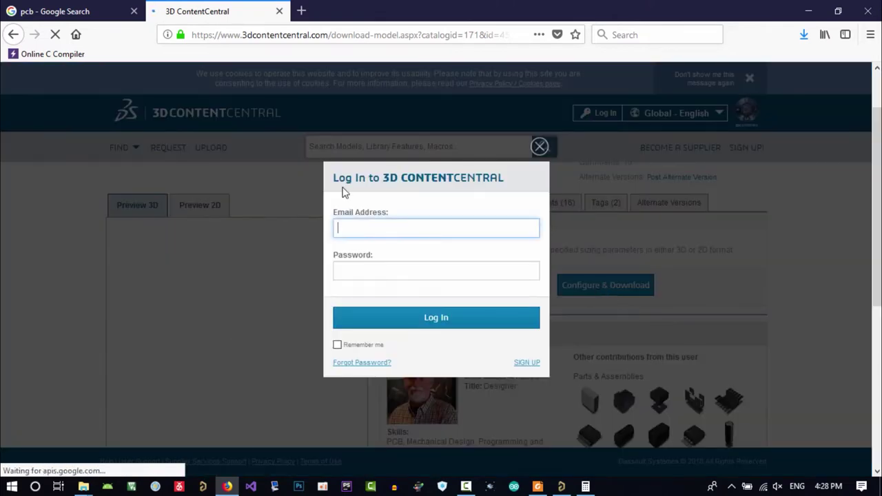
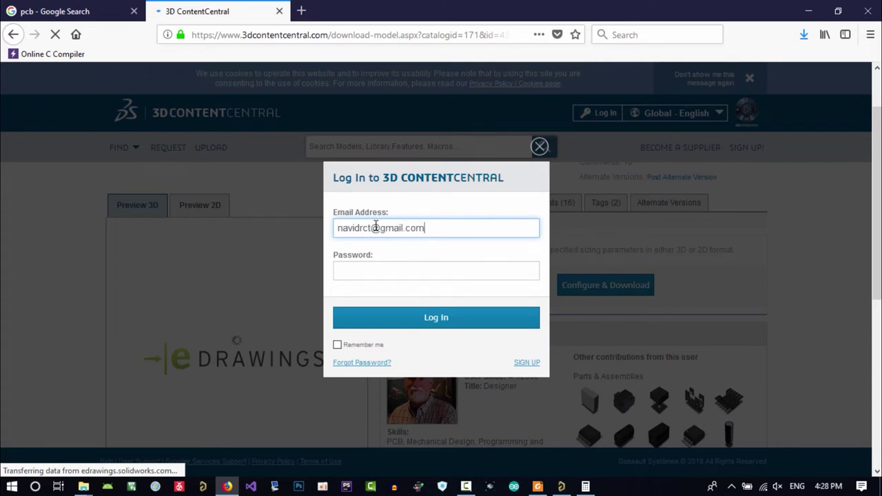
key("Tab")
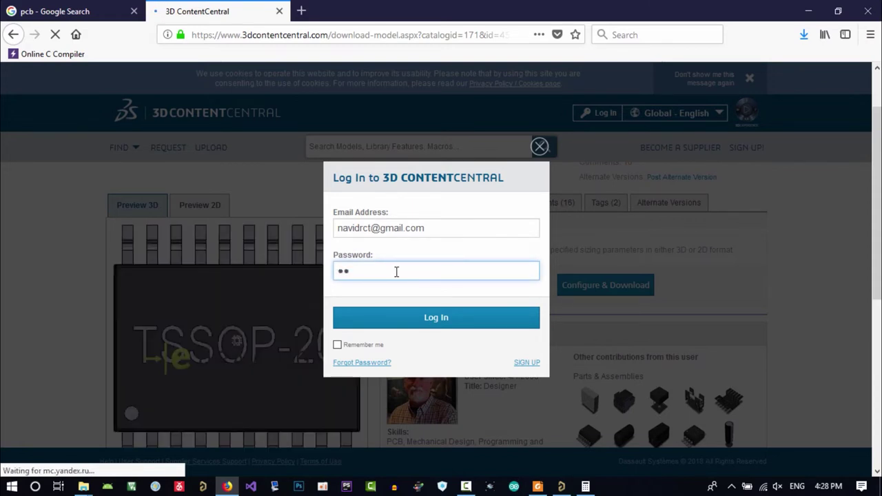
type("••")
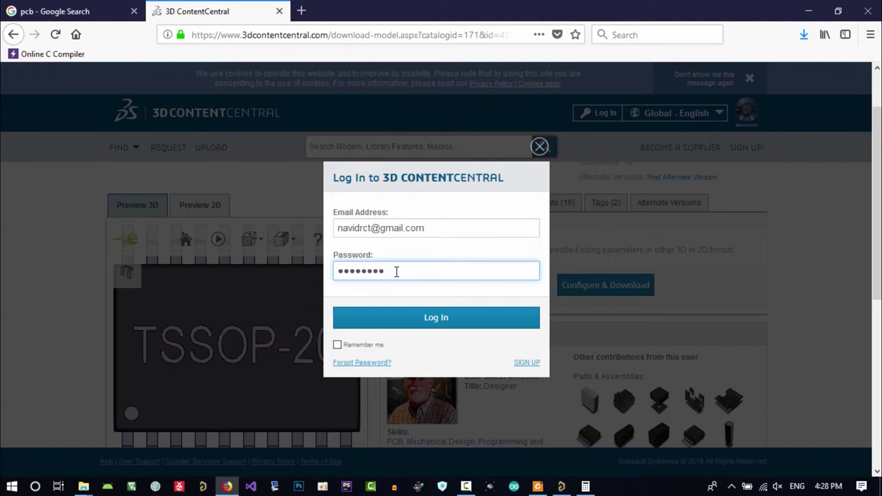
left_click(344, 350)
left_click(427, 325)
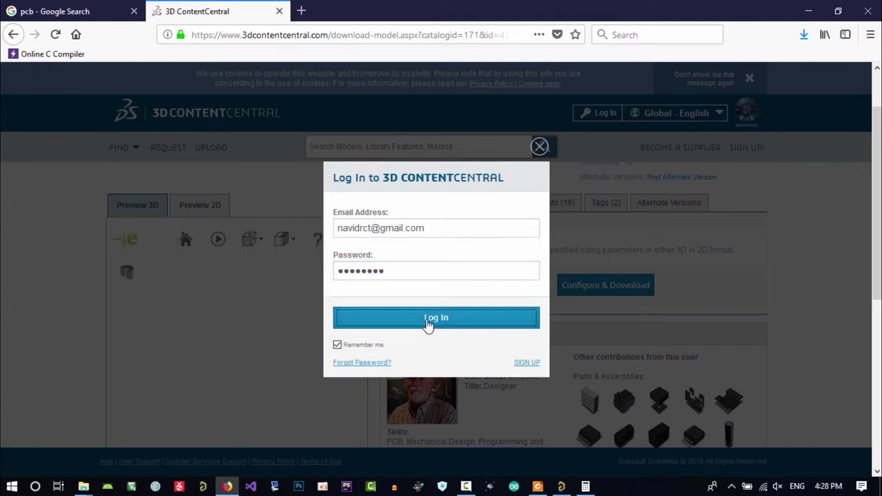
left_click(242, 152)
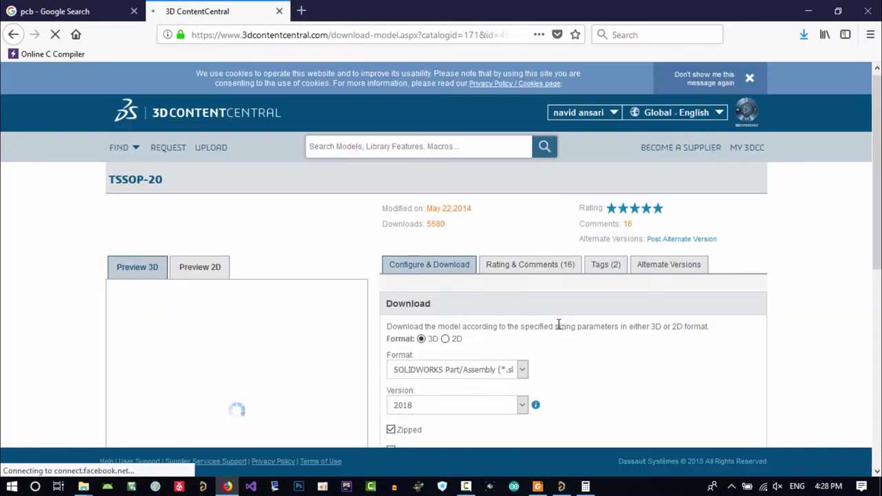
Set the download format to SDRC I-DEAS (*.step) and turn off zipping
scroll(544, 304, "down", 2)
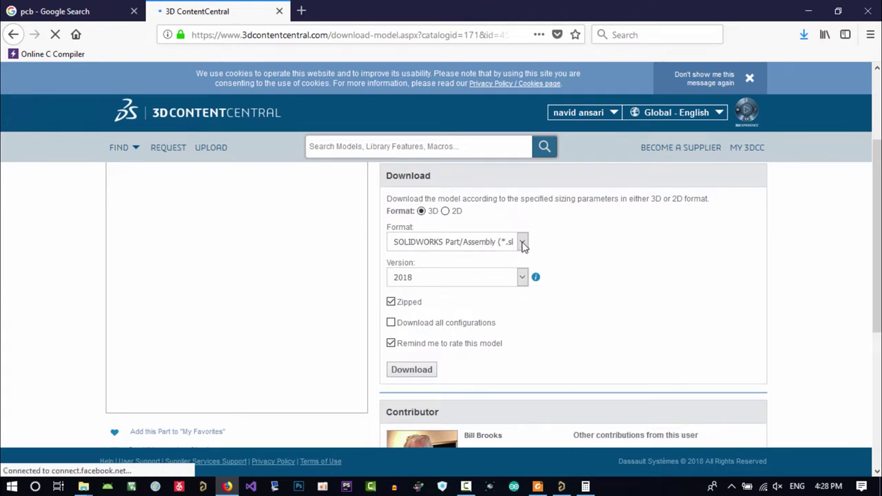
left_click(522, 242)
scroll(494, 355, "down", 2)
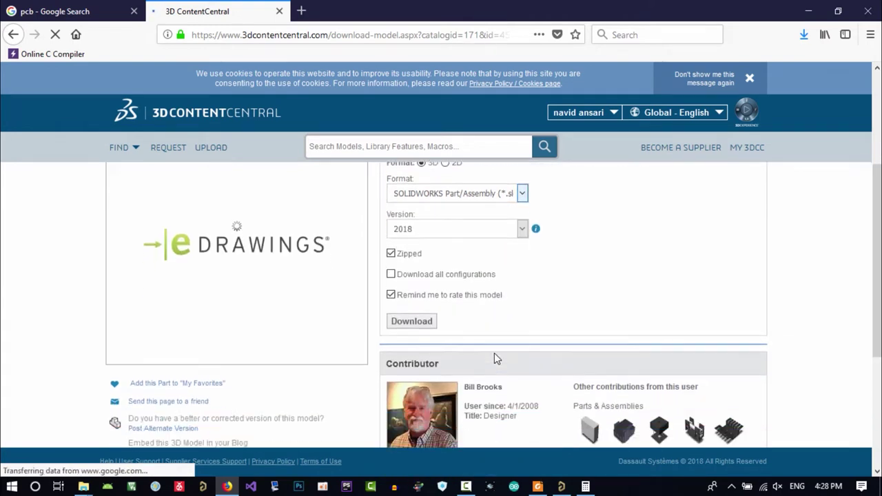
scroll(521, 295, "up", 2)
left_click(522, 243)
left_click_drag(540, 306, 539, 393)
left_click(460, 384)
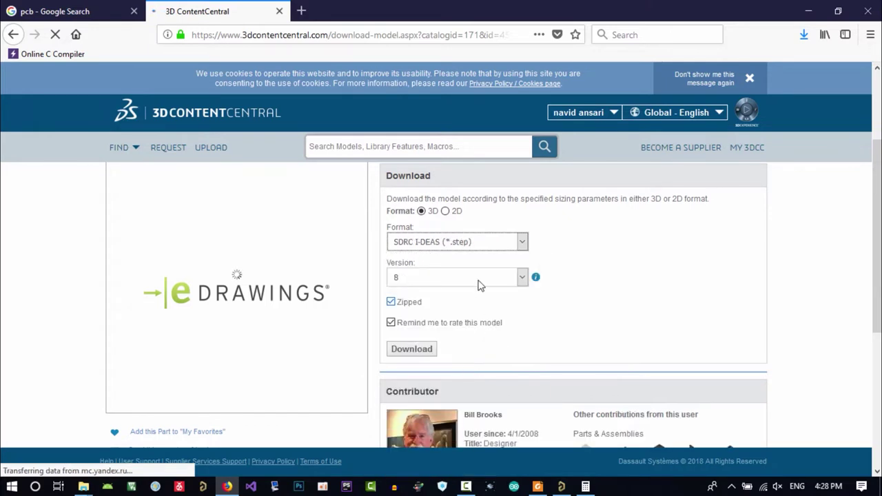
left_click(390, 303)
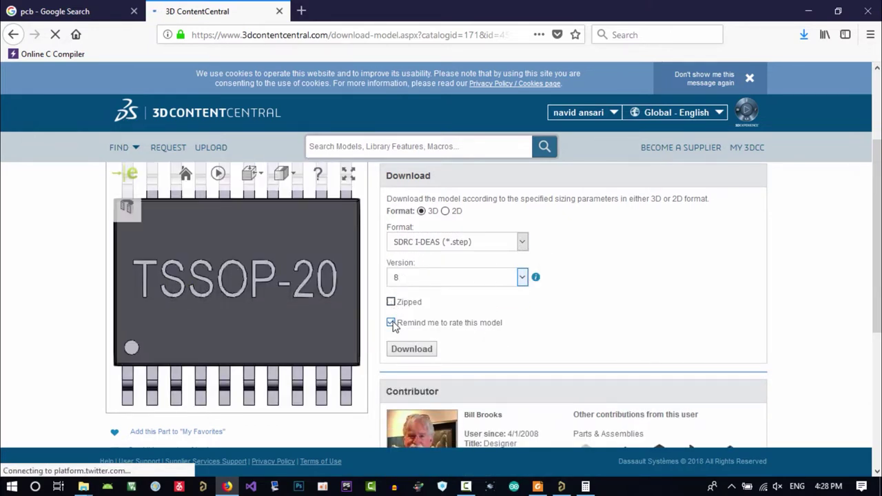
Download and save the tssop-20-1 STEP file, then return to Altium Designer
left_click(426, 350)
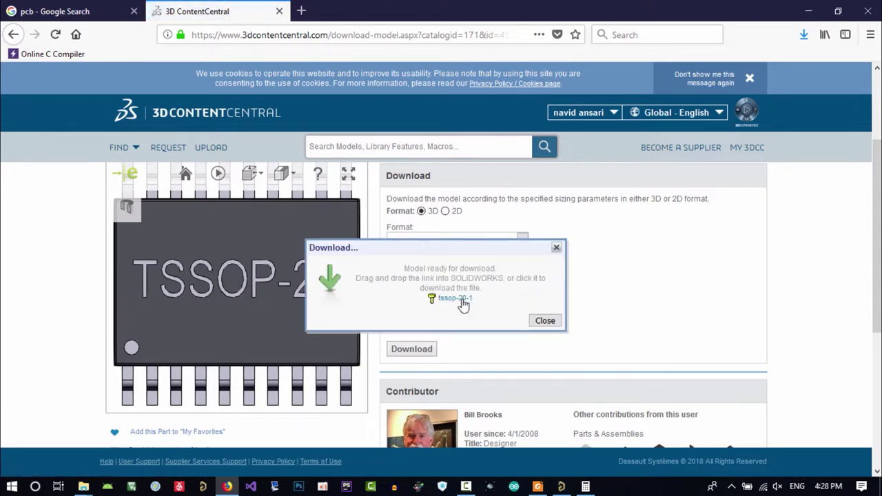
left_click(463, 305)
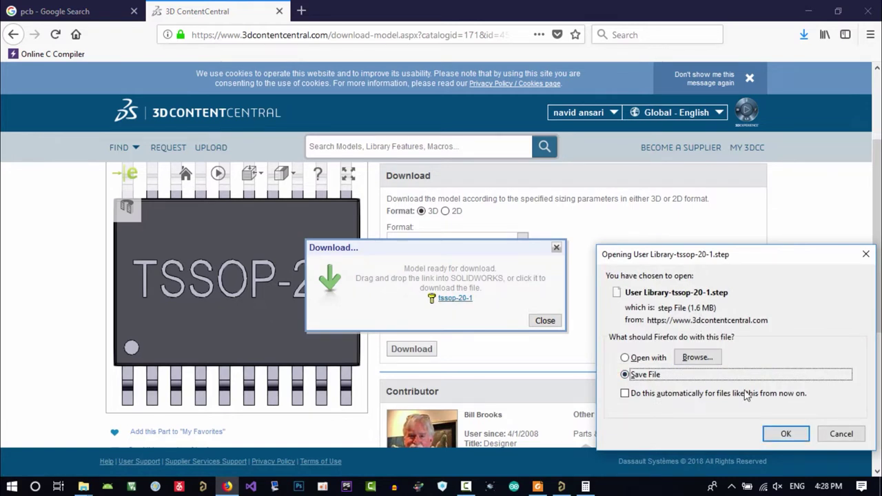
left_click(785, 434)
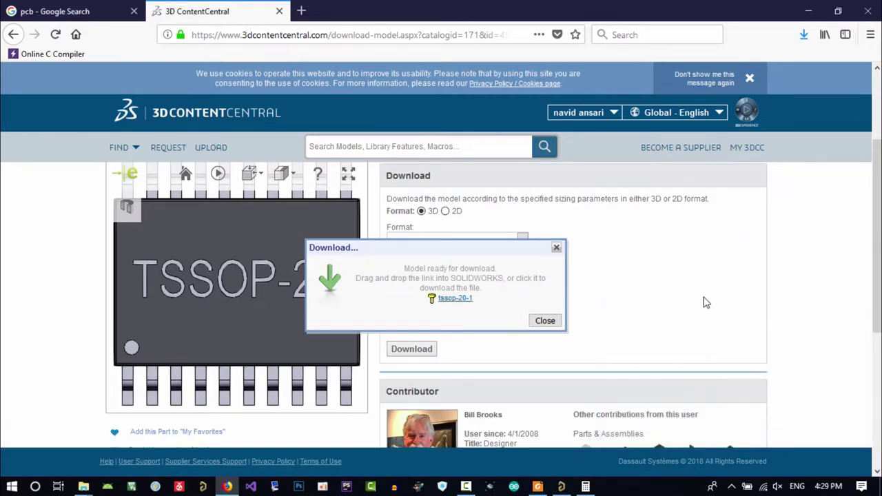
left_click(562, 486)
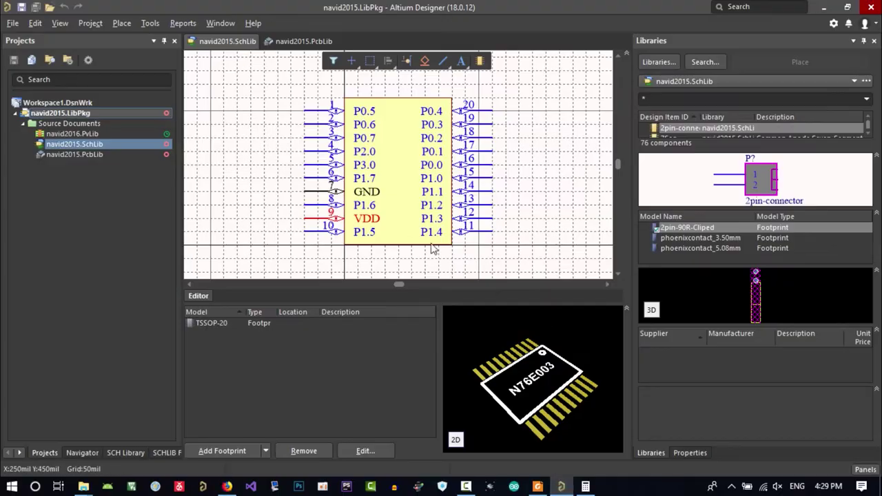
In navid2015.PcbLib, place a 3D body on the TSSOP-20 footprint with Generic model type
left_click(299, 41)
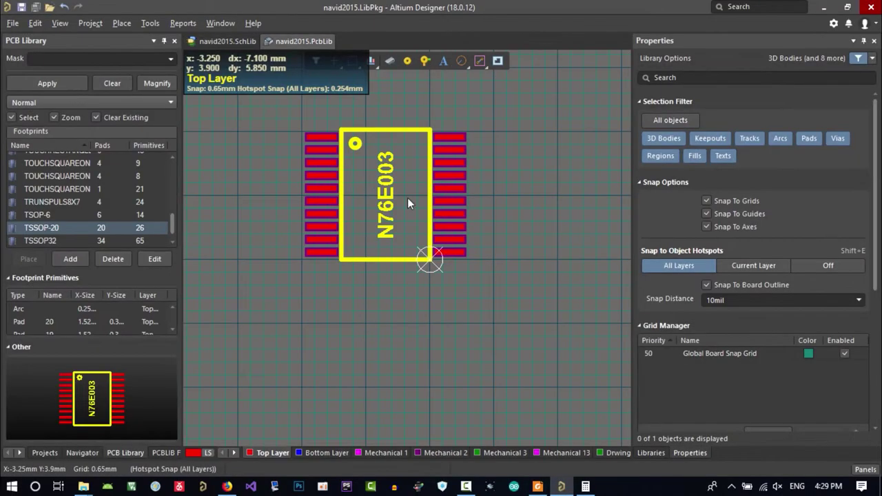
scroll(413, 281, "up", 2, "ctrl")
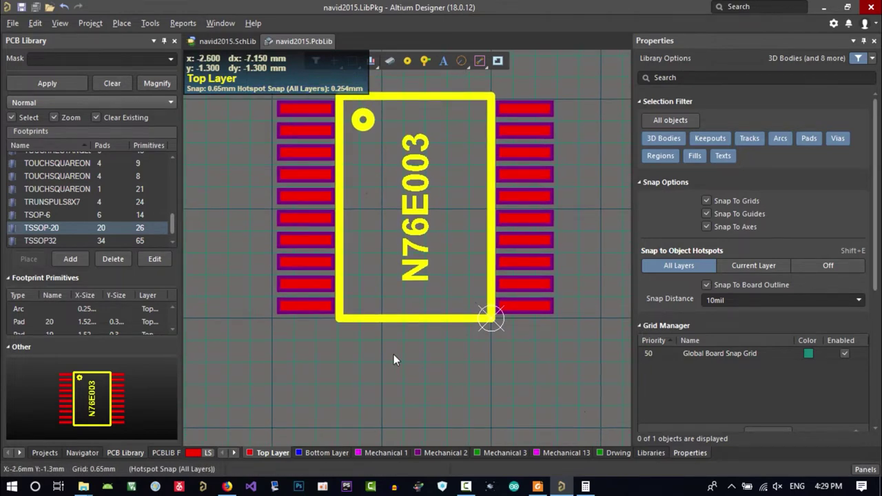
left_click(121, 23)
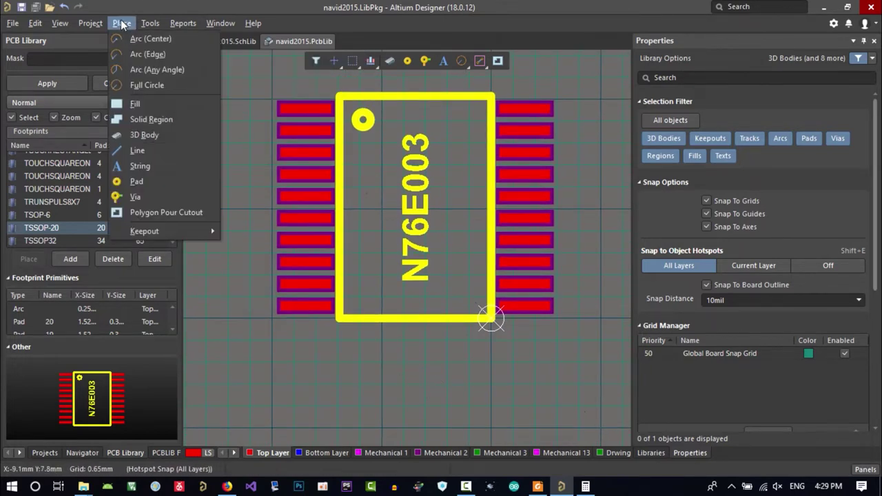
left_click(143, 135)
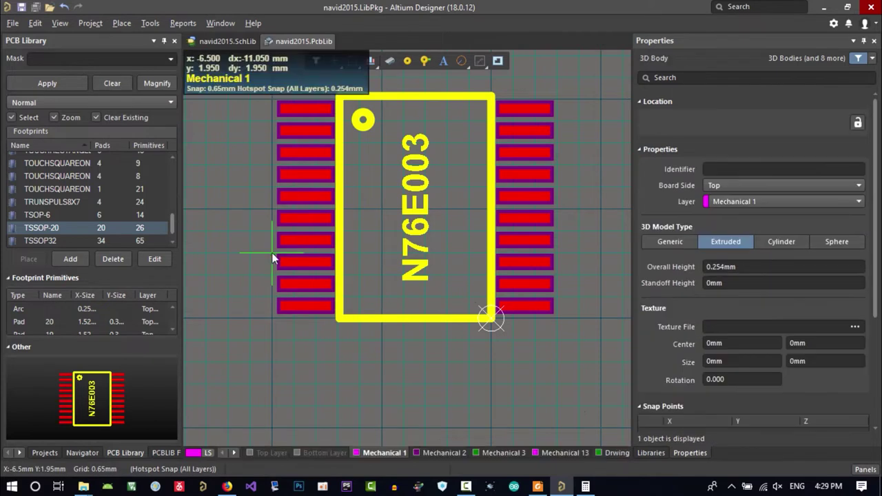
left_click(344, 319)
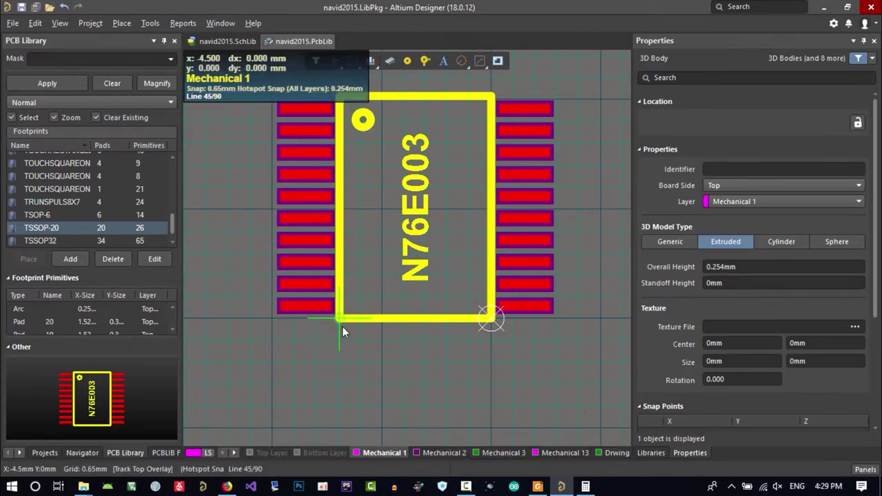
key("Escape")
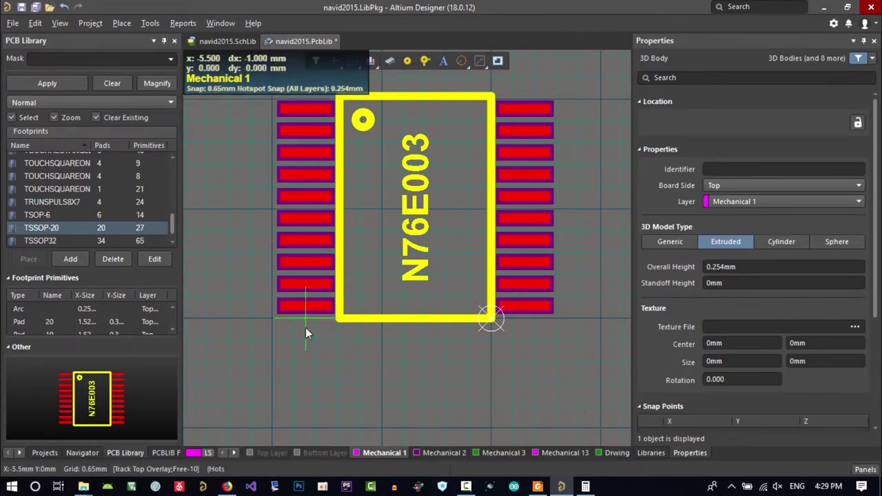
left_click(120, 23)
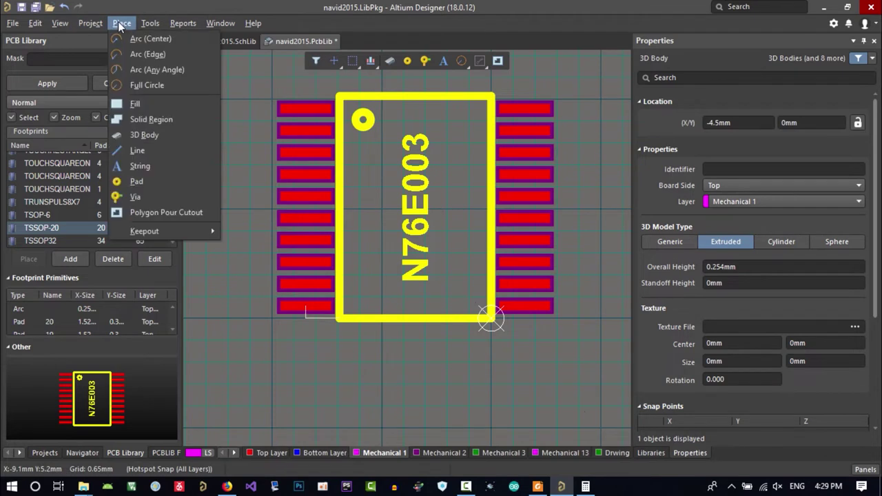
left_click(152, 137)
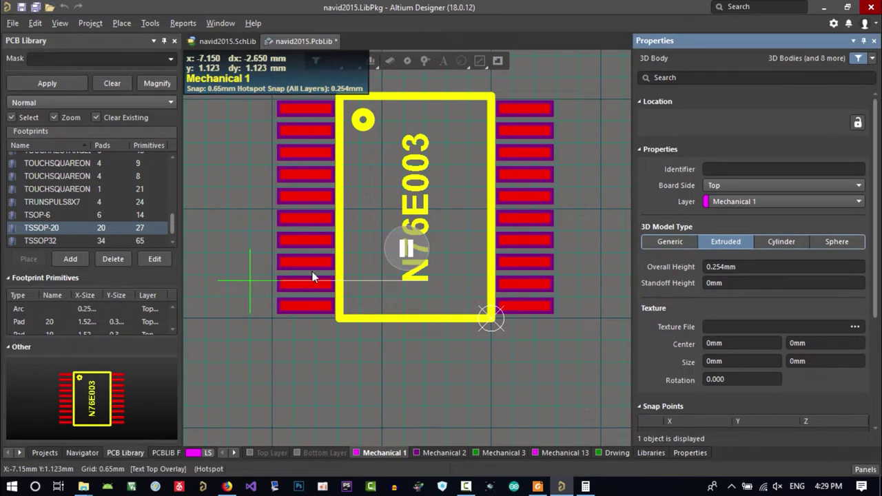
left_click(673, 242)
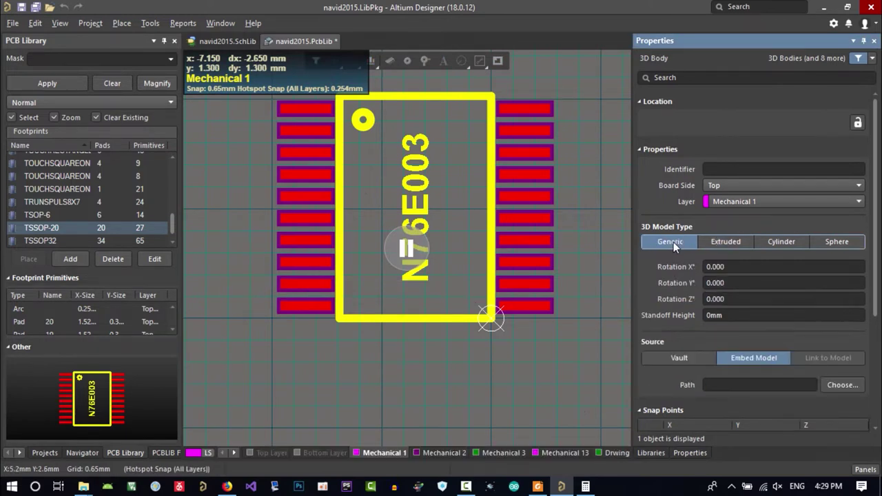
Load User Library-tssop-20-1.step from Downloads as the 3D body's embedded model
left_click(836, 386)
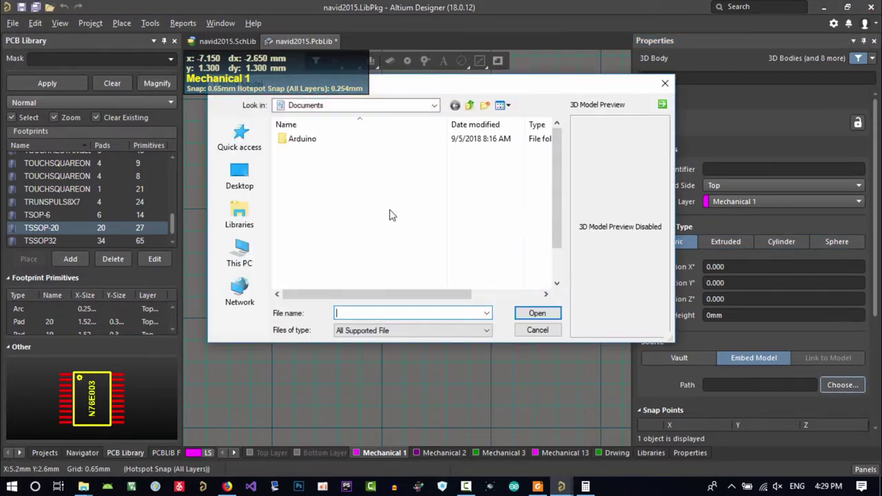
left_click(241, 174)
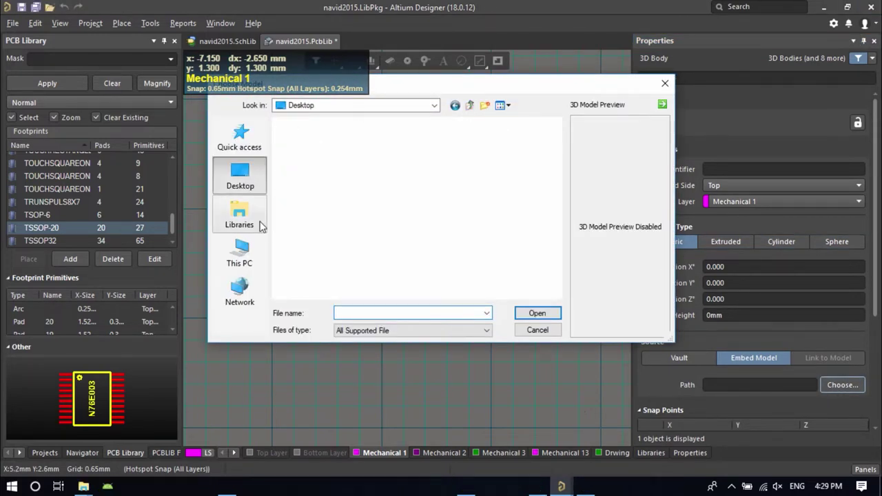
left_click(240, 217)
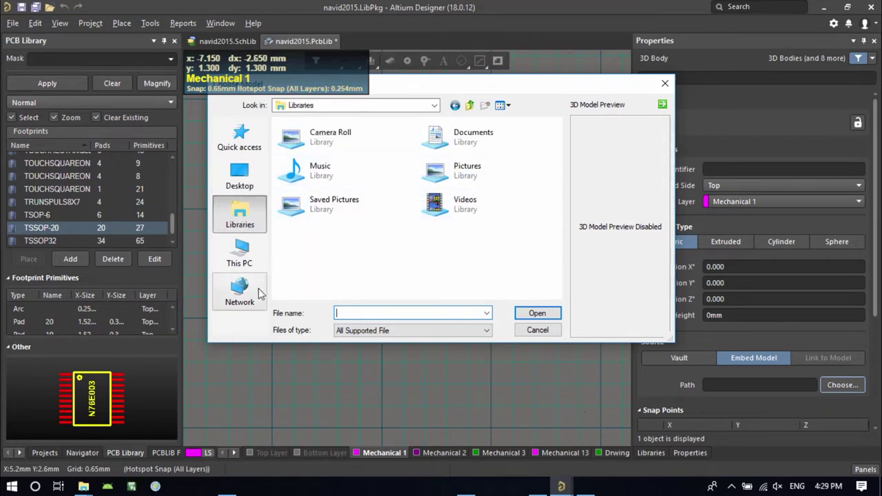
left_click(245, 259)
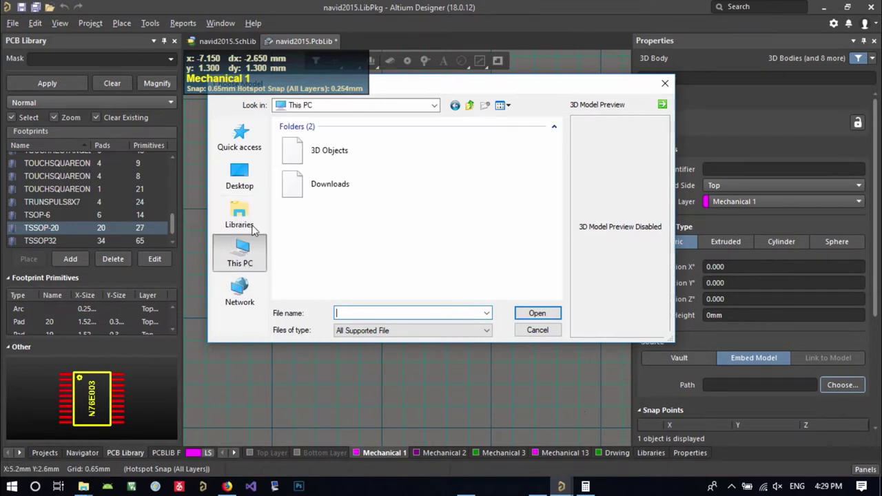
double_click(321, 203)
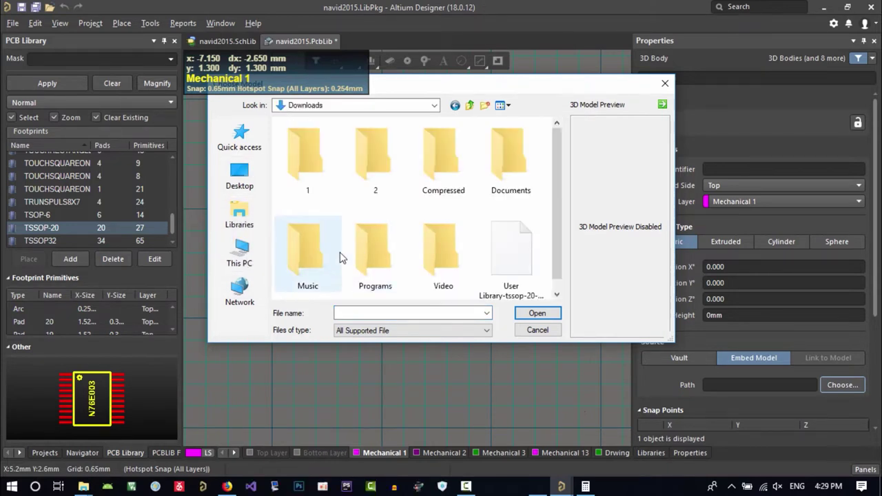
scroll(525, 256, "down", 1)
left_click(522, 254)
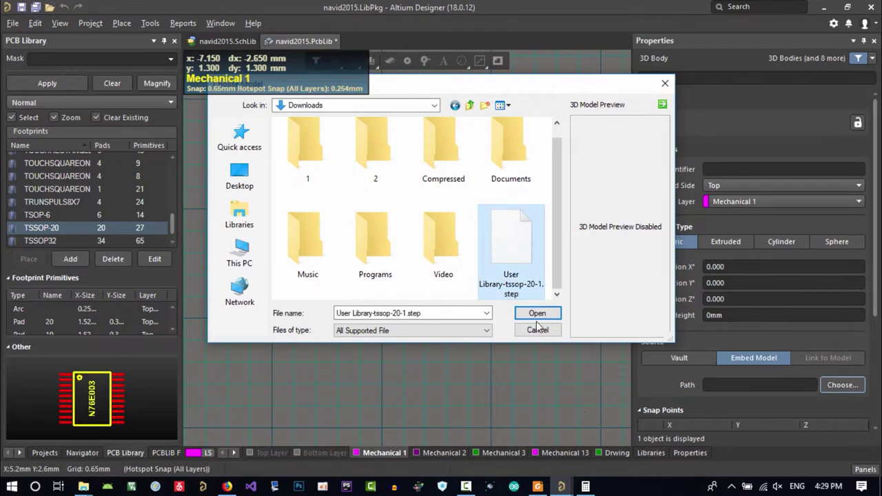
left_click(536, 313)
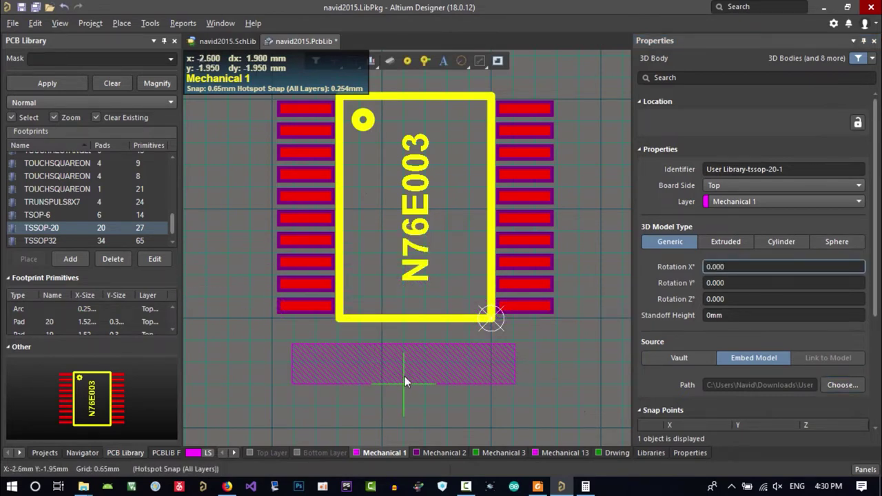
Place the TSSOP-20 3D body below the footprint and switch to the 3D view
left_click(404, 381)
right_click(542, 370)
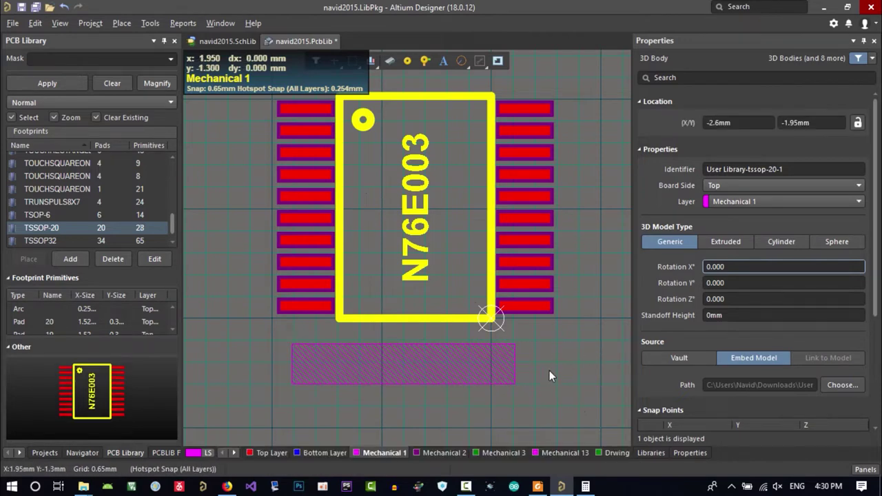
left_click(434, 363)
left_click(547, 374)
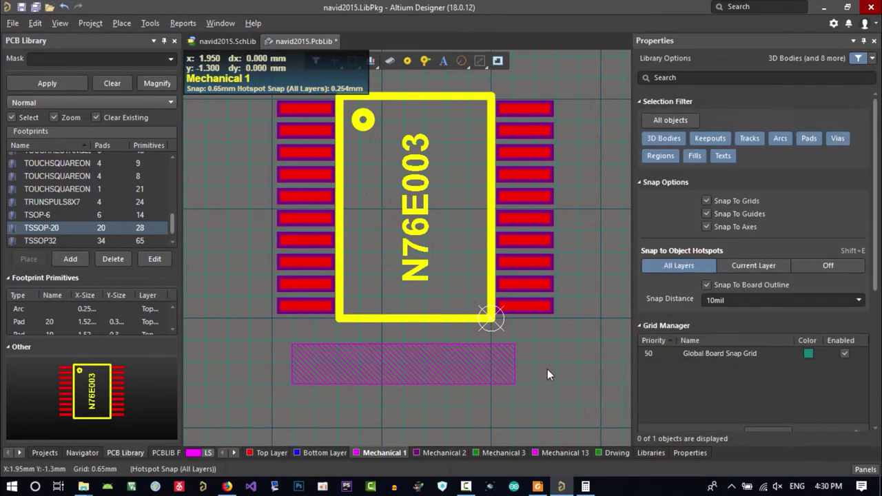
key("3")
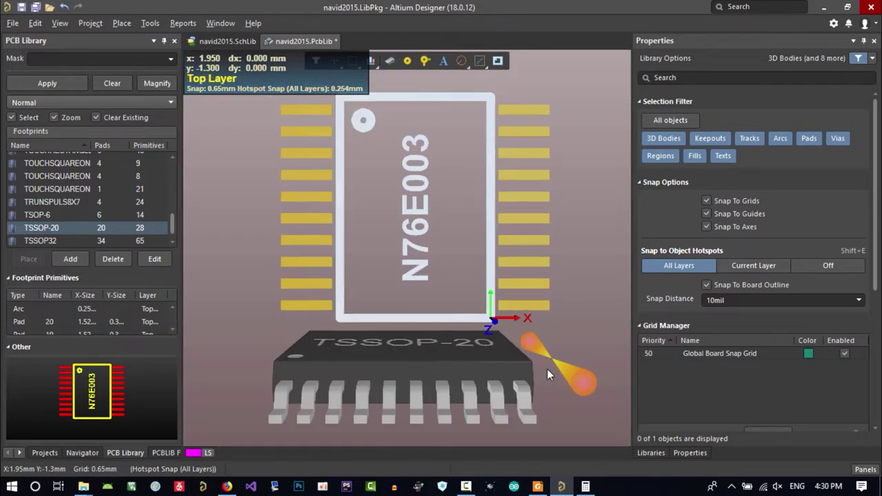
right_click_drag(486, 369, 425, 341)
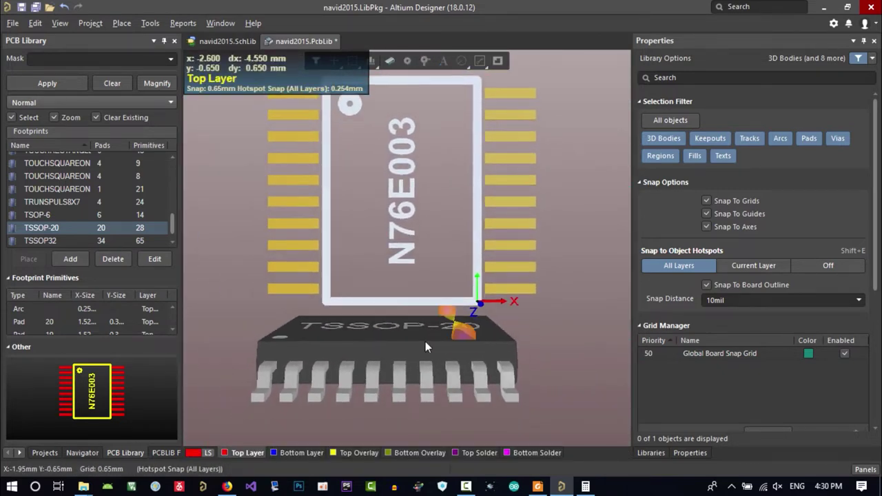
Set the 3D body's Y, Z and X rotations each to 90 degrees
left_click(421, 352)
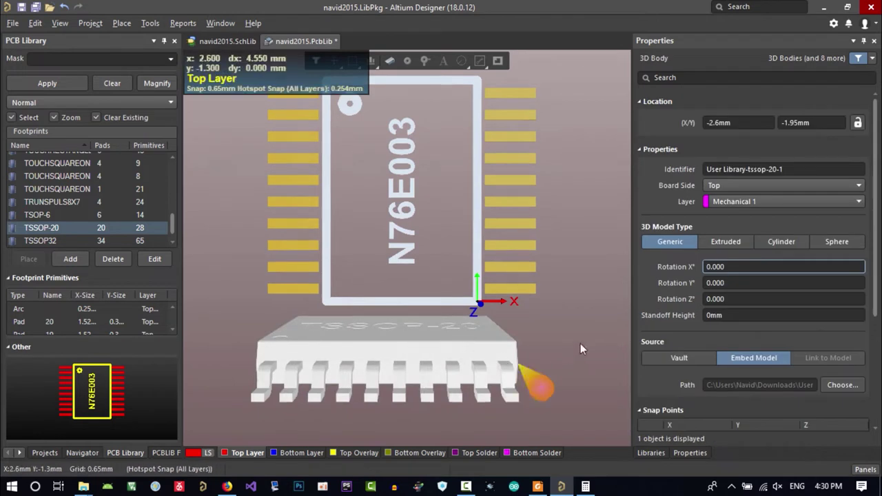
left_click(738, 283)
type("9")
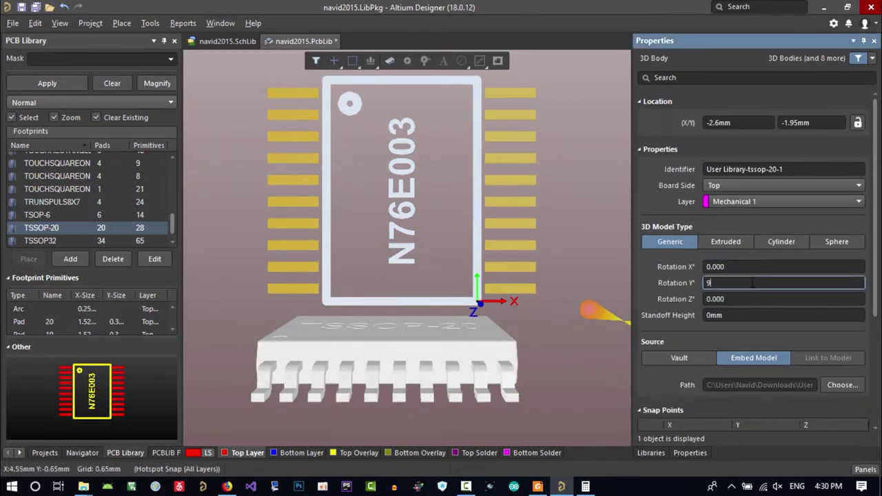
type("0")
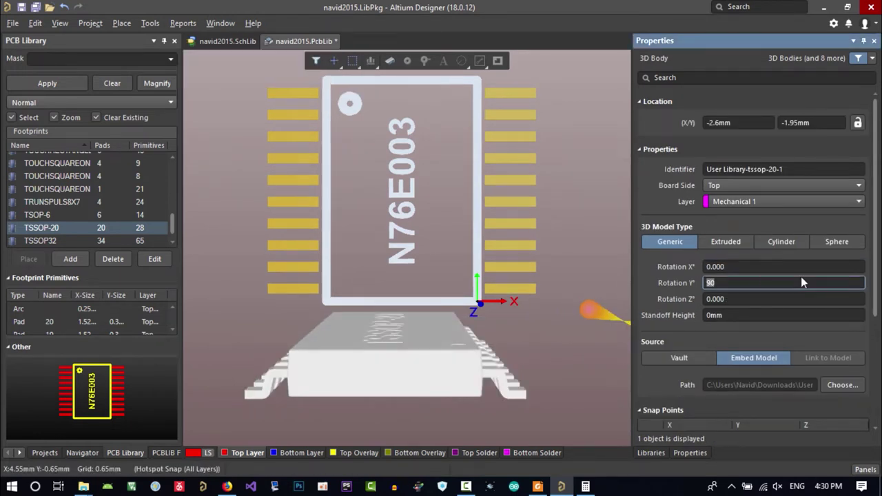
key("Return")
left_click(772, 299)
type("9")
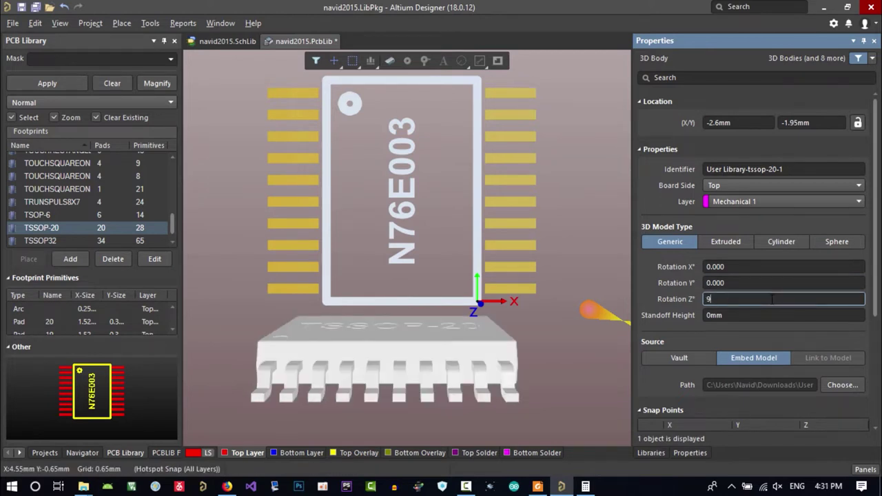
type("0")
key("Return")
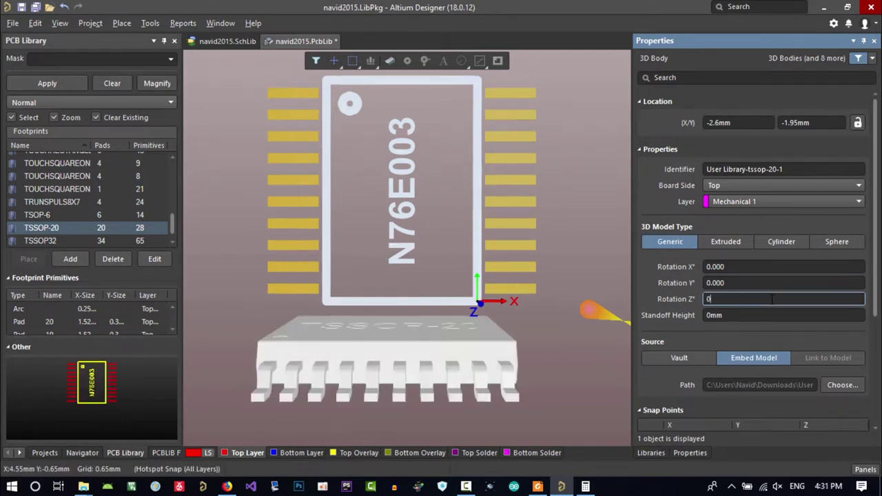
left_click(730, 267)
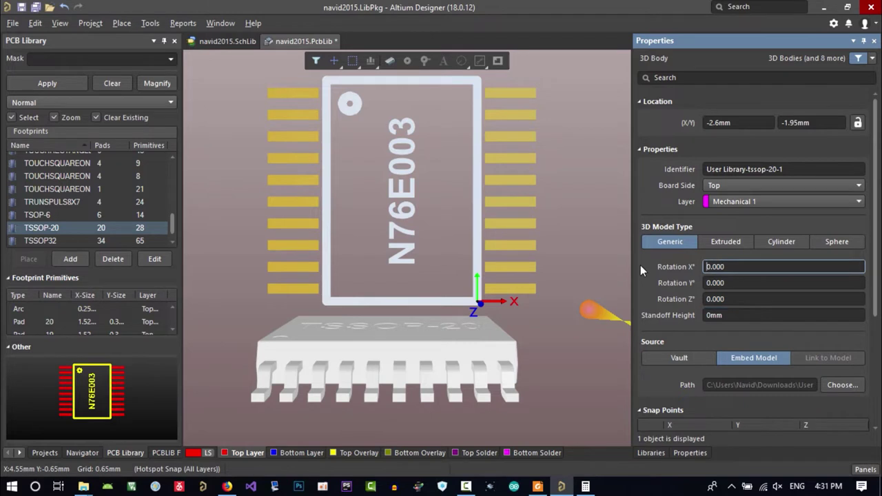
key("ctrl+a")
type("90")
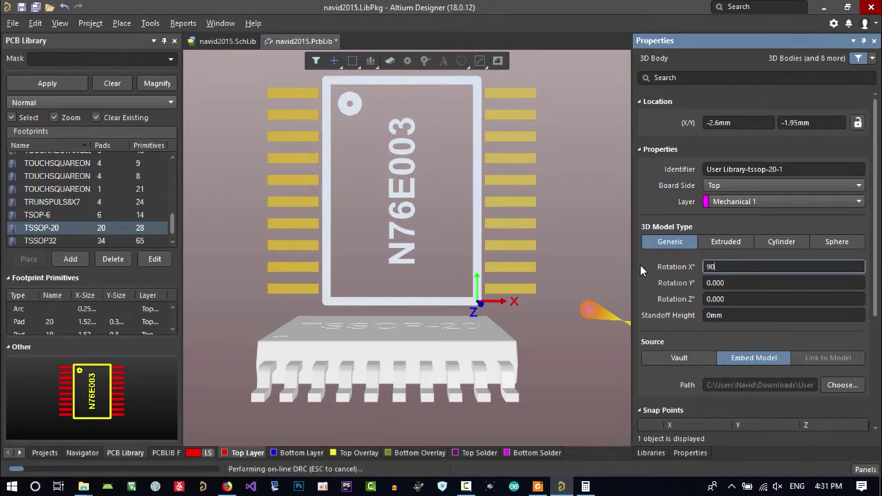
key("Return")
Move the body up onto the footprint, trying X rotation 270 then 90, rotating it into place
left_click_drag(502, 351, 514, 310)
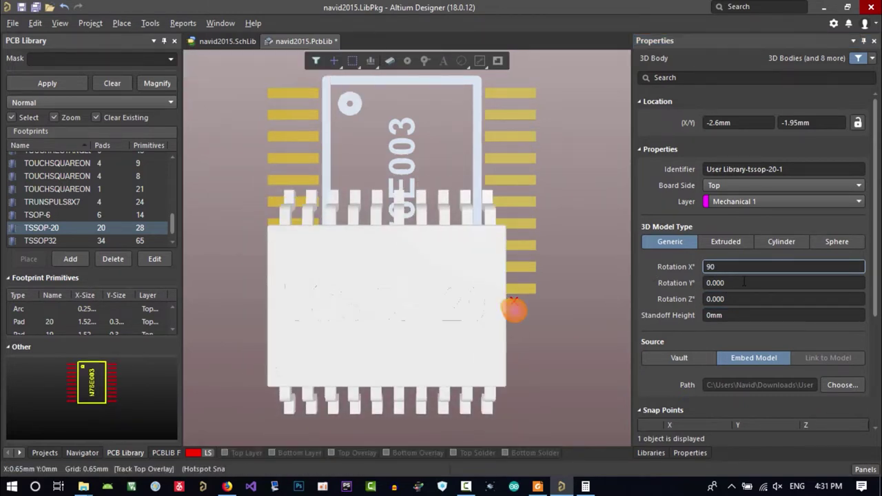
left_click(663, 264)
key("ctrl+a")
type("270")
key("Return")
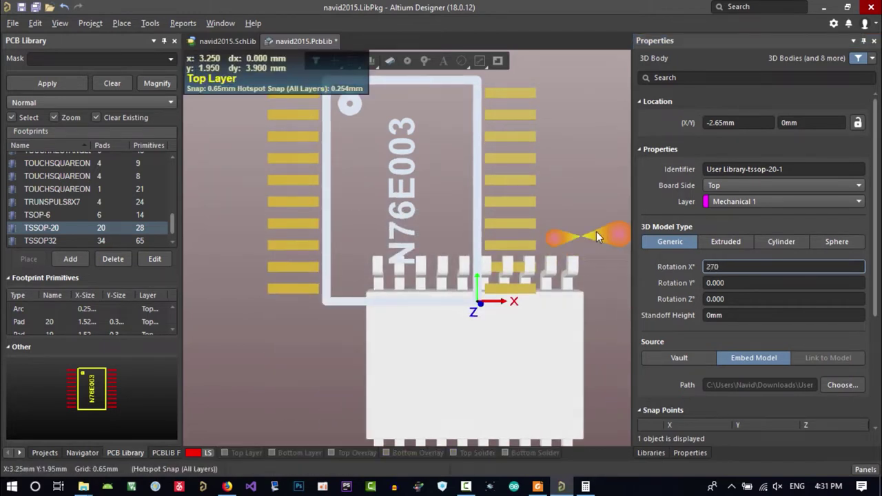
left_click(596, 231)
double_click(547, 358)
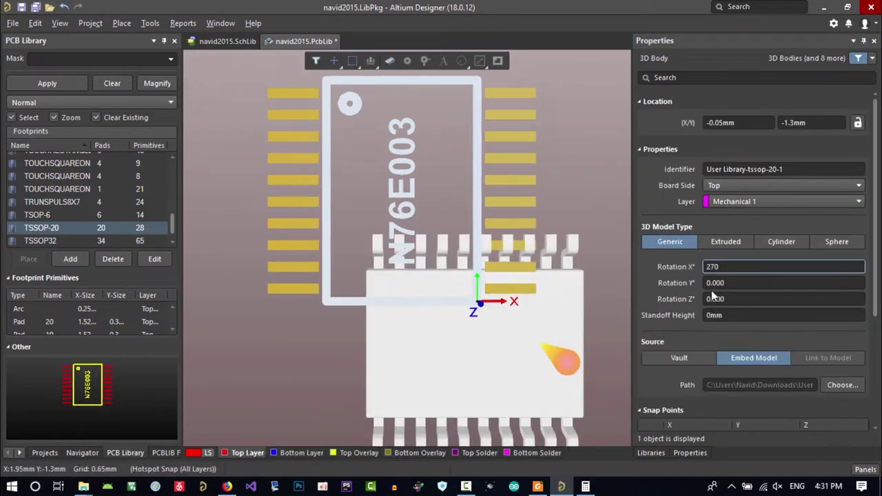
type("90")
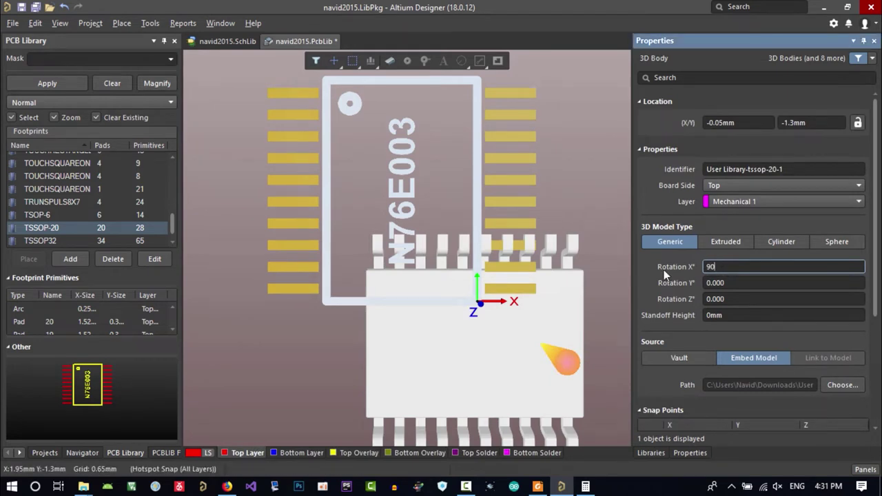
key("Return")
left_click_drag(567, 355, 396, 279)
key("space")
key("space")
key("space")
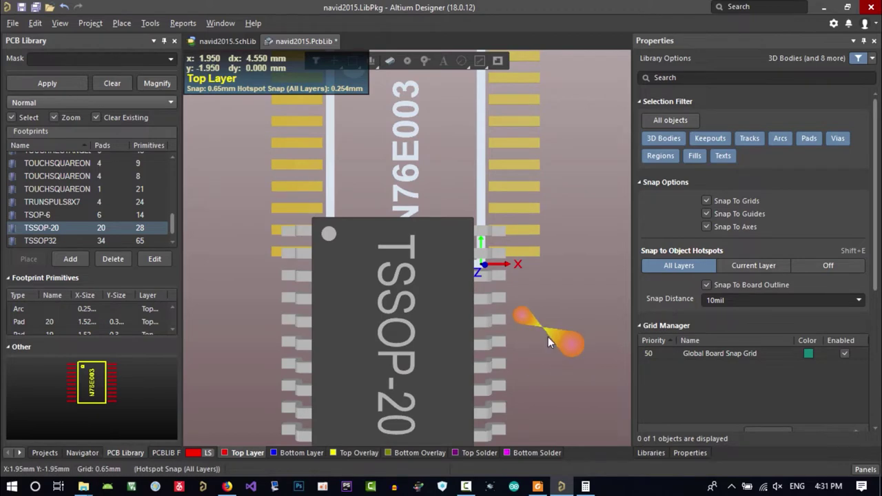
In the 2D view, vertically centre the 3D body on the yellow outline track
key("2")
scroll(524, 277, "down", 2)
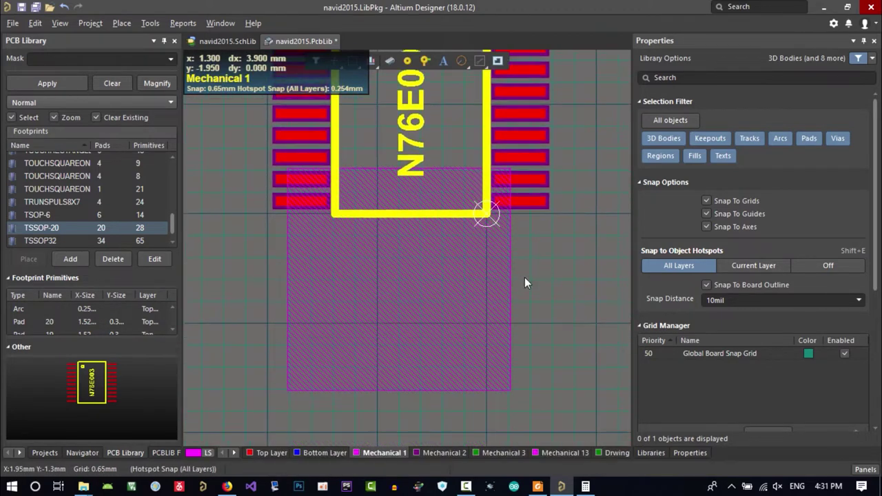
left_click(467, 279)
scroll(524, 275, "up", 2)
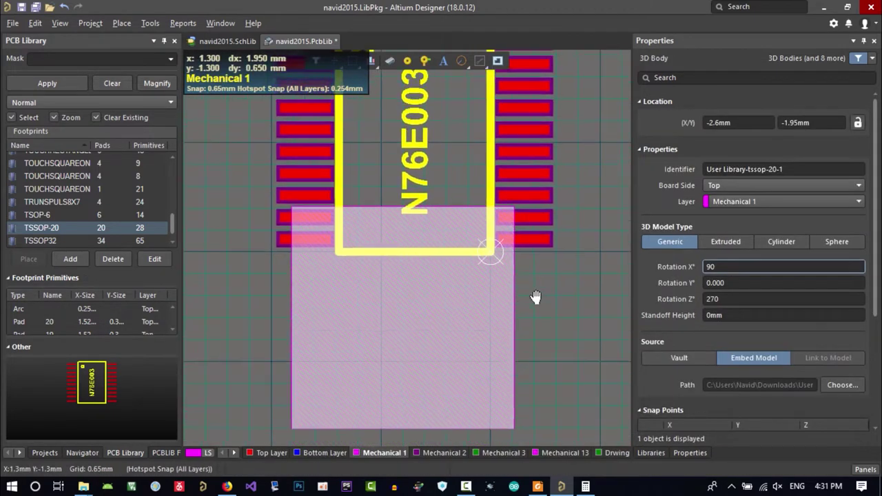
left_click(491, 177, "shift")
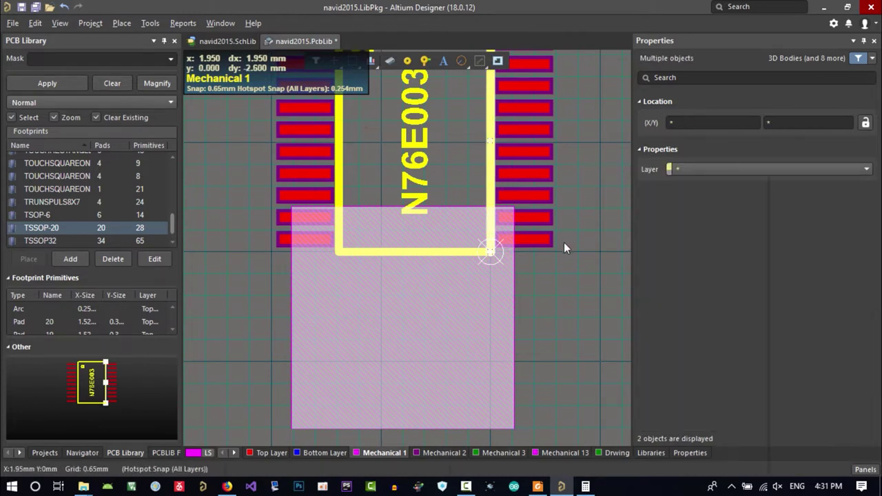
key("a")
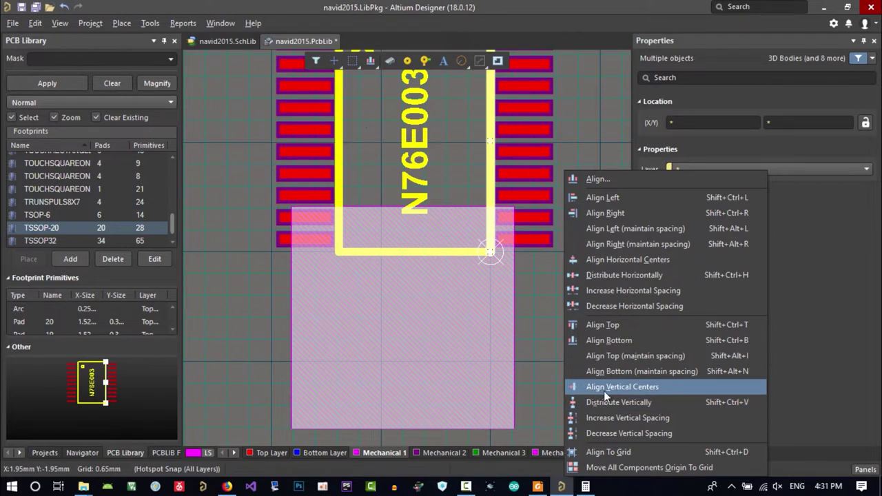
left_click(623, 387)
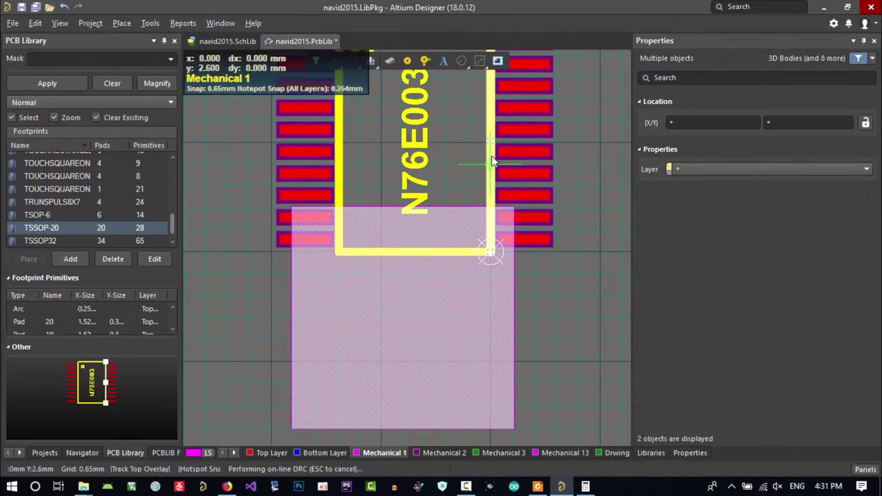
left_click(488, 108)
Horizontally centre the 3D body on the bottom outline track
right_click_drag(511, 307, 514, 354)
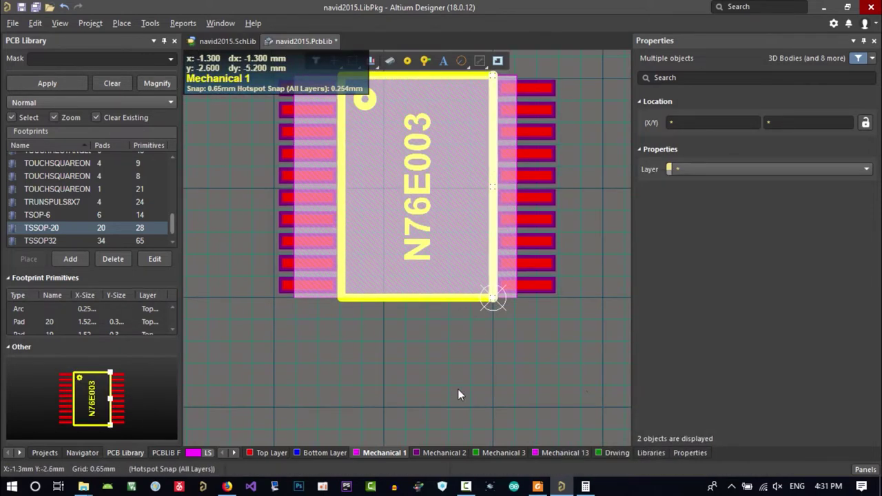
left_click(463, 314)
left_click(460, 250)
scroll(319, 186, "up", 2, "ctrl")
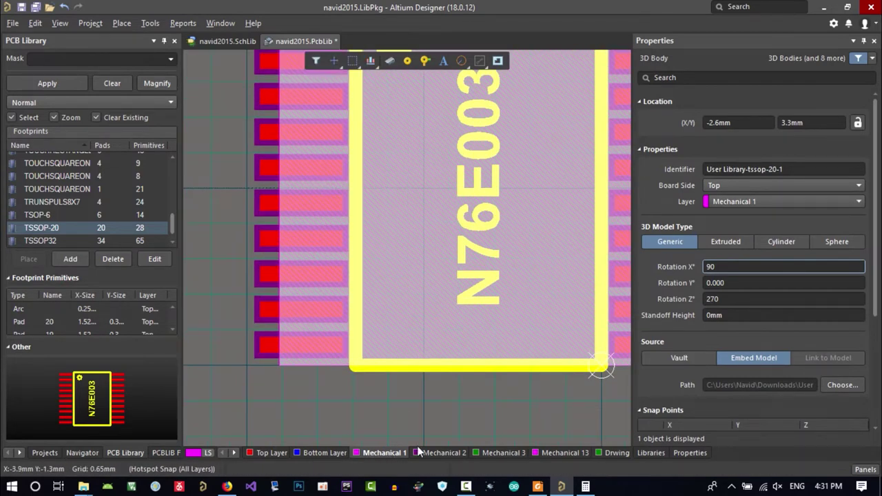
left_click(413, 371, "shift")
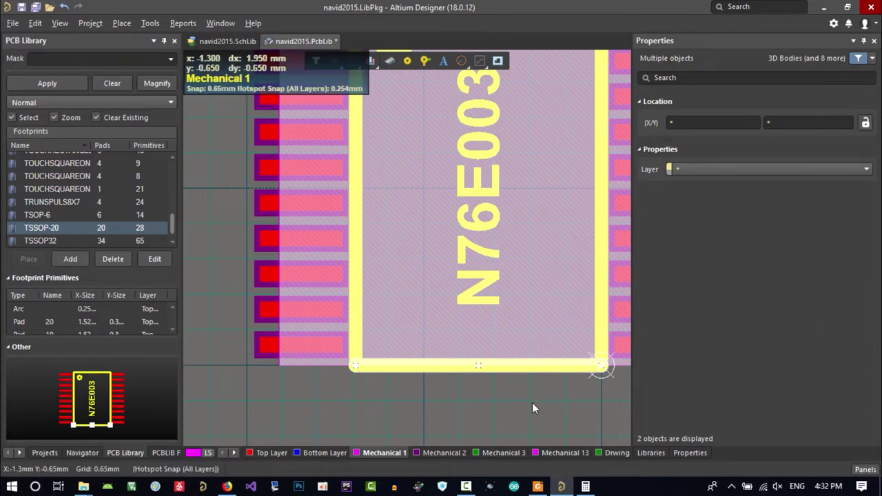
key("a")
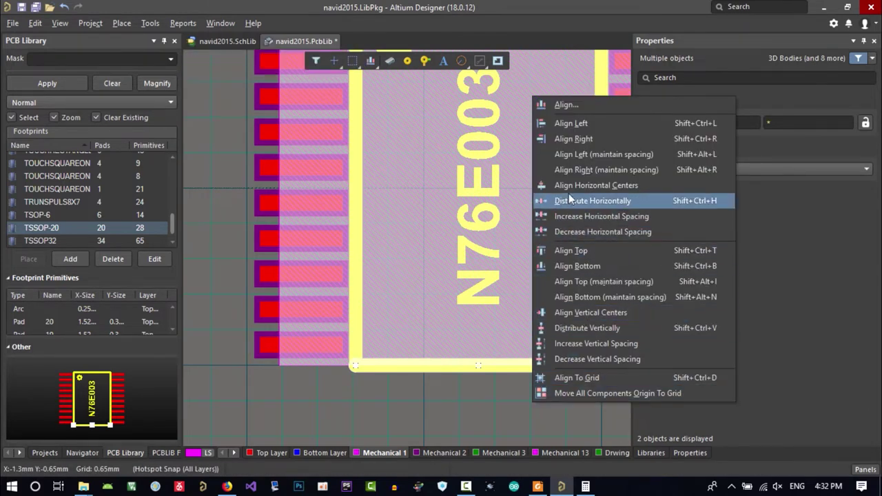
left_click(581, 188)
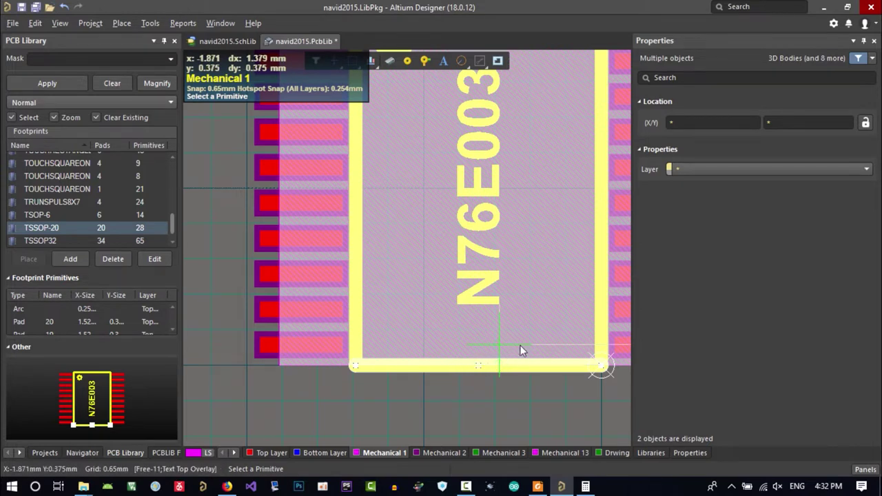
key("g")
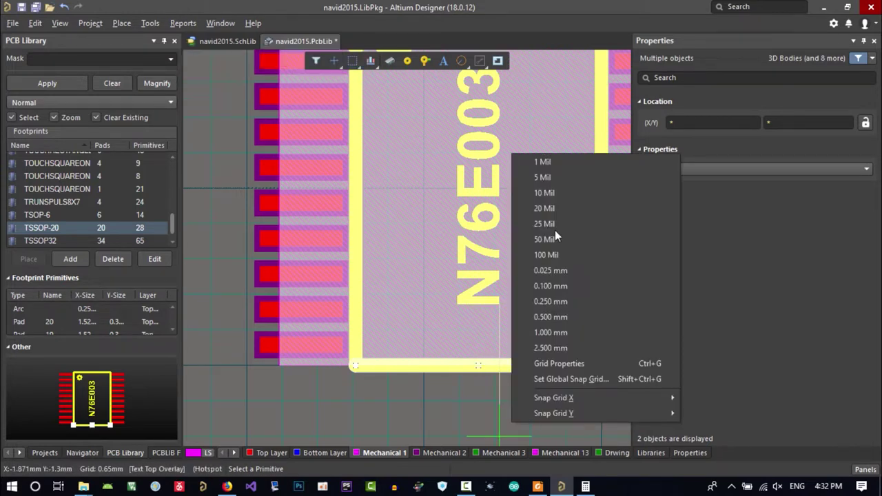
Set the snap grid to 1 Mil, zoom to the full TSSOP-20 footprint and clear the selection
left_click(542, 162)
scroll(490, 369, "up", 3, "ctrl")
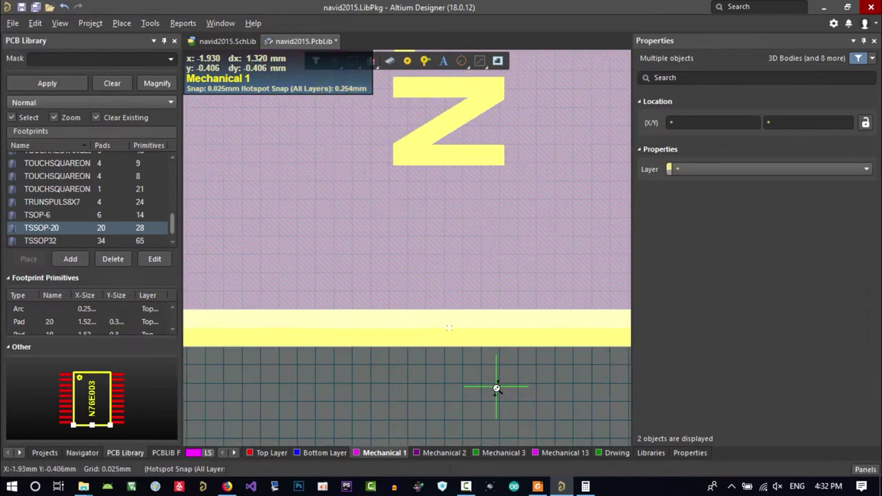
scroll(469, 337, "down", 3, "ctrl")
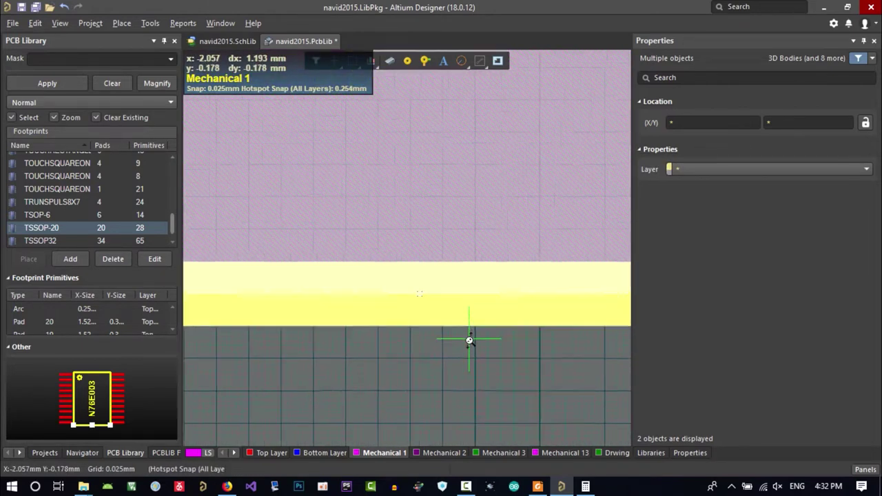
scroll(470, 331, "up", 2, "ctrl")
scroll(471, 328, "up", 3, "ctrl")
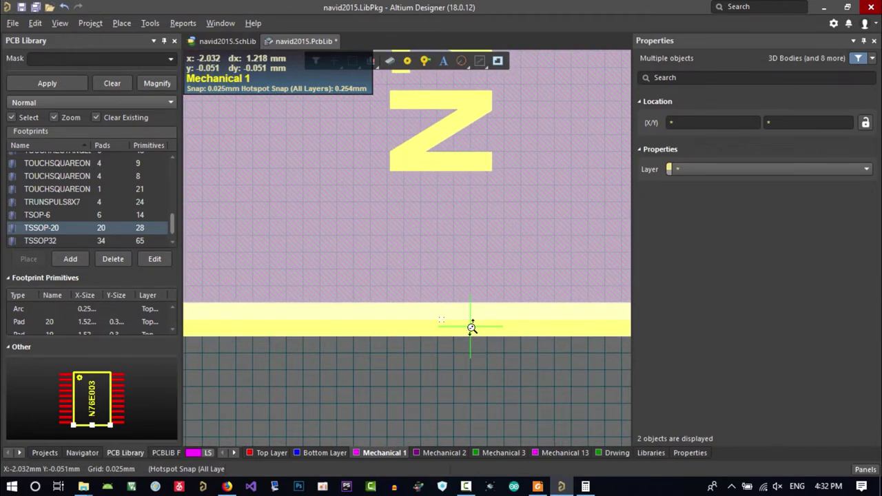
scroll(471, 327, "down", 3, "ctrl")
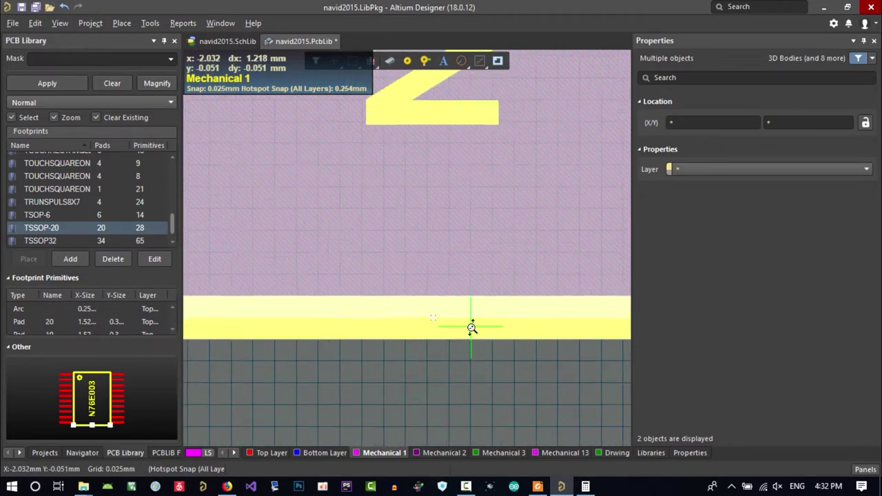
scroll(472, 328, "up", 3, "ctrl")
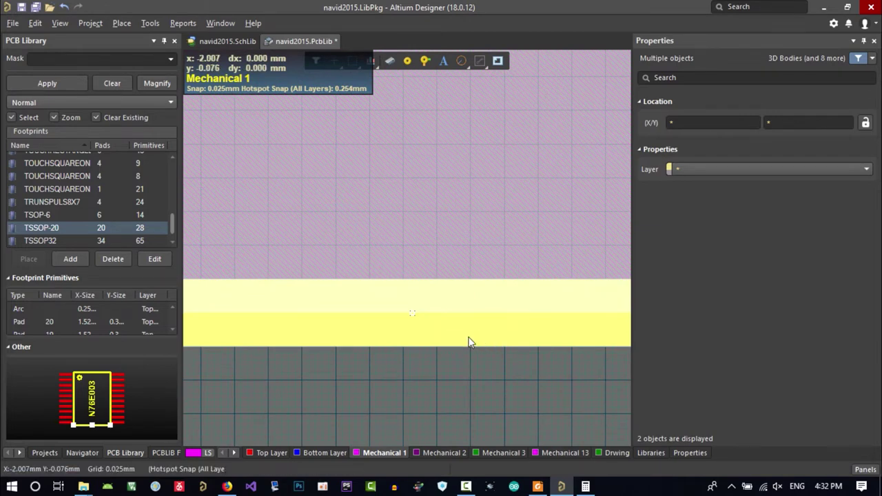
scroll(469, 429, "down", 2)
scroll(460, 376, "down", 2, "ctrl")
scroll(460, 376, "down", 4, "ctrl")
scroll(460, 376, "up", 2, "ctrl")
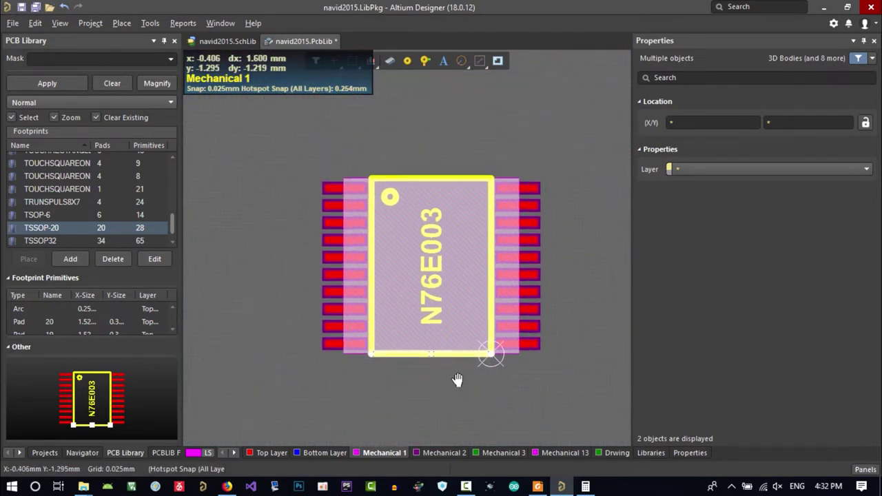
left_click(462, 380)
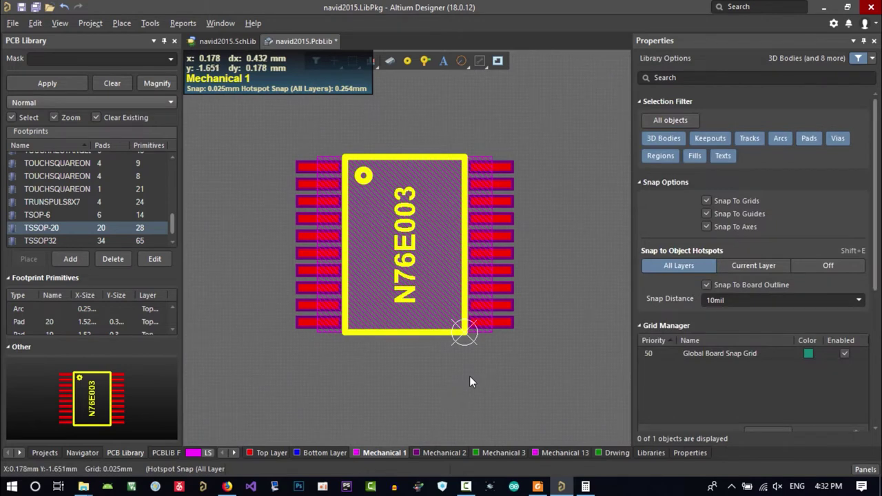
Inspect the seated TSSOP-20 STEP body in 3D view, then save the PcbLib
key("3")
scroll(469, 376, "up", 3, "ctrl")
scroll(384, 274, "down", 4, "ctrl")
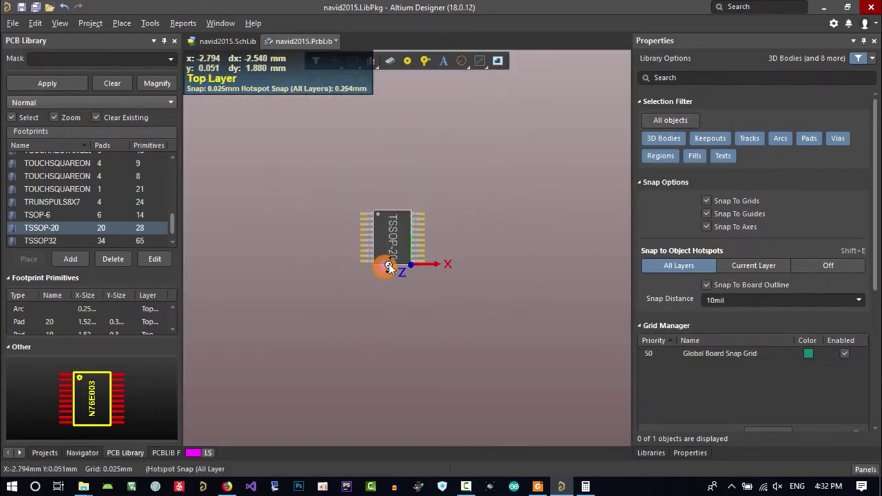
scroll(388, 263, "up", 3, "ctrl")
scroll(407, 248, "up", 3, "ctrl")
scroll(418, 276, "down", 3, "ctrl")
scroll(350, 197, "up", 1, "ctrl")
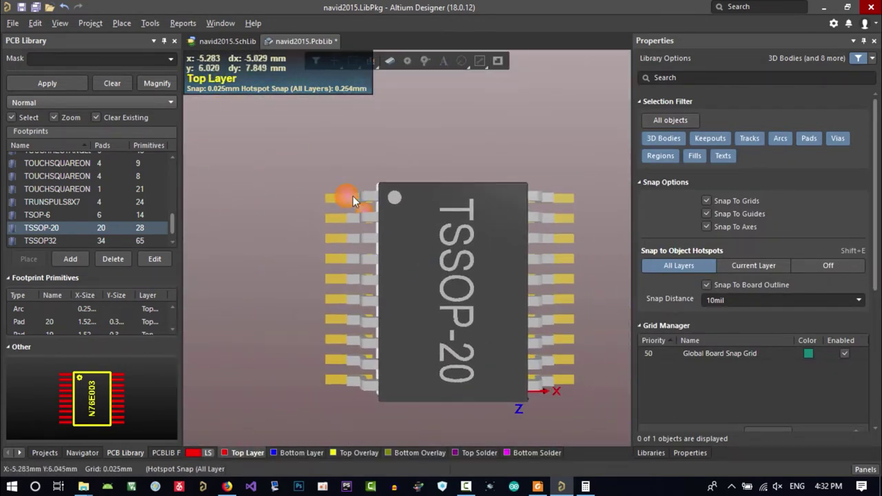
scroll(386, 365, "right", 4)
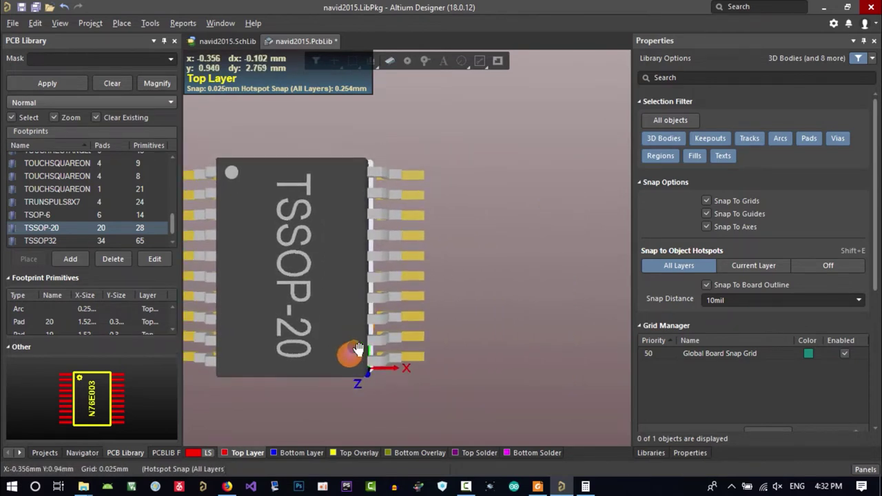
scroll(440, 313, "left", 3)
scroll(434, 269, "down", 1)
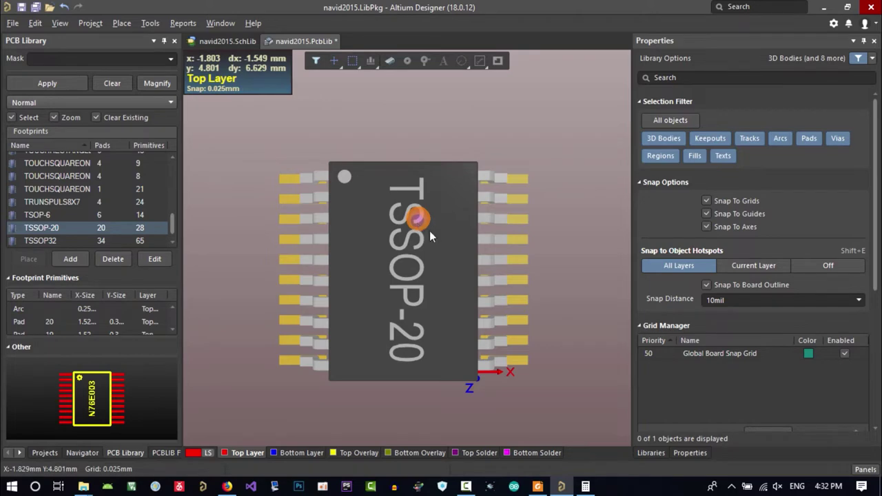
key("ctrl+s")
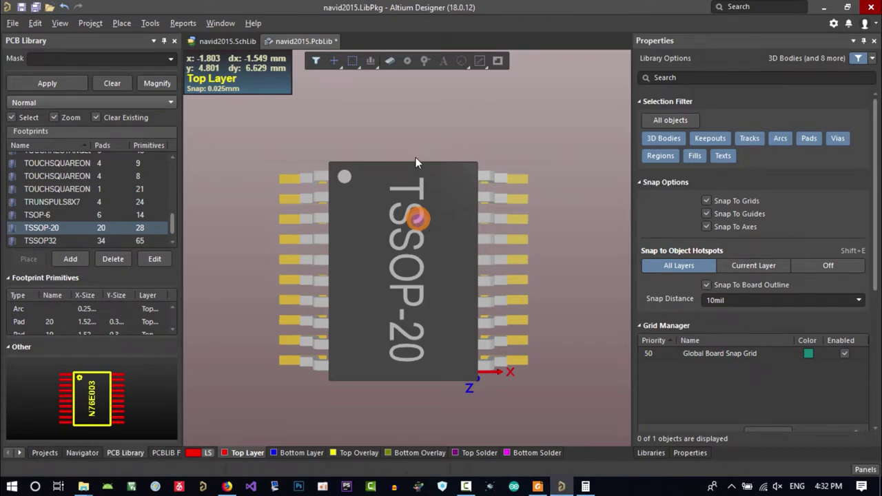
Switch to navid2015.SchLib and compile the navid2015.LibPkg integrated library
left_click(223, 40)
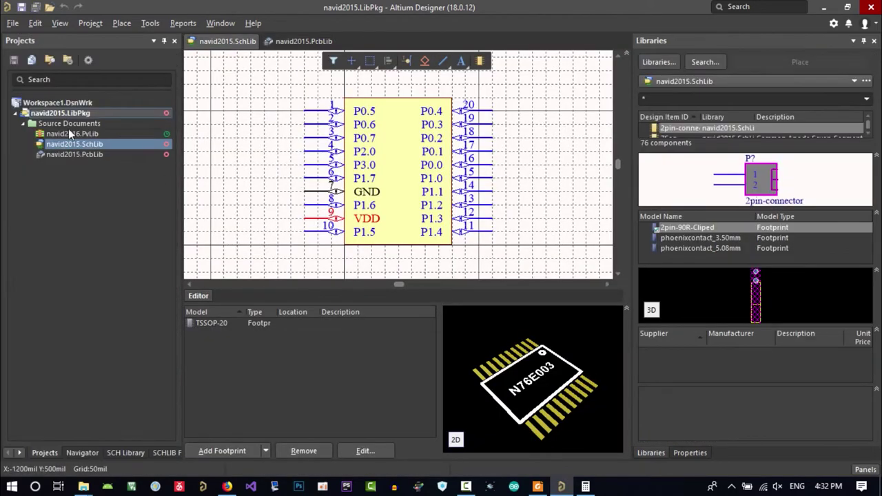
right_click(68, 111)
left_click(90, 123)
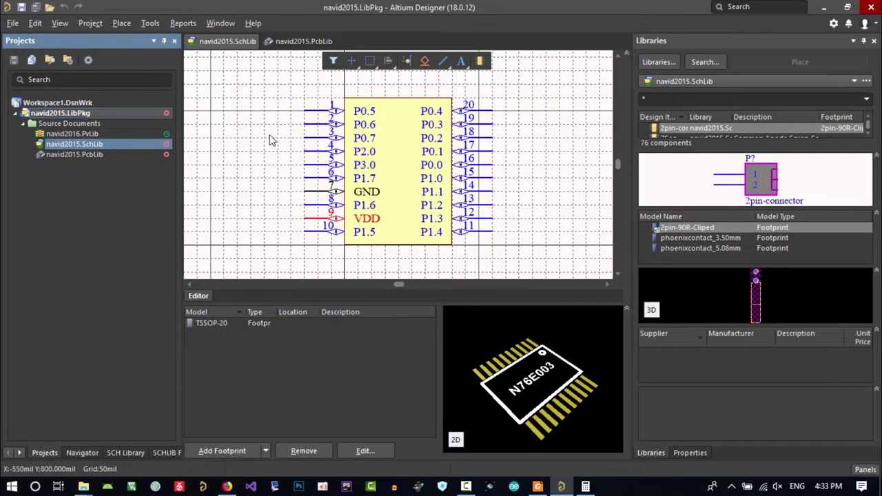
right_click(72, 118)
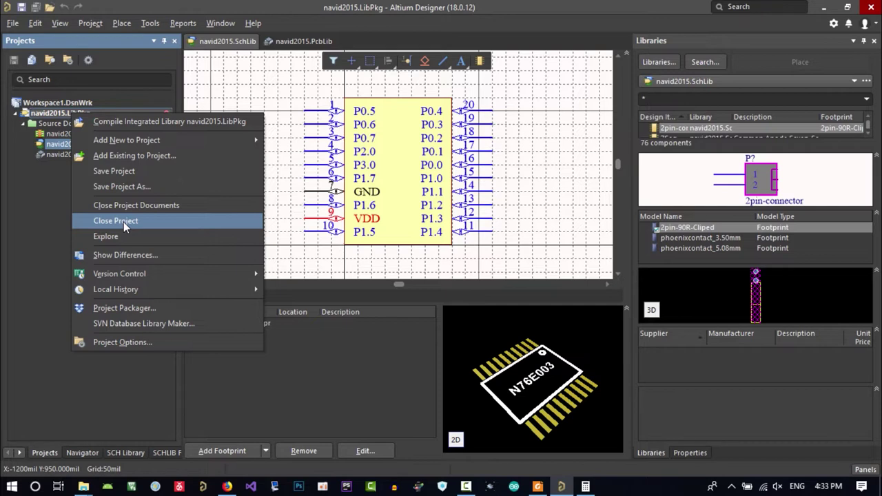
Close navid2015.LibPkg and create a new PCB project, PCB_Project1.PrjPCB
left_click(124, 222)
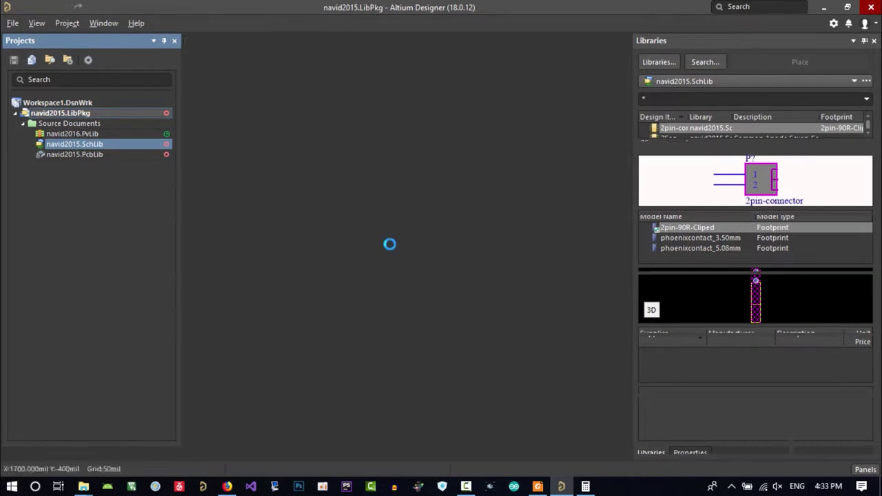
left_click(82, 105)
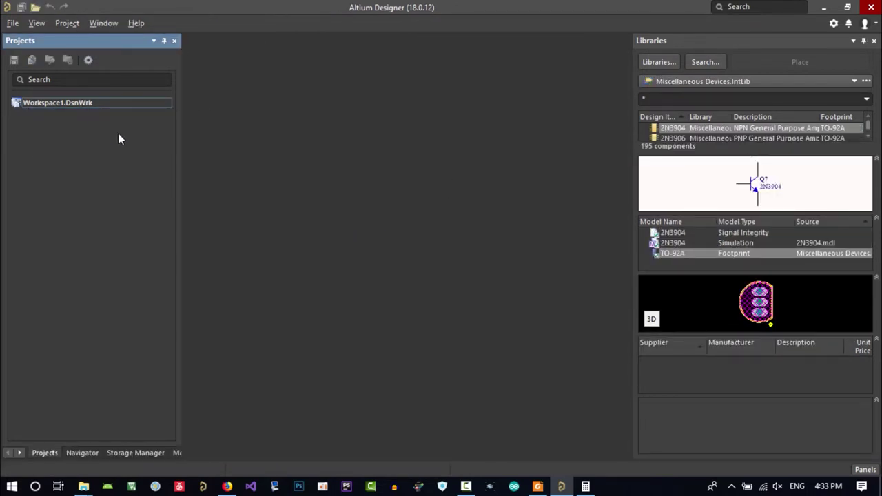
left_click(15, 25)
mouse_move(36, 40)
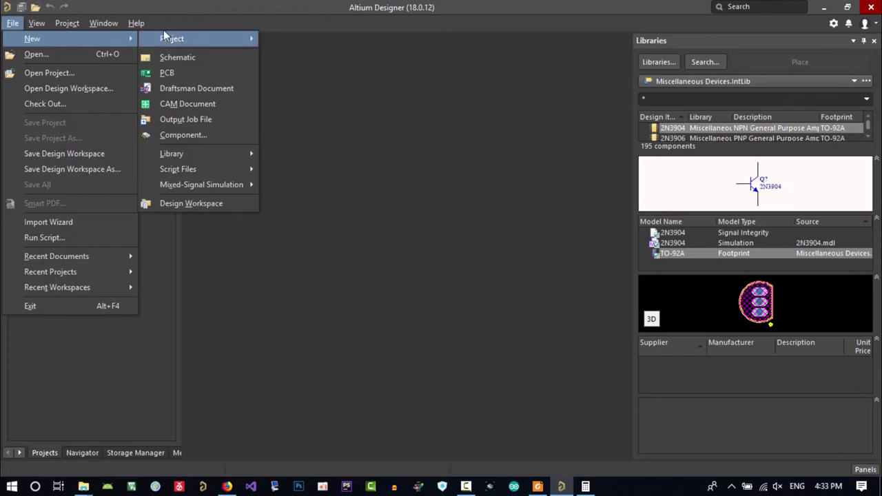
mouse_move(182, 36)
left_click(286, 40)
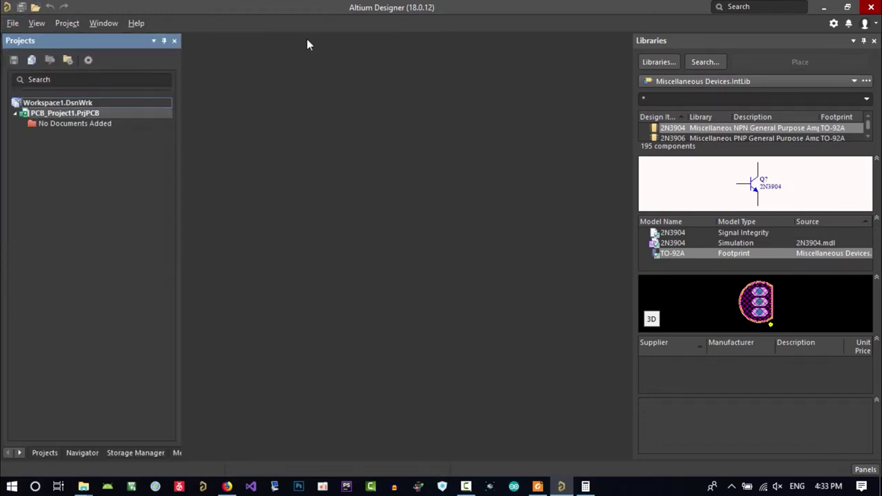
Add a new schematic, Sheet1.SchDoc, to PCB_Project1 and bring up Save As
right_click(52, 117)
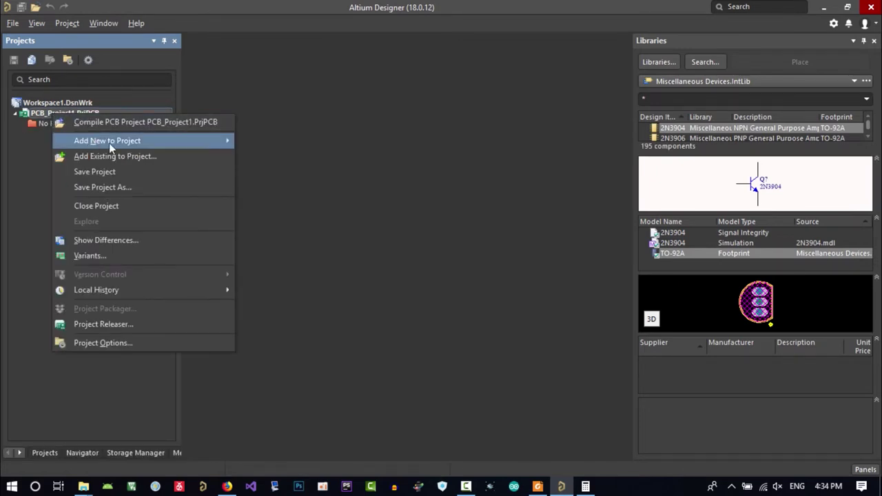
mouse_move(107, 142)
left_click(270, 143)
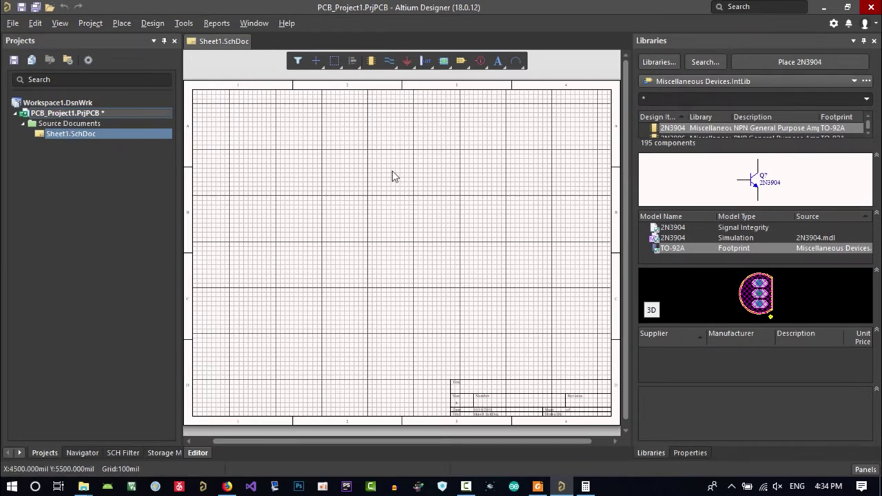
key("ctrl+s")
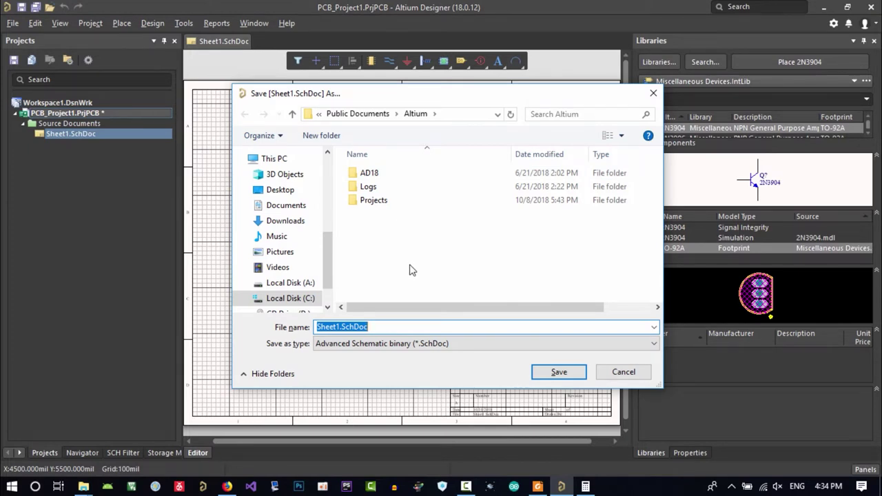
Browse to C:\MyProjects\08.AftabModules\PCB as the save location
scroll(307, 293, "down", 1)
left_click(303, 278)
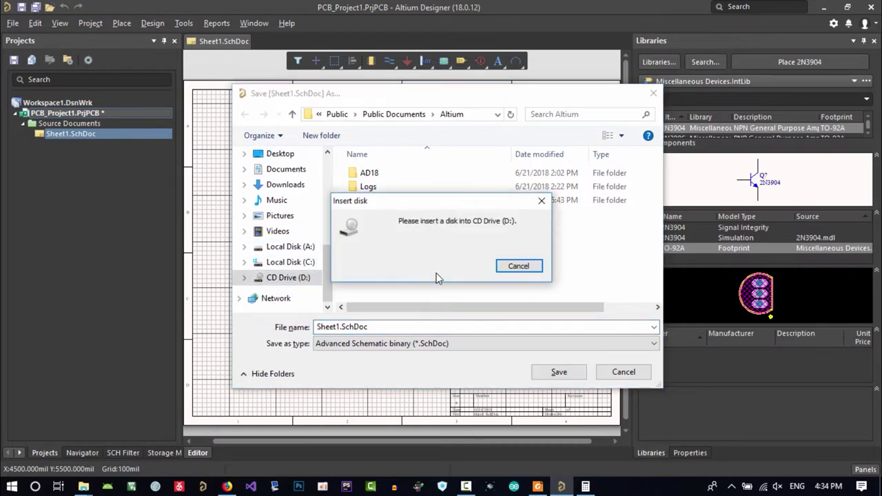
left_click(506, 265)
left_click(303, 263)
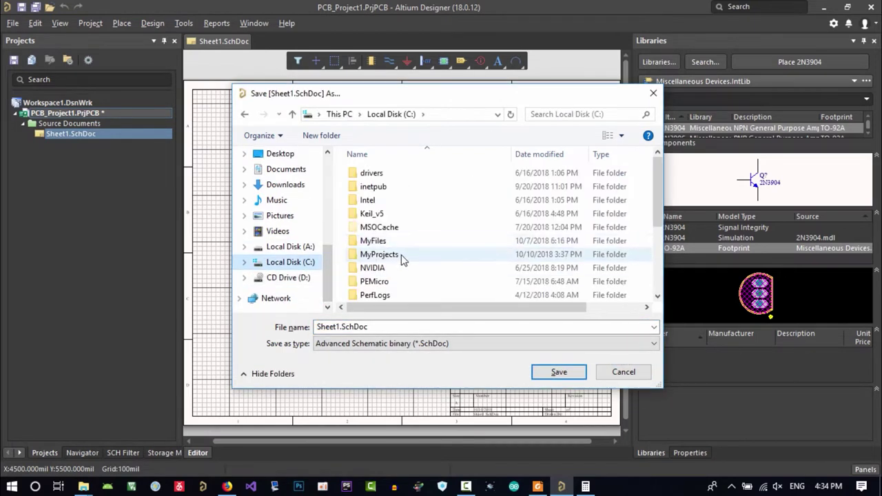
double_click(397, 254)
double_click(405, 267)
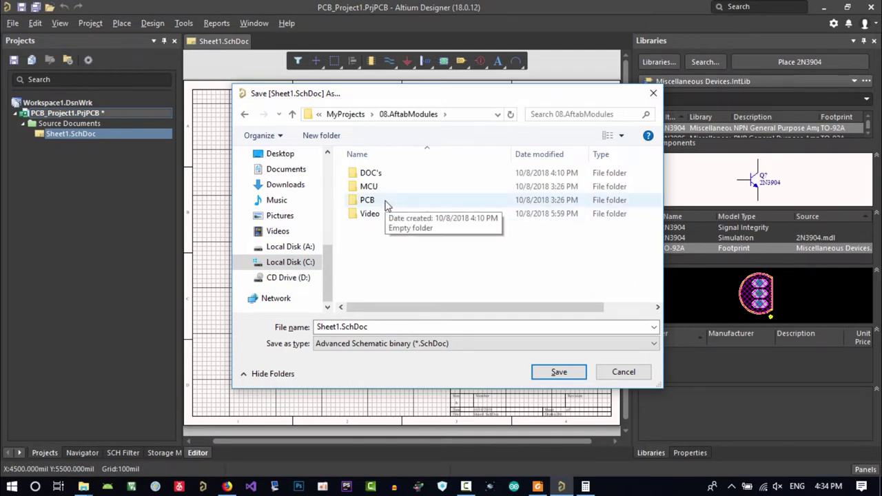
double_click(386, 205)
Name the sheet MasterRelayModule and save it
double_click(433, 327)
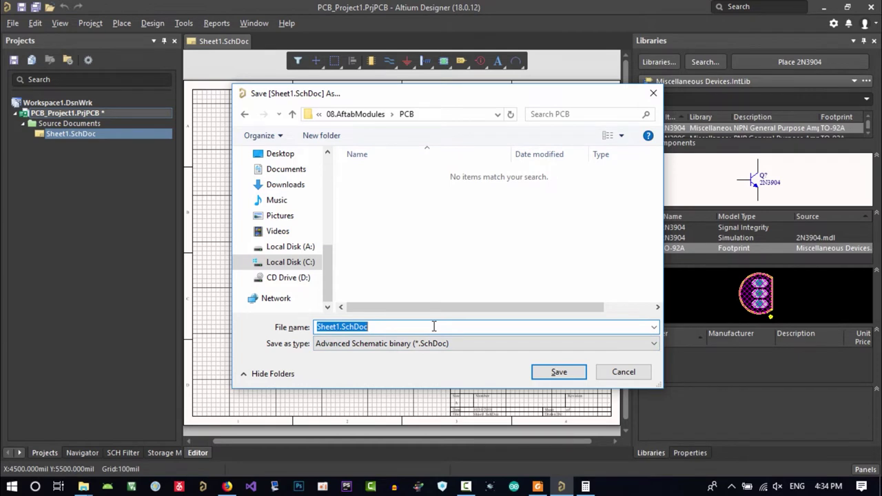
type("Relay")
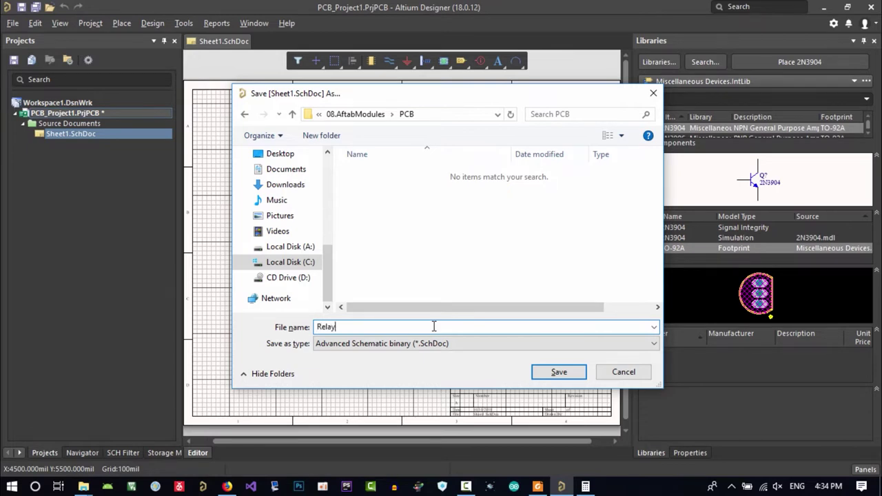
type("Module")
left_click_drag(390, 328, 300, 333)
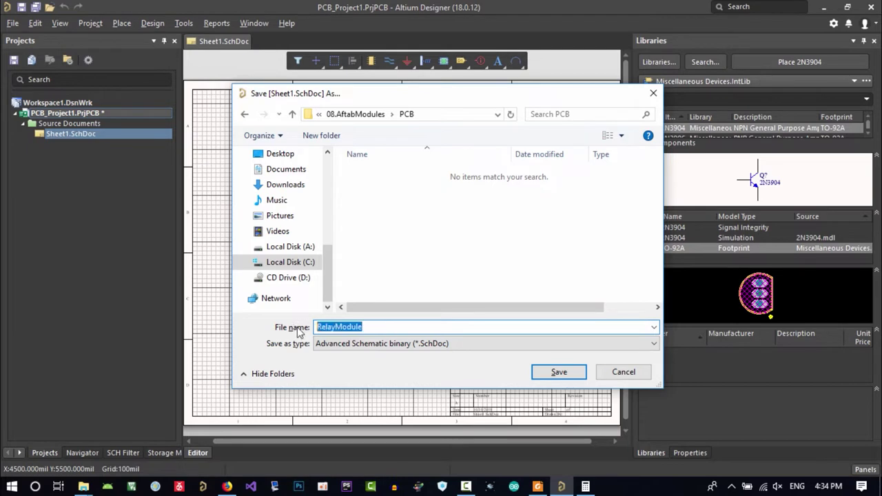
left_click(390, 327)
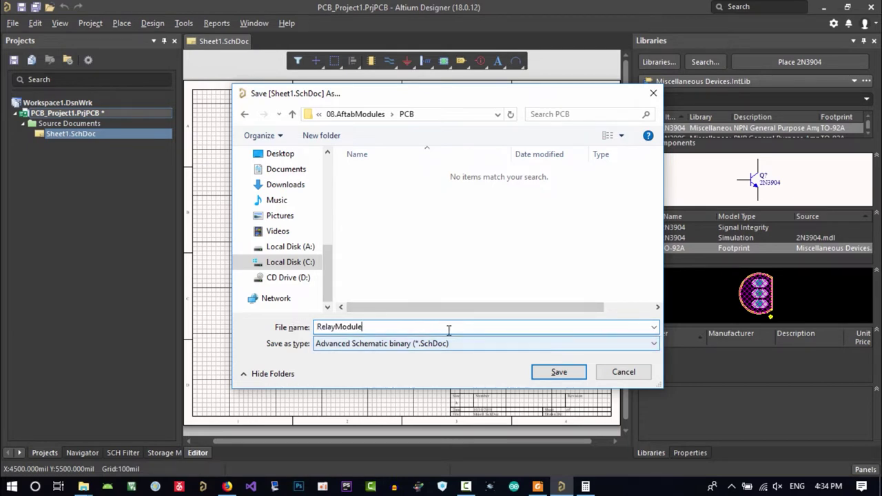
left_click(316, 327)
type("M")
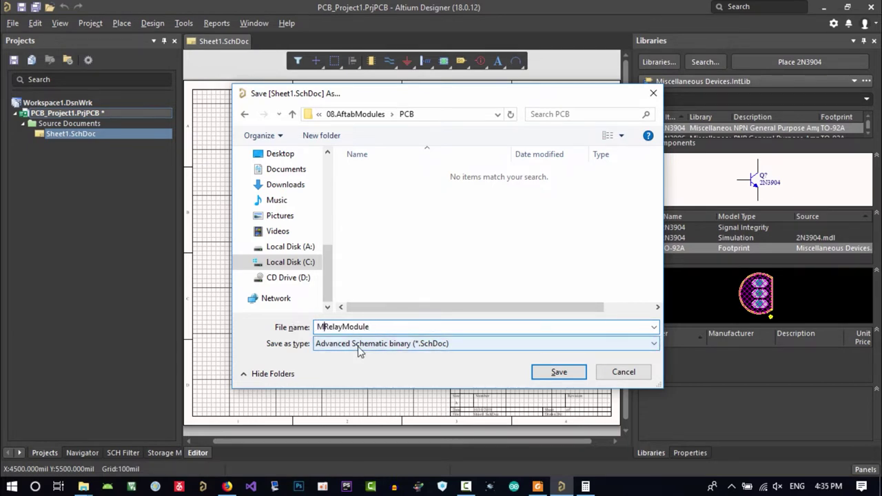
type("aster")
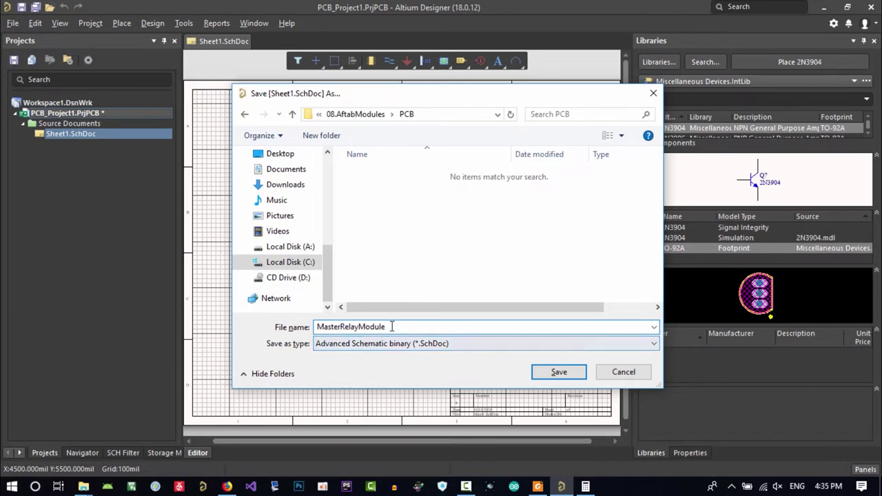
left_click_drag(400, 327, 310, 328)
left_click(392, 327)
left_click_drag(392, 326, 316, 328)
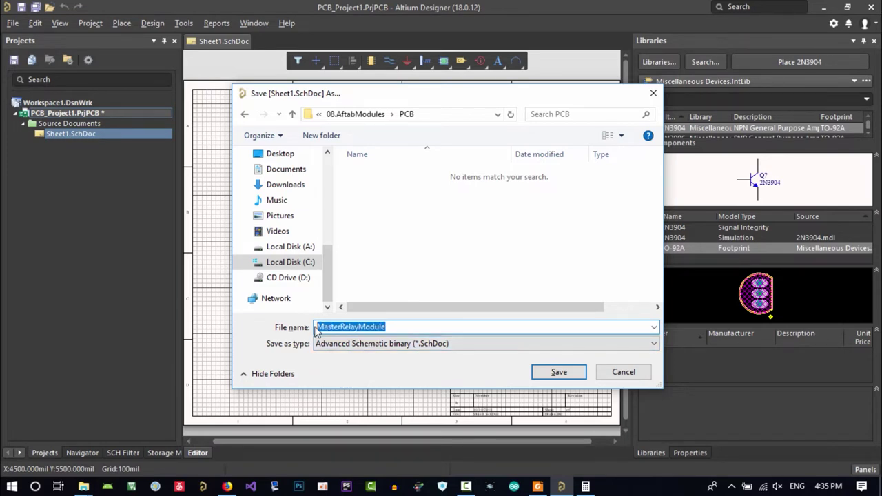
left_click(558, 373)
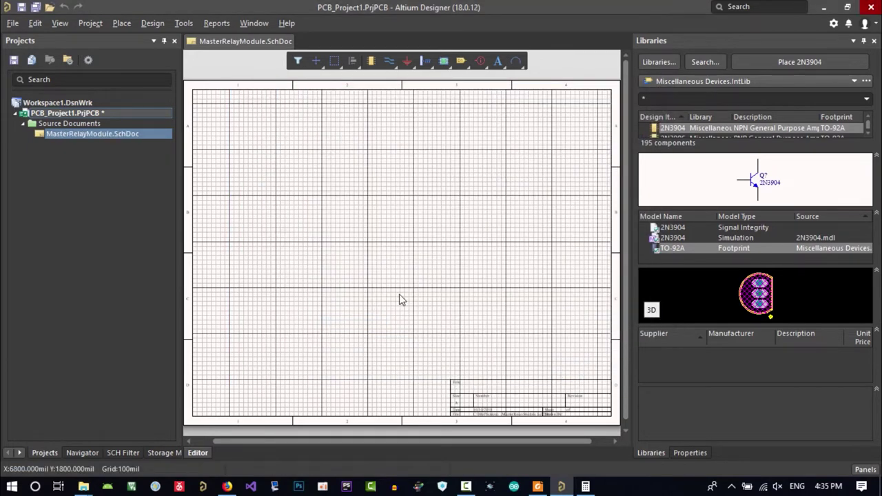
Save the PCB project as MasterRelayModule.PrjPCB
left_click(14, 26)
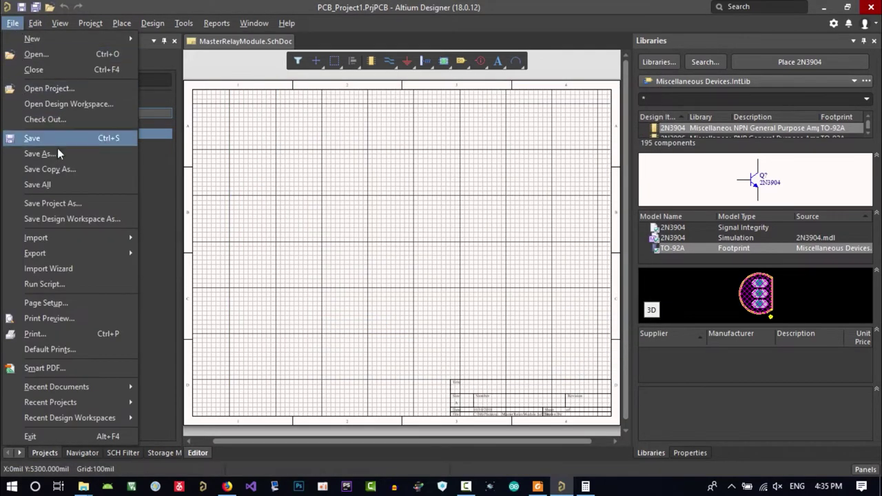
left_click(63, 142)
left_click(15, 25)
left_click(101, 202)
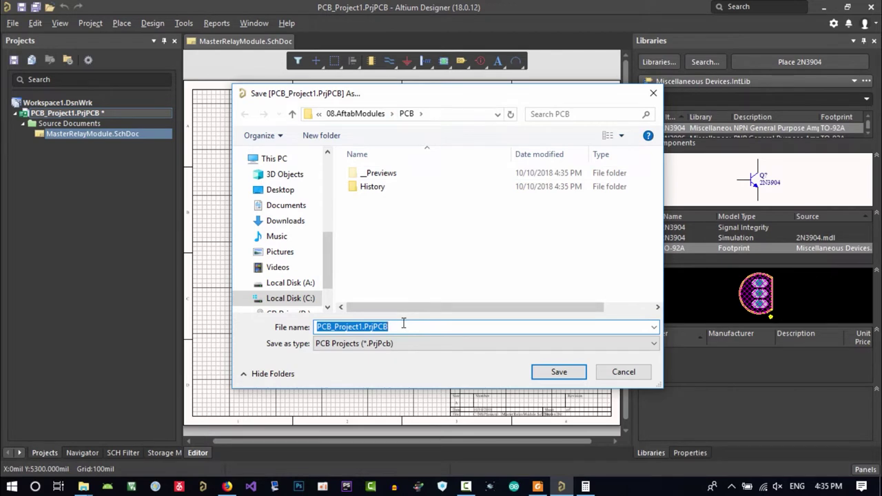
type("MasterRelayModule.Sc")
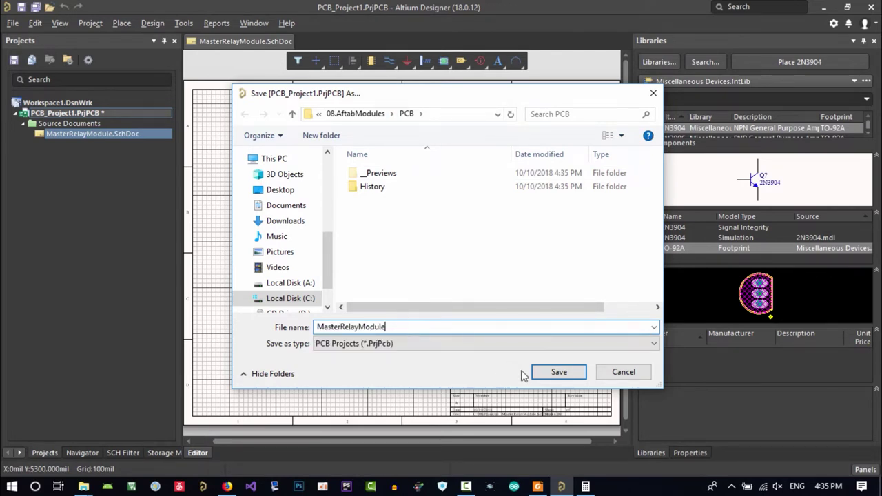
left_click(558, 372)
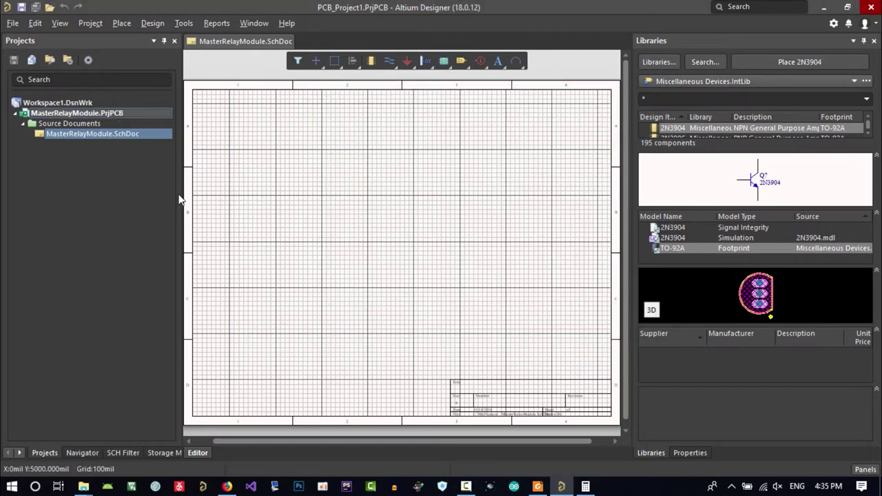
Zoom and pan the blank schematic sheet to fill the editor
scroll(405, 218, "down", 1, "ctrl")
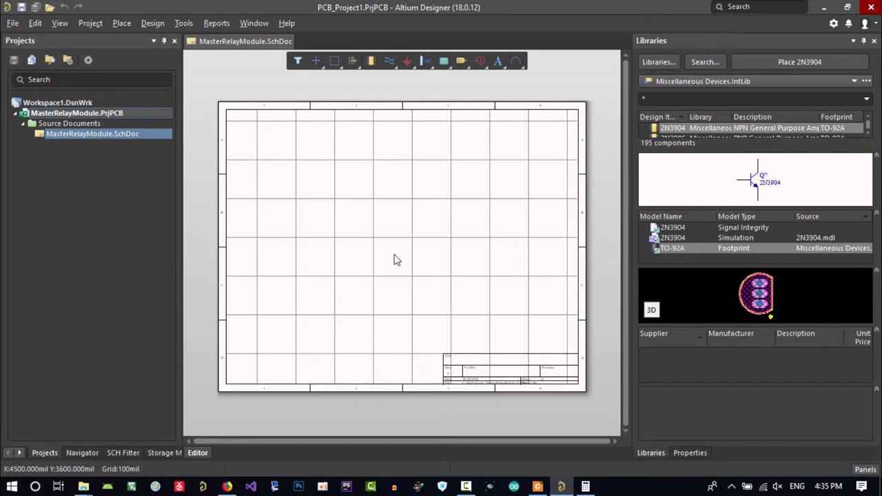
scroll(394, 255, "up", 1, "ctrl")
right_click_drag(379, 253, 405, 261)
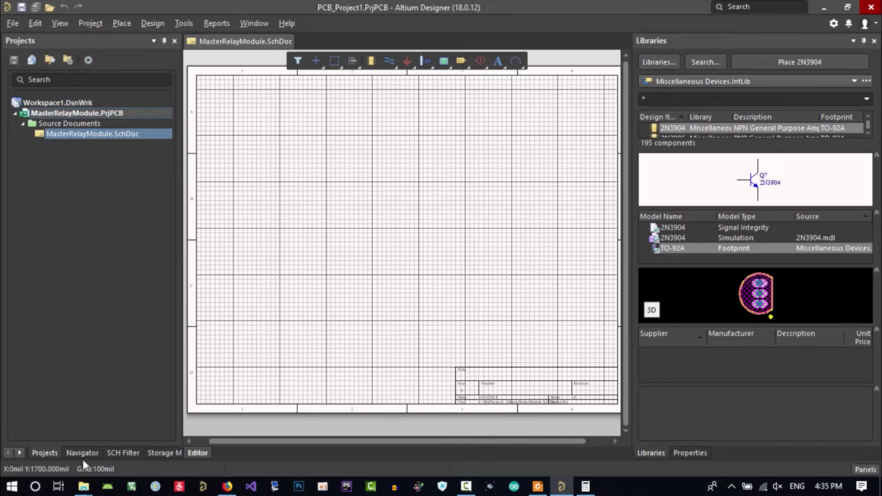
mouse_move(73, 491)
left_click(74, 436)
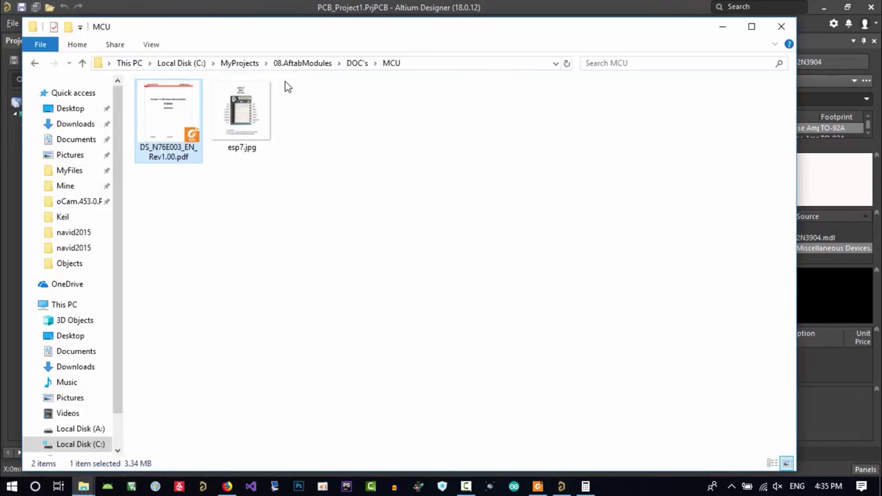
left_click(303, 63)
double_click(186, 135)
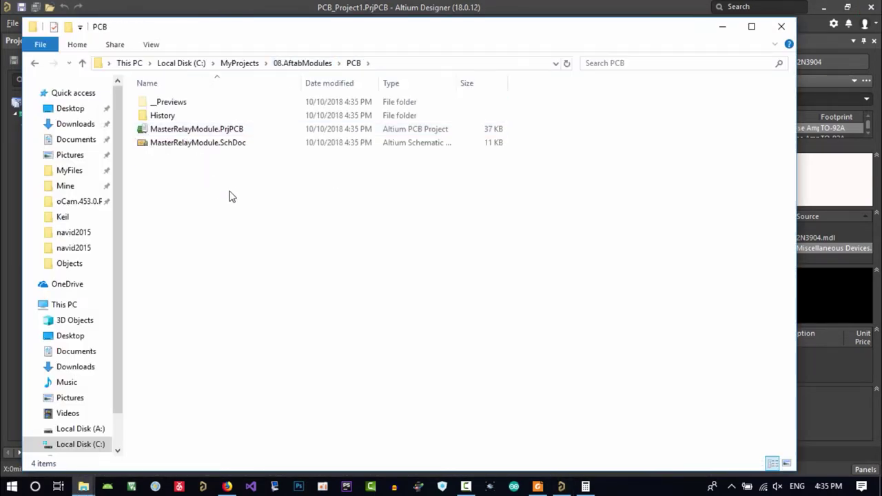
mouse_move(258, 194)
left_mouse_down()
mouse_move(222, 135)
mouse_move(244, 184)
left_mouse_up()
left_click(232, 132)
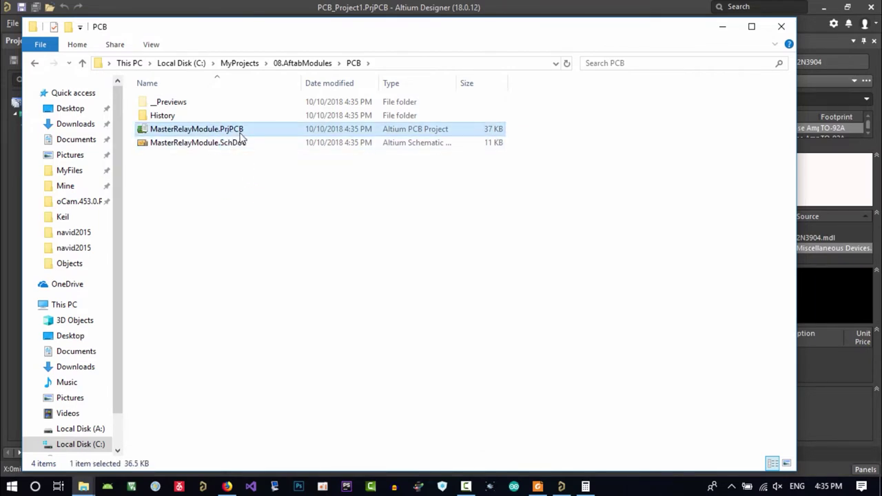
left_click(228, 146)
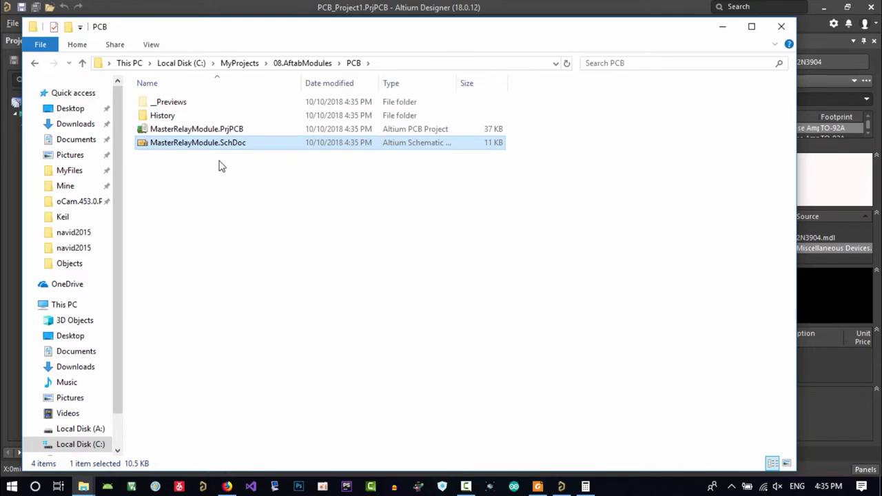
left_click(719, 29)
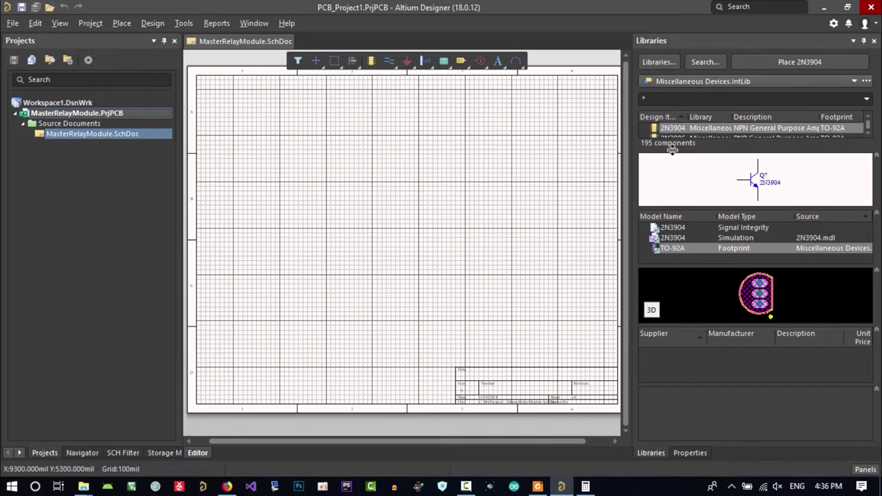
Resize the Libraries panel to list six components with larger symbol and footprint previews
left_click_drag(678, 151, 684, 171)
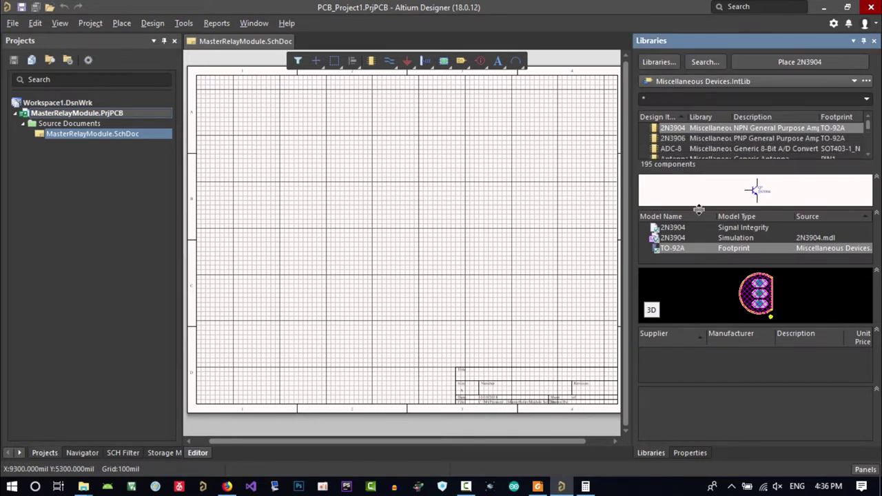
mouse_move(699, 210)
left_mouse_down()
mouse_move(700, 234)
mouse_move(700, 226)
left_mouse_up()
left_click_drag(694, 324, 700, 346)
mouse_move(709, 230)
left_mouse_down()
mouse_move(712, 251)
mouse_move(715, 229)
left_mouse_up()
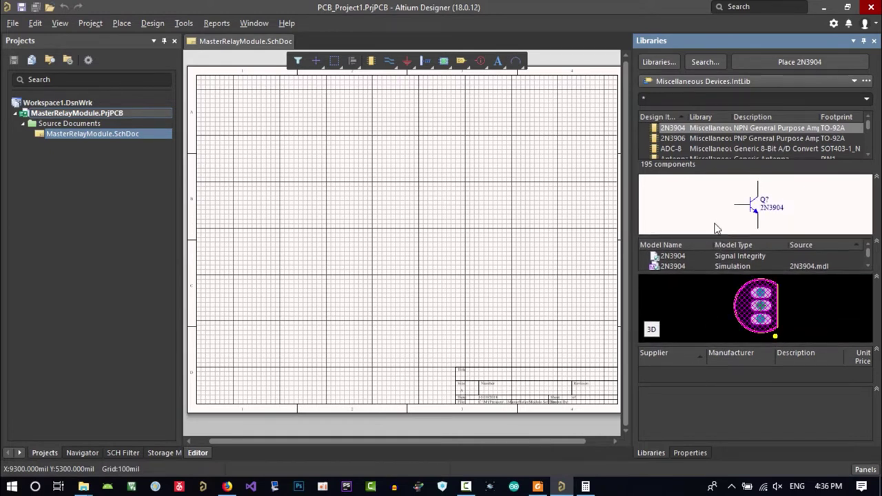
left_click_drag(724, 170, 731, 194)
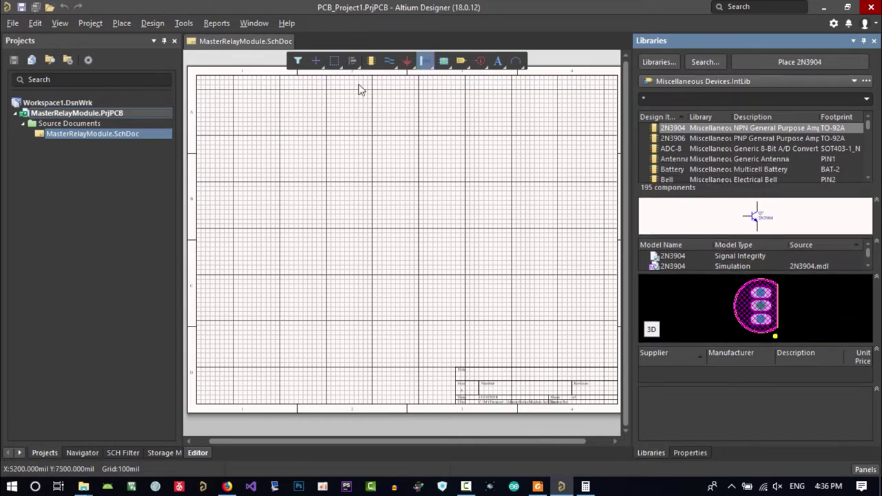
Bring up and dismiss the schematic sheet's right-click menu
left_click(387, 169)
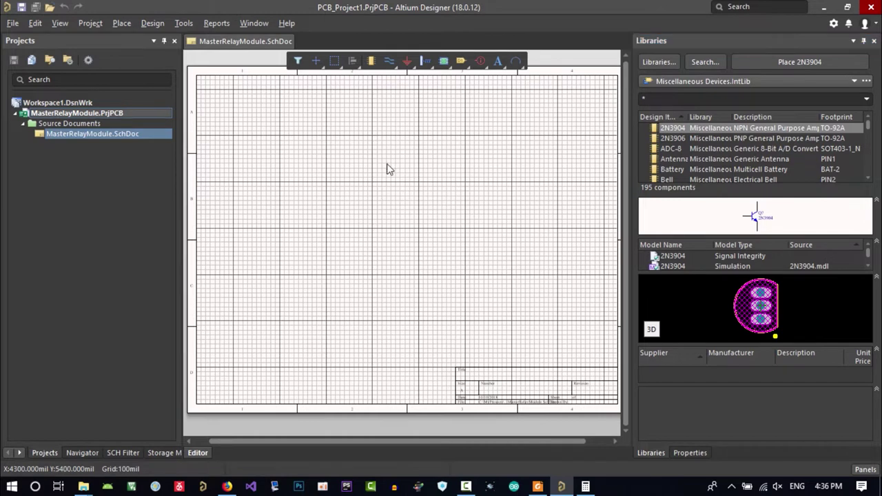
right_click(387, 169)
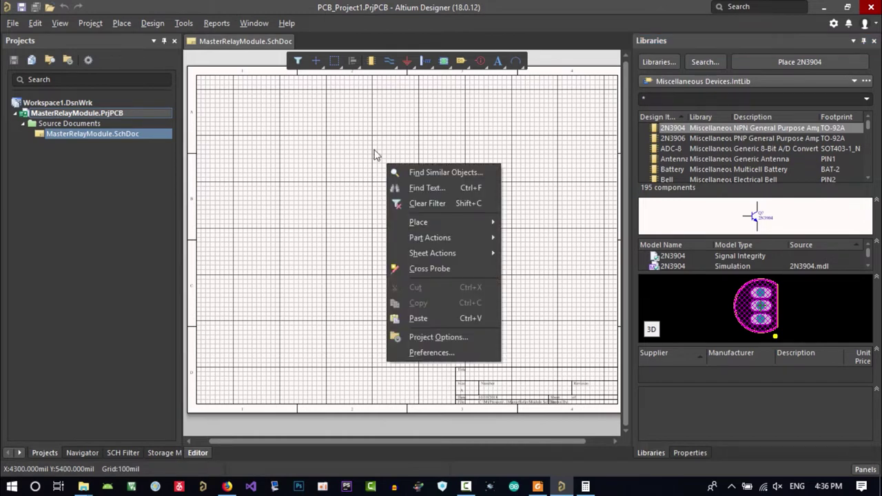
left_click(303, 226)
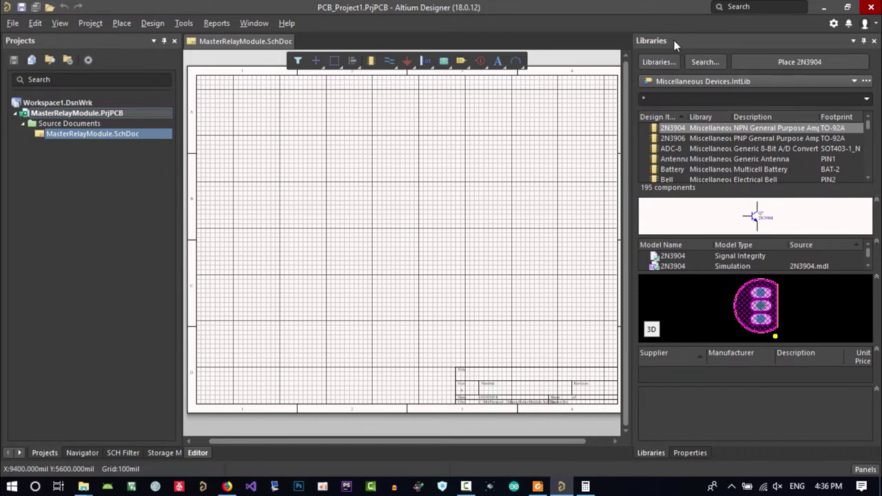
Switch the Libraries panel to navid2015.IntLib and select the ESP07 component
left_click(716, 80)
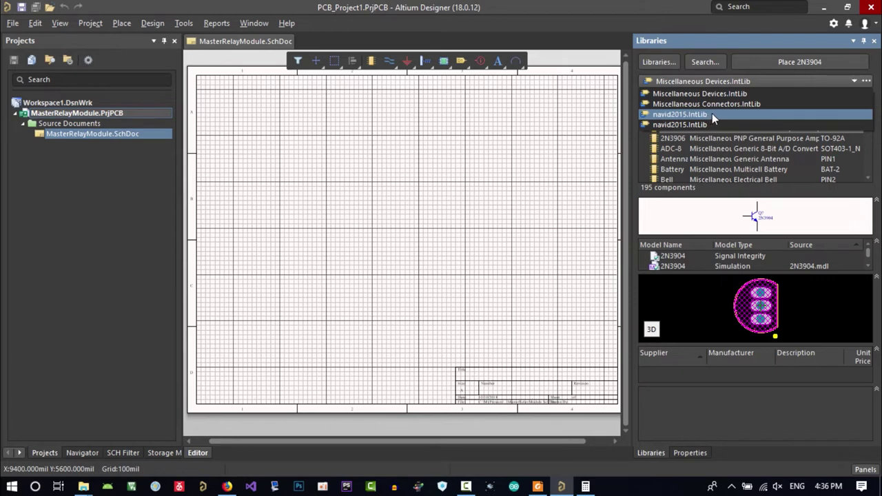
left_click(712, 113)
left_click(689, 150)
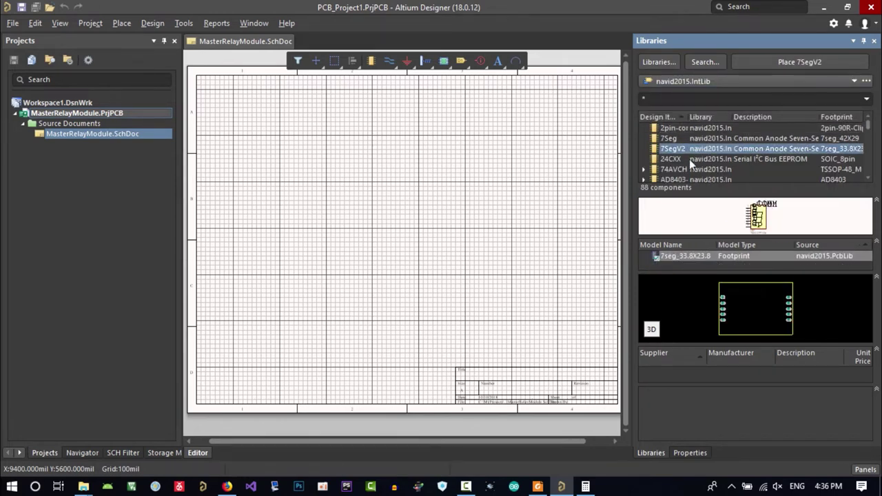
key("Down")
key("Down")
key("Down")
key("Down")
key("Down")
key("Down")
key("Down")
key("Down")
key("Down")
key("Down")
key("Down")
key("Down")
key("Down")
key("Down")
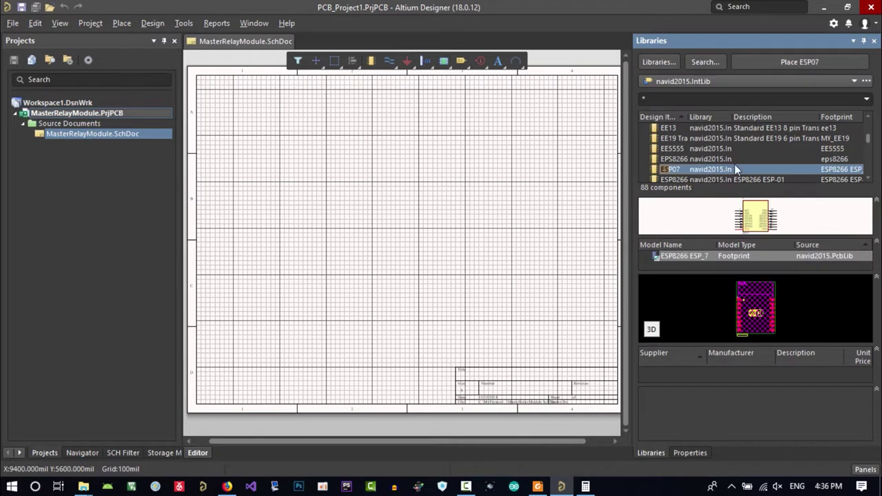
Start placing ESP07 on the MasterRelayModule sheet, zoom in, and open its placement properties
left_click(796, 62)
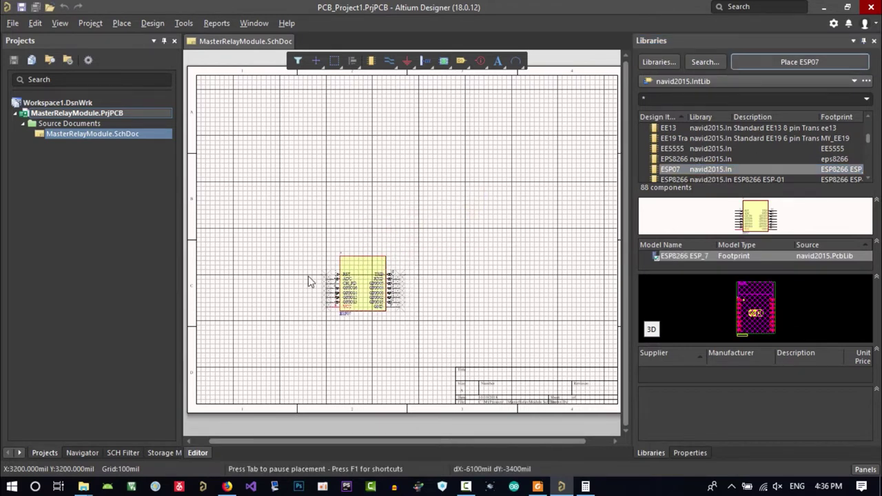
key("End")
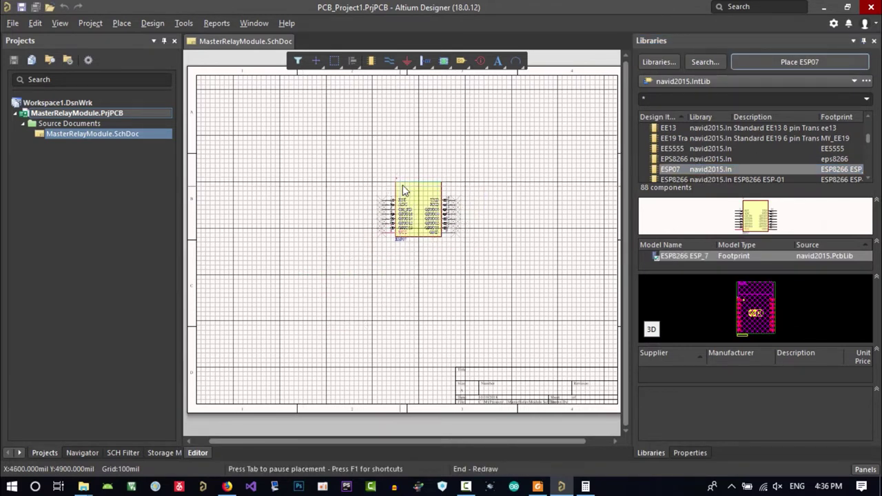
key("Escape")
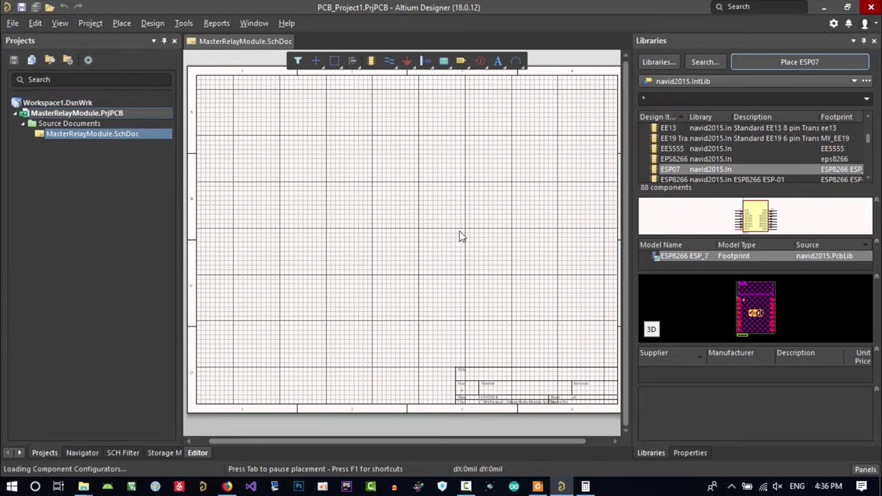
scroll(445, 232, "up", 3, "ctrl")
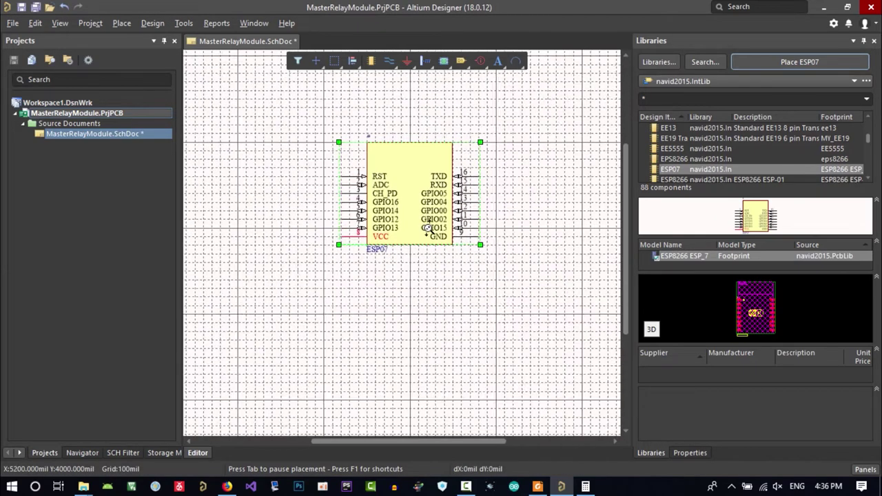
scroll(427, 226, "up", 2)
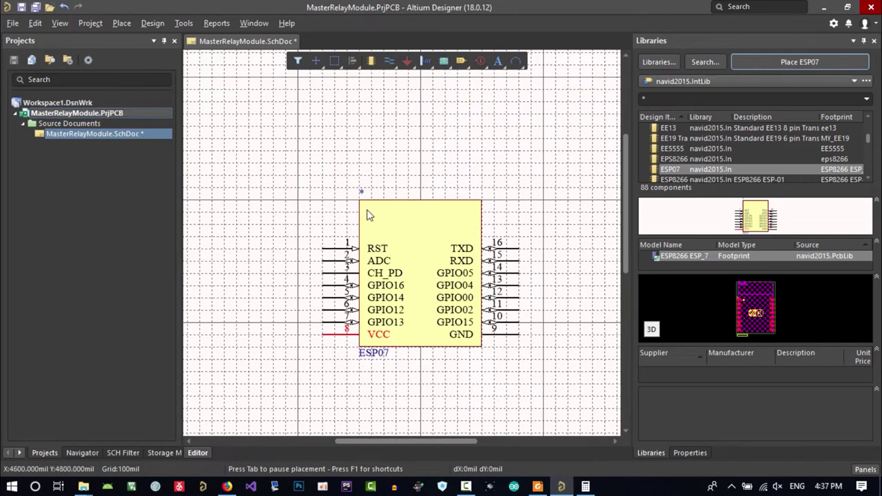
key("Tab")
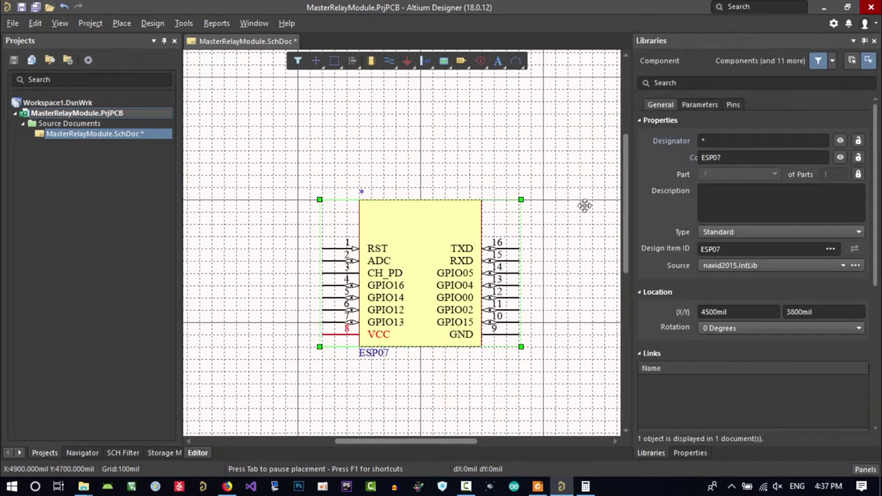
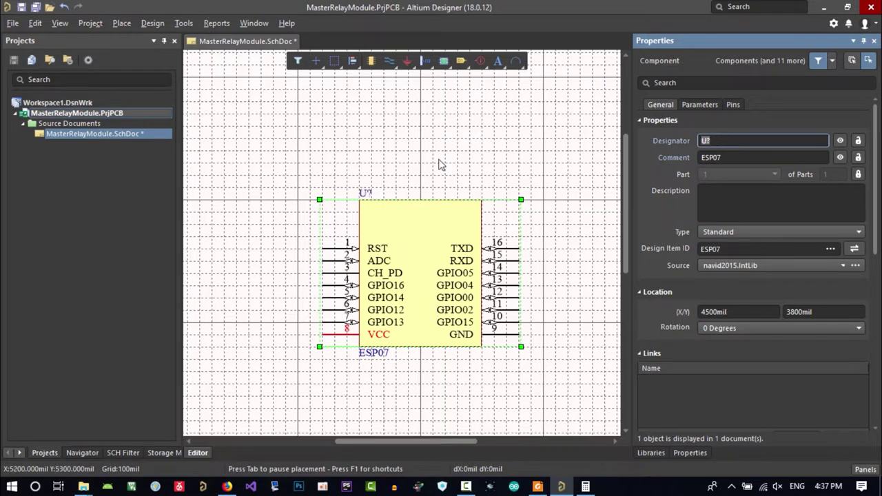
Deselect the ESP07 module and pan the schematic view around it
left_click(402, 150)
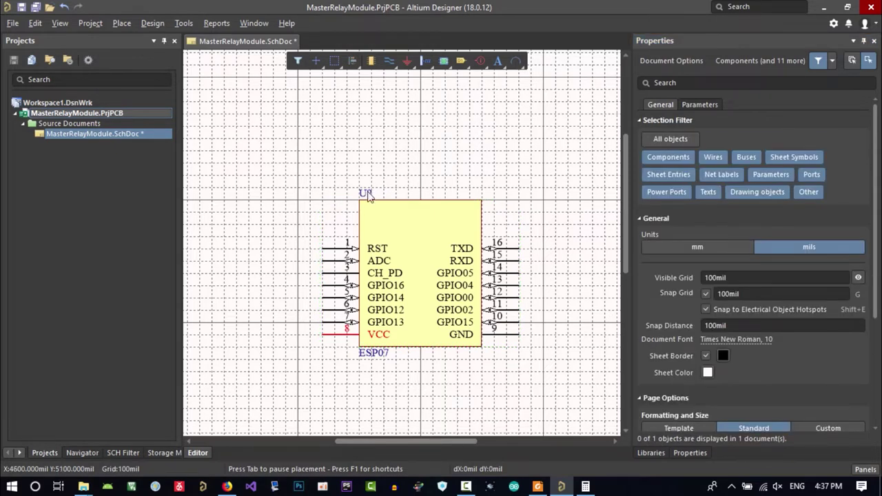
scroll(371, 199, "up", 2, "ctrl")
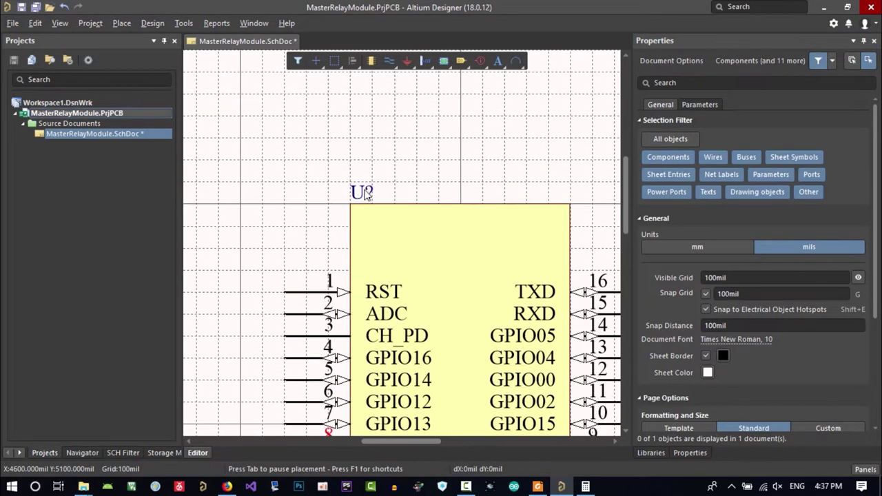
scroll(353, 345, "down", 4, "ctrl")
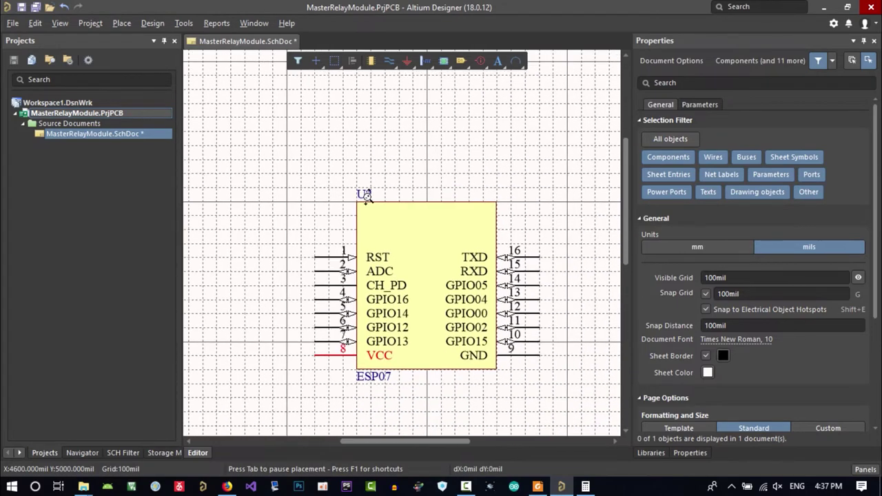
mouse_move(496, 293)
right_mouse_down()
mouse_move(463, 297)
mouse_move(486, 282)
right_mouse_up()
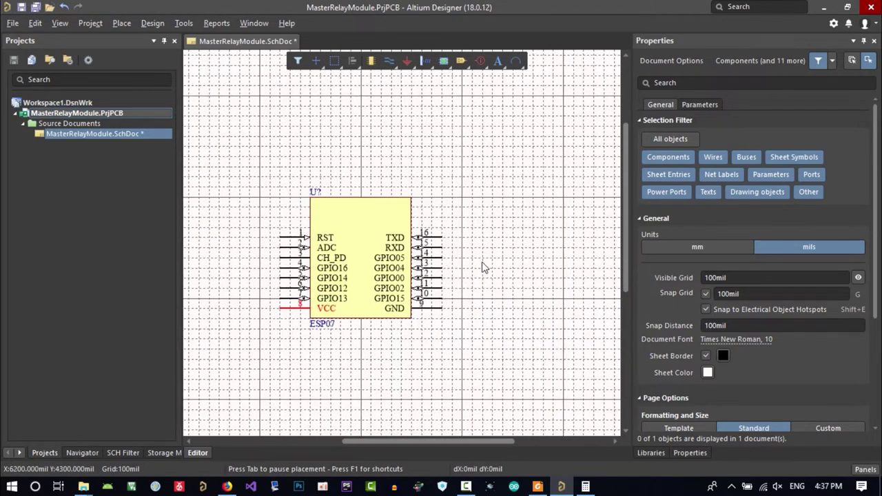
Open the Libraries panel and preview the EPS8266 and EE5555 parts in navid2015.IntLib
left_click(642, 453)
left_click(689, 158)
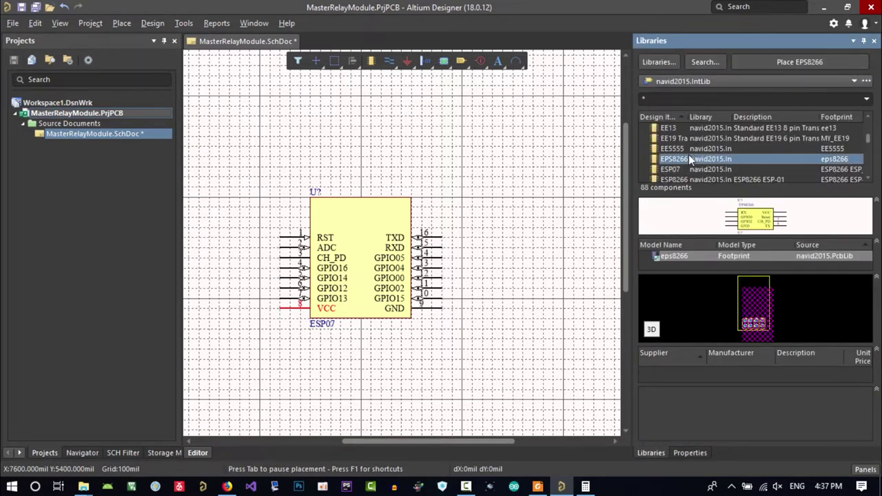
left_click_drag(688, 149, 687, 157)
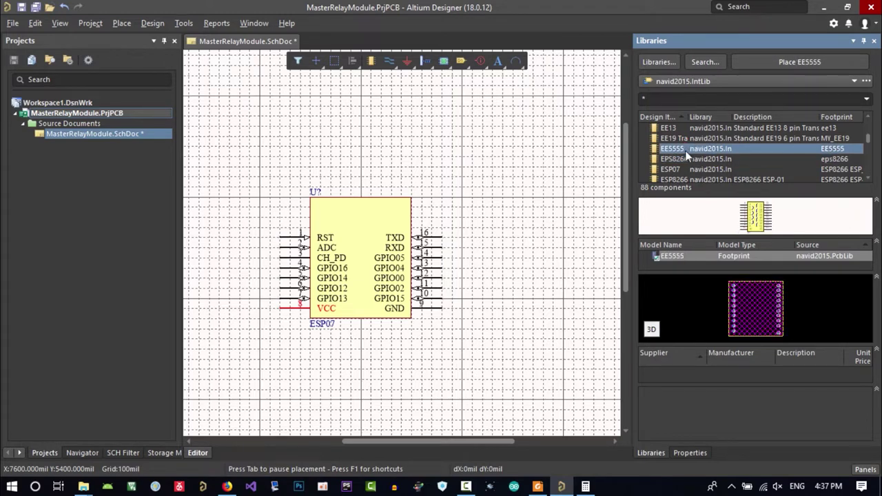
scroll(686, 156, "down", 5)
scroll(686, 156, "up", 1)
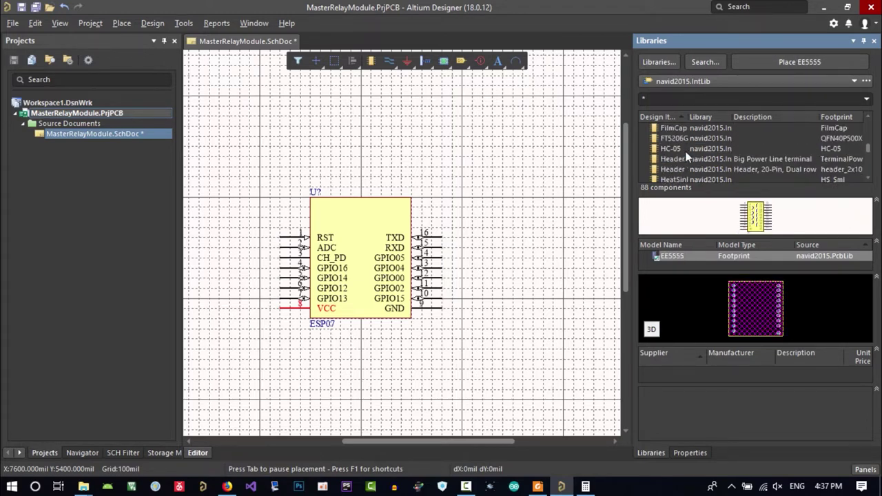
scroll(690, 160, "down", 3)
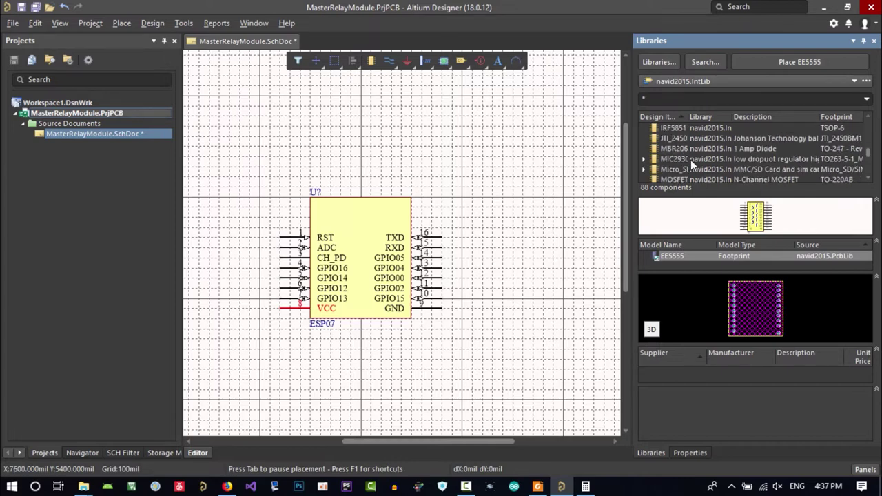
scroll(691, 160, "down", 1)
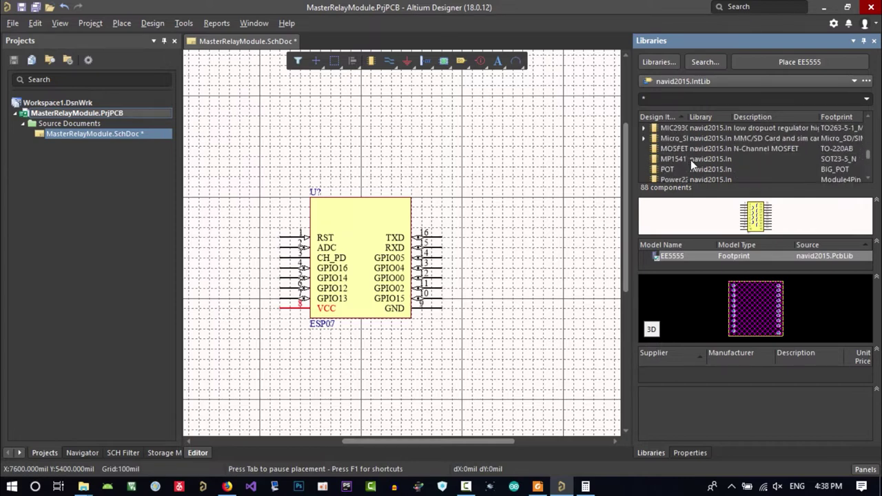
scroll(690, 160, "up", 7)
scroll(689, 160, "up", 8)
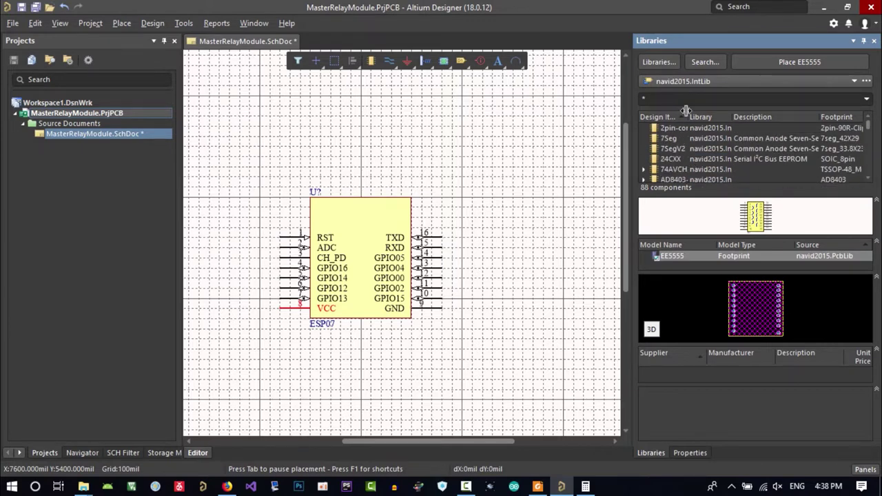
Switch to the other navid2015 library and select N76E003 to preview its TSSOP-20 footprint
left_click(694, 81)
left_click(694, 123)
left_click(677, 160)
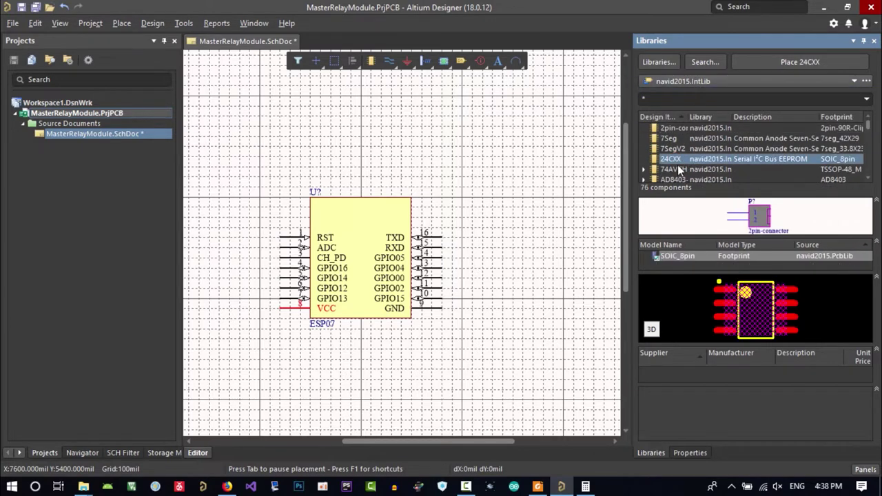
scroll(679, 165, "down", 10)
left_click(690, 168)
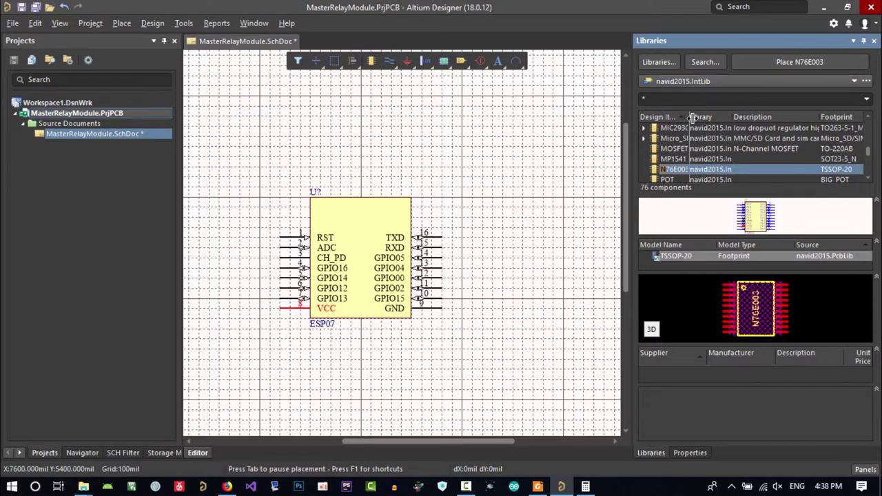
left_click_drag(688, 116, 715, 117)
left_click(711, 78)
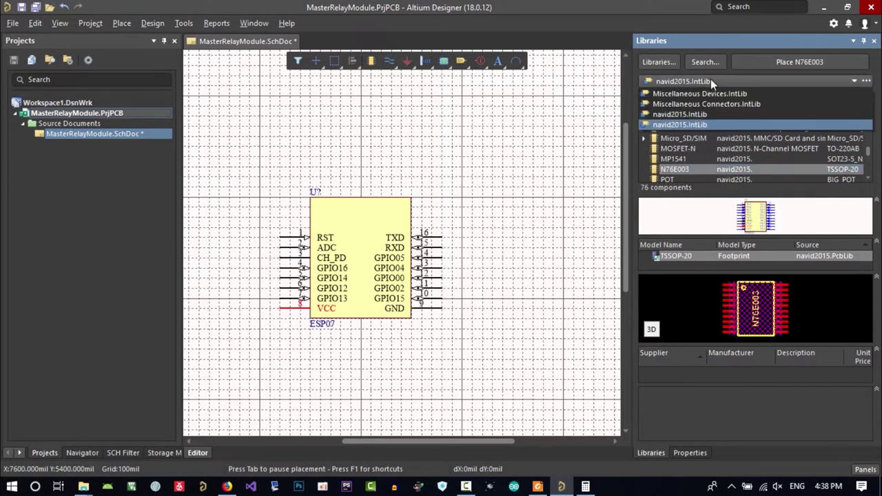
left_click(688, 126)
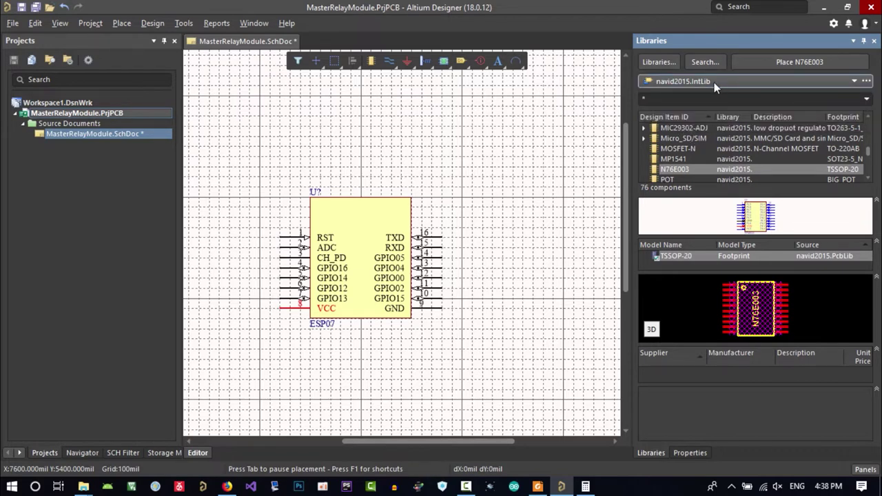
Deactivate and remove the duplicate navid2015.IntLib from A:\MyLib in the Installed libraries list
left_click(659, 62)
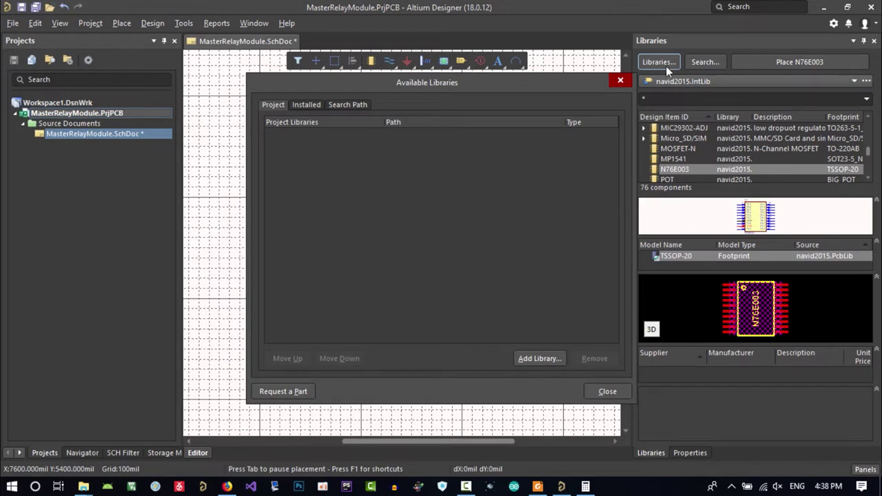
left_click(309, 104)
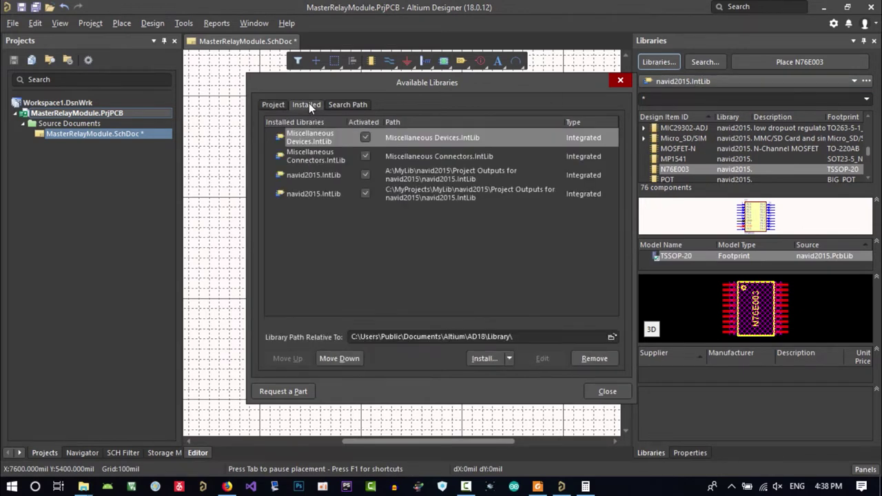
left_click(305, 176)
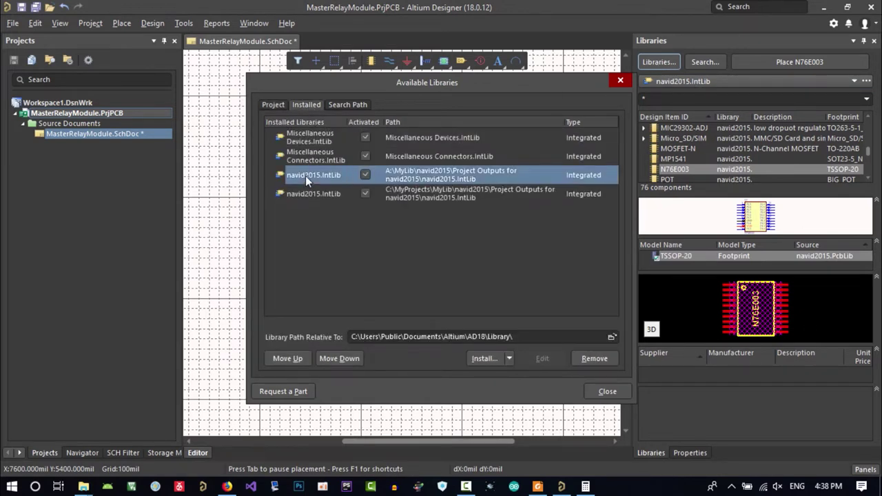
left_click(366, 175)
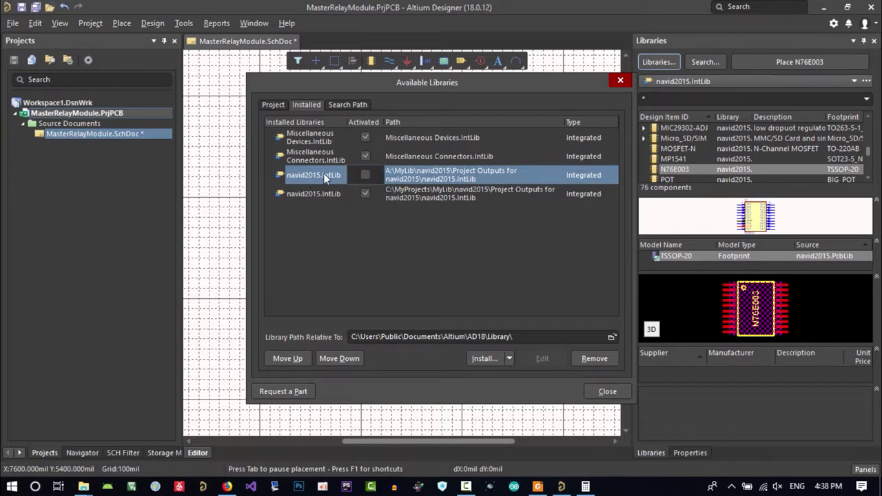
left_click(591, 358)
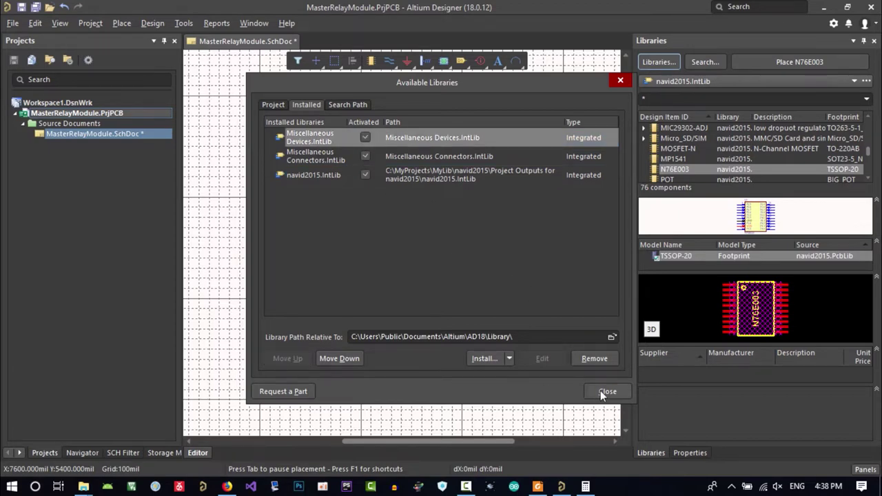
left_click(601, 391)
left_click(692, 82)
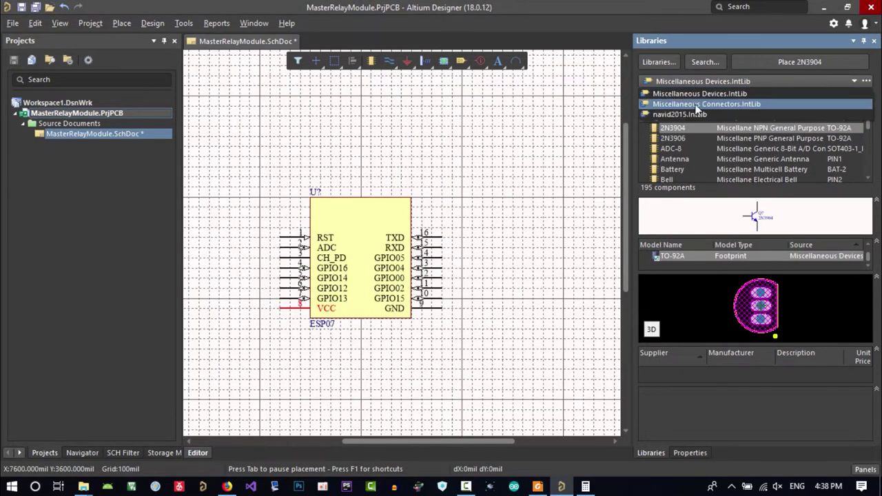
Place the N76E003 part from the navid2015 library to the right of the ESP07
left_click(691, 114)
left_click_drag(692, 159, 688, 152)
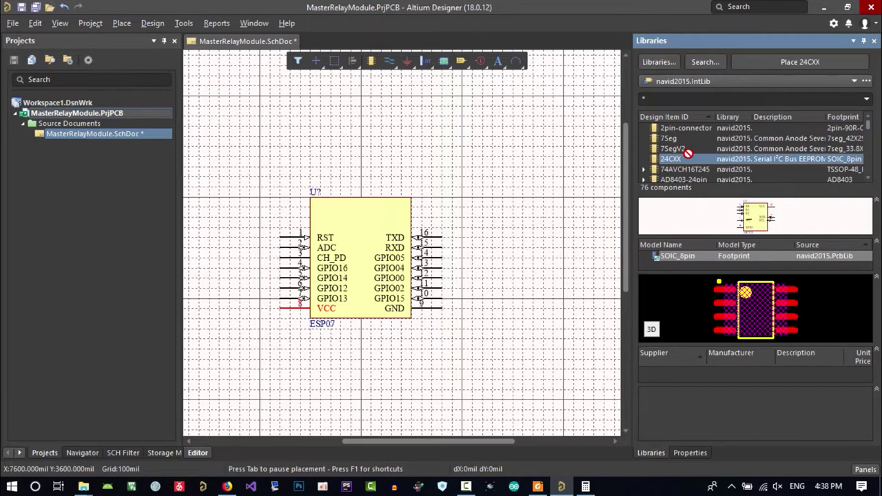
key("n")
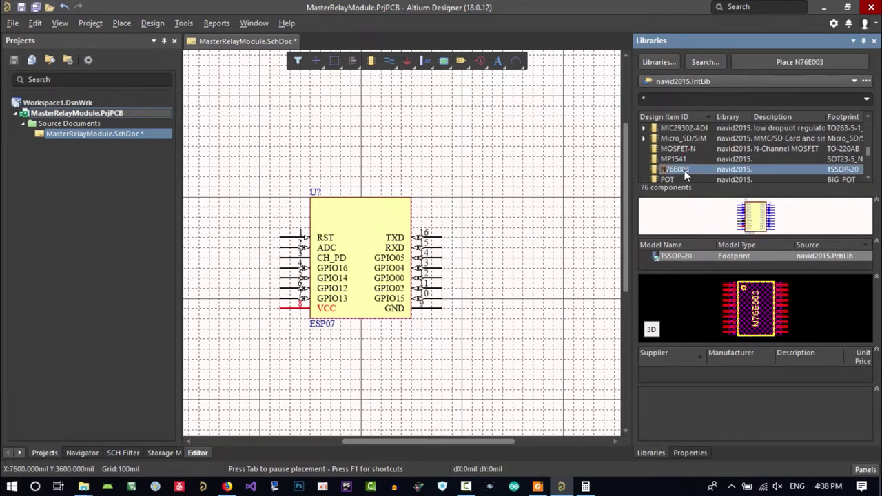
left_click(804, 61)
scroll(425, 209, "down", 3, "ctrl")
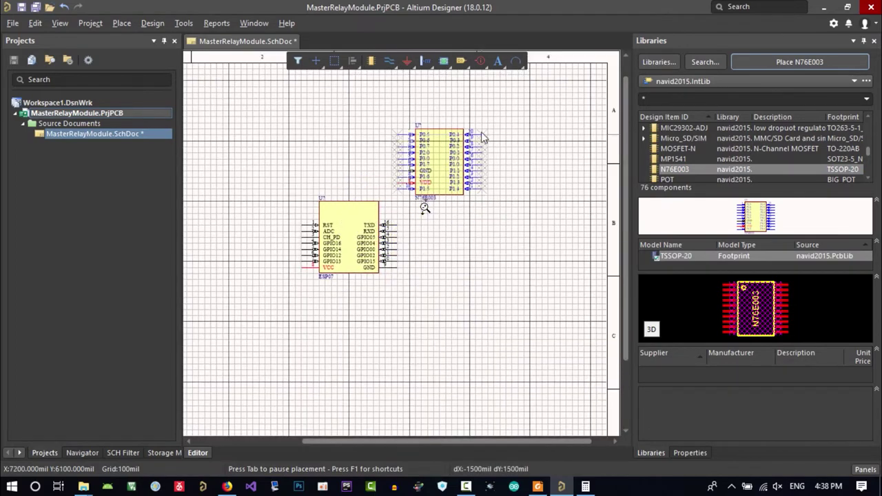
left_click(476, 108)
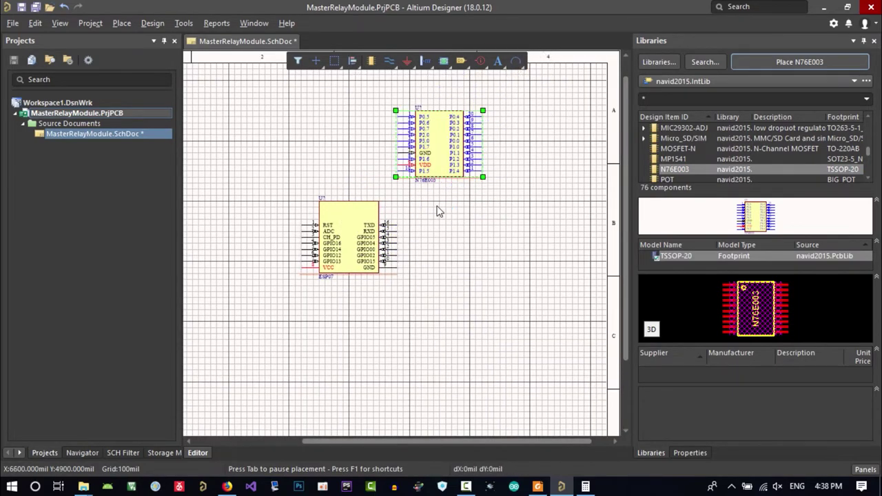
scroll(437, 211, "up", 3, "ctrl")
scroll(483, 207, "down", 2, "ctrl")
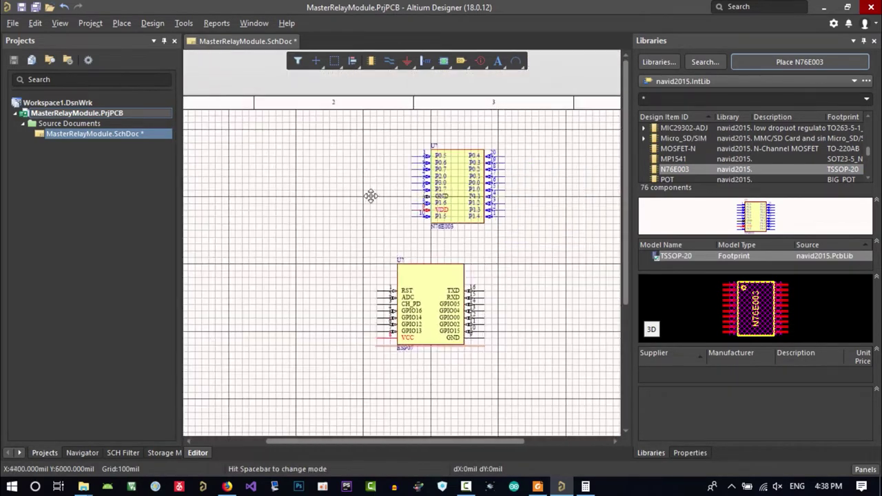
scroll(525, 376, "down", 3, "ctrl")
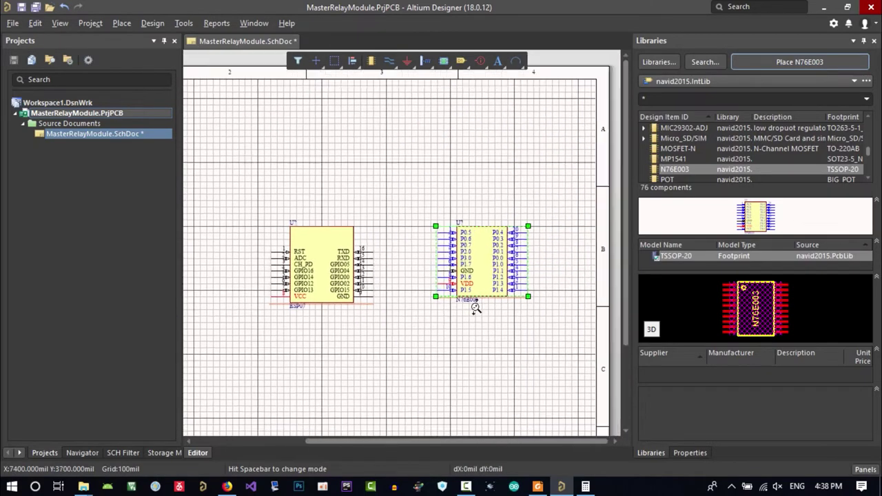
left_click(437, 296)
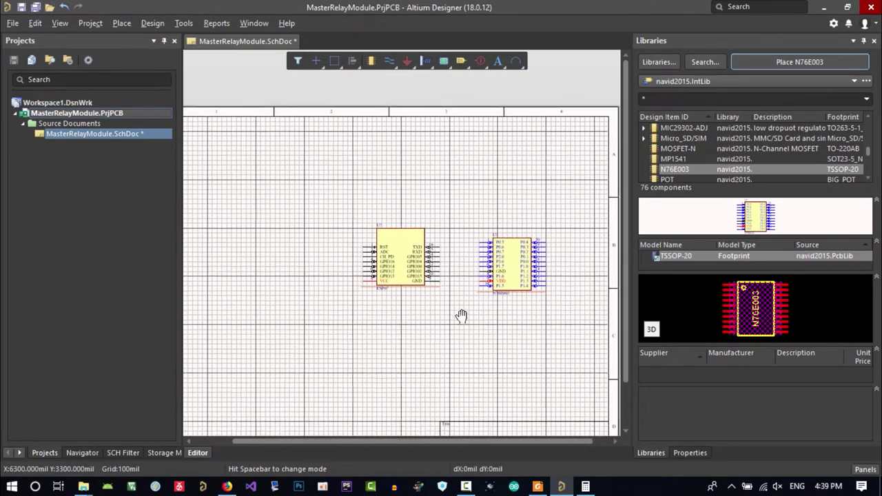
scroll(441, 303, "up", 2, "ctrl")
scroll(475, 315, "up", 5, "ctrl")
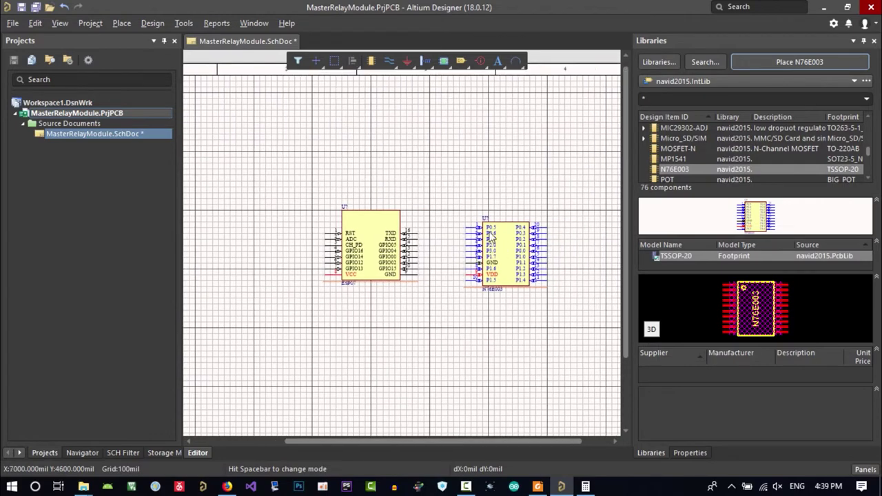
scroll(490, 208, "down", 3, "ctrl")
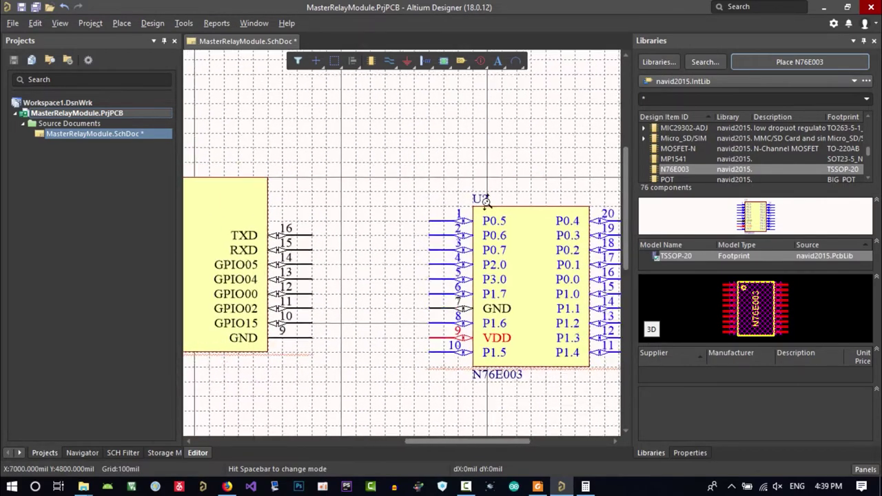
Check the N76E003 part's properties, then deselect it and recenter the schematic view
double_click(507, 260)
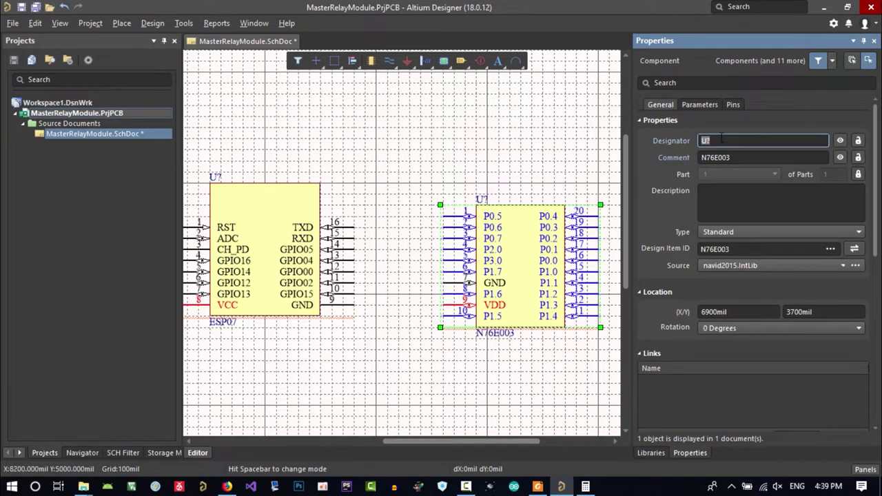
left_click(329, 331)
scroll(407, 289, "down", 3, "ctrl")
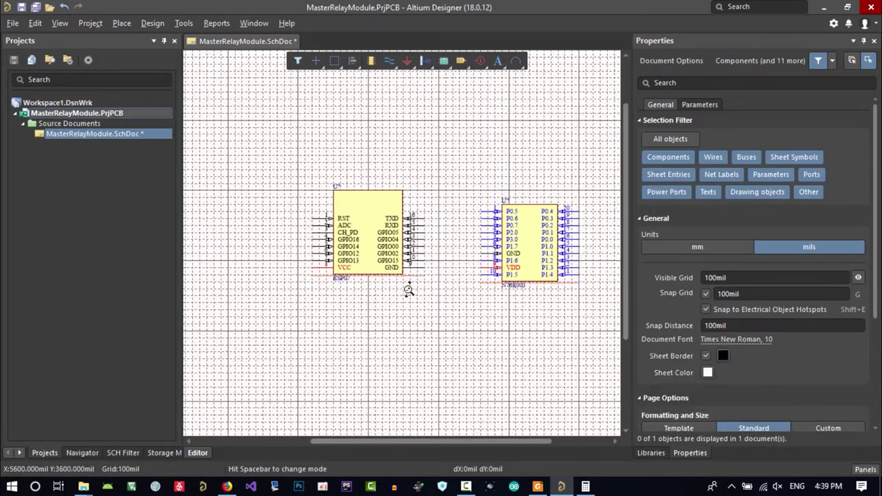
scroll(409, 290, "up", 1, "ctrl")
right_click_drag(506, 276, 445, 267)
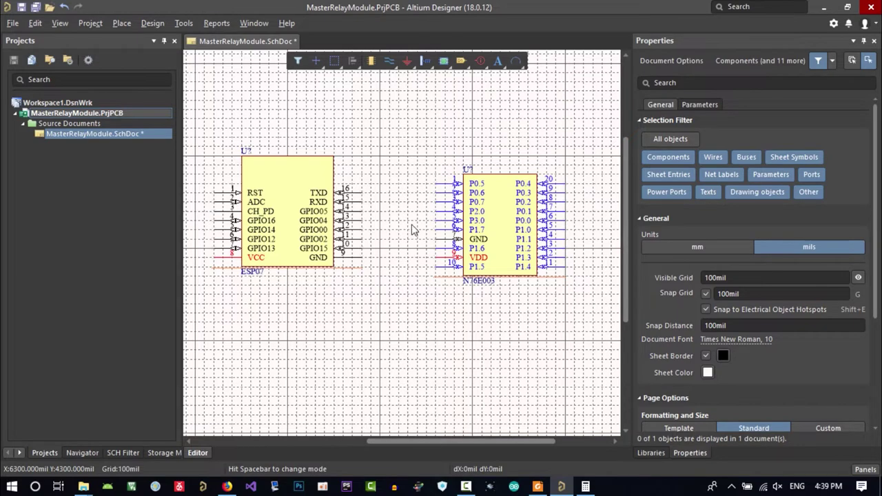
scroll(408, 224, "down", 1, "ctrl")
right_click_drag(407, 283, 423, 287)
Save all open documents with File > Save All
left_click(12, 22)
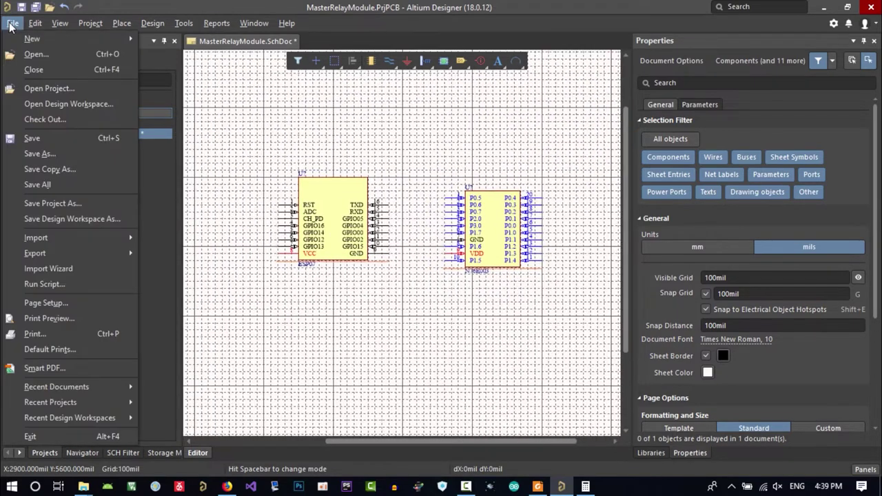
left_click(51, 184)
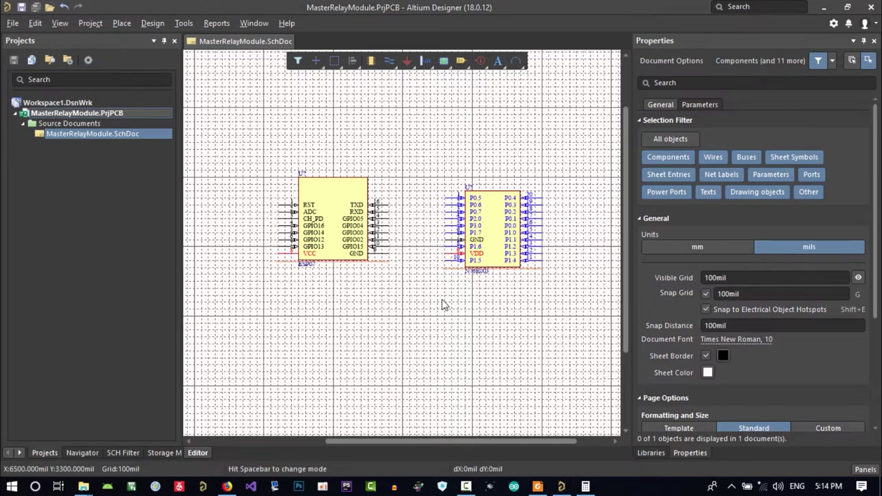
right_click_drag(465, 318, 459, 299)
mouse_move(84, 486)
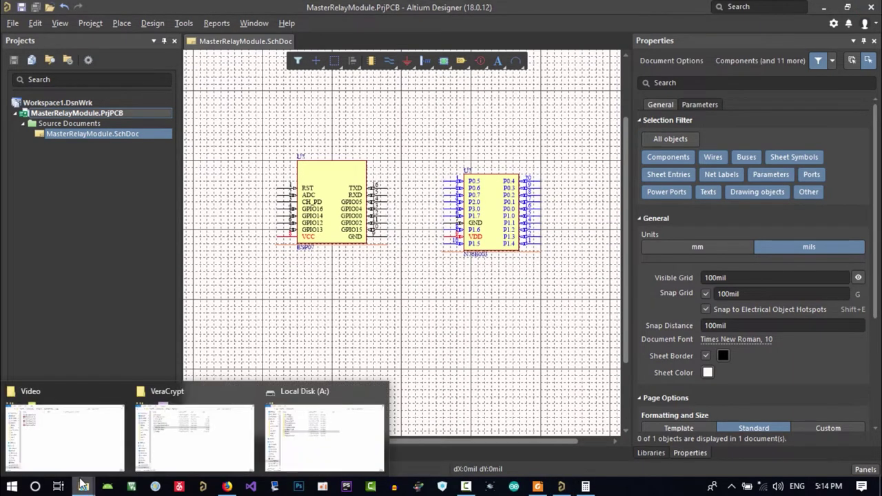
left_click(73, 448)
left_click(243, 65)
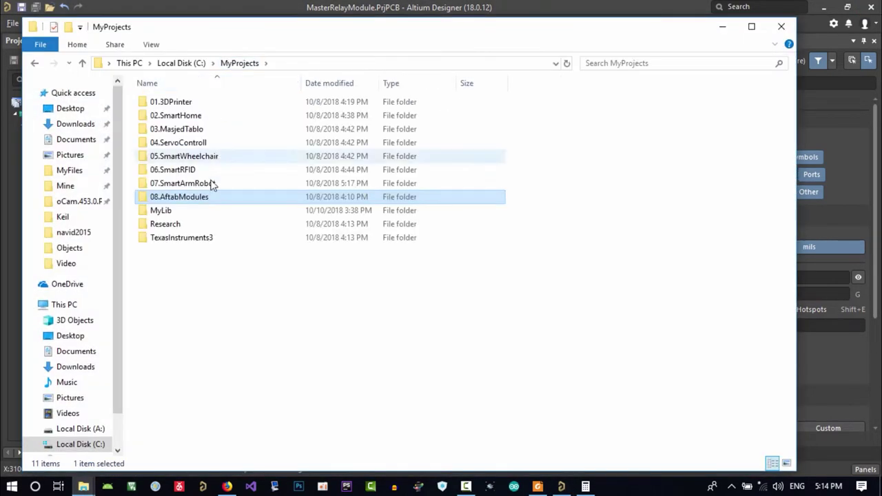
double_click(196, 198)
double_click(177, 107)
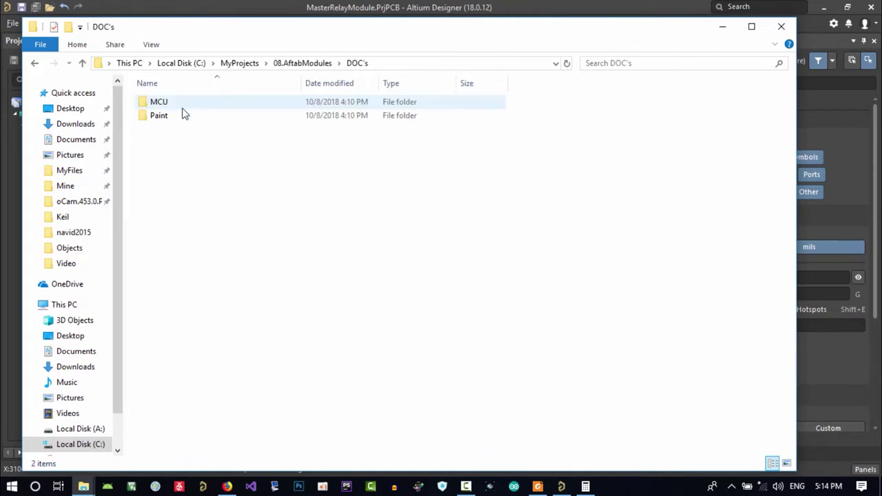
double_click(177, 115)
left_click(176, 126)
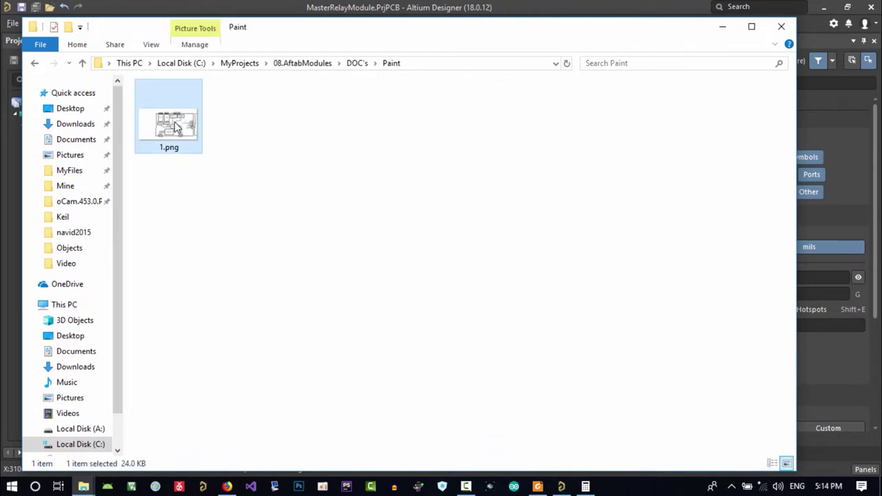
double_click(176, 126)
left_click(805, 14)
key("alt+Tab")
scroll(448, 289, "down", 1, "ctrl")
right_click_drag(439, 296, 424, 323)
scroll(398, 269, "up", 1, "ctrl")
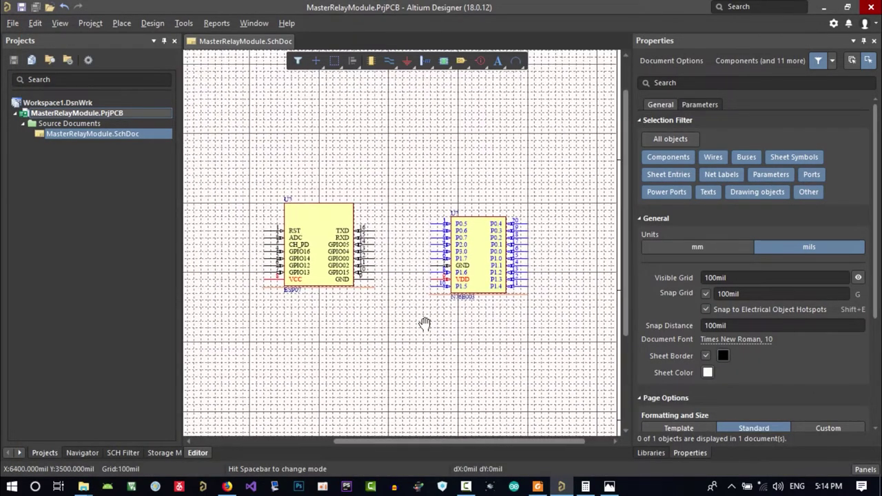
Open the Libraries panel and select a part in the navid2015 component list
scroll(425, 323, "down", 2, "ctrl")
scroll(420, 301, "up", 1, "ctrl")
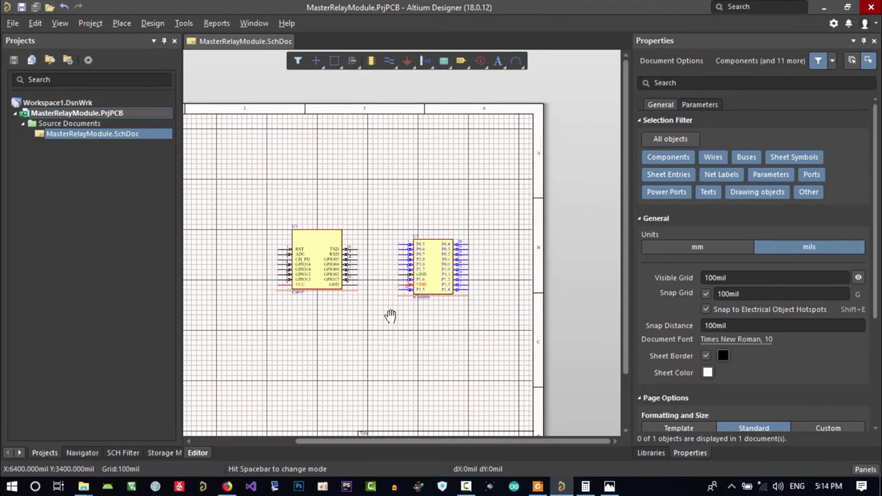
left_click(652, 453)
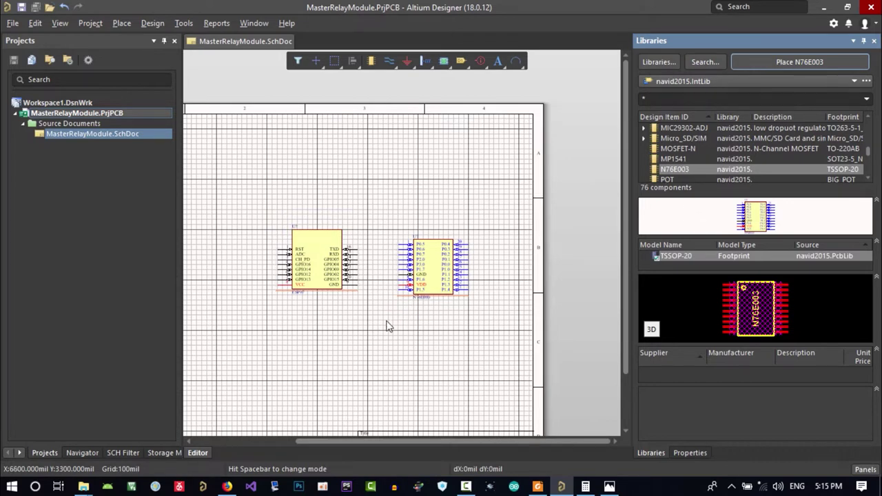
right_click_drag(390, 327, 494, 271)
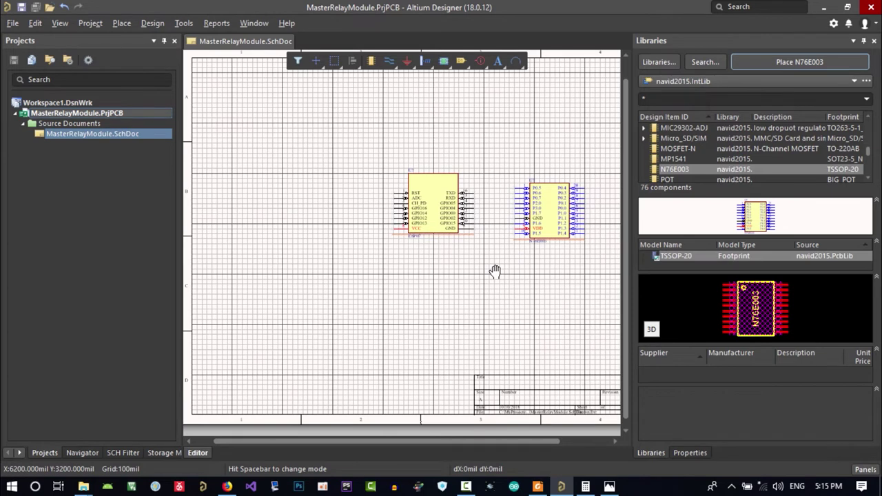
left_click(683, 158)
Jump to DC_Jack by typing 'dc' and drop one copy at the left of zone D
type("dc")
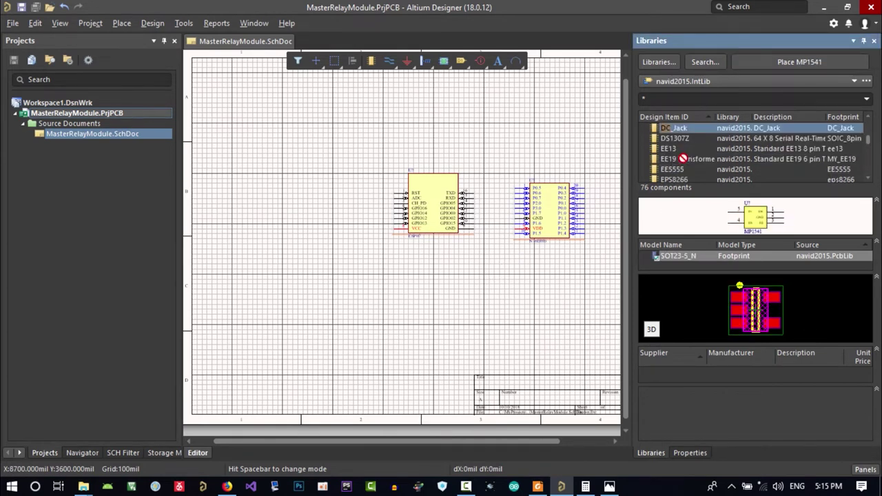
scroll(708, 172, "up", 1)
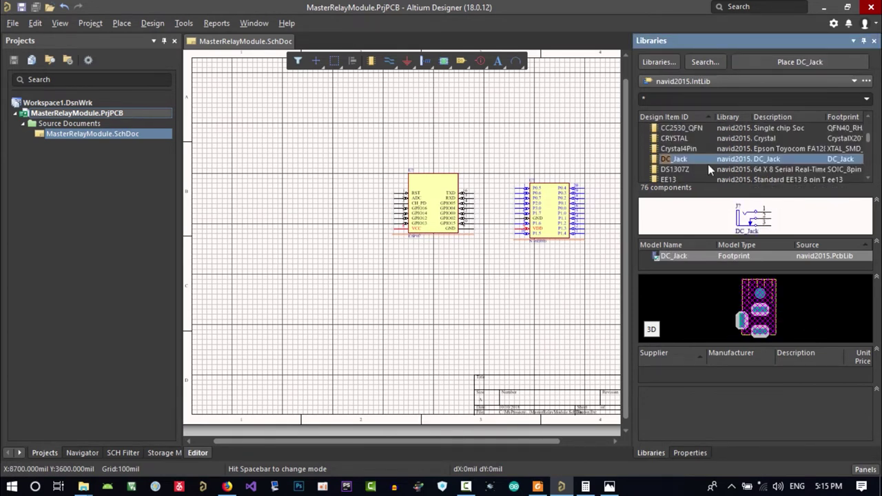
left_click(783, 62)
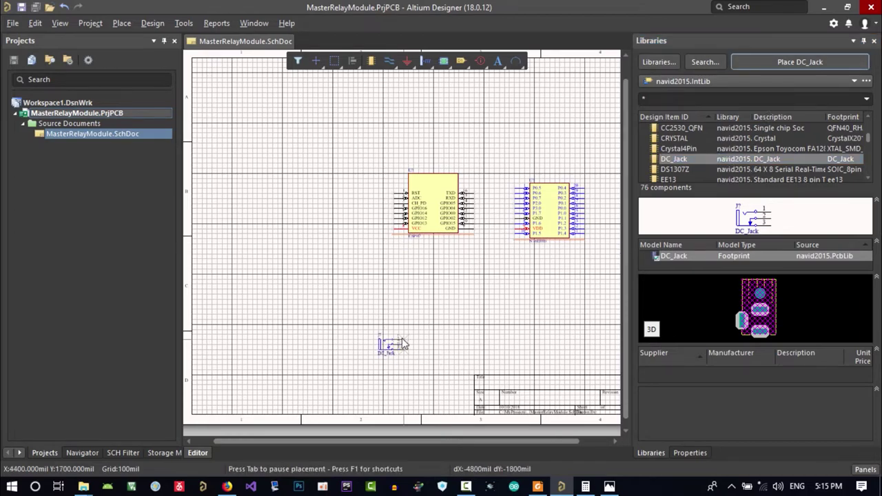
scroll(319, 336, "up", 5, "ctrl")
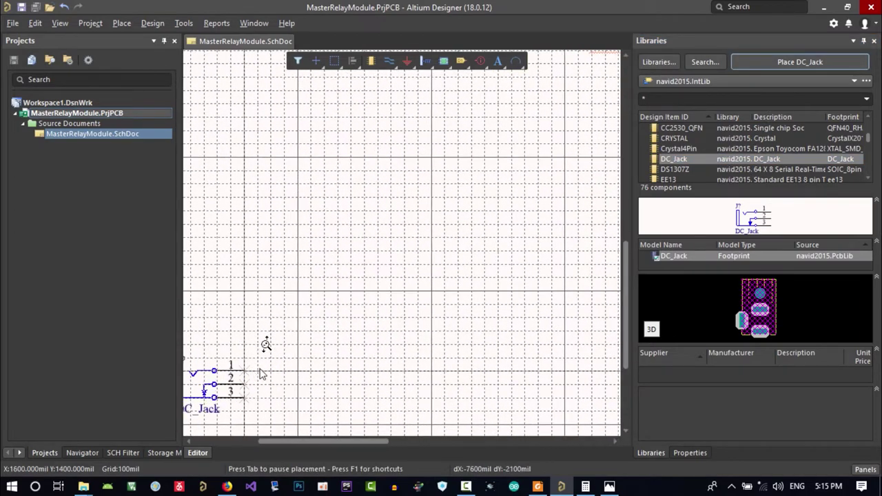
right_click_drag(266, 344, 493, 286)
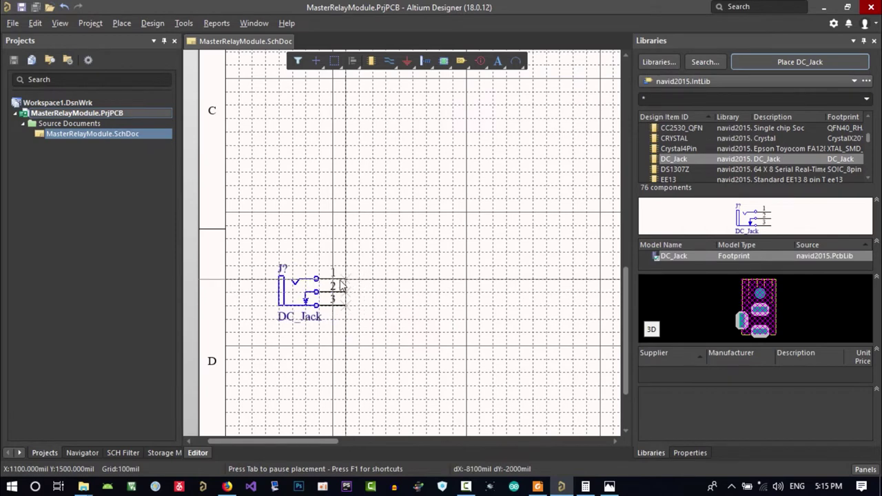
key("Escape")
left_click(333, 337)
key("Escape")
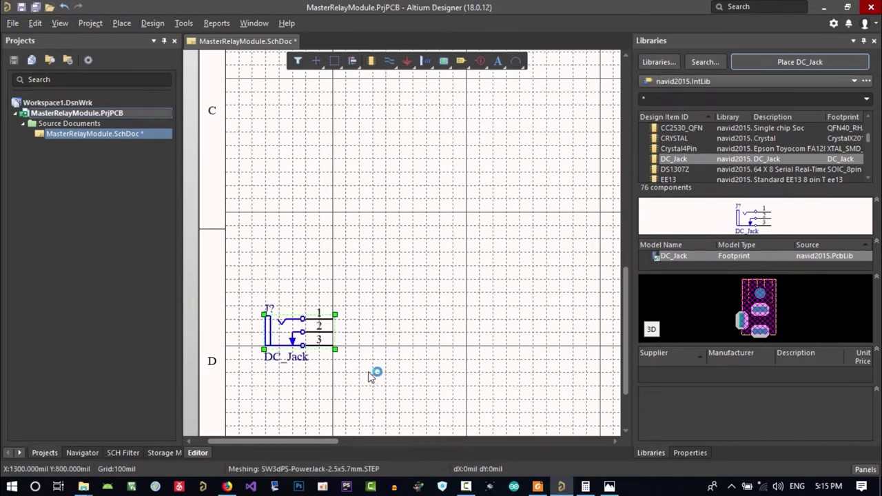
scroll(388, 366, "up", 1, "ctrl")
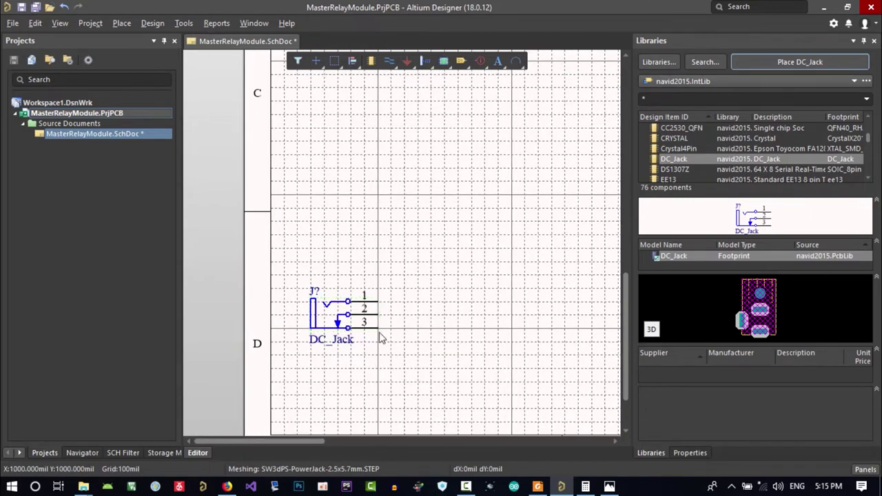
scroll(380, 335, "up", 1, "ctrl")
scroll(361, 290, "down", 3, "ctrl")
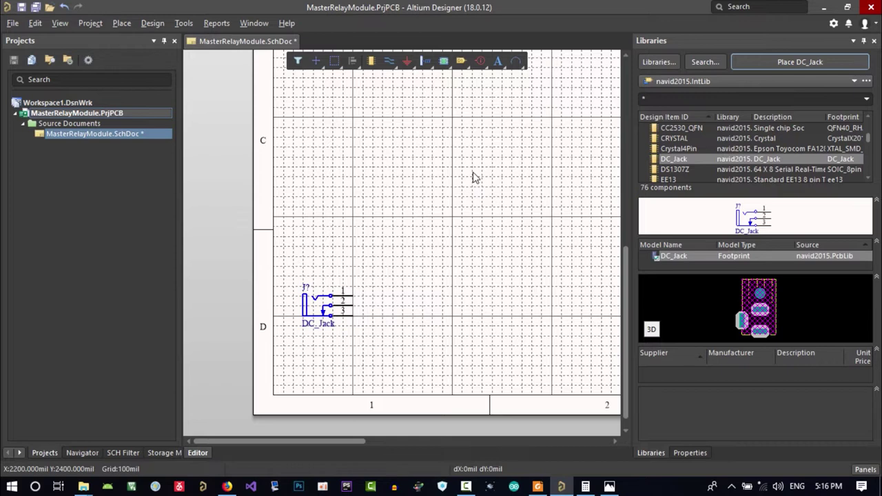
Place a text frame note just below the DC_Jack connector
left_click(124, 24)
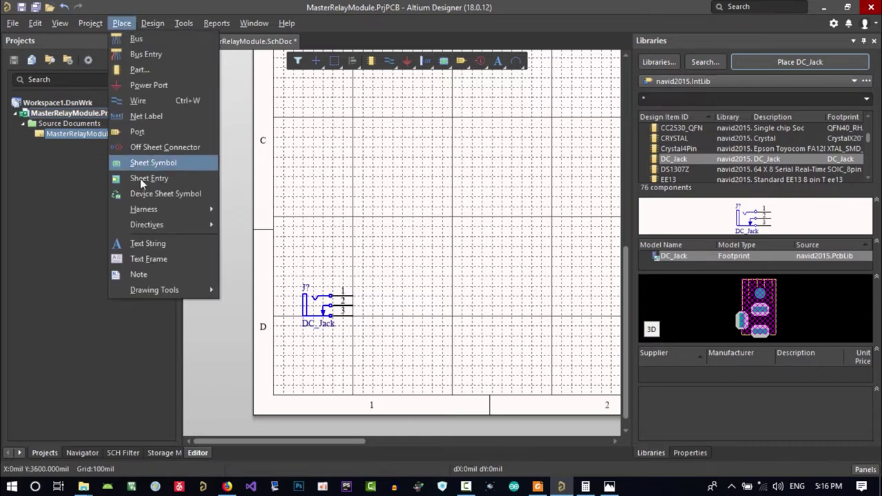
left_click(173, 259)
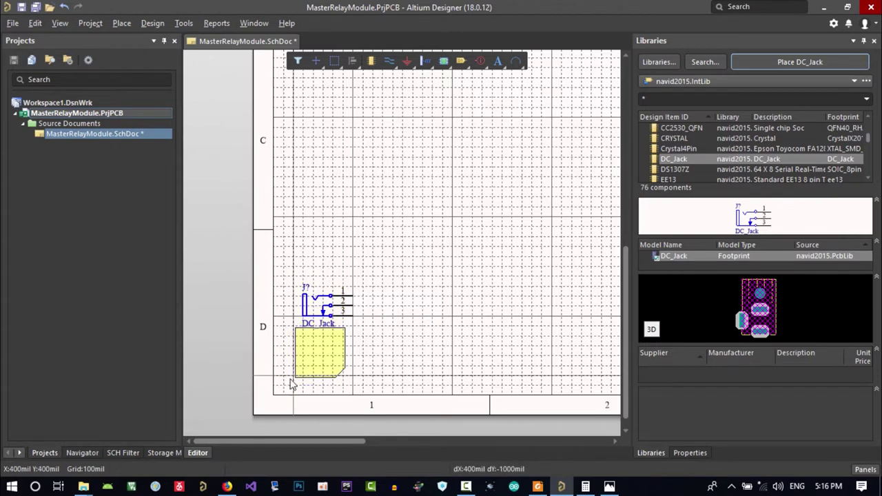
key("Escape")
left_click(351, 347)
right_click(370, 362)
key("Escape")
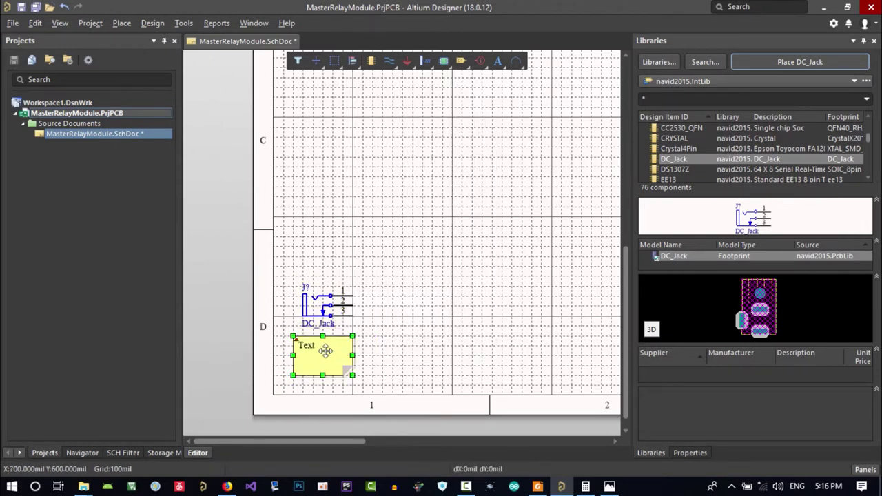
Replace the note's text with 'input Voltage is 5v' and resize the frame to one line
double_click(322, 354)
key("Delete")
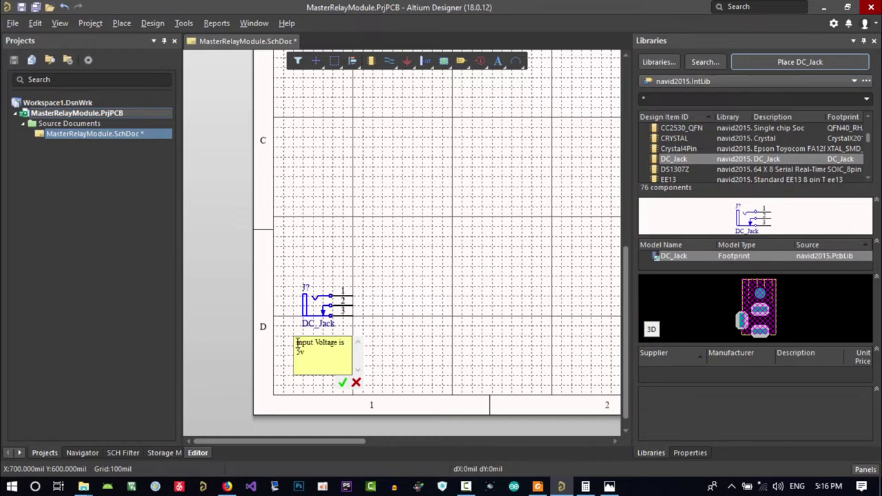
left_click(342, 382)
scroll(337, 372, "up", 2, "ctrl")
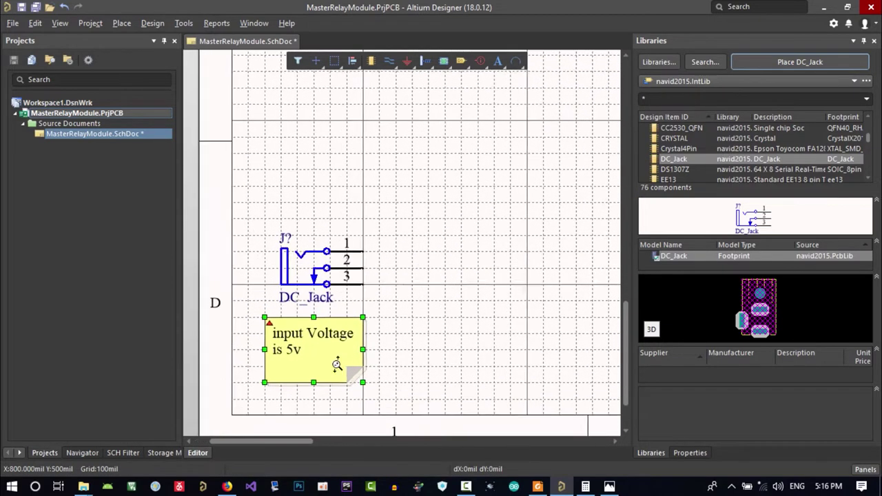
left_click_drag(363, 350, 399, 349)
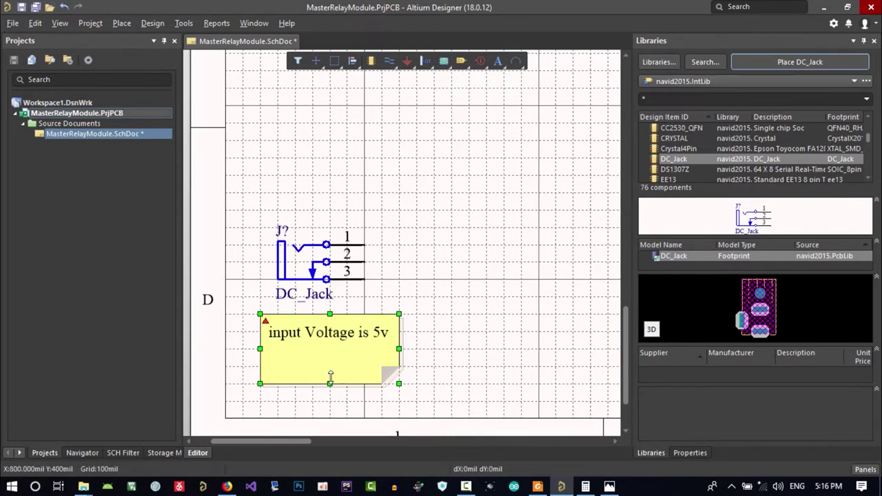
left_click_drag(330, 377, 381, 332)
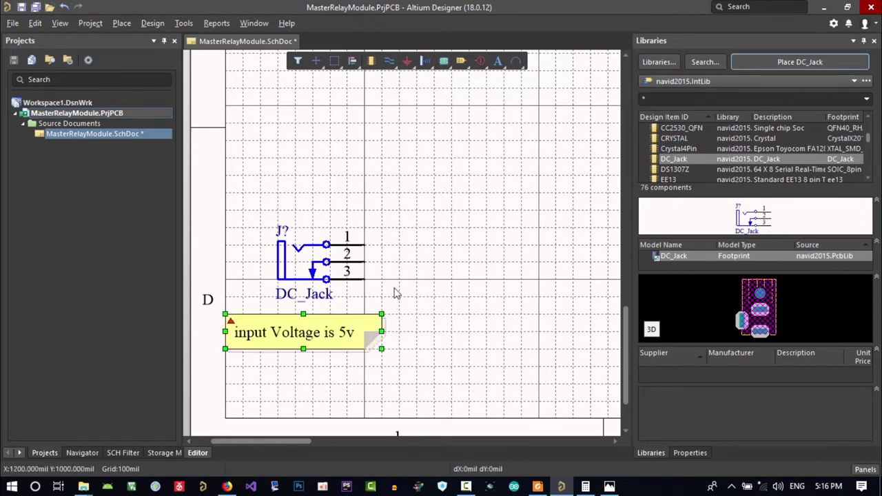
scroll(400, 282, "down", 1, "ctrl")
scroll(400, 282, "down", 1, "ctrl")
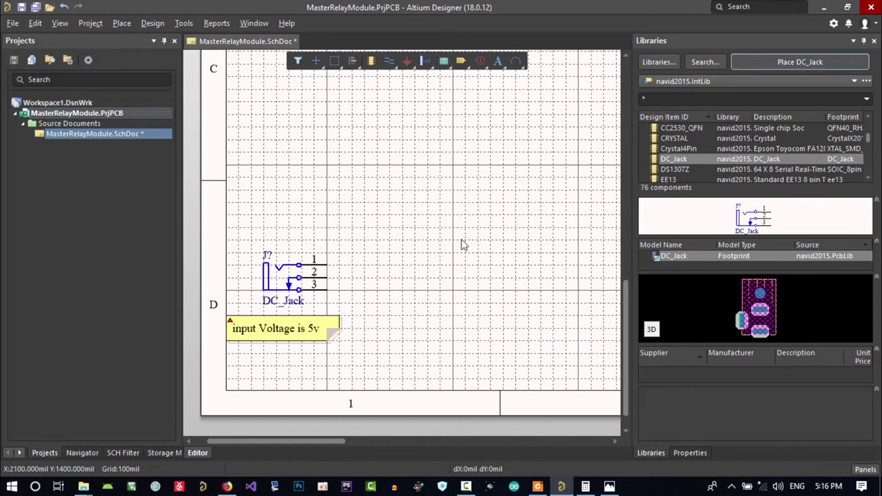
scroll(427, 241, "up", 5)
Show the N76E003 datasheet's '2. Features' section on page 6 in Foxit Reader
left_click(537, 487)
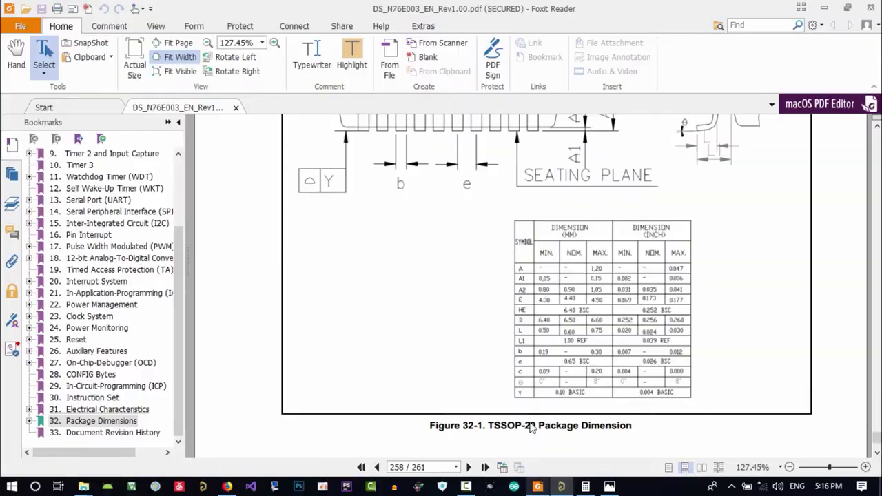
scroll(445, 276, "up", 1)
scroll(76, 231, "up", 3)
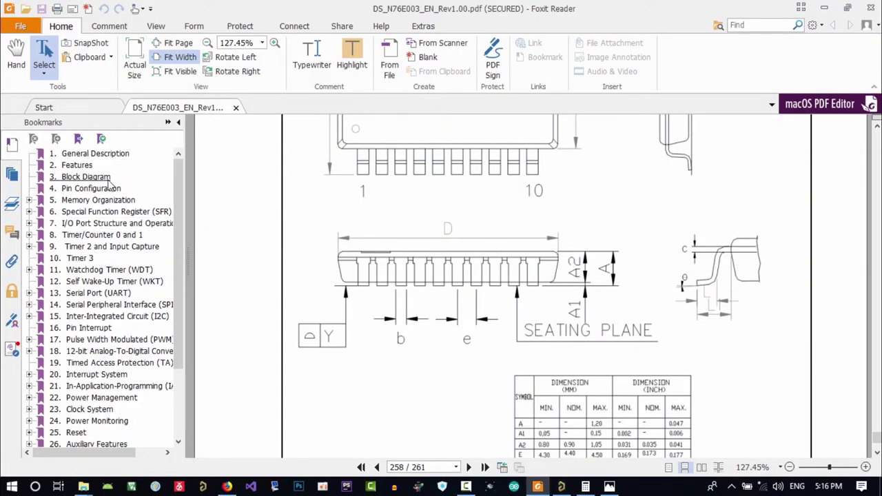
left_click(77, 165)
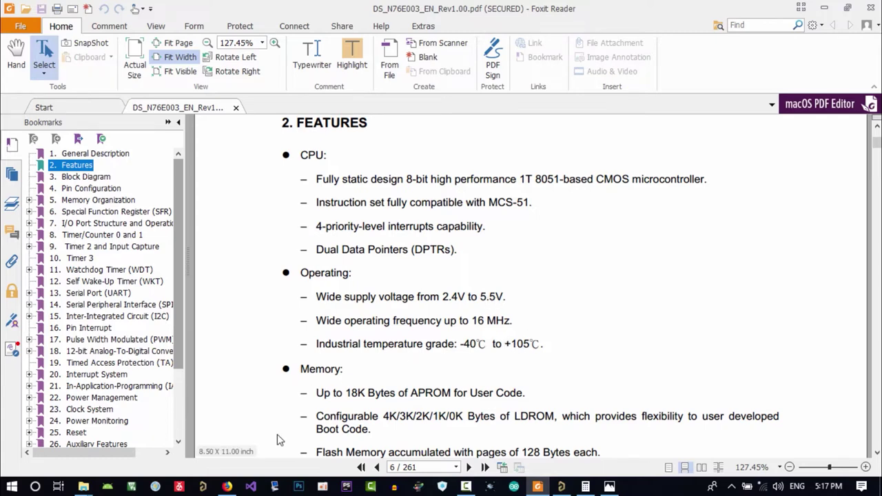
left_click(227, 486)
Search Google for 'esp7s' in a new Firefox tab
left_click(301, 11)
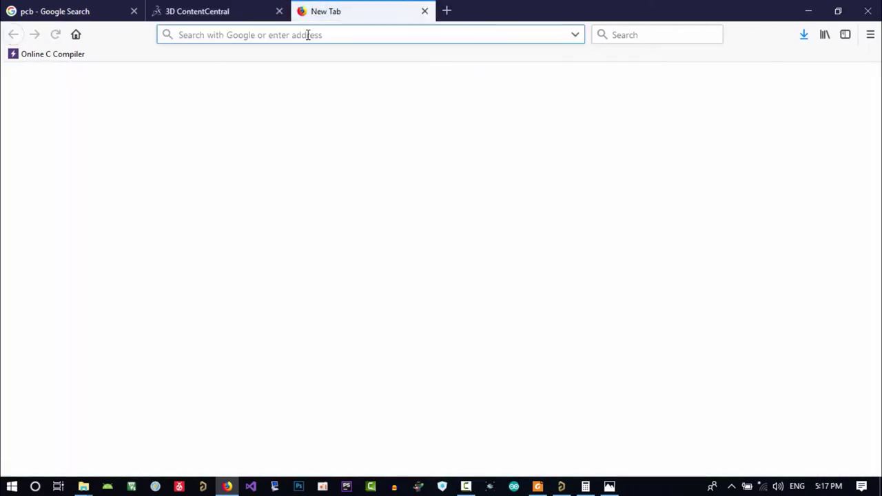
type("esp")
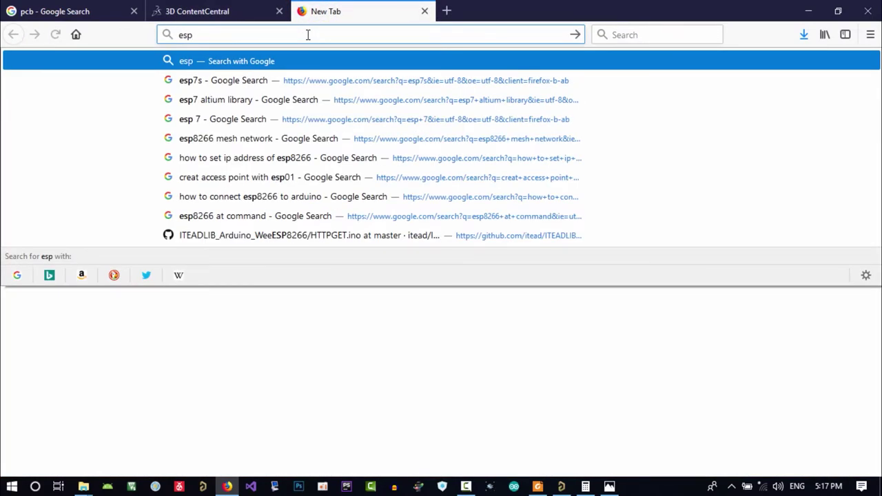
type("7s")
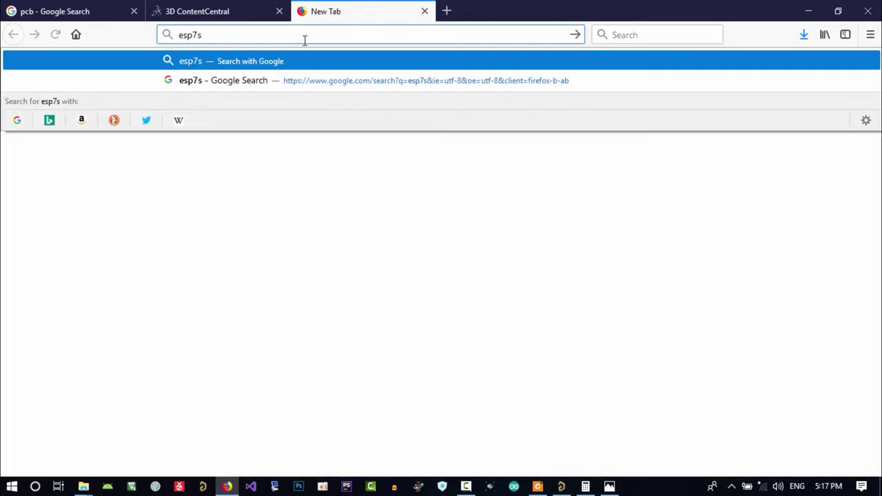
left_click(250, 39)
double_click(183, 38)
left_click(226, 39)
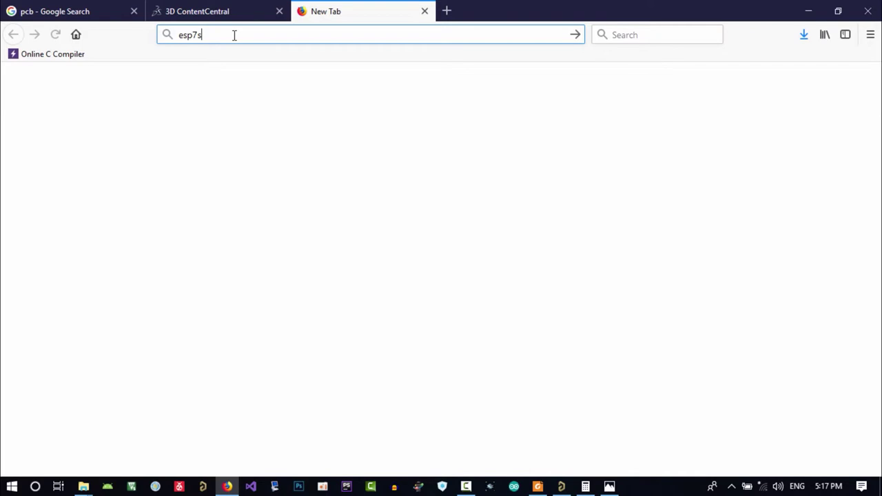
key("Return")
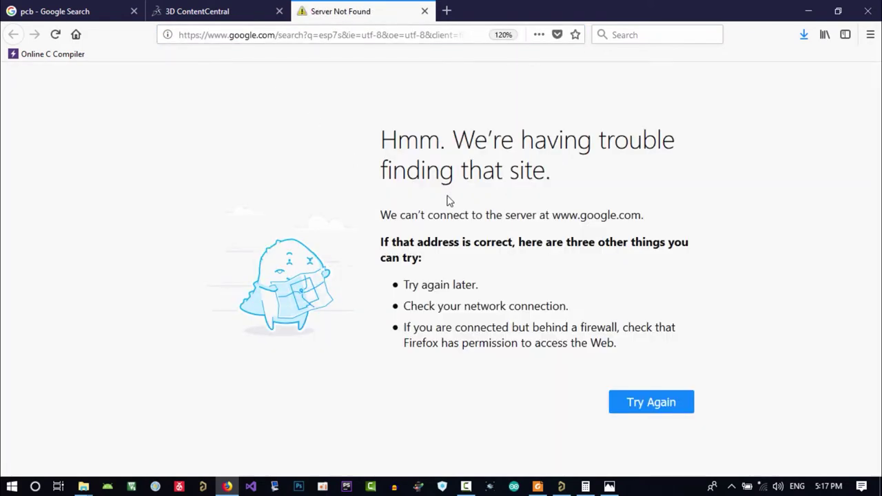
Reconnect to the Wi-Fi network and reload the esp7s search results
left_click(764, 487)
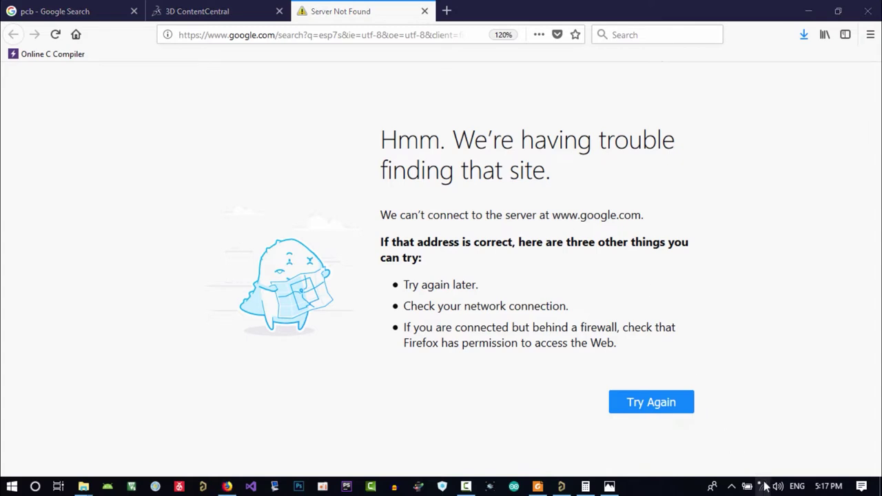
left_click(728, 131)
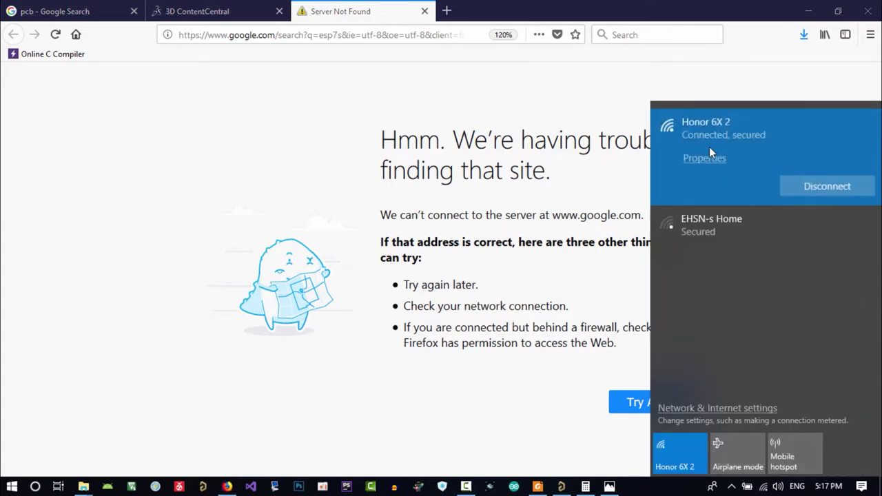
left_click(297, 281)
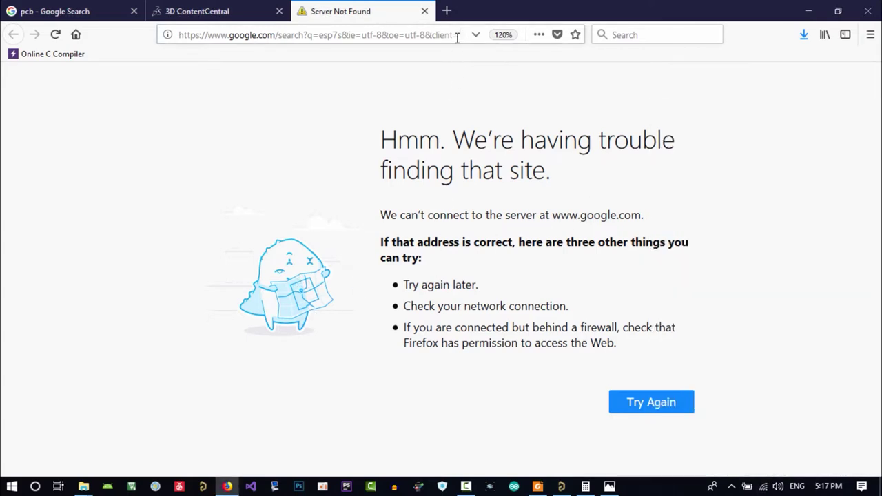
left_click(457, 35)
key("Return")
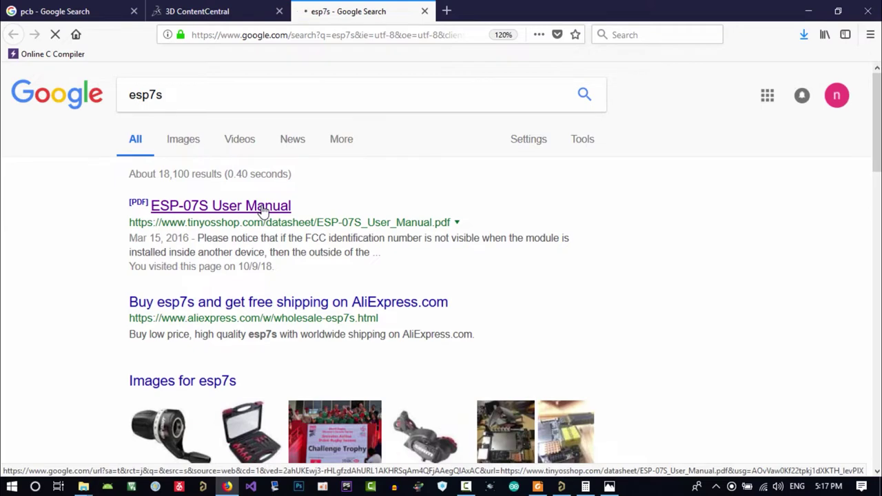
Download the ESP-07S User Manual PDF with IDM, open it, and minimize Firefox
right_click(263, 211)
left_click(324, 368)
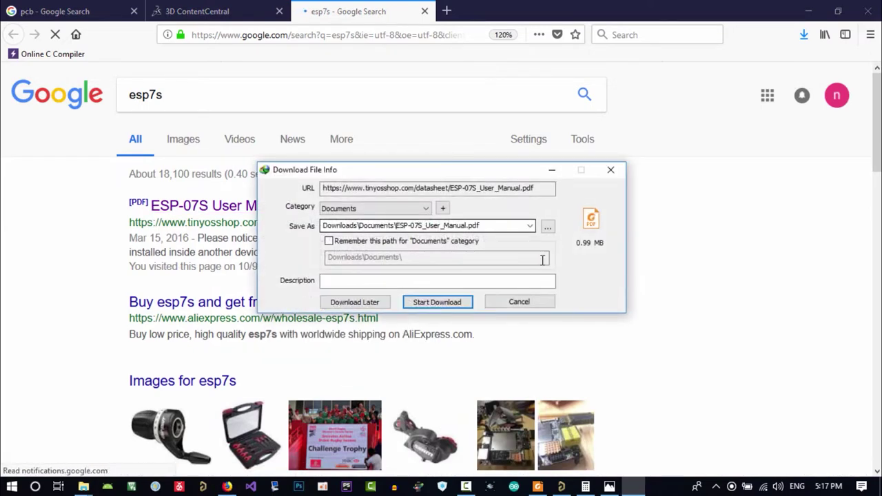
left_click(441, 303)
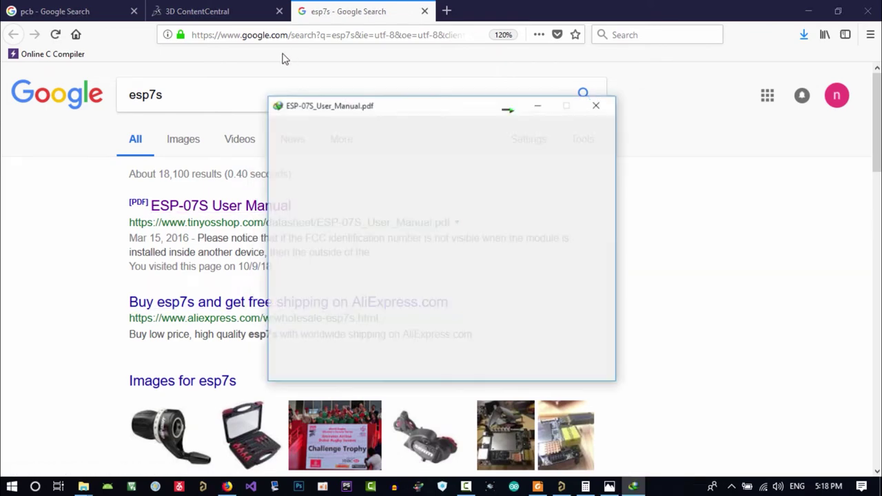
left_click(343, 285)
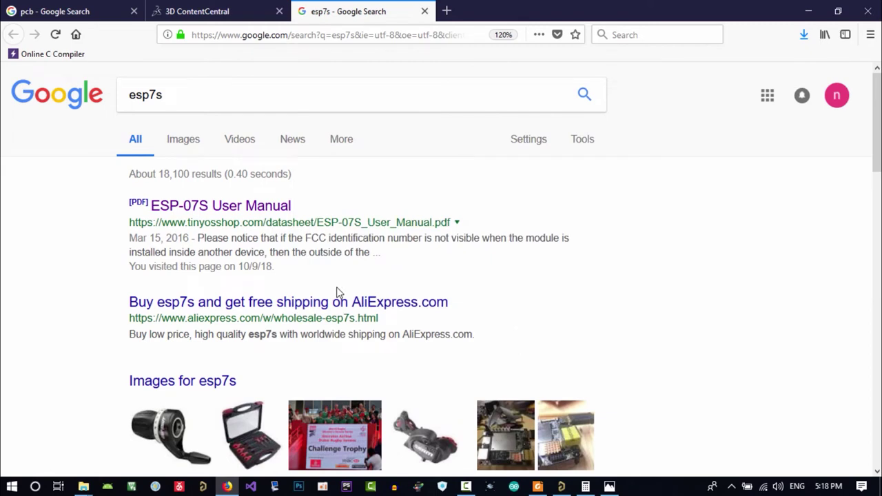
left_click(807, 11)
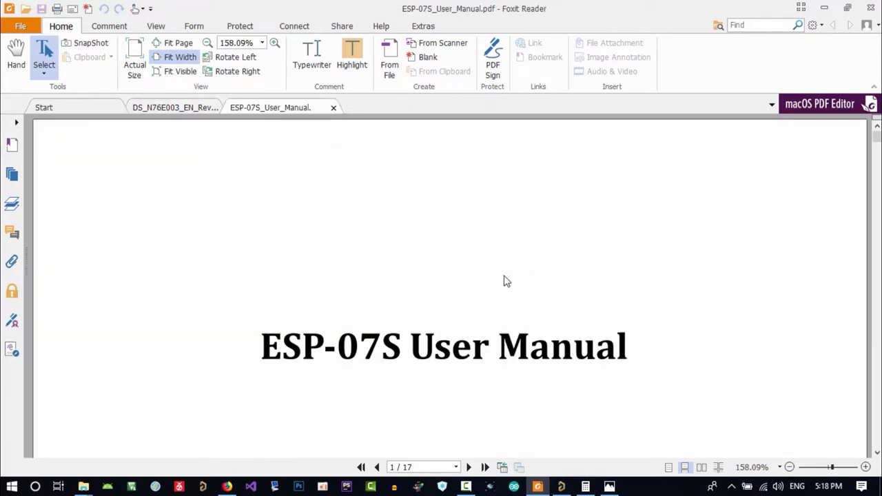
Scroll ESP-07S_User_Manual.pdf to page 6's parameters table showing 3.0~3.6V operating voltage
scroll(524, 297, "down", 3)
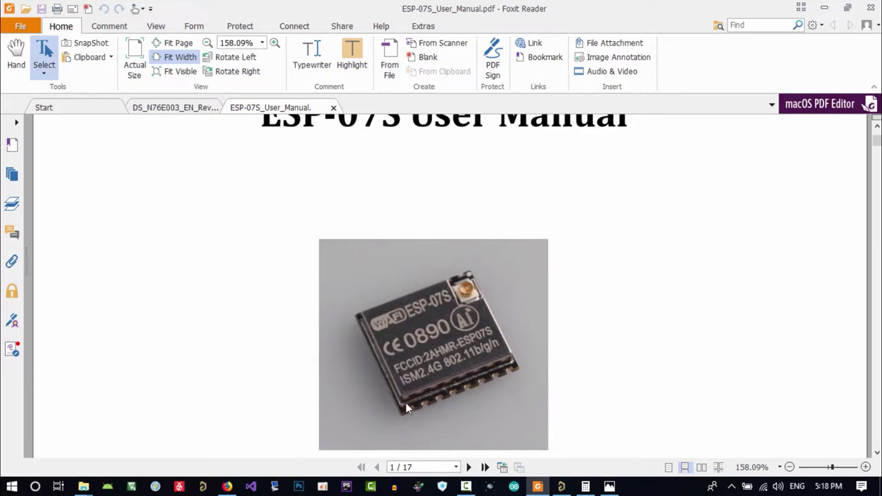
scroll(405, 404, "up", 1)
scroll(410, 409, "down", 2)
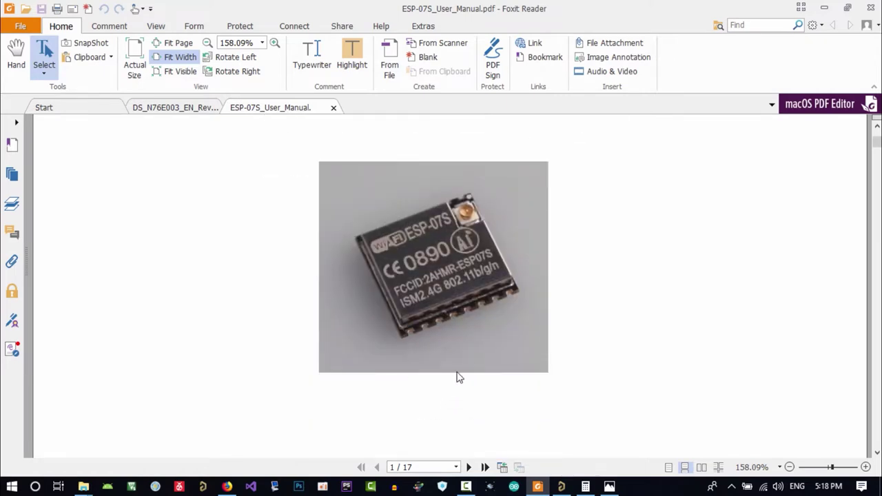
scroll(473, 331, "down", 10)
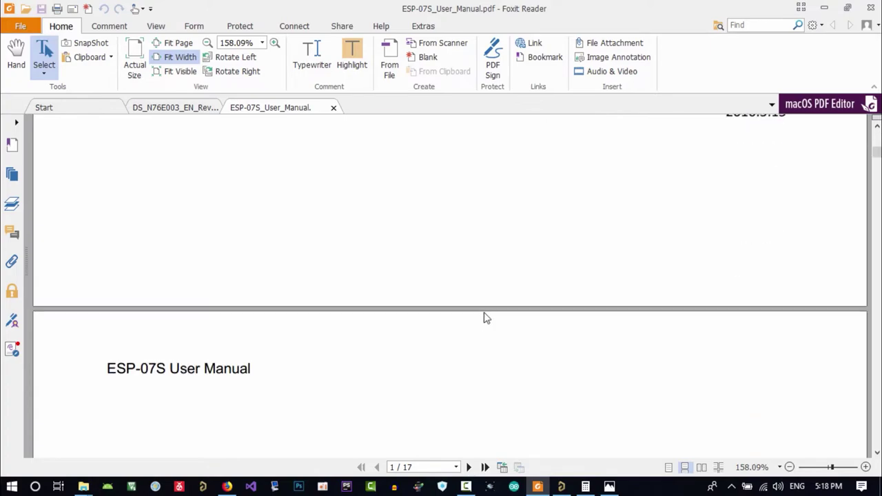
scroll(491, 297, "up", 6)
scroll(390, 282, "down", 17)
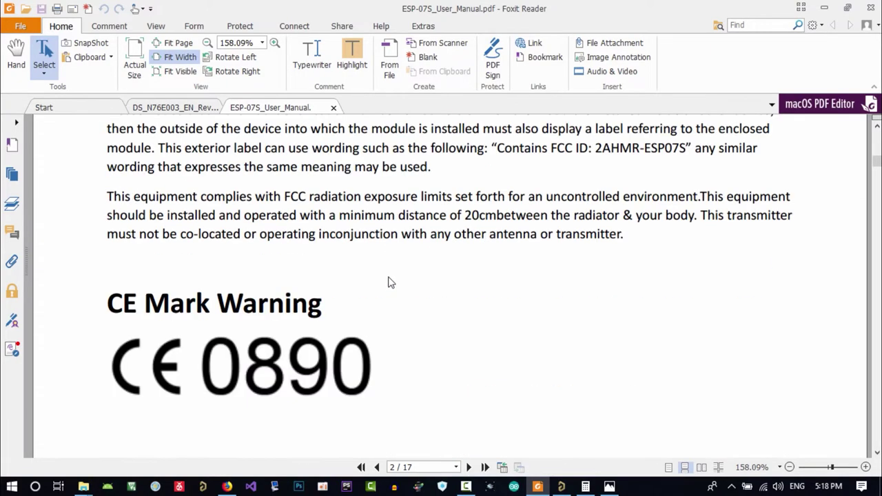
scroll(412, 288, "down", 15)
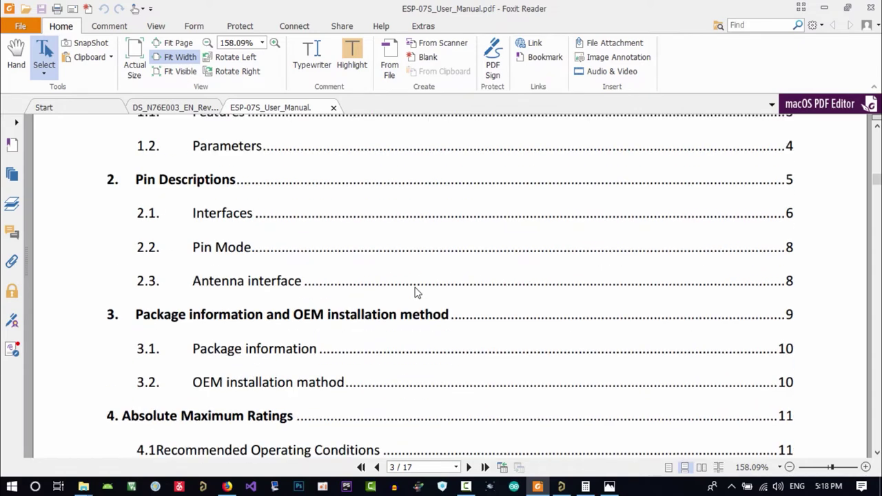
scroll(416, 276, "down", 5)
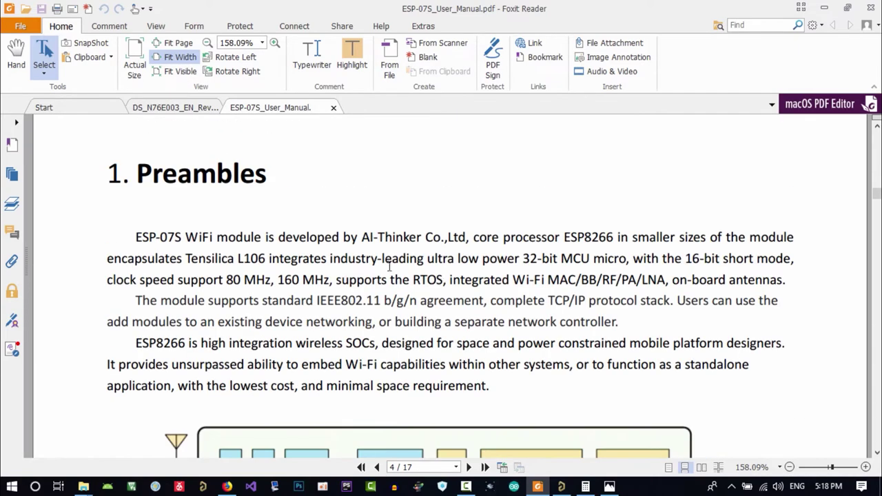
left_click(10, 144)
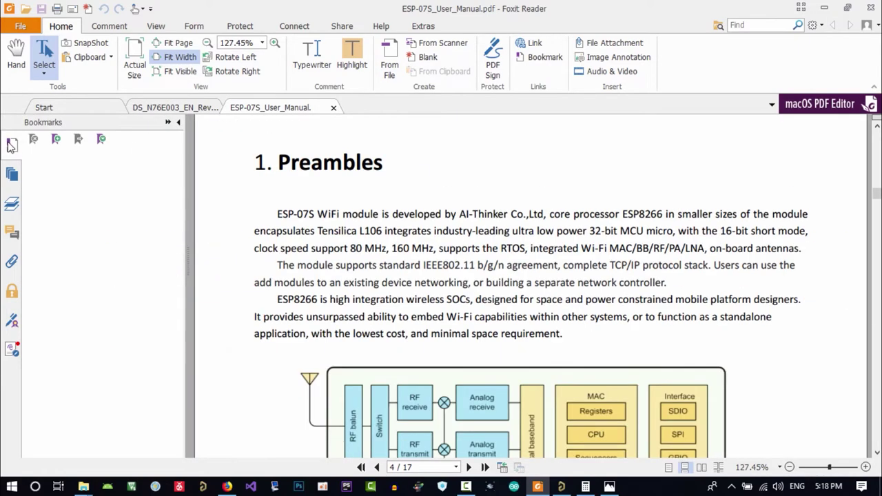
left_click(11, 144)
scroll(445, 302, "down", 5)
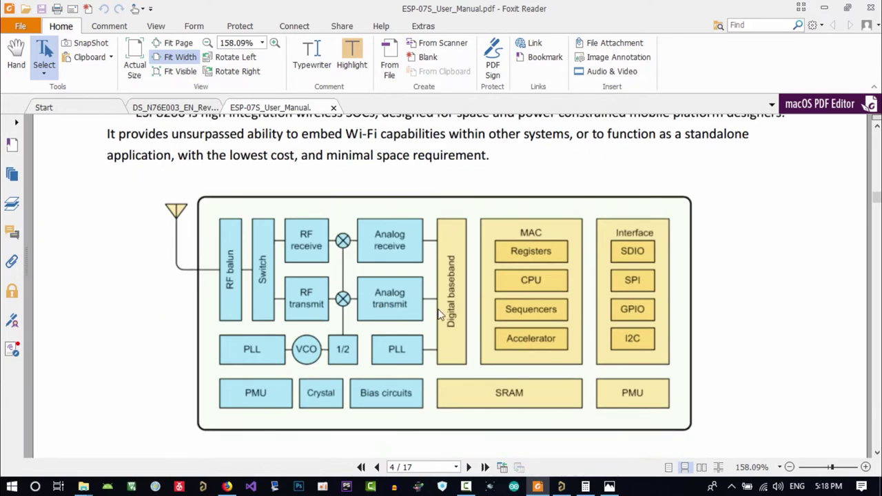
scroll(445, 302, "down", 10)
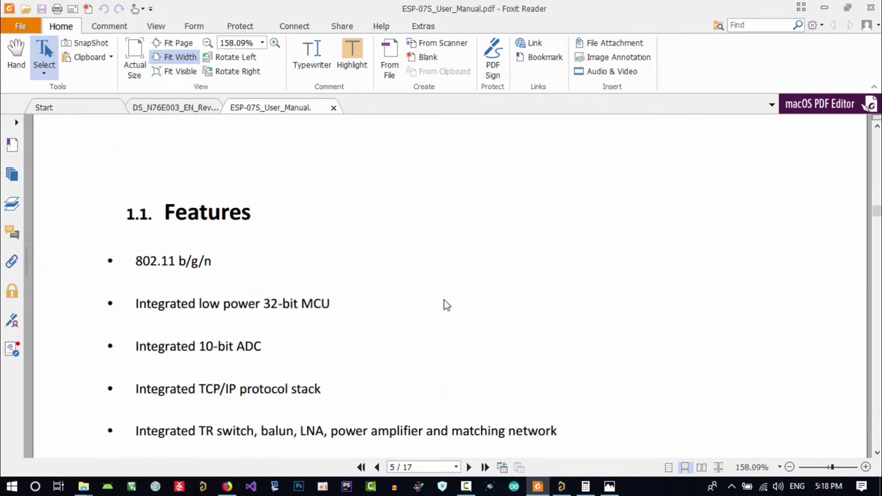
scroll(407, 303, "down", 7)
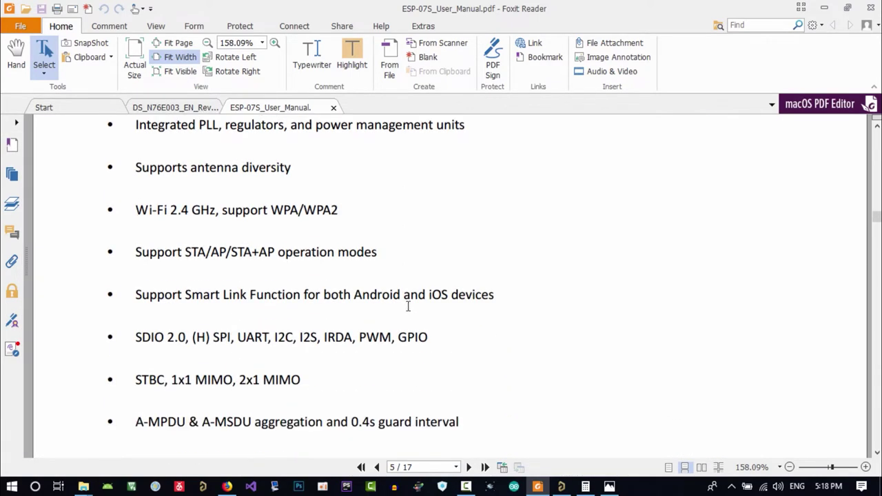
scroll(476, 320, "down", 5)
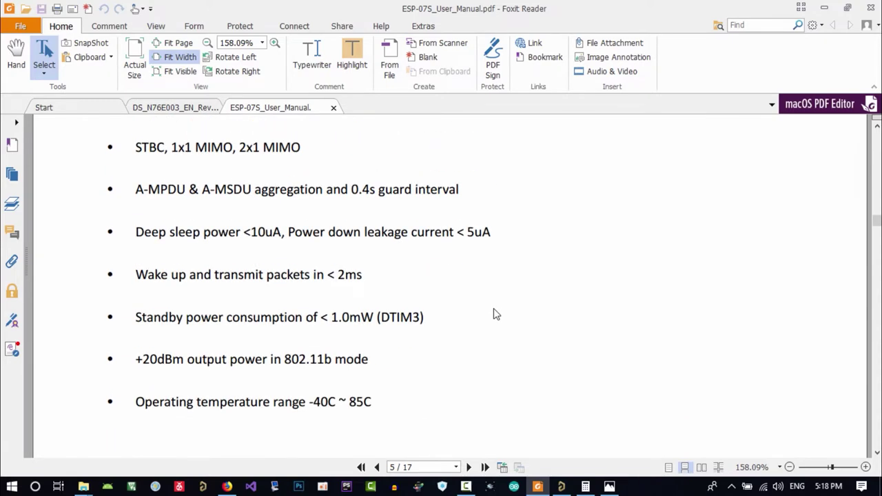
scroll(494, 314, "down", 9)
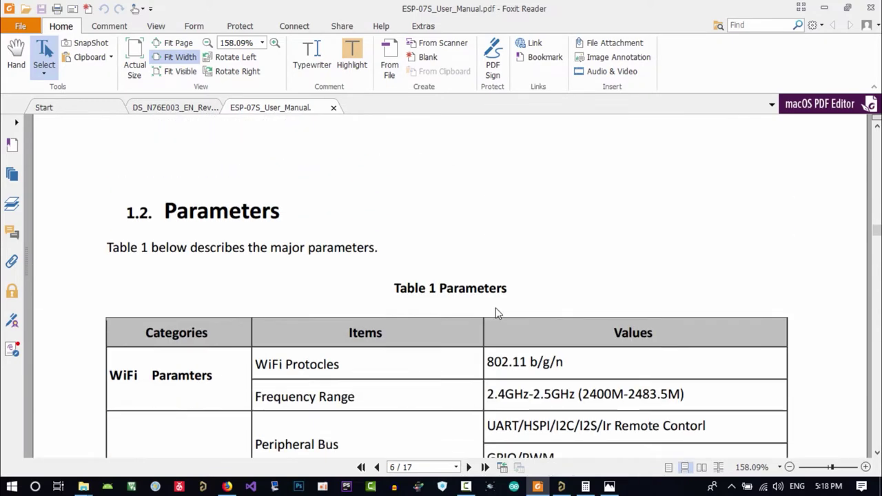
scroll(415, 348, "down", 3)
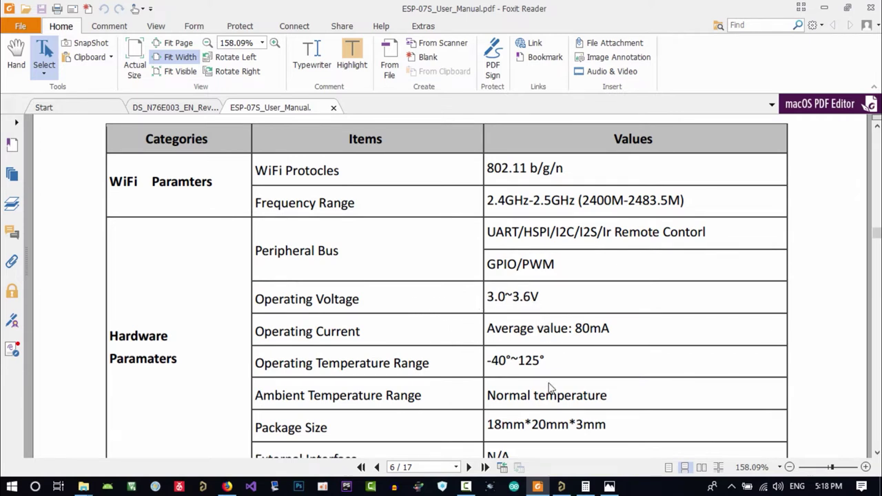
left_click(561, 486)
Select the ESP07 module and delete it from the schematic
scroll(388, 311, "down", 4, "ctrl")
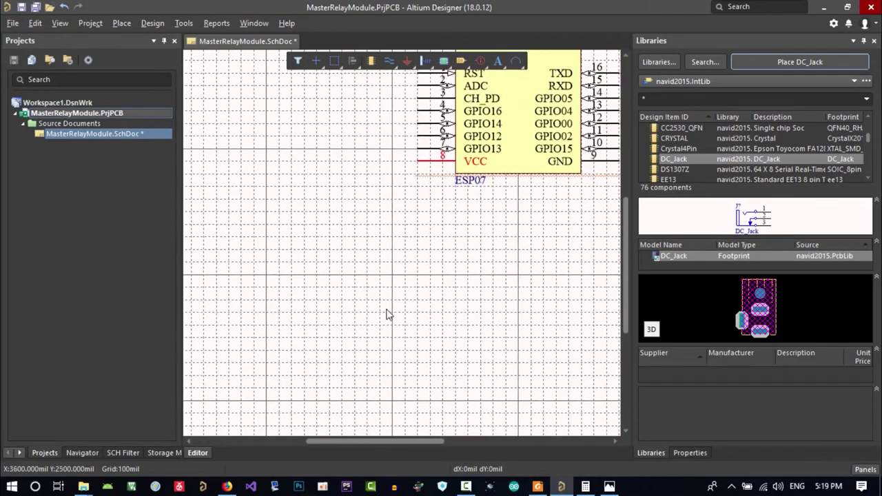
right_click_drag(488, 288, 448, 326)
left_click(448, 261)
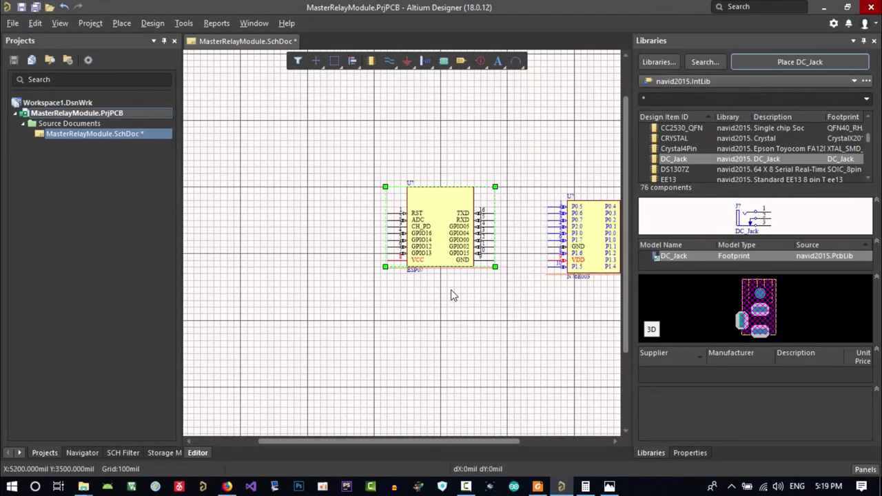
key("Delete")
Center the DC_Jack and its 'input Voltage is 5v' note in the lower-left corner
mouse_move(399, 330)
right_mouse_down()
mouse_move(522, 303)
mouse_move(393, 358)
mouse_move(390, 321)
right_mouse_up()
scroll(358, 341, "up", 3, "ctrl")
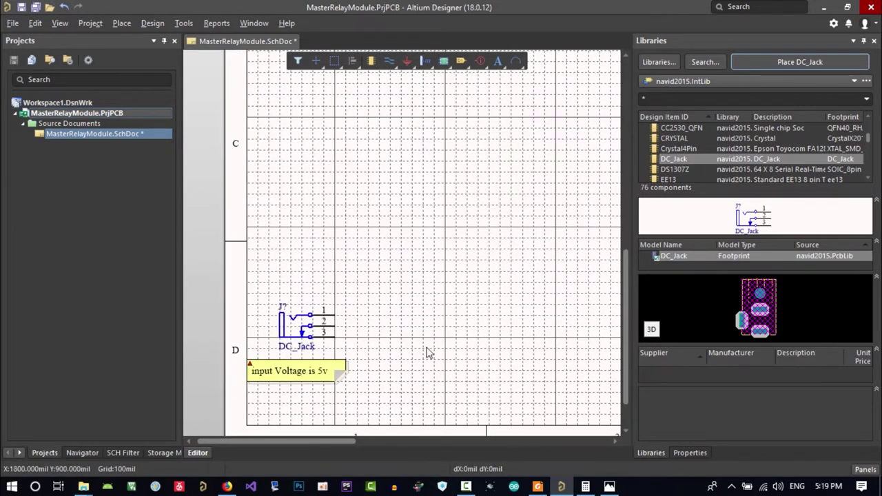
scroll(428, 353, "down", 3, "ctrl")
key("alt+Tab")
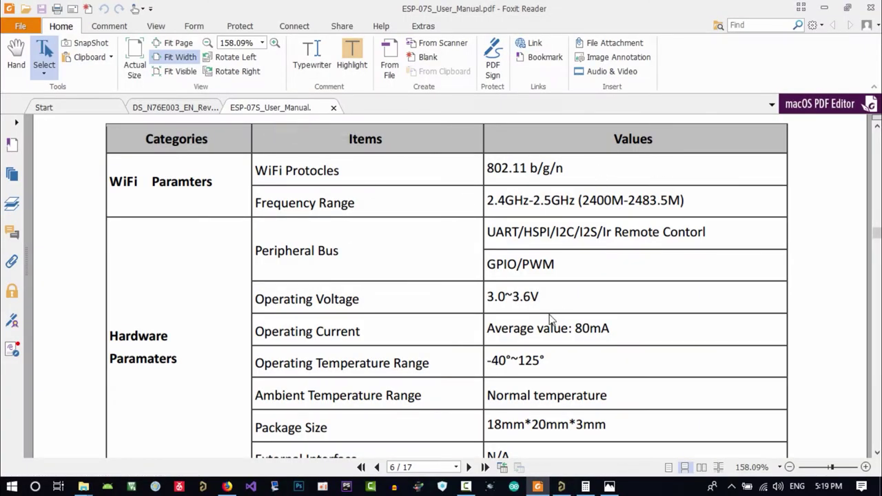
left_click(824, 8)
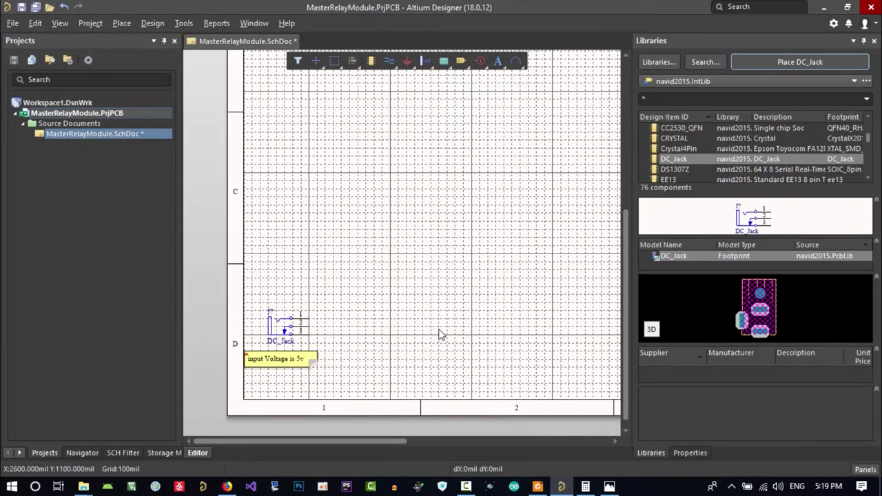
scroll(361, 386, "down", 3, "ctrl")
scroll(235, 343, "up", 3, "ctrl")
scroll(413, 262, "up", 4, "ctrl")
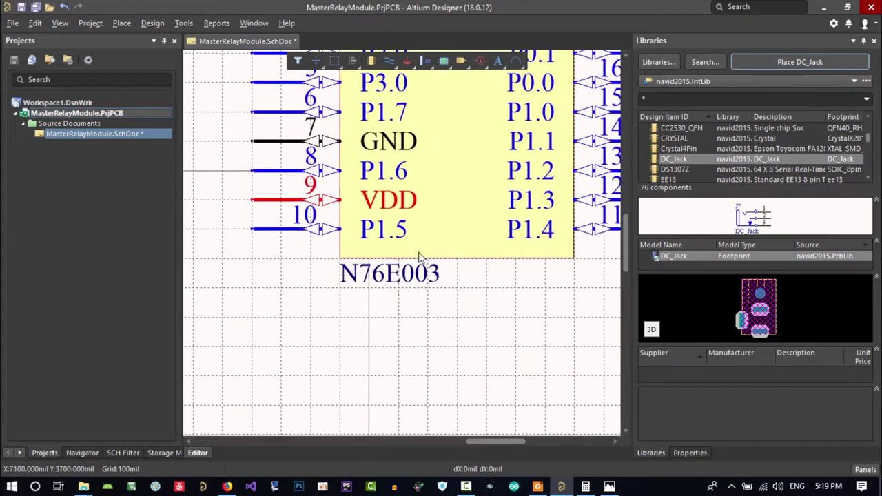
scroll(393, 266, "down", 5, "ctrl")
scroll(348, 316, "up", 2, "ctrl")
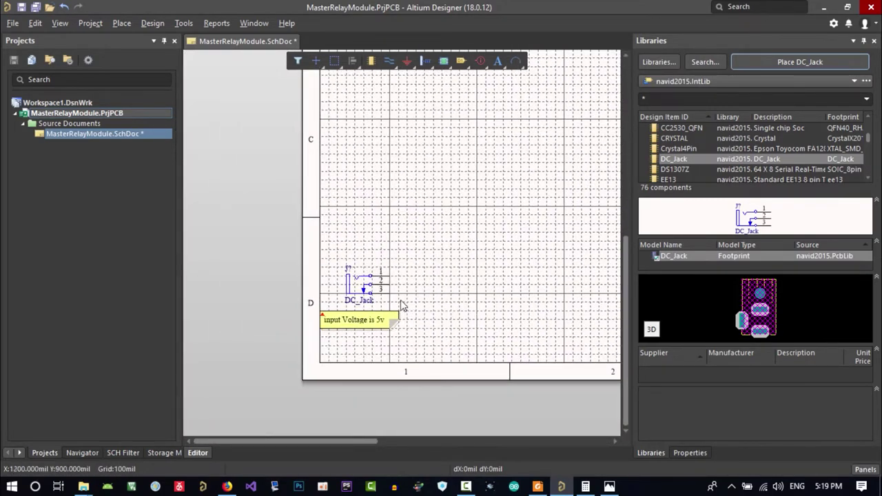
scroll(400, 298, "up", 3, "ctrl")
mouse_move(407, 296)
right_mouse_down()
mouse_move(447, 293)
mouse_move(418, 293)
right_mouse_up()
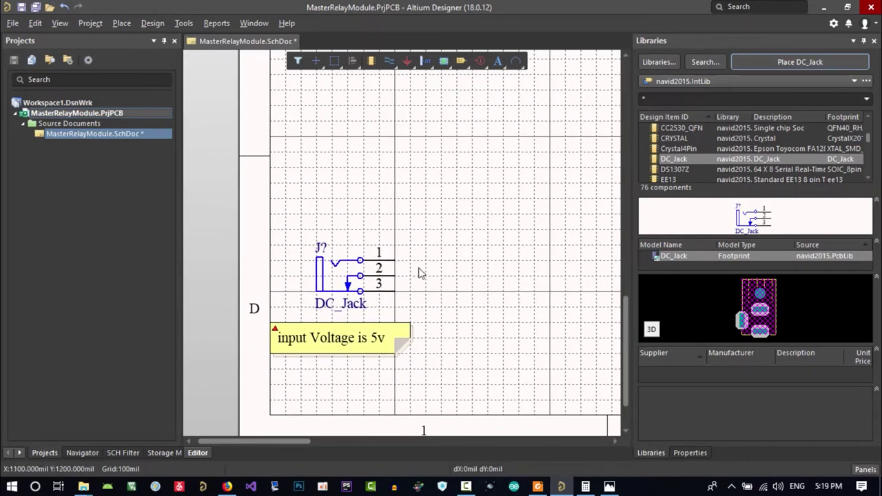
Browse the component list toward M parts, then open the library search and close it unchanged
left_click(684, 140)
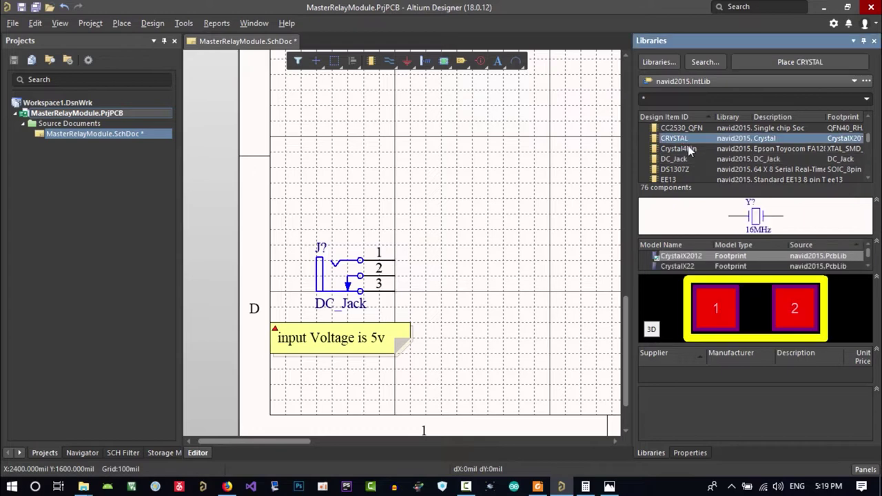
key("m")
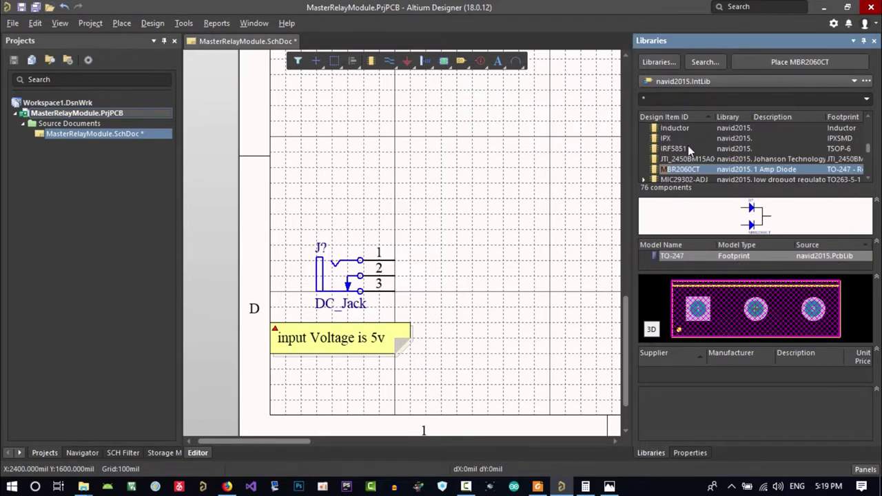
left_click(714, 63)
left_click(454, 162)
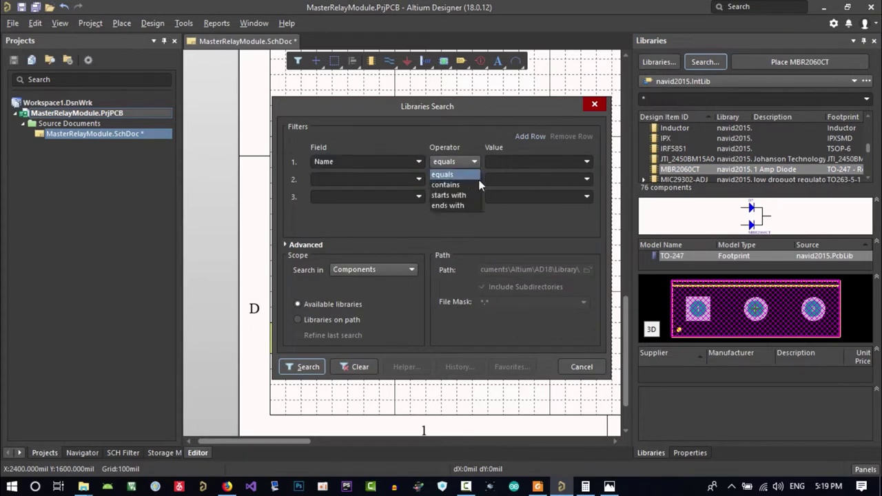
left_click(474, 122)
left_click(594, 104)
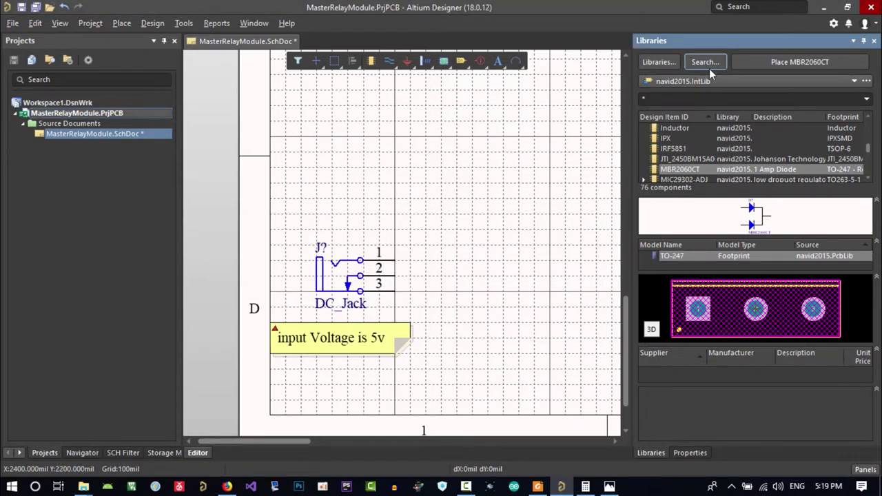
left_click(717, 62)
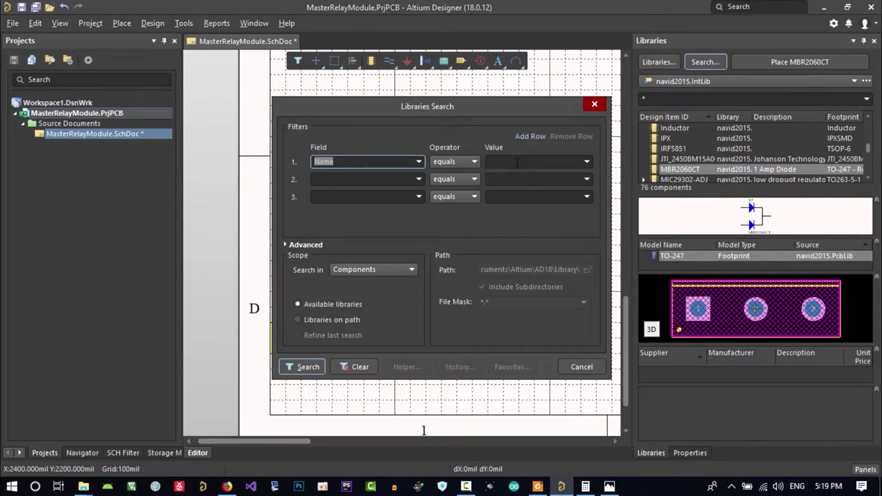
Set the Name filter to 'contains' *1117* and run the search across available libraries
left_click(385, 162)
left_click(510, 163)
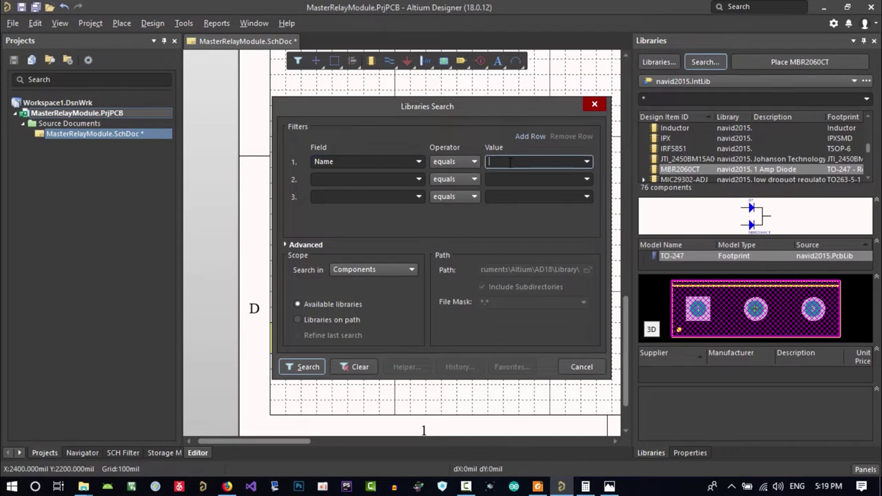
left_click(474, 162)
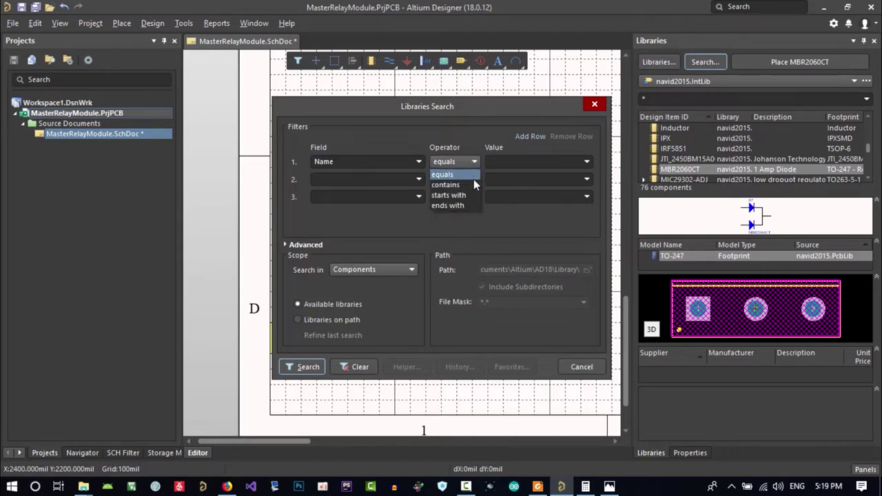
left_click(451, 185)
left_click(515, 161)
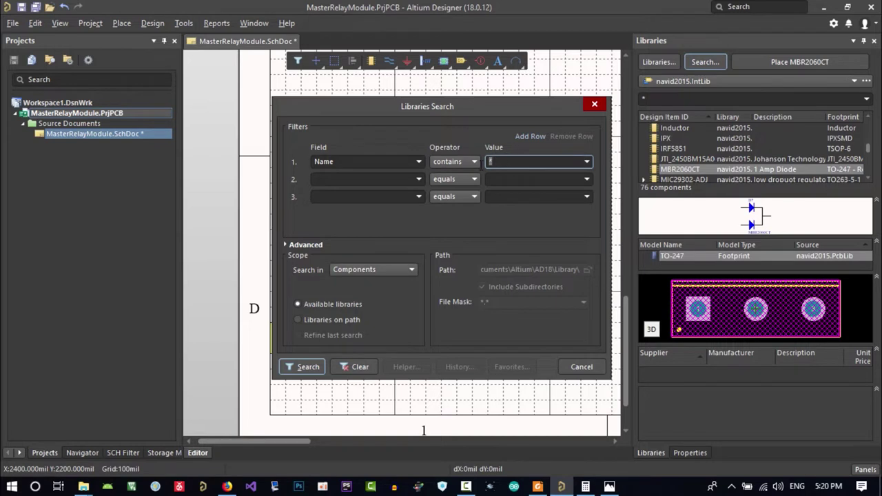
type("*1117*")
left_click(508, 161)
key("End")
left_click(310, 366)
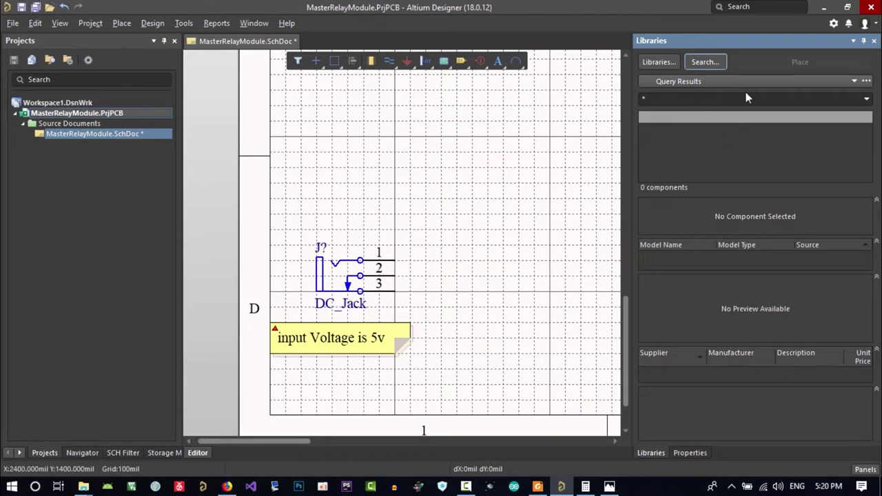
right_click_drag(547, 289, 439, 295)
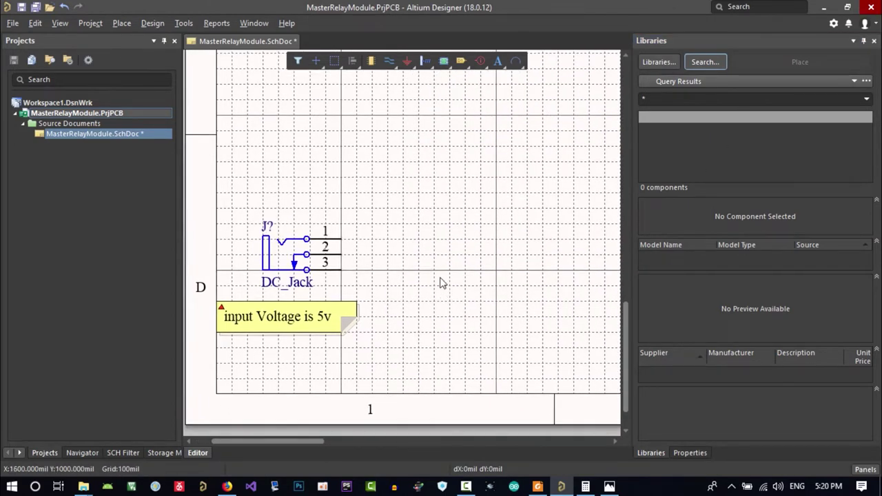
scroll(442, 283, "down", 3, "ctrl")
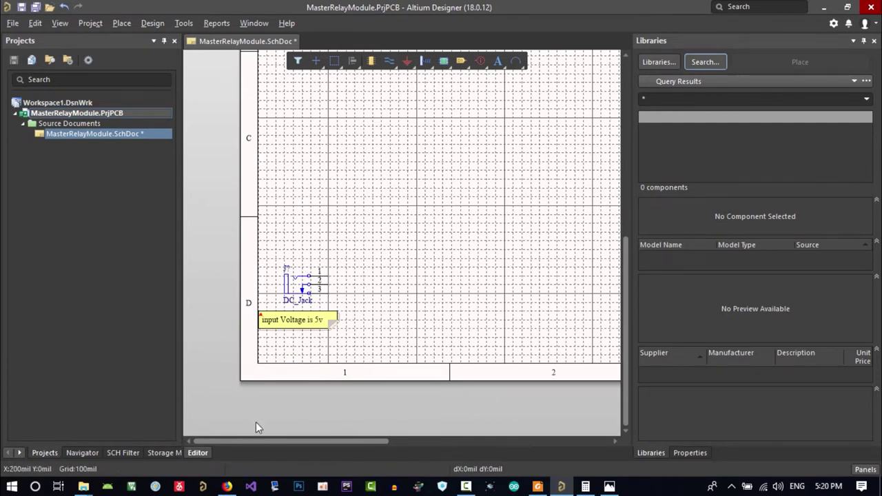
scroll(396, 284, "down", 2, "ctrl")
right_click_drag(397, 284, 370, 299)
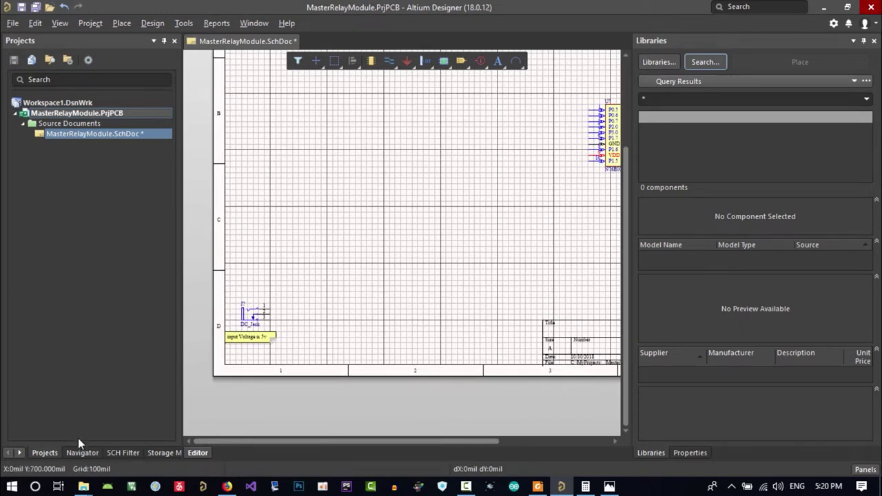
mouse_move(83, 487)
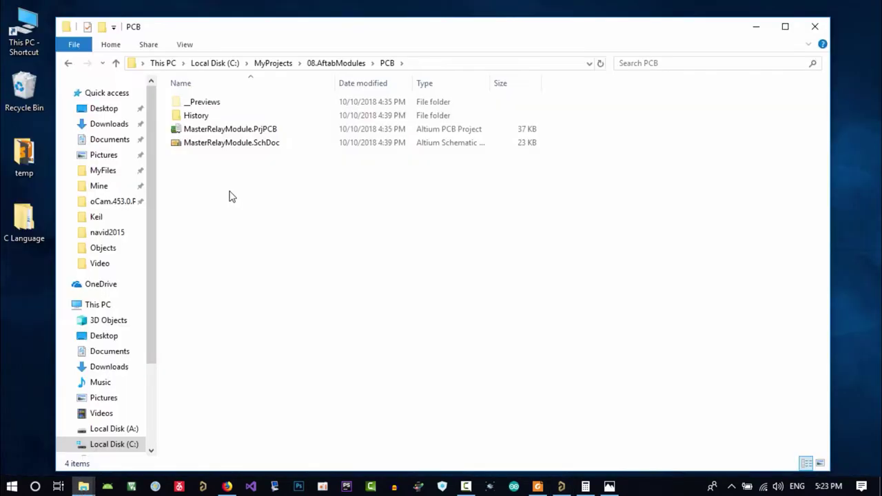
Navigate from This PC to C:\Program Files in a new Explorer window
right_click(232, 178)
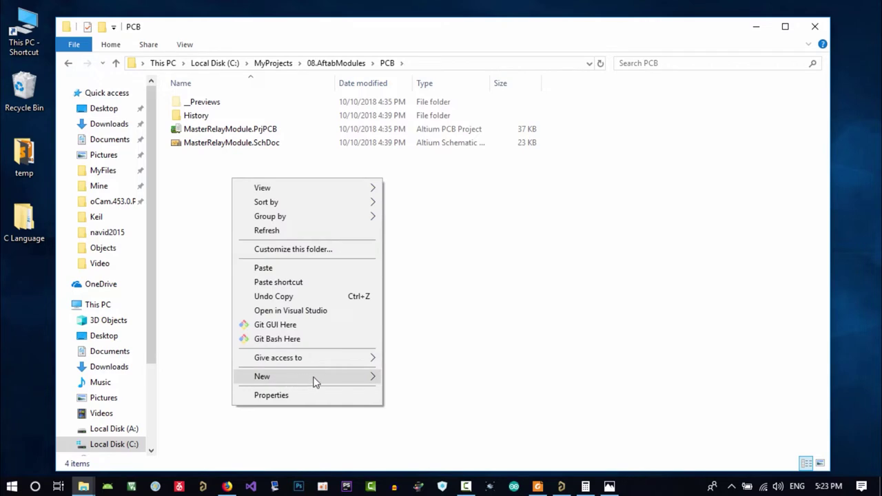
mouse_move(316, 381)
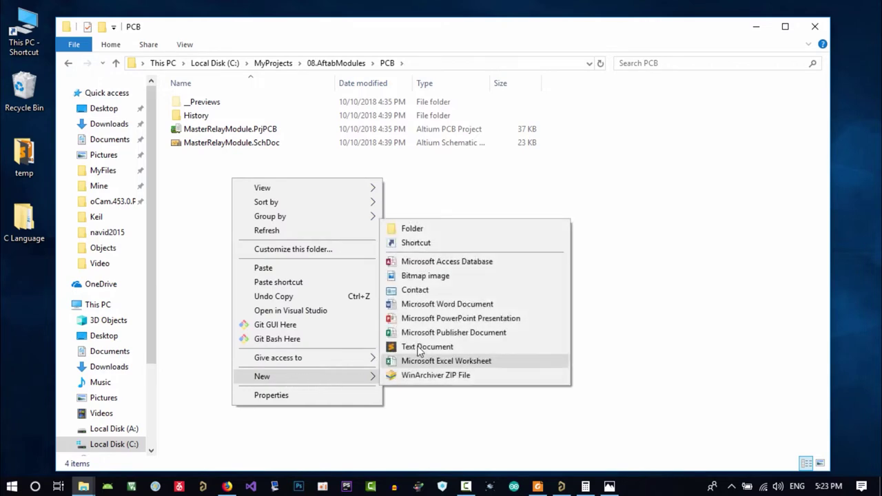
left_click(458, 200)
left_click(33, 34)
double_click(34, 34)
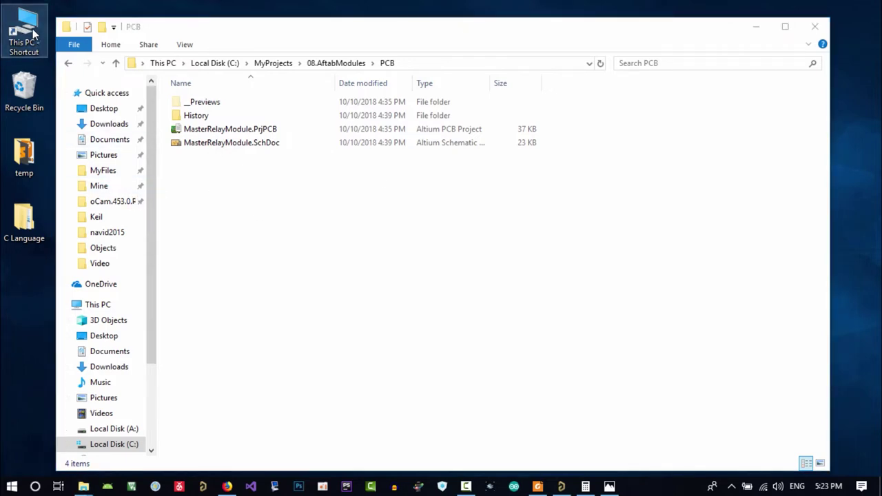
double_click(341, 217)
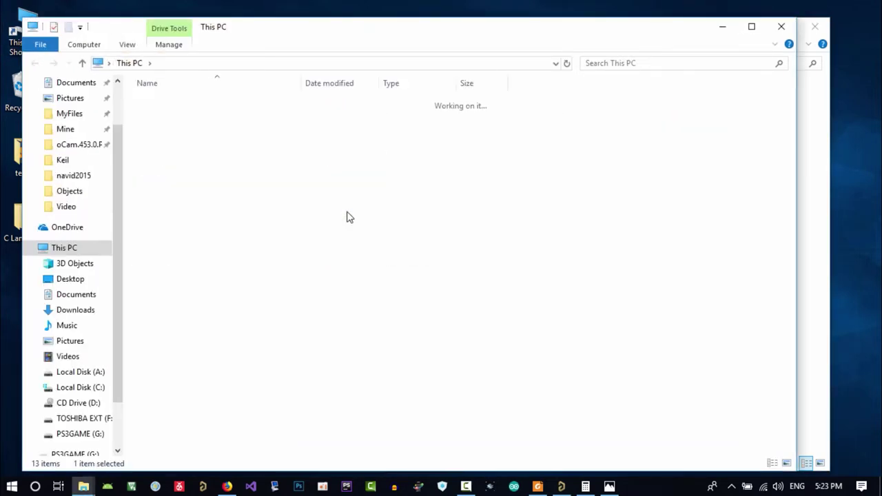
double_click(215, 252)
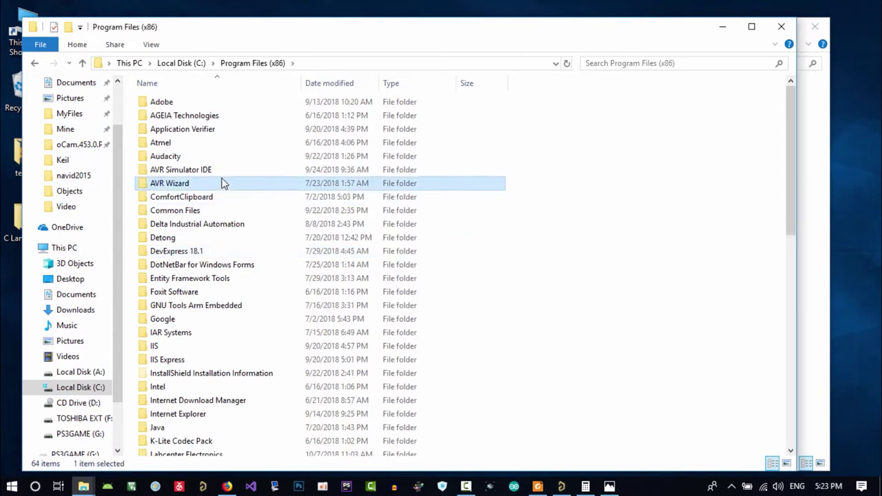
key("Down")
key("Down")
key("Down")
key("Down")
key("Down")
key("Down")
key("Down")
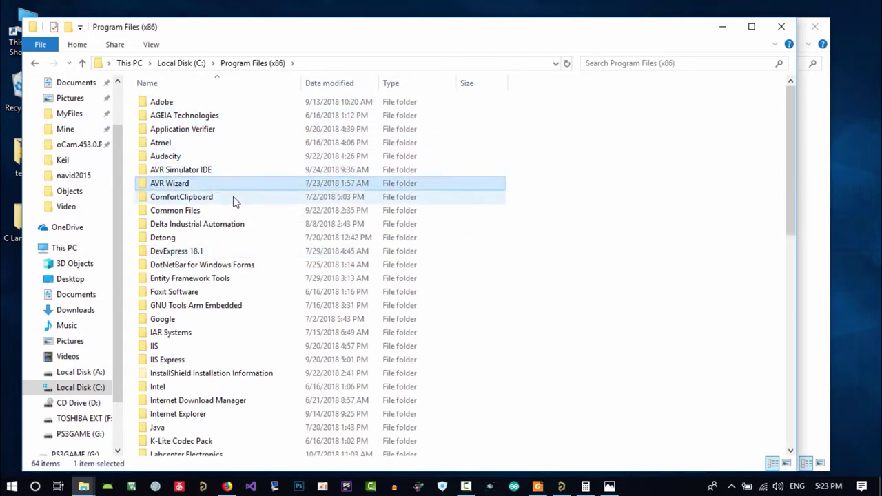
left_click(182, 115)
left_click(197, 65)
double_click(222, 238)
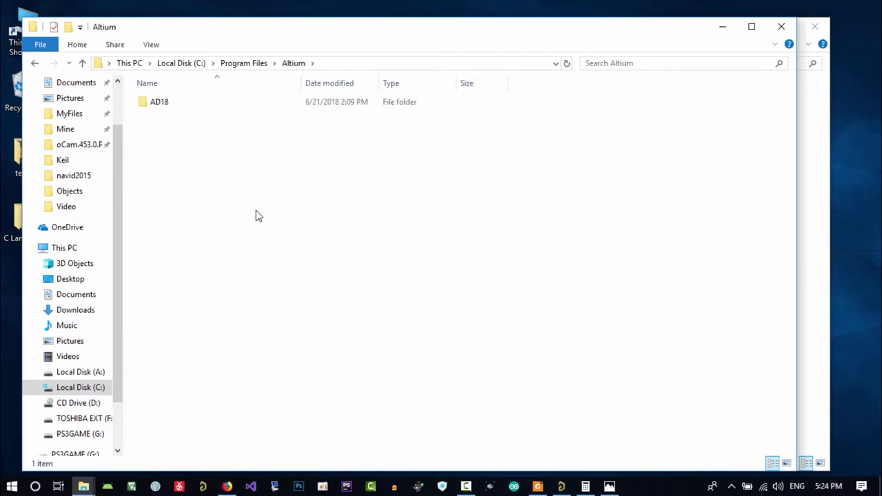
Create a new folder named mLibrary in the Altium folder and open it
right_click(230, 184)
mouse_move(276, 380)
left_click(408, 383)
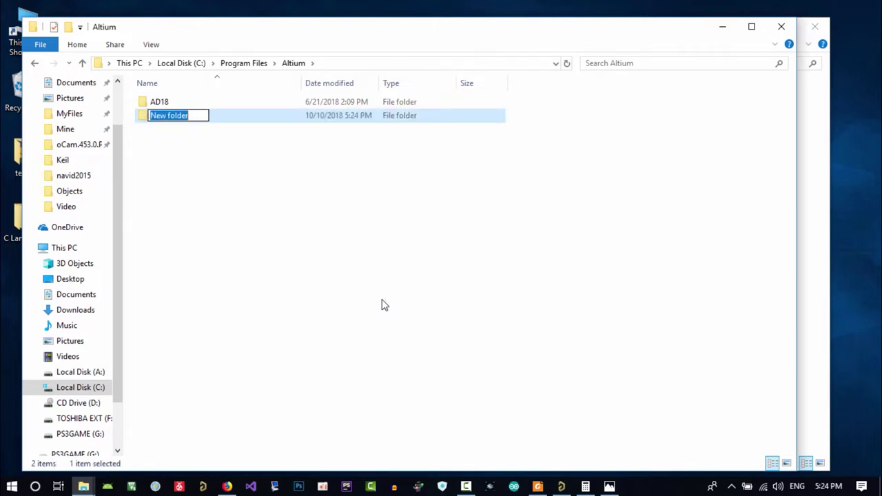
type("m")
key("BackSpace")
type("m")
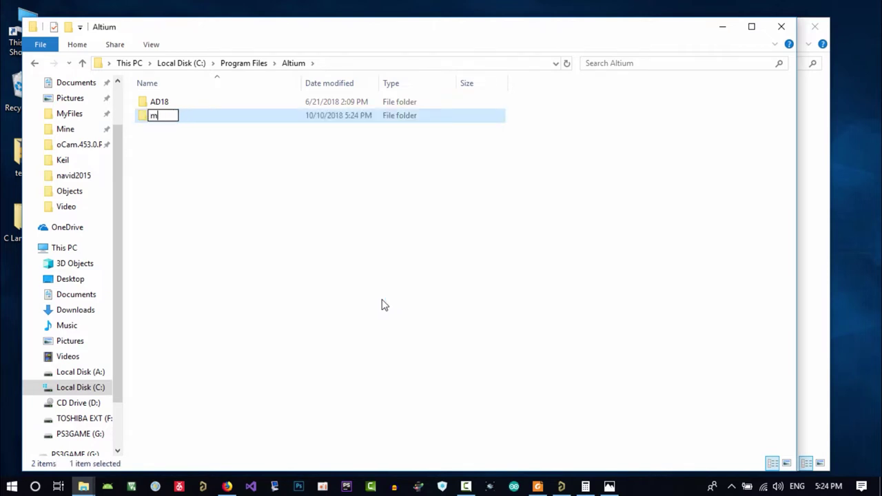
type("Library")
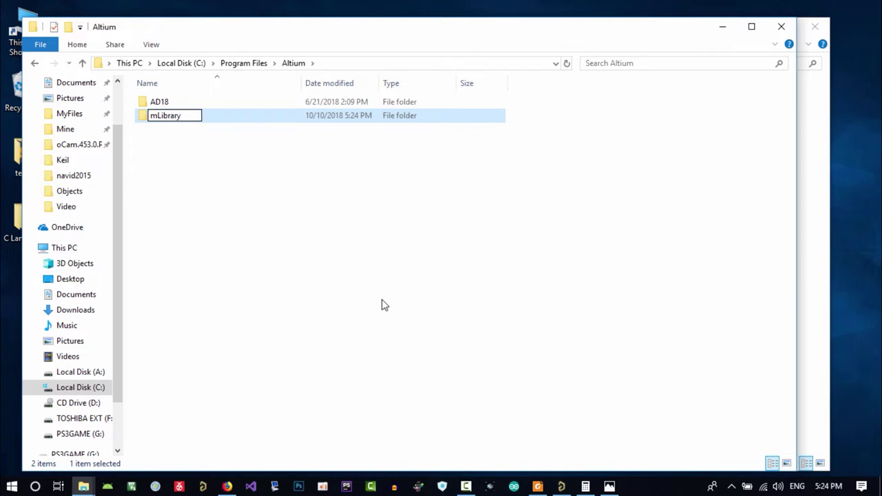
key("Return")
double_click(181, 115)
Paste the copied Mylib Rev 4.IntLib into mLibrary, granting administrator permission
right_click(290, 179)
left_click(250, 124)
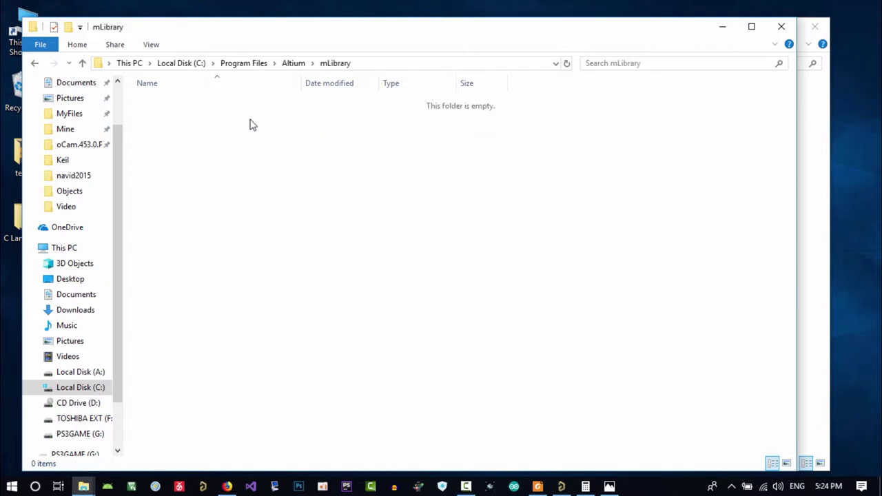
right_click(250, 124)
left_click(320, 208)
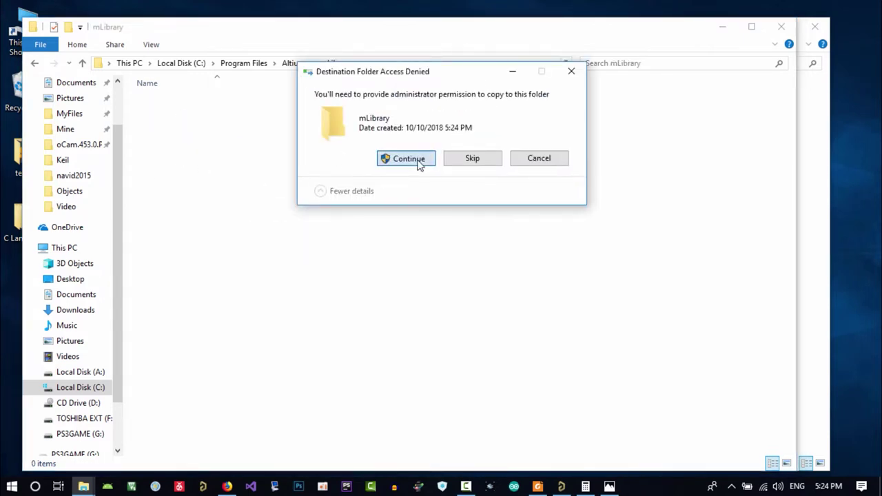
left_click(418, 162)
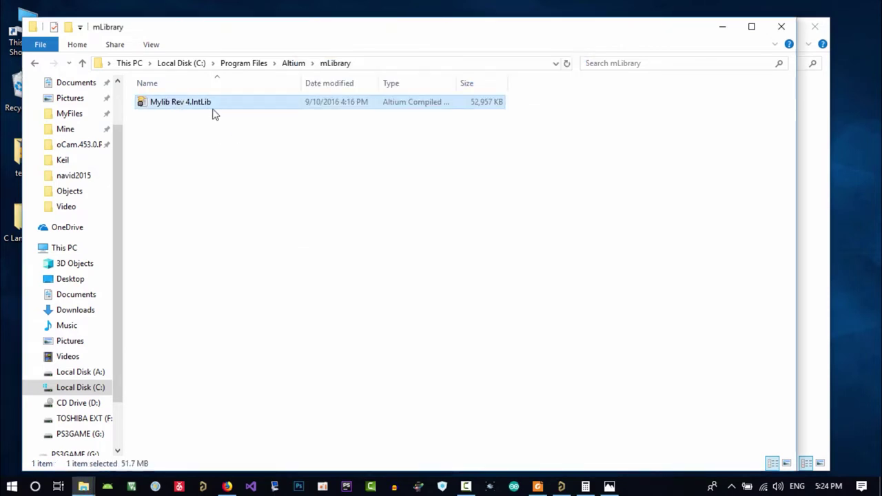
Refresh the mLibrary listing and open Mylib Rev 4.IntLib in Altium Designer
left_click(232, 164)
right_click(226, 147)
left_click(273, 199)
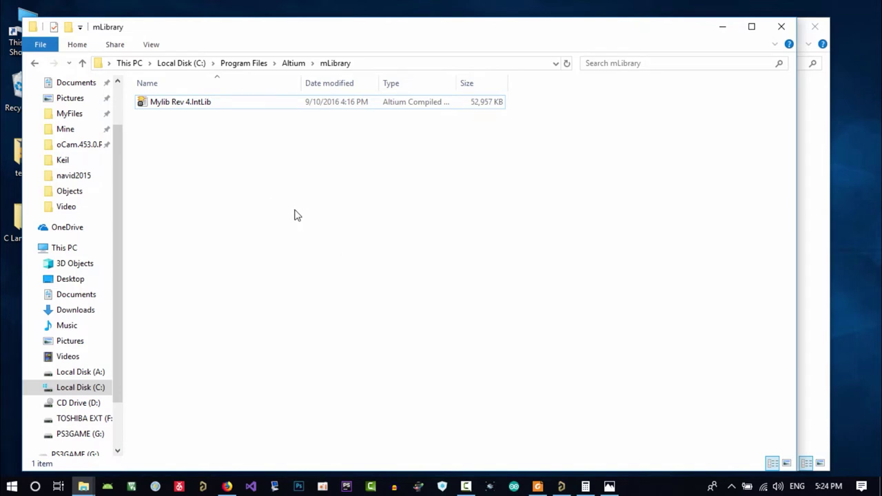
right_click(214, 159)
left_click(233, 211)
left_click(210, 102)
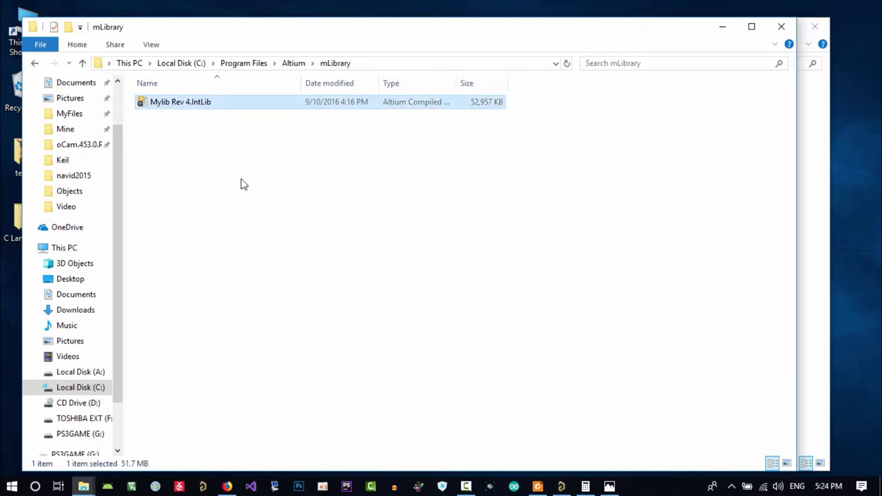
right_click(255, 145)
left_click(307, 193)
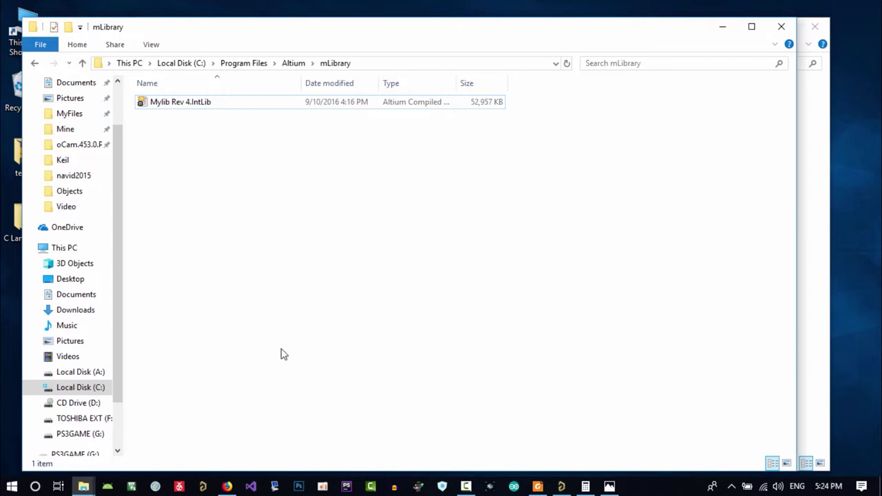
left_click(209, 104)
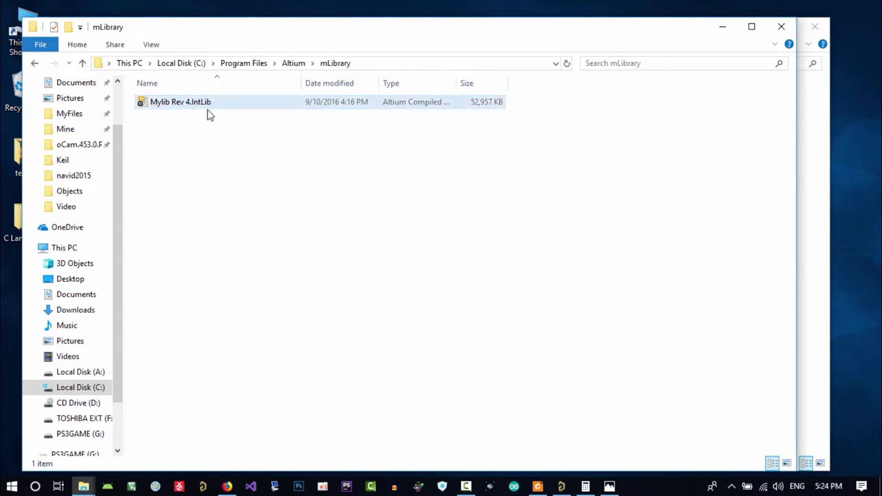
double_click(208, 107)
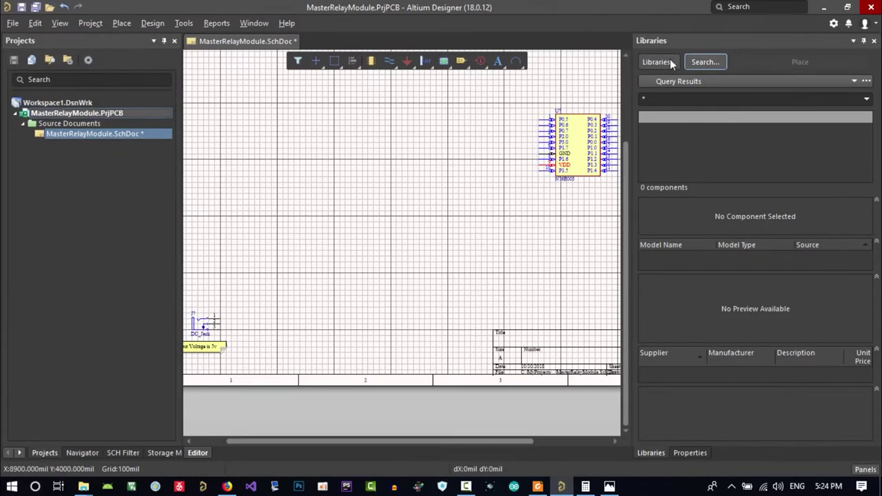
Install Mylib Rev 4.IntLib from C:\Program Files\Altium\mLibrary and close the Available Libraries dialog
left_click(664, 58)
left_click(481, 358)
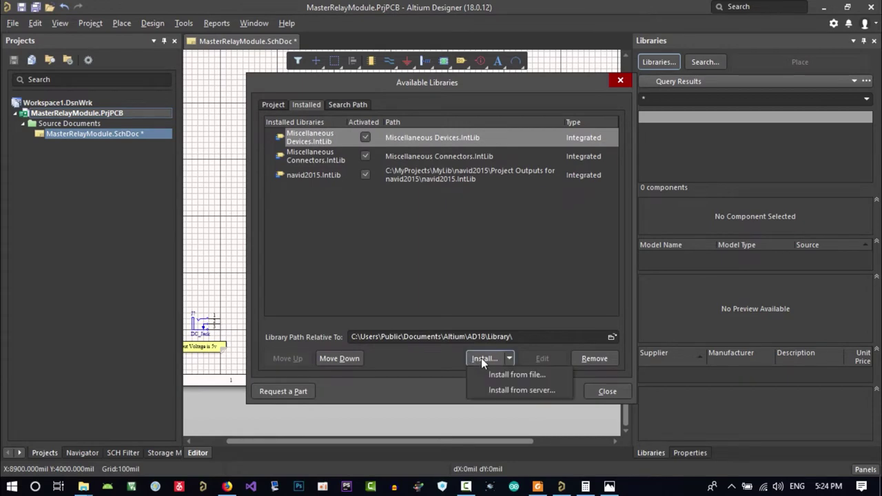
left_click(500, 375)
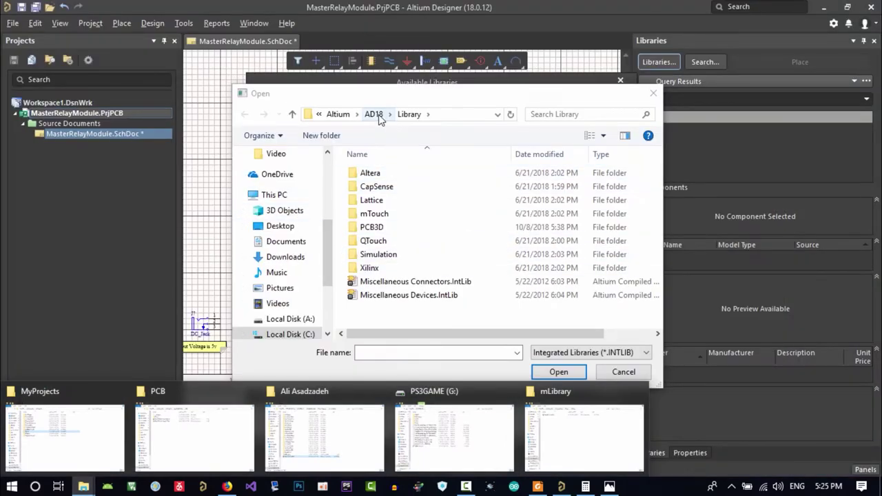
left_click(338, 114)
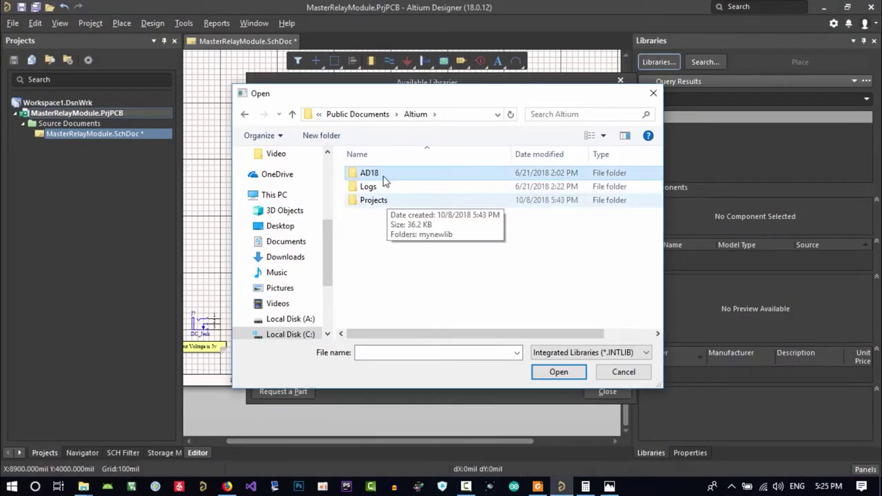
left_click(371, 117)
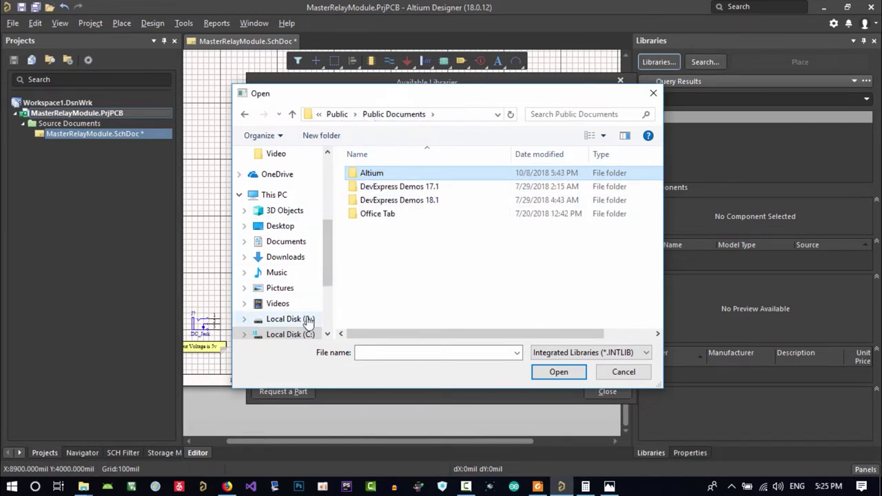
left_click(303, 336)
double_click(411, 237)
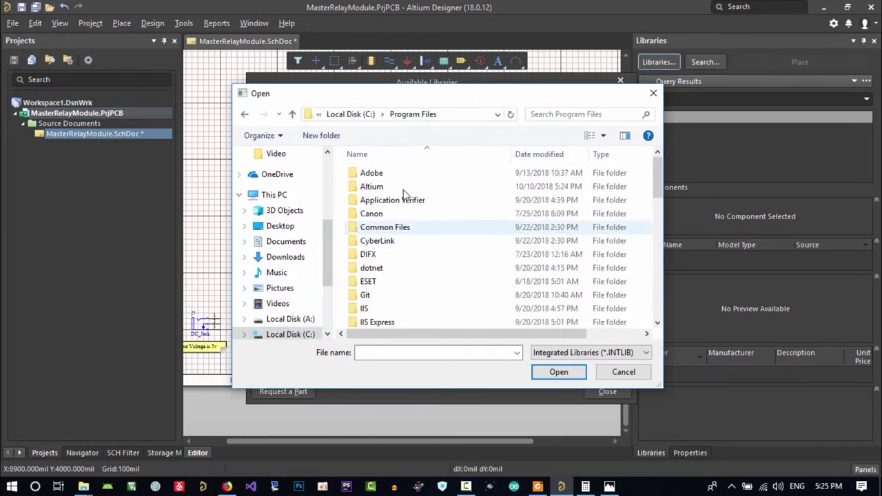
double_click(398, 187)
double_click(396, 191)
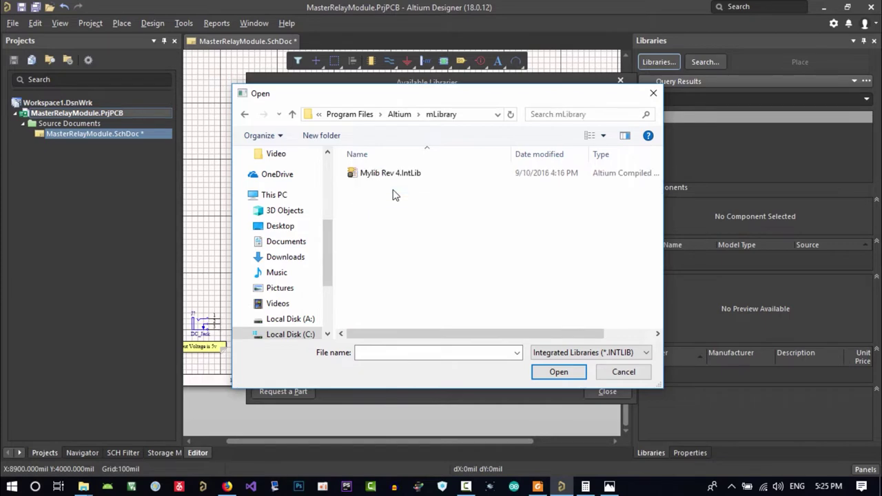
double_click(390, 173)
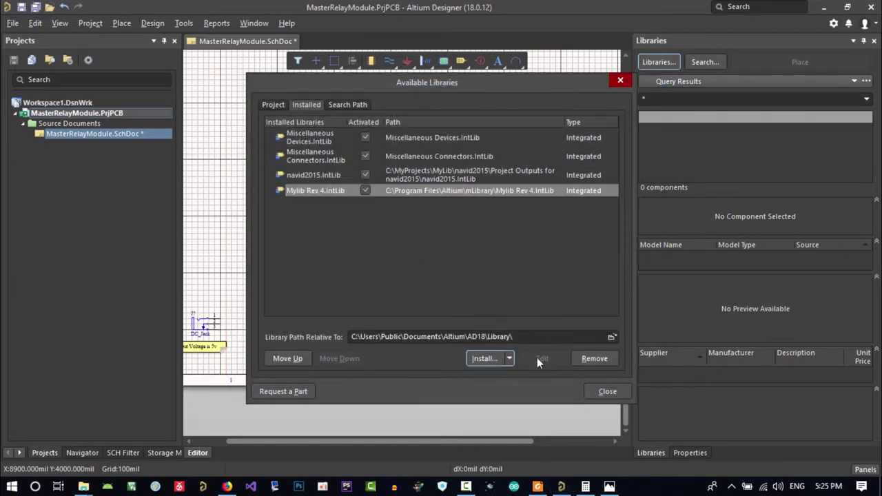
left_click(606, 391)
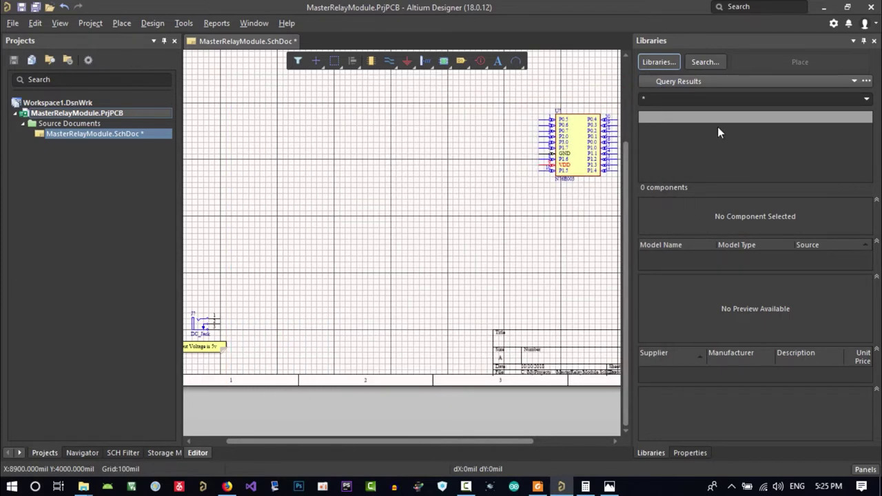
Select Mylib Rev 4.IntLib in the Libraries panel and scroll through its 208 components
left_click(721, 81)
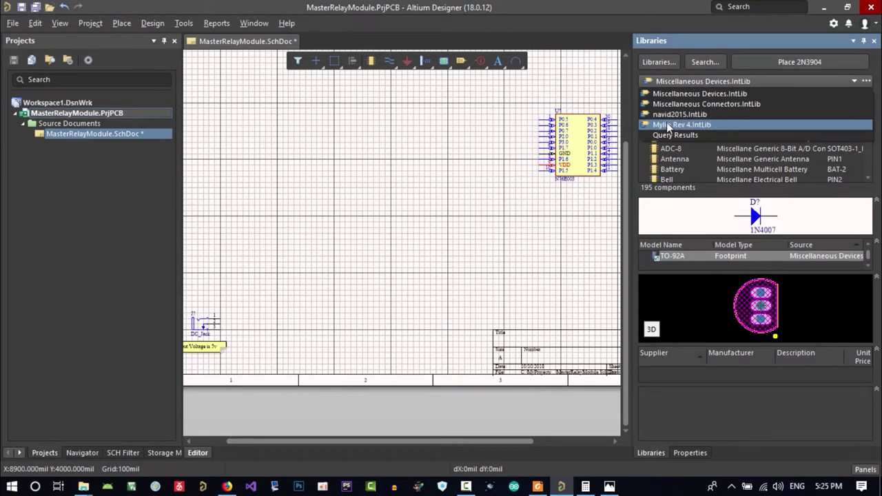
left_click(686, 126)
scroll(709, 152, "down", 10)
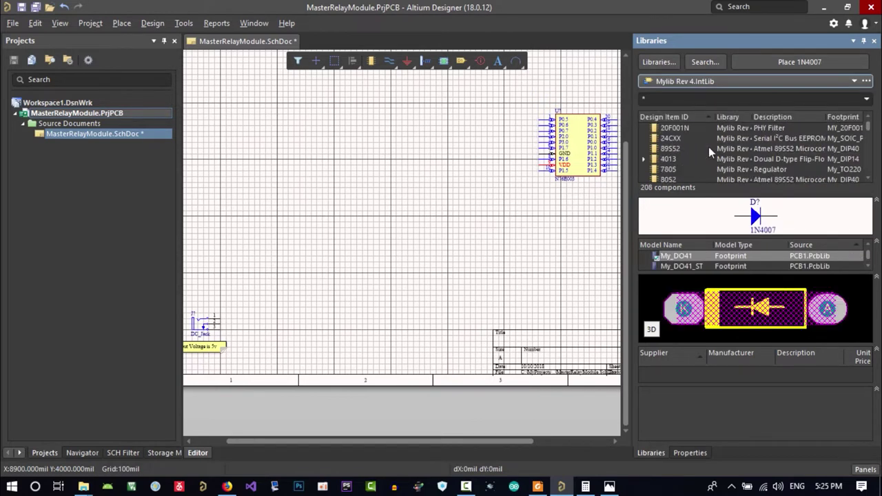
scroll(707, 149, "down", 3)
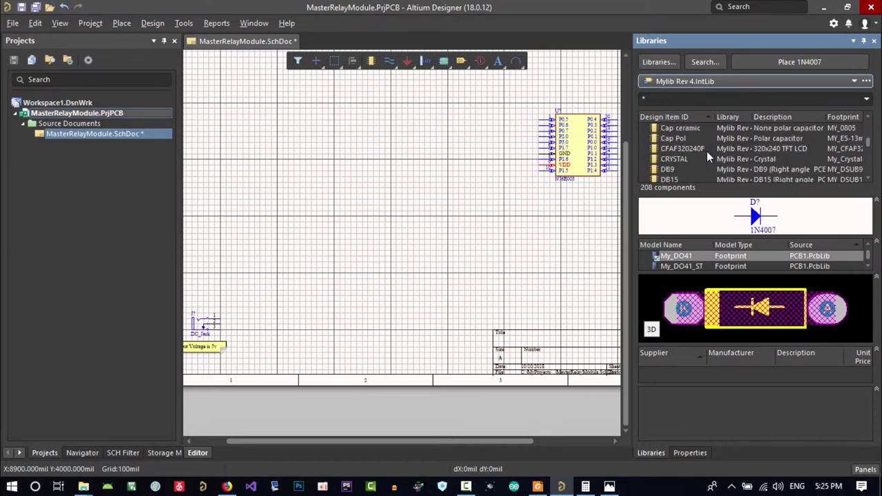
scroll(706, 153, "up", 3)
scroll(689, 155, "down", 5)
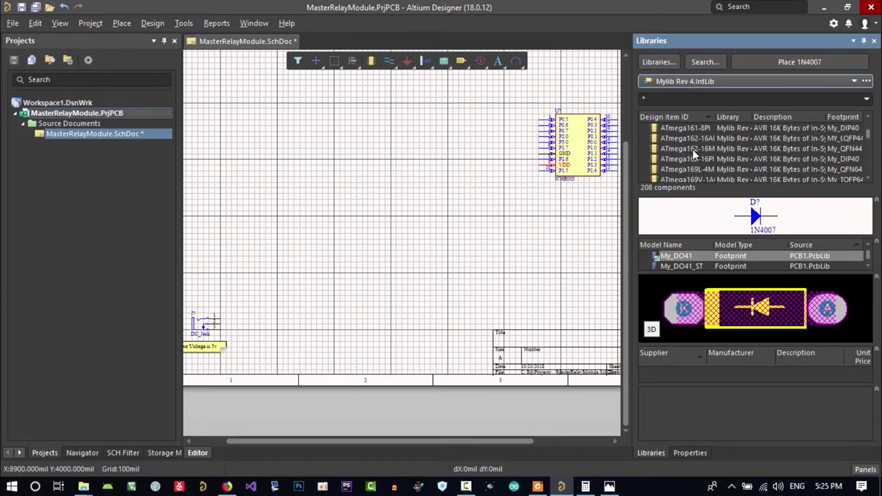
scroll(699, 159, "down", 20)
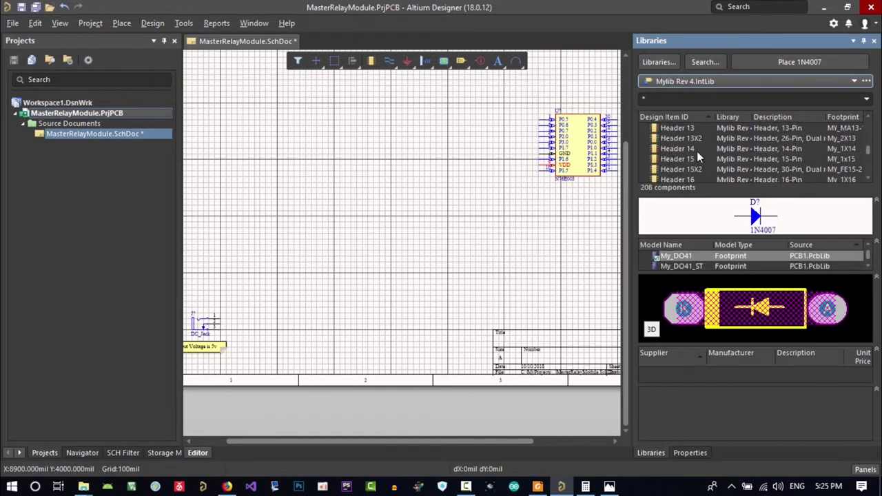
scroll(701, 159, "up", 20)
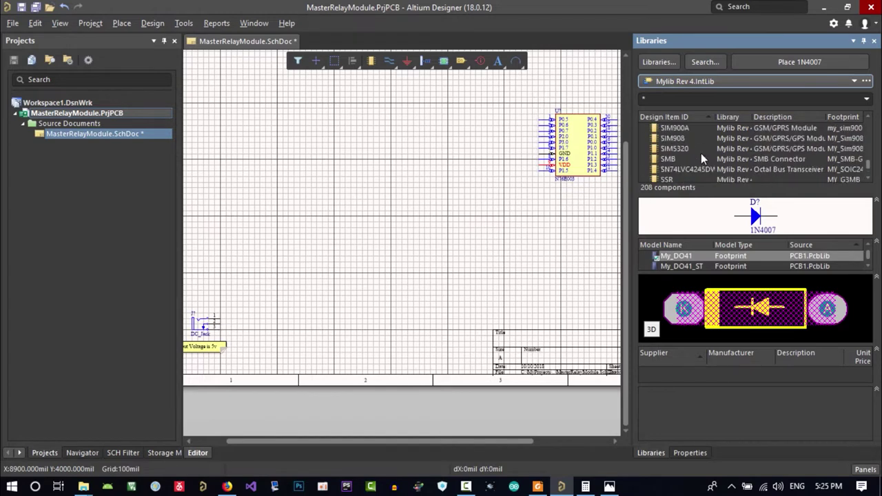
scroll(686, 158, "up", 10)
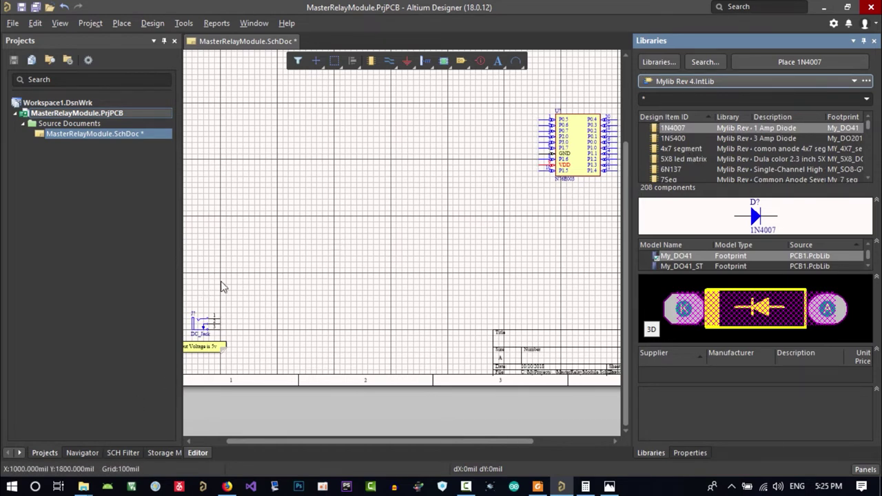
left_click(84, 486)
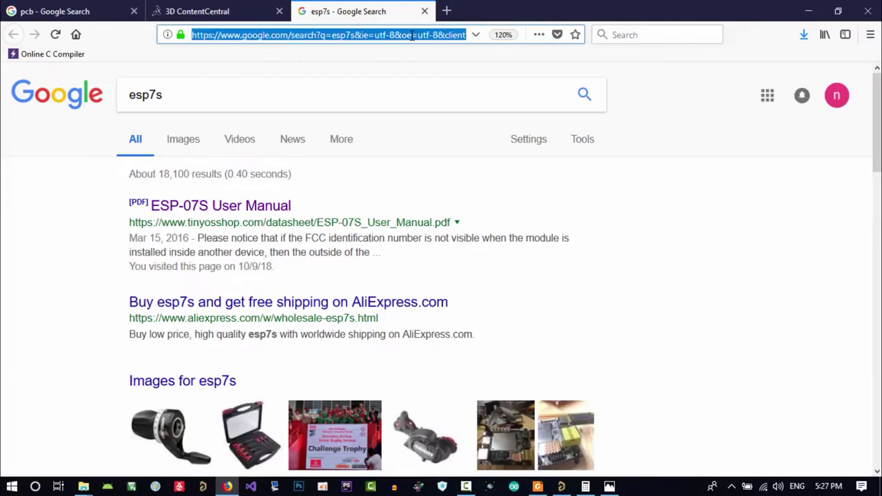
Search Google for 'altium unified library'
type("altium")
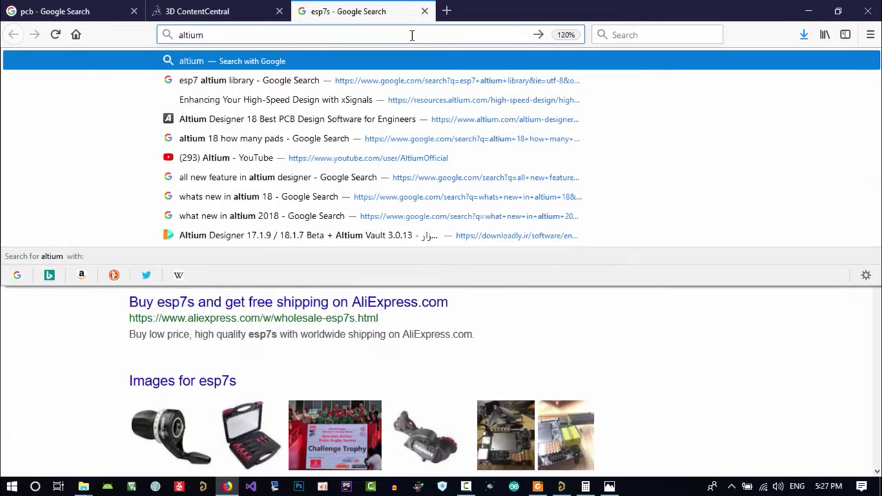
type(" unifie")
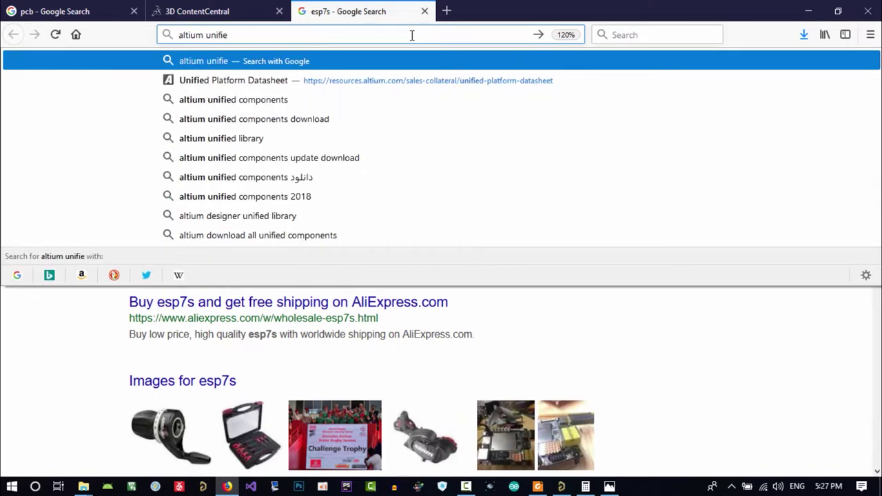
key("Down")
key("Down")
key("Down")
key("Down")
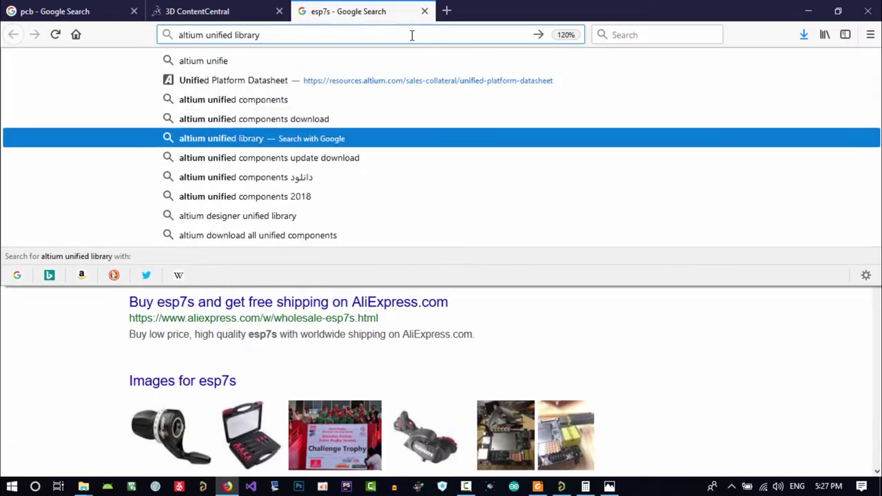
key("Return")
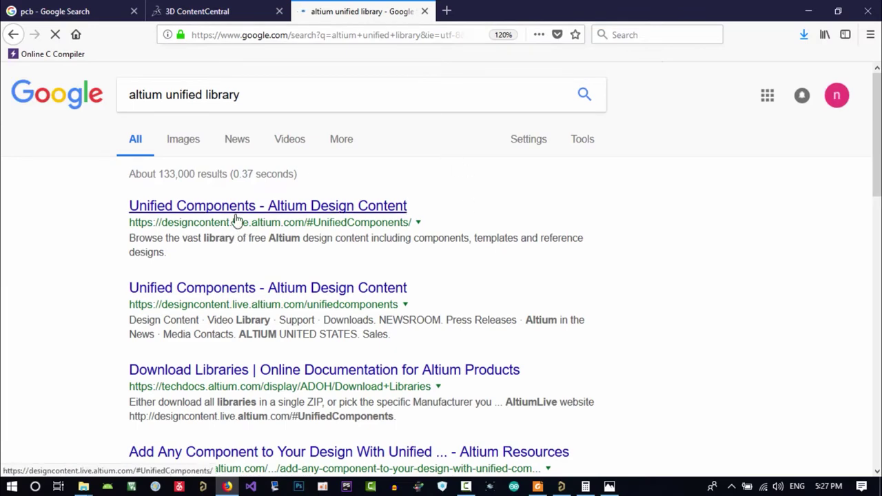
Look over Altium Design Content's Unified Components page, then start entering 'alti' in a new tab
left_click(230, 208)
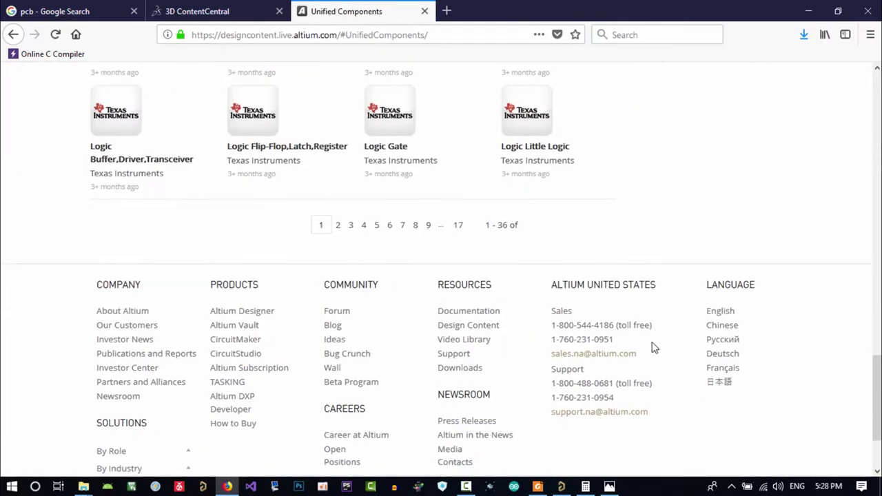
scroll(651, 348, "down", 2)
scroll(592, 331, "up", 6)
scroll(510, 321, "down", 2)
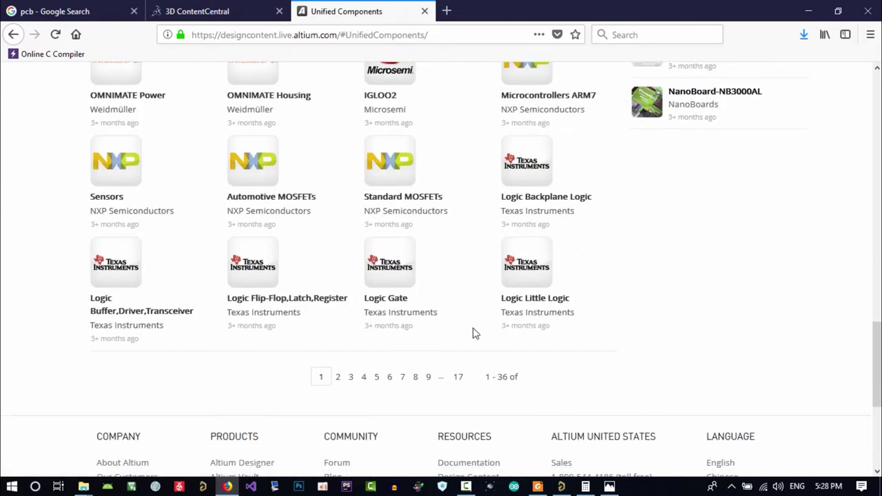
mouse_move(418, 285)
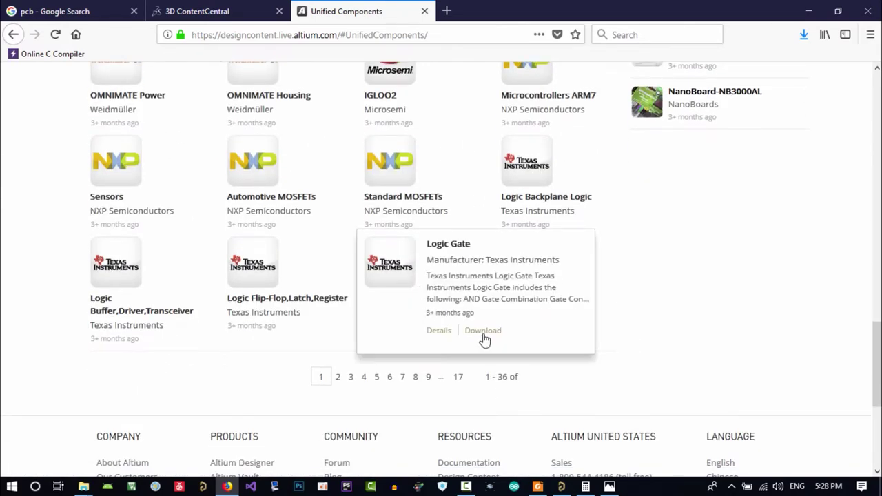
scroll(716, 395, "up", 3)
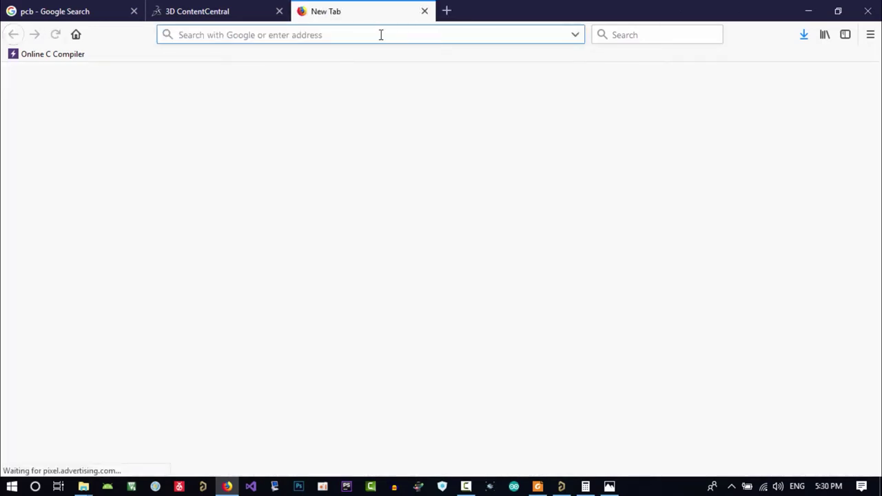
type("alti")
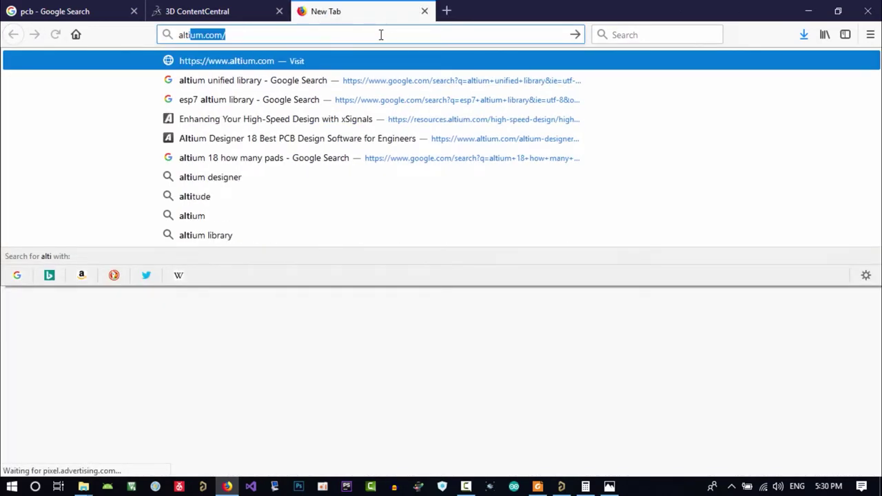
Refine the search to 'altium download all unified library' and open the Download Libraries result
key("Down")
key("Return")
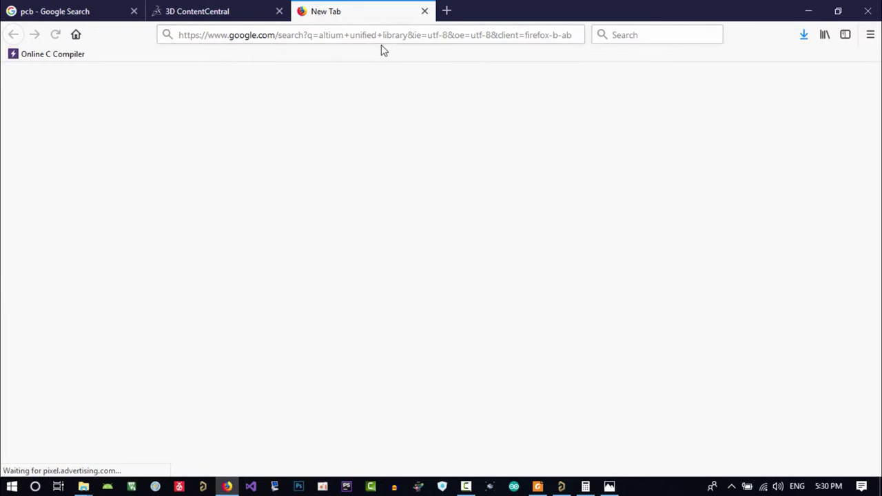
left_click(383, 39)
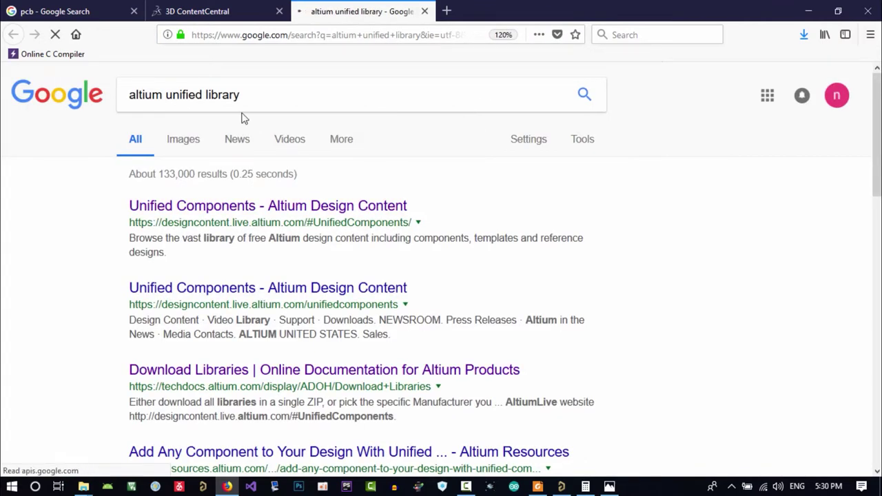
left_click(166, 95)
type("downl")
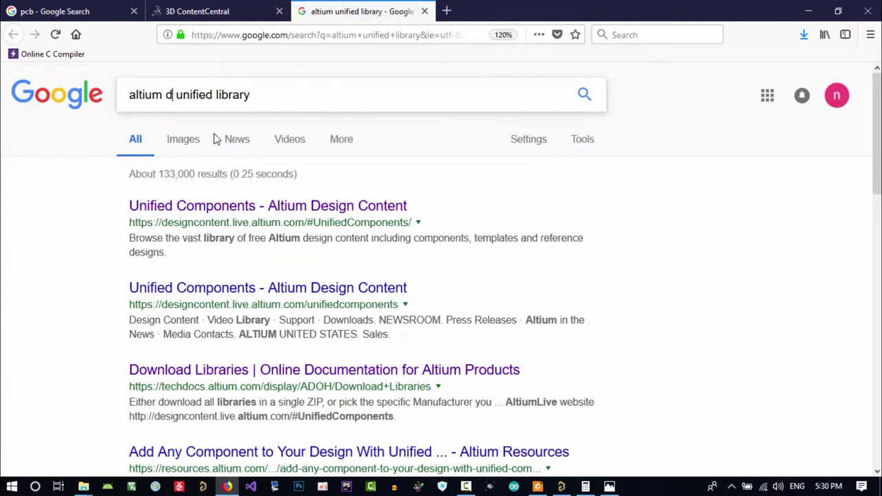
type("oad all")
key("Return")
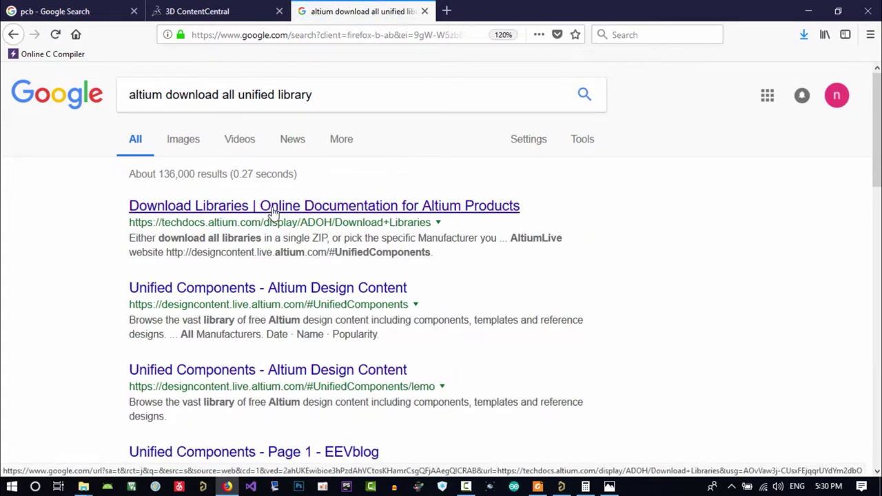
middle_click(272, 208)
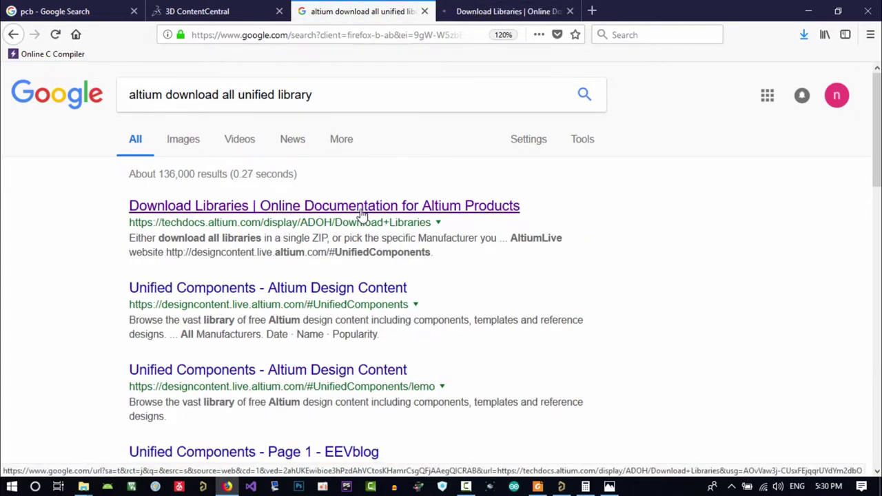
Download the 305 MB all-libraries Libraries.zip with Internet Download Manager
right_click(444, 206)
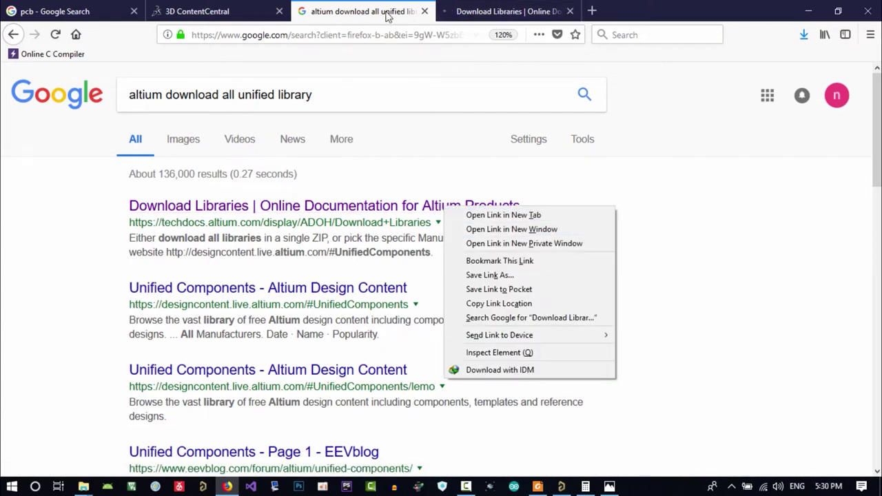
middle_click(390, 15)
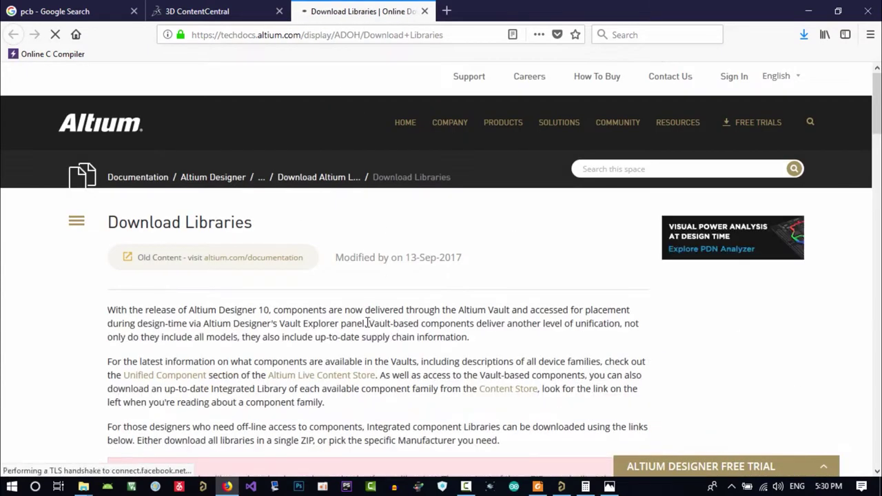
scroll(336, 304, "down", 5)
scroll(258, 177, "down", 2)
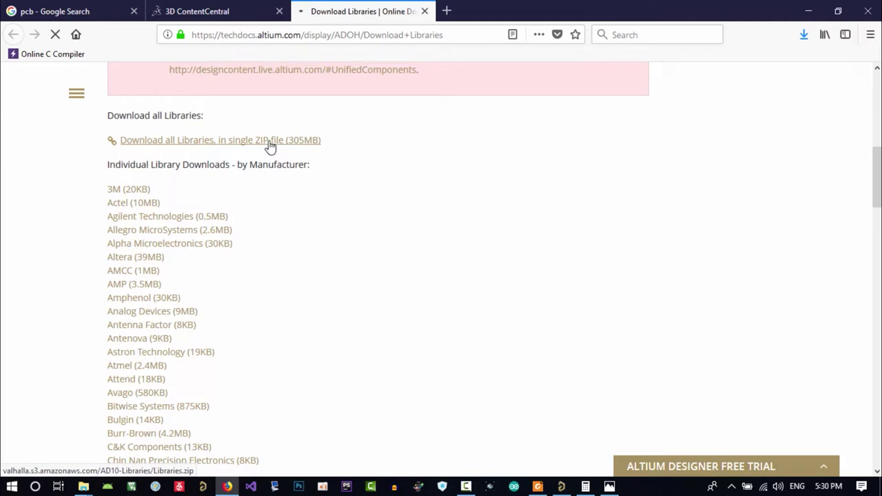
right_click(270, 146)
left_click(327, 305)
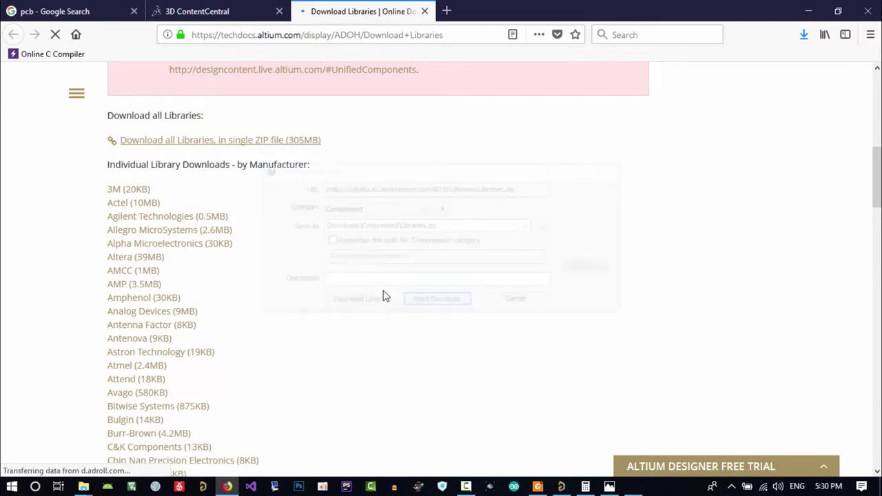
left_click(457, 301)
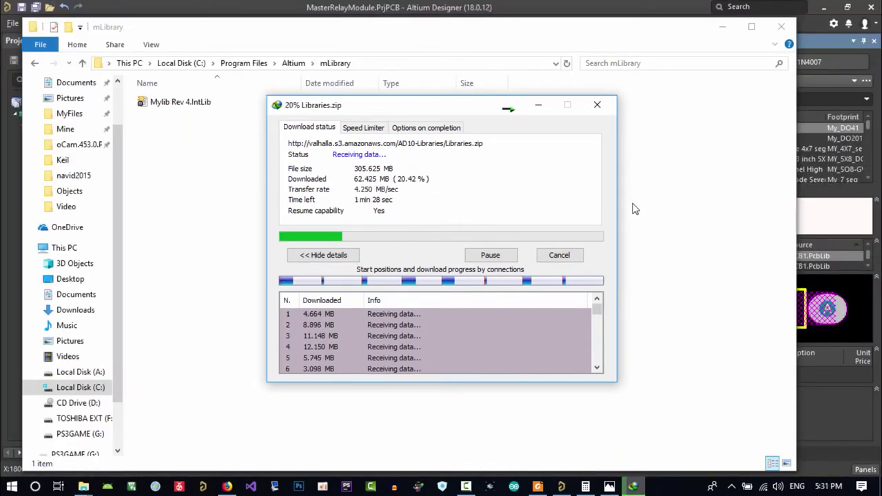
Minimize the MyProjects folder window and show Altium's Available Libraries list
left_click(731, 32)
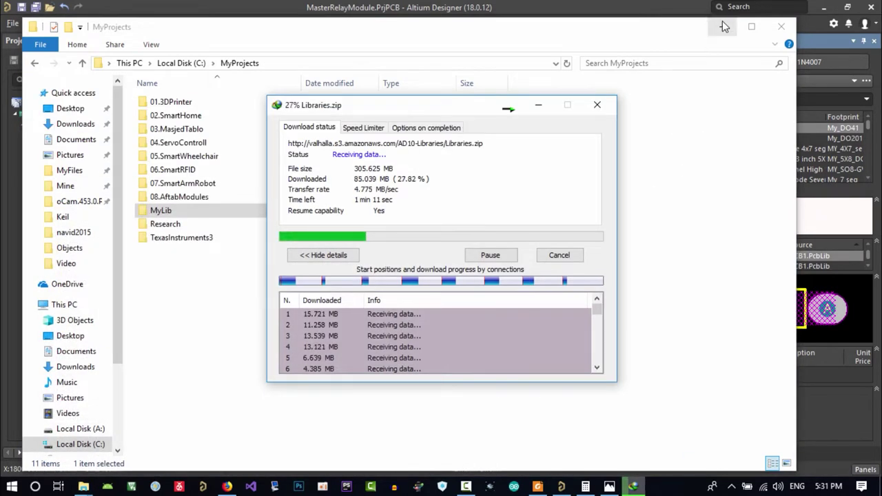
left_click(724, 26)
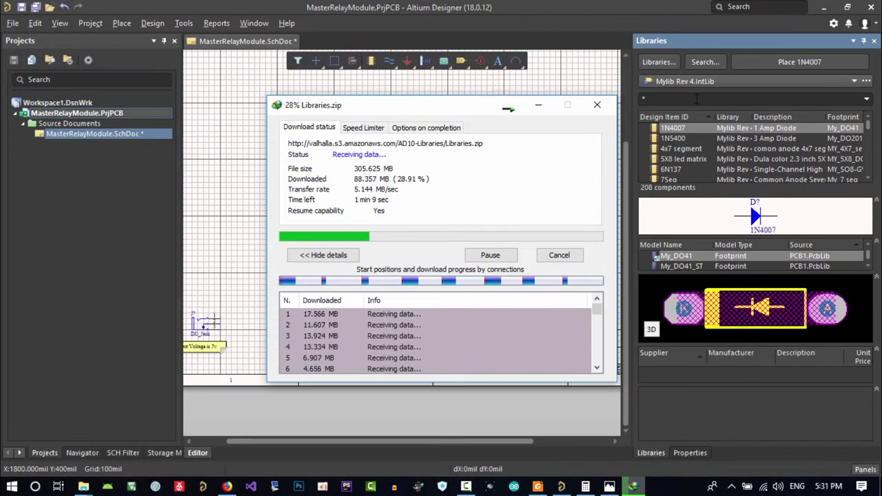
left_click(660, 63)
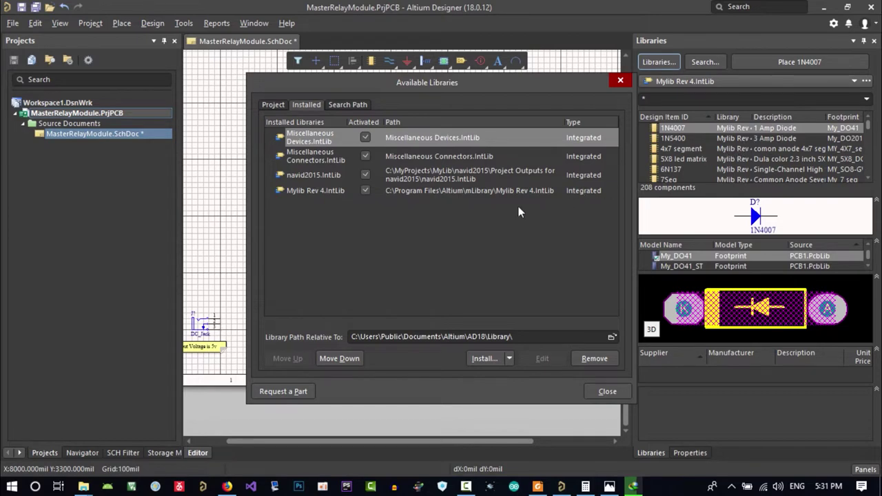
Check Mylib Rev 4.IntLib in mLibrary, close Available Libraries, and view the Libraries.zip download progress
left_click(83, 486)
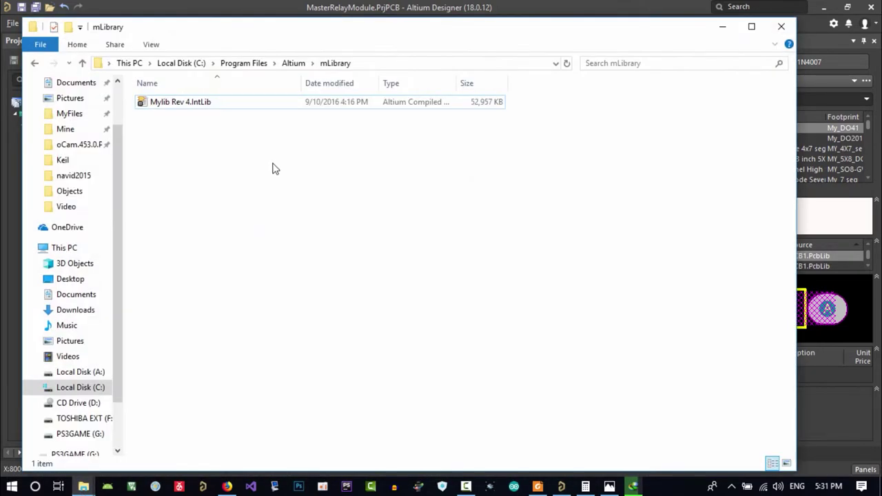
left_click_drag(261, 170, 200, 105)
left_click(210, 139)
left_click_drag(222, 136, 213, 106)
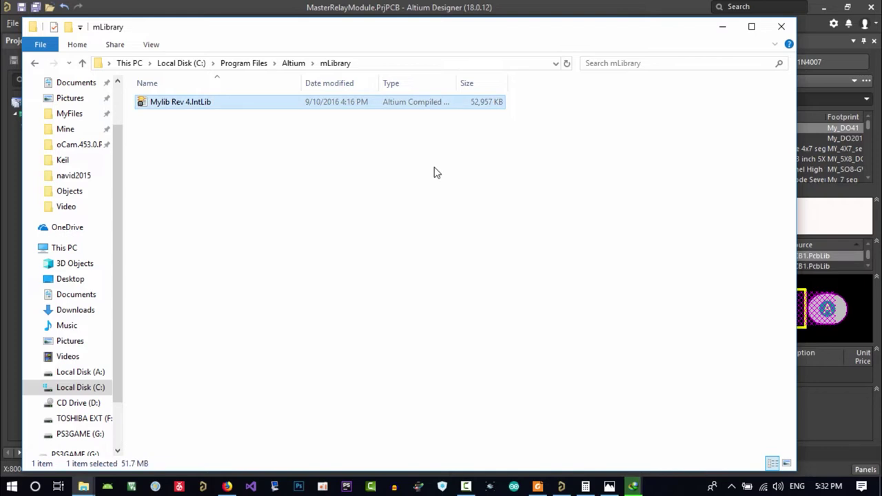
left_click(283, 165)
left_click(722, 26)
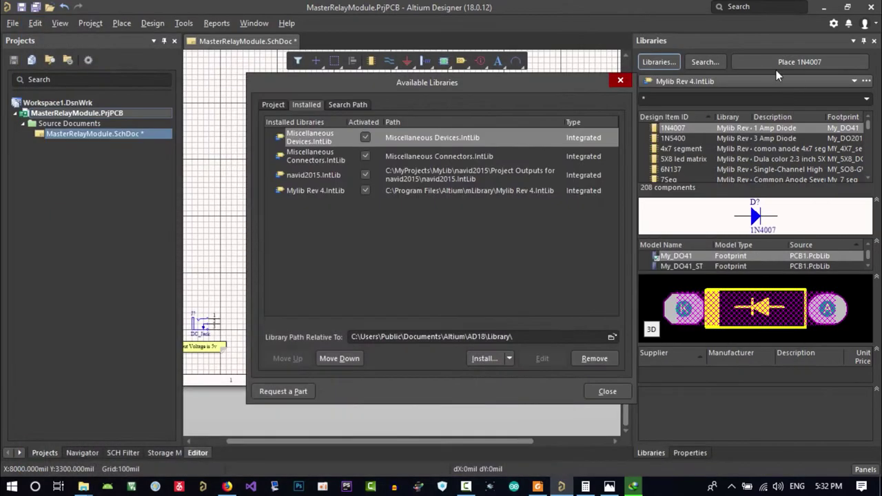
left_click(608, 391)
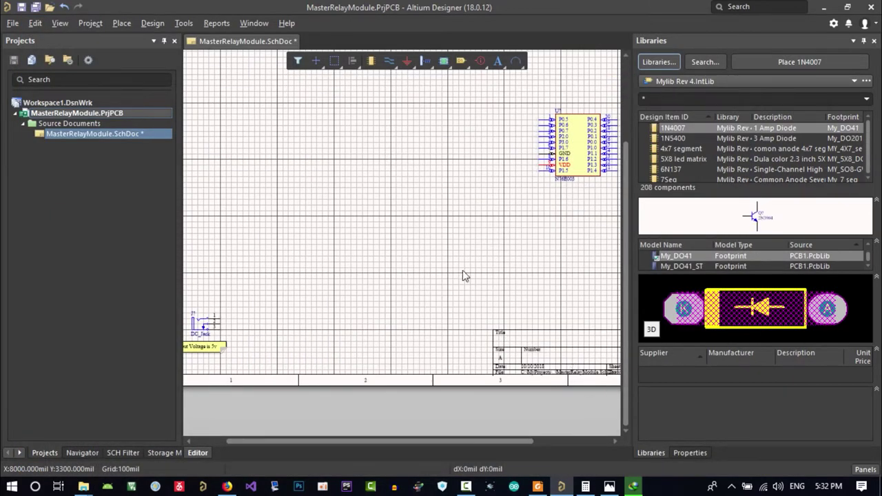
left_click(633, 487)
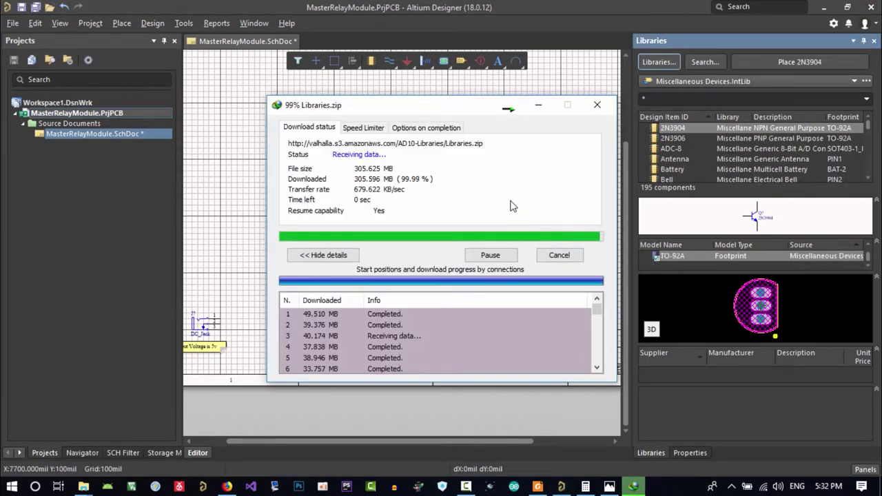
Open the finished Libraries.zip in WinArchiver and add a folder named unifiedLib inside mLibrary
left_click(84, 486)
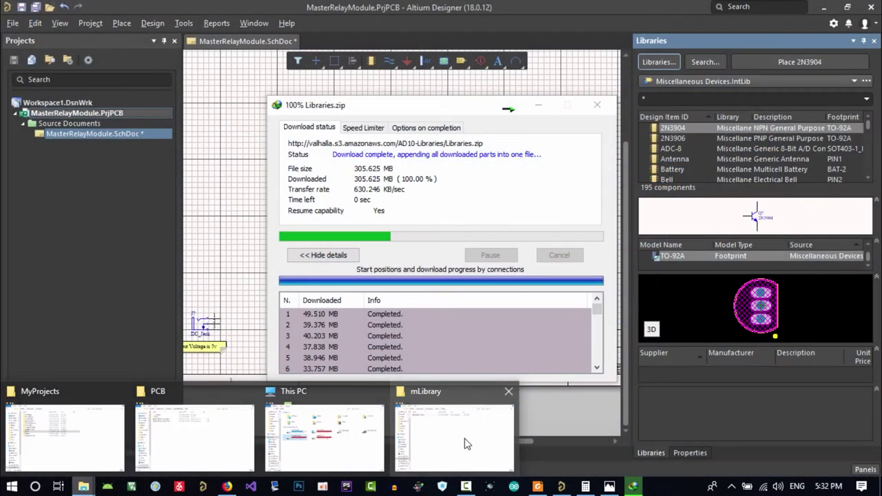
left_click(467, 437)
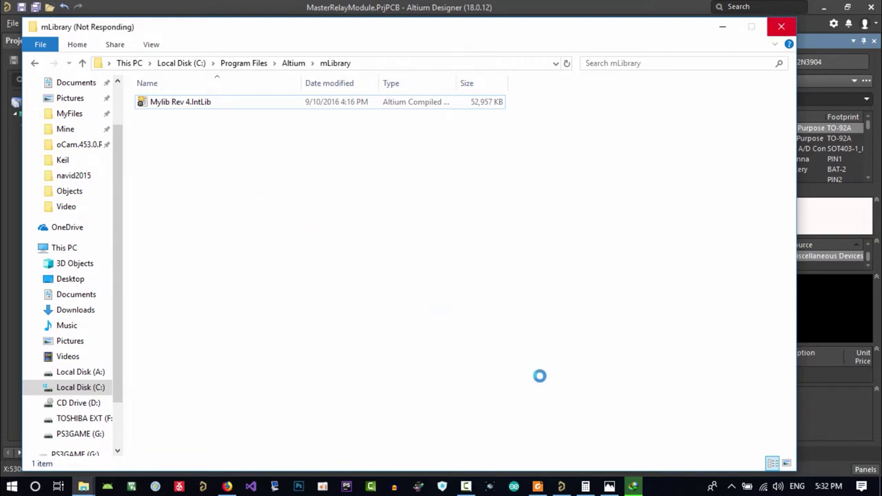
left_click(633, 486)
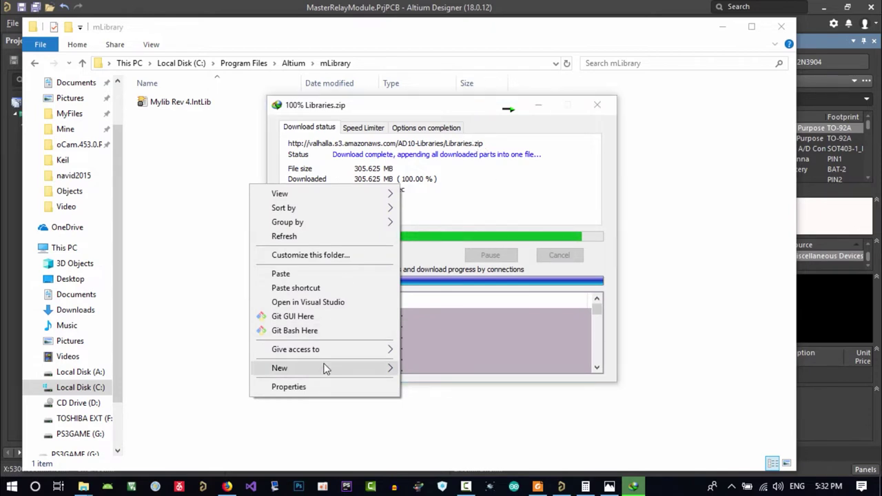
mouse_move(326, 369)
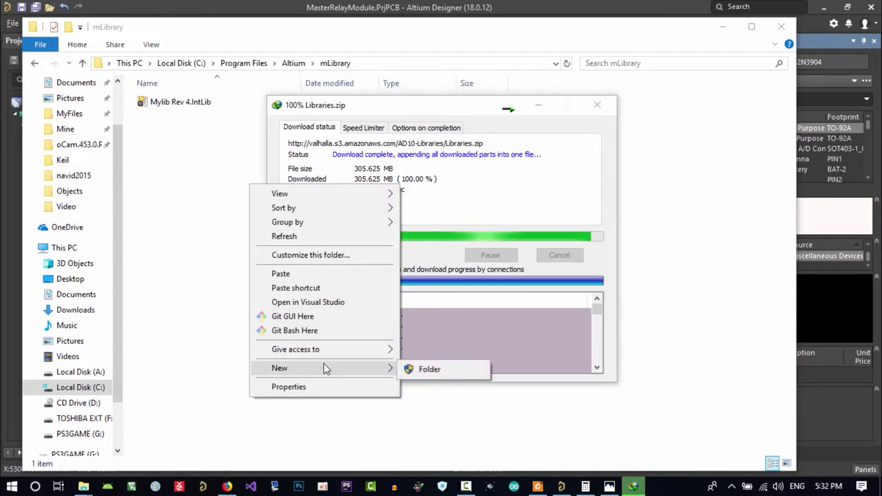
left_click(407, 370)
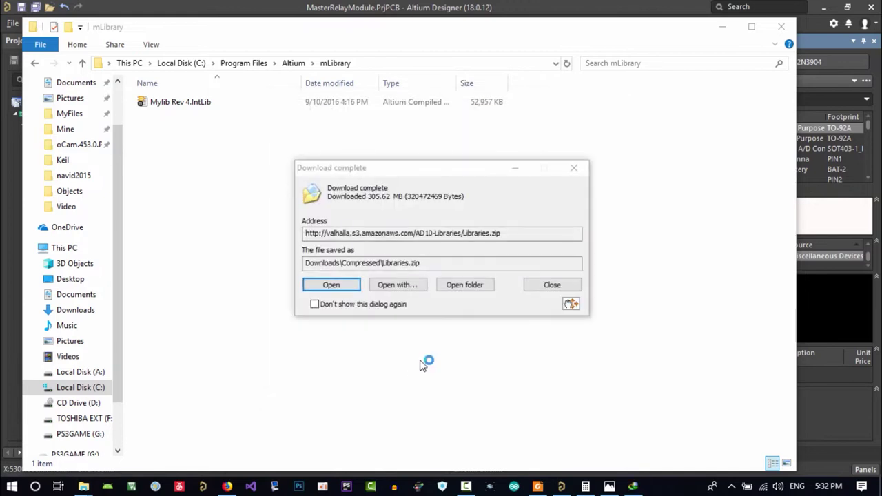
left_click(331, 284)
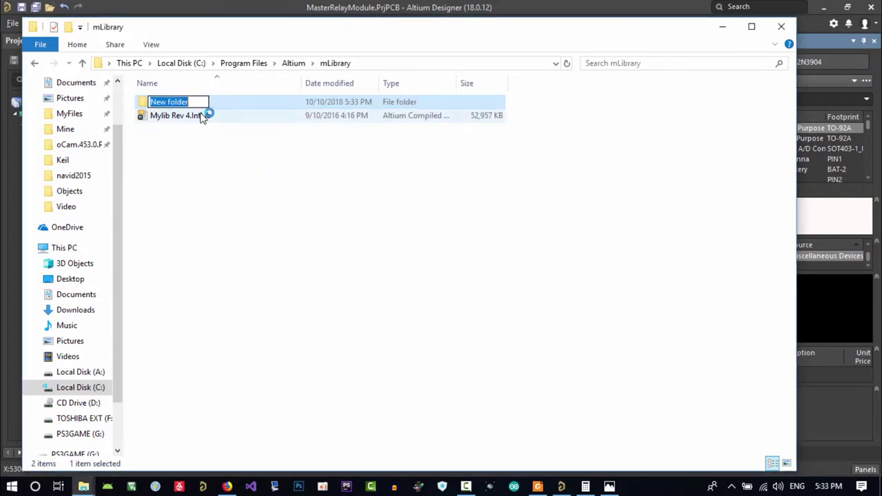
left_click_drag(199, 100, 129, 103)
type("u")
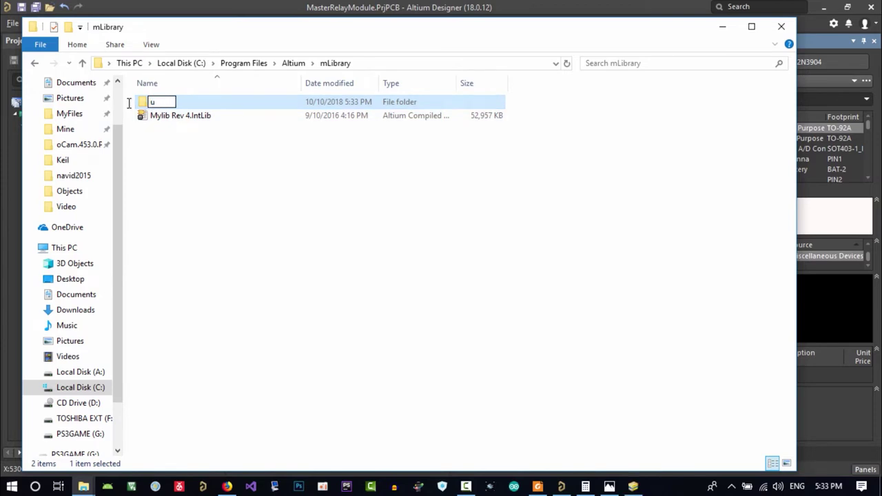
type("nifiedLib")
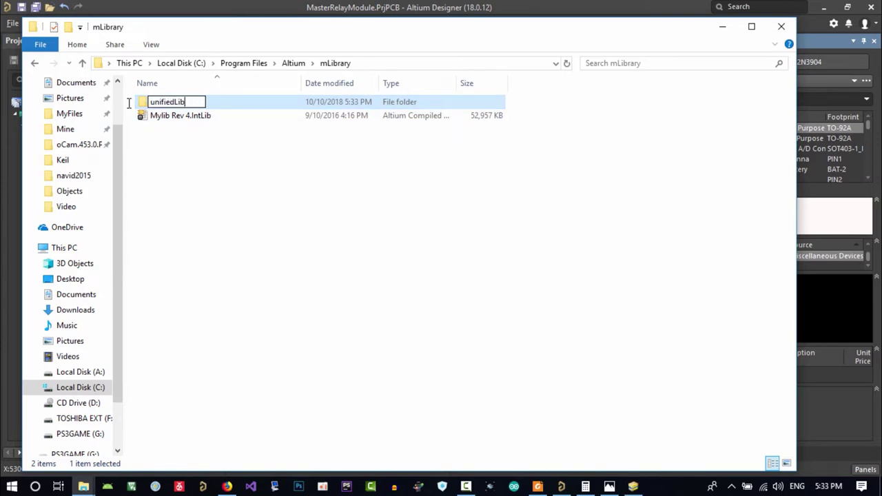
key("Return")
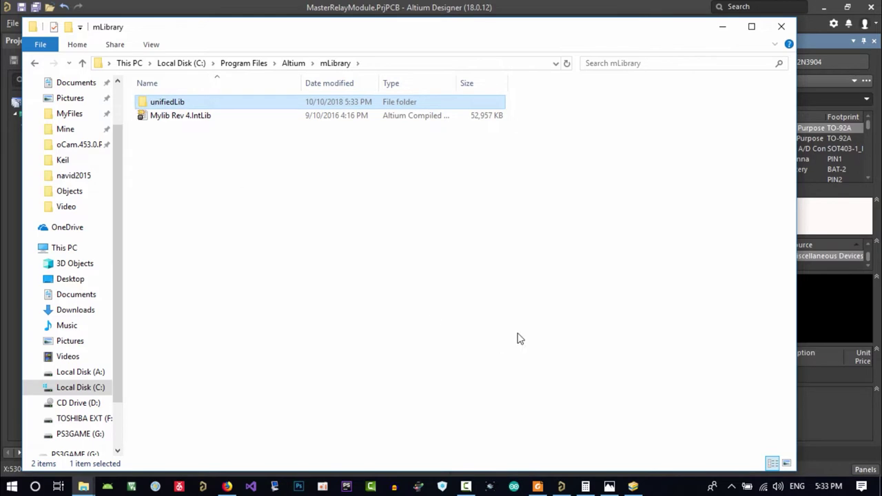
left_click(633, 486)
Select all entries in Libraries.zip and drag them onto the empty unifiedLib folder to extract
left_click(267, 262)
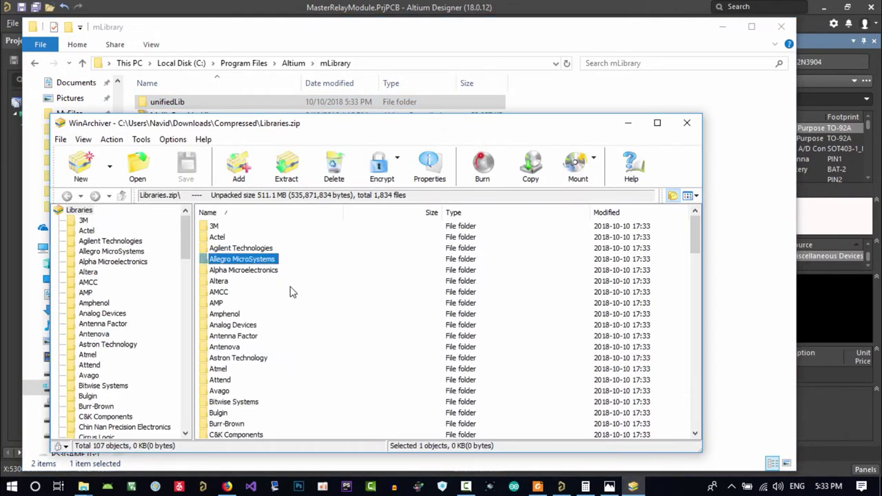
key("ctrl+a")
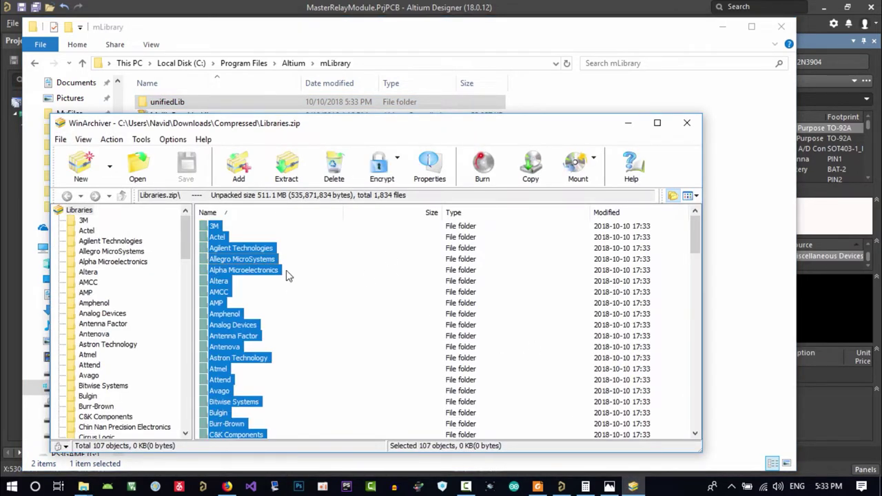
left_click_drag(279, 131, 547, 127)
double_click(209, 105)
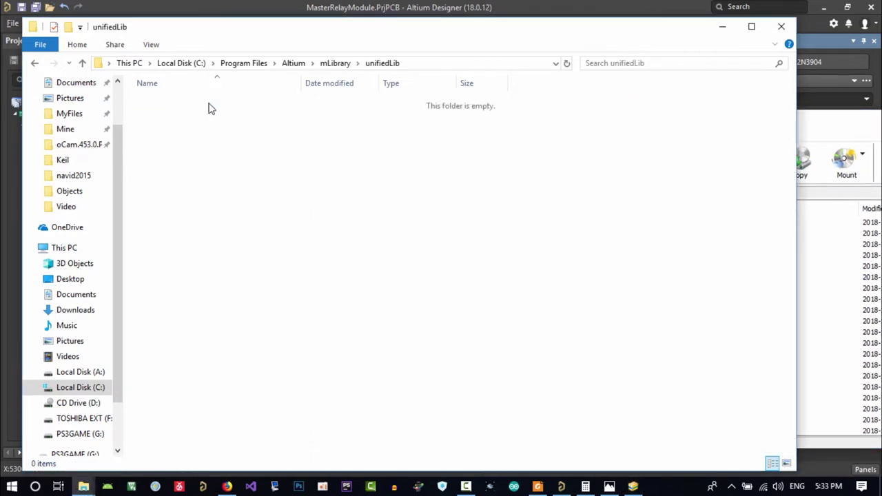
left_click(633, 486)
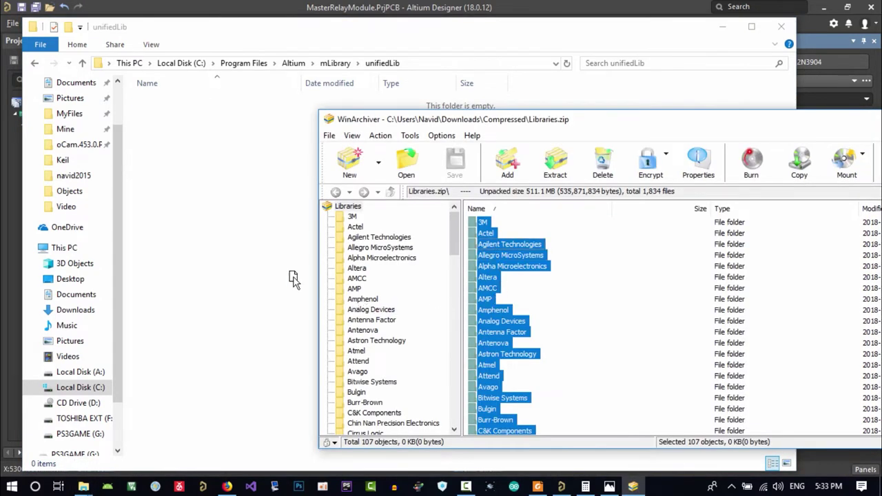
left_click_drag(237, 209, 237, 210)
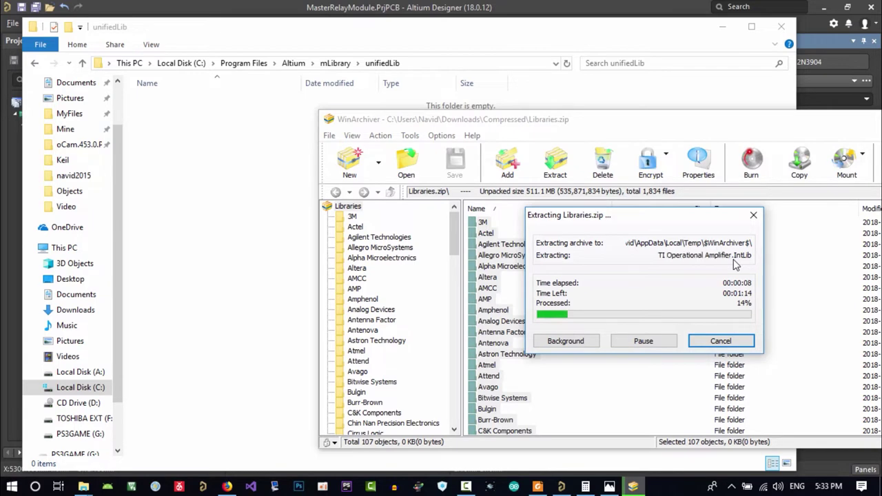
From Available Libraries, open the project's Search Path settings and add a new path
left_click(682, 6)
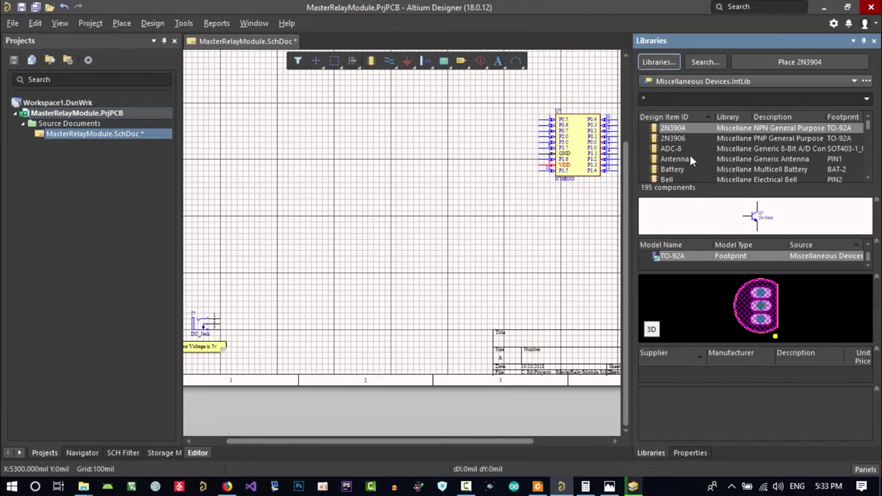
left_click(663, 61)
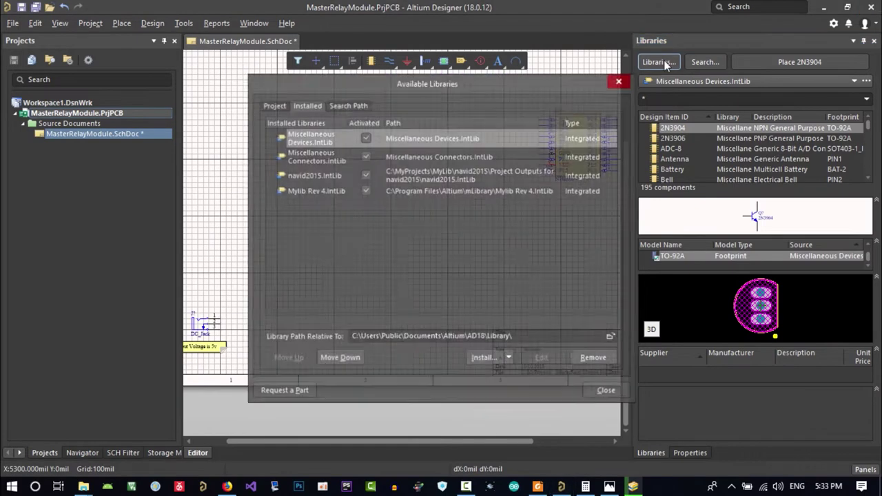
left_click(354, 104)
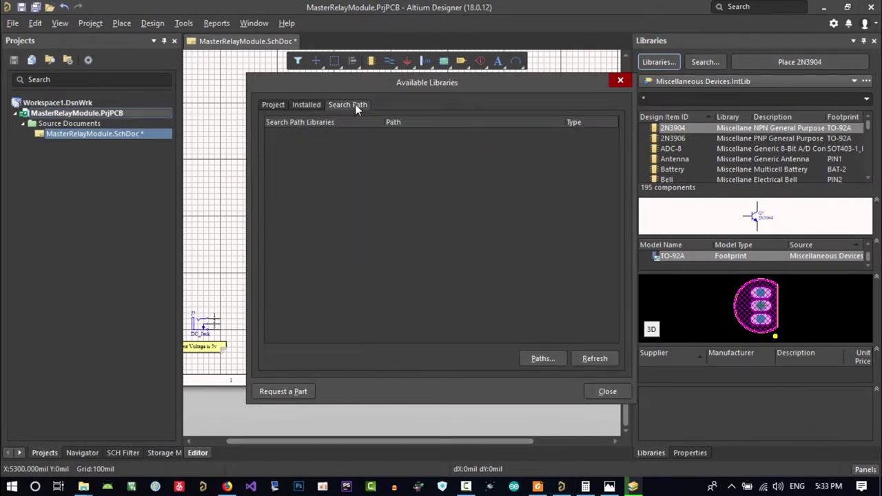
left_click(541, 359)
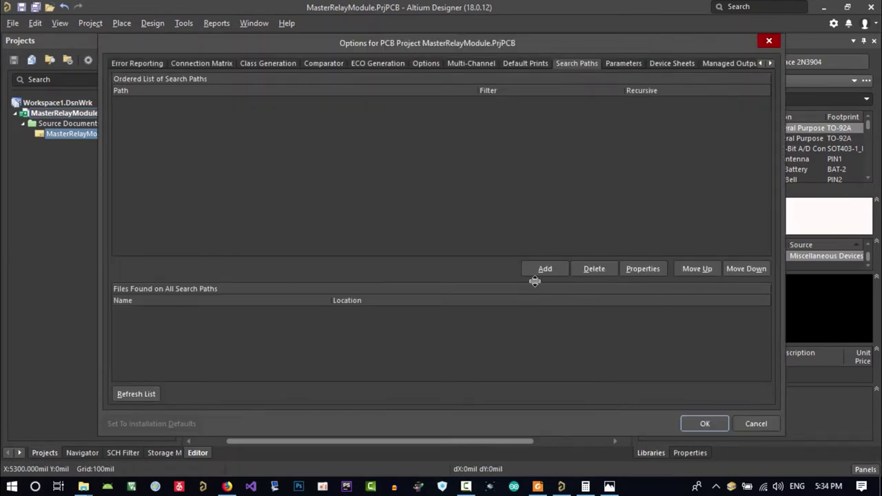
left_click(547, 272)
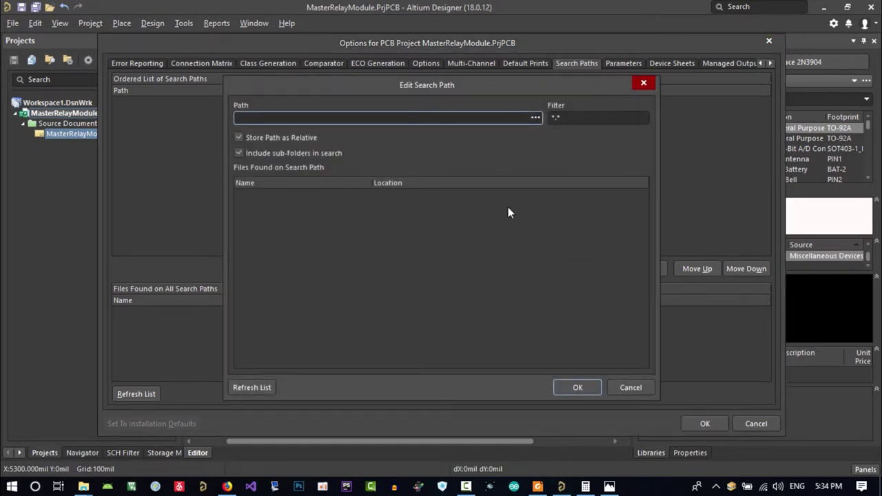
Browse to Program Files\Altium\mLibrary\unifiedLib and choose it as the search path folder
left_click(535, 117)
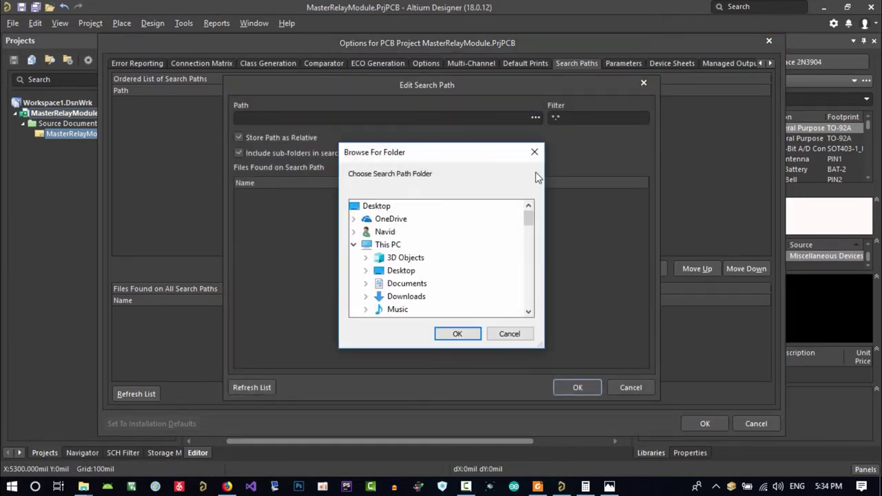
scroll(437, 299, "down", 4)
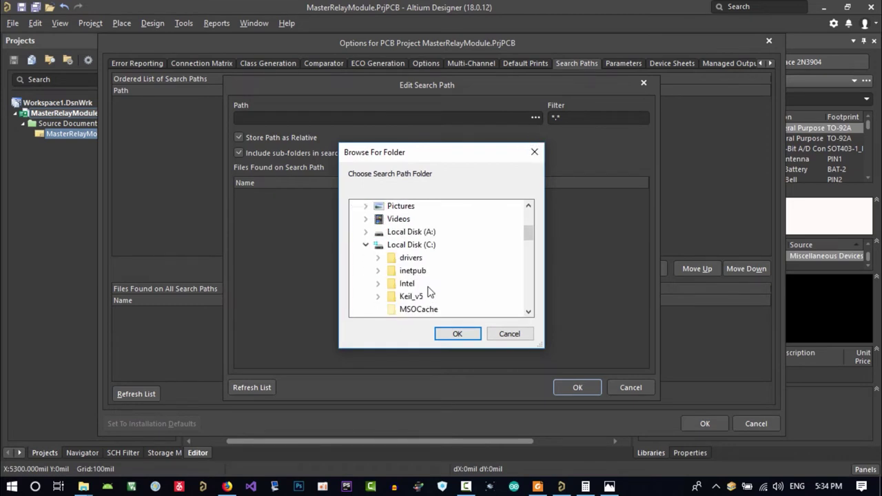
scroll(443, 293, "down", 1)
left_click(378, 257)
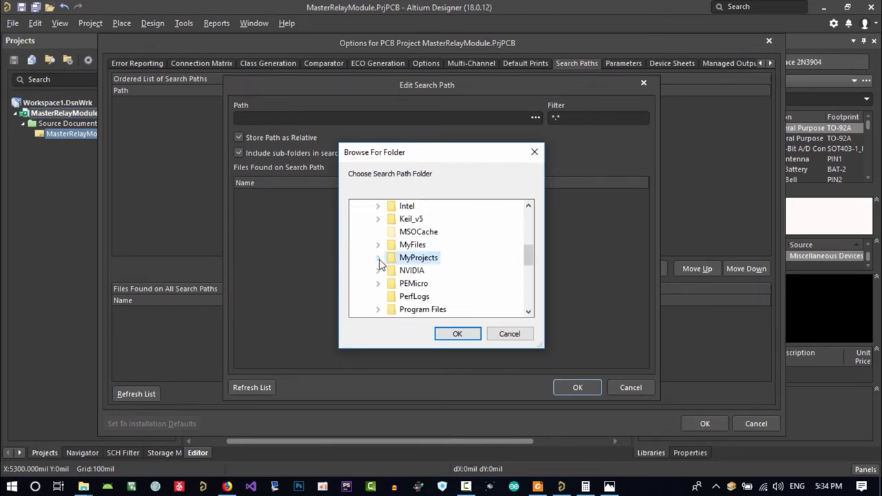
scroll(388, 284, "down", 1)
left_click(377, 271)
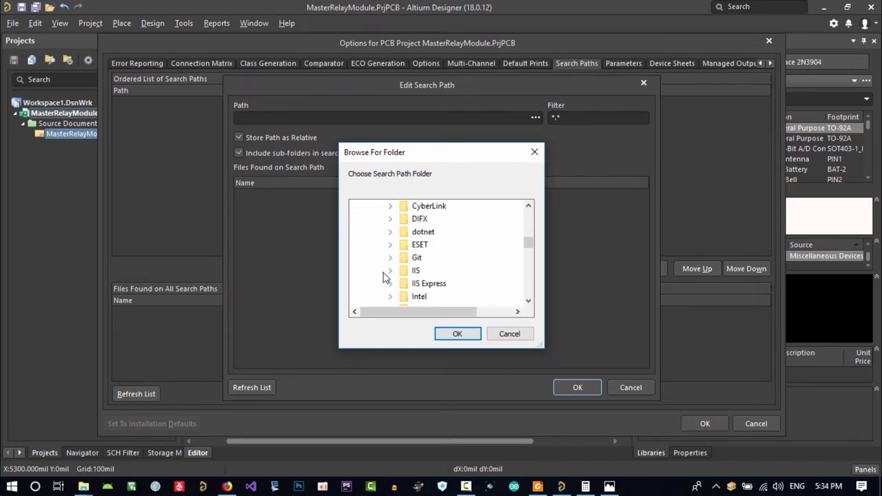
scroll(386, 275, "up", 1)
left_click(390, 231)
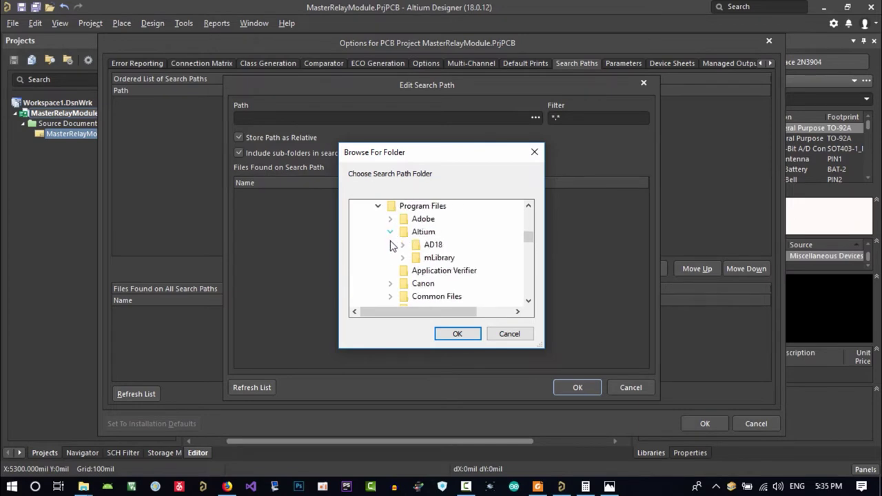
scroll(376, 276, "up", 1)
scroll(385, 275, "down", 1)
left_click(402, 258)
left_click(454, 270)
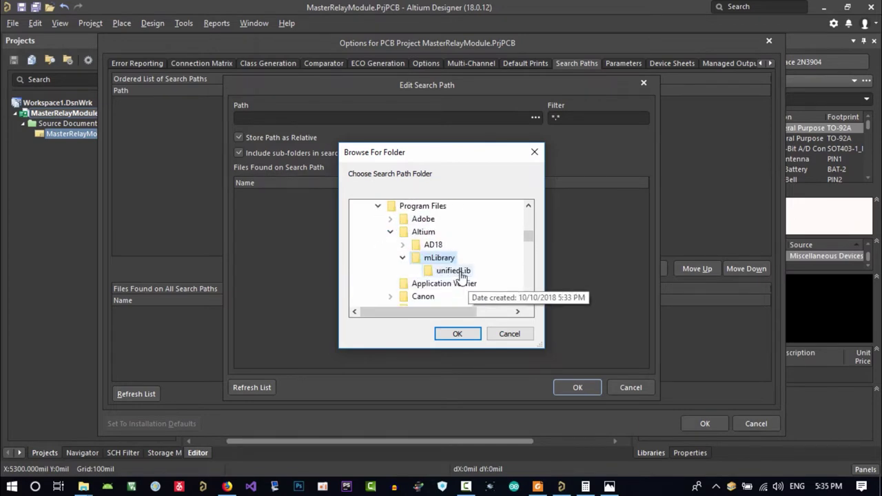
left_click(462, 333)
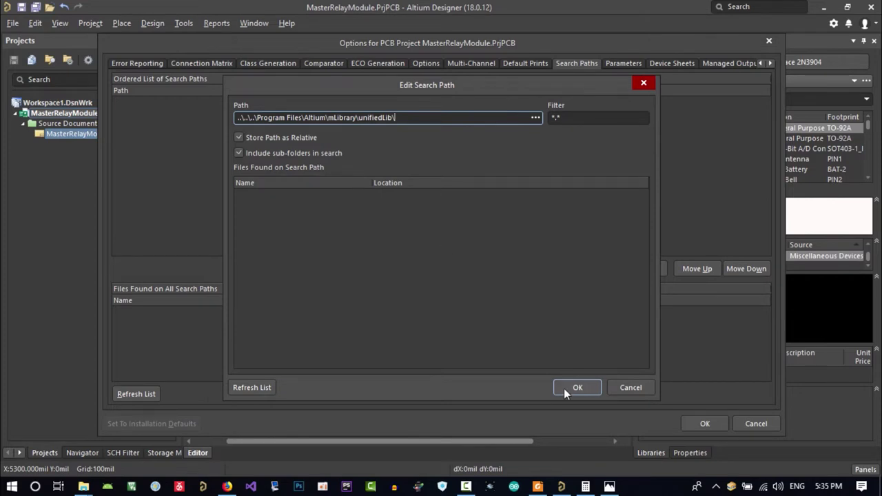
Confirm the unifiedLib search path and apply the project search path settings
left_click(564, 388)
left_click(697, 424)
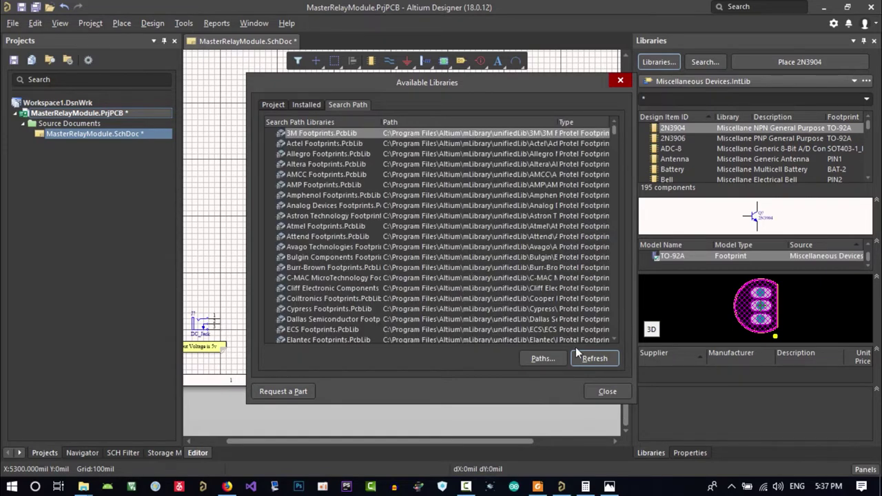
scroll(348, 221, "down", 20)
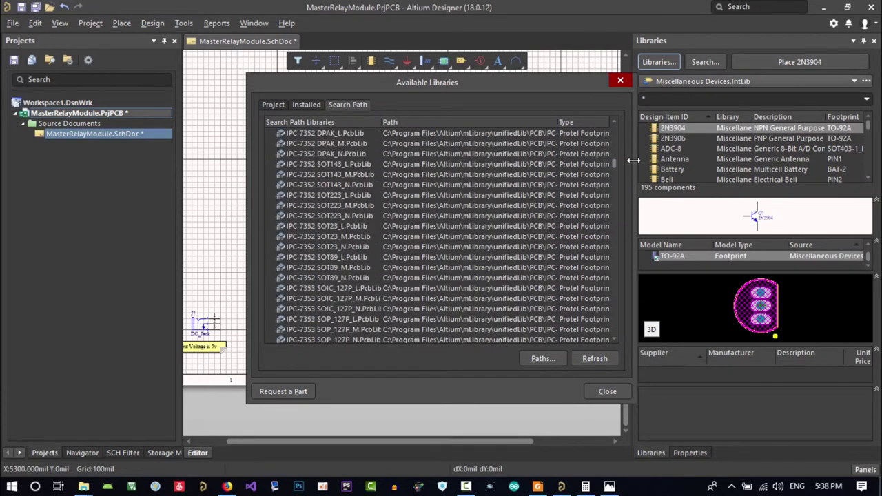
left_click_drag(615, 164, 618, 322)
Close the libraries list, open Libraries Search and set the Name filter to contains *1117*
left_click(603, 391)
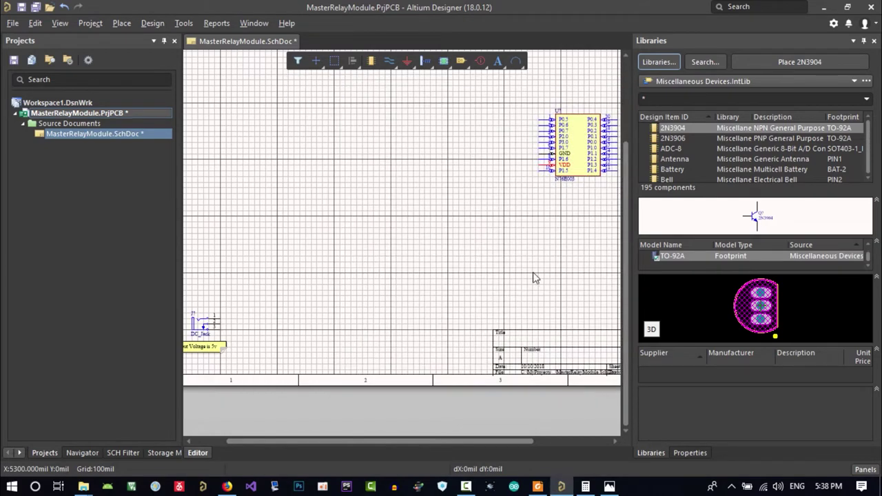
right_click_drag(315, 314, 403, 289)
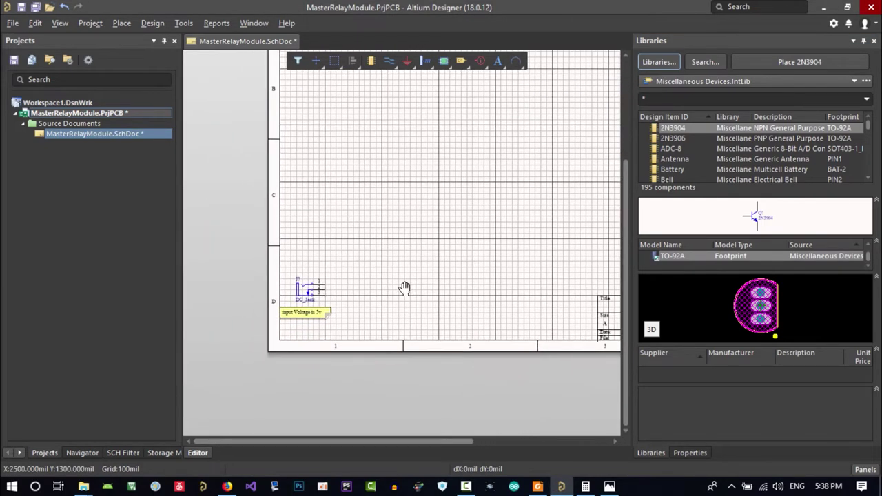
scroll(321, 285, "up", 3, "ctrl")
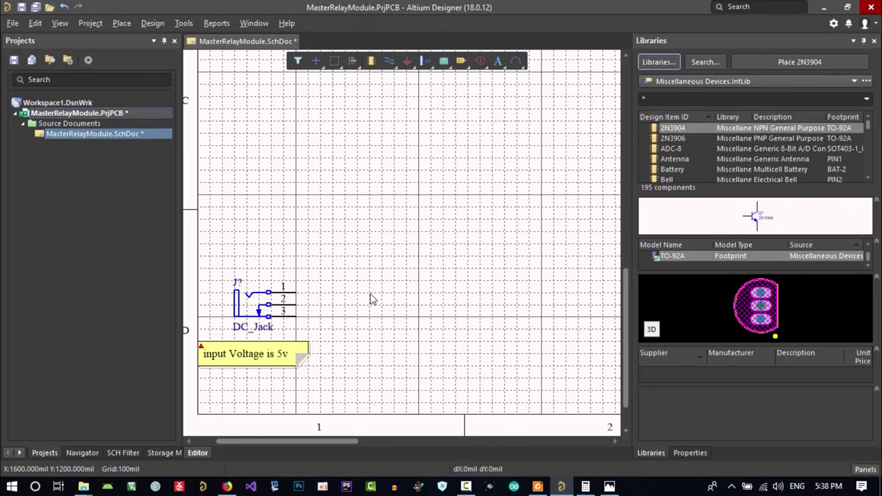
left_click(714, 63)
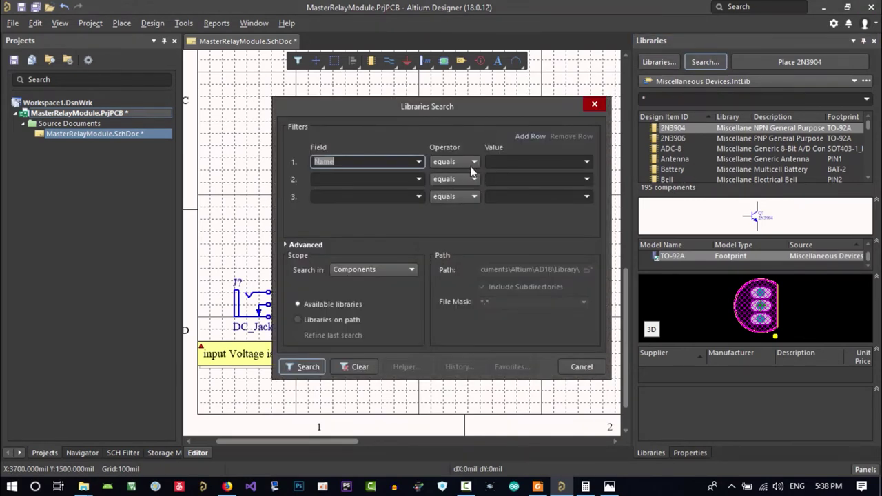
left_click(471, 162)
left_click(469, 175)
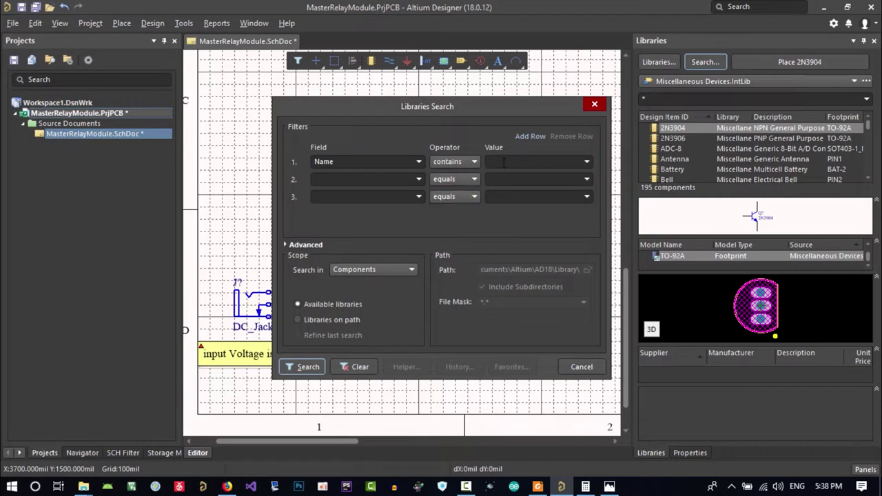
left_click(504, 163)
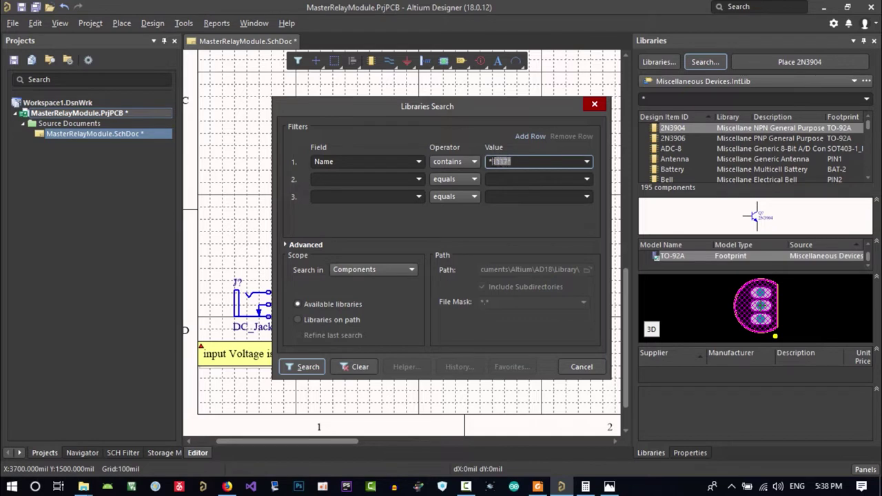
left_click(507, 161)
Keep the search to Components and switch its scope to Libraries on path
left_click(360, 269)
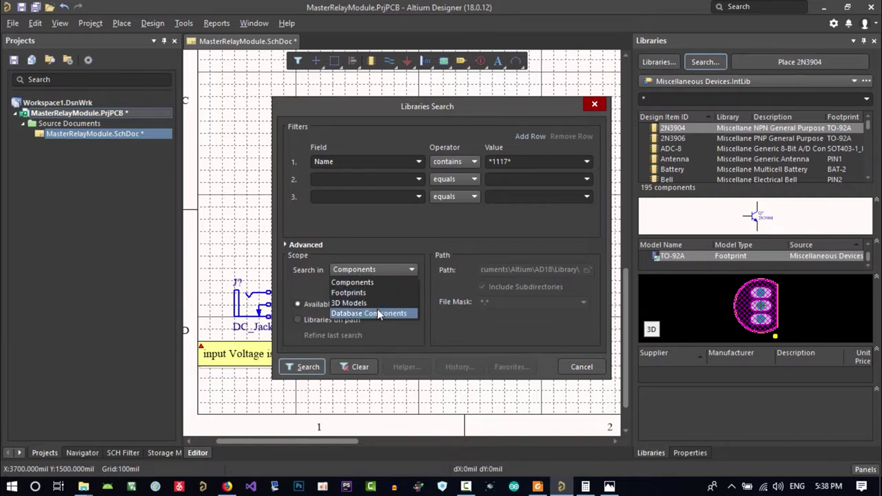
left_click(388, 281)
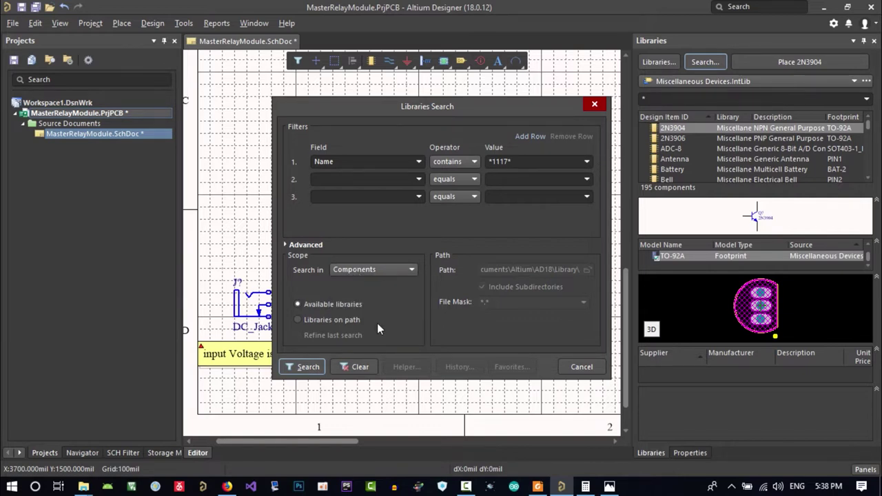
left_click(310, 319)
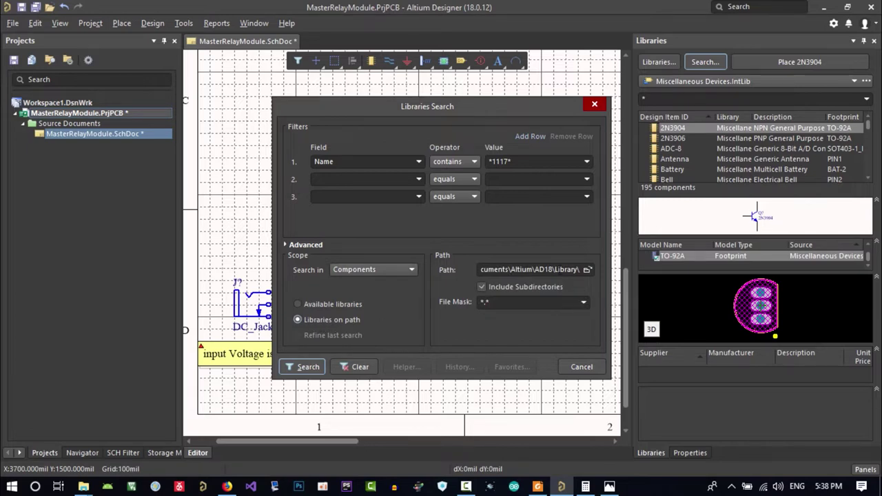
Pick Program Files\Altium\mLibrary as the folder for the library search
left_click(587, 269)
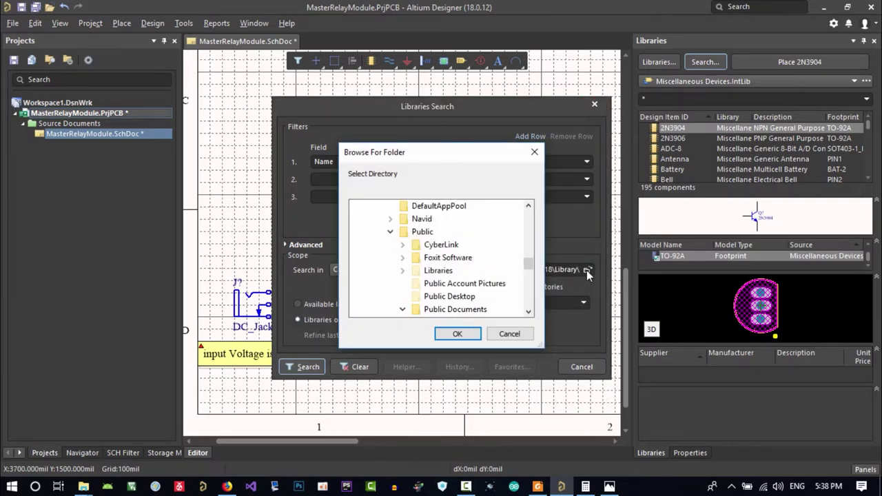
scroll(410, 296, "up", 12)
scroll(407, 290, "down", 4)
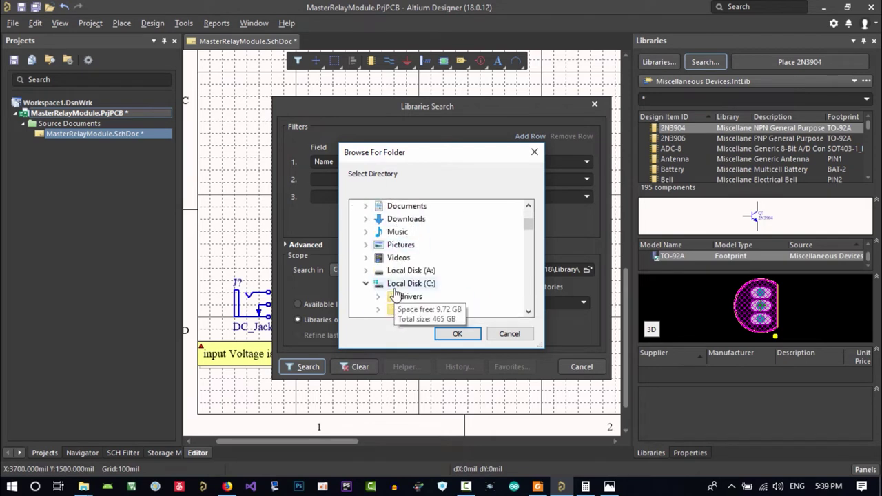
scroll(441, 275, "down", 8)
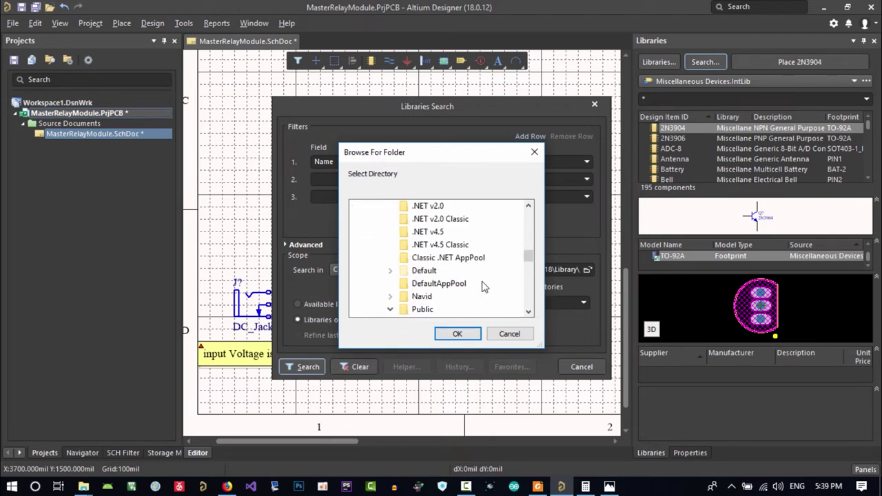
scroll(483, 285, "up", 3)
scroll(372, 276, "up", 2)
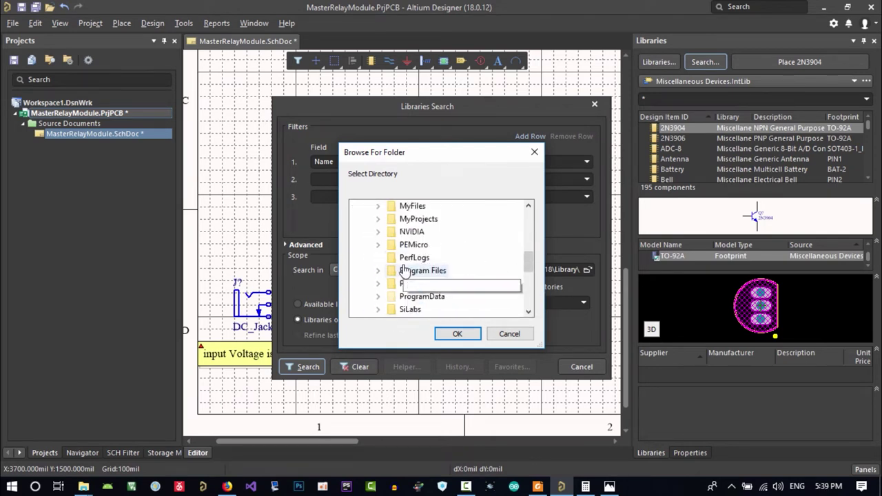
left_click(380, 270)
scroll(380, 276, "down", 1)
scroll(379, 276, "up", 1)
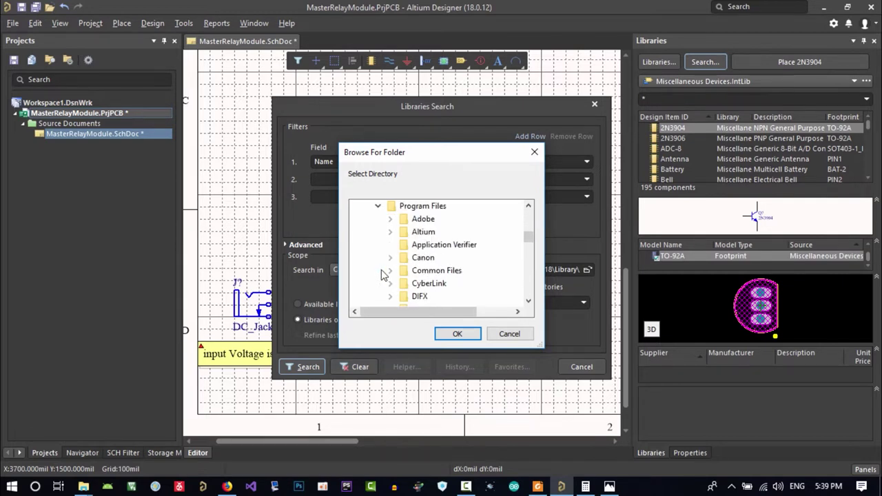
left_click(390, 232)
left_click(424, 257)
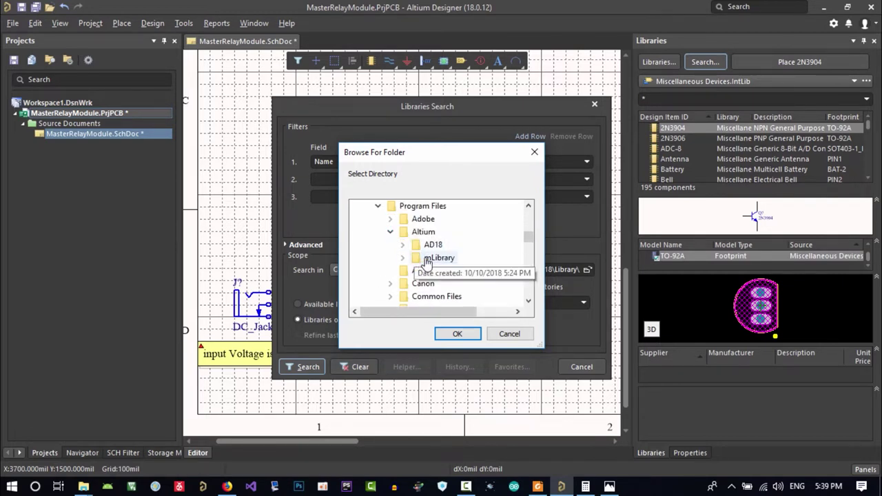
scroll(463, 268, "up", 1)
scroll(463, 268, "down", 2)
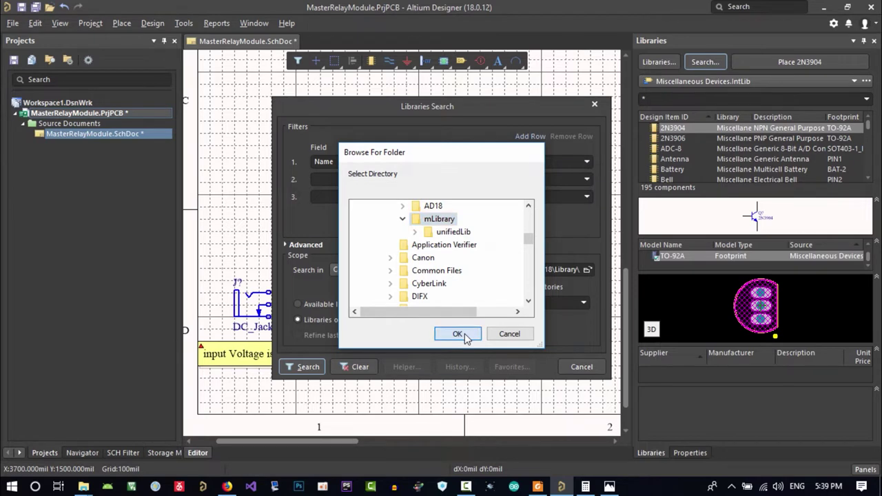
left_click(457, 333)
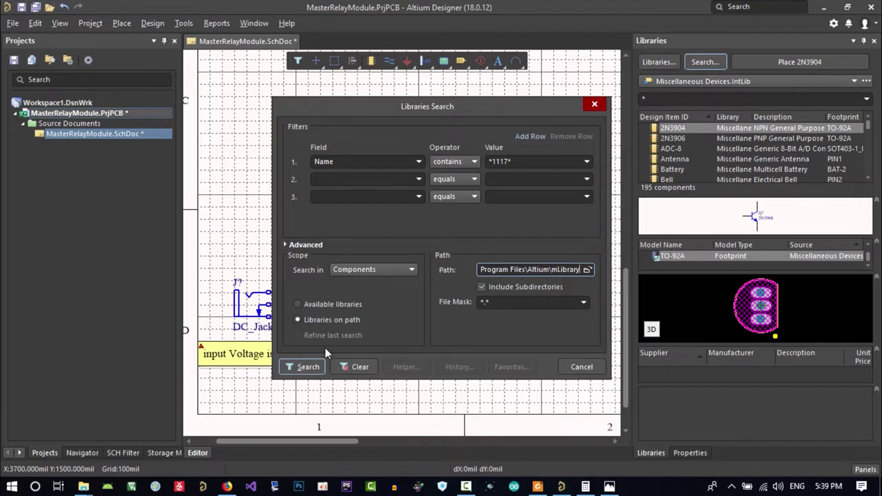
Search for LM1117, stop once found, and place it right of the DC jack
left_click(303, 367)
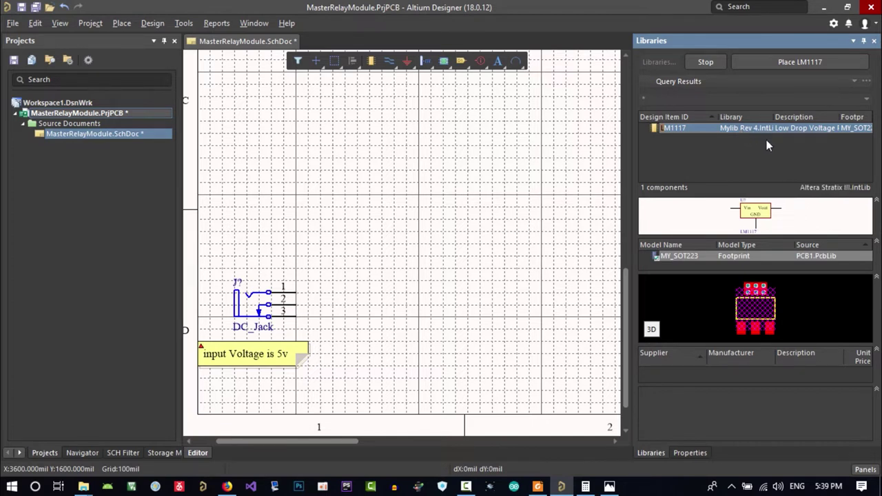
left_click(706, 62)
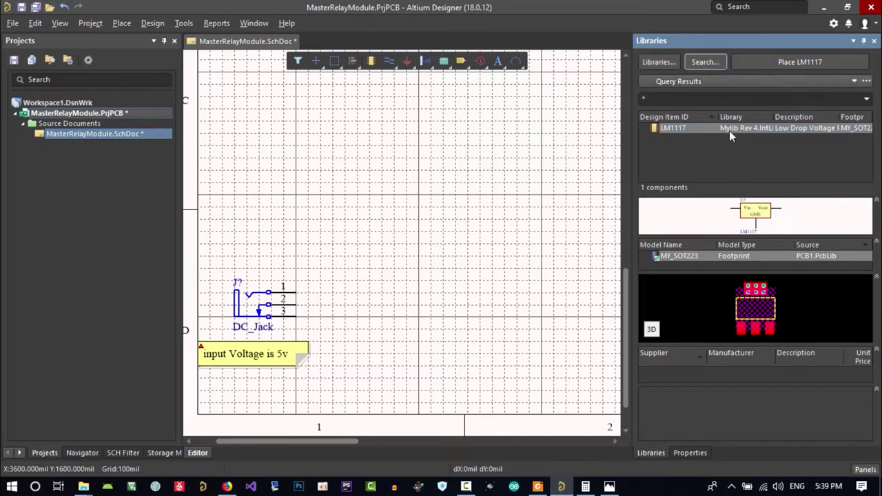
left_click(791, 61)
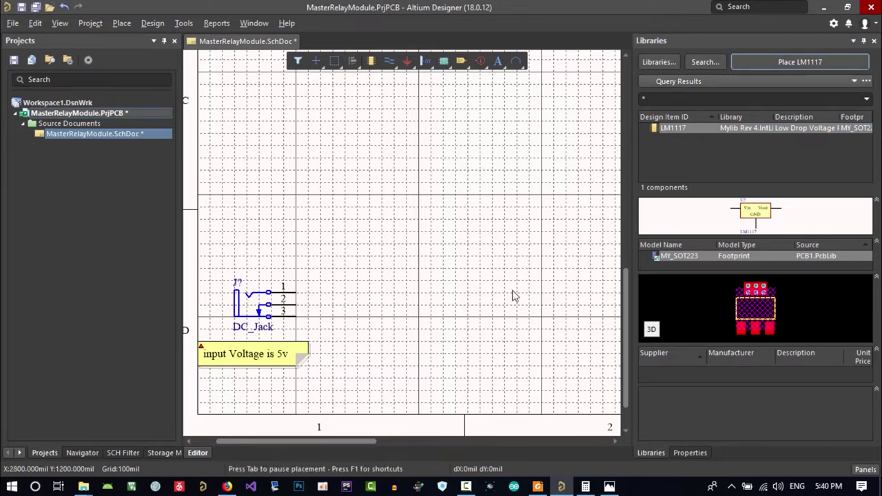
right_click_drag(514, 296, 416, 295)
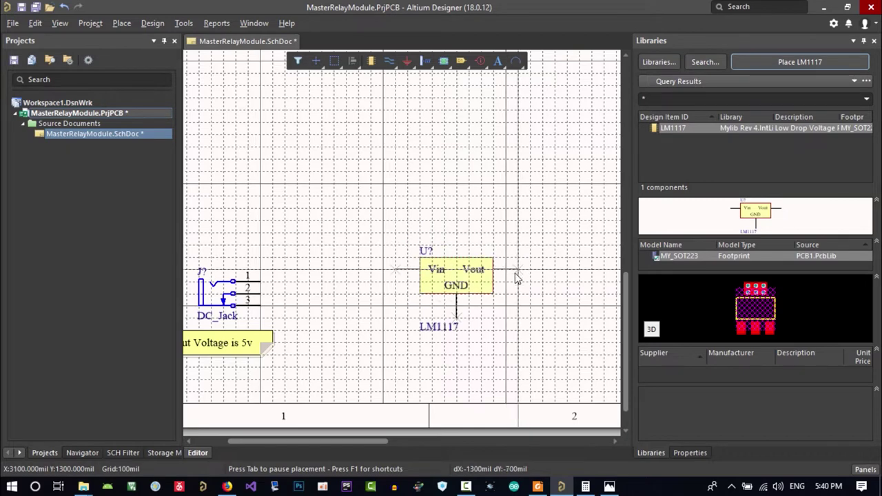
key("Down")
key("Right")
key("Left")
key("Left")
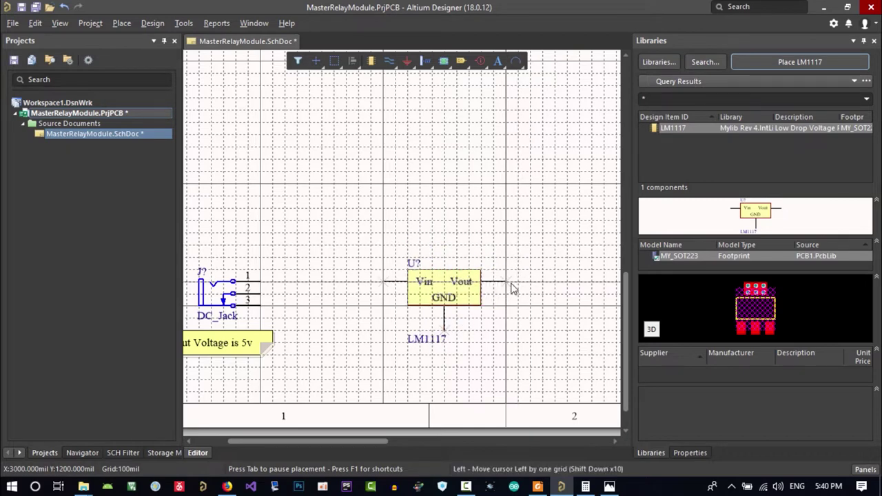
left_click(513, 288)
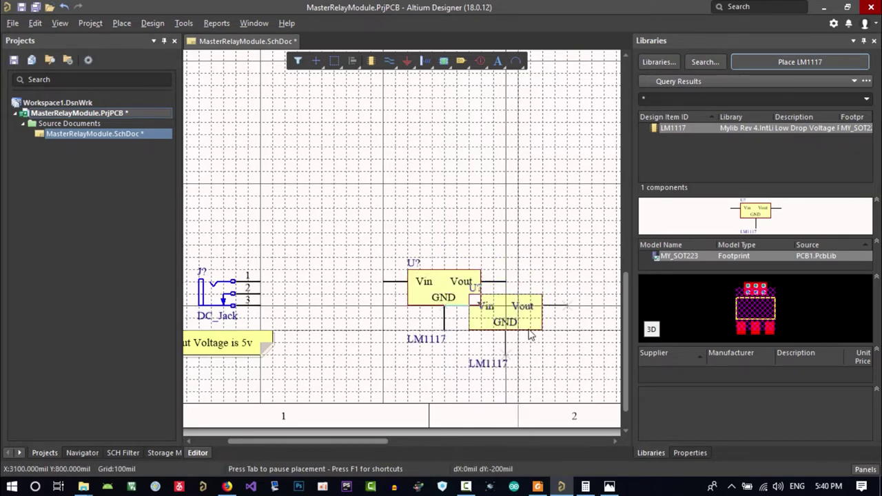
key("Escape")
left_click(457, 311)
Move the LM1117 comment and U? designator labels above the regulator body
scroll(432, 332, "up", 1, "ctrl")
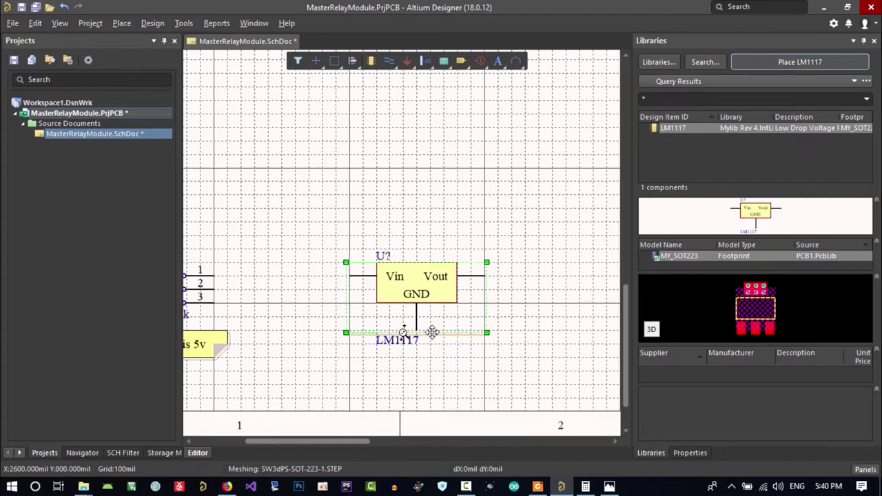
scroll(432, 332, "up", 1, "ctrl")
scroll(469, 341, "down", 1, "ctrl")
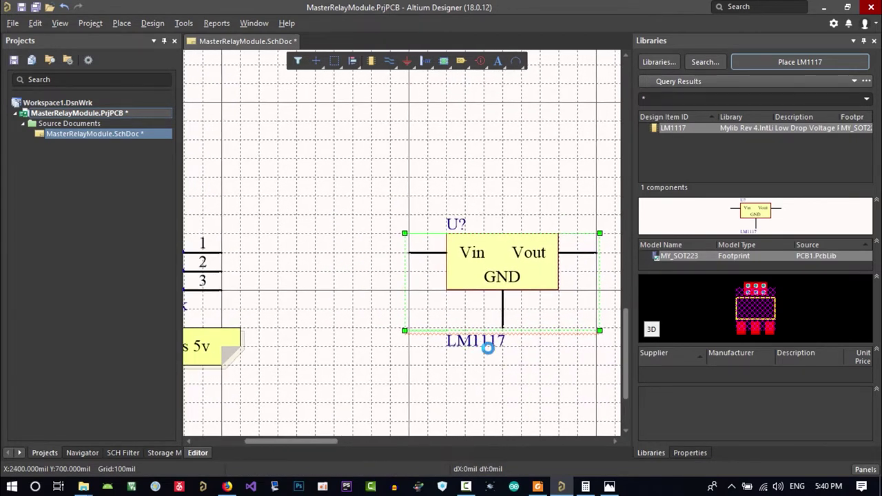
left_click_drag(486, 349, 485, 213)
left_click(460, 290)
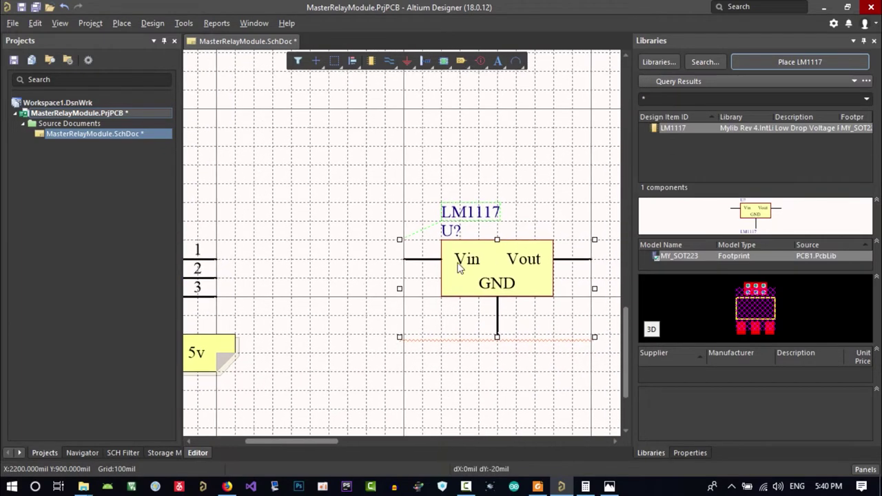
mouse_move(452, 231)
left_mouse_down()
mouse_move(444, 191)
mouse_move(461, 240)
left_mouse_up()
left_click_drag(459, 194, 459, 212)
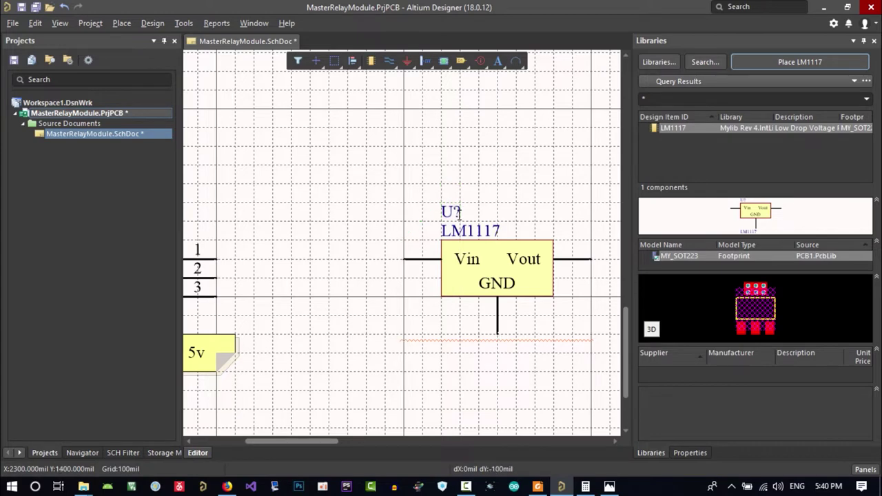
scroll(432, 332, "down", 2, "ctrl")
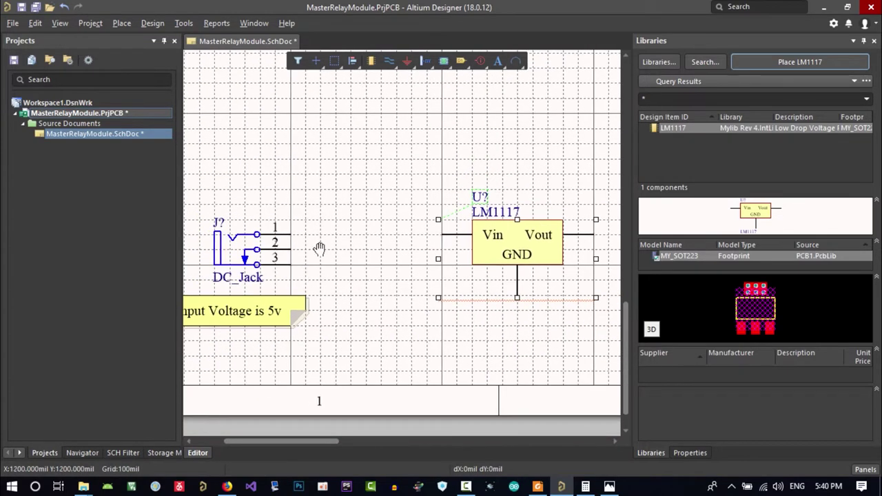
right_click_drag(314, 244, 359, 259)
left_click(390, 289)
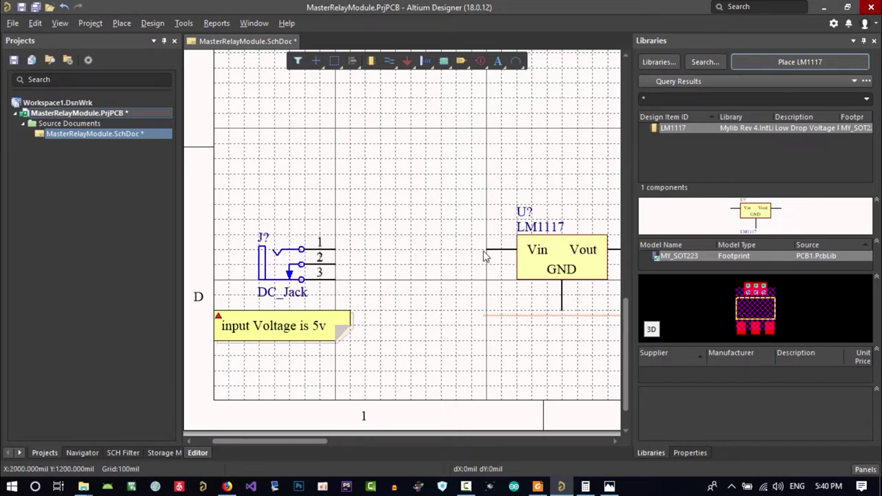
Draw a wire from DC_Jack pin 1 to the LM1117 Vin pin
left_click(388, 61)
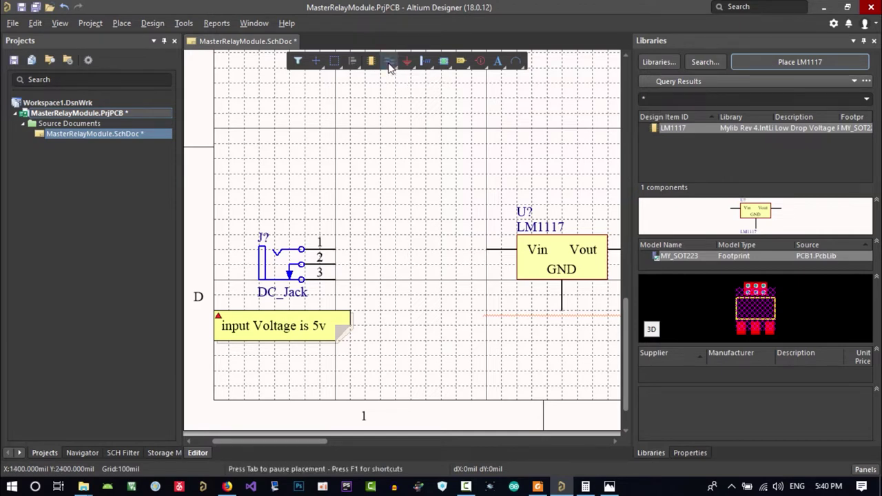
left_click(396, 238)
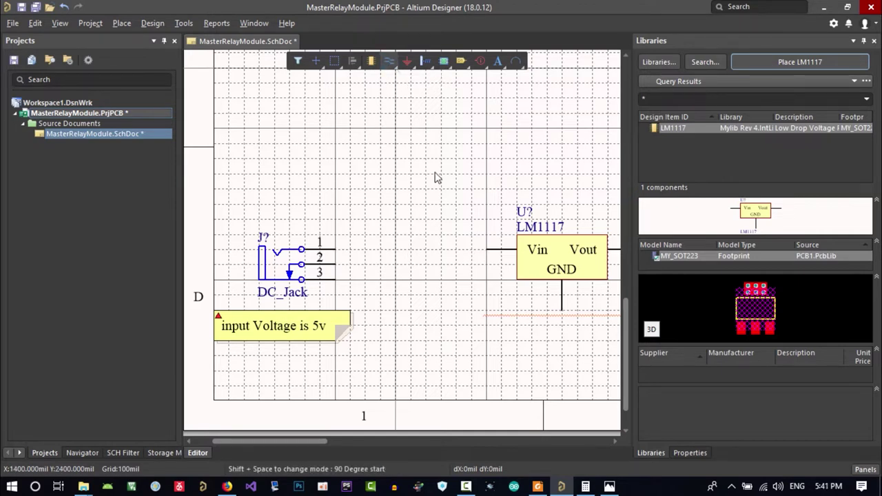
left_click(337, 249)
left_click(486, 250)
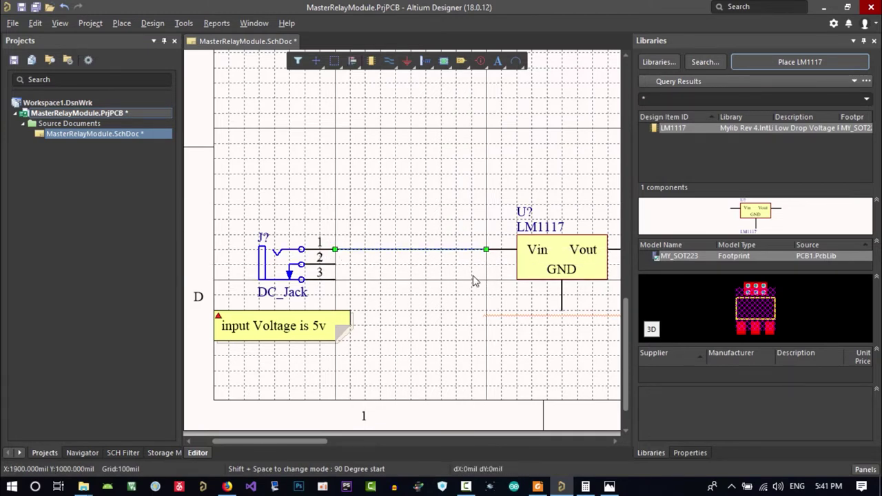
scroll(451, 312, "down", 1)
scroll(450, 312, "right", 2)
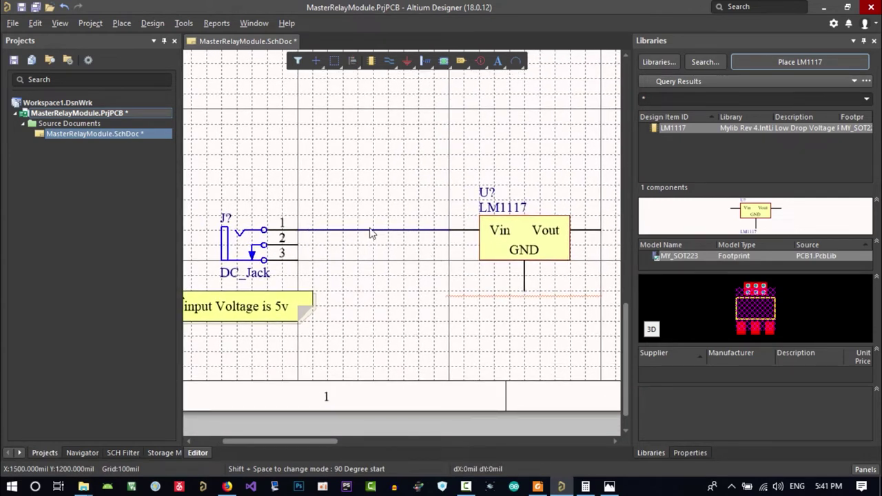
left_click(227, 487)
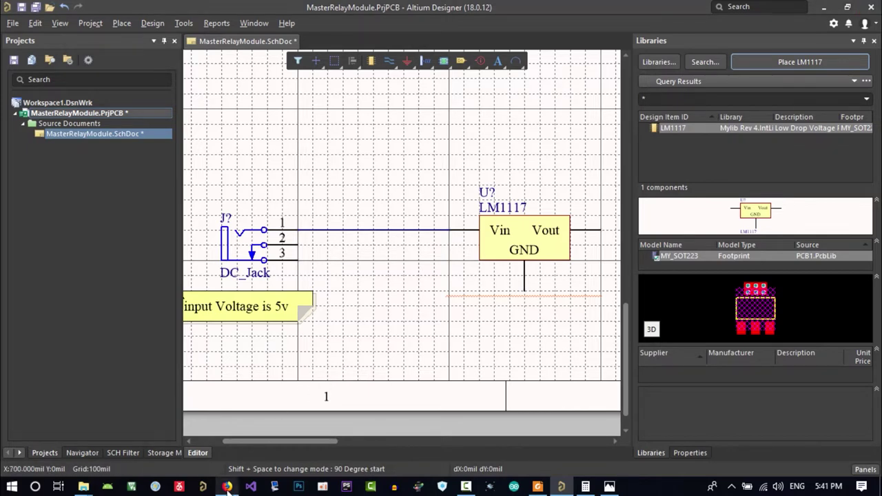
Search Google for lm1117 in a new Firefox tab
left_click(301, 10)
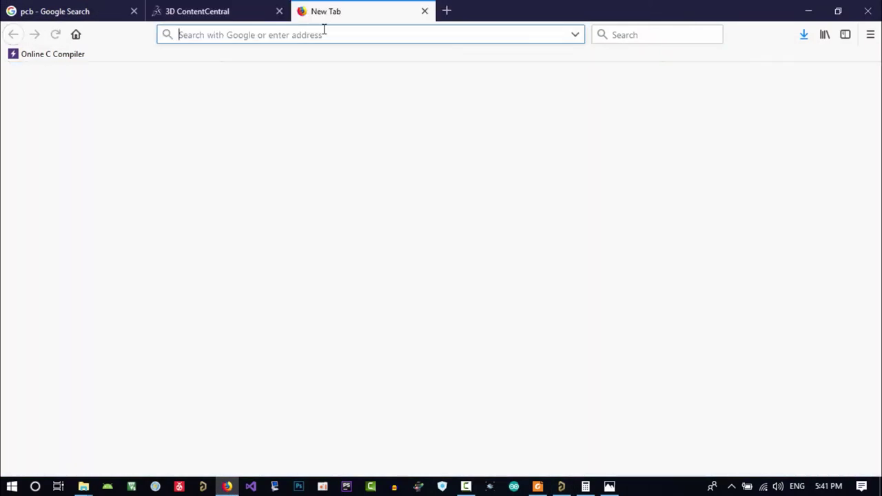
type("lm111")
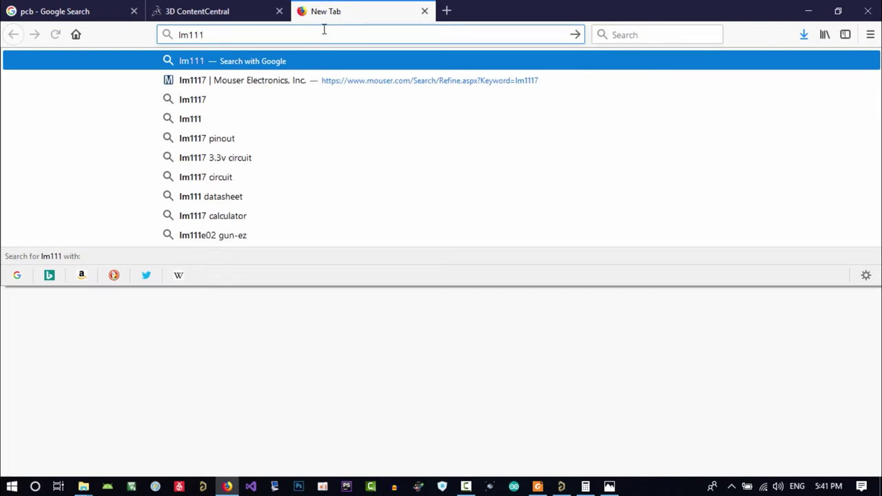
type("7")
key("Return")
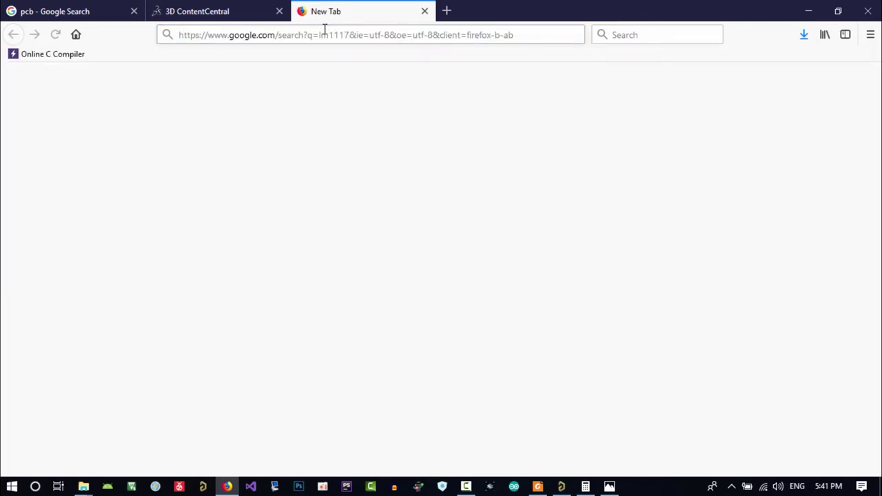
scroll(388, 286, "down", 3)
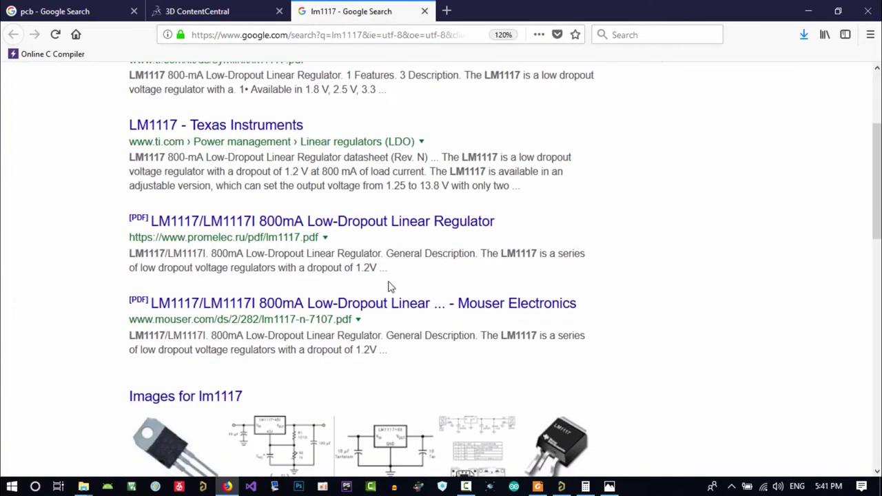
scroll(320, 261, "down", 4)
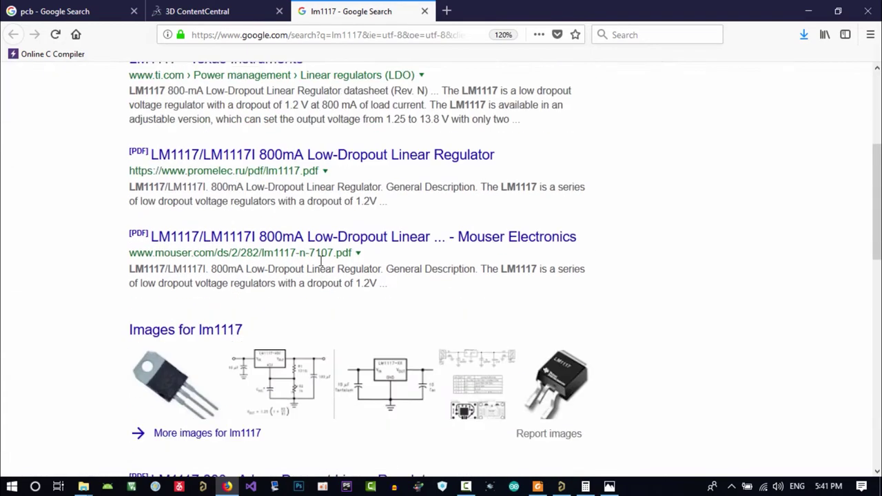
Download the Mouser datasheet lm1117-n-7107.pdf through IDM and dismiss the completion notice
left_click(246, 228)
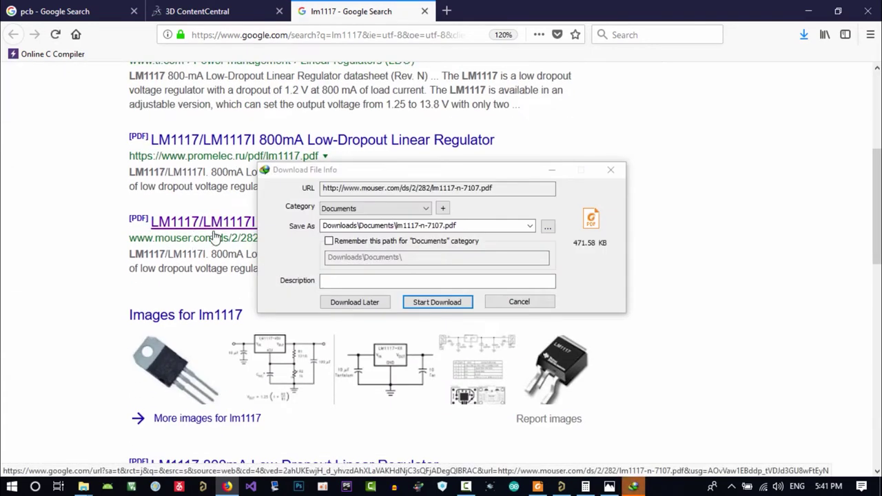
key("Return")
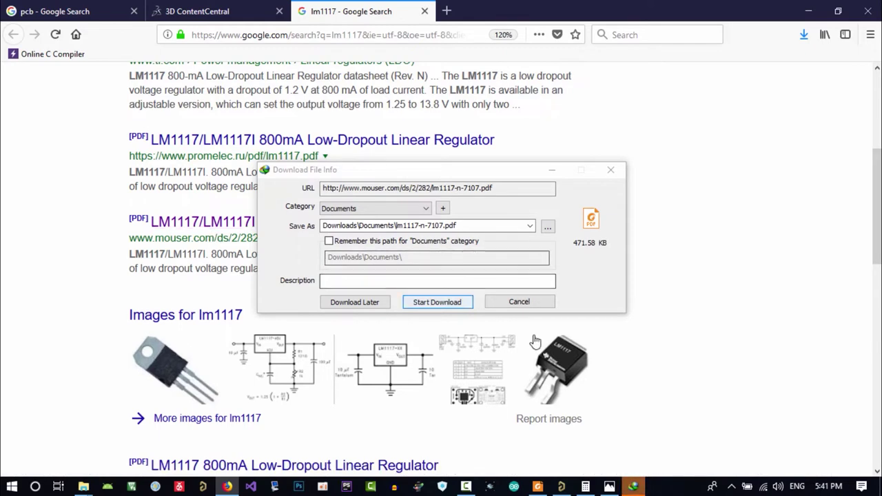
key("Return")
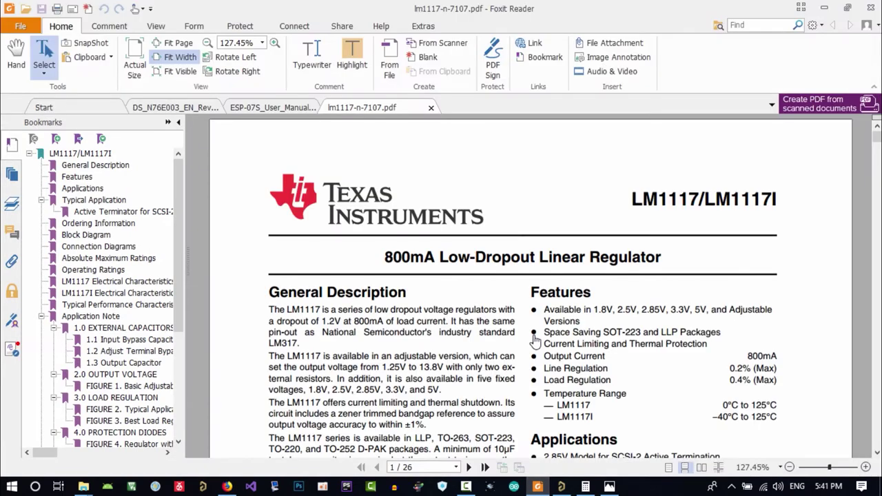
Save ESP-07S_User_Manual.pdf into DOC's\MCU via Save As, then go back to lm1117-n-7107.pdf
key("ctrl+shift+Tab")
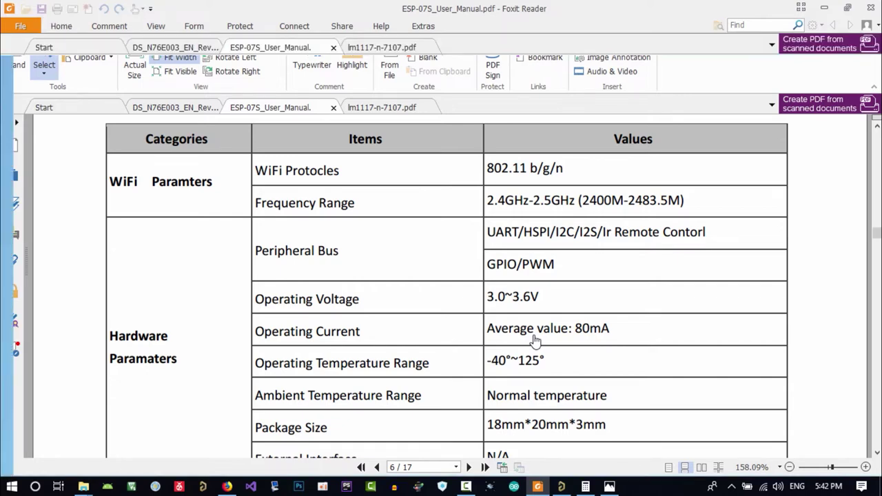
key("alt+f")
key("Down")
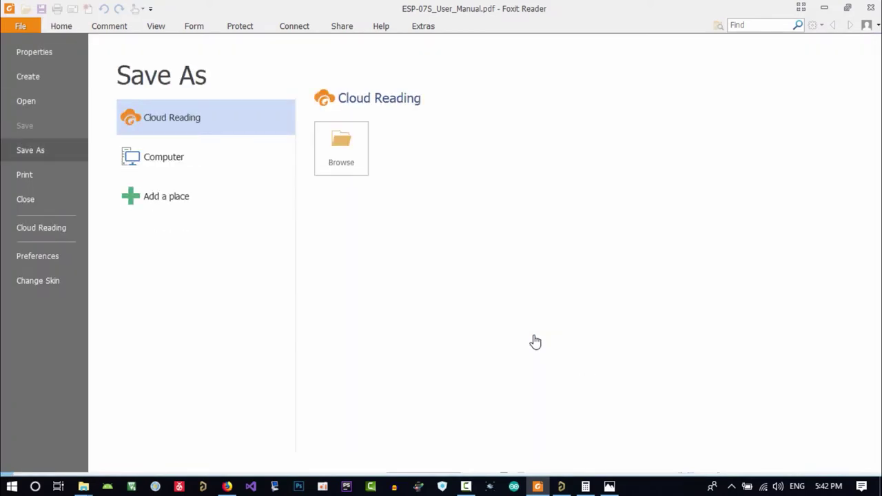
key("Down")
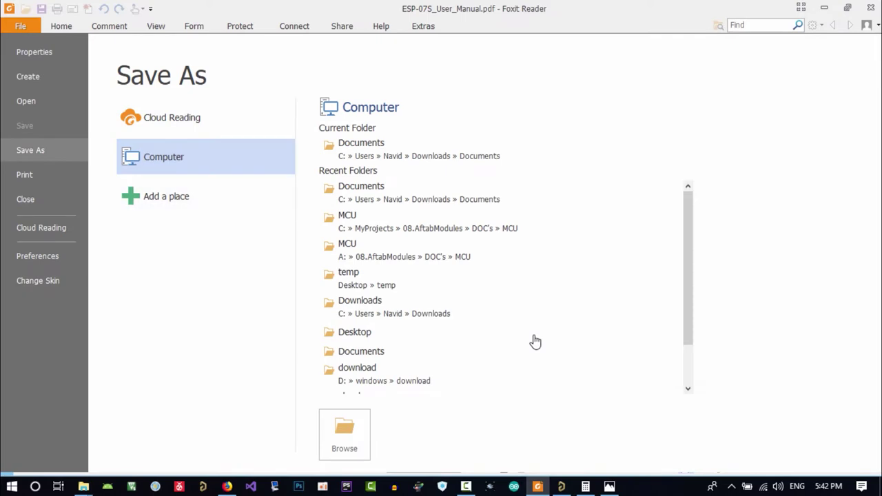
key("Tab")
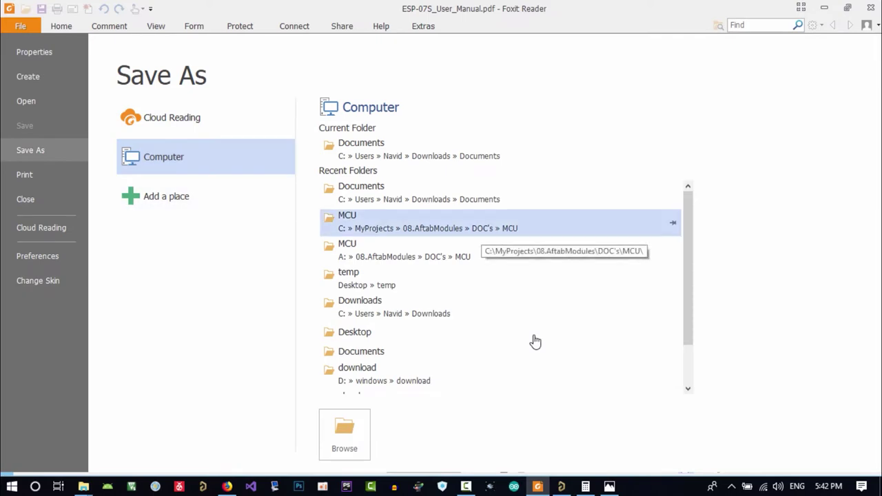
key("Escape")
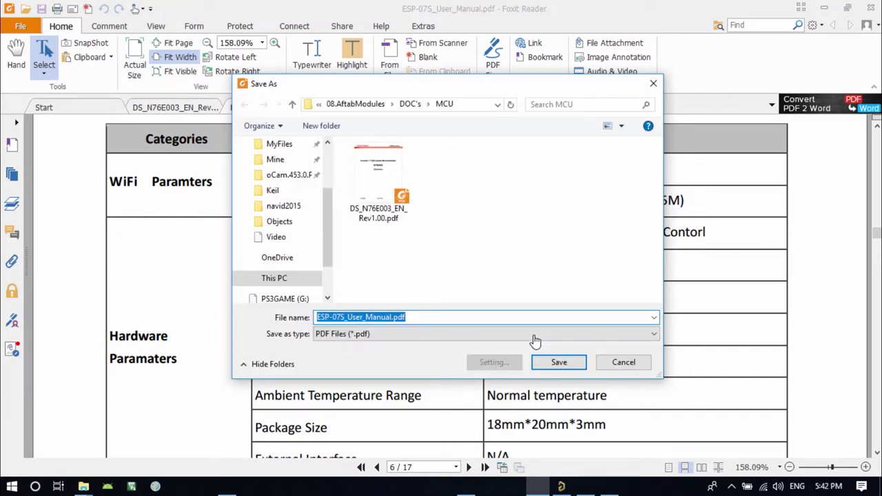
key("alt+Up")
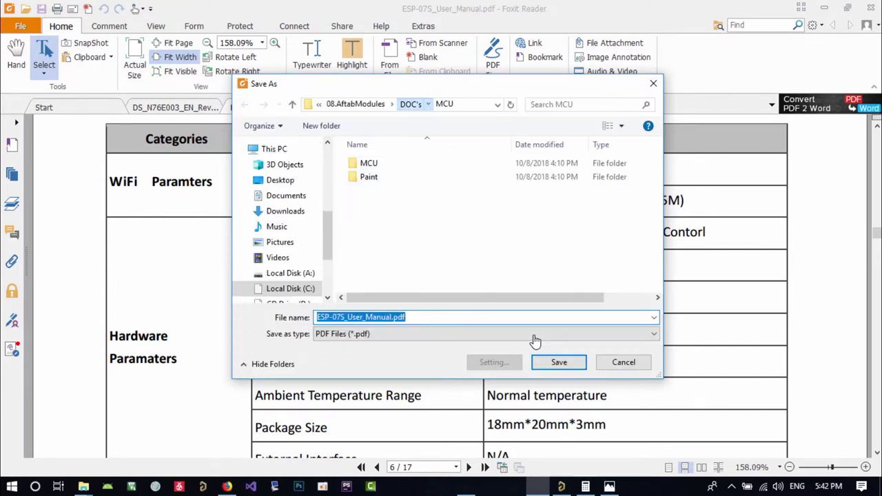
key("shift+Tab")
key("Return")
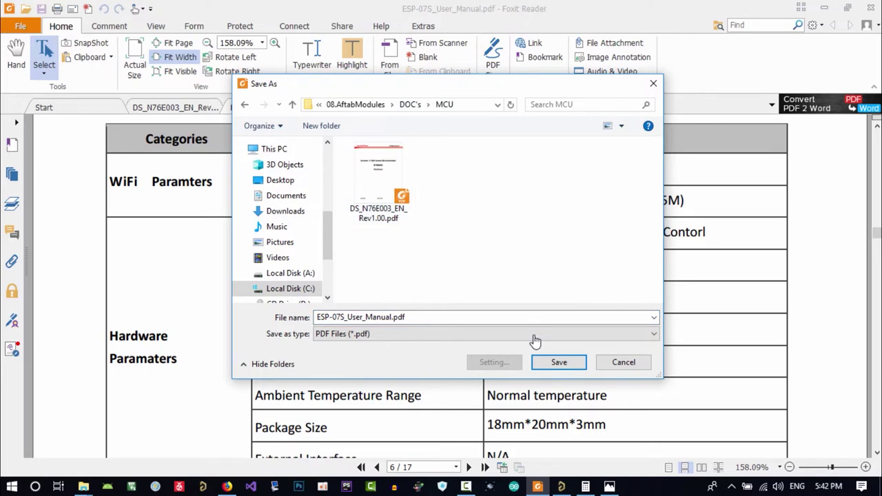
key("Return")
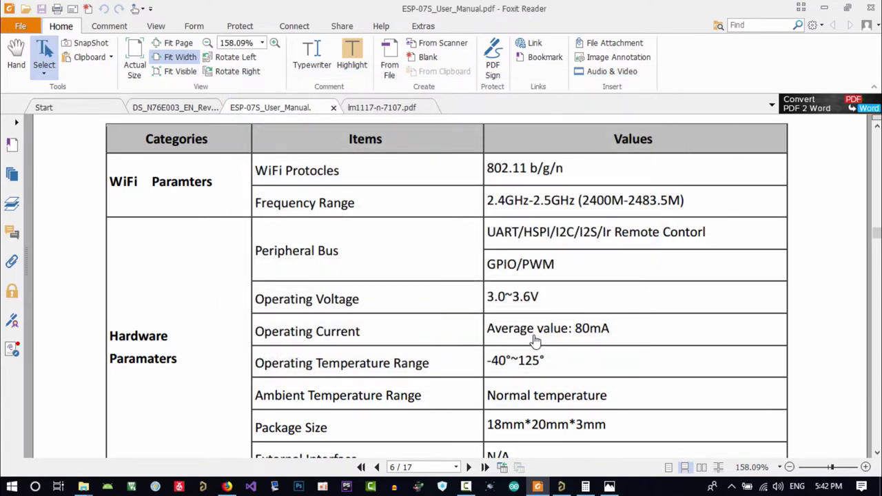
key("ctrl+Tab")
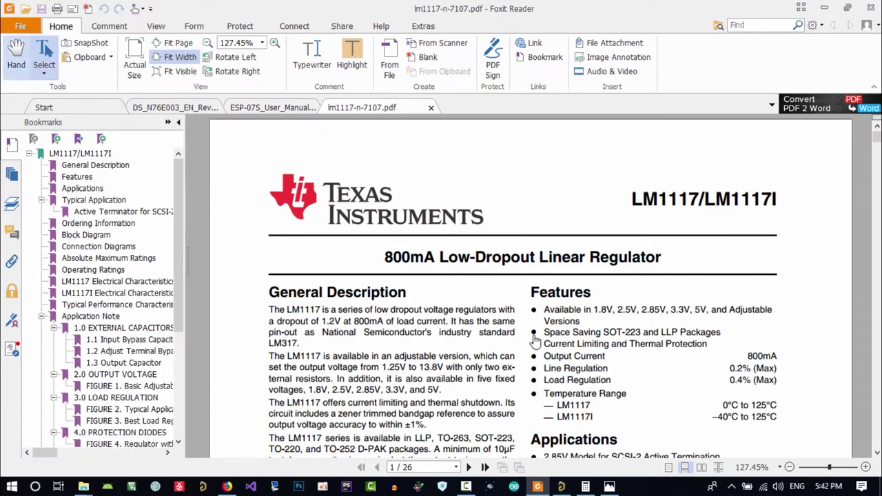
Start Save As for the LM1117 datasheet and go up from MCU to DOC's
key("ctrl+o")
key("ctrl+shift+s")
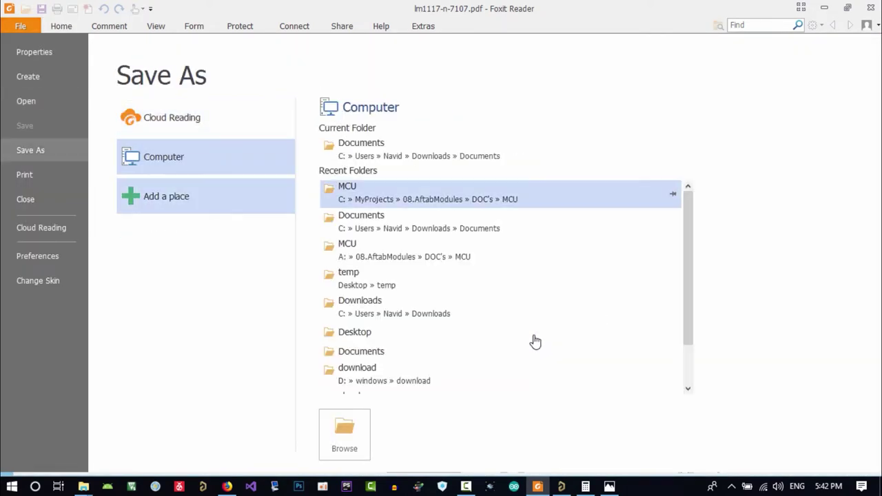
key("Return")
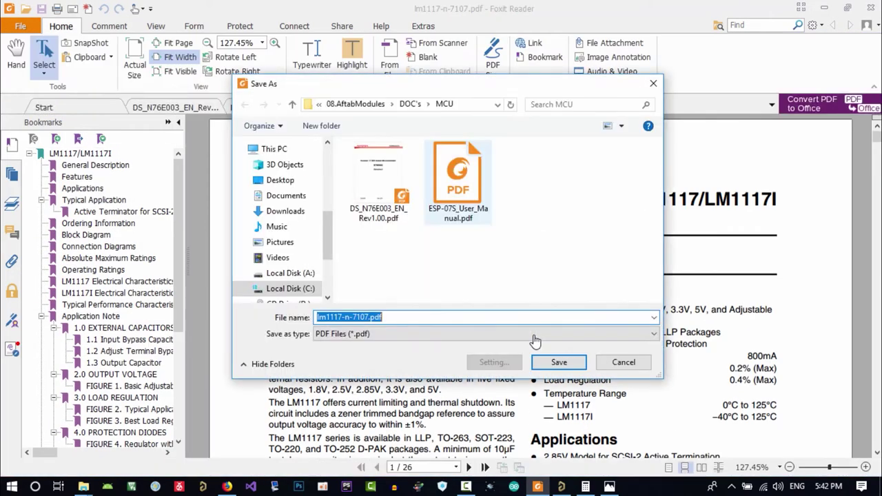
key("alt+Up")
key("shift+Tab")
Create a new folder named Power under DOC's and save the datasheet there
key("shift+F10")
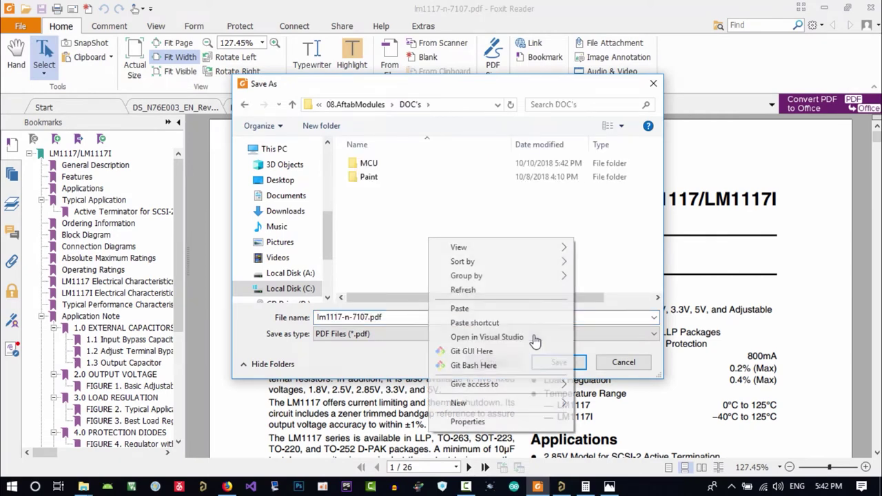
key("Up")
key("Up")
key("Right")
key("Down")
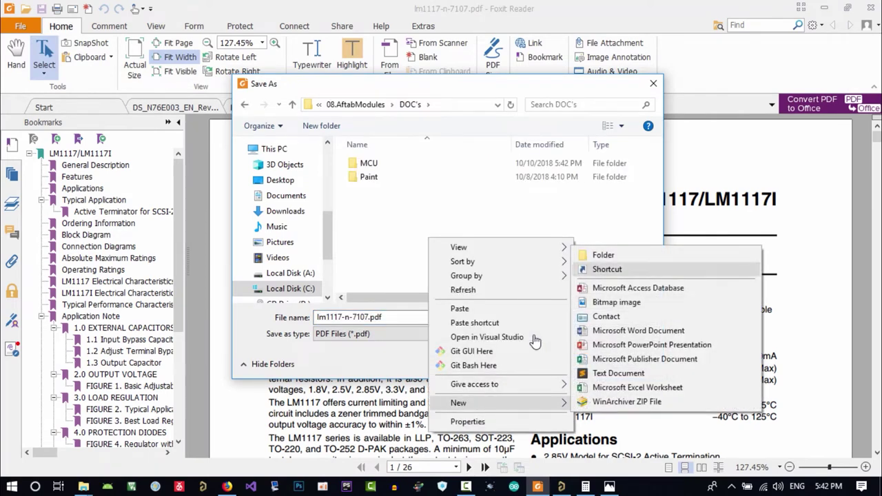
key("Up")
key("Return")
type("Power")
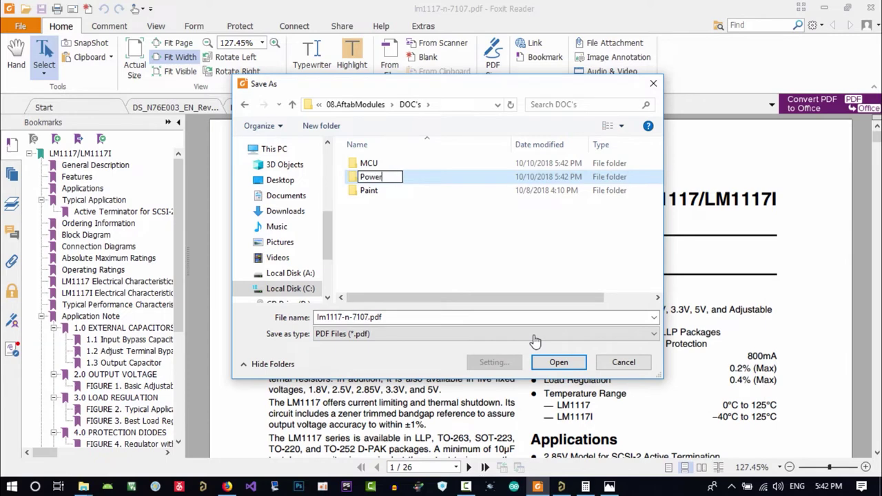
key("Return")
key("Return")
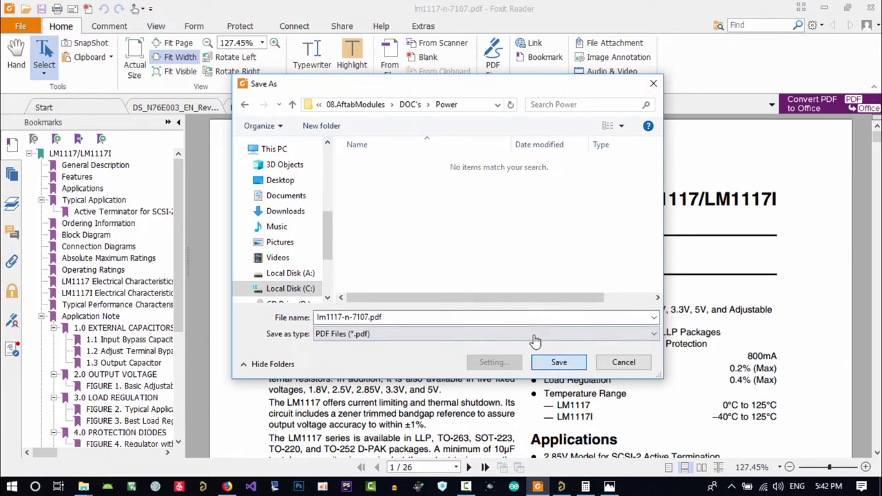
key("Return")
Scroll through the datasheet to the Fixed Output Regulator application circuit
scroll(535, 340, "down", 3)
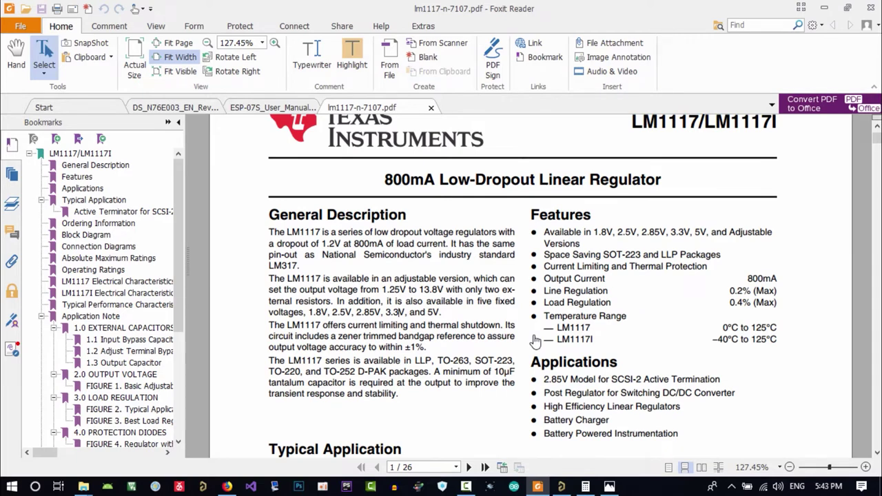
left_click_drag(399, 312, 386, 312)
scroll(535, 340, "down", 10)
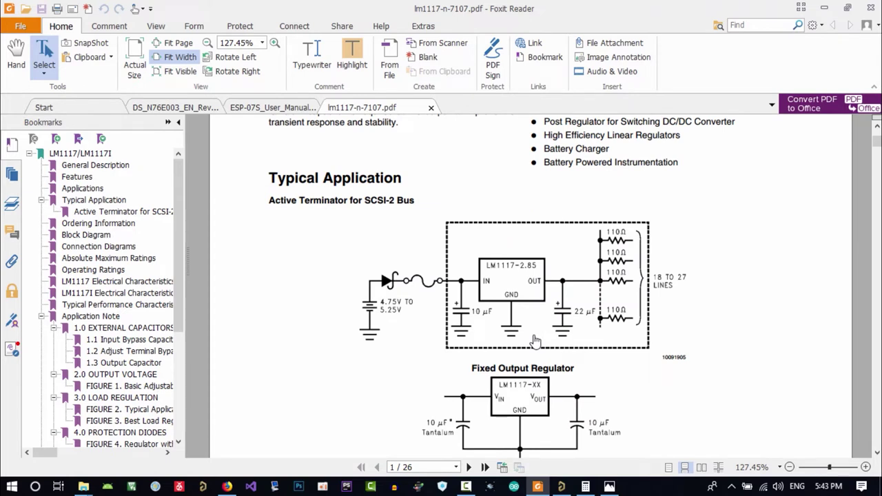
scroll(535, 340, "down", 3)
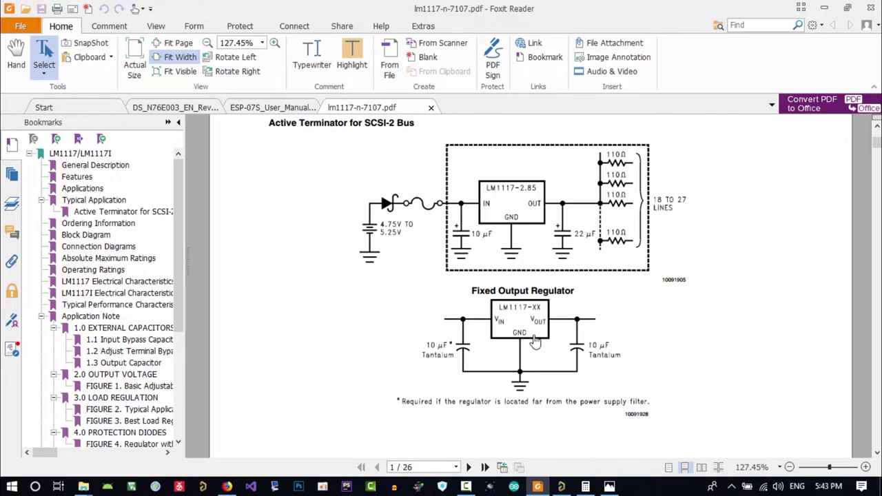
scroll(535, 341, "down", 1)
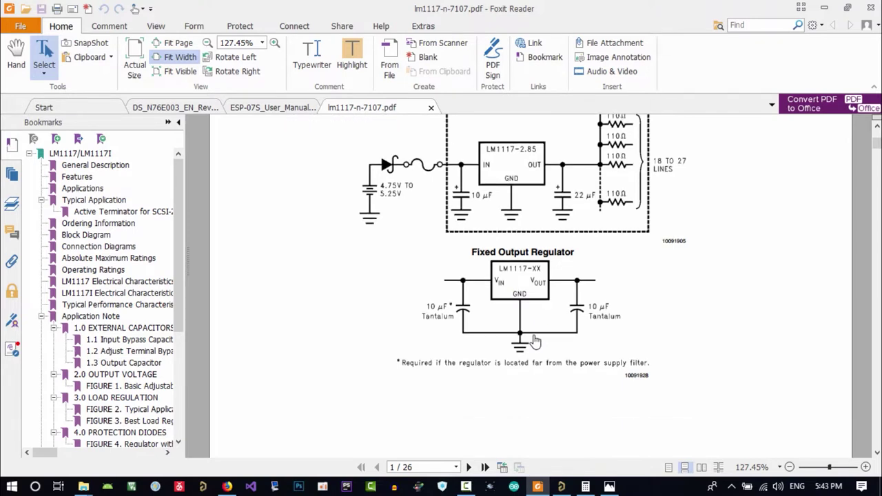
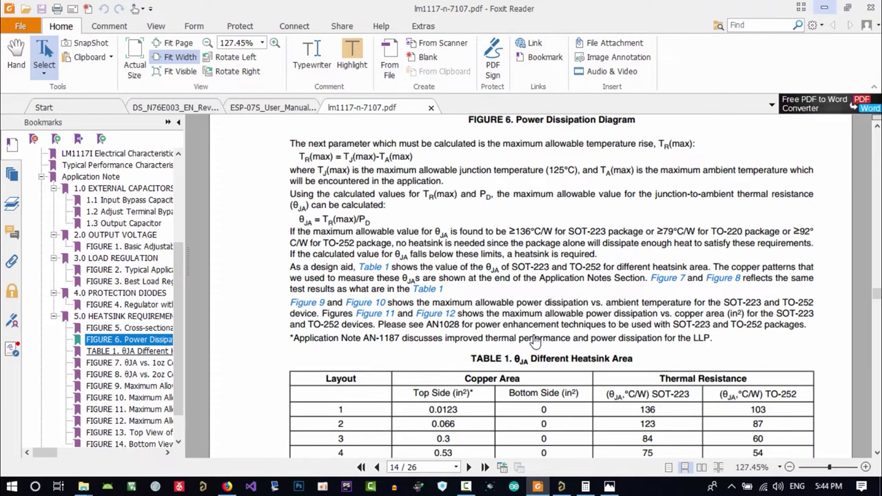
Switch from the LM1117 datasheet in Foxit Reader back to the Altium schematic
key("alt+Tab")
key("alt+Tab")
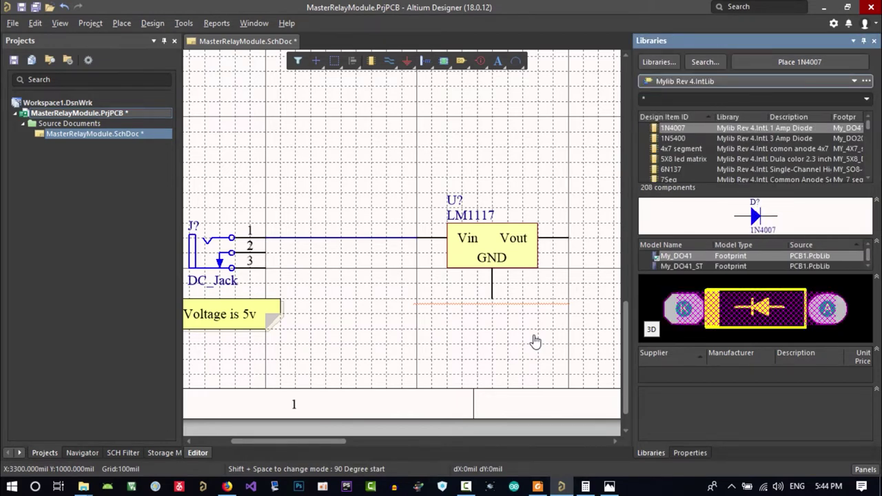
Search the library for 'cap' and pick Cap ceramic with the MY_1210 footprint
key("Down")
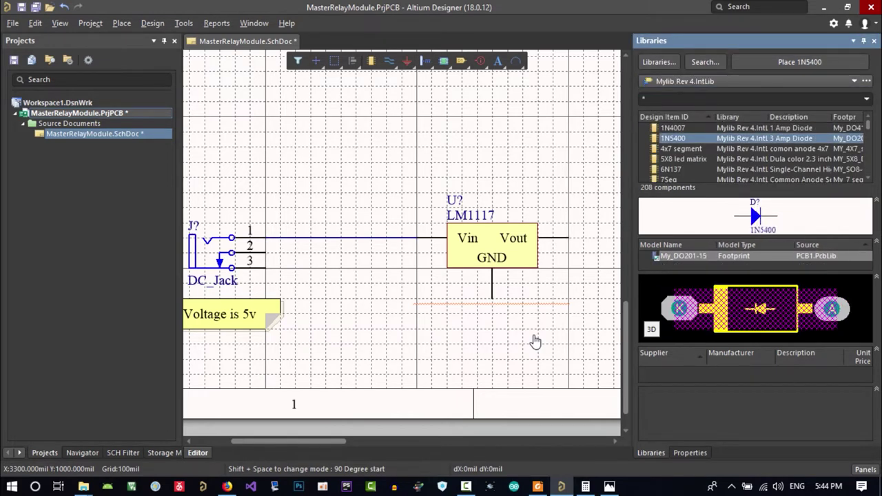
type("cap")
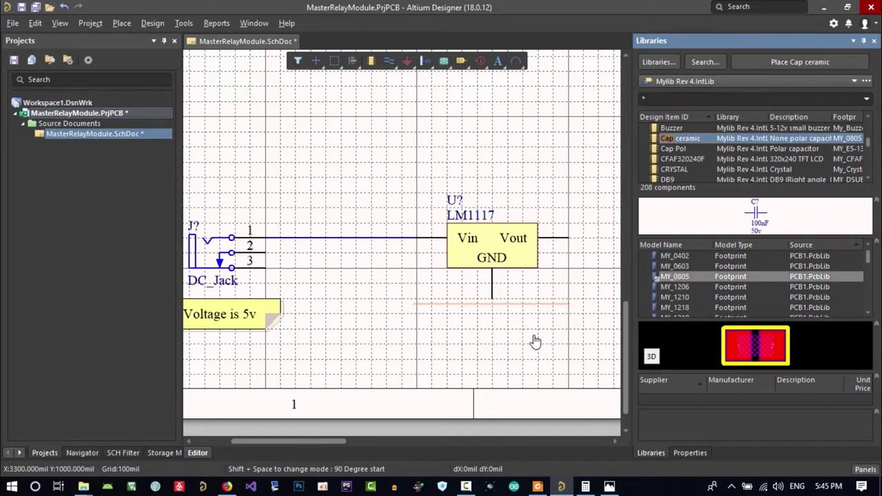
key("Down")
key("Down")
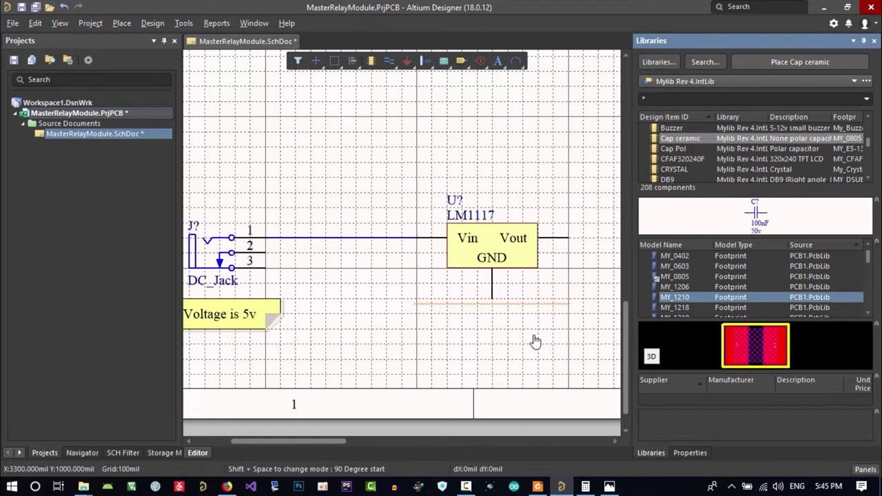
Start placing a ceramic capacitor, rotated 90 degrees, near the jack wiring
left_click(800, 61)
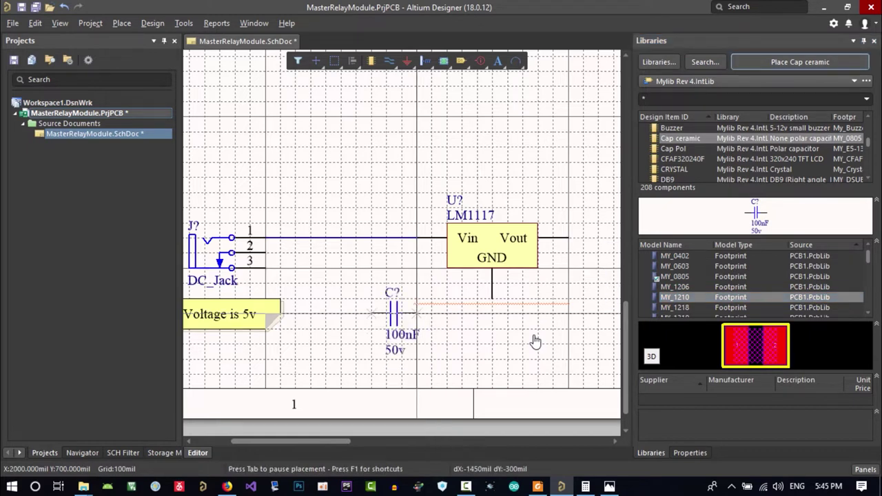
key("Left")
key("space")
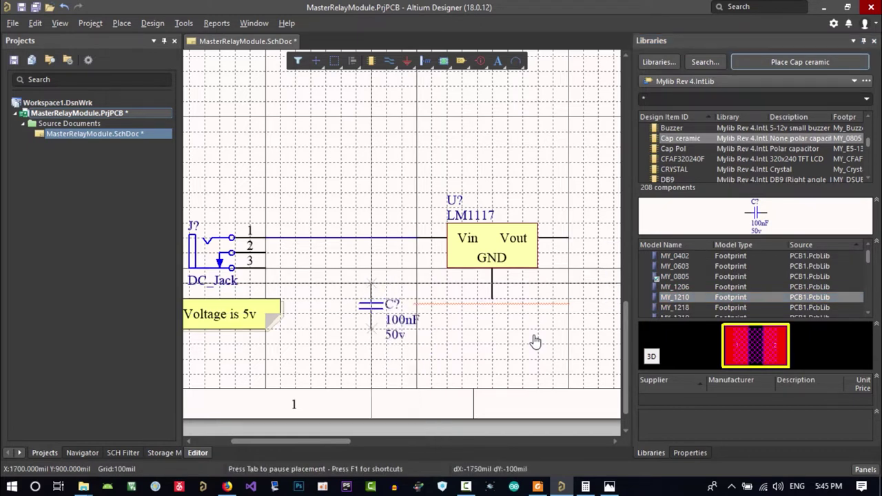
key("Up")
key("Up")
key("Up")
key("Up")
key("Left")
key("Left")
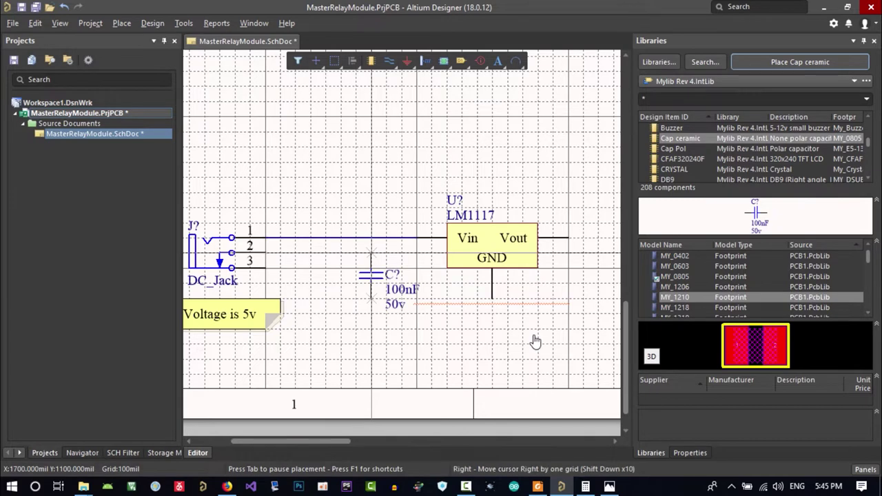
Set the capacitor's Value to 10uF and its Volte rating to >10
key("Tab")
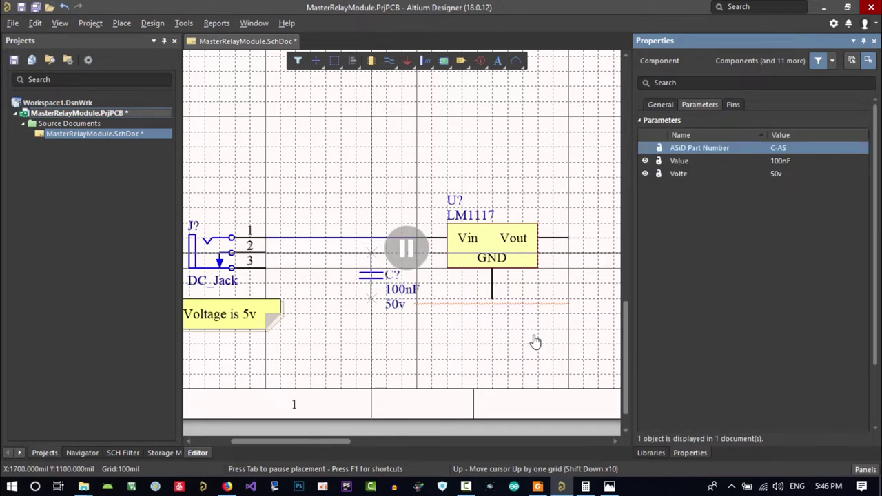
key("Down")
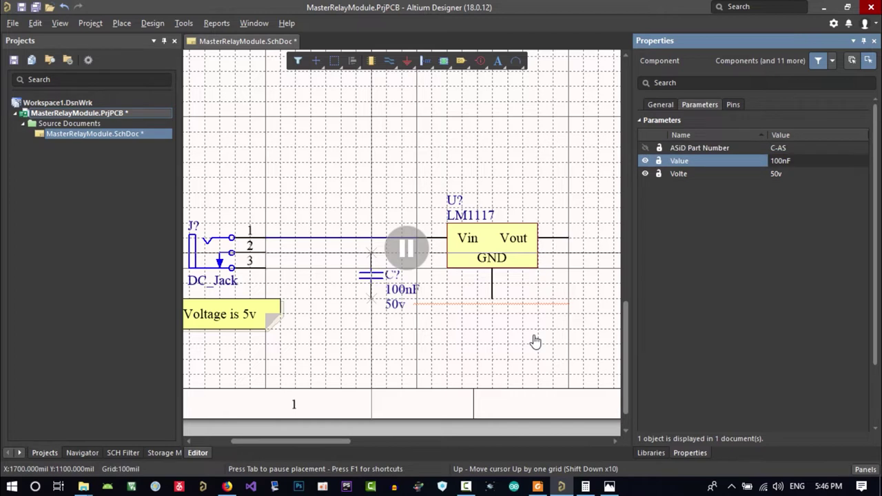
key("Tab")
type("10.")
key("BackSpace")
type("uF")
key("Return")
key("Tab")
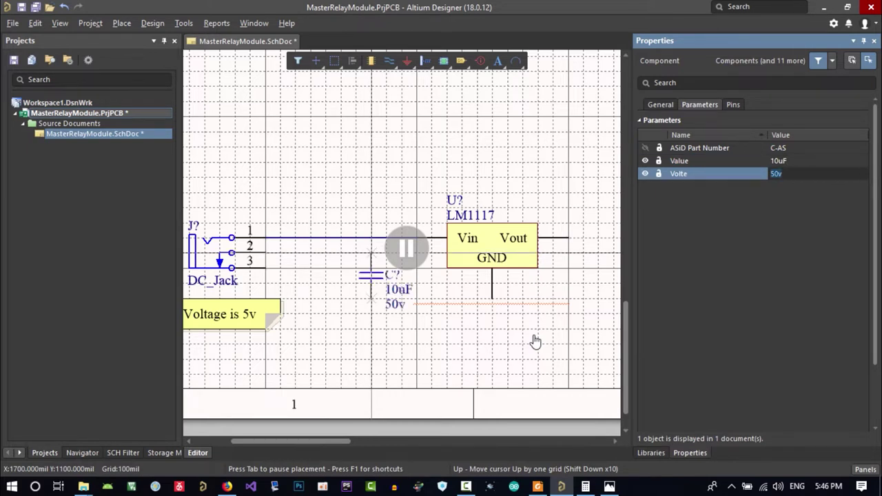
type(">10")
key("Return")
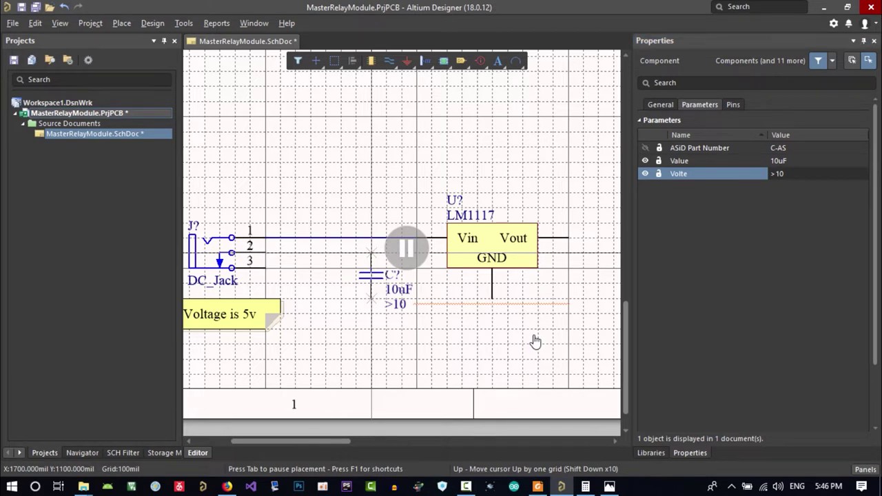
Drop the 10uF capacitor below the Vin wire and a second capacitor right of the regulator
key("Tab")
key("Return")
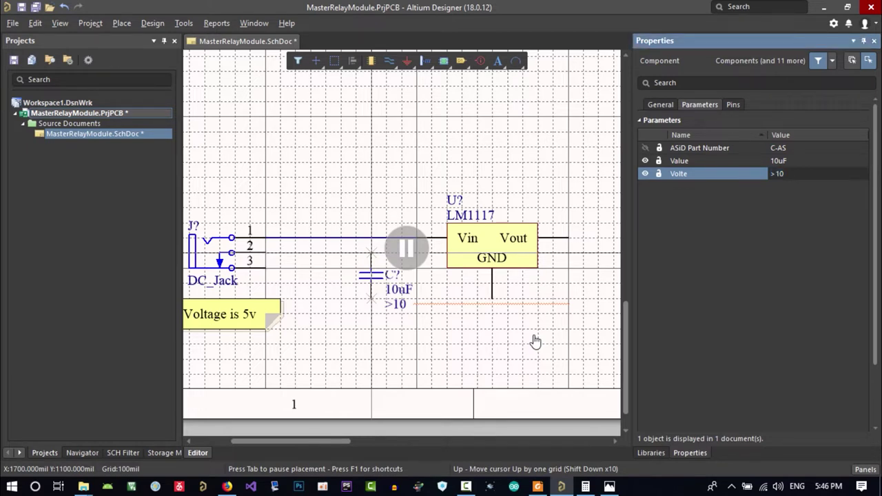
key("Down")
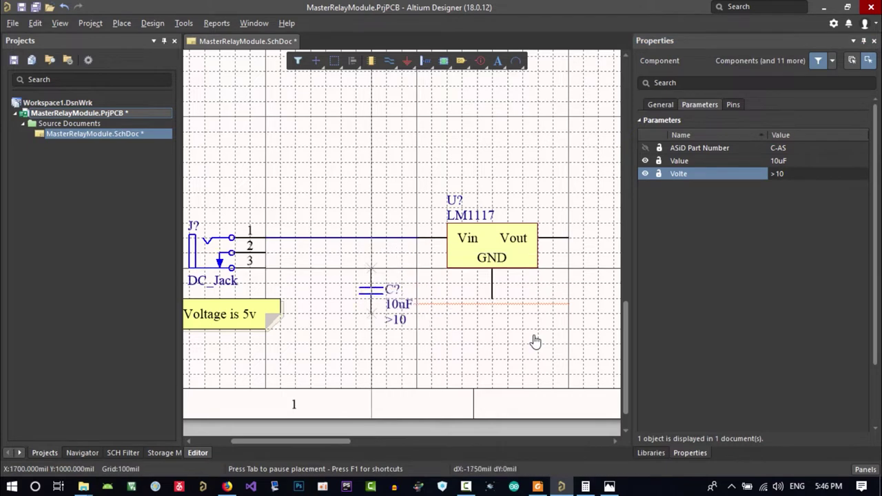
key("Up")
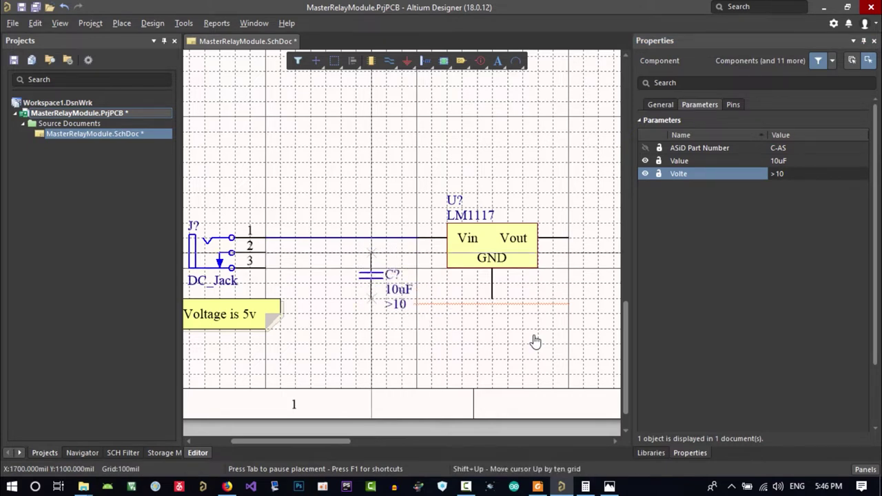
key("Return")
key("Right")
key("Right")
key("Right")
key("Right")
key("Right")
key("Right")
key("Right")
key("Right")
key("Right")
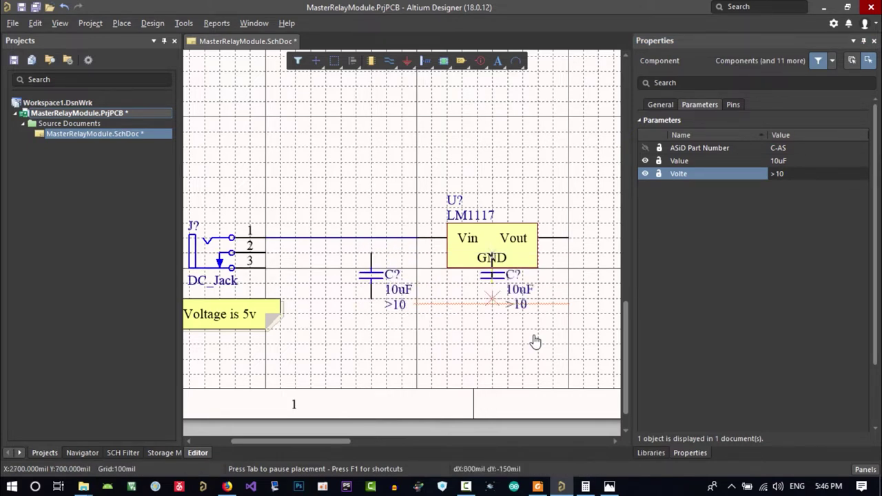
key("Down")
key("Down")
key("Right")
key("Right")
key("Right")
key("Right")
key("Right")
key("Right")
key("Right")
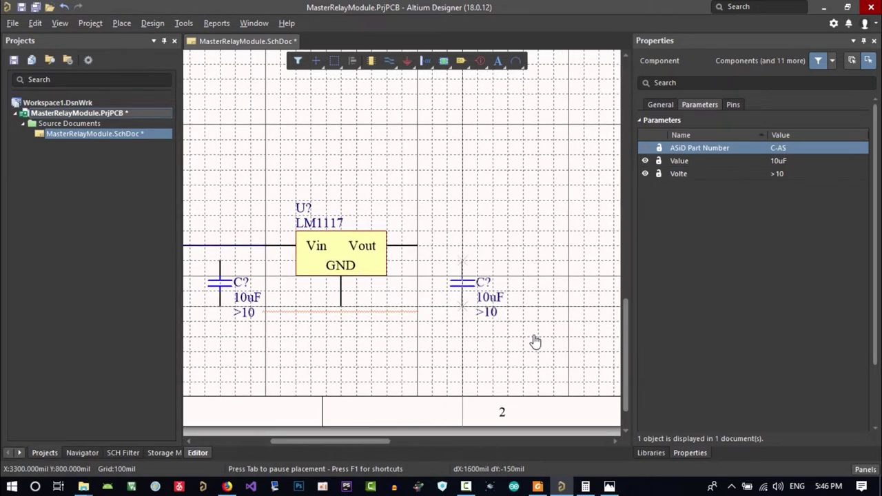
key("Up")
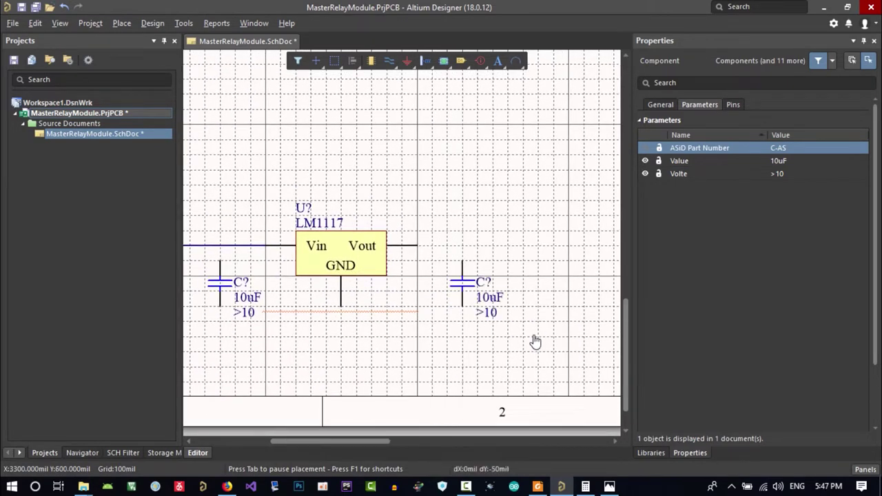
key("Return")
key("Escape")
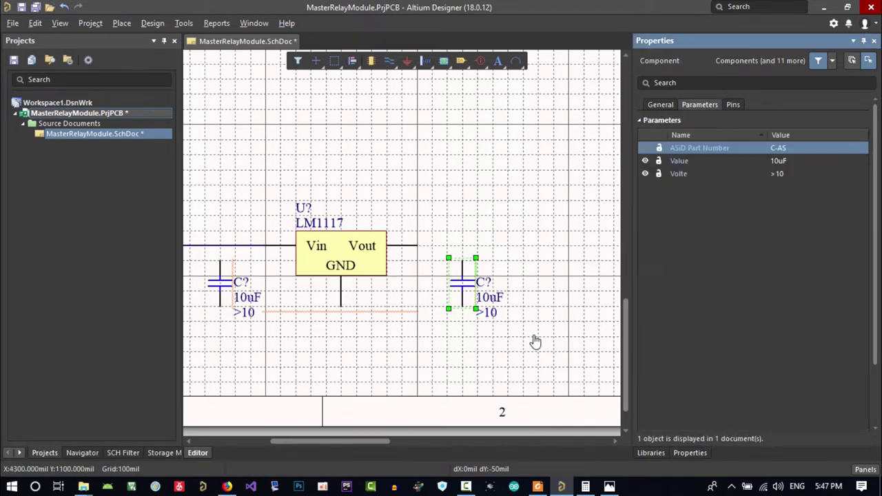
Change the second capacitor's value to 100uF
key("Tab")
key("Home")
key("Right")
key("Right")
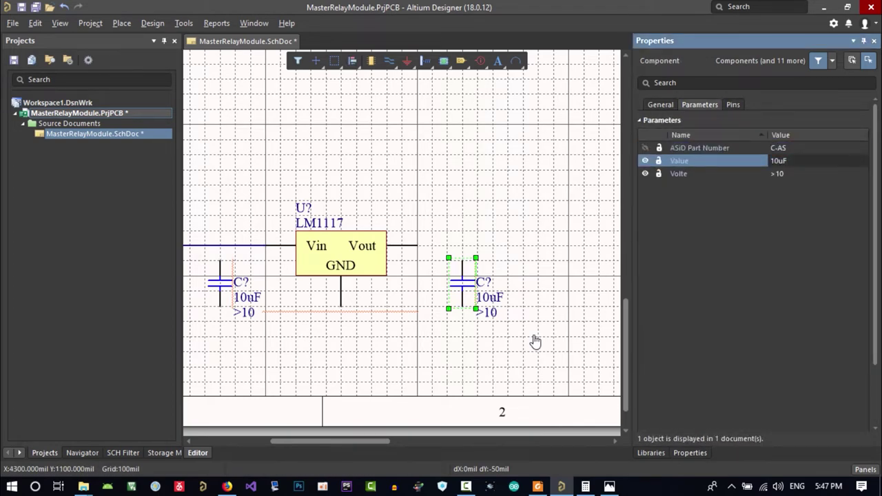
type("0")
key("Return")
Wire the 10uF capacitor's top lead up to the Vin line
scroll(536, 340, "left", 2, "shift")
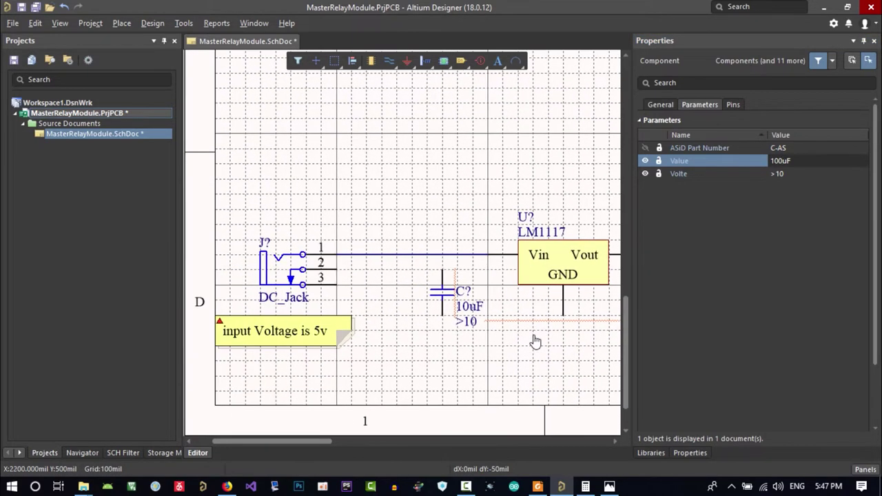
scroll(536, 340, "left", 2, "shift")
left_click(536, 341)
key("ctrl+w")
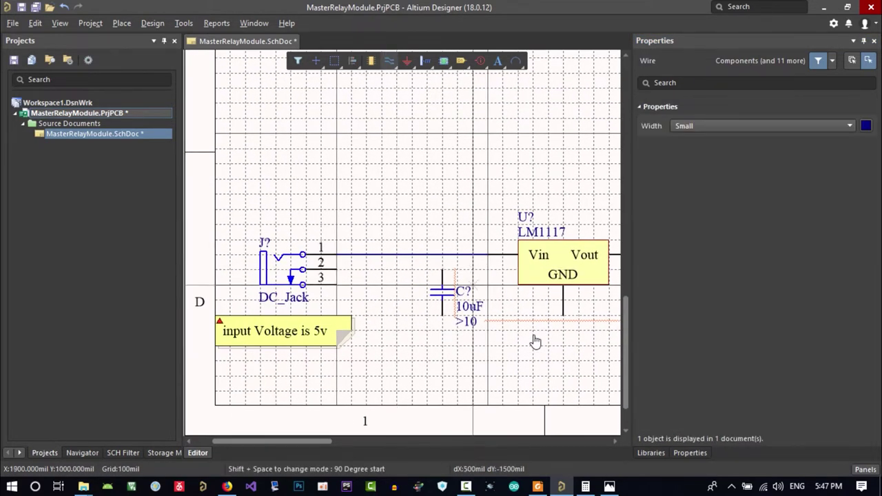
left_click(442, 270)
left_click(442, 255)
key("Escape")
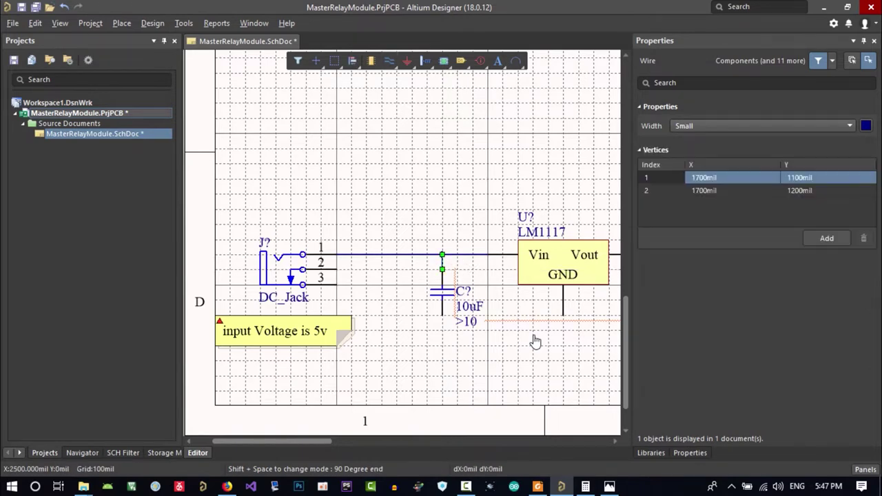
key("alt+Tab")
Review the datasheet's Figure 2, Figure 1, input bypass capacitor section and page 1 circuits
key("Up")
key("Up")
key("Up")
key("Up")
key("Up")
key("Up")
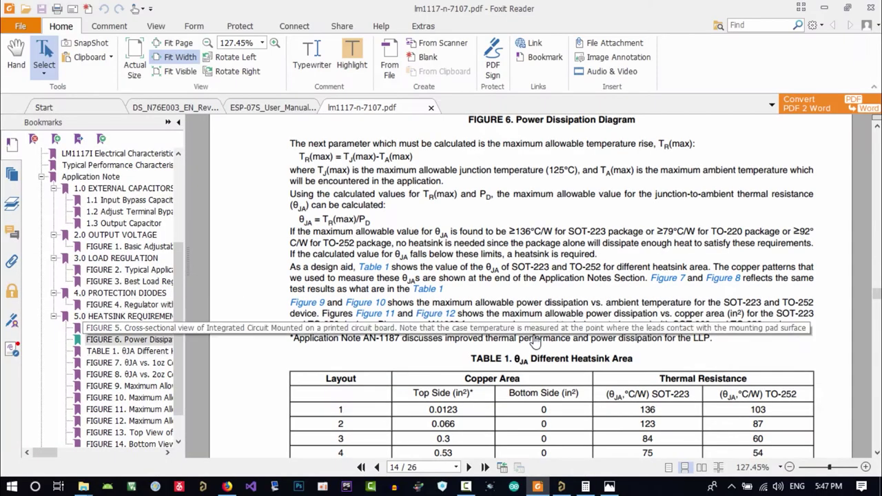
key("Up")
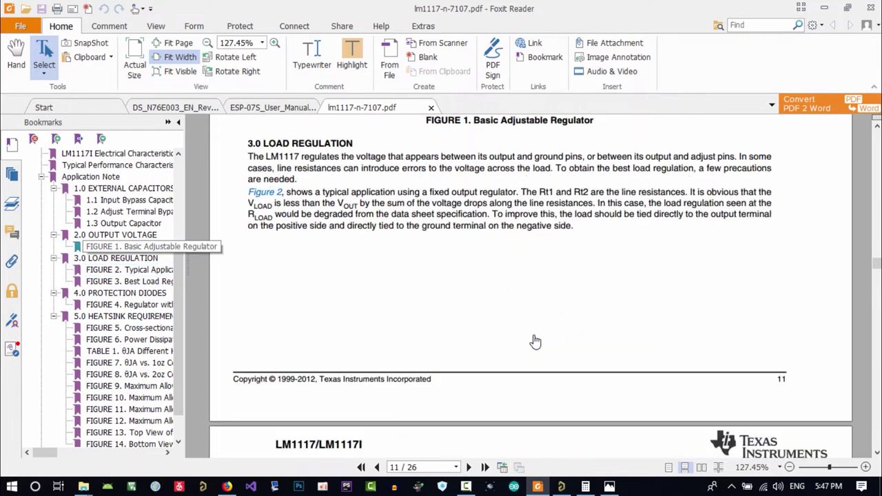
scroll(535, 341, "down", 8)
key("Up")
key("Up")
key("Up")
key("Up")
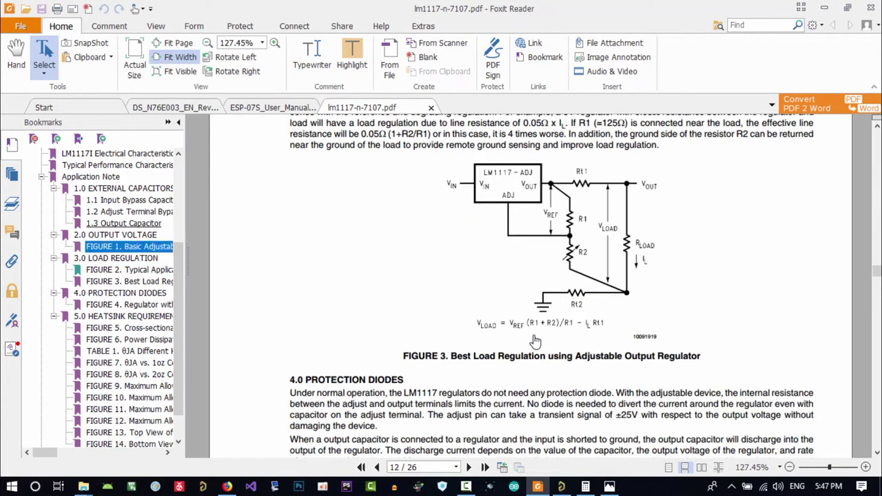
scroll(536, 341, "down", 3)
scroll(535, 341, "down", 1)
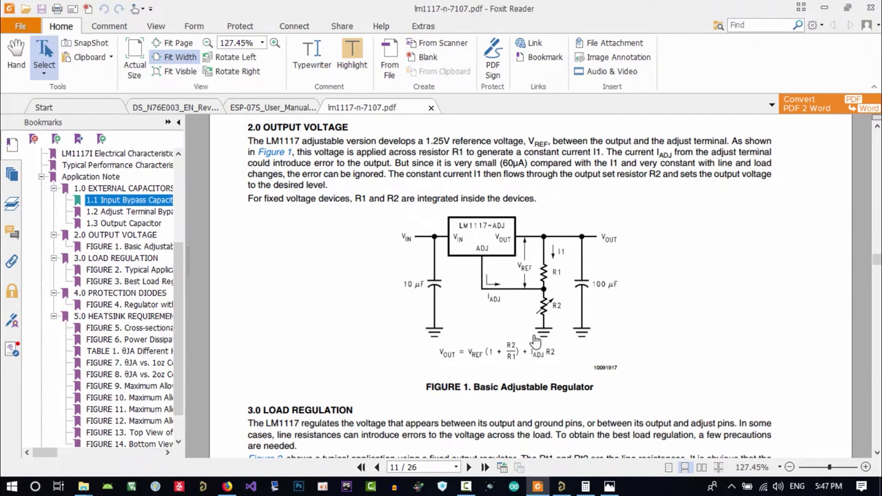
key("Up")
key("Up")
key("Up")
key("Up")
key("Up")
key("Up")
key("Up")
key("Up")
key("Up")
key("Up")
key("Up")
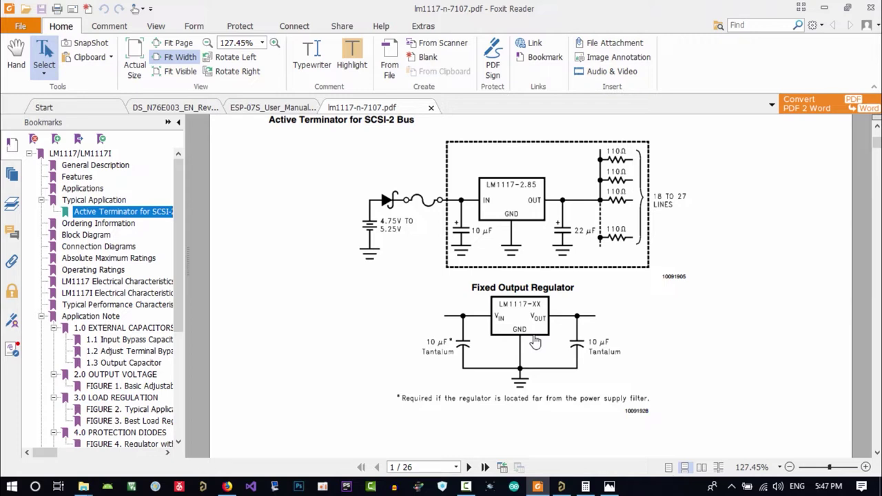
Place GND ports under the 10uF capacitor, the regulator's GND pin and the 100uF capacitor
key("alt+Tab")
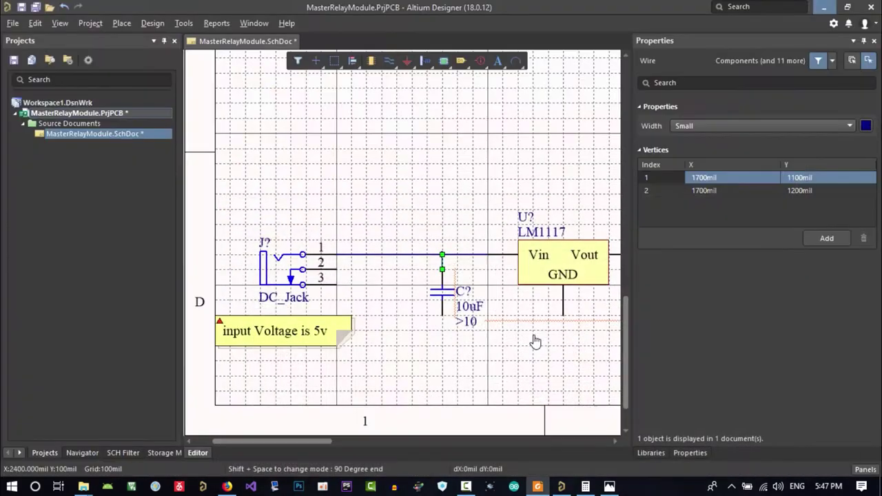
scroll(535, 341, "down", 1)
scroll(535, 341, "right", 3, "shift")
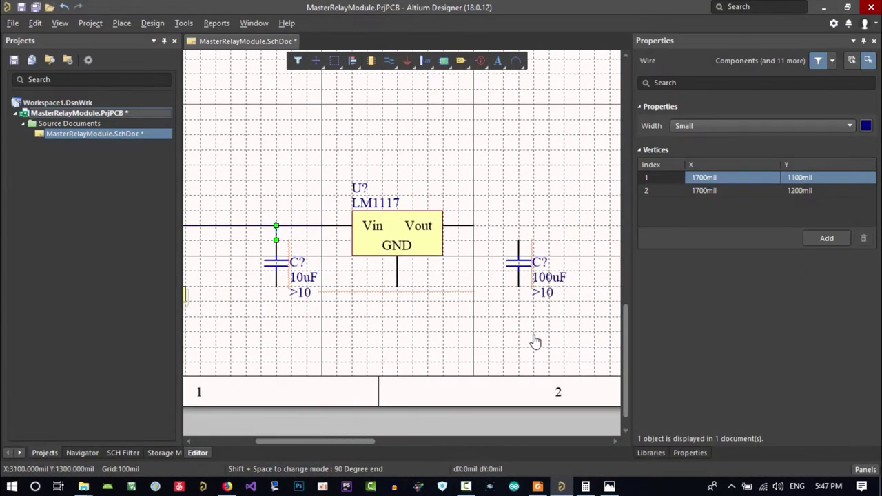
key("Escape")
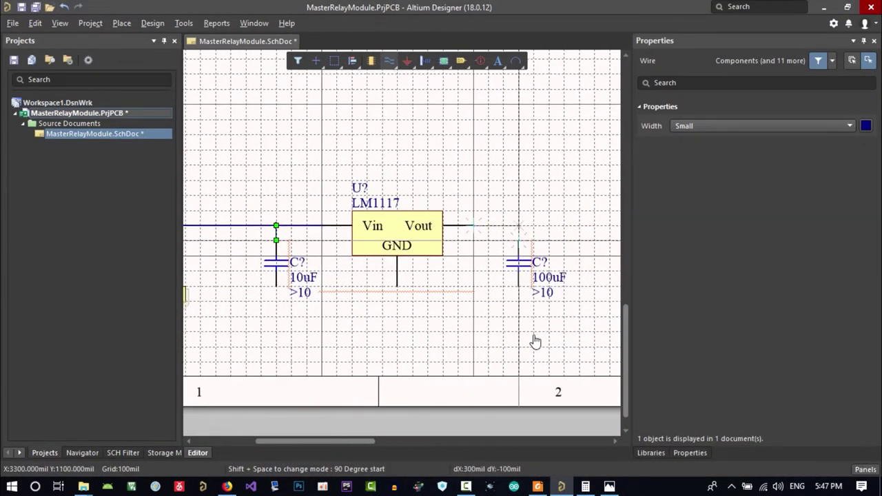
scroll(535, 341, "left", 2, "shift")
scroll(535, 341, "down", 1)
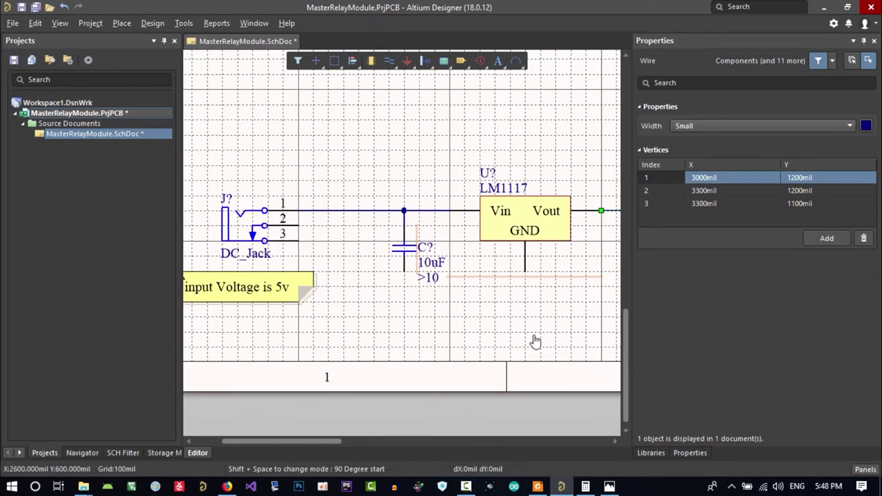
scroll(536, 341, "up", 1)
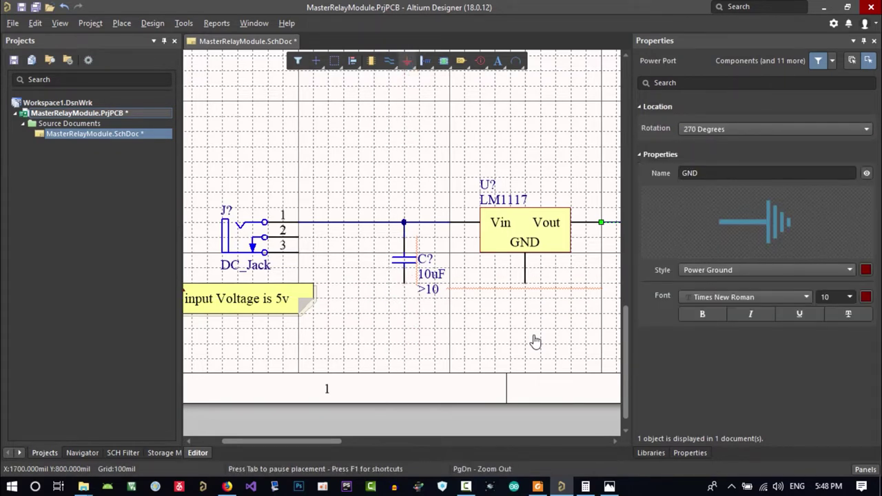
left_click(404, 298)
left_click(525, 298)
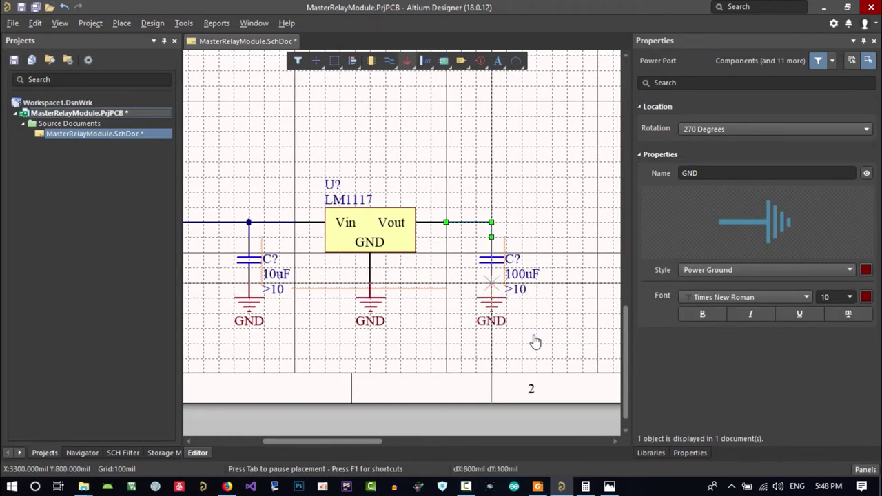
left_click(535, 340)
scroll(535, 341, "left", 3, "shift")
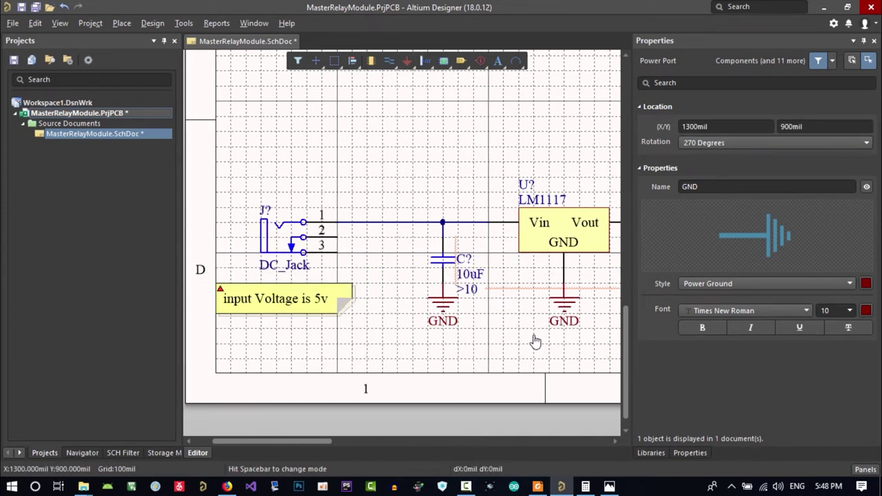
key("Escape")
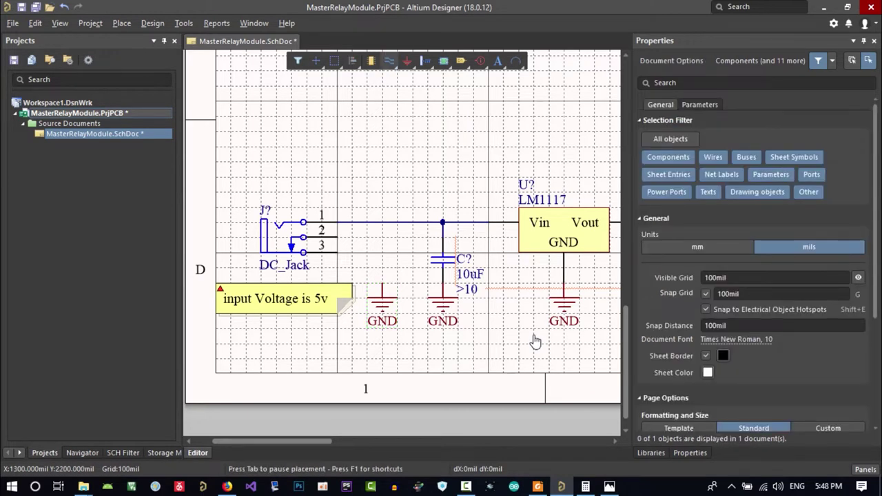
Wire DC jack pins 2 and 3 down to ground
key("ctrl+w")
left_click(303, 237)
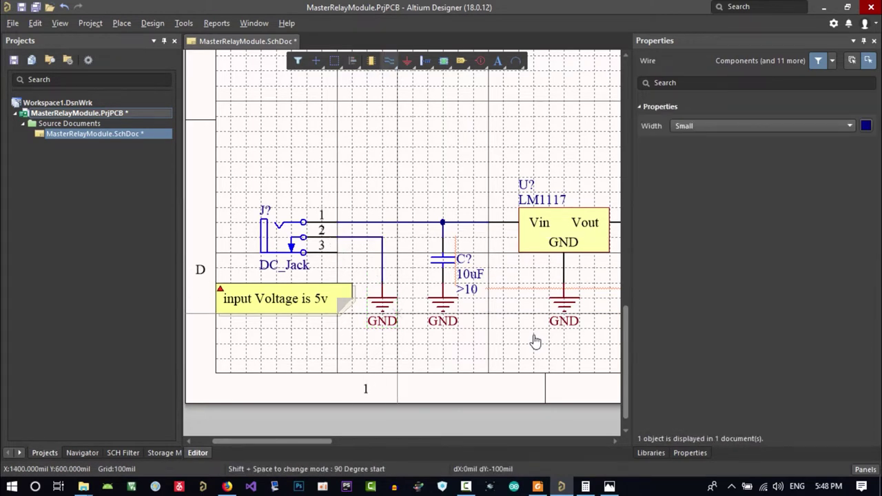
left_click(382, 297)
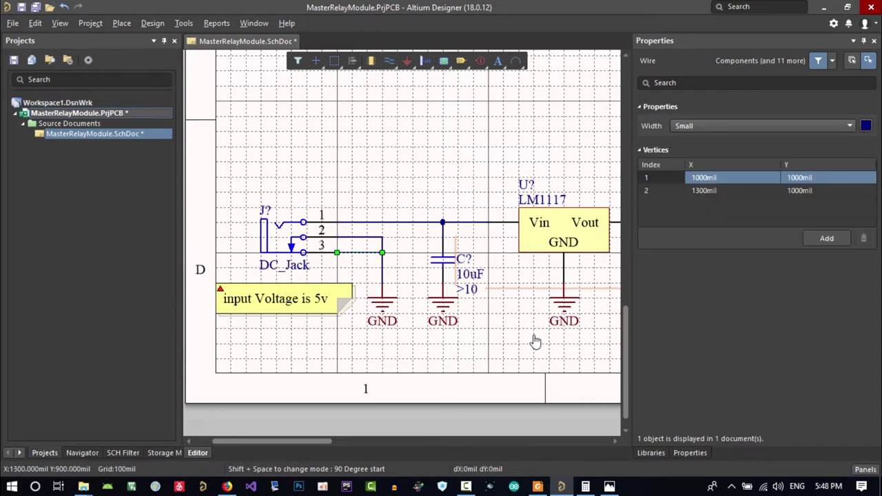
key("Escape")
Extend the regulator's output wire rightward from the output capacitor junction
scroll(536, 341, "right", 4, "shift")
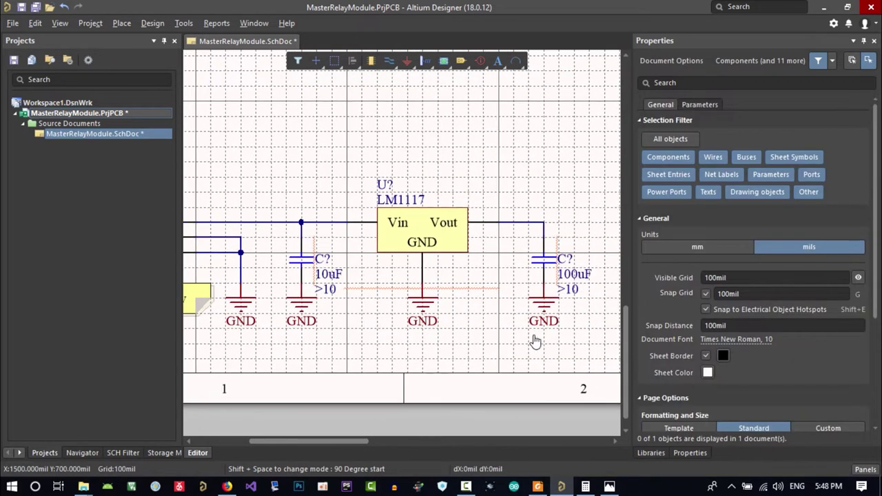
scroll(536, 341, "down", 1)
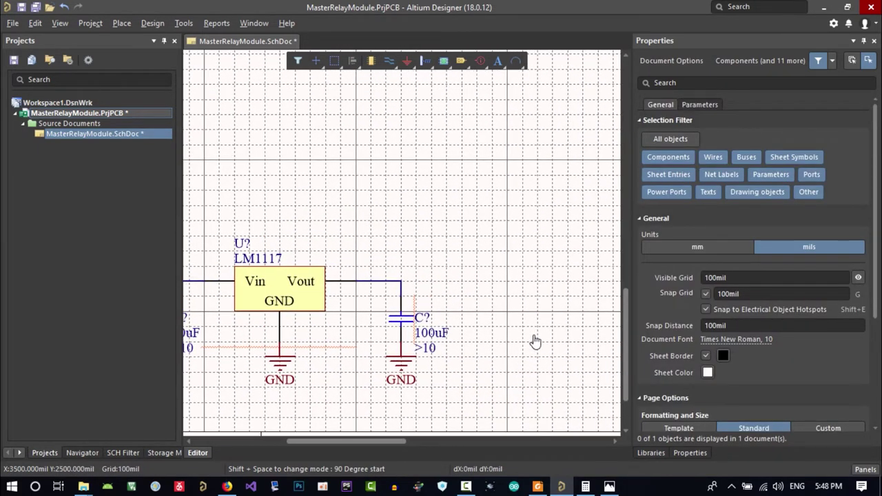
key("p")
key("w")
left_click(401, 281)
left_click(445, 281)
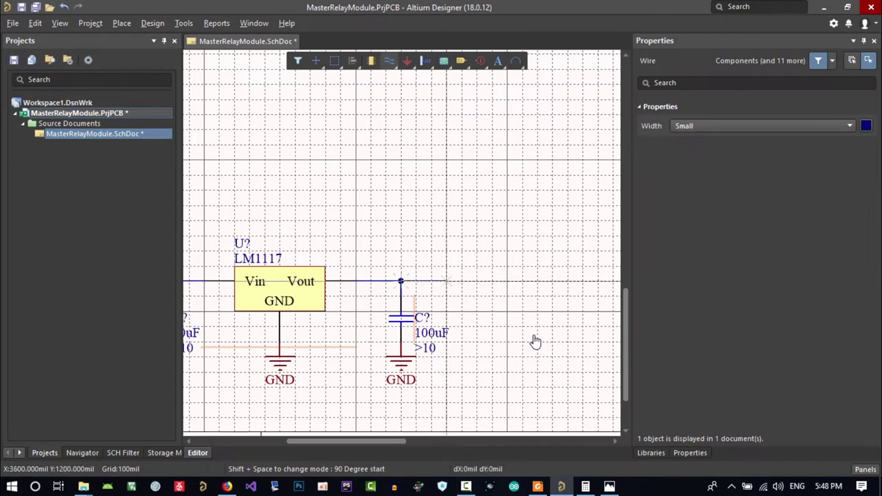
key("Escape")
scroll(534, 341, "down", 1, "ctrl")
left_click(531, 340)
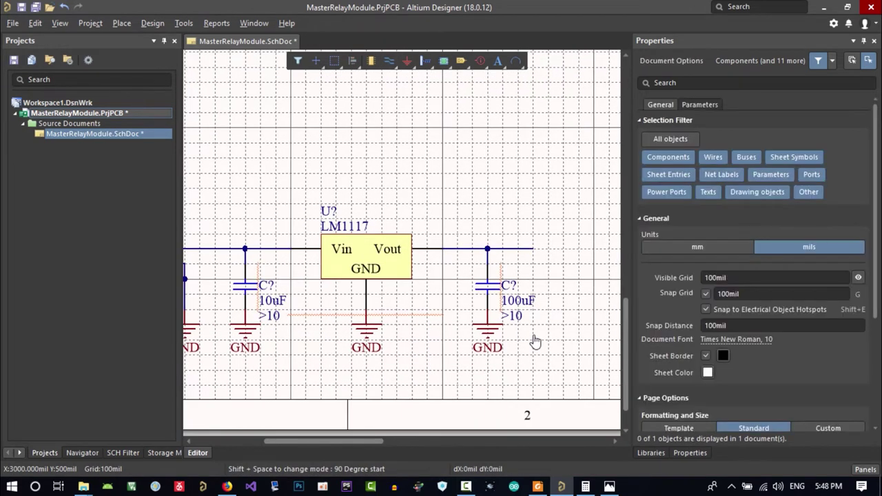
scroll(532, 340, "down", 2, "ctrl")
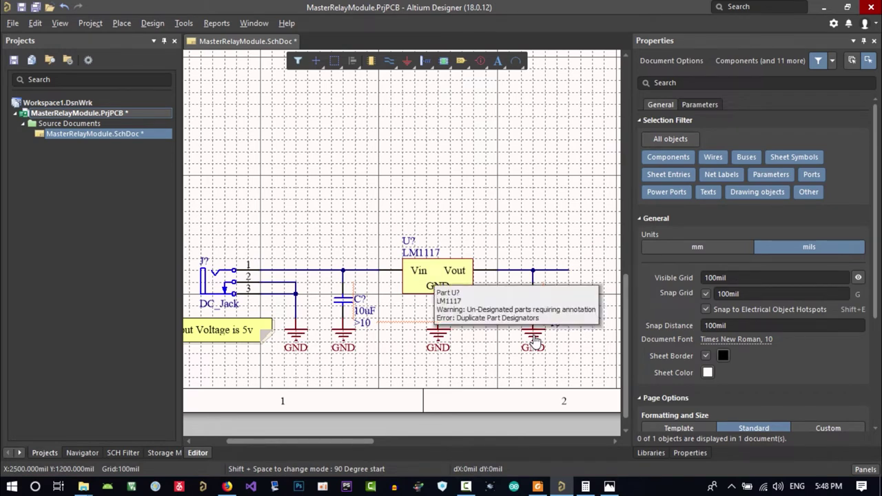
left_click(535, 340)
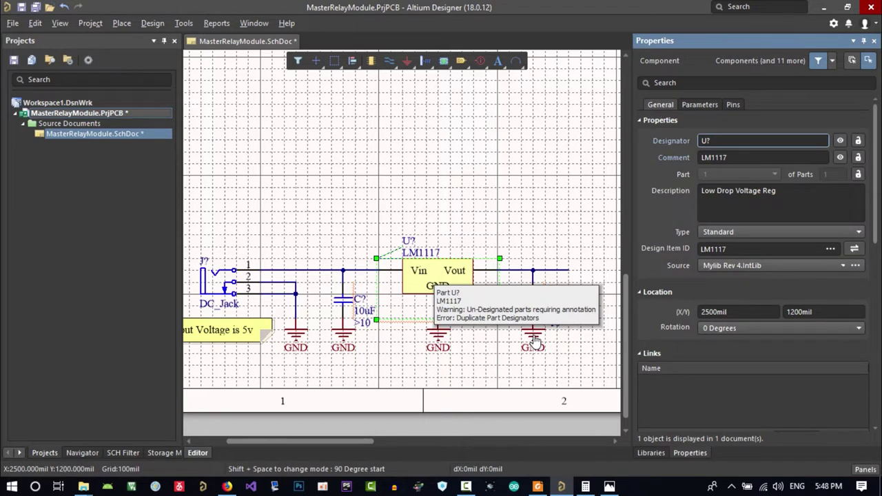
Append '-3.3V Fixed' to the regulator's comment so it reads LM1117-3.3V Fixed
key("Tab")
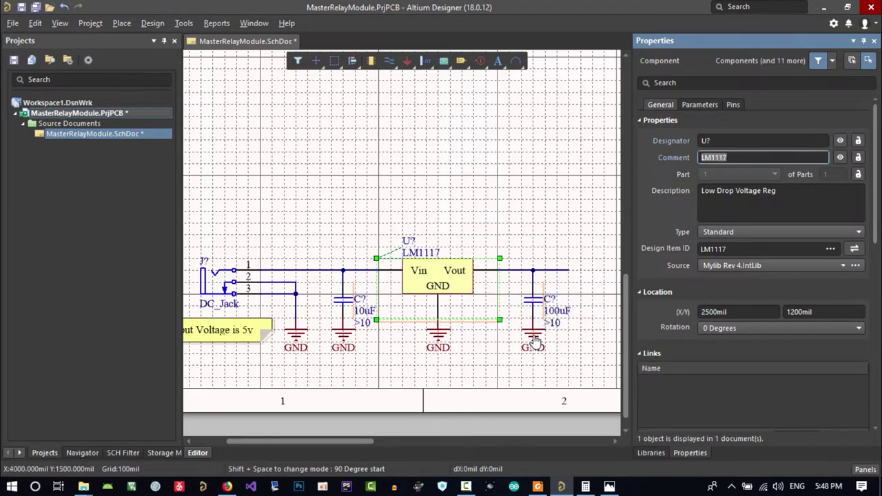
type("-3.3V Fixed")
key("Return")
left_click(536, 341)
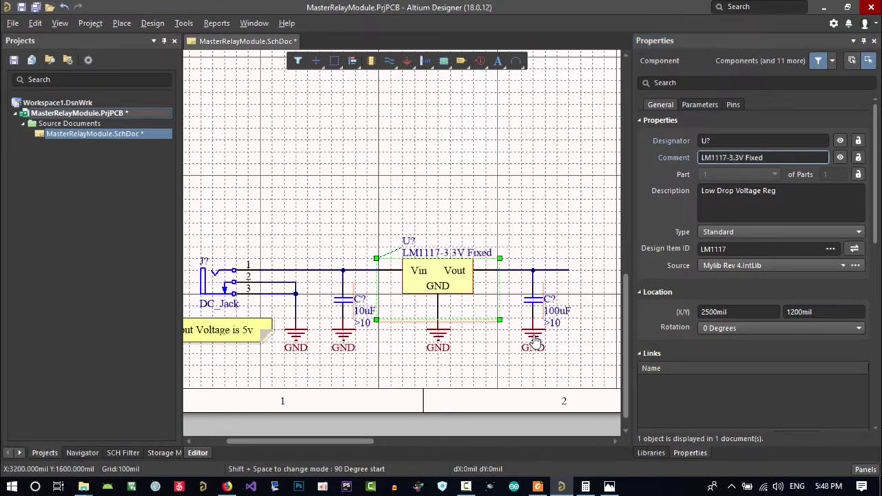
scroll(536, 341, "right", 2)
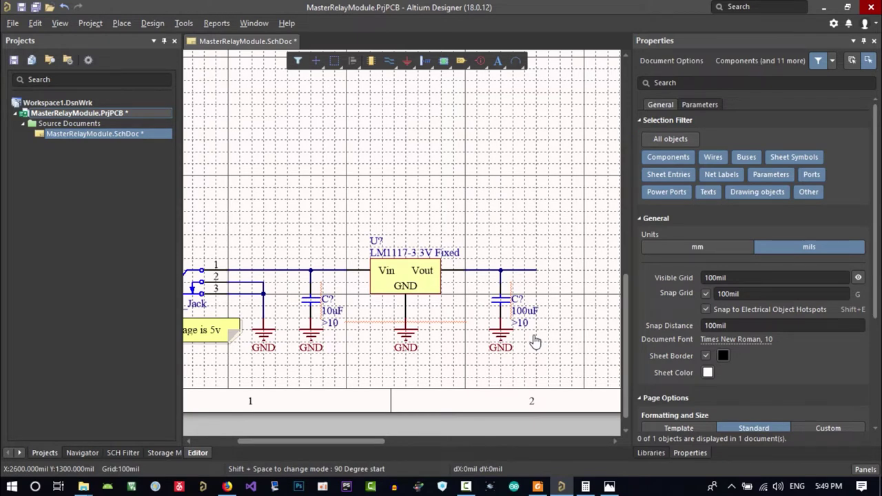
scroll(536, 341, "down", 2)
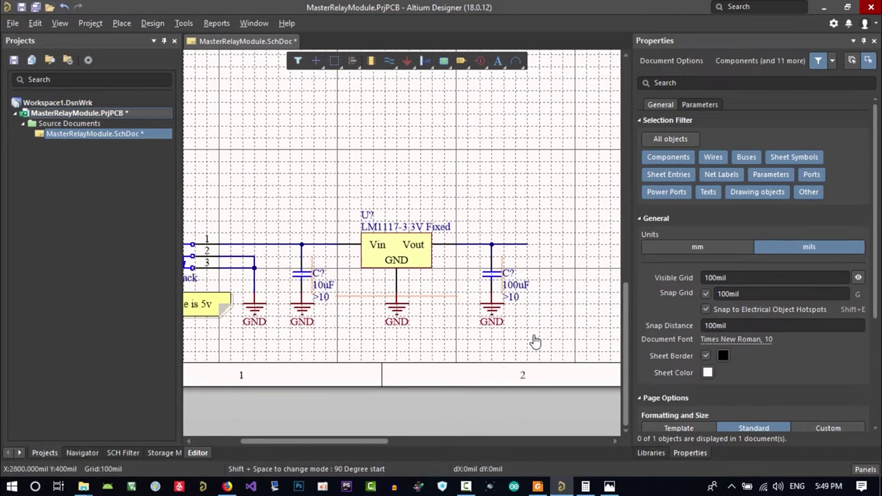
scroll(536, 341, "right", 2)
scroll(536, 341, "left", 3)
scroll(536, 341, "right", 3)
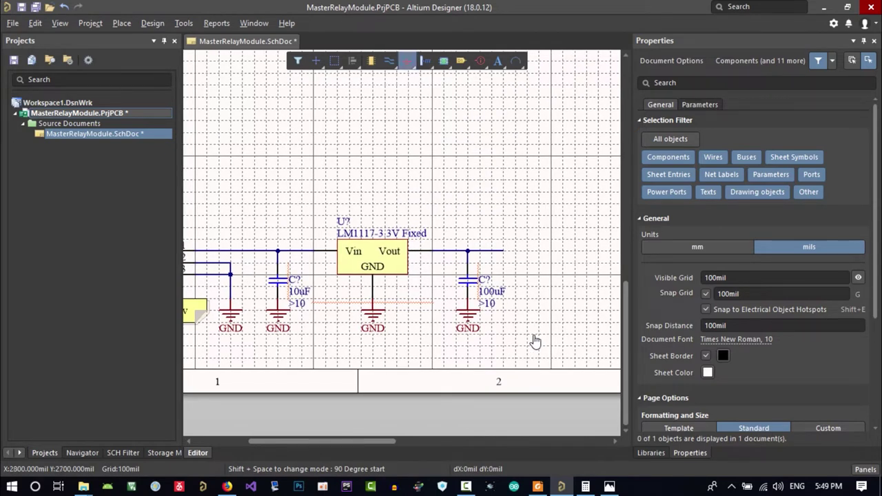
Place a VCC power port at the output wire's end and name it 3.3V
left_click(406, 60)
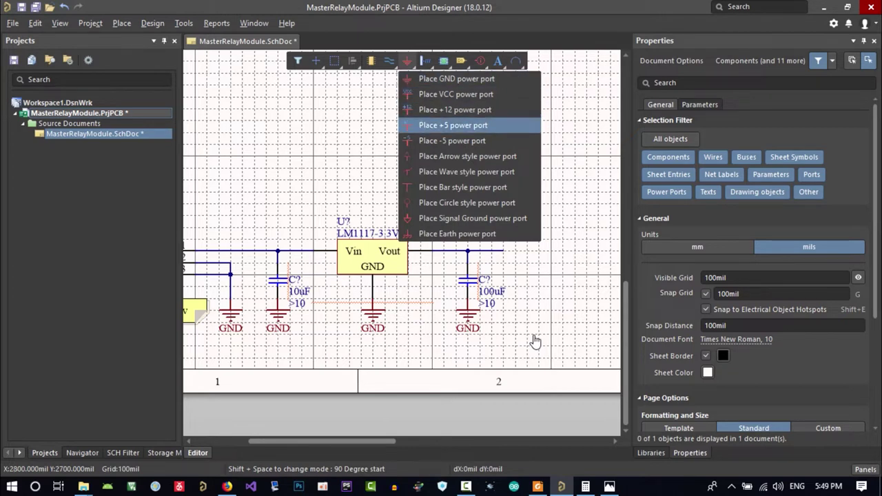
key("Up")
key("Up")
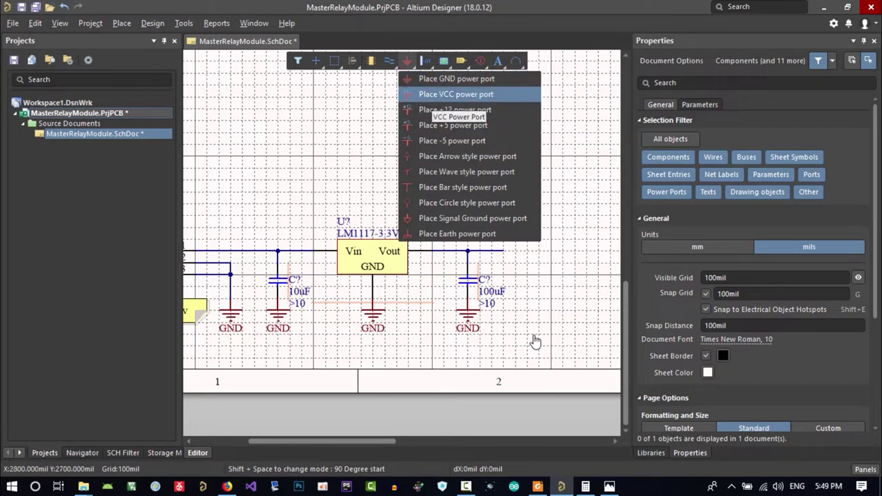
key("Return")
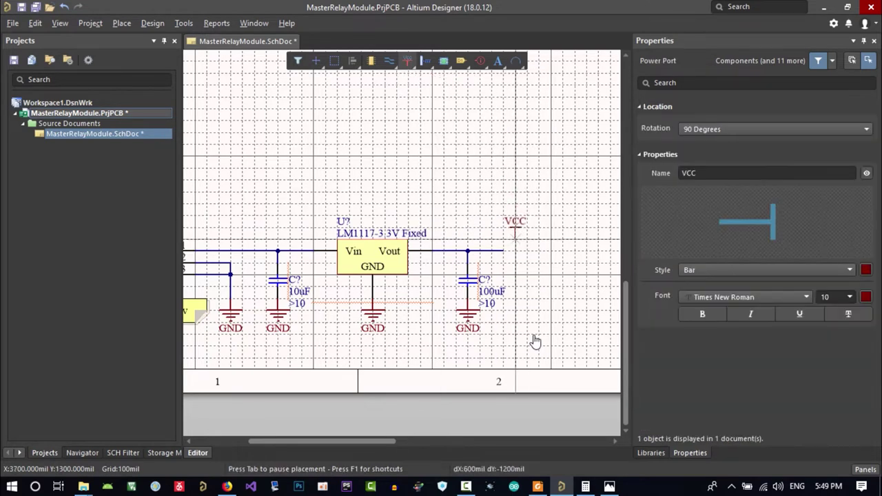
left_click(503, 251)
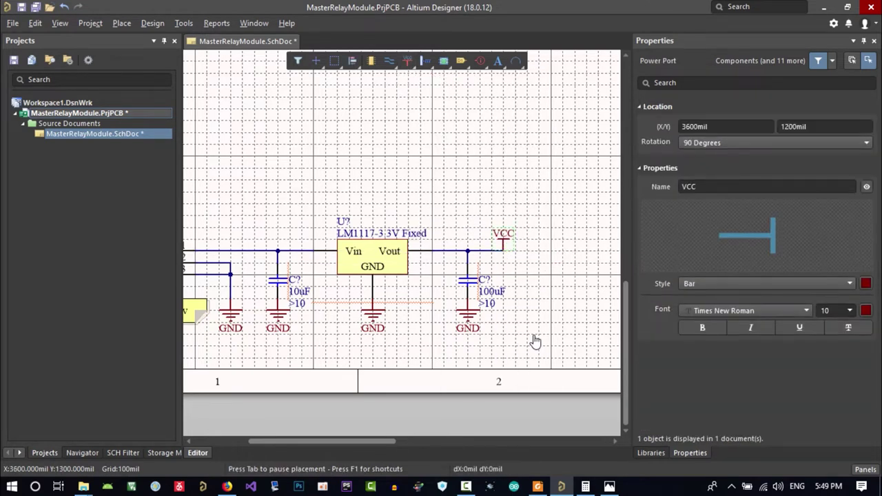
key("Escape")
key("Tab")
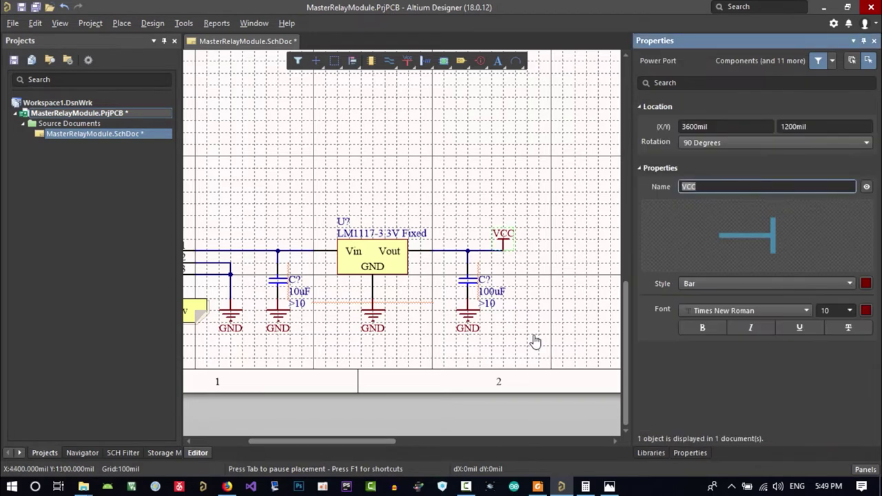
type("3.3V")
key("Return")
left_click(535, 340)
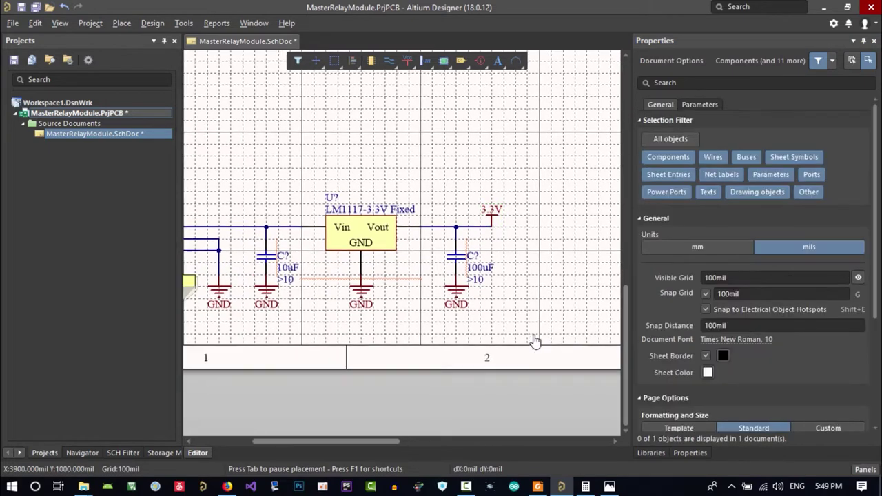
scroll(535, 340, "down", 3, "ctrl")
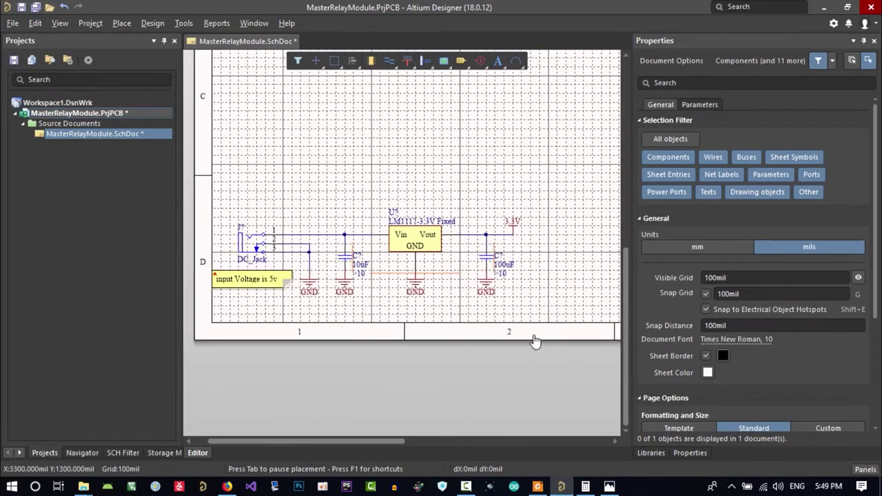
scroll(535, 340, "up", 3, "ctrl")
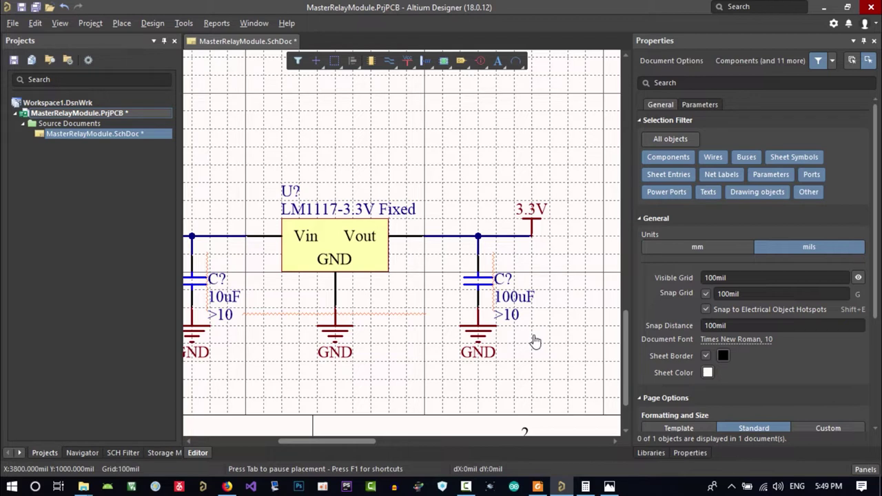
key("Tab")
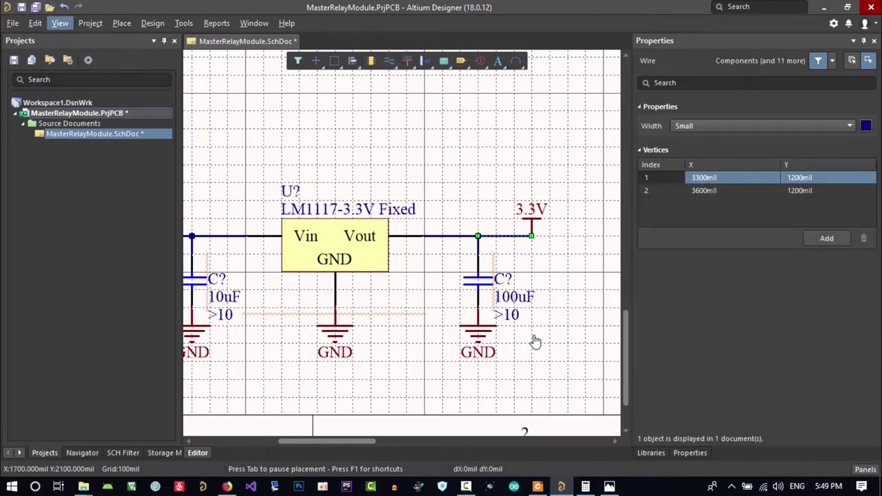
Colour the 3.3V output net red using Set Net Colors
key("v")
key("n")
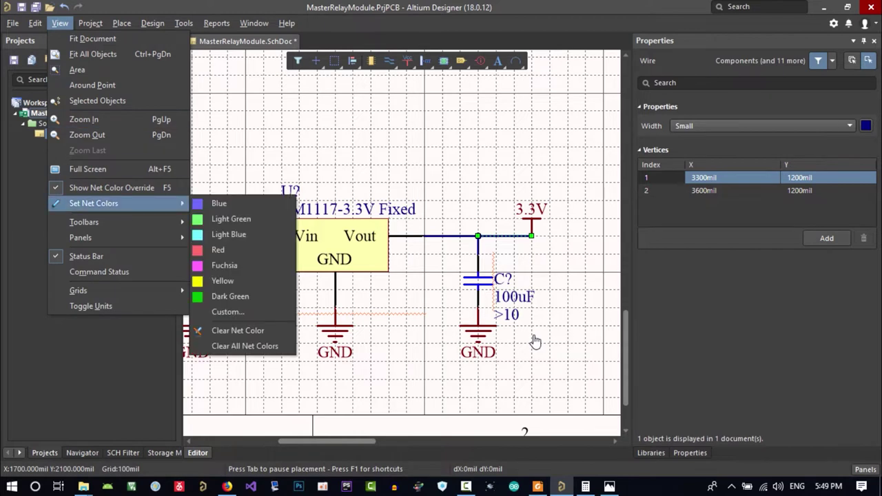
key("Down")
key("Down")
key("Down")
key("Down")
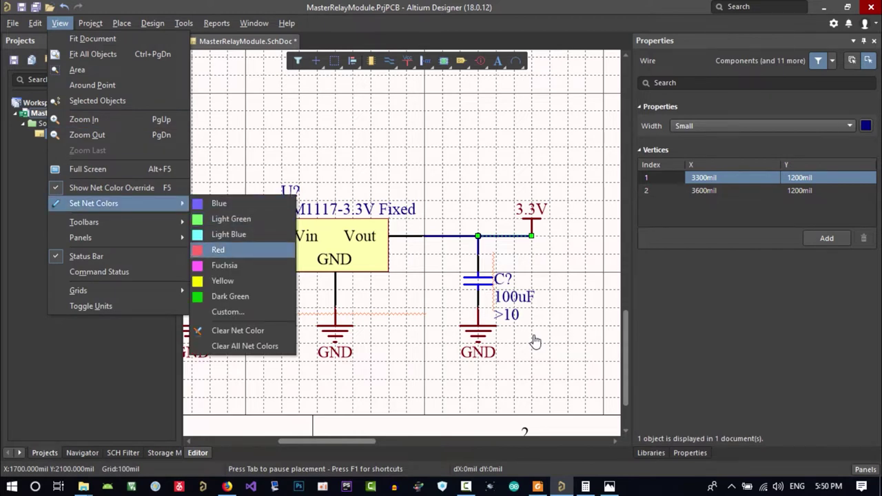
key("Return")
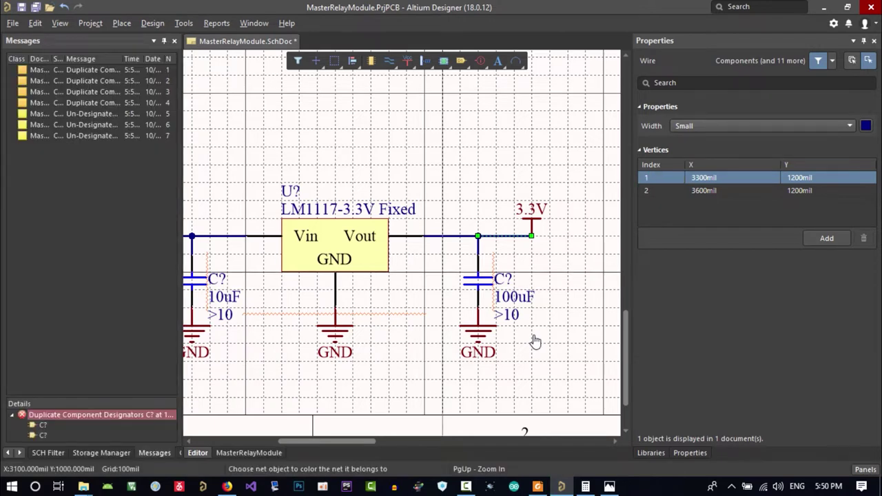
key("Up")
key("Up")
key("Right")
key("Right")
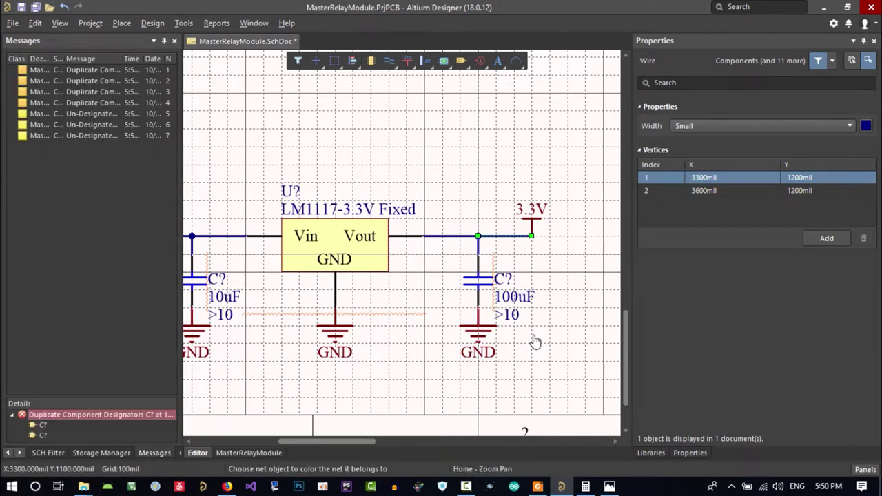
key("Right")
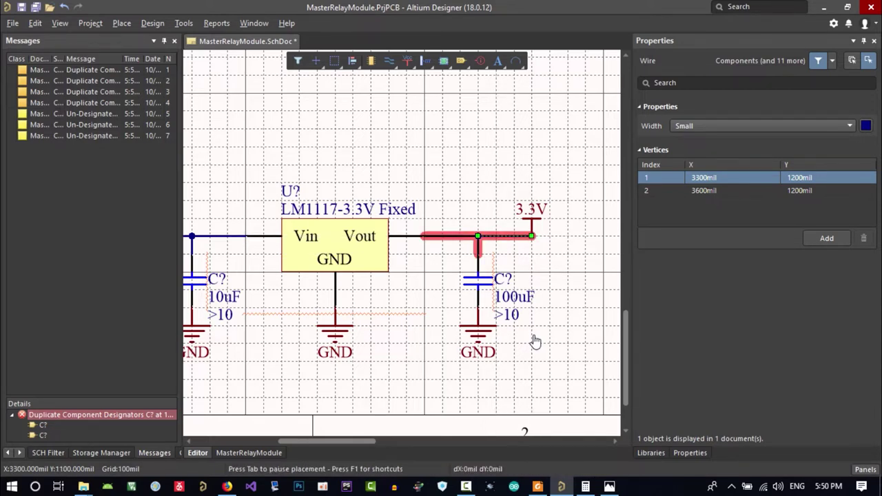
scroll(535, 340, "down", 2, "ctrl")
left_click(535, 341)
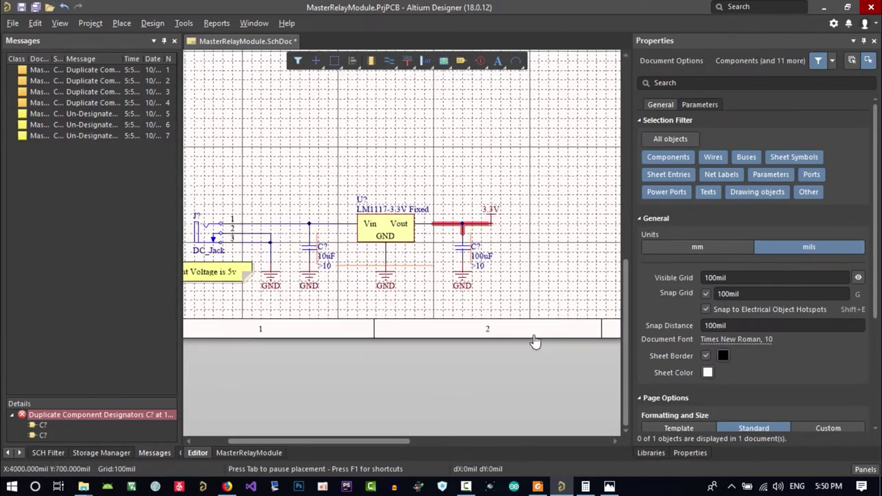
scroll(535, 341, "up", 4, "ctrl")
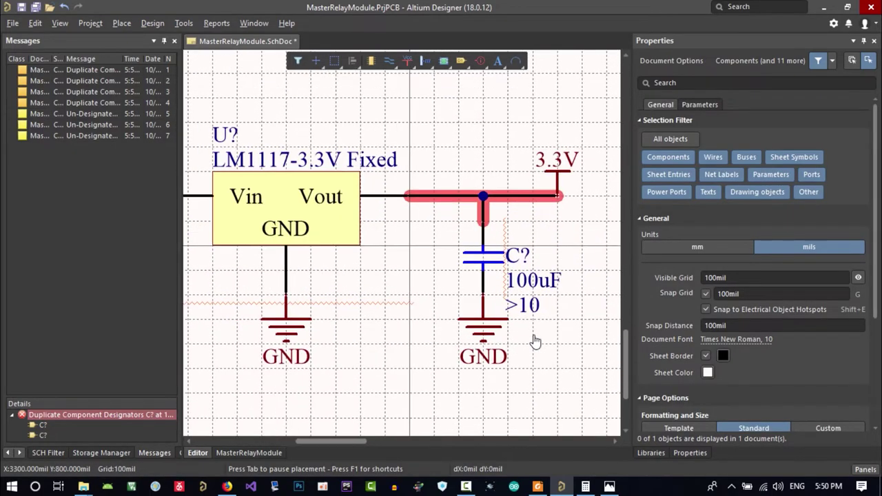
scroll(534, 340, "down", 4, "ctrl")
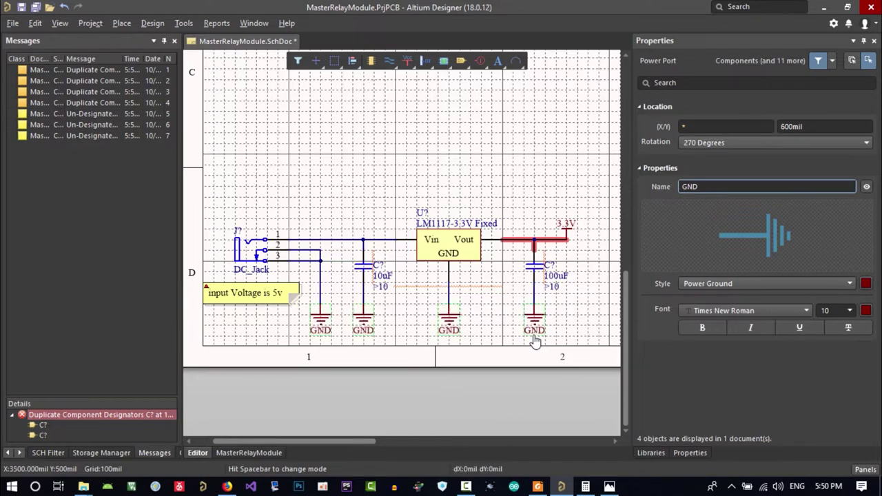
scroll(534, 341, "up", 2, "ctrl")
scroll(534, 341, "up", 1, "ctrl")
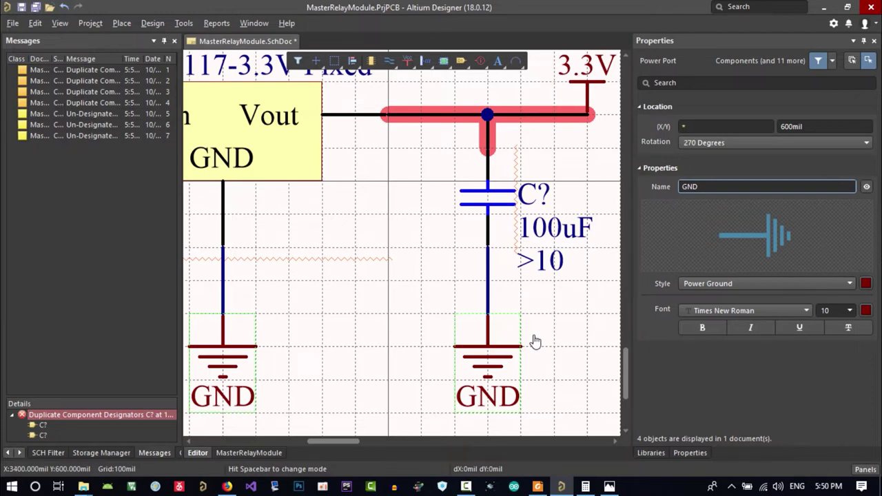
scroll(534, 341, "down", 3, "ctrl")
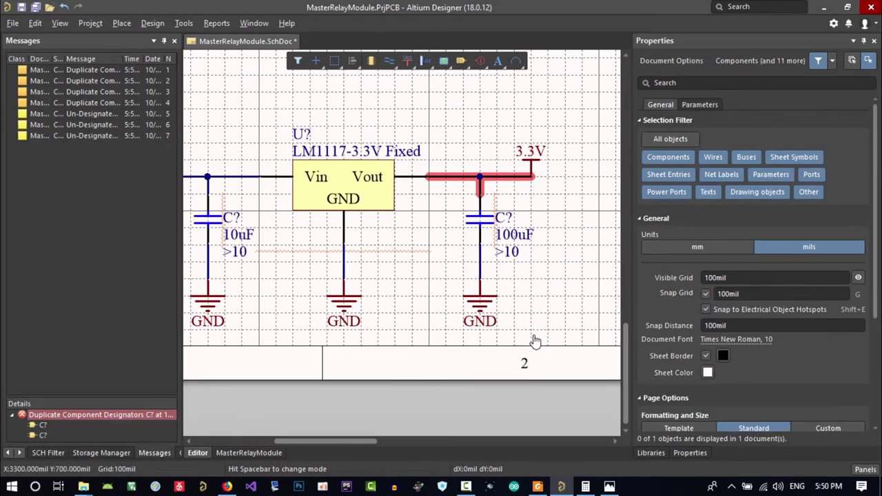
Apply blue to the GND net by picking a ground wire
left_click(59, 23)
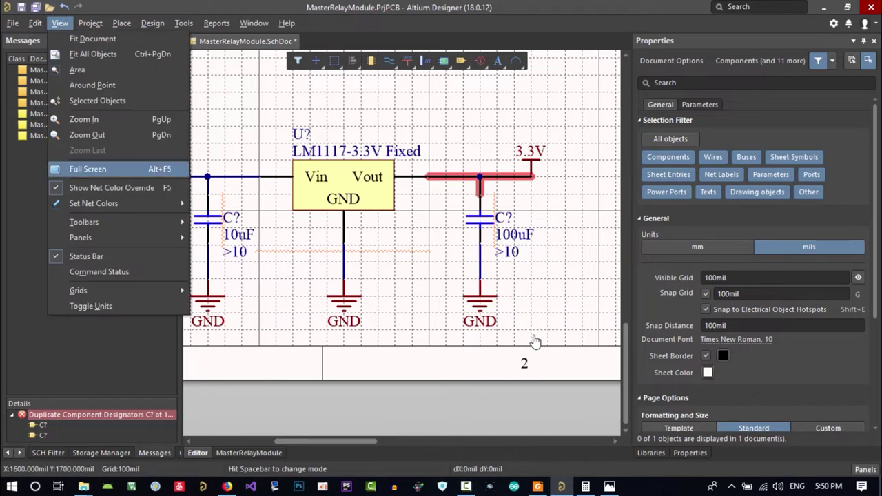
key("Right")
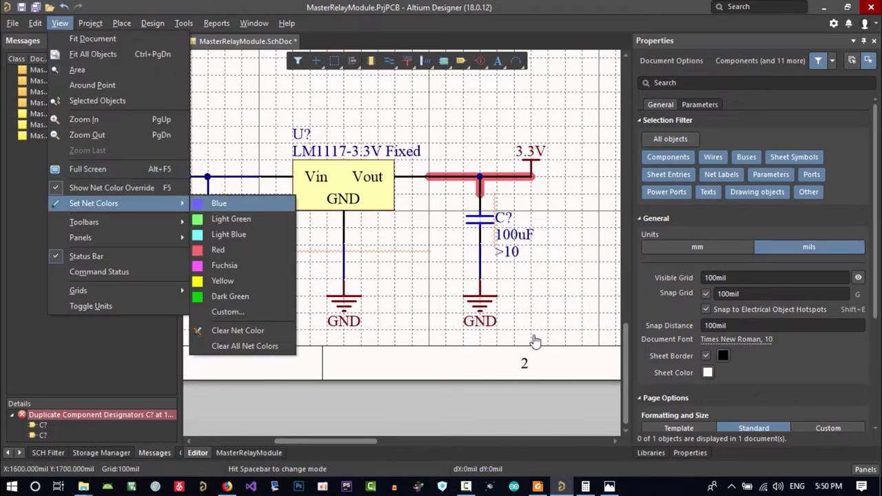
key("Escape")
key("Escape")
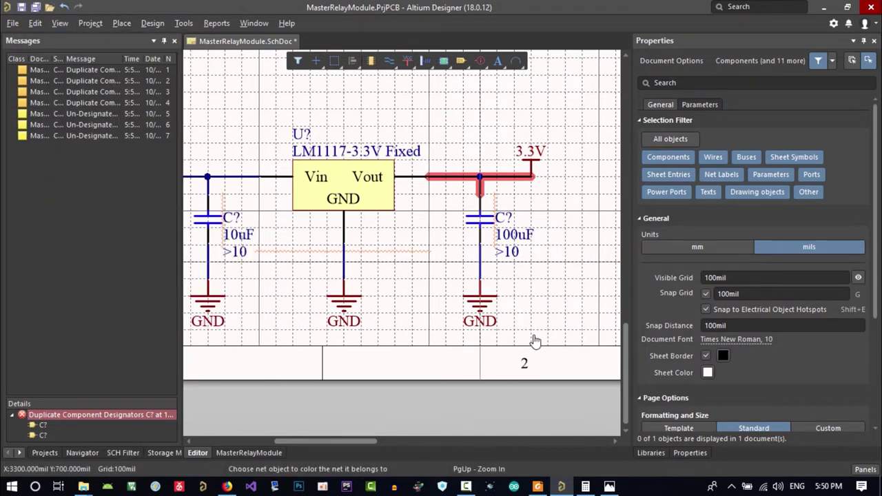
left_click(208, 303)
scroll(208, 303, "down", 2, "ctrl")
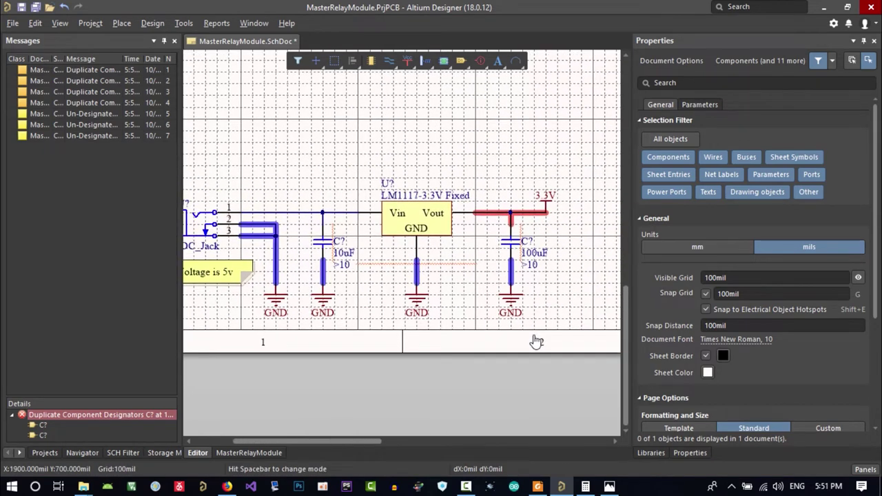
scroll(536, 341, "up", 1)
scroll(536, 341, "right", 1, "shift")
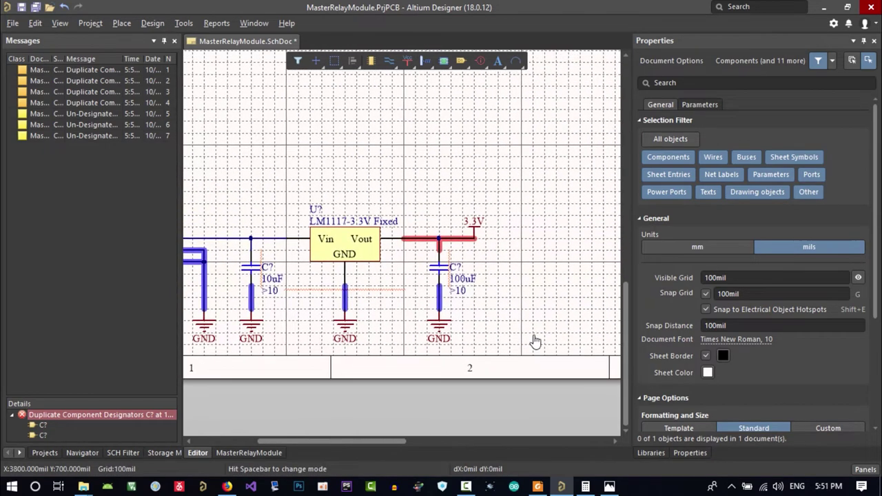
scroll(536, 341, "down", 5, "ctrl")
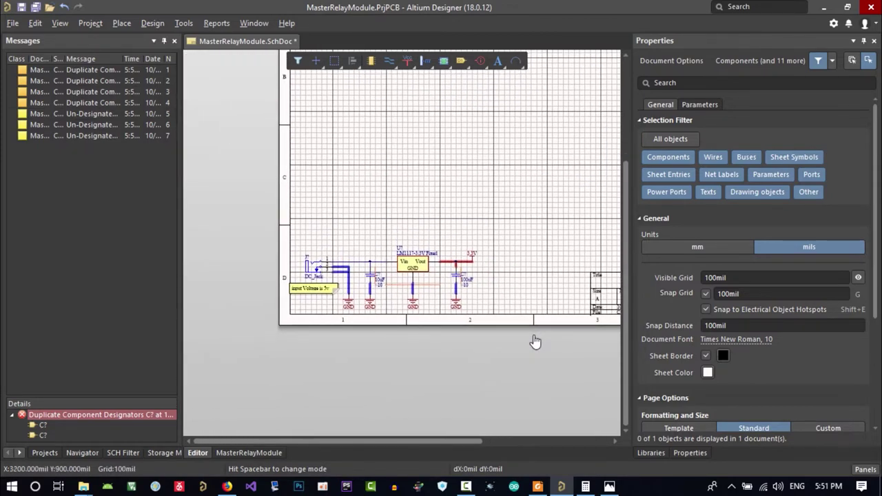
scroll(536, 341, "up", 2, "ctrl")
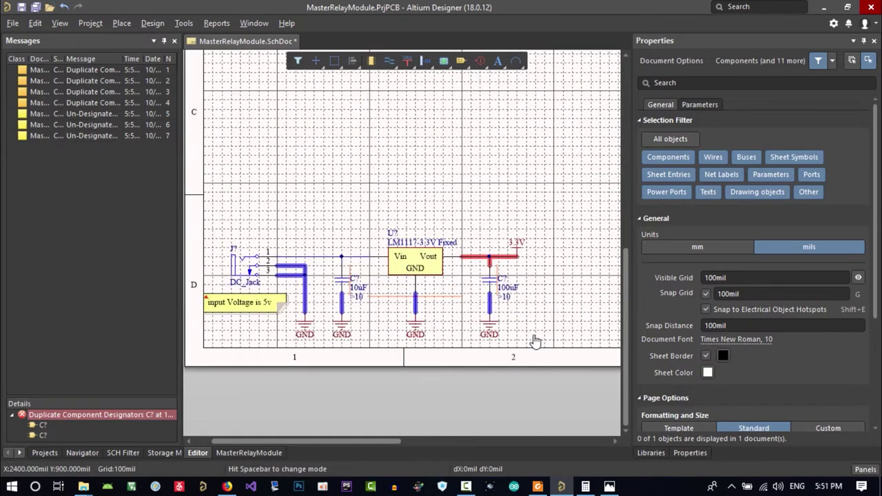
scroll(536, 341, "down", 2, "ctrl")
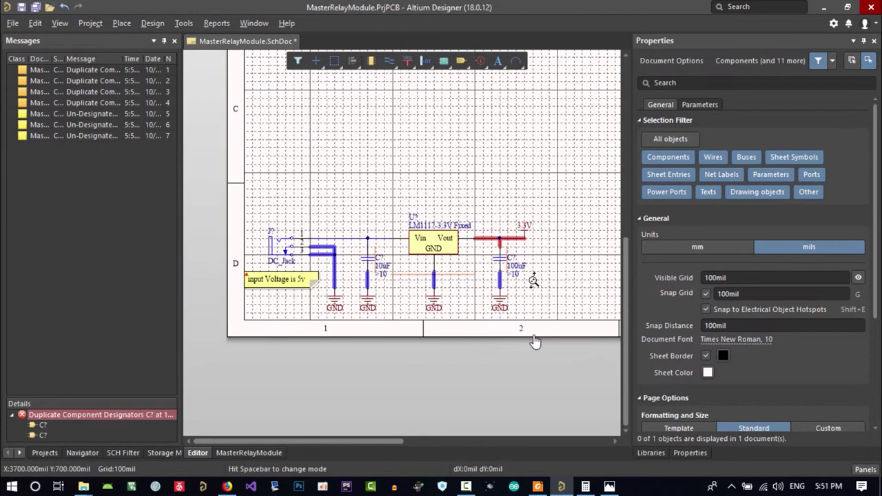
Draw a rectangle around the whole power supply circuit
key("p")
key("Up")
key("Up")
key("Up")
key("Up")
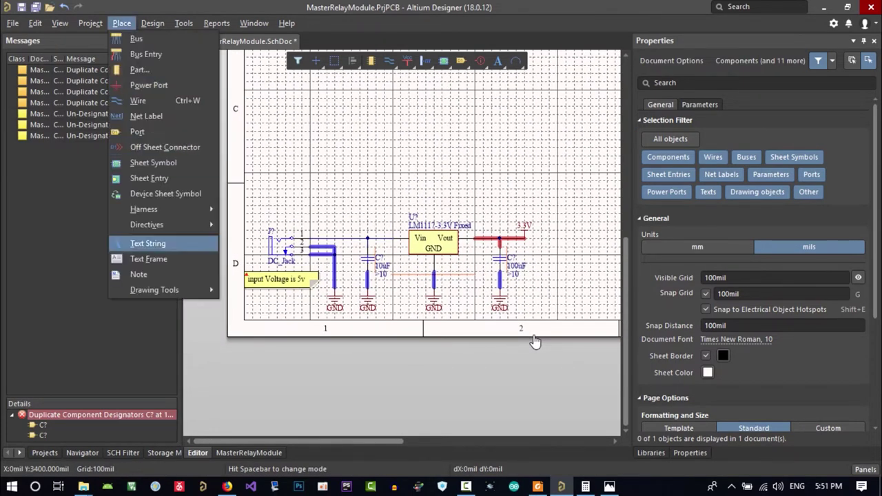
key("Down")
key("Down")
key("Down")
key("Right")
key("Down")
key("Down")
key("Down")
key("Down")
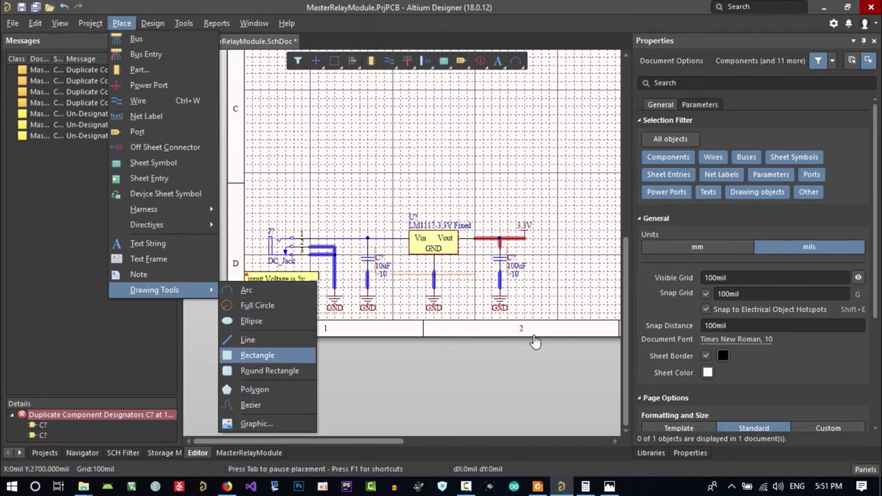
key("Return")
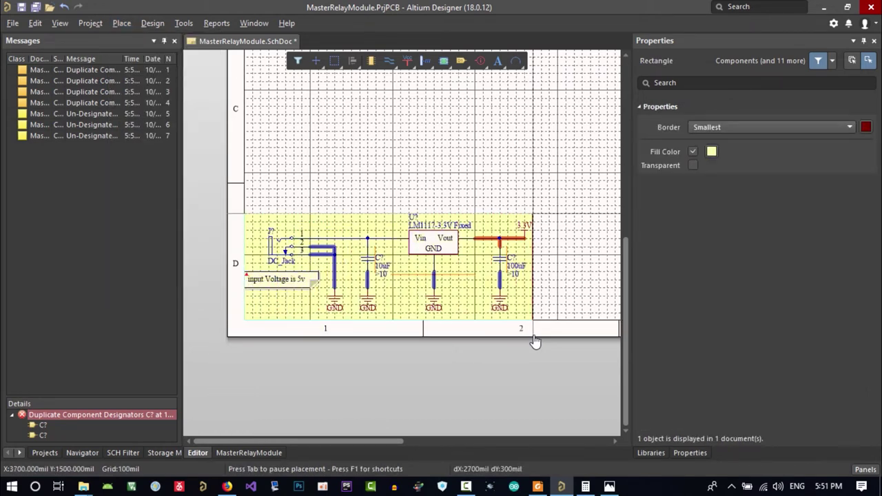
left_click(535, 342)
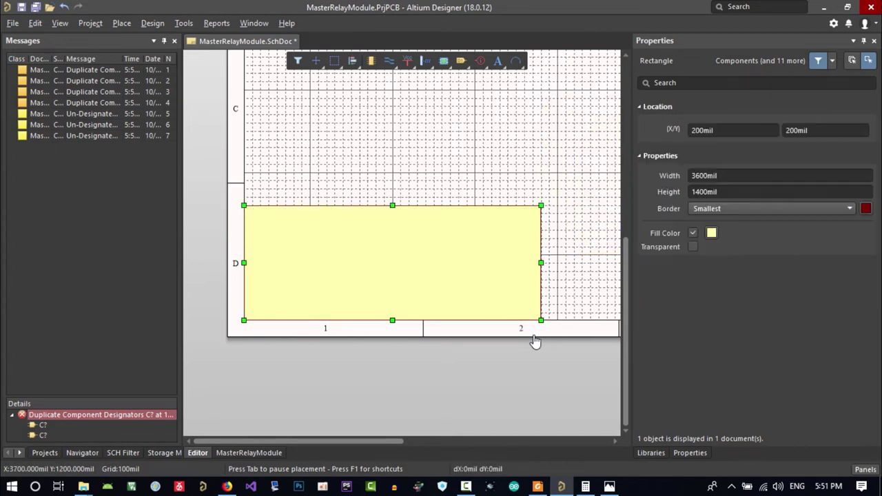
Remove the rectangle's fill and give it a Medium border
key("Tab")
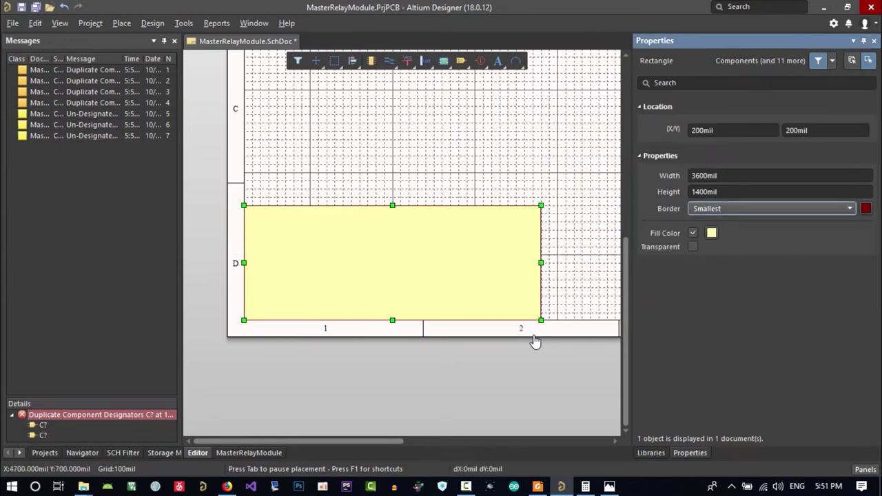
key("Tab")
key("space")
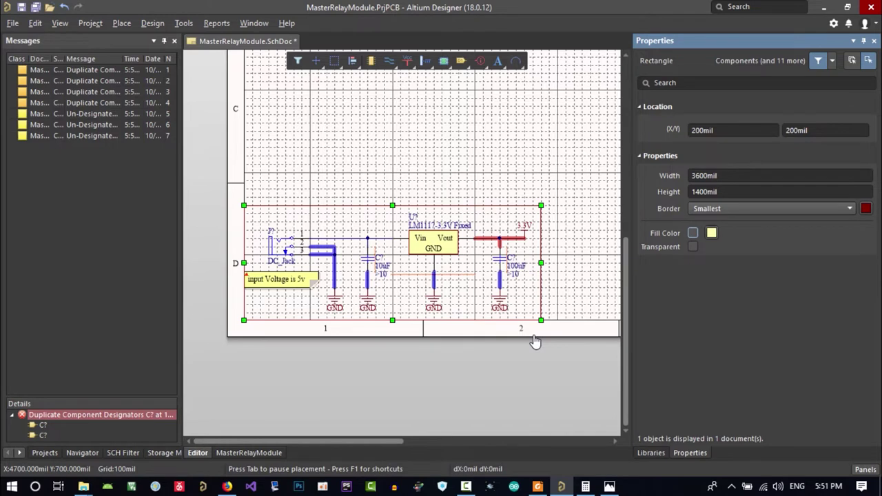
key("alt+Down")
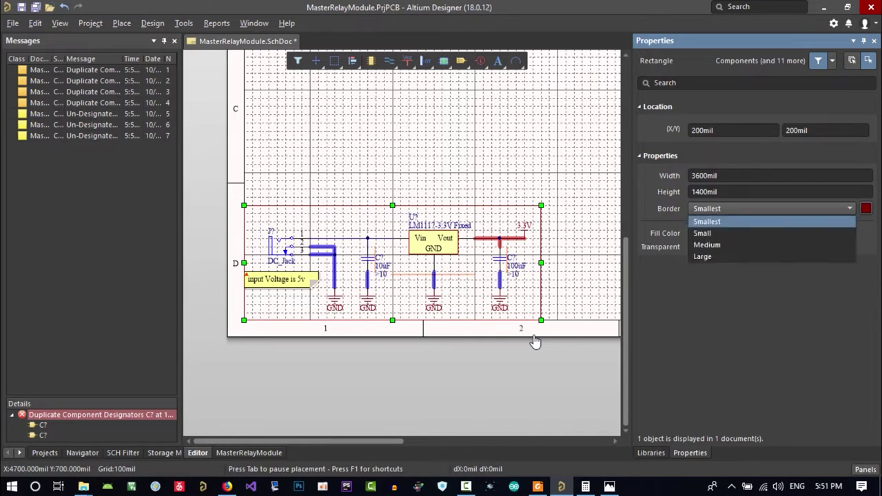
key("Down")
key("Down")
key("Return")
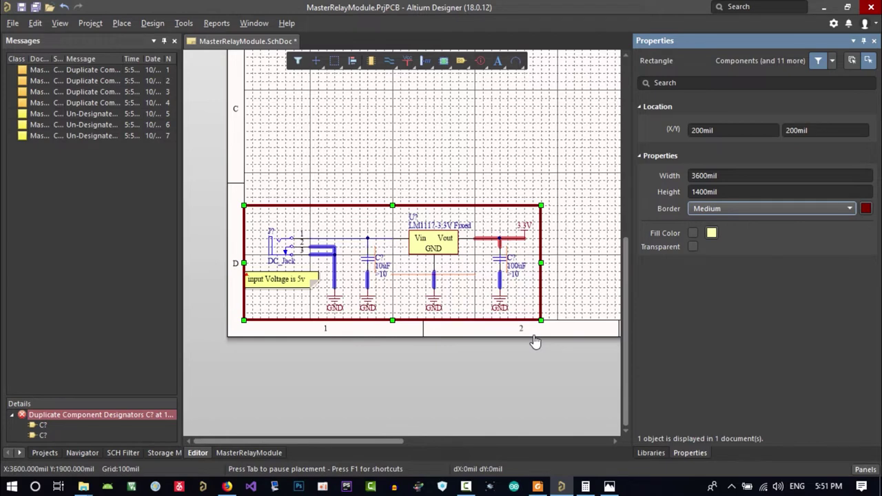
key("Escape")
scroll(536, 342, "up", 2, "ctrl")
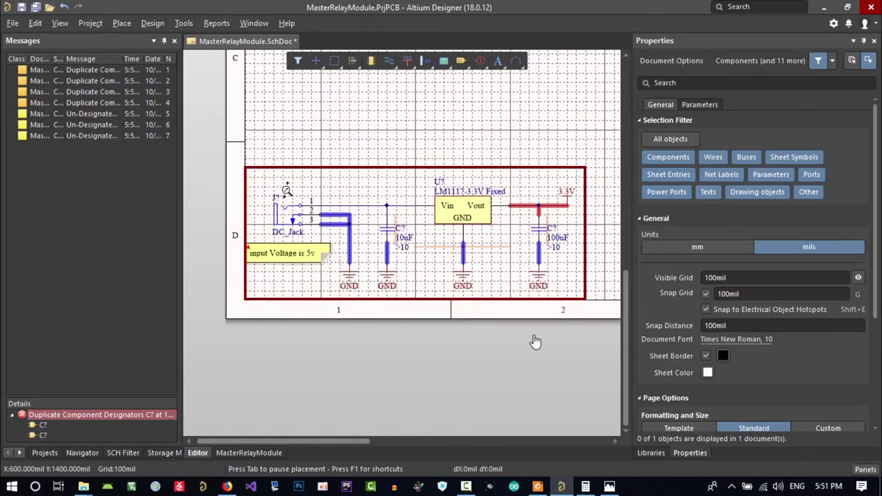
scroll(536, 342, "up", 2, "ctrl")
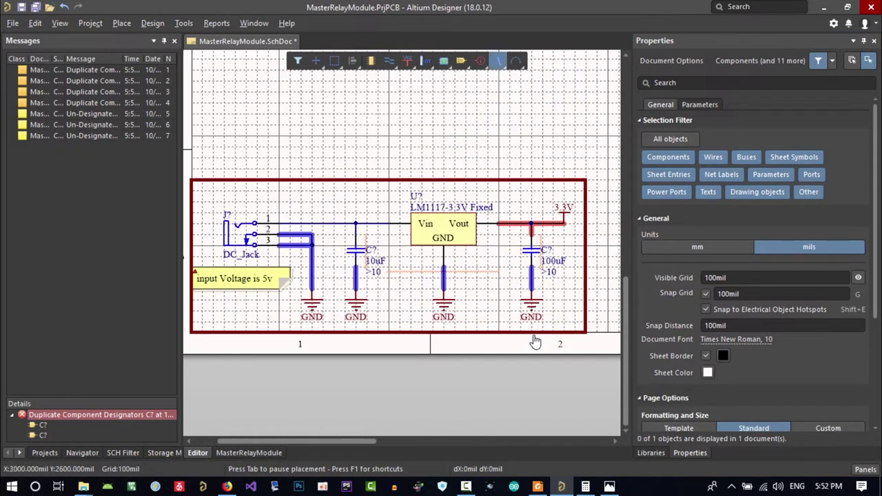
Place a 'Power Supply' text string in bold 14-point font at the framed block's top-left
key("p")
key("t")
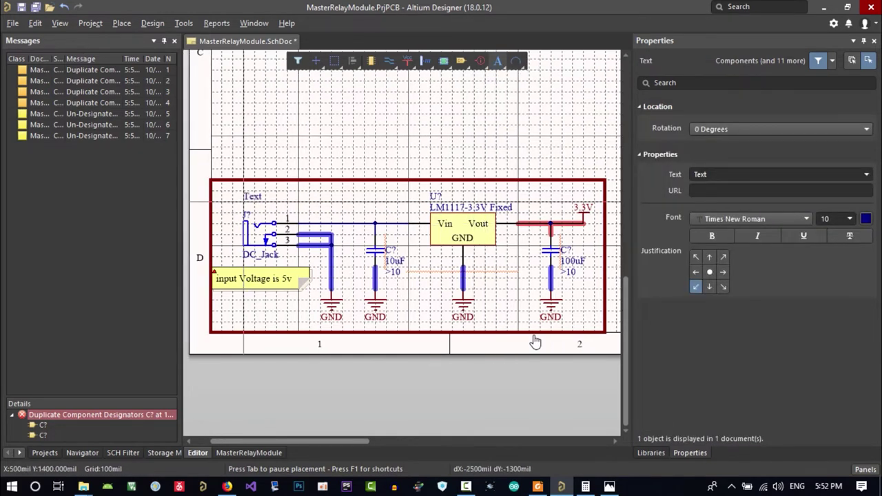
key("Tab")
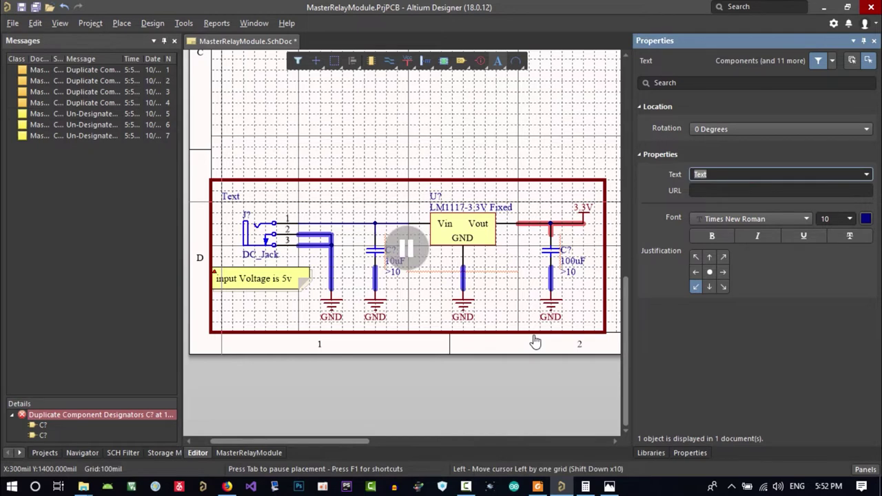
type("Power Supply")
key("Return")
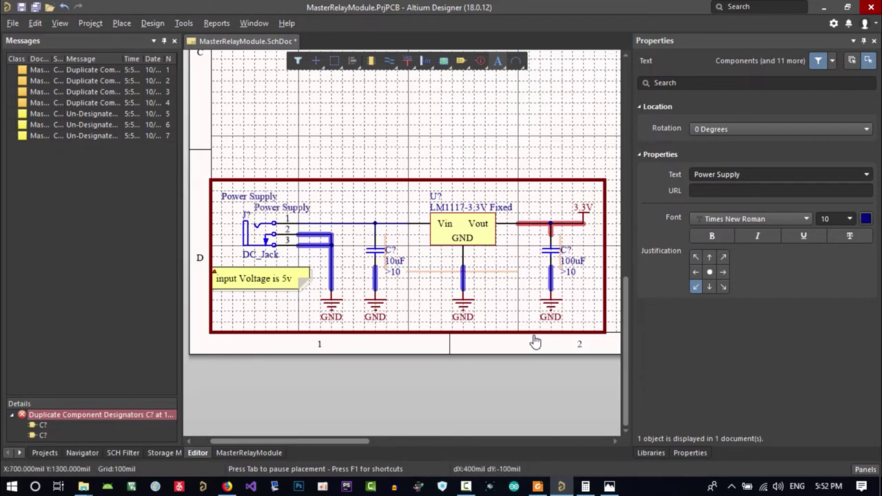
key("Tab")
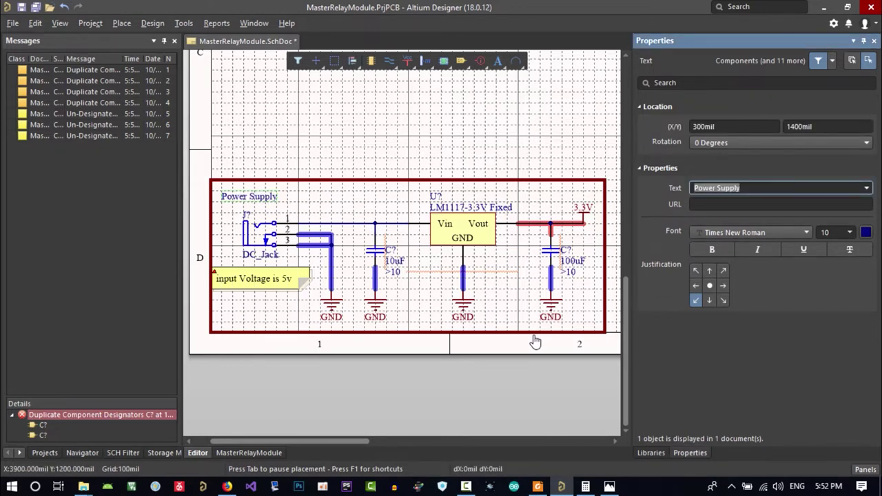
key("alt+Down")
key("Down")
key("Down")
key("Return")
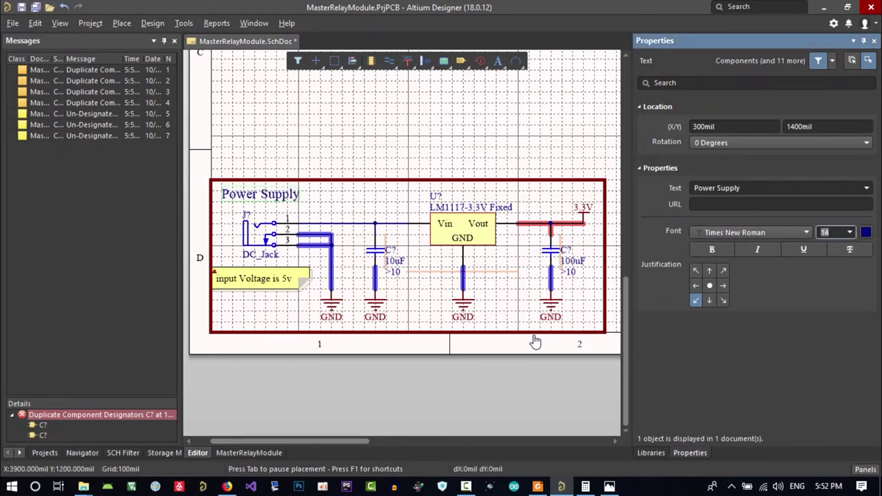
key("Tab")
key("space")
Drop the Power Supply label and scroll over the framed block to check it
key("Return")
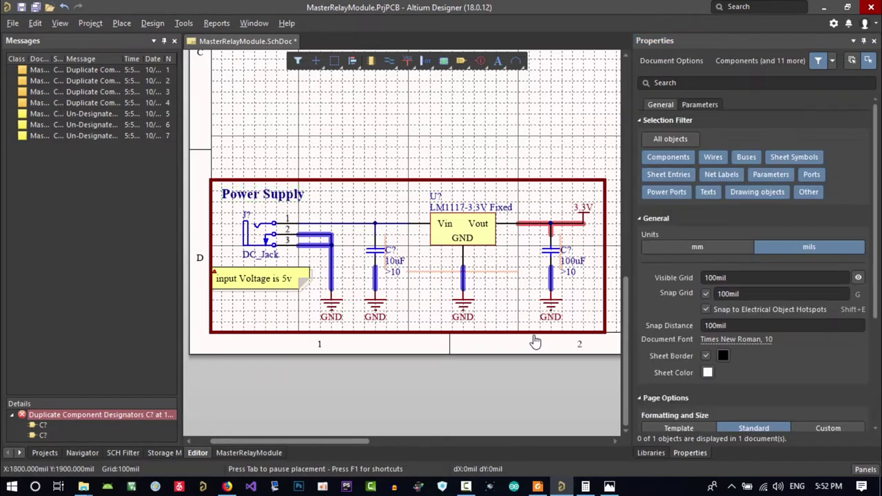
scroll(535, 341, "down", 3, "ctrl")
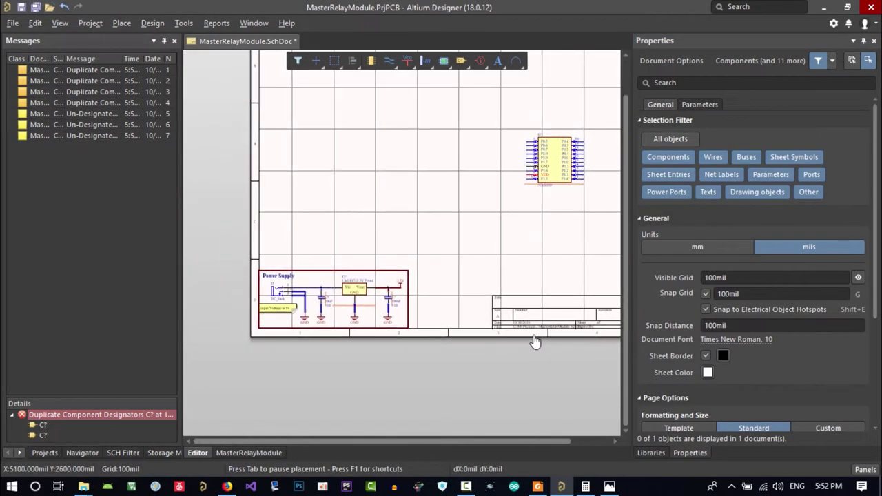
scroll(535, 341, "up", 3, "ctrl")
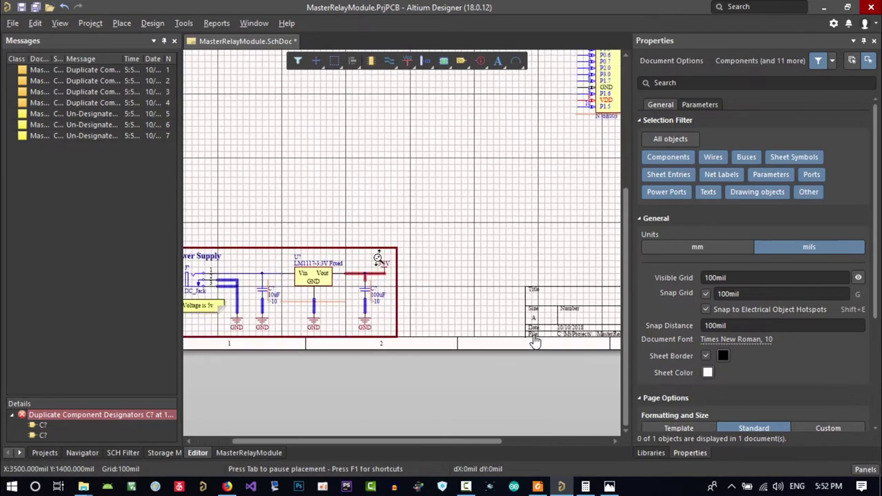
scroll(536, 341, "up", 3, "ctrl")
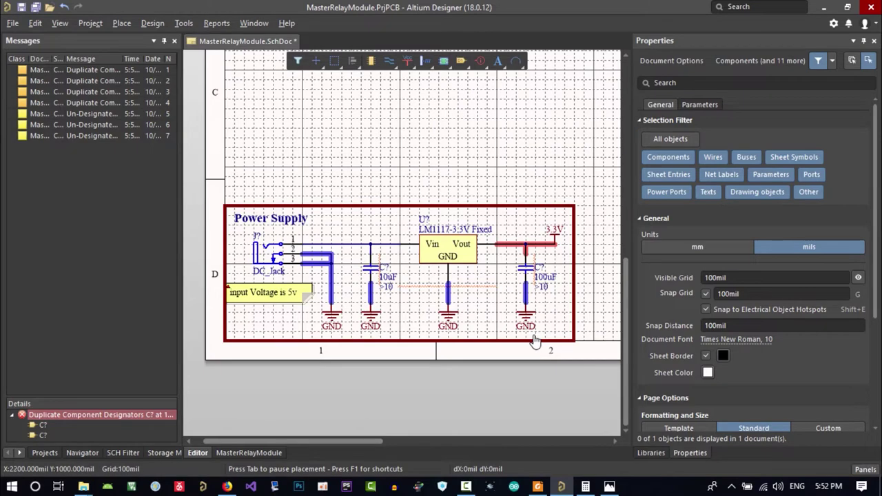
scroll(535, 341, "down", 4, "ctrl")
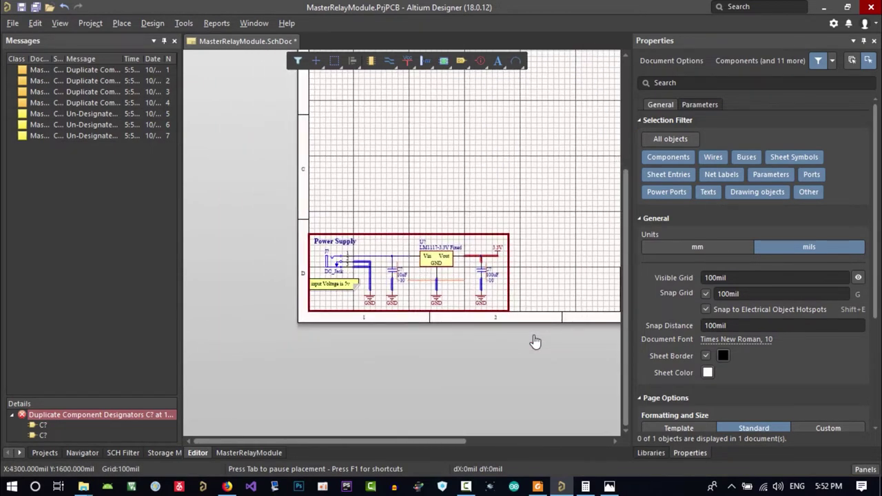
scroll(536, 341, "down", 2, "ctrl")
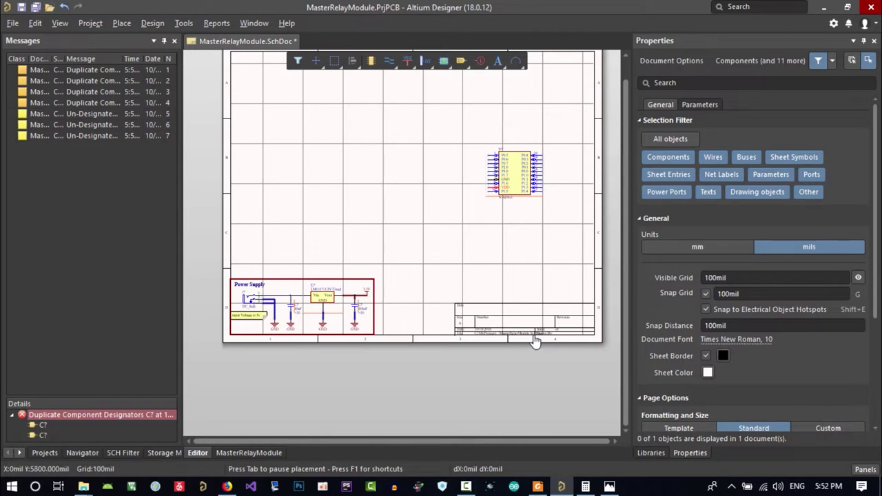
Save every open document with File > Save All
key("alt")
key("Down")
key("Down")
key("Down")
key("Down")
key("Down")
key("Down")
key("Down")
key("Down")
key("Down")
key("Return")
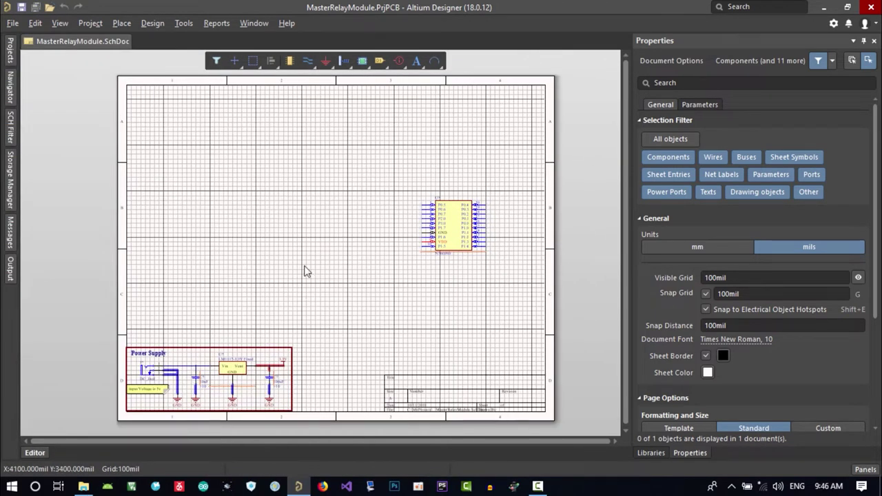
Filter the Mylib Rev 4 library by 're' and pick Relay-SPDT with the MY_Songle footprint
left_click(651, 452)
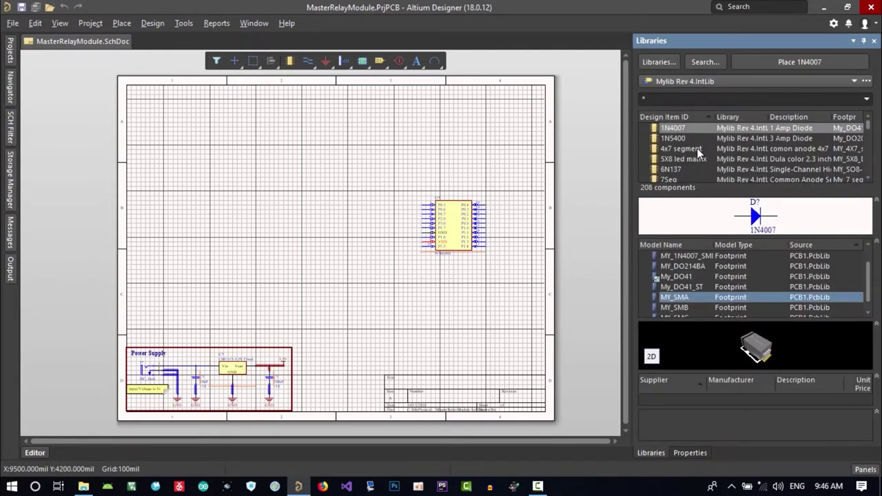
left_click(689, 149)
type("re")
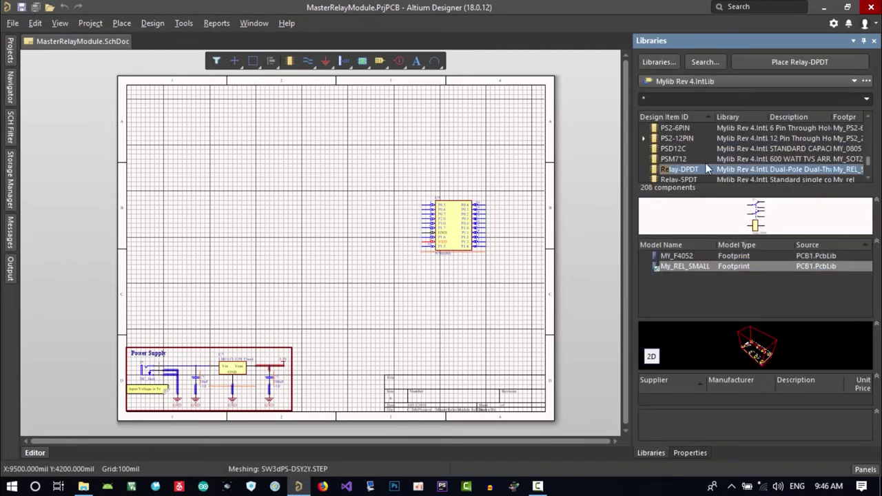
left_click(698, 257)
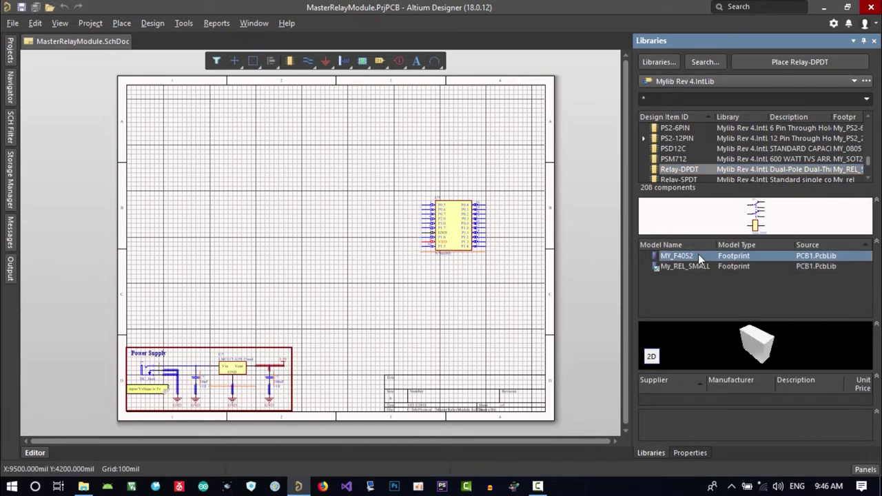
scroll(689, 162, "down", 1)
left_click(690, 148)
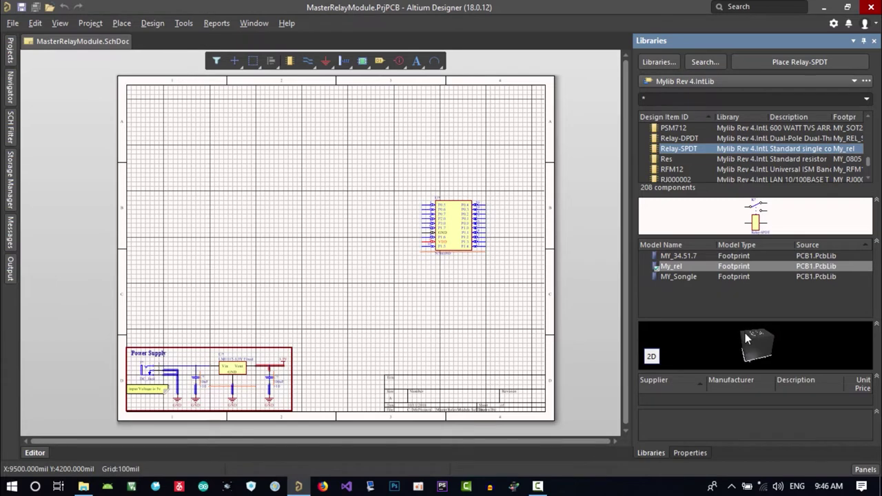
left_click(695, 257)
left_click(695, 277)
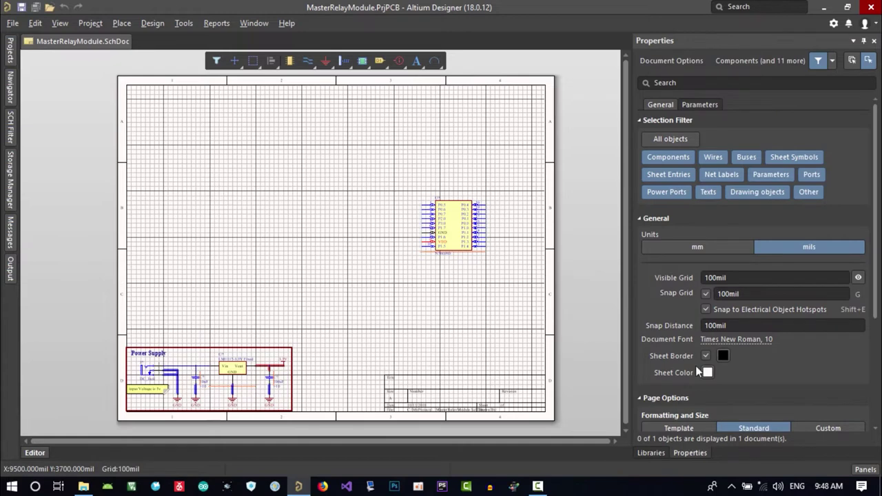
left_click(652, 453)
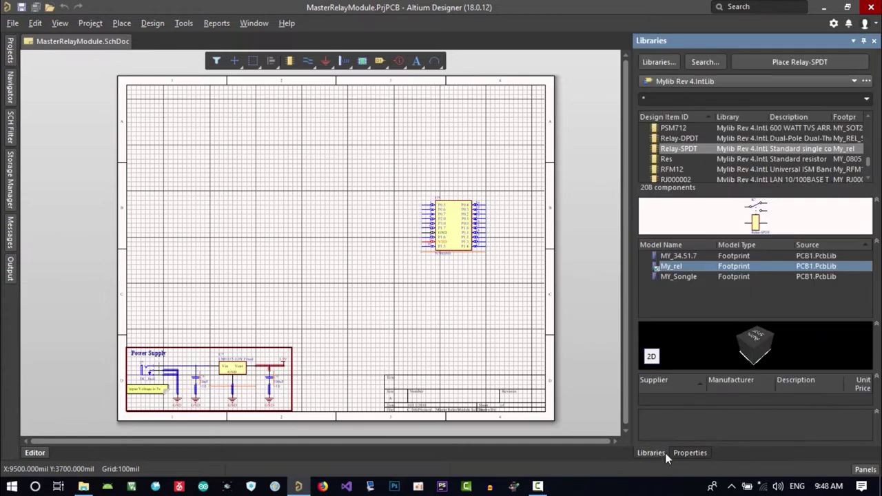
left_click(689, 279)
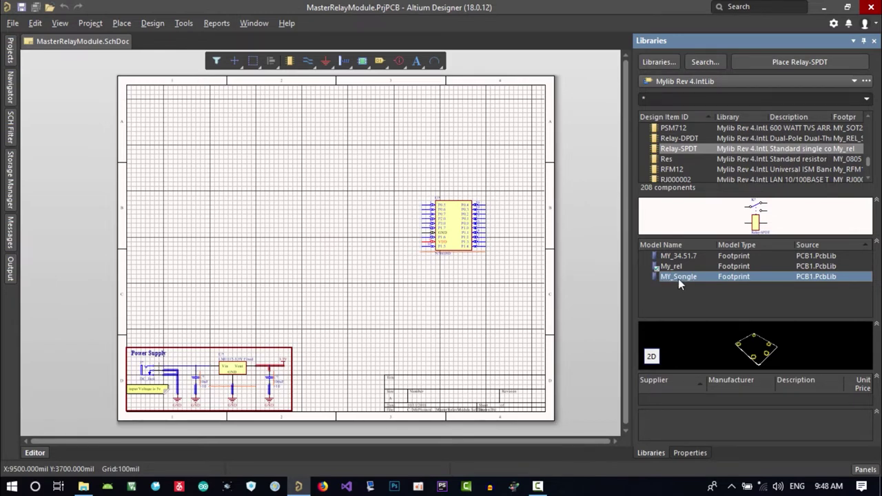
Drop the Relay-SPDT (K?) at the sheet's upper left and centre the view on it
left_click(791, 61)
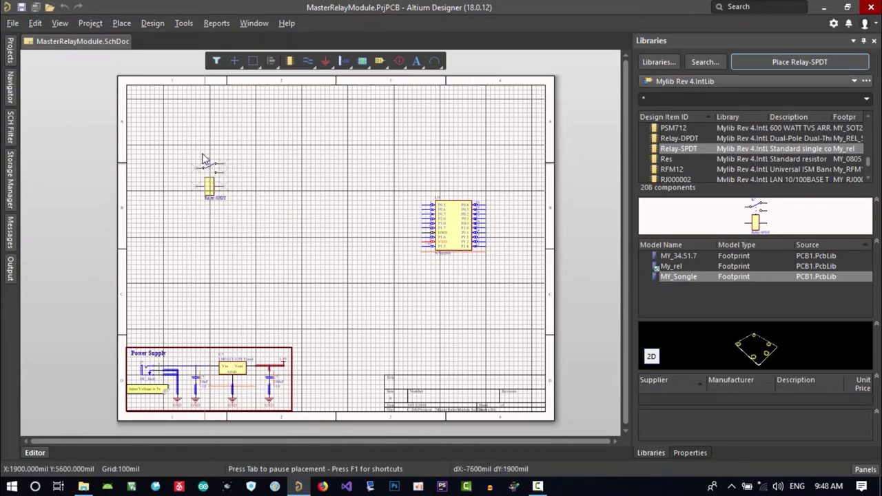
scroll(167, 118, "up", 5, "ctrl")
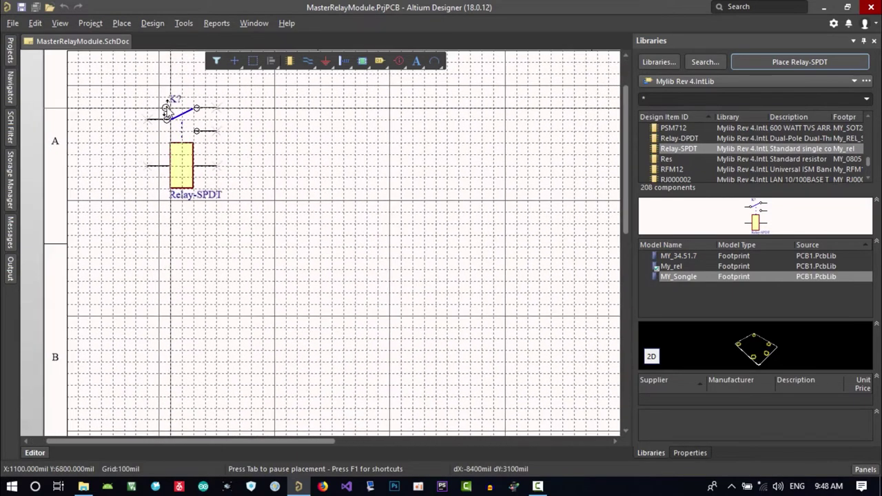
key("Down")
key("Down")
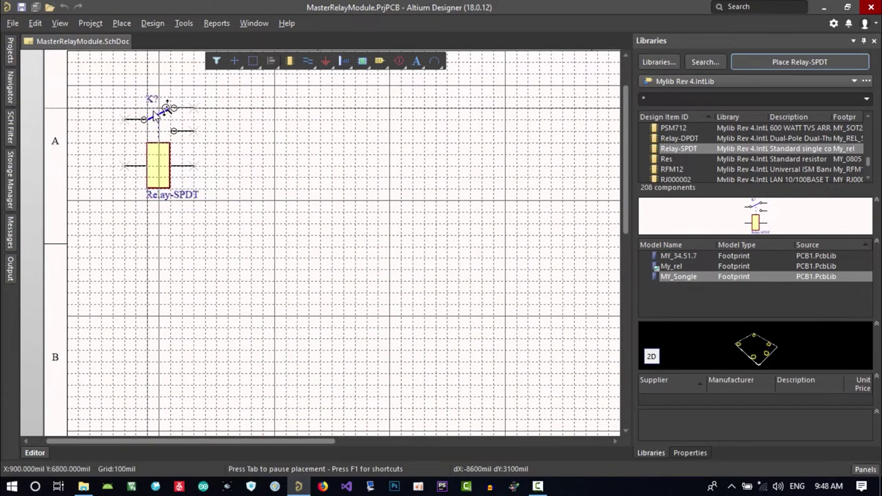
key("Down")
key("Down")
key("Down")
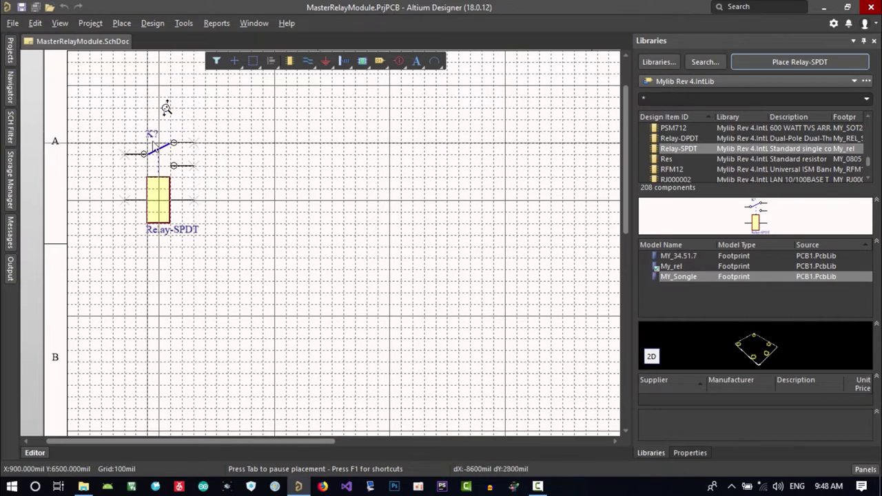
left_click(195, 200)
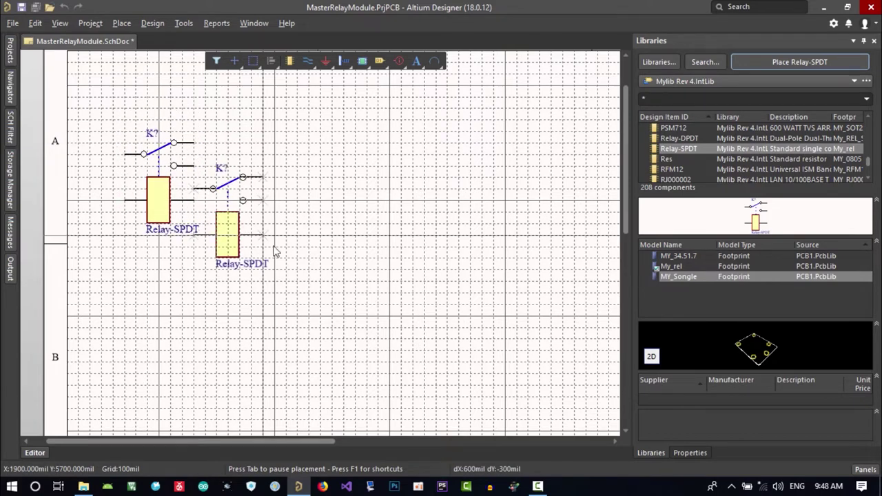
right_click_drag(253, 262, 351, 317)
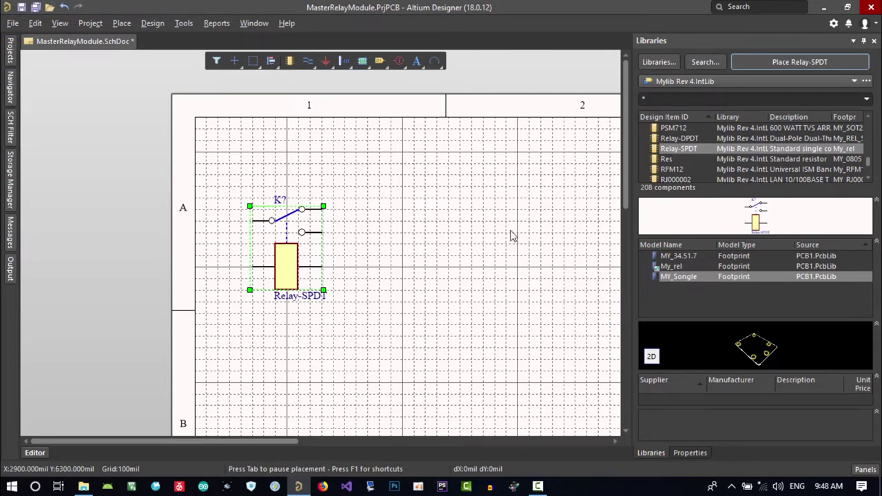
scroll(696, 170, "up", 1)
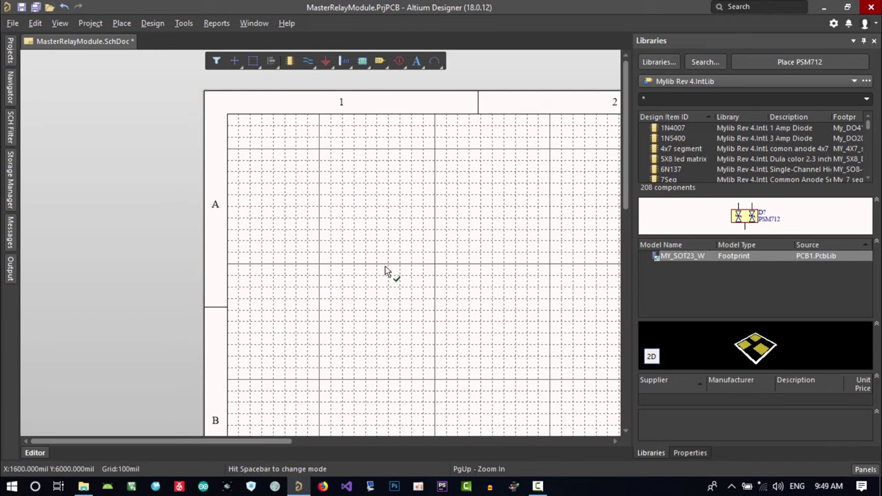
End relay placement and select the Header 3 connector in the library list
left_click(383, 272)
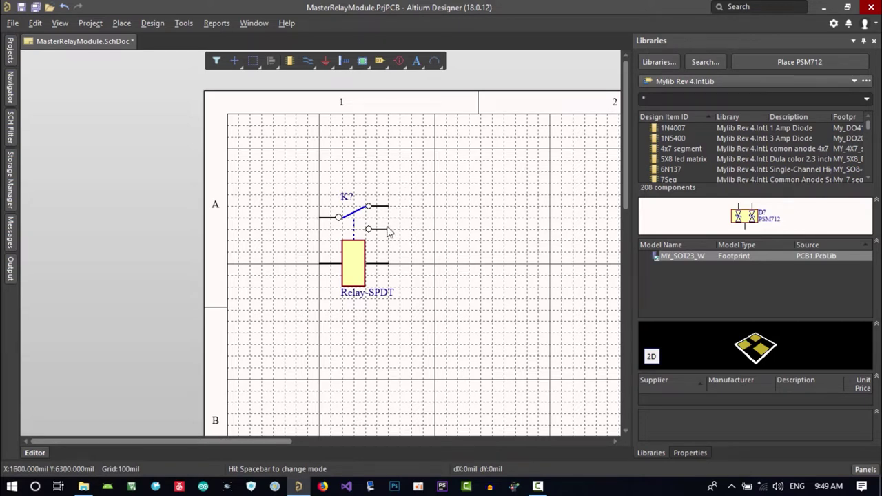
scroll(696, 161, "down", 3)
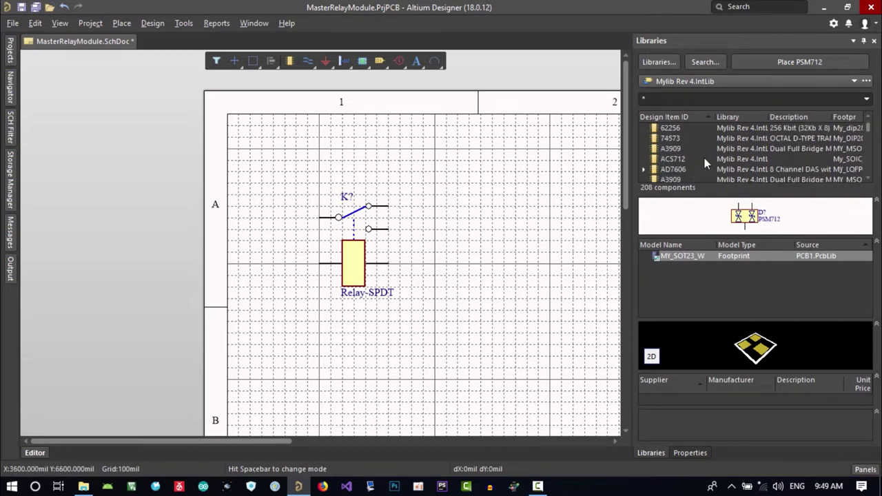
left_click(704, 159)
scroll(696, 165, "down", 5)
left_click(691, 169)
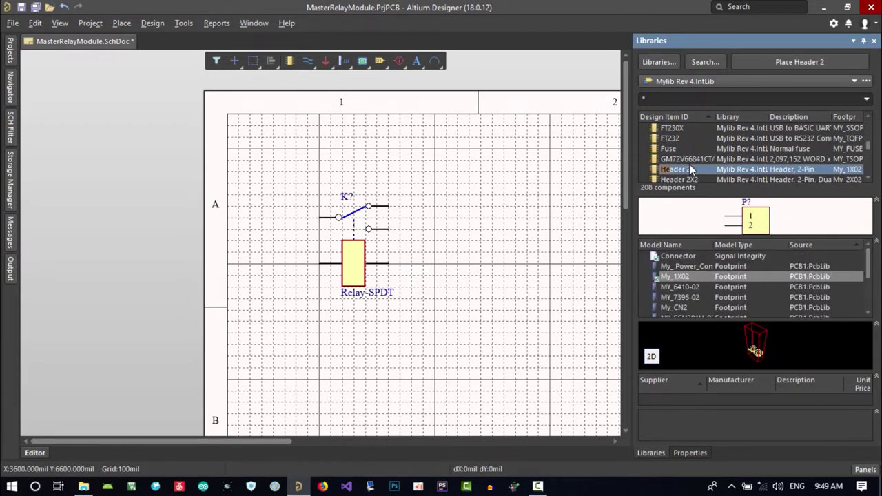
scroll(706, 172, "down", 1)
left_click(694, 158)
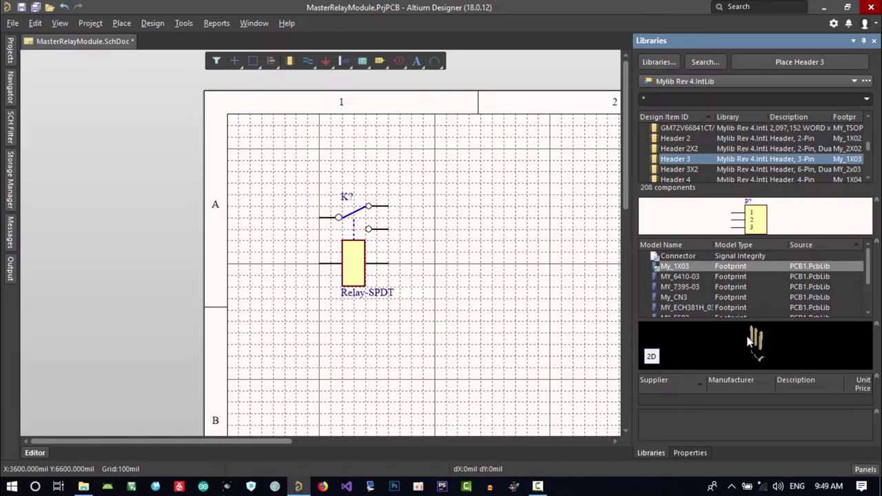
Compare the Header 3 footprints and choose MY_MSTBA3 as its model
left_click_drag(748, 343, 773, 339)
left_click(695, 276)
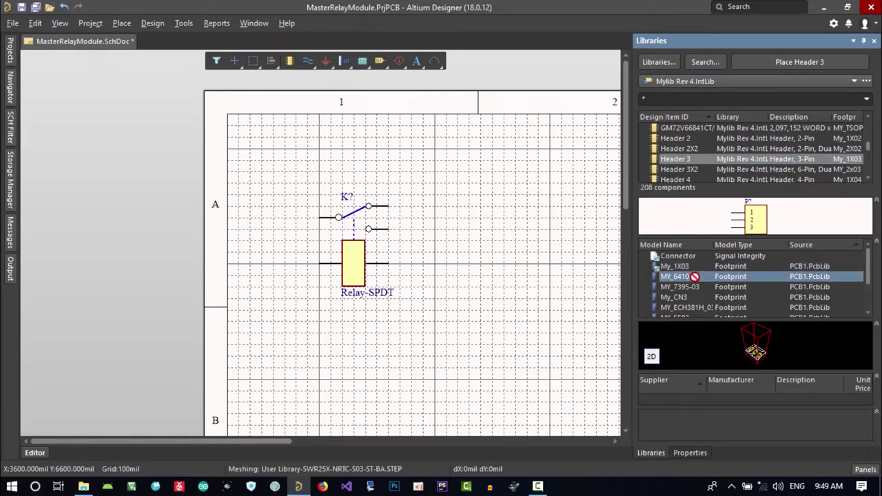
left_click(682, 287)
left_click(682, 297)
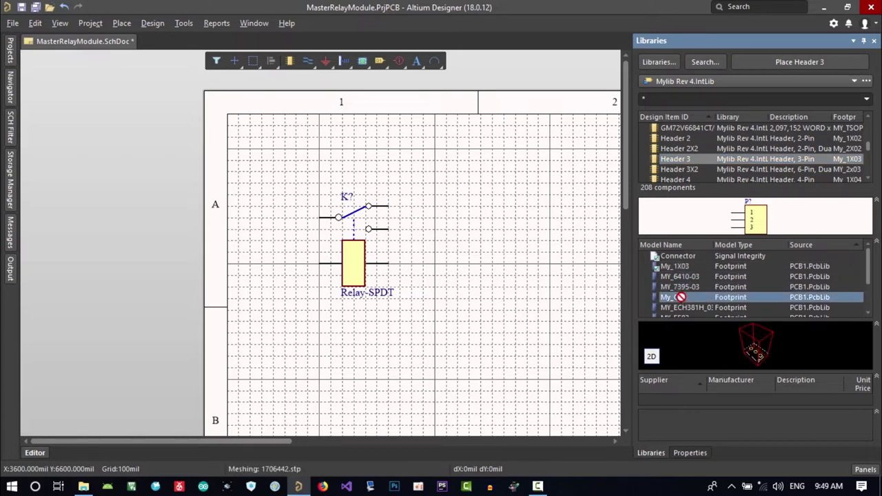
left_click_drag(758, 348, 779, 334)
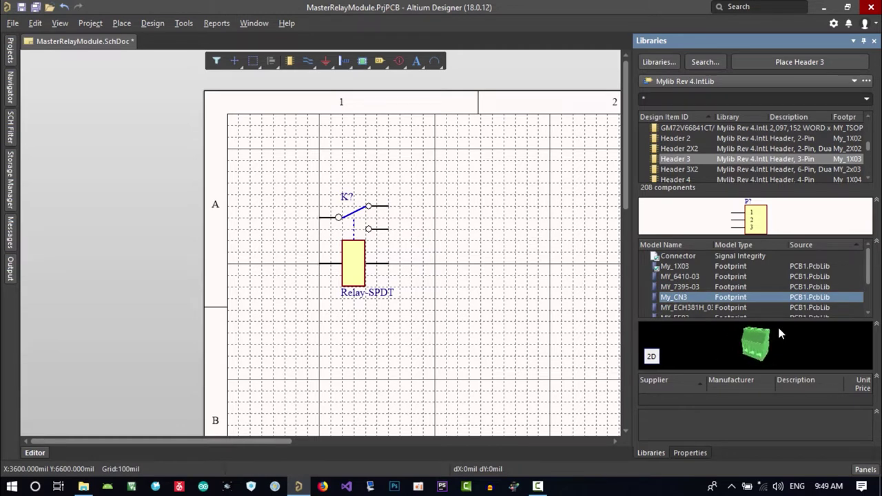
left_click(686, 308)
scroll(721, 313, "down", 1)
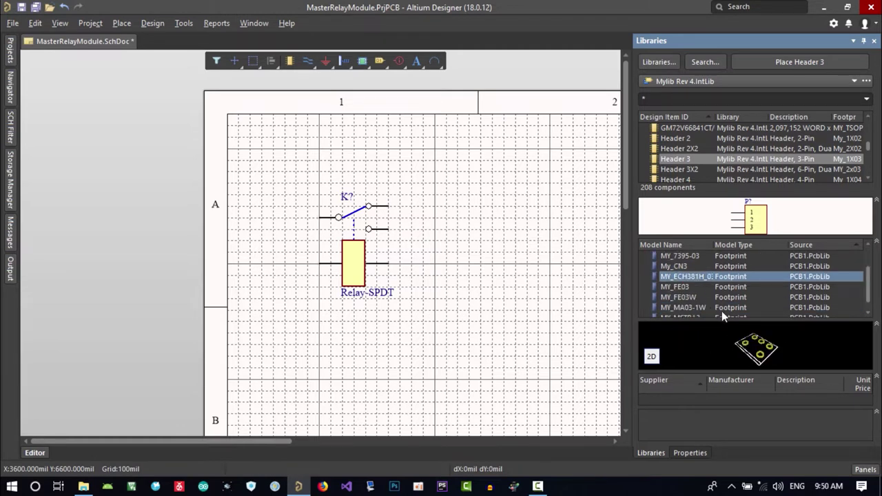
left_click(684, 288)
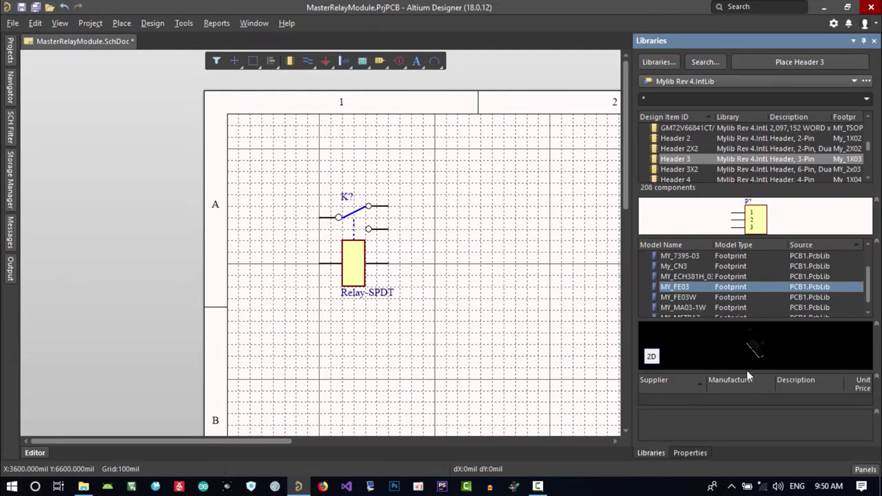
left_click(690, 297)
scroll(692, 302, "down", 1)
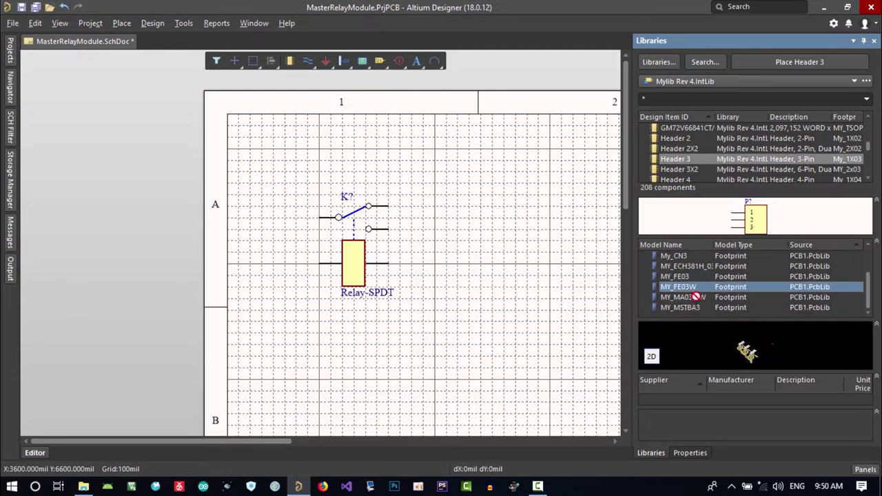
left_click(693, 307)
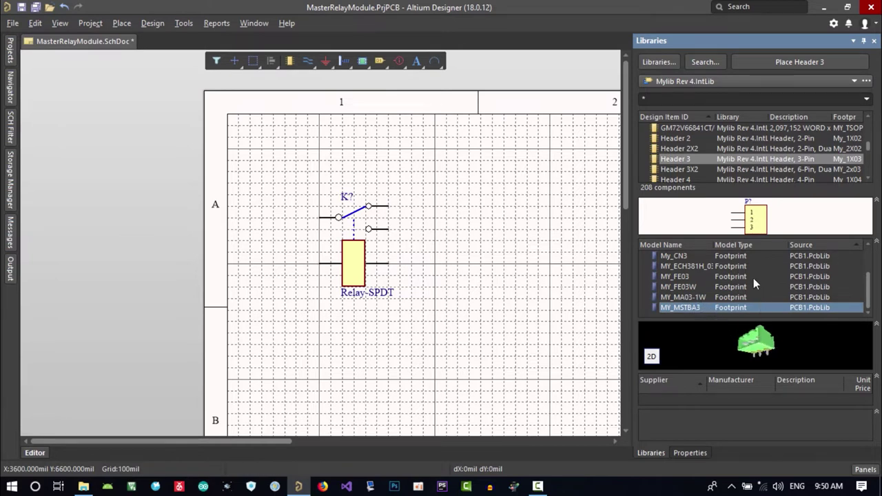
mouse_move(755, 341)
left_mouse_down()
mouse_move(689, 336)
mouse_move(795, 321)
mouse_move(697, 297)
mouse_move(752, 361)
mouse_move(747, 348)
mouse_move(768, 324)
mouse_move(754, 355)
left_mouse_up()
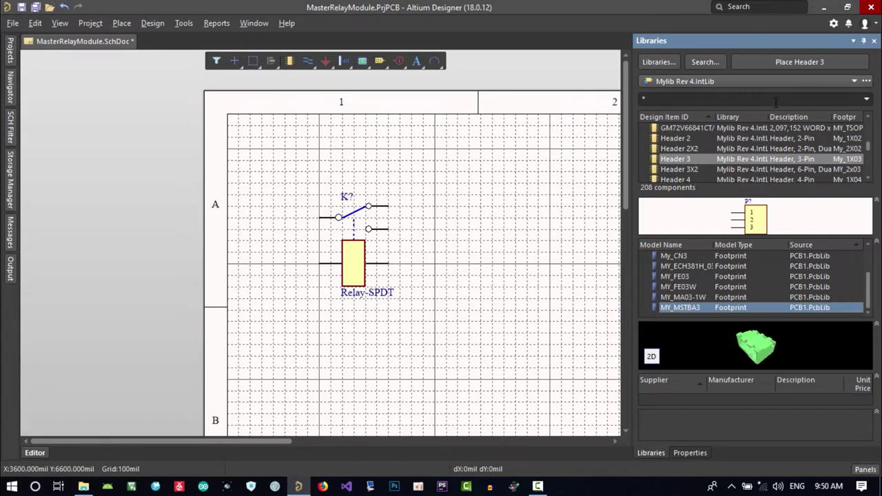
Place one Header 3 connector (P?), rotated pins-down, above the relay
left_click(799, 62)
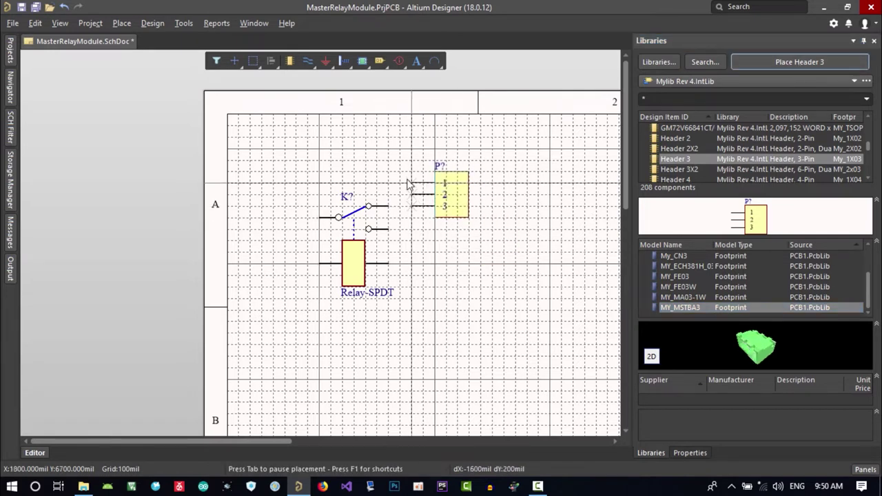
key("space")
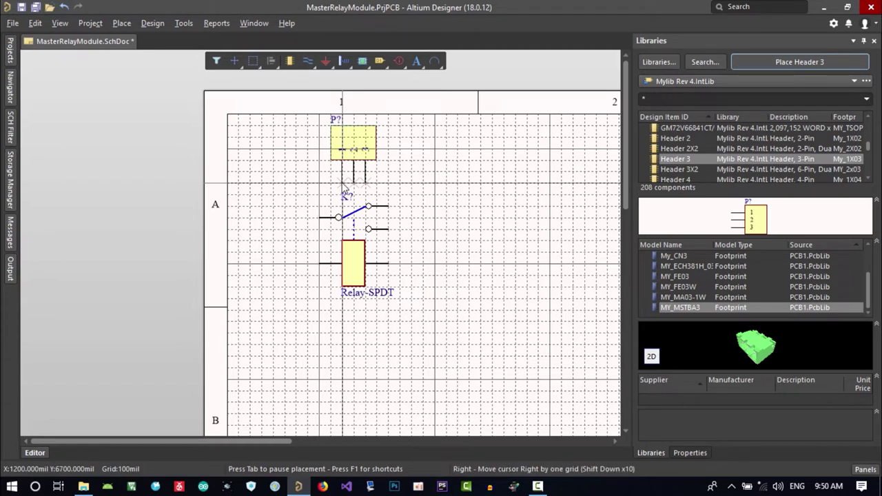
left_click(346, 190)
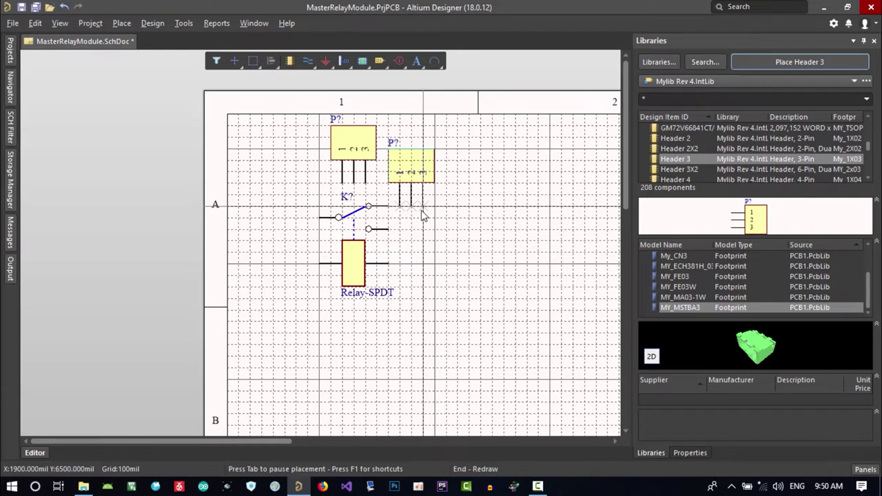
key("Escape")
Move the relay lower, then select header P? and relay K? together
left_click(388, 270)
left_click_drag(388, 269, 389, 314)
left_click(326, 273)
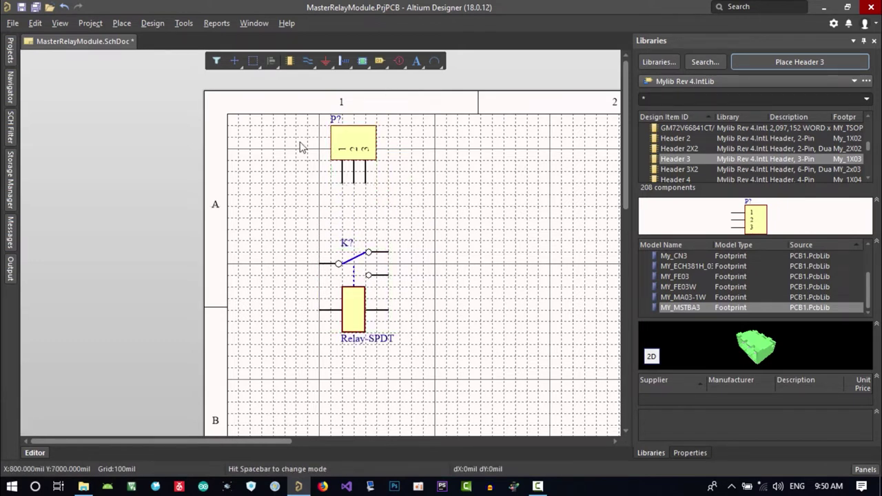
left_click(353, 148)
left_click(352, 313, "shift")
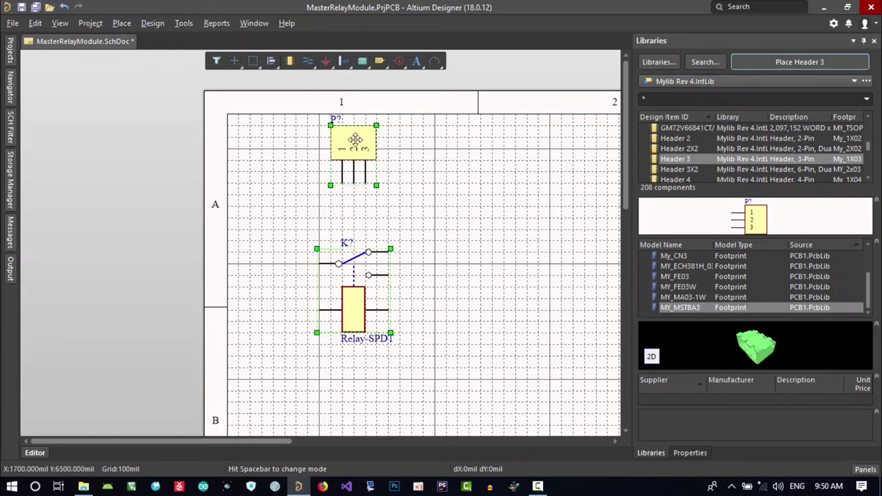
Align the header and relay on their horizontal centres
key("a")
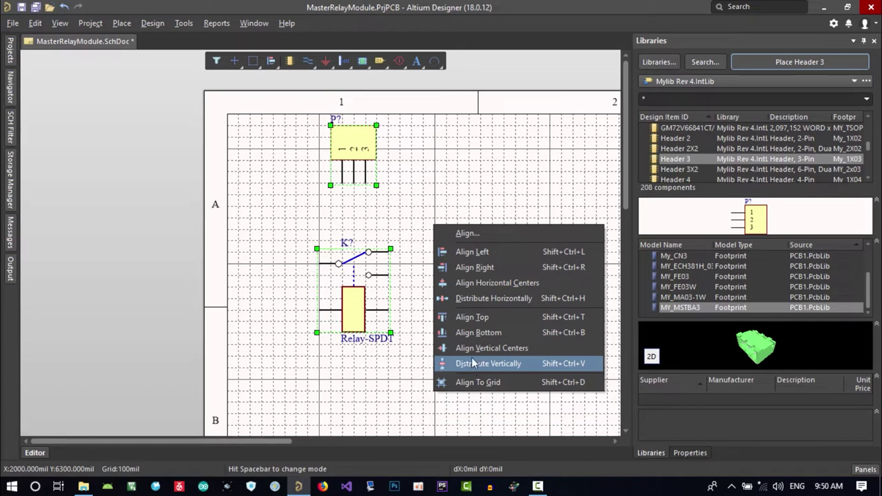
left_click(490, 288)
left_click(431, 257)
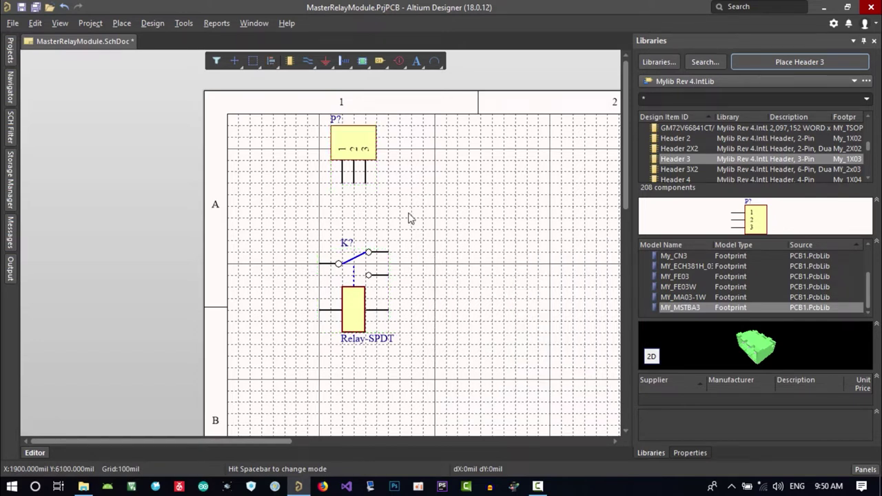
Draw a wire leftward from the relay's common contact
left_click(308, 62)
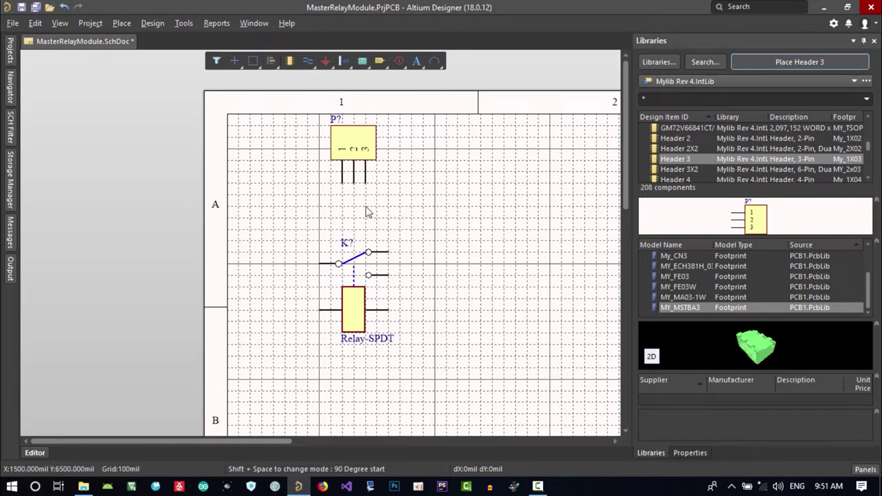
key("w")
key("Escape")
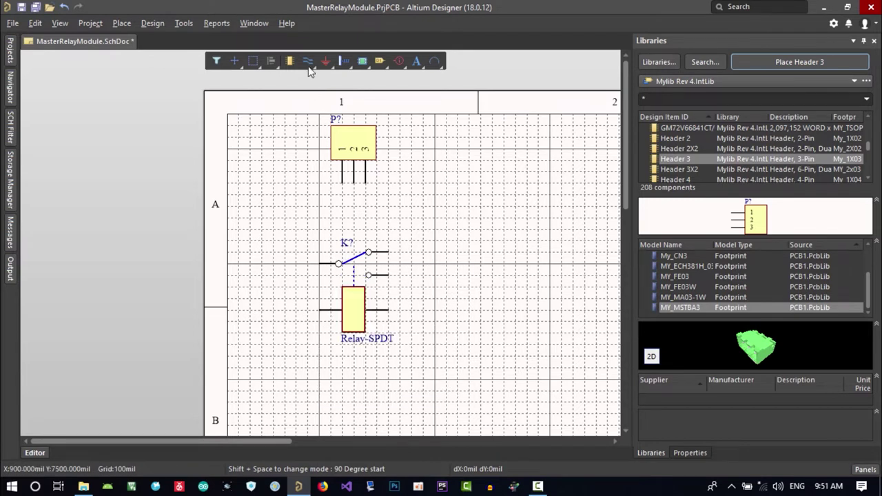
left_click(308, 62)
left_click(319, 263)
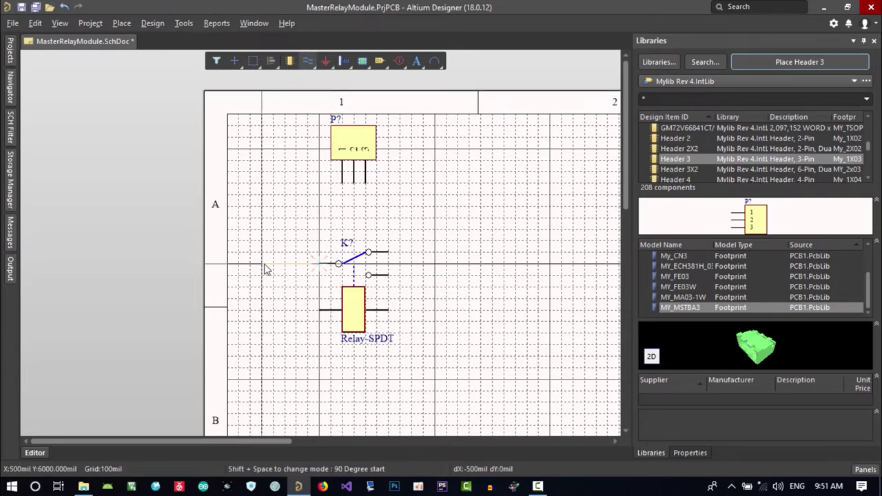
left_click(262, 263)
key("Escape")
left_click(290, 265)
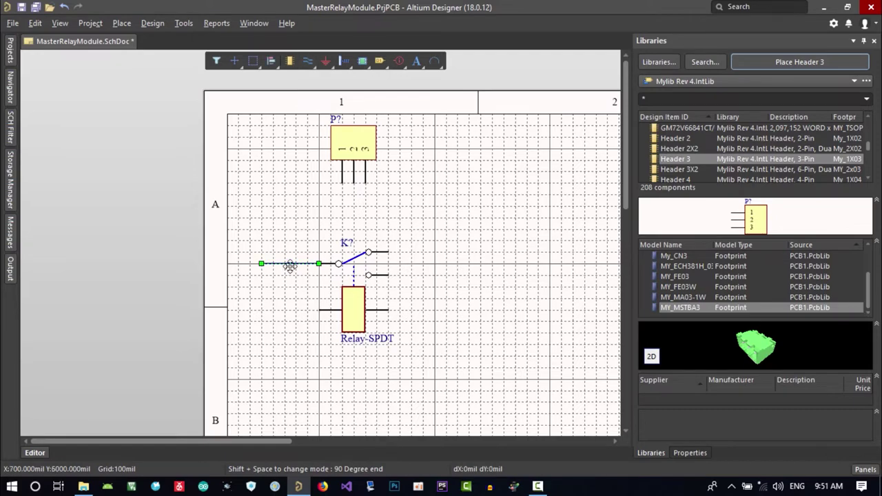
scroll(290, 265, "up", 3, "ctrl")
scroll(269, 275, "down", 1, "ctrl")
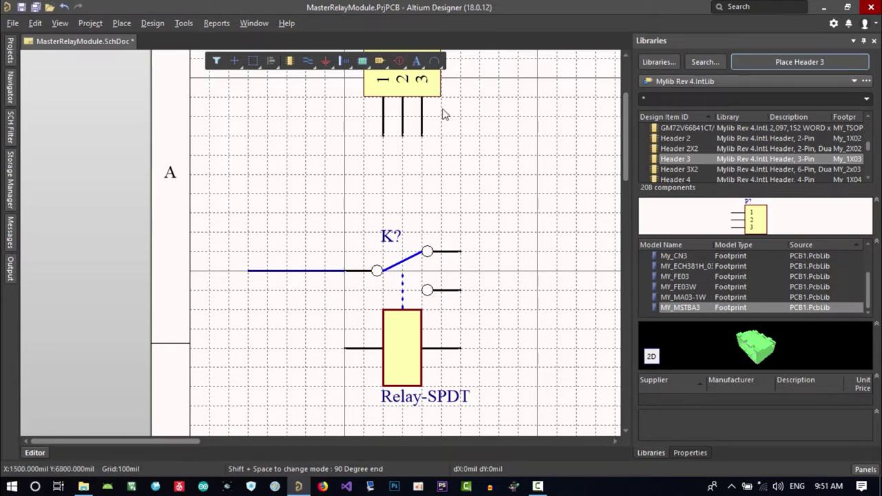
left_click(122, 24)
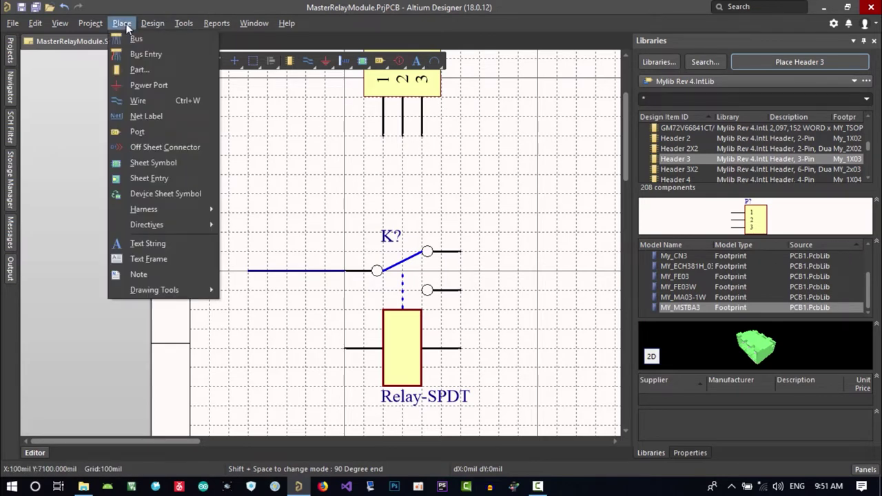
Place a CommonPinRelay1 net label on the common-contact wire and slide it further left
left_click(153, 116)
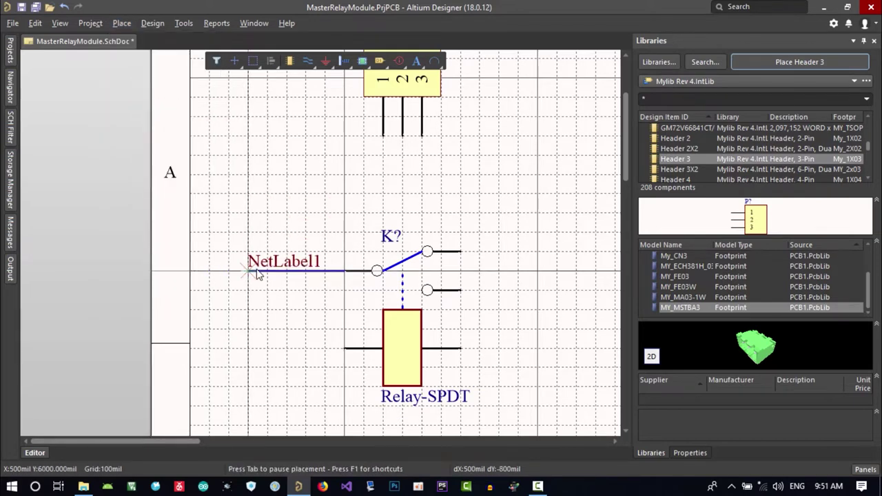
key("Tab")
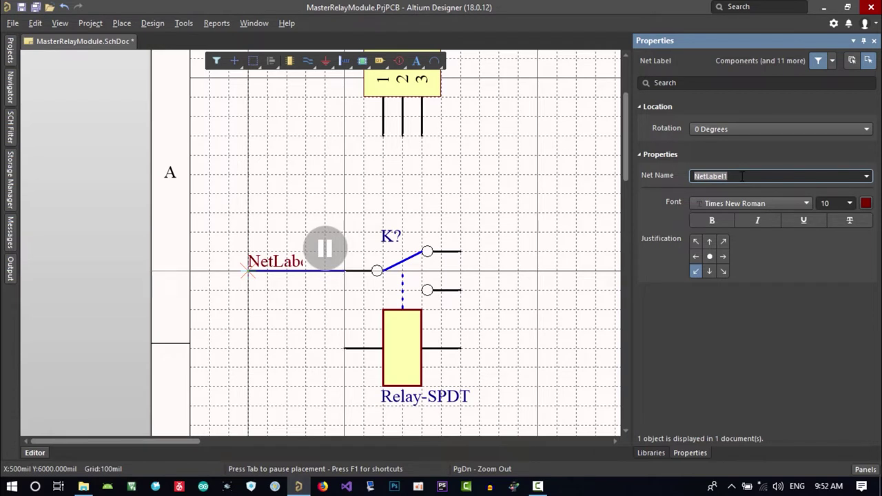
type("CommonPinRelay1")
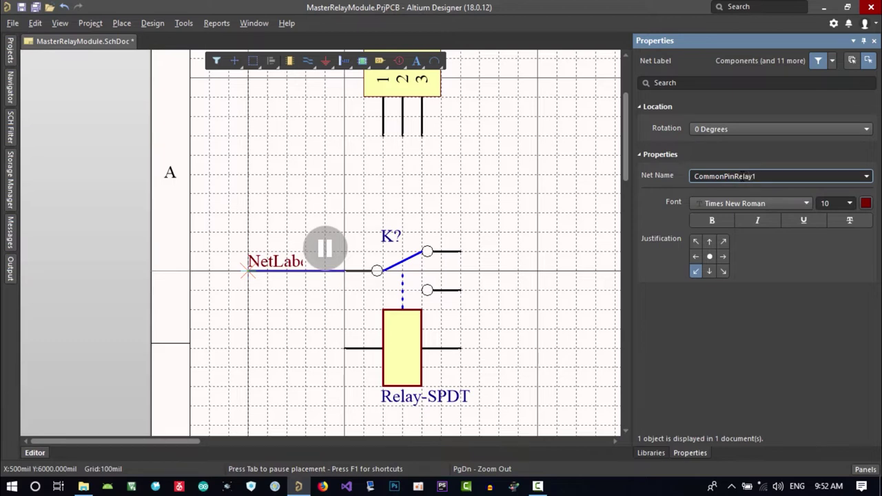
key("Return")
left_click(248, 271)
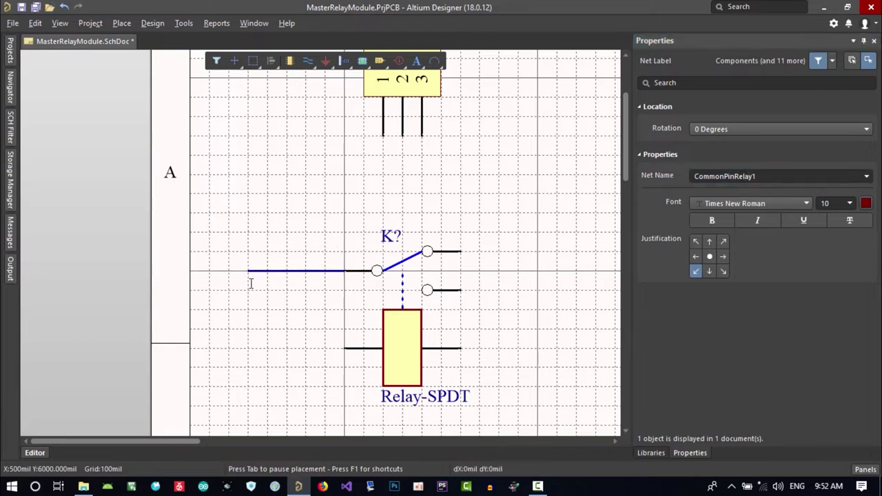
key("Escape")
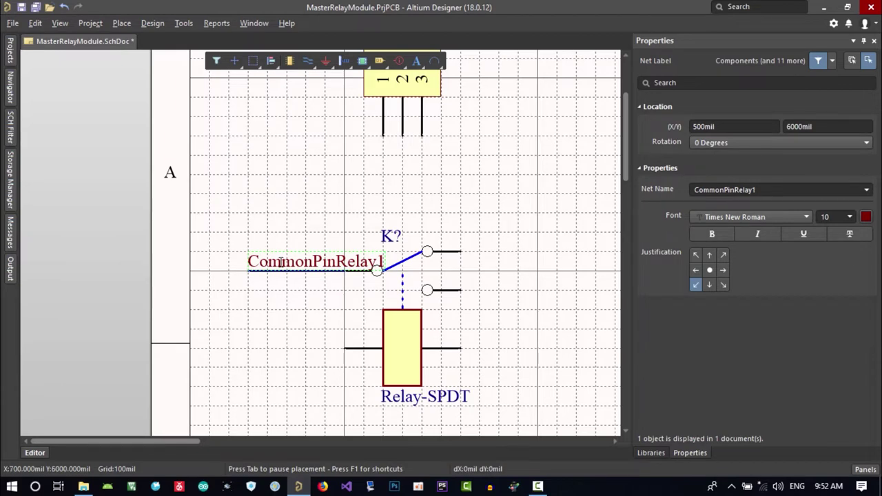
left_click_drag(280, 262, 211, 270)
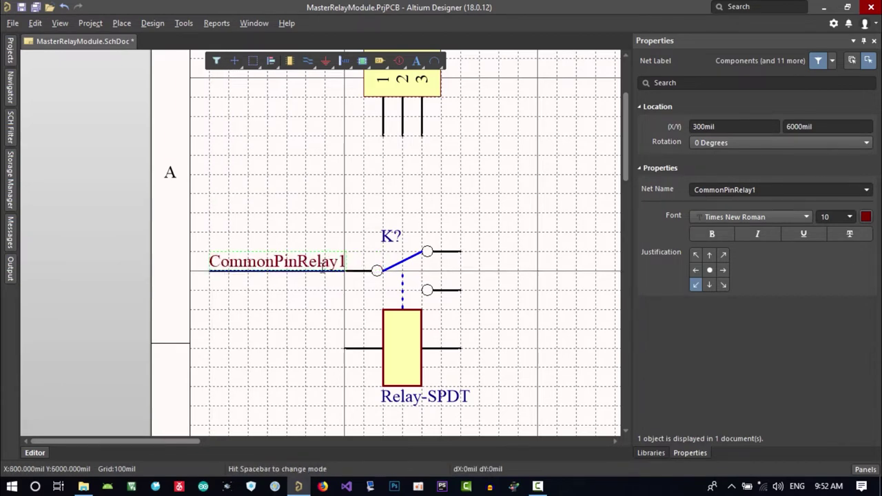
scroll(305, 302, "down", 2, "ctrl")
left_click(431, 281)
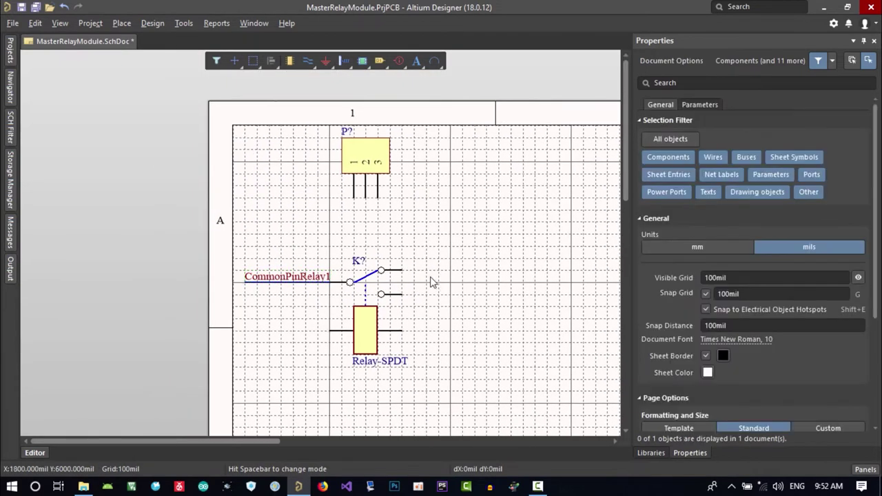
Copy the CommonPinRelay1 label and paste it rotated vertically below header P?
left_click(325, 279)
right_click(319, 277)
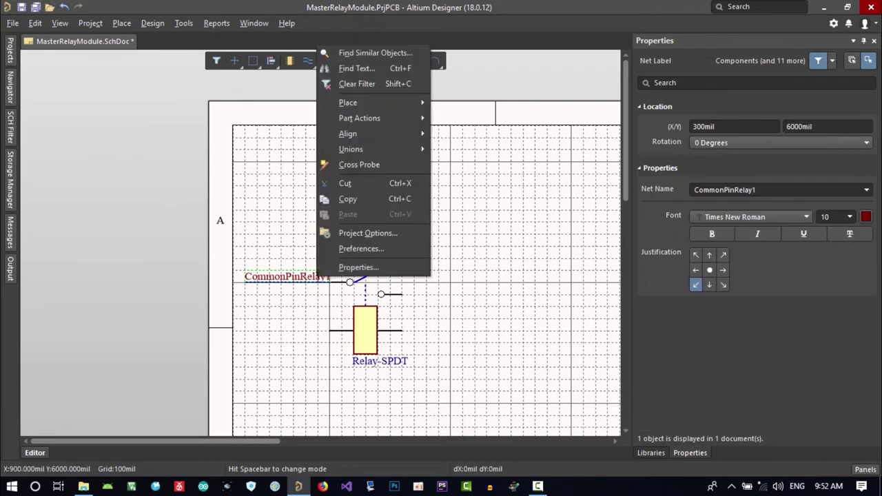
left_click(349, 200)
left_click(376, 212)
right_click(373, 219)
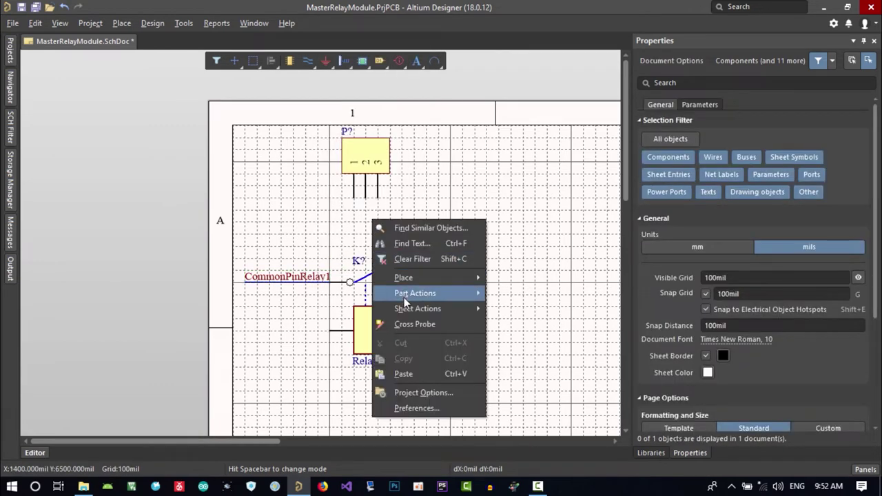
left_click(404, 373)
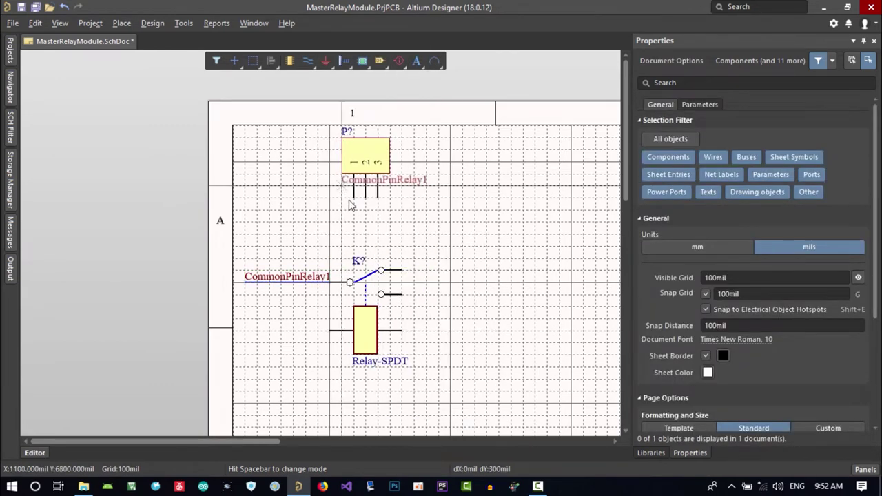
key("space")
key("space")
key("space")
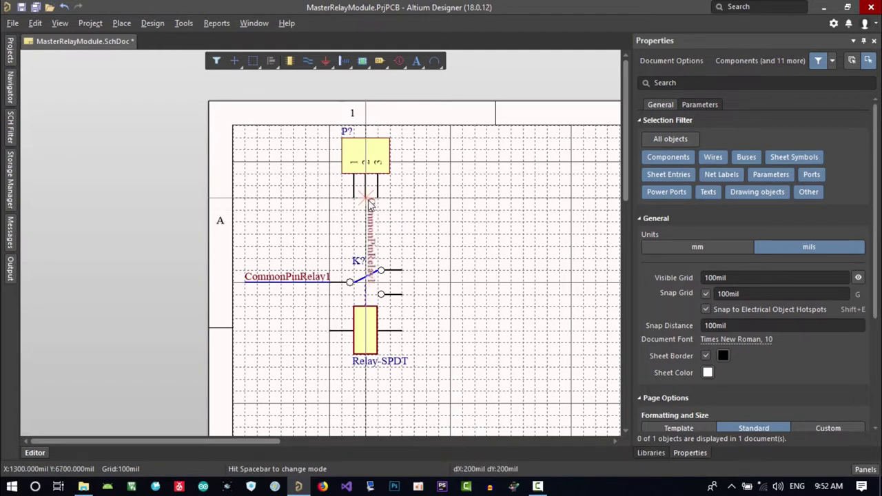
left_click(367, 201)
Box-select the relay with its attached wire and move them lower on the sheet
left_click_drag(451, 283, 267, 379)
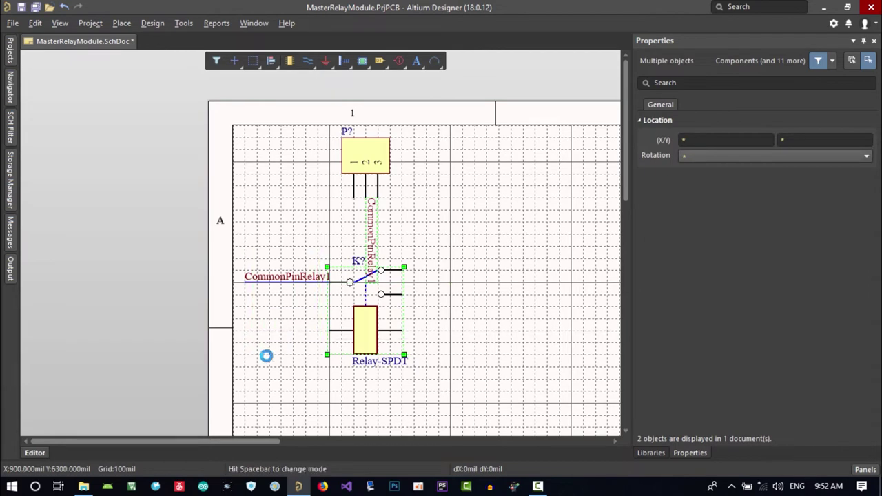
right_click_drag(467, 366, 482, 217)
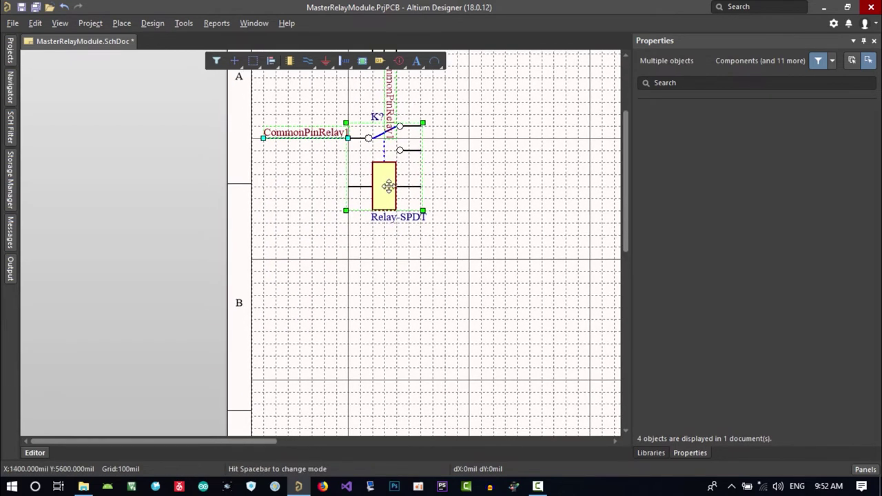
left_click_drag(388, 186, 419, 262)
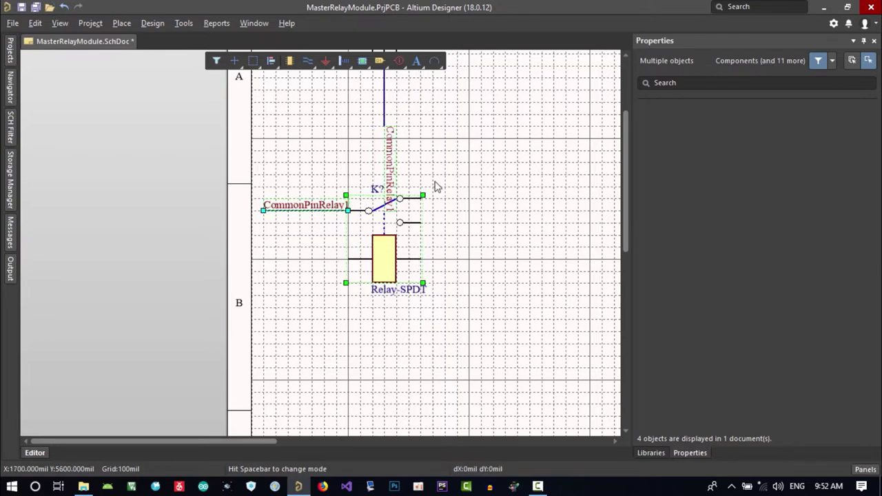
left_click(436, 186)
Drag the vertical CommonPinRelay1 label onto the wire below P?
left_click(390, 167)
scroll(444, 146, "up", 3)
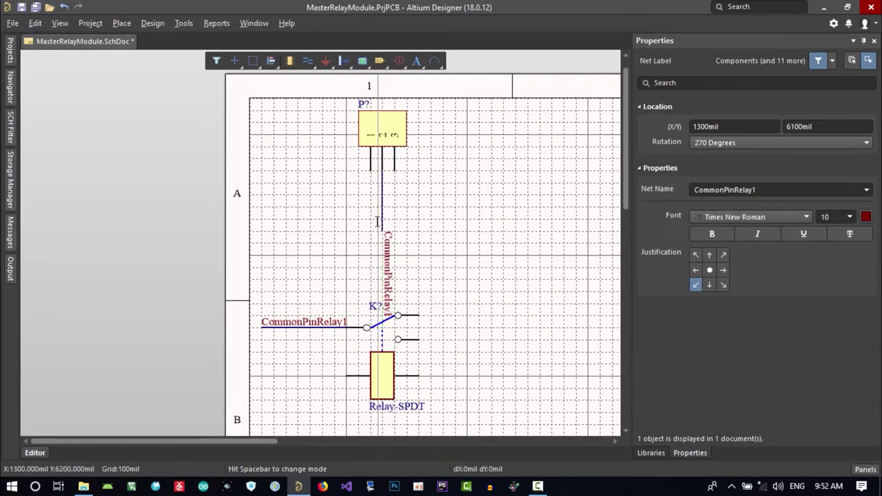
left_click_drag(377, 220, 384, 253)
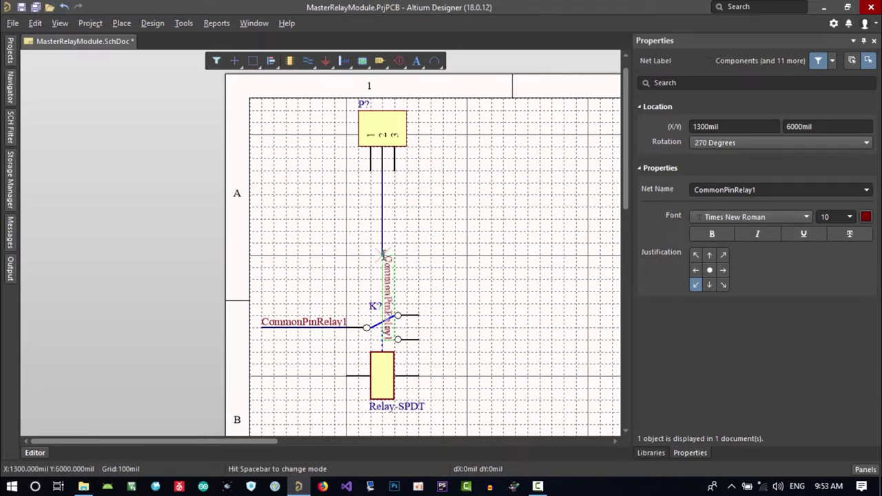
left_click_drag(384, 256, 383, 173)
left_click(451, 207)
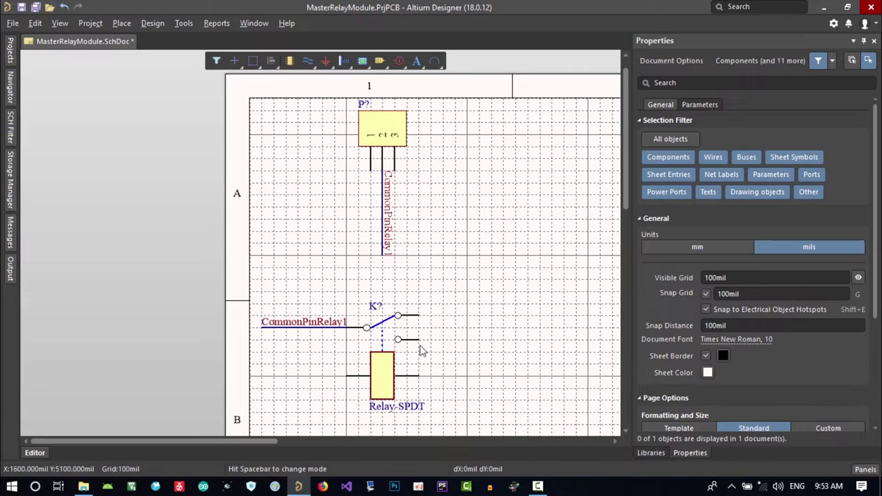
Wire the relay's upper switched contact up to a header P? pin
left_click(308, 61)
key("Escape")
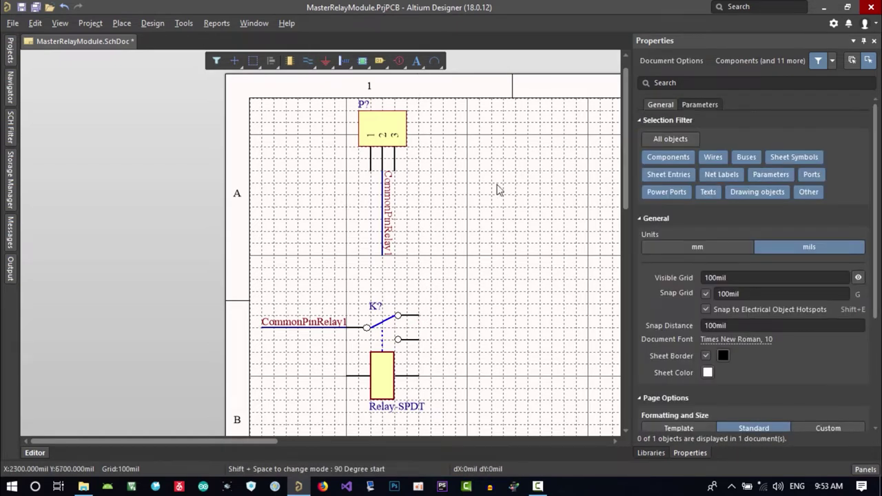
left_click(308, 61)
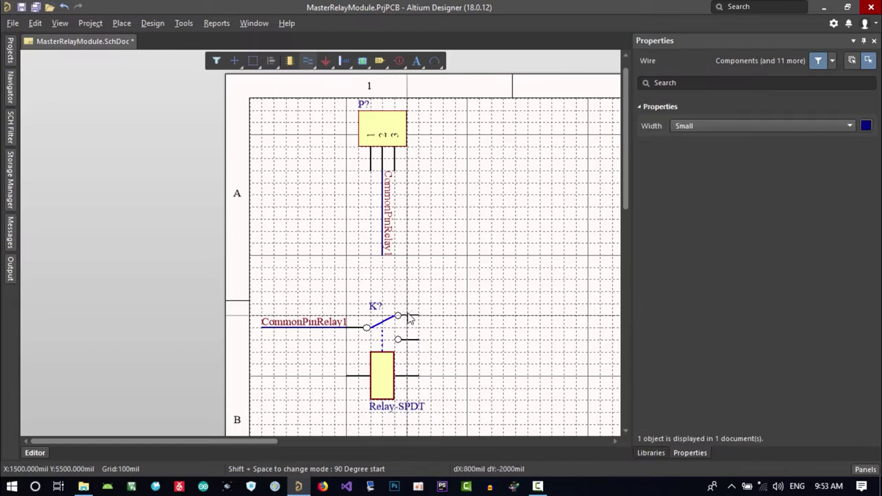
left_click(422, 317)
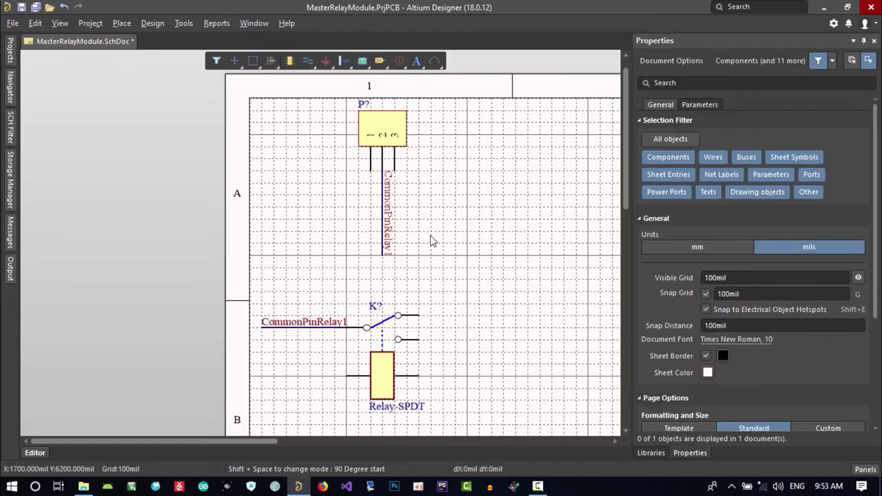
key("ctrl+w")
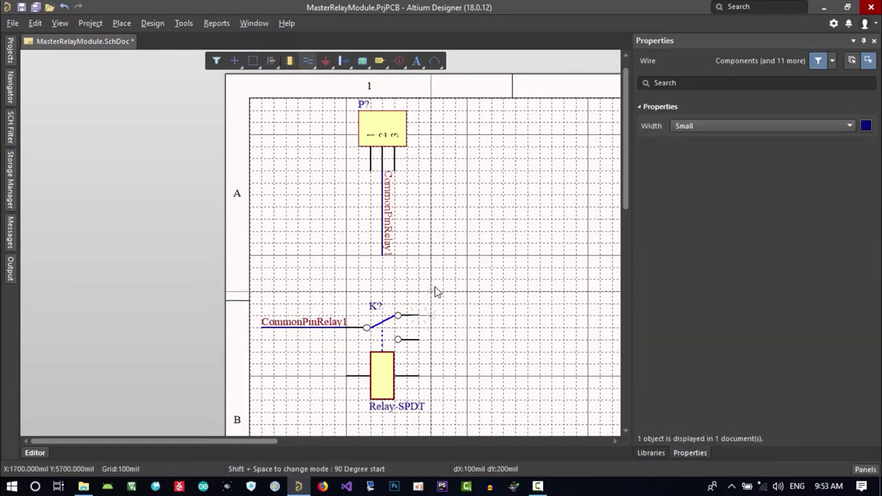
left_click(431, 287)
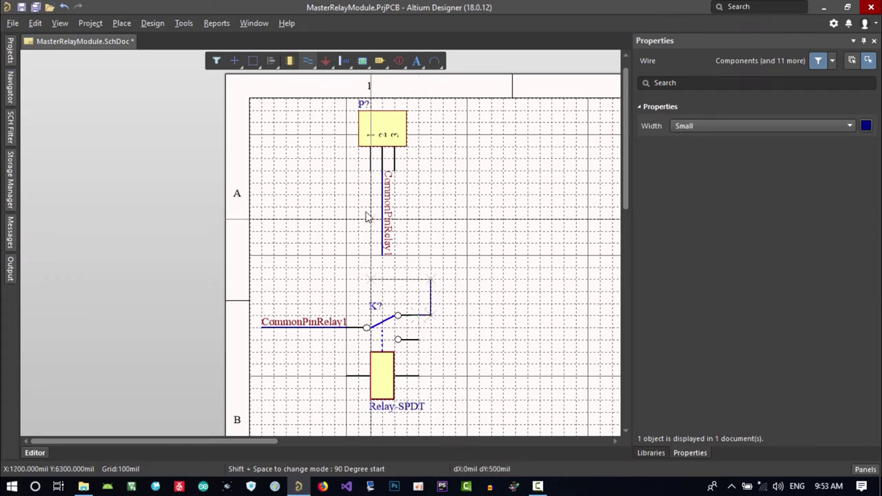
left_click(370, 170)
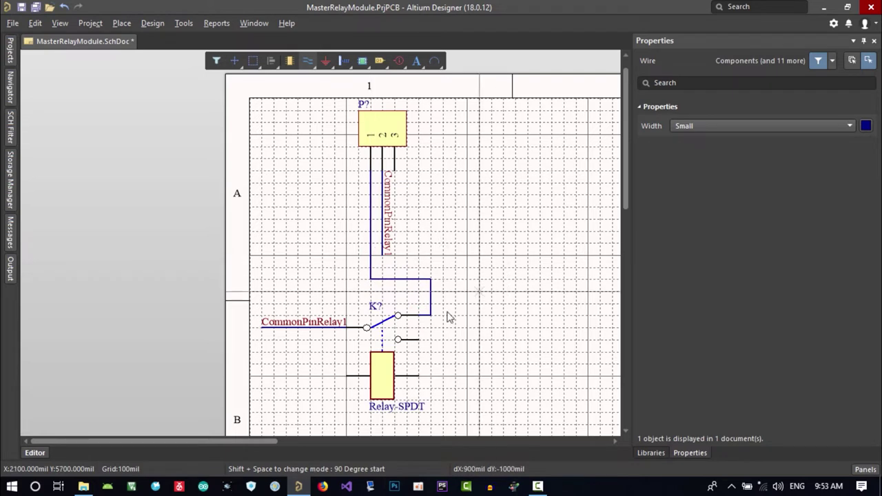
Run a wire from the relay's lower contact to the header and check the bent wire
left_click(434, 348)
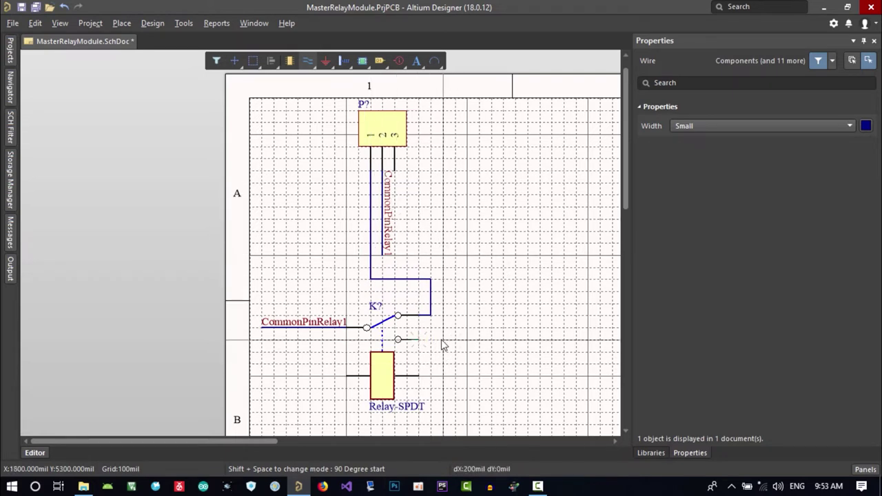
right_click(398, 254)
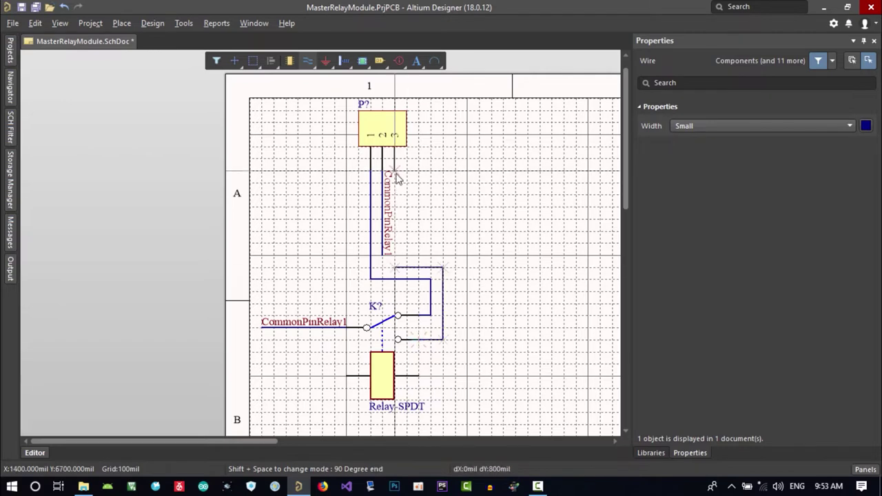
left_click(500, 350)
right_click_drag(499, 350, 452, 257)
left_click(455, 242)
Zoom in and out around the relay to review the finished wiring
scroll(450, 246, "down", 2, "ctrl")
scroll(450, 255, "up", 3, "ctrl")
scroll(336, 249, "up", 2, "ctrl")
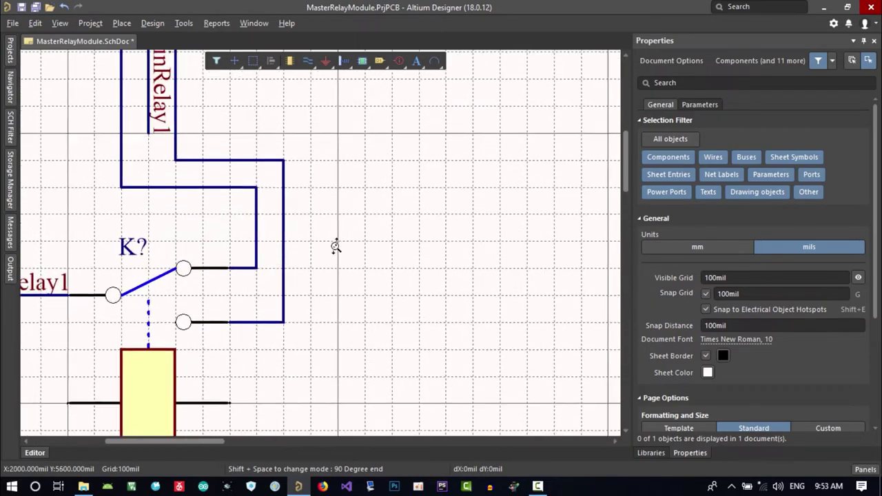
scroll(452, 233, "down", 2, "ctrl")
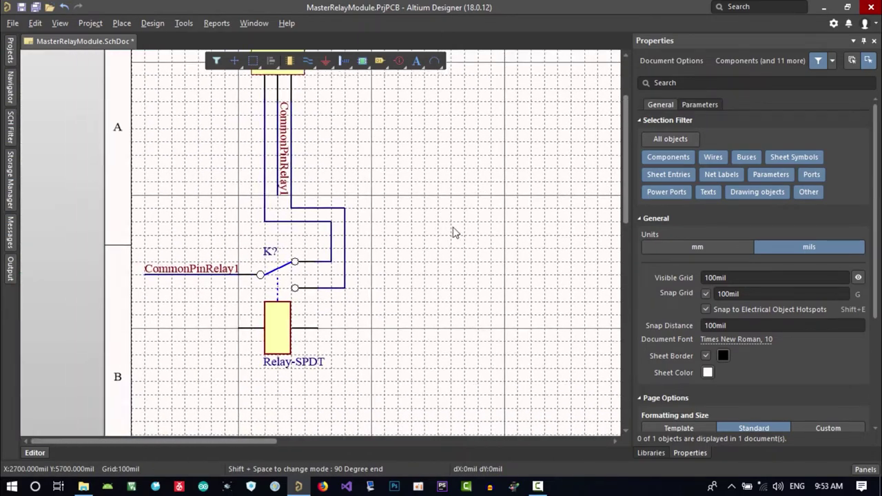
scroll(393, 254, "up", 1, "ctrl")
scroll(407, 264, "down", 1, "ctrl")
scroll(405, 255, "up", 2, "ctrl")
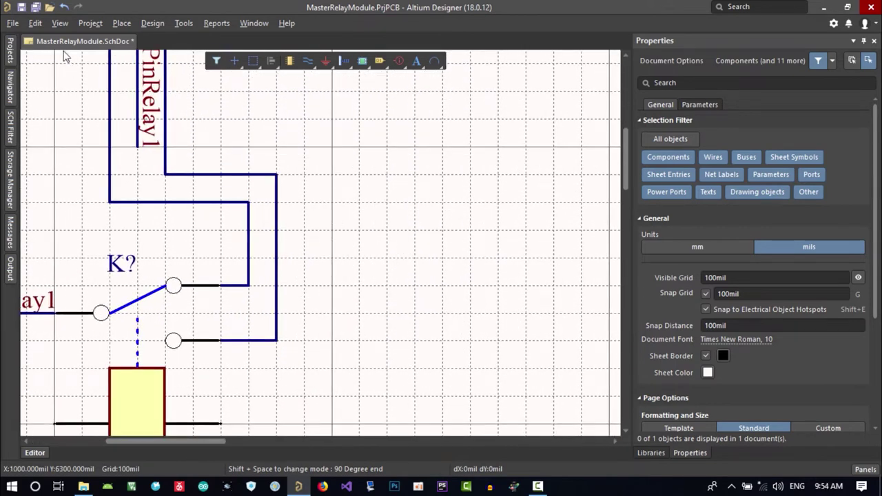
Change the schematic grid colour to light grey under Preferences > Schematic > Grids
left_click(11, 23)
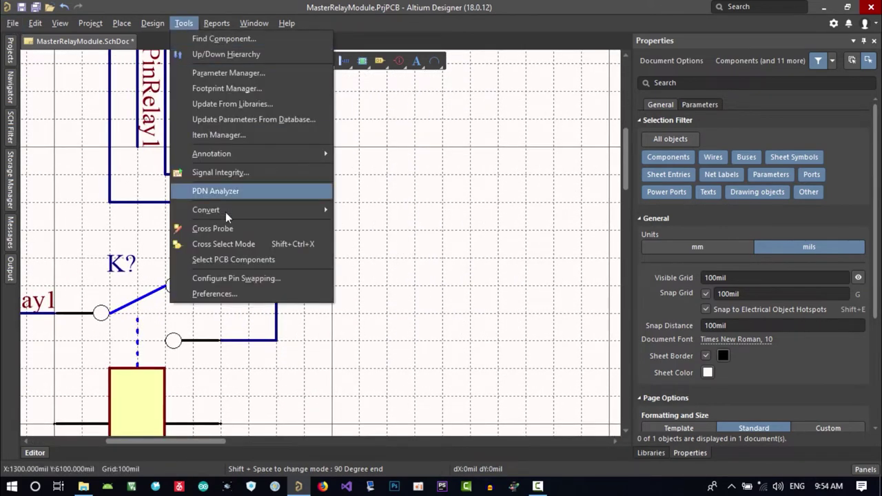
left_click(383, 334)
left_click(184, 27)
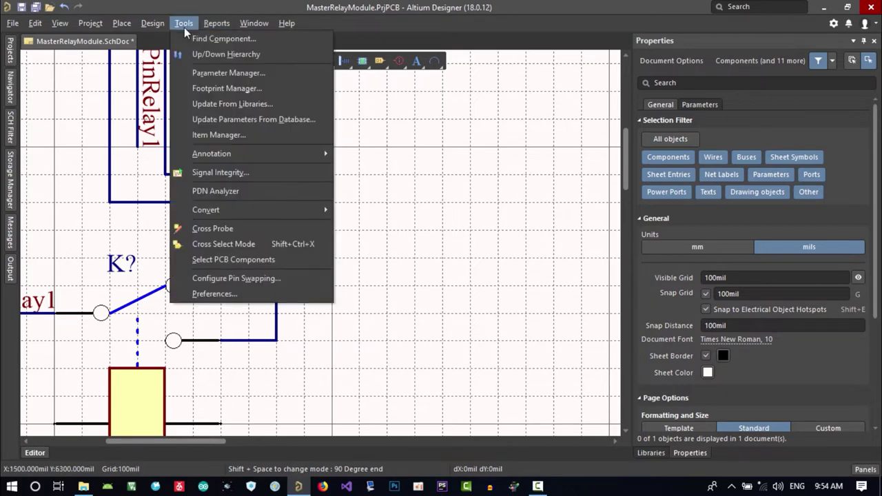
left_click(236, 296)
left_click(207, 103)
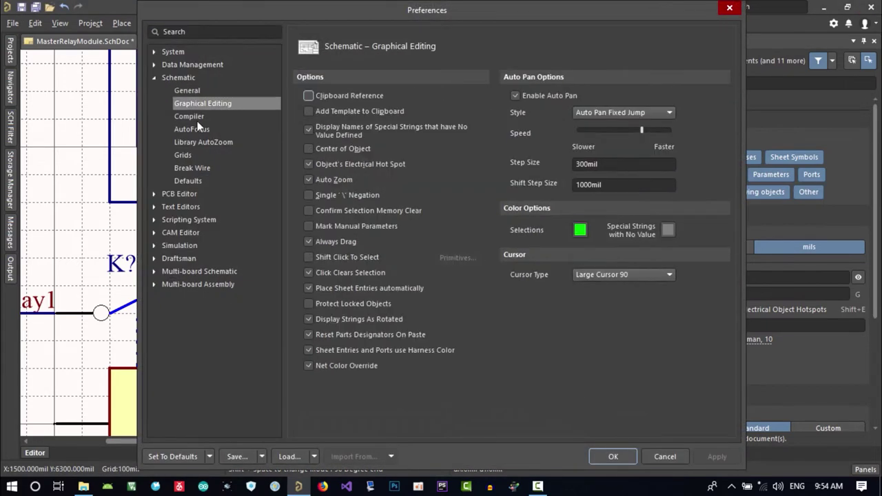
left_click(188, 158)
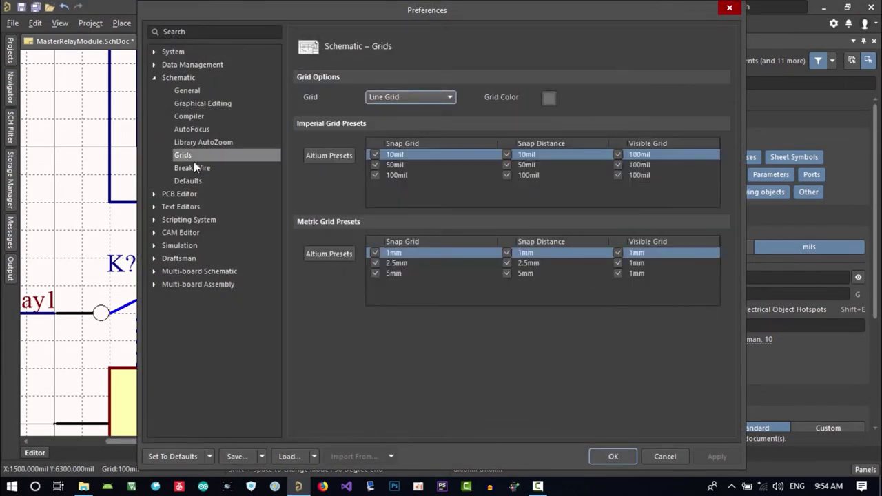
left_click(549, 98)
left_click(377, 140)
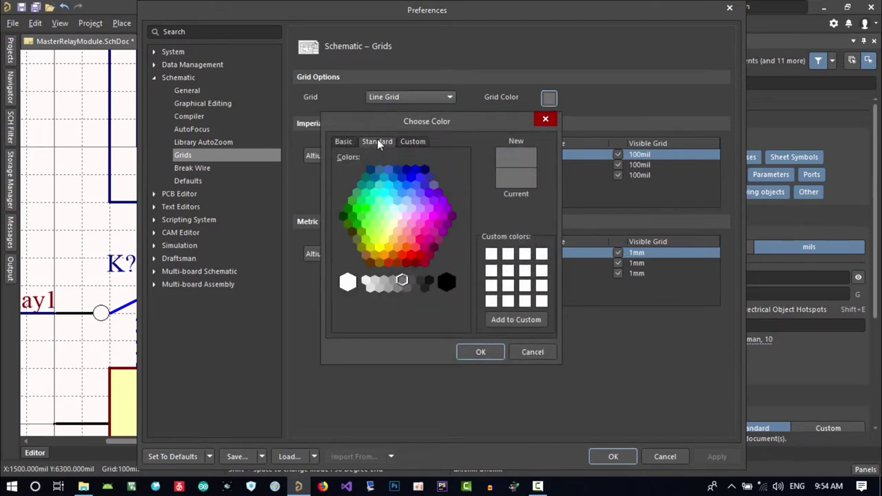
left_click(375, 282)
left_click(480, 351)
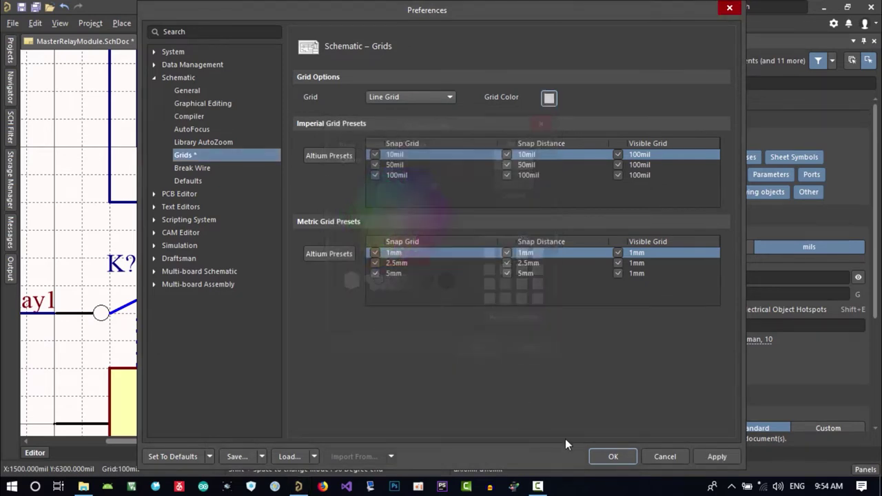
left_click(612, 456)
scroll(341, 241, "down", 2, "ctrl")
scroll(341, 240, "down", 3, "ctrl")
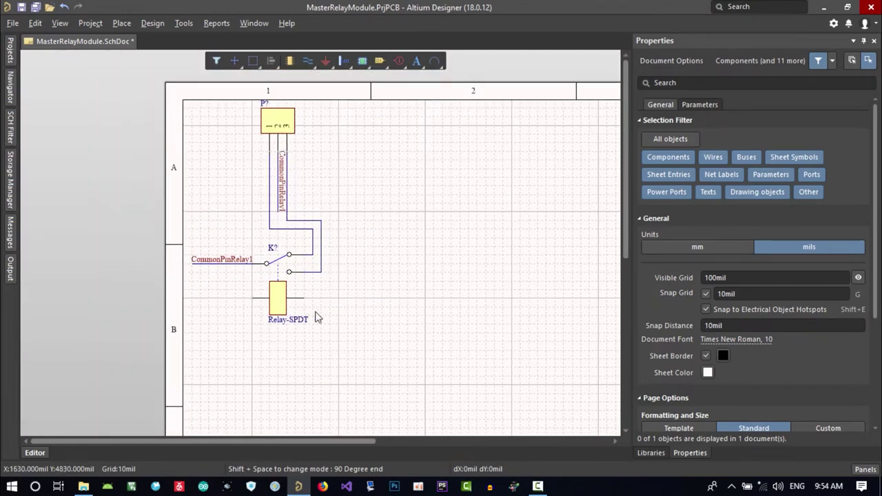
Zoom in and select relay K? to view its MY_Songle footprint in Properties
right_click_drag(356, 324, 279, 266)
scroll(290, 328, "up", 2, "ctrl")
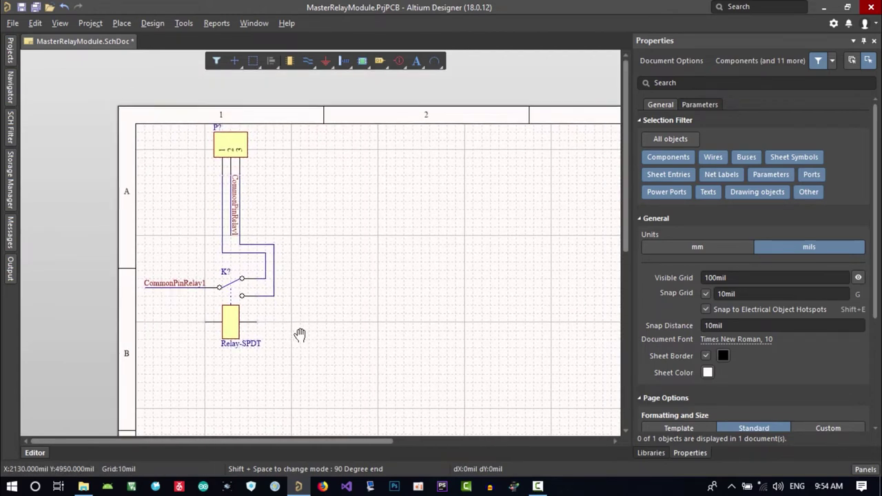
scroll(243, 213, "up", 1, "ctrl")
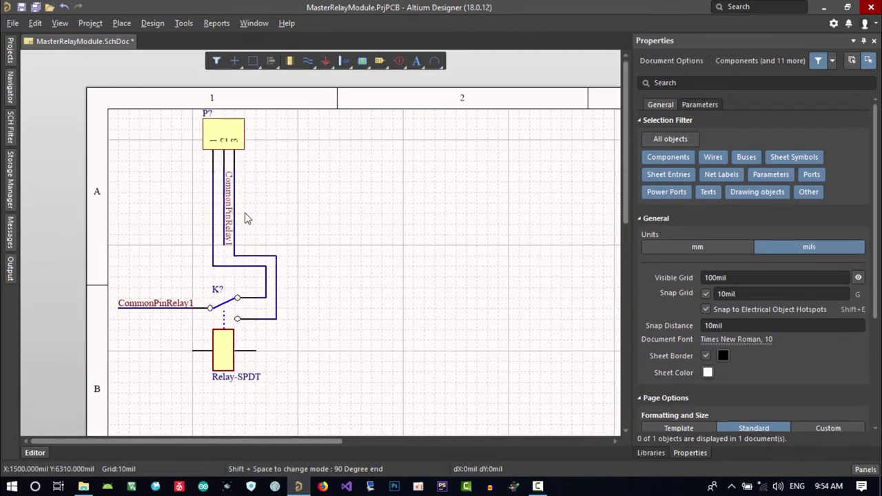
scroll(224, 353, "up", 1, "ctrl")
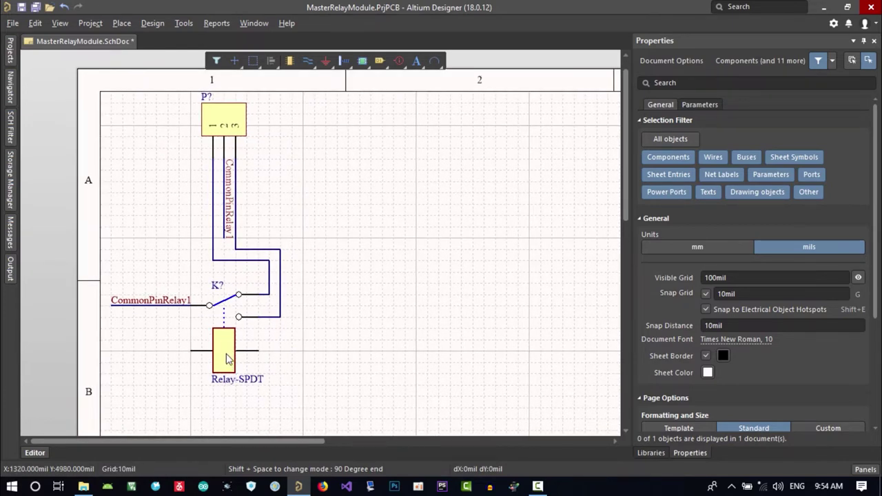
left_click_drag(223, 361, 222, 355)
left_click(223, 355)
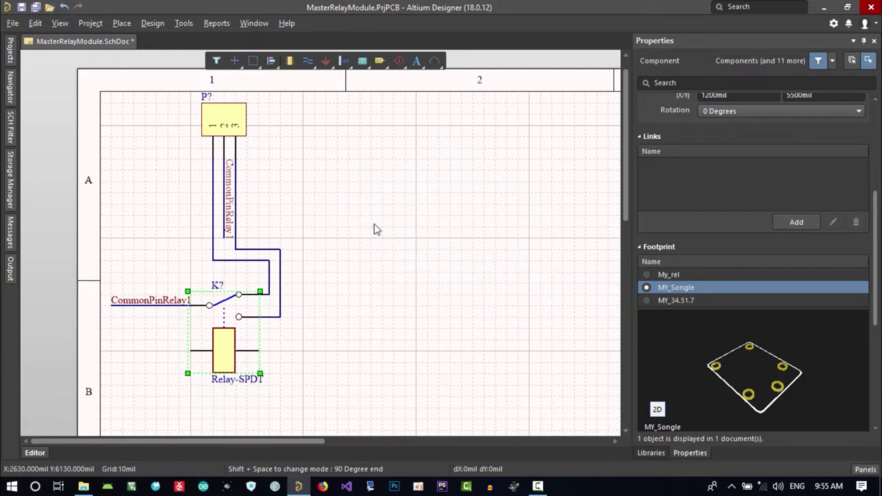
Deselect the relay, pan to the sheet border, and minimize Altium Designer to reach Firefox
right_click_drag(368, 295, 361, 282)
right_click_drag(321, 204, 327, 222)
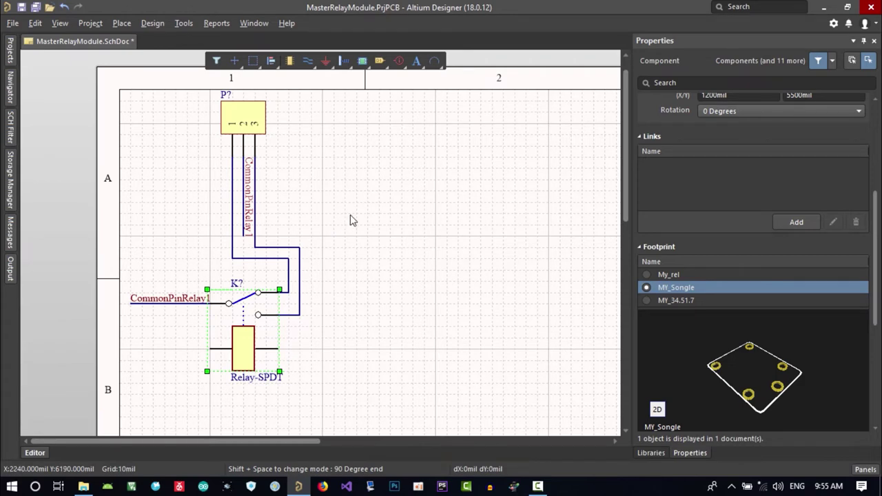
left_click(350, 219)
right_click_drag(350, 220, 410, 140)
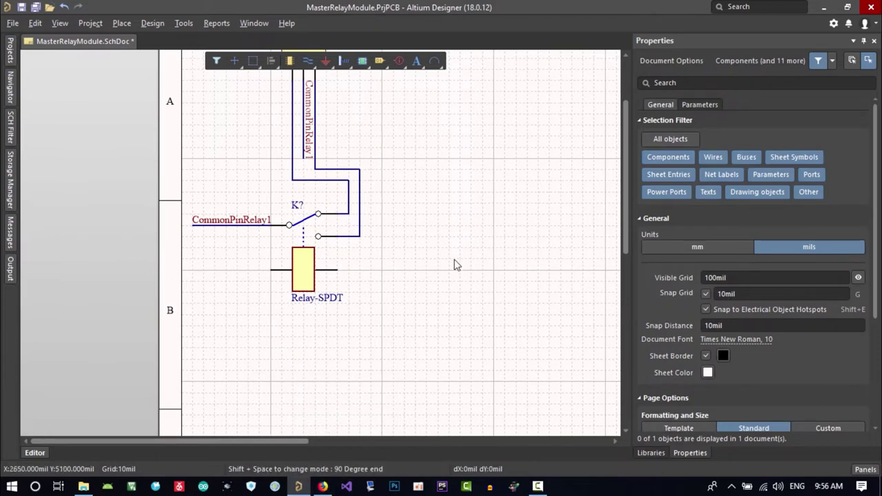
right_click_drag(419, 197, 360, 277)
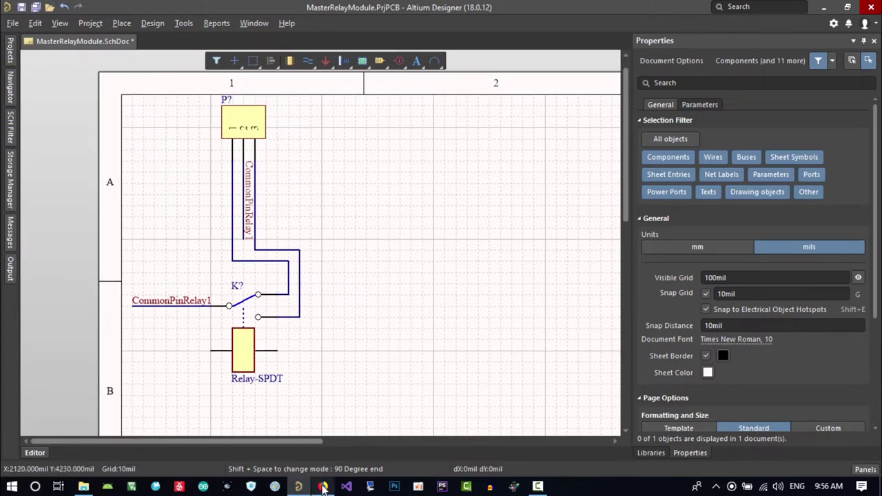
left_click(824, 7)
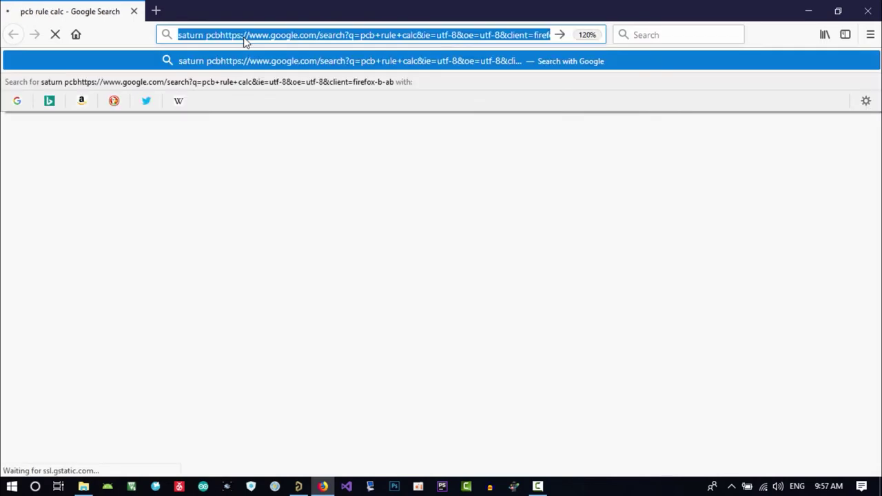
Search the web for 'saturn pcb' and open the Saturn PCB Toolkit page
type("saturn")
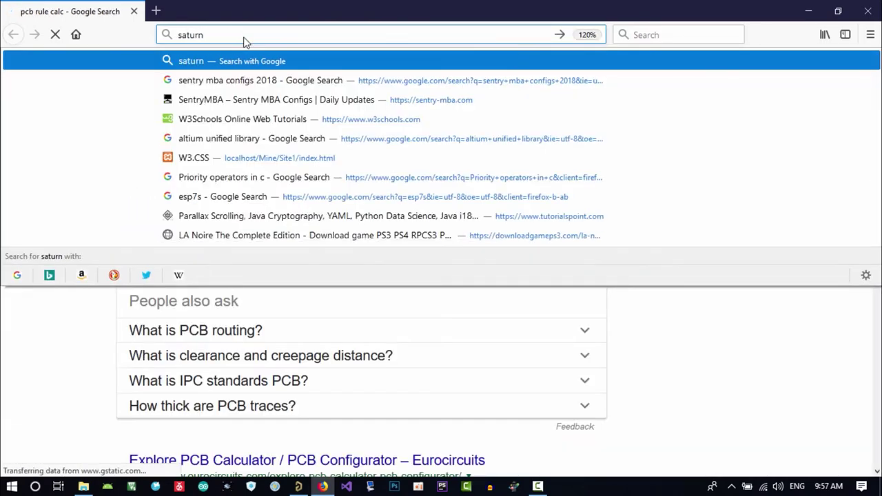
type(" pcb")
key("Return")
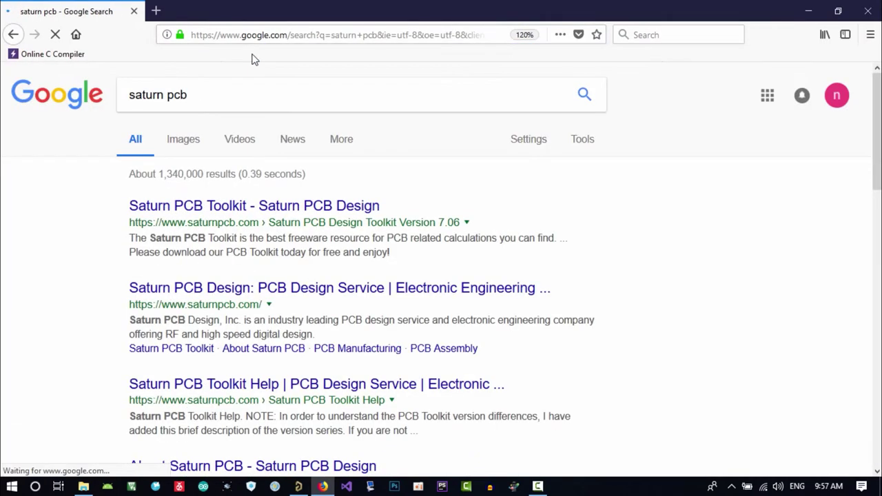
left_click(271, 208)
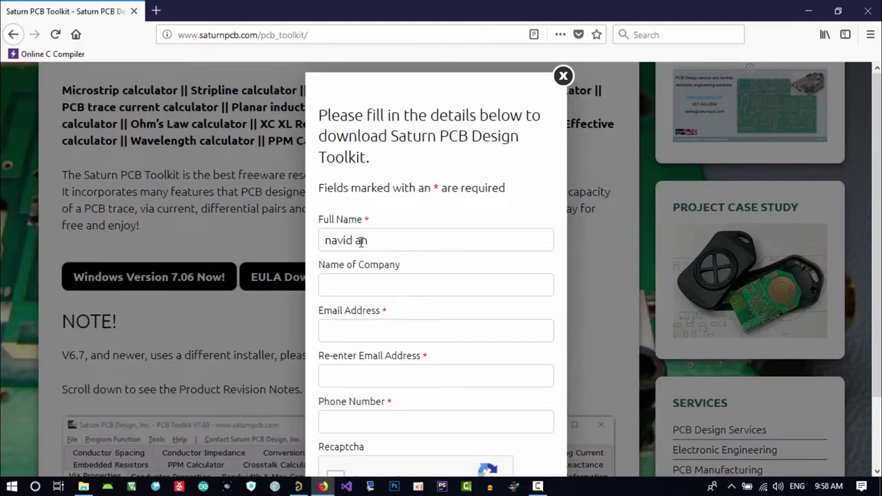
Fill in the full name and e-mail address fields of the download request form
left_click(359, 241)
type("navidrct")
key("Down")
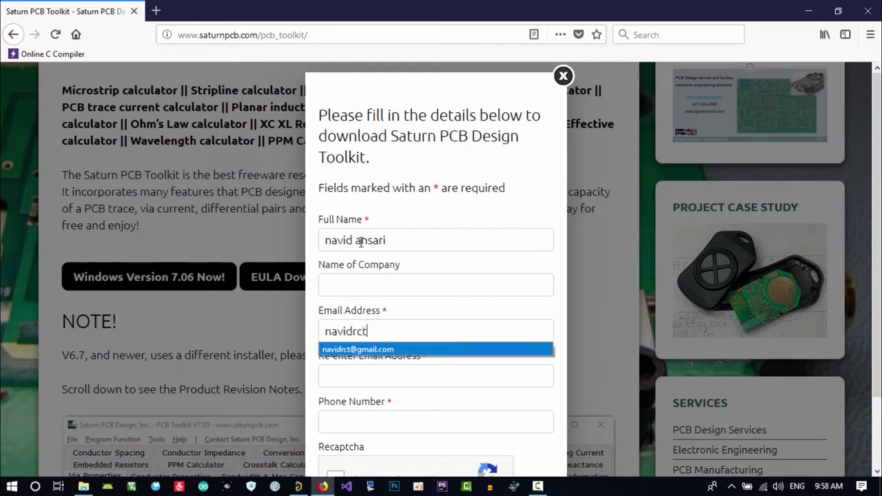
key("Return")
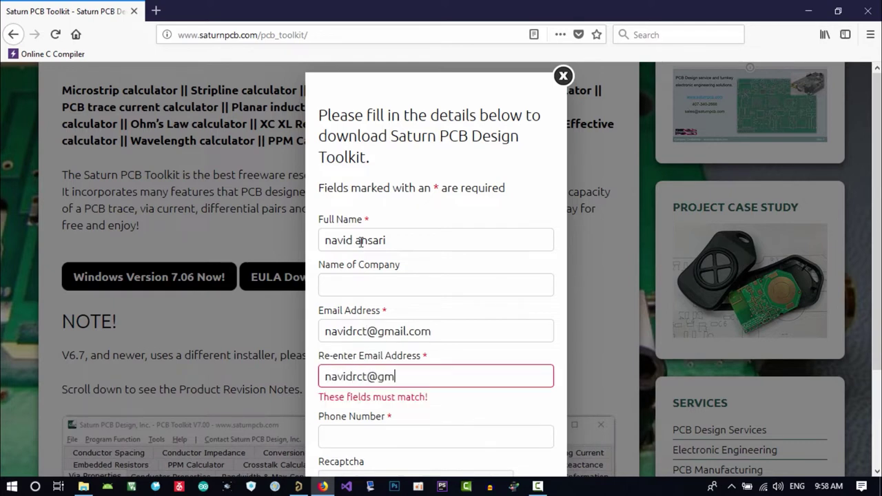
key("Tab")
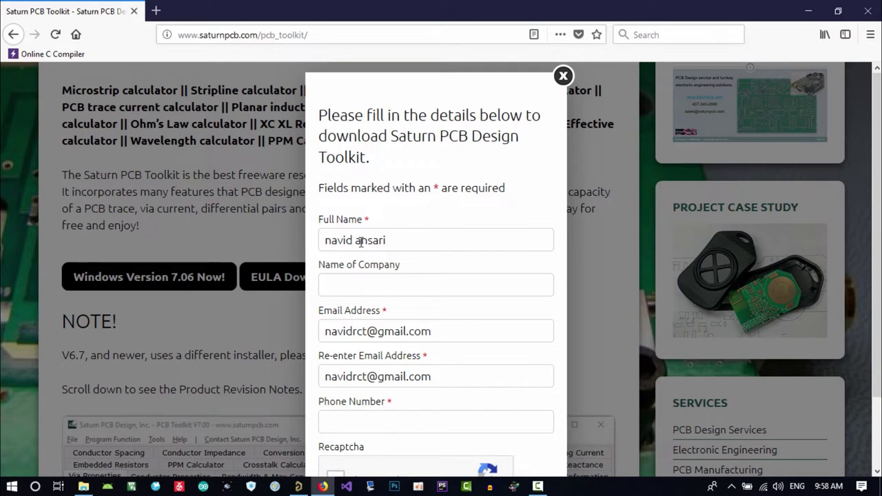
scroll(374, 354, "down", 2)
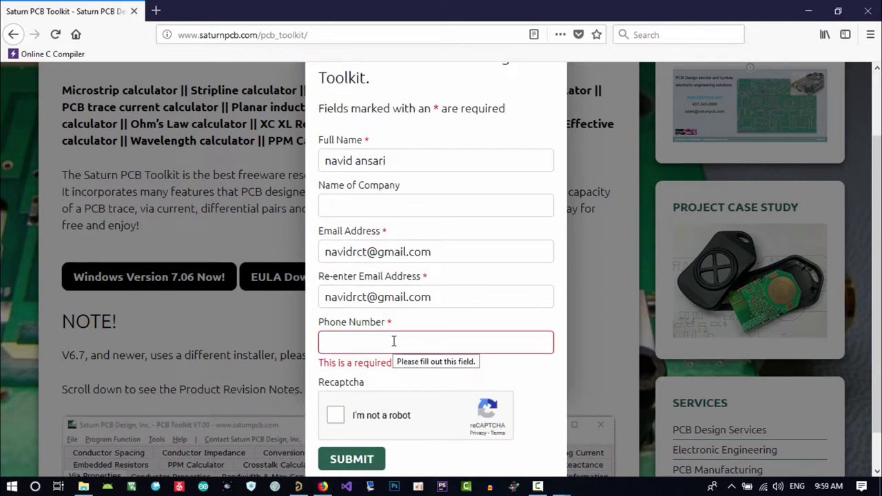
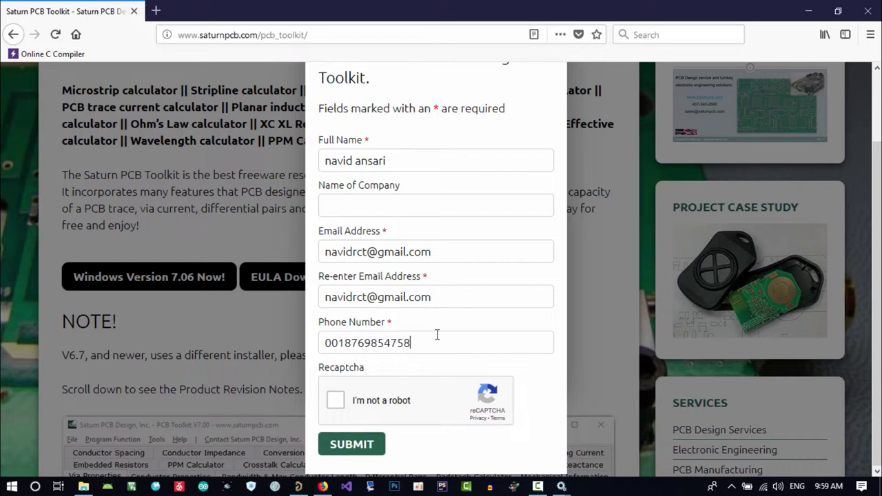
Enter the phone number, tick the reCAPTCHA and submit the form
left_click_drag(425, 338, 320, 343)
left_click(424, 347)
left_click_drag(432, 347, 320, 343)
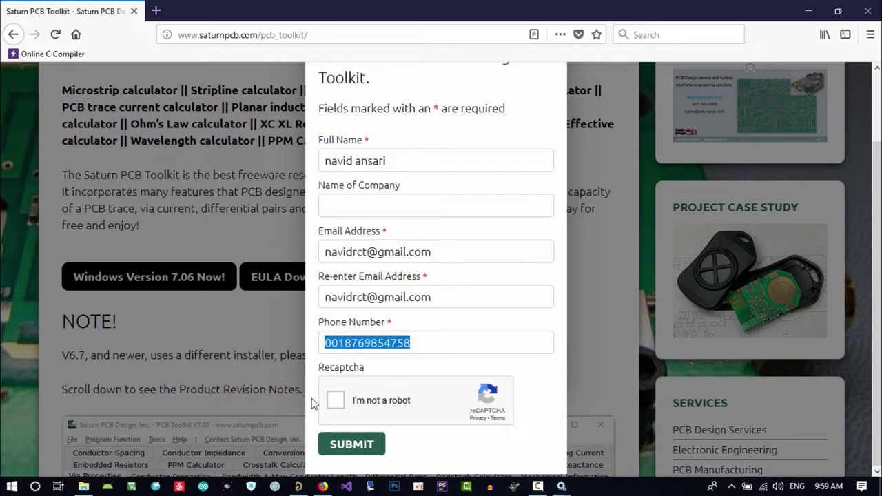
left_click(336, 401)
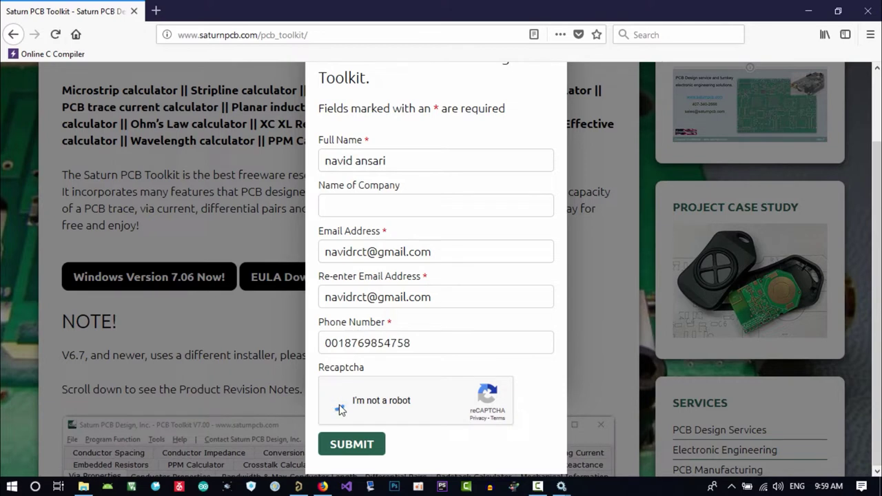
left_click(356, 444)
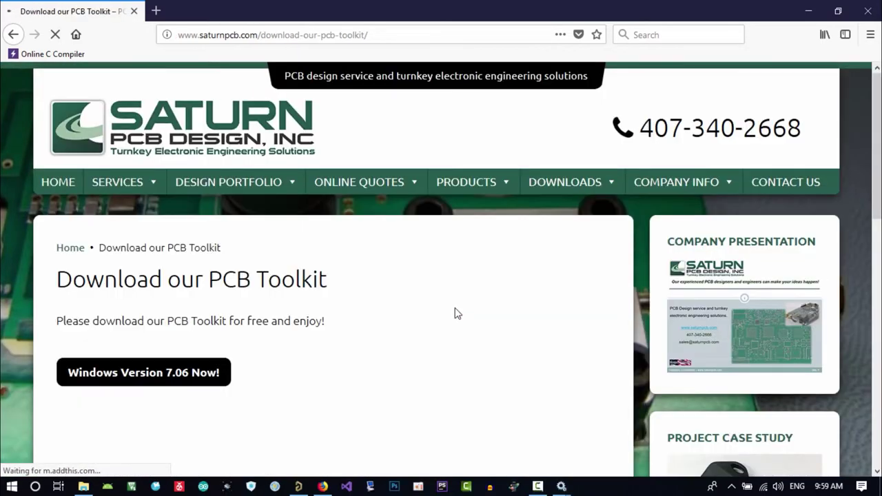
Download the Windows Version 7.06 setup archive and run Setup.exe from it
scroll(342, 351, "down", 2)
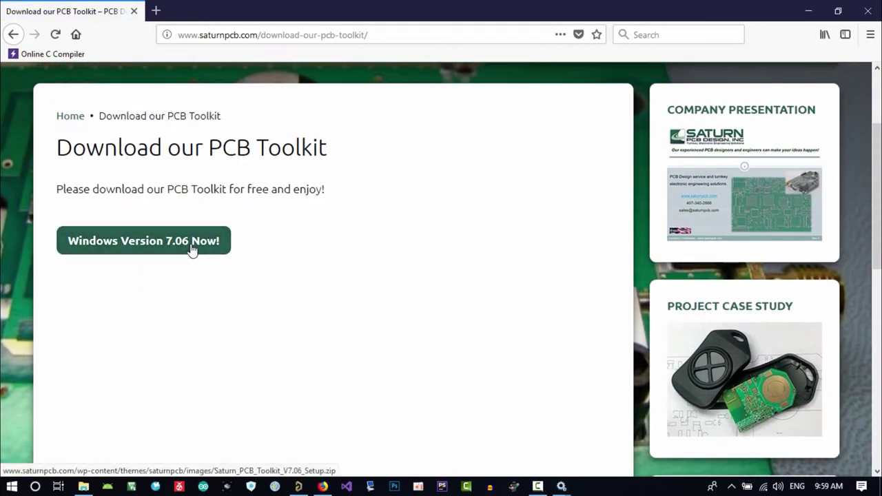
right_click(191, 250)
left_click(245, 410)
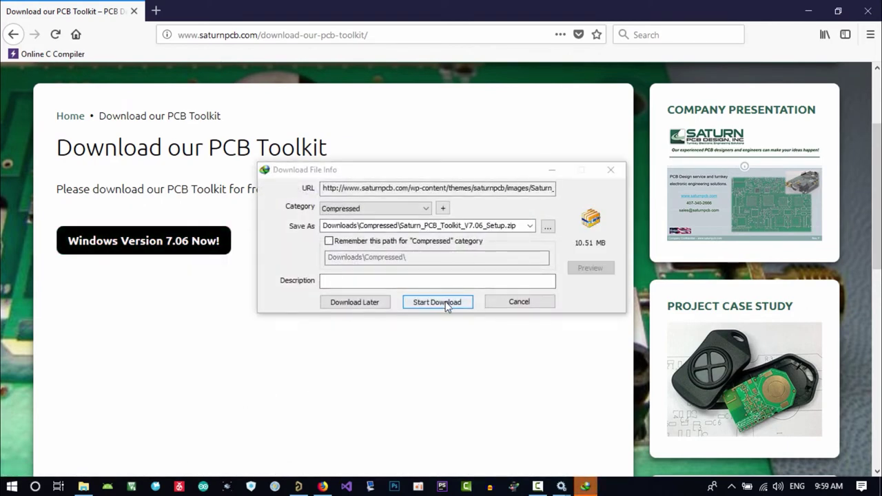
left_click(445, 301)
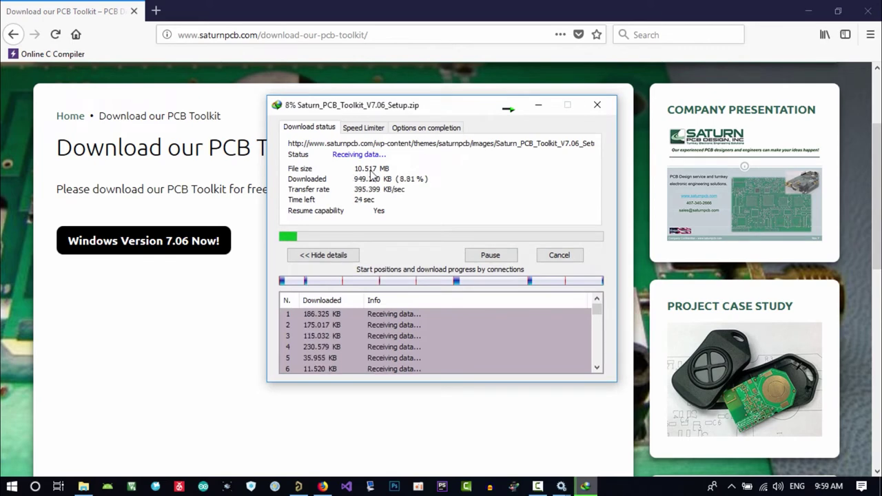
left_click(344, 285)
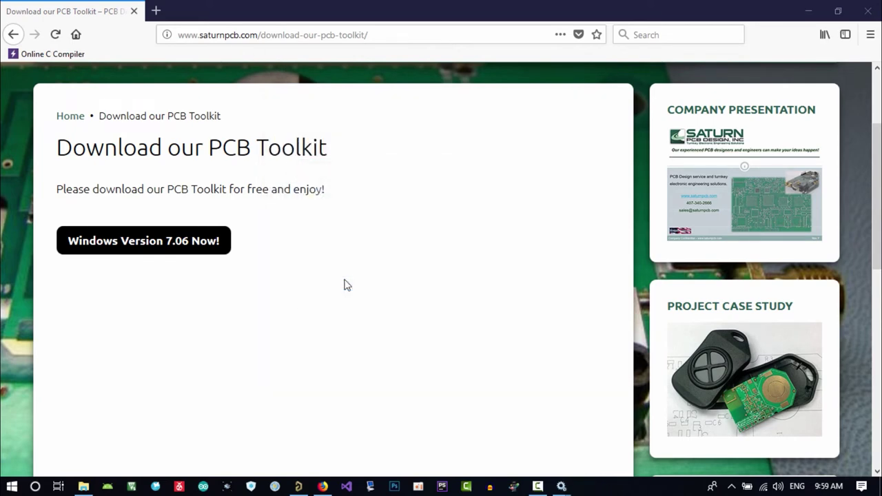
double_click(312, 227)
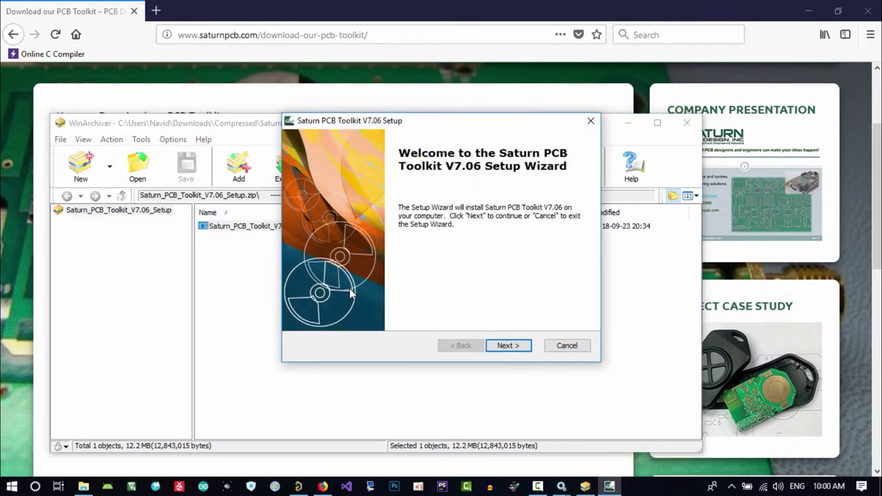
Install the toolkit with default folder, skip the readme, launch it, then close WinArchiver and Firefox
left_click(518, 346)
left_click(520, 350)
left_click(511, 346)
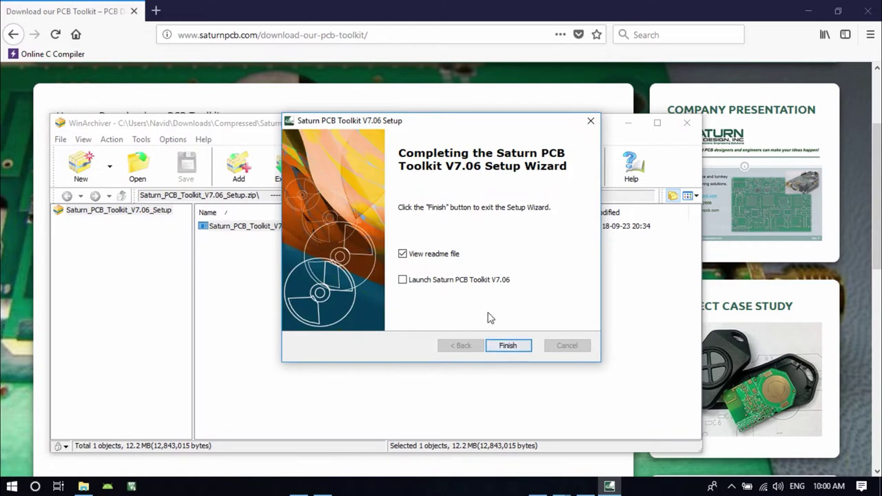
left_click(405, 256)
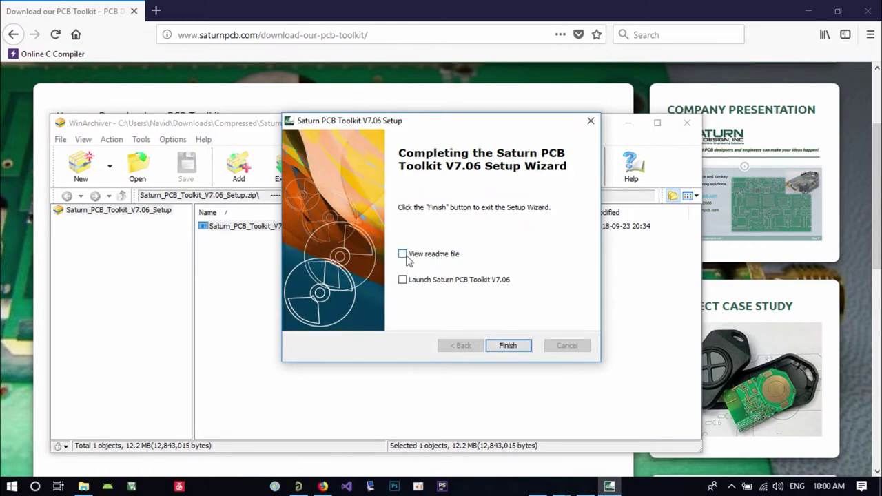
left_click(403, 279)
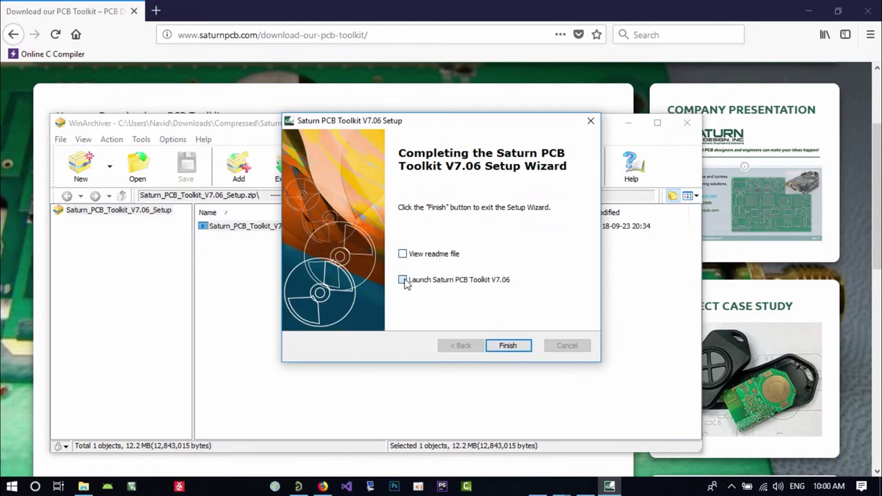
left_click(507, 346)
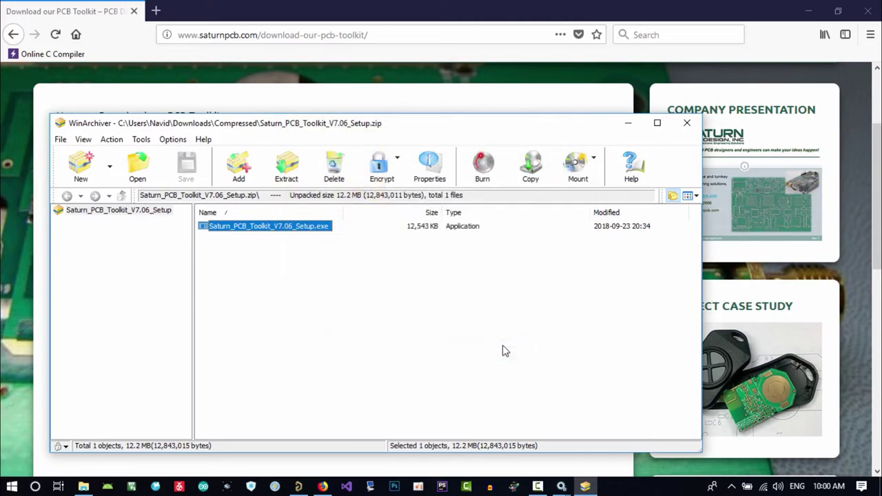
left_click(687, 122)
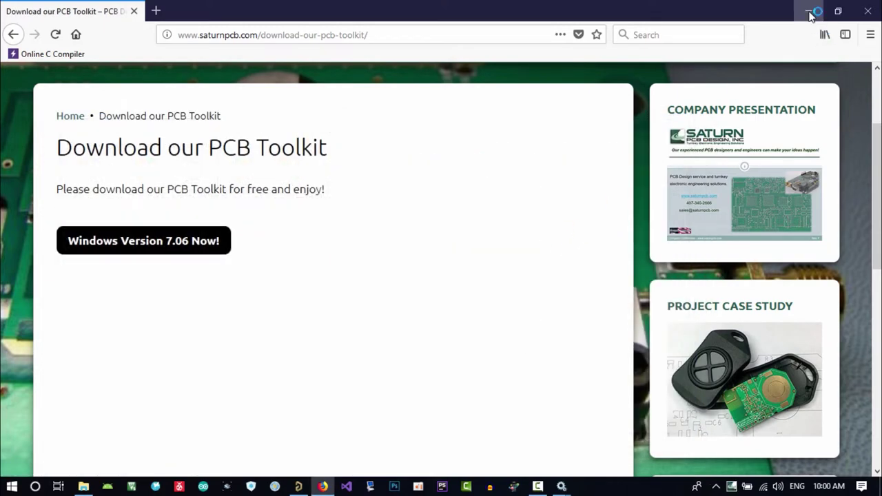
left_click(809, 11)
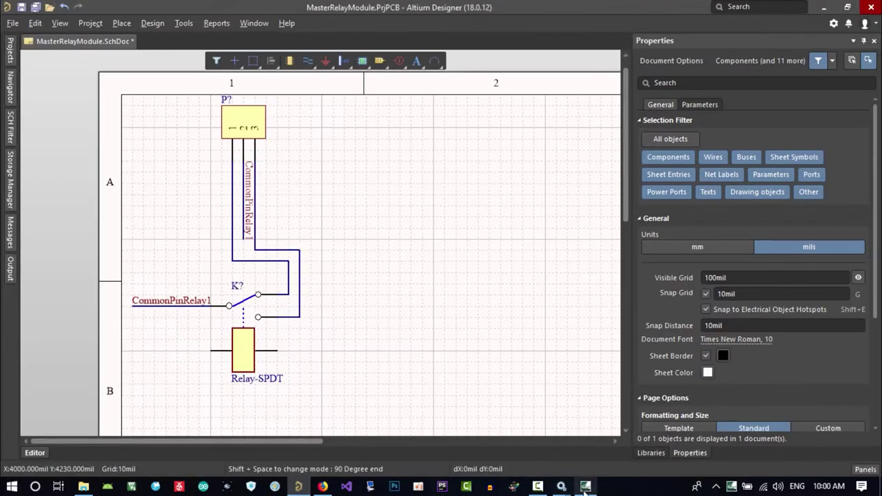
Restore the toolkit window, move it right, and show the Conductor Properties calculator
left_click(585, 487)
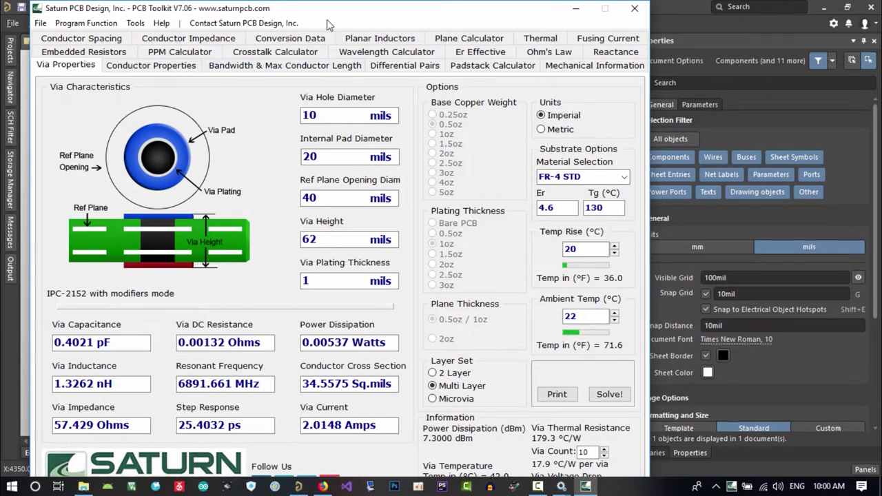
left_click_drag(312, 14, 501, 18)
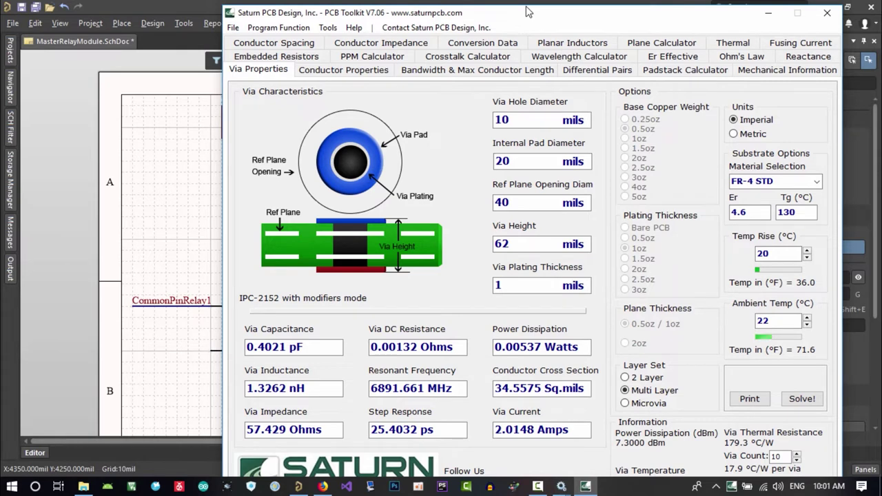
left_click(381, 73)
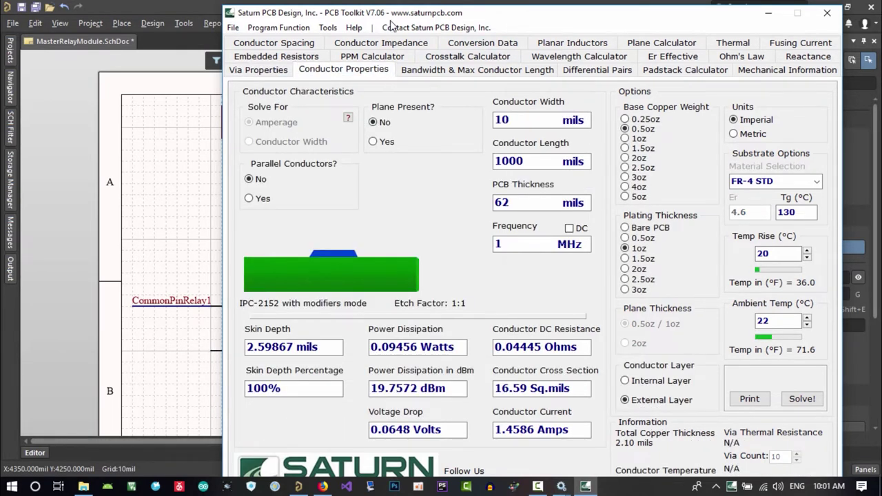
mouse_move(386, 18)
left_mouse_down()
mouse_move(437, 20)
mouse_move(370, 15)
left_mouse_up()
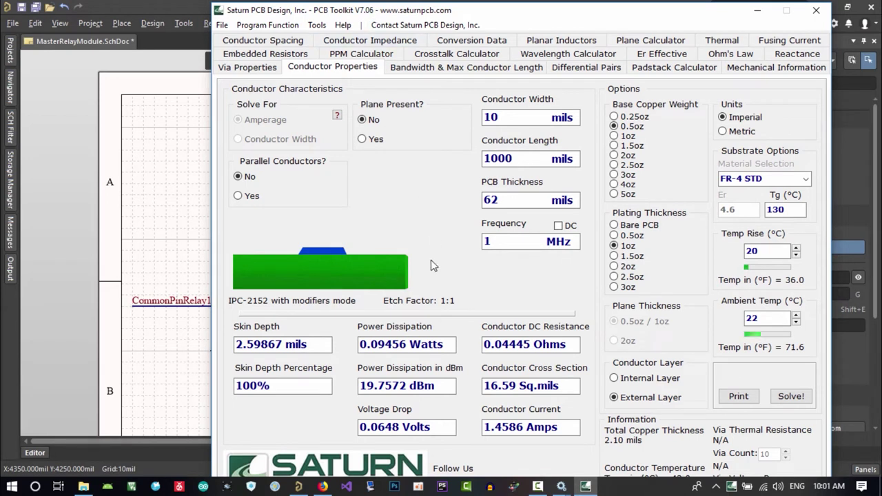
Set Plane Present to Yes and keep Parallel Conductors at No
left_click_drag(559, 428, 487, 429)
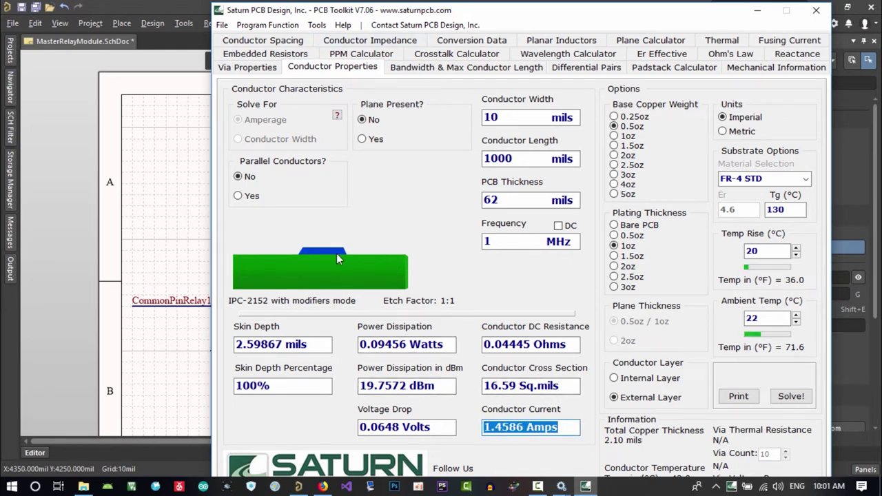
left_click(363, 138)
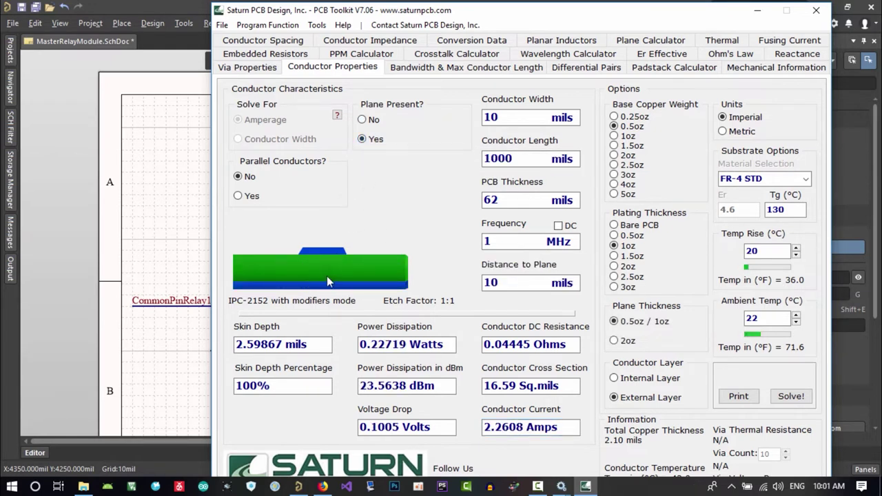
left_click(250, 196)
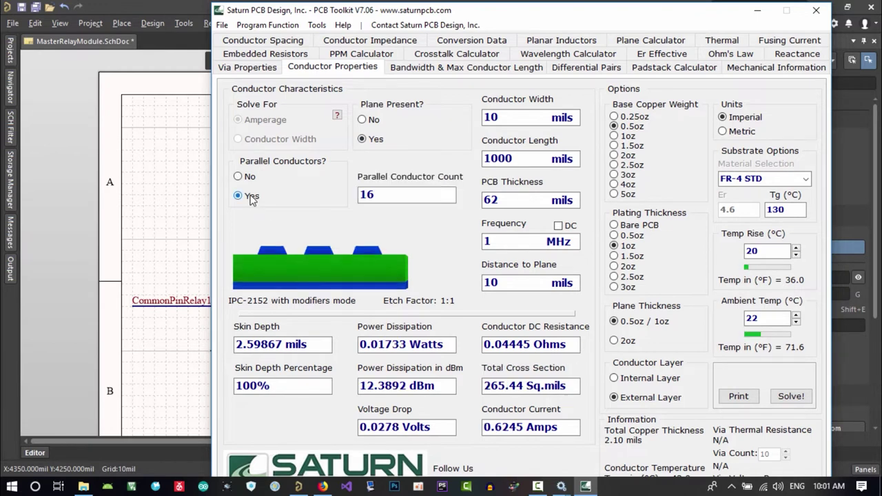
left_click(239, 177)
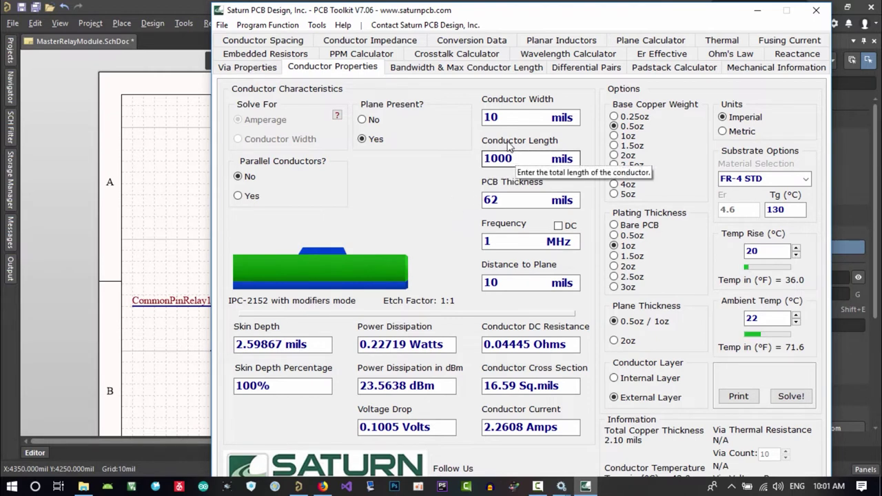
Solve the conductor at 20 mil and then 32 mil widths
double_click(491, 117)
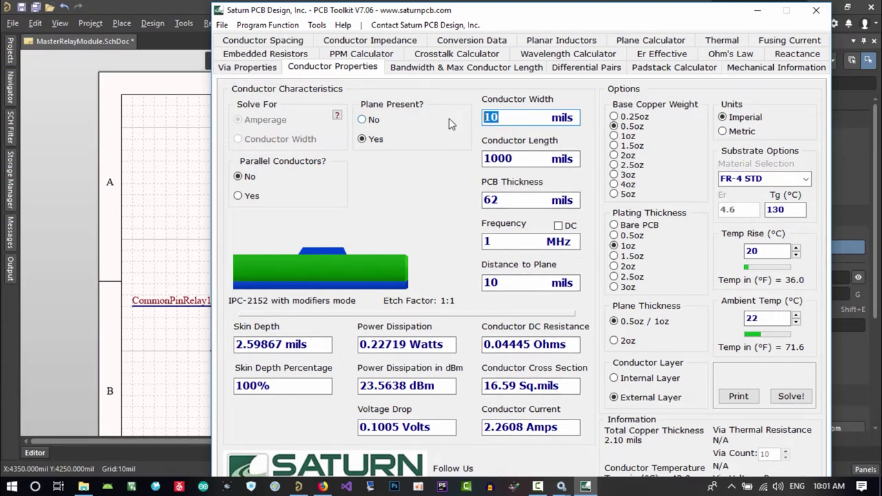
type("20")
left_click(790, 398)
double_click(491, 118)
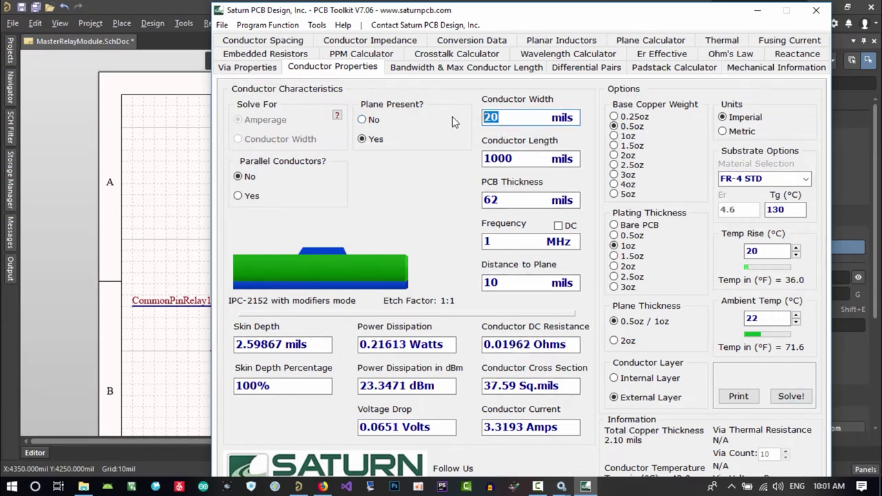
type("32")
left_click(790, 397)
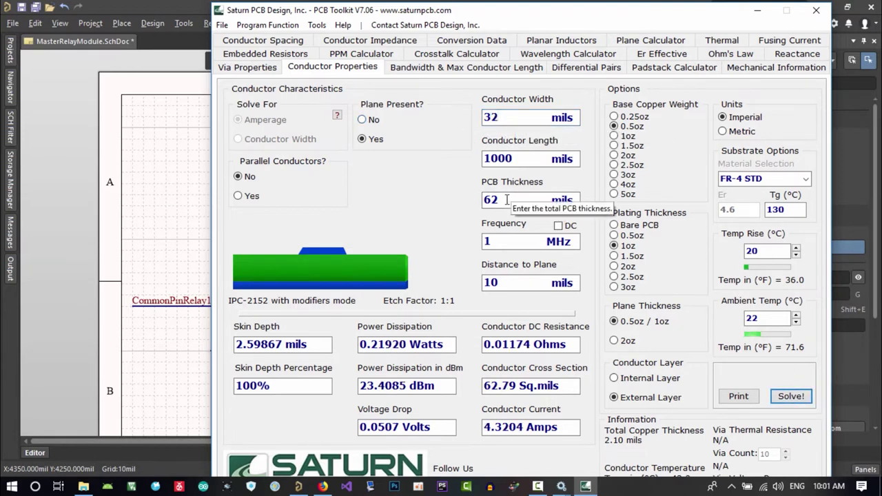
Toggle DC off and on, select the distance to plane value, and re-solve
left_click(557, 227)
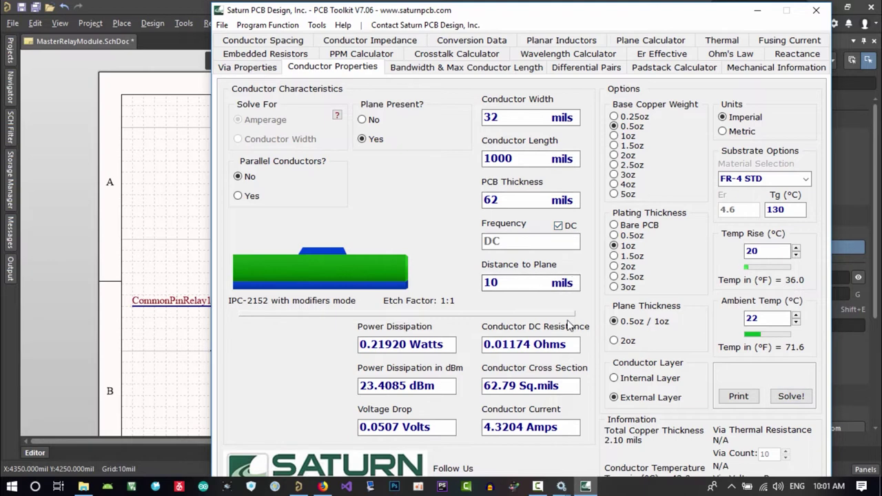
left_click(559, 227)
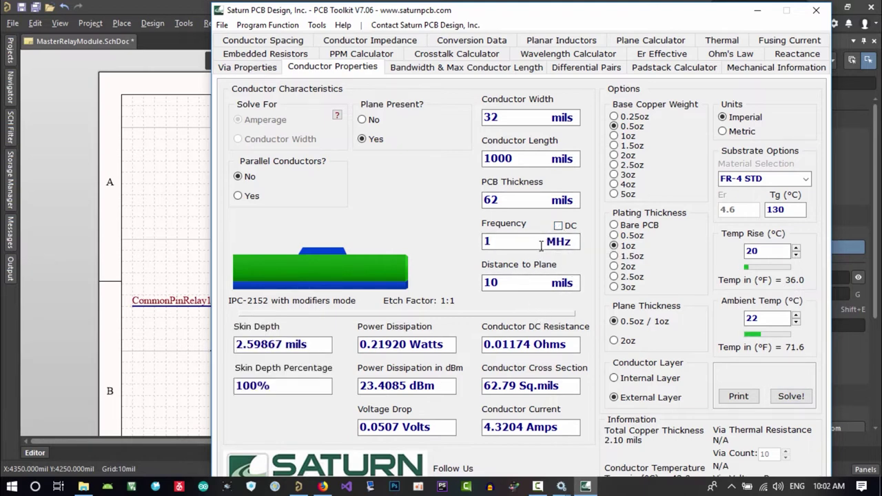
left_click(521, 283)
double_click(520, 284)
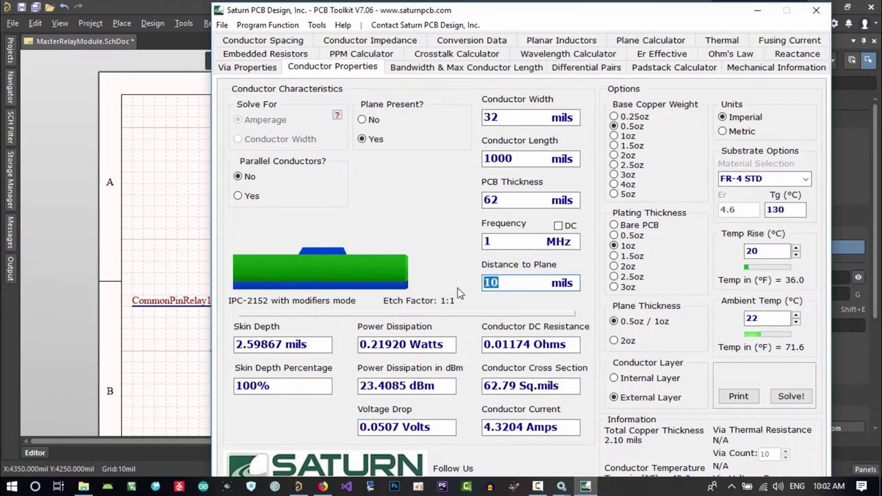
left_click(790, 397)
Solve at 50 mil and then 80 mil width, reaching 7.8165 Amps
double_click(491, 117)
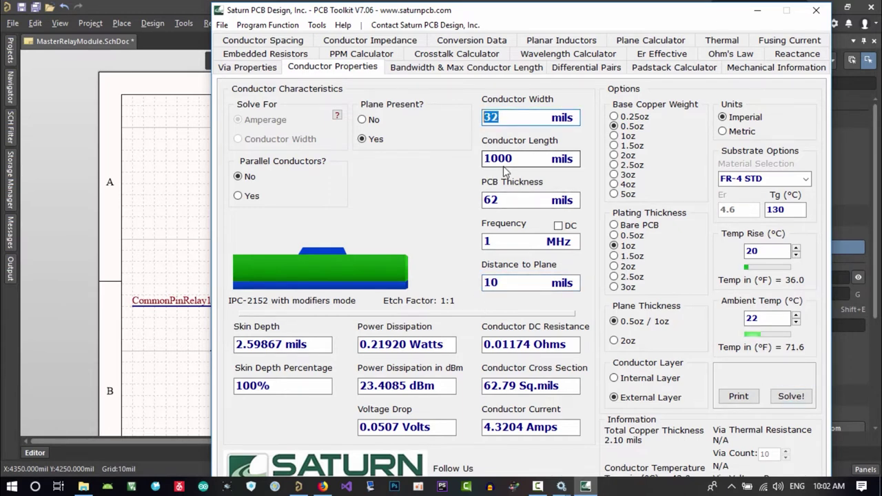
type("50")
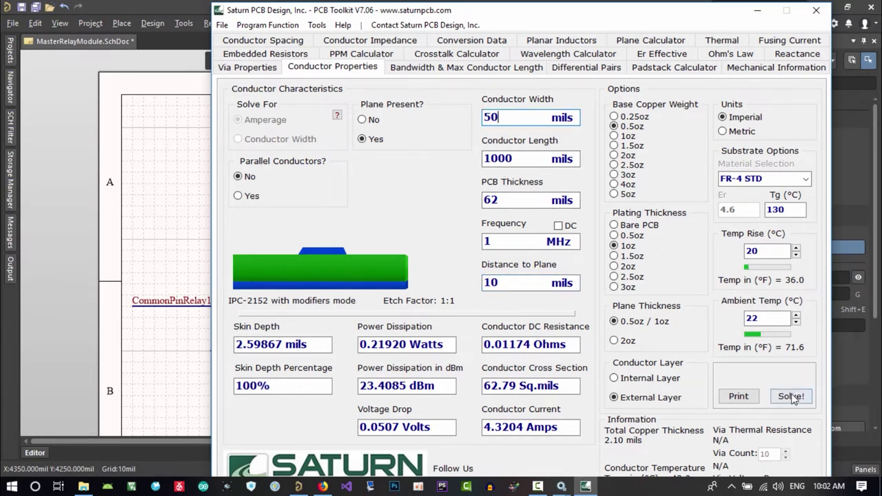
left_click(790, 396)
double_click(516, 119)
type("80.")
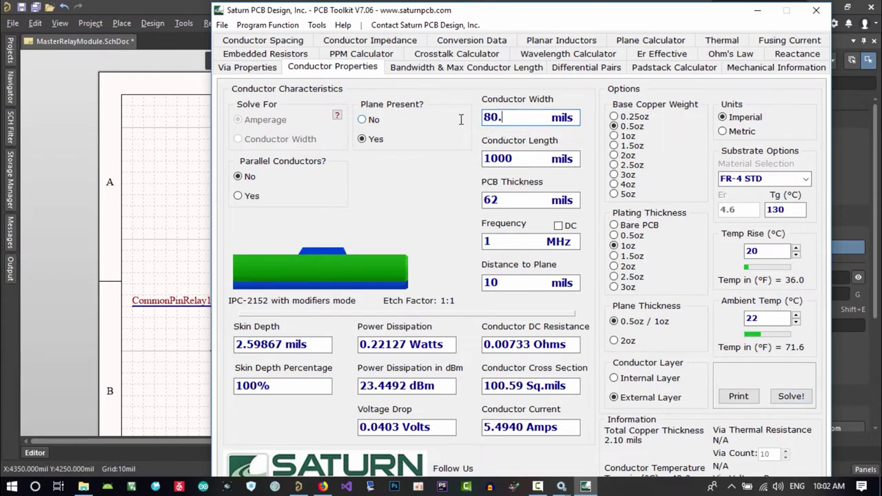
left_click(790, 396)
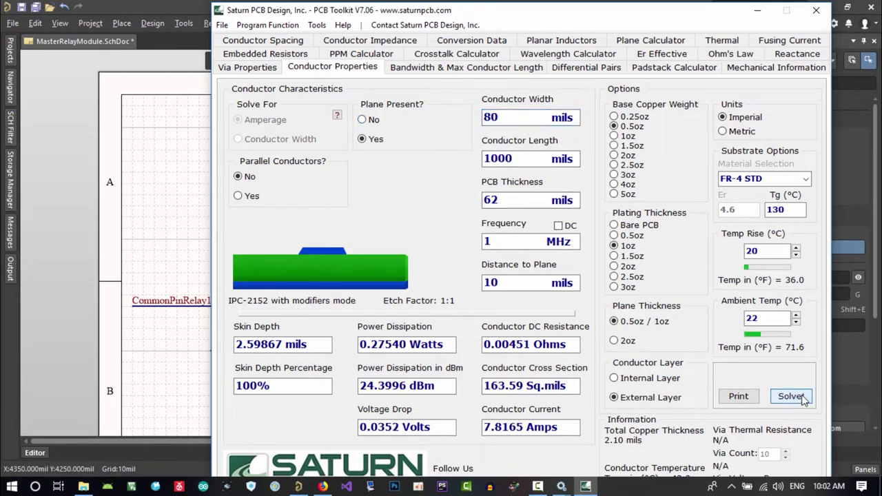
double_click(500, 119)
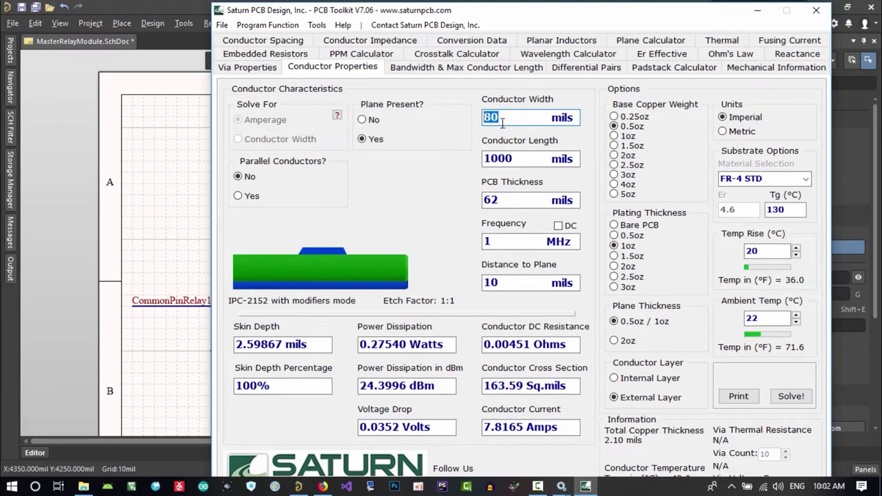
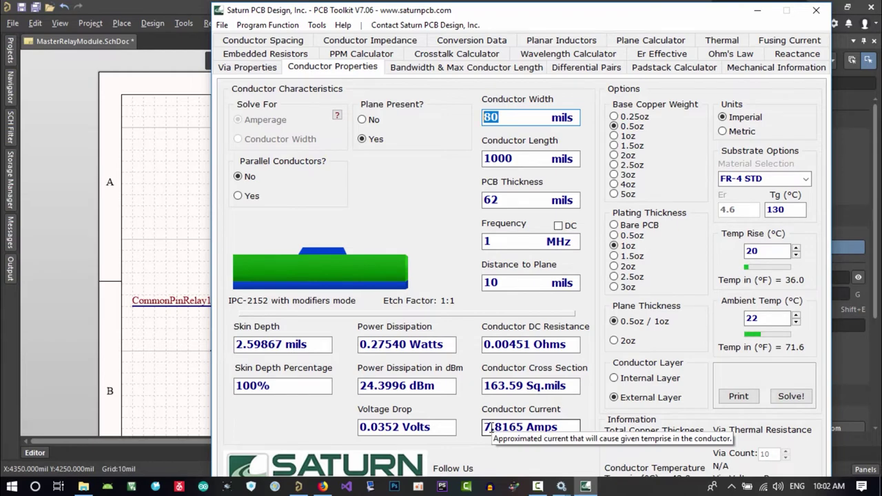
Minimize the Saturn PCB Toolkit so the Altium relay schematic shows again
left_click(758, 16)
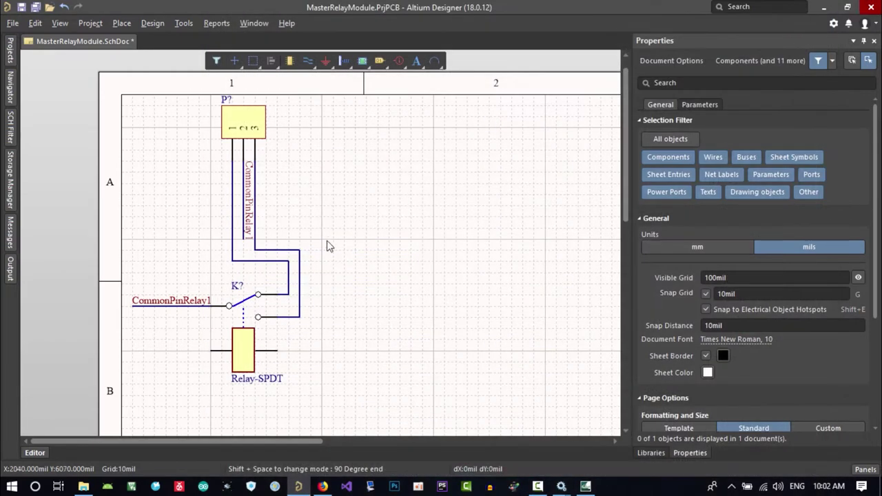
Center the view on the connector-to-relay wiring and open the Active Bar Directives drop-down
scroll(310, 231, "down", 1)
scroll(300, 217, "up", 1, "ctrl")
right_click_drag(300, 217, 299, 226)
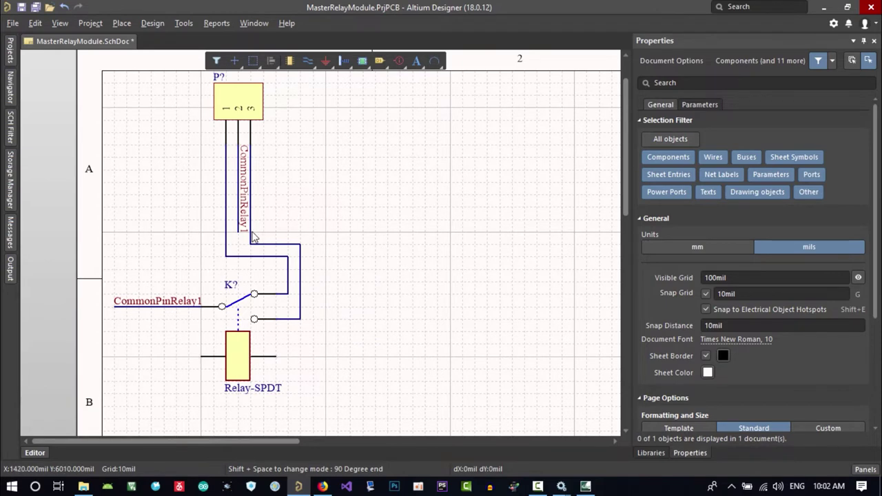
scroll(253, 237, "up", 1, "ctrl")
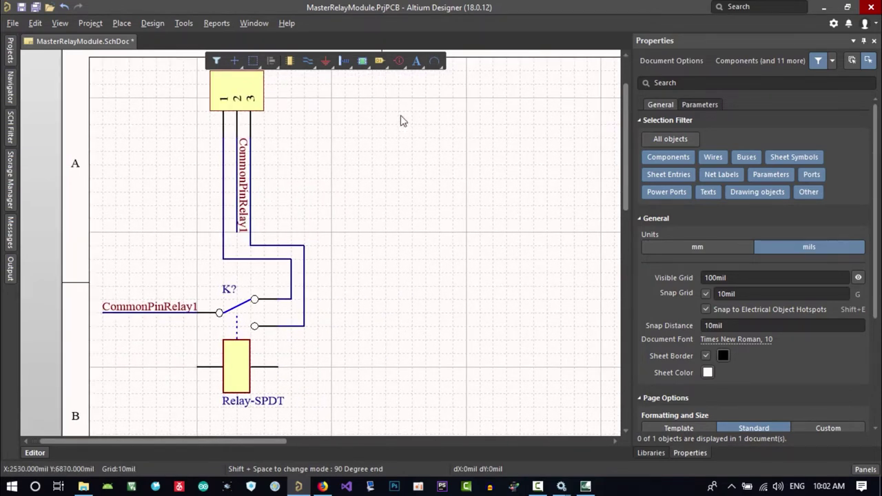
left_click(405, 68)
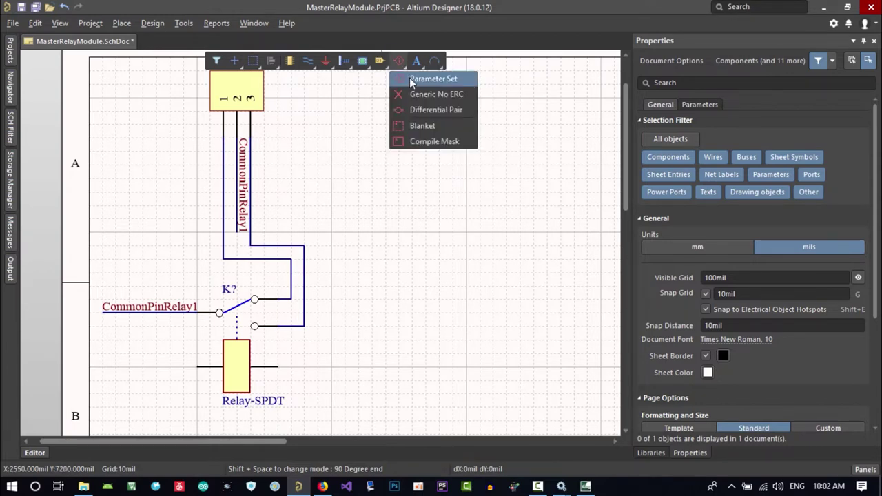
Start a Parameter Set directive labelled Amp7Rule and begin adding a design rule to it
left_click(422, 78)
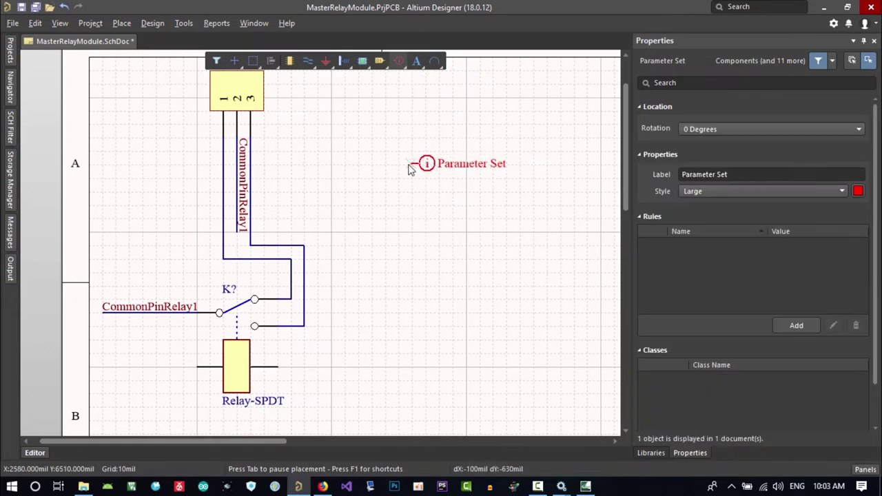
key("Home")
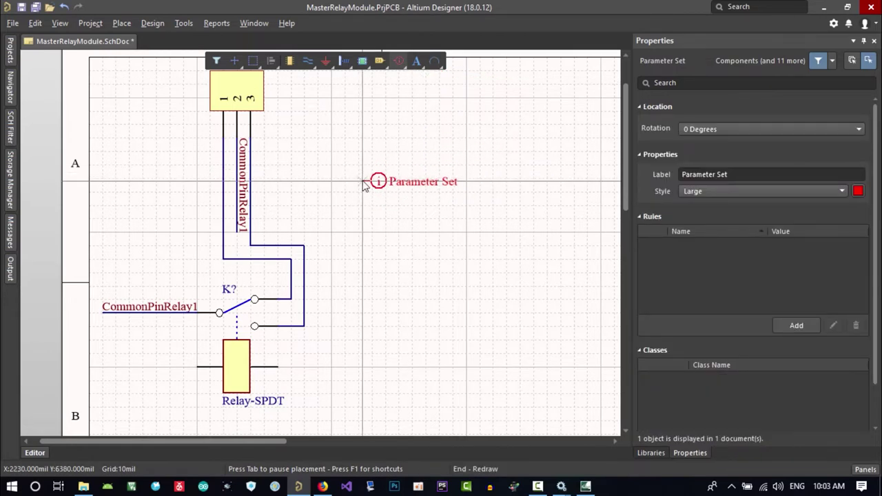
key("Tab")
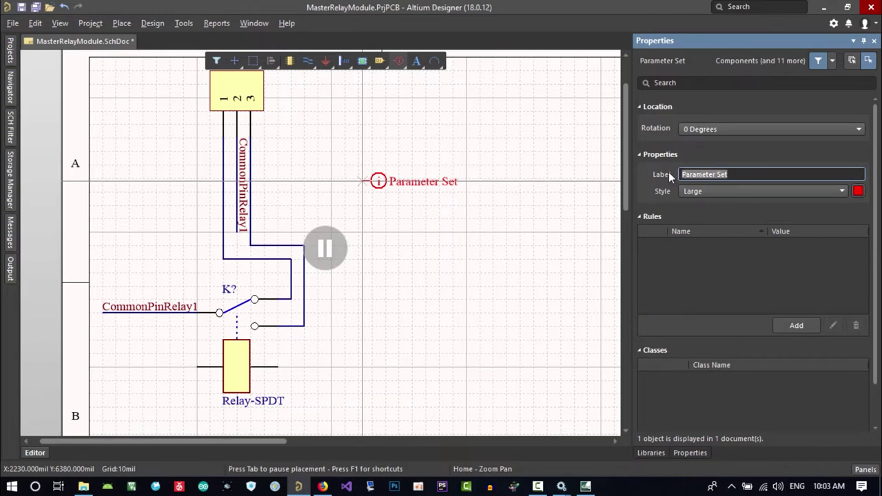
type("Amp7")
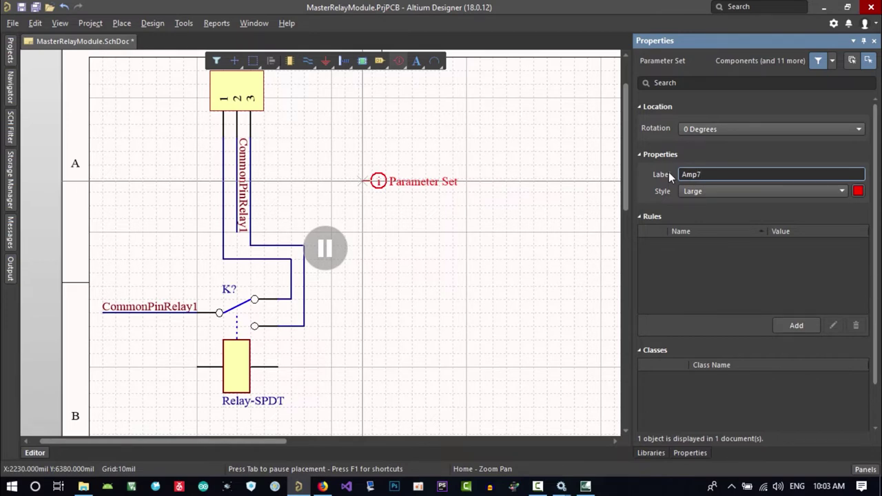
type("Rule")
key("Return")
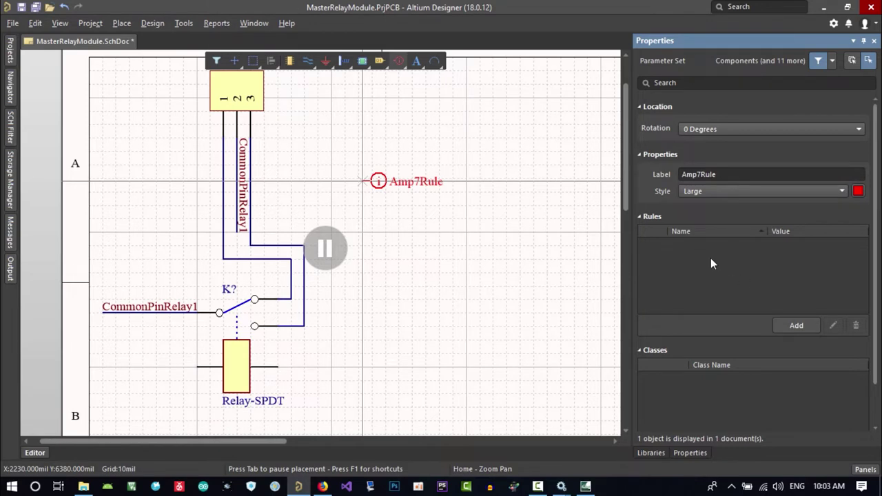
left_click(799, 326)
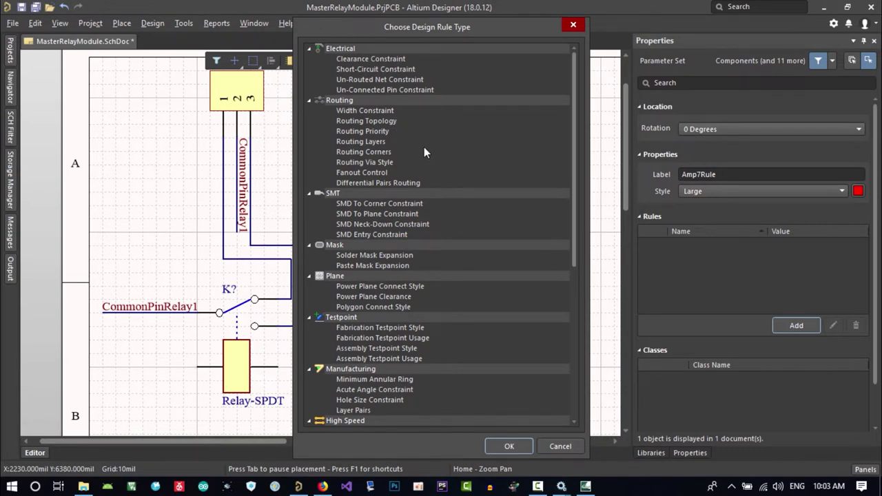
Give Amp7Rule a Width Constraint of 80 mil minimum and preferred, 1000 mil maximum
left_click(379, 111)
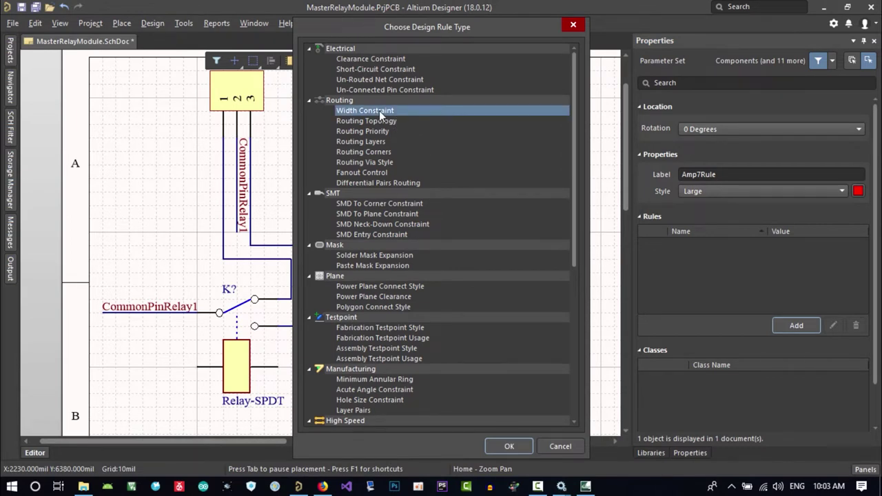
left_click(506, 445)
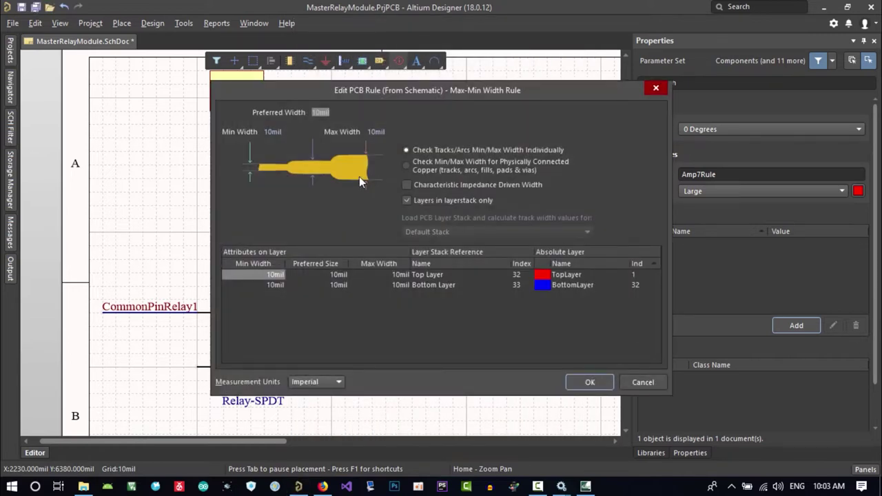
left_click(276, 132)
type("80")
left_click(321, 114)
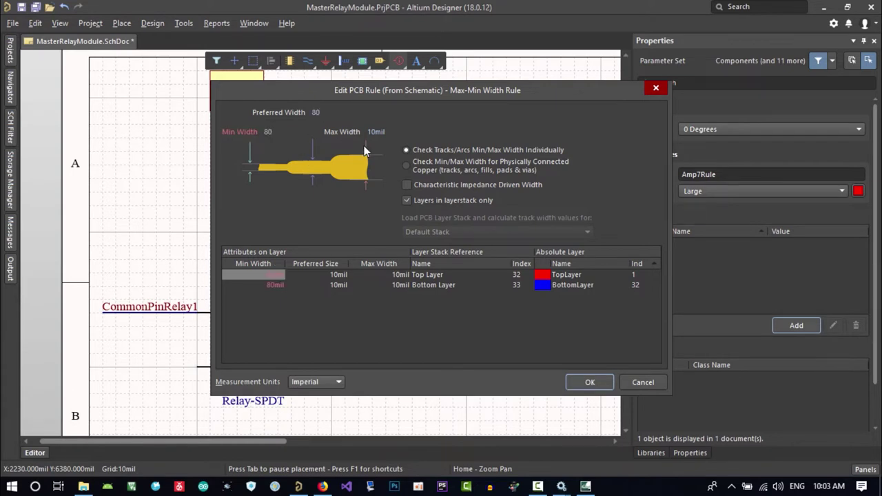
type("80")
left_click(376, 131)
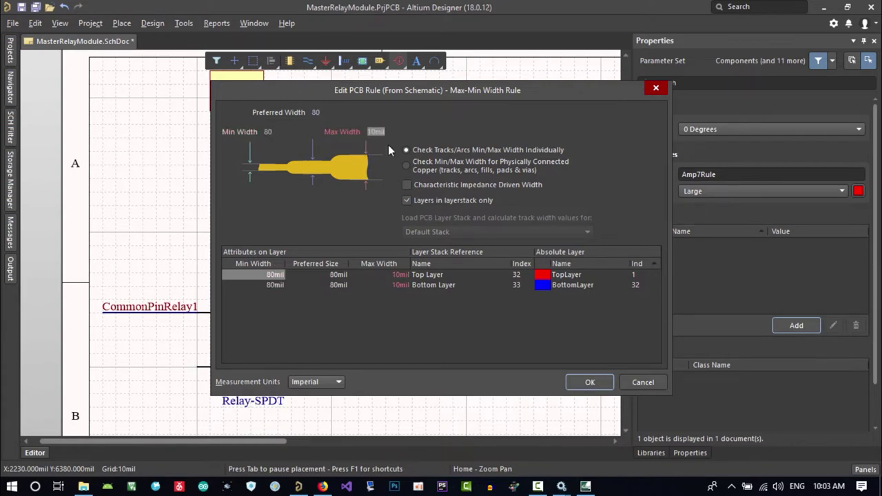
type("1000")
left_click(394, 319)
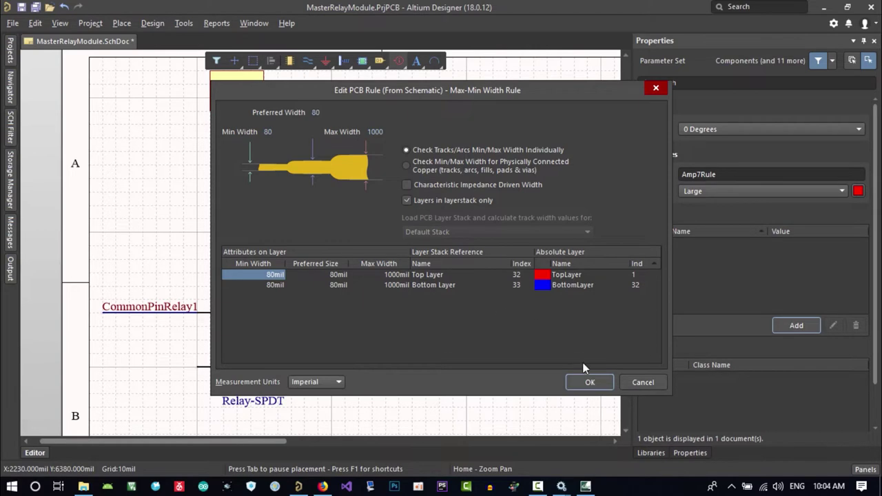
left_click(590, 383)
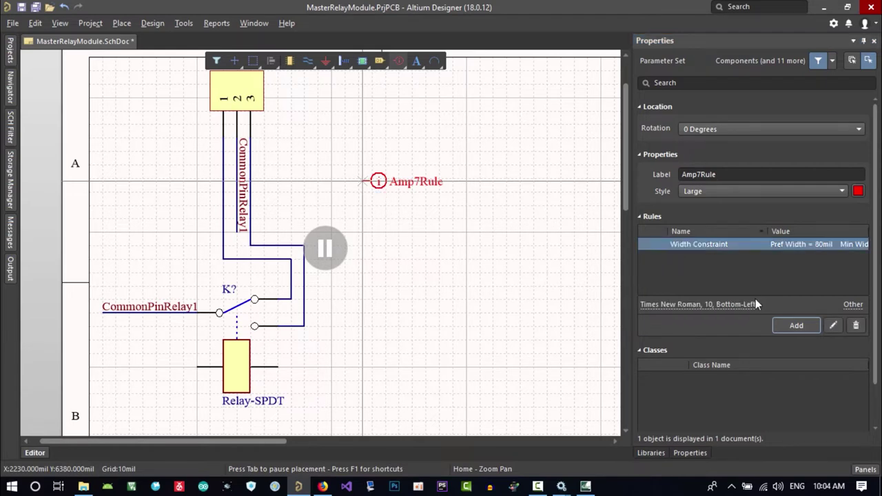
Rotate the Amp7Rule directive, use a 50 mil grid, and drop one copy on the sheet
left_click(742, 279)
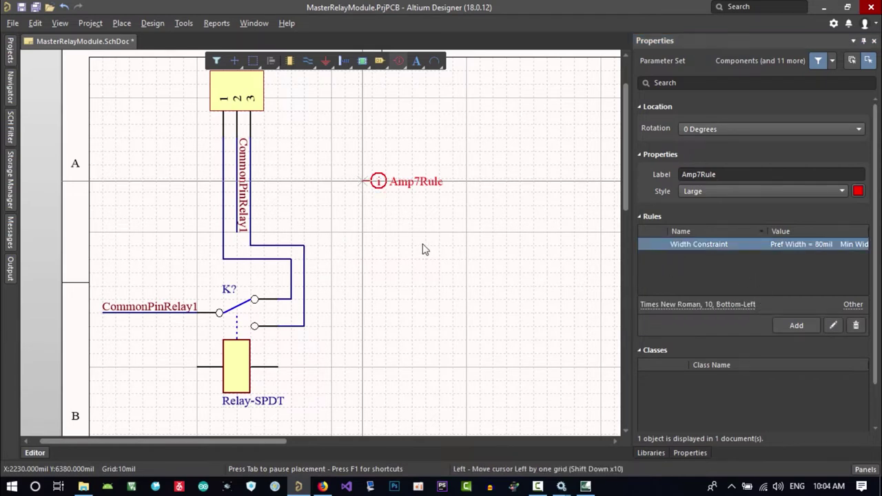
key("space")
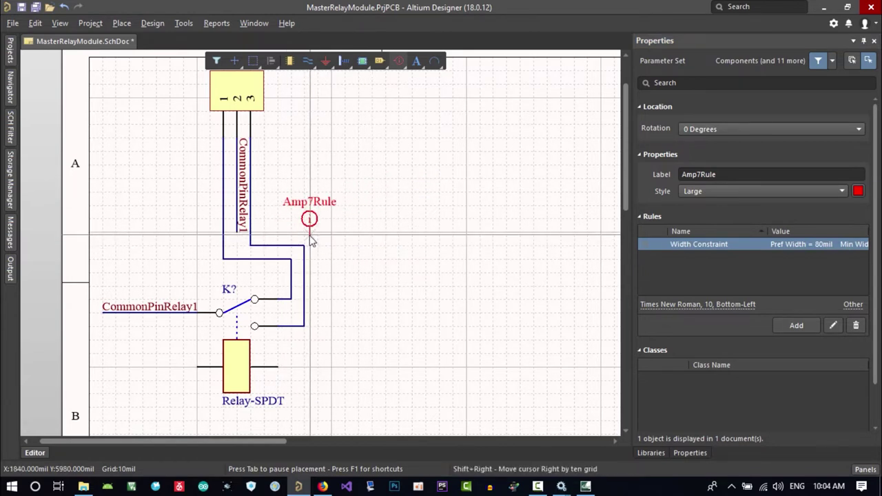
key("space")
key("g")
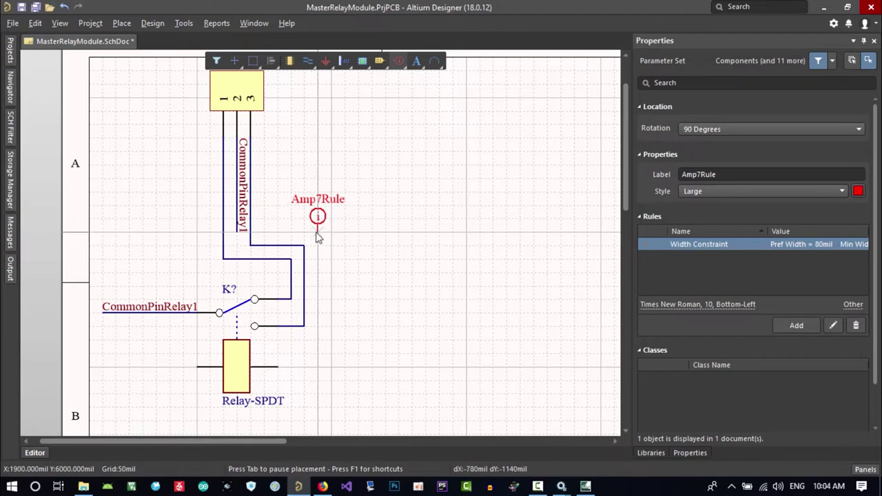
left_click(311, 215)
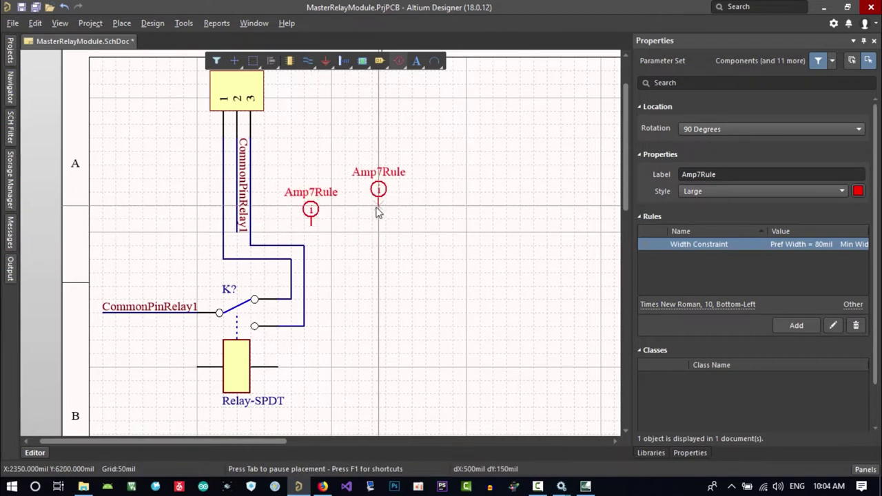
key("Escape")
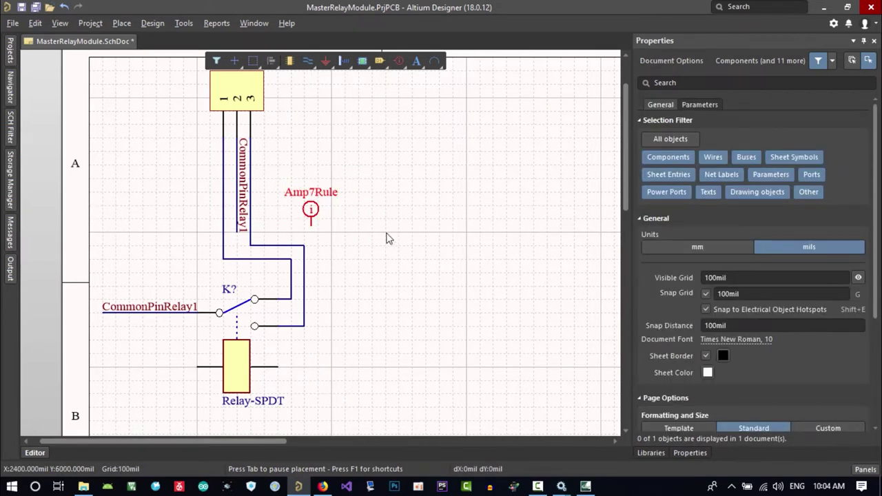
Set a 100 mil grid and place Amp7Rule copies on the upper-right, left and CommonPinRelay1 wires
key("g")
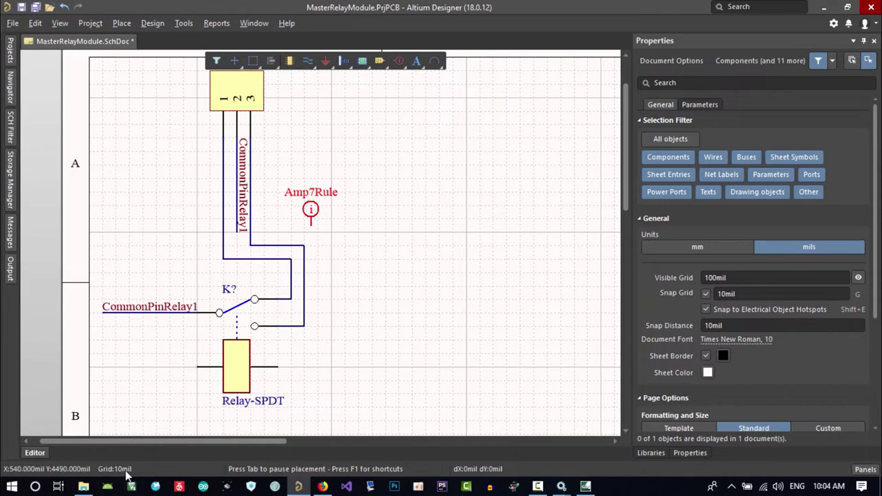
key("g")
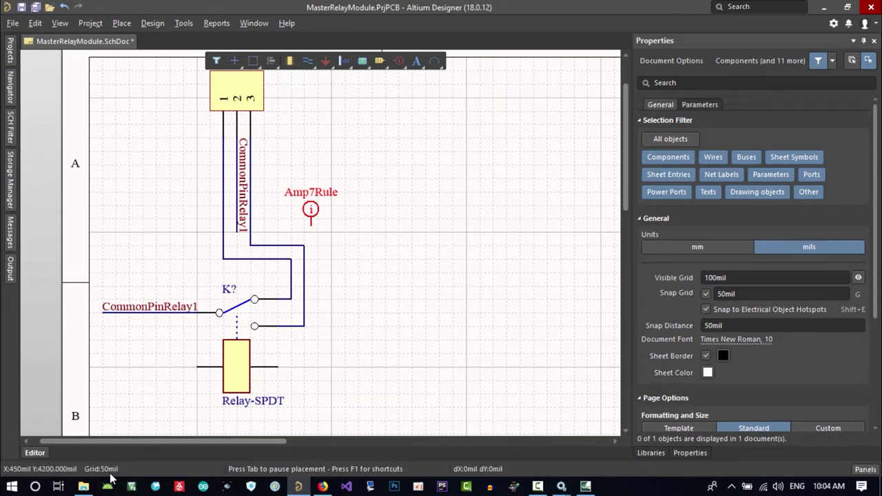
key("g")
key("g")
key("g")
key("Tab")
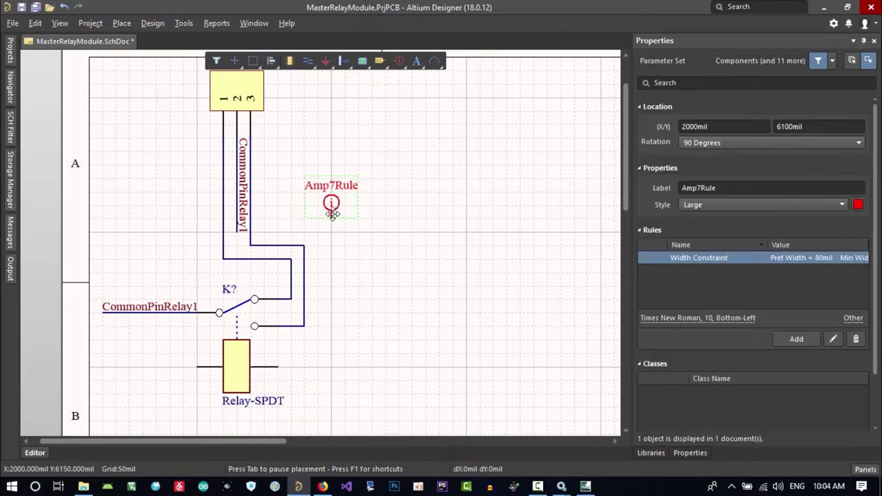
left_click(290, 245)
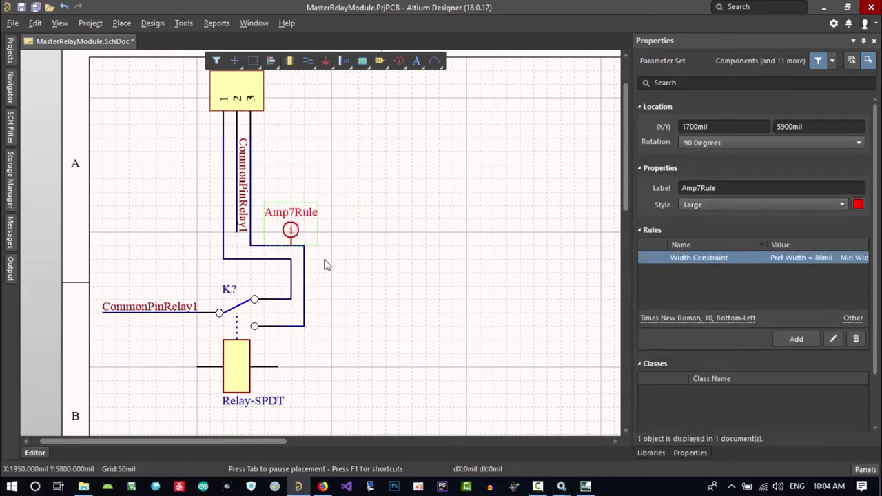
left_click(221, 260)
right_click_drag(191, 324, 268, 304)
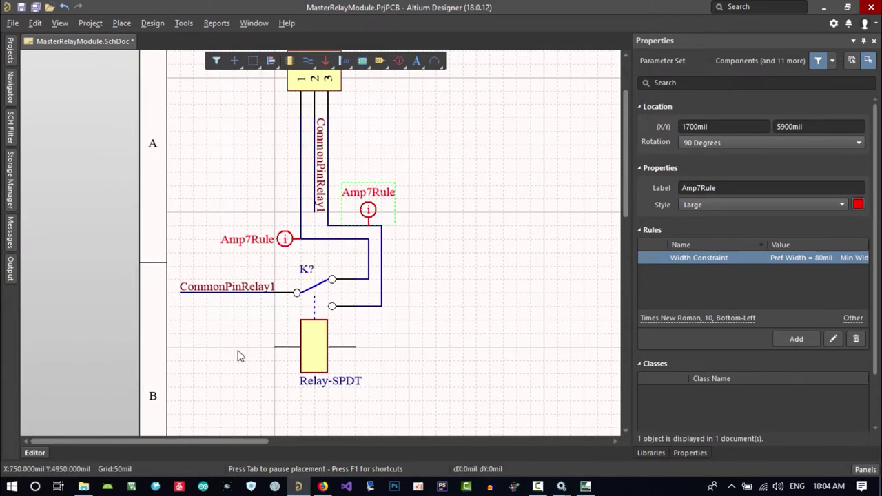
right_click_drag(237, 356, 253, 351)
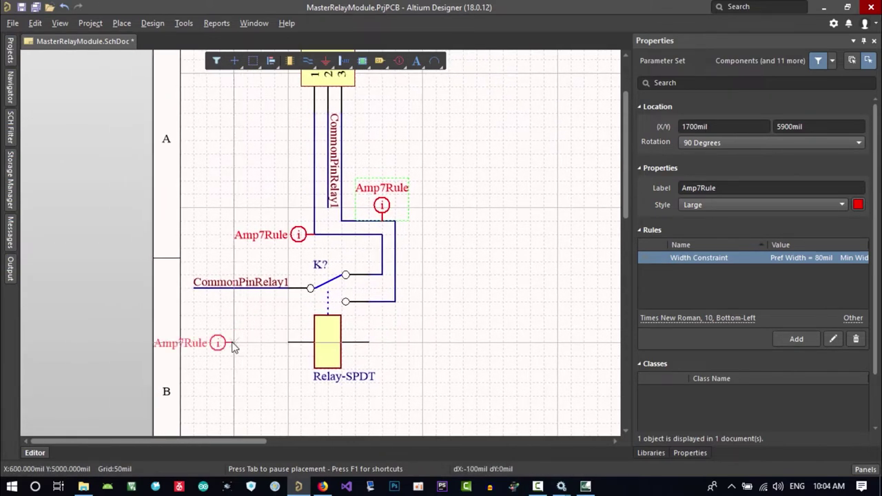
left_click(214, 300)
Undo the stray Amp7Rule copies, keep one beside the wiring, and open the directives list
right_click(260, 362)
right_click_drag(260, 362, 262, 317)
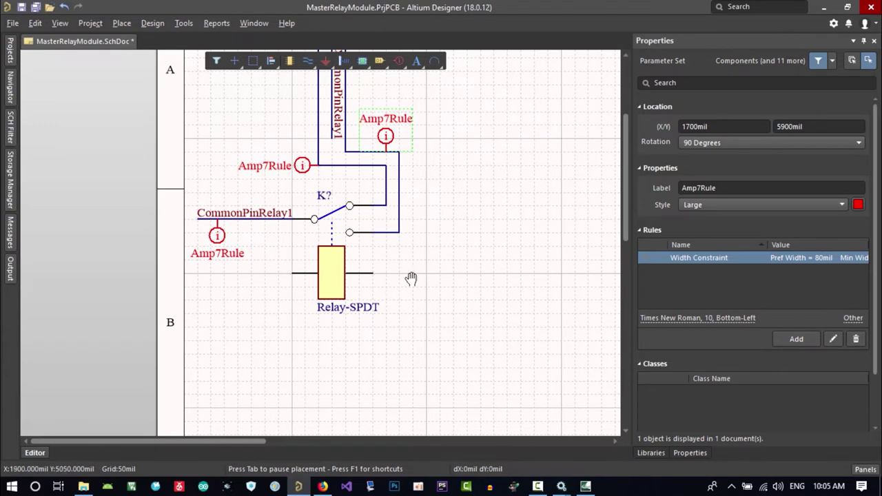
scroll(365, 276, "down", 2, "ctrl")
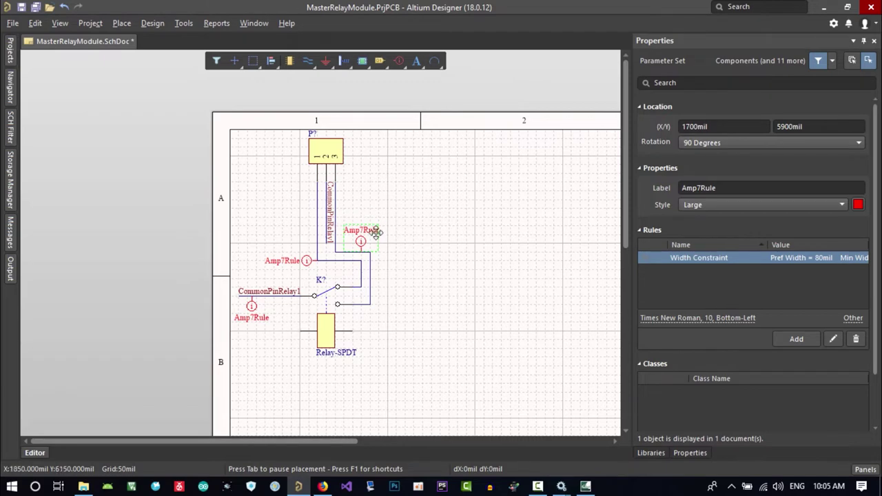
scroll(331, 273, "up", 2, "ctrl")
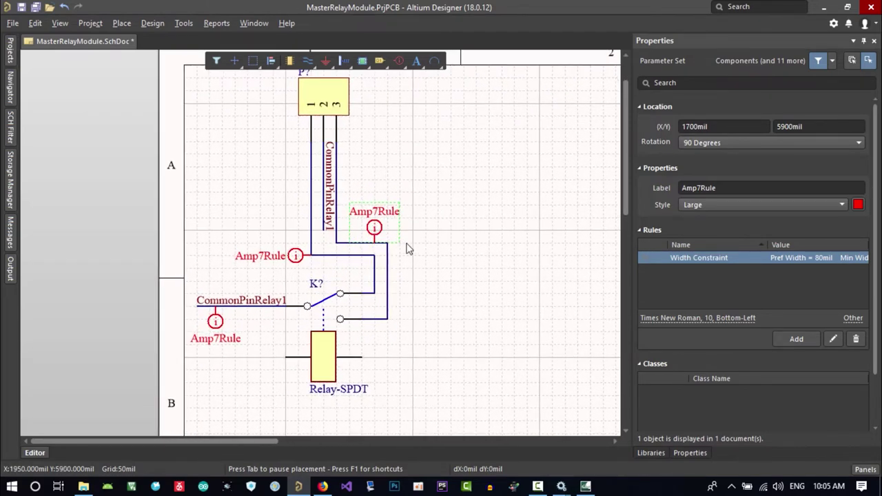
left_click(289, 255)
key("ctrl+z")
key("ctrl+z")
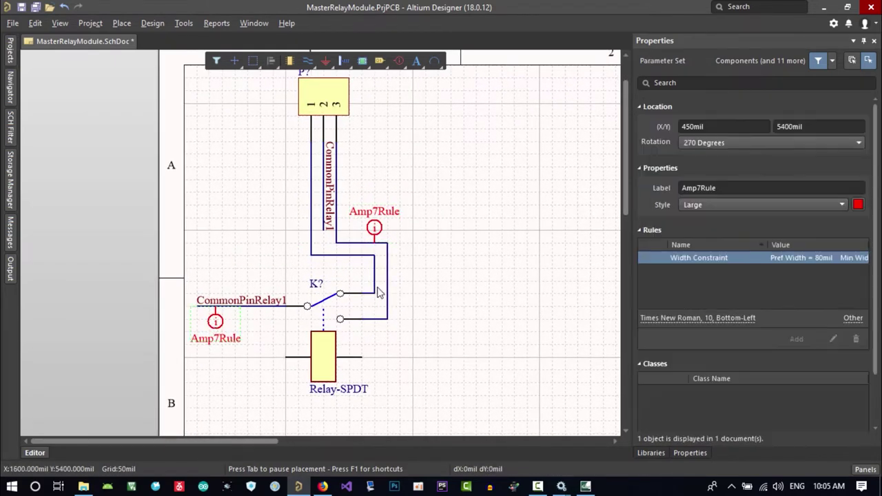
left_click(470, 197)
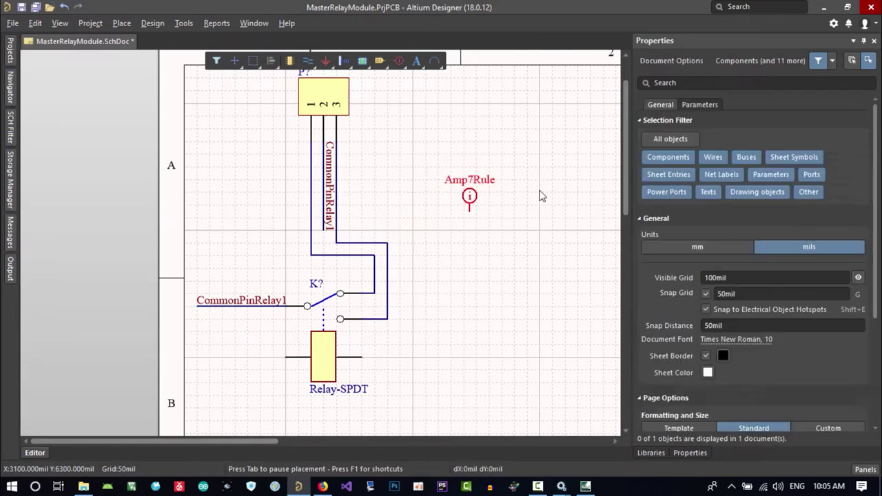
left_click(401, 66)
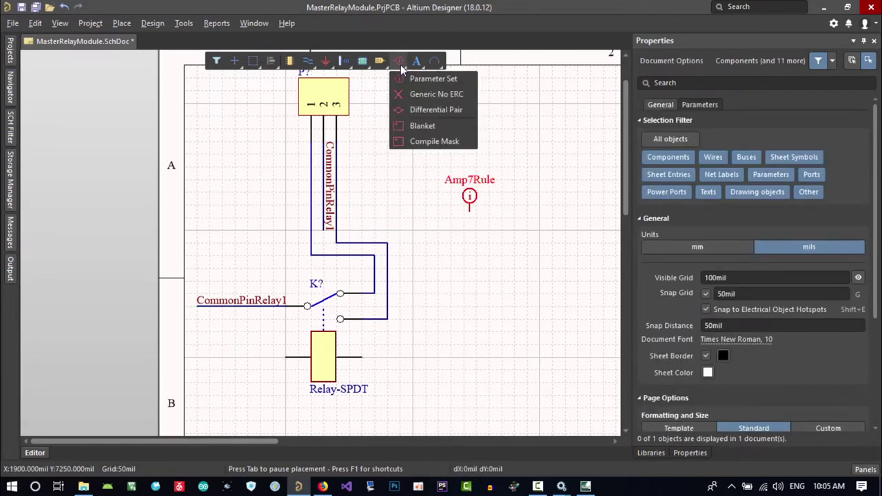
Draw a blanket directive around the three wires below connector P?
left_click(426, 126)
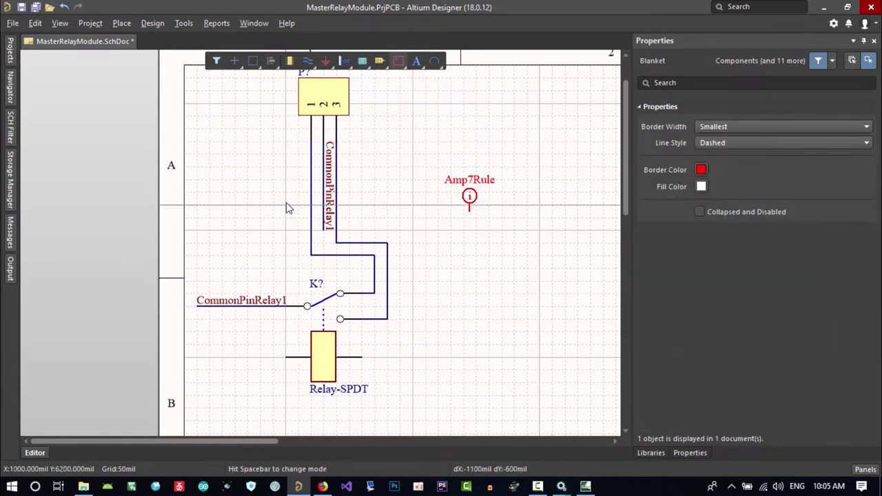
left_click(286, 205)
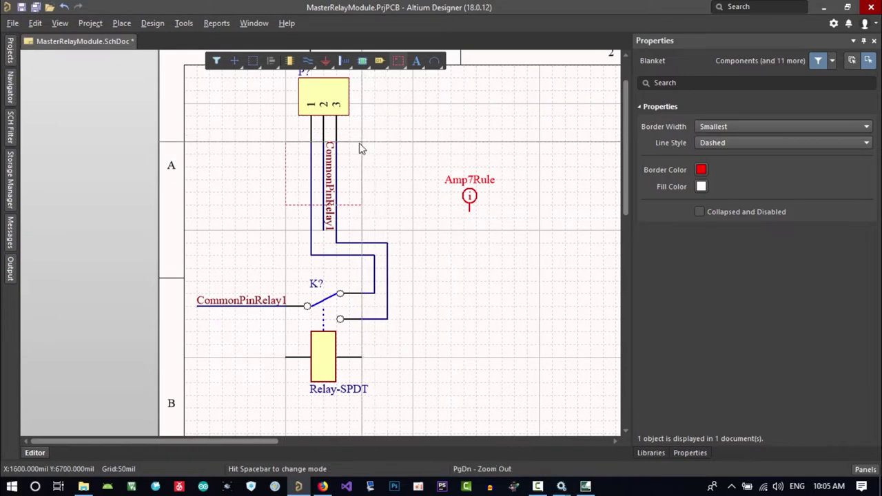
key("Escape")
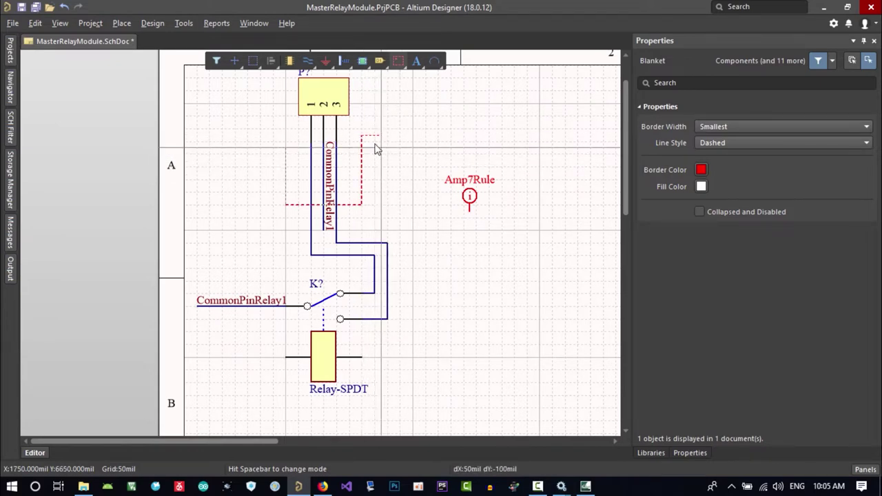
left_click(361, 136)
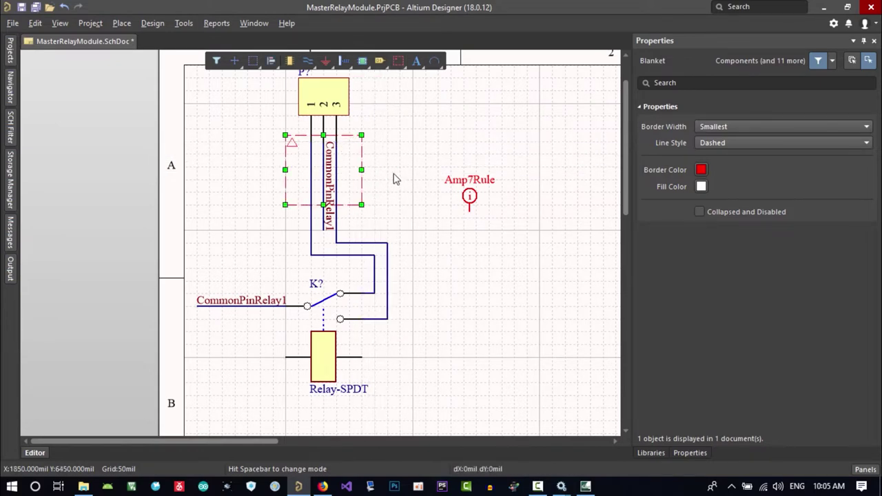
left_click(358, 219)
scroll(348, 162, "up", 2, "ctrl")
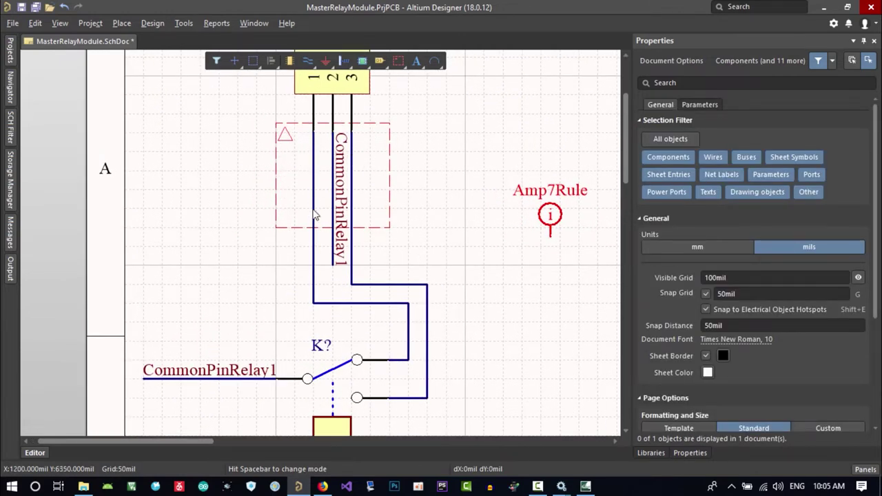
Move and rotate the Amp7Rule parameter set onto the blanket's right edge
left_click_drag(550, 219, 393, 191)
key("space")
key("space")
key("space")
key("Left")
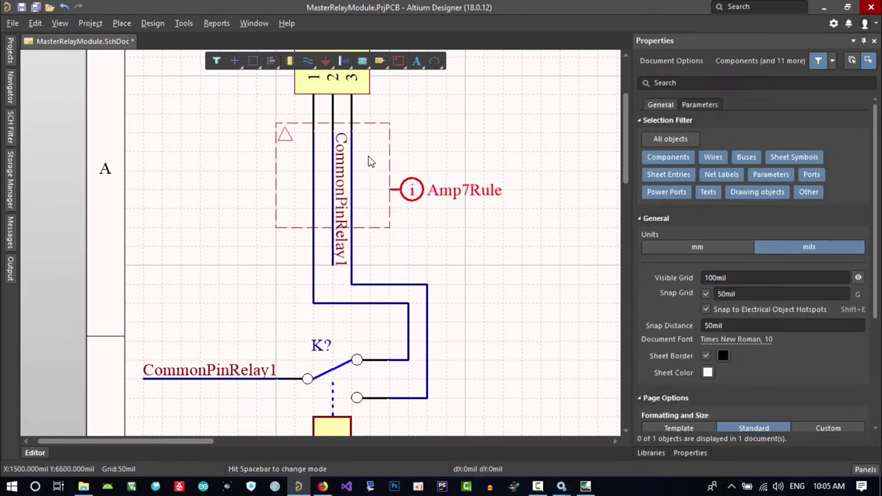
left_click_drag(369, 158, 298, 184)
left_click(297, 184)
right_click_drag(364, 166, 383, 167)
scroll(382, 167, "down", 1, "ctrl")
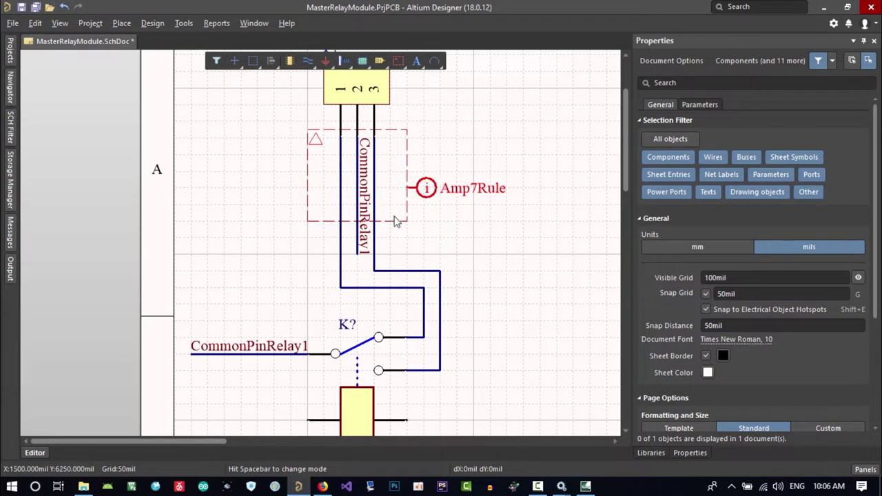
Place a vertical net label NormalCloseRelay1 on the left connector wire
left_click(120, 24)
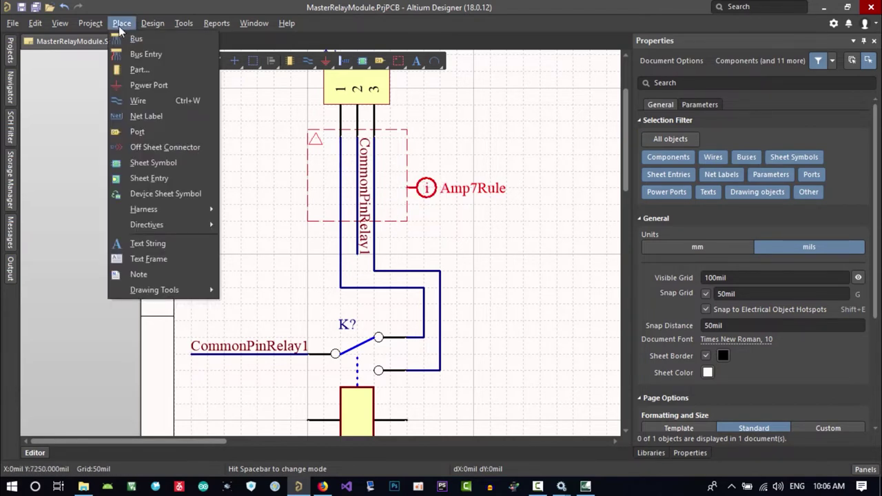
left_click(158, 116)
key("space")
key("space")
key("space")
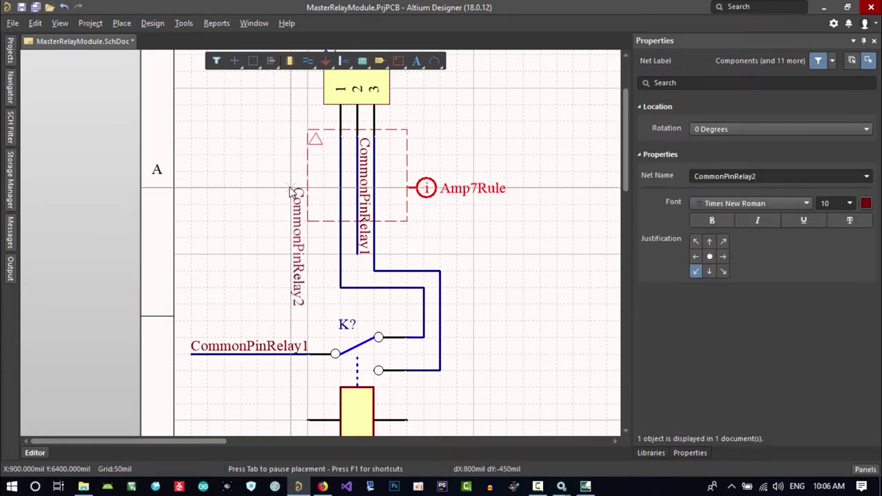
key("Tab")
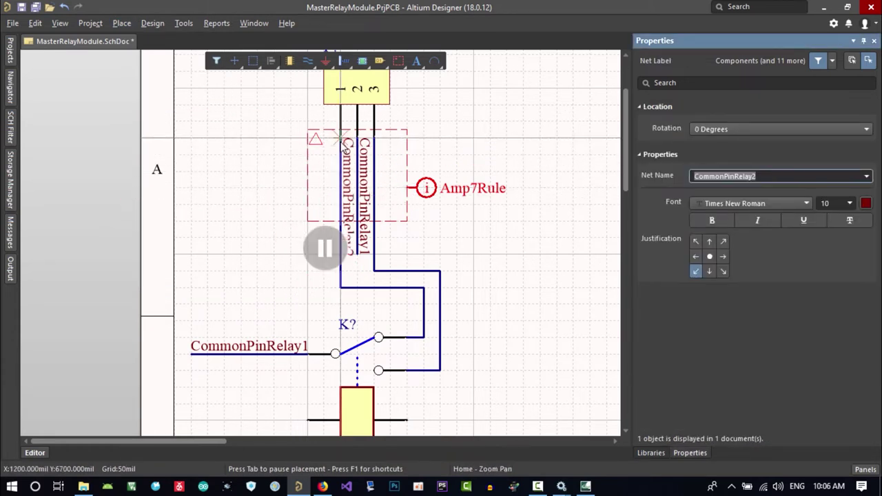
left_click(782, 176)
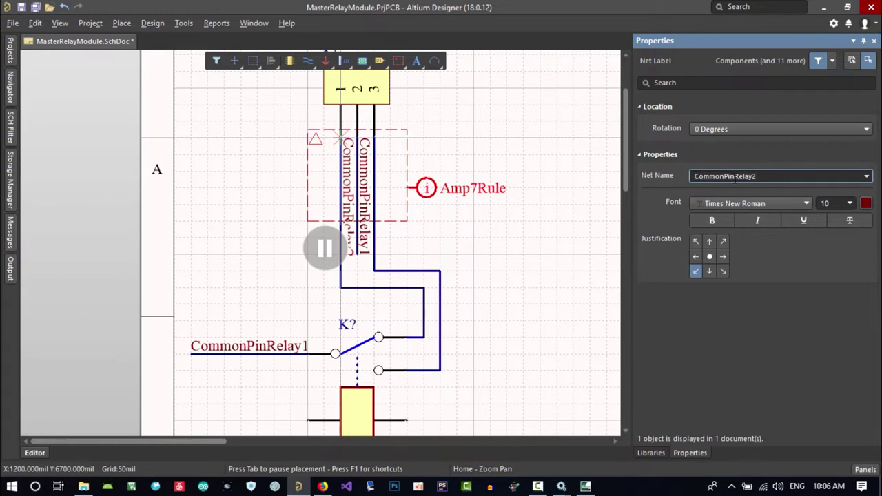
left_click_drag(737, 177, 681, 178)
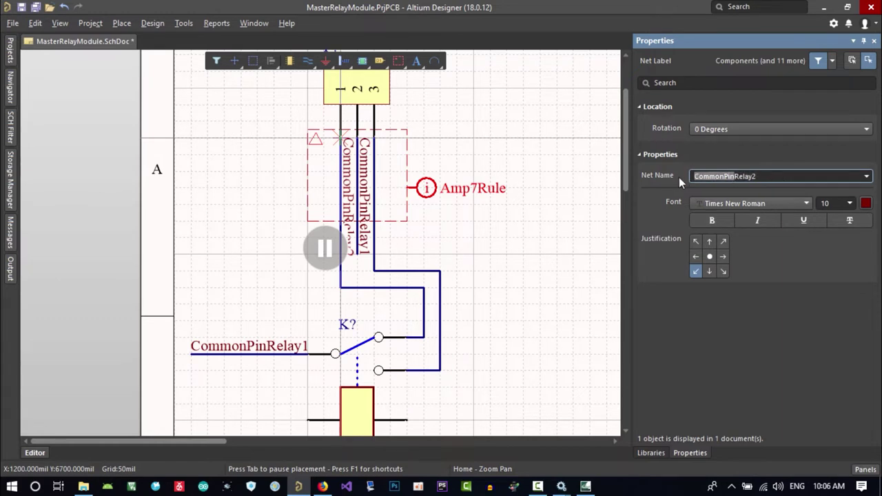
type("Normal")
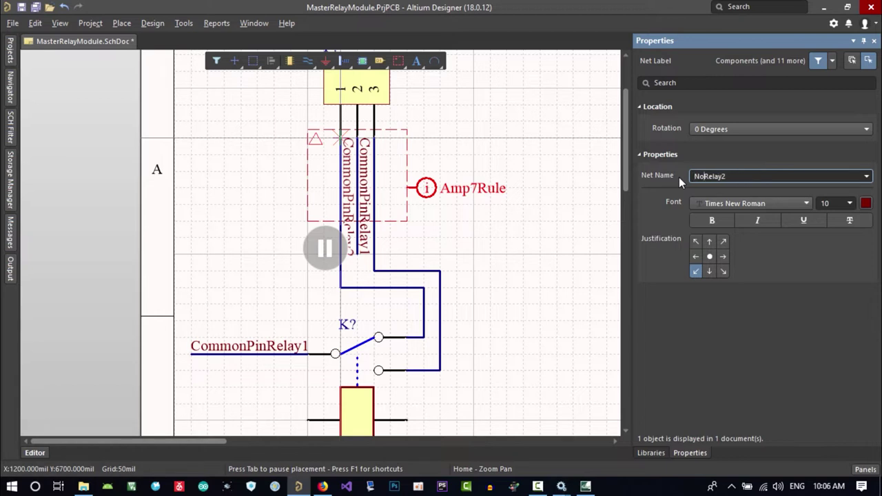
type("Close")
key("BackSpace")
type("1")
key("Return")
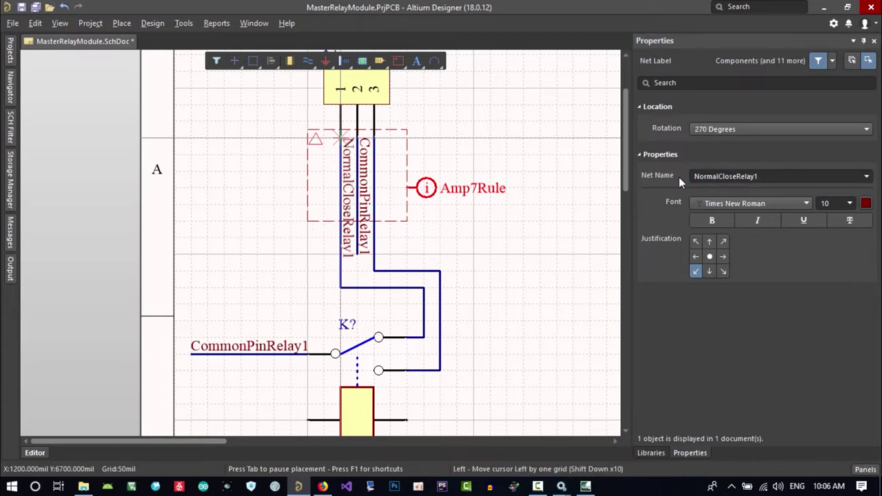
left_click(345, 140)
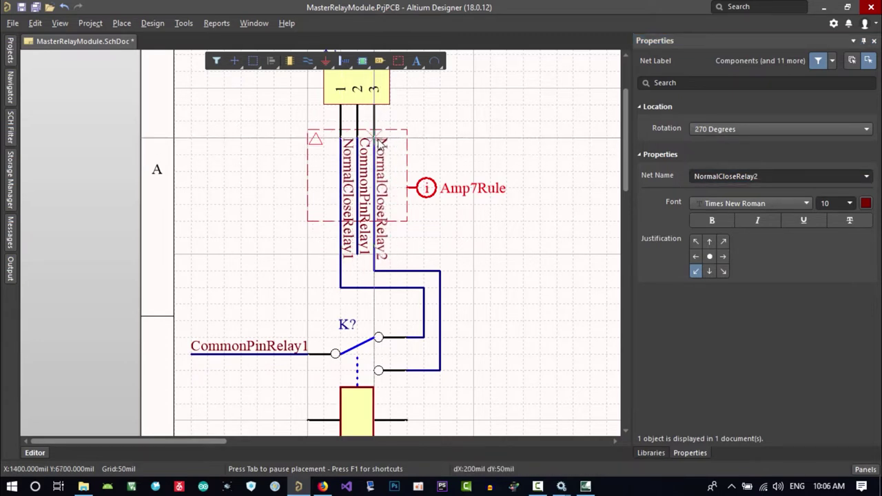
Place a NormalOpenRelay1 net label on the right connector wire
key("Tab")
left_click(775, 177)
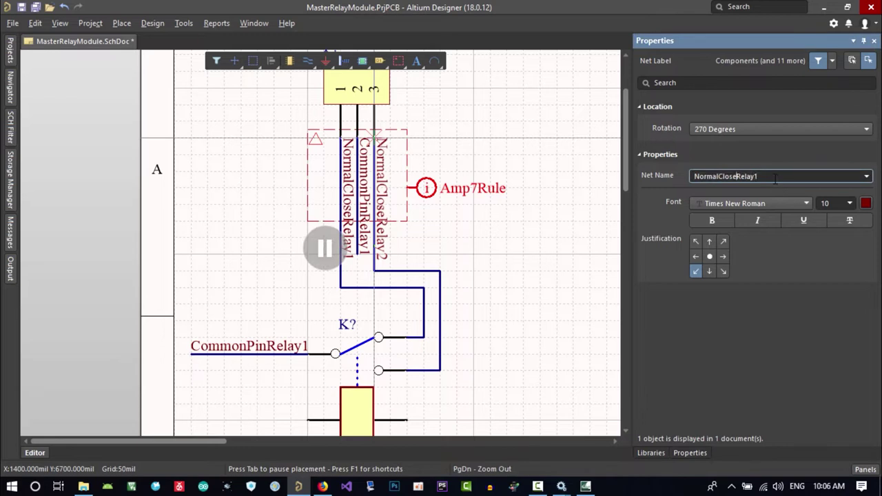
key("BackSpace")
key("BackSpace")
key("BackSpace")
key("Return")
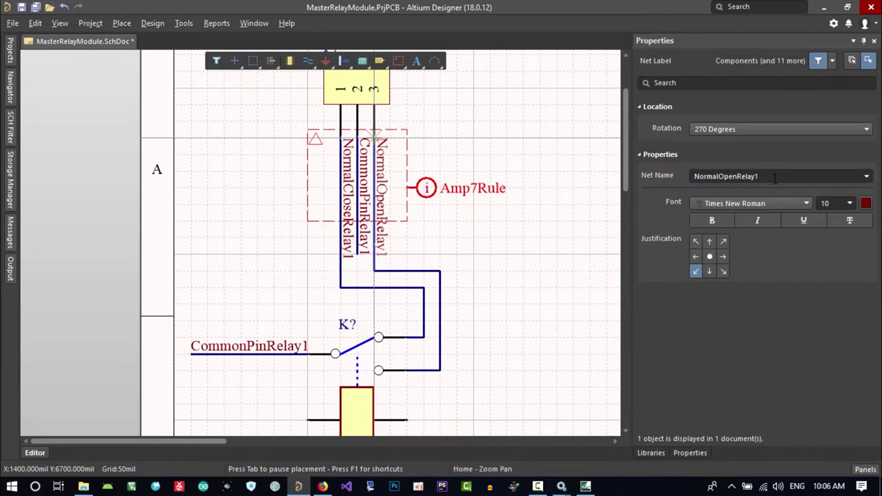
left_click(397, 188)
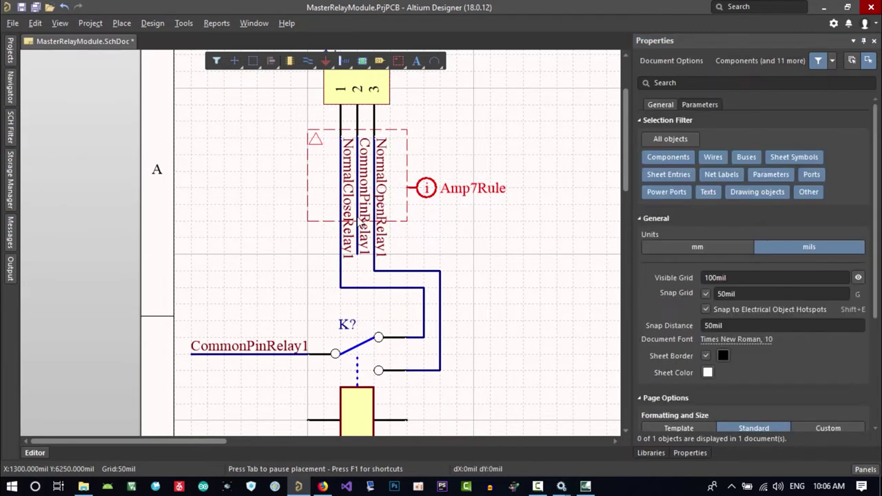
Finish net labelling and inspect the blanket around the connector wires
key("Escape")
right_click_drag(500, 265, 460, 250)
left_click(367, 211)
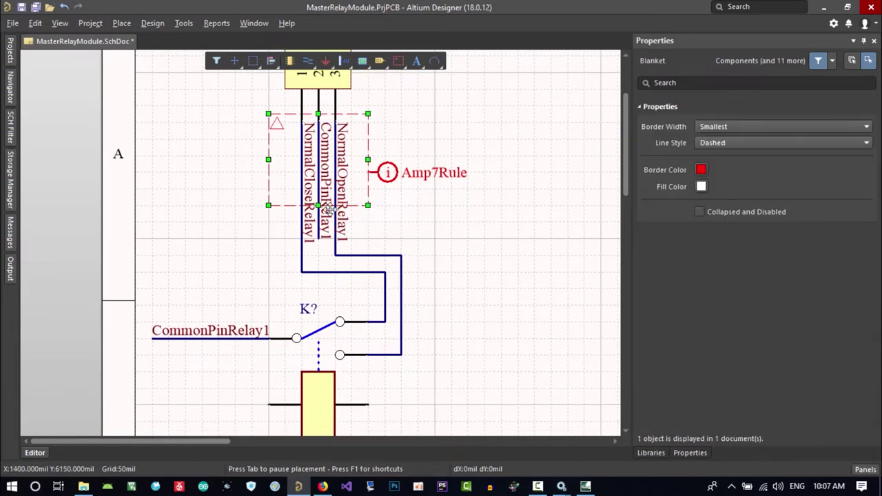
left_click(431, 233)
scroll(413, 213, "down", 1, "ctrl")
scroll(414, 214, "down", 1, "ctrl")
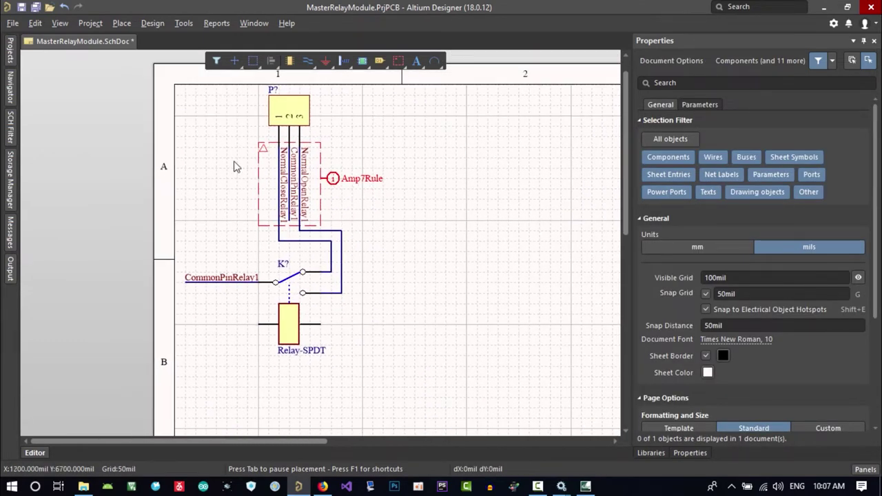
right_click_drag(415, 222, 393, 227)
Save the relay schematic and switch to the Saturn PCB Toolkit download page in Firefox
key("ctrl+s")
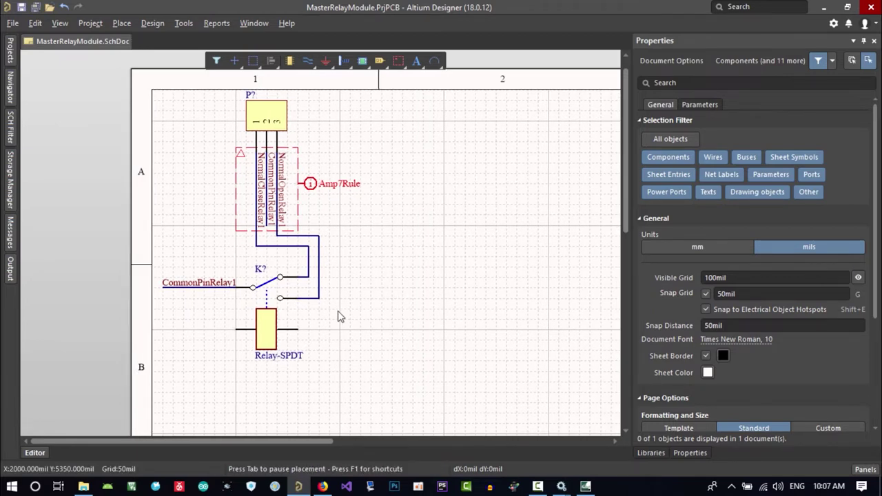
right_click_drag(338, 311, 407, 253)
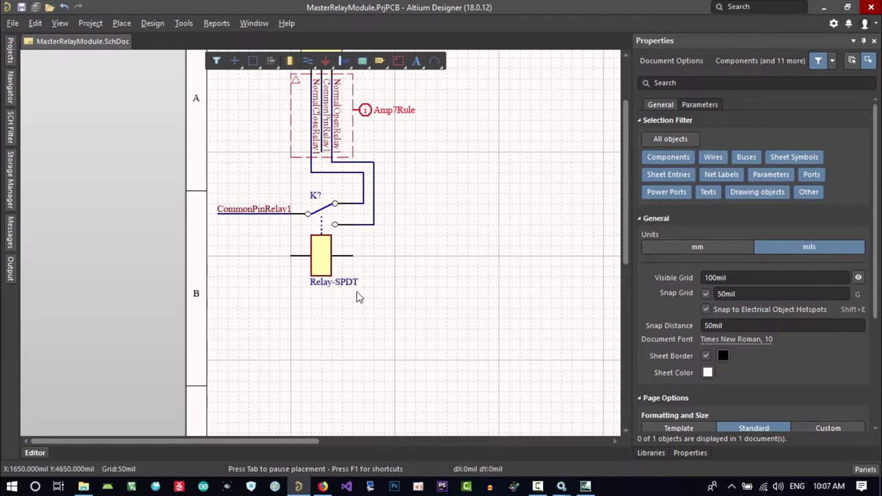
key("alt+Tab")
Image-search 'optocoupler circuit for driving relays' and preview the Arduino and door-buzzer relay driver diagrams
left_click(222, 36)
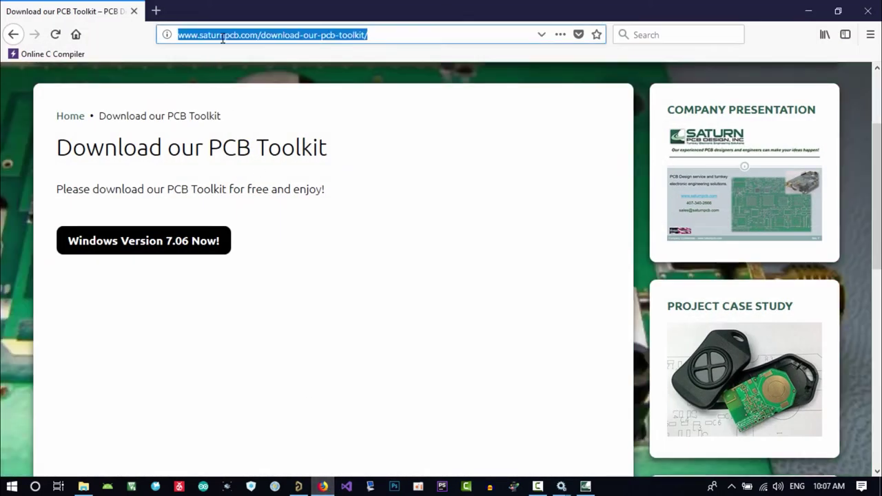
type("o")
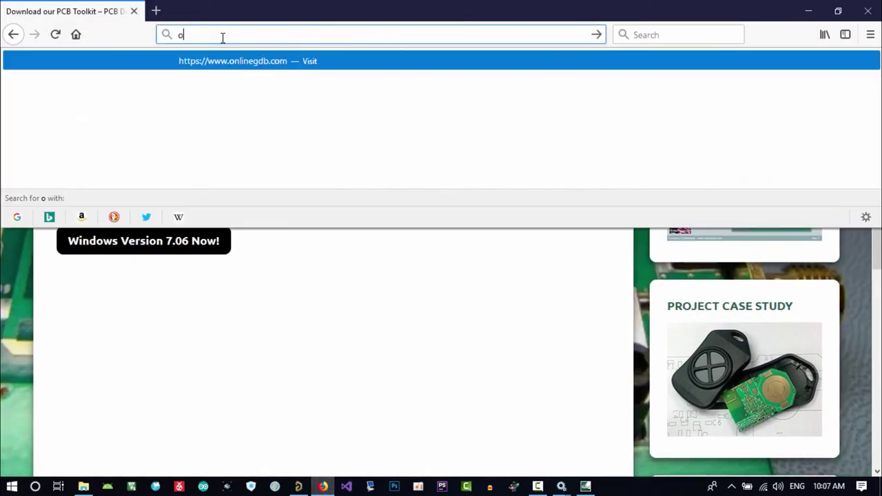
type("ptocoup")
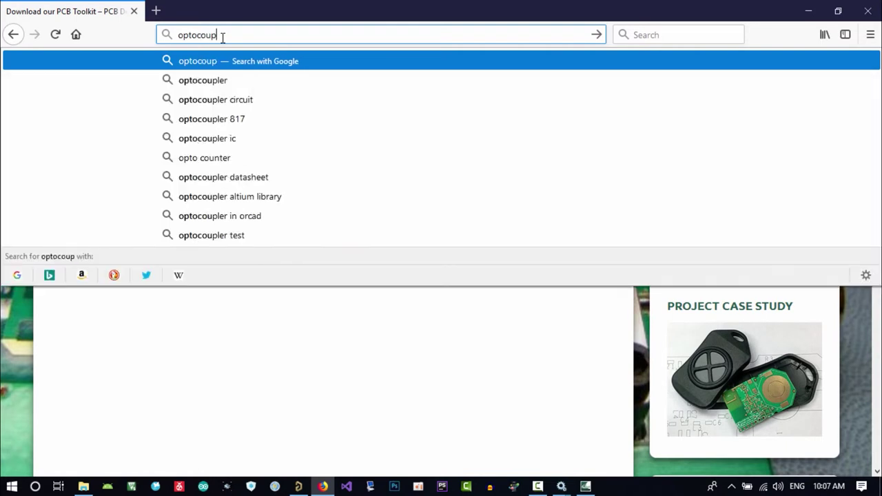
type("ler cir")
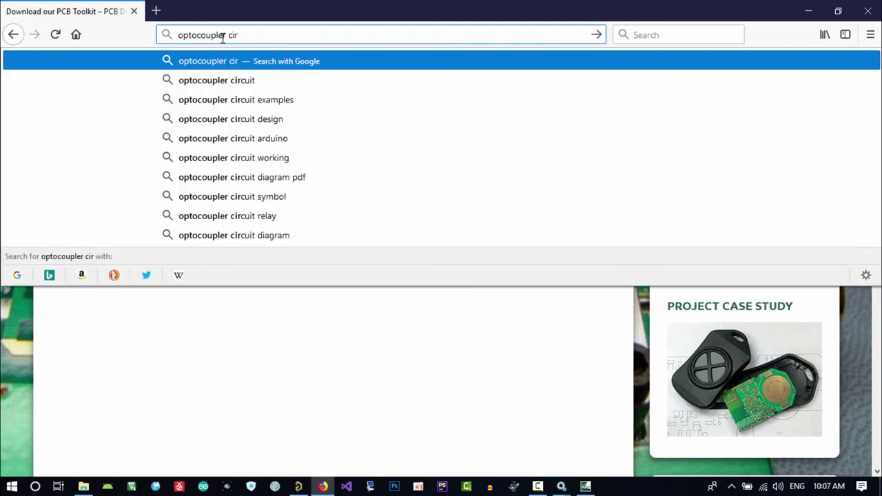
type("cuit for ")
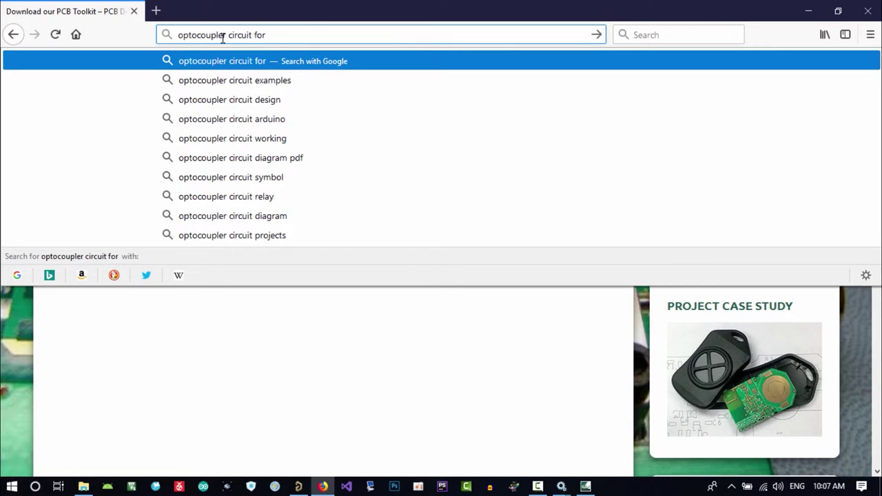
type("driving re")
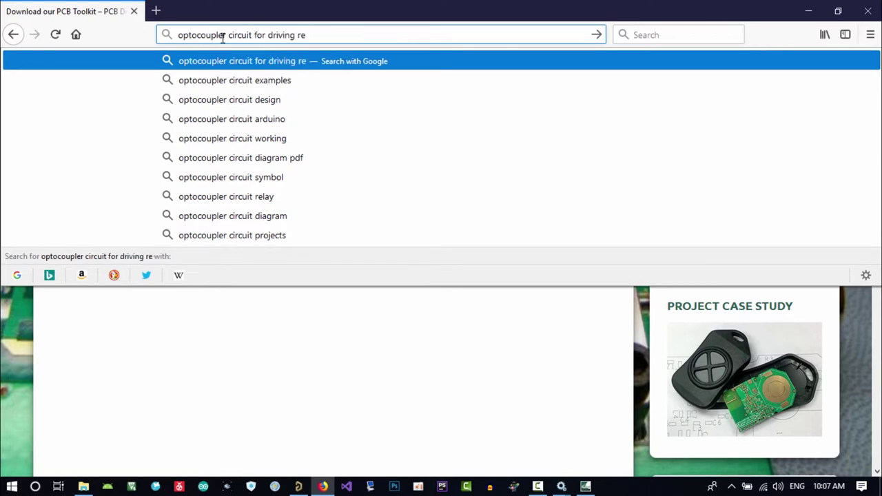
type("lays")
key("Return")
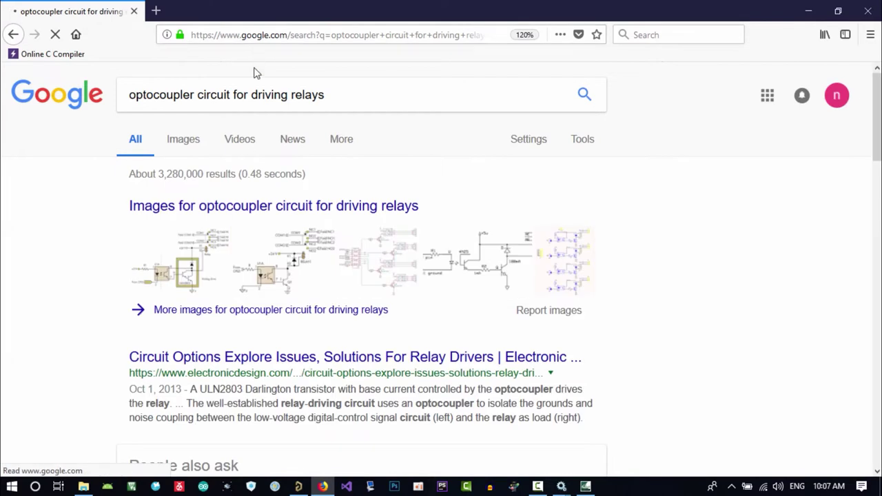
left_click(191, 144)
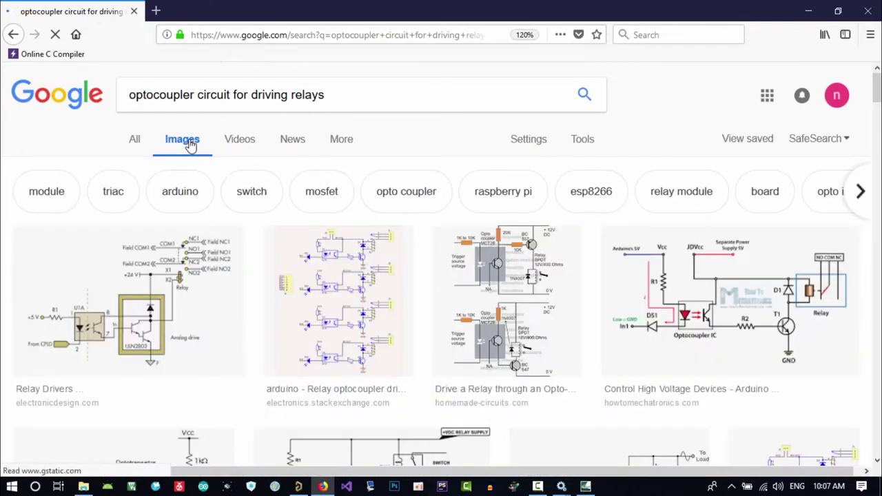
scroll(252, 167, "down", 2)
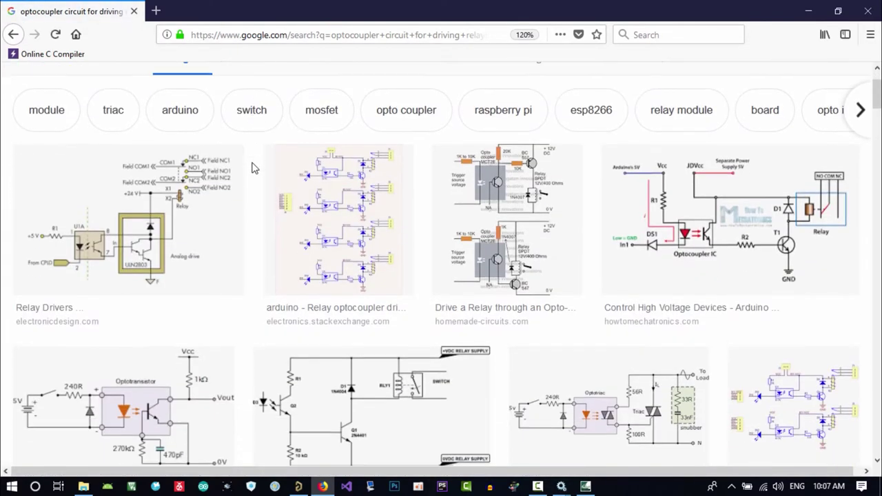
left_click(343, 217)
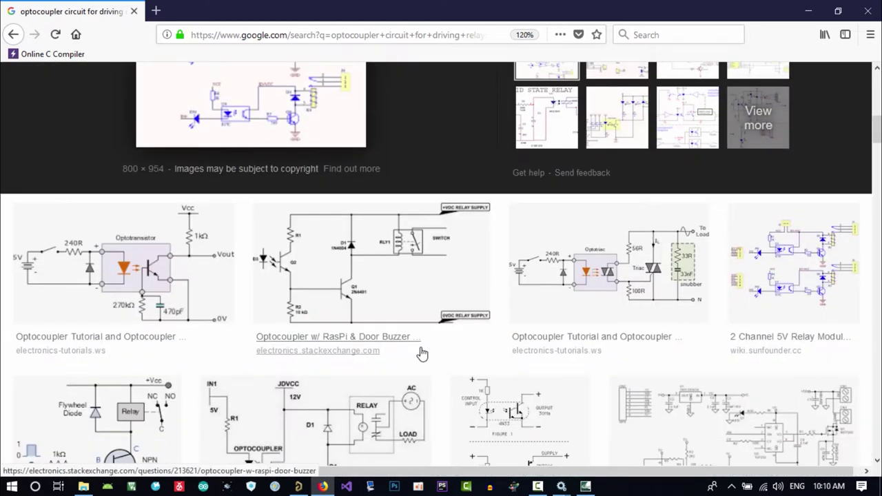
left_click(408, 279)
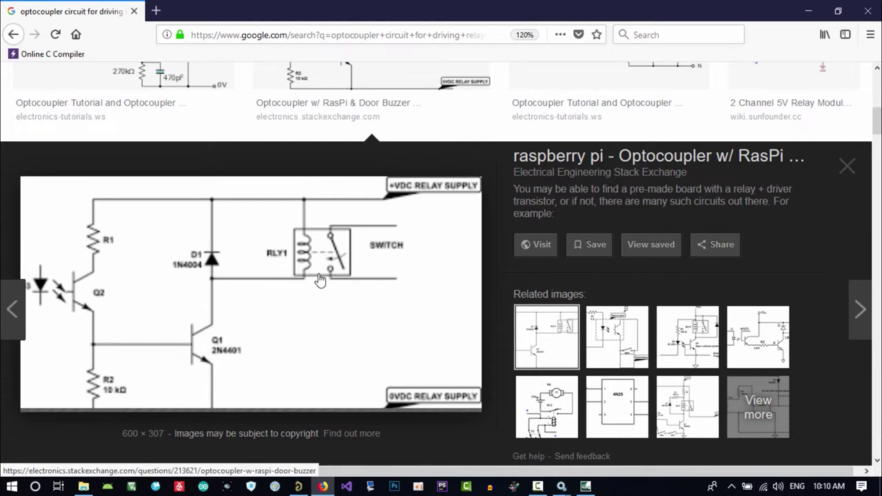
key("alt+Tab")
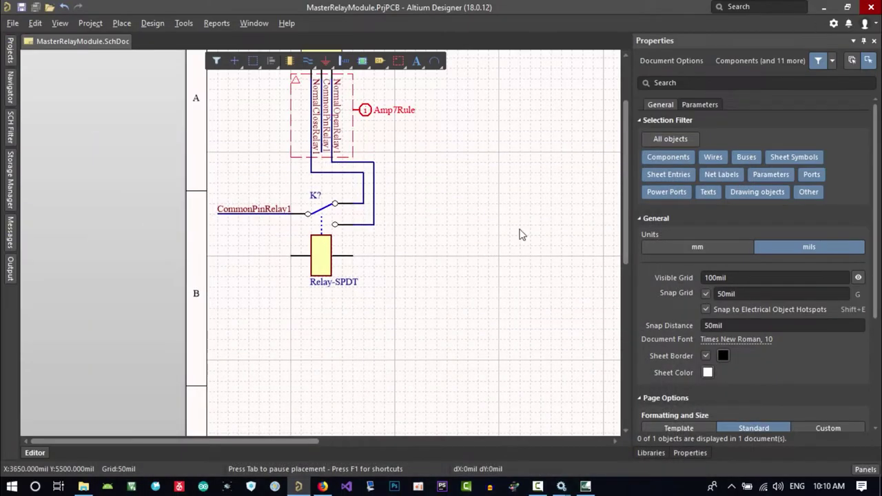
Pan across the sheet and open the Libraries panel showing Mylib Rev 4.IntLib
scroll(401, 330, "down", 4, "ctrl")
scroll(354, 356, "up", 2, "ctrl")
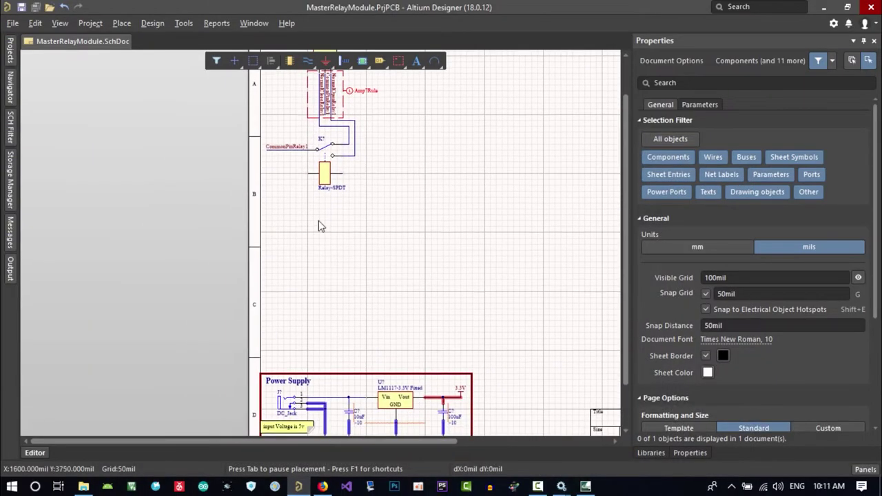
right_click_drag(388, 262, 138, 297)
scroll(155, 296, "down", 1, "ctrl")
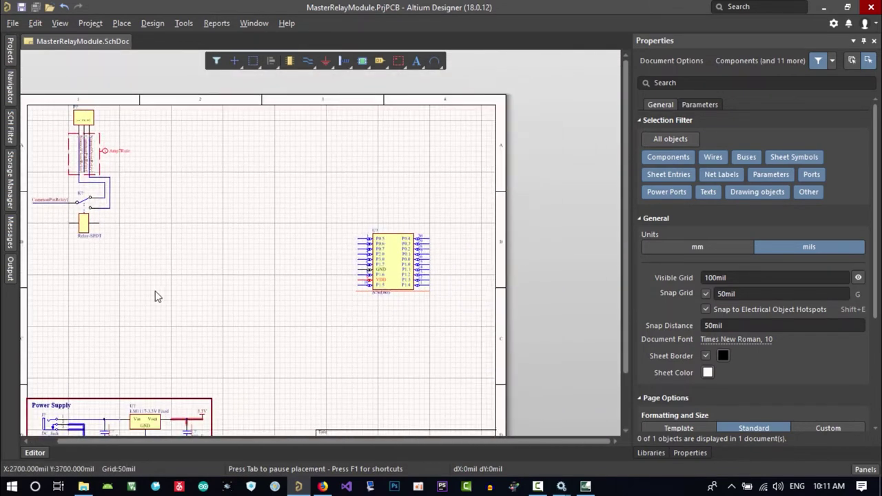
scroll(236, 291, "up", 3, "ctrl")
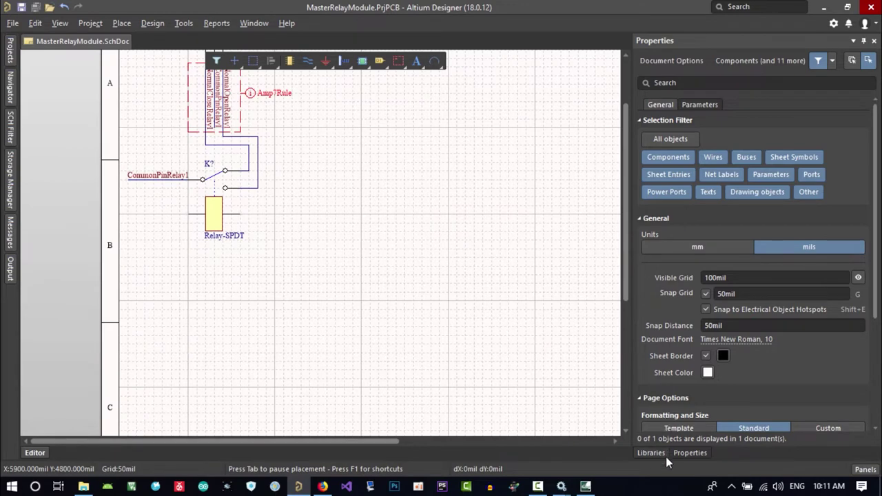
left_click(654, 453)
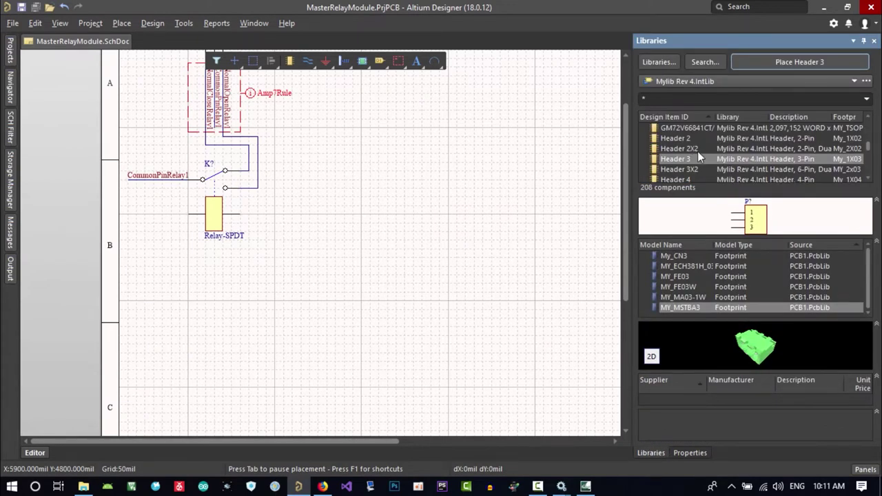
Browse the Mylib Rev 4 component list and select the Optoisolator part
left_click(696, 149)
scroll(703, 159, "down", 10)
left_click(707, 166)
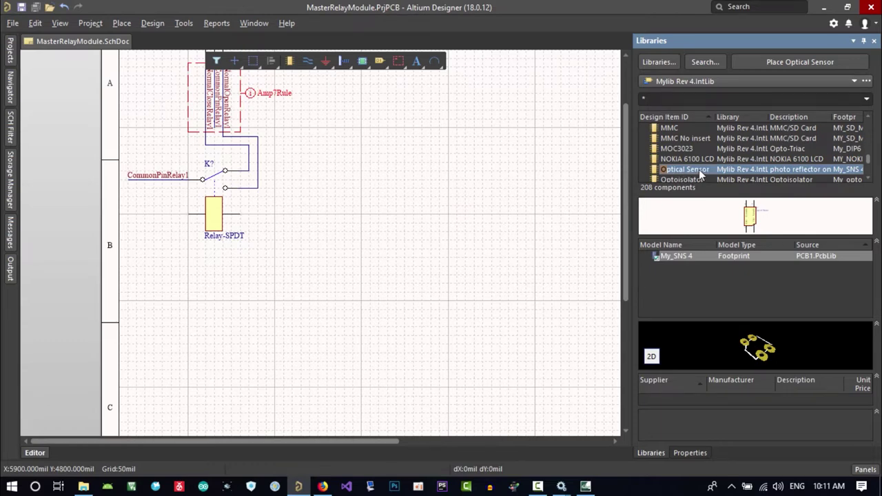
scroll(713, 173, "down", 1)
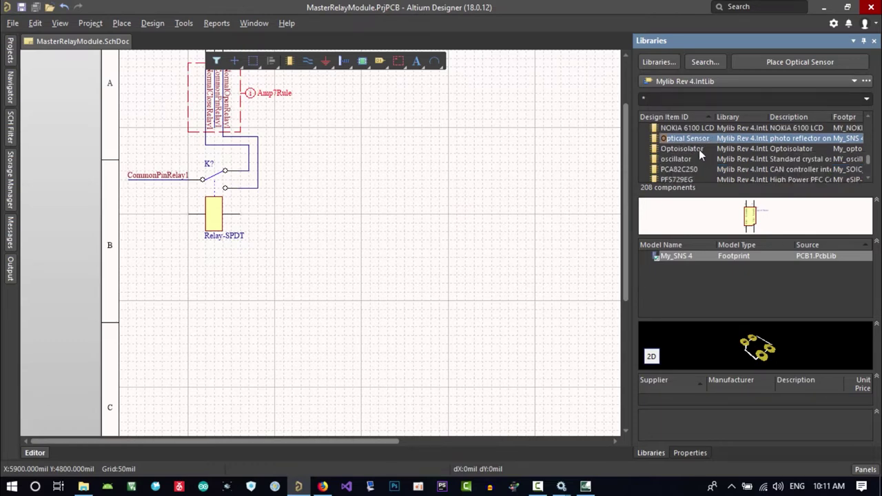
left_click(699, 149)
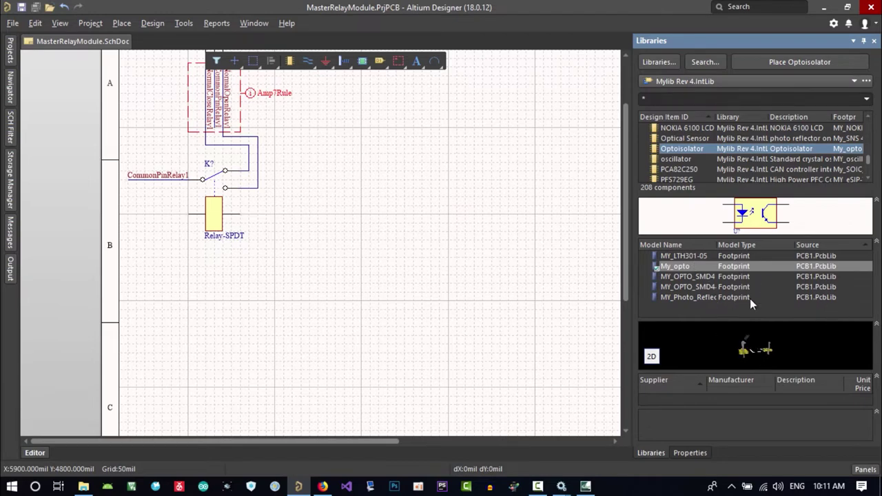
Compare the Optoisolator's footprint models and choose MY_OPTO_SMD4-7
left_click(707, 279)
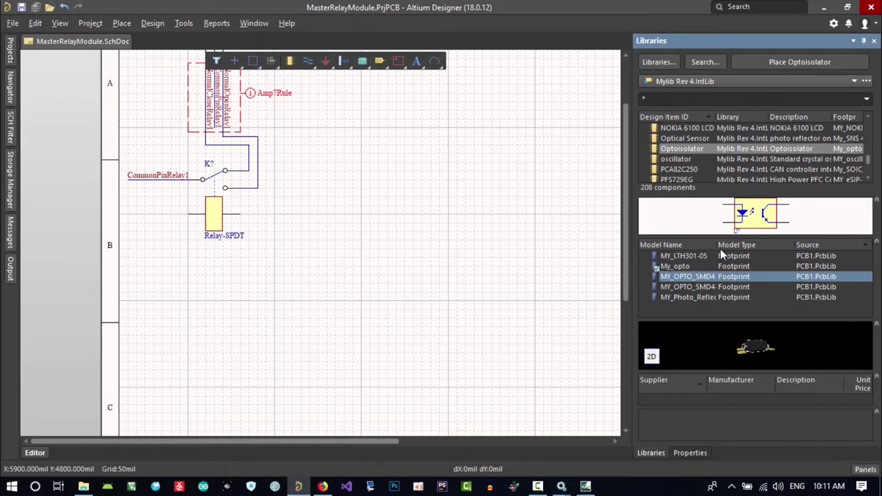
left_click_drag(739, 247, 740, 247)
left_click(711, 285)
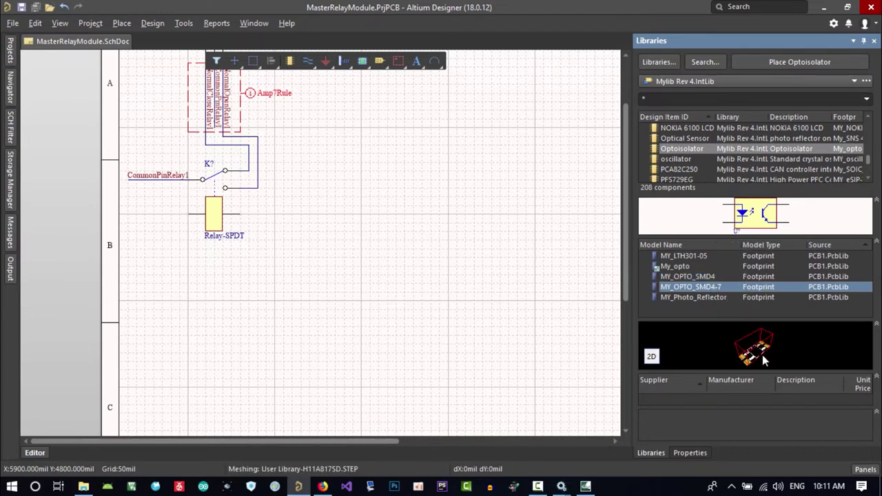
left_click(699, 298)
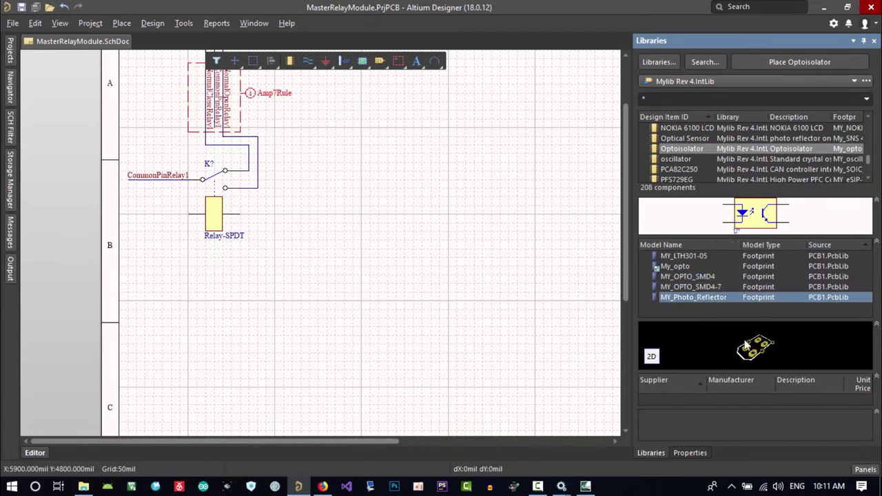
left_click(712, 277)
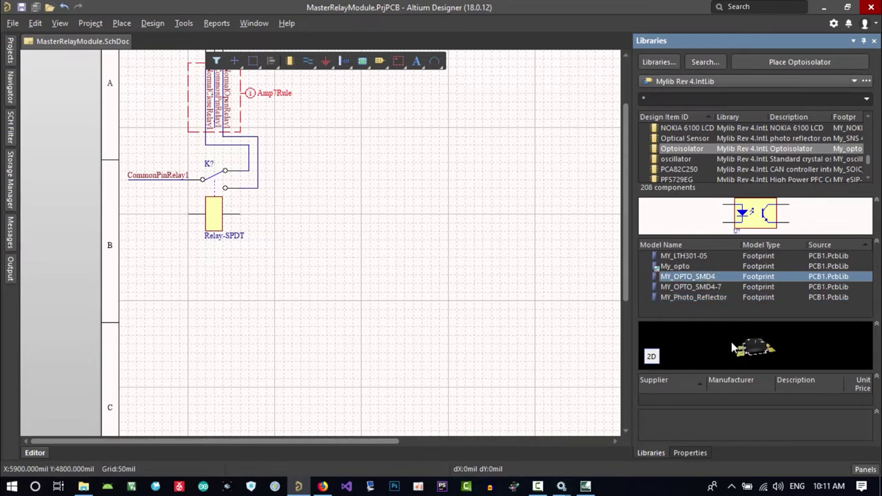
left_click(712, 287)
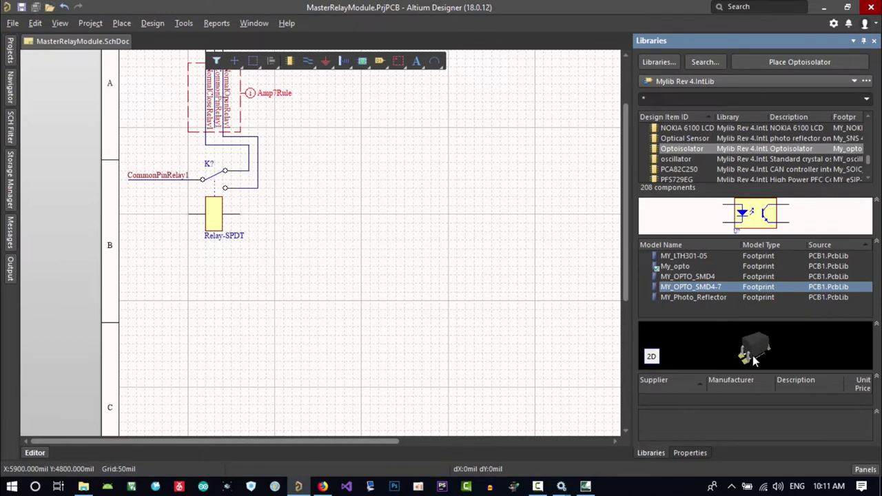
left_click(702, 257)
left_click(708, 288)
Place the Optoisolator U? below the relay, trying a 90-degree rotation before keeping it horizontal
left_click_drag(799, 362, 770, 316)
left_click(807, 66)
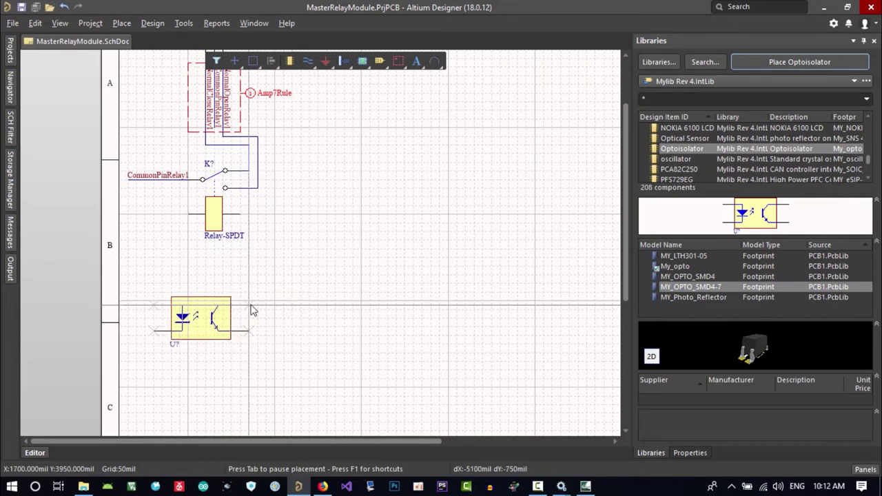
key("space")
key("space")
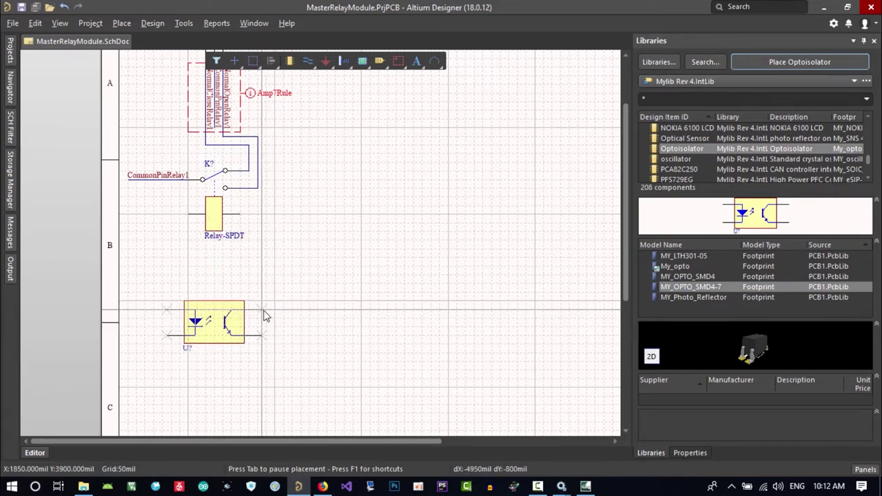
key("Escape")
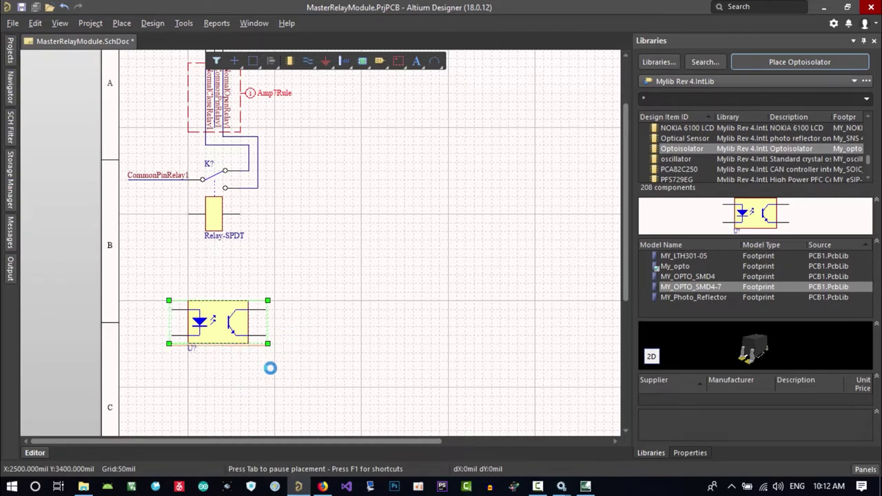
scroll(264, 302, "down", 3, "ctrl")
scroll(264, 302, "down", 1, "ctrl")
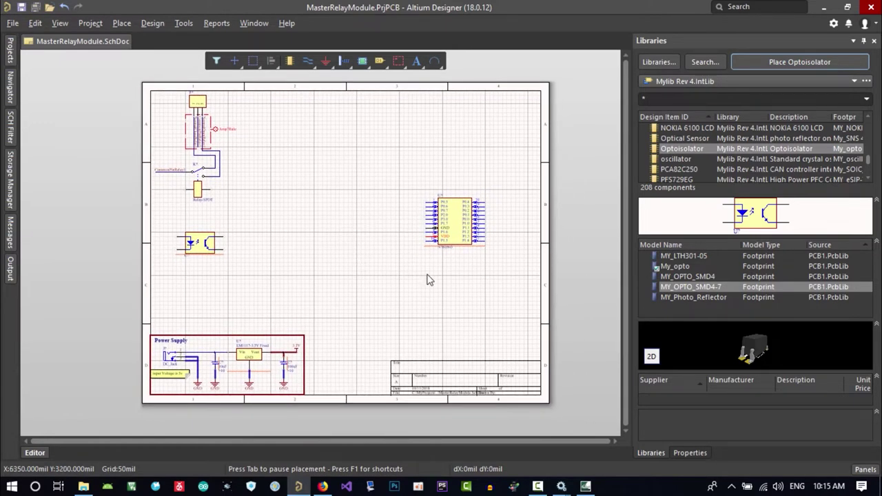
Change the schematic sheet size to A3 in the document options
scroll(417, 384, "up", 3, "ctrl")
scroll(385, 372, "down", 1)
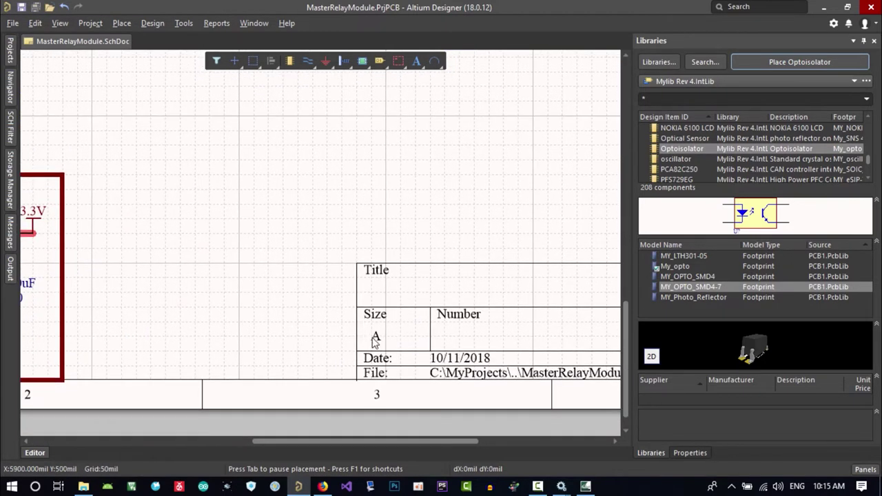
scroll(375, 345, "up", 1, "ctrl")
left_click(689, 453)
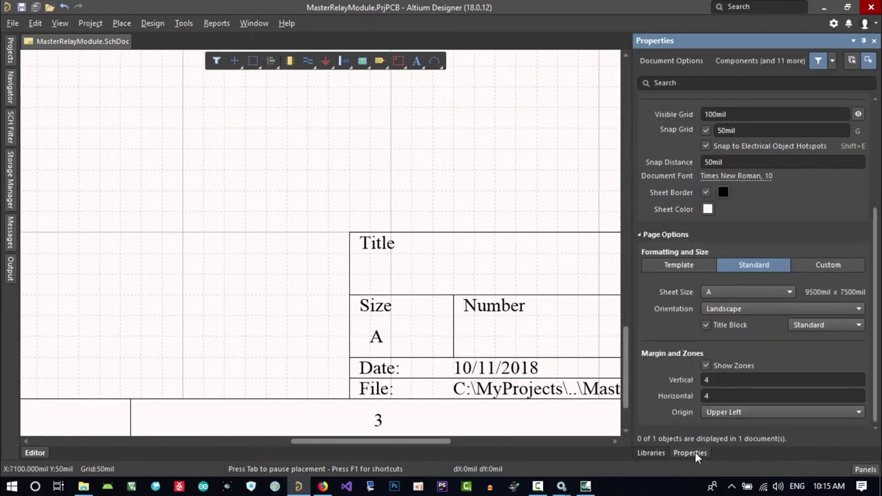
left_click(743, 292)
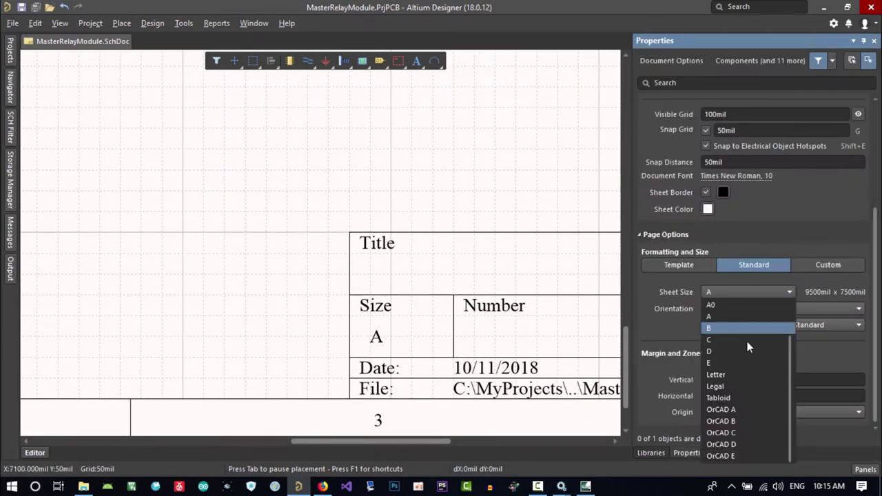
scroll(747, 341, "up", 2)
left_click(726, 316)
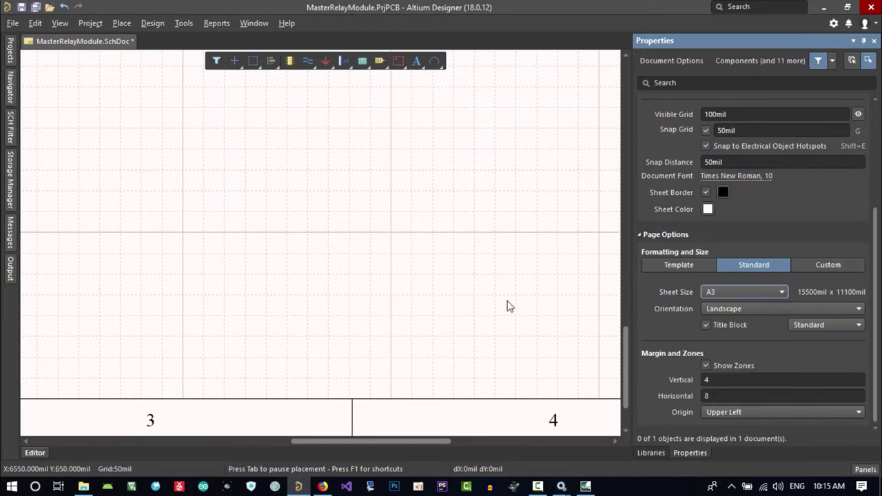
Move the TSSOP-20 IC toward the upper right of the A3 sheet
scroll(436, 297, "down", 4, "ctrl")
right_click_drag(435, 297, 389, 289)
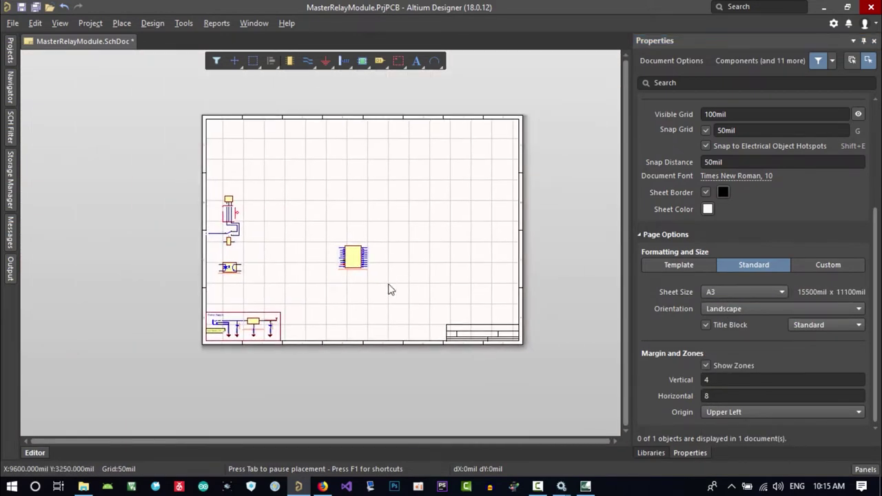
scroll(329, 255, "up", 1, "ctrl")
left_click_drag(403, 217, 310, 300)
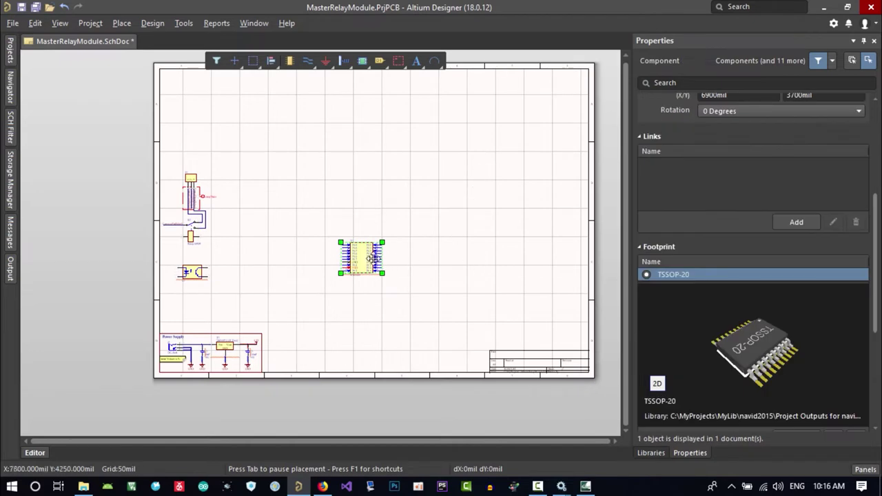
left_click_drag(361, 258, 480, 178)
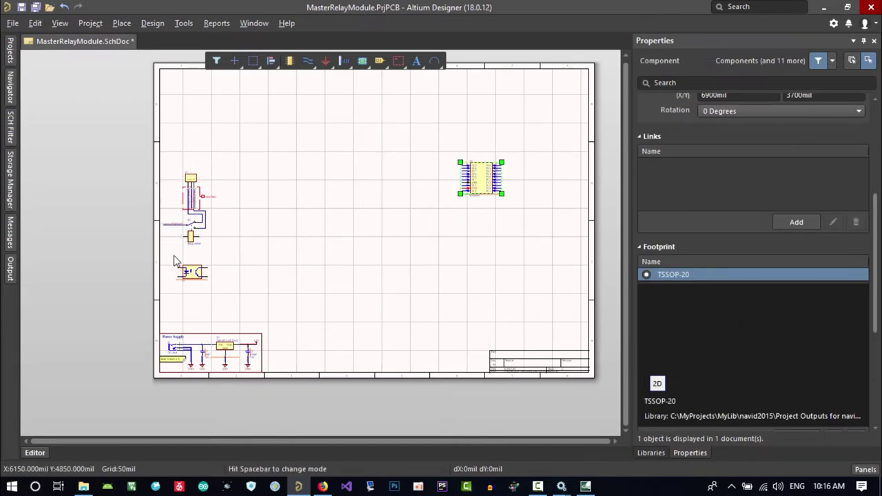
scroll(175, 262, "up", 3, "ctrl")
left_click(217, 282)
Select the relay and optocoupler together and move them higher on the sheet
right_click_drag(216, 282, 299, 209)
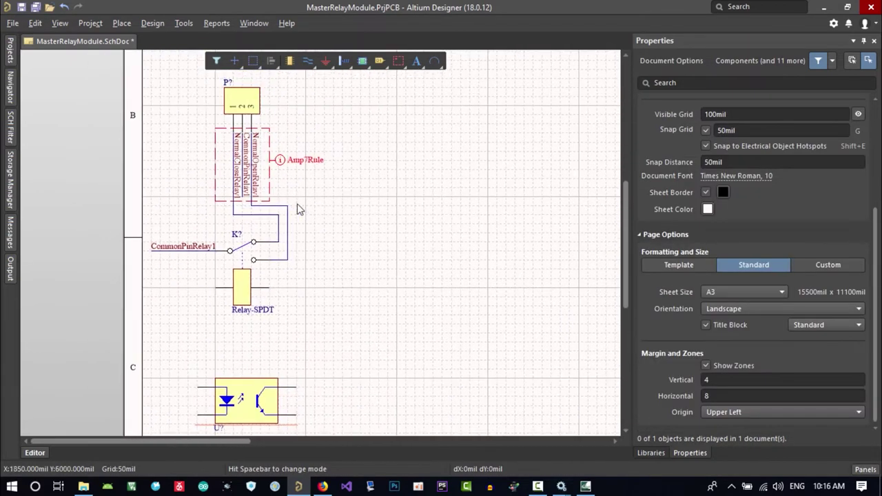
scroll(299, 209, "down", 4, "ctrl")
left_click_drag(357, 222, 297, 270)
left_click(353, 268)
scroll(330, 255, "up", 3, "ctrl")
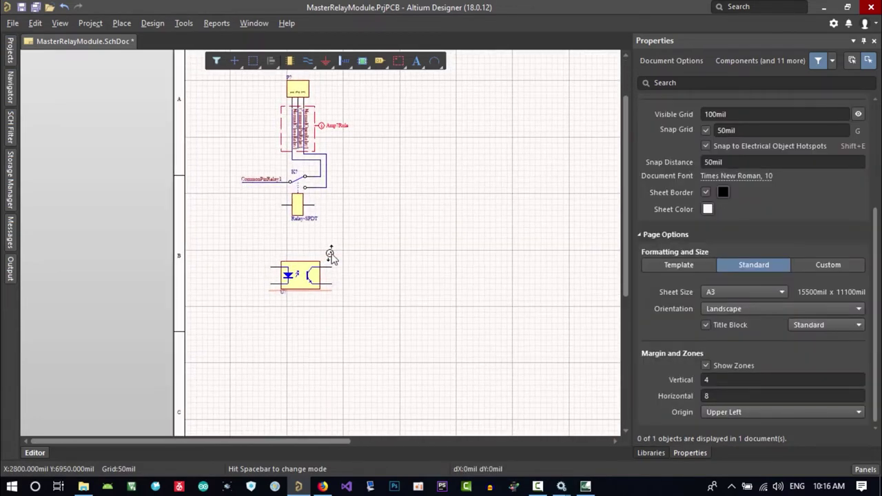
scroll(331, 255, "up", 5, "ctrl")
scroll(399, 256, "down", 2, "ctrl")
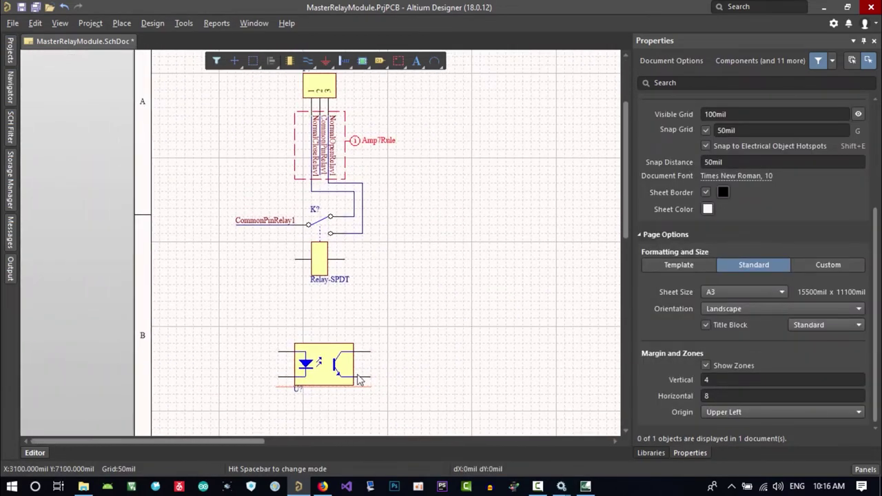
left_click(322, 486)
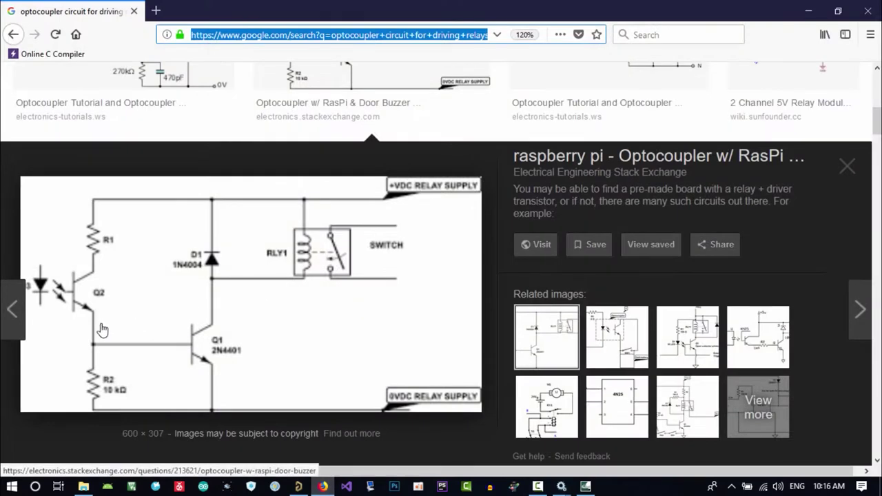
Scroll through the Google Images results for optocoupler relay-driver circuits
scroll(340, 327, "up", 3)
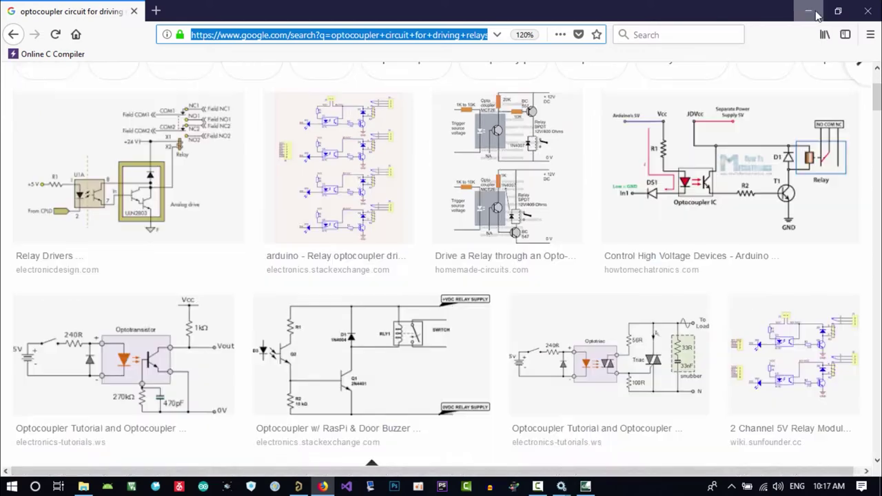
Minimize Firefox and bring the schematic view around the relay and optocoupler
left_click(808, 11)
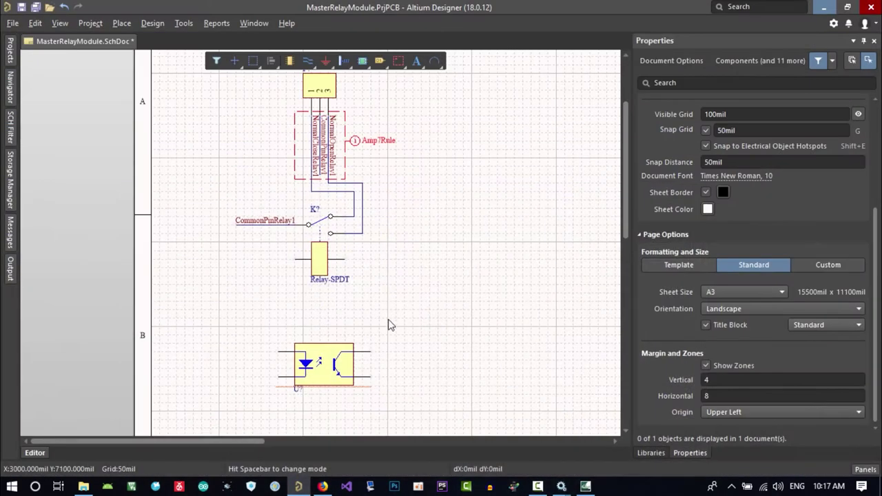
scroll(399, 303, "down", 2)
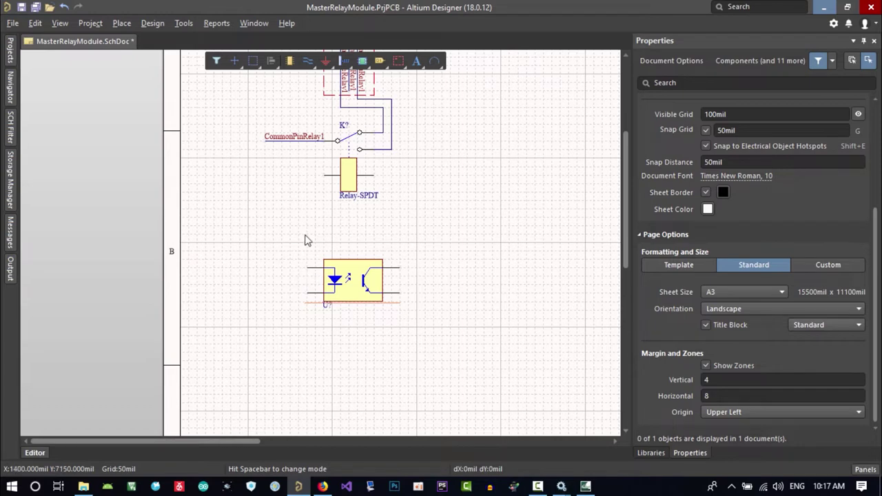
scroll(362, 276, "down", 4, "ctrl")
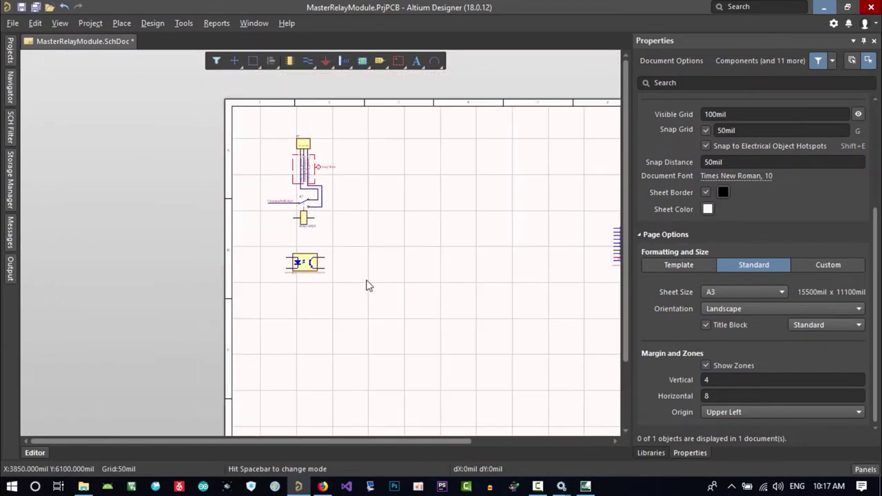
scroll(380, 266, "right", 3, "shift")
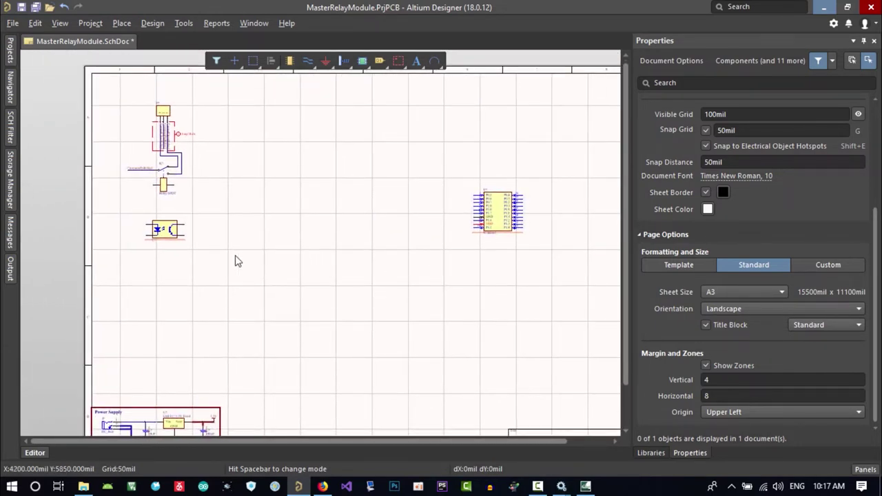
right_click_drag(237, 258, 280, 273)
scroll(321, 288, "up", 3, "ctrl")
scroll(296, 256, "up", 2, "ctrl")
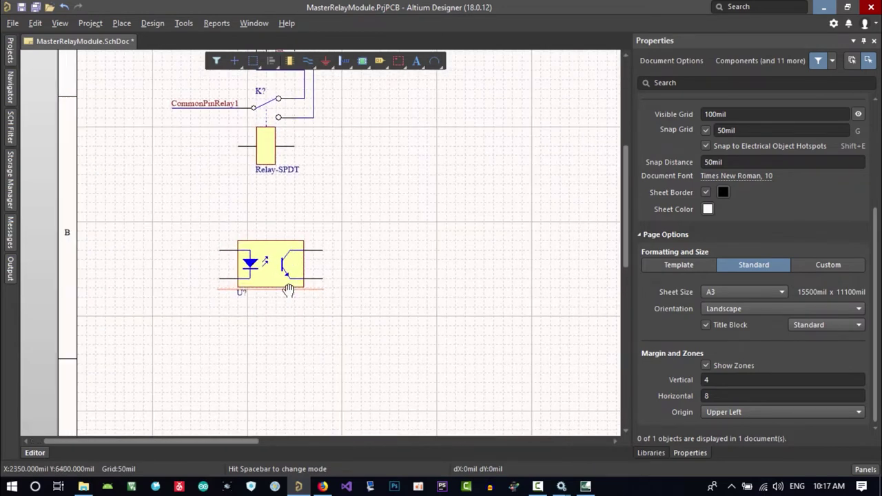
right_click_drag(321, 305, 388, 310)
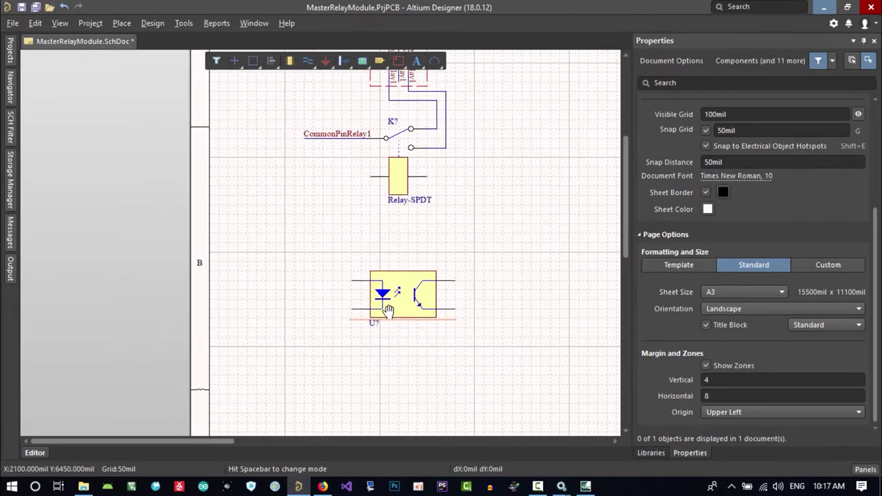
right_click_drag(395, 359, 430, 369)
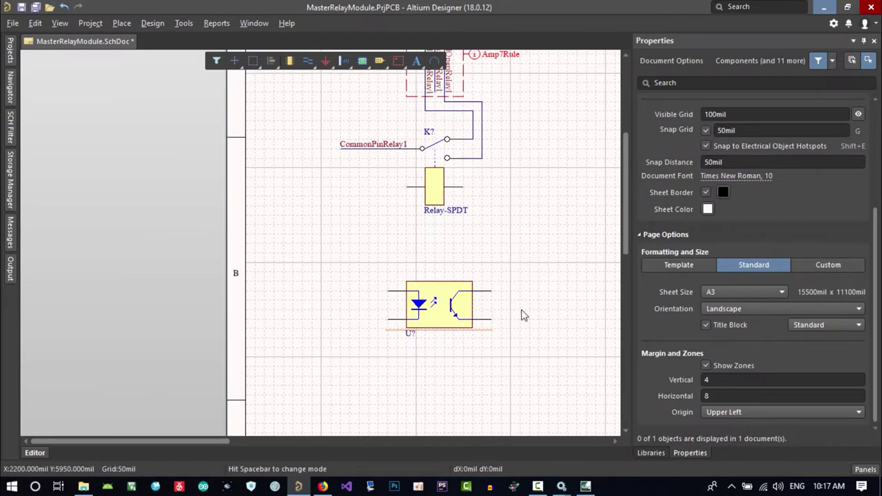
Find the Res part with 'res' in the library, start placing it, and pause placement
left_click(651, 453)
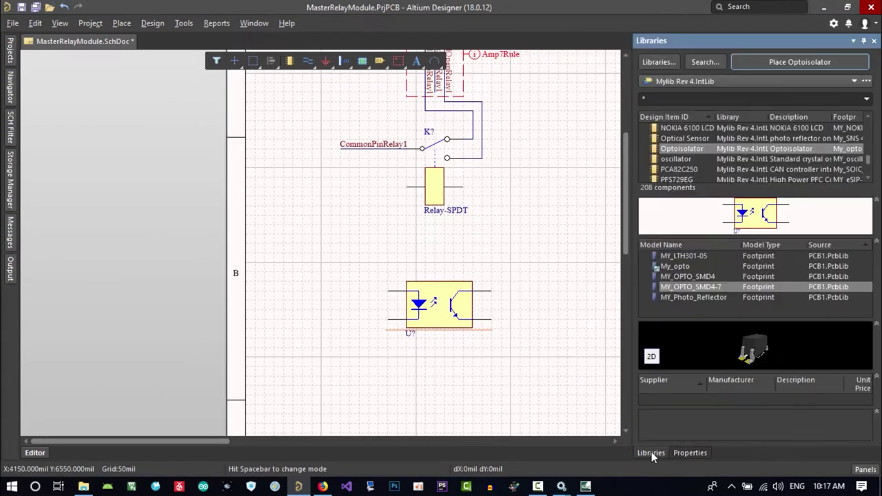
left_click(691, 136)
type("res")
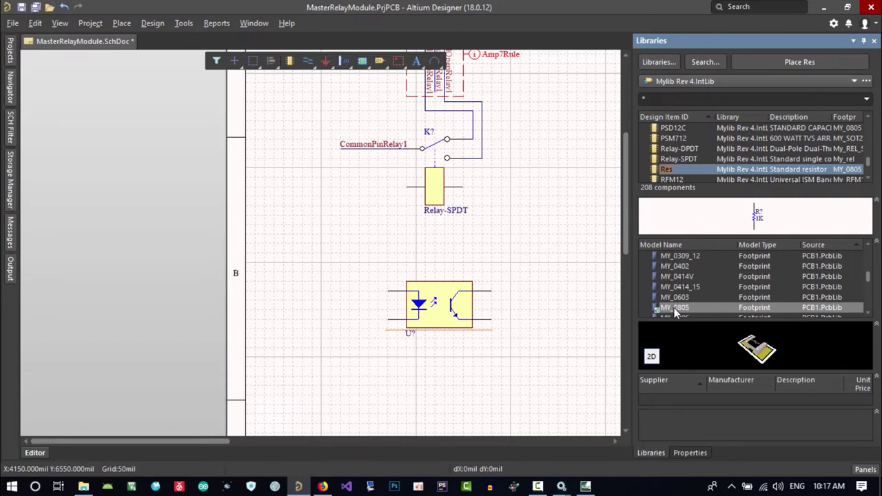
left_click(800, 61)
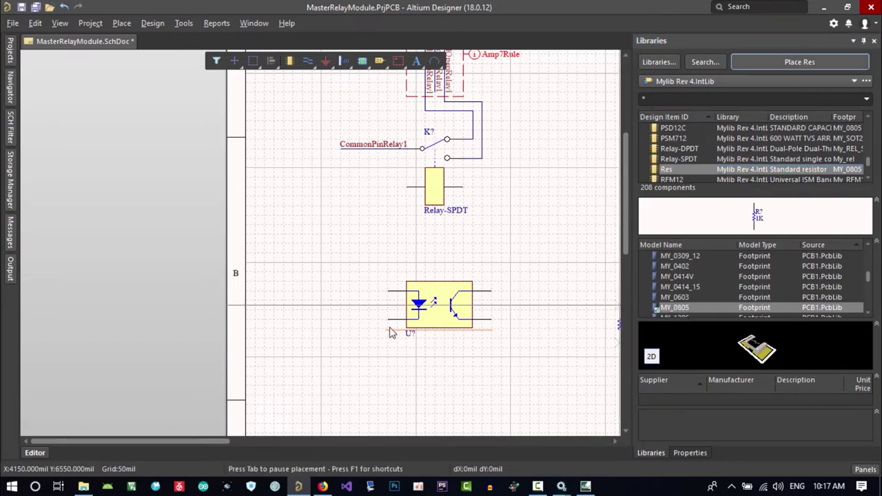
scroll(324, 300, "up", 4, "ctrl")
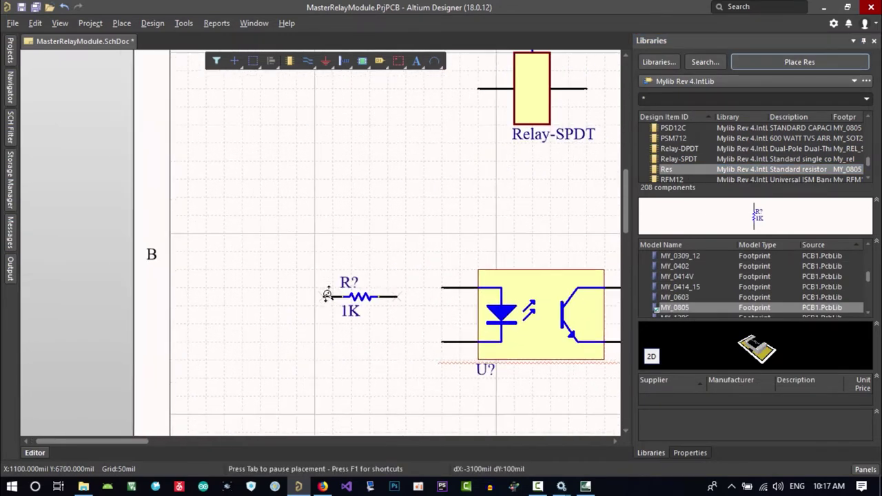
key("Tab")
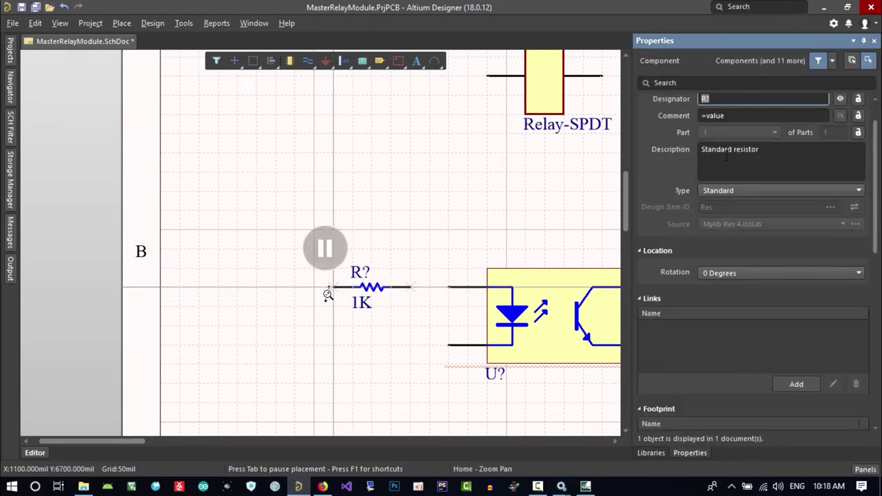
Set the resistor's Value parameter to 220R
scroll(727, 127, "up", 2)
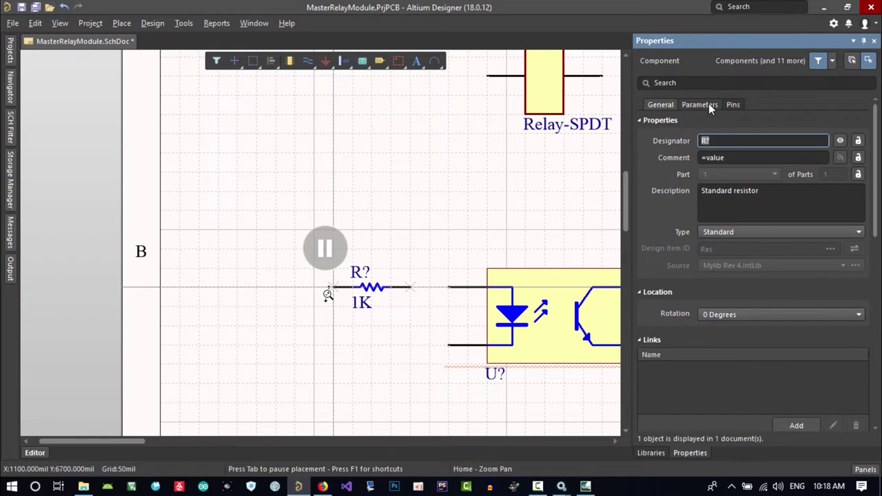
left_click(709, 103)
double_click(777, 161)
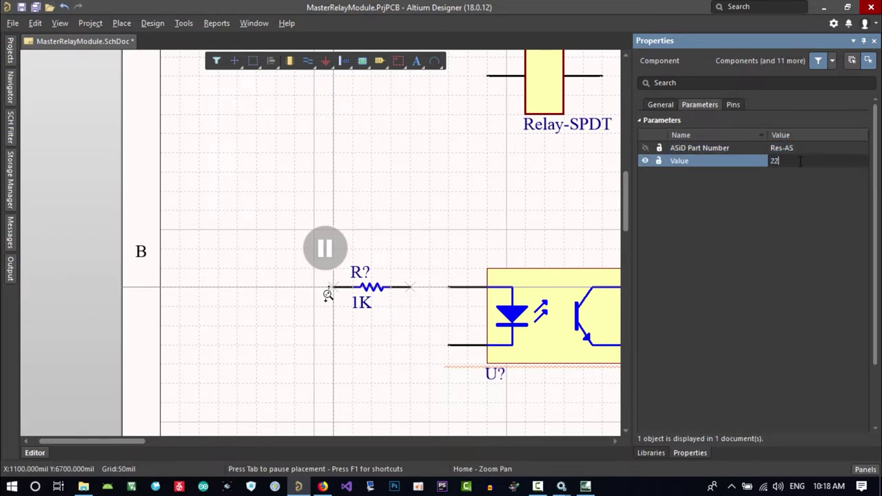
key("Return")
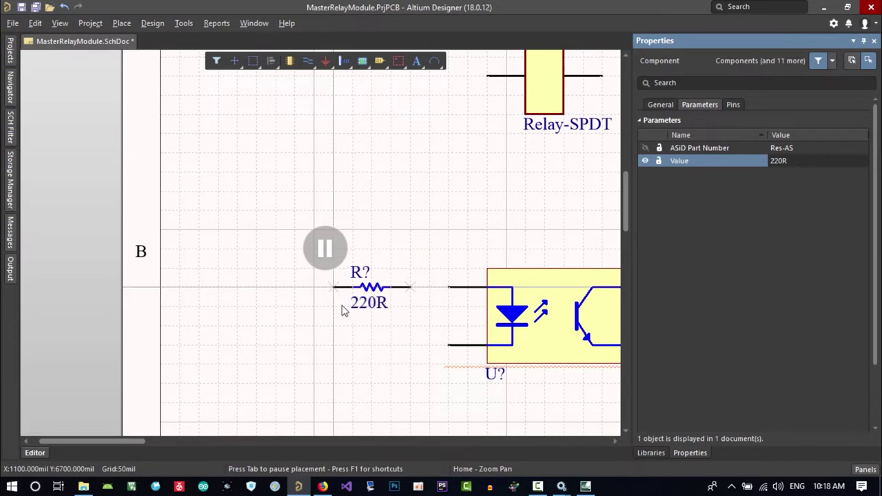
key("Up")
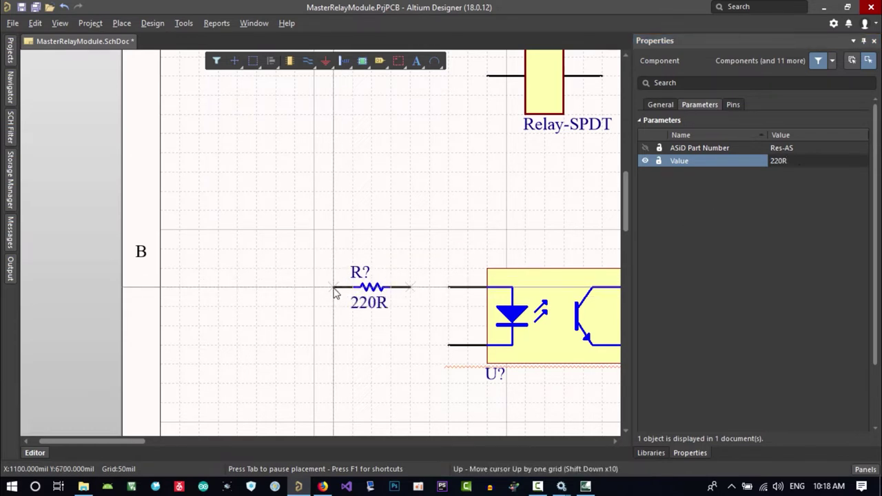
key("Down")
key("shift+Left")
key("shift+Right")
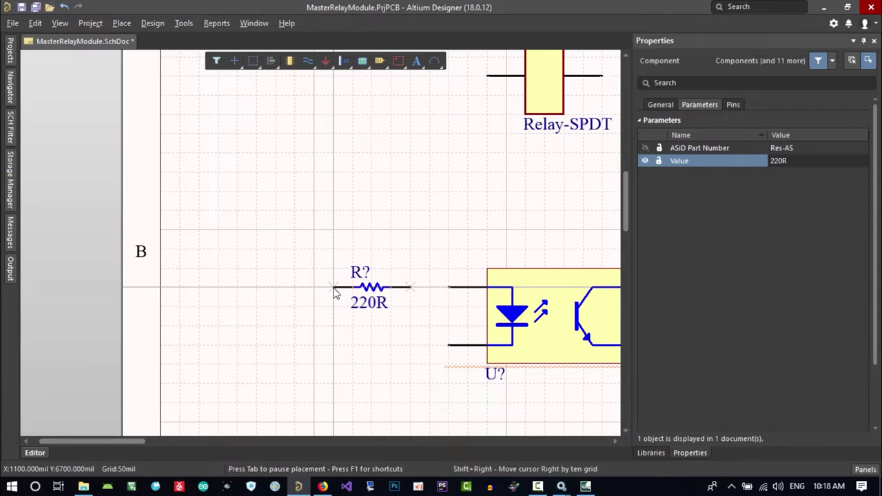
Drop the 220R resistor left of the optocoupler and wire it to the upper LED pin
left_click(334, 292)
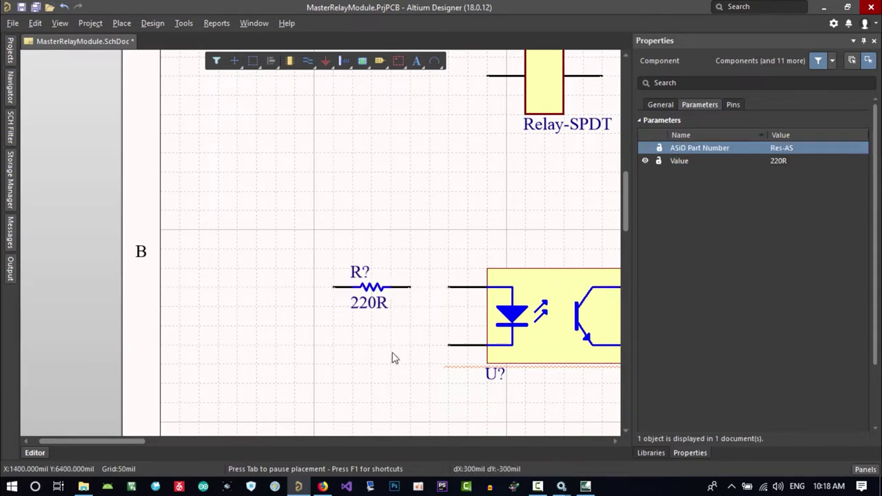
left_click(400, 285)
left_click(308, 61)
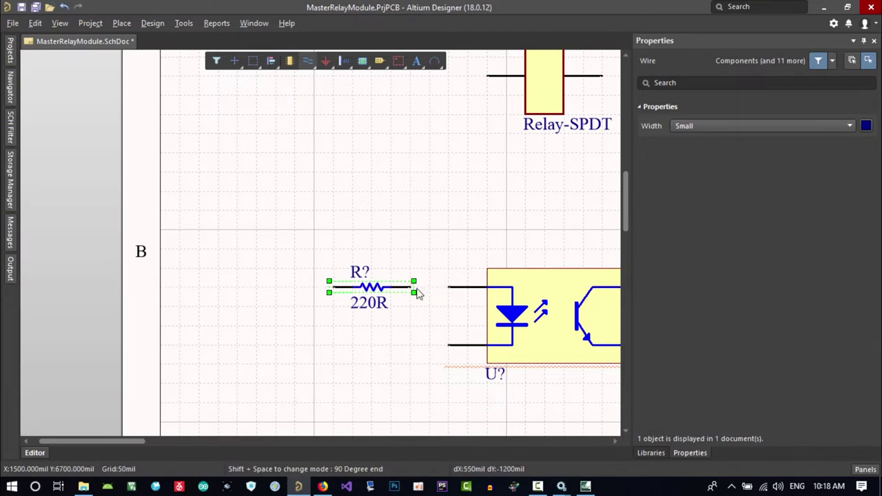
left_click(446, 292)
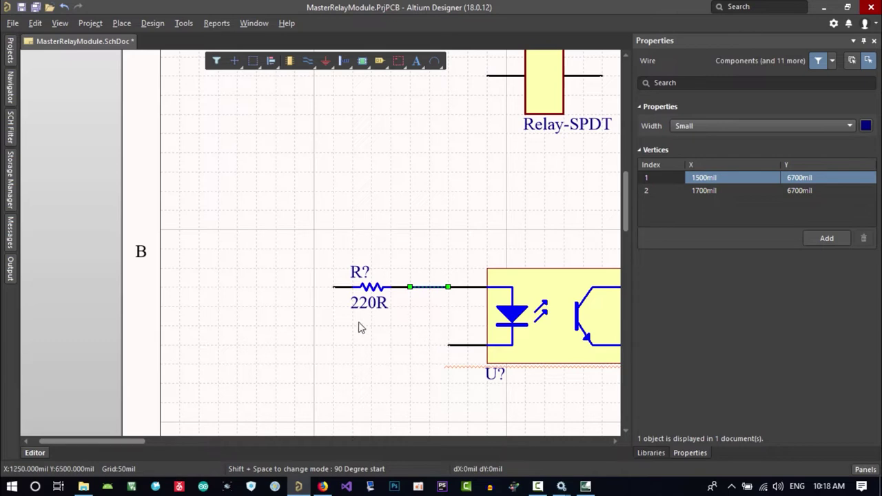
scroll(544, 333, "down", 2, "ctrl")
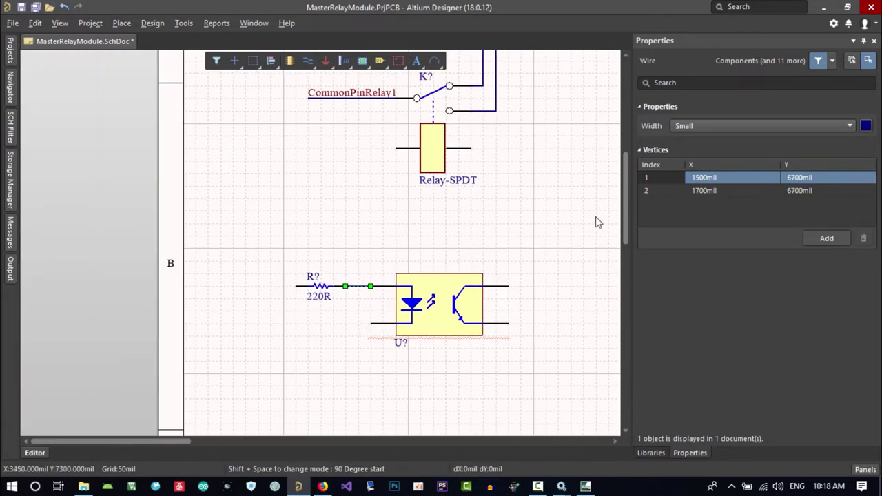
Find the LED part, rotate it, and place it beside the optocoupler's lower input
left_click(655, 453)
left_click_drag(689, 148, 689, 151)
type("LED")
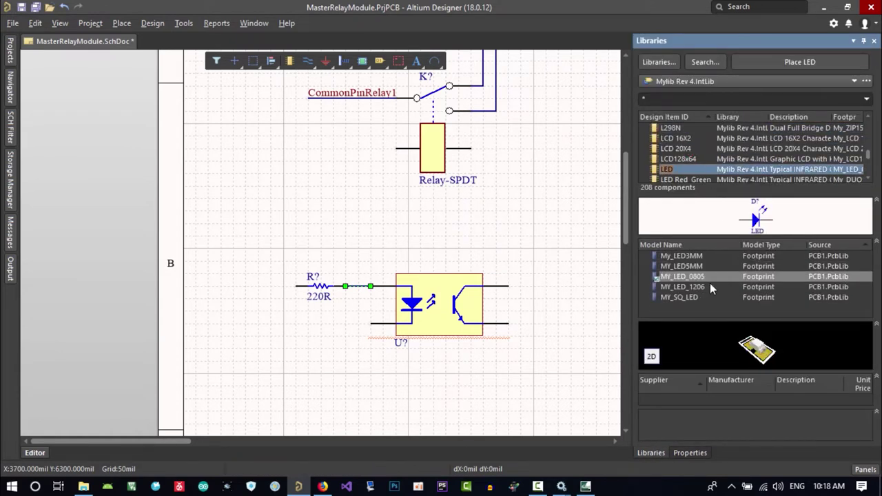
left_click(799, 62)
key("space")
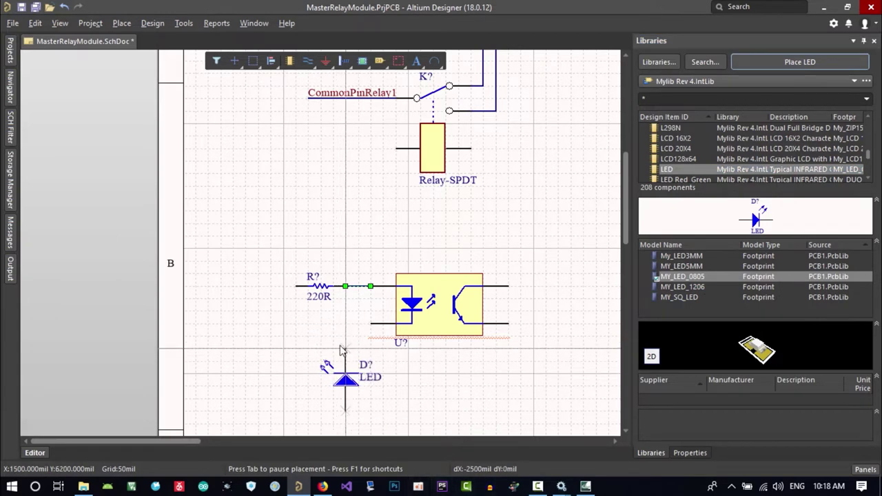
key("space")
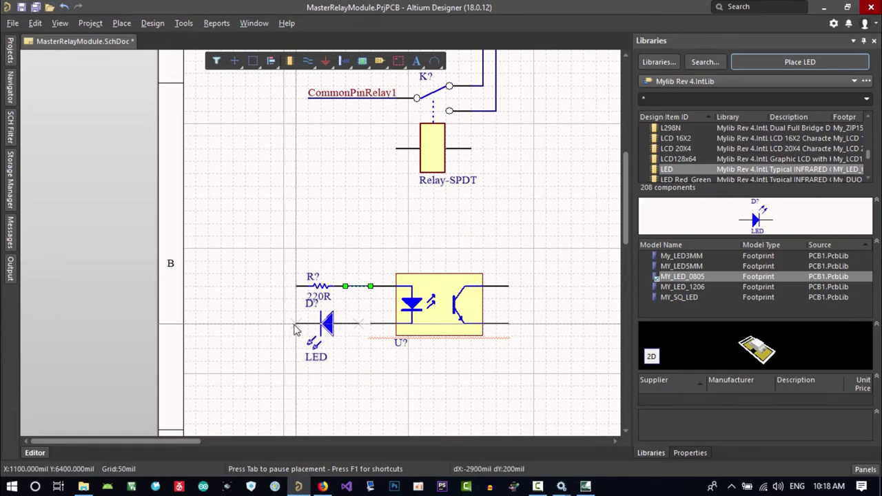
left_click(293, 330)
scroll(359, 346, "up", 3, "ctrl")
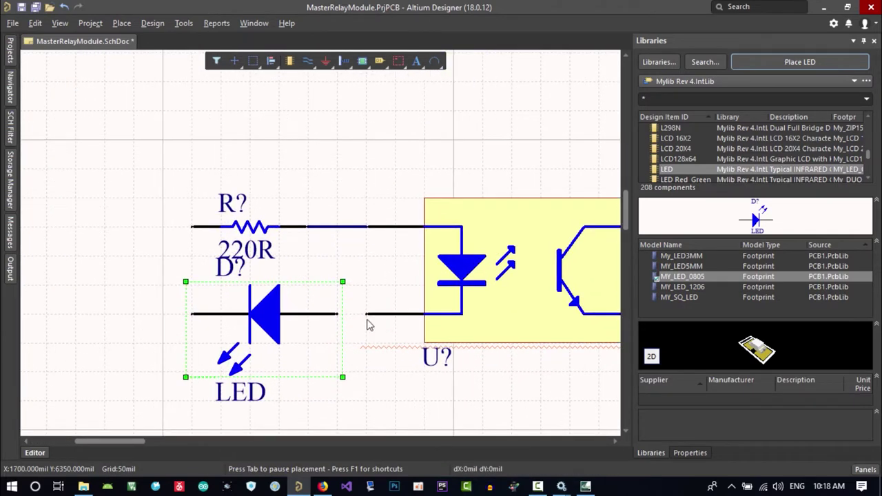
Wire the LED's right pin to the optocoupler's input wire
left_click(308, 61)
left_click(364, 314)
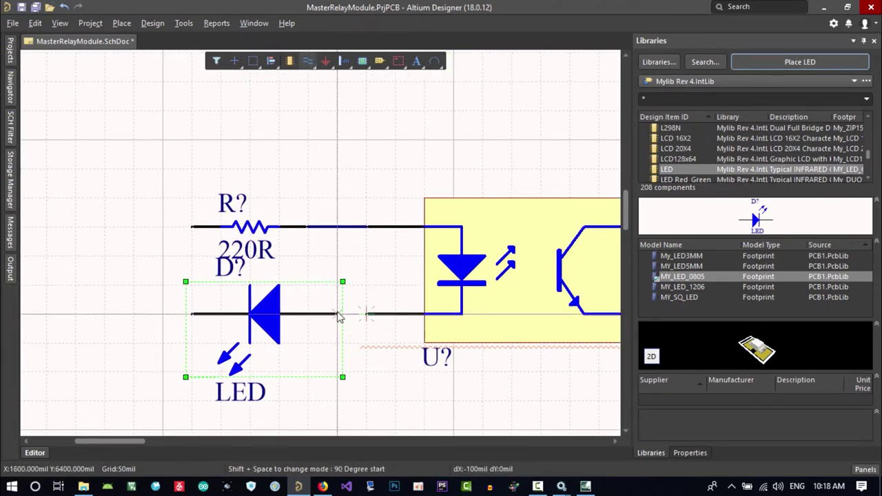
left_click(343, 314)
right_click_drag(345, 375, 445, 365)
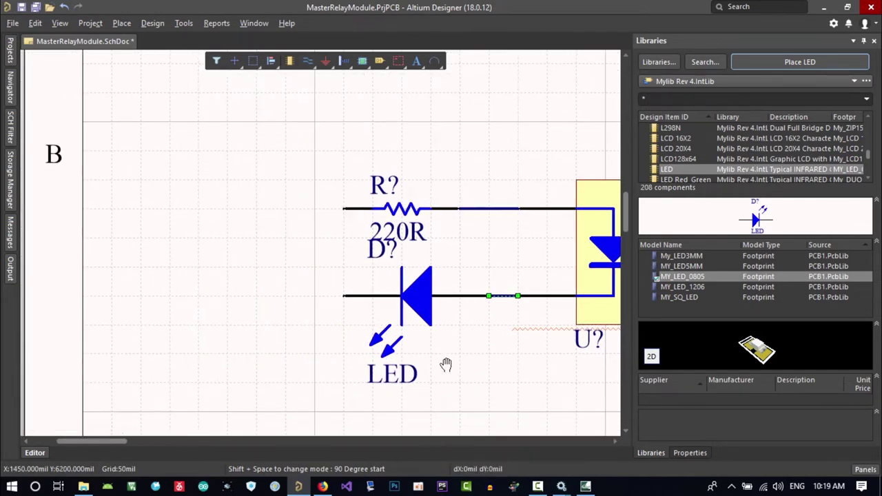
scroll(487, 365, "down", 2, "ctrl")
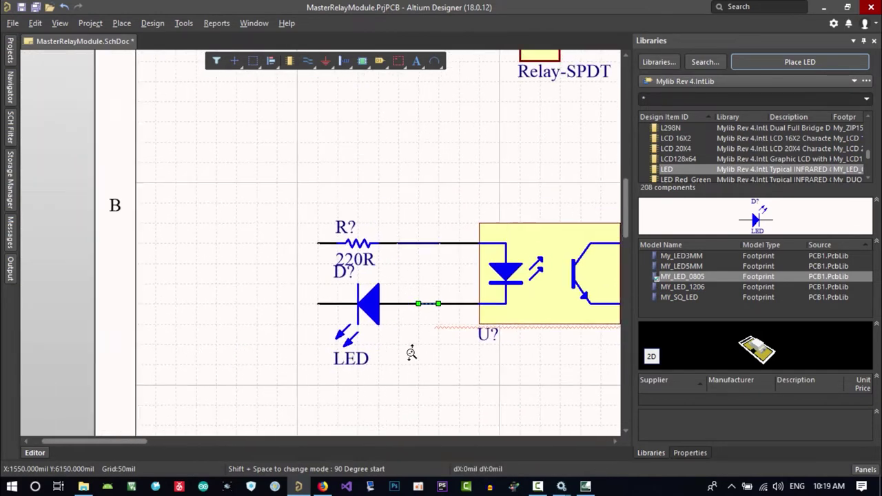
Reposition the D?, LED, 220R and R? labels beside the diode and resistor
left_click_drag(346, 279, 345, 297)
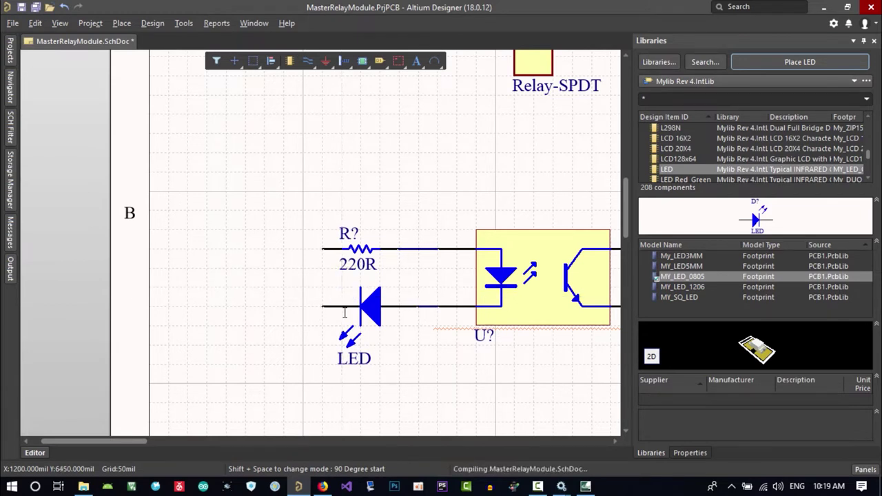
left_click(354, 365)
left_click_drag(355, 357, 406, 297)
left_click(358, 264)
left_click_drag(358, 264, 332, 245)
left_click(334, 276)
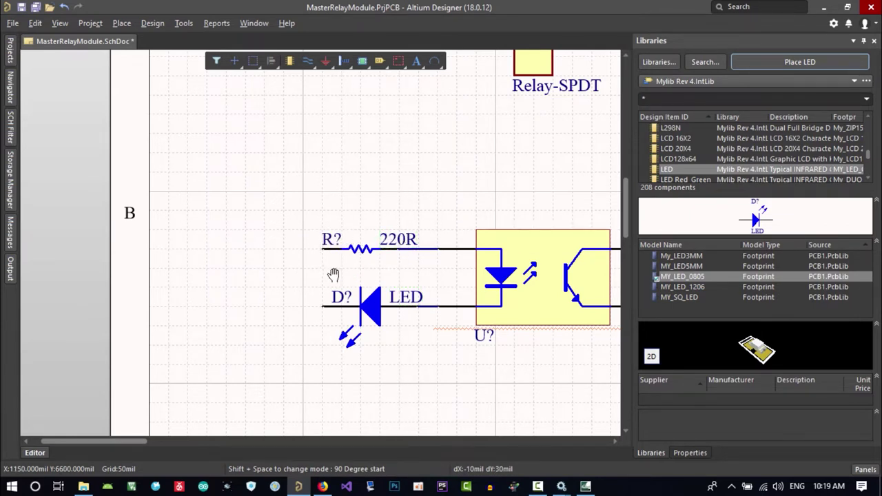
right_click_drag(333, 275, 401, 314)
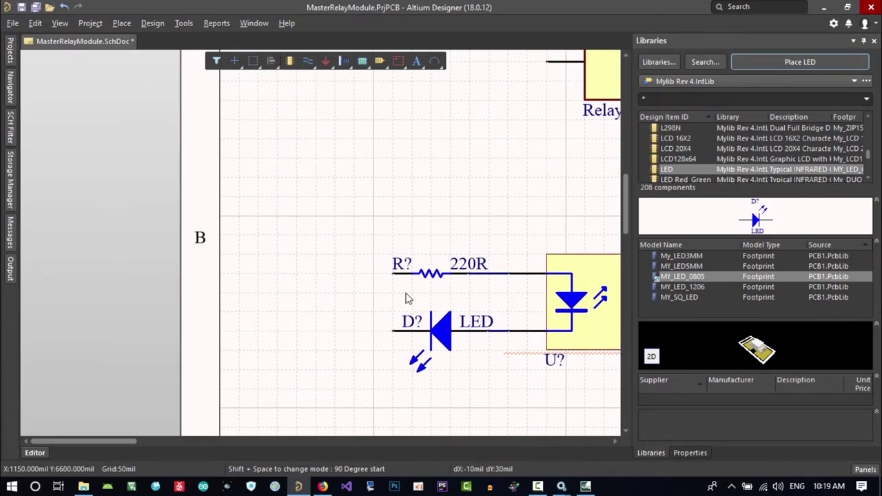
scroll(386, 214, "down", 1, "ctrl")
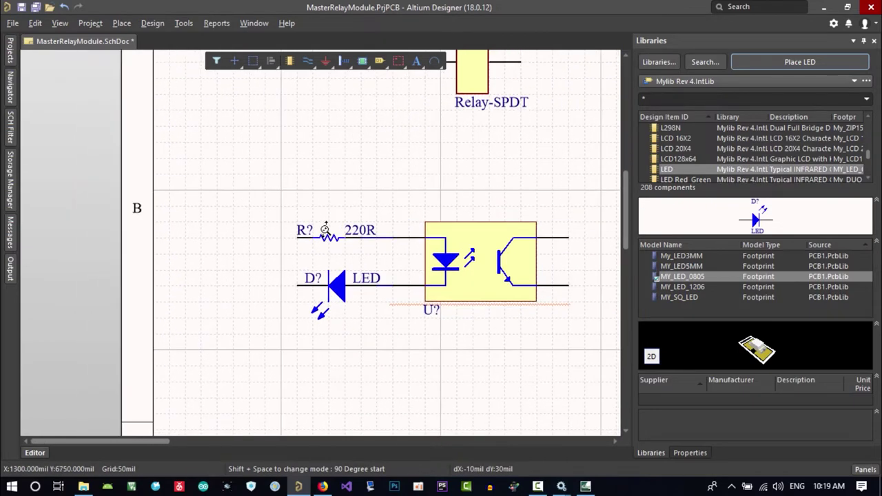
scroll(324, 229, "down", 1, "ctrl")
scroll(330, 229, "up", 3, "ctrl")
right_click_drag(306, 163, 311, 166)
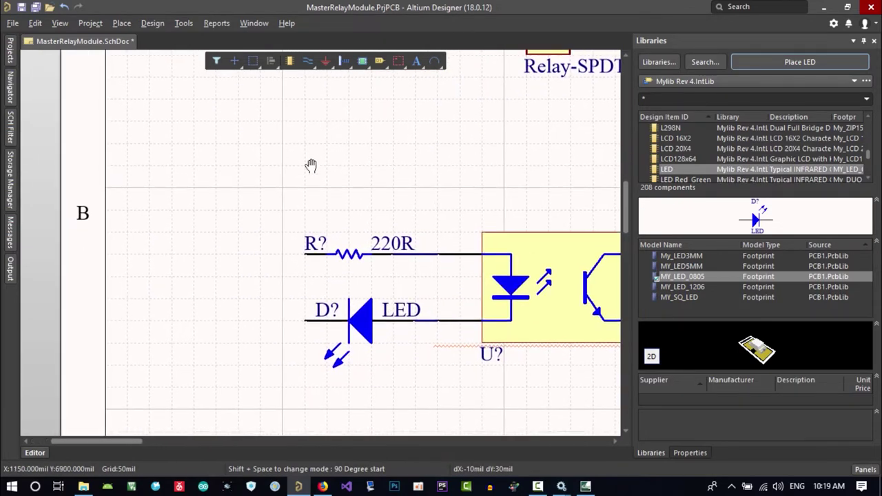
scroll(310, 166, "down", 2, "ctrl")
Place a +5 power port on the DC jack's supply wire
scroll(404, 181, "down", 6)
scroll(310, 234, "up", 2, "ctrl")
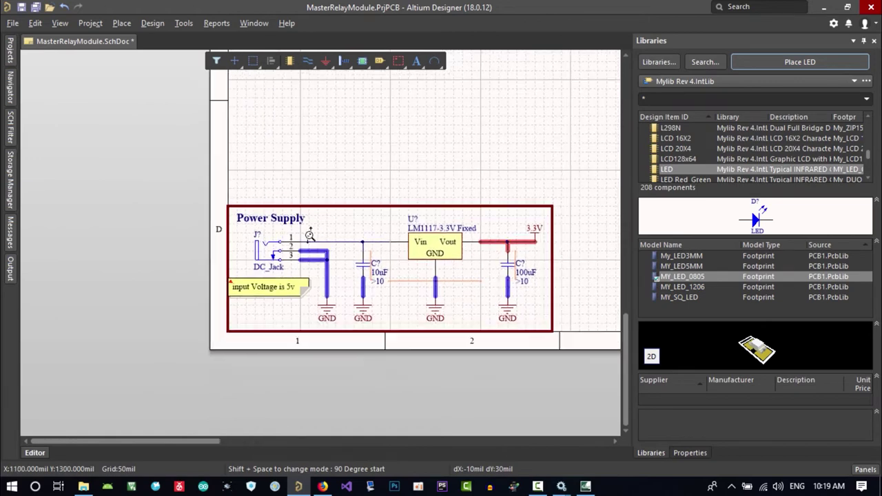
scroll(309, 235, "up", 2, "ctrl")
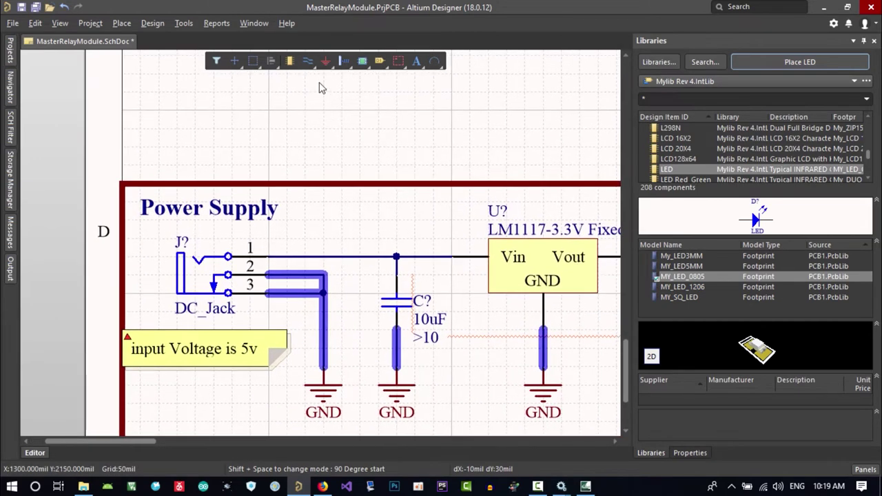
left_click(328, 64)
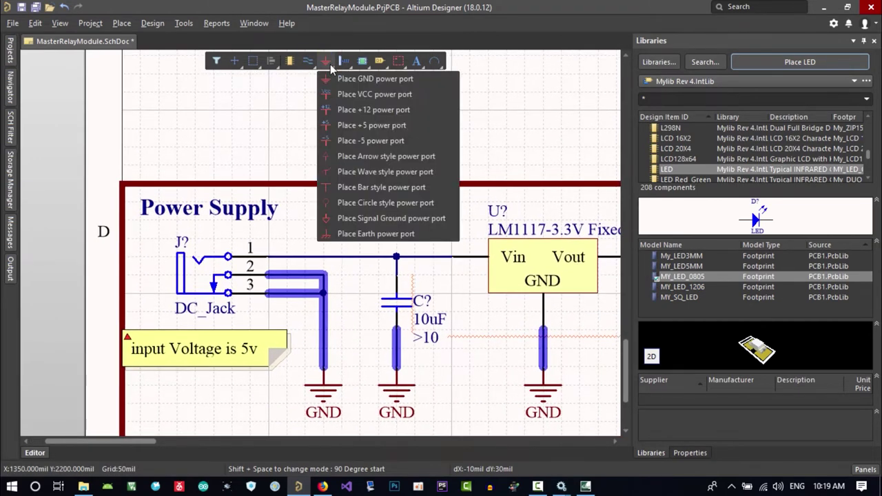
left_click(369, 126)
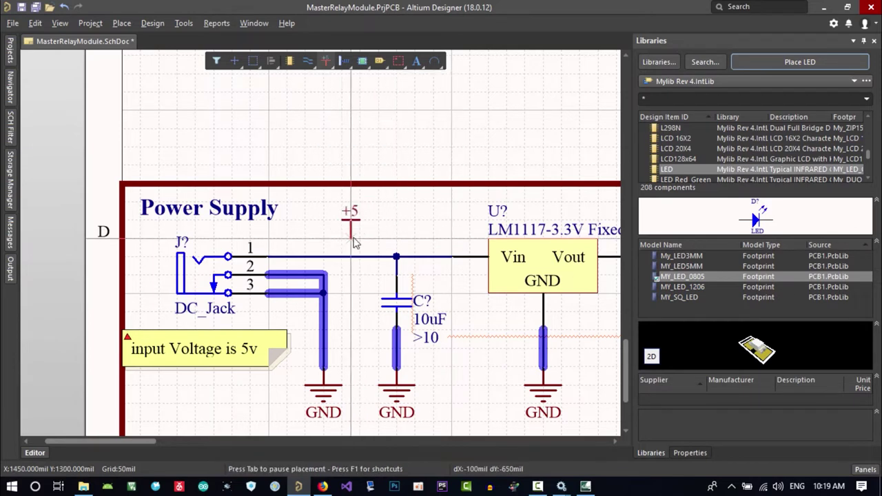
left_click(325, 258)
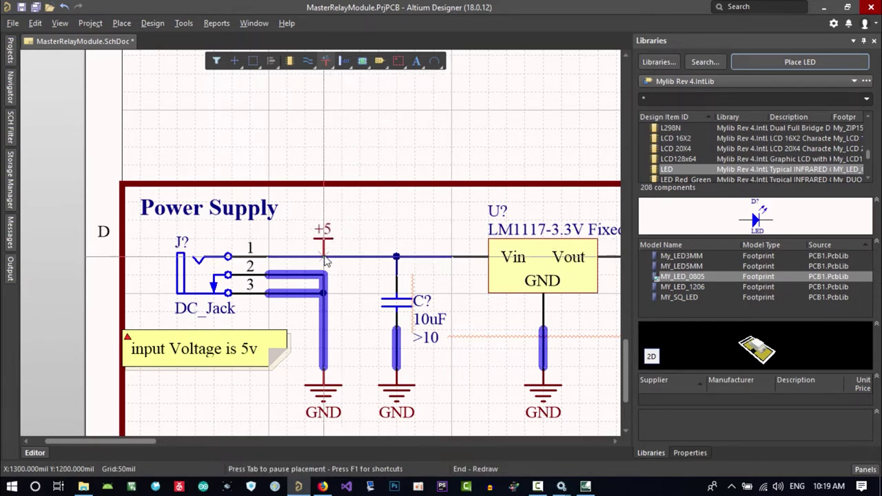
left_click(323, 258)
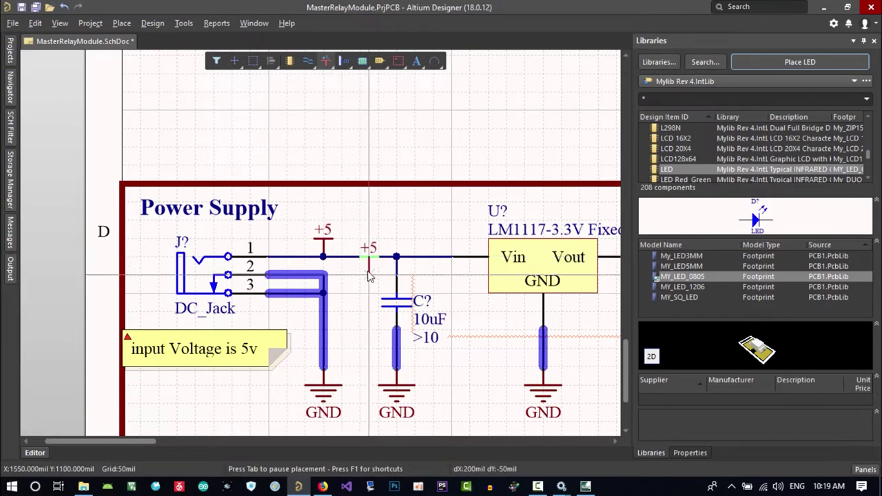
Place a second +5 port above the resistor and wire it to R?'s left pin
scroll(315, 172, "up", 8)
scroll(311, 193, "down", 3, "ctrl")
scroll(325, 96, "up", 5)
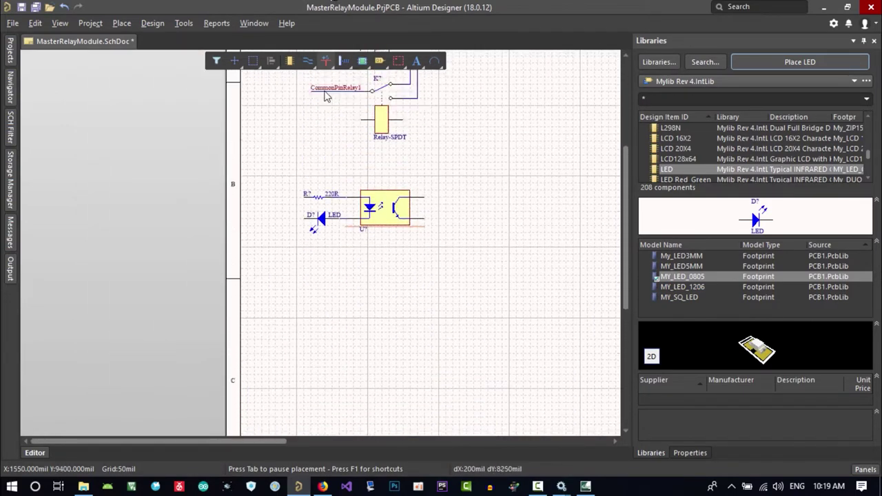
scroll(319, 192, "up", 4, "ctrl")
left_click(345, 132)
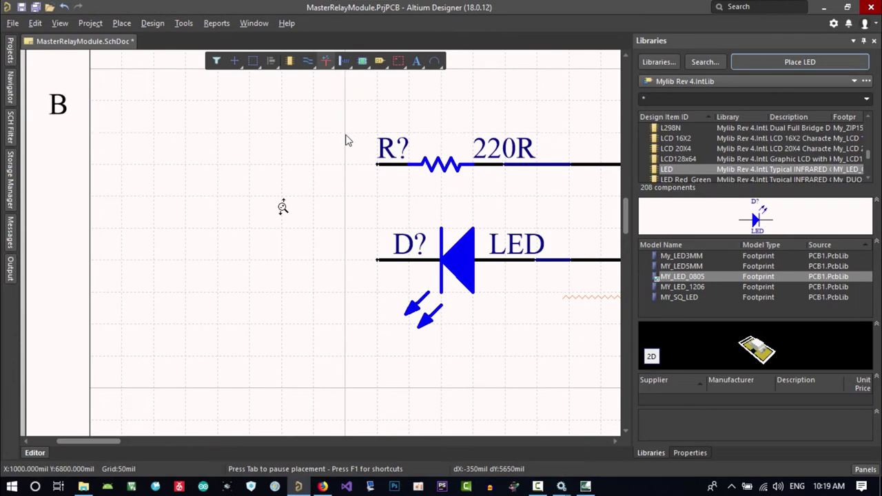
left_click(307, 60)
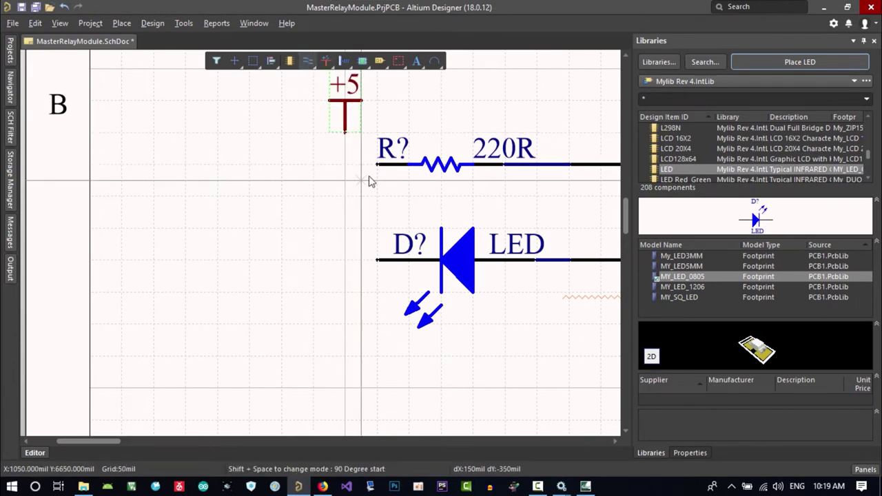
left_click(345, 132)
left_click(376, 164)
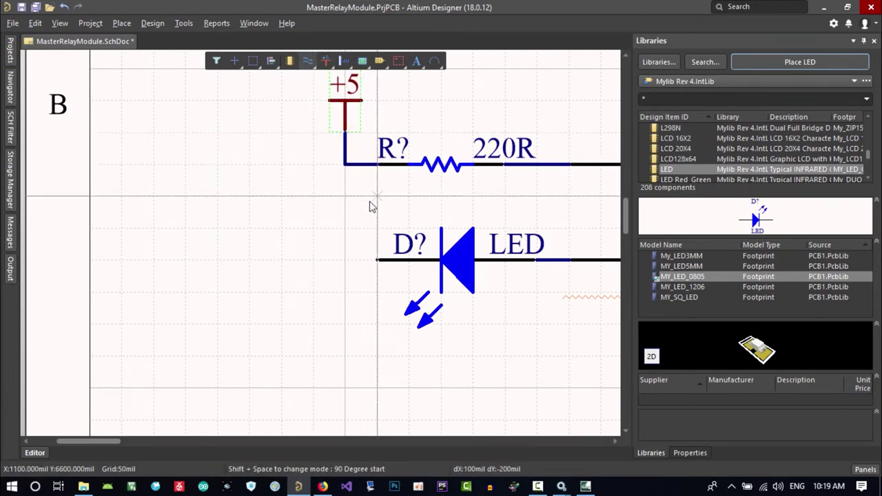
scroll(280, 248, "down", 3, "ctrl")
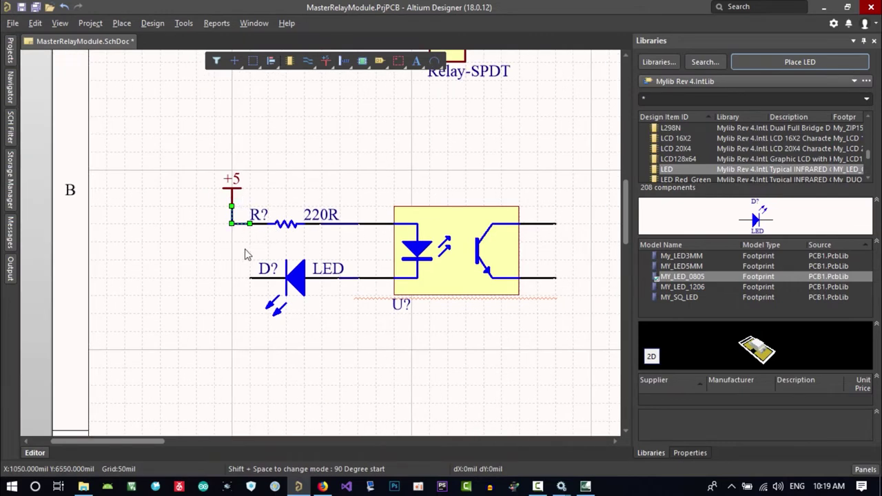
scroll(236, 230, "up", 1, "ctrl")
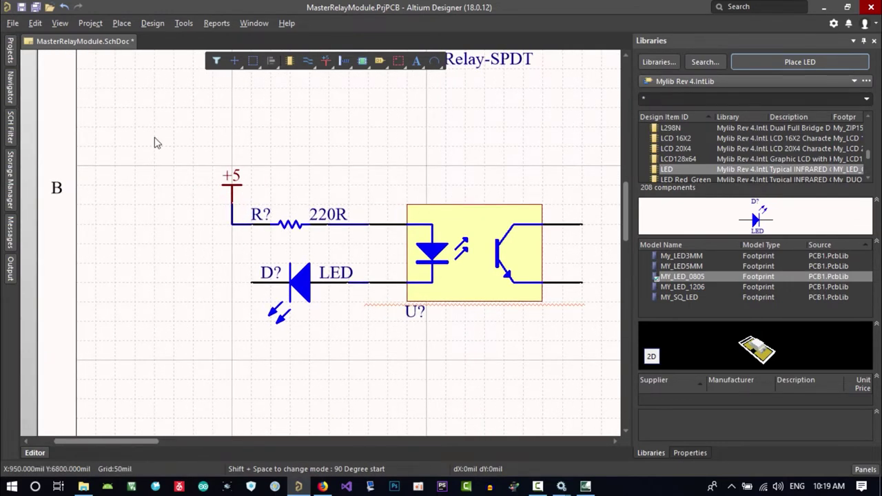
left_click(62, 24)
Apply a highlight colour to the +5 net through the net colour options
mouse_move(117, 202)
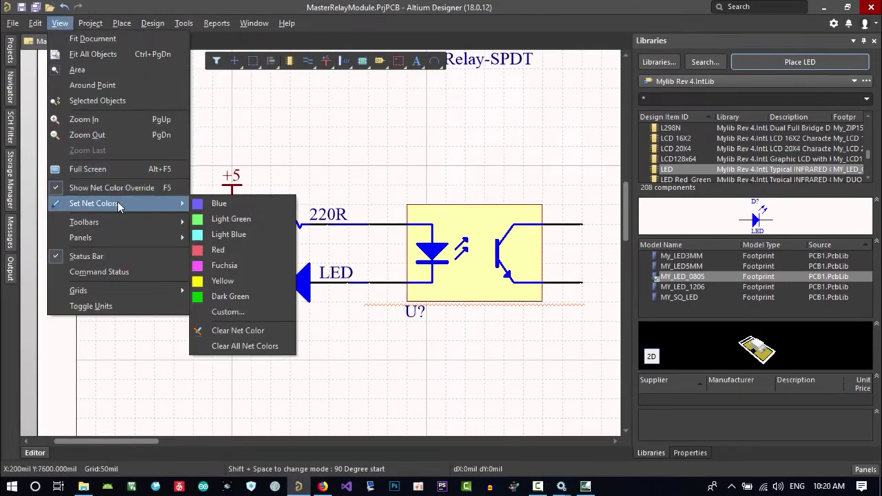
left_click(235, 265)
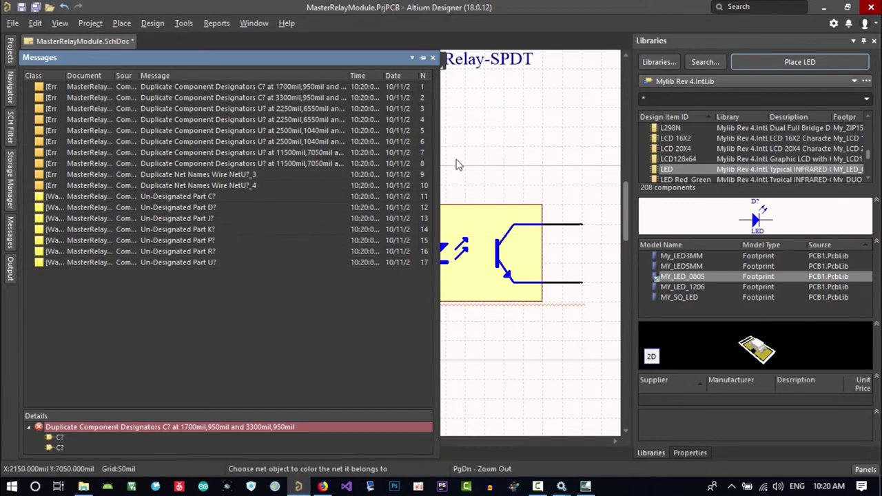
key("ctrl+w")
left_click(433, 58)
left_click(60, 22)
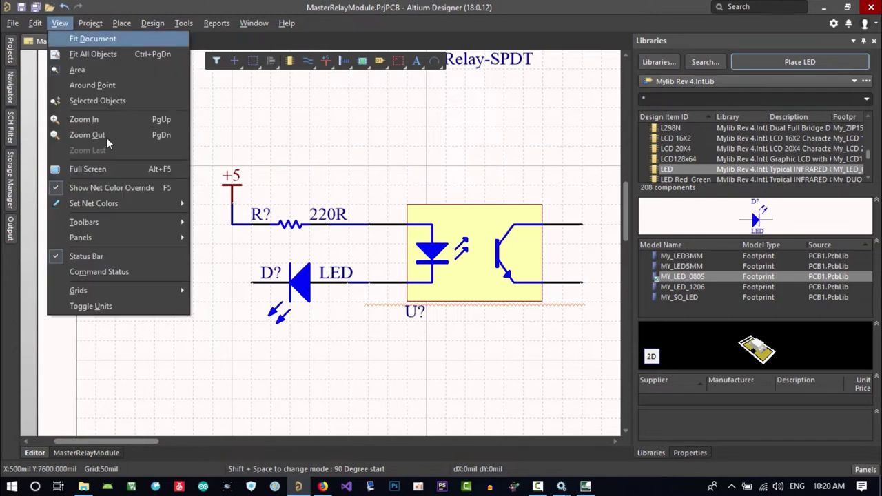
mouse_move(113, 202)
left_click(220, 249)
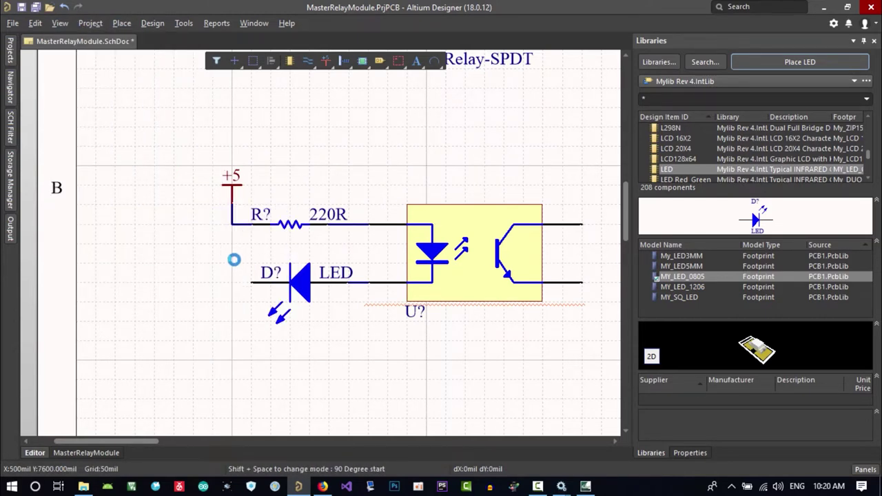
left_click(234, 259)
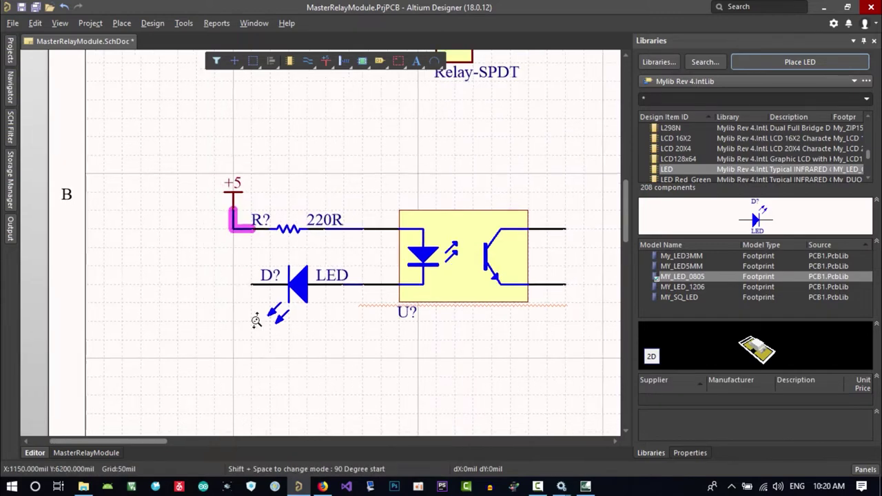
Draw a wire running left from the LED's free pin toward the sheet edge
scroll(326, 185, "down", 3, "ctrl")
scroll(348, 291, "down", 3)
scroll(291, 370, "up", 5)
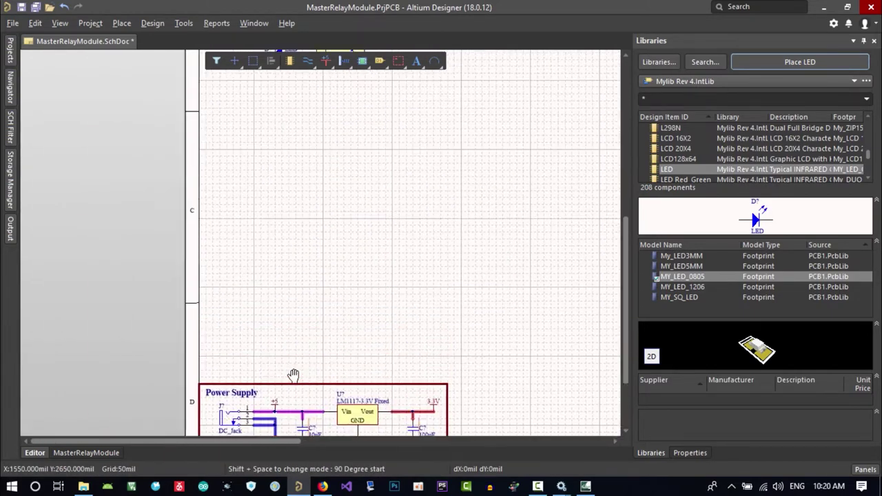
scroll(269, 230, "up", 3, "ctrl")
scroll(260, 231, "up", 2, "ctrl")
scroll(364, 311, "down", 2)
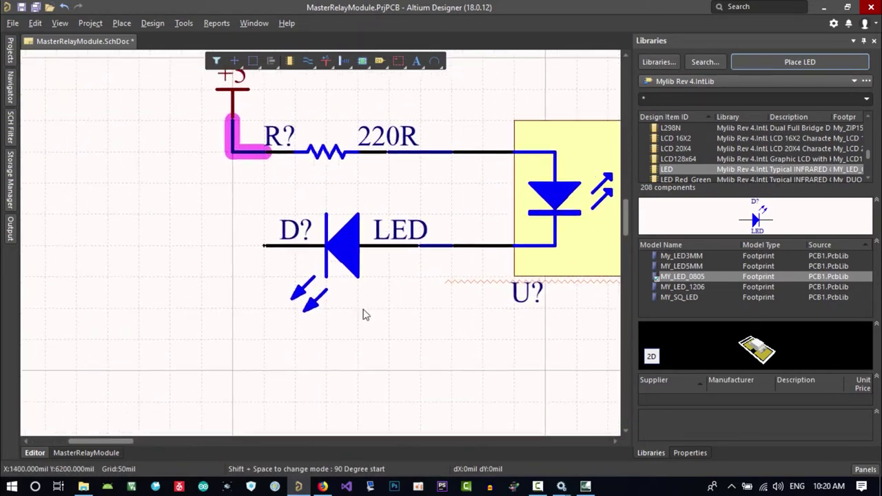
scroll(364, 311, "down", 2, "ctrl")
scroll(350, 362, "down", 2, "ctrl")
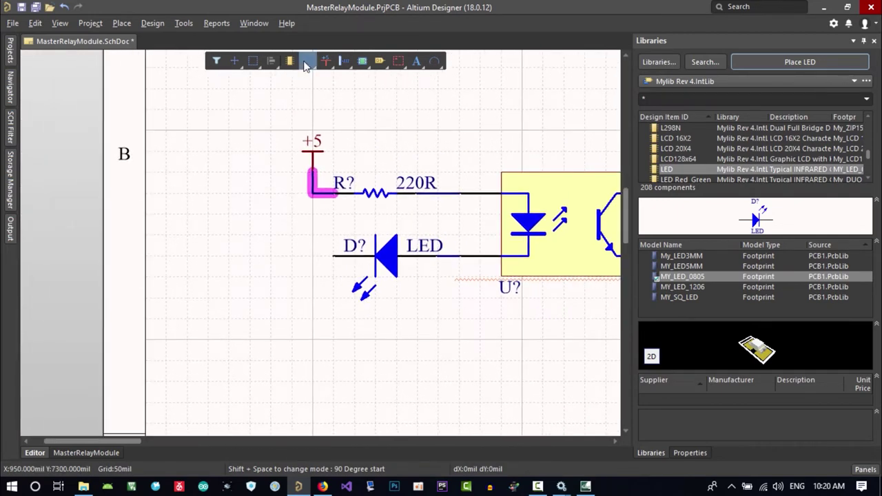
left_click(333, 256)
left_click(166, 257)
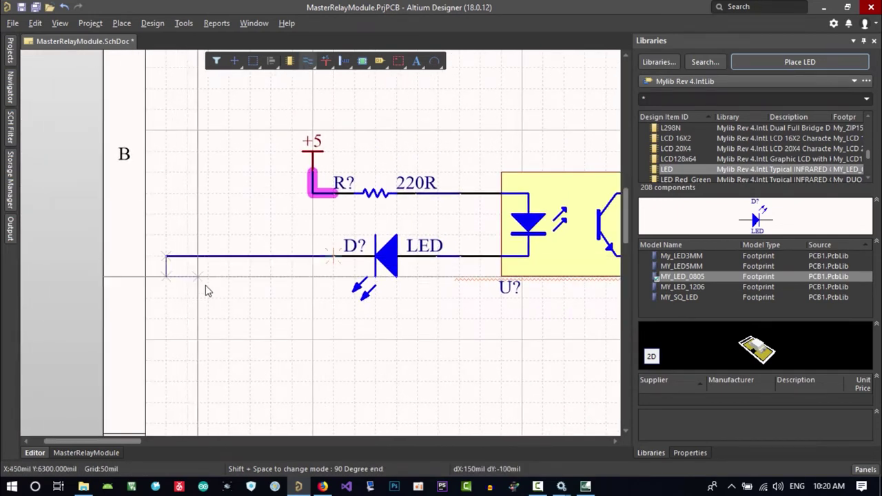
right_click(258, 305)
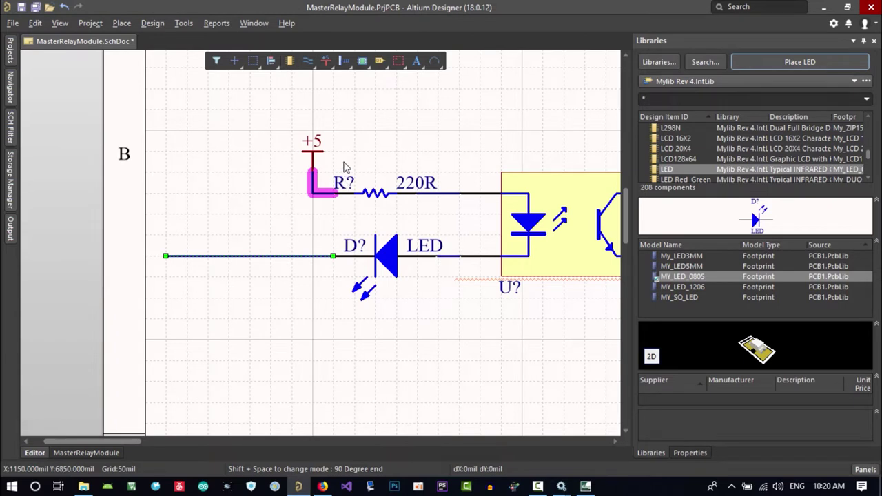
Place a horizontal net label 'Relay1ControllPin' at the left end of the LED input wire
left_click(122, 22)
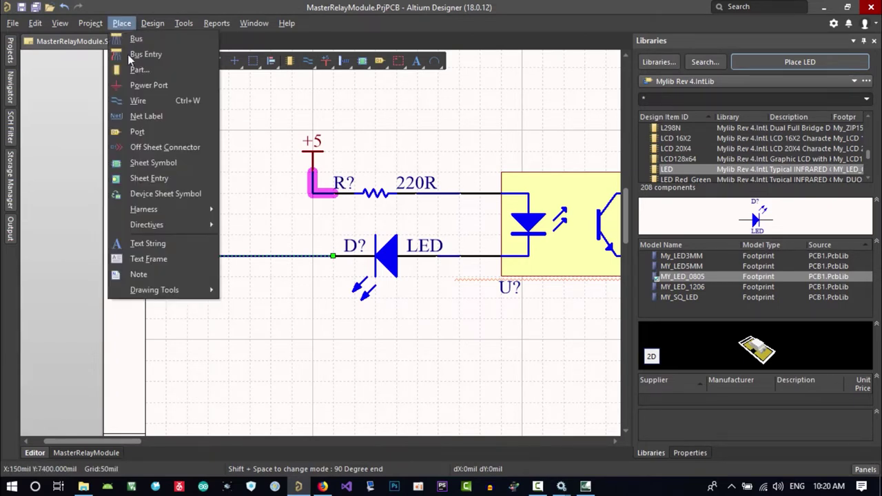
left_click(146, 116)
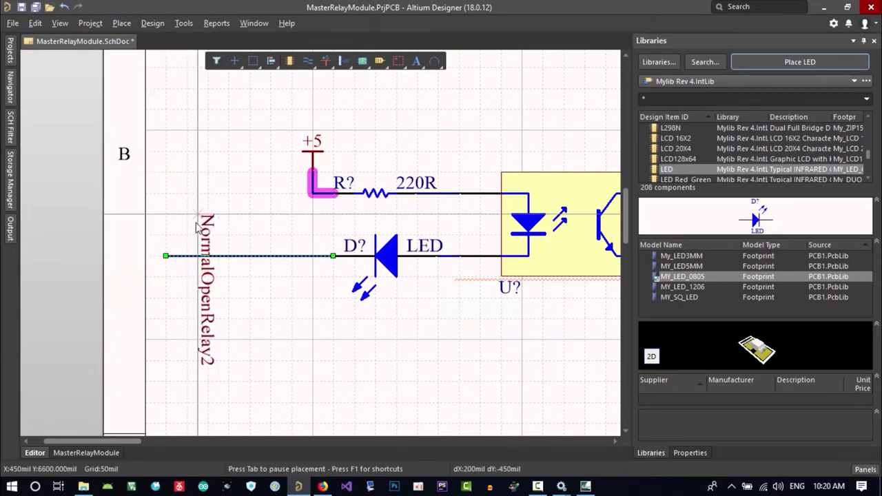
key("space")
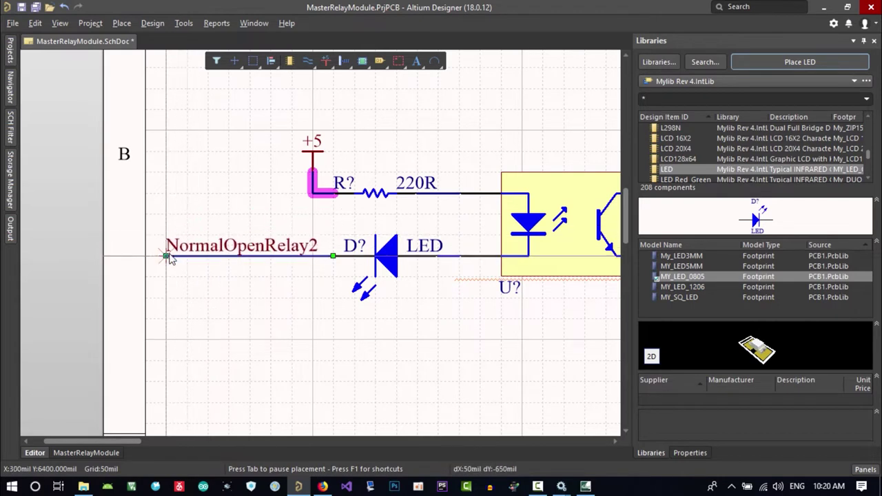
key("Tab")
type("Re")
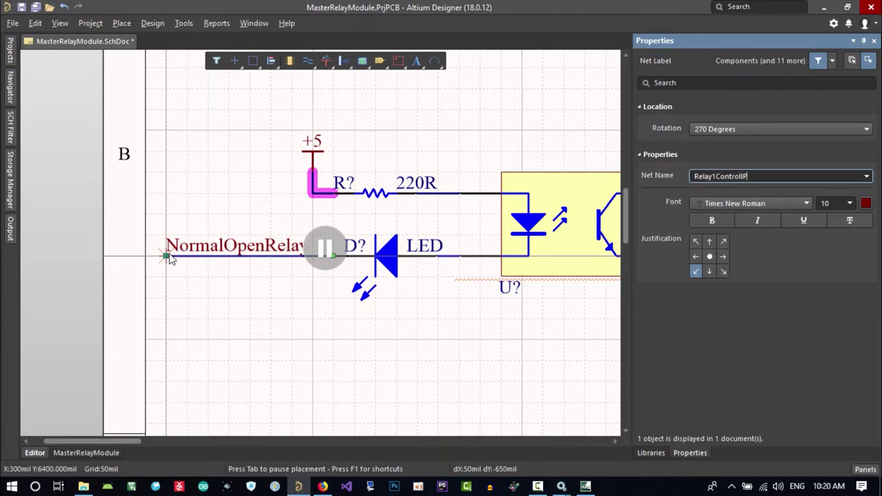
key("Return")
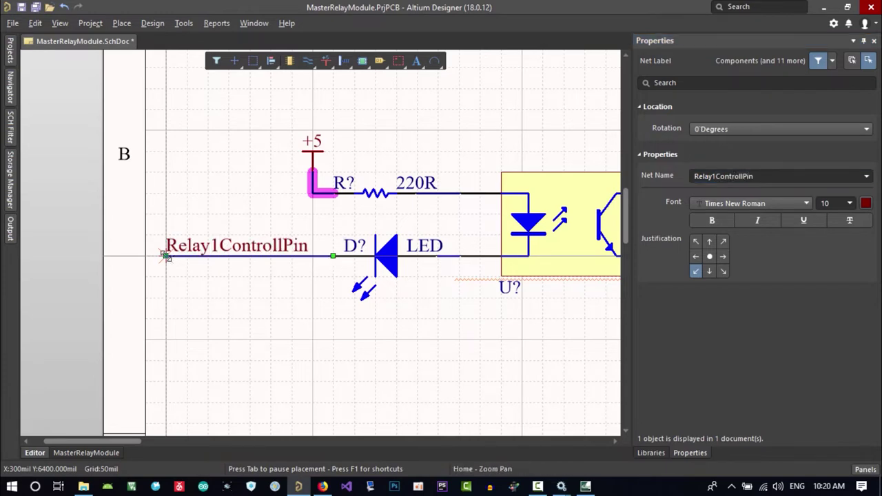
left_click(167, 255)
key("Escape")
scroll(232, 307, "down", 2, "ctrl")
scroll(288, 317, "right", 2, "shift")
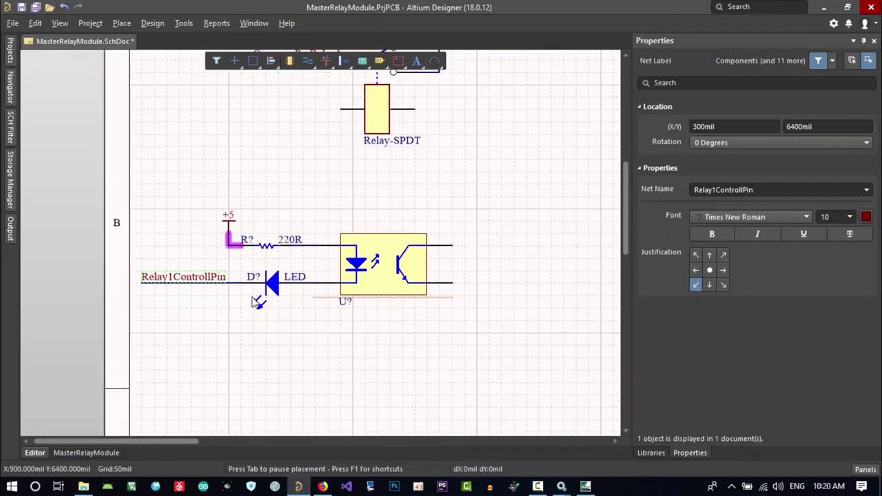
scroll(308, 330, "right", 3, "shift")
scroll(303, 333, "right", 3, "shift")
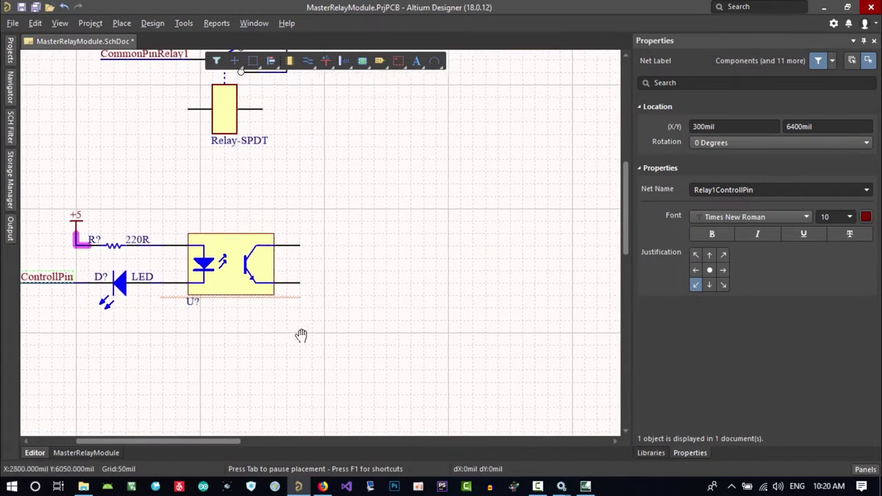
scroll(364, 289, "left", 2, "shift")
scroll(402, 288, "down", 2, "ctrl")
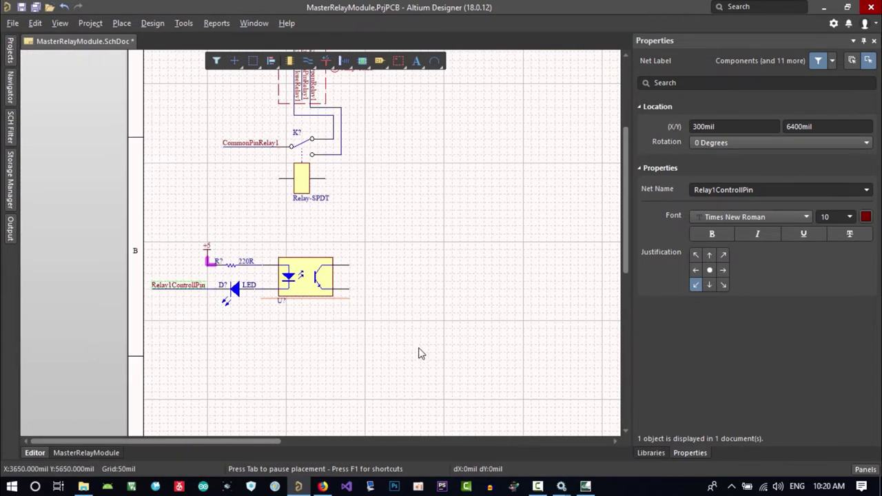
left_click(322, 486)
scroll(335, 262, "up", 3)
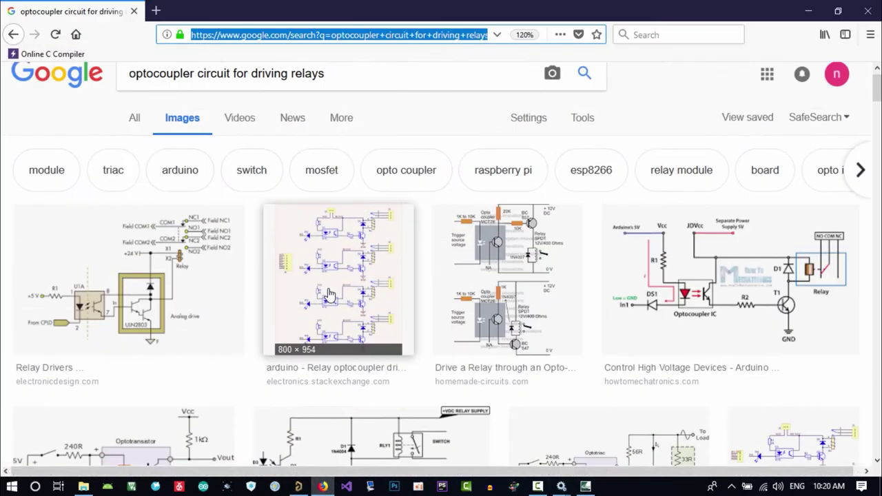
scroll(338, 269, "down", 10)
scroll(343, 282, "up", 4)
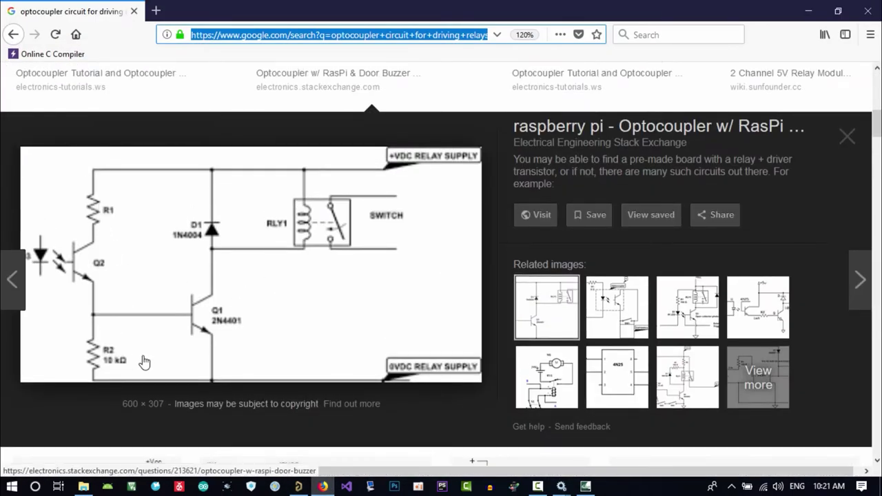
left_click(809, 10)
scroll(387, 284, "up", 3, "ctrl")
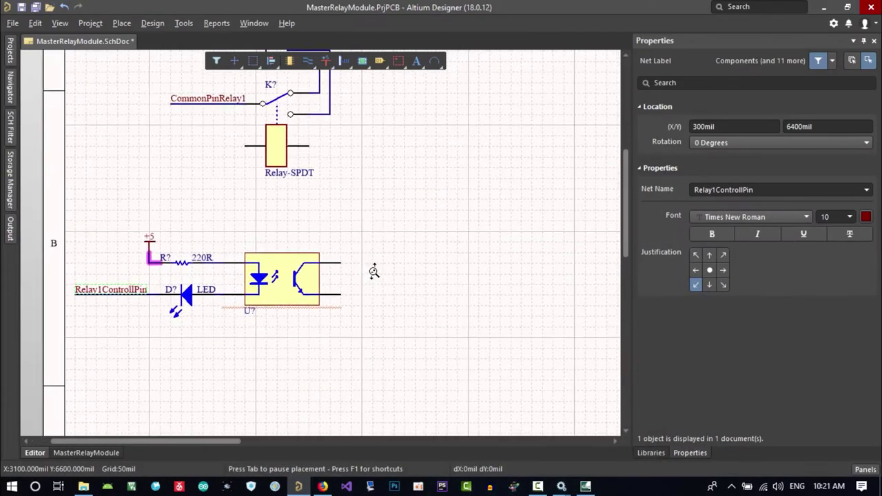
Copy the 220R resistor and place two upright copies stacked right of the optocoupler
right_click_drag(408, 178, 330, 280)
scroll(330, 279, "down", 3, "ctrl")
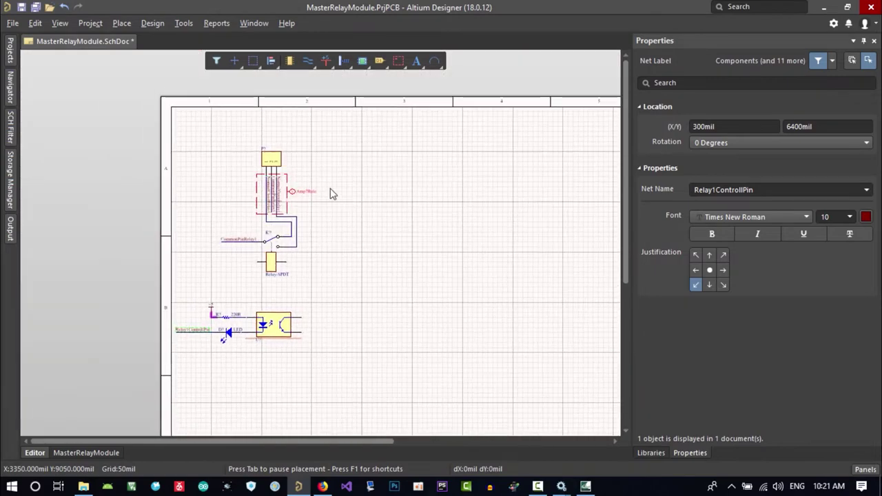
left_click_drag(353, 136, 243, 283)
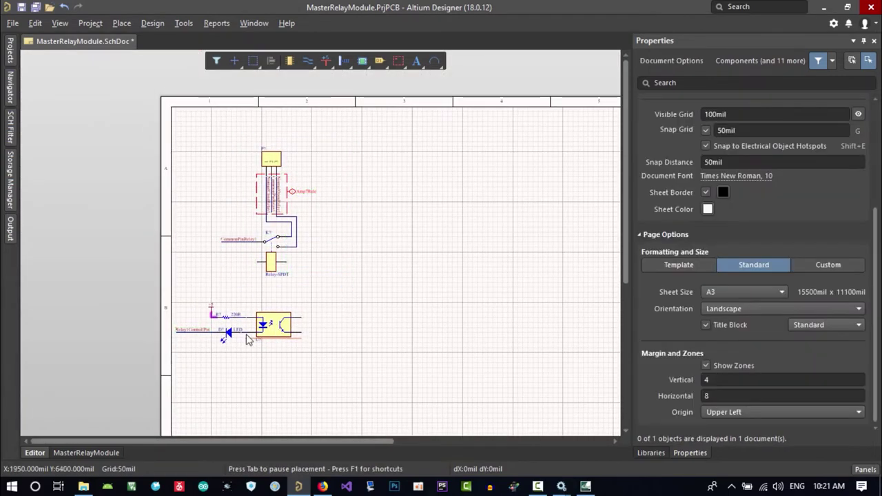
scroll(274, 342, "up", 2, "ctrl")
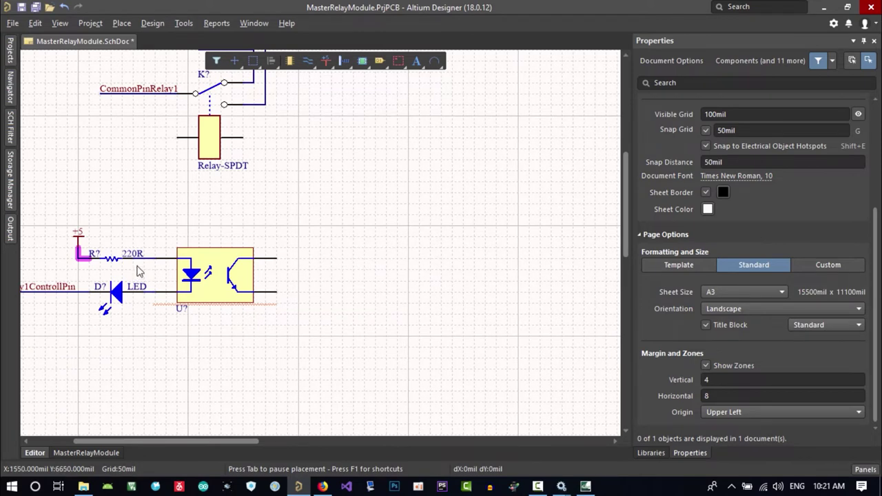
left_click(114, 264)
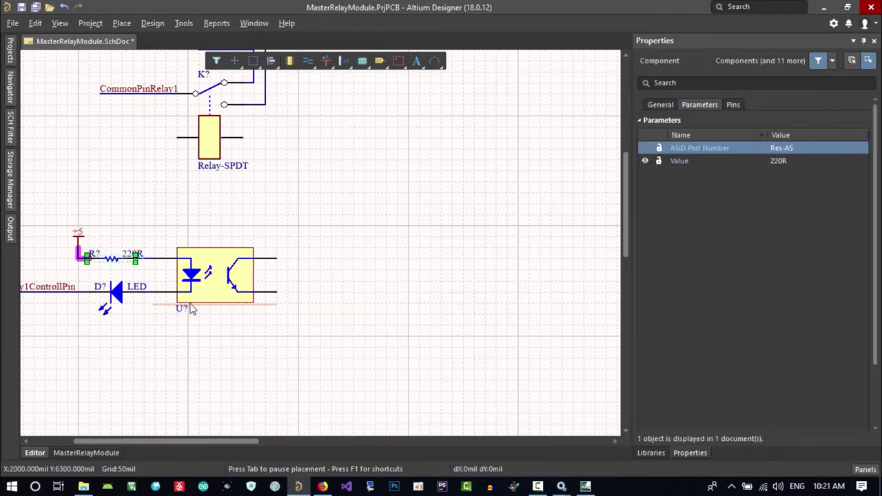
scroll(312, 256, "up", 1)
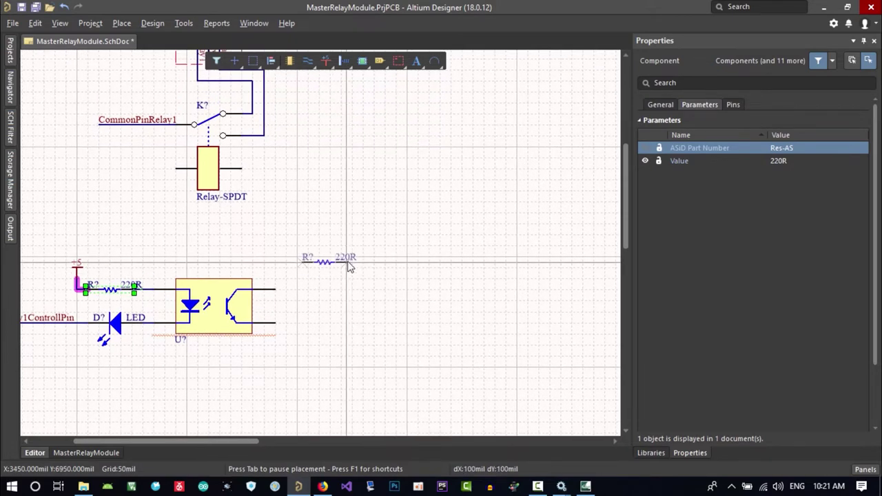
key("space")
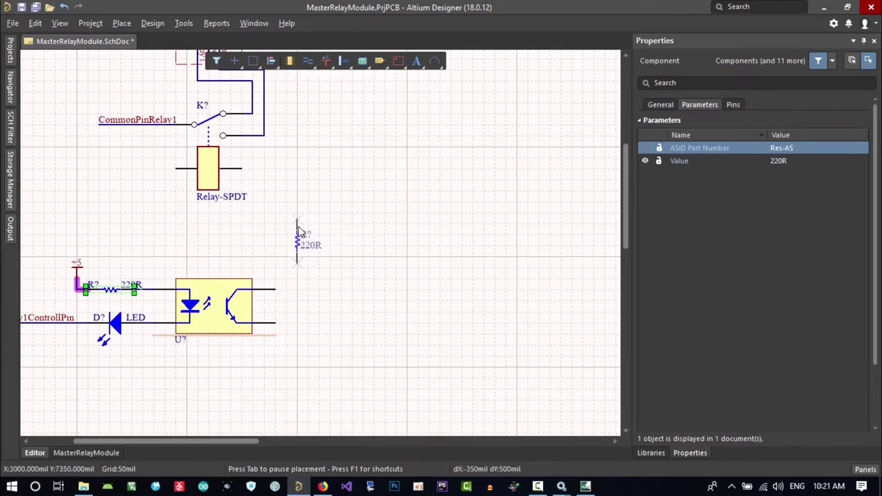
left_click(299, 238)
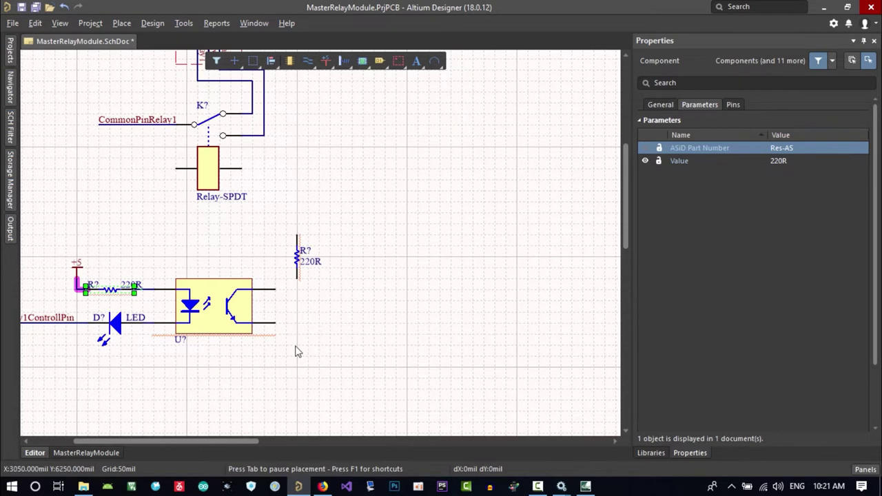
scroll(296, 350, "down", 1)
key("space")
key("space")
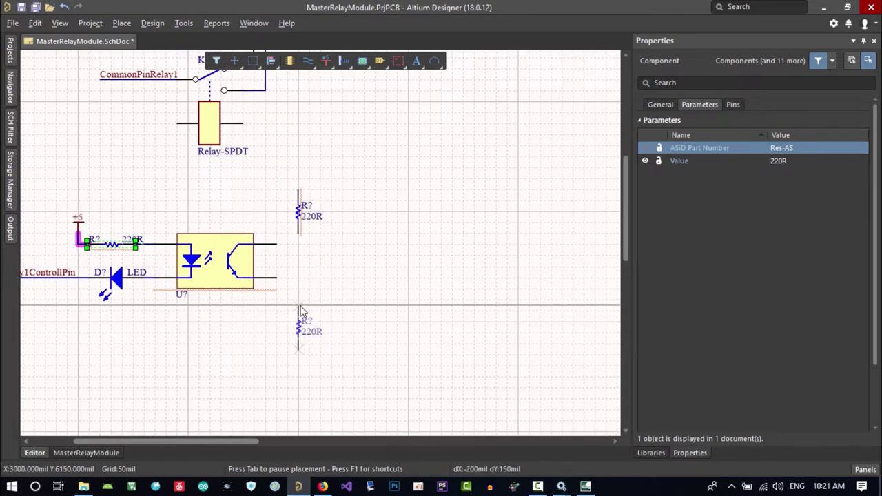
left_click(299, 310)
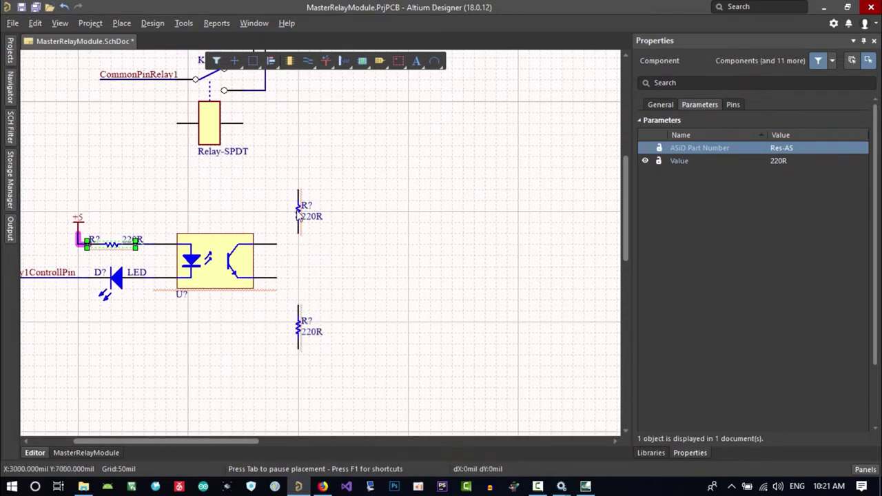
Set the upper resistor's value to 1K and the lower one's to 10K
key("Tab")
left_click(713, 105)
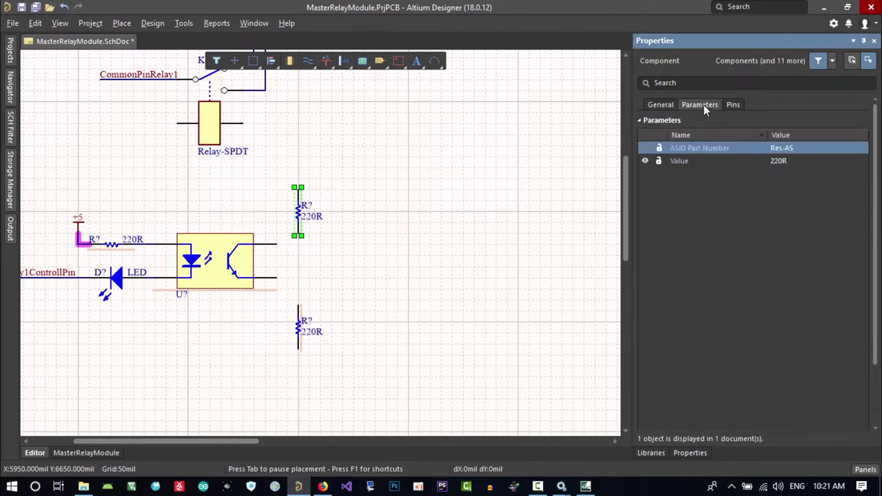
double_click(782, 161)
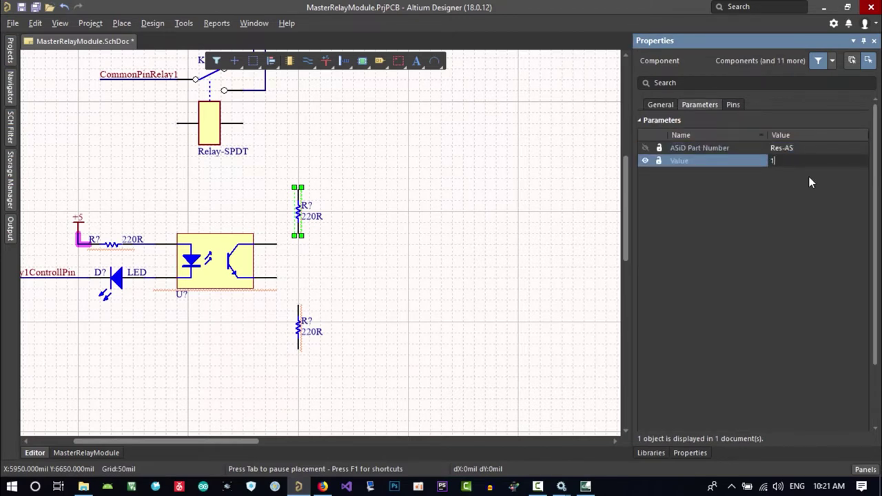
left_click(303, 332)
left_click(711, 106)
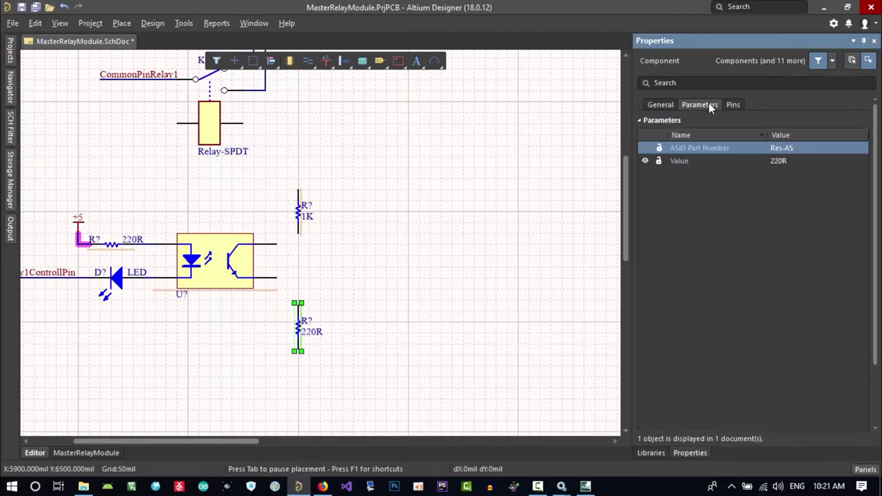
double_click(800, 160)
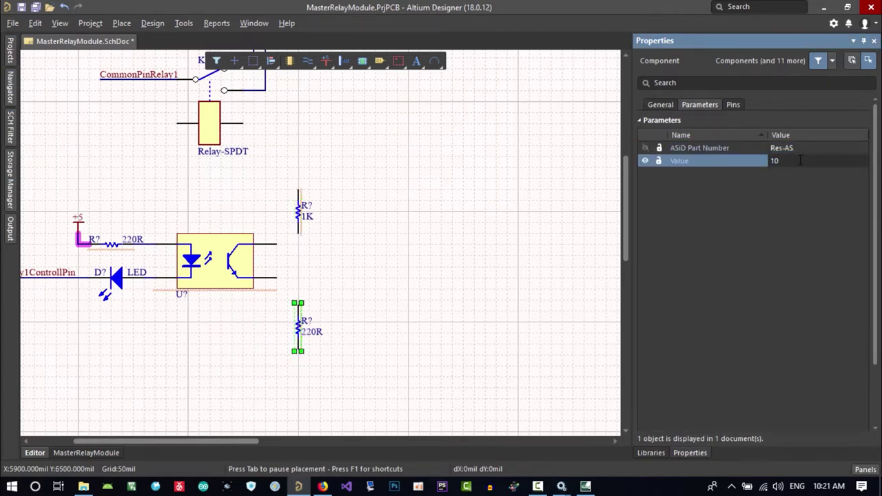
key("Return")
Bring up the relay-driver reference diagram in Firefox
left_click(322, 487)
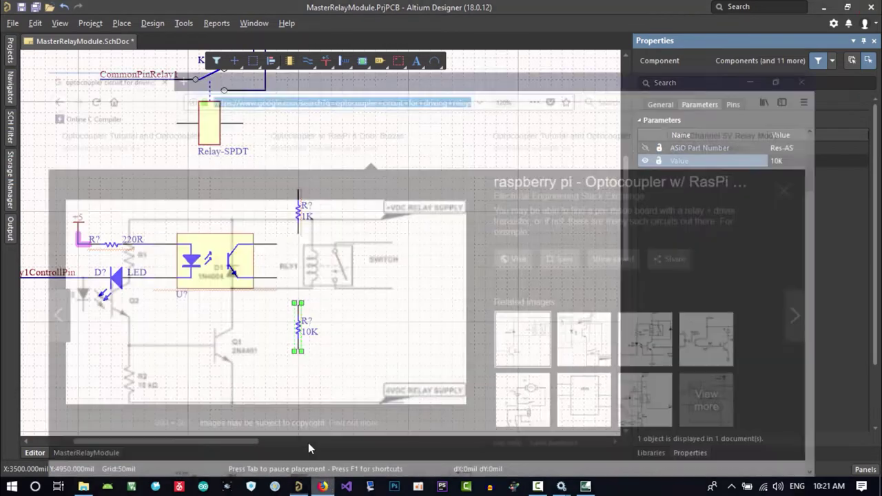
scroll(239, 326, "down", 3)
scroll(239, 325, "up", 1)
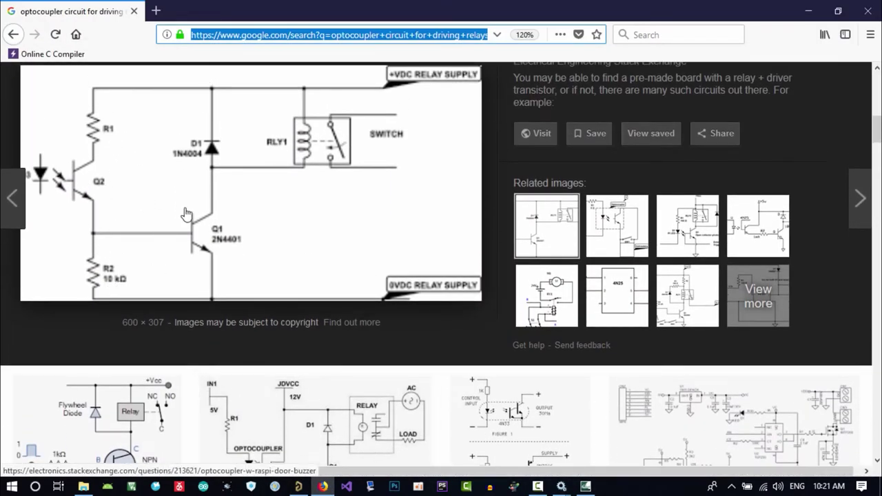
Wire the 1K resistor to the optocoupler output and the 10K resistor to its emitter
left_click(809, 15)
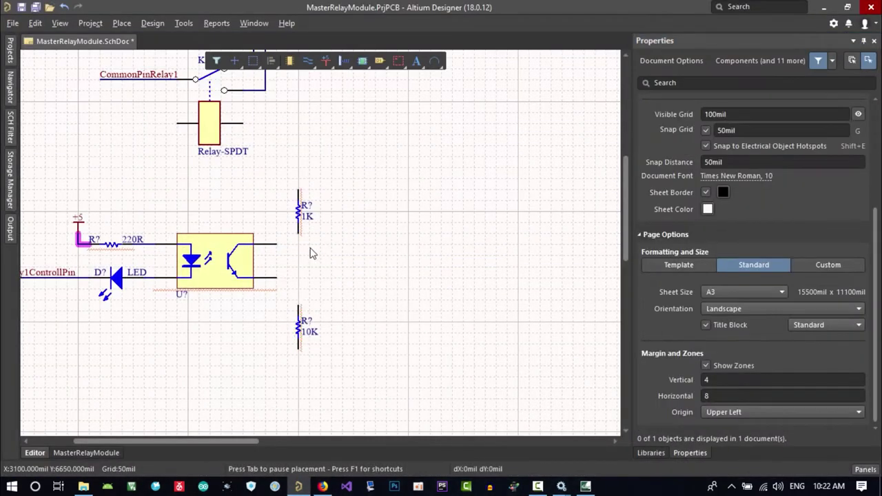
left_click(298, 237)
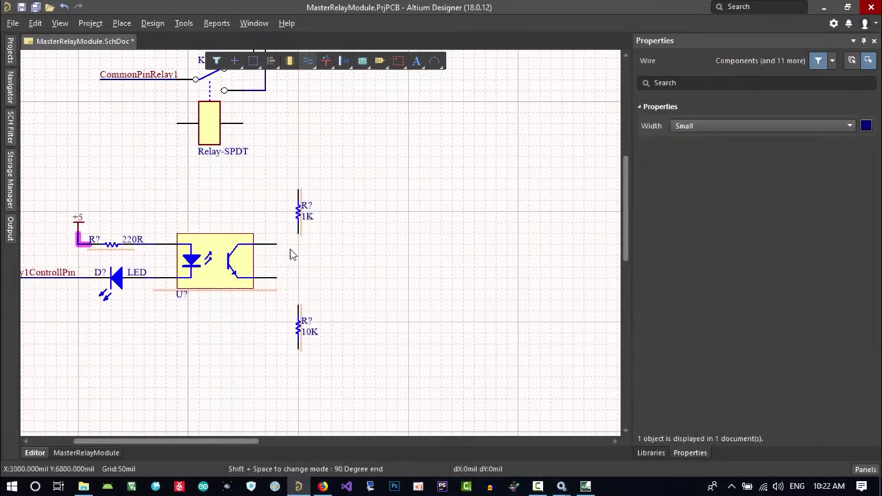
left_click(276, 243)
left_click(298, 306)
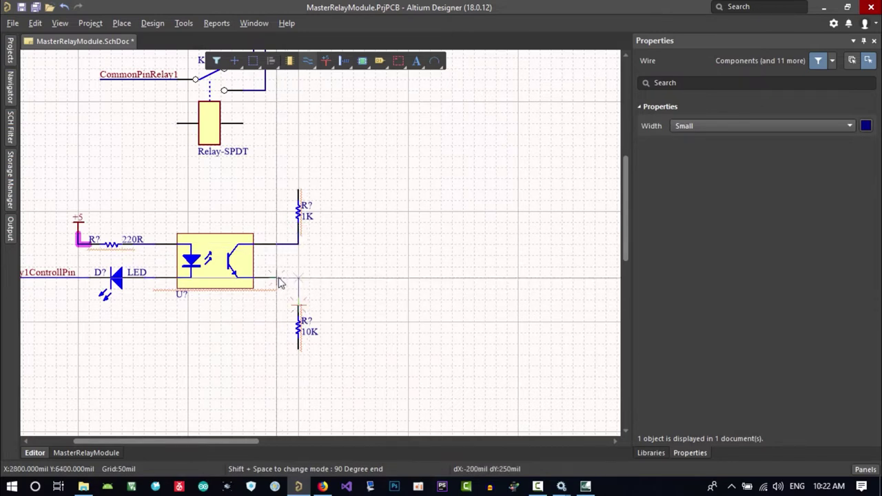
left_click(275, 278)
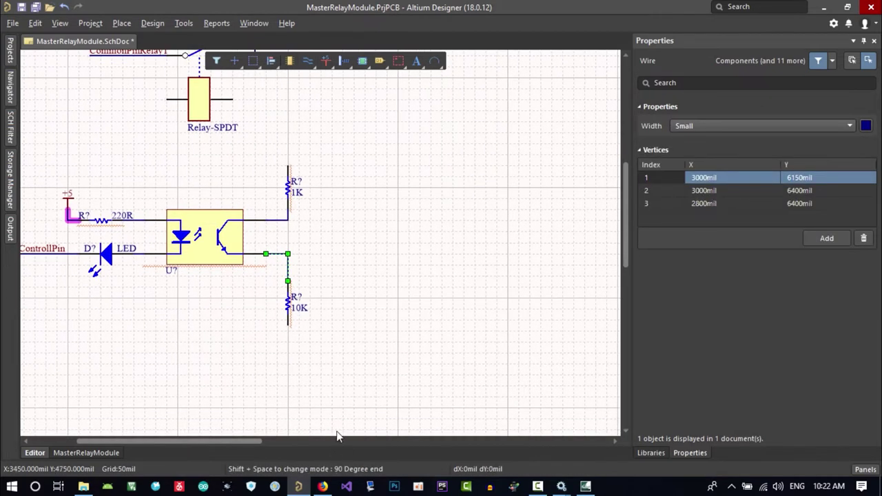
Compare the schematic with the Firefox reference circuit, then show the Libraries panel
right_click_drag(268, 372, 354, 374)
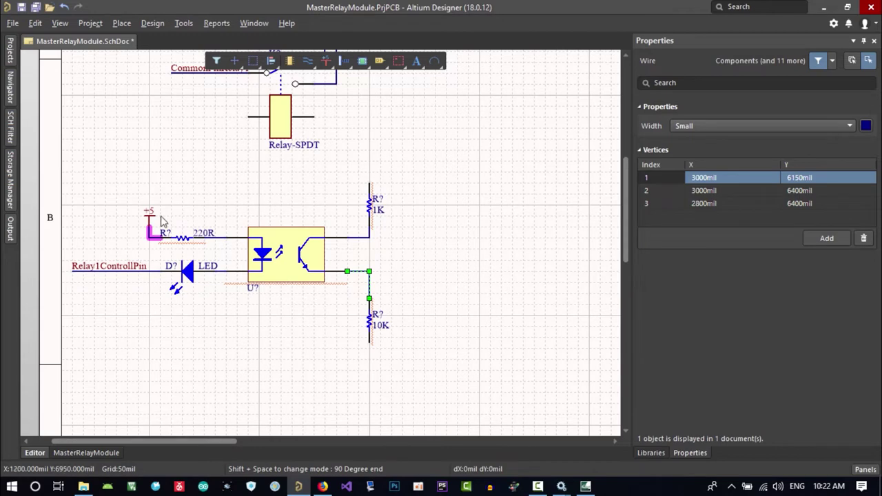
left_click(274, 219)
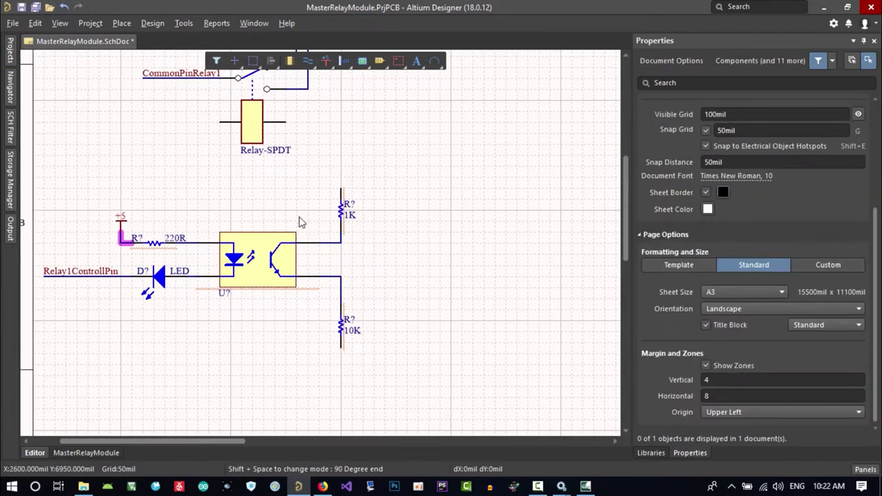
mouse_move(252, 272)
left_click(323, 487)
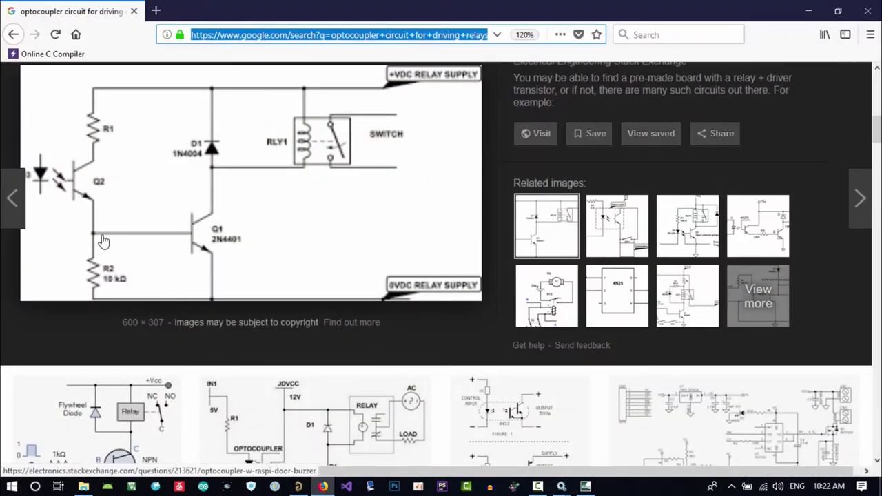
left_click(808, 17)
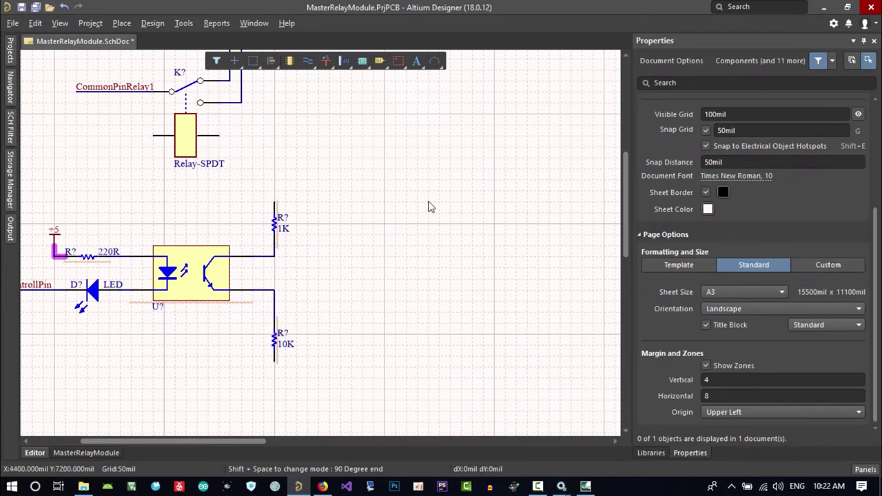
left_click(323, 487)
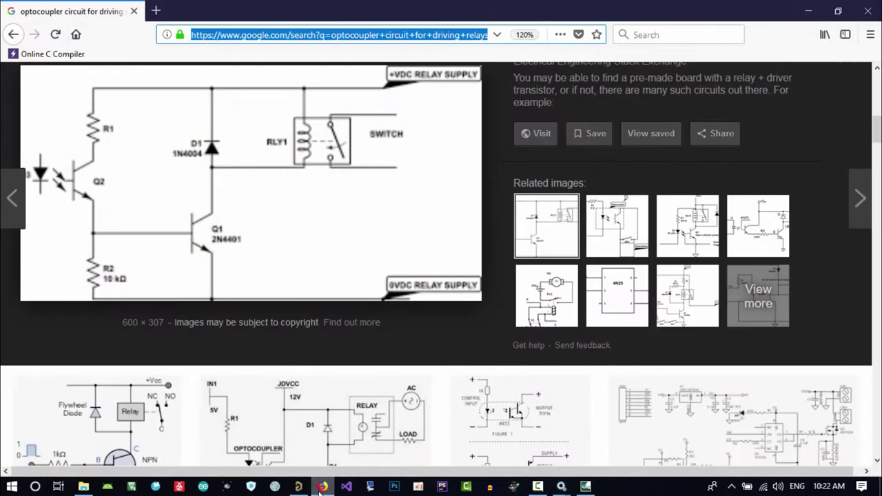
left_click(322, 486)
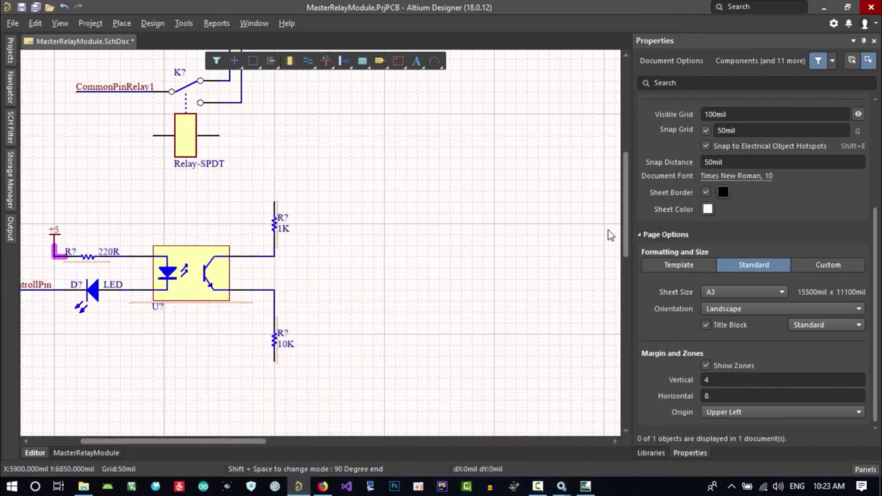
left_click(651, 453)
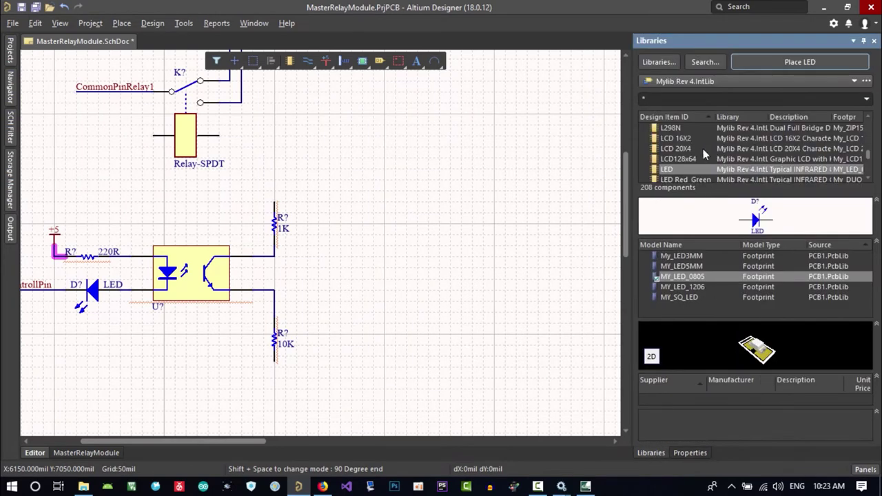
Search all libraries for parts whose name contains 817
left_click(677, 148)
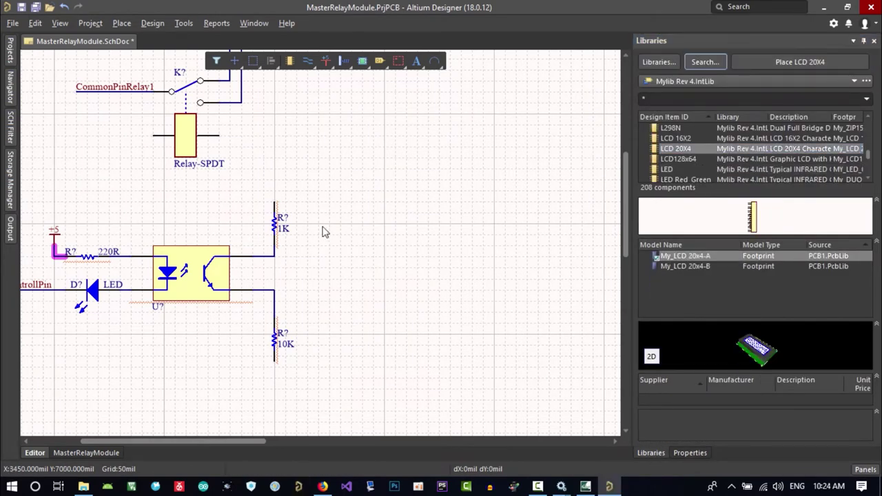
left_click(705, 62)
left_click(456, 164)
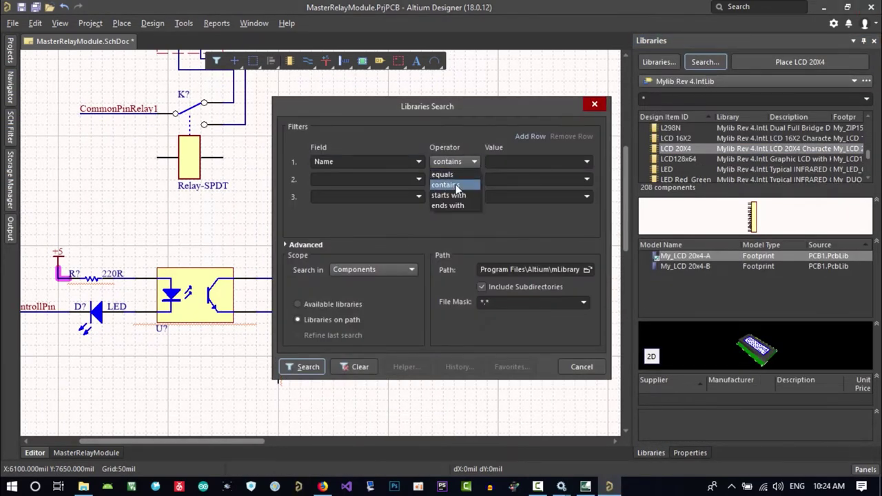
left_click(456, 183)
left_click(518, 163)
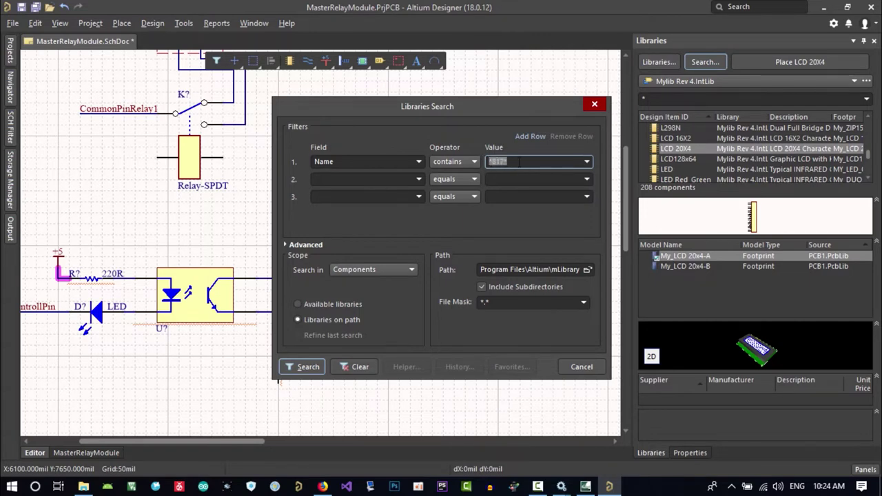
left_click(303, 367)
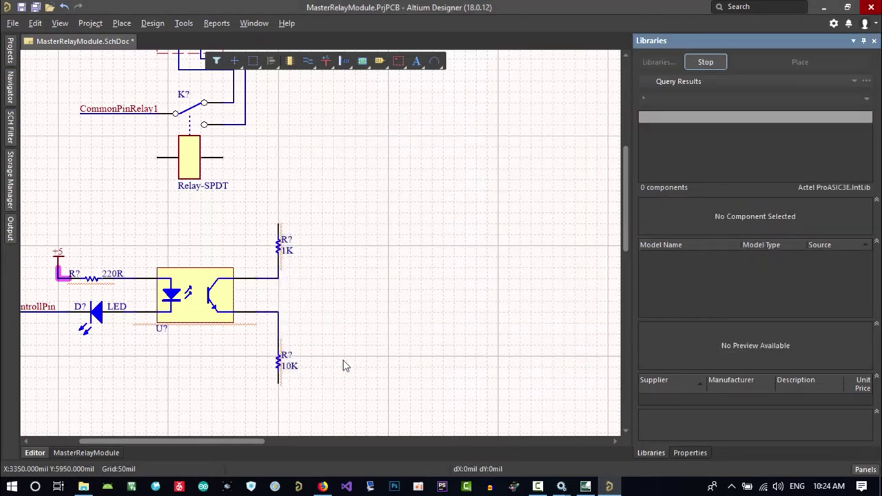
Glance at the Firefox reference circuit while the search runs, then return to the resistors
right_click_drag(330, 311, 379, 321)
left_click(323, 485)
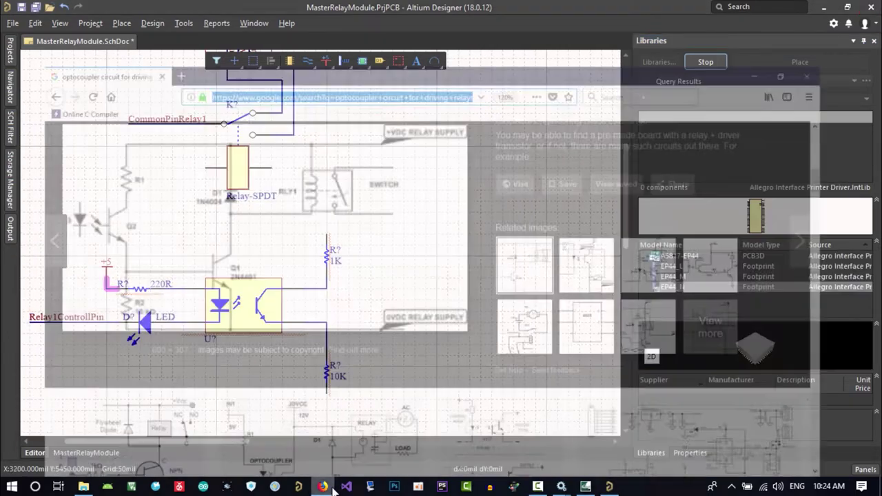
scroll(299, 246, "up", 2)
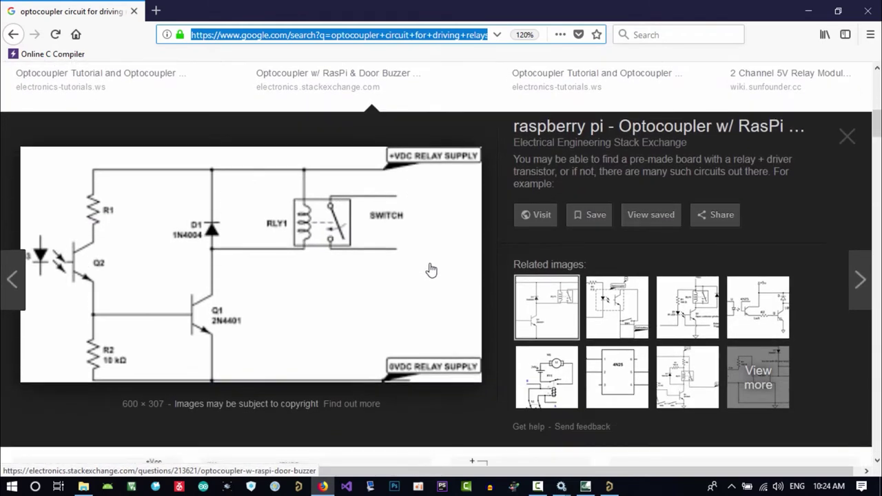
left_click(808, 10)
right_click_drag(375, 363, 405, 328)
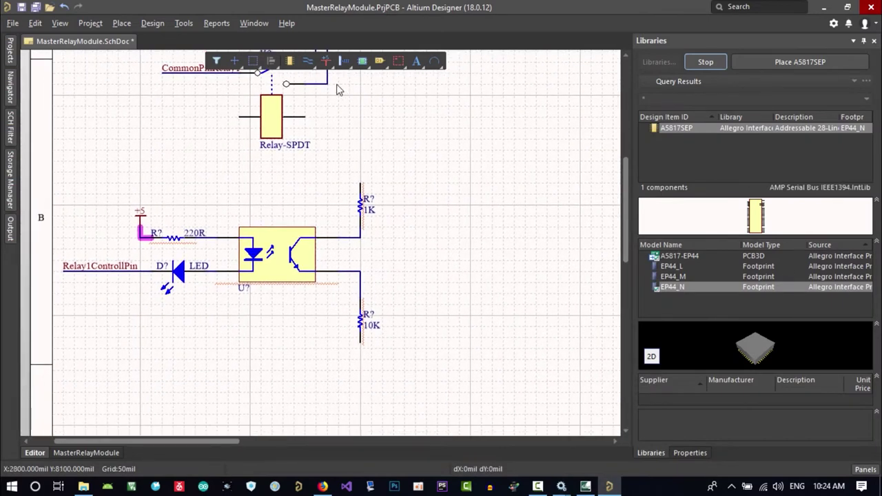
Place a +5 power port above the 1K resistor and wire it to the resistor's top
left_click(326, 62)
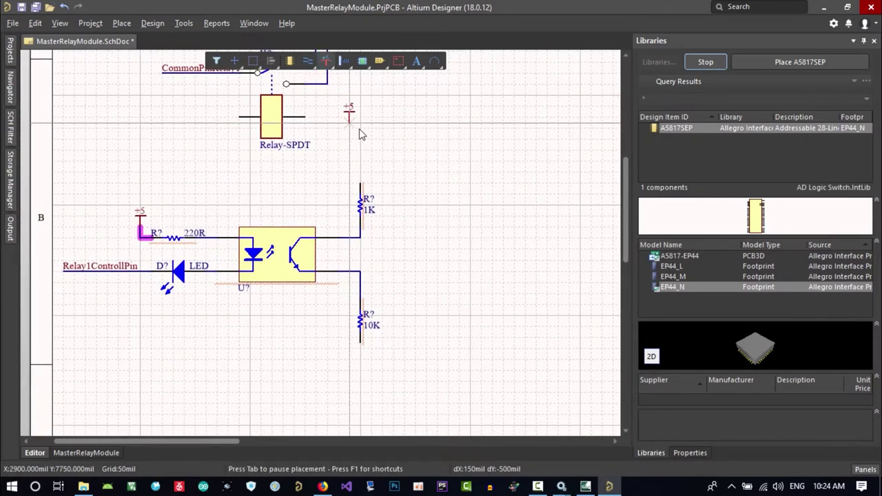
left_click(361, 185)
key("Escape")
key("ctrl+w")
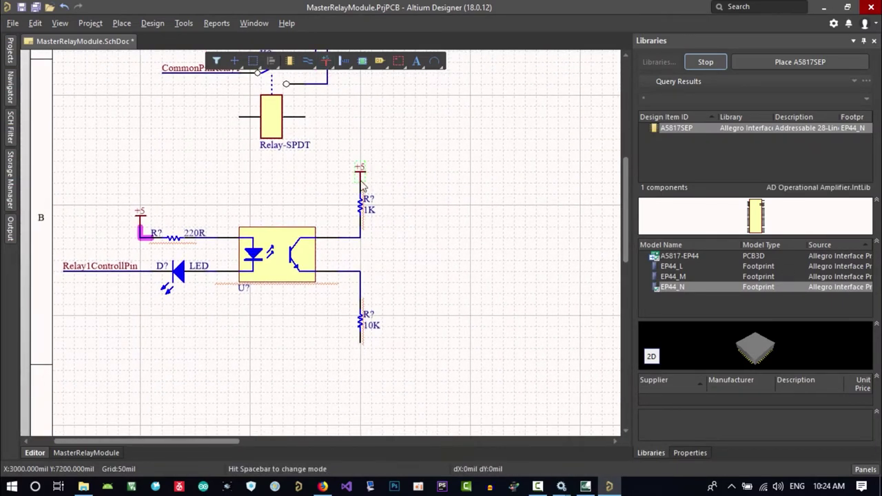
left_click(361, 178)
left_click(378, 188)
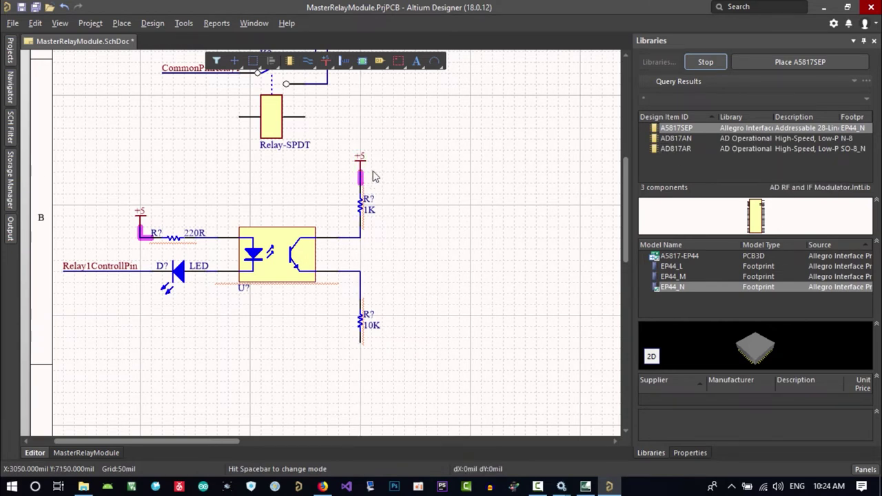
right_click_drag(476, 262, 454, 245)
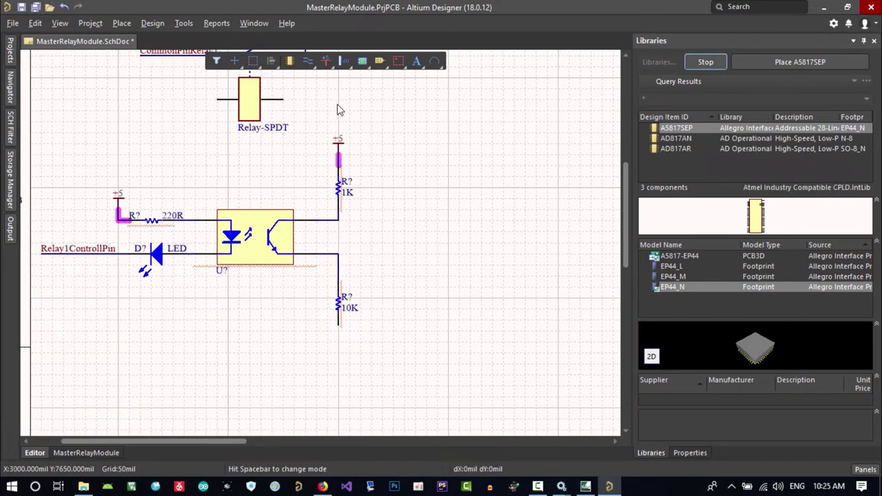
Place a GND port joined to the bottom of the 10K resistor
left_click(326, 62)
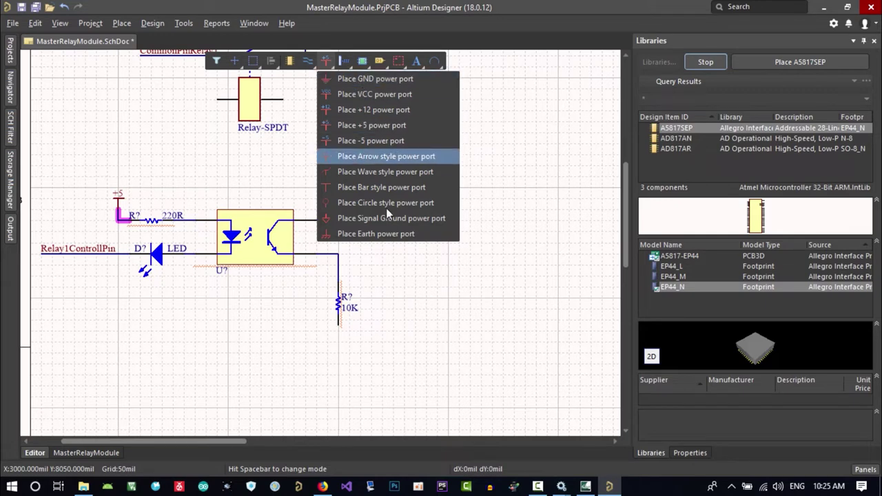
left_click(368, 79)
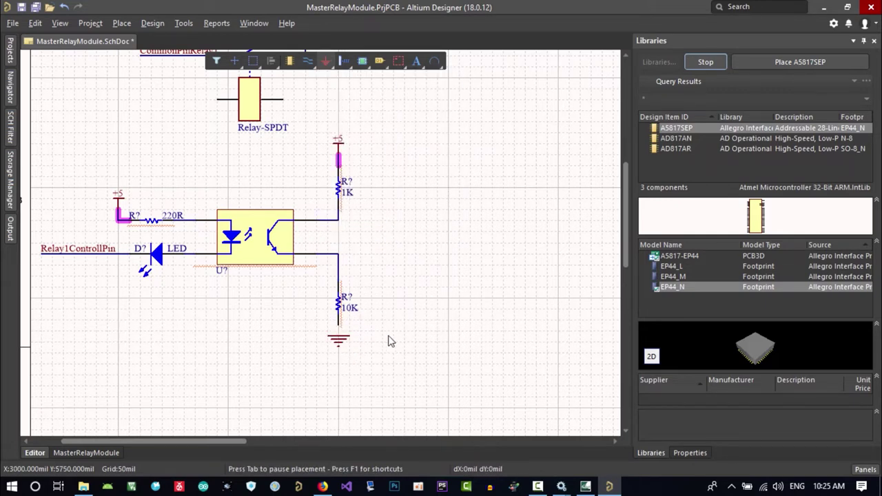
left_click(338, 332)
left_click(338, 350)
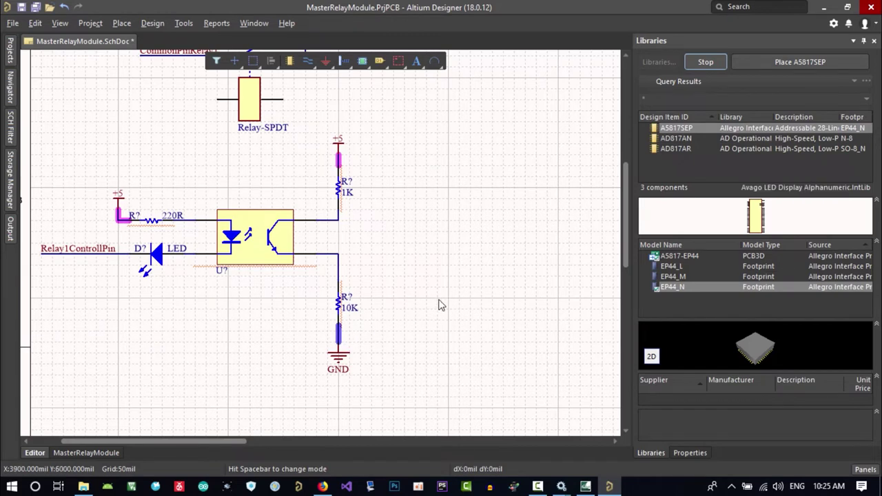
right_click_drag(430, 305, 378, 316)
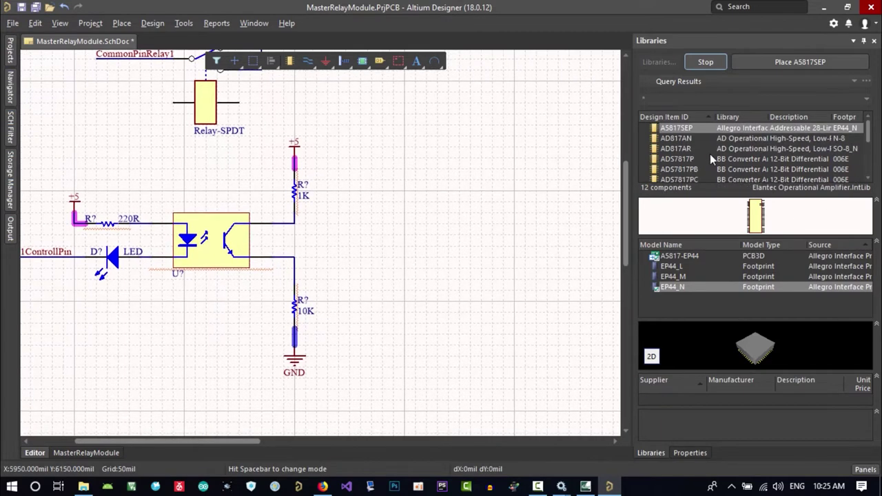
Place the BC817-40 transistor from the 817 results, installing its missing library
scroll(708, 152, "down", 3)
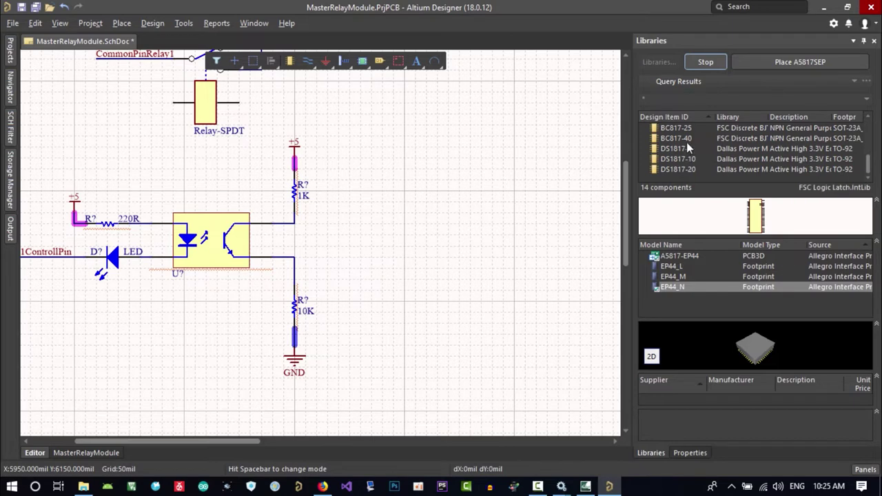
left_click(688, 139)
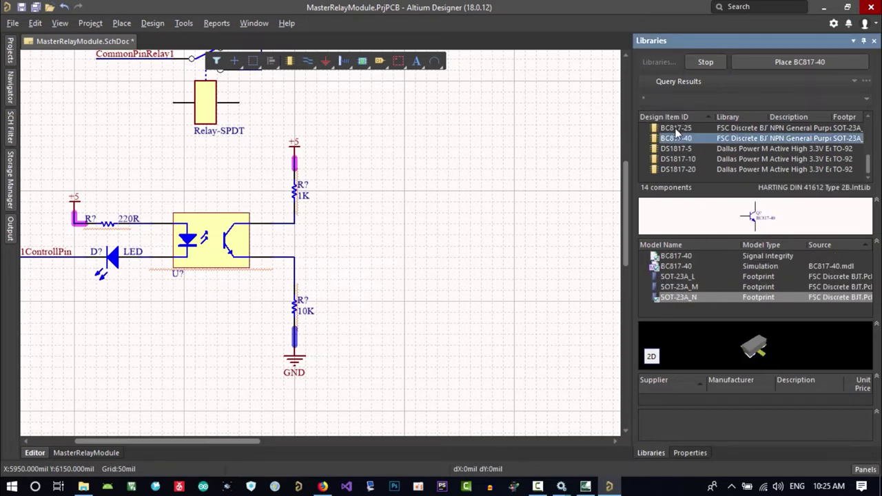
left_click(677, 129)
left_click(691, 137)
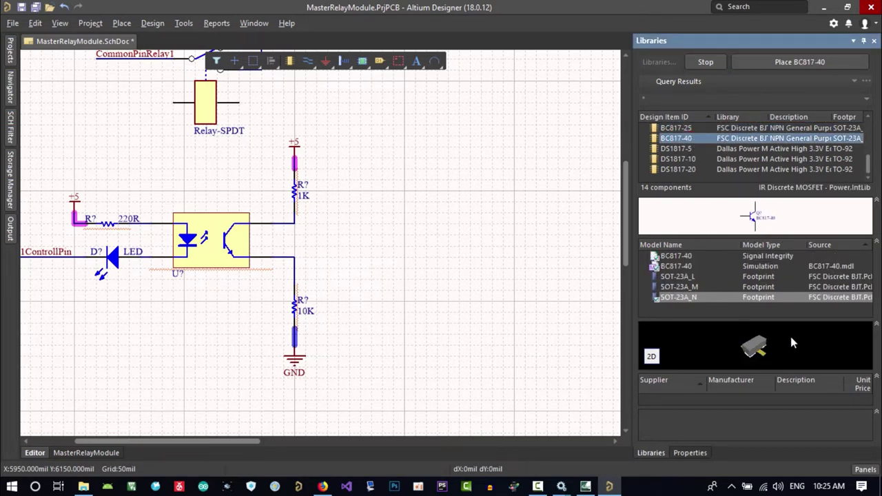
left_click(716, 64)
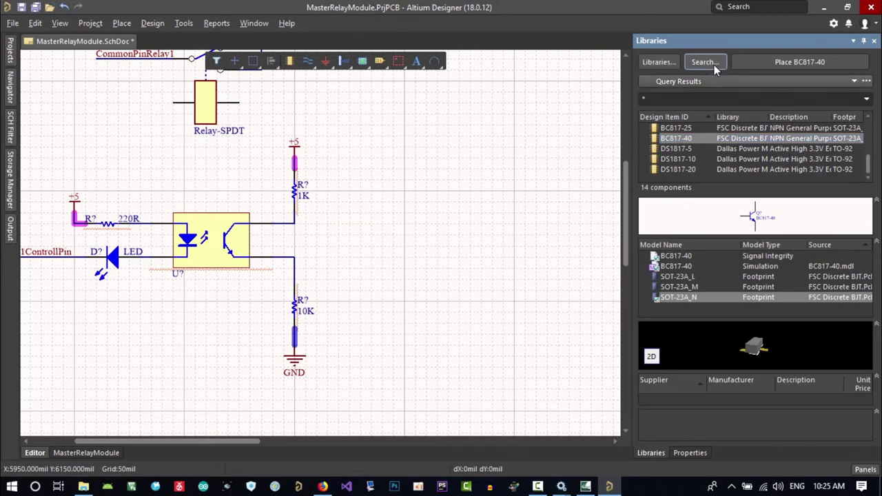
left_click_drag(754, 350, 784, 336)
left_click(780, 62)
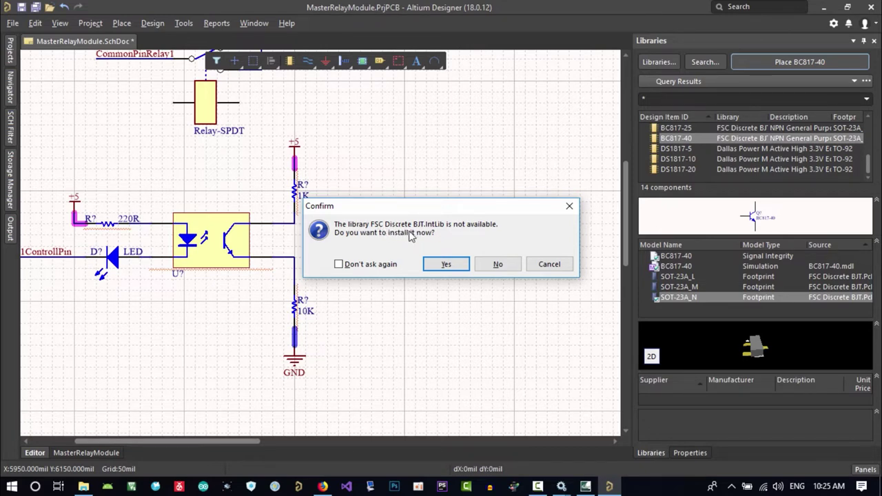
left_click(446, 266)
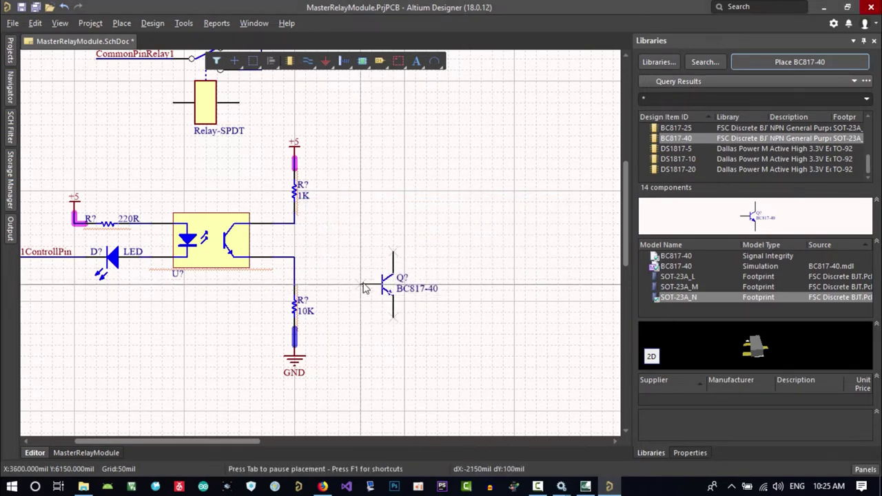
Wire the transistor's base to the optocoupler–10K junction and view the Firefox reference
key("Right")
right_click_drag(368, 328, 386, 348)
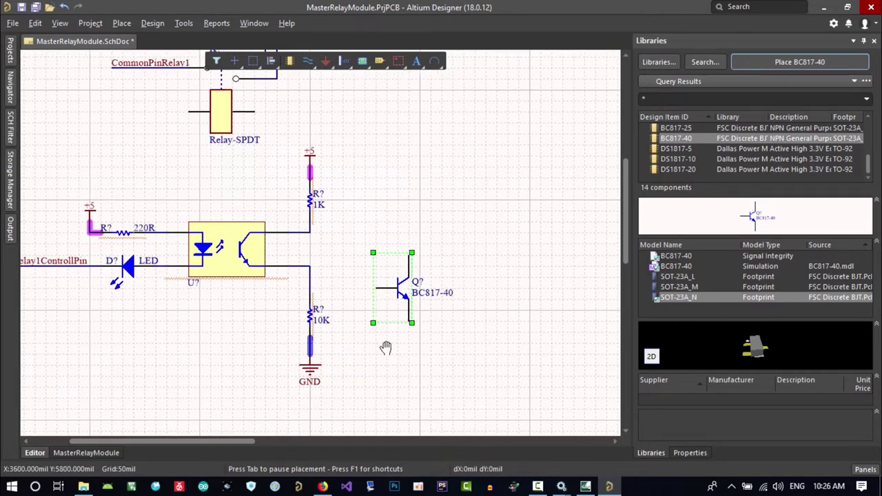
scroll(386, 348, "up", 2, "ctrl")
left_click(308, 61)
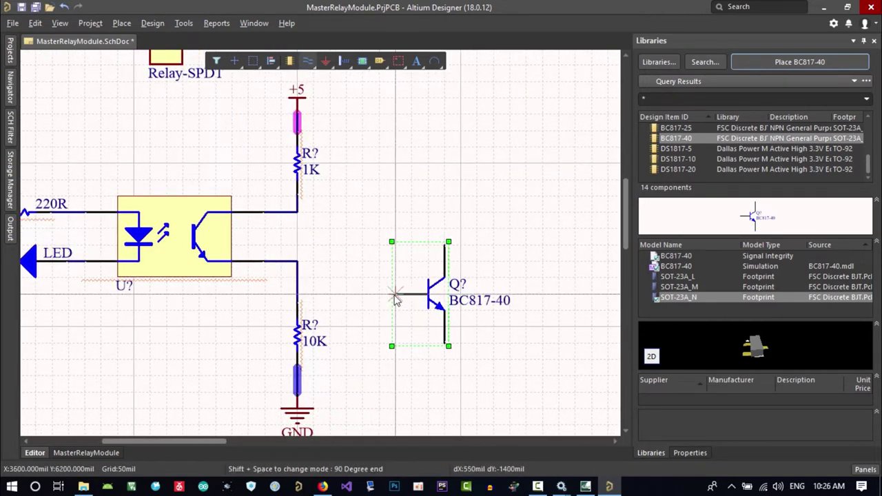
left_click(395, 294)
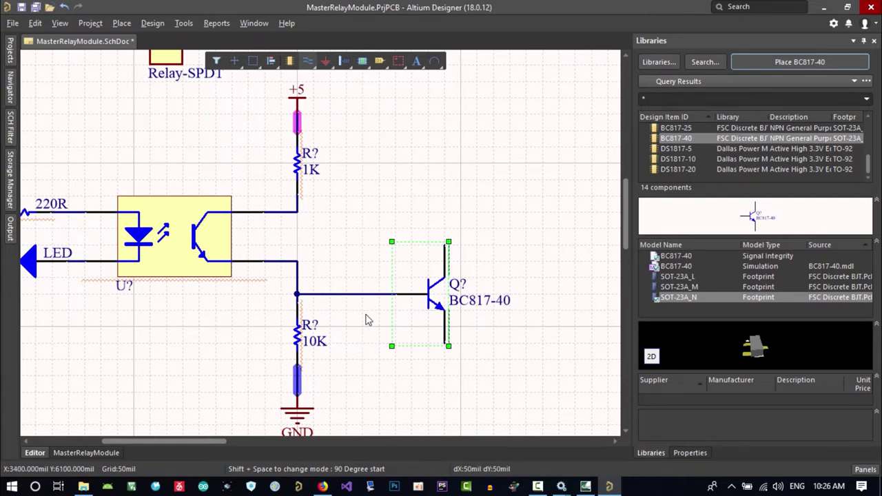
scroll(366, 319, "down", 4, "ctrl")
scroll(386, 329, "up", 2, "ctrl")
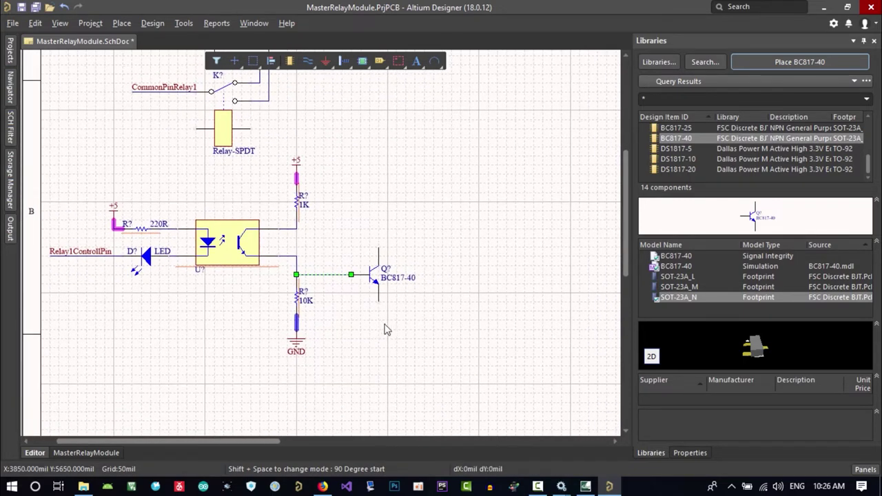
left_click(322, 487)
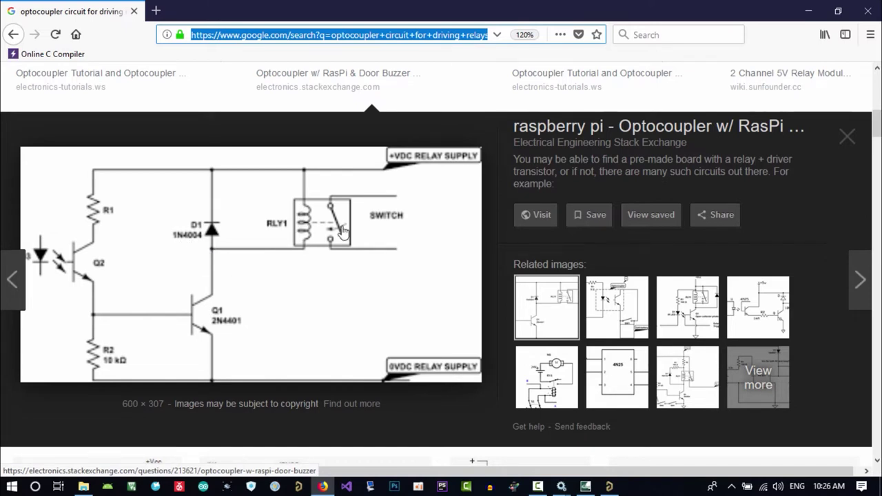
Switch the Libraries panel to Mylib Rev 4.IntLib and drop a 1N4007 diode above the BC817-40
left_click(324, 488)
scroll(405, 201, "up", 2)
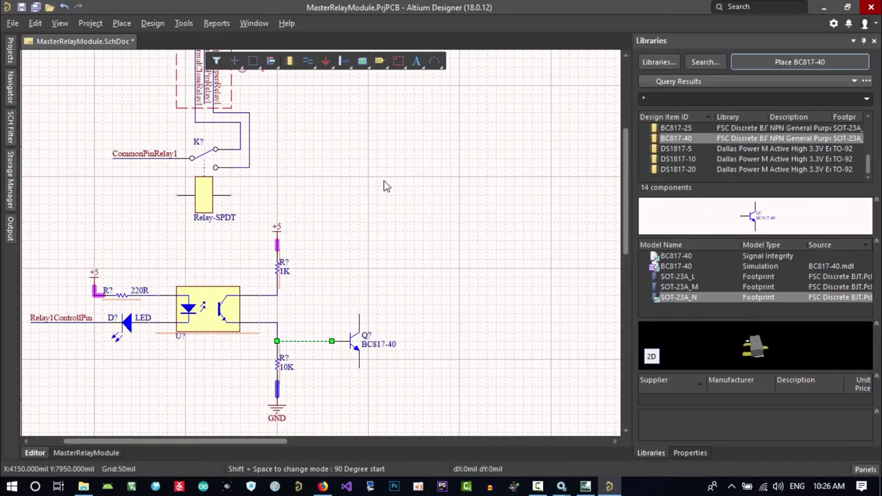
scroll(686, 158, "up", 5)
left_click(705, 81)
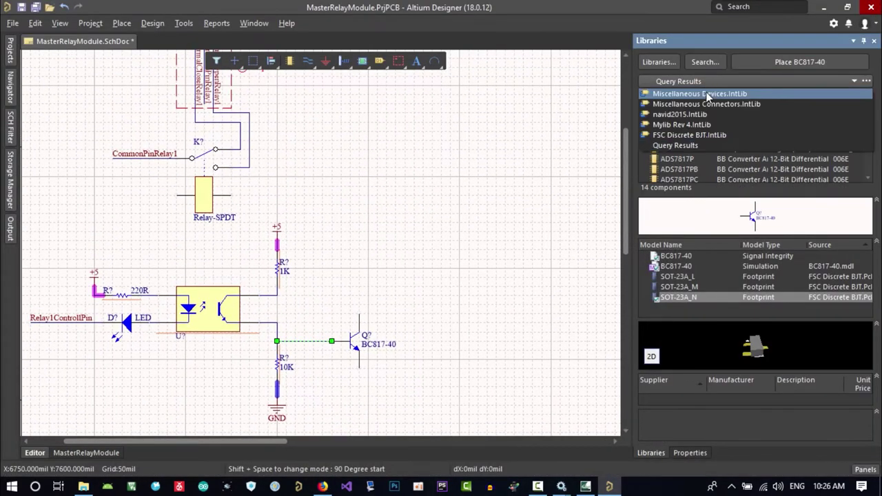
left_click(710, 124)
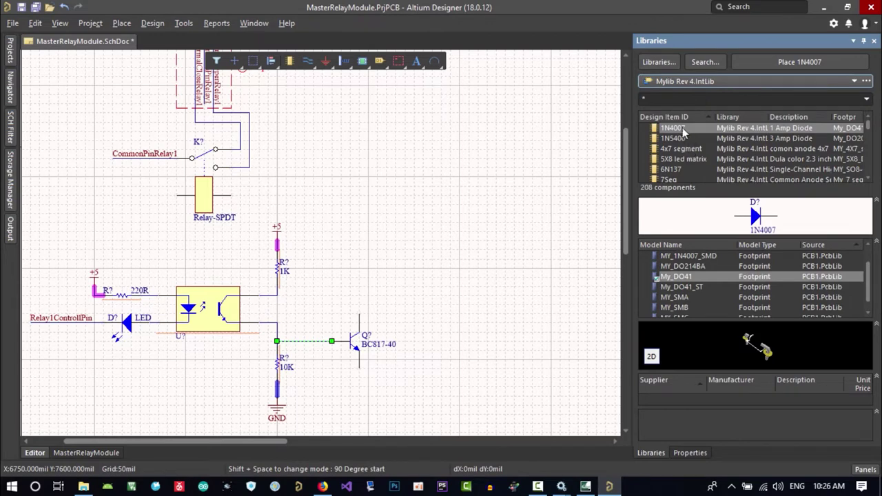
left_click(784, 64)
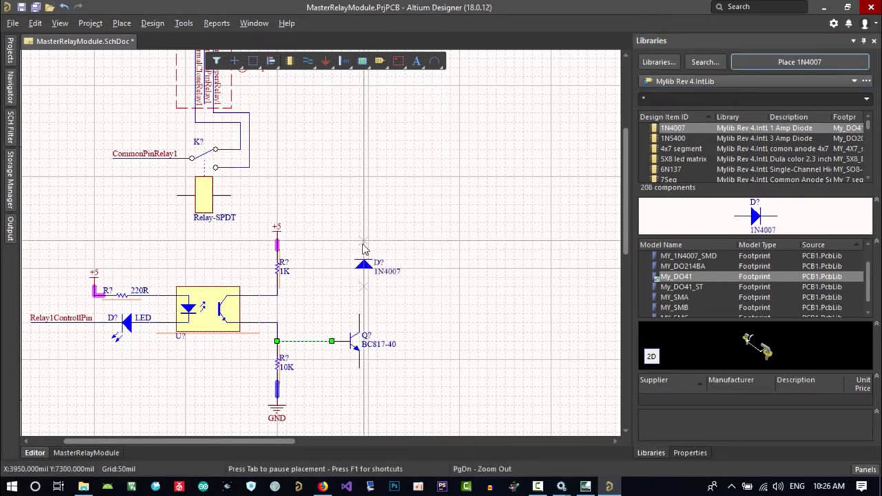
left_click(360, 273)
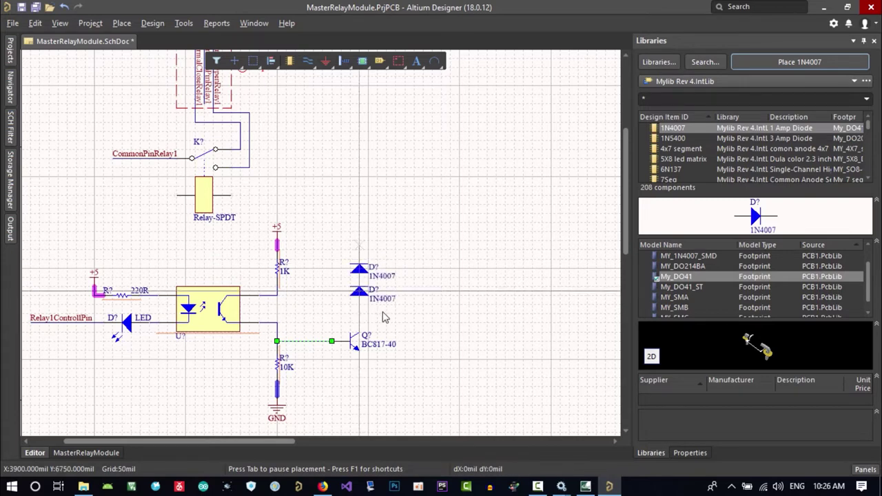
Move the 1N4007 diode up and wire its top end to the +5 supply line
left_click_drag(359, 293, 359, 266)
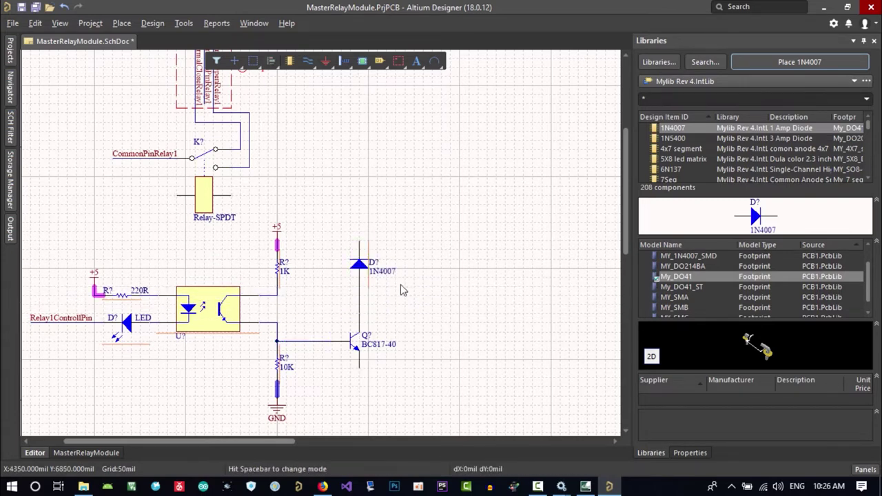
left_click(322, 487)
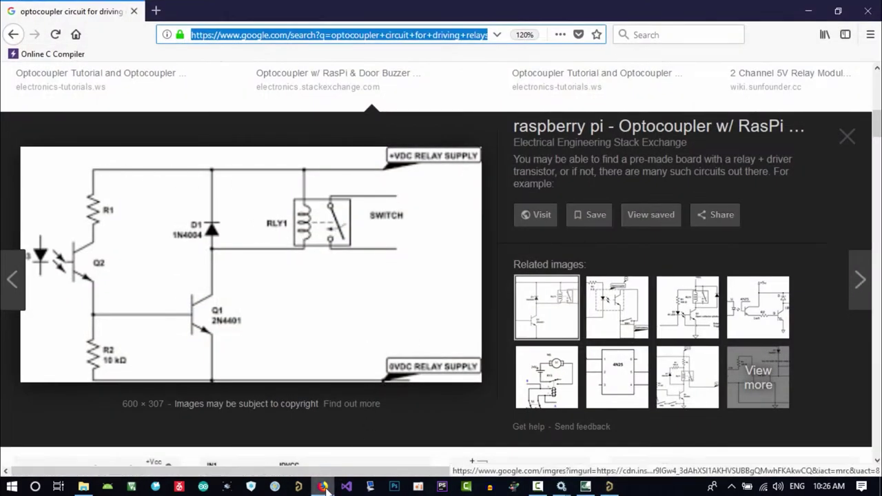
key("alt+Tab")
left_click(307, 67)
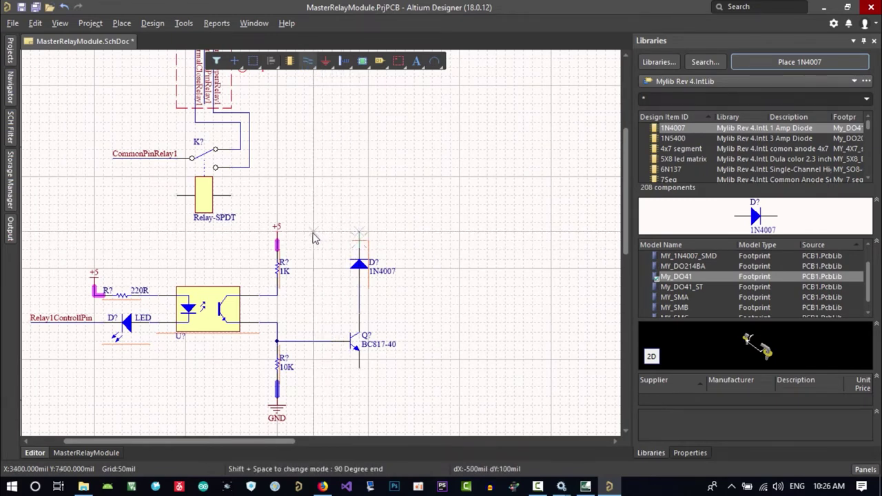
key("space")
key("Escape")
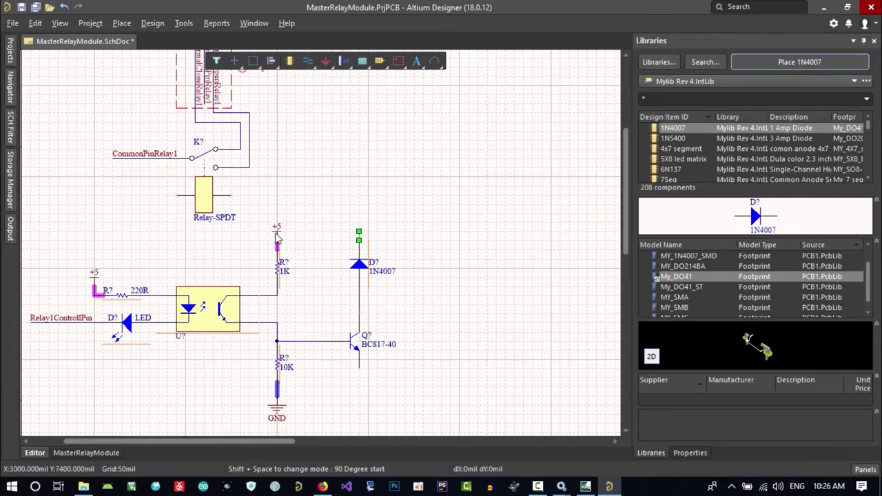
left_click(277, 230)
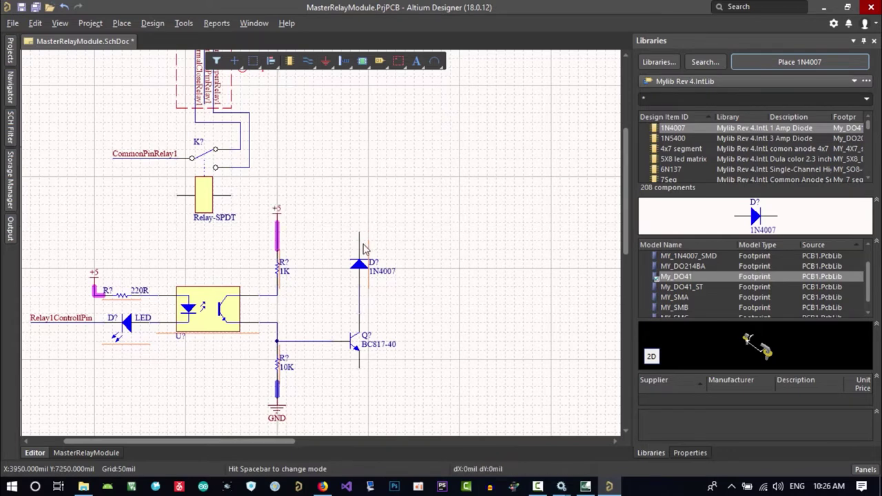
left_click(358, 231)
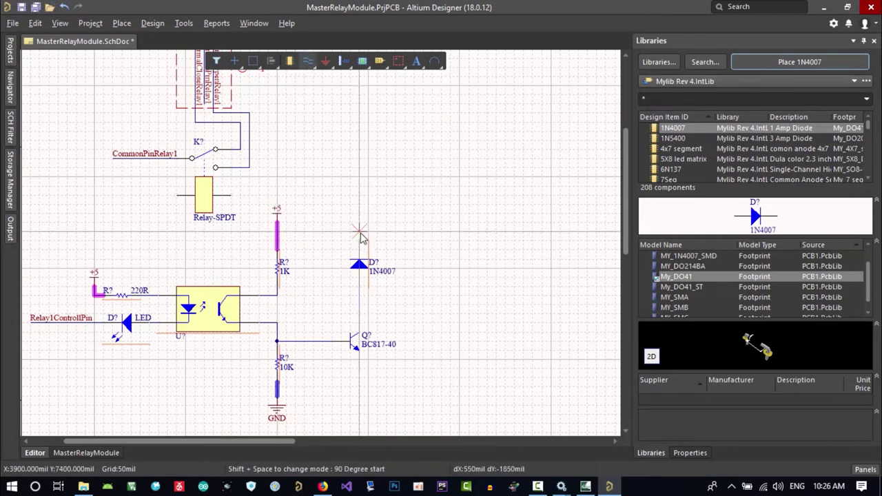
left_click(277, 230)
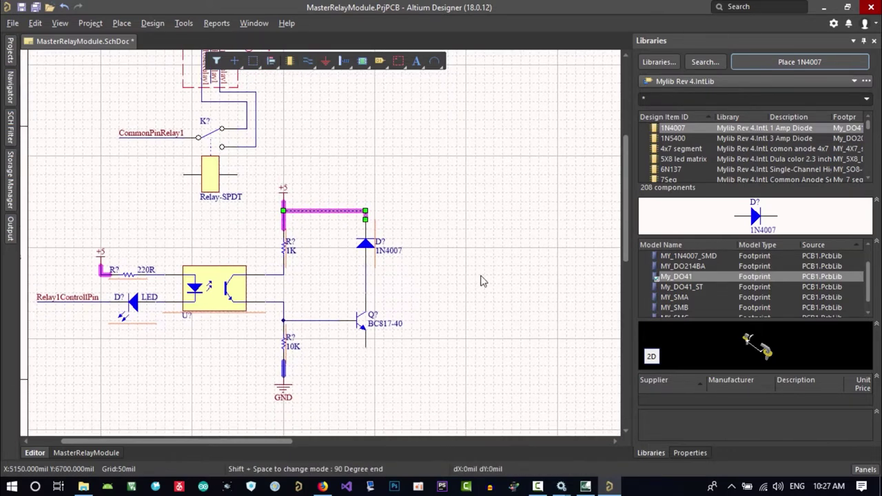
Wire the BC817-40 emitter down to the GND node
right_click_drag(427, 335, 444, 266)
left_click(323, 487)
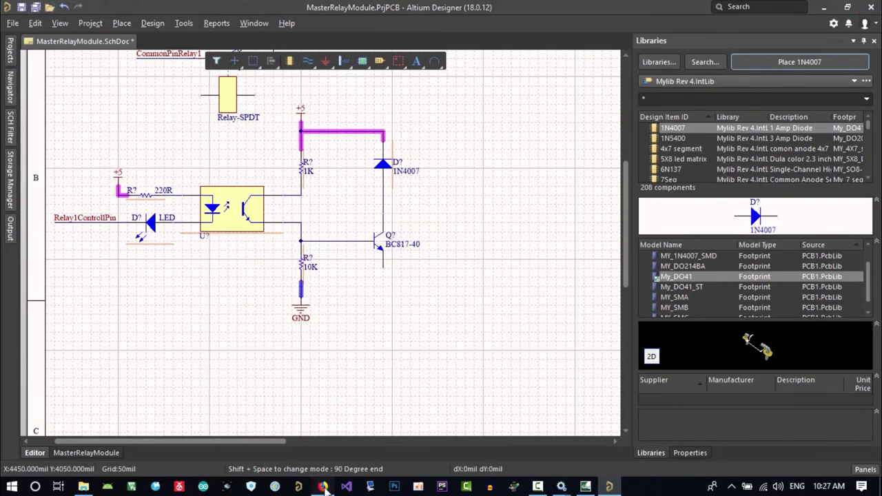
left_click(323, 487)
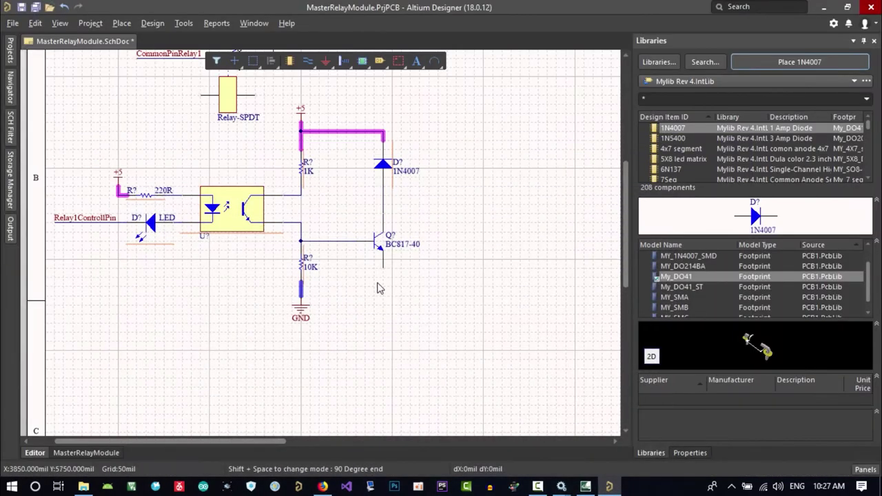
left_click(372, 241)
left_click(383, 263)
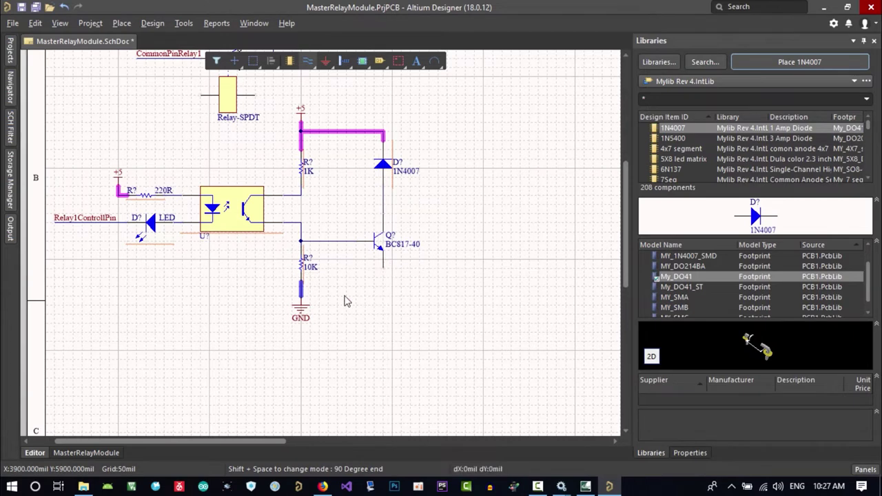
left_click(300, 288)
right_click_drag(449, 285, 433, 323)
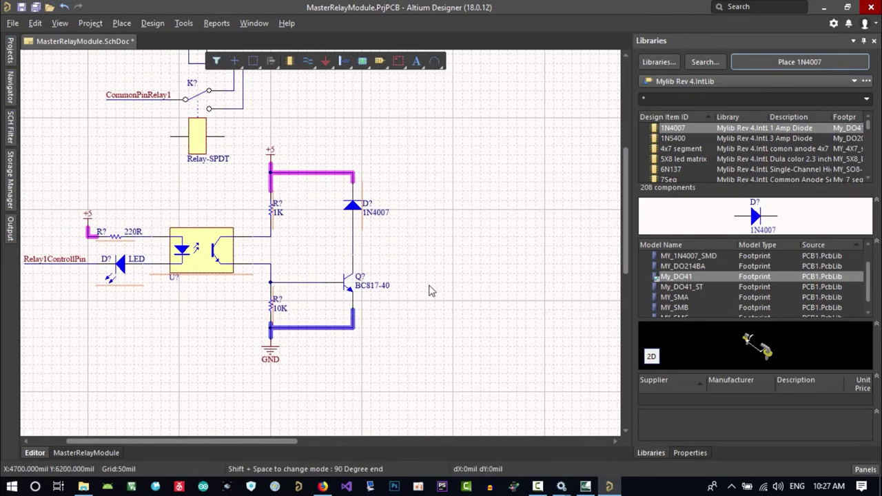
Bring the relay and lower driver circuit into view and trial-select their parts
scroll(429, 290, "up", 3)
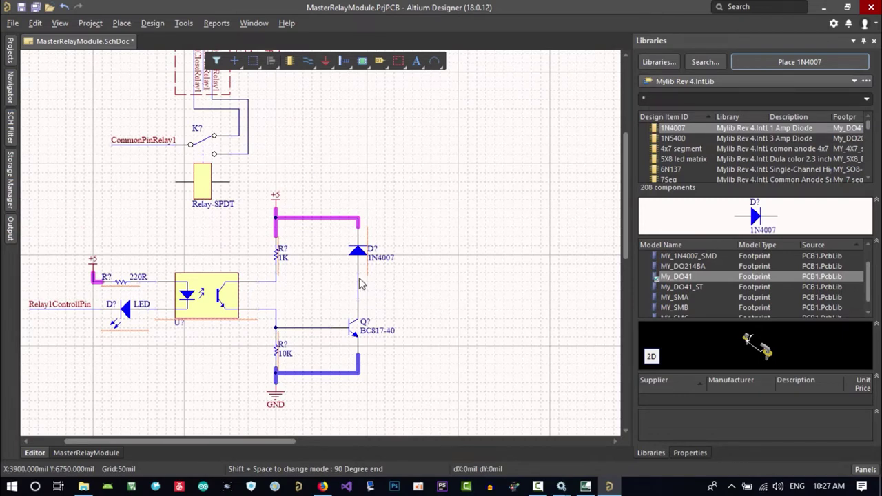
scroll(362, 284, "up", 2, "ctrl")
right_click_drag(359, 280, 382, 344)
scroll(350, 339, "down", 4, "ctrl")
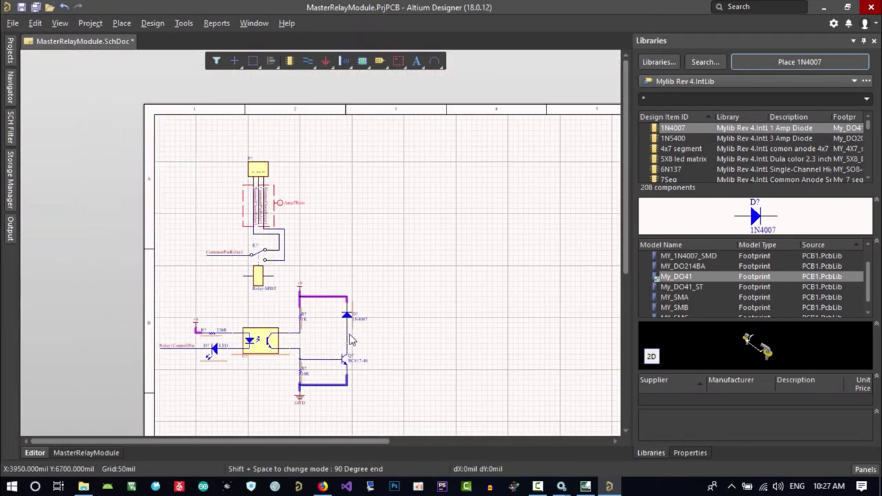
right_click_drag(372, 367, 390, 250)
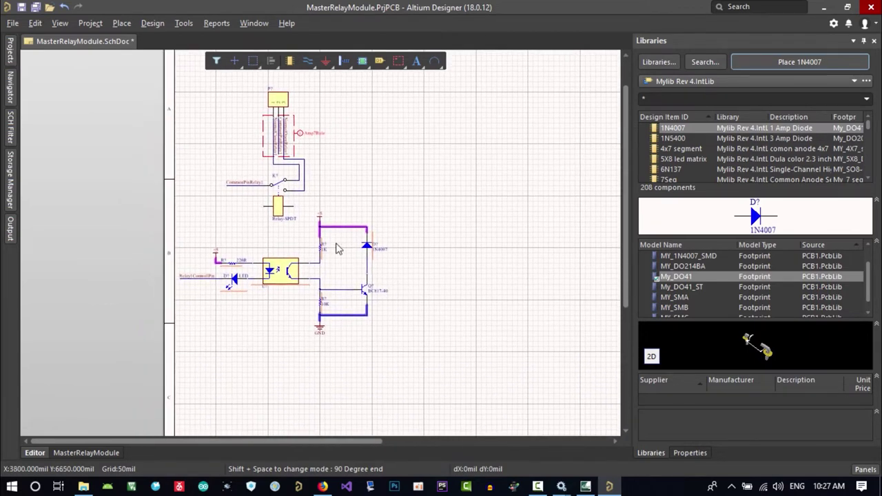
right_click_drag(310, 196, 331, 306)
left_click_drag(330, 206, 237, 362)
left_click_drag(295, 261, 294, 225)
scroll(389, 275, "down", 2)
scroll(414, 275, "down", 2)
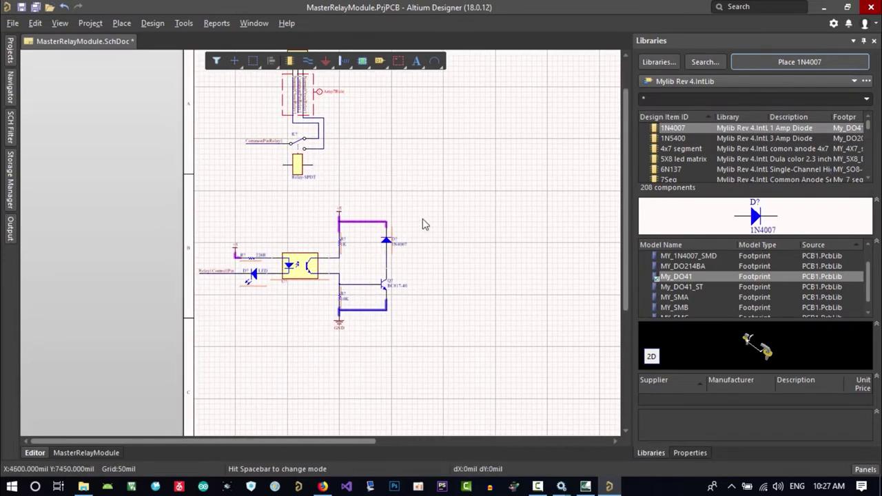
left_click_drag(451, 196, 197, 366)
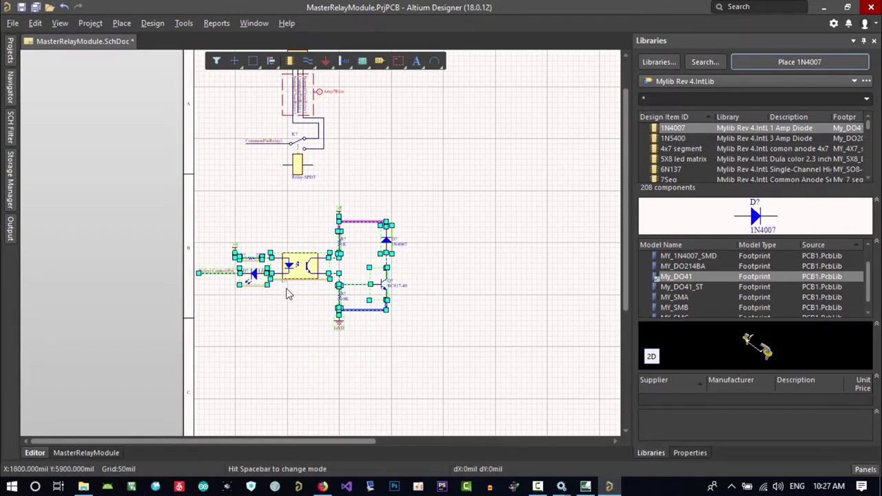
Select the lower driver circuit, rotate it 90 degrees and drop it in place
left_click_drag(297, 268, 322, 284)
key("space")
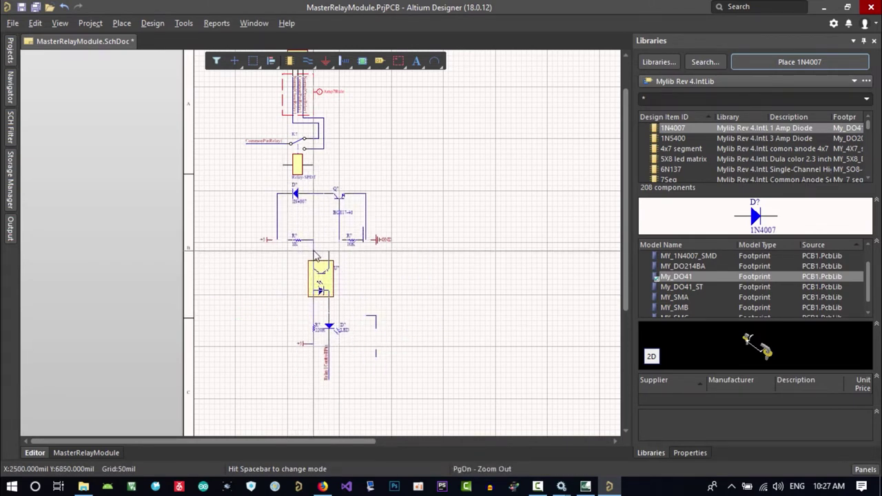
left_click_drag(313, 253, 316, 266)
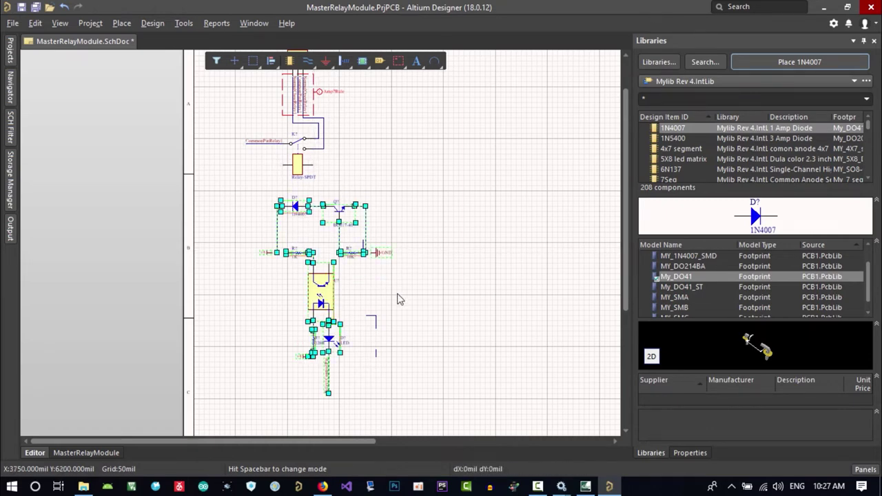
left_click(420, 313)
Reselect the lower driver circuit and move it up beside the relay
middle_click_drag(373, 334, 390, 272)
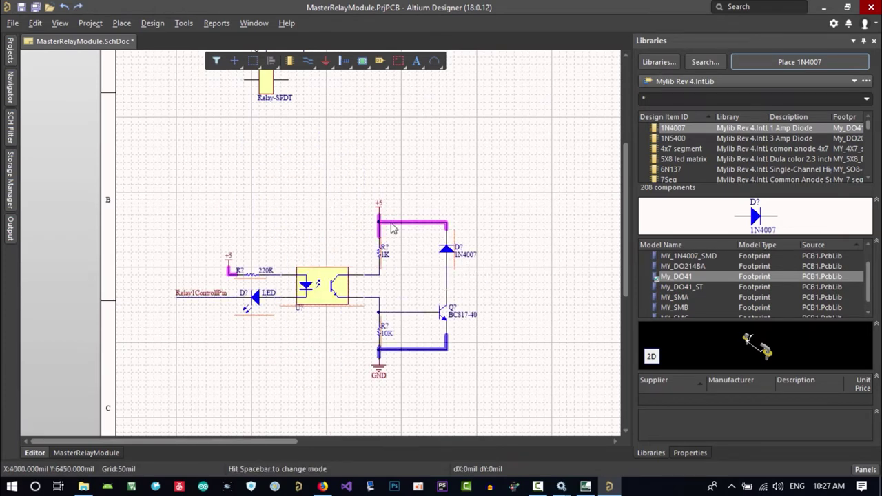
middle_click_drag(383, 231, 387, 294)
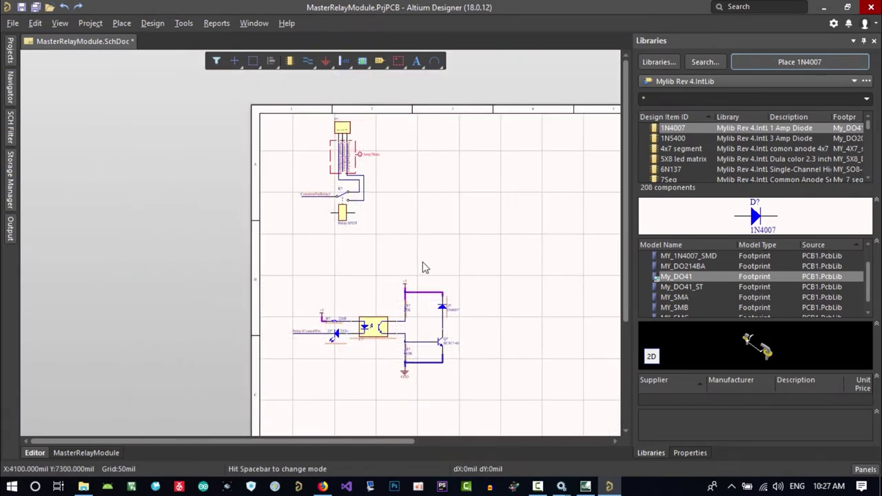
right_click_drag(494, 266, 467, 228)
left_click_drag(463, 222, 252, 383)
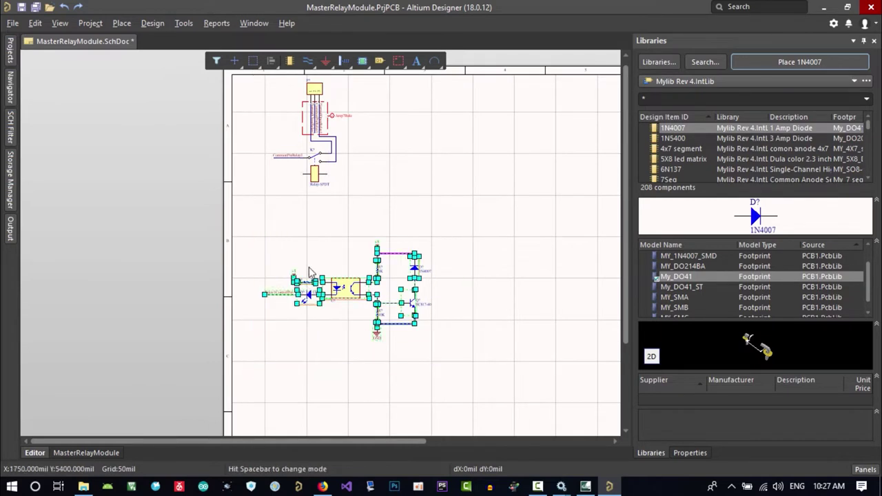
scroll(342, 218, "up", 3)
left_click_drag(355, 158, 470, 254)
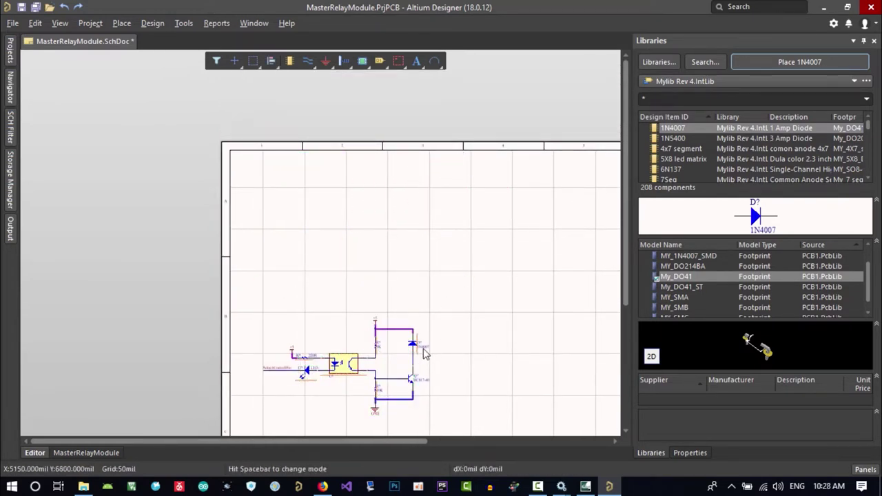
left_click_drag(455, 300, 245, 435)
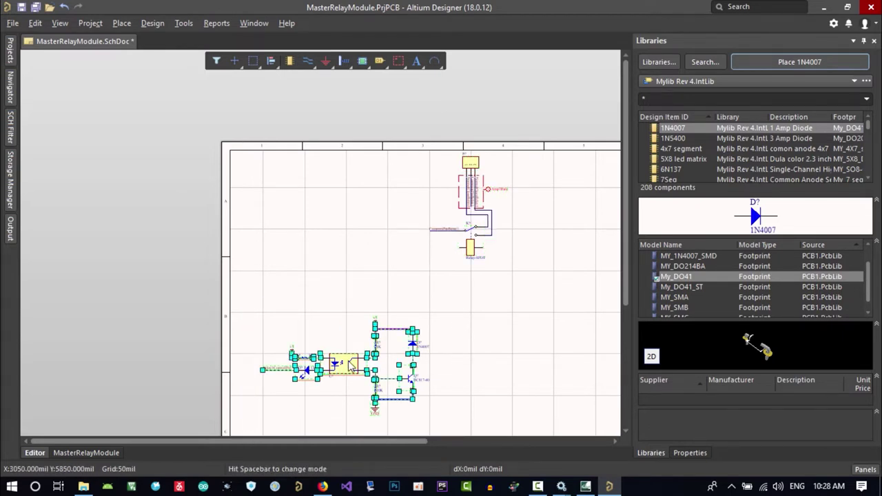
left_click_drag(351, 366, 343, 220)
left_click(425, 262)
Check the relocated driver and relay components together, then clear the selection
scroll(424, 255, "up", 2, "ctrl")
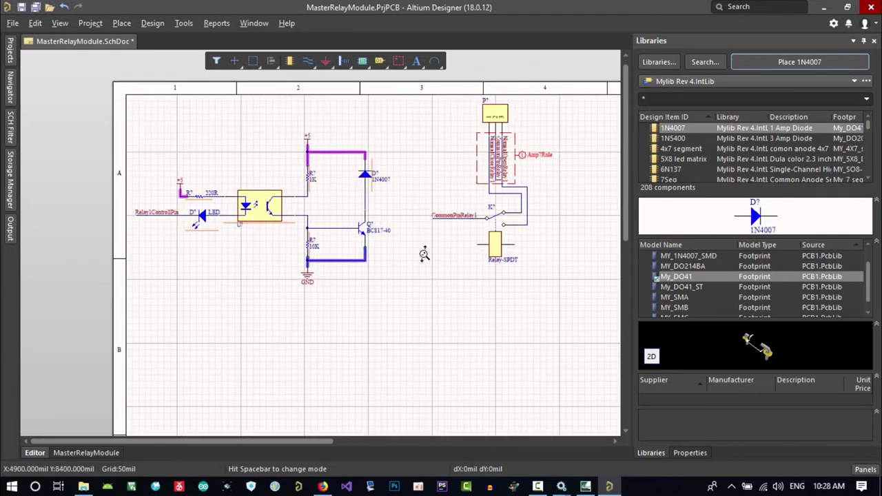
scroll(424, 255, "up", 1, "ctrl")
scroll(468, 222, "up", 1, "ctrl")
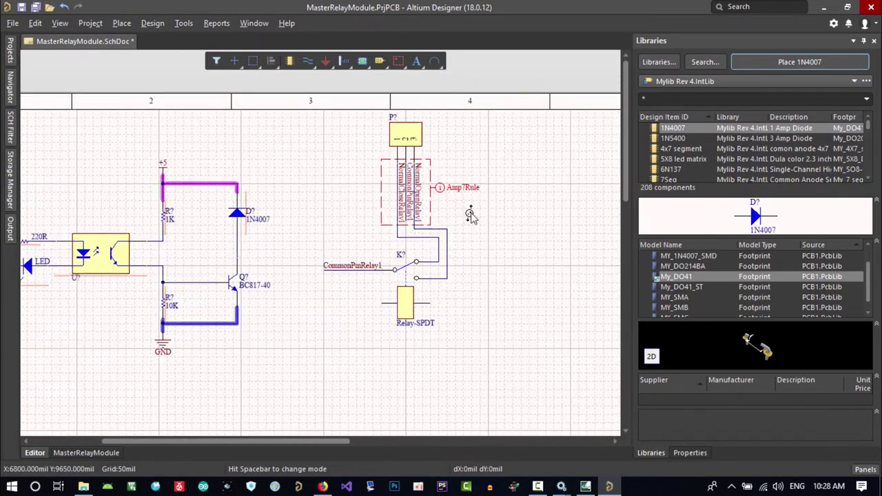
right_click_drag(402, 257, 569, 248)
left_click_drag(452, 119, 86, 379)
scroll(345, 148, "up", 3, "ctrl")
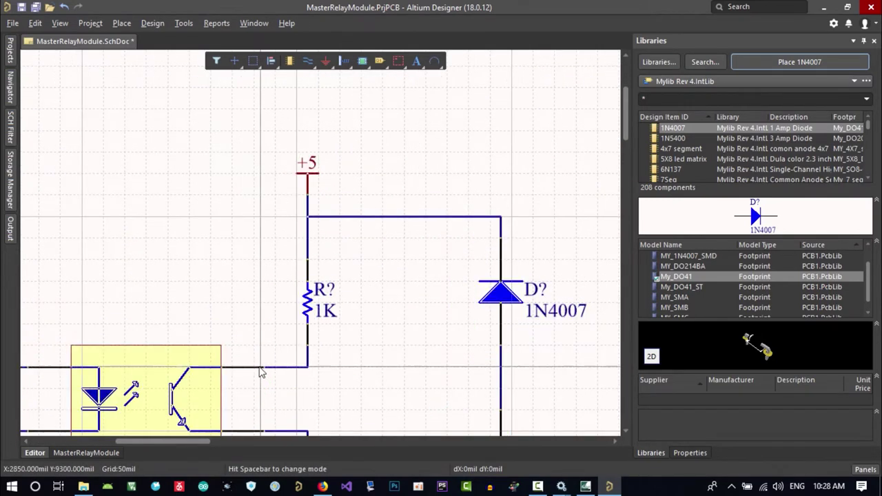
scroll(271, 372, "down", 4, "ctrl")
left_click(421, 353)
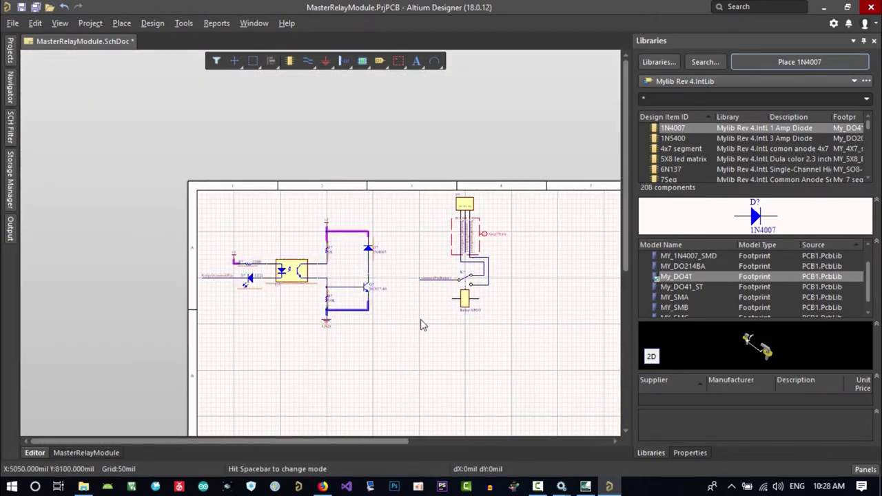
scroll(406, 313, "up", 4, "ctrl")
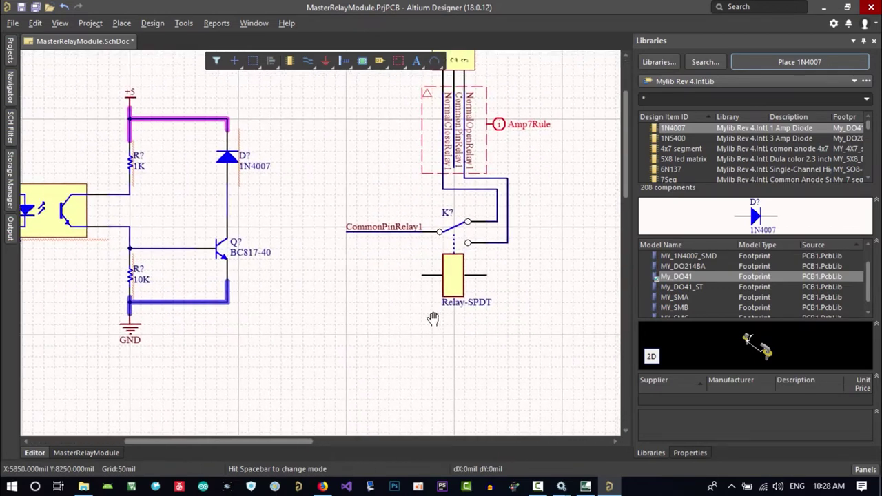
Wire the relay coil's left pin up to the +5 rail
right_click_drag(431, 315, 391, 297)
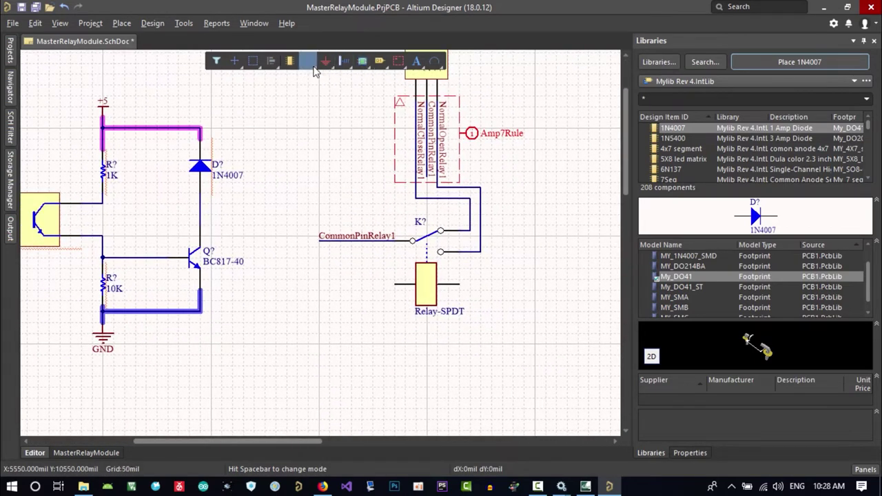
left_click(308, 61)
left_click(394, 283)
left_click(288, 166)
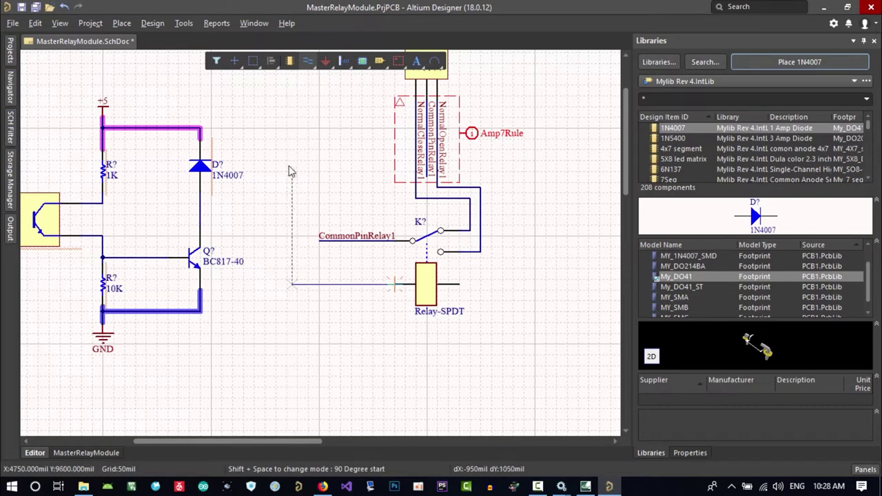
key("space")
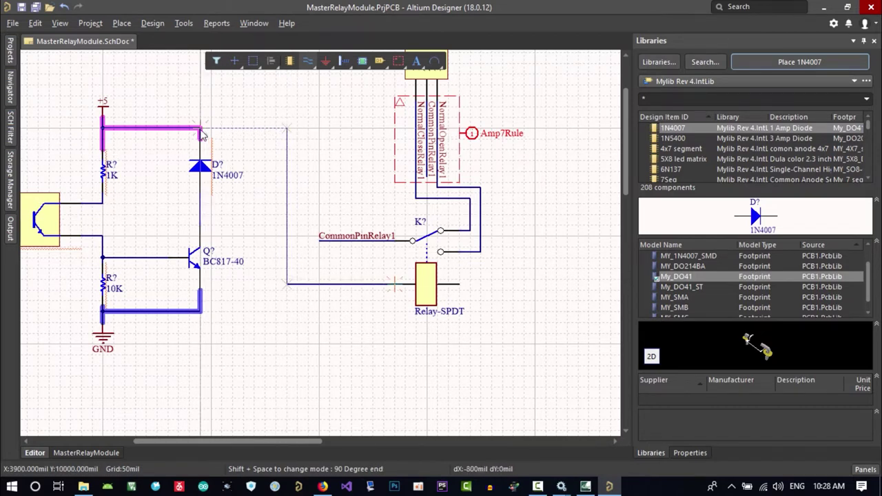
left_click(200, 128)
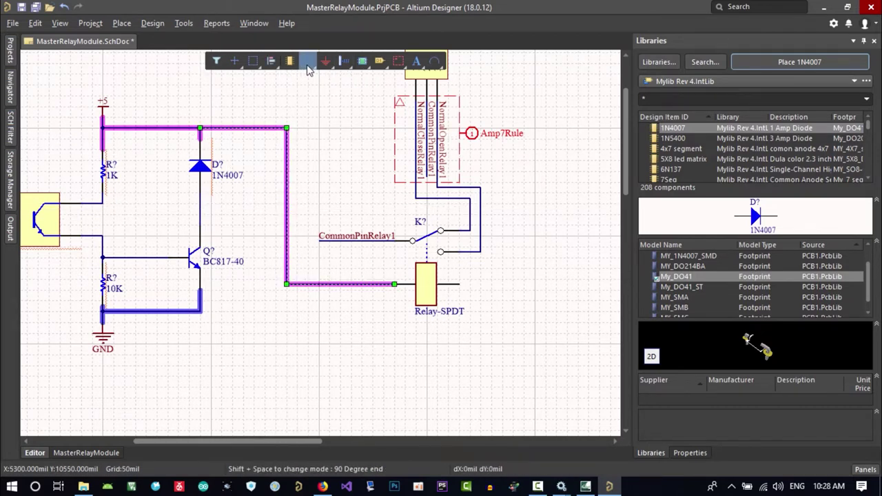
Route a wire from the relay coil's right pin, around below the relay, to the diode–transistor junction
left_click(459, 283)
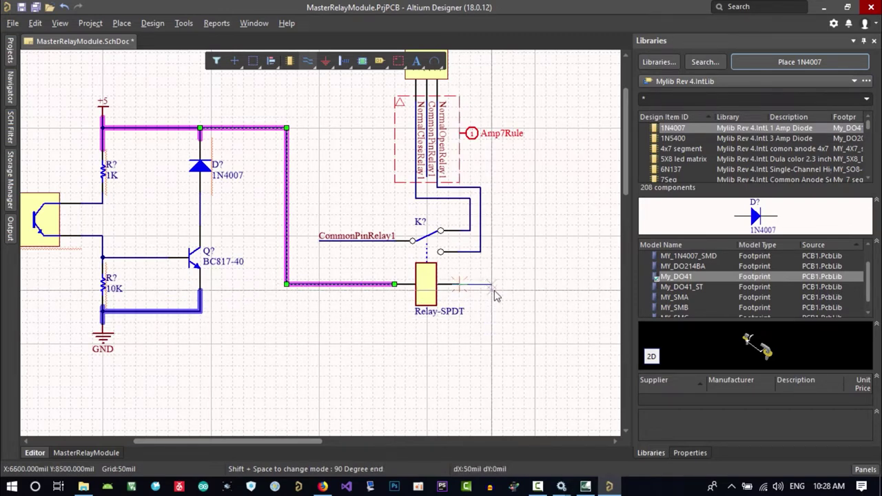
left_click(495, 334)
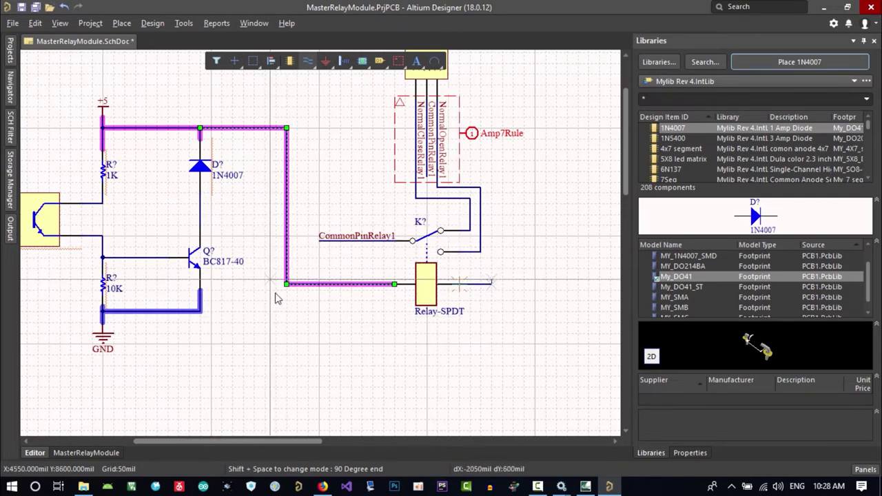
left_click(264, 342)
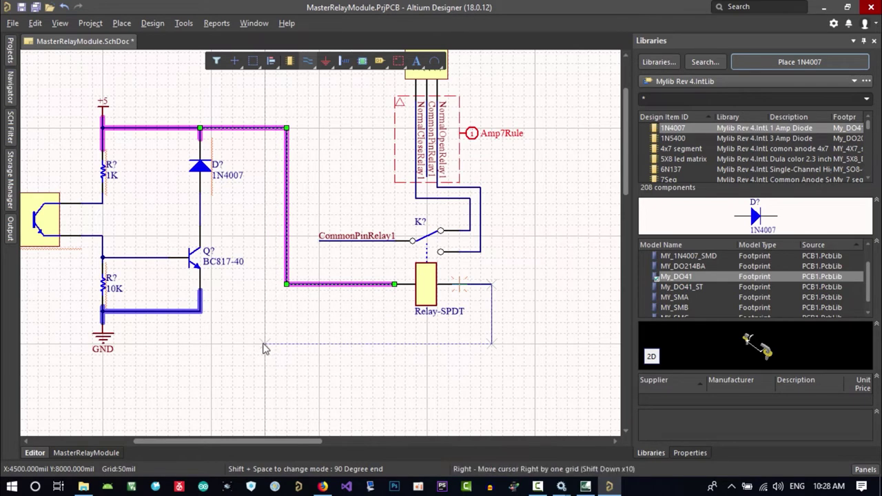
left_click(259, 215)
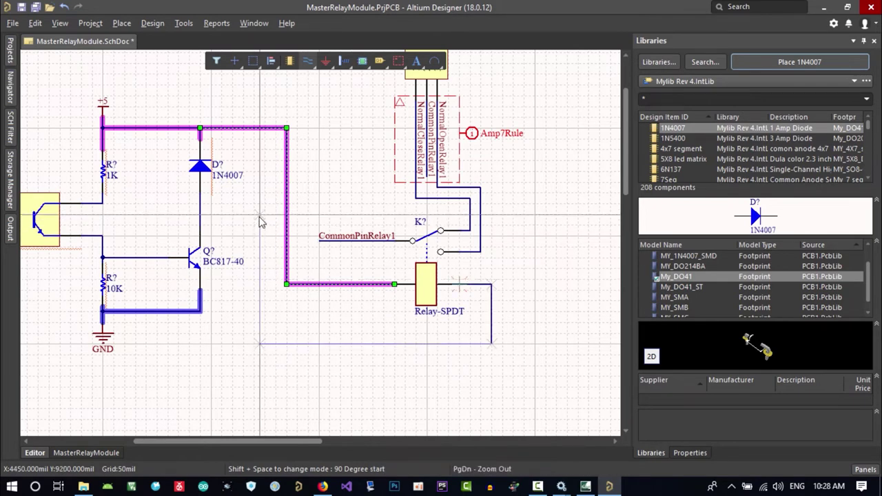
left_click(200, 214)
Pan across the schematic from the optocoupler input stage to the relay side to review the wiring
scroll(255, 219, "down", 2, "ctrl")
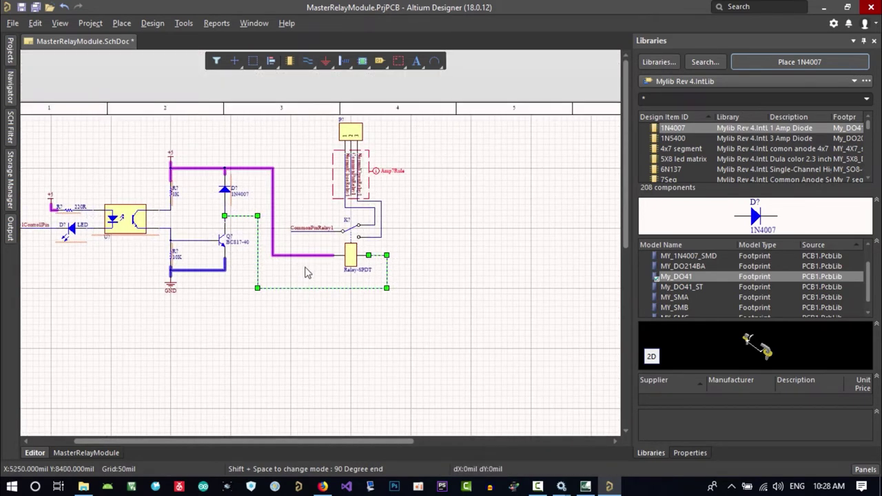
scroll(310, 271, "down", 2, "ctrl")
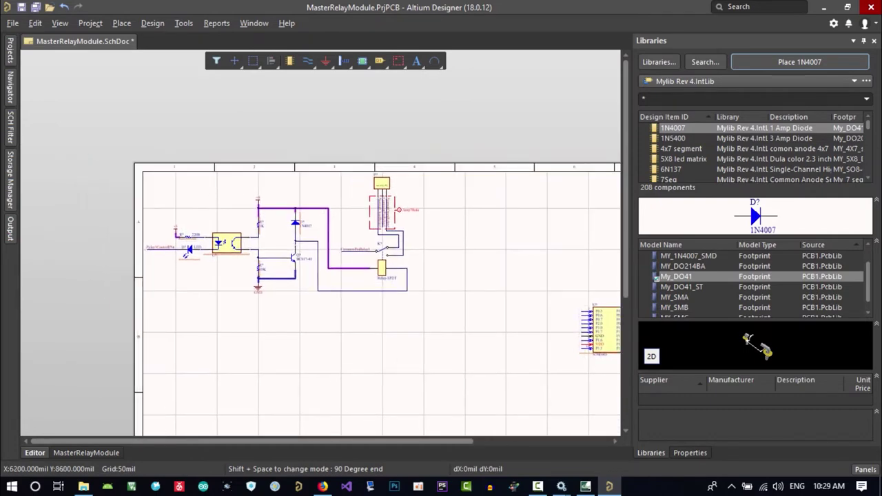
scroll(390, 269, "up", 2, "ctrl")
scroll(378, 289, "up", 4, "ctrl")
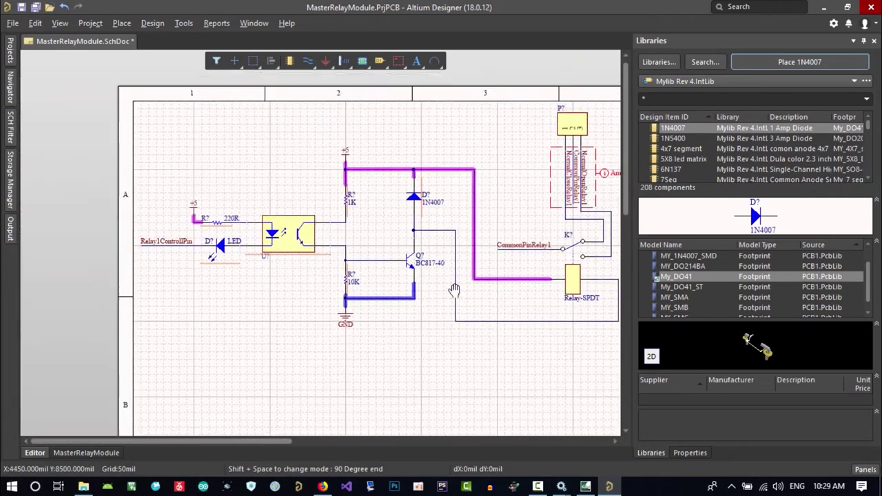
scroll(241, 284, "left", 2, "shift")
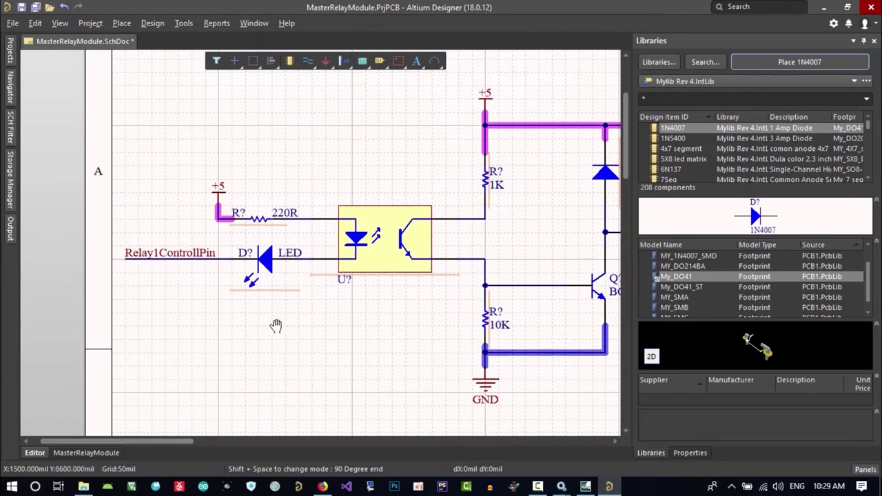
right_click_drag(278, 323, 257, 334)
right_click_drag(336, 326, 244, 330)
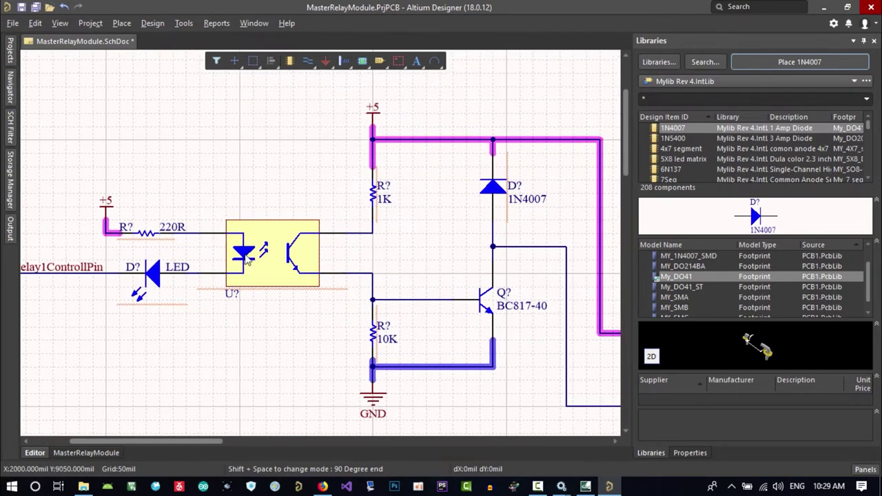
right_click_drag(325, 321, 242, 314)
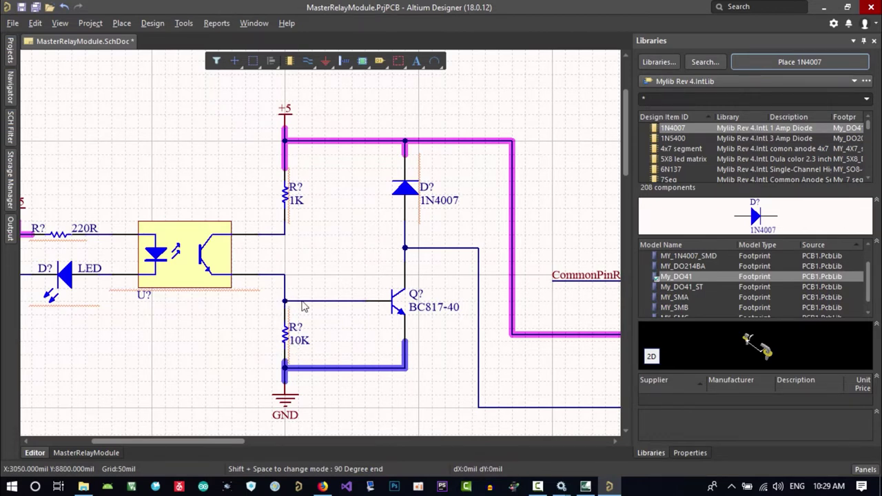
Draw a rectangle enclosing the whole relay circuit
right_click_drag(403, 303, 296, 303)
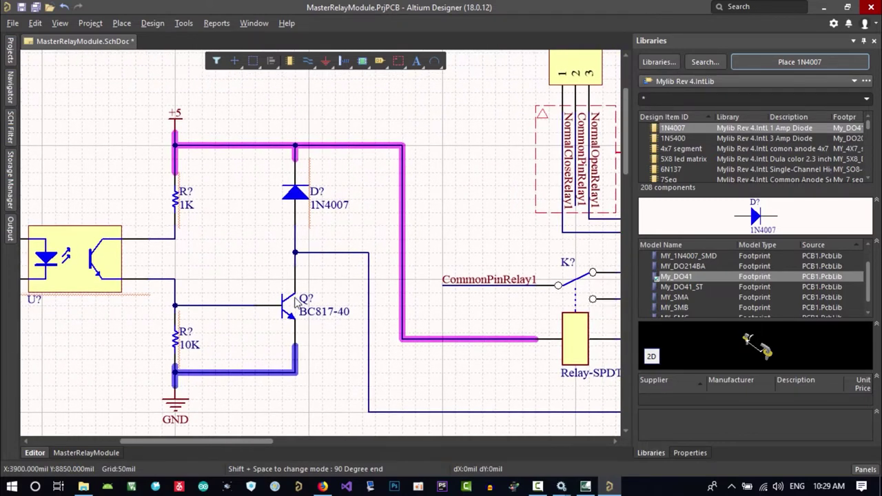
scroll(317, 332, "down", 2, "ctrl")
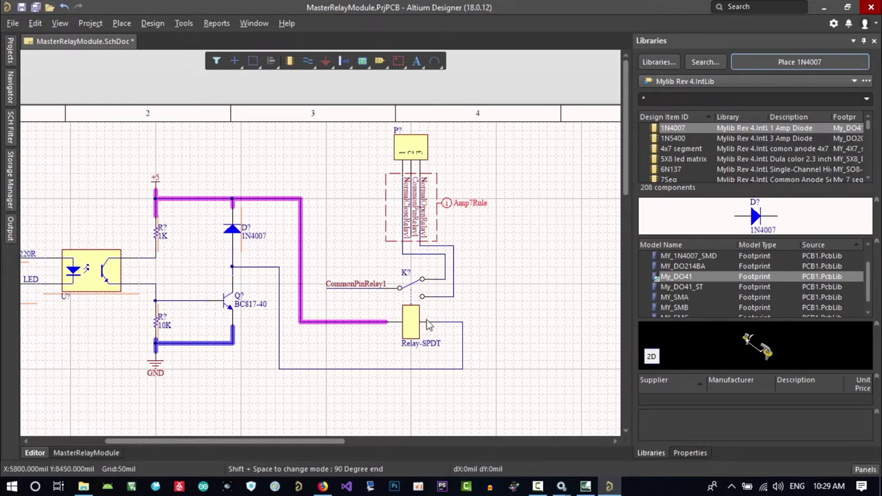
scroll(358, 337, "down", 3, "ctrl")
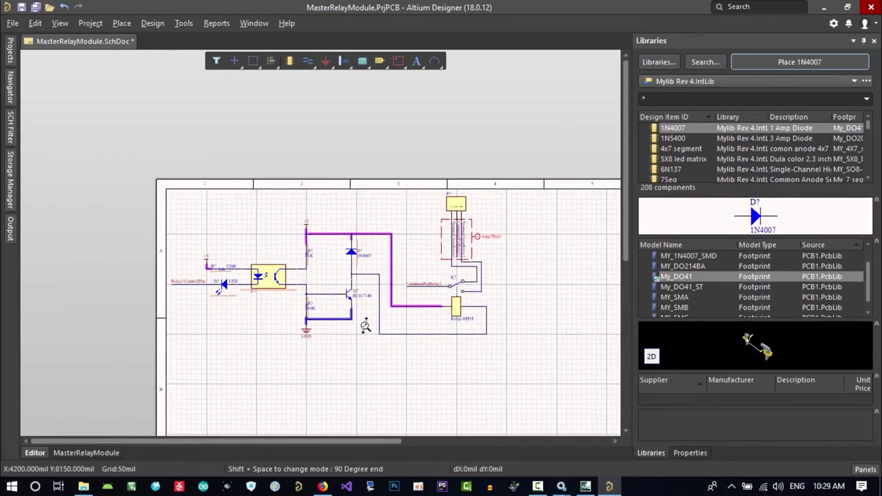
right_click_drag(416, 321, 369, 313)
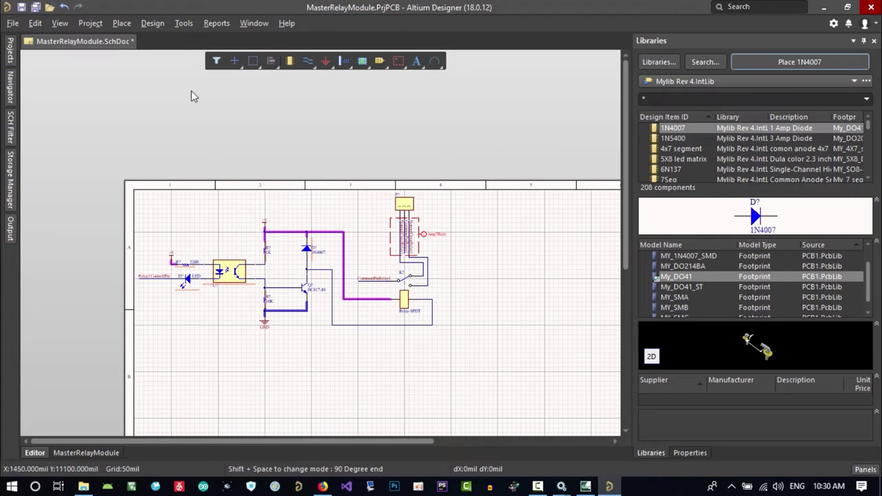
left_click(121, 23)
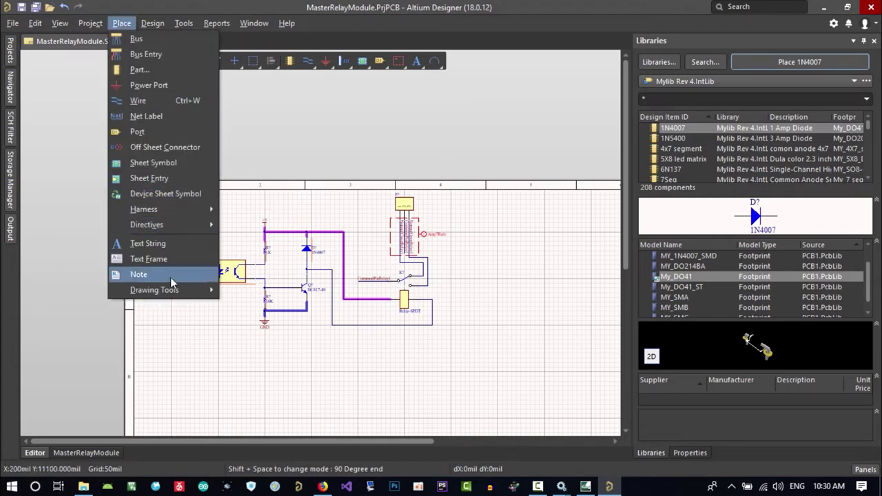
mouse_move(172, 290)
left_click(271, 357)
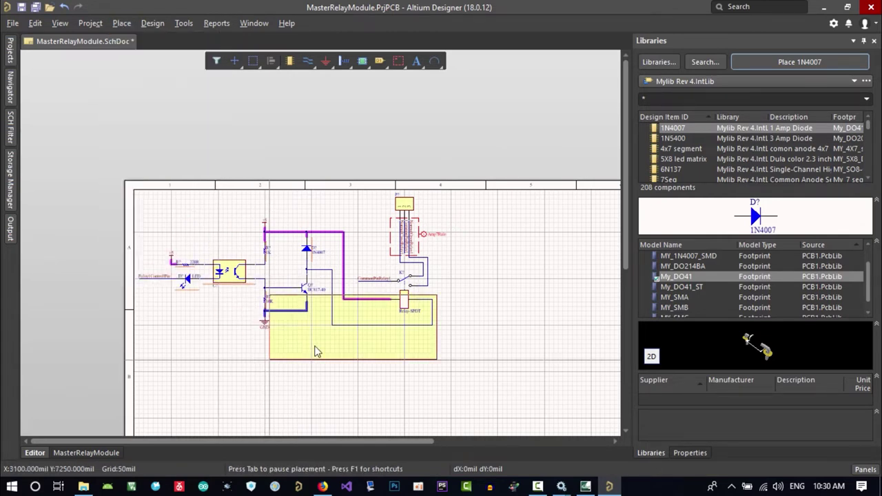
left_click(135, 341)
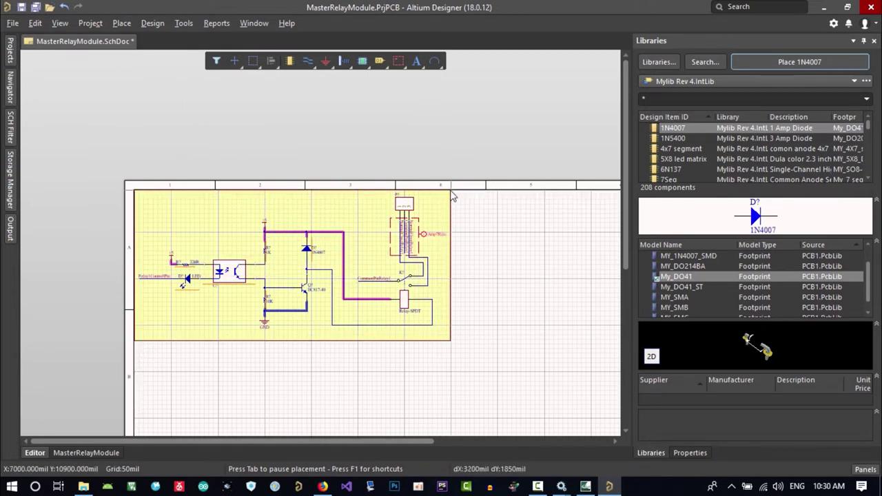
left_click(450, 190)
right_click(490, 262)
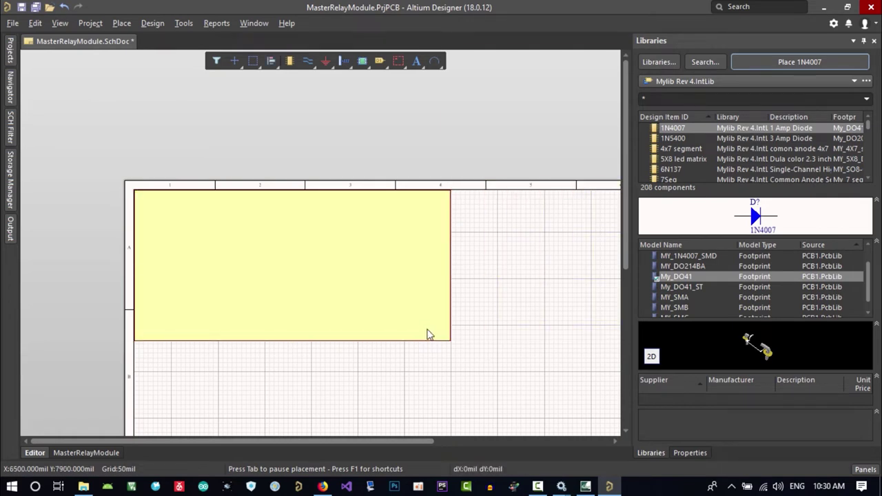
Make the rectangle unfilled with a medium-width green border
double_click(427, 334)
left_click(693, 234)
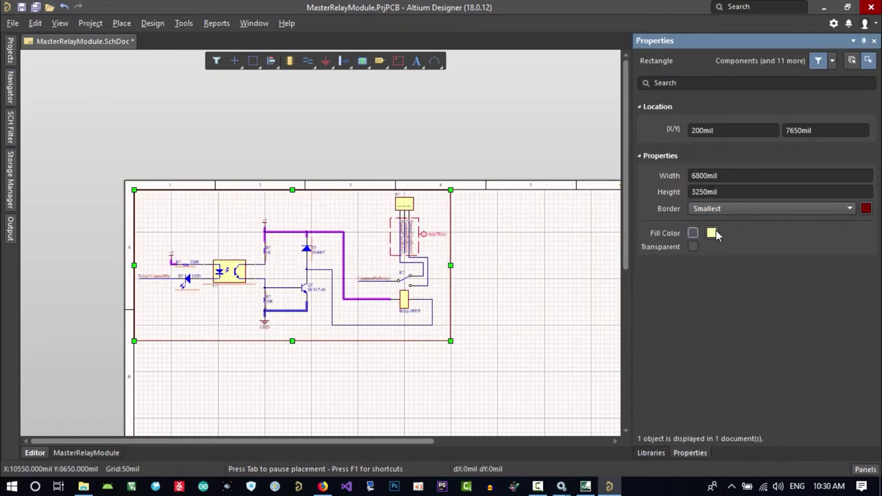
left_click(730, 209)
left_click(735, 244)
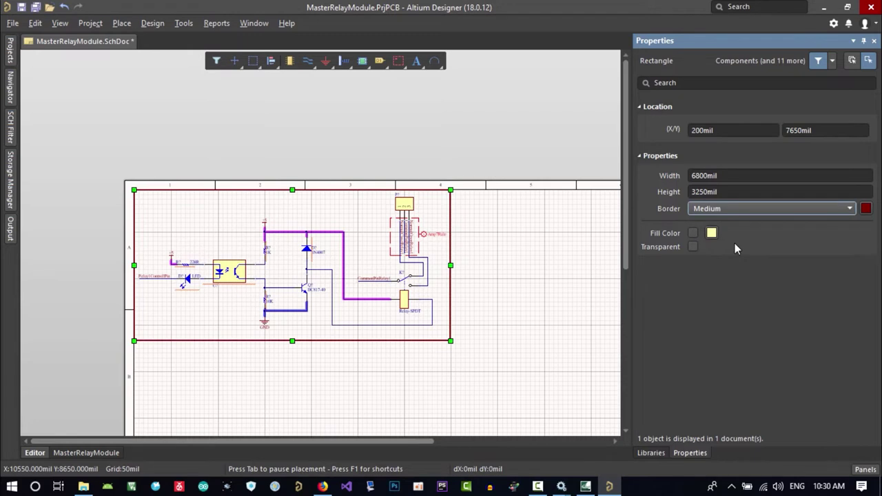
left_click(865, 208)
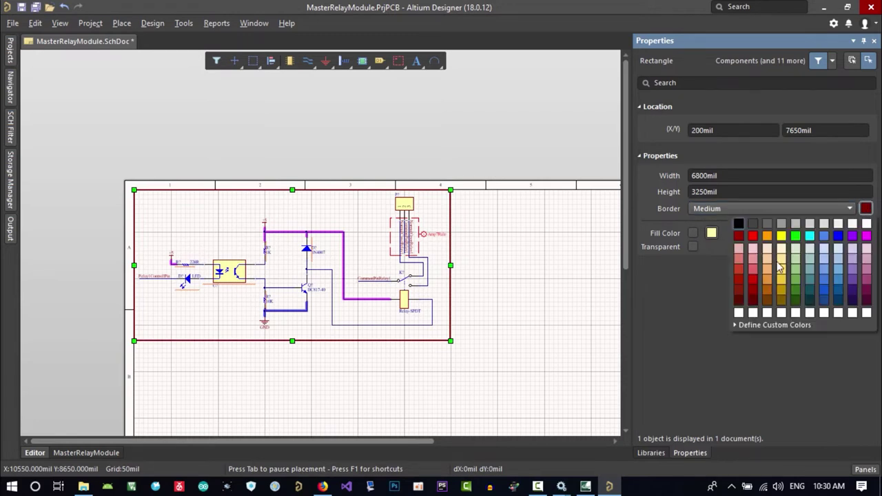
left_click(796, 237)
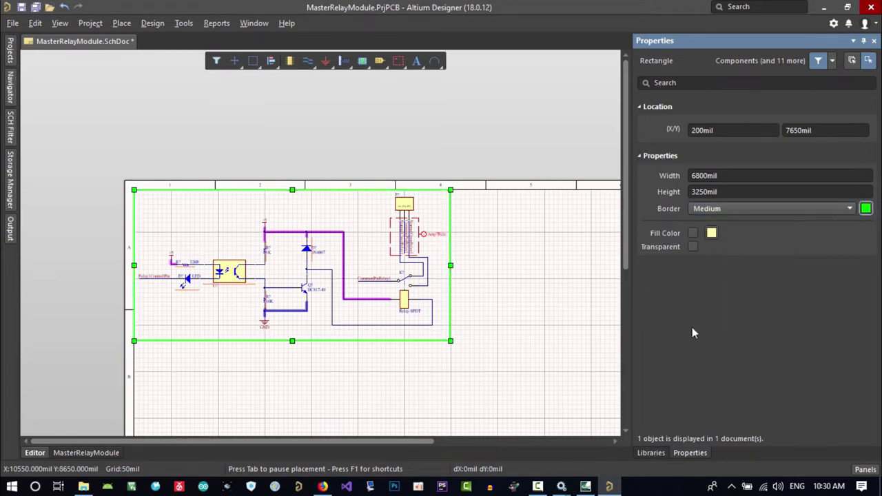
left_click(529, 293)
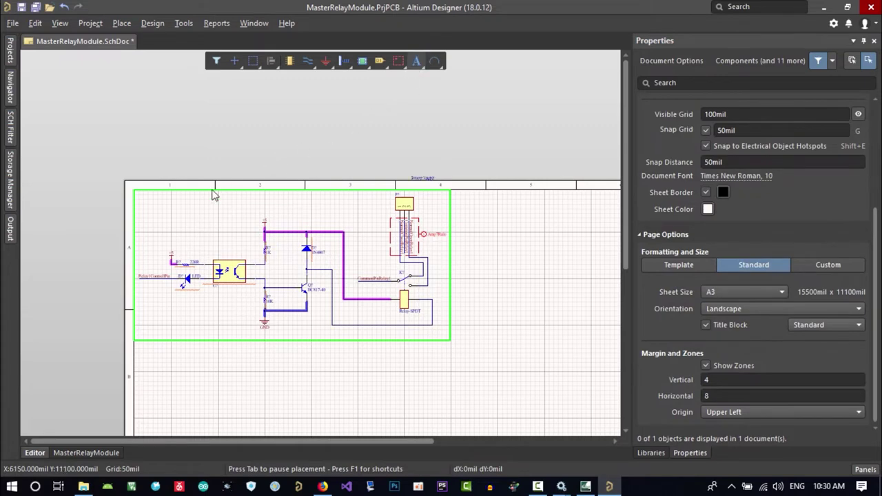
Set the text string being placed to 'Relay 01'
scroll(152, 211, "up", 2, "ctrl")
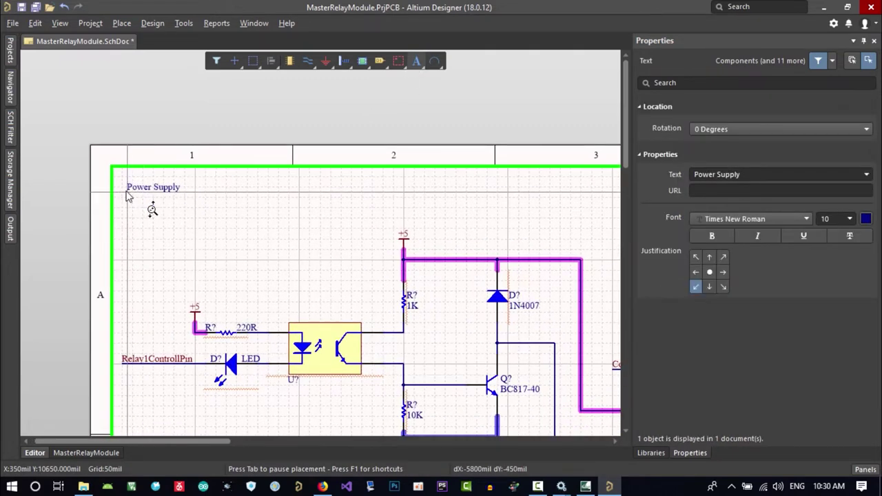
key("Tab")
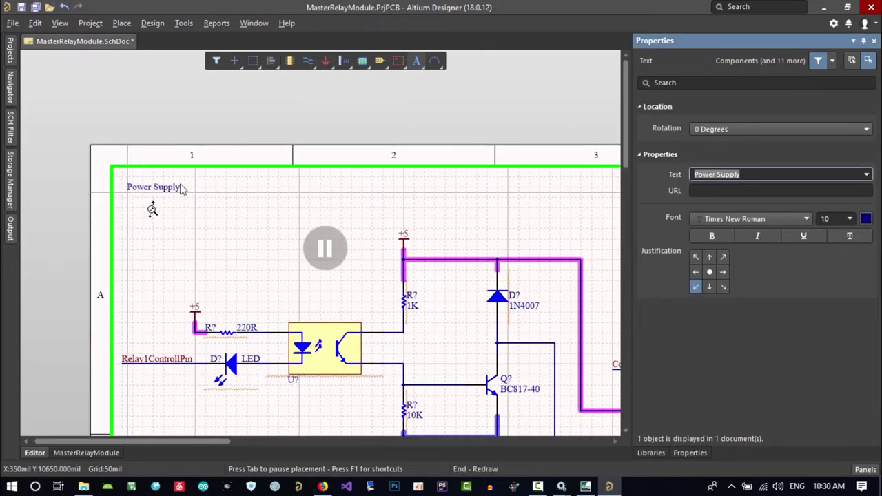
type("Relay ")
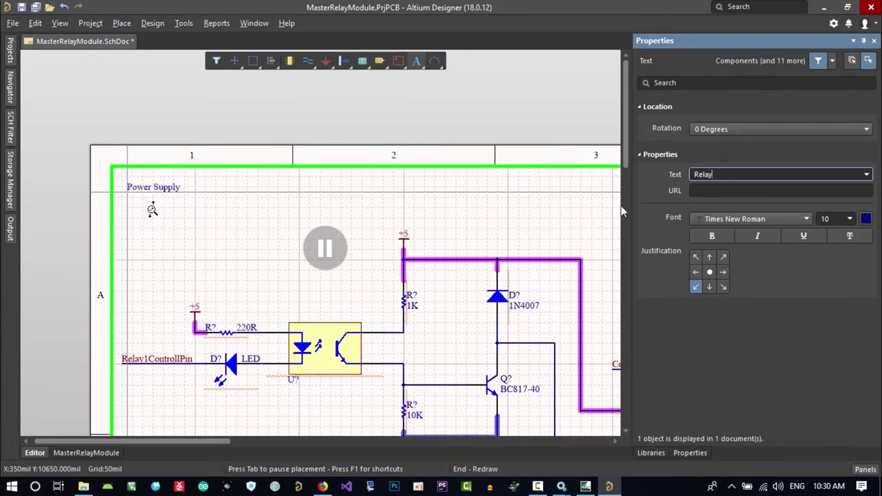
type("01")
key("Return")
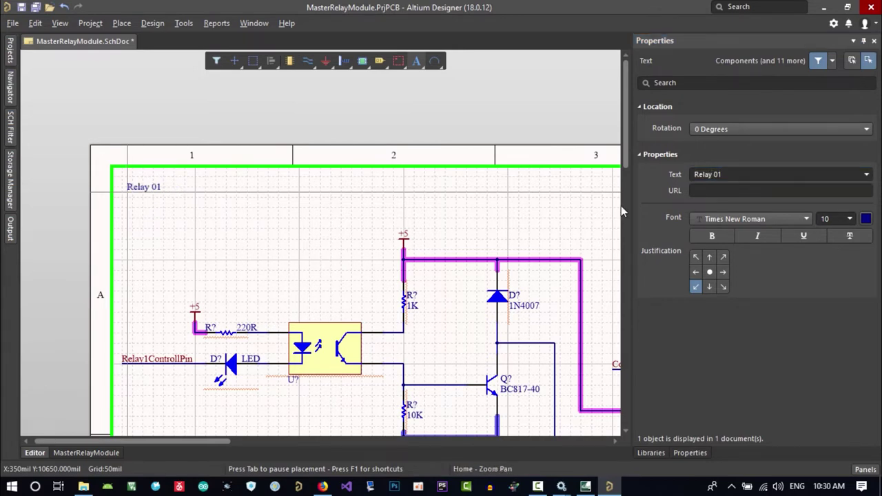
Make the label bold at size 60 and drop it at the frame's top-left corner
key("Tab")
left_click(850, 219)
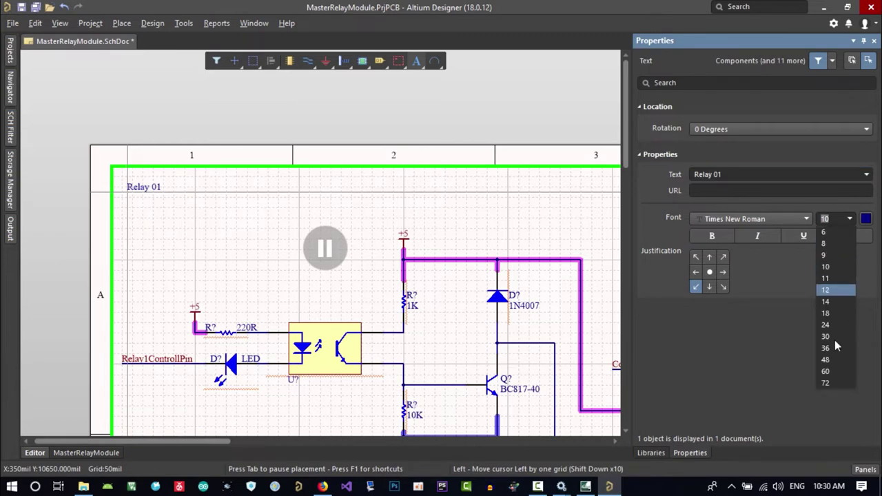
left_click(830, 366)
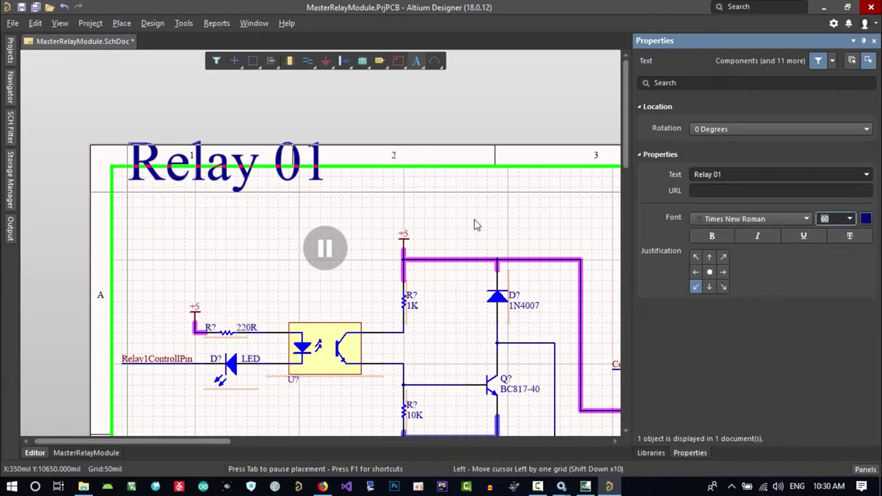
left_click(712, 236)
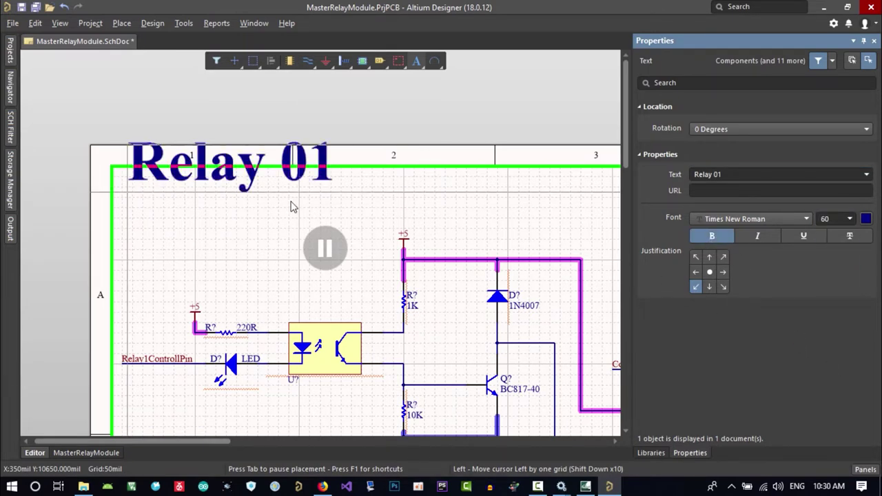
left_click(318, 247)
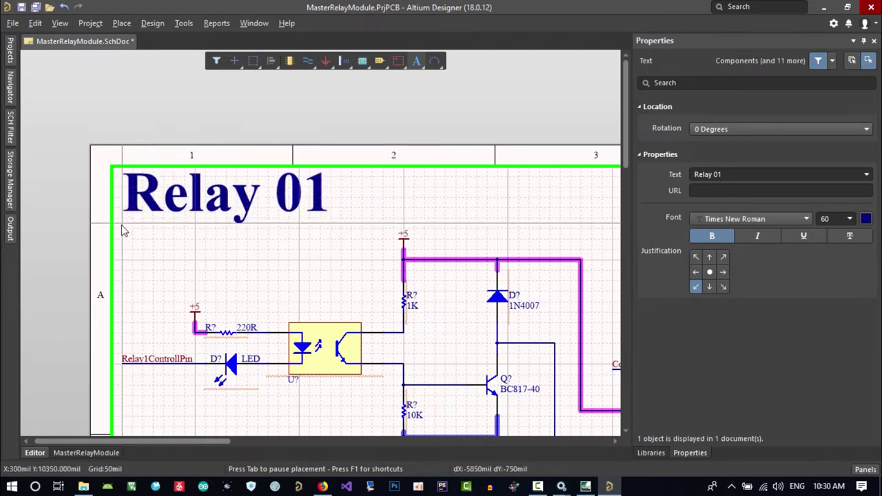
left_click(122, 231)
scroll(235, 238, "down", 5, "ctrl")
key("Escape")
scroll(303, 255, "up", 2, "ctrl")
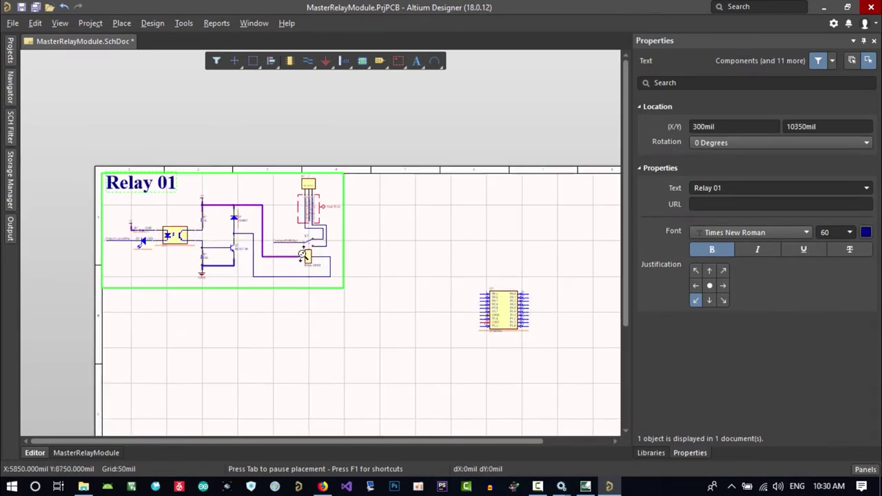
scroll(303, 255, "up", 1, "ctrl")
Copy the framed Relay 01 block and paste the copy below the original
mouse_move(338, 309)
right_mouse_down()
mouse_move(321, 284)
mouse_move(346, 301)
right_mouse_up()
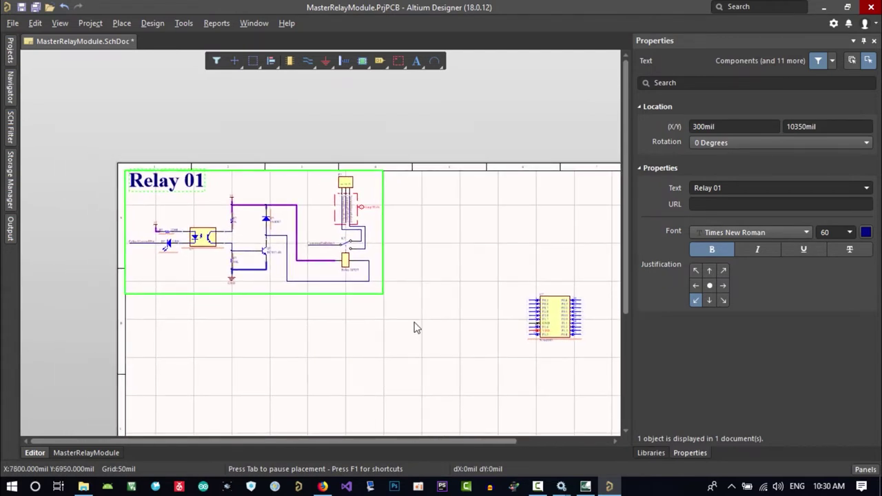
left_click_drag(439, 337, 91, 159)
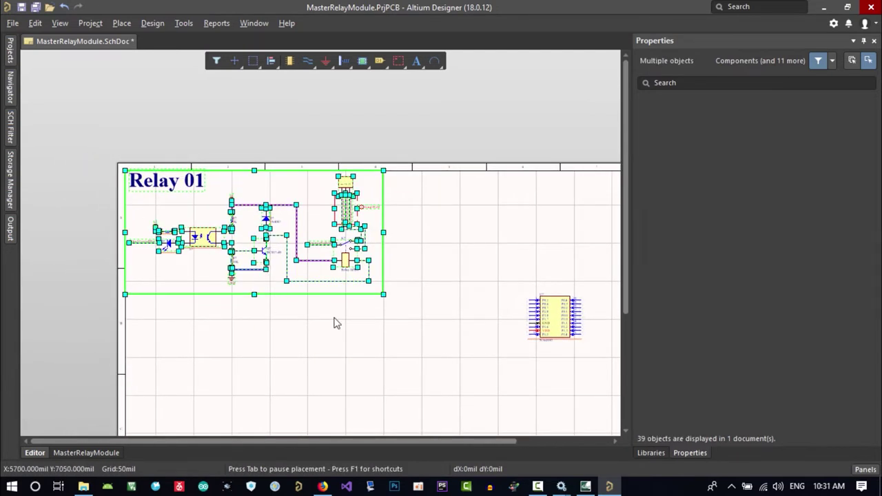
right_click_drag(333, 343, 416, 256)
key("ctrl+v")
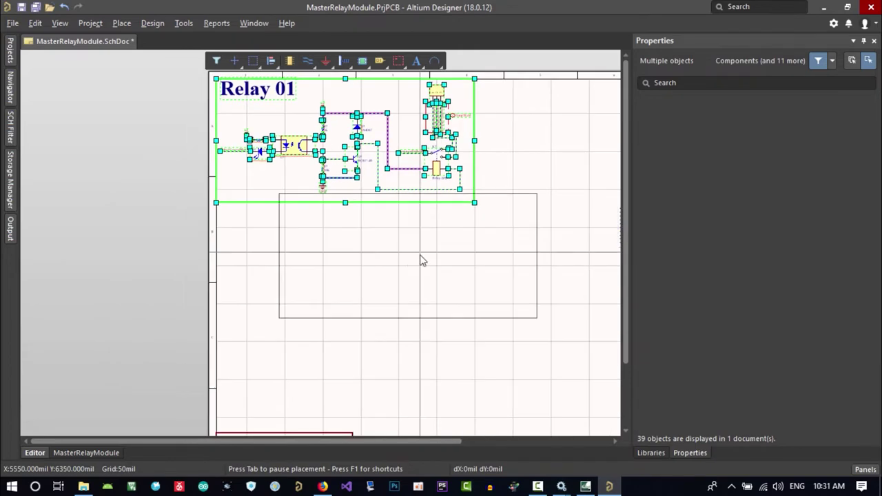
left_click(358, 267)
left_click(519, 273)
scroll(296, 227, "up", 4, "ctrl")
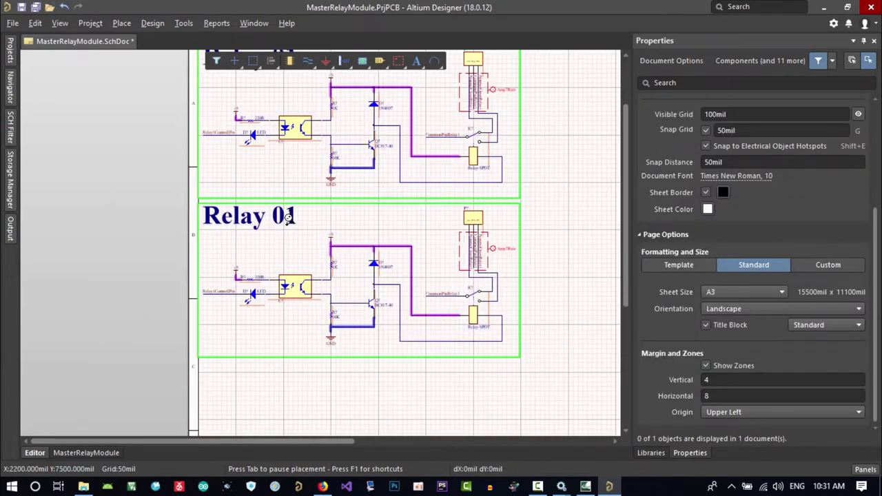
Change the copy's title to 'Relay 02'
double_click(276, 219)
left_click(742, 187)
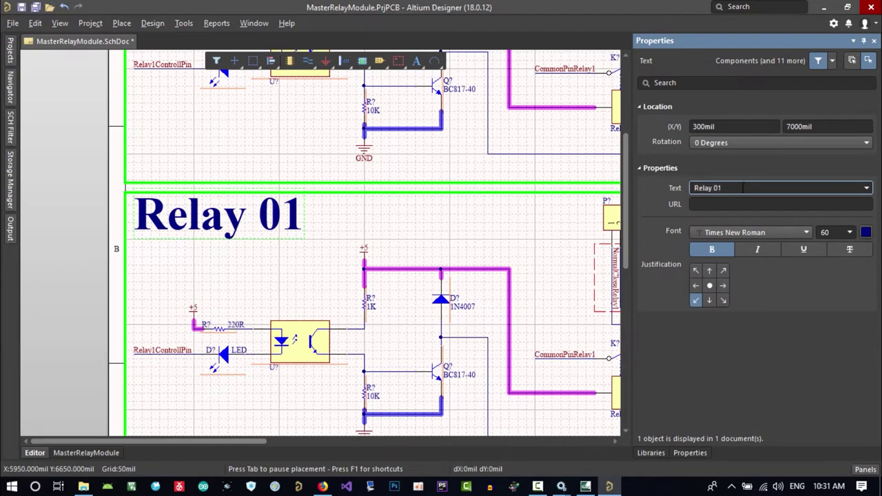
type("2")
key("Return")
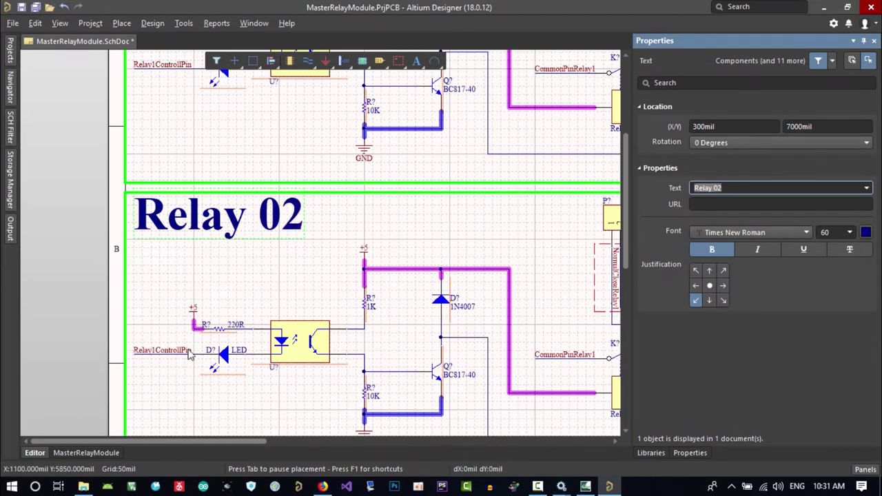
Rename the copy's control net label to Relay2ControllPin
scroll(183, 351, "up", 3, "ctrl")
double_click(160, 350)
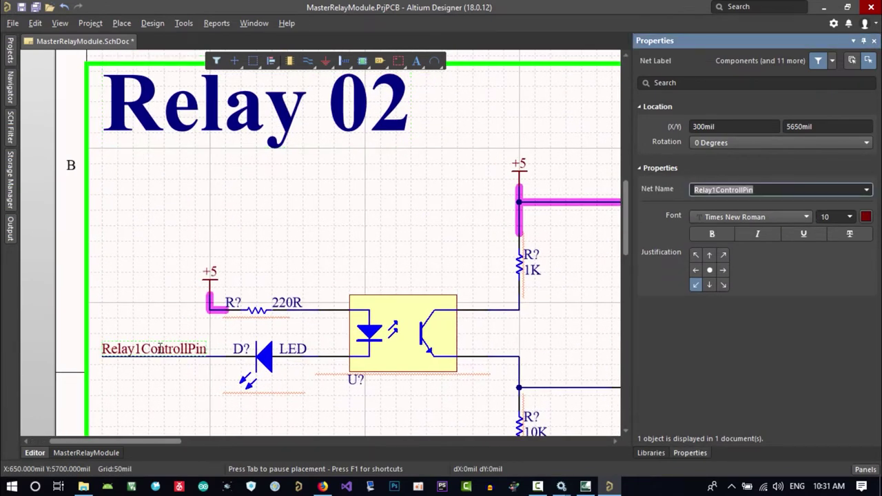
left_click(715, 188)
key("BackSpace")
type("2")
key("Return")
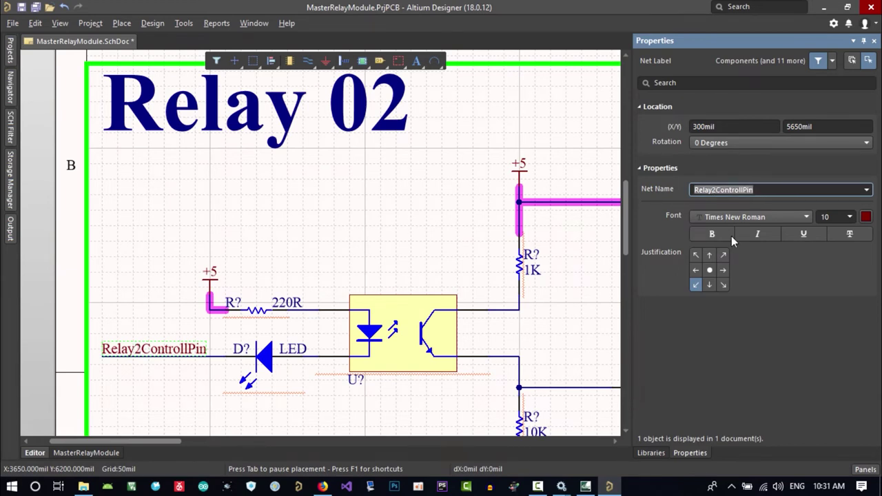
Place a CommonPinRelay2 net label in the copy's relay section
right_click_drag(527, 358, 443, 284)
right_click_drag(467, 358, 242, 318)
key("Tab")
left_click(766, 190)
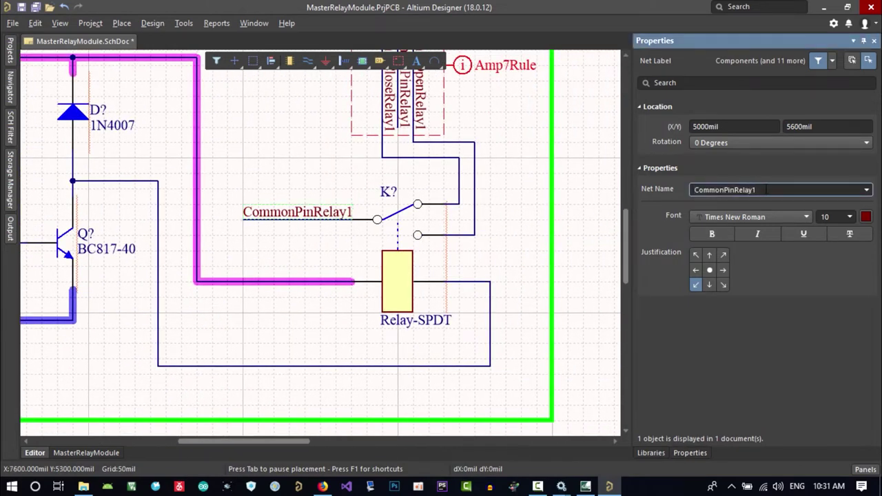
type("2")
key("Return")
Place NormalOpenRelay2, CommonPinRelay2 and NormalCloseRelay2 labels on the relay connector pins
right_click_drag(484, 118, 468, 232)
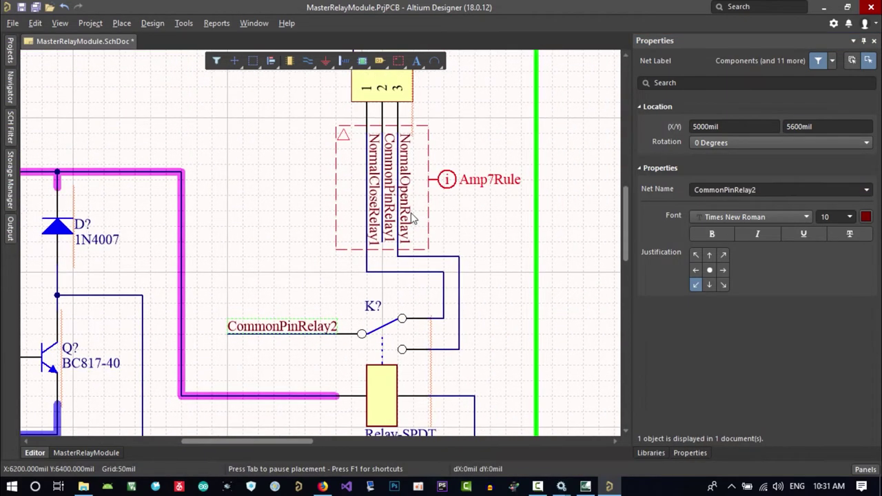
left_click(802, 190)
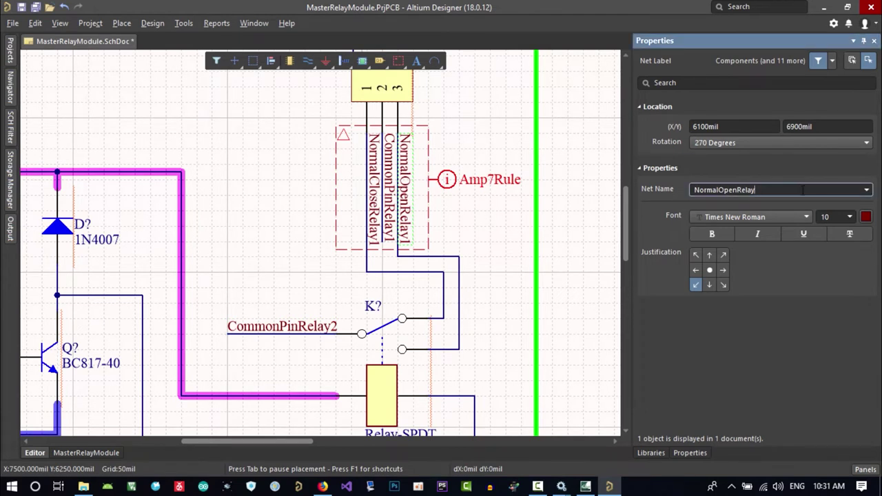
type("2")
key("Return")
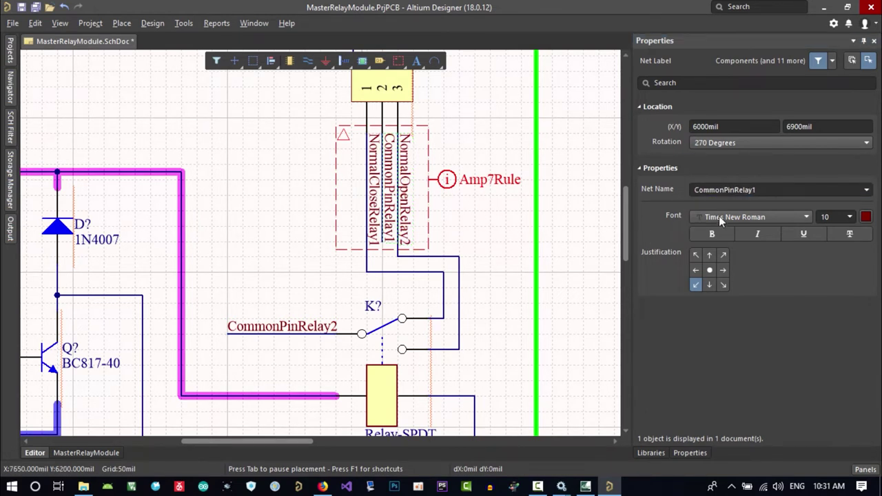
left_click(778, 190)
key("Return")
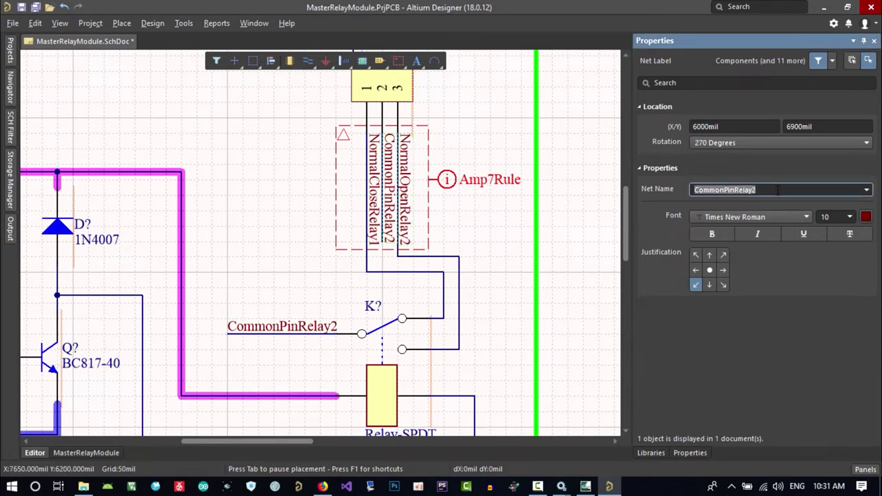
left_click(774, 190)
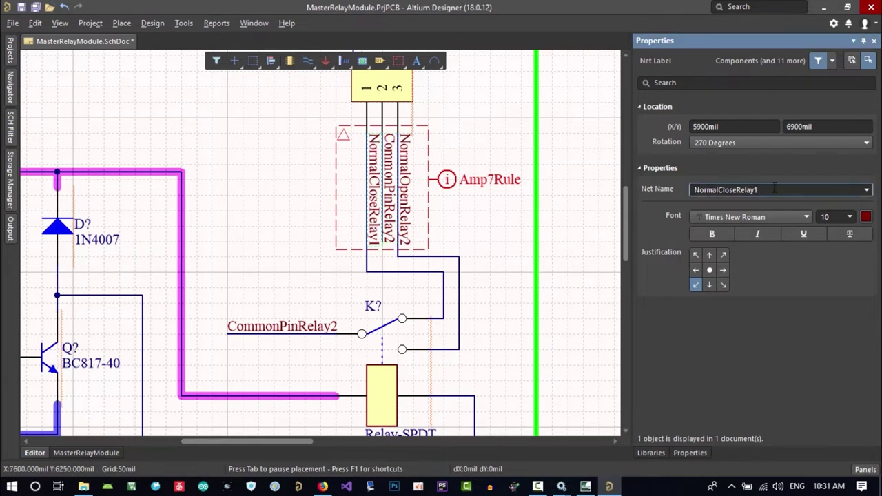
key("Return")
End net label placement and zoom out to see both relay blocks
scroll(459, 242, "down", 3, "ctrl")
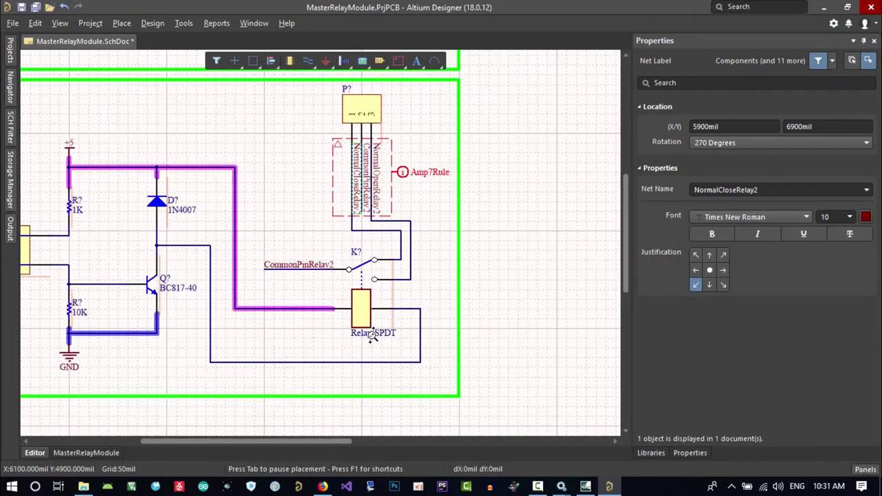
scroll(349, 338, "up", 2, "ctrl")
scroll(349, 337, "down", 4, "ctrl")
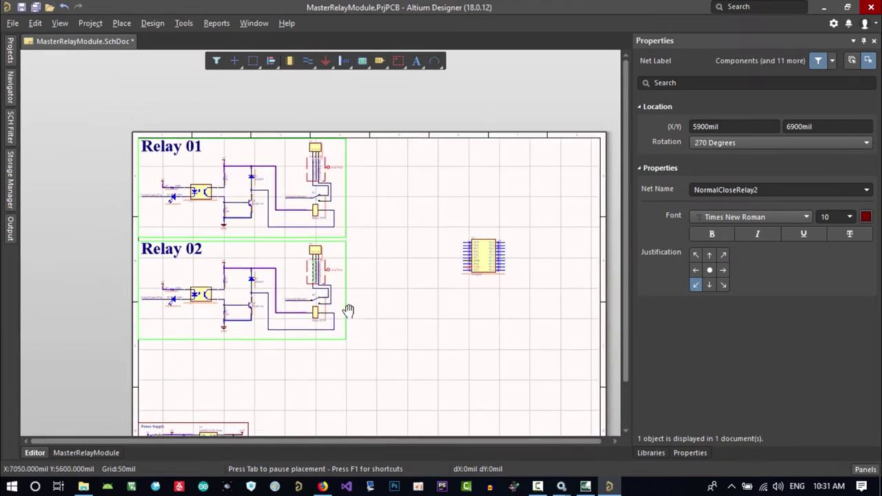
right_click(378, 285)
right_click_drag(378, 279, 338, 222)
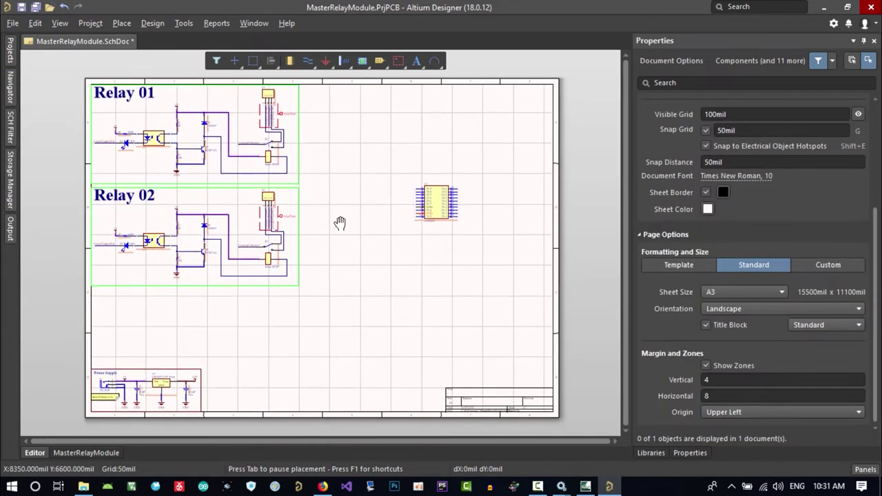
scroll(262, 329, "down", 1, "ctrl")
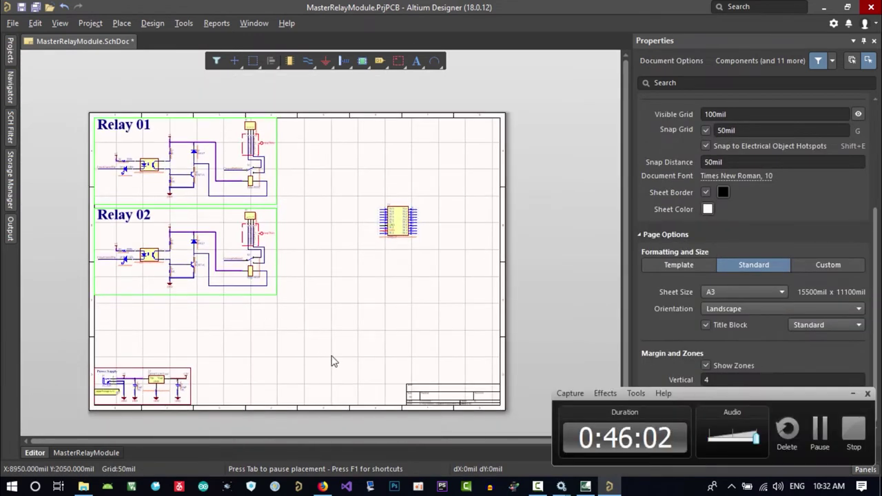
Search Google Images for 'input detection circuit with optocoupler'
left_click(323, 486)
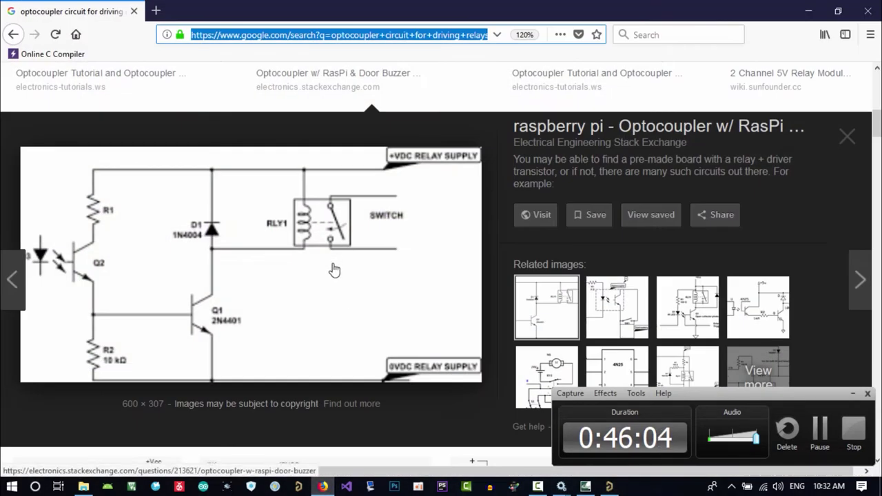
scroll(333, 270, "up", 4)
left_click_drag(350, 94, 129, 97)
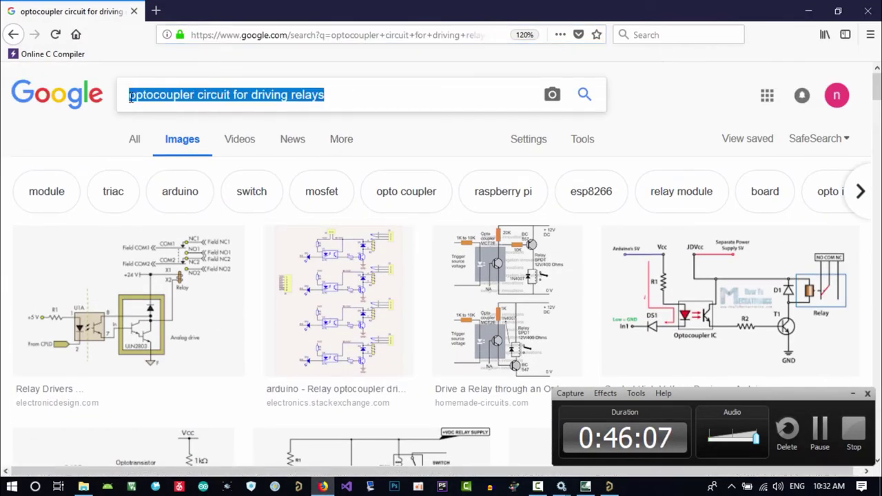
type("input ")
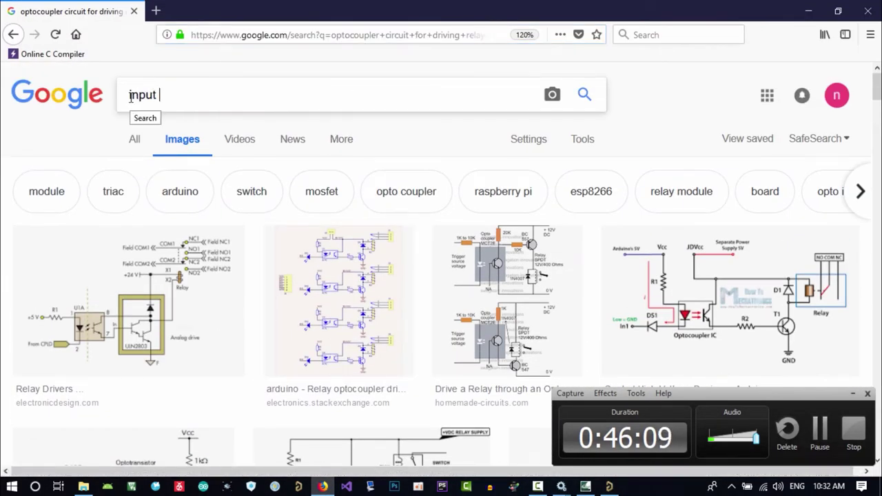
type("detect")
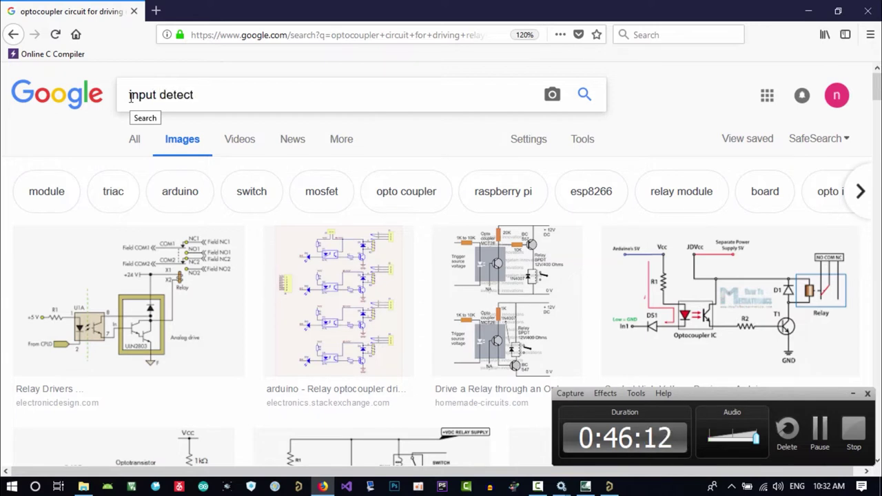
type("ion cir")
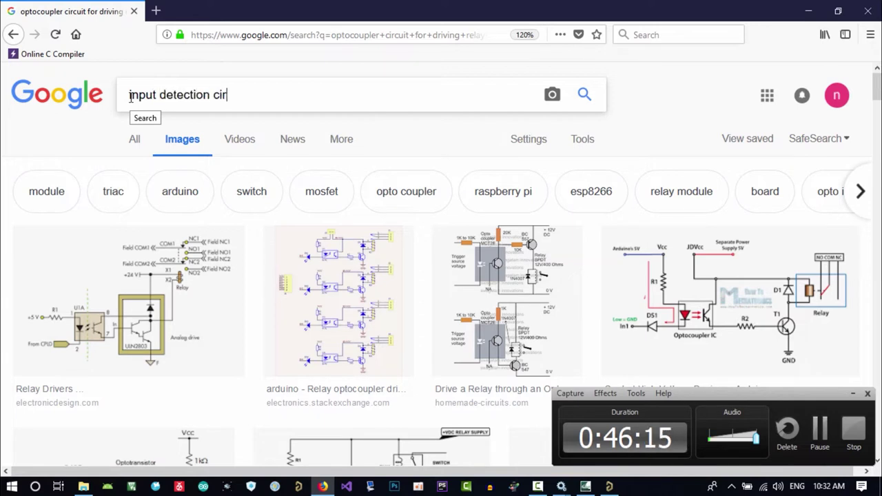
type("cuit with ")
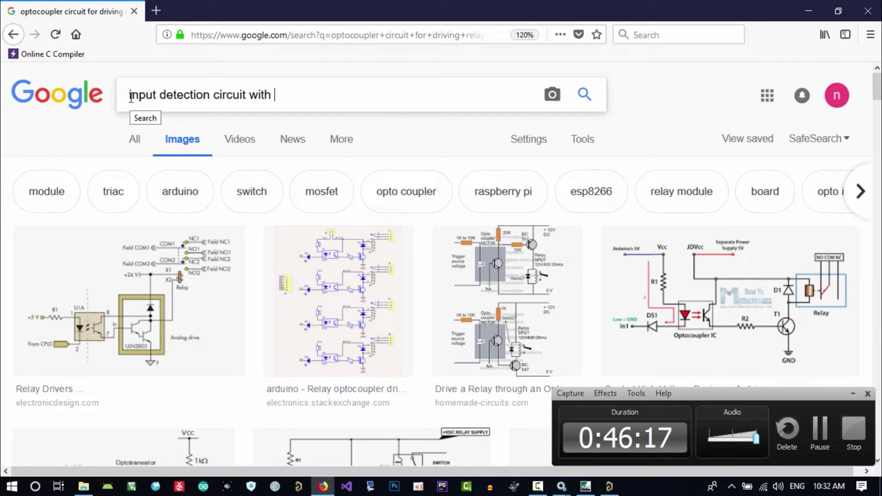
type("optoco")
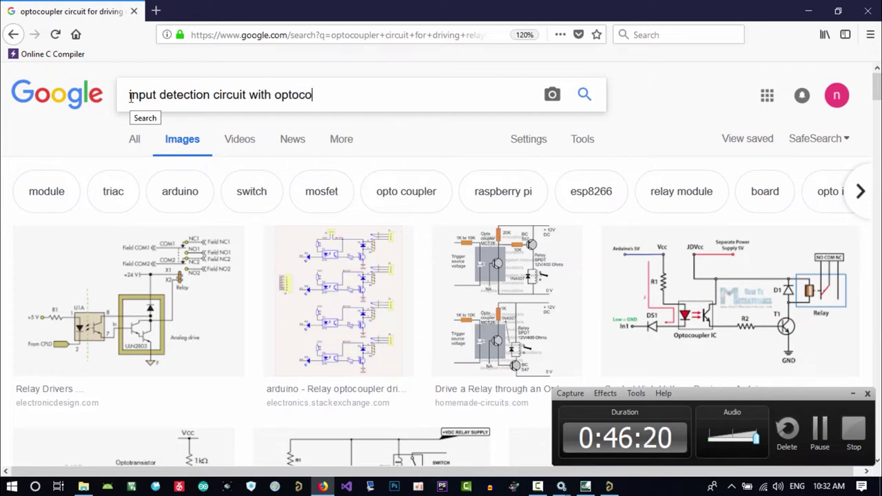
type("upler")
key("Return")
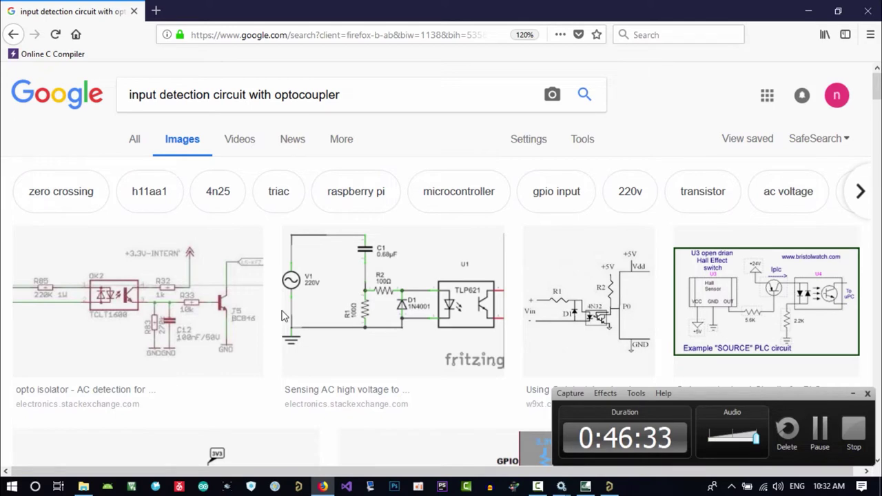
Browse the results and open bristolwatch's 'Optocoupler Input Circuits for PLCs' preview
scroll(281, 315, "down", 2)
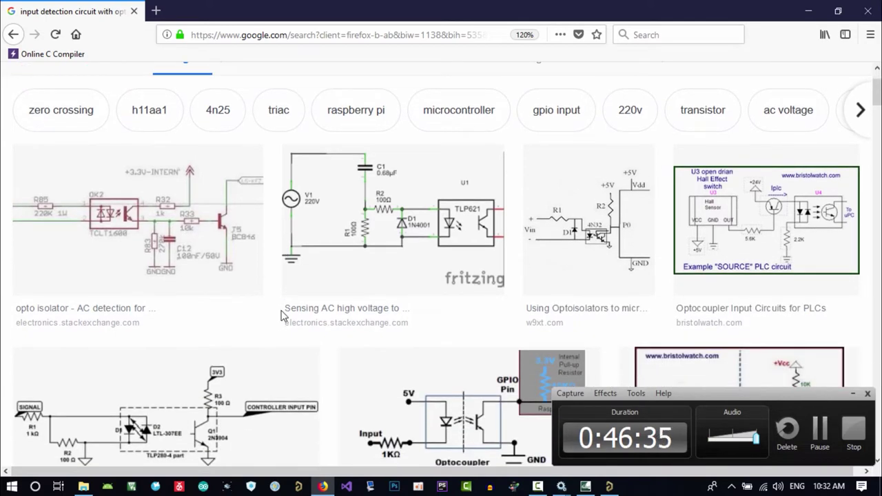
scroll(281, 315, "down", 4)
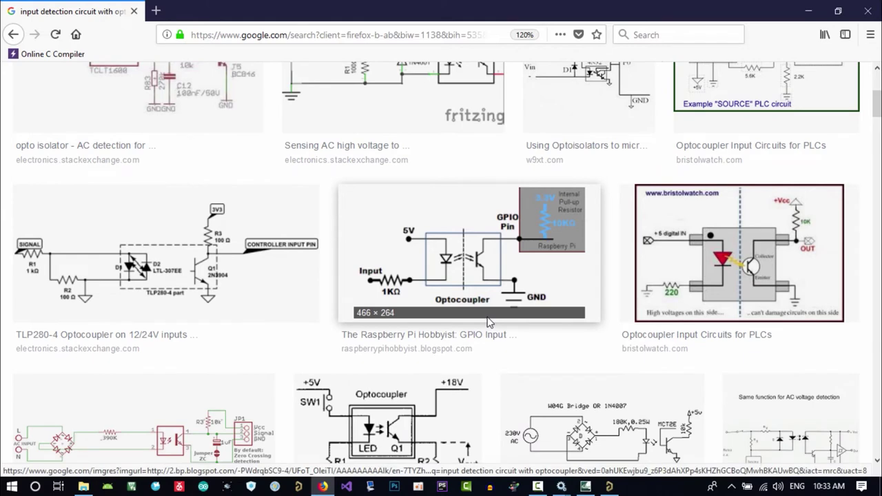
scroll(710, 275, "up", 4)
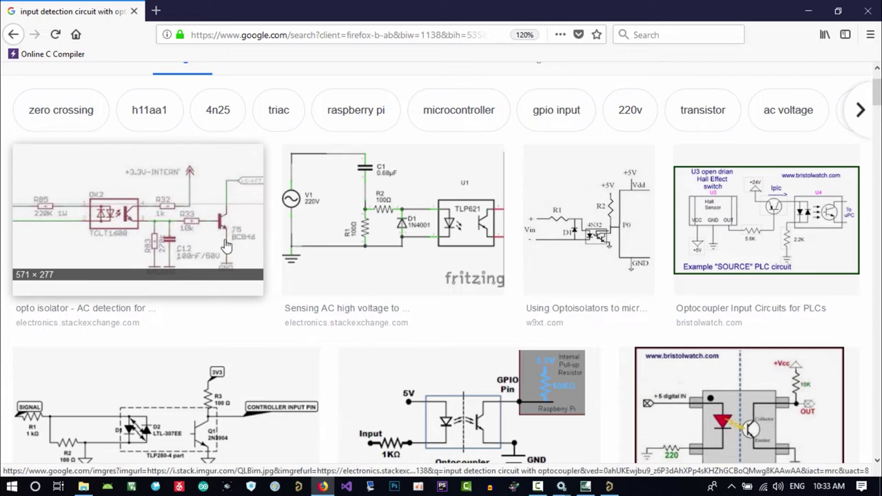
scroll(278, 282, "down", 5)
scroll(667, 337, "up", 3)
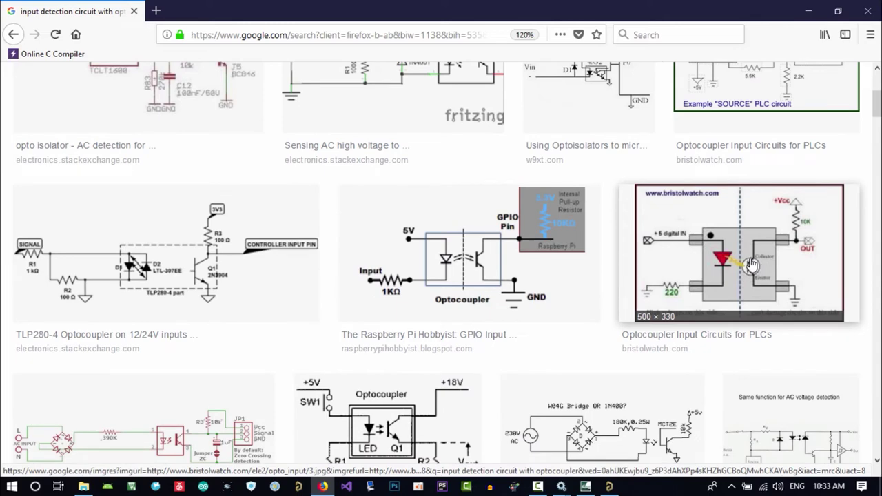
scroll(753, 278, "down", 3)
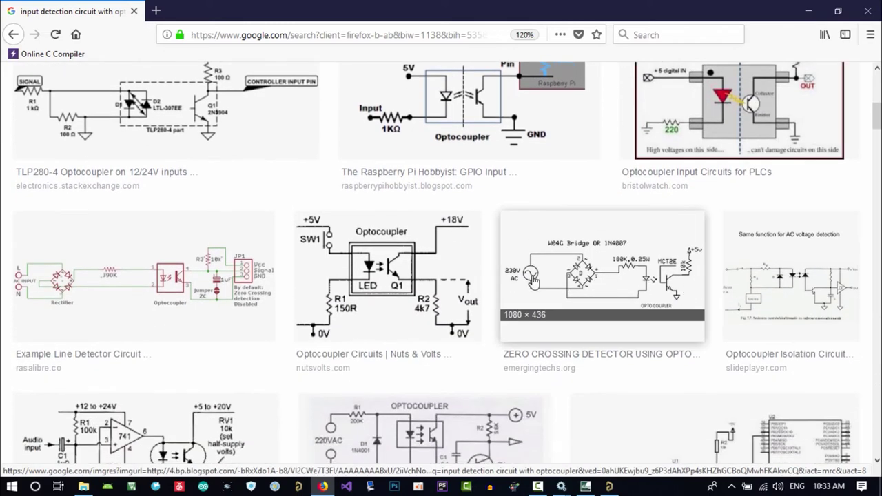
scroll(555, 280, "down", 5)
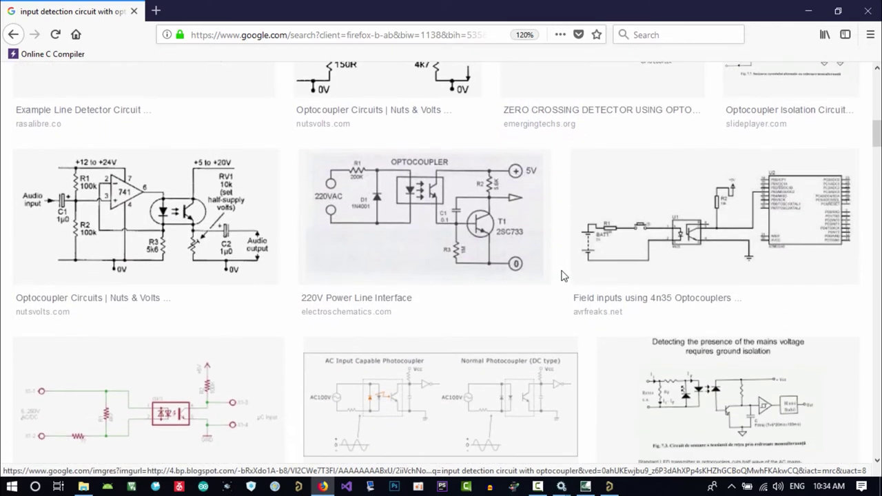
scroll(546, 270, "down", 5)
scroll(308, 356, "up", 2)
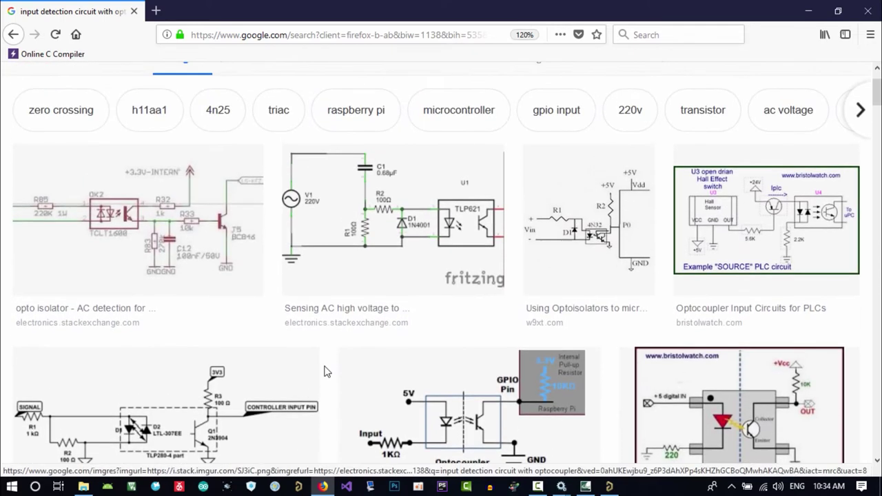
scroll(324, 367, "down", 2)
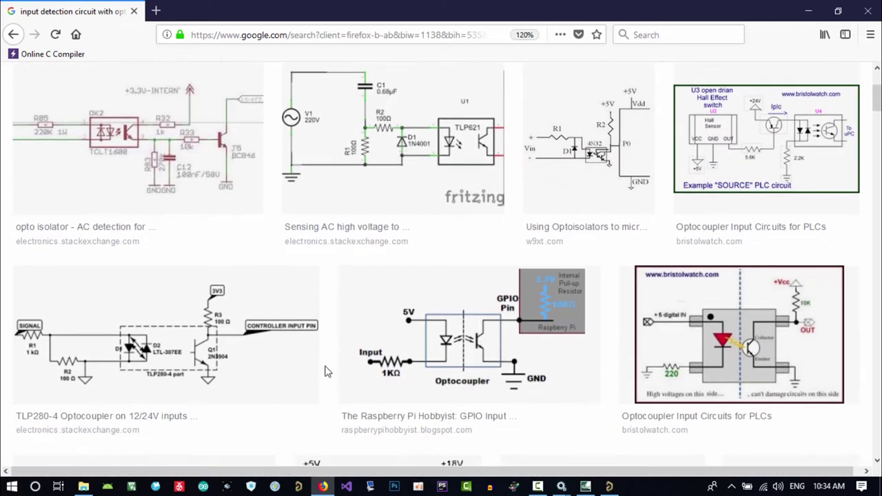
left_click(734, 342)
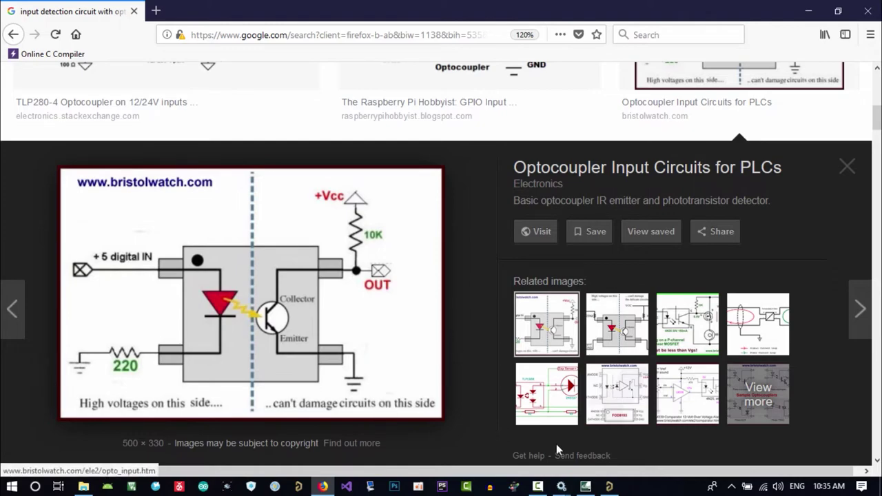
Place a copy of the Relay 02 optocoupler in the empty area below the block
left_click(609, 485)
scroll(184, 317, "up", 5, "ctrl")
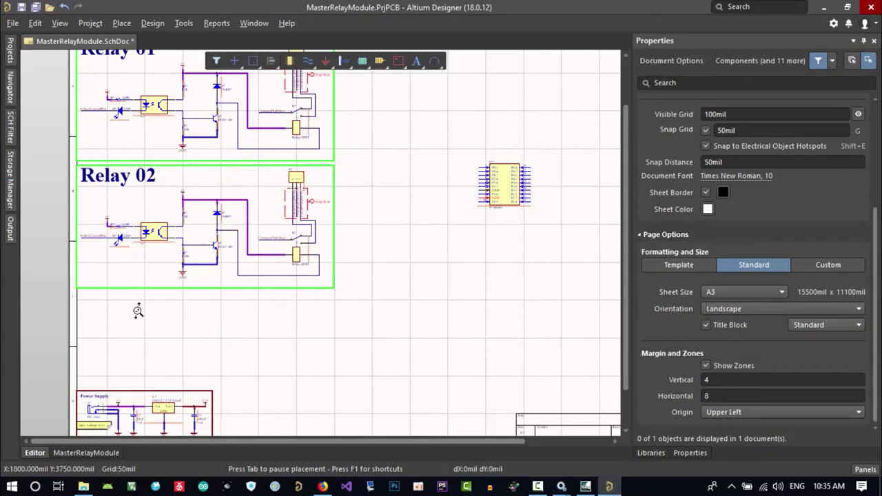
left_click(279, 146)
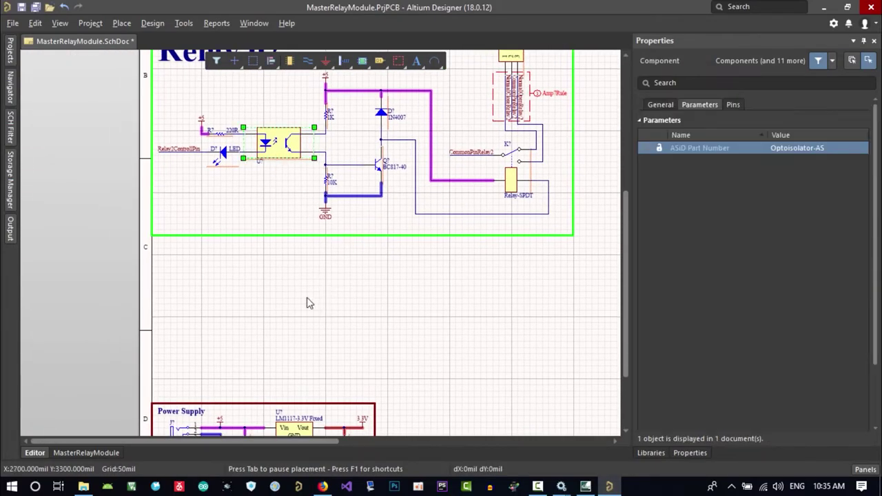
scroll(193, 275, "up", 4, "ctrl")
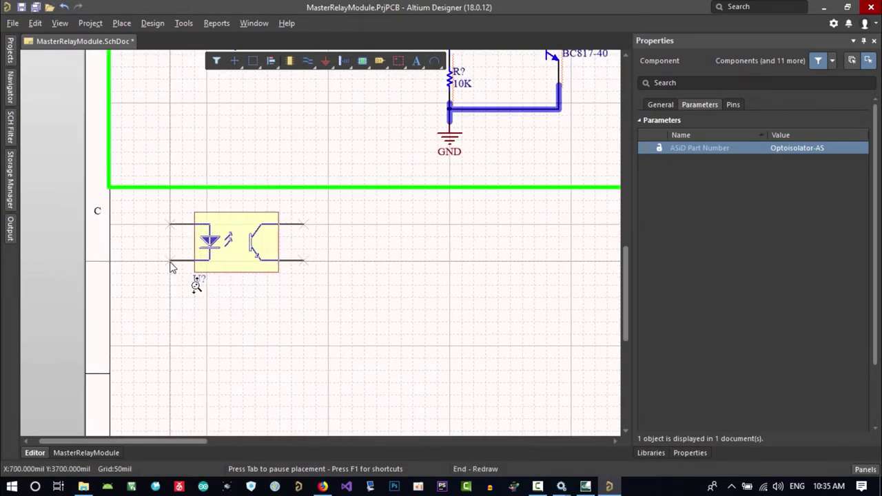
scroll(292, 321, "down", 3, "ctrl")
right_click_drag(291, 321, 408, 374)
left_click(323, 486)
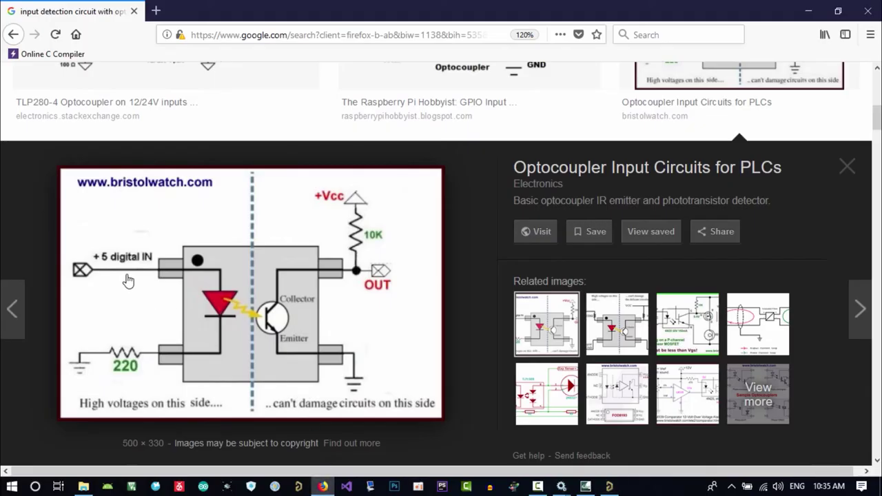
left_click(323, 486)
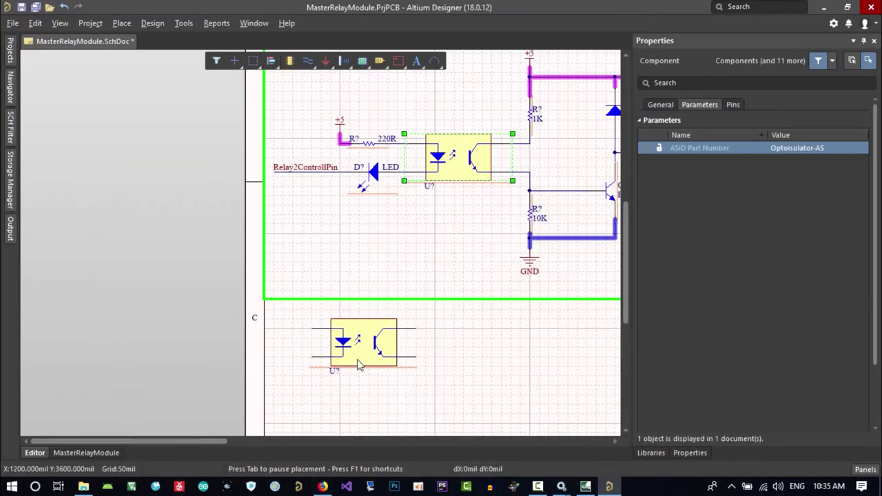
left_click(378, 357)
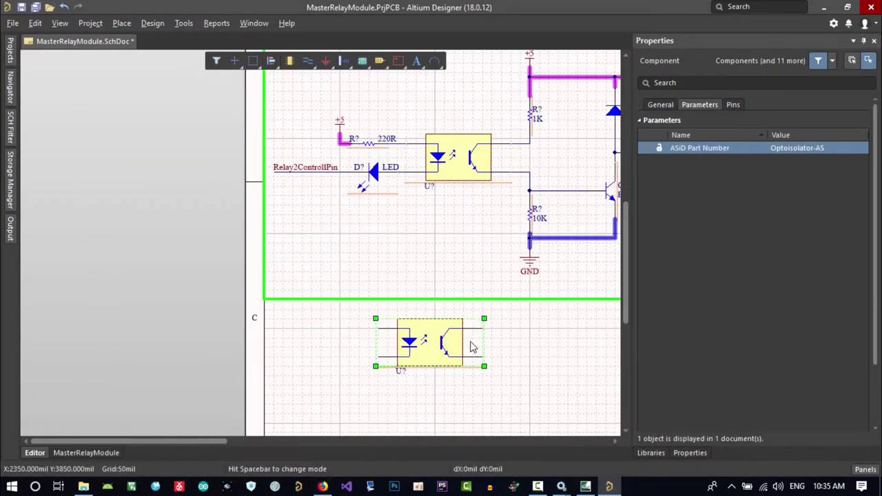
scroll(439, 358, "down", 3, "ctrl")
Move the 3-pin header to the optocoupler's left and nudge the optocoupler right
left_click(510, 206)
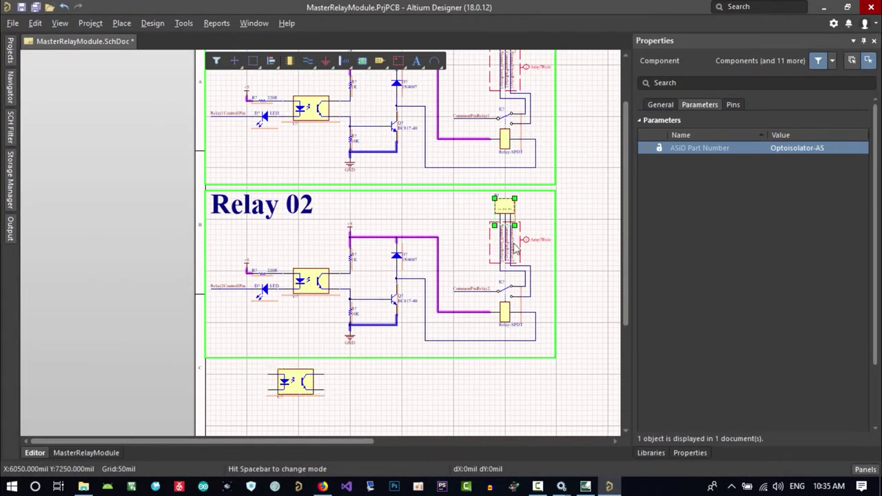
right_click_drag(421, 387, 357, 351)
scroll(425, 192, "up", 3, "ctrl")
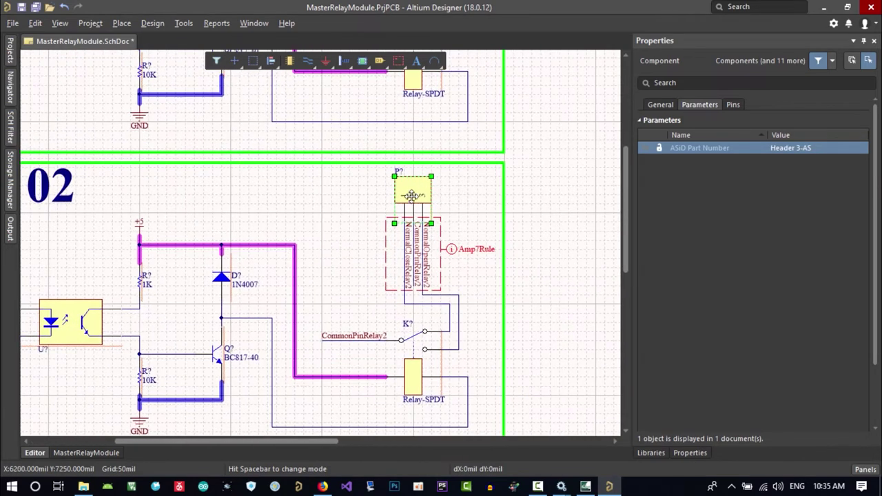
left_click_drag(351, 372, 228, 330)
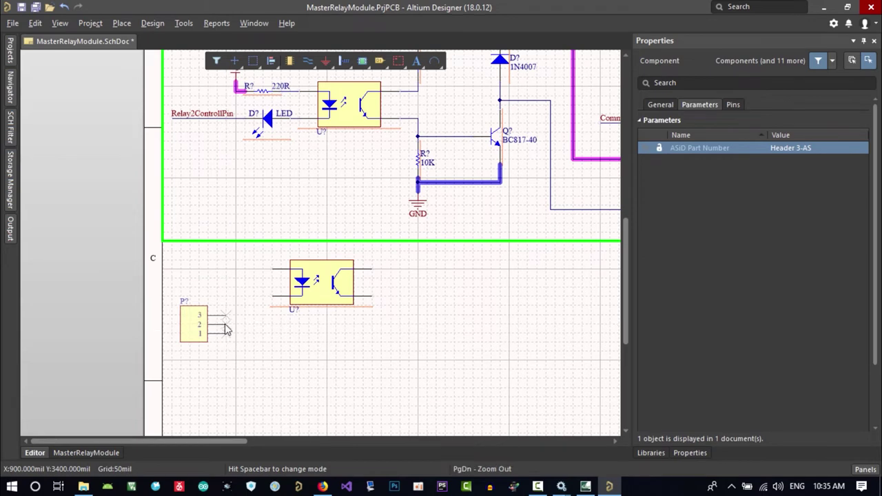
scroll(346, 345, "right", 2, "shift")
left_click_drag(279, 294, 321, 309)
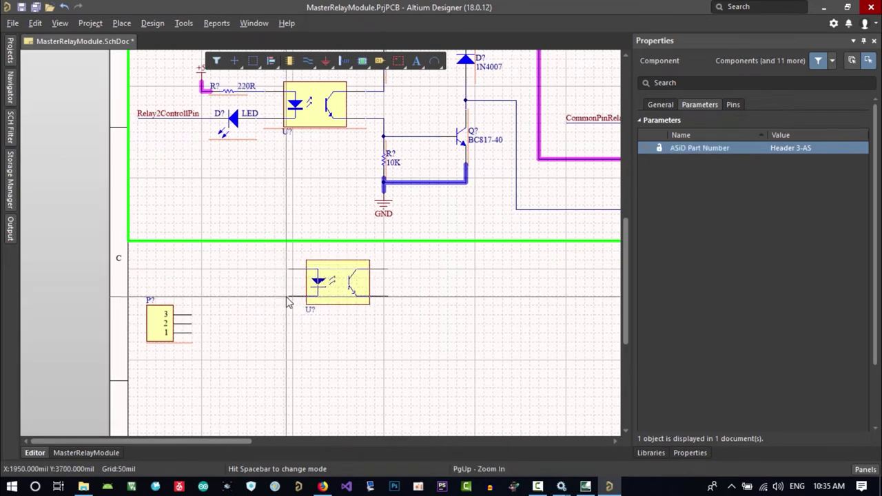
left_click(308, 332)
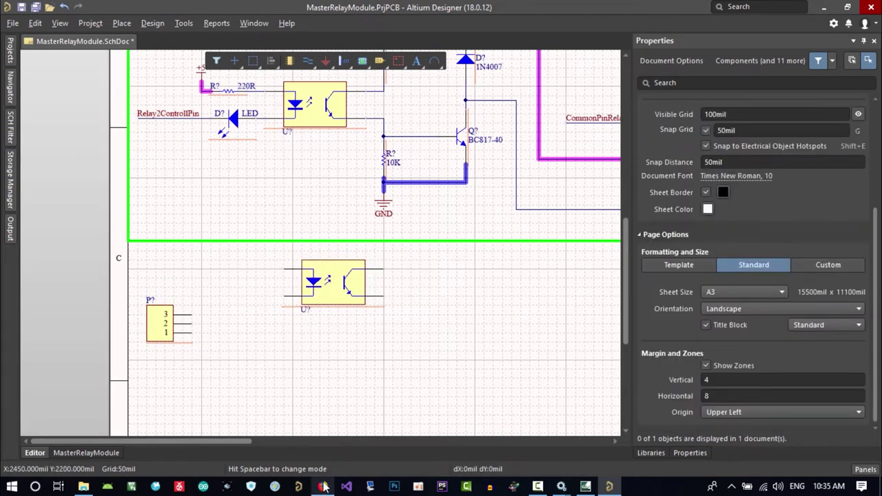
Wire header pin 3 to the new optocoupler's upper LED input pin
scroll(274, 292, "up", 2, "ctrl")
left_click_drag(292, 326, 307, 268)
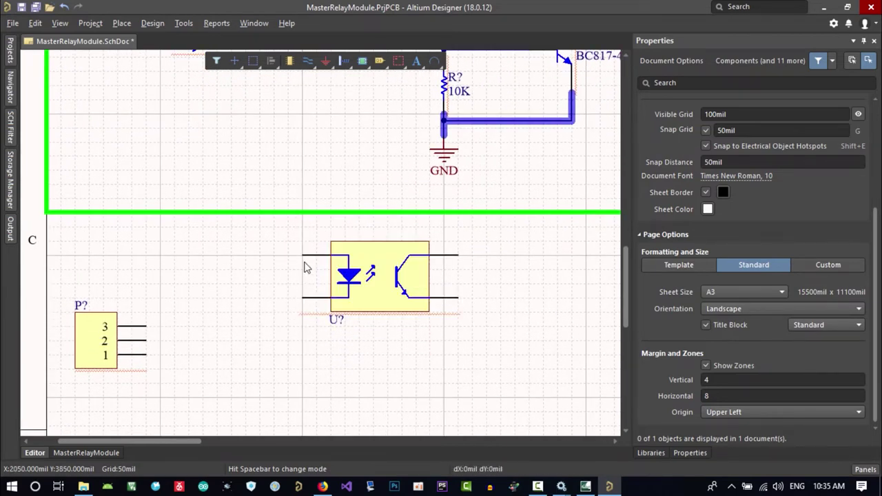
left_click(308, 60)
left_click(215, 355)
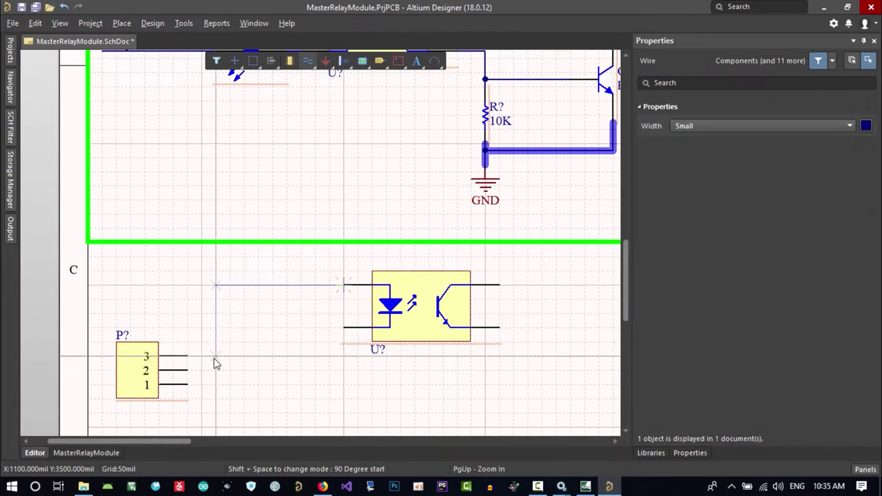
left_click(187, 355)
right_click(266, 373)
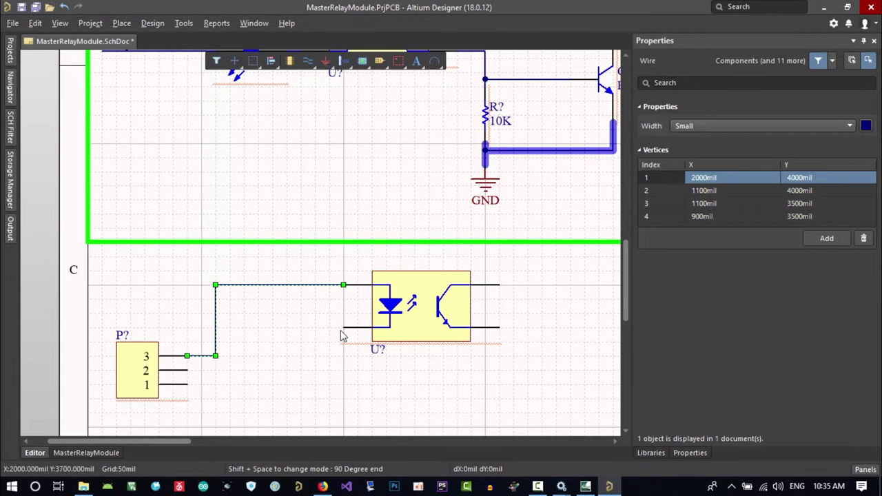
Check the reference circuit in Firefox, then select Relay 02's 10K resistor
left_click(322, 486)
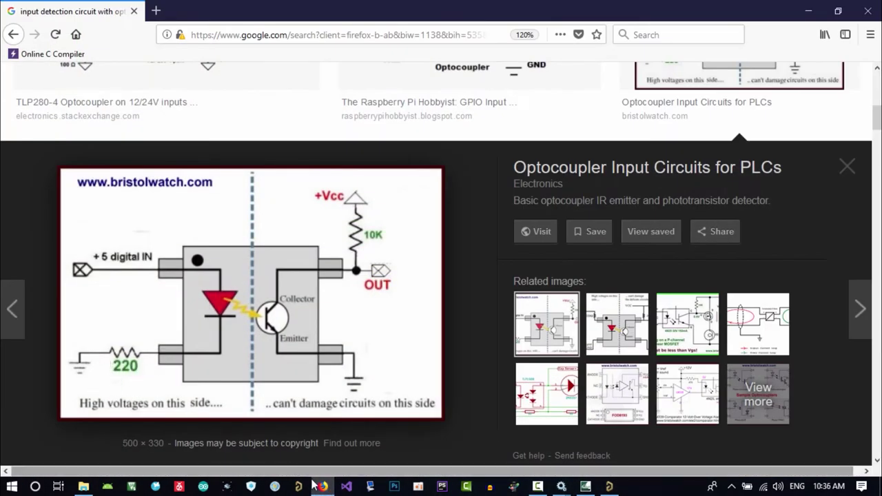
key("alt+Tab")
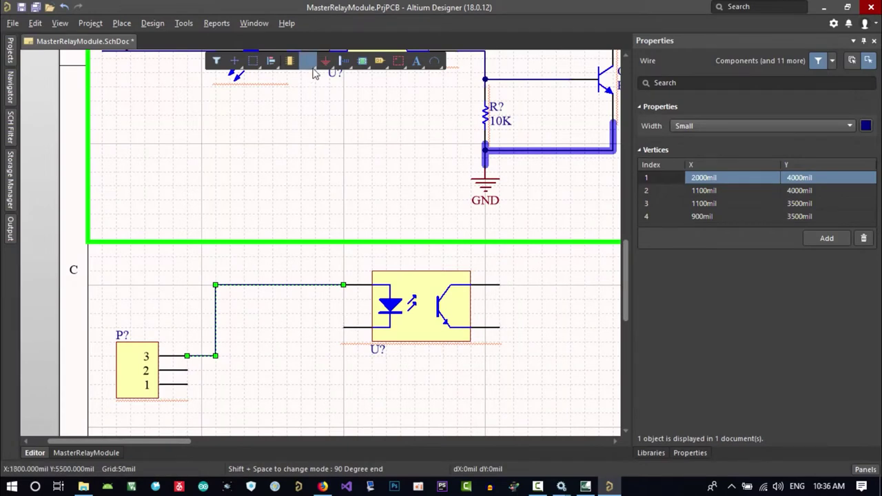
scroll(447, 221, "up", 4)
left_click(475, 265)
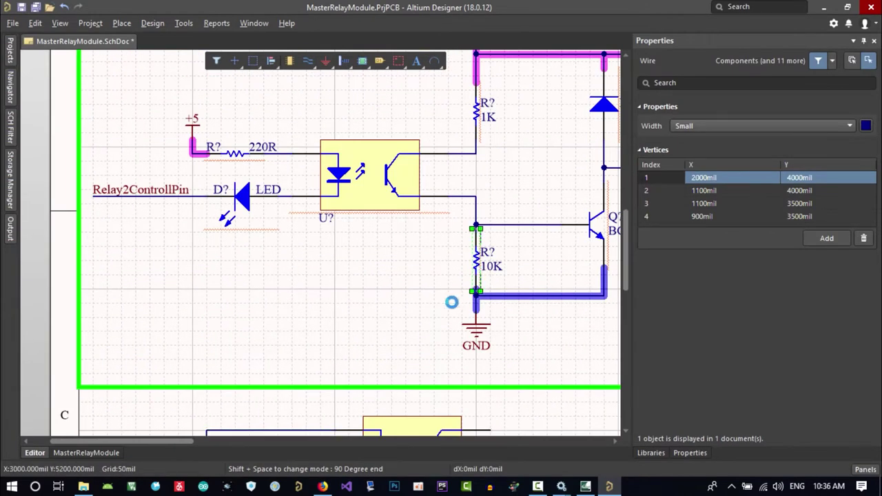
scroll(452, 227, "down", 4)
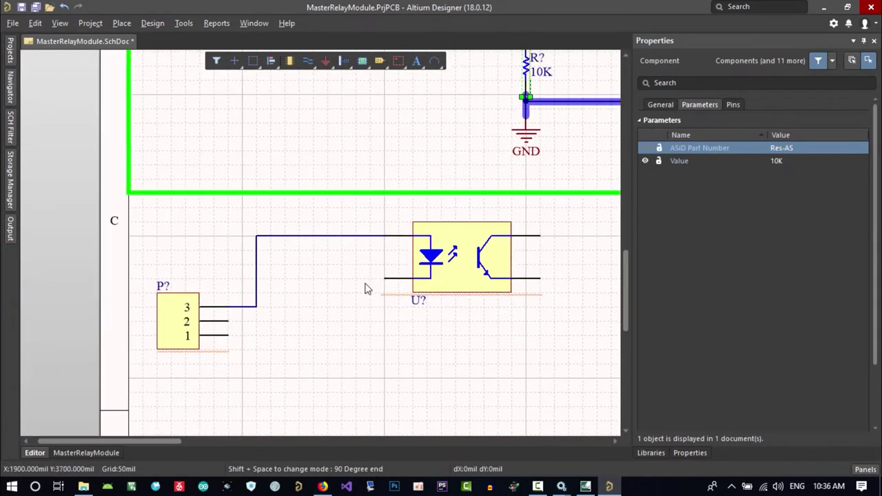
Paste a resistor copy left of the optocoupler and wire it to the lower pin
key("ctrl+v")
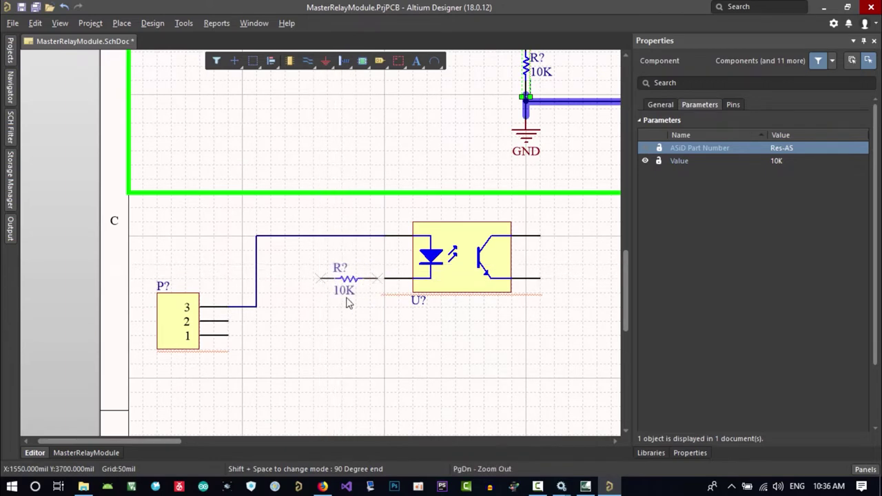
left_click(319, 279)
scroll(381, 281, "up", 2, "ctrl")
right_click(381, 281)
left_click(368, 226)
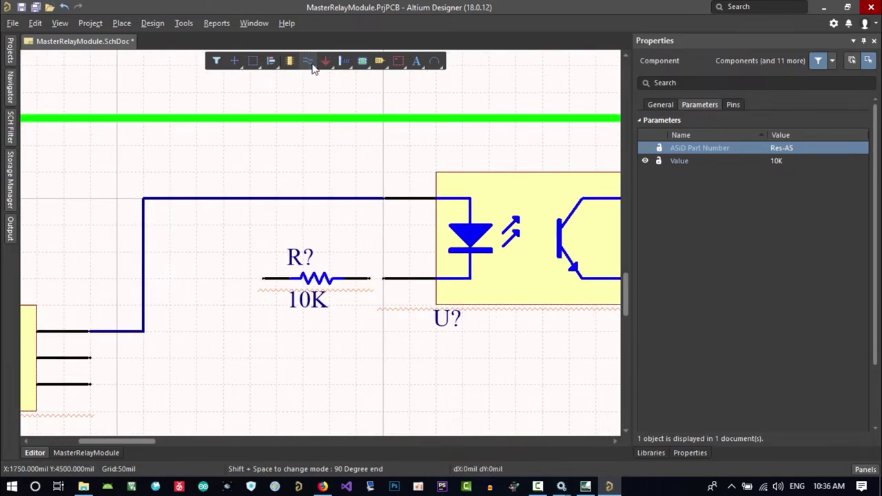
left_click(308, 61)
left_click(369, 303)
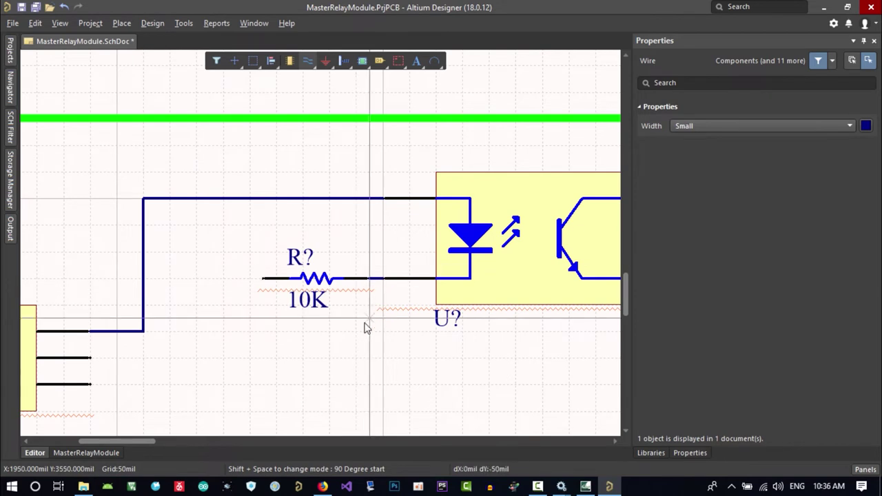
Set the new resistor's Value parameter to 220R
left_click(330, 294)
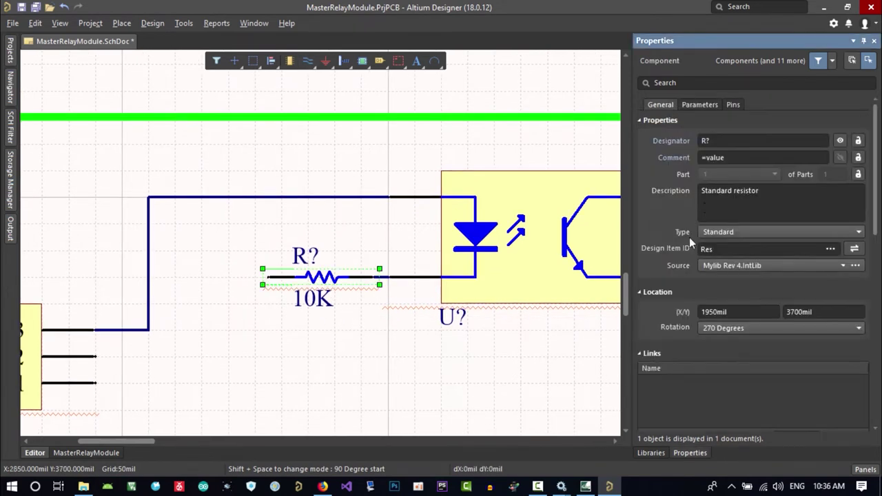
left_click(700, 104)
left_click(778, 160)
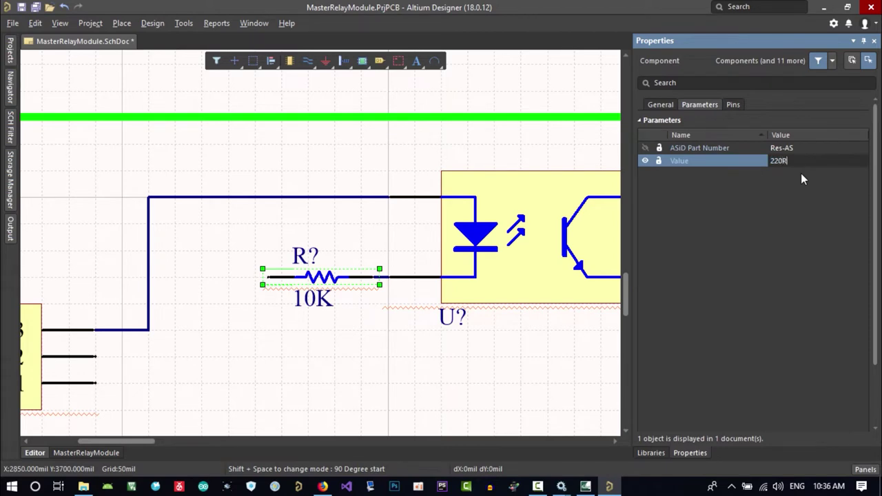
key("Return")
scroll(356, 345, "down", 2, "ctrl")
right_click_drag(356, 345, 437, 333)
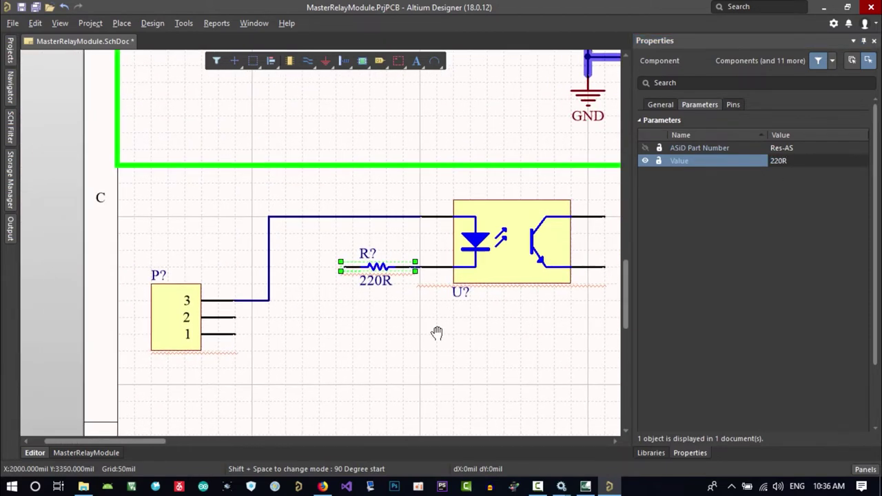
left_click(437, 333)
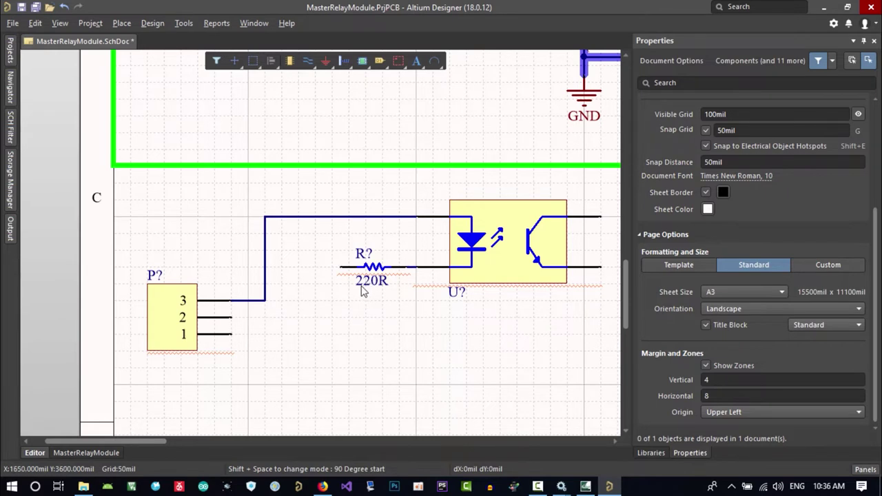
left_click(308, 61)
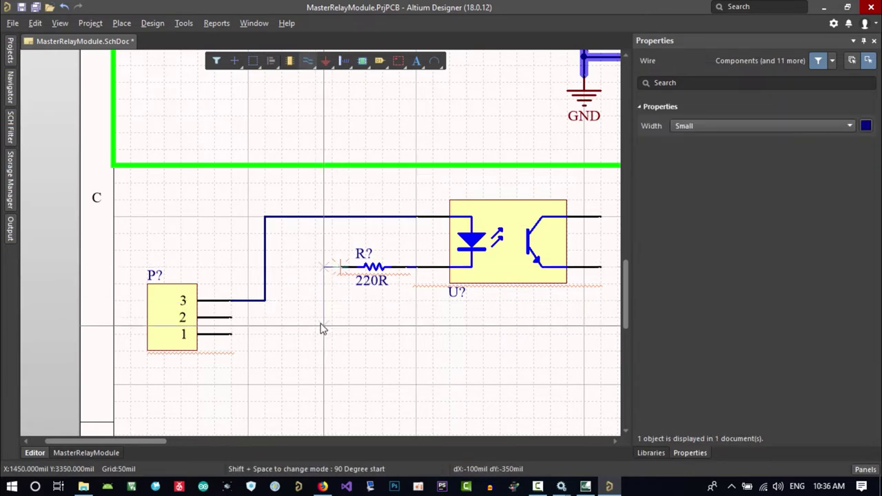
Finish the wire from the 220R resistor to header pin 2
left_click(231, 317)
right_click(314, 343)
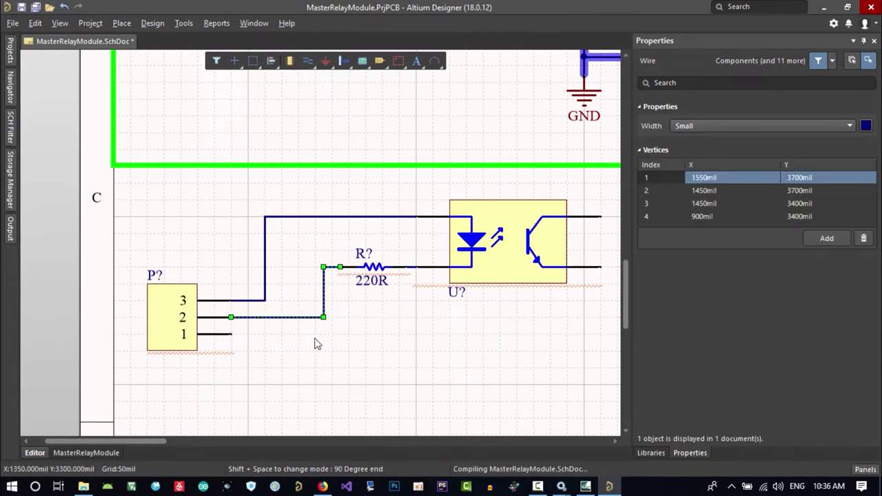
left_click(383, 361)
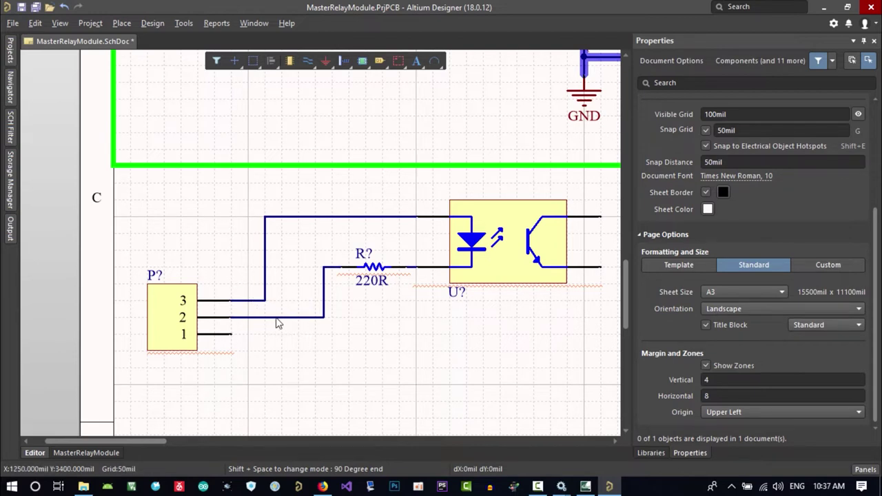
Select the wires, resistor and optocoupler and paste a duplicate of the input circuit
scroll(527, 235, "right", 2, "shift")
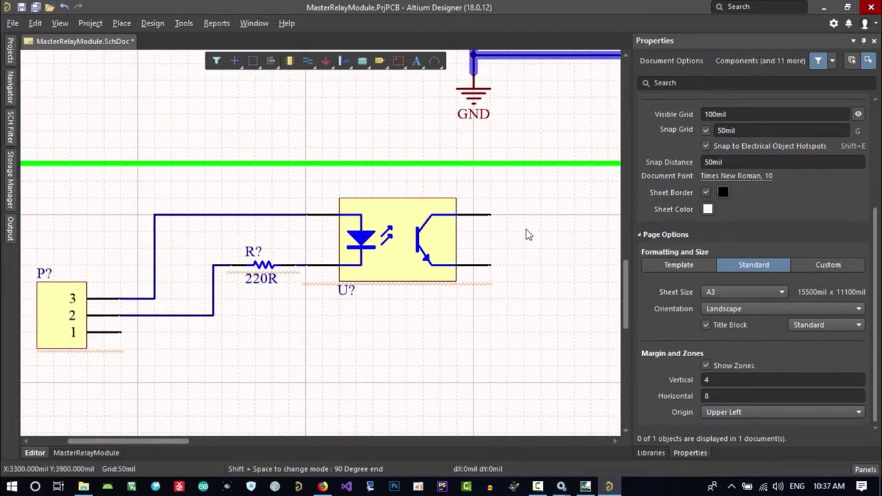
scroll(410, 317, "down", 1)
scroll(367, 313, "left", 1, "shift")
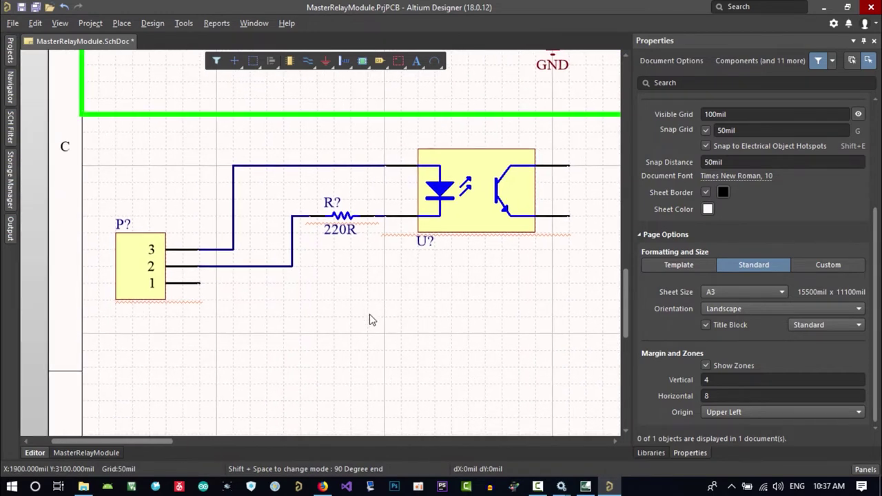
scroll(386, 275, "down", 1)
scroll(403, 228, "right", 2, "shift")
left_click(250, 281)
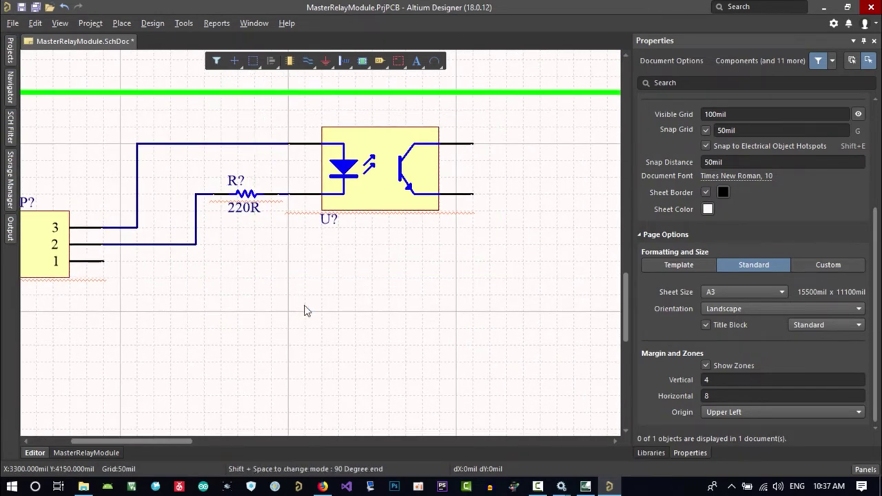
key("ctrl+v")
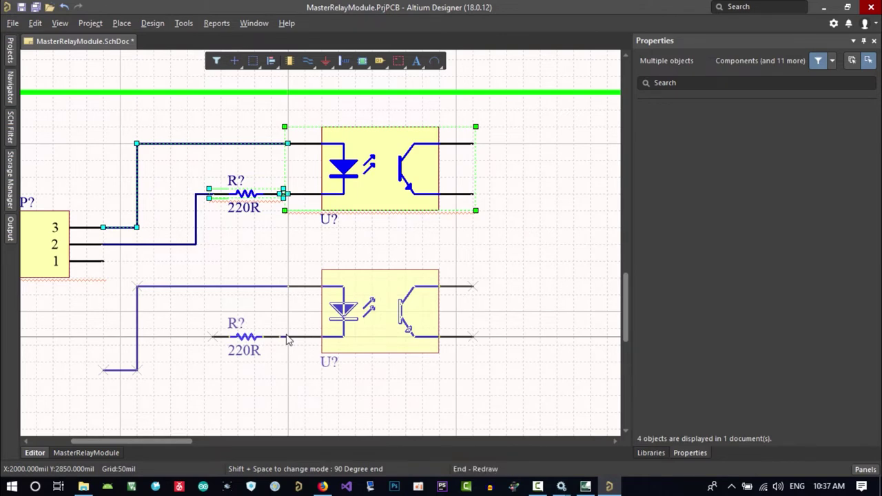
Place the copied optocoupler circuit below the original and delete its copied L-shaped wire
left_click(288, 339)
scroll(275, 345, "up", 1)
scroll(276, 345, "left", 2, "shift")
left_click(296, 300)
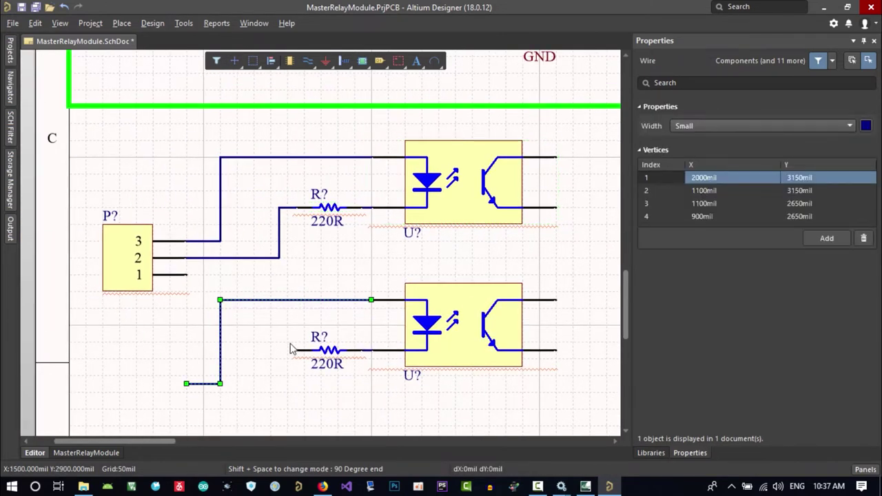
key("Delete")
Flip the lower optocoupler and resistor vertically and move them up under the first circuit
left_click_drag(586, 279, 365, 370)
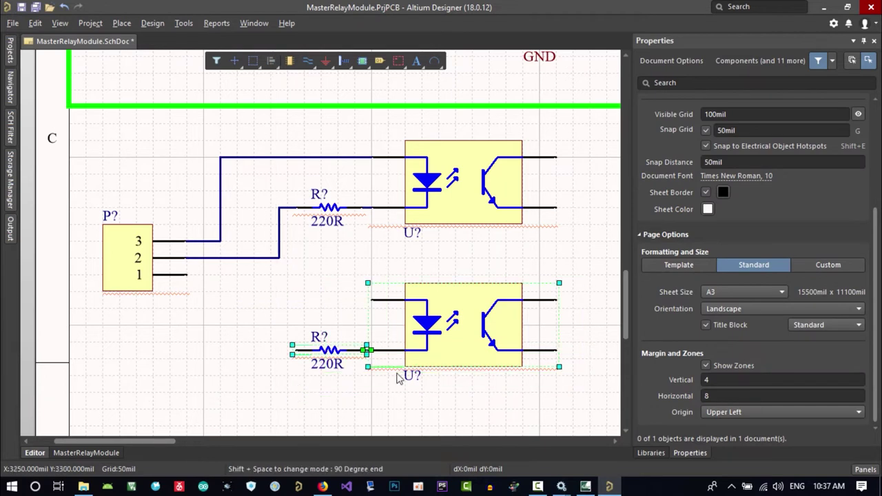
left_click_drag(464, 336, 373, 343)
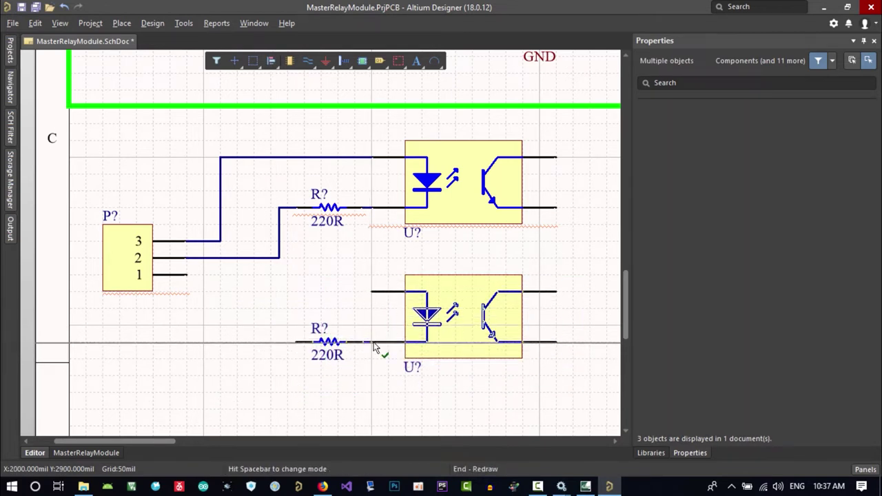
key("y")
left_click_drag(374, 348, 371, 290)
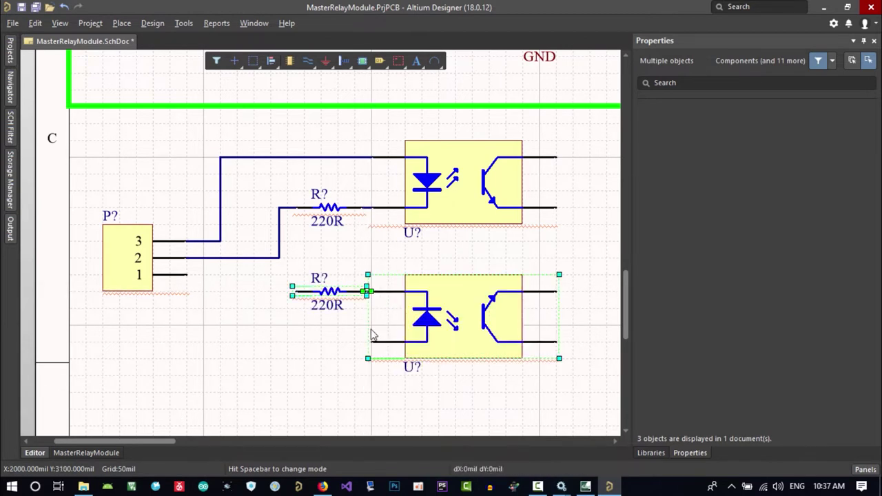
left_click(483, 397)
right_click_drag(492, 393, 462, 391)
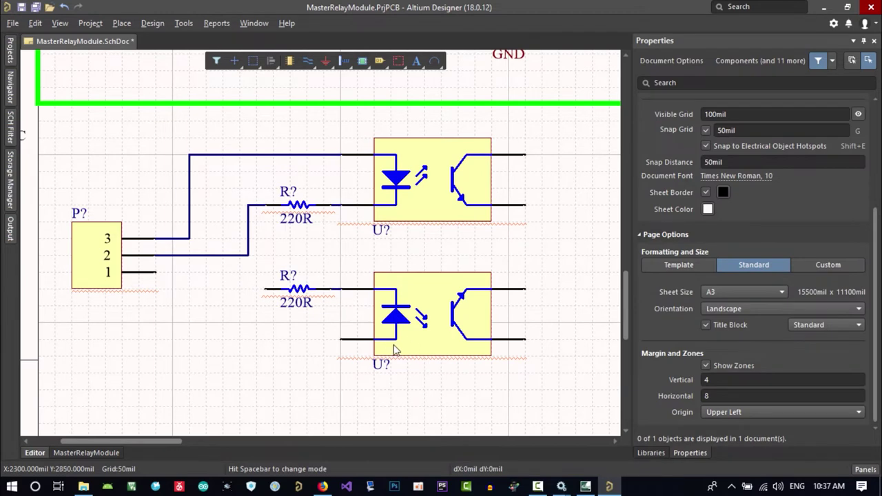
right_click_drag(336, 345, 421, 359)
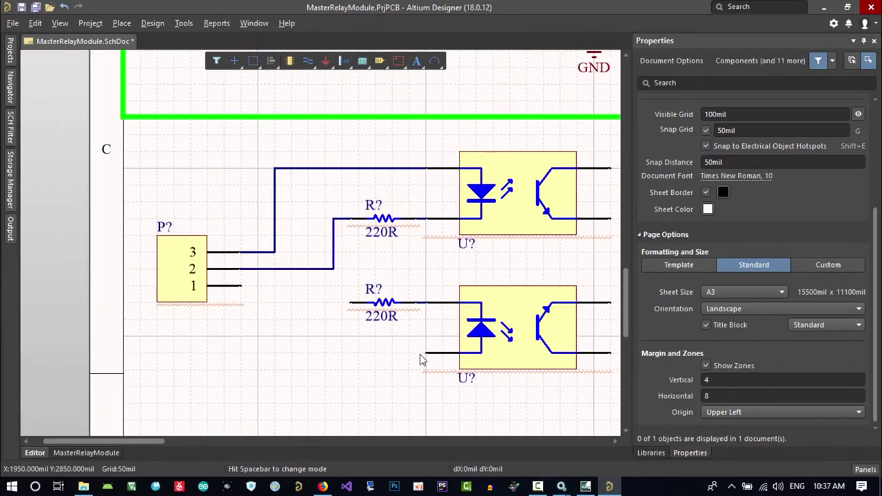
Wire the lower 220R resistor's left lead up to the pin 2 net, forming a junction
left_click(308, 61)
left_click(349, 302)
left_click(332, 269)
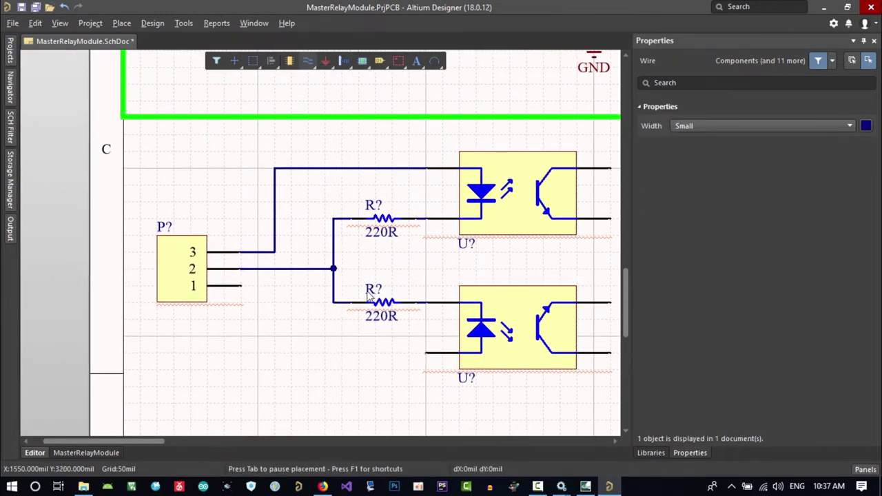
Try moving and deleting the lower optocoupler group, then undo to restore it
right_click_drag(587, 279, 450, 275)
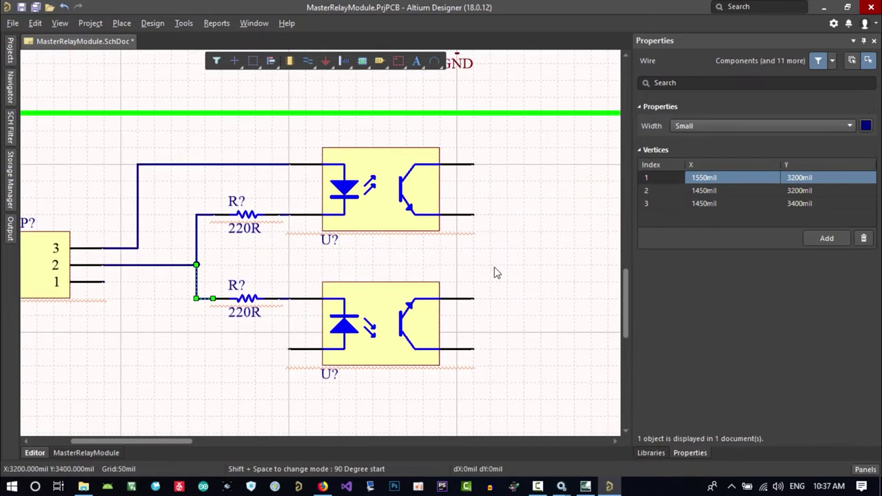
left_click_drag(489, 267, 246, 370)
left_click_drag(289, 351, 293, 364)
key("Delete")
key("ctrl+z")
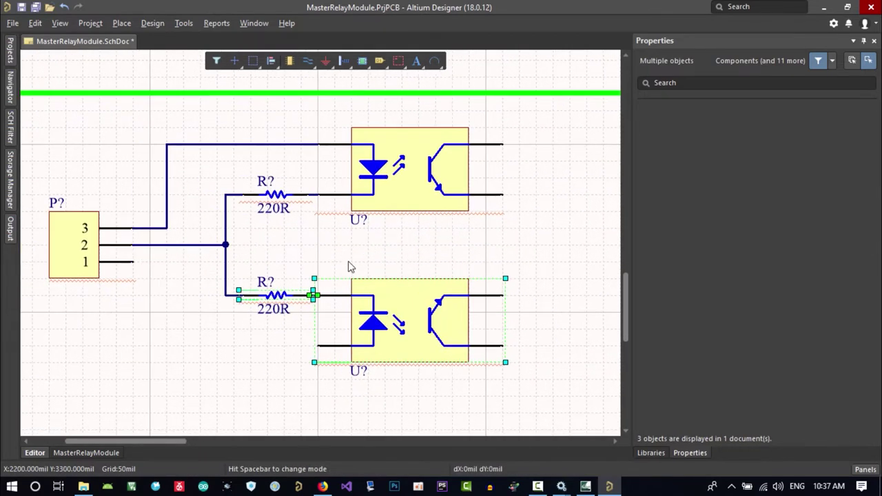
left_click(252, 347)
right_click_drag(251, 347, 336, 345)
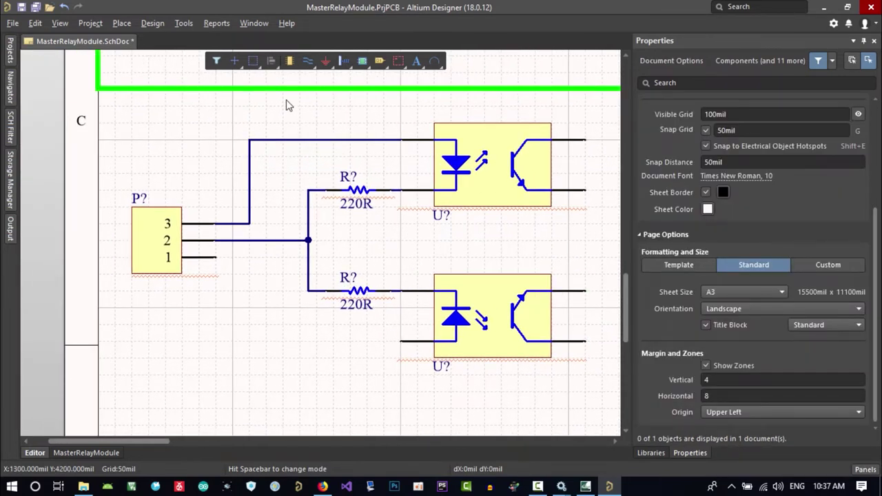
Wire the lower optocoupler's bottom-left cathode pin to P? pin 1
left_click(308, 61)
left_click(399, 341)
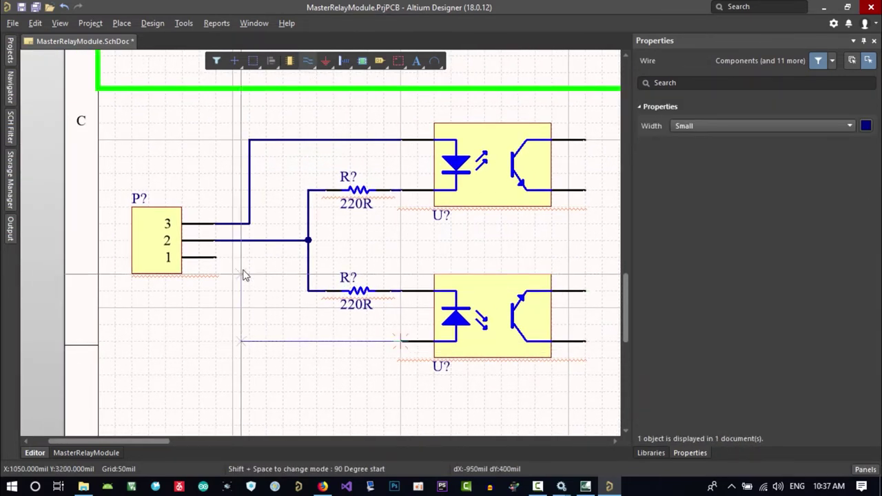
left_click(216, 258)
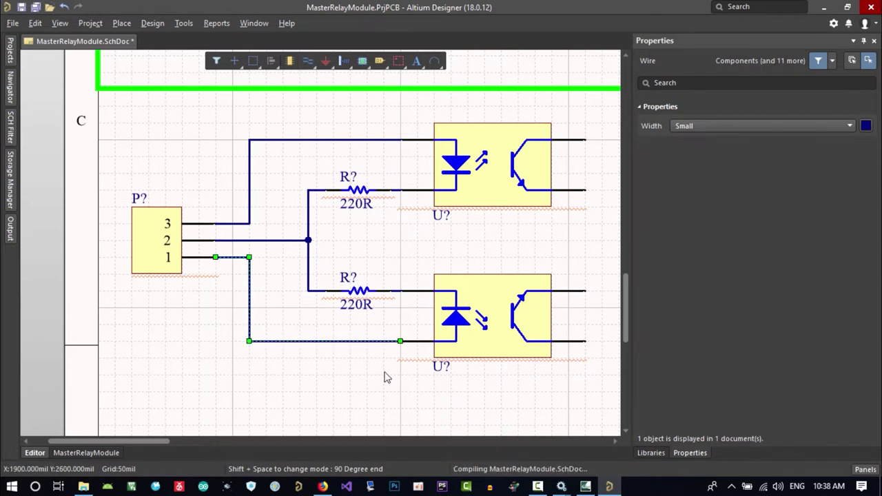
scroll(302, 354, "down", 2, "ctrl")
scroll(301, 354, "down", 1, "ctrl")
right_click_drag(302, 354, 351, 369)
scroll(287, 310, "up", 1, "ctrl")
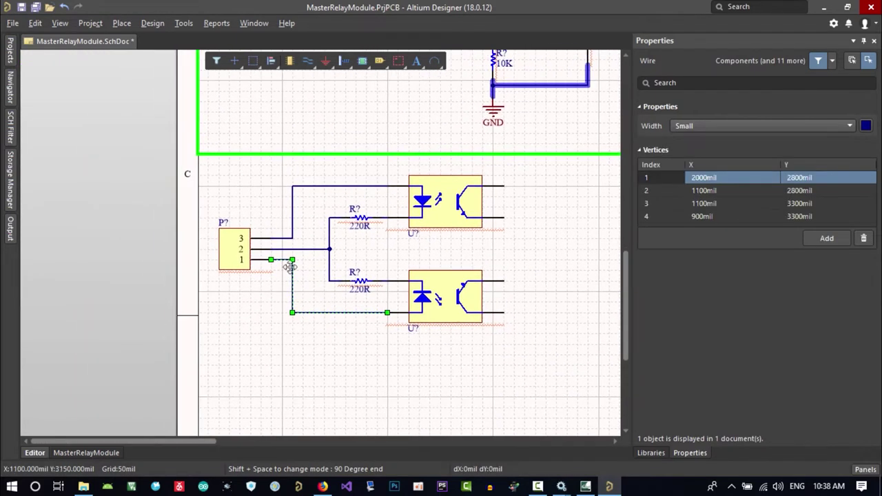
scroll(291, 266, "up", 1, "ctrl")
left_click(339, 260)
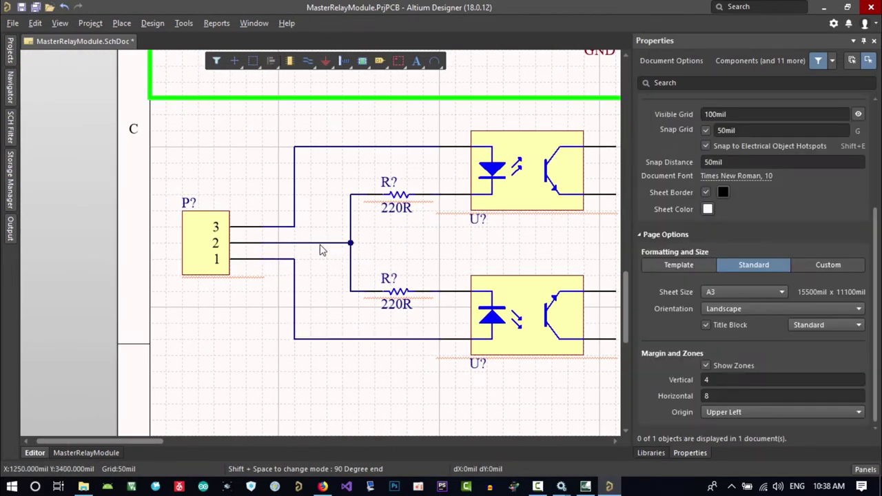
Shift the whole input circuit slightly down and compare it with the Firefox reference image
right_click_drag(441, 276, 342, 272)
scroll(390, 246, "down", 2, "ctrl")
left_click_drag(365, 199, 111, 341)
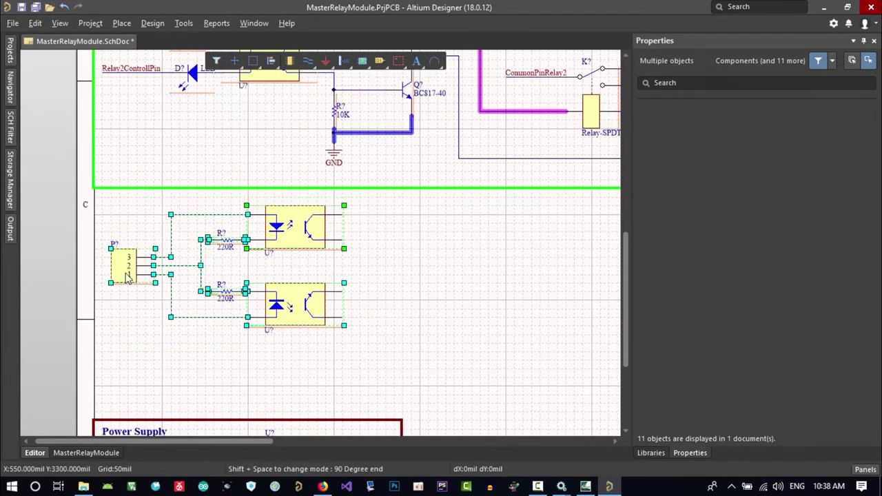
left_click_drag(126, 275, 166, 315)
left_click(368, 301)
right_click_drag(368, 301, 321, 319)
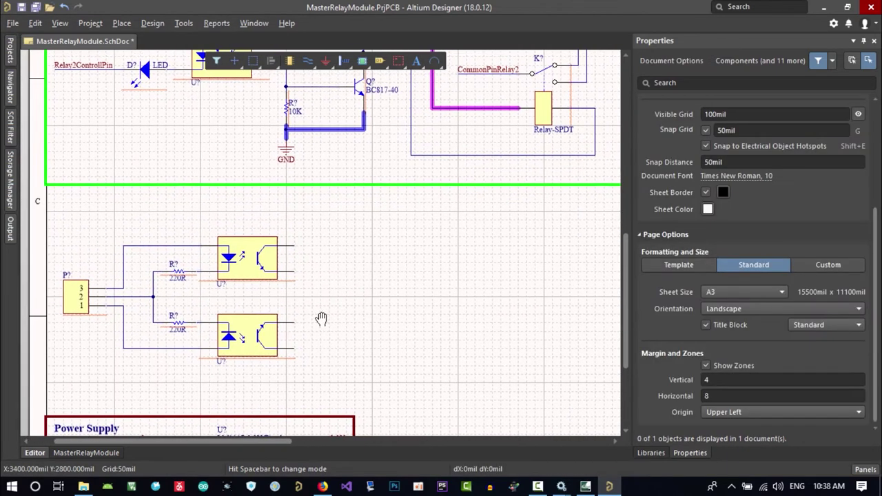
left_click(323, 486)
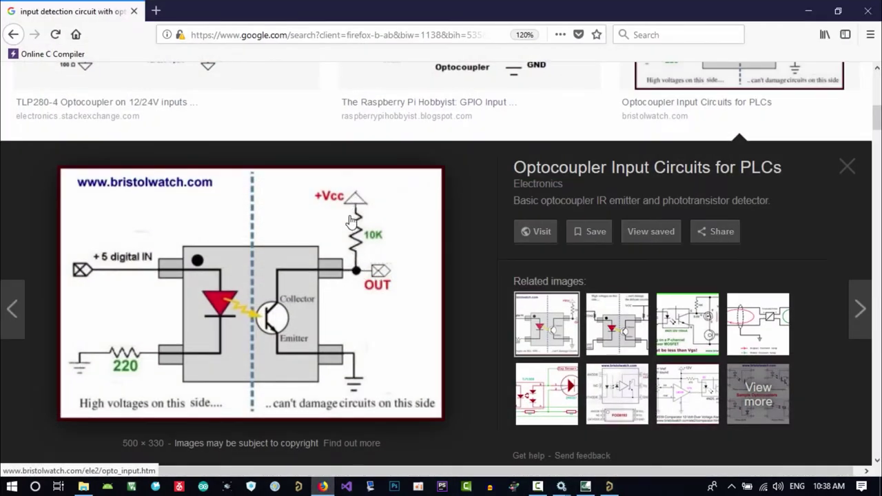
left_click(323, 487)
Copy a 220R resistor and place two vertical copies beside the optocoupler outputs
scroll(227, 303, "up", 3, "ctrl")
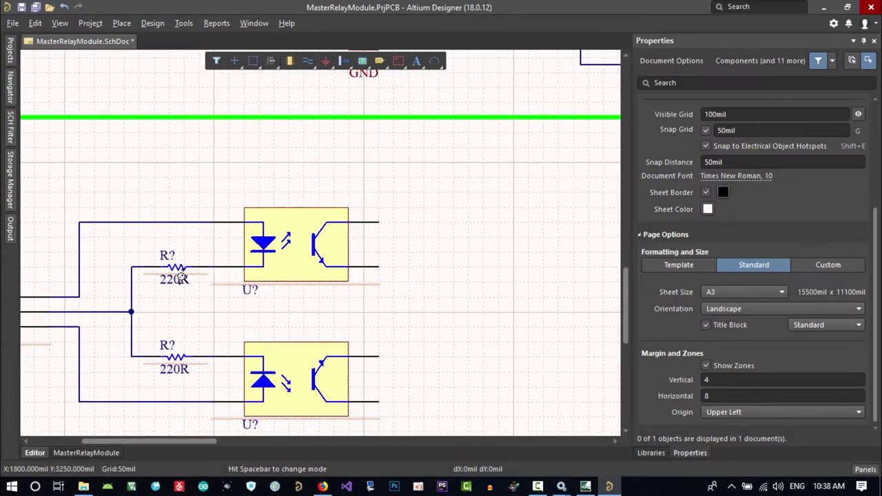
left_click(181, 272)
key("ctrl+c")
key("ctrl+v")
key("space")
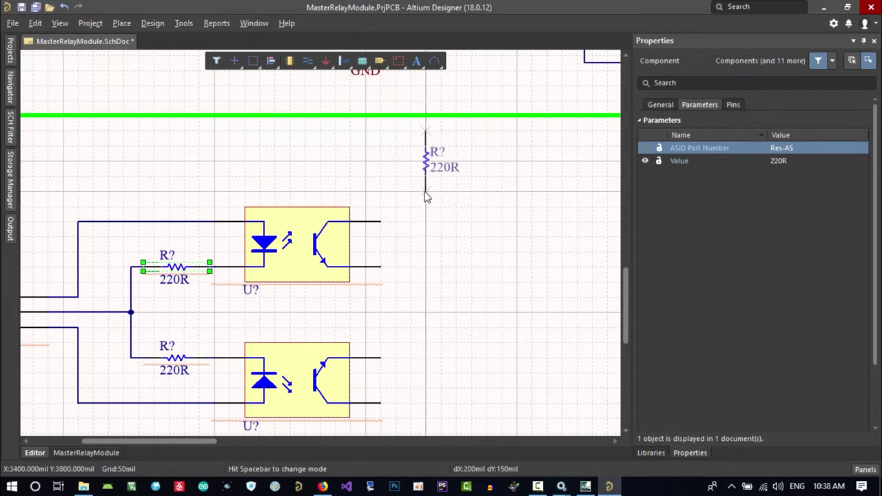
left_click(411, 198)
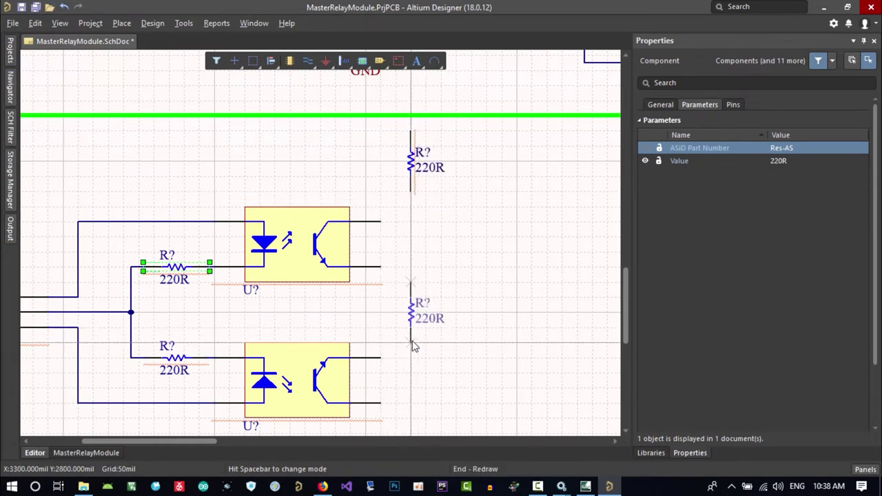
left_click(414, 347)
scroll(478, 370, "down", 3, "ctrl")
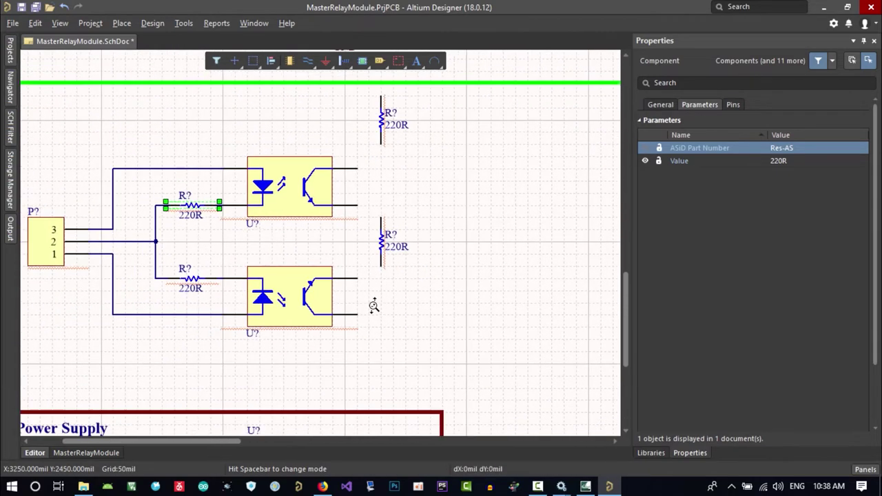
right_click_drag(436, 308, 394, 352)
left_click(356, 222)
scroll(351, 219, "up", 2, "ctrl")
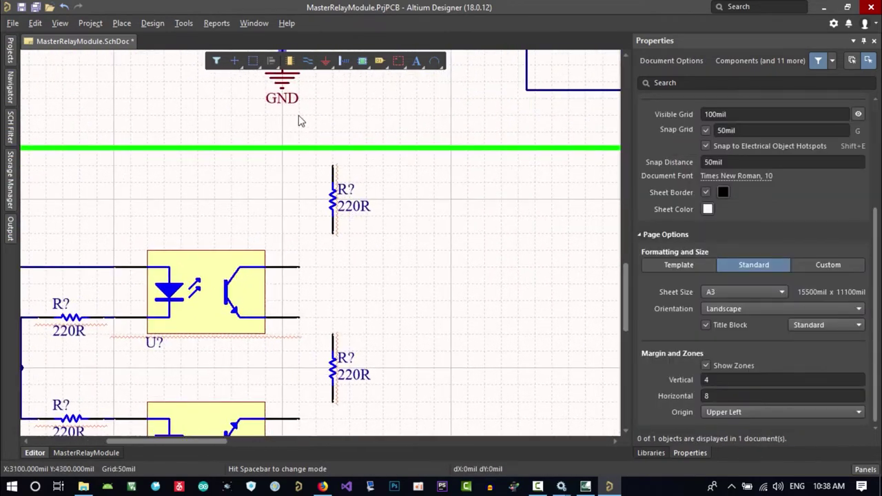
Wire the top optocoupler's output and drag the upper 220R resistor down onto that wire
left_click(307, 61)
left_click(332, 232)
left_click(298, 266)
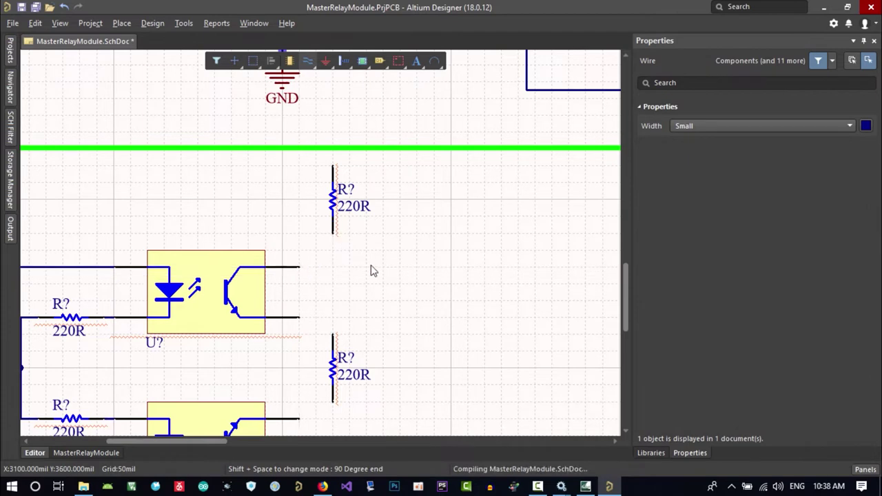
right_click_drag(406, 260, 389, 308)
left_click_drag(309, 299, 305, 354)
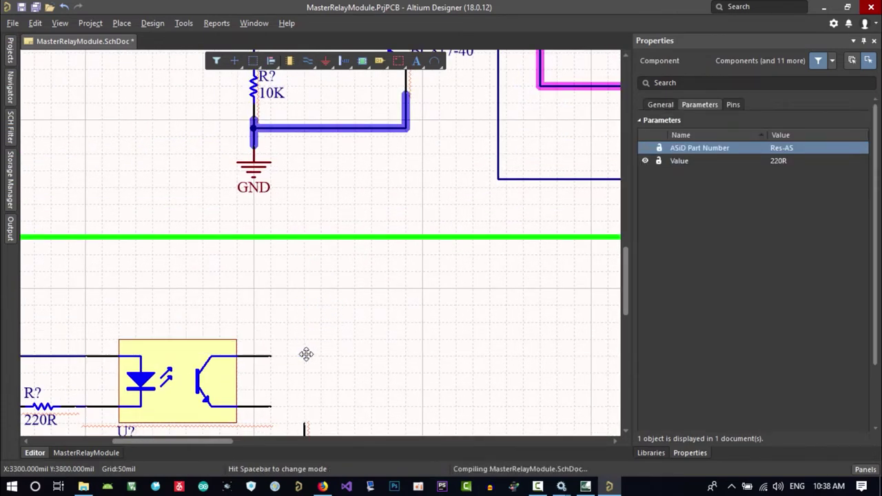
scroll(394, 256, "down", 3)
scroll(361, 303, "up", 3)
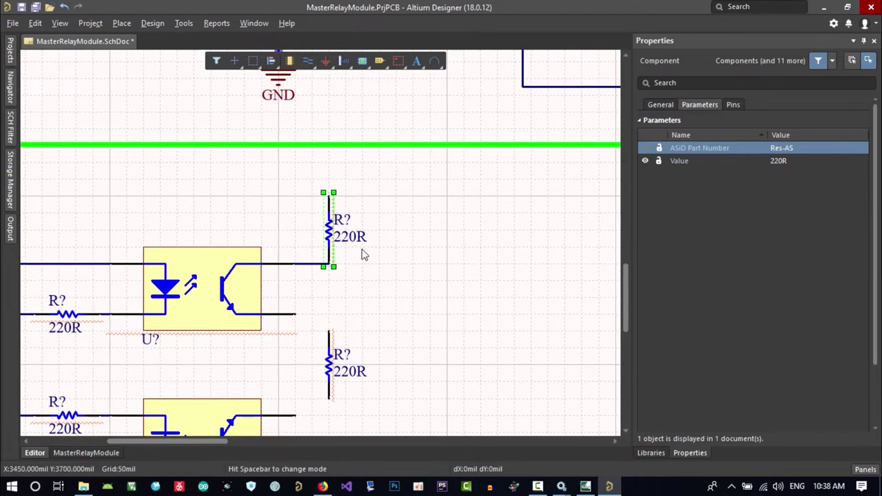
scroll(362, 269, "down", 3, "ctrl")
left_click(421, 310)
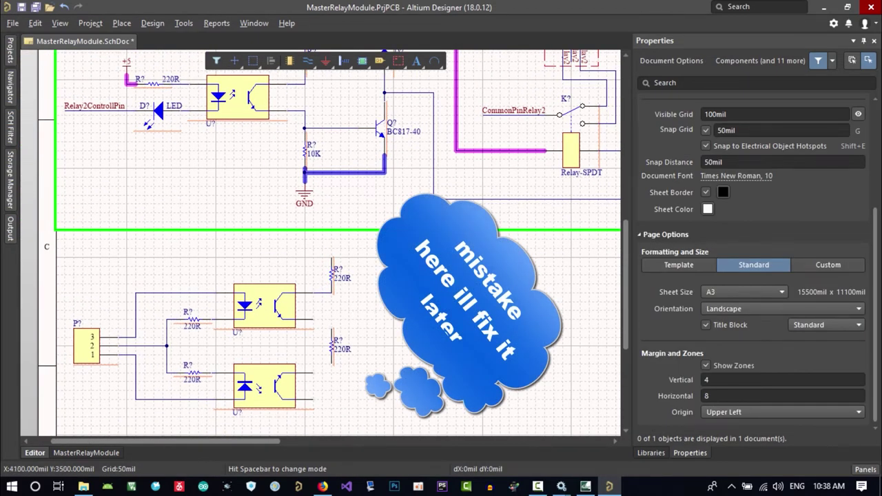
scroll(408, 364, "down", 3, "ctrl")
scroll(529, 158, "up", 2, "ctrl")
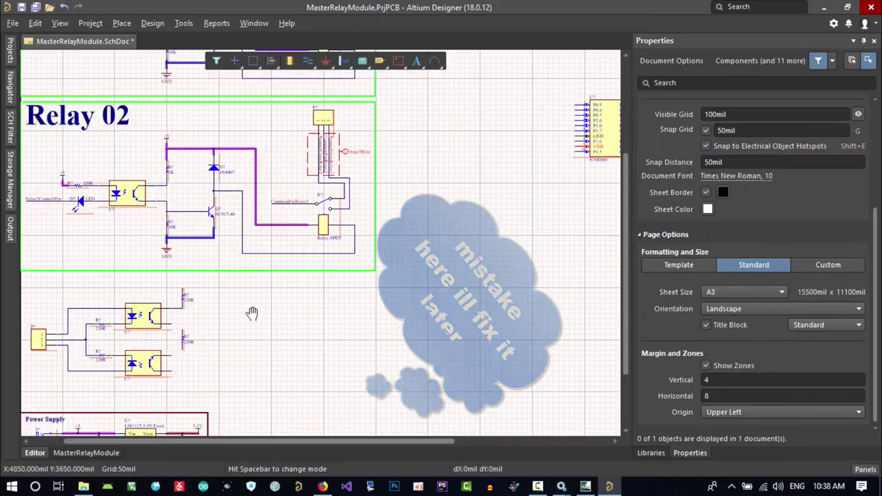
Paste a 3.3V power port on top of the upper 220R resistor
scroll(213, 325, "down", 3)
scroll(307, 307, "left", 3, "shift")
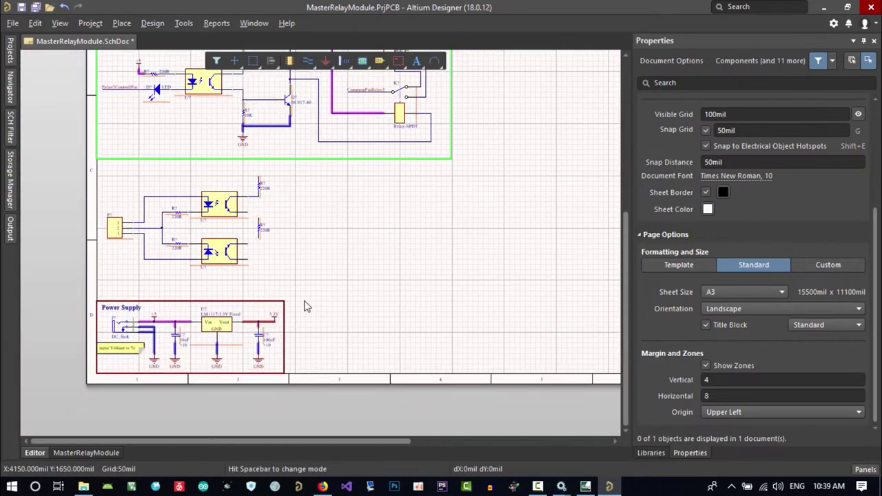
scroll(272, 316, "up", 3, "ctrl")
left_click(288, 329)
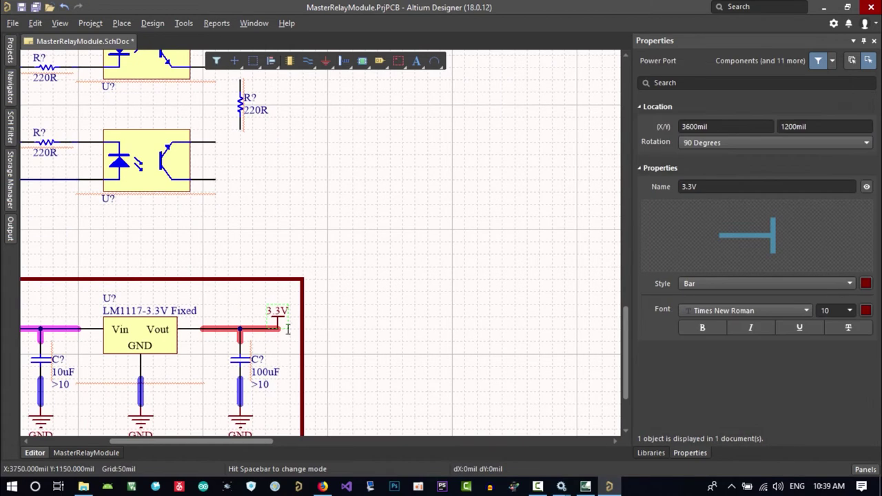
scroll(317, 213, "up", 5)
key("ctrl+v")
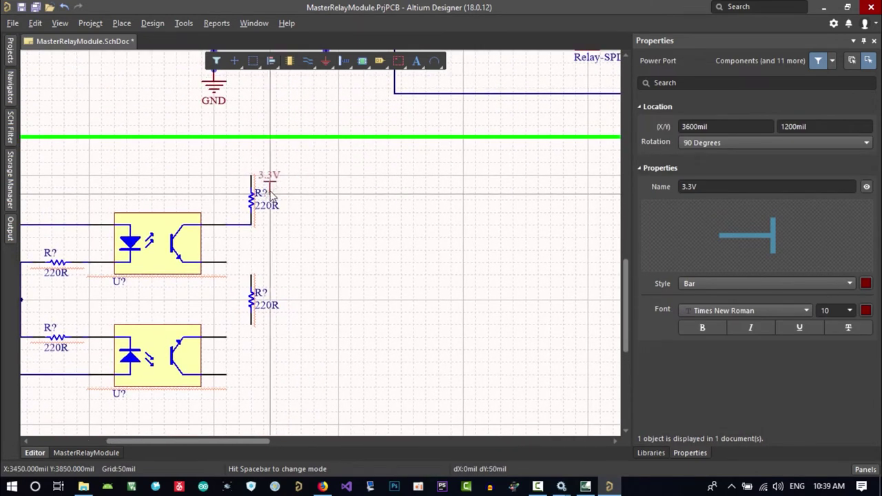
left_click(267, 180)
left_click(289, 170)
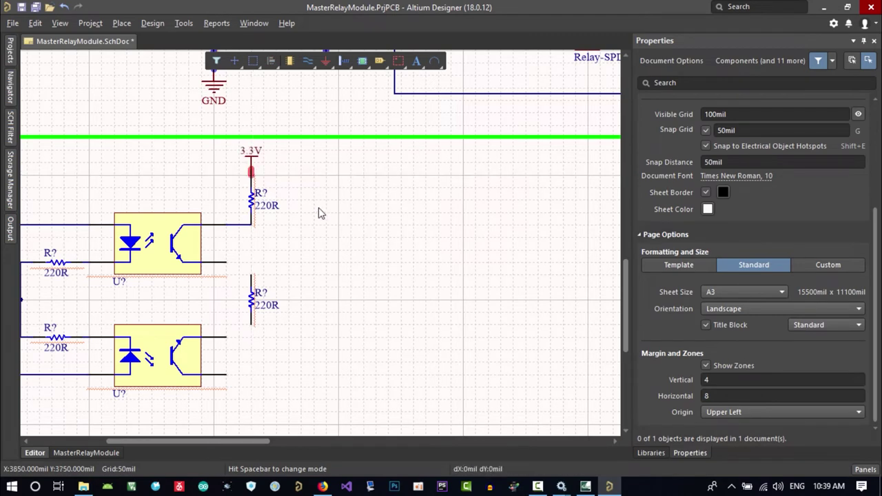
Wire the lower optocoupler's output to the lower 220R resistor
mouse_move(301, 246)
right_mouse_down()
mouse_move(330, 230)
mouse_move(344, 267)
mouse_move(323, 292)
right_mouse_up()
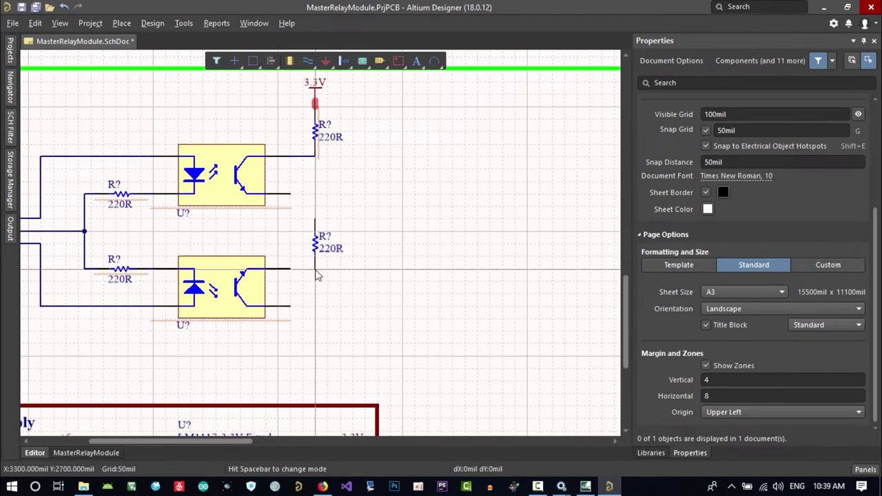
scroll(320, 275, "up", 2, "ctrl")
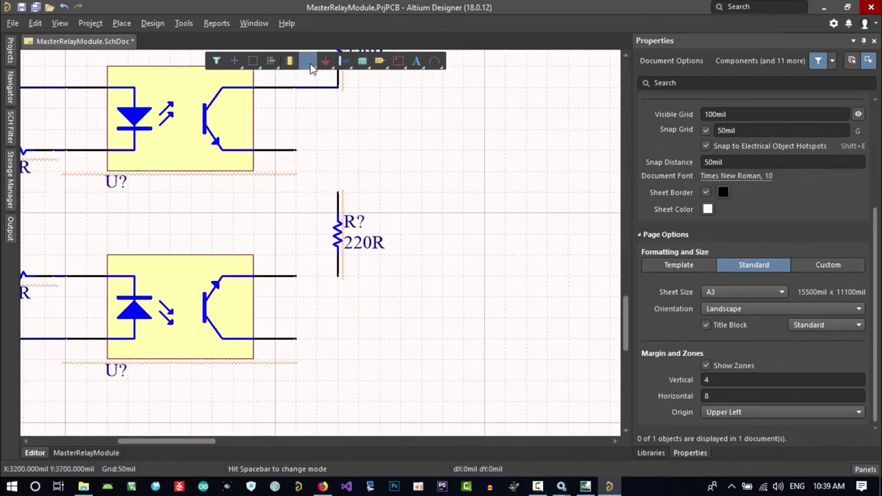
left_click(308, 61)
left_click(296, 275)
left_click(338, 276)
mouse_move(396, 295)
right_mouse_down()
mouse_move(399, 316)
mouse_move(371, 394)
right_mouse_up()
Copy the 3.3V port and place it above the lower 220R resistor
left_click(311, 102)
key("ctrl+c")
key("ctrl+v")
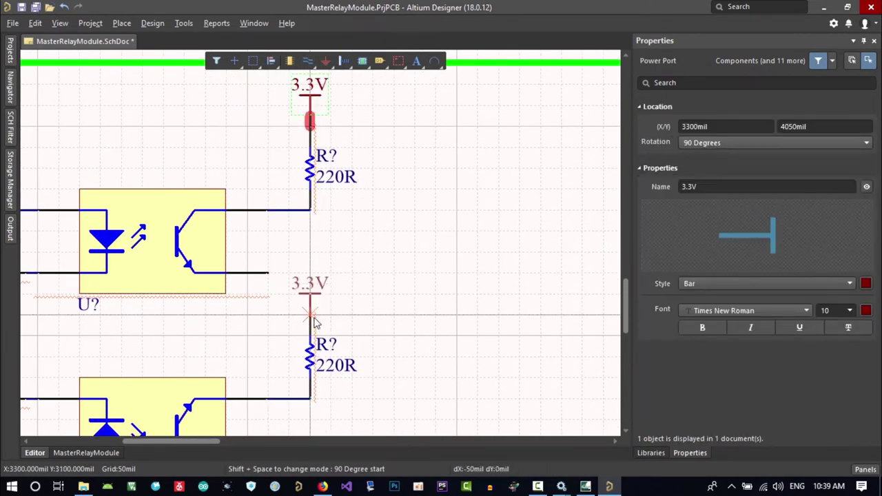
left_click(310, 316)
right_click_drag(374, 331, 365, 315)
left_click(301, 273)
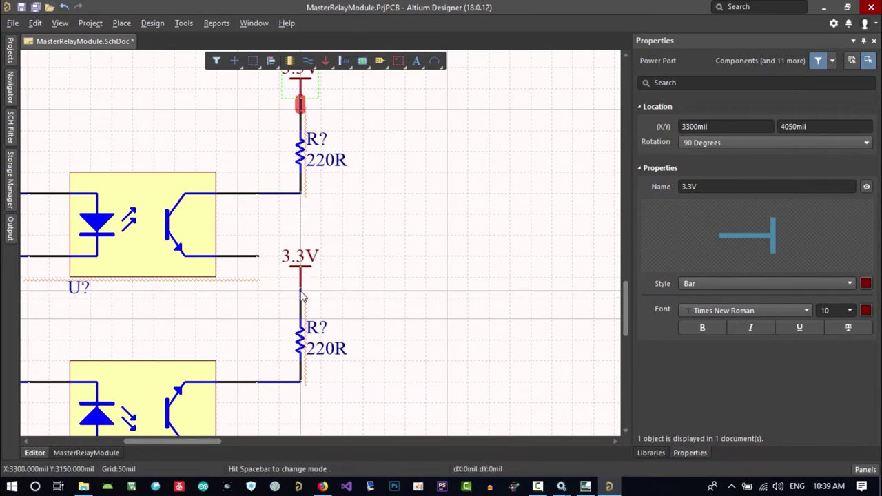
left_click_drag(288, 355, 378, 370)
left_click(378, 370)
right_click_drag(267, 263, 318, 261)
Move the lower optocoupler stage further down, flipped vertically, to space the two channels
scroll(300, 234, "up", 3)
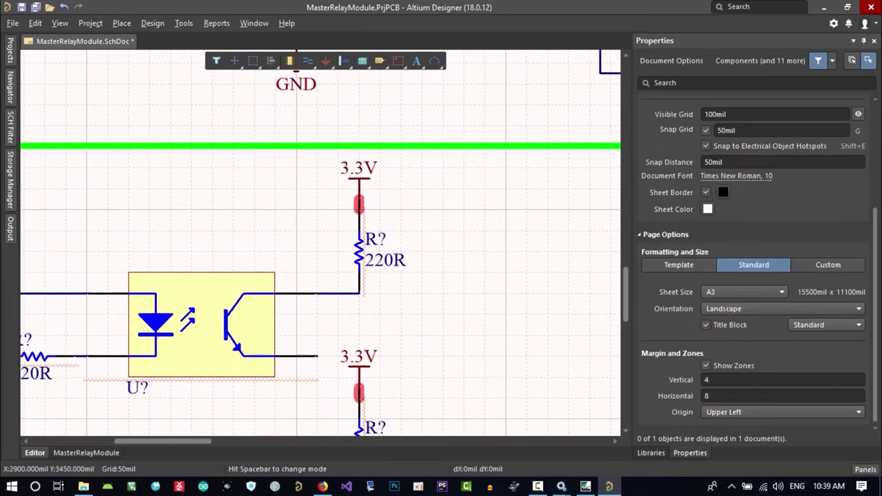
scroll(367, 281, "down", 2, "ctrl")
scroll(448, 296, "down", 3)
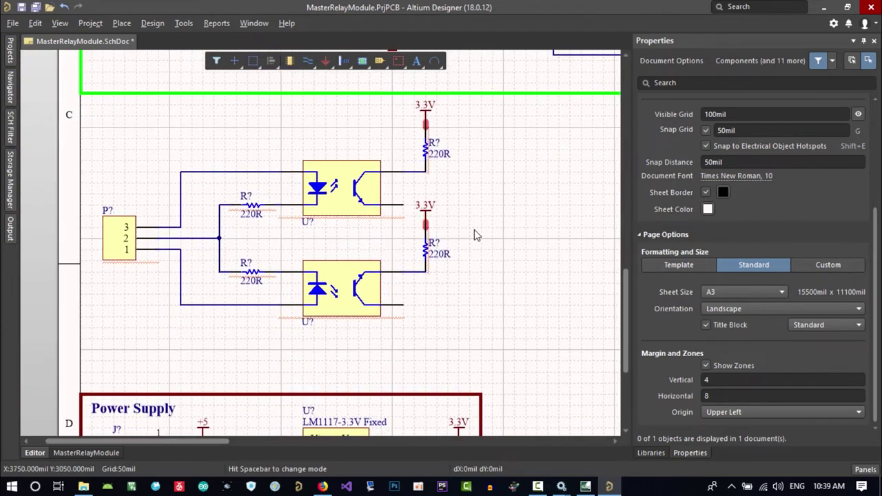
left_click_drag(474, 219, 313, 374)
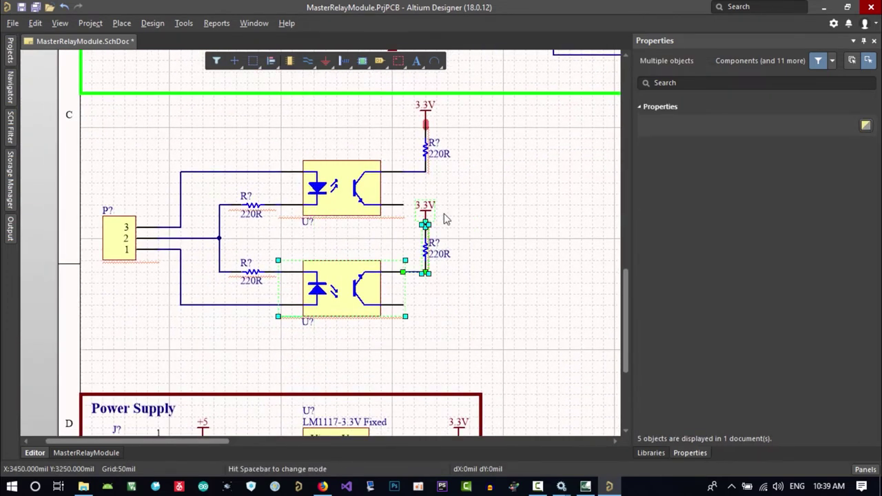
left_click_drag(410, 222, 437, 269)
key("y")
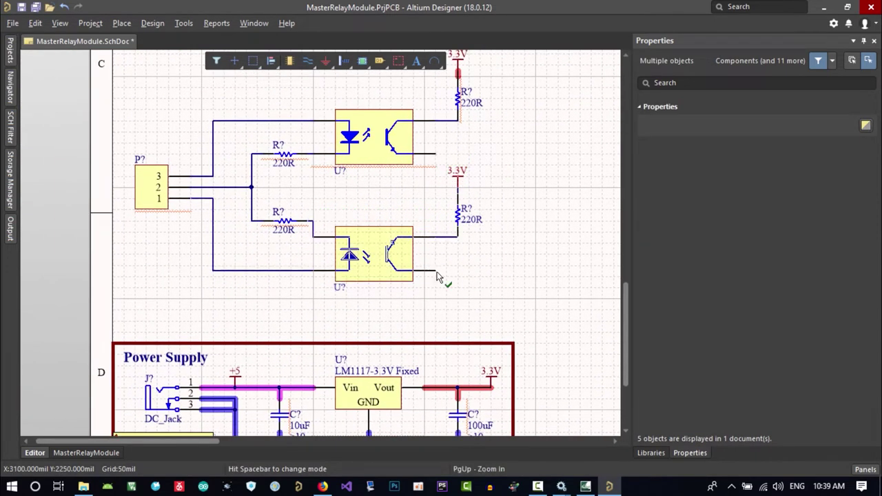
key("Escape")
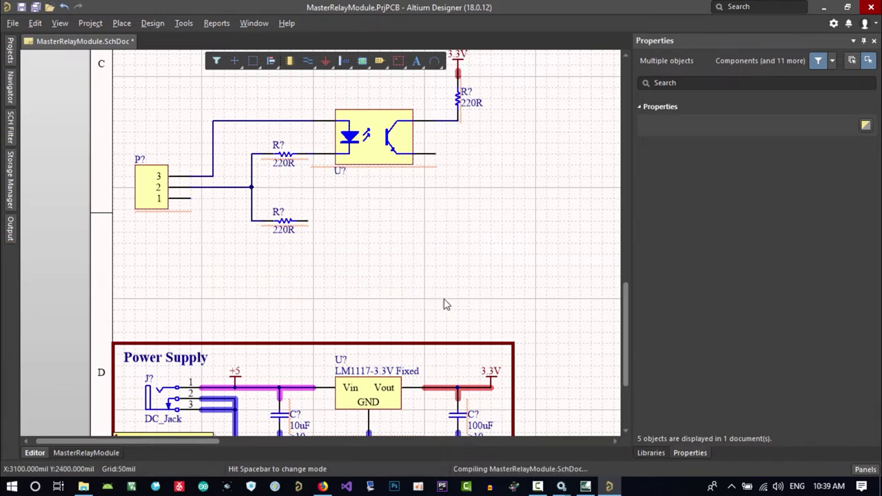
scroll(444, 304, "up", 3, "ctrl")
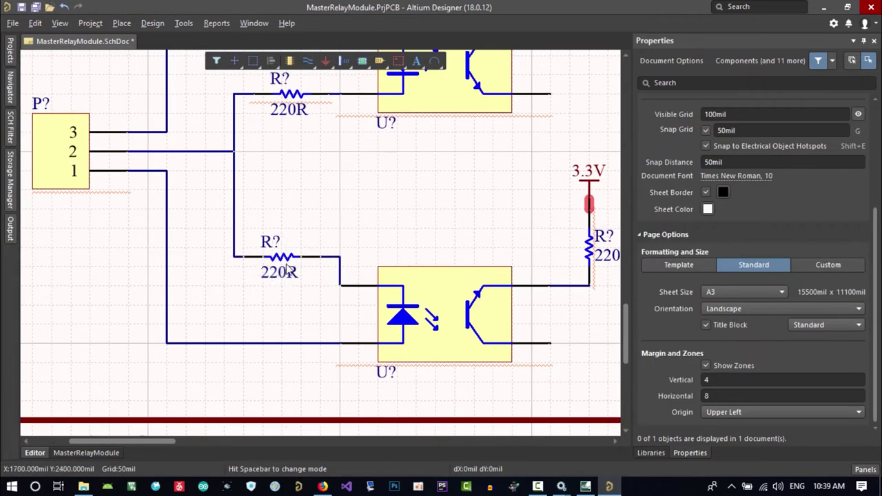
scroll(312, 259, "down", 1, "ctrl")
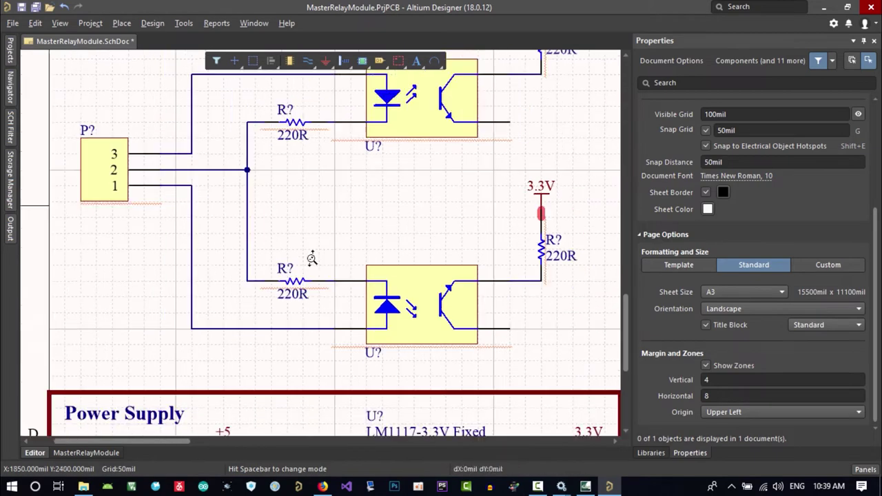
scroll(312, 258, "down", 1, "ctrl")
right_click_drag(443, 233, 299, 204)
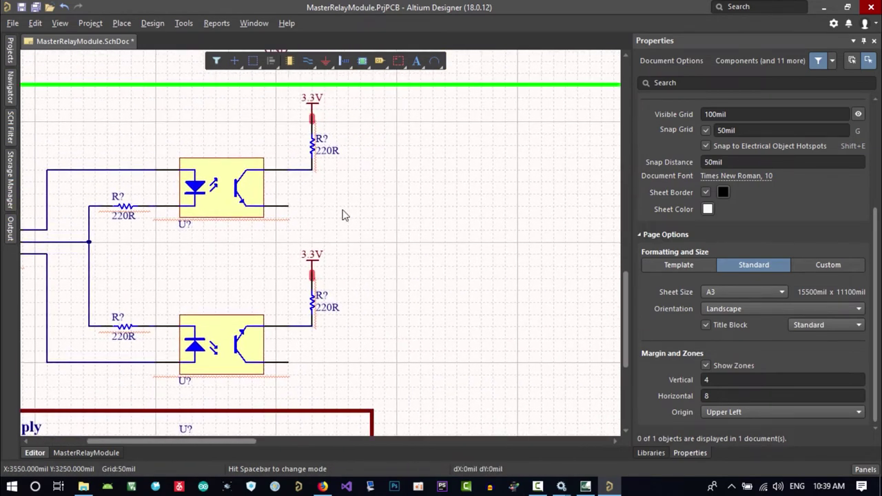
scroll(394, 317, "down", 2)
scroll(459, 294, "left", 2, "shift")
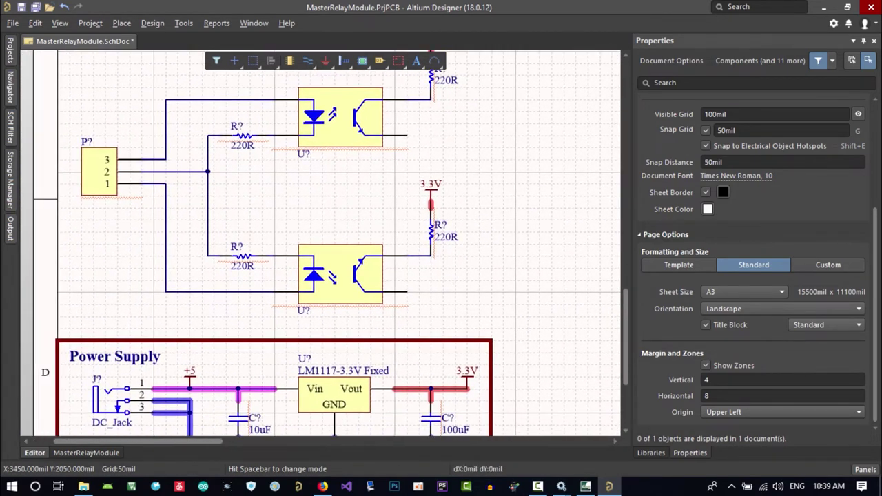
scroll(426, 289, "right", 1, "shift")
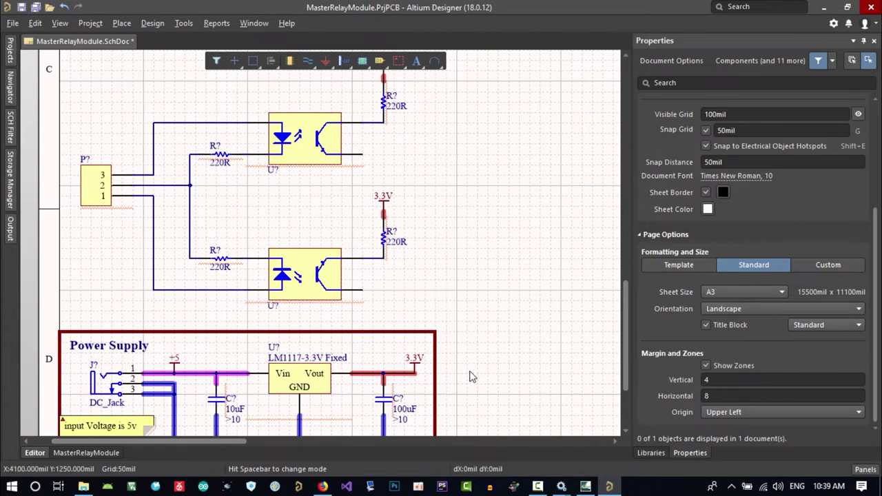
Run a wire from the upper resistor's lower end out to the right of the optocoupler
left_click(308, 61)
left_click(383, 122)
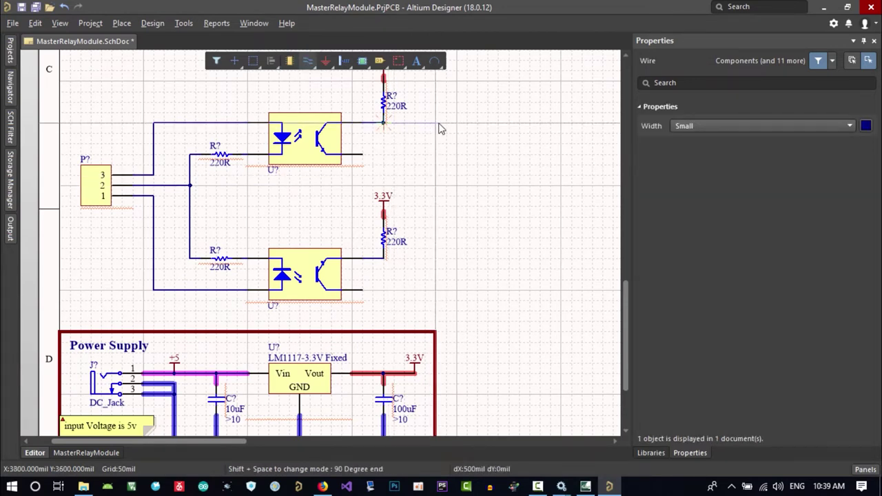
left_click(456, 124)
right_click(452, 179)
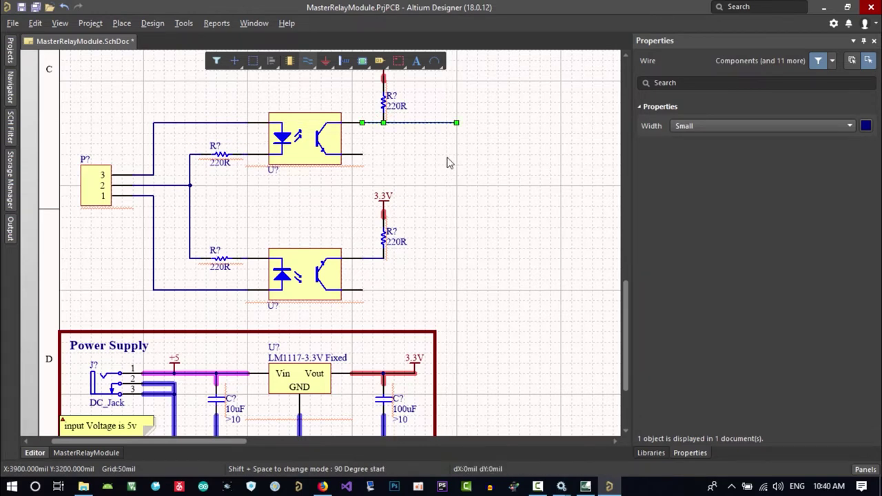
right_click_drag(449, 163, 433, 257)
Place net labels Input01 and Input02 on the upper and lower output wires
key("p")
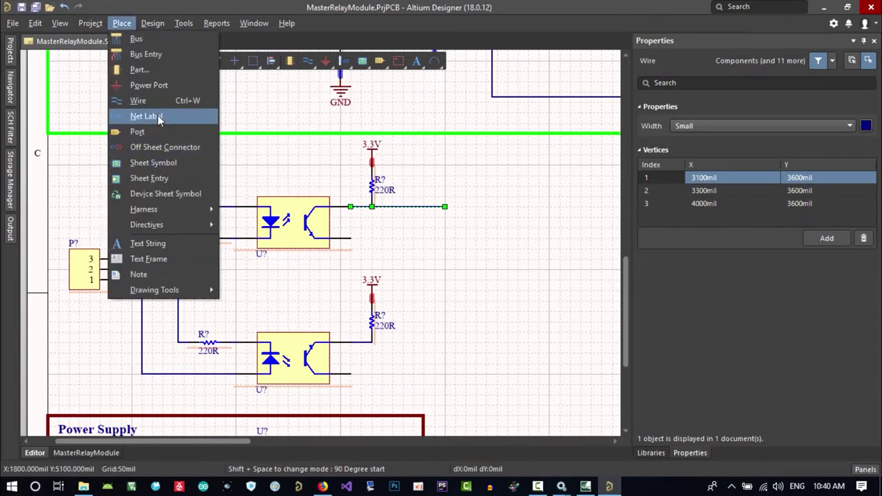
left_click(158, 117)
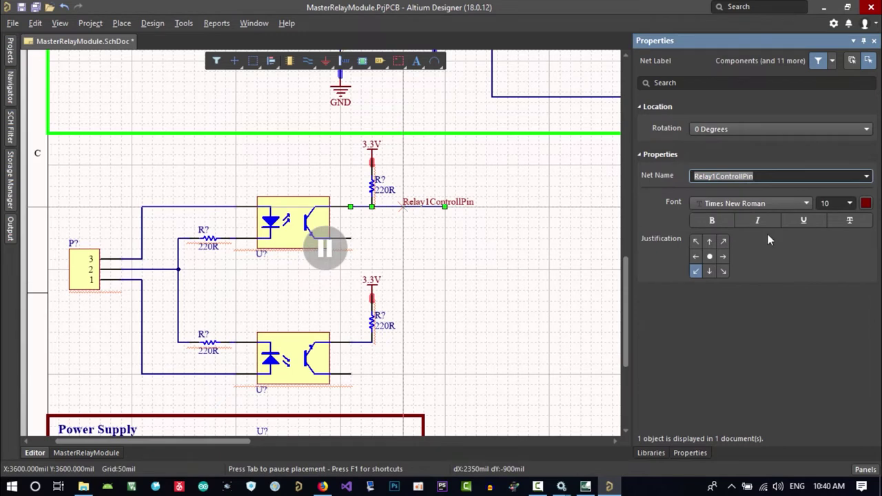
left_click(760, 177)
type("Input01")
key("Return")
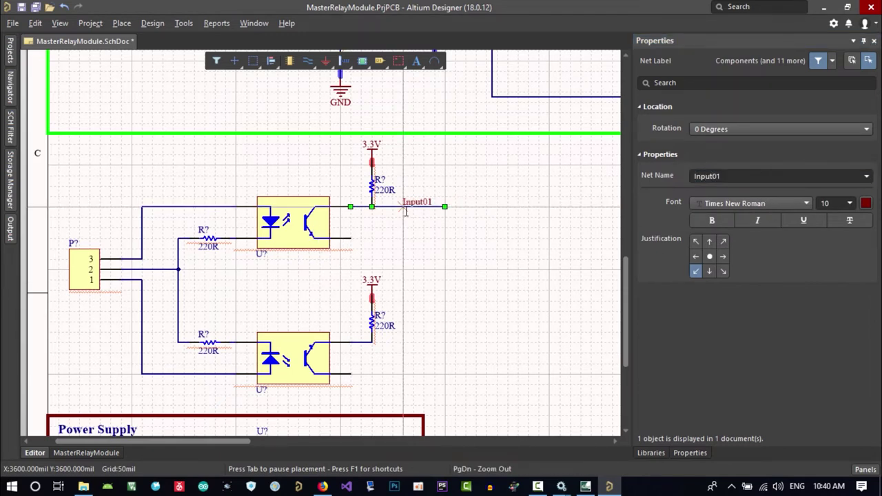
left_click(419, 206)
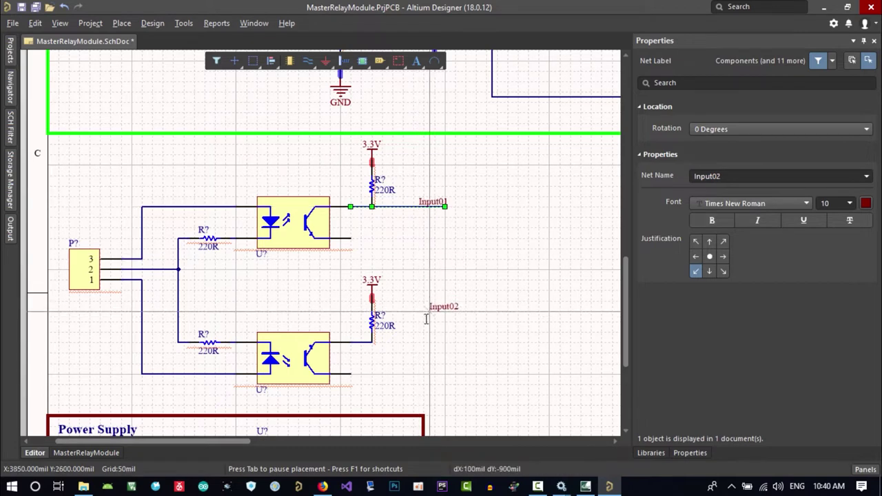
left_click(372, 341)
key("Escape")
Reposition the Input02 label along the lower output wire
left_click_drag(375, 339, 444, 345, "ctrl")
scroll(465, 345, "up", 2, "ctrl")
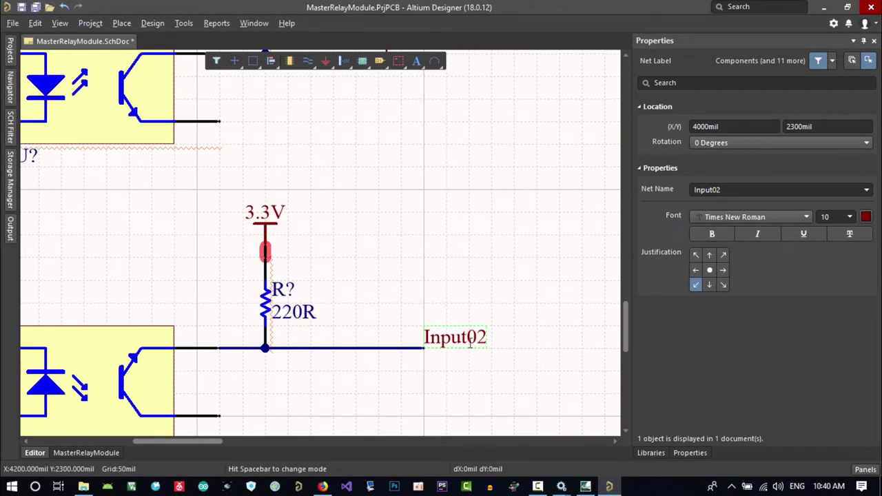
left_click_drag(471, 347, 390, 338)
scroll(448, 338, "down", 4, "ctrl")
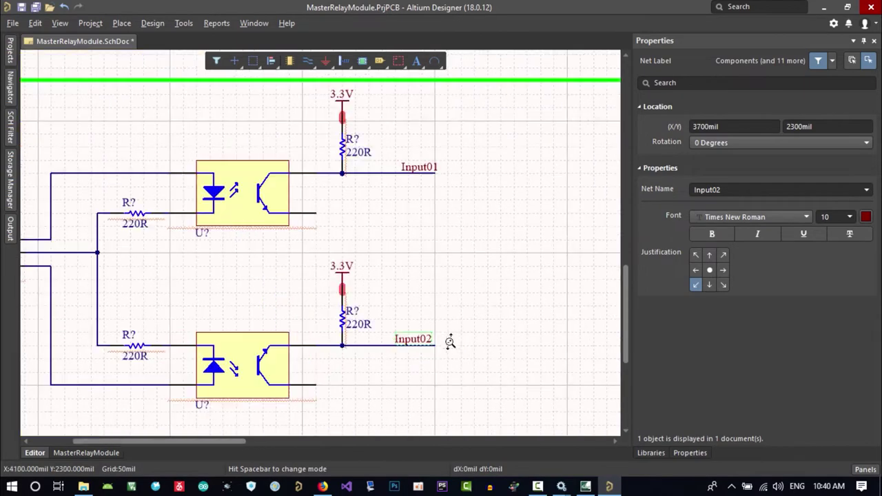
left_click(452, 303)
scroll(408, 321, "up", 4, "ctrl")
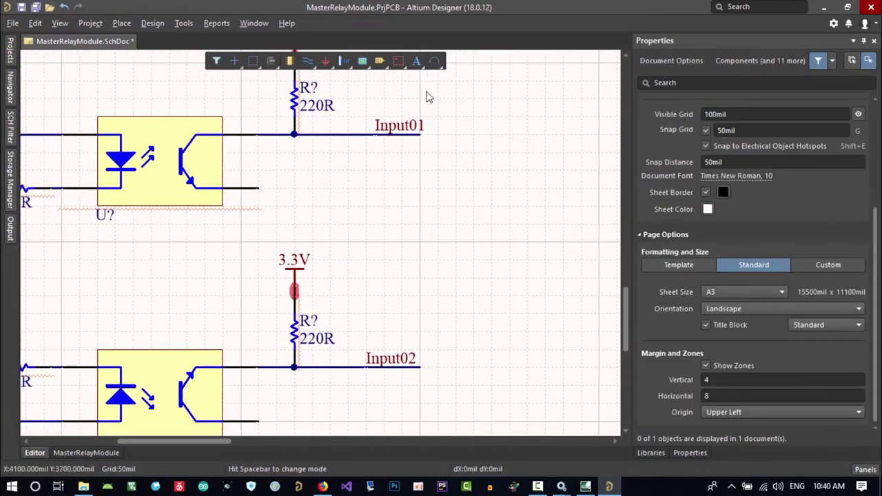
scroll(394, 320, "up", 3, "ctrl")
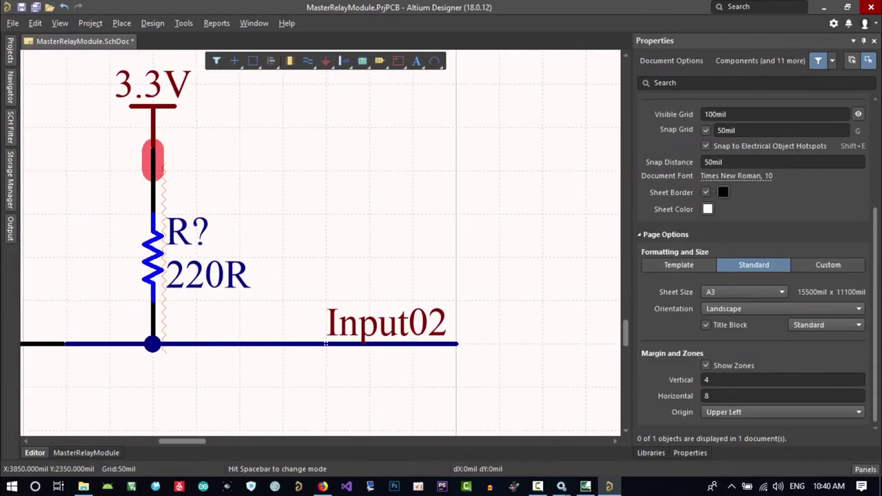
left_click(387, 331)
left_click_drag(335, 344, 344, 344)
scroll(345, 344, "down", 3, "ctrl")
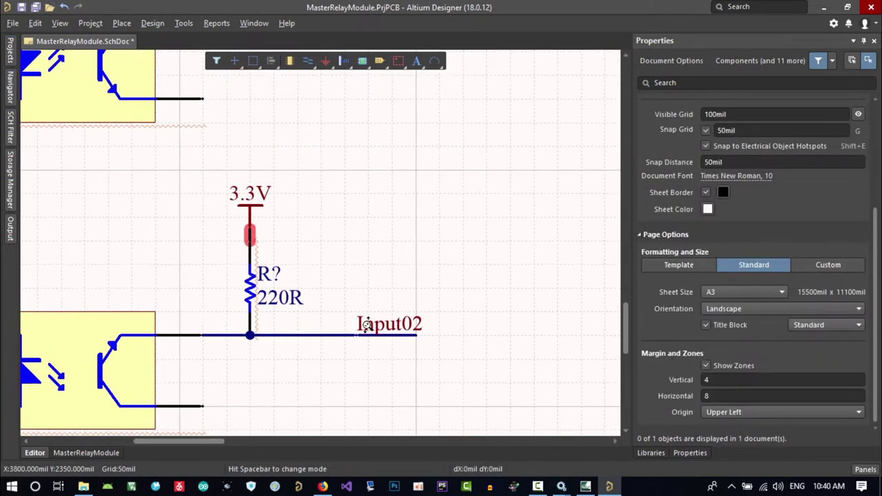
scroll(367, 242, "down", 3, "ctrl")
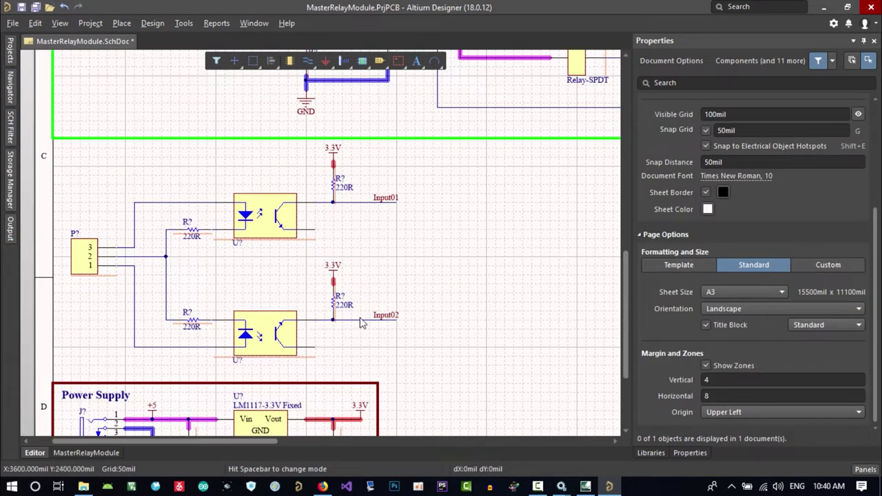
scroll(361, 324, "down", 3)
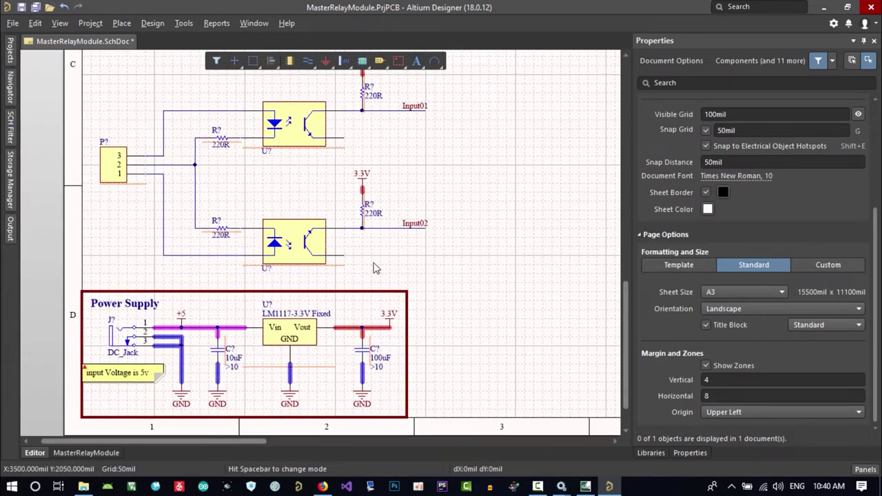
After checking the Firefox reference, place a GND port on the lower optocoupler's output pin
left_click(323, 485)
left_click(323, 485)
left_click(324, 62)
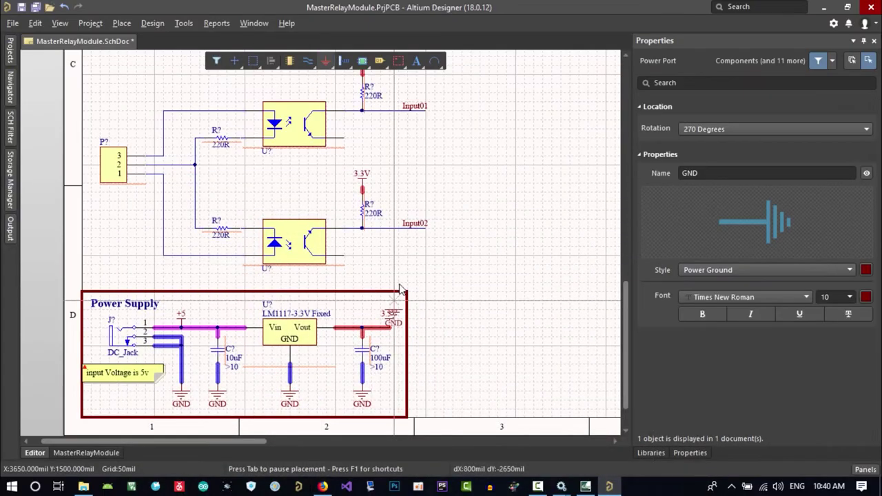
left_click(348, 262)
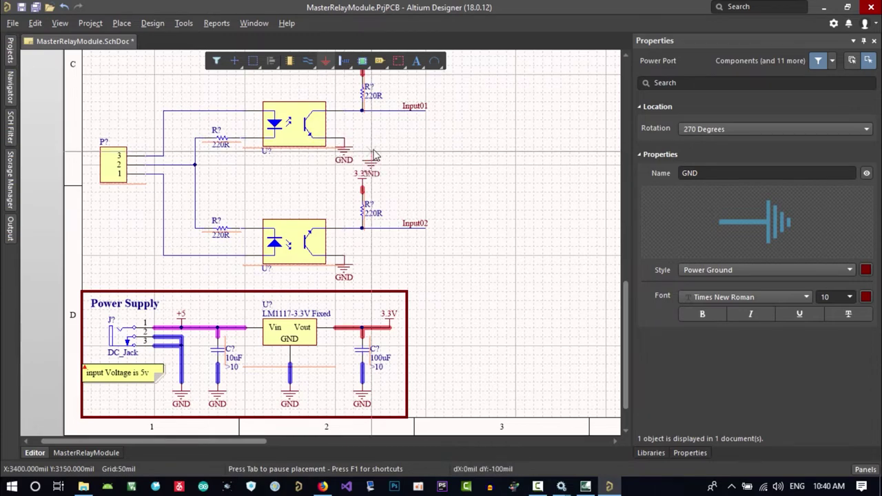
Move the lower GND port out to the right on a short wire
scroll(353, 143, "up", 3, "ctrl")
scroll(352, 142, "up", 1, "ctrl")
left_click_drag(345, 138, 446, 134)
key("ctrl+z")
scroll(462, 232, "down", 5)
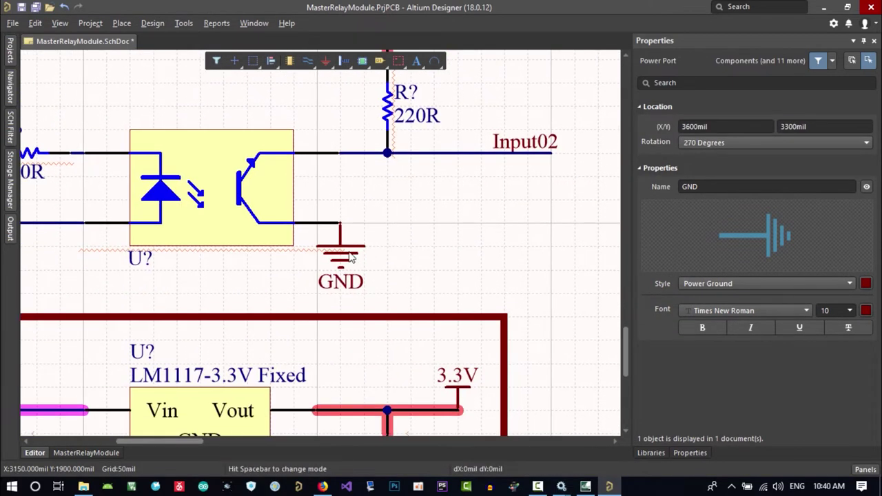
left_click_drag(409, 228, 467, 229)
scroll(461, 213, "down", 4, "ctrl")
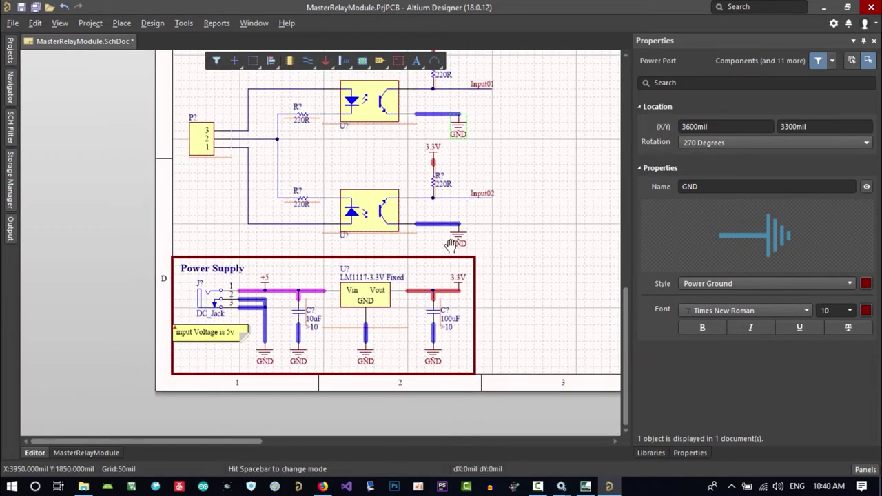
scroll(461, 208, "down", 3, "ctrl")
Start a rectangle over the input section, then cancel it
left_click(121, 22)
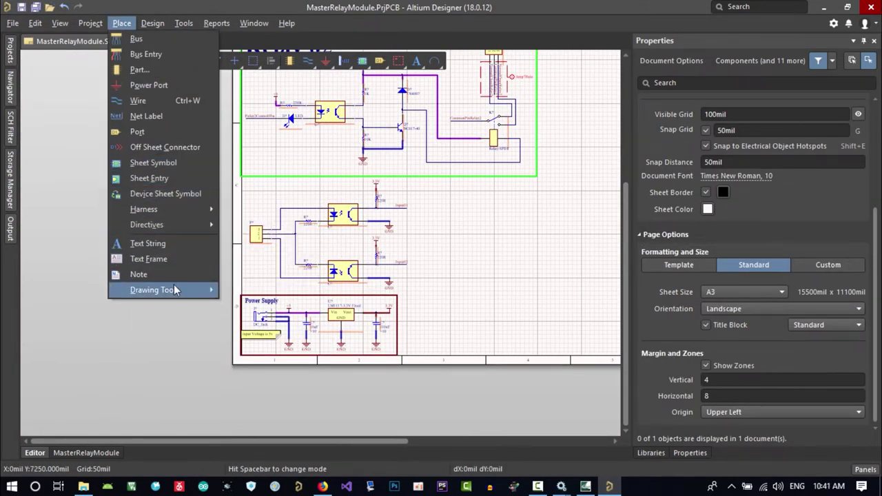
mouse_move(176, 290)
left_click(262, 354)
left_click(556, 138)
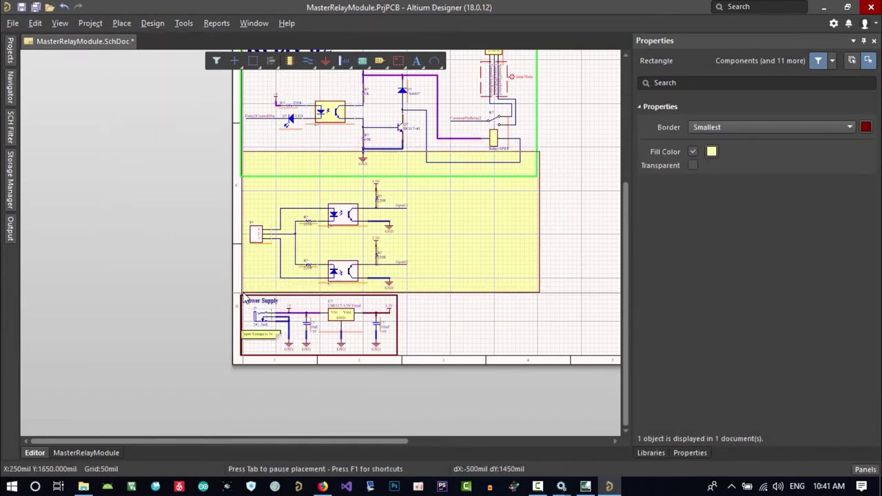
right_click(245, 296)
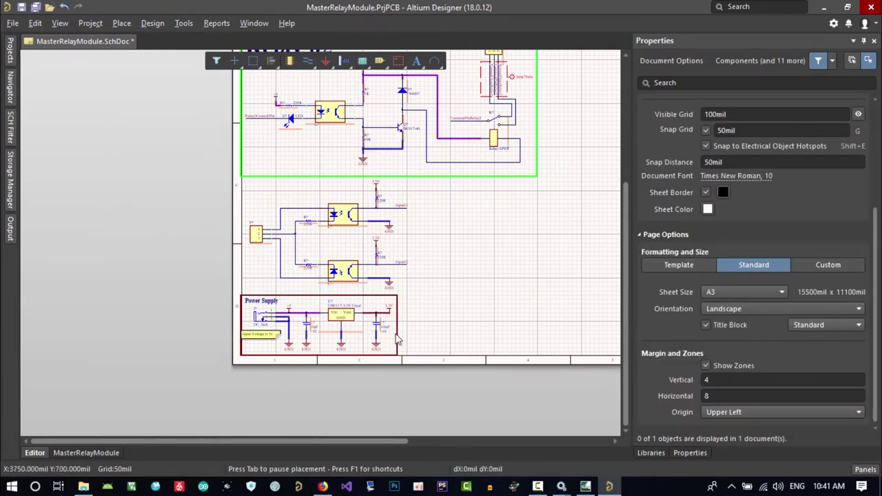
scroll(398, 339, "up", 5, "ctrl")
Place the new box over the input circuits and stretch it to enclose both optocouplers
left_click(361, 365)
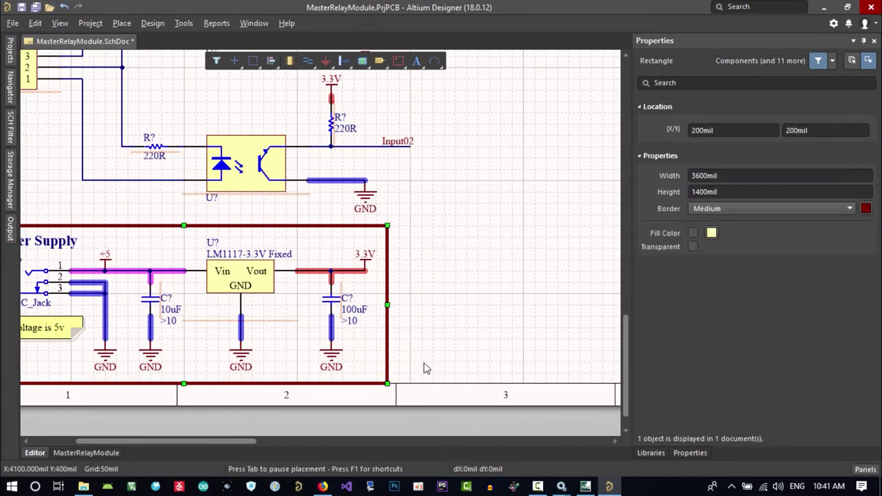
left_click_drag(348, 268, 324, 351)
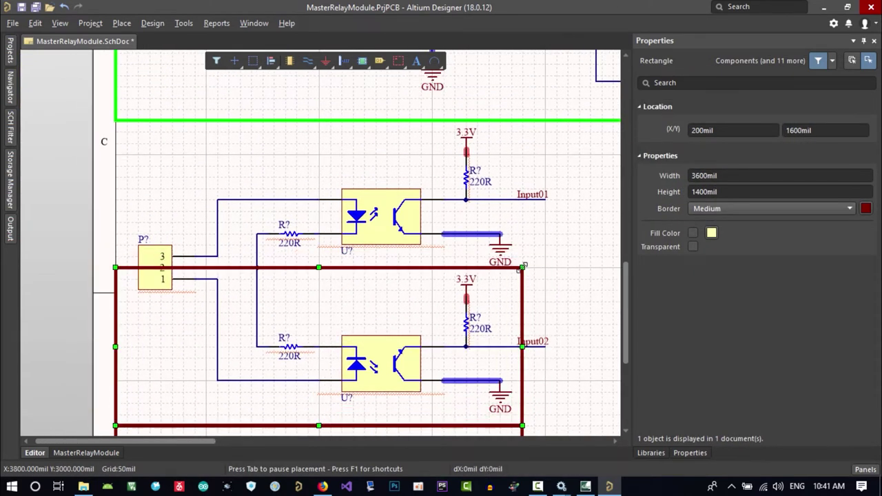
left_click_drag(522, 269, 584, 121)
Set the box's border colour to yellow and deselect it
left_click(866, 208)
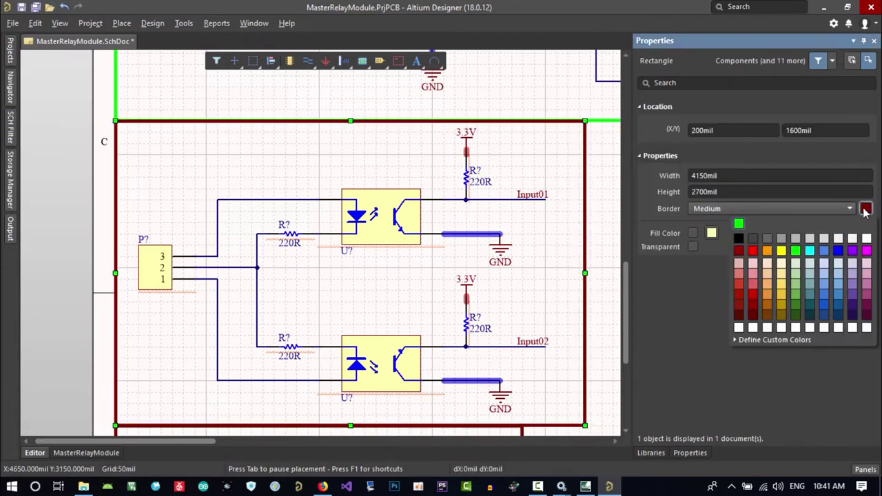
left_click(781, 250)
right_click_drag(609, 290, 474, 257)
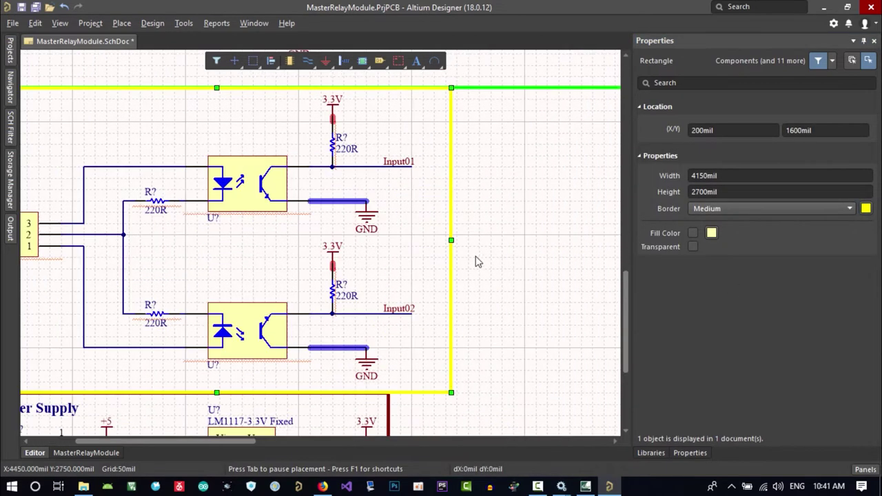
left_click(492, 288)
scroll(493, 288, "down", 6, "ctrl")
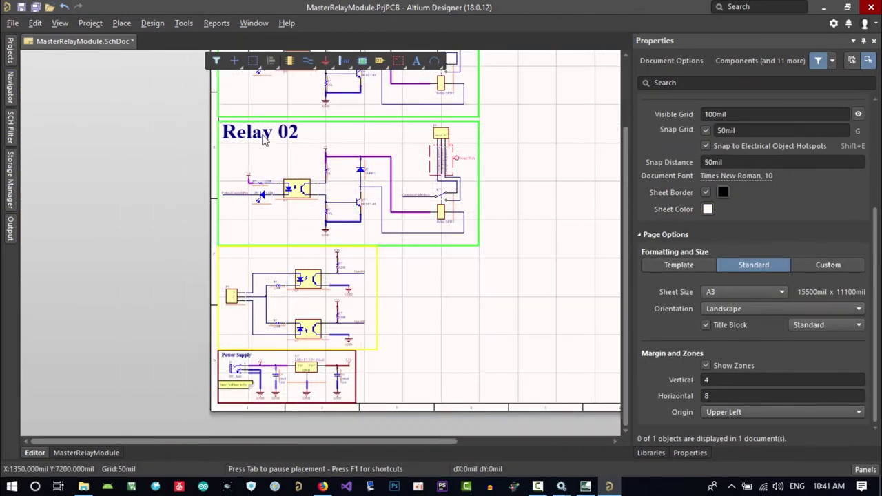
Copy the bold Relay 02 heading into the yellow block and change its text to 'Inputs'
left_click(266, 141)
left_click(255, 269)
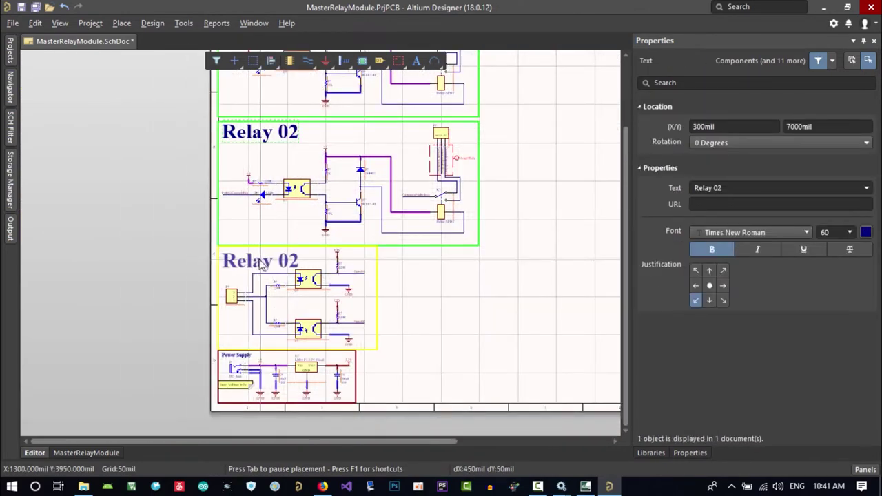
scroll(274, 263, "up", 4, "ctrl")
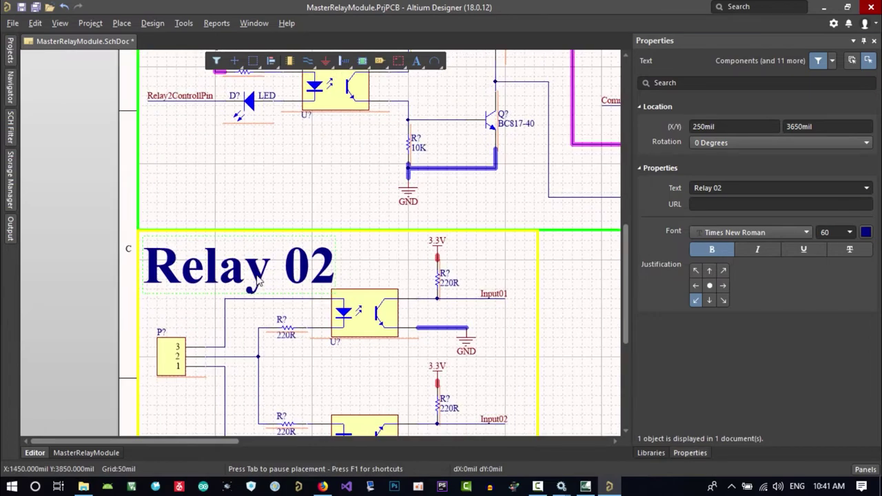
key("Tab")
key("BackSpace")
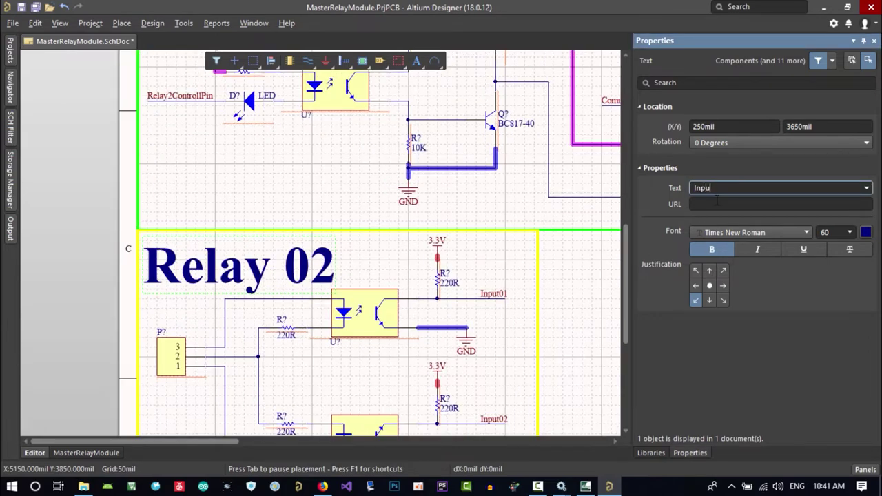
type("Inputs")
key("Return")
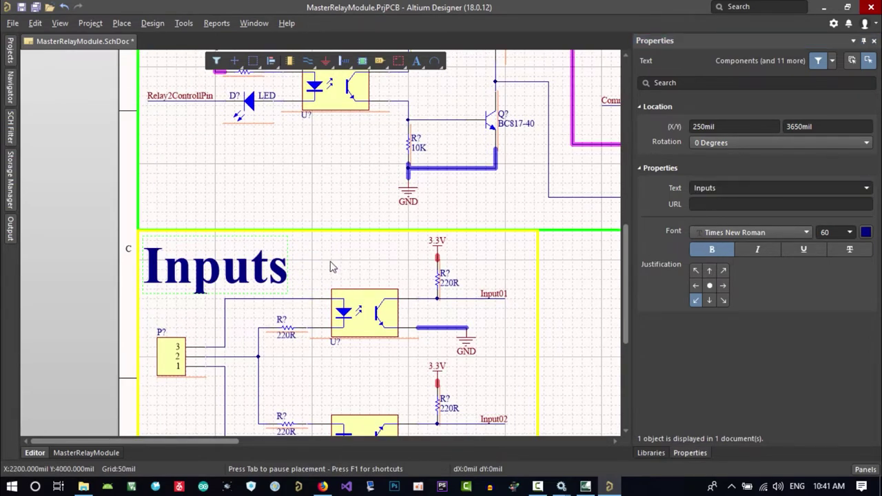
scroll(228, 273, "up", 2, "ctrl")
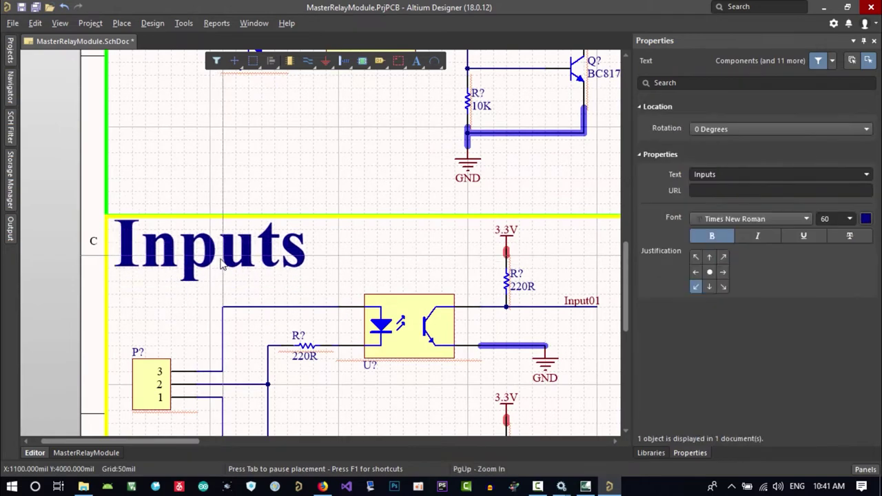
Save all open project documents with File > Save All
scroll(225, 263, "down", 4, "ctrl")
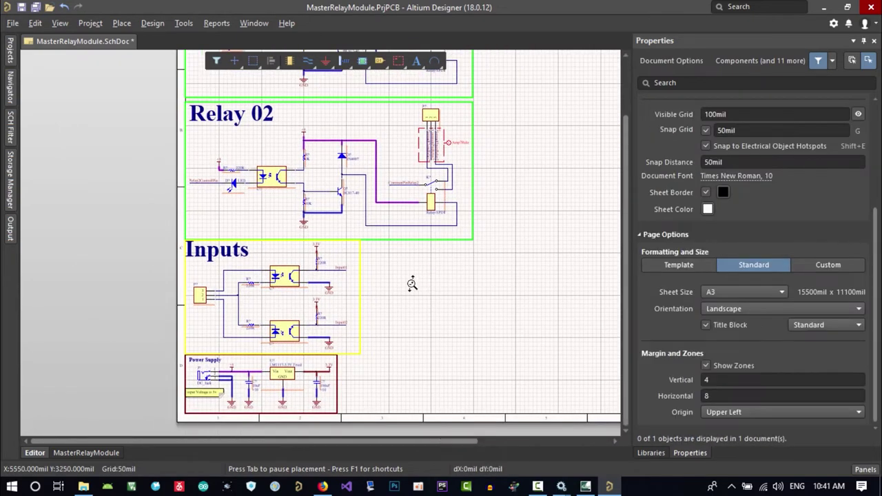
scroll(410, 279, "down", 1, "ctrl")
scroll(386, 321, "down", 1, "ctrl")
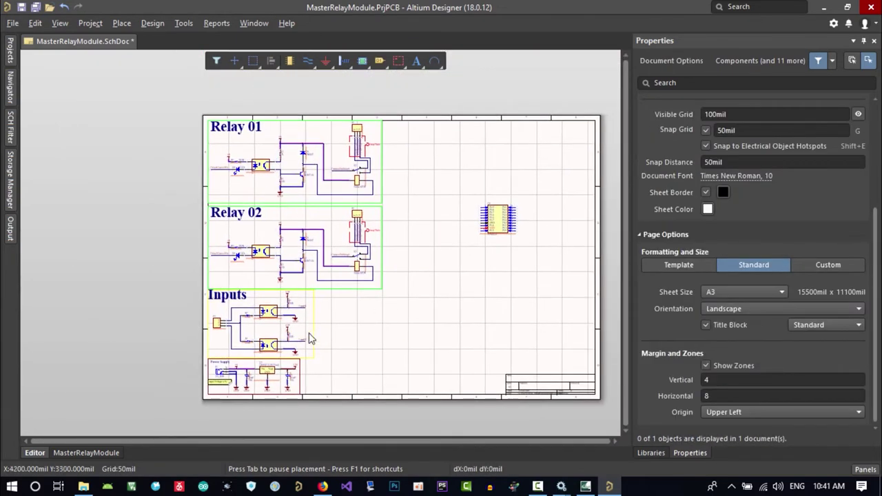
scroll(310, 337, "up", 4, "ctrl")
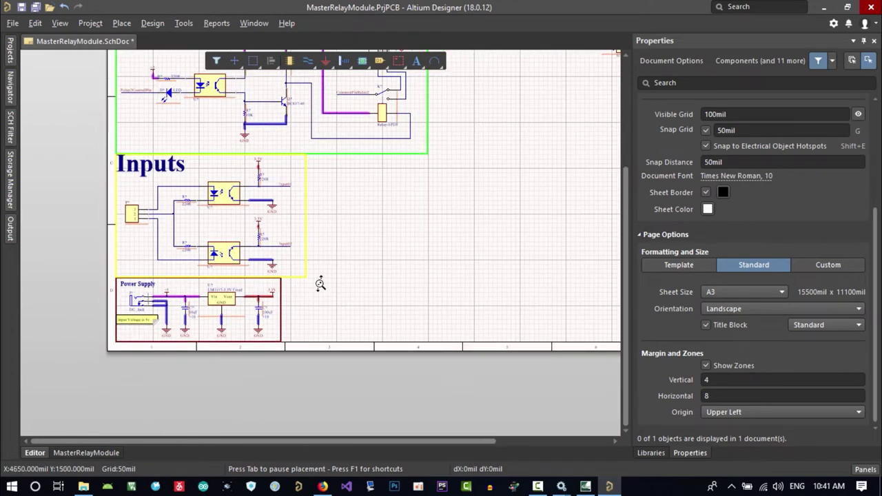
scroll(320, 283, "down", 1, "ctrl")
right_click_drag(383, 262, 353, 288)
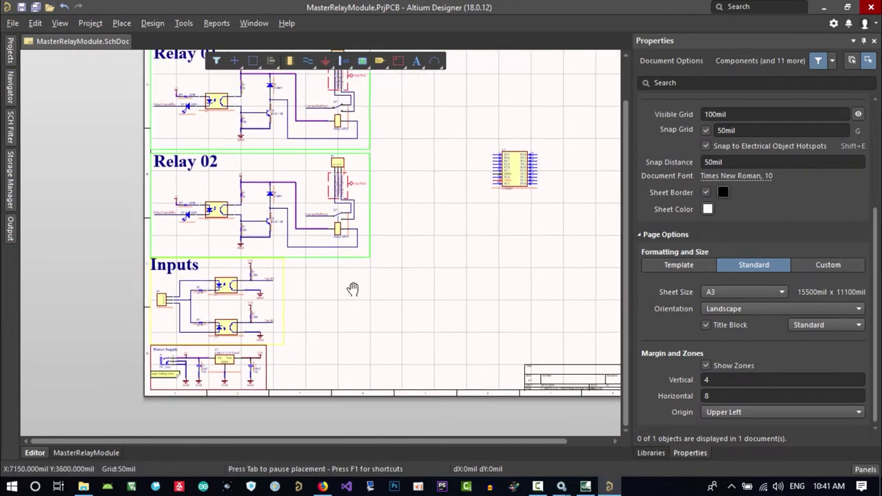
scroll(360, 285, "down", 2, "ctrl")
scroll(391, 241, "up", 3, "ctrl")
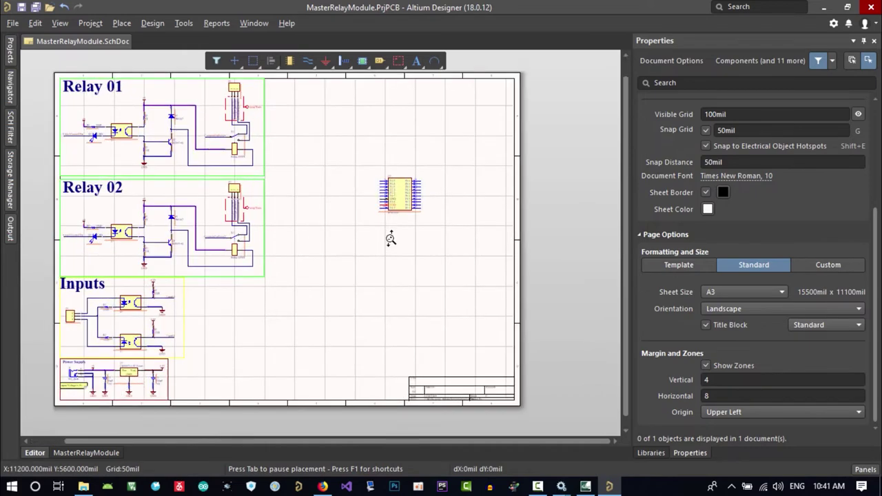
scroll(391, 239, "up", 1, "ctrl")
right_click_drag(344, 256, 441, 236)
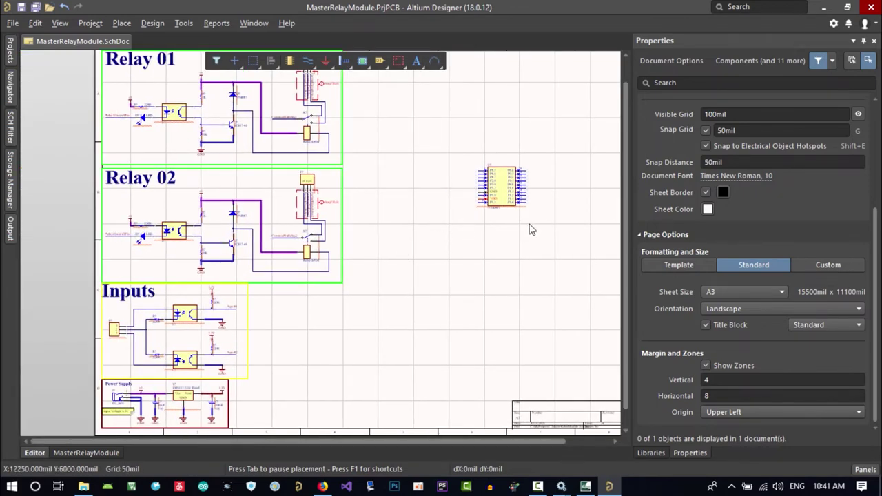
right_click_drag(486, 295, 476, 296)
scroll(413, 291, "down", 3, "ctrl")
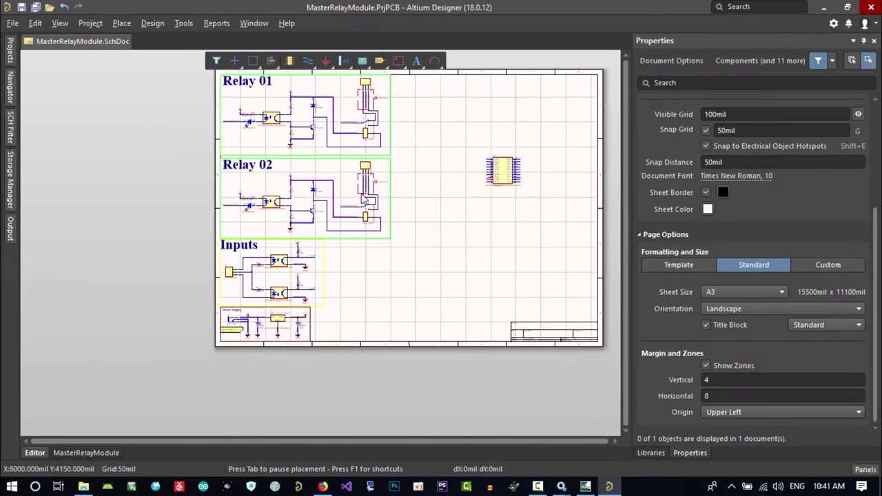
left_click(13, 24)
left_click(53, 184)
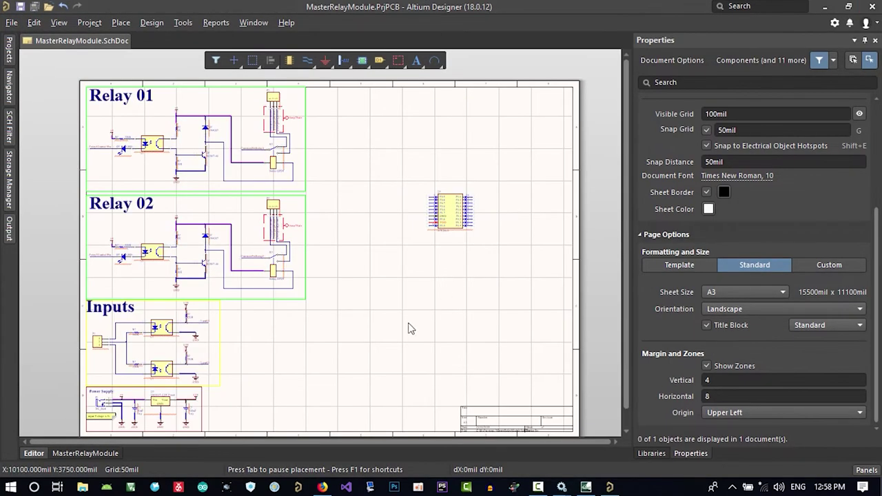
Move the unwired microcontroller symbol up and right, beside the relay blocks
mouse_move(408, 329)
right_mouse_down()
mouse_move(418, 311)
mouse_move(420, 318)
right_mouse_up()
left_click(454, 211)
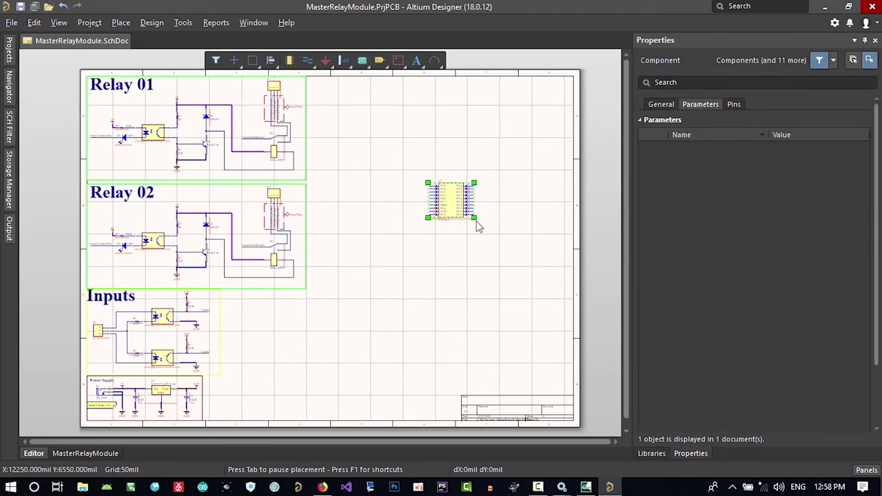
left_click(412, 257)
left_click_drag(449, 206, 474, 159)
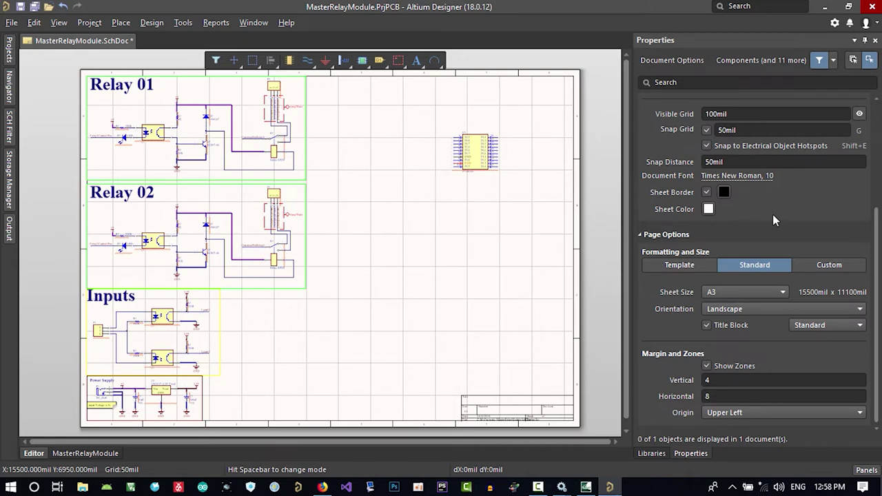
Place the ESP07 module from navid2015.IntLib below the microcontroller
left_click(651, 454)
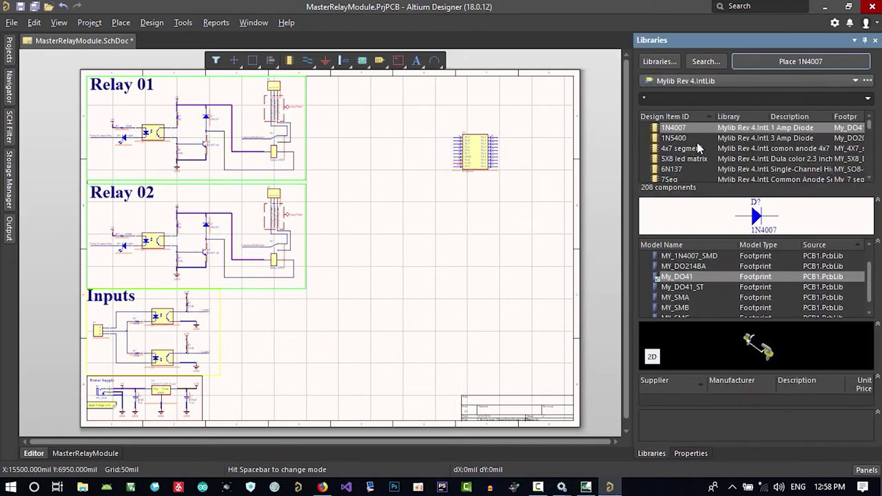
left_click(685, 81)
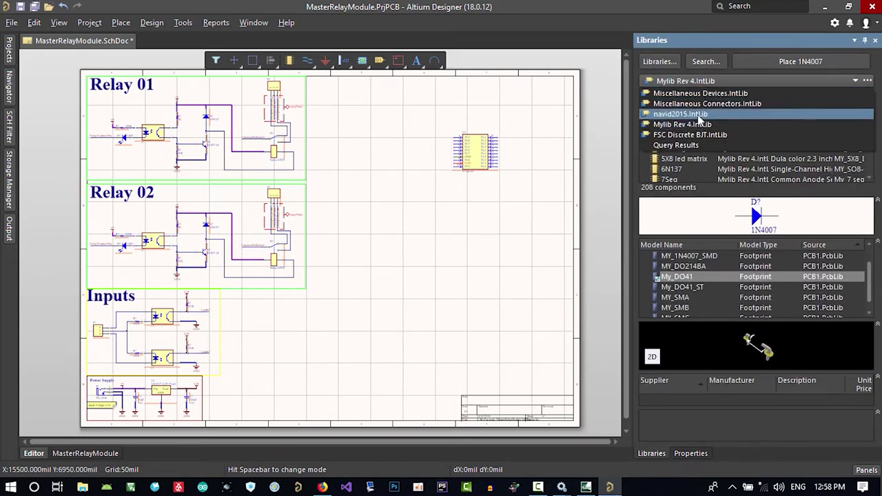
left_click(703, 115)
left_click(692, 156)
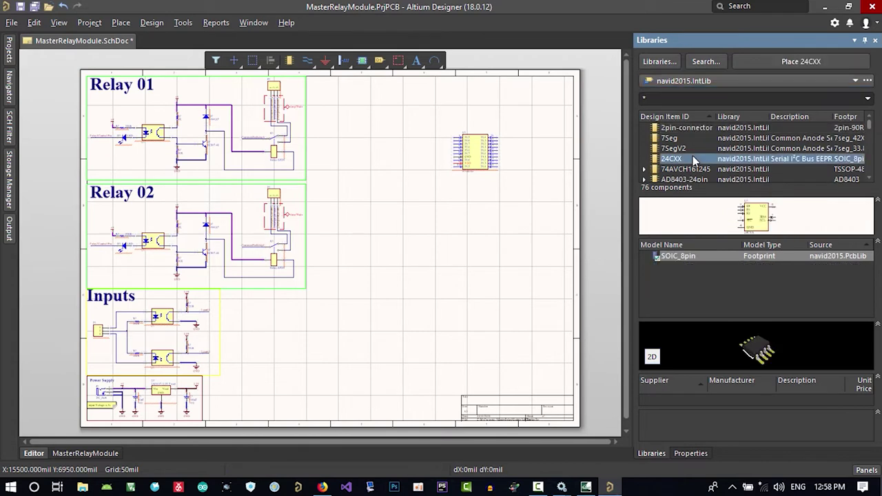
scroll(692, 156, "down", 3)
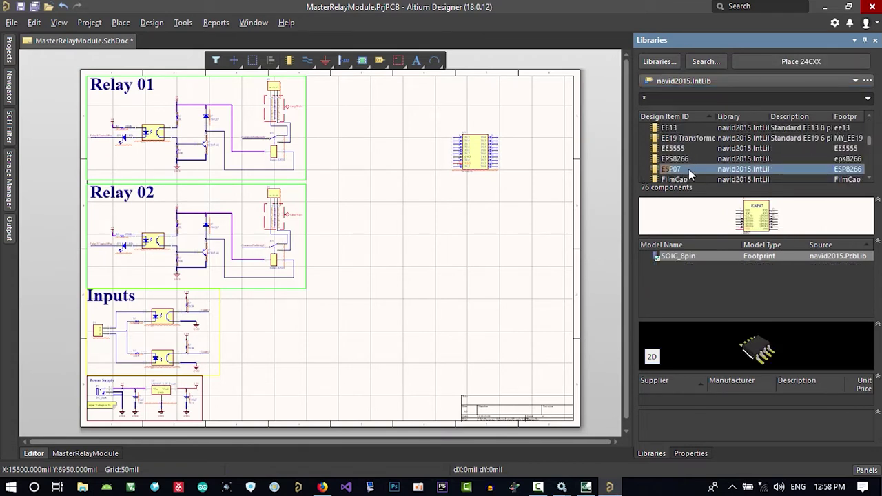
left_click(783, 62)
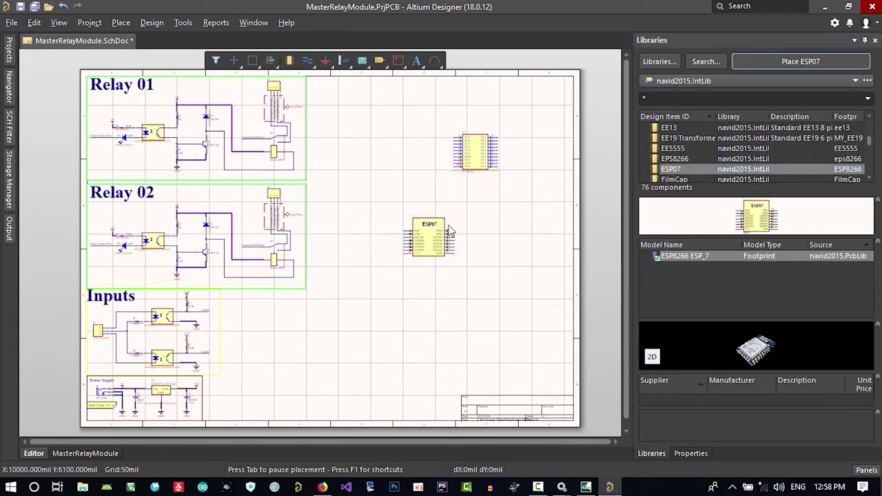
left_click(453, 218)
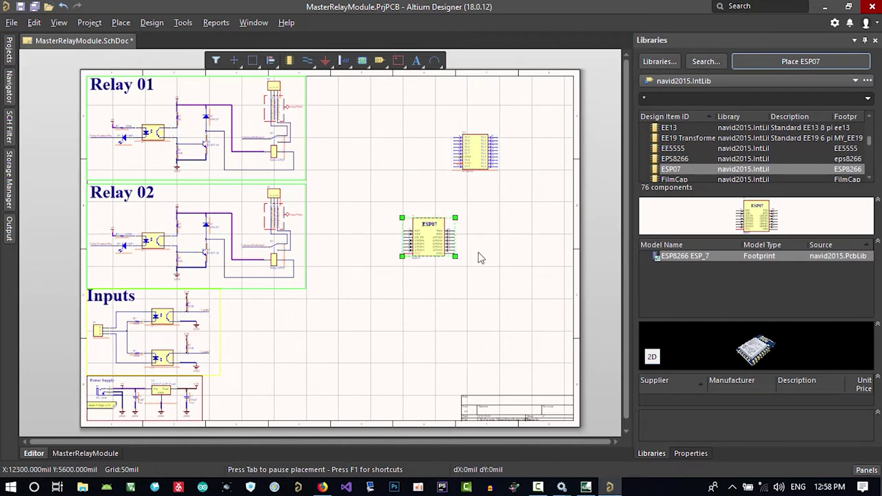
End placement, box-select then deselect the ESP07 symbol, and open File Explorer with Win+E
scroll(435, 240, "up", 2, "ctrl")
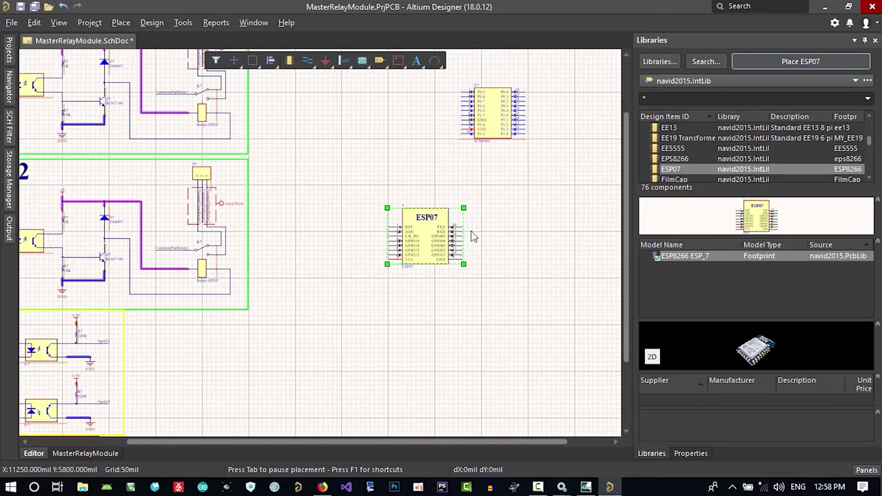
key("Escape")
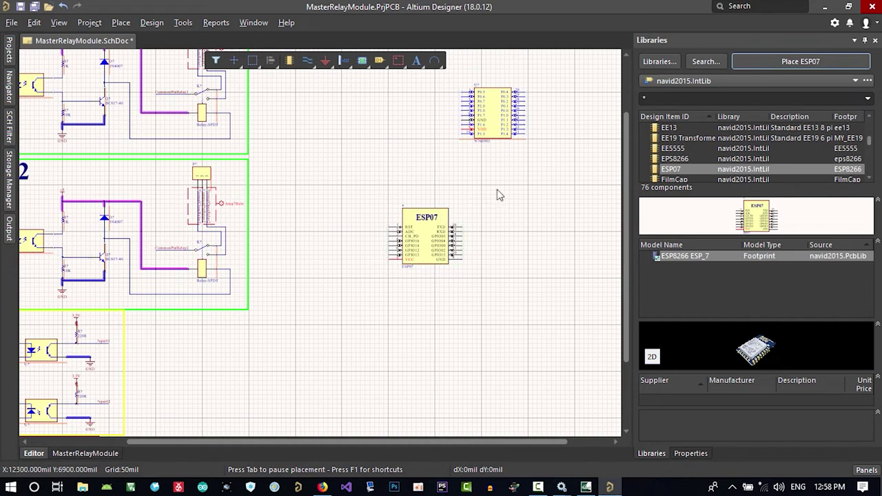
left_click_drag(497, 187, 366, 290)
key("Escape")
left_click_drag(484, 188, 340, 296)
left_click(518, 232)
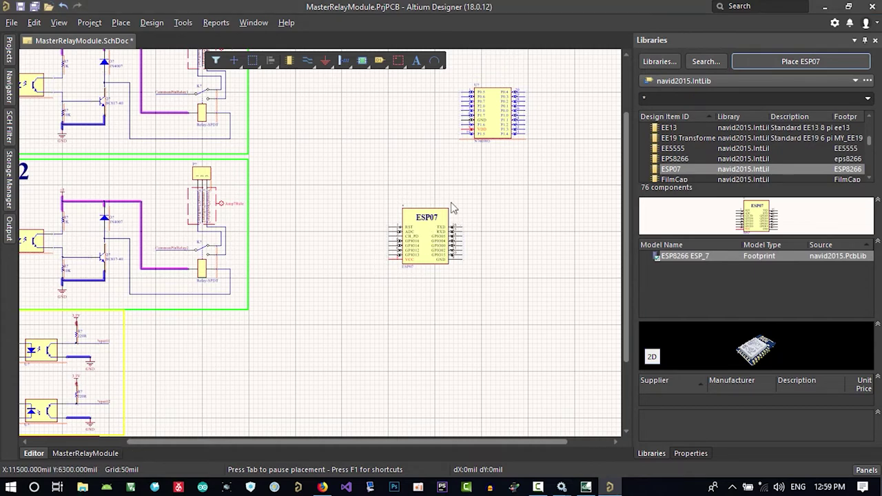
key("super+e")
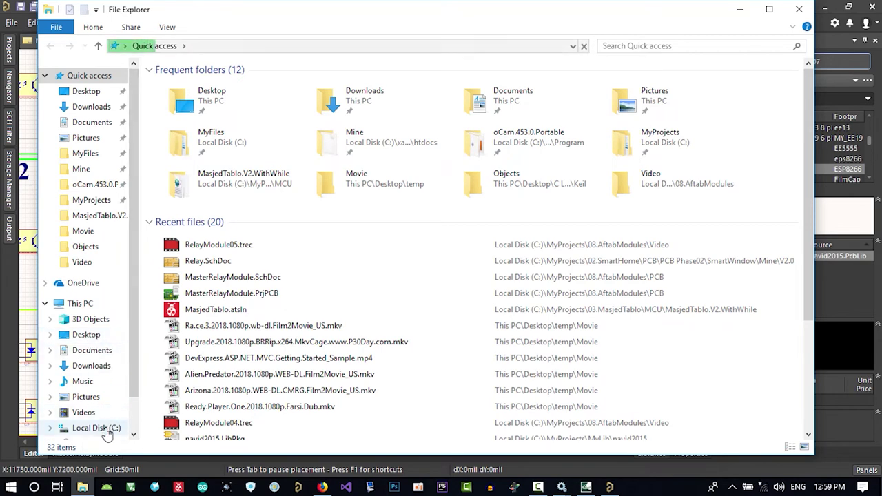
Select DS_N76E003_EN_Rev1.00.pdf in C: > MyProjects > 08.AftabModules > DOC's > MCU
left_click(110, 428)
double_click(197, 179)
double_click(204, 180)
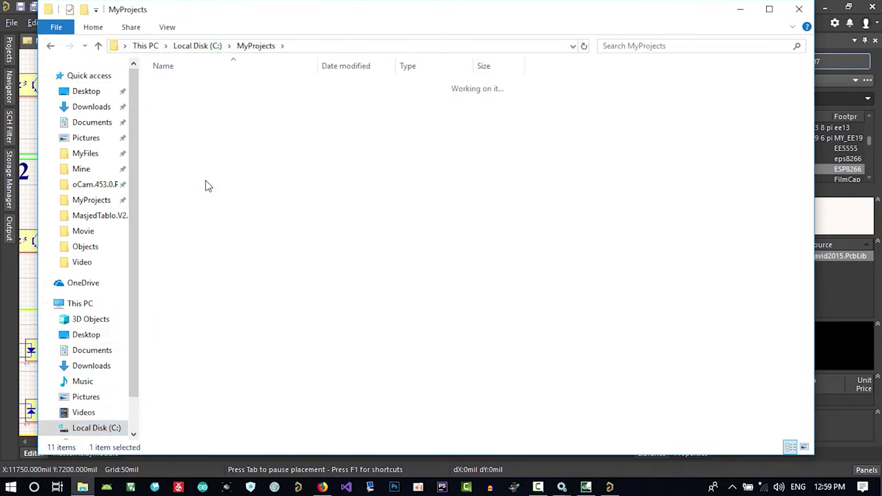
double_click(176, 85)
double_click(182, 87)
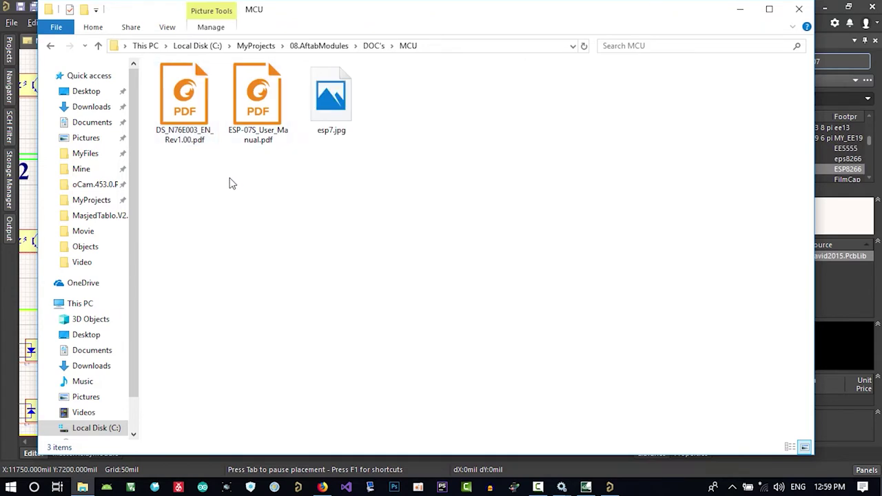
left_click(197, 109)
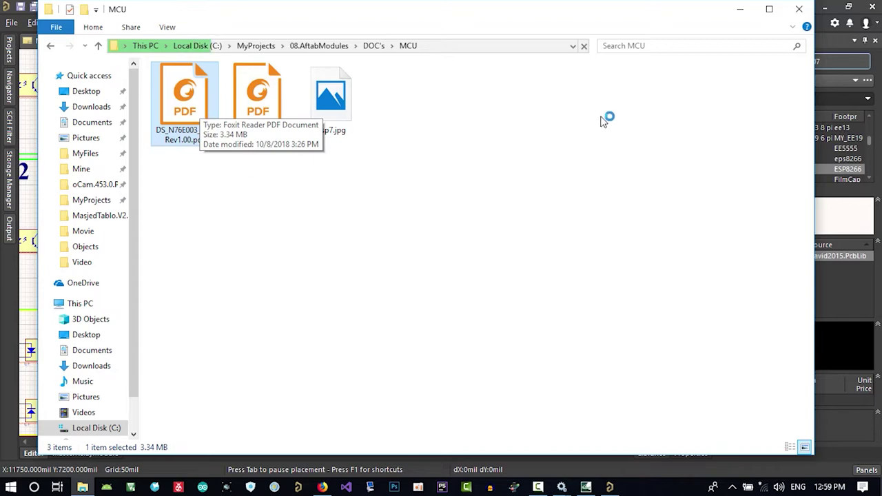
Minimize Explorer, pan the schematic to Relay 01, and switch to the datasheet in Foxit Reader
left_click(739, 9)
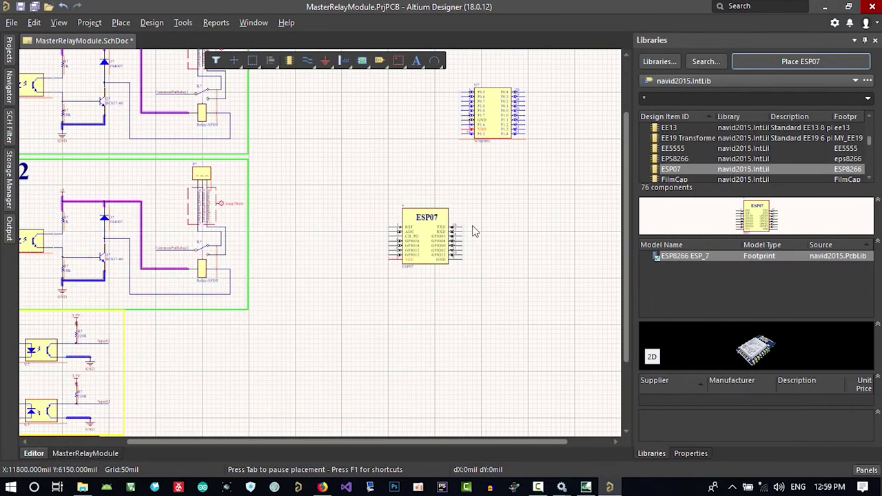
scroll(503, 238, "down", 3, "ctrl")
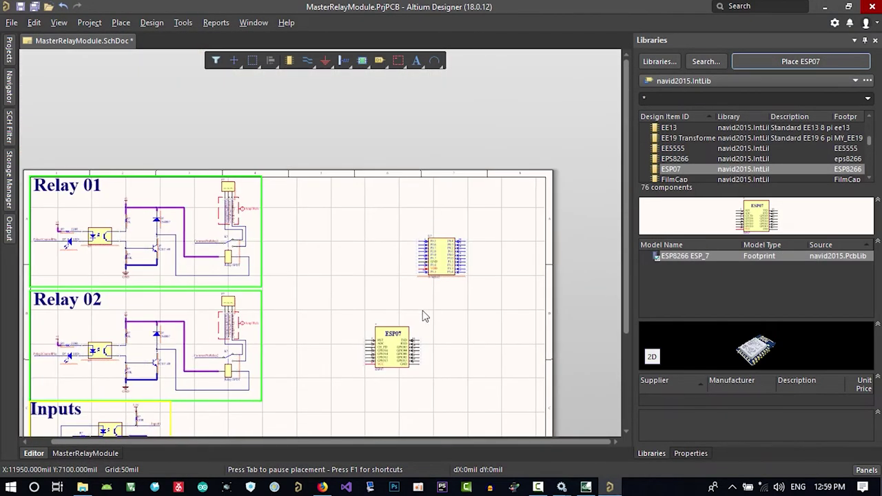
right_click_drag(398, 419, 425, 278)
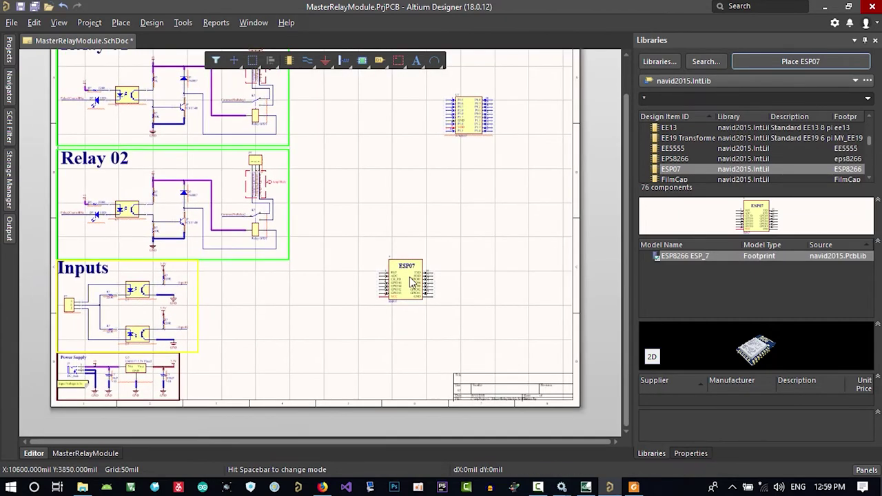
right_click_drag(402, 237, 351, 324)
scroll(393, 240, "up", 5, "ctrl")
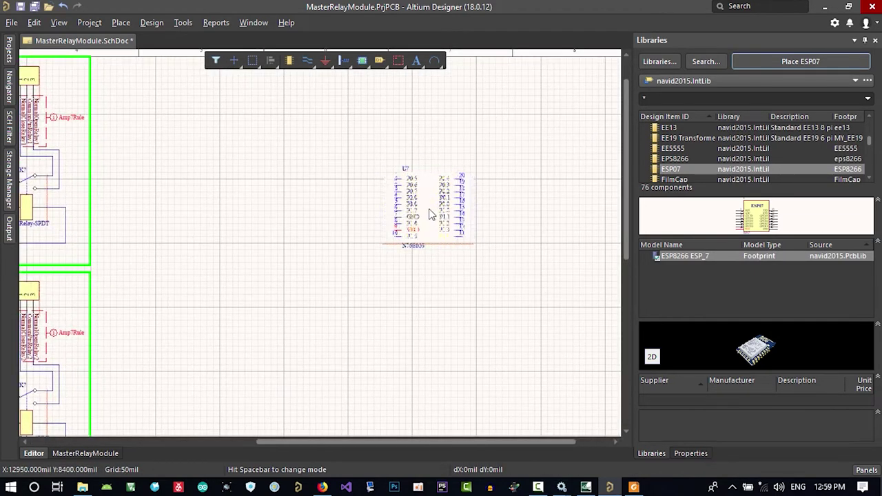
key("alt+Tab")
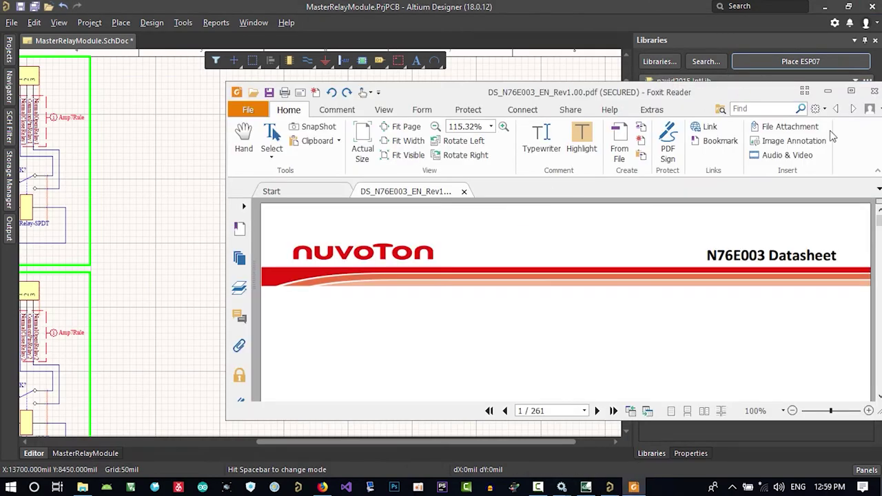
Maximize Foxit Reader, show the Bookmarks panel and jump to 3. Block Diagram
left_click(850, 92)
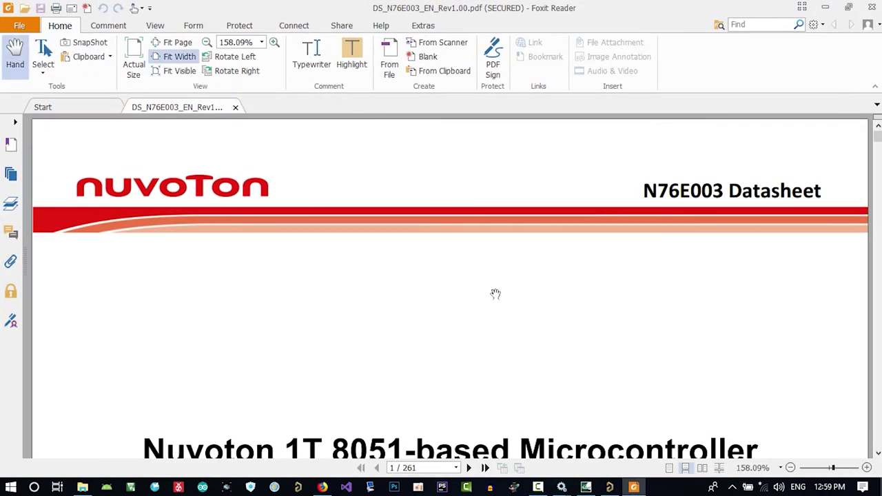
scroll(496, 294, "down", 15)
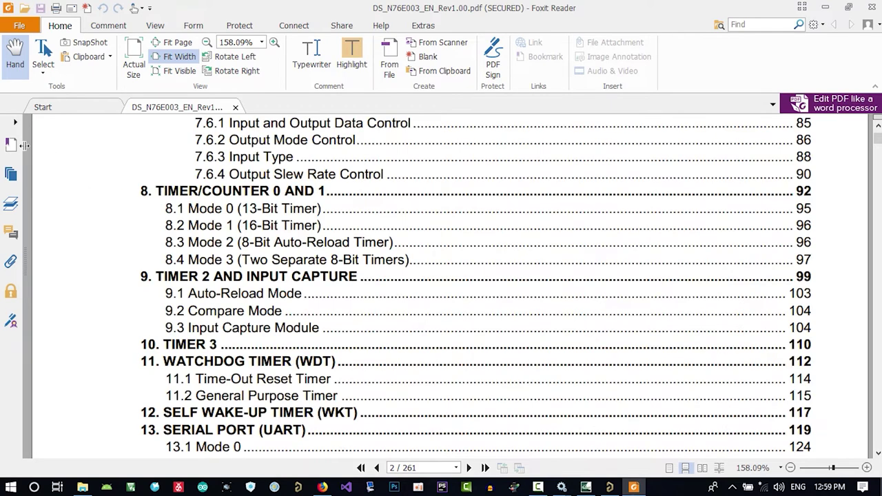
left_click(13, 143)
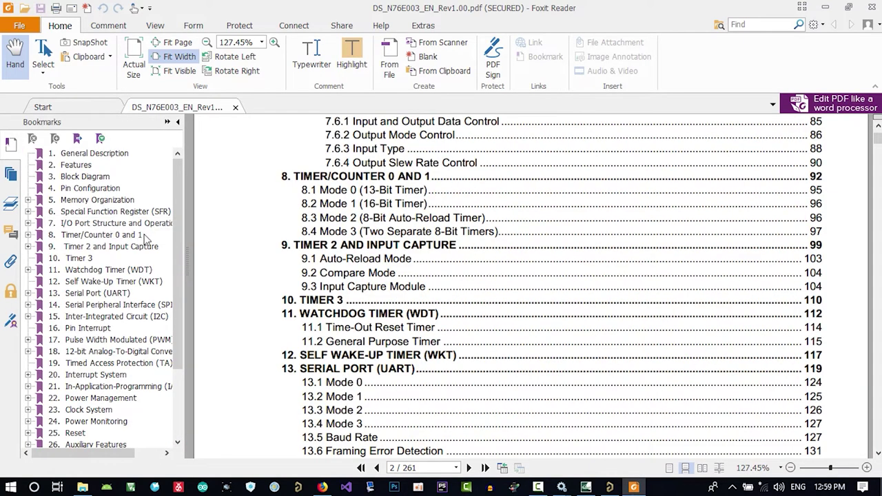
left_click(98, 176)
Widen the bookmarks panel and jump to chapter 27, On-Chip-Debugger (OCD)
scroll(453, 312, "down", 10)
scroll(454, 312, "down", 5)
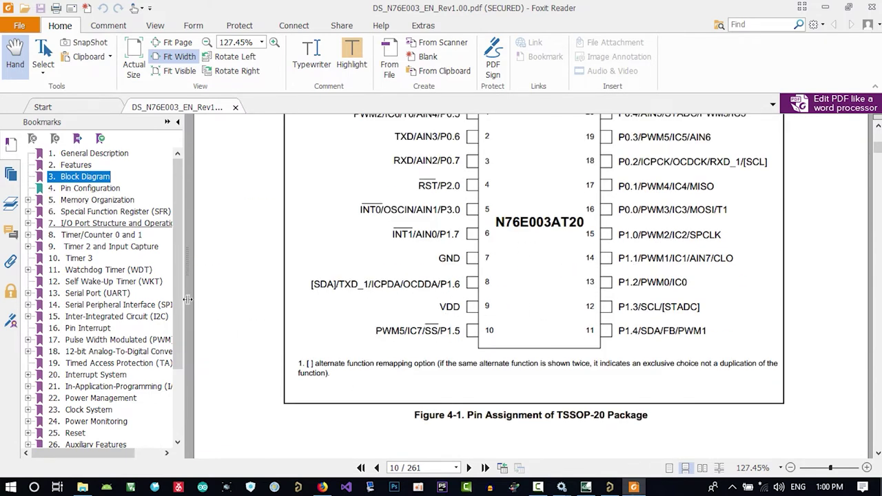
left_click_drag(187, 299, 223, 299)
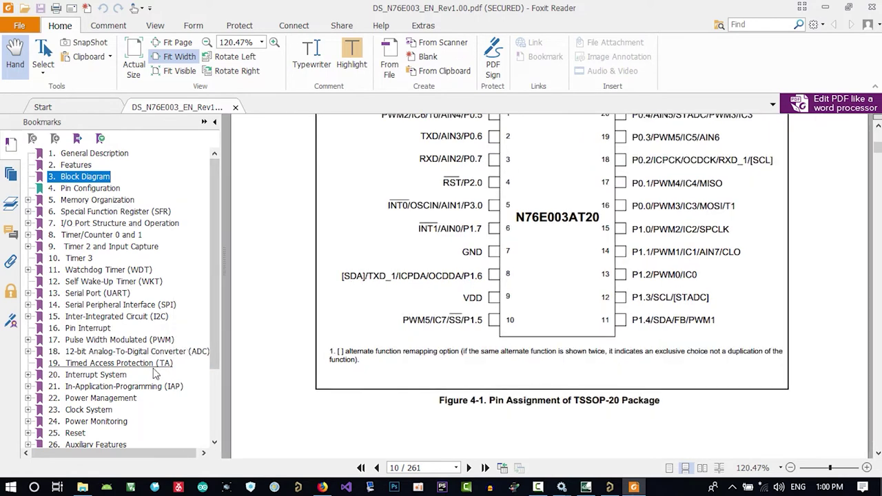
scroll(172, 378, "down", 1)
scroll(184, 386, "down", 2)
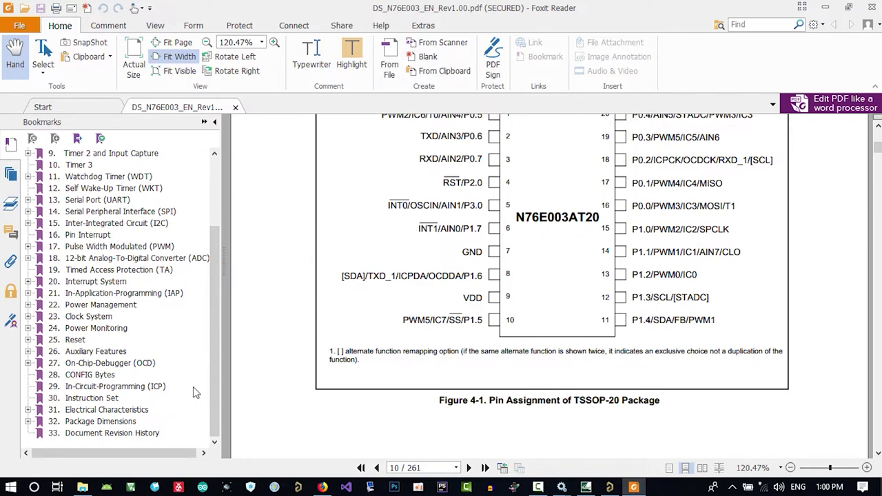
left_click(138, 365)
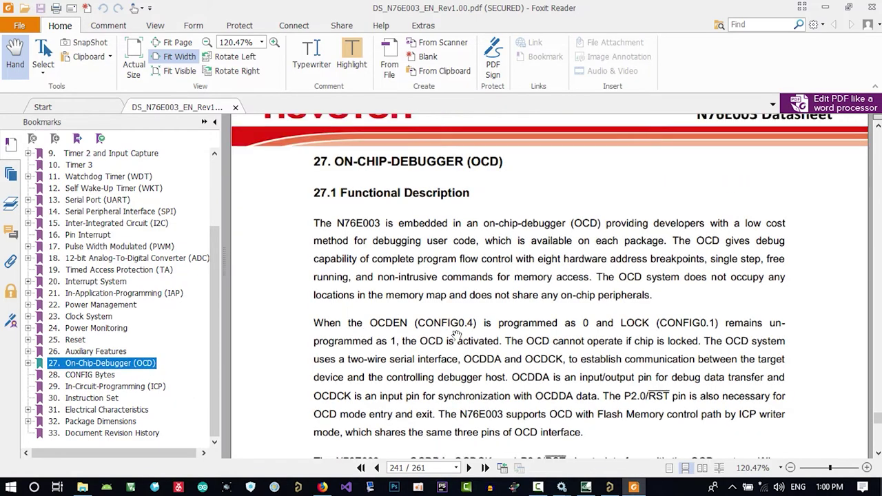
Scroll through the OCD section to read its restrictions
scroll(457, 335, "down", 5)
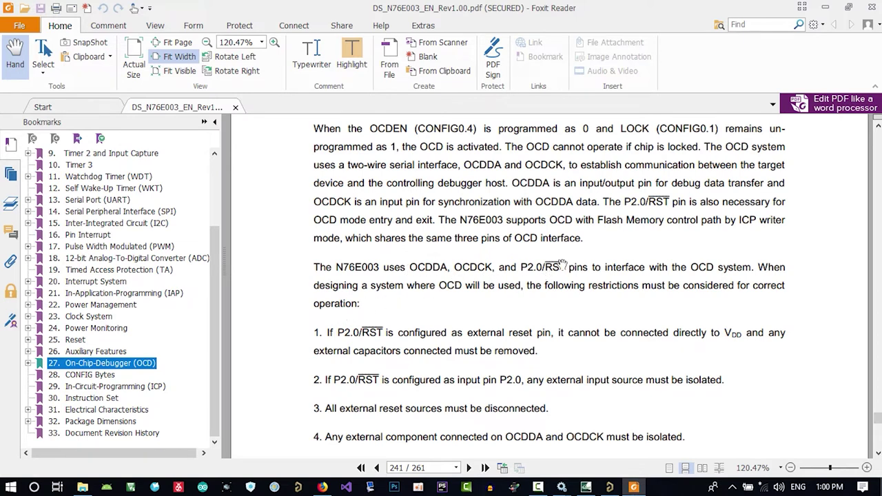
scroll(490, 348, "up", 4)
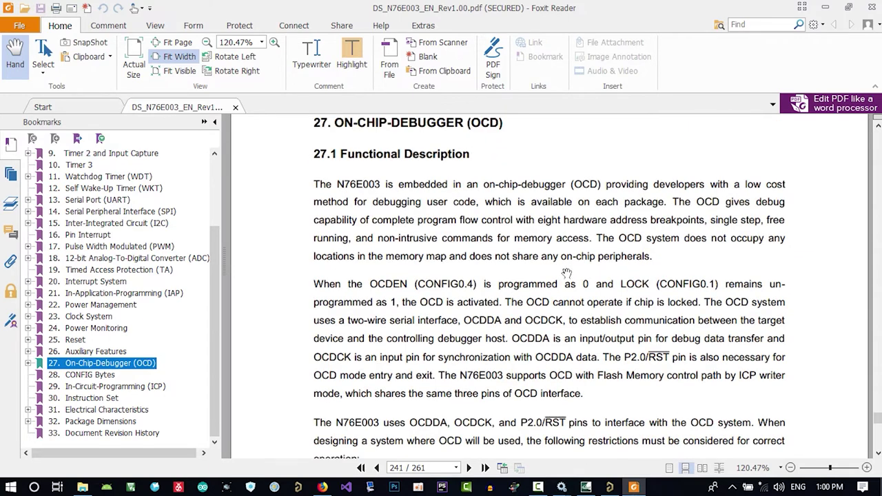
scroll(596, 325, "down", 3)
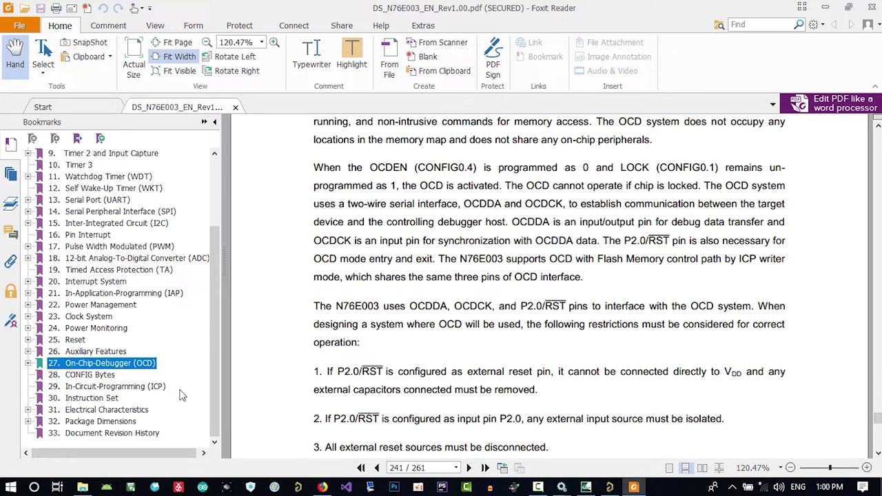
Jump to chapter 31, Electrical Characteristics, and view the D.C. table on page 252
left_click(131, 409)
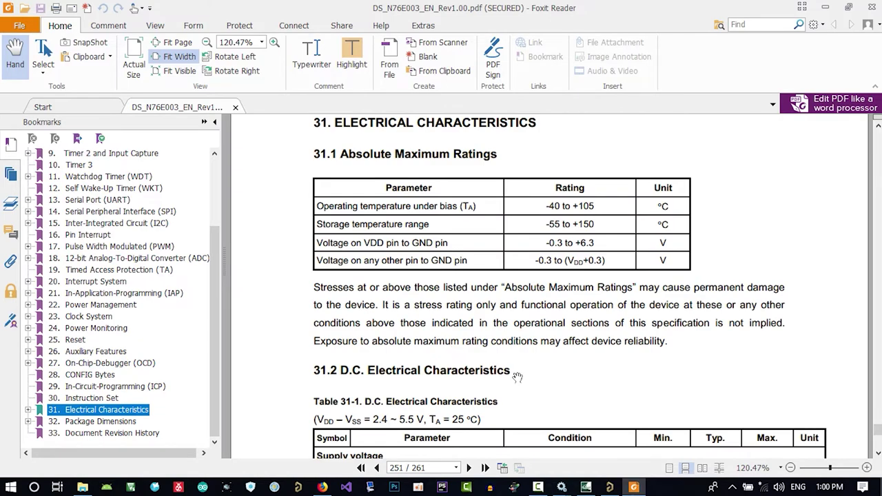
scroll(517, 377, "up", 2)
scroll(524, 372, "down", 8)
scroll(528, 368, "up", 3)
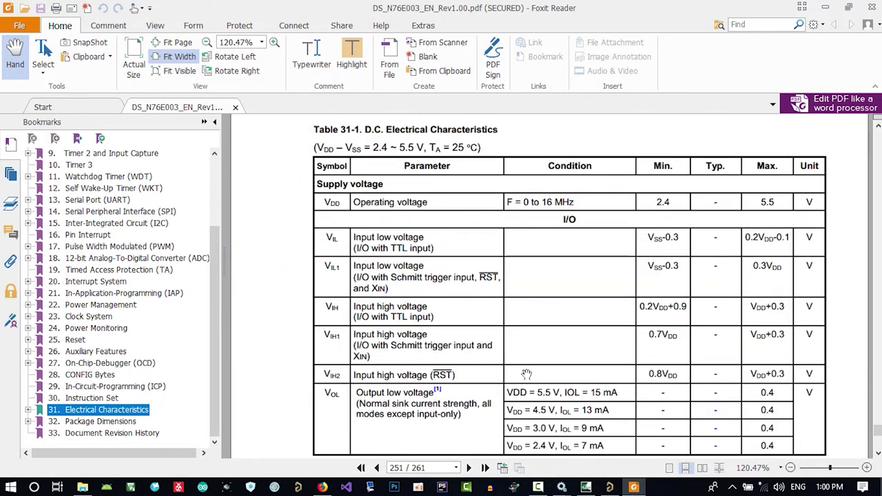
scroll(527, 372, "down", 10)
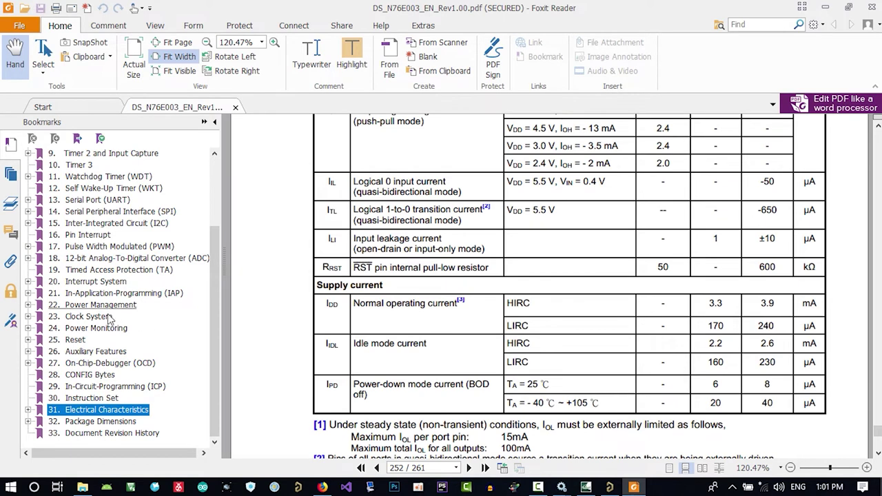
Jump to chapter 23, Clock System, and scroll to 23.3 System Clock Divider with the CKDIV register
left_click(103, 318)
scroll(421, 361, "down", 5)
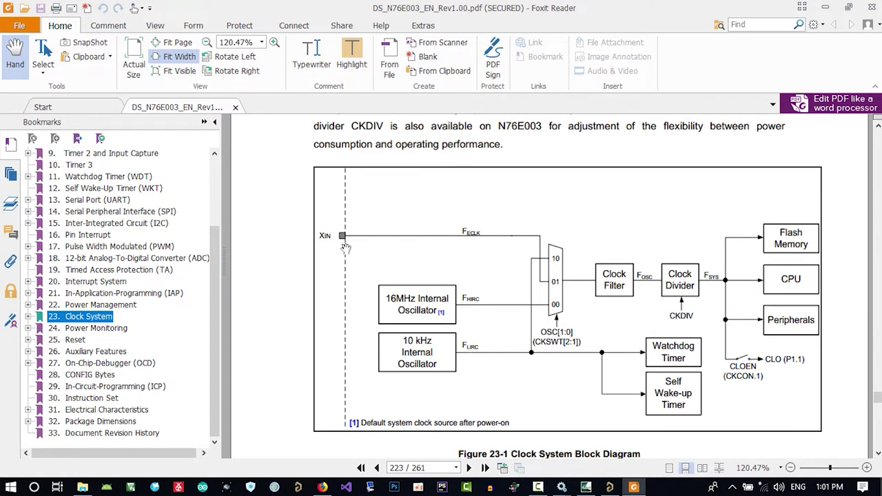
scroll(366, 270, "up", 3)
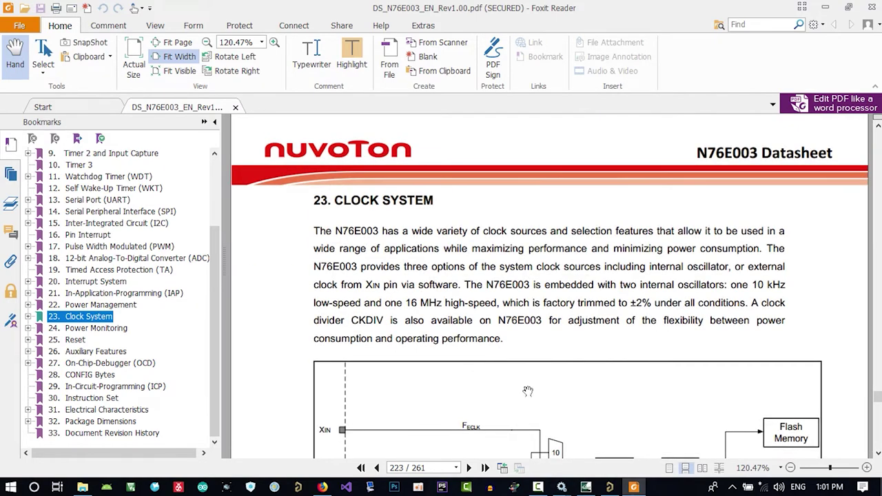
scroll(524, 398, "down", 5)
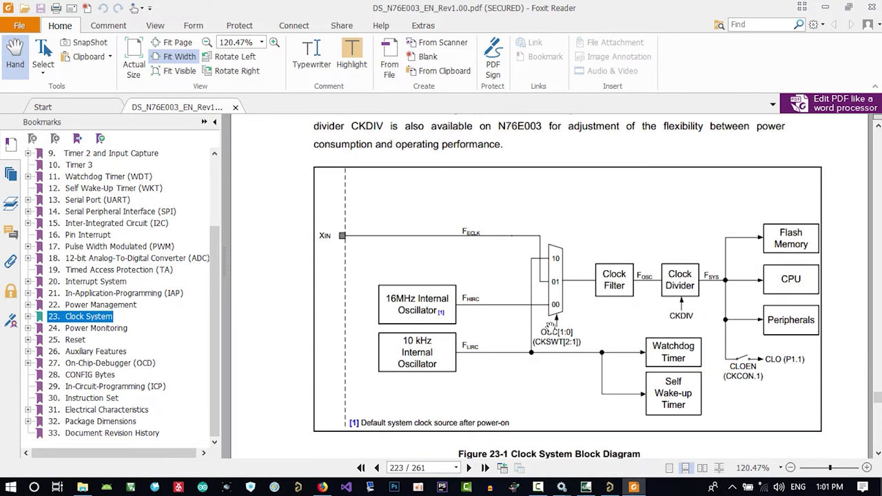
scroll(532, 377, "down", 20)
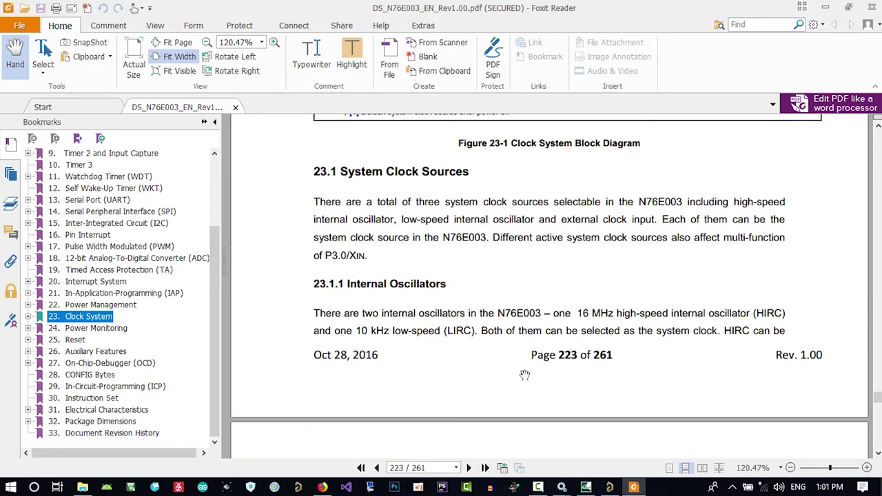
left_click(107, 309)
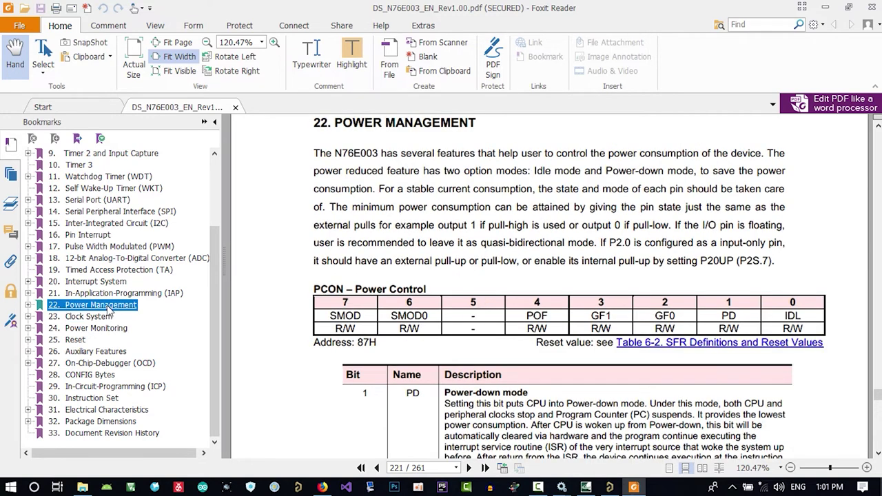
scroll(476, 386, "up", 5)
scroll(476, 386, "up", 1)
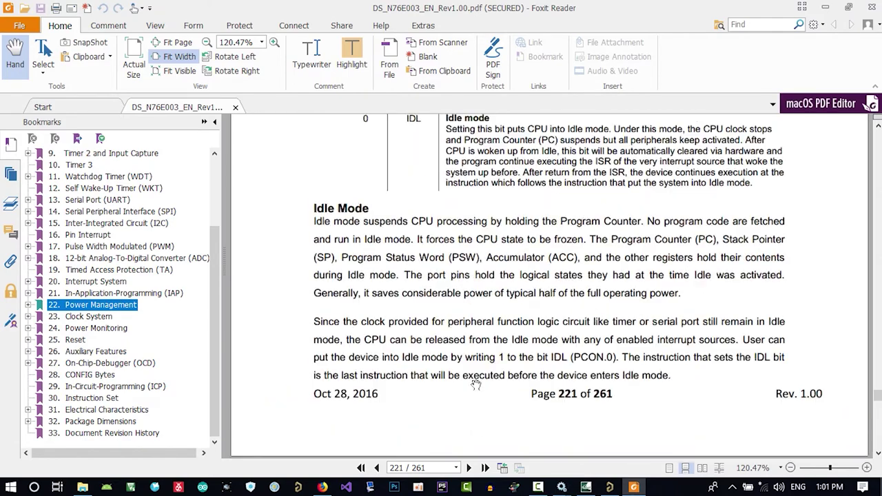
scroll(475, 366, "down", 7)
scroll(440, 303, "down", 10)
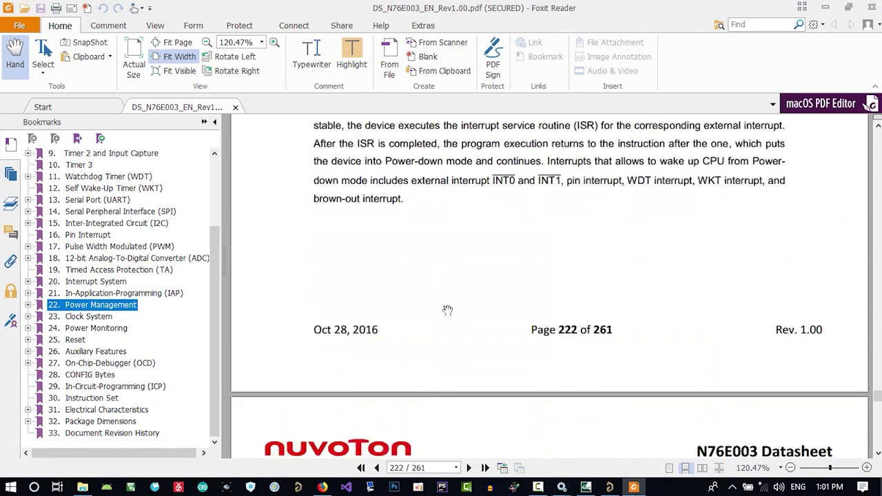
scroll(476, 290, "up", 8)
scroll(482, 327, "up", 12)
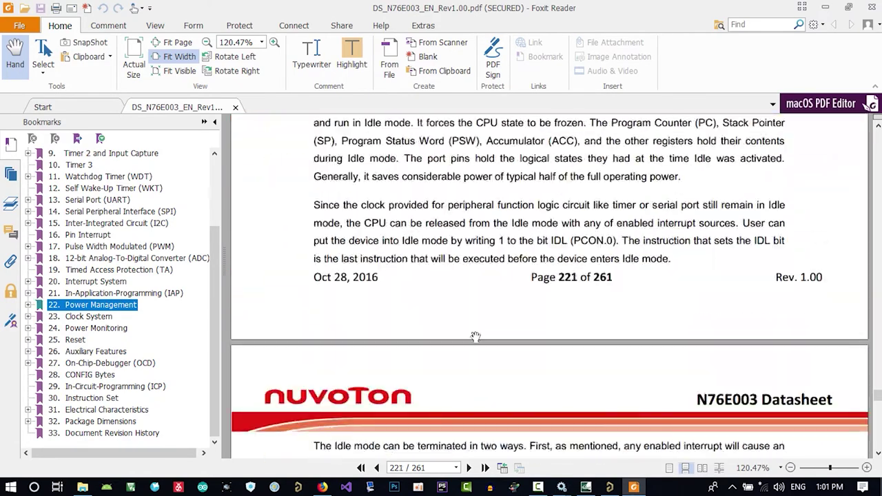
scroll(413, 323, "up", 2)
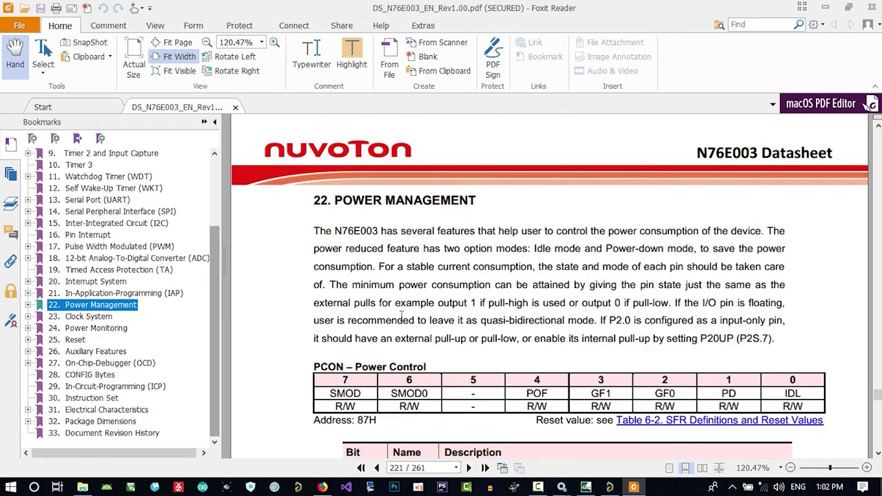
scroll(127, 297, "up", 1)
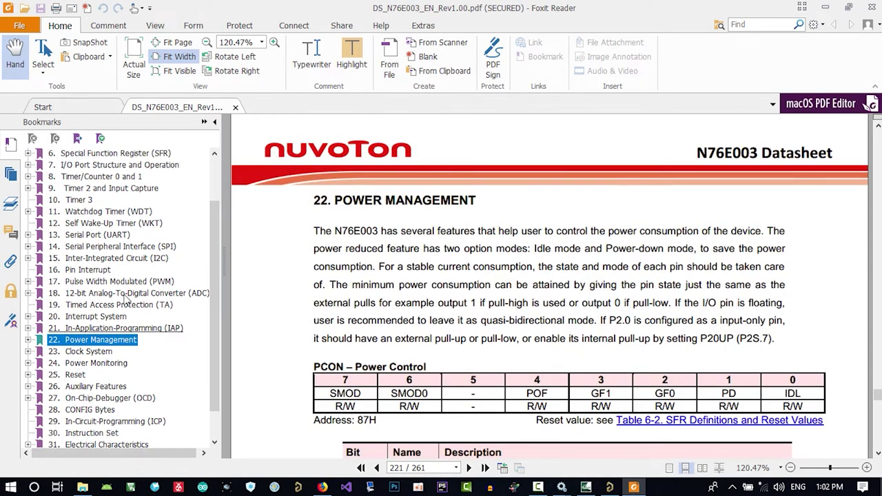
left_click(110, 270)
scroll(478, 328, "down", 5)
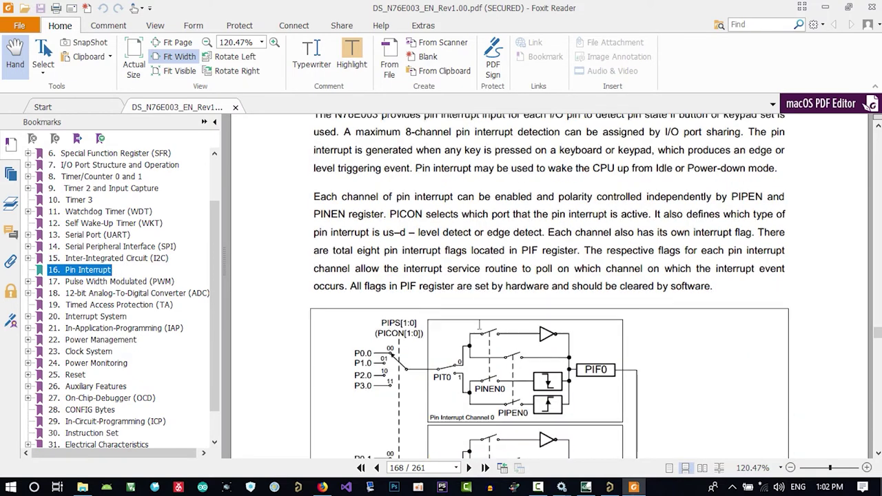
scroll(491, 327, "up", 5)
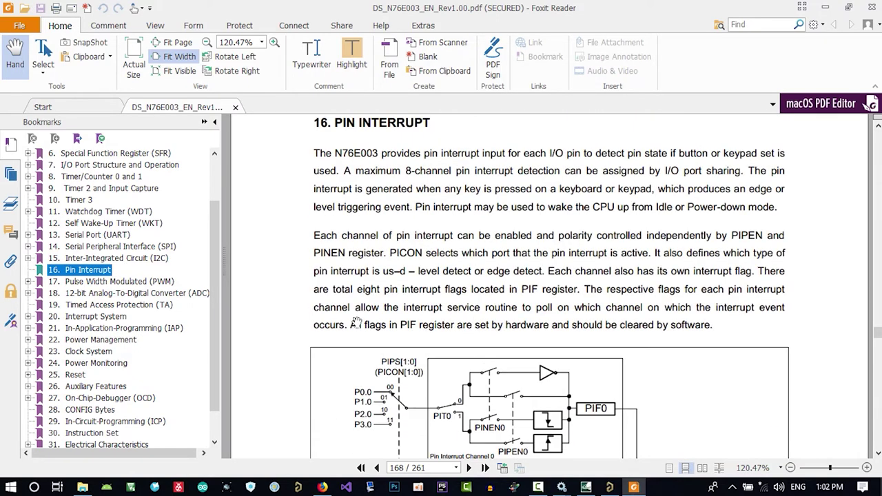
scroll(182, 300, "up", 1)
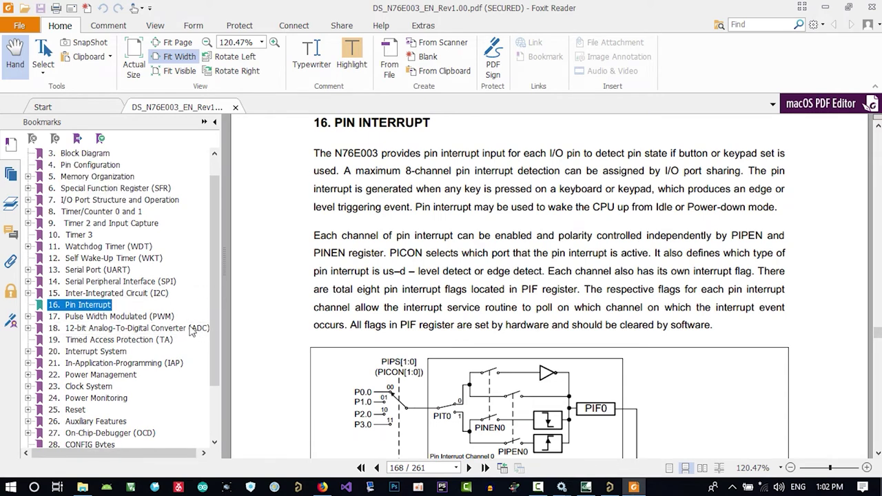
scroll(191, 306, "up", 1)
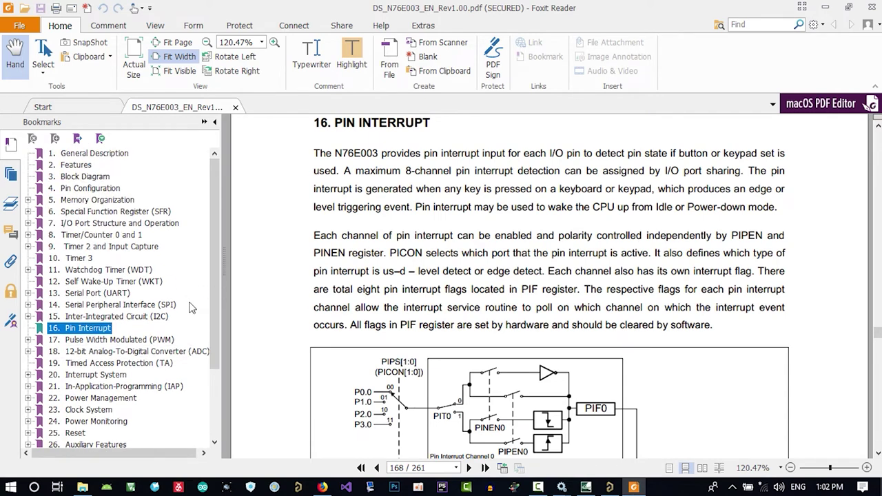
scroll(186, 313, "down", 3)
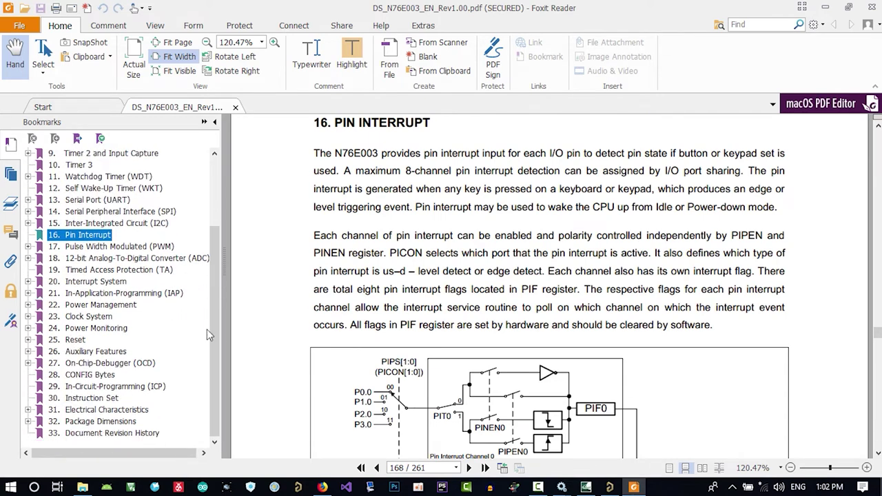
Jump to chapter 29, In-Circuit-Programming, and mark the RST, ICPDA and ICPCK pin names
left_click(148, 387)
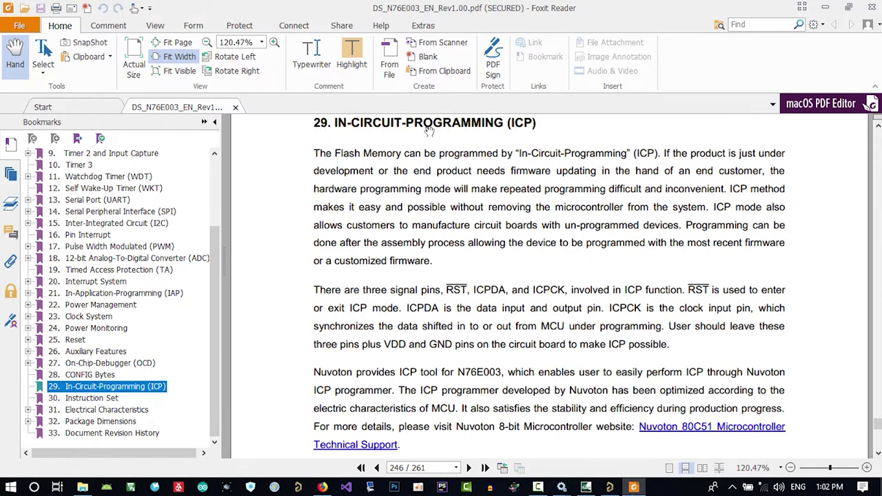
scroll(476, 302, "down", 3)
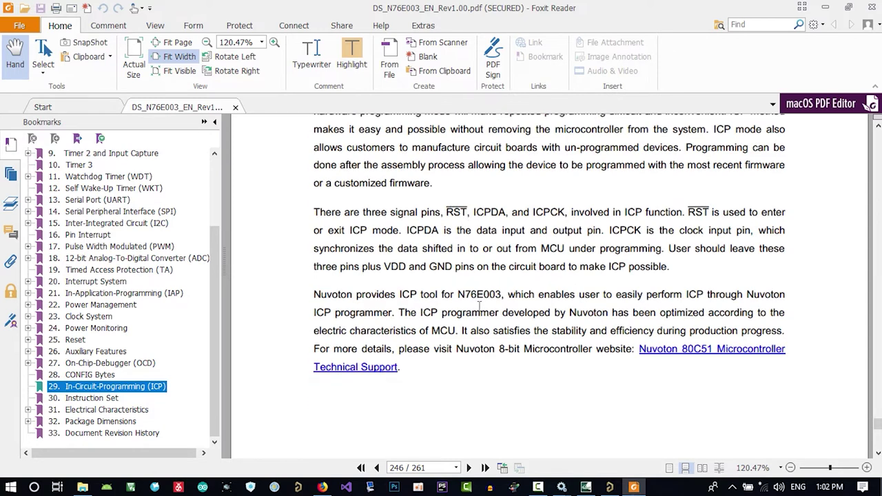
scroll(580, 312, "up", 1)
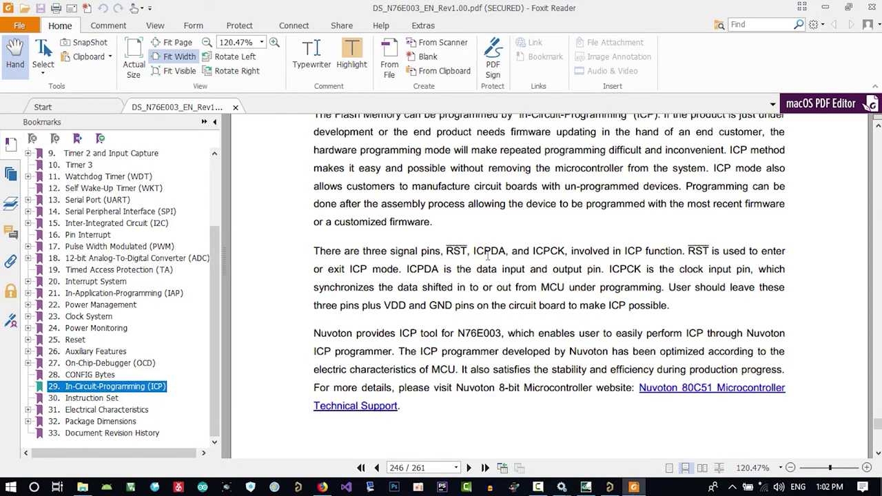
left_click_drag(567, 251, 458, 253)
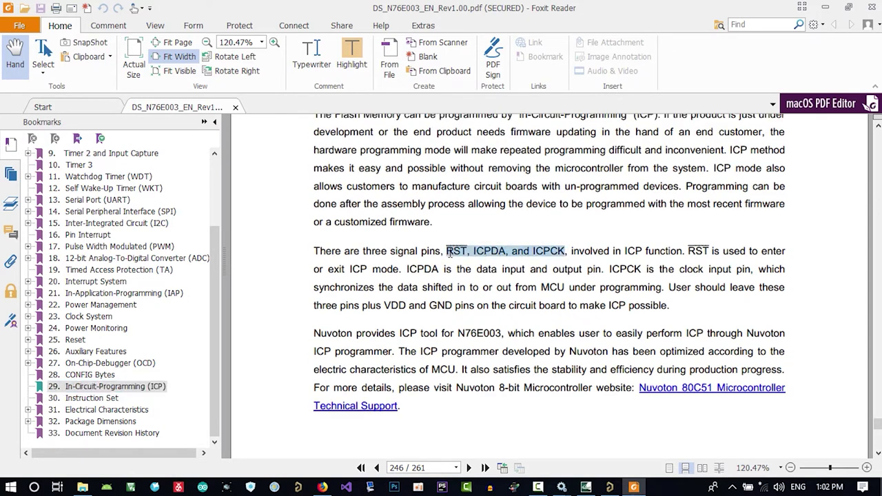
left_click(512, 277)
Return to chapter 27, On-Chip-Debugger (OCD), on page 241
scroll(164, 303, "up", 1)
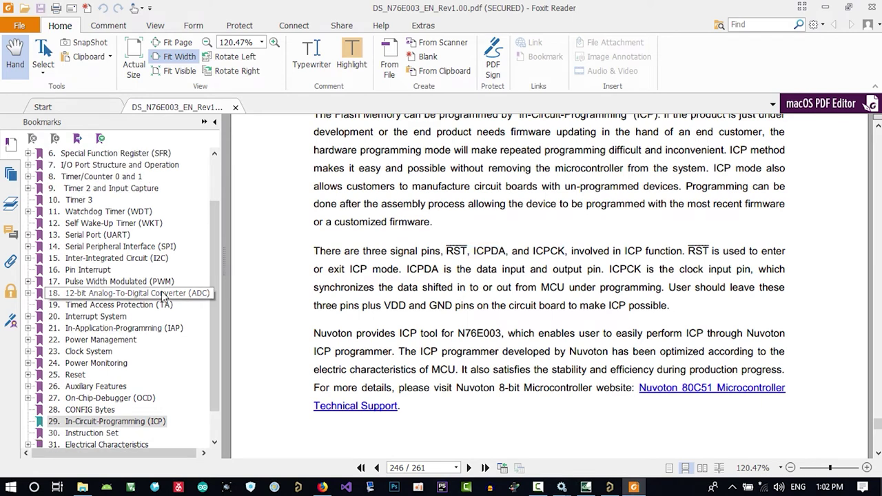
scroll(76, 261, "up", 2)
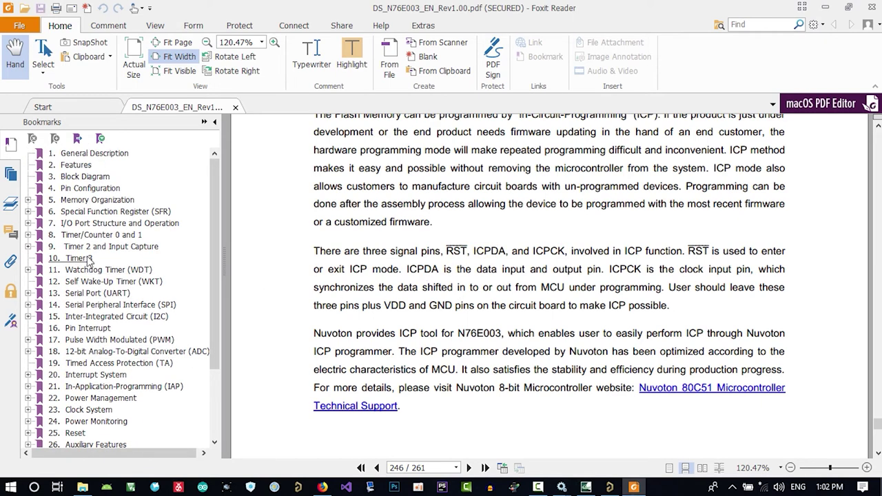
left_click(90, 188)
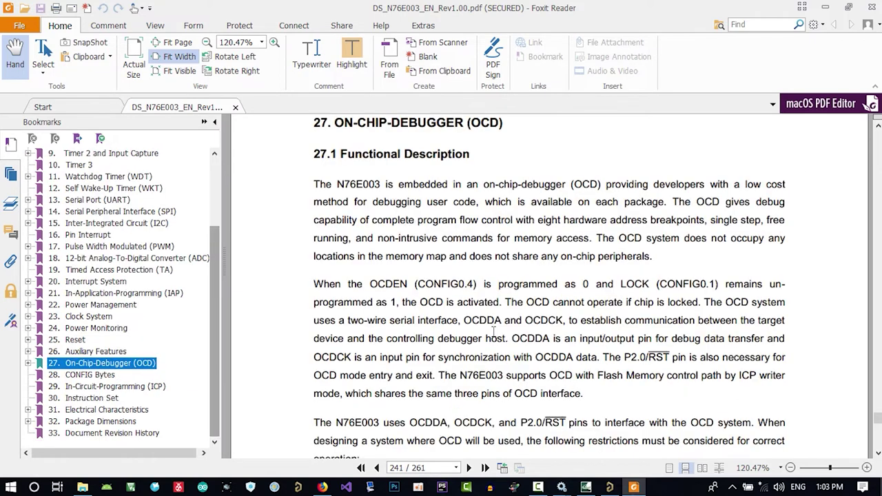
Mark OCDDA and the OCD pins P1.6 and P0.2 in the OCD description
double_click(489, 323)
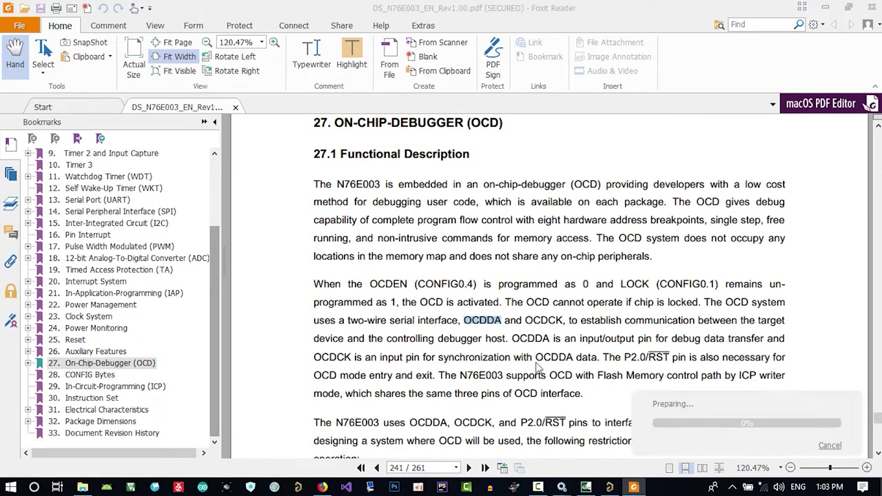
scroll(591, 380, "down", 1)
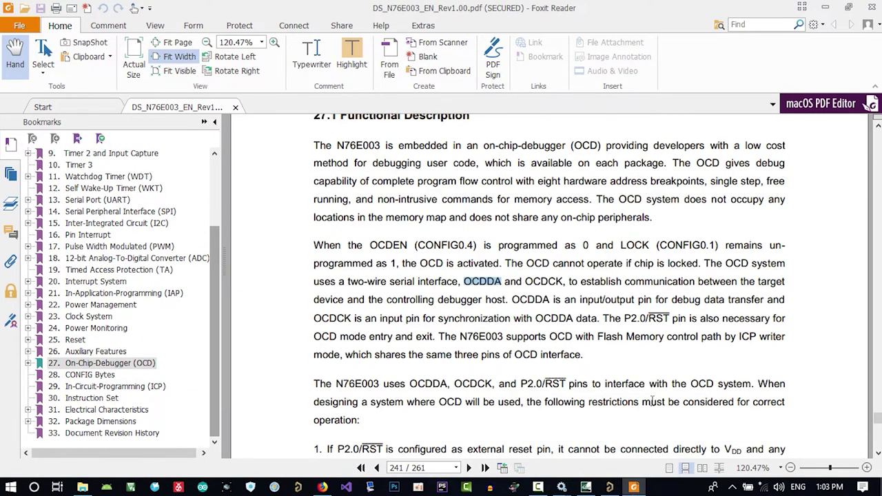
scroll(652, 402, "down", 6)
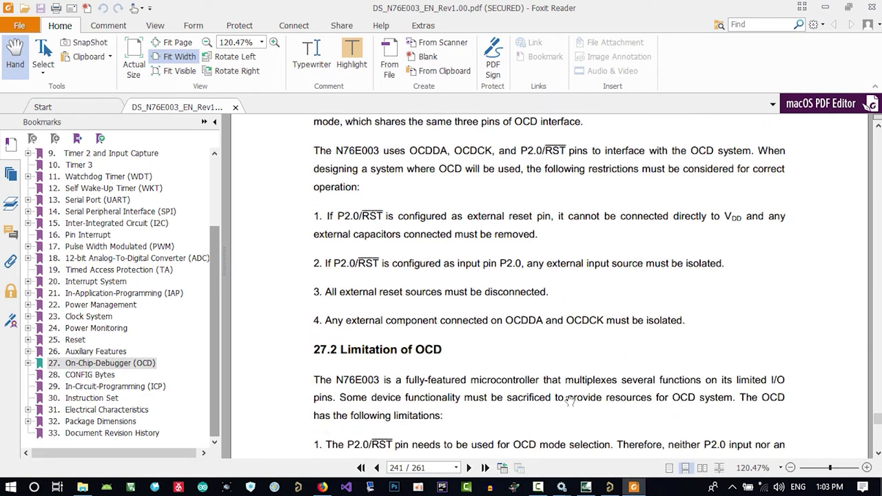
scroll(569, 400, "down", 9)
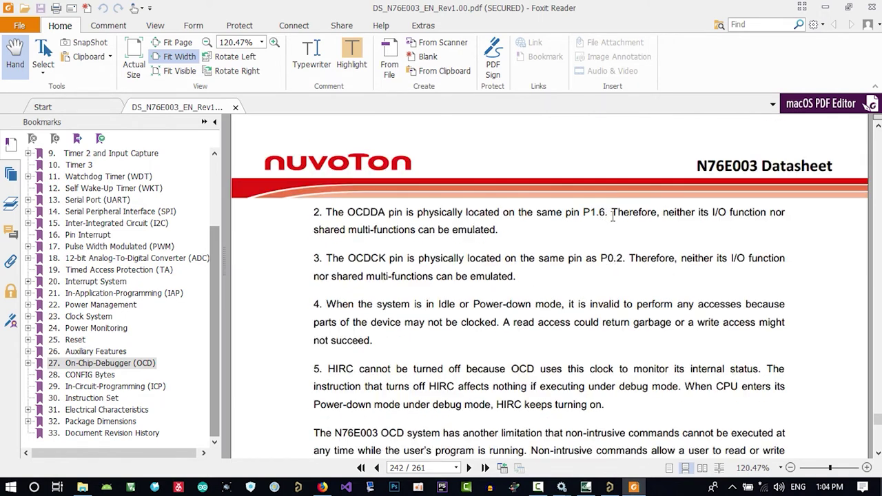
left_click_drag(607, 214, 582, 213)
left_click_drag(624, 257, 604, 258)
Jump to chapter 4, Pin Configuration, showing the N76E003AT20 pinout on page 10
scroll(626, 285, "down", 2)
scroll(627, 267, "up", 2)
scroll(110, 206, "up", 3)
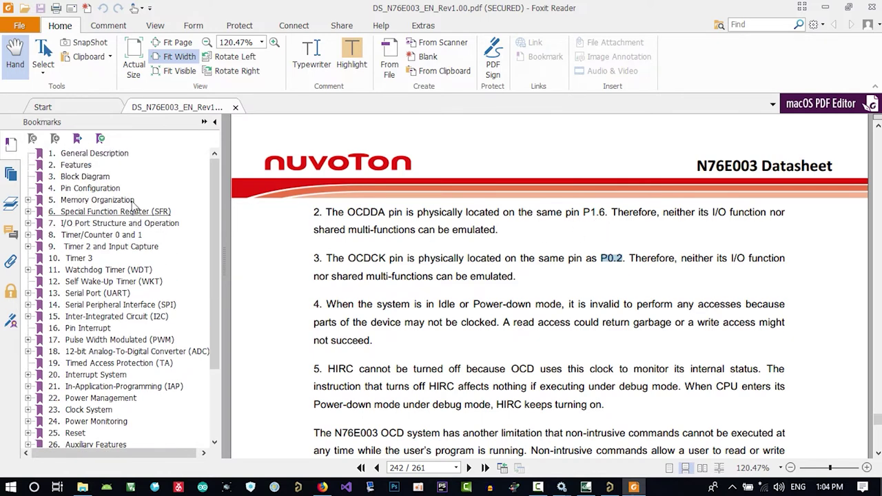
left_click(91, 188)
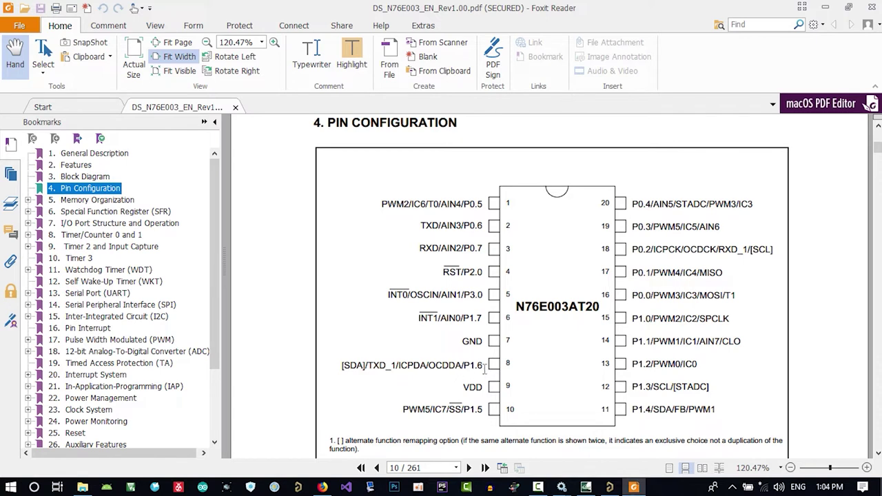
Highlight OCDDA on pin 8, then OCDCK in the datasheet's On-Chip-Debugger section
left_click_drag(461, 365, 433, 368)
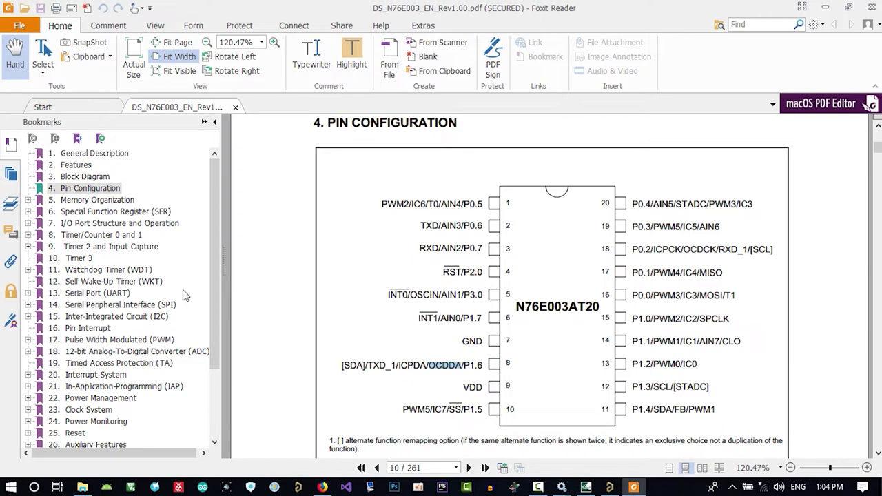
scroll(163, 407, "down", 3)
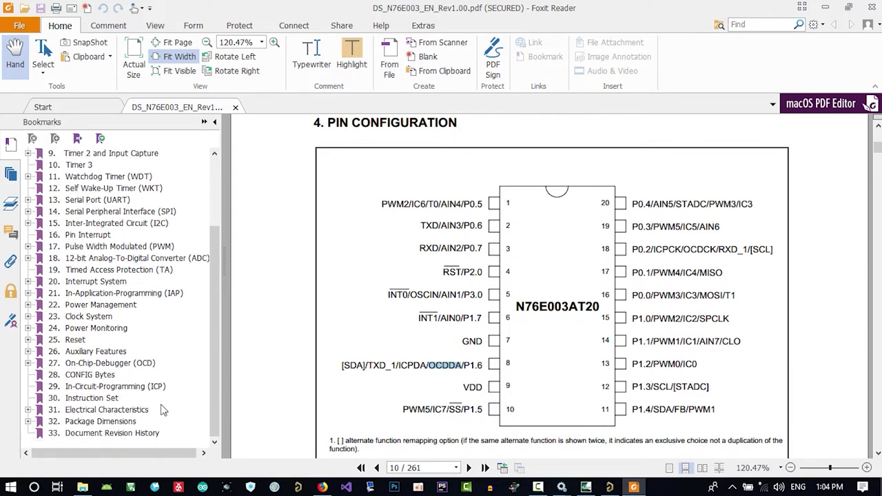
left_click(110, 363)
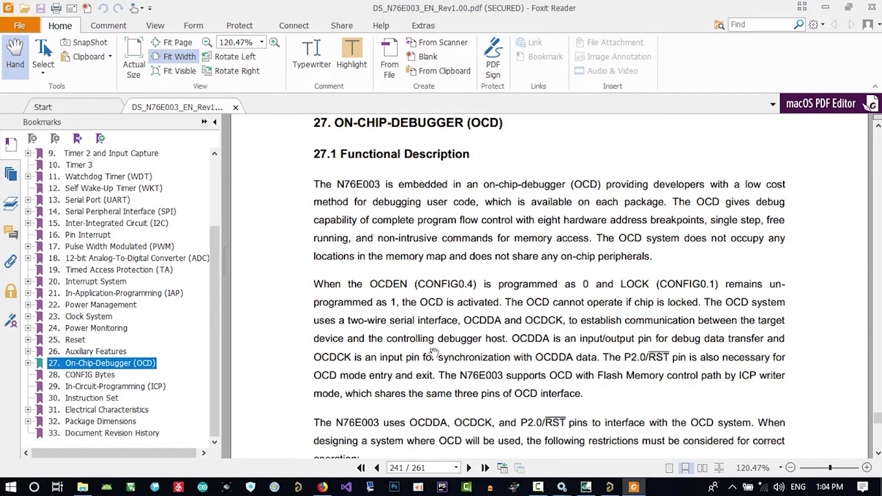
double_click(551, 320)
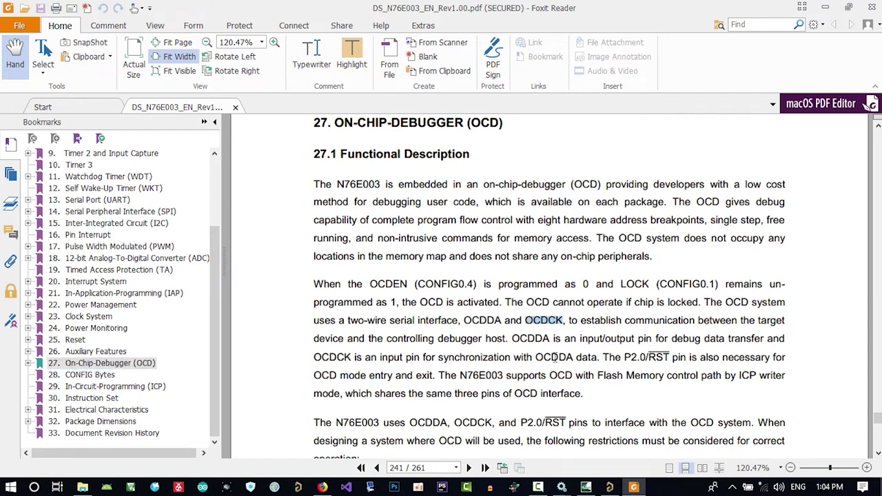
Highlight OCDCK on pin 18 in Pin Configuration, then return to the Altium schematic
scroll(555, 356, "down", 5)
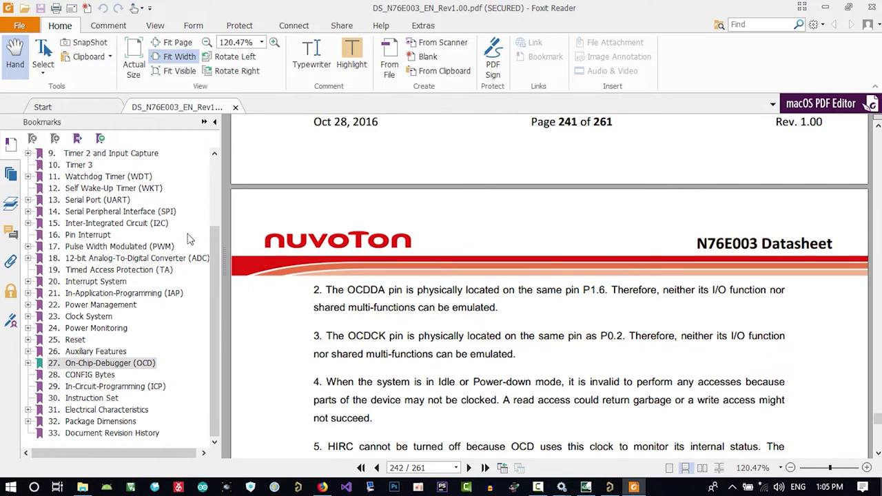
scroll(151, 234, "up", 3)
left_click(96, 190)
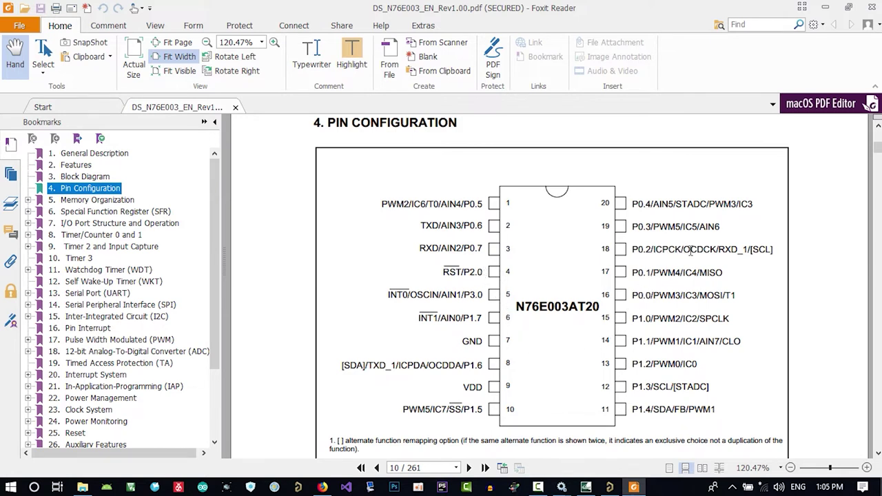
left_click_drag(716, 251, 690, 251)
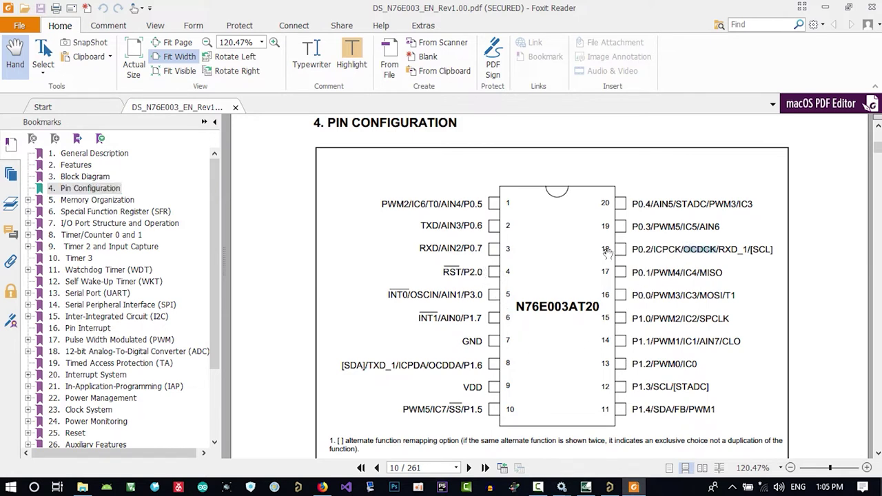
left_click(609, 487)
Zoom to the N76E003 symbol and start placing an Input03 net label by its left pins
scroll(448, 267, "up", 5, "ctrl")
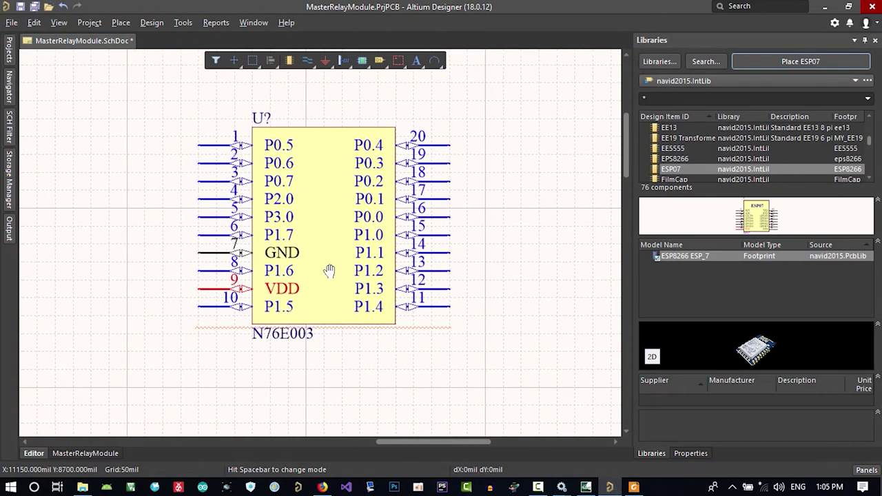
scroll(311, 260, "left", 3, "shift")
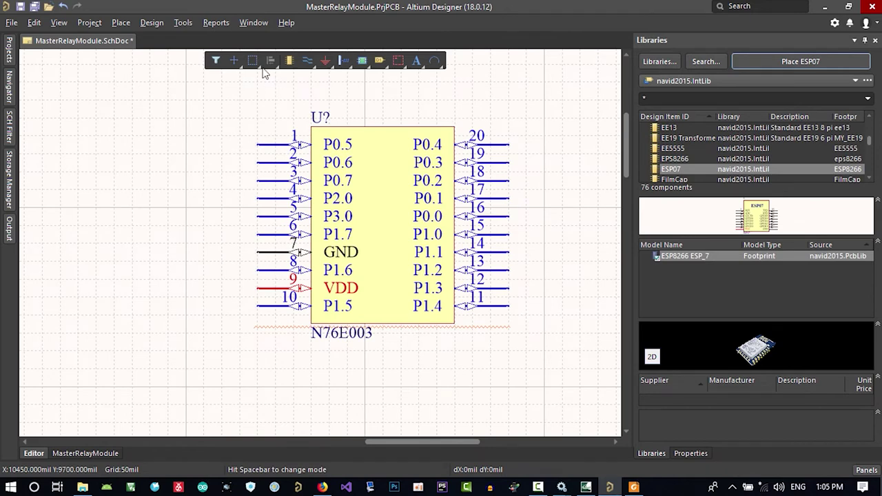
left_click(121, 22)
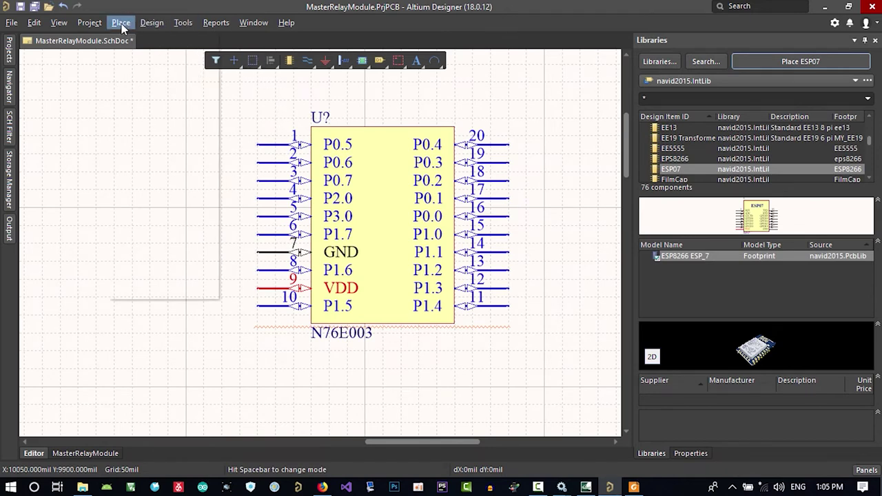
left_click(145, 115)
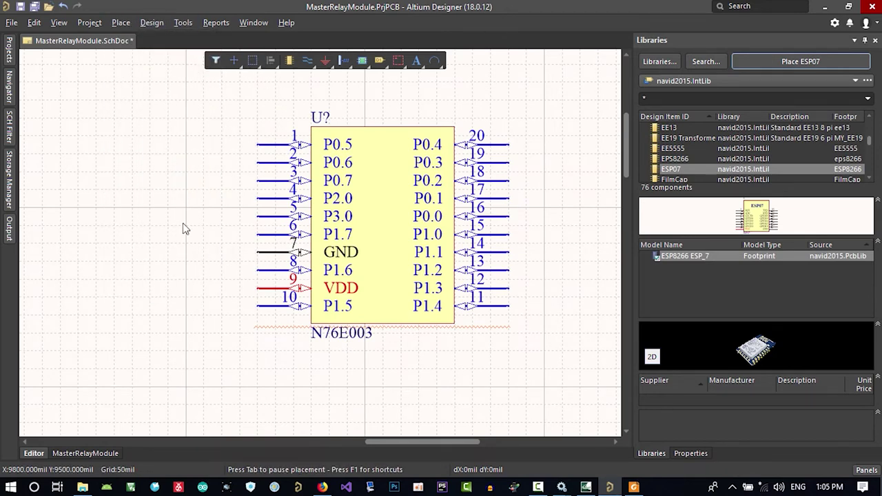
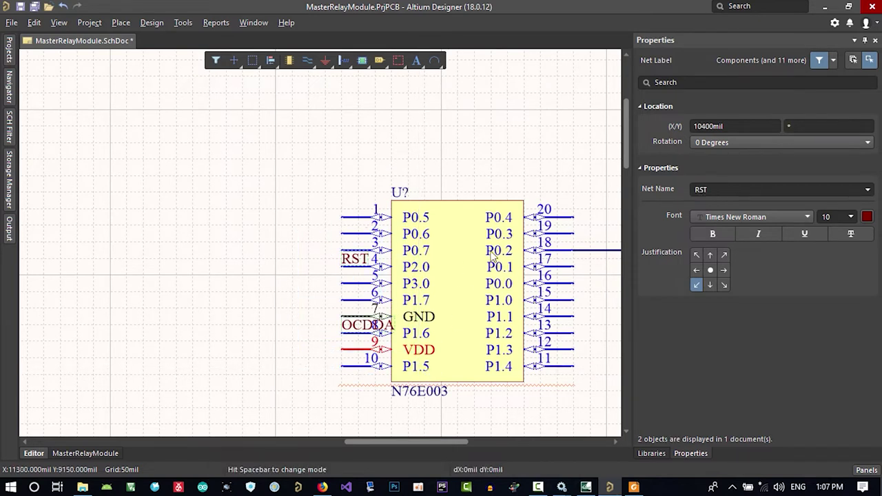
Drag the RST and OCDDA net labels further left onto longer wires
left_click_drag(348, 260, 162, 269)
left_click(245, 317)
scroll(245, 317, "down", 6, "ctrl")
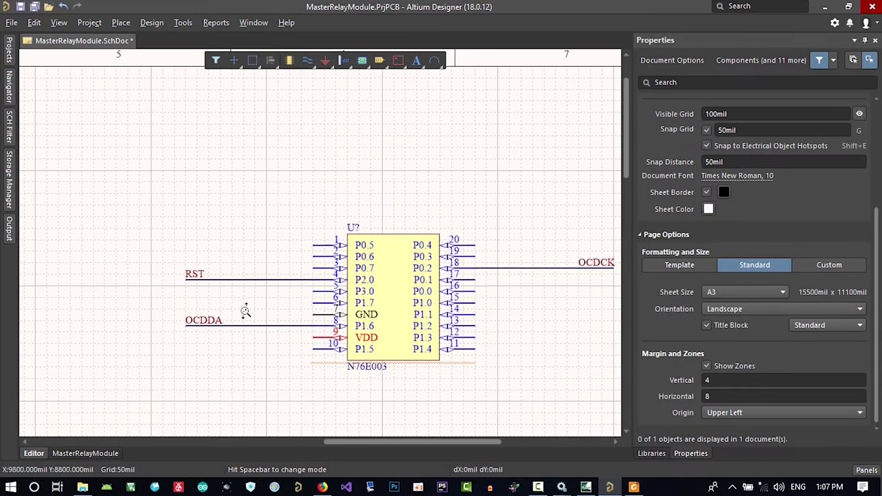
Shift the N76E003 chip and its net labels up, then show the component libraries
left_click_drag(472, 189, 211, 318)
left_click_drag(295, 245, 331, 198)
scroll(330, 198, "up", 6, "ctrl")
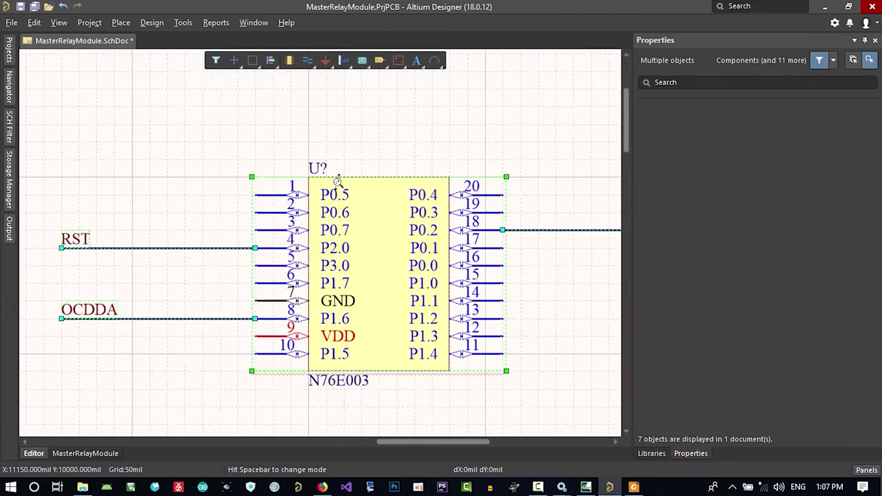
scroll(386, 278, "down", 2, "ctrl")
scroll(489, 310, "right", 2, "shift")
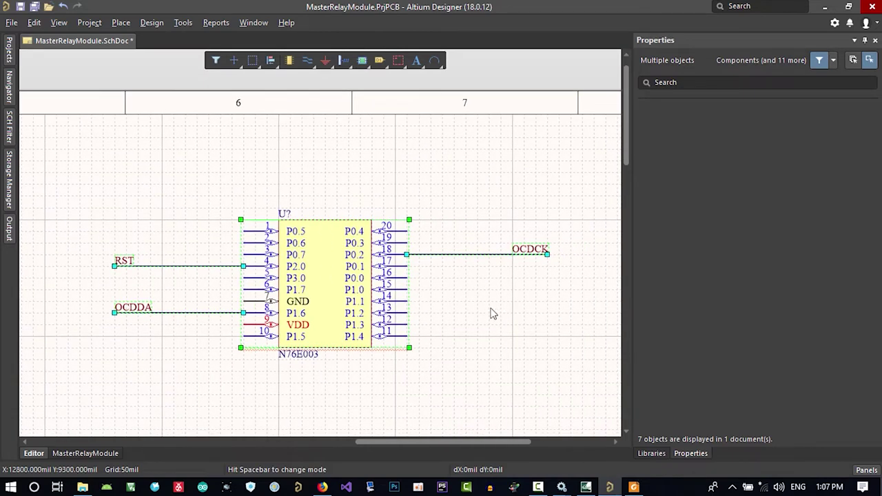
left_click(565, 274)
left_click(650, 454)
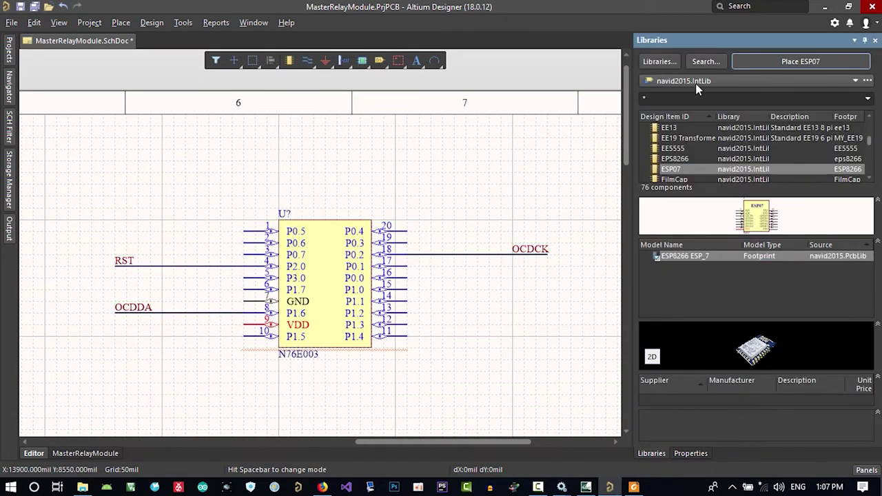
Find Header 5 in Mylib Rev 4.IntLib by searching 'head' and start placing it
left_click(698, 83)
left_click(696, 123)
left_click(677, 149)
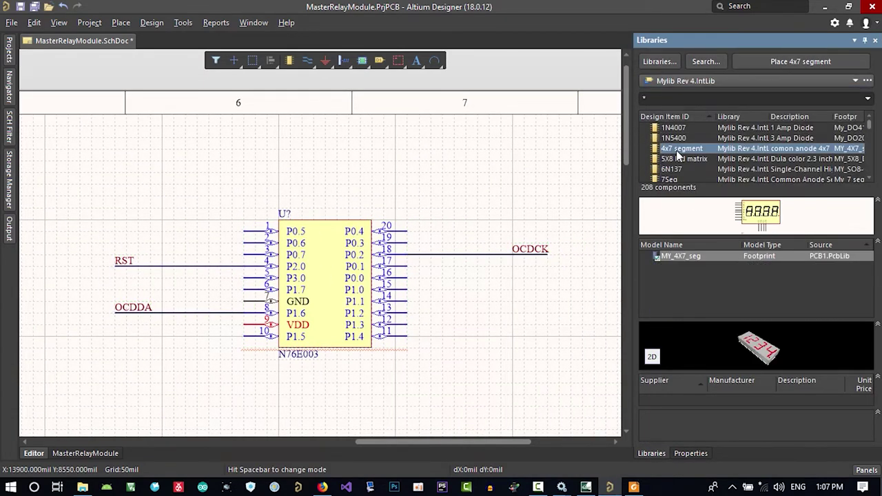
type("head")
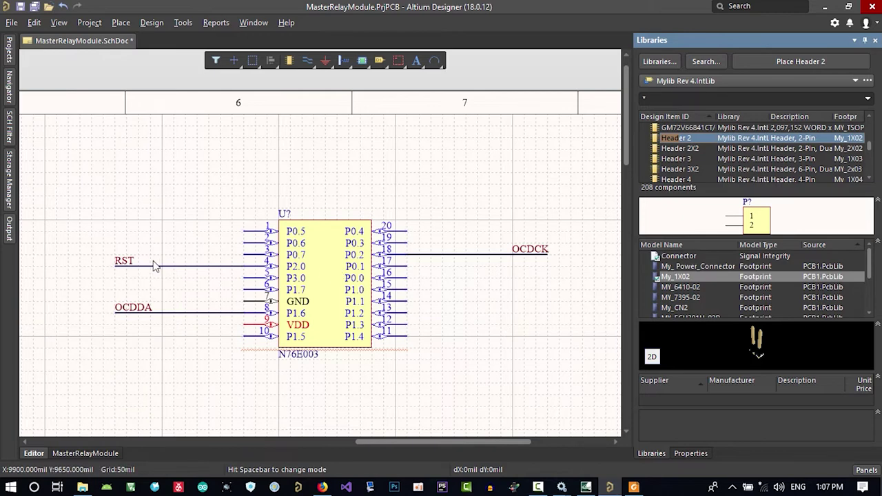
scroll(702, 165, "down", 1)
left_click(702, 166)
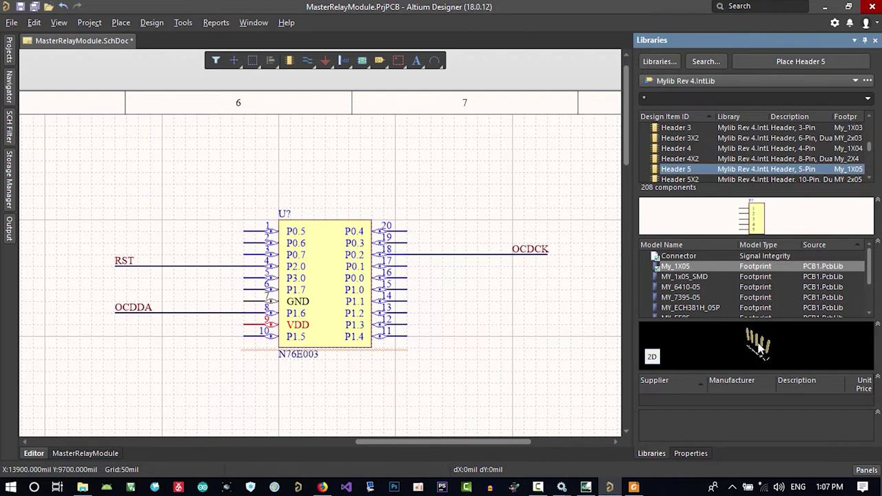
left_click_drag(777, 336, 799, 338)
left_click(822, 62)
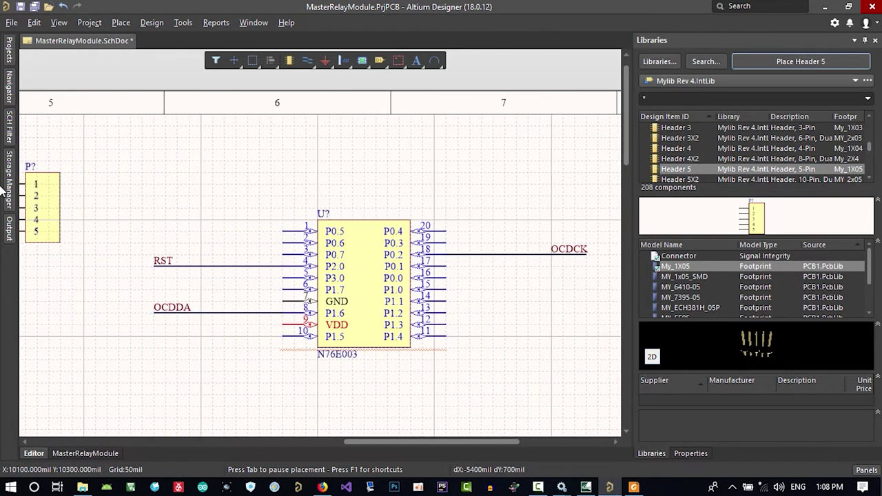
Rotate and drop header P? left of the chip, with a GND port wired to pin 1
key("space")
key("space")
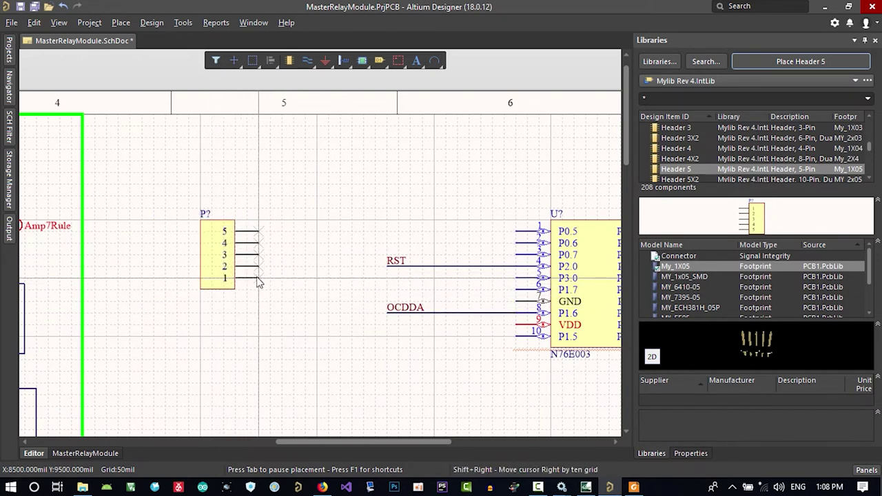
left_click(281, 328)
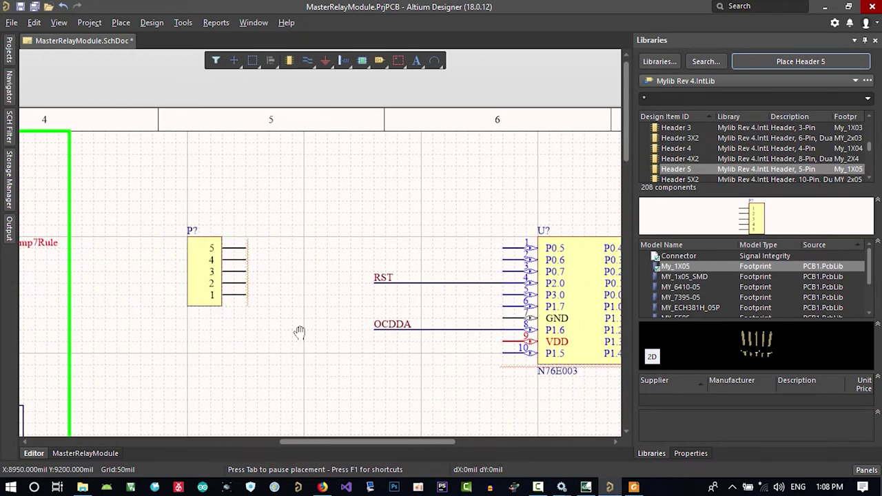
left_click(326, 62)
left_click(258, 284)
key("Escape")
key("ctrl+w")
left_click_drag(266, 280, 312, 281)
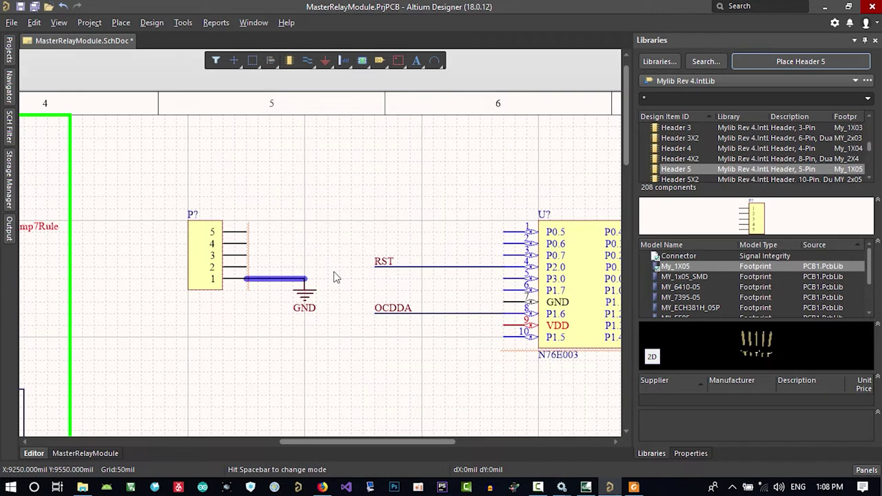
Paste a 3.3V power port beside the header and wire pin 2 to it
left_click(325, 65)
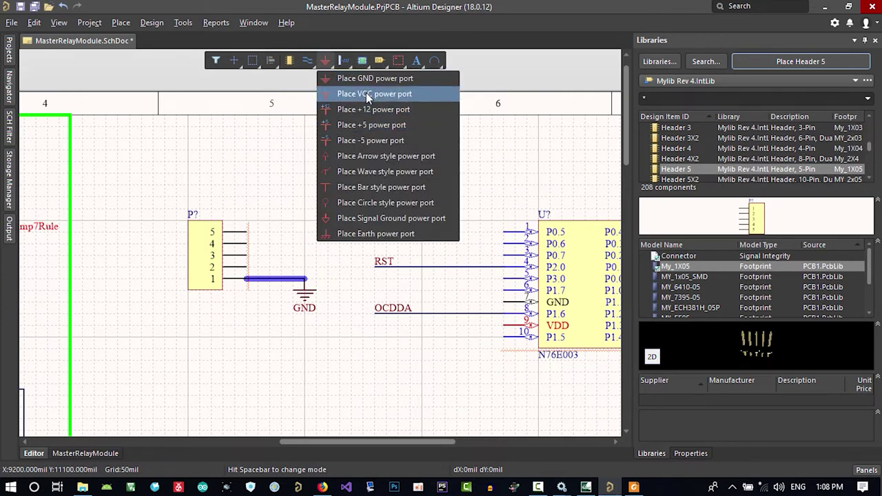
right_click_drag(359, 305, 379, 263)
scroll(380, 263, "down", 3, "ctrl")
right_click_drag(261, 282, 310, 288)
scroll(310, 288, "up", 2, "ctrl")
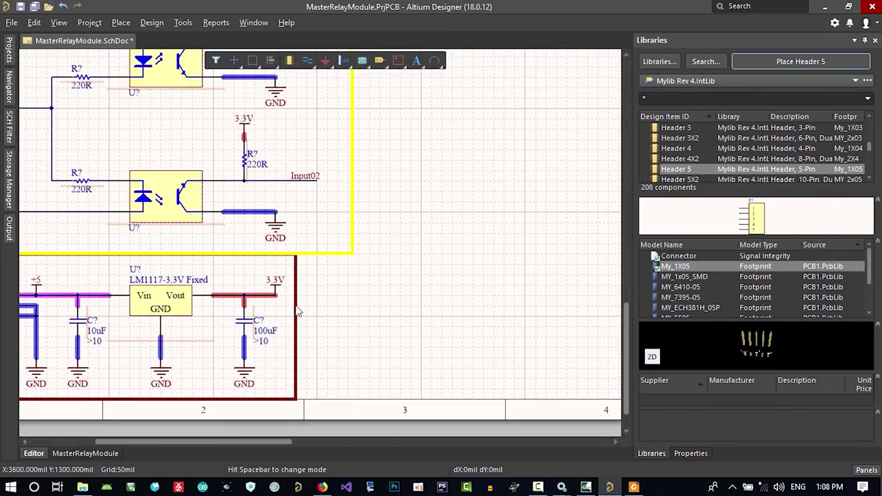
right_click_drag(371, 288, 288, 377)
scroll(288, 377, "up", 1, "ctrl")
key("ctrl+v")
left_click(384, 301)
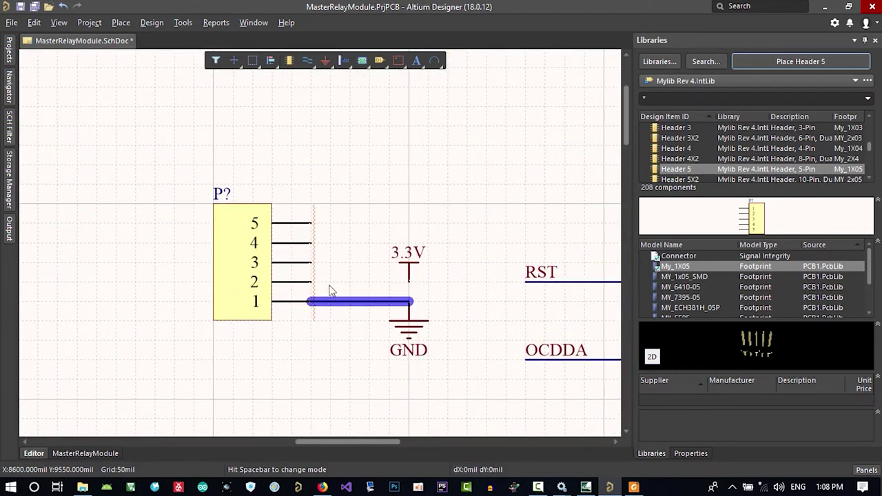
left_click(307, 60)
left_click(312, 283)
left_click(409, 283)
scroll(467, 325, "down", 1, "ctrl")
right_click_drag(466, 324, 356, 331)
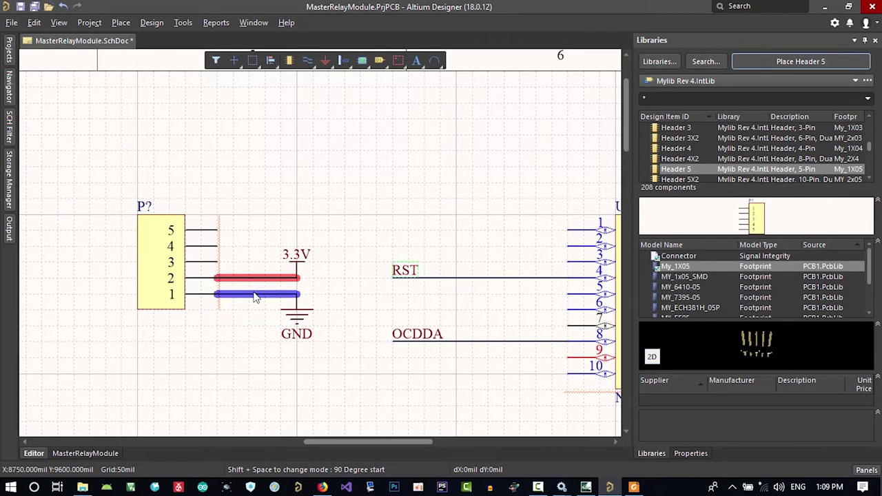
Wire header pin 2 to the chip's RST wire and shift the 3.3V port right
left_click_drag(331, 233, 216, 261)
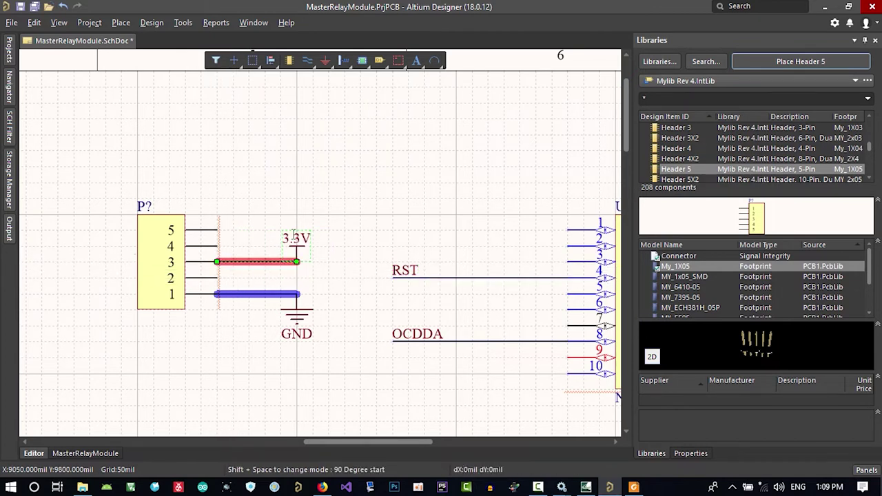
left_click(339, 275)
left_click(307, 60)
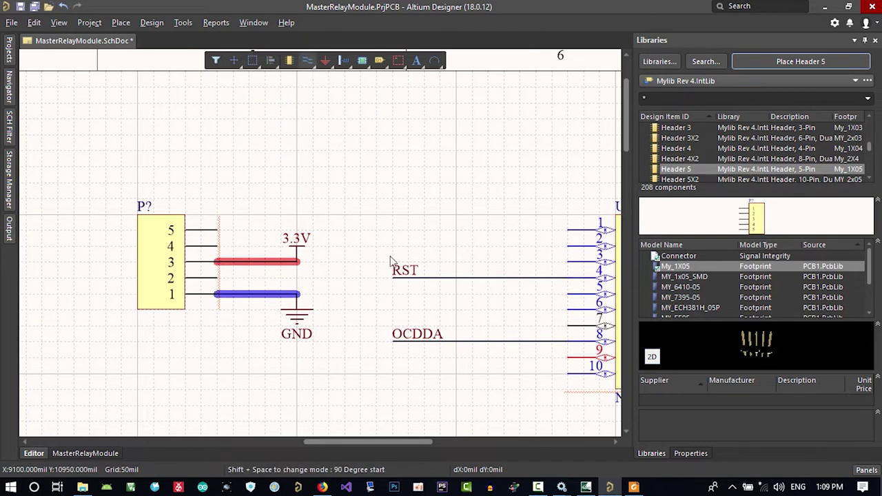
left_click(392, 277)
left_click(216, 278)
key("Escape")
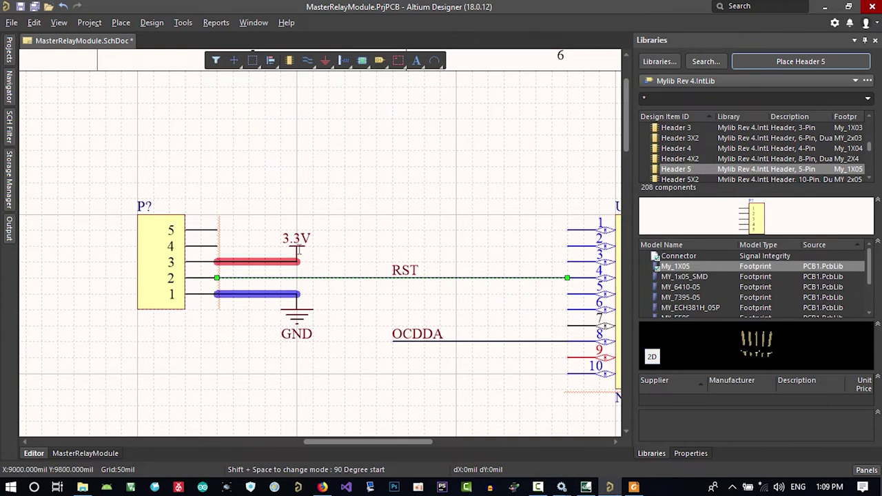
left_click_drag(299, 249, 359, 249)
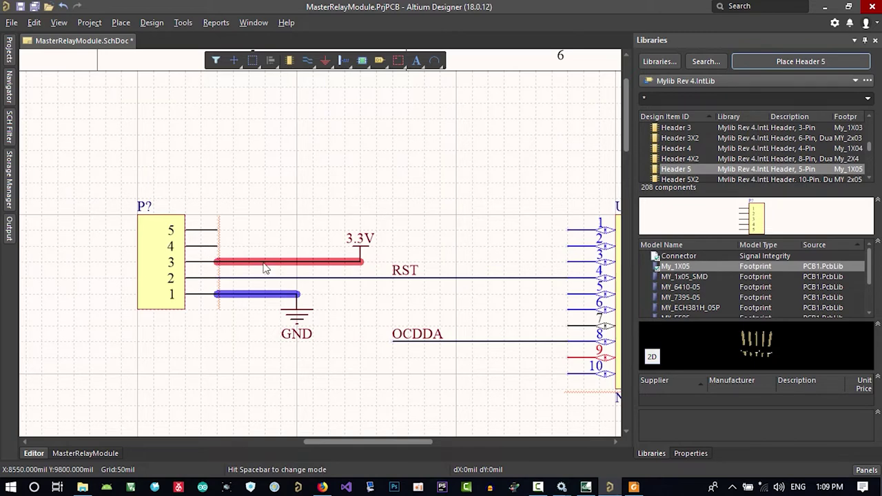
right_click_drag(363, 323, 410, 324)
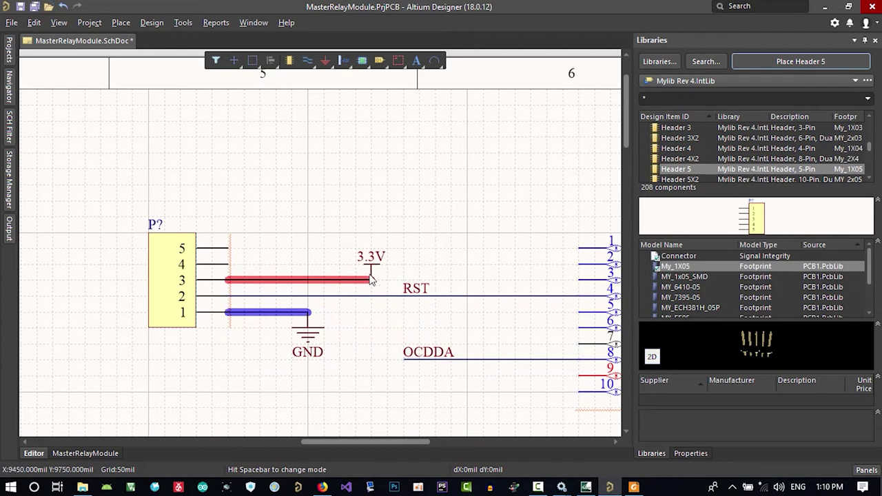
Delete the old power wires and wire the GND port to header pin 3
key("Delete")
left_click(282, 313)
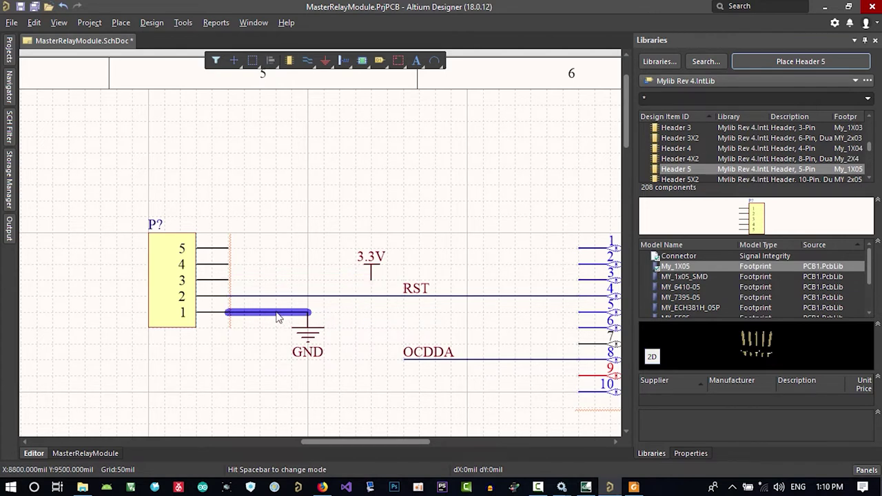
key("Delete")
left_click_drag(371, 270, 355, 373)
left_click_drag(309, 315, 345, 281)
key("space")
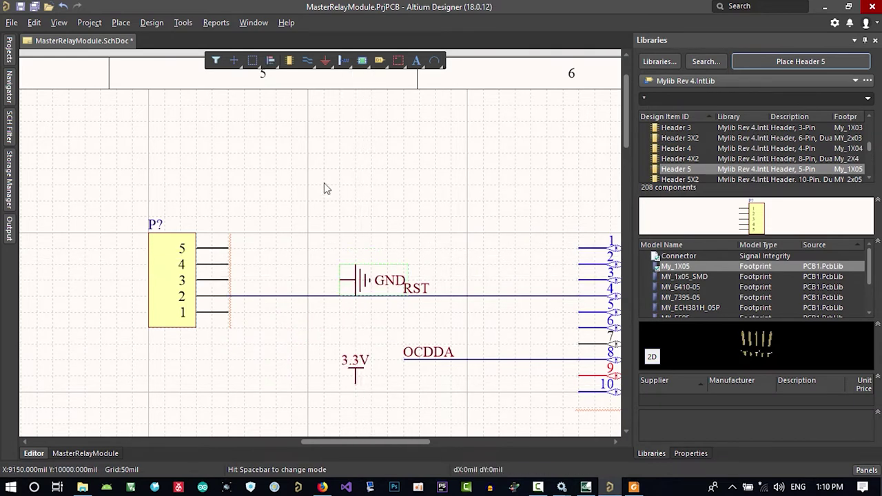
left_click(339, 280)
left_click(228, 280)
Move the 3.3V port beneath RST and wire it to header pin 1
left_click_drag(338, 376, 346, 310)
key("space")
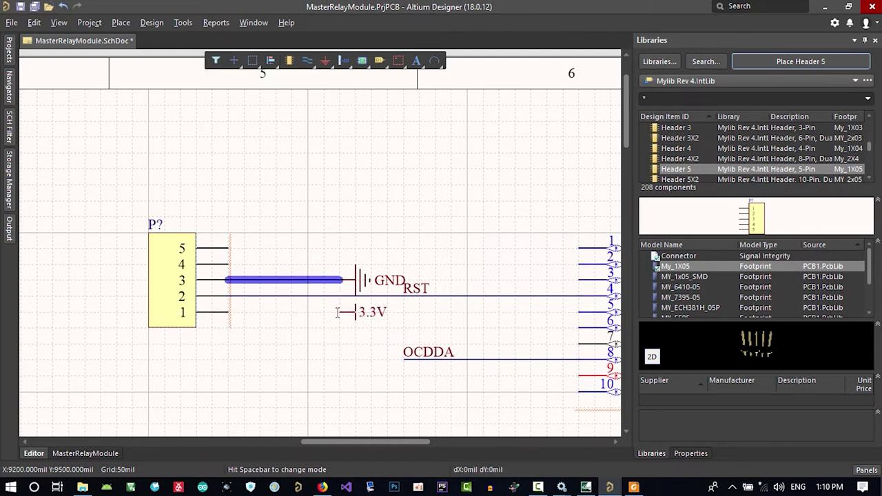
left_click(307, 61)
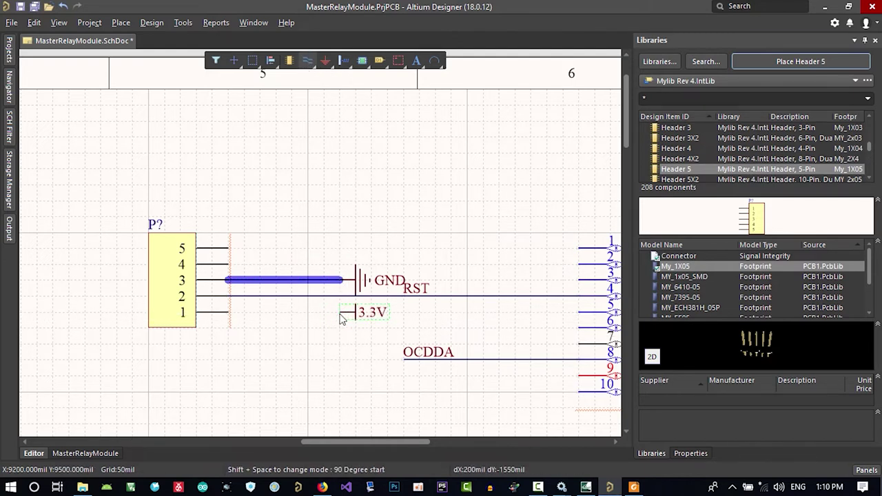
left_click(228, 312)
left_click(340, 312)
right_click_drag(334, 355, 284, 342)
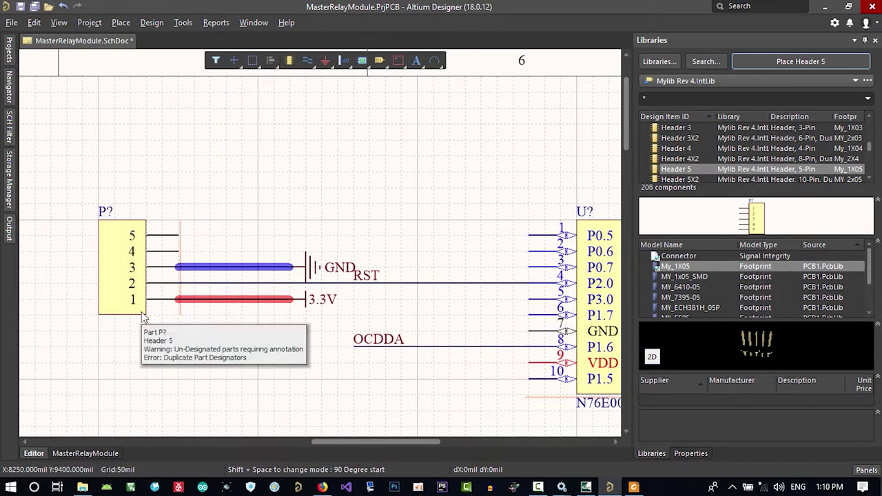
Paste an OCDDA net label onto the wire from header pin 4
right_click_drag(485, 320, 516, 329)
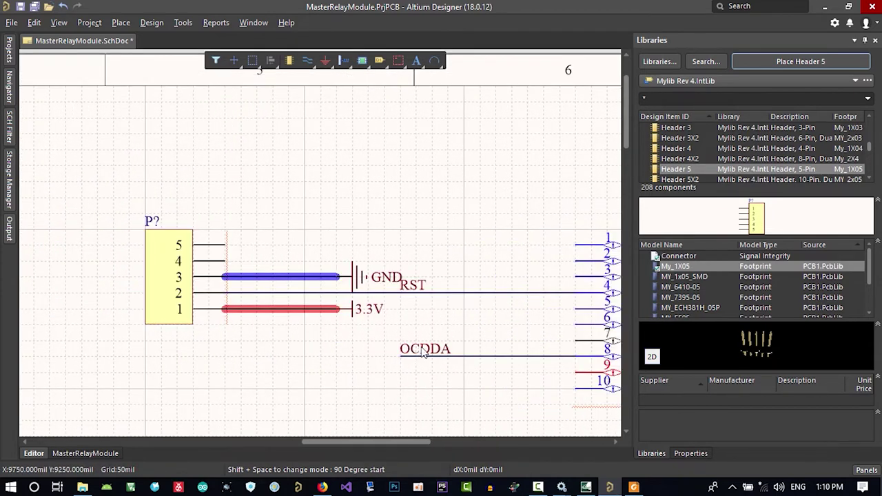
key("ctrl+v")
left_click(253, 254)
mouse_move(252, 254)
left_mouse_down()
mouse_move(354, 265)
mouse_move(257, 264)
left_mouse_up()
key("Page_Down")
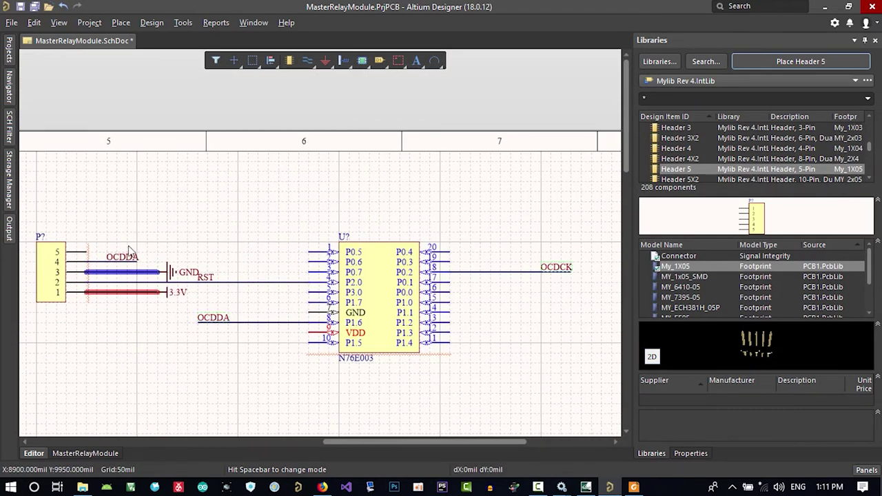
scroll(331, 268, "left", 3)
scroll(276, 267, "up", 5, "ctrl")
key("ctrl+v")
left_click(307, 290)
mouse_move(354, 285)
left_mouse_down()
mouse_move(463, 283)
mouse_move(367, 281)
left_mouse_up()
right_click_drag(529, 273, 469, 214)
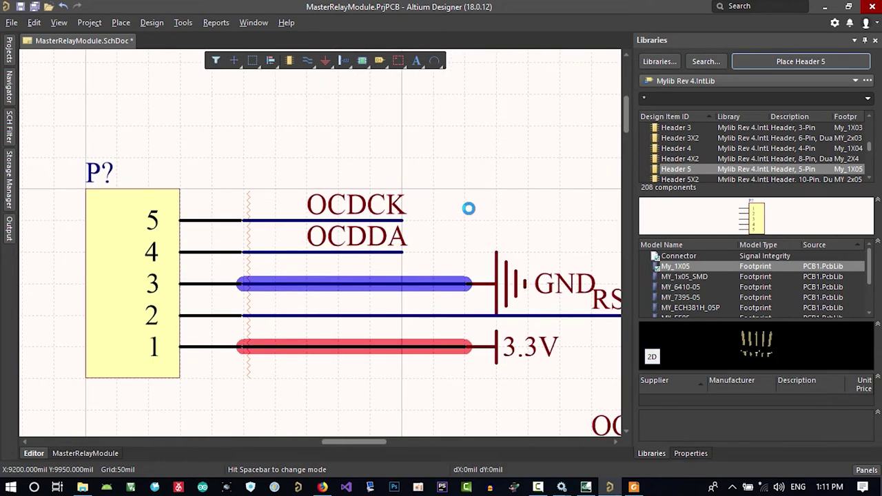
right_click_drag(469, 260, 349, 258)
right_click_drag(482, 298, 254, 280)
left_click_drag(207, 266, 390, 277)
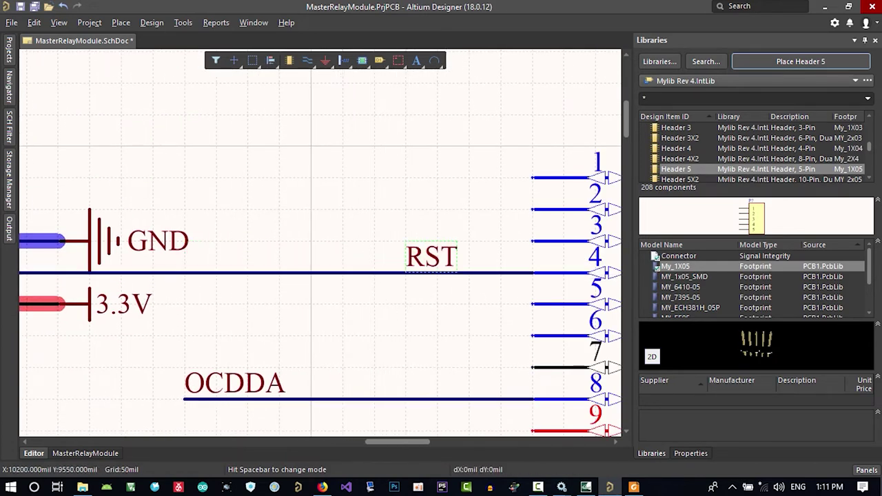
scroll(380, 297, "down", 3, "ctrl")
scroll(280, 342, "down", 5, "ctrl")
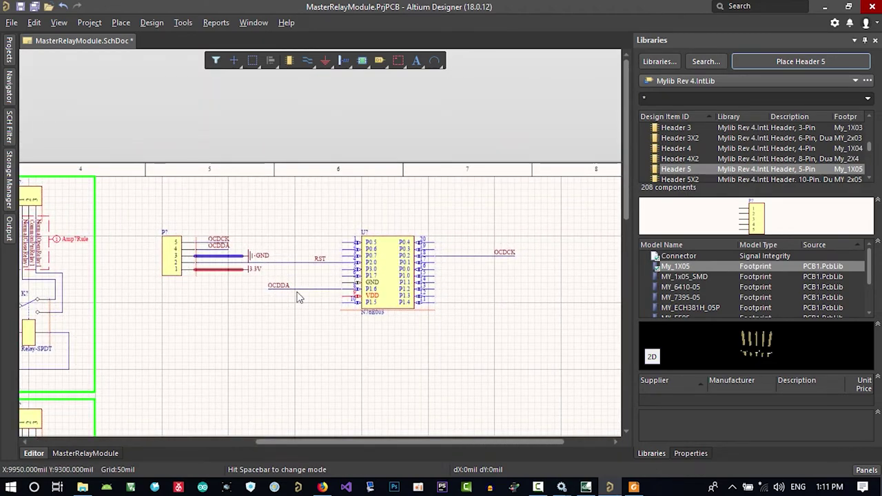
scroll(388, 261, "right", 1, "shift")
right_click_drag(366, 339, 406, 340)
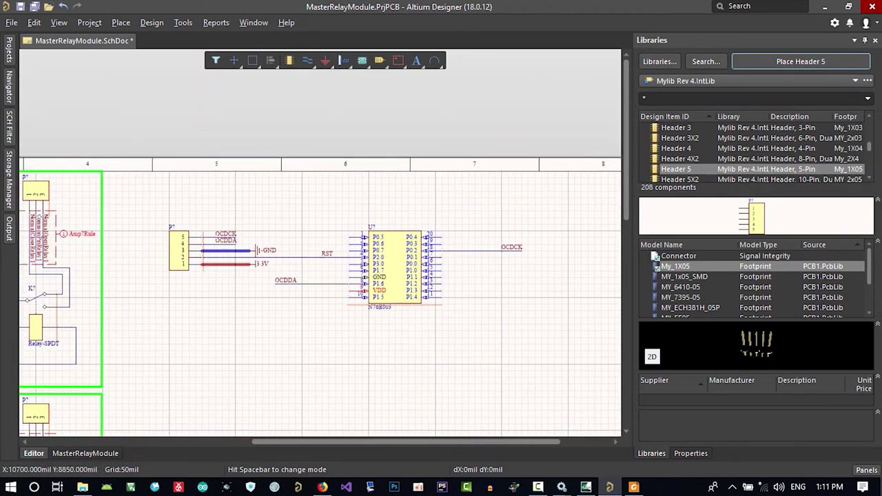
scroll(406, 339, "up", 4, "ctrl")
scroll(352, 289, "up", 2, "ctrl")
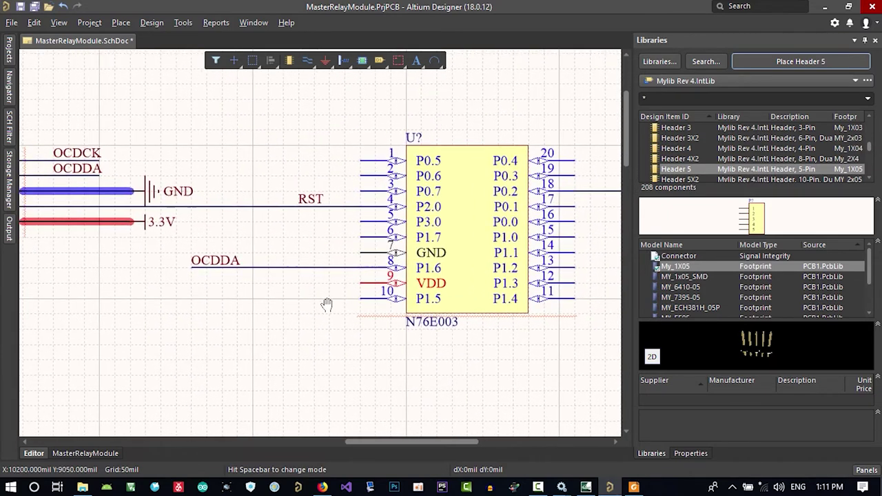
scroll(301, 302, "left", 2, "shift")
Place a 3.3V power port left of the chip and wire it to VDD pin 9
key("p")
key("o")
key("Escape")
left_click(385, 290)
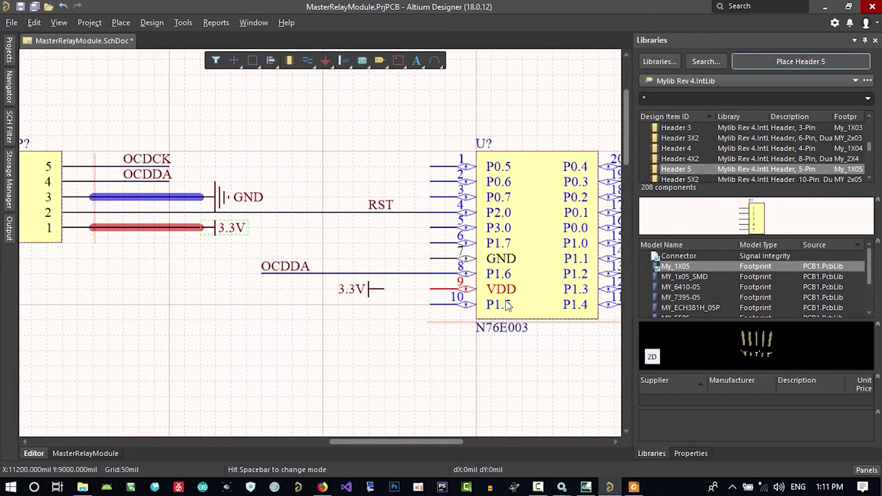
left_click(307, 60)
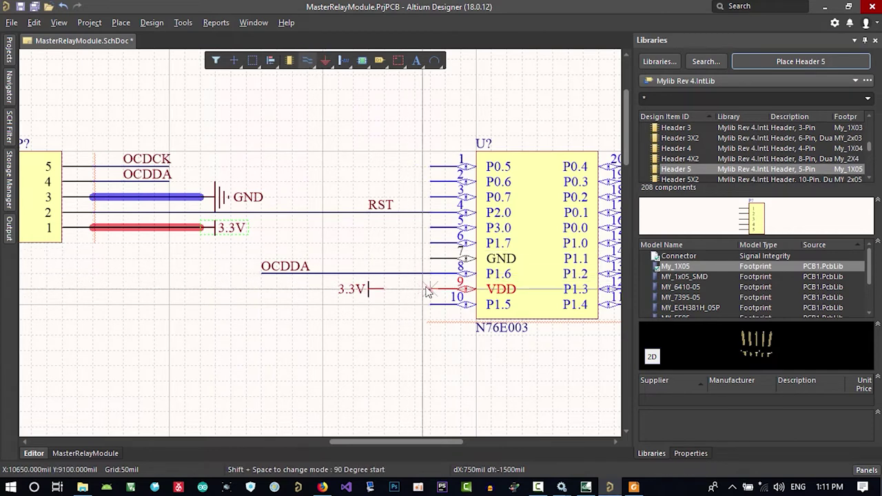
left_click(381, 290)
left_click(432, 289)
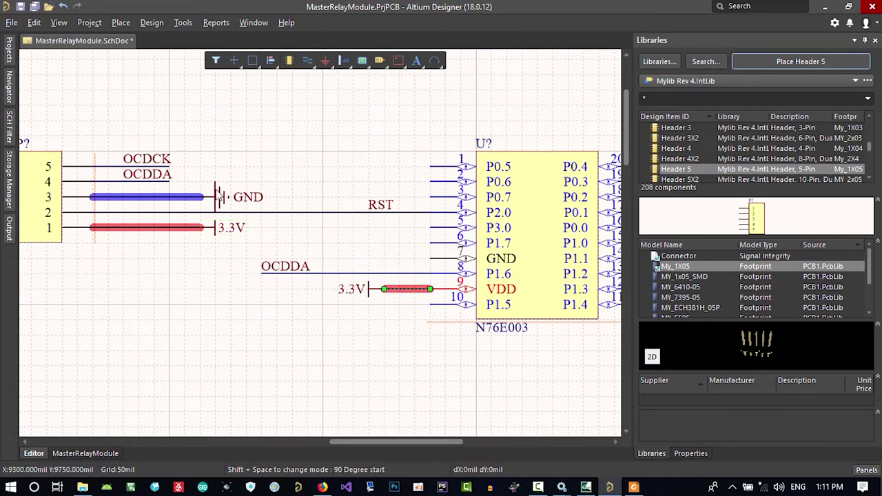
Place a GND power port and wire it to the chip's GND pin 7
key("p")
key("o")
key("space")
key("space")
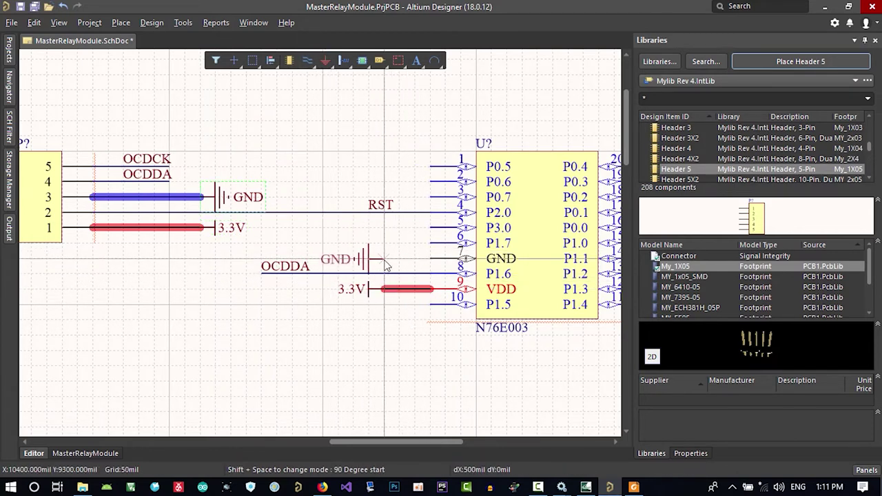
left_click(386, 261)
left_click(307, 60)
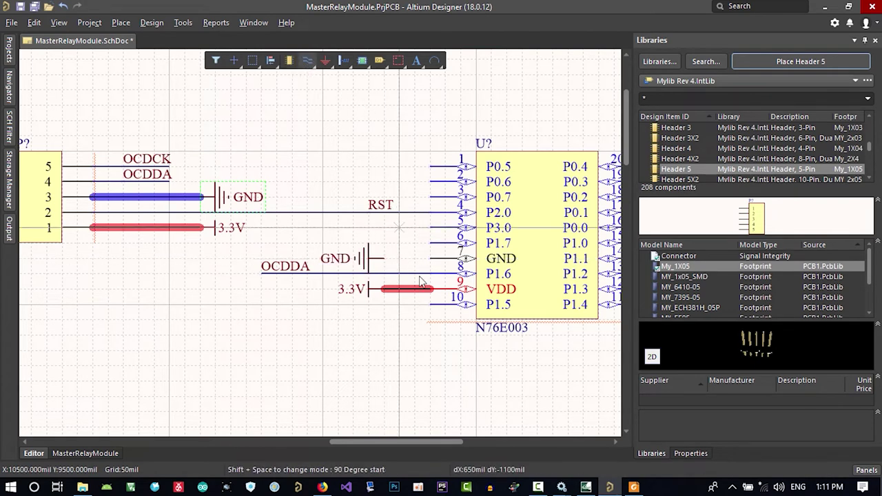
left_click(431, 261)
left_click(381, 259)
Move the OCDDA label and the GND and 3.3V ports further left
scroll(361, 338, "down", 2, "ctrl")
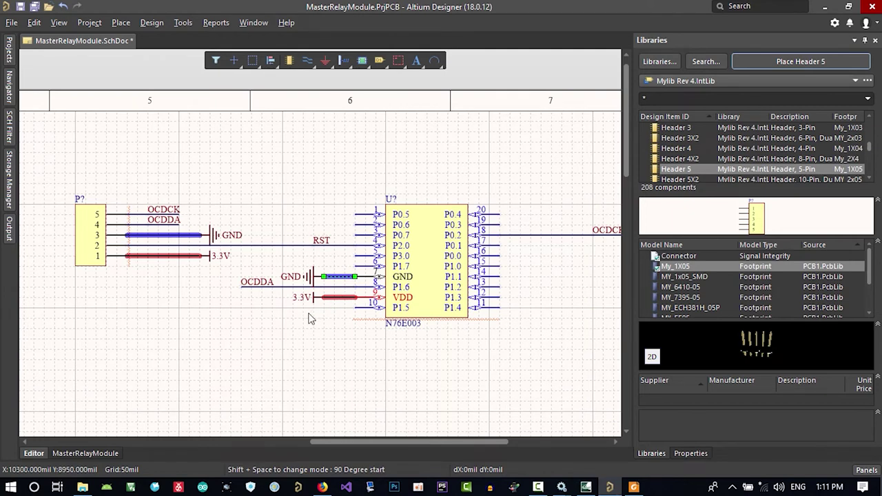
right_click_drag(311, 316, 378, 320)
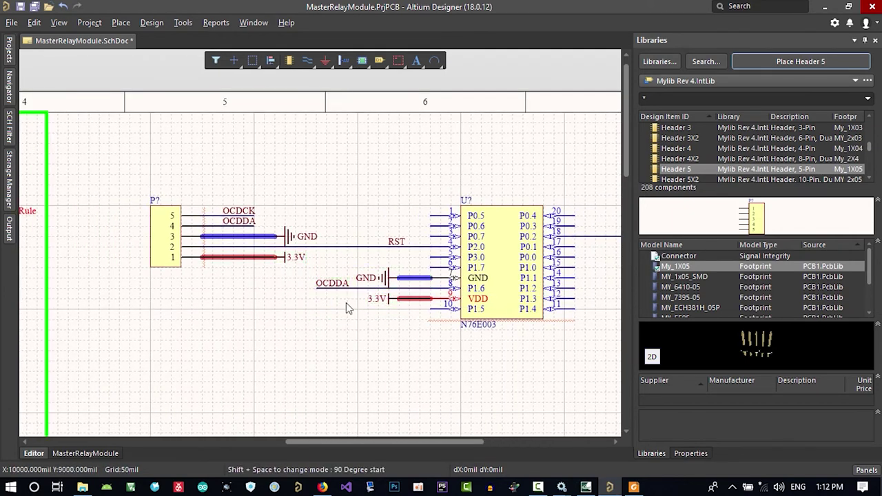
left_click_drag(301, 269, 405, 334)
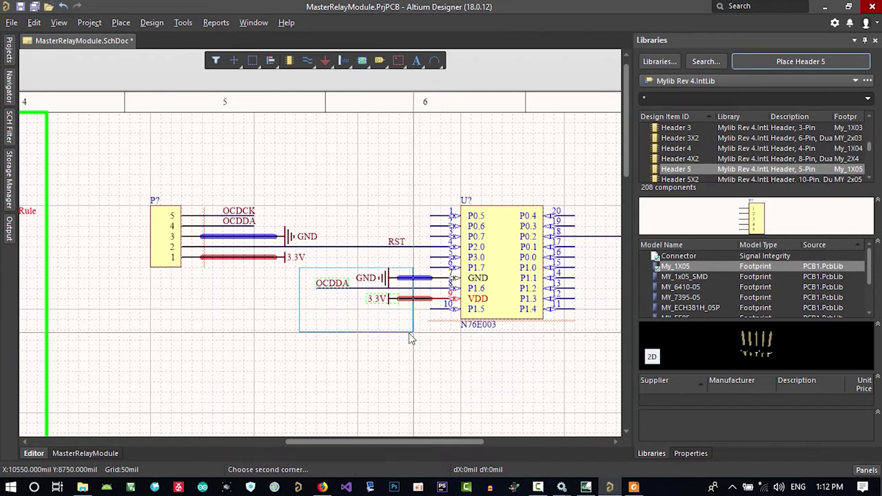
left_click_drag(311, 268, 407, 315)
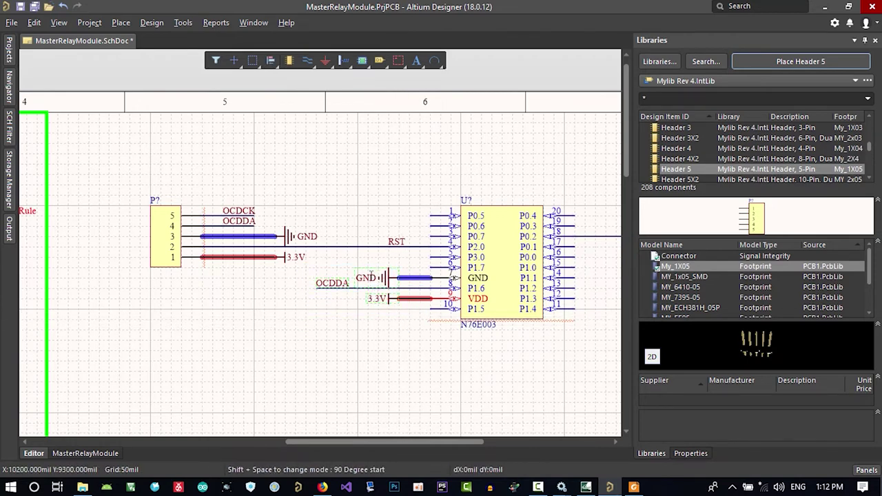
mouse_move(372, 277)
left_mouse_down()
mouse_move(359, 279)
mouse_move(373, 283)
left_mouse_up()
key("Delete")
key("ctrl+z")
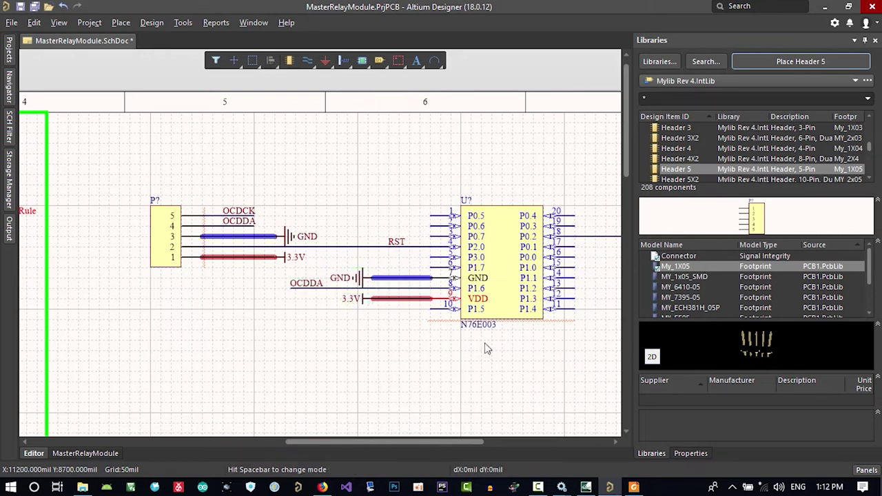
scroll(344, 257, "right", 2, "shift")
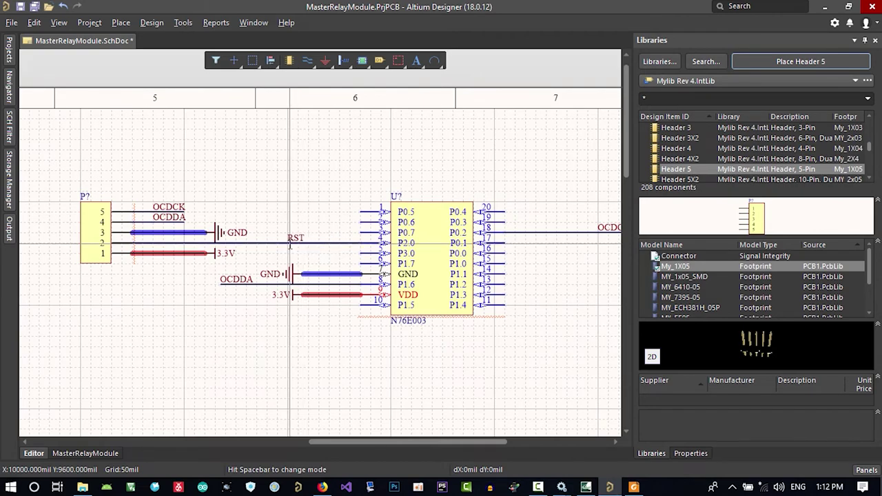
right_click_drag(436, 365, 385, 354)
scroll(386, 355, "down", 2, "ctrl")
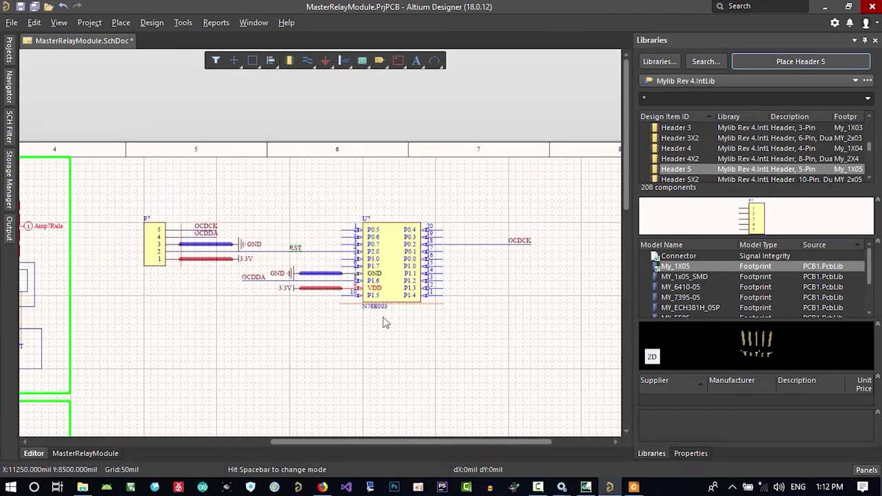
scroll(413, 303, "up", 2, "ctrl")
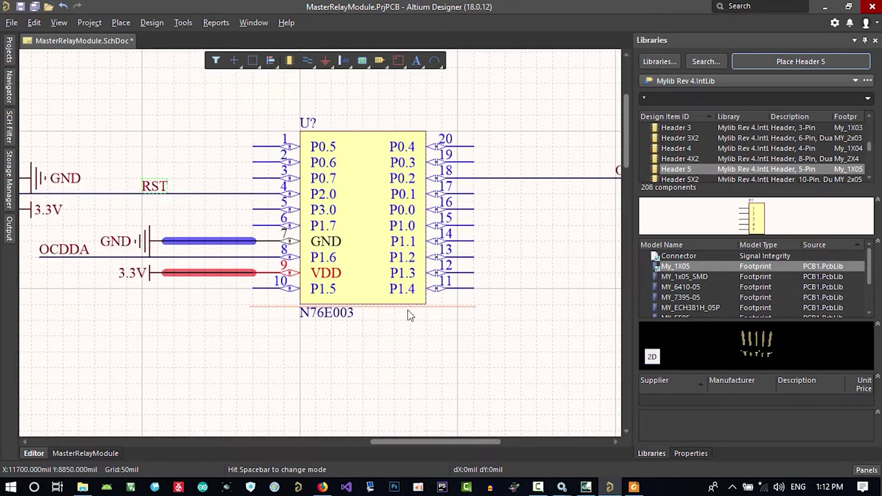
scroll(401, 319, "down", 2, "ctrl")
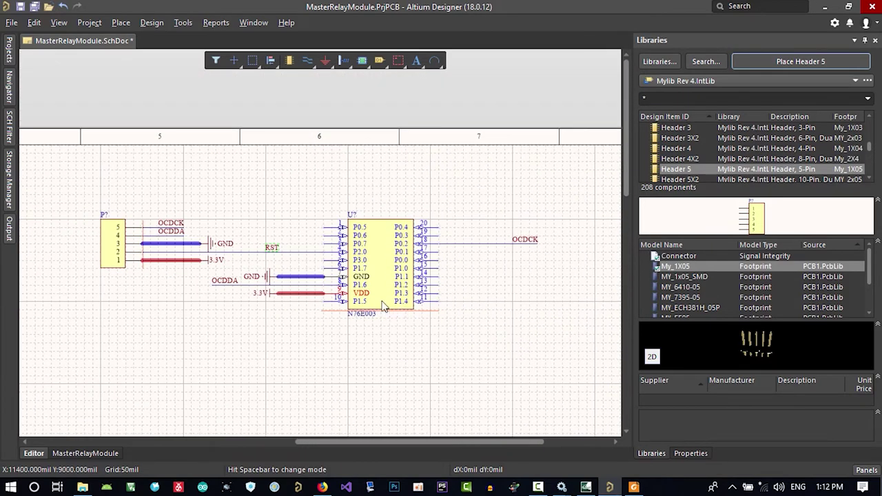
scroll(353, 229, "up", 2, "ctrl")
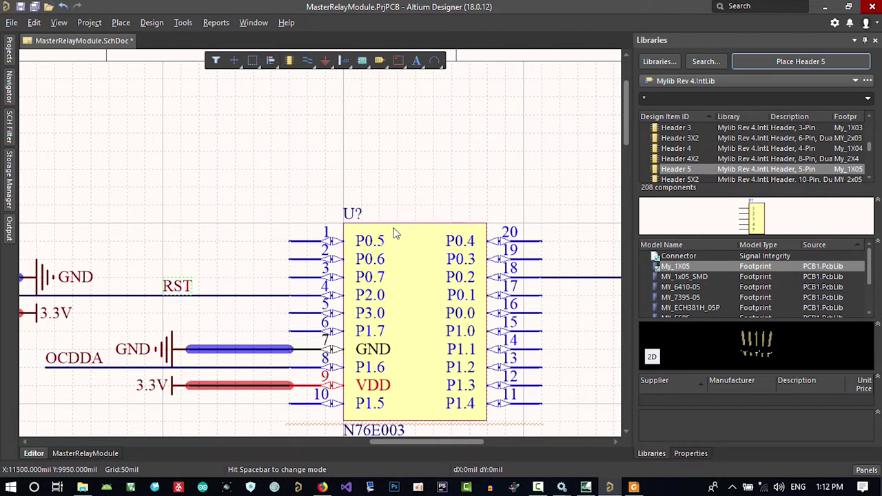
scroll(418, 352, "down", 2, "ctrl")
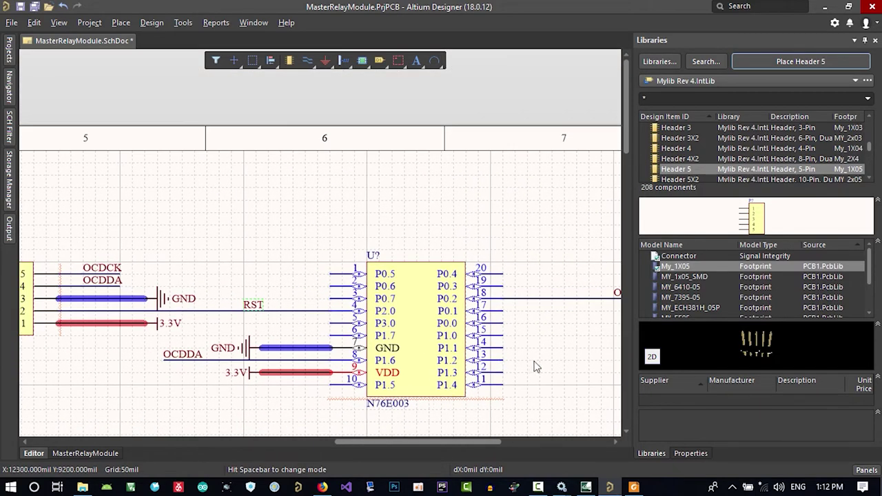
scroll(391, 324, "down", 3, "ctrl")
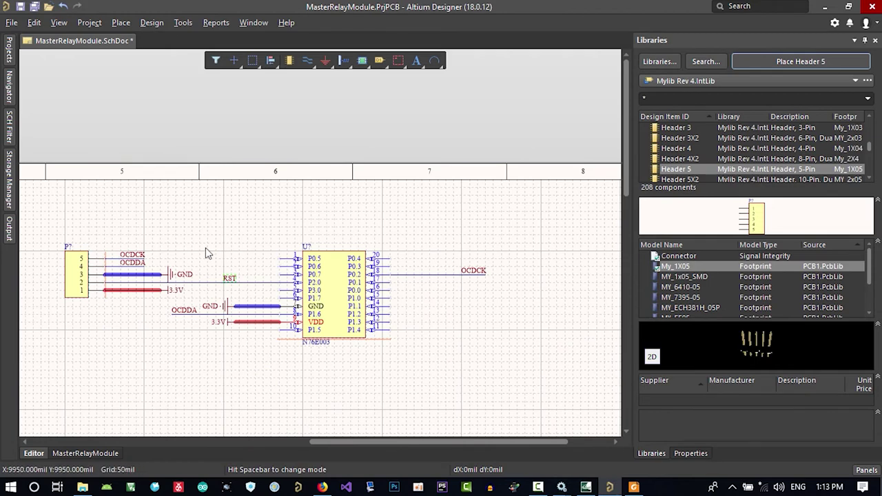
right_click_drag(151, 237, 200, 233)
right_click_drag(462, 343, 414, 316)
right_click_drag(273, 324, 405, 319)
left_click(538, 487)
left_click(538, 487)
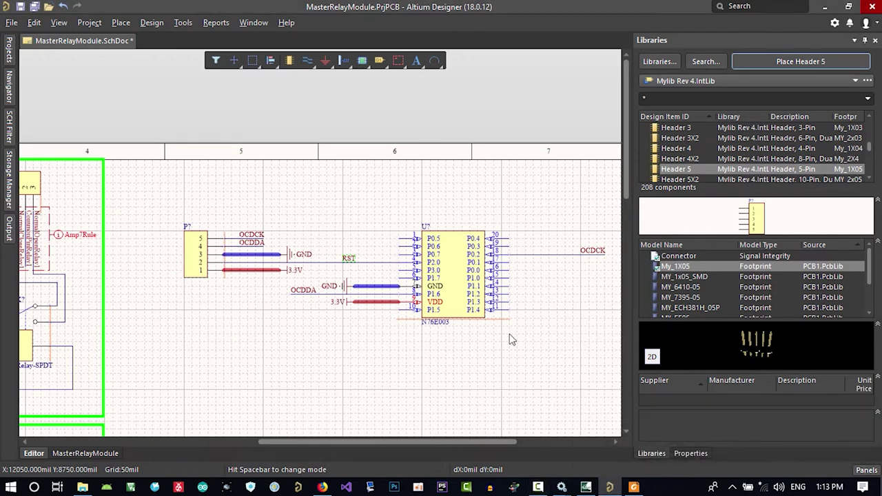
right_click_drag(488, 368, 437, 360)
right_click_drag(493, 347, 470, 346)
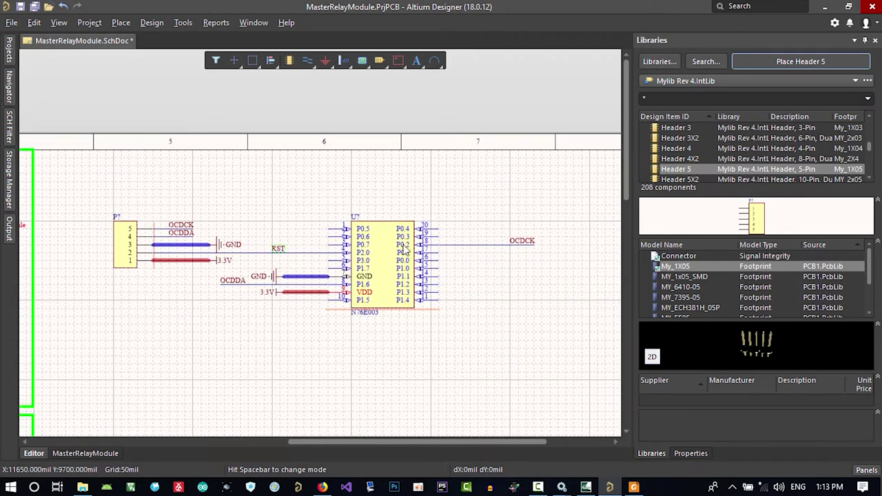
right_click_drag(314, 306, 347, 336)
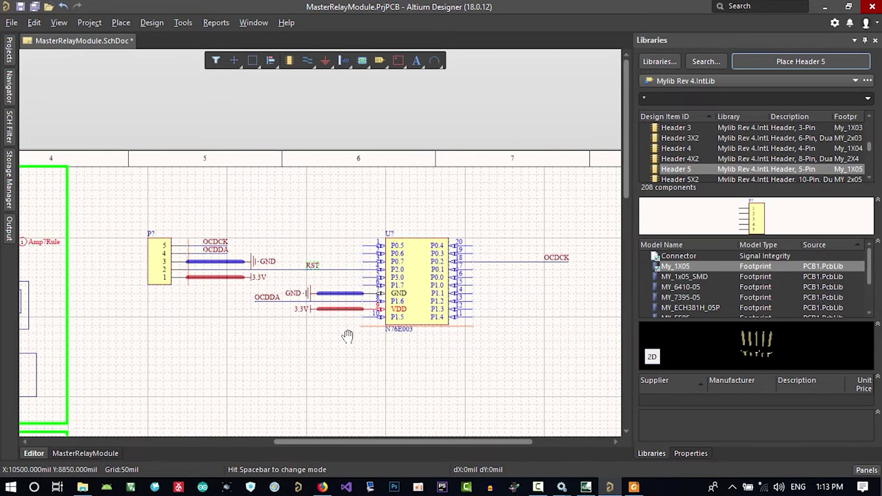
scroll(308, 363, "down", 3, "ctrl")
right_click_drag(386, 406, 620, 96)
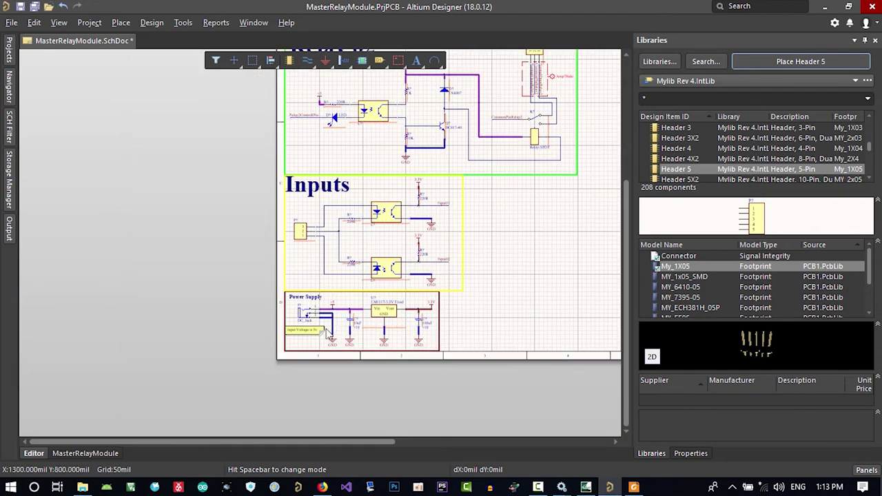
scroll(367, 313, "up", 8, "ctrl")
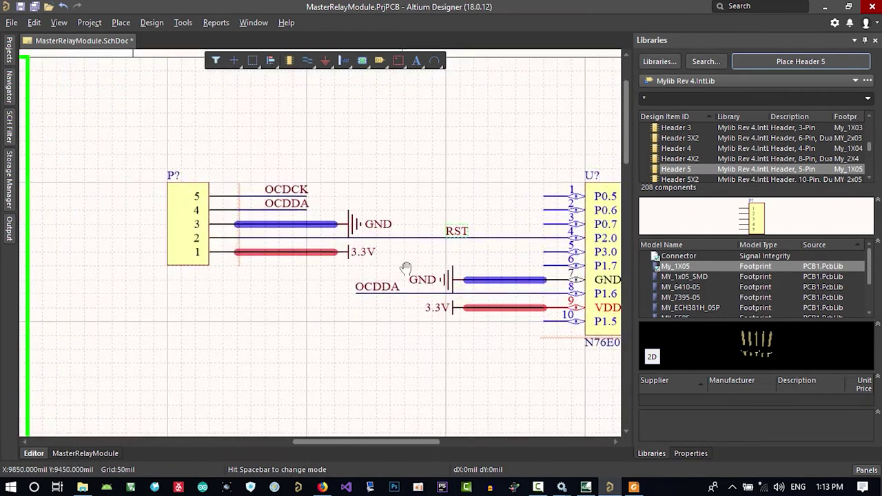
right_click_drag(416, 268, 282, 267)
scroll(290, 253, "down", 4, "ctrl")
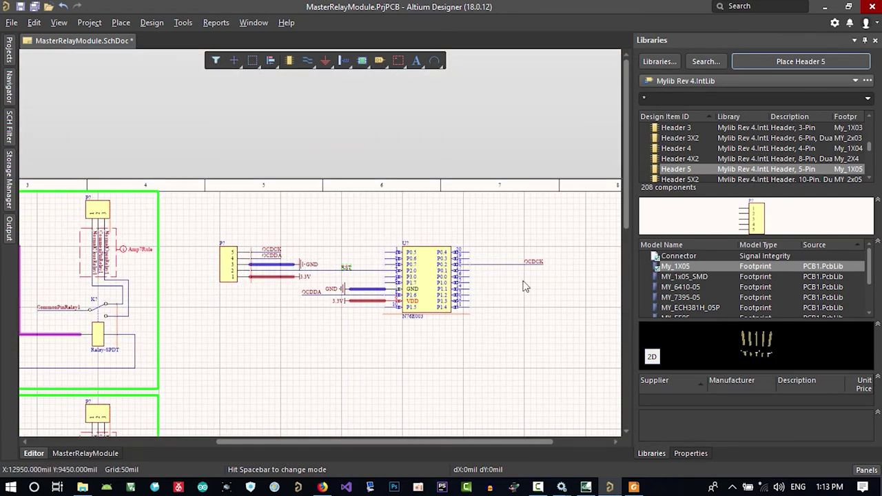
scroll(329, 302, "up", 2, "ctrl")
scroll(330, 301, "up", 1, "ctrl")
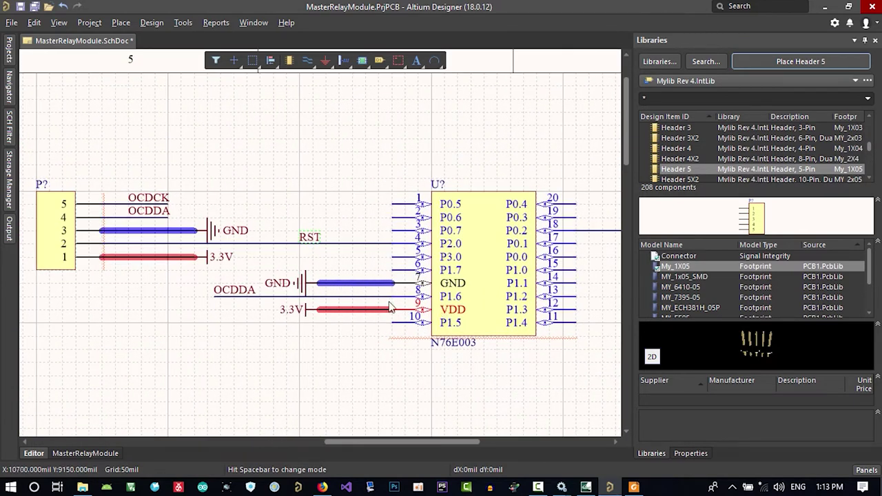
scroll(398, 279, "down", 3, "ctrl")
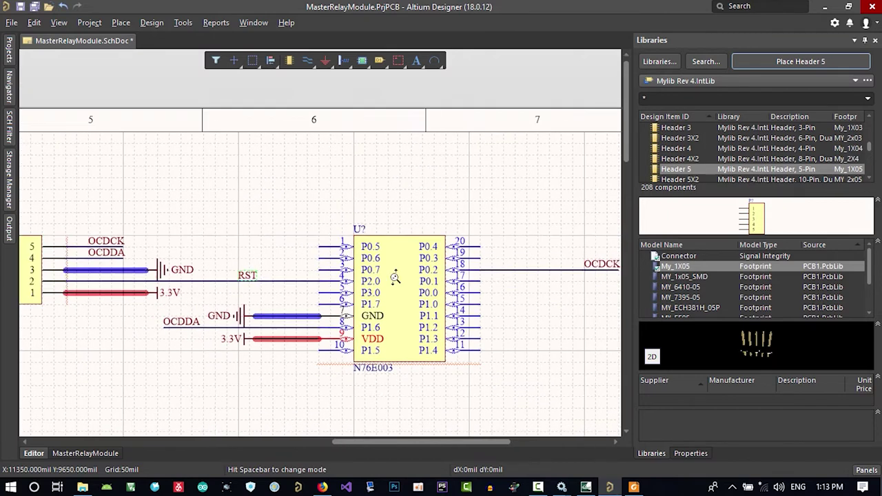
Place a 100nF 25v Cap with Cap0805 footprint from navid2015.IntLib above the chip
left_click(702, 82)
left_click(689, 114)
left_click(710, 148)
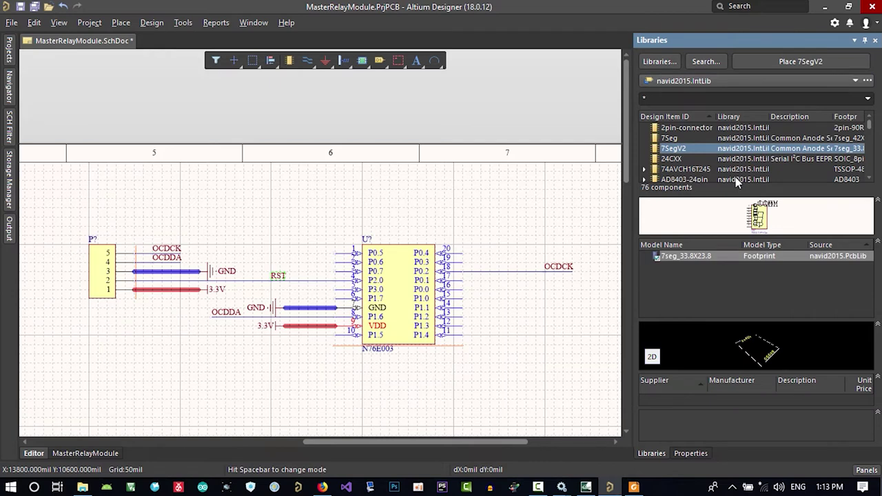
key("c")
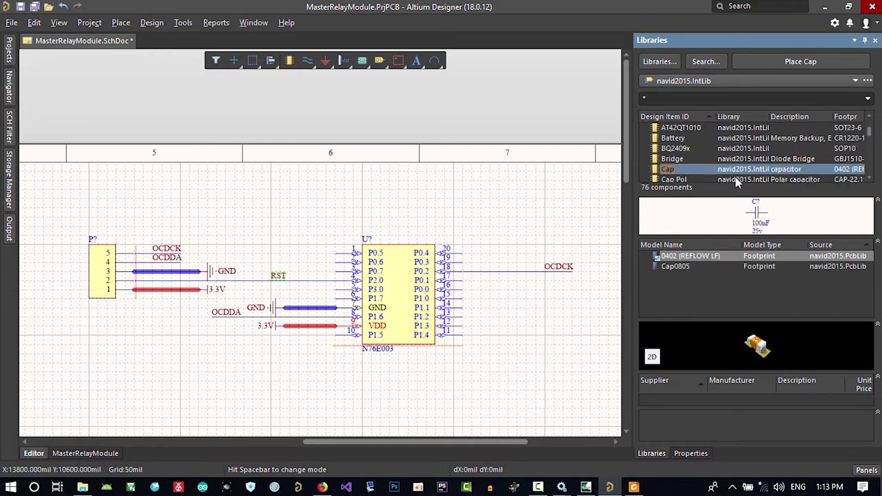
left_click(707, 266)
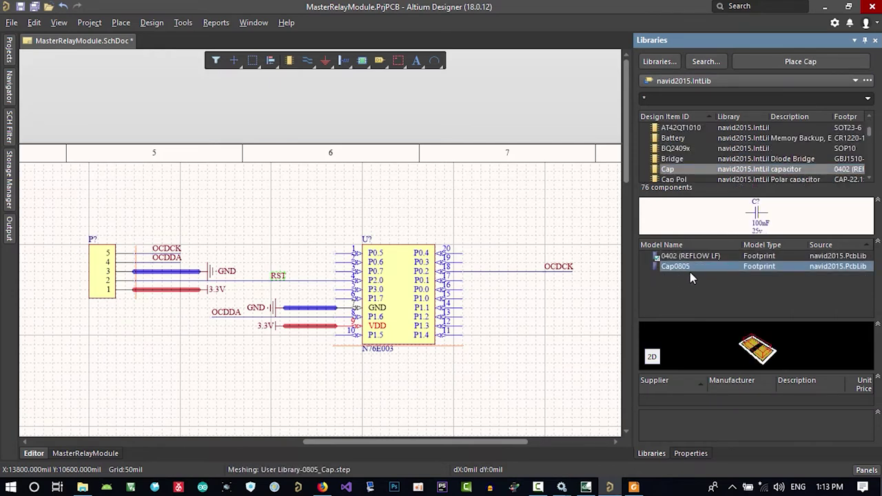
left_click(798, 61)
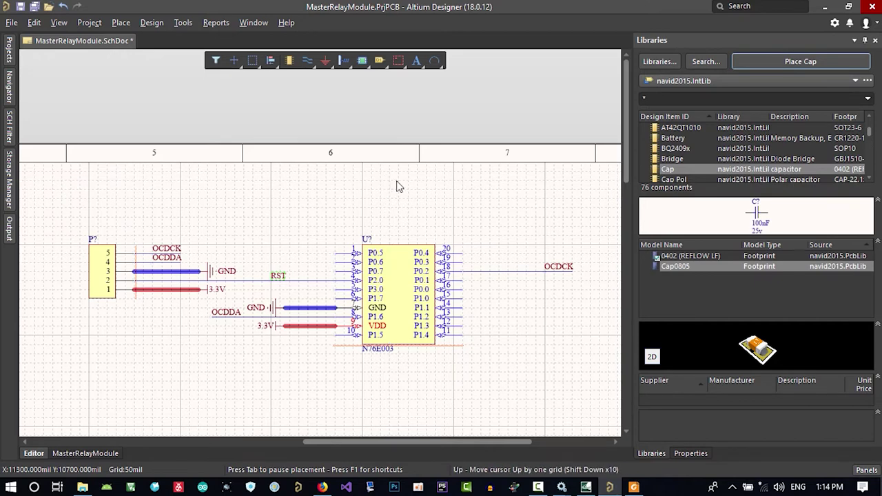
left_click(390, 180)
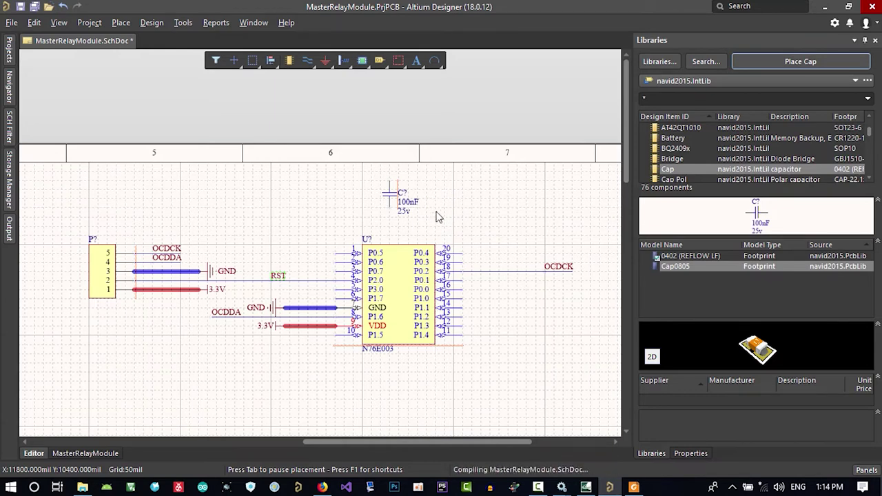
scroll(441, 192, "up", 5, "ctrl")
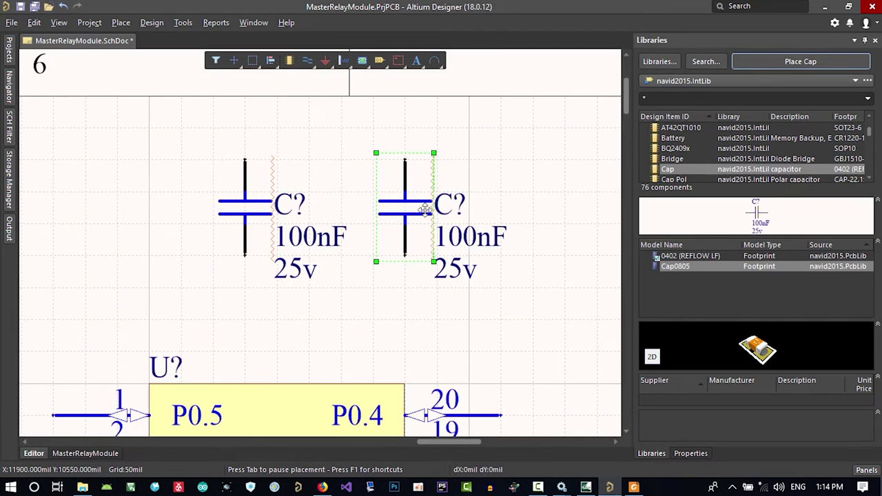
Change the second capacitor's Value parameter to 10nF
key("Tab")
left_click(710, 104)
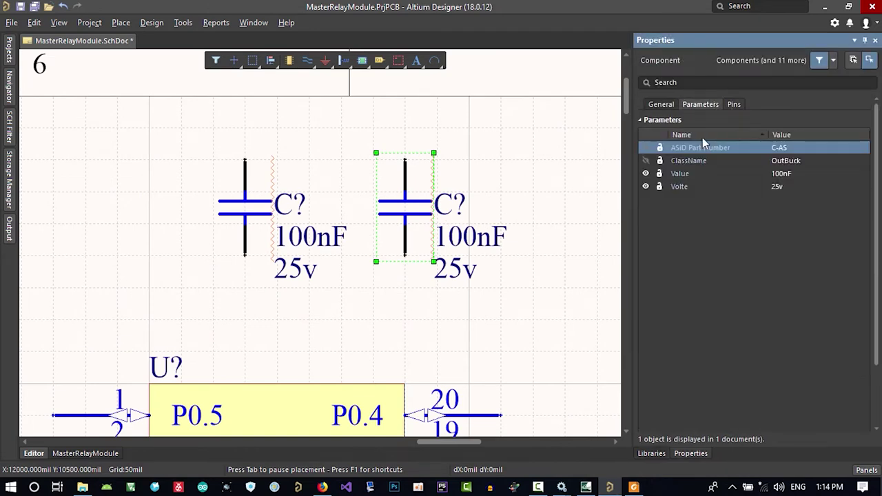
left_click(796, 173)
left_click(798, 173)
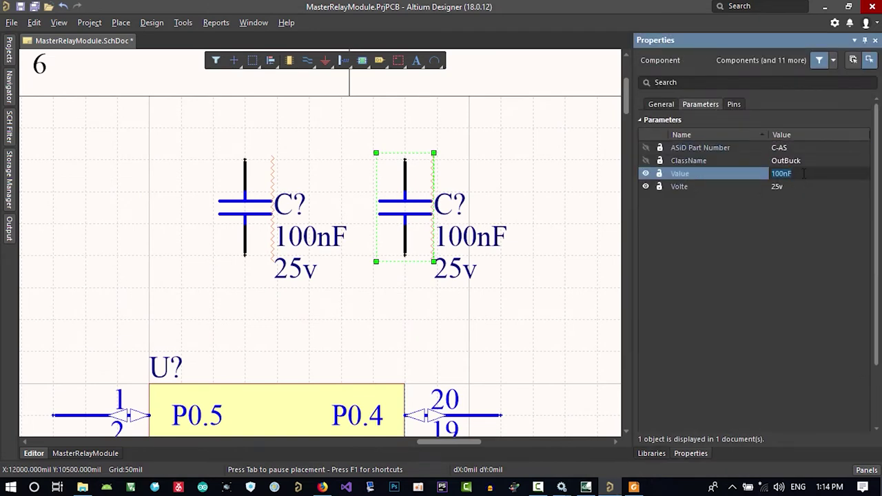
key("BackSpace")
key("Return")
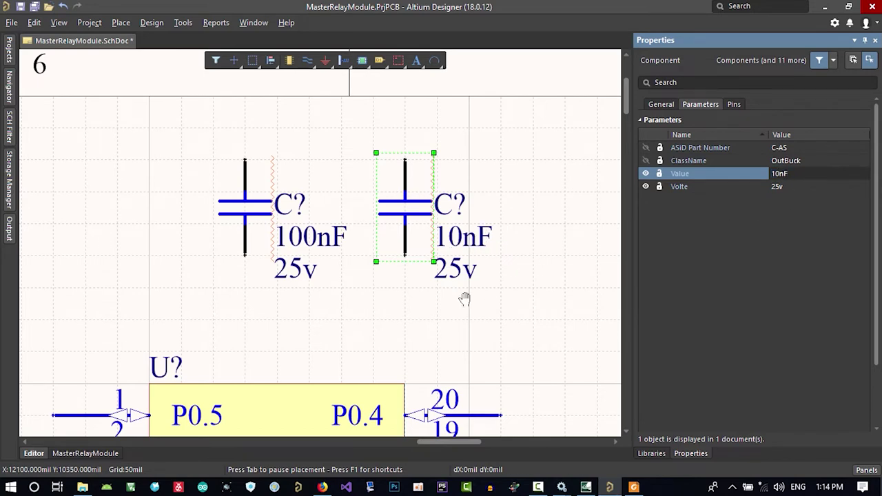
Position the 10nF capacitor next to the 100nF one
scroll(488, 291, "down", 3, "ctrl")
scroll(347, 306, "down", 2)
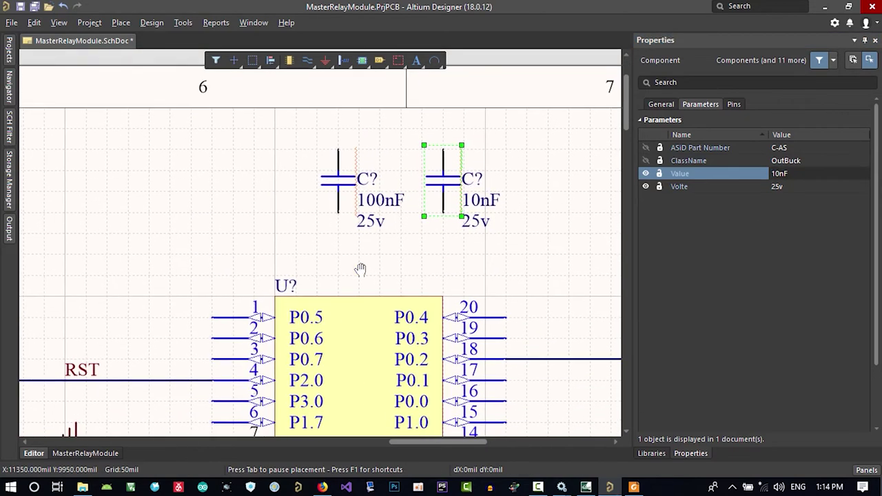
right_click_drag(347, 306, 430, 150)
left_click(163, 293)
right_click_drag(414, 242, 208, 423)
key("space")
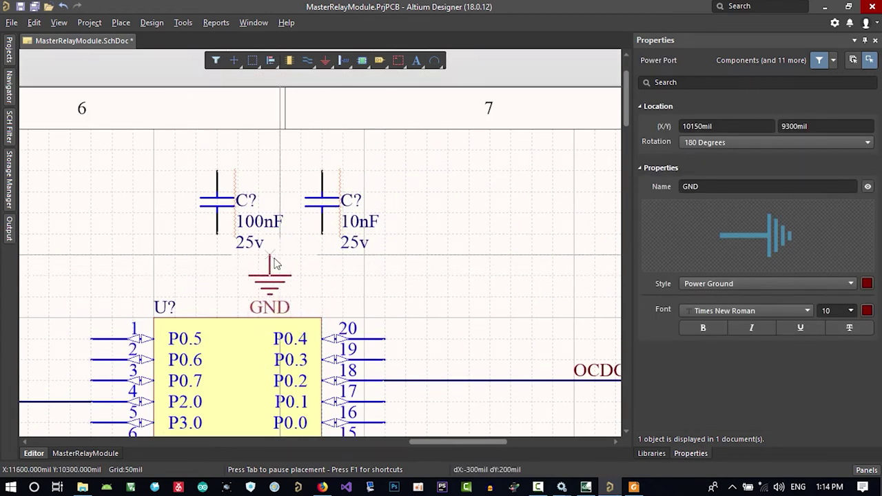
key("Escape")
left_click_drag(308, 207, 288, 207)
right_click_drag(295, 258, 315, 227)
Move both capacitors below the N76E003 chip
left_click_drag(403, 132, 197, 222)
scroll(206, 414, "down", 3)
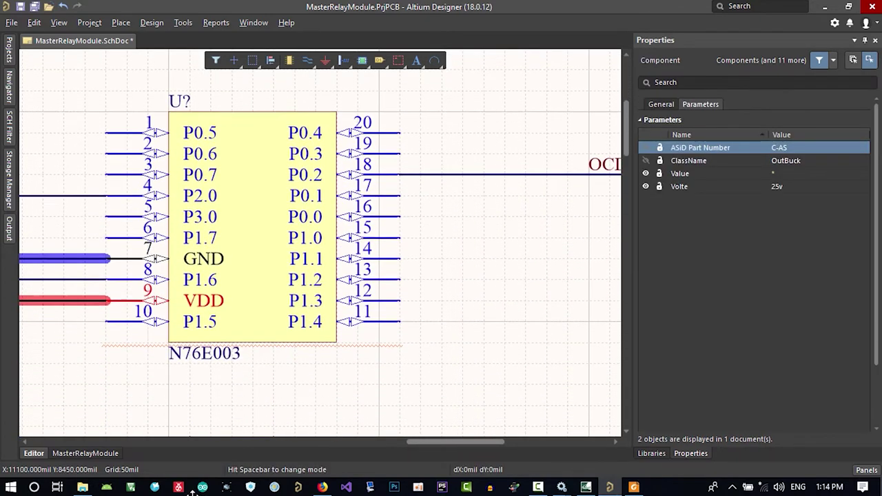
scroll(202, 393, "down", 2)
right_click_drag(197, 388, 432, 326)
left_click_drag(433, 324, 403, 240)
key("Page_Down")
key("Page_Down")
key("Page_Up")
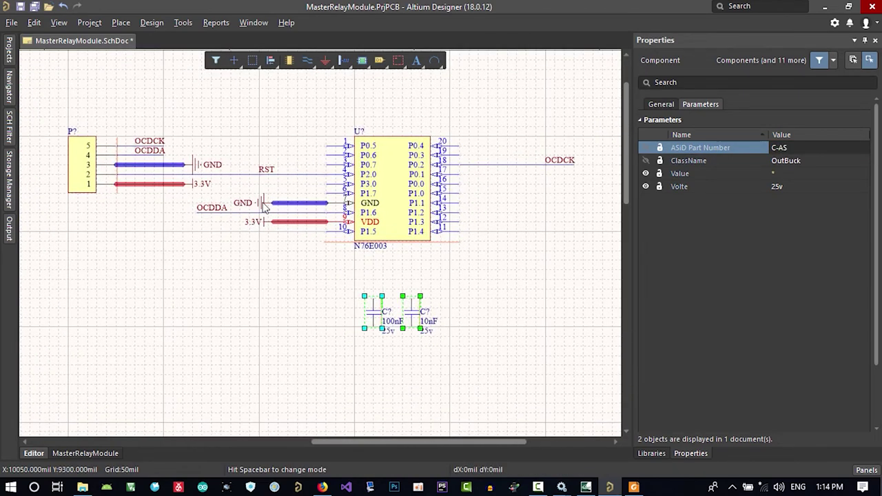
Copy the ground symbol and paste it below the capacitors
left_click(262, 203)
key("ctrl+c")
key("ctrl+v")
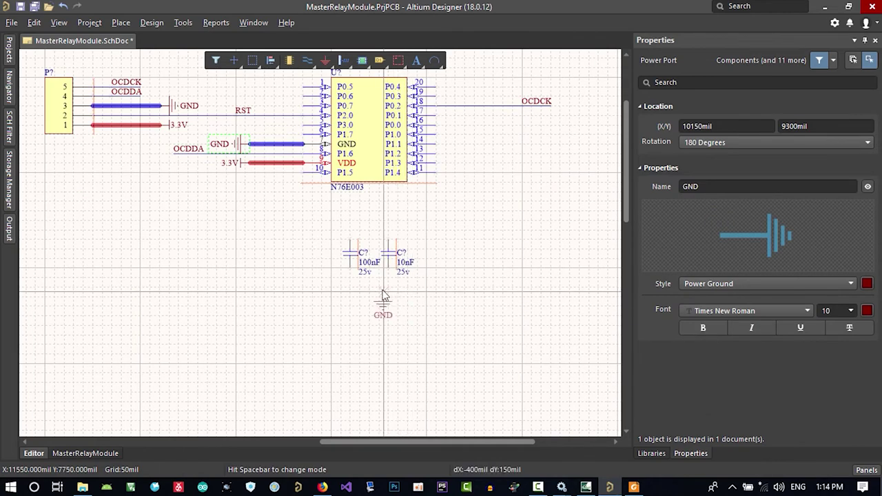
key("Page_Up")
left_click(363, 274)
Copy the 3.3V supply symbol and place it above the capacitors, pointing up
key("Page_Down")
left_click(284, 191)
key("Page_Up")
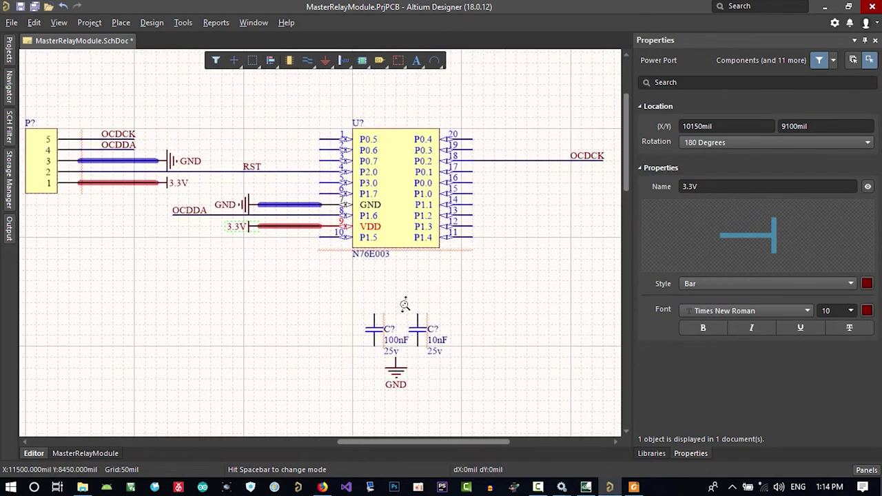
key("Page_Up")
key("space")
key("space")
key("space")
left_click(388, 300)
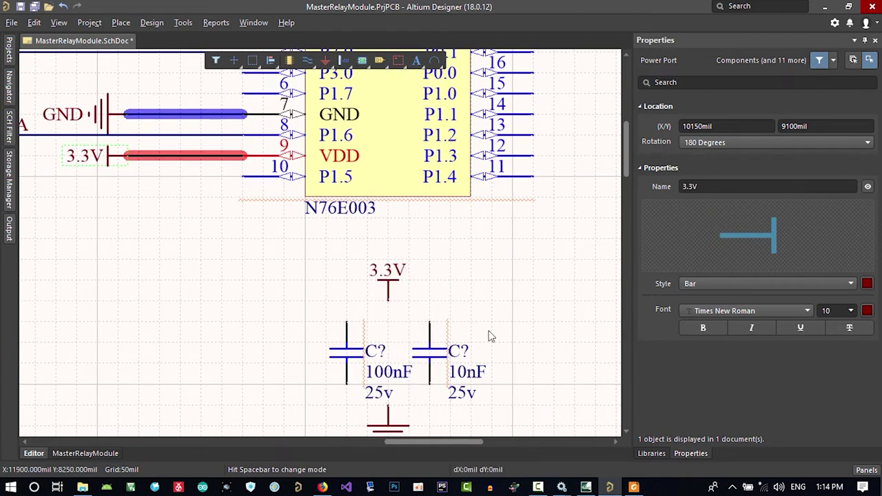
right_click_drag(485, 336, 435, 318)
Wire both capacitor tops to the 3.3V port and join their bottoms to ground
key("ctrl+w")
left_click(339, 282)
left_click(381, 303)
left_click(338, 281)
left_click(297, 303)
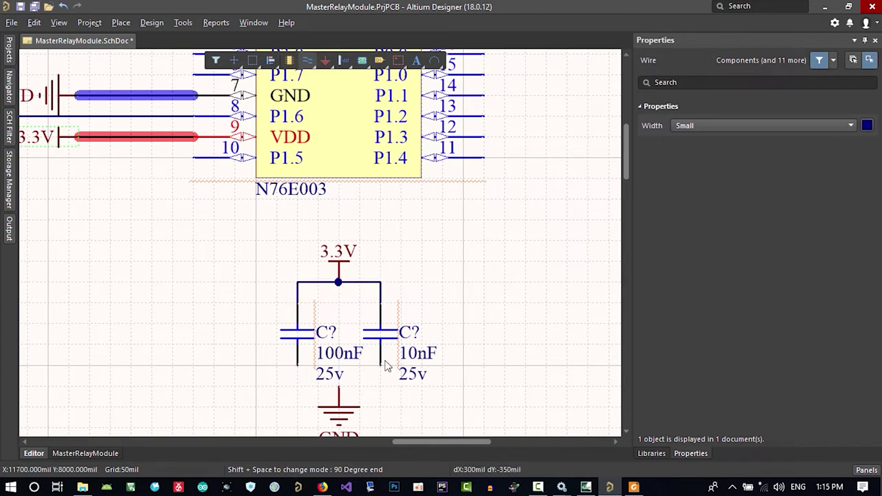
left_click(380, 365)
left_click(338, 388)
left_click(296, 387)
right_click(297, 388)
scroll(453, 329, "down", 3, "ctrl")
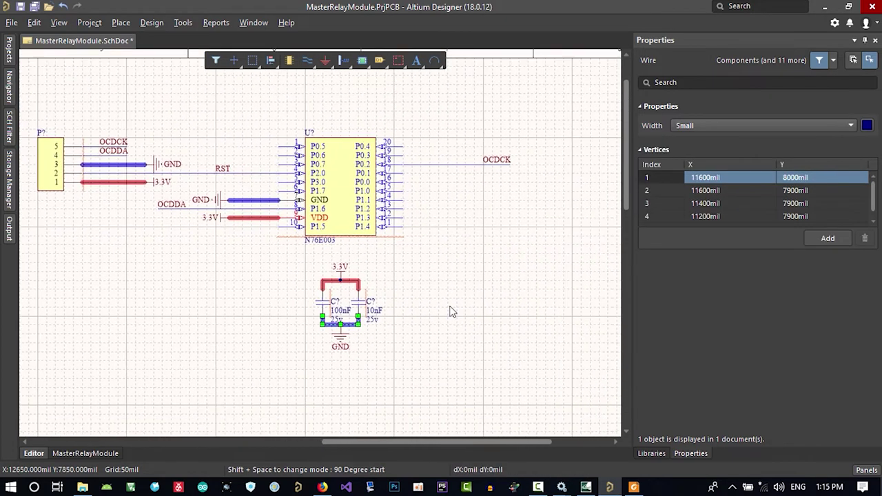
left_click(323, 339)
scroll(403, 337, "down", 3, "ctrl")
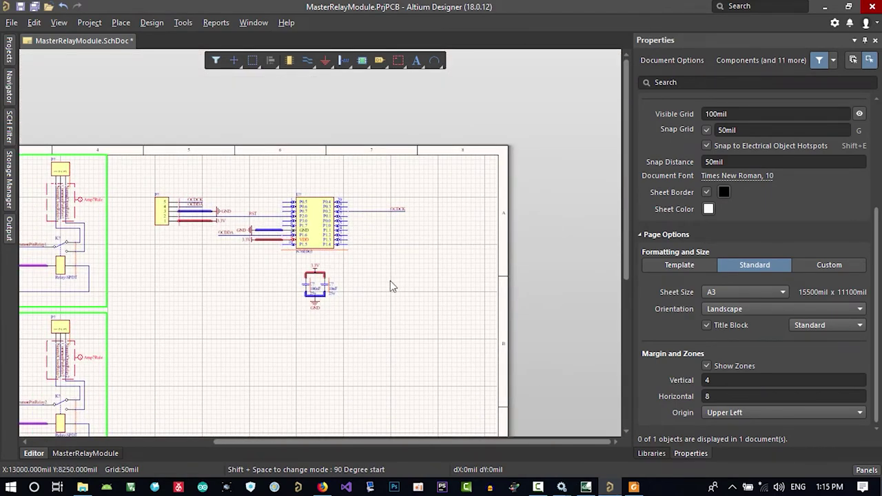
Move the capacitor pair with its 3.3V and GND symbols to zone 8/A, right of the N76E003
scroll(311, 294, "left", 6, "shift")
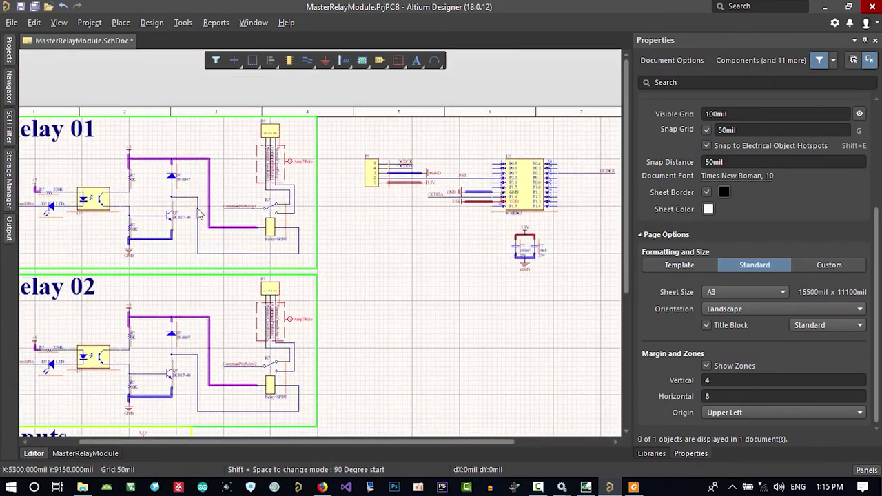
scroll(199, 296, "down", 2)
scroll(232, 301, "down", 3, "ctrl")
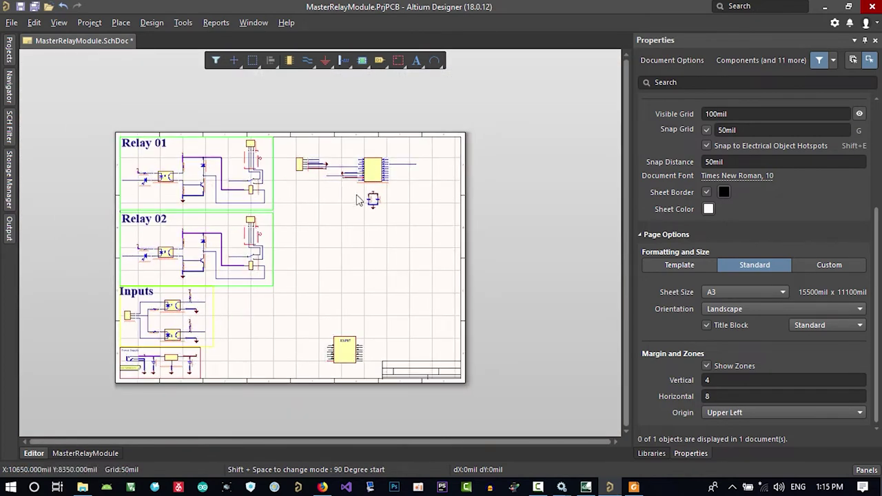
scroll(369, 219, "up", 3, "ctrl")
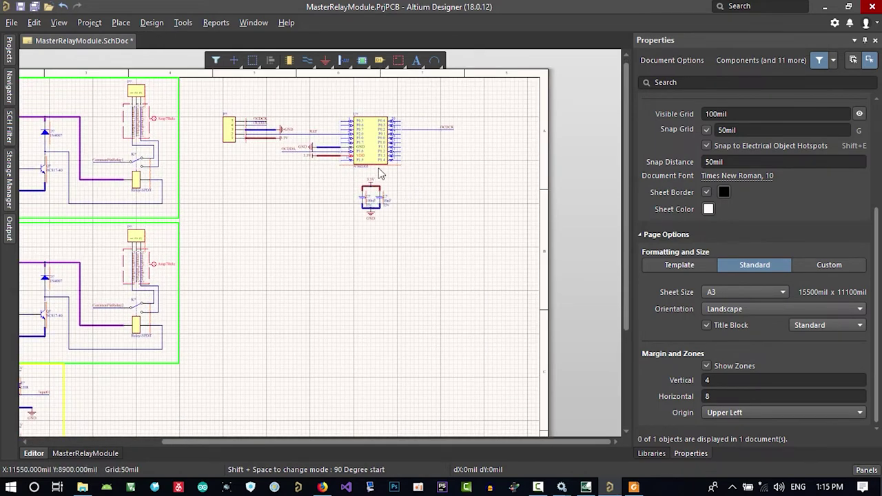
scroll(391, 162, "up", 2, "ctrl")
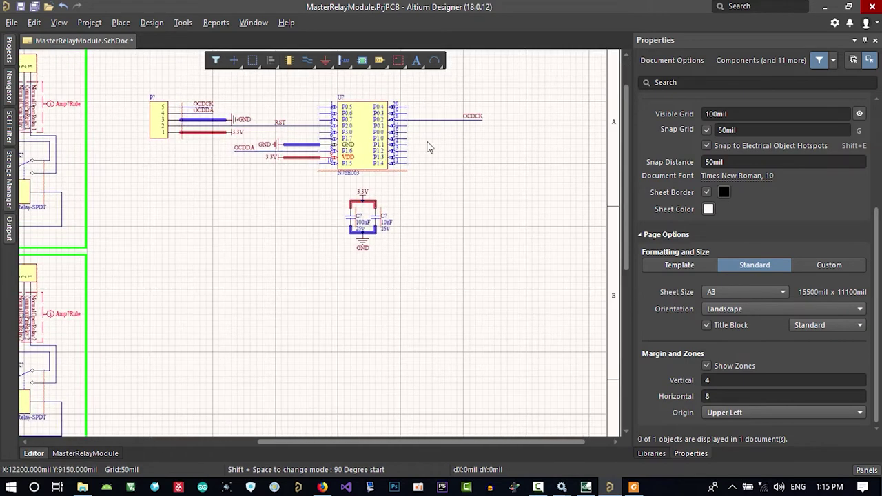
right_click_drag(468, 187, 318, 243)
right_click(275, 243)
right_click_drag(265, 227, 313, 226)
left_click_drag(324, 230, 225, 309)
left_click_drag(285, 293, 456, 180)
left_click(454, 172)
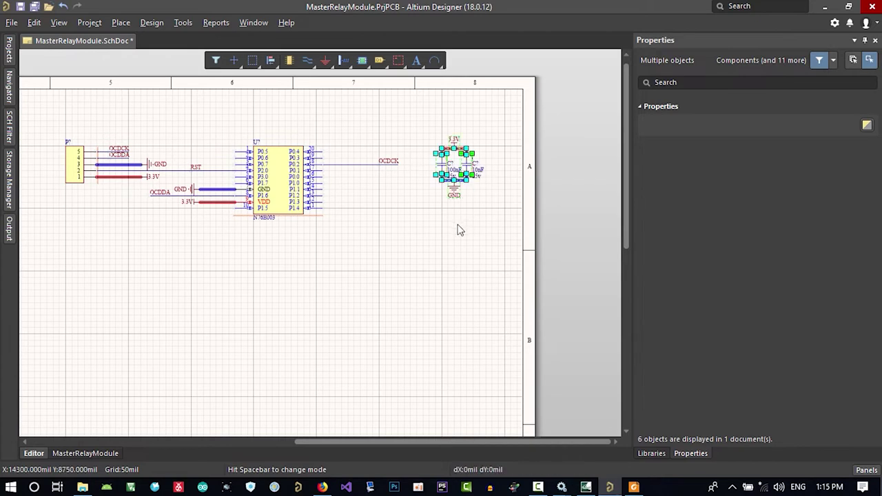
left_click(456, 213)
Place a copy of the Relay 02 rectangle around the MCU circuit
scroll(350, 250, "left", 3)
scroll(350, 251, "down", 3, "ctrl")
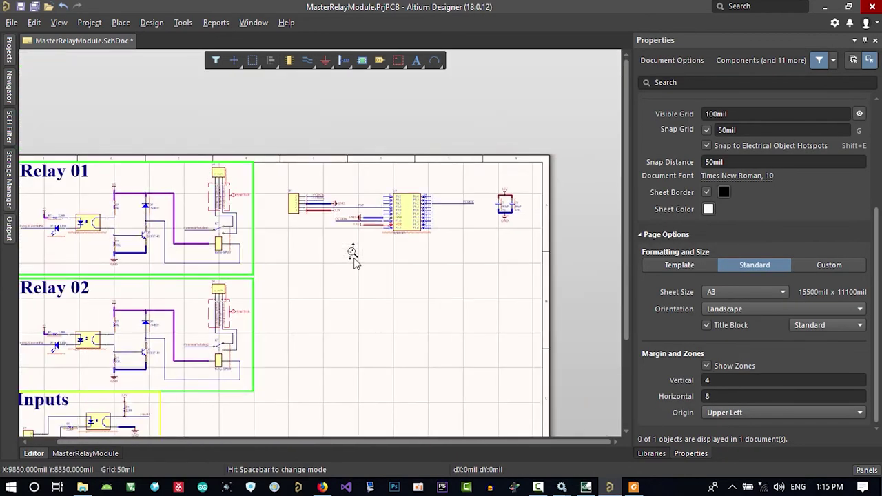
scroll(267, 259, "down", 3)
left_click_drag(246, 265, 368, 262)
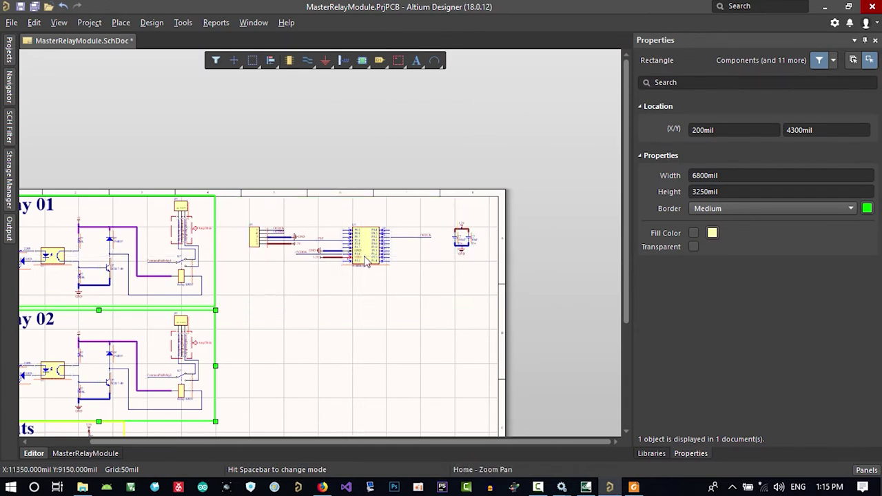
right_click_drag(349, 269, 554, 237)
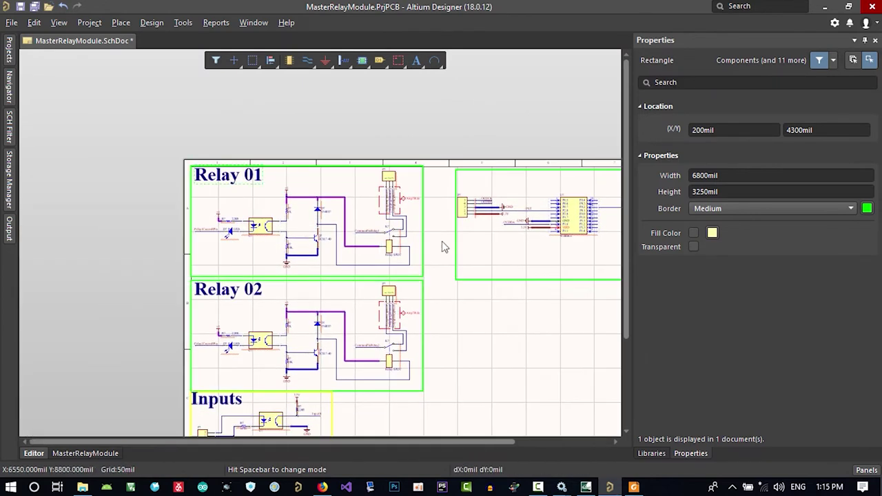
Copy the Relay 01 title into the new box and change its text to MCU
left_click(233, 175)
key("ctrl+c")
key("ctrl+v")
left_click(374, 219)
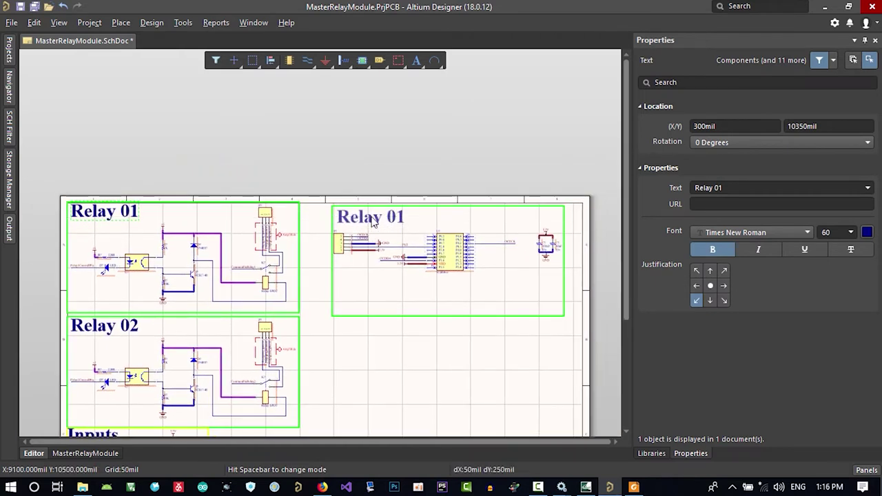
left_click(766, 190)
type("MC")
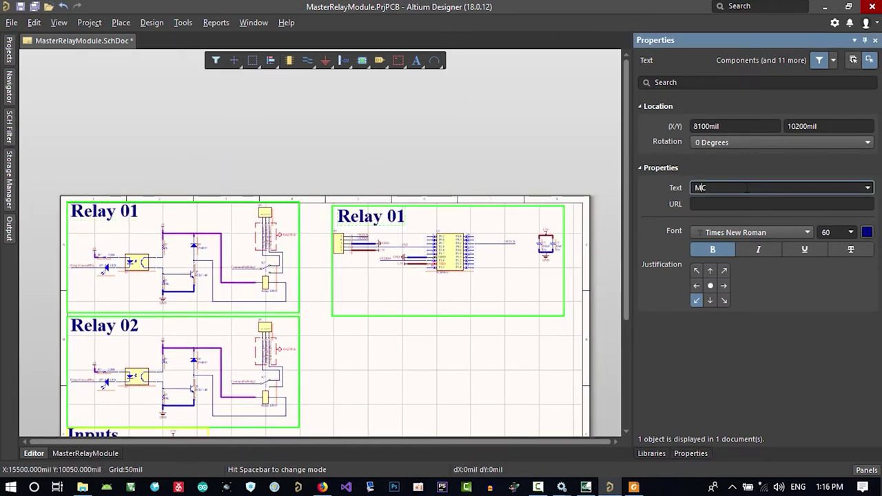
key("Return")
scroll(434, 306, "down", 2)
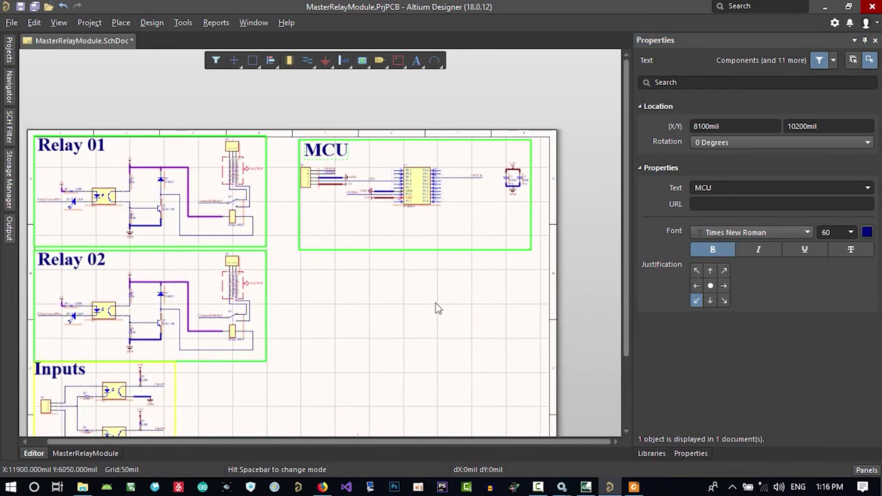
left_click(359, 305)
Cut and paste the capacitor pair with its supply symbols beside the MCU
scroll(359, 306, "down", 1, "ctrl")
scroll(359, 305, "down", 1, "ctrl")
scroll(406, 261, "down", 3)
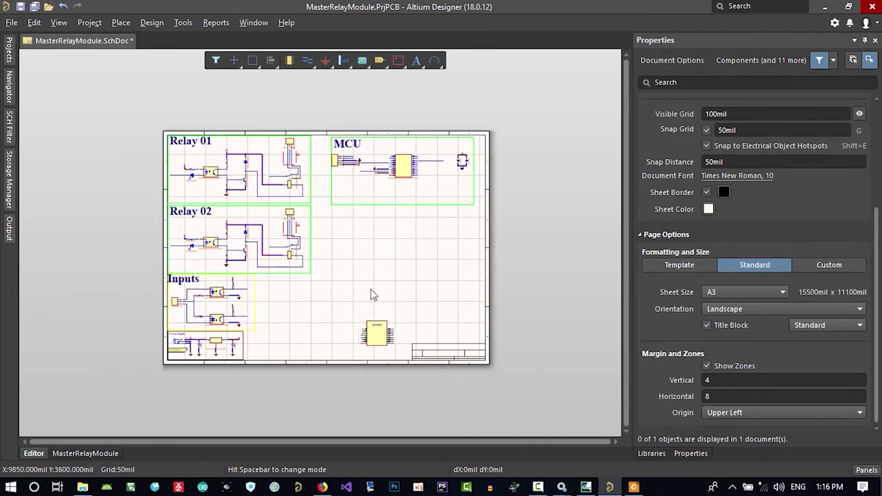
scroll(361, 200, "up", 2, "ctrl")
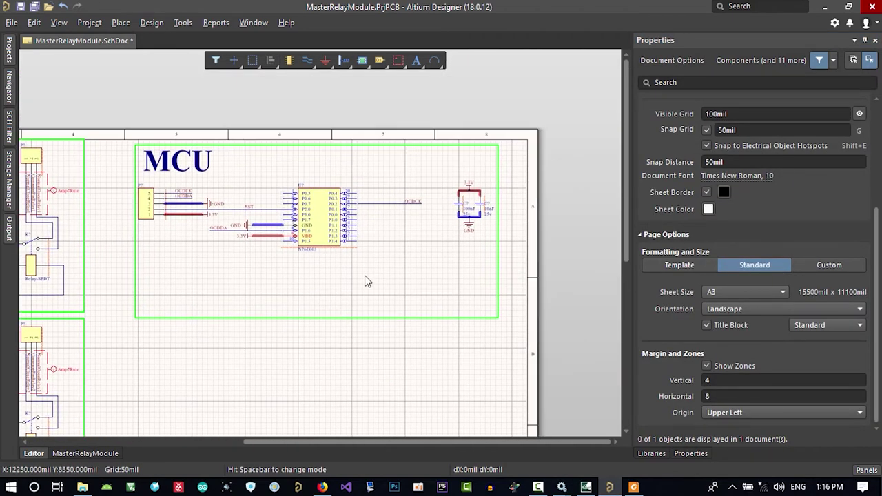
scroll(469, 200, "up", 3, "ctrl")
left_click_drag(528, 135, 429, 310)
key("ctrl+x")
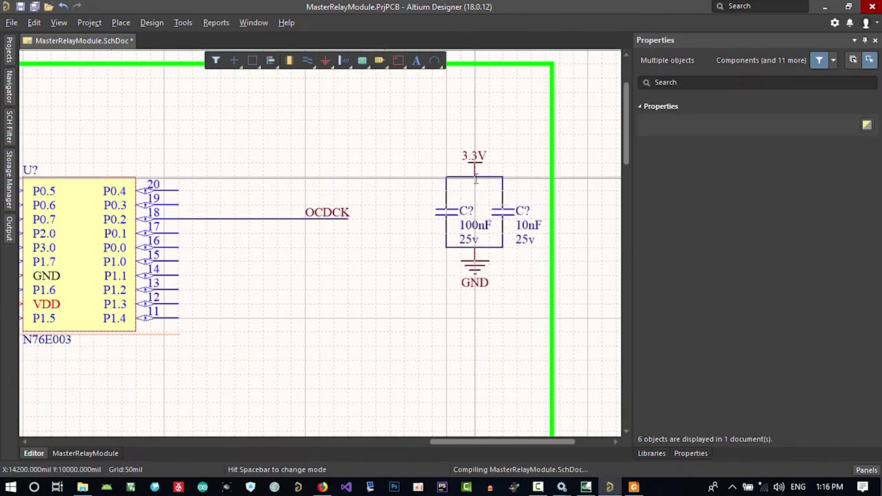
key("ctrl+v")
left_click(441, 193)
scroll(394, 285, "down", 3, "ctrl")
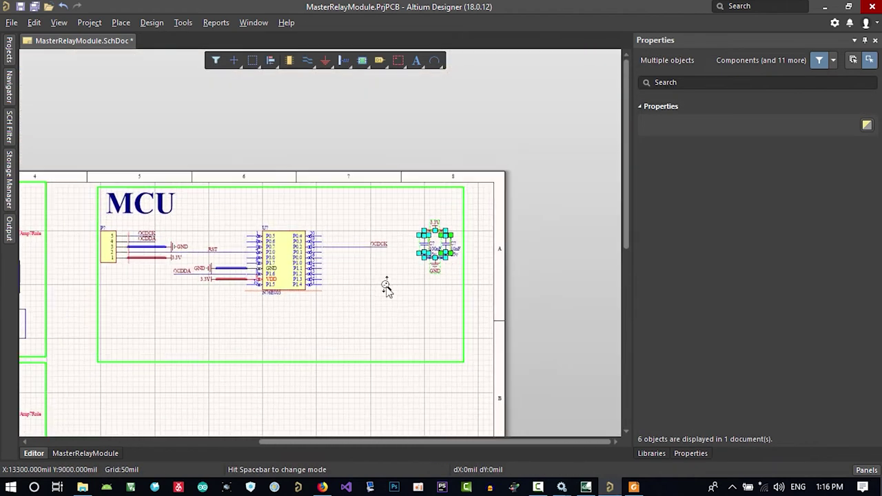
left_click(354, 294)
Raise the MCU box's bottom edge to fit the circuit and bring up the N76E003 datasheet
left_click(335, 287)
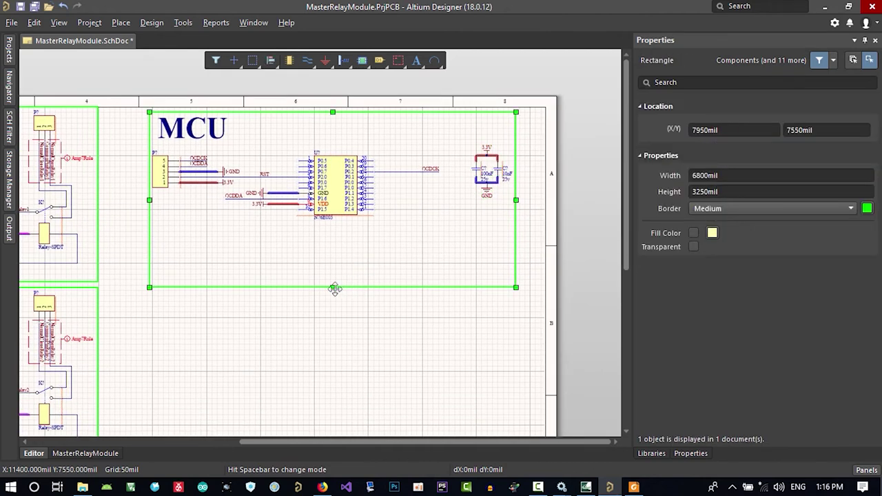
left_click_drag(333, 289, 337, 238)
left_click(457, 310)
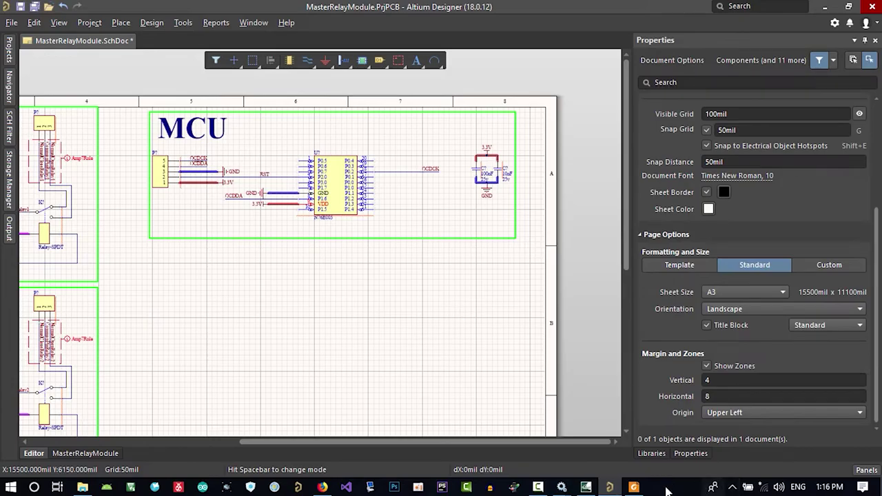
left_click(634, 487)
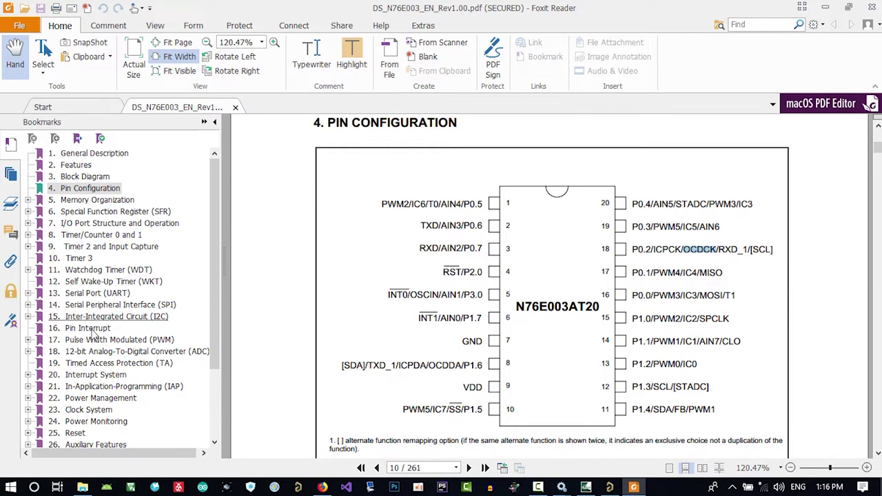
Jump through the datasheet's In-Application-Programming, Clock System, Power Monitoring and Reset sections
scroll(95, 350, "down", 1)
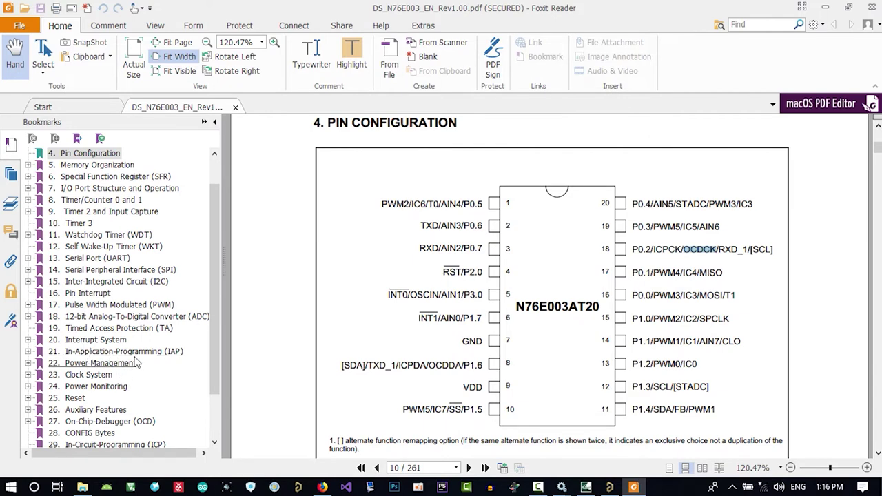
left_click(124, 352)
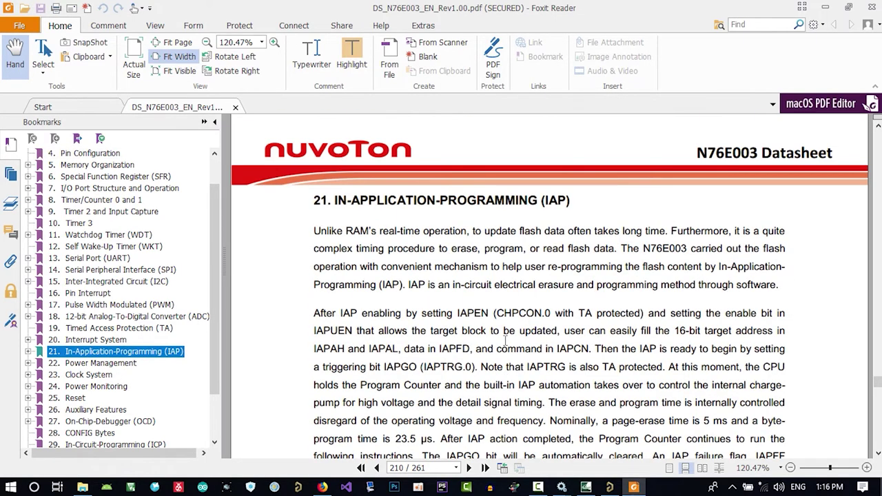
scroll(505, 341, "down", 3)
scroll(174, 365, "down", 1)
left_click(101, 341)
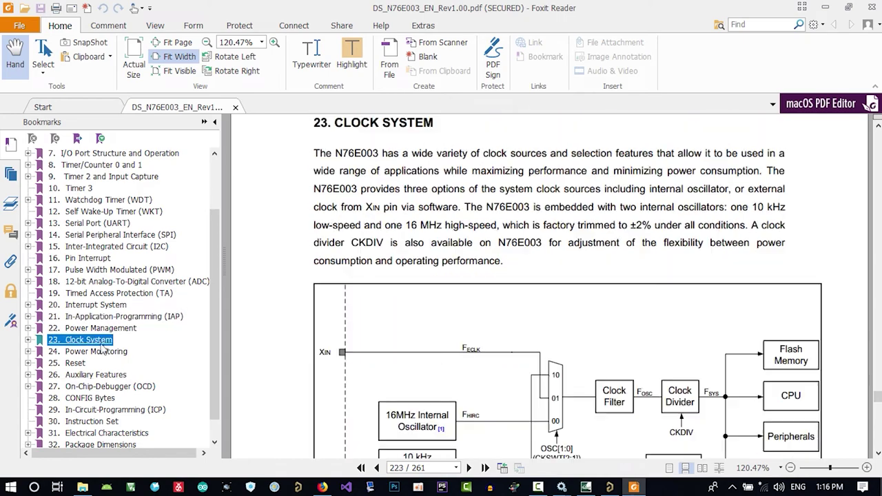
left_click(100, 351)
left_click(74, 363)
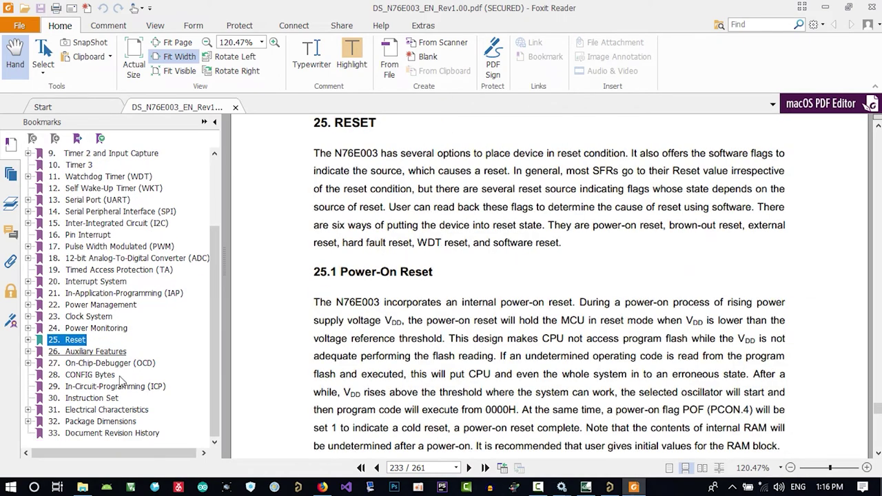
Continue to the Auxiliary Features, CONFIG Bytes and Instruction Set sections, then skim later pages
scroll(385, 313, "down", 10)
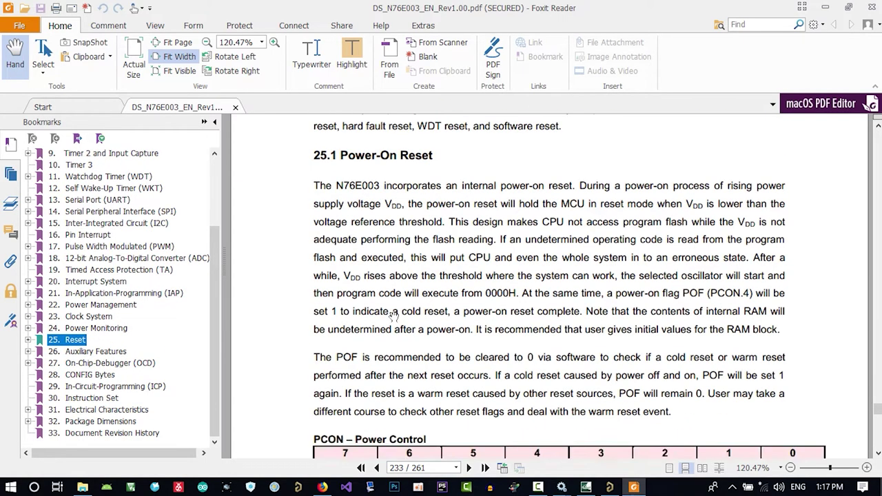
left_click(103, 353)
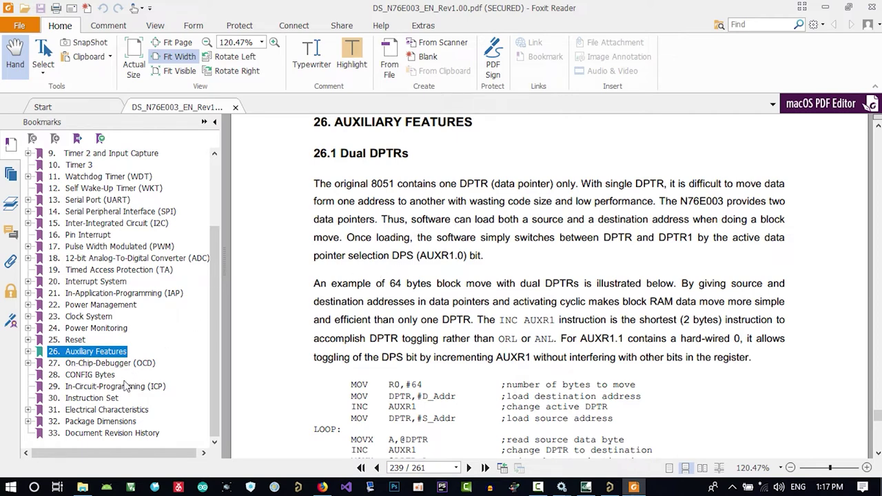
left_click(90, 375)
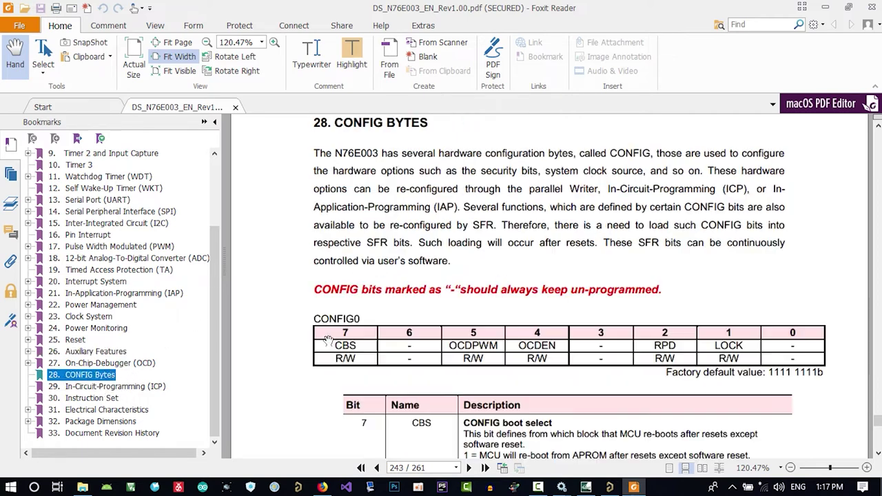
left_click(91, 398)
scroll(466, 270, "down", 10)
middle_click(465, 270)
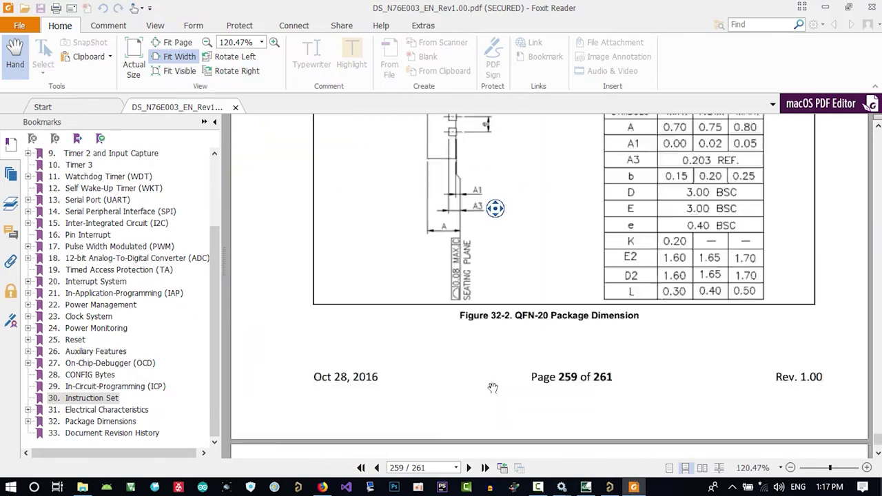
left_click_drag(877, 442, 841, 92)
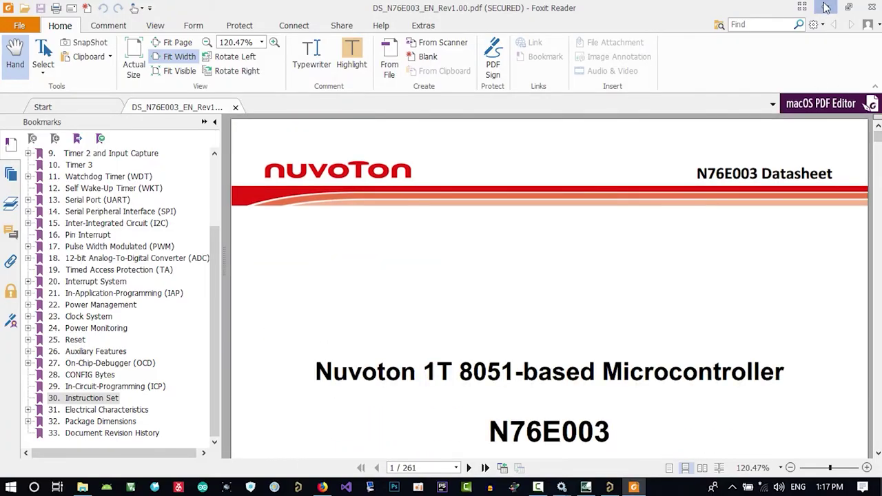
Return to the schematic and set the ESP07 part down on the sheet
left_click(825, 7)
scroll(382, 283, "down", 3, "ctrl")
scroll(382, 284, "down", 5)
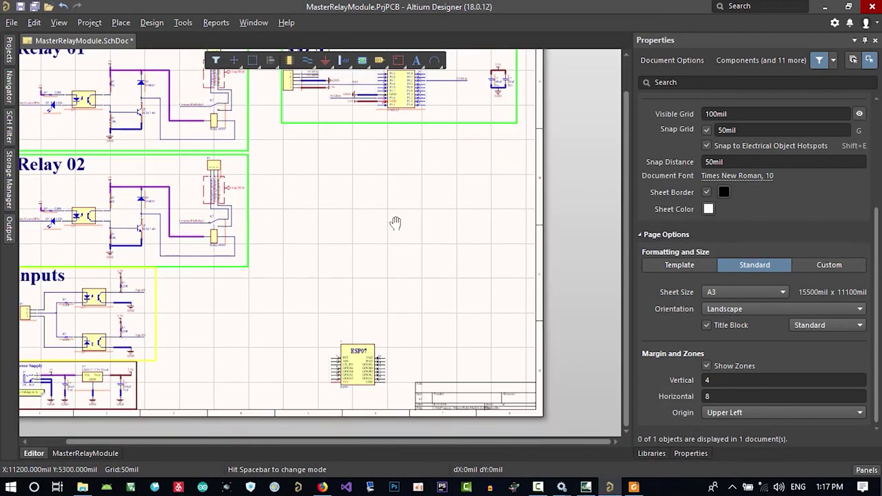
left_click_drag(358, 344, 363, 217)
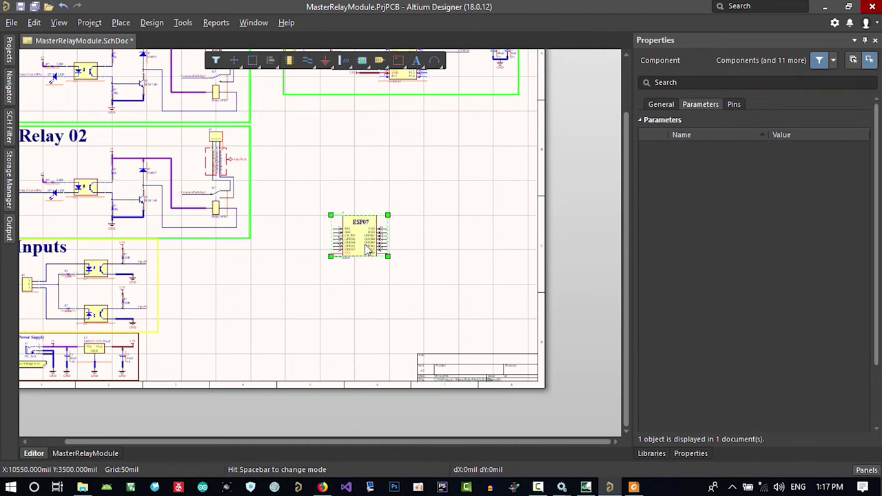
left_click(407, 206)
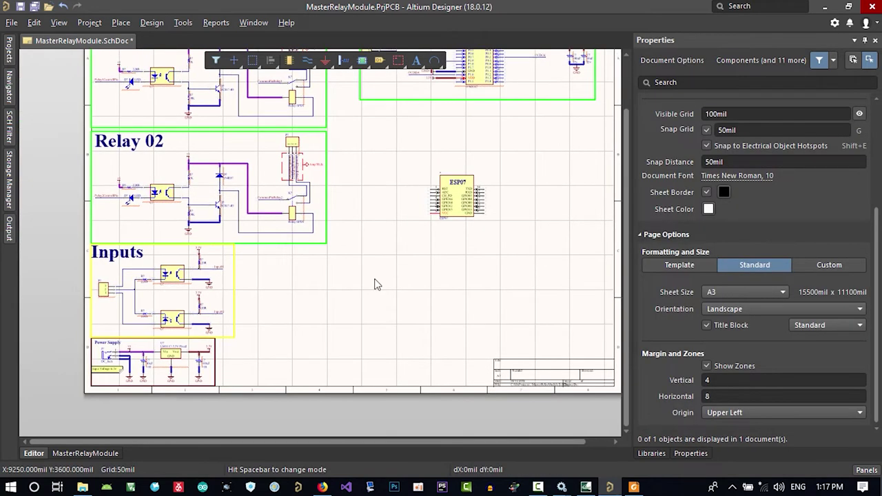
Open ESP-07S_User_Manual.pdf from the MCU documents folder
left_click(82, 487)
left_click(263, 101)
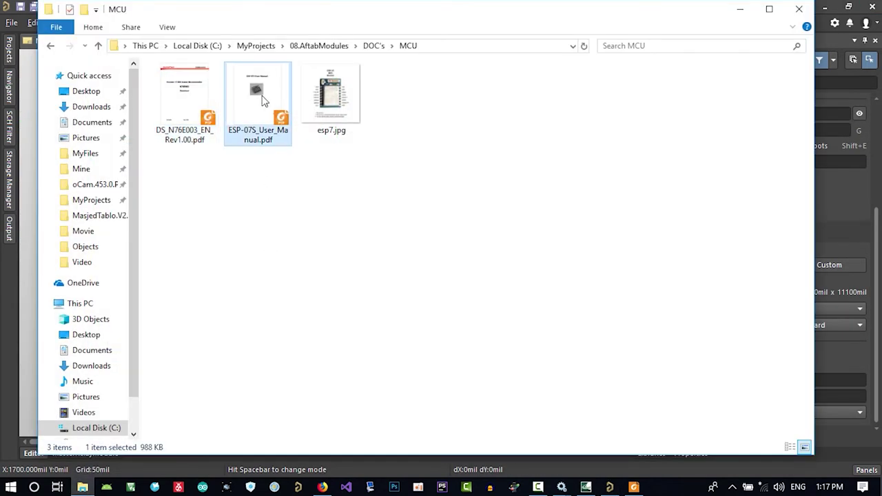
double_click(262, 101)
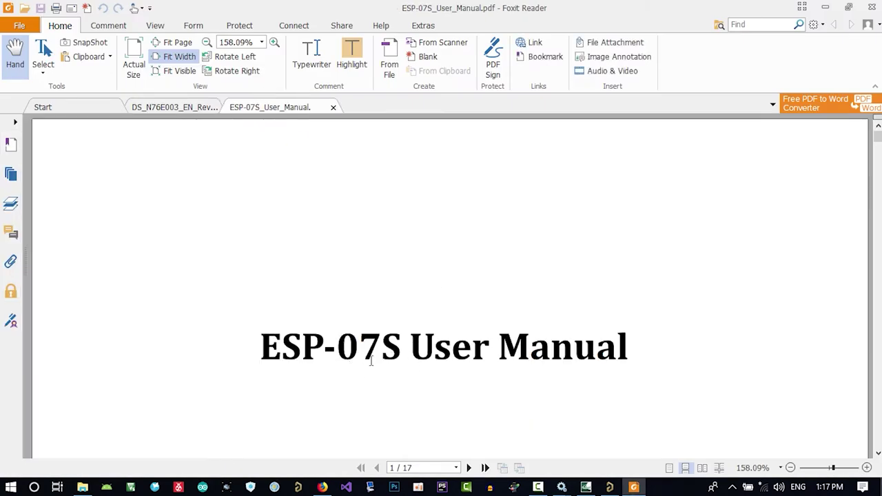
Drop the ESP07 part slightly higher on the MasterRelayModule sheet, select it, then return to the manual
left_click(608, 487)
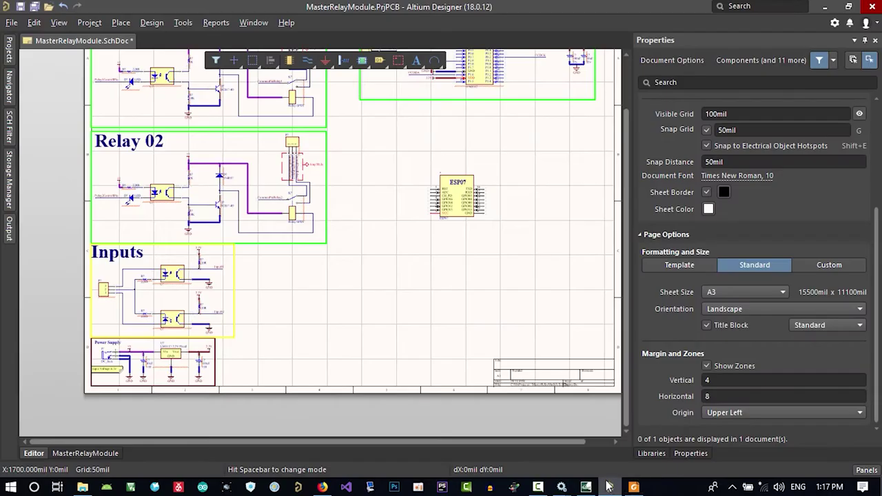
scroll(425, 239, "up", 3, "ctrl")
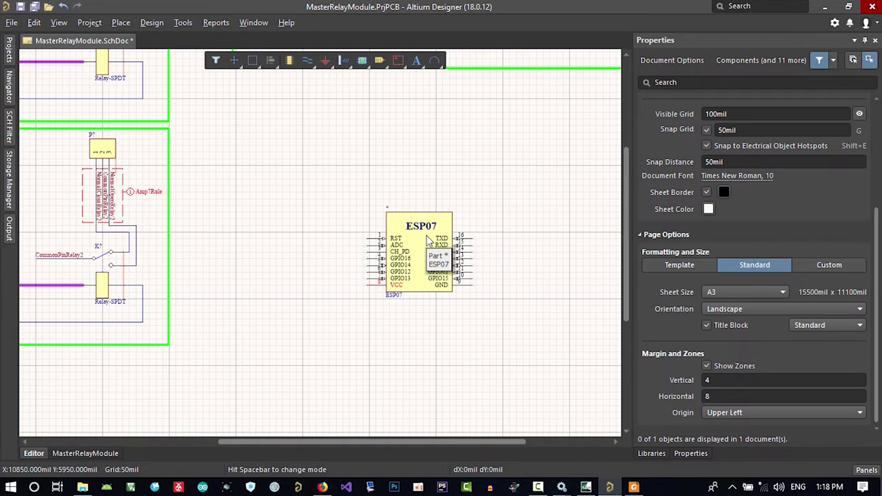
scroll(474, 259, "down", 3, "ctrl")
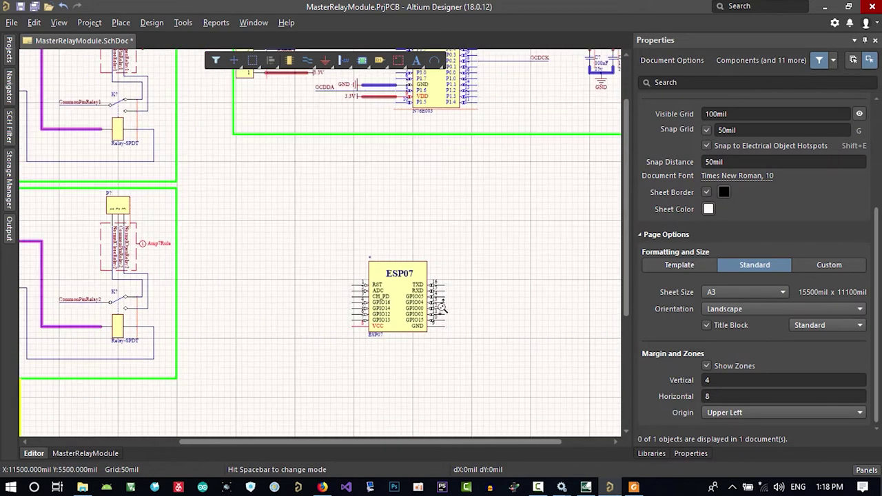
left_click(482, 277)
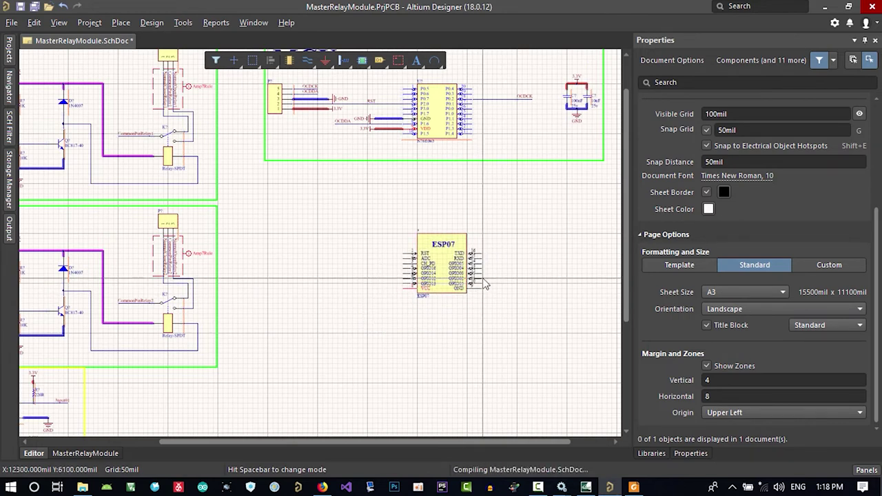
left_click(445, 263)
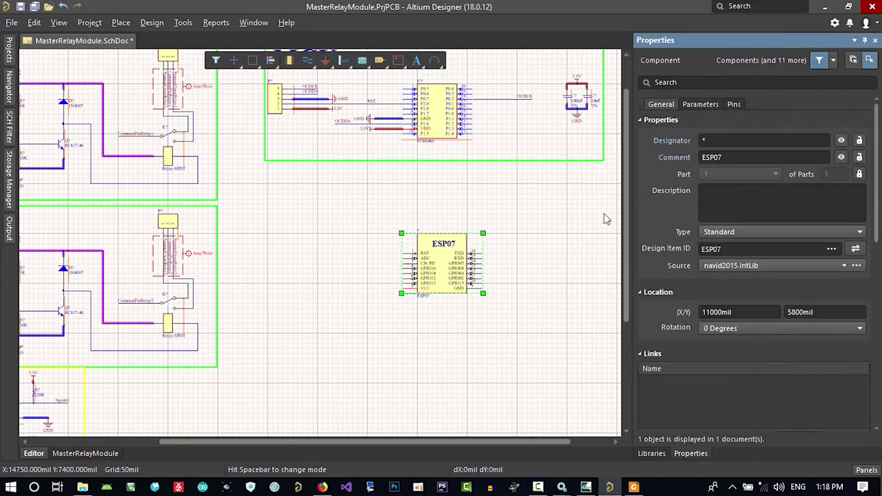
left_click(633, 487)
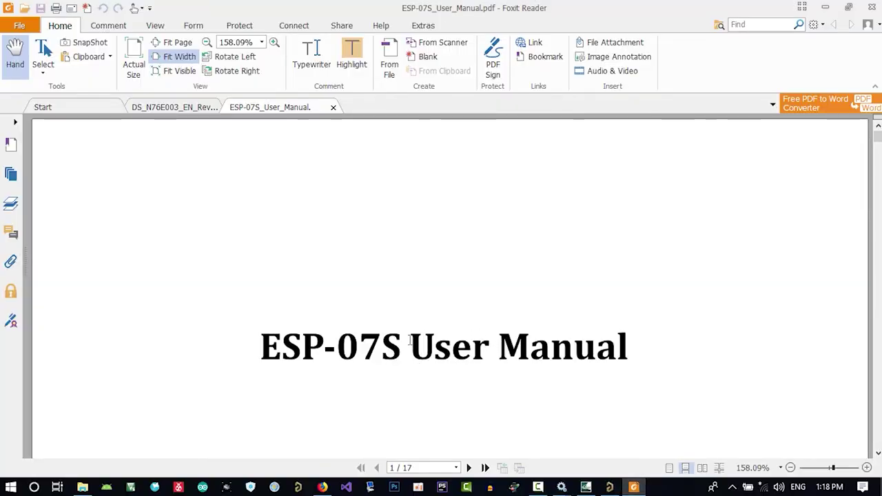
Scroll the ESP-07S User Manual to page 13's Figure 7, the ESP-07S wired to a USB-to-TTL adapter
scroll(404, 350, "down", 5)
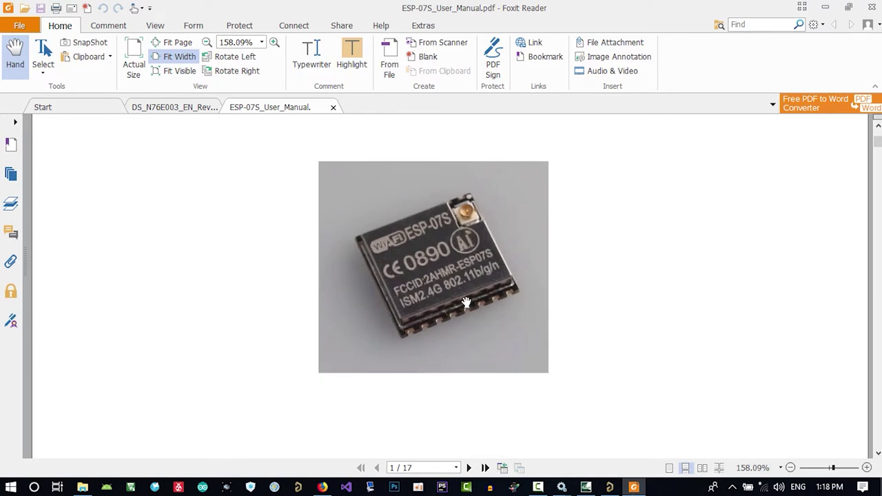
scroll(482, 330, "down", 4)
scroll(482, 329, "down", 8)
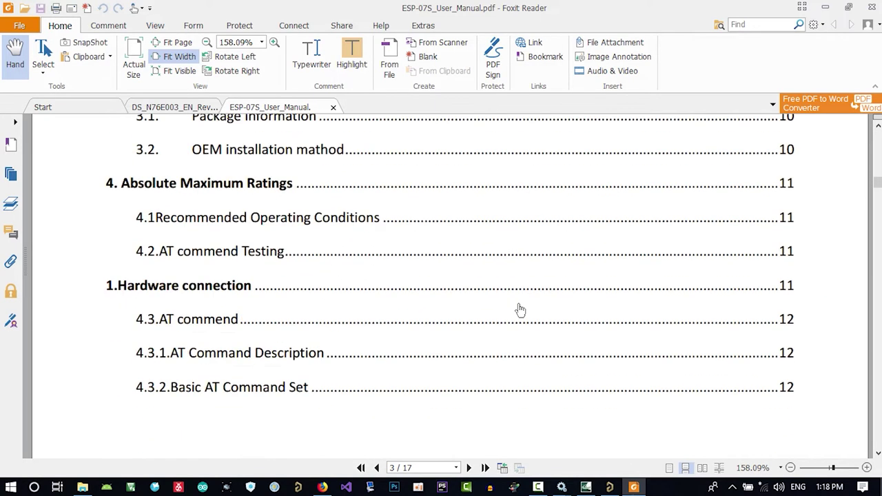
scroll(510, 307, "down", 10)
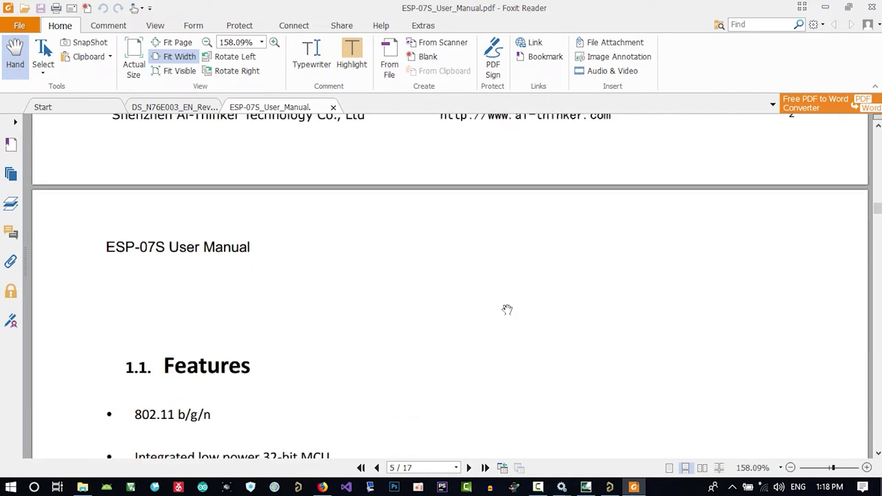
scroll(505, 309, "down", 15)
scroll(501, 313, "up", 3)
scroll(498, 326, "down", 4)
scroll(530, 337, "up", 1)
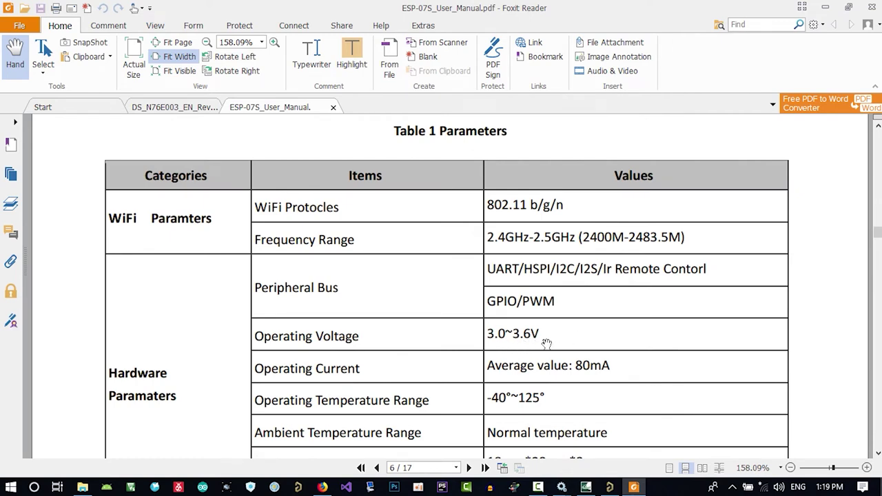
scroll(548, 343, "down", 5)
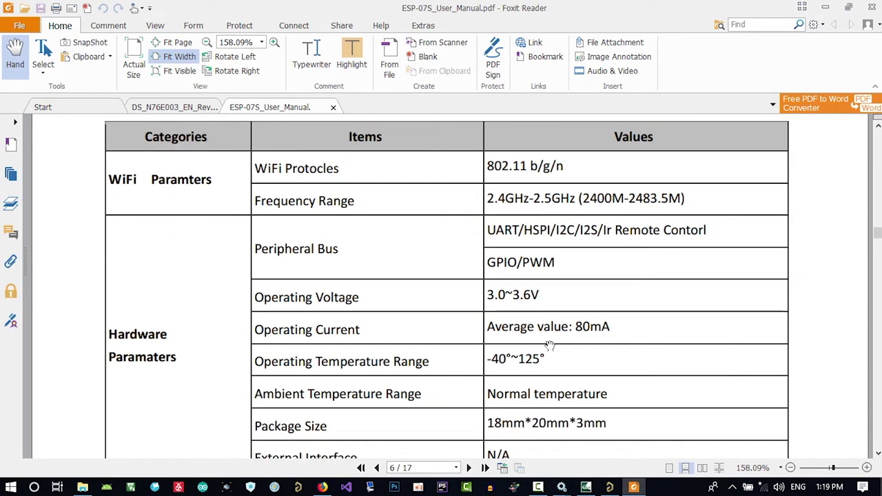
scroll(640, 367, "down", 4)
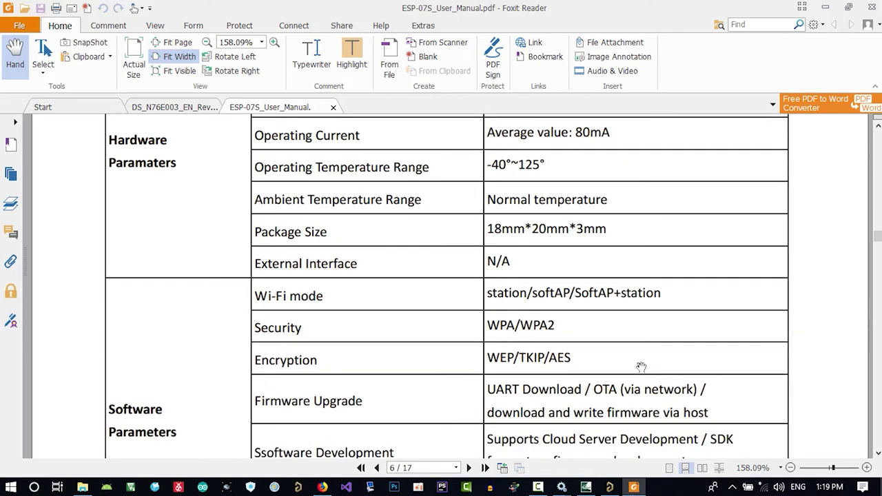
scroll(641, 367, "down", 1)
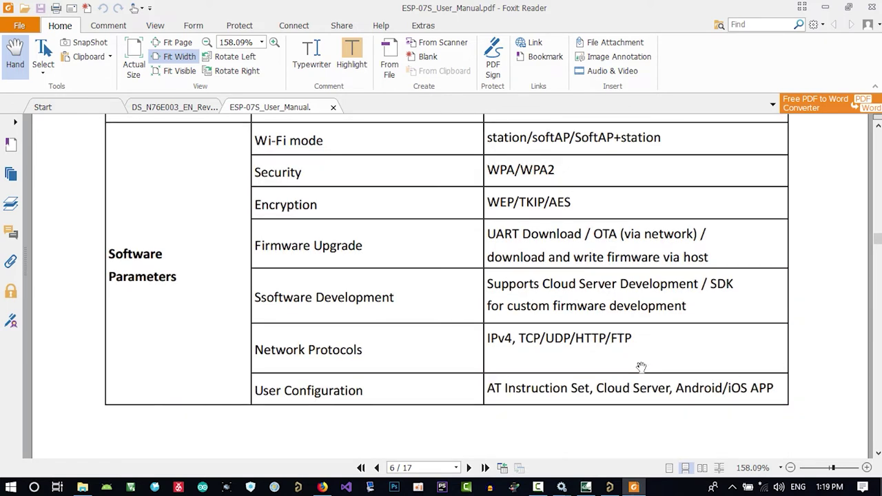
scroll(641, 367, "down", 17)
scroll(641, 367, "up", 2)
scroll(497, 323, "down", 9)
scroll(497, 323, "up", 5)
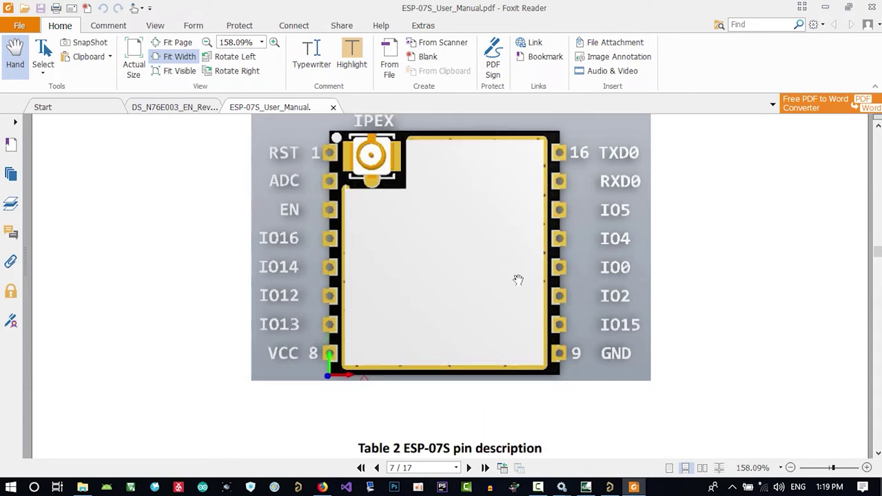
scroll(513, 277, "down", 8)
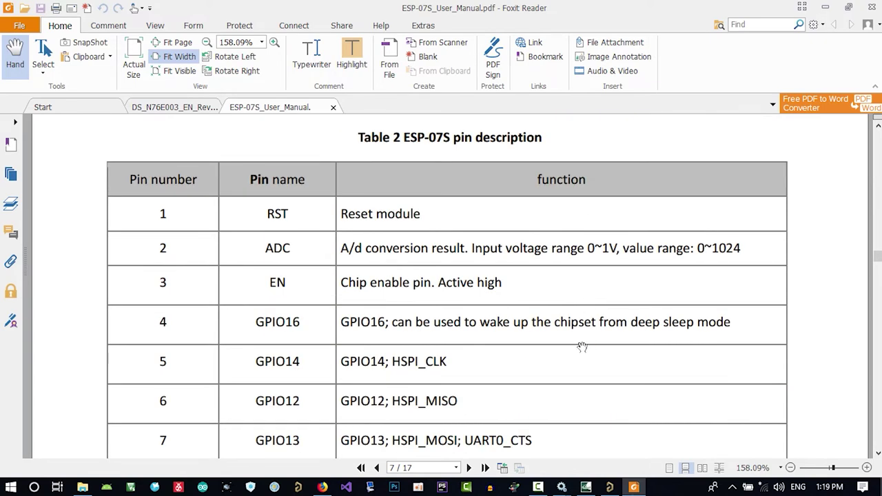
scroll(583, 346, "down", 20)
scroll(549, 336, "down", 4)
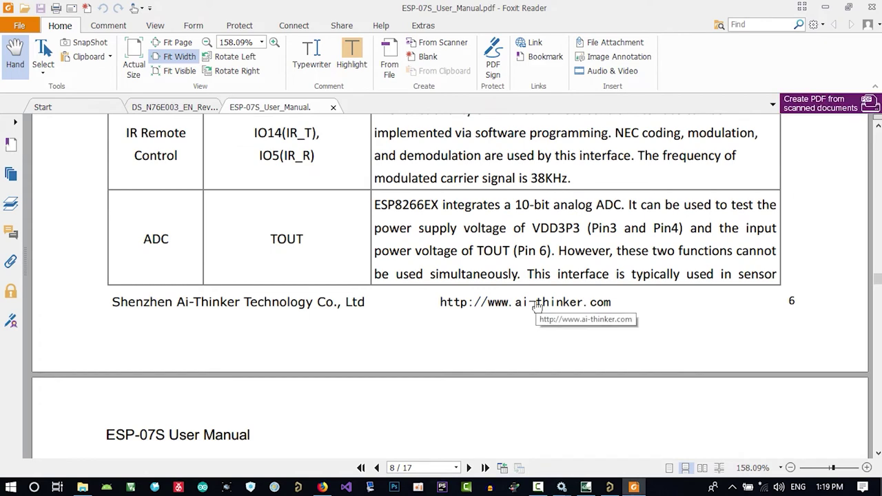
scroll(526, 312, "down", 8)
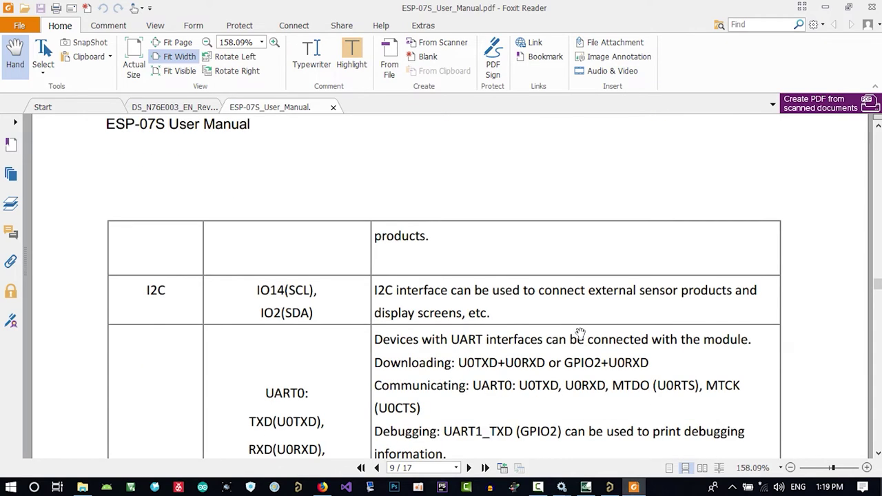
scroll(594, 331, "down", 2)
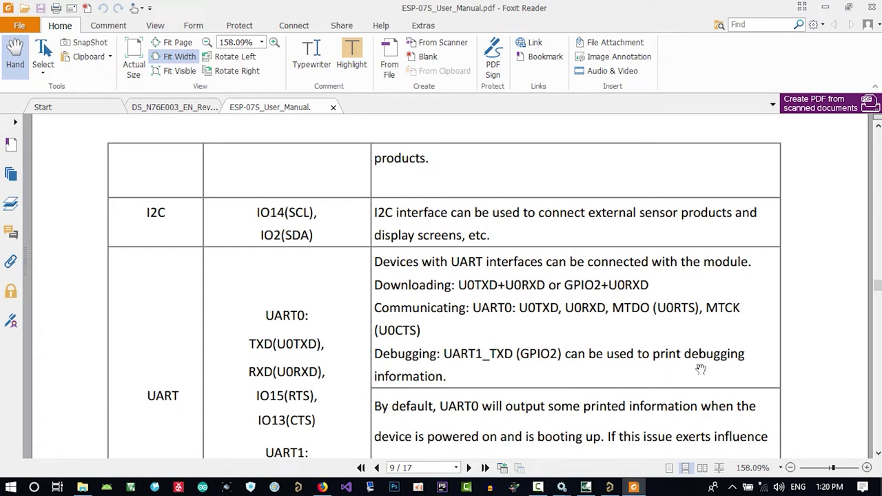
scroll(476, 362, "down", 3)
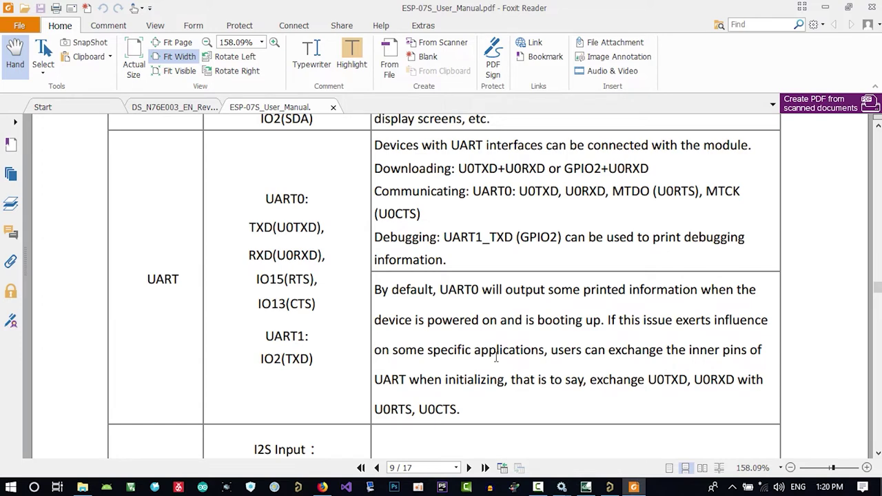
scroll(496, 358, "down", 5)
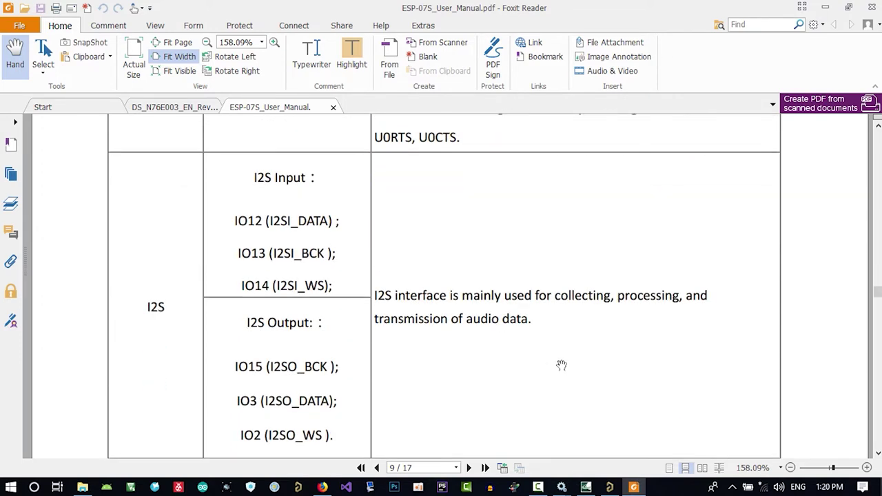
scroll(561, 365, "down", 15)
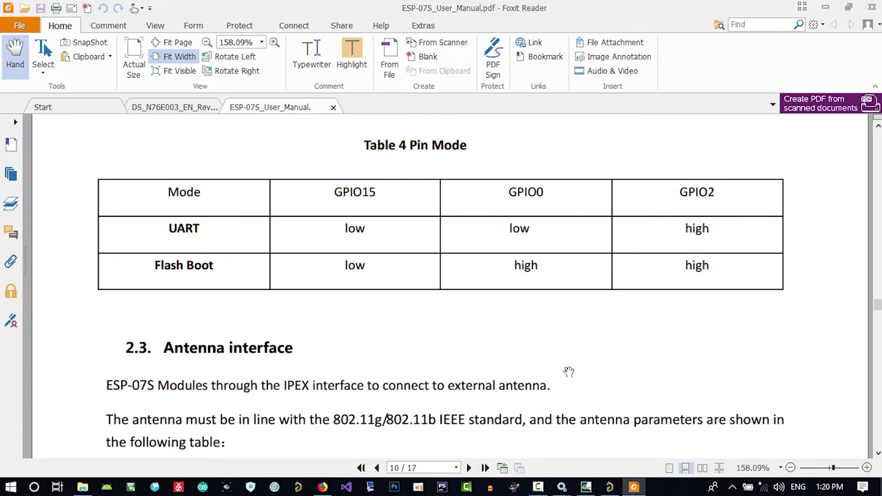
scroll(569, 372, "down", 14)
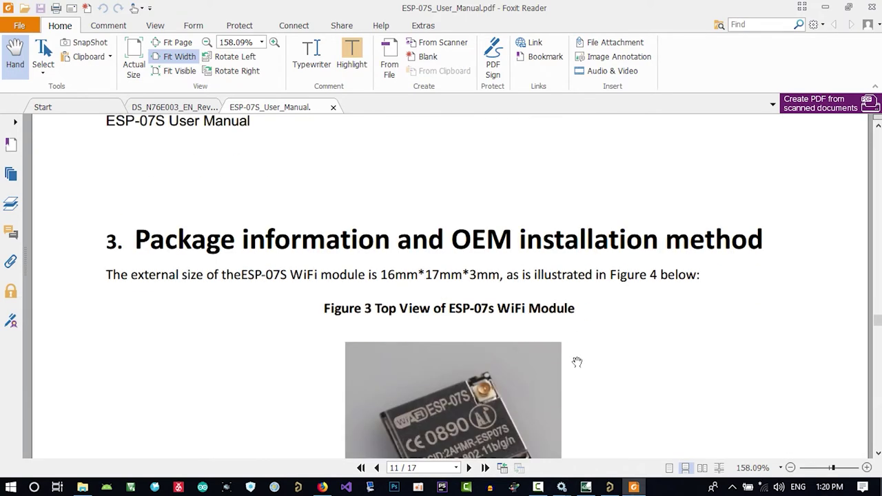
scroll(571, 357, "down", 18)
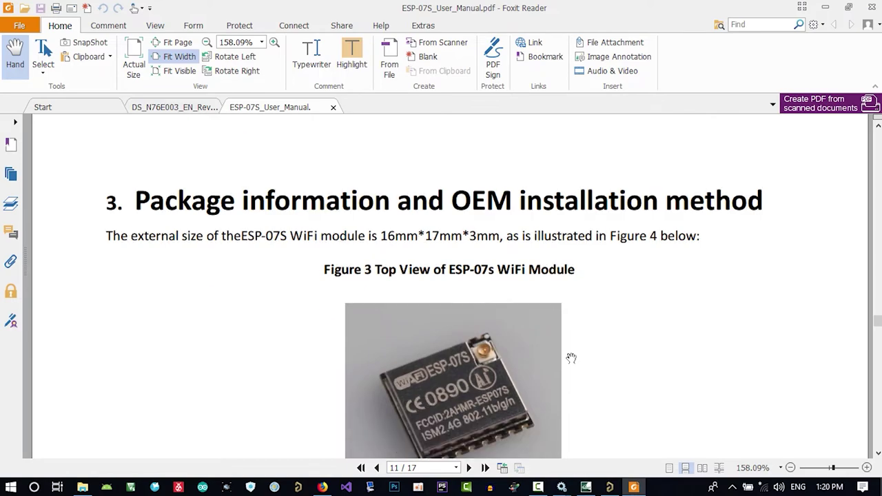
scroll(572, 355, "down", 18)
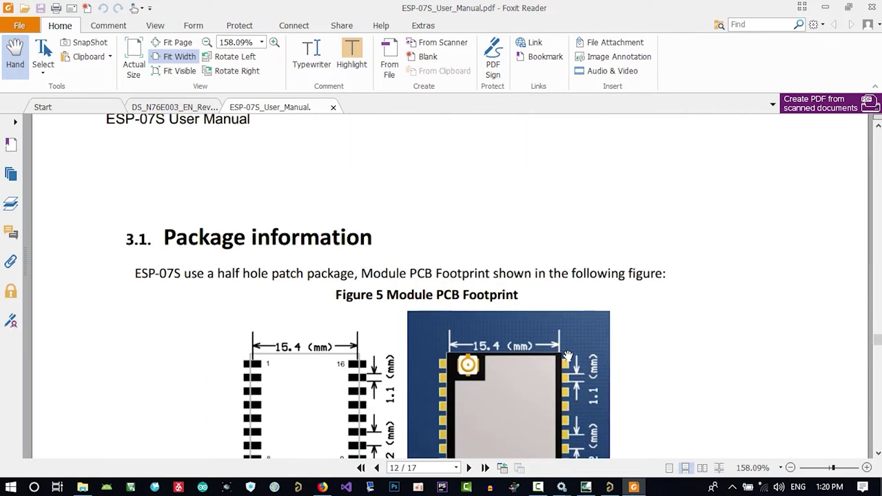
scroll(568, 356, "down", 12)
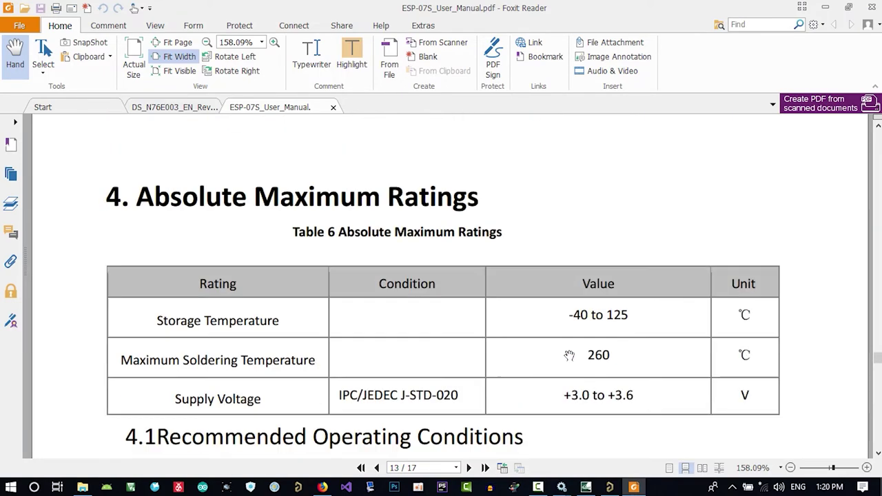
scroll(568, 357, "up", 3)
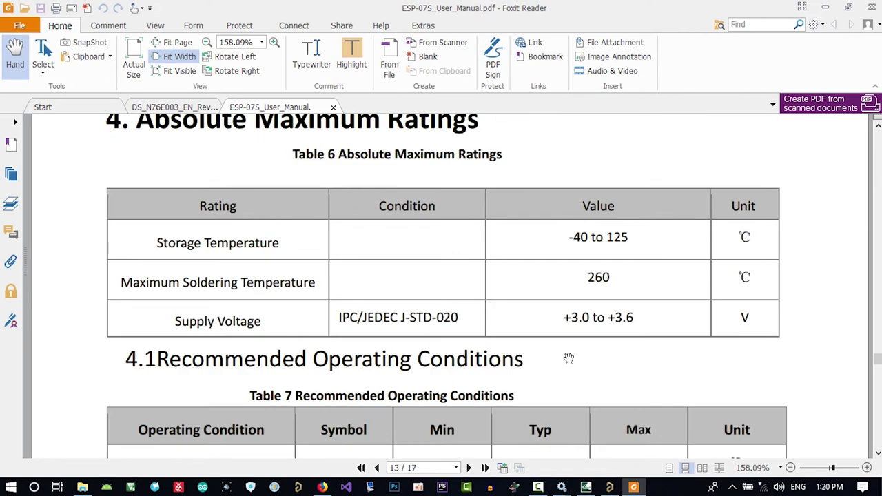
scroll(568, 359, "down", 4)
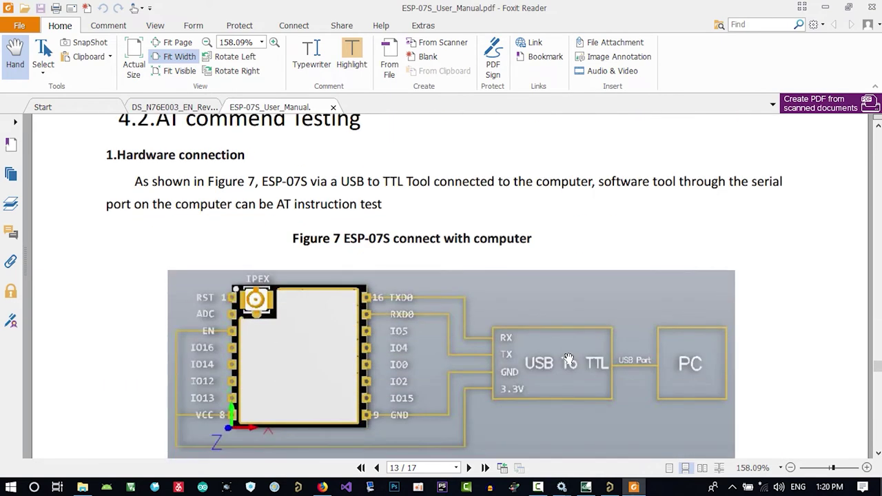
scroll(568, 360, "down", 1)
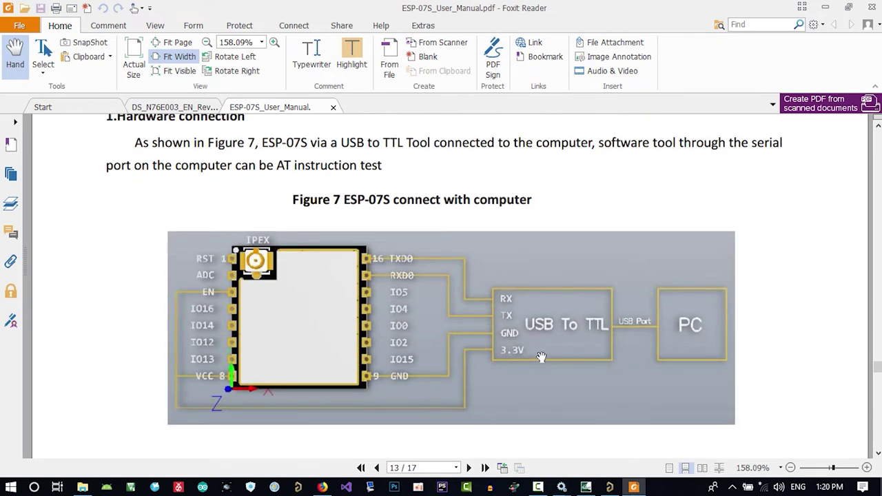
scroll(477, 330, "up", 2)
scroll(406, 297, "down", 3)
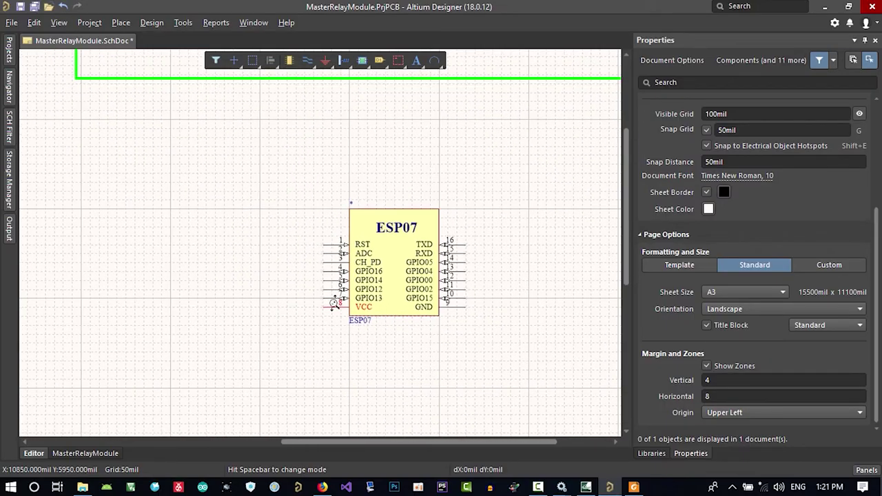
Copy the MCU's 3.3V power port and drop it beside the ESP07's VCC pin
scroll(283, 204, "down", 4, "ctrl")
scroll(283, 204, "up", 2, "ctrl")
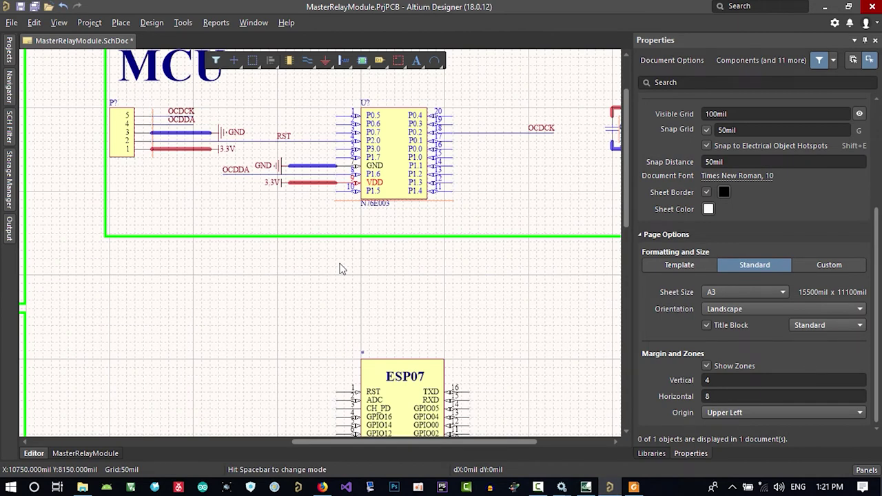
left_click(278, 187)
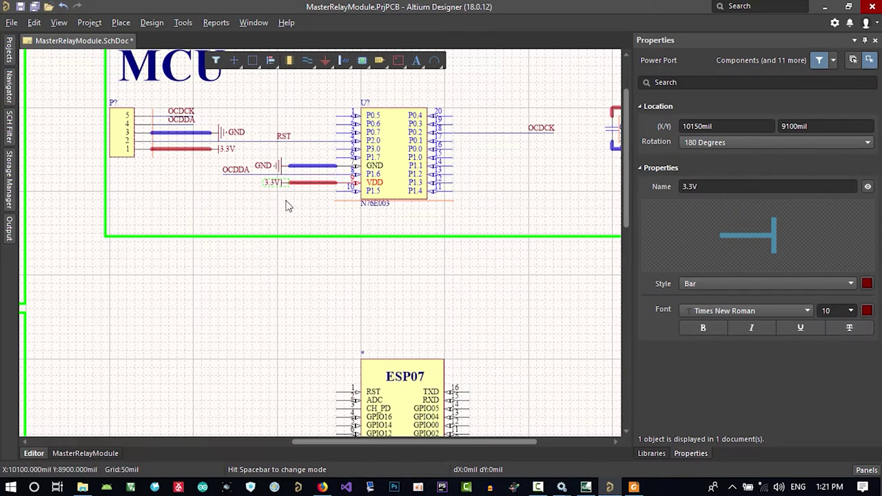
scroll(324, 228, "down", 5)
key("ctrl+v")
scroll(296, 291, "up", 2, "ctrl")
left_click(296, 283)
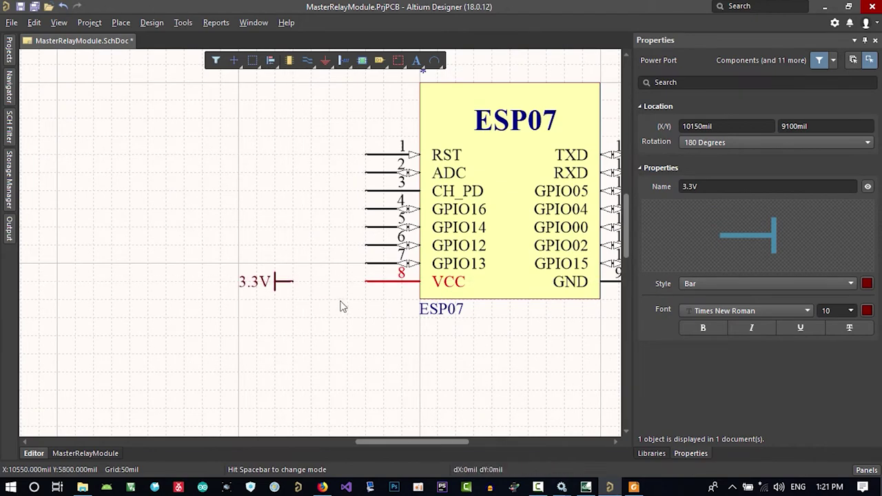
Place a horizontally rotated GND port right of the ESP07's GND pin
scroll(295, 293, "down", 4, "ctrl")
scroll(297, 289, "up", 3)
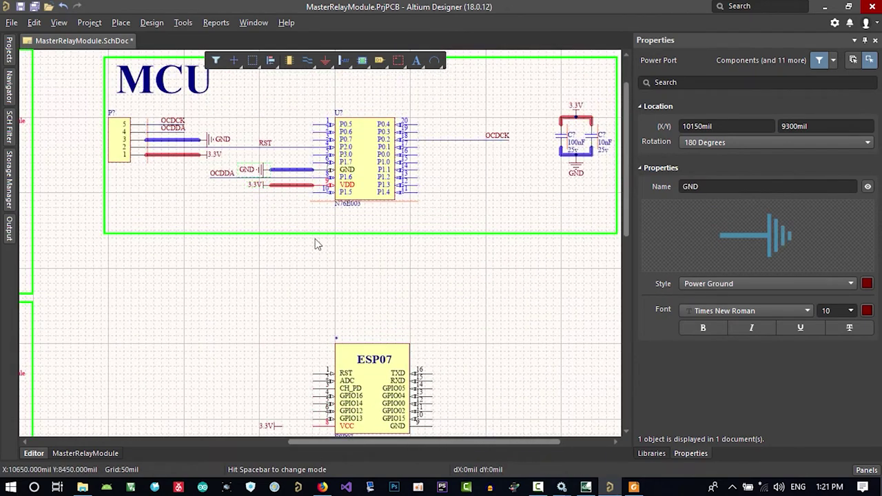
scroll(357, 230, "down", 5)
scroll(396, 280, "up", 2, "ctrl")
scroll(396, 279, "up", 1, "ctrl")
key("space")
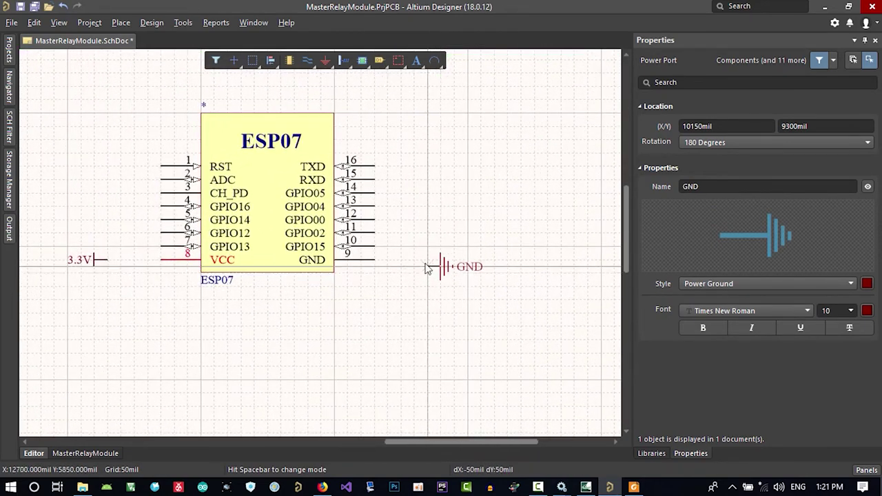
left_click(416, 262)
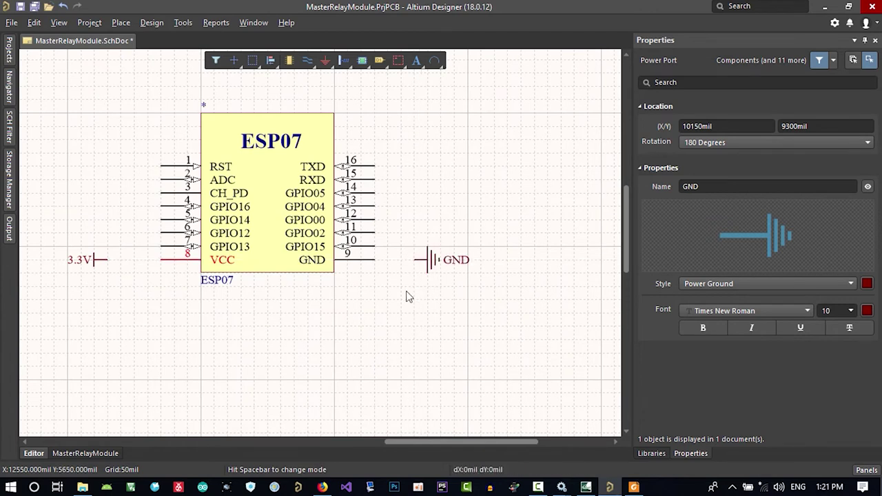
Wire the GND pin to the GND port and the VCC pin to the 3.3V port
left_click(307, 60)
left_click(415, 260)
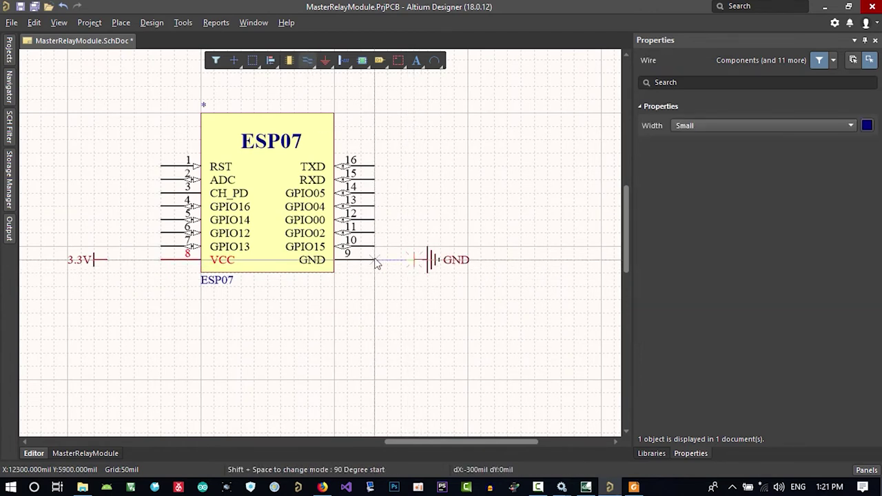
left_click(160, 260)
left_click(107, 259)
right_click(110, 265)
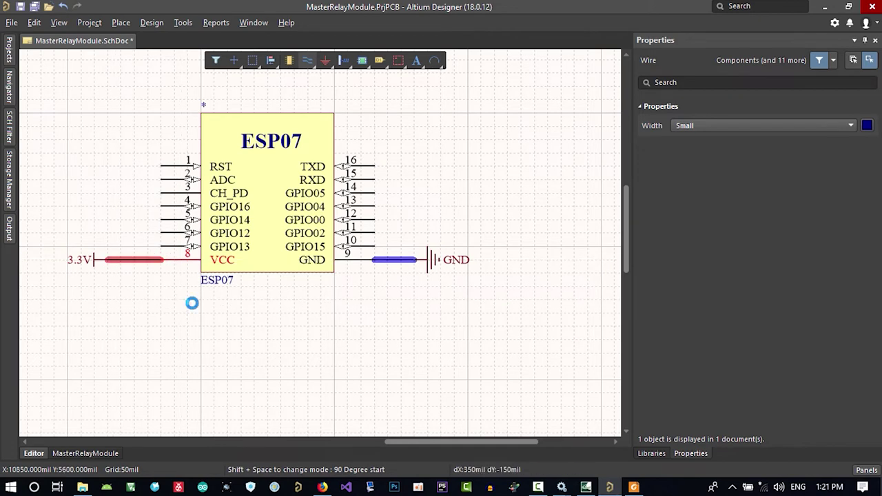
Move the GND port further right and the 3.3V port further left, stretching their wires
left_click_drag(435, 268, 490, 268)
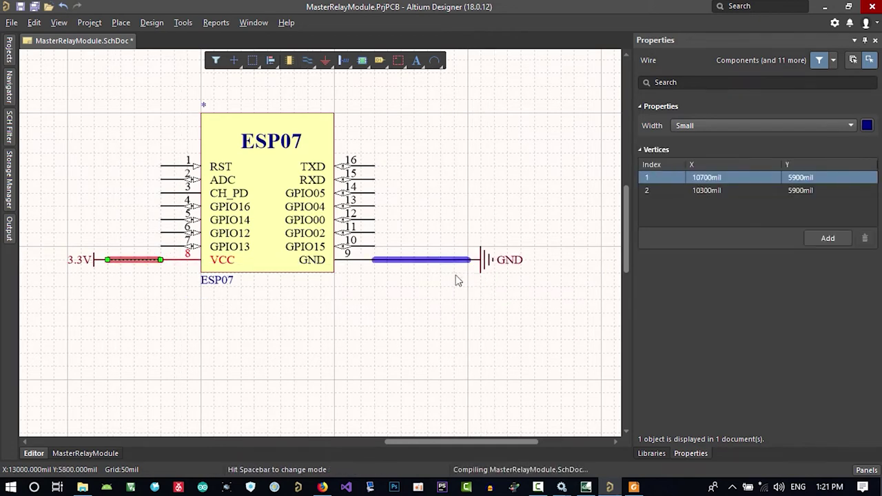
scroll(301, 271, "left", 3, "shift")
left_click_drag(266, 262, 232, 265)
scroll(238, 290, "right", 2, "shift")
scroll(235, 296, "down", 3, "ctrl")
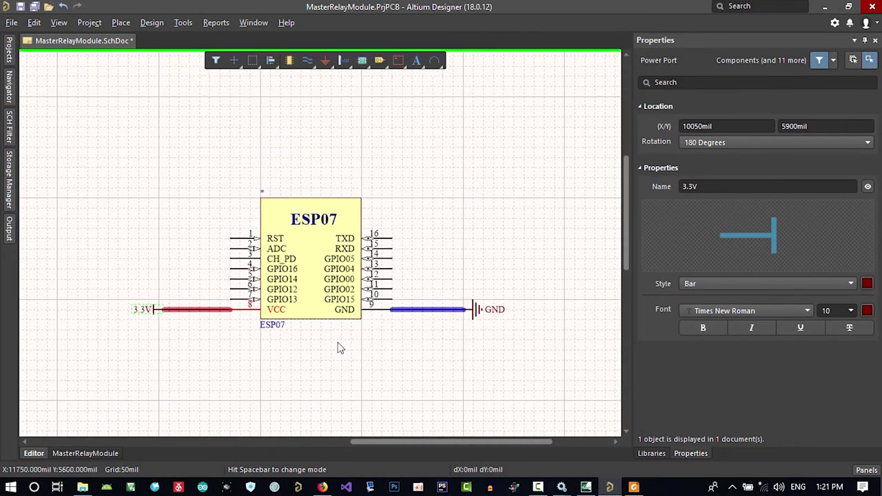
scroll(350, 346, "down", 4, "ctrl")
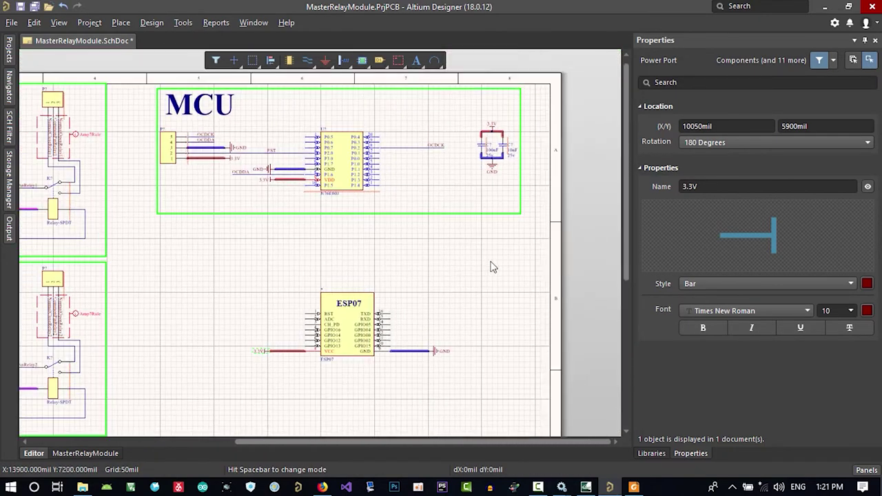
scroll(432, 165, "up", 4, "ctrl")
Box-select the 100nF and 10nF capacitors with their 3.3V and GND ports and move them beside the ESP07
left_click_drag(435, 155, 362, 258)
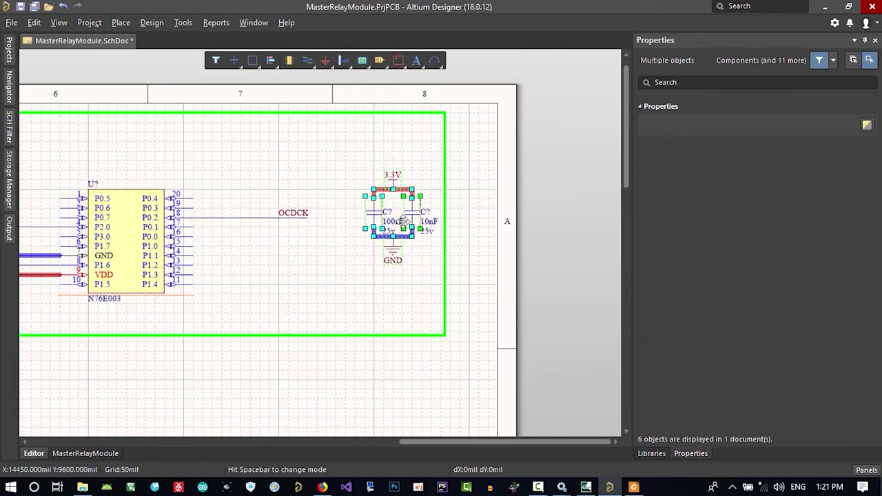
scroll(366, 290, "up", 5)
scroll(363, 283, "up", 2, "ctrl")
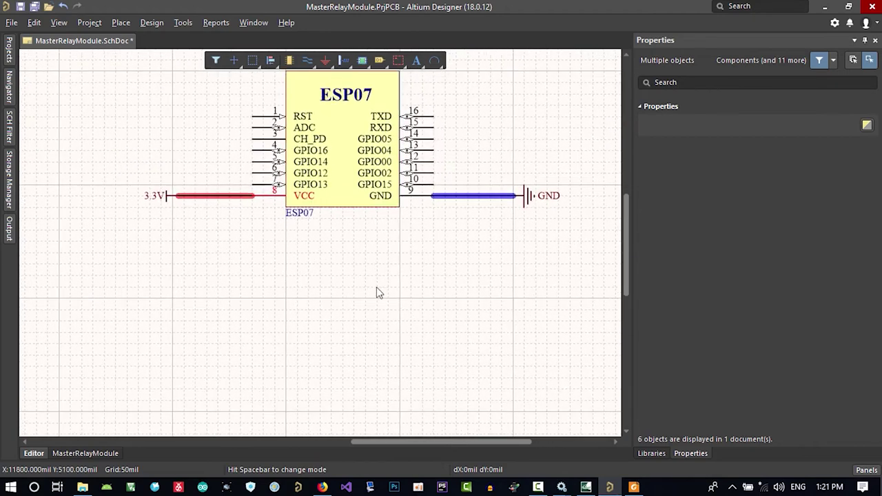
left_click_drag(366, 293, 570, 190)
scroll(582, 270, "down", 2, "ctrl")
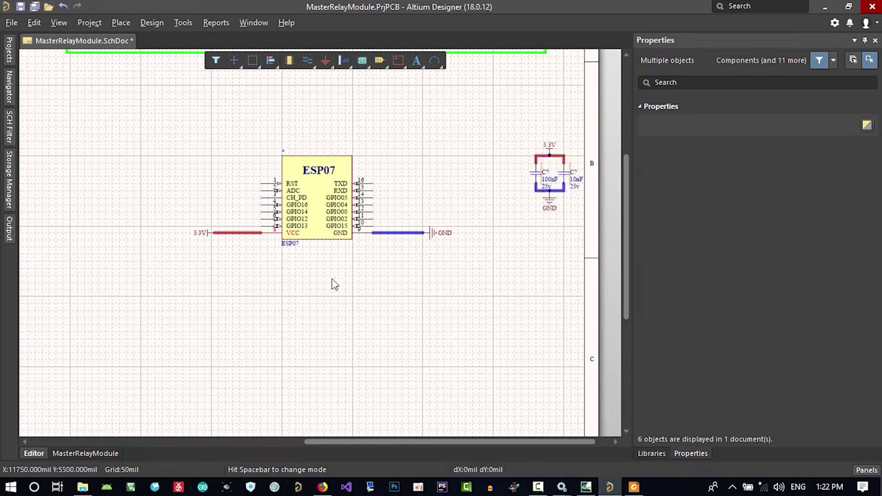
scroll(335, 267, "up", 2, "ctrl")
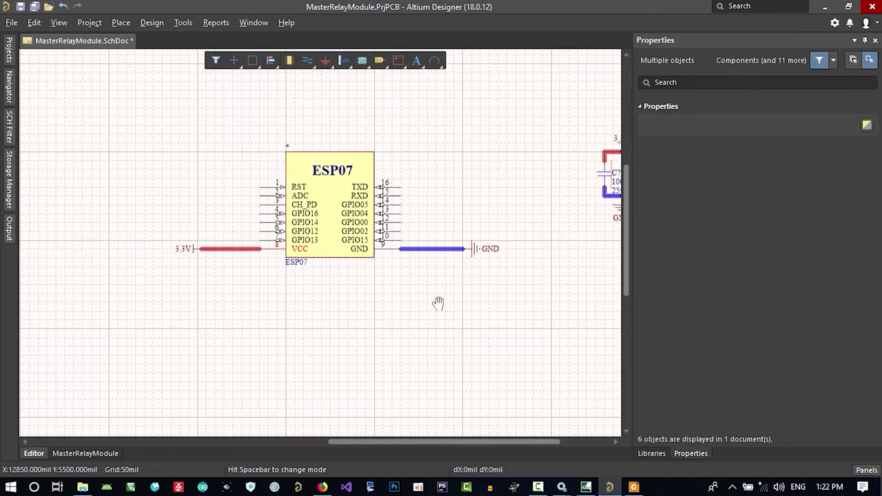
right_click_drag(438, 301, 431, 321)
scroll(374, 222, "up", 3, "ctrl")
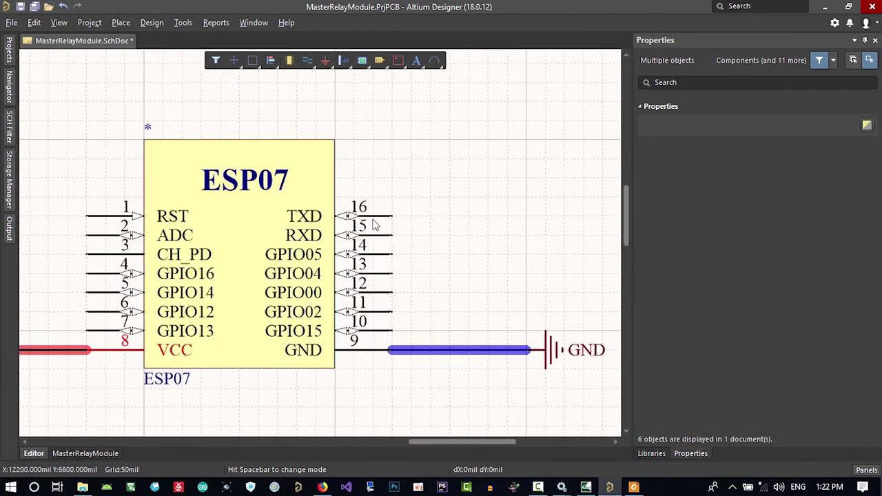
Place net labels named TXD on ESP07 pin 16 and RXD on pin 15
left_click(121, 23)
left_click(167, 117)
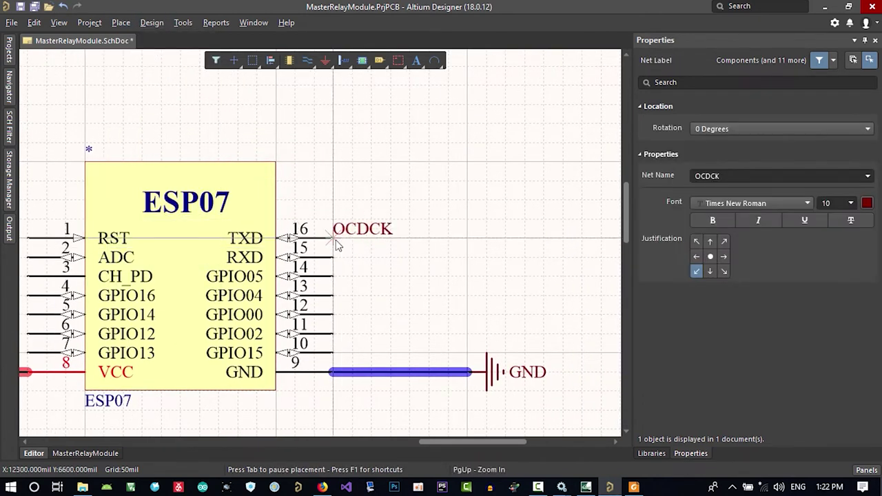
key("Tab")
type("TXD")
key("Return")
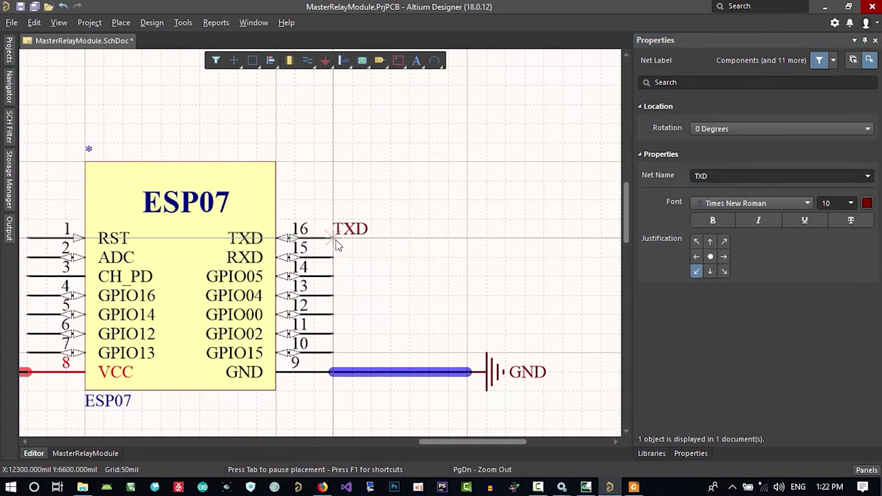
left_click(336, 240)
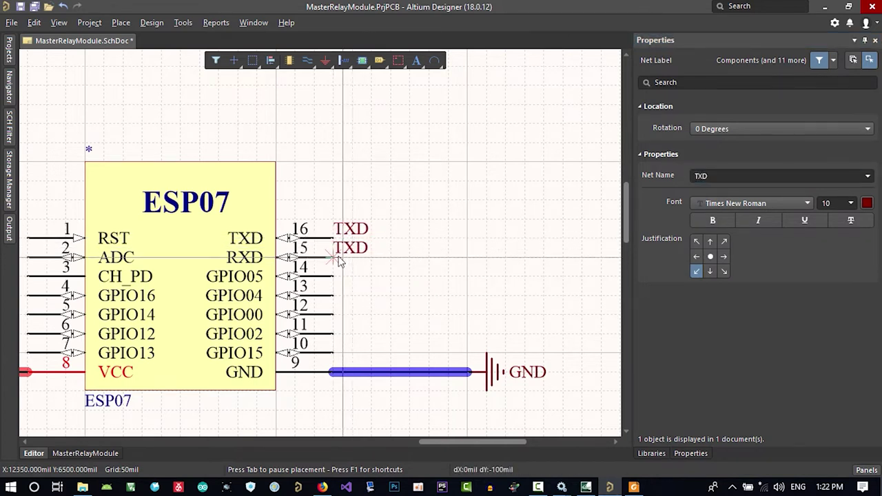
key("Tab")
type("RX")
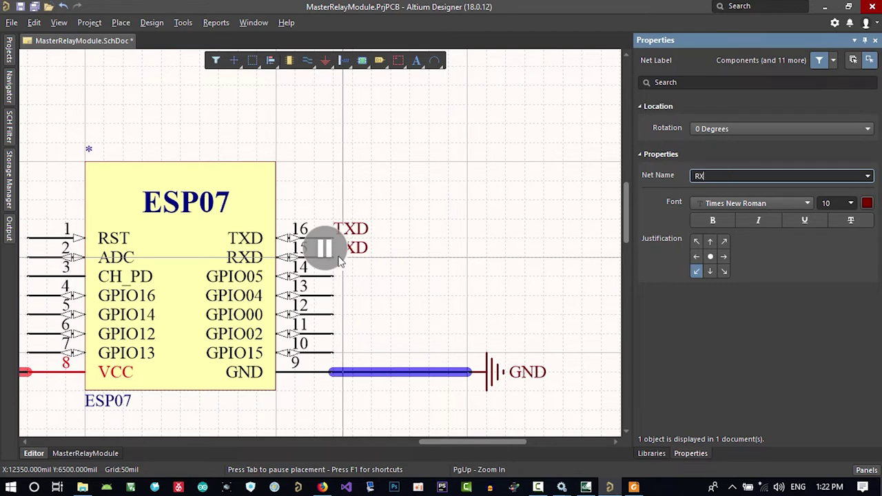
key("Return")
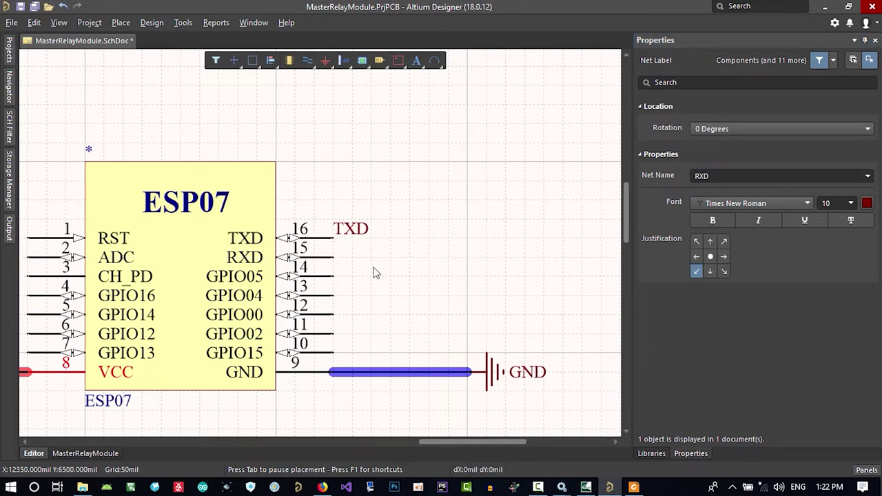
left_click(359, 231)
key("Tab")
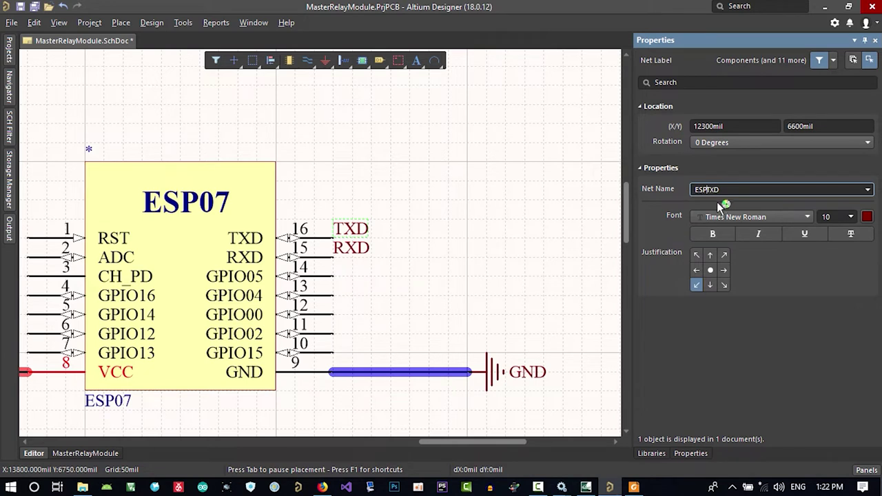
Rename the two net labels to ESPRXD and ESPTXD in Properties
left_click(354, 248)
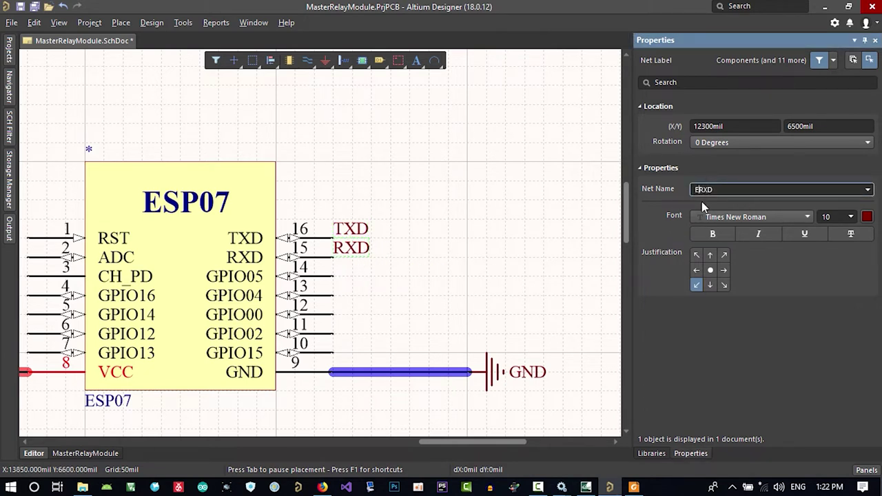
key("Return")
left_click(356, 230)
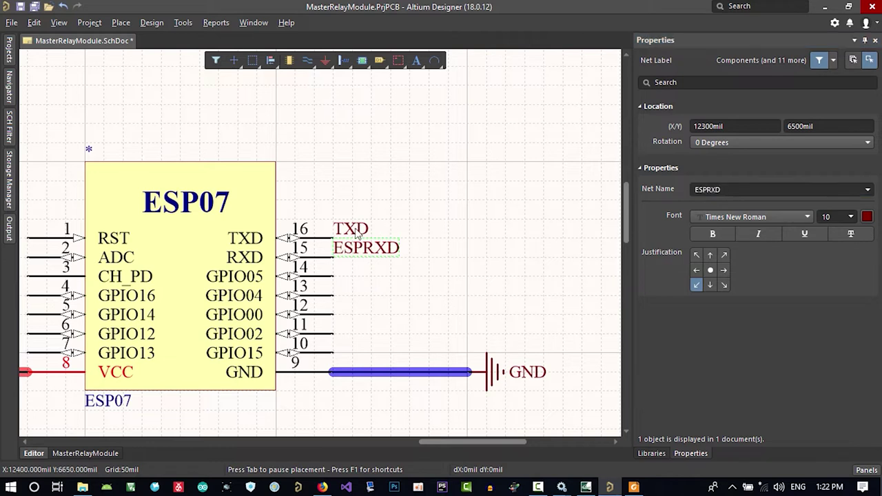
left_click(696, 190)
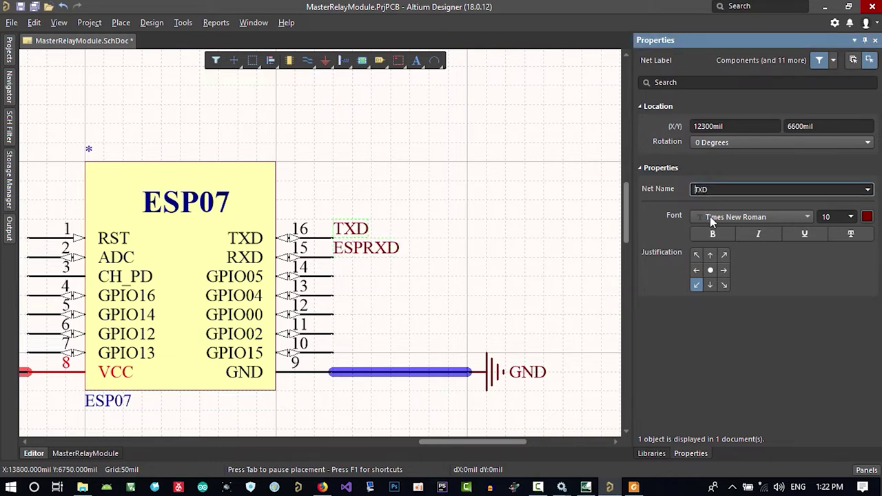
type("ESP")
key("Return")
Select both ESPTXD and ESPRXD labels and shift them slightly left
left_click_drag(439, 207, 404, 239)
scroll(414, 313, "down", 2, "ctrl")
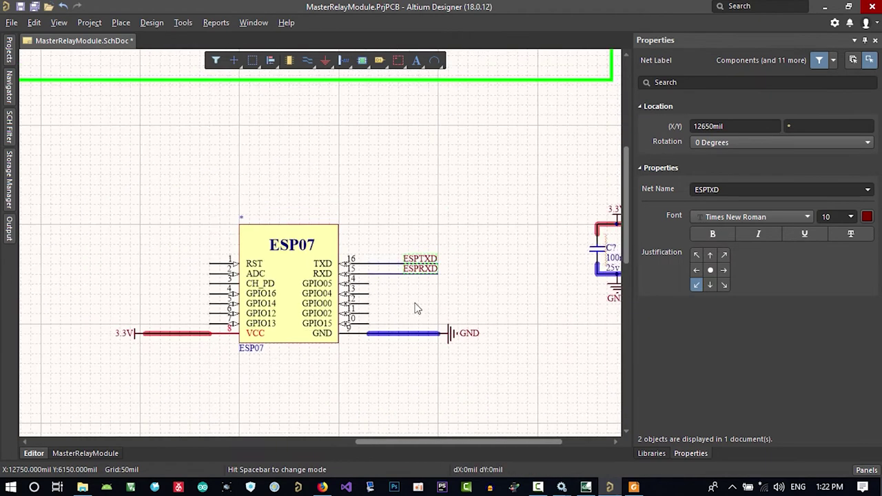
right_click_drag(413, 314, 447, 257)
Draw a wire from the ESP07's CH_PD pin 3 down to the 3.3V VCC line
left_click(492, 218)
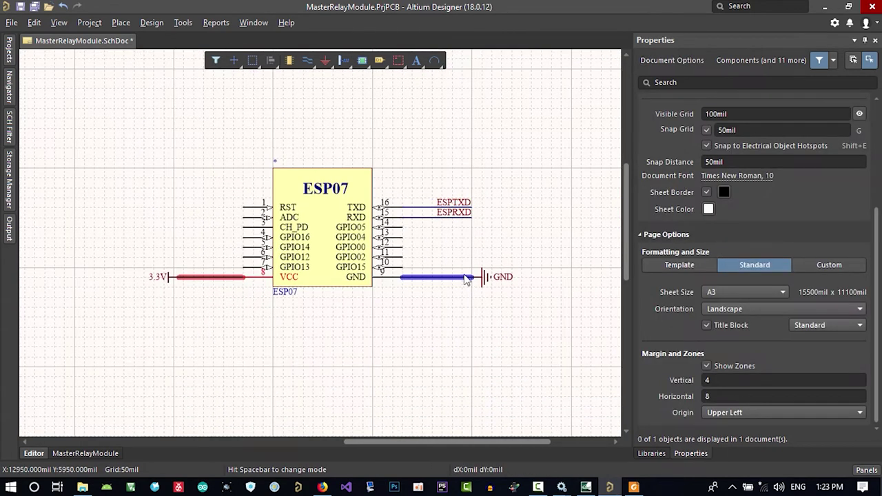
scroll(406, 241, "up", 3, "ctrl")
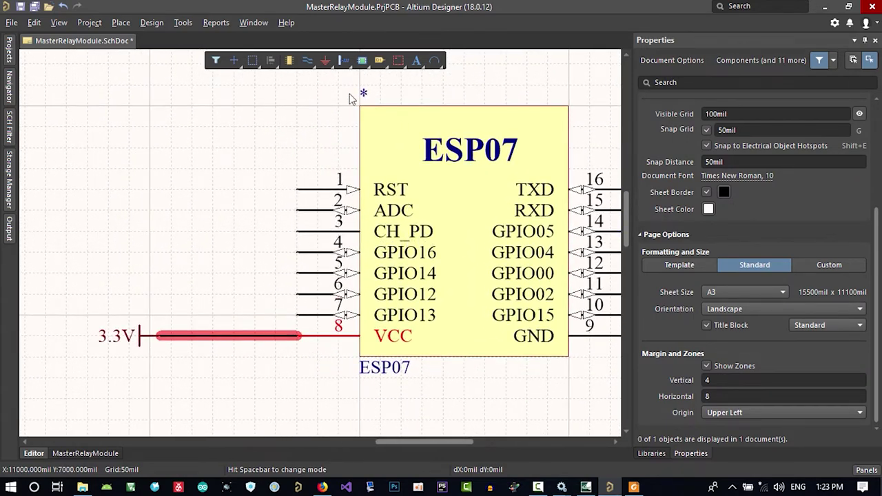
left_click(308, 60)
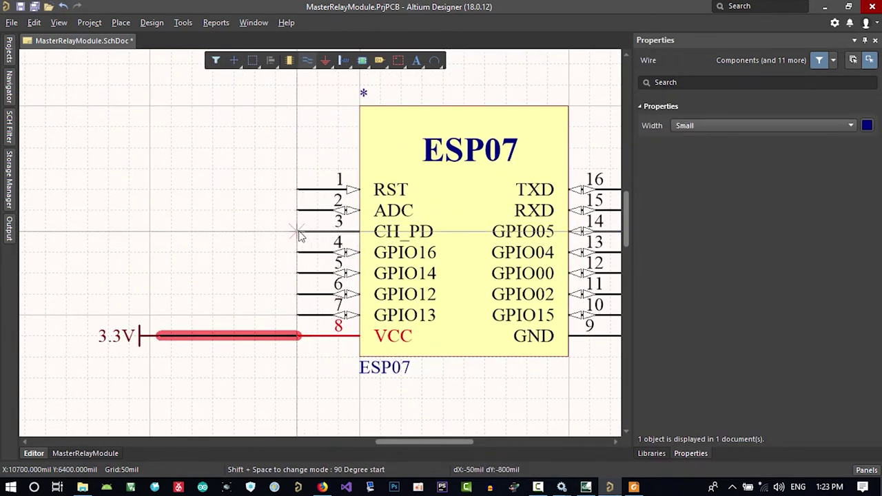
left_click(174, 341)
scroll(182, 357, "down", 2, "ctrl")
scroll(217, 355, "down", 2)
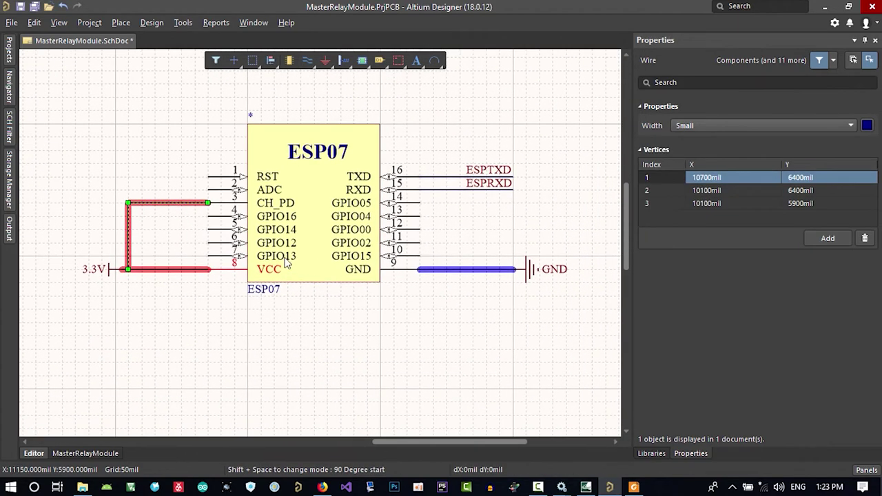
scroll(280, 265, "down", 2, "ctrl")
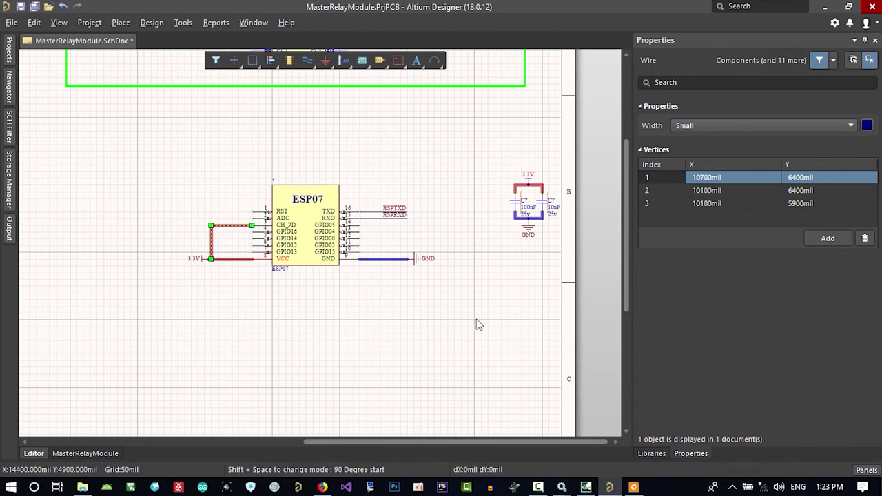
Reframe the view around the ESP07 and bring up the ESP-07S user manual
scroll(294, 287, "up", 2, "ctrl")
right_click_drag(292, 285, 288, 306)
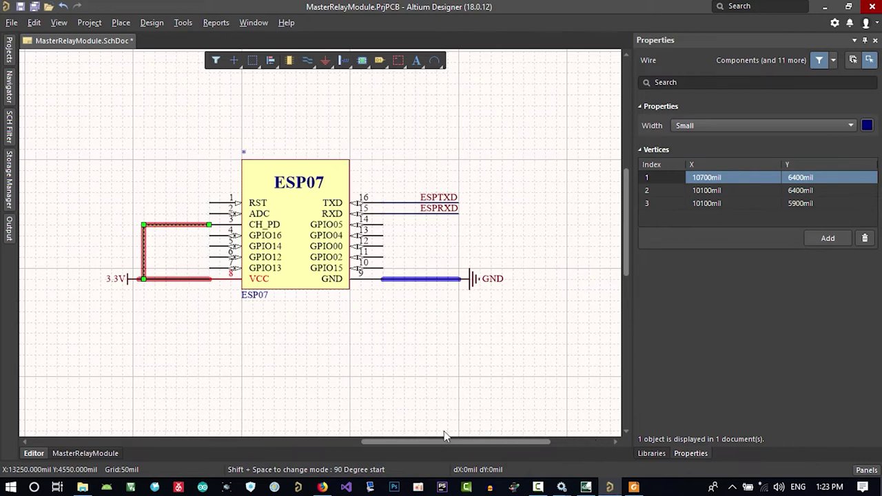
left_click(633, 487)
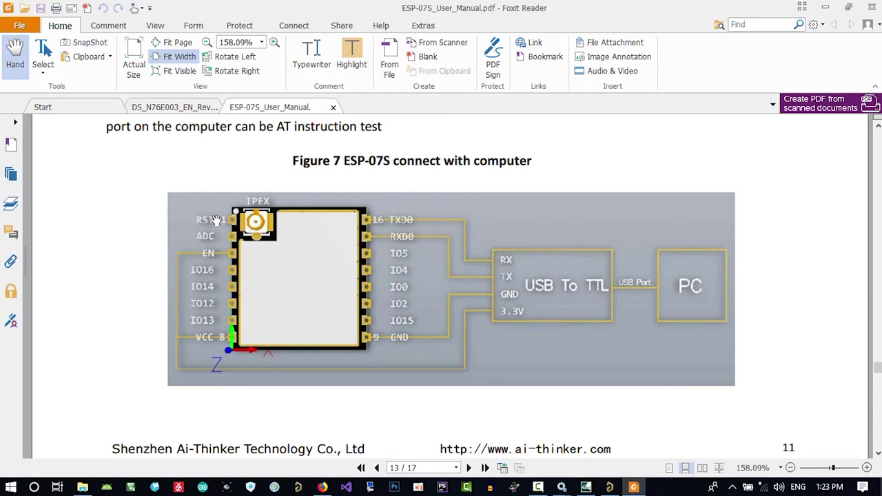
Scroll the ESP-07S manual to Figure 7's hardware connection on page 13
scroll(575, 347, "down", 3)
scroll(565, 351, "down", 8)
scroll(540, 345, "up", 5)
scroll(538, 335, "up", 10)
scroll(455, 290, "up", 2)
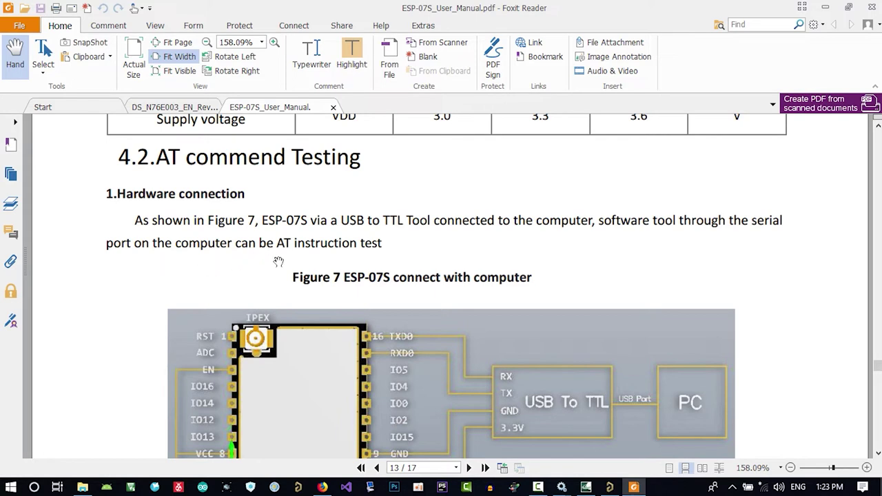
scroll(276, 262, "down", 3)
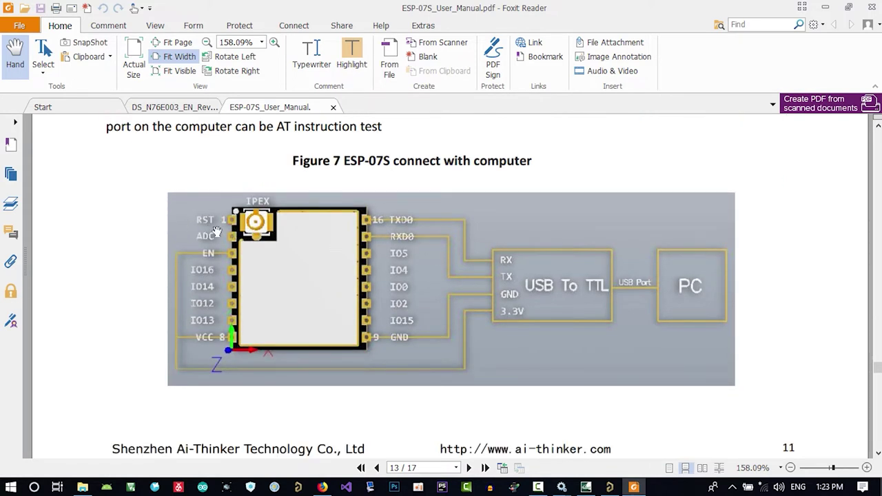
In the Libraries panel, choose Mylib Rev 4.IntLib and select the Header 4 part
left_click(610, 487)
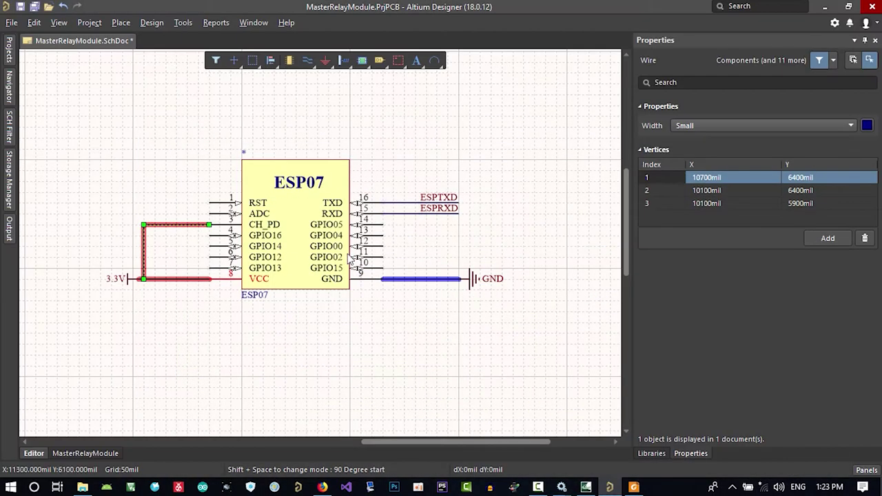
scroll(389, 262, "down", 3, "ctrl")
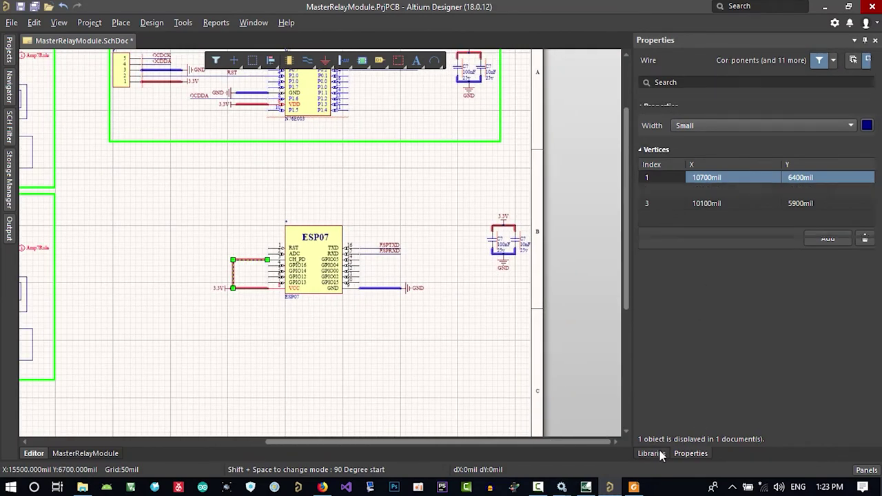
left_click(649, 453)
left_click(689, 80)
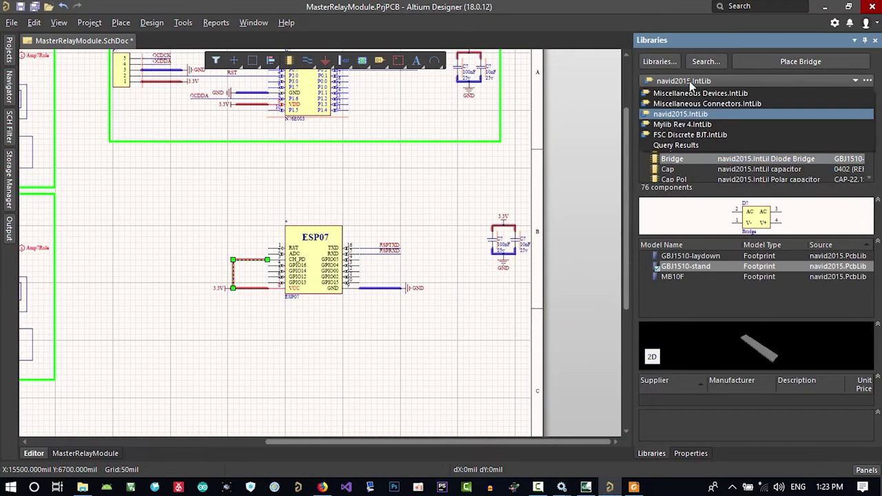
left_click(712, 124)
left_click(694, 148)
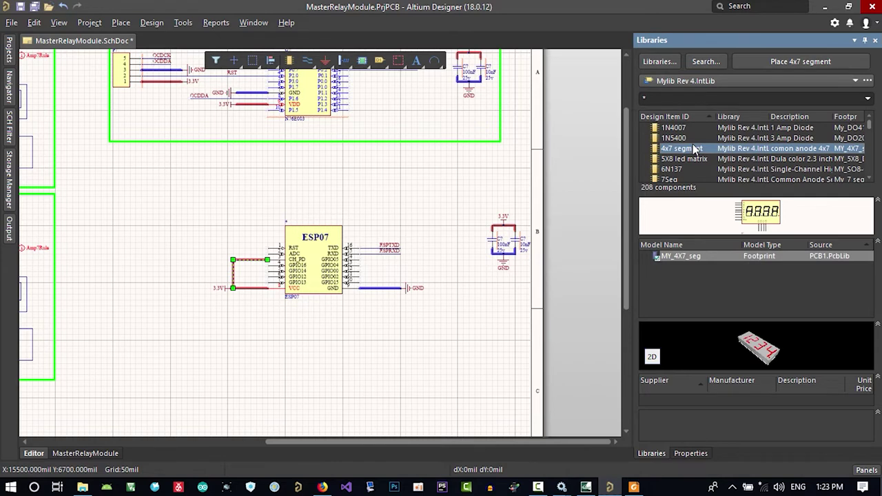
type("head")
scroll(701, 144, "down", 2)
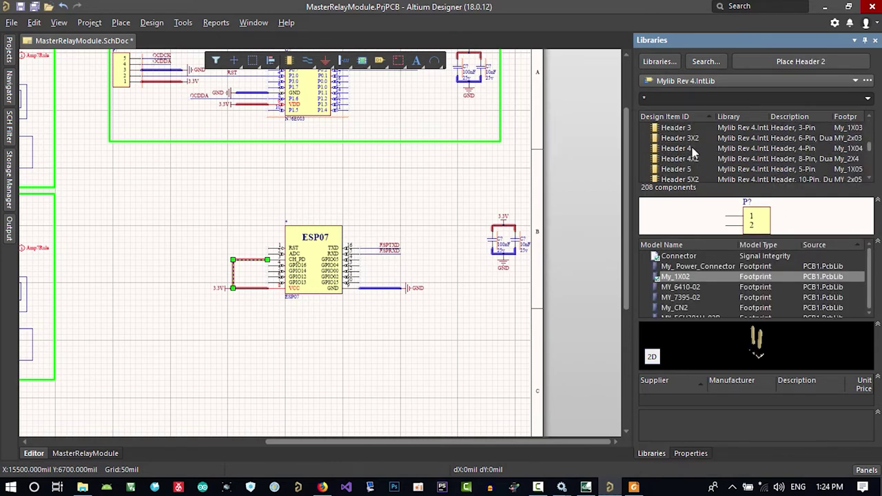
left_click(696, 148)
Place the Header 4 part, P?, to the left of the ESP07
left_click(791, 62)
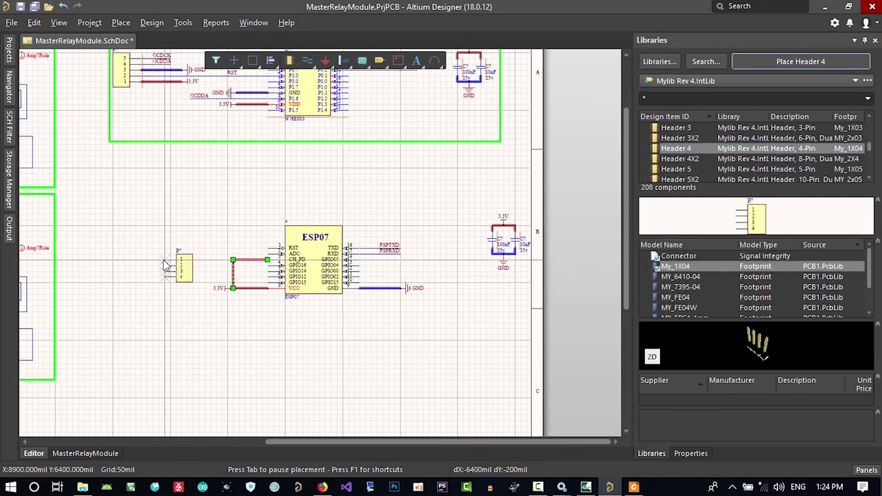
scroll(154, 269, "down", 2, "ctrl")
left_click(128, 255)
scroll(125, 256, "up", 2, "ctrl")
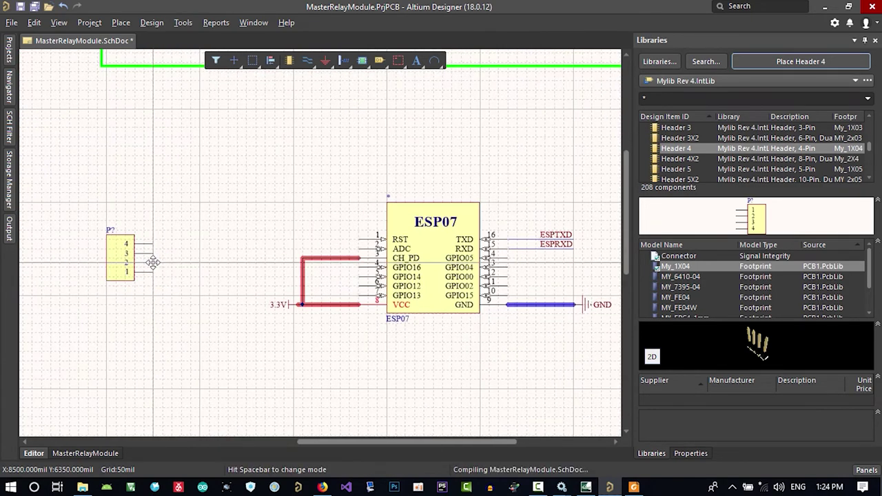
scroll(207, 296, "up", 1)
scroll(223, 316, "down", 1, "ctrl")
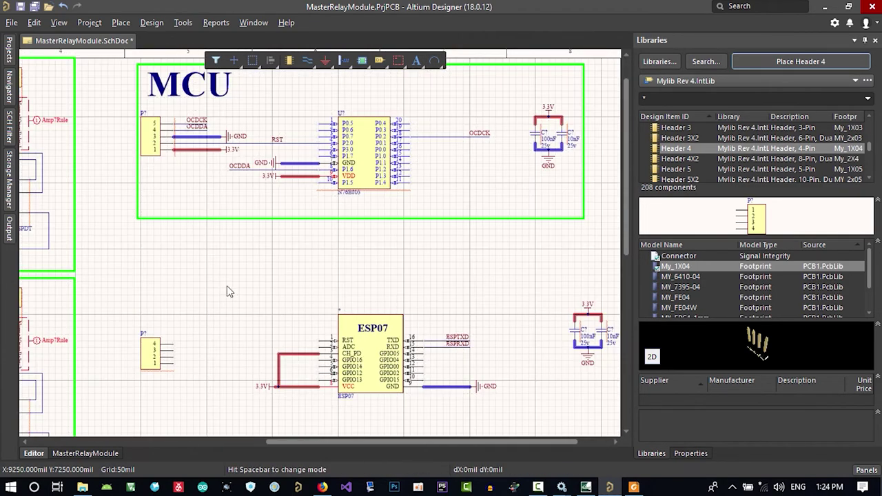
scroll(231, 320, "down", 2)
scroll(234, 328, "up", 2, "ctrl")
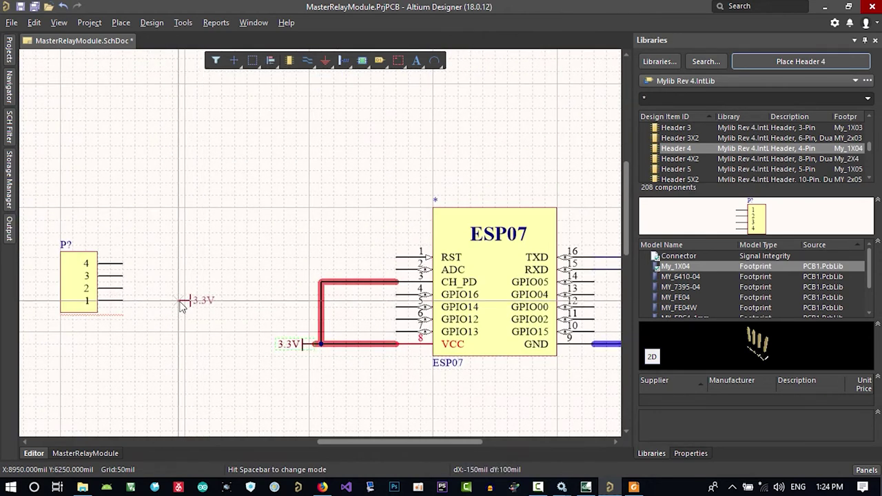
Place a 3.3V power port and a GND port beside header P?
left_click(192, 310)
key("Escape")
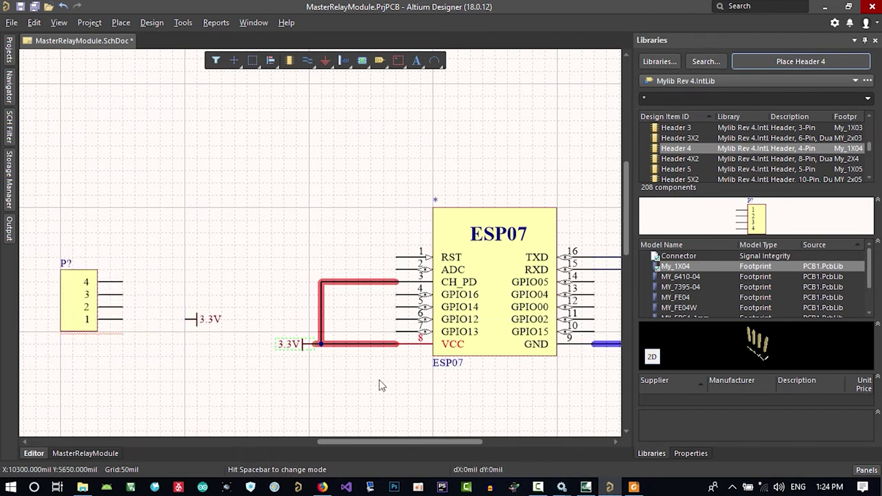
right_click_drag(620, 369, 403, 358)
right_click_drag(474, 334, 733, 348)
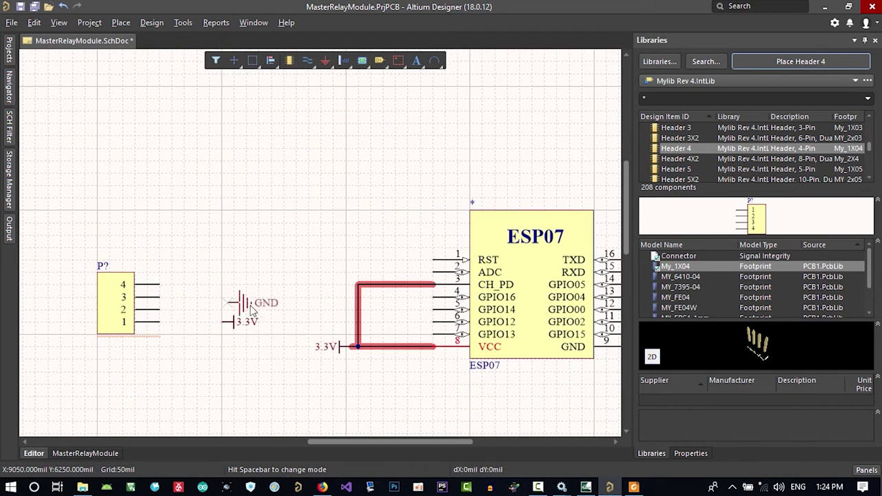
left_click(261, 309)
key("Escape")
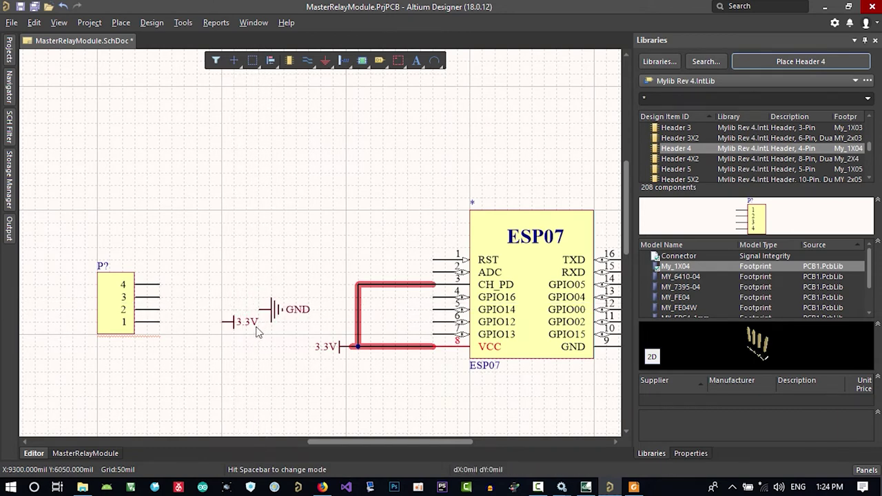
Paste the copied ESPRXD net label near pin 4 of header P?
right_click_drag(290, 343, 195, 334)
right_click_drag(584, 281, 492, 281)
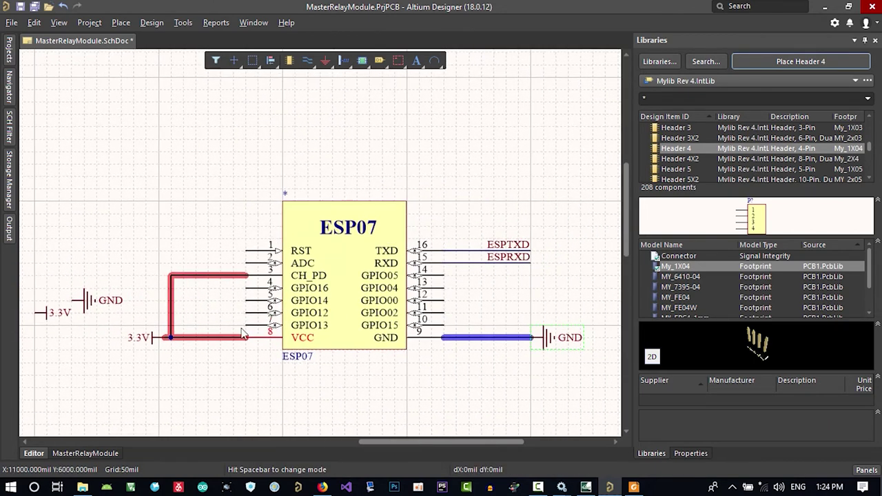
right_click_drag(257, 333, 451, 332)
right_click_drag(358, 344, 204, 322)
key("ctrl+z")
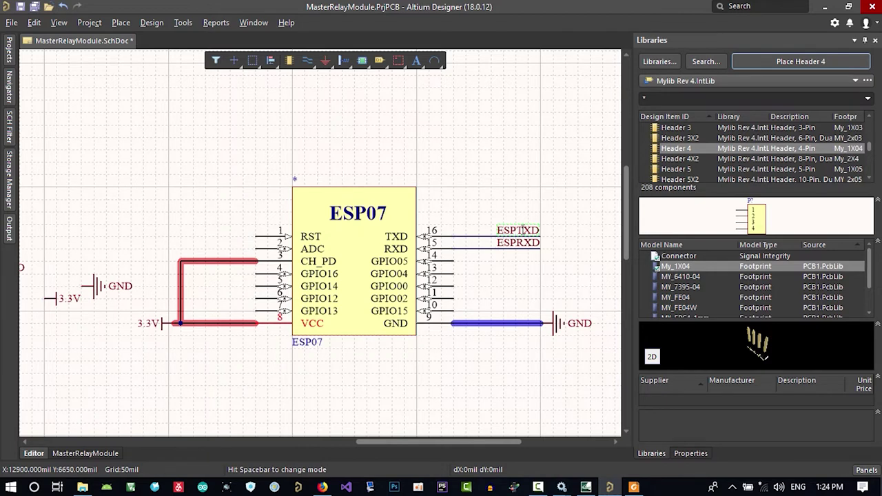
scroll(413, 303, "left", 5, "shift")
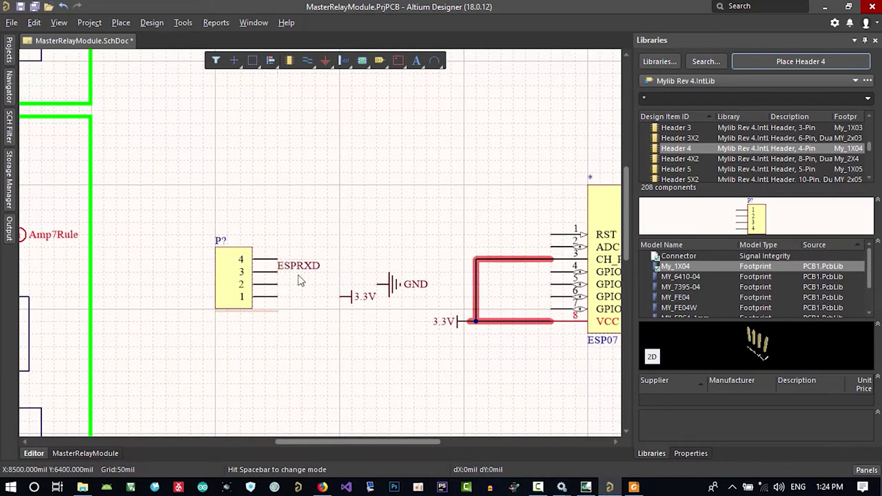
Move ESPTXD and ESPRXD onto header pins 4 and 3, and wire pin 2 to GND and pin 1 to 3.3V
mouse_move(330, 235)
left_mouse_down()
mouse_move(302, 280)
mouse_move(361, 262)
mouse_move(298, 273)
left_mouse_up()
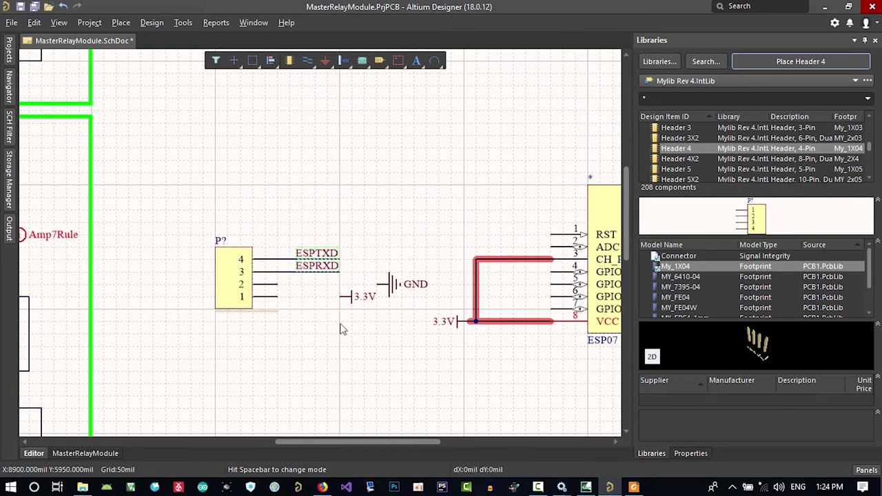
left_click(307, 60)
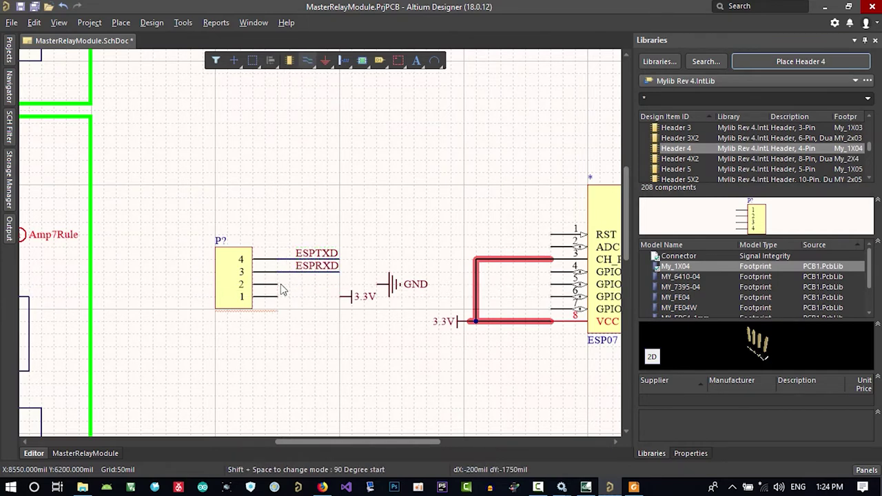
left_click(342, 297)
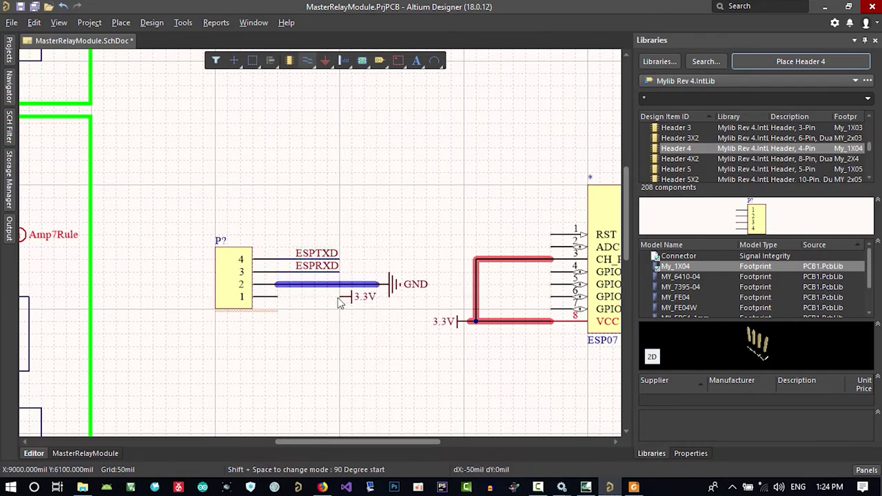
left_click(278, 297)
scroll(369, 356, "down", 3, "ctrl")
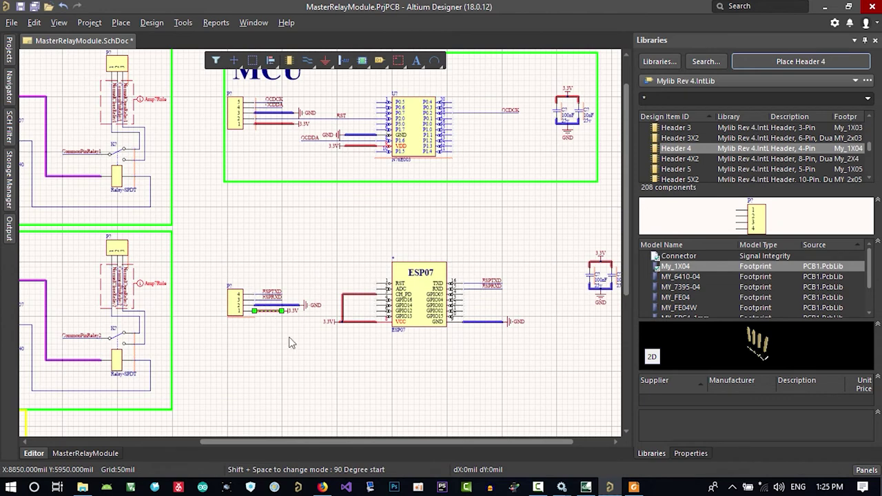
Move the 3.3V capacitor pair left, closer to the ESP07
right_click_drag(390, 364, 350, 356)
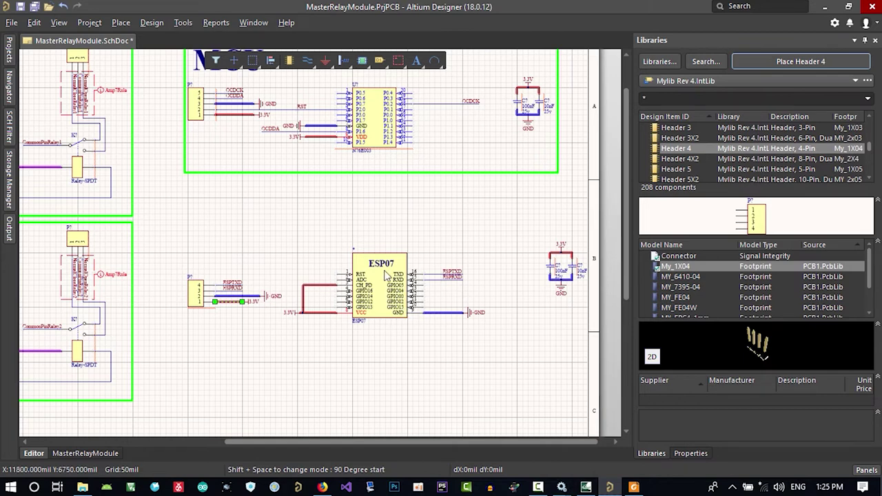
scroll(398, 310, "up", 2, "ctrl")
scroll(482, 289, "right", 3, "shift")
left_click(441, 238)
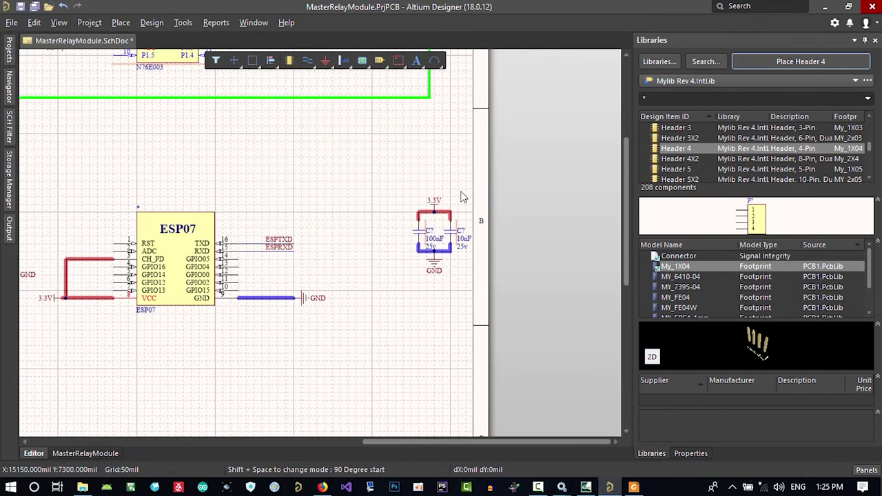
left_click_drag(424, 227, 378, 228)
Zoom out to show the MCU block and relay sheets, then bring up the ESP-07S manual
scroll(434, 301, "down", 3, "ctrl")
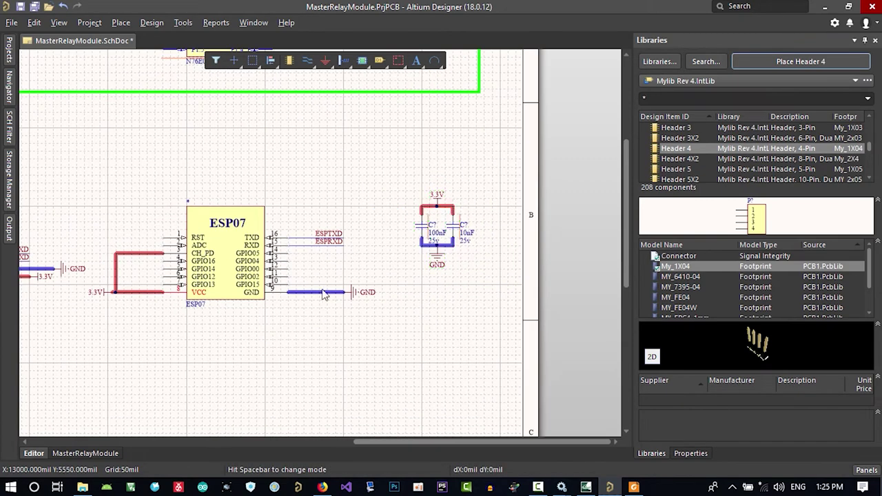
scroll(365, 275, "up", 1, "ctrl")
scroll(369, 307, "down", 2, "ctrl")
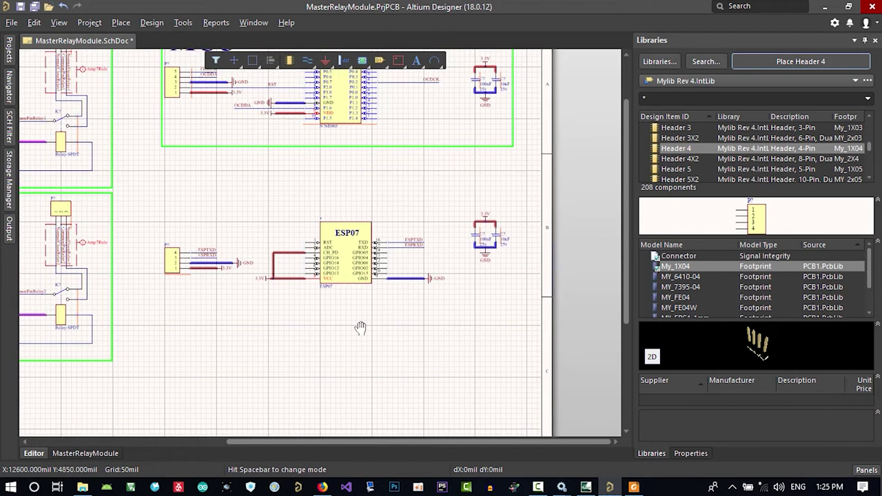
right_click_drag(299, 291, 394, 349)
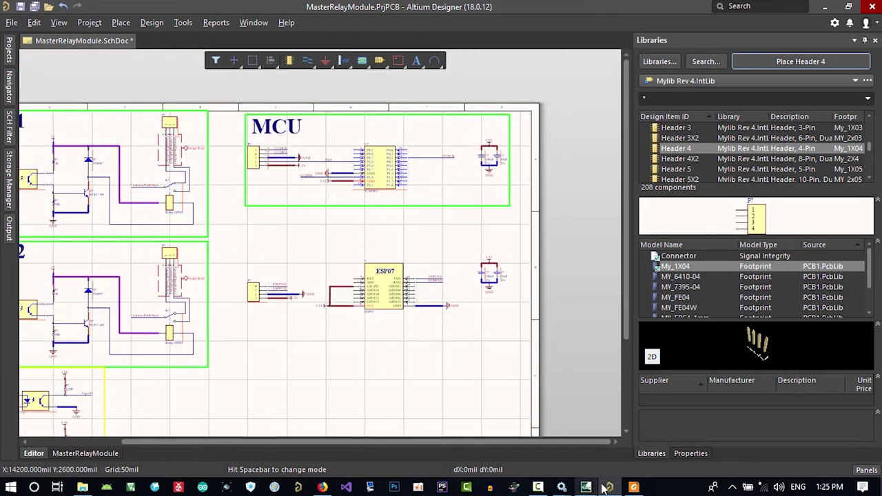
left_click(634, 487)
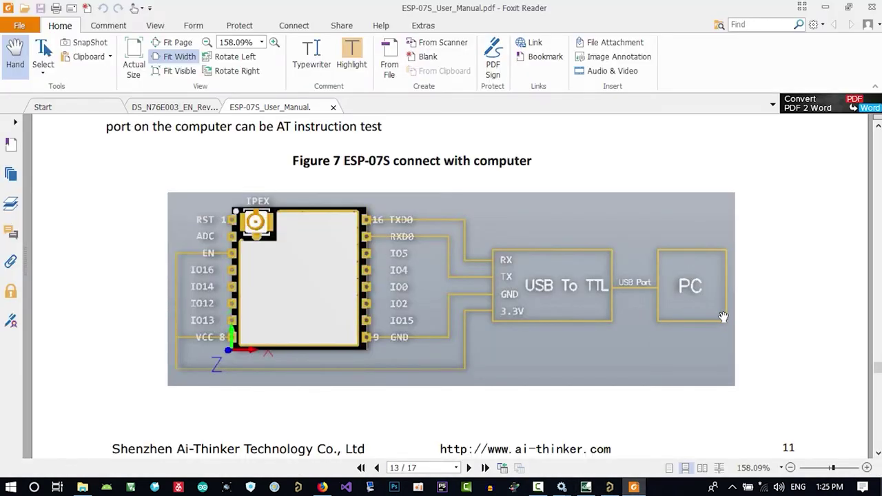
Look through Table 2's pin descriptions on pages 7–8 of the ESP-07S manual, then return to the schematic
scroll(733, 319, "up", 2)
left_click_drag(877, 365, 877, 200)
middle_click(618, 197)
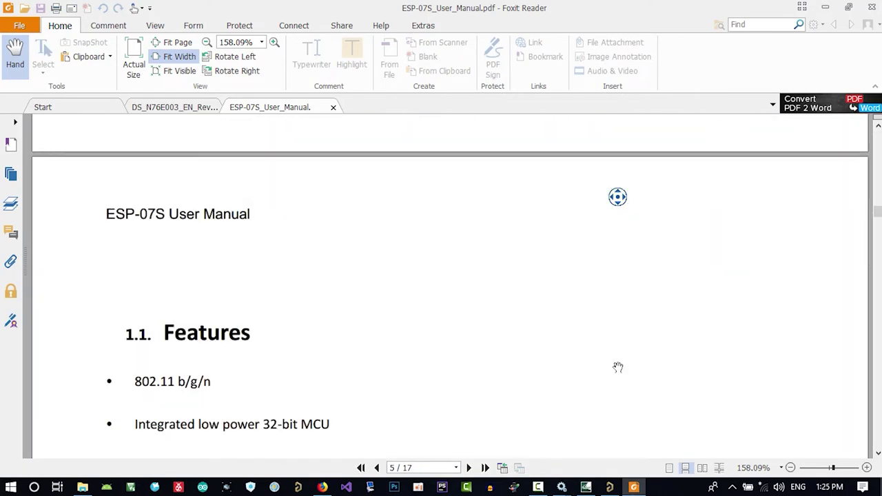
scroll(617, 355, "down", 5)
scroll(615, 344, "down", 8)
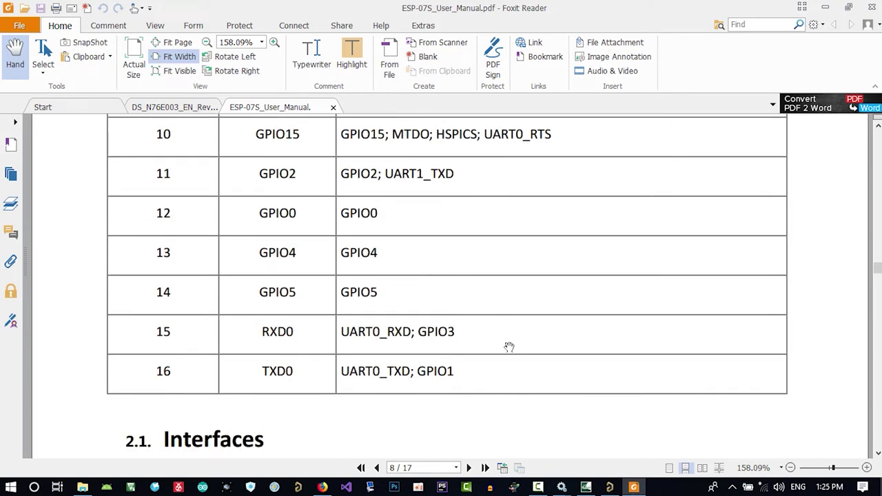
scroll(470, 349, "up", 2)
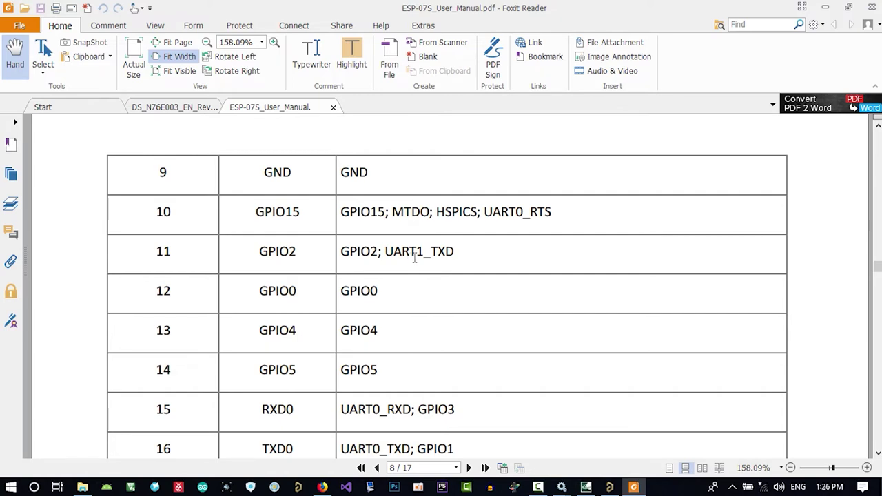
scroll(414, 256, "down", 2)
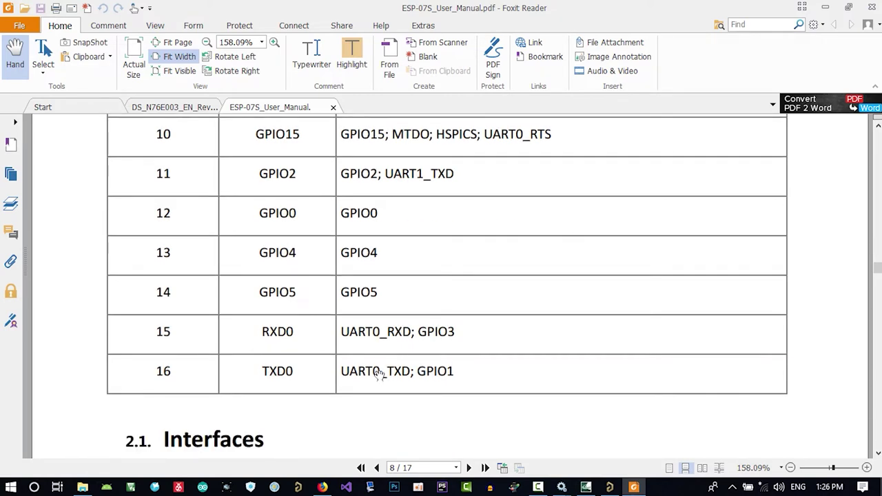
scroll(423, 252, "up", 2)
scroll(406, 333, "down", 15)
scroll(418, 337, "up", 7)
scroll(419, 332, "up", 20)
scroll(470, 352, "down", 1)
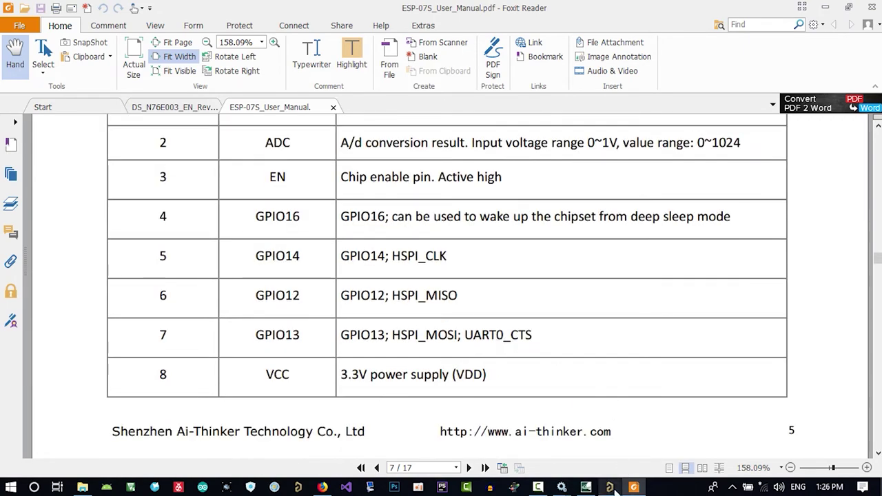
left_click(609, 487)
Zoom in on the ESP07, then go back to the manual's page 8 pin table
scroll(421, 288, "up", 4, "ctrl")
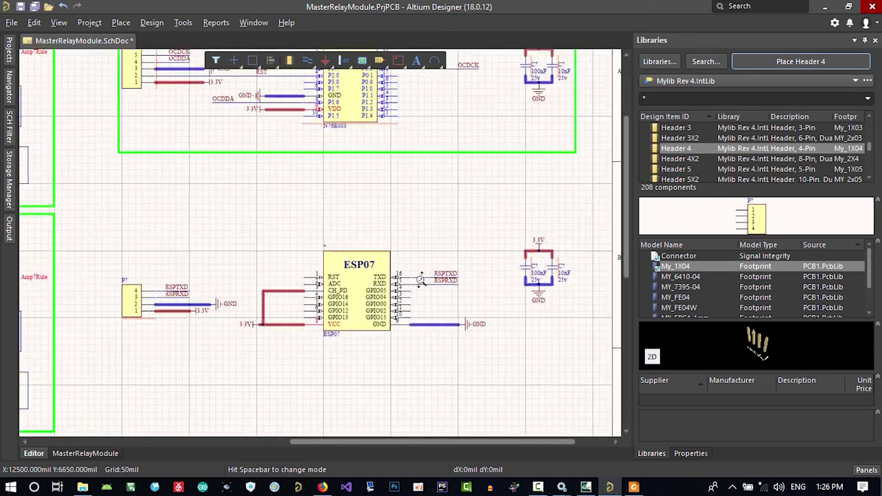
scroll(420, 279, "up", 1, "ctrl")
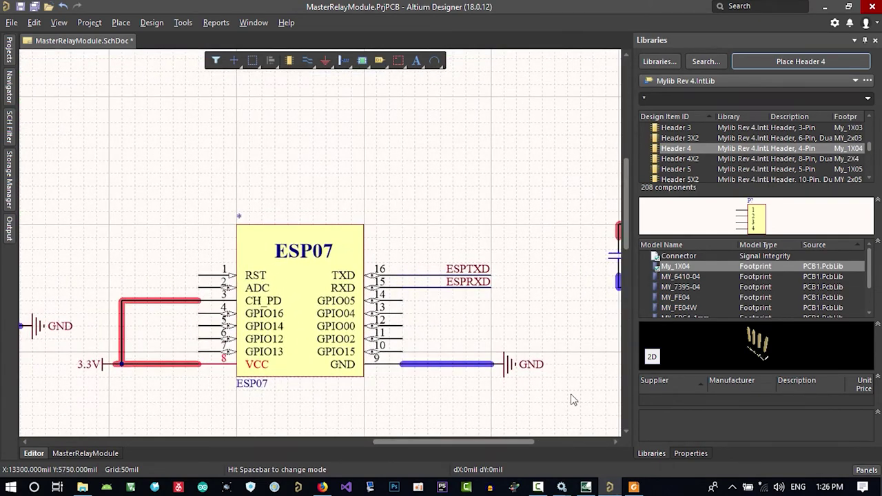
left_click(633, 487)
scroll(327, 337, "down", 10)
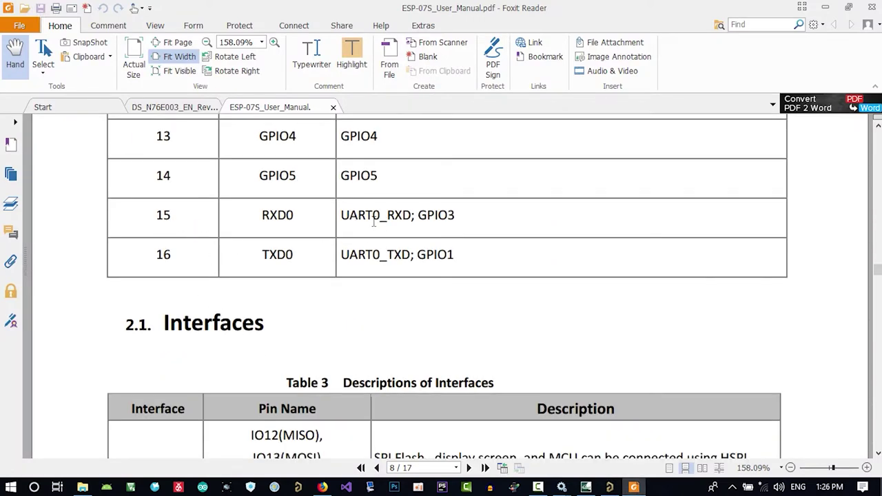
Highlight UART1_TXD in the pin 11 GPIO2 row and switch back to Altium
scroll(413, 317, "up", 5)
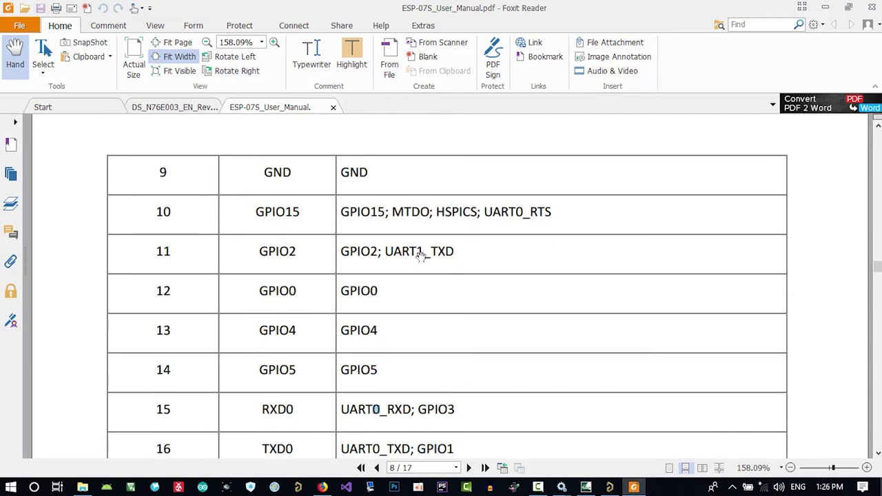
left_click_drag(457, 251, 387, 251)
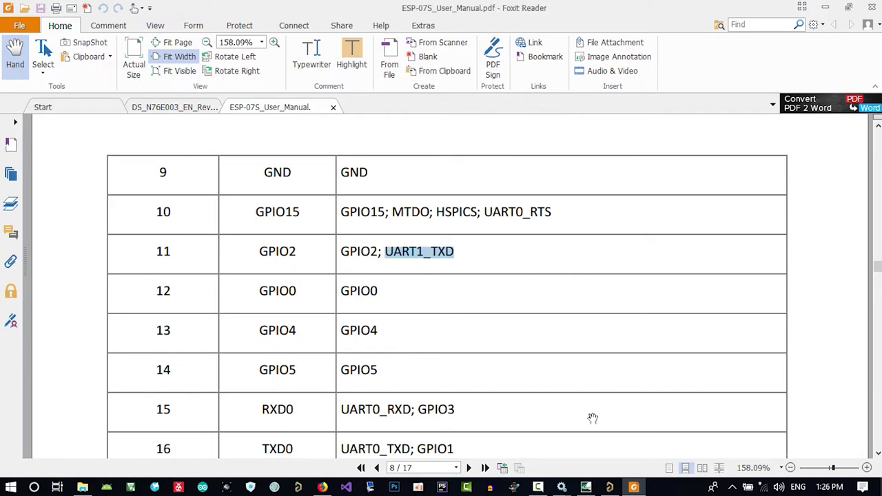
key("alt+Tab")
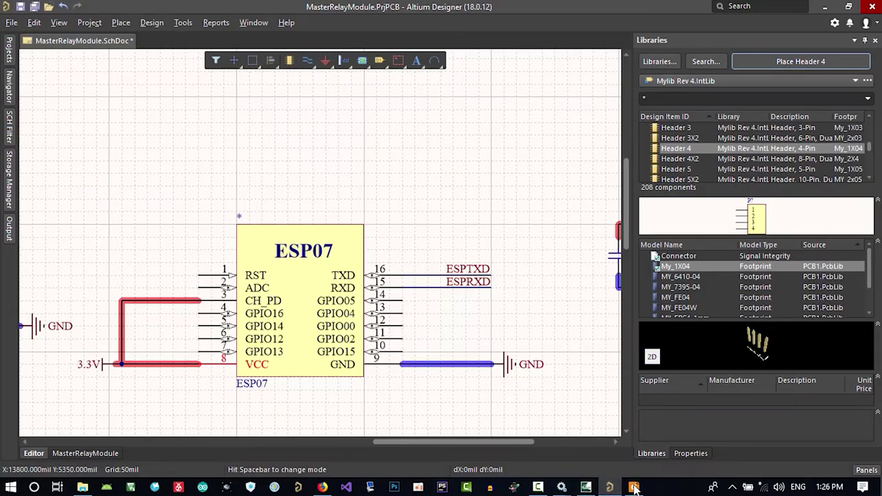
Place a UART1_TXD net label at ESP07's GPIO02 pin 11
left_click(634, 487)
left_click(634, 487)
scroll(356, 328, "up", 2, "ctrl")
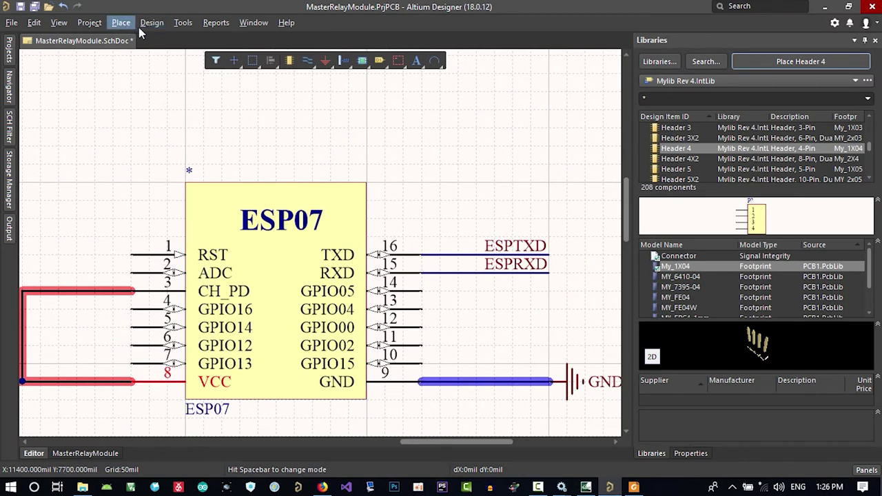
left_click(123, 22)
left_click(163, 117)
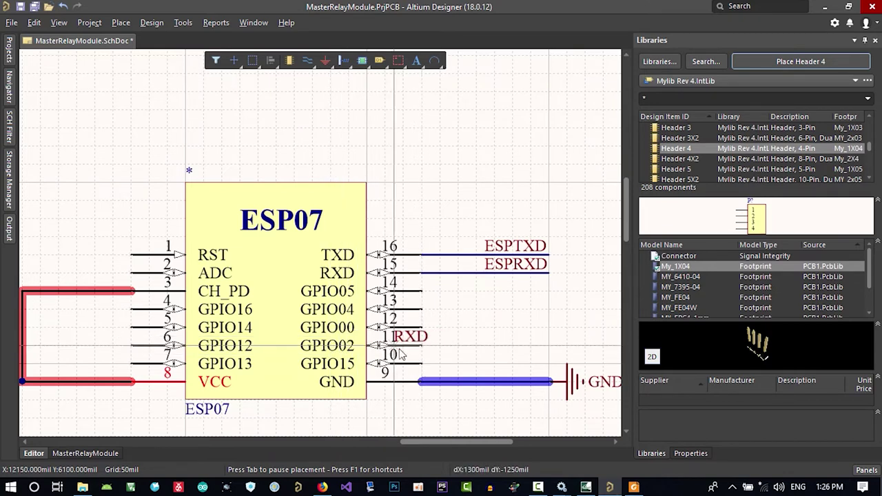
key("Tab")
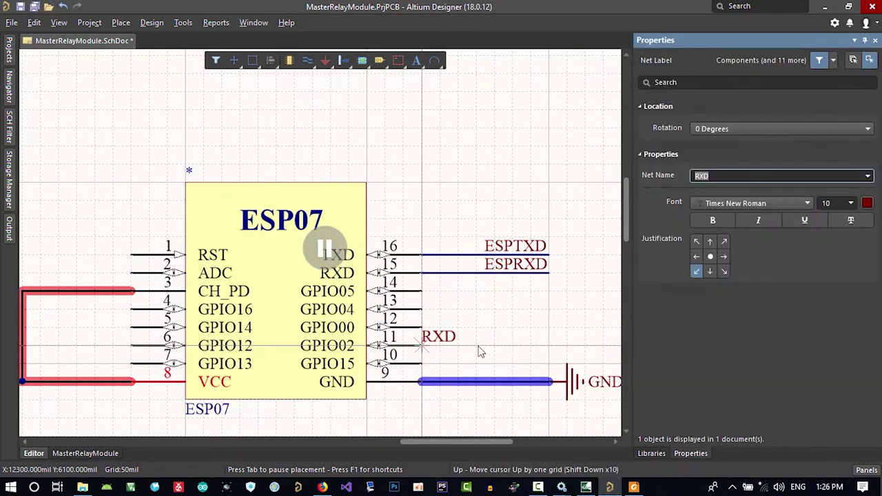
type("UART1_TXD")
key("Return")
scroll(424, 310, "down", 1)
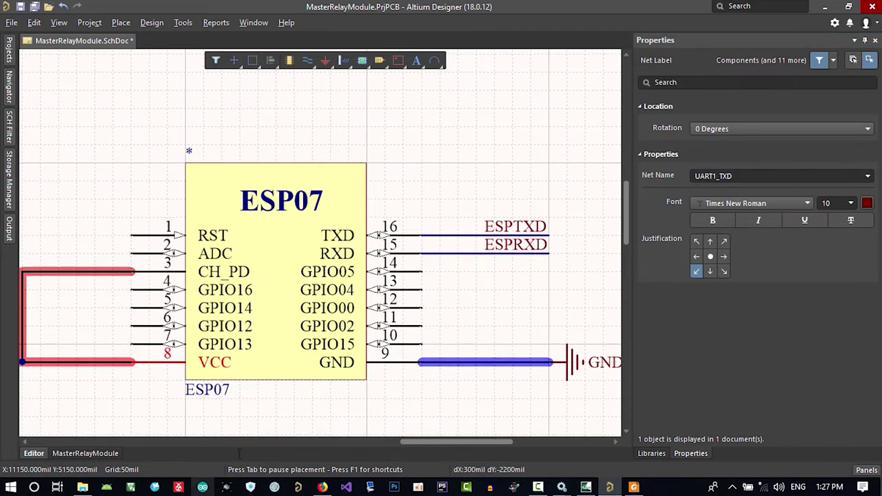
left_click(422, 309)
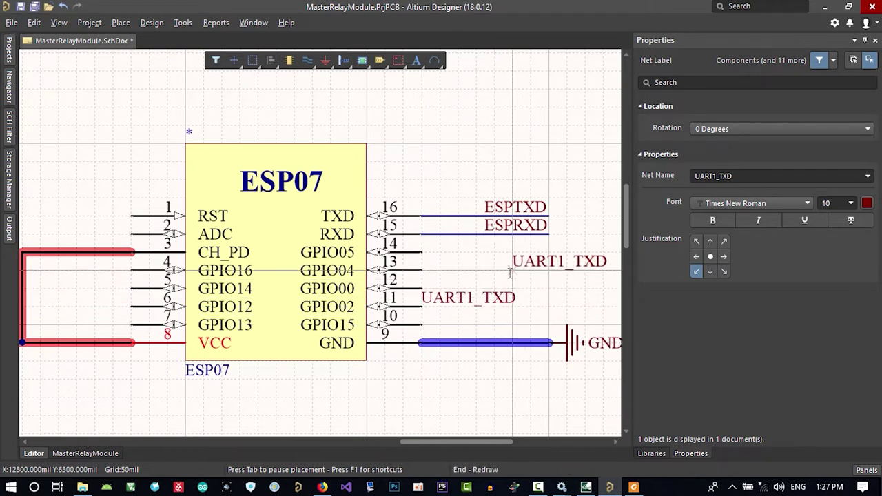
key("Escape")
Draw a short wire from pin 11 under the label, then bring back the ESP-07S manual
left_click_drag(422, 306, 457, 306)
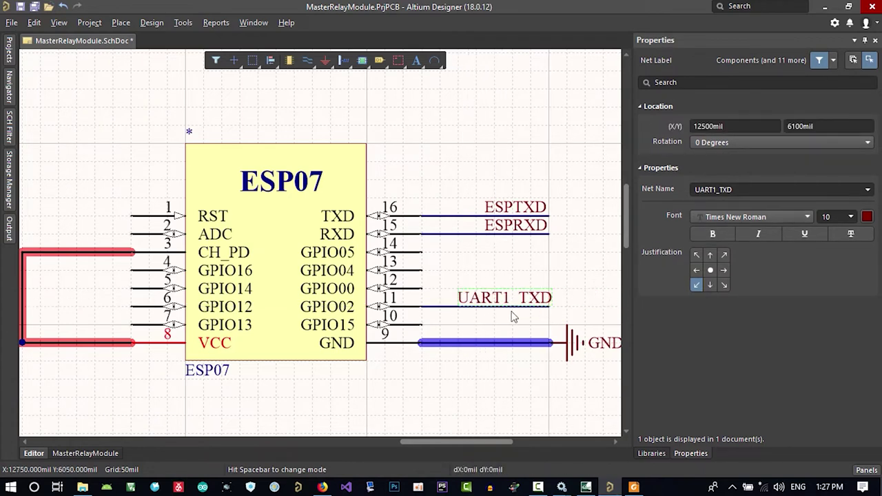
scroll(527, 324, "right", 1)
scroll(462, 309, "down", 3, "ctrl")
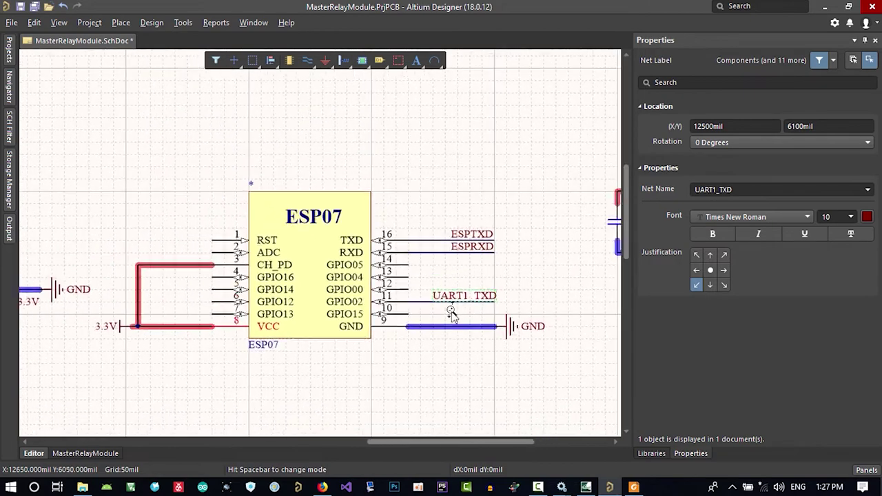
left_click(633, 487)
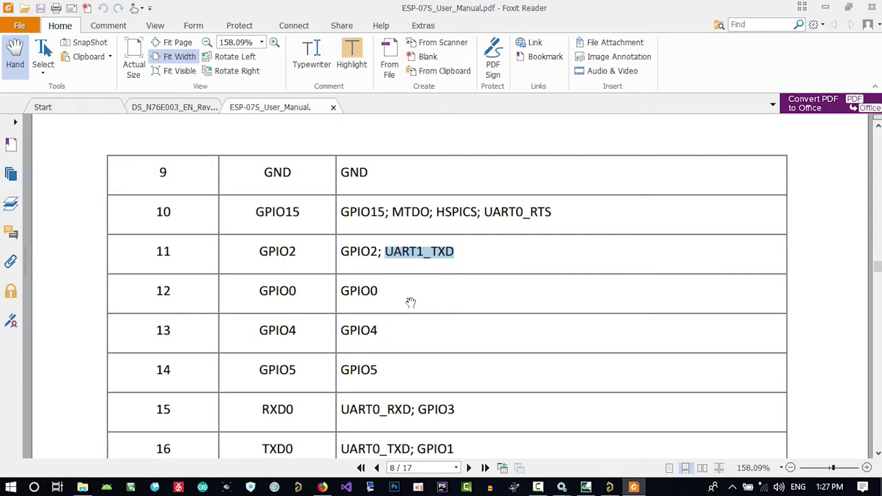
Review the ESP-07S pin table and select the word UART1 in pin 11's row
scroll(409, 302, "up", 10)
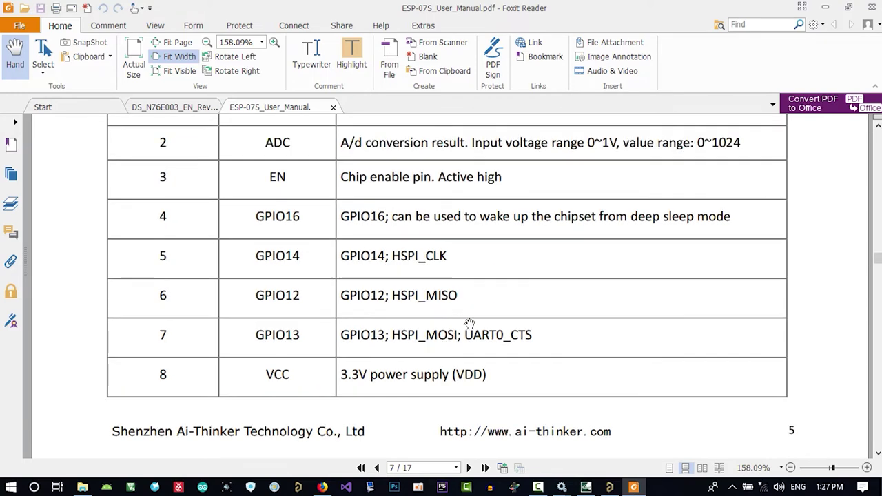
scroll(458, 336, "up", 3)
scroll(522, 331, "down", 3)
scroll(524, 352, "down", 8)
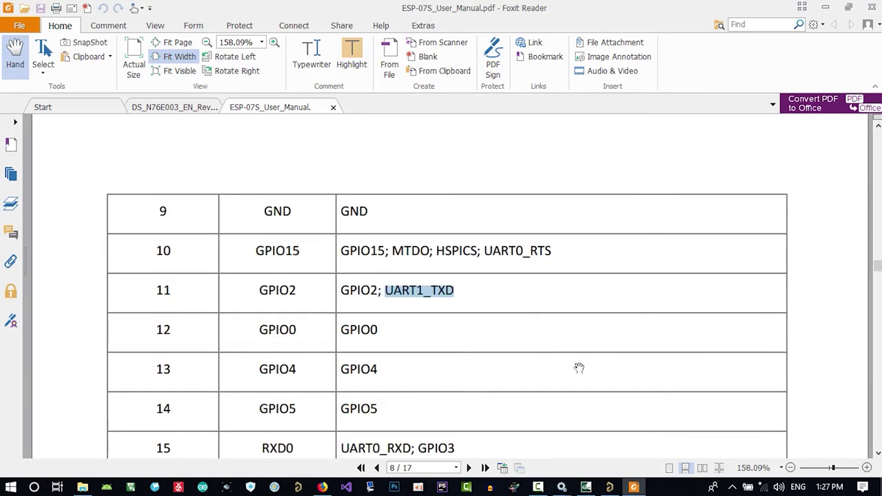
scroll(579, 368, "down", 3)
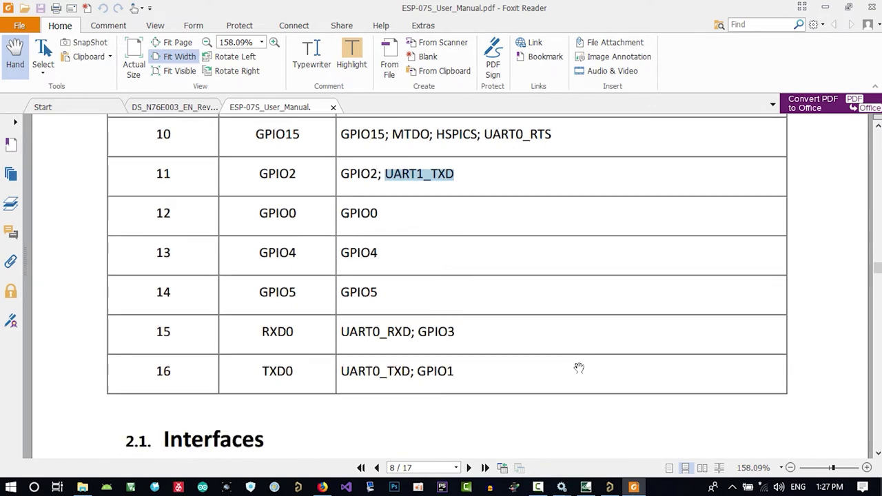
scroll(456, 379, "down", 7)
scroll(459, 365, "up", 8)
scroll(459, 364, "up", 3)
left_click(430, 322)
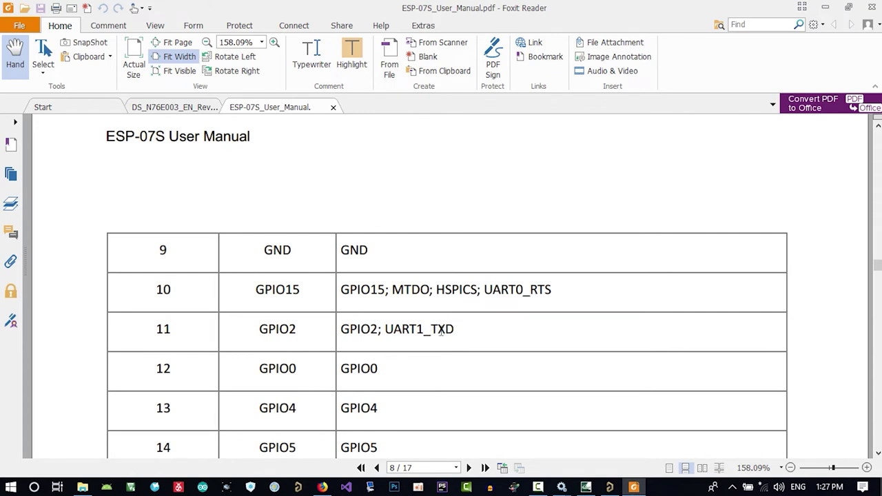
left_click_drag(425, 329, 386, 330)
key("ctrl+c")
Search the manual for UART1 and step through the next matches
key("ctrl+f")
key("ctrl+v")
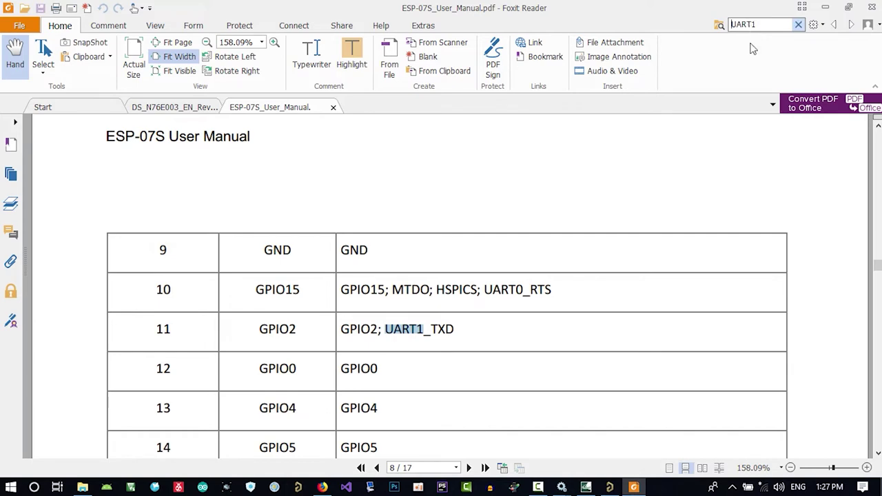
key("Return")
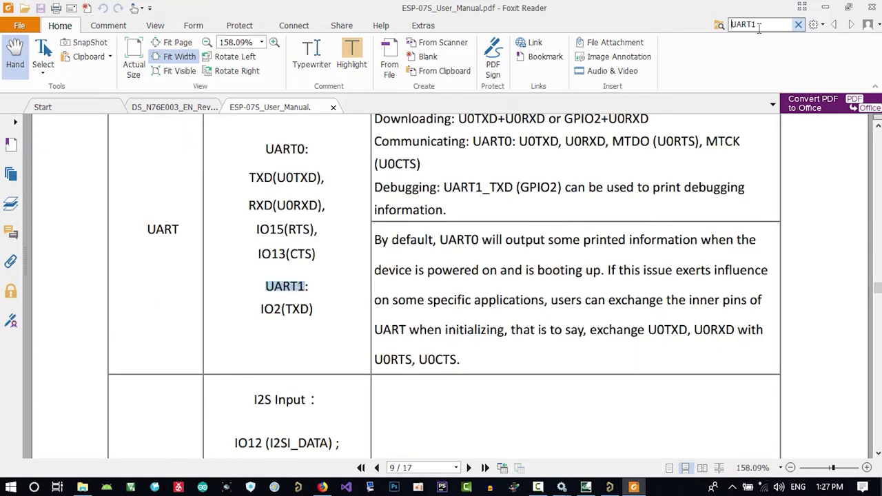
scroll(420, 323, "up", 2)
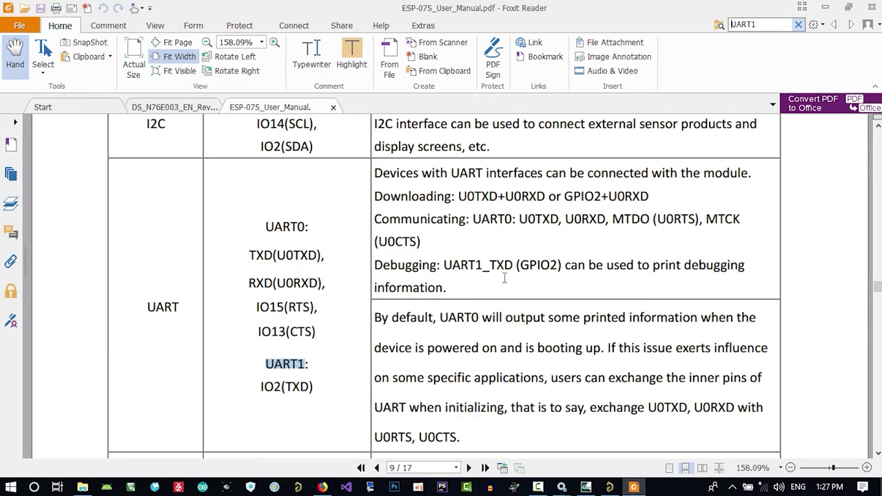
scroll(500, 303, "up", 3)
scroll(492, 351, "down", 2)
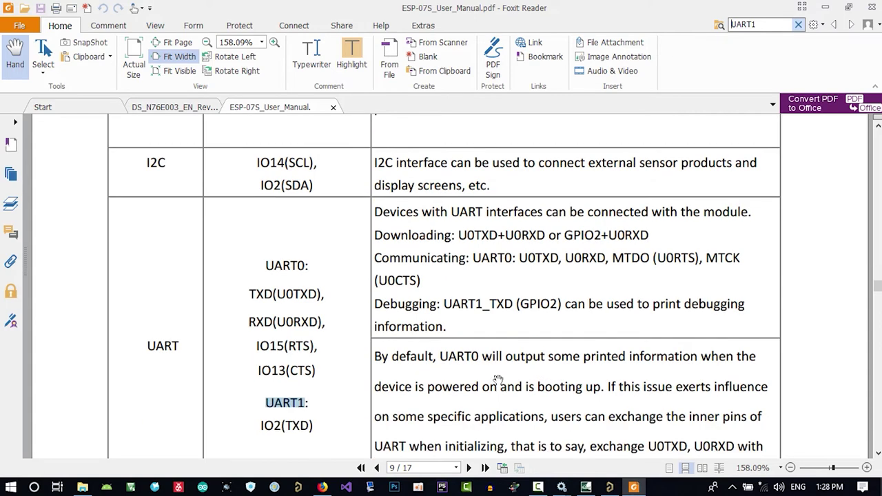
key("Return")
scroll(480, 361, "down", 2)
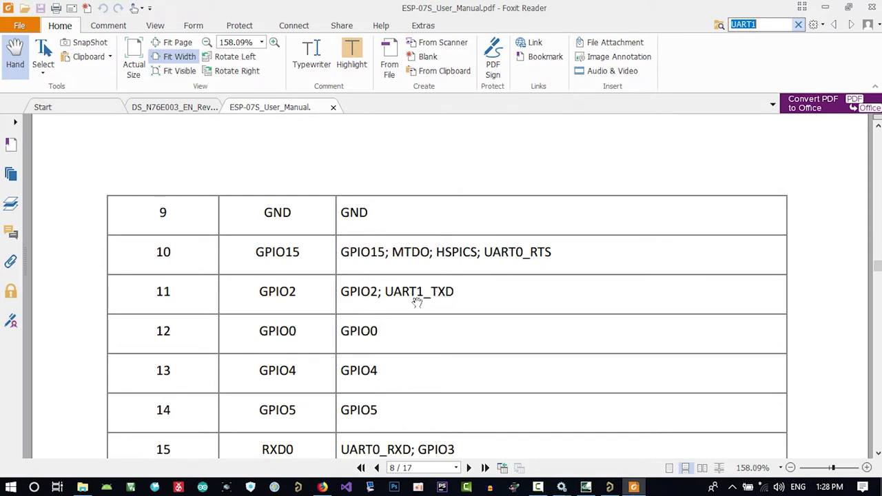
scroll(417, 301, "down", 3)
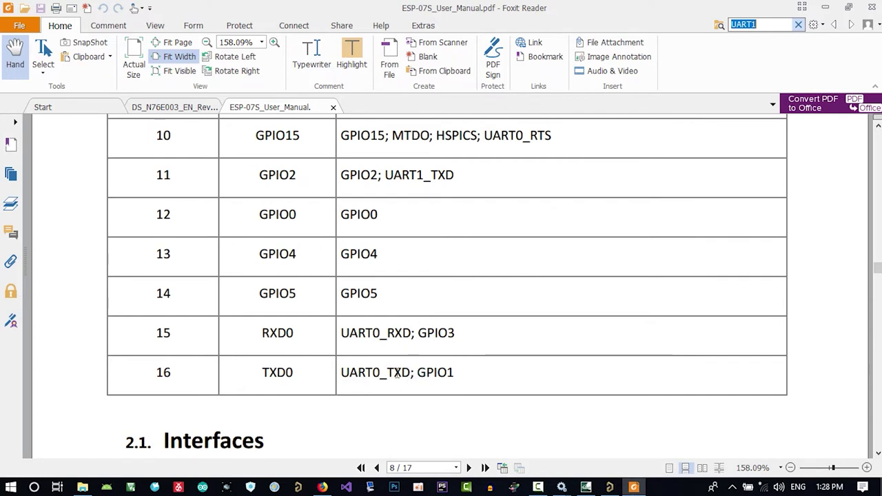
Check the UART0_RXD and UART0_TXD pin descriptions, then return to the Altium schematic
left_click_drag(412, 372, 344, 337)
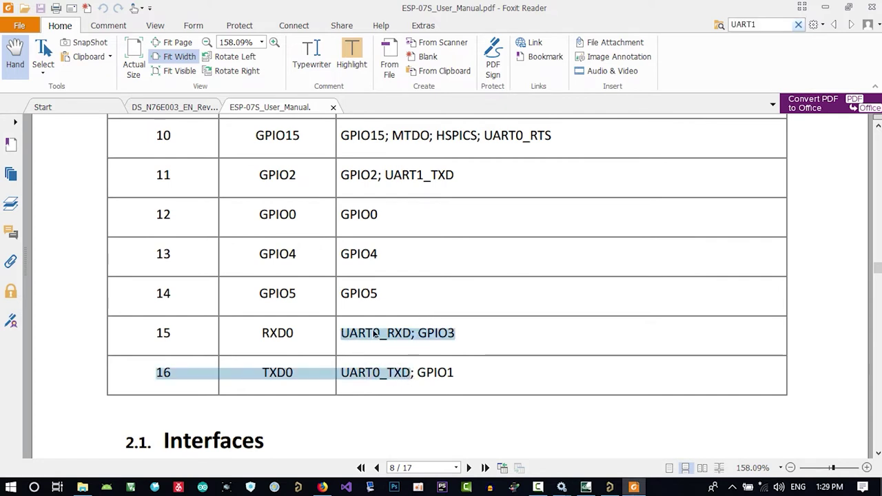
left_click(388, 352)
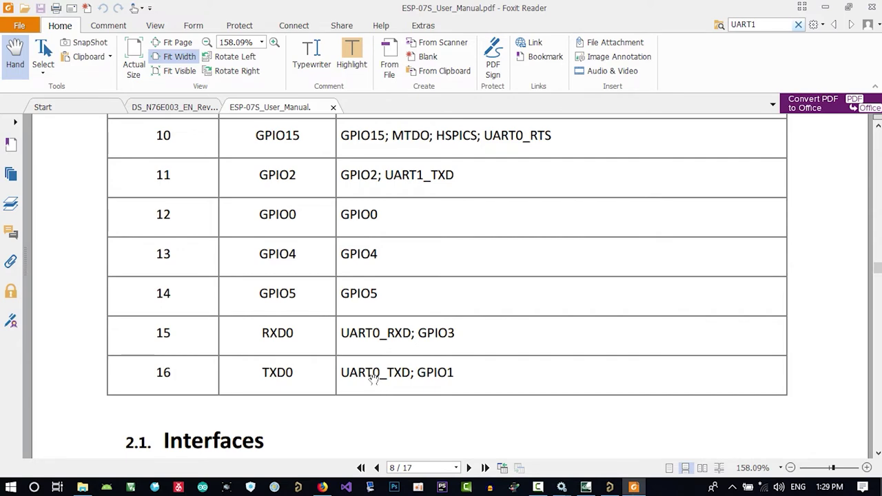
scroll(375, 374, "down", 8)
scroll(402, 372, "up", 6)
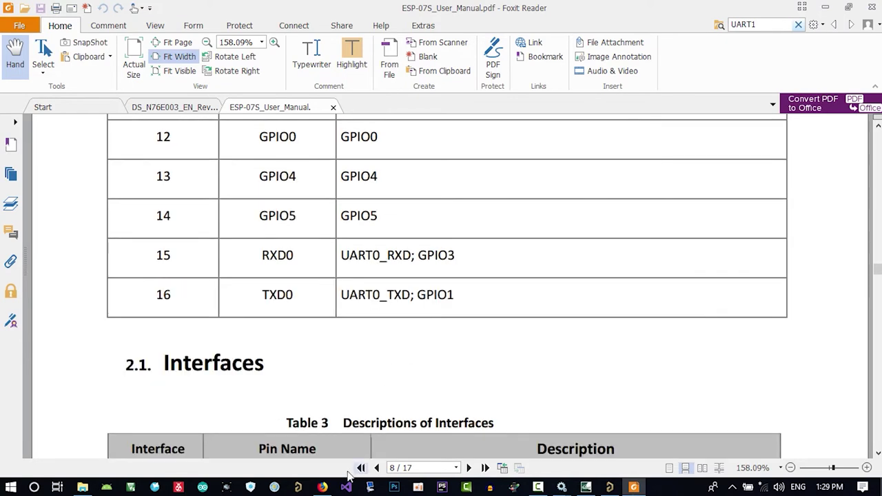
left_click(322, 487)
left_click(633, 487)
left_click(610, 487)
scroll(516, 275, "down", 1, "ctrl")
right_click_drag(499, 289, 486, 305)
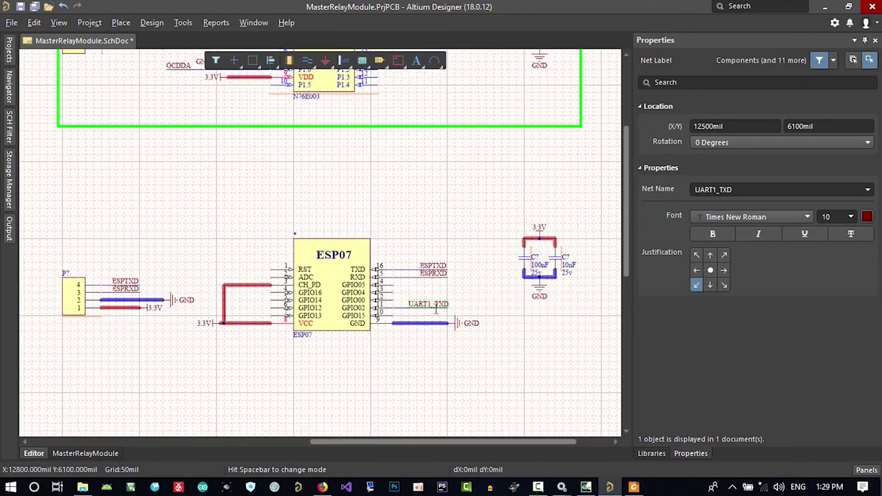
scroll(432, 301, "up", 2, "ctrl")
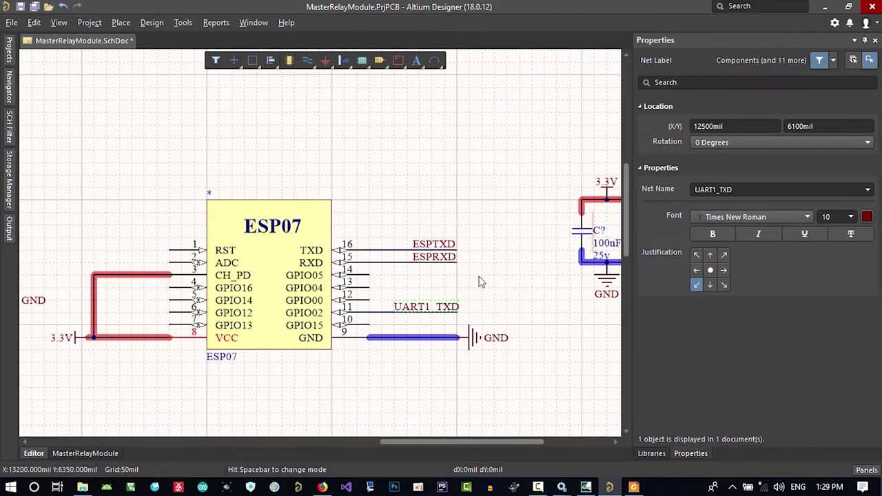
scroll(482, 290, "down", 3, "ctrl")
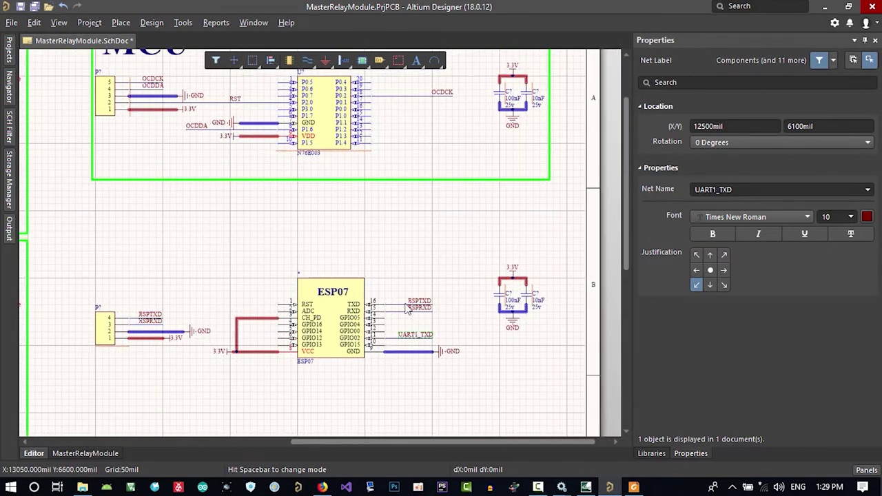
scroll(423, 318, "up", 2, "ctrl")
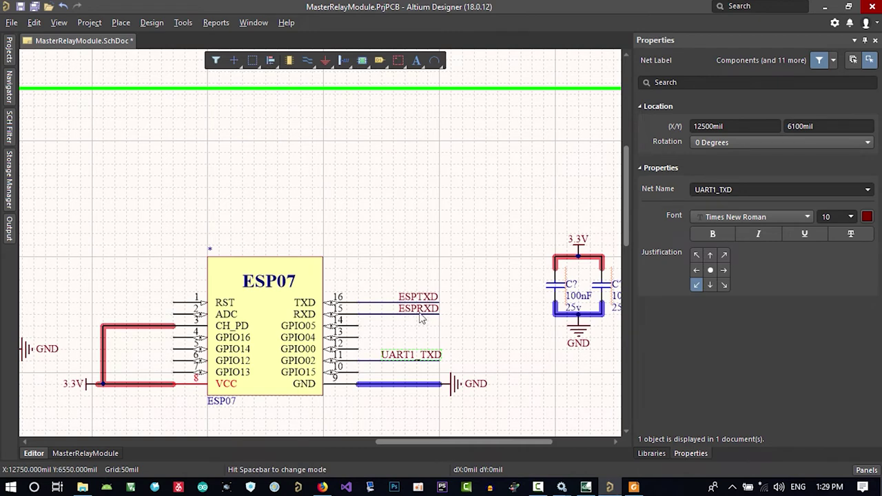
right_click_drag(448, 305, 406, 311)
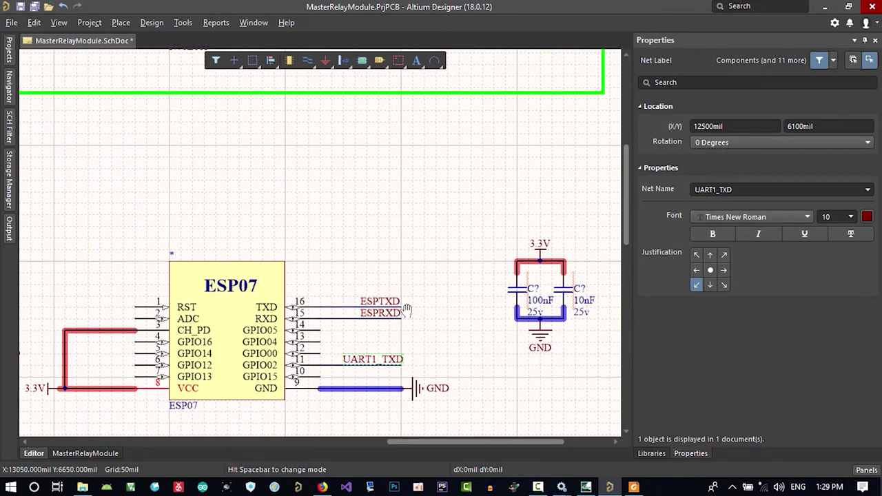
scroll(390, 314, "down", 2, "ctrl")
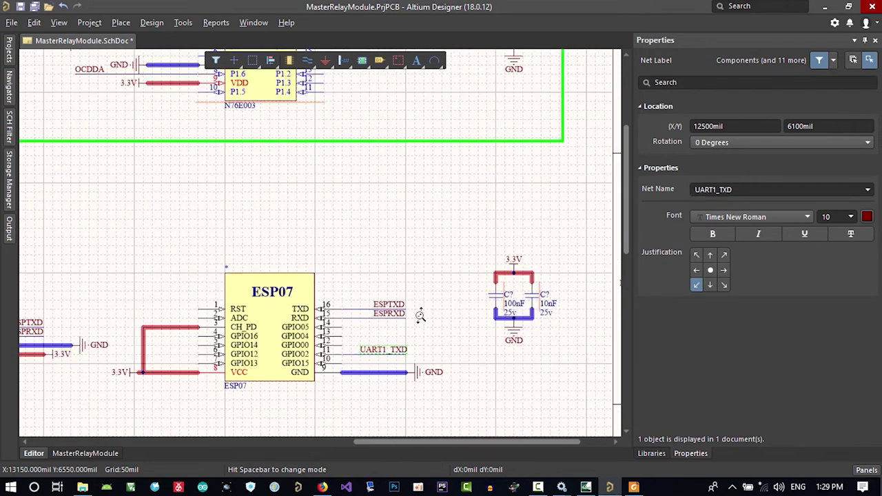
scroll(361, 276, "down", 3, "ctrl")
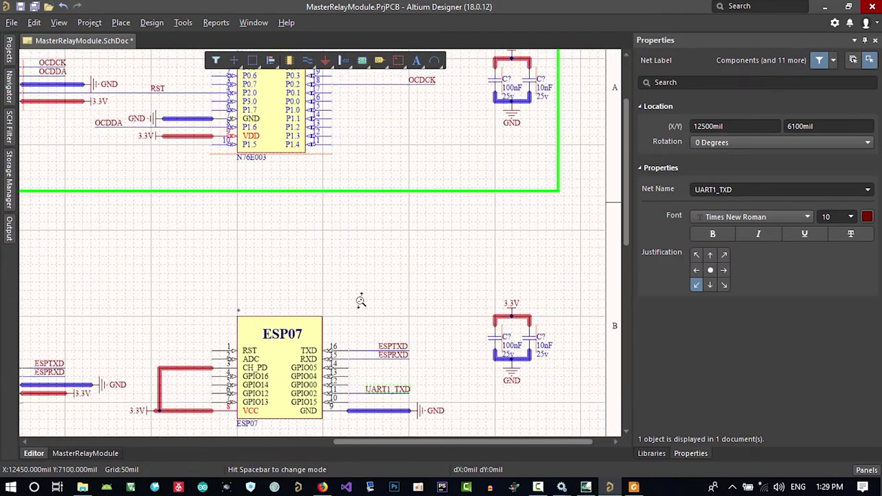
scroll(341, 282, "down", 2)
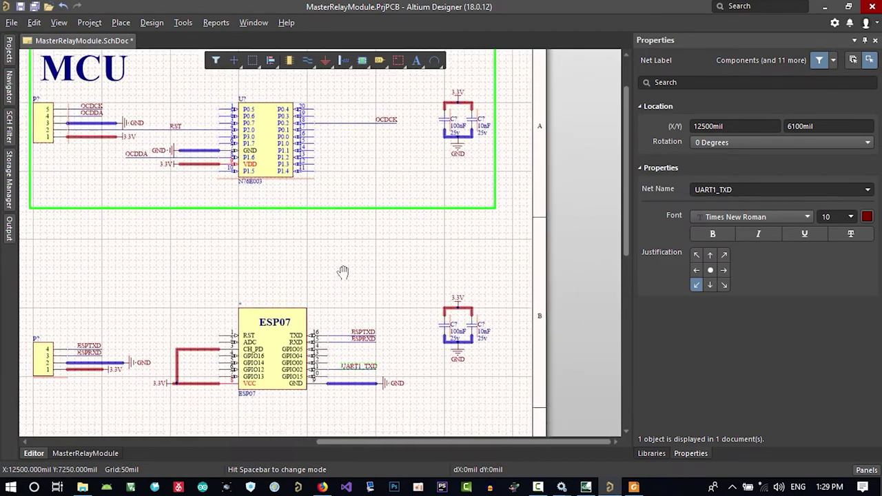
right_click_drag(372, 182, 377, 224)
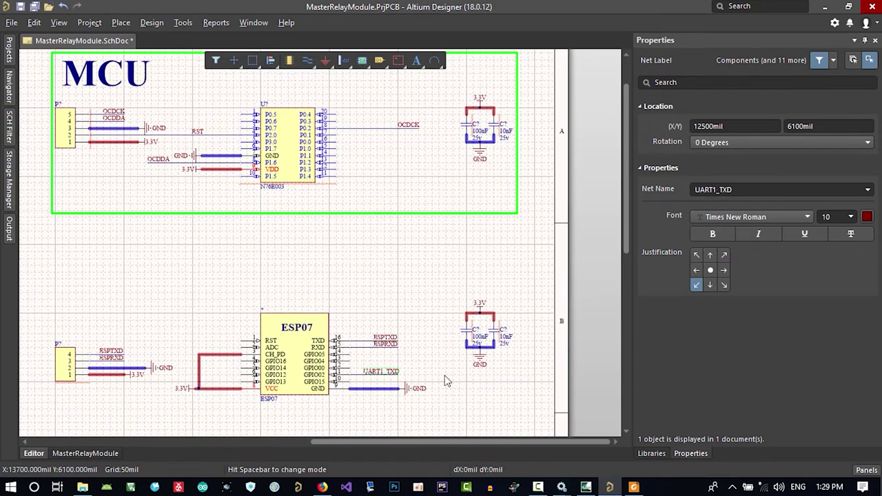
scroll(448, 320, "down", 2)
scroll(435, 308, "down", 3, "ctrl")
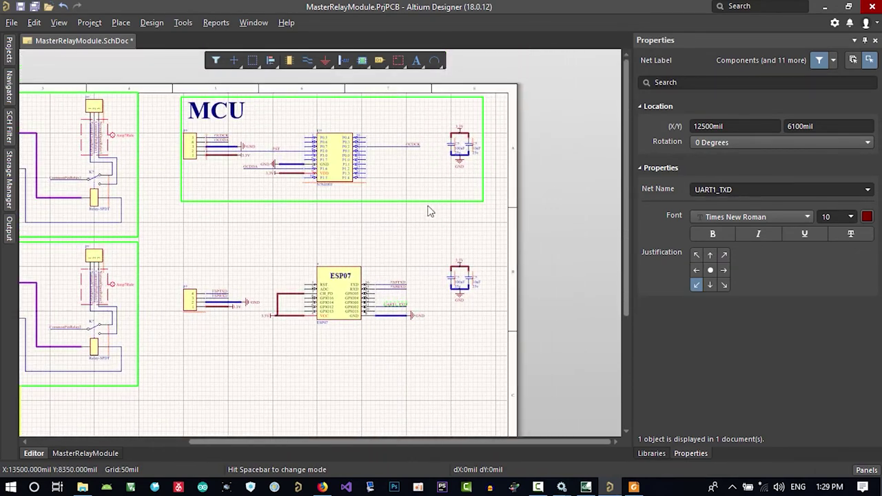
Paste copies of the green MCU box and title around ESP07, retitling it ESP
left_click(427, 202)
key("ctrl+v")
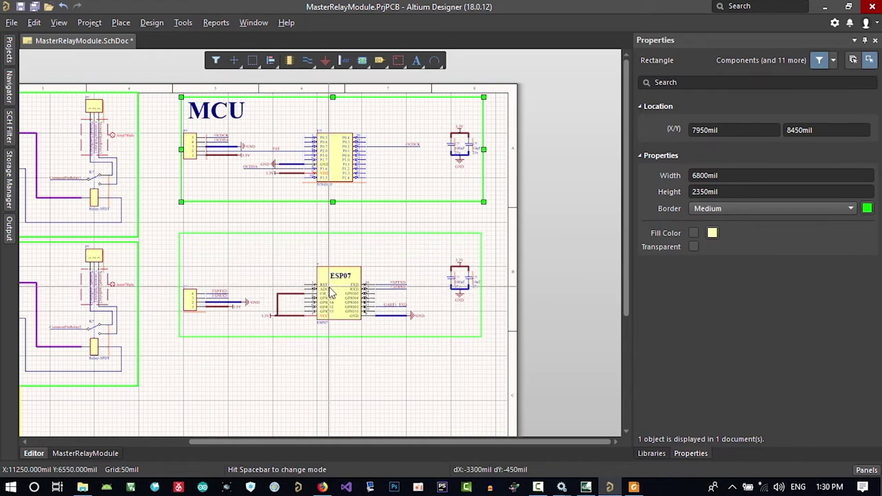
left_click(330, 298)
key("ctrl+v")
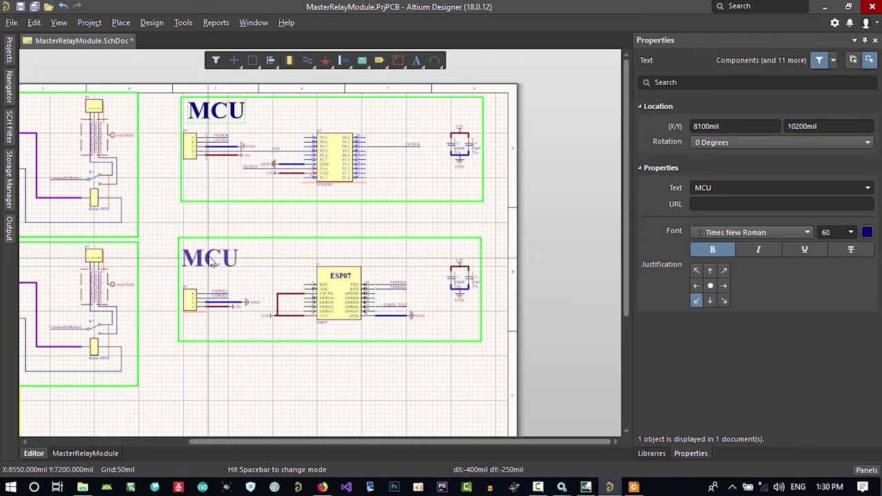
left_click(216, 260)
key("Tab")
type("ESP")
key("Return")
Pan and zoom the sheet to centre the MCU and ESP blocks
scroll(441, 347, "down", 3, "ctrl")
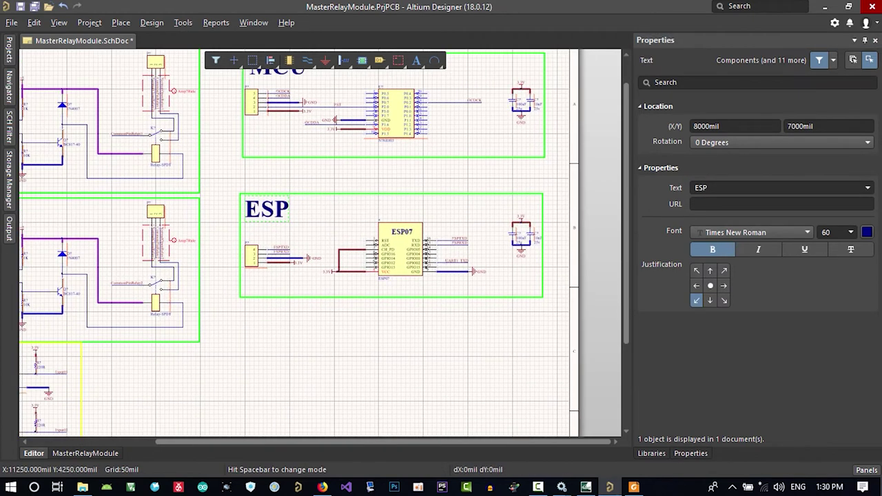
right_click_drag(397, 359, 449, 338)
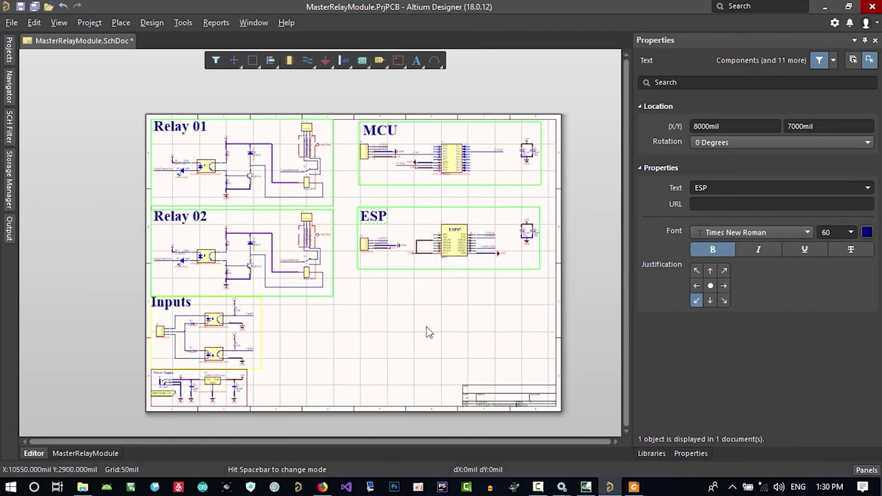
scroll(446, 241, "up", 3, "ctrl")
right_click_drag(447, 242, 339, 403)
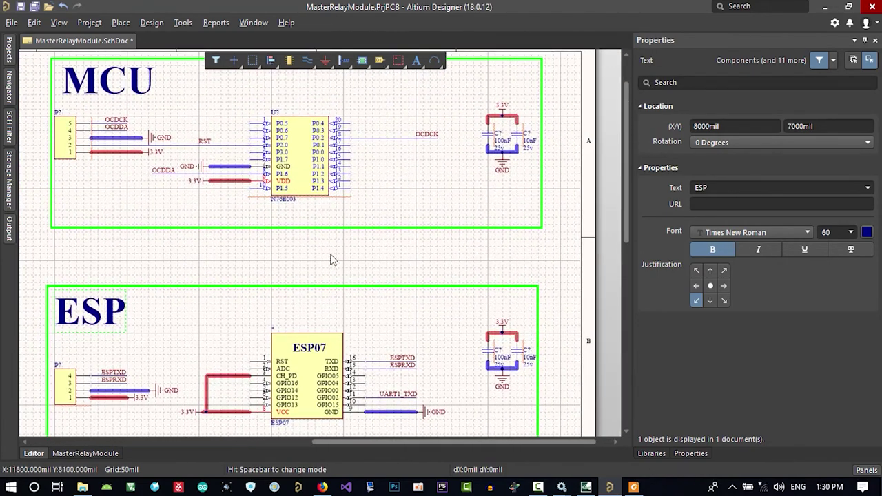
scroll(372, 347, "up", 1, "ctrl")
right_click_drag(358, 241, 393, 355)
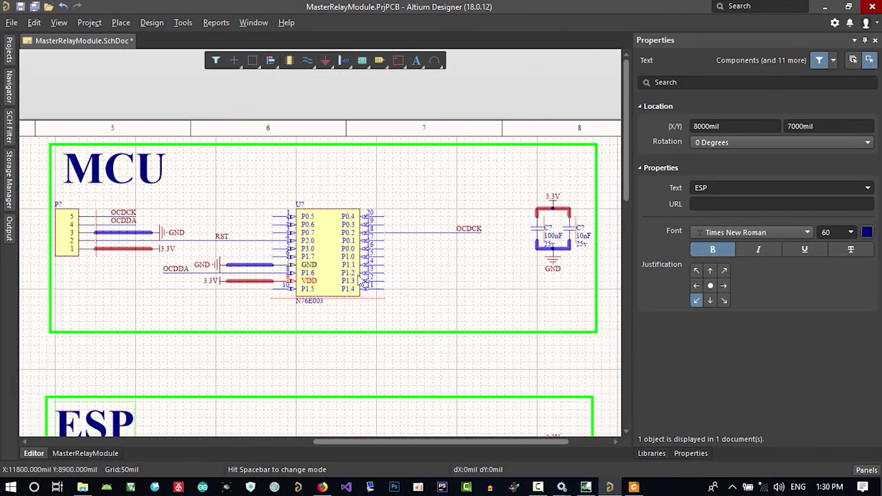
scroll(352, 259, "up", 2, "ctrl")
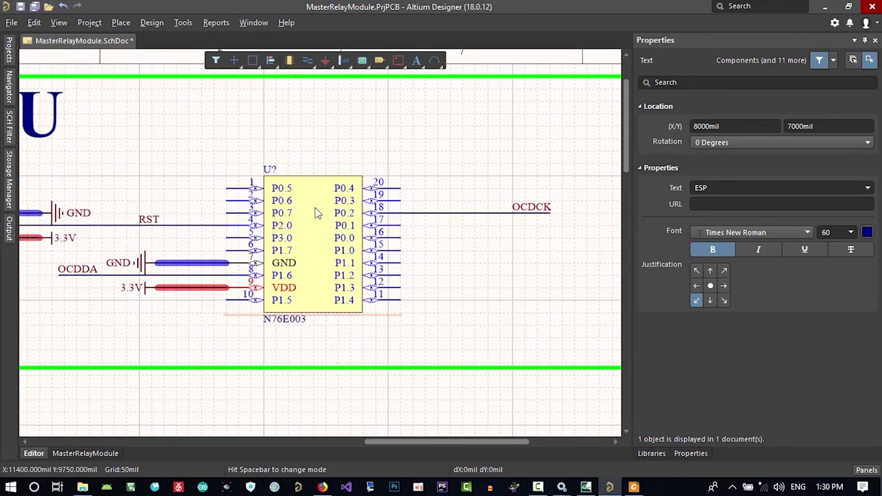
scroll(404, 285, "down", 5)
scroll(389, 164, "up", 4)
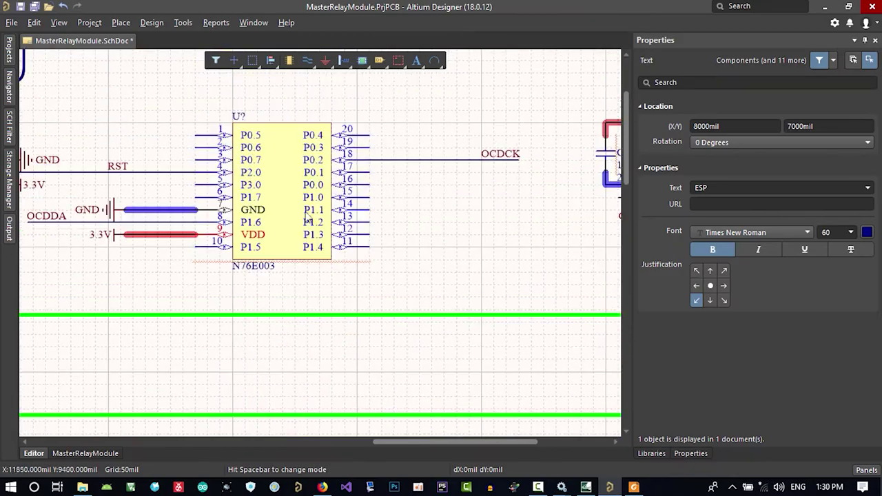
Show the N76E003 datasheet's Pin Configuration section in Foxit Reader
left_click(633, 487)
left_click(191, 109)
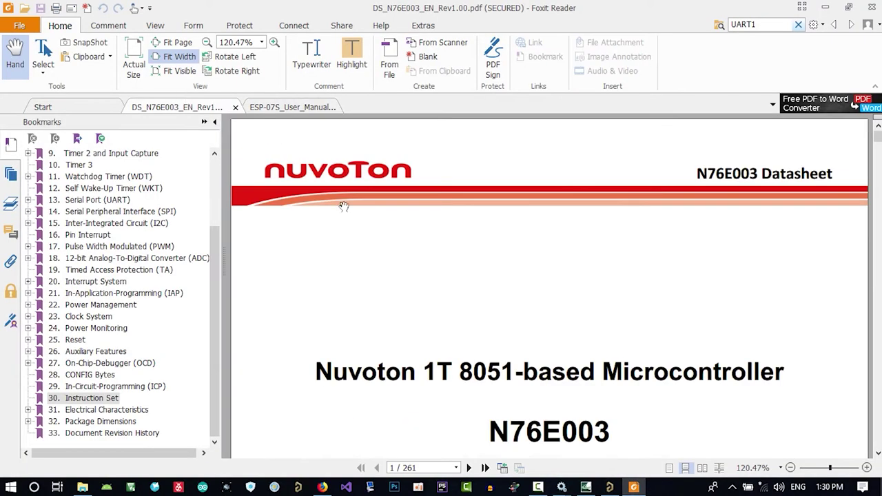
scroll(110, 221, "up", 3)
left_click(91, 188)
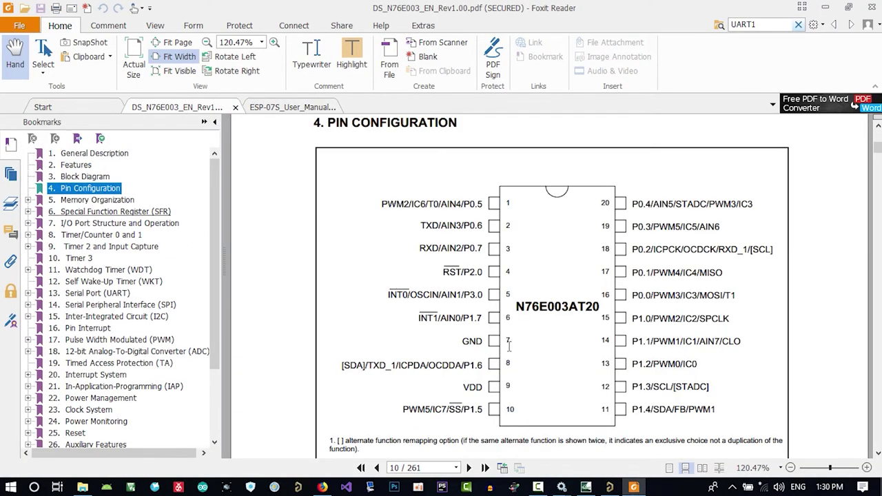
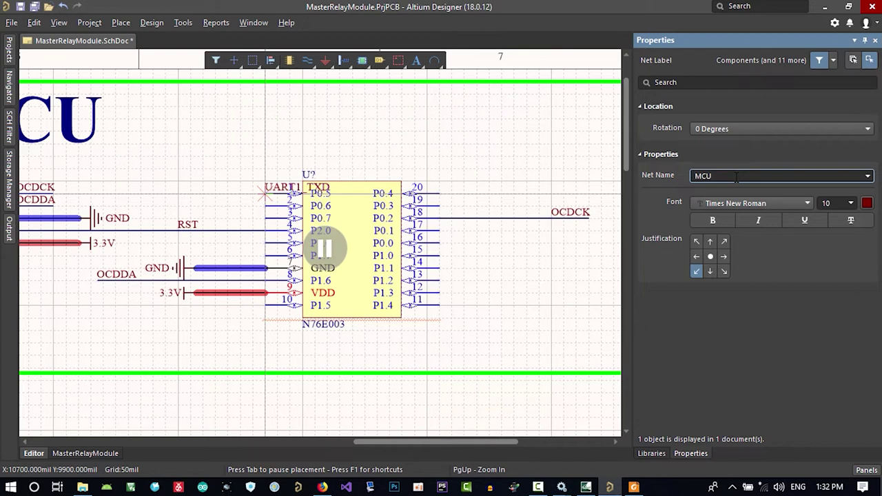
Place net labels MCUTXD and MCURXD on the MCU's P0.6 and P0.7 pin wires
key("Return")
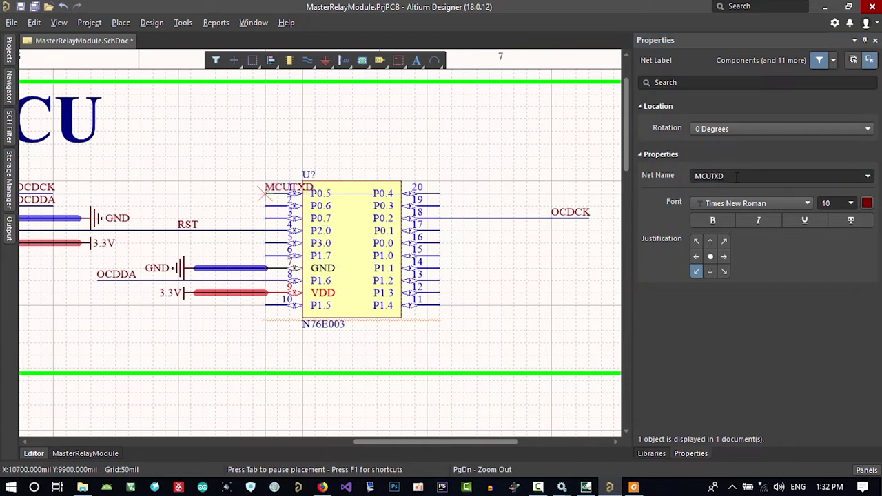
left_click(265, 195)
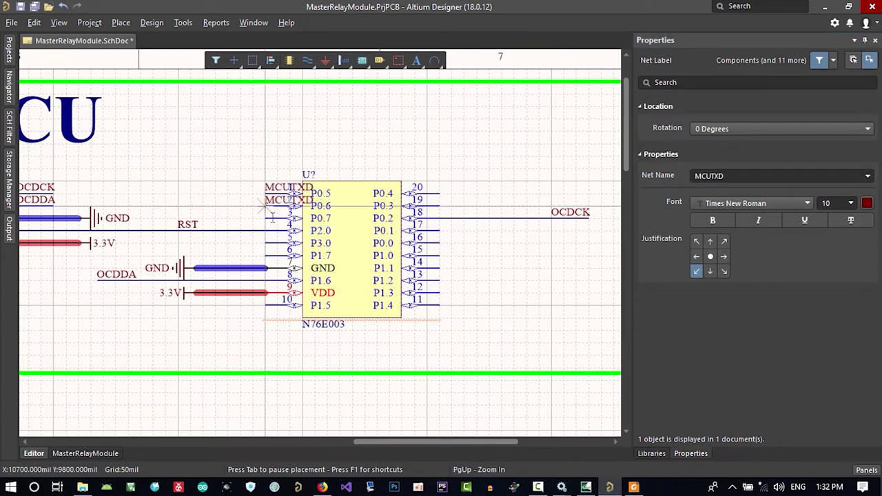
key("Tab")
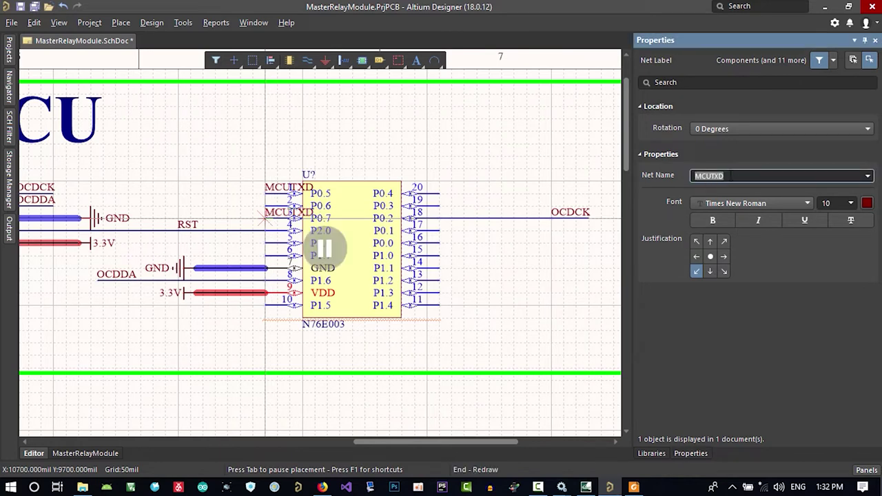
left_click(722, 179)
type("R")
key("Return")
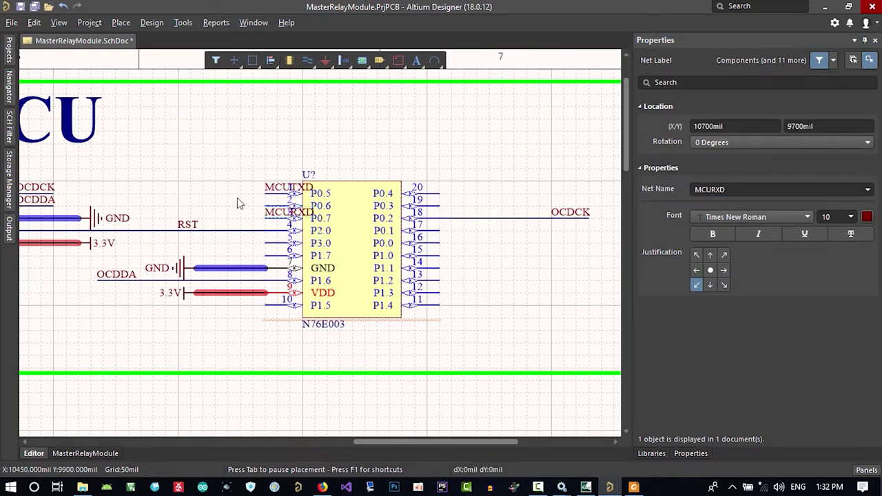
Move both net labels left onto the ends of the pin wires
scroll(283, 182, "up", 3, "ctrl")
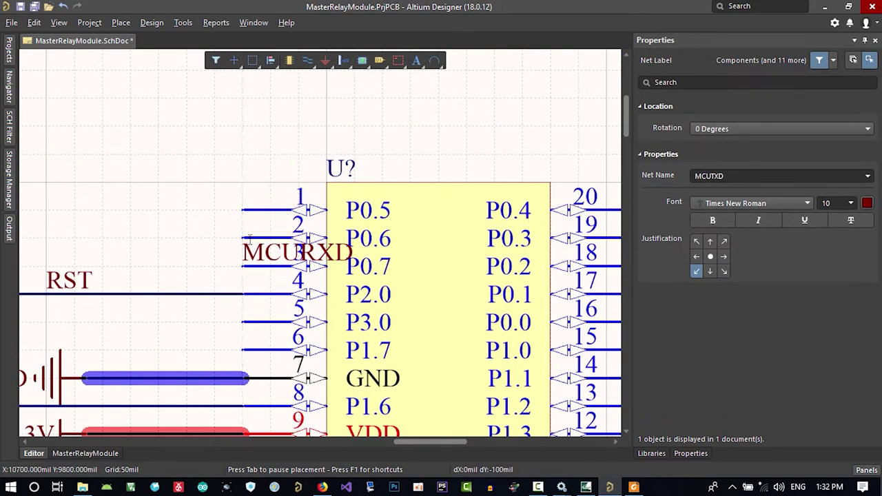
left_click_drag(199, 187, 361, 263)
left_click_drag(283, 250, 200, 238)
left_click(296, 195)
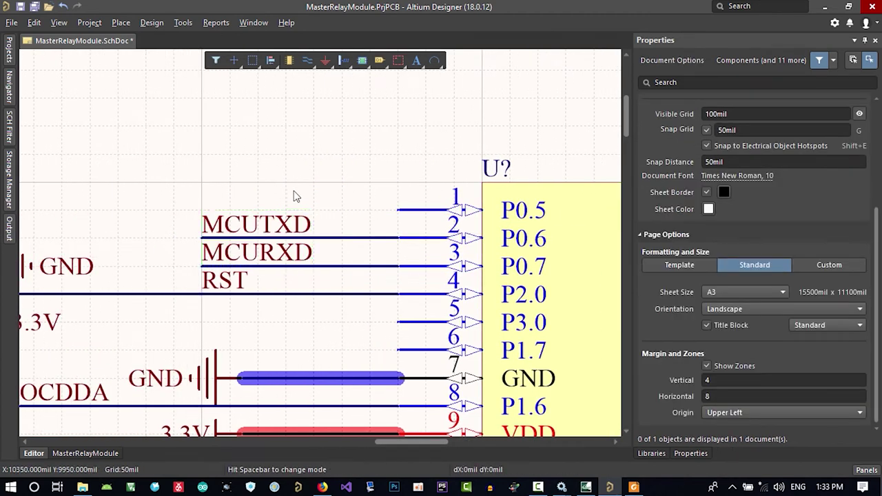
Zoom to the ESP07 and try repositioning its ESPTXD and ESPRXD net labels
scroll(295, 195, "down", 3, "ctrl")
scroll(281, 237, "down", 3, "ctrl")
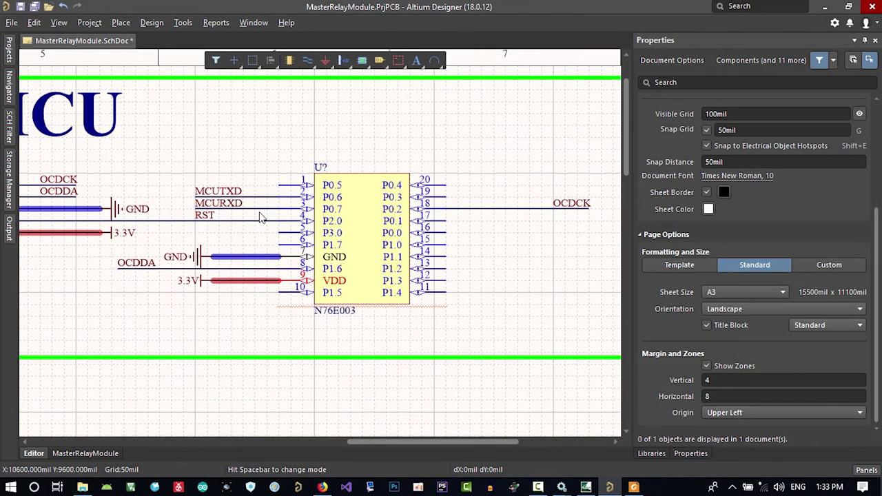
scroll(236, 186, "down", 2)
scroll(237, 186, "up", 2, "ctrl")
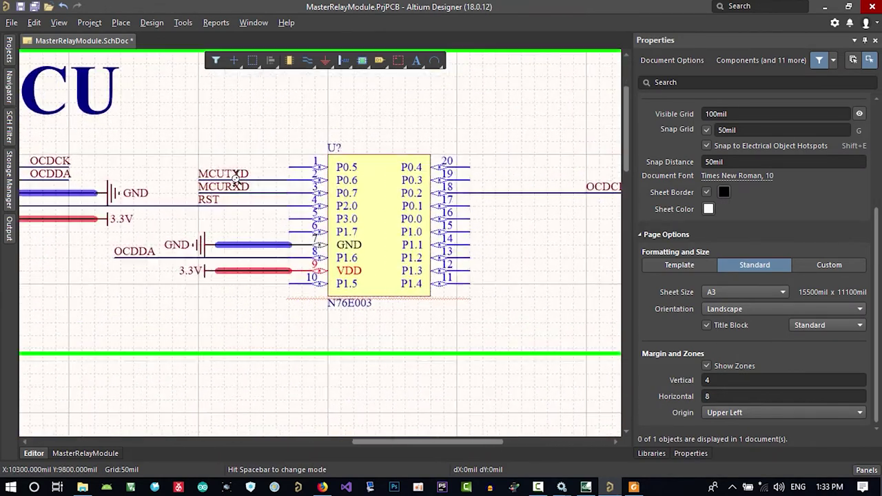
scroll(236, 186, "down", 3, "ctrl")
scroll(349, 249, "down", 3)
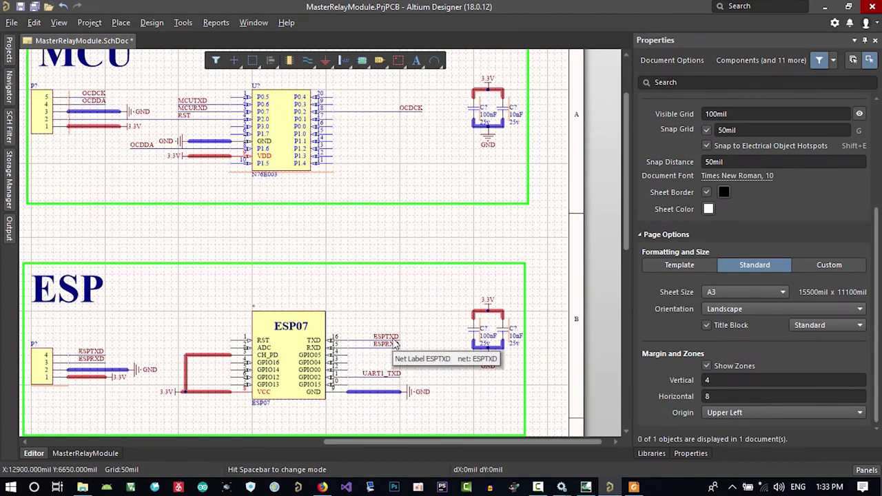
scroll(409, 348, "up", 1, "ctrl")
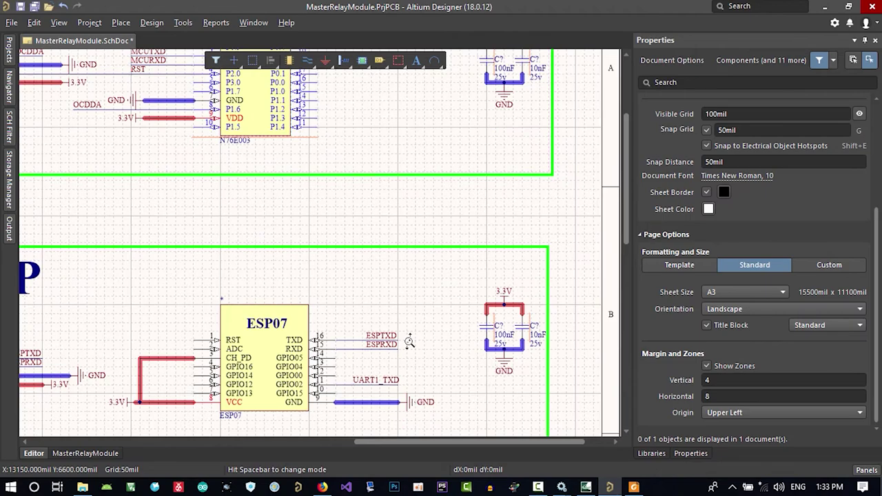
scroll(409, 343, "up", 5, "ctrl")
left_click(366, 357)
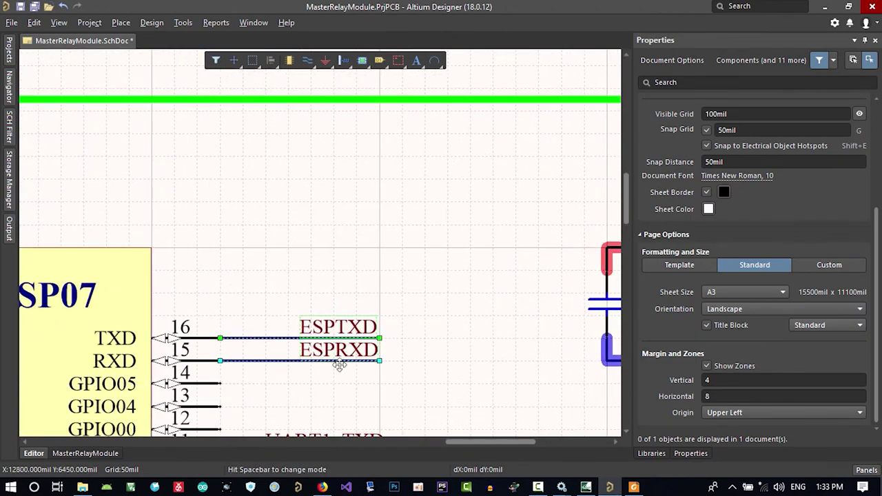
left_click_drag(273, 302, 363, 369)
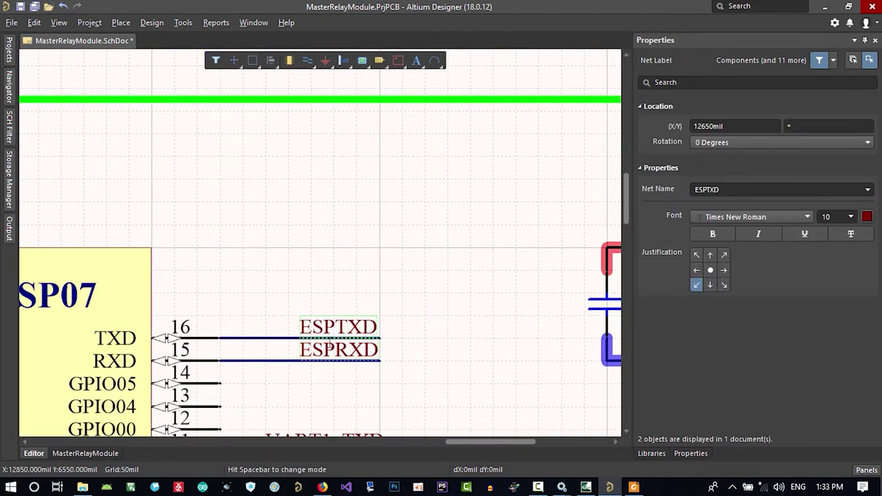
left_click_drag(306, 380, 340, 380)
left_click(370, 319)
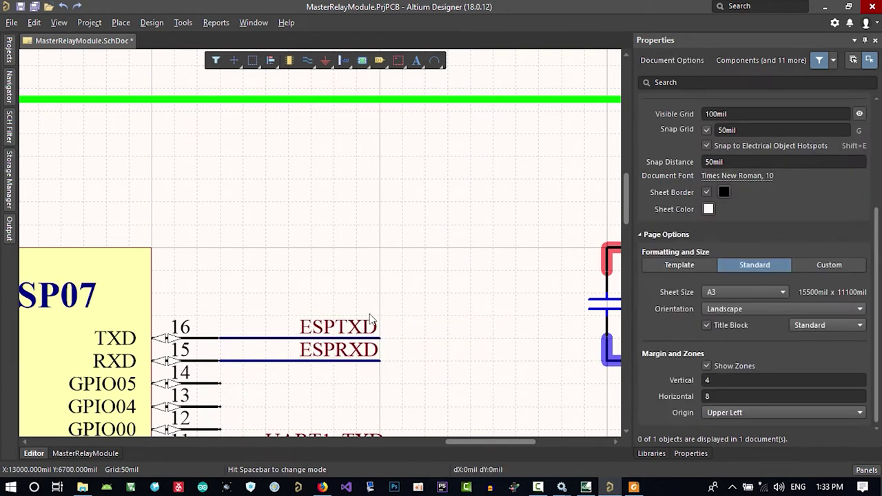
Select the ESPTXD and ESPRXD wires together and extend their ends further right
left_click(373, 338)
left_click(372, 361, "shift")
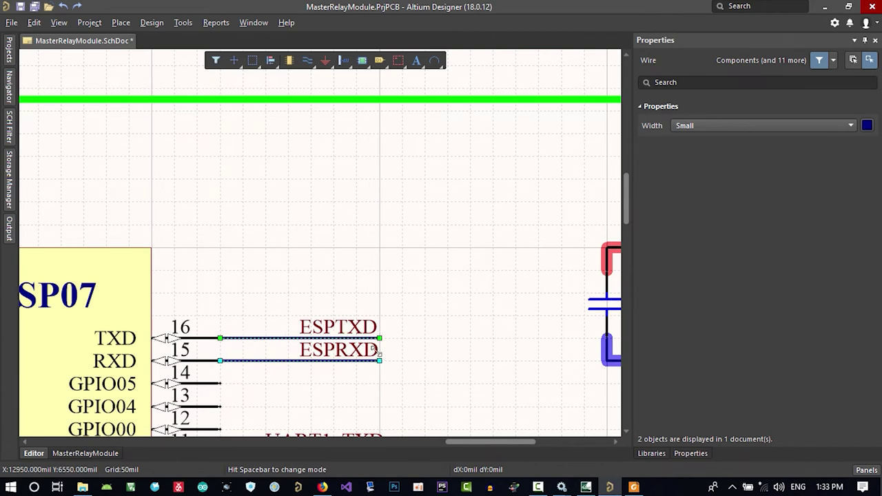
left_click_drag(379, 338, 537, 339)
scroll(433, 239, "down", 5, "ctrl")
scroll(311, 192, "up", 5, "ctrl")
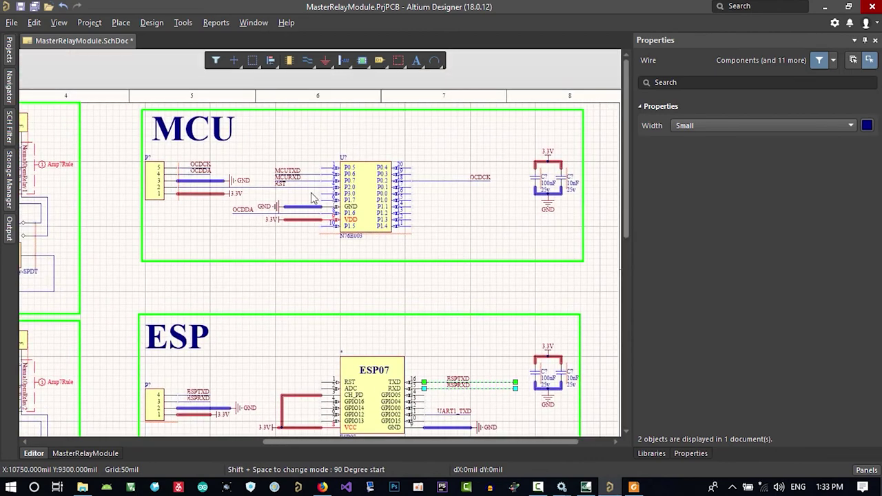
Paste a copy of the MCUTXD net label onto the end of the ESPRXD wire
left_click(281, 157)
right_click_drag(496, 354, 250, 152)
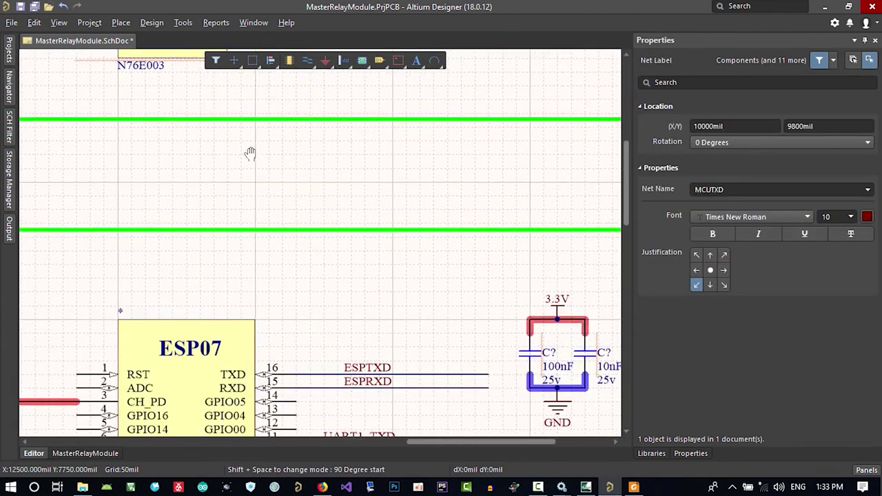
right_click_drag(385, 345, 296, 158)
scroll(344, 276, "up", 2, "ctrl")
key("ctrl+v")
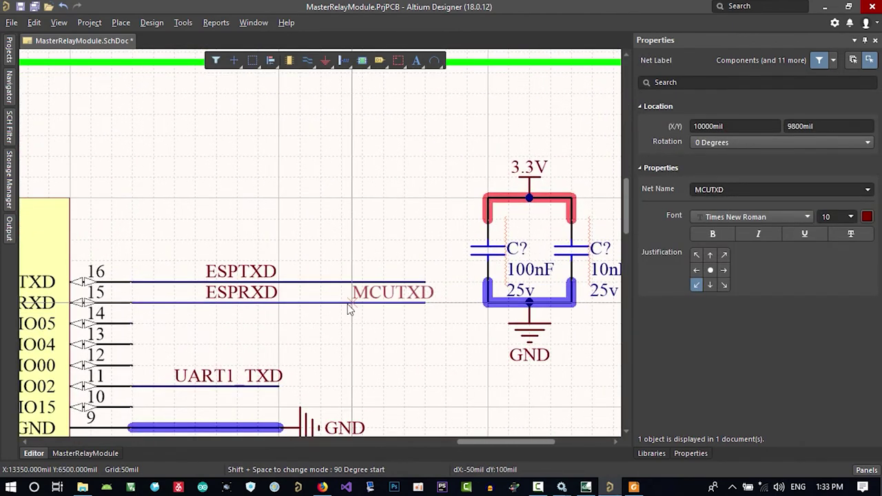
left_click(342, 304)
scroll(337, 321, "down", 3, "ctrl")
Place the MCURXD net label at the end of the ESPTXD wire
right_click_drag(113, 56, 279, 259)
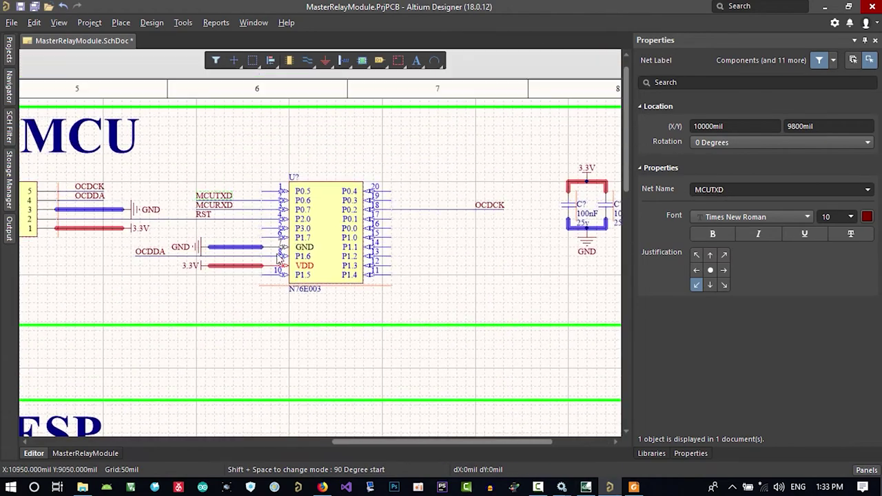
left_click(232, 213)
right_click_drag(376, 359, 248, 156)
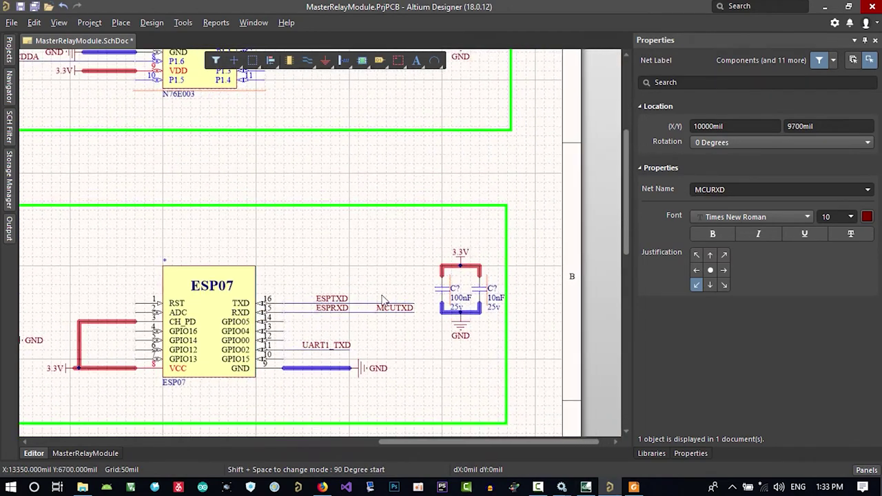
scroll(398, 308, "up", 3, "ctrl")
left_click(373, 311)
scroll(482, 290, "down", 2, "ctrl")
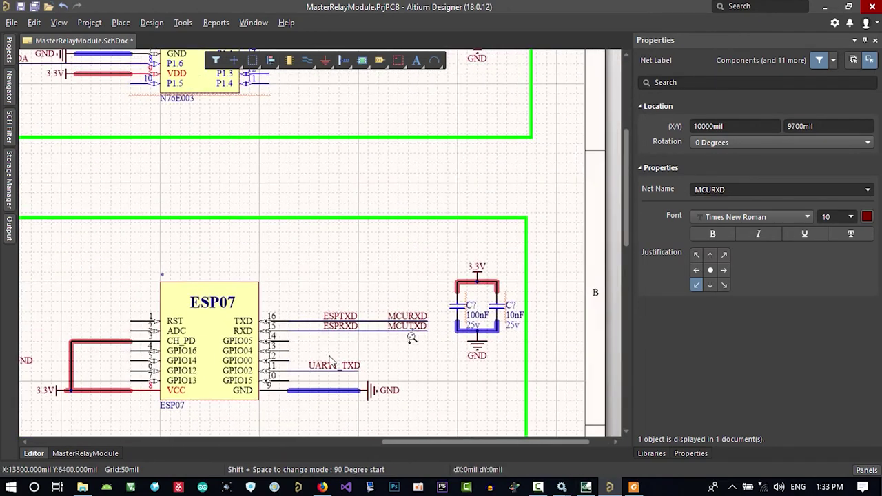
scroll(485, 285, "up", 1, "ctrl")
scroll(419, 242, "down", 2, "ctrl")
right_click_drag(419, 242, 317, 354)
left_click(451, 246)
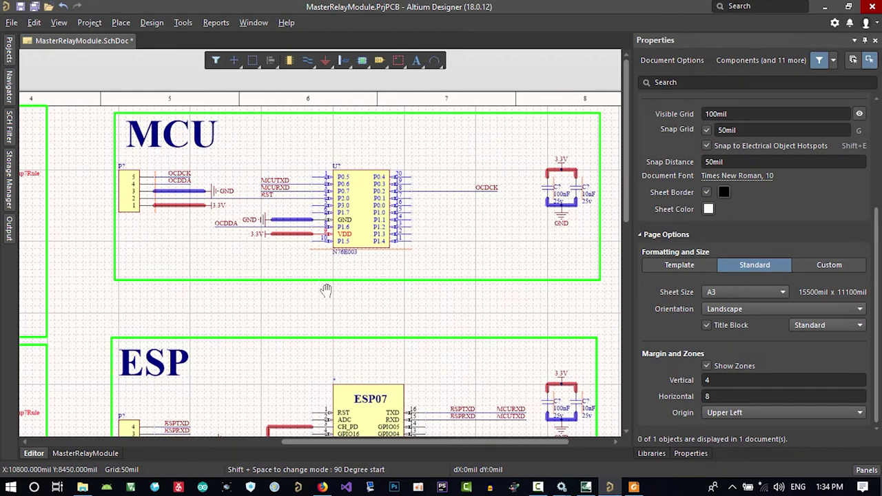
Pan and zoom out to frame the whole schematic sheet
right_click_drag(326, 290, 340, 307)
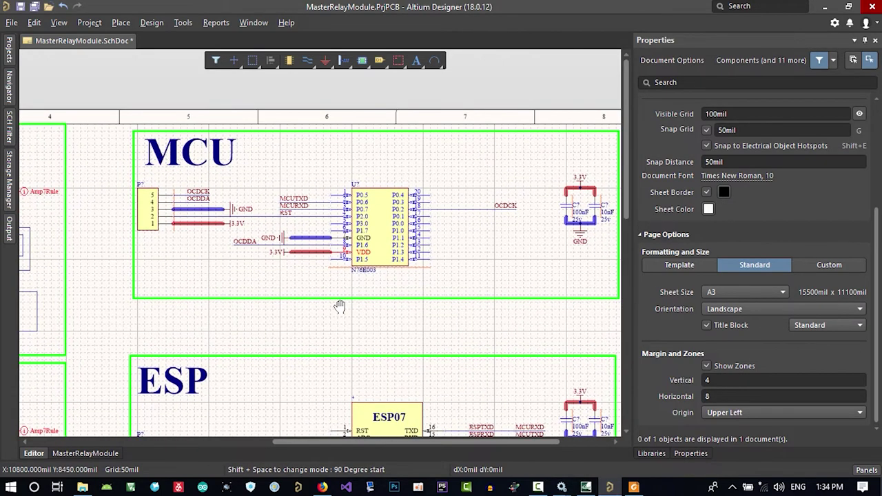
scroll(297, 286, "down", 4)
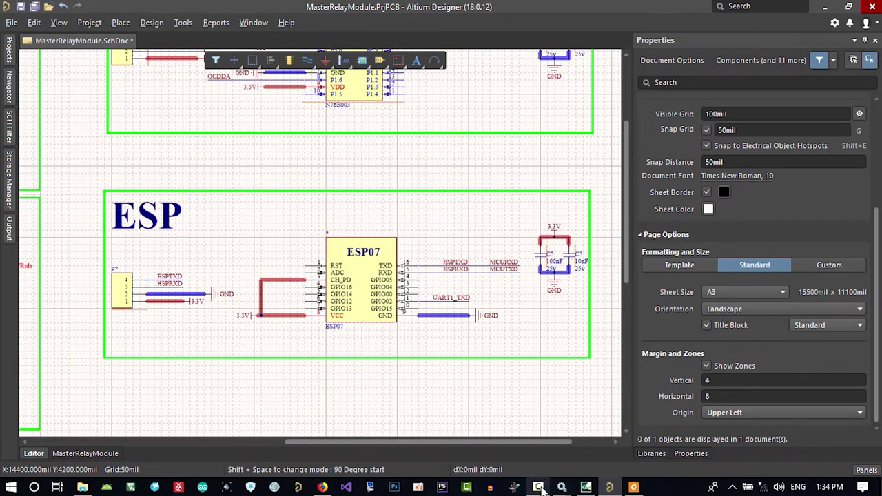
scroll(321, 256, "up", 2, "ctrl")
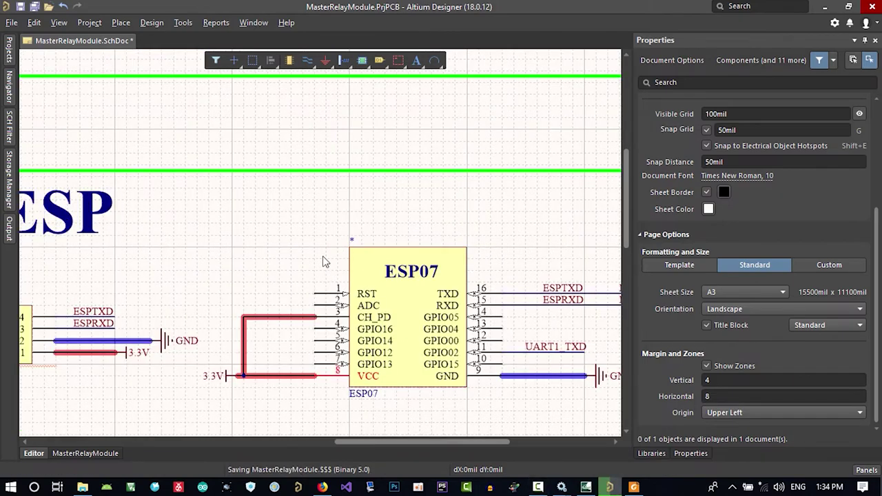
scroll(251, 250, "left", 2, "shift")
scroll(331, 214, "down", 3, "ctrl")
scroll(366, 243, "down", 4, "ctrl")
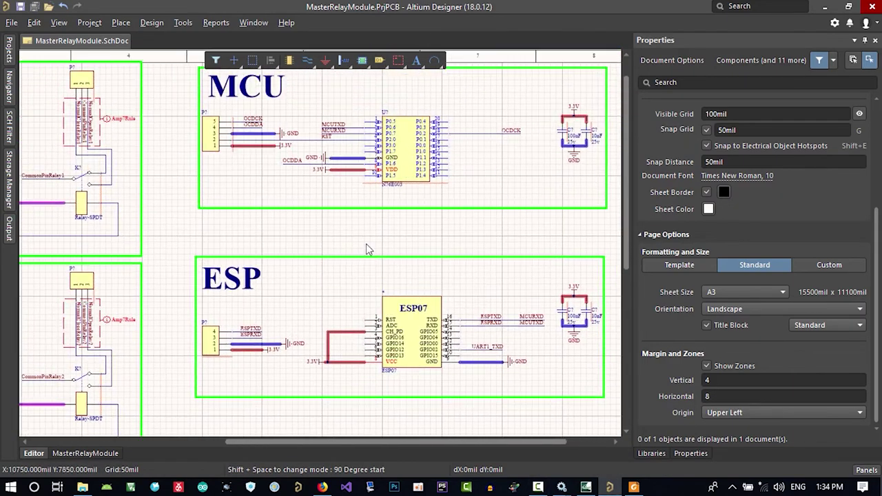
right_click_drag(256, 285, 279, 253)
scroll(295, 246, "down", 1, "ctrl")
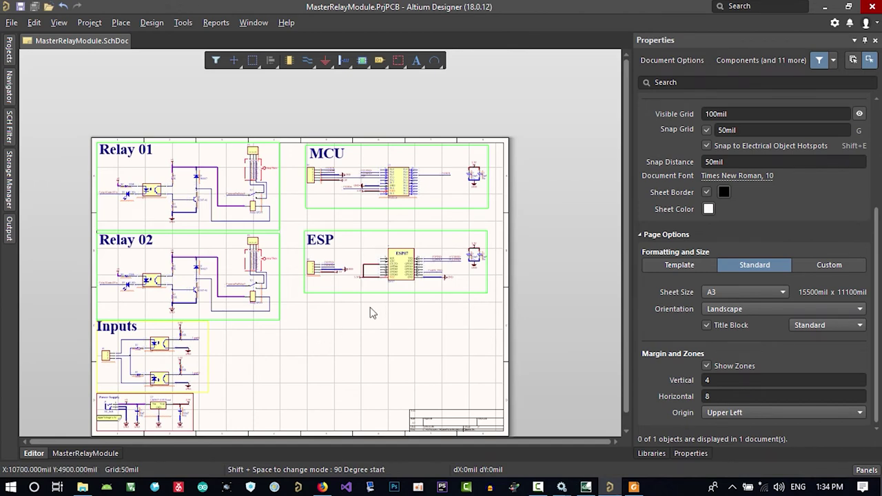
right_click_drag(348, 349, 351, 335)
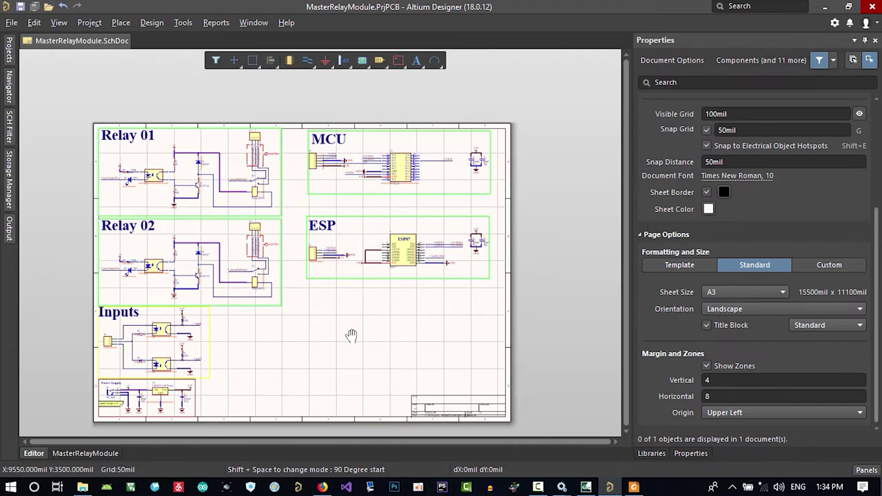
Centre the view on the MCU and ESP blocks and select the ESP07 module
scroll(366, 275, "up", 5, "ctrl")
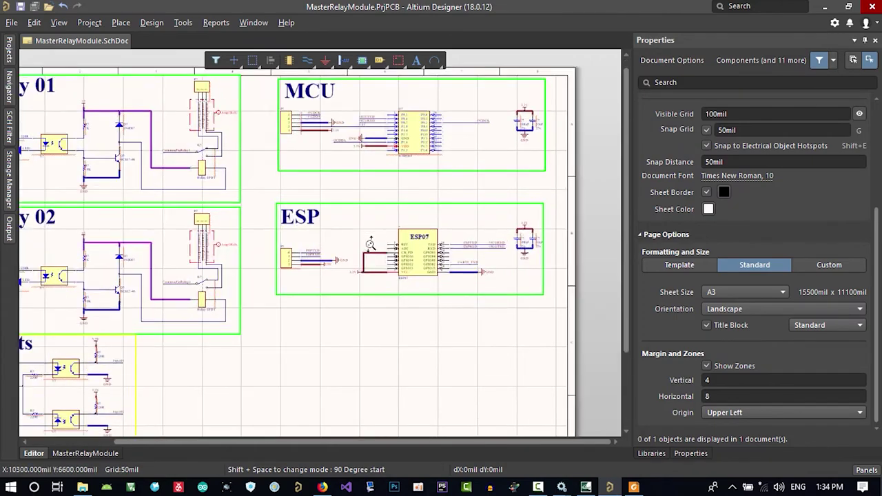
scroll(370, 244, "up", 2, "ctrl")
right_click_drag(508, 307, 367, 311)
scroll(422, 295, "down", 4, "ctrl")
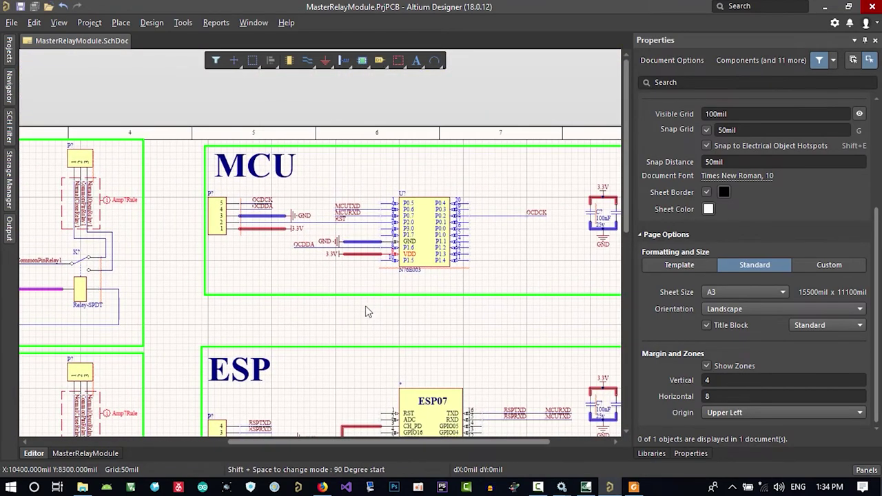
right_click_drag(444, 321, 365, 251)
scroll(314, 316, "down", 1, "ctrl")
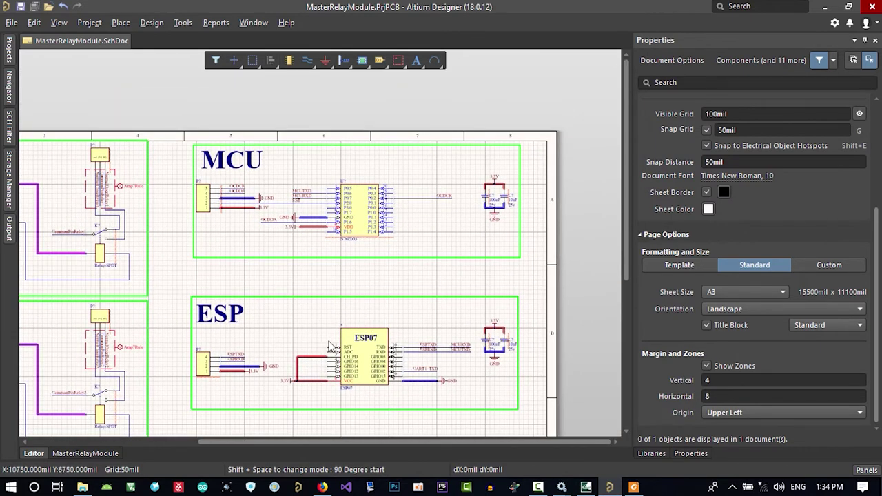
right_click_drag(330, 346, 339, 306)
left_click(367, 306)
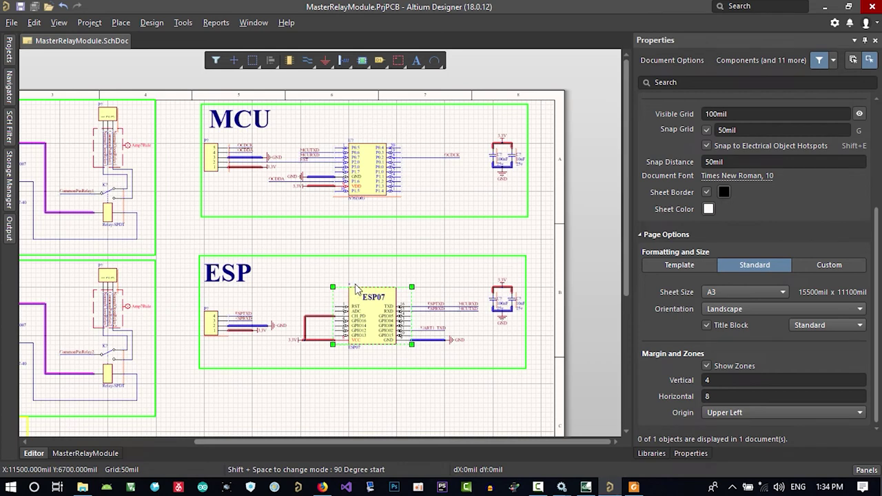
scroll(356, 249, "up", 1, "ctrl")
left_click(735, 140)
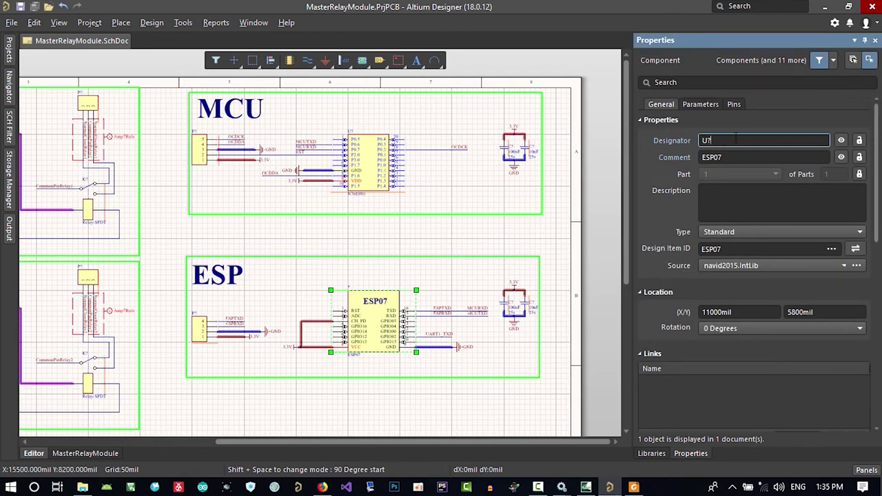
scroll(354, 252, "up", 2, "ctrl")
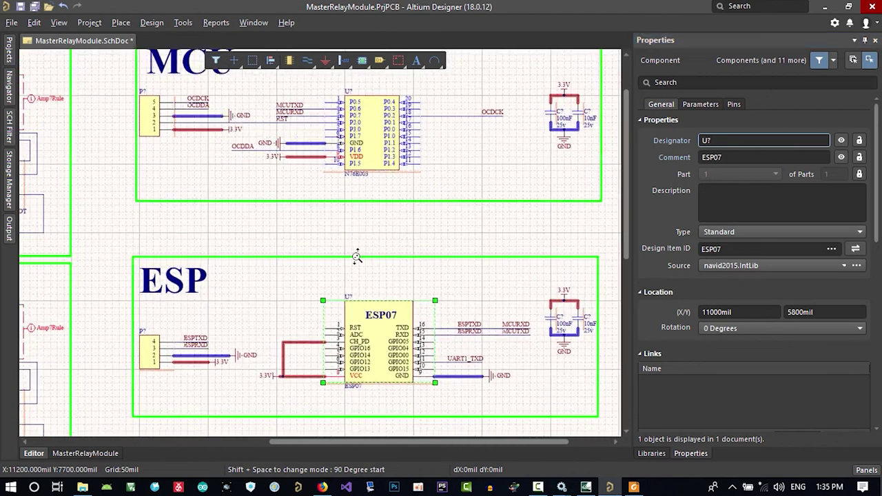
left_click(390, 298)
scroll(390, 296, "down", 3, "ctrl")
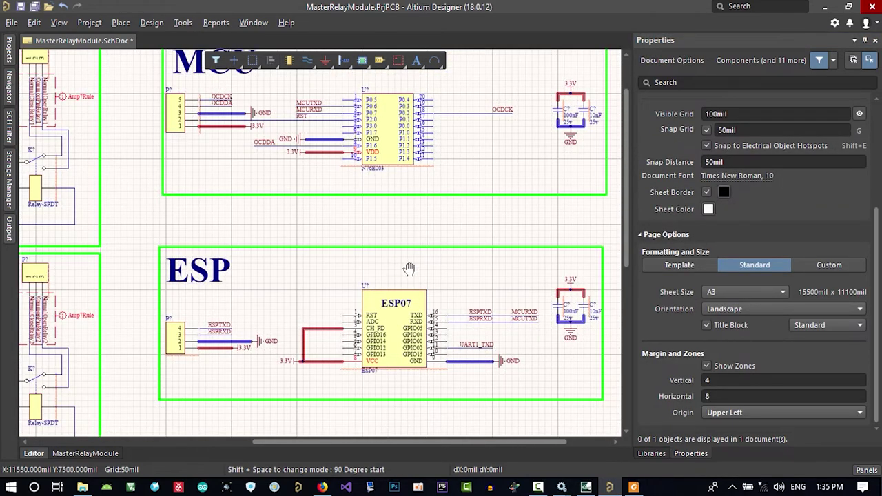
mouse_move(409, 268)
right_mouse_down()
mouse_move(441, 285)
mouse_move(427, 307)
mouse_move(408, 265)
right_mouse_up()
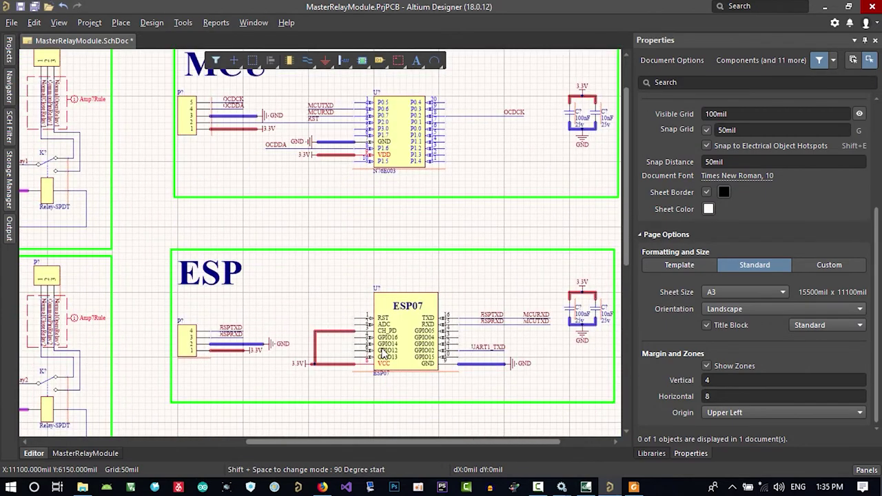
scroll(383, 352, "up", 3, "ctrl")
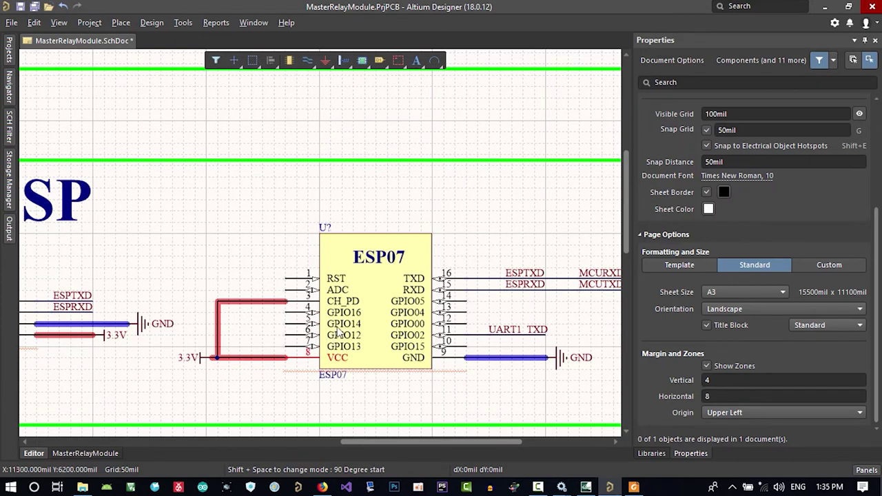
scroll(337, 332, "down", 2, "ctrl")
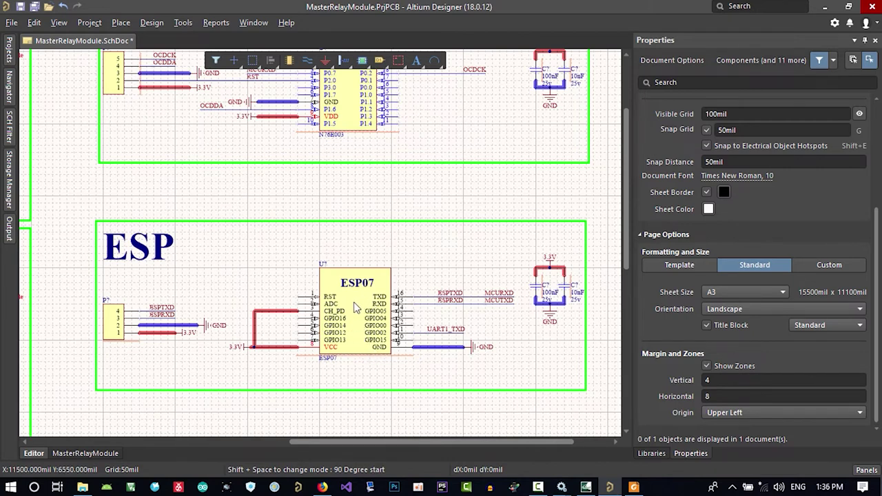
In the Libraries panel, pick the Tac switch part with the MY_PB-SMD footprint
left_click(652, 454)
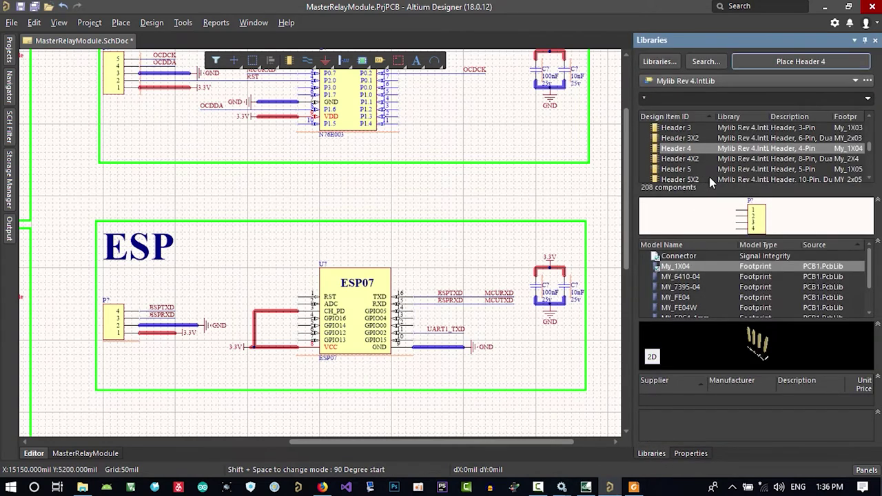
scroll(712, 169, "up", 10)
left_click(695, 149)
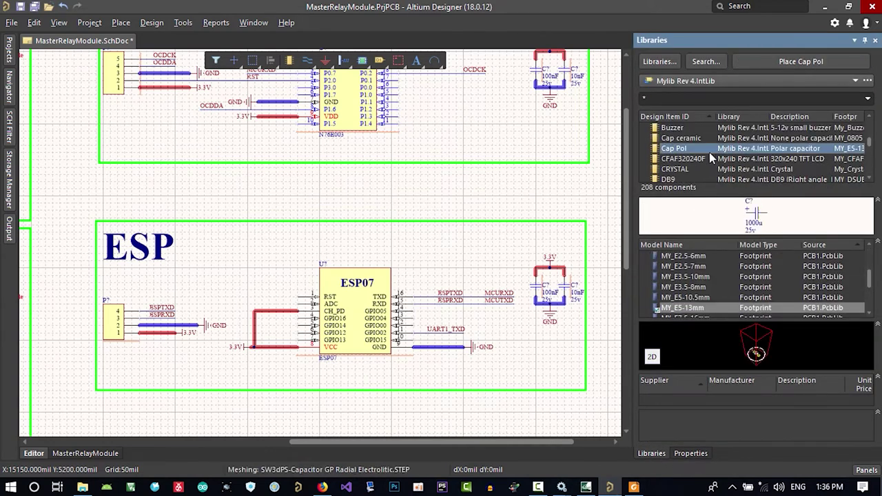
scroll(709, 152, "up", 2)
scroll(710, 160, "down", 2)
left_click(713, 163)
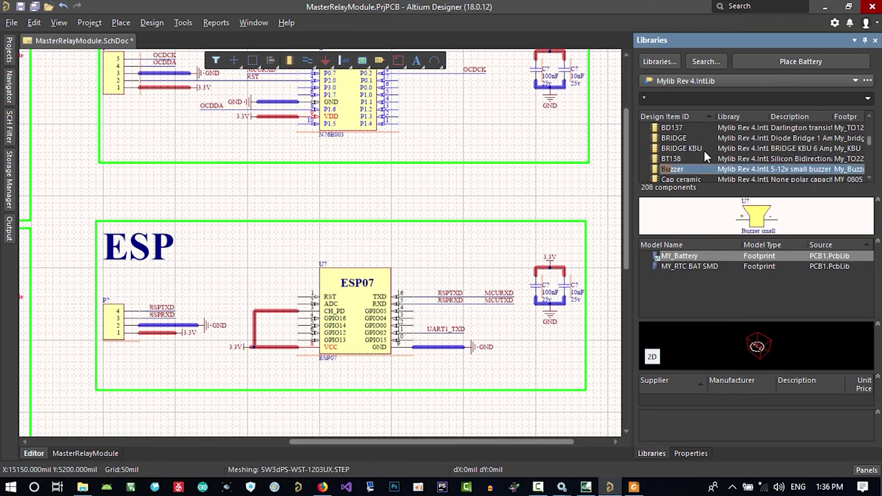
scroll(714, 162, "down", 4)
left_click(714, 163)
scroll(714, 163, "down", 1)
left_click(701, 159)
type("ta")
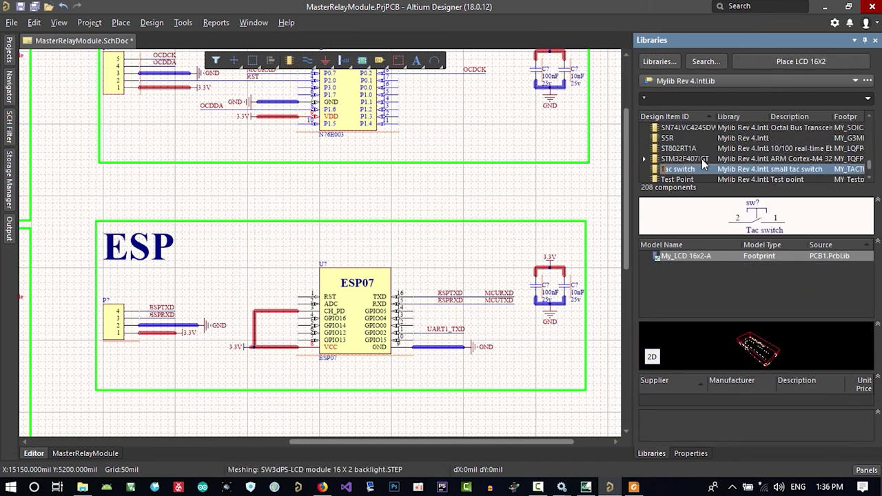
left_click(694, 255)
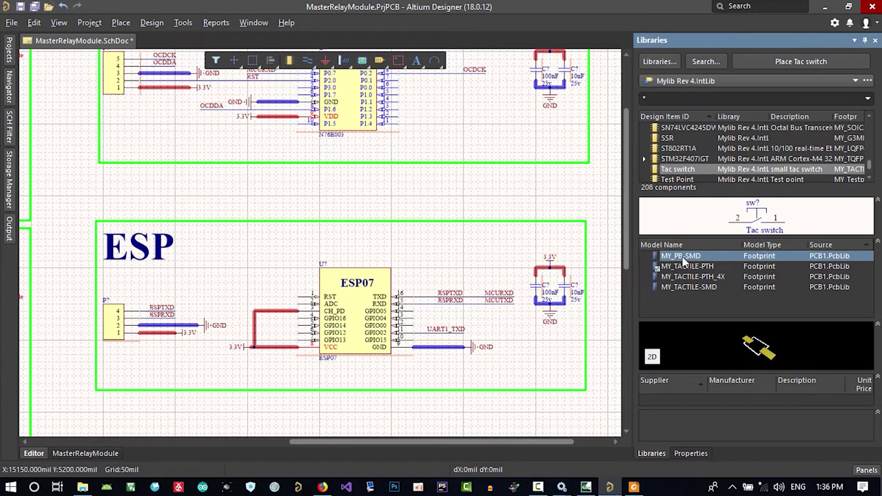
left_click(685, 276)
left_click(695, 287)
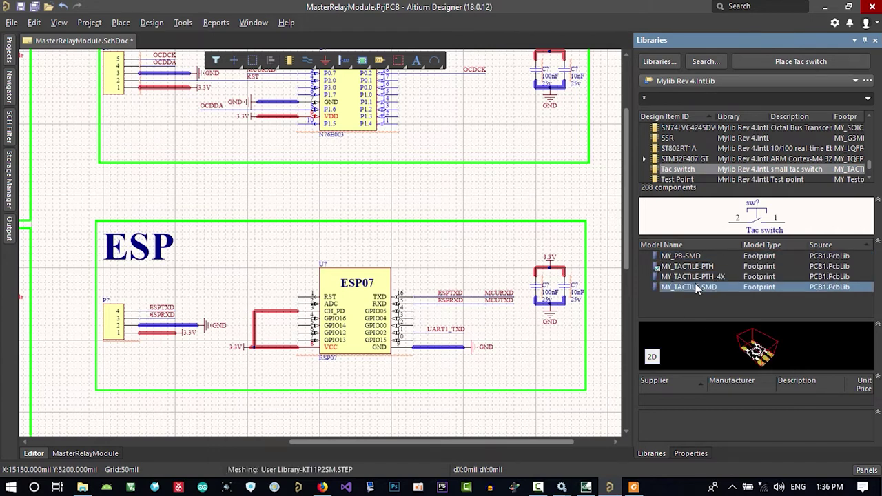
left_click(687, 257)
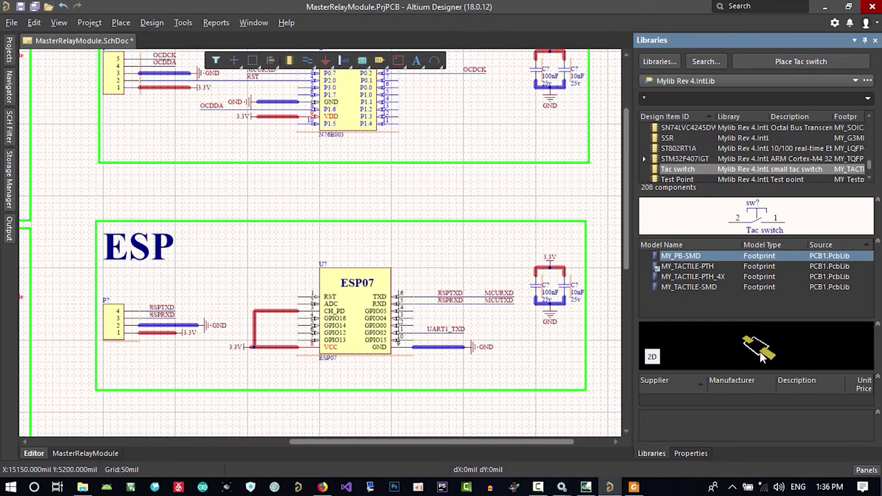
Place the Tac switch to the left of the ESP07
left_click(799, 62)
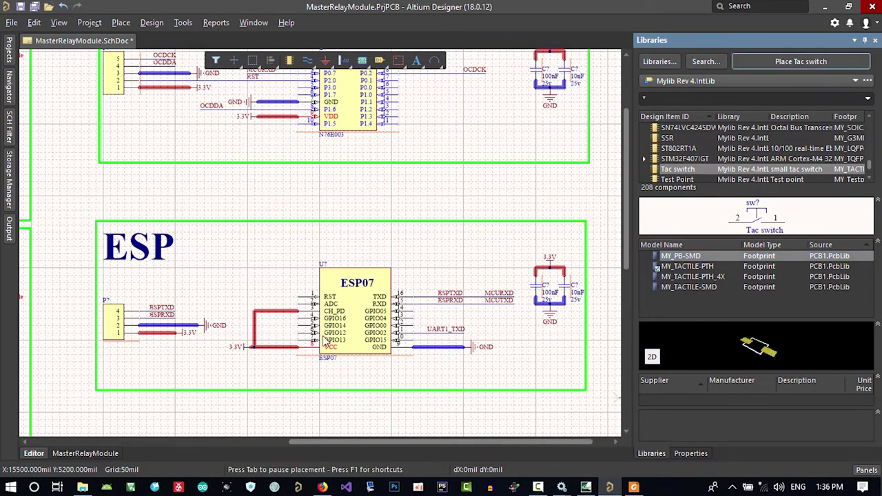
scroll(268, 287, "up", 3, "ctrl")
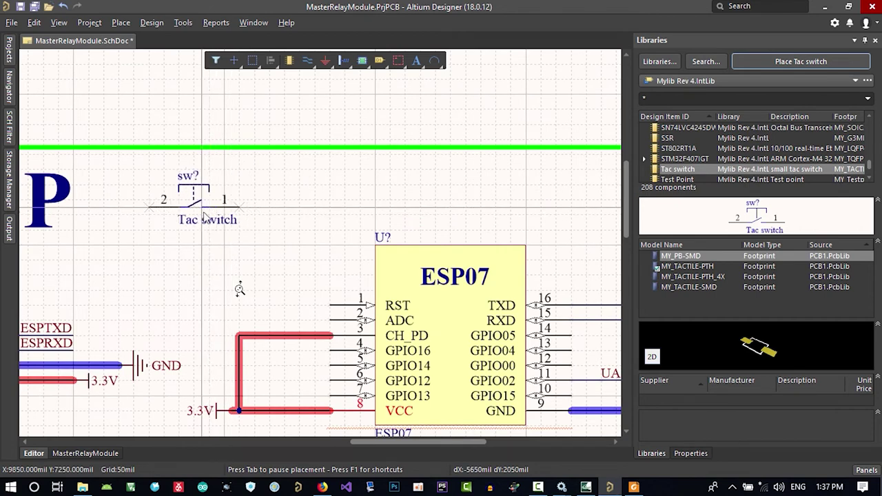
left_click(241, 281)
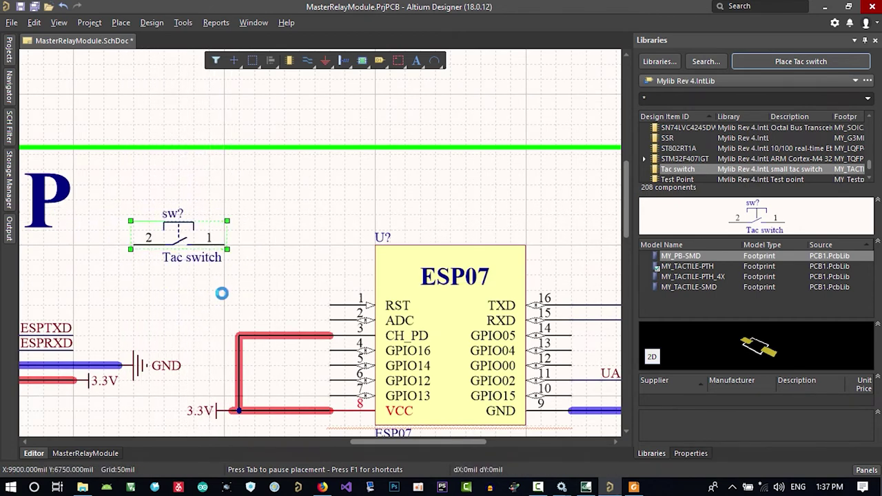
right_click_drag(222, 293, 365, 306)
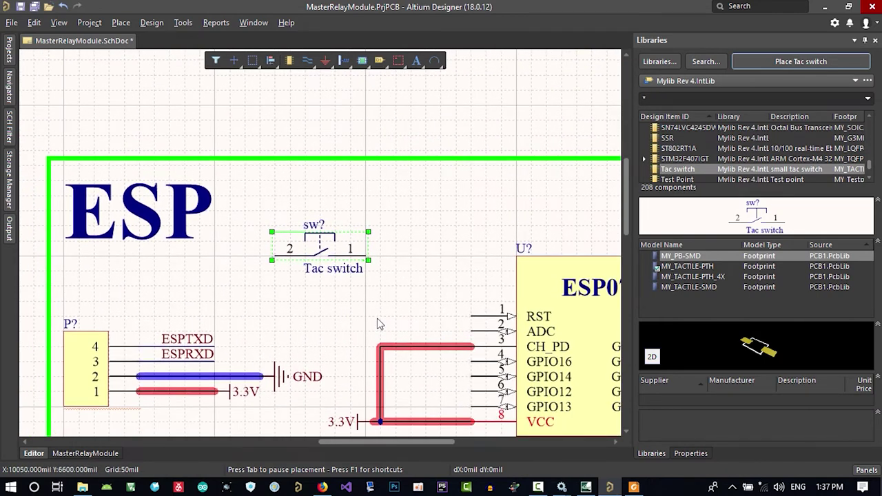
right_click_drag(387, 298, 331, 261)
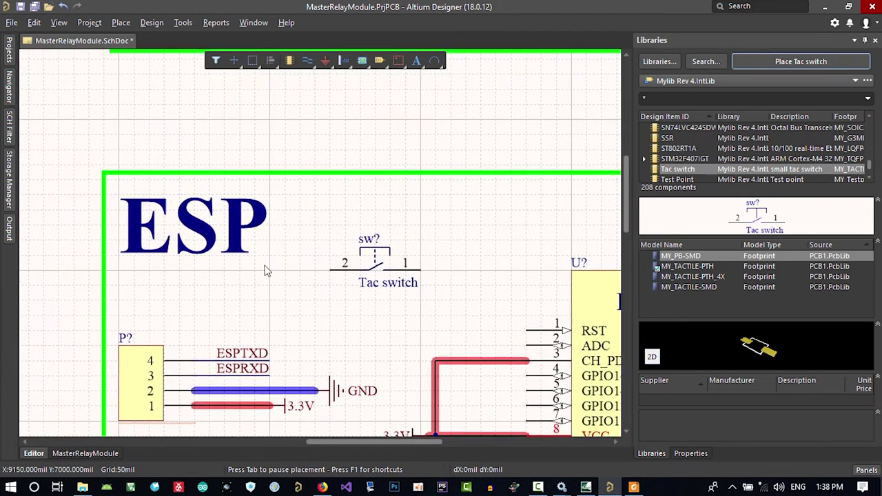
Add a GND symbol beside the switch and wire it to pin 2
left_click(325, 60)
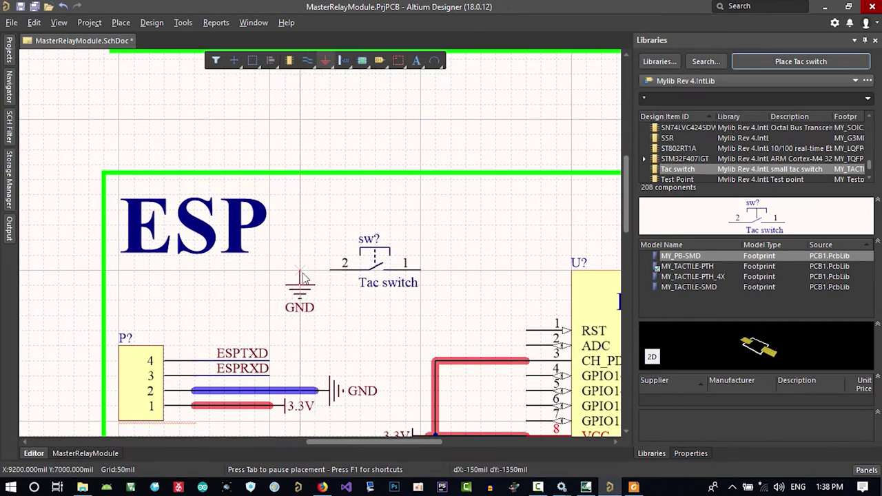
left_click(300, 271)
left_click(307, 61)
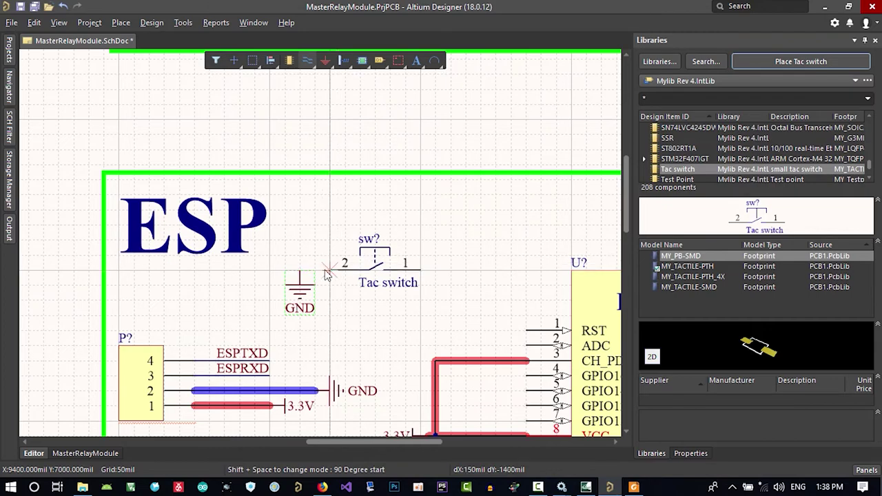
left_click(300, 269)
left_click(331, 269)
Stretch the ESP block's top edge upward to make it taller
right_click_drag(462, 315, 363, 246)
scroll(363, 246, "down", 6, "ctrl")
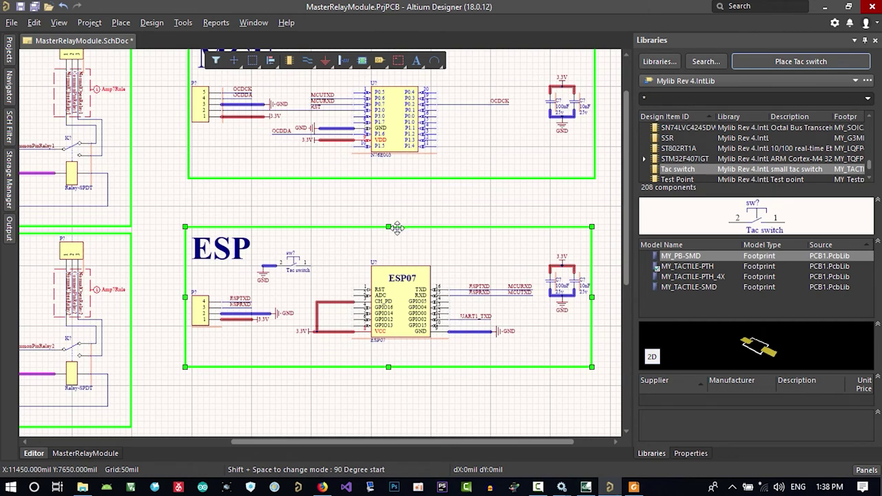
left_click_drag(388, 227, 388, 202)
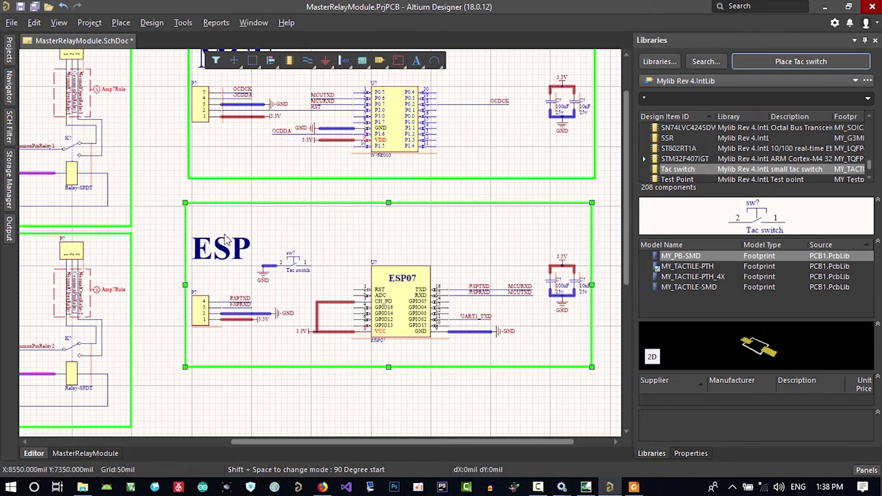
scroll(224, 219, "up", 3, "ctrl")
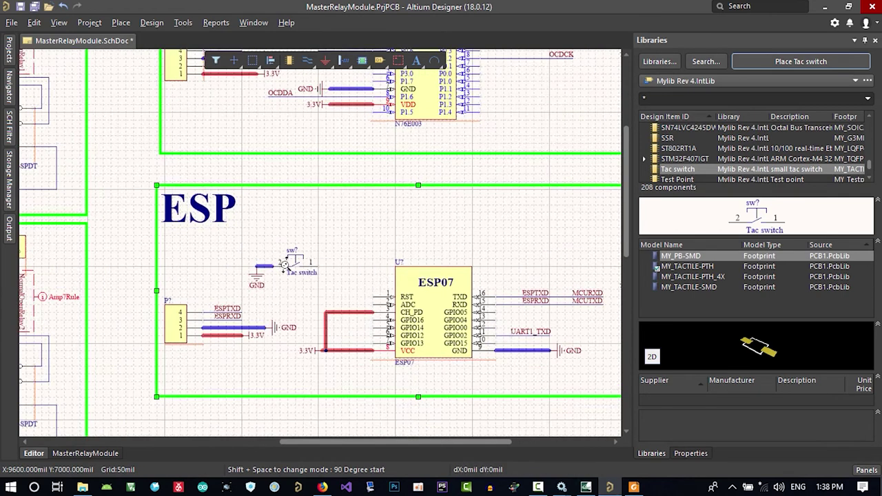
right_click_drag(370, 360, 380, 312)
scroll(379, 312, "down", 5, "ctrl")
scroll(209, 247, "up", 4, "ctrl")
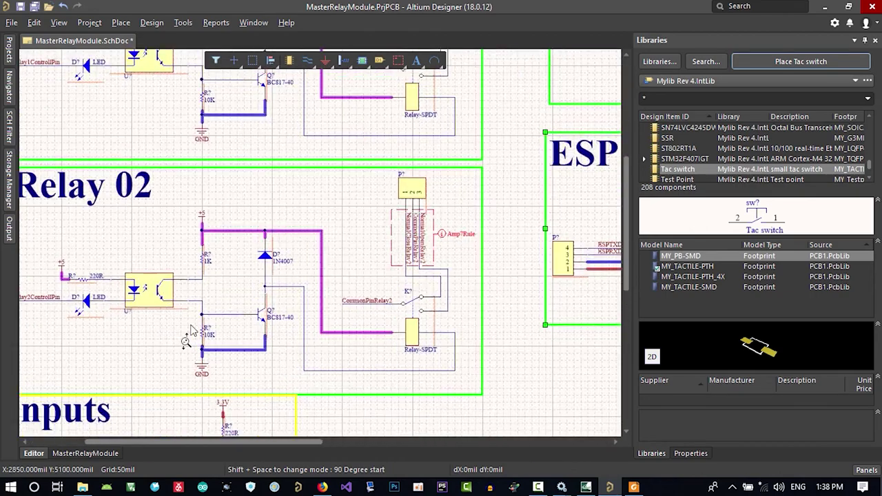
scroll(209, 247, "right", 8, "shift")
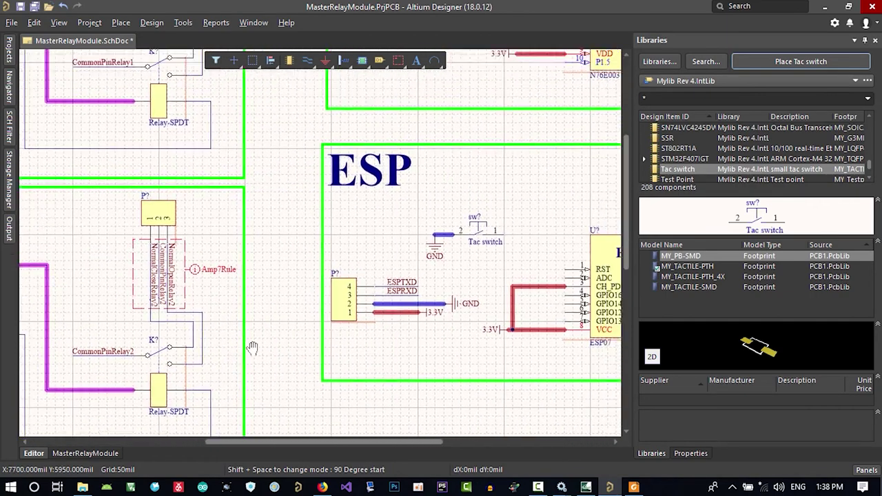
Paste a 1K resistor above the switch and wire switch pin 1 to its bottom pin
key("ctrl+v")
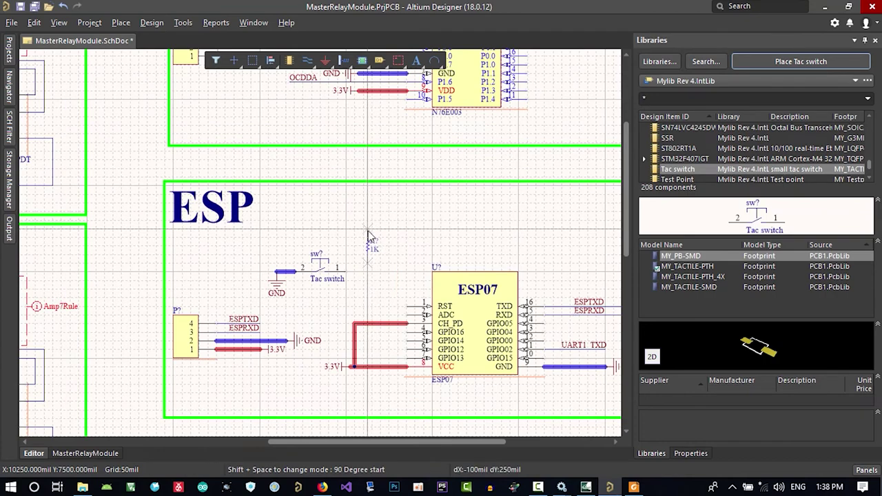
left_click(378, 229)
scroll(380, 266, "up", 3, "ctrl")
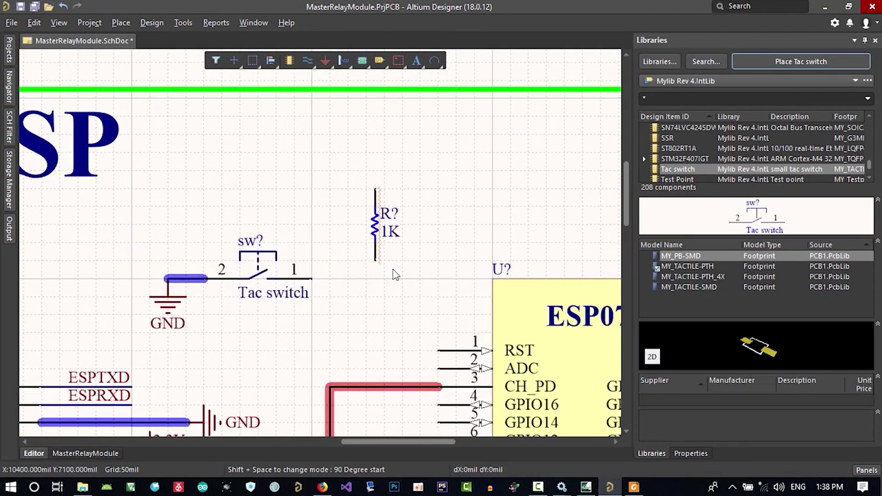
left_click(307, 61)
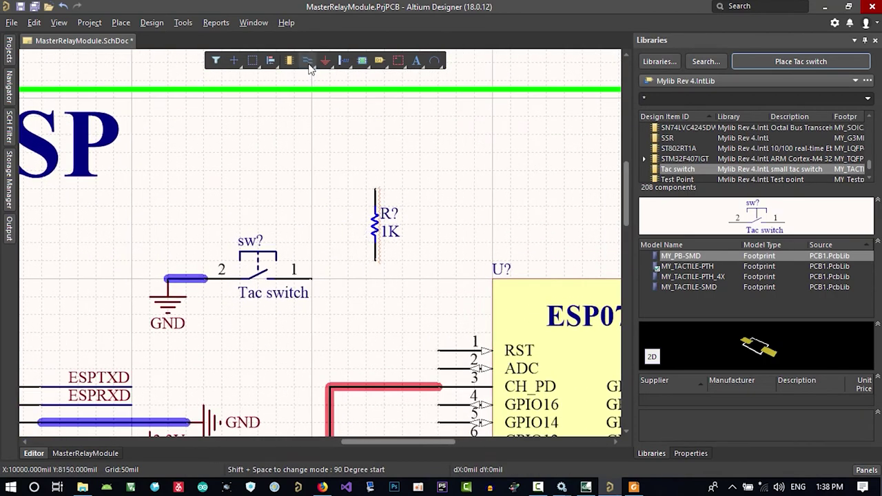
left_click(312, 279)
left_click(376, 260)
scroll(376, 260, "down", 3, "ctrl")
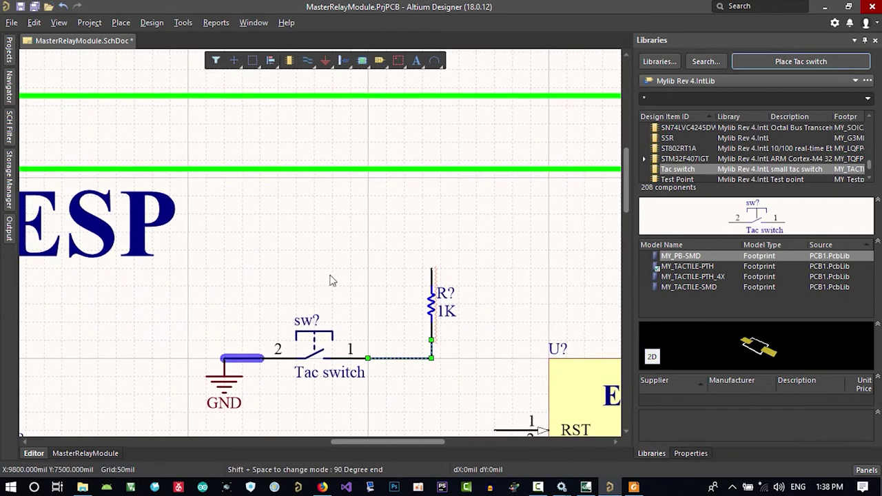
scroll(345, 236, "up", 3, "ctrl")
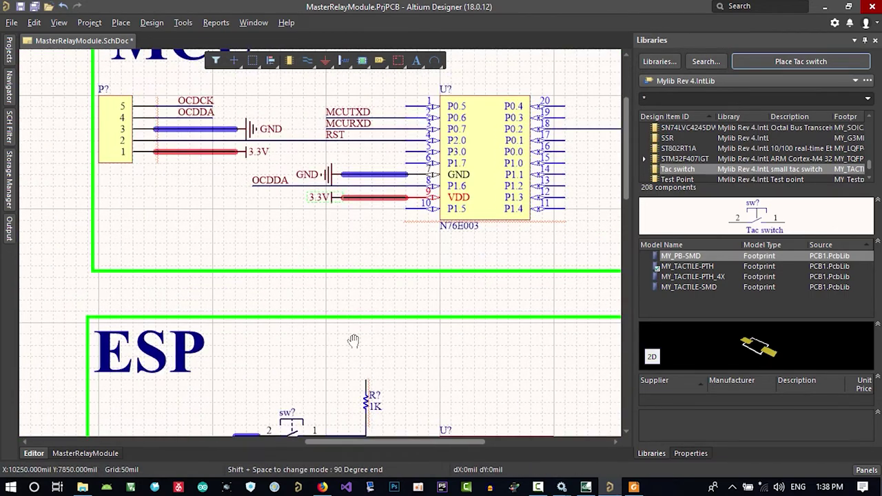
scroll(350, 338, "down", 3)
Place a 3.3V power port above the resistor and join it to the top pin
key("p")
key("o")
left_click(375, 238)
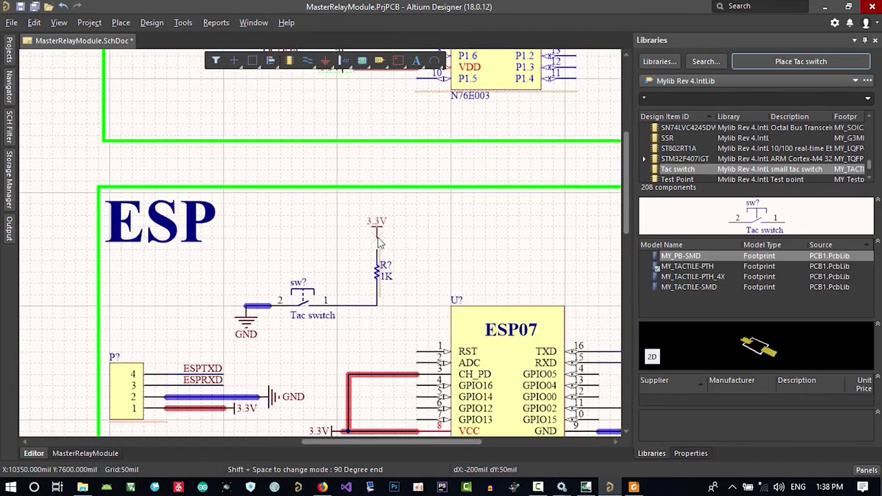
scroll(379, 241, "up", 2, "ctrl")
scroll(383, 242, "up", 2, "ctrl")
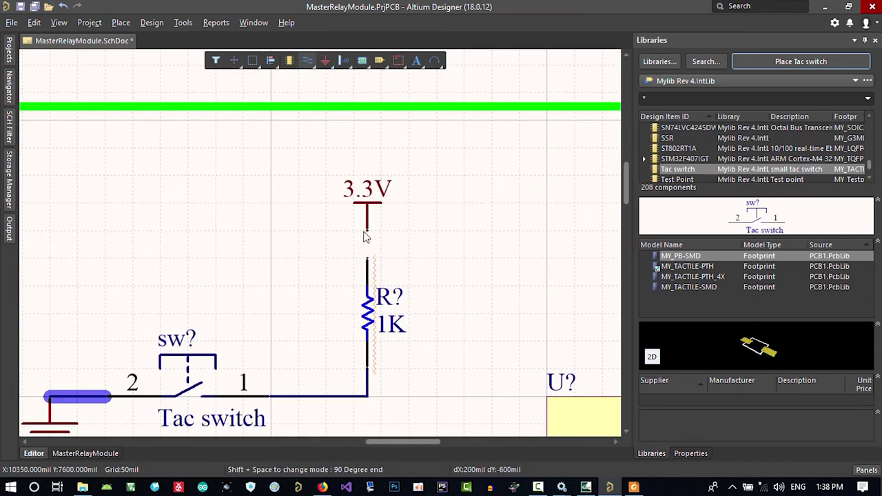
scroll(420, 311, "down", 2, "ctrl")
right_click_drag(380, 301, 324, 277)
right_click_drag(182, 235, 261, 246)
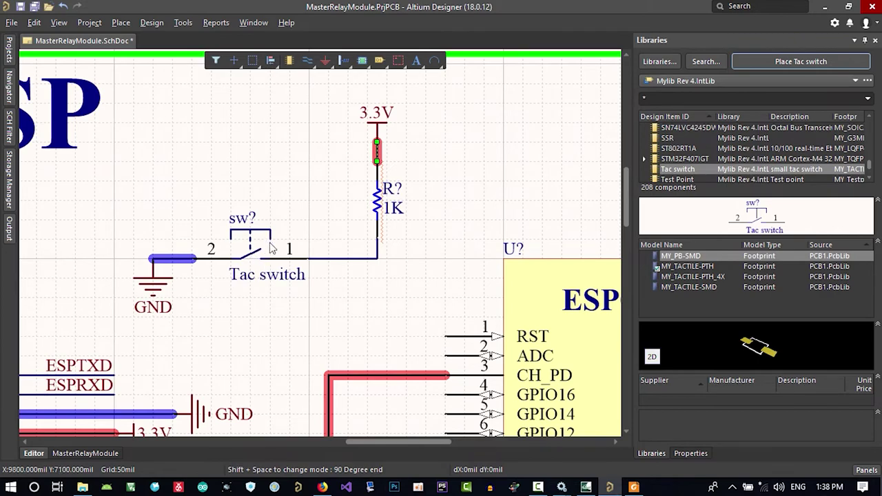
scroll(271, 249, "down", 4, "ctrl")
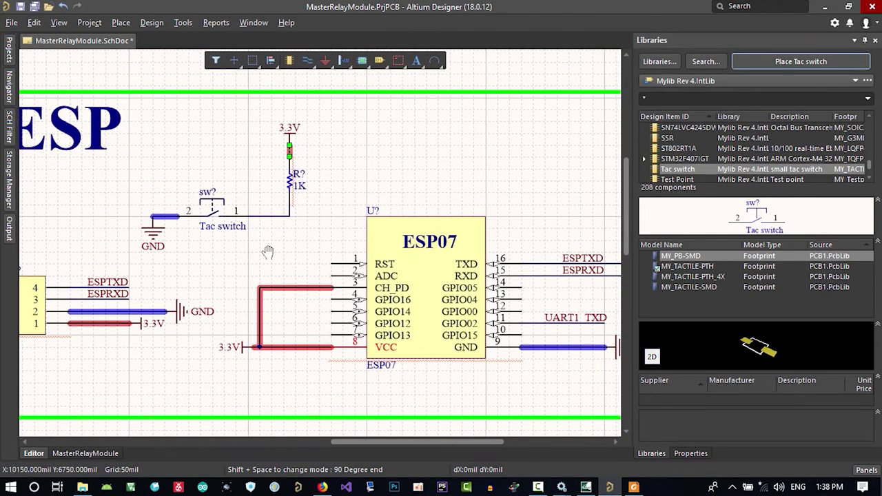
right_click_drag(268, 252, 301, 264)
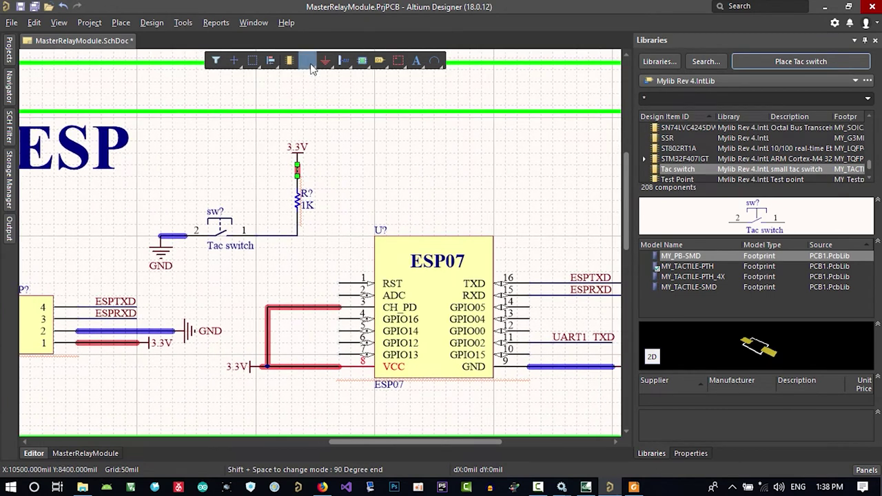
Wire the switch–resistor junction down to ESP07 pin 7 (GPIO13)
left_click(298, 236)
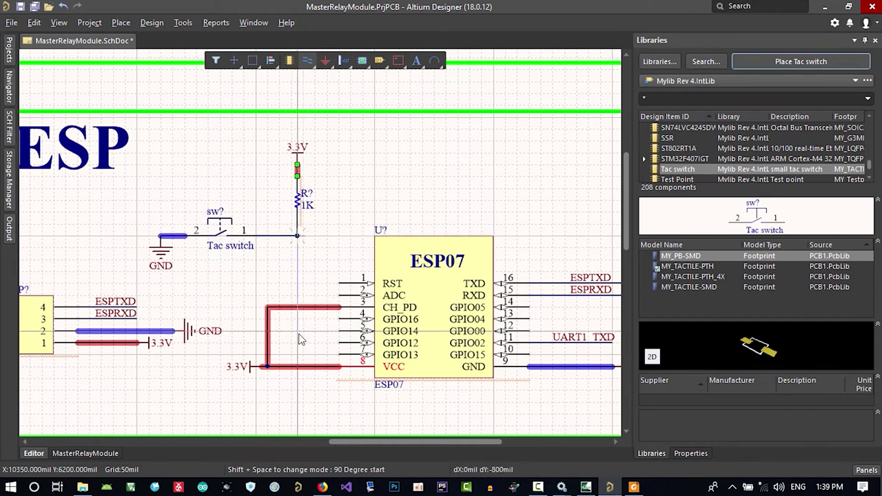
key("space")
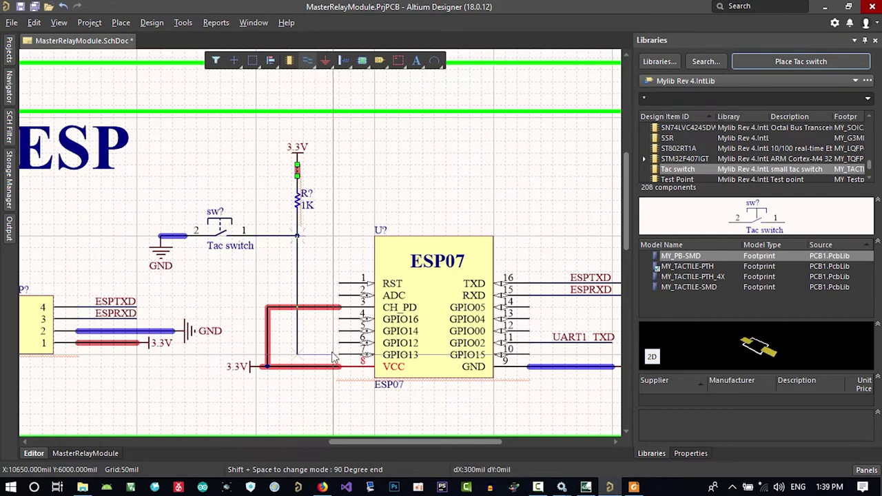
left_click(337, 356)
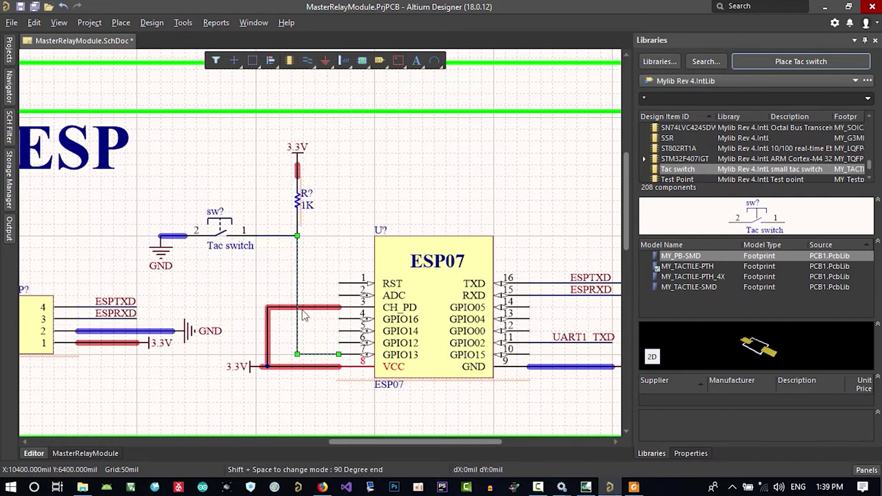
Replace the CH_PD-to-VCC wire with a dedicated 3.3V power port on CH_PD
key("Delete")
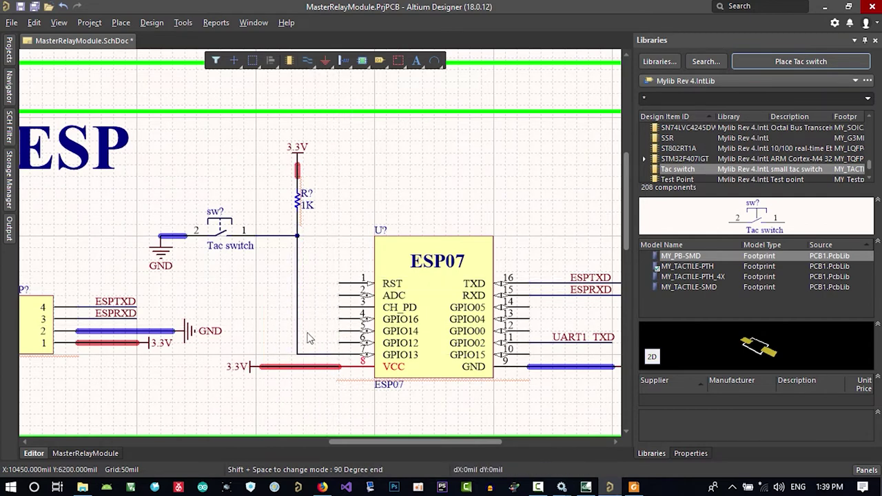
scroll(301, 341, "up", 1, "ctrl")
key("p")
key("o")
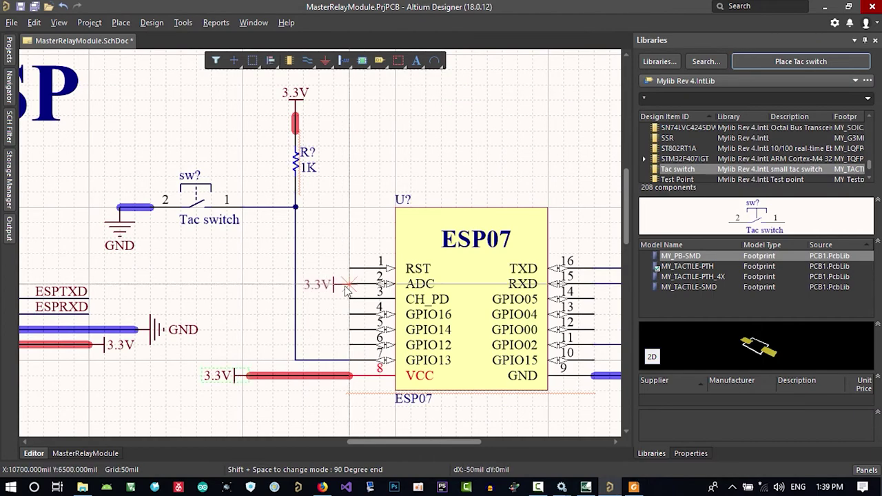
left_click(346, 306)
key("Escape")
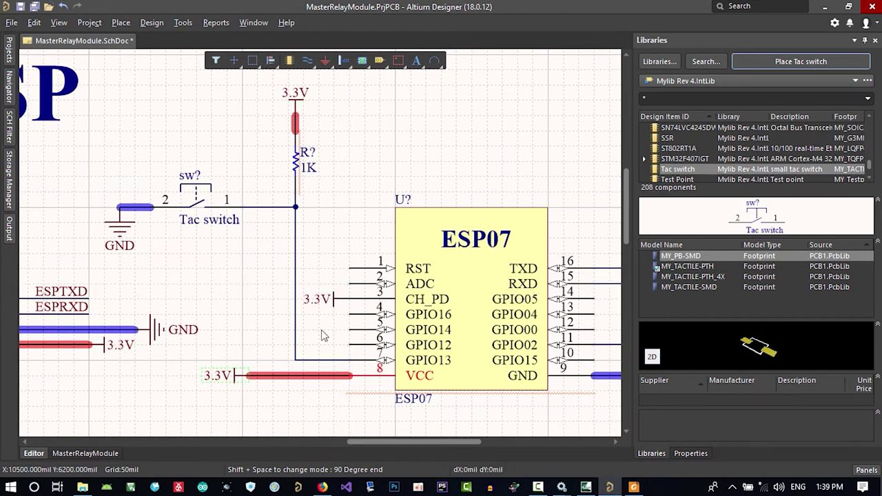
scroll(372, 261, "down", 2, "ctrl")
Nudge the switch group up-right, move the CH_PD 3.3V port left, and open the switch comment properties
left_click_drag(348, 148, 169, 227)
key("Right")
key("Up")
scroll(276, 230, "up", 1, "ctrl")
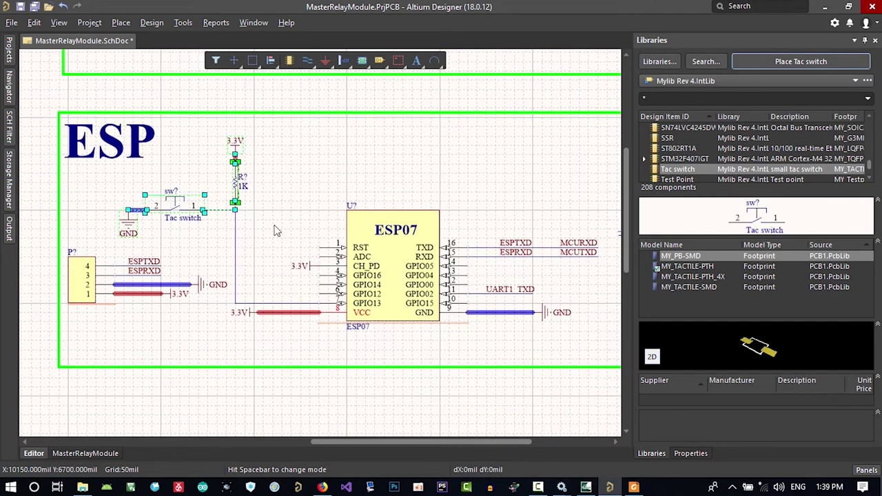
scroll(310, 272, "up", 2, "ctrl")
left_click_drag(310, 272, 250, 269)
right_click_drag(299, 295, 308, 301)
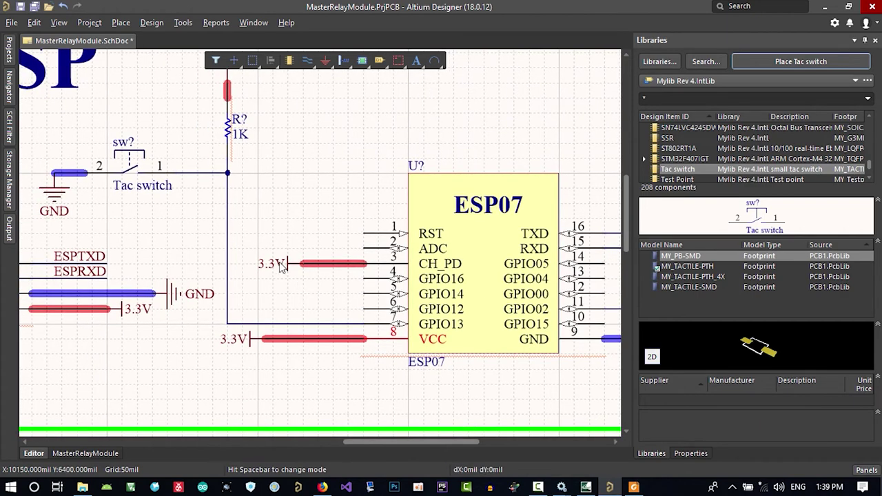
scroll(281, 268, "down", 2, "ctrl")
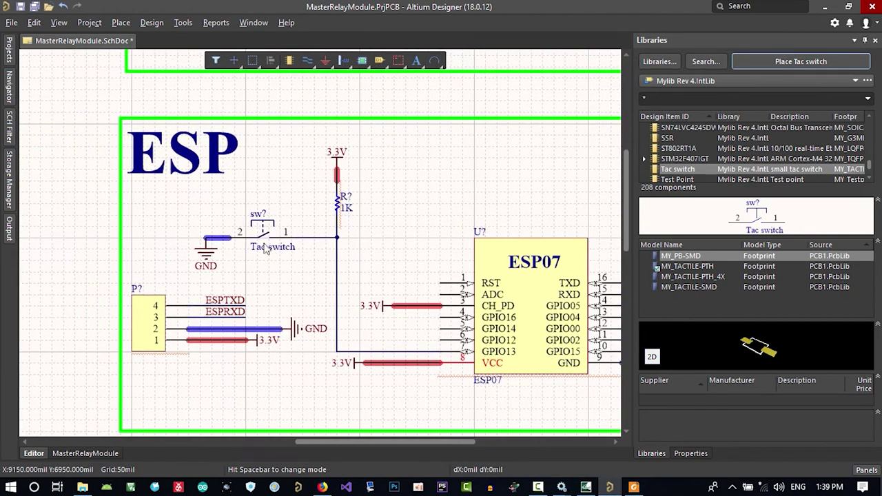
double_click(265, 249)
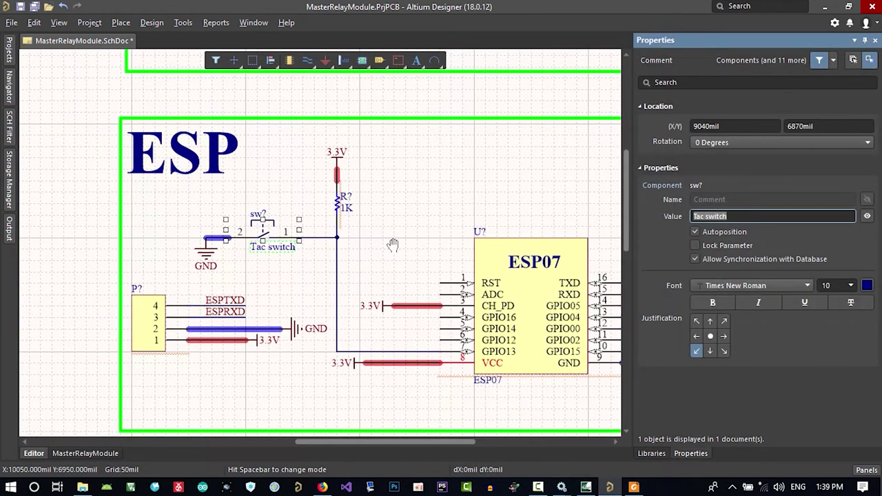
right_click_drag(392, 245, 327, 248)
Draw a note beneath the Tac switch reading 'Mode Button'
right_click_drag(261, 274, 321, 192)
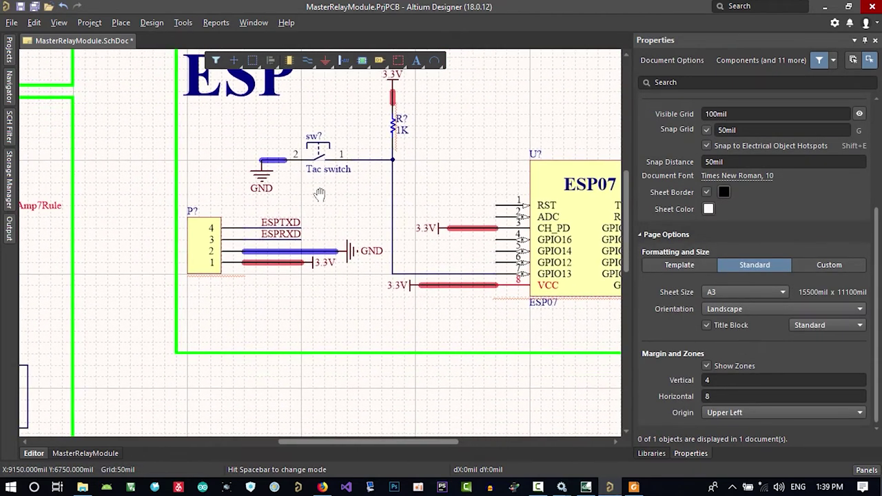
left_click_drag(372, 203, 197, 324)
right_click(313, 253)
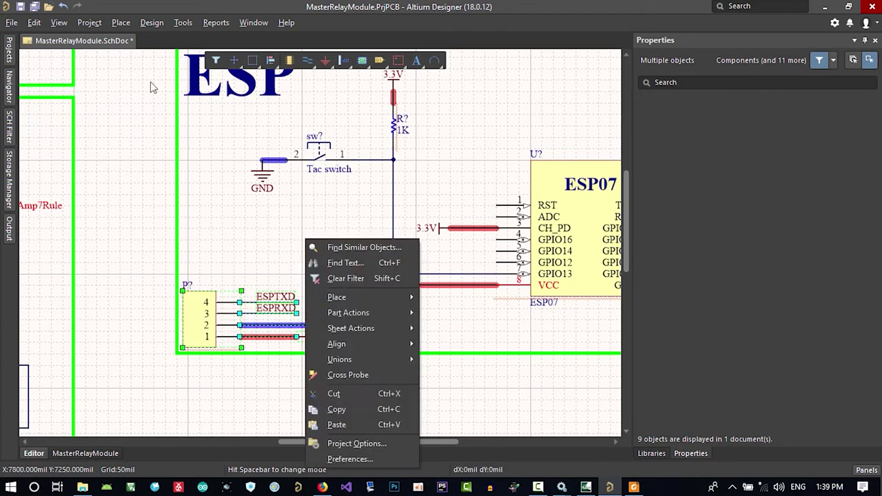
left_click(121, 22)
mouse_move(183, 293)
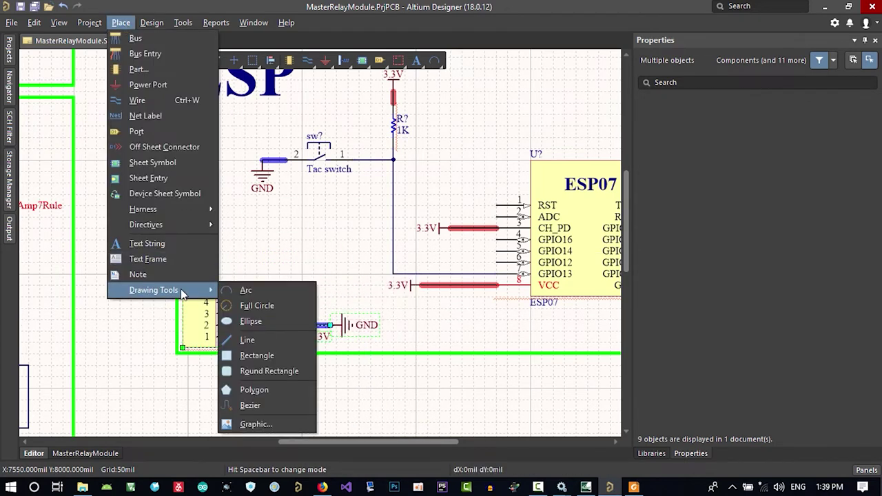
left_click(137, 274)
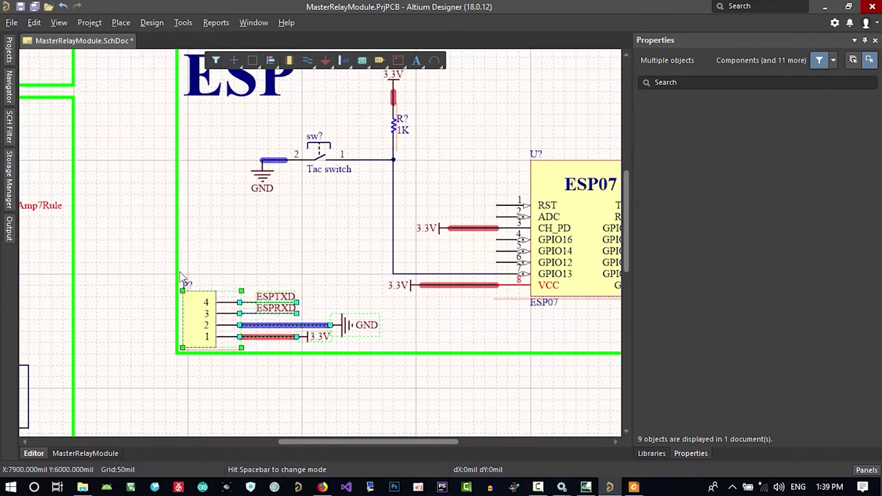
left_click(290, 228)
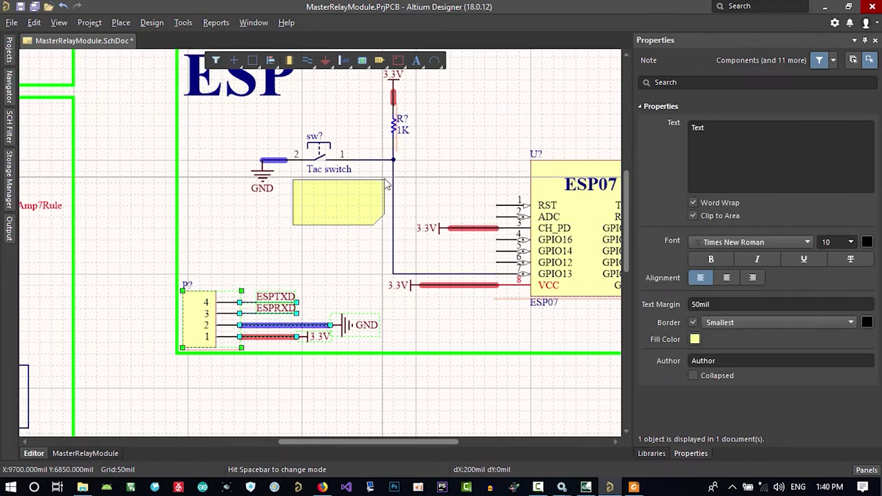
left_click(382, 177)
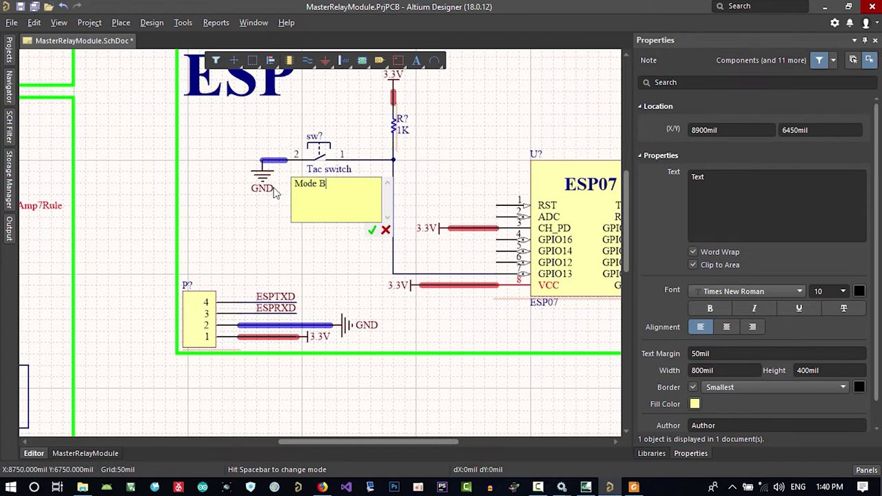
left_click(292, 241)
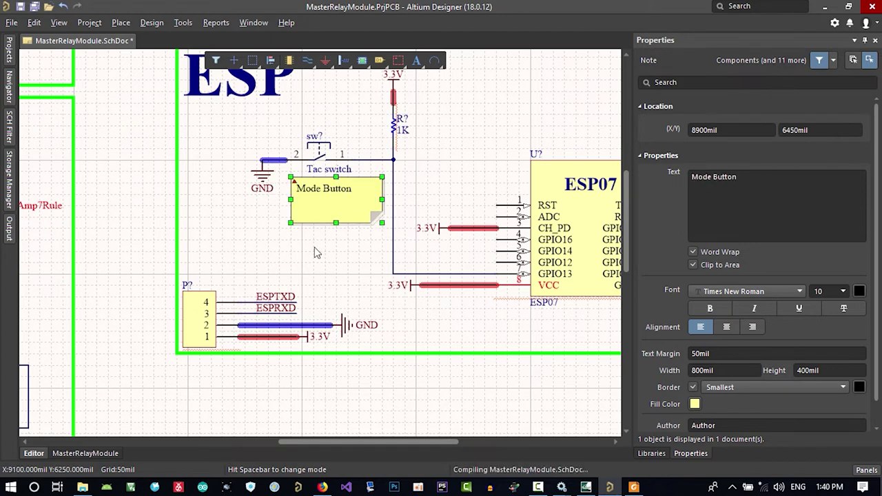
Resize the Mode Button note to 700×250 mil and deselect it
left_click_drag(381, 217, 370, 204)
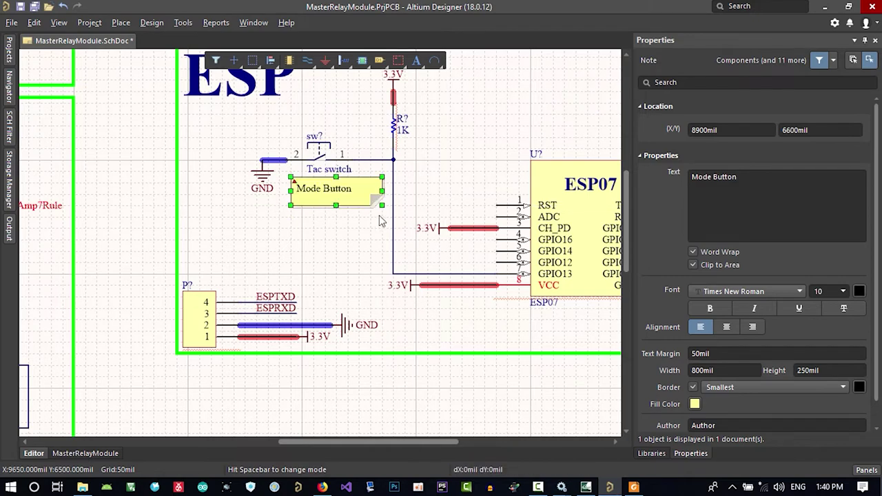
left_click(370, 226)
scroll(370, 225, "down", 3, "ctrl")
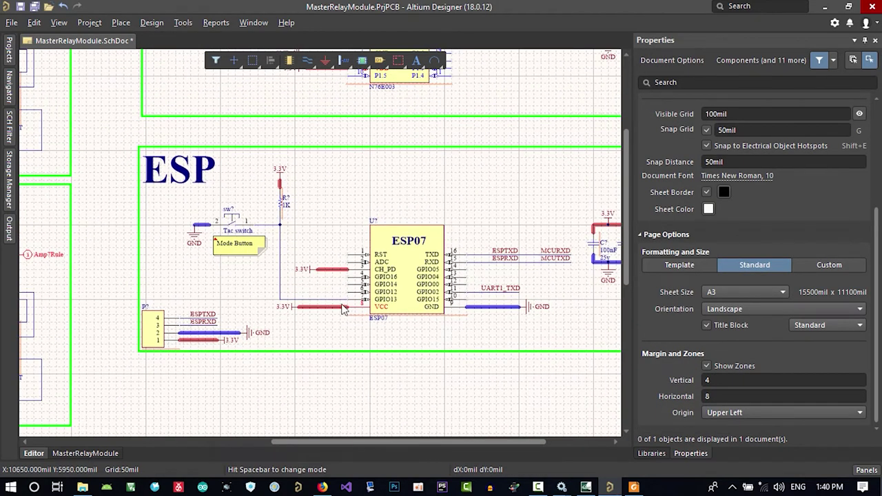
scroll(311, 308, "up", 2, "ctrl")
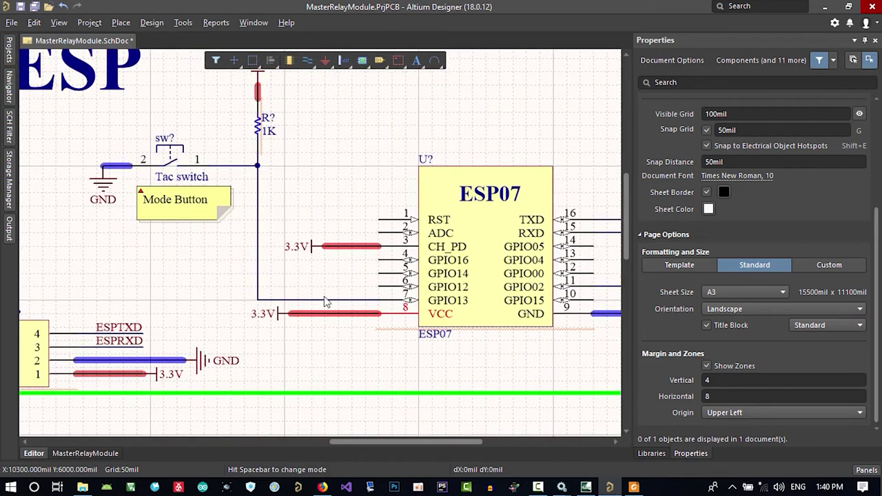
scroll(327, 302, "down", 3, "ctrl")
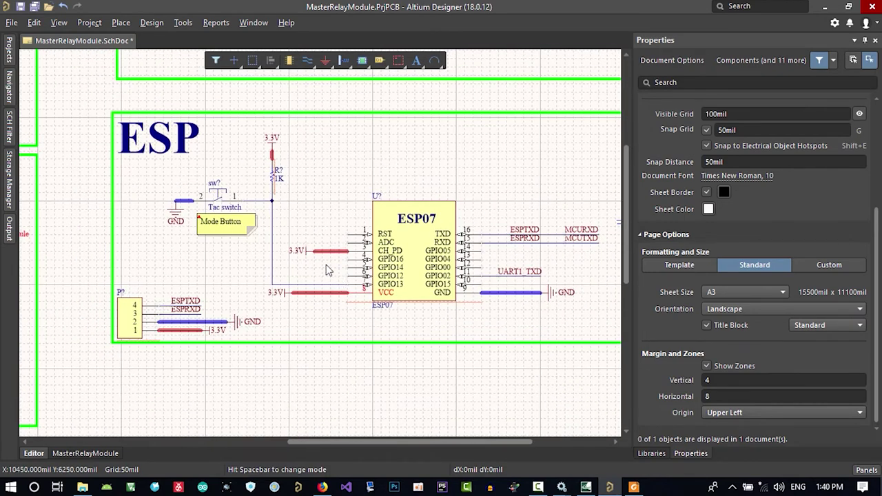
right_click_drag(398, 277, 387, 279)
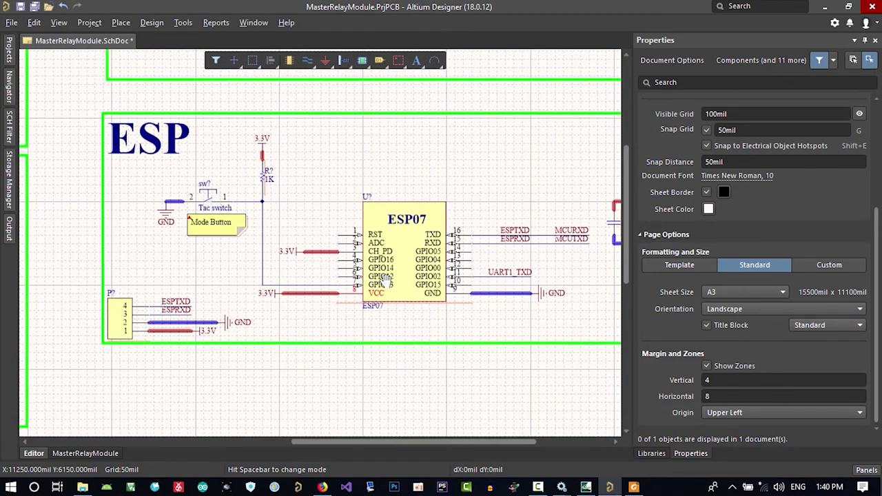
Review the ESP-07S pin description table in the user manual in Foxit Reader
left_click(633, 487)
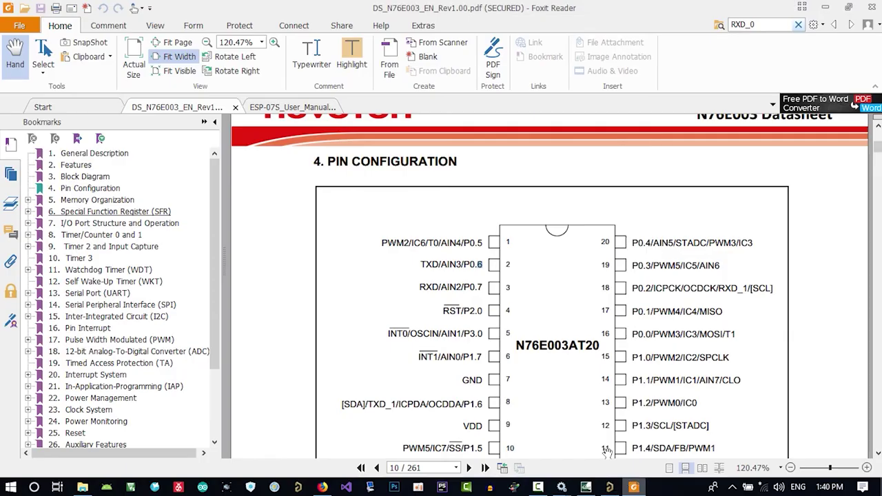
left_click(285, 107)
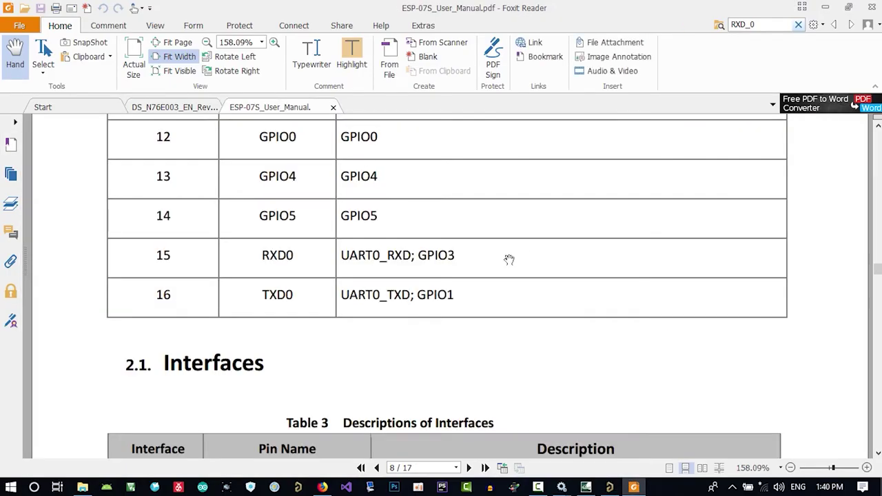
scroll(512, 335, "up", 3)
left_click_drag(876, 283, 876, 263)
scroll(735, 297, "down", 5)
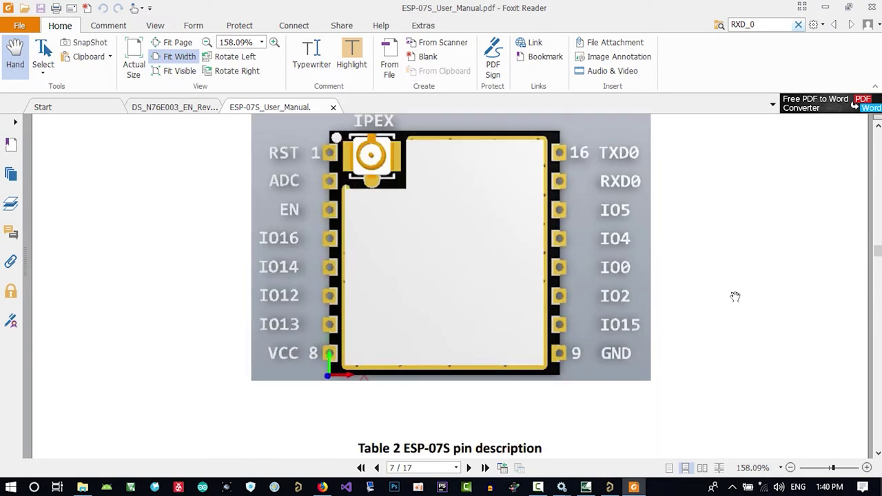
scroll(735, 297, "up", 1)
scroll(734, 296, "down", 6)
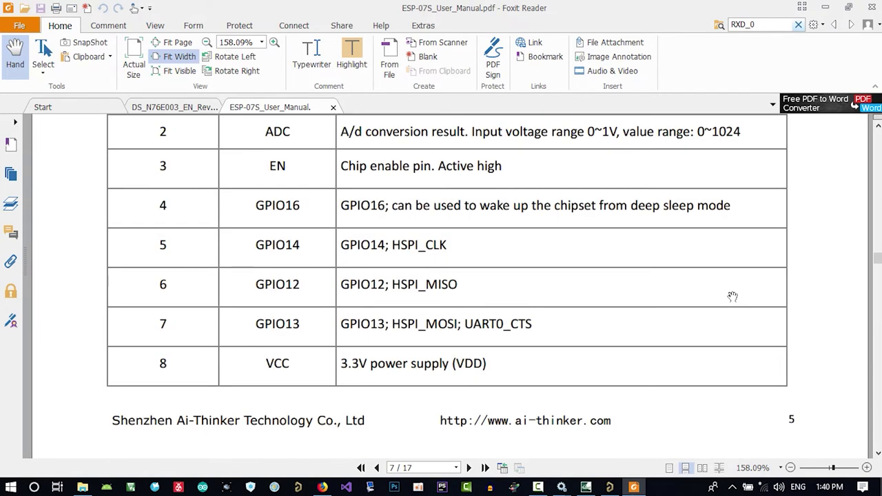
Slide the 3.3V port along the CH_PD wire closer to ESP07 and open the Libraries panel
left_click(824, 7)
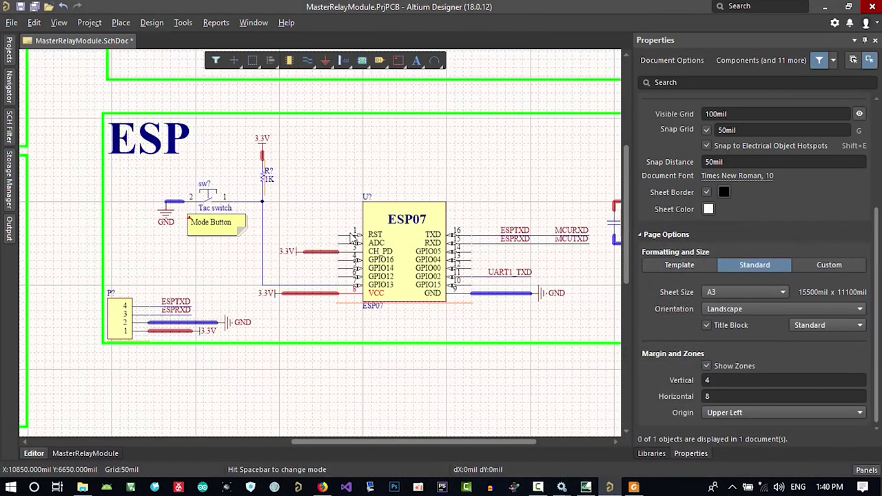
scroll(318, 312, "up", 2, "ctrl")
left_click_drag(293, 292, 350, 292)
scroll(420, 342, "down", 2, "ctrl")
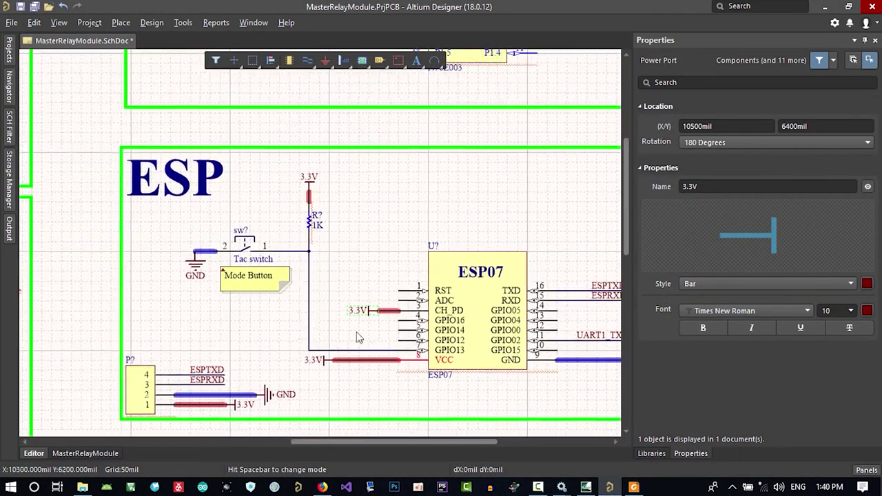
left_click(376, 255)
left_click(651, 453)
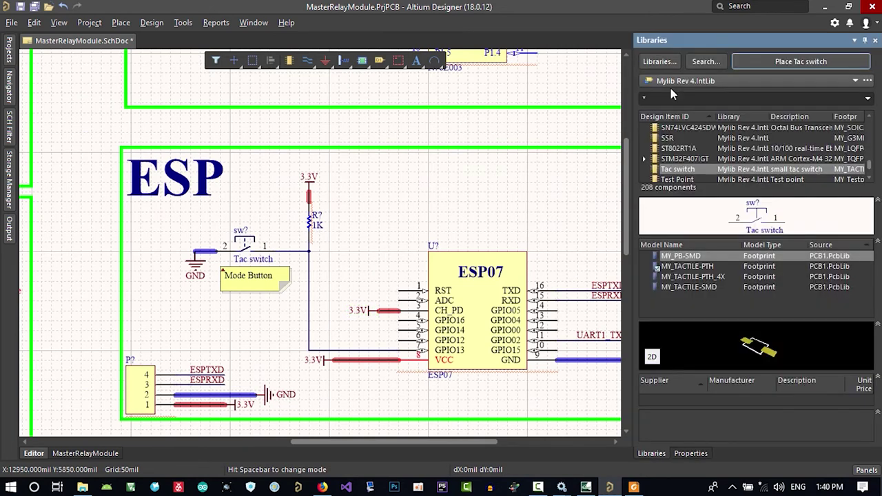
left_click(687, 151)
Place a horizontally rotated LED from the libraries above the ESP07
type("led")
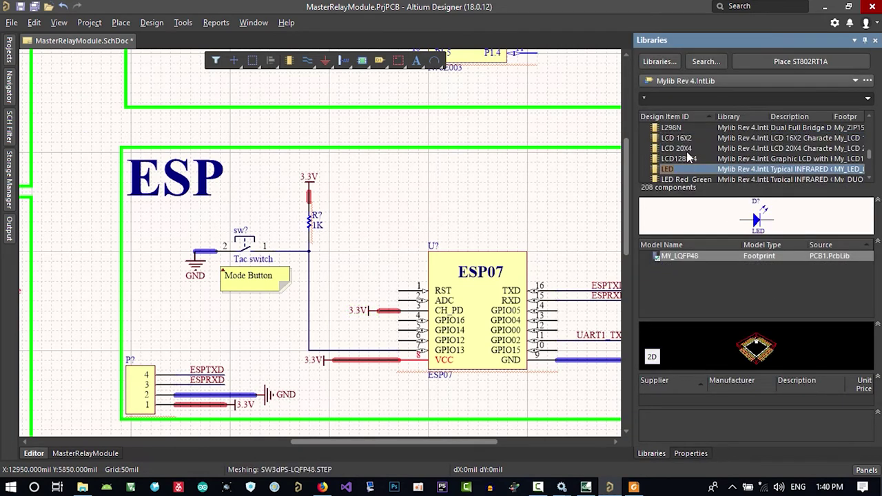
left_click(786, 62)
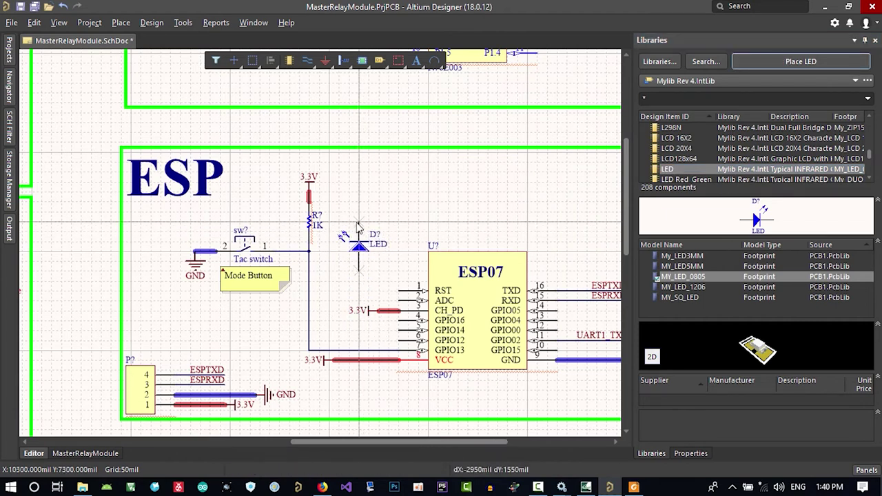
key("space")
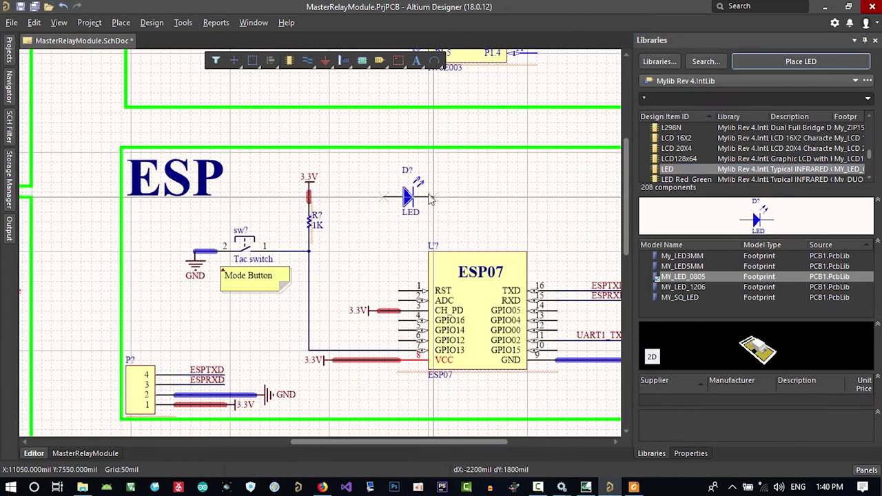
left_click(422, 197)
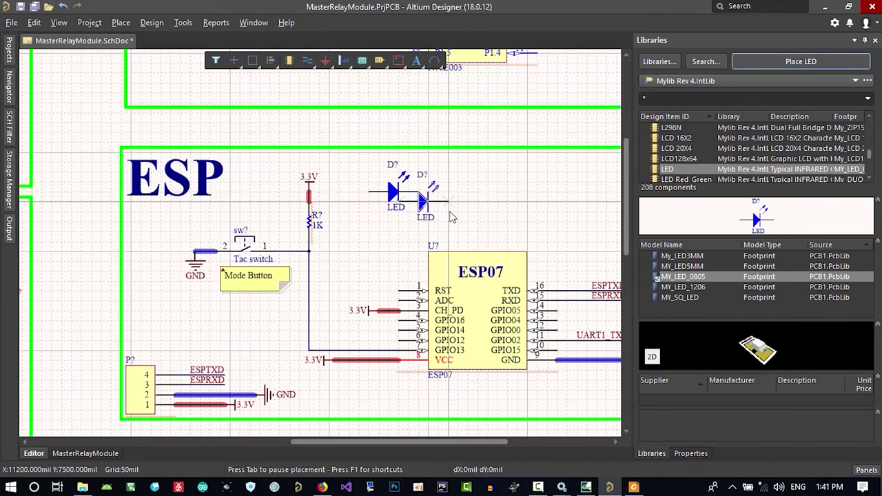
Paste a second 1K resistor beside the first one and flip the LED 180 degrees
right_click_drag(407, 240, 429, 288)
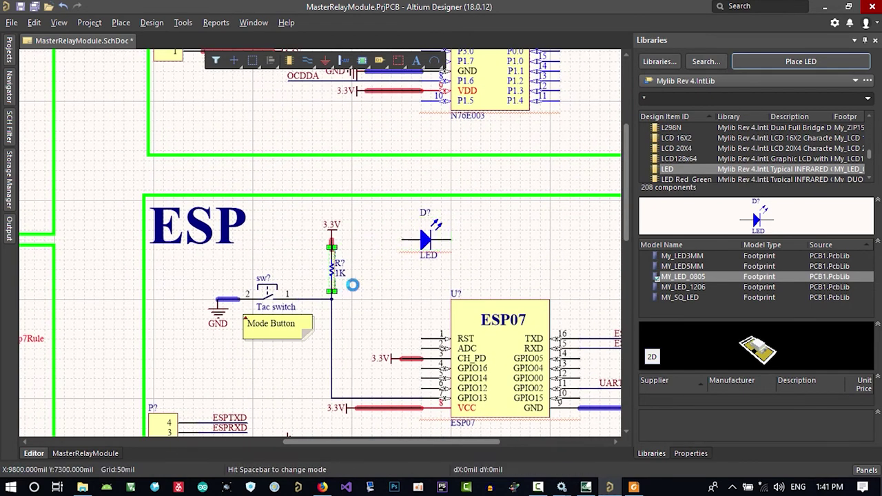
key("ctrl+v")
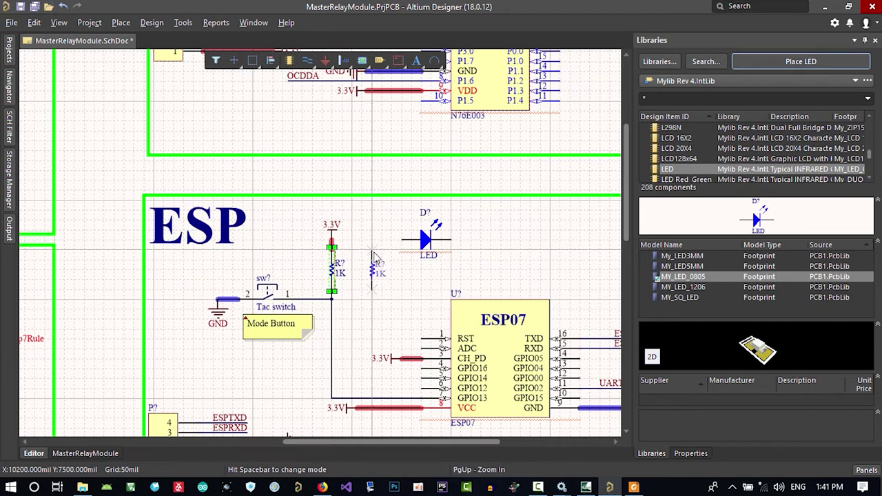
left_click(374, 258)
mouse_move(424, 239)
left_mouse_down()
mouse_move(415, 234)
mouse_move(439, 237)
left_mouse_up()
key("space")
key("space")
key("Escape")
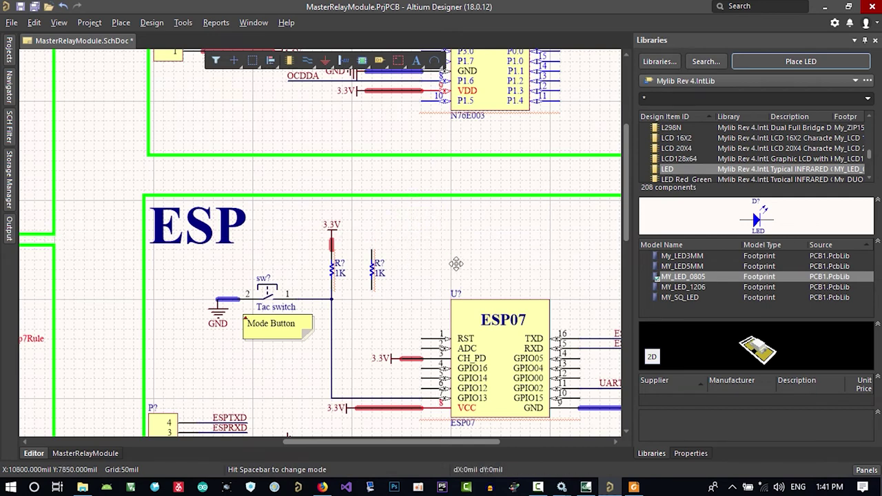
Wire the LED to the new resistor and the resistor to ESP07 GPIO12, then adjust the branch's position
left_click(391, 241)
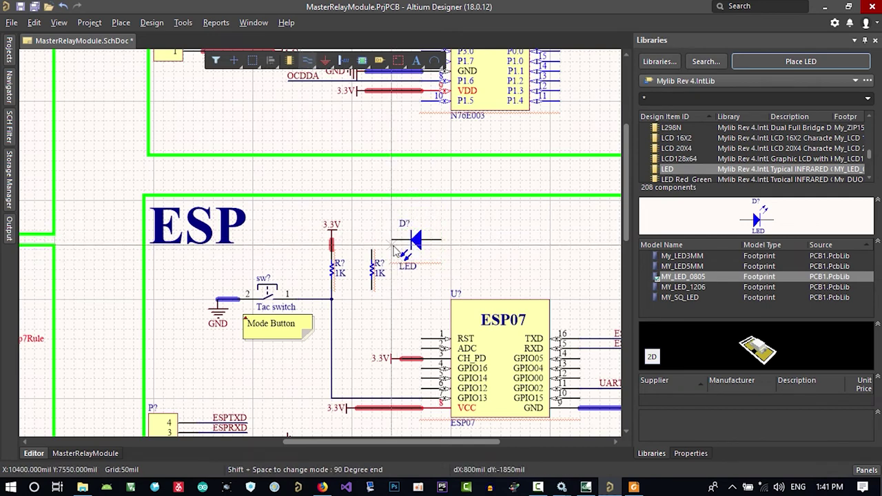
left_click(372, 253)
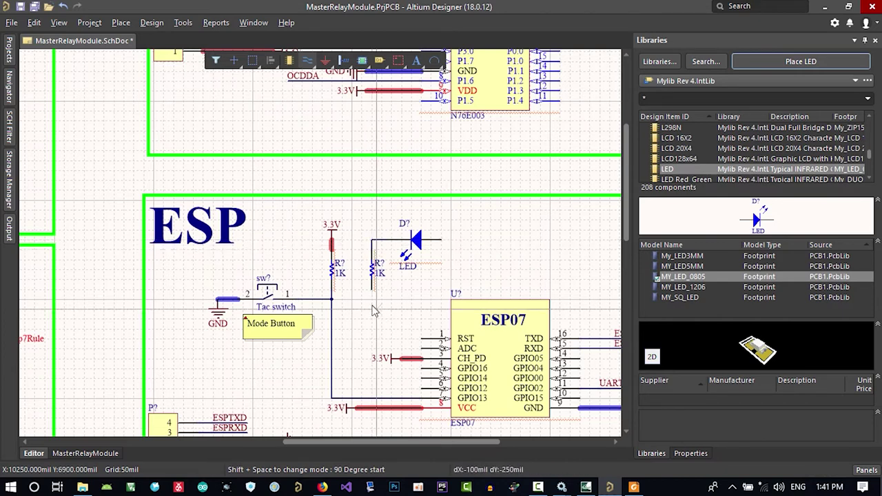
left_click(411, 388)
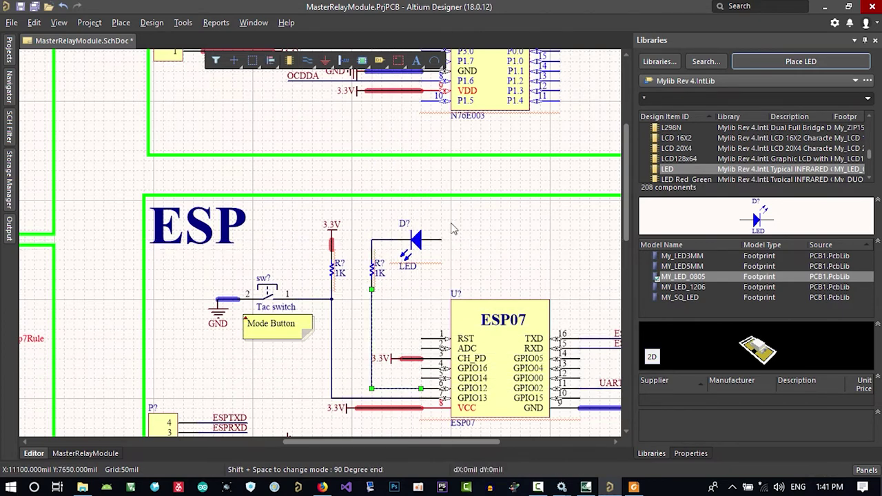
key("Escape")
left_click_drag(373, 255, 362, 255)
left_click(407, 239)
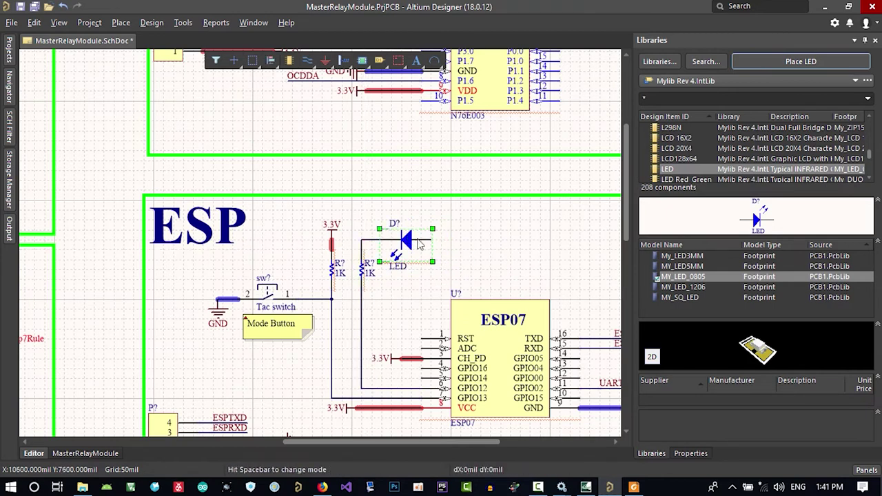
left_click_drag(419, 245, 439, 246)
scroll(425, 255, "right", 2, "shift")
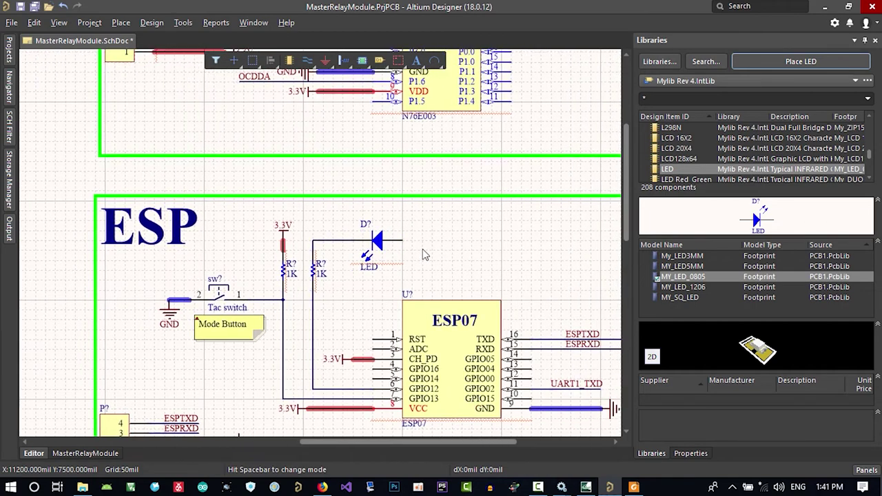
Place a 3.3V power port beside the LED and wire the LED's free pin to it
key("p")
key("o")
scroll(422, 237, "up", 3, "ctrl")
left_click(309, 62)
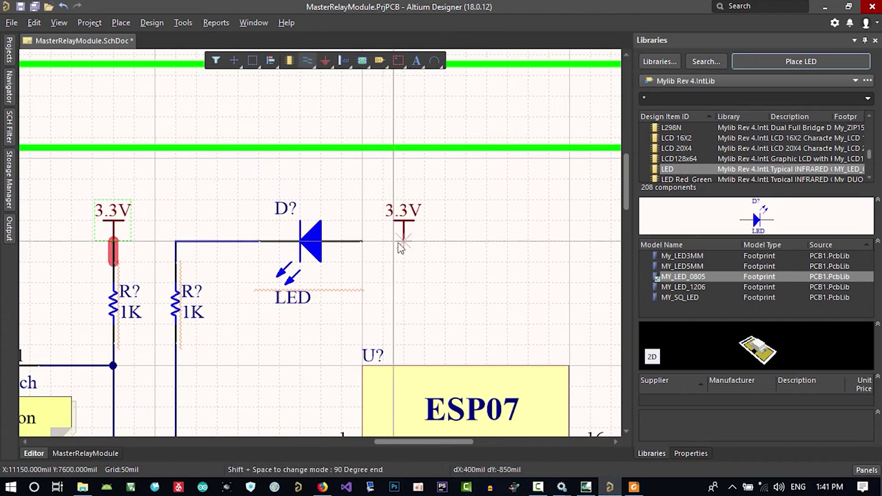
left_click(362, 242)
left_click(403, 241)
scroll(403, 289, "down", 2, "ctrl")
scroll(389, 281, "down", 2, "ctrl")
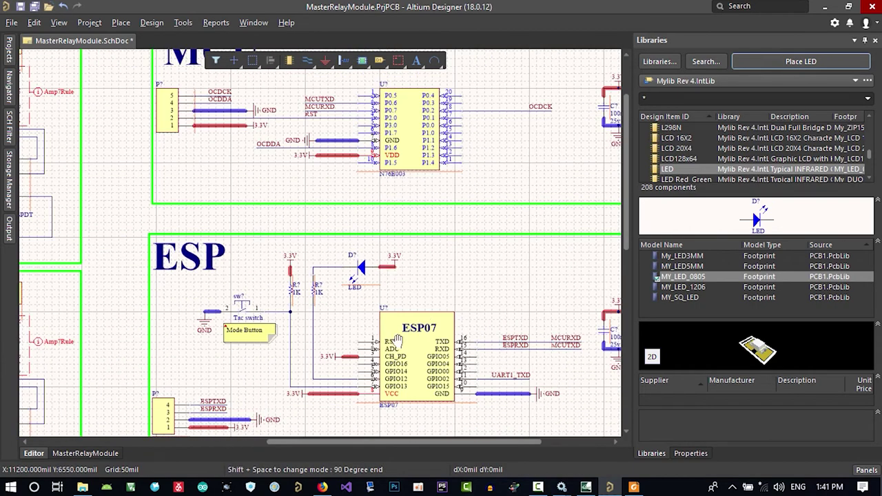
scroll(396, 341, "up", 3, "ctrl")
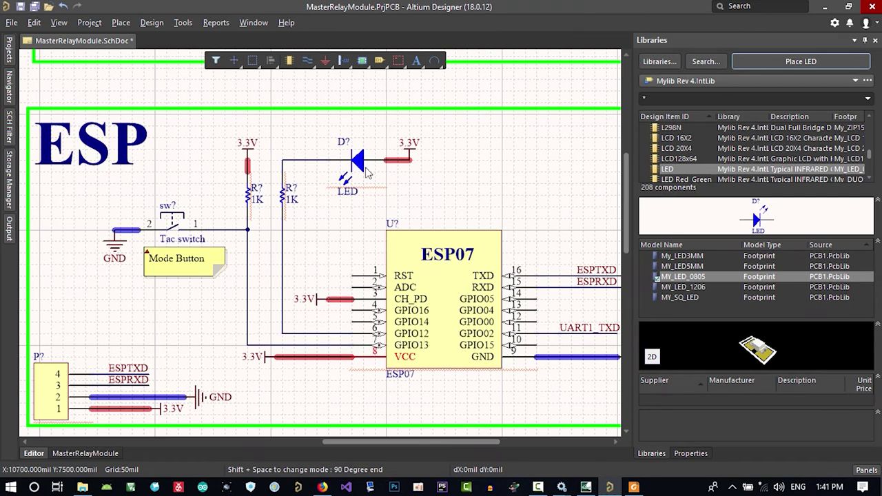
Set the new resistor's Value parameter to 330R
double_click(280, 193)
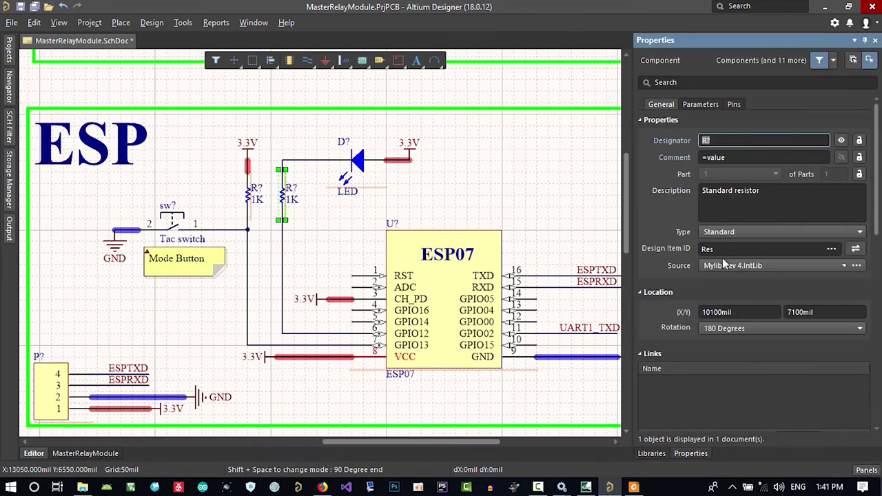
left_click(710, 105)
left_click(794, 161)
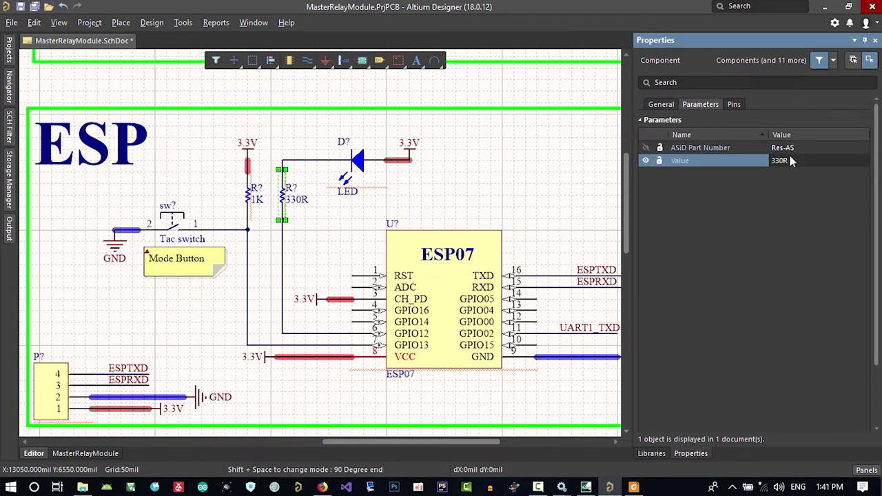
scroll(502, 189, "down", 3, "ctrl")
left_click(503, 189)
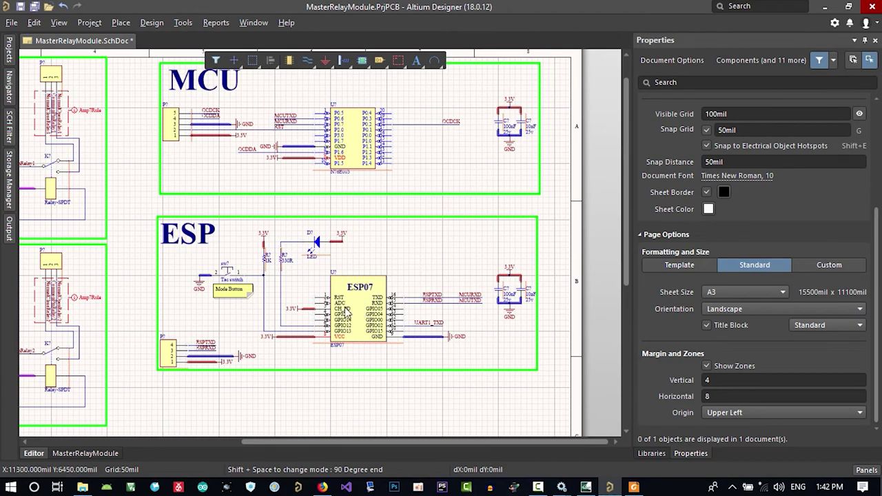
Widen the ESP frame leftward and move the P? connector group to its left edge
scroll(347, 310, "up", 5, "ctrl")
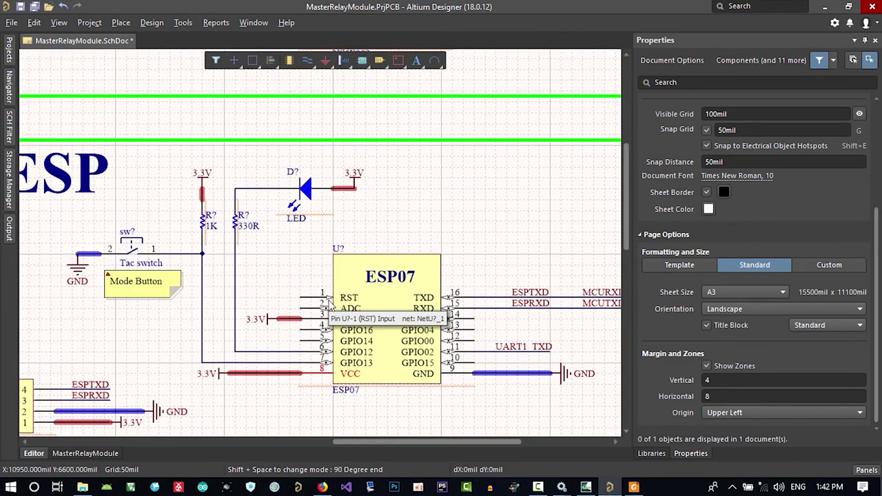
right_click_drag(282, 296, 412, 288)
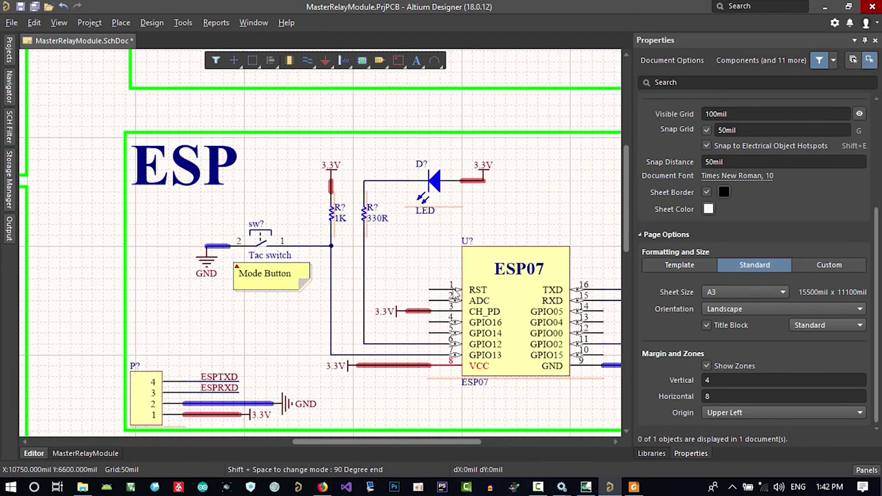
scroll(320, 268, "down", 2, "ctrl")
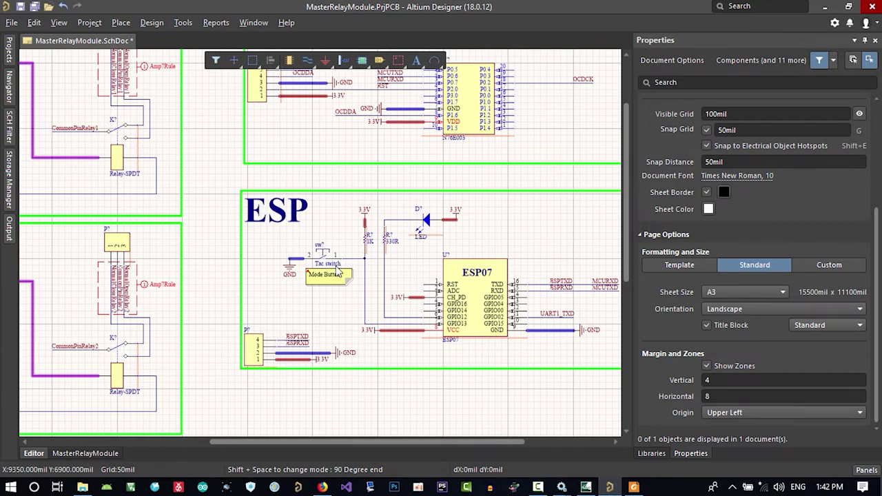
right_click_drag(313, 266, 378, 268)
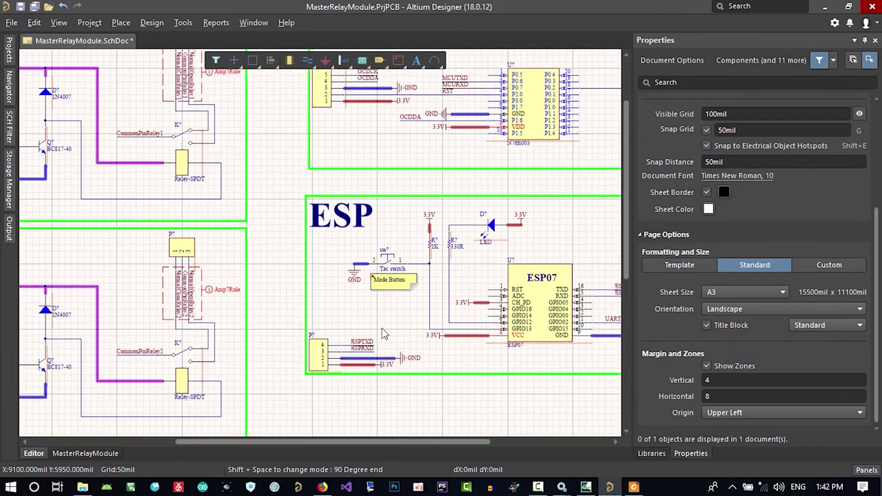
left_click(309, 291)
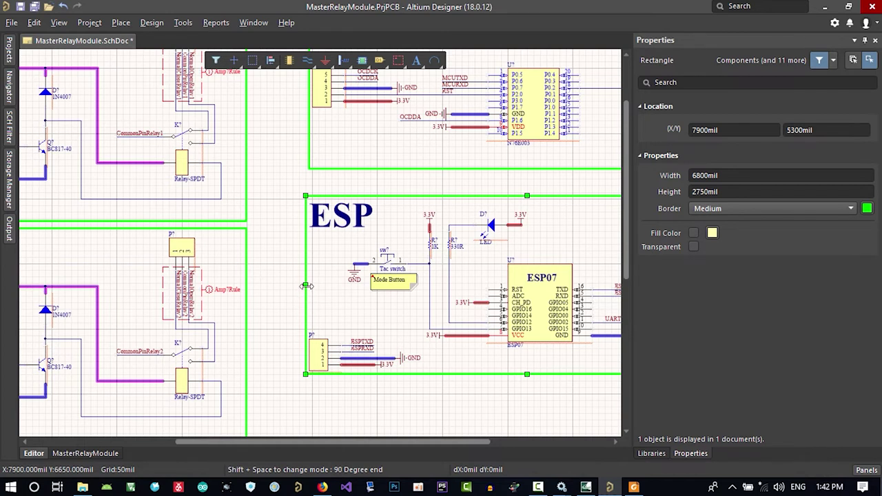
left_click_drag(305, 285, 249, 285)
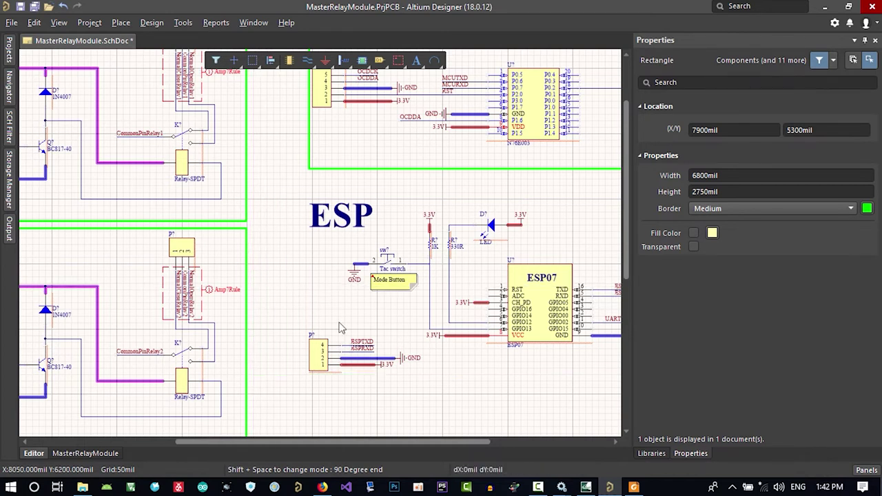
left_click_drag(427, 329, 283, 359)
right_click_drag(440, 256, 392, 260)
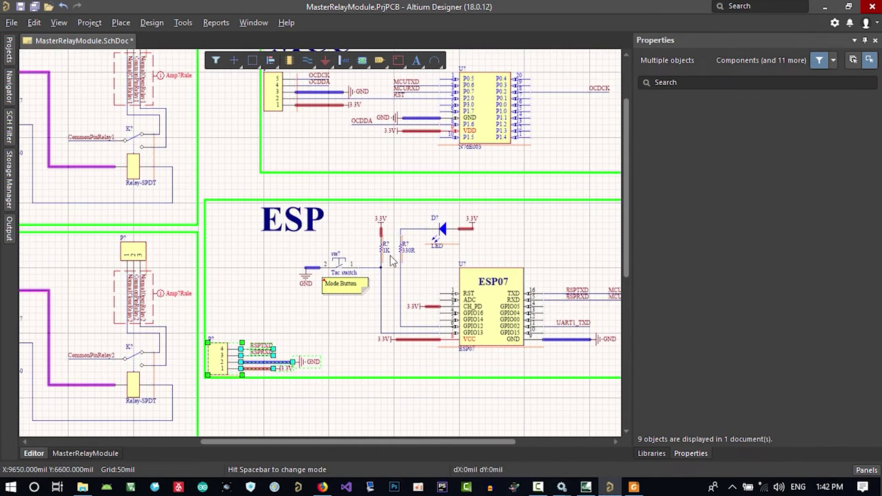
Move the Tac switch, Mode Button note, 1K resistor and GND wiring further left
left_click_drag(388, 229, 295, 319)
left_click_drag(381, 270, 329, 270)
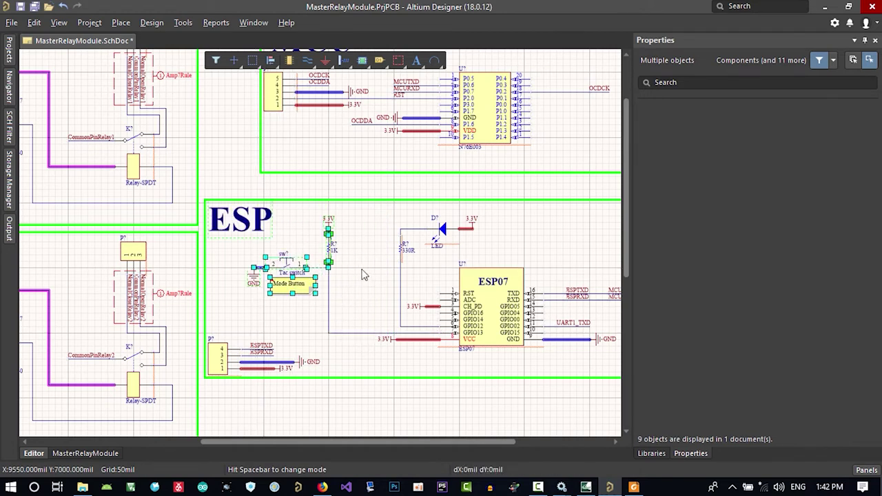
scroll(310, 272, "up", 3, "ctrl")
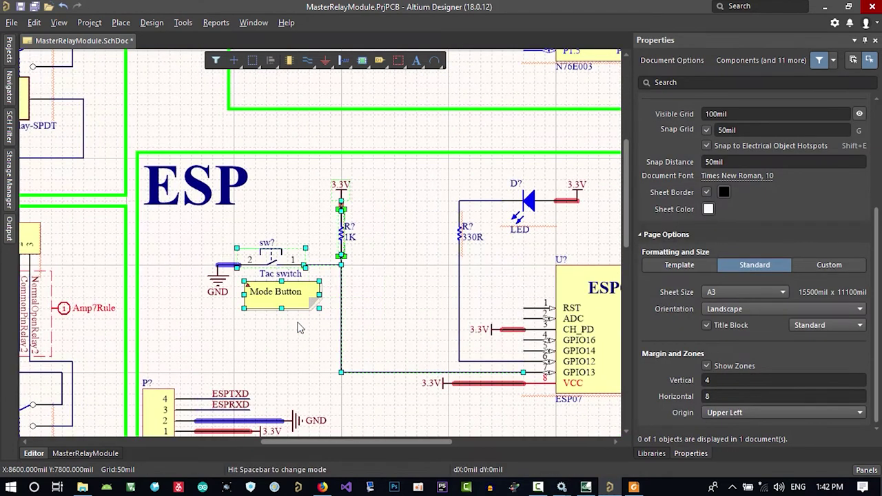
left_click(226, 265, "shift")
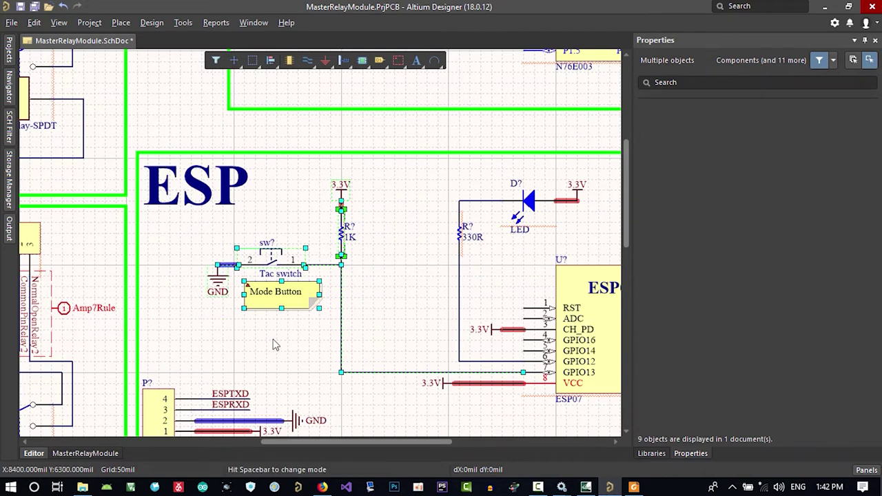
left_click_drag(217, 265, 159, 270)
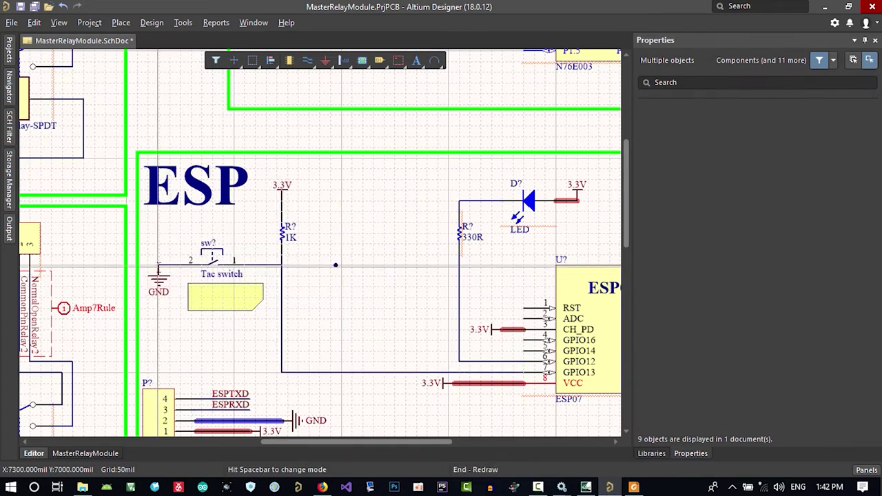
left_click(347, 300)
scroll(373, 284, "right", 2, "shift")
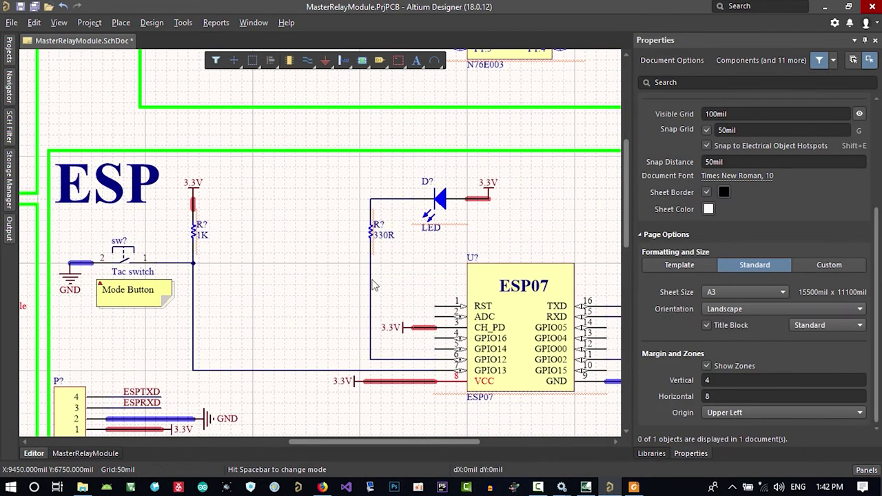
Move the LED, 330R resistor and 3.3V port group left beside the 1K pull-up
left_click_drag(511, 170, 345, 245)
left_click_drag(372, 212, 220, 217)
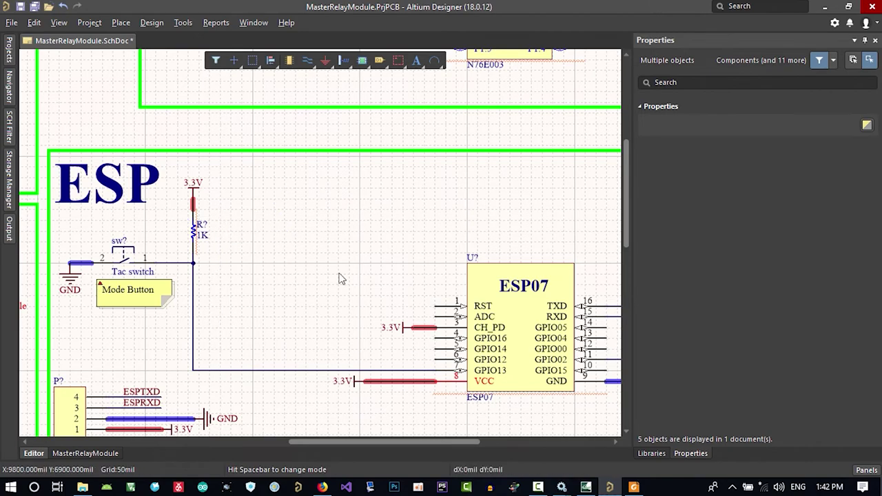
left_click(315, 267)
scroll(316, 267, "down", 3, "ctrl")
scroll(315, 268, "up", 3, "ctrl")
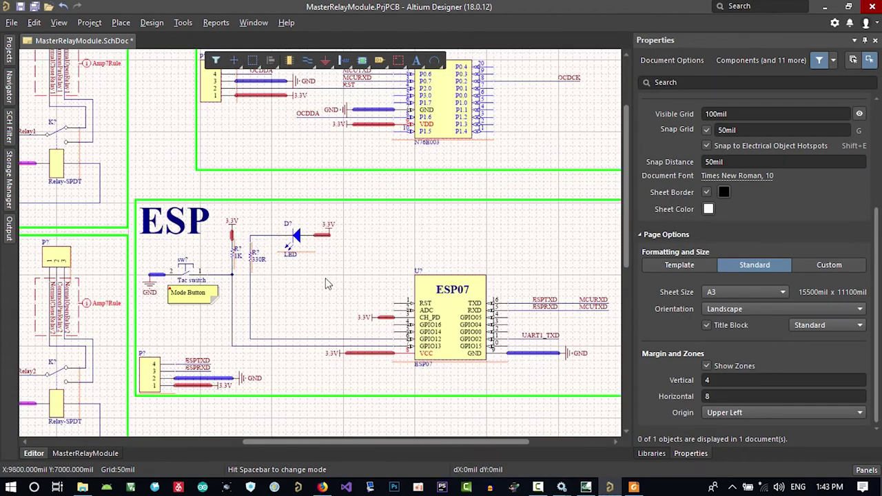
mouse_move(308, 297)
right_mouse_down()
mouse_move(345, 300)
mouse_move(299, 306)
right_mouse_up()
scroll(345, 300, "up", 3, "ctrl")
scroll(299, 305, "down", 1, "ctrl")
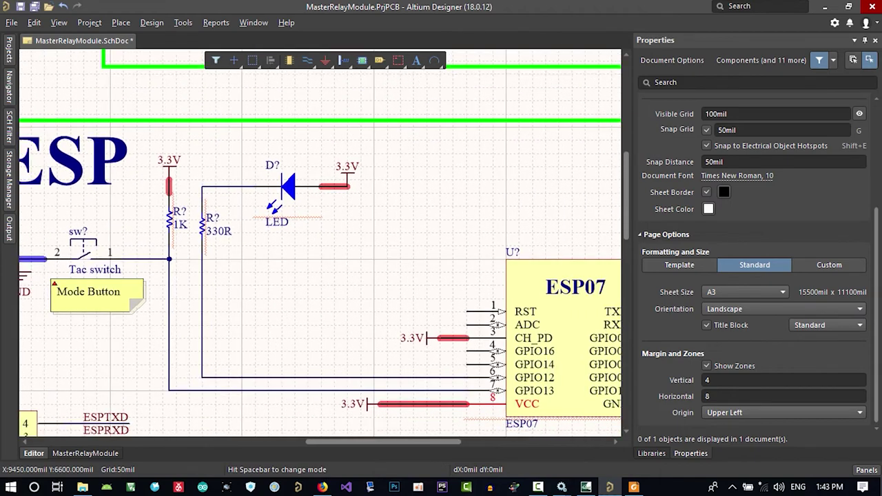
left_click(634, 487)
scroll(443, 300, "up", 3)
scroll(448, 324, "up", 6)
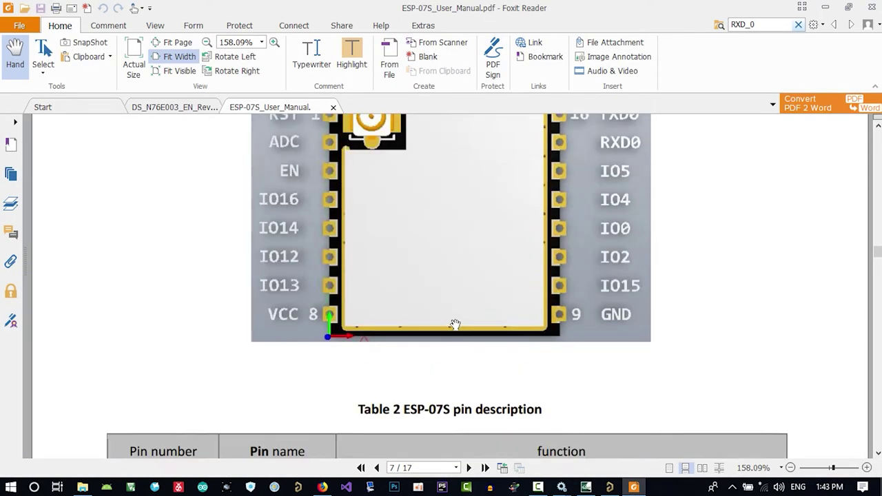
scroll(478, 322, "down", 7)
scroll(484, 321, "down", 15)
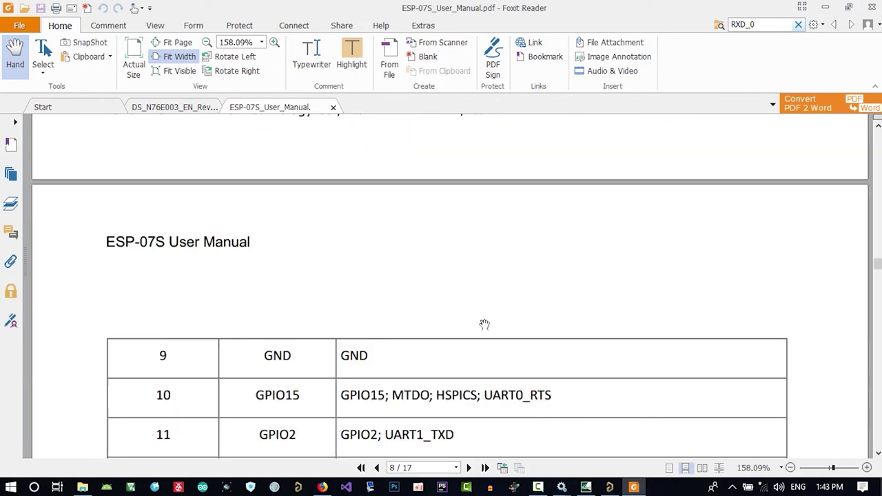
scroll(424, 333, "down", 10)
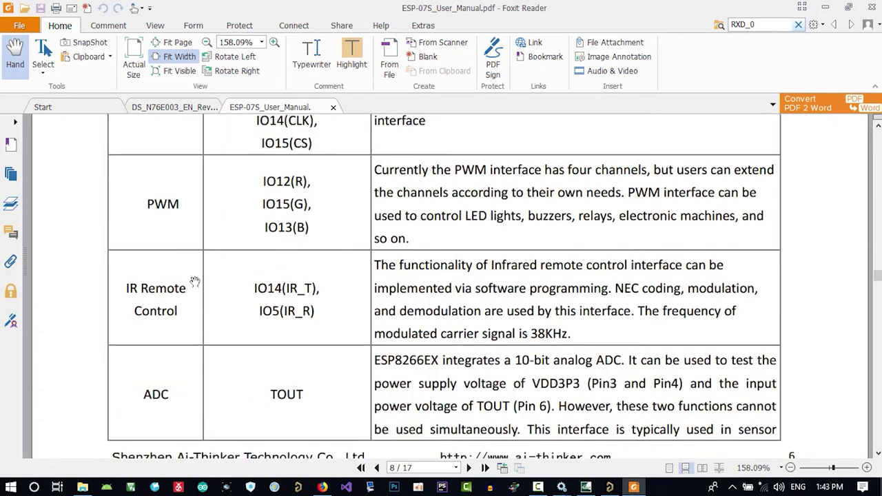
scroll(207, 293, "down", 10)
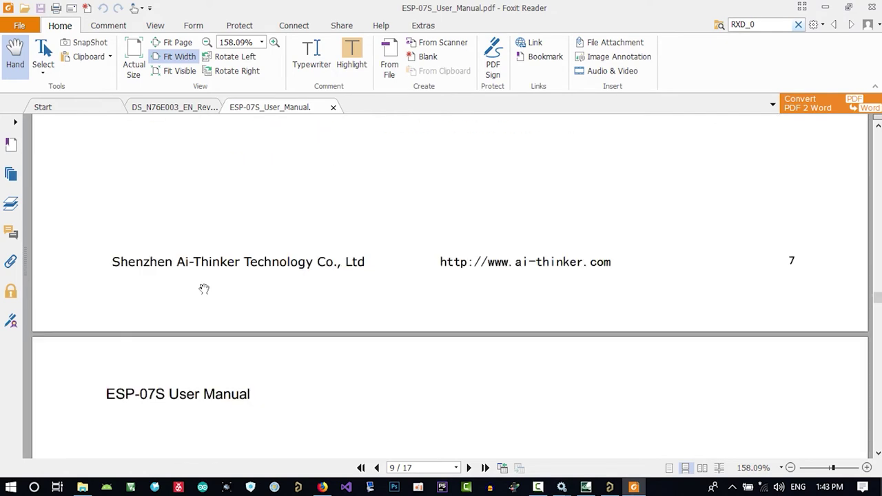
scroll(283, 317, "down", 10)
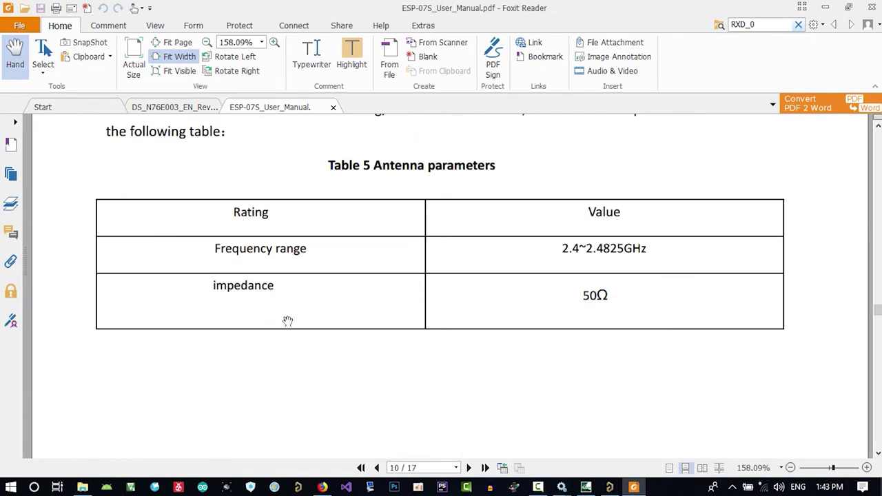
scroll(288, 321, "up", 10)
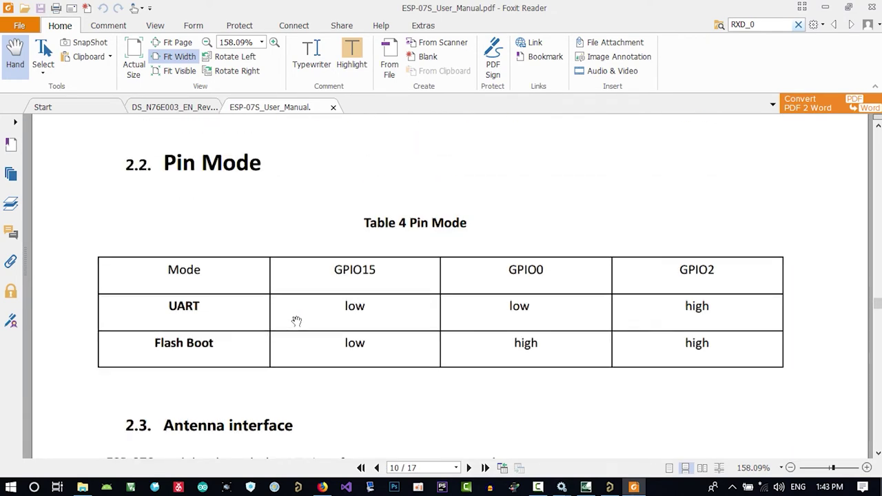
left_click(824, 7)
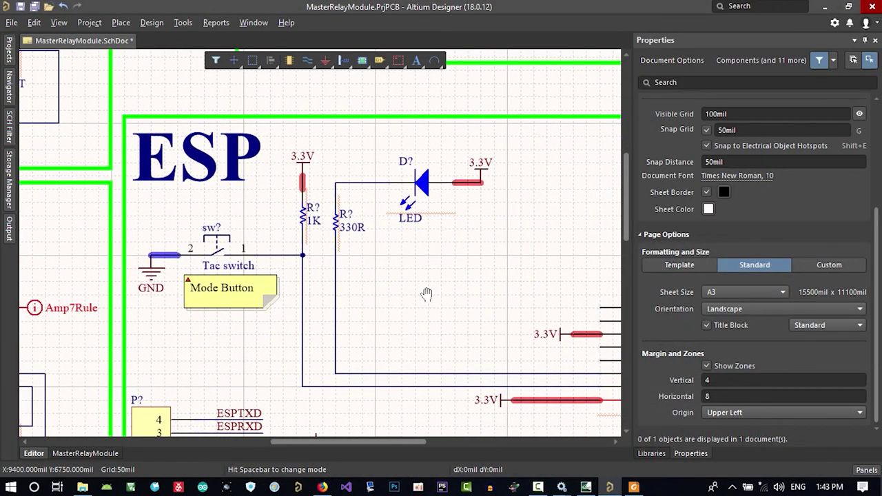
Select the Tac switch, 1K resistor and their connecting wire, then bring the ESP07 chip into view
scroll(421, 255, "down", 3, "ctrl")
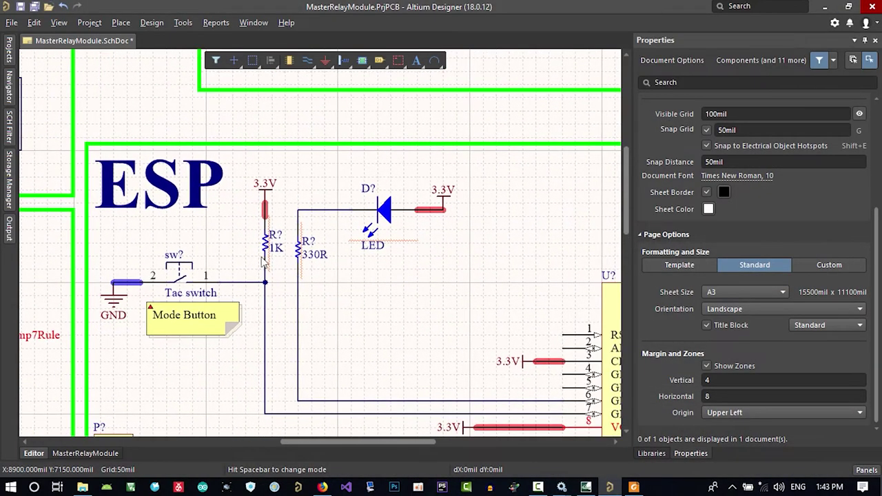
left_click_drag(273, 209, 209, 341)
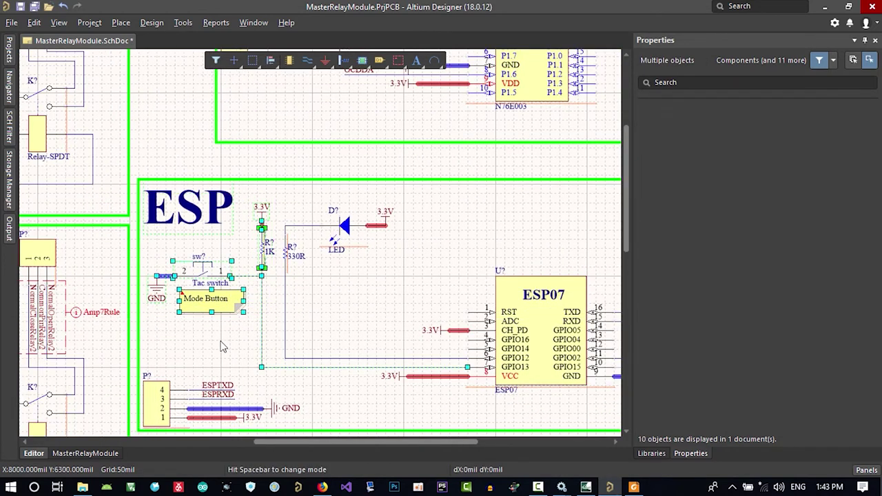
left_click(221, 349)
left_click(204, 275)
scroll(210, 268, "up", 3, "ctrl")
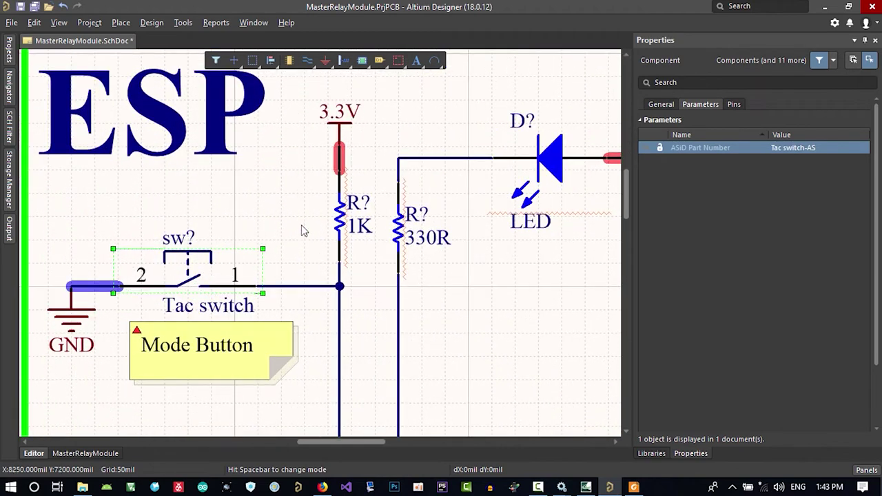
left_click(340, 222, "shift")
left_click(289, 286, "shift")
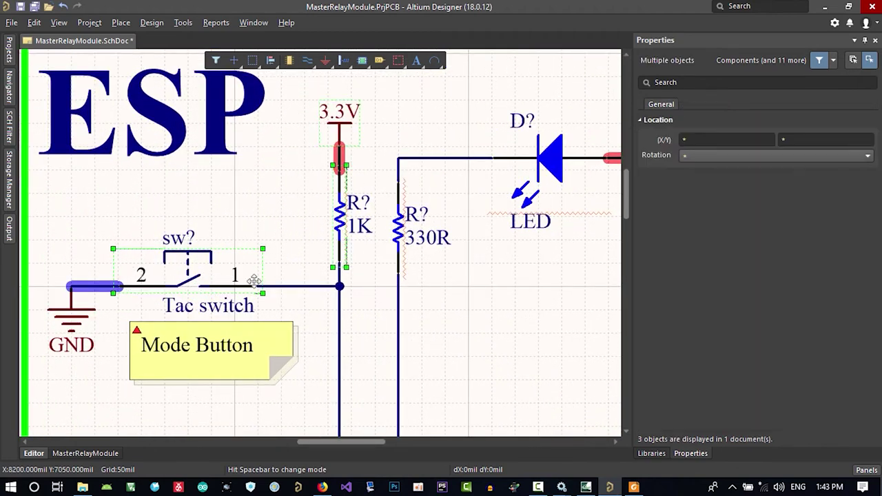
right_click_drag(289, 286, 461, 273)
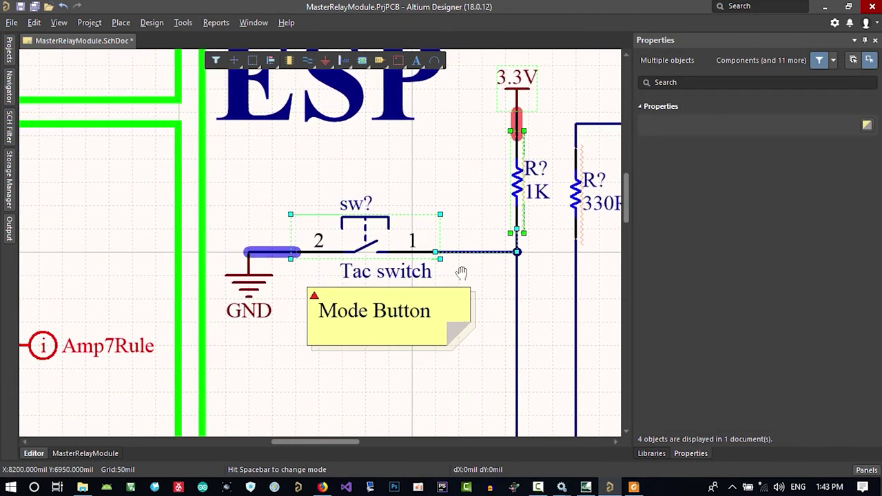
right_click_drag(395, 262, 345, 207)
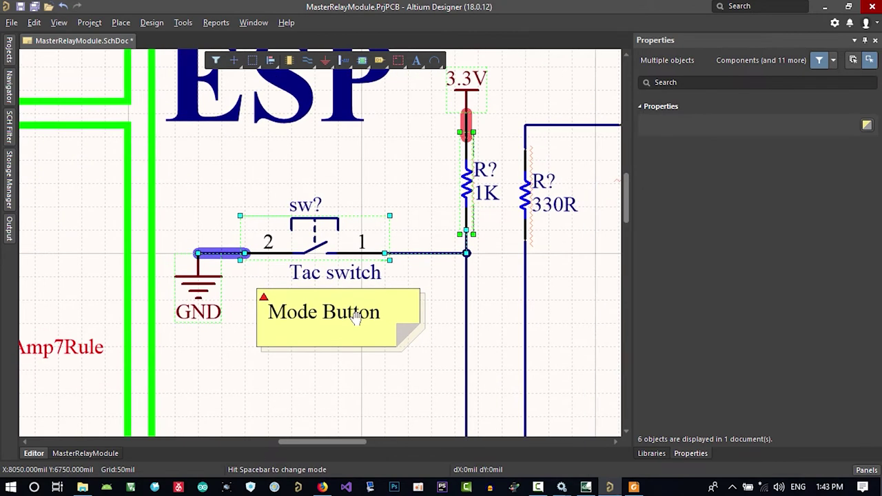
scroll(345, 207, "down", 3, "ctrl")
right_click_drag(494, 247, 303, 295)
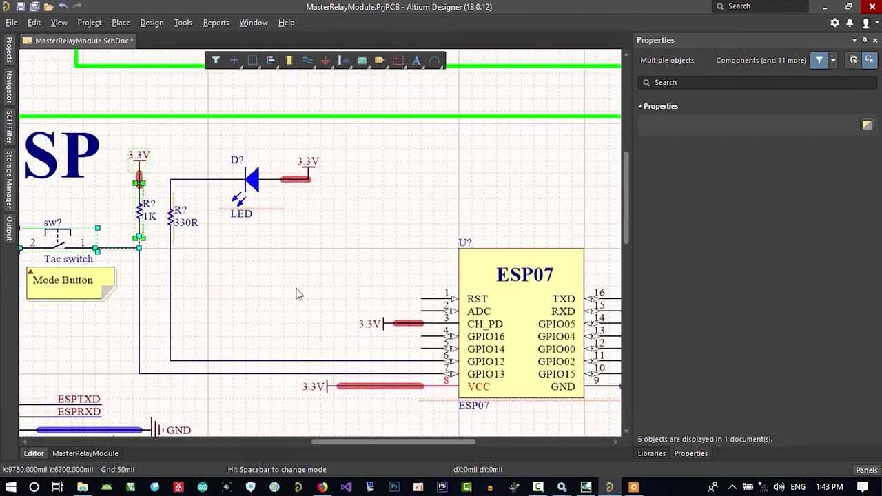
Paste a copy of the switch and pull-up circuit beside the ESP07
key("ctrl+v")
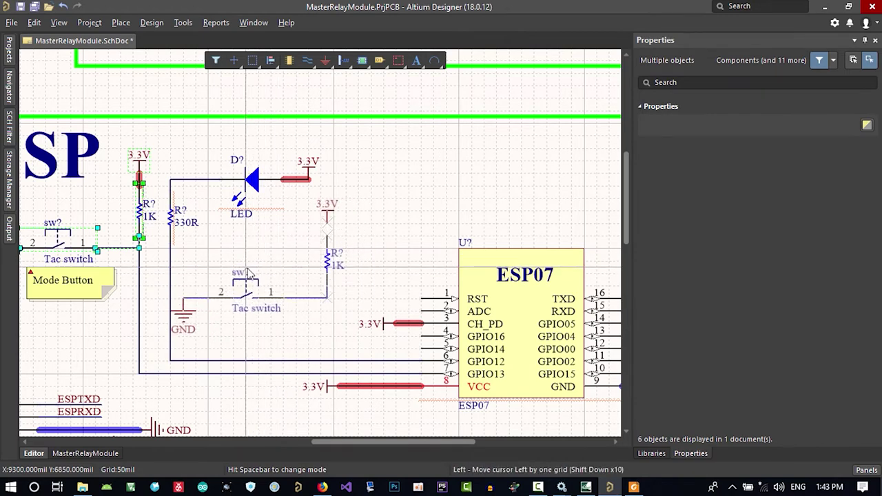
left_click(266, 273)
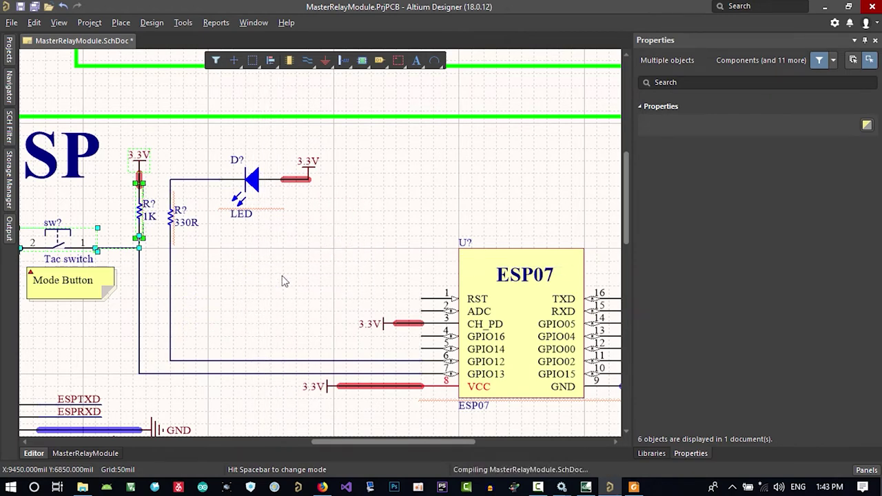
scroll(357, 289, "up", 1, "ctrl")
scroll(357, 289, "up", 1, "ctrl")
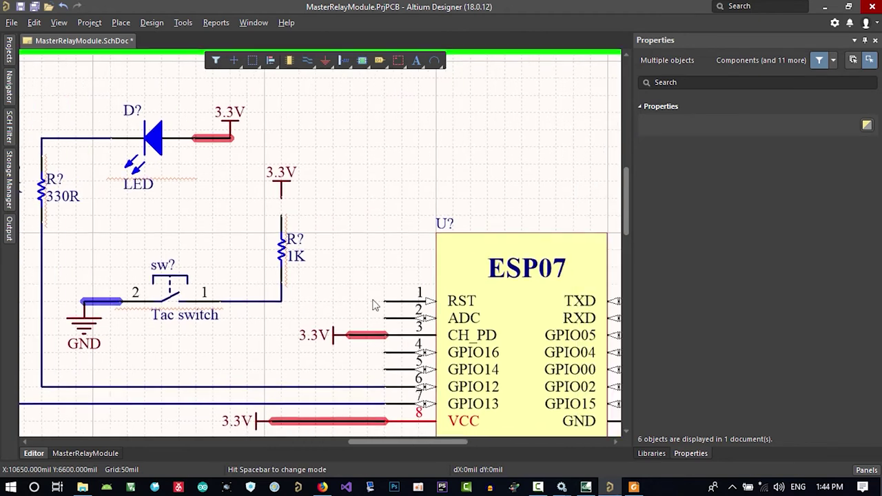
Wire the RST pin to the new resistor's bottom and delete its extra 3.3V port
left_click(307, 60)
left_click(384, 301)
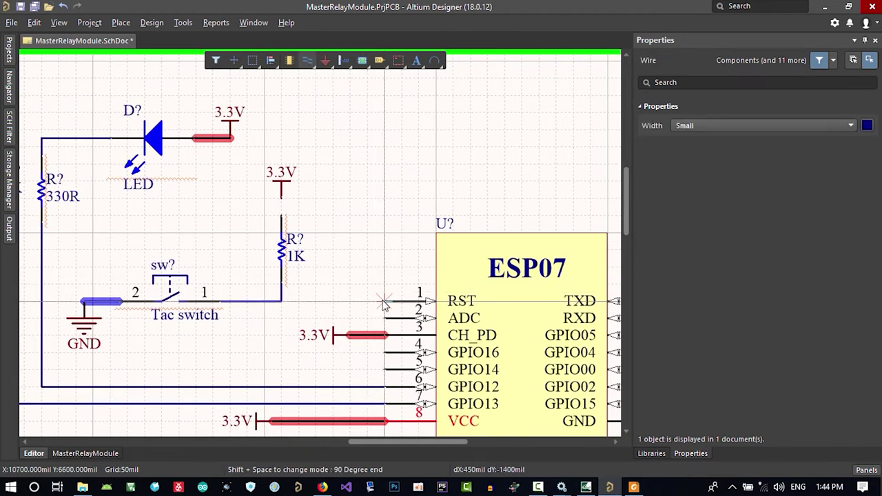
left_click(281, 302)
right_click(300, 194)
left_click(303, 195)
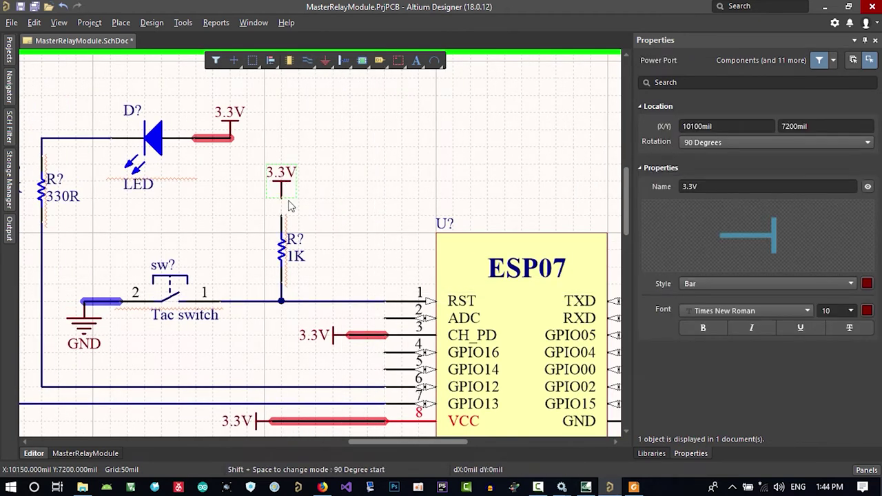
key("Delete")
Connect the new resistor's top pin to the existing 3.3V net
left_click(281, 216)
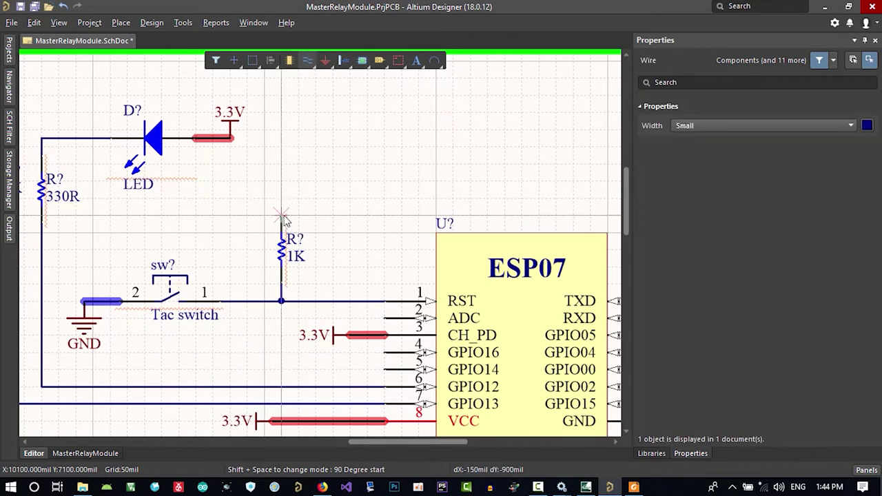
left_click(235, 140)
right_click_drag(233, 243, 287, 222)
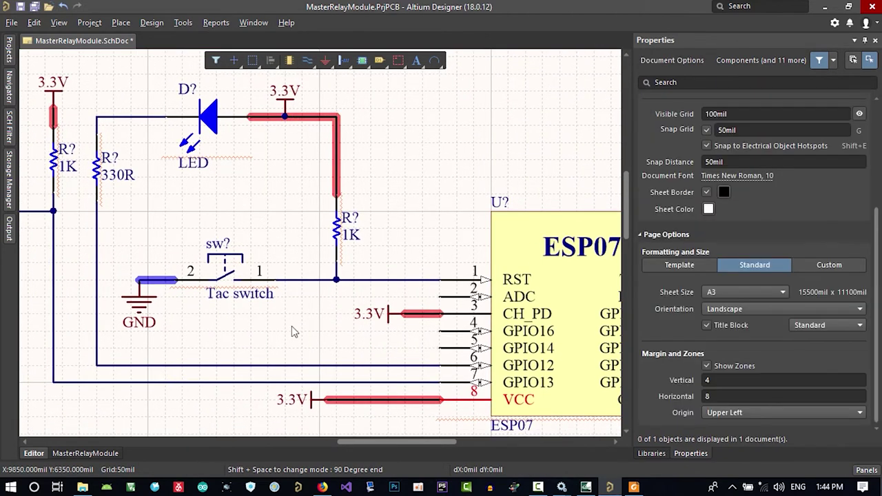
right_click_drag(292, 332, 332, 318)
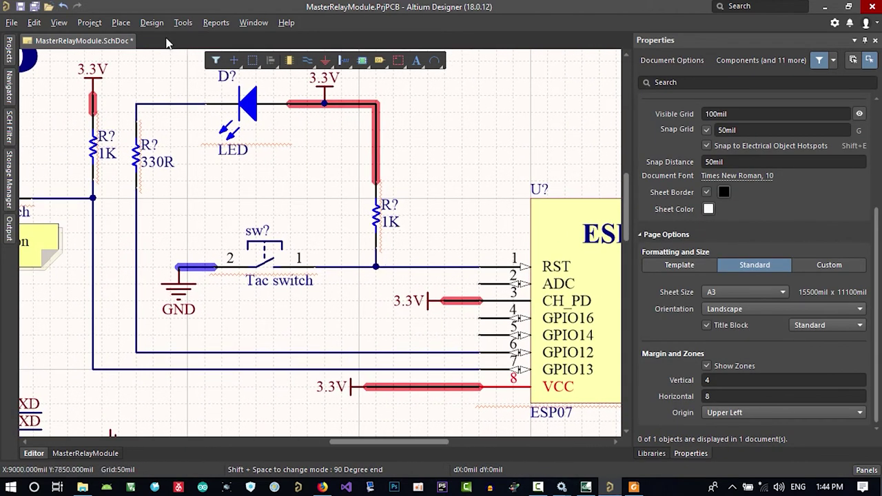
left_click(121, 22)
Place a net label named ESPReset on the ESP07 RST wire
left_click(158, 115)
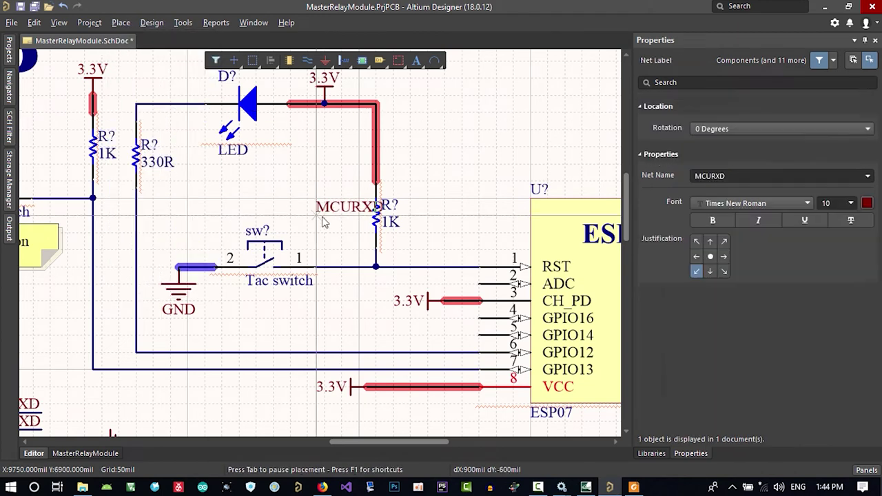
key("Tab")
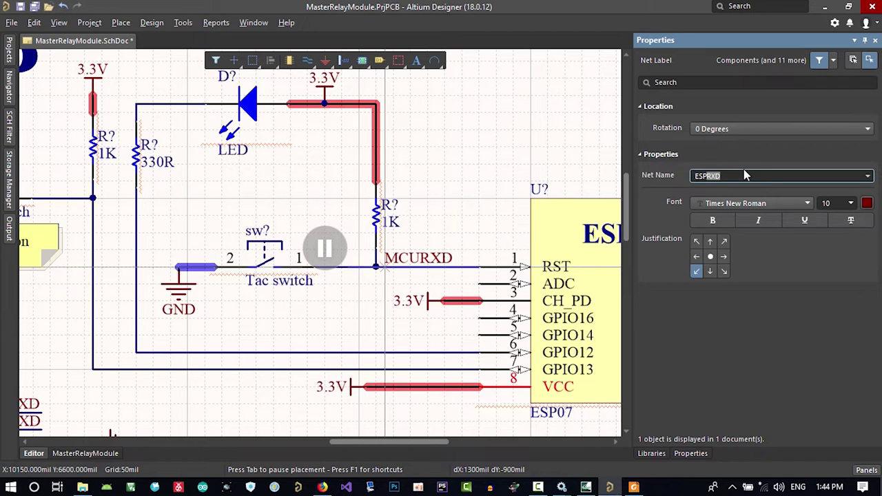
key("Return")
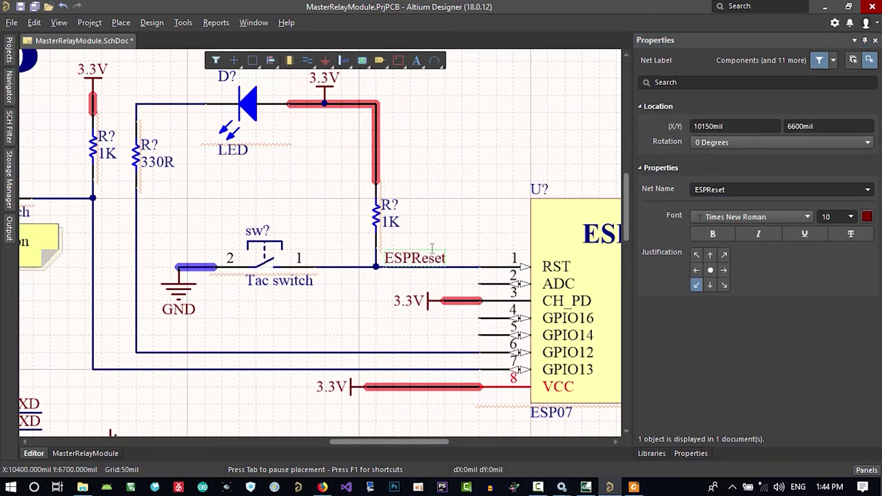
scroll(434, 248, "down", 2, "ctrl")
right_click_drag(435, 237, 417, 251)
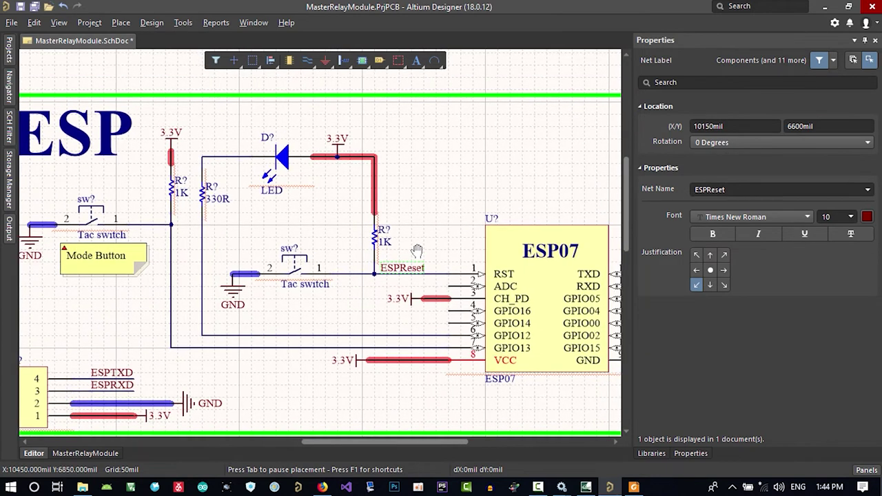
right_click_drag(385, 305, 354, 293)
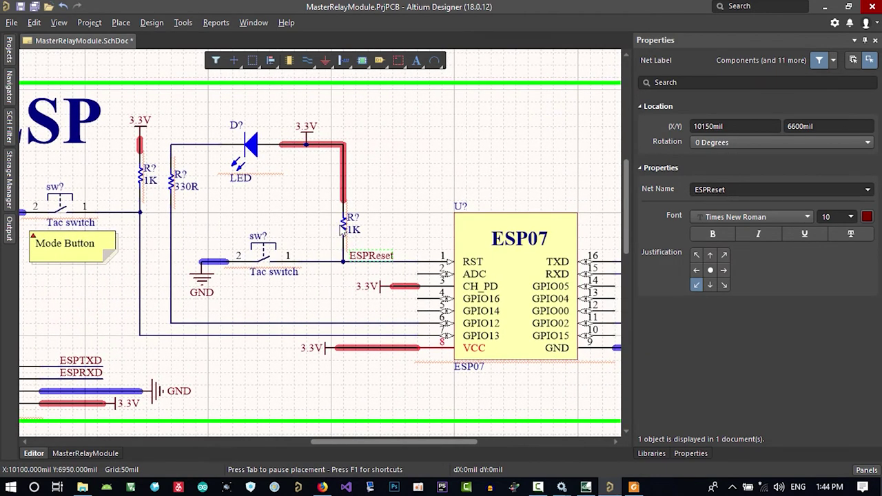
Replace the diagonal wire with a straight one from the ESPReset junction to the 1K resistor
left_click_drag(342, 252, 334, 253)
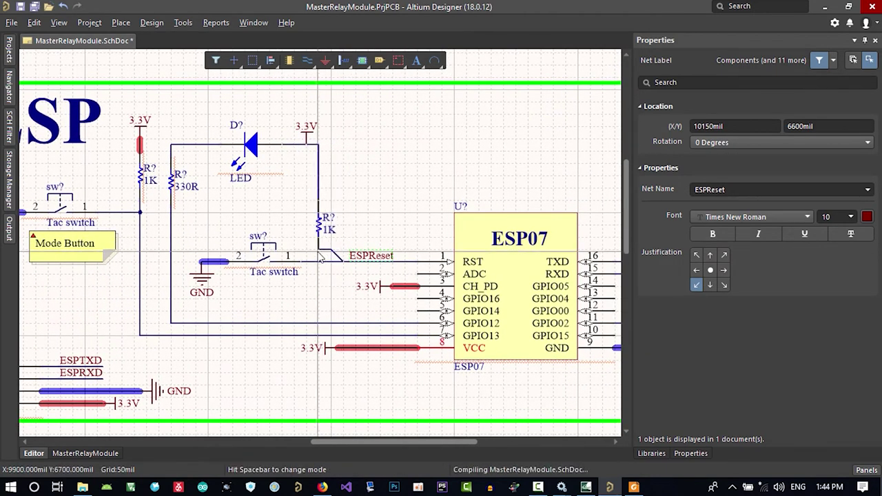
left_click(337, 257)
key("Delete")
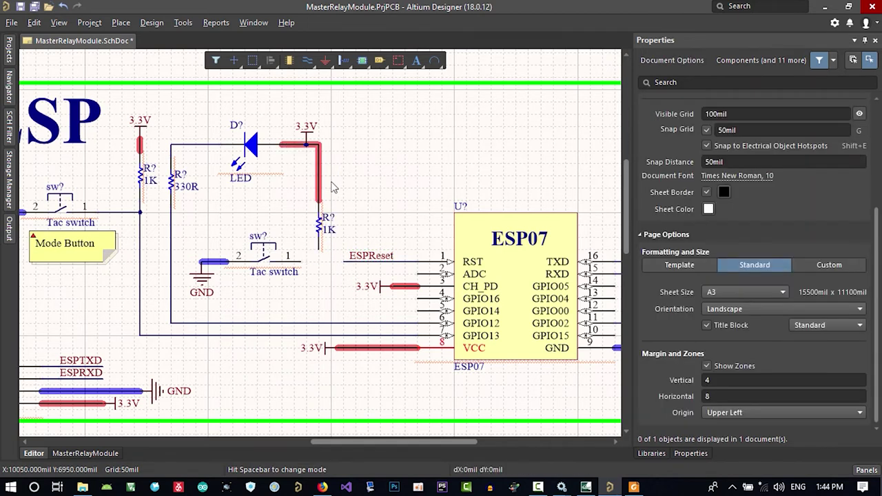
left_click(307, 60)
left_click(342, 262)
left_click(302, 263)
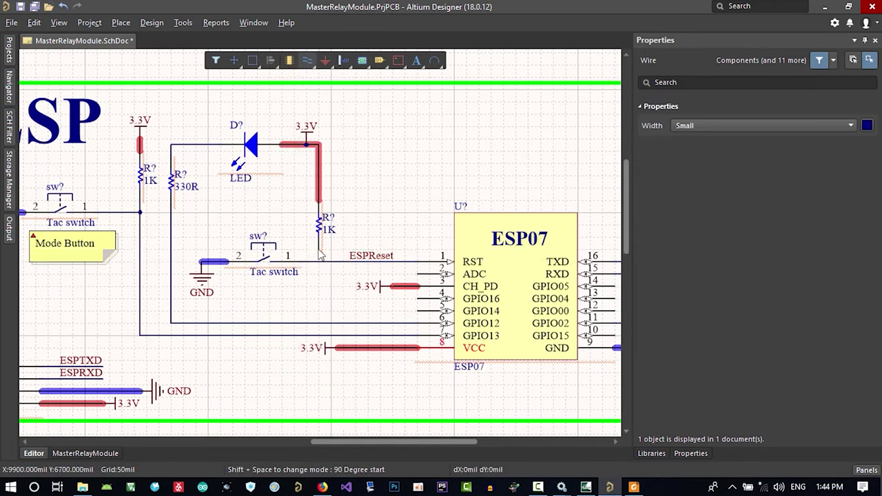
left_click(318, 262)
right_click_drag(287, 306, 313, 306)
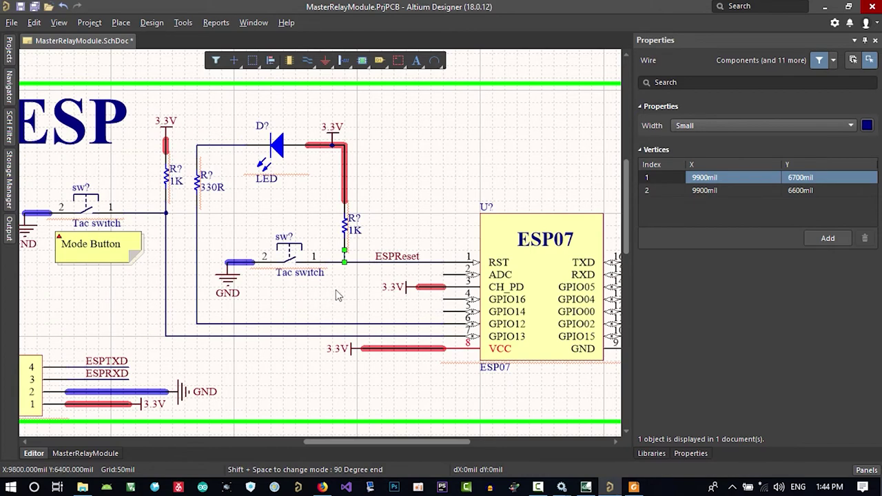
scroll(348, 272, "down", 2, "ctrl")
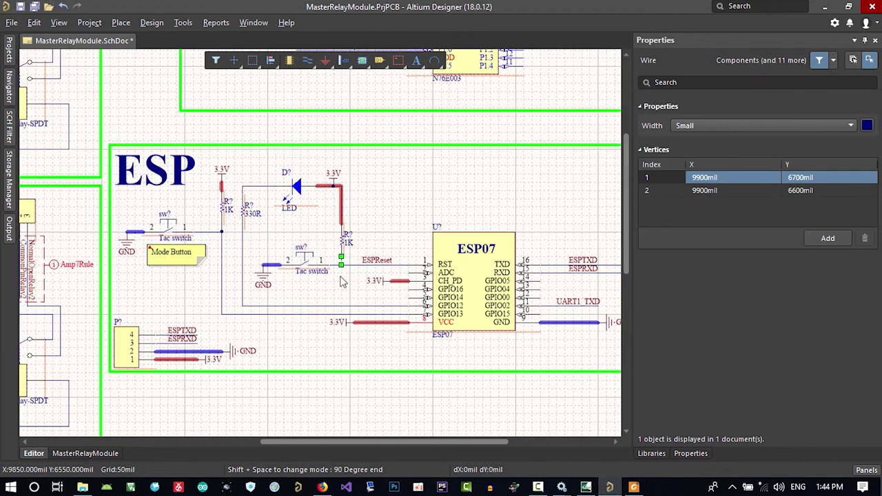
scroll(343, 269, "up", 1, "ctrl")
scroll(344, 269, "up", 1, "ctrl")
Place a 100nF 25v Cap with Cap0805 footprint from navid2015.IntLib below the ESPReset junction
left_click(651, 453)
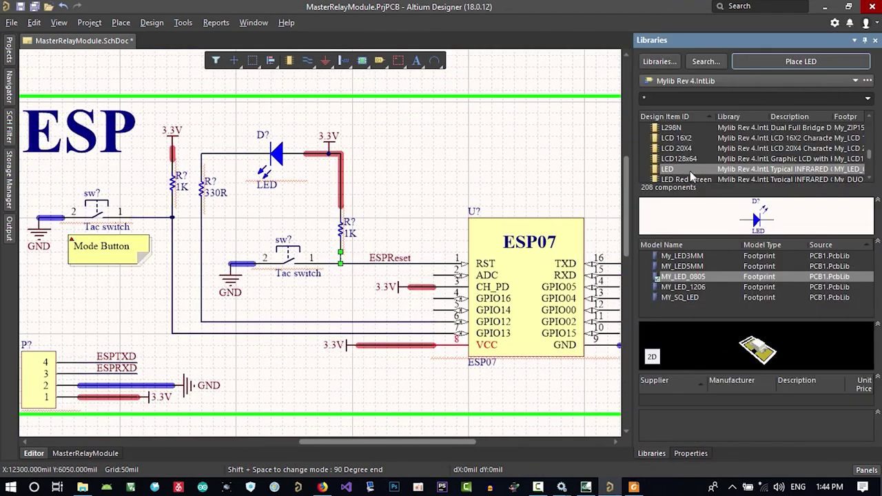
left_click(693, 148)
left_click(703, 80)
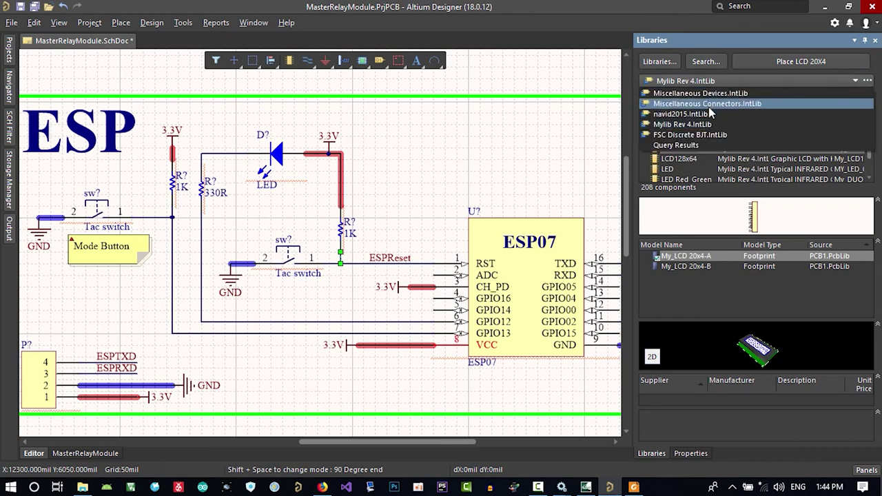
left_click(699, 114)
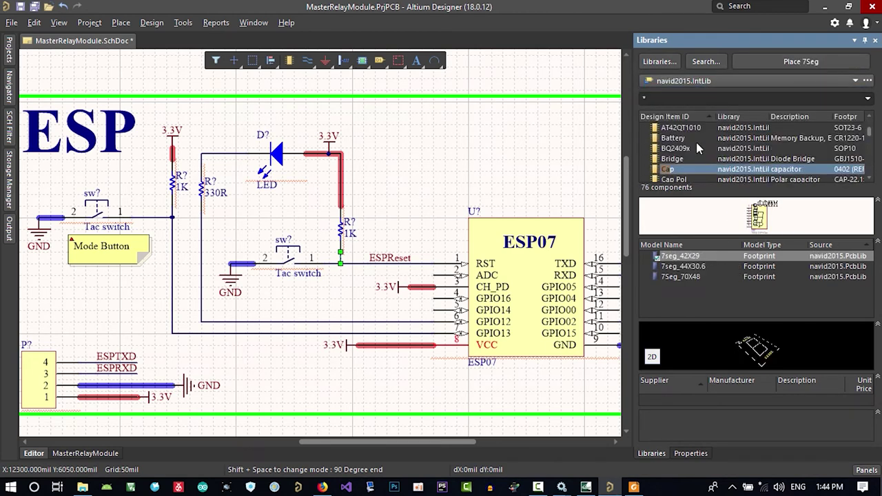
left_click(697, 269)
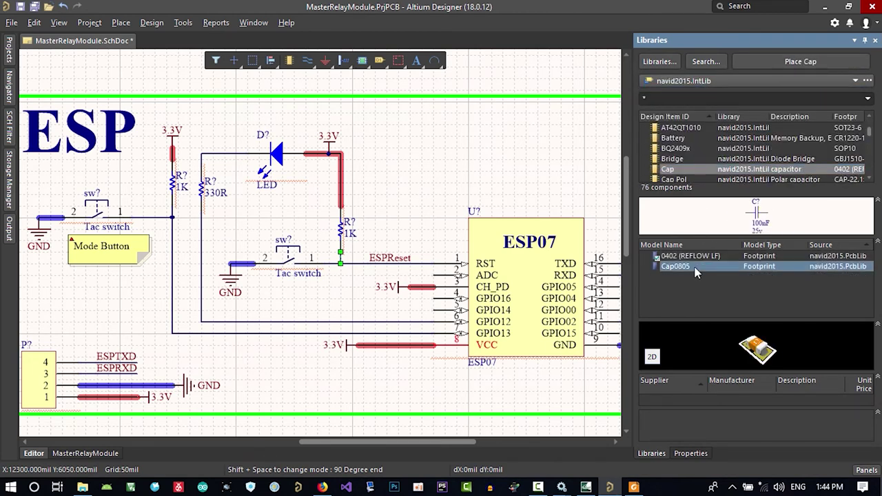
left_click(793, 67)
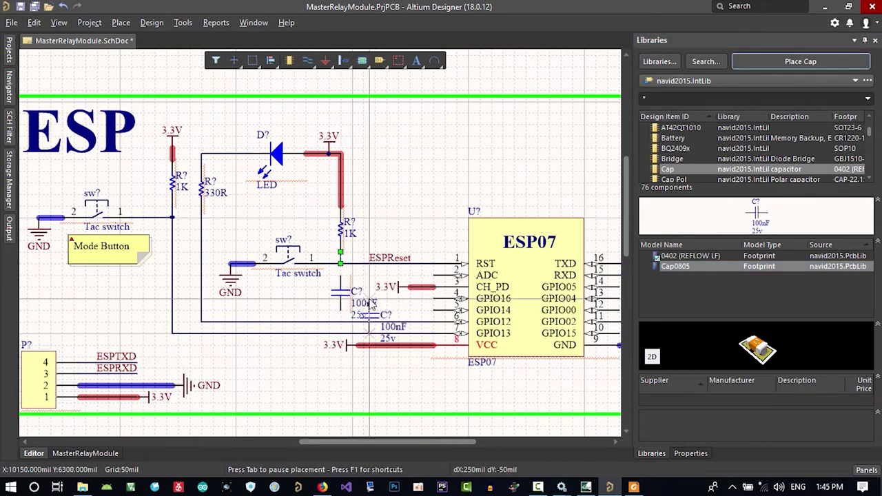
Wire the capacitor's top pin to the ESPReset junction
scroll(356, 286, "up", 2, "ctrl")
left_click(307, 60)
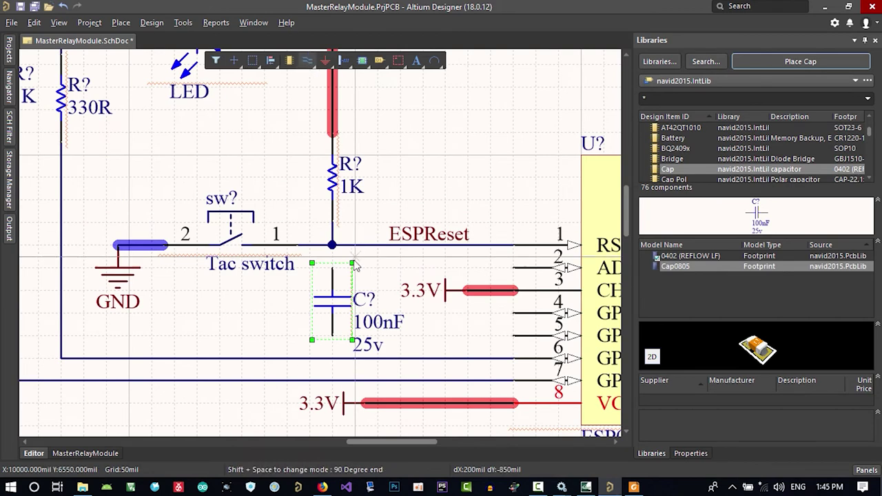
left_click(332, 248)
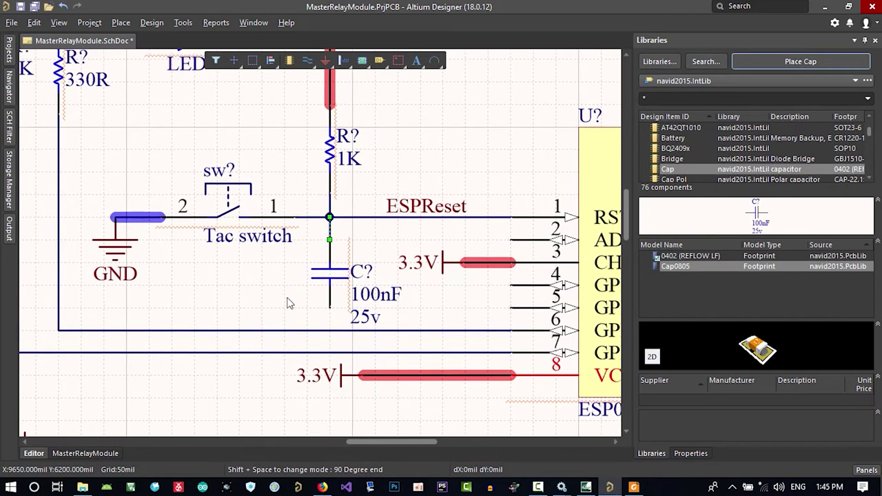
scroll(290, 304, "down", 2, "ctrl")
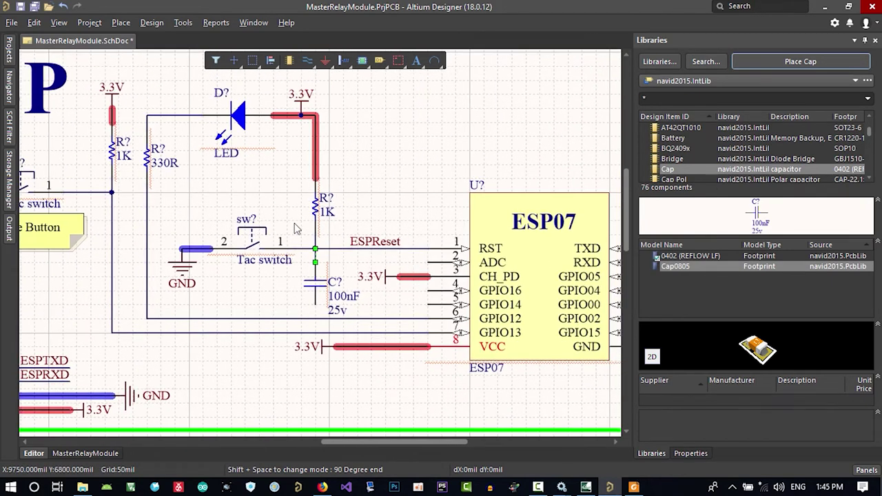
Stop wiring and move the 1K resistor up to shorten its wire, undoing a trial move of the switch group
key("Escape")
left_click_drag(317, 207, 316, 137)
left_click_drag(299, 208, 182, 276)
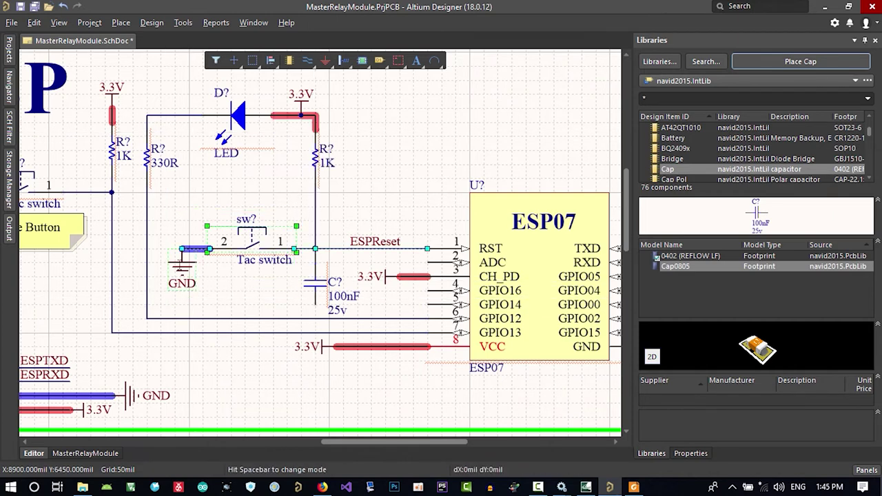
left_click_drag(183, 244, 185, 200)
key("ctrl+z")
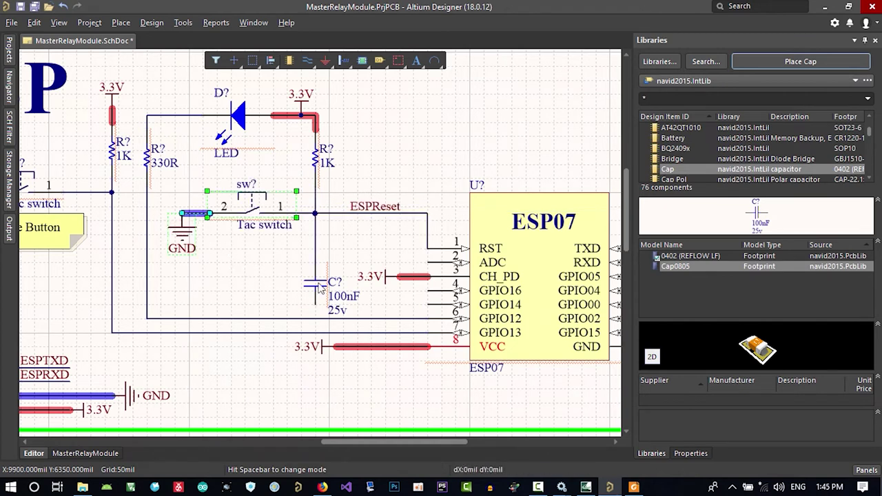
Rotate the 100nF capacitor and move it to hang from the ESPReset junction
left_click_drag(319, 289, 350, 274)
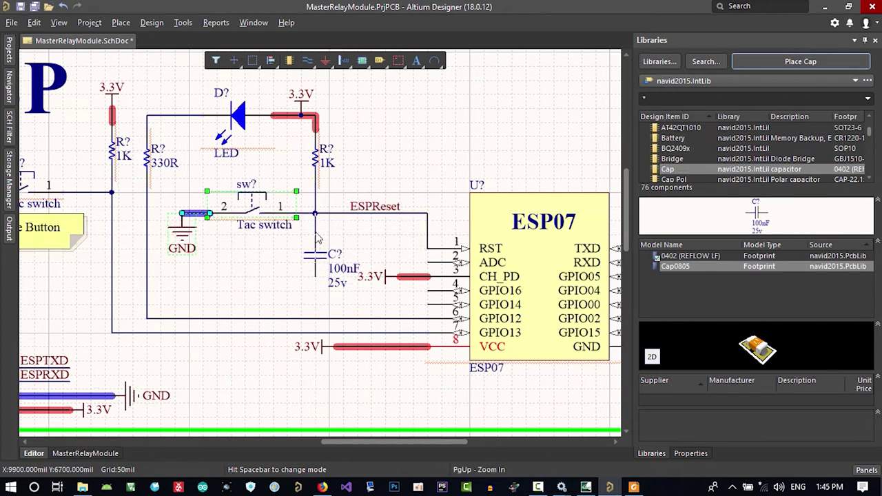
left_click(348, 272)
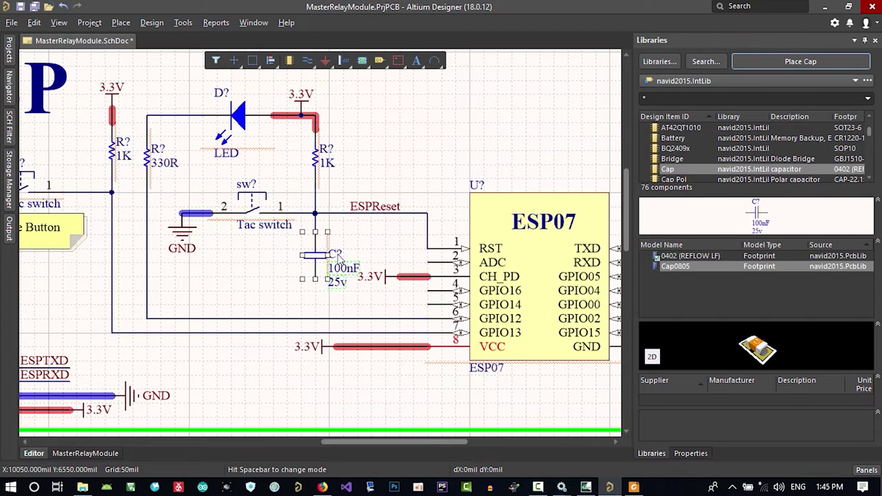
left_click(338, 292)
left_click_drag(292, 285, 298, 250)
key("space")
key("space")
key("space")
scroll(365, 260, "up", 1)
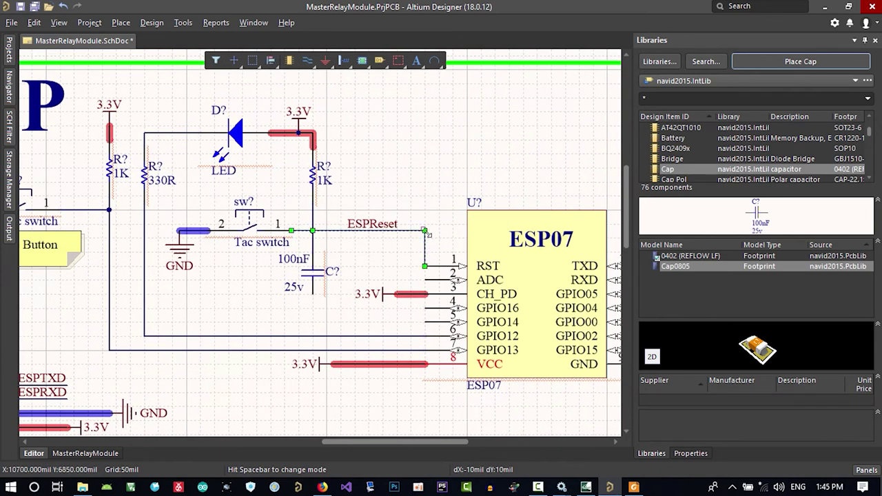
Reroute the ESPReset wire to ESP07's RST pin and add a GND at the capacitor's bottom pin
left_click(425, 266)
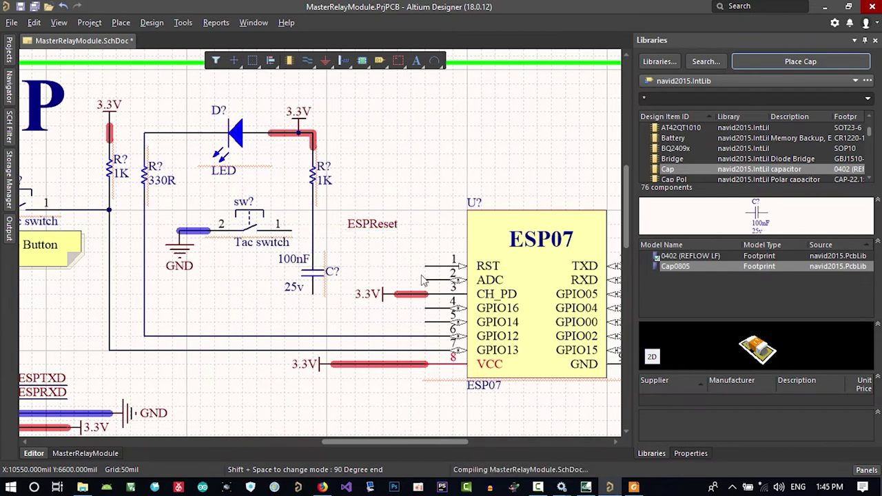
key("shift+space")
key("shift+space")
key("shift+space")
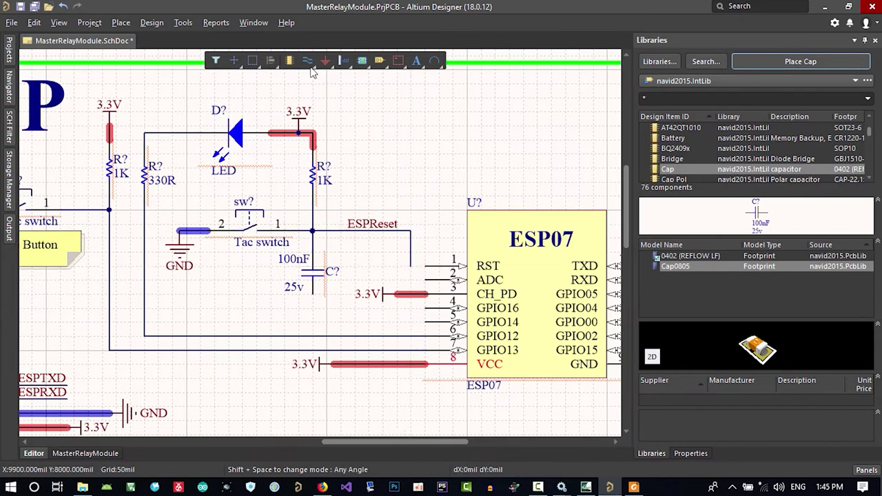
key("shift+space")
key("shift+space")
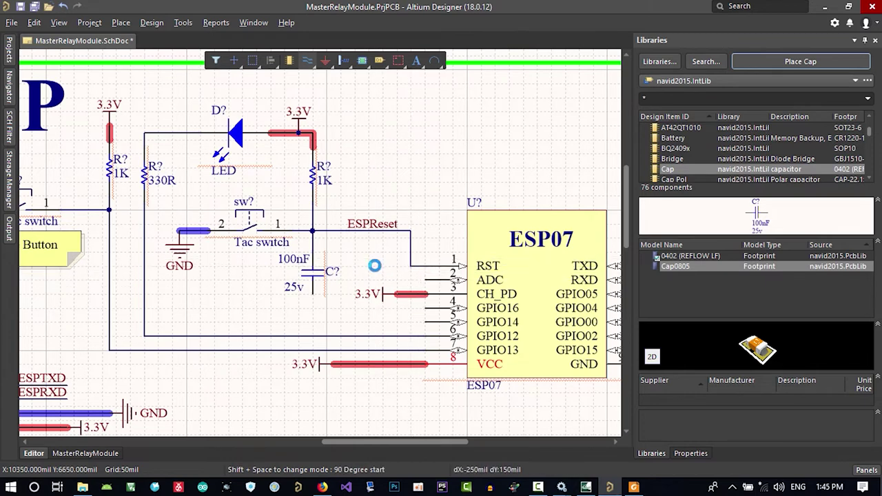
right_click_drag(368, 261, 422, 267)
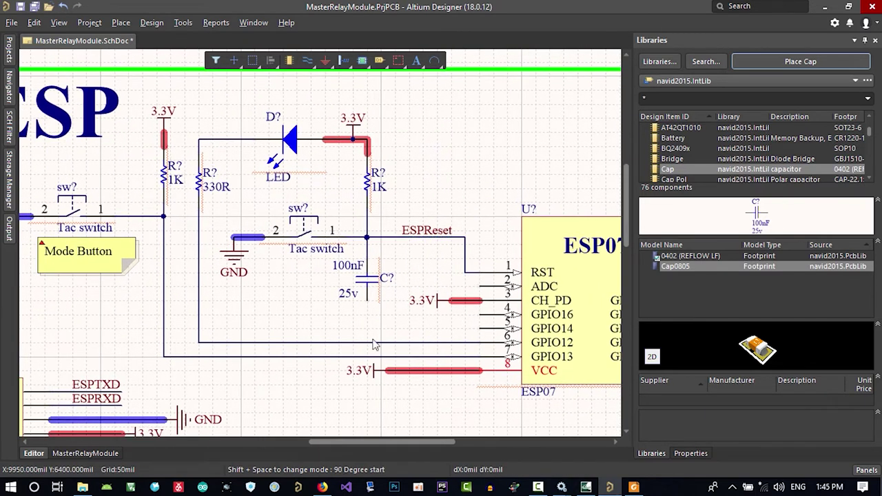
scroll(296, 331, "down", 2)
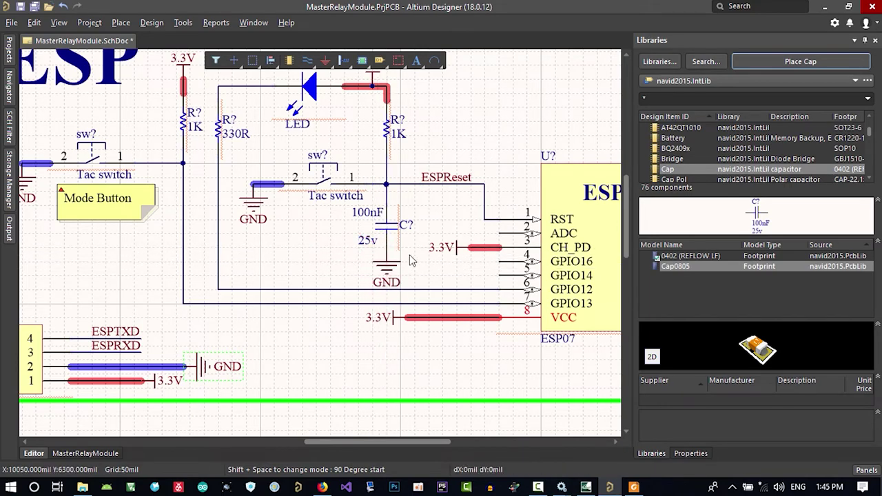
left_click(386, 251)
right_click_drag(427, 262, 414, 294)
scroll(405, 290, "down", 5, "ctrl")
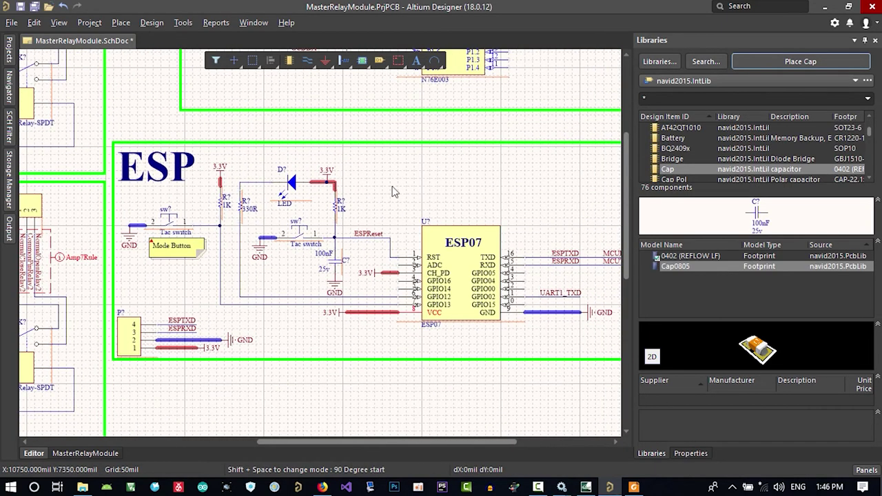
scroll(358, 260, "up", 4, "ctrl")
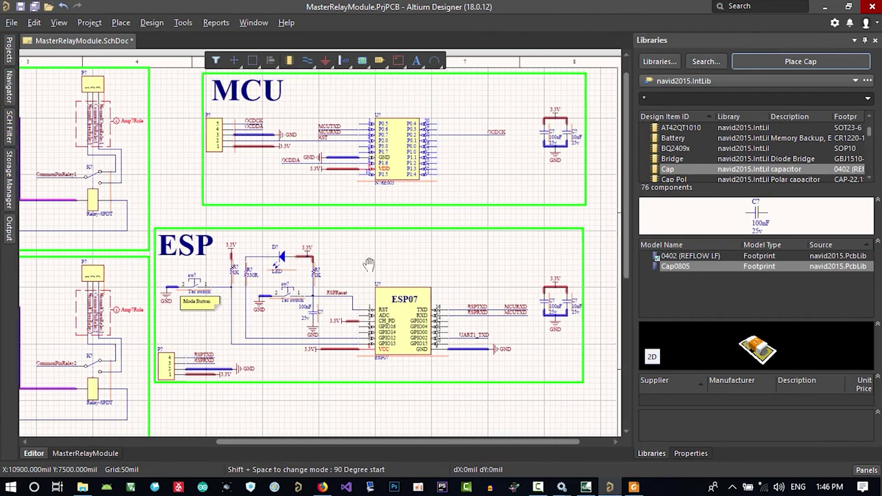
scroll(289, 283, "up", 2, "ctrl")
scroll(348, 289, "up", 5)
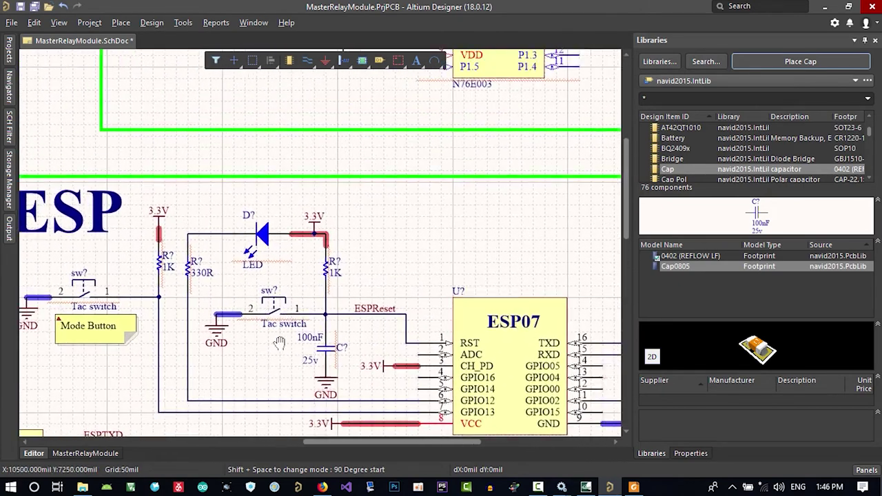
scroll(348, 284, "up", 2)
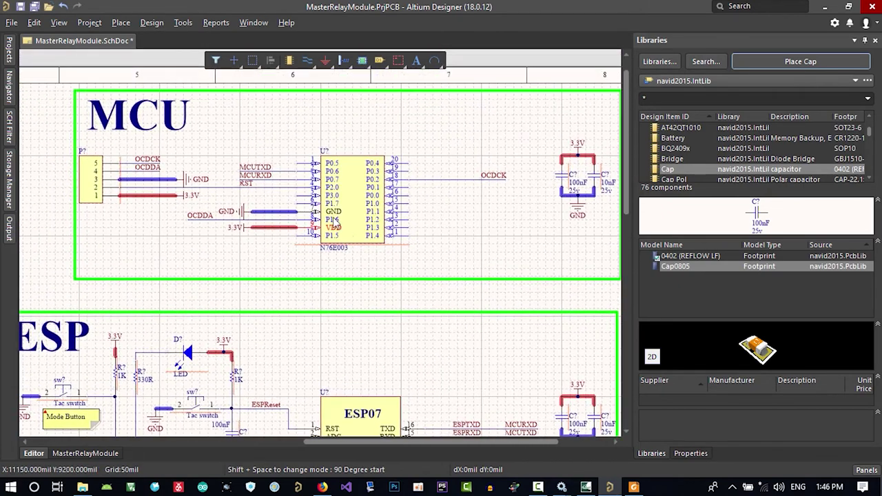
right_click_drag(335, 278, 429, 231)
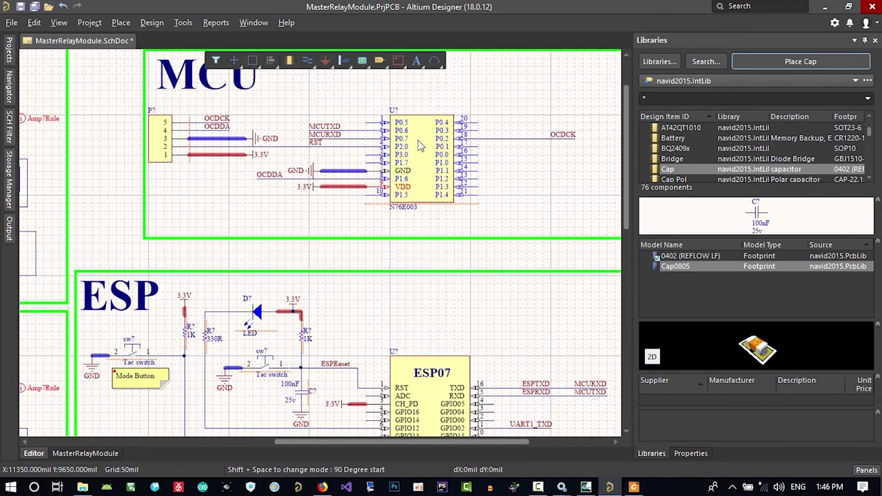
scroll(424, 296, "down", 4)
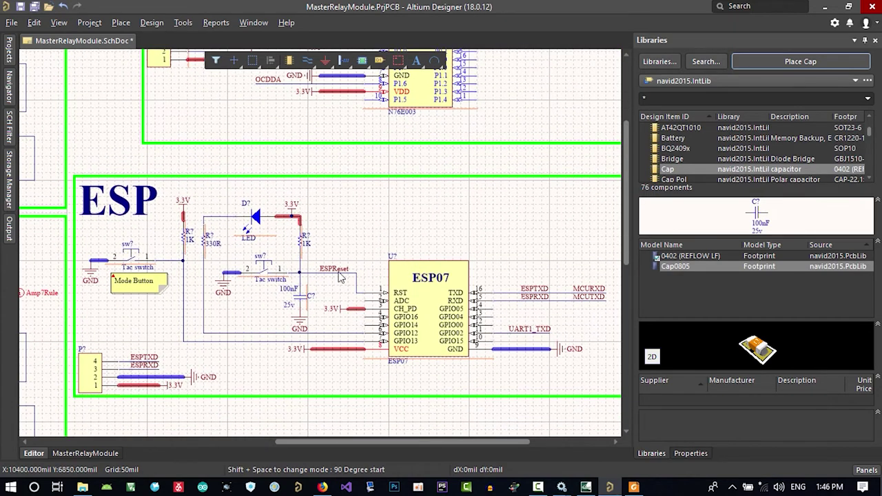
right_click_drag(342, 327, 377, 323)
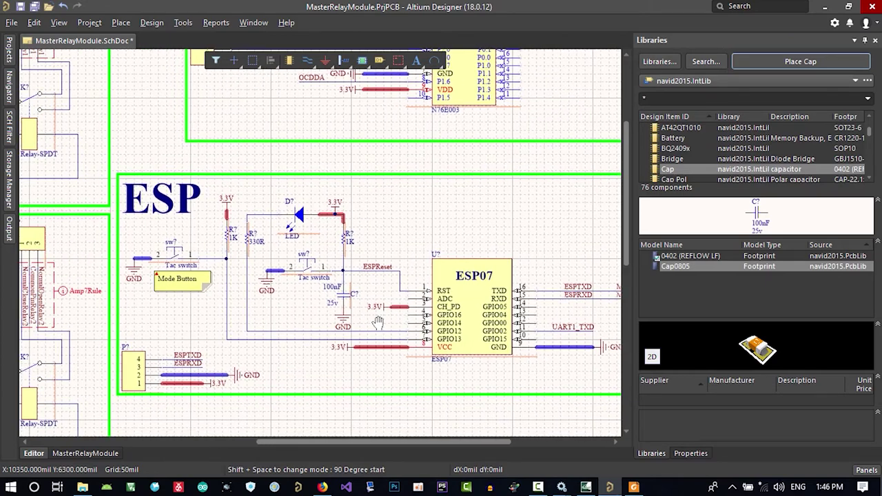
scroll(377, 321, "up", 5, "ctrl")
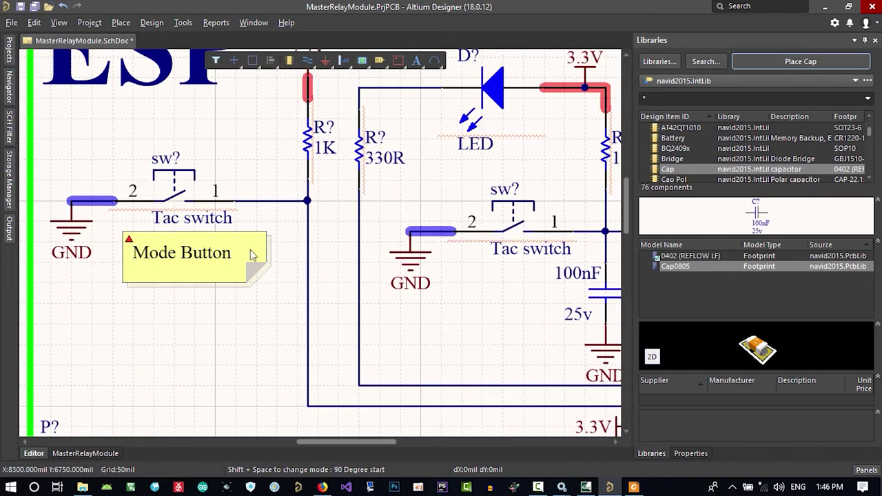
Paste a copy of the Mode Button note, change its text to 'Reset Button', and place it below the second switch's GND
scroll(411, 322, "right", 4, "shift")
key("ctrl+v")
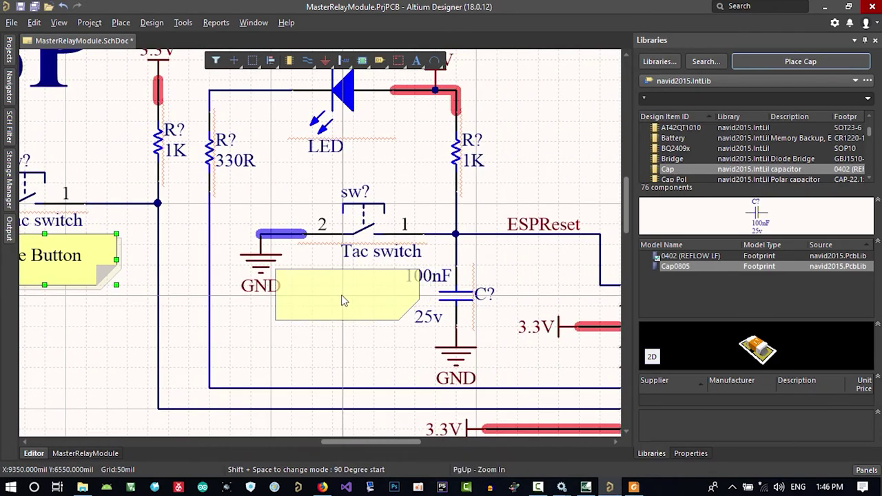
left_click(346, 295)
left_click(356, 289)
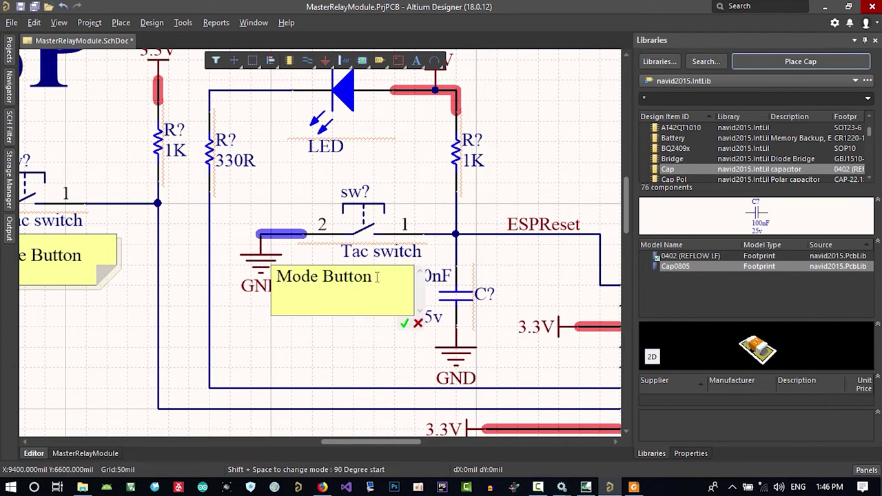
left_click_drag(319, 277, 284, 277)
type("Reset")
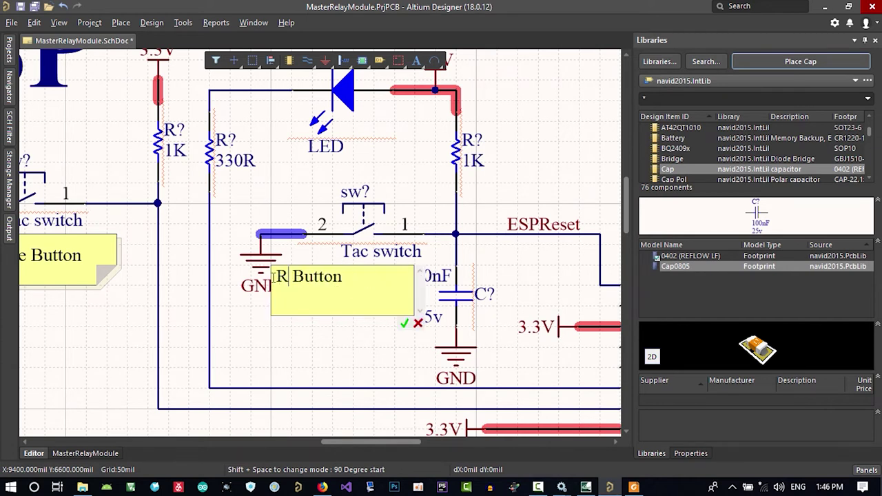
left_click(307, 338)
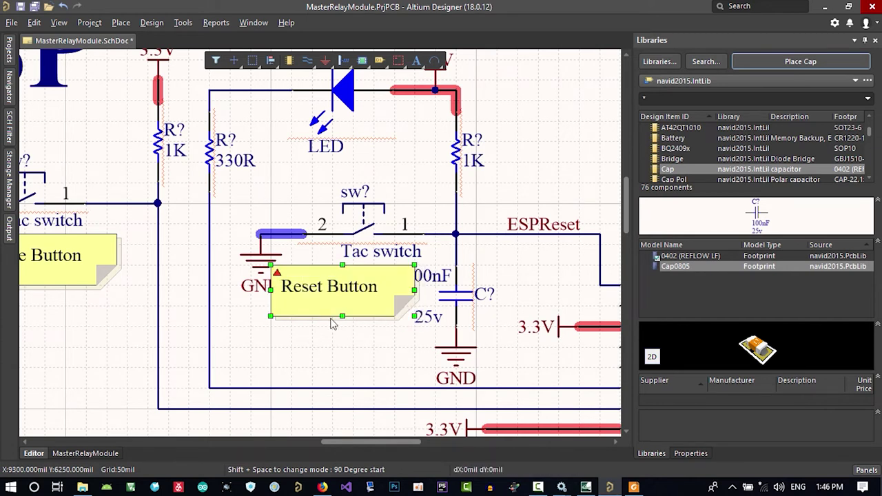
left_click_drag(331, 319, 306, 329)
scroll(306, 329, "down", 5, "ctrl")
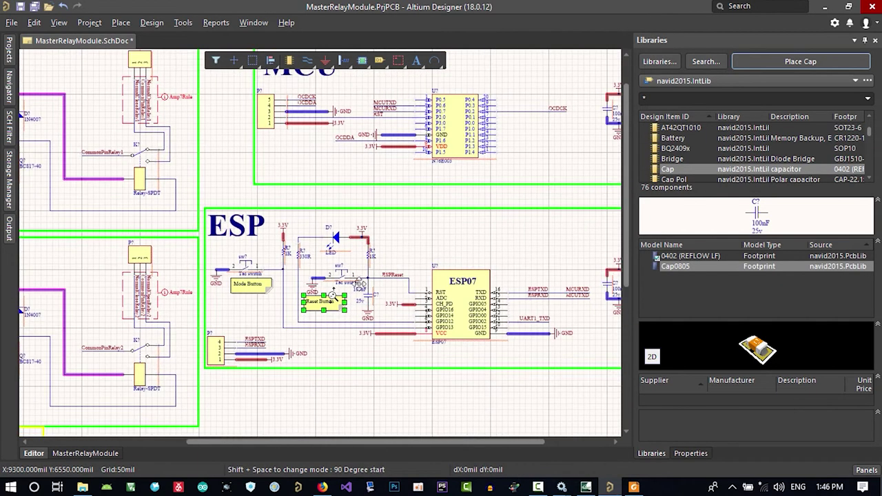
left_click(401, 248)
scroll(443, 348, "right", 2, "shift")
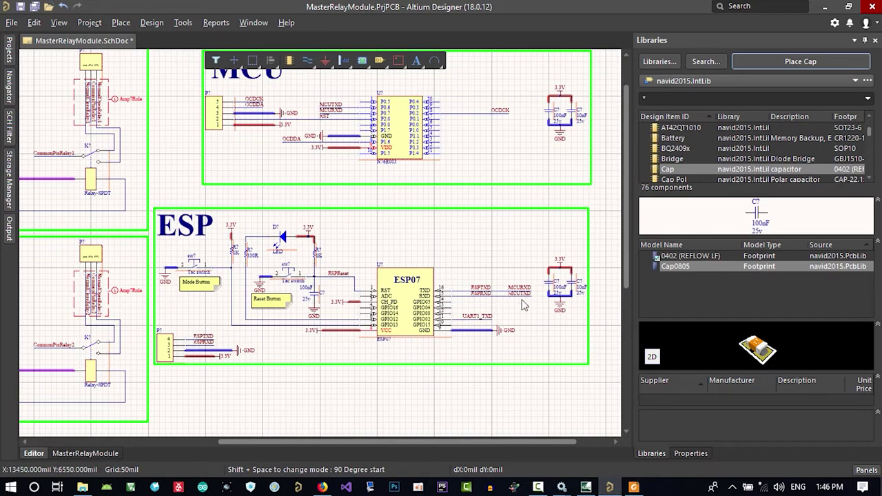
scroll(382, 327, "down", 1, "ctrl")
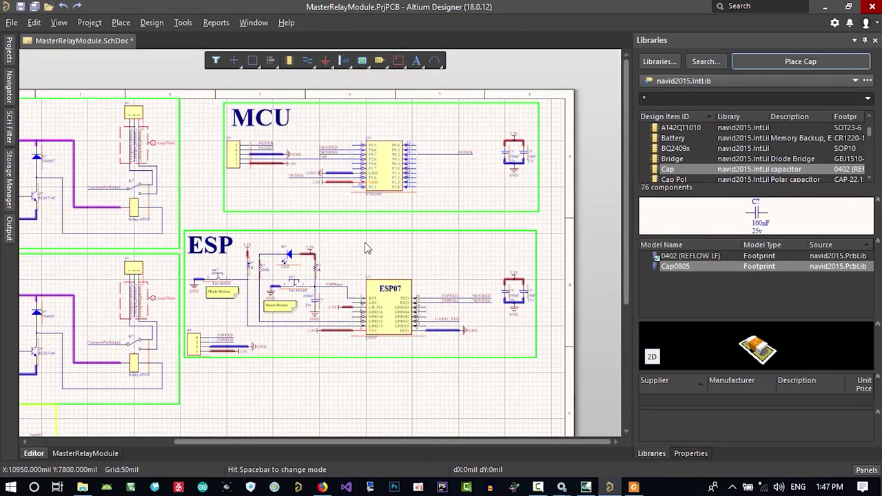
right_click_drag(367, 248, 387, 248)
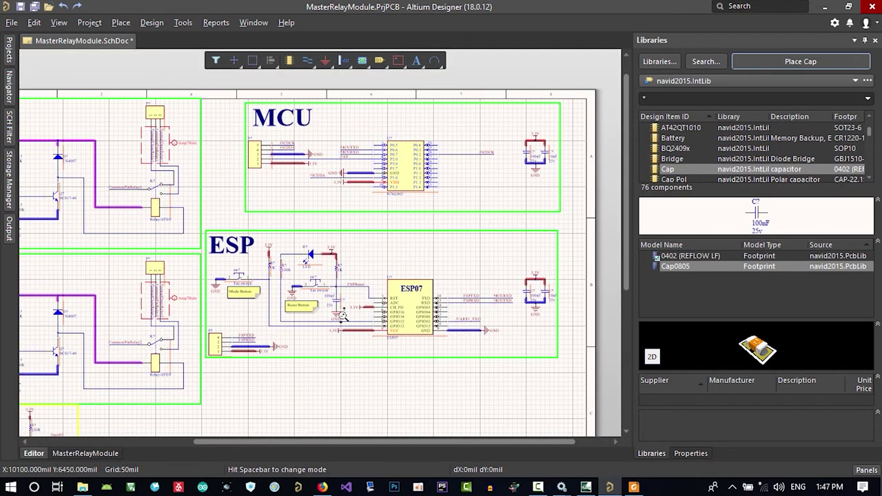
scroll(348, 318, "up", 2, "ctrl")
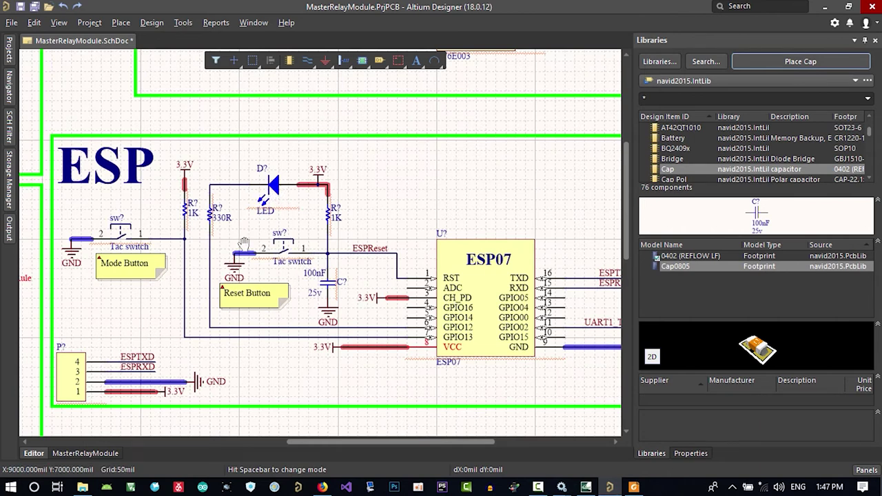
right_click_drag(244, 244, 323, 250)
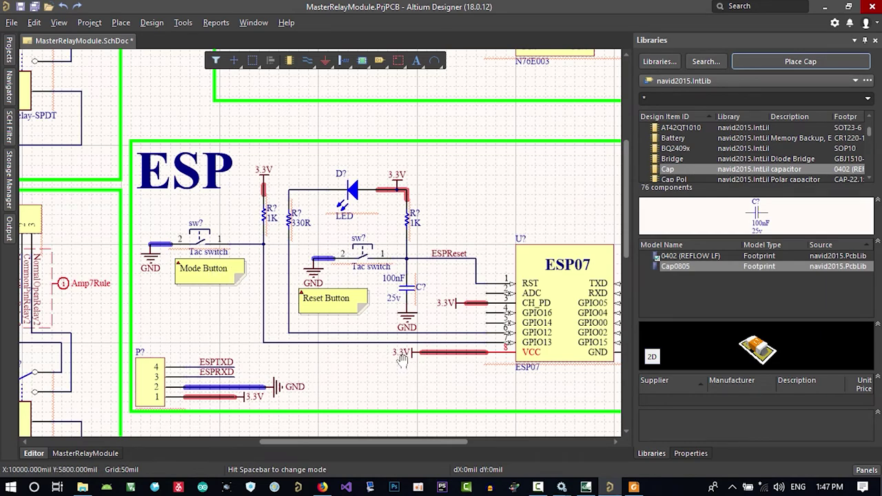
scroll(266, 336, "right", 4, "shift")
scroll(378, 312, "down", 1, "ctrl")
scroll(378, 312, "down", 1, "ctrl")
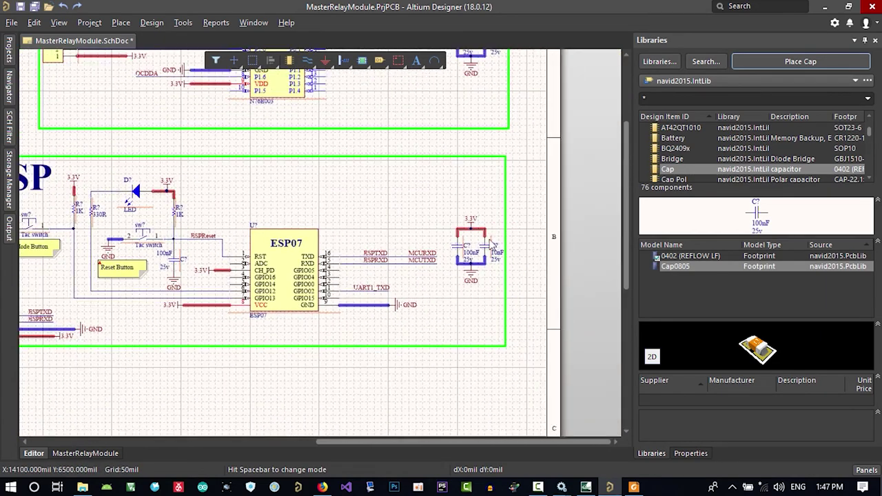
scroll(467, 261, "up", 1, "ctrl")
scroll(378, 322, "left", 3, "shift")
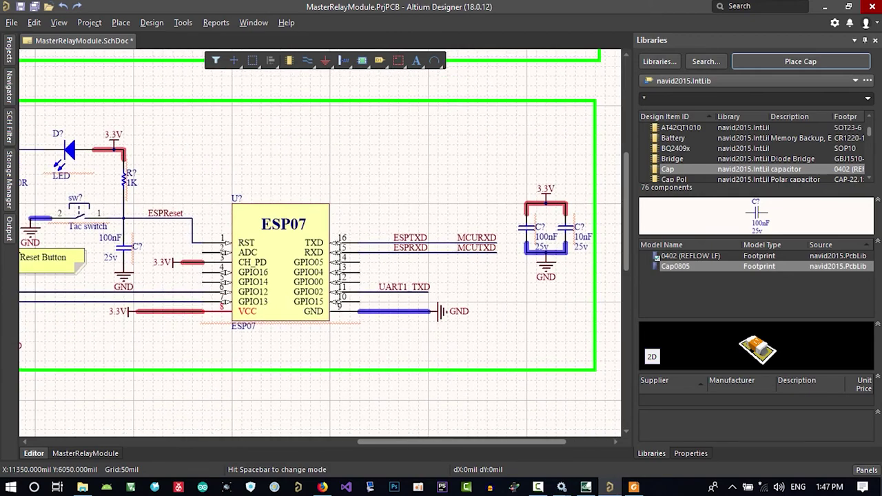
scroll(398, 324, "left", 3, "shift")
scroll(420, 248, "down", 1, "ctrl")
scroll(444, 173, "left", 3, "shift")
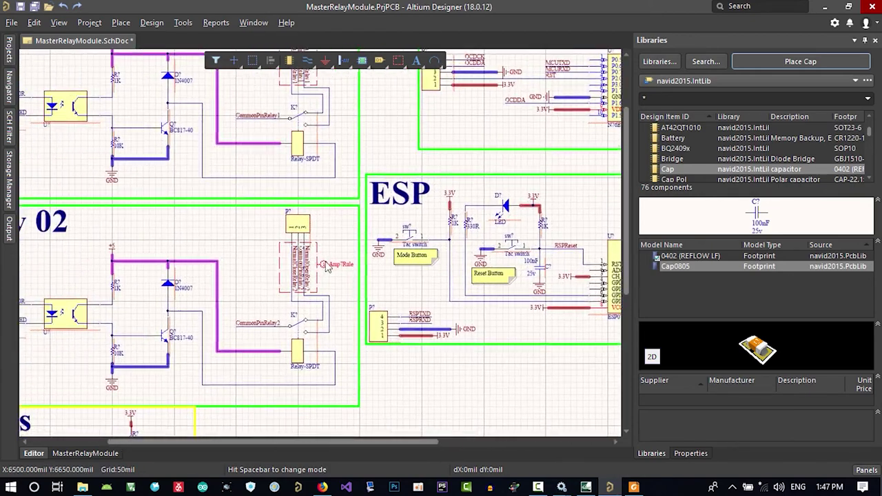
scroll(444, 173, "down", 3, "ctrl")
scroll(391, 294, "up", 3, "ctrl")
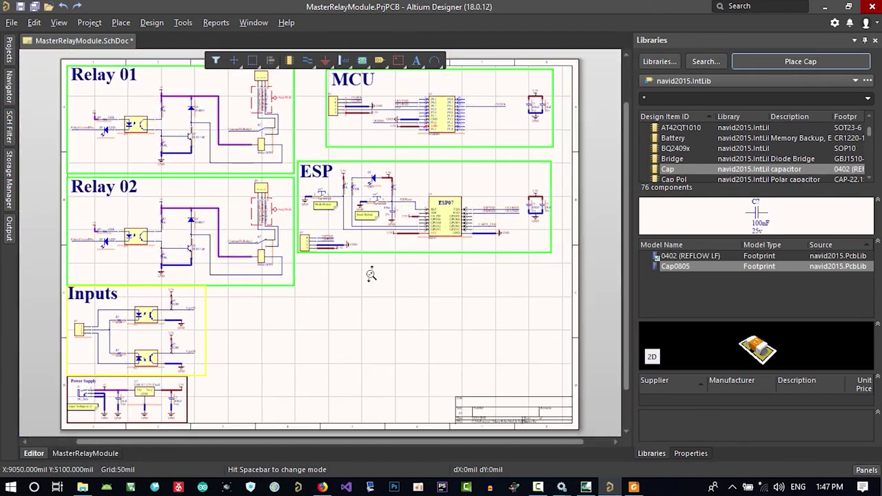
scroll(390, 294, "down", 2, "ctrl")
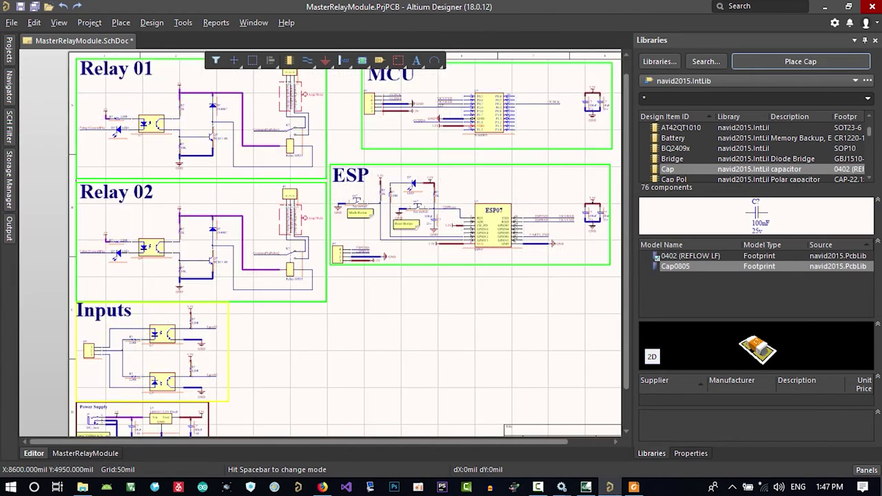
scroll(423, 288, "up", 3, "ctrl")
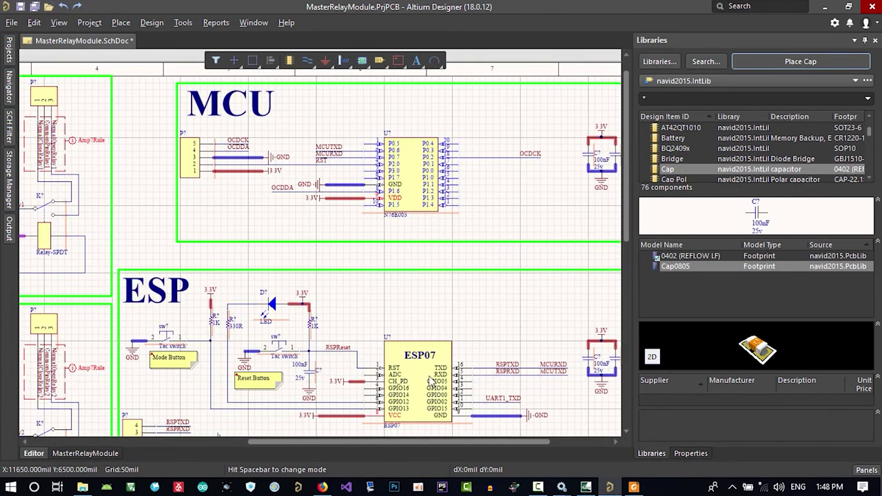
scroll(419, 379, "down", 4, "ctrl")
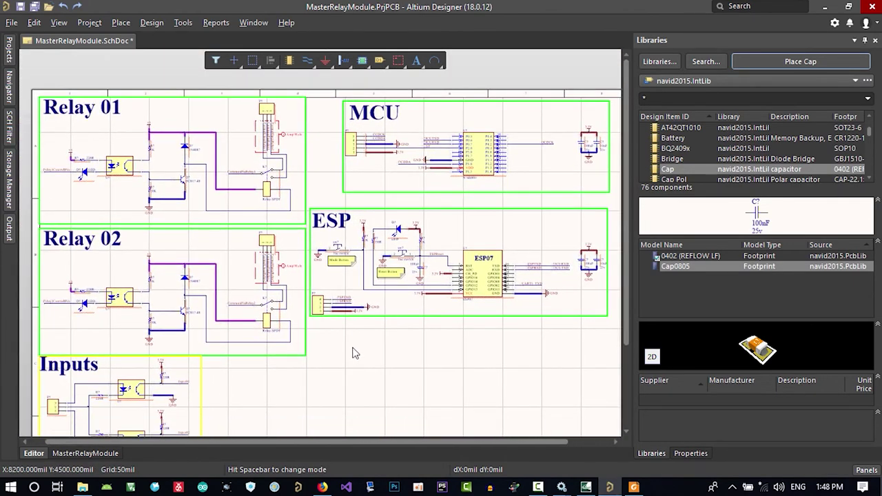
scroll(355, 337, "down", 1)
left_click(183, 23)
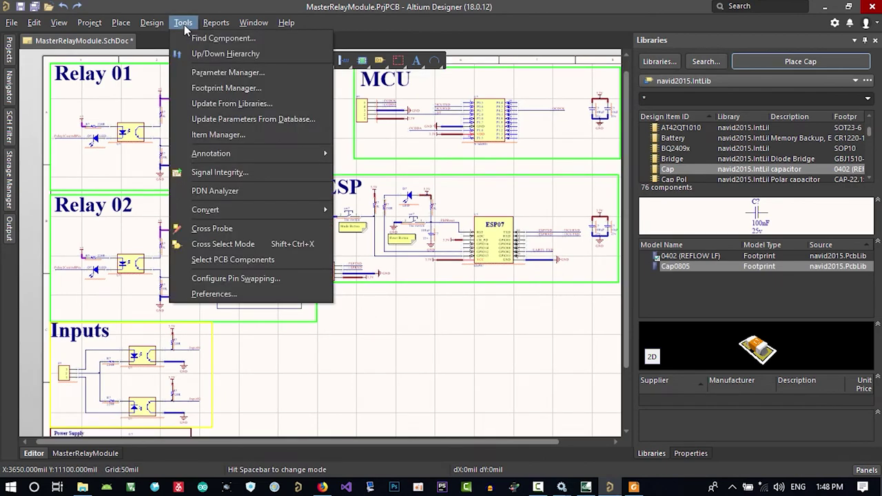
left_click(344, 303)
right_click_drag(410, 332, 353, 372)
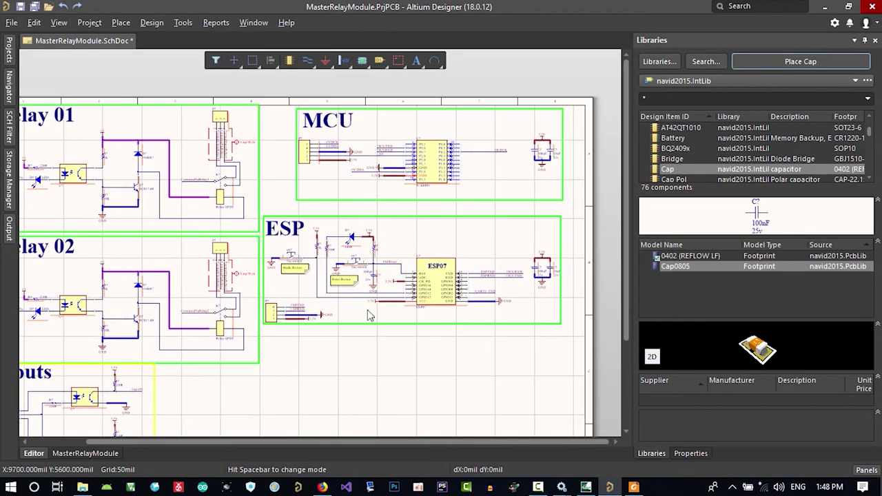
scroll(372, 286, "up", 5, "ctrl")
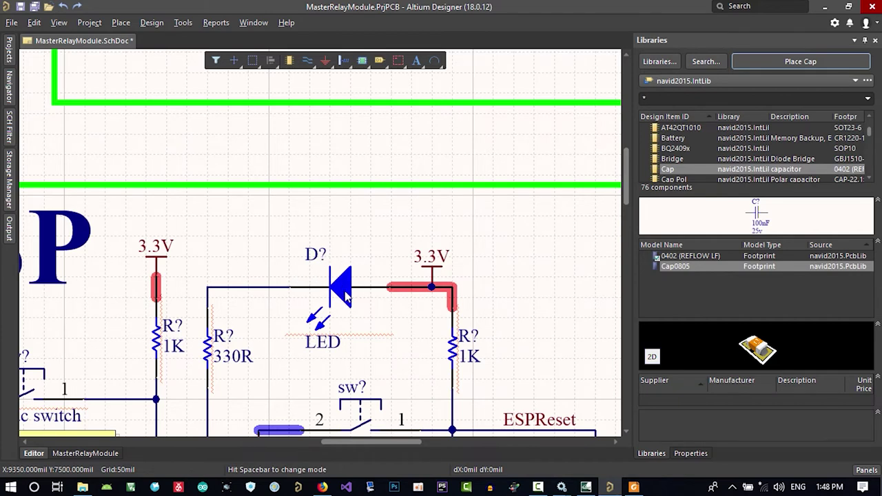
scroll(286, 265, "down", 3)
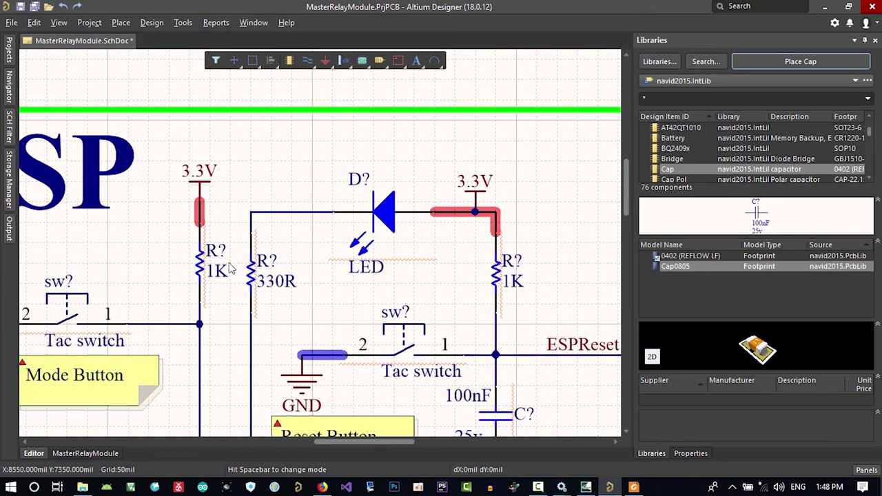
scroll(267, 270, "down", 2, "ctrl")
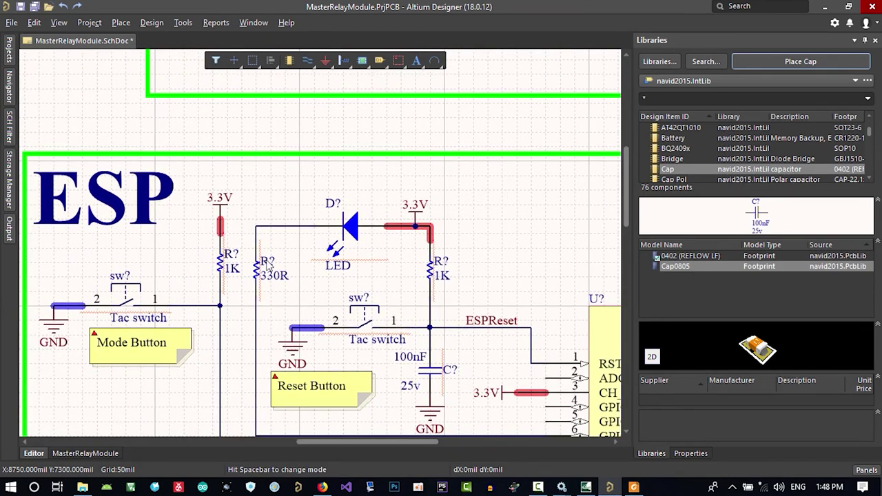
scroll(241, 256, "down", 3, "ctrl")
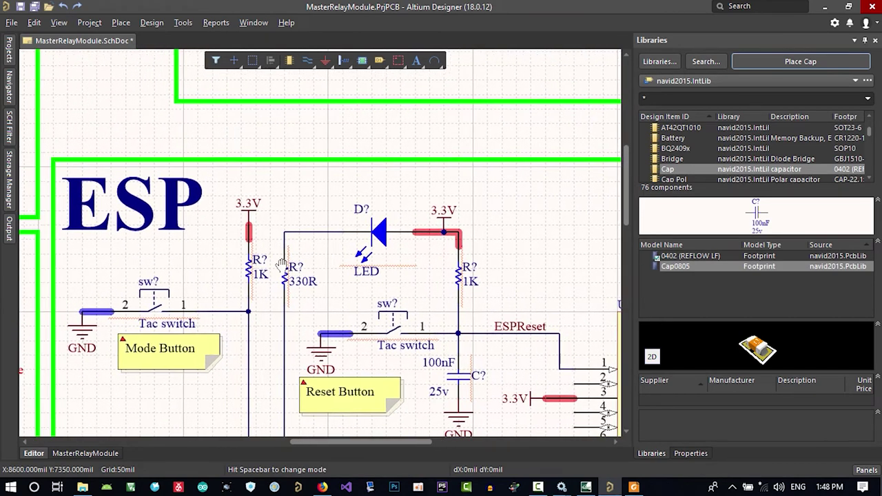
Annotate the schematics quietly, accepting the update of 44 designators
left_click(182, 23)
mouse_move(224, 153)
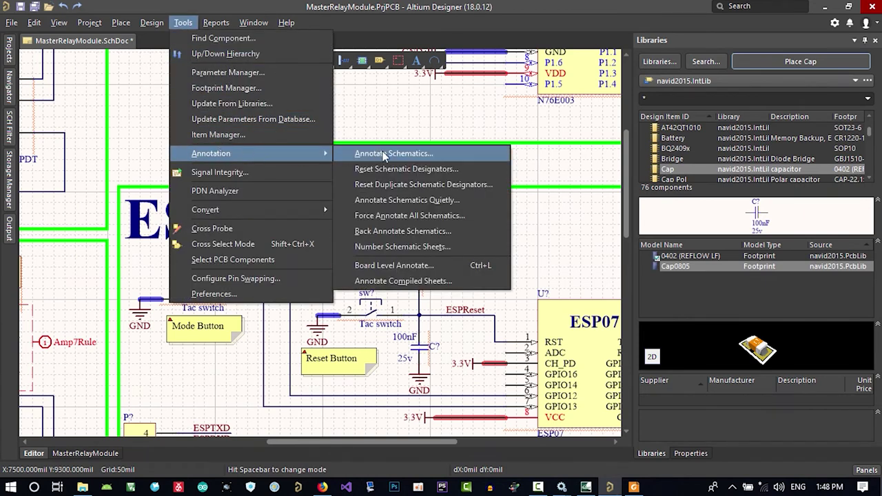
left_click(427, 201)
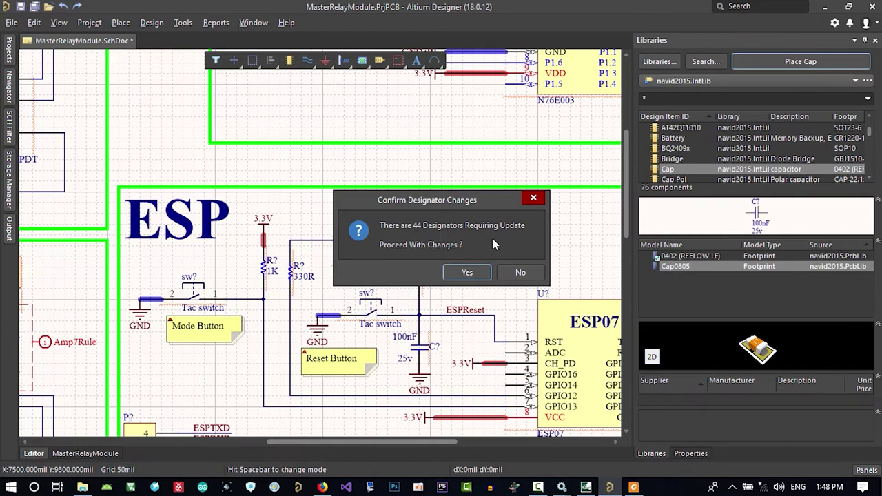
left_click(467, 272)
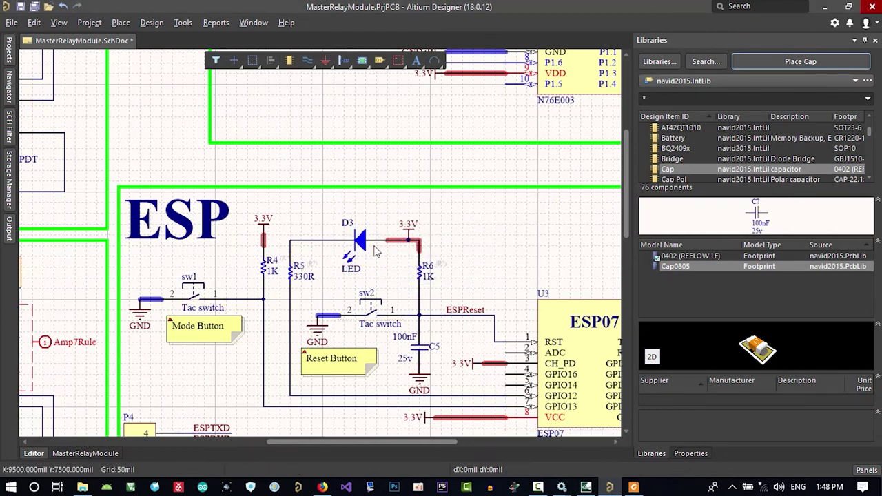
Review the annotated Relay, Inputs, ESP and MCU blocks, then save the schematic
scroll(376, 251, "up", 3, "ctrl")
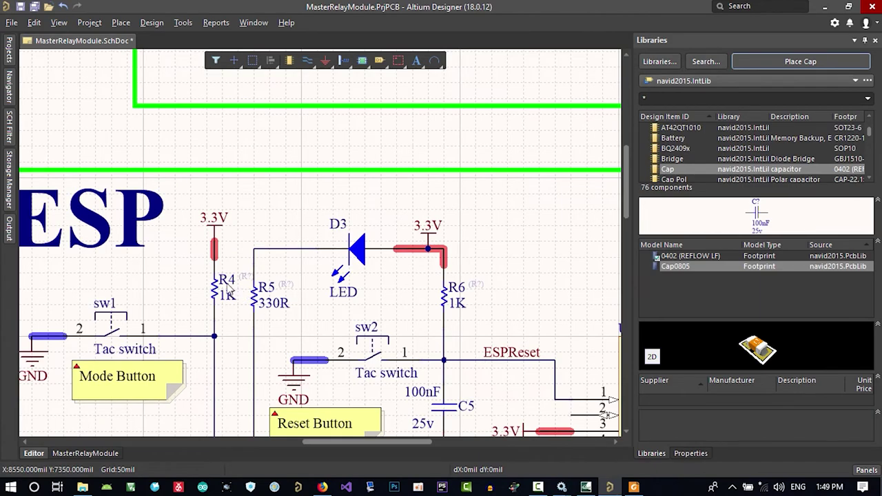
scroll(321, 251, "down", 4, "ctrl")
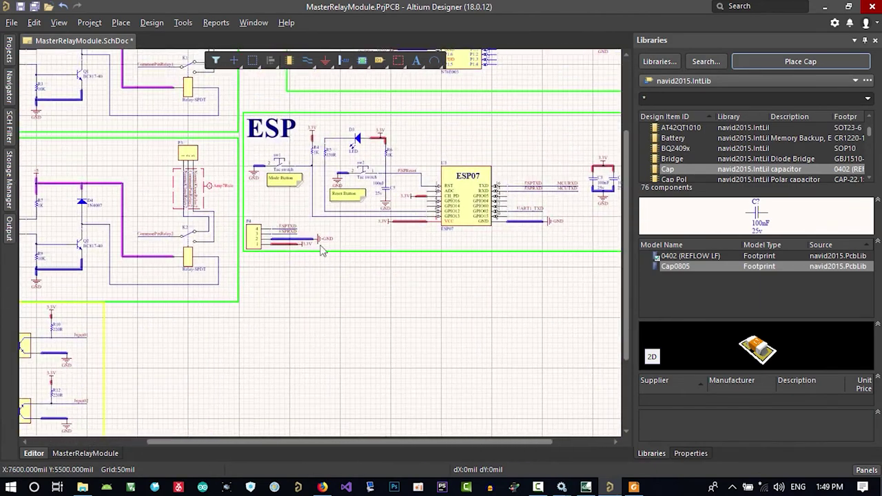
scroll(321, 251, "down", 3, "ctrl")
scroll(474, 279, "up", 5, "ctrl")
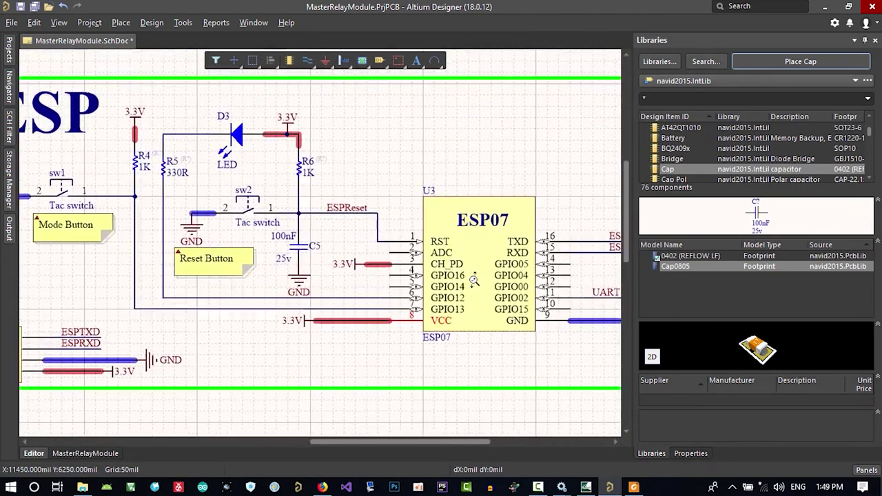
scroll(474, 279, "up", 1, "ctrl")
scroll(455, 210, "up", 1, "ctrl")
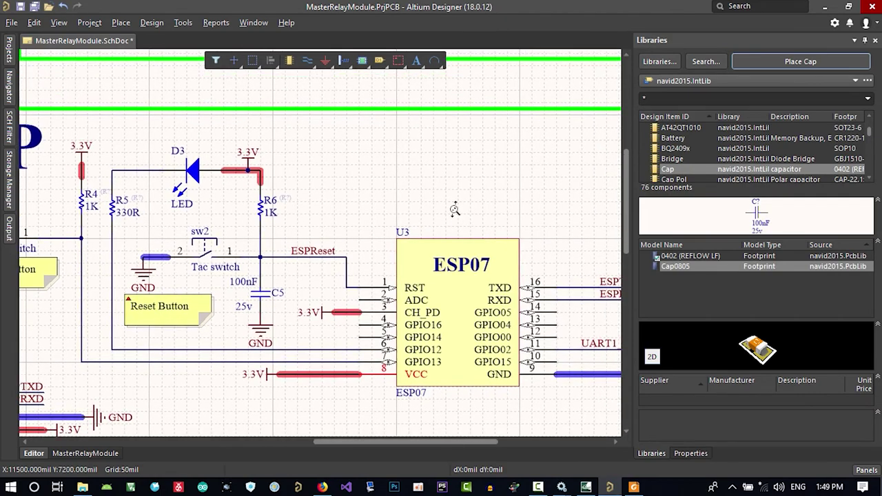
scroll(455, 210, "down", 2, "ctrl")
scroll(424, 270, "up", 4, "ctrl")
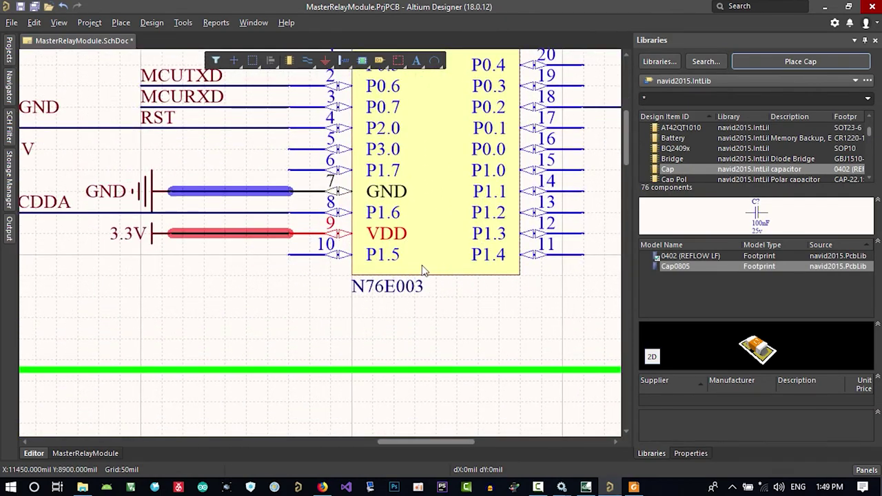
scroll(424, 270, "down", 3, "ctrl")
right_click_drag(49, 400, 270, 251)
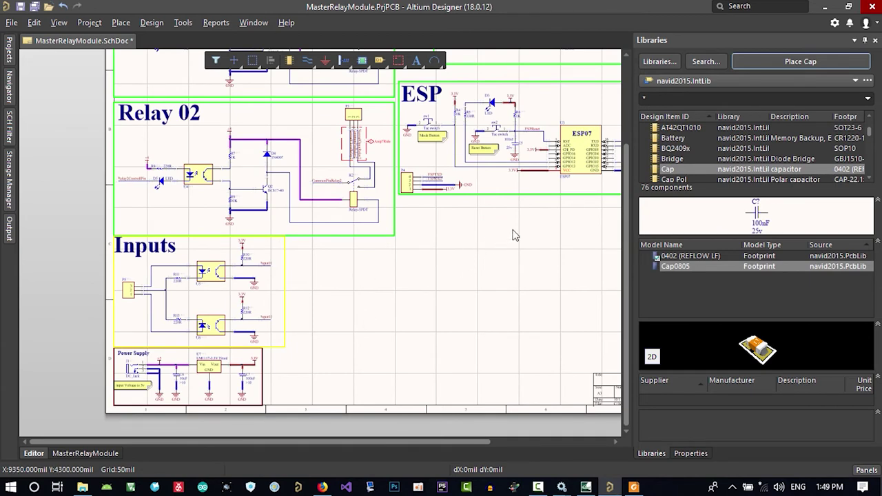
right_click_drag(516, 236, 410, 319)
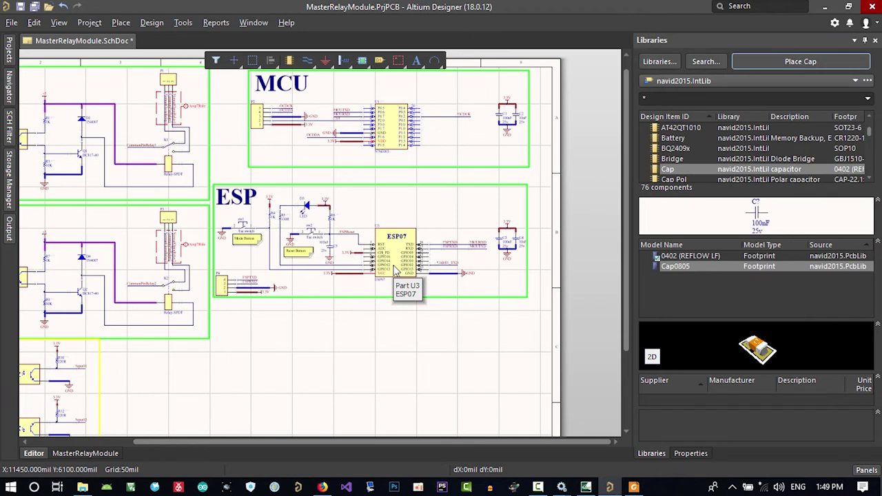
scroll(339, 328, "down", 4, "ctrl")
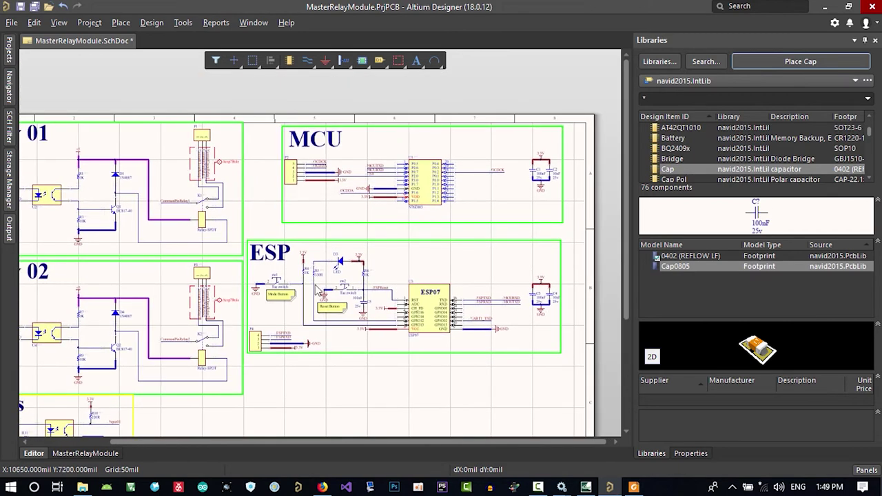
scroll(339, 328, "down", 2)
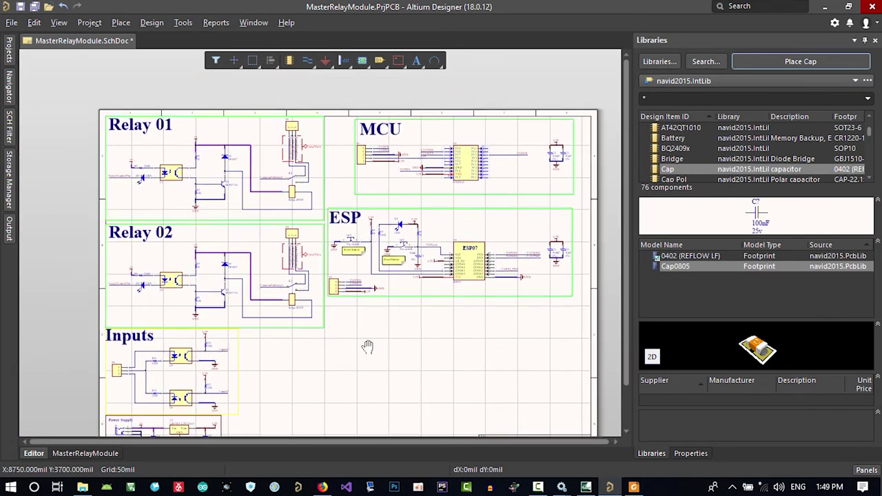
scroll(364, 348, "down", 1)
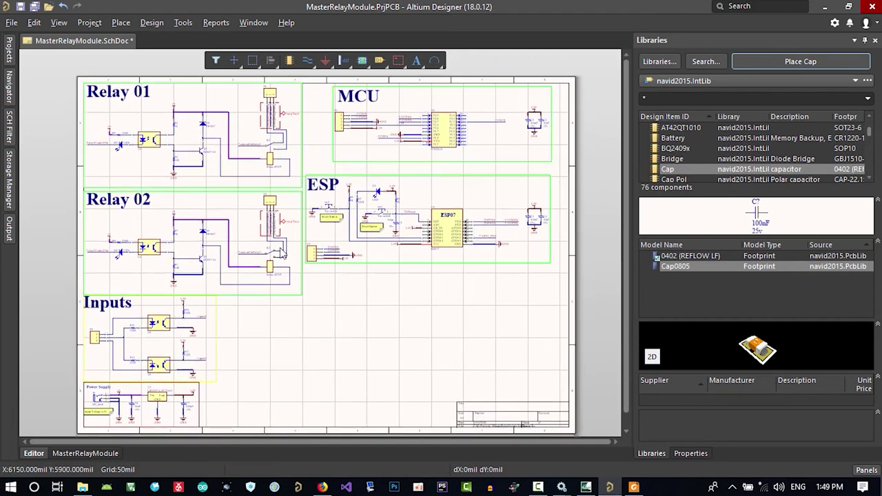
key("ctrl+s")
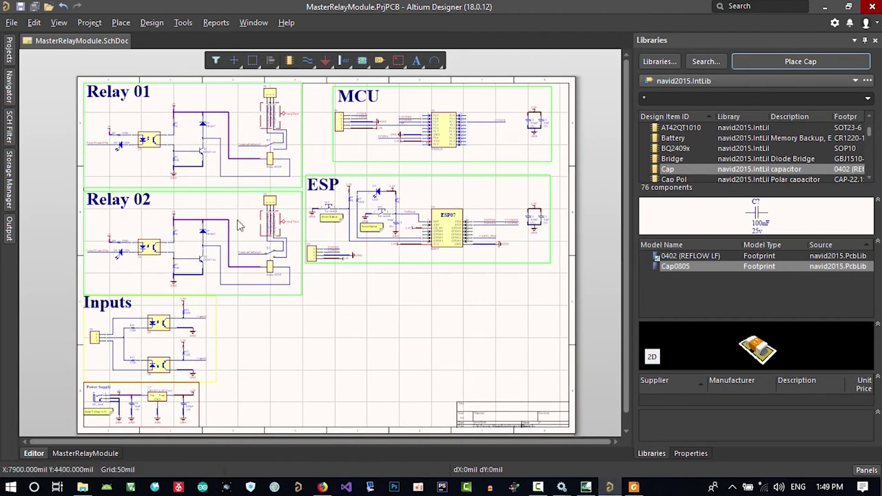
Add a new PCB document to the project from the Projects panel
left_click(12, 56)
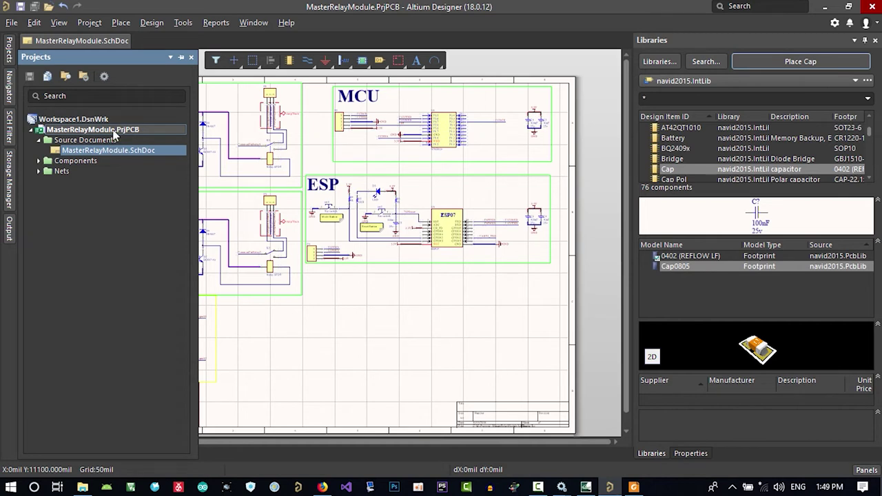
right_click(115, 134)
mouse_move(295, 159)
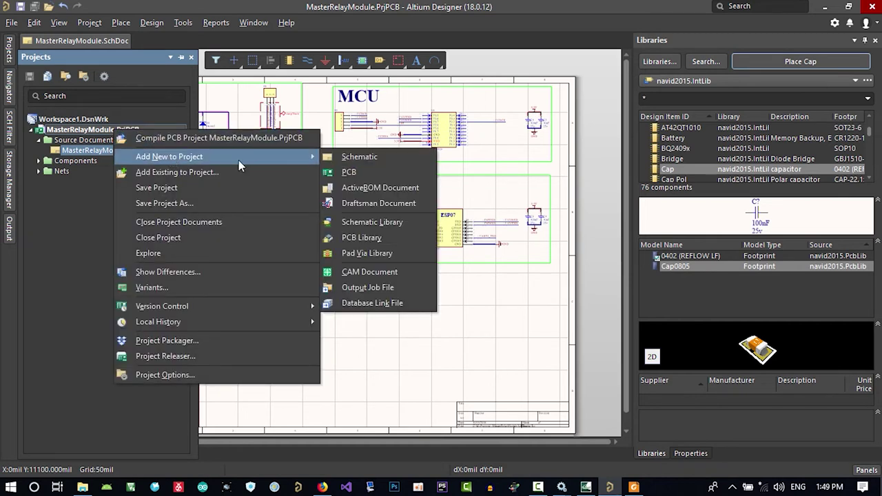
left_click(356, 172)
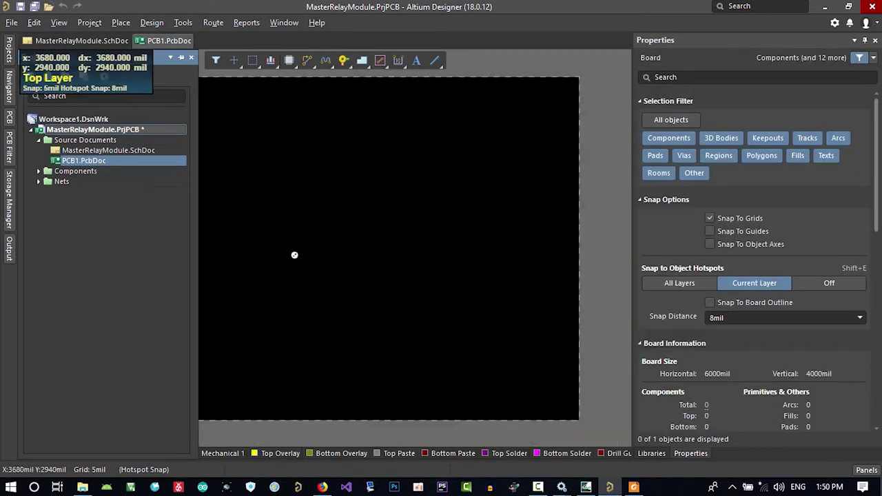
scroll(292, 252, "down", 3, "ctrl")
right_click_drag(281, 264, 327, 274)
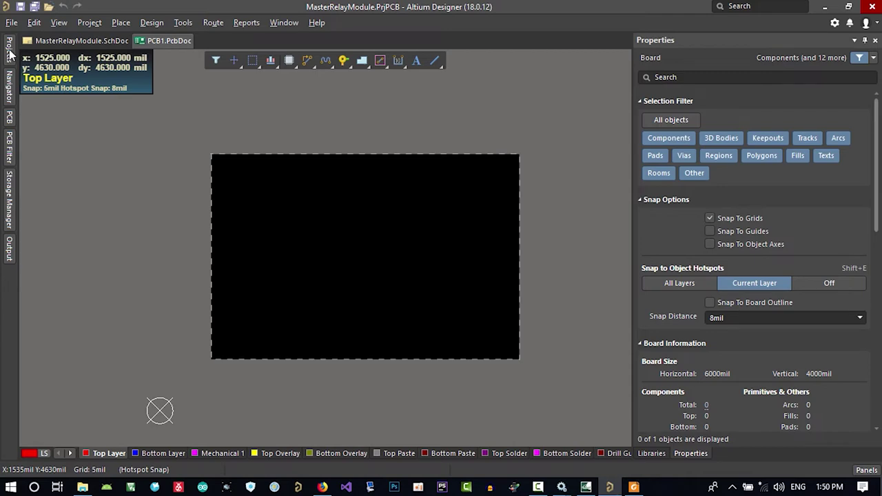
Save the PCB as MasterRelayModule.PcbDoc and reopen the MasterRelayModule schematic
key("ctrl+s")
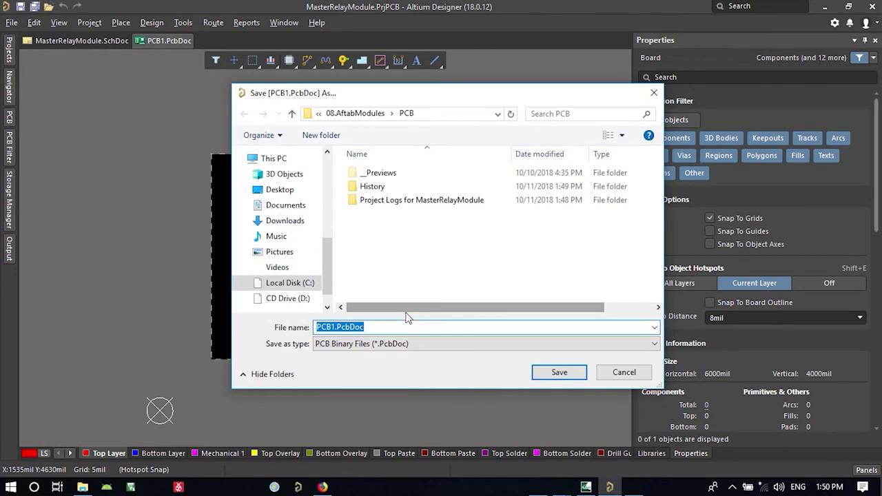
type("Maste")
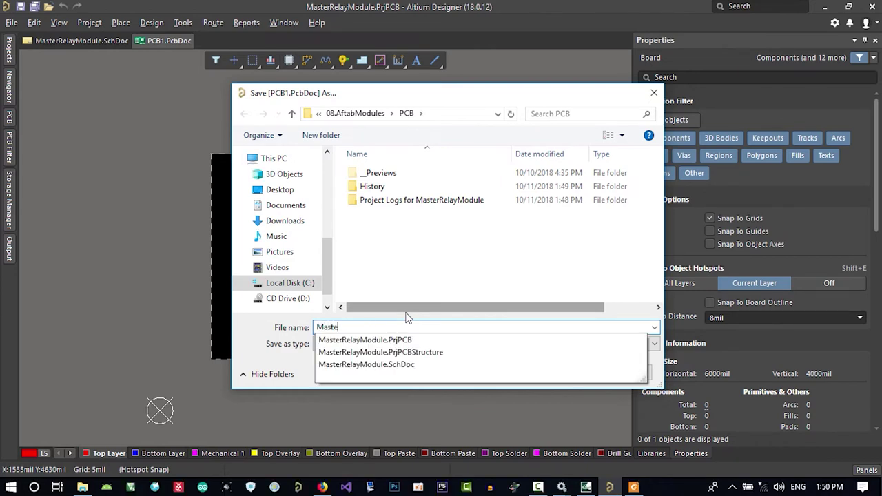
type("rRelayModule")
key("Return")
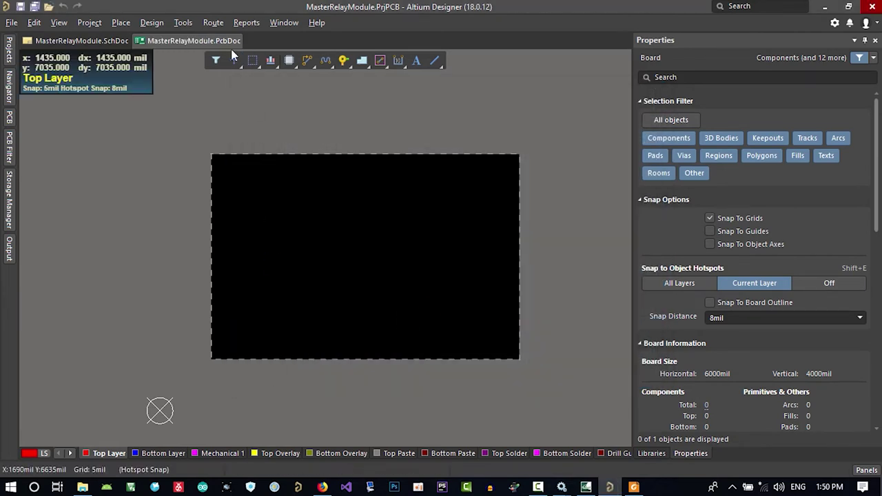
left_click(9, 55)
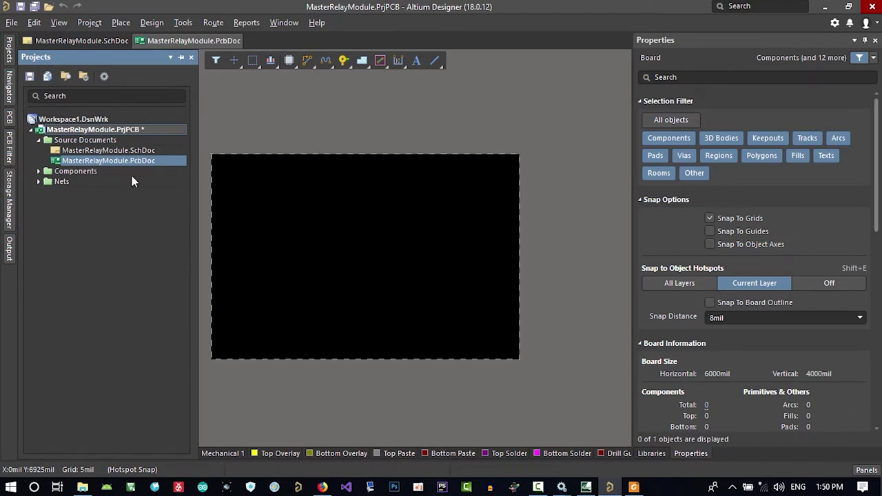
right_click_drag(329, 299, 366, 297)
double_click(136, 150)
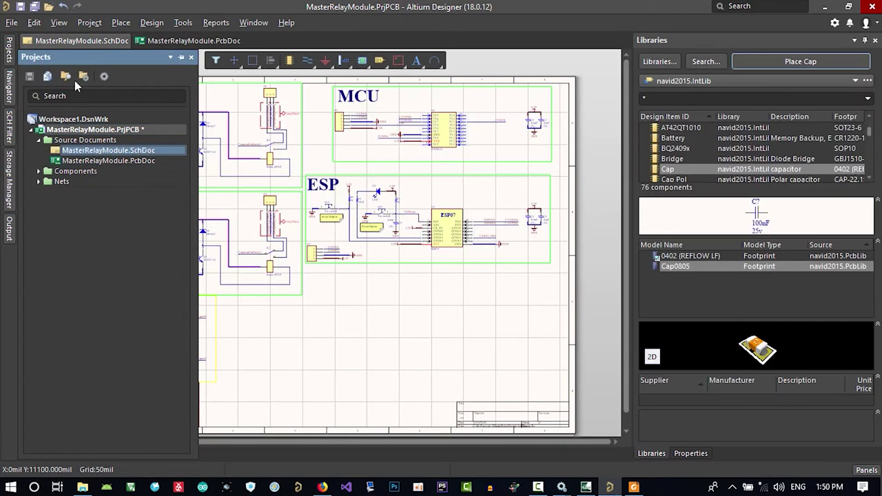
Run Design > Update PCB Document MasterRelayModule.PcbDoc from the schematic
left_click(11, 22)
key("Escape")
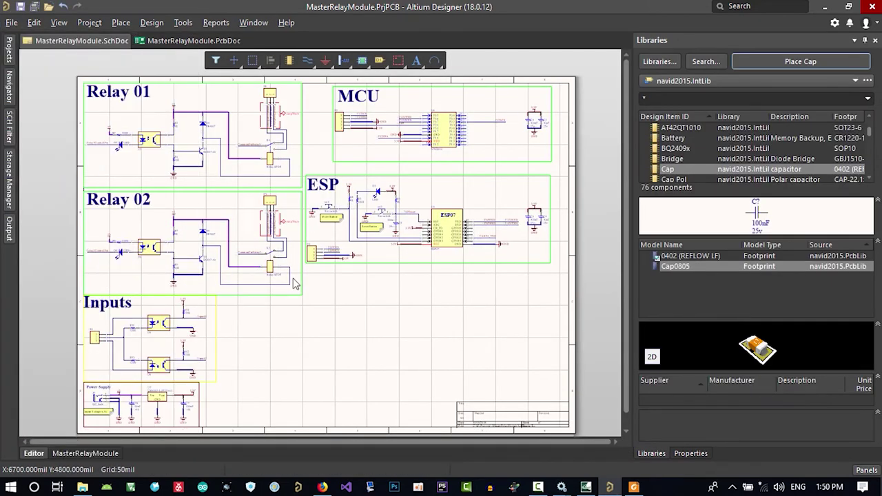
left_click(151, 22)
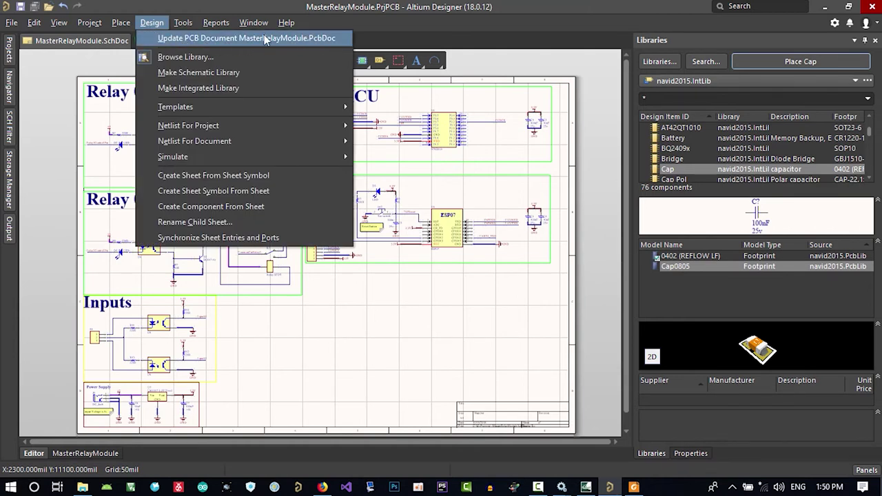
left_click(302, 38)
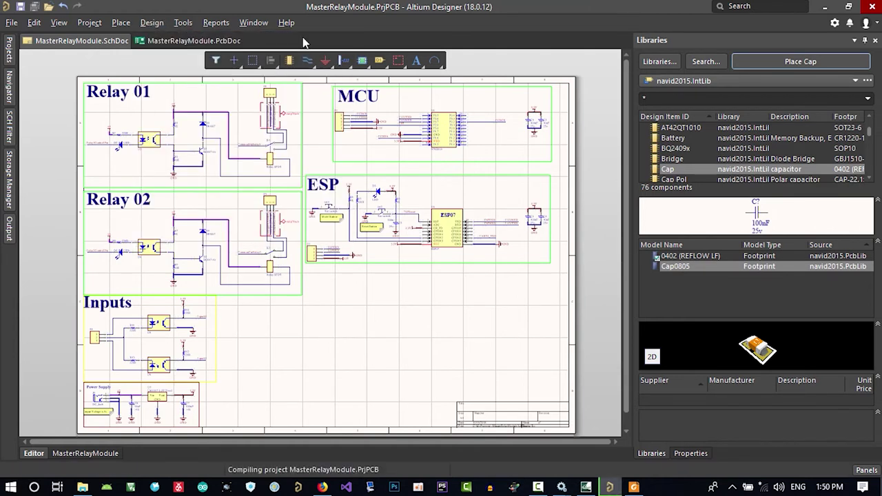
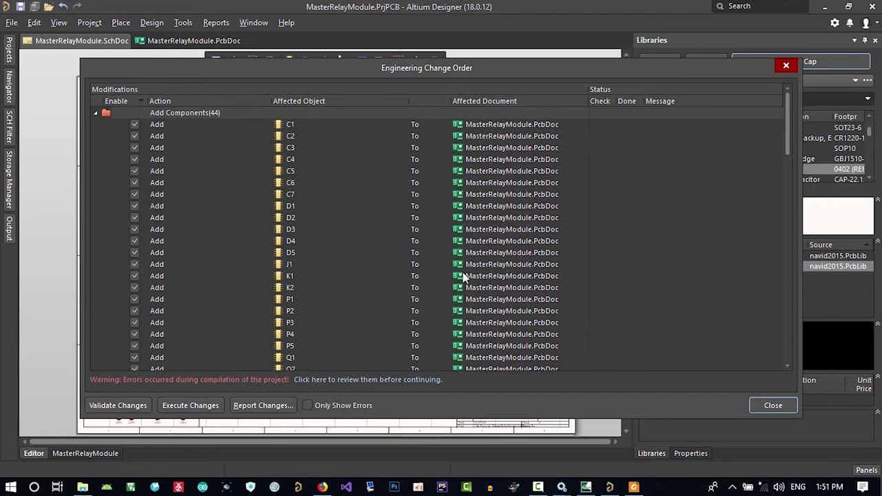
Validate the change order, exclude the Add Room entry, and execute the changes to MasterRelayModule.PcbDoc
scroll(368, 306, "down", 20)
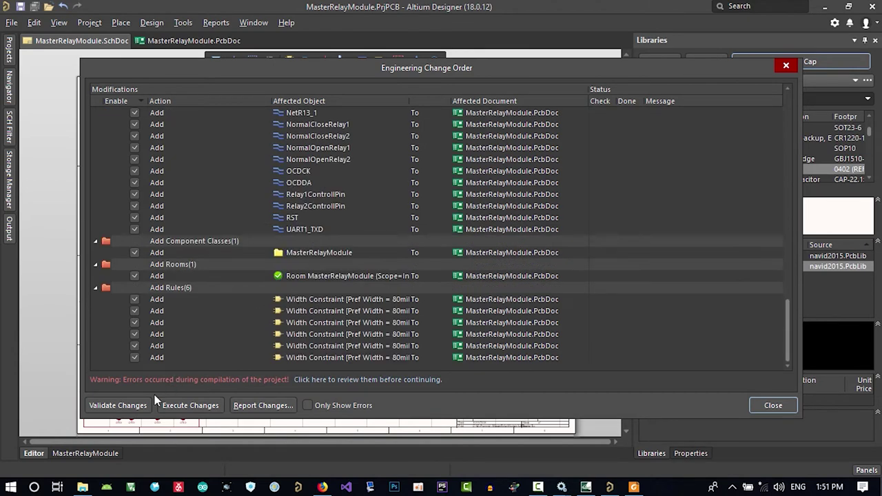
left_click(117, 405)
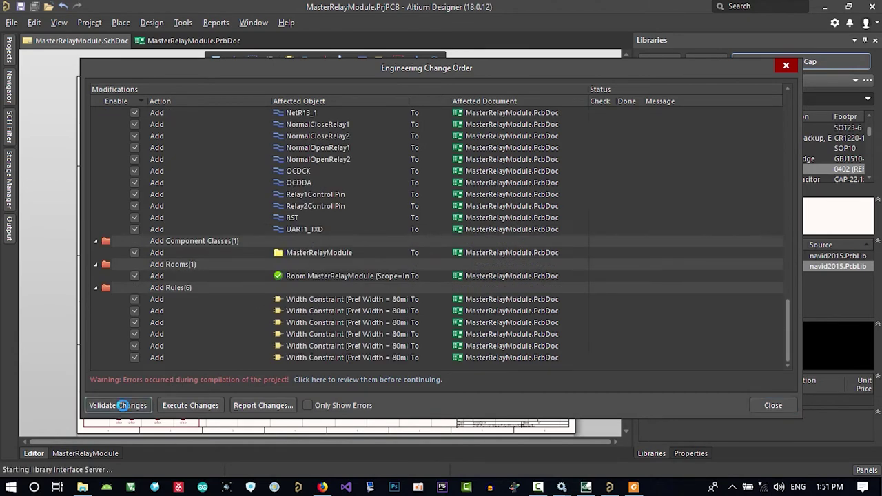
scroll(567, 299, "up", 8)
scroll(567, 299, "up", 15)
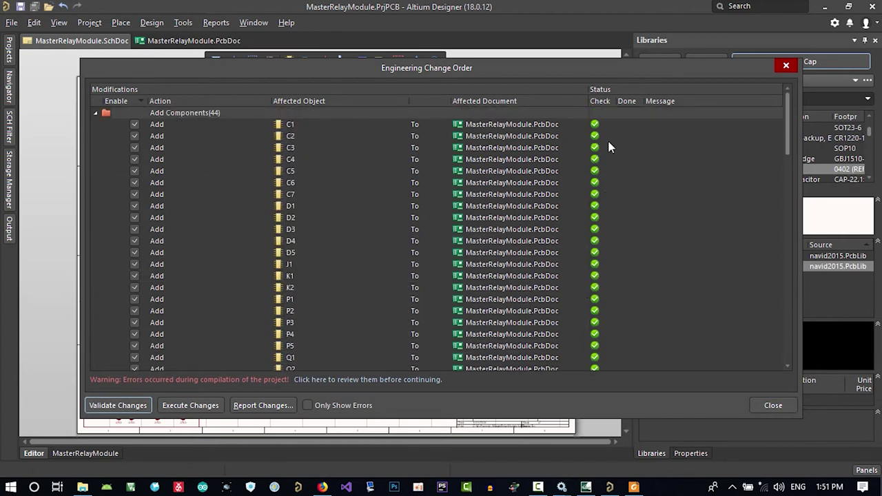
scroll(613, 322, "down", 20)
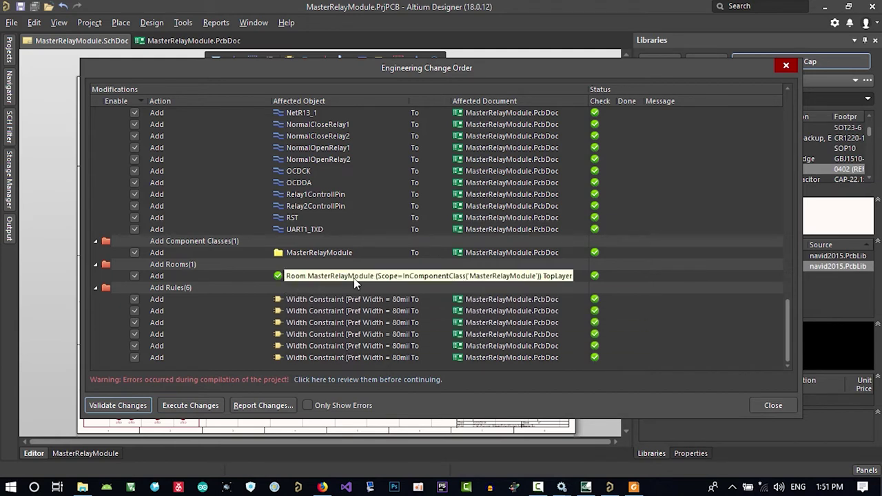
left_click(135, 276)
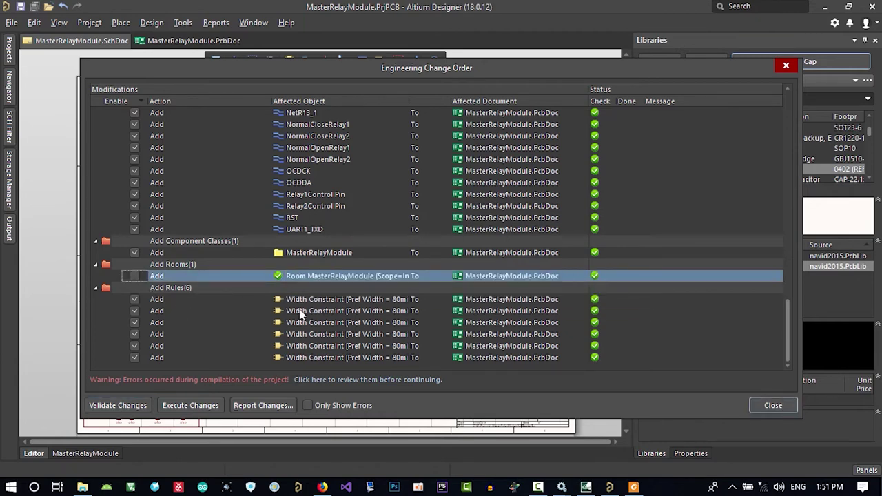
scroll(310, 324, "up", 12)
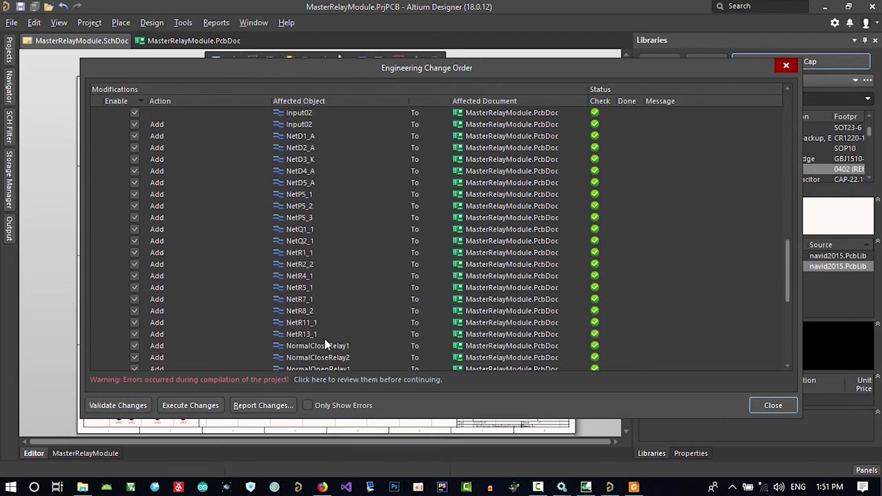
left_click(192, 406)
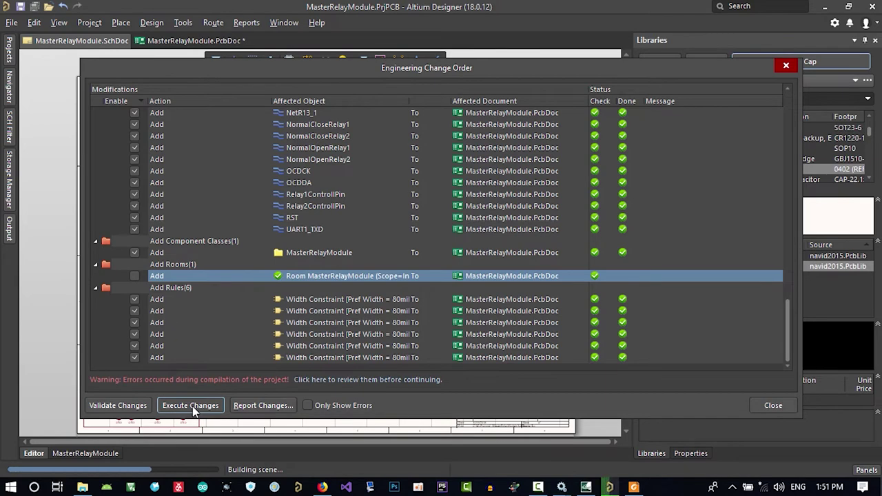
Close the change order and look over the imported components beside the board
left_click(773, 405)
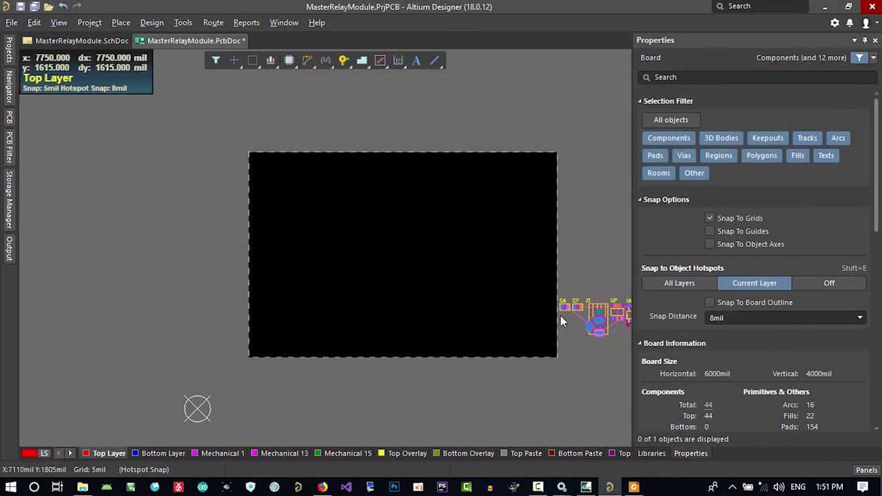
right_click_drag(560, 315, 305, 315)
scroll(381, 342, "down", 2, "ctrl")
right_click_drag(381, 342, 334, 327)
scroll(314, 310, "up", 2, "ctrl")
scroll(439, 335, "up", 1, "ctrl")
scroll(314, 330, "up", 1, "ctrl")
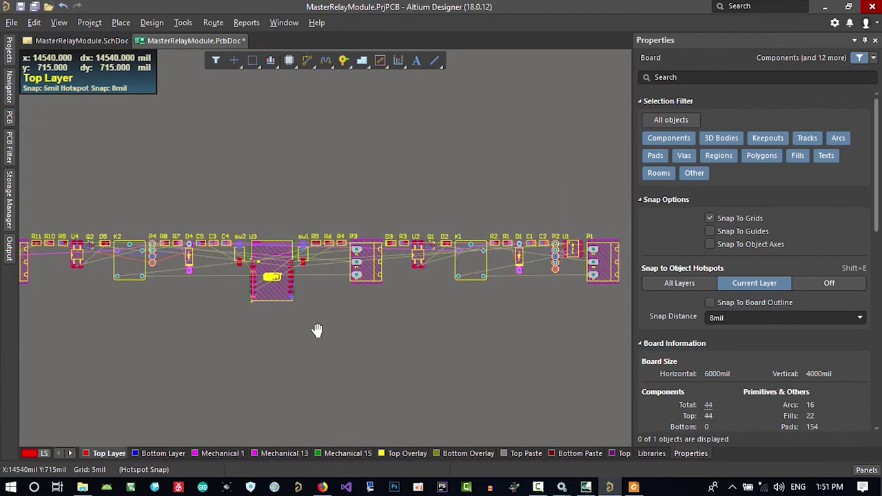
scroll(457, 338, "up", 3, "ctrl")
right_click_drag(457, 339, 303, 222)
scroll(275, 323, "down", 4, "ctrl")
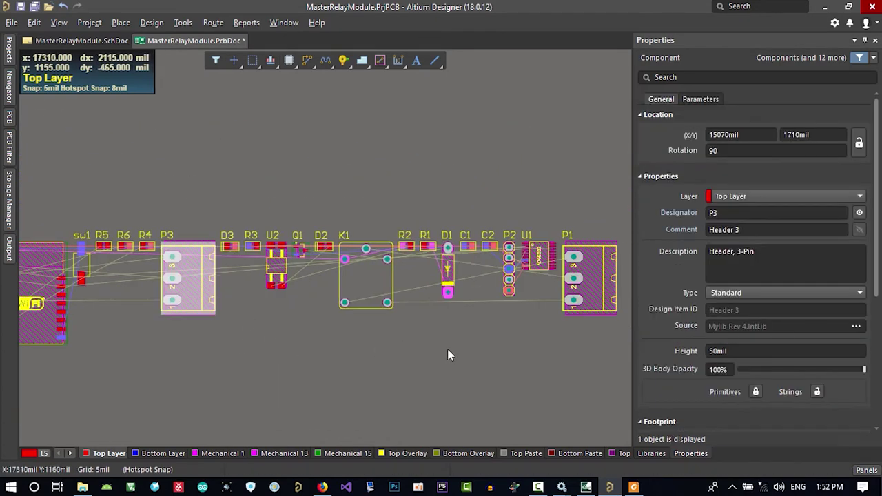
scroll(349, 356, "down", 2, "ctrl")
right_click_drag(210, 333, 409, 338)
scroll(401, 326, "down", 2, "ctrl")
Save all project documents with File > Save All
left_click(12, 22)
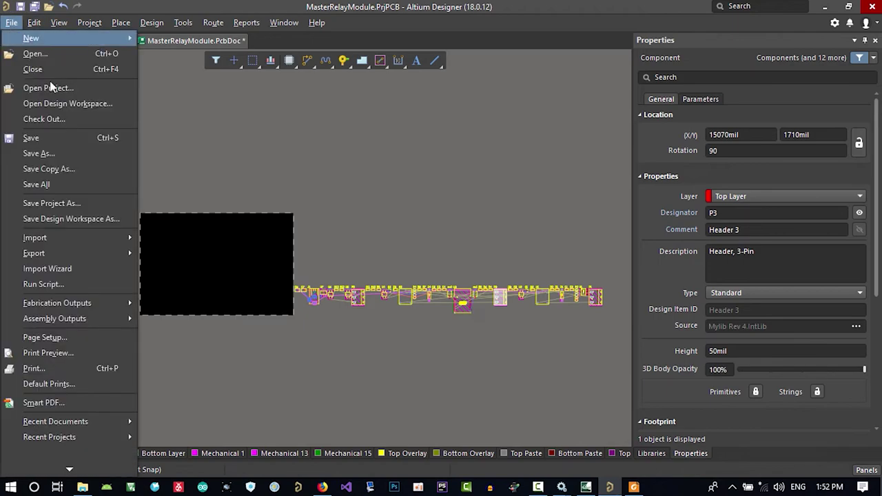
left_click(62, 181)
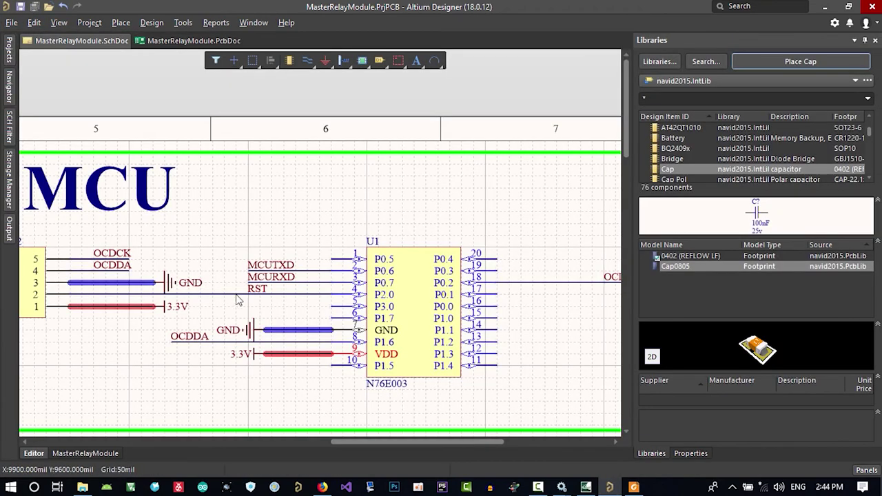
scroll(238, 301, "down", 3, "ctrl")
scroll(238, 301, "up", 4, "ctrl")
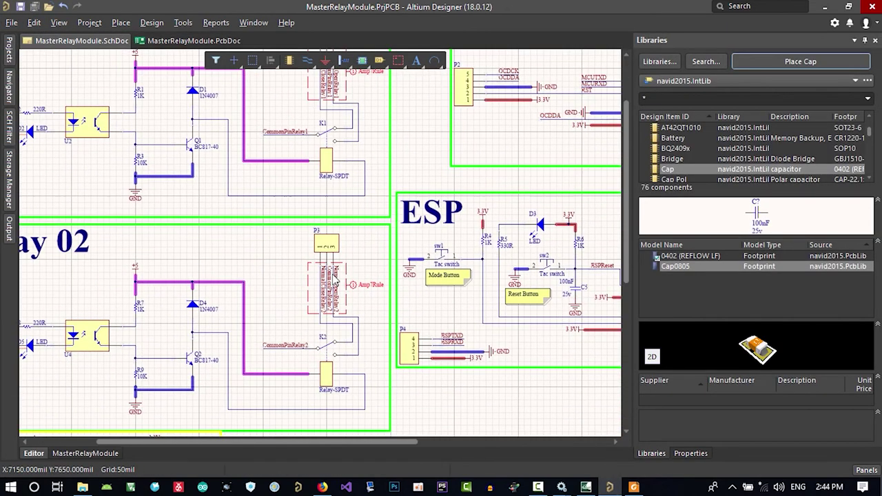
In Mylib Rev 4.IntLib, search 'test' and pick the MY_TestPin test point part
left_click(686, 81)
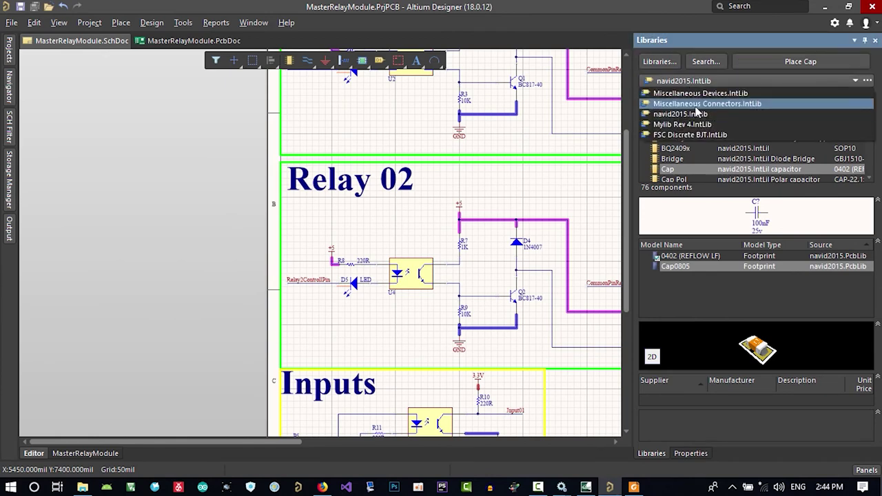
left_click(689, 122)
left_click(711, 141)
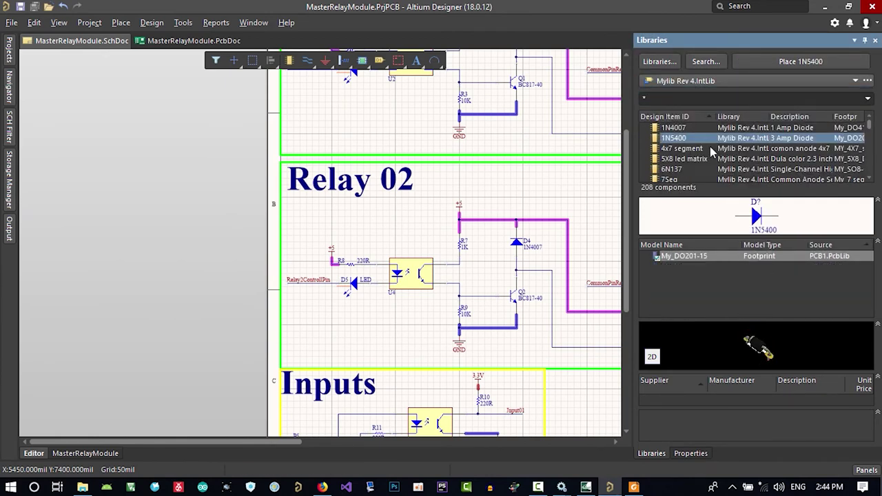
type("test")
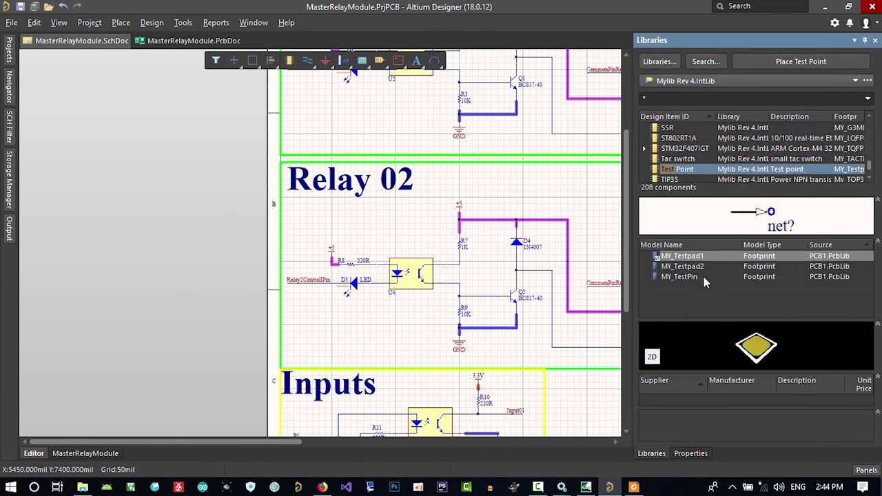
left_click(703, 278)
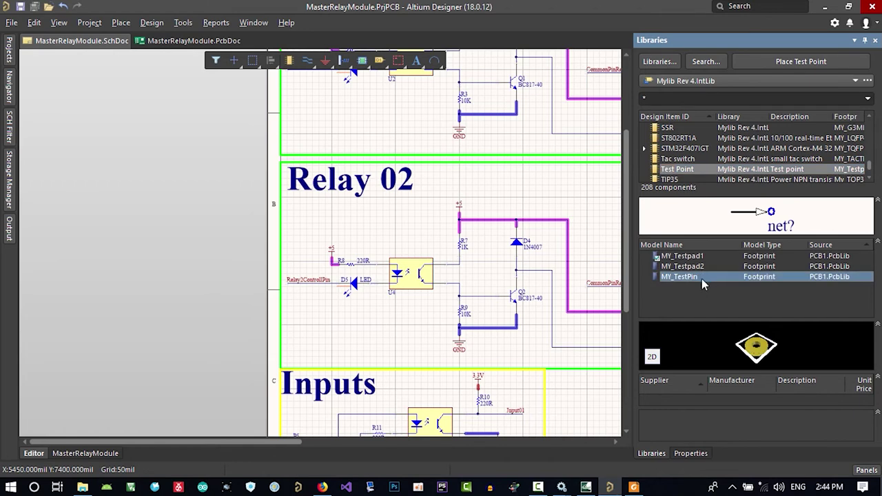
Start placing a Test Point part and nudge it into position with arrow keys
left_click(811, 63)
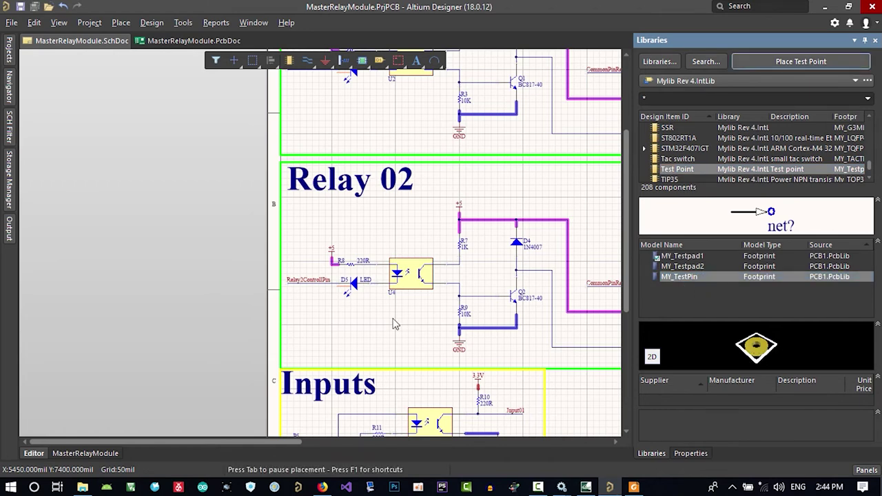
scroll(403, 331, "down", 5)
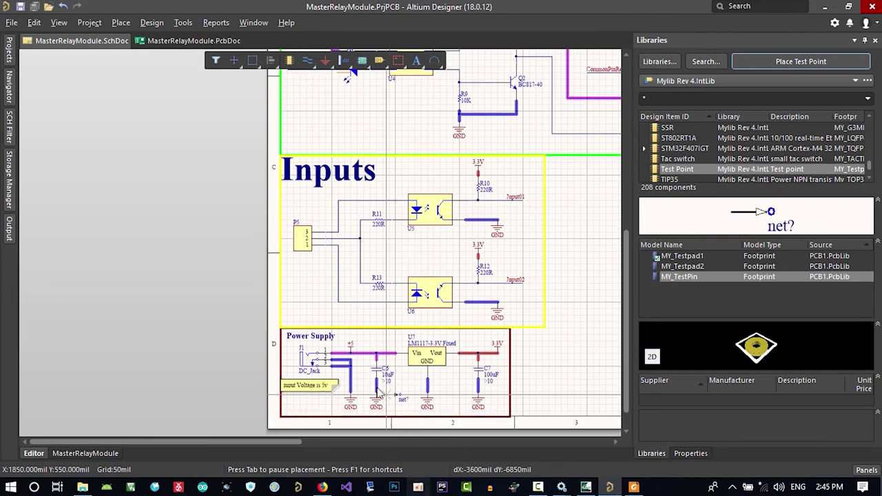
scroll(406, 407, "up", 5, "ctrl")
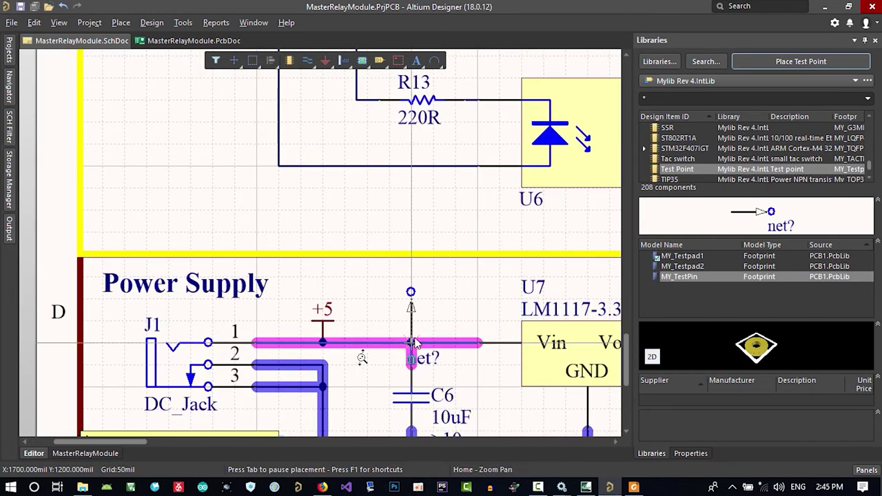
key("Left")
key("Right")
key("Up")
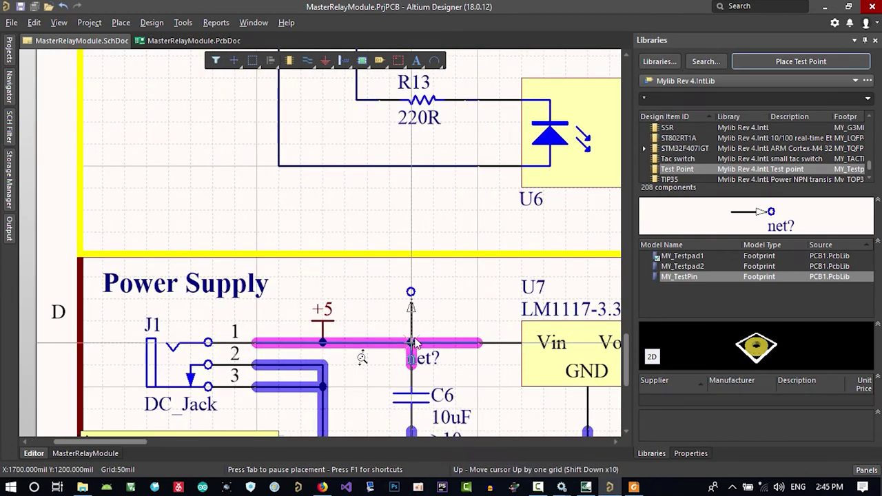
key("Down")
key("shift+Left")
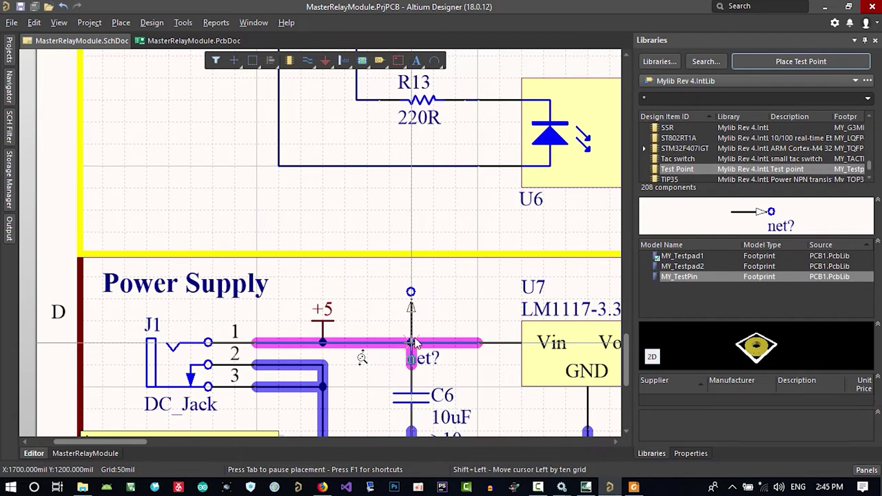
Set the test point's comment to 5V and drop it on the +5 net
key("Tab")
left_click(730, 158)
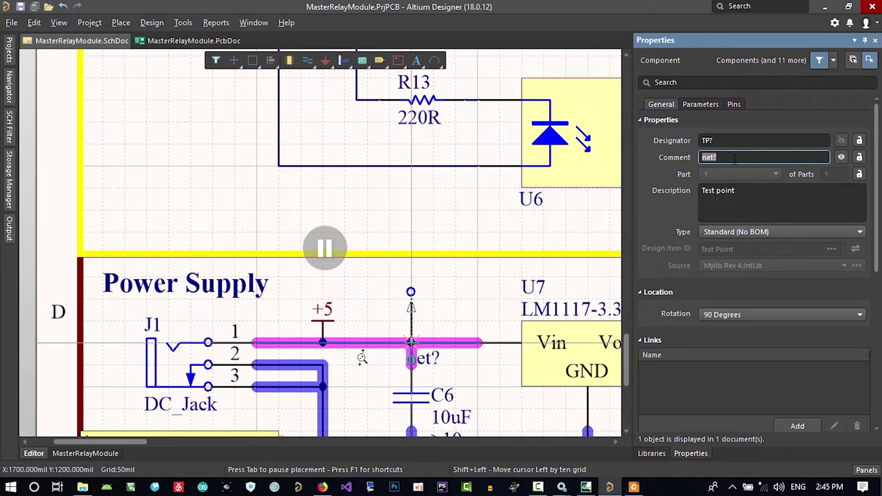
type("5V")
key("Return")
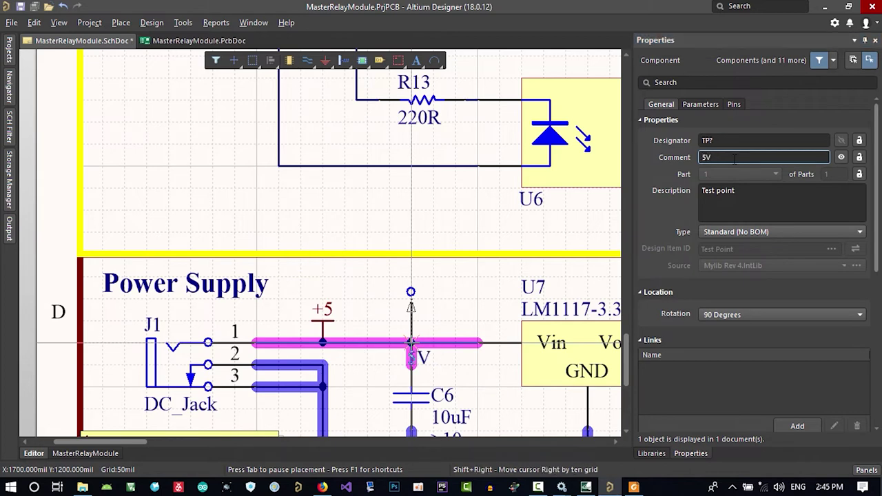
left_click(411, 342)
Rotate the next test point and give it the GND comment
scroll(411, 358, "down", 3)
key("space")
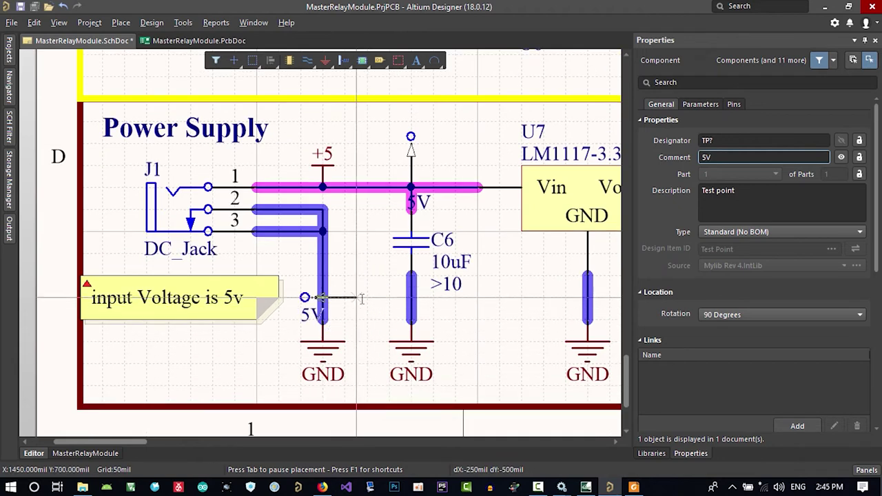
key("space")
key("space")
key("Tab")
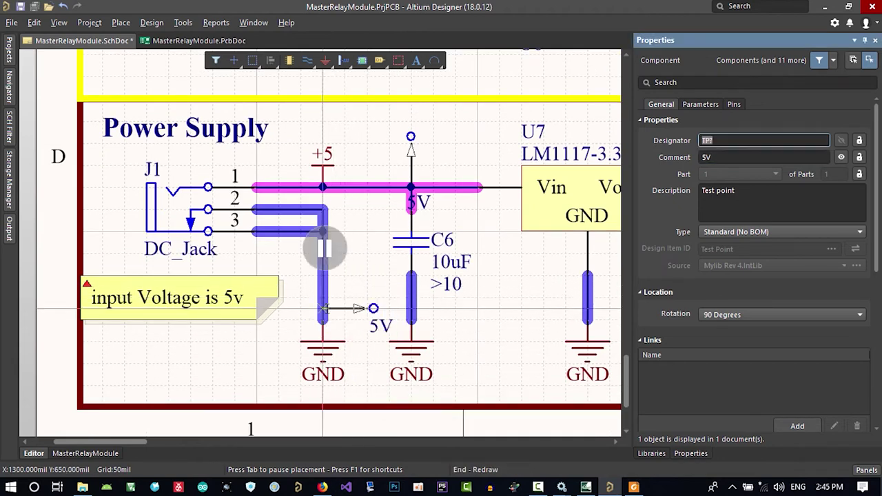
key("Tab")
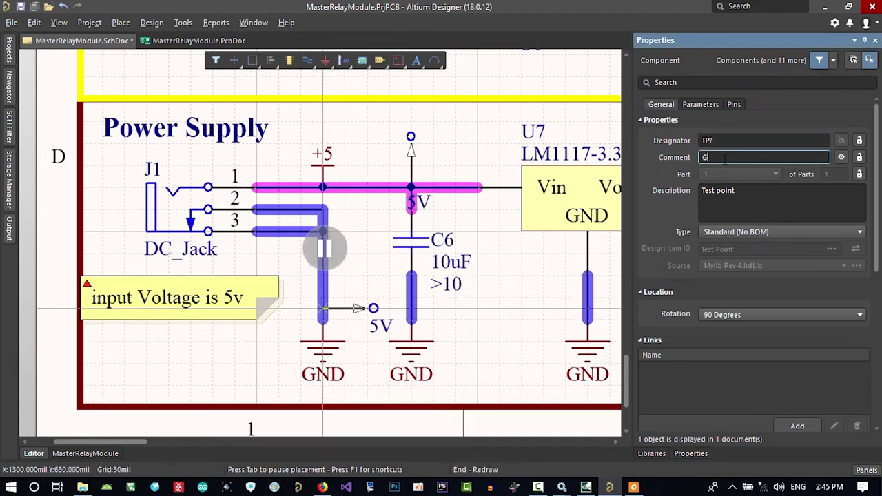
key("Return")
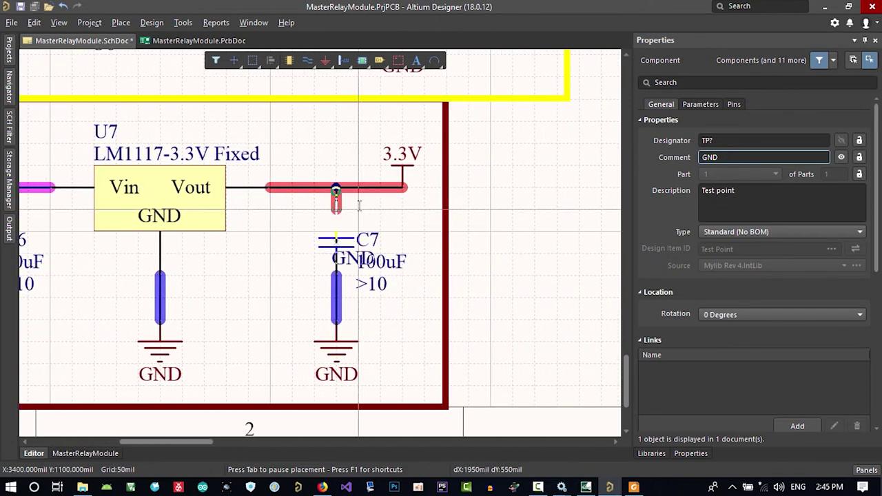
key("space")
Set the test point comment to 3.3V and drop it on the 3.3V net
key("Tab")
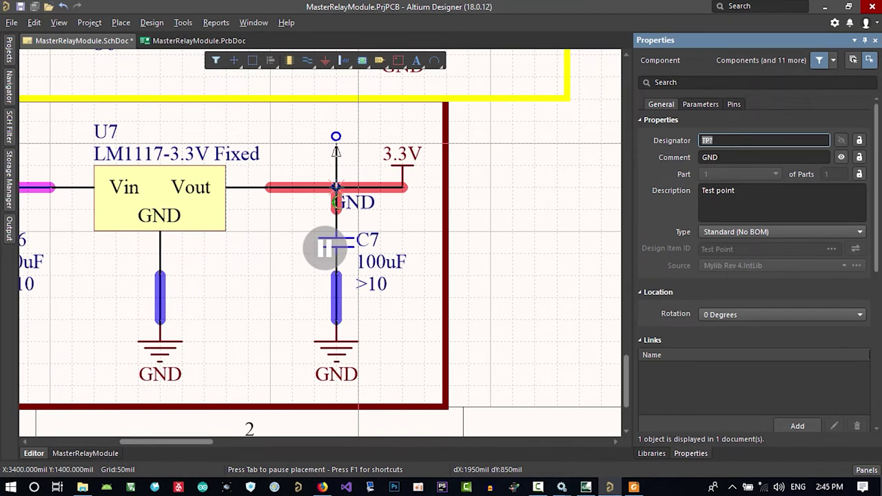
left_click(734, 158)
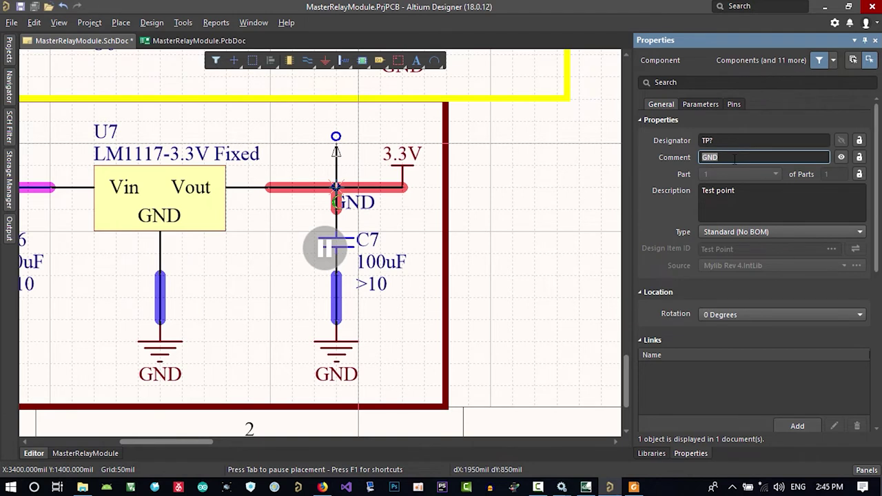
type("V")
key("space")
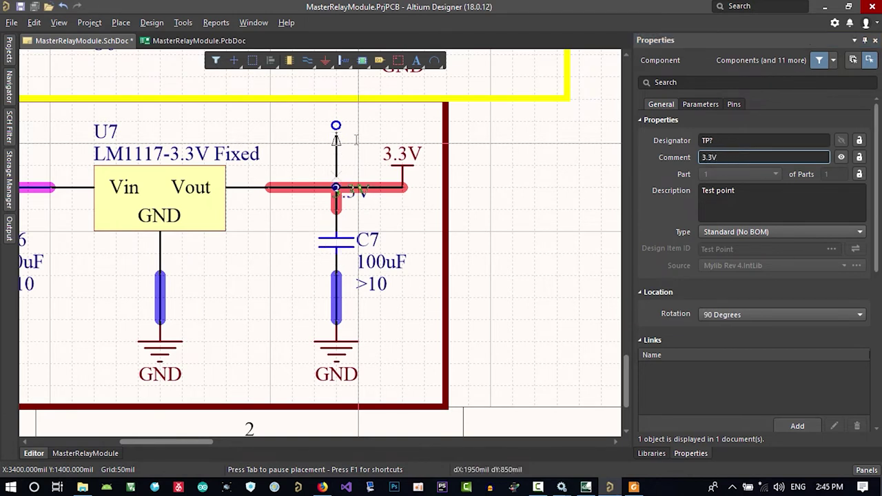
left_click(336, 186)
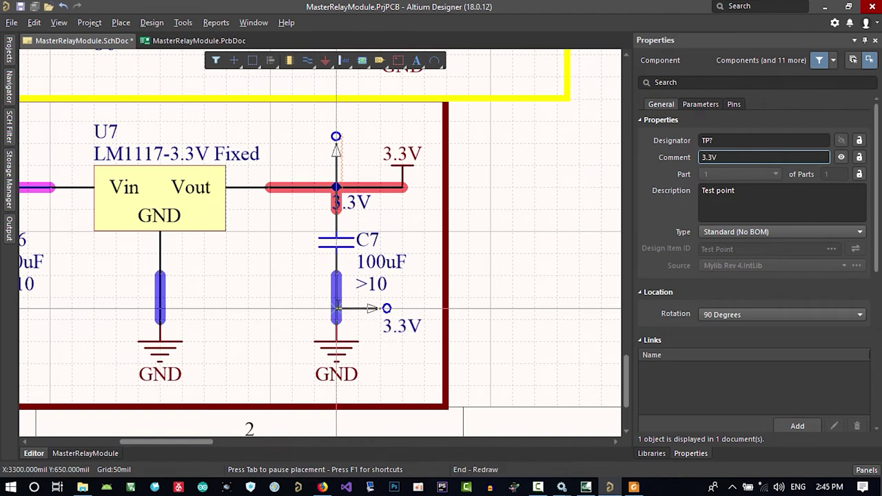
Change the comment to GND and place a GND test point beside C7
key("Tab")
left_click(723, 157)
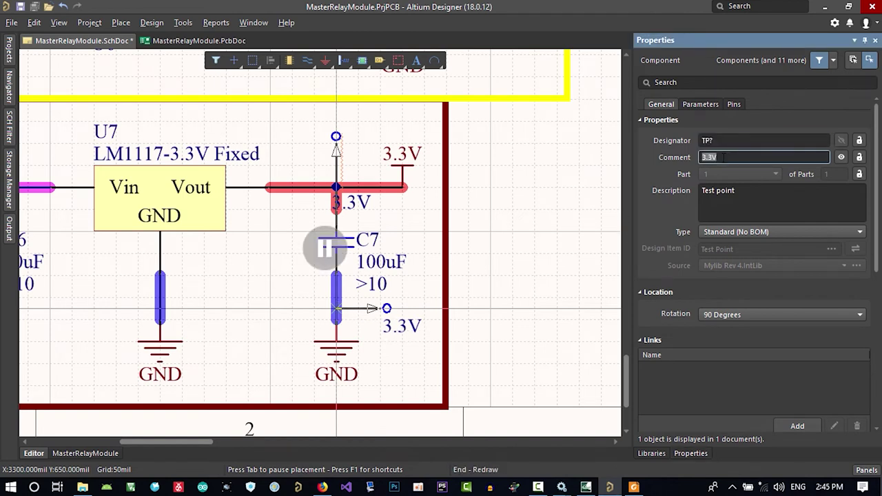
type("GND")
left_click(324, 248)
left_click(336, 308)
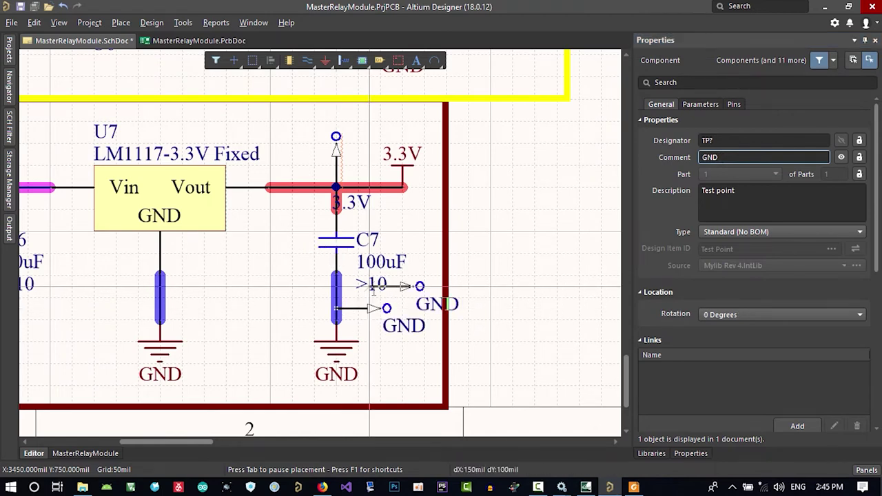
Place test points on J1's ground wire, C6's 5V net and C7's 3.3V net
scroll(275, 314, "left", 6, "shift")
left_click(292, 307)
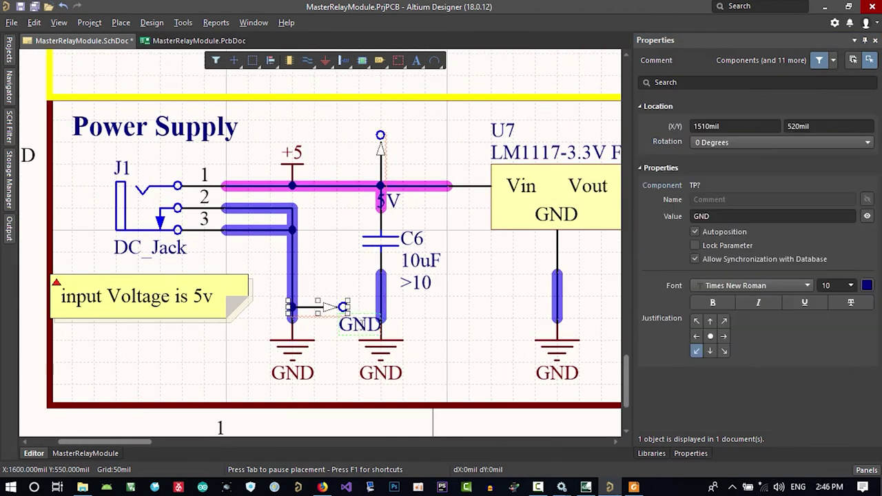
scroll(303, 296, "up", 3)
scroll(317, 275, "right", 3, "shift")
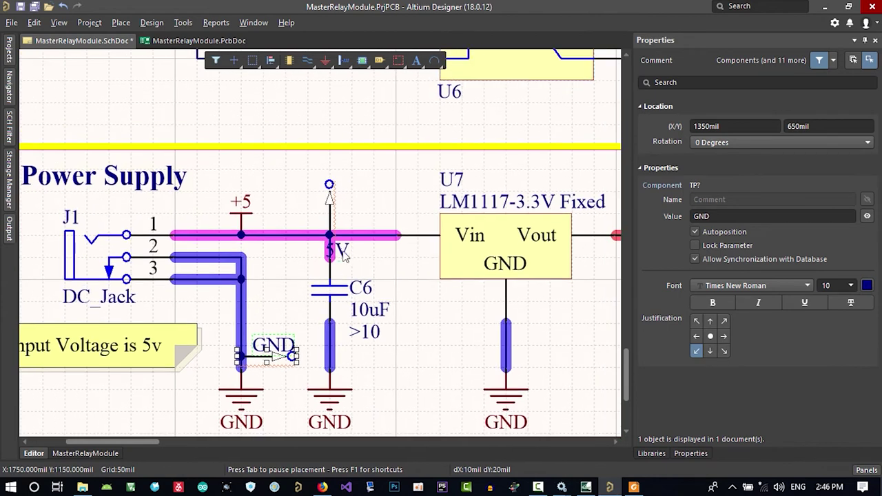
left_click(345, 255)
scroll(372, 255, "right", 6, "shift")
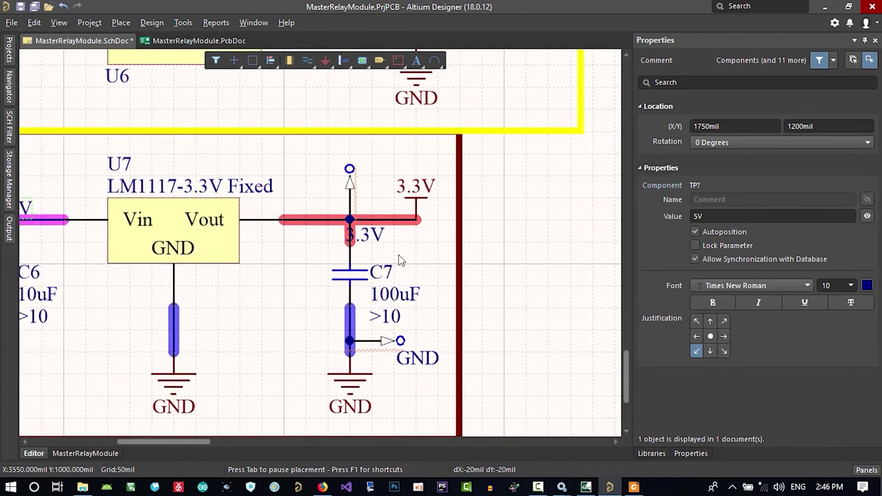
left_click(390, 226)
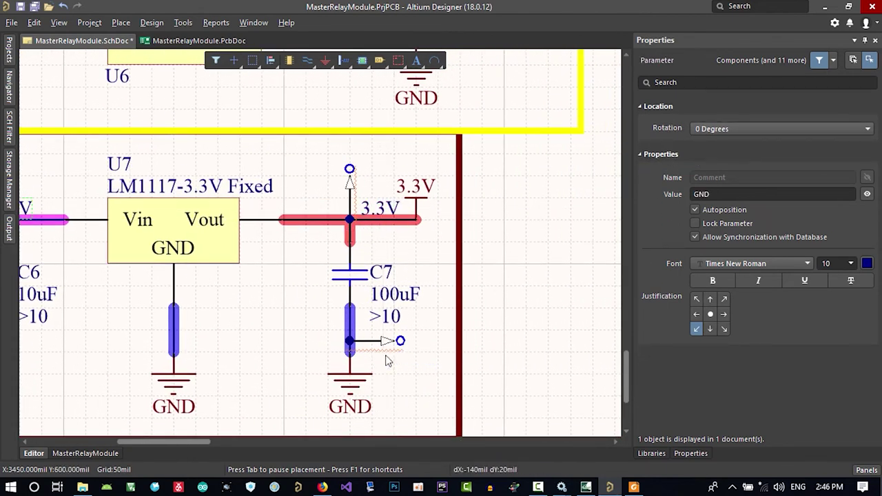
scroll(358, 345, "down", 2)
scroll(344, 338, "left", 4, "shift")
scroll(328, 325, "down", 4, "ctrl")
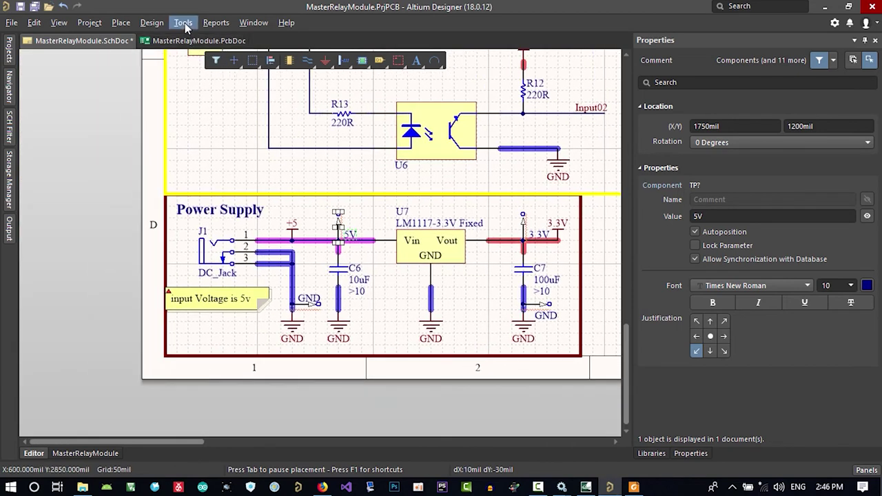
Annotate the schematic quietly, accepting the four test point designator changes
left_click(184, 23)
mouse_move(235, 153)
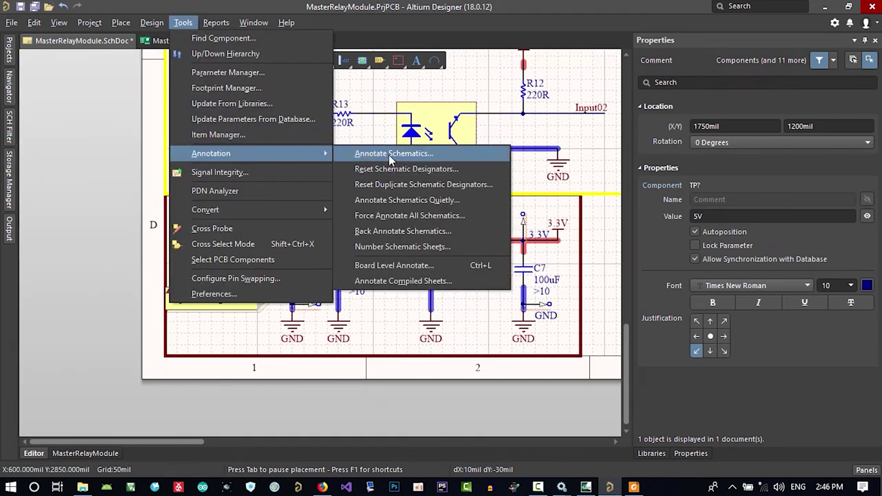
left_click(423, 205)
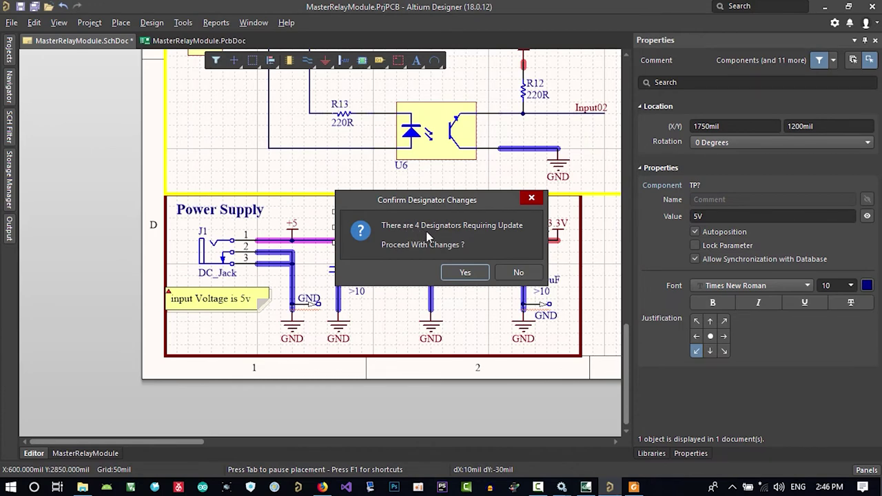
left_click(465, 272)
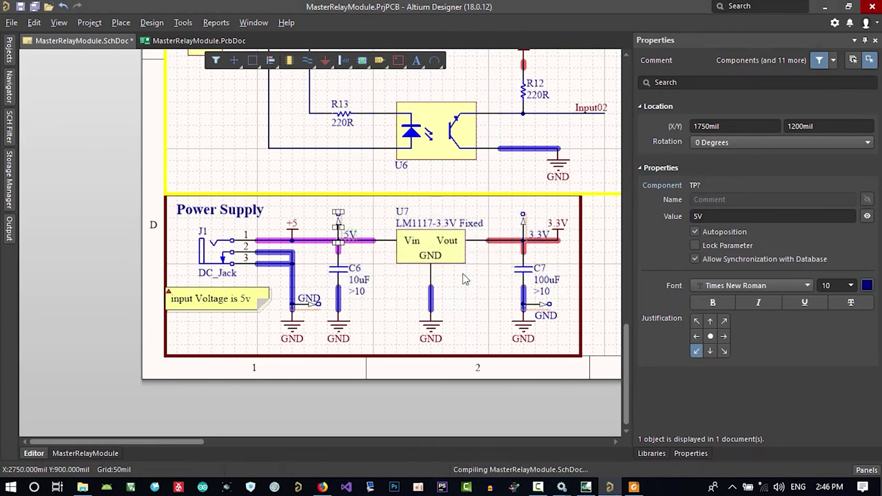
scroll(241, 69, "right", 2)
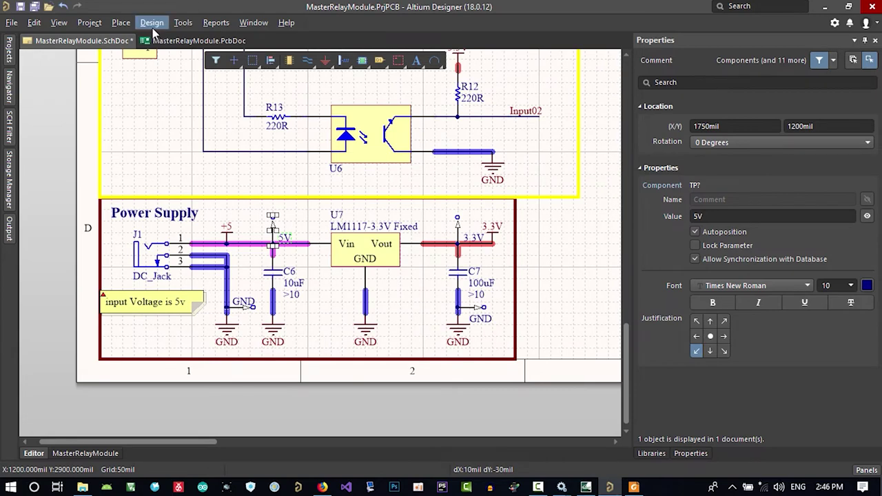
Start Update PCB Document and exclude the Add Room entry from the change order
left_click(153, 24)
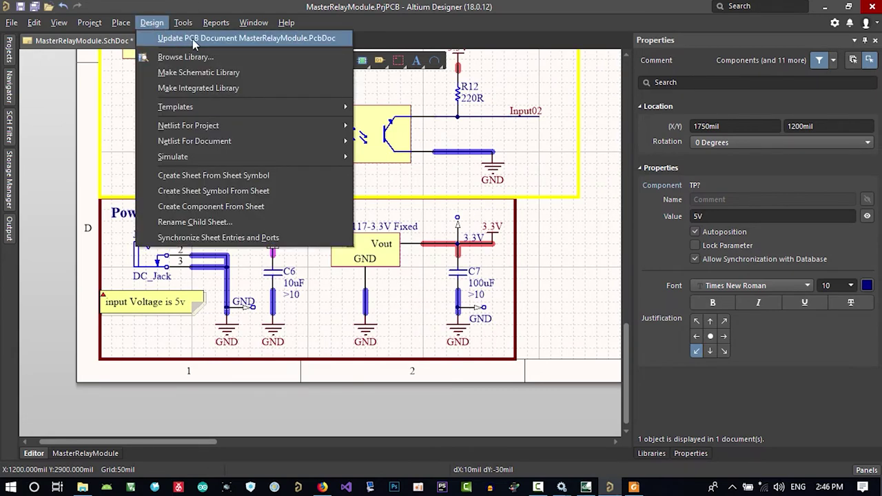
left_click(195, 43)
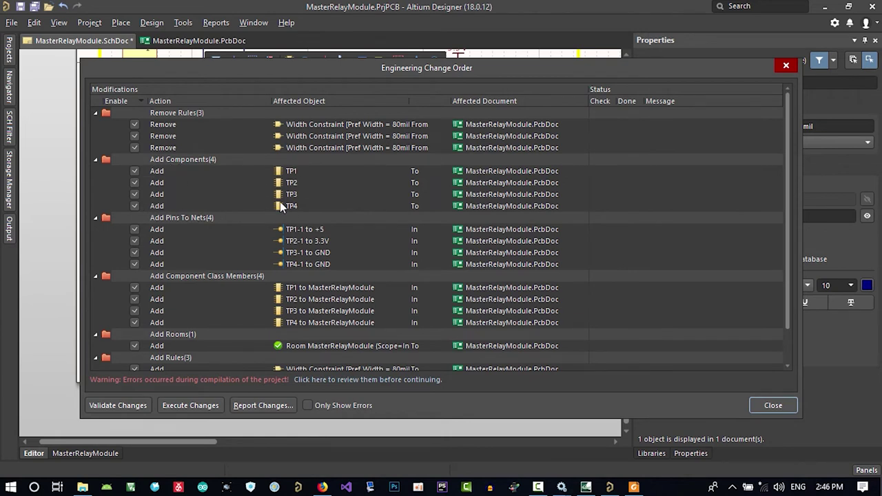
scroll(319, 244, "down", 2)
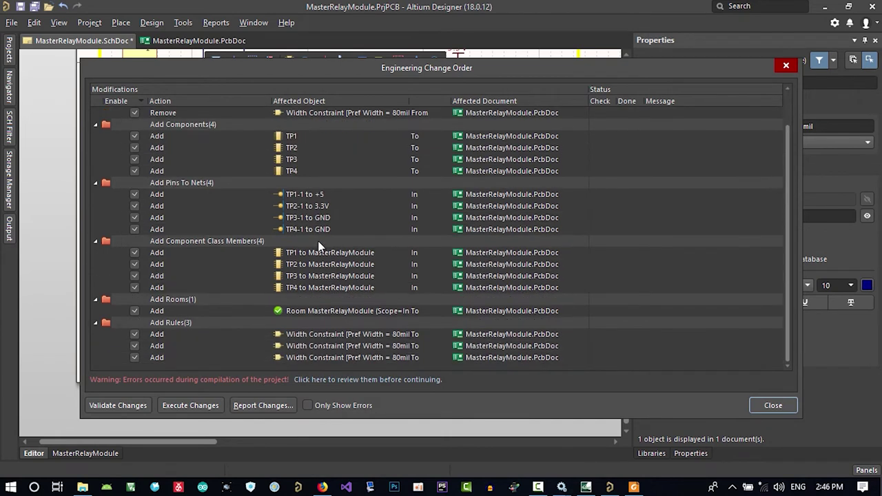
scroll(418, 345, "up", 1)
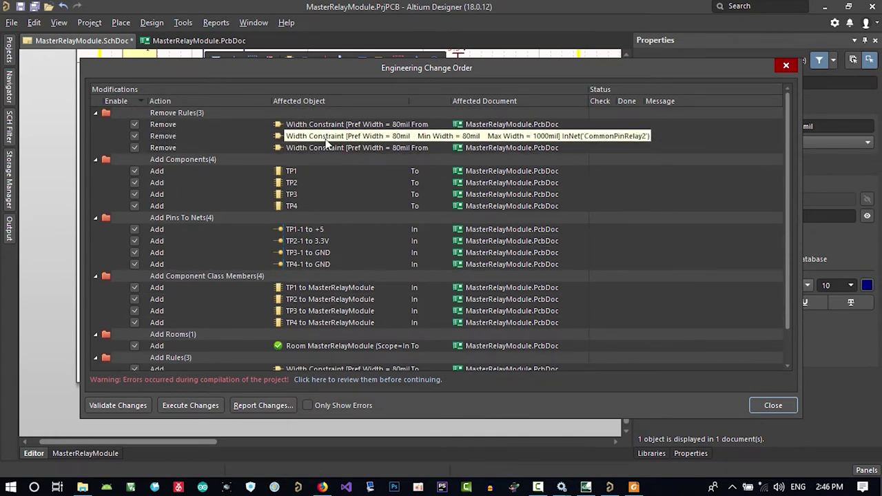
scroll(358, 305, "down", 1)
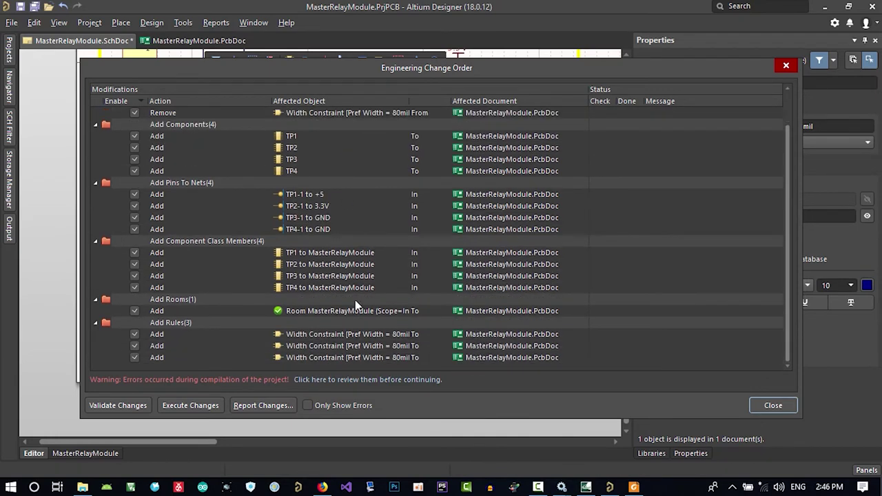
left_click(134, 311)
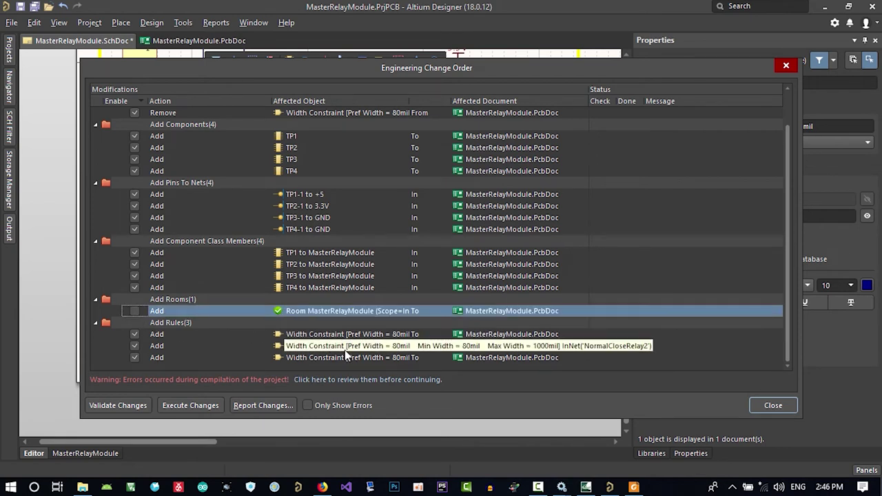
scroll(238, 337, "up", 1)
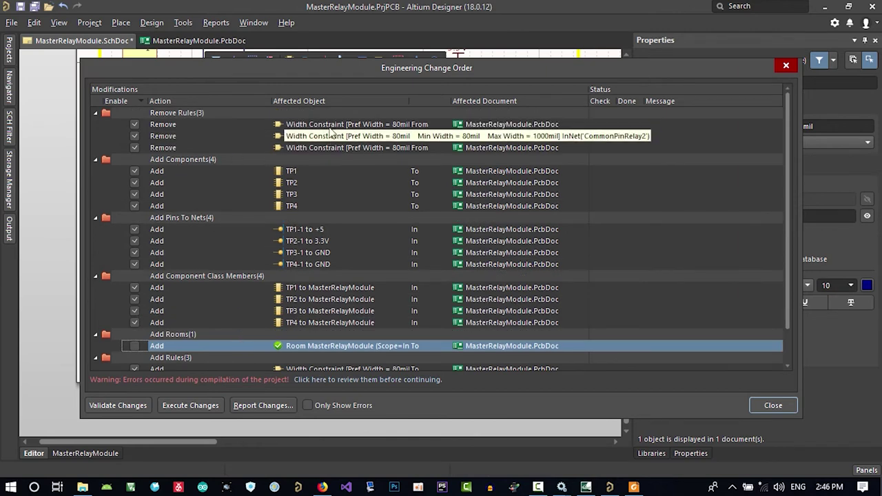
scroll(266, 201, "down", 1)
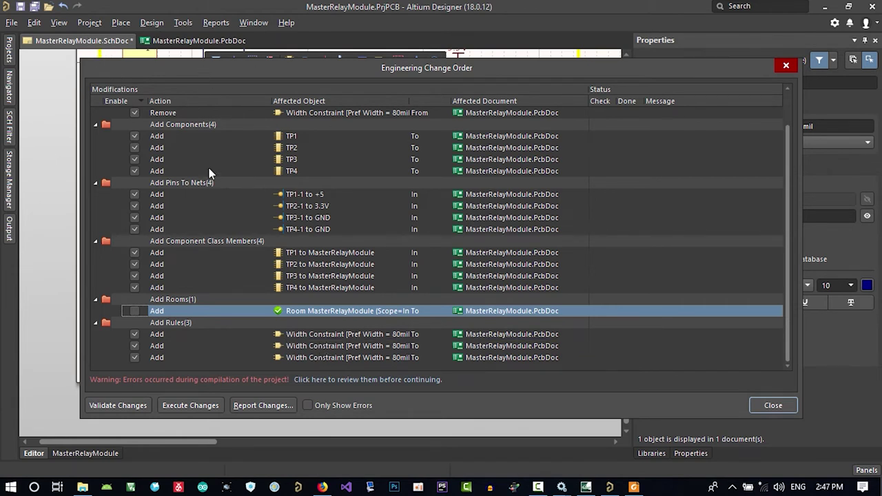
scroll(297, 164, "up", 1)
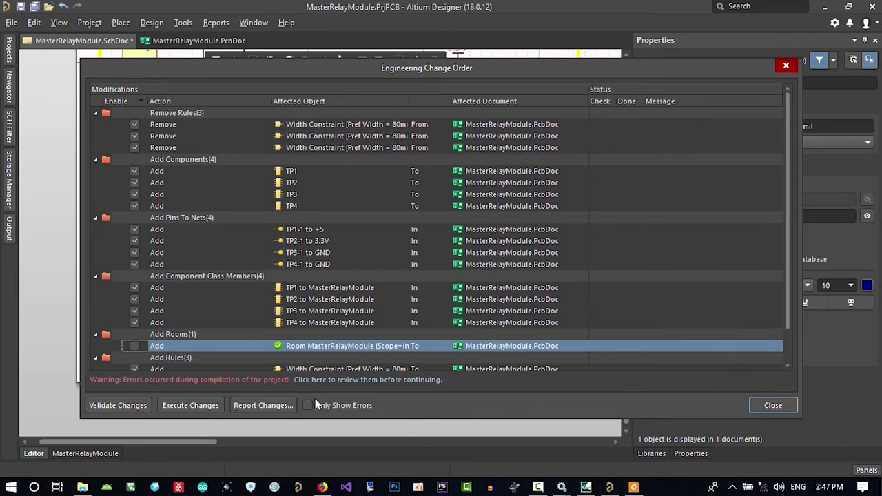
Validate and execute the changes, close the order, and return to the schematic
left_click(117, 406)
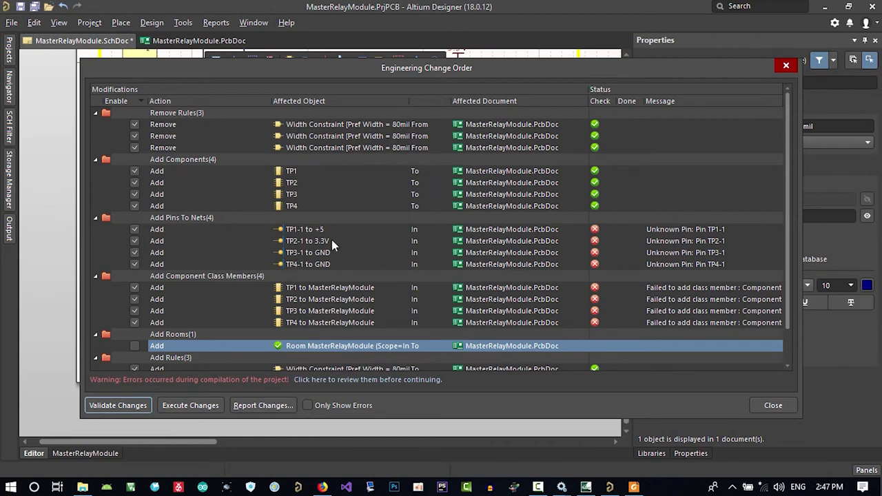
scroll(333, 273, "down", 1)
scroll(324, 262, "up", 1)
left_click(190, 406)
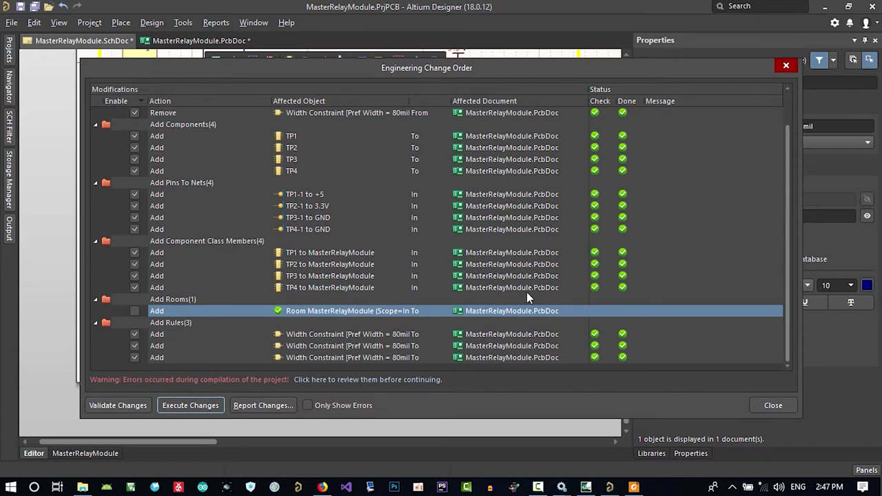
left_click(791, 410)
scroll(265, 324, "up", 6, "ctrl")
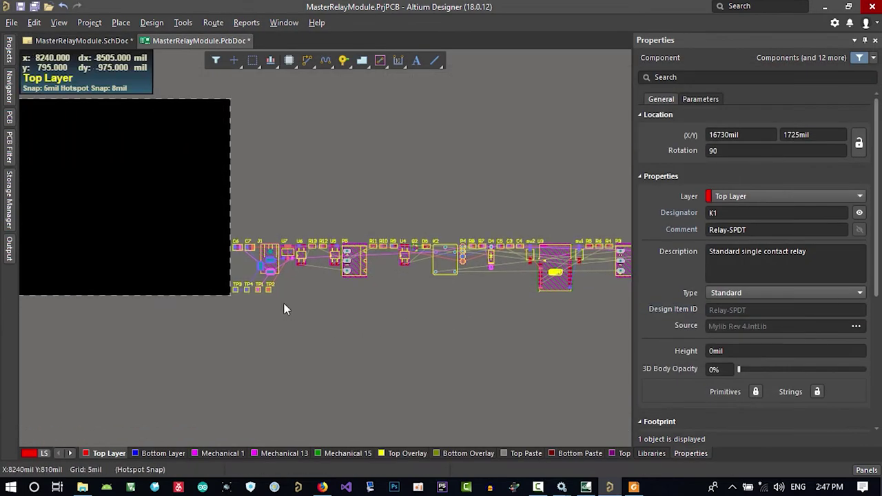
scroll(303, 351, "down", 6, "ctrl")
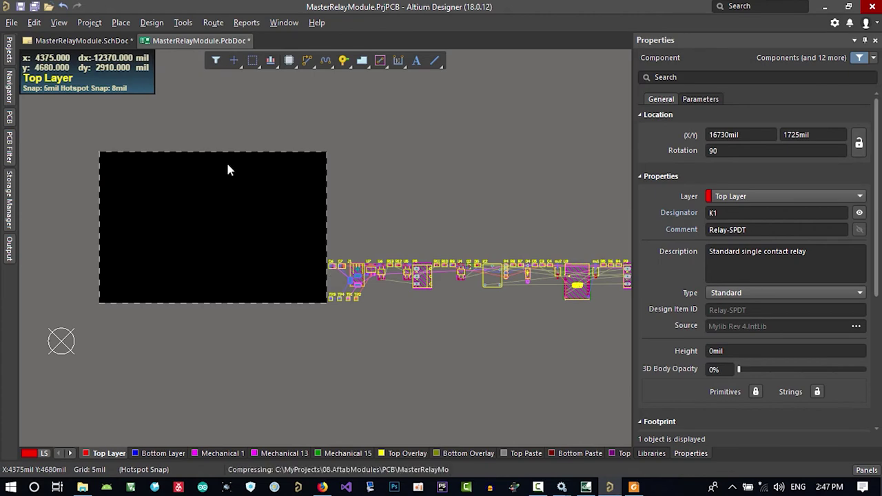
left_click(83, 40)
scroll(365, 205, "down", 5, "ctrl")
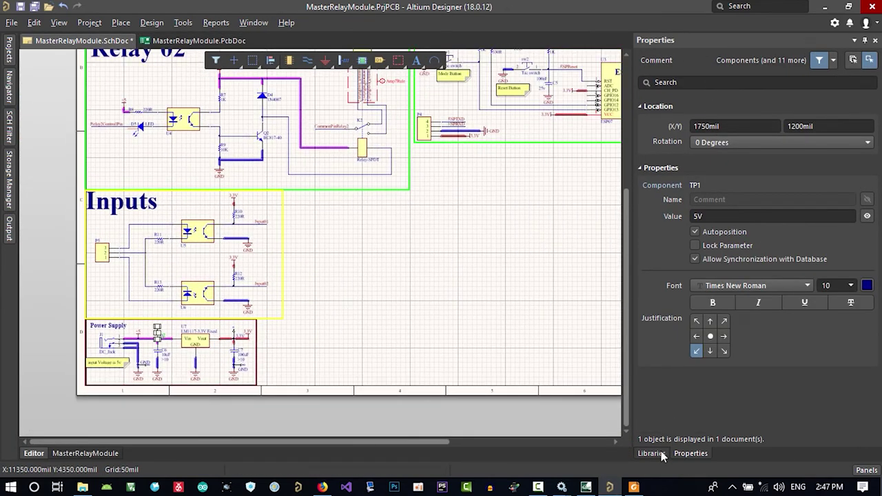
Search the libraries for 'sc' and start placing the 3mm Screw part
left_click(651, 454)
type("sc")
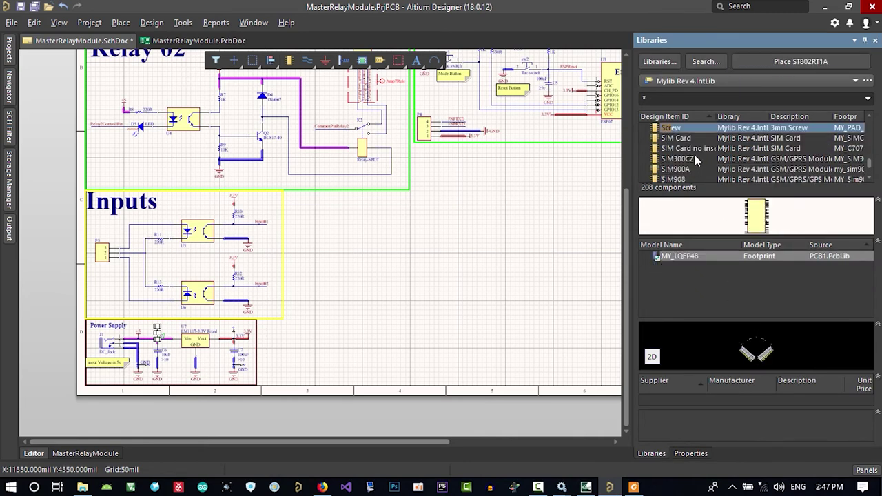
left_click(800, 61)
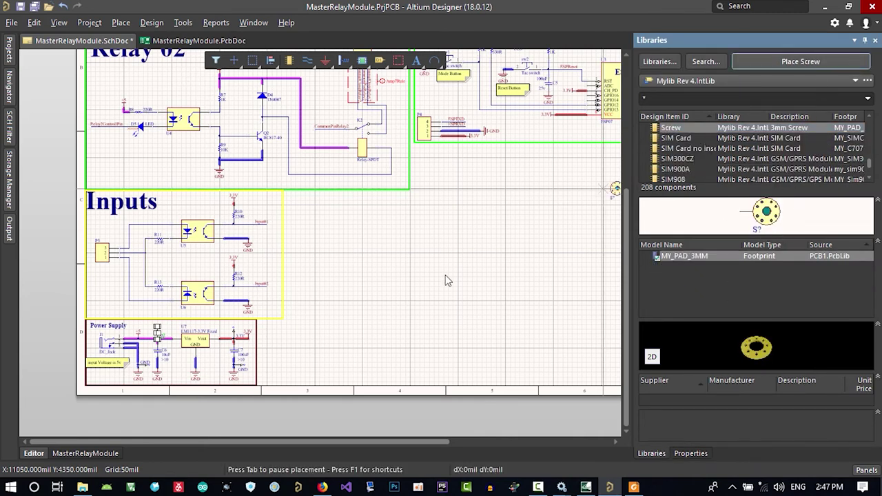
scroll(374, 262, "up", 2, "ctrl")
Place four 3mm Screw mounting holes in a two-by-two grid
left_click(370, 247)
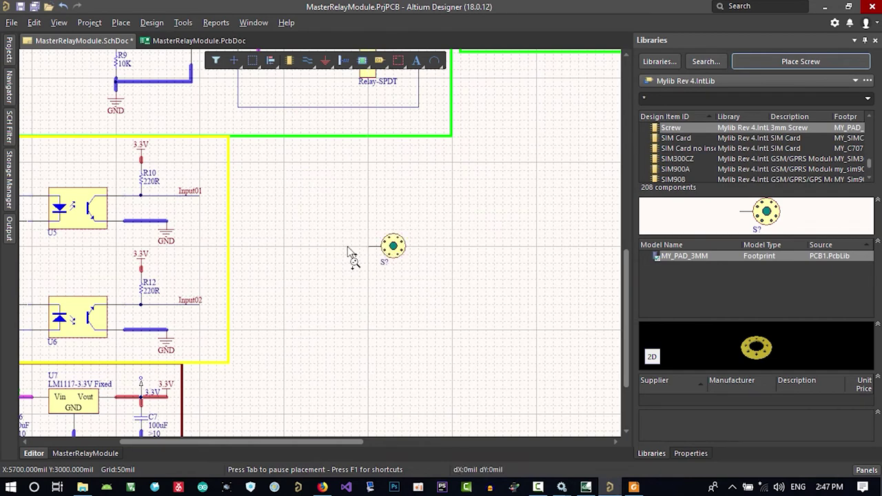
left_click(454, 247)
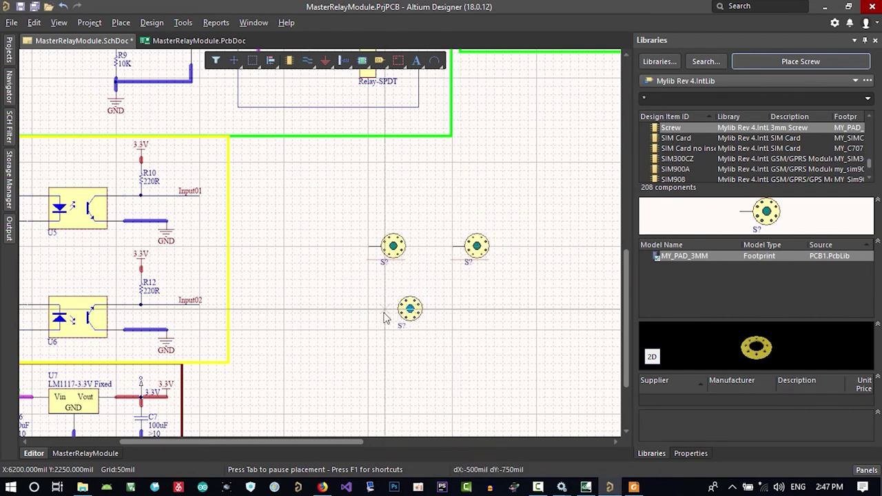
left_click(370, 290)
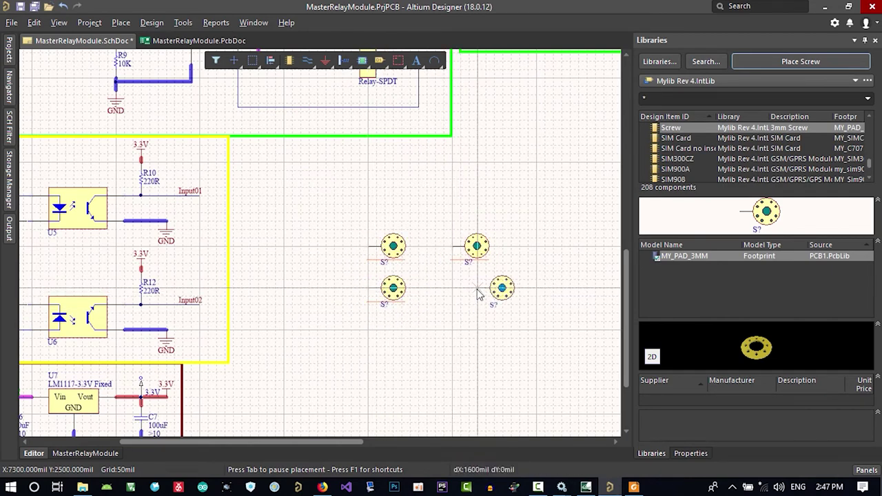
left_click(455, 289)
right_click(479, 337)
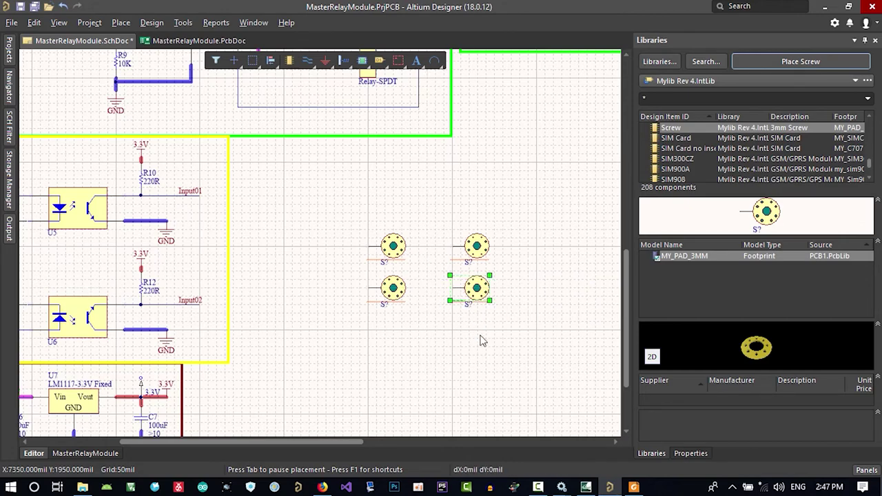
scroll(462, 343, "down", 2, "ctrl")
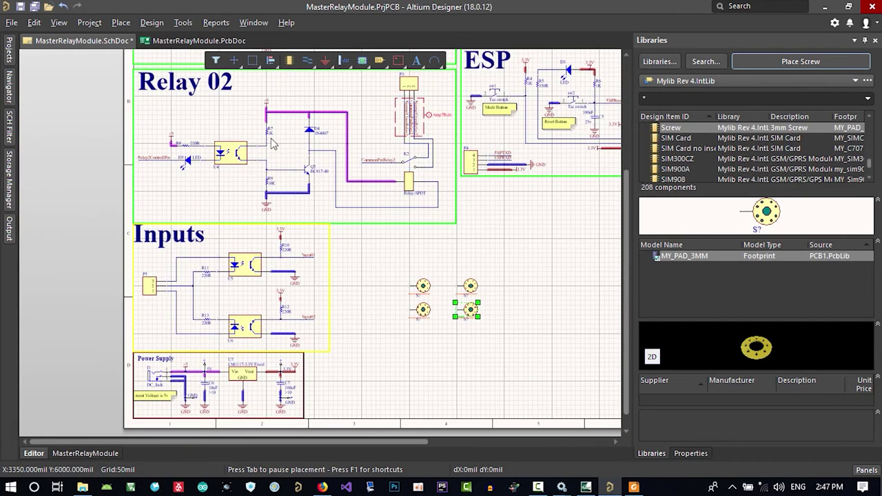
left_click(183, 23)
Reset all schematic designators via Tools > Annotation and confirm
mouse_move(217, 154)
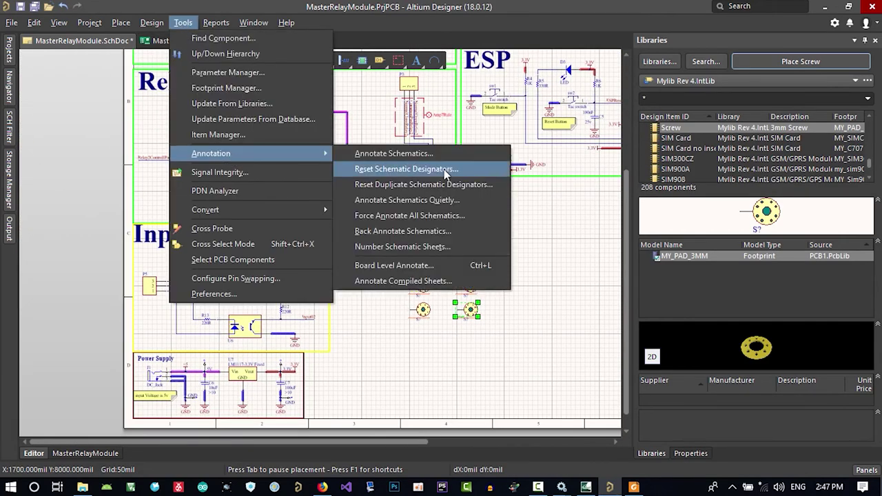
left_click(446, 170)
left_click(477, 274)
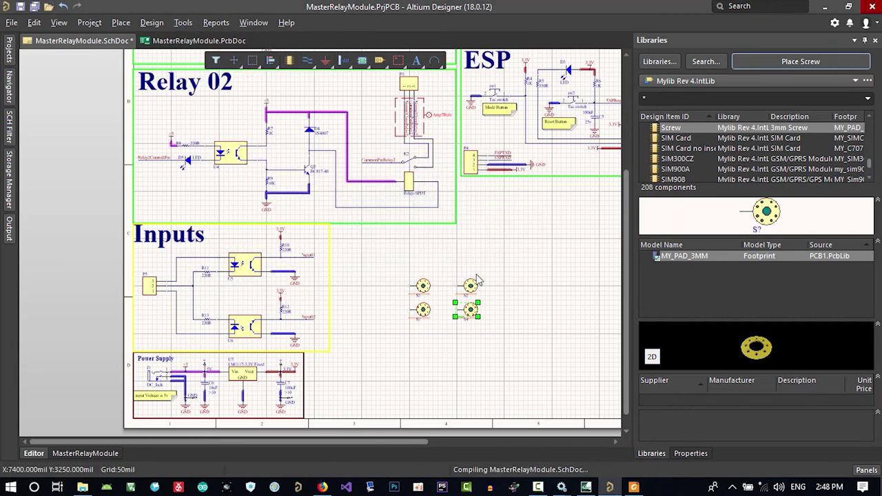
Update the PCB document: validate, exclude Add Room, execute the changes, and close
left_click(152, 22)
left_click(162, 40)
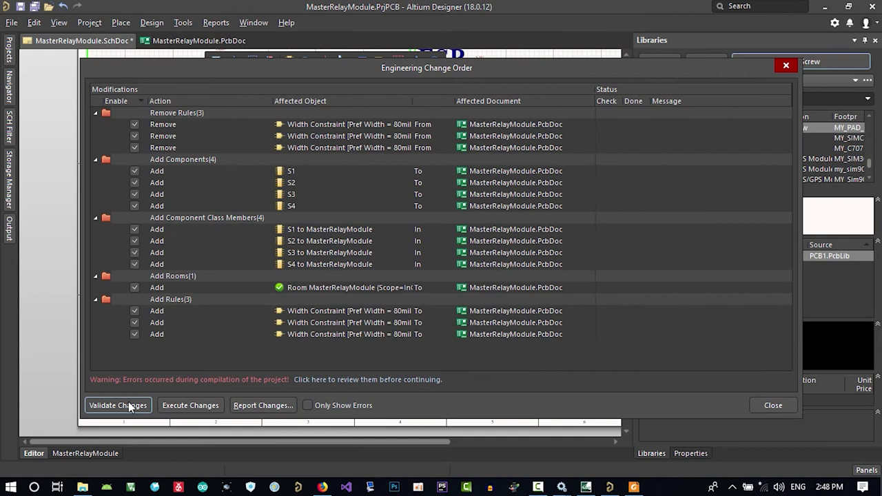
left_click(117, 405)
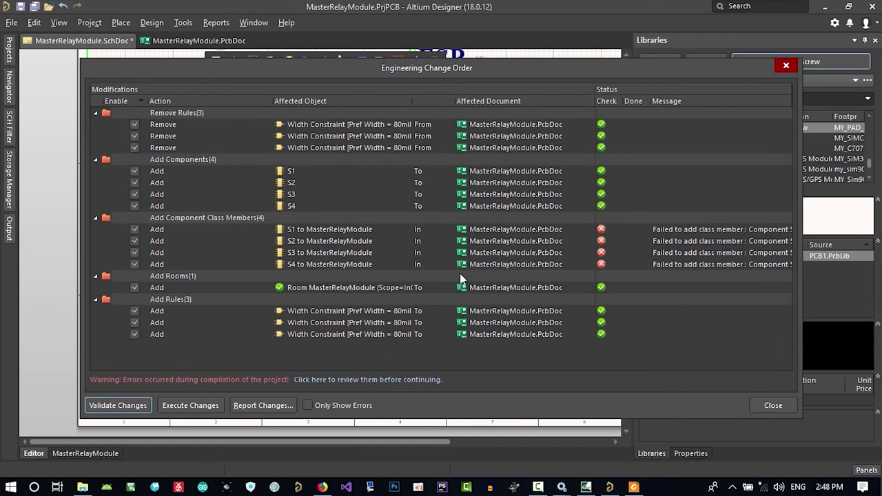
left_click(135, 287)
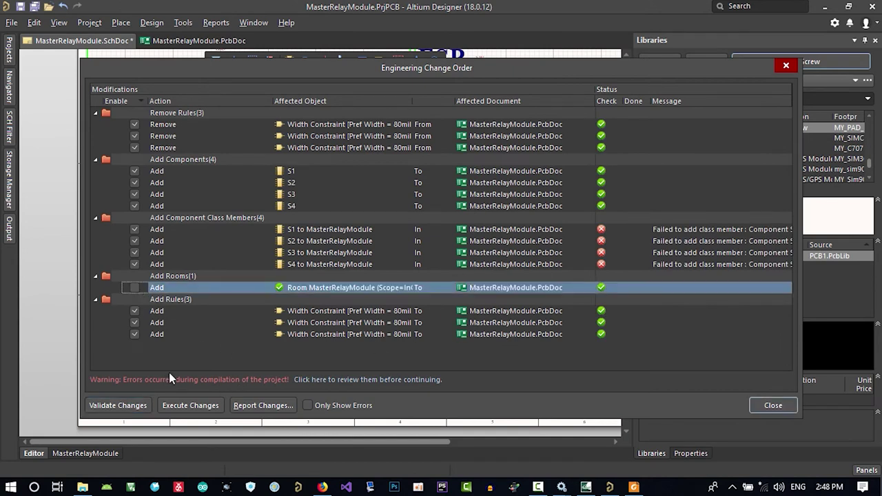
left_click(190, 406)
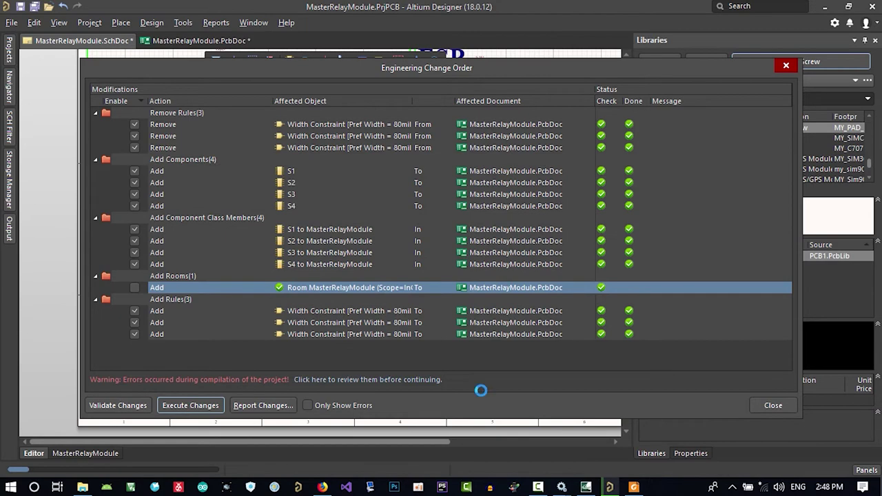
left_click(773, 406)
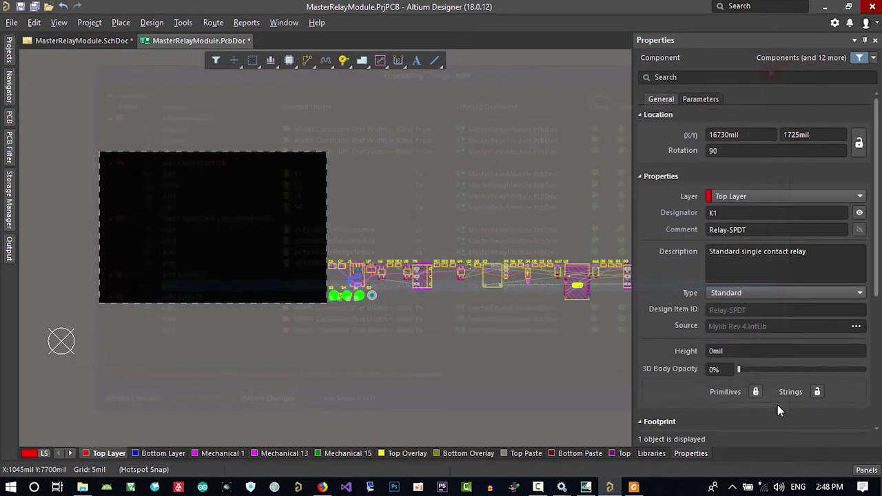
Move screw pads S1–S4 down, clear of test points TP1–TP4
scroll(365, 310, "up", 6, "ctrl")
left_click_drag(515, 195, 201, 207)
left_click_drag(310, 248, 309, 358)
scroll(437, 328, "down", 5, "ctrl")
right_click_drag(437, 327, 457, 316)
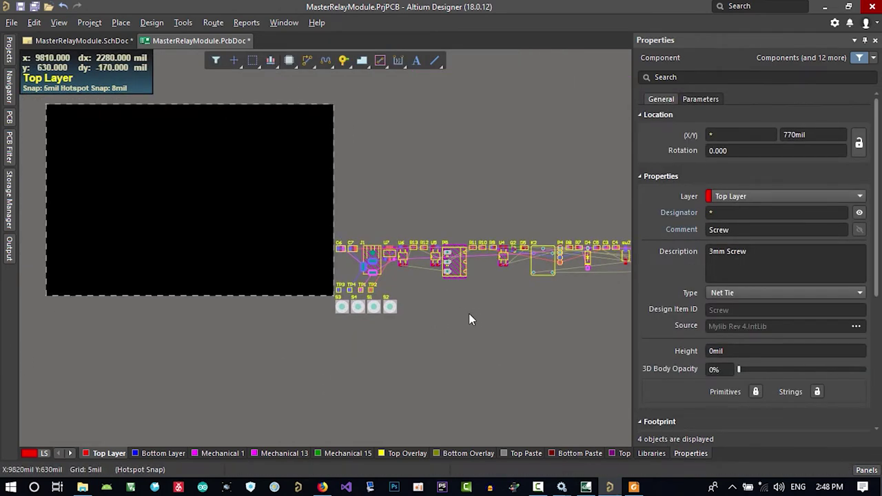
Move connector J1 into the board's lower-left corner
left_click_drag(376, 269, 80, 273)
scroll(90, 293, "up", 2, "ctrl")
scroll(82, 292, "up", 2, "ctrl")
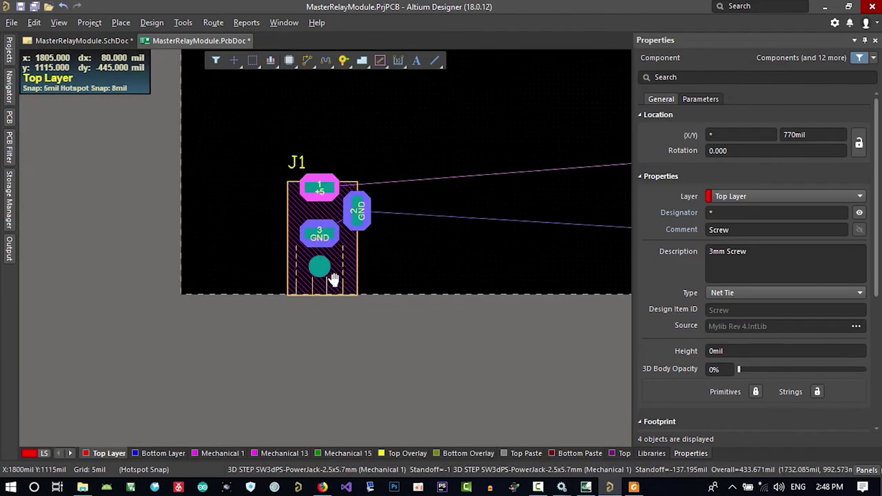
left_click_drag(340, 252, 318, 236)
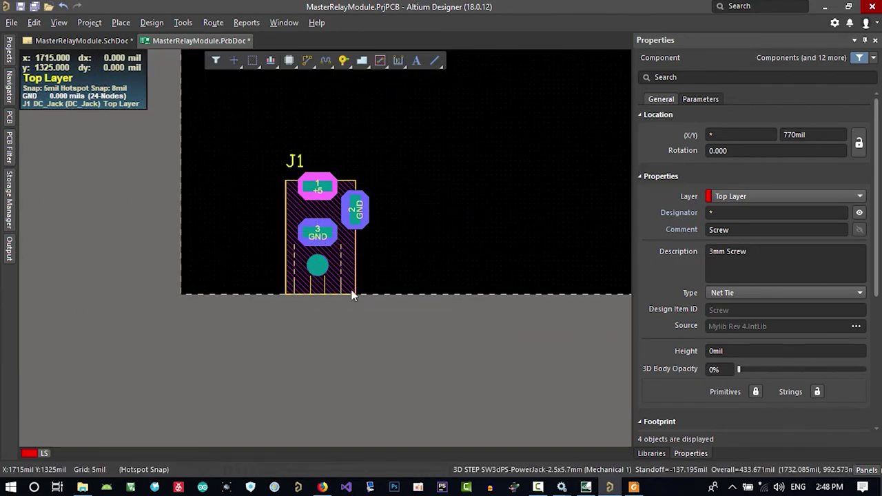
scroll(358, 281, "down", 4, "ctrl")
scroll(359, 280, "down", 1, "ctrl")
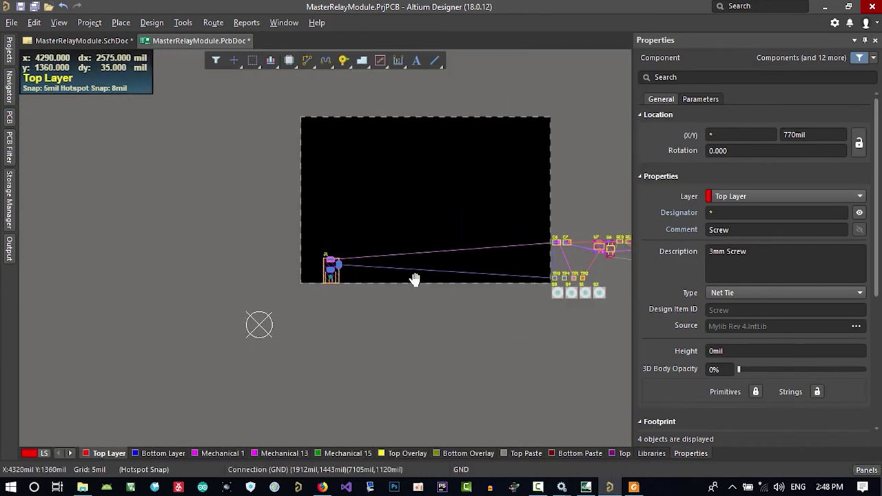
scroll(297, 207, "right", 2)
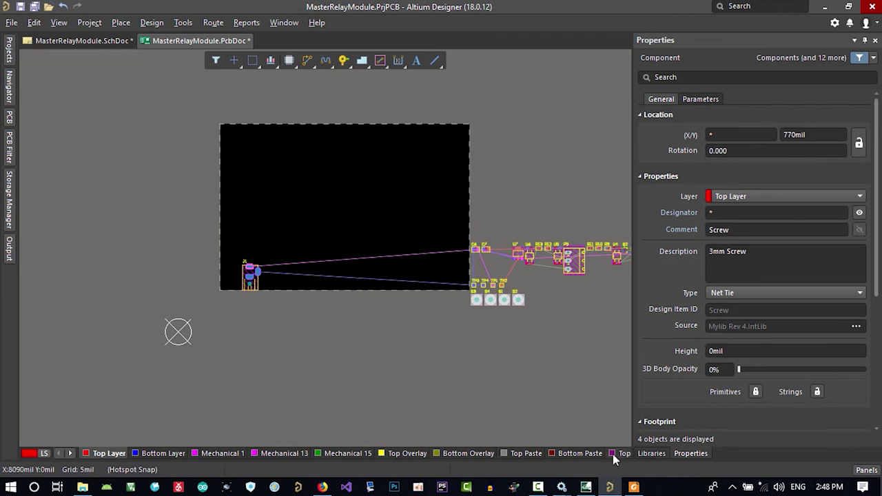
Make the Keep-Out Layer the current layer and clear the selection
left_click(148, 452)
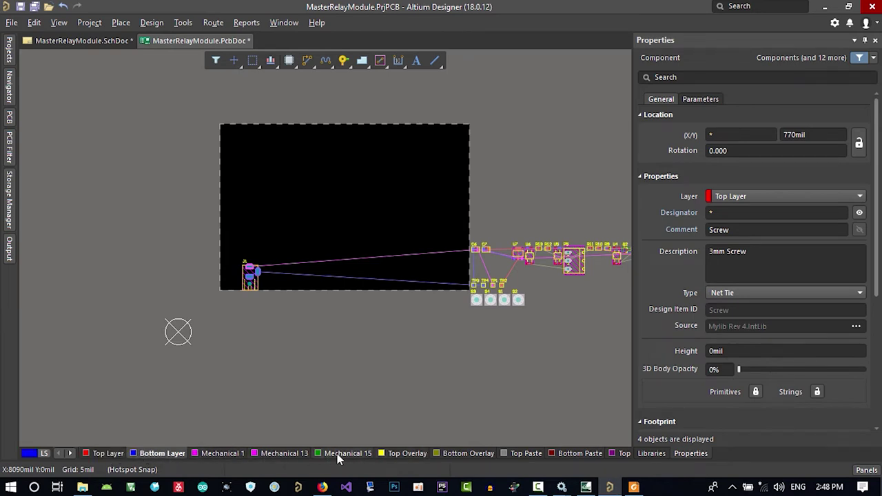
left_click(71, 452)
left_click(71, 453)
left_click(515, 452)
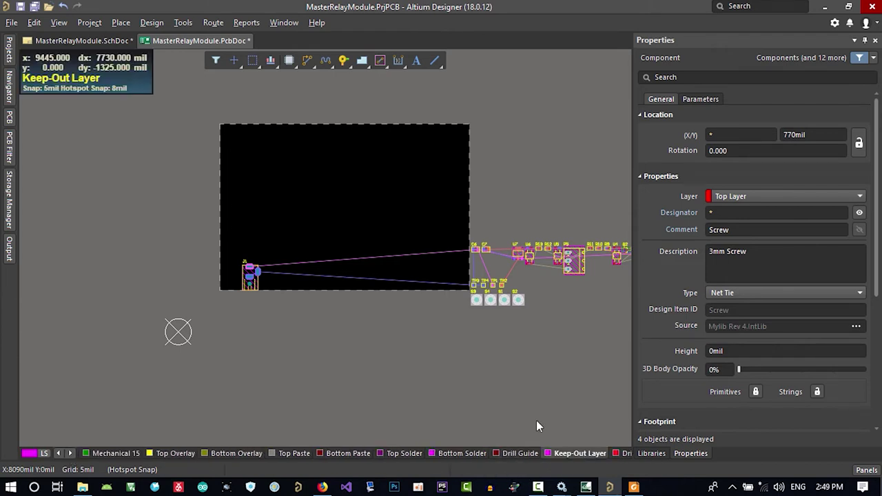
right_click_drag(339, 309, 320, 292)
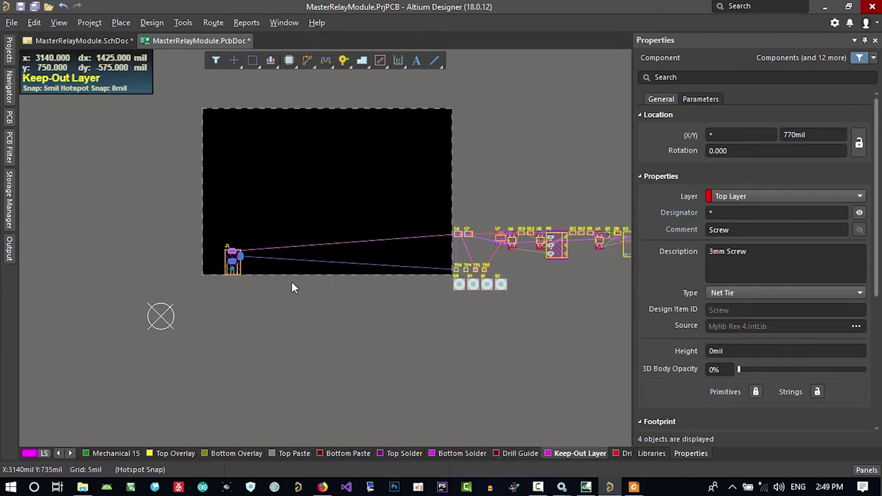
scroll(291, 279, "up", 3, "ctrl")
left_click(338, 165)
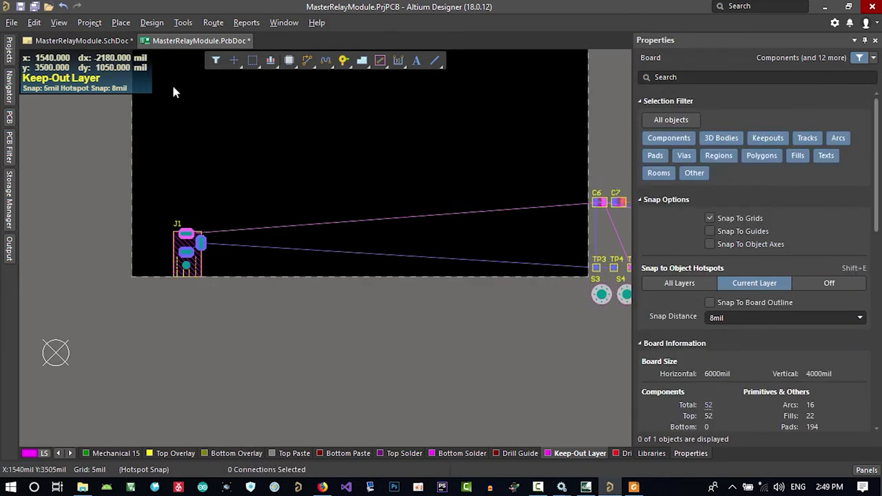
Abandon a first line at the board's lower-left corner and set the snap grid to 0.100 mm
left_click(122, 23)
left_click(141, 120)
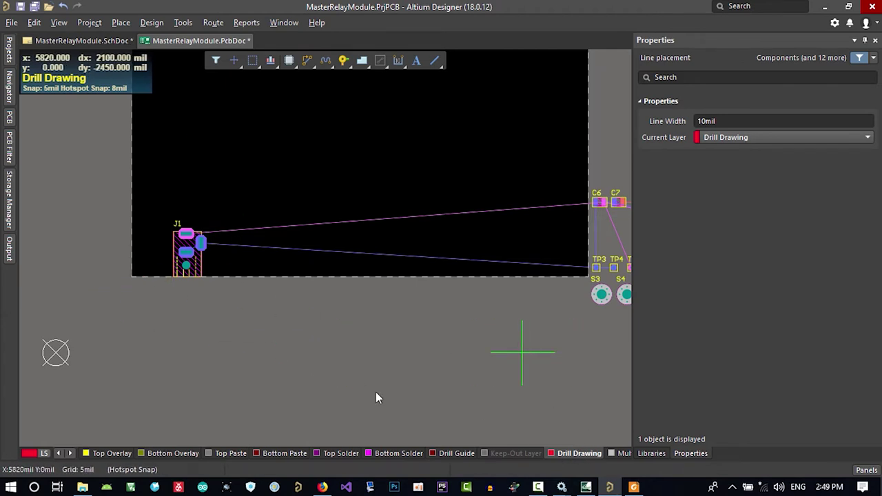
scroll(125, 281, "up", 5, "ctrl")
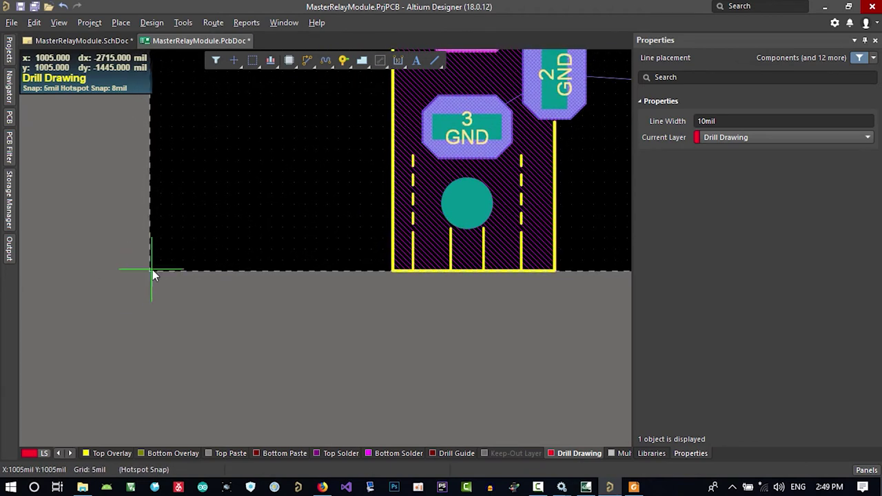
left_click(150, 272)
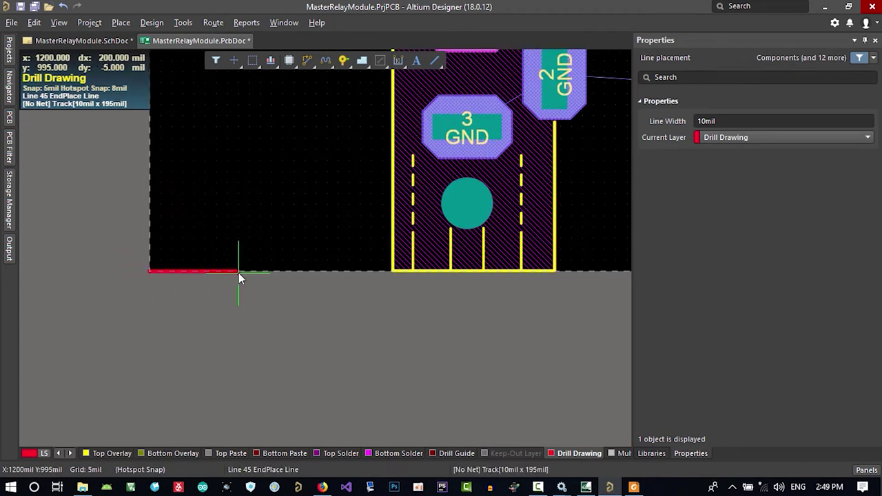
right_click(238, 273)
key("Escape")
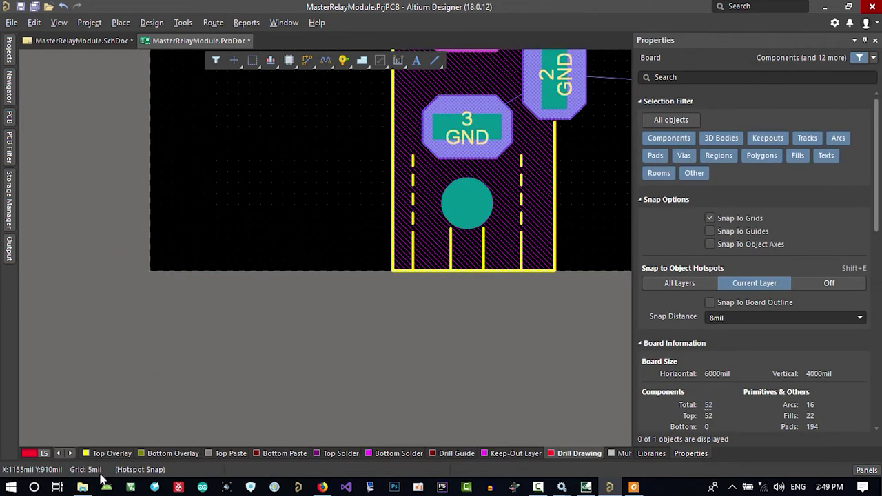
key("g")
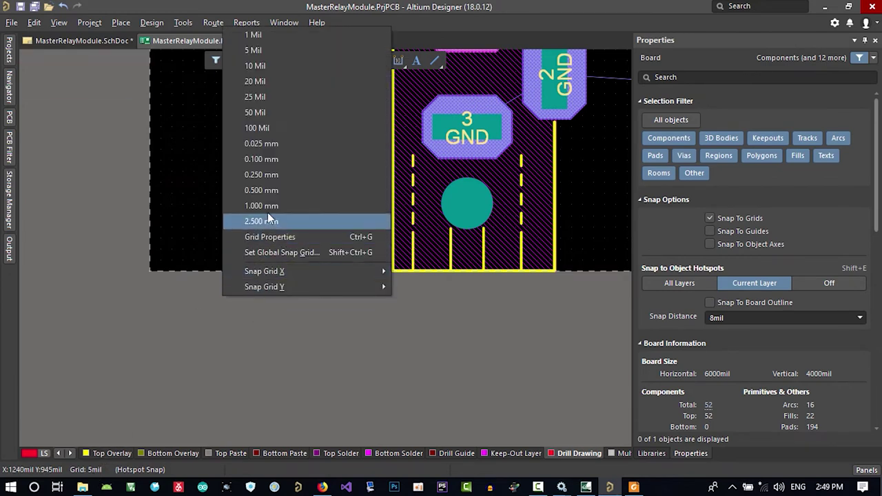
left_click(277, 162)
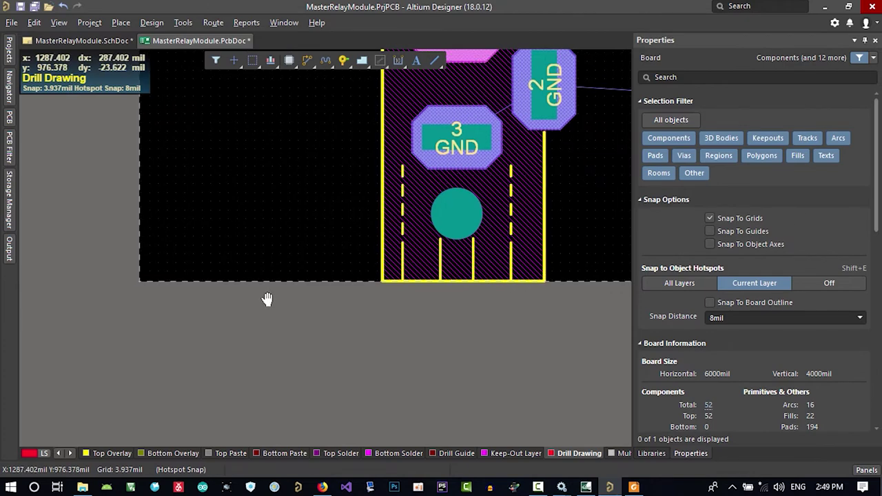
Start a new line anchored at the board's lower-left corner, extending along the bottom edge
left_click(121, 23)
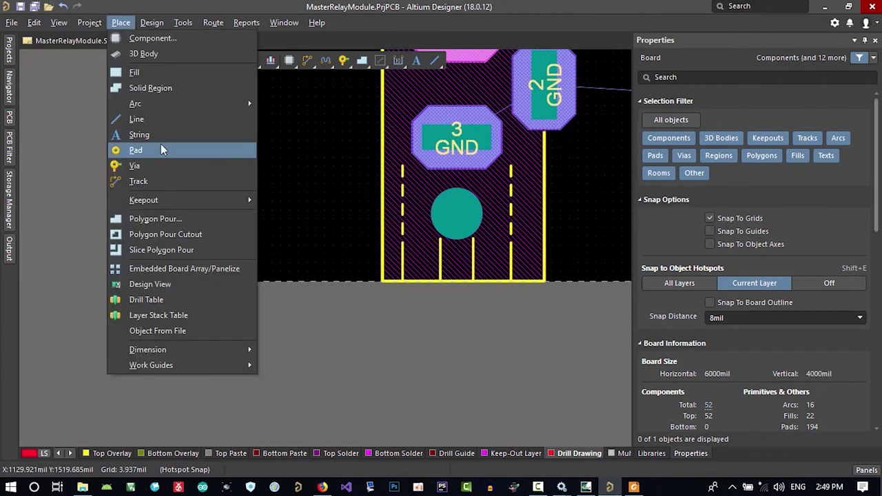
left_click(158, 117)
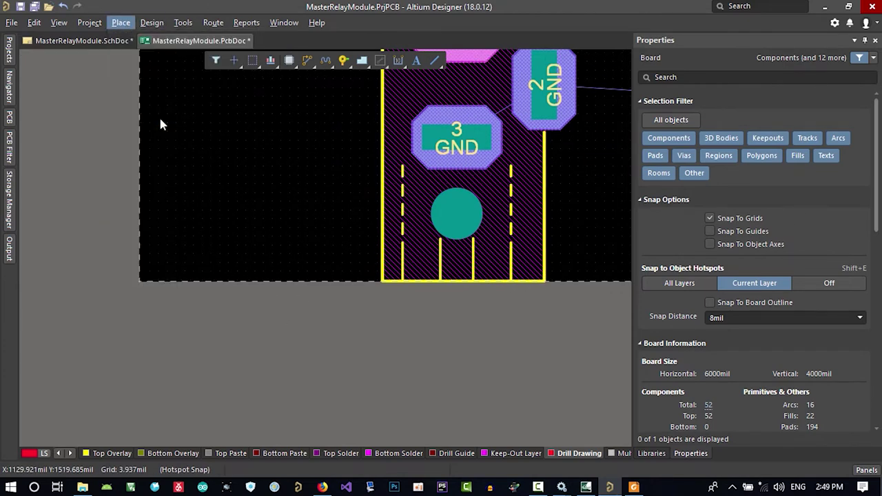
left_click(139, 282)
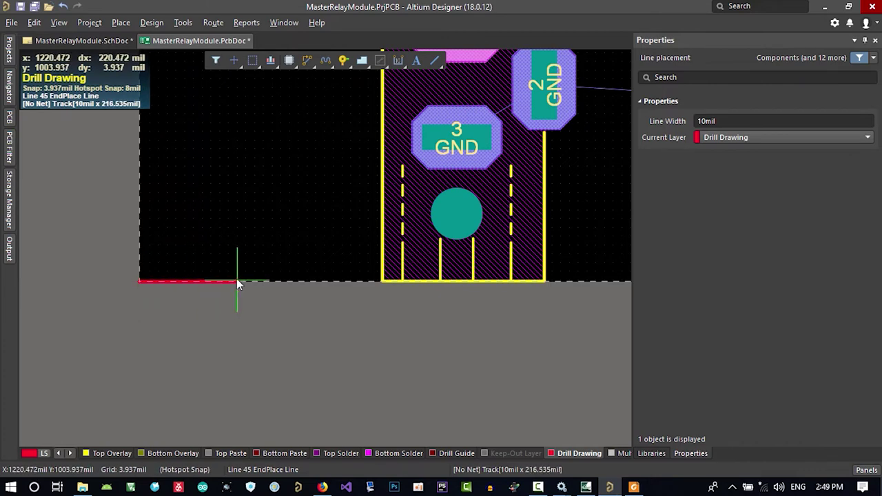
scroll(307, 286, "down", 2, "ctrl")
scroll(308, 287, "down", 1, "ctrl")
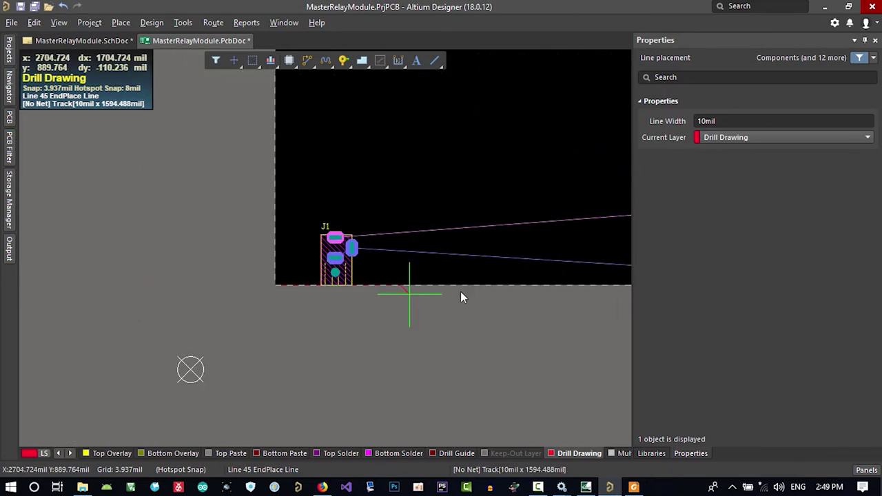
scroll(475, 296, "right", 3)
scroll(288, 286, "up", 4, "ctrl")
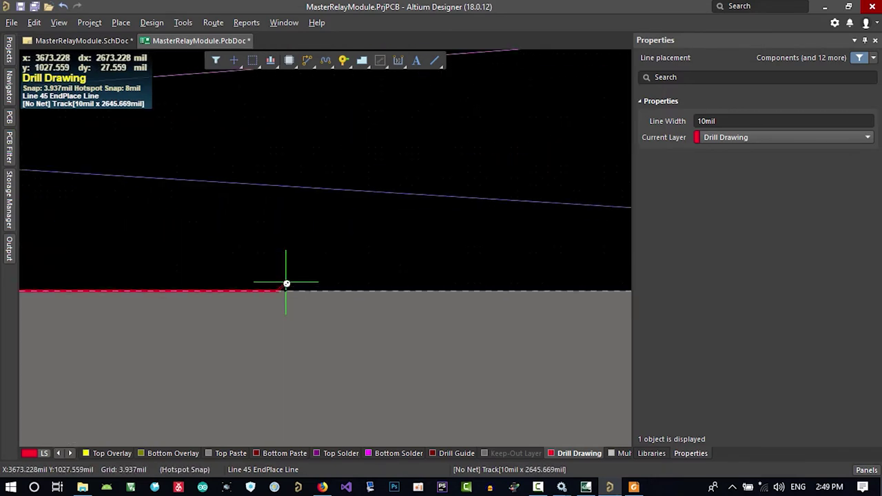
scroll(268, 296, "down", 2, "ctrl")
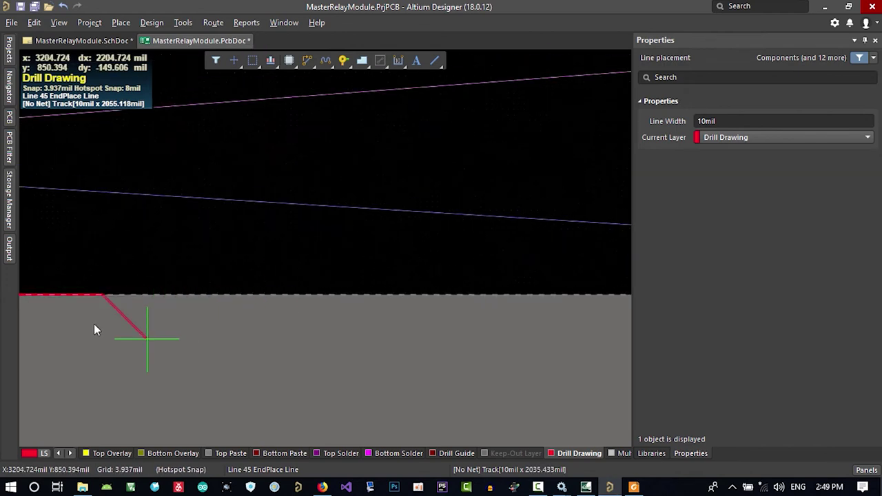
scroll(96, 324, "left", 5)
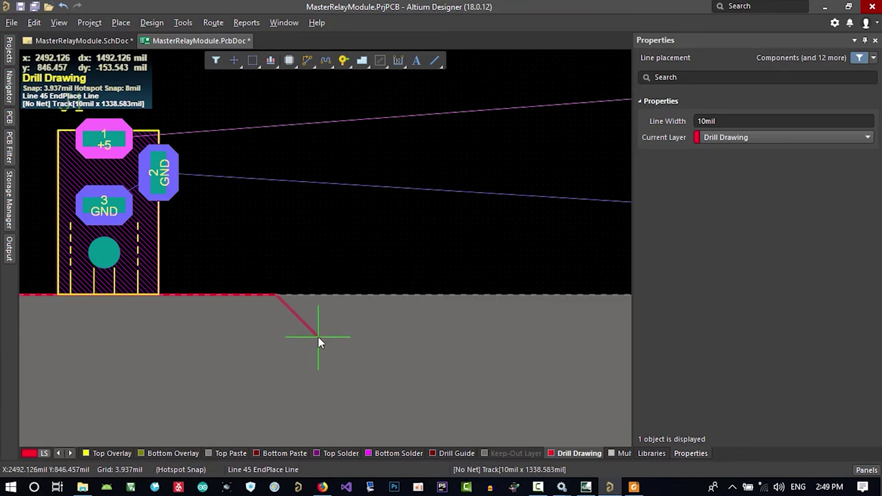
scroll(298, 335, "left", 4)
Drop the unfinished line and set the relative origin at the board's lower-left corner
right_click(232, 339)
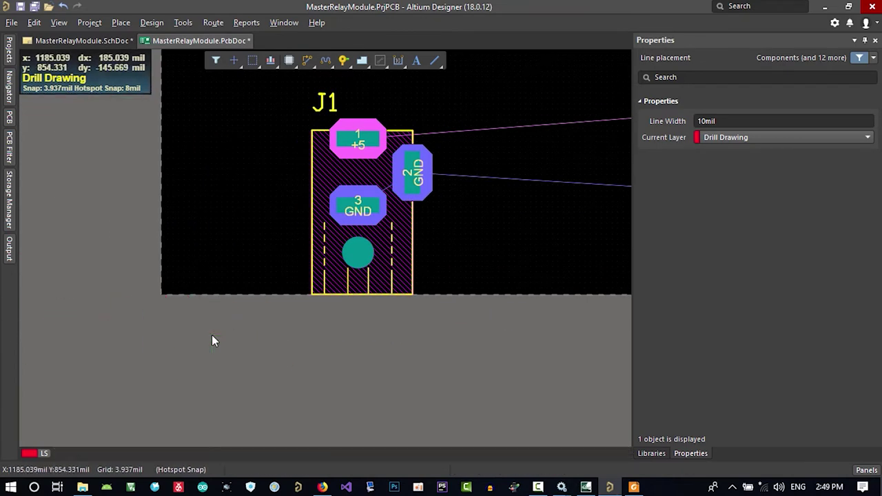
right_click(212, 335)
left_click(34, 22)
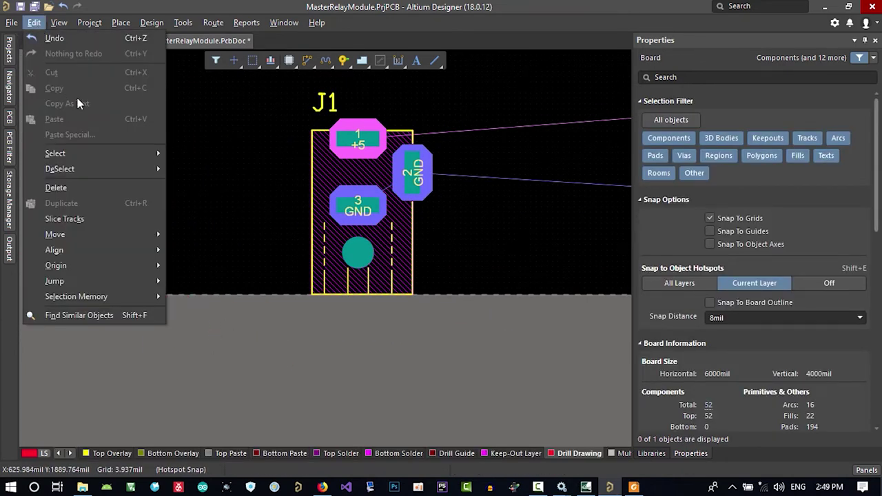
mouse_move(82, 267)
left_click(189, 264)
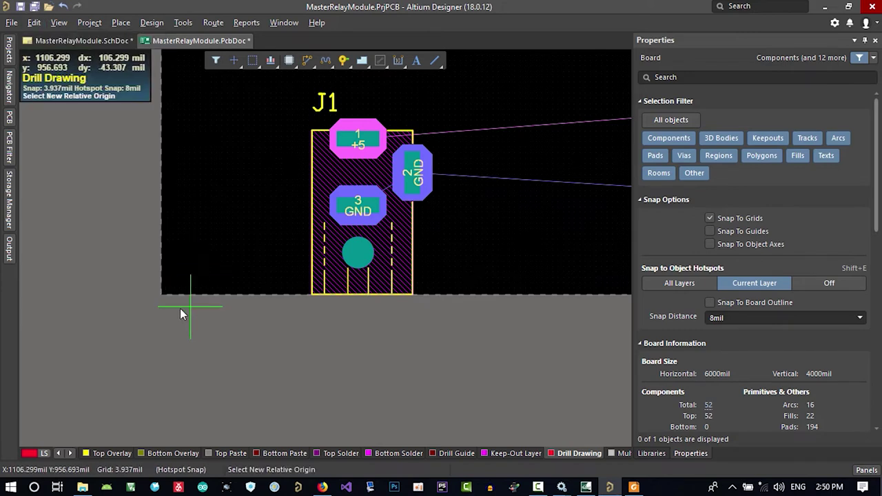
scroll(181, 311, "up", 6, "ctrl")
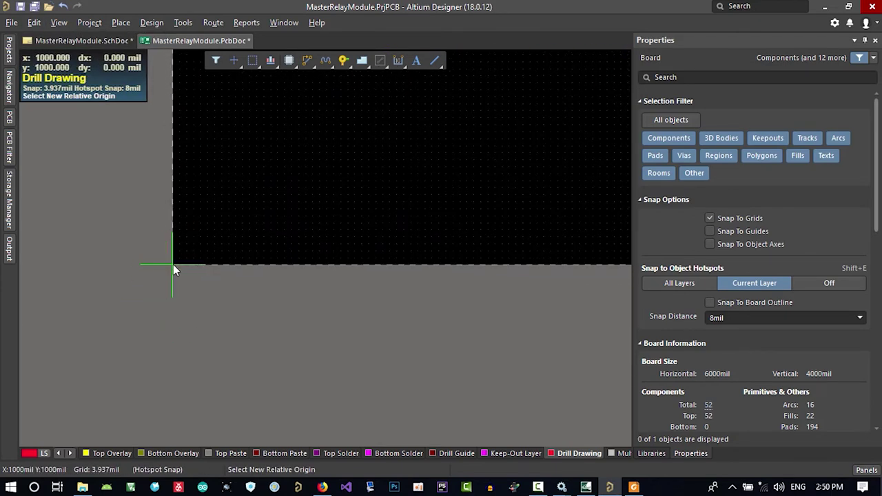
scroll(172, 264, "down", 2)
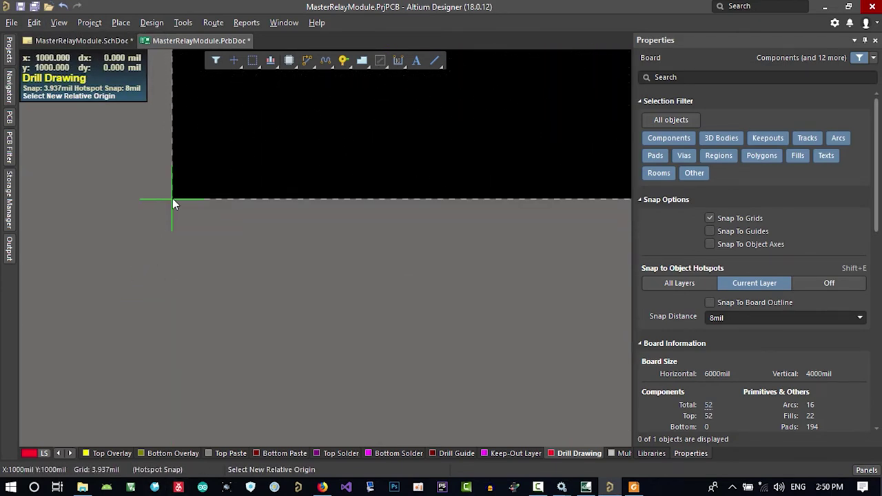
left_click(173, 199)
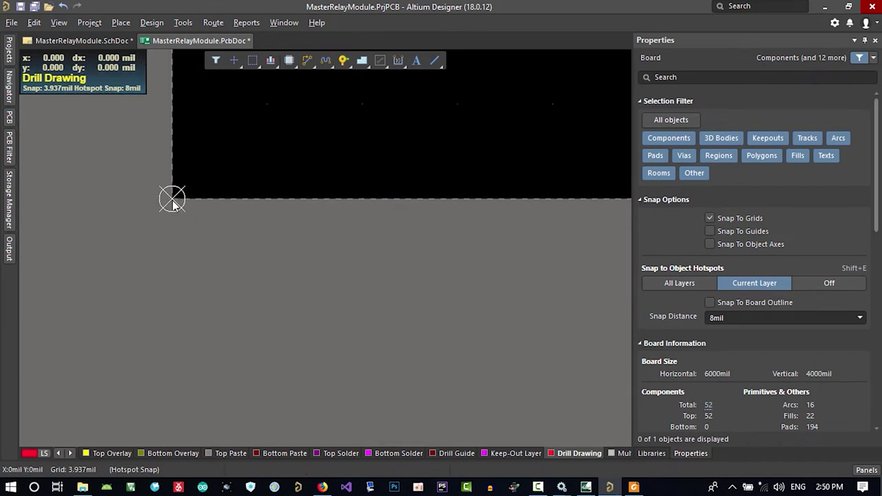
Make the Keep-Out Layer the active layer and bring up the Place menu
left_click(515, 453)
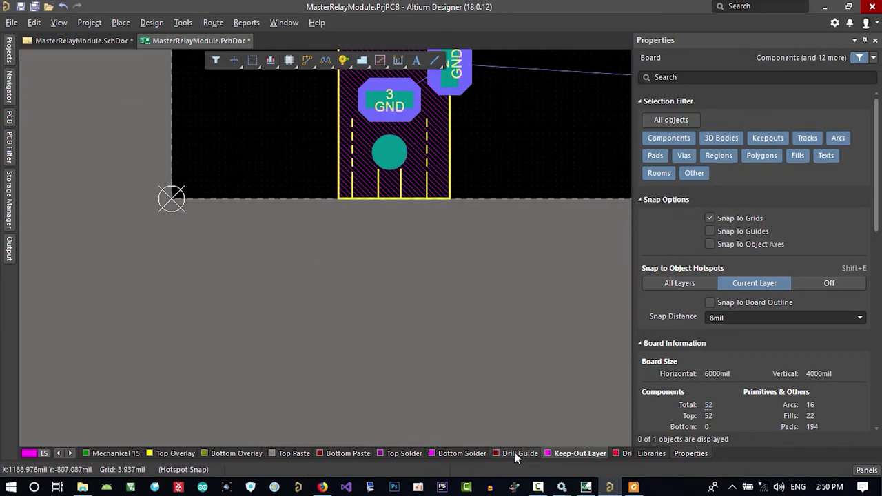
left_click(182, 22)
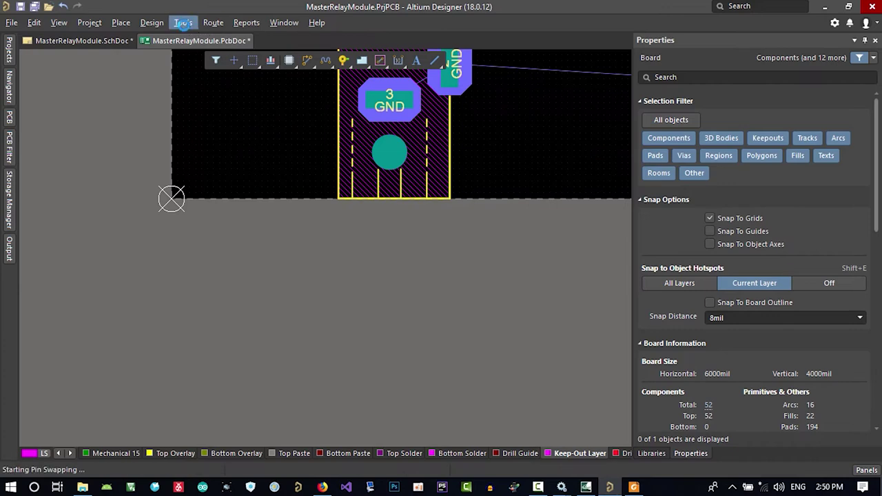
left_click(121, 23)
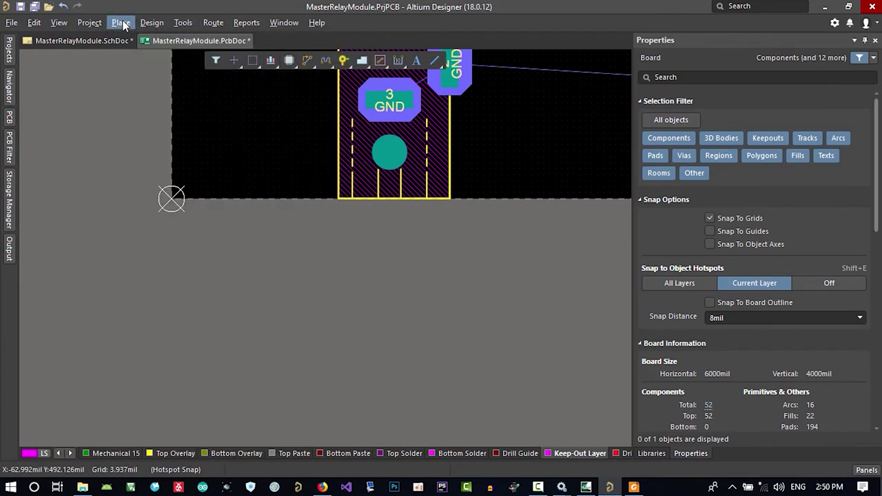
left_click(122, 23)
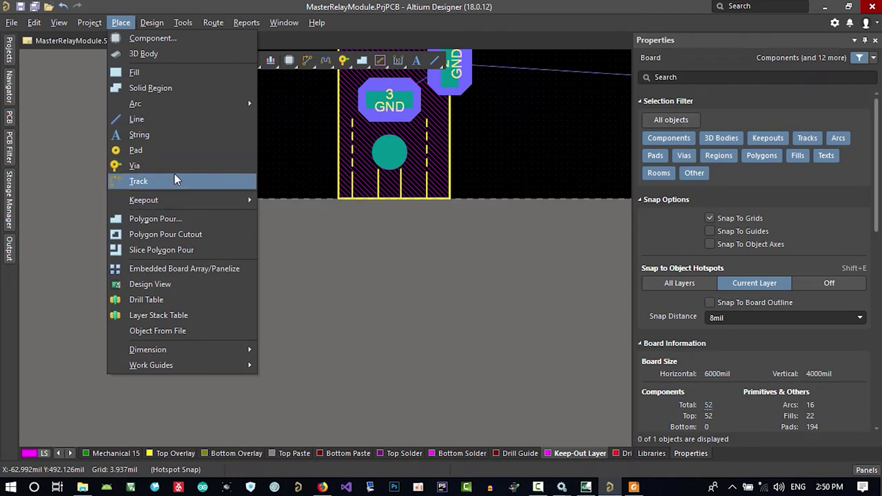
Start a Drill Drawing line, jumping to 100mm,0 and back to the 0,0 origin
left_click(172, 119)
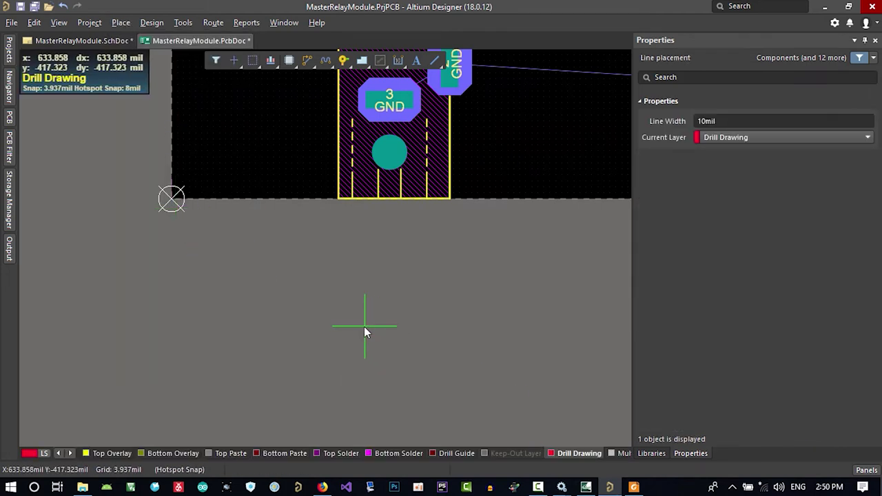
scroll(171, 196, "up", 5, "ctrl")
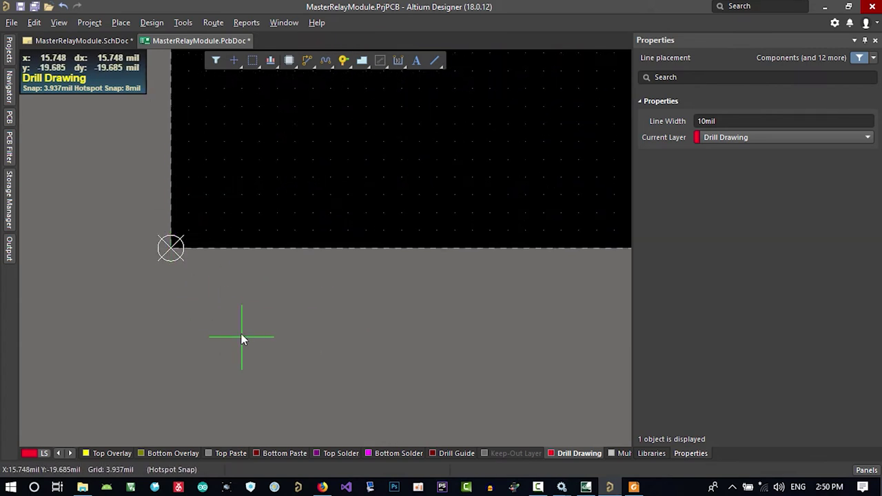
key("j")
key("Escape")
key("j")
key("l")
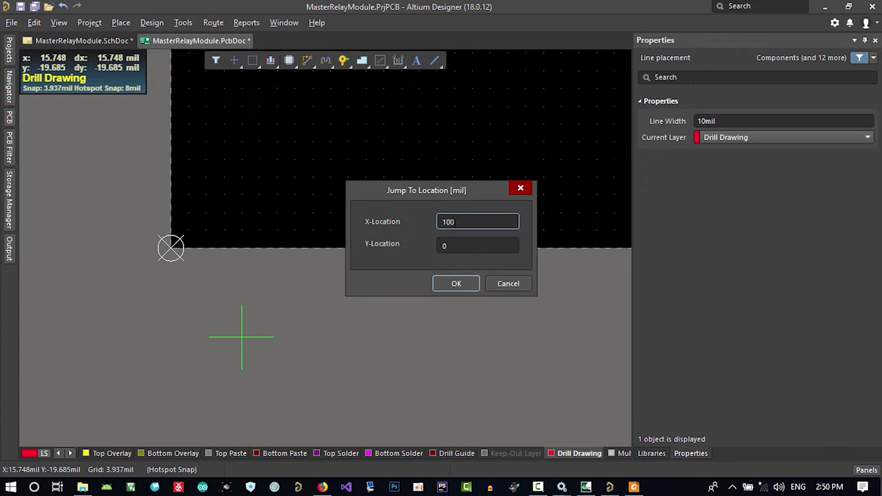
left_click(455, 283)
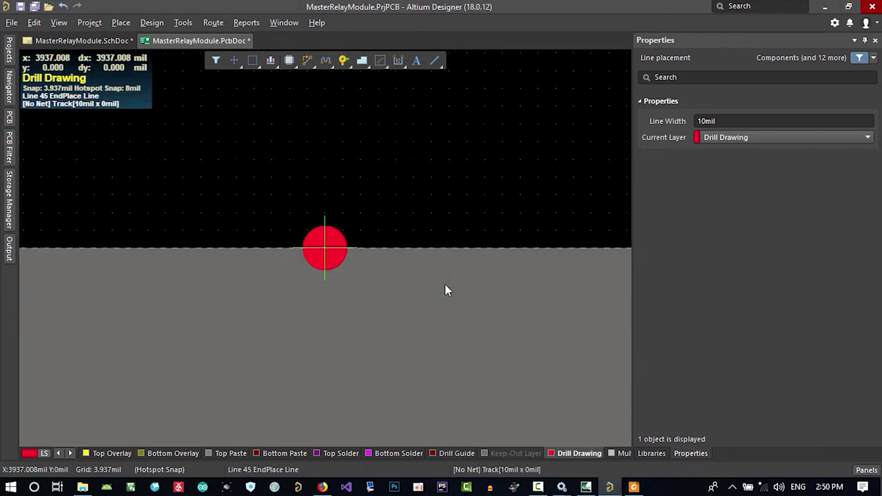
key("j")
key("l")
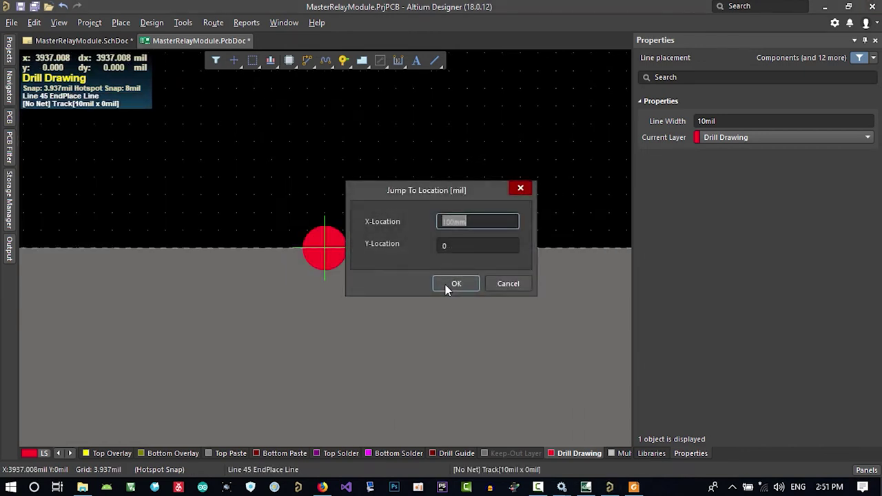
type("0")
left_click(445, 284)
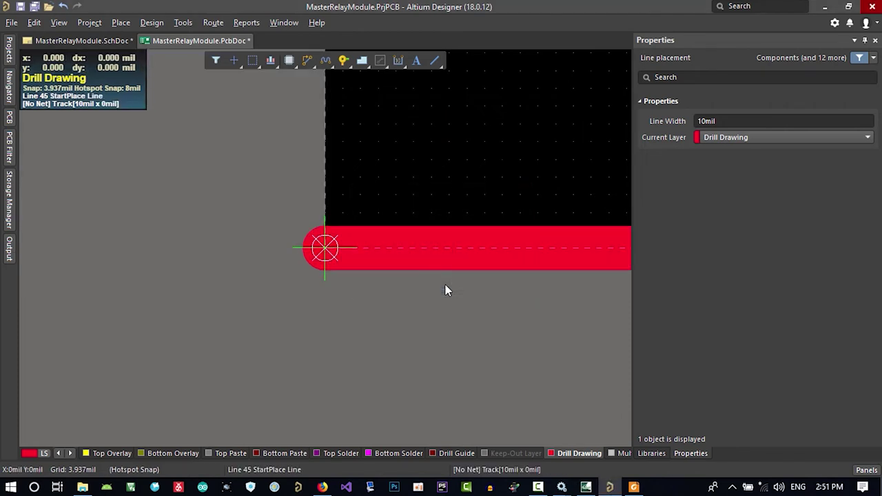
Fix the first edge from the origin to 100mm, 0
scroll(342, 335, "down", 4, "ctrl")
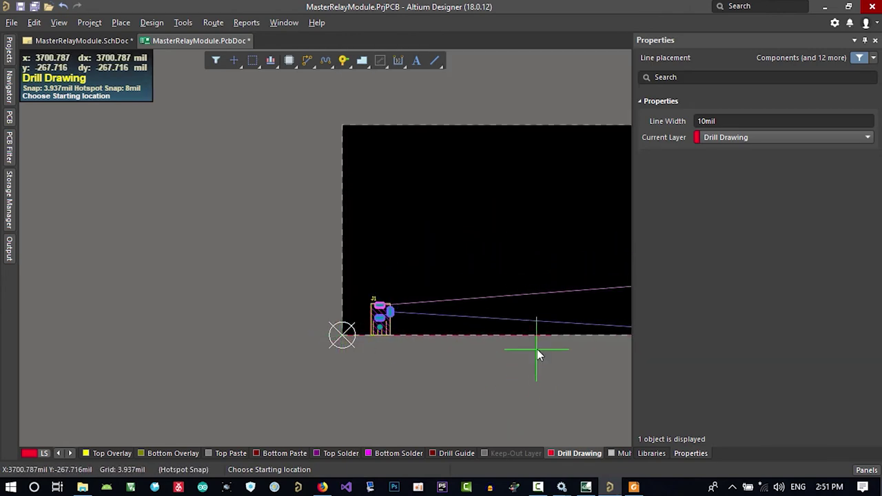
scroll(555, 325, "up", 5, "ctrl")
scroll(453, 261, "up", 5, "ctrl")
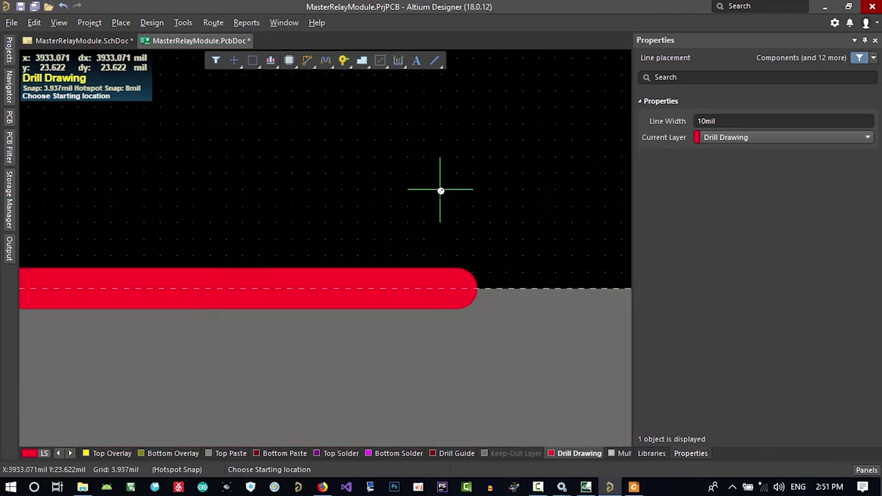
key("j")
key("l")
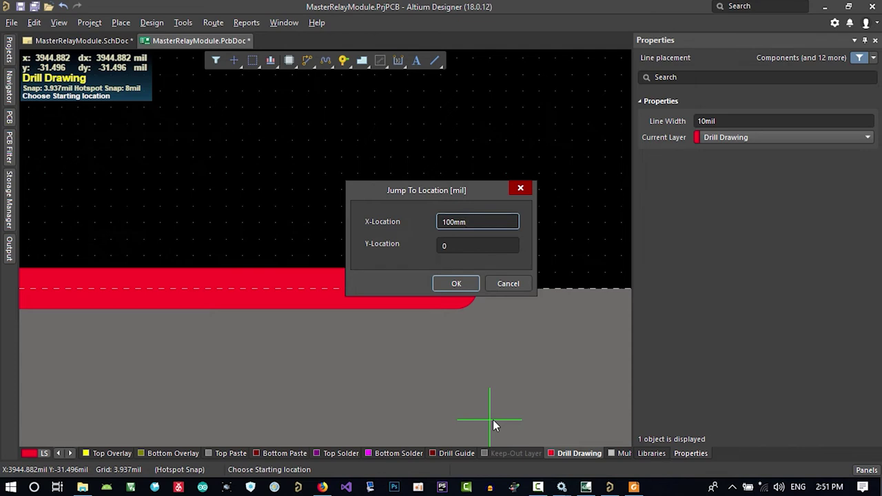
key("Return")
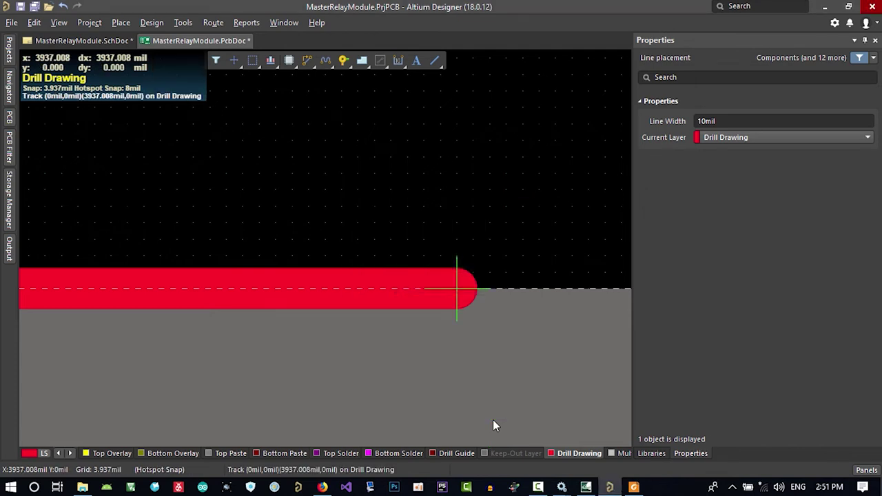
key("Return")
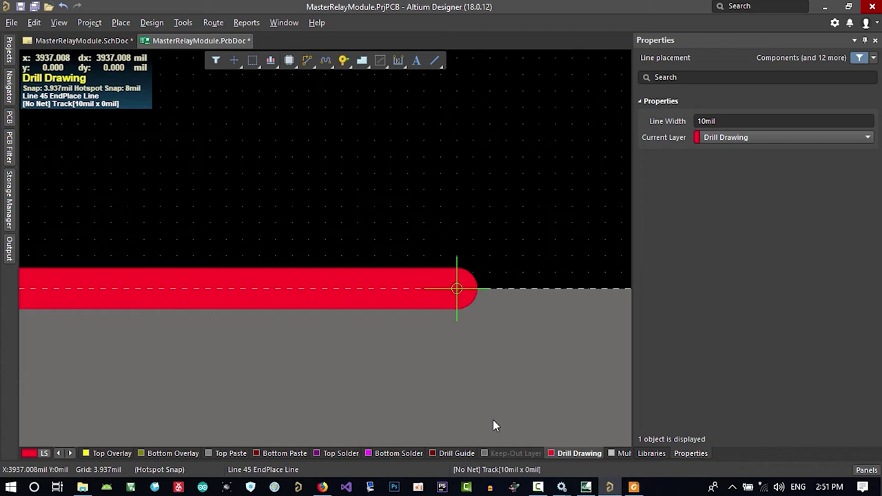
Draw the edges up to 100mm,100mm and across to 0,100mm
key("j")
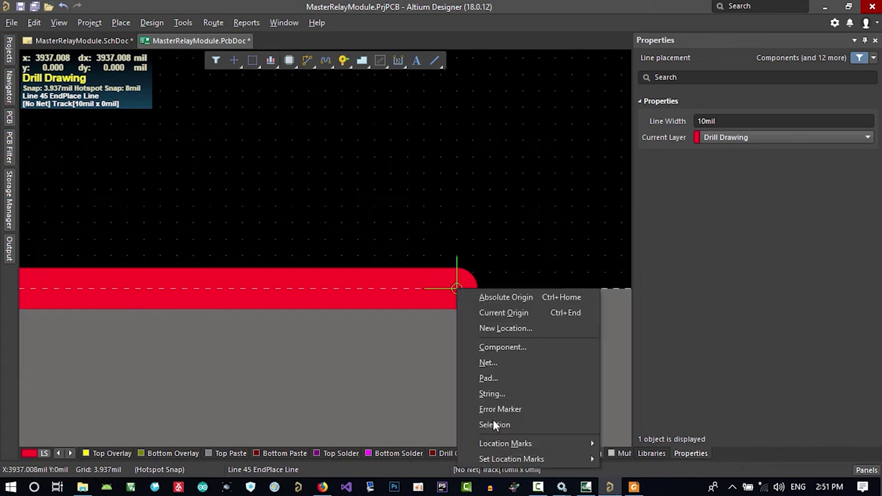
key("l")
key("Tab")
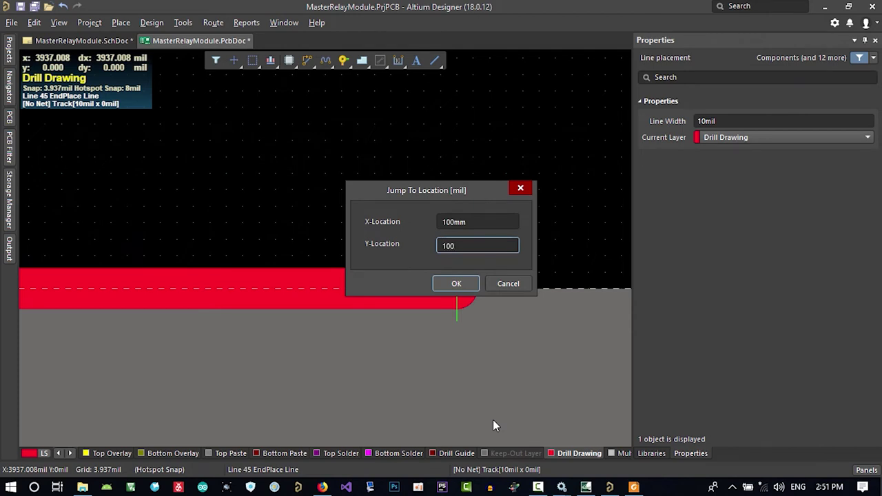
type("100mm")
key("Return")
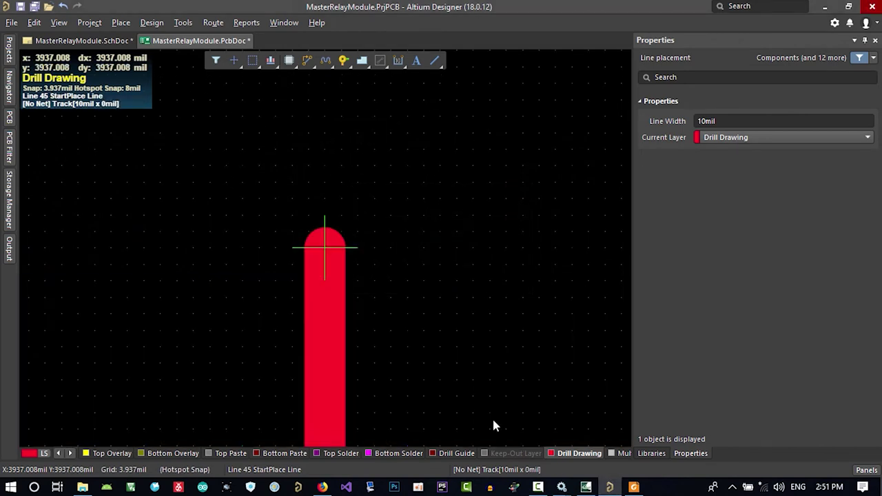
key("j")
key("l")
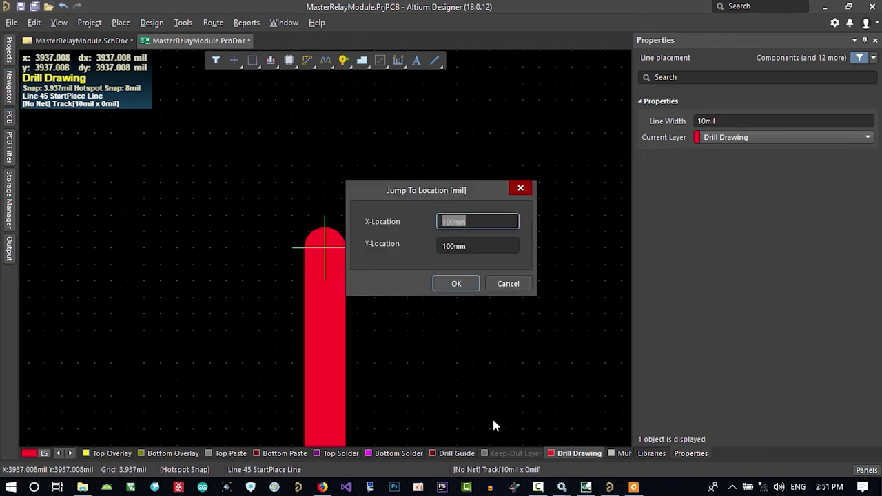
type("0")
key("Return")
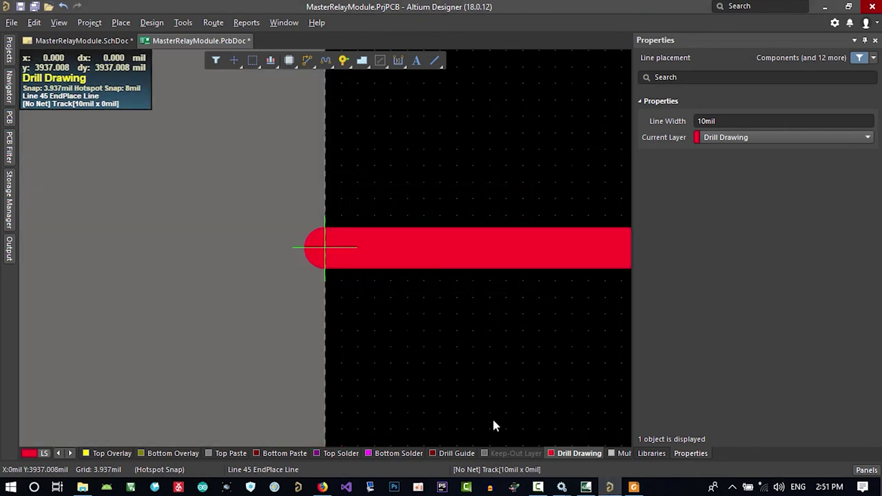
Close the square back at the 0,0 origin and stop drawing lines
key("j")
key("l")
key("Tab")
type("0")
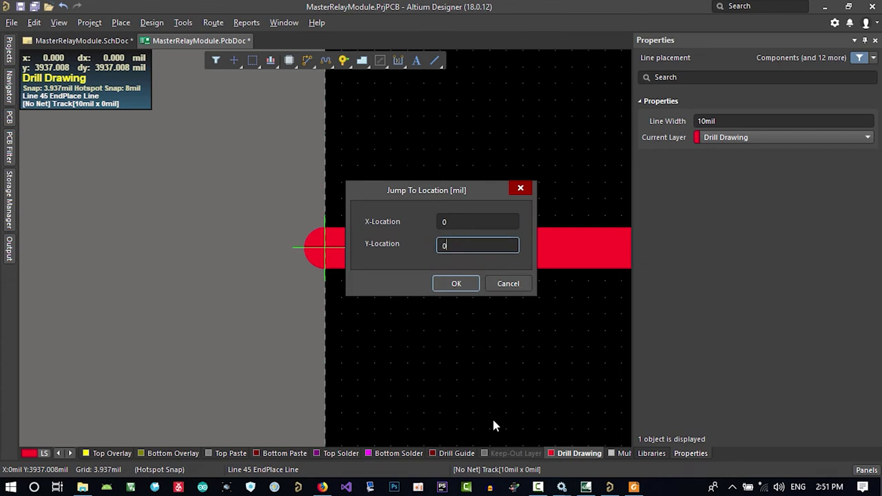
key("Return")
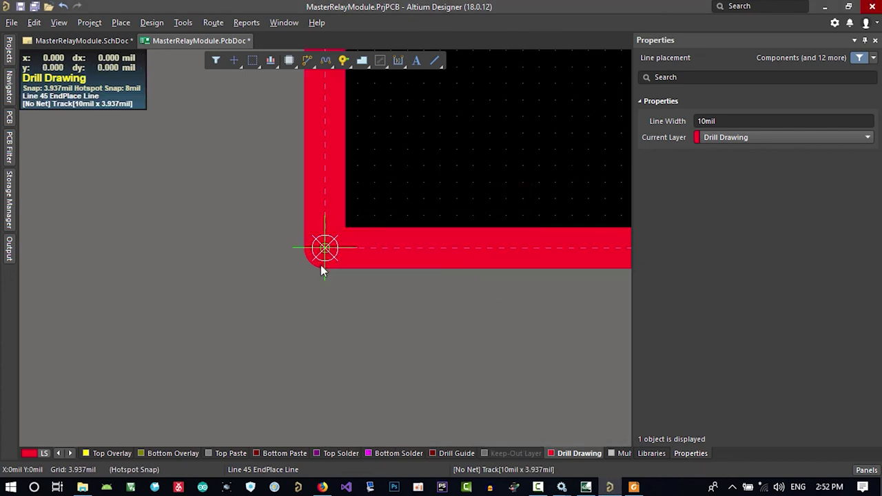
left_click(321, 265)
left_click(414, 214)
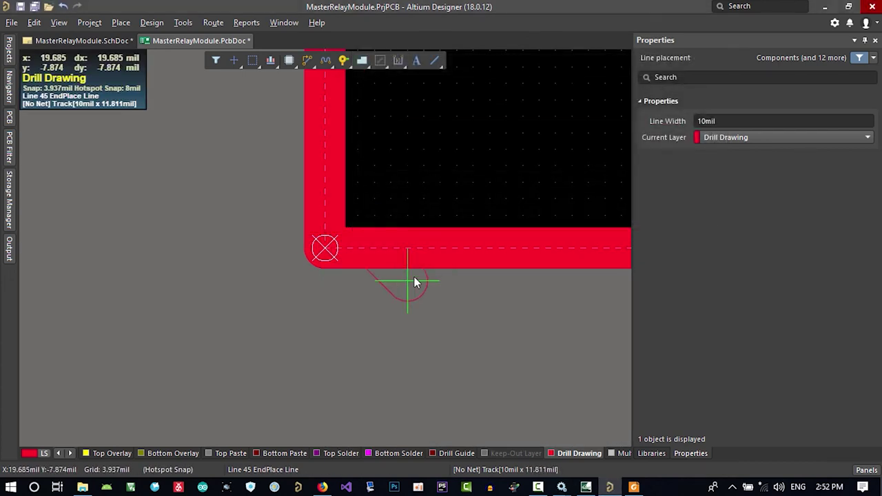
key("Escape")
key("Escape")
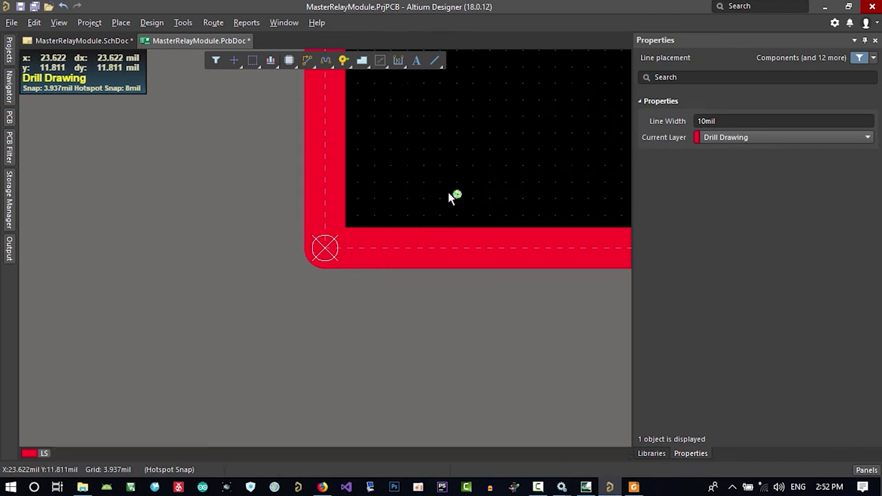
Select all lines of the 100 mm square outline
scroll(454, 248, "down", 3, "ctrl")
right_click_drag(492, 221, 321, 276)
scroll(301, 151, "up", 1, "ctrl")
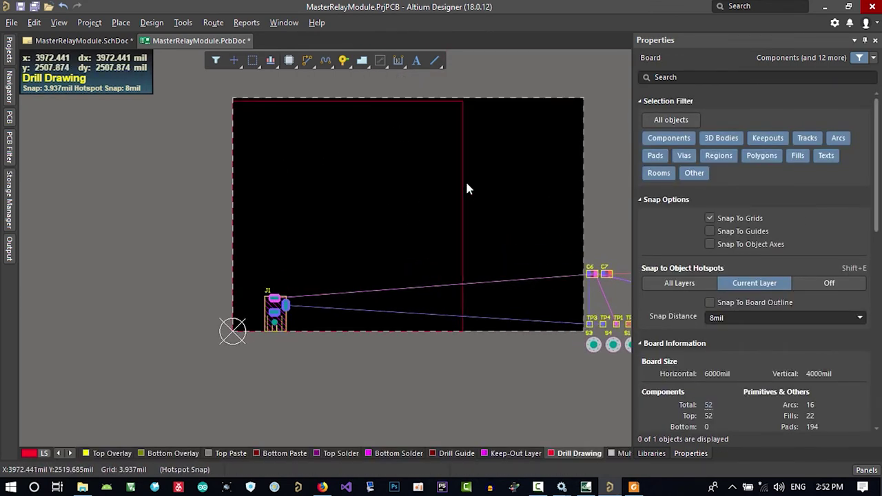
left_click_drag(472, 162, 457, 202)
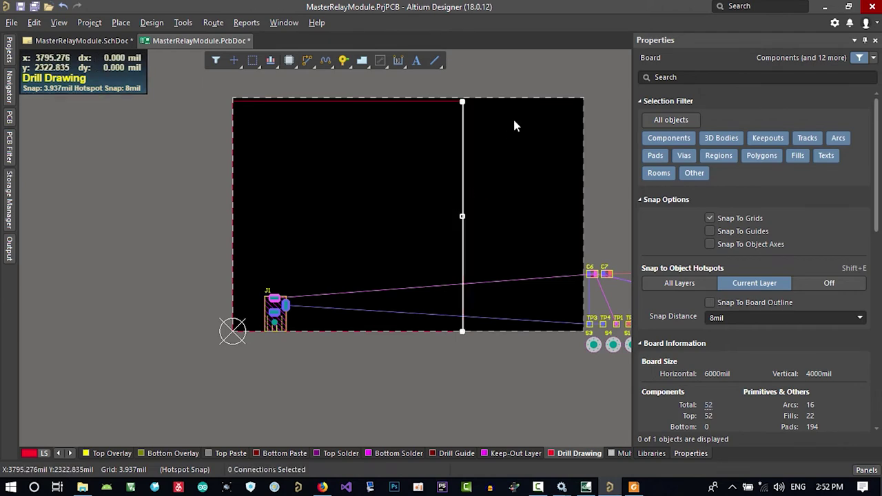
left_click_drag(488, 85, 206, 234)
left_click(486, 172)
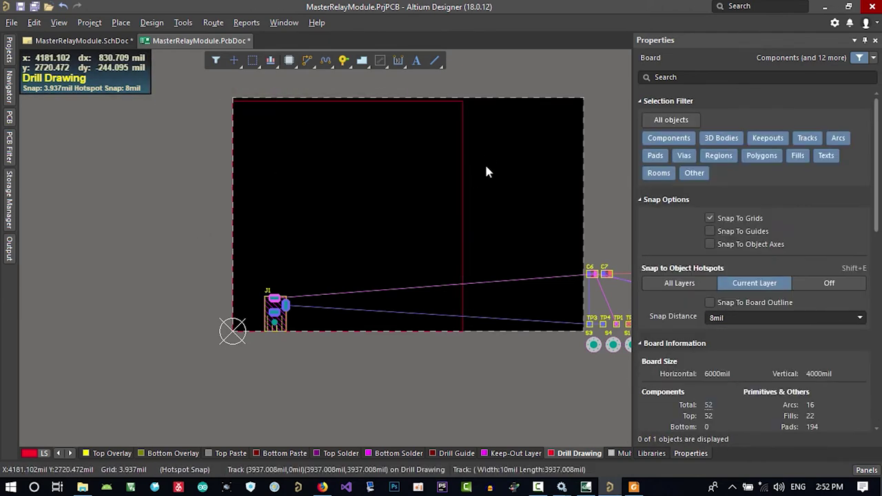
mouse_move(484, 149)
left_mouse_down()
mouse_move(416, 191)
mouse_move(470, 224)
mouse_move(454, 172)
left_mouse_up()
key("ctrl+shift+a")
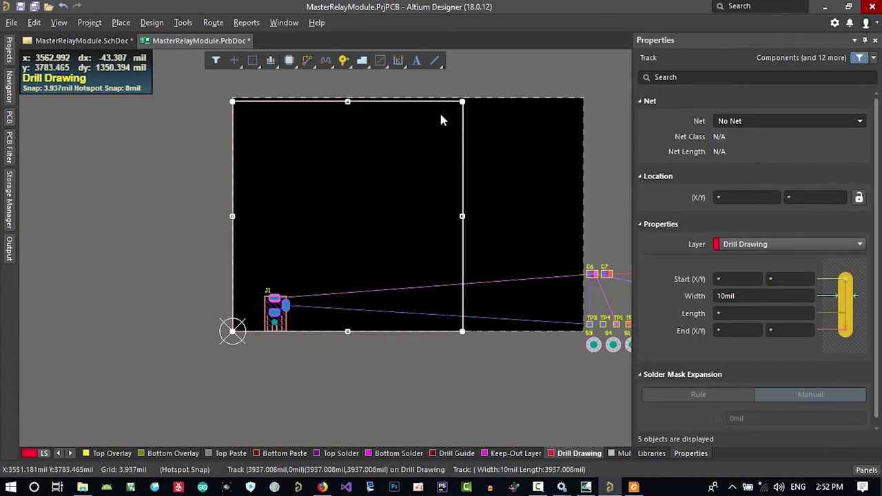
Define the board shape from the selected square, giving a 3937.008 mil square board
left_click(152, 23)
mouse_move(196, 110)
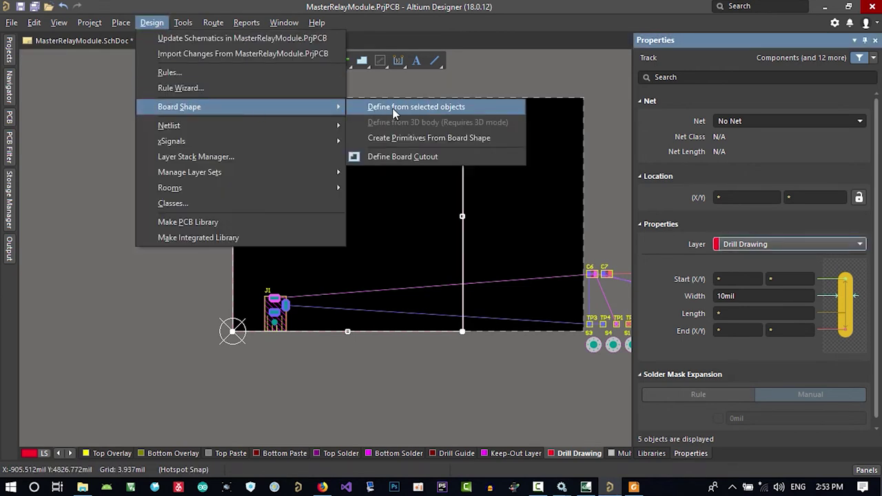
left_click(426, 106)
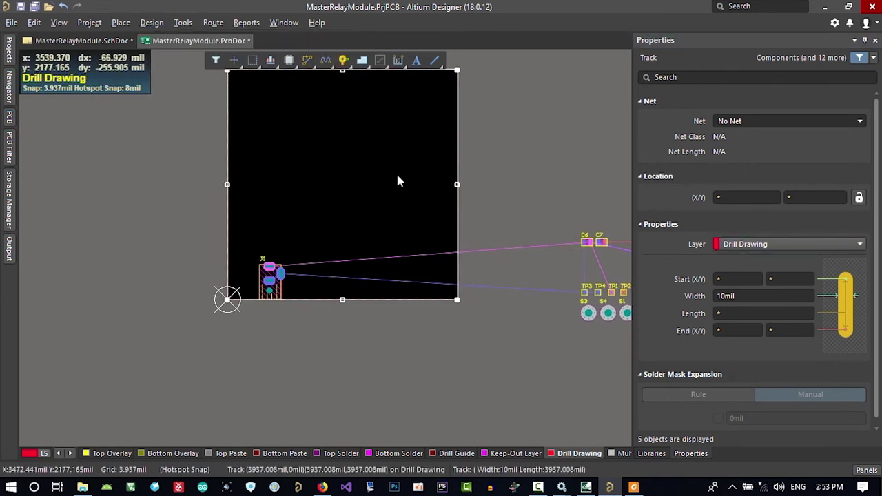
right_click_drag(488, 212, 488, 212)
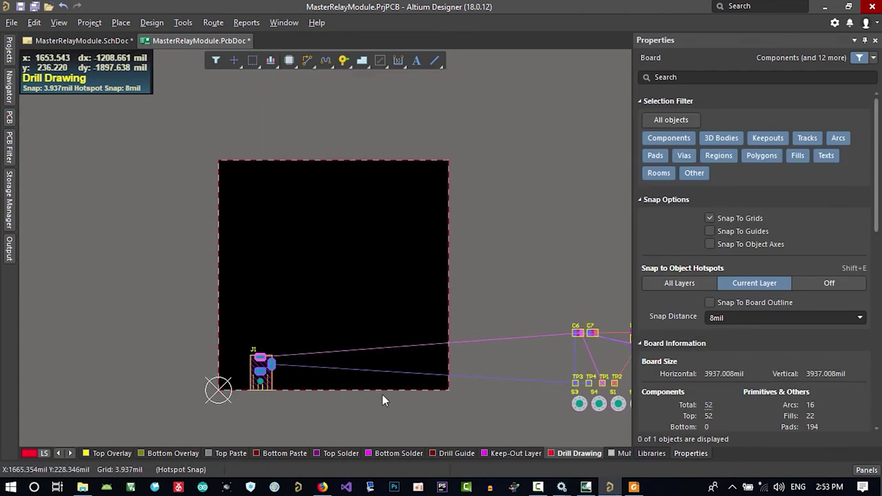
scroll(410, 171, "up", 3, "ctrl")
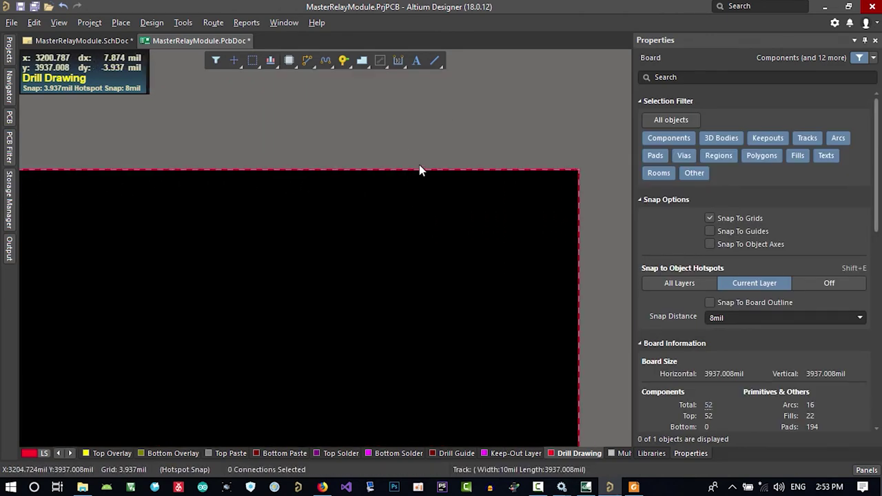
Drag the top outline edge down to 2708.661 mil and redefine the board shape from it
scroll(288, 231, "down", 2, "ctrl")
left_click(313, 195)
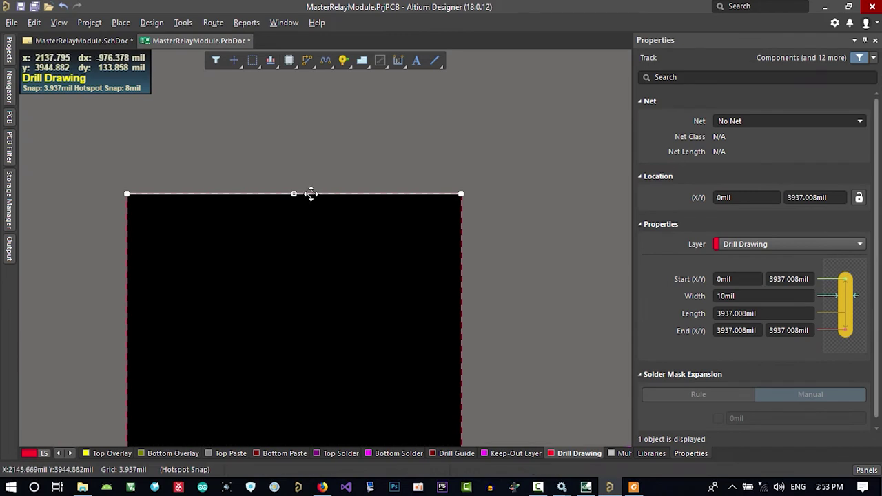
left_click_drag(313, 195, 317, 298)
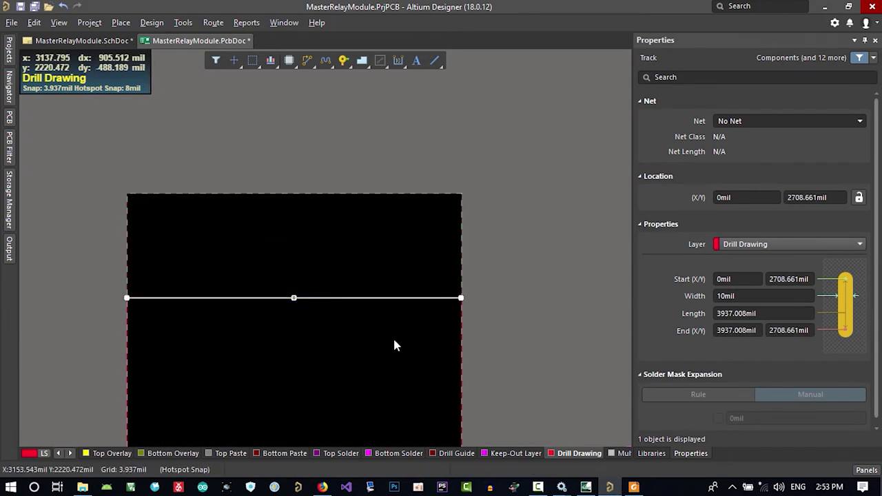
scroll(319, 151, "down", 3)
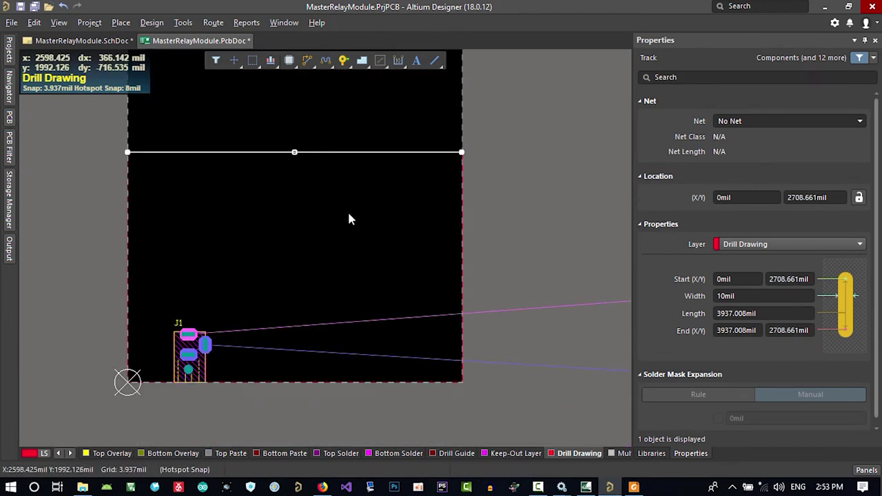
key("Tab")
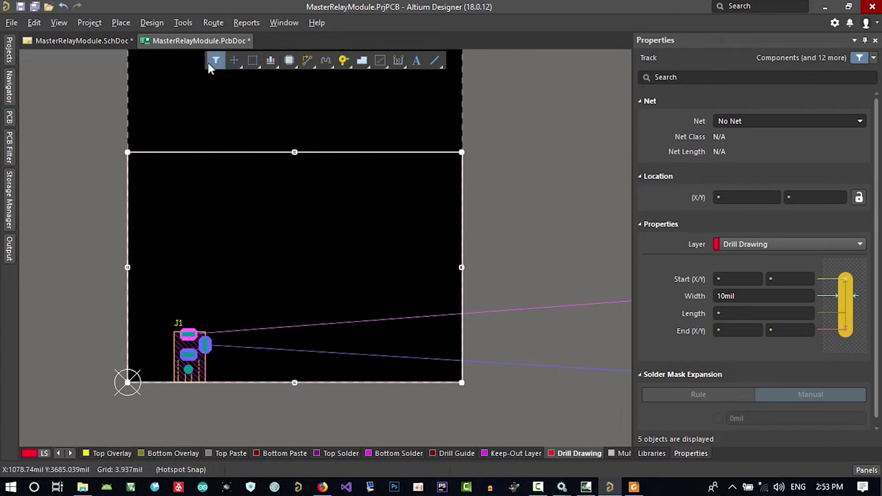
left_click(151, 22)
mouse_move(206, 107)
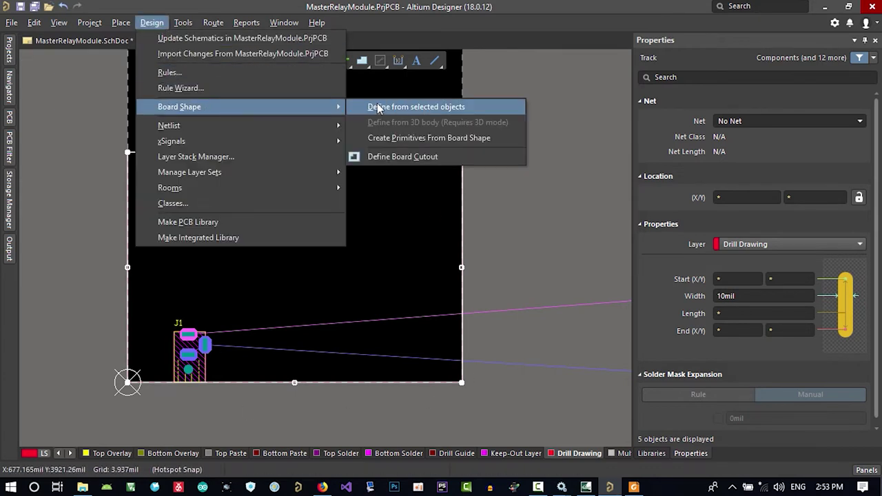
left_click(417, 107)
right_click_drag(324, 235, 362, 264)
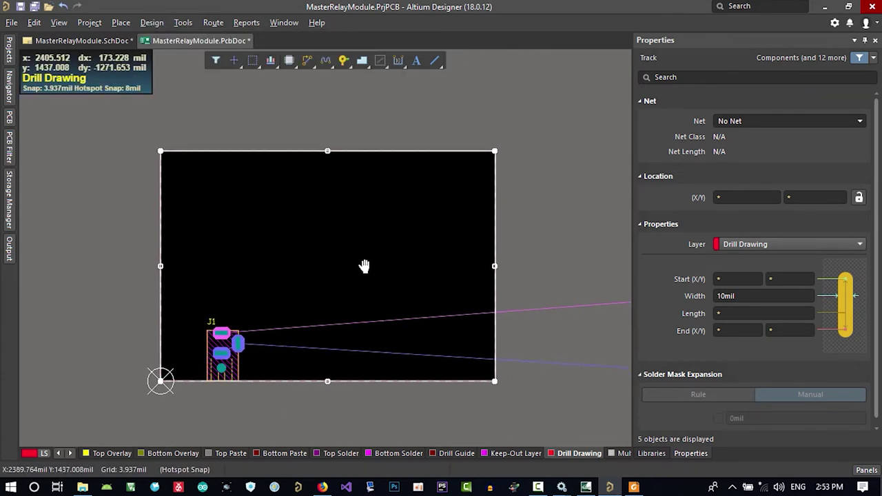
right_click_drag(389, 310, 415, 177)
right_click_drag(382, 210, 374, 223)
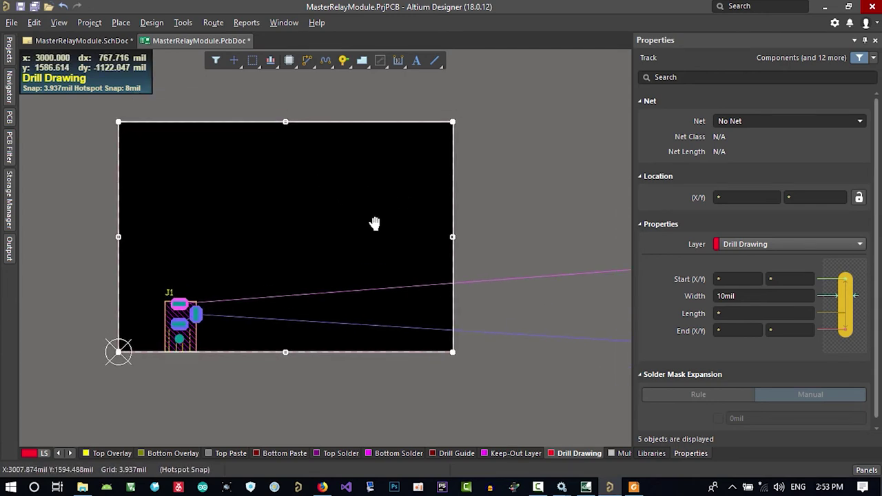
Inspect the resized board in 3D, orbiting it to different angles
key("3")
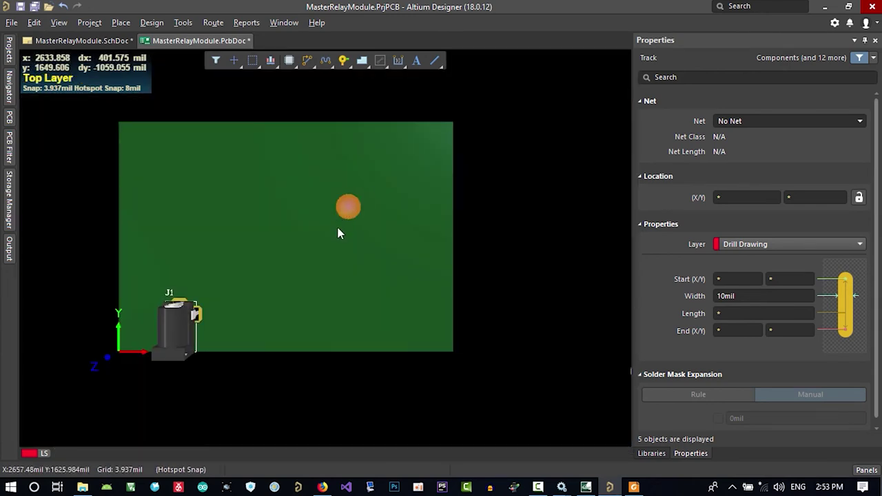
scroll(324, 248, "down", 2)
scroll(310, 279, "down", 4, "ctrl")
right_click_drag(312, 288, 304, 238, "shift")
scroll(298, 244, "up", 3, "ctrl")
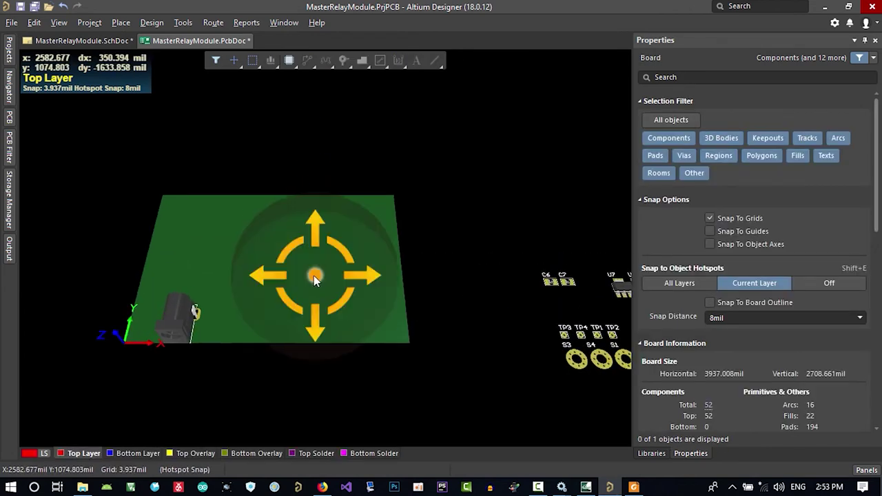
right_click_drag(313, 275, 311, 231, "shift")
Return to the 2D view and centre it on the test point pads
key("2")
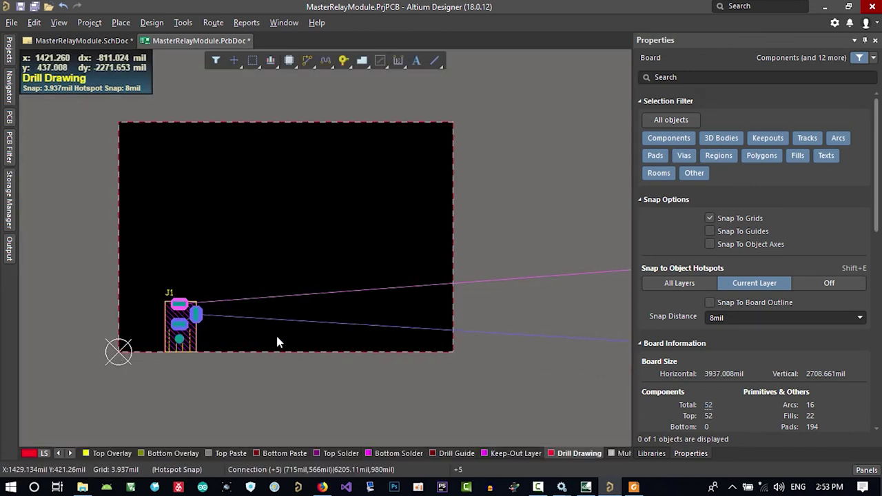
mouse_move(278, 340)
right_mouse_down()
mouse_move(321, 289)
mouse_move(117, 273)
right_mouse_up()
scroll(169, 258, "down", 2, "ctrl")
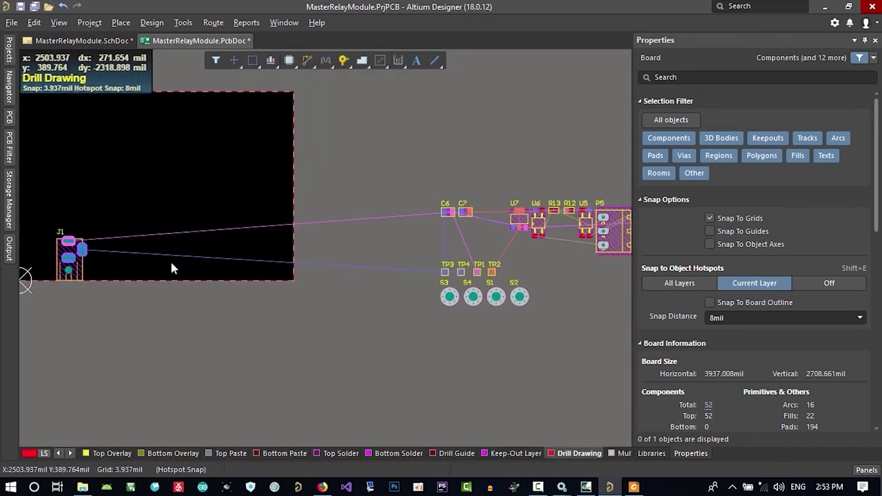
scroll(254, 246, "up", 2, "ctrl")
right_click_drag(268, 252, 168, 253)
right_click_drag(530, 248, 321, 248)
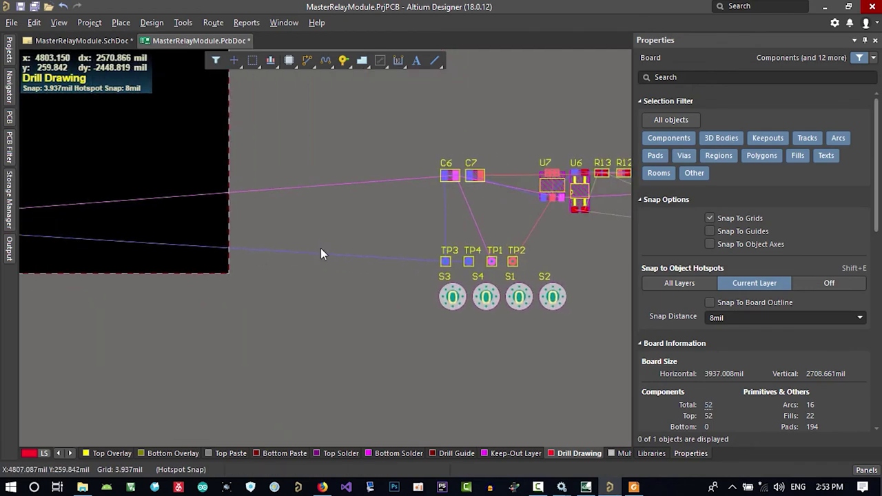
scroll(474, 266, "up", 4, "ctrl")
right_click_drag(501, 259, 408, 231)
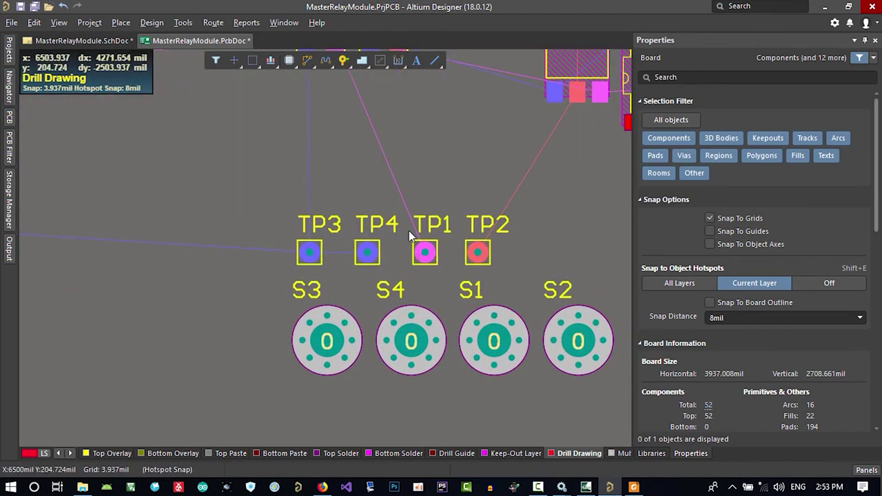
scroll(414, 237, "down", 1, "ctrl")
scroll(425, 243, "up", 3, "ctrl")
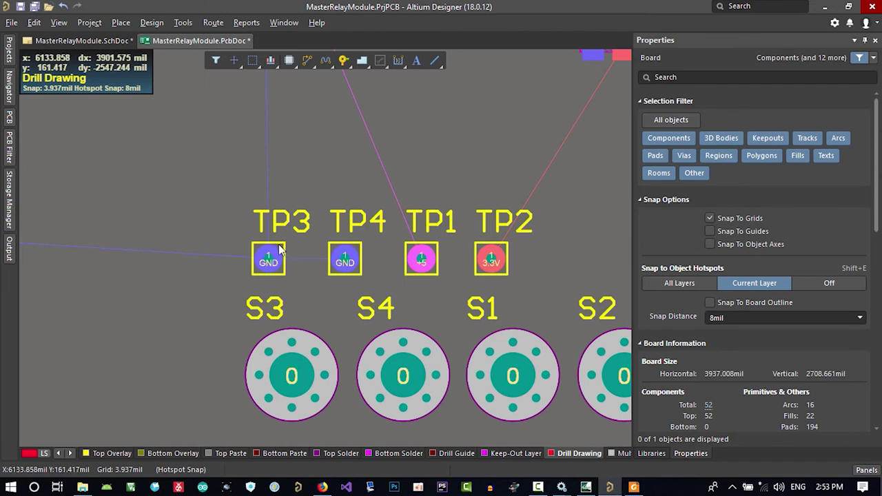
Hide TP3's designator, show its GND comment, and move it above the pad
left_click(279, 246)
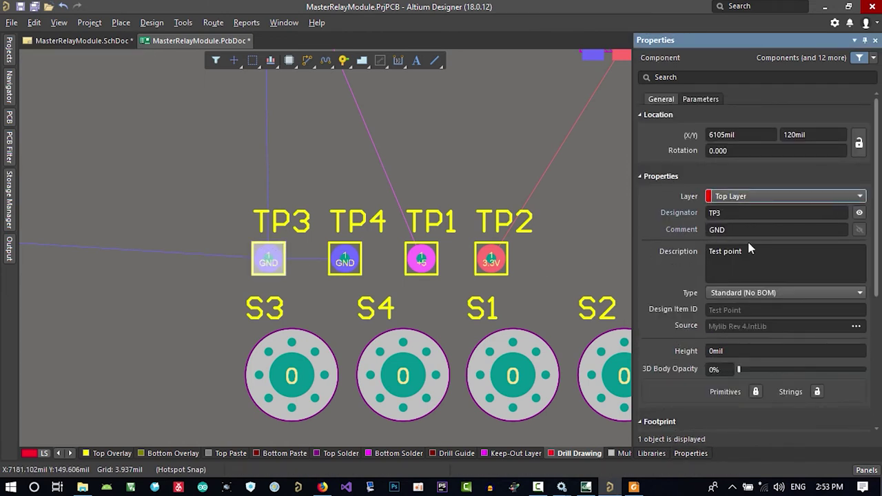
left_click(711, 213)
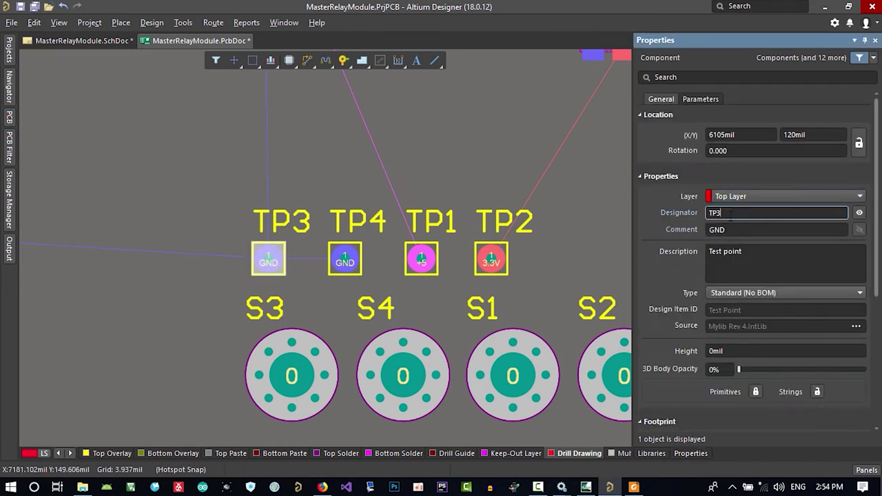
left_click(859, 213)
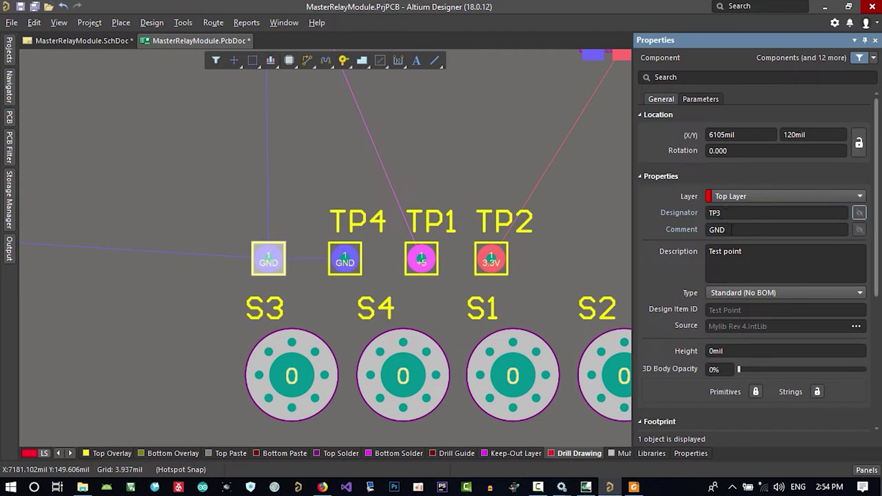
left_click(859, 229)
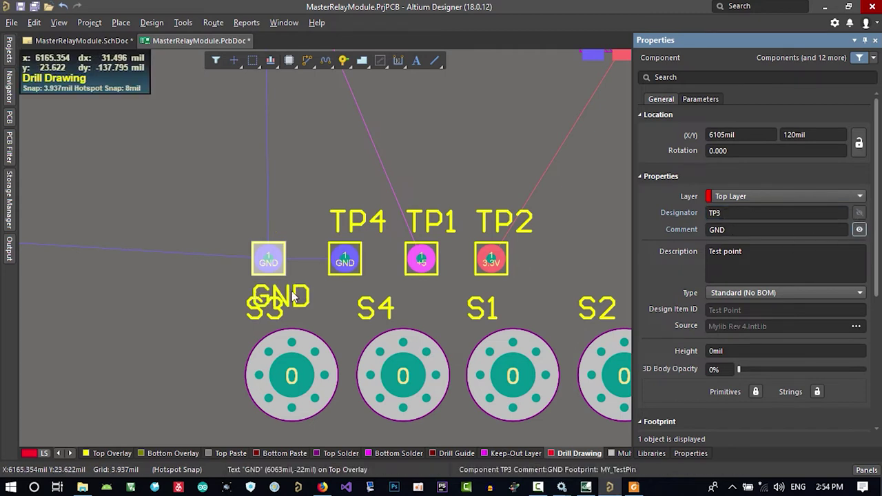
left_click_drag(274, 301, 247, 227)
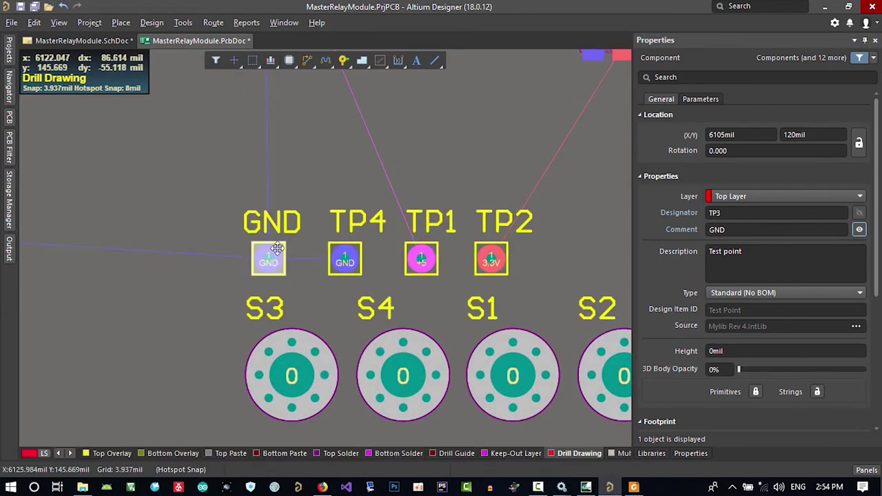
left_click(752, 230)
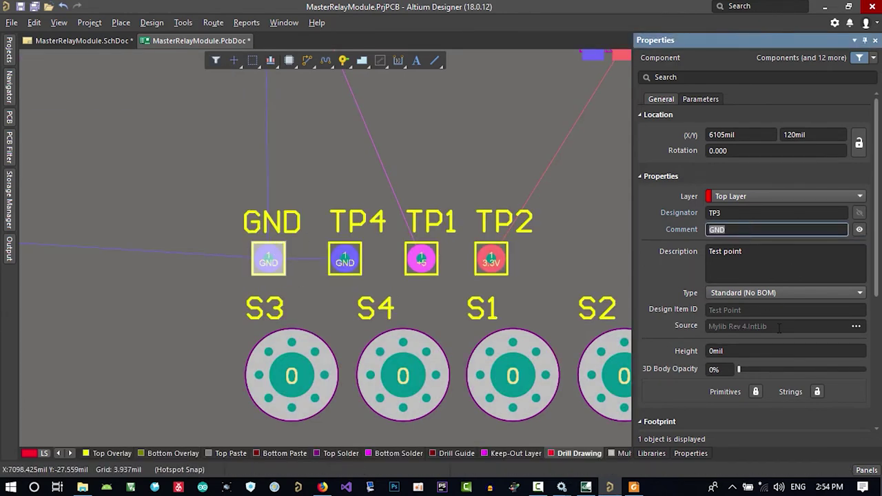
Make the GND label bold, inverted TrueType text
scroll(679, 309, "down", 5)
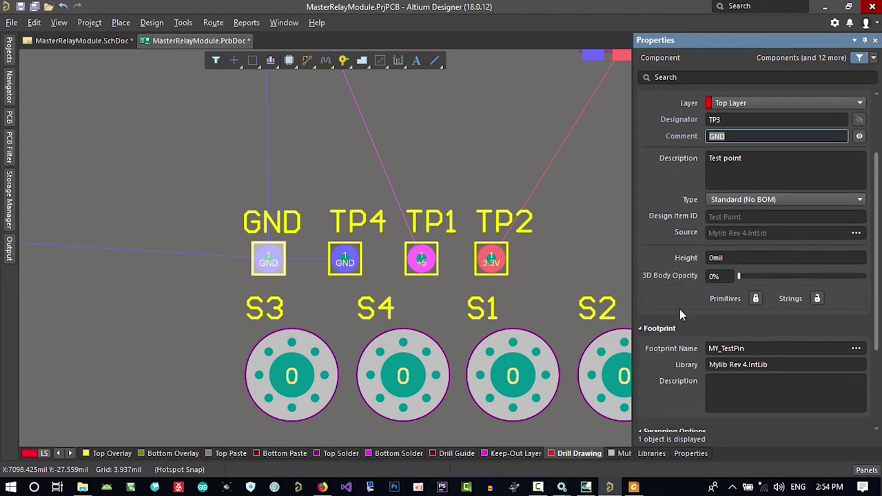
scroll(678, 312, "up", 7)
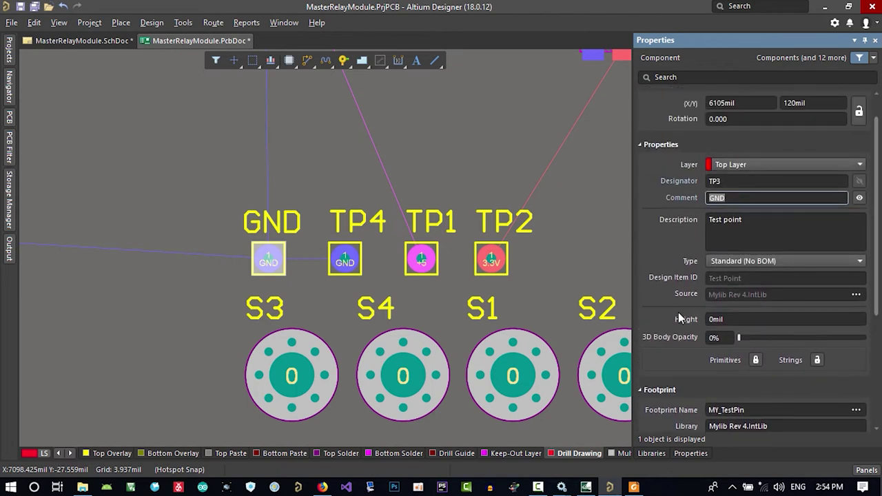
scroll(678, 312, "up", 2)
left_click(274, 222)
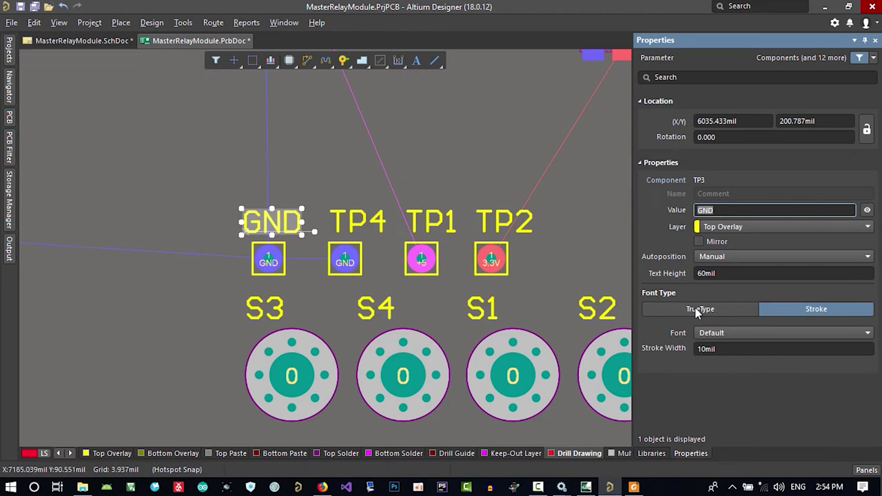
left_click(697, 311)
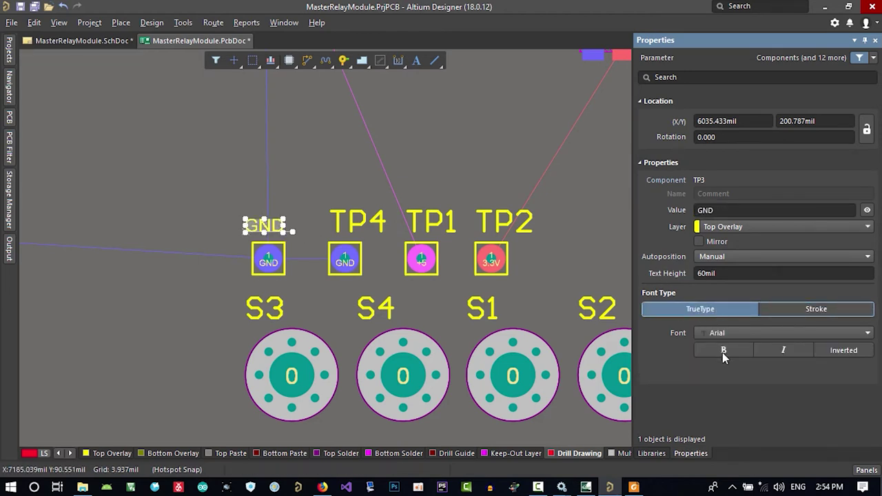
left_click(722, 352)
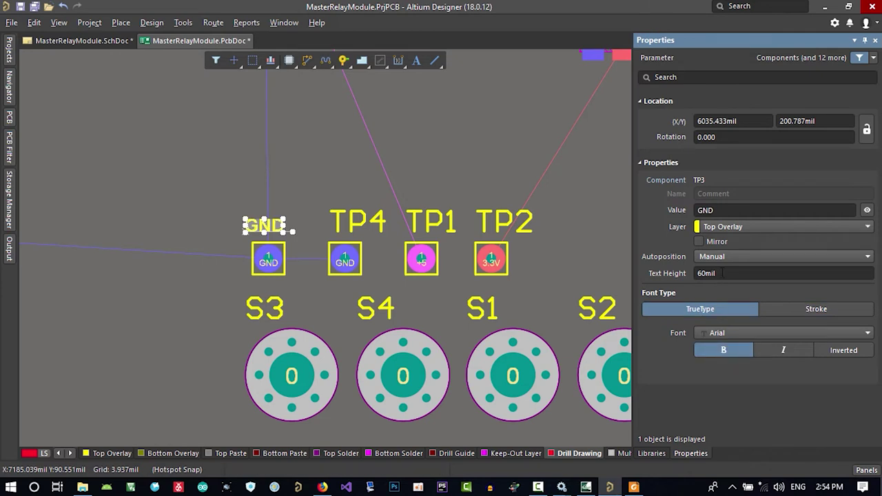
left_click(716, 273)
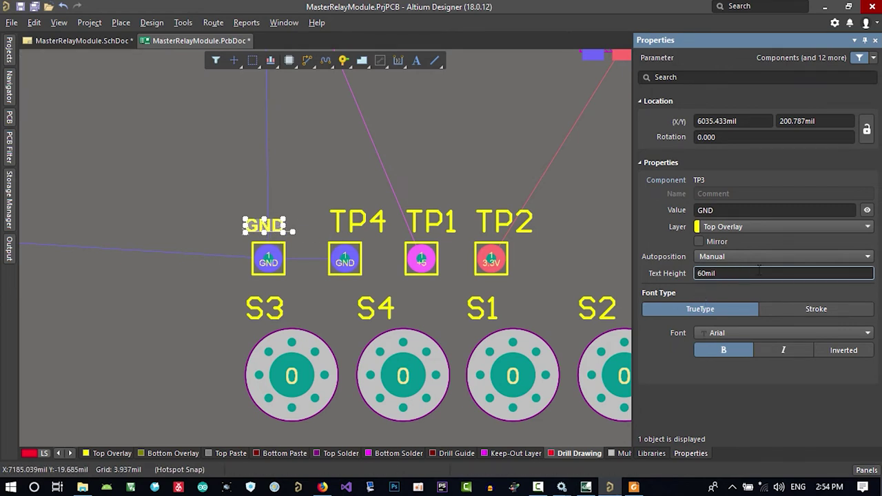
left_click(842, 350)
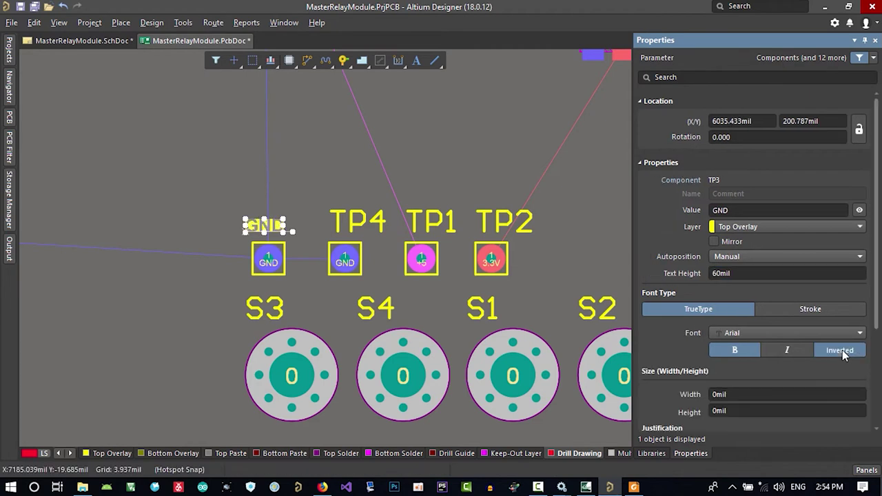
Give the GND label a 10 mil margin border
scroll(843, 350, "down", 2)
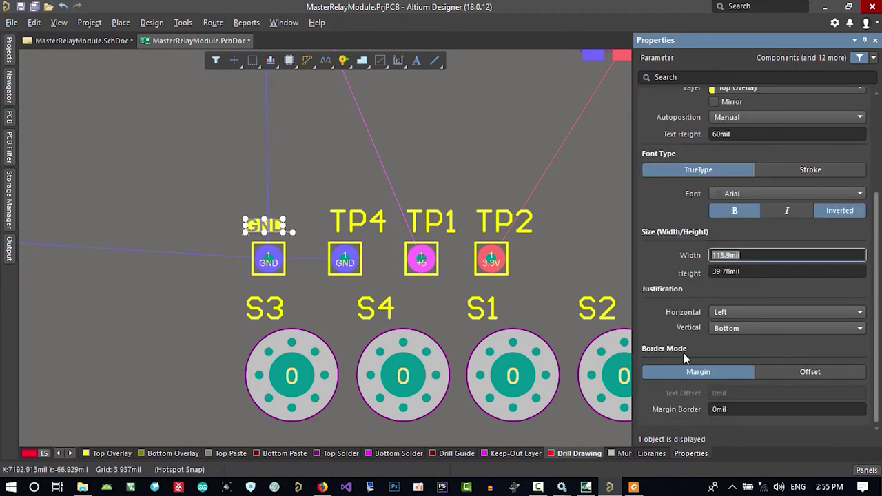
left_click(734, 409)
type("10")
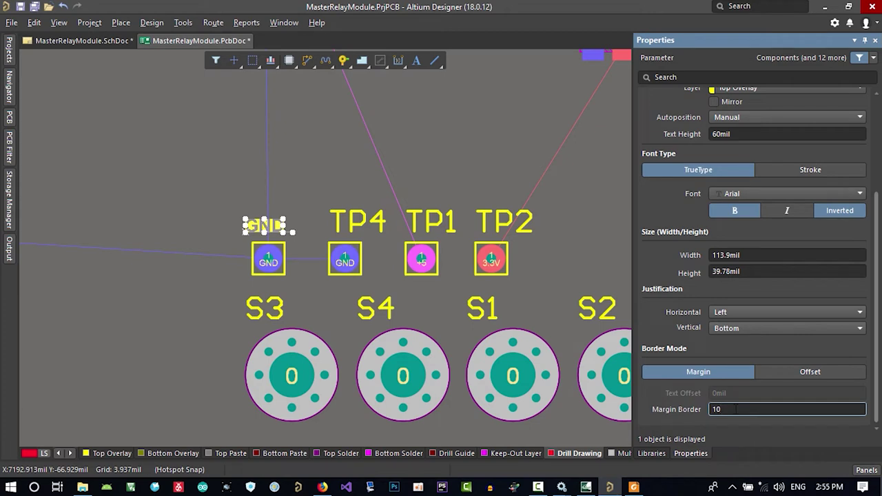
key("Return")
left_click(290, 204)
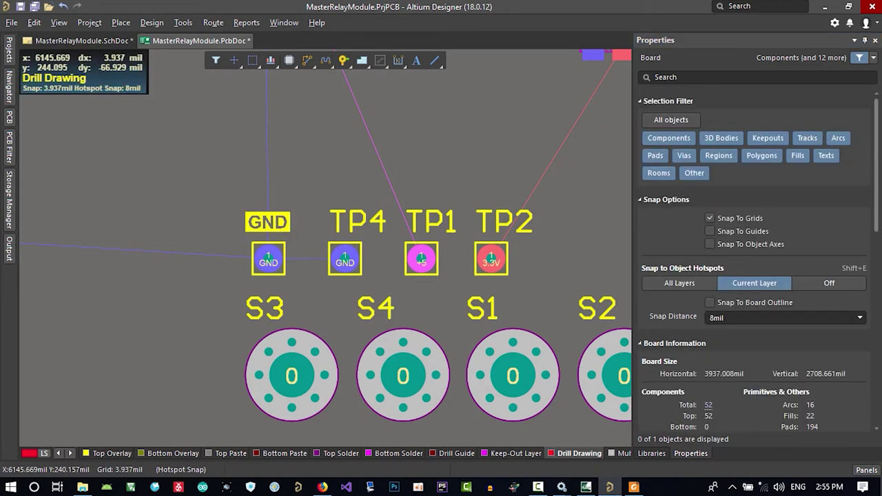
scroll(290, 207, "up", 2, "ctrl")
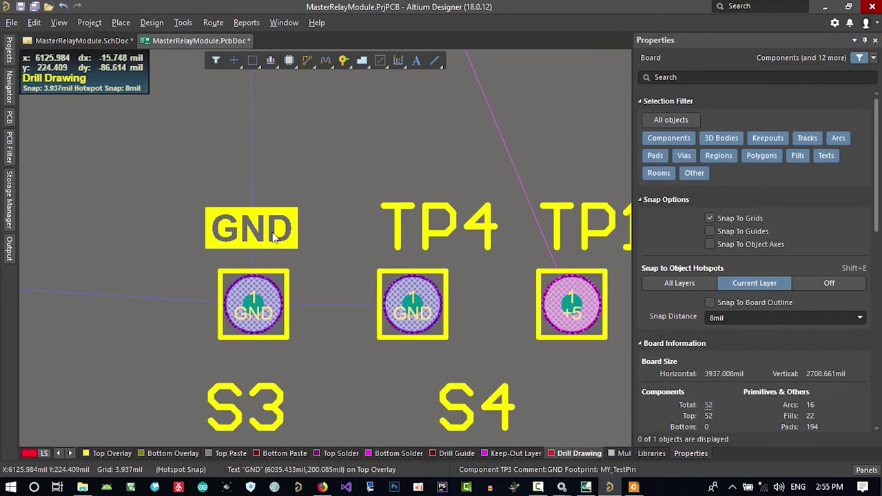
scroll(293, 254, "down", 2, "ctrl")
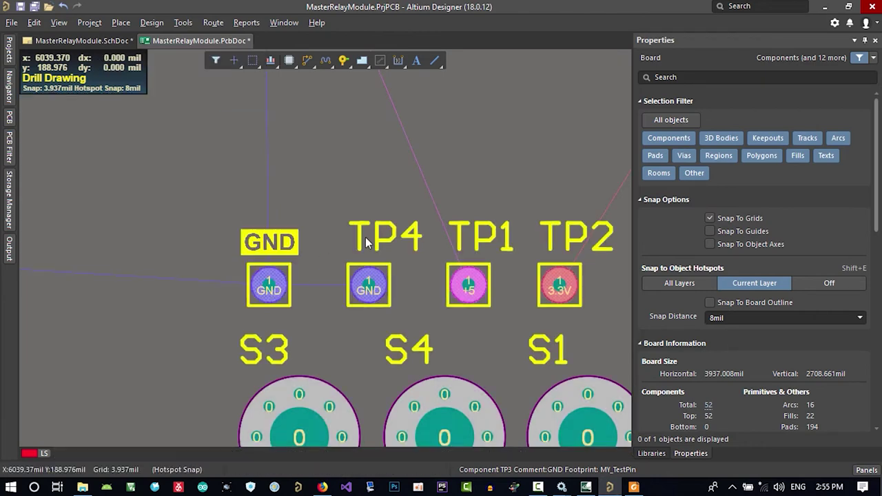
Hide TP4's designator, show its GND comment, and move it above the TP4 pad
left_click(375, 234)
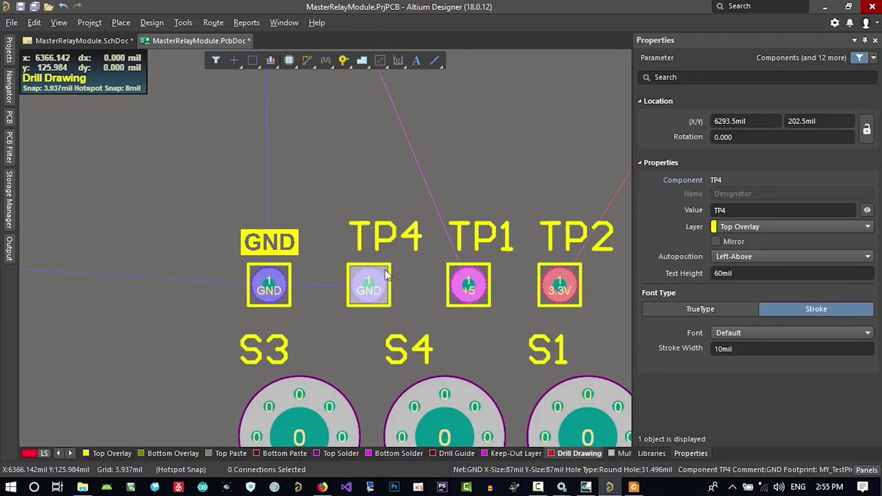
left_click(386, 274)
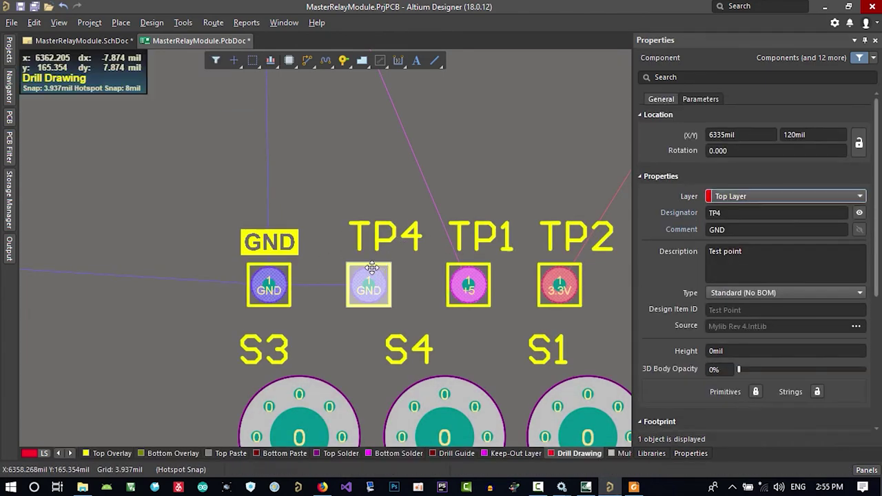
left_click(859, 213)
left_click(859, 229)
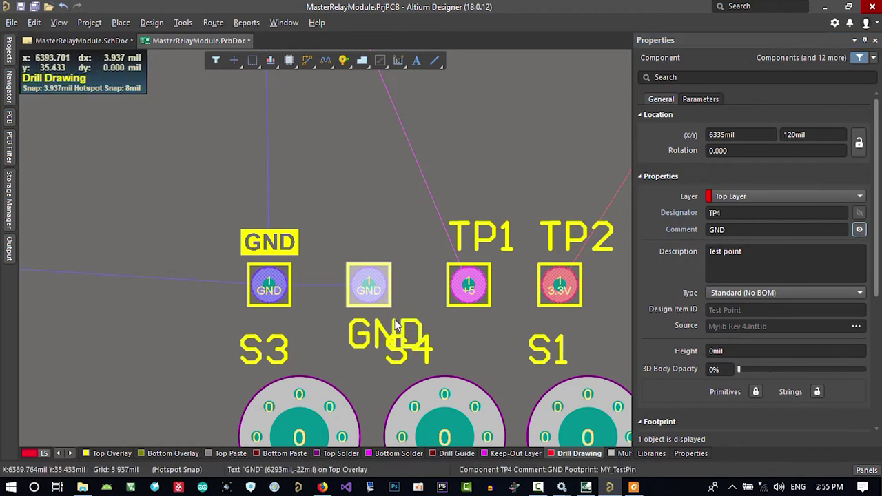
left_click_drag(396, 328, 339, 249)
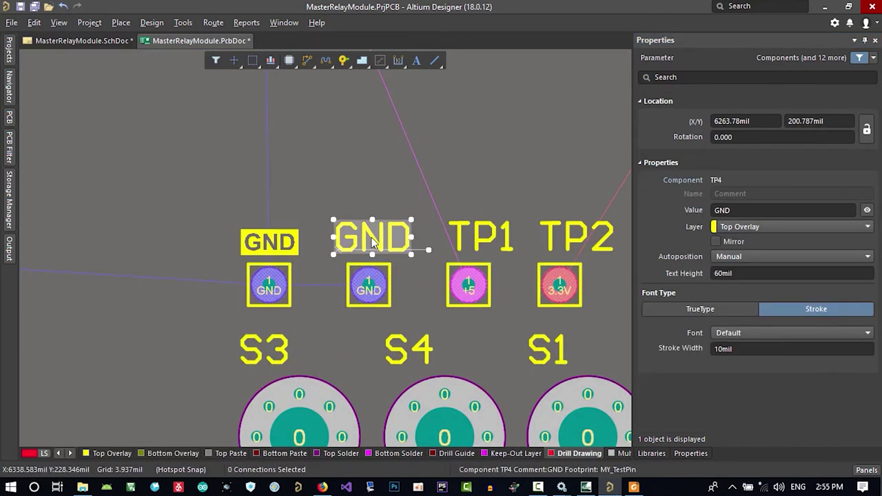
Make the GND label a TrueType Bold Inverted font with a 10 mil margin border
mouse_move(694, 224)
left_click(700, 309)
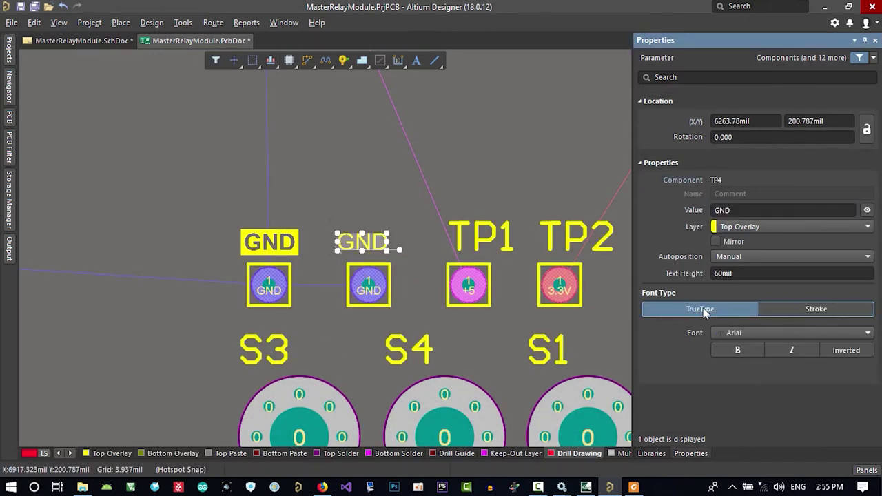
left_click(737, 350)
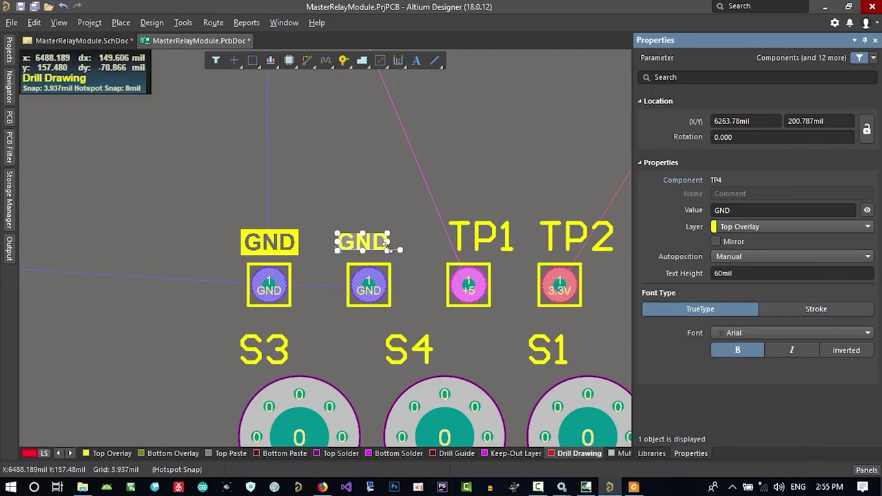
left_click(846, 350)
scroll(675, 403, "down", 3)
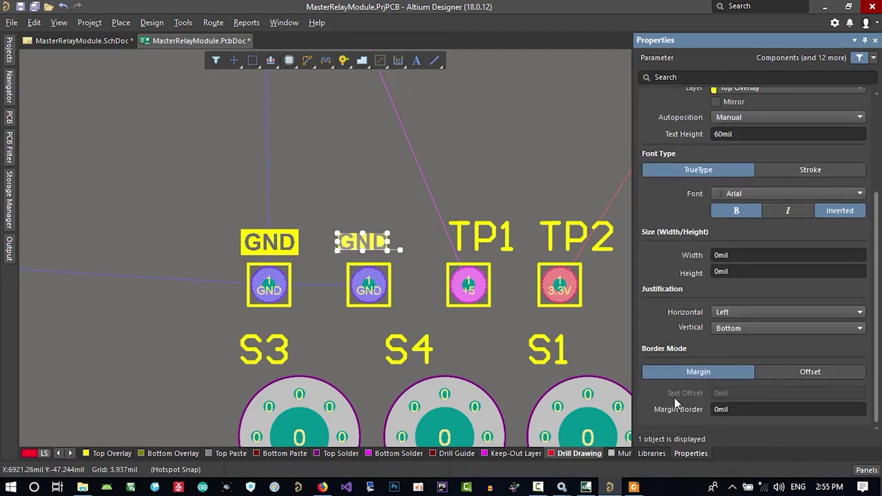
left_click(739, 409)
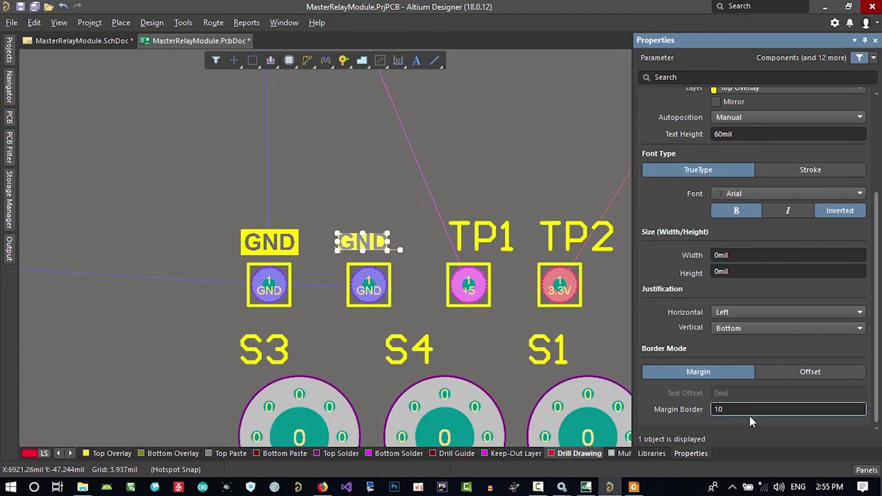
type("10")
key("Return")
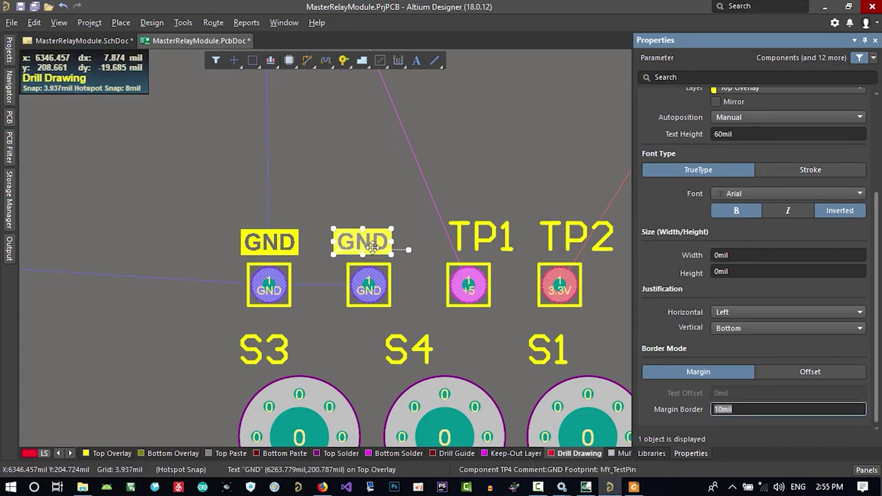
Hide the TP1 and TP2 designators, show their 5V and 3.3V comments, and move them above the pads
scroll(482, 265, "right", 2, "shift")
left_click(520, 274)
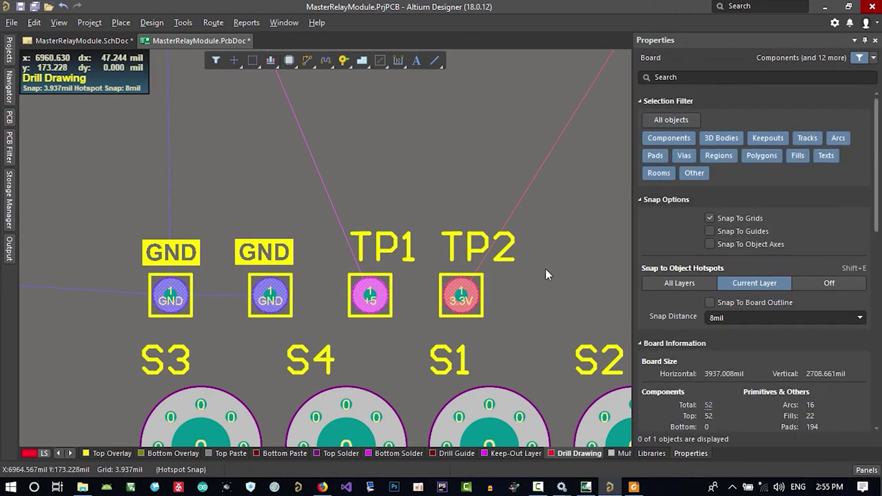
left_click_drag(545, 275, 376, 310)
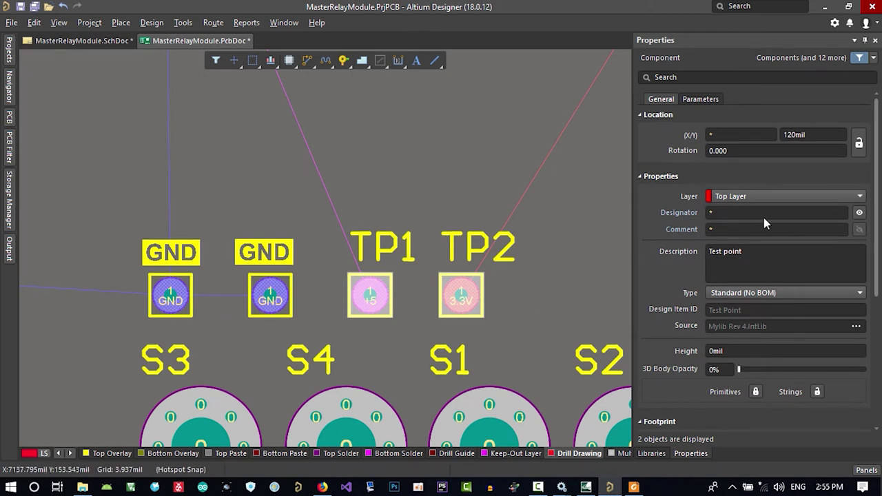
left_click(859, 214)
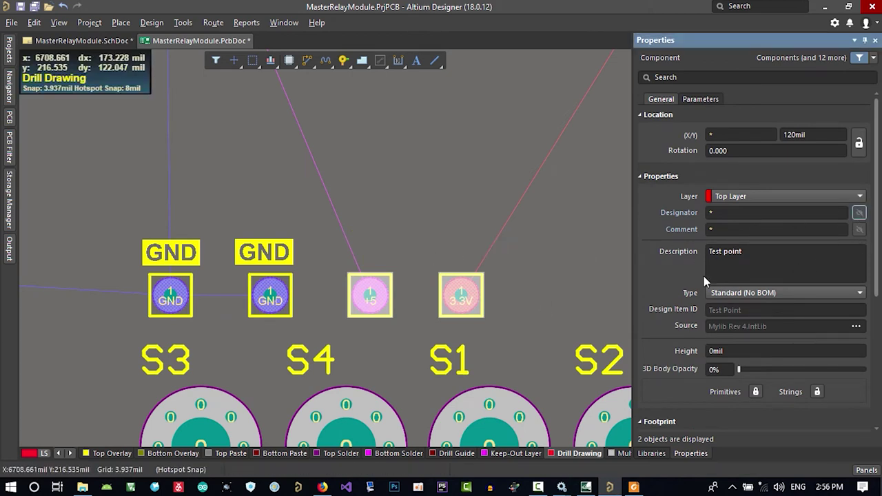
left_click(859, 230)
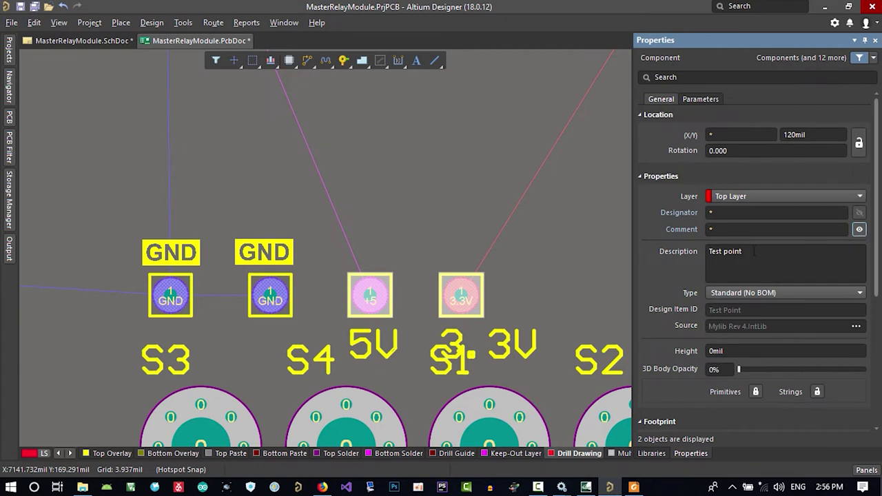
left_click_drag(432, 327, 416, 232)
left_click_drag(355, 348, 351, 257)
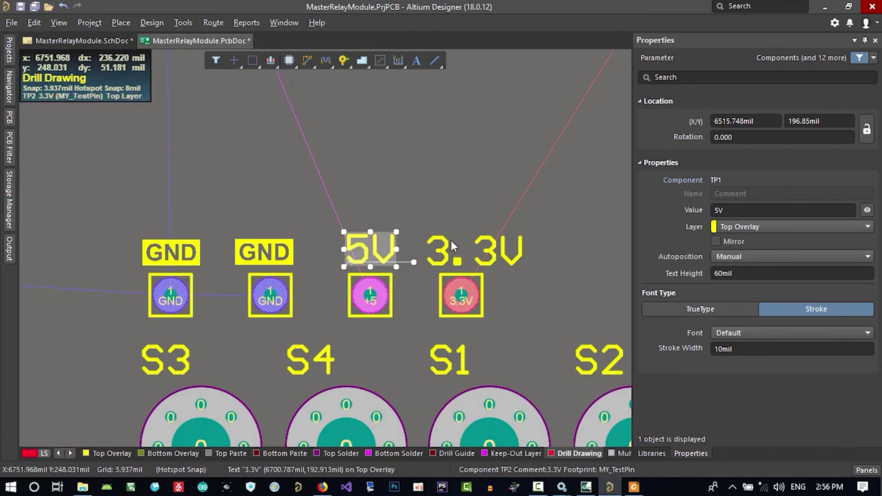
Set the 5V and 3.3V labels to TrueType Bold Inverted
left_click(428, 246, "shift")
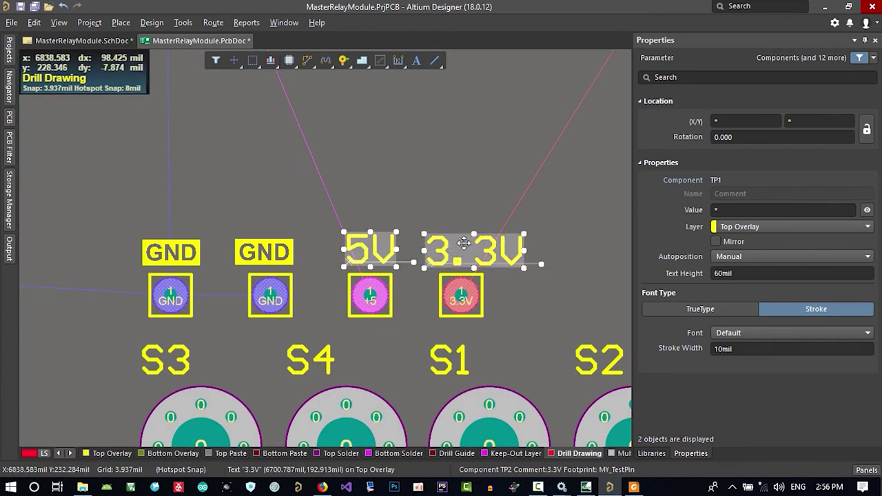
left_click(714, 309)
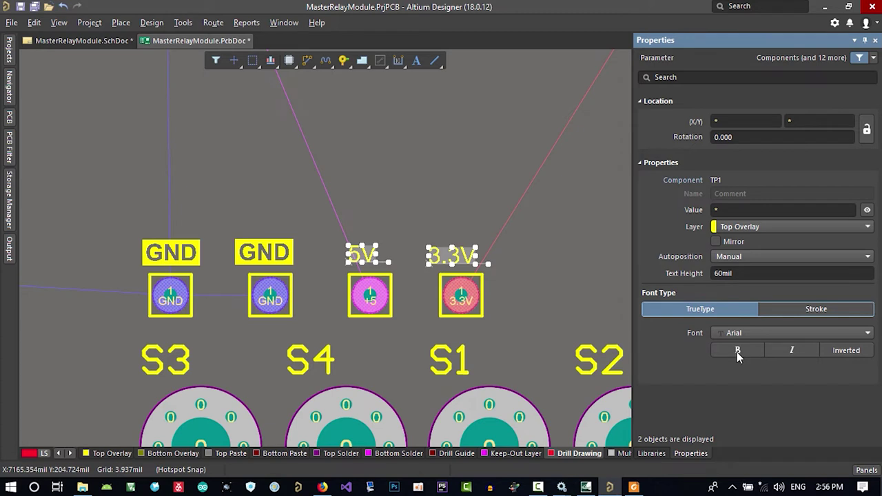
left_click(737, 351)
left_click(846, 351)
scroll(750, 397, "down", 3)
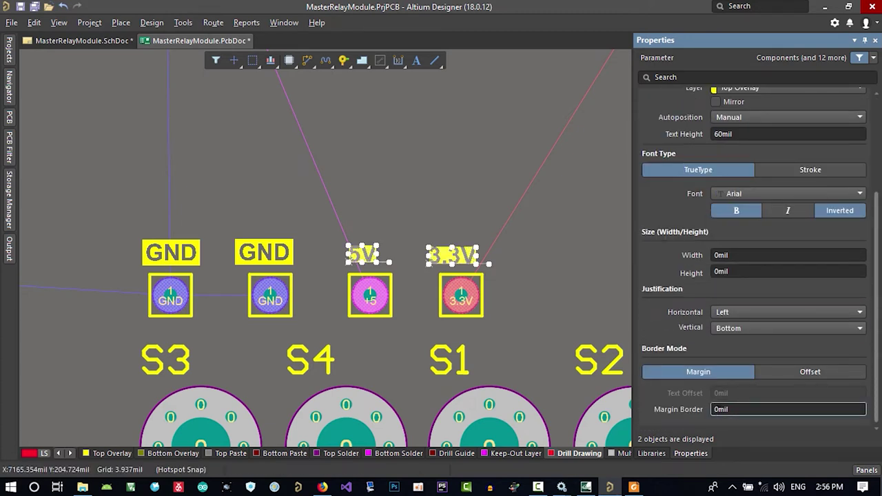
key("Return")
scroll(519, 295, "down", 3)
left_click(388, 256)
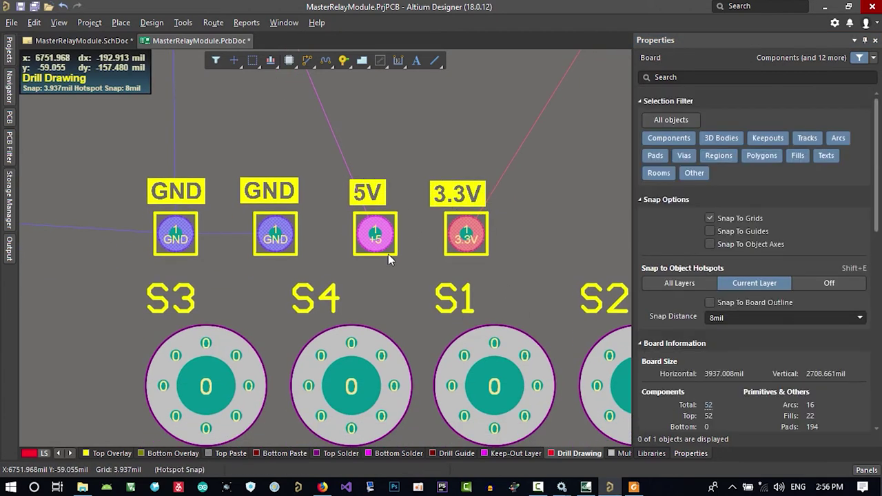
scroll(394, 227, "down", 6, "ctrl")
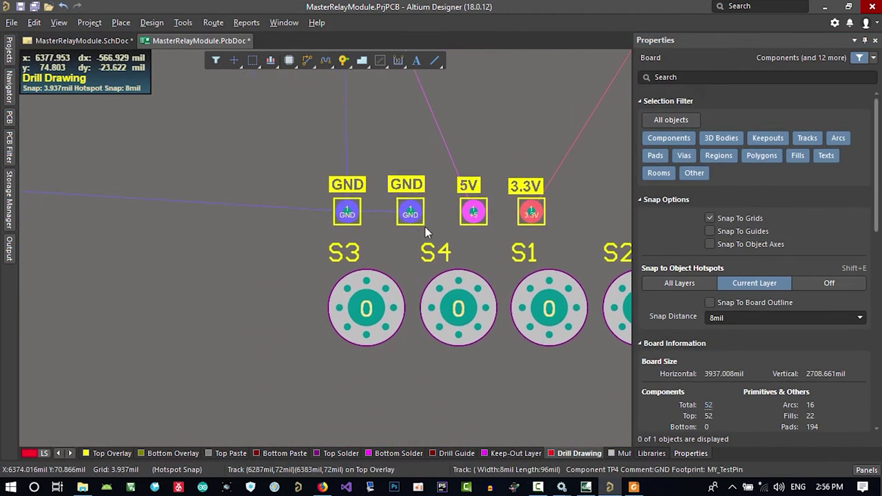
Move J1 onto the board and place the 5V and GND test points beside it
right_click_drag(427, 236, 543, 231)
left_click_drag(74, 207, 237, 197)
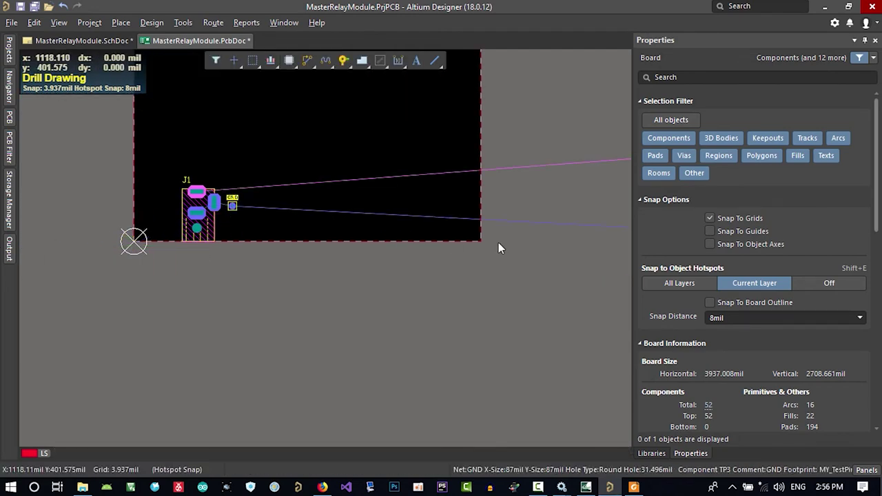
scroll(388, 249, "right", 5, "shift")
left_click_drag(406, 234, 146, 174)
scroll(145, 174, "up", 3, "ctrl")
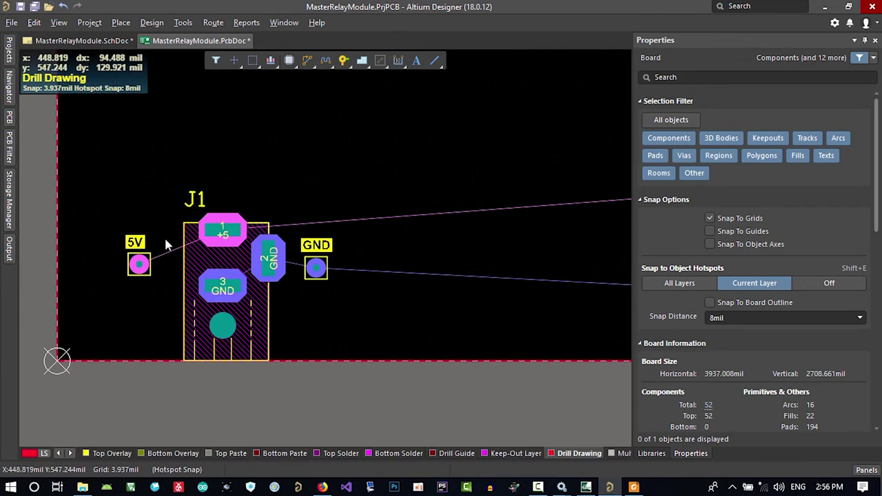
left_click_drag(405, 266, 233, 313)
right_click_drag(251, 232, 305, 209)
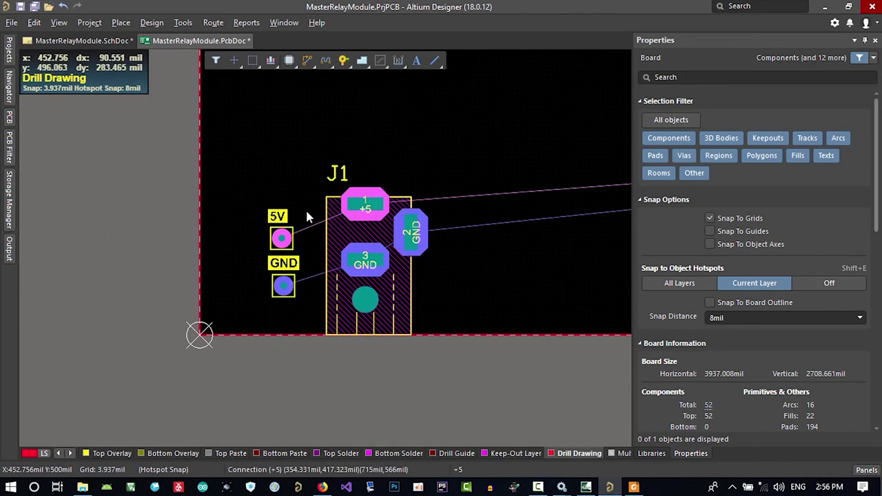
Shift the test points and J1 toward the board edge, aligning the 5V and GND test points on their left edges
left_click_drag(305, 200, 203, 276)
left_click(257, 319)
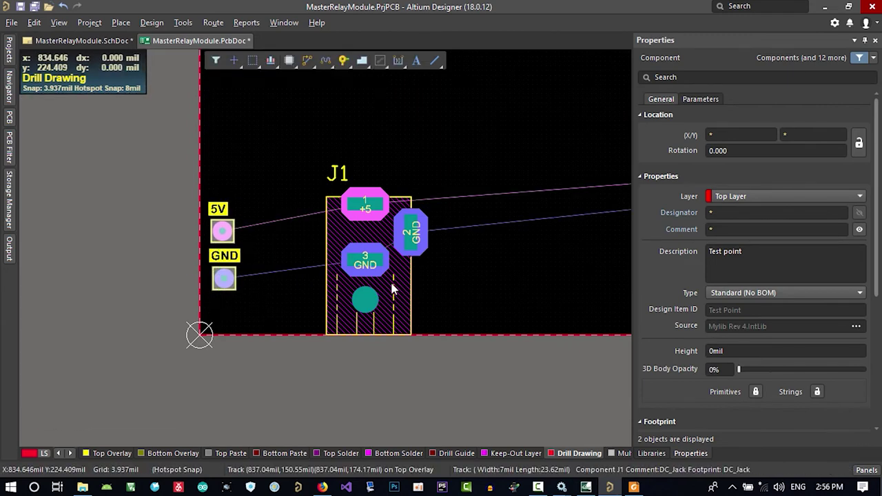
left_click_drag(364, 299, 288, 299)
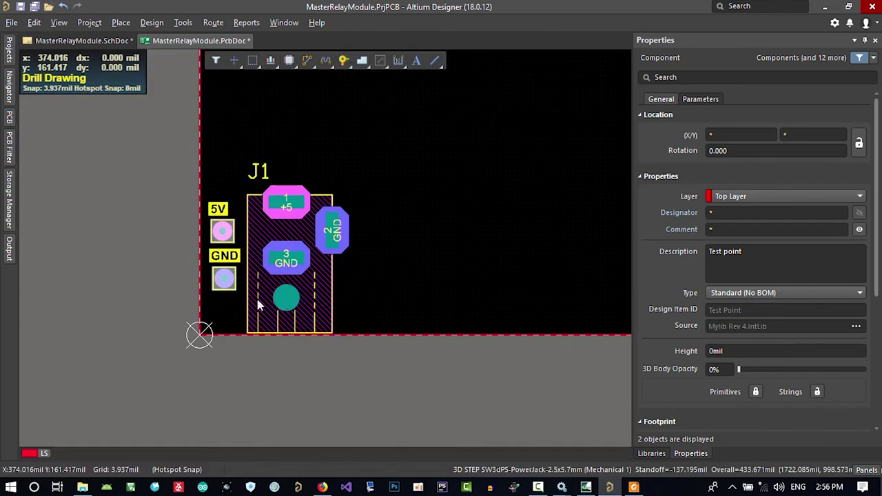
scroll(218, 301, "up", 2, "ctrl")
scroll(218, 300, "up", 1, "ctrl")
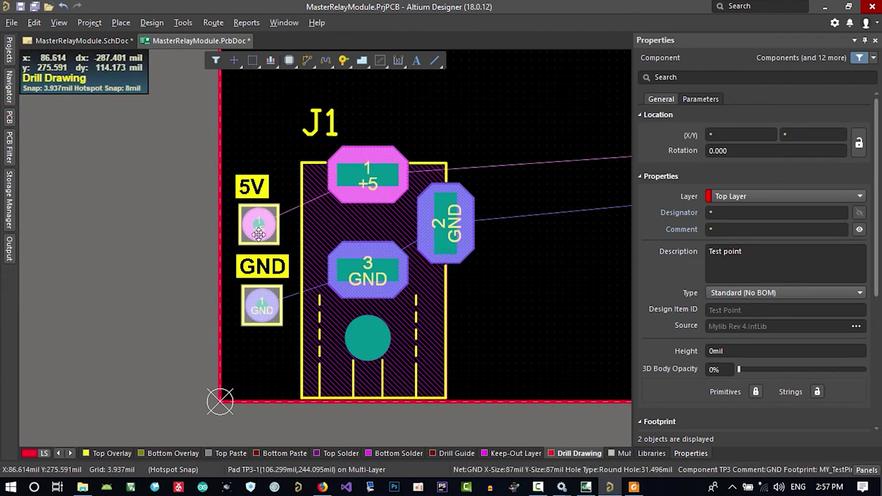
left_click_drag(271, 170, 245, 352)
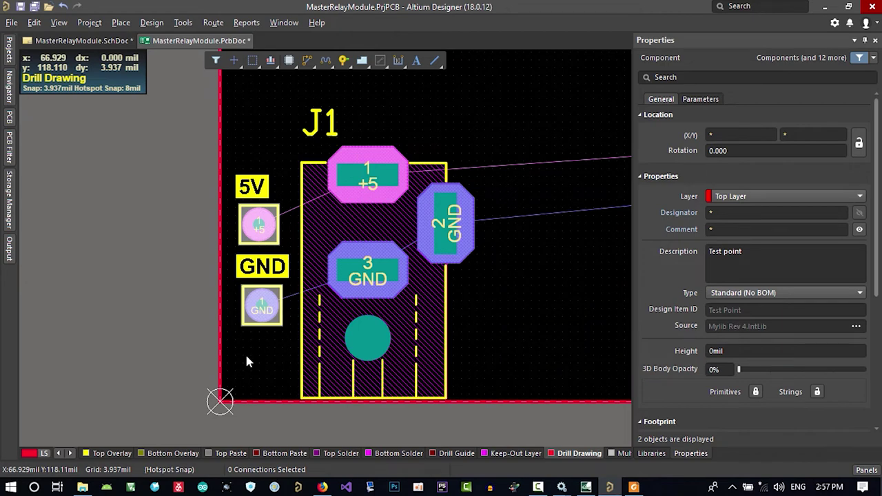
key("a")
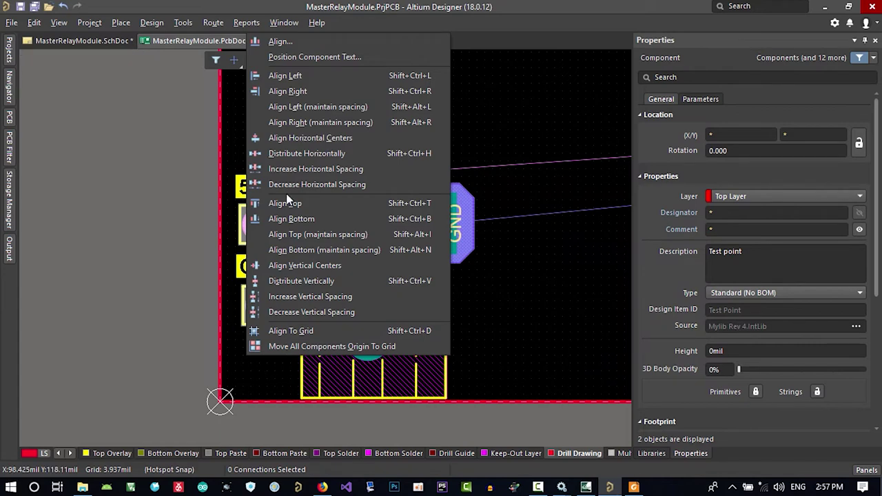
left_click(255, 75)
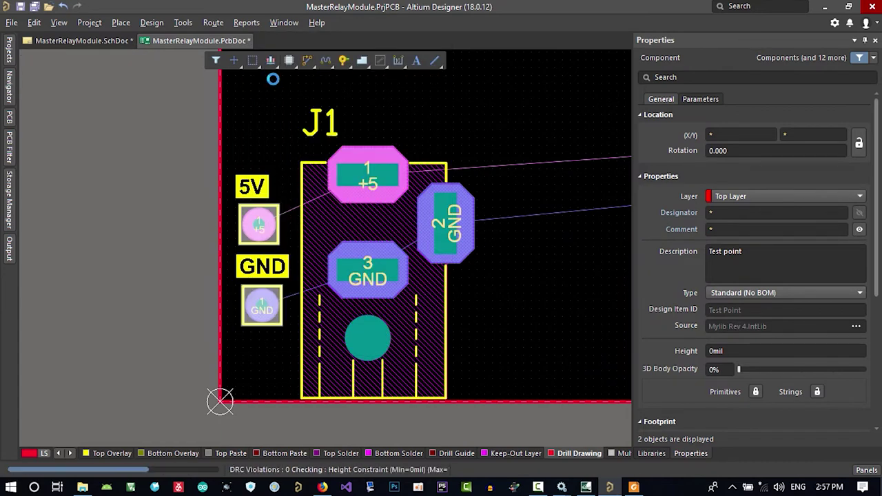
left_click(258, 341)
Position the 5V and GND labels directly above their pads and zoom out to the whole board
left_click(261, 271)
left_click(255, 190, "shift")
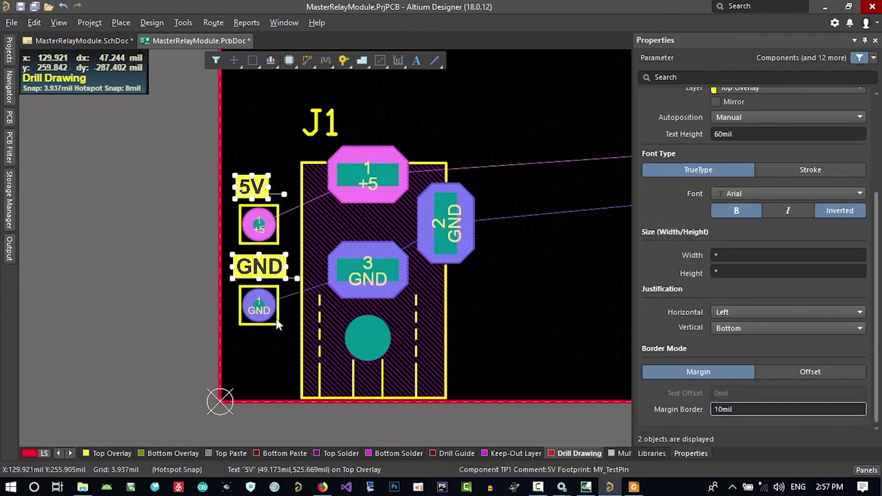
left_click(259, 231)
left_click_drag(255, 189, 246, 196)
left_click(260, 267)
right_click_drag(264, 335, 248, 337)
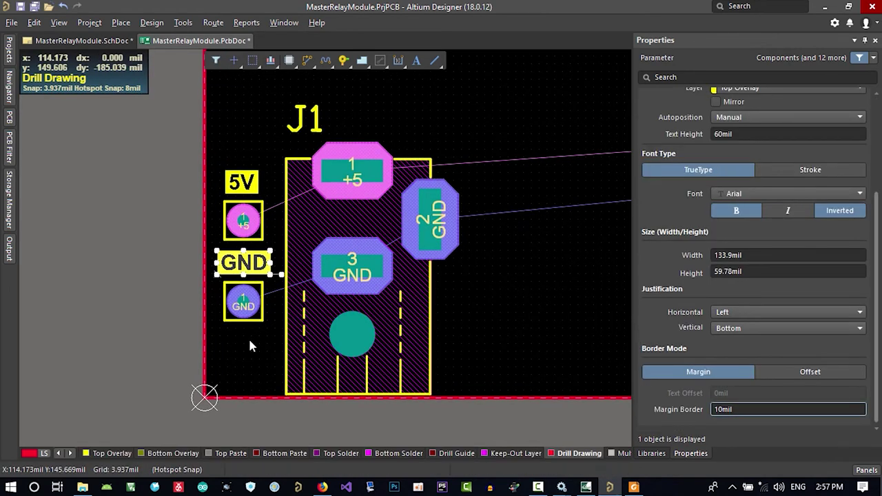
left_click(250, 346)
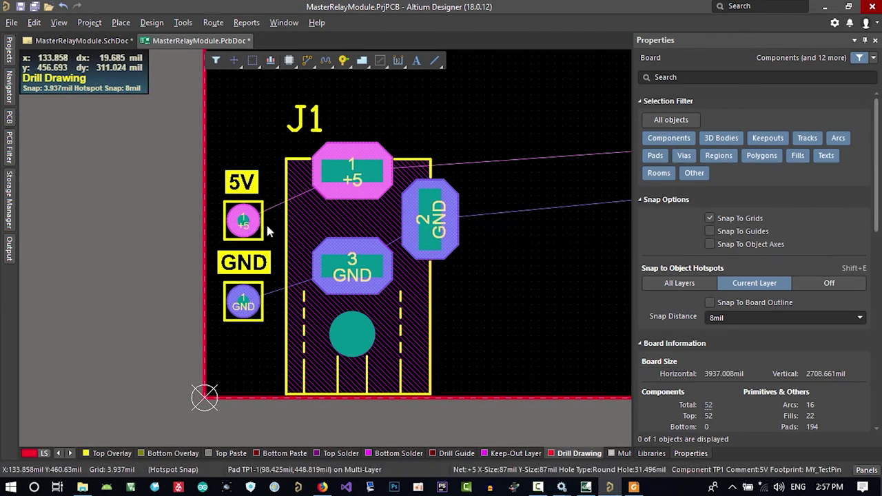
right_click_drag(268, 215, 201, 221)
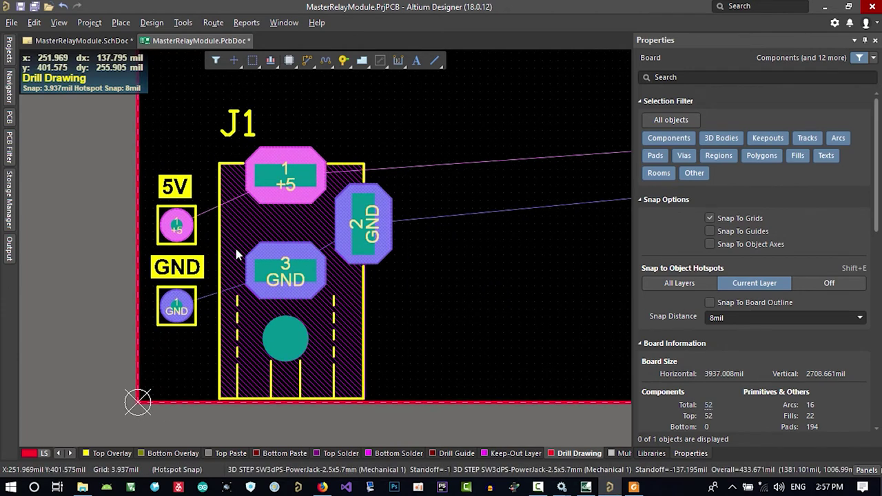
scroll(236, 255, "down", 5, "ctrl")
right_click_drag(244, 254, 303, 258)
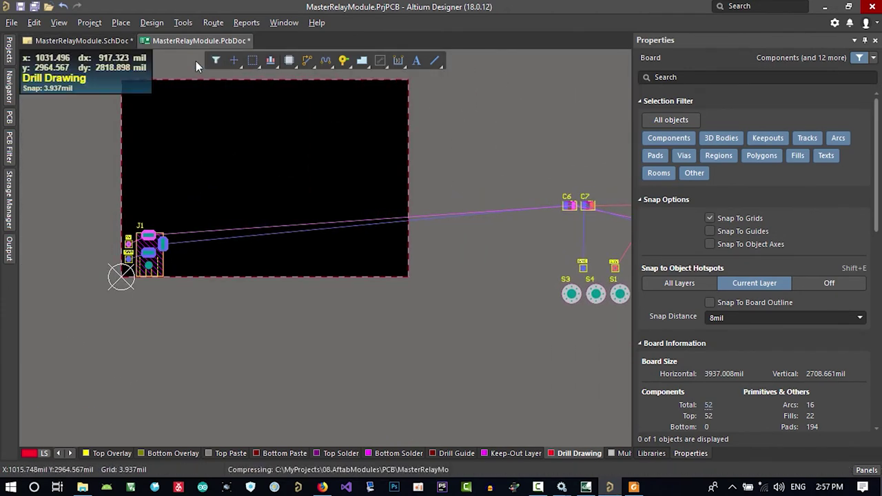
left_click(109, 40)
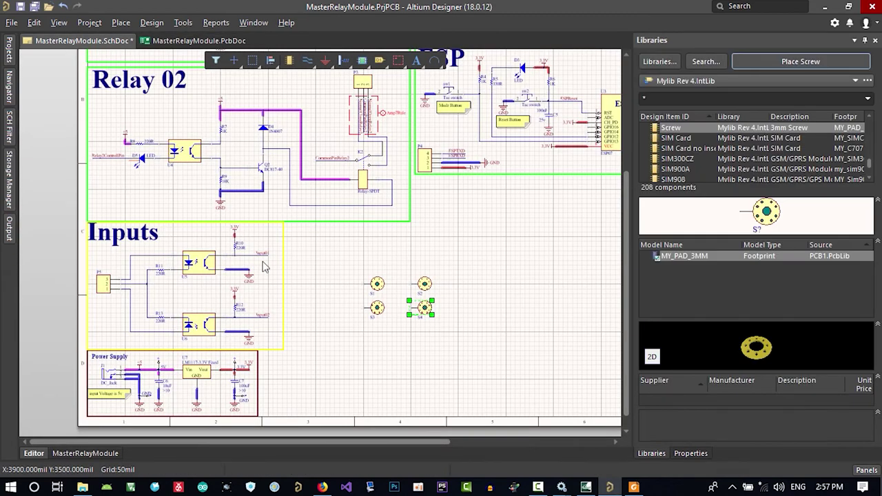
right_click_drag(325, 354, 423, 291)
scroll(210, 351, "up", 5, "ctrl")
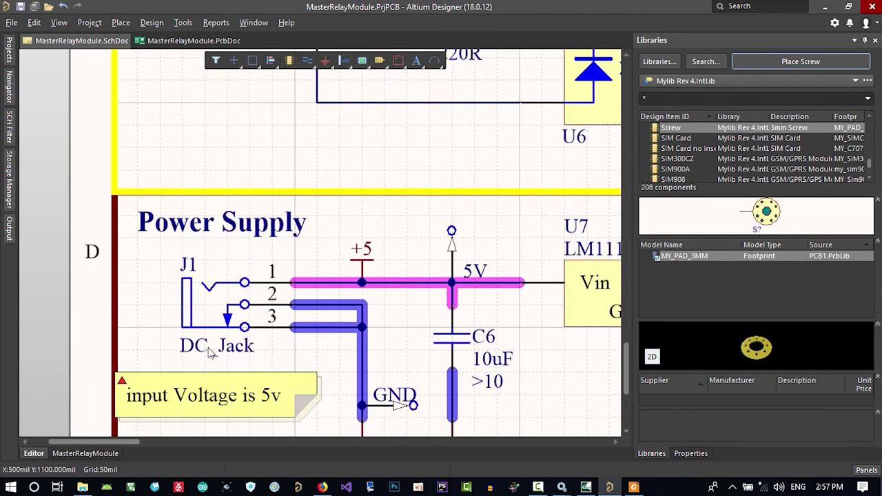
right_click_drag(210, 351, 65, 296)
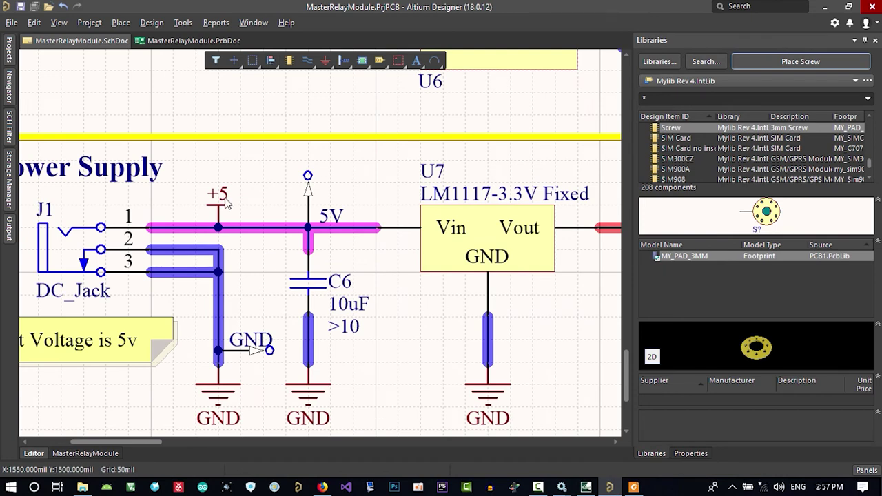
right_click_drag(511, 327, 297, 294)
scroll(551, 227, "down", 5, "ctrl")
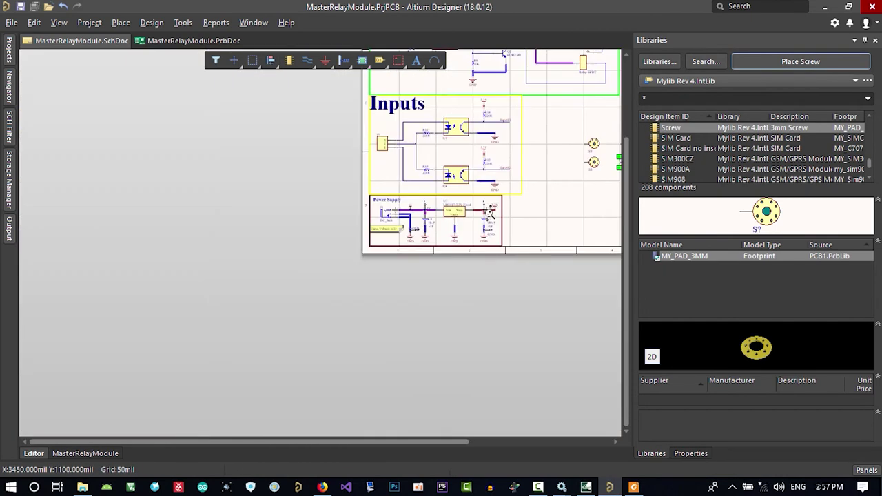
scroll(367, 267, "up", 3, "ctrl")
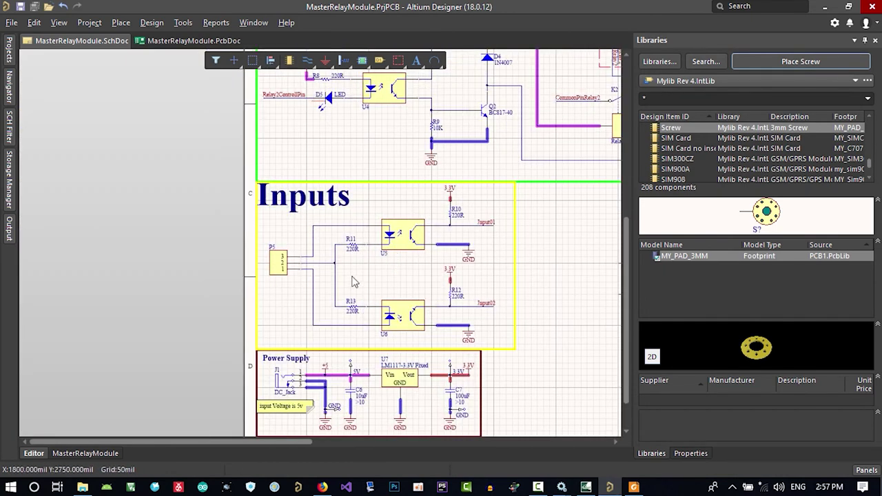
scroll(427, 272, "down", 2, "ctrl")
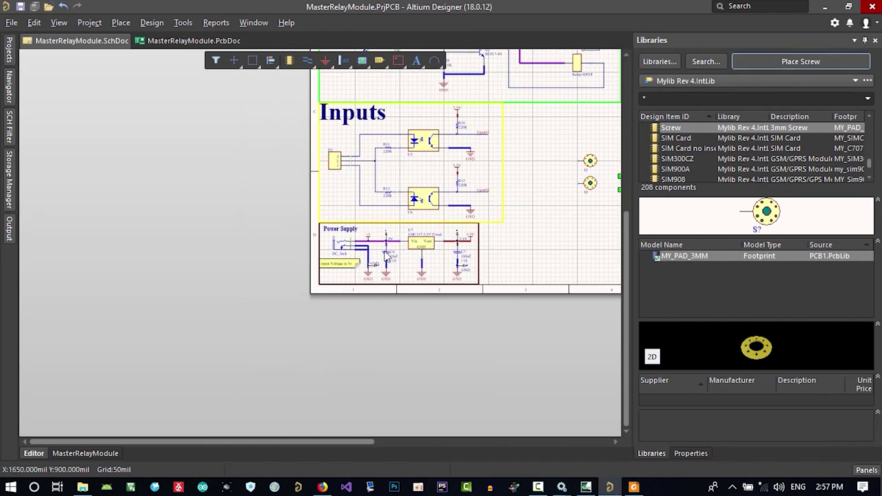
scroll(427, 276, "up", 4, "ctrl")
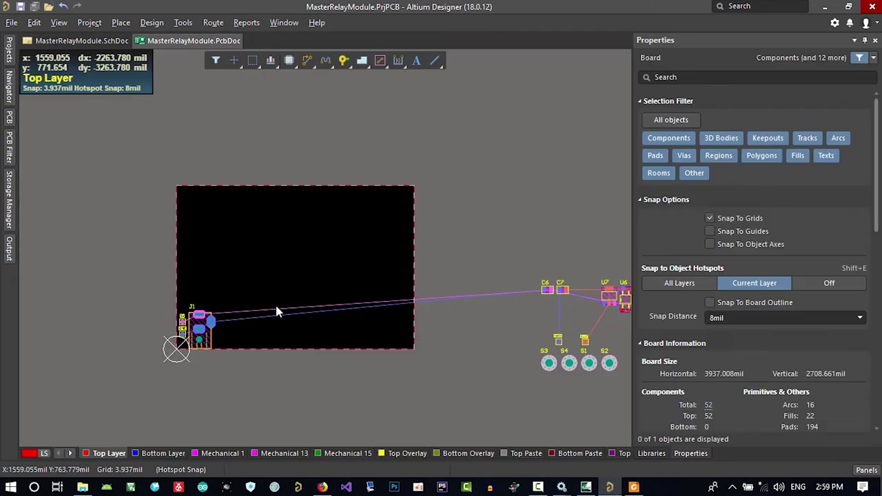
scroll(261, 270, "up", 5, "ctrl")
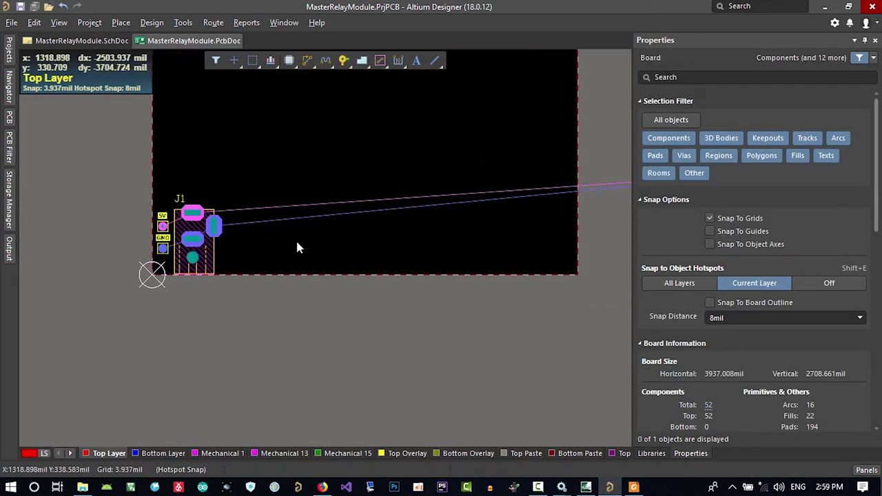
Start placing a standard dimension, then cancel it
scroll(303, 247, "down", 3, "ctrl")
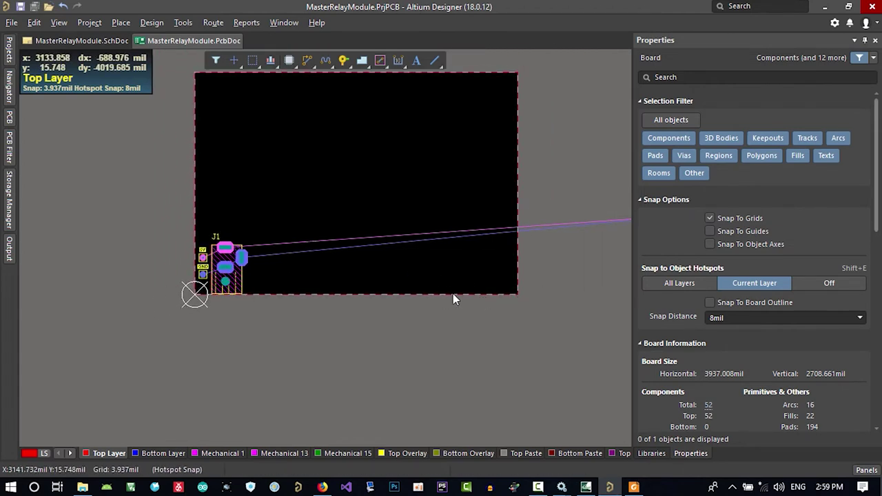
right_click(399, 62)
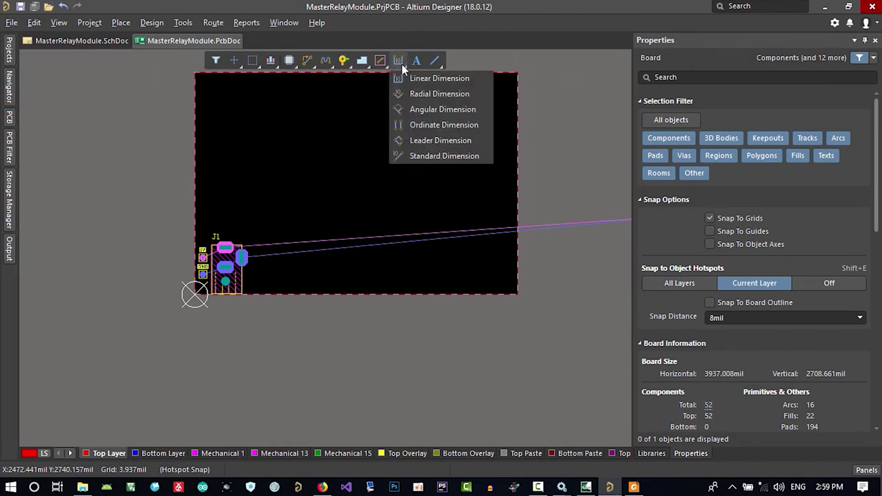
left_click(428, 157)
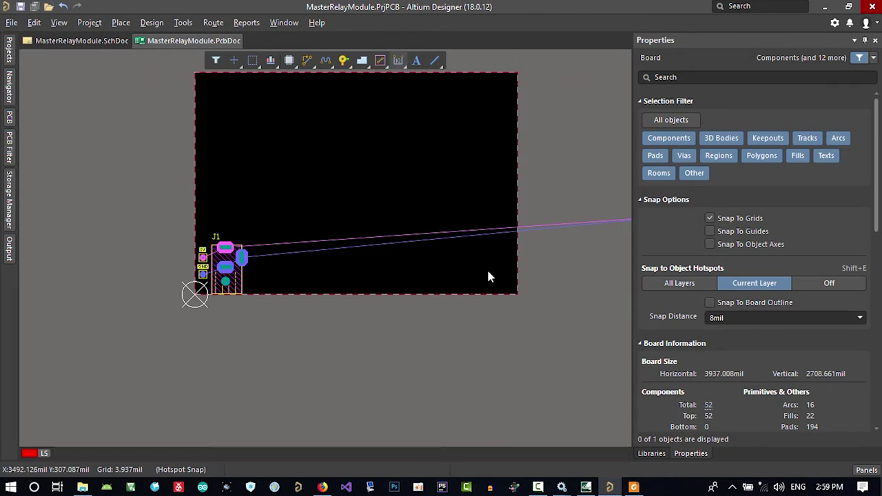
scroll(531, 338, "up", 2, "ctrl")
right_click(481, 340)
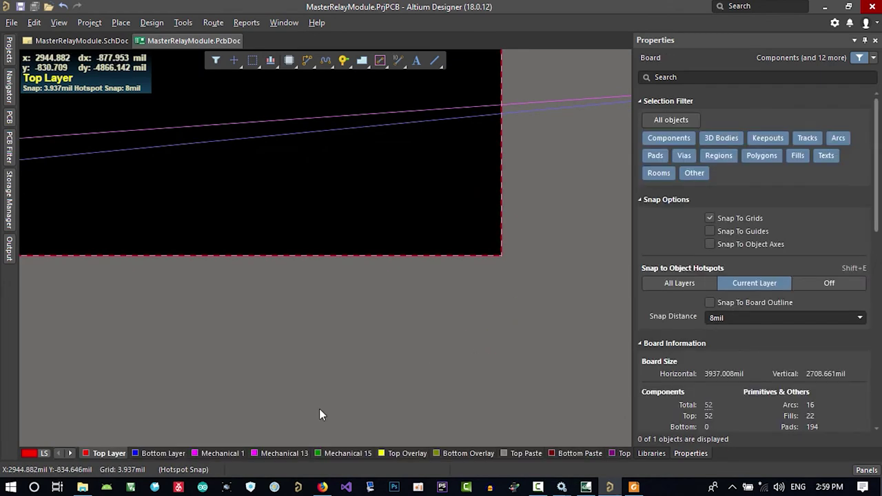
Make Mechanical 15 the current layer and rename it to Guild
left_click(350, 453)
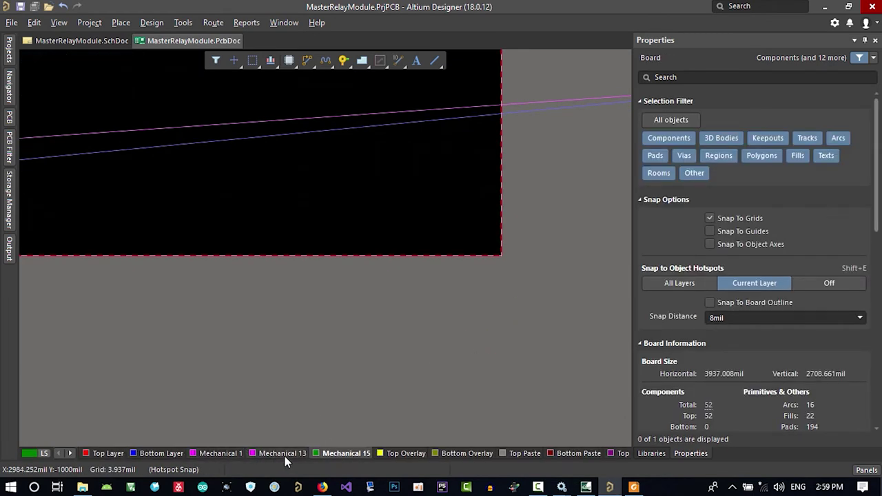
scroll(345, 412, "down", 1, "ctrl")
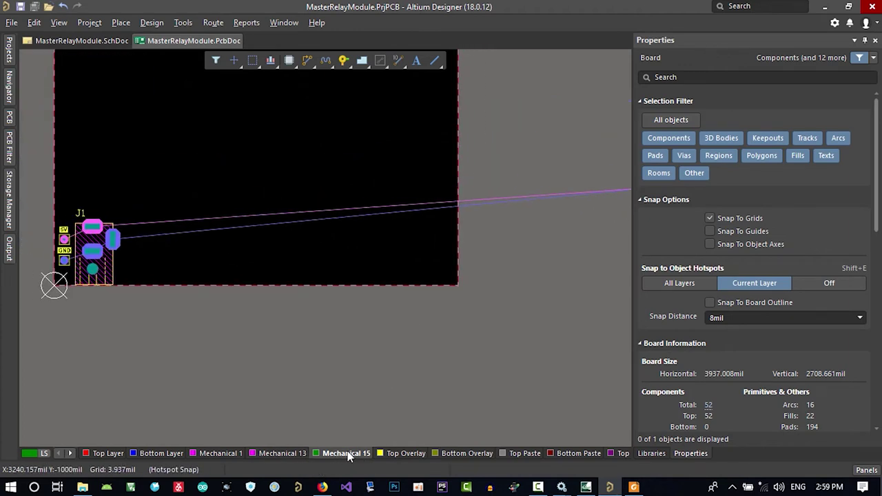
scroll(380, 374, "down", 1, "ctrl")
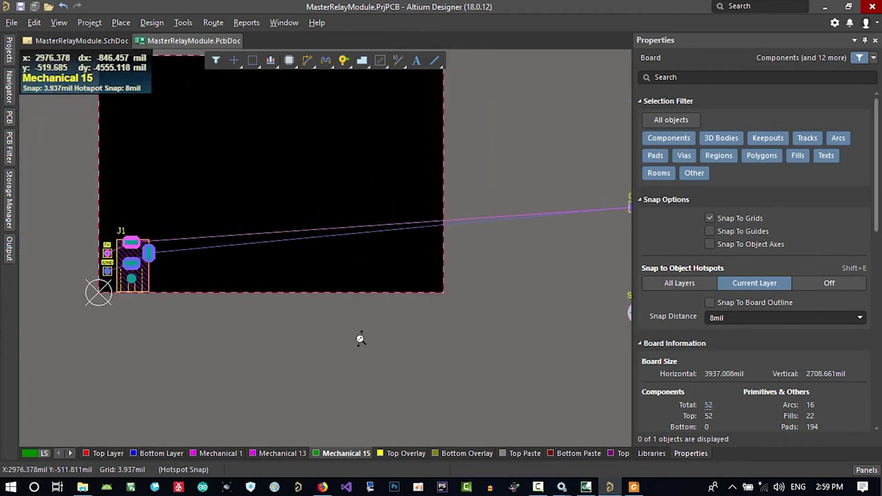
double_click(346, 453)
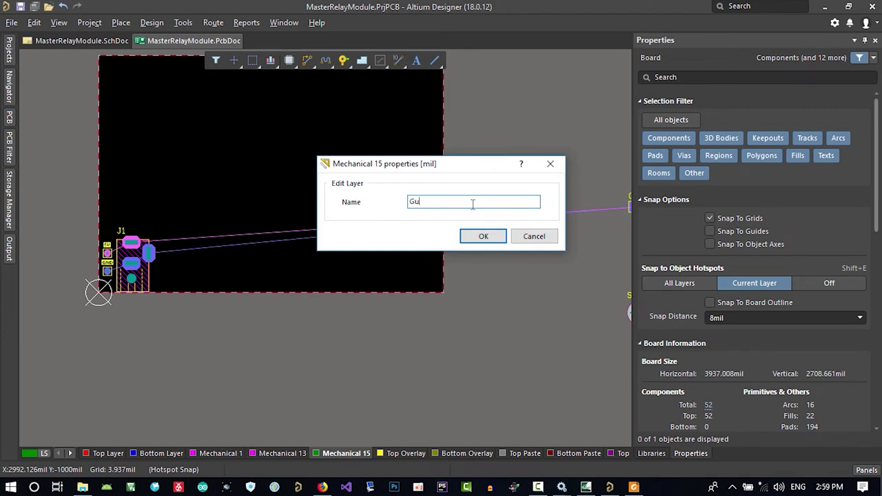
type("Guild")
key("Return")
scroll(431, 158, "up", 1, "ctrl")
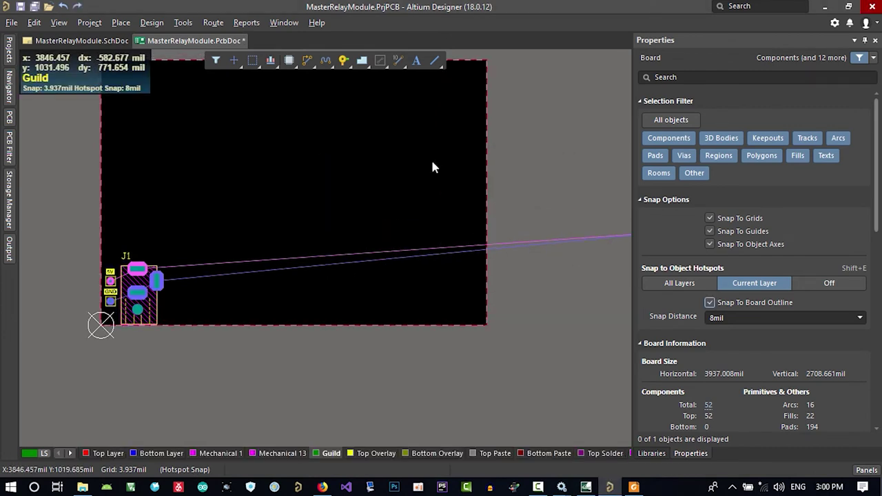
Start a linear dimension placement, then cancel it
right_click(399, 65)
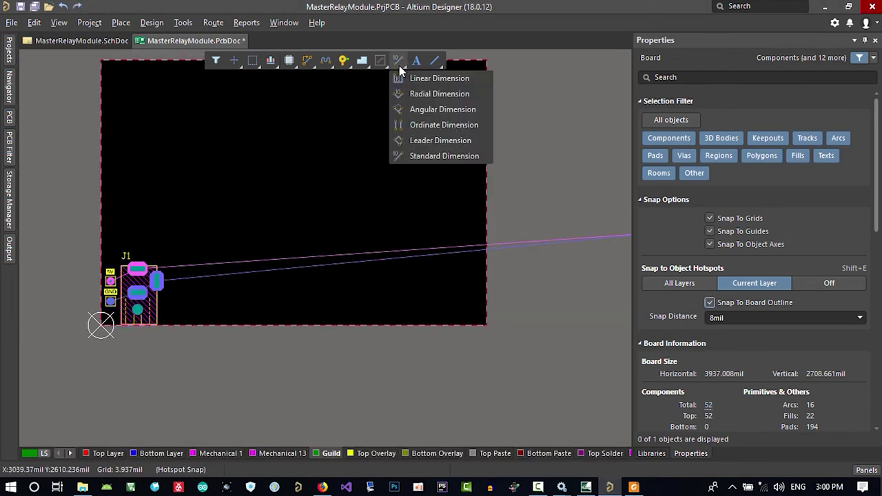
left_click(451, 78)
scroll(492, 354, "up", 3, "ctrl")
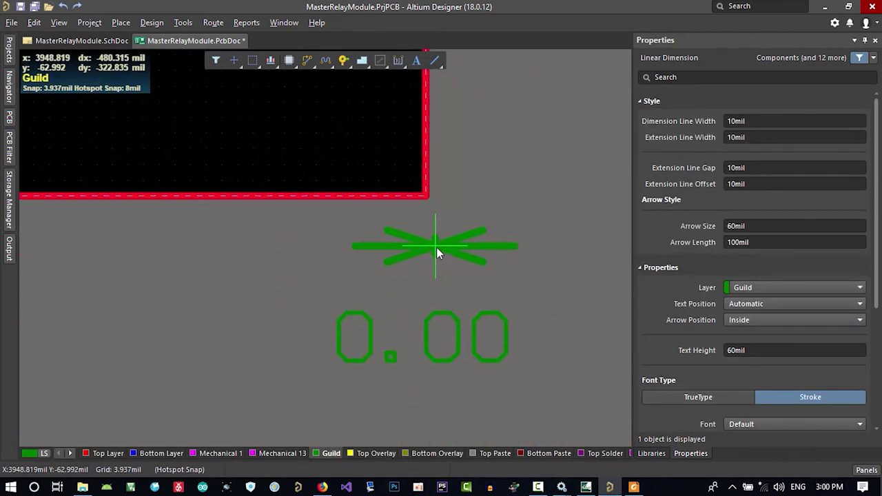
scroll(438, 225, "up", 2, "ctrl")
right_click(439, 226)
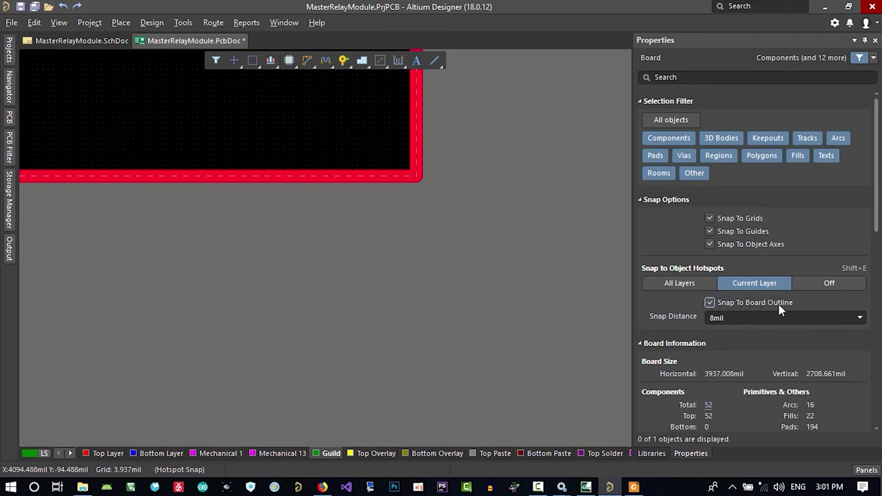
scroll(417, 103, "up", 1, "ctrl")
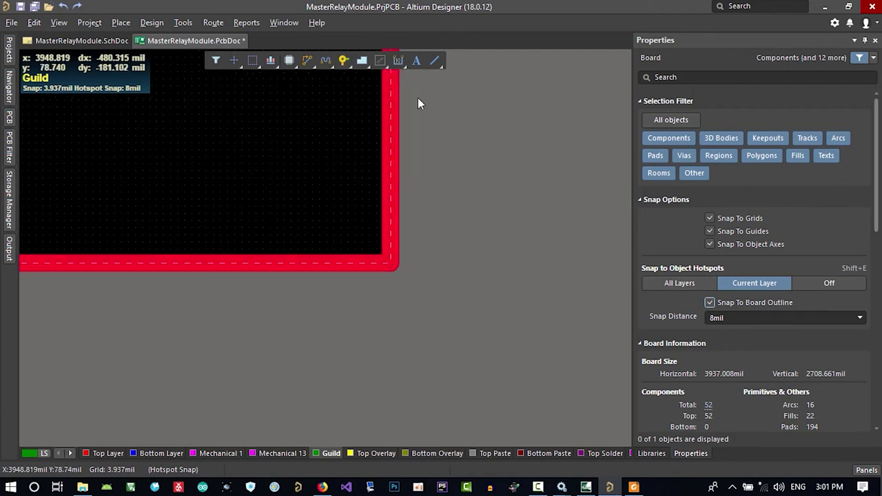
Place a linear dimension along the board's bottom edge, from bottom-right to bottom-left corner, with text below
left_click(399, 60)
scroll(423, 295, "up", 3, "ctrl")
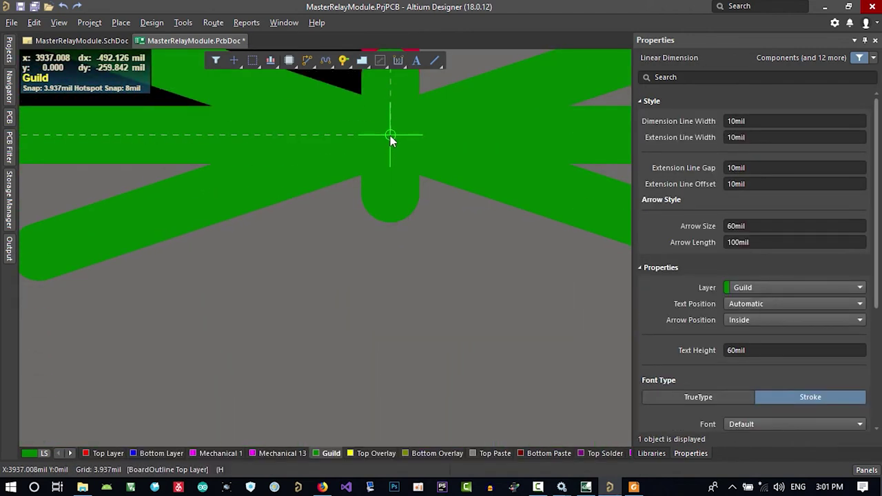
left_click(390, 136)
scroll(391, 296, "down", 5, "ctrl")
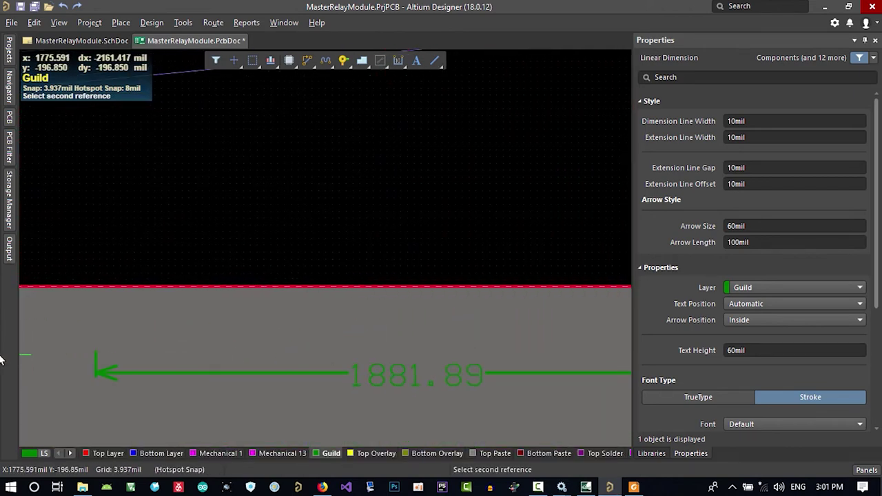
scroll(160, 350, "up", 6, "ctrl")
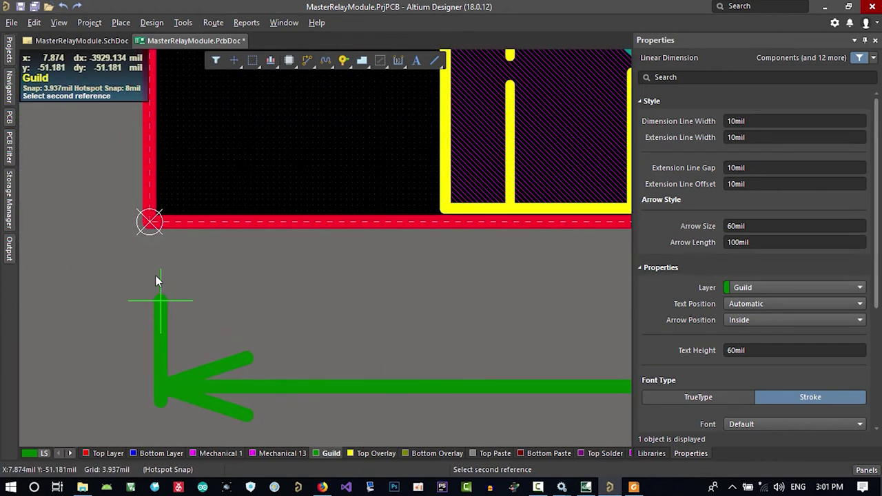
left_click(149, 222)
scroll(256, 344, "down", 1, "ctrl")
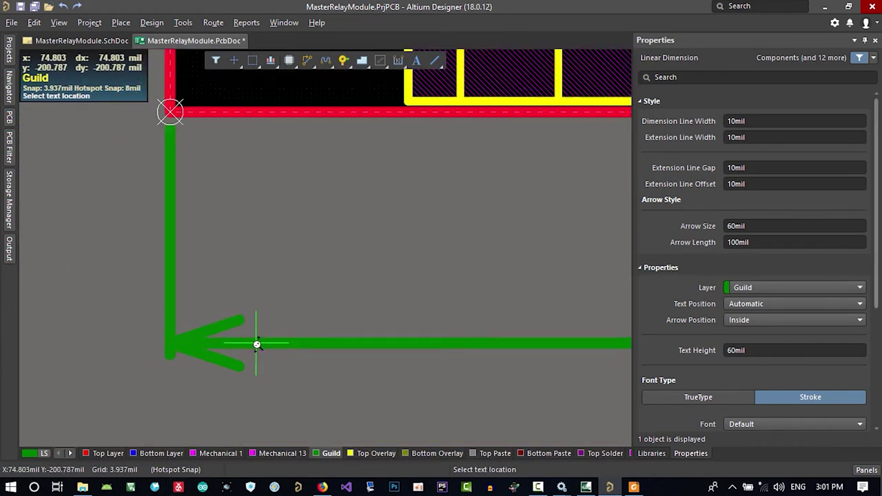
scroll(256, 345, "down", 3, "ctrl")
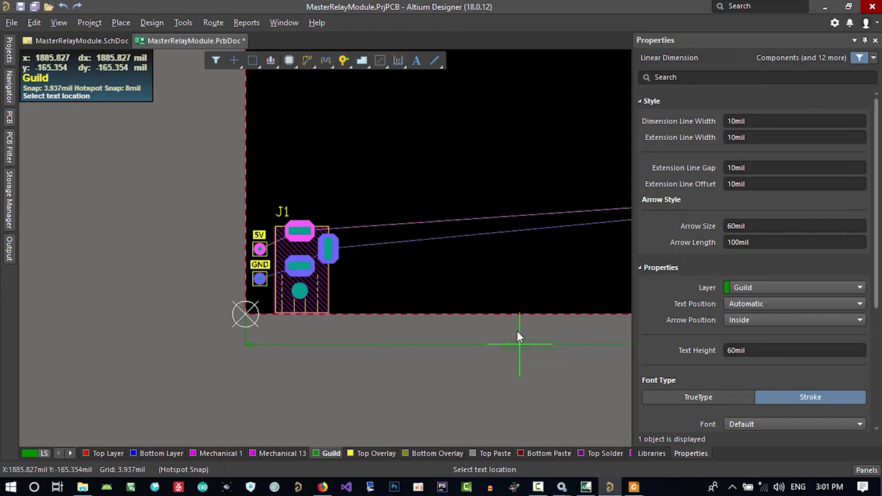
left_click(514, 369)
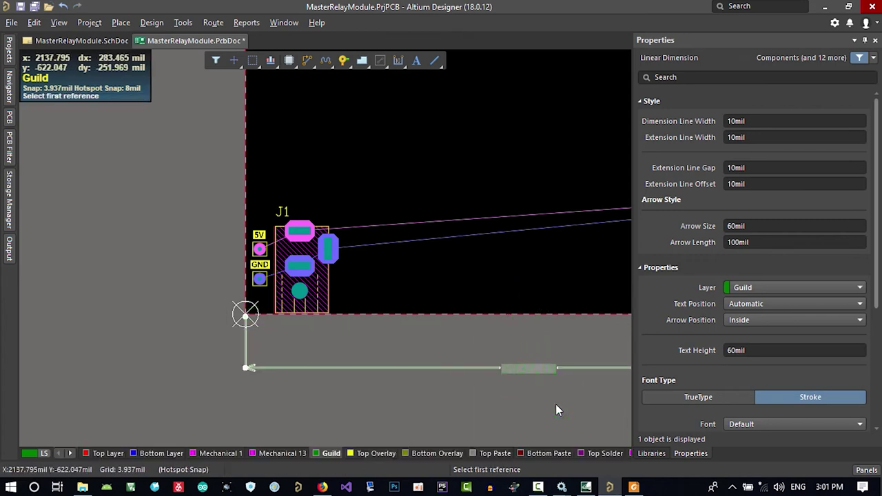
Set the width dimension's Primary Units to Millimeters so it reads 100.00
right_click_drag(570, 414, 451, 400)
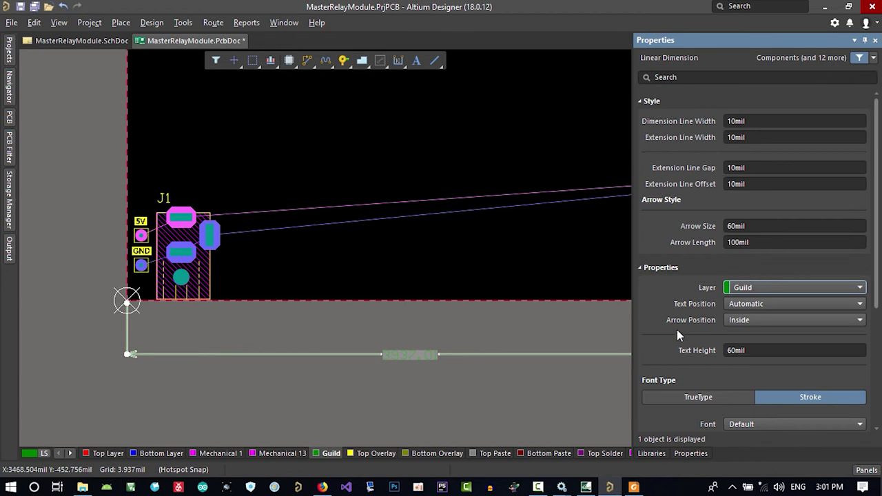
scroll(676, 330, "down", 4)
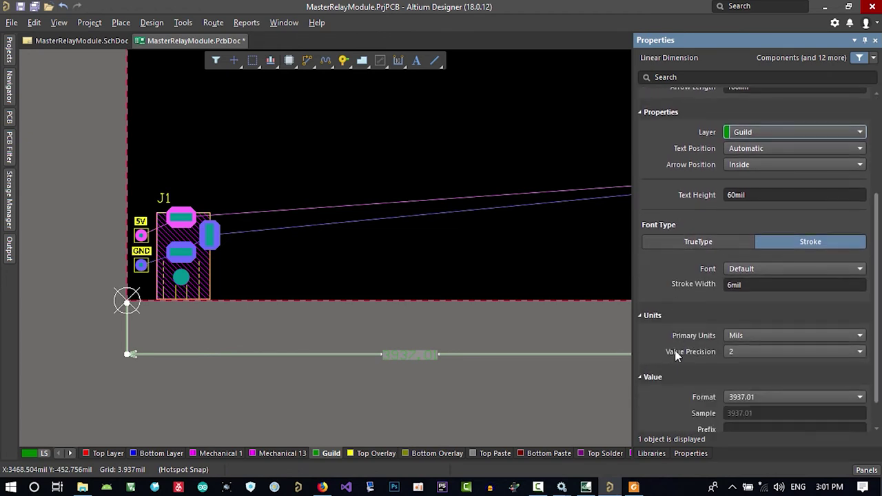
scroll(675, 355, "down", 1)
left_click(749, 304)
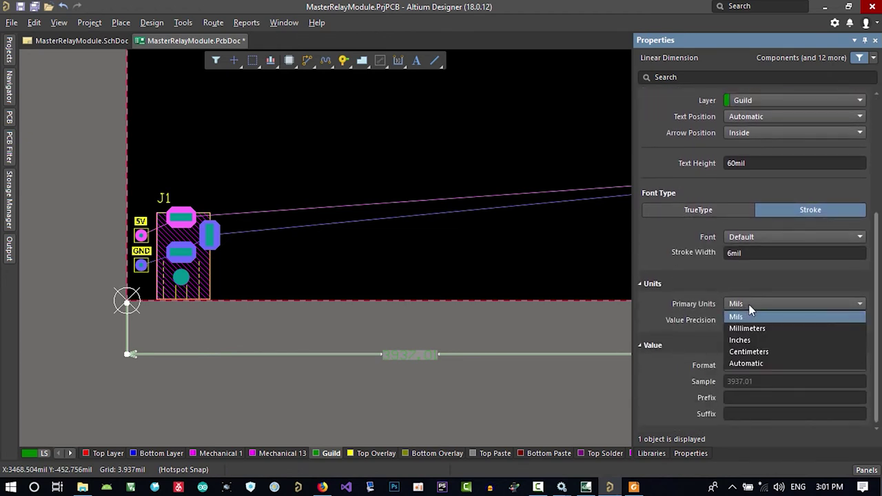
left_click(760, 335)
left_click(447, 384)
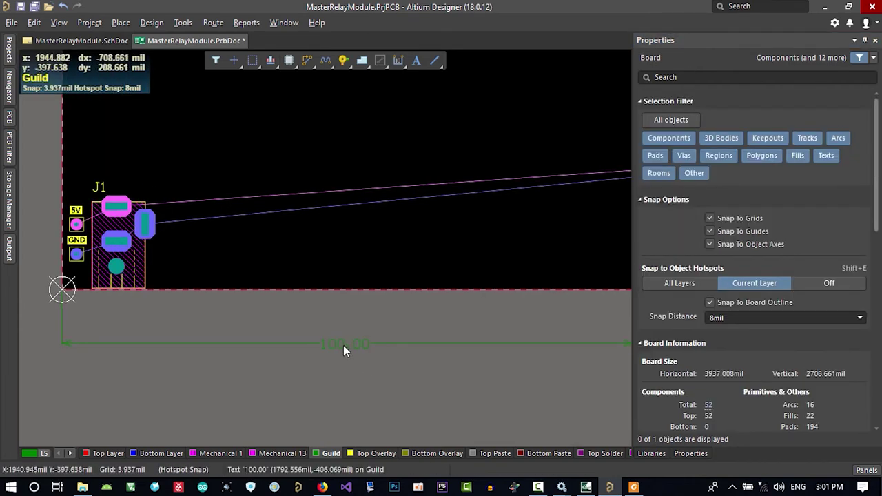
Switch the board's units to millimetres
middle_click_drag(343, 345, 363, 368)
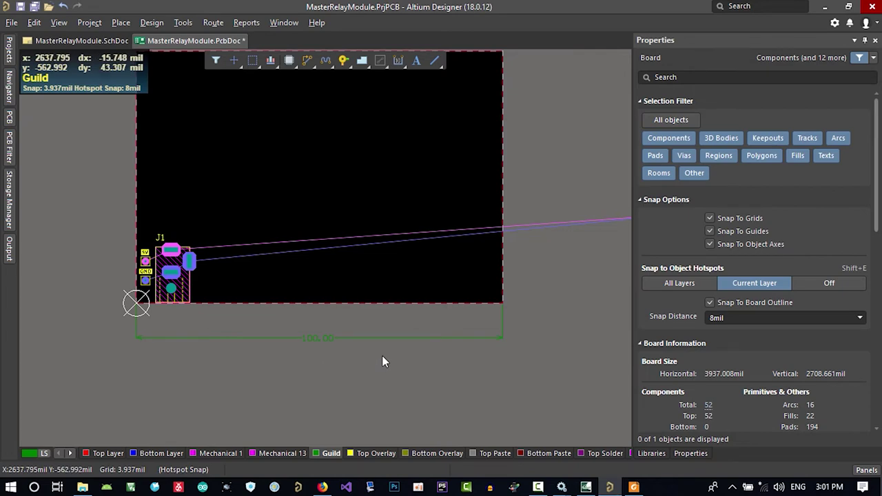
scroll(691, 371, "down", 10)
scroll(761, 321, "up", 8)
scroll(417, 330, "down", 2)
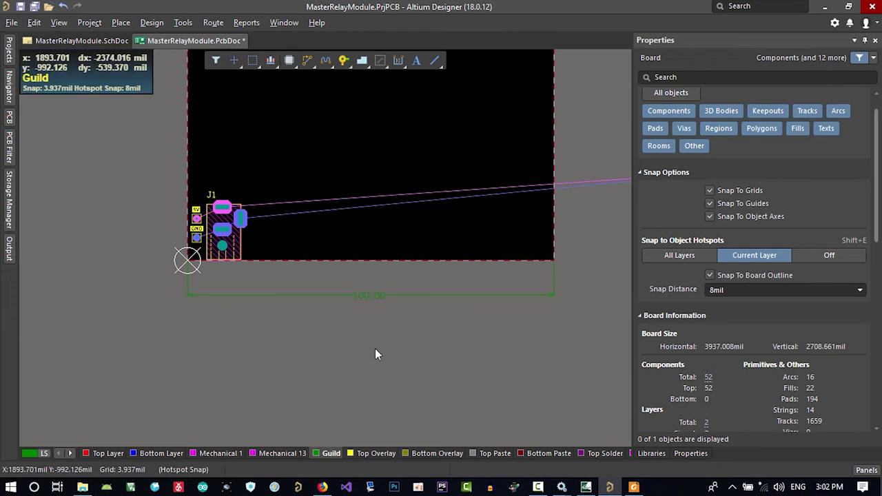
right_click_drag(398, 348, 358, 359)
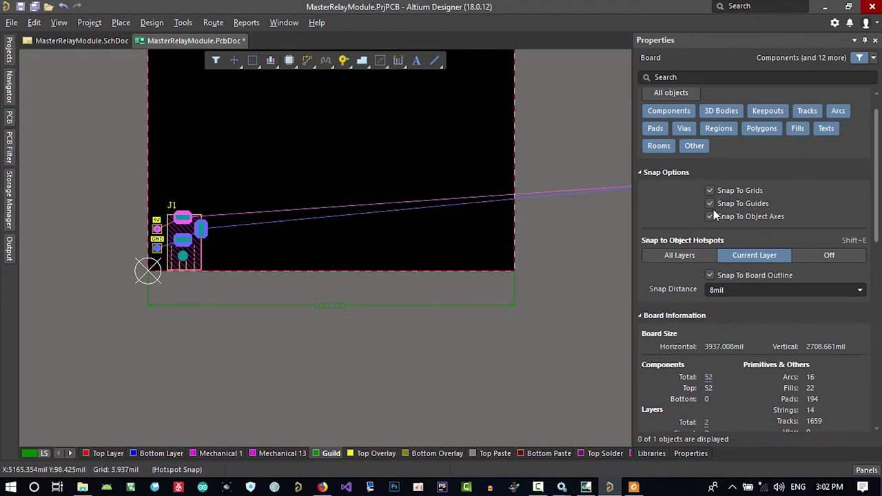
scroll(717, 210, "up", 2)
scroll(810, 292, "down", 10)
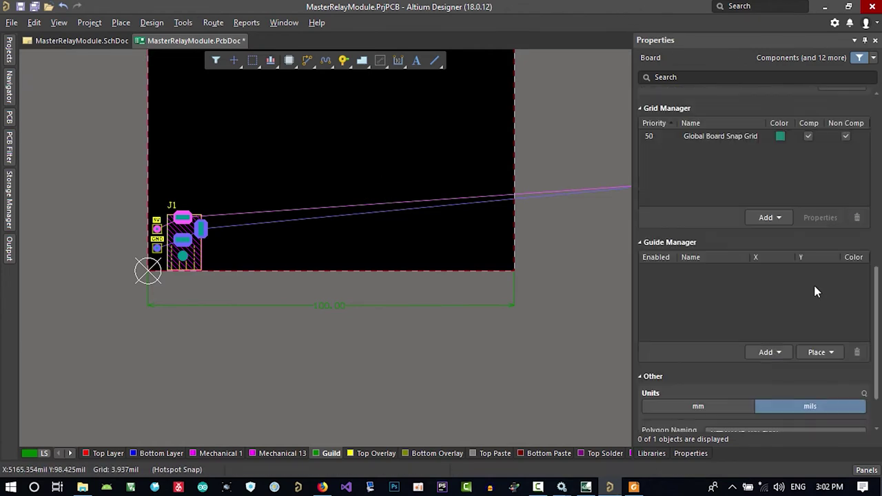
left_click(698, 348)
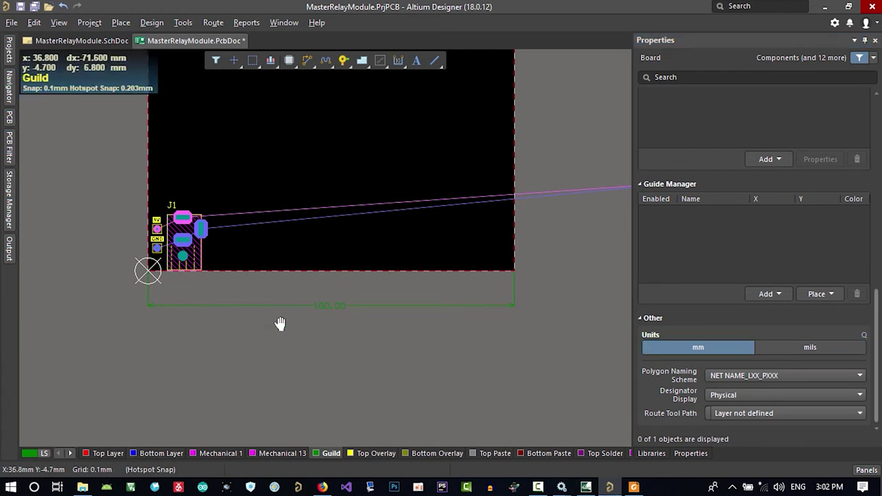
Place a vertical linear dimension along the board's right edge, ending at the bottom-right corner
scroll(280, 321, "up", 2)
right_click_drag(494, 333, 402, 387)
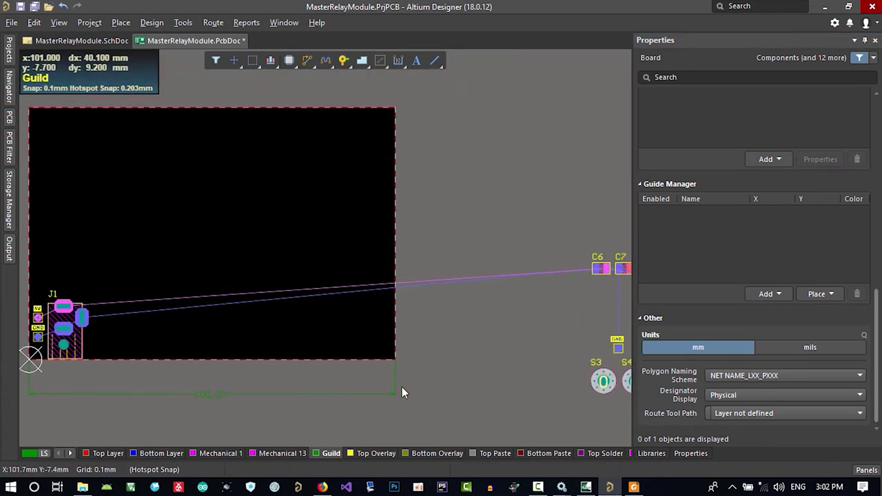
left_click(399, 61)
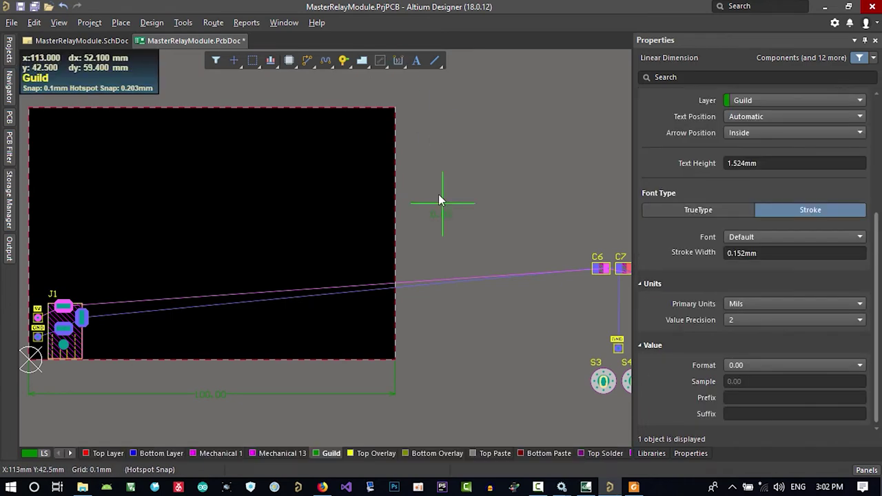
scroll(393, 104, "up", 5, "ctrl")
scroll(433, 150, "down", 3, "ctrl")
left_click(432, 150)
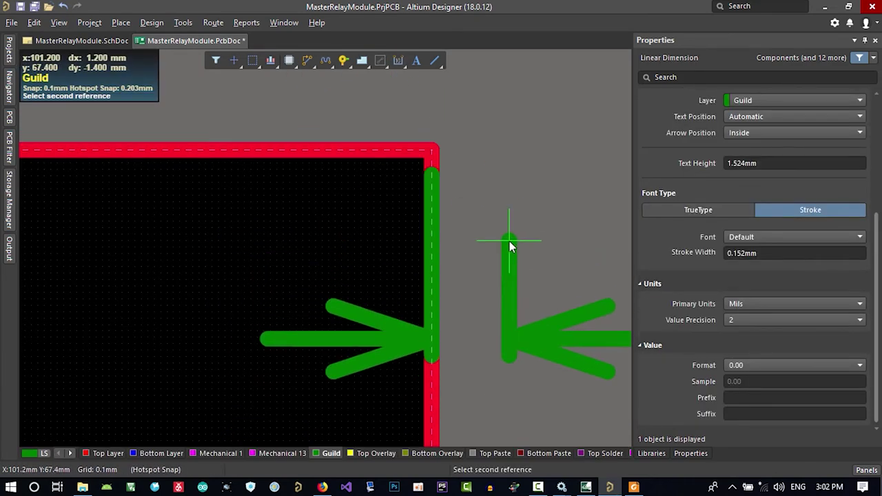
scroll(507, 246, "down", 4, "ctrl")
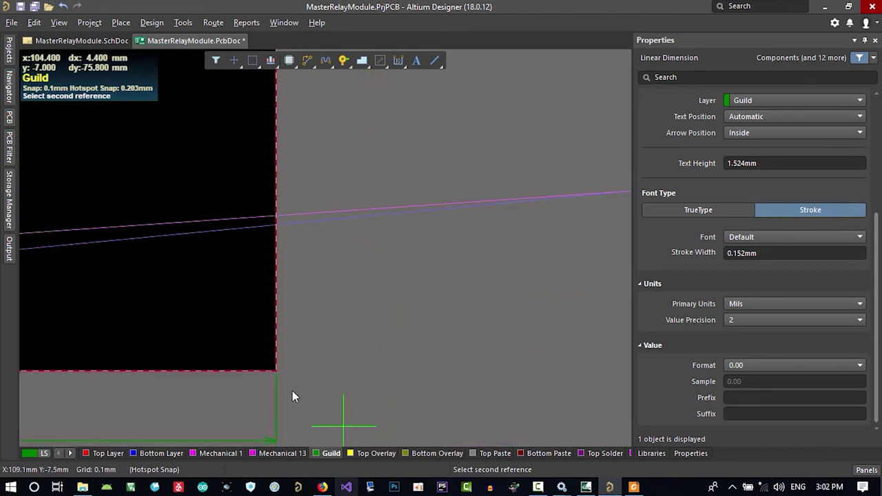
scroll(275, 374, "up", 3, "ctrl")
left_click(274, 346)
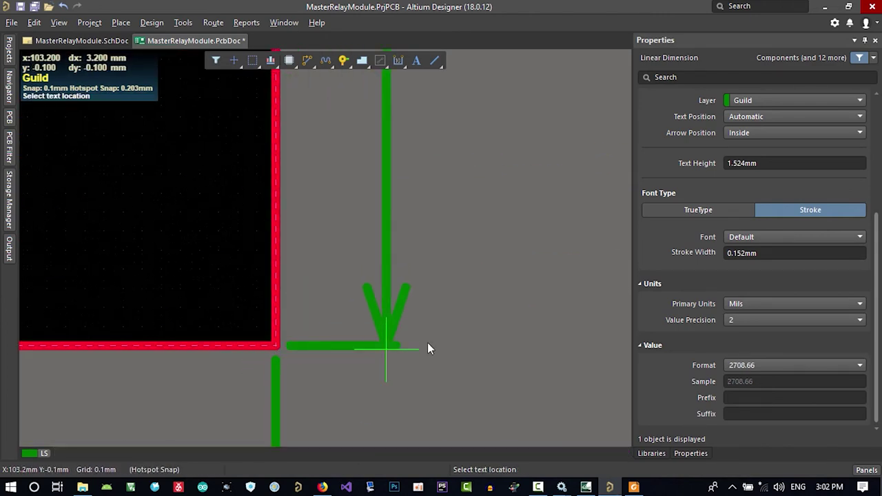
scroll(483, 341, "down", 3, "ctrl")
left_click(526, 336)
right_click(557, 255)
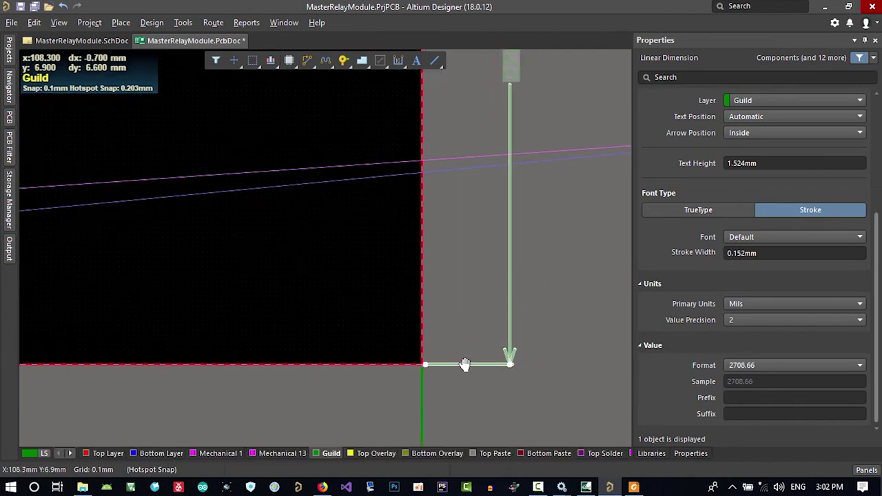
Set the height dimension's Primary Units to Millimeters so it reads 68.80
scroll(472, 289, "up", 4, "ctrl")
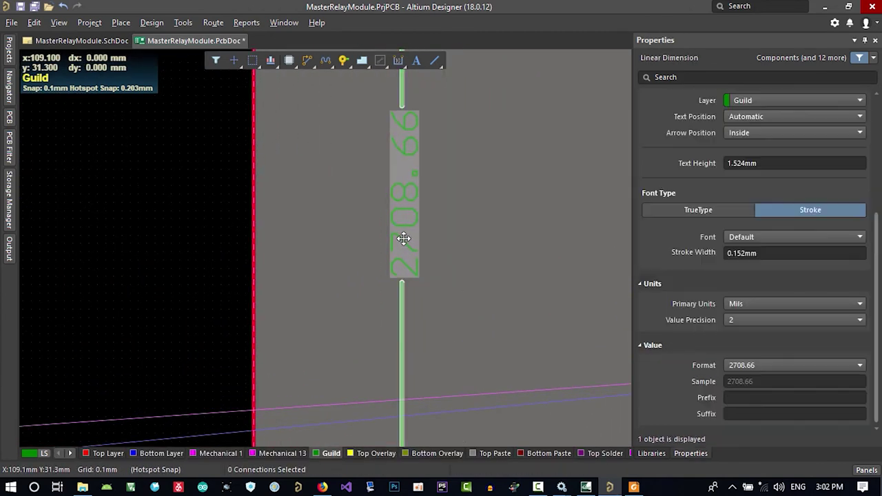
left_click(765, 304)
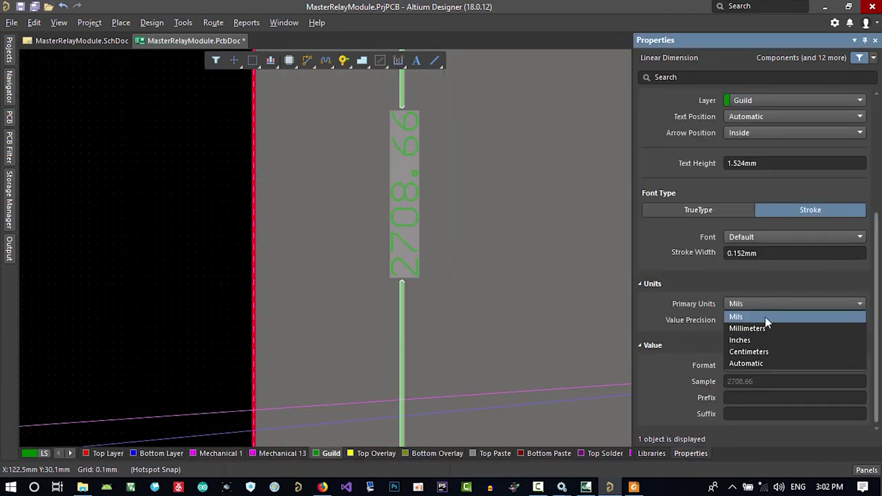
left_click(765, 326)
scroll(365, 290, "down", 5, "ctrl")
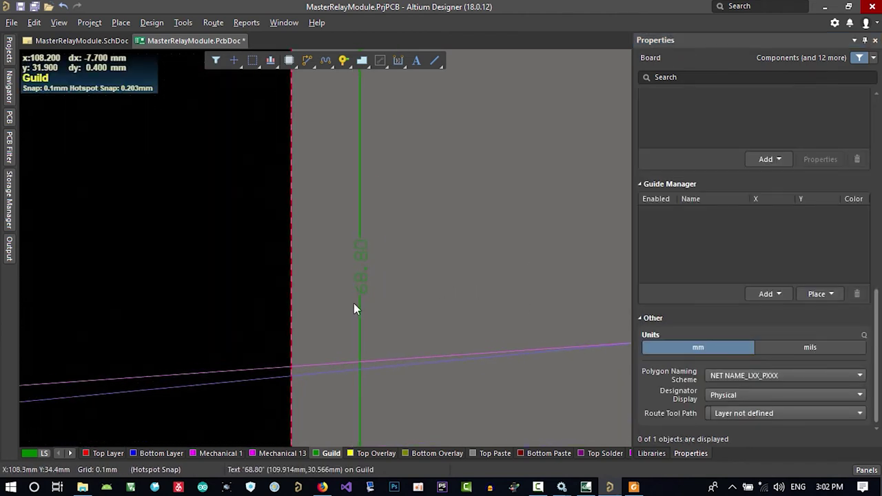
right_click_drag(410, 286, 374, 268)
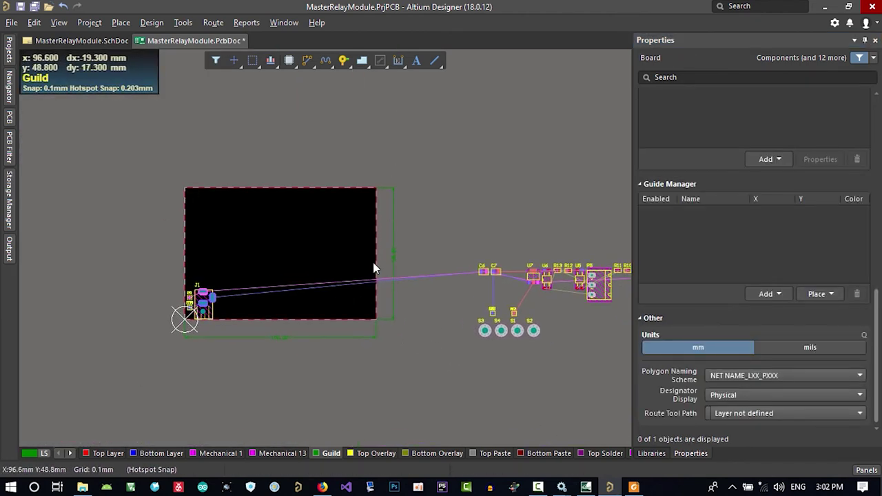
Drag the board's right-edge outline track inward so the width reads 86.00
scroll(372, 300, "up", 3, "ctrl")
left_click(387, 315)
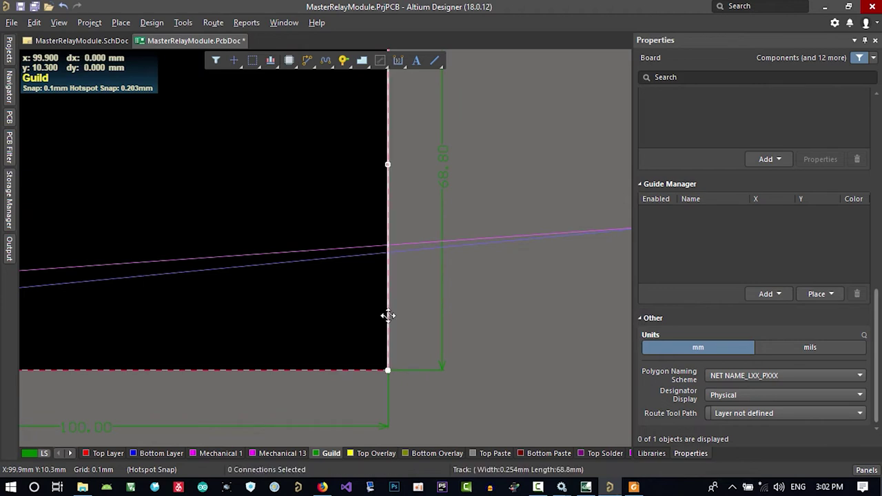
left_click_drag(388, 319, 306, 324)
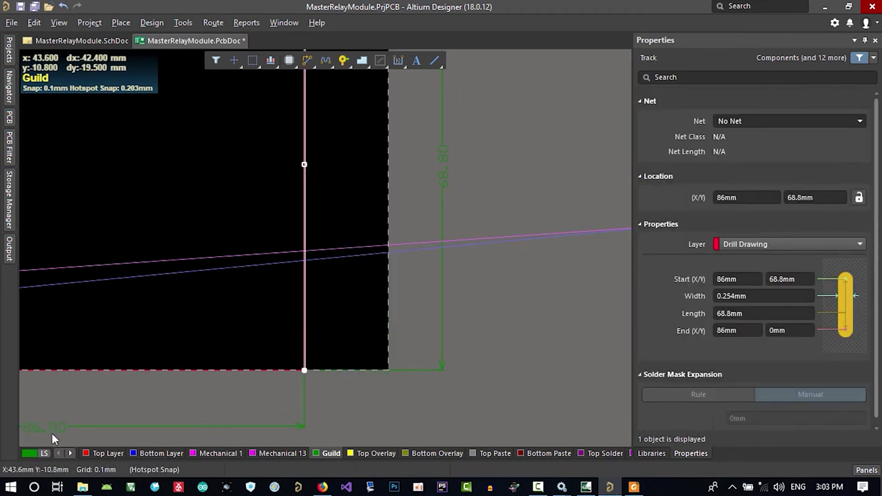
right_click_drag(51, 433, 380, 352)
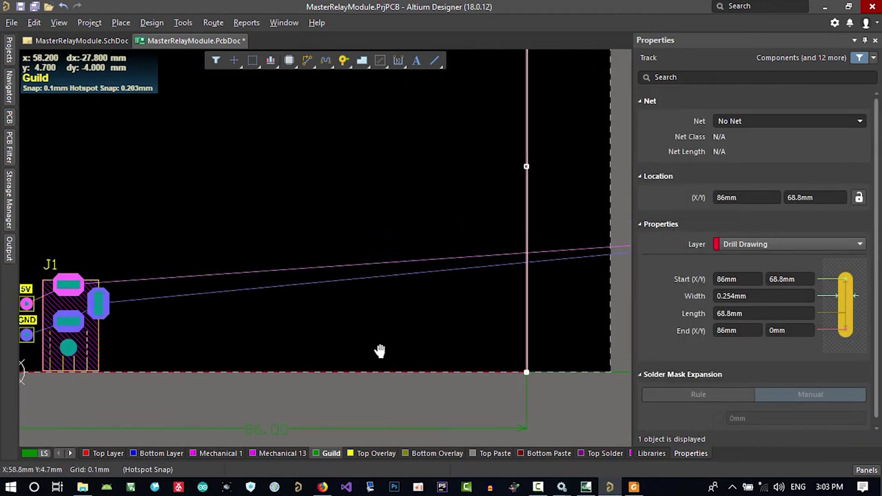
scroll(521, 319, "down", 2, "ctrl")
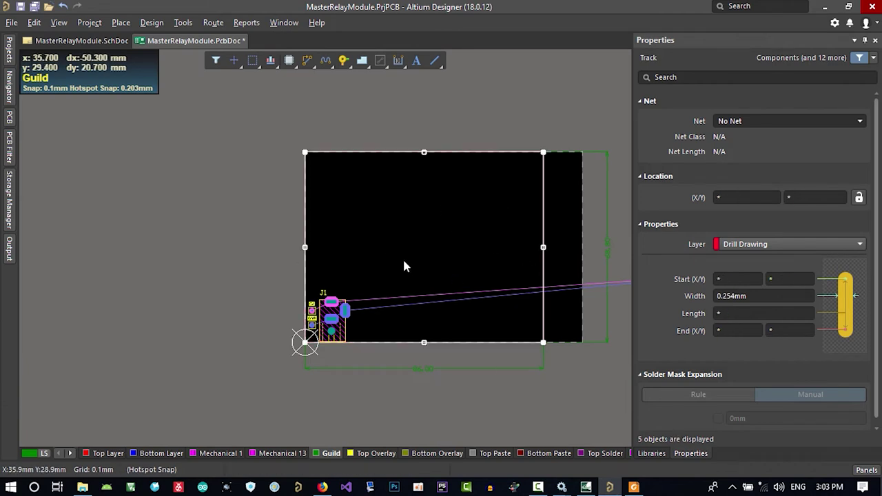
Redefine the board shape from the selected outline tracks via Design > Board Shape
left_click(152, 22)
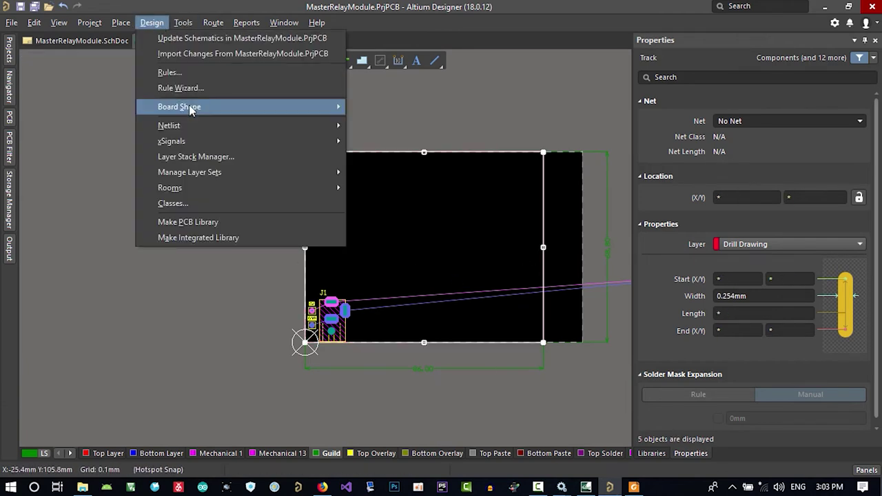
mouse_move(236, 107)
left_click(384, 111)
scroll(514, 370, "right", 2, "shift")
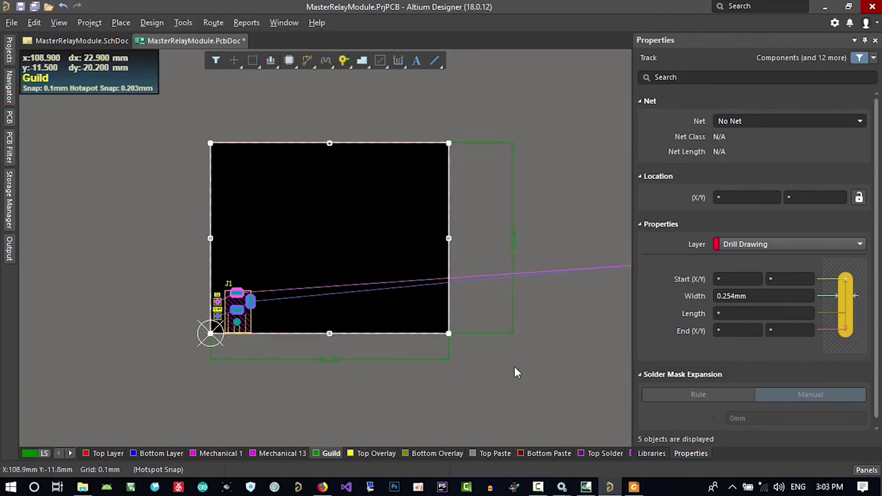
left_click(514, 370)
scroll(396, 357, "up", 3, "ctrl")
scroll(328, 378, "left", 2, "shift")
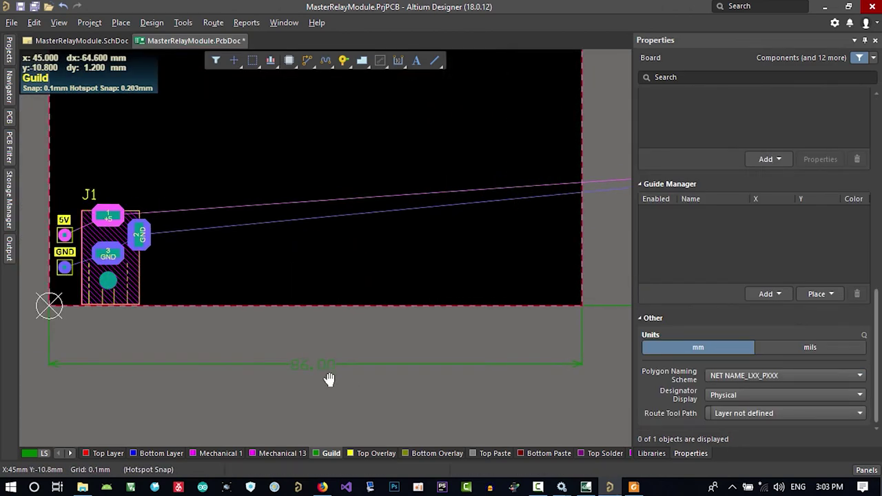
scroll(318, 354, "down", 3, "ctrl")
right_click_drag(430, 391, 368, 377)
left_click(182, 22)
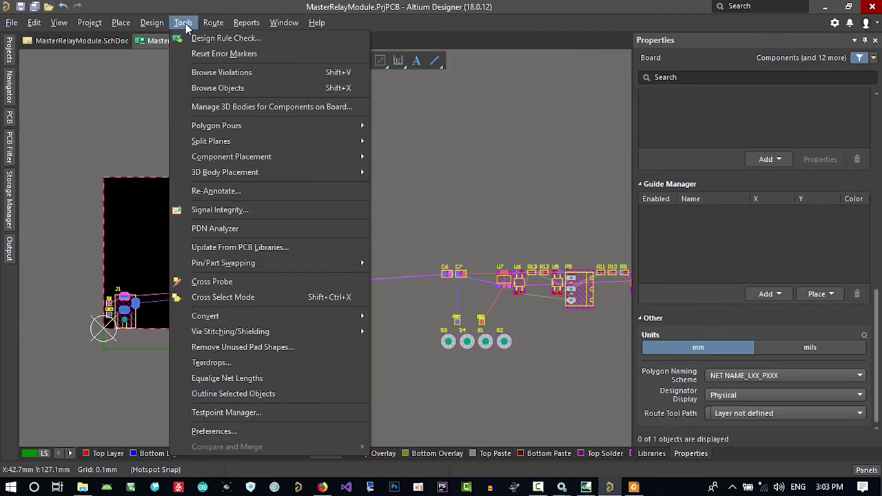
Cross-probe connector J1 from the PCB to its place on the schematic
left_click(403, 140)
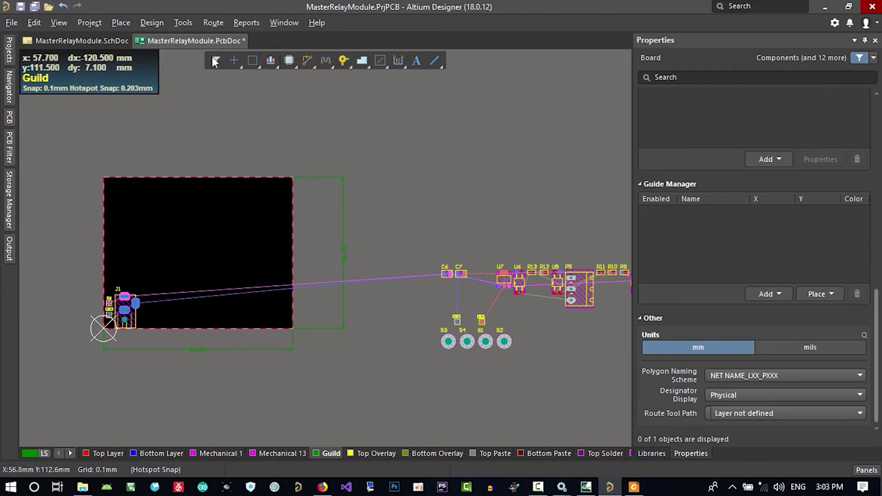
left_click(183, 22)
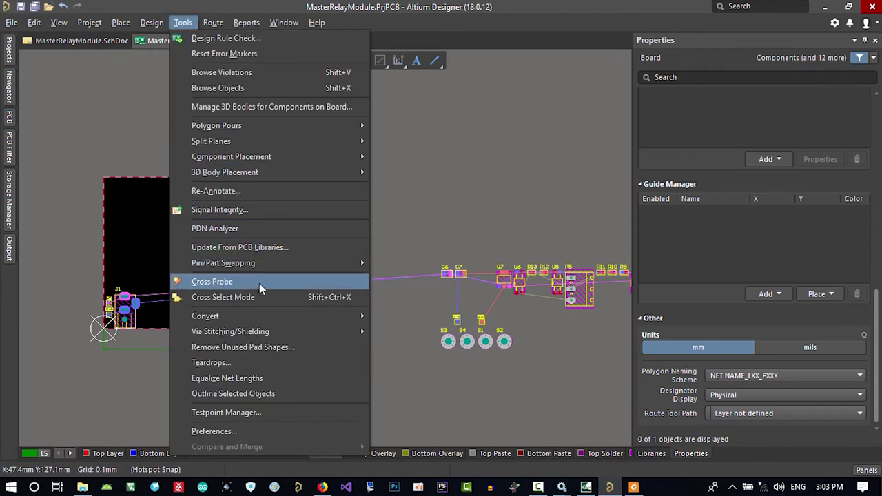
left_click(212, 282)
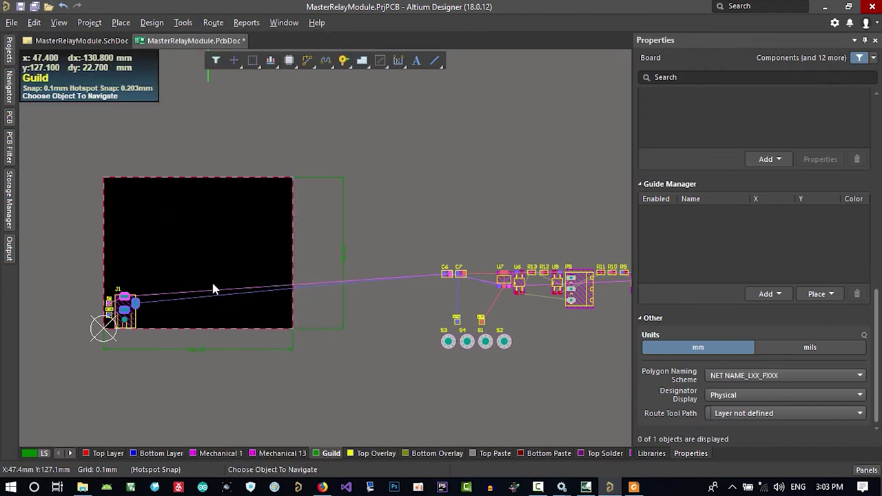
scroll(149, 321, "up", 5, "ctrl")
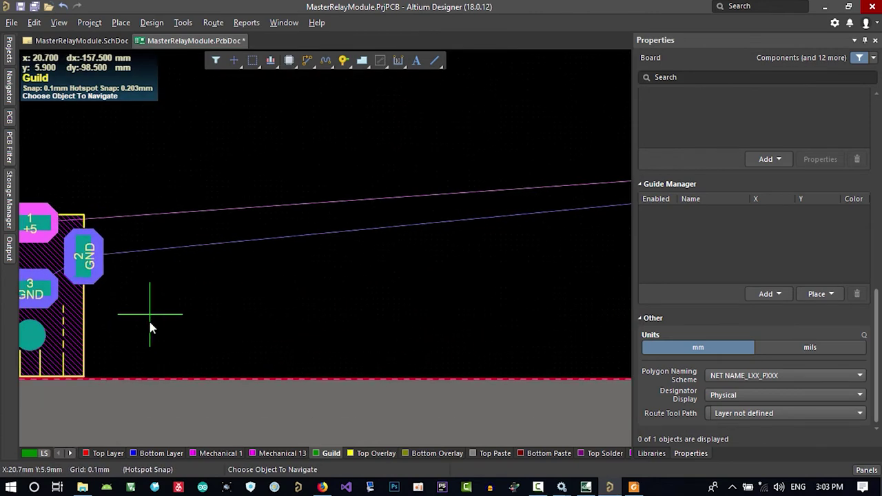
scroll(148, 324, "down", 1, "ctrl")
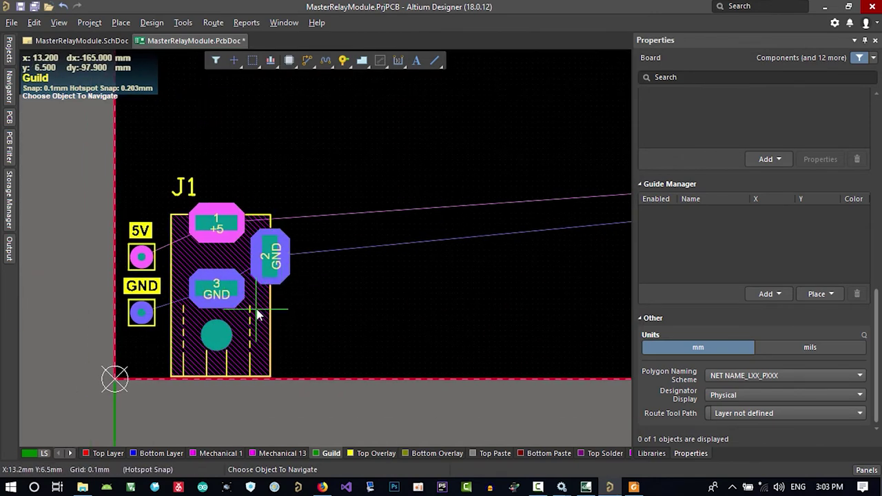
left_click(262, 317)
left_click(98, 46)
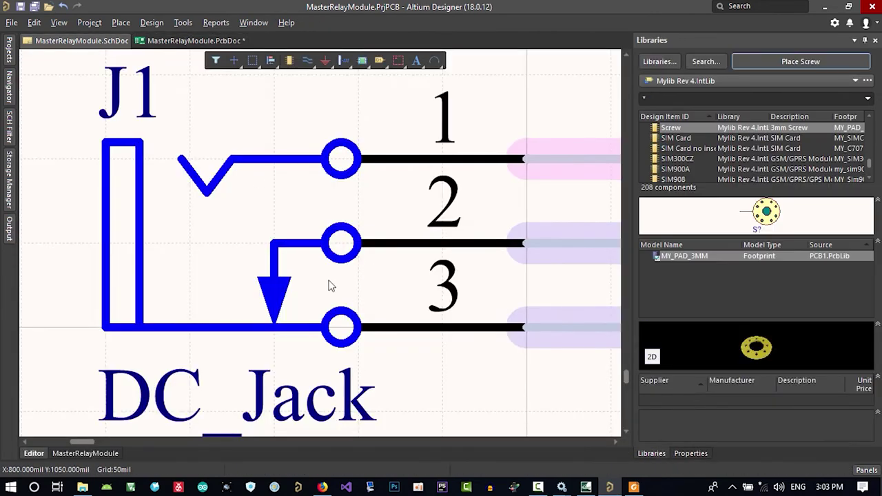
Find the schematic's Power Supply section, then enable Cross Select Mode on the PCB
scroll(315, 286, "down", 5, "ctrl")
scroll(315, 286, "up", 3, "ctrl")
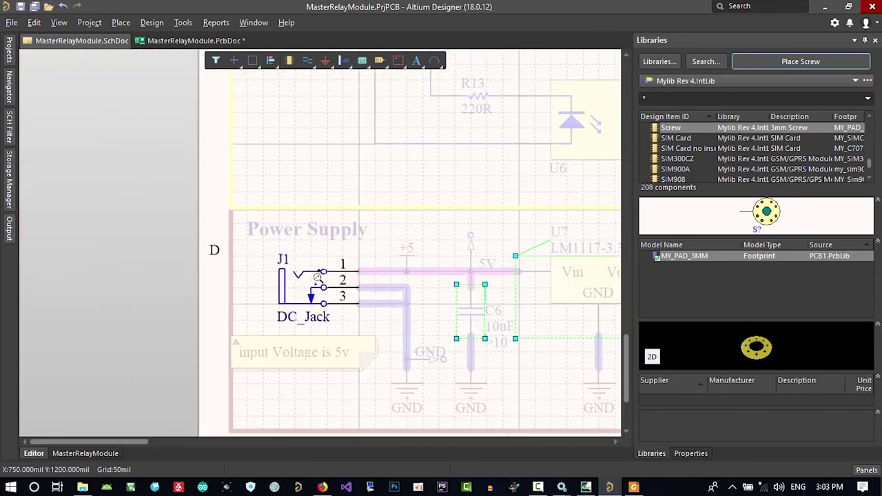
scroll(315, 286, "down", 3, "ctrl")
scroll(315, 286, "down", 2, "ctrl")
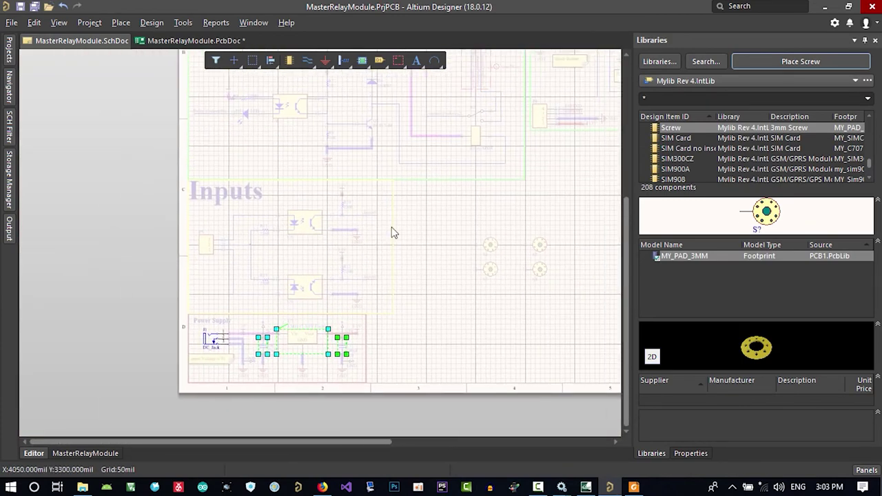
right_click_drag(411, 132, 364, 187)
scroll(364, 187, "down", 3, "ctrl")
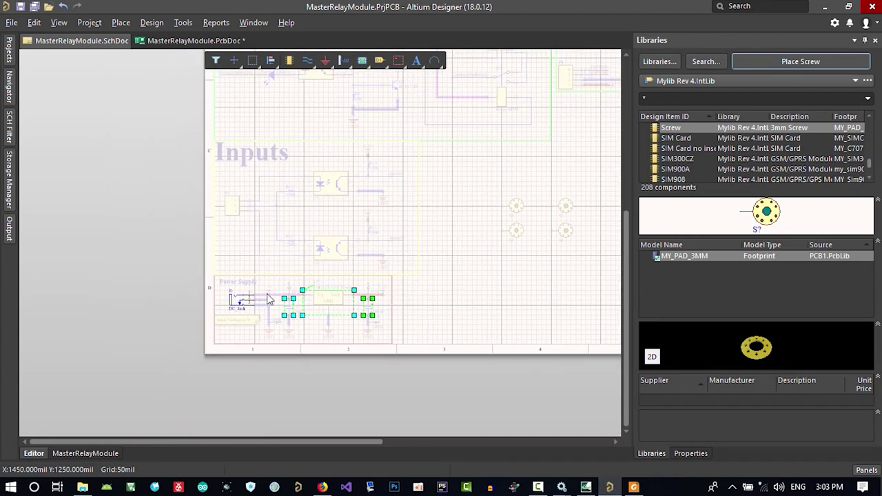
scroll(241, 310, "up", 5, "ctrl")
scroll(241, 279, "down", 3, "ctrl")
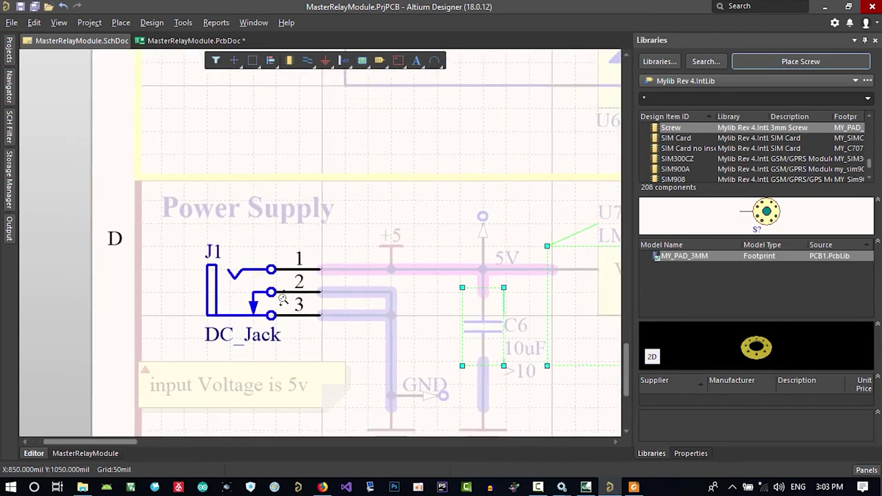
left_click(181, 41)
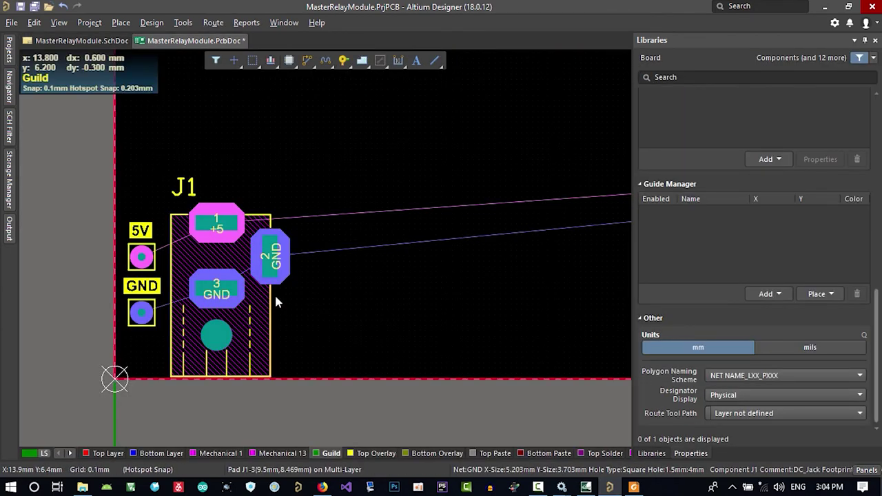
left_click(183, 23)
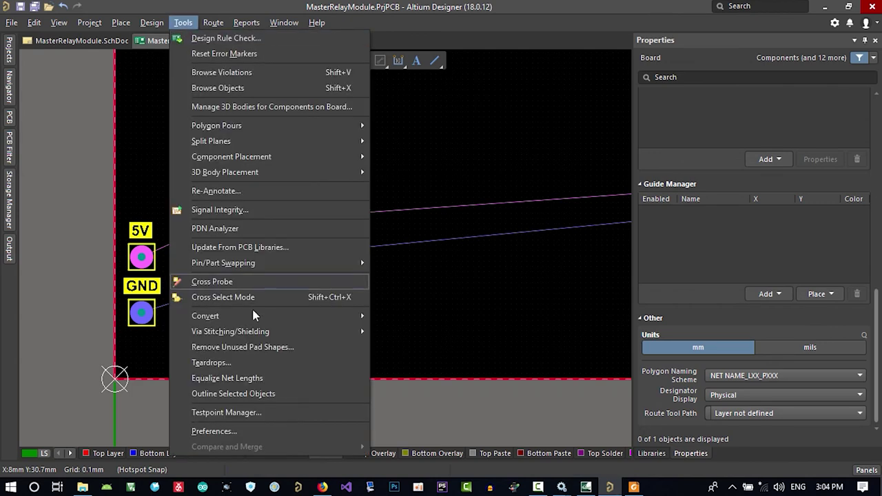
left_click(219, 300)
Select C6 and U7 in the schematic's Power Supply section and return to the PCB
right_click_drag(354, 334, 340, 279)
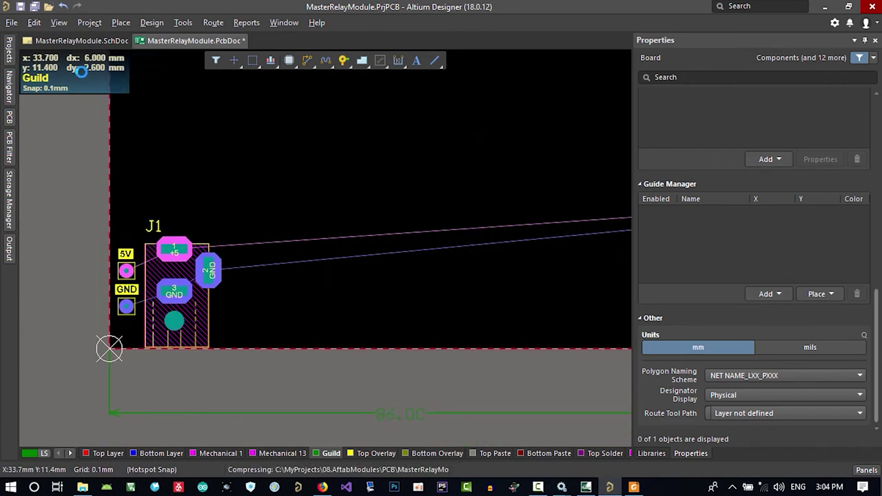
left_click(95, 41)
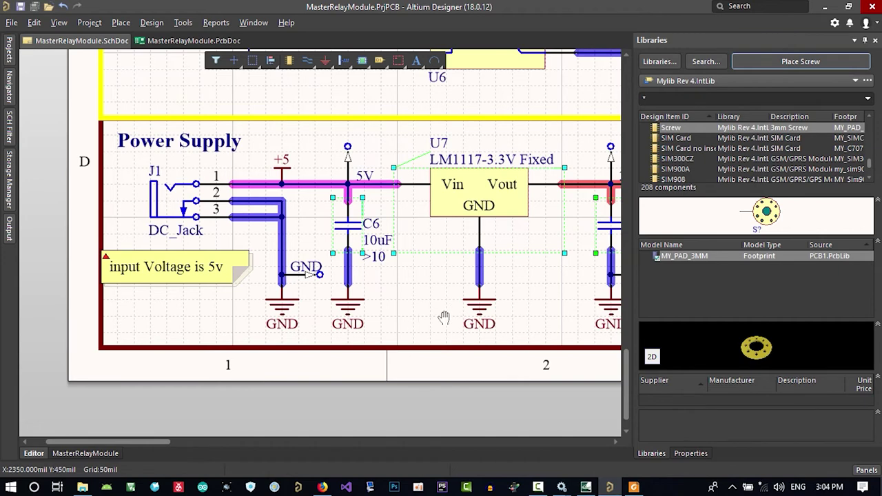
right_click_drag(444, 317, 398, 357)
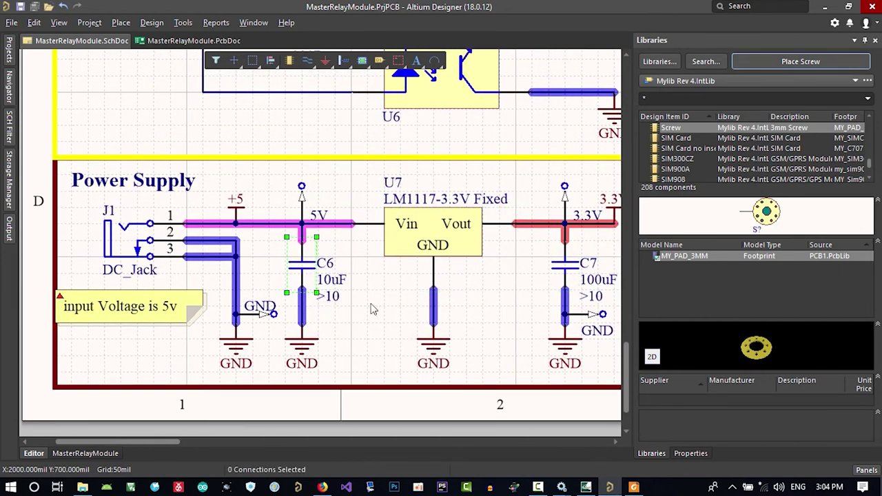
left_click(424, 238, "shift")
scroll(386, 241, "right", 3, "shift")
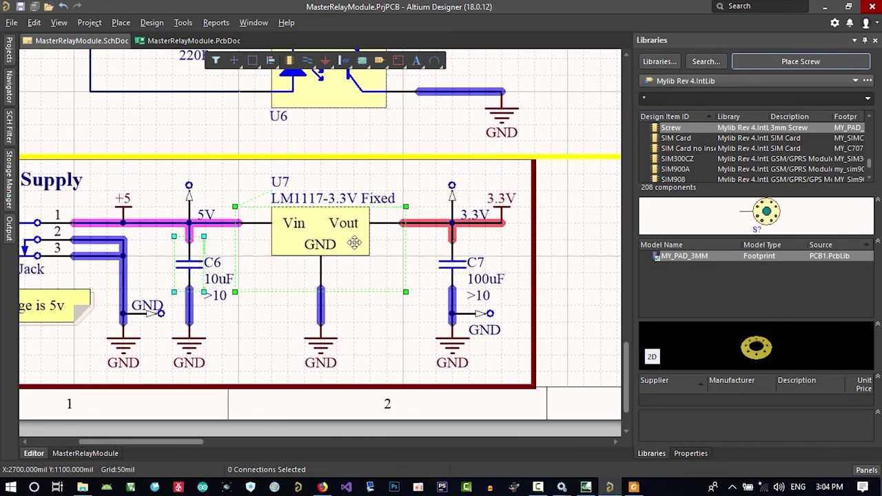
left_click(189, 41)
scroll(256, 289, "right", 5, "shift")
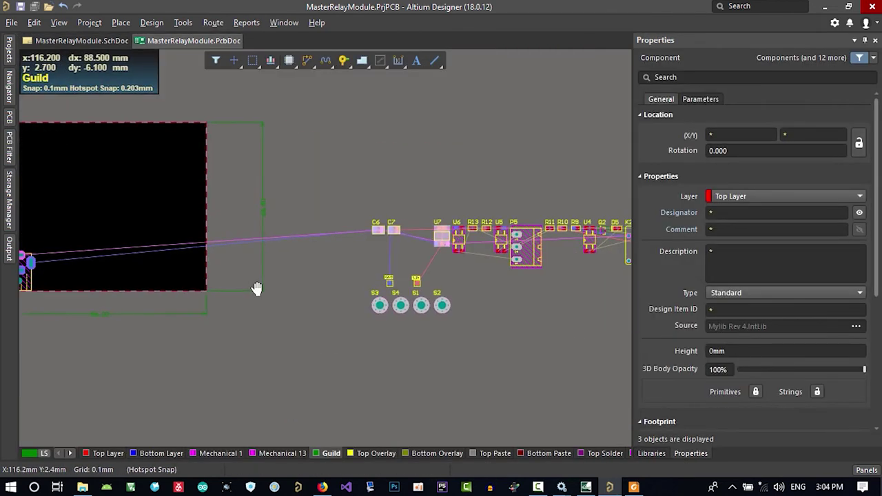
Reposition the selected parts near J1: C6 above J1, U7 above C6, C7 beside U7
scroll(344, 227, "up", 3, "ctrl")
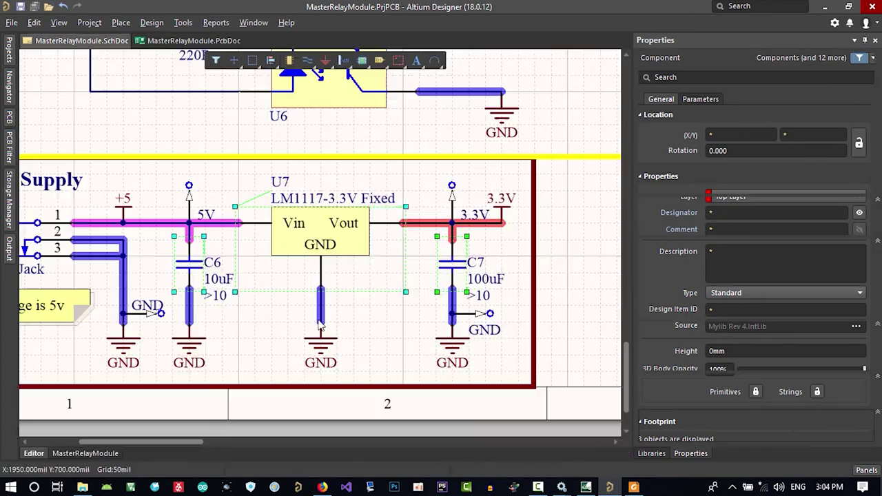
left_click(81, 40)
left_click(167, 42)
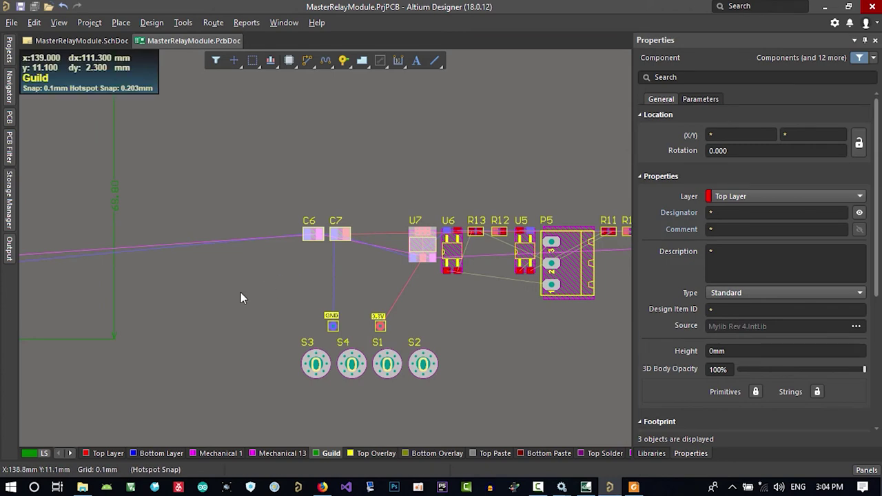
right_click_drag(241, 297, 297, 316)
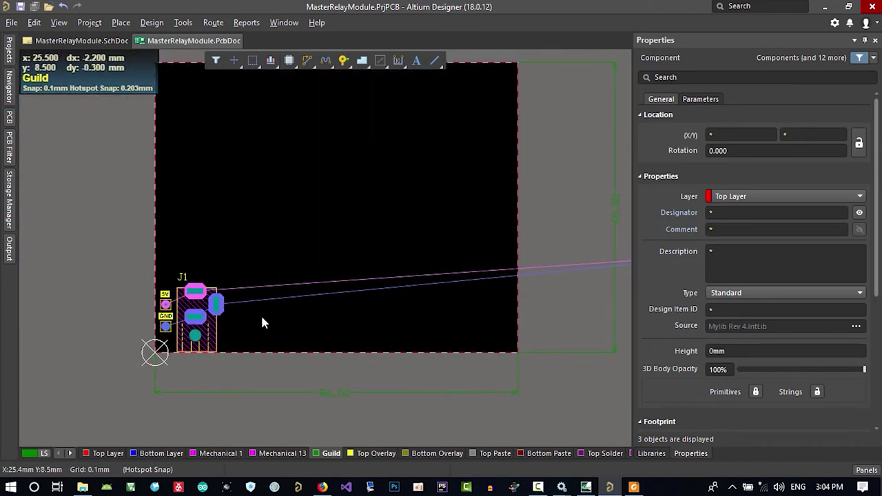
key("t")
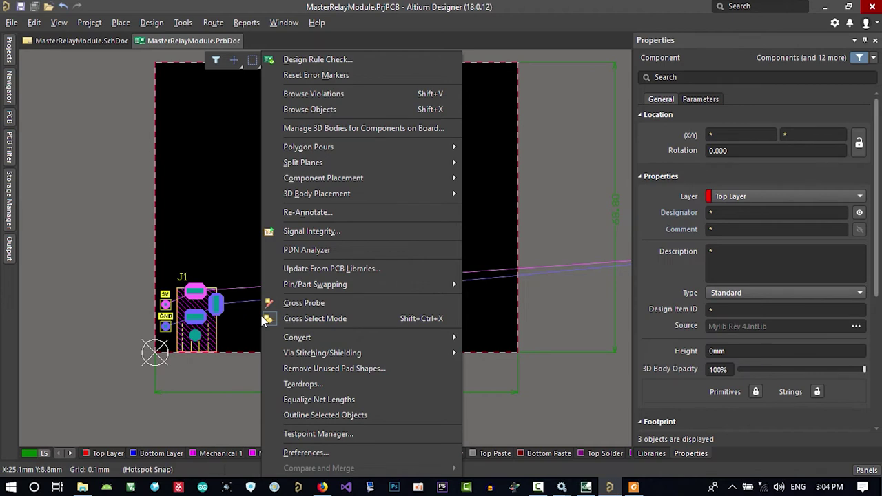
left_click(182, 23)
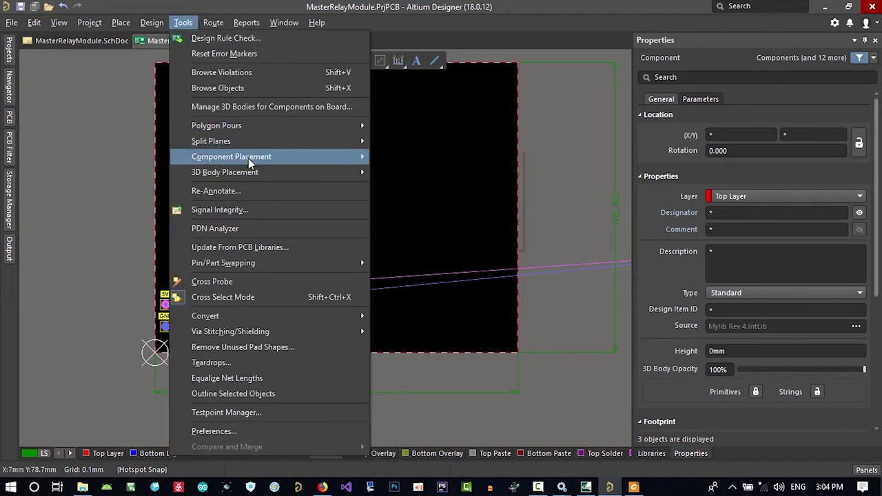
mouse_move(334, 157)
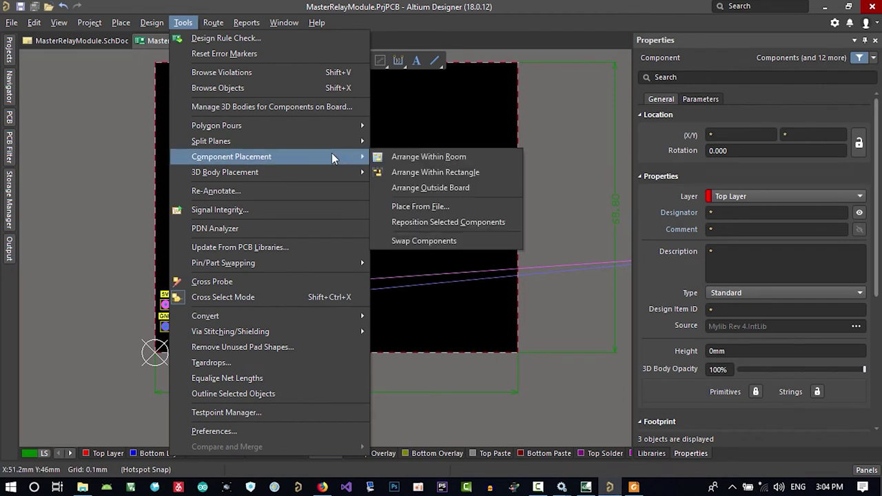
left_click(449, 222)
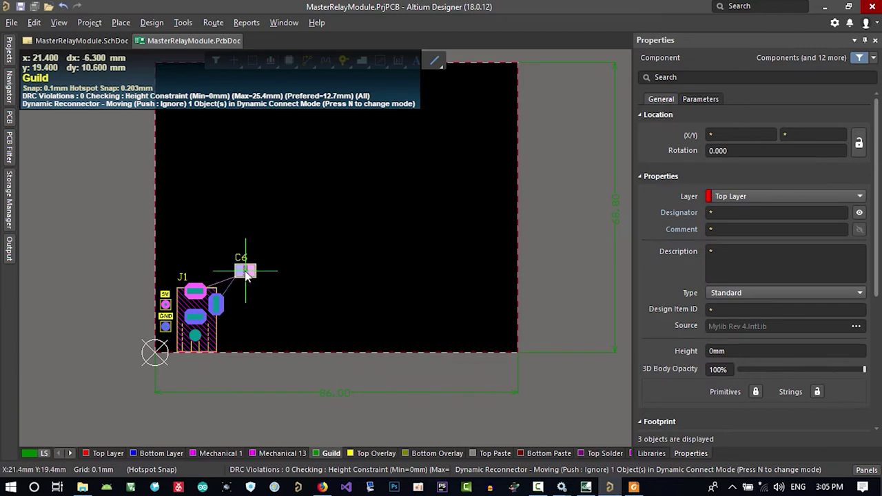
scroll(204, 260, "up", 4, "ctrl")
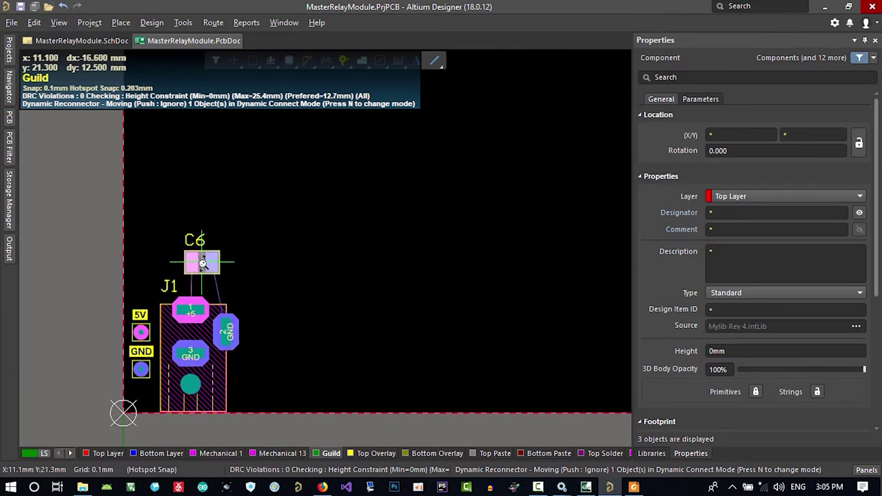
left_click(202, 279)
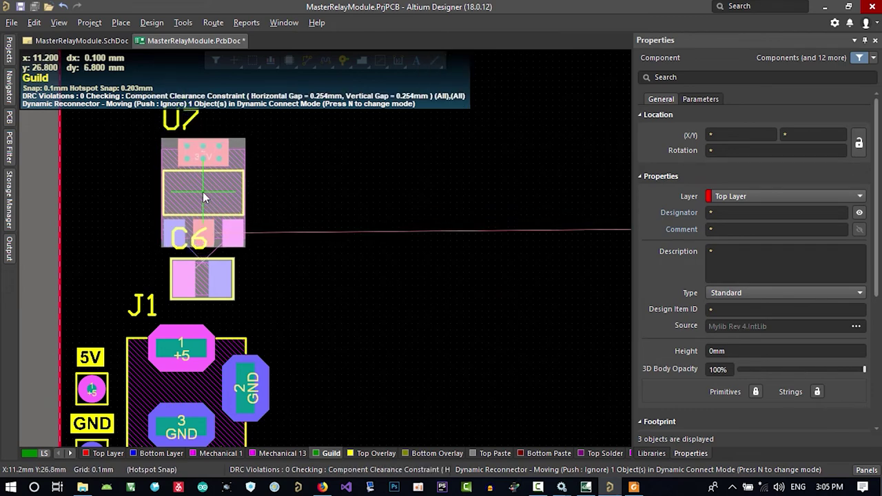
left_click(204, 198)
scroll(245, 144, "up", 3)
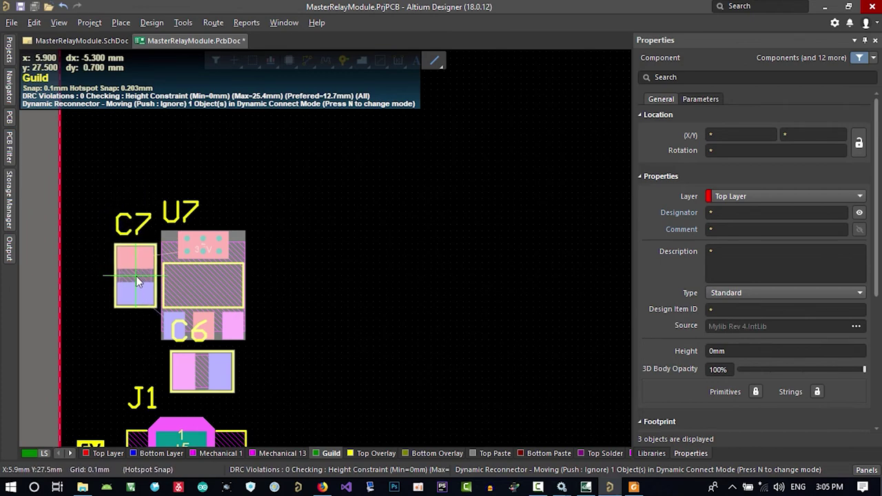
left_click(136, 275)
scroll(290, 293, "down", 3)
Move C6 and U7 down beside J1, rotating each 90 degrees to vertical
left_click(293, 293)
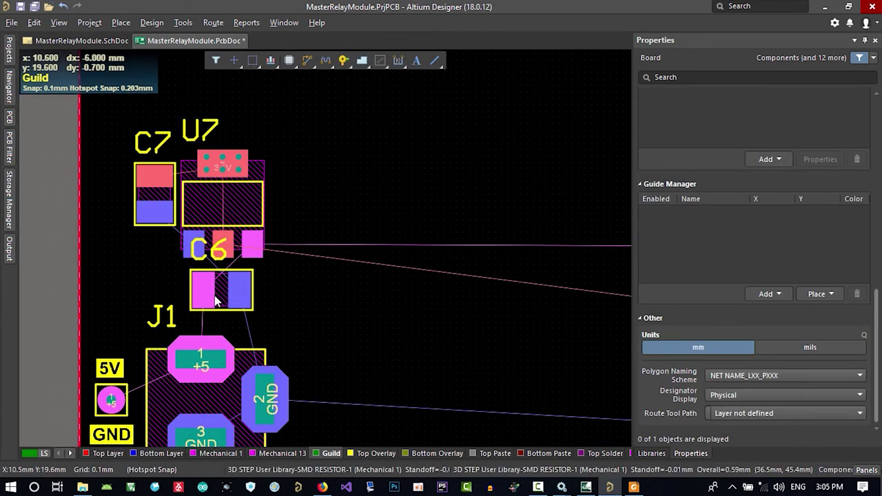
scroll(217, 296, "down", 2, "ctrl")
scroll(217, 296, "down", 1, "ctrl")
scroll(244, 299, "up", 2, "ctrl")
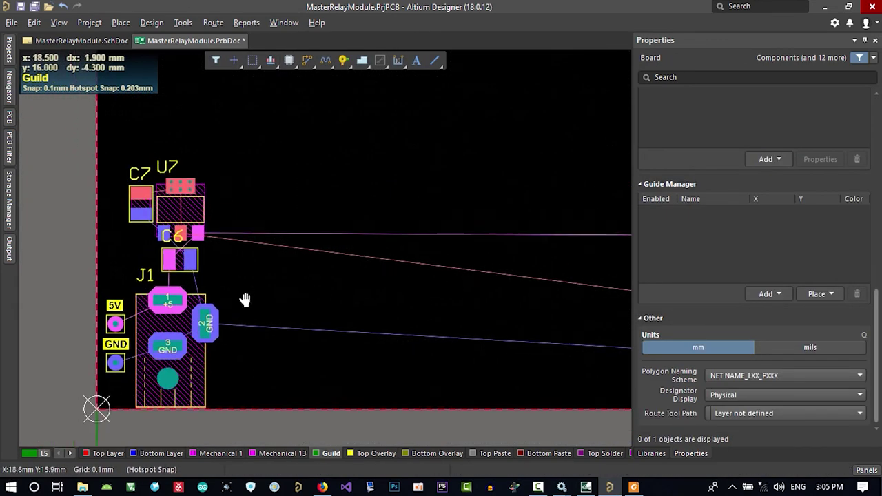
left_click_drag(220, 281, 262, 324)
key("space")
left_click_drag(205, 220, 321, 331)
key("space")
scroll(321, 327, "up", 5, "ctrl")
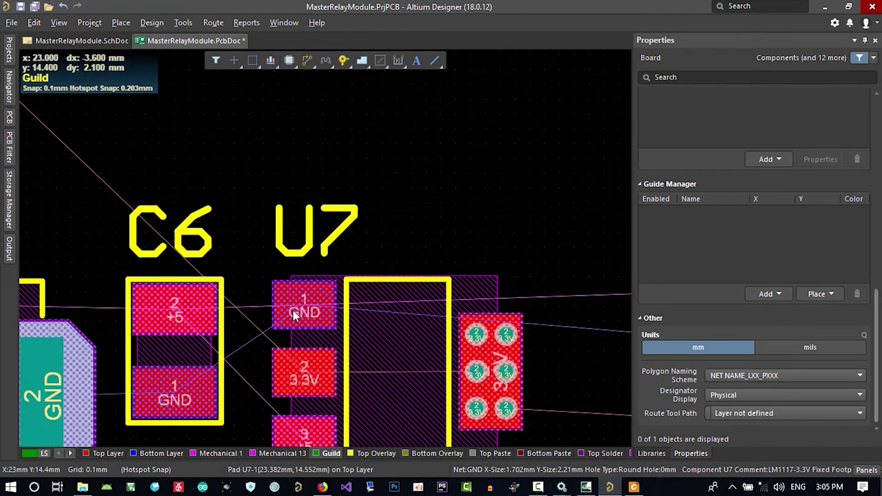
scroll(342, 276, "down", 5, "ctrl")
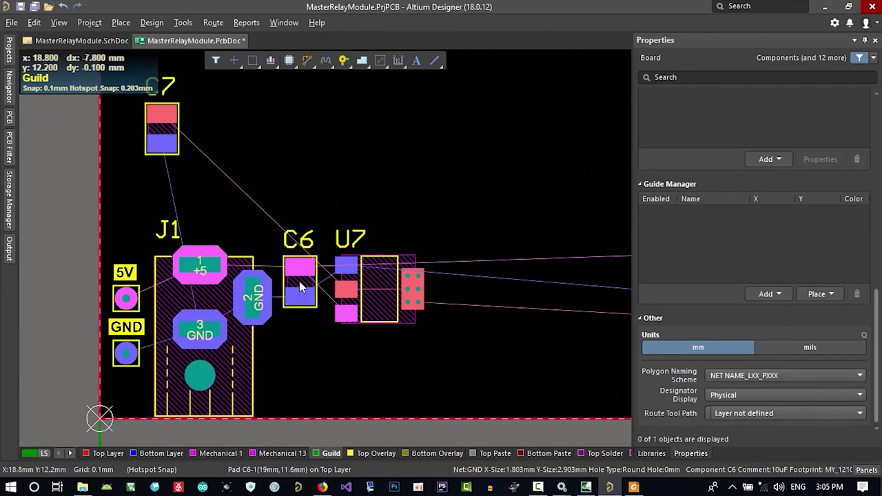
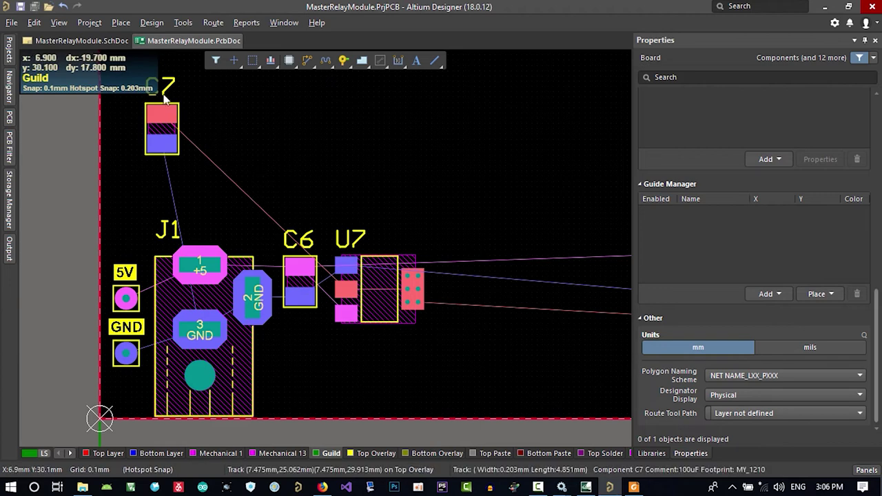
In the power supply schematic, rotate capacitor C6 and nudge it onto the 5V net line
left_click(71, 42)
right_click_drag(216, 272, 305, 284)
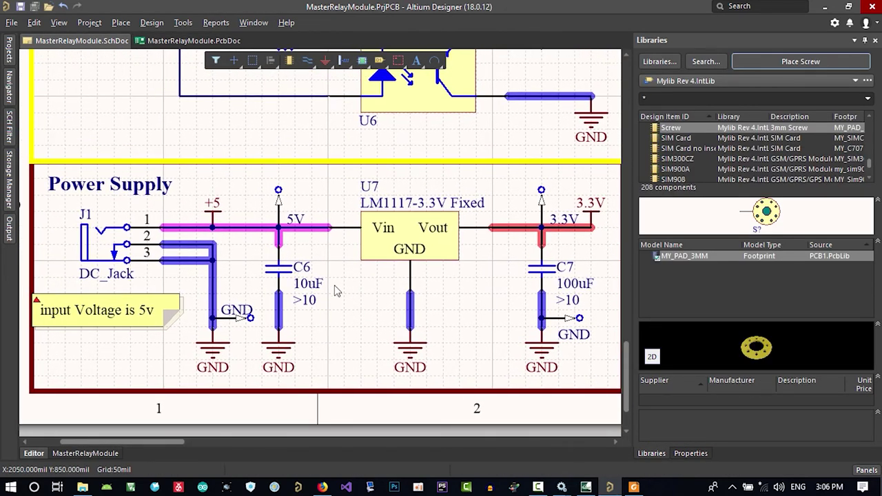
left_click_drag(314, 305, 281, 252)
key("space")
key("Right")
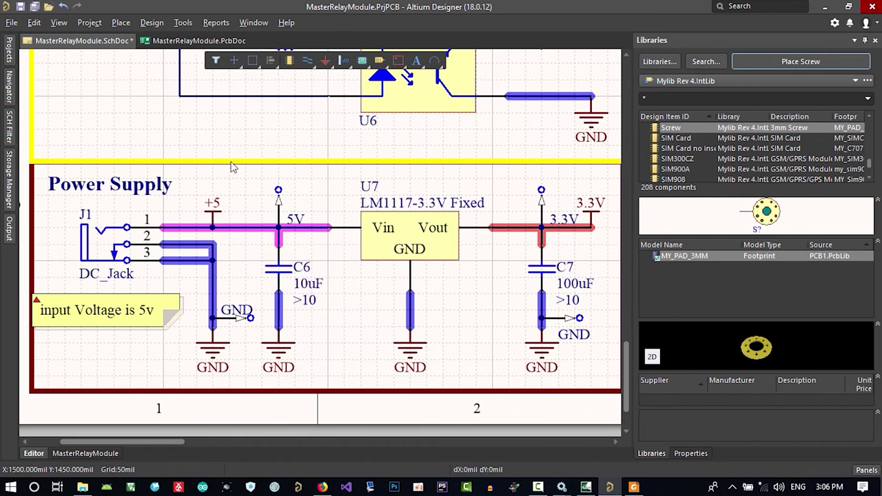
Update the PCB from the schematic with Add Rooms unticked and execute the changes
left_click(153, 23)
left_click(169, 37)
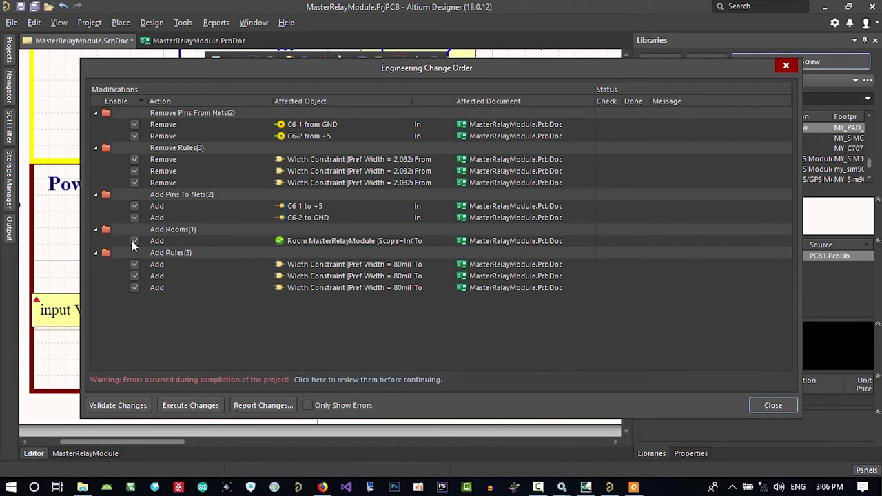
left_click(133, 240)
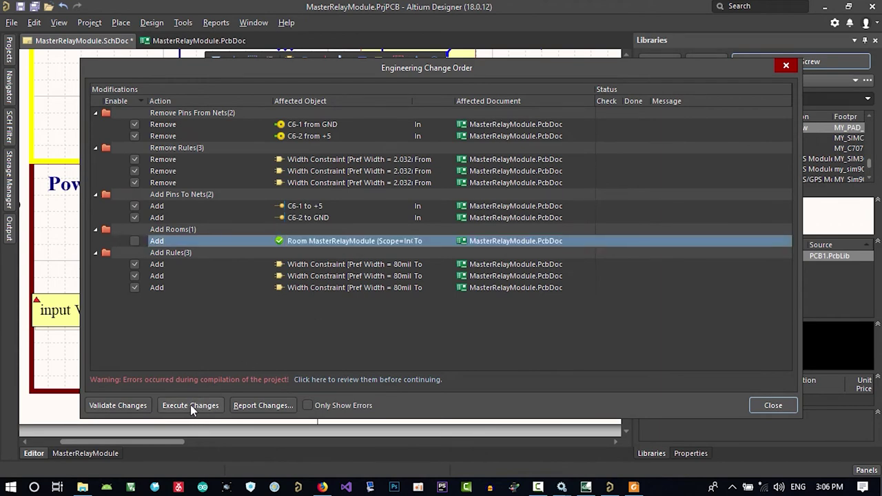
left_click(190, 405)
left_click(764, 407)
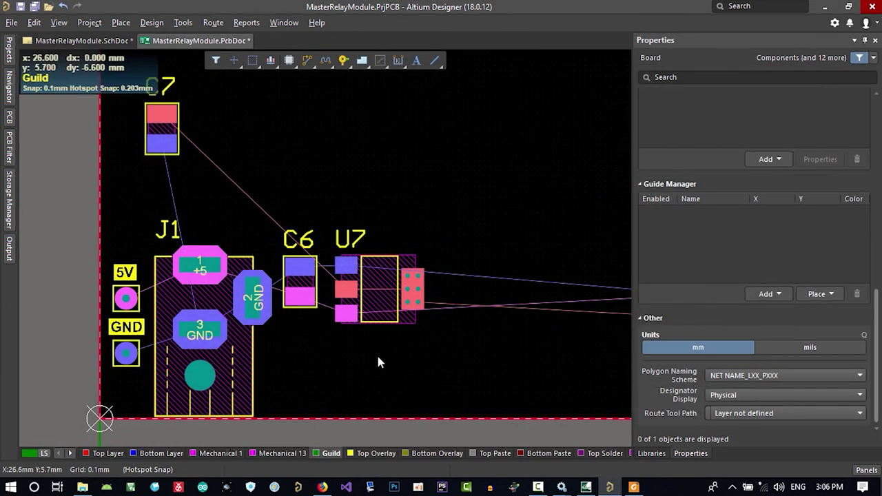
Move C6 and U7 together beside J1, rotated, down to the board's bottom edge
scroll(317, 298, "up", 2, "ctrl")
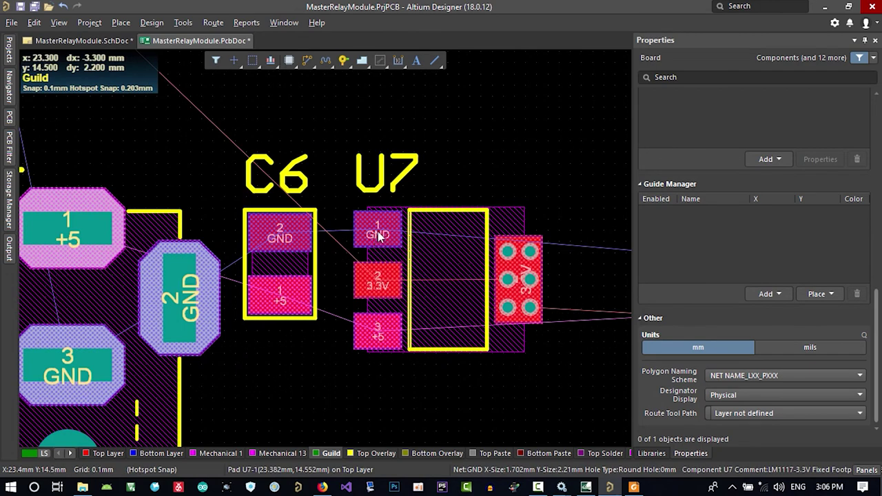
scroll(378, 236, "down", 3, "ctrl")
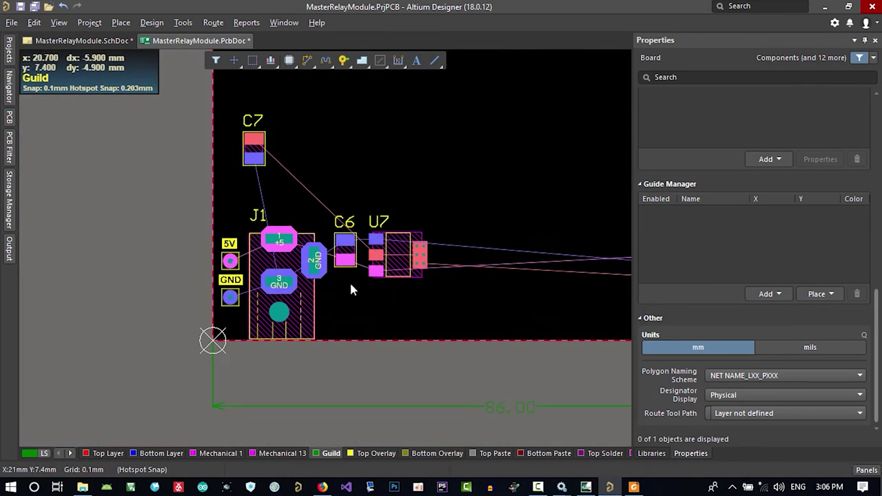
right_click_drag(351, 289, 351, 322)
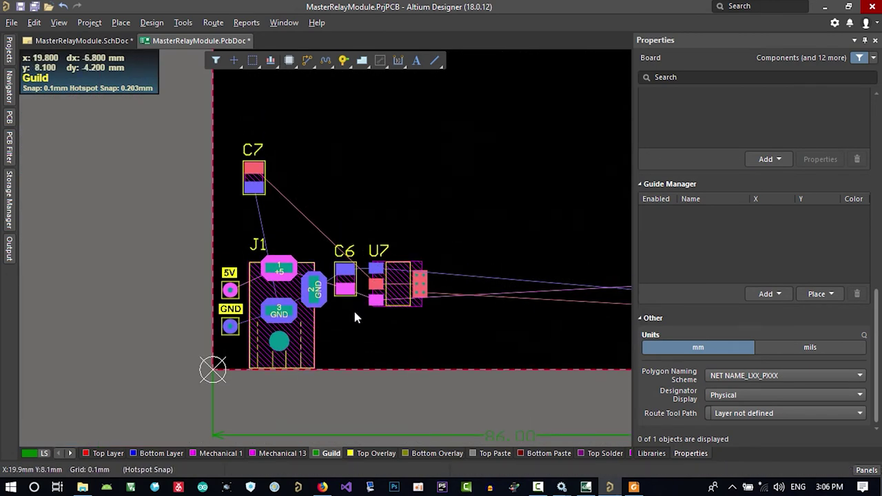
right_click_drag(385, 315, 353, 350)
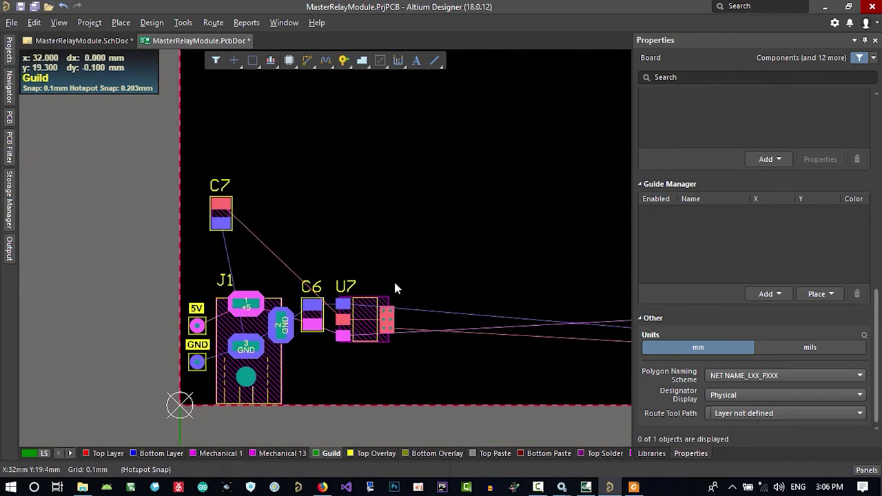
left_click_drag(404, 269, 274, 388)
mouse_move(365, 319)
left_mouse_down()
mouse_move(290, 228)
mouse_move(270, 224)
left_mouse_up()
key("space")
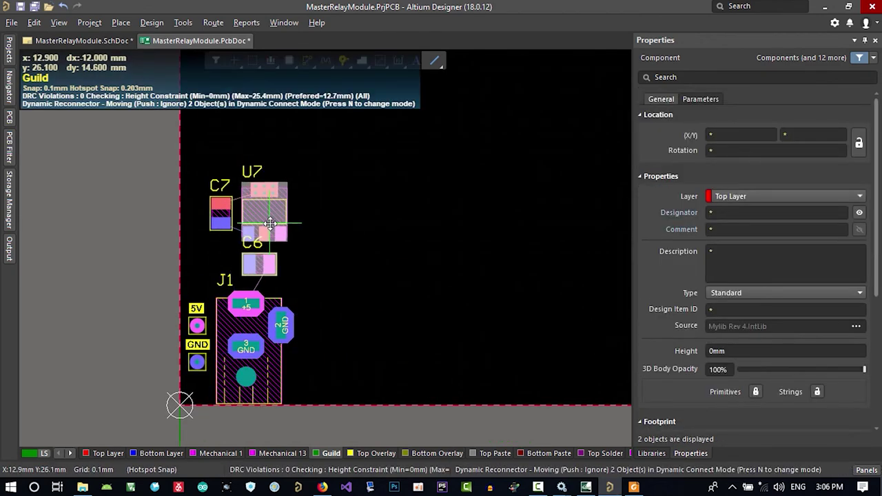
left_click_drag(265, 228, 355, 343)
key("space")
scroll(352, 345, "down", 2, "ctrl")
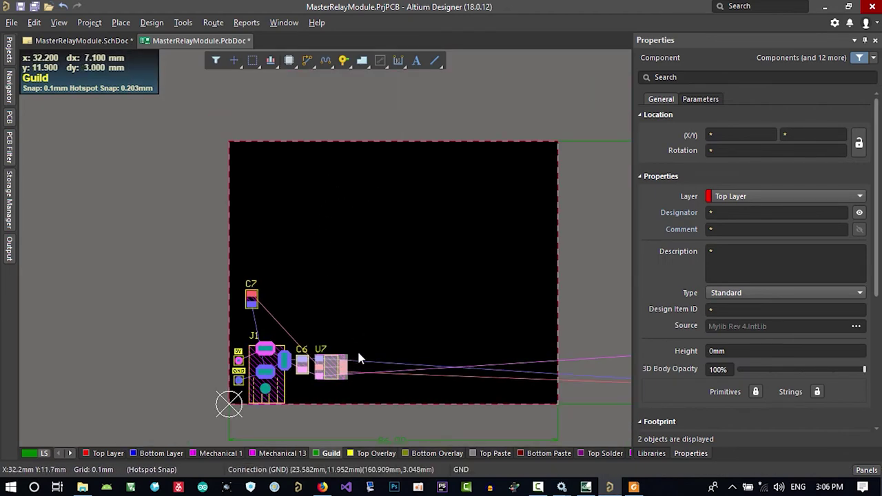
scroll(341, 342, "up", 1, "ctrl")
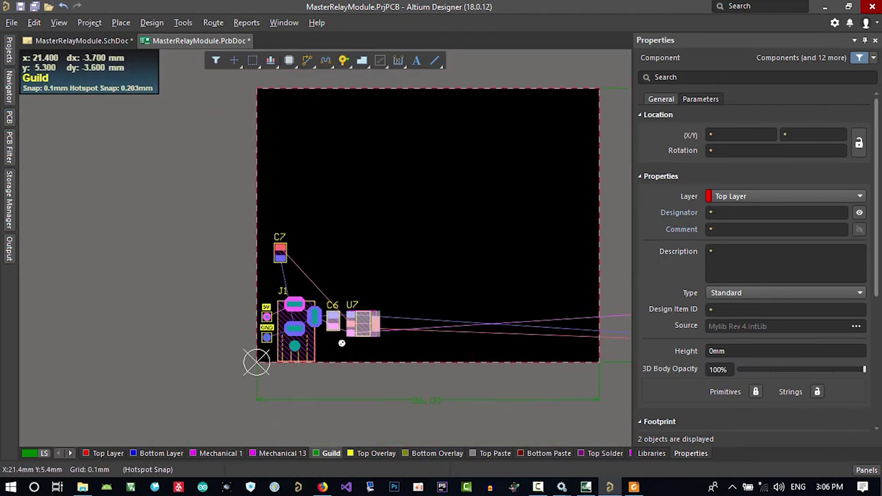
scroll(341, 342, "up", 3, "ctrl")
left_click_drag(377, 302, 365, 357)
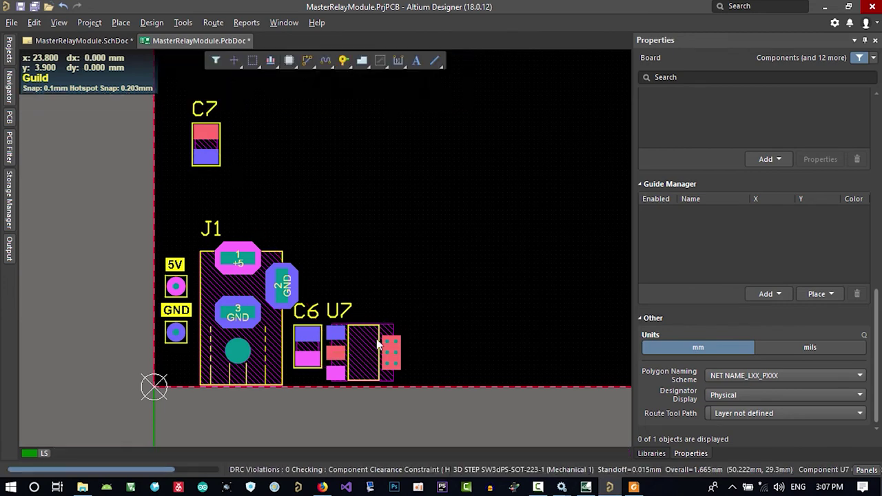
Rotate C7 by 90° and place it just above U7
left_click_drag(211, 148, 364, 322)
key("space")
right_click_drag(423, 306, 401, 283)
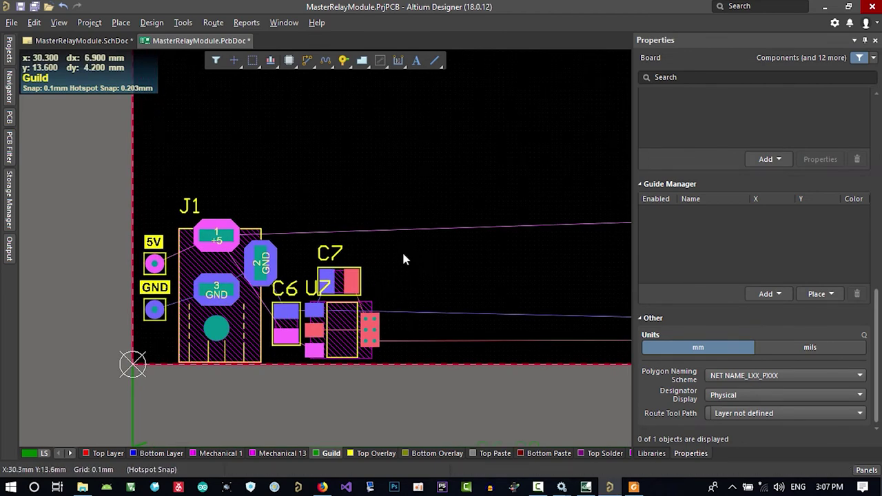
Set the C7 designator label to a bold TrueType font
left_click(330, 252)
left_click(373, 258)
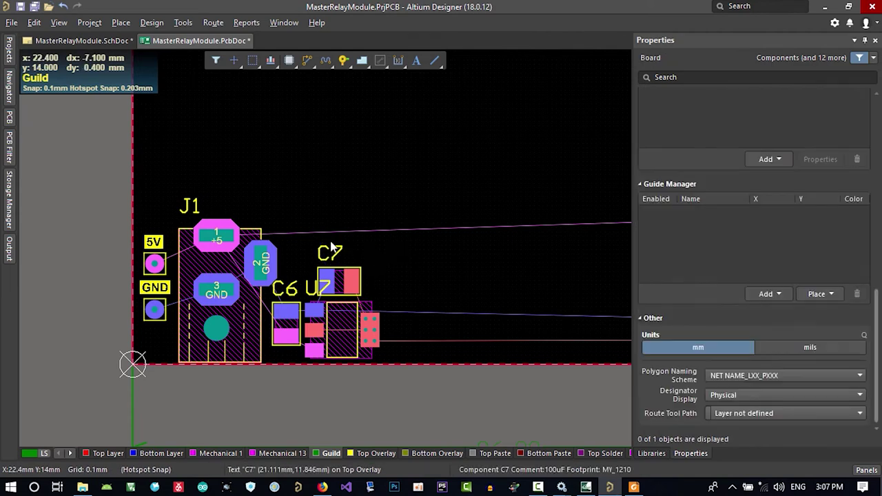
left_click(333, 256)
scroll(450, 264, "down", 2, "ctrl")
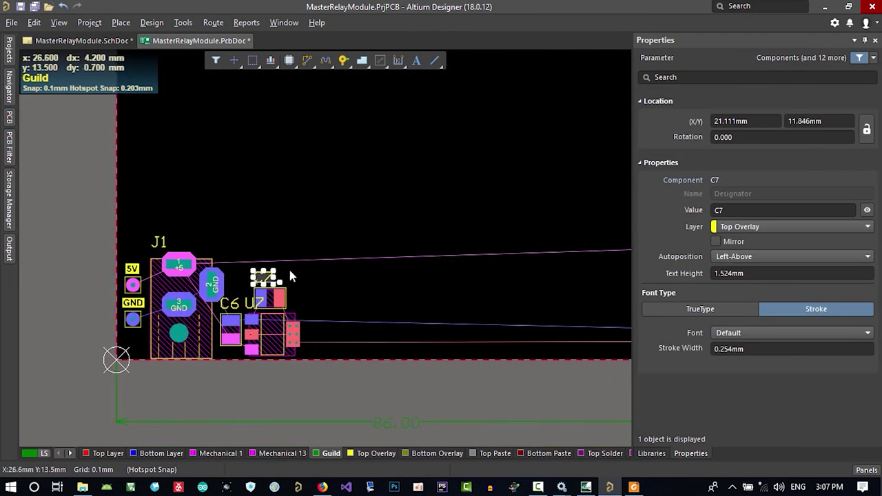
left_click(288, 267)
left_click(265, 283)
scroll(265, 282, "up", 3, "ctrl")
left_click(283, 269)
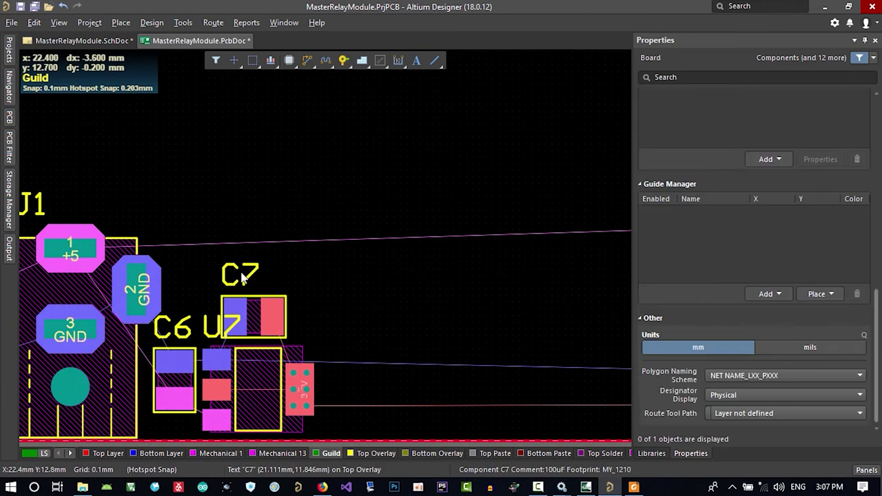
left_click(245, 277)
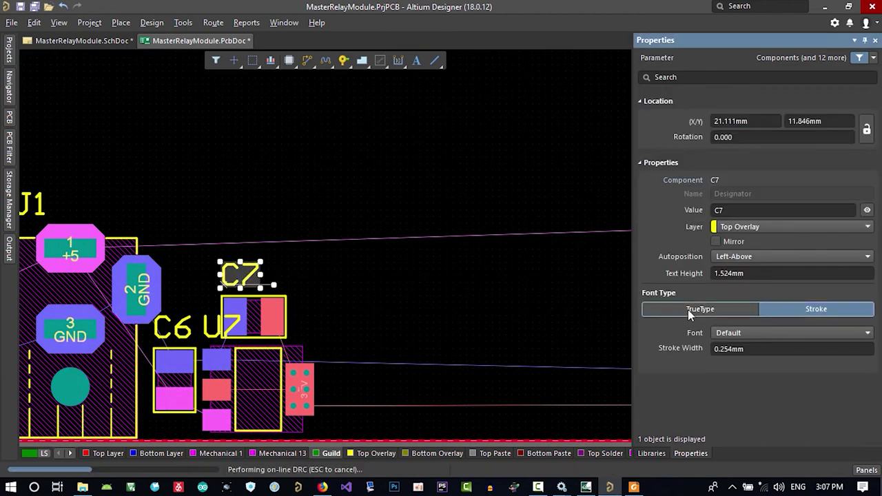
left_click(687, 309)
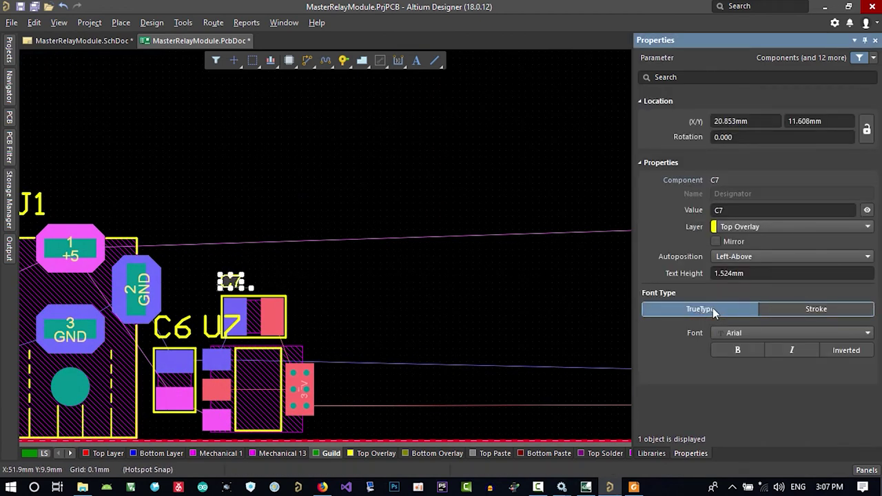
left_click(738, 351)
Deselect the C7 label and select the C6 designator text
left_click(248, 286)
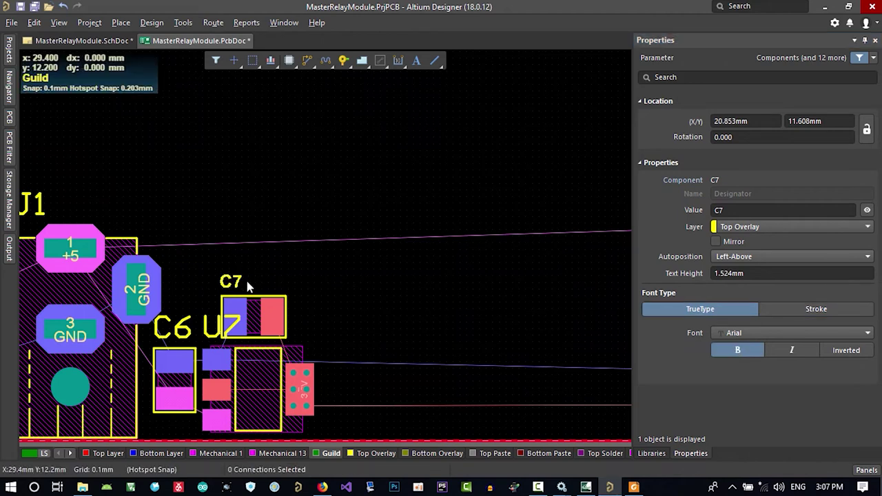
scroll(248, 286, "up", 3, "ctrl")
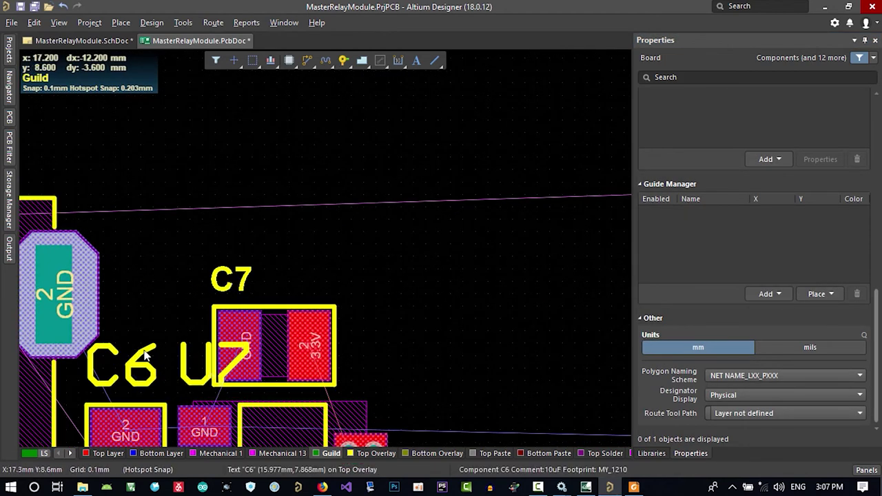
scroll(145, 355, "down", 8, "ctrl")
scroll(500, 287, "right", 5, "shift")
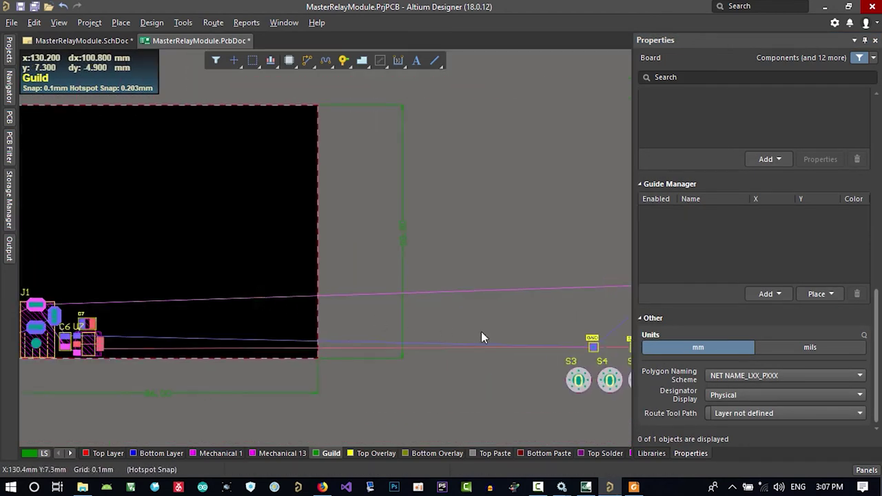
scroll(321, 306, "left", 5, "shift")
scroll(236, 324, "up", 4, "ctrl")
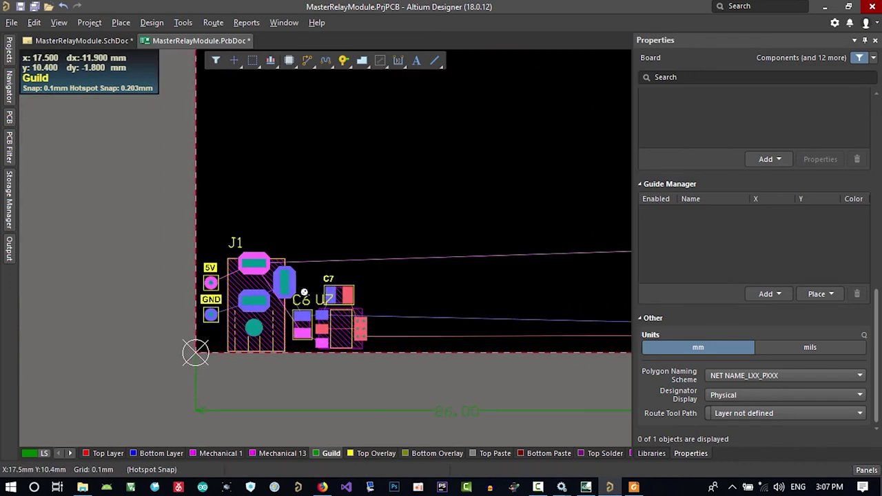
scroll(304, 292, "up", 3, "ctrl")
left_click(310, 319)
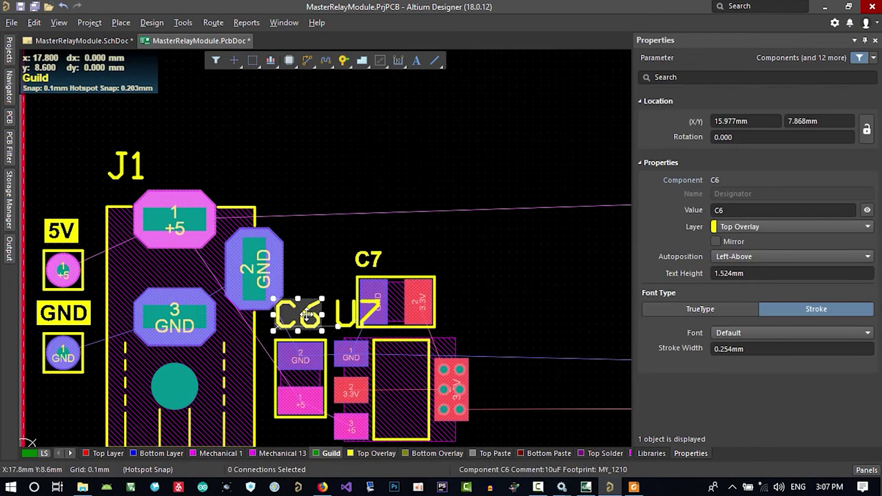
Use Find Similar Objects to select all designator texts and switch them to TrueType font
right_click(307, 315)
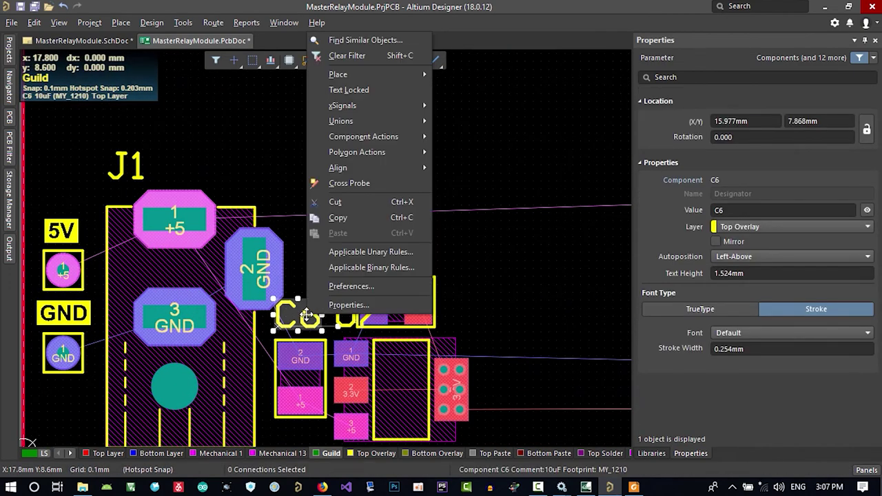
left_click(364, 39)
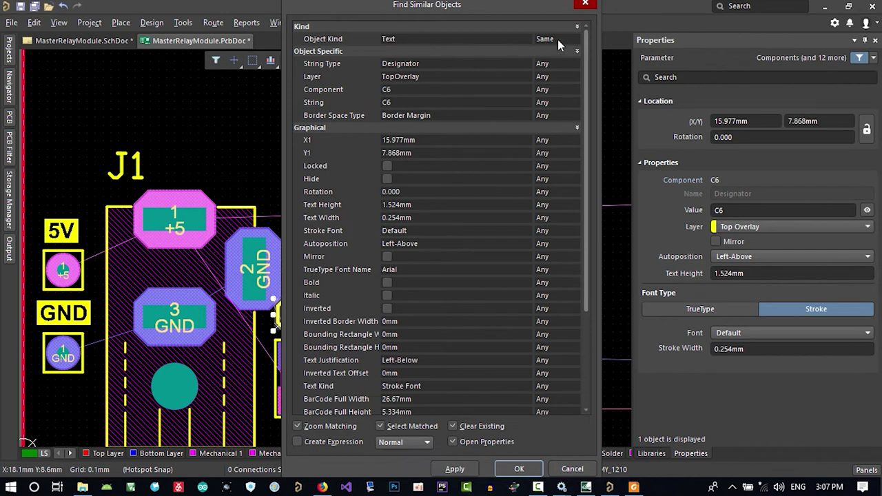
double_click(549, 65)
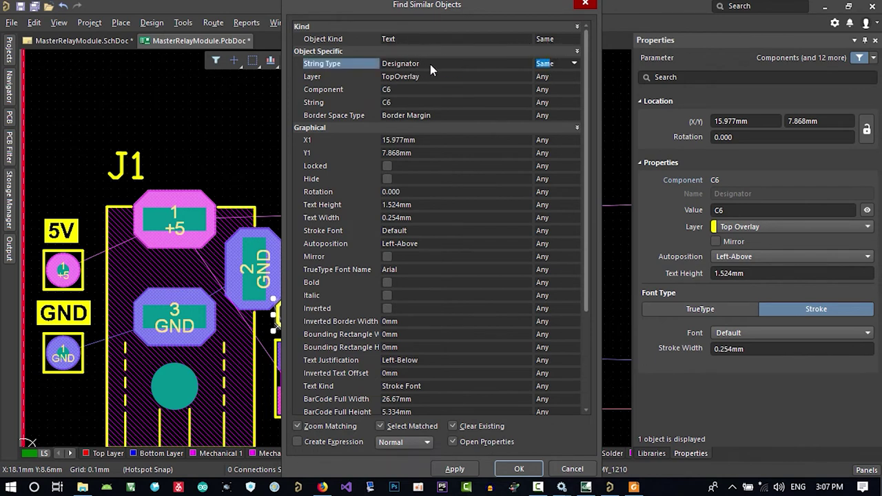
left_click_drag(589, 150, 588, 204)
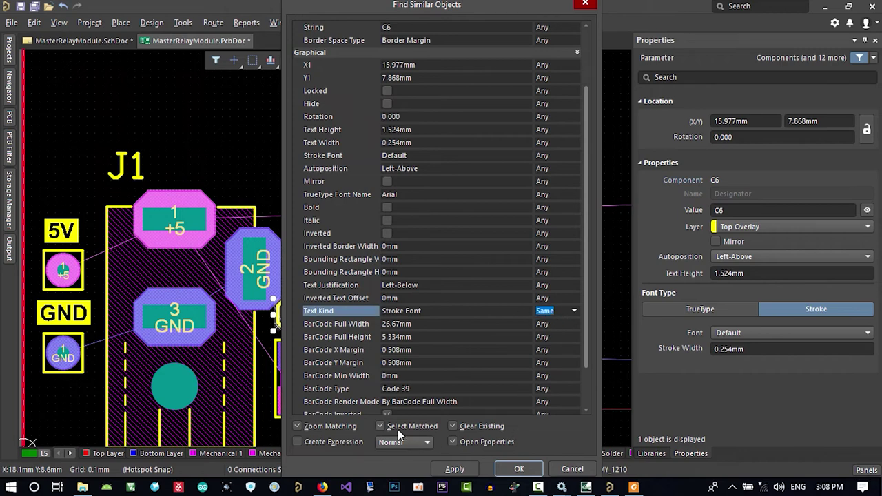
left_click(508, 467)
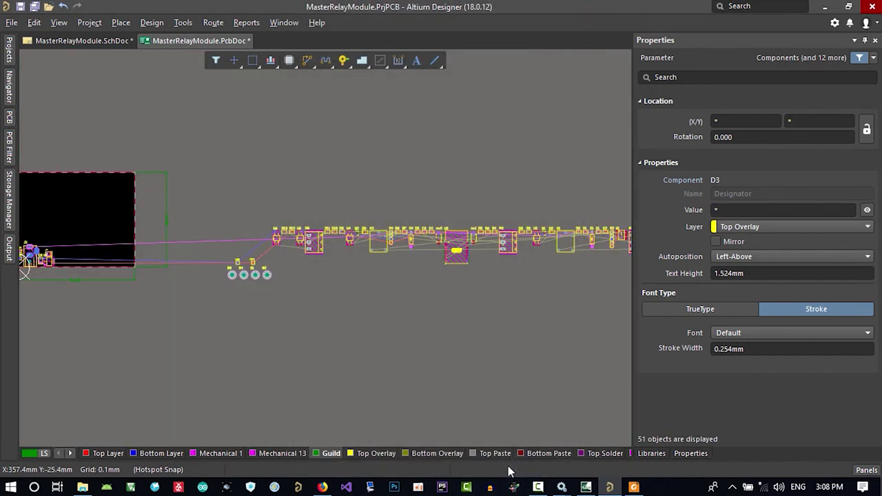
scroll(265, 275, "up", 8, "ctrl")
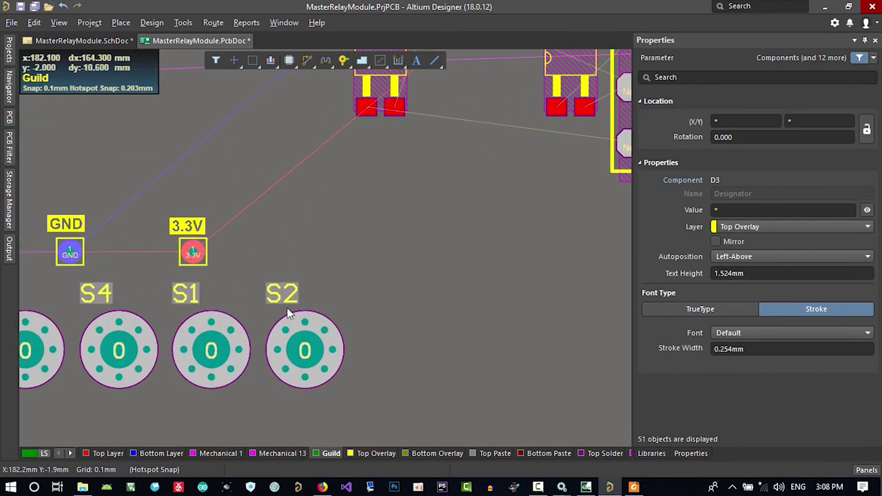
right_click_drag(300, 295, 397, 344)
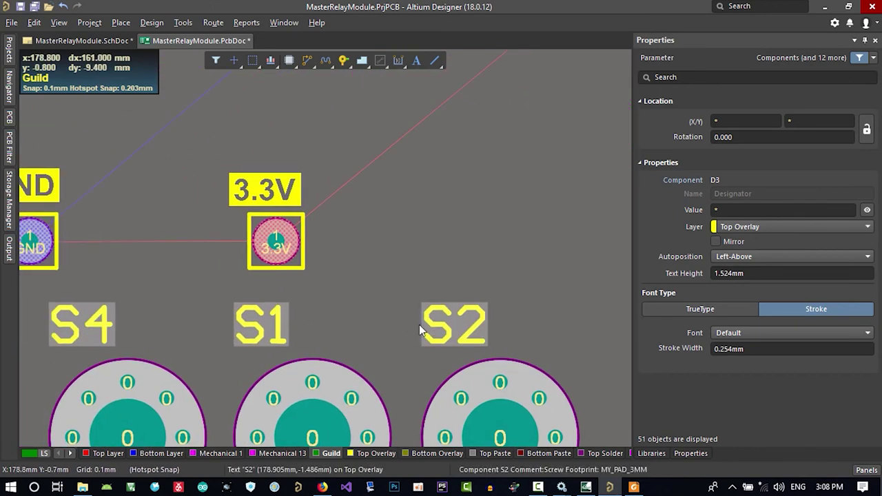
scroll(409, 323, "down", 1, "ctrl")
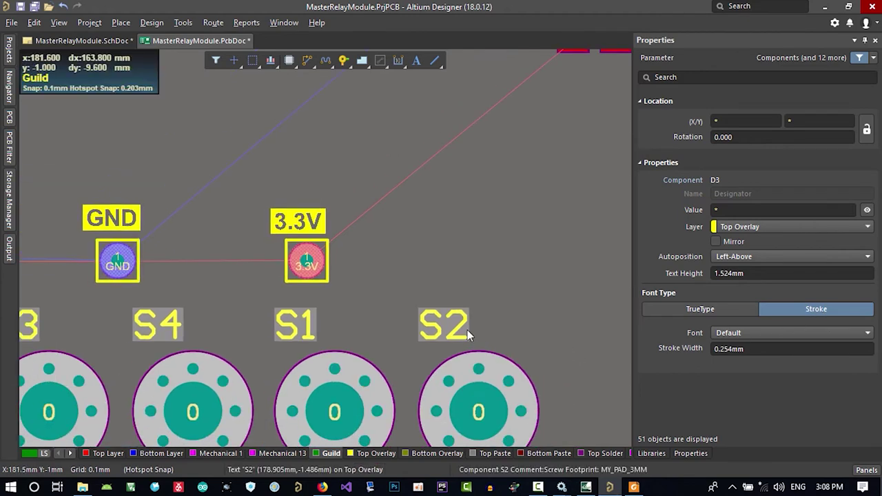
left_click(701, 309)
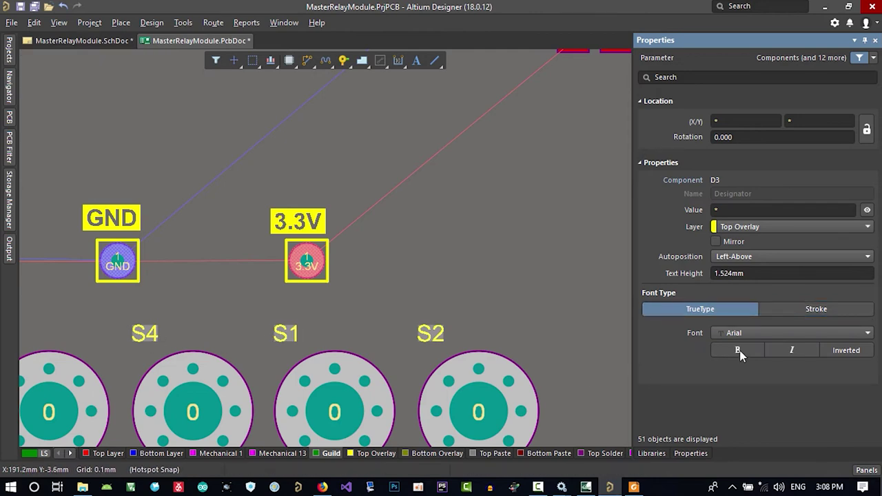
scroll(445, 331, "down", 5, "ctrl")
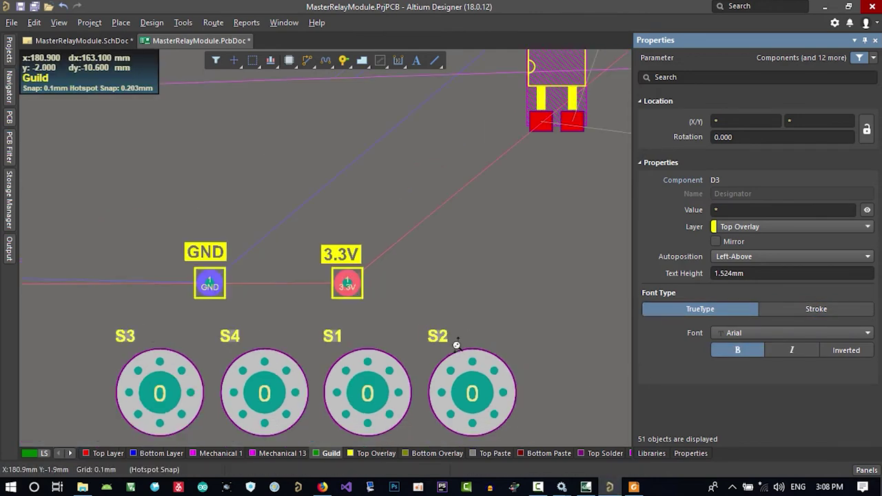
left_click(256, 341)
Move the GND test pin onto the board above C7
right_click_drag(255, 341, 20, 324)
scroll(344, 346, "up", 3, "ctrl")
scroll(232, 322, "down", 4, "ctrl")
left_click_drag(446, 310, 230, 315)
scroll(238, 360, "up", 3, "ctrl")
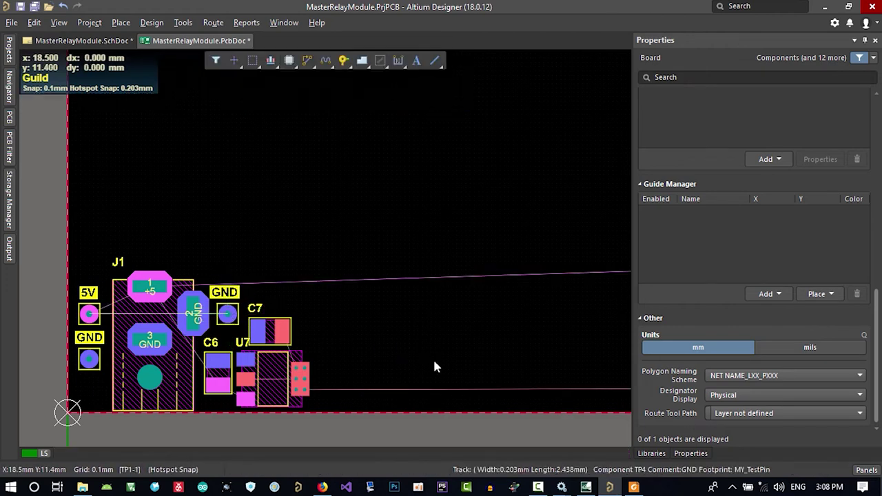
Place the 3.3V and GND test pins side by side above C7 and align their tops
scroll(169, 315, "down", 4, "ctrl")
scroll(551, 358, "up", 2, "ctrl")
left_click_drag(535, 339, 248, 288)
scroll(227, 297, "up", 4, "ctrl")
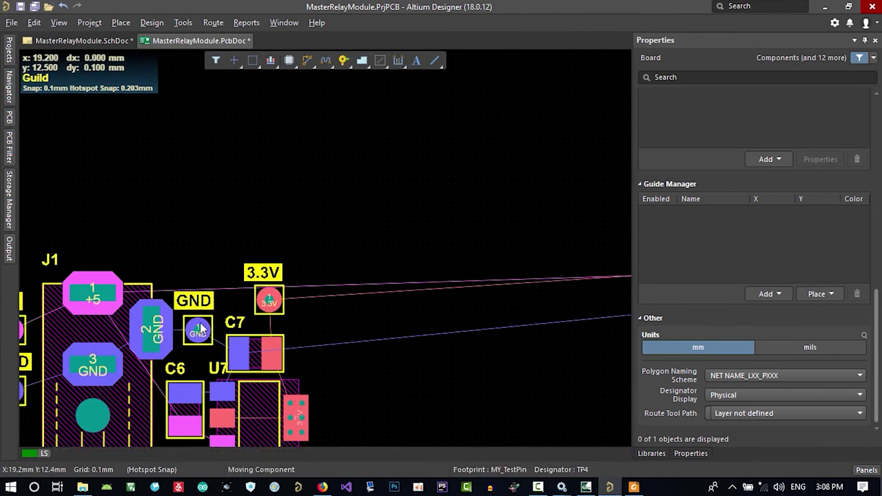
left_click_drag(218, 333, 222, 295)
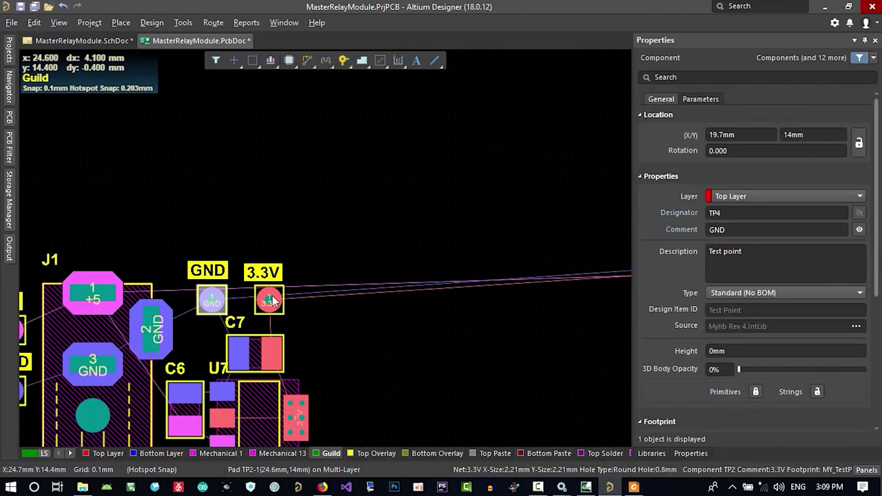
left_click(269, 302, "shift")
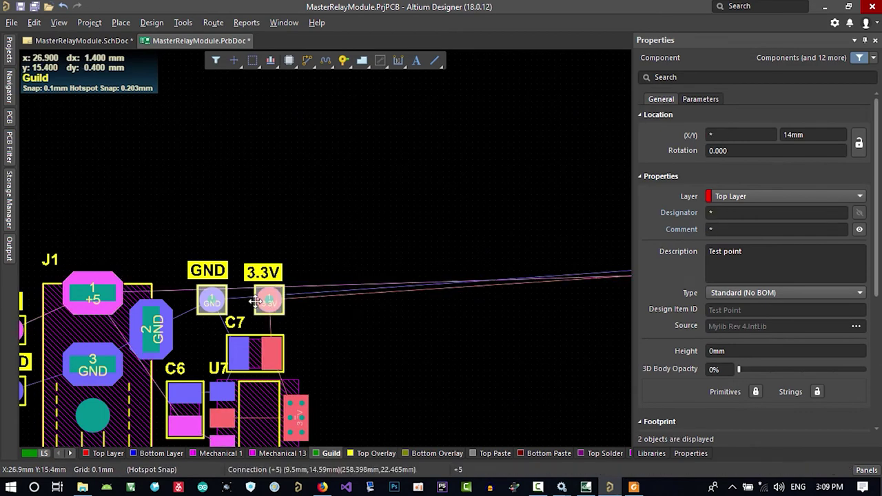
key("a")
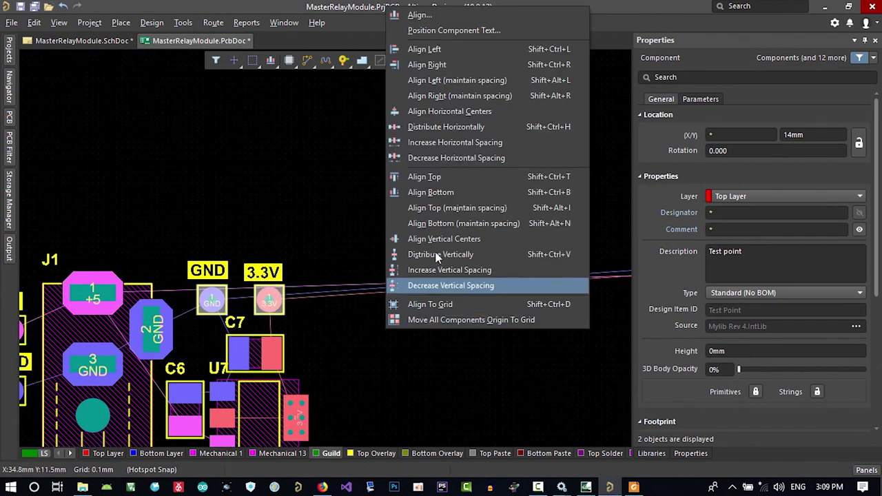
left_click(432, 179)
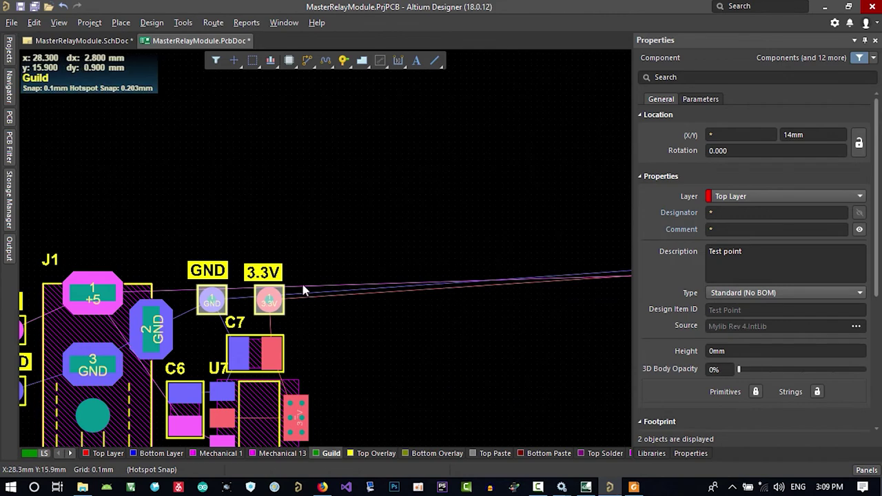
left_click(303, 290)
Top-align the GND and 3.3V labels
scroll(256, 310, "up", 3, "ctrl")
scroll(246, 336, "down", 4, "ctrl")
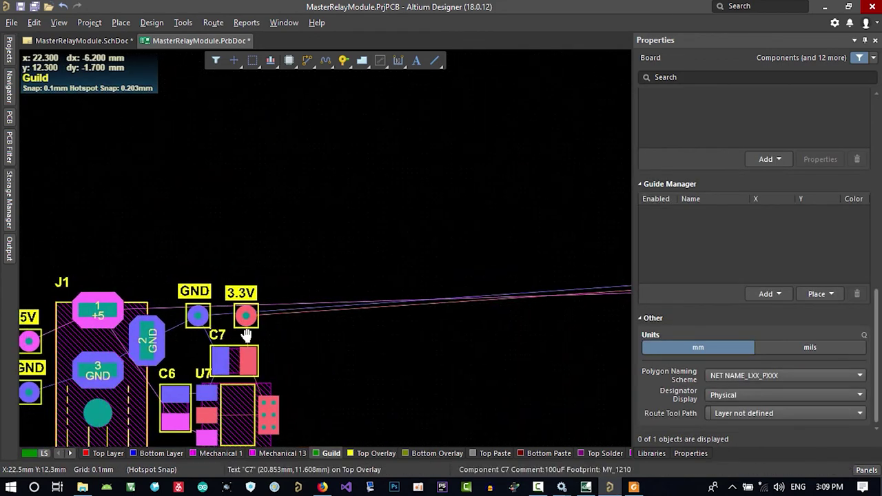
right_click_drag(246, 335, 277, 315)
left_click(298, 273)
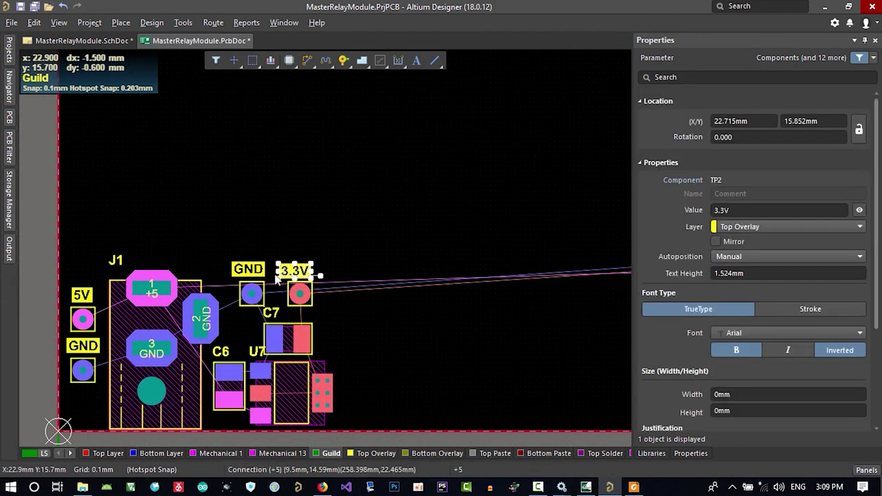
left_click(259, 271, "shift")
scroll(265, 273, "up", 2, "ctrl")
key("a")
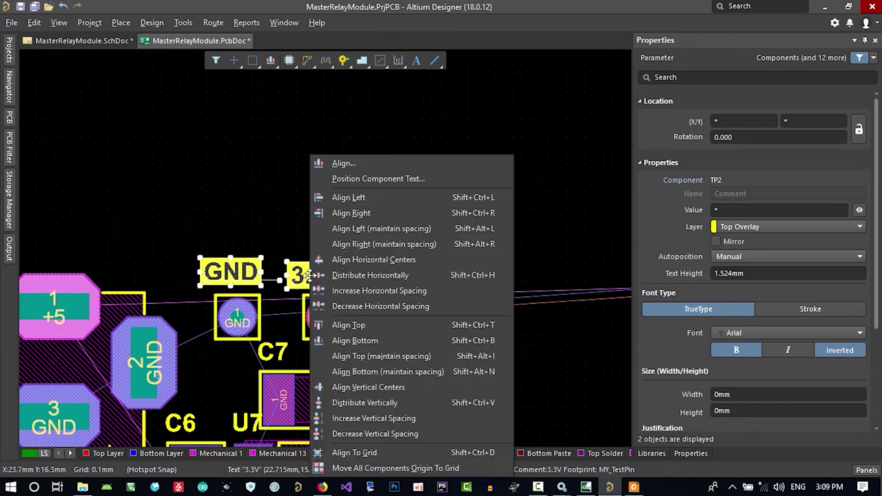
left_click(386, 322)
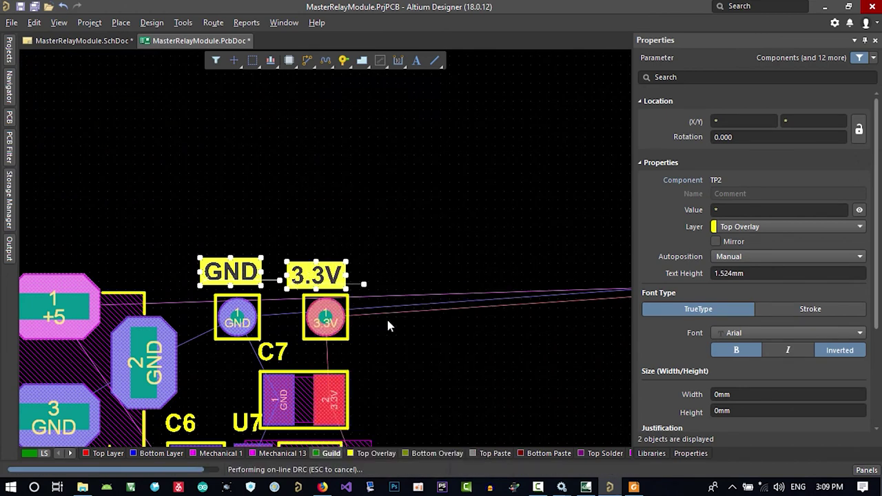
left_click(394, 266)
Shift the 3.3V and GND labels over their pins and re-align their tops
left_click_drag(295, 274, 304, 287)
left_click_drag(207, 276, 213, 287)
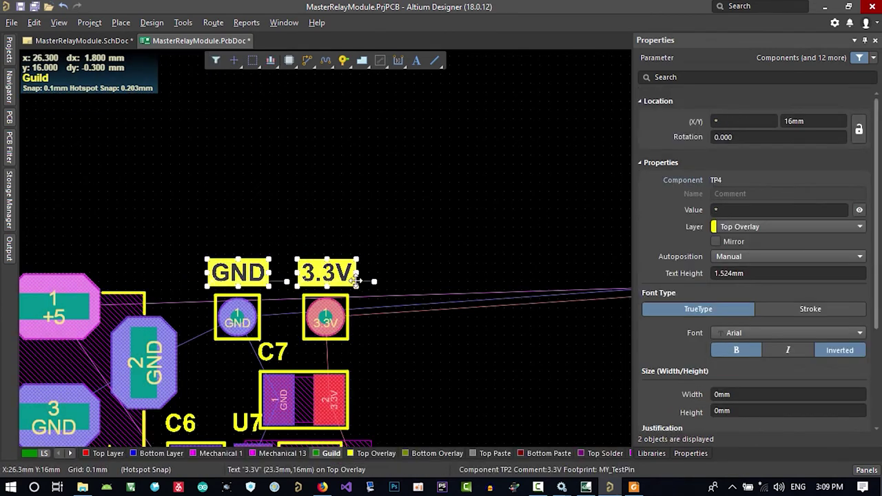
key("a")
left_click(385, 323)
scroll(413, 279, "down", 1, "ctrl")
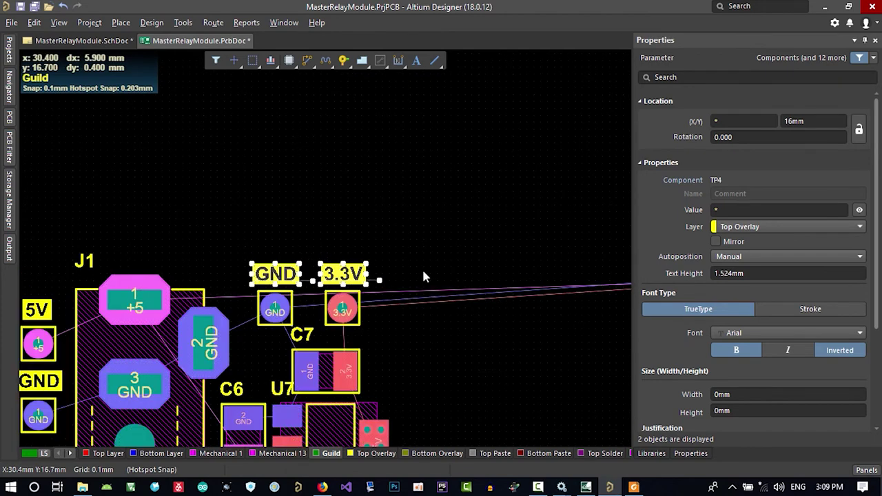
left_click(423, 276)
scroll(336, 319, "down", 3, "ctrl")
Bottom-align C6's +5 pad with U7 pad 3
scroll(342, 315, "up", 5, "ctrl")
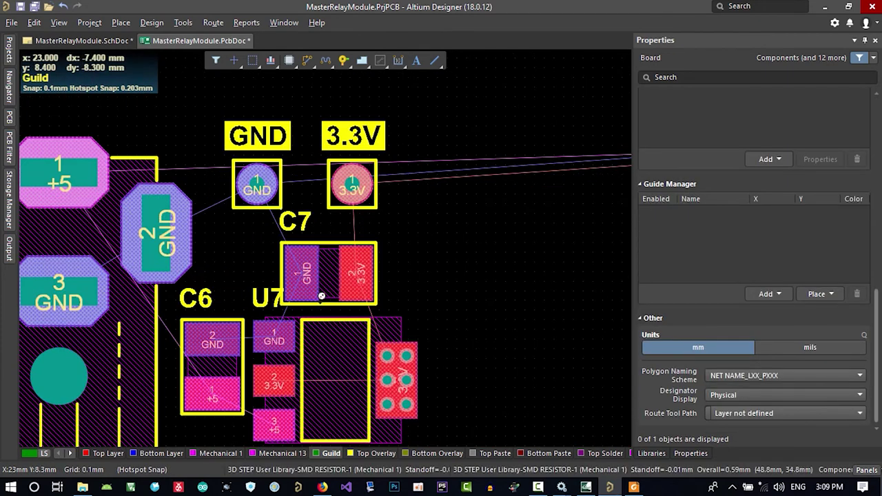
scroll(354, 314, "down", 1)
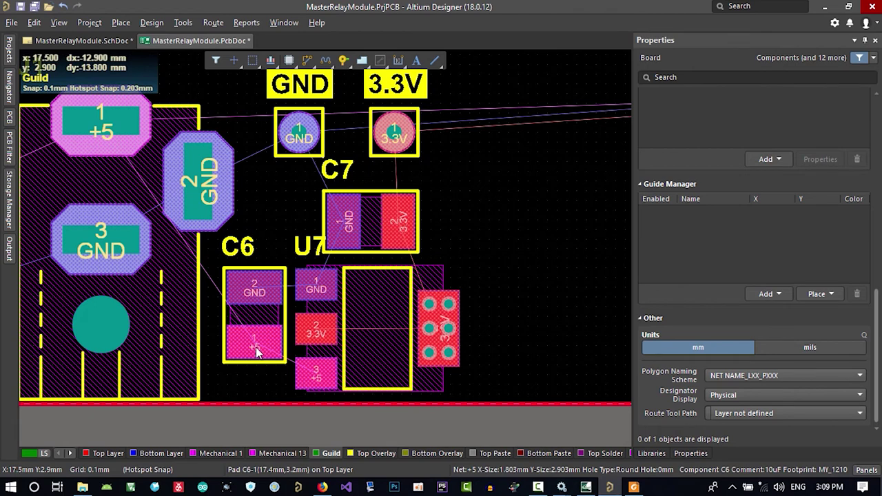
left_click(256, 347)
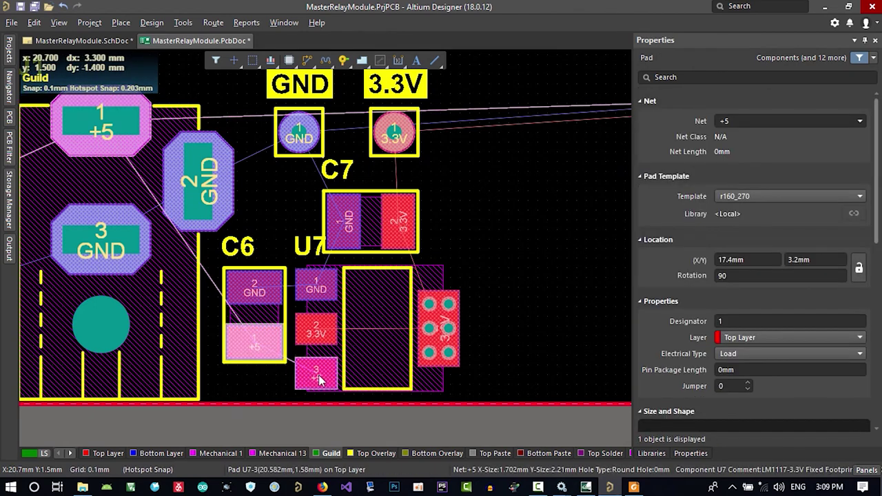
left_click(319, 378, "shift")
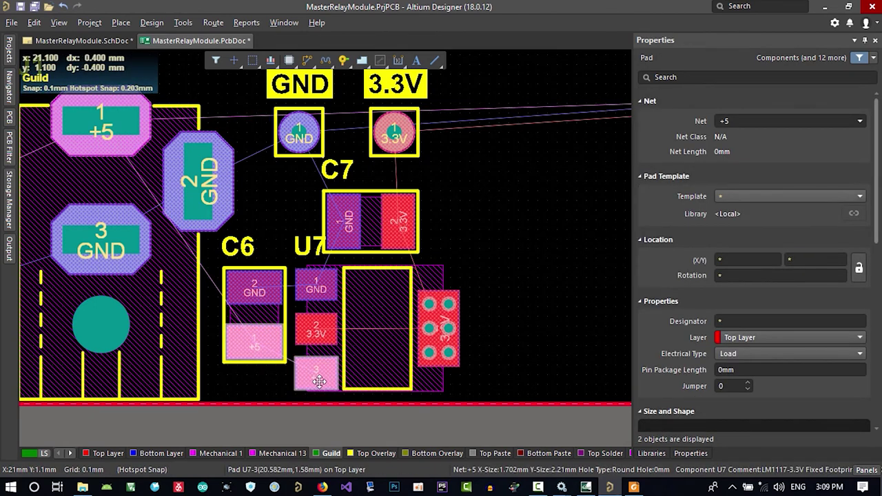
left_click(289, 370)
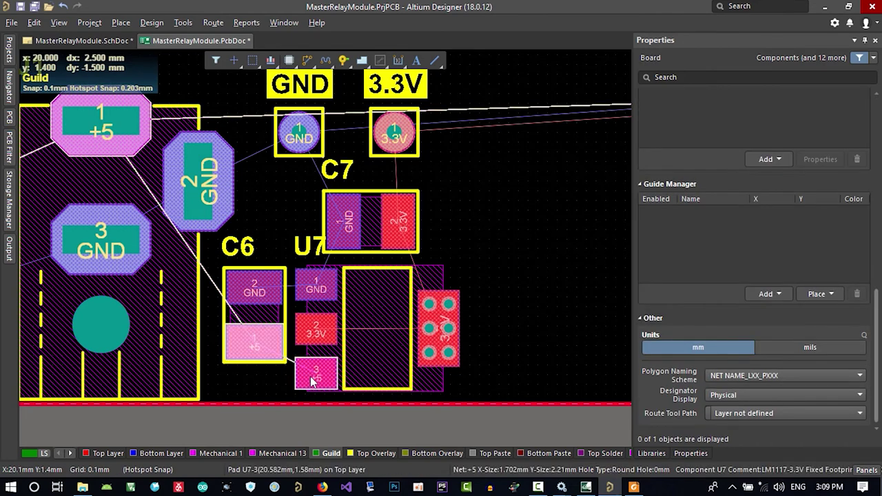
left_click(310, 376)
scroll(320, 373, "up", 4, "ctrl")
scroll(328, 372, "down", 4, "ctrl")
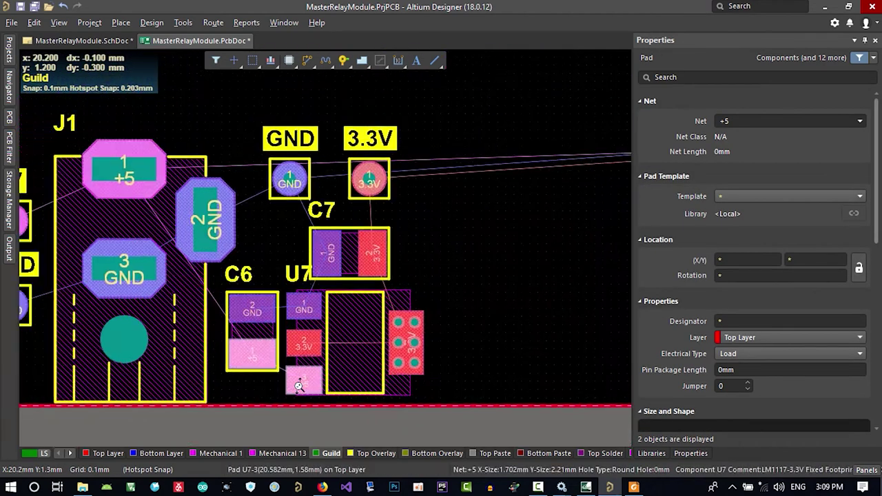
key("a")
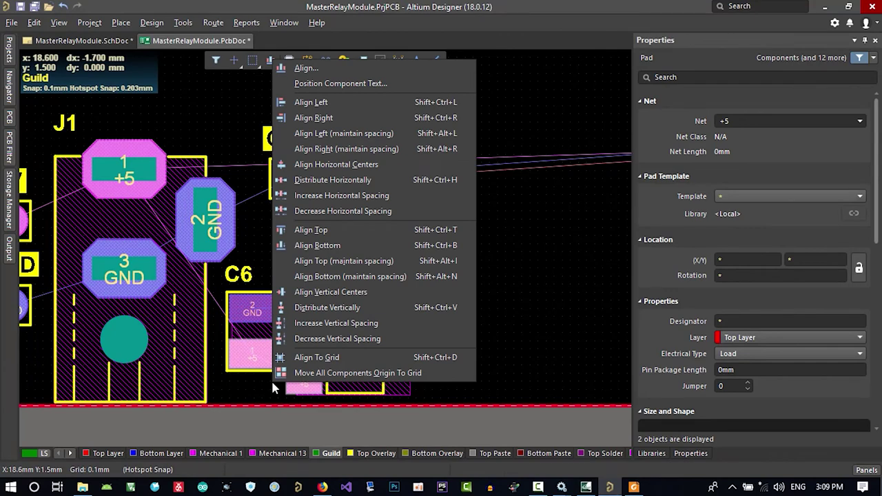
left_click(323, 246)
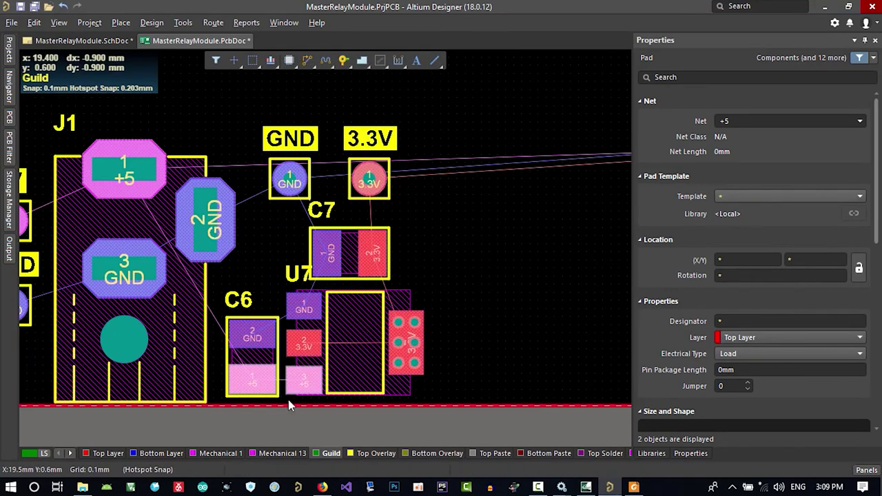
left_click(289, 401)
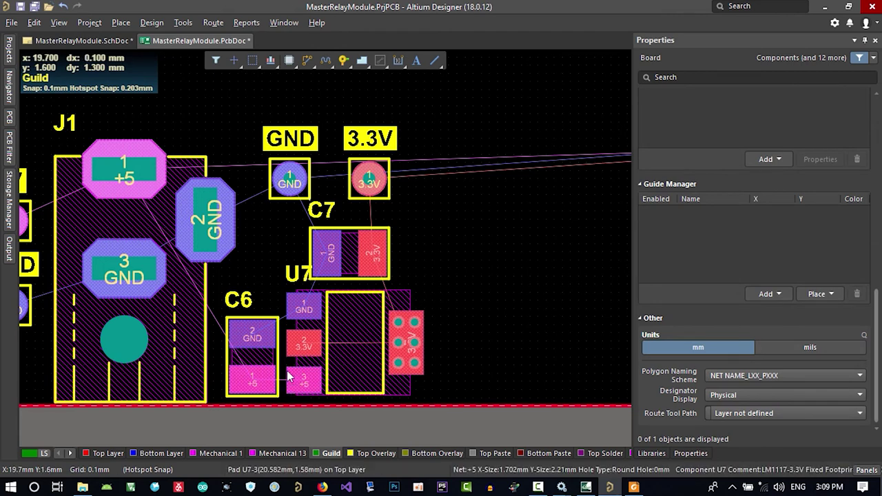
Centre C7 horizontally over U7
left_click(348, 255)
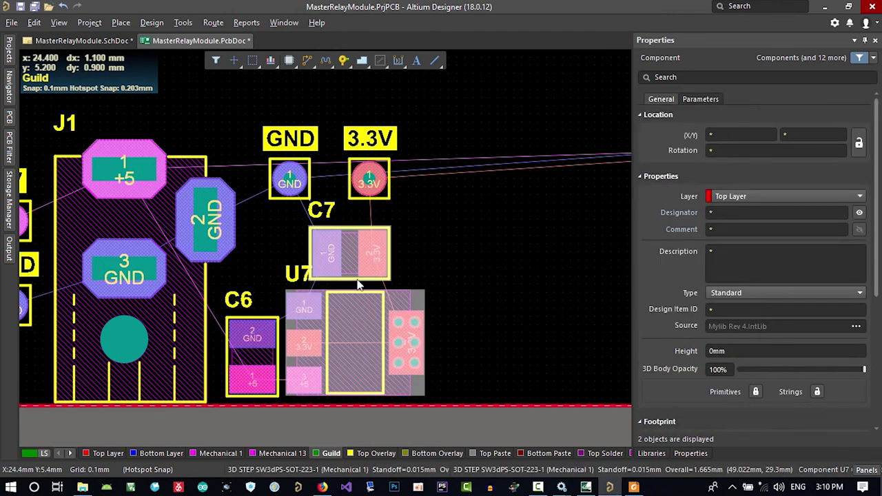
key("a")
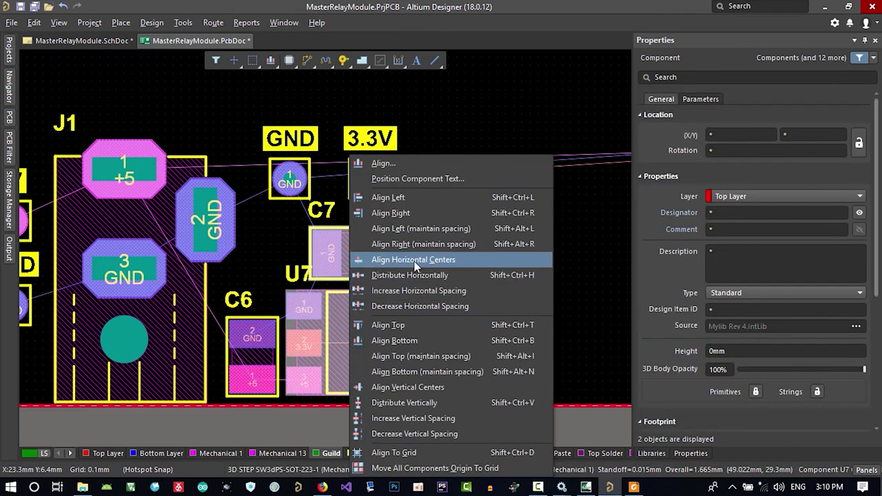
left_click(416, 265)
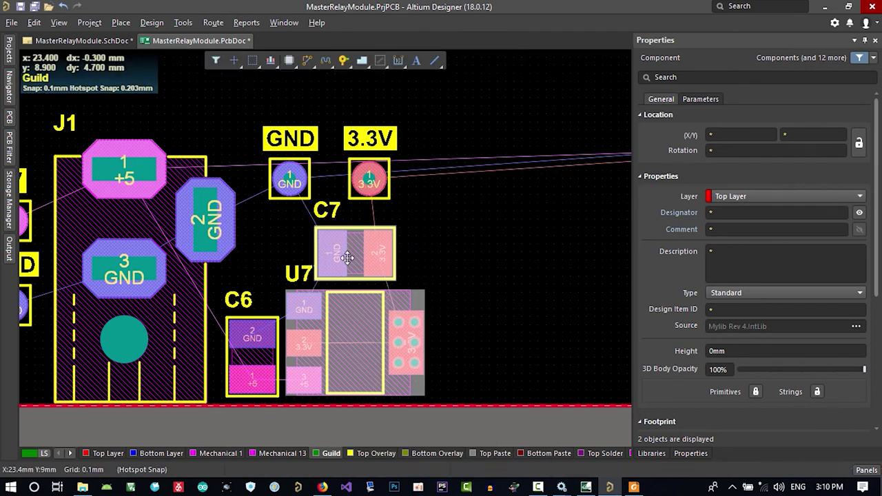
scroll(406, 314, "down", 2, "ctrl")
left_click(470, 267)
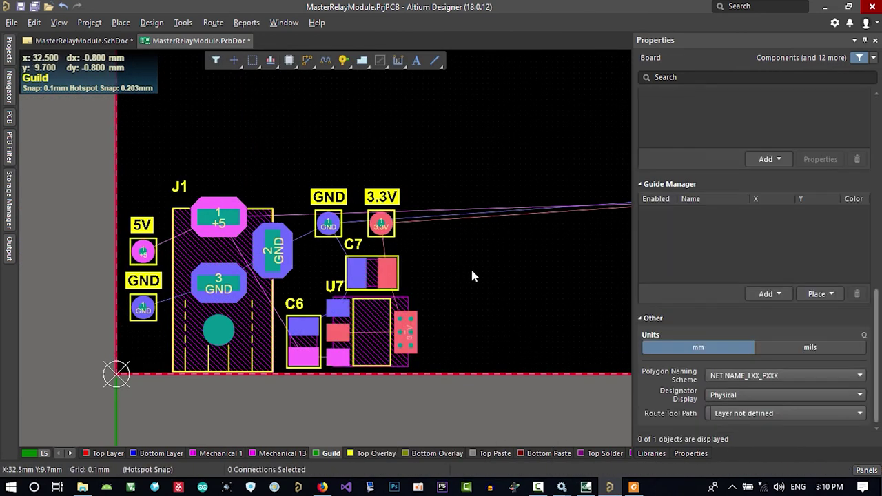
Inspect the board in 3D view, then return to the 2D layout
scroll(325, 276, "down", 4, "ctrl")
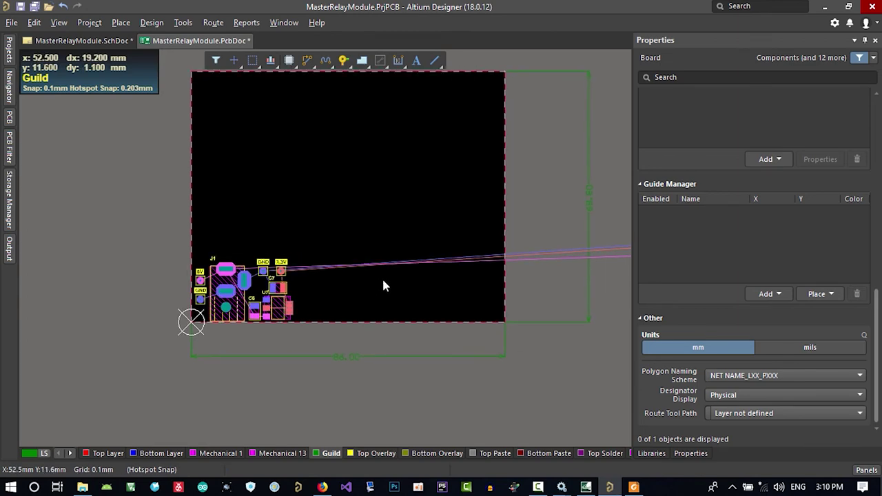
key("3")
right_click_drag(383, 286, 409, 370, "shift")
scroll(403, 353, "down", 5, "ctrl")
scroll(403, 353, "up", 5, "ctrl")
key("2")
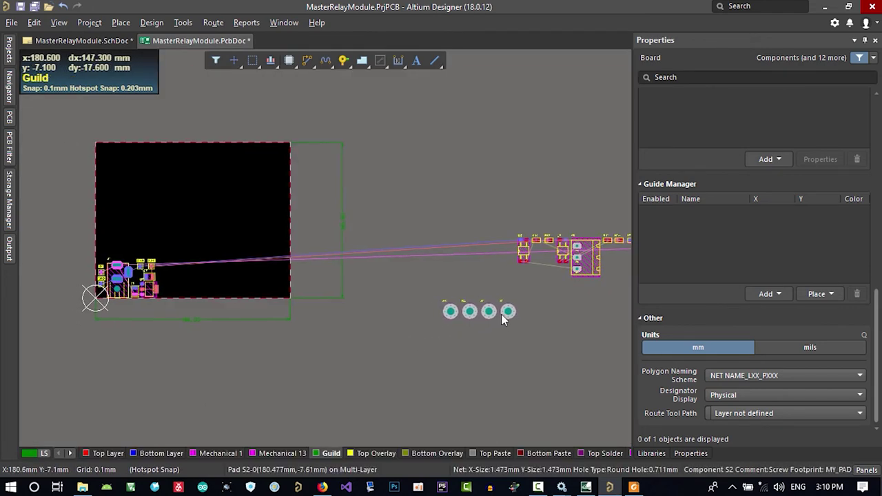
Area-select J1, C6, C7 and U7 and nudge the group two steps right
scroll(124, 275, "up", 5, "ctrl")
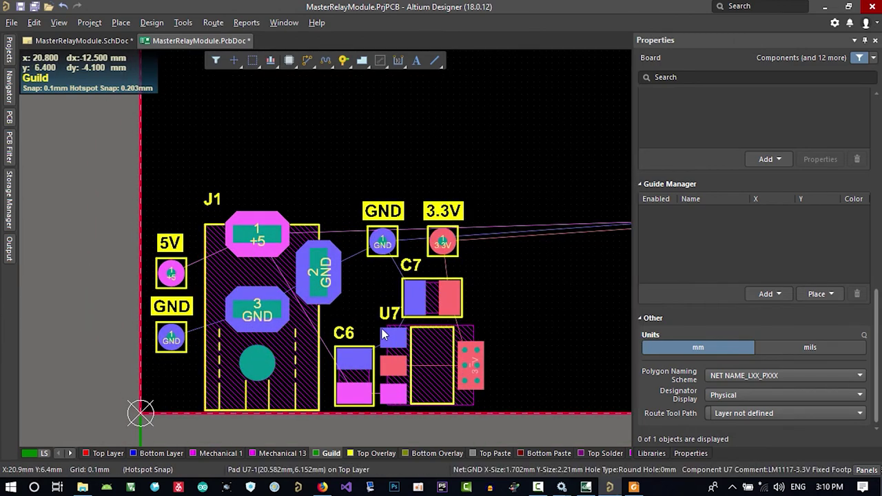
scroll(382, 331, "down", 3, "ctrl")
key("p")
key("f")
left_click(383, 222)
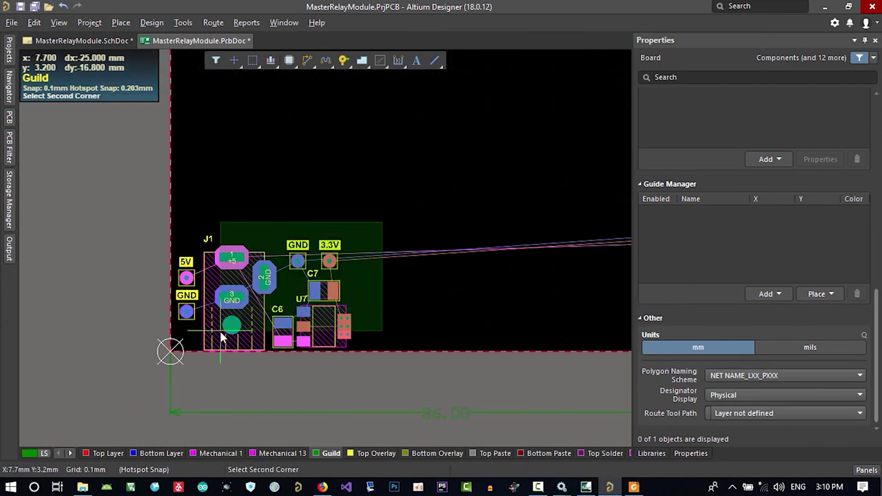
left_click(199, 358)
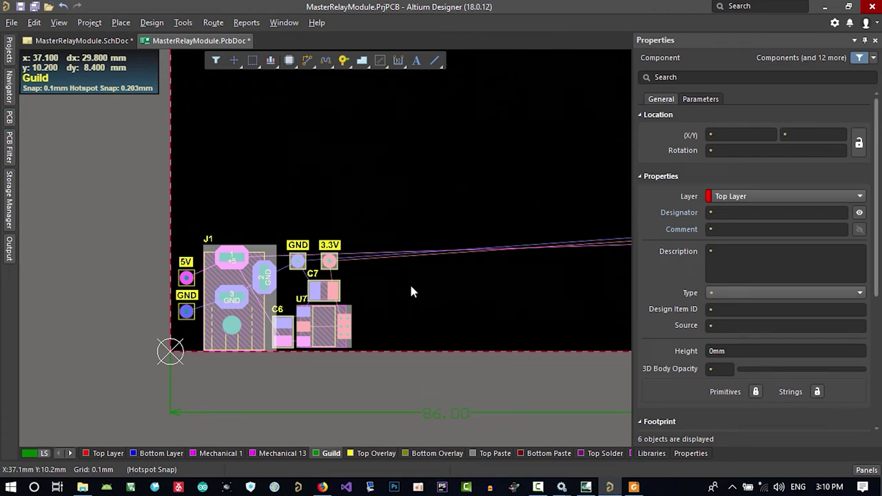
key("ctrl+Right")
key("ctrl+Right")
key("ctrl+Right")
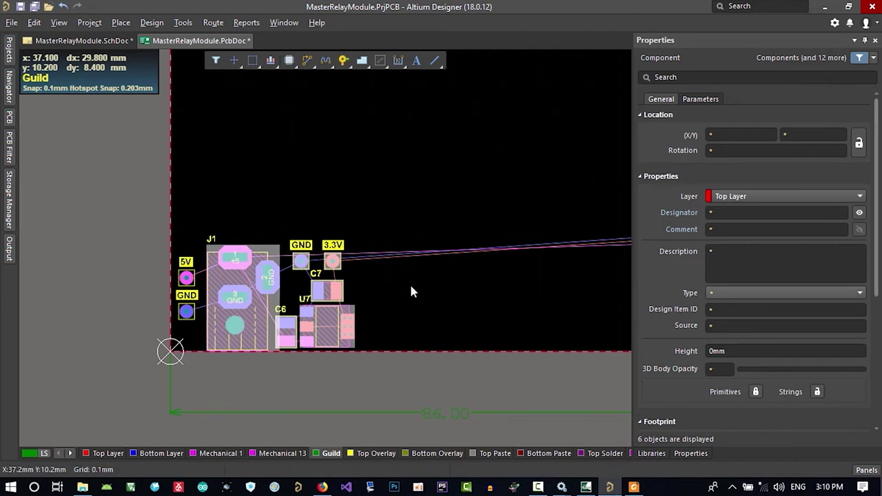
key("ctrl+Right")
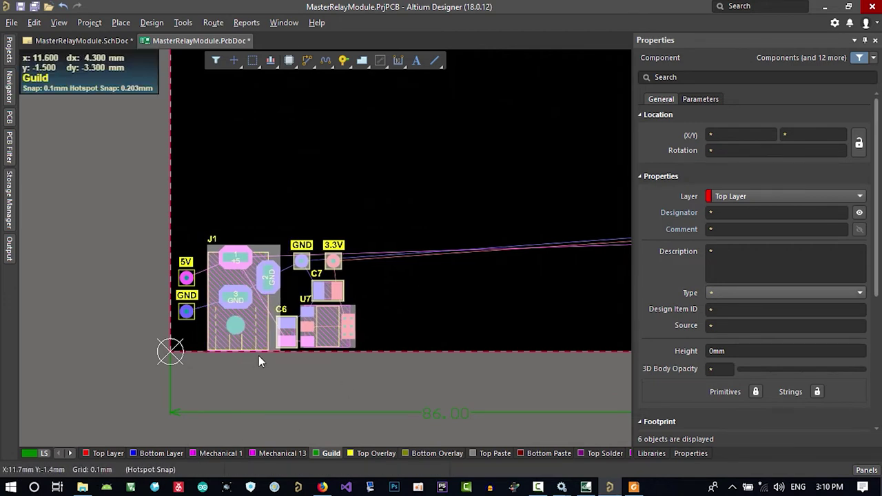
With a 1 mm snap grid, shift the J1 group further right and raise the 5V/GND test points 3 mm
key("g")
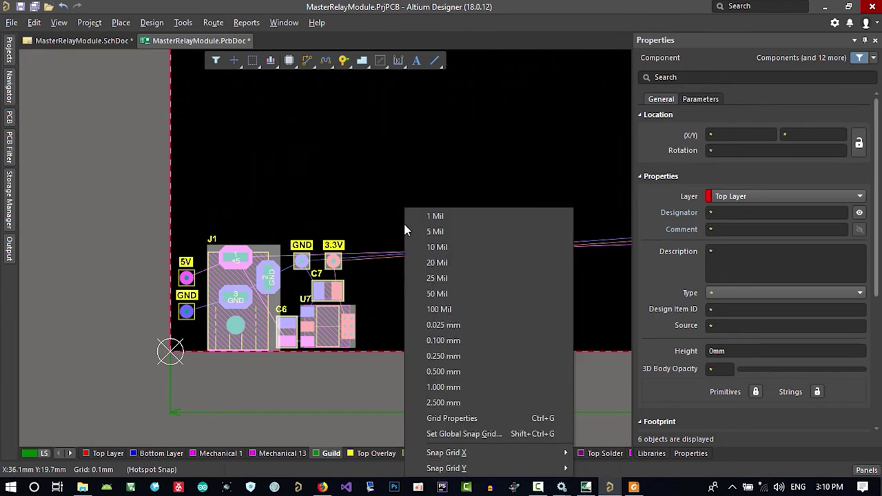
left_click(457, 387)
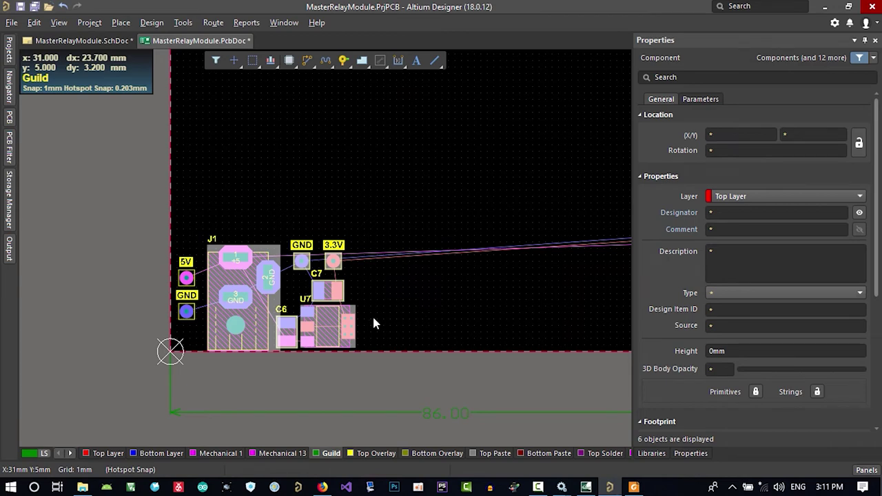
key("Right")
key("Right")
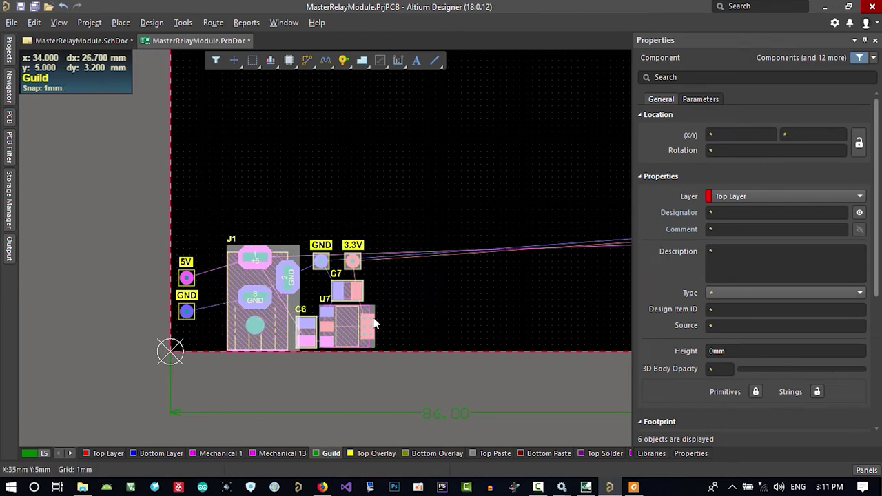
key("Right")
left_click(463, 342)
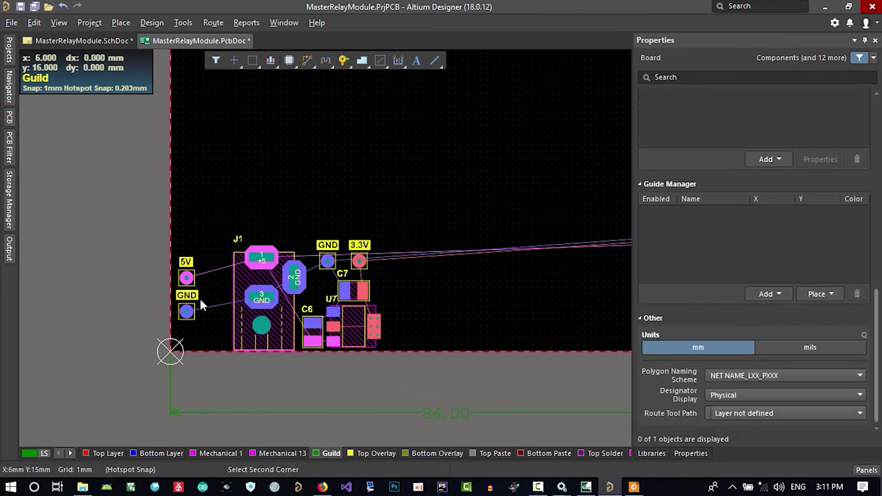
left_click_drag(176, 255, 186, 331)
key("ctrl+Up")
key("ctrl+Up")
key("ctrl+Up")
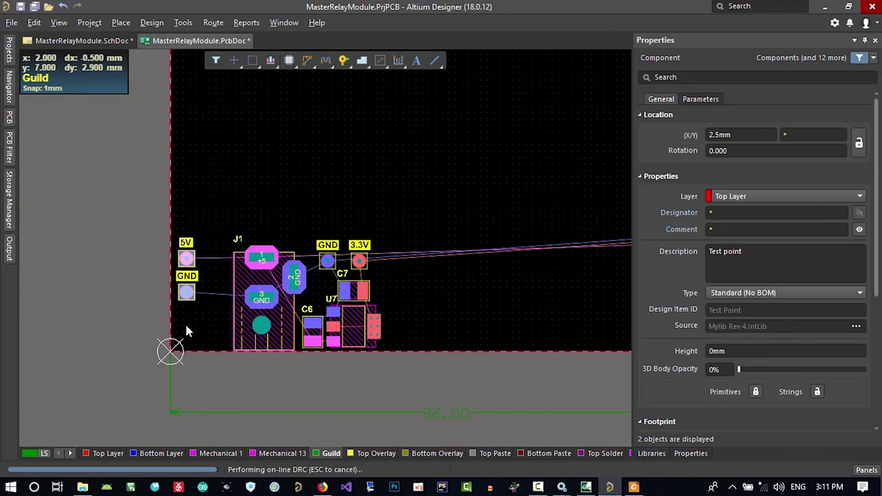
Move mounting screw S1 into the board's lower-left corner
scroll(184, 322, "down", 3, "ctrl")
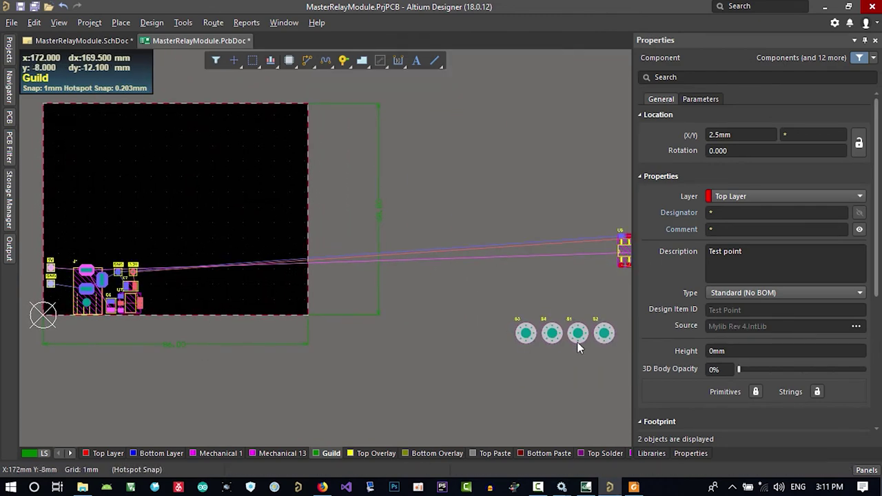
scroll(577, 348, "up", 2, "ctrl")
left_click_drag(577, 344, 245, 231)
scroll(202, 258, "up", 2, "ctrl")
scroll(172, 217, "down", 3, "ctrl")
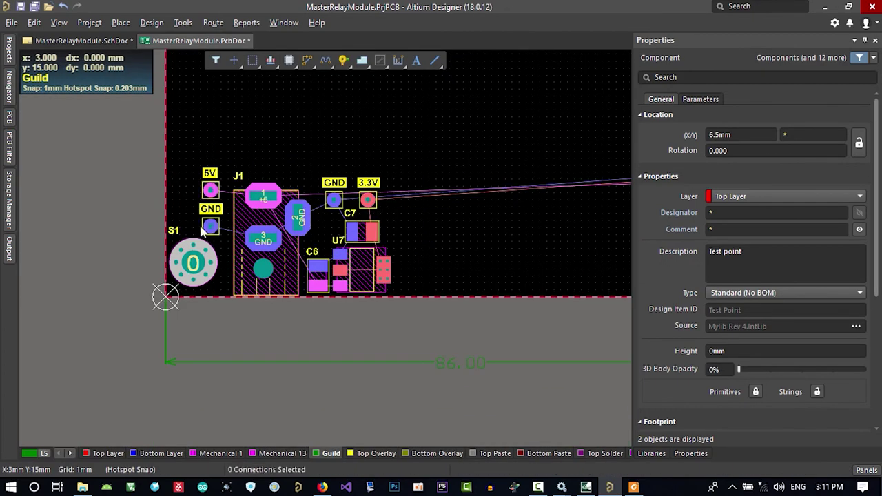
left_click_drag(169, 276, 176, 276)
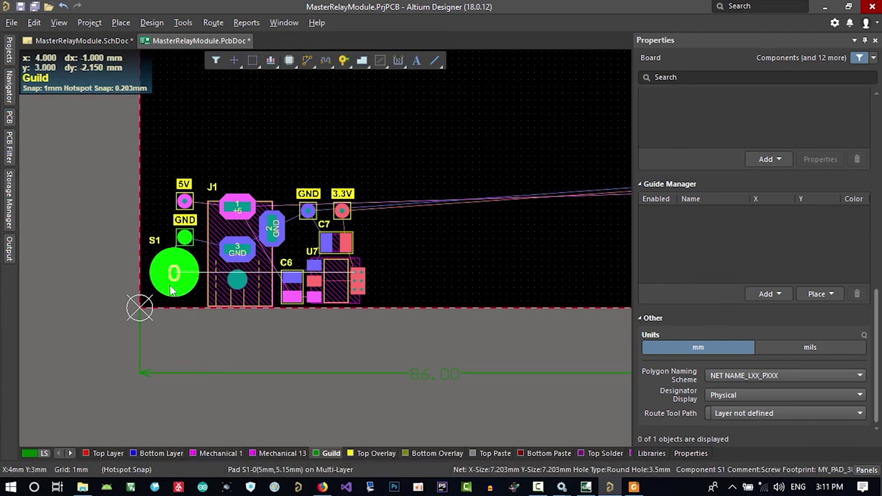
Select the 5V and GND test points and set the snap grid to 0.100 mm
scroll(172, 289, "up", 3, "ctrl")
scroll(224, 233, "up", 2)
left_click_drag(237, 127, 209, 231)
scroll(211, 250, "down", 3, "ctrl")
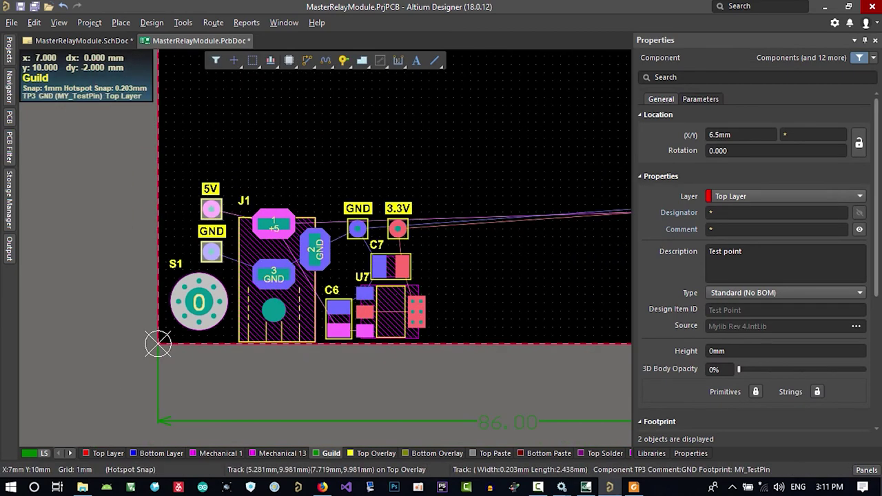
key("g")
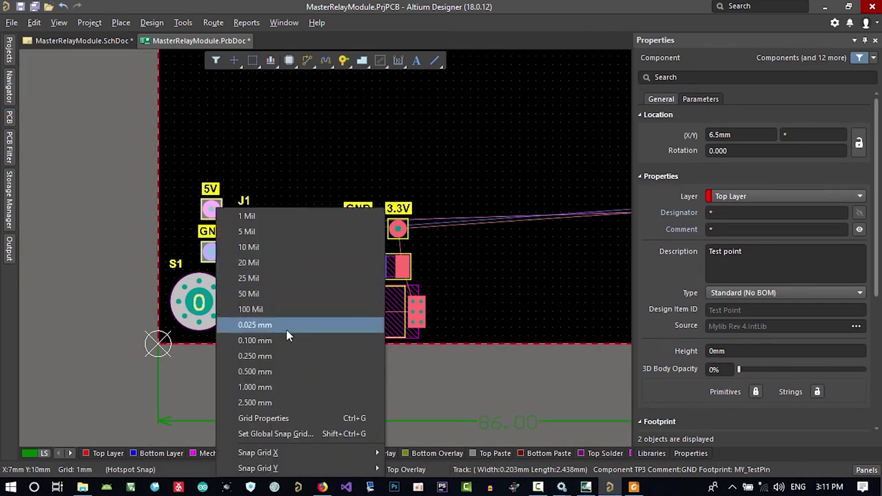
left_click(255, 341)
scroll(286, 343, "left", 2, "shift")
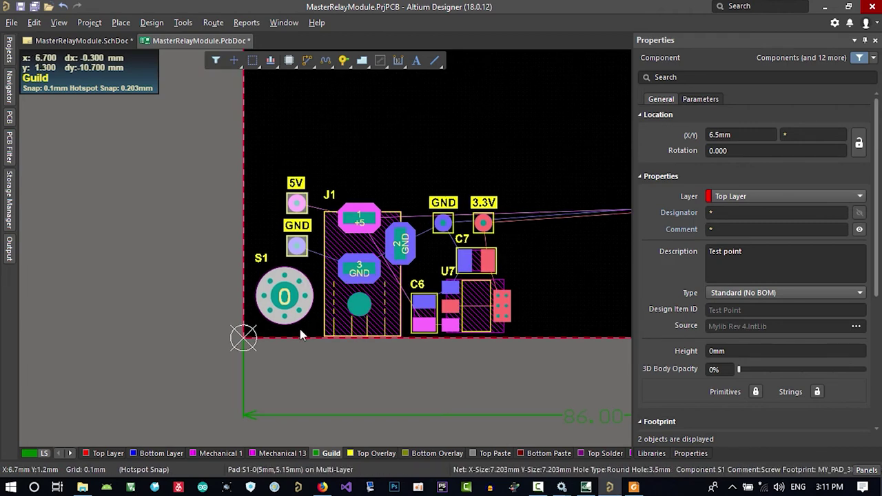
left_click(300, 335)
scroll(301, 331, "down", 2, "ctrl")
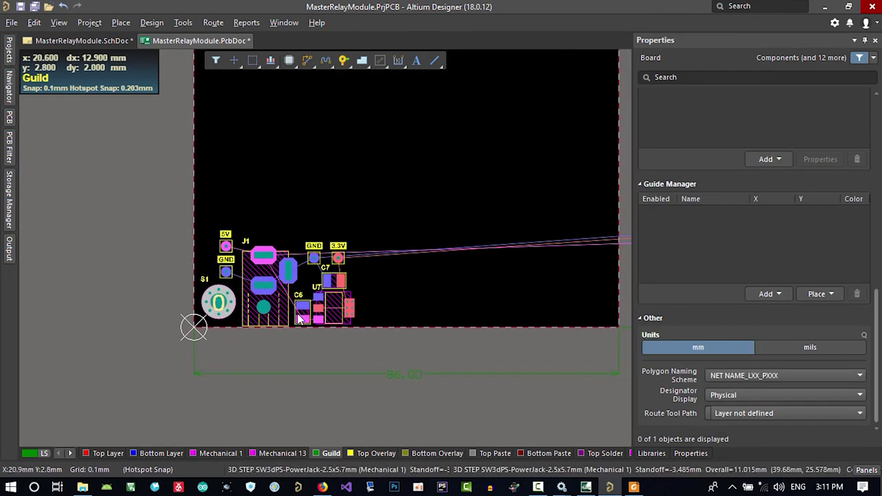
Review the board in 3D, then return to 2D and pan over the off-board components and outline
key("3")
scroll(255, 305, "down", 3, "ctrl")
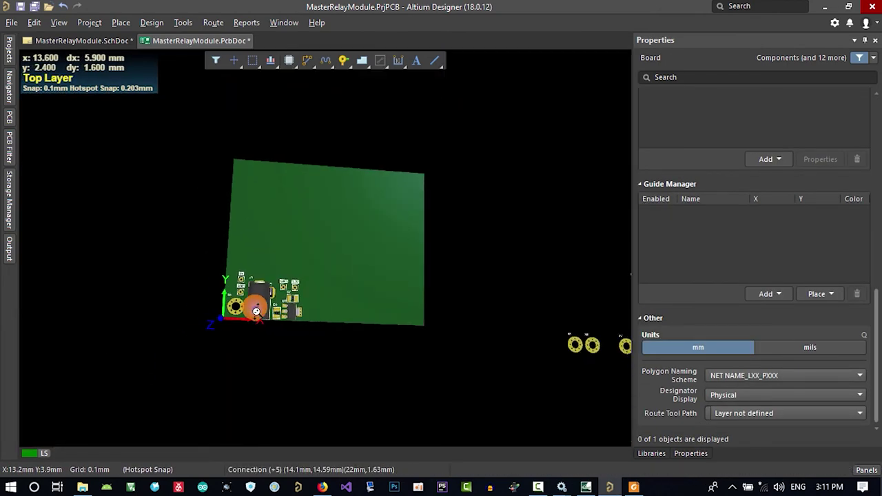
scroll(256, 312, "up", 5, "ctrl")
key("2")
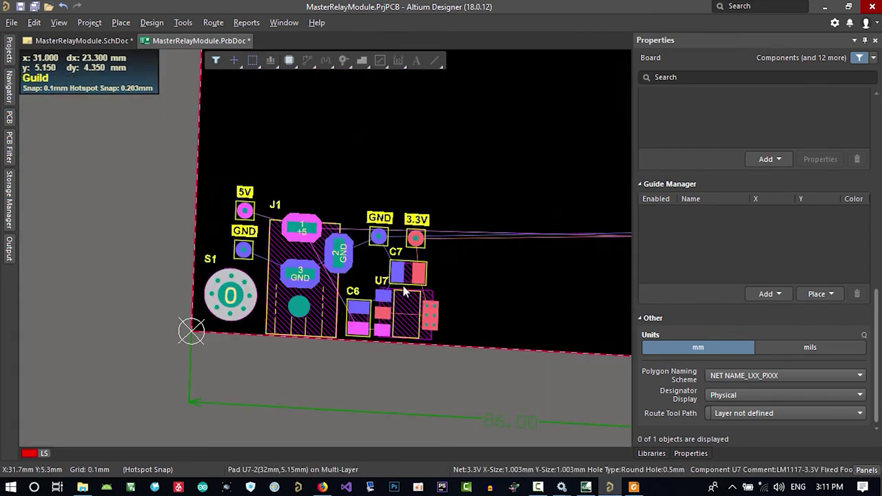
scroll(406, 293, "up", 4, "ctrl")
scroll(394, 277, "down", 2, "ctrl")
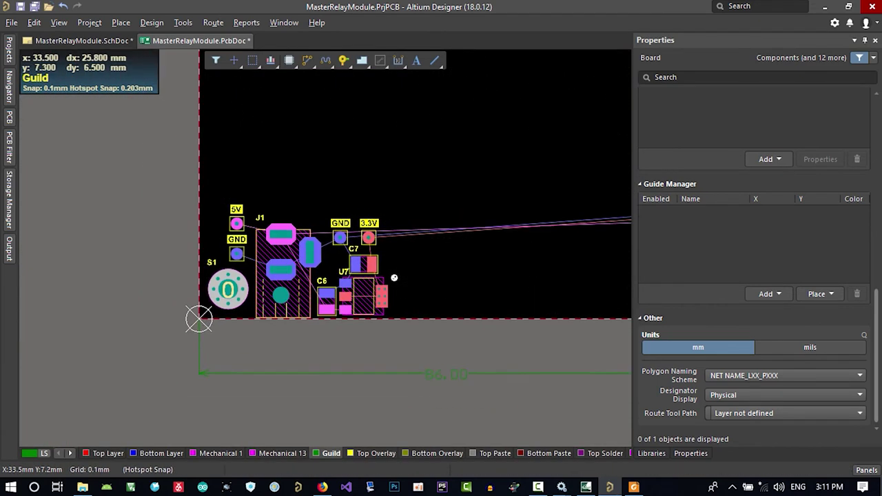
scroll(394, 277, "down", 2, "ctrl")
scroll(498, 289, "right", 4, "shift")
scroll(384, 266, "down", 2, "ctrl")
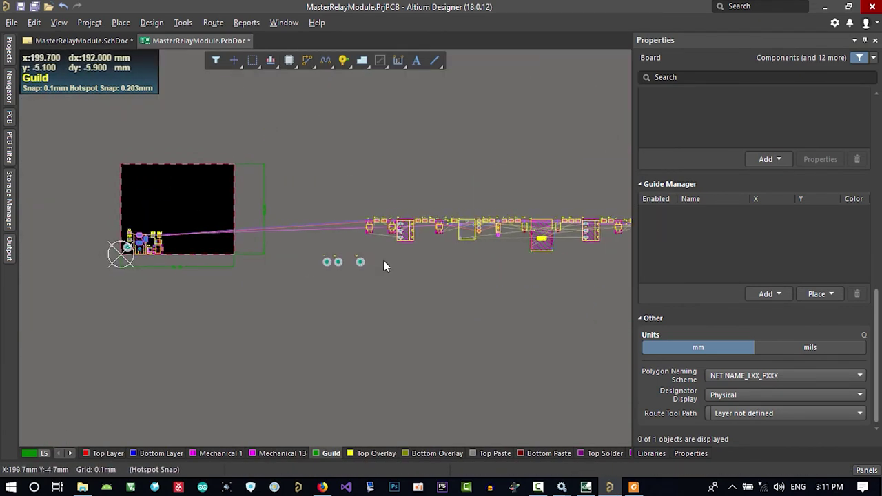
scroll(384, 265, "up", 5, "ctrl")
right_click_drag(405, 275, 311, 279)
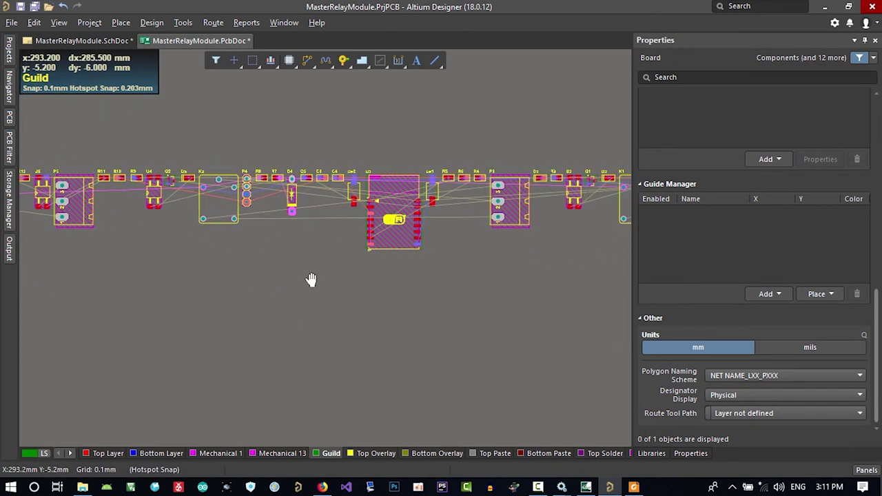
scroll(425, 299, "left", 6, "shift")
scroll(310, 306, "up", 3, "ctrl")
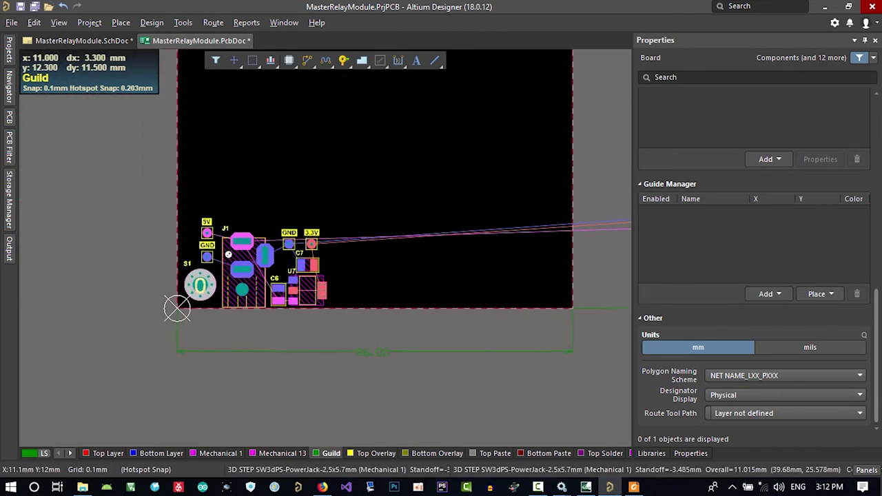
scroll(205, 264, "up", 1, "ctrl")
scroll(214, 275, "down", 3, "ctrl")
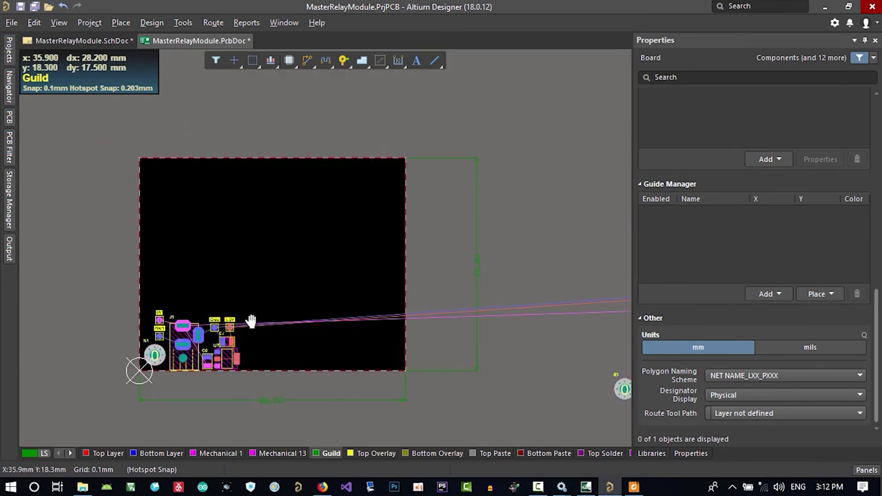
right_click_drag(252, 321, 95, 314)
scroll(345, 323, "down", 1)
scroll(345, 323, "right", 5, "shift")
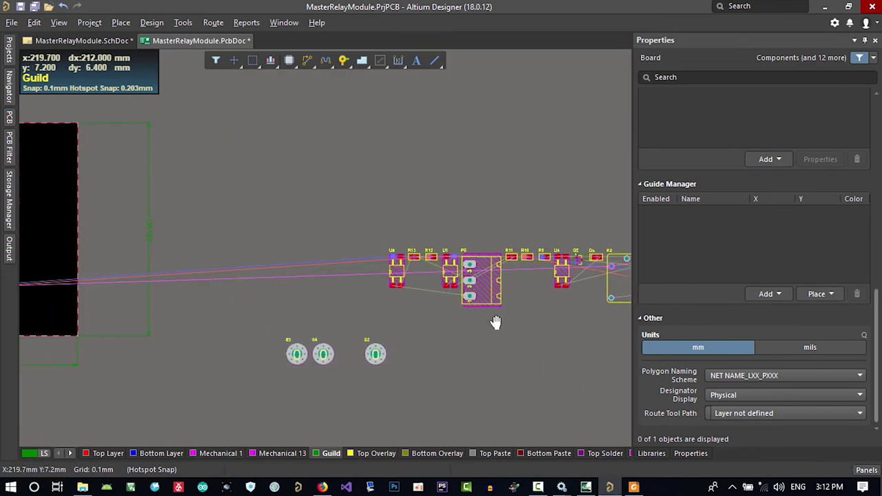
scroll(475, 319, "right", 2, "shift")
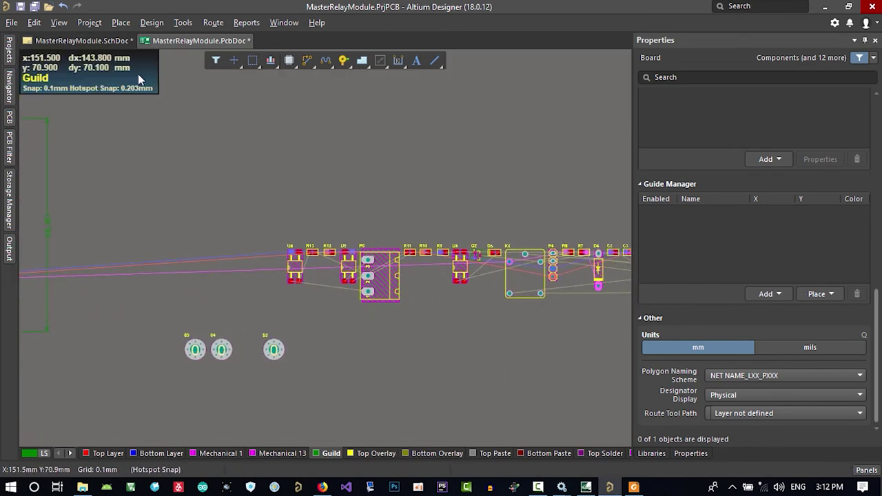
Save the MasterRelayModule PCB layout with File > Save
left_click(12, 22)
left_click(55, 182)
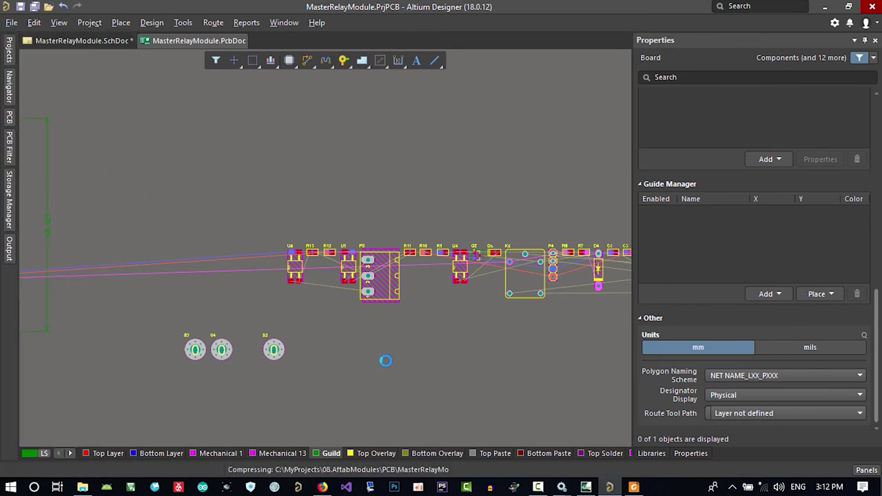
left_click(539, 487)
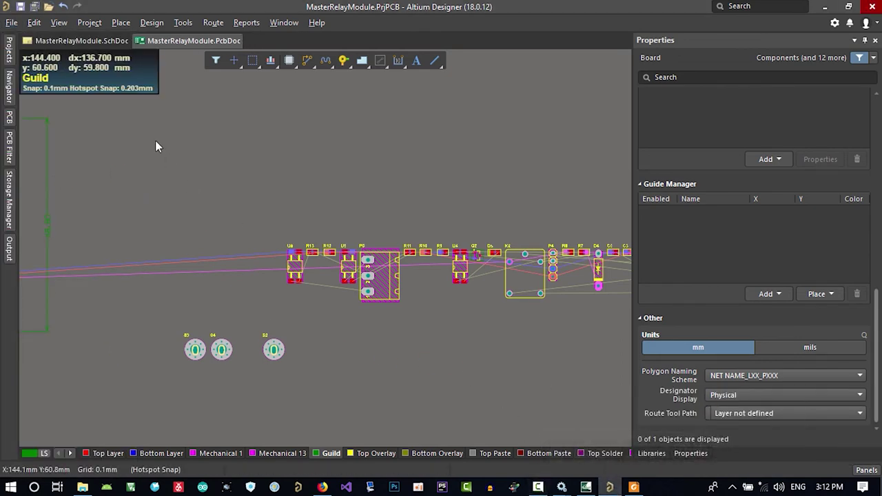
Pan the schematic past D1, Q1 and K1 to the Relay 01 circuit, then return to MasterRelayModule.PcbDoc
left_click(88, 41)
scroll(288, 248, "down", 5, "ctrl")
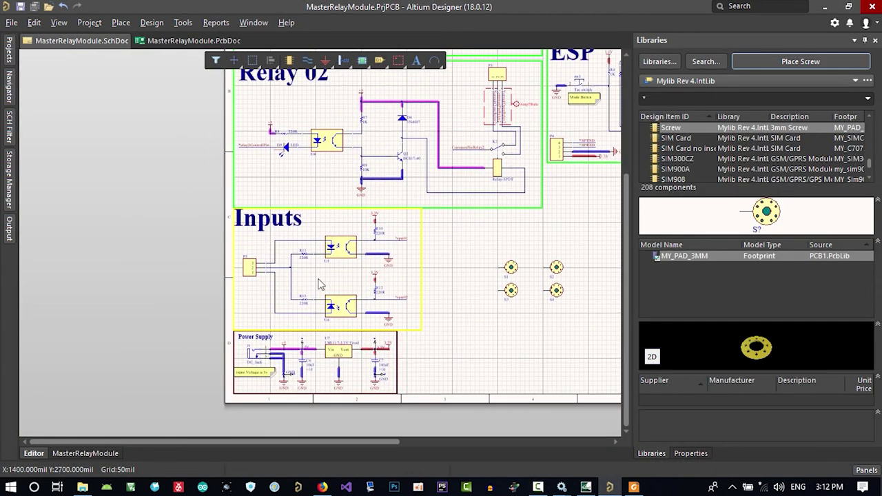
scroll(324, 181, "up", 6)
scroll(346, 330, "up", 4, "ctrl")
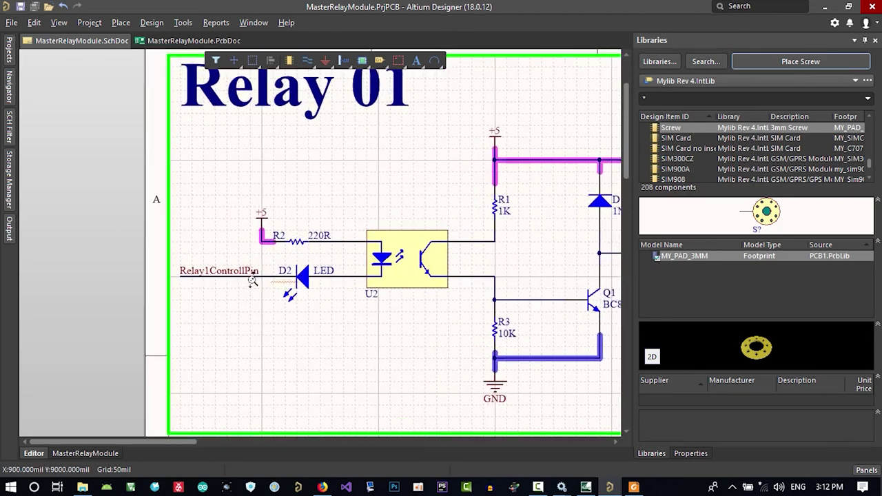
right_click_drag(347, 330, 268, 342)
scroll(317, 338, "right", 10, "shift")
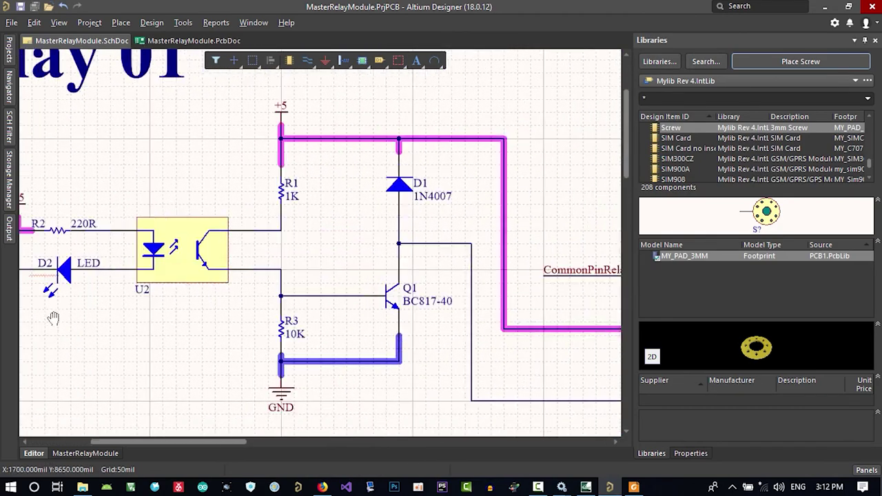
scroll(349, 315, "down", 3, "ctrl")
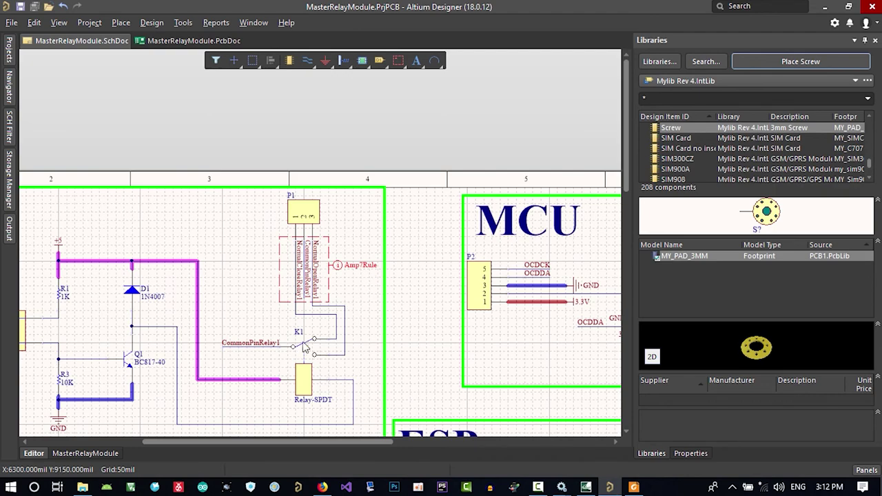
scroll(344, 263, "left", 2, "shift")
scroll(346, 203, "down", 1)
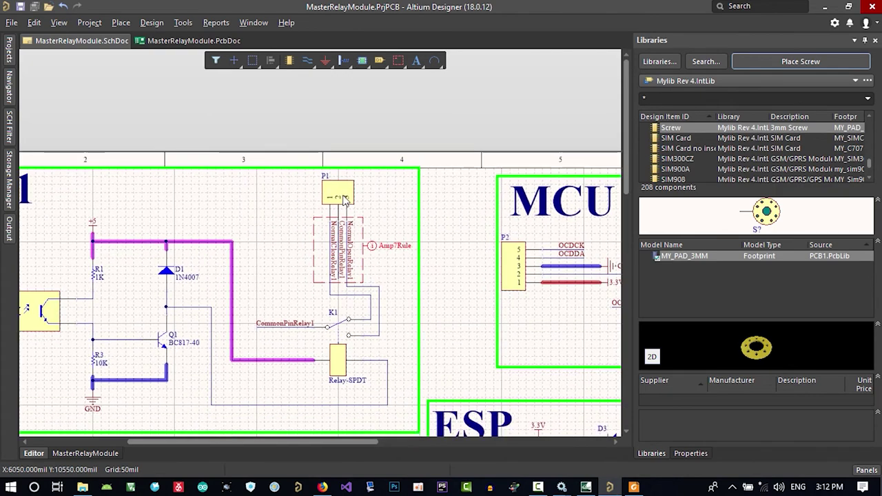
right_click_drag(377, 356, 337, 298)
scroll(338, 298, "up", 2, "ctrl")
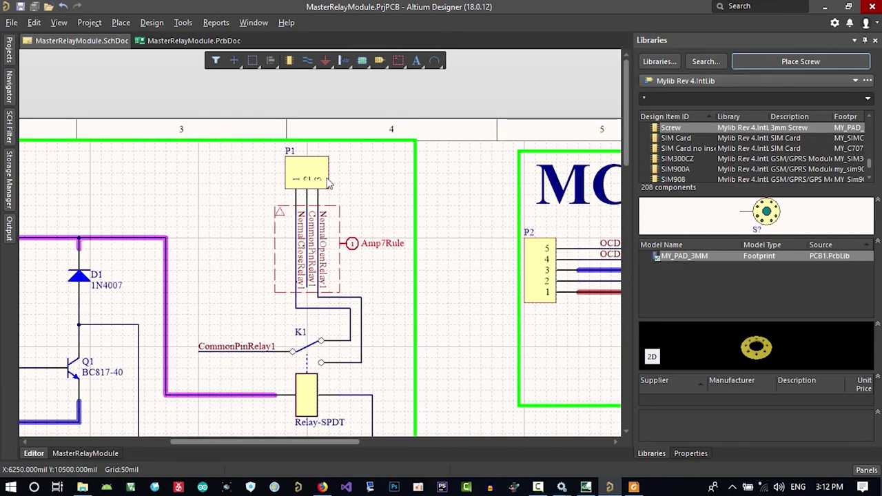
scroll(344, 219, "down", 4)
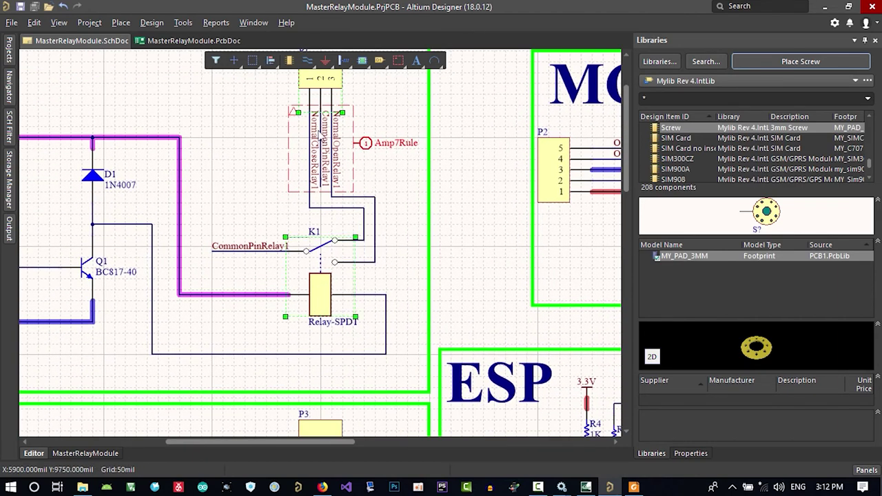
right_click_drag(288, 272, 423, 273)
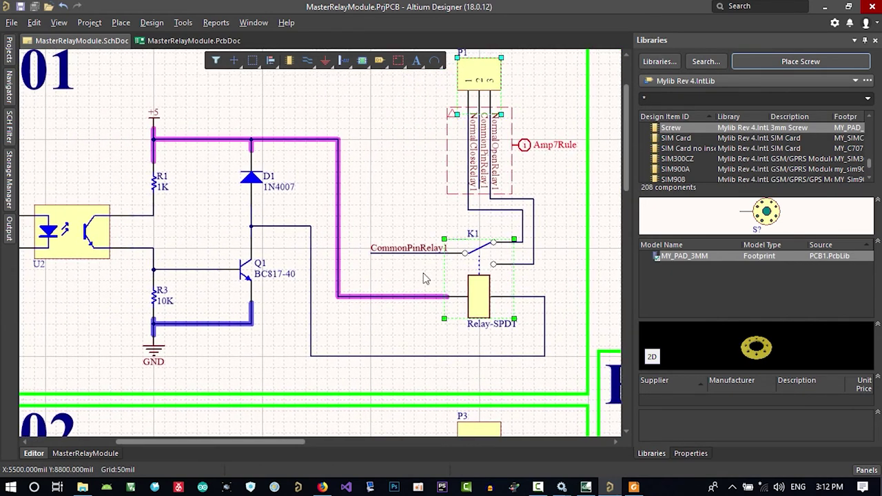
left_click(168, 43)
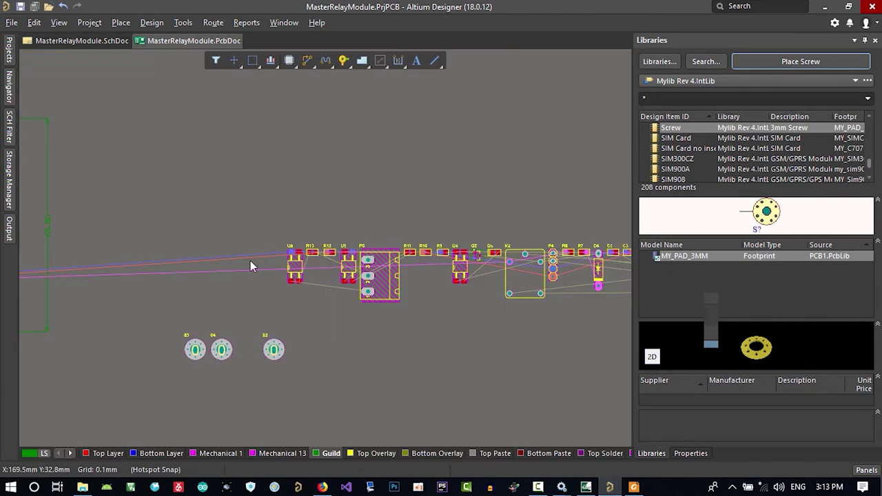
Reposition P1, rotated 90°, onto the top edge and K1, rotated 180°, just below it
left_click(183, 22)
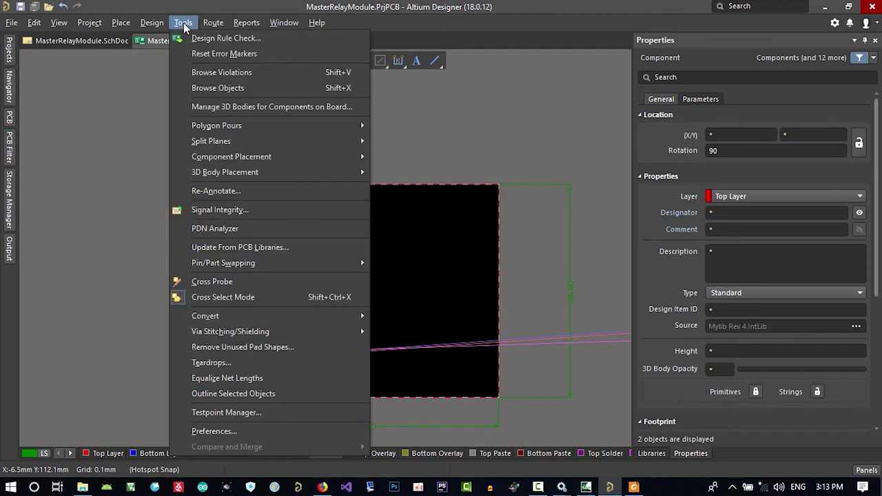
mouse_move(242, 158)
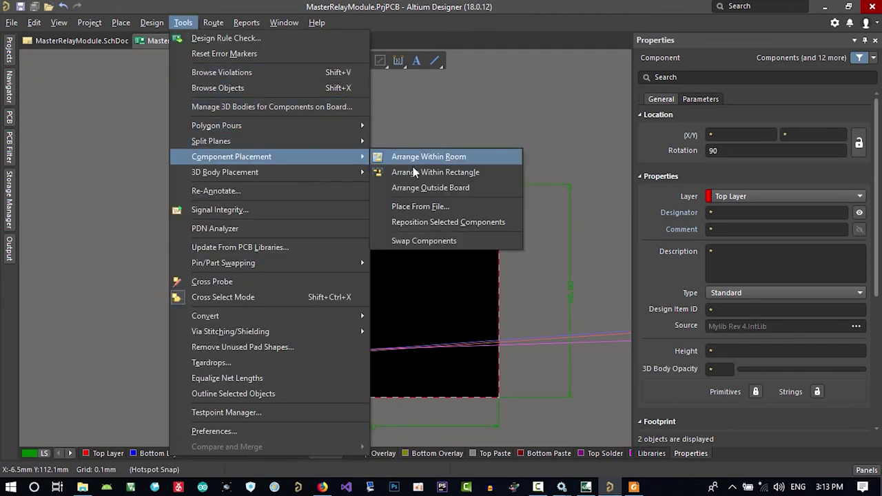
left_click(469, 224)
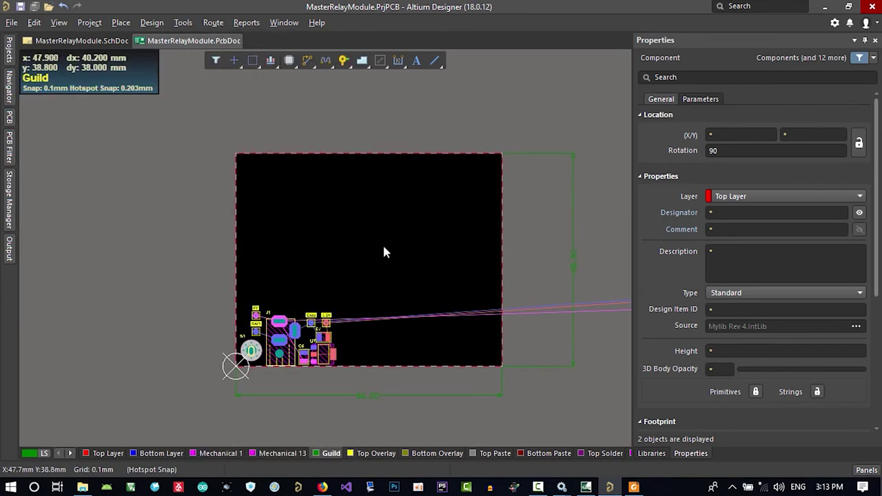
key("t")
key("o")
key("c")
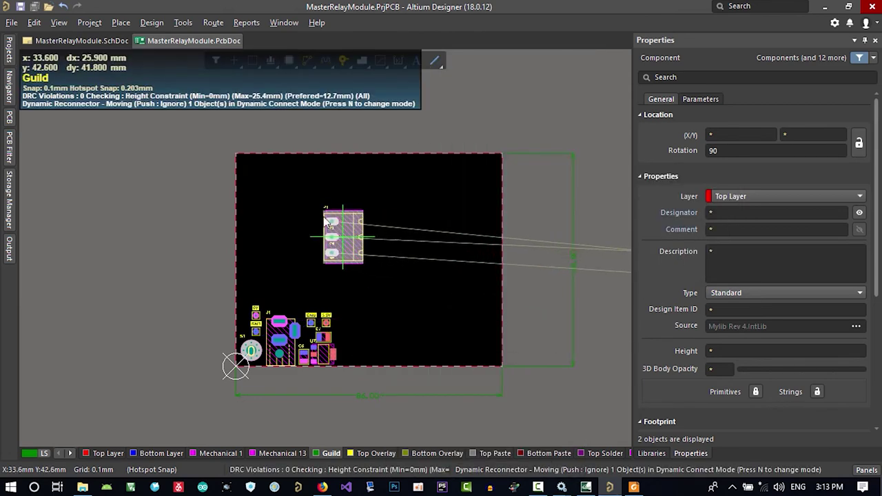
scroll(290, 179, "up", 3, "ctrl")
key("space")
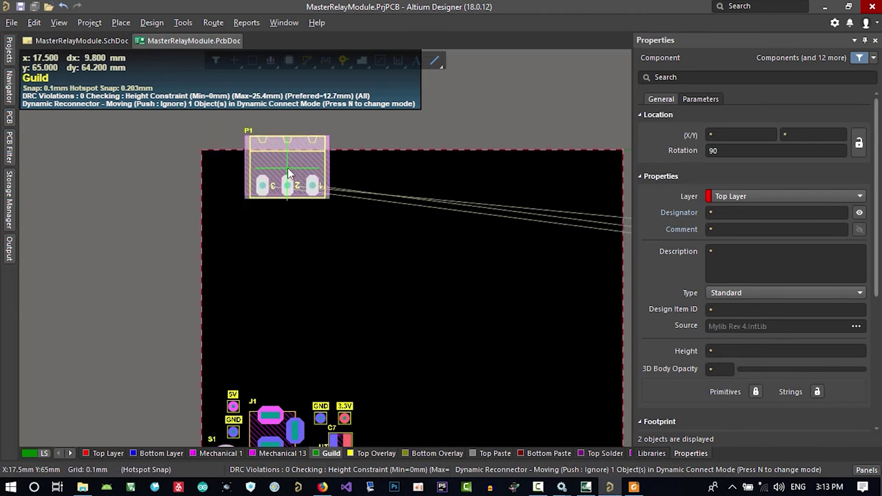
left_click(288, 172)
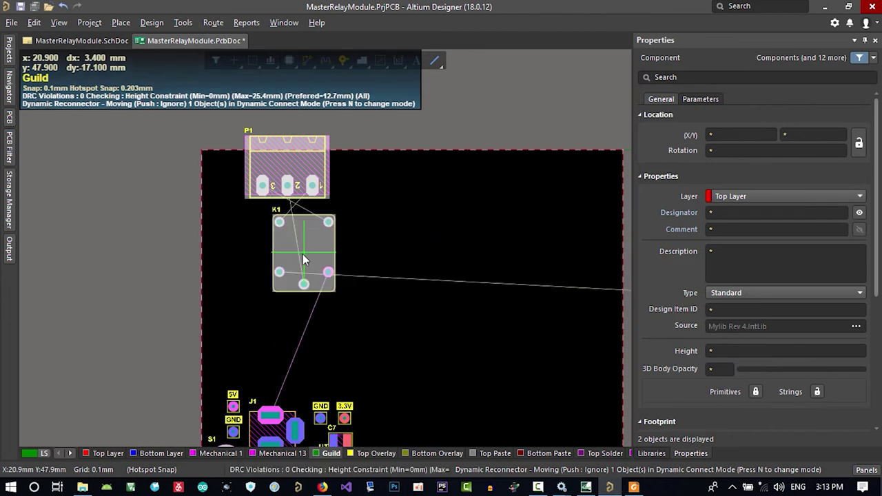
key("space")
key("space")
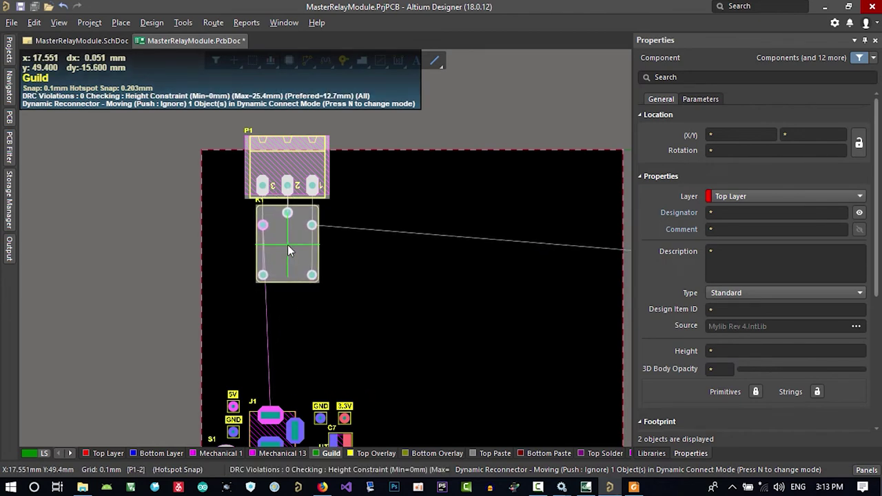
left_click(288, 245)
Inspect the placement of P1 and K1 by rotating the board in 3D
right_click_drag(358, 309, 303, 260)
key("3")
scroll(303, 261, "up", 6, "ctrl")
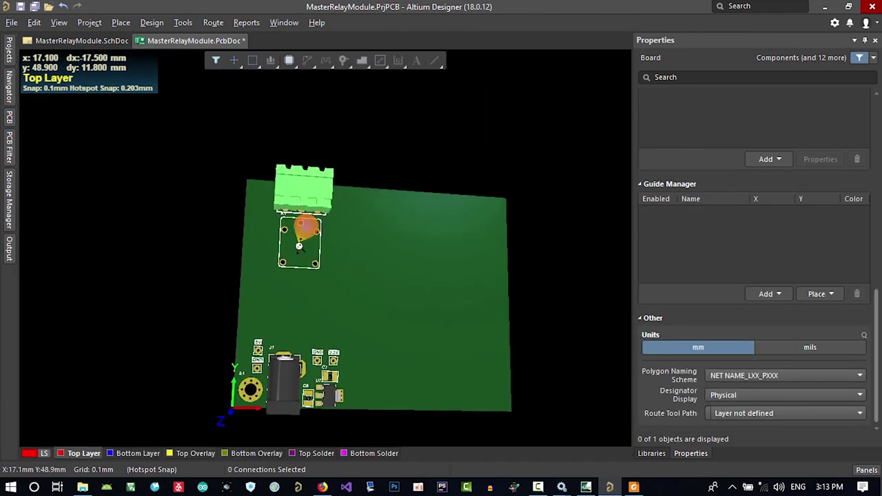
right_click_drag(252, 298, 399, 269, "shift")
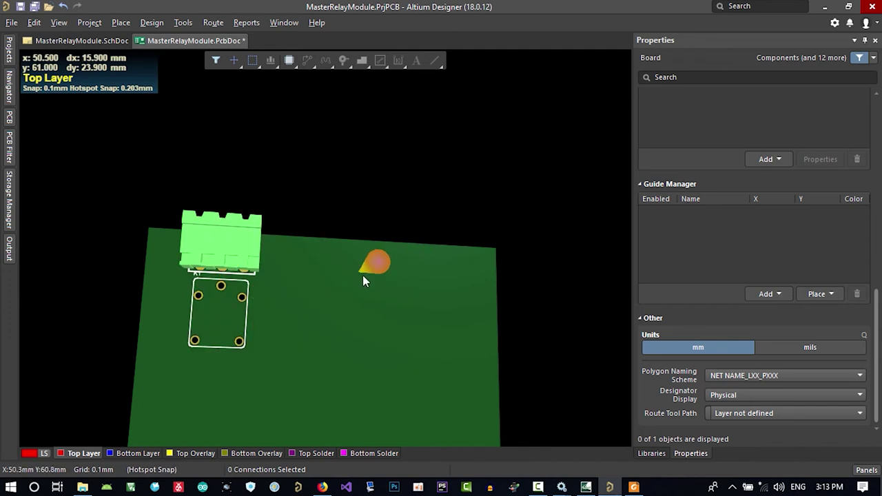
key("shift")
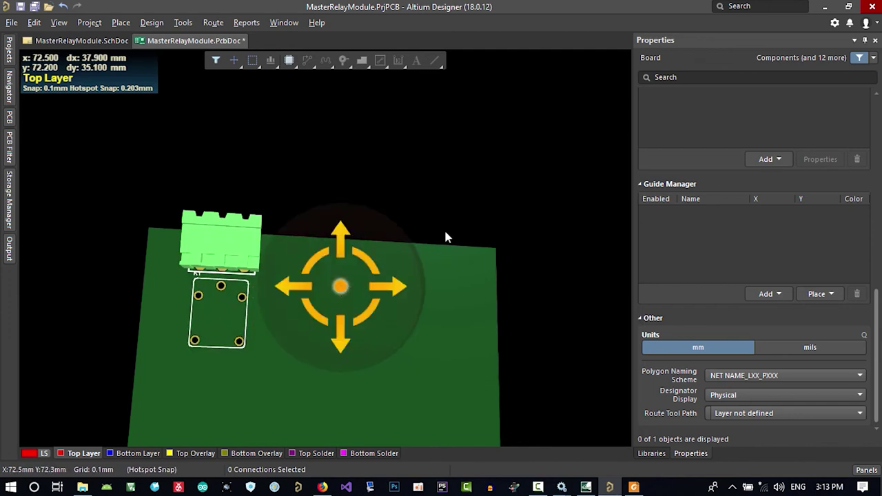
right_click_drag(467, 237, 423, 266, "shift")
Drag mounting screw S2 to the board's top-left corner
key("2")
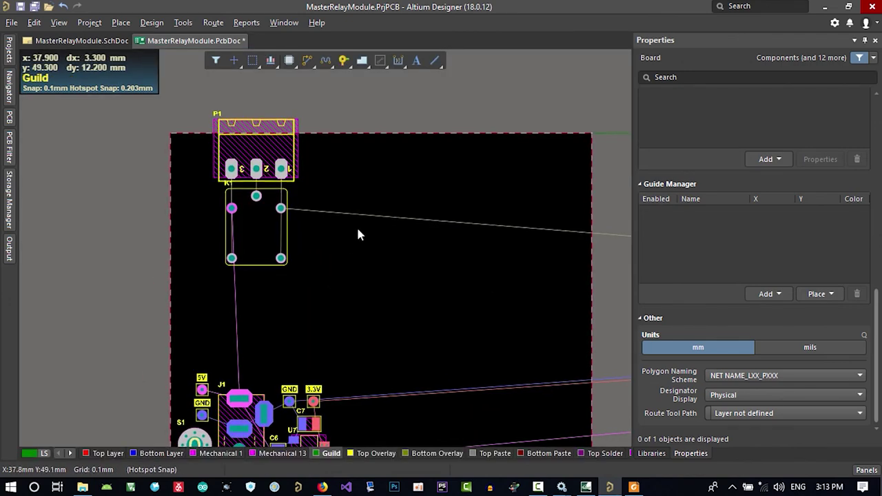
scroll(273, 277, "down", 2, "ctrl")
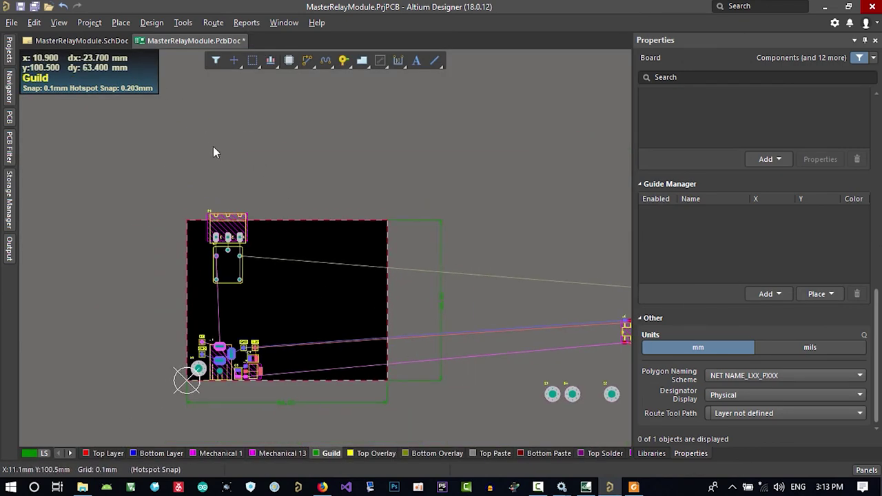
right_click_drag(331, 342, 221, 304)
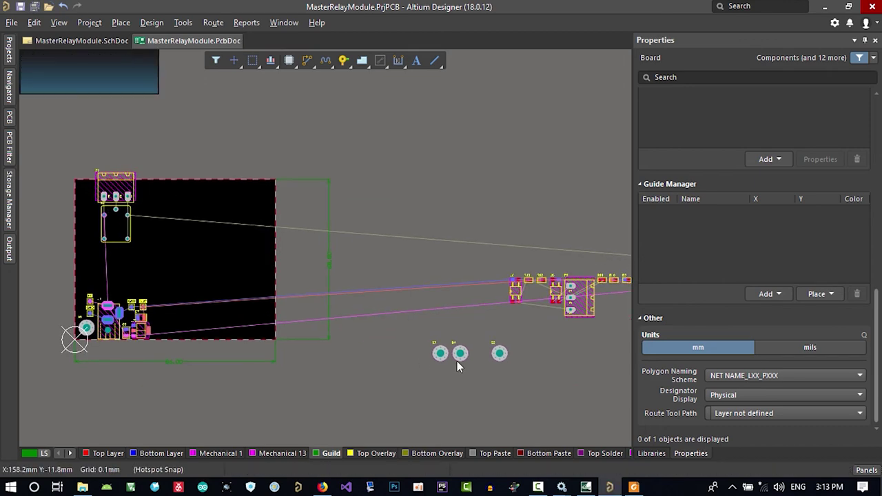
scroll(458, 350, "up", 3, "ctrl")
left_click_drag(533, 358, 155, 224)
Select screws S1 and S2 and line S2 up with S1 using Align Right
scroll(172, 306, "down", 4, "ctrl")
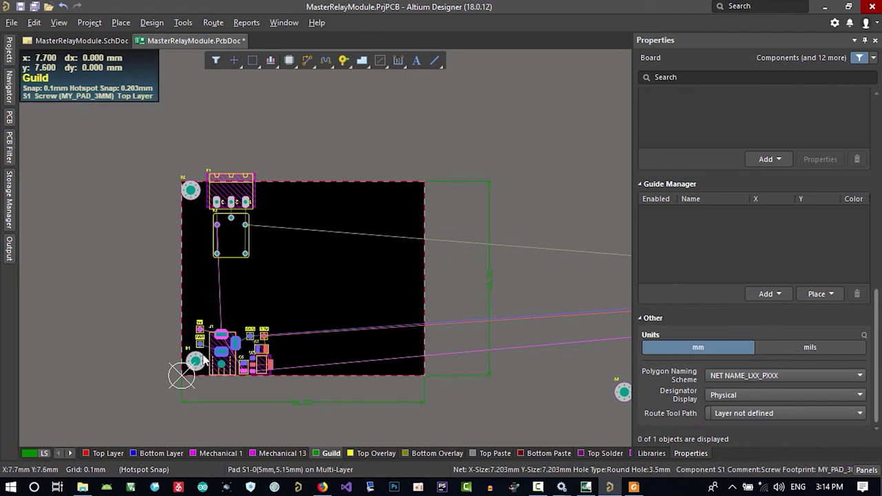
left_click(201, 358)
scroll(200, 221, "up", 3, "ctrl")
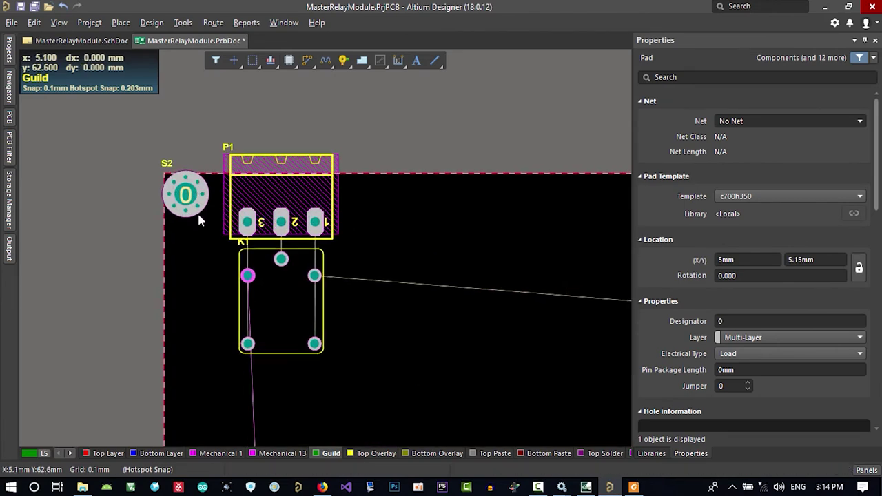
left_click(199, 215, "shift")
scroll(227, 218, "down", 2, "ctrl")
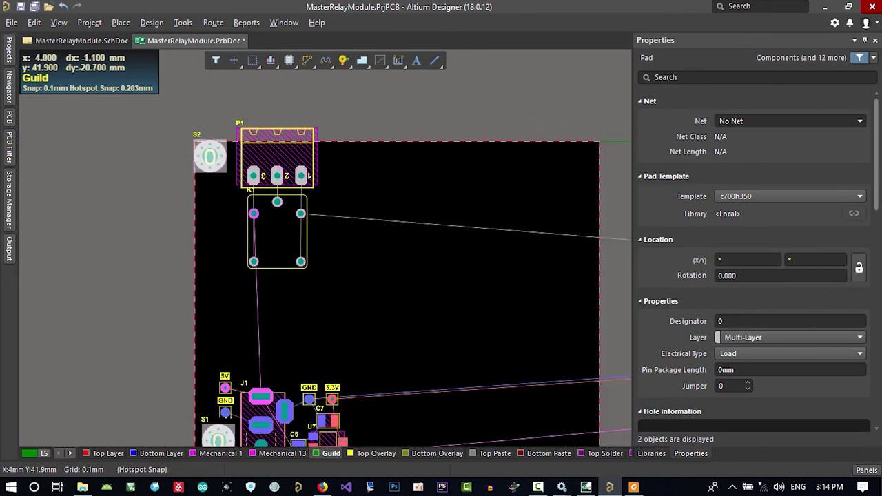
key("a")
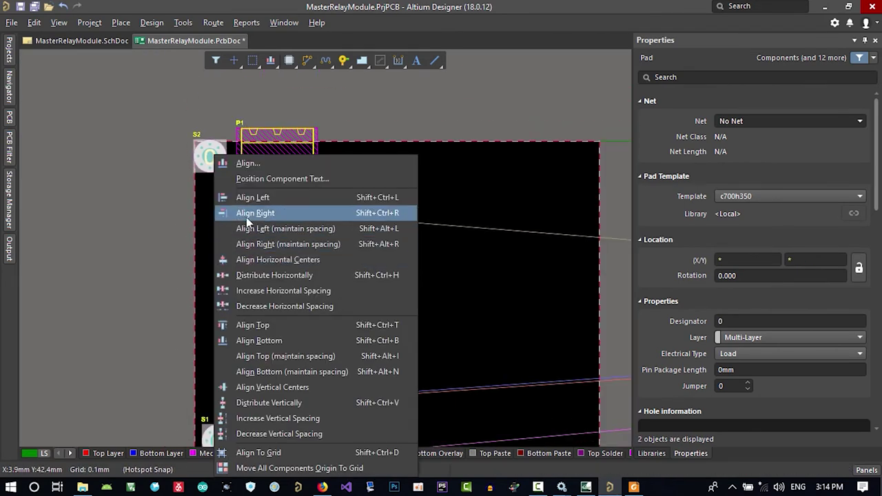
left_click(255, 213)
left_click(214, 185)
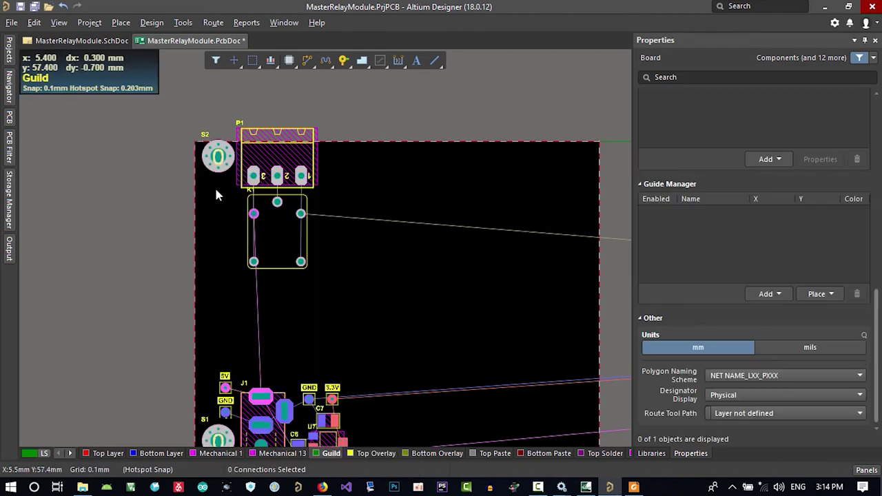
left_click(221, 158)
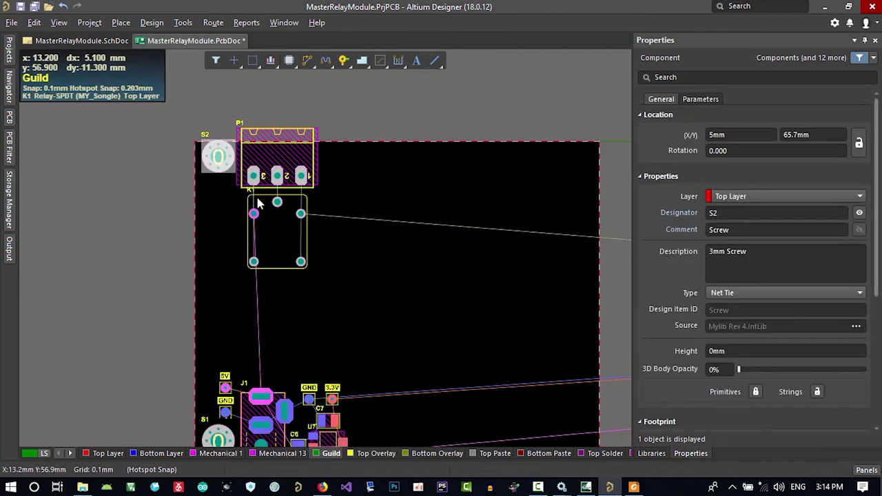
Set screw S1's pad Y location to 5mm in Properties
key("Home")
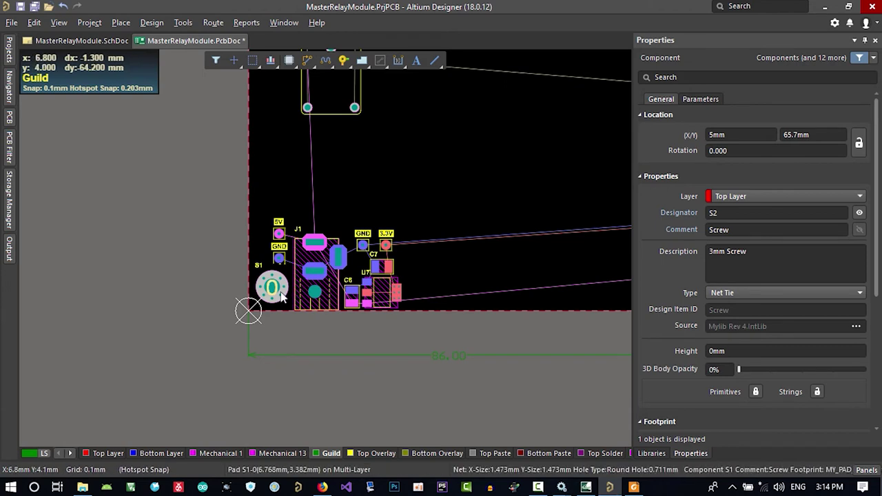
left_click(287, 300)
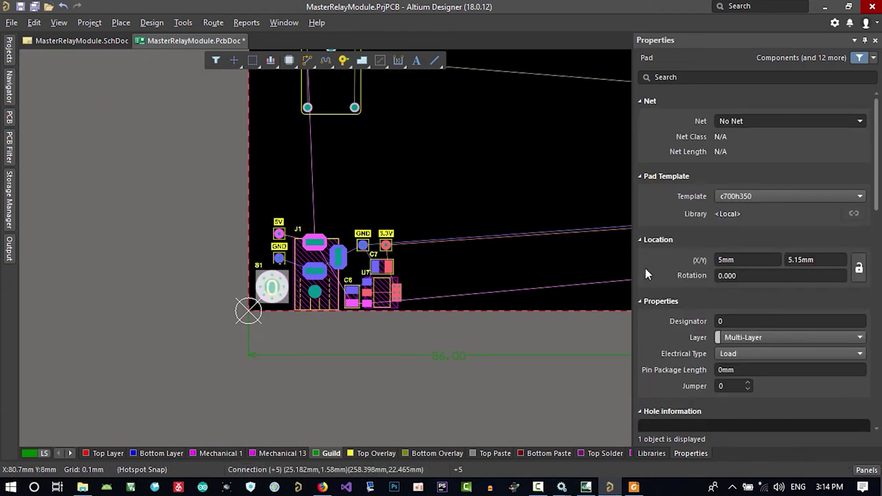
left_click(801, 260)
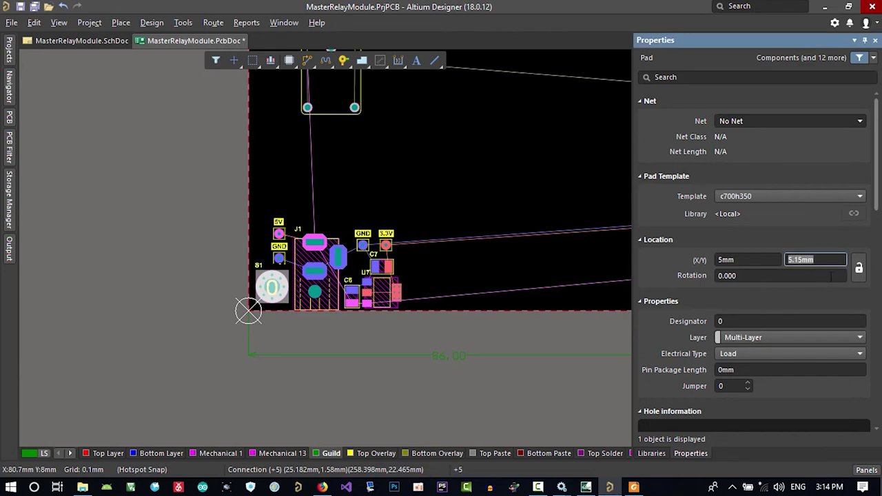
type("5")
key("Return")
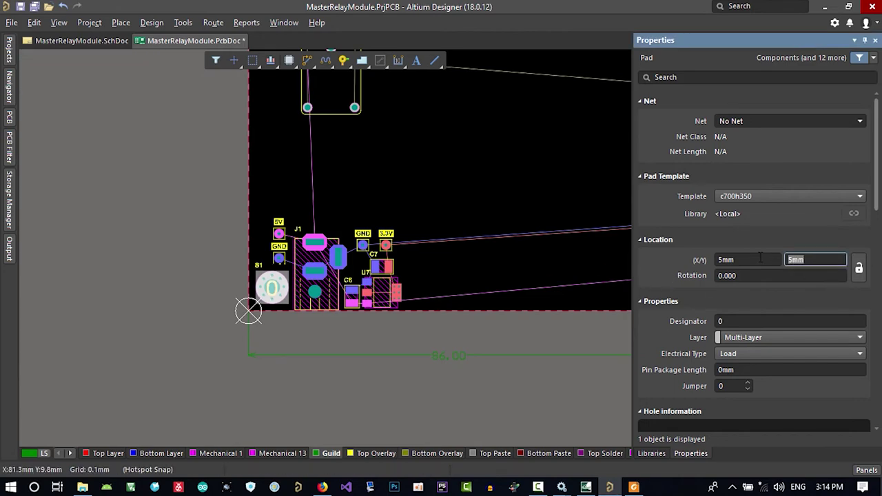
scroll(515, 282, "down", 3, "ctrl")
scroll(313, 279, "up", 6, "ctrl")
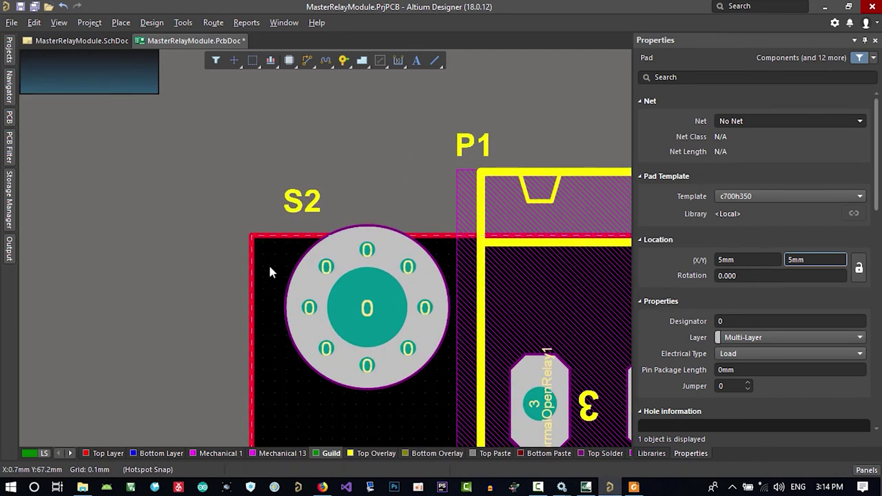
scroll(258, 243, "up", 2, "ctrl")
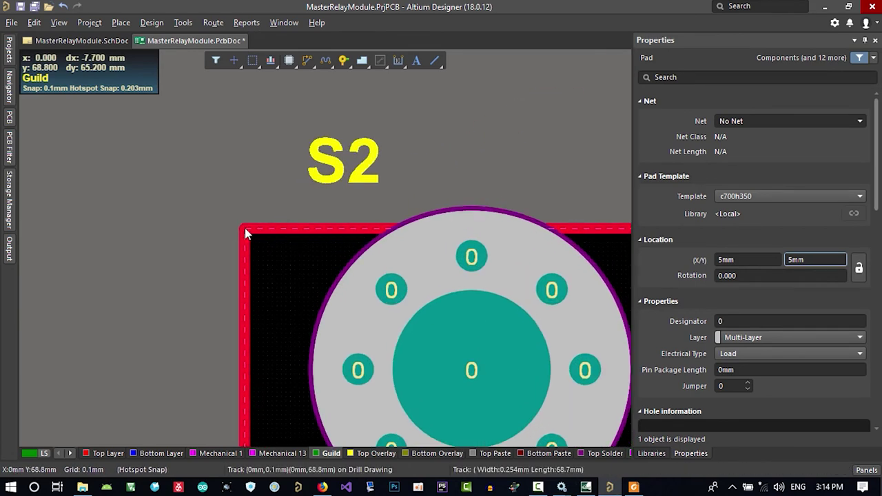
Set a relative origin at the board's top-left corner and move S2 to Y -5mm
left_click(32, 23)
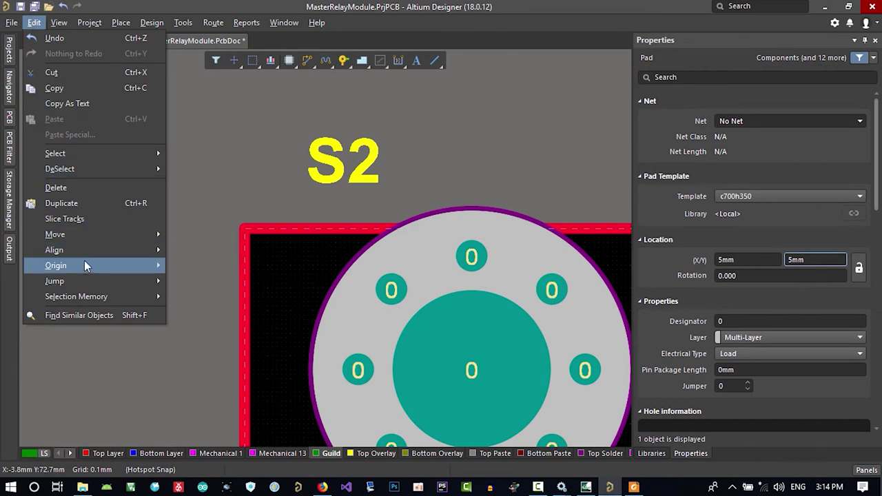
mouse_move(84, 266)
left_click(207, 266)
left_click(245, 229)
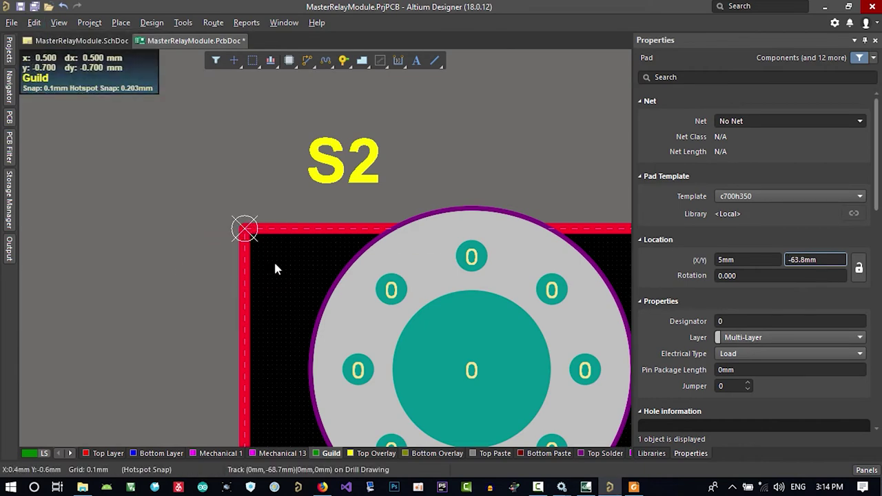
left_click(492, 158)
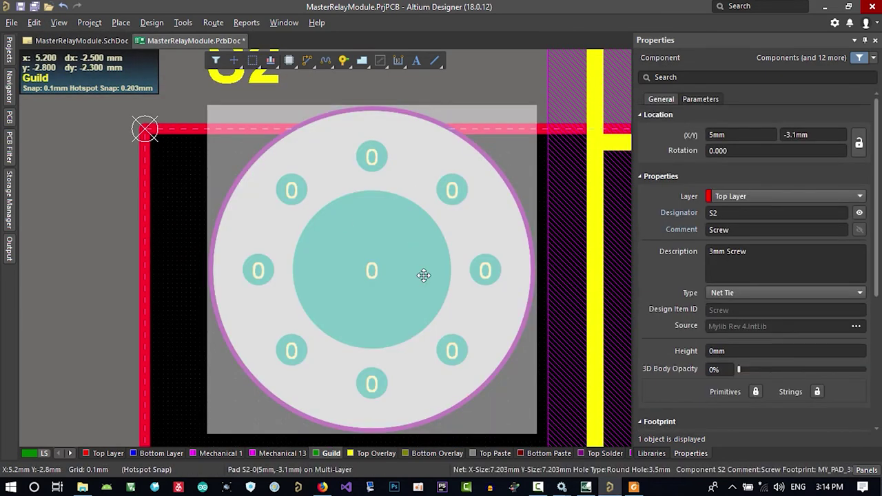
left_click(813, 135)
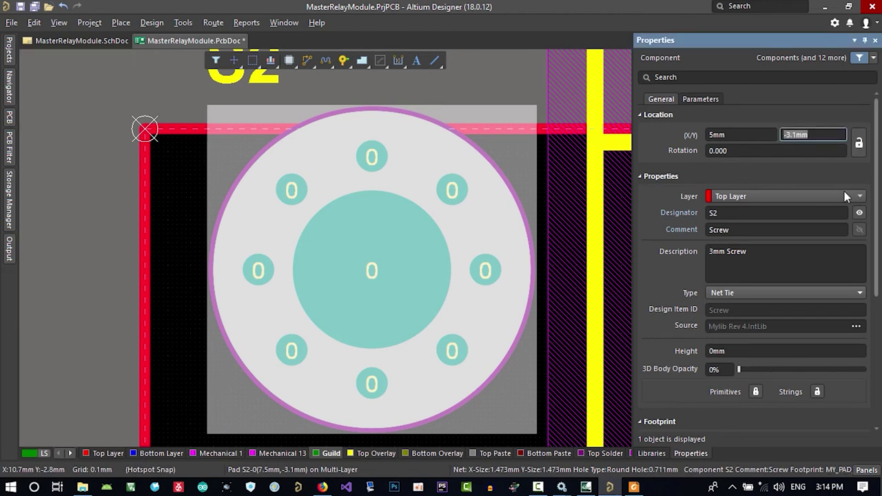
type("-5")
key("Return")
scroll(383, 180, "down", 8, "ctrl")
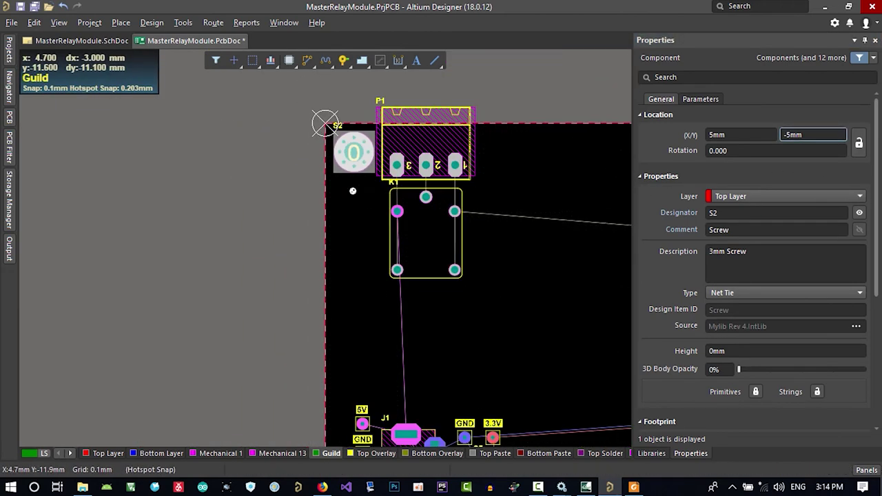
scroll(356, 276, "up", 8, "ctrl")
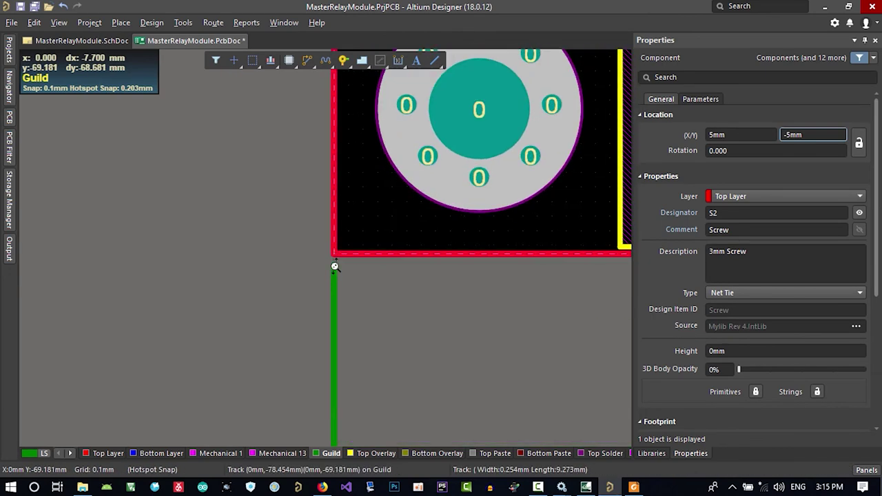
Move the relative origin to the board's lower-left corner
left_click(34, 22)
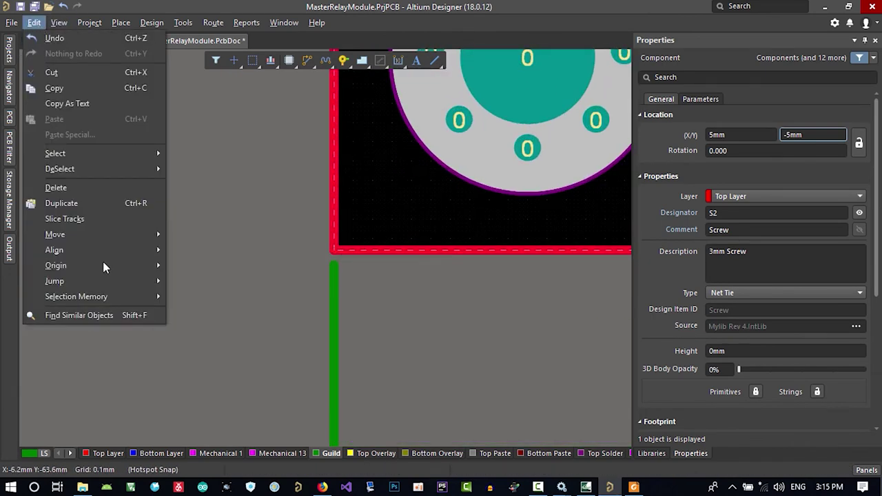
mouse_move(103, 266)
left_click(193, 266)
left_click(336, 251)
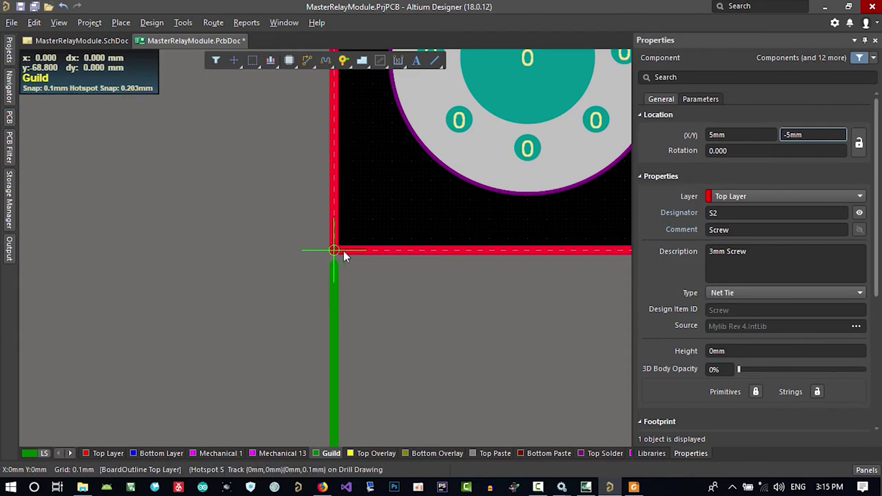
scroll(383, 227, "down", 4, "ctrl")
scroll(392, 286, "up", 6)
Lock the locations of screws S1 and S2, then confirm S2 sits at 5mm, 63.8mm
left_click(319, 303)
scroll(372, 248, "down", 4)
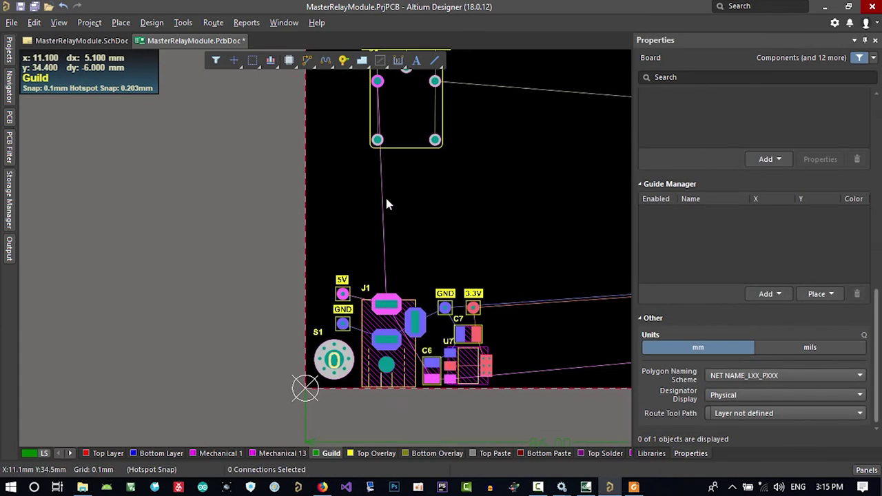
left_click(351, 348)
scroll(355, 276, "up", 5)
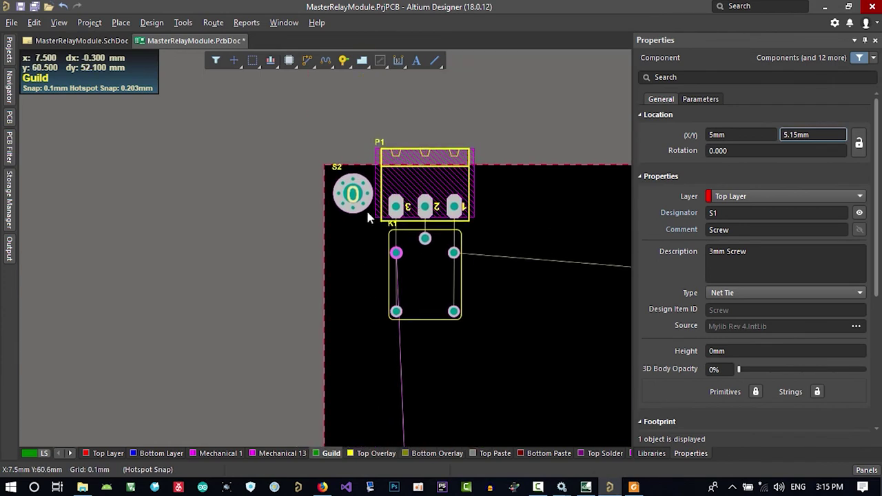
left_click(367, 214, "shift")
scroll(647, 289, "down", 1)
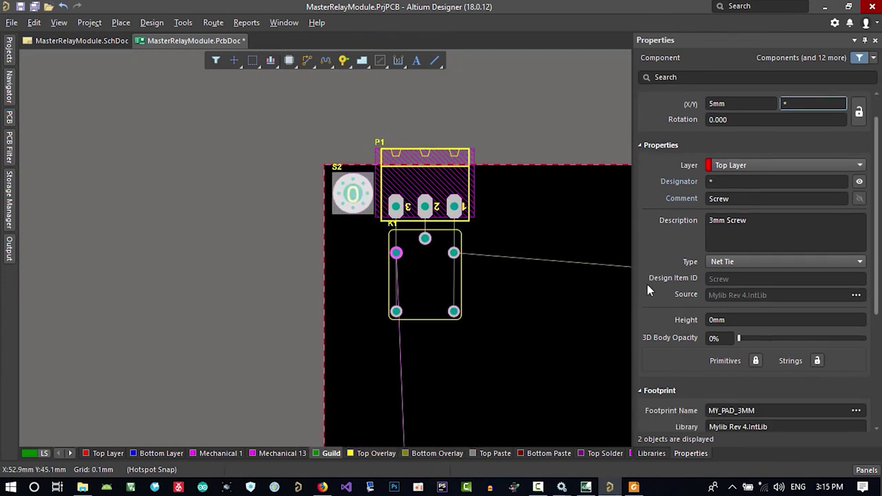
scroll(647, 285, "down", 6)
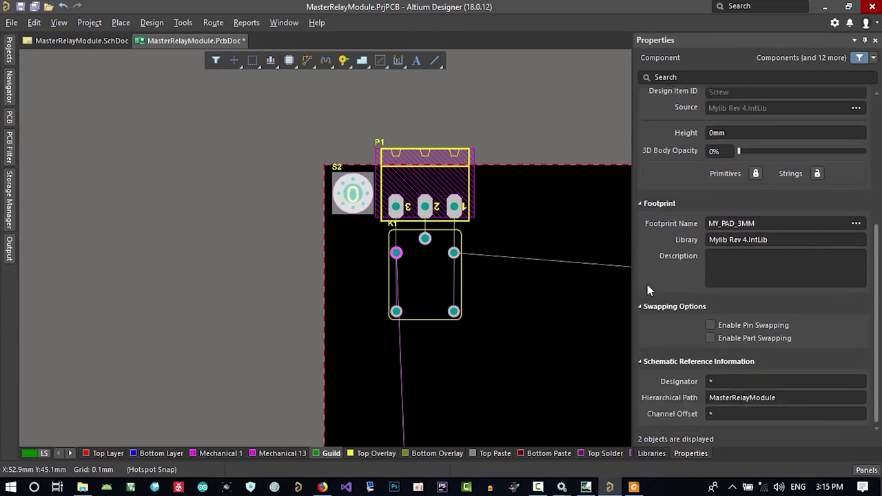
scroll(656, 310, "up", 1)
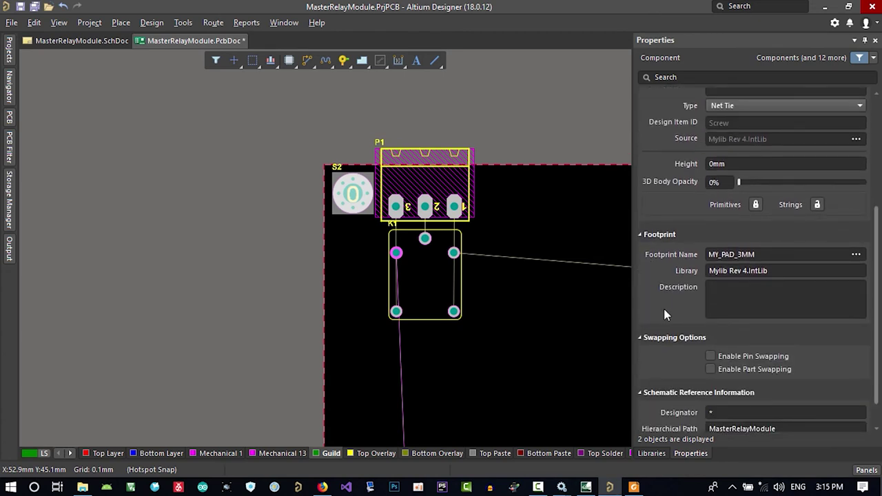
scroll(666, 308, "up", 6)
left_click(859, 143)
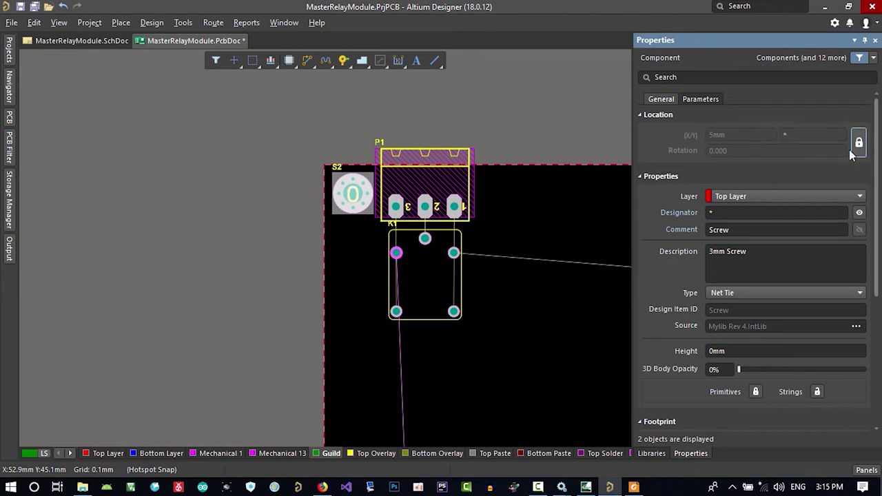
left_click(525, 280)
left_click(348, 199)
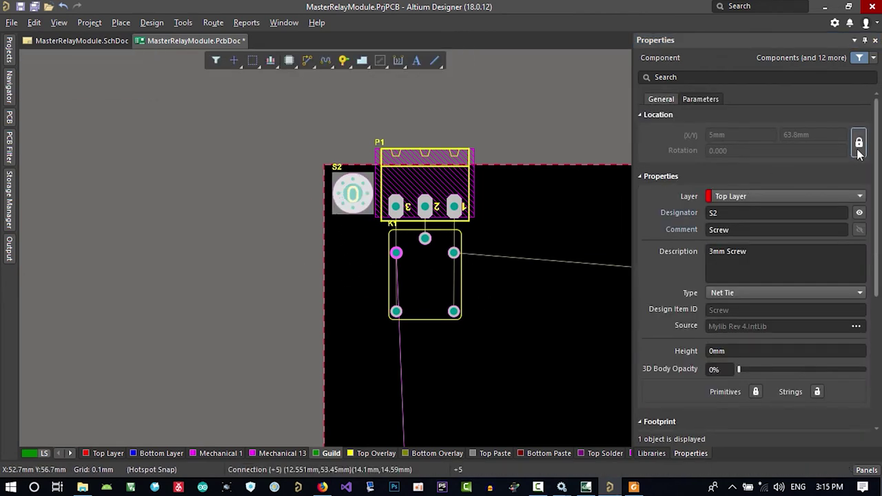
left_click(484, 376)
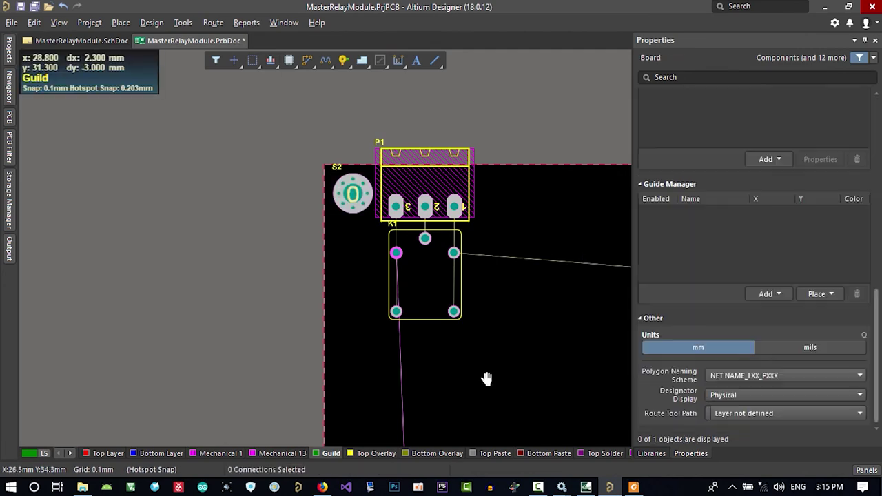
scroll(453, 346, "down", 2, "ctrl")
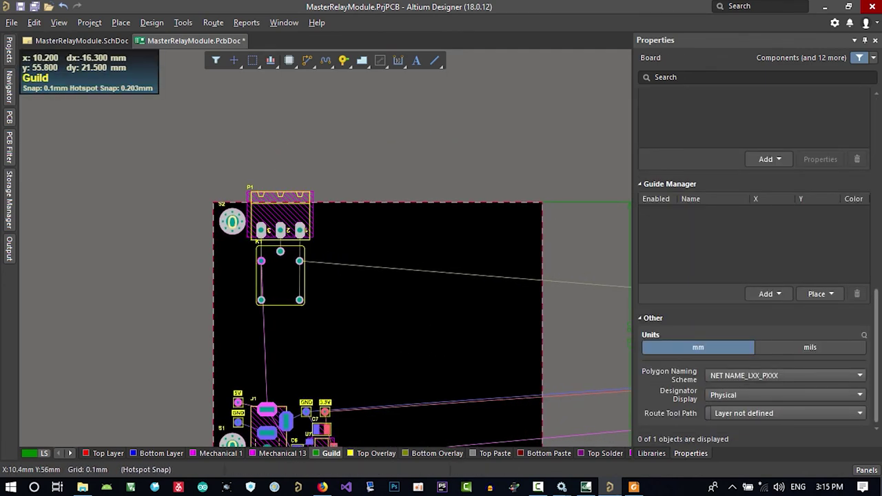
scroll(263, 298, "up", 5, "ctrl")
Move relay K1 beneath header P1, rotated 180° so pins 2 and 3 sit beside P1
right_click_drag(383, 253, 335, 344)
scroll(325, 331, "down", 3)
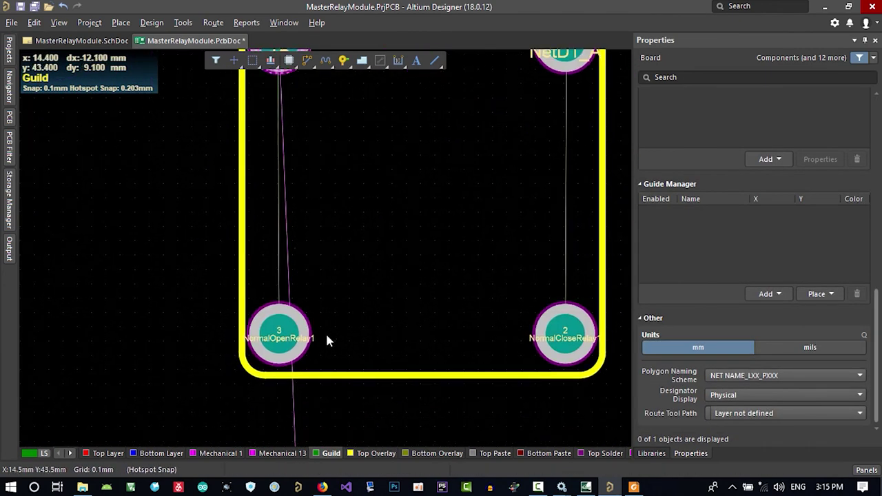
scroll(326, 338, "up", 2, "ctrl")
scroll(315, 356, "up", 1, "ctrl")
scroll(313, 347, "down", 3, "ctrl")
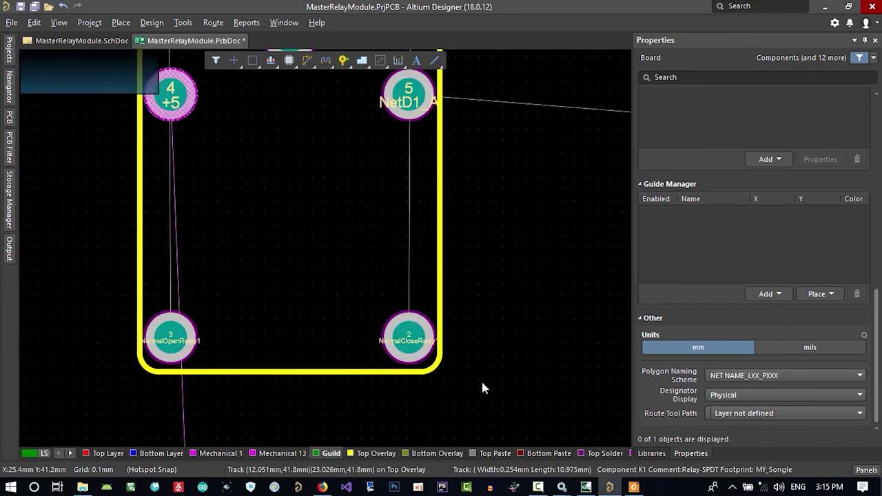
scroll(411, 441, "up", 4)
right_click_drag(412, 444, 434, 314)
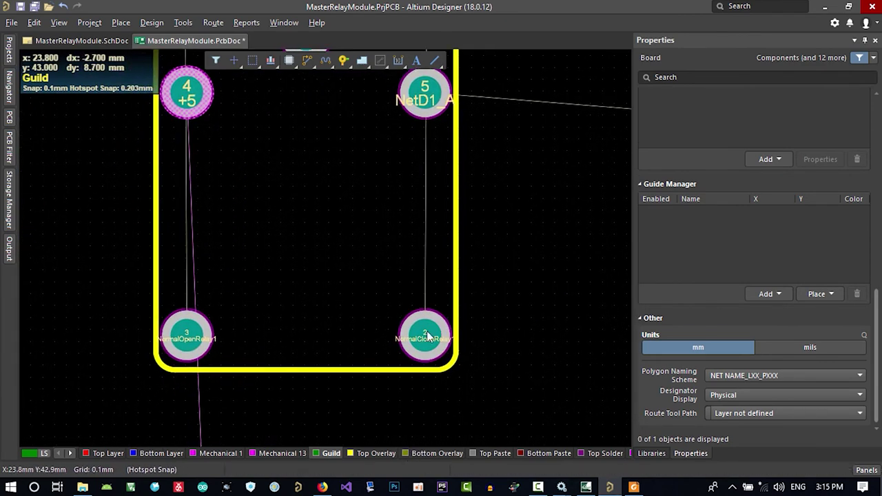
scroll(425, 347, "down", 3, "ctrl")
scroll(416, 351, "up", 6, "ctrl")
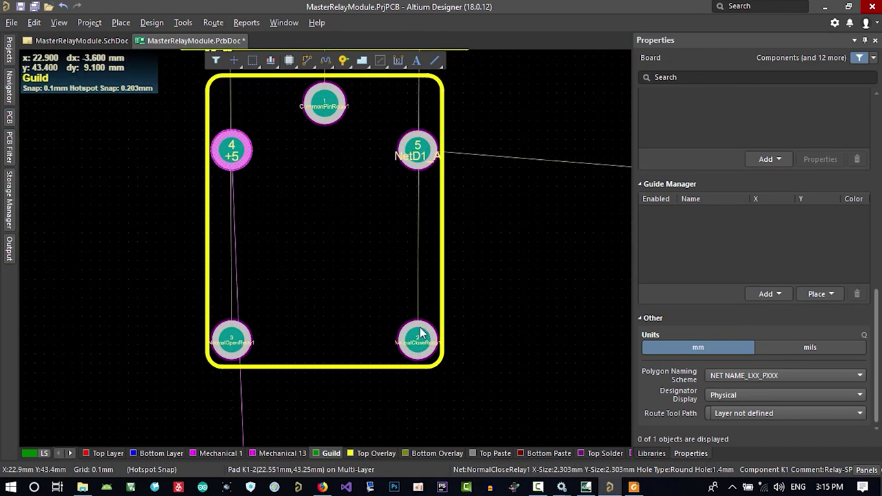
scroll(415, 365, "down", 3, "ctrl")
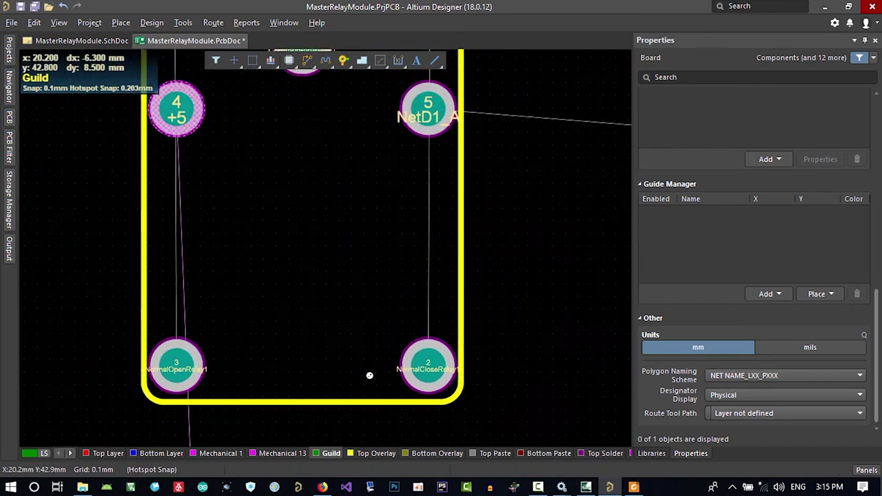
scroll(350, 312, "down", 3, "ctrl")
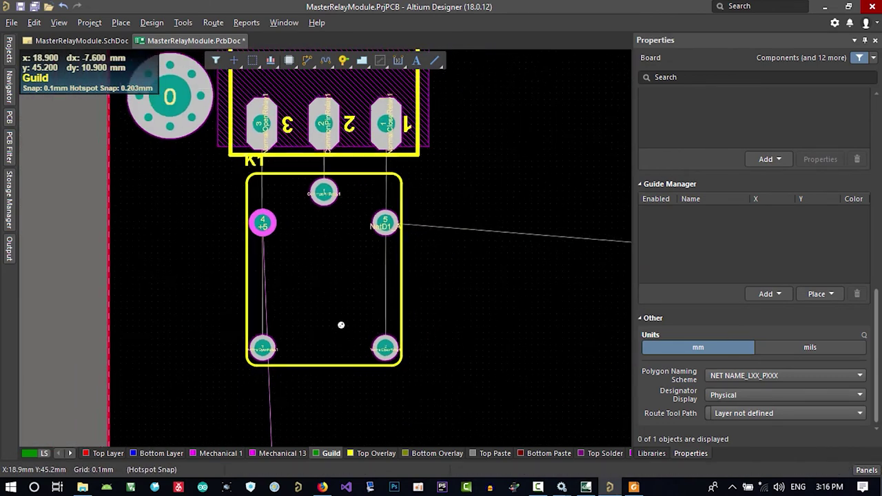
mouse_move(329, 272)
left_mouse_down()
mouse_move(324, 329)
mouse_move(326, 275)
mouse_move(328, 284)
left_mouse_up()
key("space")
key("space")
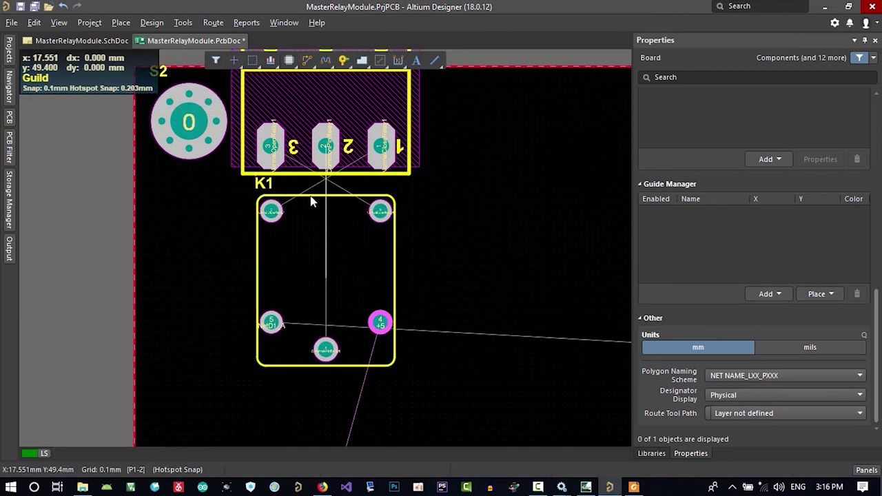
scroll(328, 284, "up", 4, "ctrl")
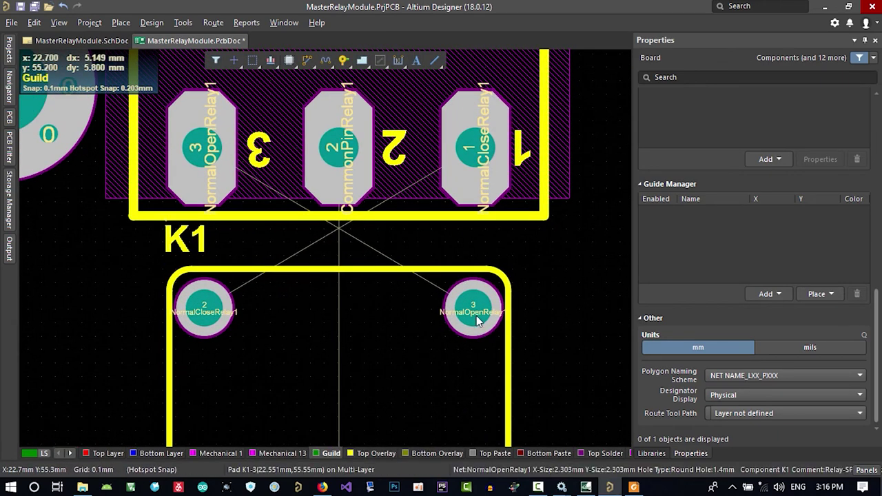
scroll(260, 201, "down", 2, "ctrl")
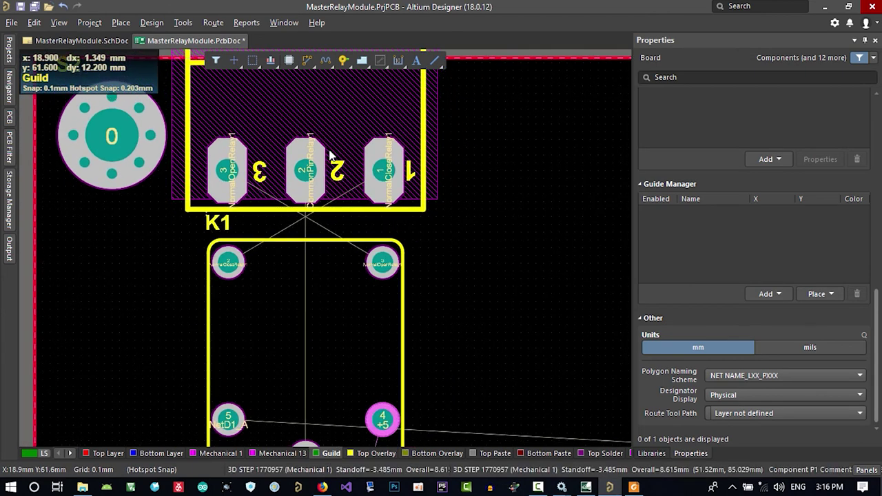
scroll(329, 156, "up", 3)
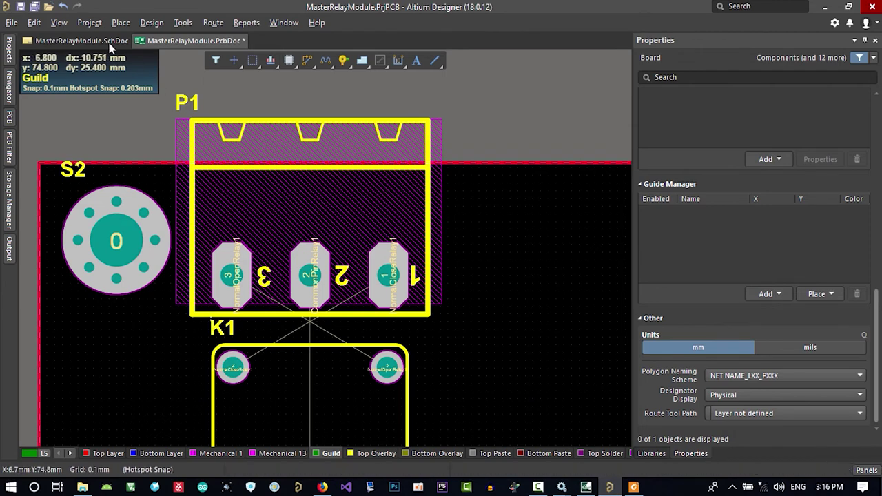
Cross-probe header P1 from the PCB and locate it in the schematic
left_click(183, 23)
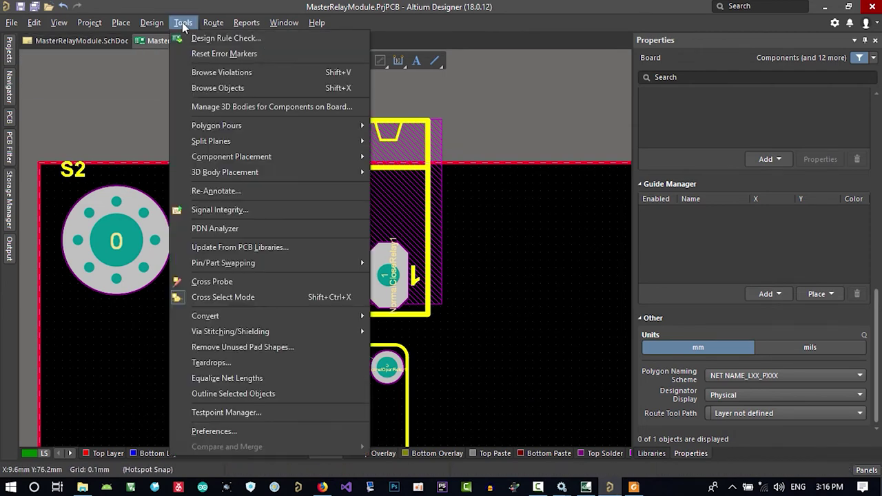
left_click(230, 283)
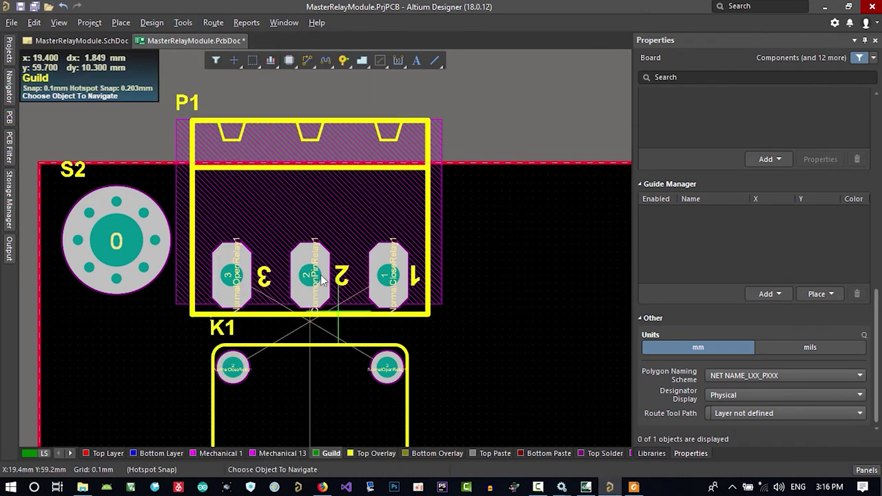
left_click(336, 227)
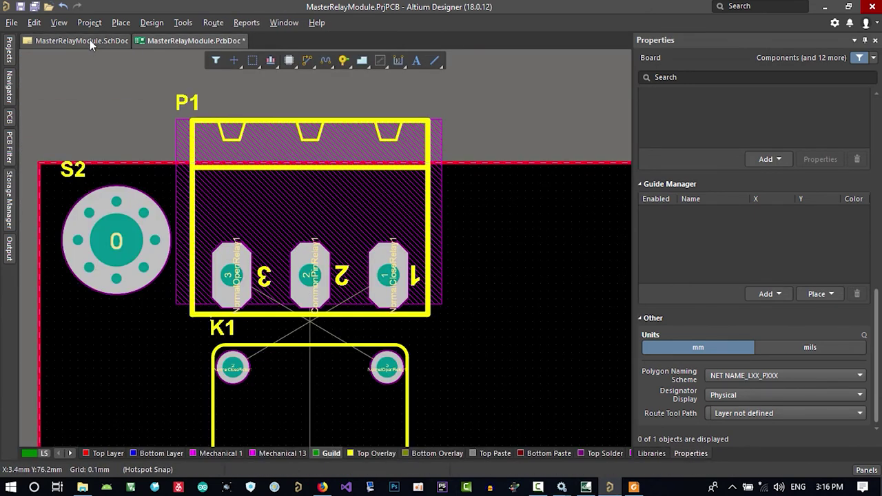
left_click(81, 40)
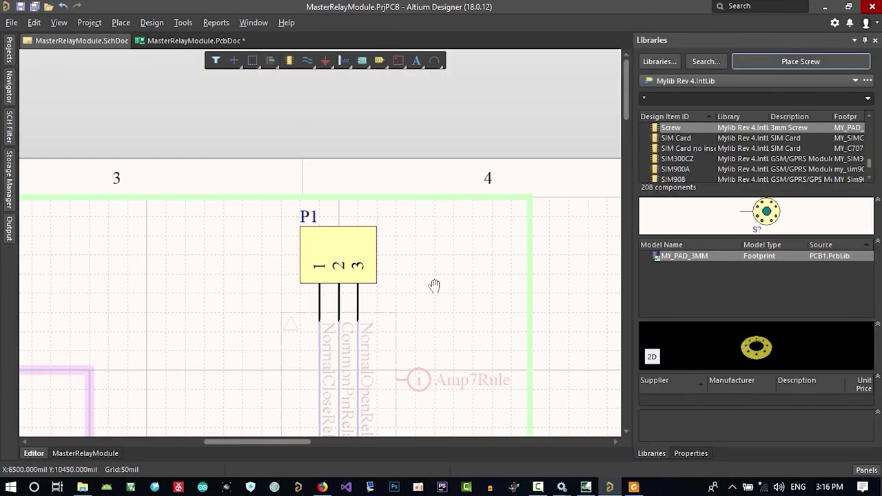
right_click_drag(434, 286, 422, 249)
scroll(422, 258, "up", 1)
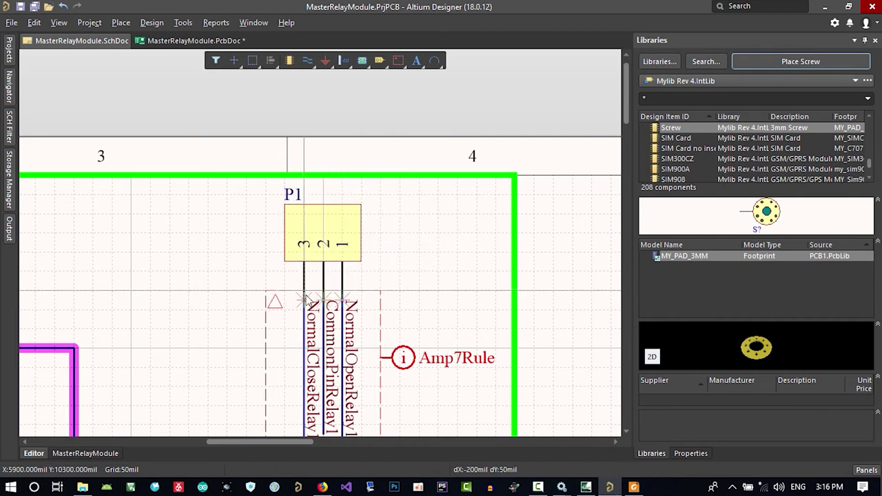
Run Update PCB Document with Add Room unticked and execute the P1 net-swap changes
left_click(152, 23)
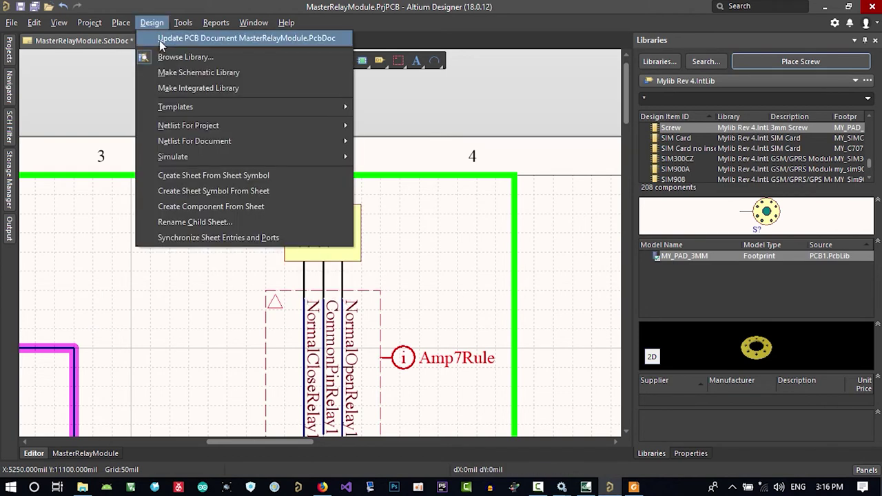
left_click(159, 39)
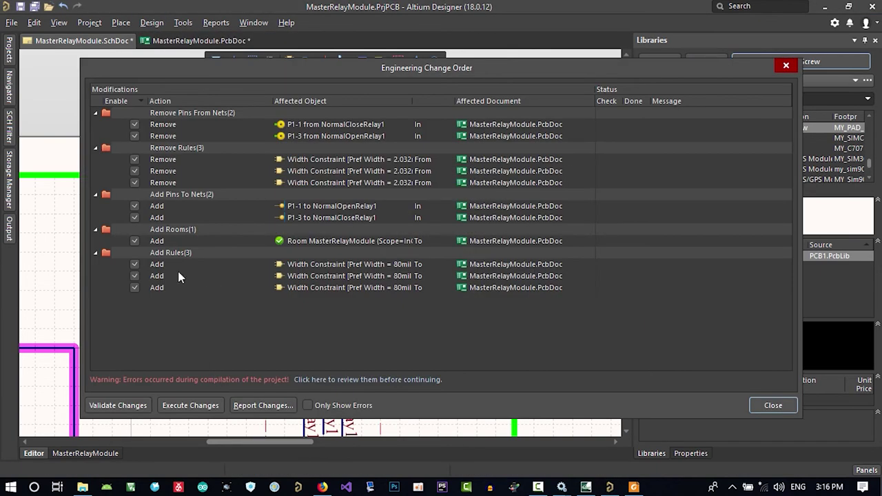
left_click(135, 242)
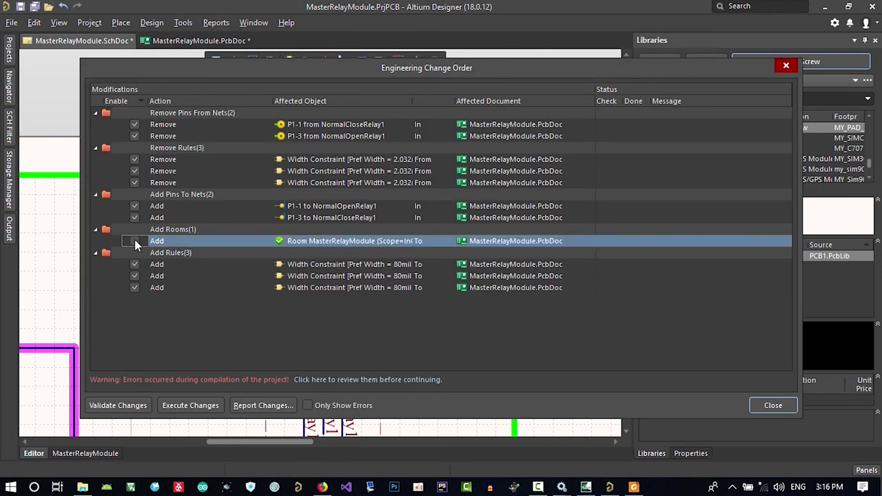
left_click(190, 406)
left_click(766, 405)
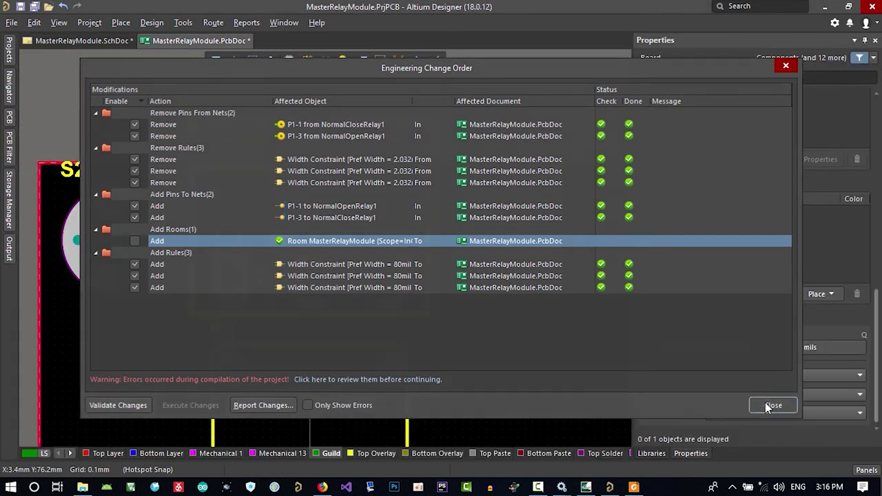
Apply Align Horizontal Centers to K1 and P1 so relay K1 sits directly under header P1
scroll(372, 292, "up", 3, "ctrl")
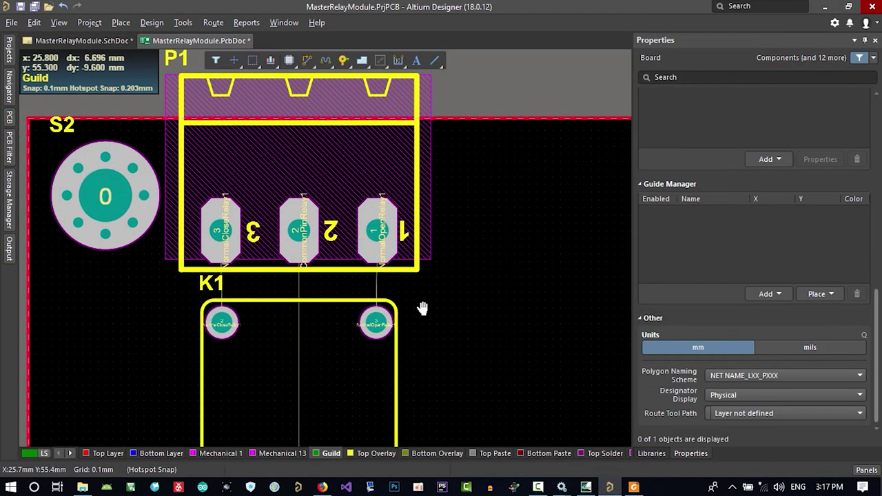
scroll(335, 276, "up", 1, "ctrl")
right_click_drag(279, 326, 319, 87)
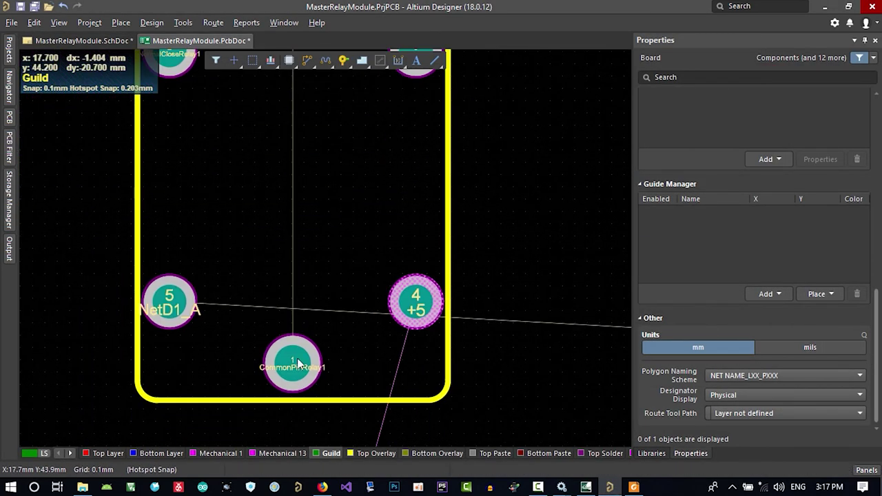
scroll(262, 177, "up", 3)
scroll(331, 300, "down", 4, "ctrl")
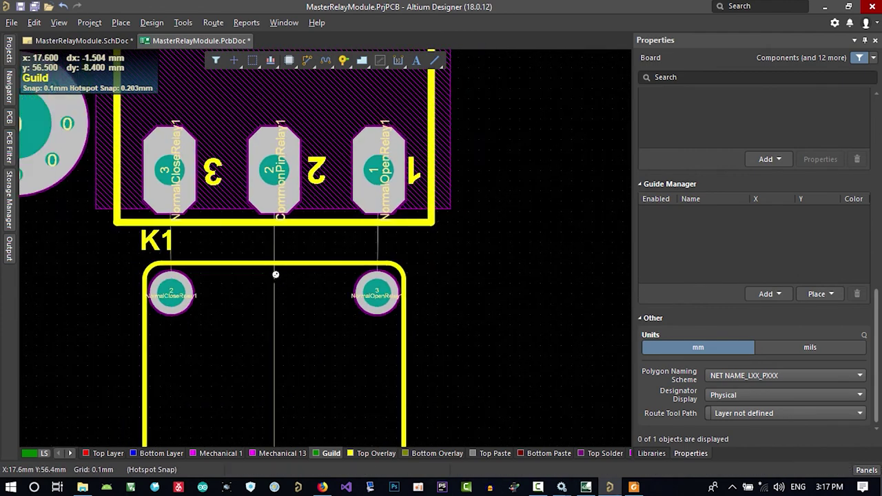
left_click(288, 272)
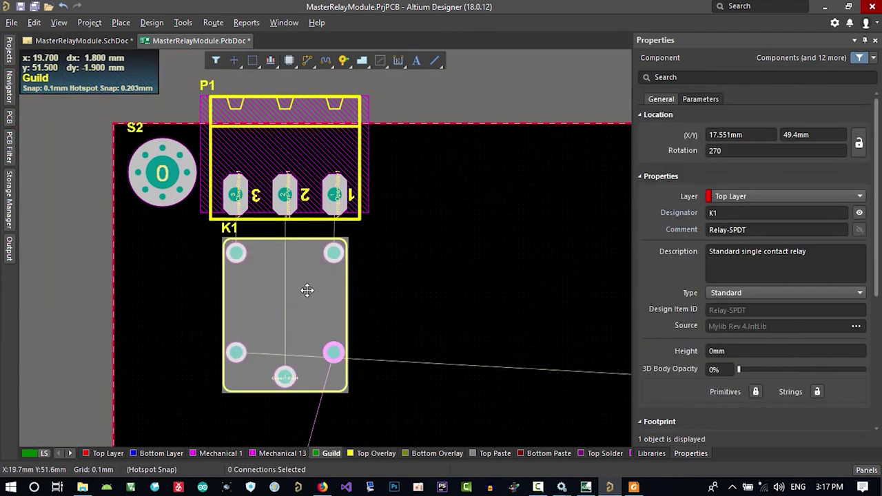
left_click(311, 160, "shift")
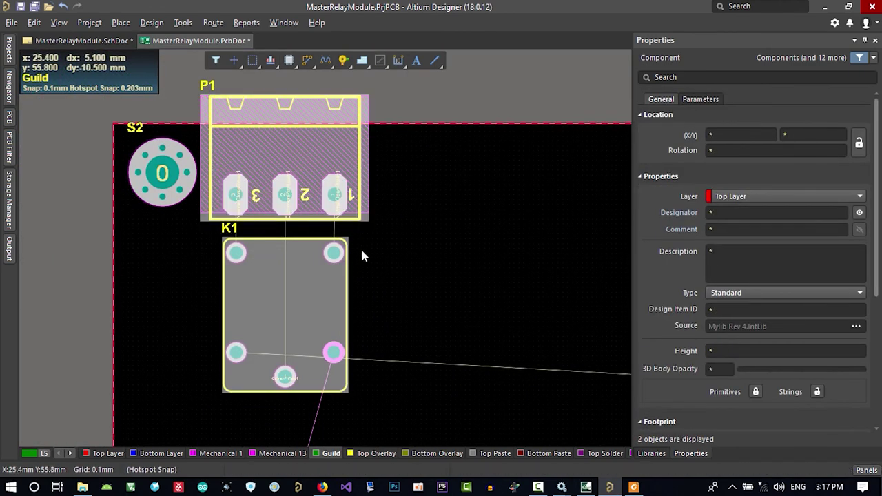
key("a")
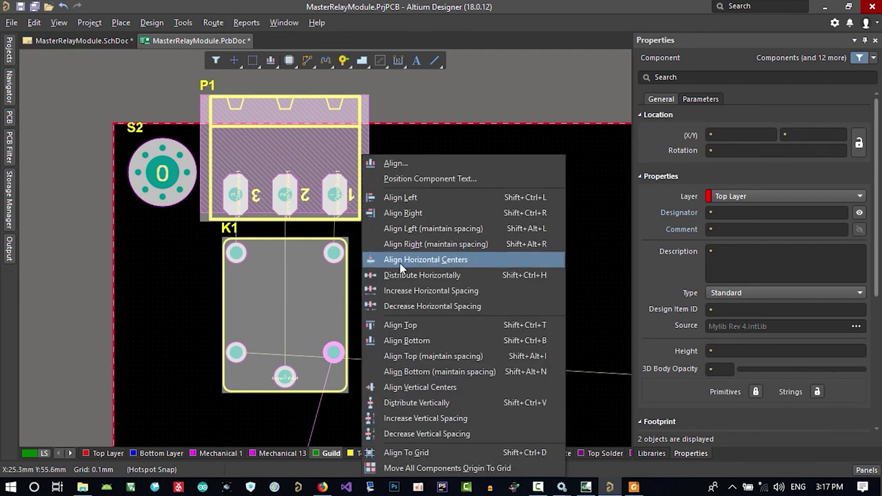
left_click(417, 262)
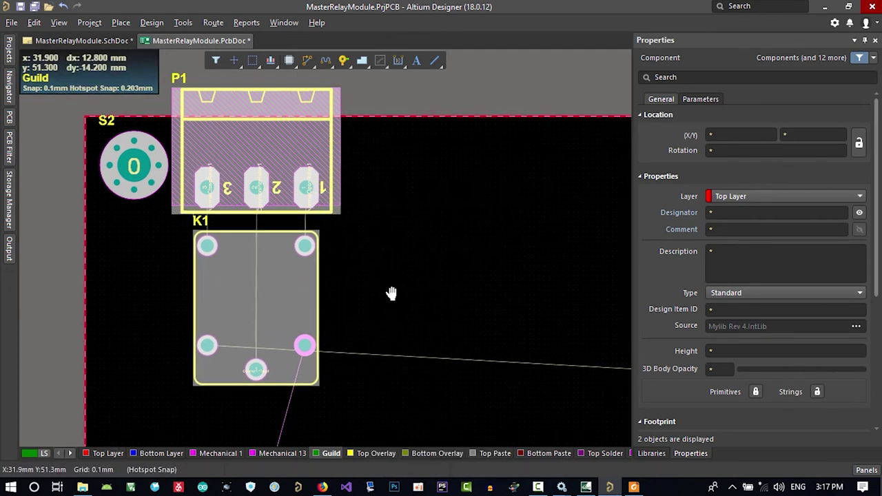
left_click(353, 314)
scroll(344, 297, "down", 3, "ctrl")
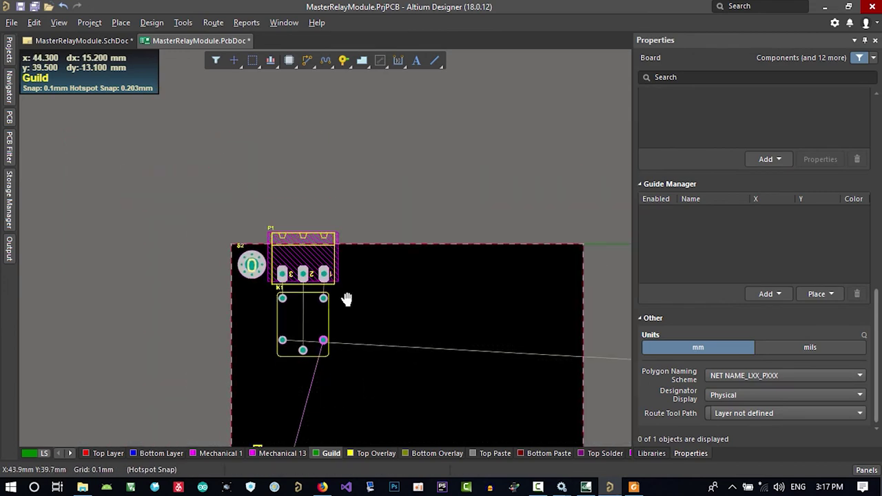
Move header P5 from the component cluster onto the board's top edge next to P1
scroll(344, 281, "down", 2, "ctrl")
scroll(227, 284, "down", 1, "ctrl")
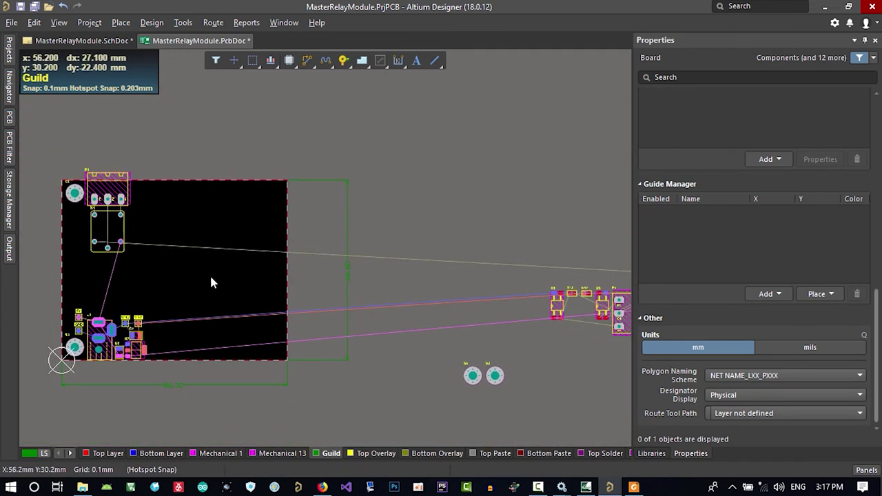
left_click_drag(442, 310, 172, 103)
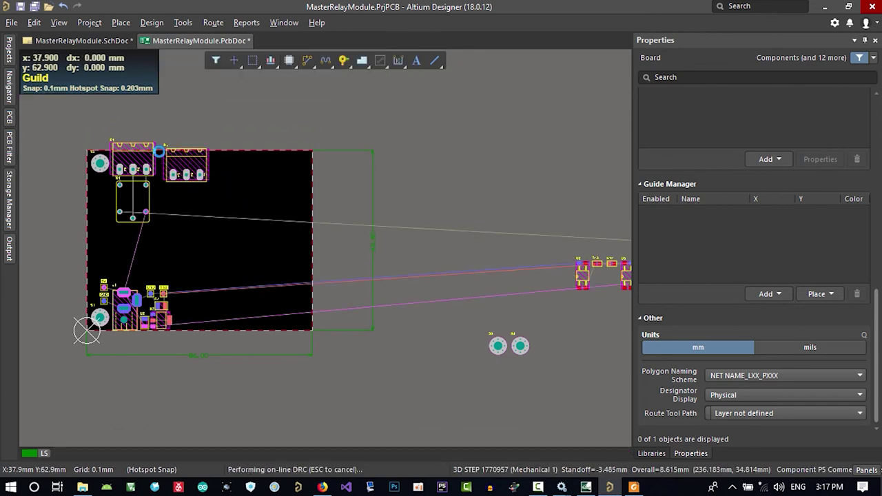
scroll(171, 107, "up", 3, "ctrl")
right_click_drag(185, 278, 340, 247)
scroll(340, 247, "up", 3, "ctrl")
left_click_drag(350, 261, 352, 240)
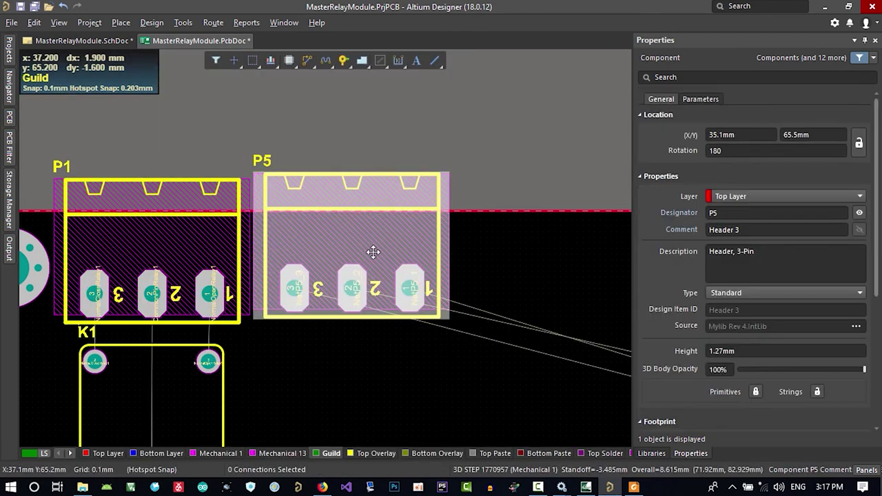
Bottom-align P5 with P1, then inspect the connectors in the 3D view
left_click(192, 246, "shift")
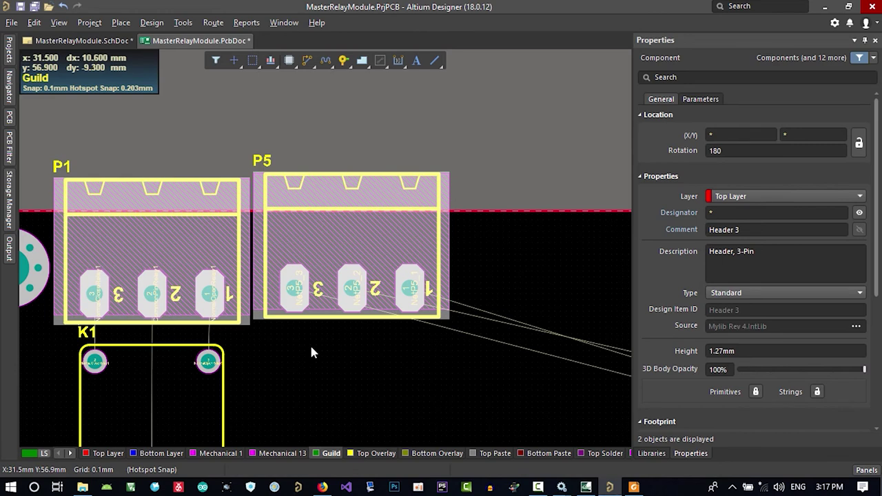
key("a")
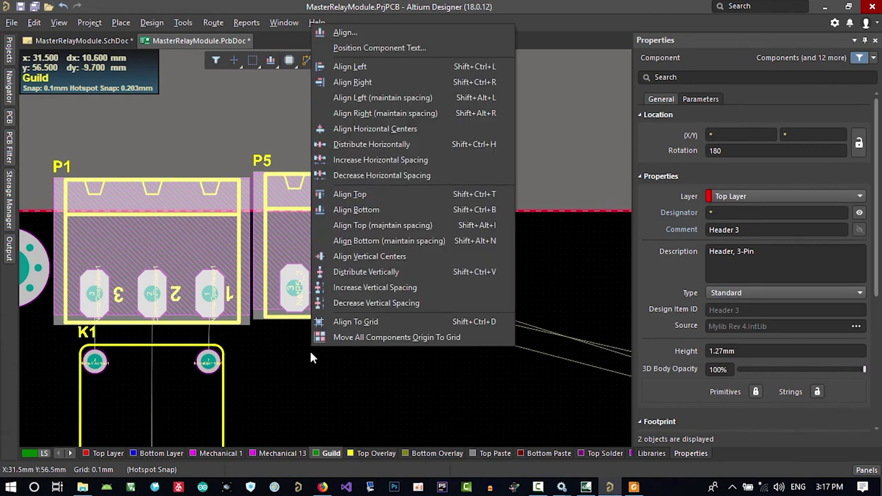
left_click(365, 210)
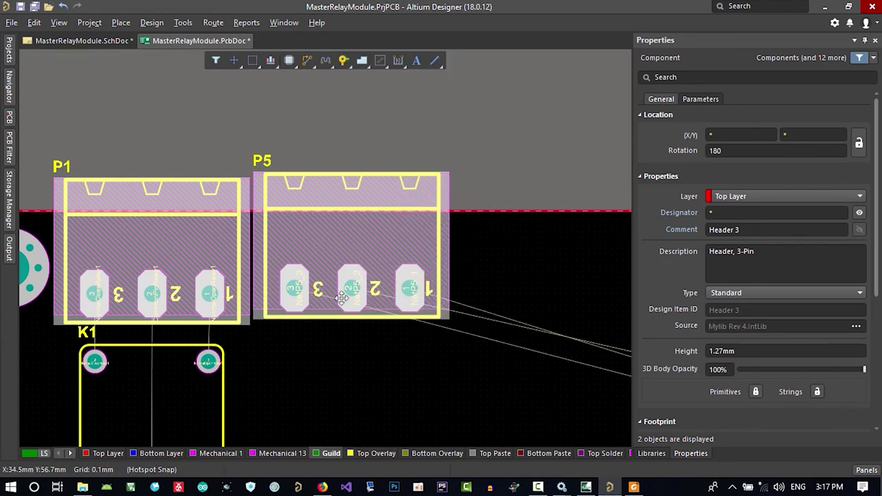
left_click(357, 370)
key("3")
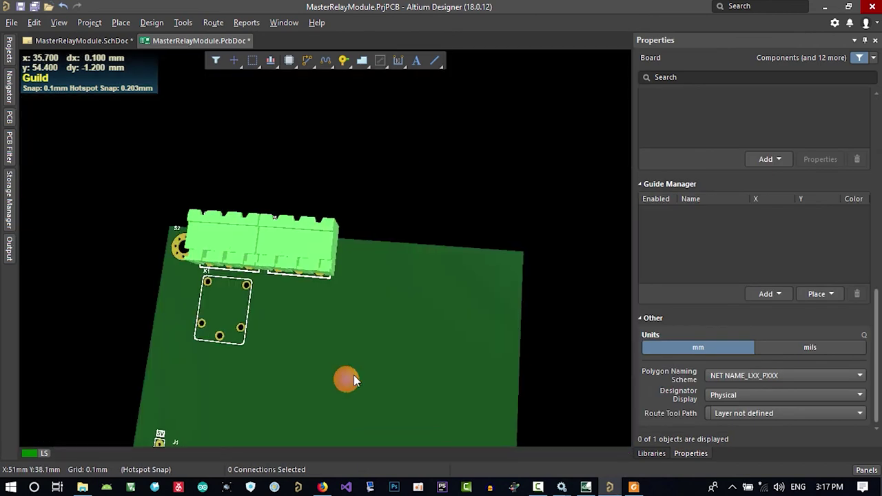
right_click_drag(277, 295, 387, 298, "shift")
scroll(285, 250, "up", 10, "ctrl")
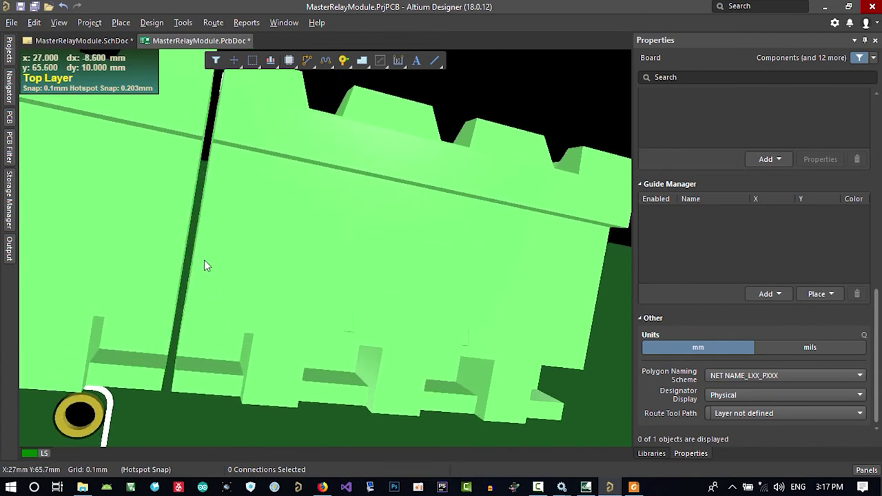
Back in 2D, bring relay K2 onto the board, rotated 180°, beside K1
key("2")
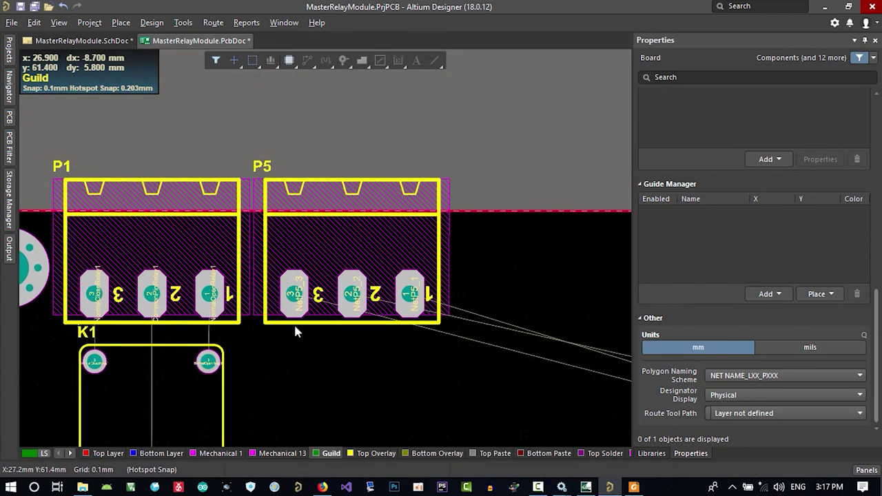
scroll(311, 314, "down", 8, "ctrl")
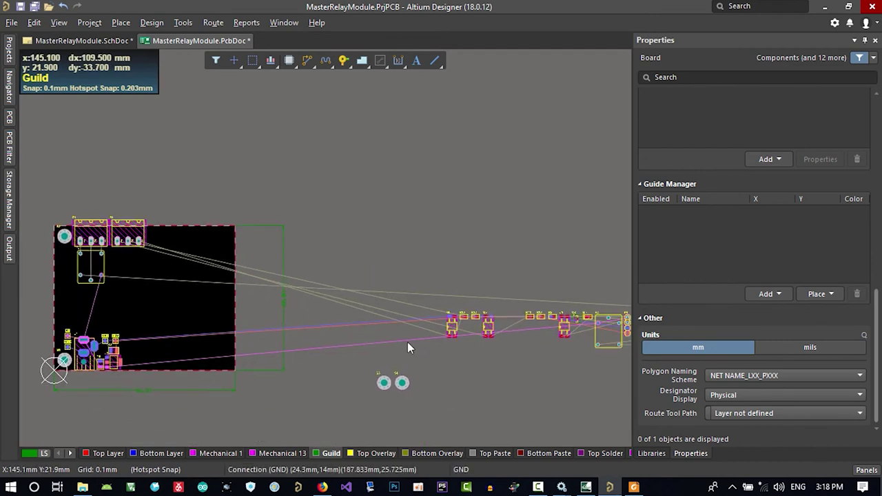
left_click_drag(541, 334, 158, 255)
scroll(157, 255, "up", 6, "ctrl")
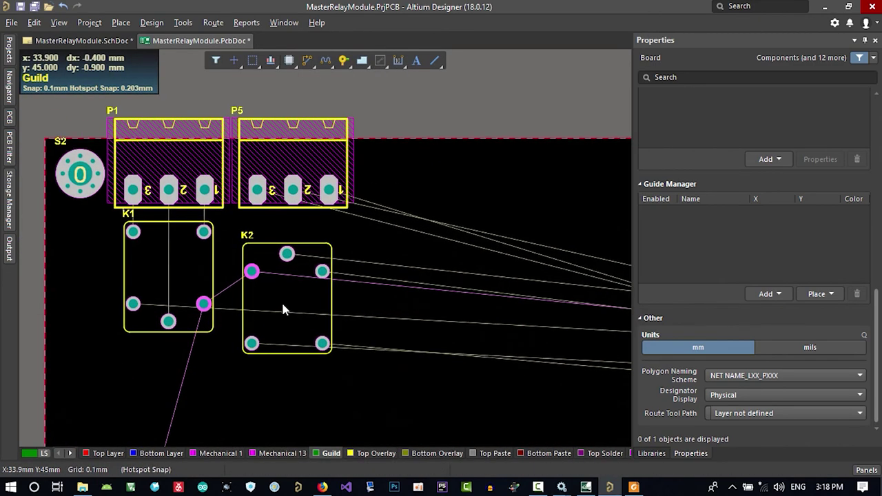
mouse_move(285, 300)
left_mouse_down()
mouse_move(292, 308)
mouse_move(291, 296)
left_mouse_up()
key("space")
key("space")
left_click(291, 296)
Locate header P3 among the off-board components and carry it toward the board
scroll(390, 315, "right", 5, "shift")
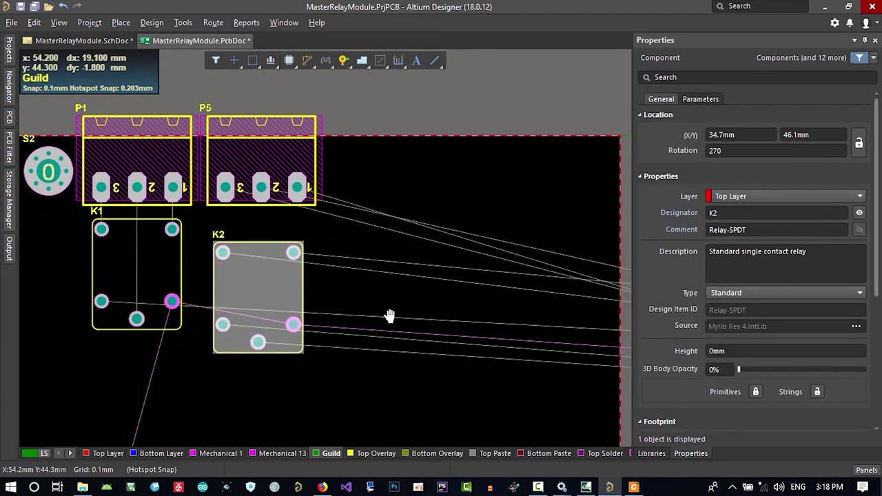
scroll(433, 330, "right", 5, "shift")
scroll(235, 307, "down", 3, "ctrl")
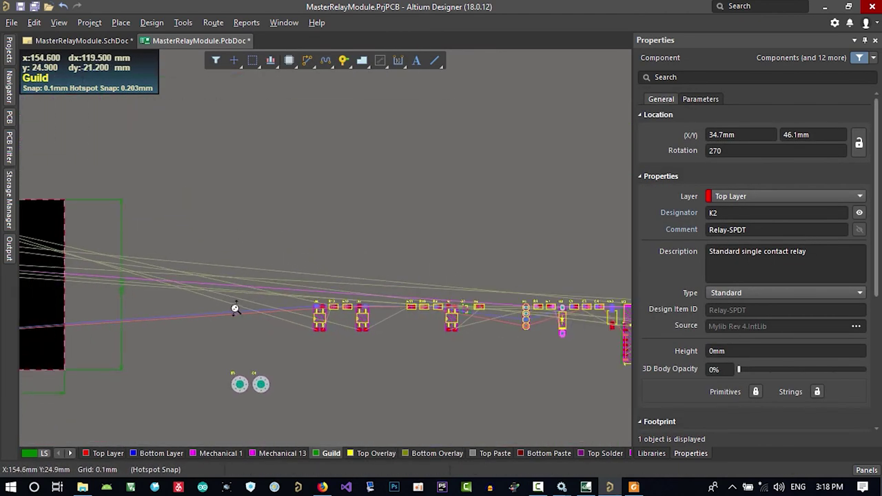
scroll(173, 306, "up", 2, "ctrl")
right_click_drag(170, 306, 357, 365)
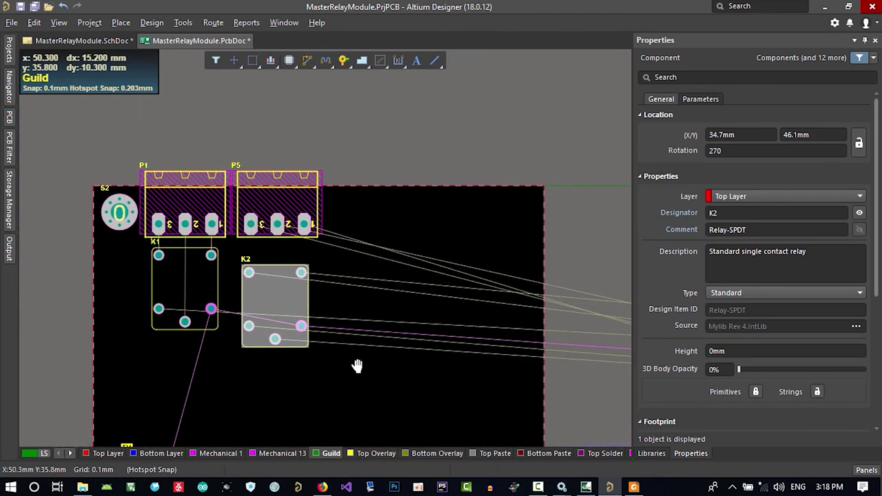
right_click_drag(434, 374, 127, 335)
scroll(251, 336, "right", 5, "shift")
right_click_drag(323, 361, 286, 346)
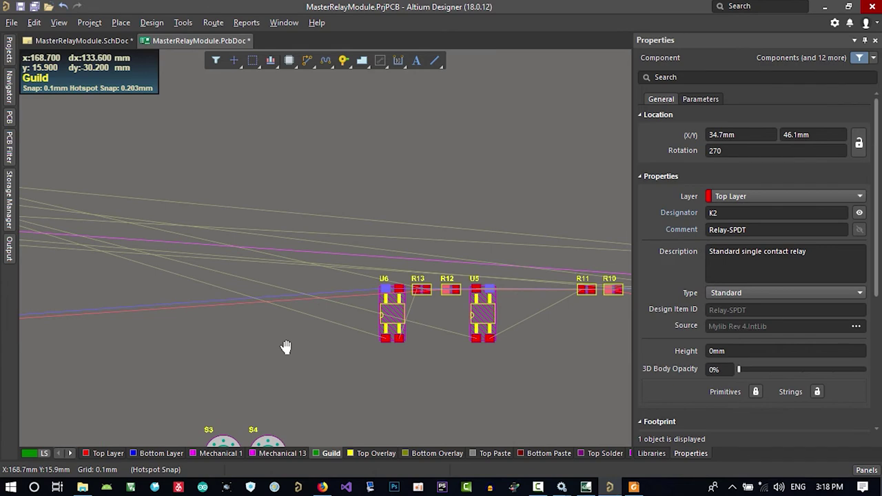
scroll(347, 331, "right", 8, "shift")
scroll(441, 334, "down", 2, "ctrl")
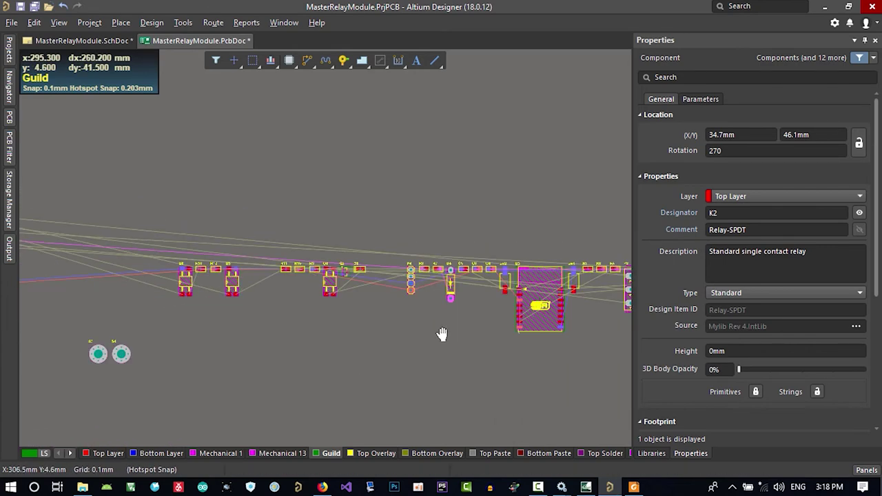
scroll(442, 334, "right", 4, "shift")
left_click_drag(335, 338, 434, 227)
scroll(242, 187, "left", 2, "shift")
scroll(241, 186, "up", 3, "ctrl")
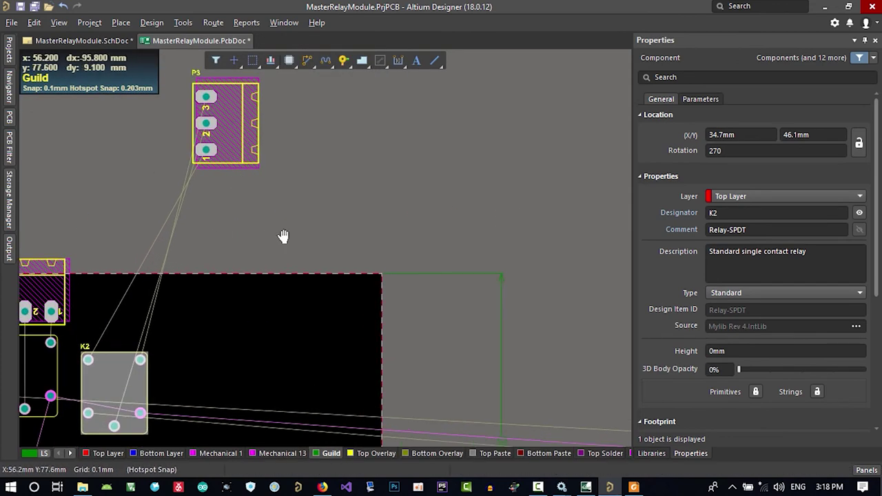
Rotate header P3 horizontal and settle it on the top edge beside P1
right_click_drag(283, 237, 411, 231)
key("space")
left_click_drag(334, 118, 258, 312)
scroll(258, 312, "up", 4, "ctrl")
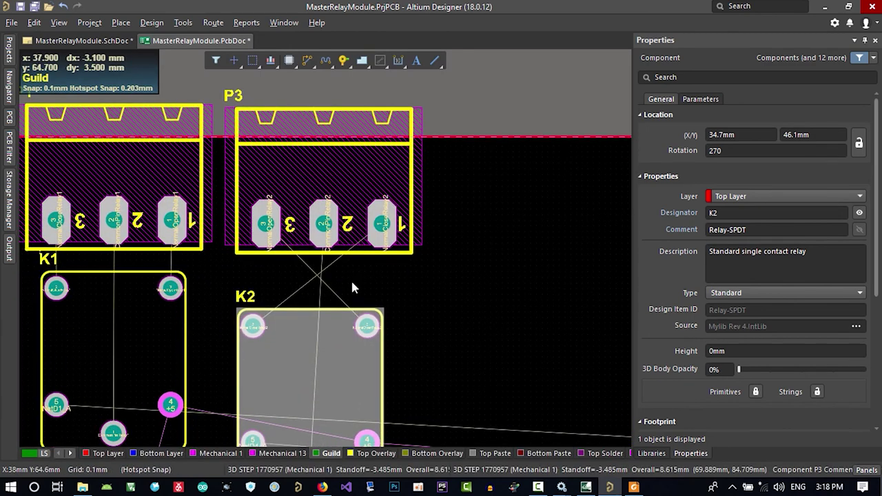
right_click_drag(299, 294, 351, 351)
left_click_drag(377, 246, 368, 236)
left_click(305, 246)
Bottom-align header P3 with P1
left_click(226, 226, "shift")
key("a")
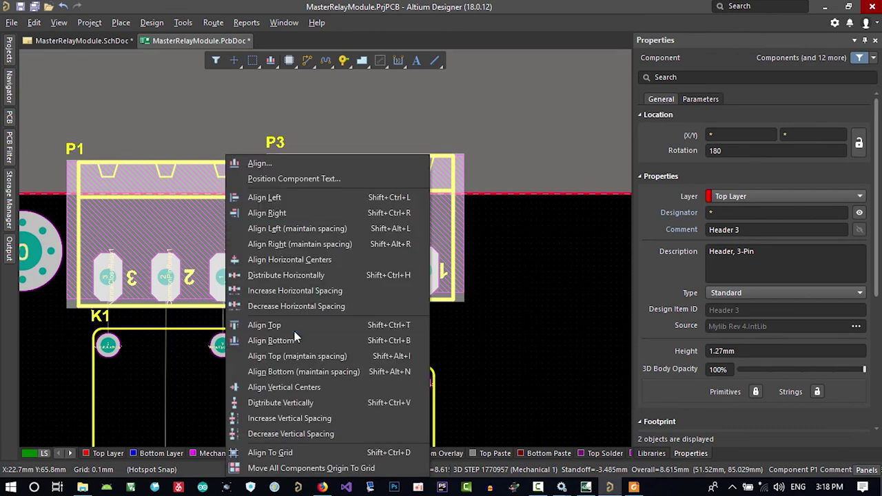
left_click(304, 342)
left_click(484, 298)
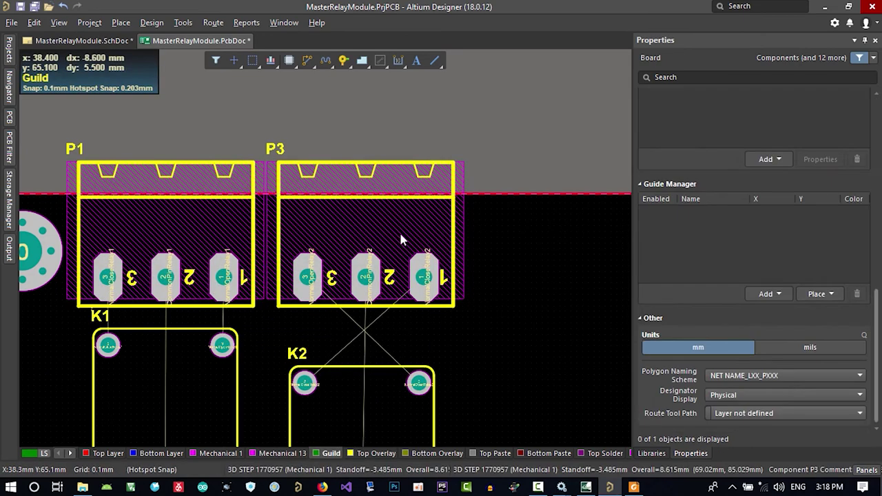
left_click(458, 297)
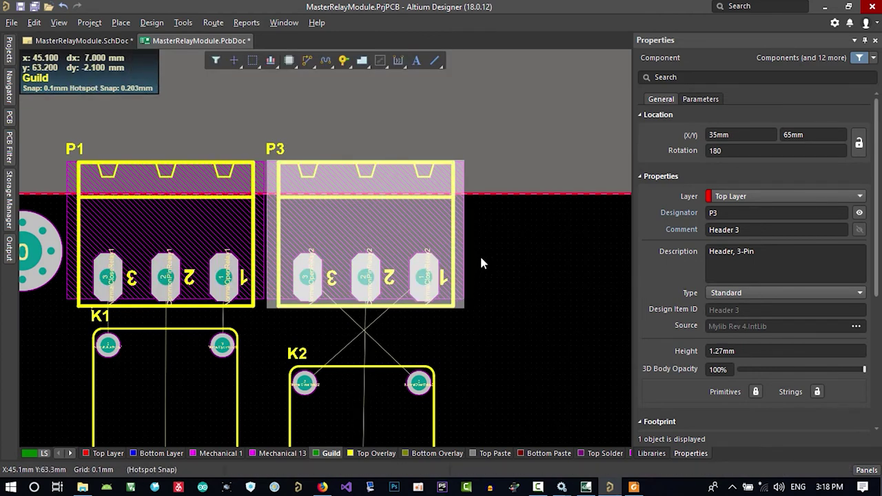
left_click(481, 263)
Cross-probe header P3 via Tools to find its symbol in the schematic
right_click_drag(469, 336, 462, 322)
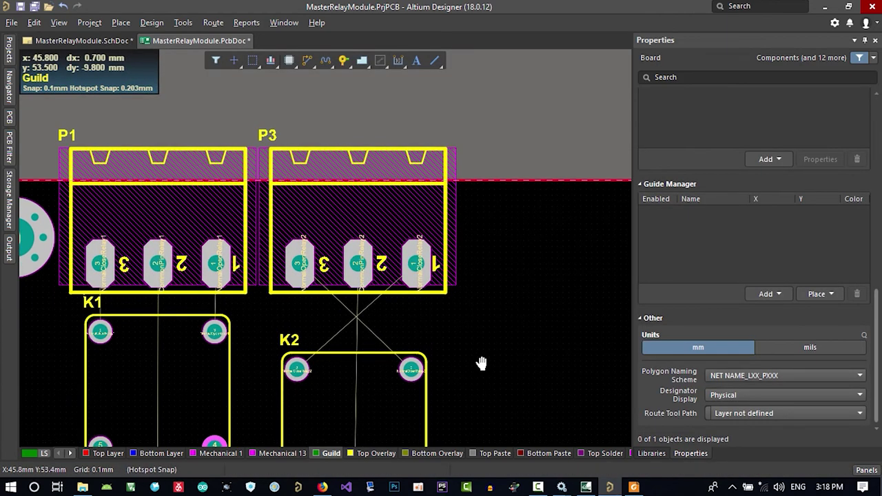
scroll(491, 329, "down", 3)
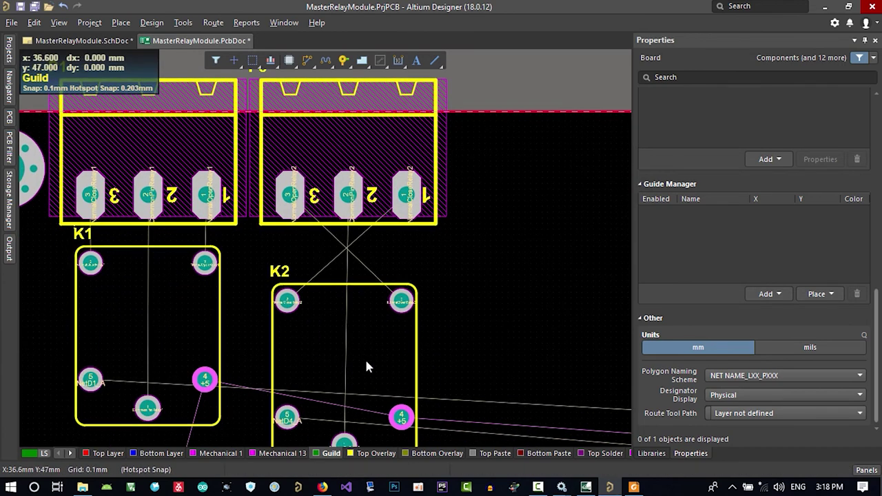
left_click(366, 367)
left_click(370, 163)
scroll(492, 212, "up", 2)
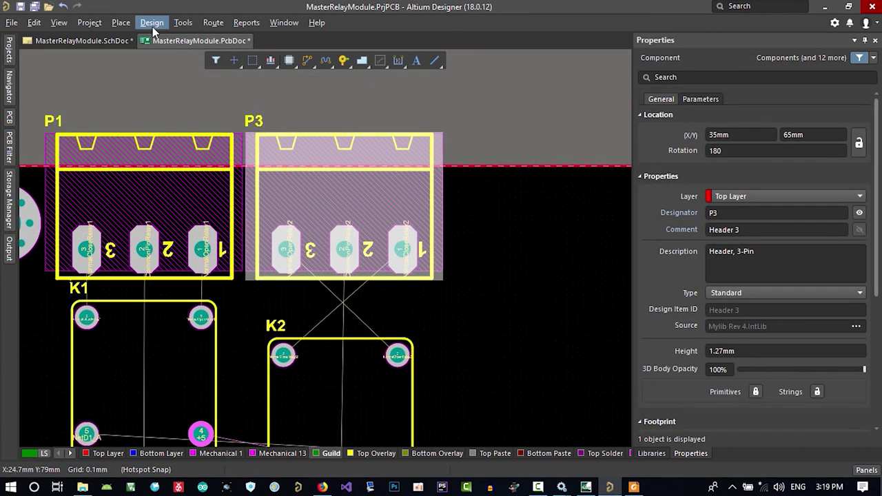
left_click(183, 23)
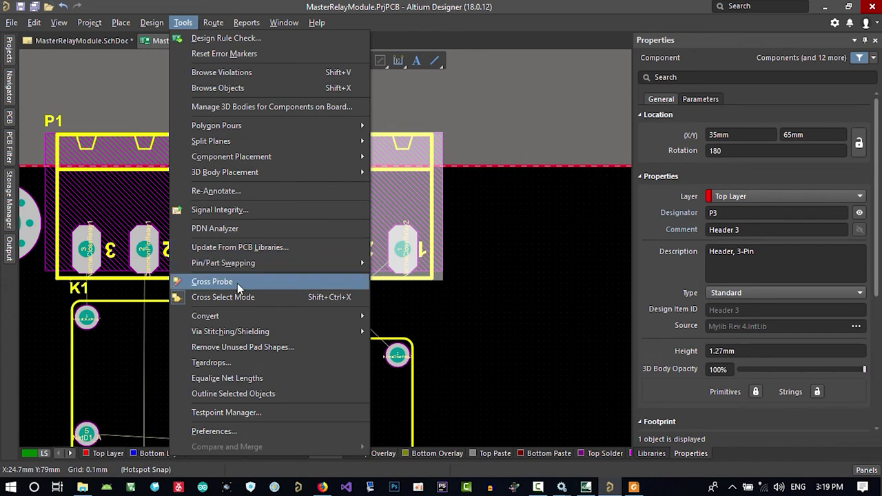
left_click(237, 283)
left_click(349, 213)
left_click(106, 40)
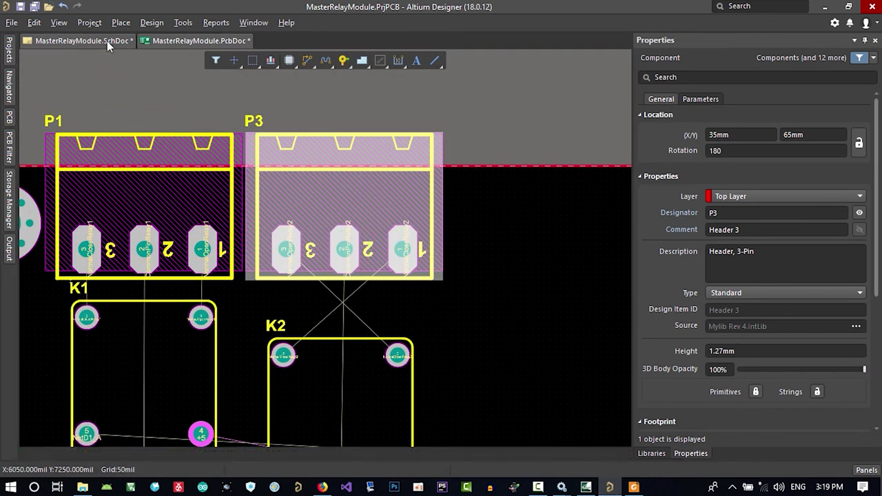
Mirror header P3 in the schematic so its pins read 3 2 1
scroll(423, 252, "down", 5, "ctrl")
scroll(350, 282, "up", 2, "ctrl")
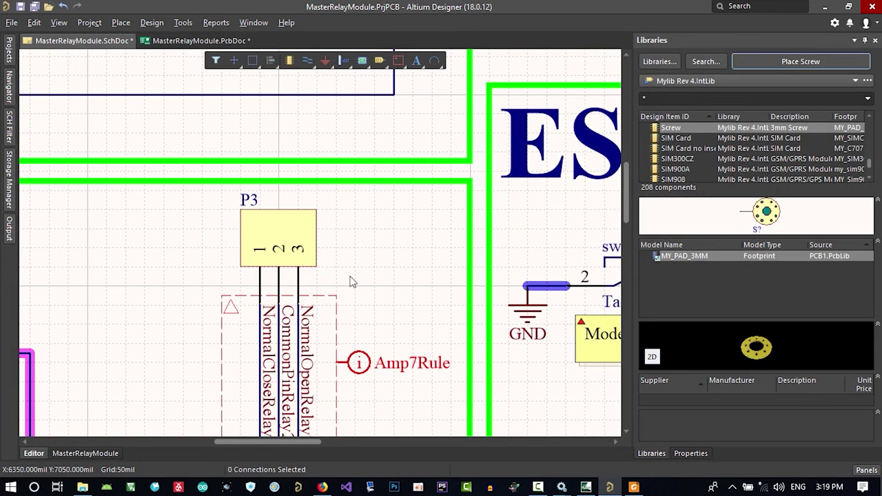
left_click_drag(306, 289, 285, 305)
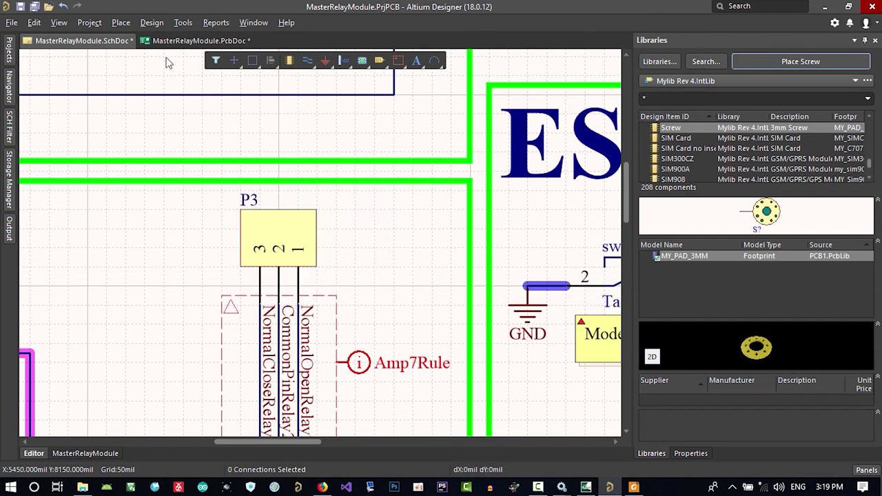
Run Update PCB Document with Add Rooms unticked and execute the changes
left_click(151, 23)
left_click(158, 40)
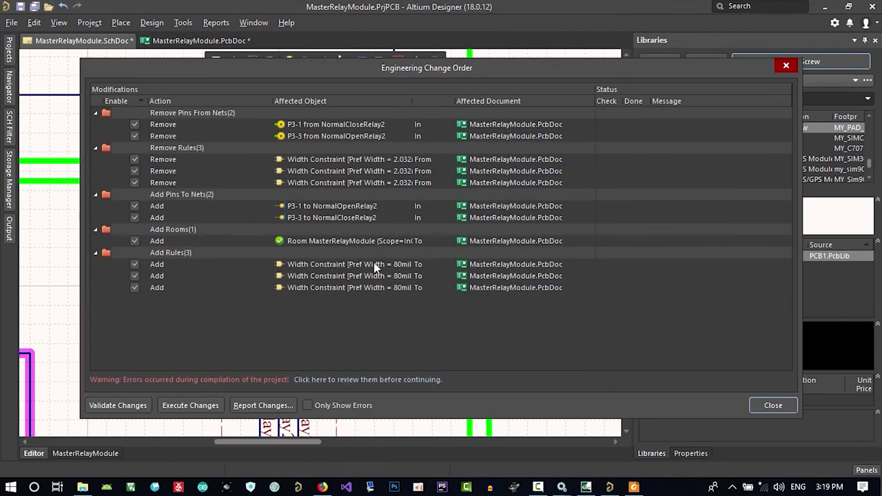
left_click(135, 240)
left_click(196, 405)
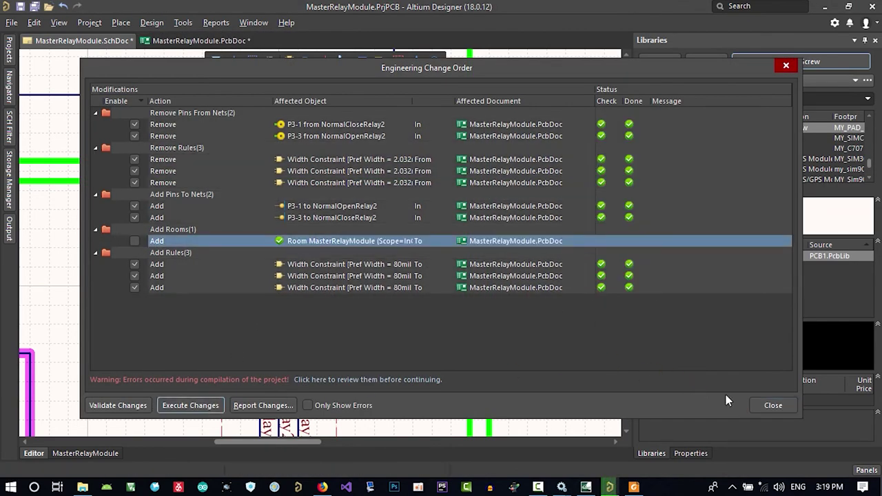
left_click(772, 406)
scroll(328, 293, "down", 2)
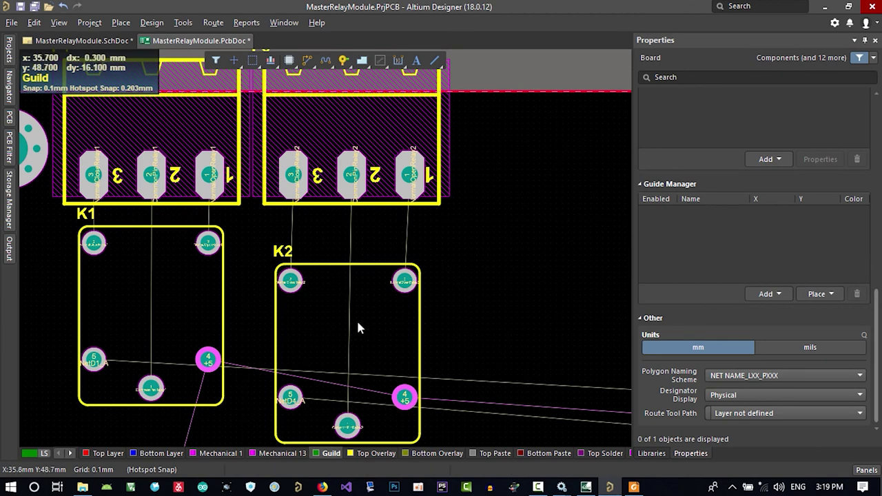
Top-align relay K2 with relay K1
left_click(358, 328)
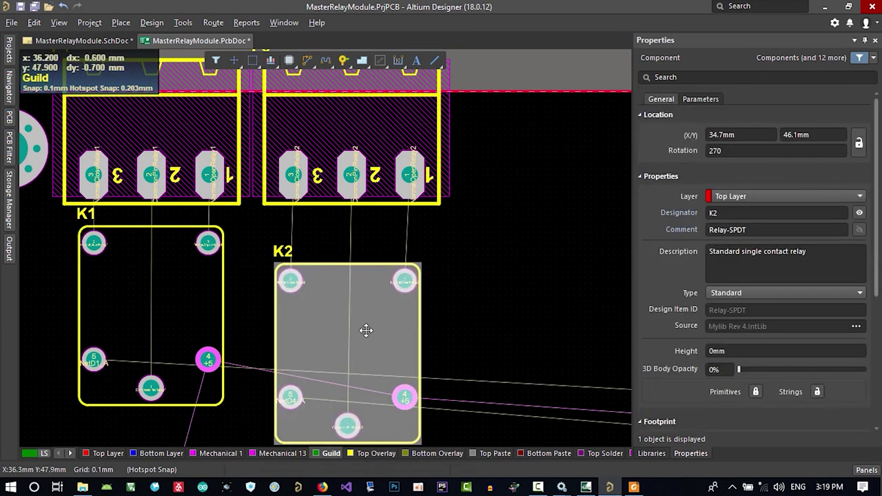
left_click(171, 306, "shift")
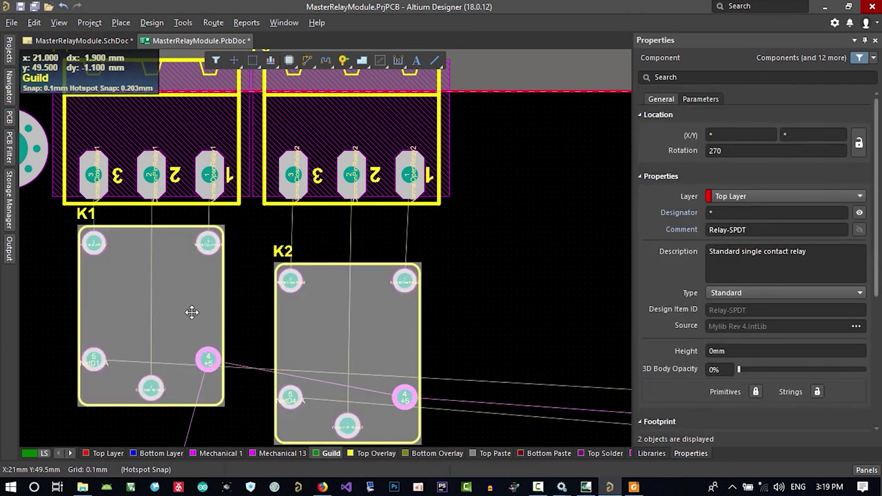
key("a")
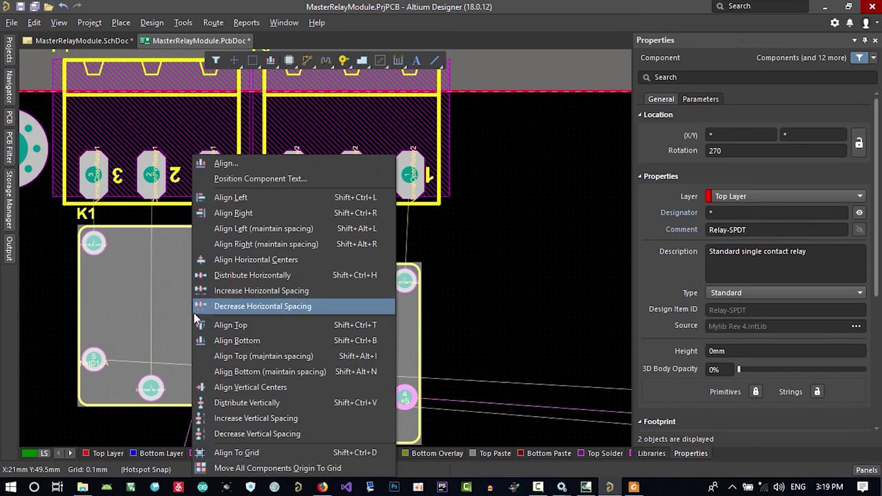
left_click(238, 325)
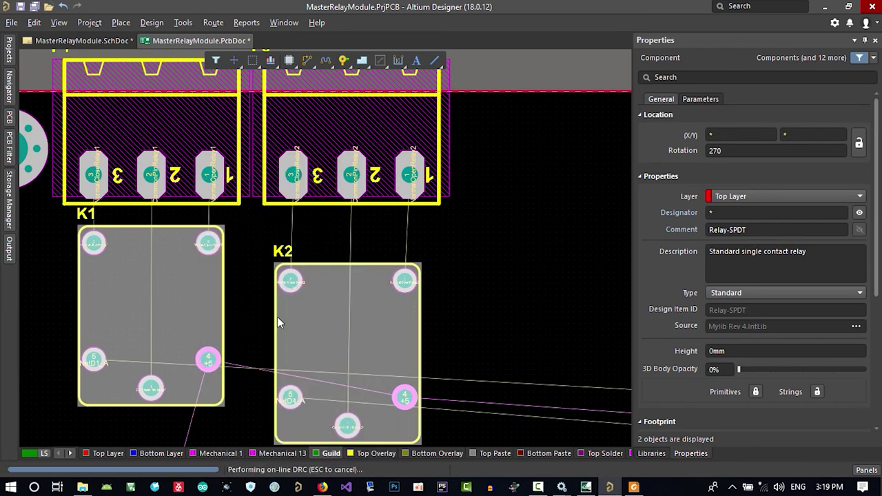
left_click(475, 270)
Centre relay K2 beneath header P3 with the align centres option
scroll(519, 246, "right", 2, "shift")
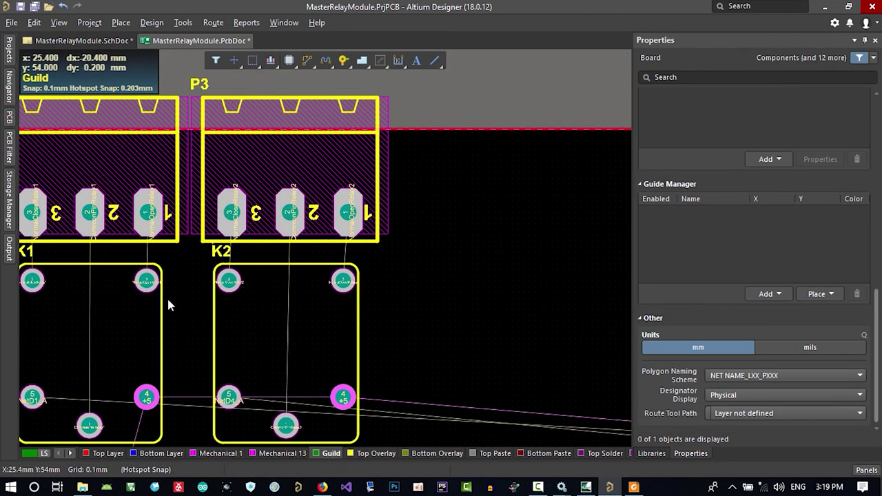
scroll(384, 318, "up", 1)
left_click(300, 328)
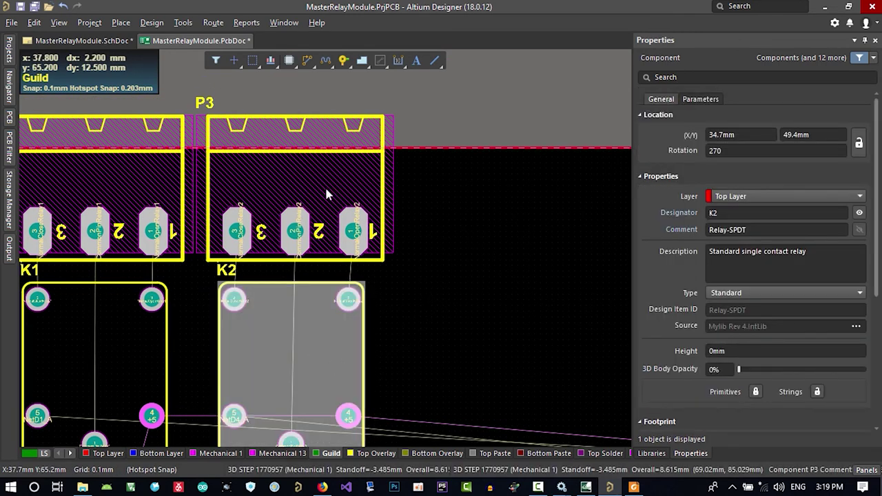
left_click(324, 203, "shift")
key("a")
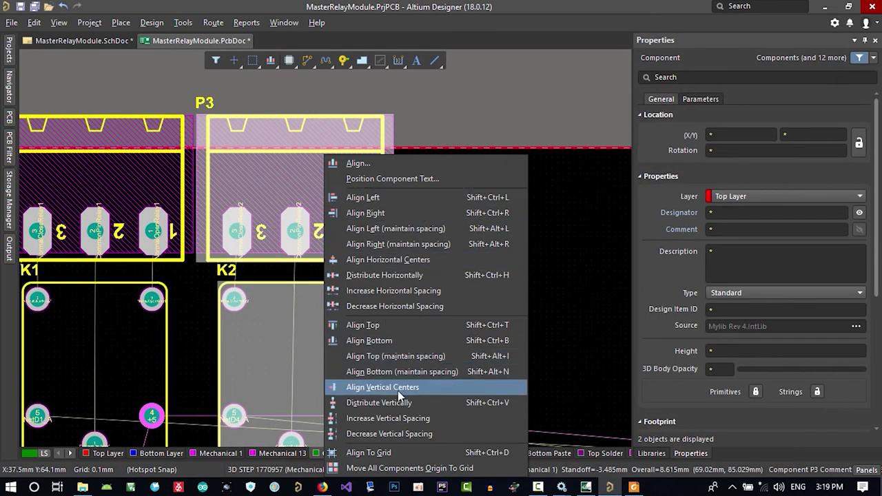
left_click(393, 262)
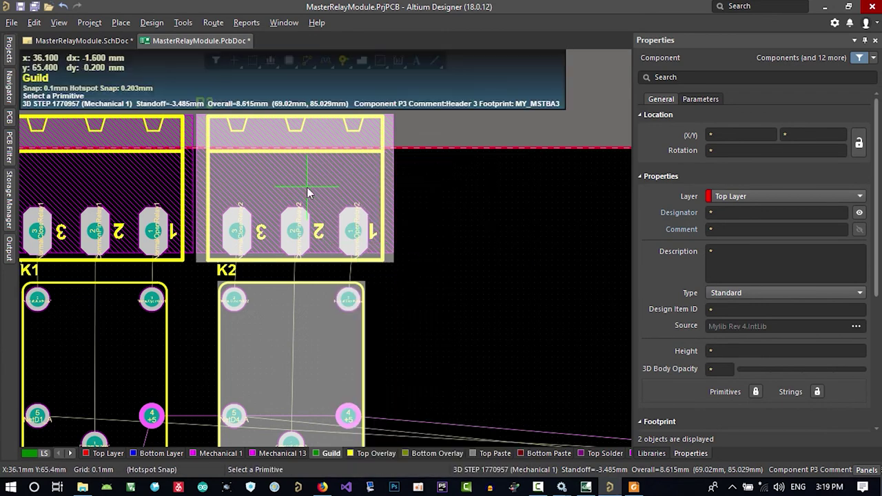
left_click(429, 318)
scroll(404, 279, "down", 3)
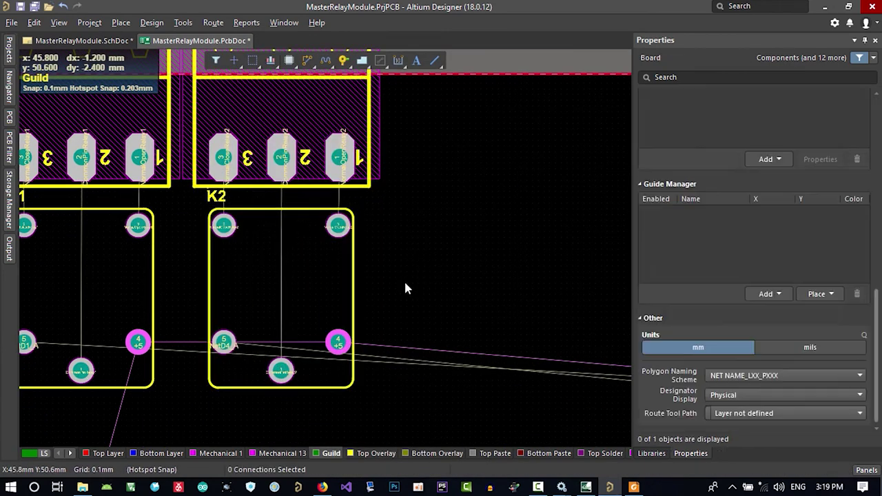
scroll(315, 289, "down", 2, "ctrl")
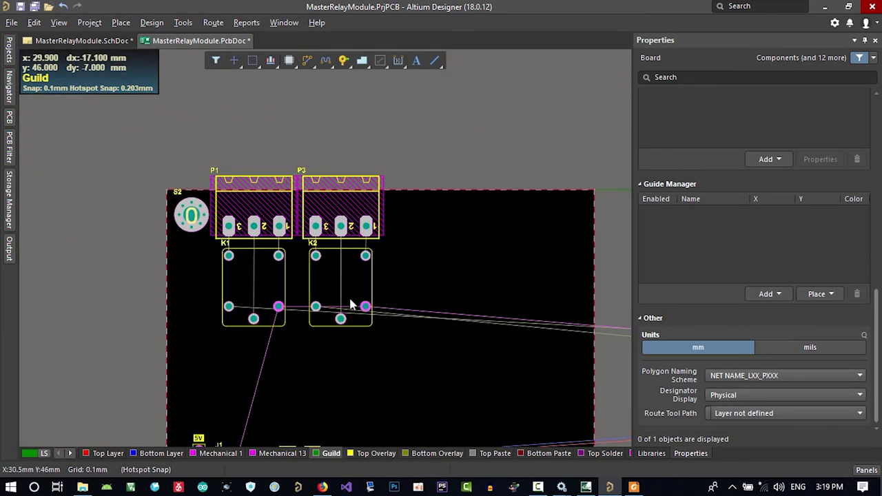
Check the board in the 3D view, then return to 2D
right_click_drag(351, 258, 288, 302)
key("3")
scroll(253, 286, "down", 3, "ctrl")
key("2")
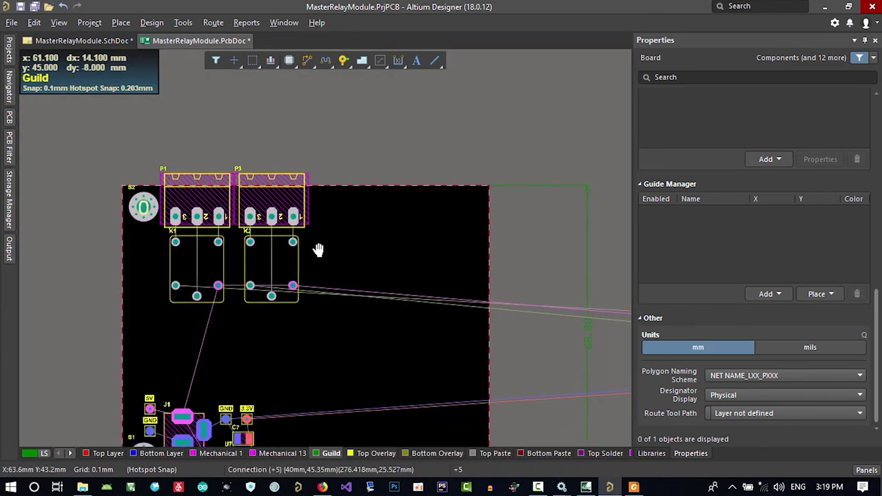
Drag the off-board header P5 into the top row to the right of P3
right_click_drag(509, 209, 360, 202)
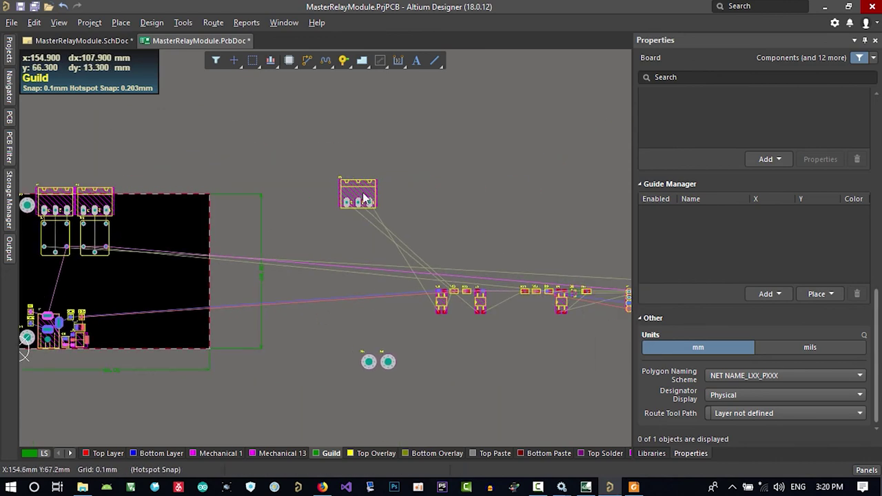
left_click_drag(360, 201, 140, 209)
scroll(137, 210, "up", 5, "ctrl")
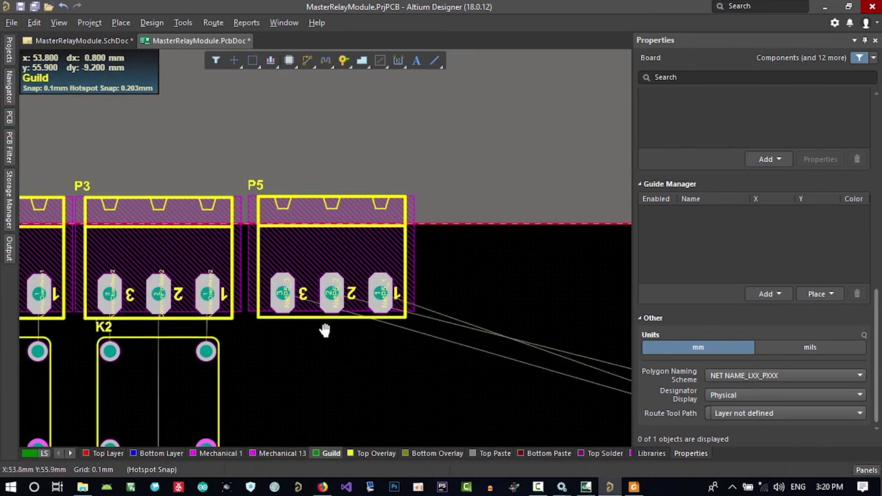
scroll(343, 286, "down", 5, "ctrl")
scroll(343, 286, "down", 1, "ctrl")
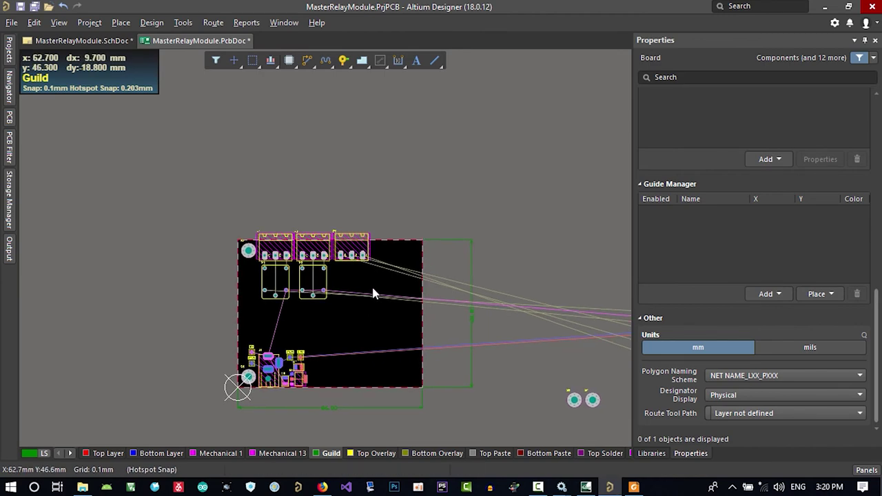
scroll(363, 267, "up", 3, "ctrl")
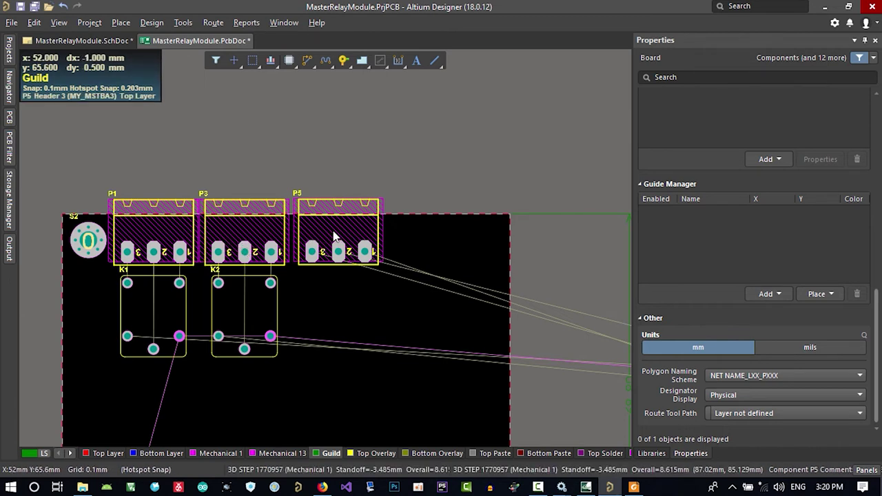
scroll(333, 236, "up", 3, "ctrl")
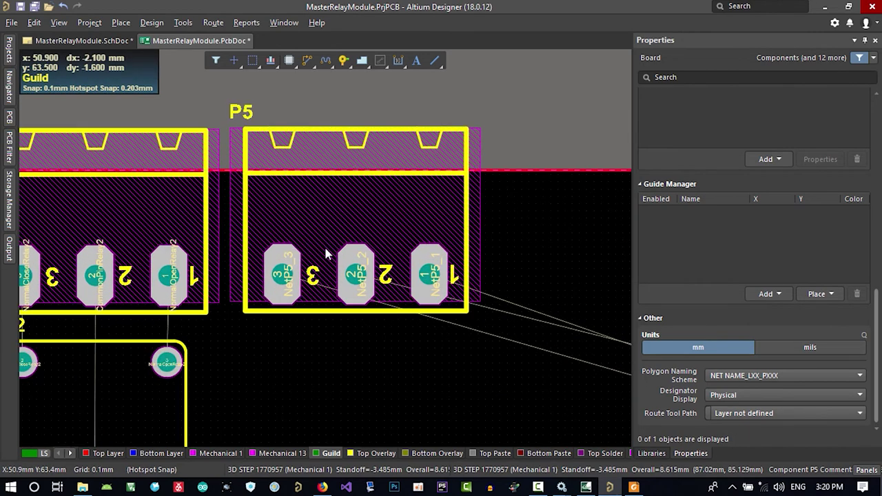
Bottom-align header P5 with header P3
left_click(331, 216)
left_click(198, 228, "shift")
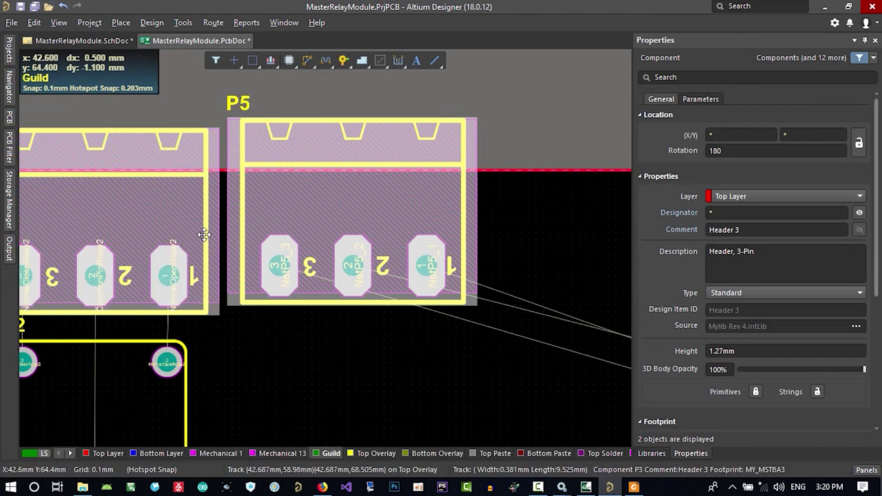
right_click_drag(200, 232, 359, 240)
key("a")
left_click(414, 340)
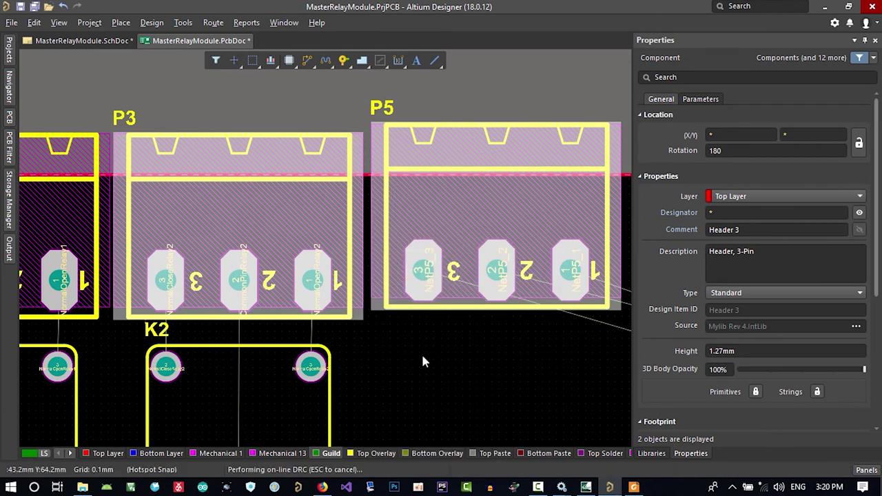
right_click_drag(421, 352, 387, 367)
left_click(387, 366)
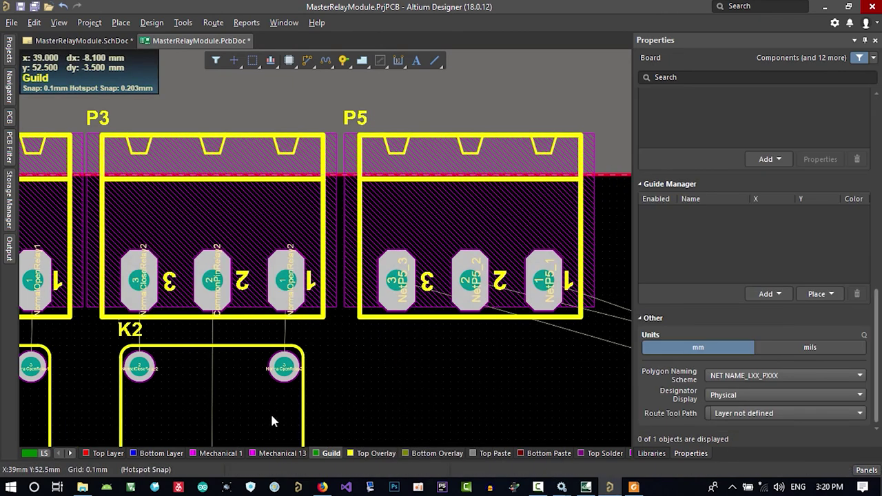
Switch to a 0.025mm snap grid and nudge P5 to X 52.5mm, clear of P3
key("g")
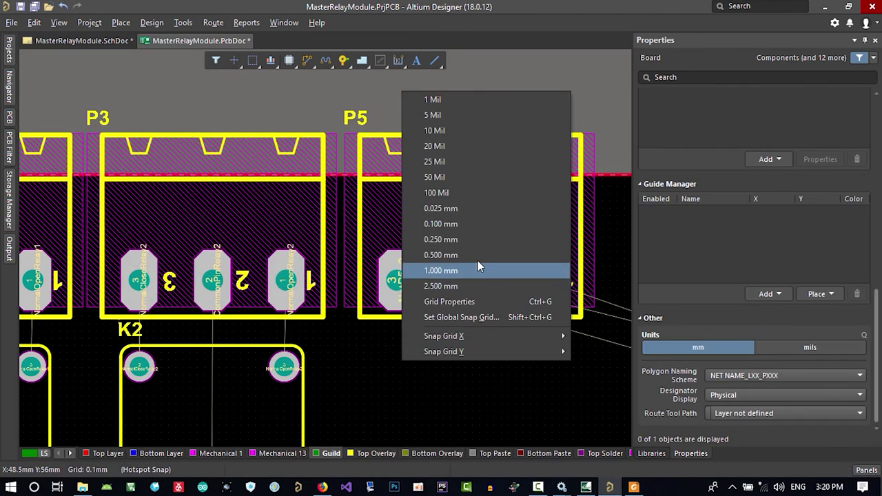
left_click(468, 172)
left_click(473, 274)
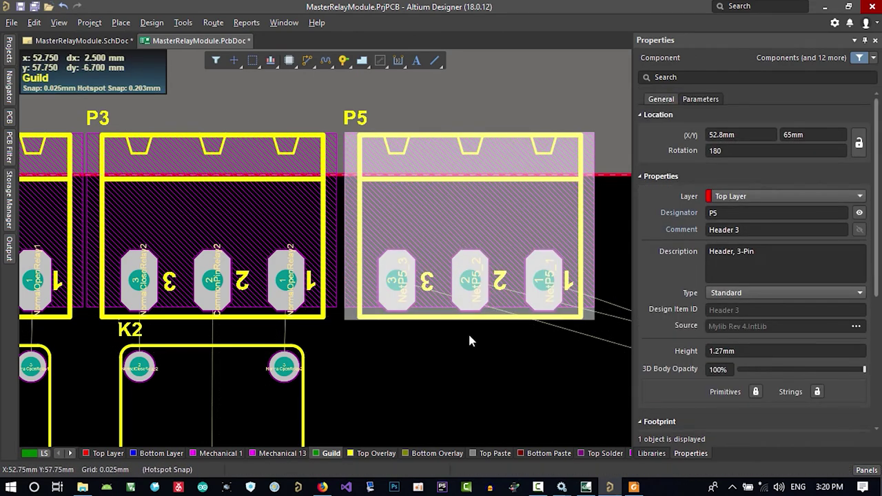
key("ctrl+Left")
key("ctrl+Left")
key("ctrl+Left")
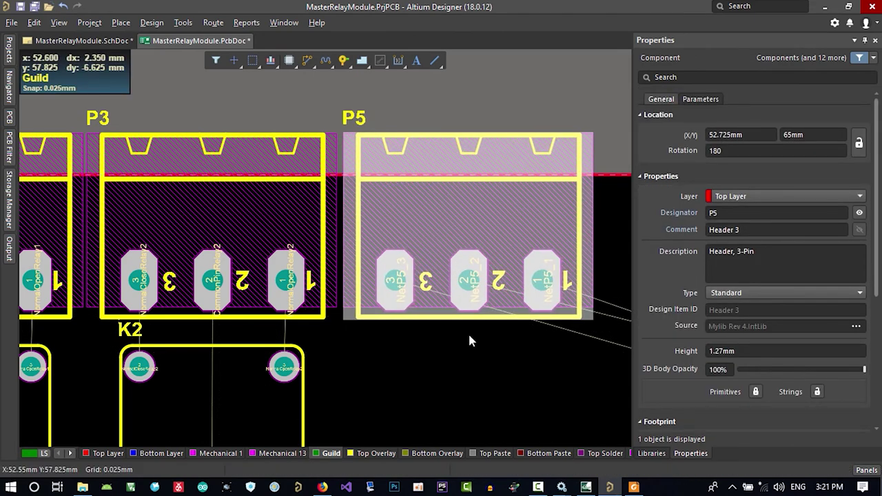
key("ctrl+Left")
key("ctrl+Left")
key("ctrl+Left")
key("ctrl+Left")
key("ctrl+Left")
key("ctrl+Left")
key("ctrl+Left")
key("ctrl+Left")
key("ctrl+Left")
key("ctrl+Left")
key("ctrl+Left")
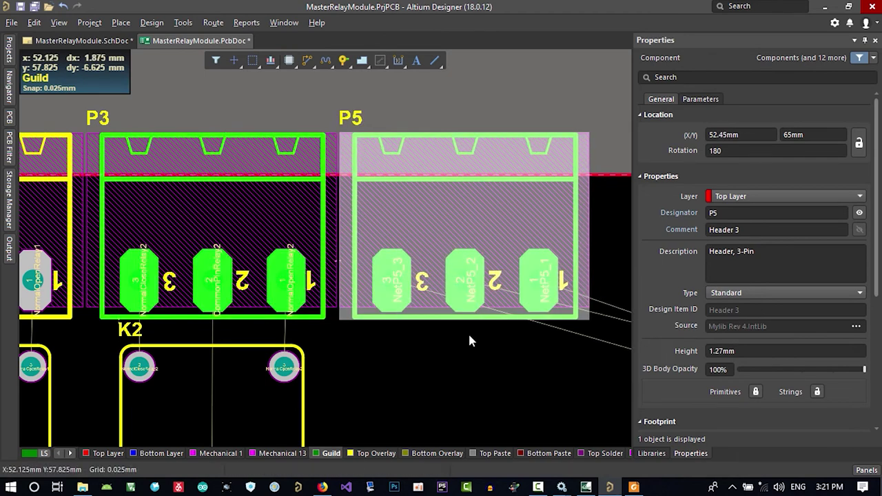
key("ctrl+Right")
key("ctrl+Right")
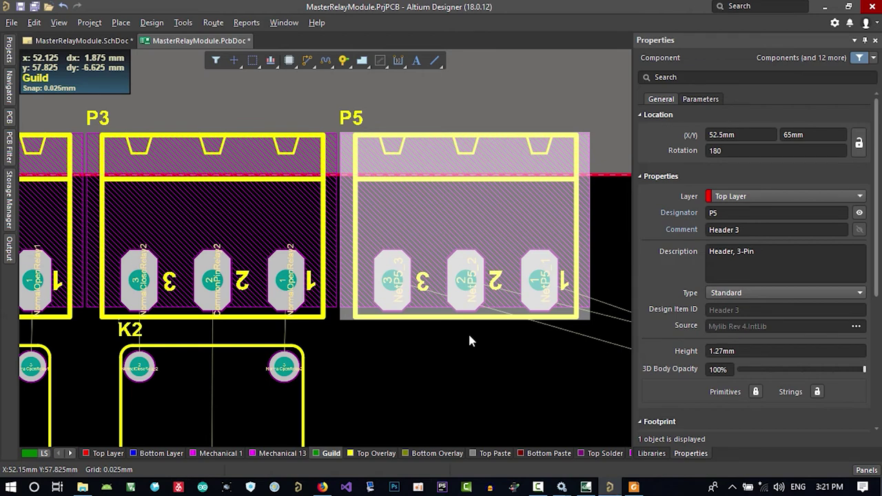
left_click(431, 374)
right_click_drag(452, 366, 405, 312)
scroll(308, 330, "down", 2, "ctrl")
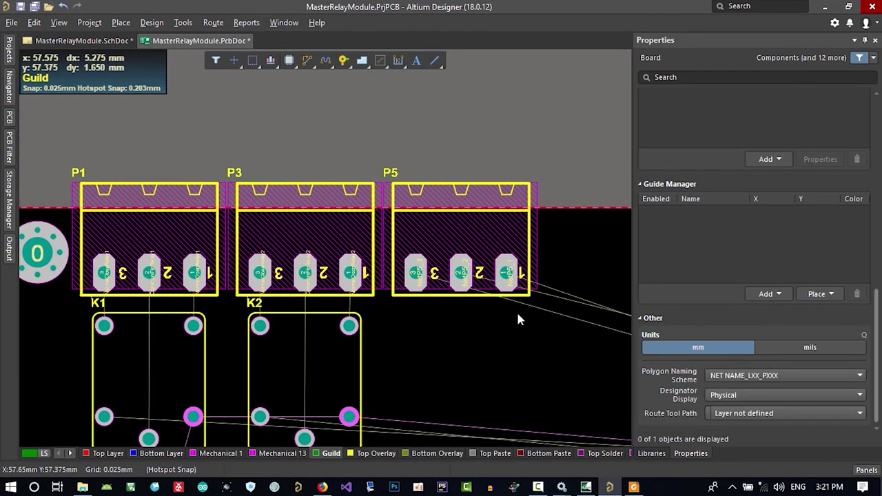
Select the four loose components sitting off the board
right_click_drag(516, 310, 470, 313)
scroll(455, 324, "down", 2)
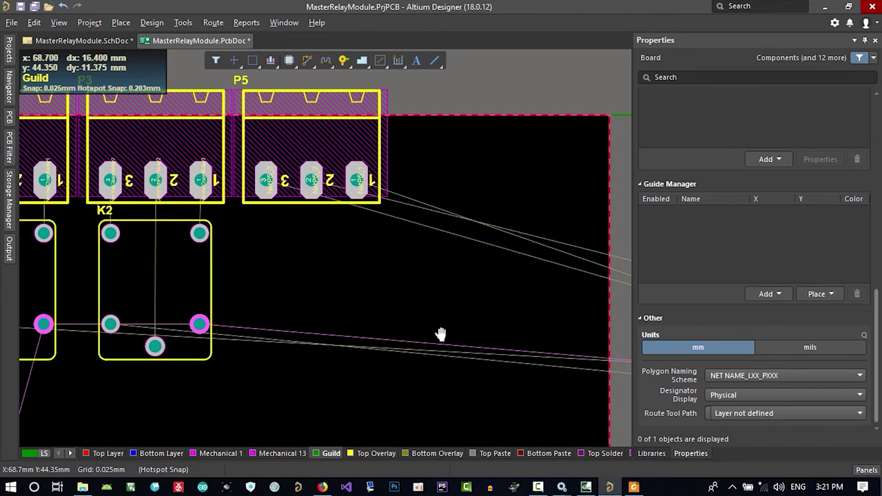
scroll(441, 335, "down", 3, "ctrl")
scroll(383, 327, "down", 1, "ctrl")
right_click_drag(448, 344, 352, 301)
scroll(405, 290, "right", 5)
scroll(375, 311, "down", 2, "ctrl")
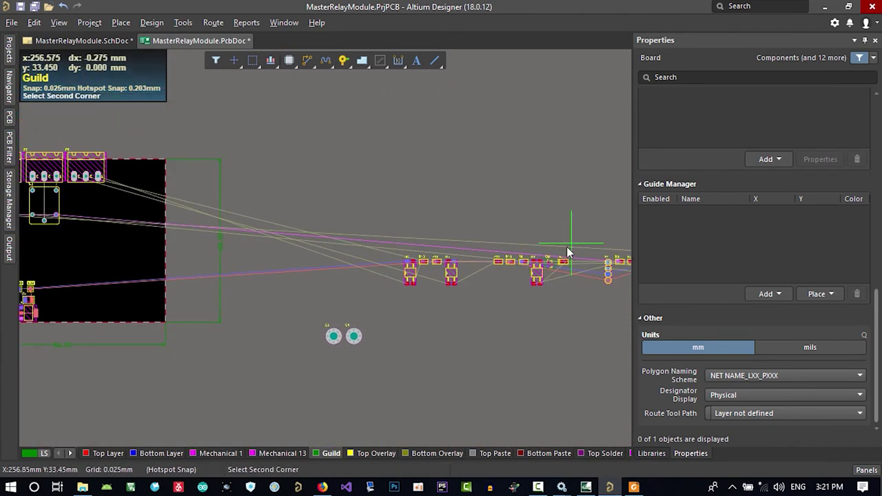
scroll(524, 296, "left", 3)
left_click(454, 305)
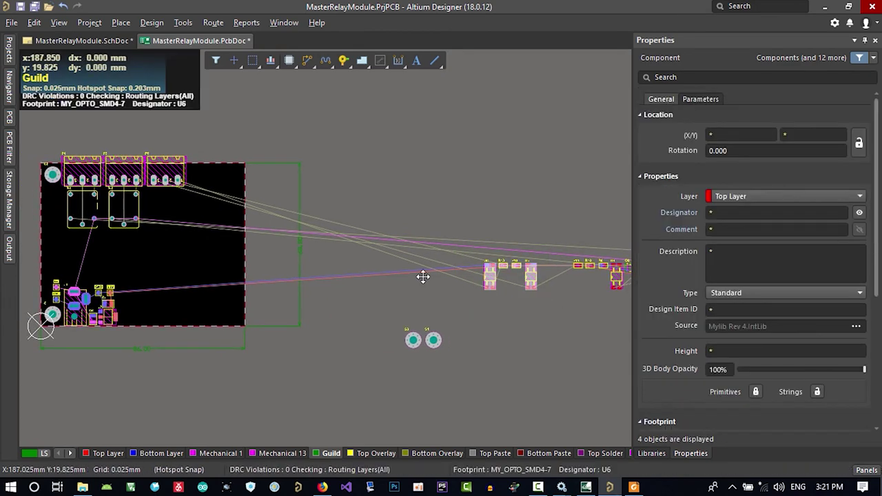
Move the four selected components, leaving them off the board to the right
left_click_drag(510, 275, 186, 219)
scroll(269, 301, "right", 13)
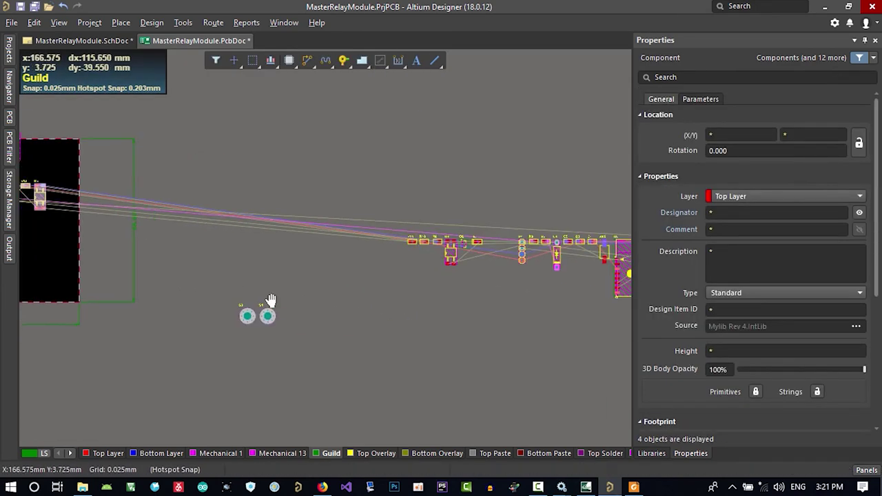
scroll(547, 299, "left", 18)
scroll(437, 294, "left", 3)
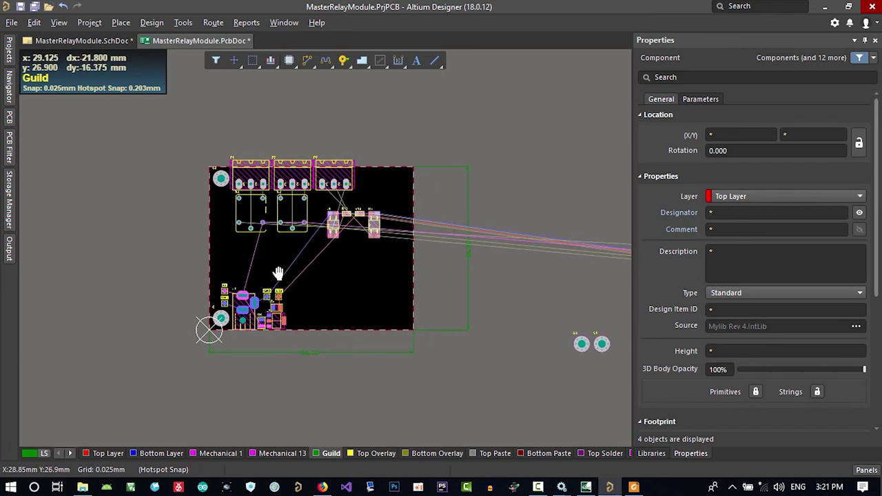
left_click(374, 224)
left_click_drag(374, 224, 590, 207)
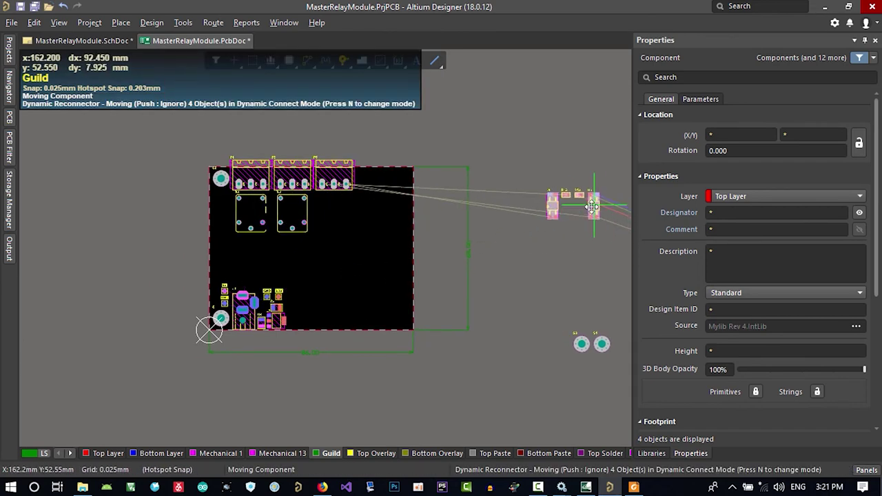
Bring mounting hole S3 onto the board
scroll(392, 209, "up", 2, "ctrl")
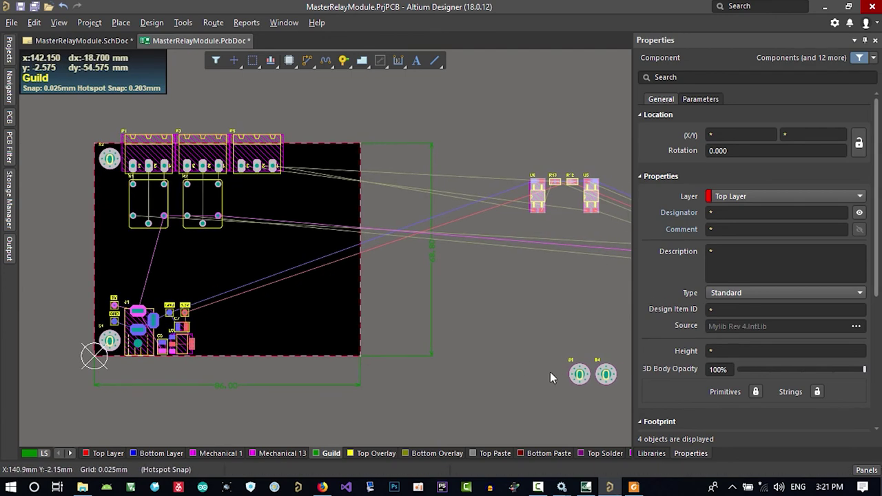
left_click_drag(579, 374, 317, 175)
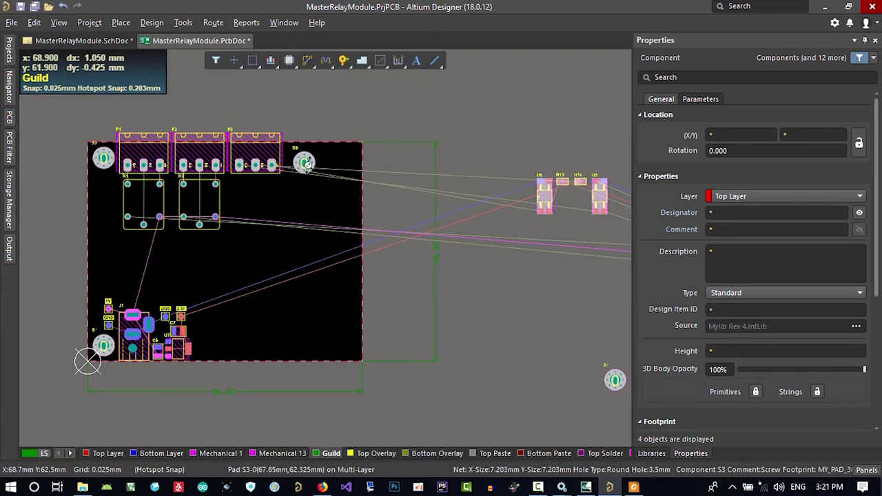
scroll(324, 182, "up", 3, "ctrl")
scroll(246, 212, "left", 4, "shift")
scroll(247, 212, "up", 1)
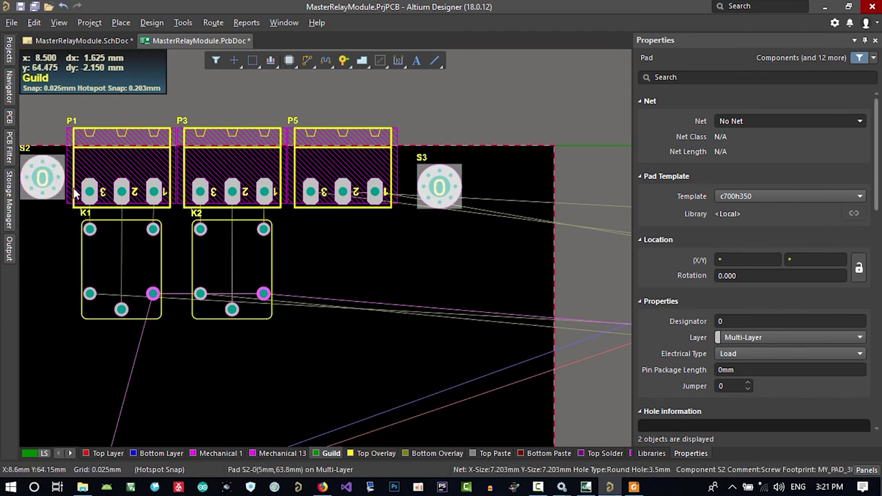
Align the tops of relays K1 and K2, then align S3's top with S2
key("a")
left_click(139, 325)
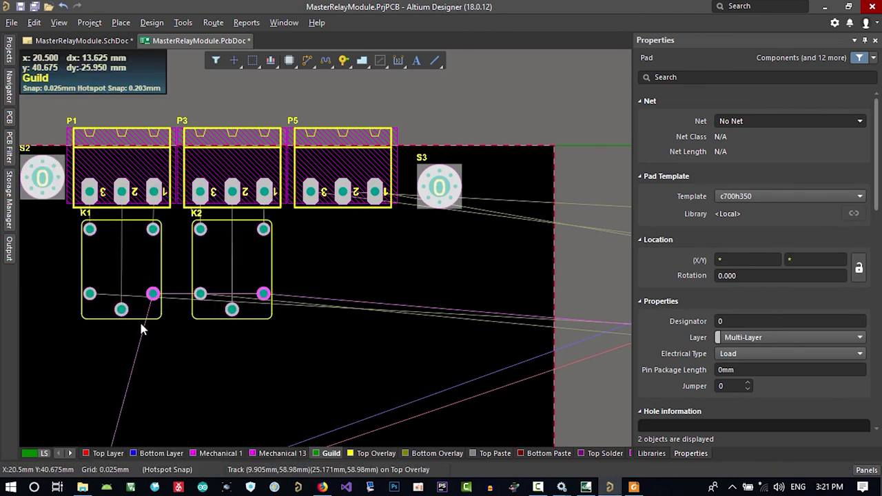
right_click_drag(251, 260, 225, 268)
left_click(226, 267)
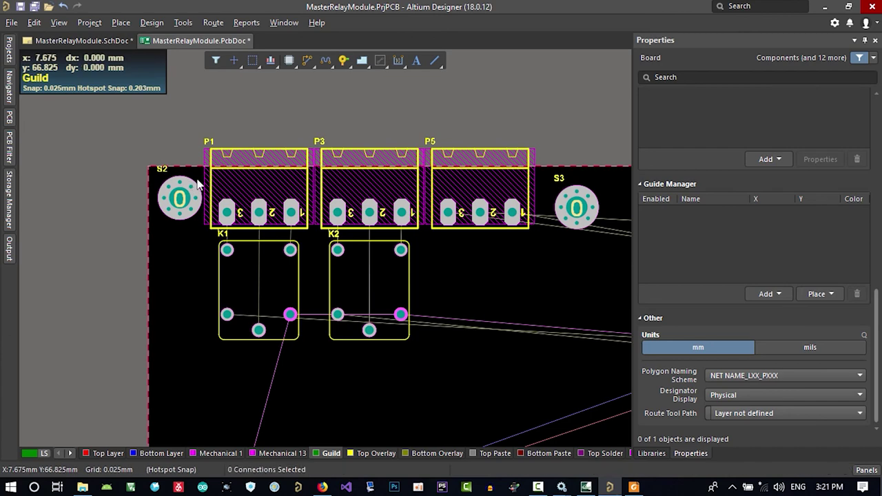
left_click_drag(194, 187, 166, 232)
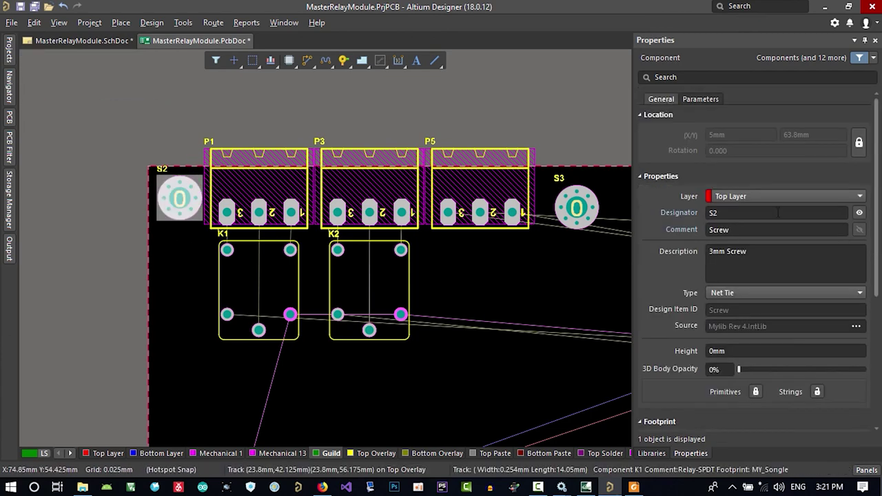
scroll(524, 269, "right", 1, "shift")
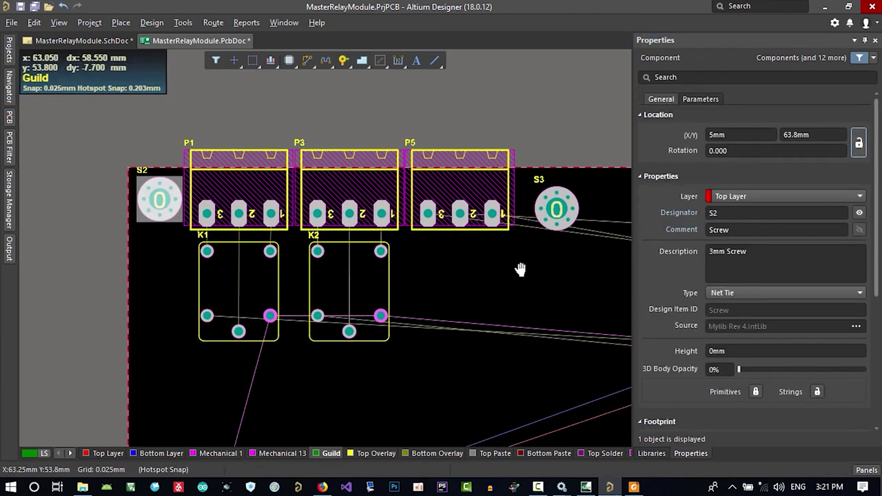
left_click(567, 202, "shift")
key("a")
left_click(581, 315)
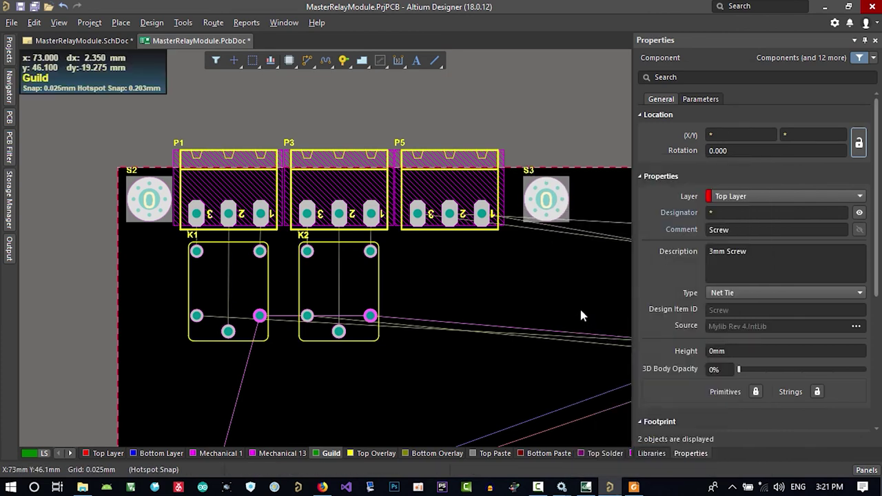
Drag the right board-edge line left and place S3 beside header P5
scroll(558, 281, "right", 3, "shift")
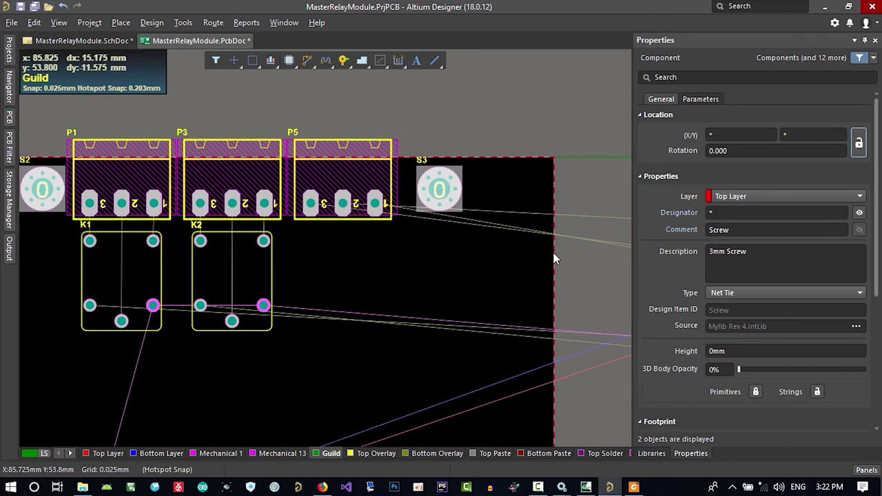
left_click(554, 256)
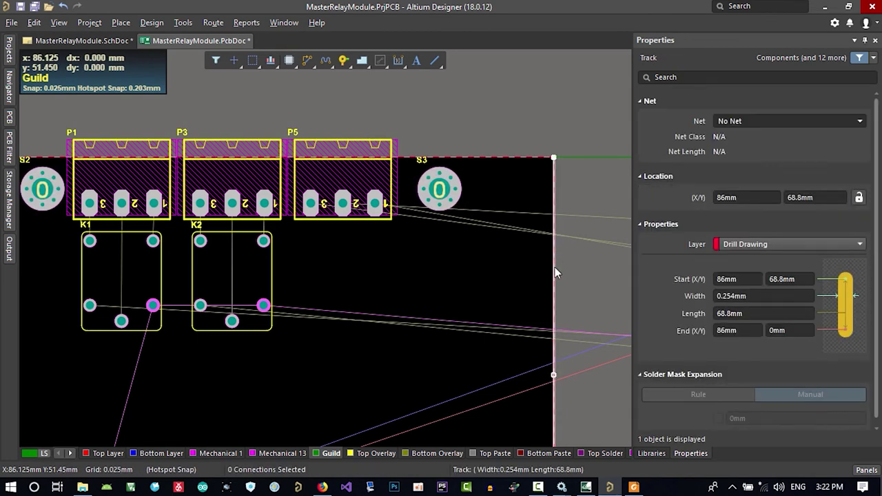
left_click_drag(555, 270, 467, 269)
left_click(439, 189)
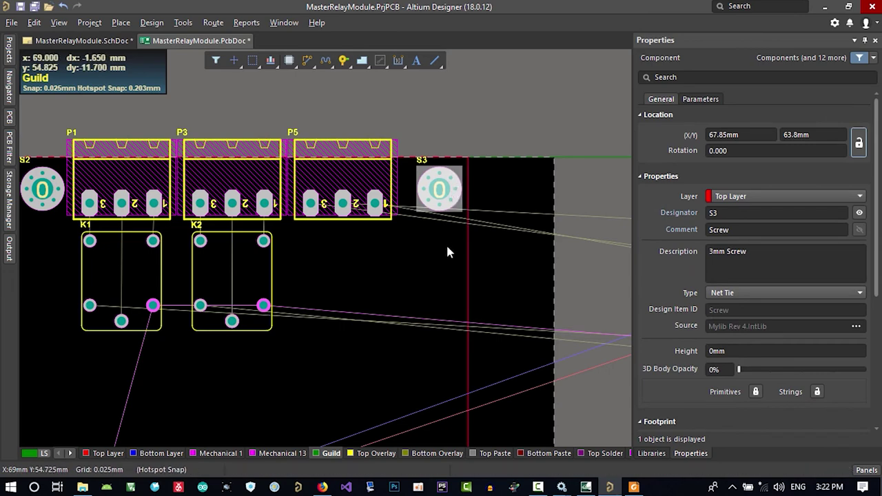
left_click_drag(439, 190, 425, 190)
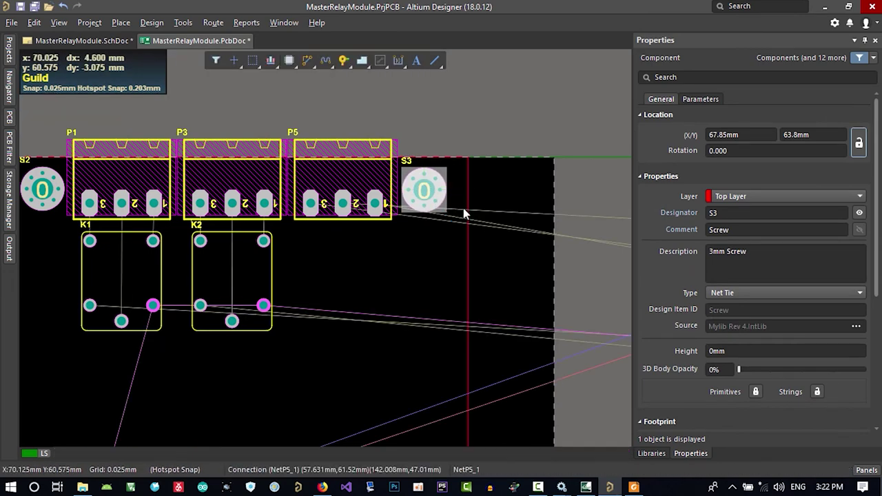
left_click(478, 202)
Nudge the vertical edge line left and set a relative origin at S3's centre
left_click(469, 237)
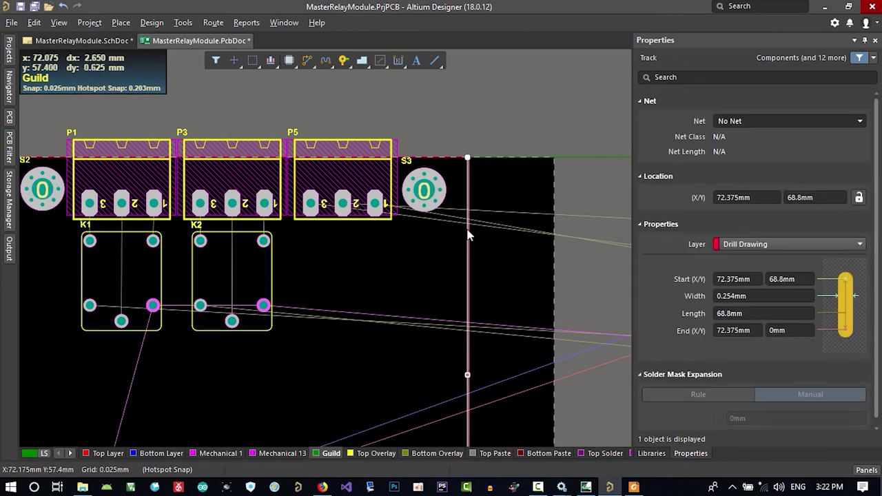
left_click_drag(469, 237, 459, 232)
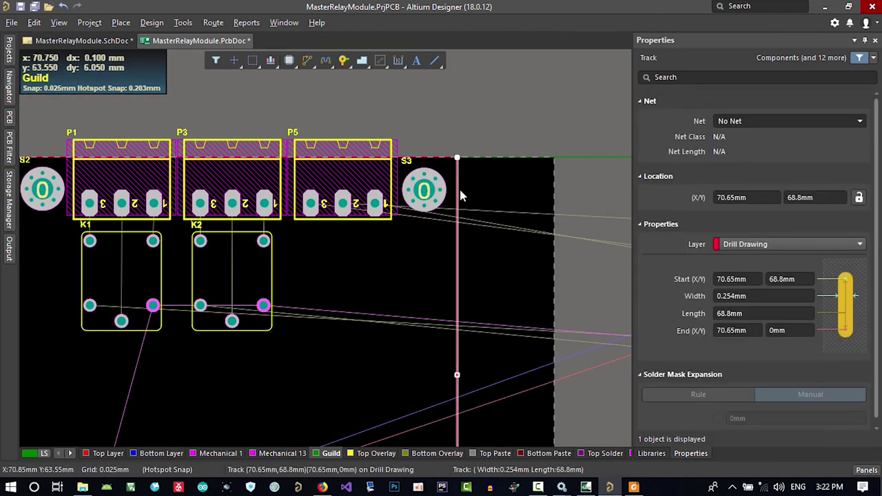
scroll(462, 197, "up", 2, "ctrl")
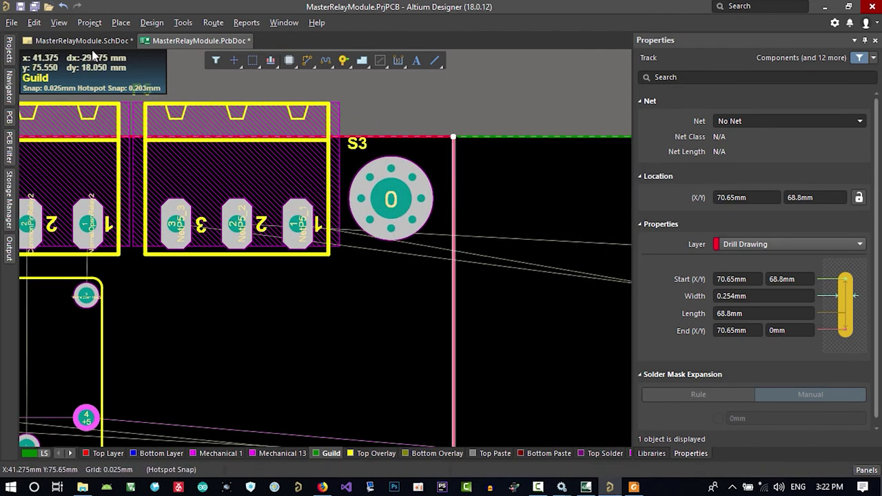
left_click(34, 22)
mouse_move(105, 265)
left_click(192, 266)
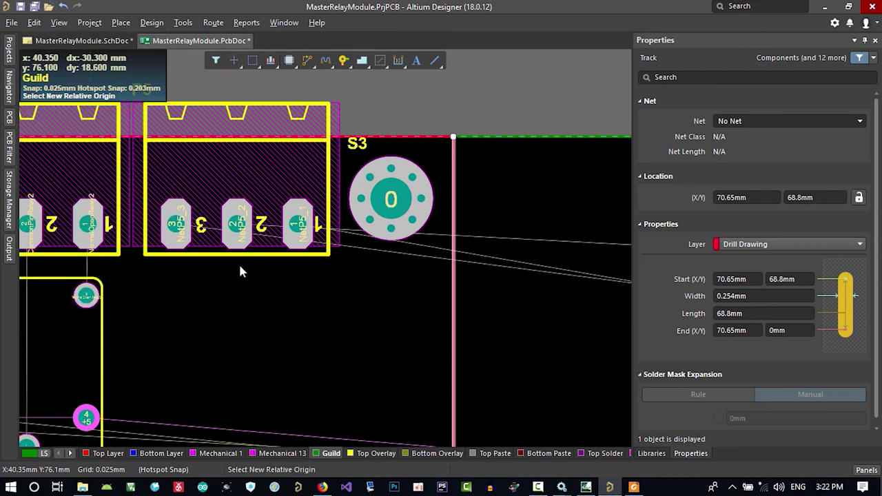
left_click(391, 200)
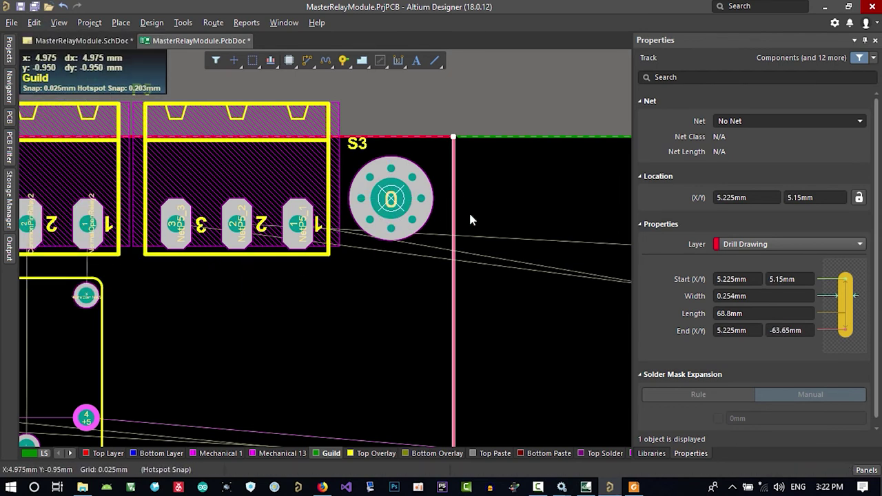
Set the edge line's Location X and End X both to 5mm
left_click(737, 198)
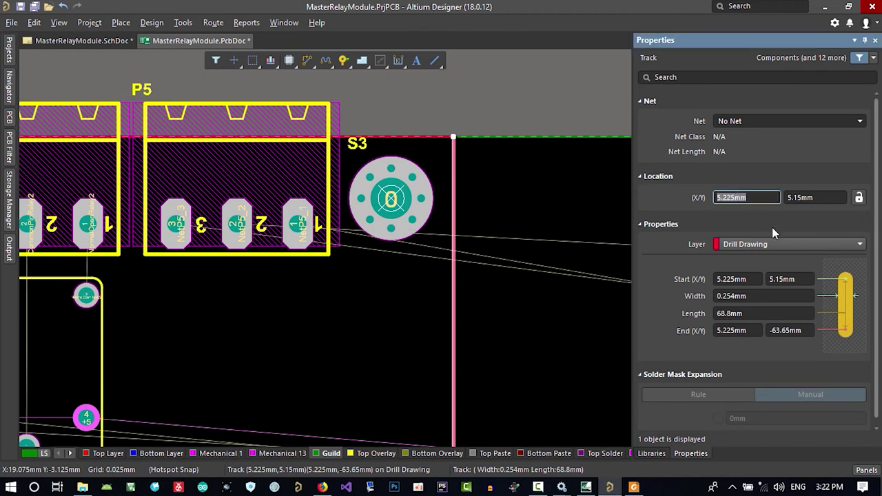
type("5")
key("Return")
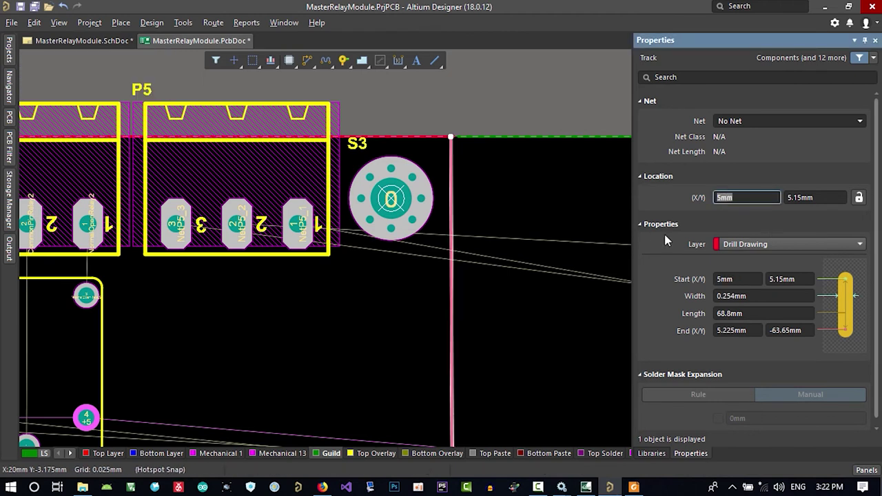
scroll(692, 223, "down", 1)
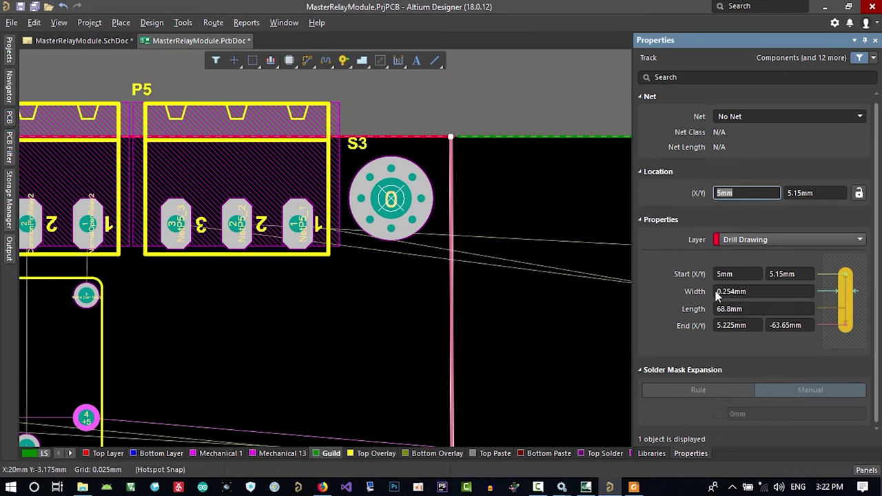
left_click(734, 329)
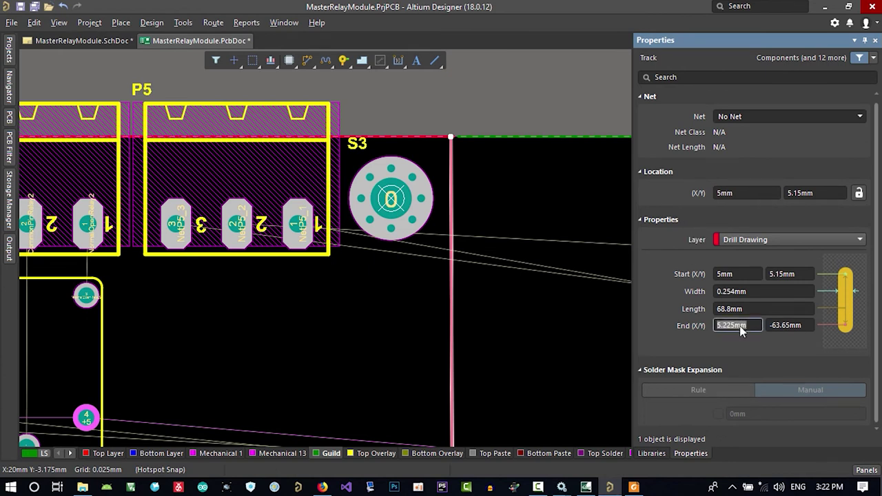
type("5")
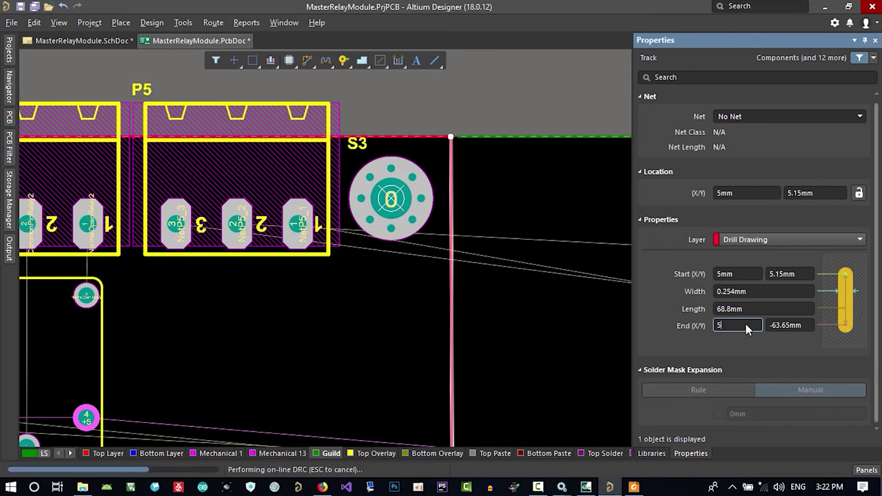
key("Return")
scroll(480, 361, "down", 4)
scroll(481, 365, "down", 4, "ctrl")
right_click_drag(481, 365, 583, 42)
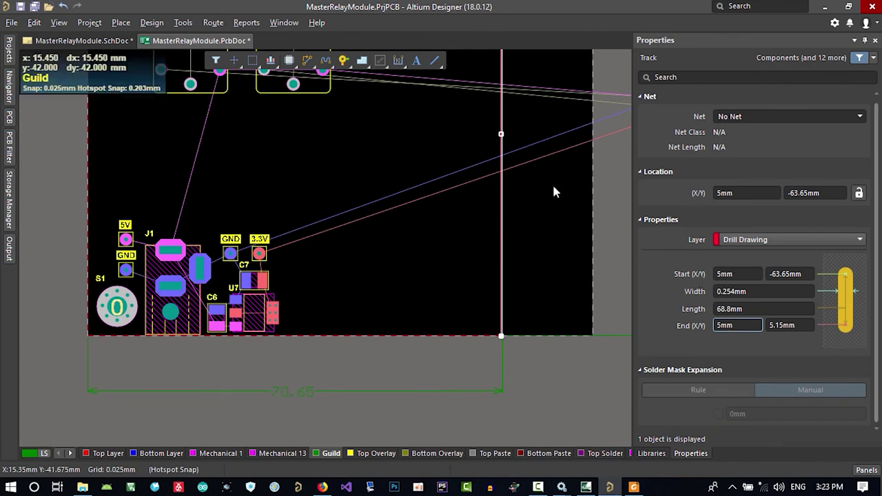
Shorten the board's top edge line toward the right corner
scroll(556, 181, "up", 3)
scroll(474, 252, "up", 8, "ctrl")
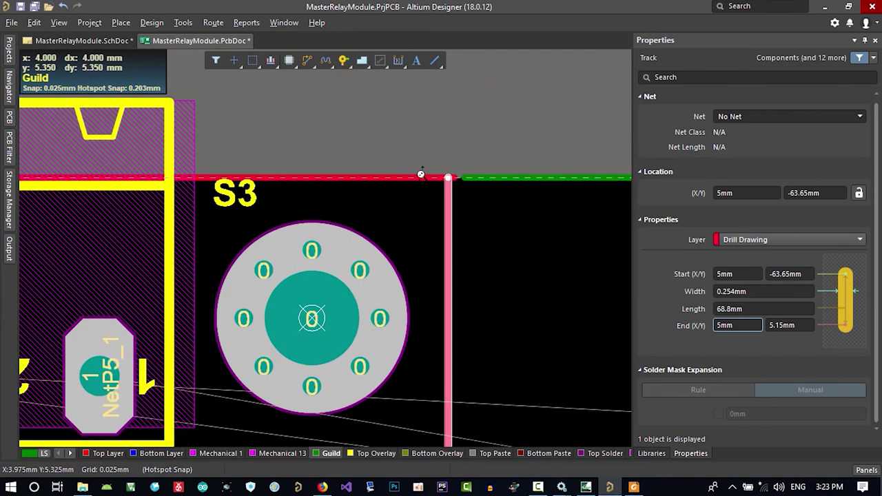
left_click(492, 184)
scroll(492, 185, "up", 3, "ctrl")
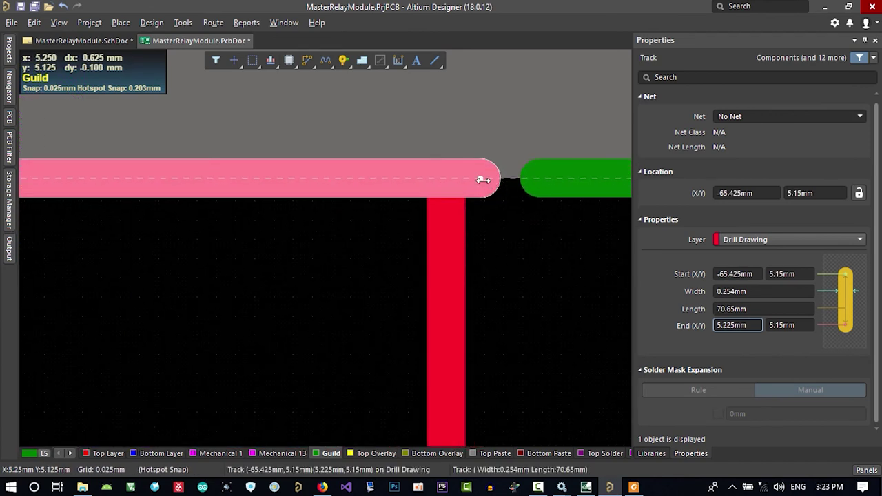
left_click_drag(468, 179, 447, 179)
left_click(475, 214)
scroll(461, 207, "down", 2, "ctrl")
Trim the horizontal corner edge line so it ends at X 5mm
left_click(443, 170)
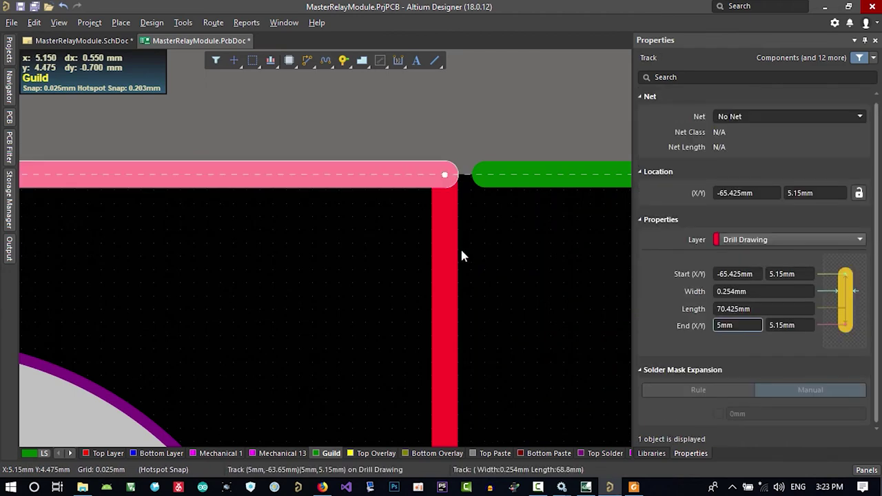
scroll(461, 256, "down", 3, "ctrl")
scroll(512, 346, "up", 4, "ctrl")
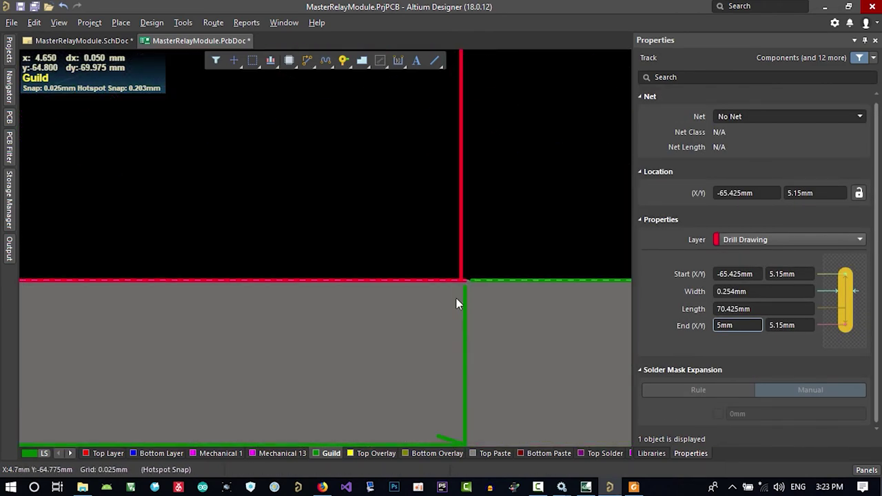
scroll(456, 304, "up", 3, "ctrl")
left_click(556, 153)
left_click_drag(567, 137, 519, 138)
left_click(567, 213)
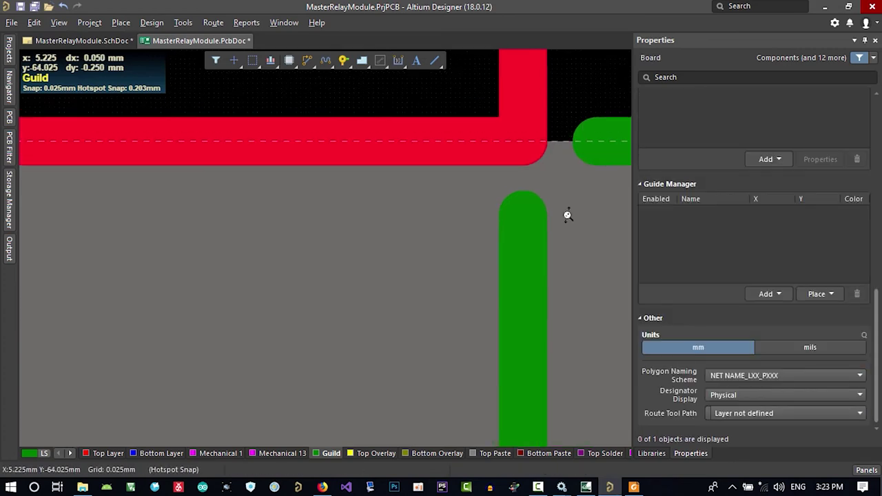
scroll(561, 168, "down", 4, "ctrl")
scroll(428, 228, "up", 3)
scroll(417, 270, "up", 6, "ctrl")
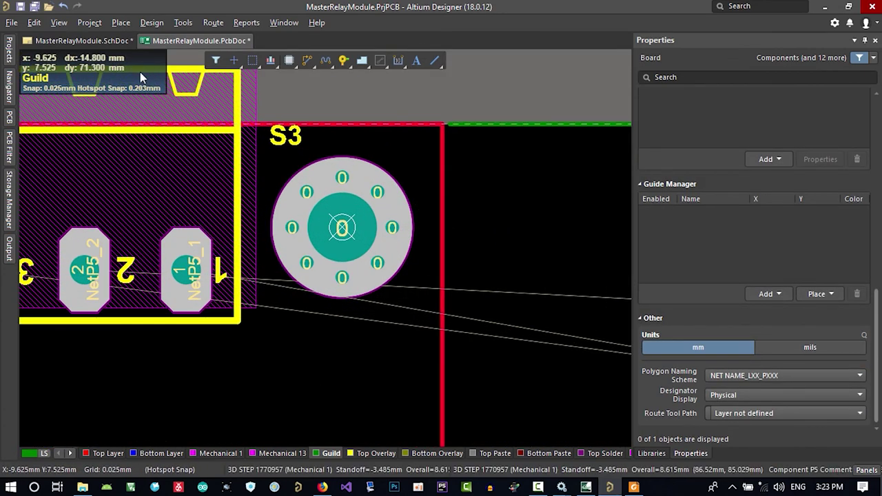
Set a new relative origin at the outline's top-right corner
left_click(34, 22)
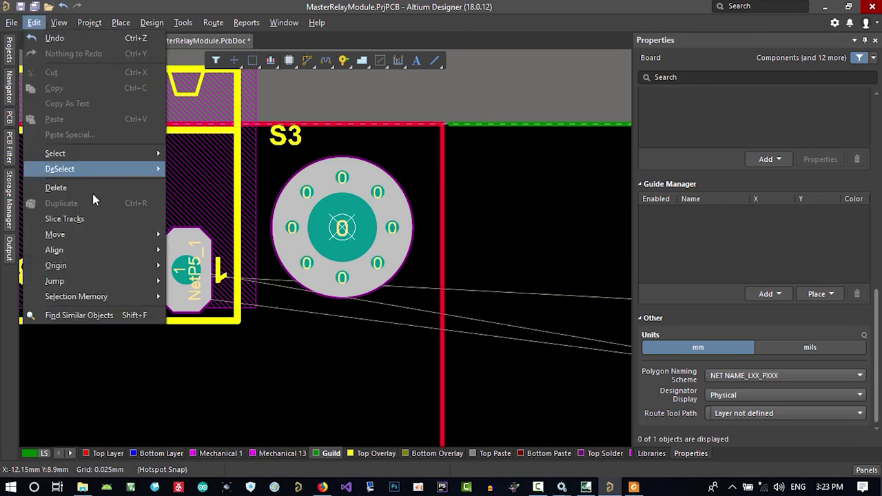
mouse_move(106, 271)
left_click(190, 263)
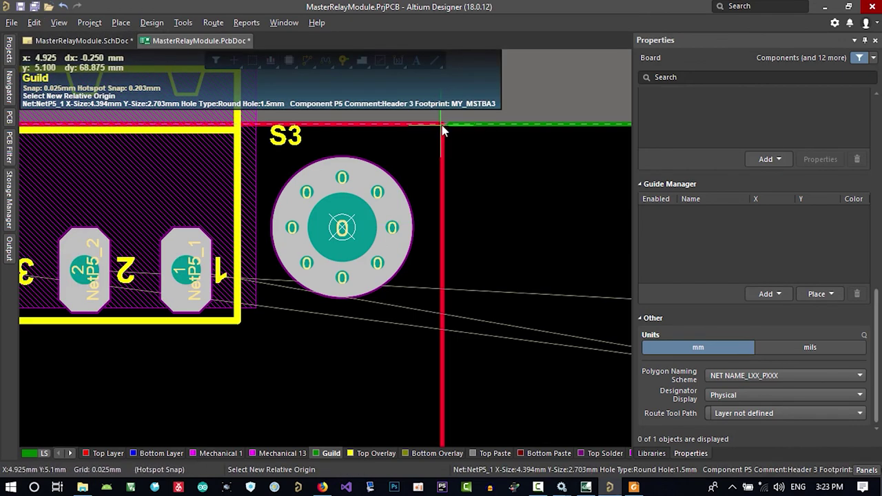
scroll(442, 127, "up", 3, "ctrl")
scroll(438, 130, "up", 3, "ctrl")
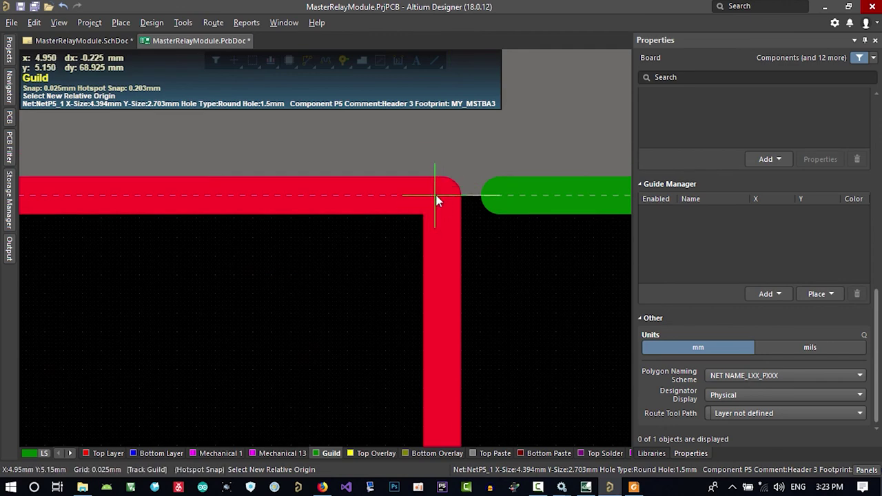
left_click(470, 203)
Check the top and right outline tracks, then Tab-select the whole connected outline
left_click(483, 255)
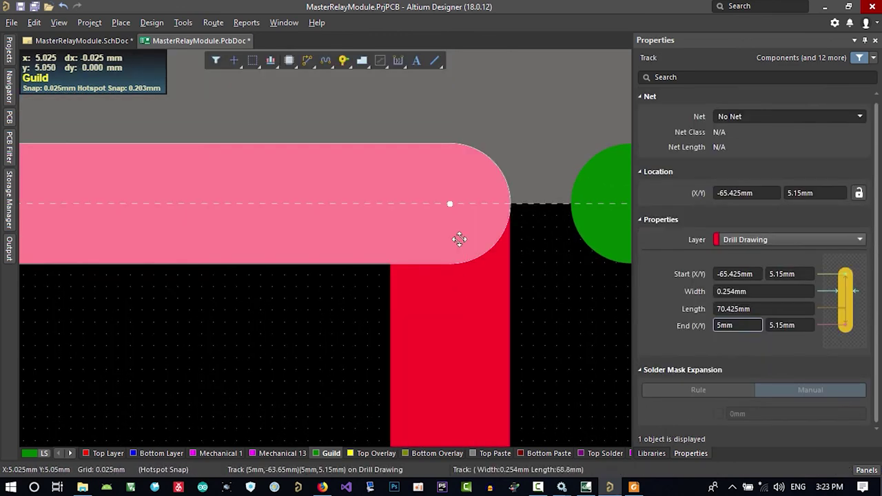
left_click(521, 257)
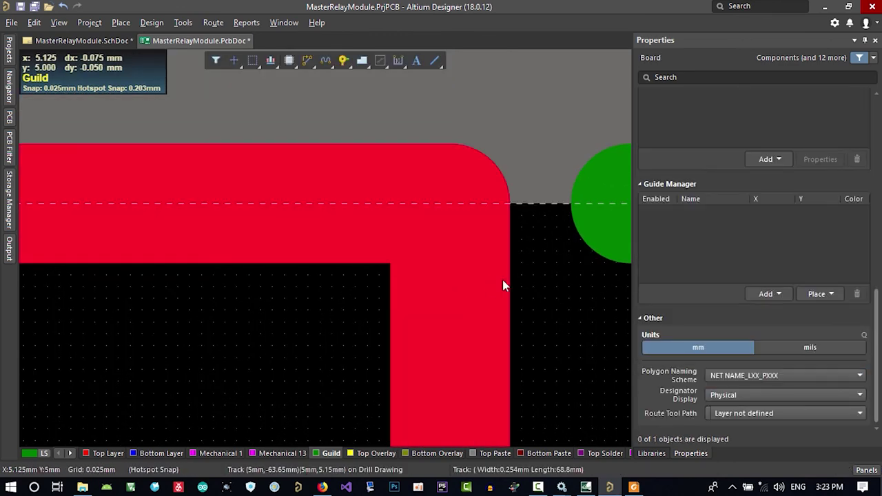
left_click(502, 279)
scroll(534, 287, "down", 2, "ctrl")
scroll(533, 289, "down", 1, "ctrl")
left_click(528, 293)
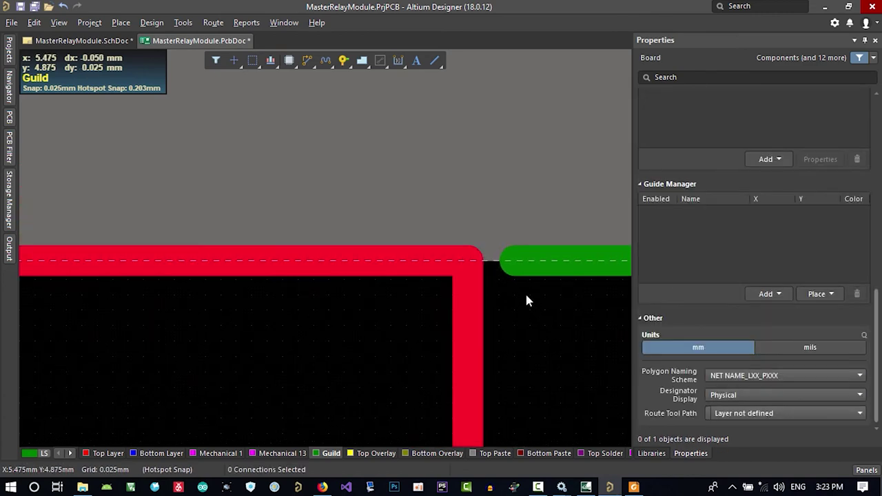
left_click(475, 323)
scroll(476, 211, "down", 6, "ctrl")
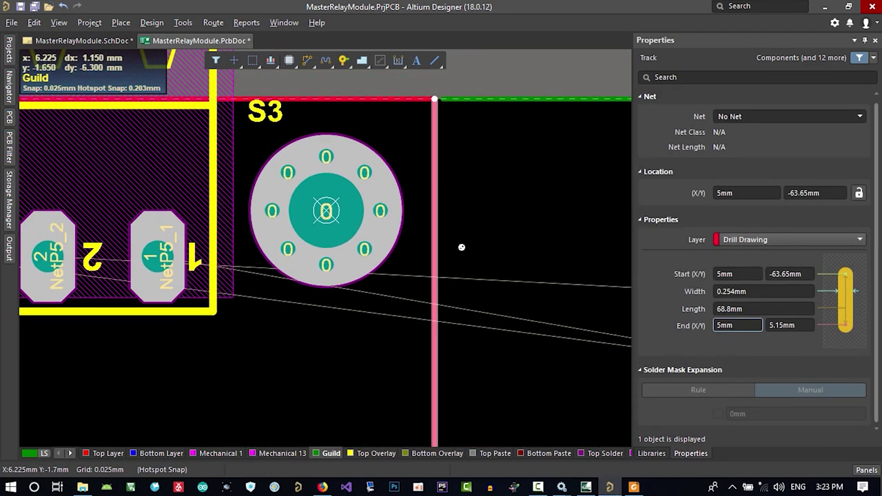
scroll(480, 255, "down", 5, "ctrl")
key("Tab")
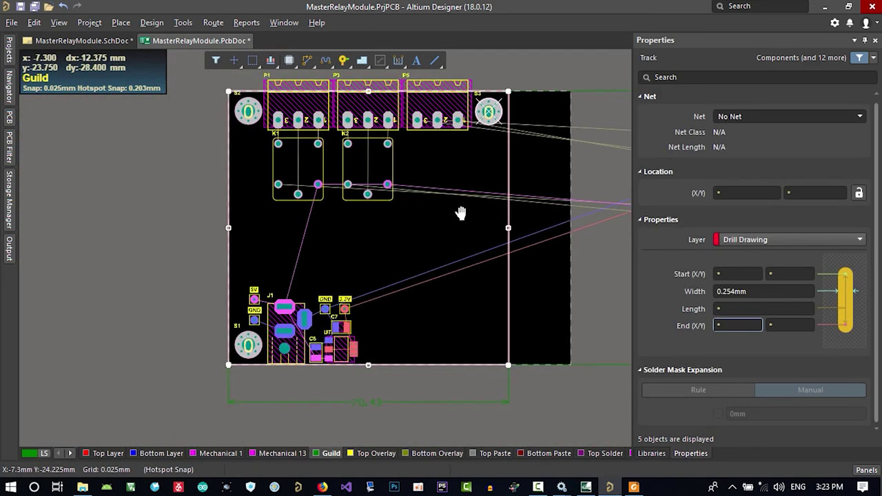
Redefine the board shape from the selected outline tracks
left_click(182, 22)
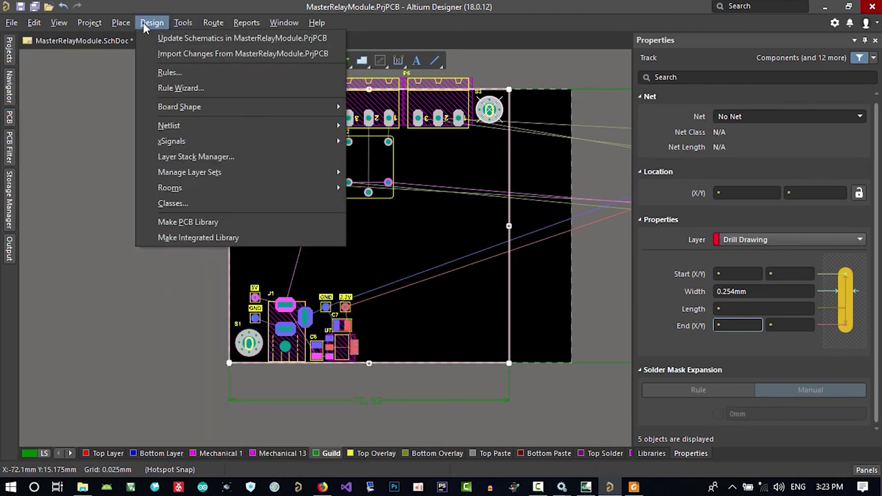
mouse_move(186, 106)
left_click(402, 114)
scroll(479, 152, "up", 5, "ctrl")
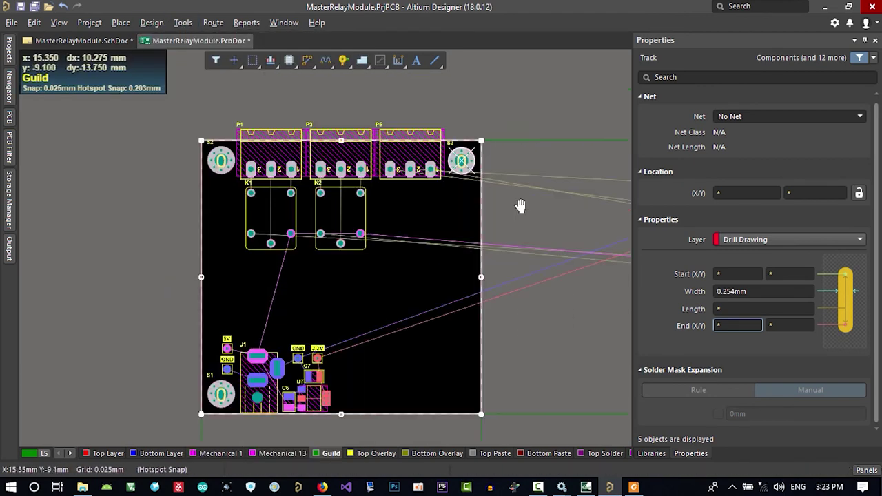
scroll(475, 146, "up", 3, "ctrl")
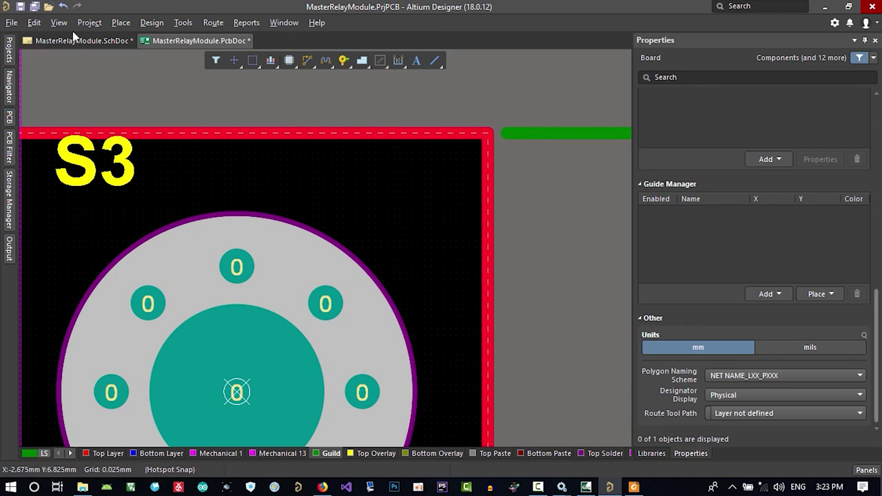
Set the relative origin at the board's top-right corner
left_click(38, 23)
mouse_move(105, 265)
left_click(189, 264)
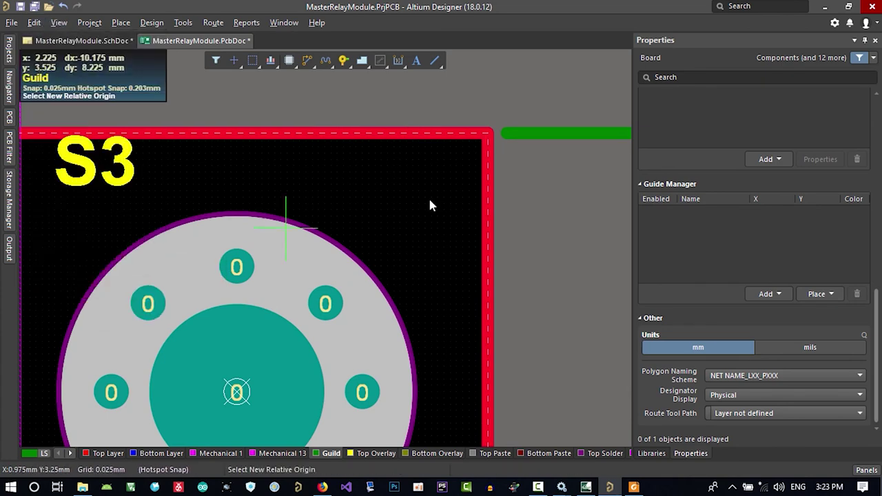
left_click(489, 135)
right_click_drag(518, 194, 494, 137)
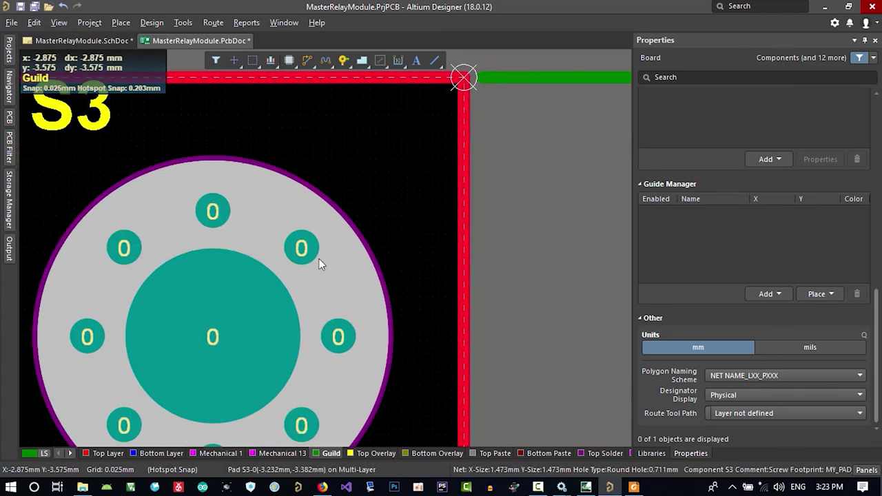
Set screw S3's Y position to -5mm from the corner origin
left_click(296, 216)
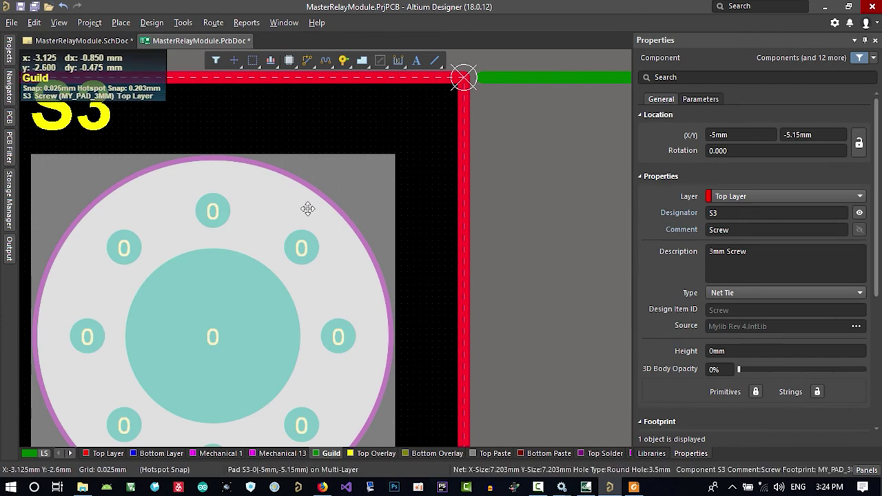
scroll(337, 197, "down", 2, "ctrl")
left_click(806, 134)
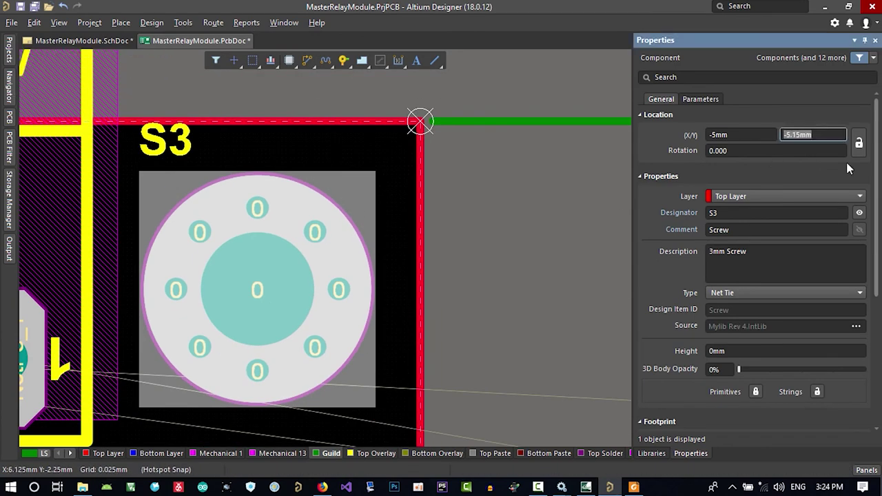
type("-5")
key("Return")
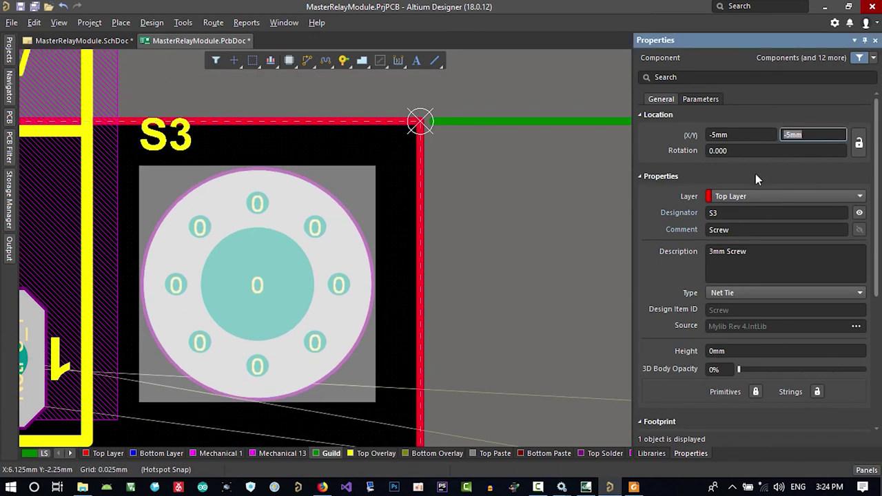
left_click(466, 223)
scroll(474, 261, "down", 3, "ctrl")
scroll(474, 261, "down", 5)
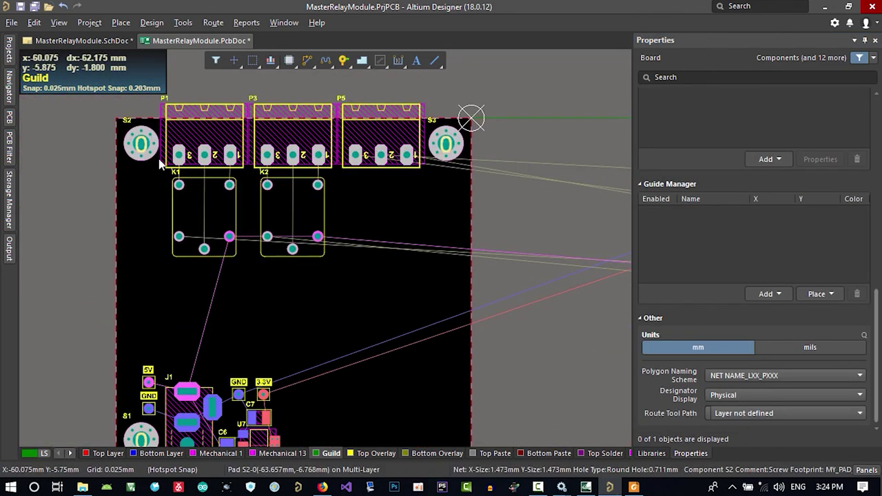
scroll(565, 177, "up", 3)
scroll(565, 177, "up", 1, "ctrl")
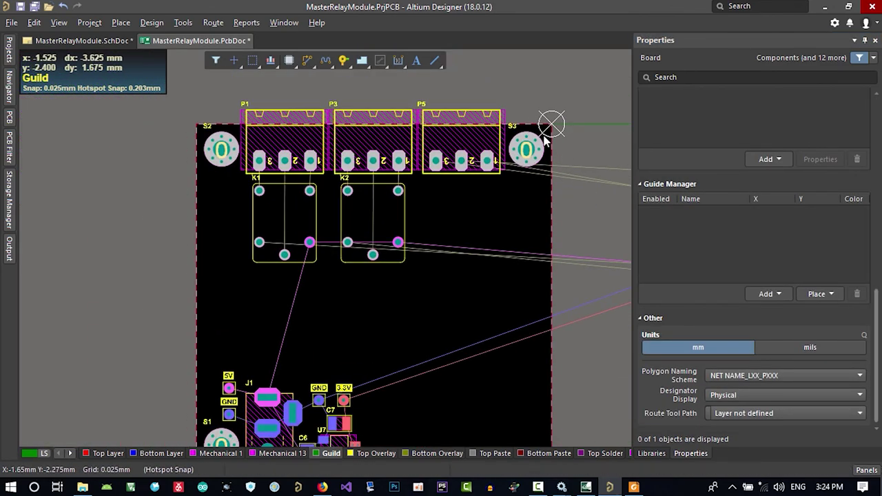
left_click(545, 140)
left_click(220, 148, "shift")
left_click(859, 144)
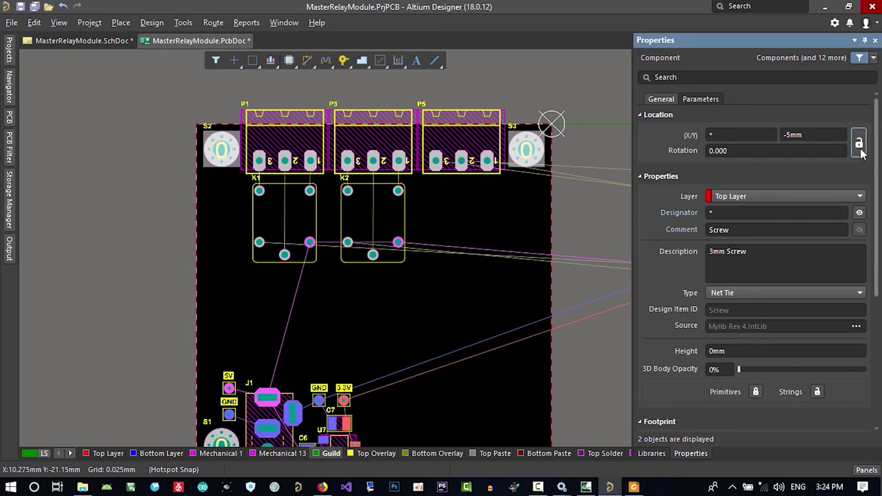
left_click(579, 196)
scroll(579, 196, "down", 3)
scroll(534, 222, "right", 3, "shift")
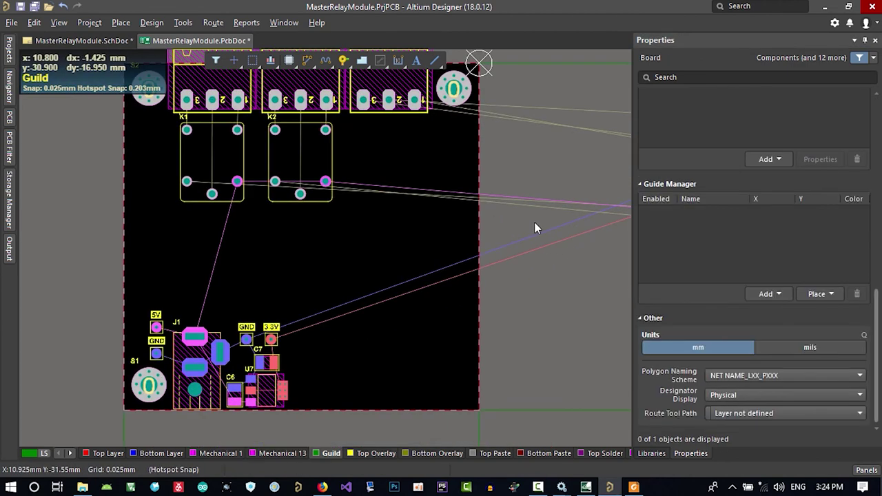
scroll(354, 255, "right", 2, "shift")
scroll(281, 305, "down", 3, "ctrl")
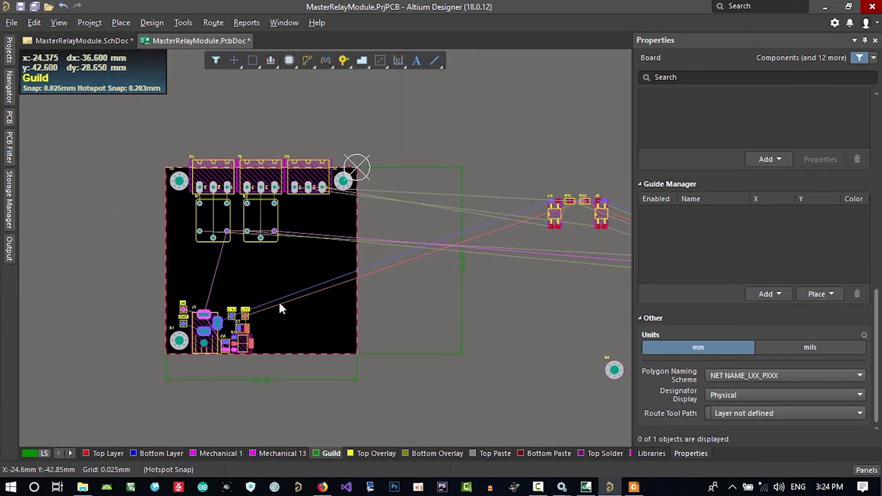
right_click_drag(282, 305, 287, 279)
scroll(327, 286, "left", 2, "shift")
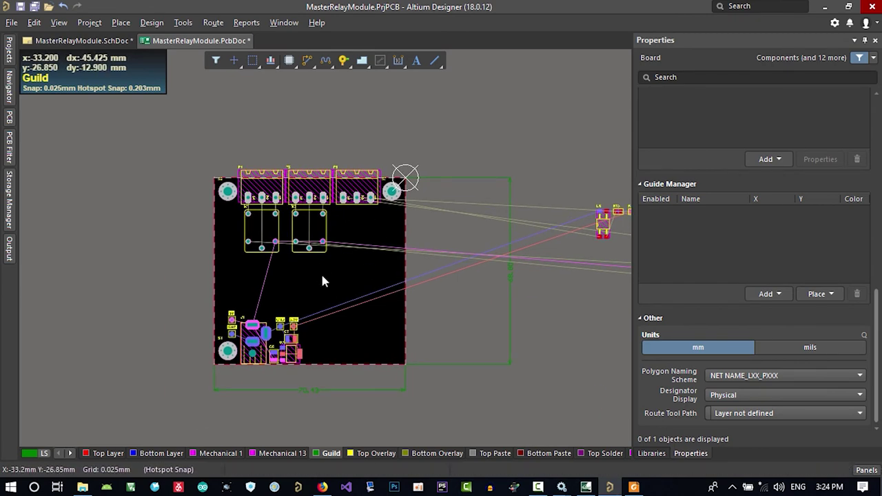
right_click_drag(359, 303, 284, 273)
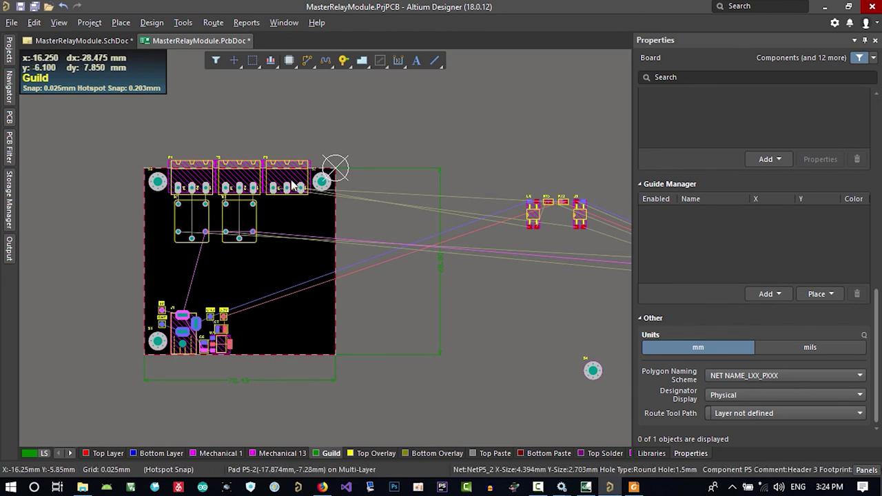
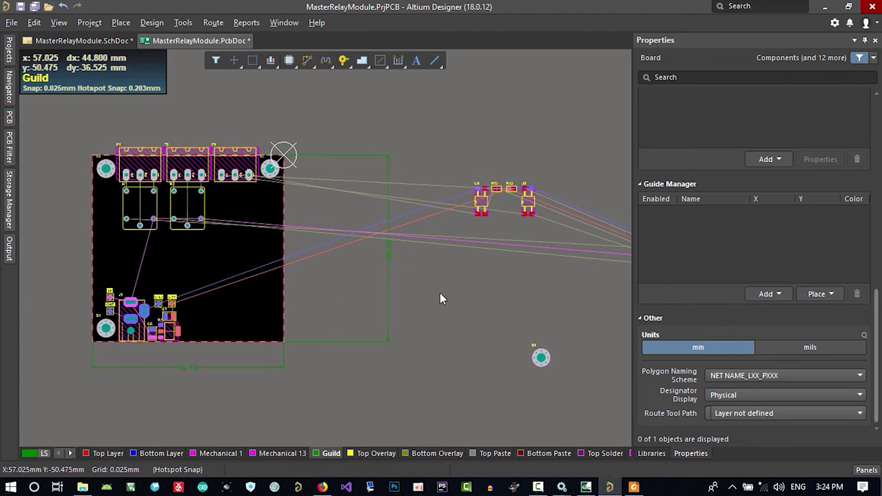
Drag mounting screw S4 onto the board's lower-right corner
left_click_drag(532, 360, 268, 328)
scroll(267, 325, "up", 4, "ctrl")
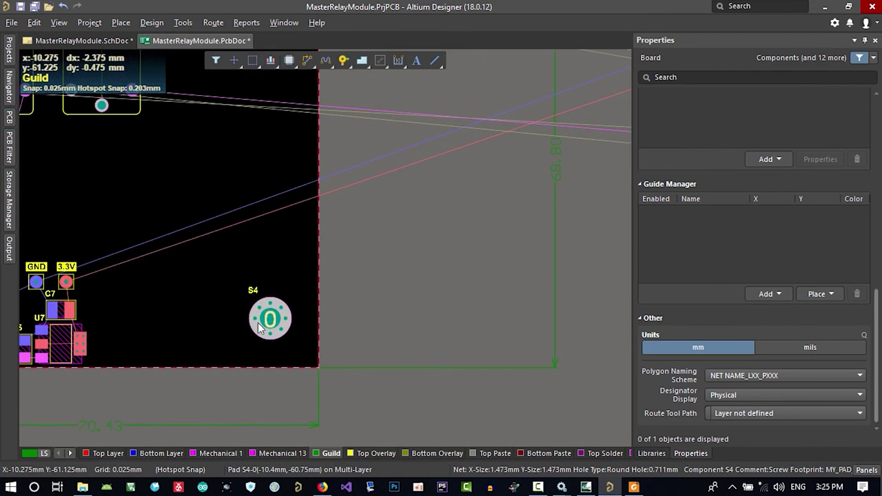
scroll(273, 363, "down", 3, "ctrl")
Select screw S4 and the S3 pad, and check the S3 pad's location lock
left_click(267, 363)
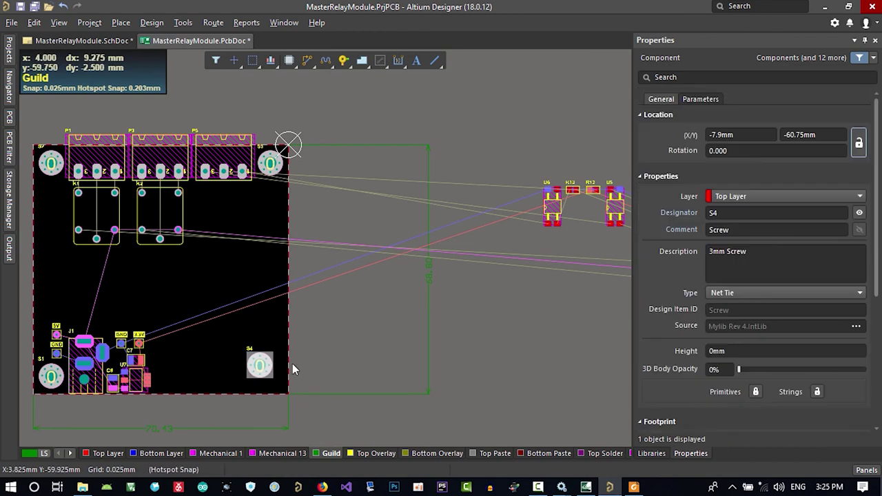
left_click(275, 178, "shift")
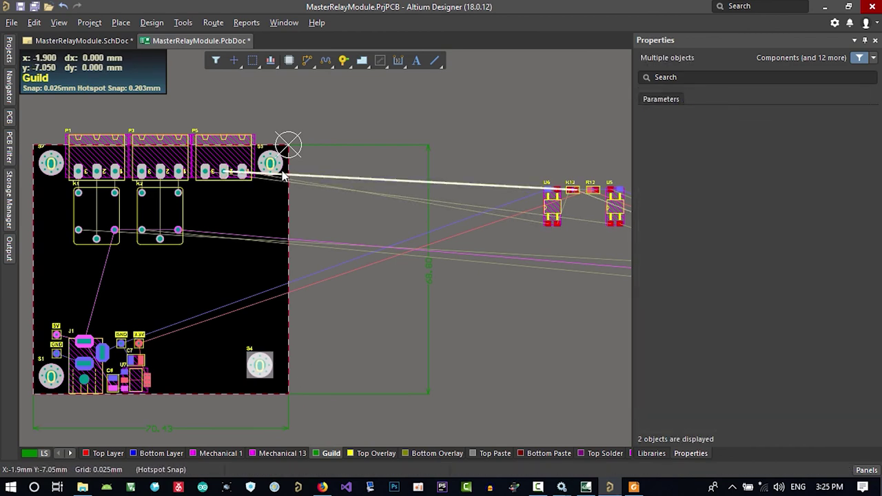
scroll(277, 178, "up", 5, "ctrl")
left_click(303, 161)
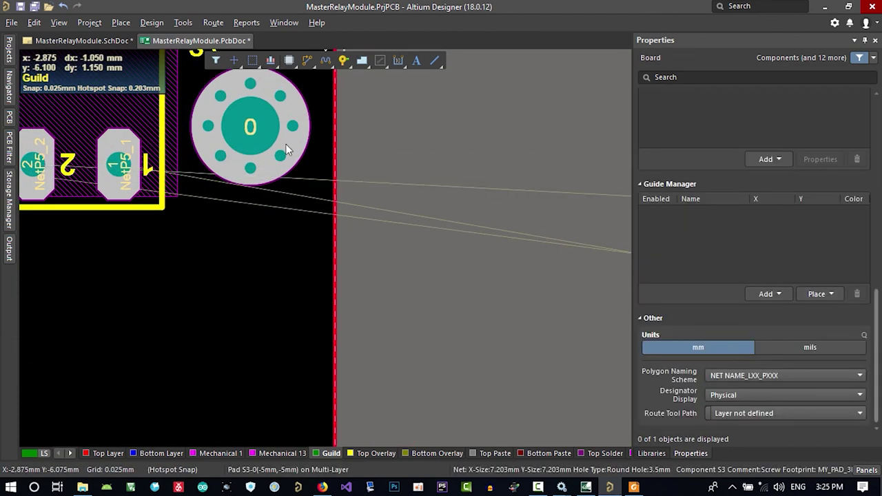
left_click(286, 144)
scroll(301, 233, "down", 4, "ctrl")
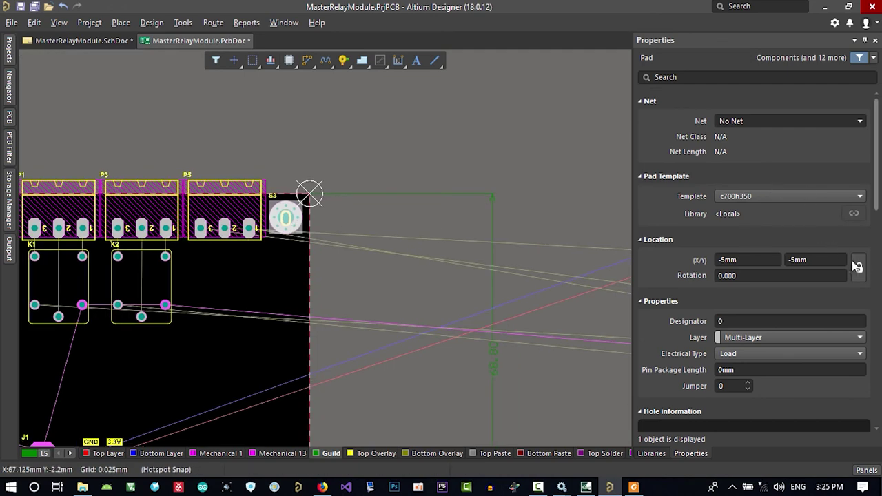
left_click(857, 267)
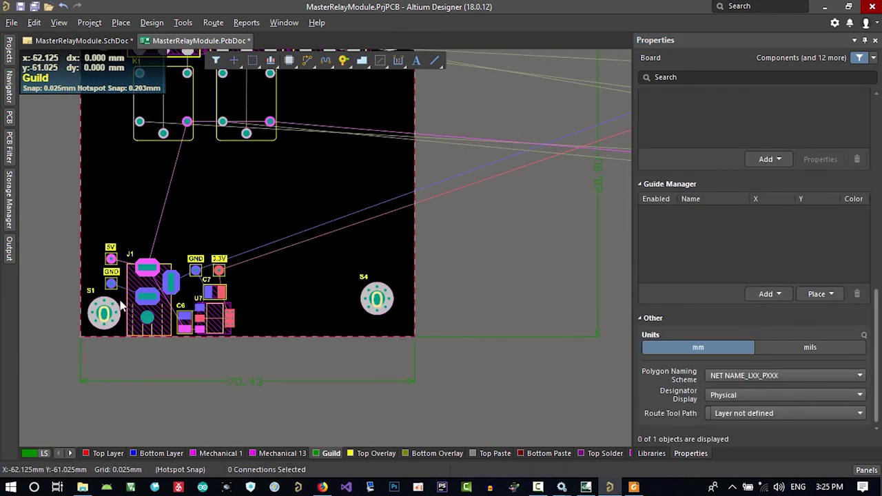
Select screws S4 and S3 together
left_click(104, 314)
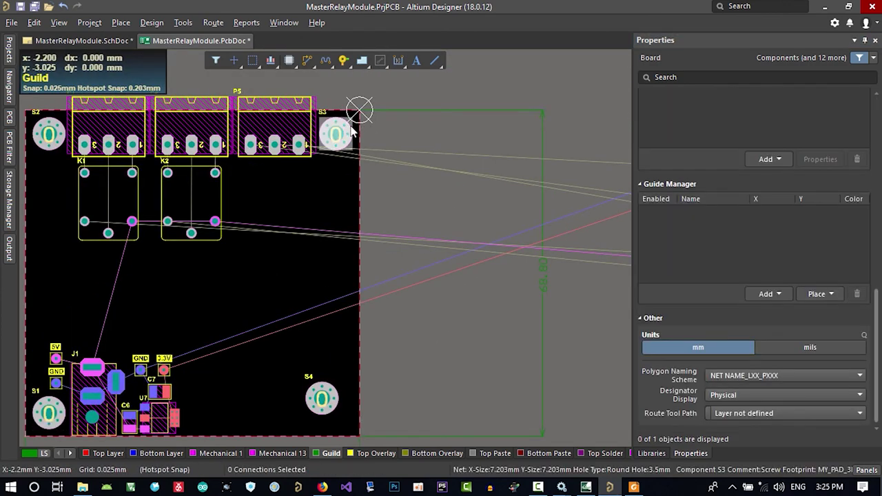
left_click(335, 388)
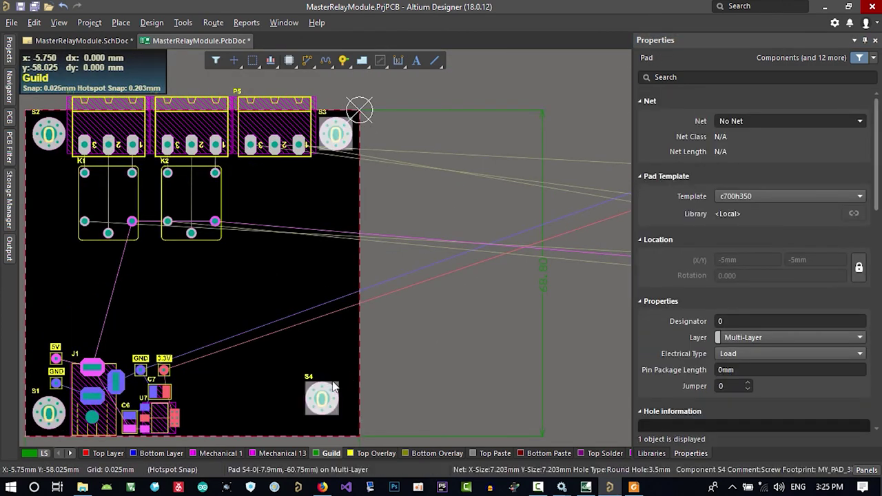
left_click(343, 366)
left_click(321, 398)
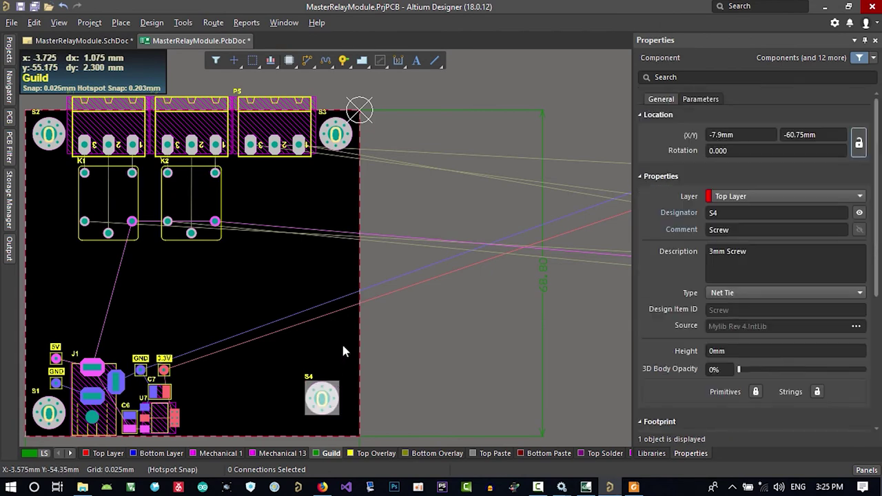
left_click(354, 133, "shift")
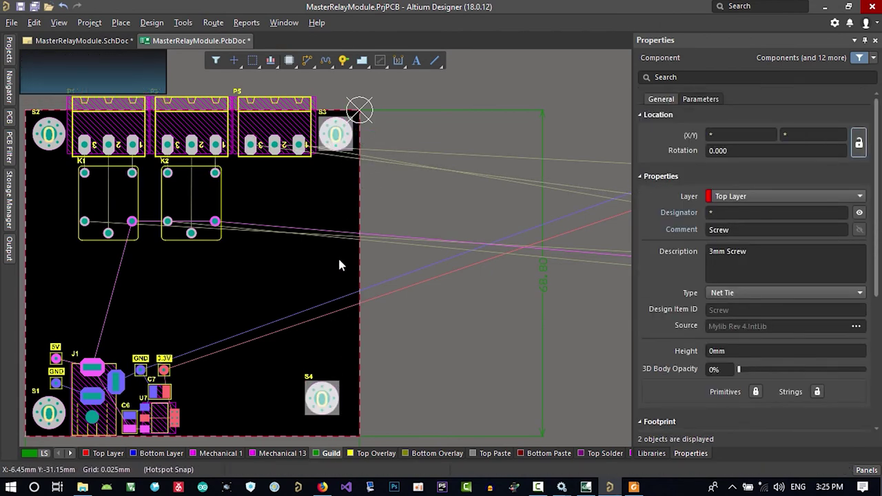
Right-align screws S3 and S4 using the A alignment menu
key("a")
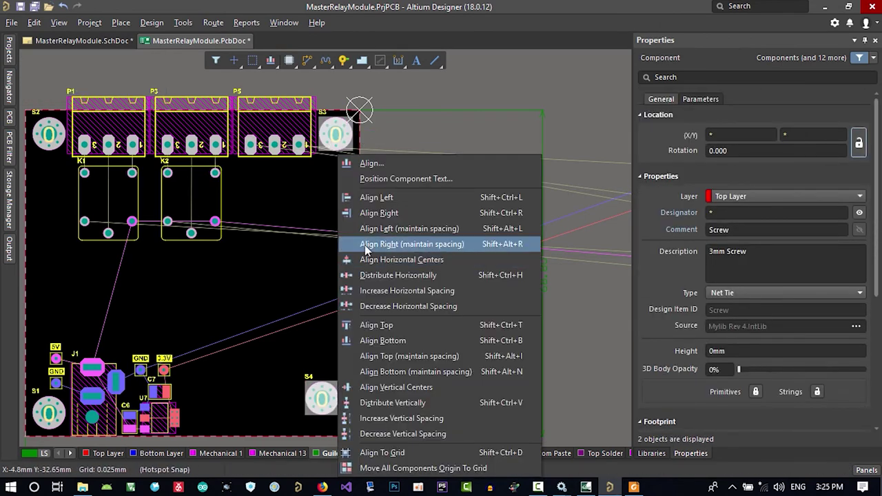
left_click(388, 213)
right_click_drag(401, 401, 393, 350)
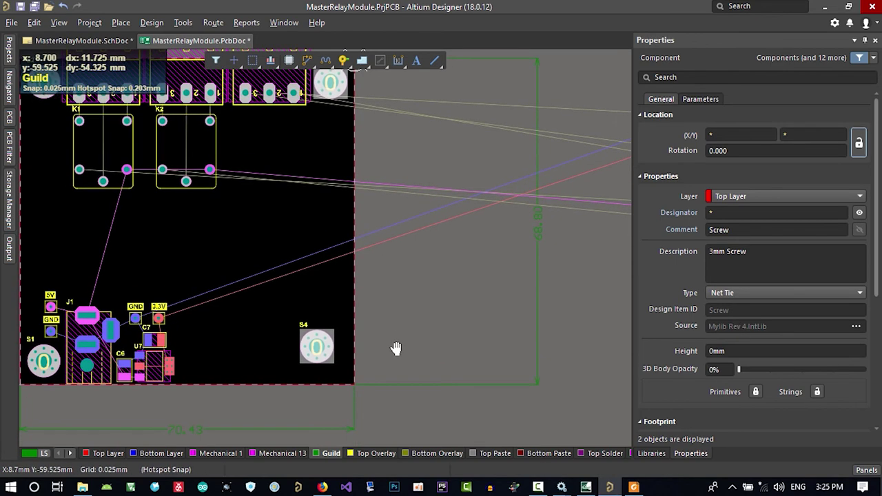
right_click_drag(301, 281, 316, 310)
key("a")
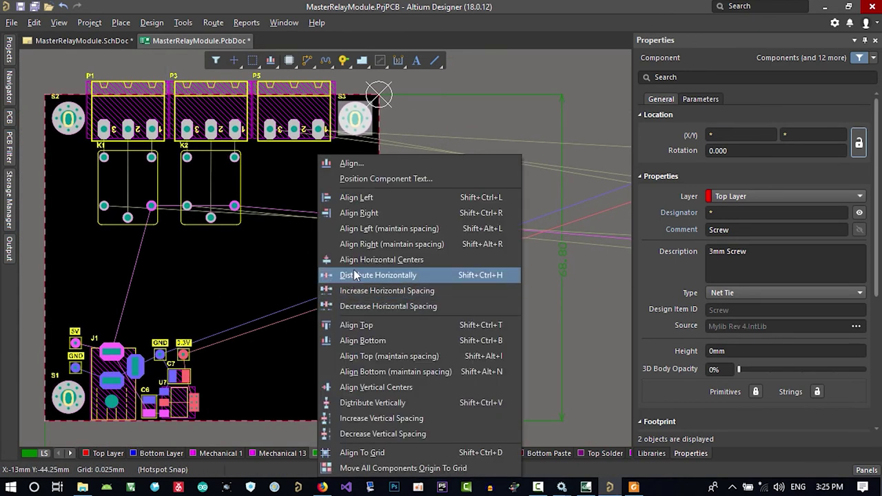
left_click(370, 214)
left_click(351, 330)
Box-select S3 and S4 again and reapply Align Right
key("s")
key("i")
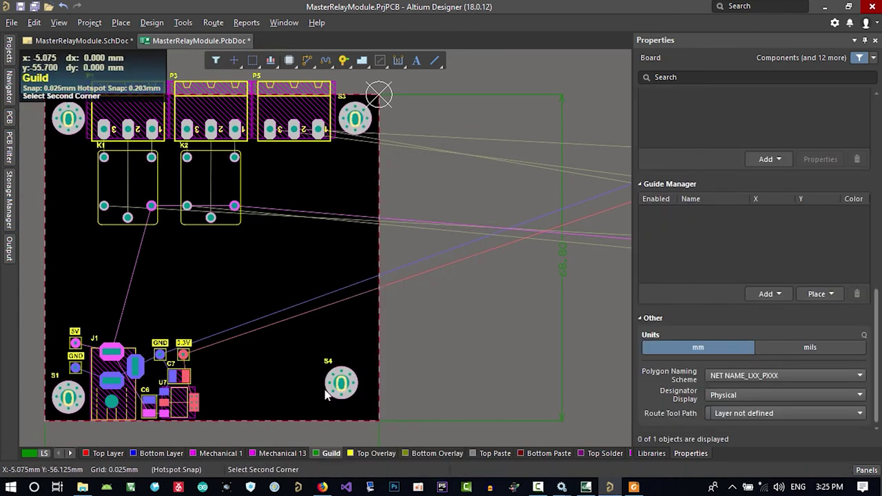
left_click(380, 174)
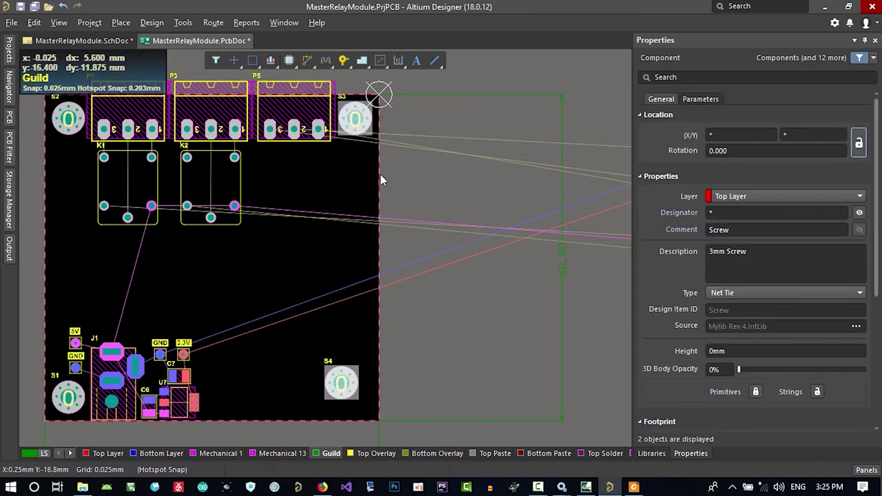
key("a")
left_click(389, 212)
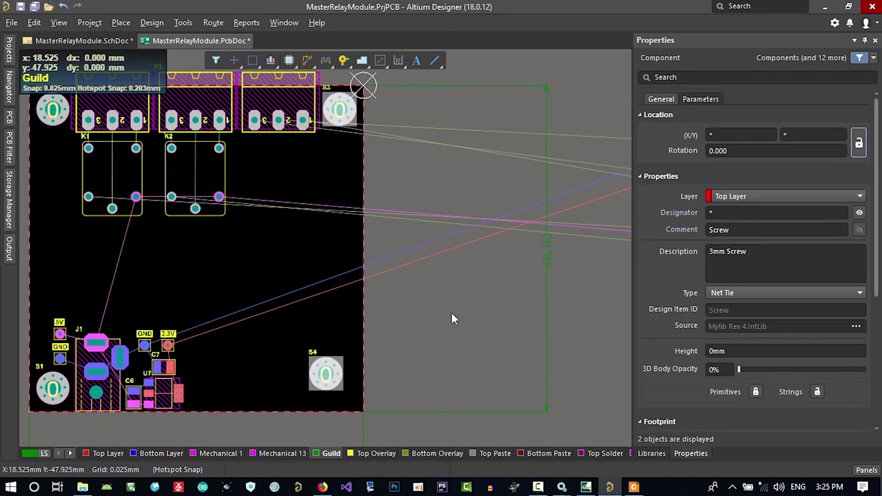
left_click(452, 312)
Select S4 and S3 and centre them horizontally
left_click(327, 372)
left_click(357, 131, "shift")
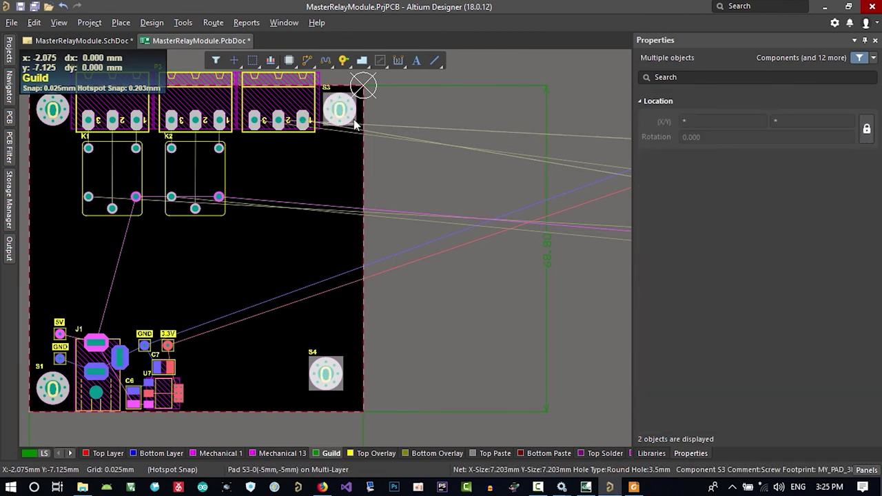
key("a")
left_click(428, 235)
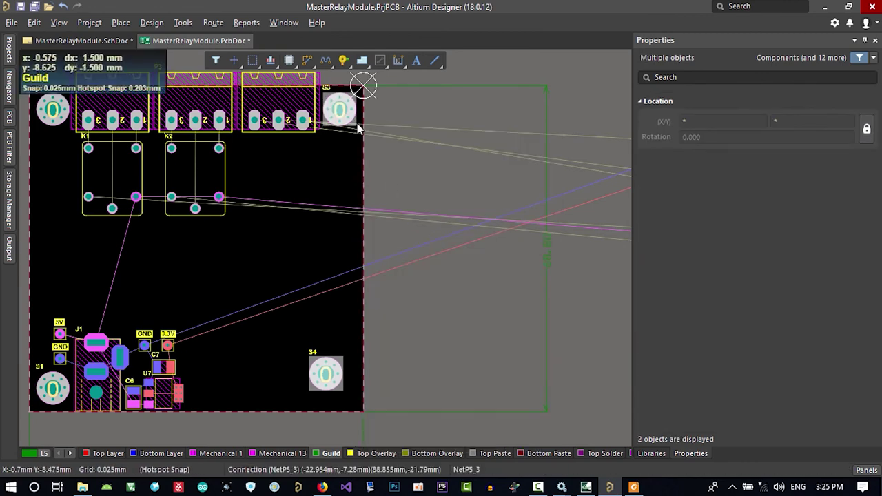
left_click(343, 100)
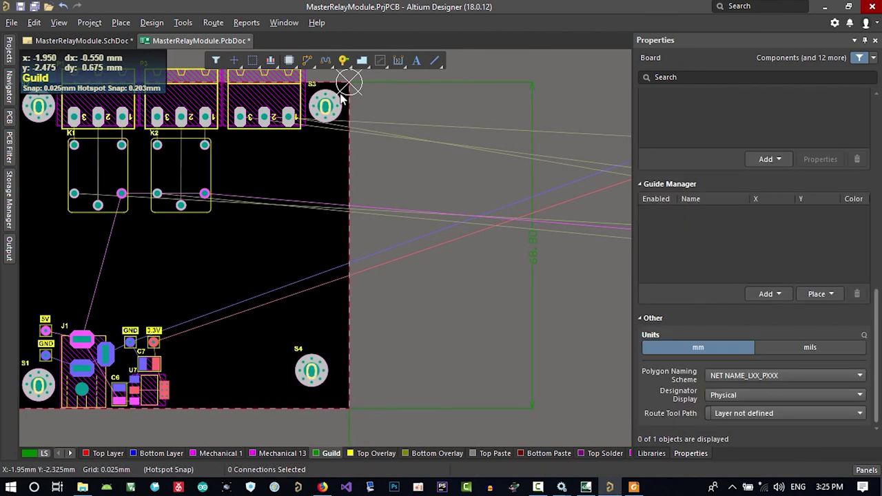
Unlock screw S3's position, then right-align S3 with S4
left_click(332, 104)
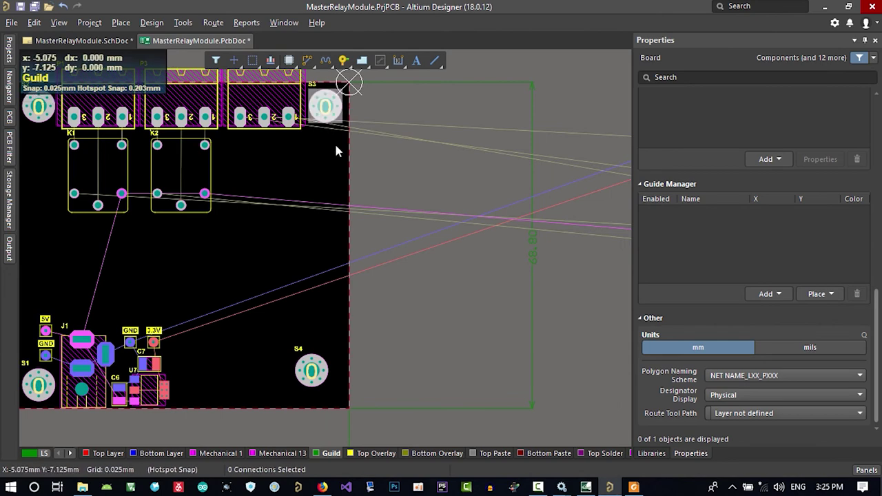
left_click(858, 145)
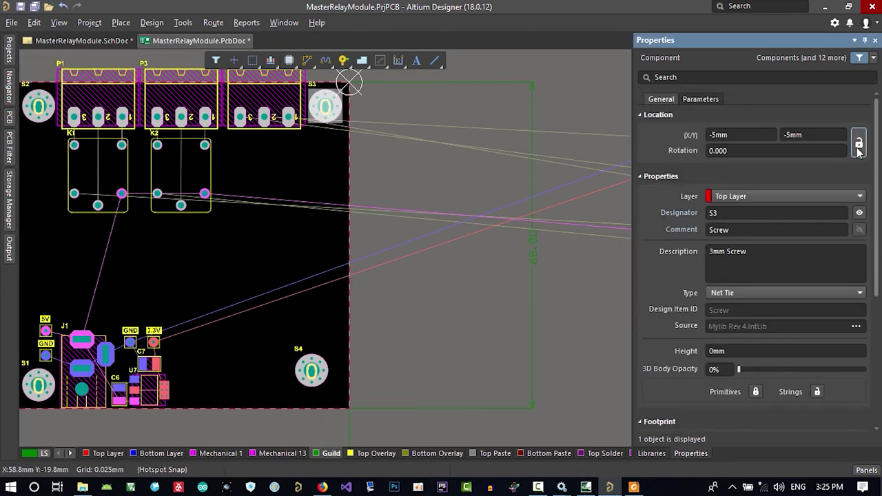
left_click(319, 177)
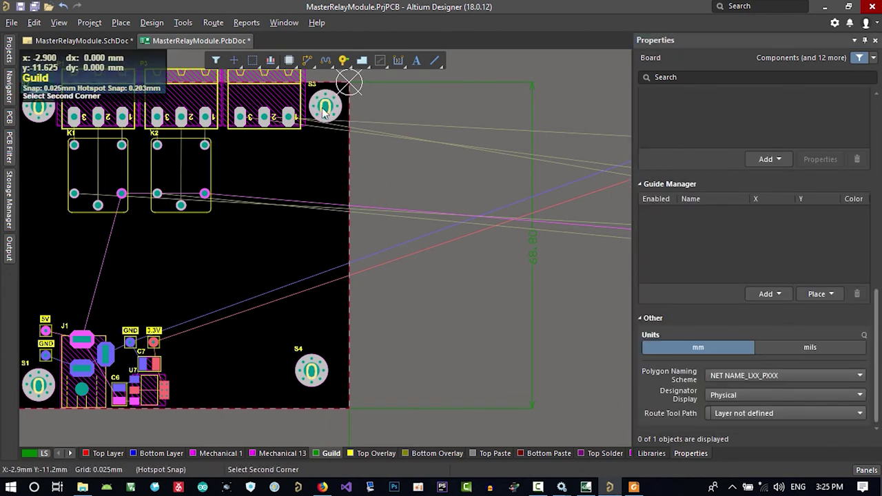
left_click(324, 103)
left_click(312, 371, "shift")
key("a")
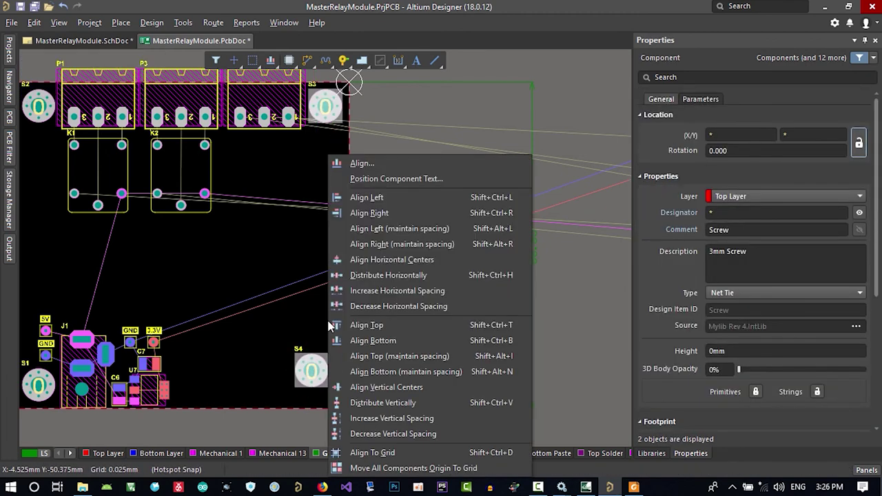
left_click(363, 244)
right_click_drag(394, 351, 466, 303)
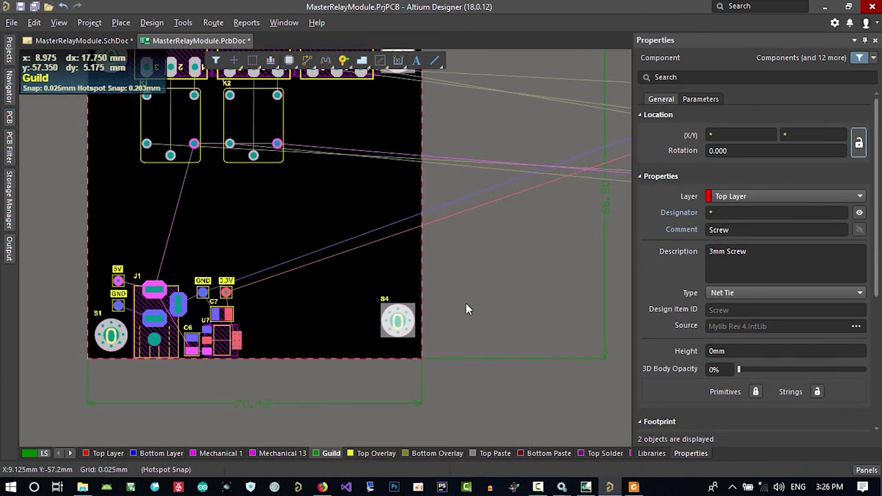
left_click(405, 283)
Align the bottoms of screws S1 and S4 along the board's bottom edge
left_click(397, 320)
left_click(119, 348, "shift")
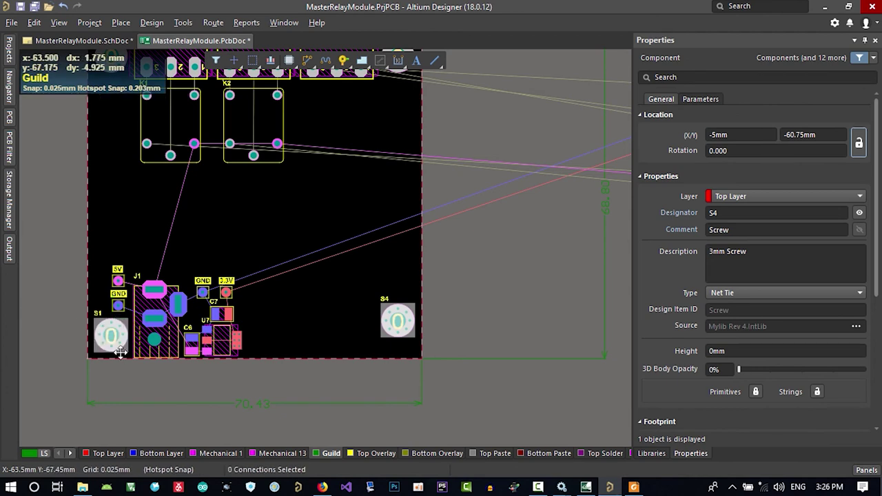
key("a")
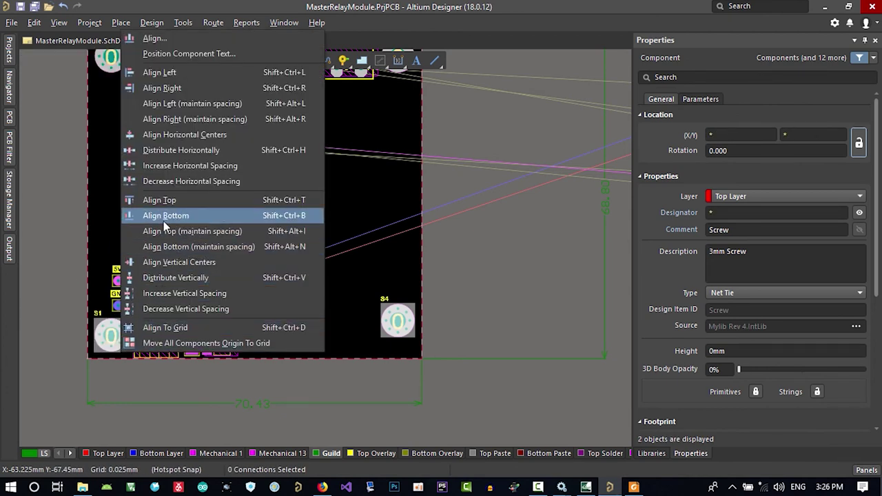
left_click(168, 215)
right_click_drag(467, 296, 403, 297)
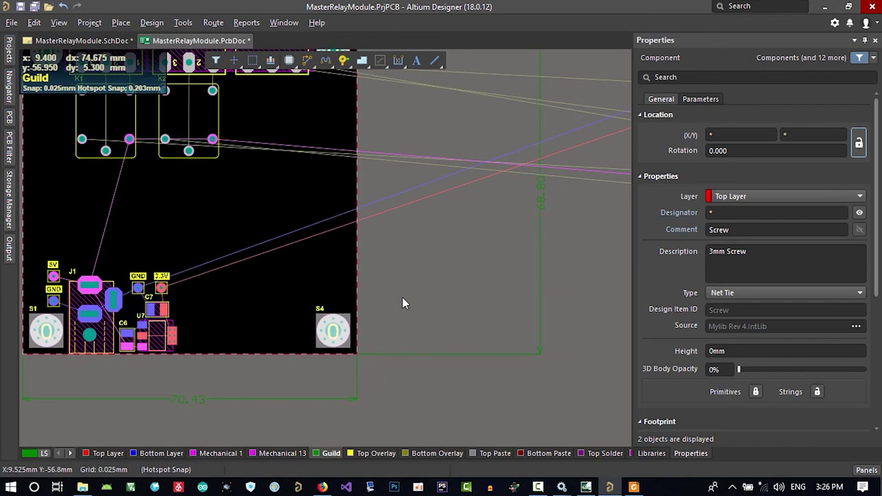
left_click(376, 335)
scroll(379, 341, "up", 4, "ctrl")
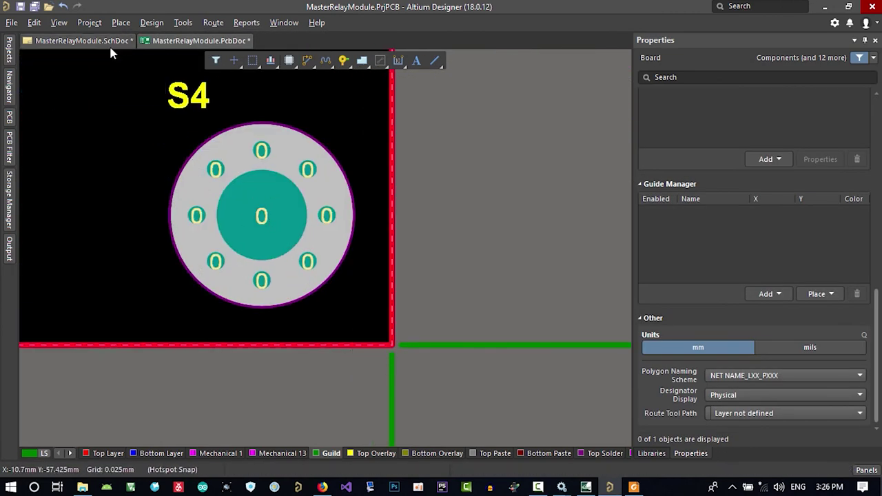
Set a relative origin at a board corner via Edit > Origin > Set
left_click(34, 22)
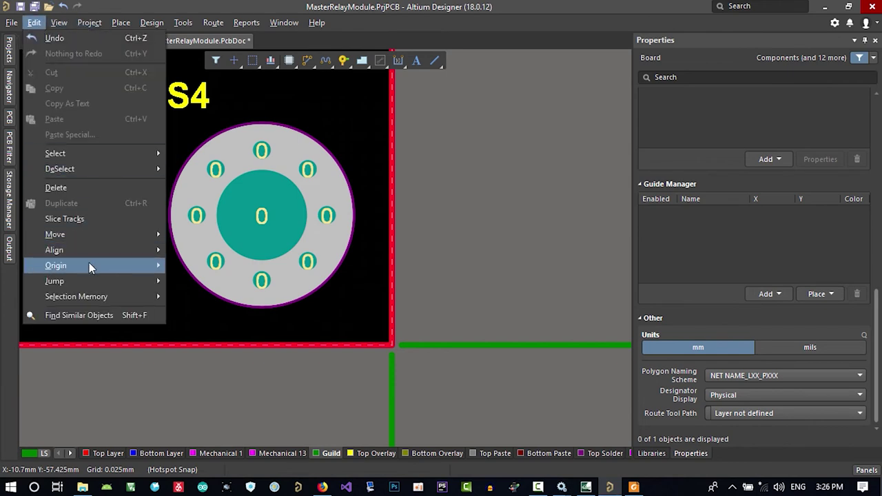
mouse_move(89, 266)
left_click(178, 265)
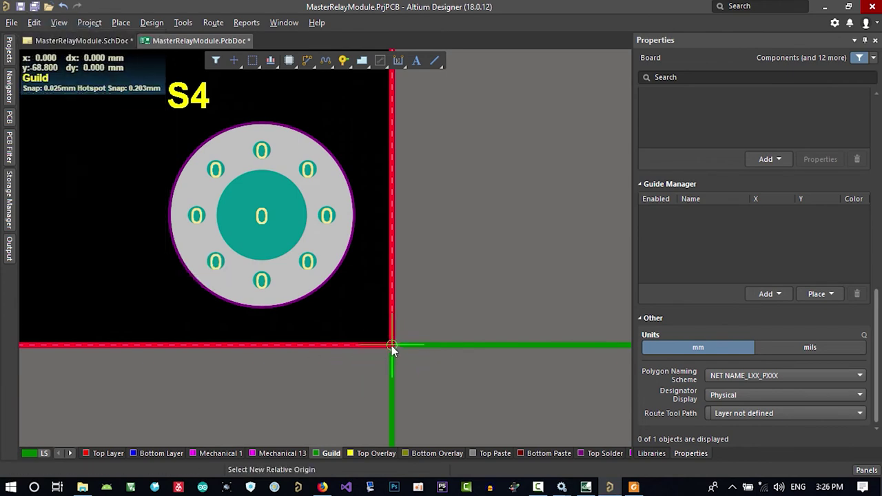
left_click(392, 345)
Check screw S4's X and Y location, then select S3 and S1 and clear the selection
left_click(331, 141)
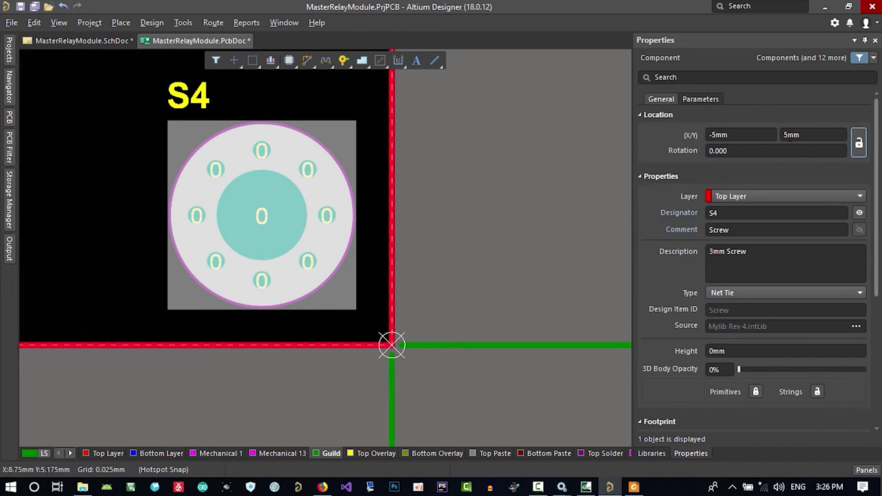
left_click(791, 136)
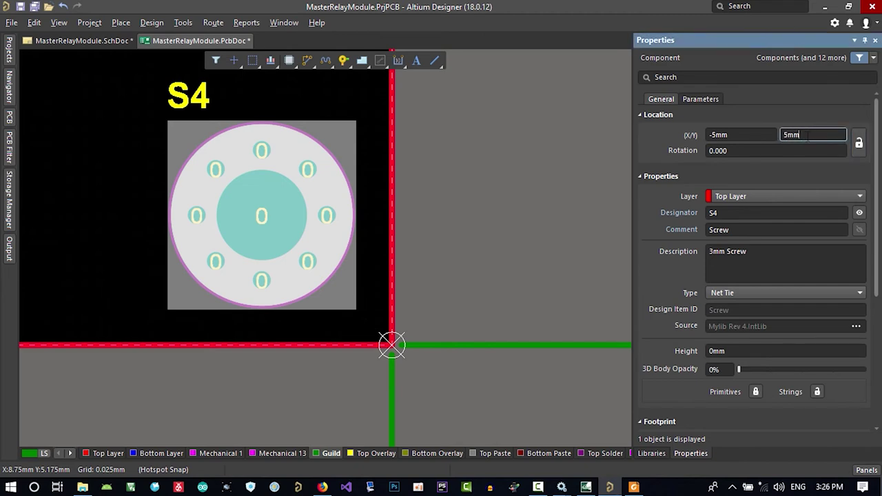
left_click(740, 135)
scroll(458, 279, "down", 4, "ctrl")
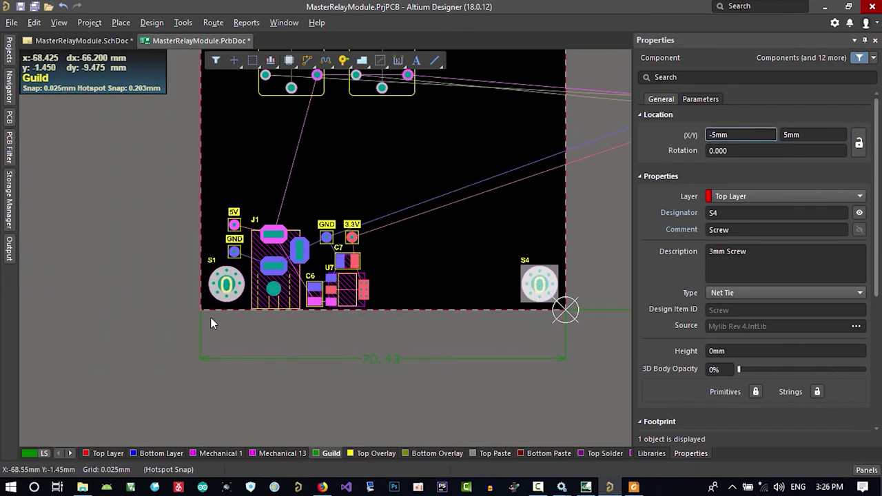
right_click_drag(527, 70, 448, 283)
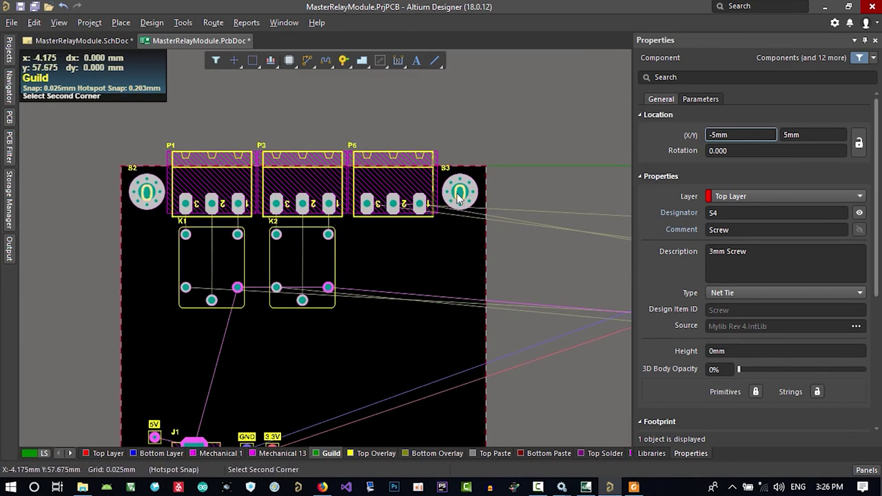
right_click_drag(356, 351, 489, 241)
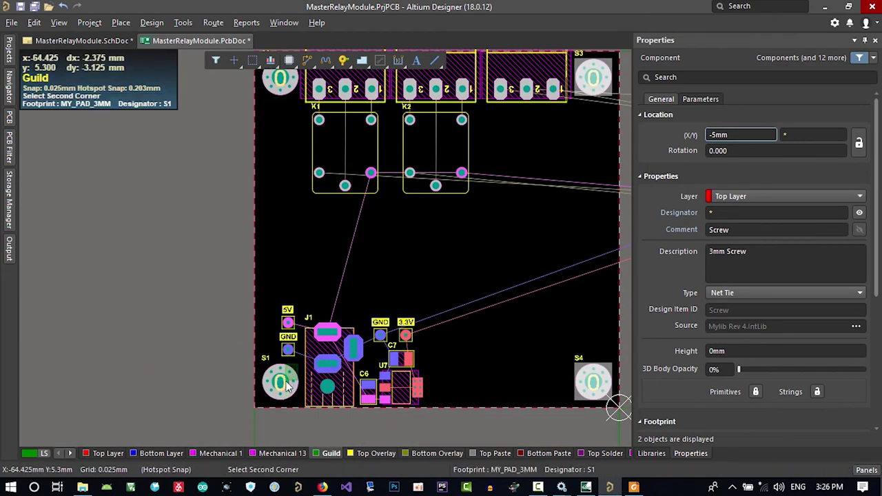
left_click(280, 380, "shift")
scroll(562, 255, "down", 2)
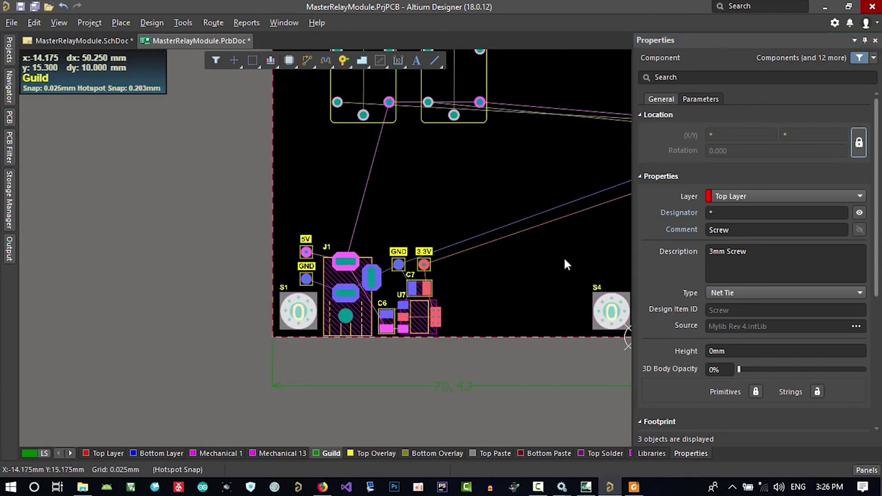
left_click(563, 255)
Place the relative origin at the board's lower-left corner
left_click(34, 22)
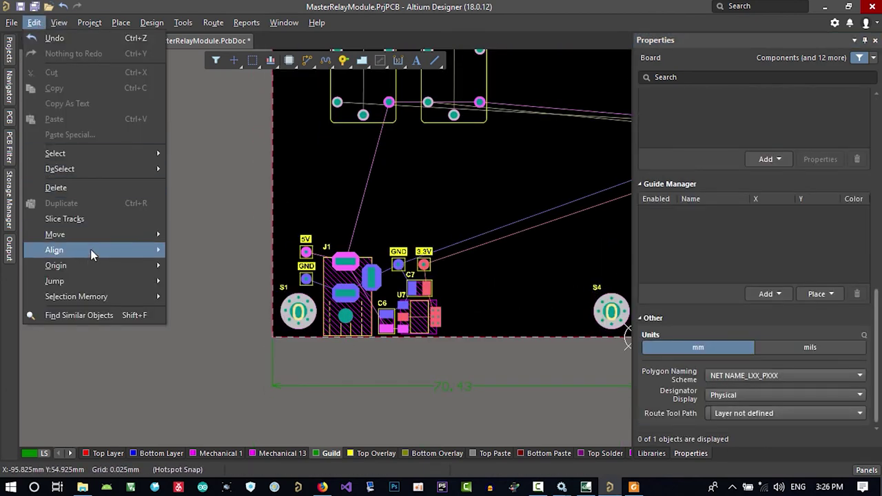
mouse_move(82, 264)
left_click(187, 264)
scroll(279, 341, "up", 5, "ctrl")
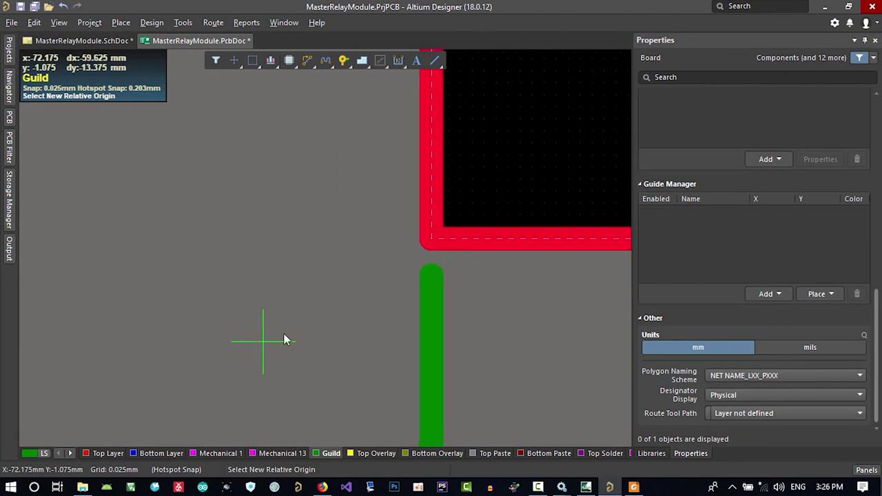
left_click(441, 238)
scroll(496, 269, "down", 4, "ctrl")
scroll(522, 283, "down", 4, "ctrl")
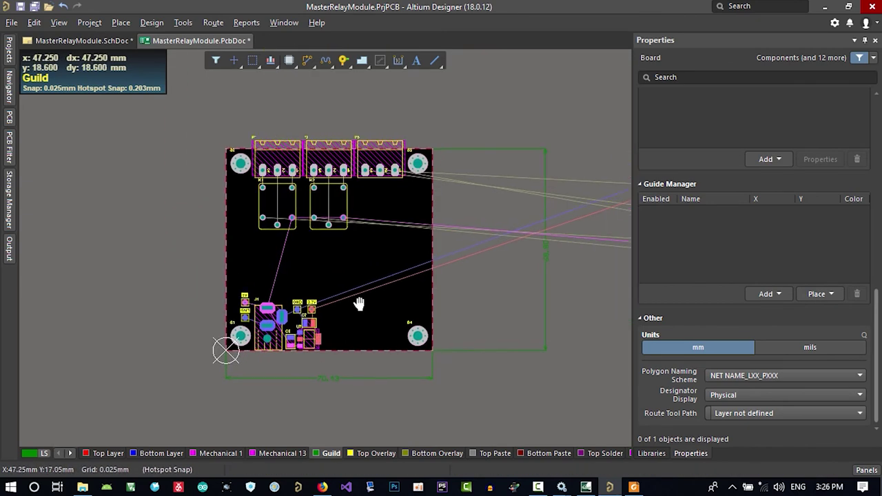
Switch to the 3D view and orbit the board to inspect it
key("3")
right_click_drag(373, 311, 365, 262, "shift")
scroll(365, 262, "up", 2, "ctrl")
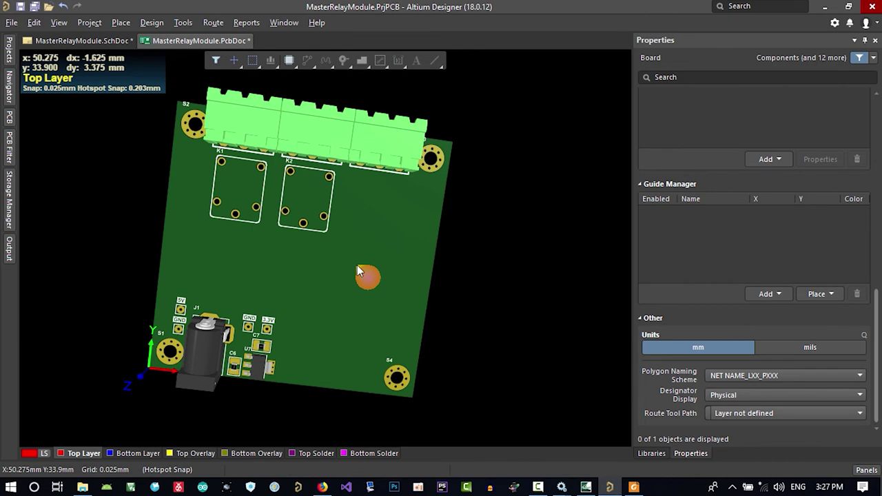
In 2D, drag the vertical board dimension right up against the board's right edge
key("2")
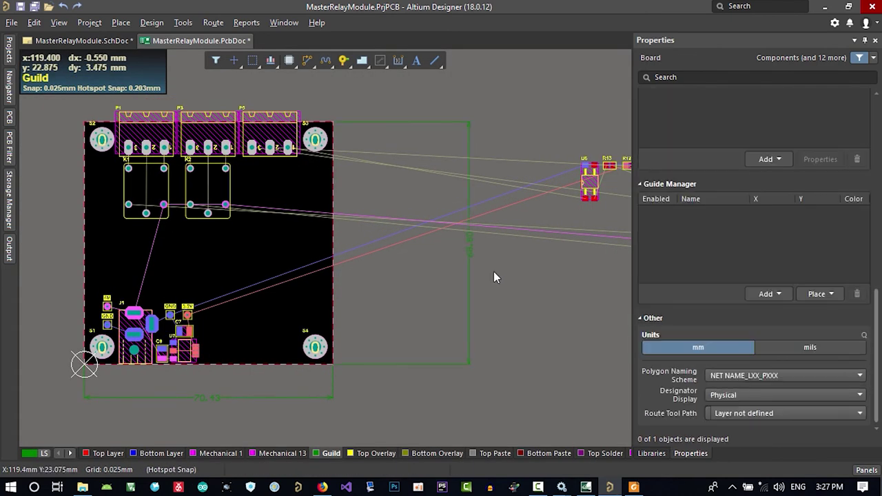
left_click(468, 272)
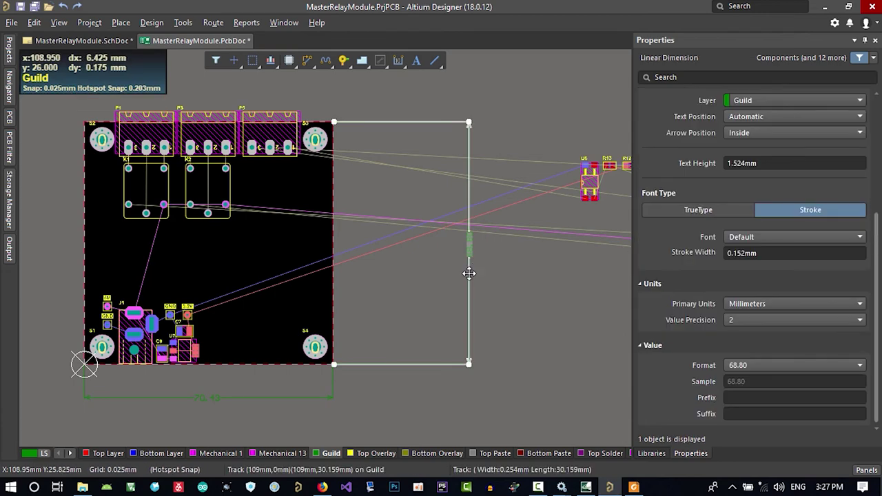
left_click_drag(469, 273, 368, 279)
right_click_drag(443, 297, 401, 290)
scroll(413, 297, "down", 2, "ctrl")
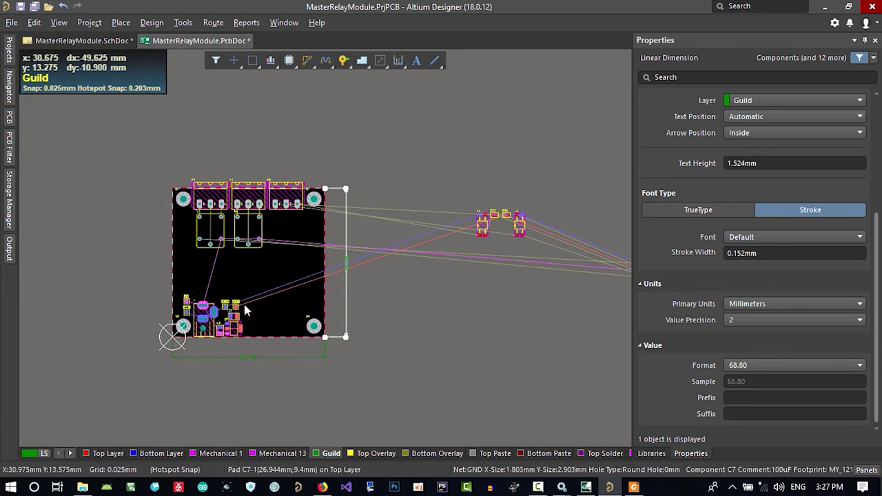
right_click_drag(245, 308, 233, 338)
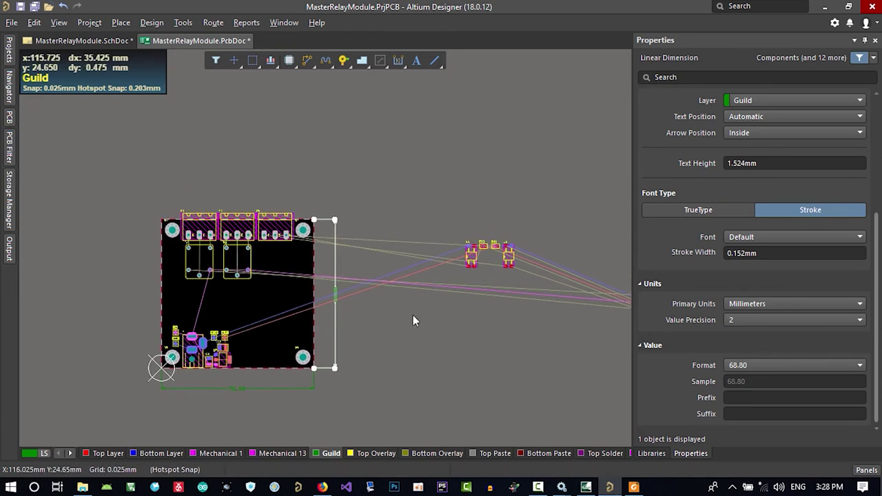
right_click_drag(464, 315, 423, 313)
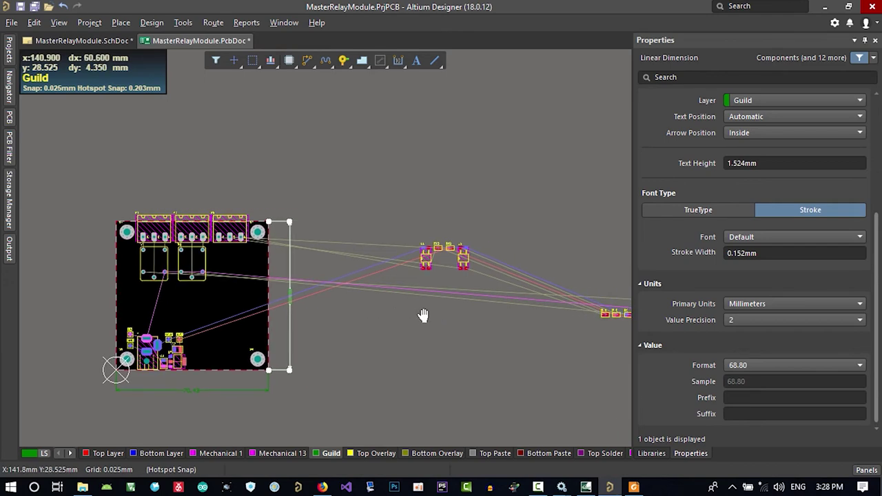
left_click(152, 23)
Inspect Schematic Width Constraint_8 under Routing > Width in the design rules, then close
left_click(171, 73)
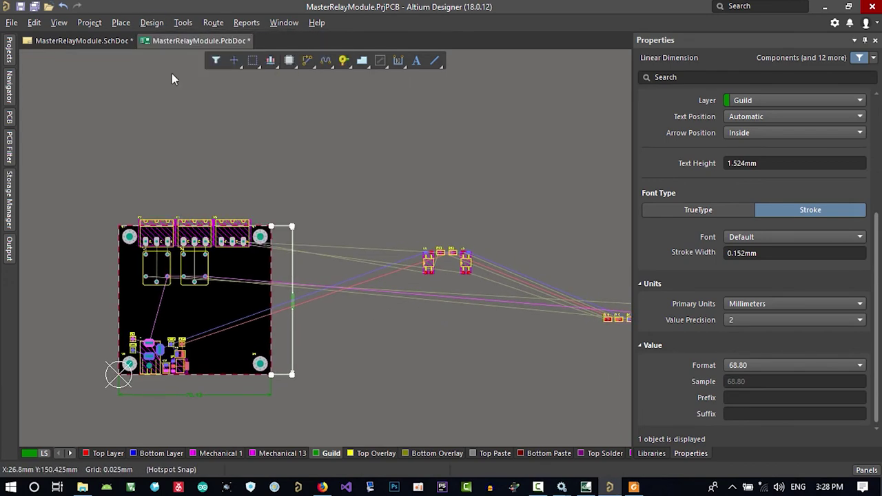
left_click(174, 61)
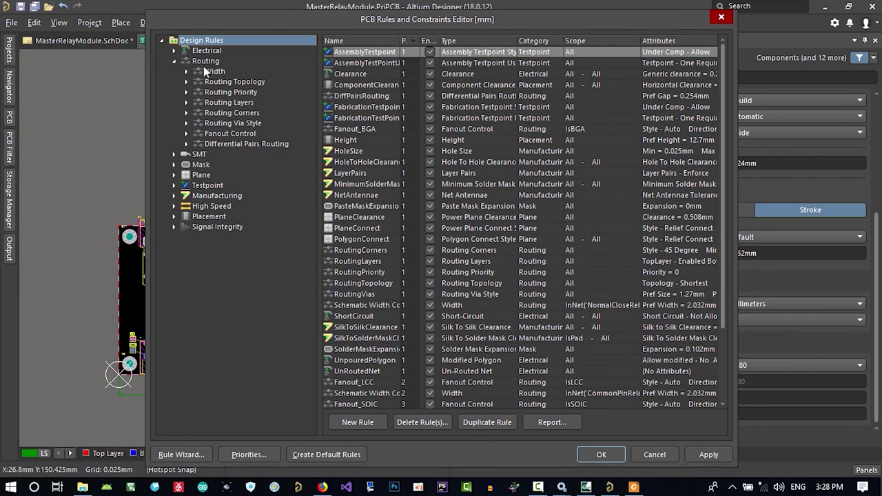
left_click(212, 72)
left_click(186, 71)
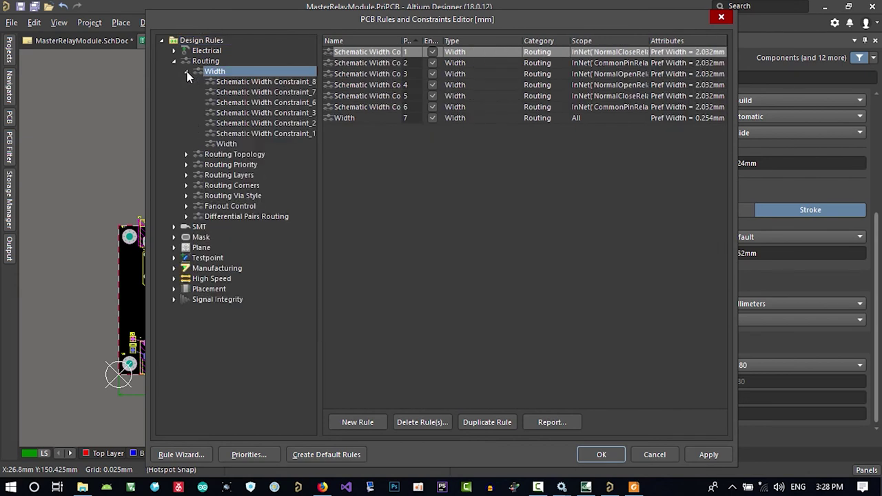
left_click(243, 84)
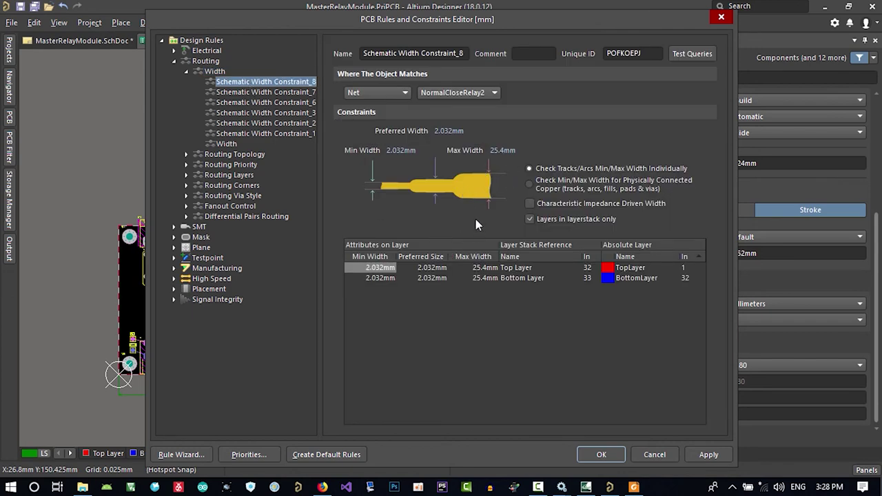
left_click(654, 455)
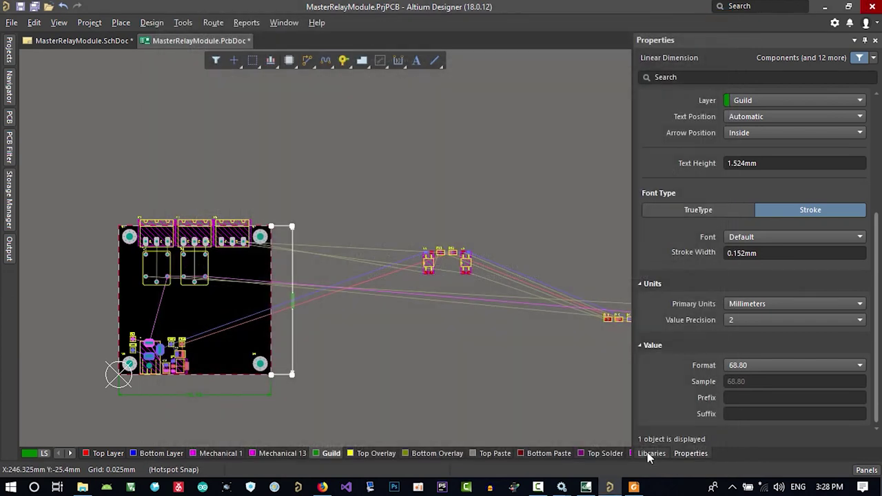
Switch the board units to mils in Properties
left_click(513, 212)
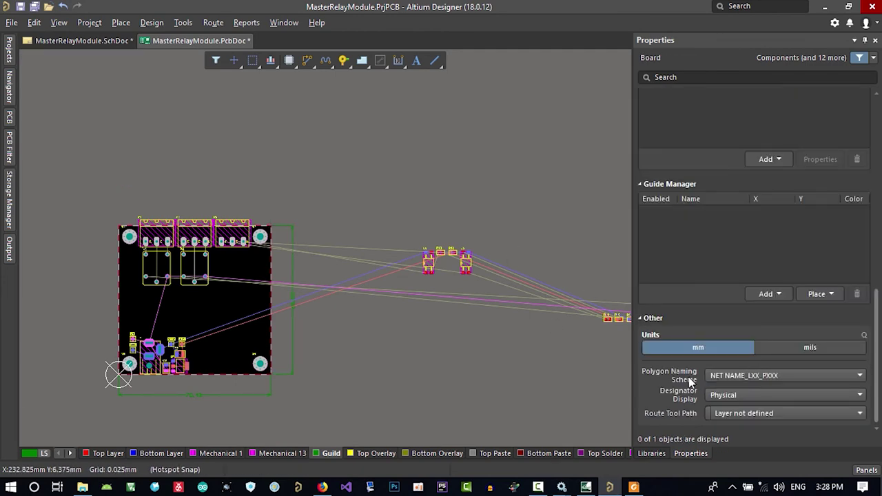
left_click(822, 346)
left_click(151, 22)
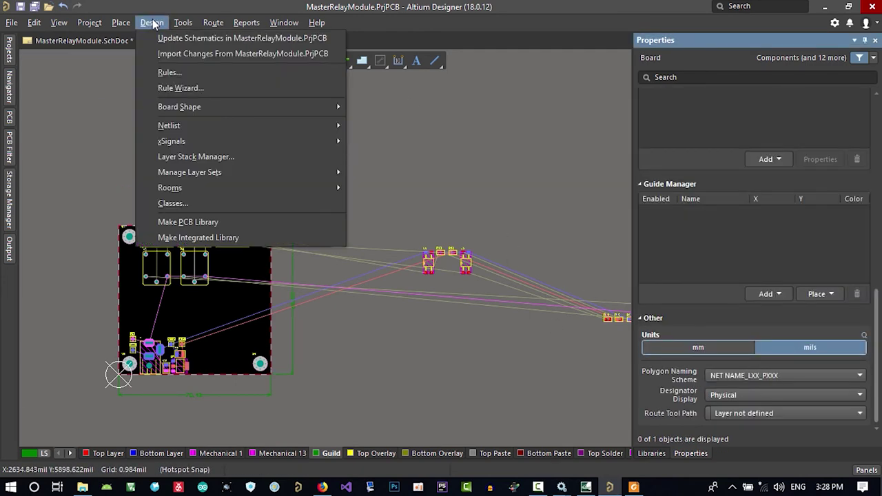
left_click(169, 72)
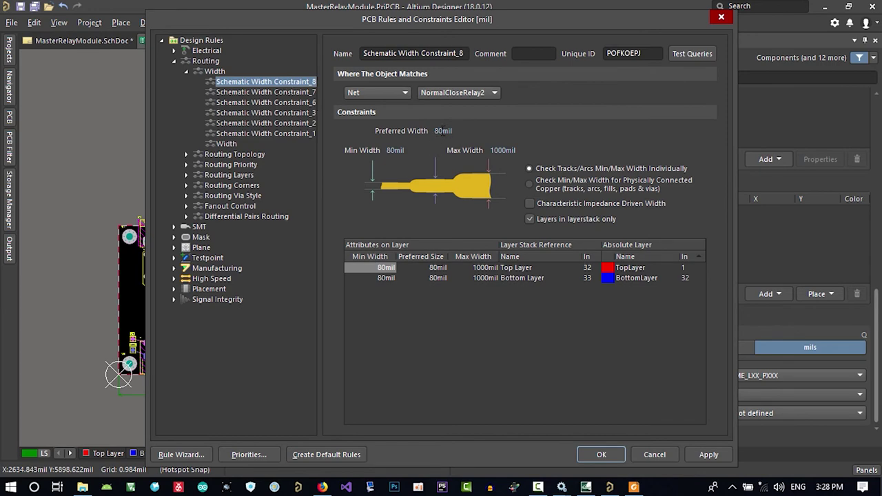
Review Schematic Width Constraint_1, keeping net CommonPinRelay1 with 80mil preferred width
left_click(275, 92)
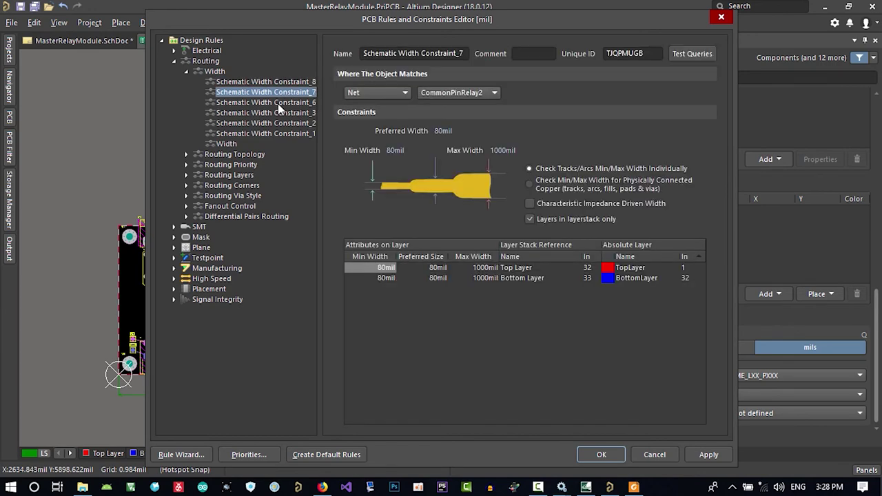
left_click(279, 103)
left_click(279, 113)
left_click(282, 124)
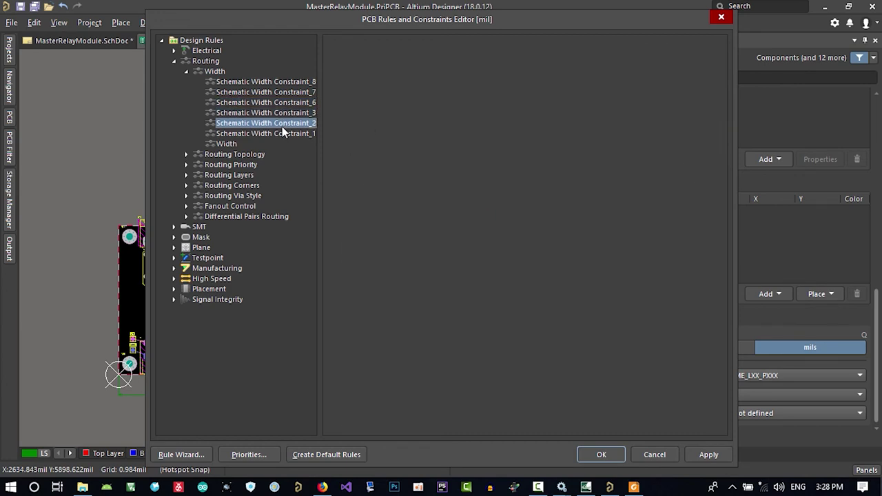
left_click(285, 134)
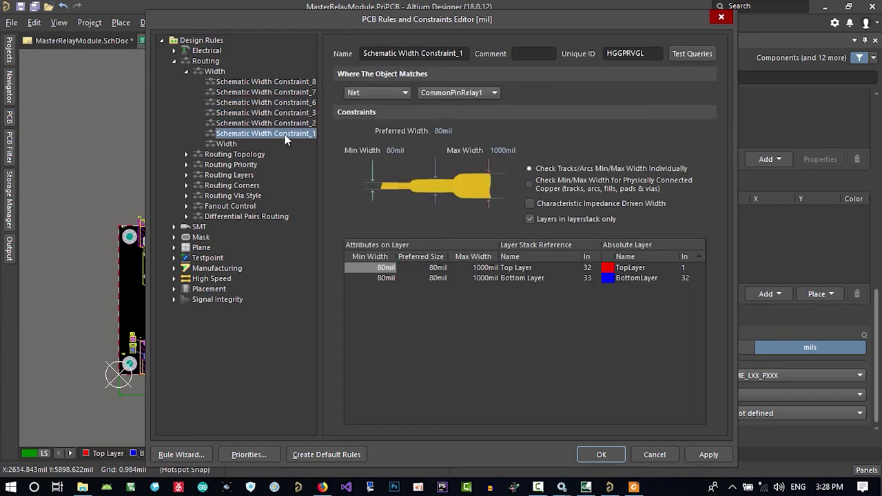
left_click(470, 95)
left_click(455, 96)
left_click(461, 96)
left_click(474, 94)
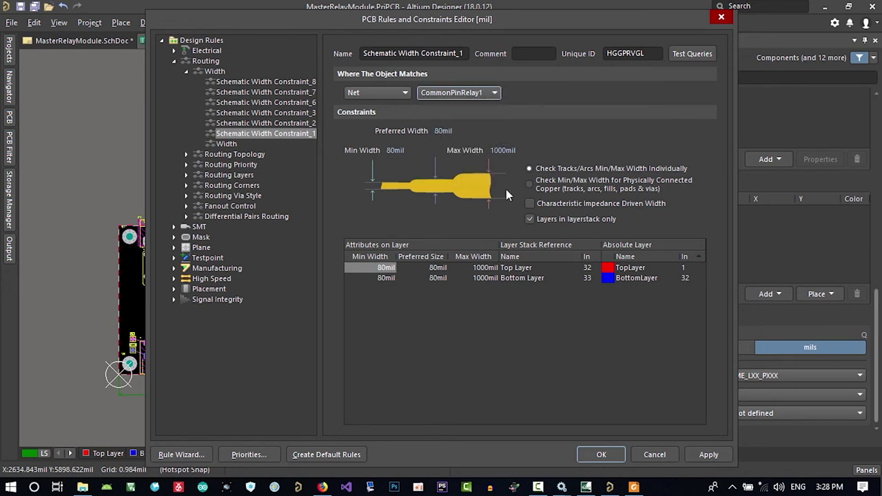
Close the rules editor and pan and zoom to diode D1 outside the board
left_click(654, 454)
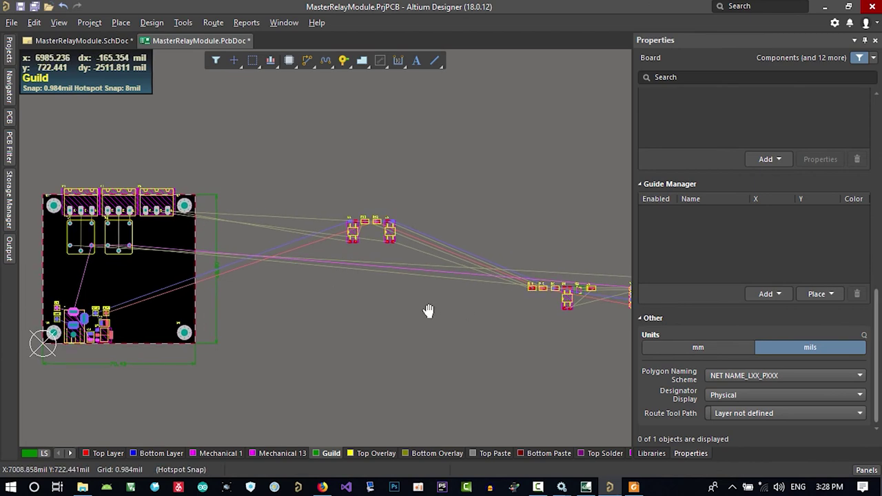
scroll(305, 262, "down", 5, "ctrl")
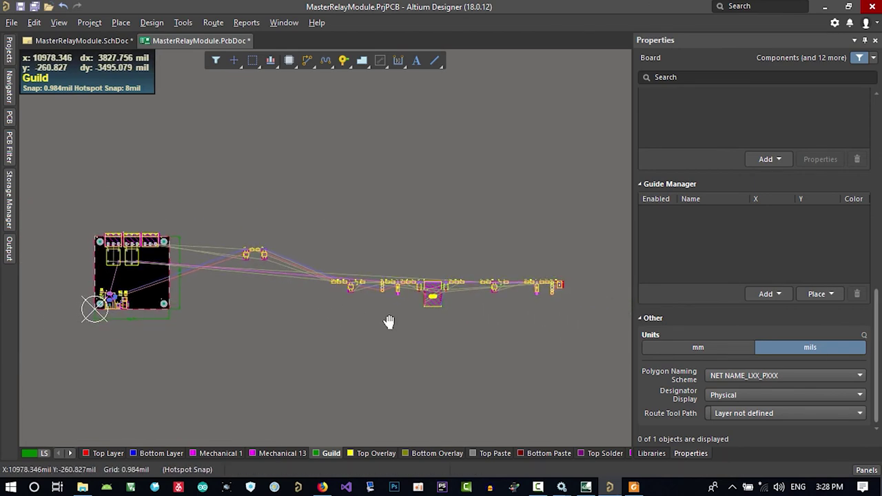
right_click_drag(388, 321, 359, 303)
scroll(368, 287, "up", 5, "ctrl")
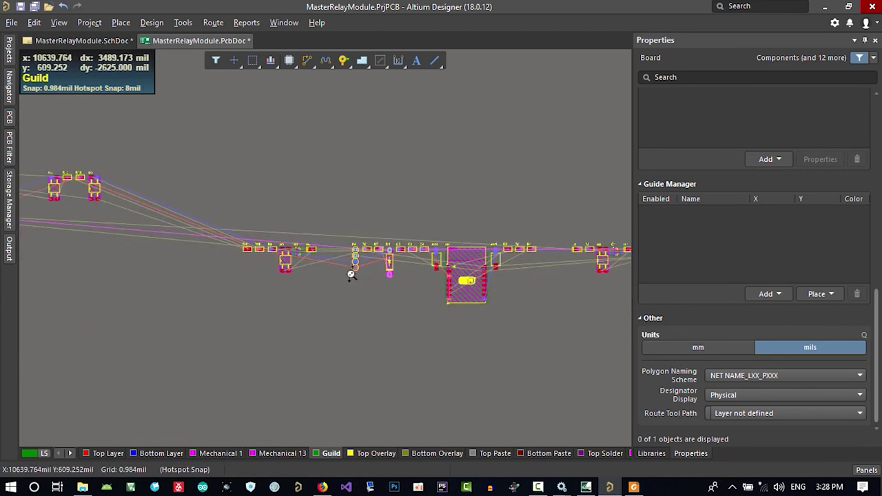
scroll(267, 297, "down", 10, "shift")
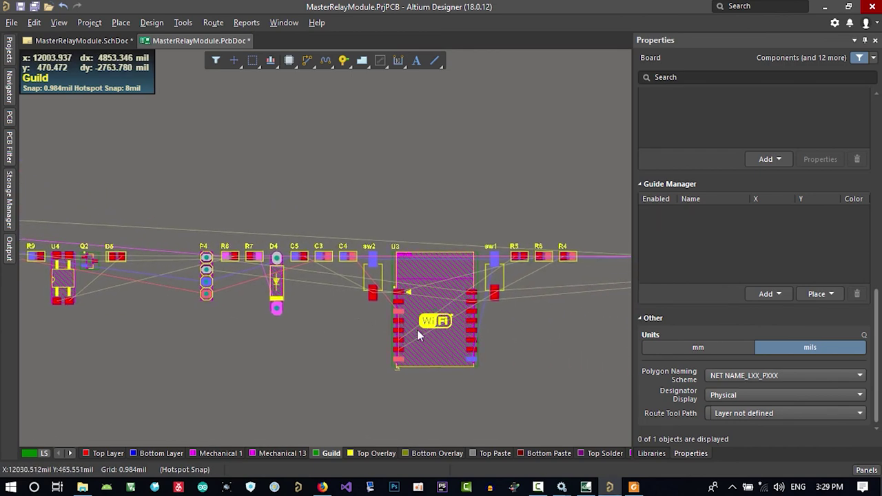
scroll(481, 337, "down", 8, "shift")
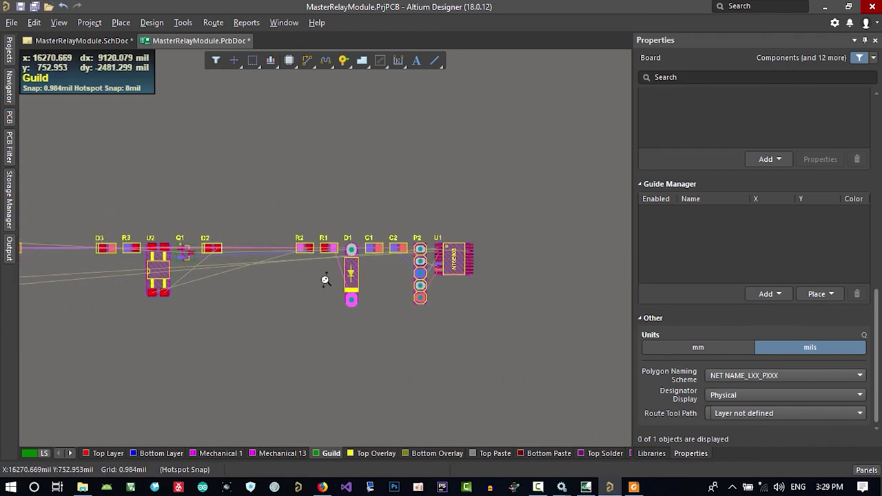
scroll(323, 278, "up", 3, "ctrl")
right_click_drag(397, 298, 351, 306)
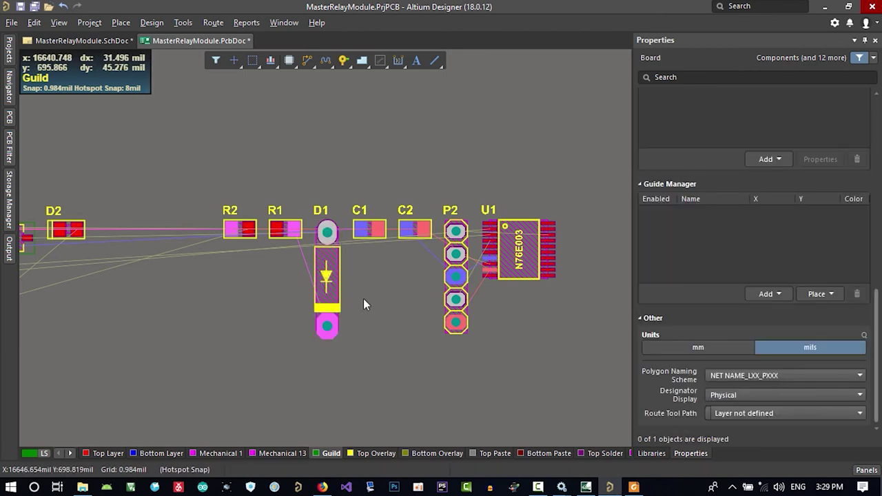
Cross-probe D1 via Tools » Cross Probe to its schematic symbol
left_click(183, 23)
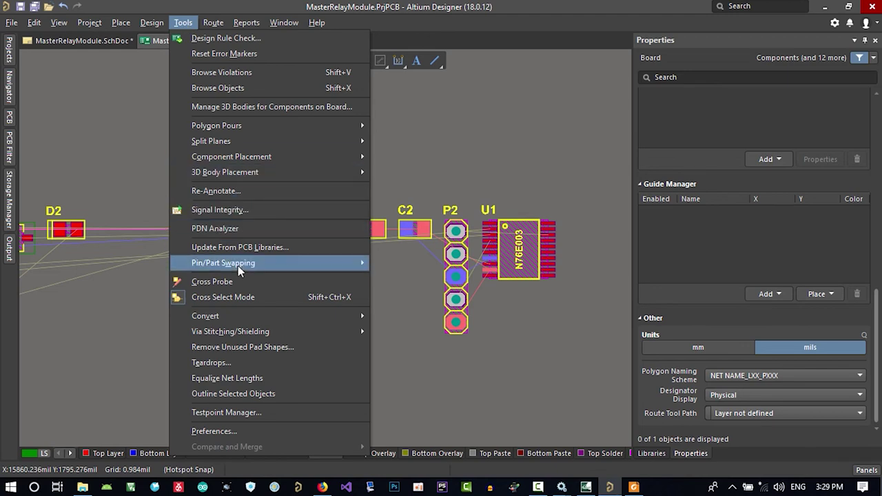
left_click(234, 281)
left_click(335, 279)
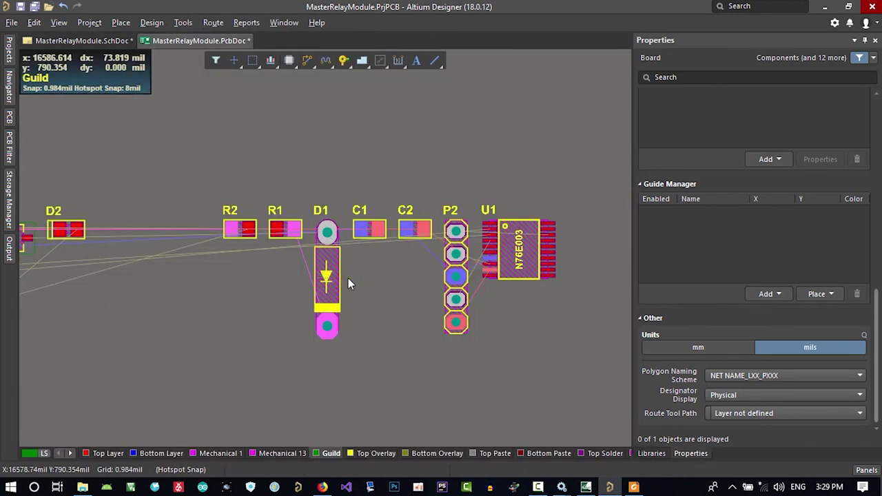
Change diode D1's footprint from My_DO41 to MY_1N4007_SMD in its properties
scroll(263, 252, "down", 5, "ctrl")
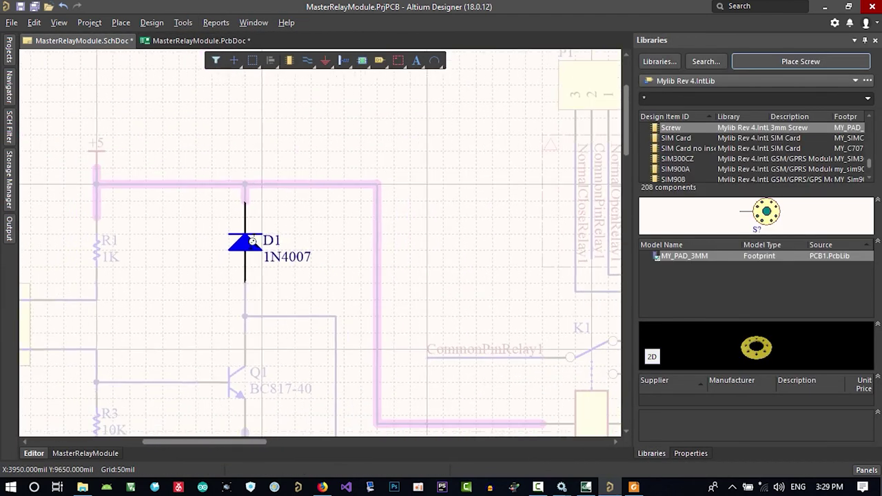
double_click(252, 242)
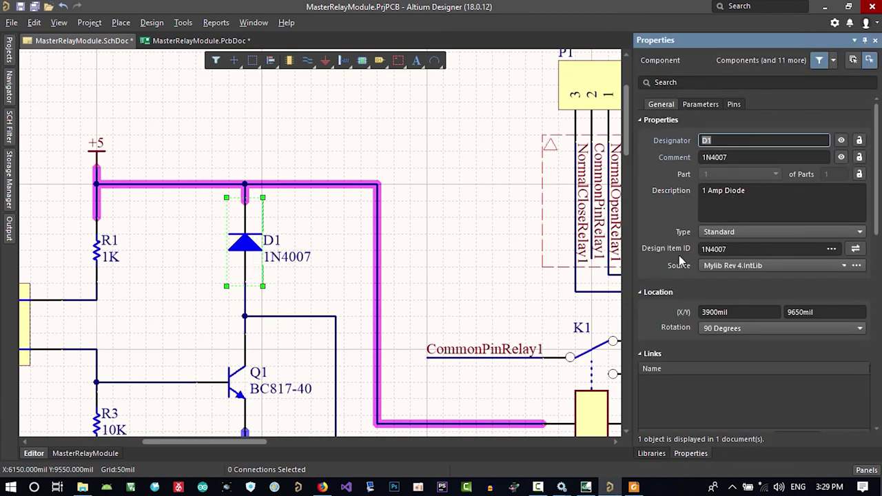
scroll(688, 304, "down", 5)
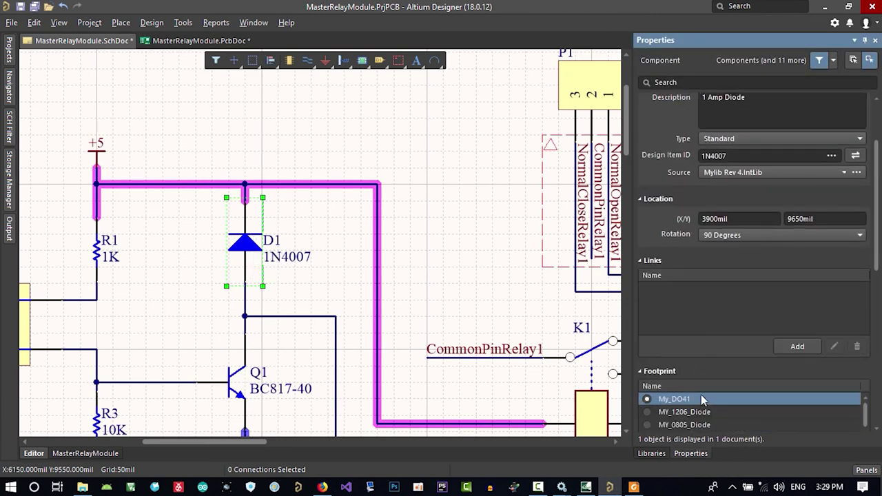
scroll(690, 390, "down", 1)
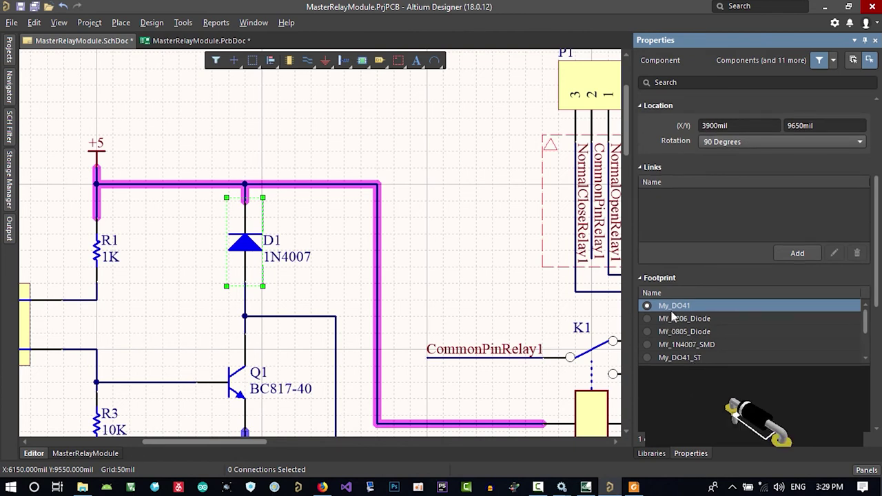
left_click(647, 319)
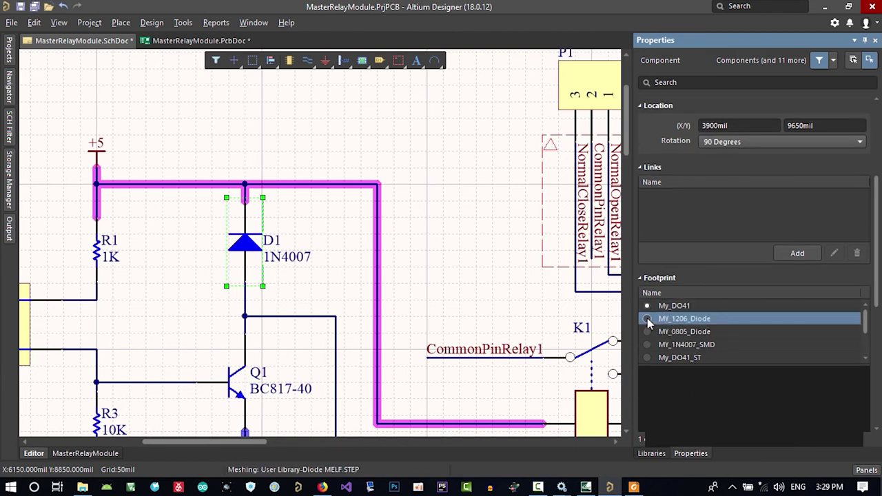
scroll(713, 352, "down", 1)
scroll(713, 353, "up", 1)
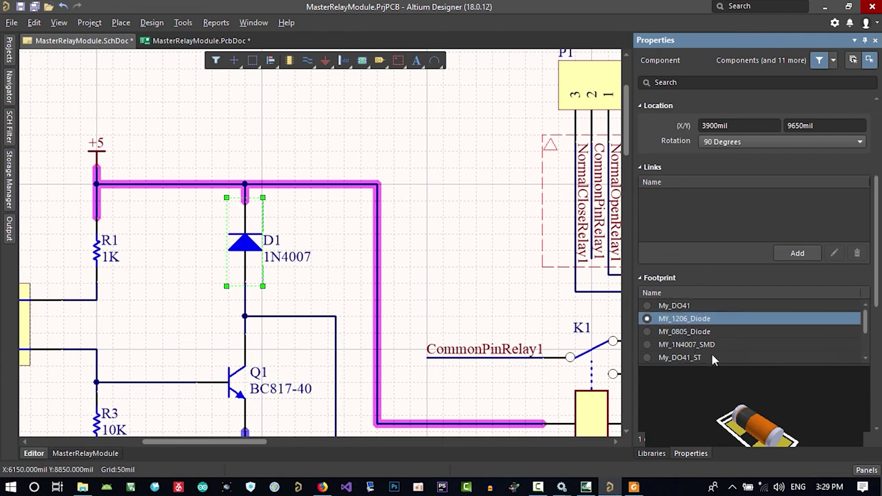
scroll(713, 352, "down", 1)
left_click(649, 307)
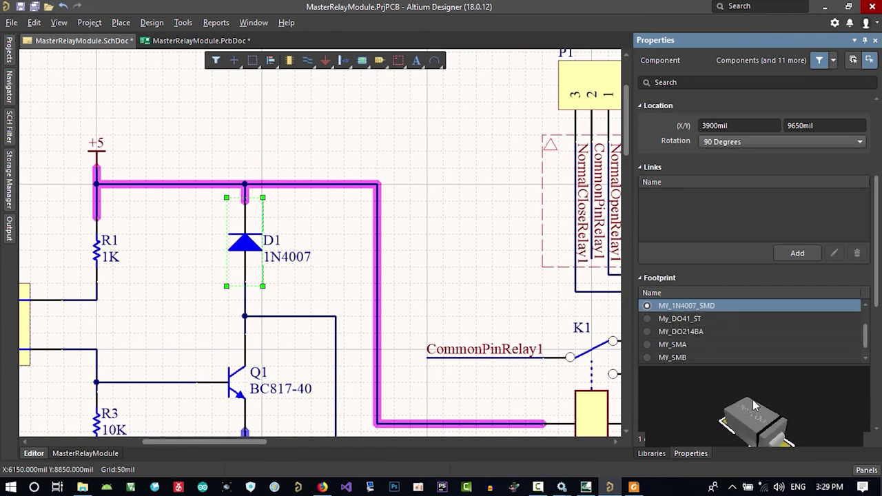
Confirm D1 shows MY_1N4007_SMD and run Design » Update PCB Document
scroll(716, 334, "up", 2)
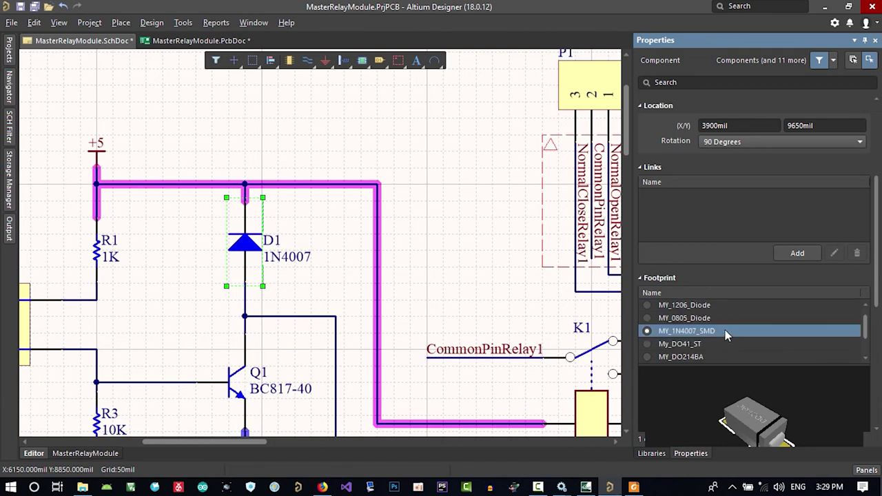
scroll(696, 265, "up", 5)
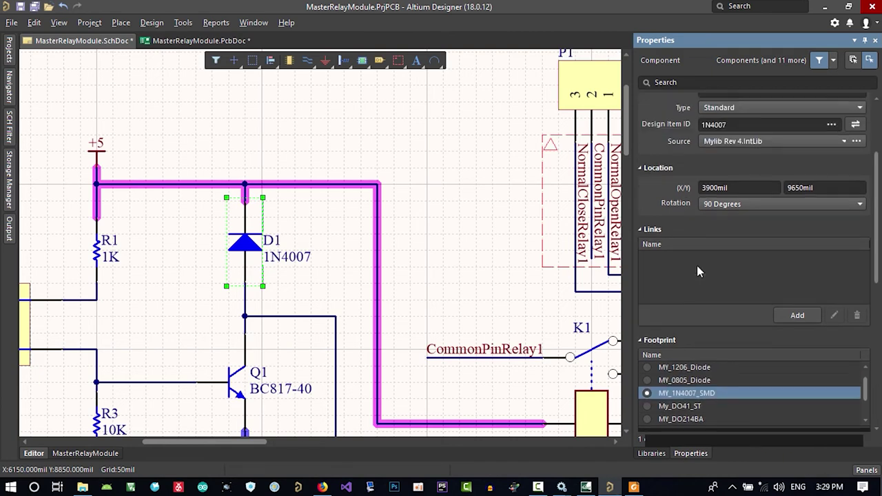
scroll(703, 285, "down", 6)
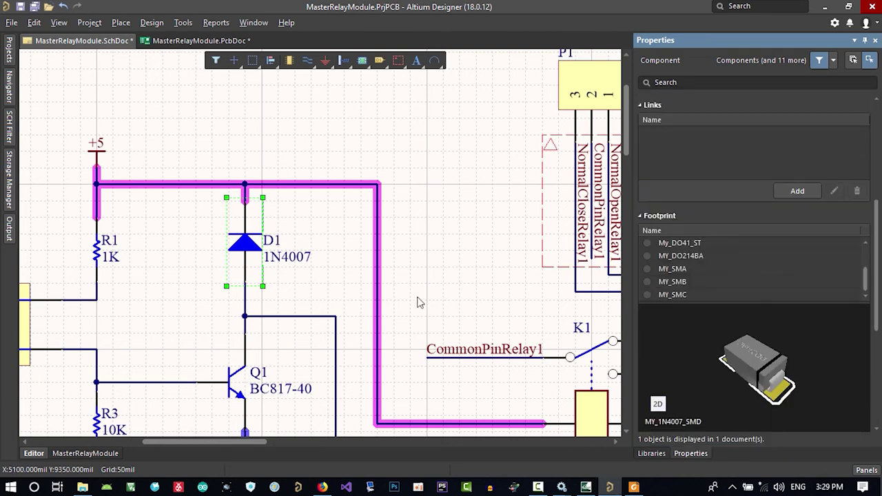
right_click_drag(446, 210, 455, 202)
left_click(541, 293)
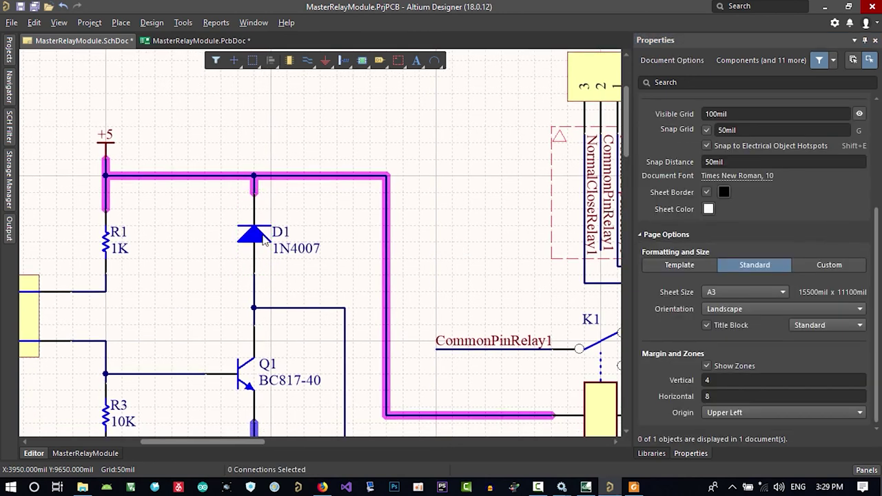
left_click(263, 236)
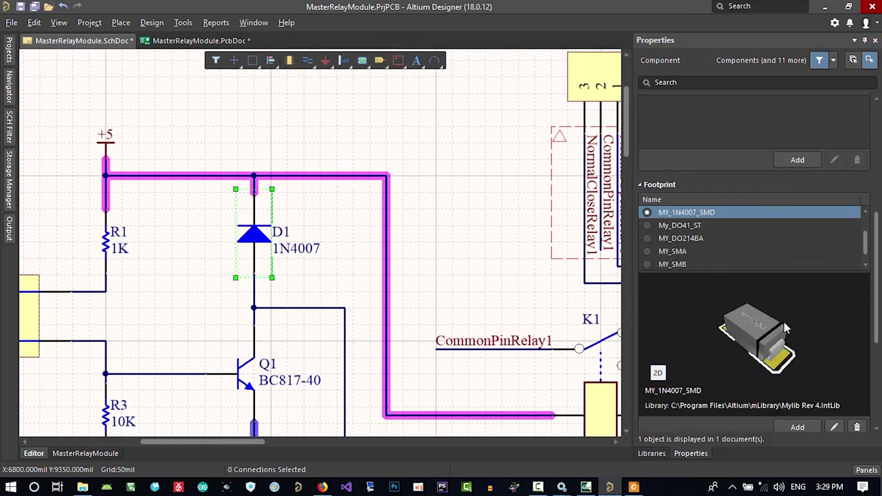
left_click(151, 22)
left_click(163, 40)
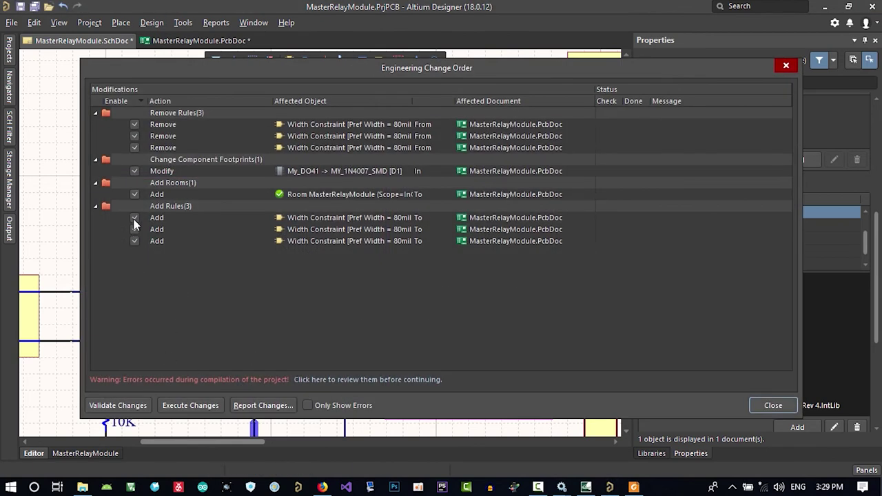
Apply the footprint and rule changes to the PCB, leaving out room creation
left_click(138, 195)
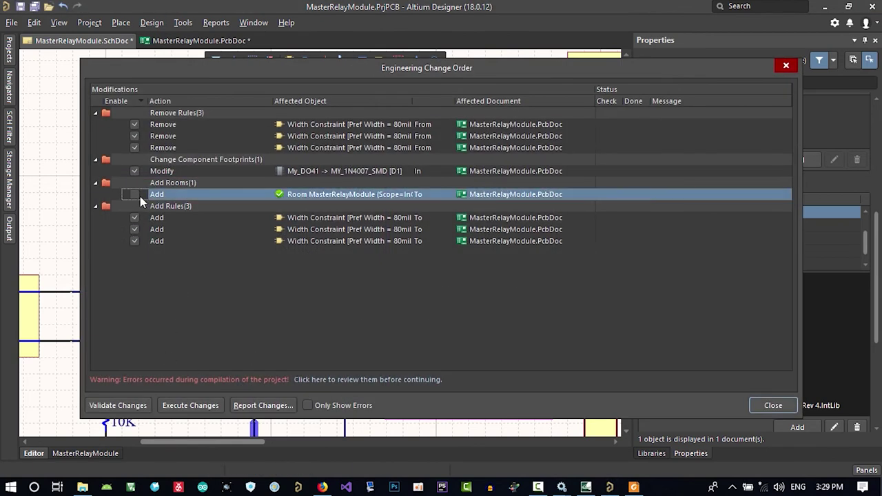
left_click(193, 407)
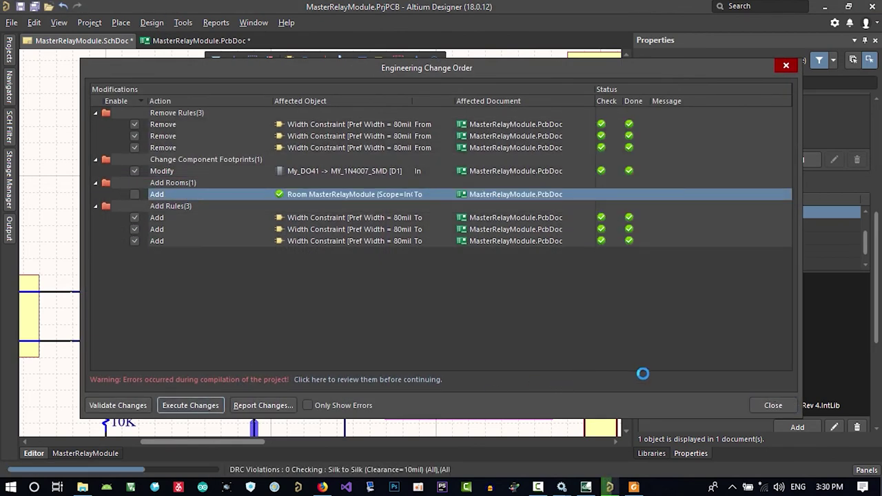
left_click(767, 405)
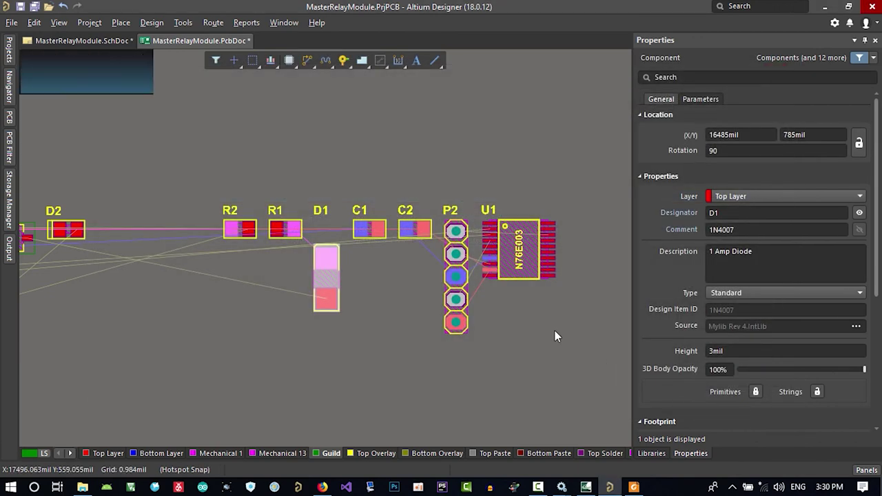
Move D1 down below the row of driver parts and bring the board outline into view
left_click_drag(281, 303, 294, 318)
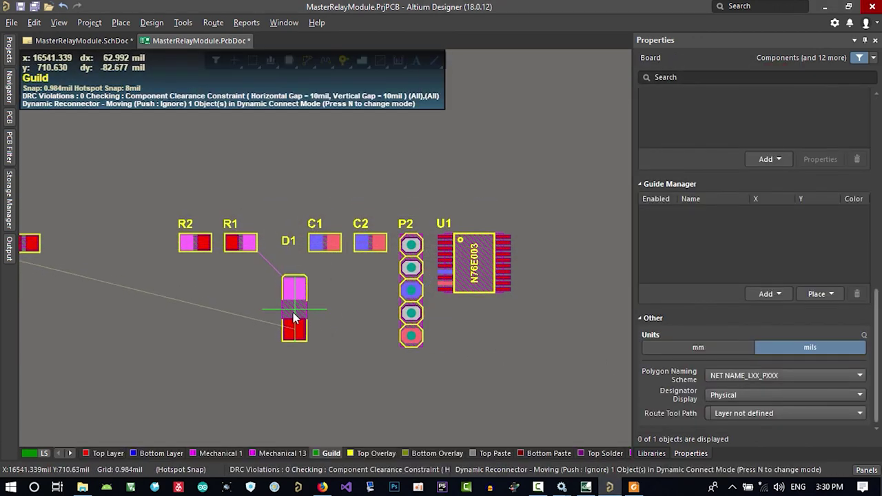
left_click_drag(281, 282, 281, 292)
scroll(286, 291, "down", 4, "ctrl")
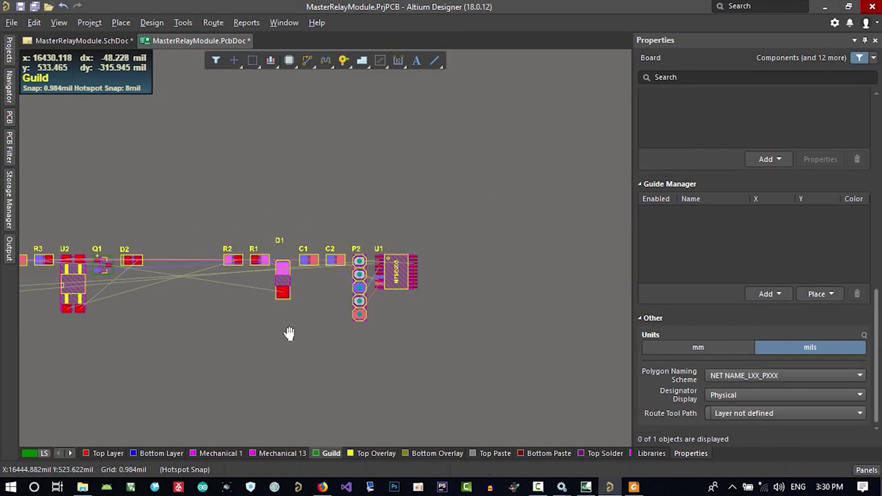
scroll(388, 339, "up", 3, "ctrl")
scroll(324, 319, "down", 4, "ctrl")
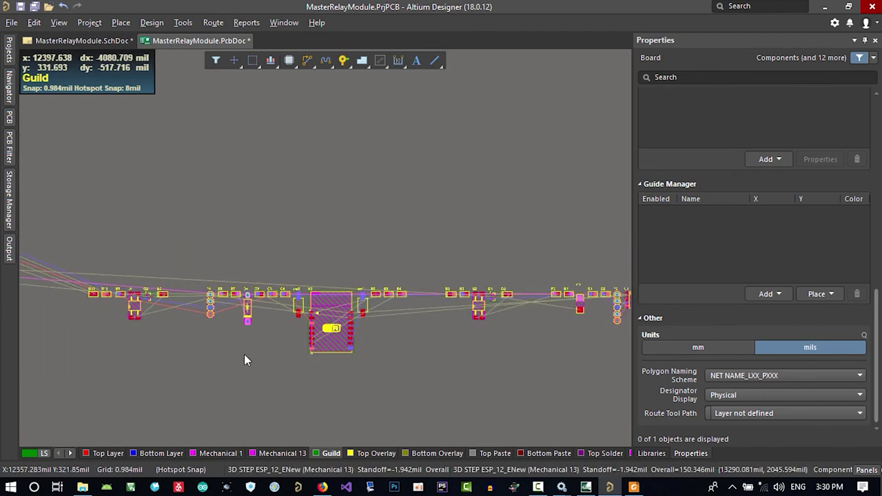
right_click_drag(246, 359, 457, 332)
scroll(456, 332, "down", 1, "ctrl")
right_click_drag(153, 330, 408, 336)
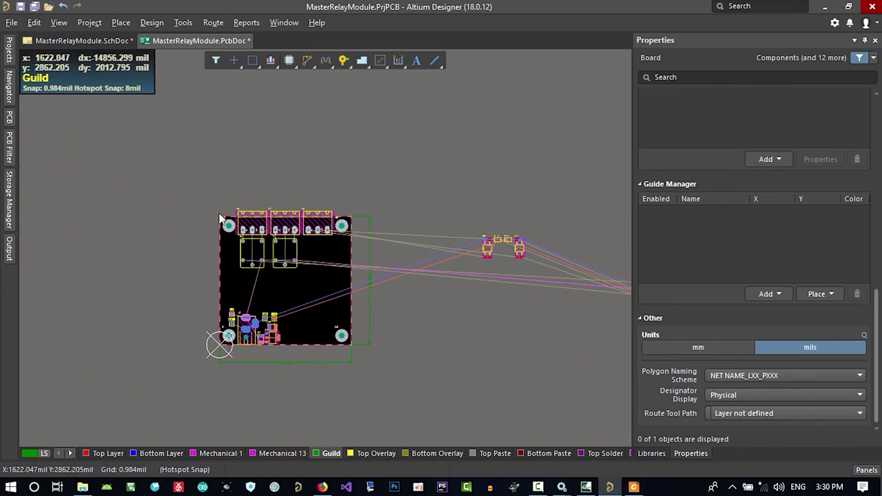
scroll(321, 311, "down", 3, "ctrl")
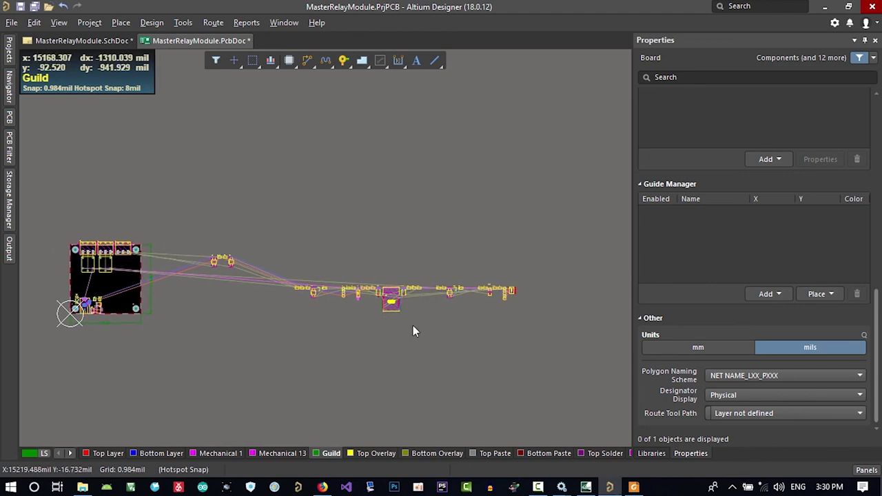
scroll(398, 351, "up", 1, "ctrl")
Inspect the board in 3D view, tilting and panning around it
key("3")
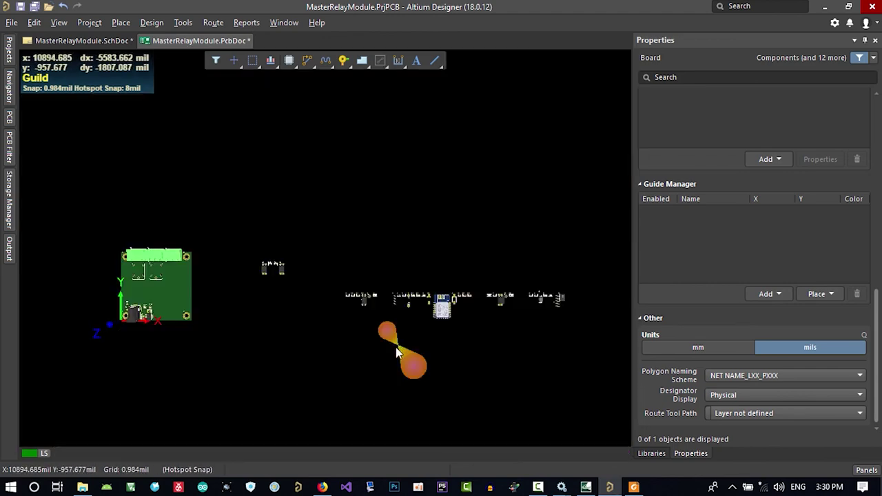
right_click_drag(233, 263, 427, 334)
scroll(365, 290, "up", 3, "ctrl")
scroll(427, 334, "up", 3, "ctrl")
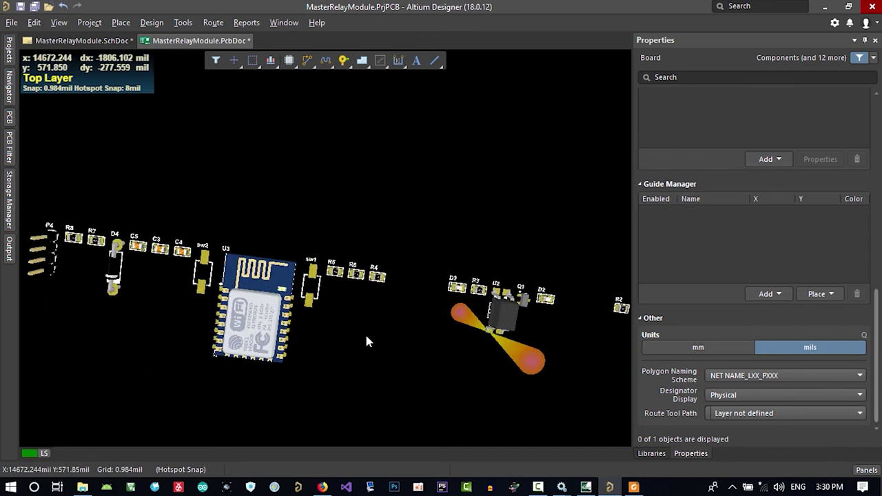
right_click_drag(365, 333, 454, 334)
scroll(454, 334, "down", 5, "ctrl")
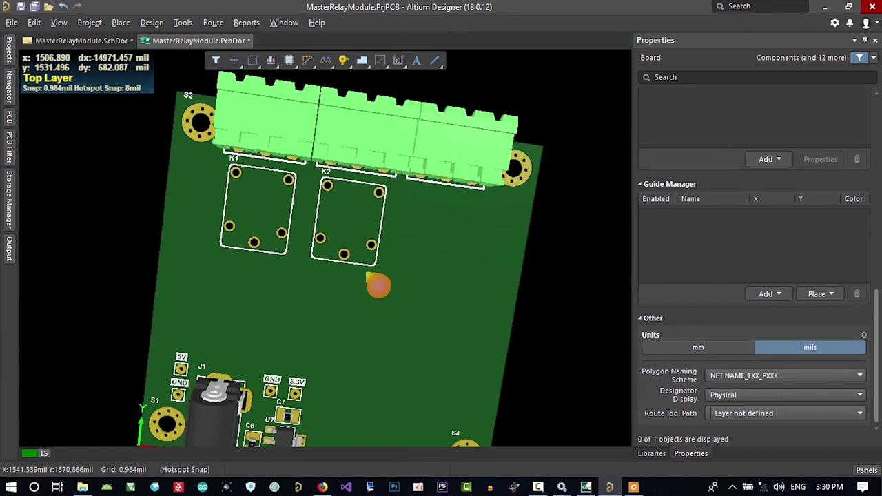
scroll(454, 334, "up", 3, "ctrl")
Return to the 2D layout, centre the board, and run File » Save All
key("2")
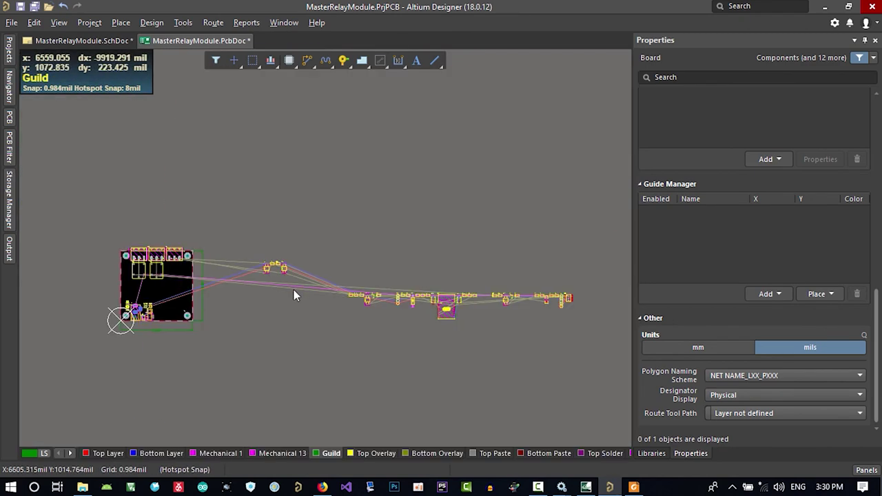
right_click_drag(294, 289, 512, 275)
scroll(345, 274, "up", 4, "ctrl")
scroll(344, 274, "up", 1, "ctrl")
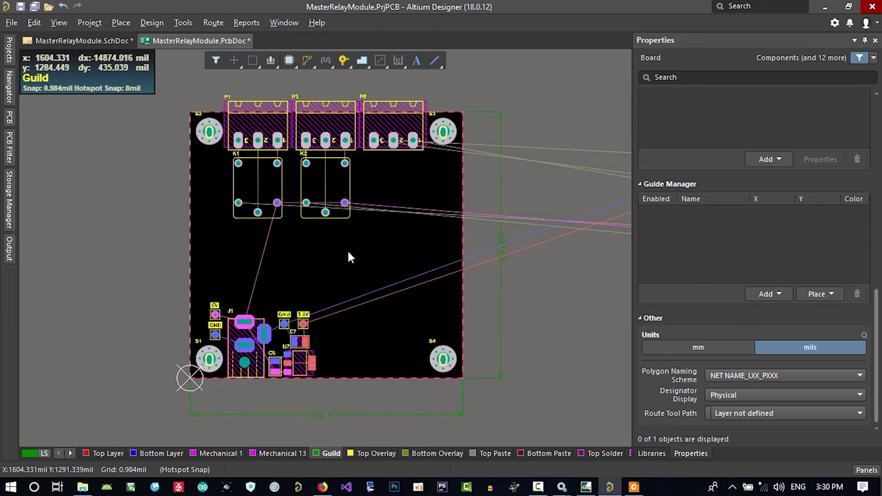
scroll(347, 251, "up", 1, "ctrl")
scroll(347, 250, "up", 5, "ctrl")
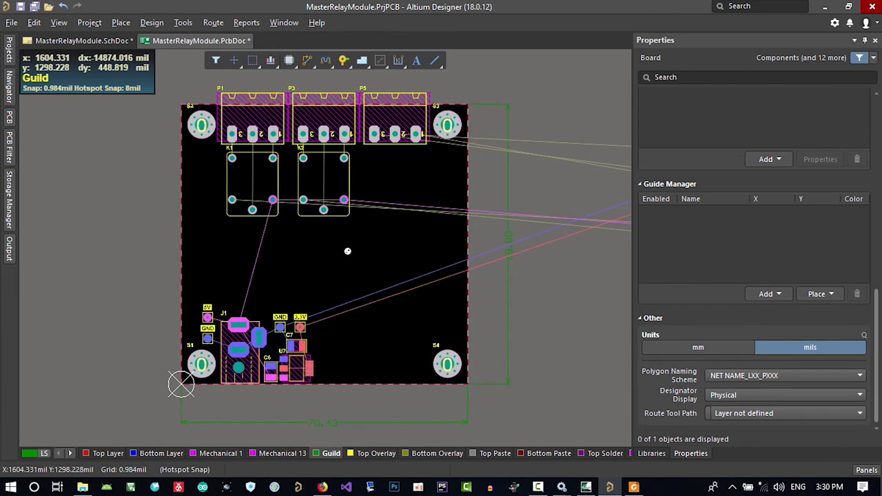
scroll(347, 251, "up", 2, "ctrl")
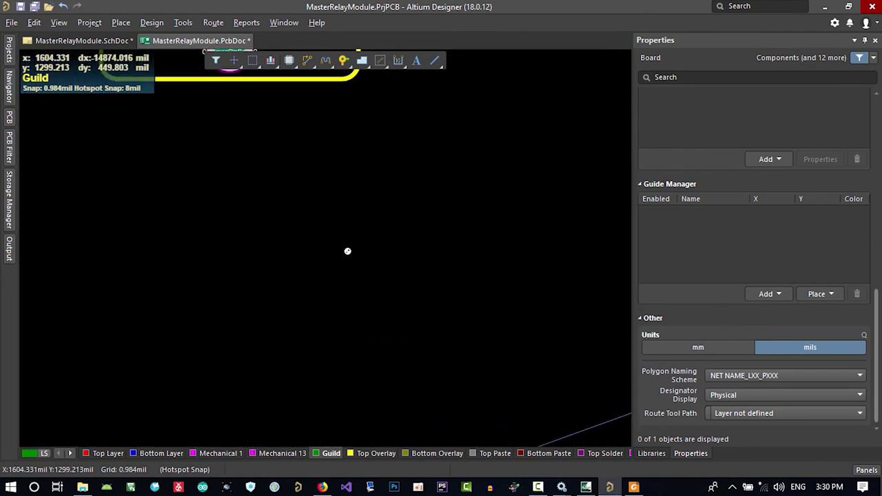
scroll(347, 251, "down", 6, "ctrl")
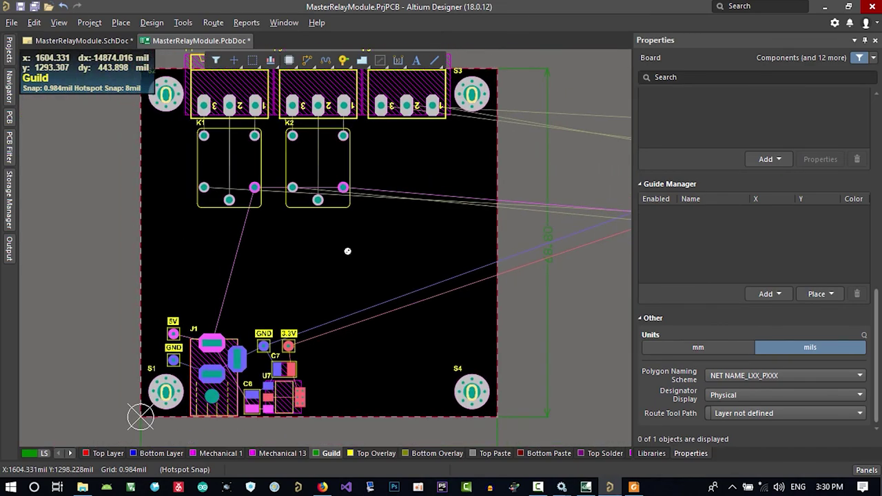
right_click_drag(386, 236, 317, 303)
scroll(414, 296, "down", 2)
scroll(317, 303, "down", 3, "ctrl")
scroll(329, 298, "right", 3, "shift")
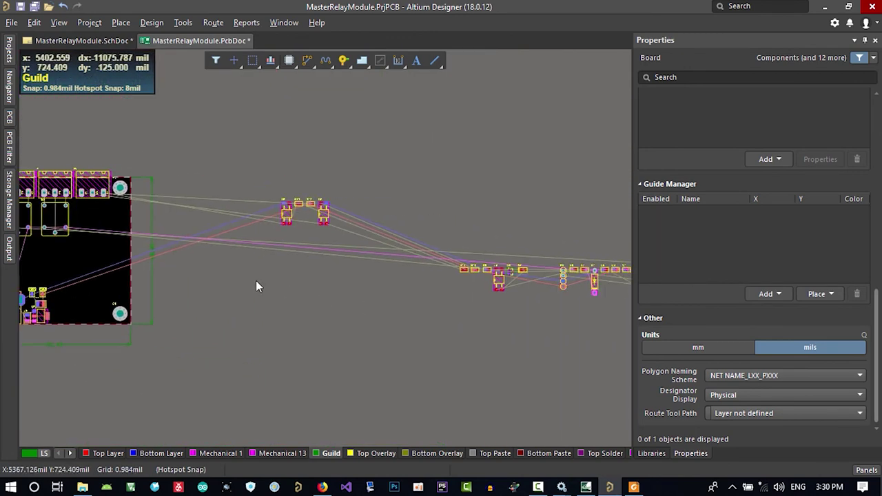
scroll(260, 241, "left", 5, "shift")
left_click(13, 23)
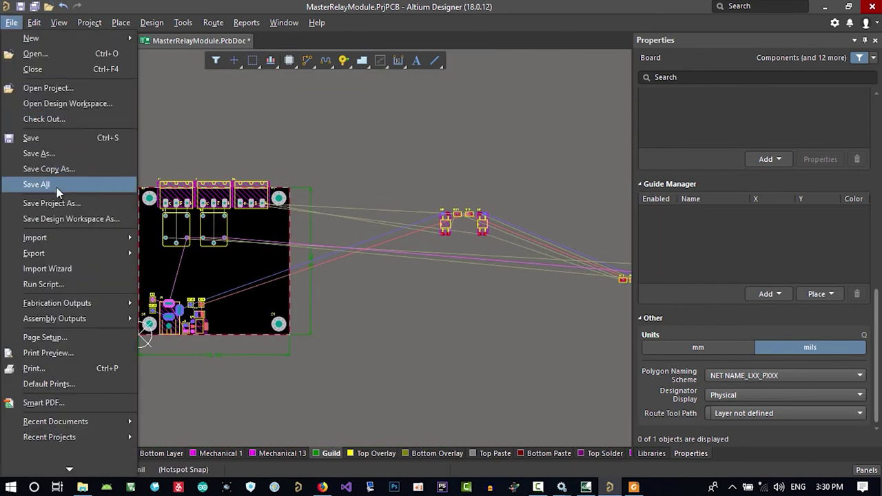
left_click(58, 186)
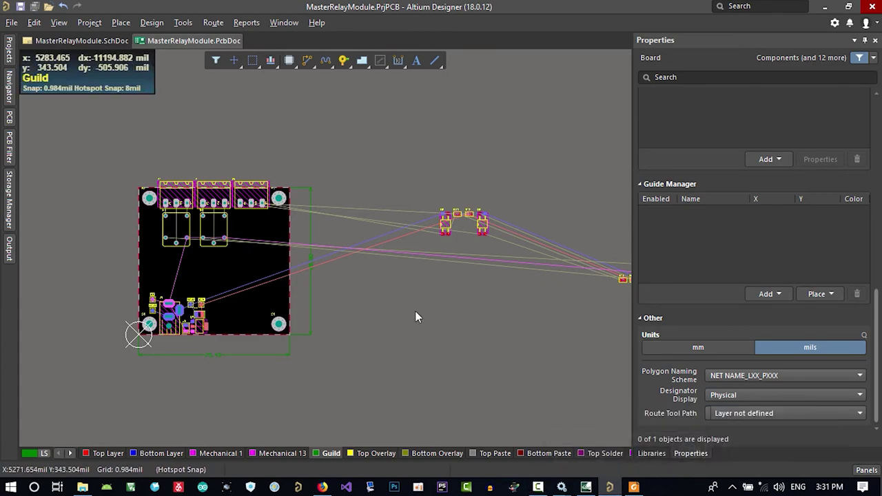
In the schematic, select resistor R11 and optocoupler U5 on the Inputs sheet
left_click(81, 41)
scroll(343, 278, "down", 5, "ctrl")
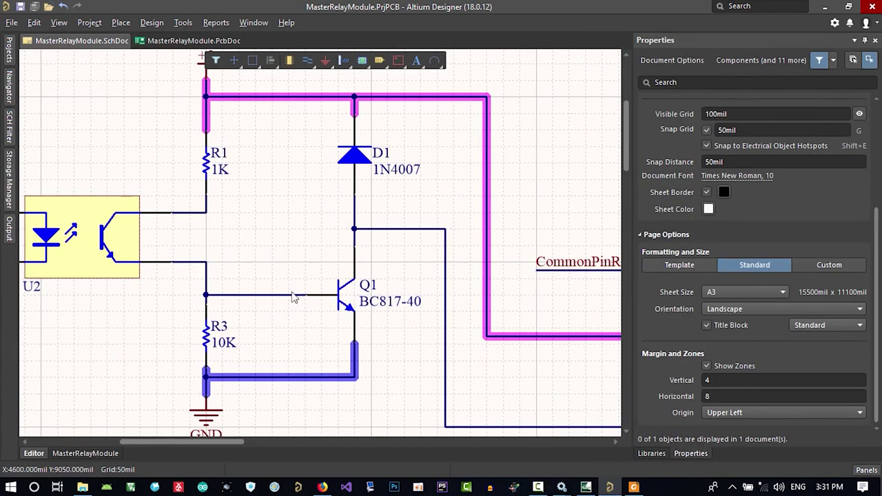
scroll(358, 283, "down", 5)
scroll(301, 211, "up", 4, "ctrl")
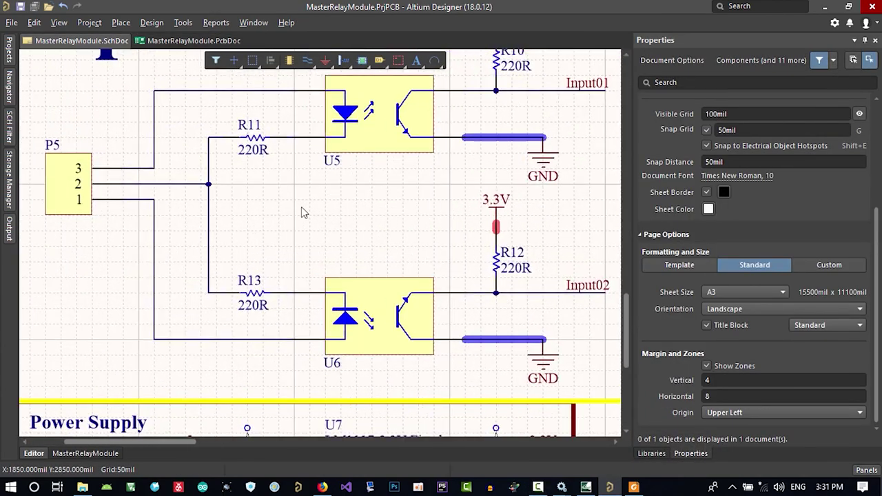
right_click_drag(310, 290, 359, 283)
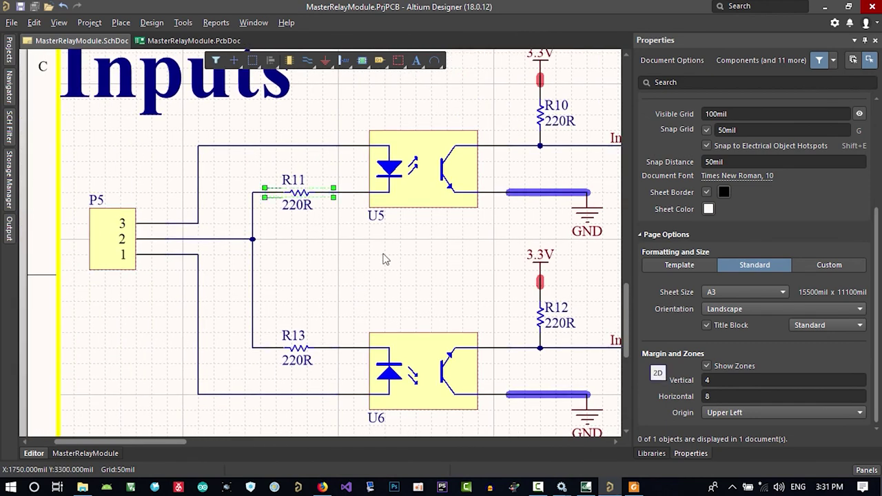
right_click_drag(393, 252, 316, 314)
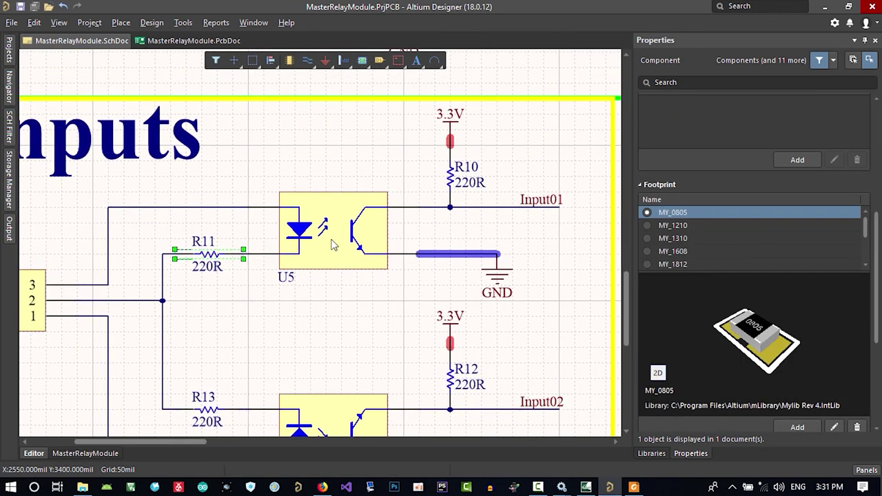
left_click(334, 246, "shift")
Bring U6 and R13 into view, then return to the PCB near the unplaced parts
right_click_drag(390, 302, 322, 343)
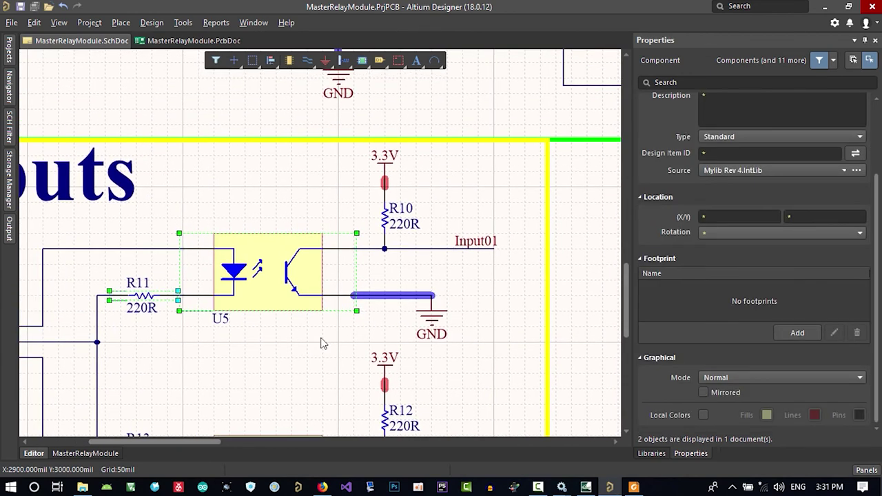
right_click_drag(206, 412, 291, 303)
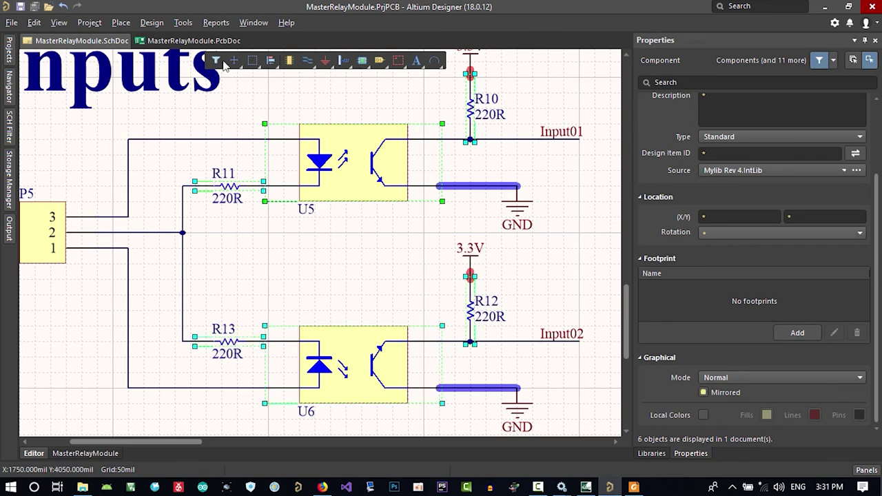
left_click(192, 40)
right_click_drag(256, 276, 627, 314)
scroll(208, 276, "up", 6, "ctrl")
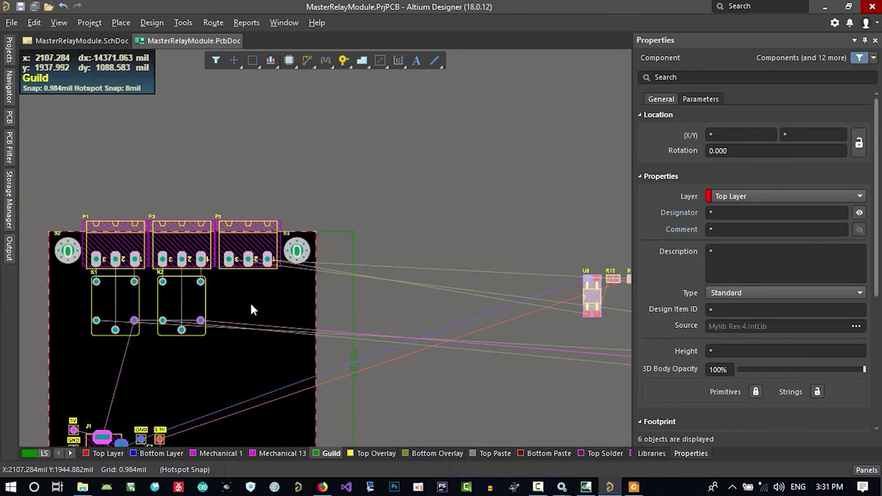
Reposition the selected components, placing R11 upright below P5 and U5 below R11
key("t")
key("o")
key("c")
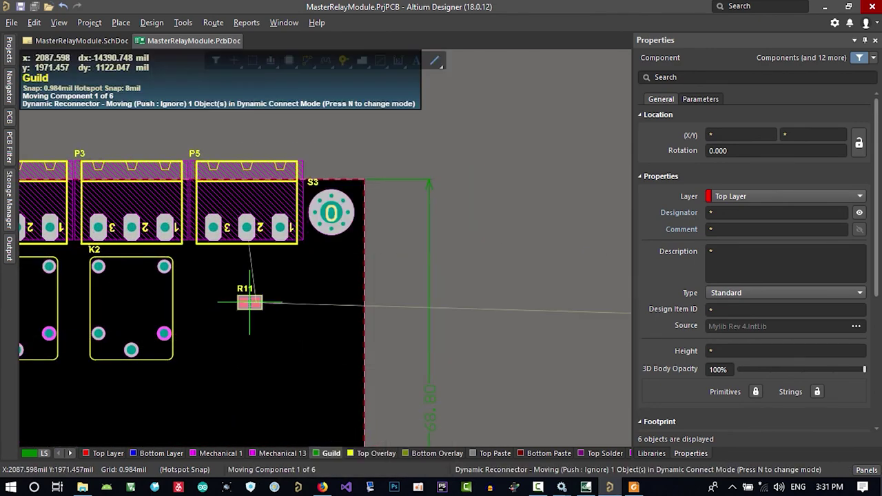
scroll(241, 289, "up", 4, "ctrl")
key("space")
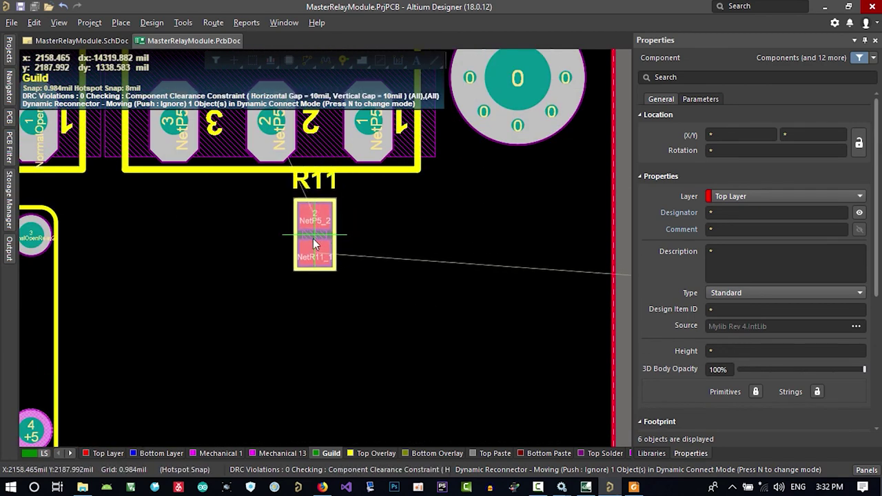
left_click(314, 217)
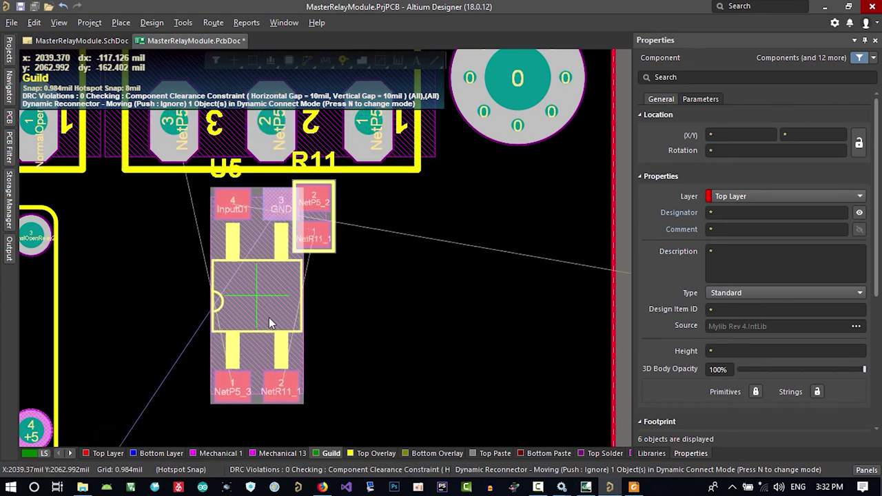
scroll(310, 364, "down", 2)
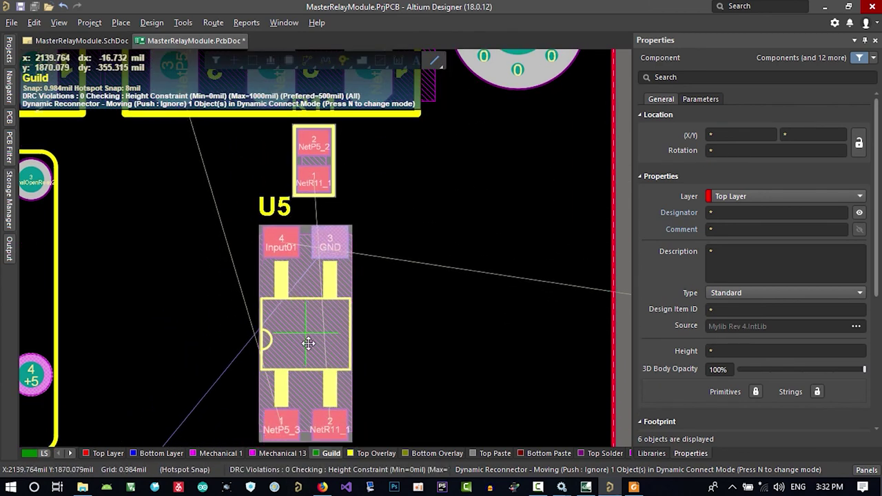
key("space")
key("space")
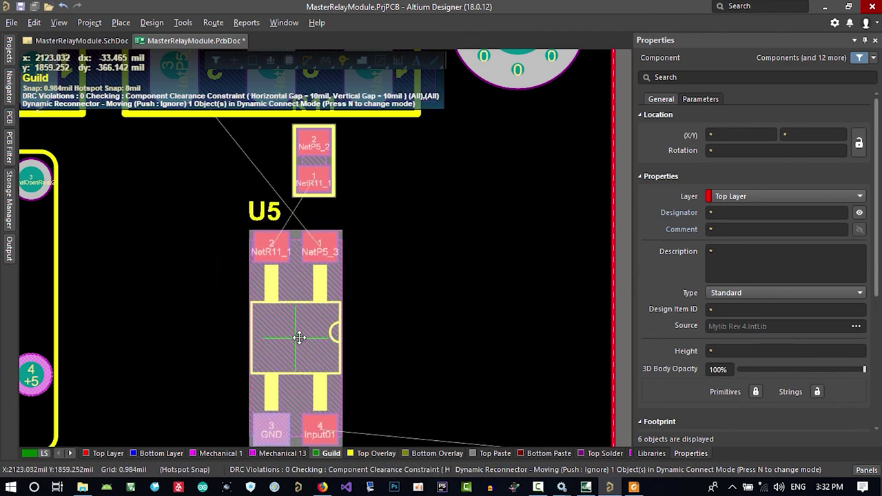
left_click(342, 308)
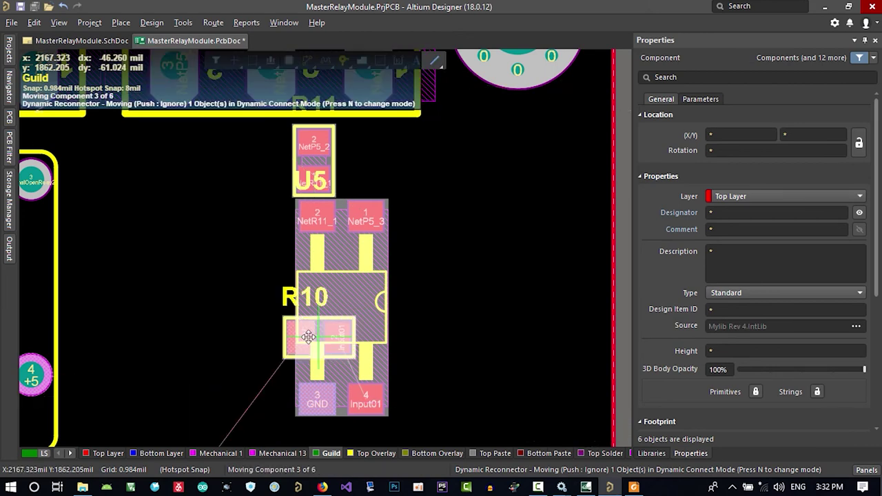
Place R10 beside U5, R13 next to R11, U6 left of U5, and R12 beside U6
scroll(388, 356, "down", 4)
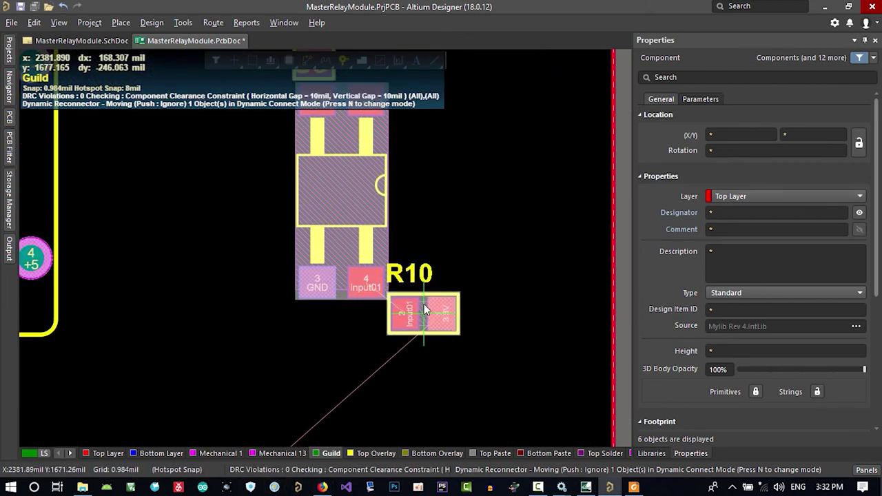
key("space")
left_click(414, 264)
scroll(166, 179, "up", 6)
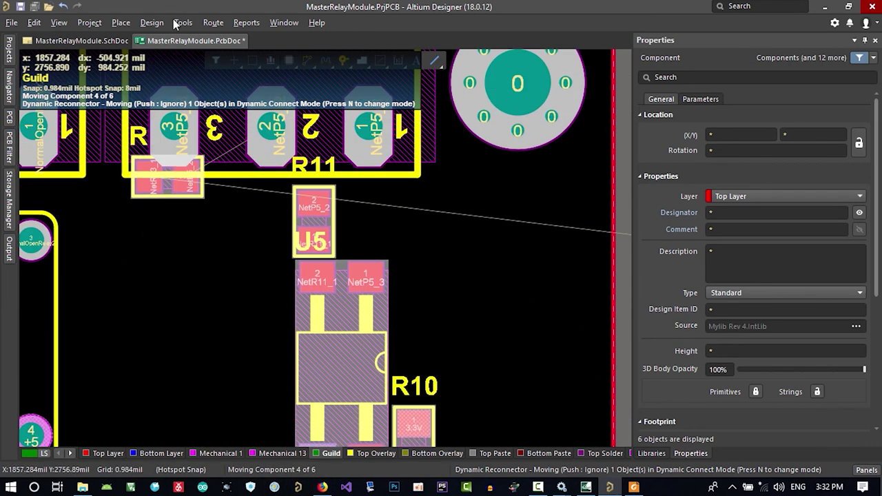
key("space")
left_click(266, 258)
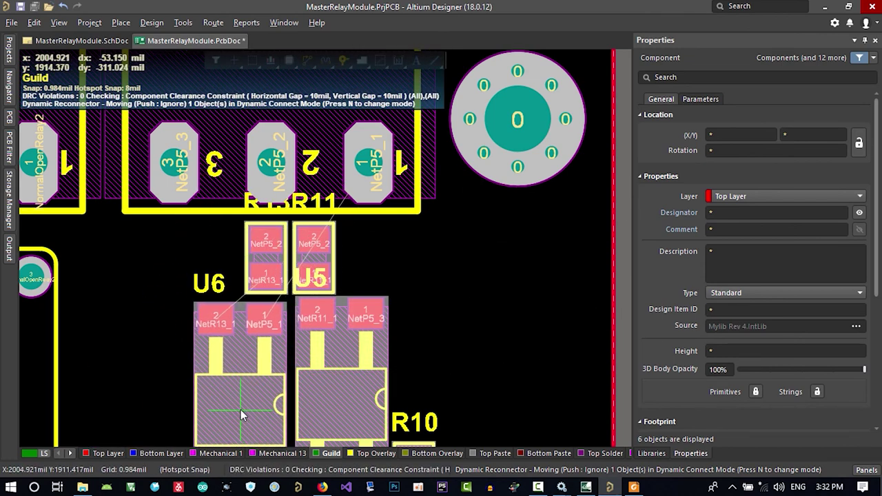
left_click(244, 418)
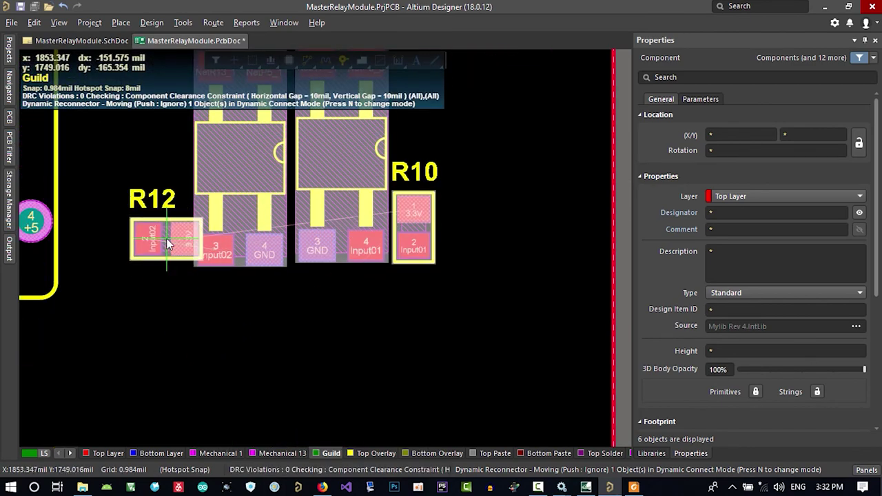
left_click(164, 225)
right_click_drag(356, 269, 260, 435)
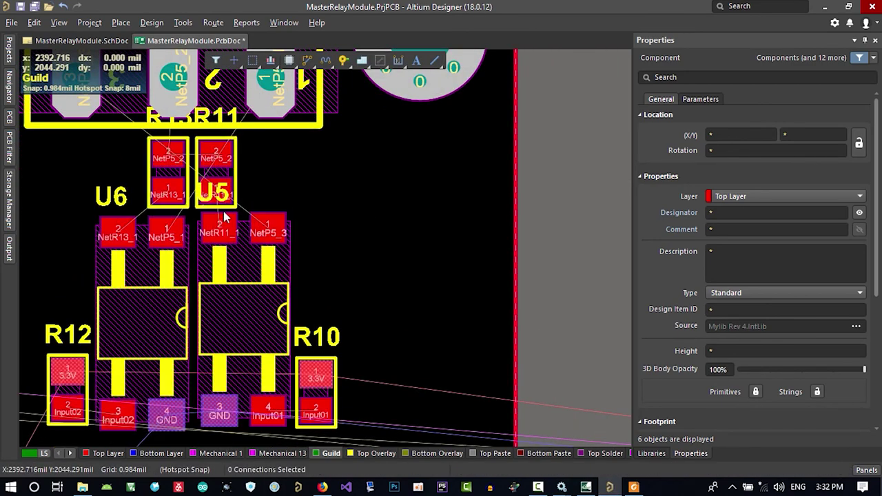
Box-select U6 with its resistors and move that group to the right
left_click(292, 197)
scroll(356, 261, "down", 5)
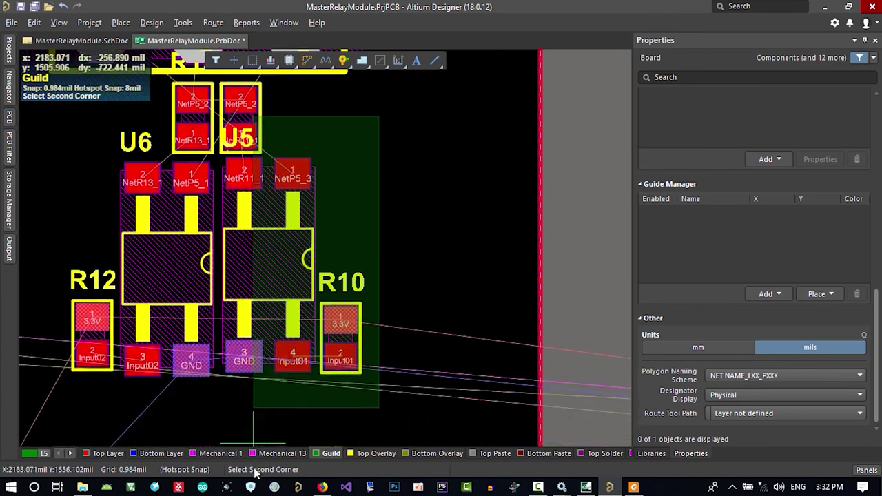
scroll(355, 244, "up", 4)
scroll(212, 138, "left", 5, "shift")
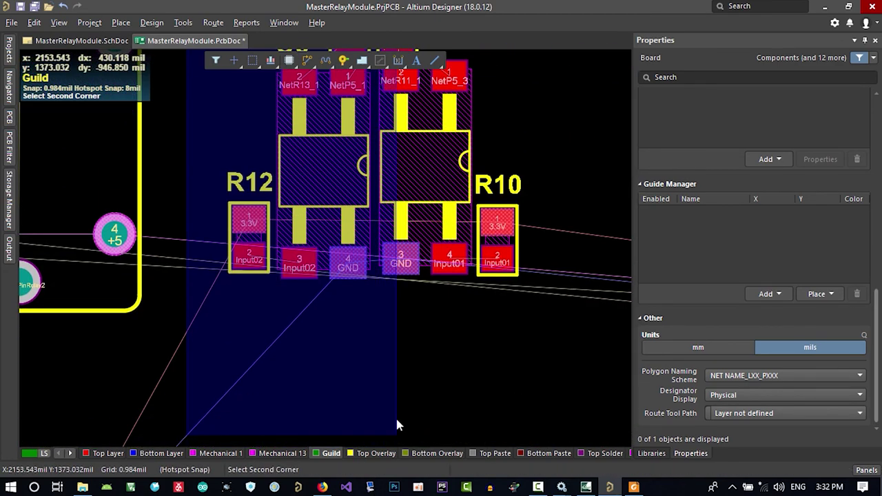
left_click(396, 424)
scroll(397, 424, "up", 5)
left_click_drag(234, 296, 534, 326)
Shift the U5/R11/R10 and R13/U6/R12 groups left, then move R10 under U5
left_click_drag(443, 156, 236, 448)
left_click_drag(297, 360, 145, 363)
left_click_drag(603, 118, 413, 448)
left_click_drag(548, 398, 334, 410)
scroll(334, 410, "down", 3)
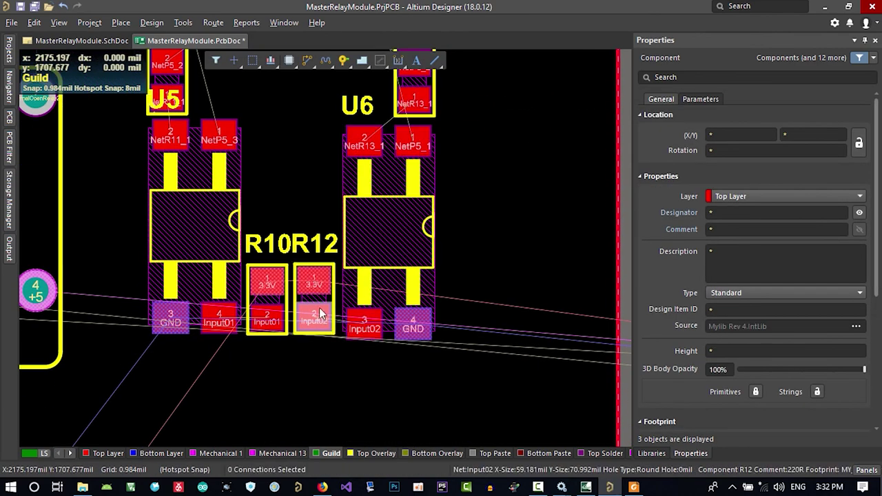
left_click_drag(316, 299, 516, 383)
left_click_drag(267, 301, 250, 393)
Place R13 and R11 side by side, then move U6 and U5 up beside them
scroll(430, 365, "up", 5)
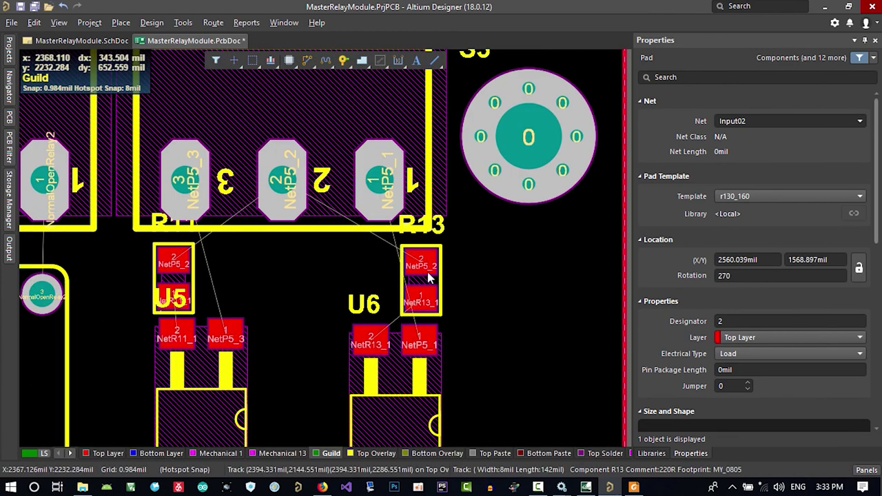
left_click_drag(418, 279, 317, 281)
left_click(317, 281)
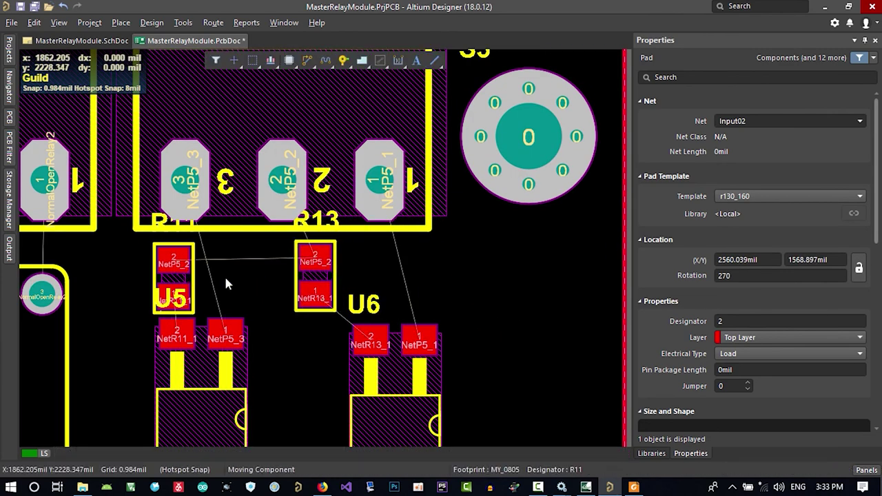
left_click_drag(174, 281, 264, 282)
left_click(265, 282)
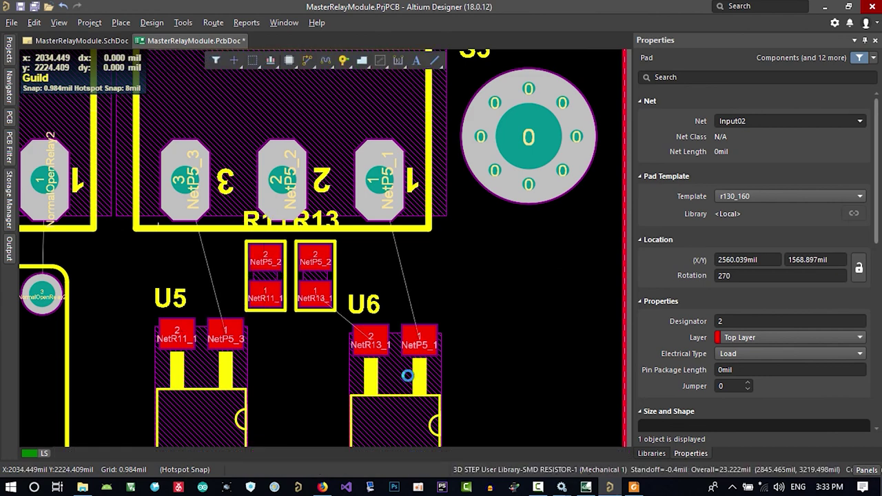
left_click_drag(389, 428, 388, 351)
left_click(388, 351)
left_click_drag(166, 416, 191, 350)
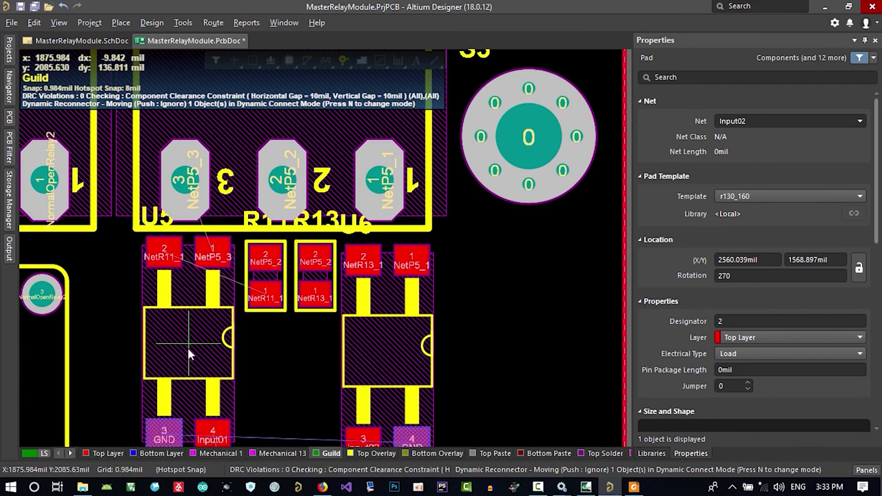
left_click(191, 355)
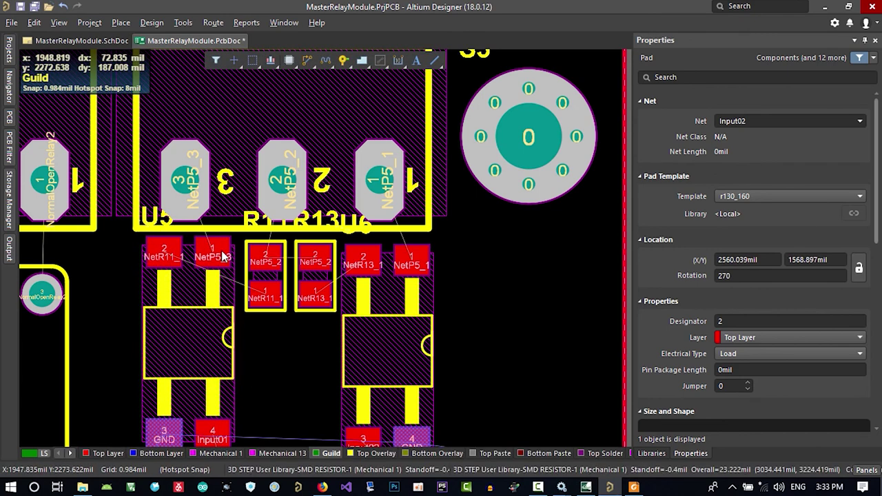
Move R10 up beside R12 between the two optoisolators
scroll(316, 210, "down", 5)
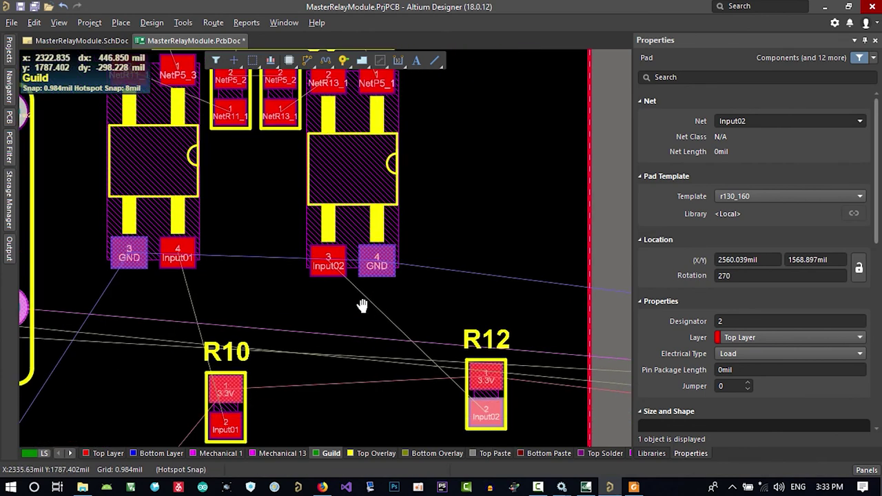
left_click_drag(475, 376, 267, 216)
left_click_drag(209, 394, 261, 215)
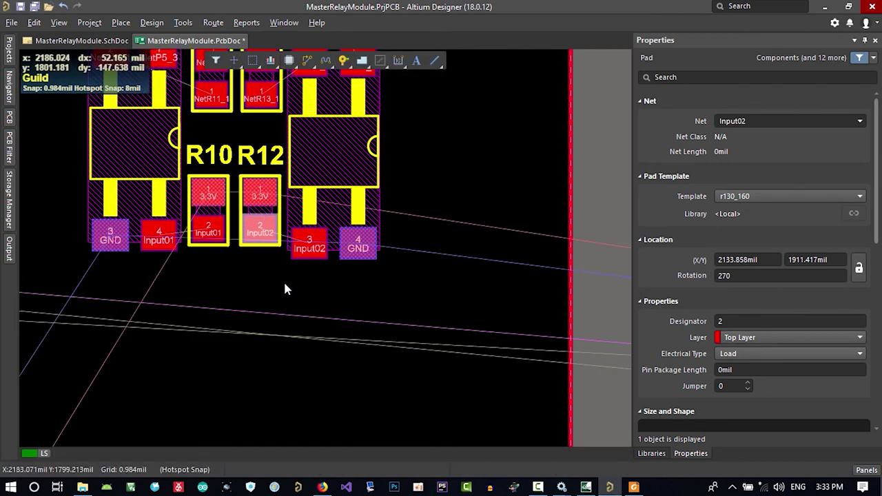
scroll(297, 371, "down", 4, "ctrl")
scroll(461, 322, "down", 2, "ctrl")
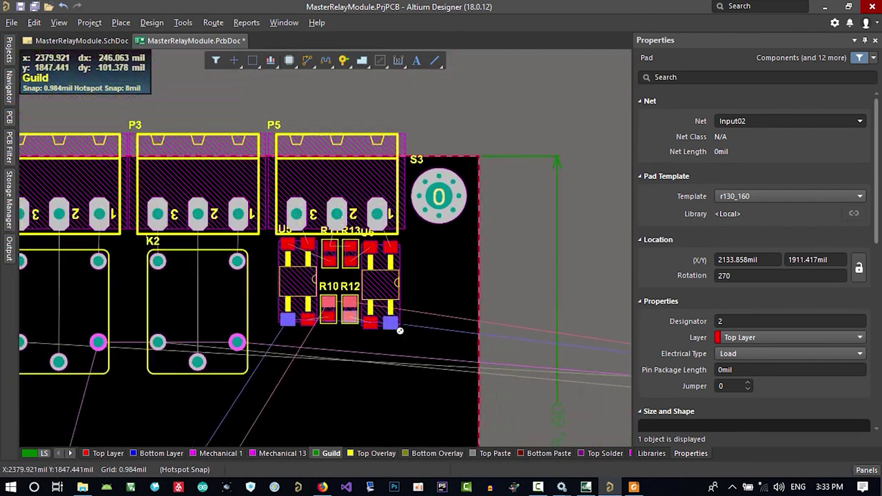
Move the U5, U6 and R10–R13 driver cluster together into position
right_click_drag(462, 322, 397, 356)
key("3")
scroll(359, 324, "up", 6, "ctrl")
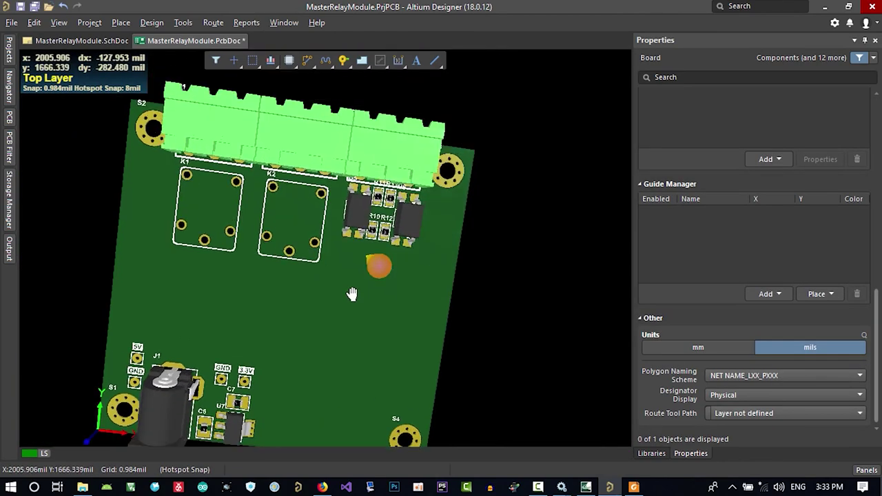
key("2")
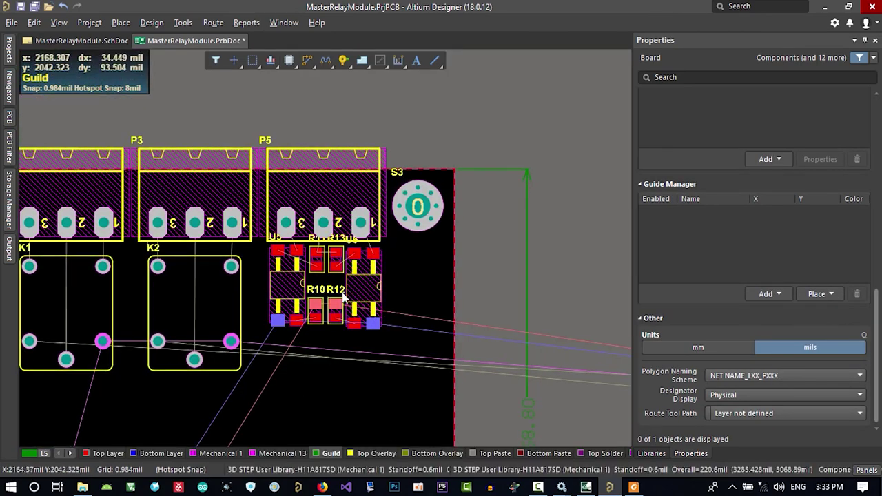
scroll(530, 251, "up", 4, "ctrl")
left_click_drag(530, 251, 207, 421)
left_click_drag(272, 233, 269, 240)
right_click_drag(518, 270, 452, 363)
left_click(464, 272)
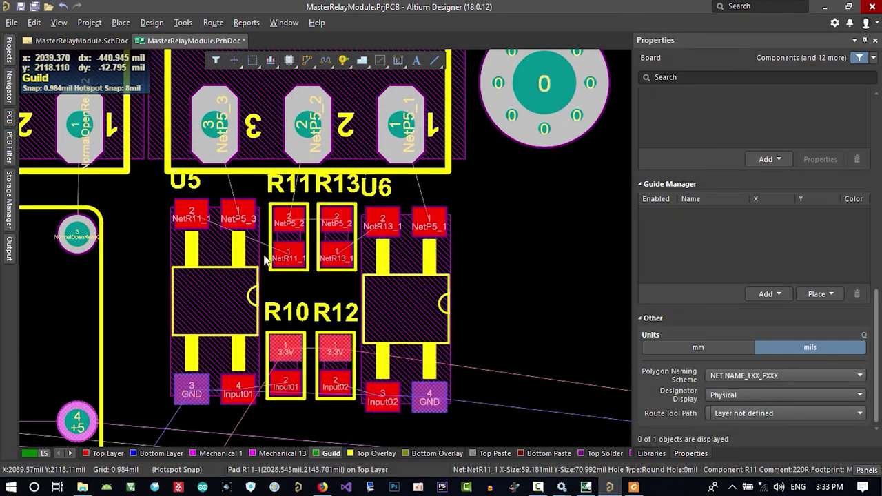
Bottom-align pad 2 of R12 with pad 2 of R10
scroll(266, 258, "up", 3, "ctrl")
scroll(354, 292, "down", 5)
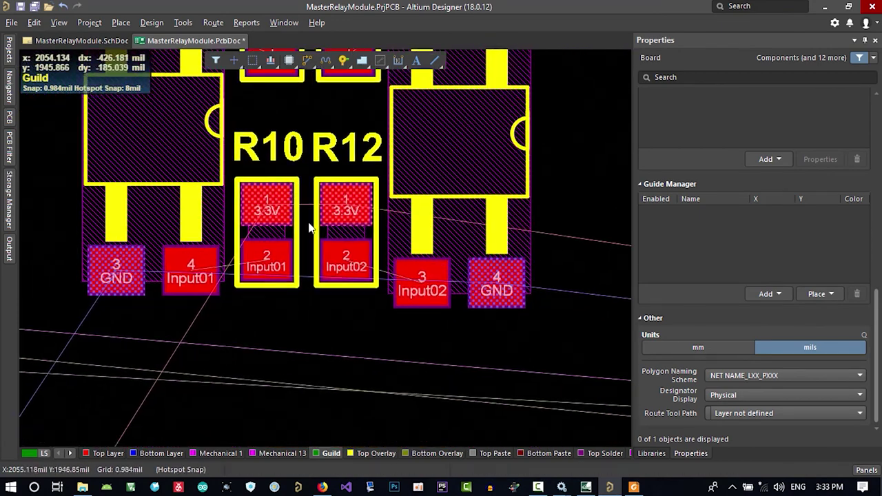
left_click(340, 262)
left_click(268, 263, "shift")
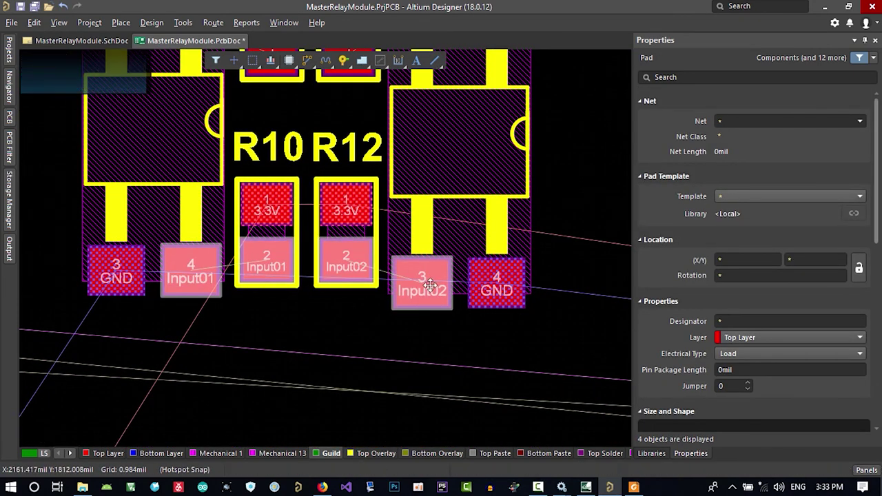
key("a")
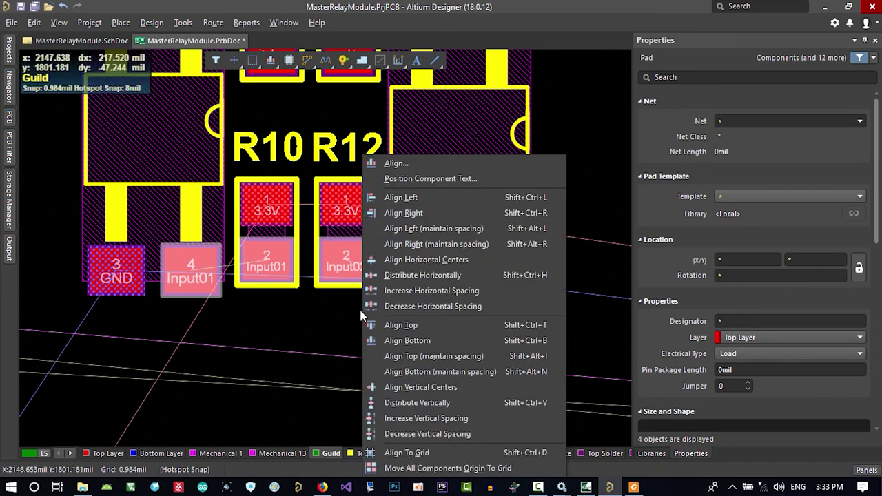
left_click(384, 337)
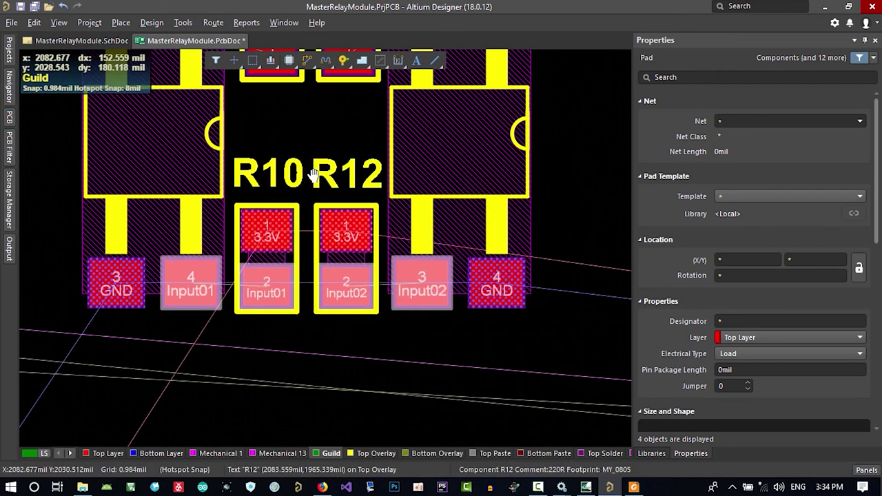
scroll(356, 340, "up", 2)
left_click(391, 365)
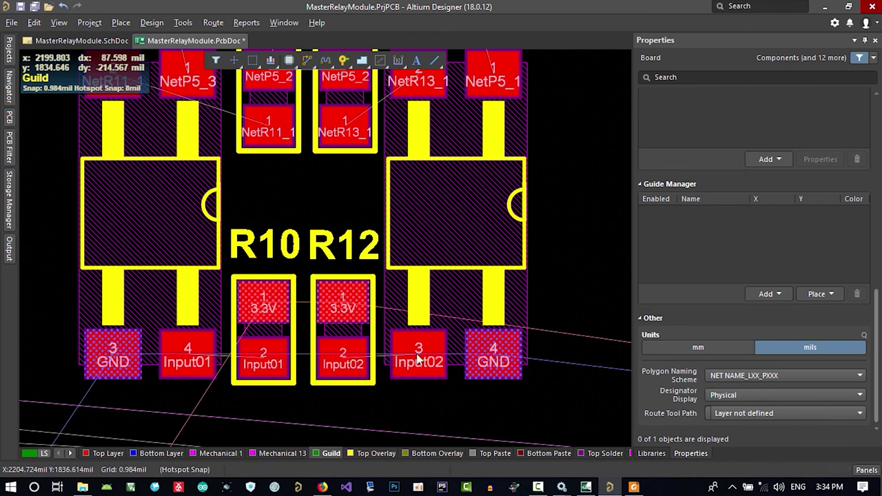
Align U6 pad 3, R12 and R10 pad 2, and pad 4 by vertical centres
right_click_drag(361, 404, 367, 394)
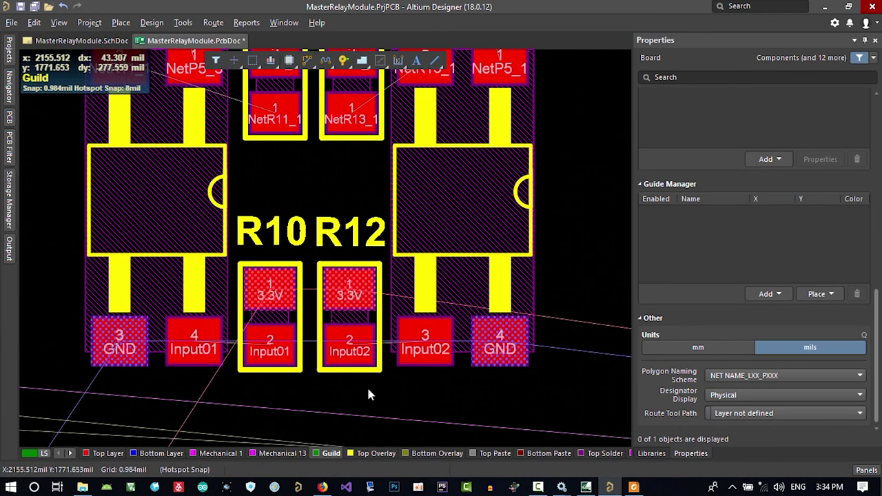
left_click(428, 354)
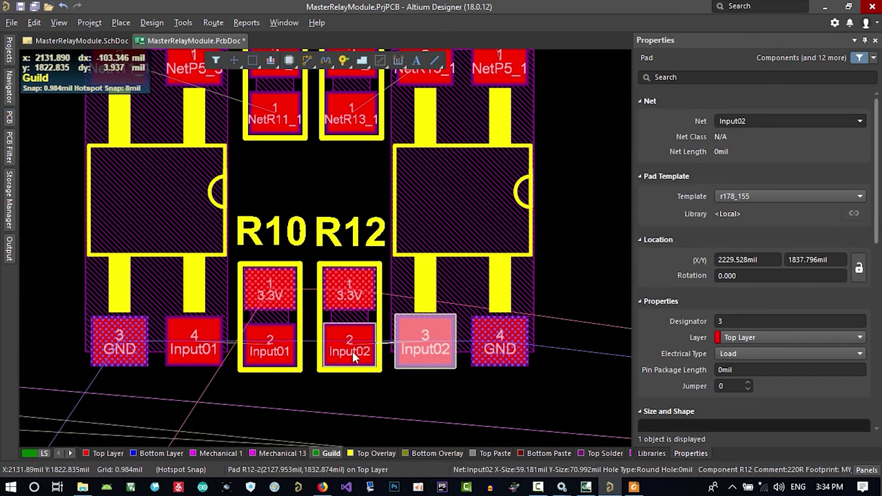
left_click(274, 364, "shift")
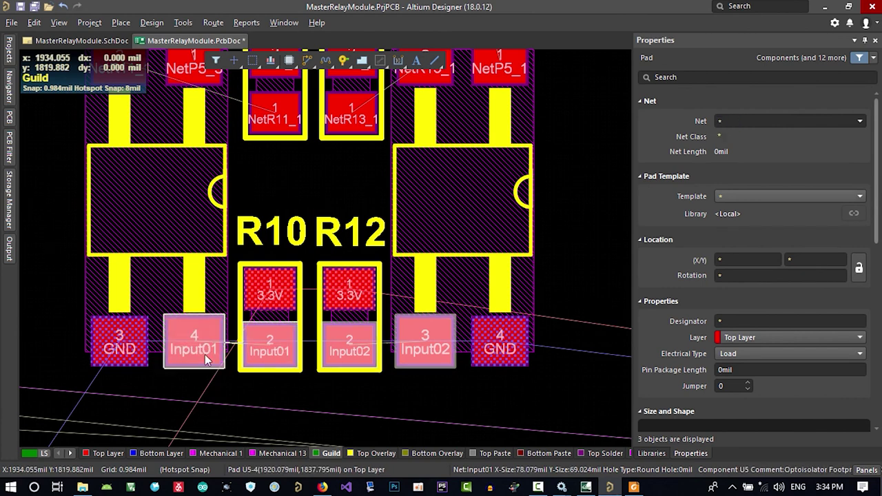
left_click(204, 355, "shift")
key("a")
left_click(254, 268)
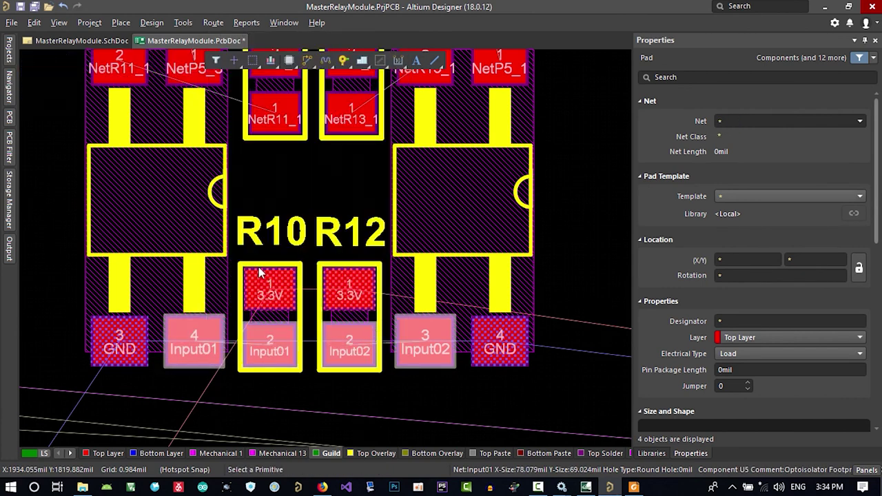
left_click(380, 385)
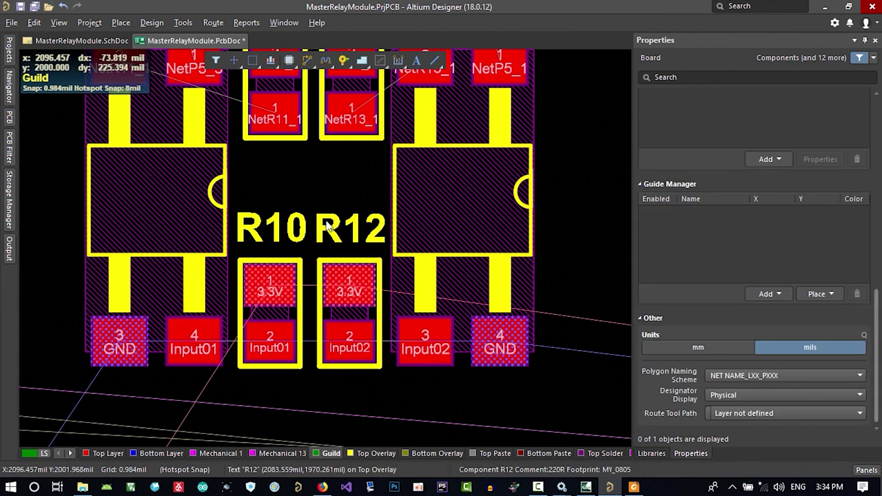
scroll(328, 228, "down", 1, "ctrl")
scroll(303, 235, "up", 2)
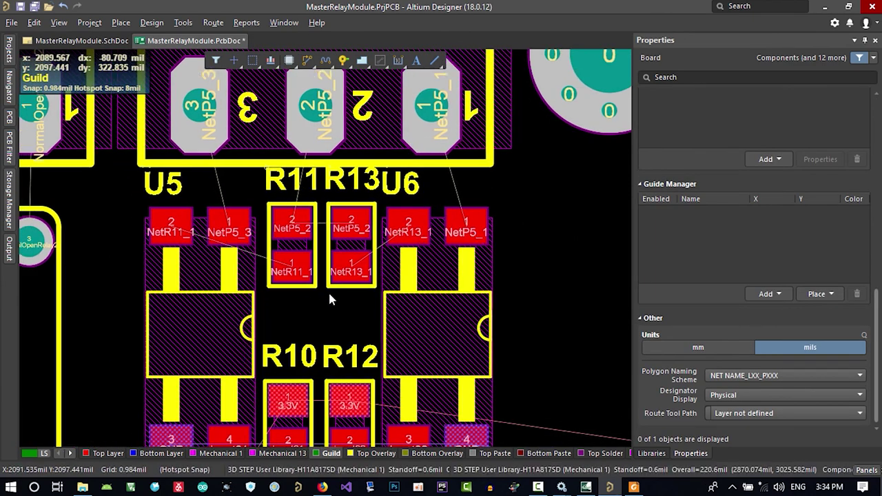
Move R13 and R11 up side by side and bottom-align them
scroll(329, 299, "up", 1)
scroll(334, 331, "up", 1, "ctrl")
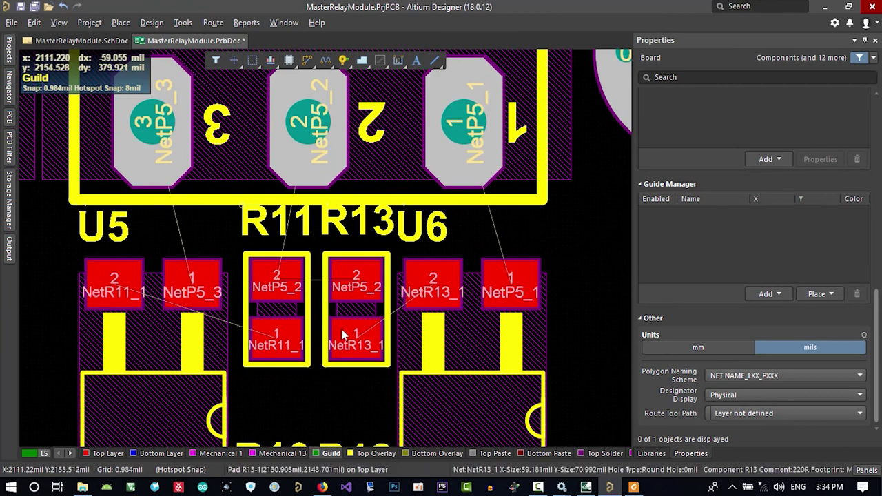
left_click_drag(356, 289, 355, 271)
left_click_drag(276, 310, 278, 271)
left_click(357, 268)
left_click(284, 270, "shift")
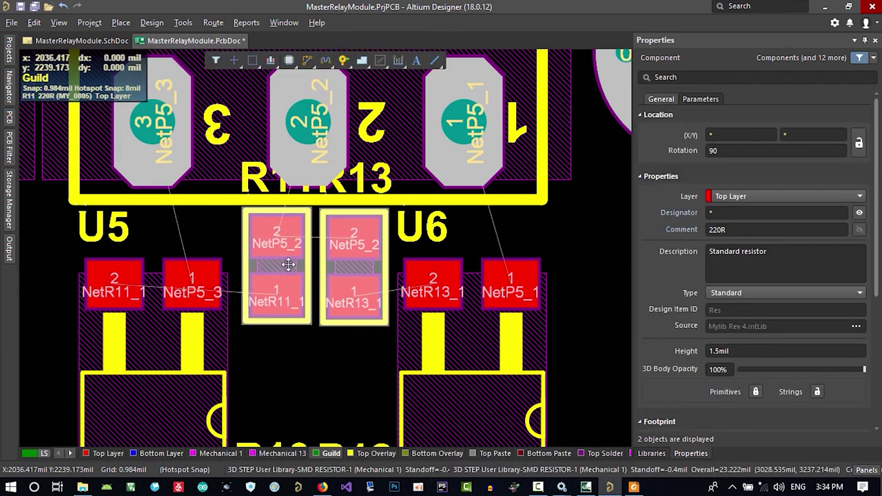
key("a")
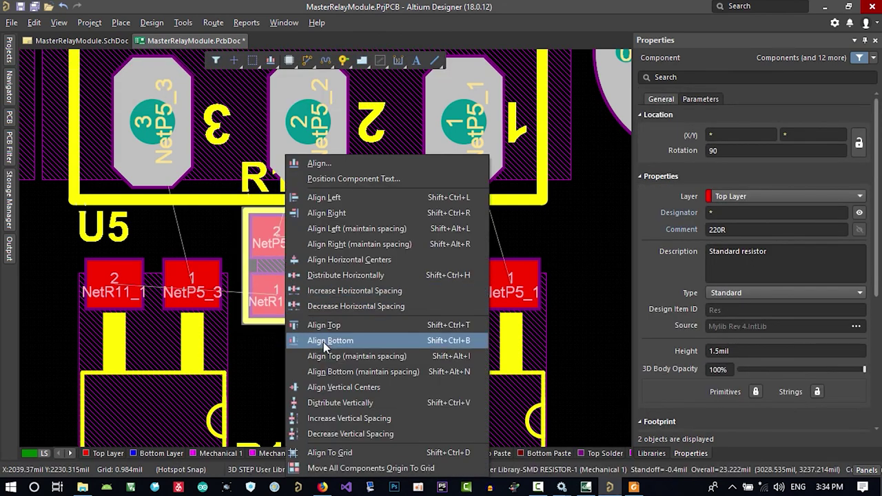
left_click(330, 340)
left_click(338, 354)
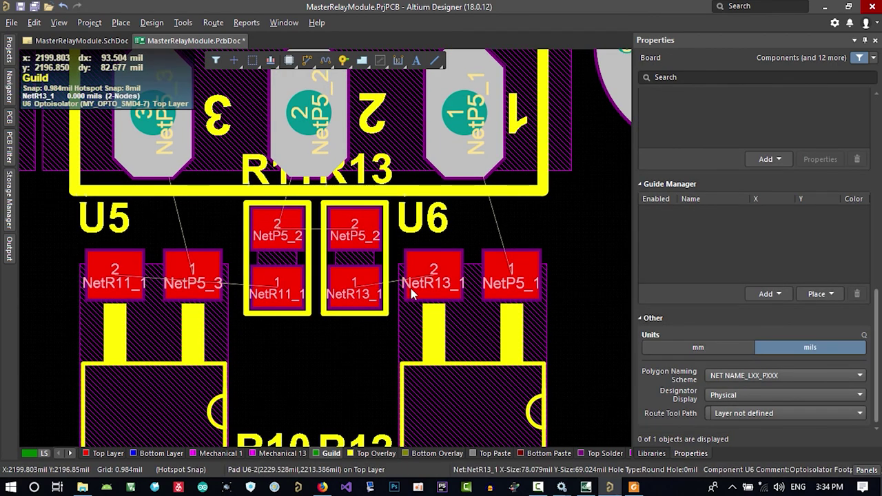
scroll(386, 310, "down", 4, "ctrl")
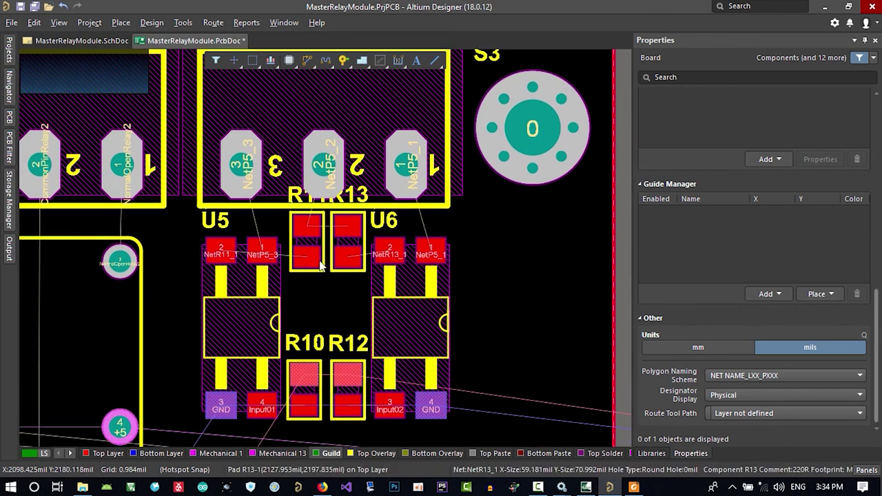
Align R11 and R10 on their left edges
left_click(321, 267)
left_click(305, 386, "shift")
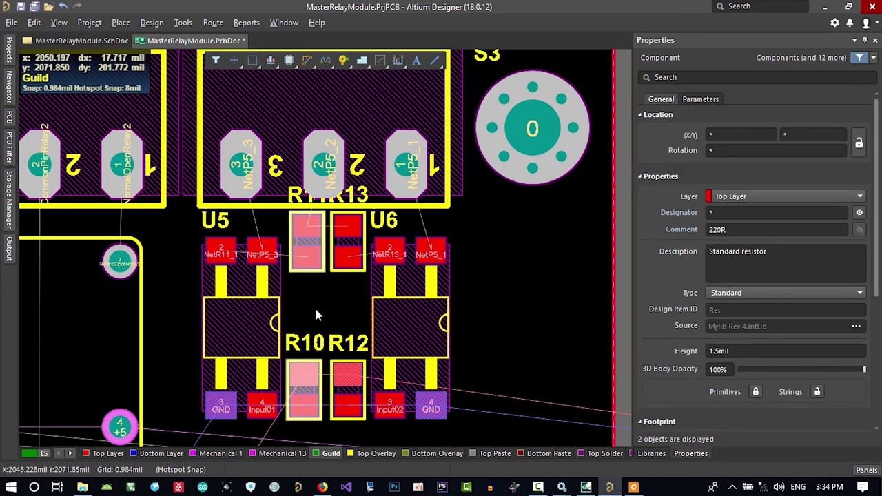
key("a")
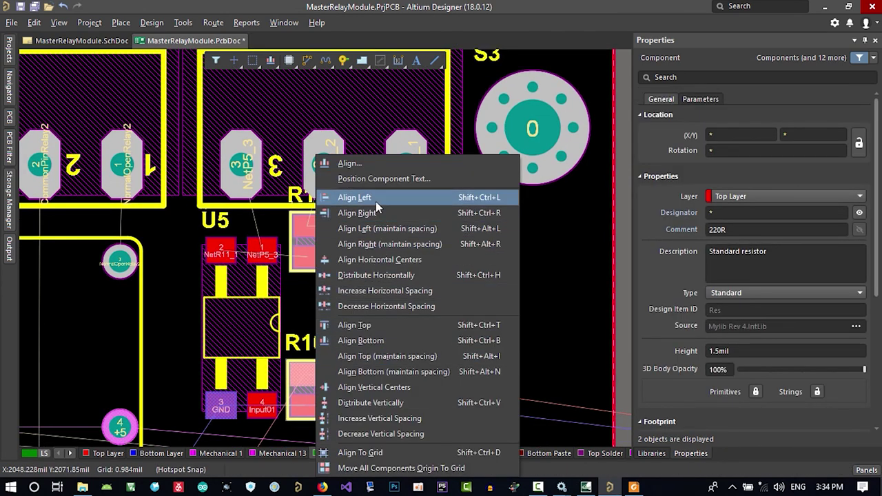
left_click(375, 198)
right_click_drag(348, 248, 352, 226)
left_click(353, 226)
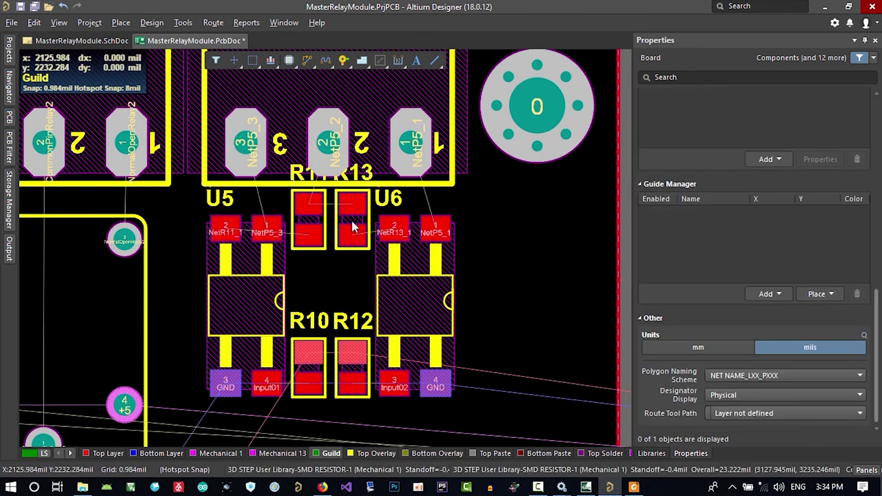
Align R13 and R12 on their right edges and begin moving R13's designator
left_click(353, 226)
key("a")
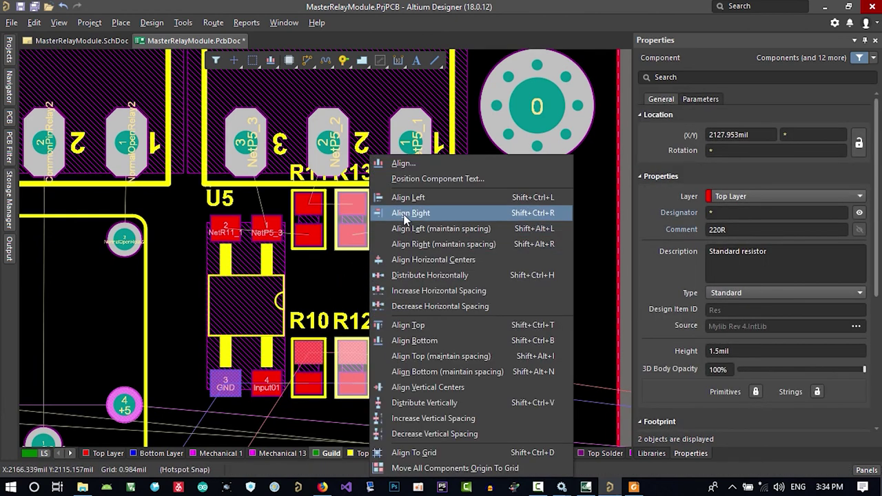
left_click(386, 214)
left_click(315, 254)
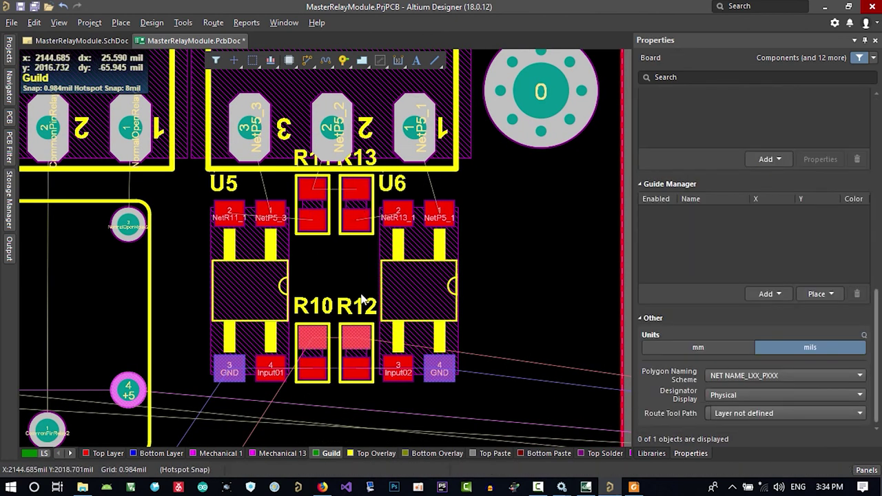
scroll(345, 285, "up", 1)
left_click_drag(354, 195, 337, 203)
left_click(367, 185)
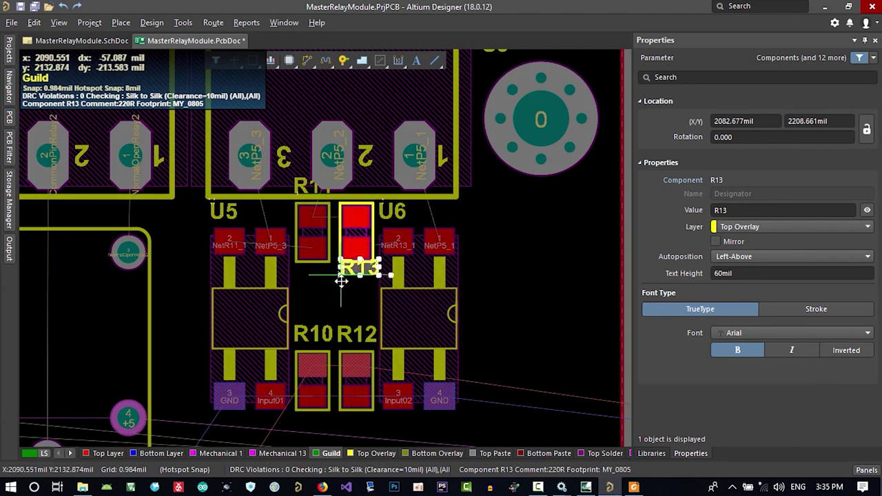
Place the R13 designator below its pads and try to pick the R11 label
left_click_drag(337, 284, 338, 284)
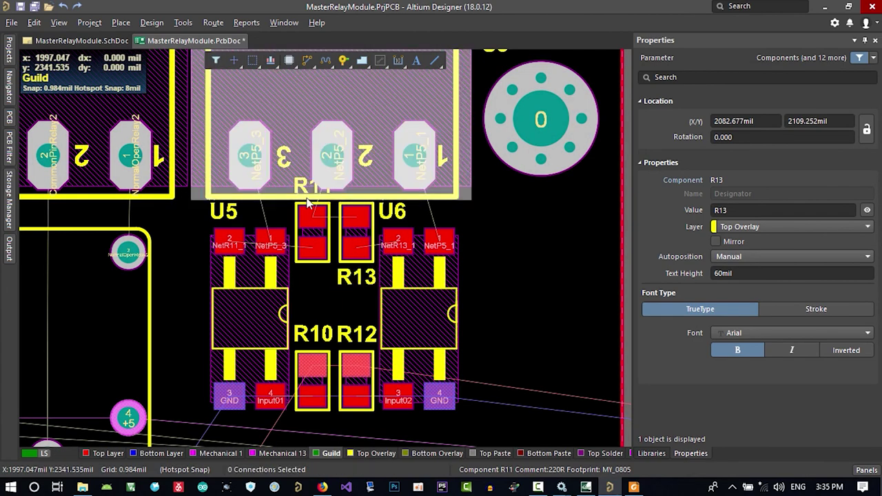
left_click(303, 193)
left_click(300, 190)
left_click(301, 194)
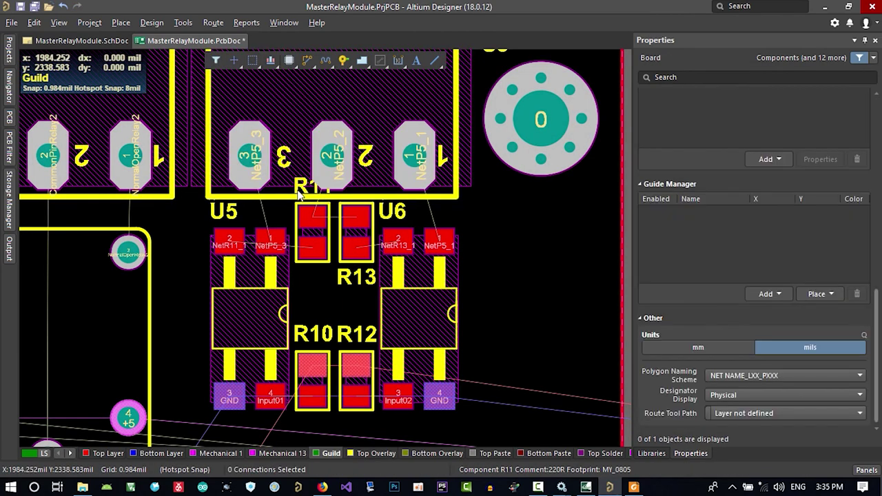
left_click(300, 193)
left_click(303, 195)
left_click(302, 195)
left_click(303, 191)
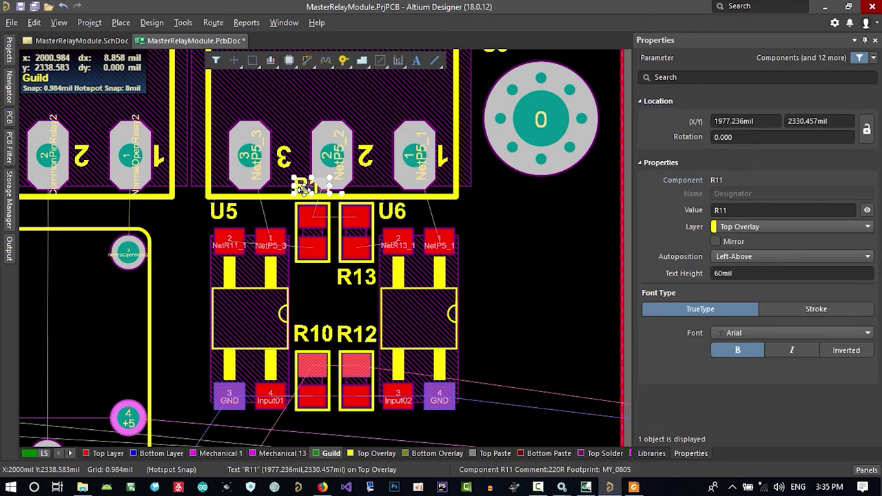
scroll(311, 189, "up", 1, "ctrl")
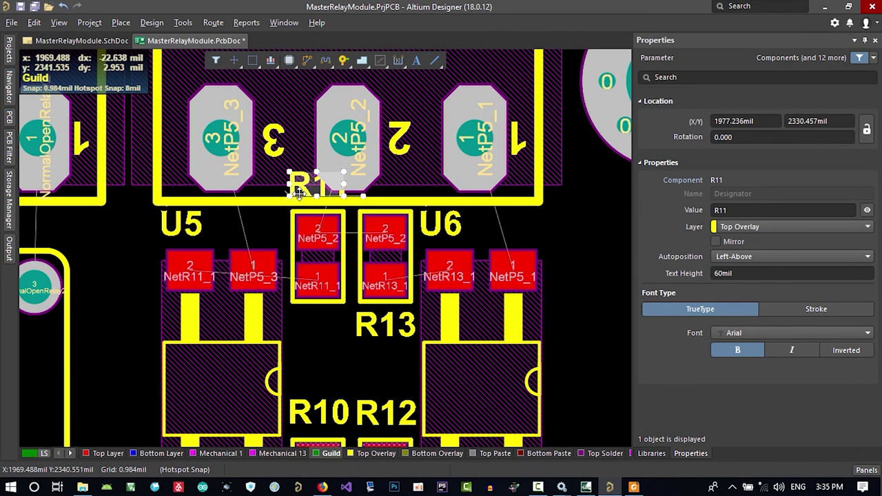
left_click(578, 223)
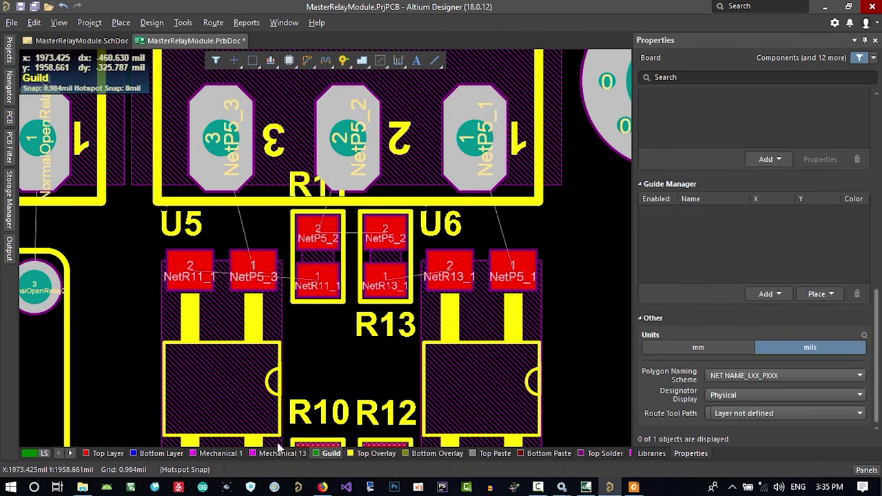
On Top Overlay, move the R11 designator below its pads and top-align it with R13's
left_click(378, 454)
left_click(305, 190)
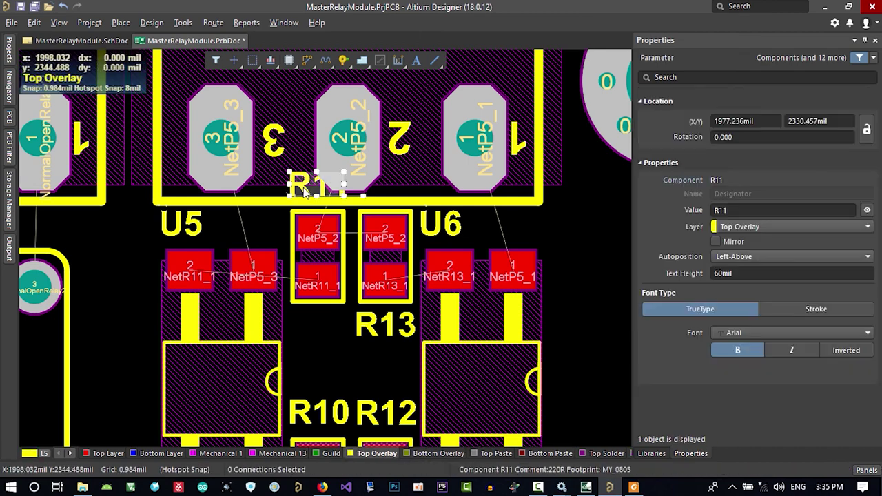
left_click_drag(305, 190, 296, 334)
right_click_drag(349, 353, 327, 346)
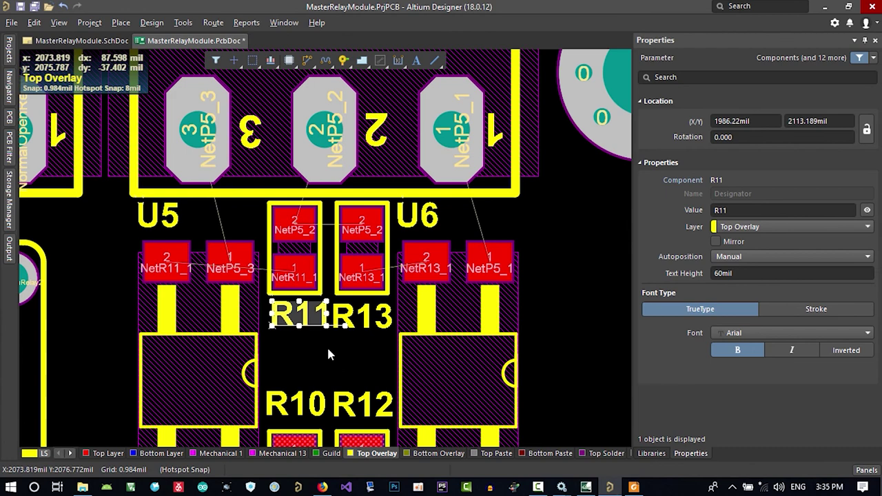
left_click(359, 327, "shift")
key("a")
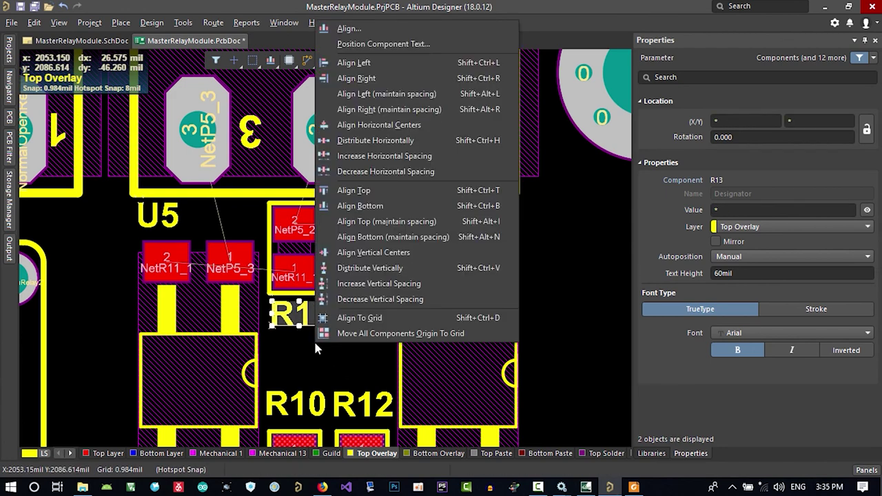
key("t")
scroll(330, 355, "down", 2)
Top-align the R10 and R12 designator labels
left_click(331, 337)
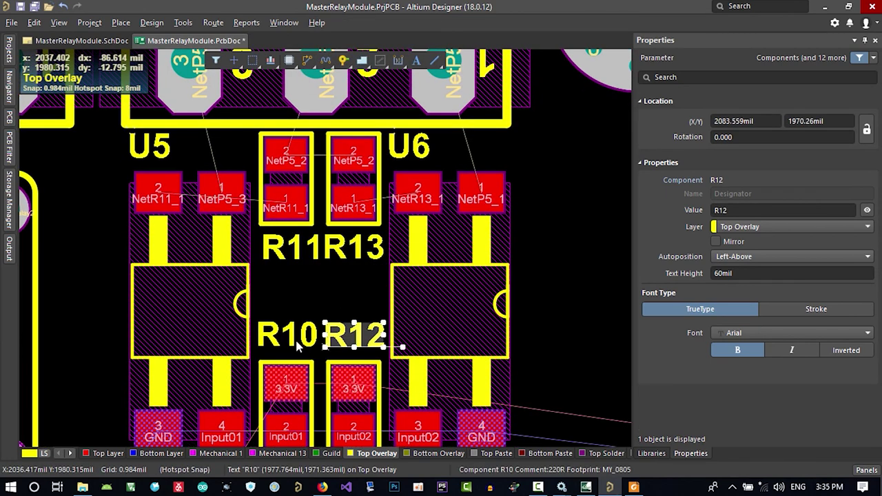
left_click(301, 339, "shift")
key("a")
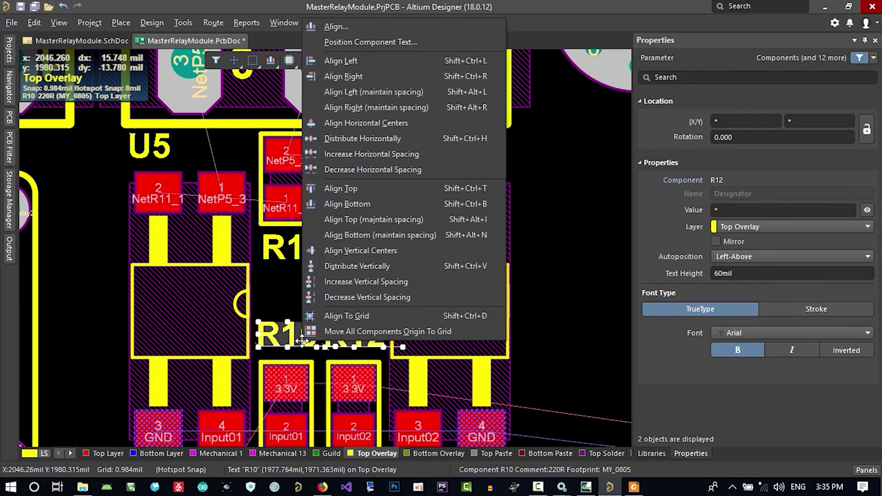
key("t")
scroll(331, 260, "down", 5, "ctrl")
left_click(331, 261)
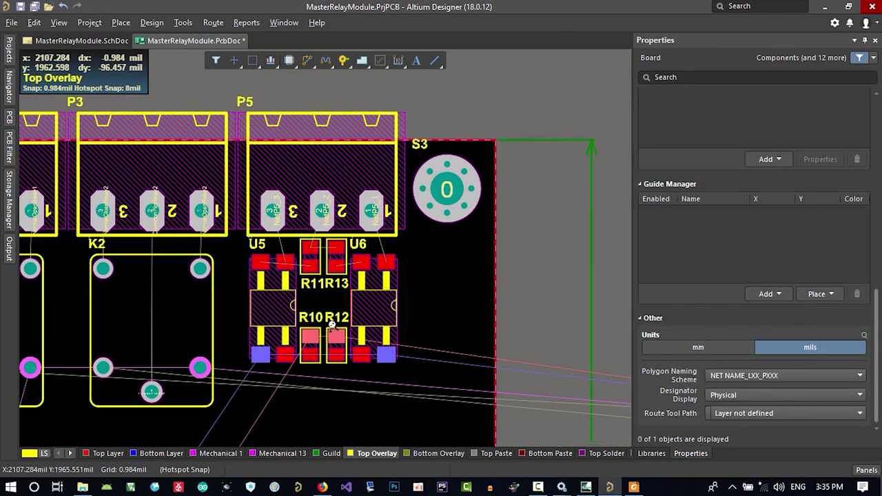
Top-align the U5 and U6 designator labels
scroll(241, 220, "up", 4, "ctrl")
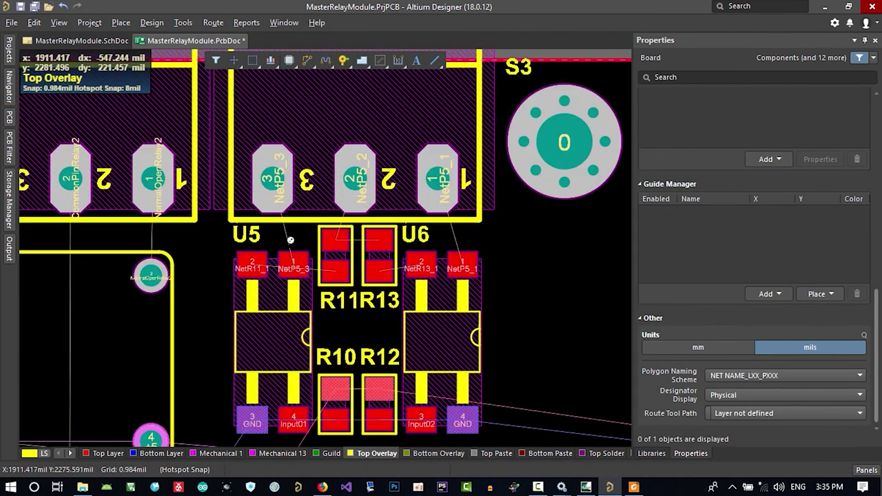
left_click(432, 235)
key("a")
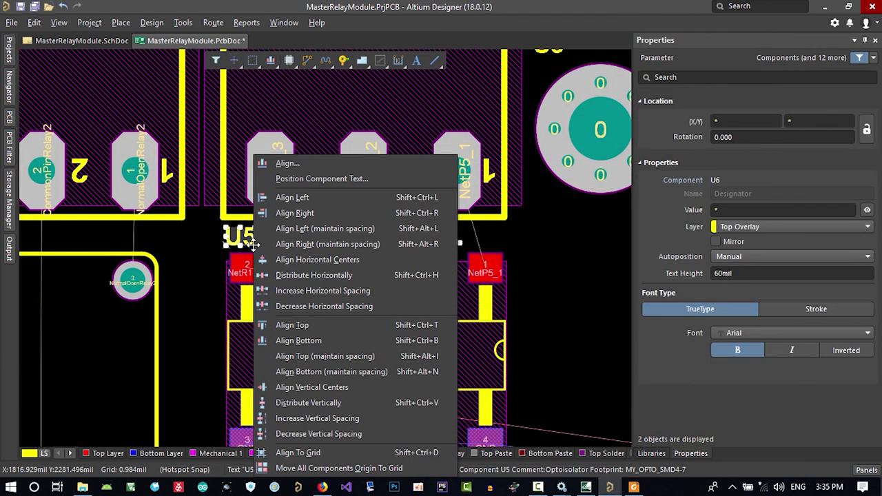
left_click(292, 324)
left_click(457, 306)
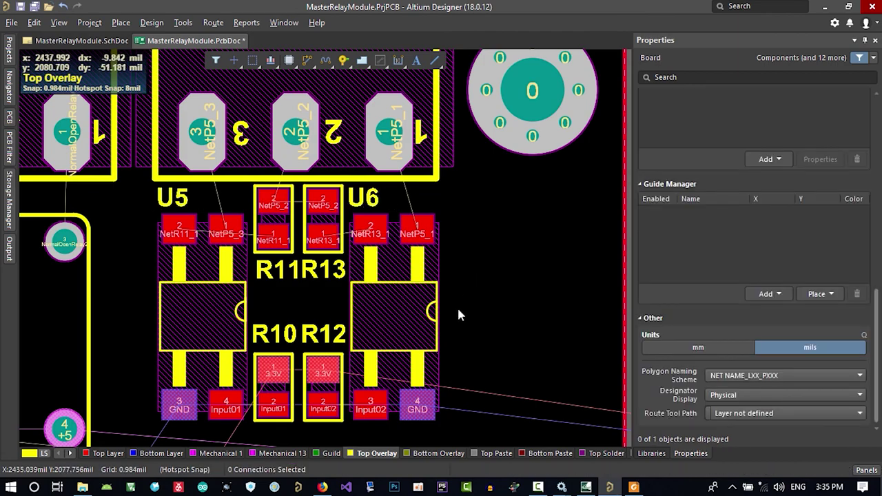
scroll(456, 254, "down", 2, "ctrl")
scroll(457, 253, "down", 4, "ctrl")
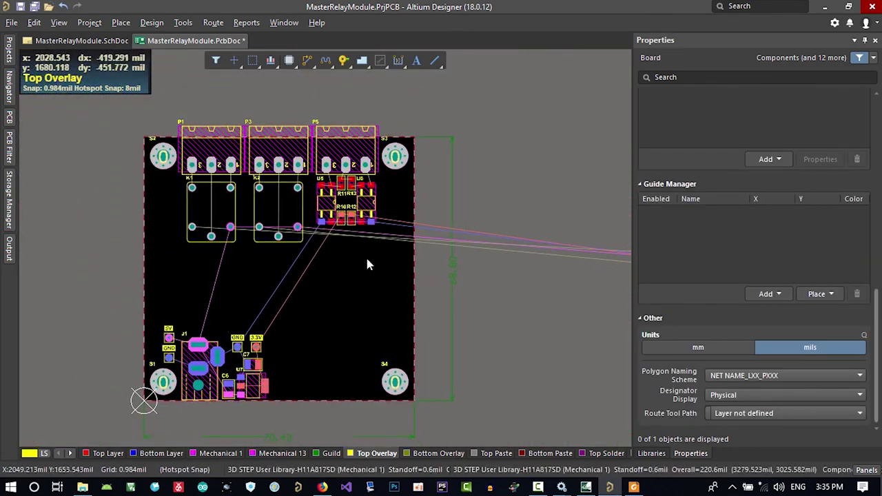
Set the snap grid to 0.500 mm and nudge relays K1 and K2 up three grid steps
right_click_drag(365, 255, 261, 249)
scroll(221, 219, "up", 4, "ctrl")
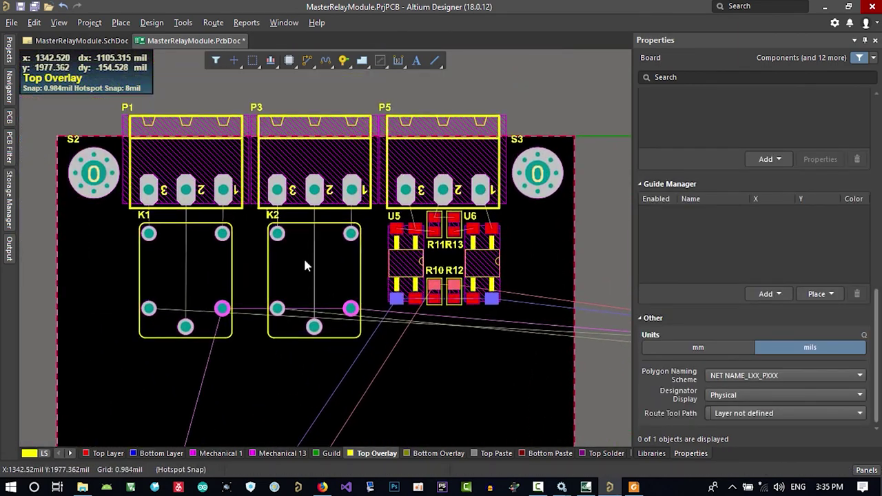
left_click(303, 265)
left_click(227, 296, "shift")
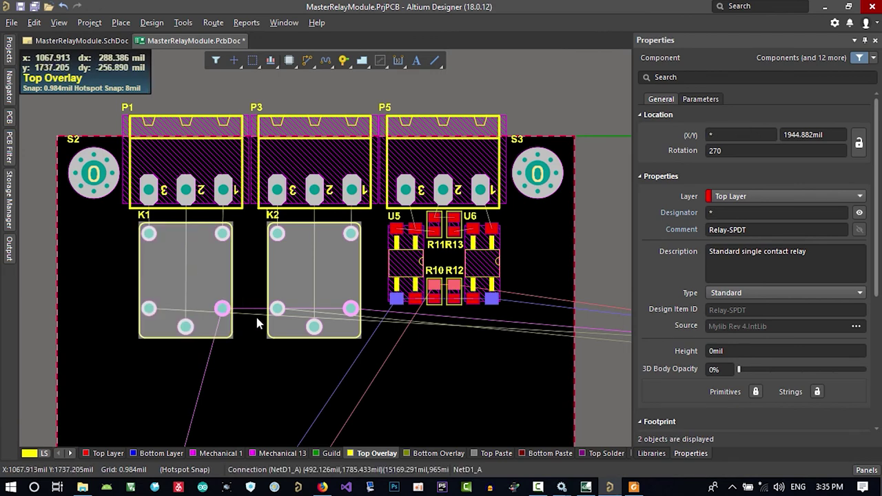
key("g")
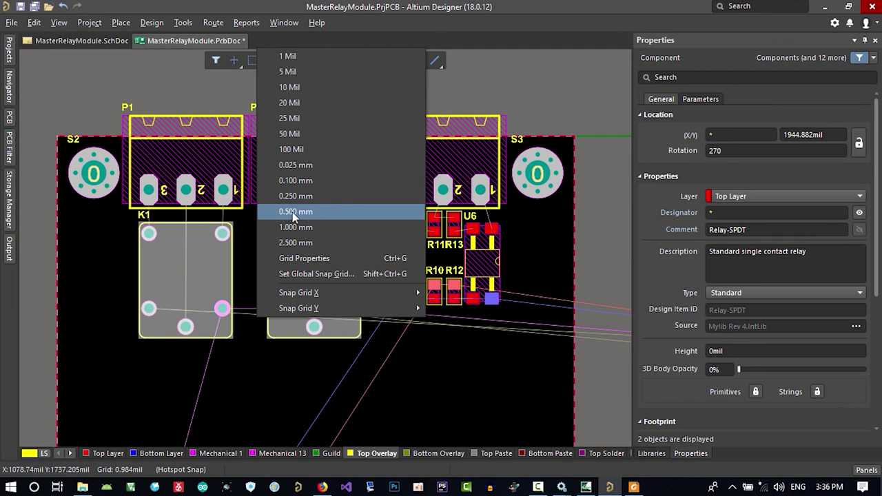
left_click(292, 212)
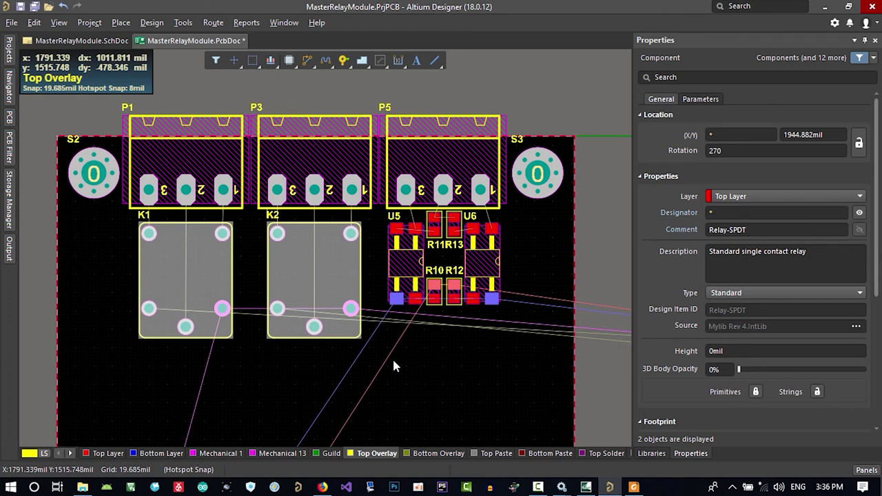
key("ctrl+Up")
key("ctrl+Up")
key("ctrl+Up")
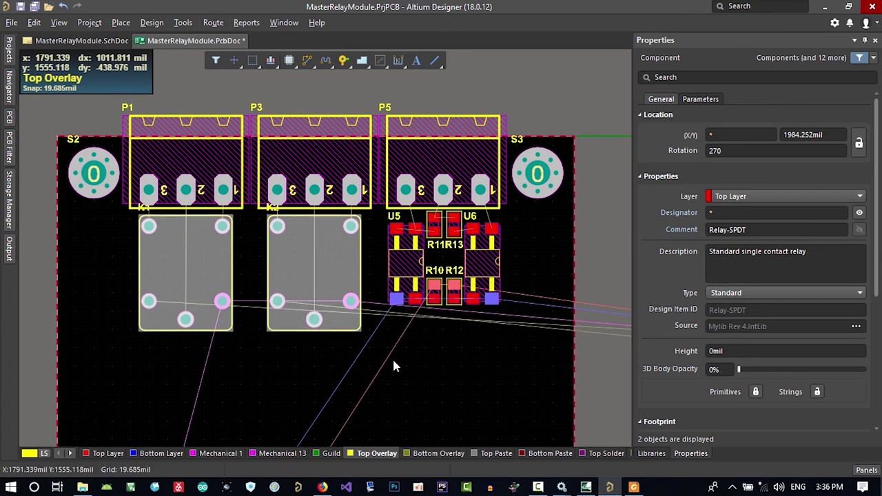
left_click(320, 365)
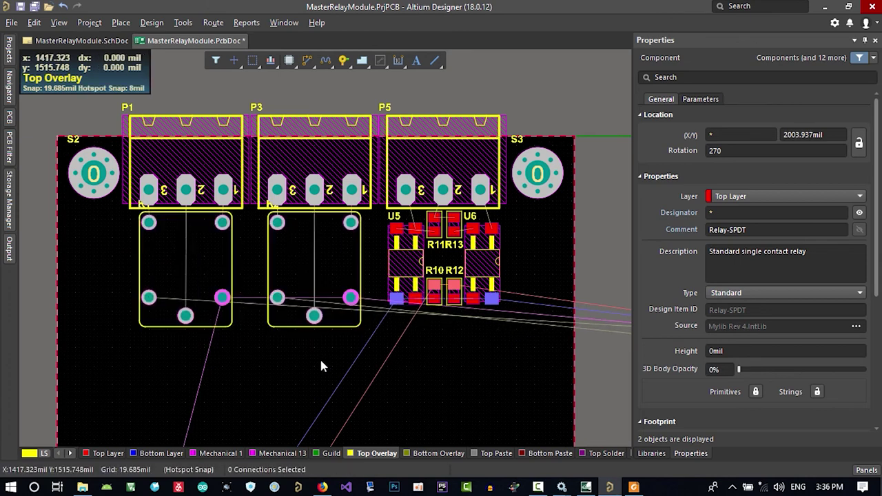
scroll(321, 212, "up", 3, "ctrl")
scroll(308, 307, "down", 5, "ctrl")
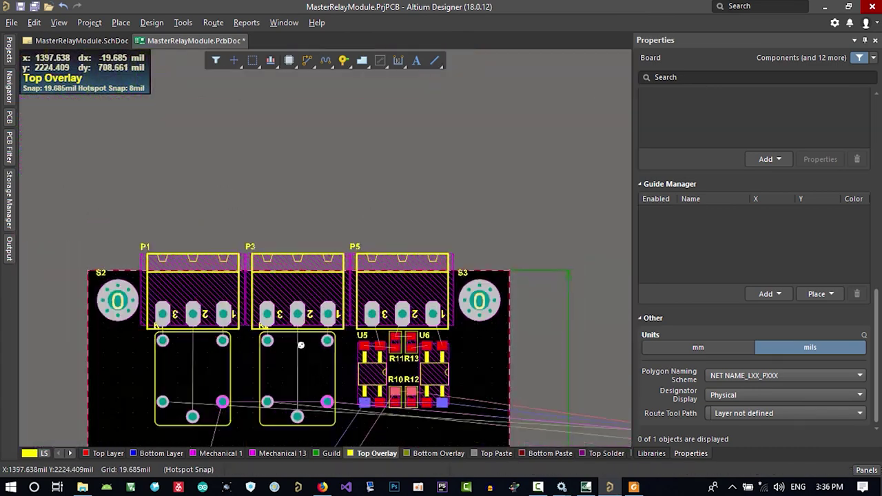
Check the board in 3D, return to 2D and zoom out over the layout
key("3")
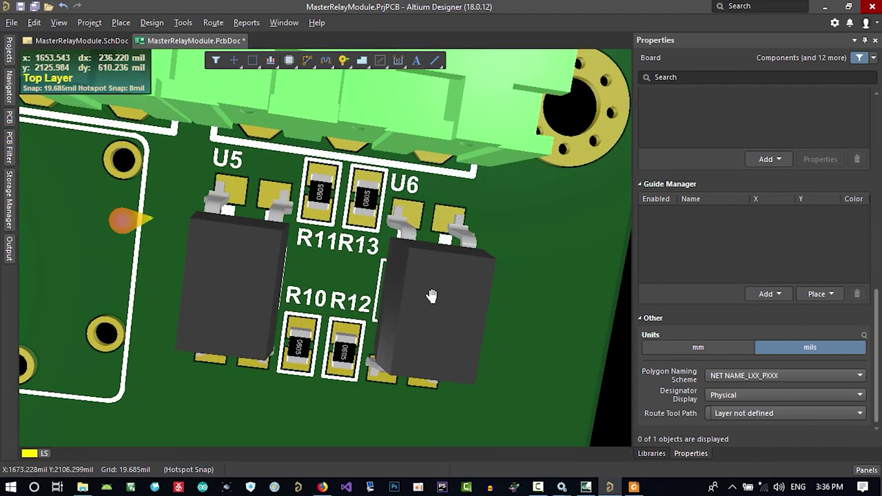
key("2")
scroll(454, 269, "down", 5, "ctrl")
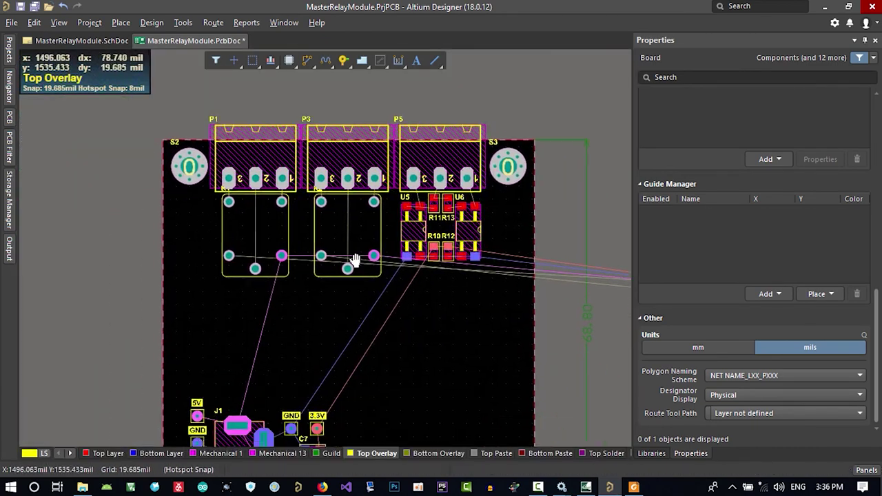
scroll(326, 294, "down", 2, "ctrl")
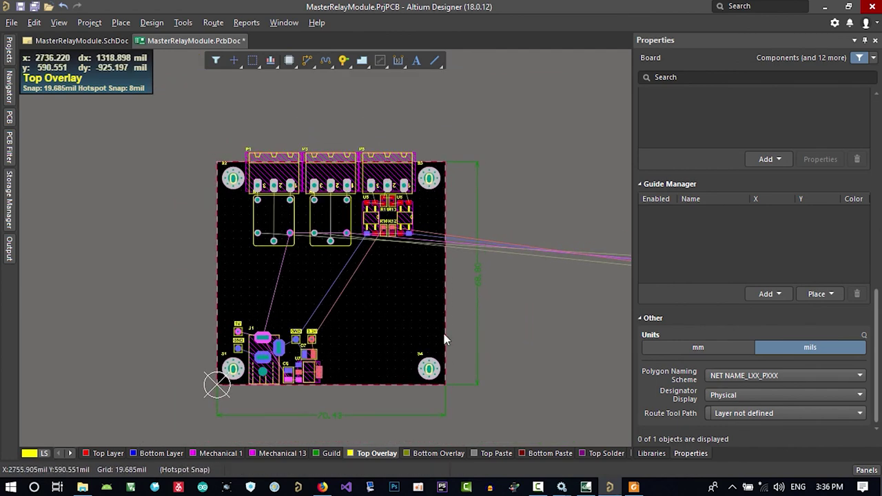
scroll(336, 311, "down", 2, "ctrl")
scroll(376, 311, "left", 2, "shift")
scroll(507, 287, "right", 4, "shift")
scroll(345, 295, "up", 2, "ctrl")
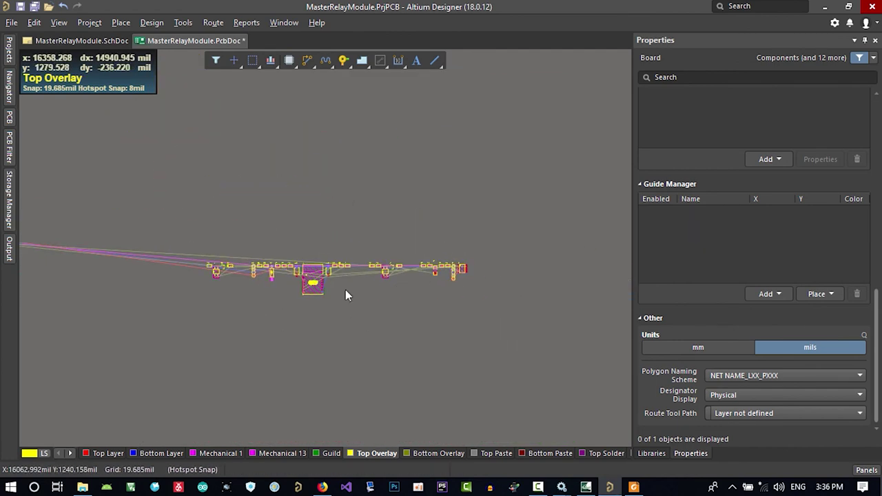
scroll(345, 294, "left", 3, "shift")
scroll(290, 291, "down", 2, "ctrl")
scroll(228, 276, "up", 3, "ctrl")
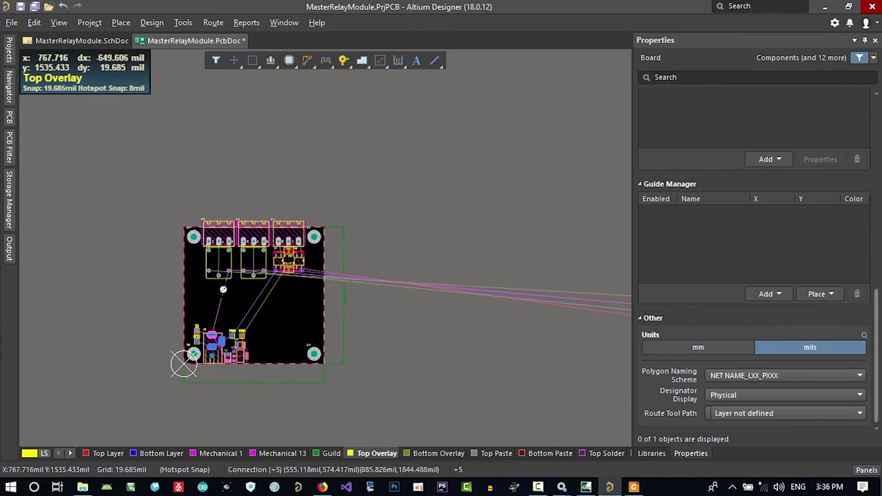
scroll(222, 289, "up", 1, "ctrl")
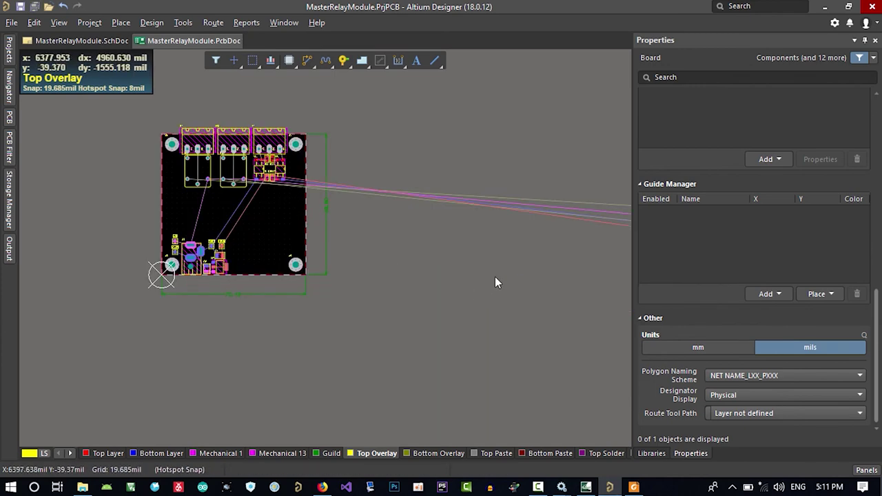
scroll(495, 276, "right", 2, "shift")
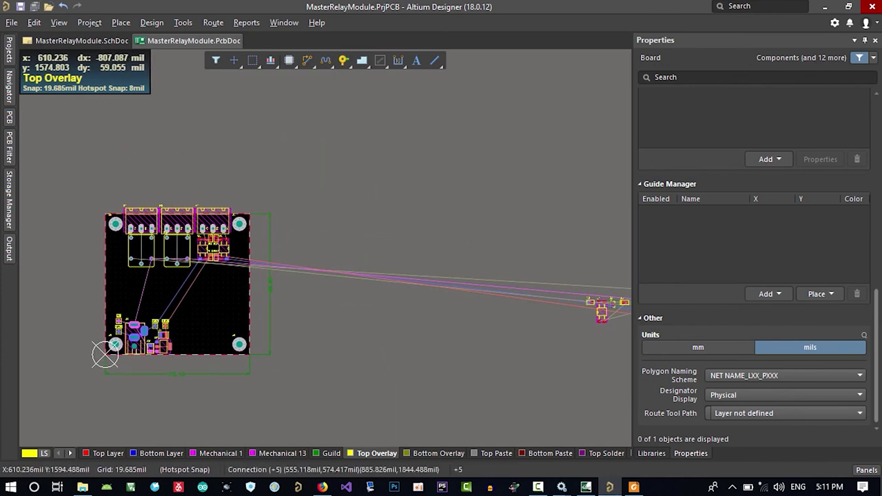
scroll(137, 270, "up", 2, "ctrl")
scroll(138, 272, "down", 2, "ctrl")
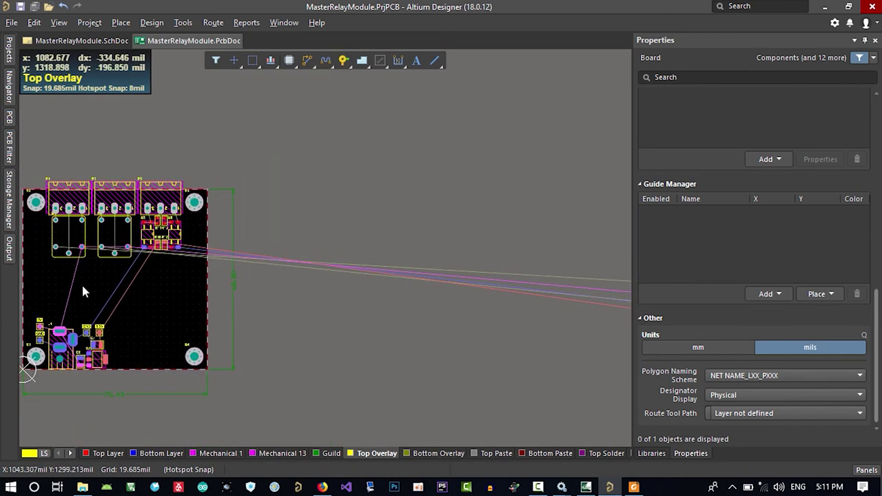
scroll(81, 282, "left", 1, "shift")
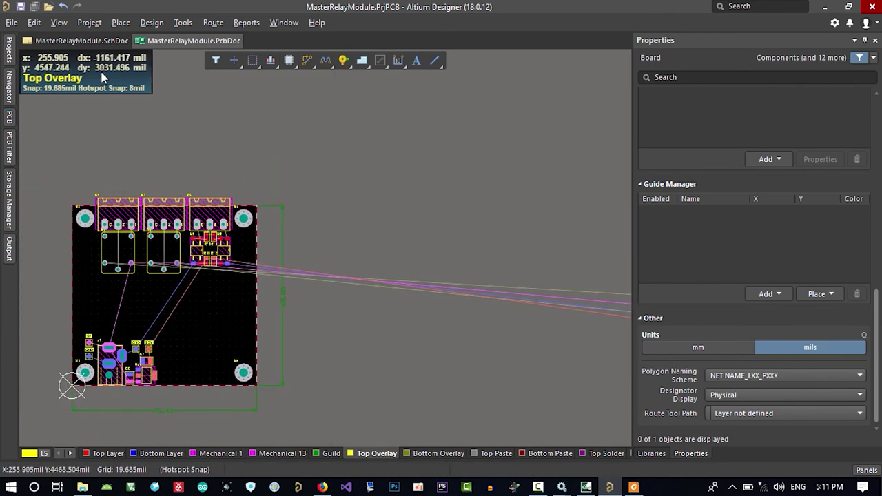
Open the schematic and pan to the Relay 01 block with K1 and U2
left_click(78, 40)
scroll(347, 274, "down", 3, "ctrl")
right_click_drag(346, 274, 252, 414)
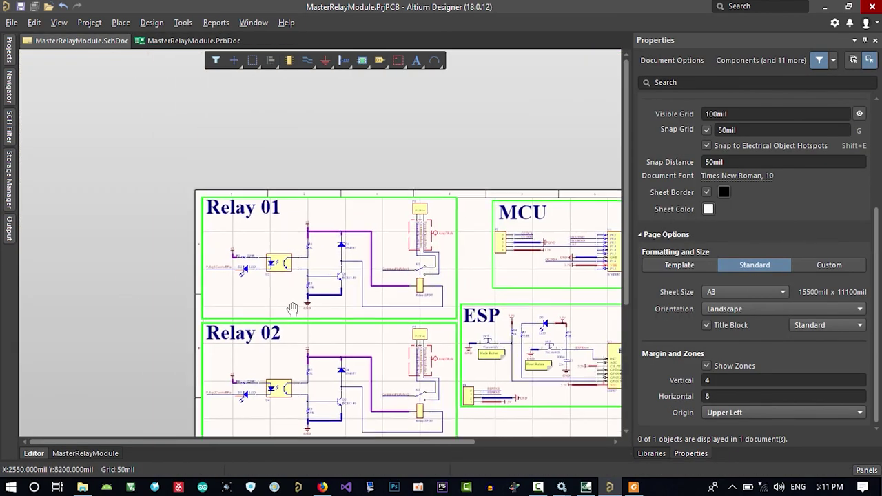
scroll(252, 414, "up", 3, "ctrl")
right_click_drag(289, 317, 232, 339)
scroll(232, 340, "right", 4, "shift")
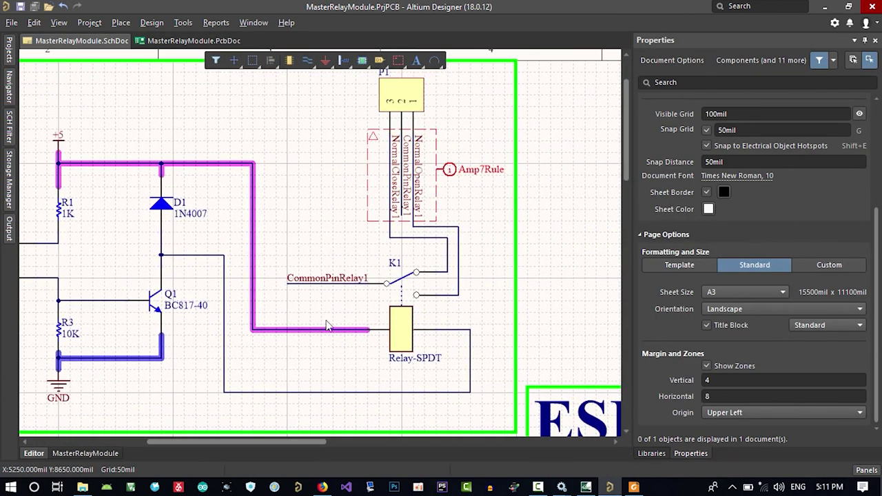
right_click_drag(320, 324, 438, 334)
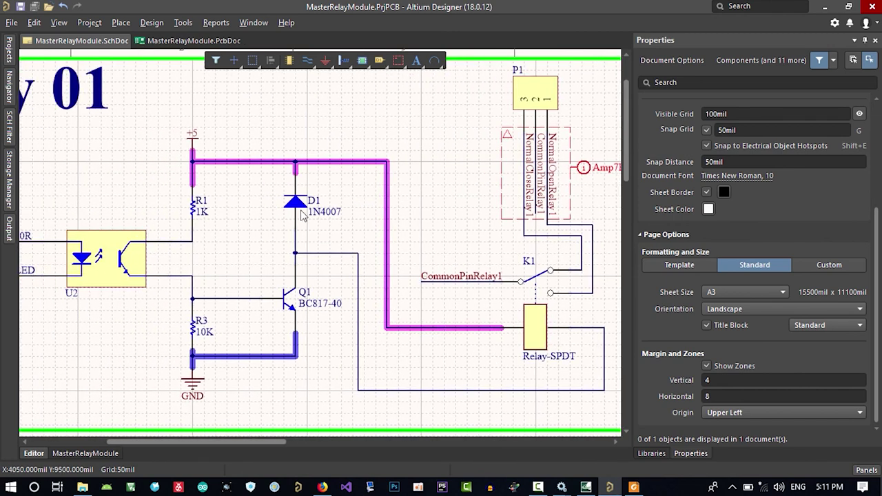
Select D1, Q1 and the other Relay 01 driver parts on the schematic
left_click(290, 308)
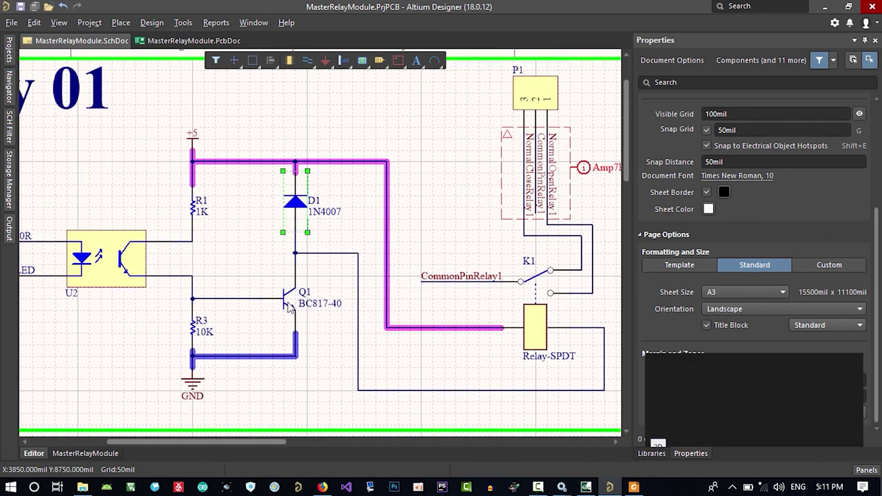
left_click(289, 308, "shift")
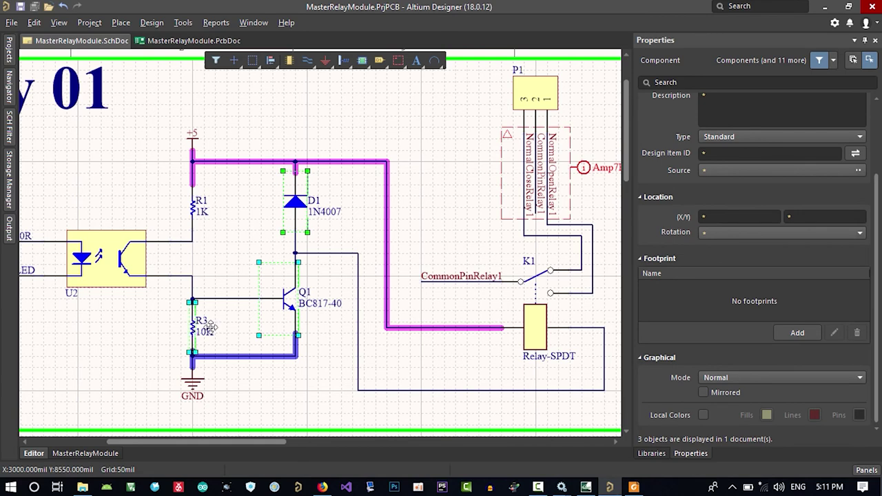
right_click_drag(219, 245, 359, 307)
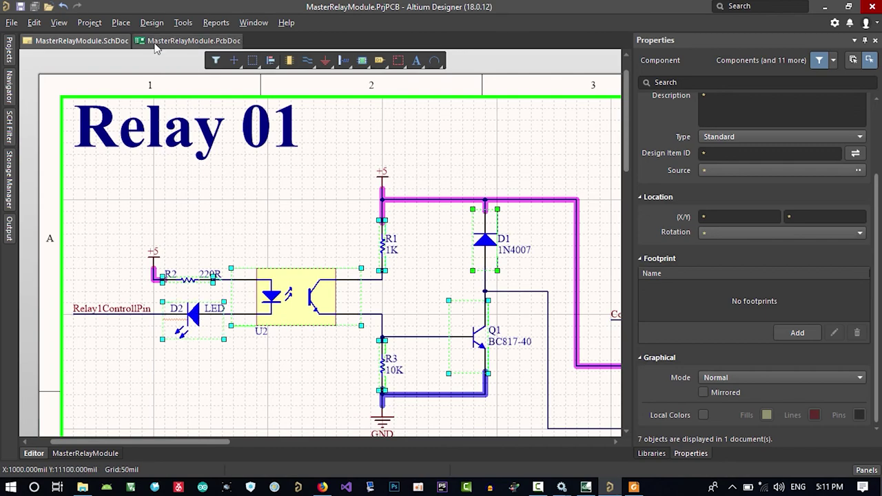
On the PcbDoc, start Component Placement » Reposition Selected Components
left_click(194, 41)
right_click_drag(361, 306, 292, 309)
scroll(307, 331, "down", 2, "ctrl")
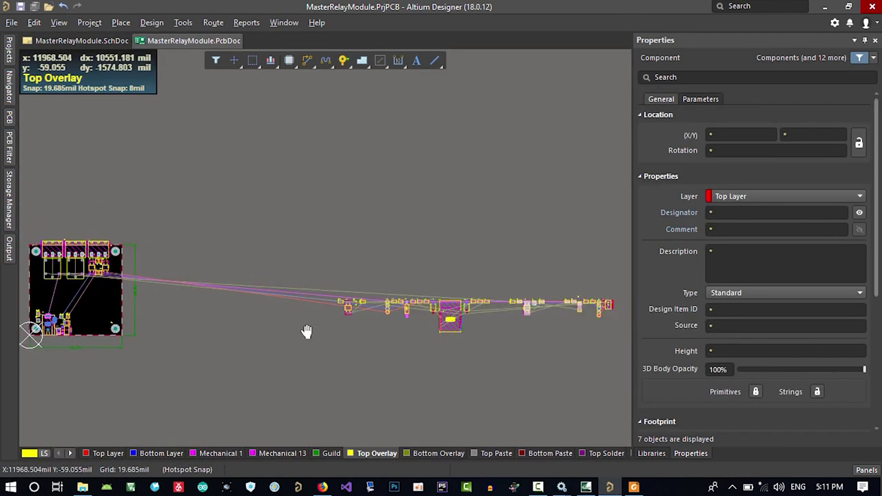
scroll(402, 304, "up", 3, "ctrl")
scroll(344, 294, "left", 5, "shift")
scroll(272, 298, "up", 5, "ctrl")
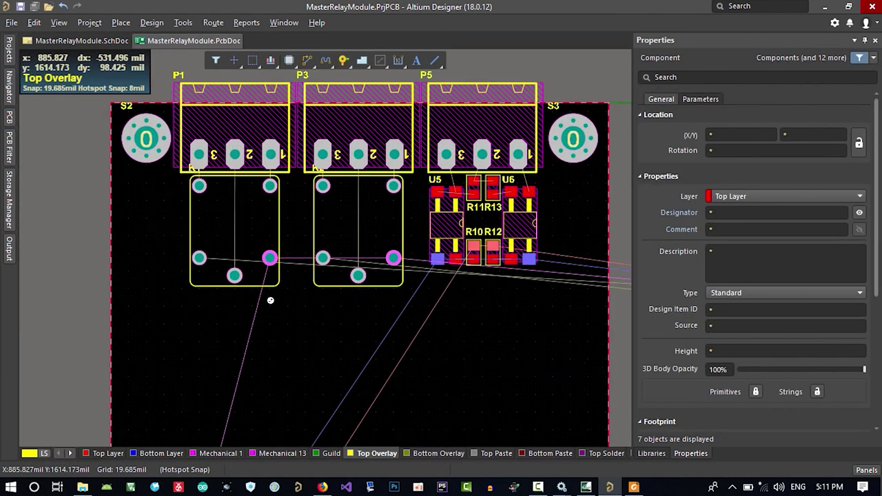
right_click(302, 334)
mouse_move(331, 175)
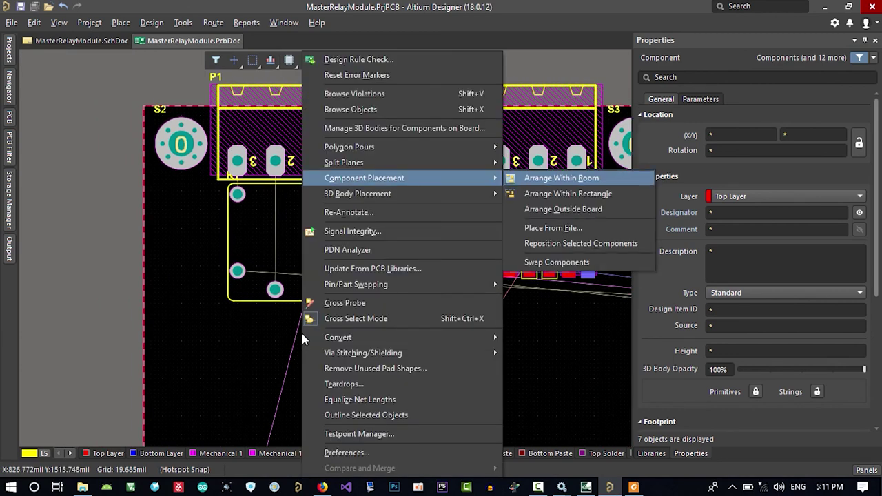
left_click(581, 242)
Place D1 horizontally below K1, then Q1 beside it and R3 below Q1
key("space")
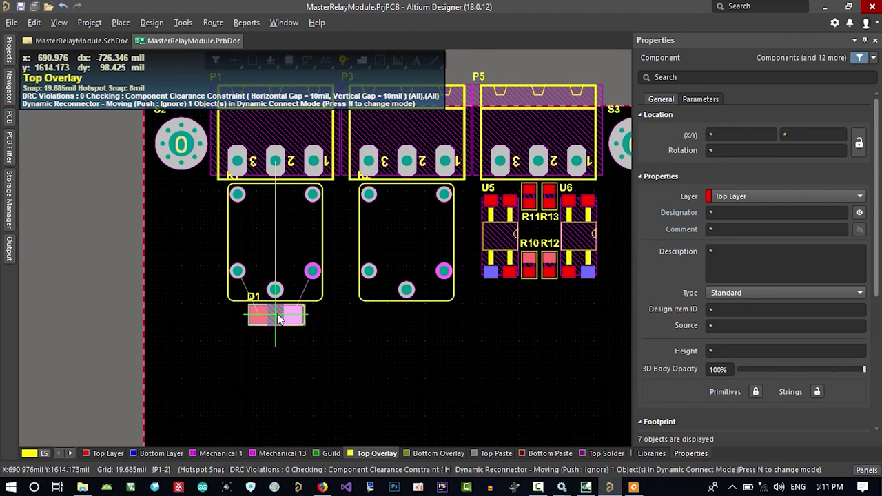
left_click(278, 318)
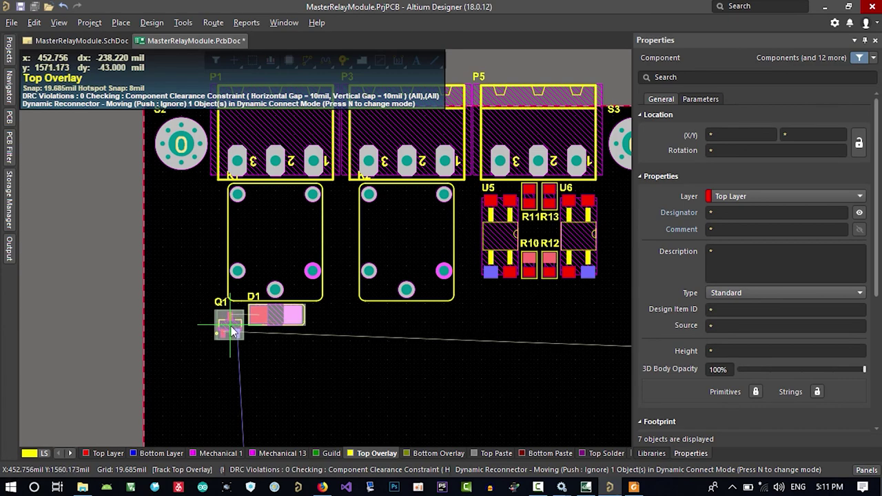
left_click(232, 329)
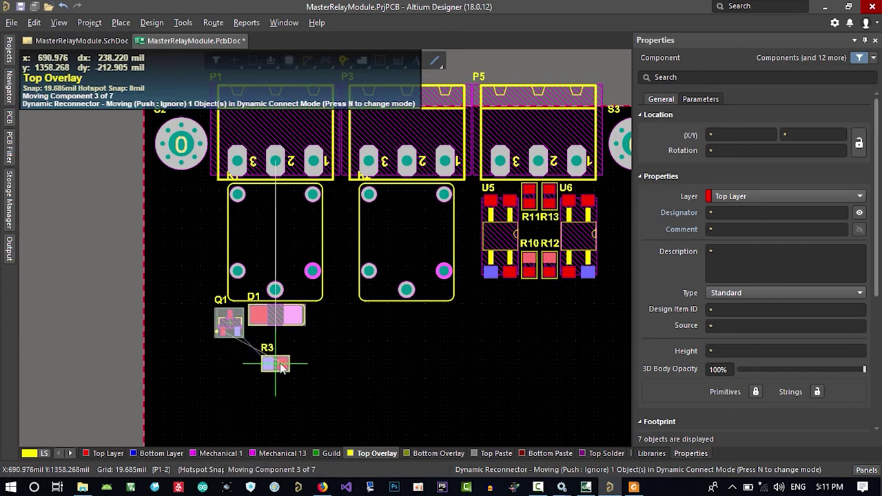
scroll(234, 353, "up", 2, "ctrl")
scroll(234, 353, "up", 1, "ctrl")
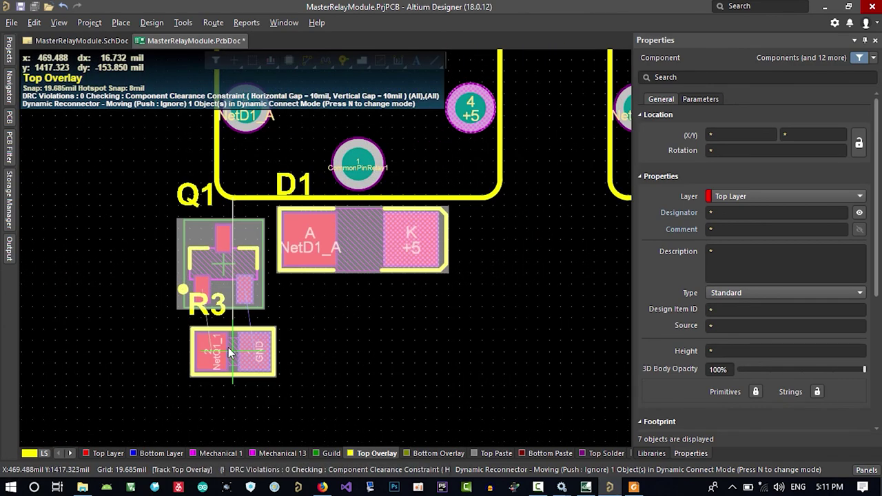
left_click(222, 363)
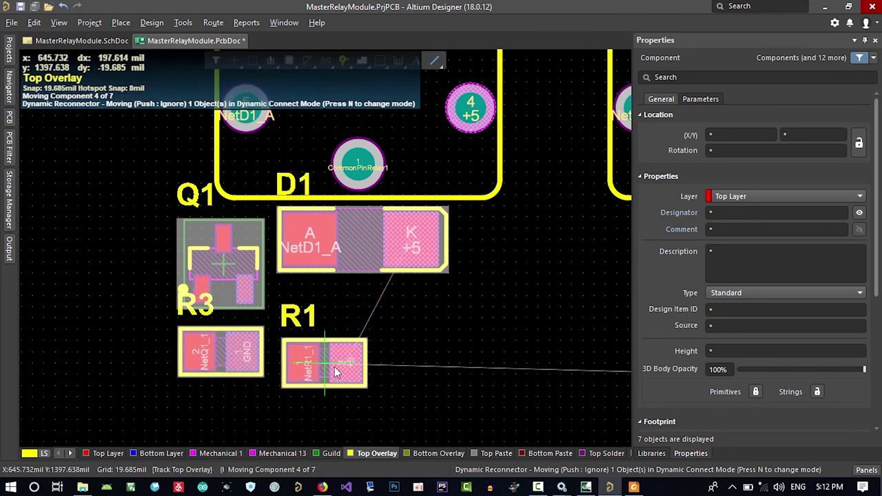
With a 0.025 mm snap grid, place R1 vertical, rotated U2, and D2 in the cluster
key("g")
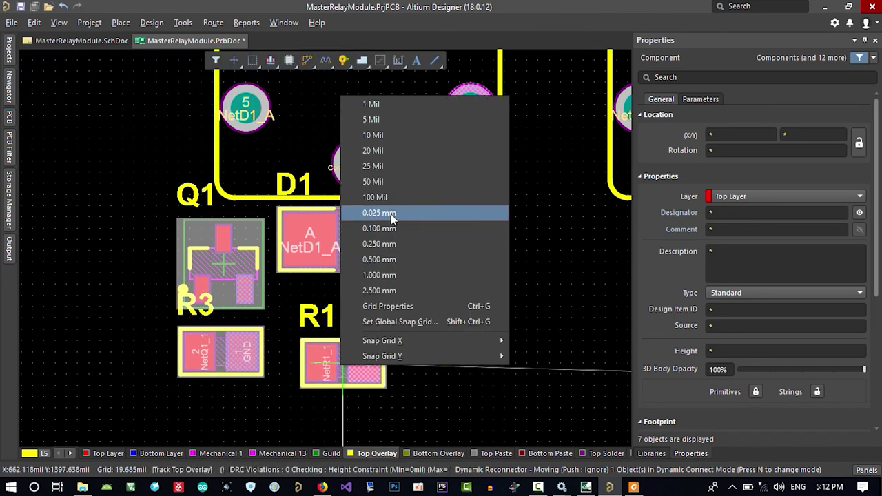
left_click(390, 212)
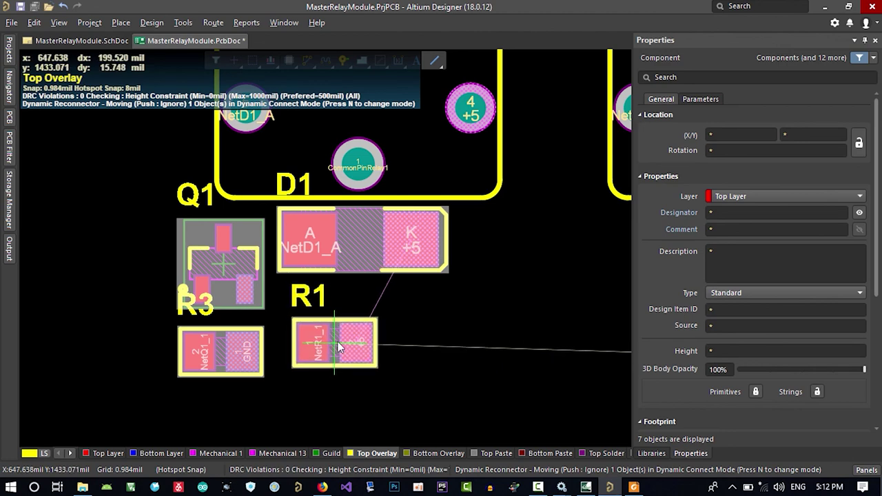
key("space")
left_click(414, 326)
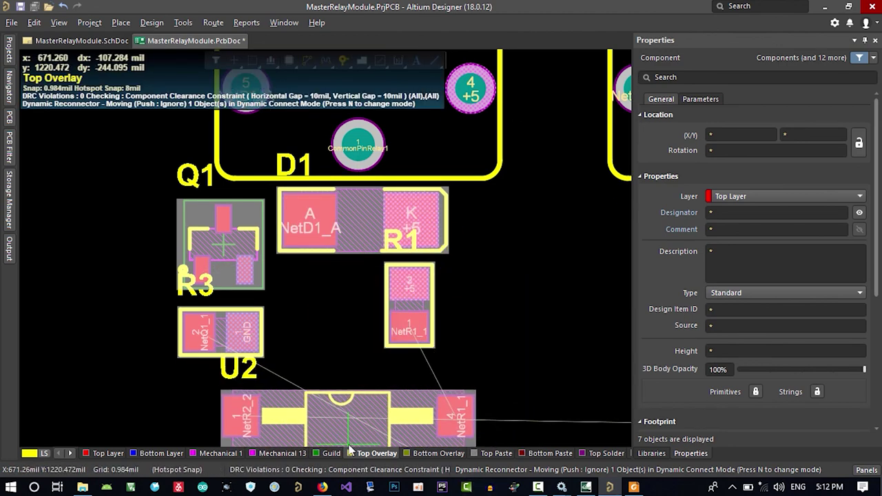
key("space")
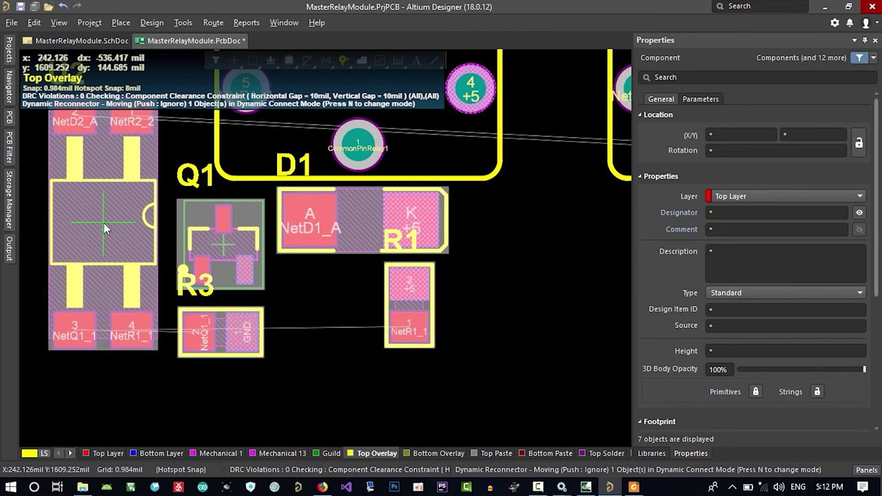
scroll(413, 324, "down", 5, "ctrl")
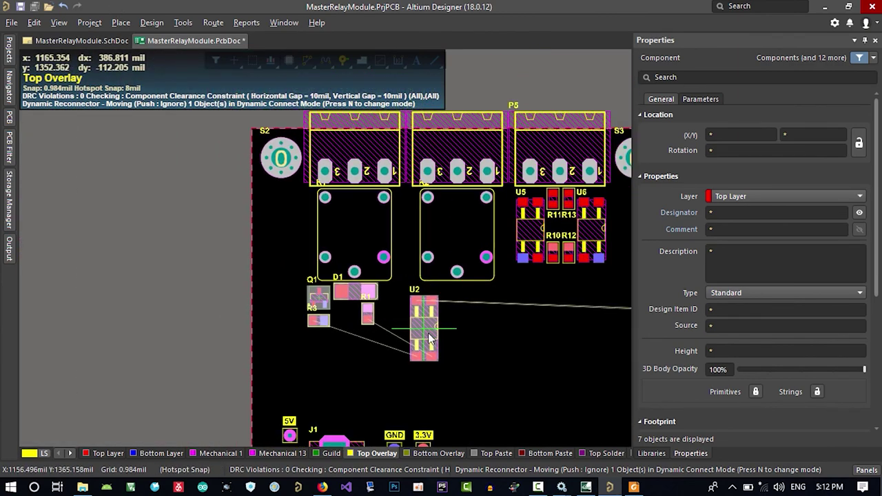
key("space")
key("space")
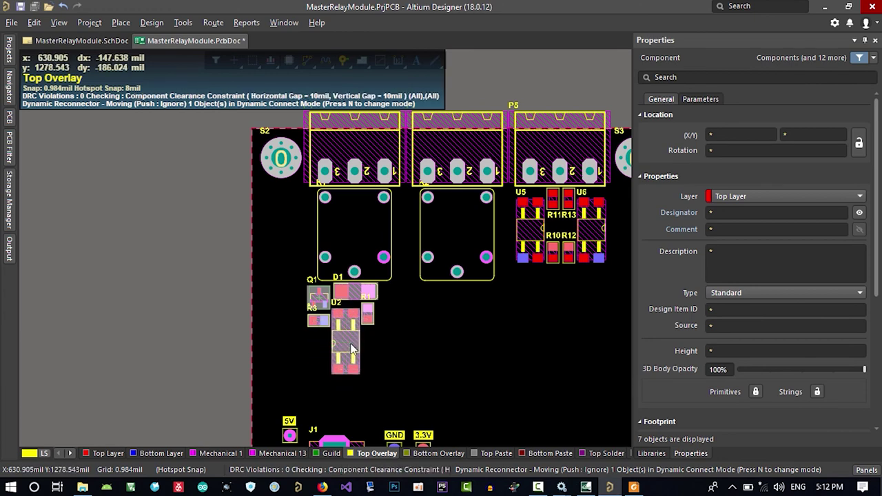
left_click(352, 349)
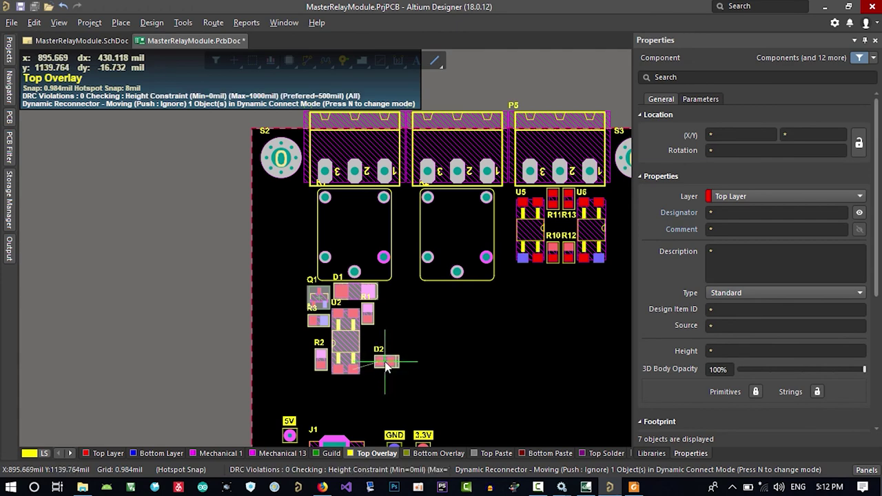
left_click(372, 365)
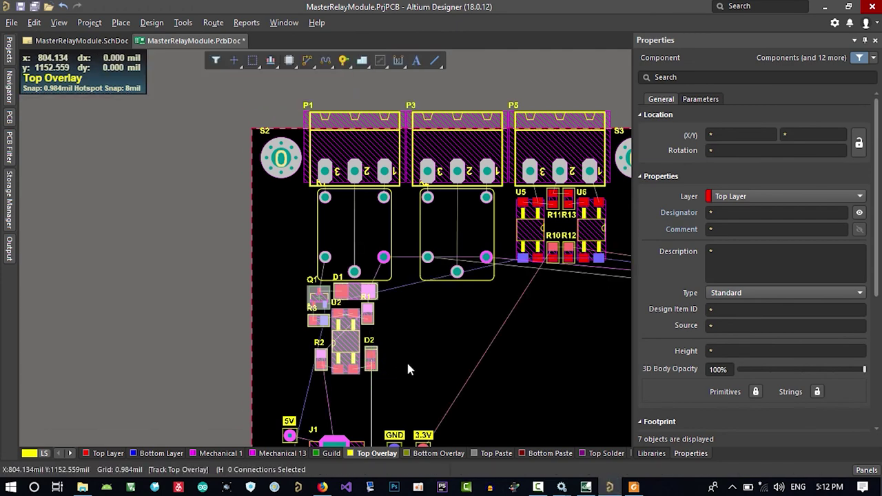
Rotate Q1 90 degrees in its new spot and move U2 to its left
scroll(370, 291, "up", 1, "ctrl")
scroll(371, 291, "up", 3, "ctrl")
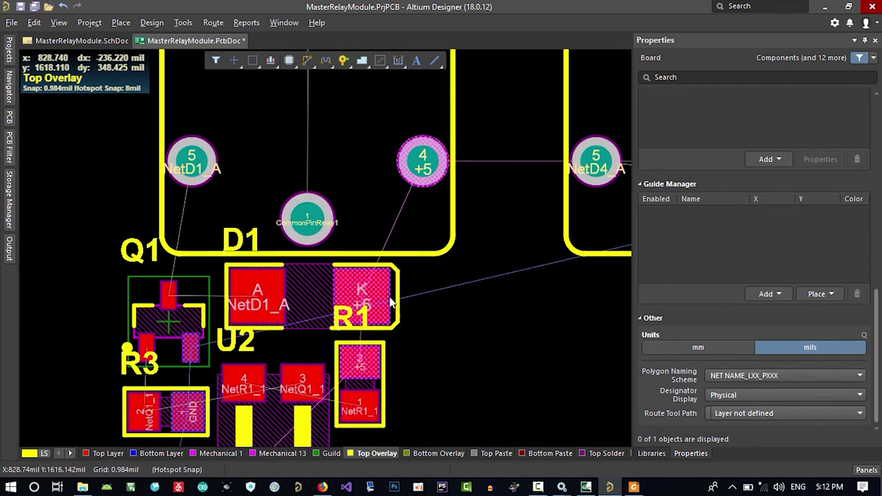
scroll(405, 294, "down", 3, "ctrl")
scroll(406, 294, "down", 2, "ctrl")
scroll(328, 249, "up", 1, "ctrl")
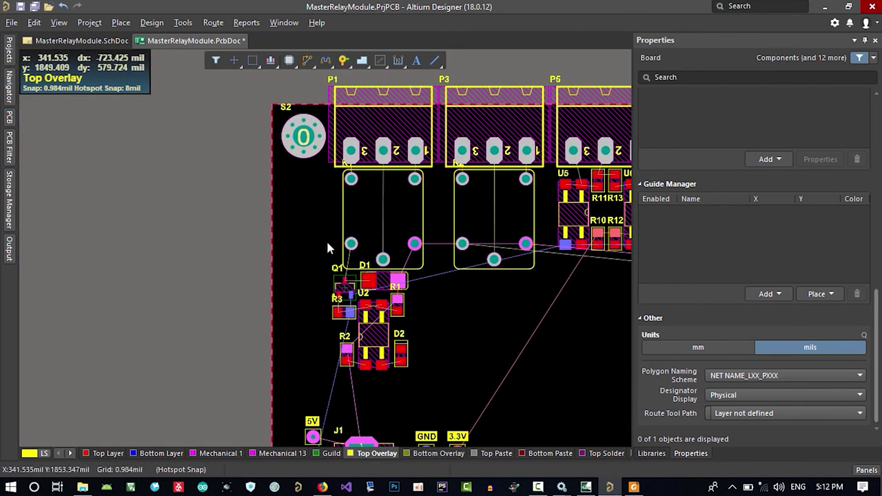
scroll(348, 297, "up", 3, "ctrl")
left_click_drag(324, 267, 296, 297)
key("space")
scroll(324, 296, "down", 2, "ctrl")
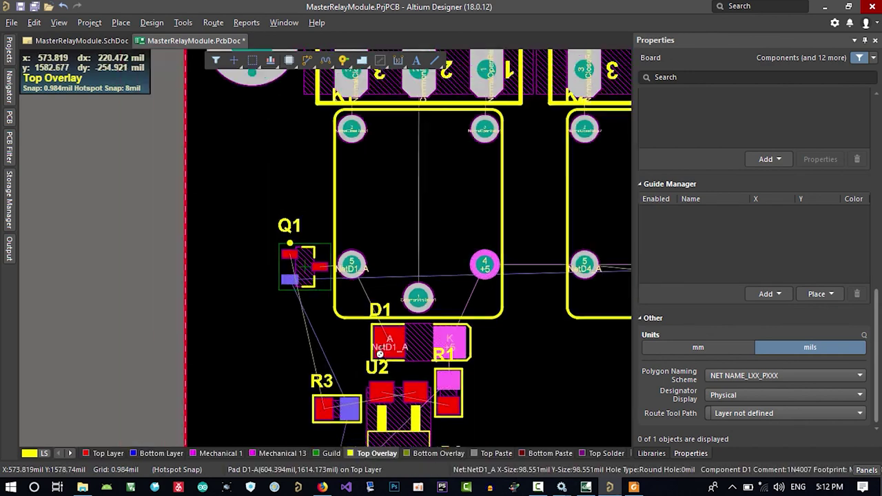
right_click_drag(436, 387, 442, 343)
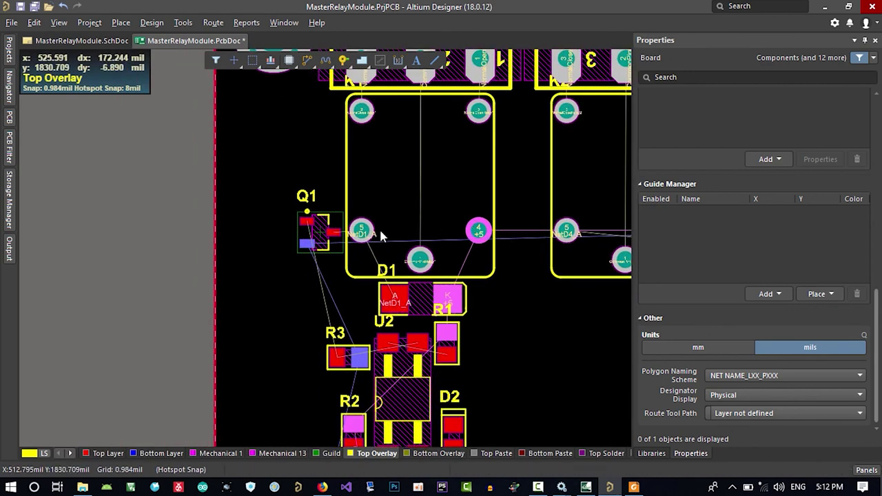
left_click_drag(423, 392, 271, 384)
Place R1 horizontally above U2 and R3 beside it above Q1
right_click_drag(329, 393, 320, 273)
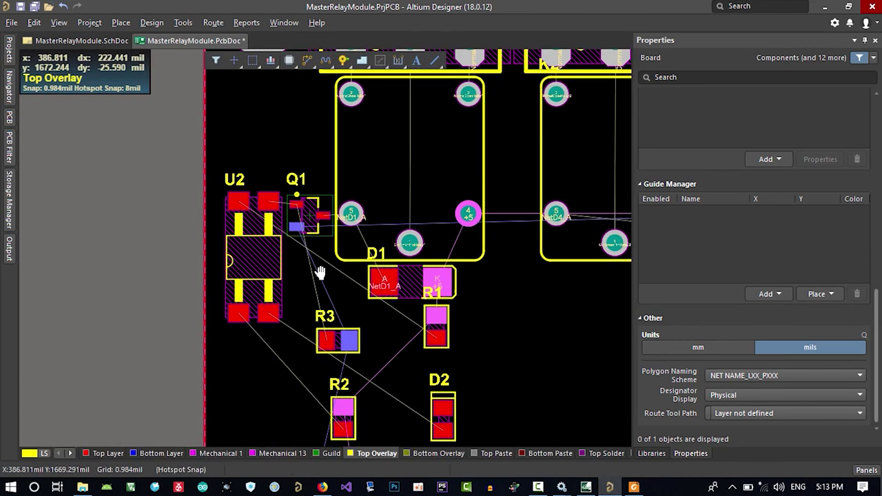
left_click_drag(441, 333, 254, 172)
key("space")
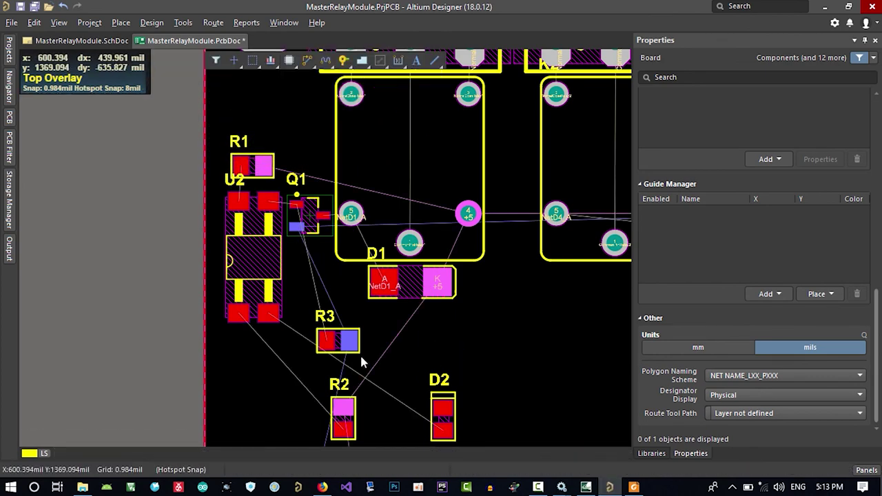
left_click_drag(335, 332, 306, 165)
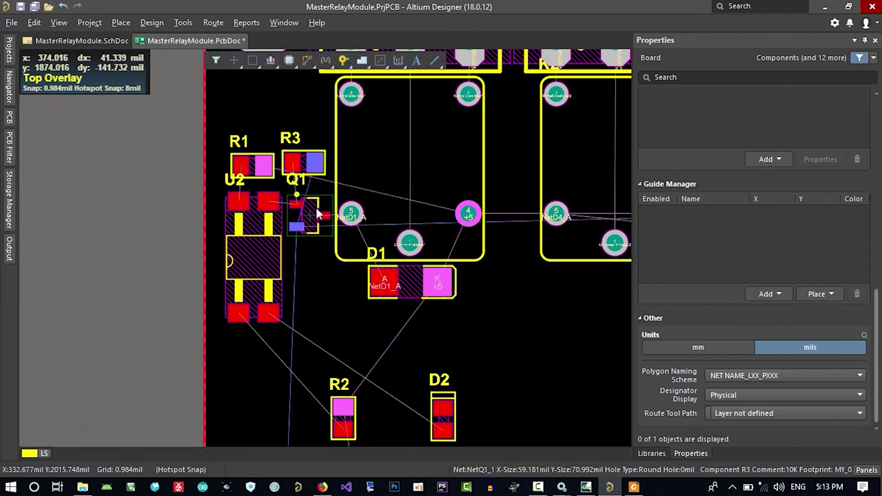
Fine-tune Q1, R3, R1 and U2 so R1 sits level with R3 clear of Q1
left_click_drag(316, 220, 308, 212)
left_click_drag(309, 215, 309, 213)
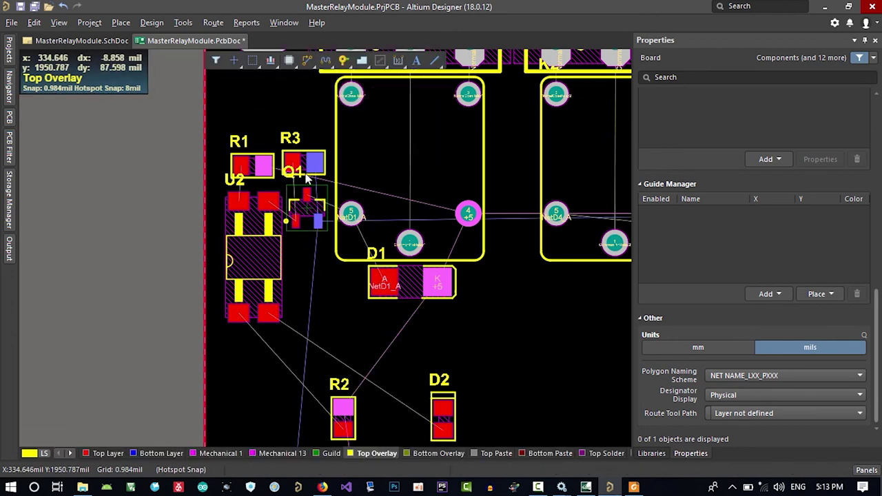
left_click_drag(310, 170, 309, 174)
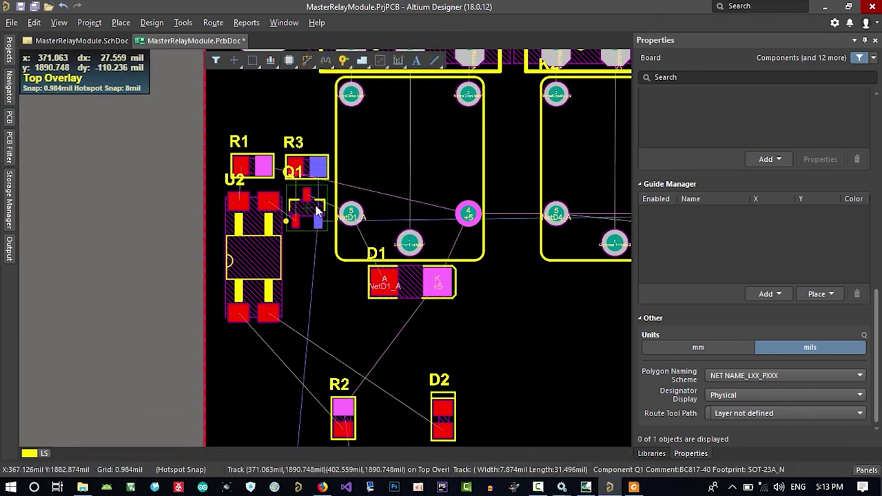
scroll(309, 185, "up", 4, "ctrl")
scroll(312, 355, "down", 1, "ctrl")
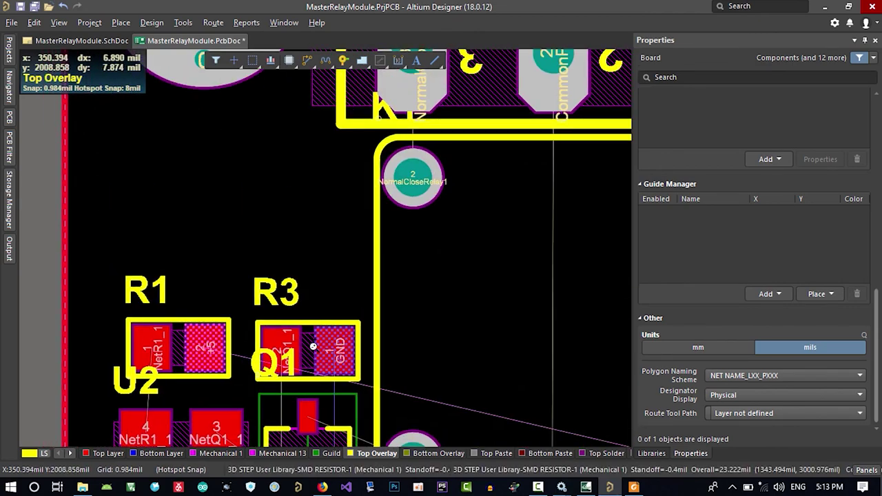
left_click_drag(314, 351, 314, 324)
left_click_drag(183, 355, 177, 335)
scroll(252, 291, "down", 4, "ctrl")
scroll(274, 354, "down", 1, "ctrl")
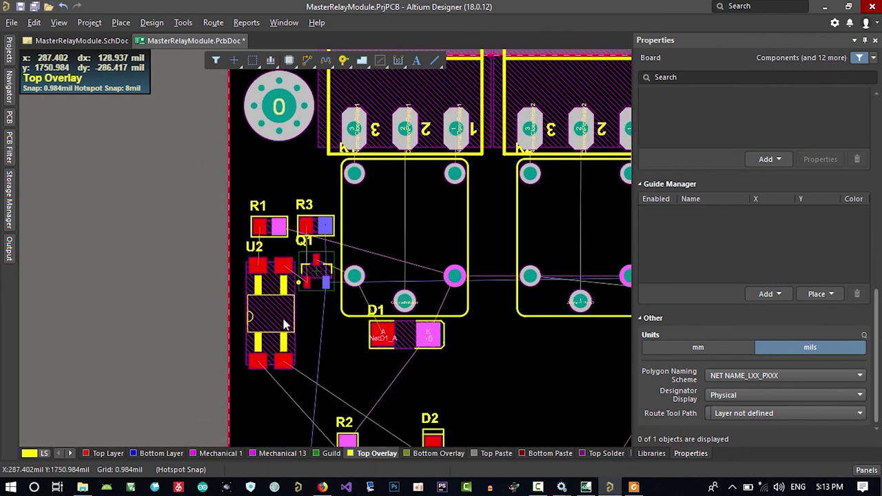
left_click_drag(265, 313, 256, 312)
Rotate R2 and stack it with D2 beside U2's lower pins, left of D1
right_click_drag(397, 219, 388, 67)
left_click_drag(338, 284, 308, 190)
key("space")
key("space")
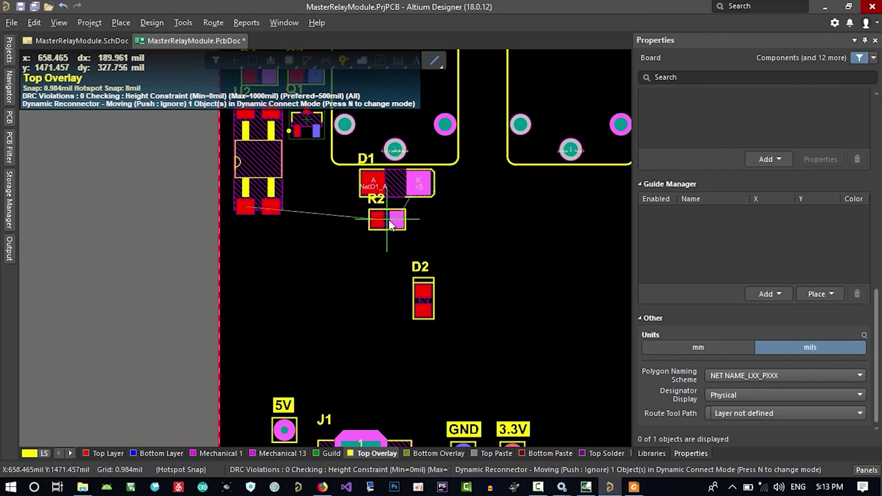
left_click_drag(391, 224, 405, 222)
key("space")
left_click_drag(310, 237, 312, 159)
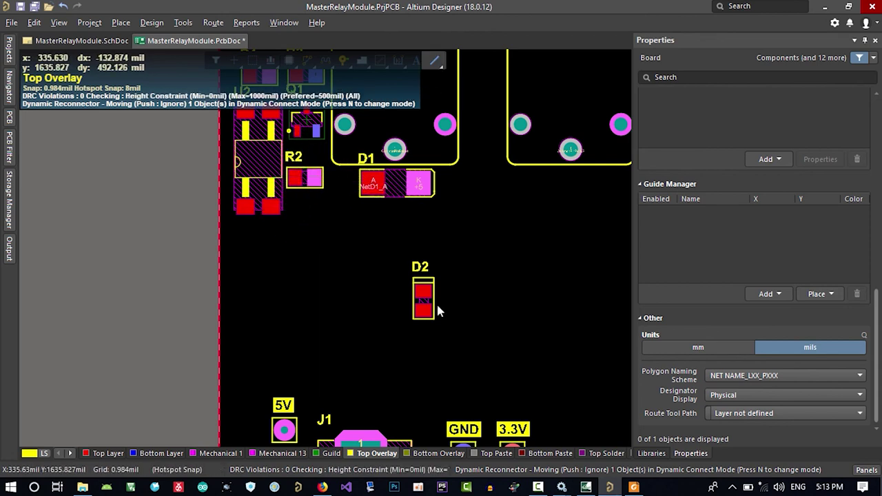
left_click_drag(423, 305, 308, 212)
Select R3 and R1 and align them level using the A alignment menu
scroll(318, 226, "down", 6, "ctrl")
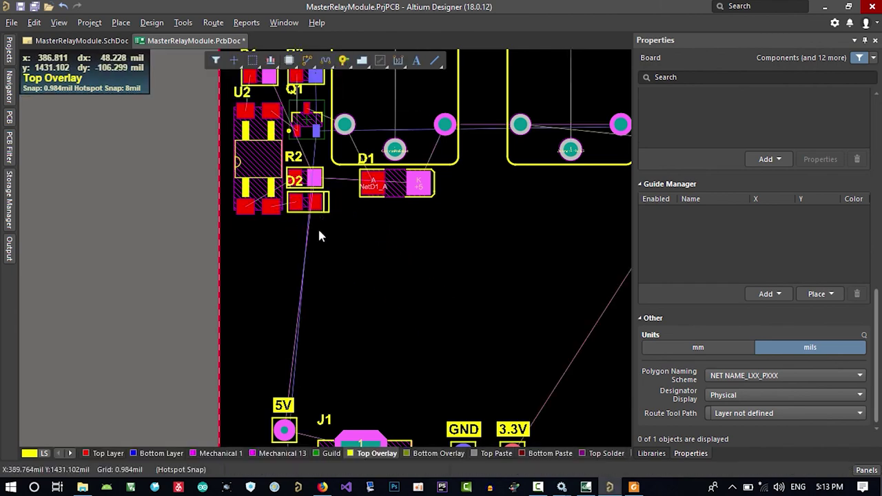
scroll(338, 291, "right", 2, "shift")
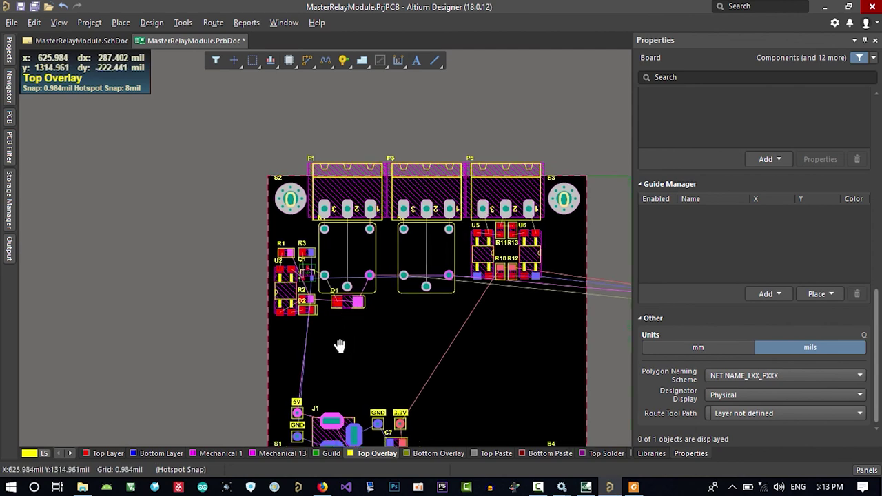
scroll(386, 345, "right", 3, "shift")
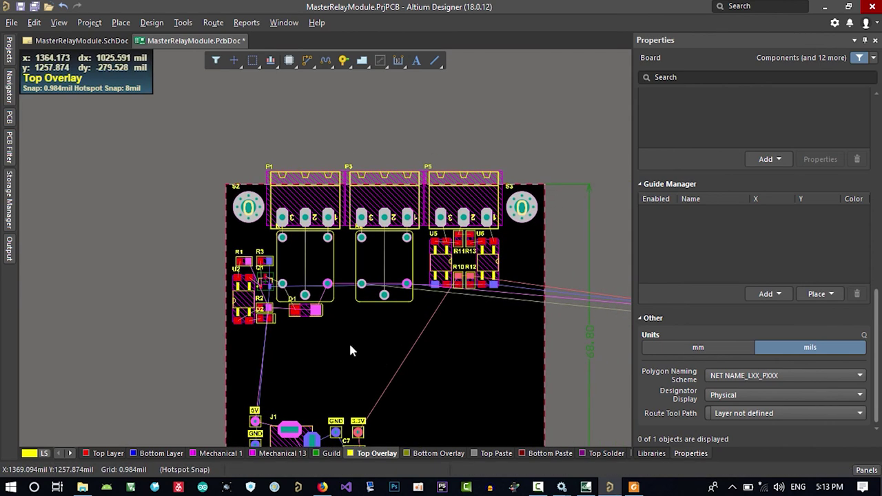
scroll(317, 299, "down", 4)
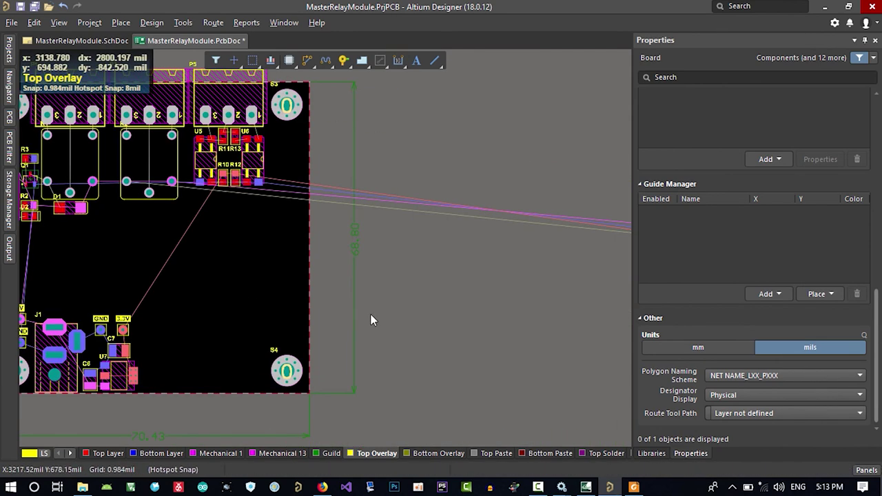
scroll(370, 315, "down", 3, "ctrl")
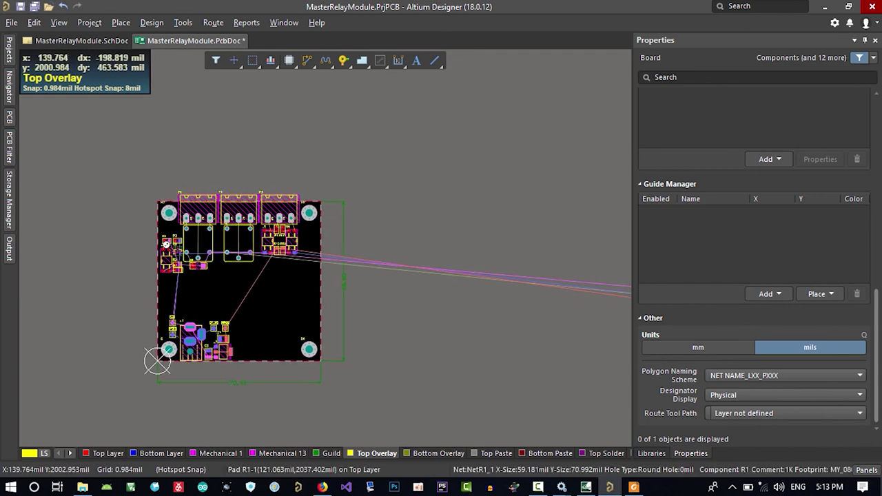
scroll(240, 281, "up", 6, "ctrl")
left_click(327, 248)
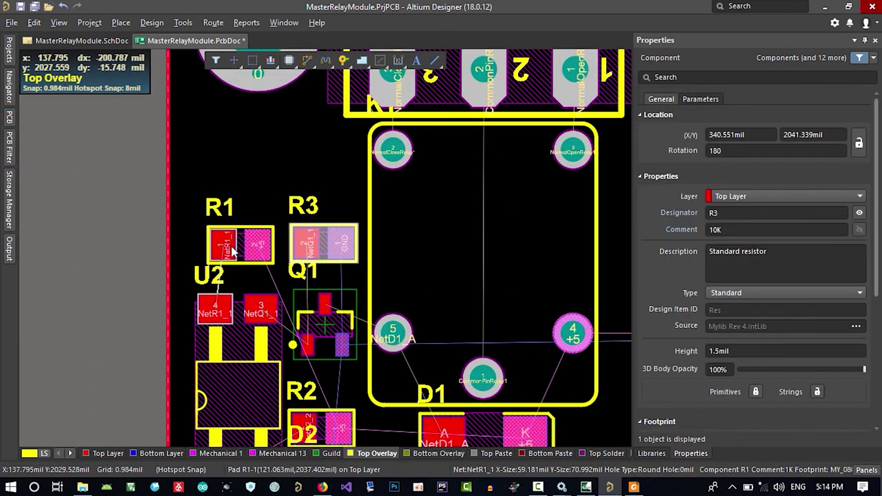
left_click(235, 245, "shift")
key("a")
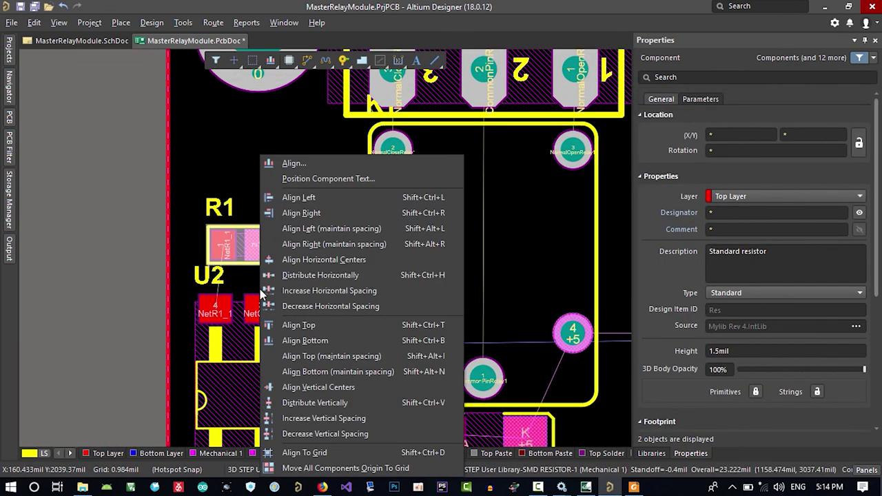
left_click(262, 295)
Select Q1 to inspect its properties
scroll(346, 230, "down", 4)
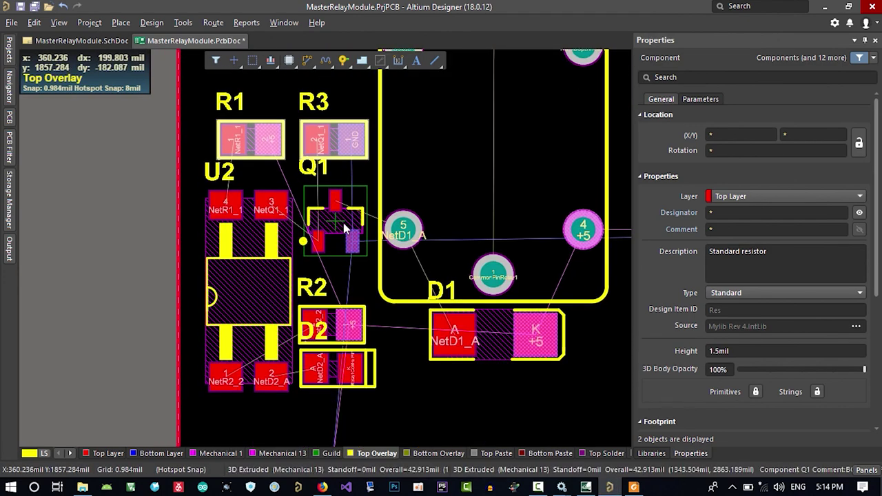
left_click(346, 229)
scroll(335, 235, "up", 3, "ctrl")
scroll(351, 234, "down", 2, "ctrl")
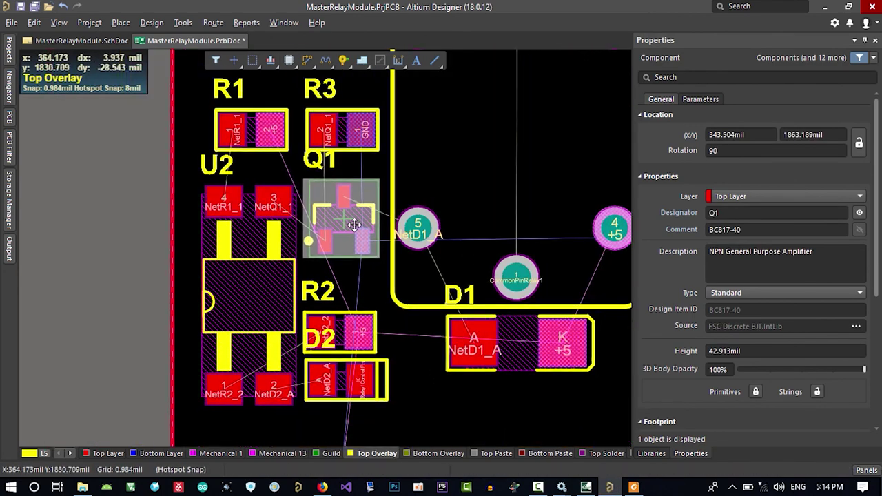
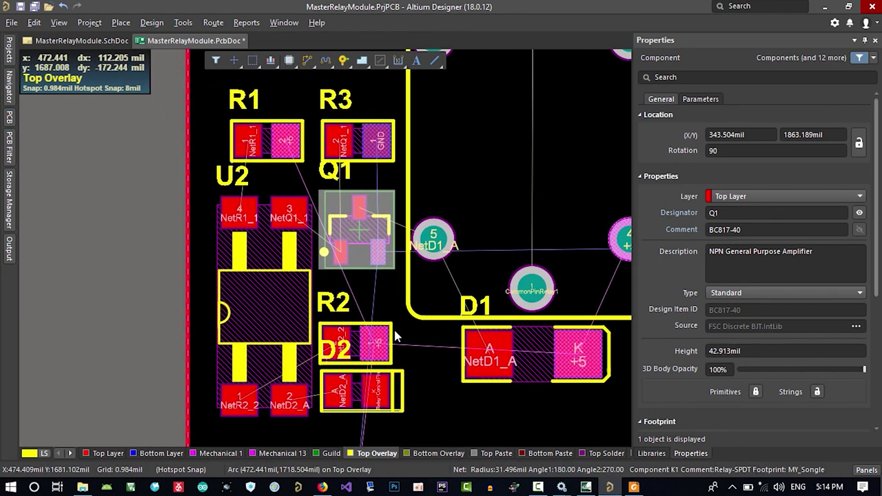
Nudge R2 slightly right above D2 and switch the board to 3D view
left_click_drag(368, 337, 367, 342)
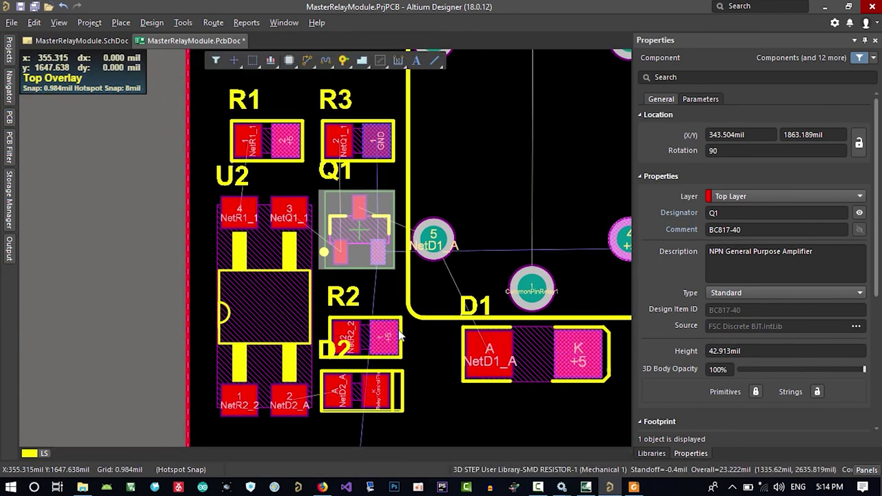
scroll(399, 353, "down", 3, "ctrl")
key("3")
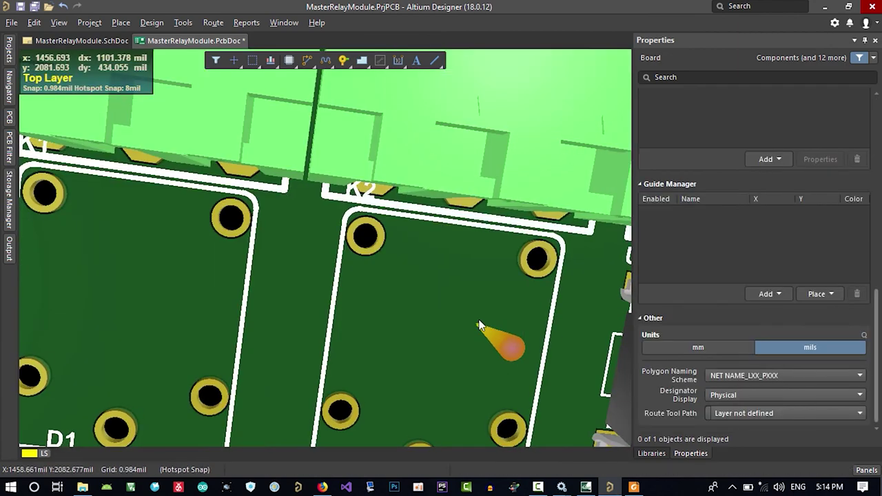
scroll(324, 346, "down", 5, "ctrl")
scroll(272, 396, "up", 5, "ctrl")
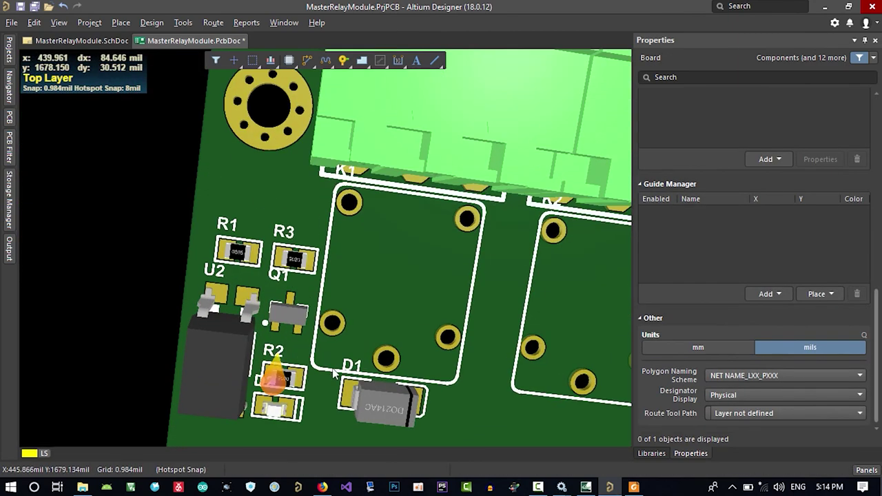
scroll(305, 255, "down", 3)
scroll(309, 276, "down", 5, "ctrl")
scroll(313, 275, "up", 2, "ctrl")
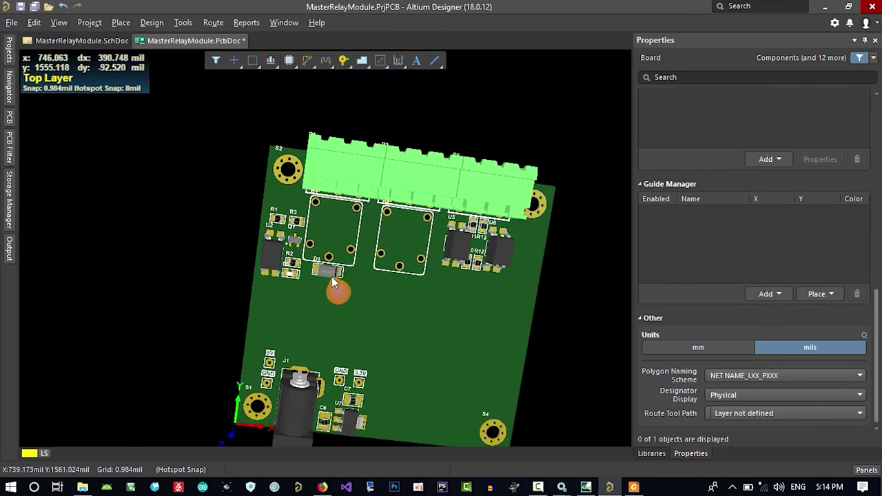
Rotate the 3D board to check its underside and face, then return to 2D
key("shift")
right_click_drag(286, 262, 353, 239, "shift")
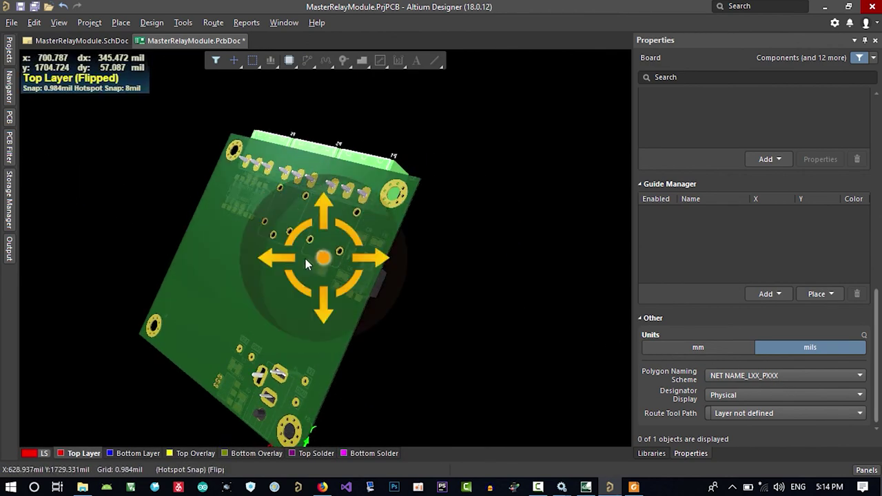
right_click_drag(252, 264, 394, 295, "shift")
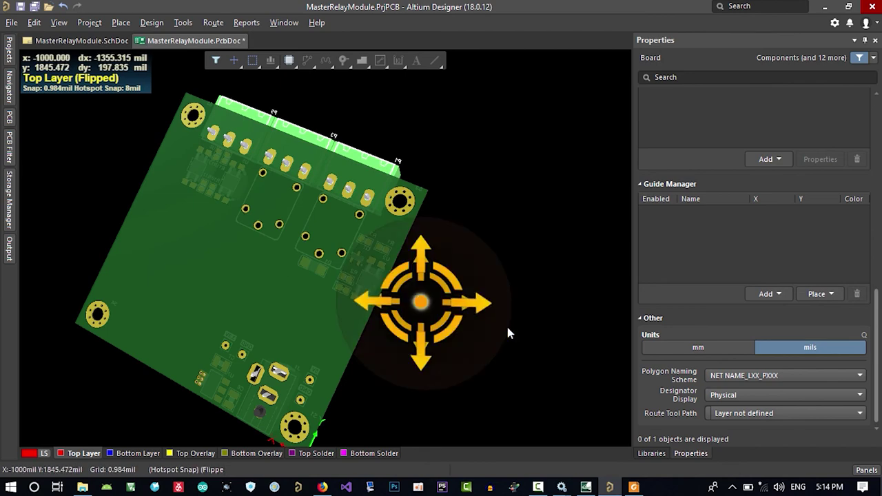
mouse_move(506, 324)
right_mouse_down("shift")
mouse_move(308, 281)
mouse_move(131, 228)
mouse_move(386, 290)
mouse_move(422, 290)
mouse_move(548, 378)
mouse_move(357, 264)
right_mouse_up("shift")
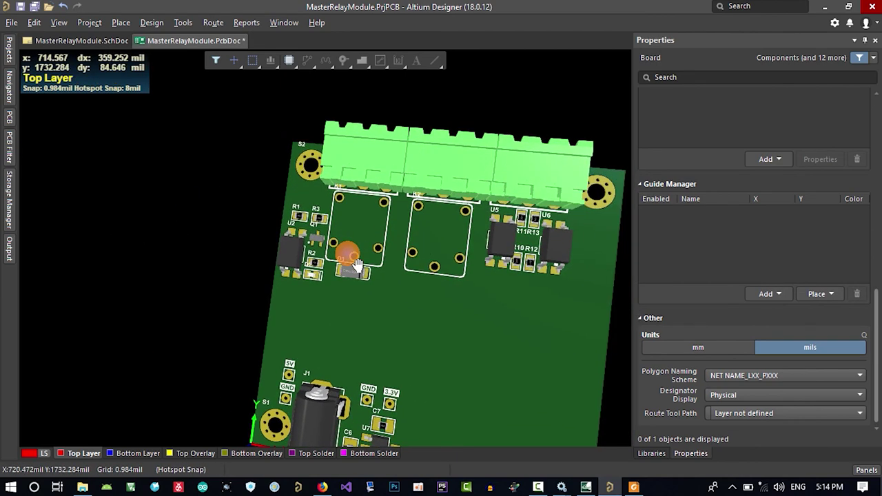
key("2")
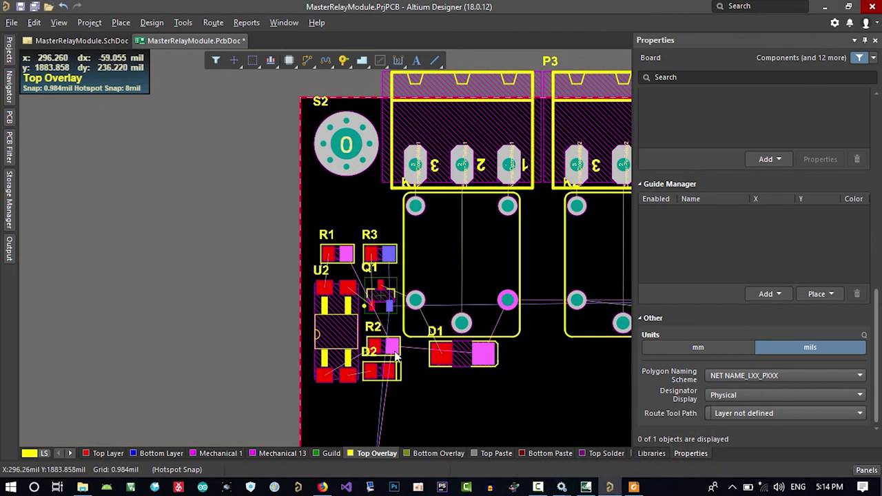
Align R2's left edge with D2 using Align Left
right_click_drag(423, 362, 413, 334)
scroll(334, 237, "up", 3, "ctrl")
scroll(392, 261, "down", 2)
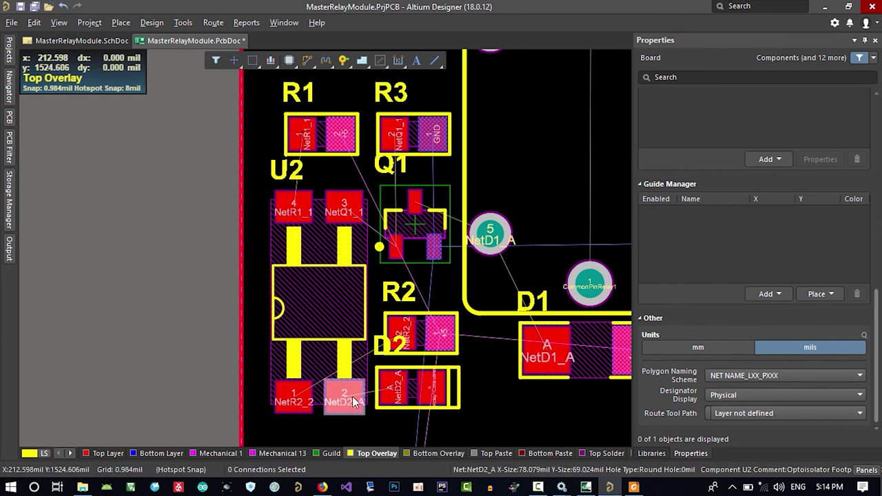
left_click(352, 403)
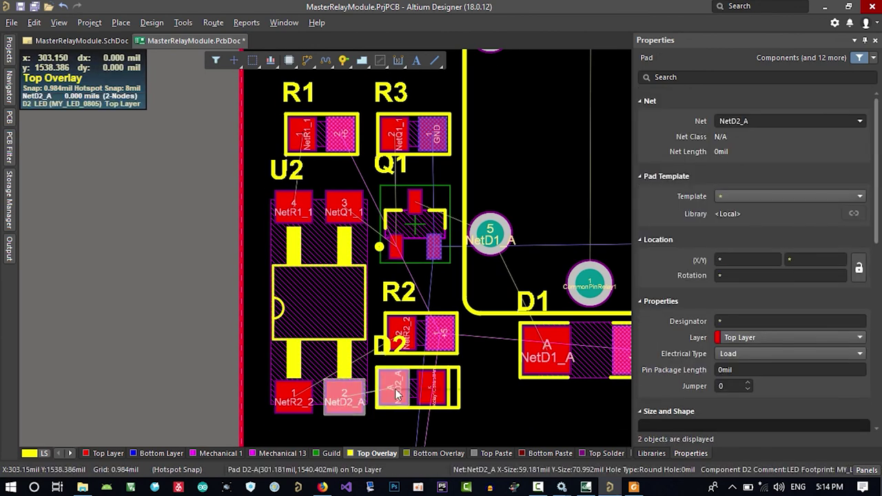
key("a")
key("Escape")
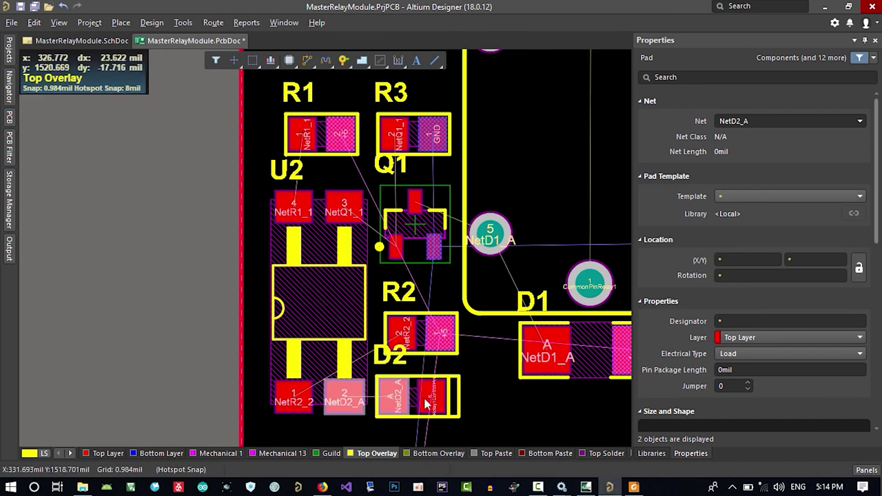
left_click(470, 393)
left_click(420, 331)
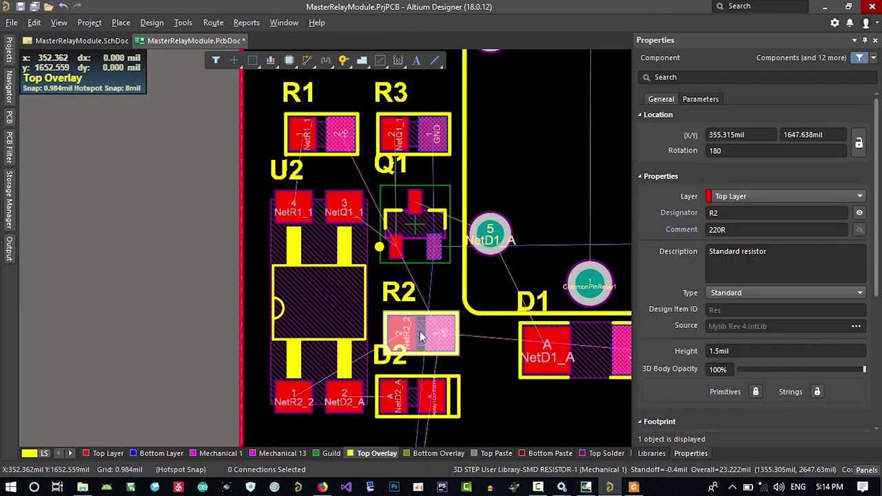
left_click(412, 397, "shift")
key("a")
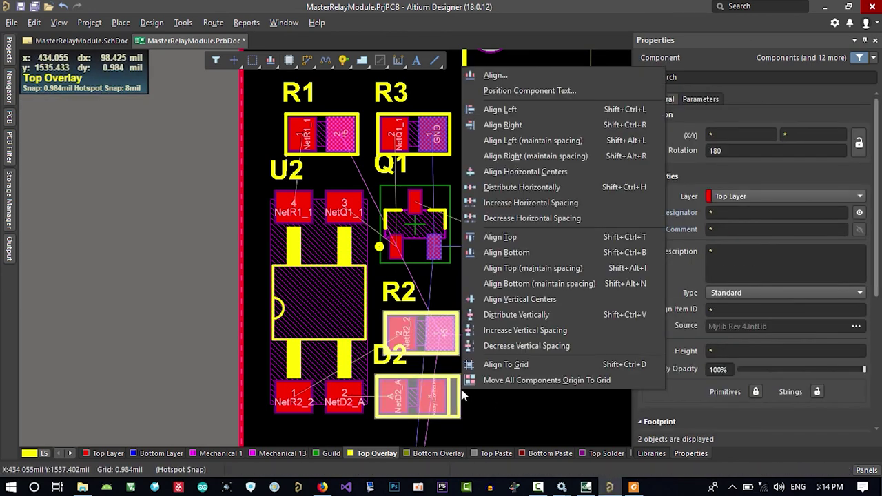
key("l")
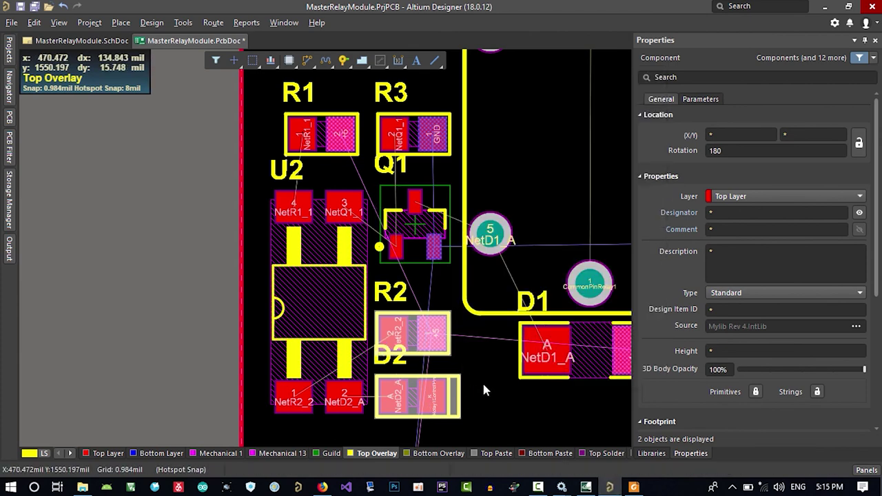
Centre D1 and the relay footprint horizontally with each other
right_click_drag(482, 391, 384, 359)
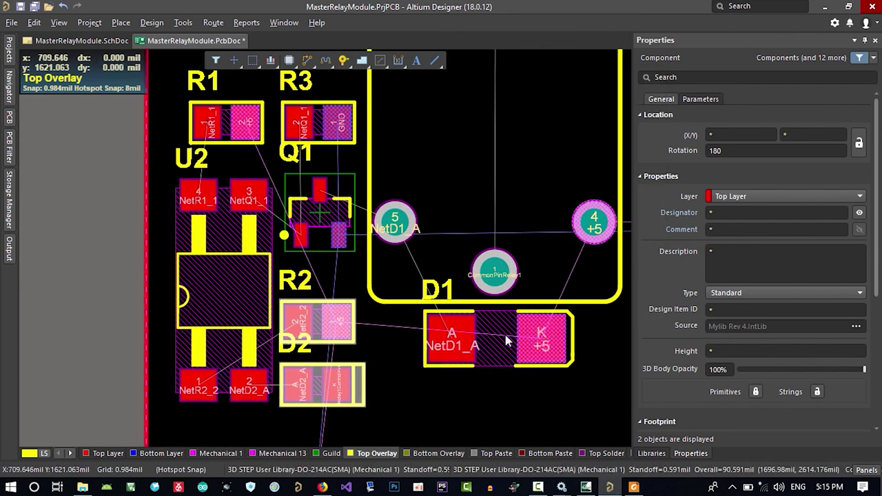
left_click(504, 207, "shift")
key("a")
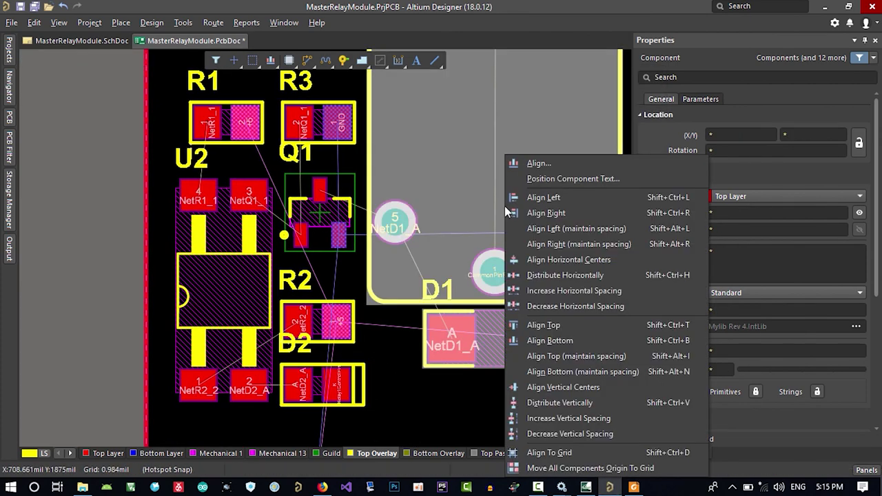
left_click(563, 260)
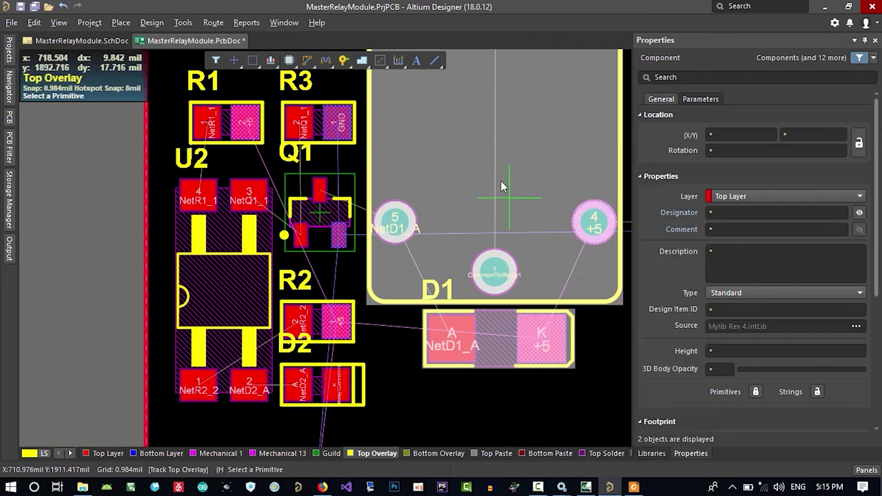
left_click(488, 386)
Line up R1's pad 1 with U2's pad 4
right_click_drag(406, 339, 472, 368)
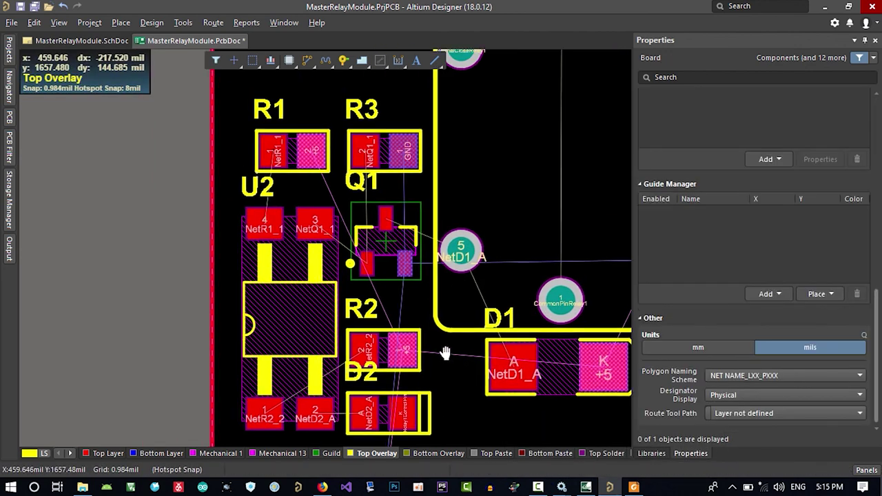
right_click_drag(430, 324, 439, 387)
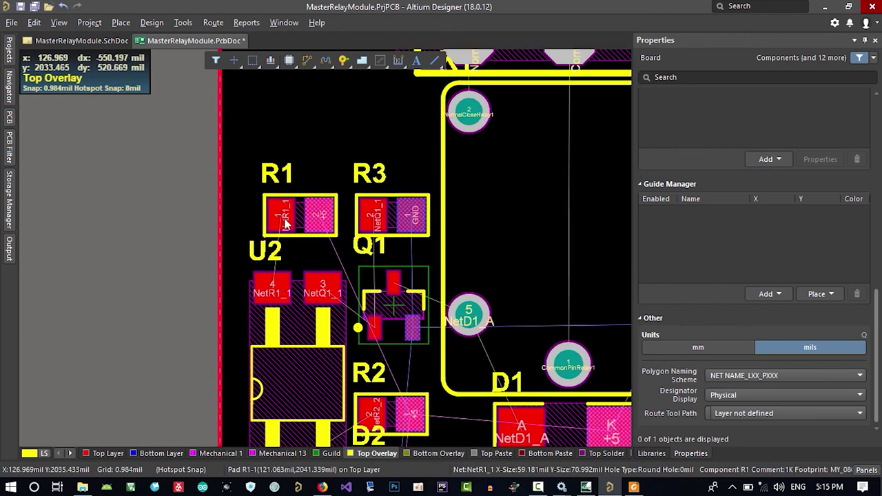
left_click(280, 215)
key("a")
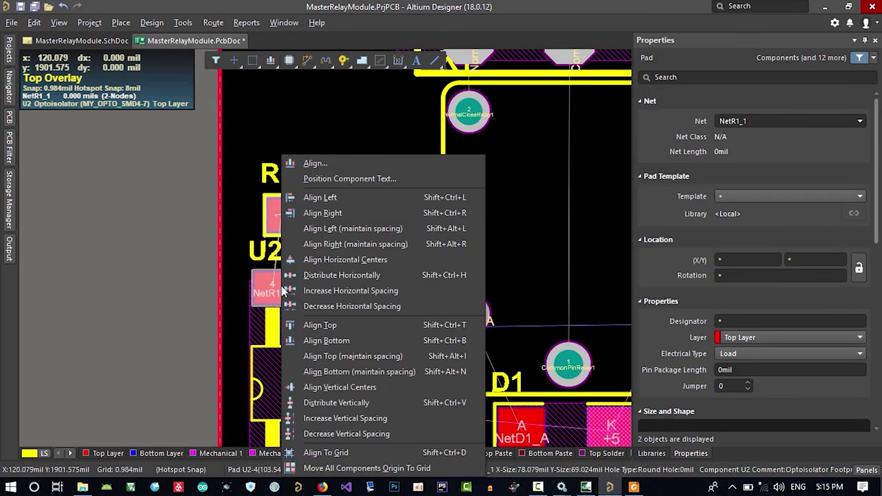
left_click(304, 263)
left_click(274, 293, "shift")
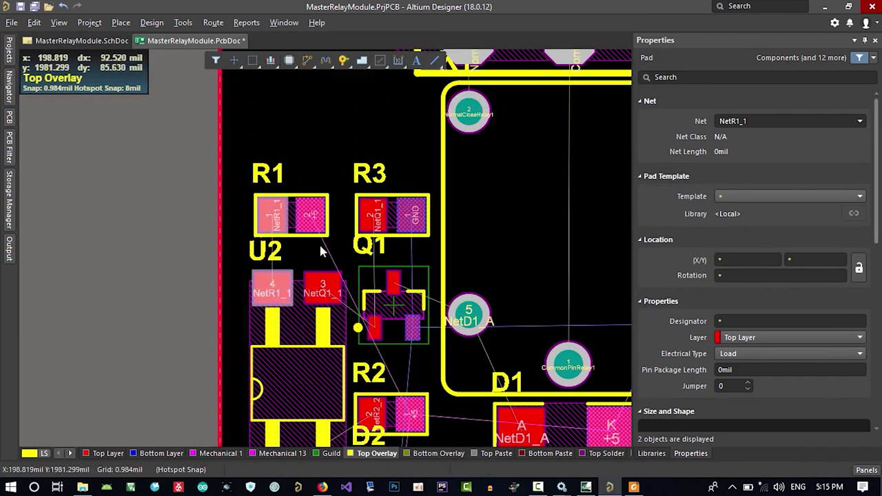
left_click(341, 263)
Align R3's pad 2 with Q1's pad
left_click(374, 221)
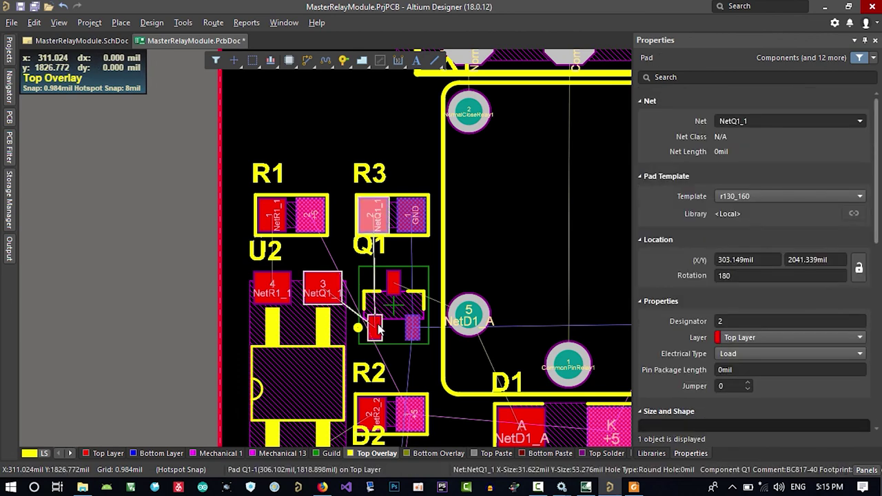
key("a")
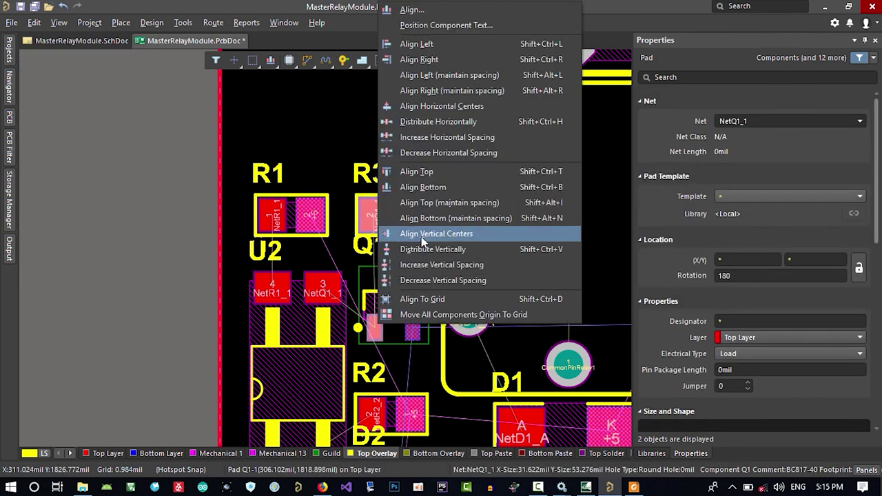
left_click(422, 107)
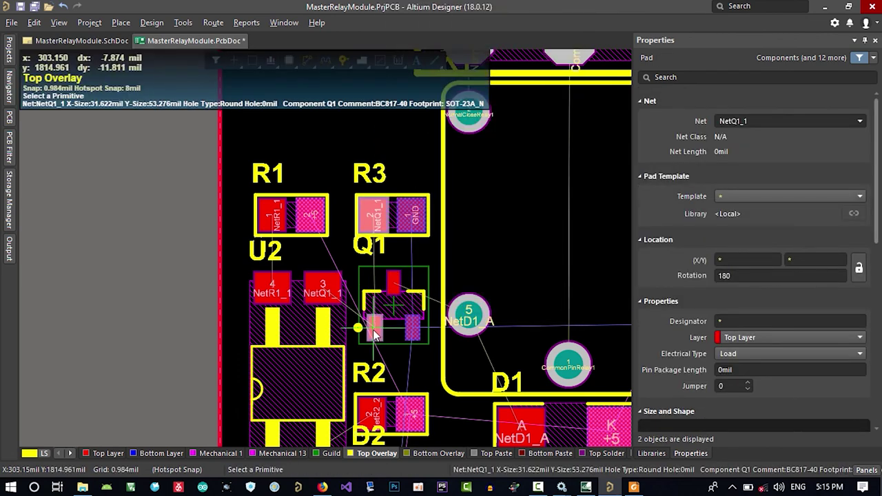
scroll(392, 341, "down", 1)
left_click(397, 316)
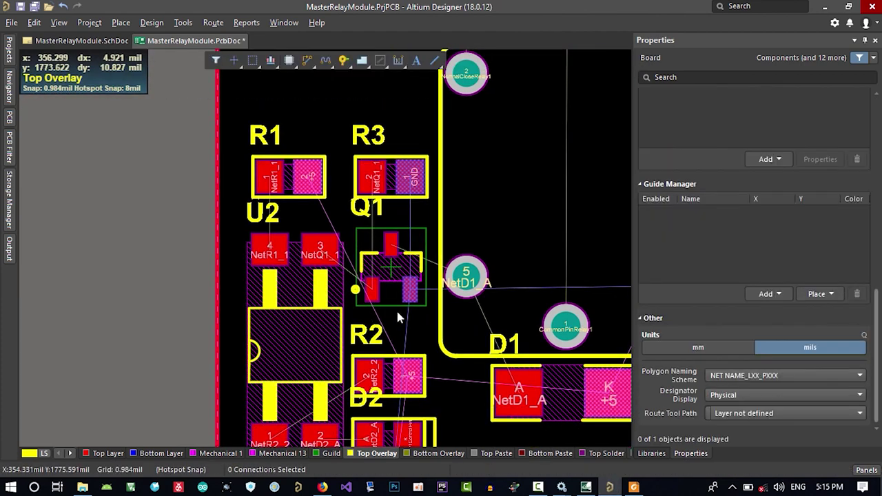
scroll(413, 310, "down", 2)
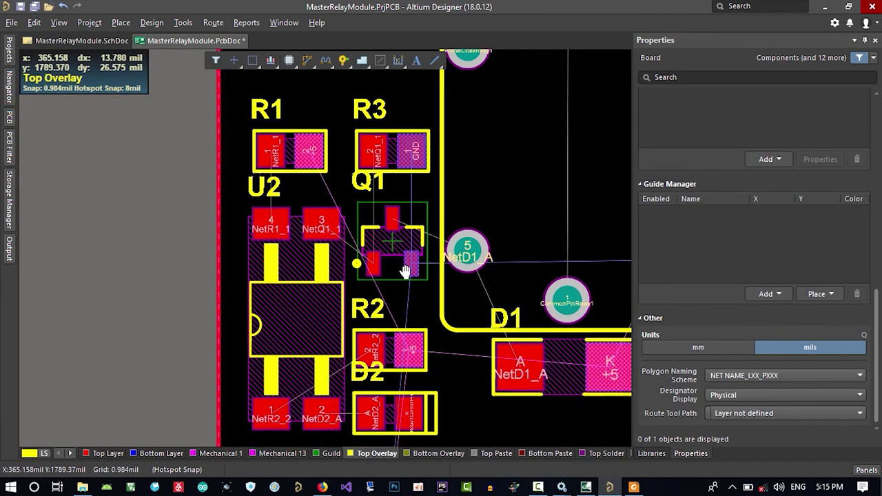
scroll(436, 298, "down", 3, "ctrl")
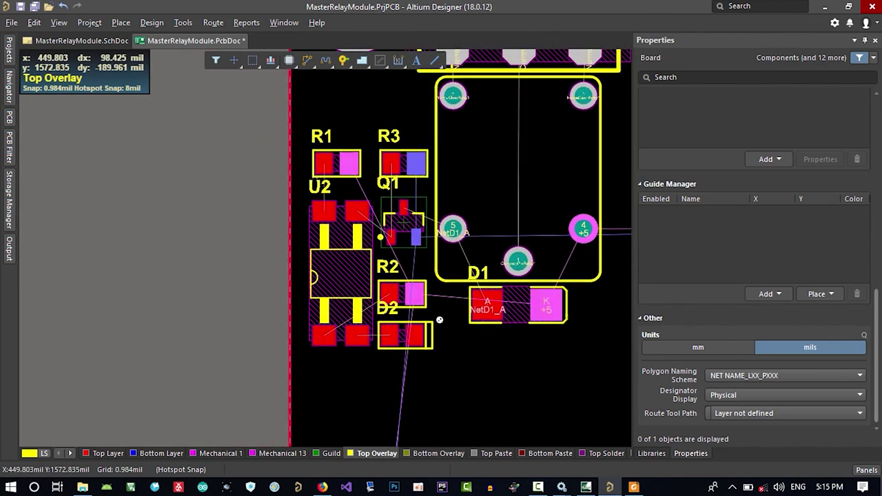
scroll(397, 327, "down", 2, "ctrl")
scroll(435, 331, "down", 3, "ctrl")
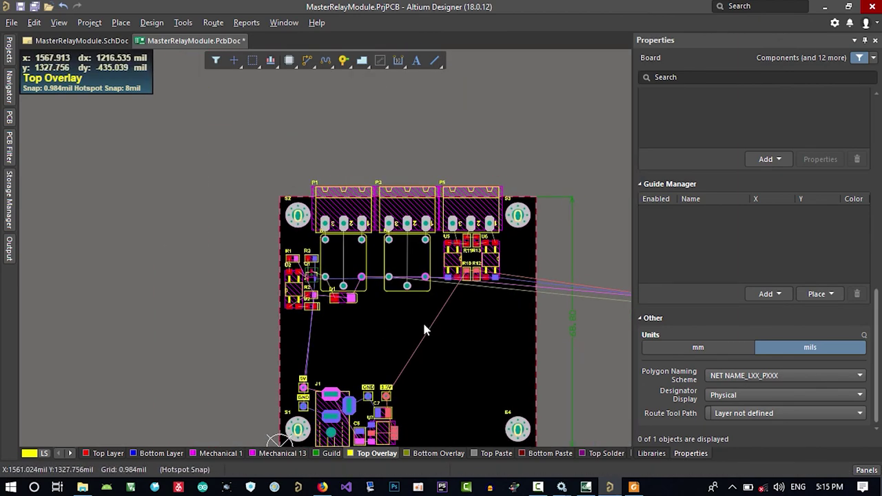
Save MasterRelayModule.PcbDoc with Ctrl+S
scroll(286, 252, "up", 1, "ctrl")
scroll(384, 312, "down", 2, "ctrl")
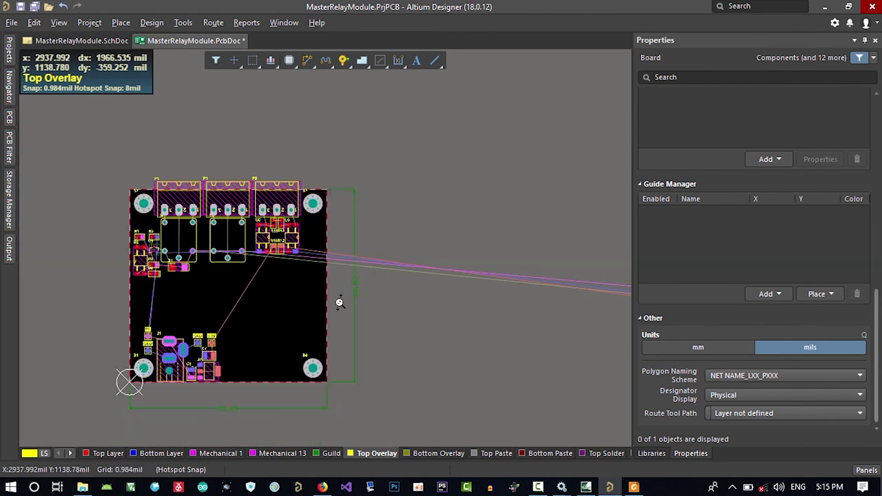
scroll(338, 303, "right", 5, "shift")
scroll(384, 327, "left", 3, "shift")
right_click_drag(389, 302, 415, 317)
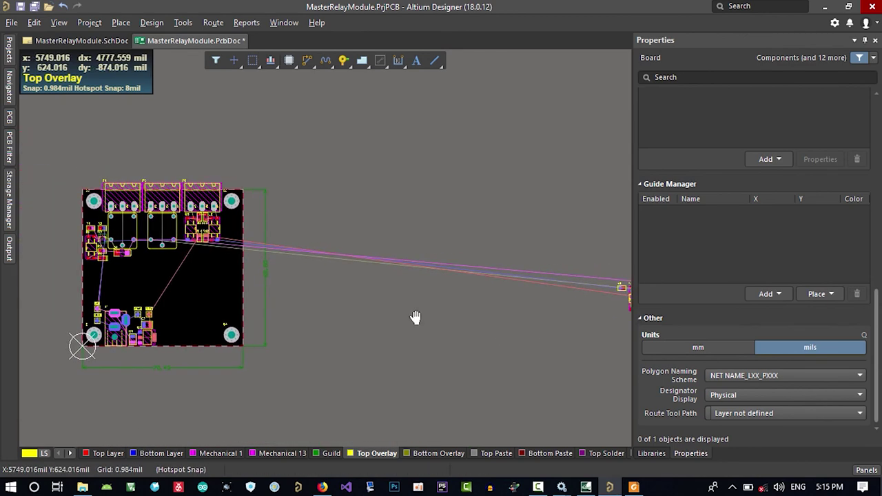
scroll(319, 311, "right", 4, "shift")
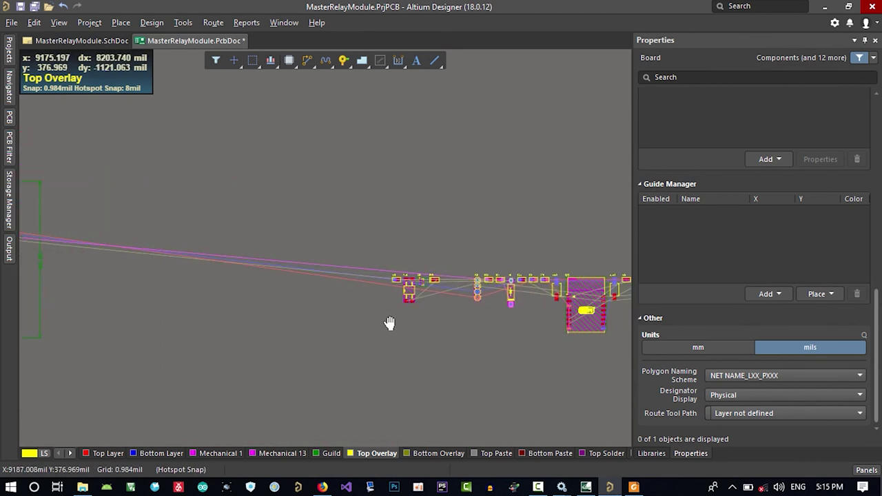
scroll(388, 324, "left", 2, "shift")
key("ctrl+s")
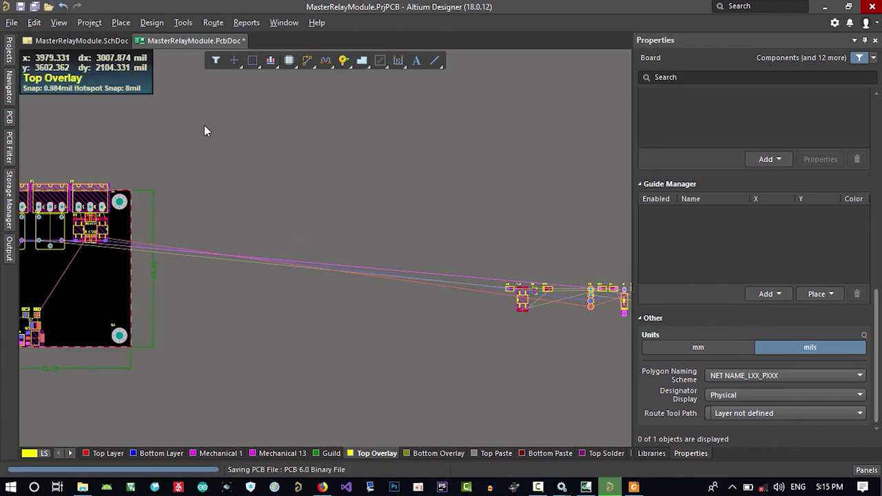
In the schematic, select the Relay 02 driver parts D4, Q2, R7 and the rest
left_click(103, 40)
scroll(298, 278, "down", 3)
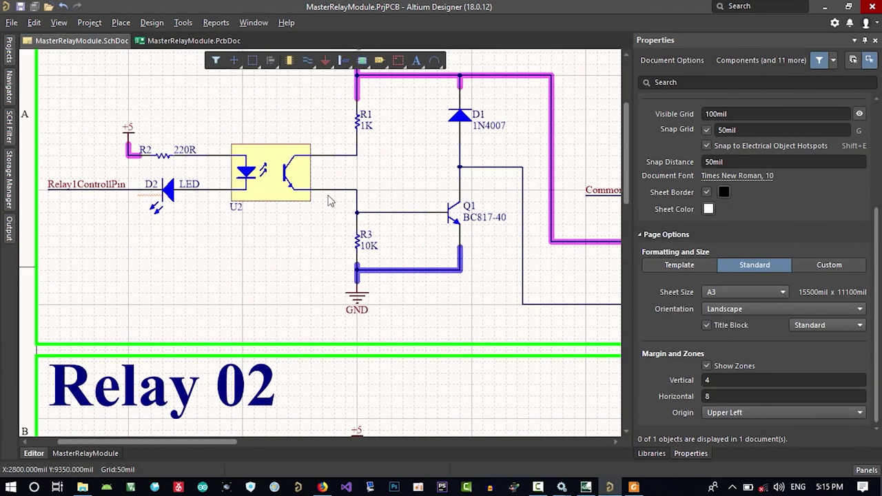
scroll(298, 278, "down", 2, "ctrl")
scroll(299, 278, "up", 1, "ctrl")
scroll(298, 277, "up", 5, "ctrl")
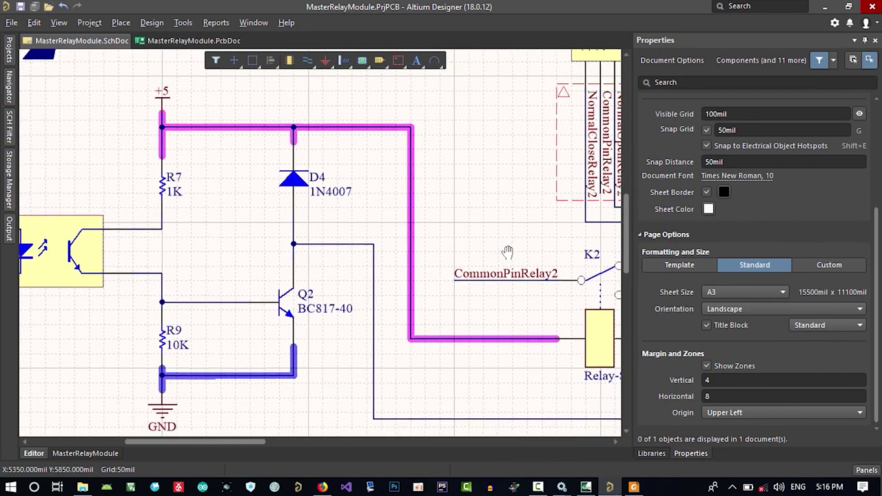
left_click(301, 185)
left_click(291, 306, "shift")
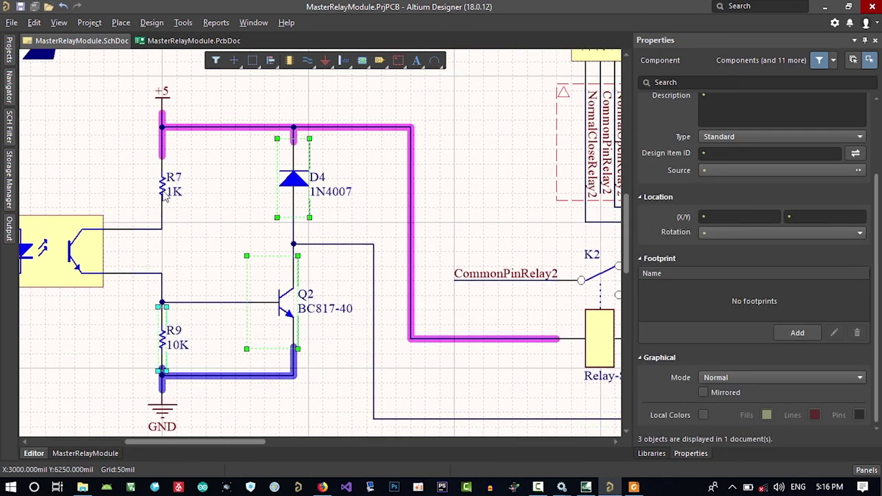
left_click(164, 196, "shift")
scroll(352, 288, "left", 5, "shift")
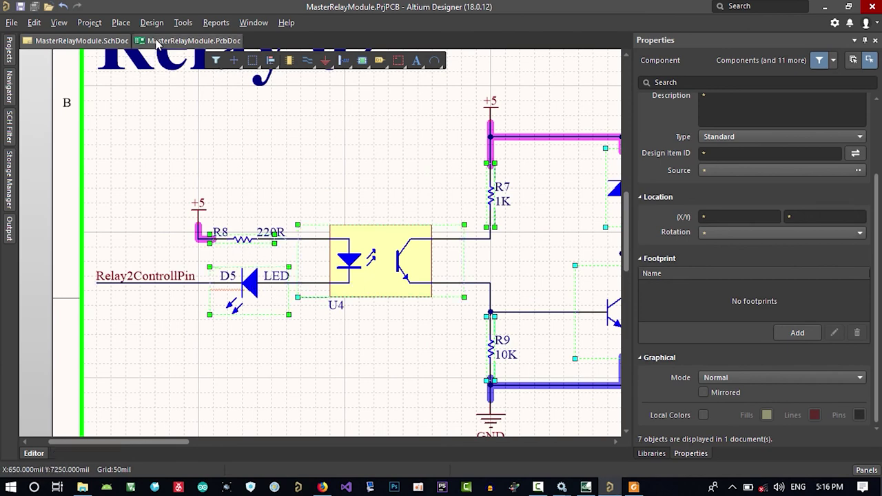
left_click(186, 41)
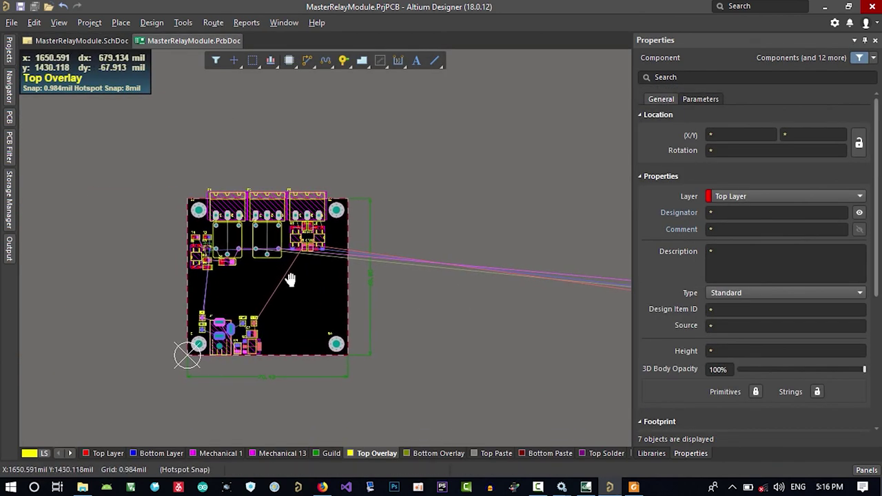
Reposition the selected components, placing D4, Q2, R9 and R7 below the relays
scroll(290, 275, "up", 2, "ctrl")
right_click_drag(245, 276, 311, 305)
key("t")
key("o")
key("c")
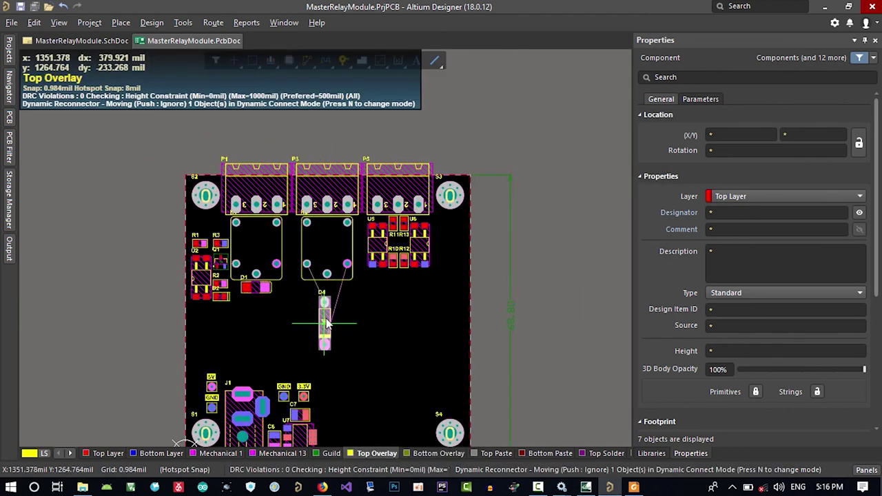
scroll(328, 315, "up", 3, "ctrl")
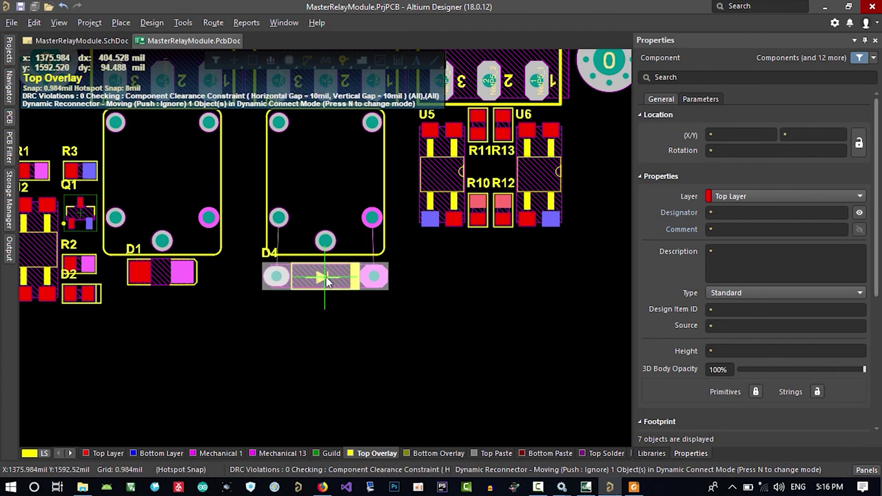
left_click(327, 279)
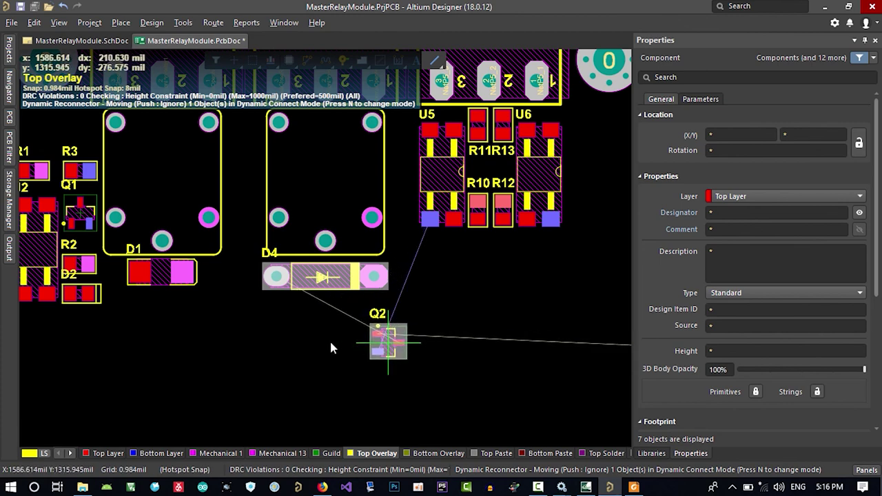
scroll(276, 300, "up", 1, "ctrl")
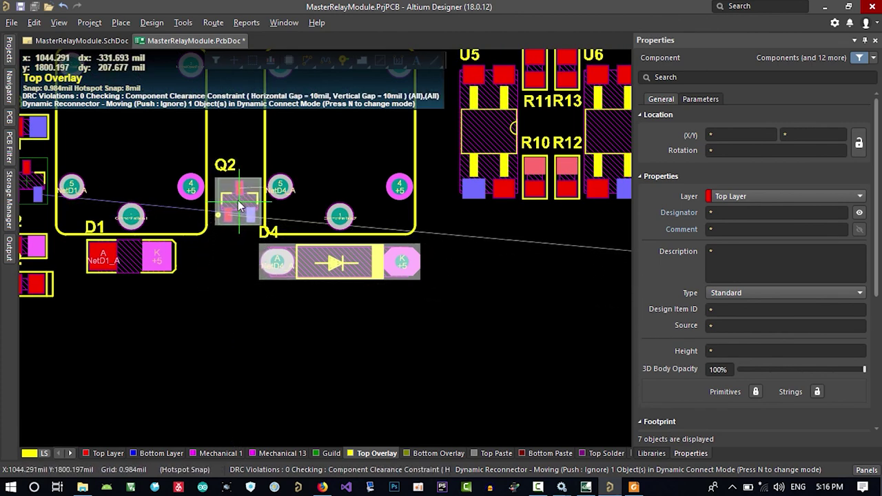
left_click(240, 205)
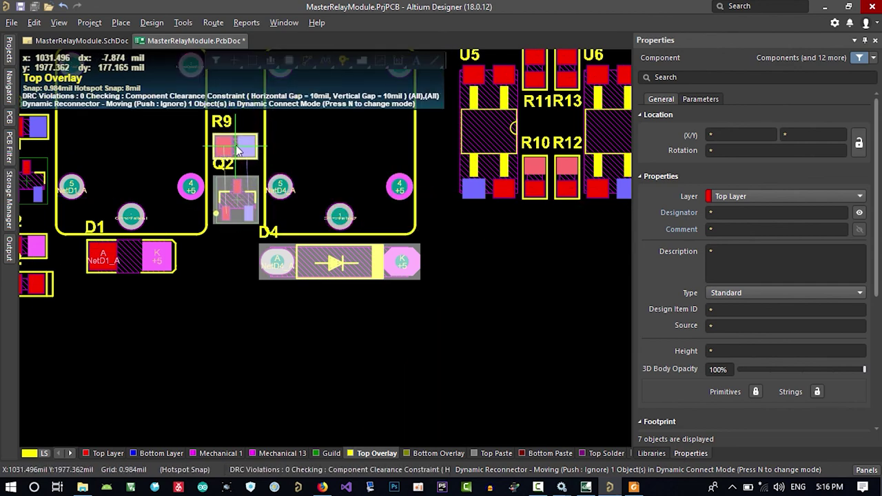
left_click(236, 148)
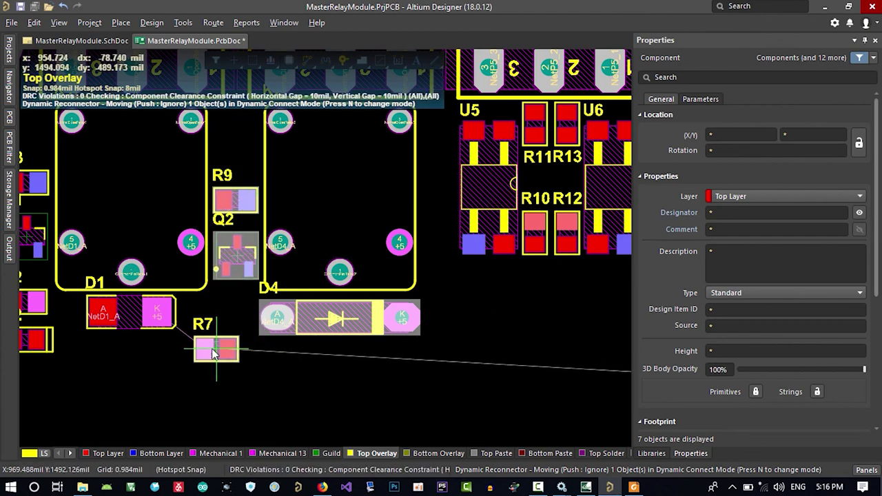
scroll(213, 298, "up", 5, "ctrl")
scroll(213, 299, "down", 5, "ctrl")
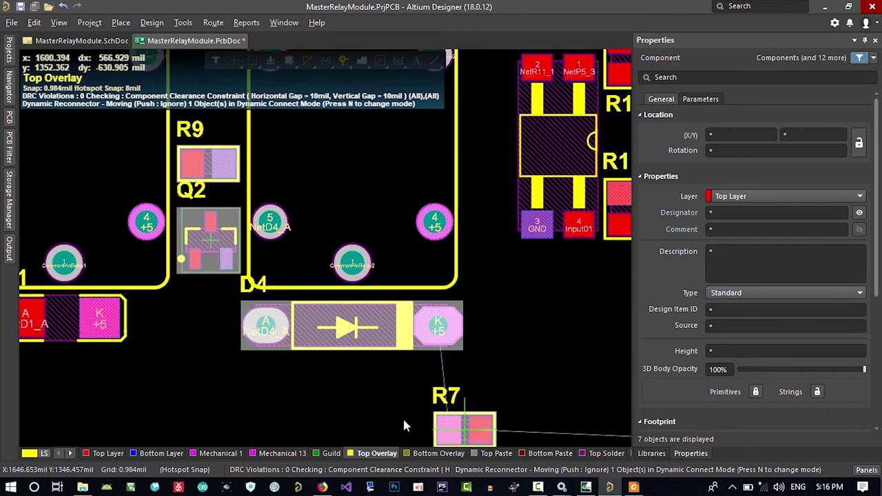
left_click(404, 348)
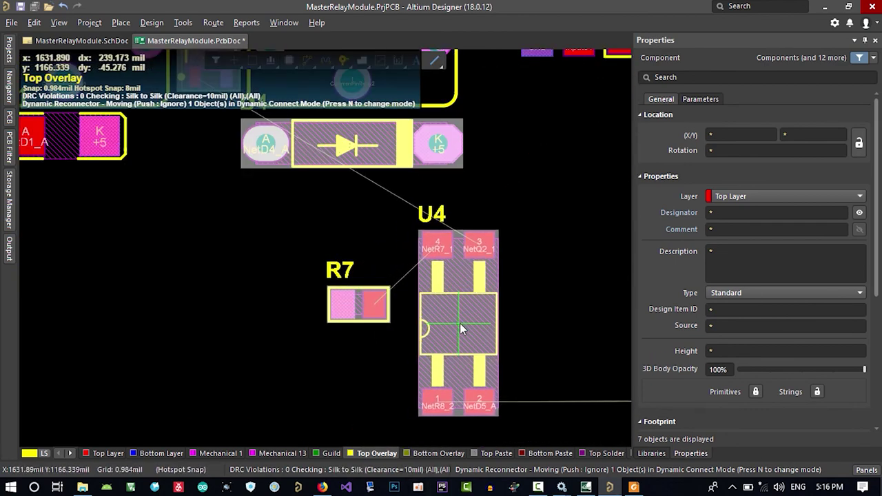
Rotate and place U4, R8 and D5 around D4, and drag R7 toward R8
key("space")
key("space")
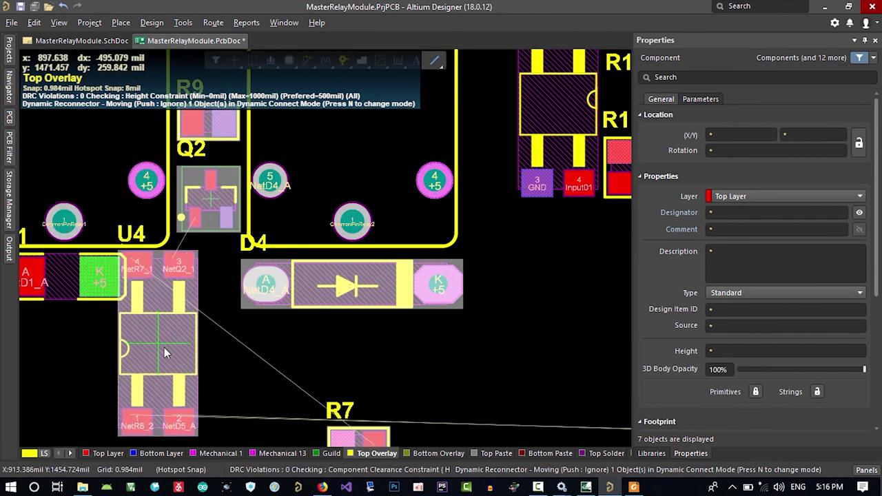
key("space")
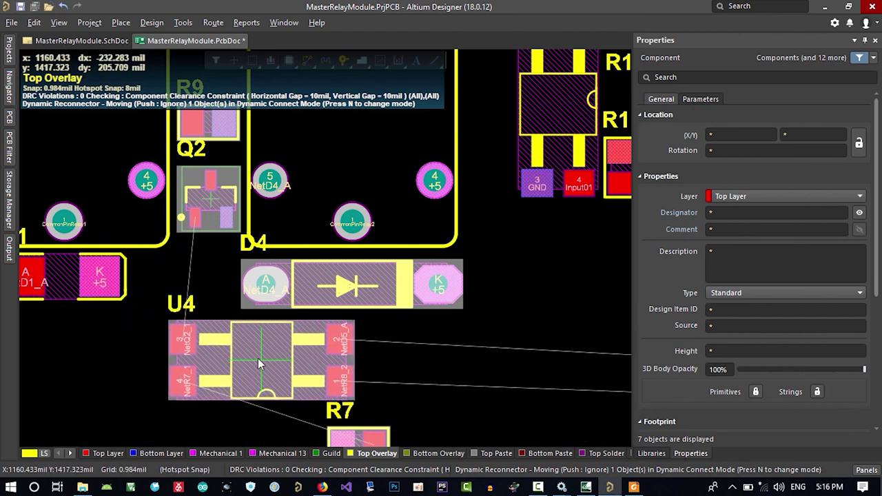
key("space")
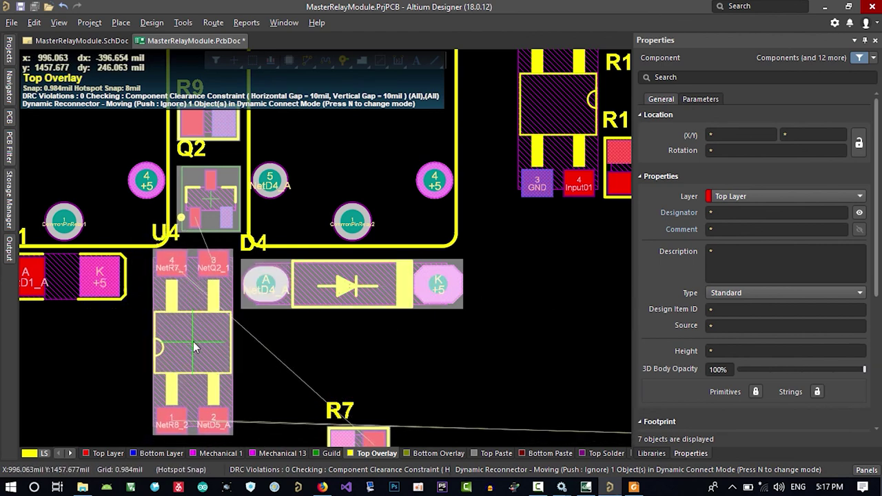
left_click(179, 351)
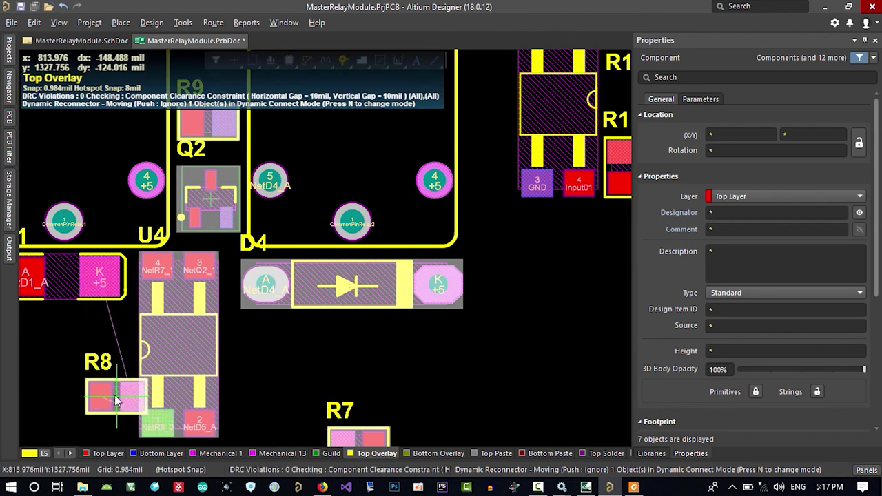
left_click(117, 403)
scroll(262, 414, "down", 3)
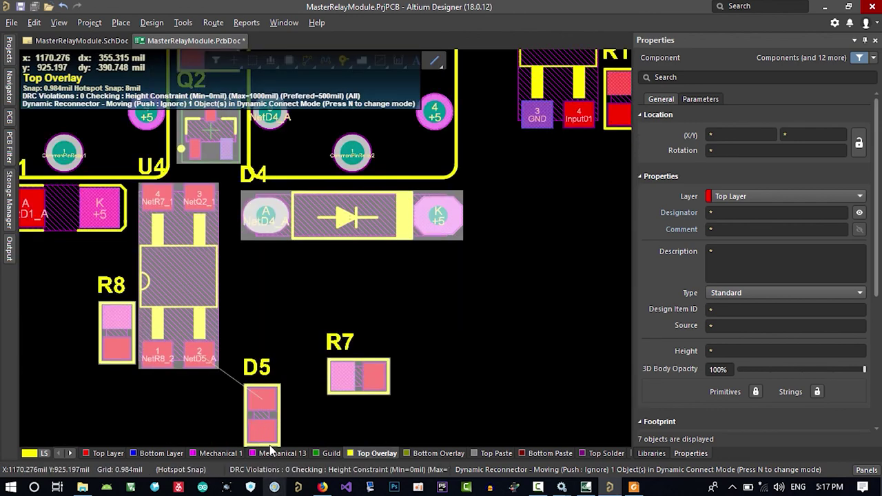
key("space")
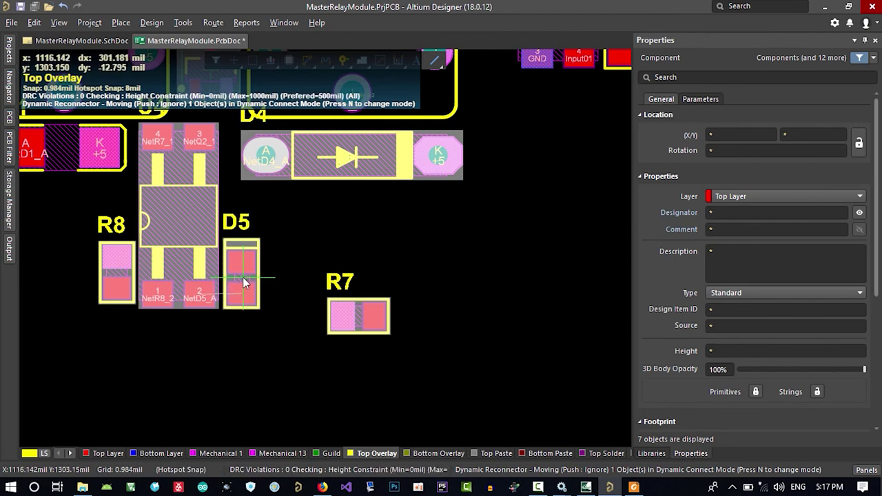
left_click(243, 277)
left_click_drag(327, 327, 119, 377)
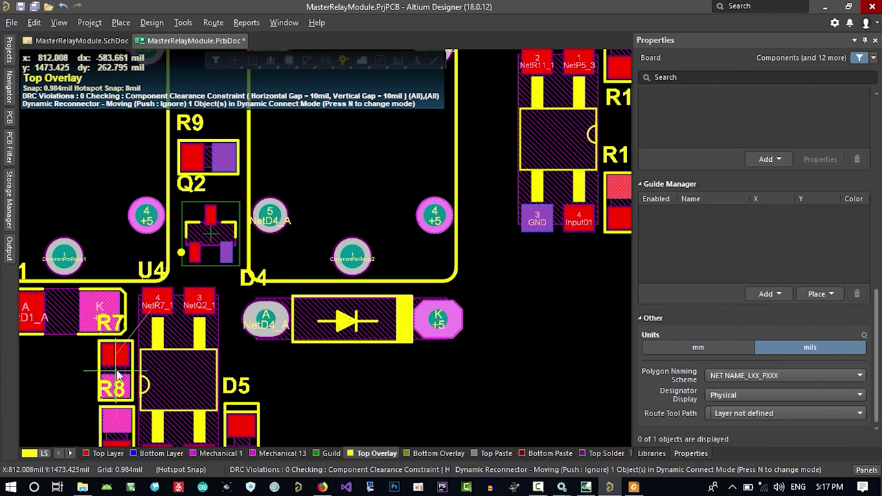
Set R7 down just above R8
left_click(119, 377)
right_click_drag(135, 389, 215, 329)
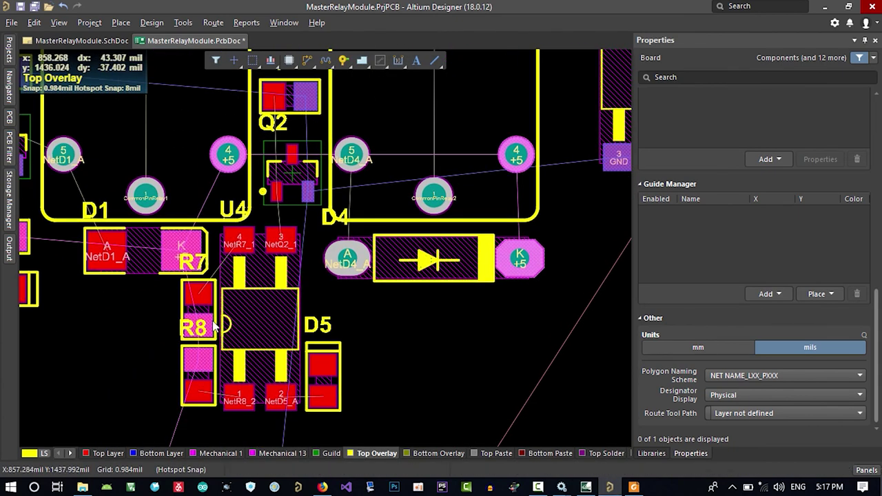
left_click(209, 312)
key("a")
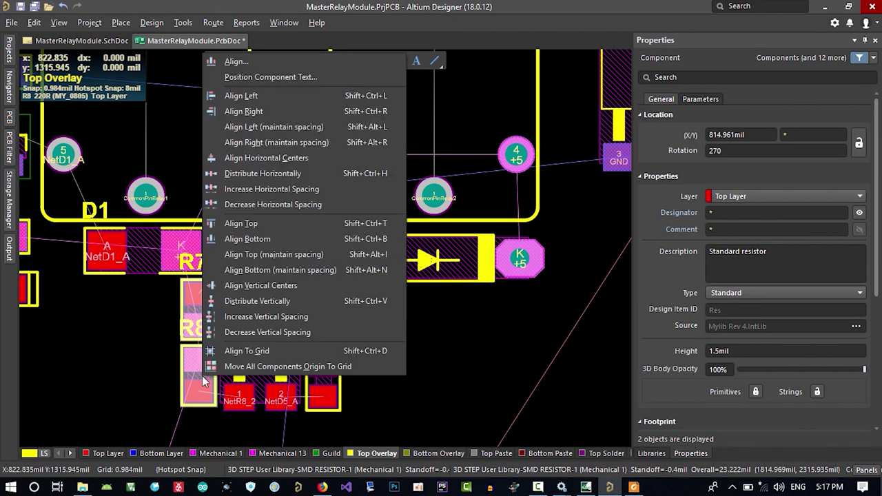
key("Escape")
Align D5's pad A with U4 pad 2
right_click_drag(386, 389, 300, 382)
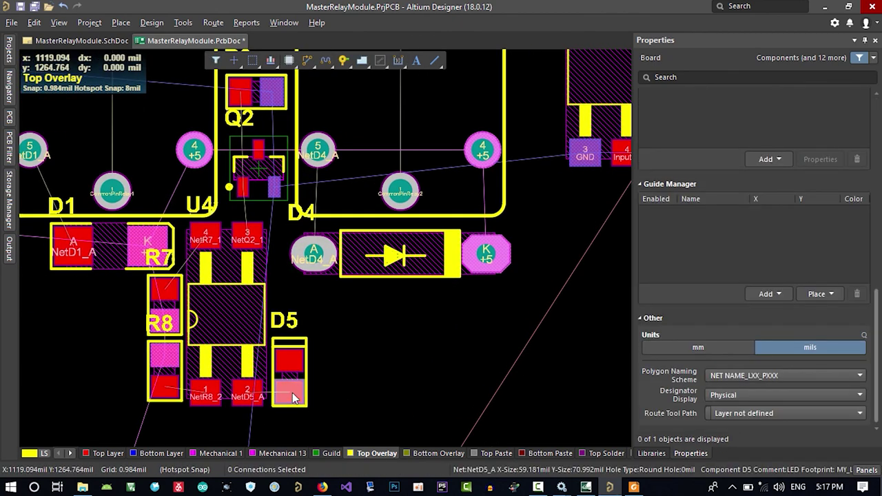
left_click(292, 399)
left_click(256, 394, "shift")
key("a")
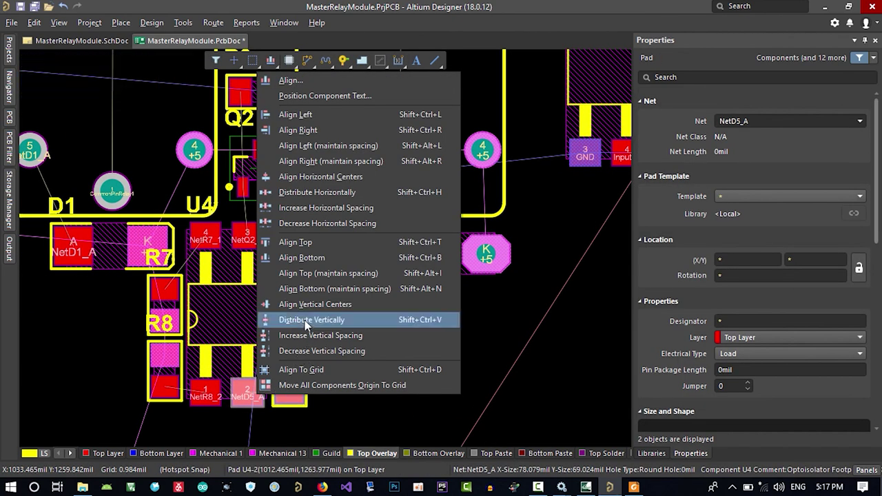
left_click(315, 303)
left_click(249, 393)
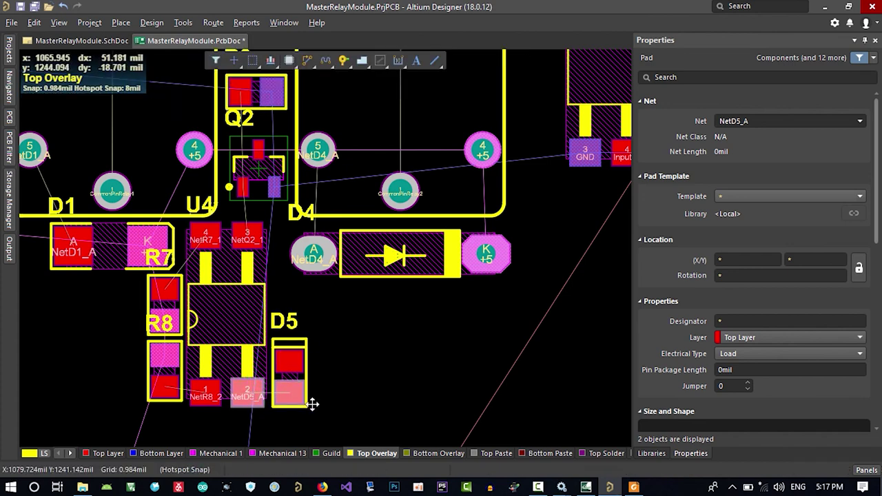
left_click(348, 378)
Align R8 pad 2 with U4 pad 1
left_click(165, 389)
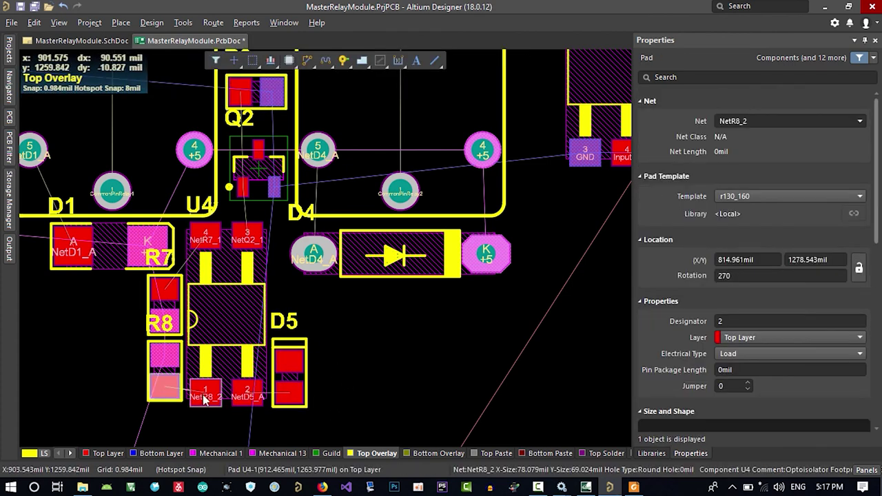
left_click(204, 399, "shift")
key("a")
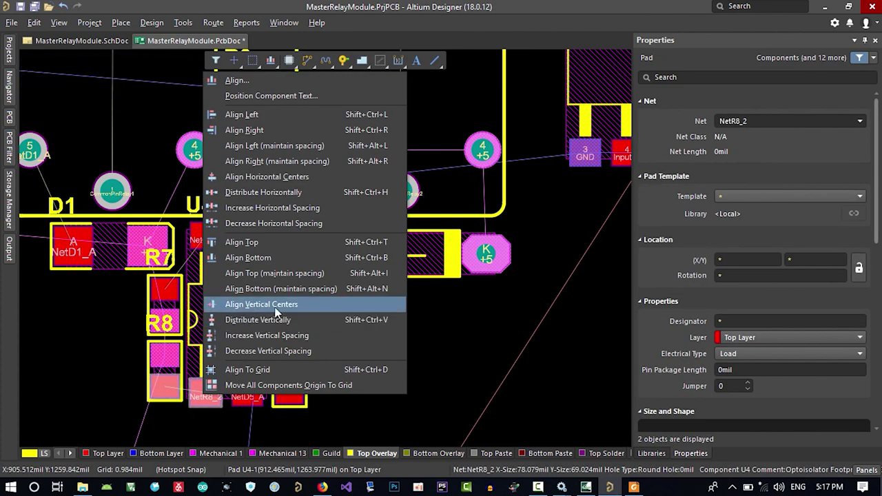
left_click(256, 305)
left_click(384, 381)
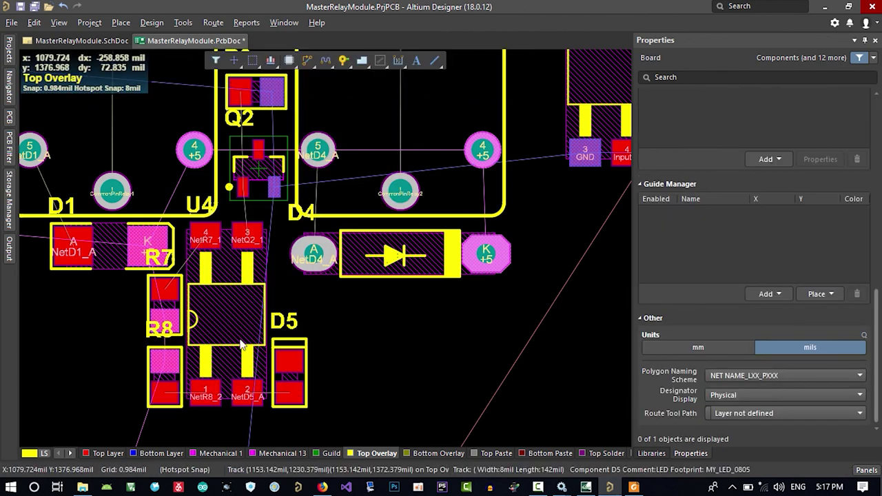
Nudge Q2, then centre-align R9 with Q2 using Align Horizontal Centers
scroll(301, 386, "up", 4)
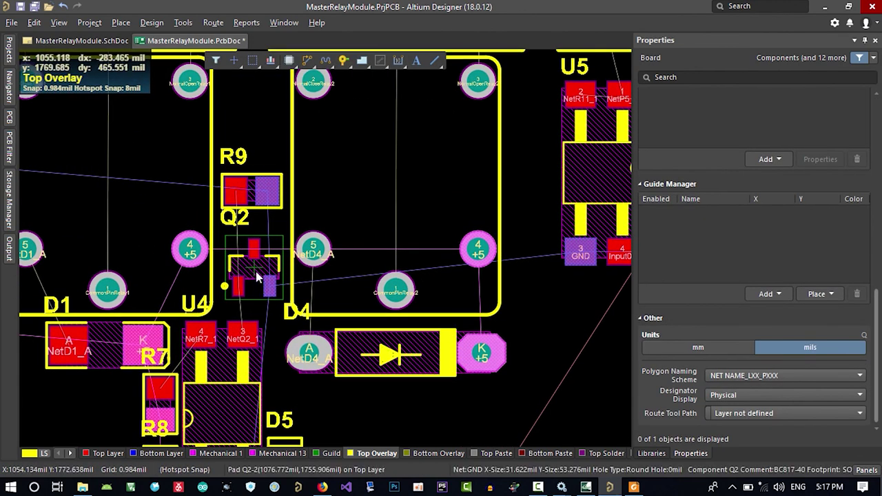
left_click_drag(254, 272, 254, 273)
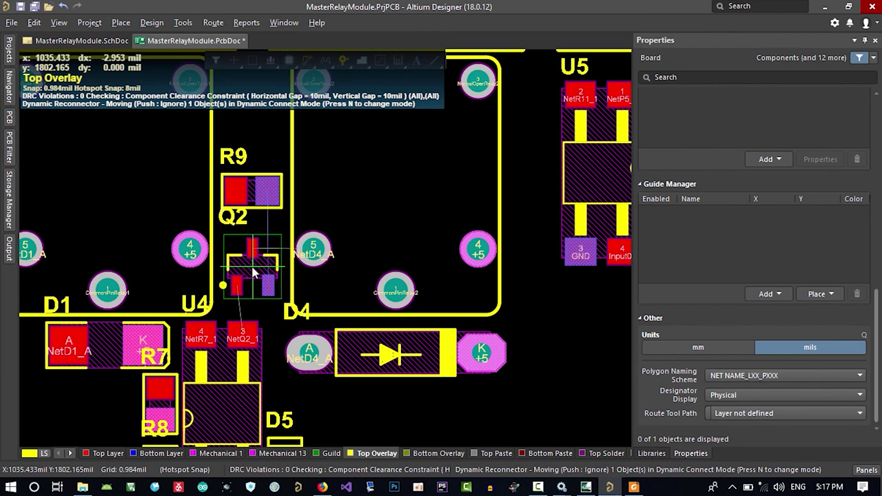
left_click(254, 274)
left_click(253, 272)
left_click(263, 196, "shift")
key("a")
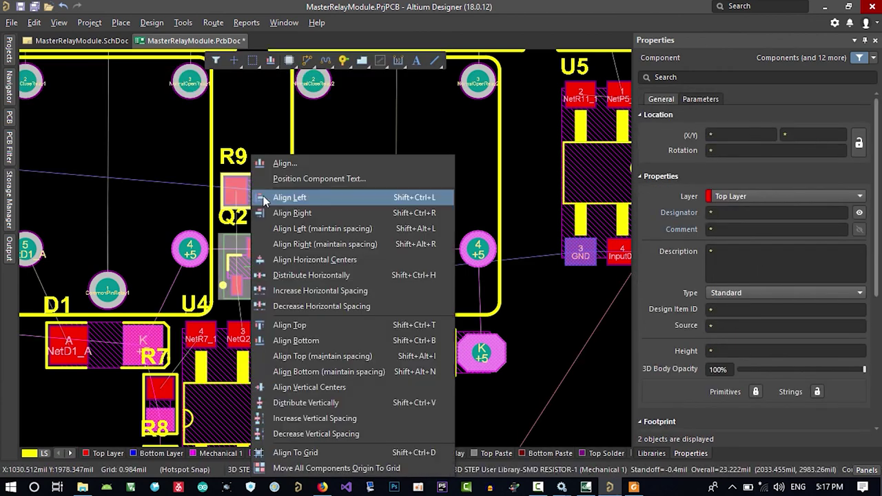
left_click(275, 260)
scroll(272, 278, "down", 2)
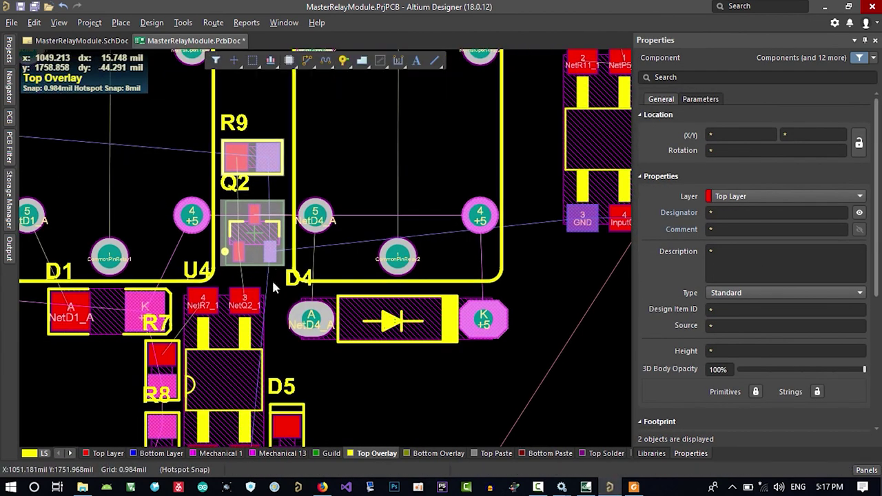
left_click(362, 387)
Zoom out to show the whole board
right_click_drag(375, 376, 355, 370)
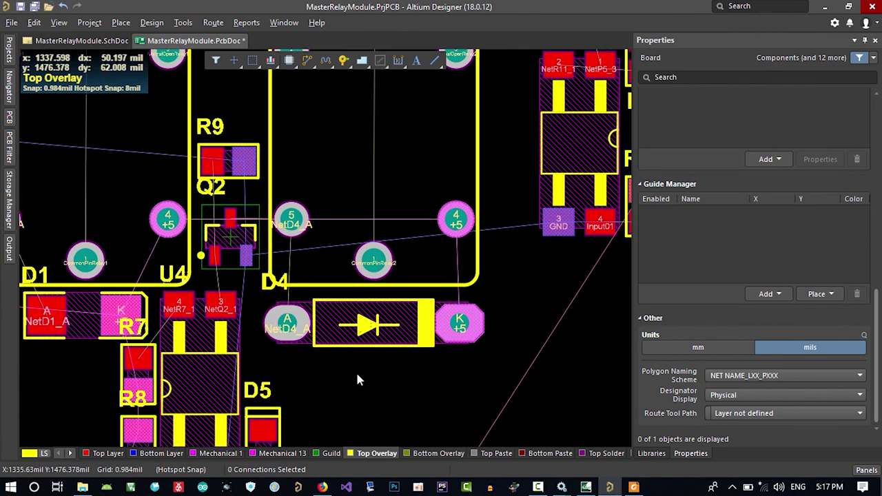
scroll(357, 379, "down", 2, "ctrl")
scroll(372, 339, "down", 2, "ctrl")
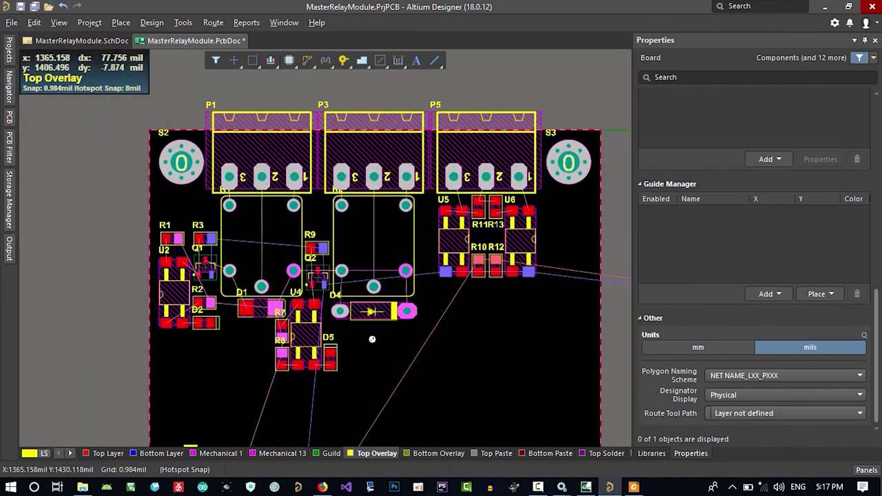
scroll(372, 339, "down", 2, "ctrl")
left_click(183, 22)
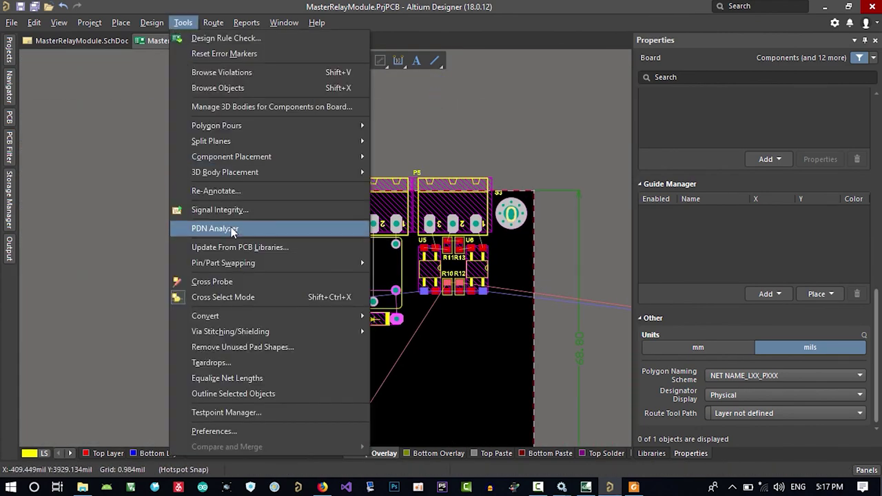
Assign the MY_1N4007_SMD footprint to diode D4 in the schematic
key("Escape")
key("ctrl+Tab")
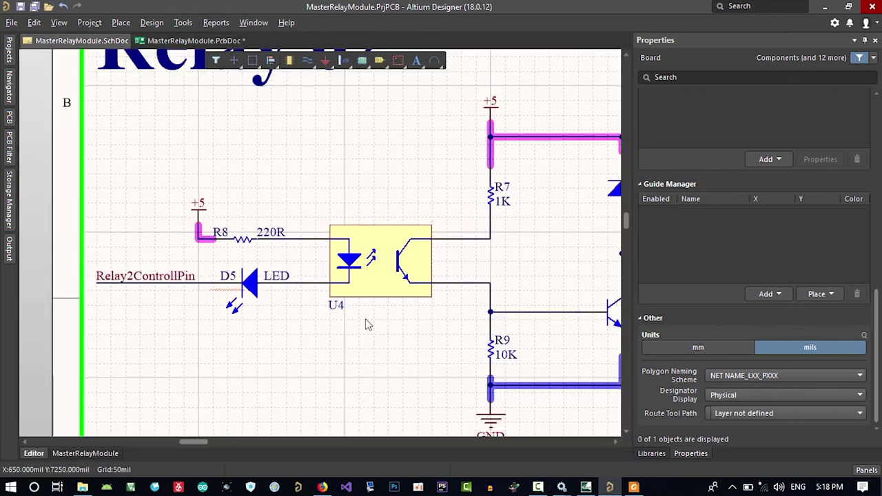
key("ctrl+Tab")
key("ctrl+Tab")
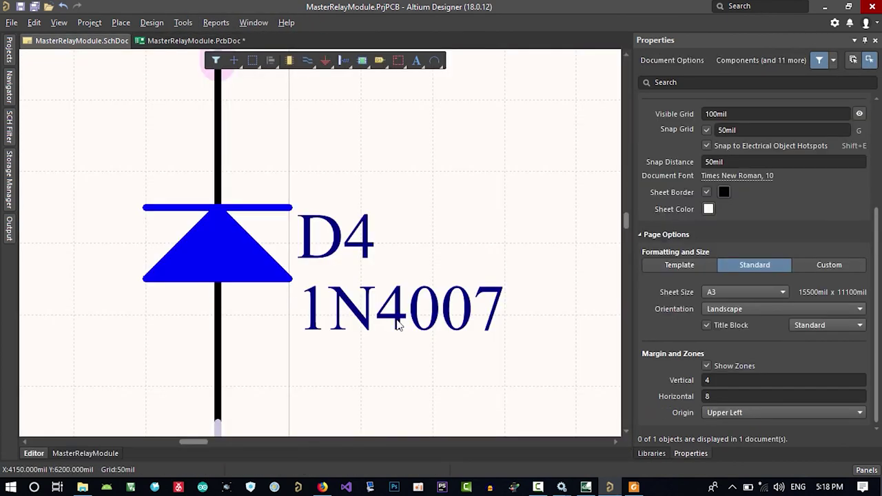
scroll(398, 325, "down", 3, "ctrl")
left_click(269, 276)
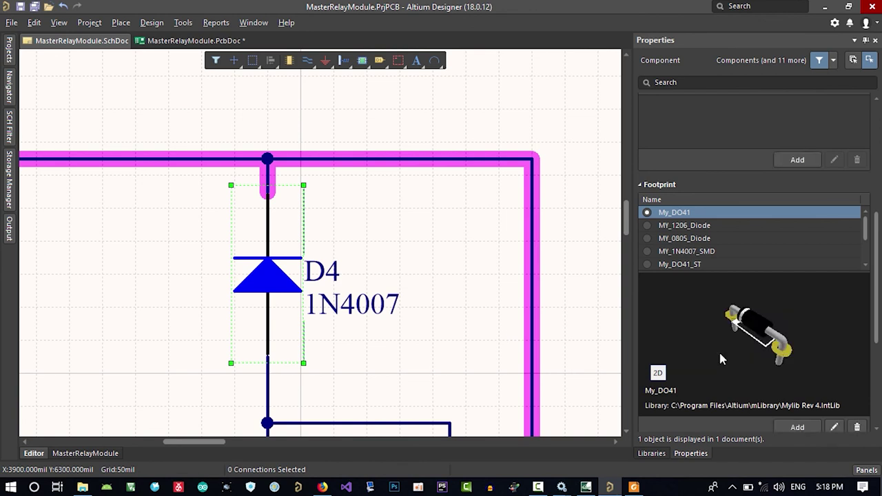
scroll(686, 322, "up", 5)
scroll(691, 333, "down", 4)
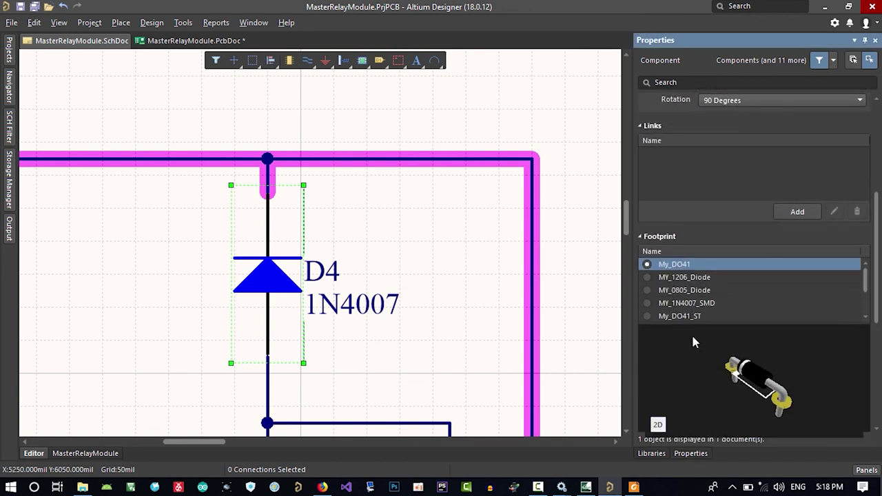
left_click(648, 303)
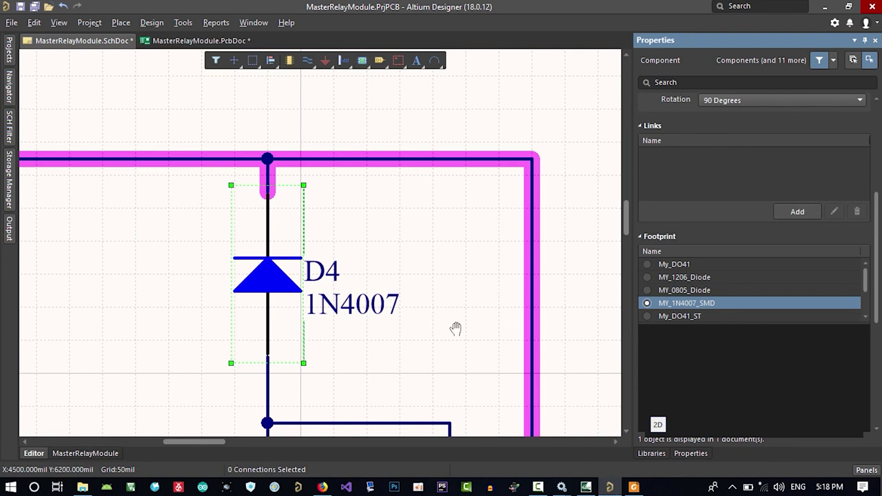
Update the PCB from the schematic, excluding the Add Room change
right_click_drag(455, 328, 527, 282)
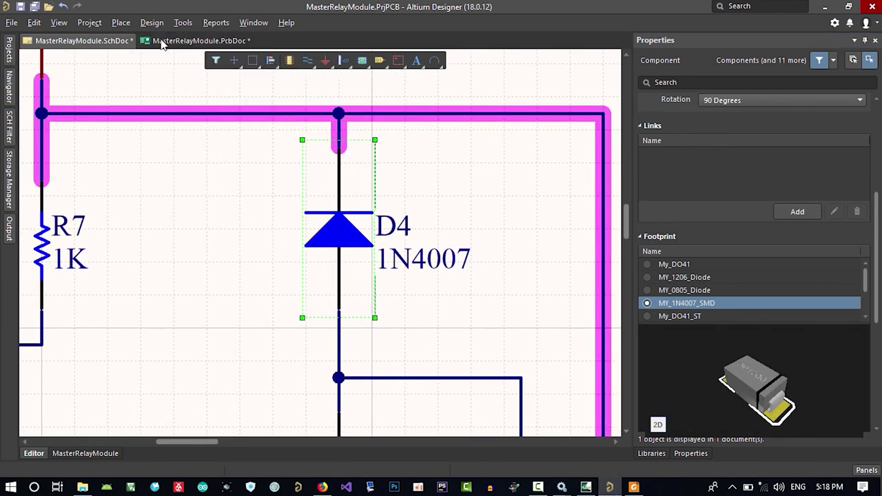
key("d")
key("u")
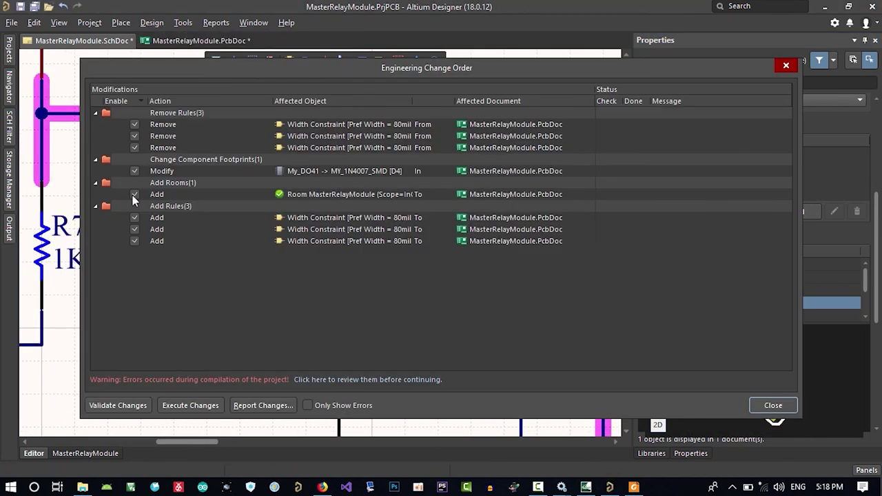
left_click(134, 195)
left_click(190, 406)
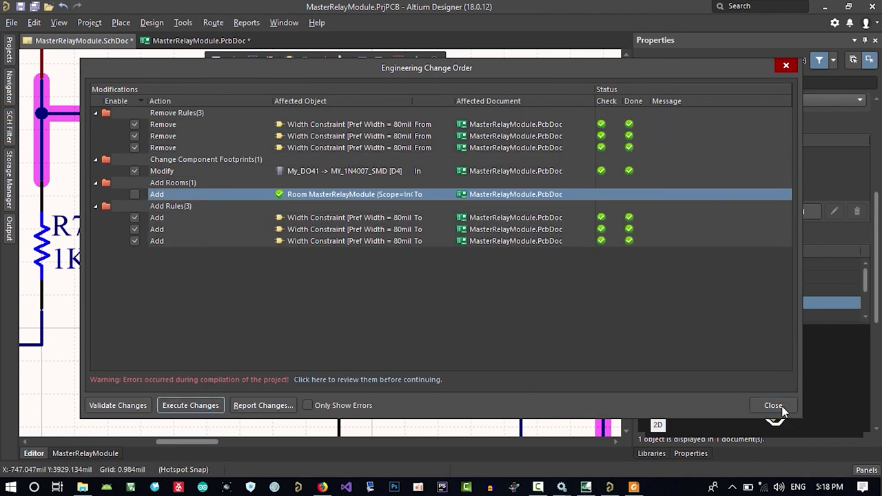
left_click(781, 408)
scroll(379, 365, "up", 6, "ctrl")
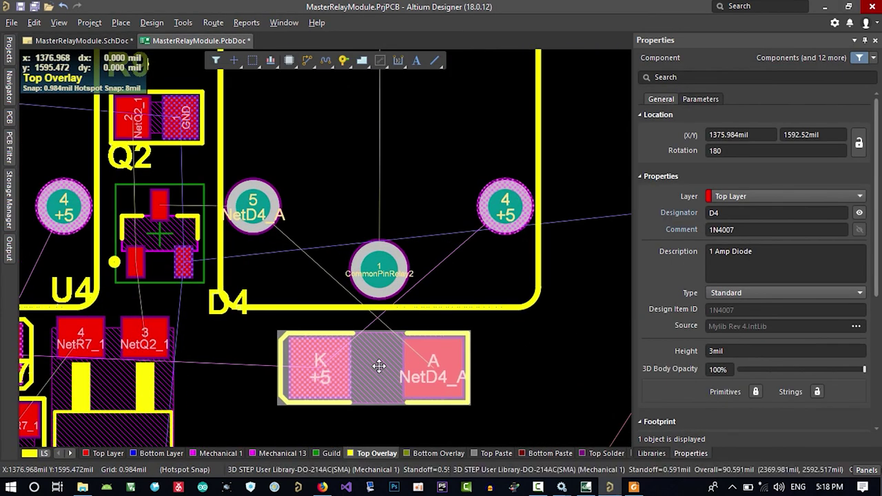
Rotate D4 by 180° and right-align it with relay K2, keeping spacing
mouse_move(379, 366)
left_mouse_down()
mouse_move(383, 372)
mouse_move(385, 364)
left_mouse_up()
key("space")
left_click(398, 211, "shift")
key("a")
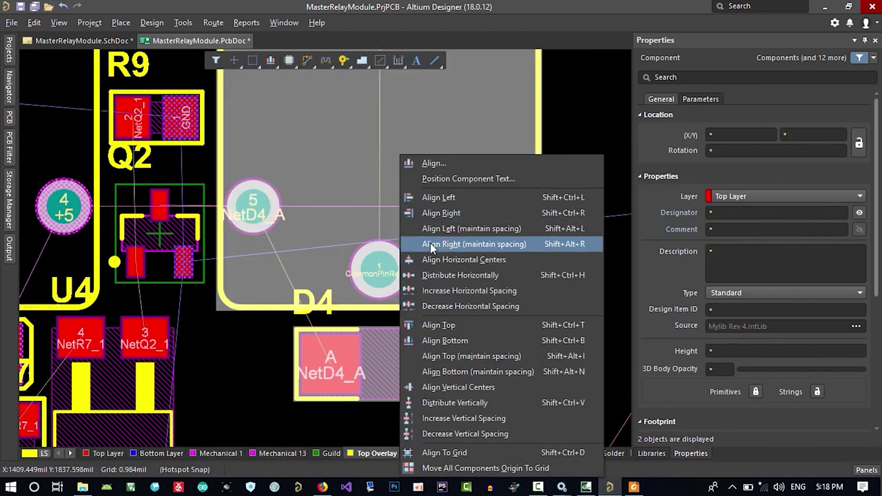
left_click(431, 245)
scroll(427, 355, "down", 3, "ctrl")
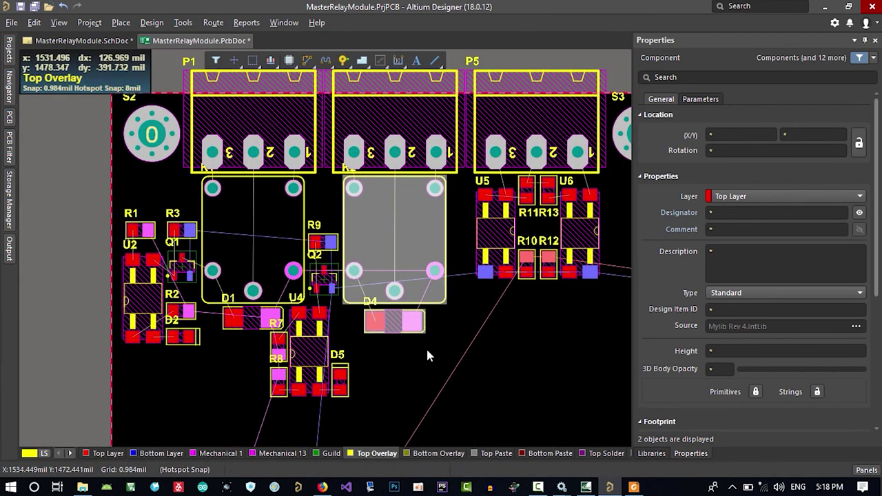
left_click(427, 355)
Pan the board into position and switch it to the 3D view
scroll(404, 399, "down", 3, "ctrl")
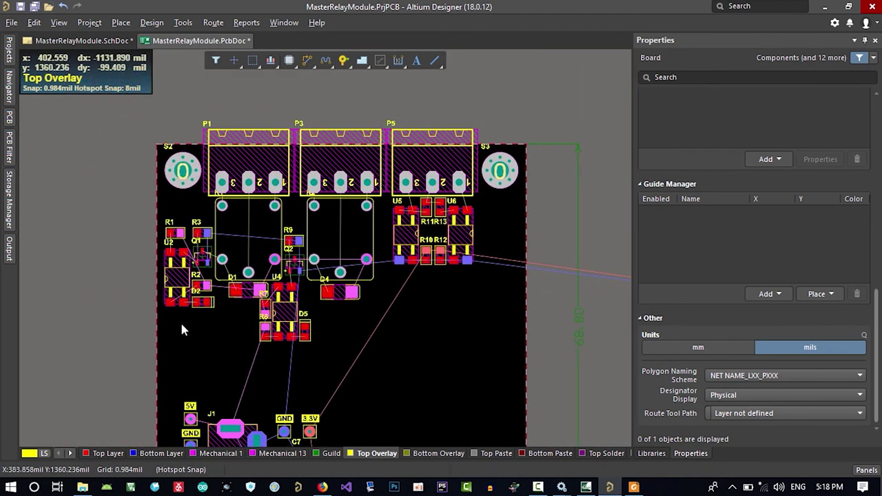
right_click_drag(364, 373, 295, 321)
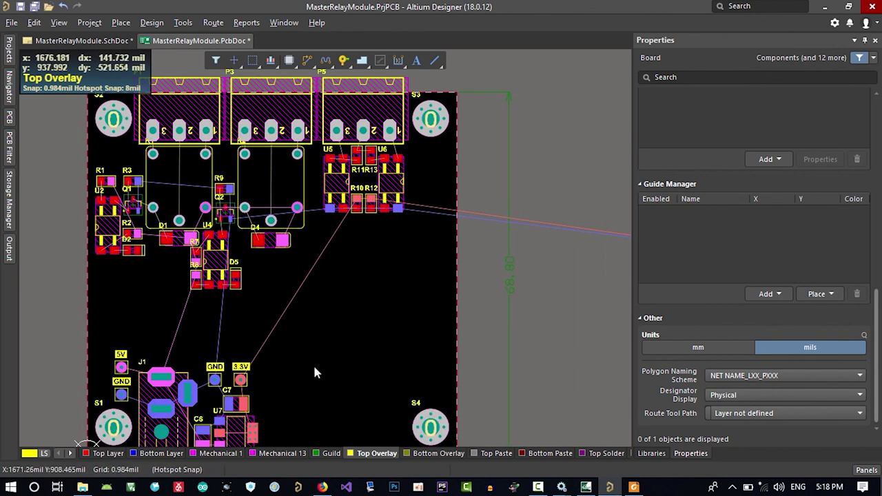
scroll(310, 252, "down", 2, "ctrl")
mouse_move(311, 252)
right_mouse_down()
mouse_move(368, 323)
mouse_move(462, 351)
right_mouse_up()
key("3")
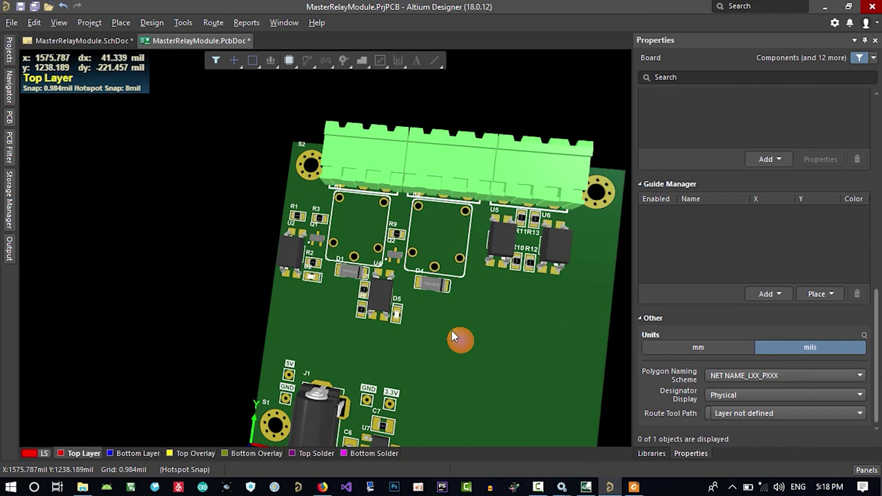
key("0")
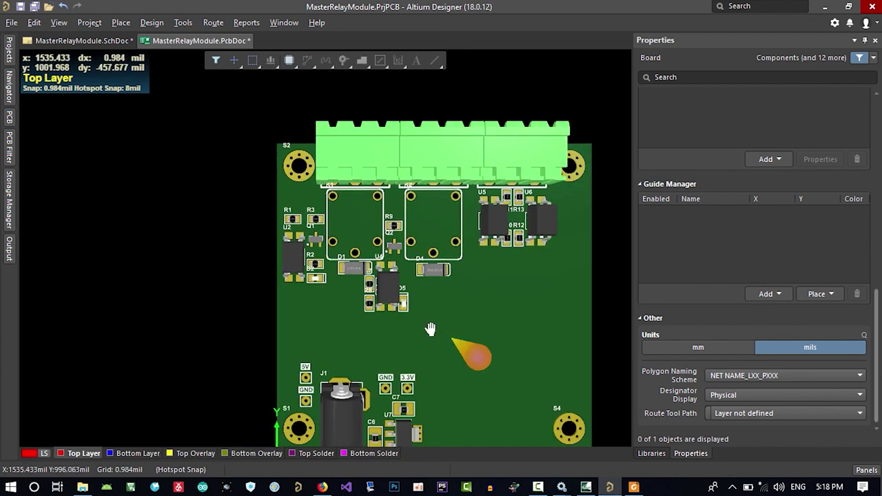
right_click_drag(439, 346, 386, 309)
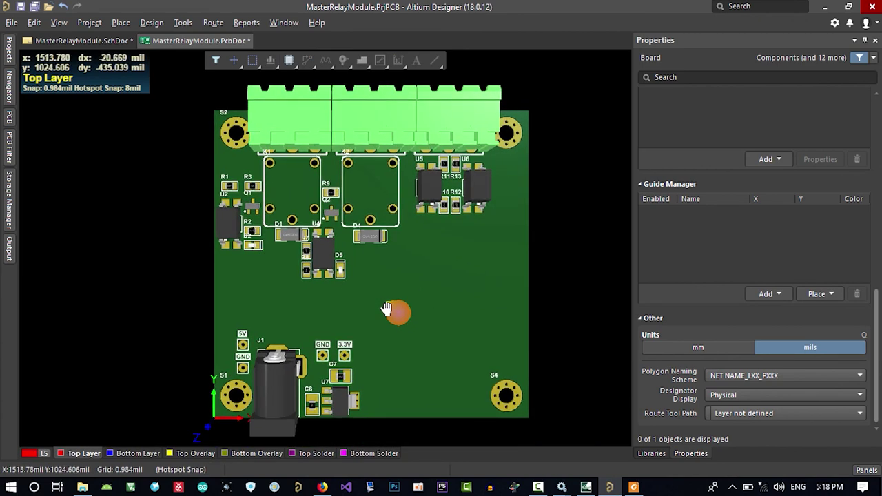
key("9")
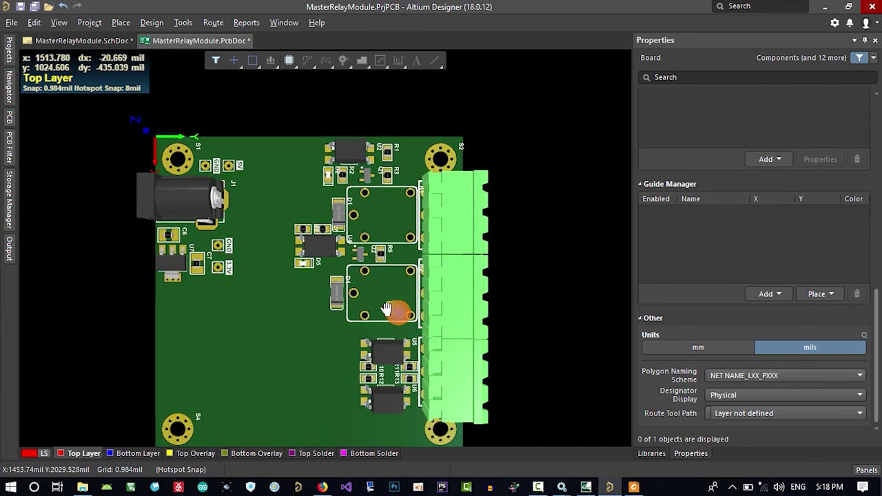
key("9")
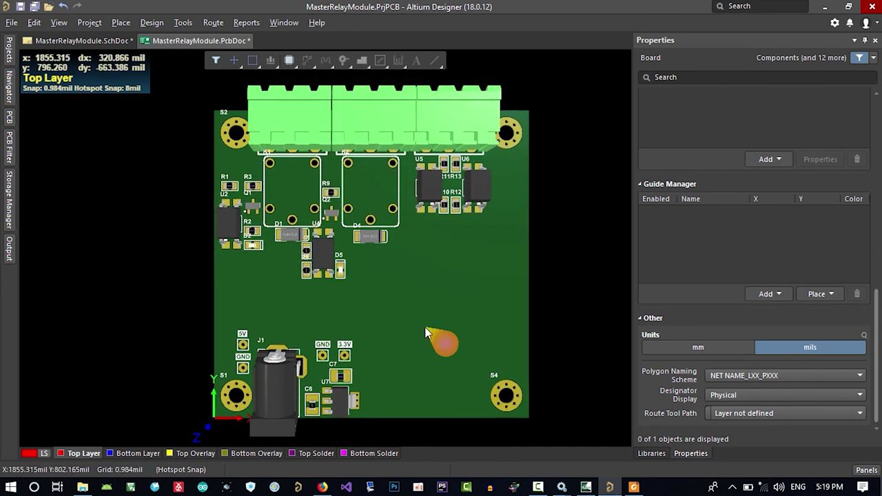
right_click_drag(425, 332, 439, 356)
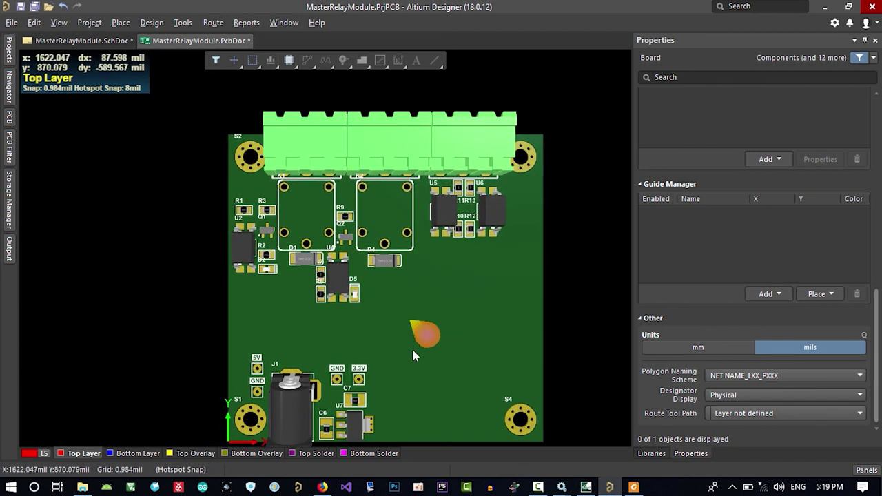
right_click_drag(433, 392, 423, 362)
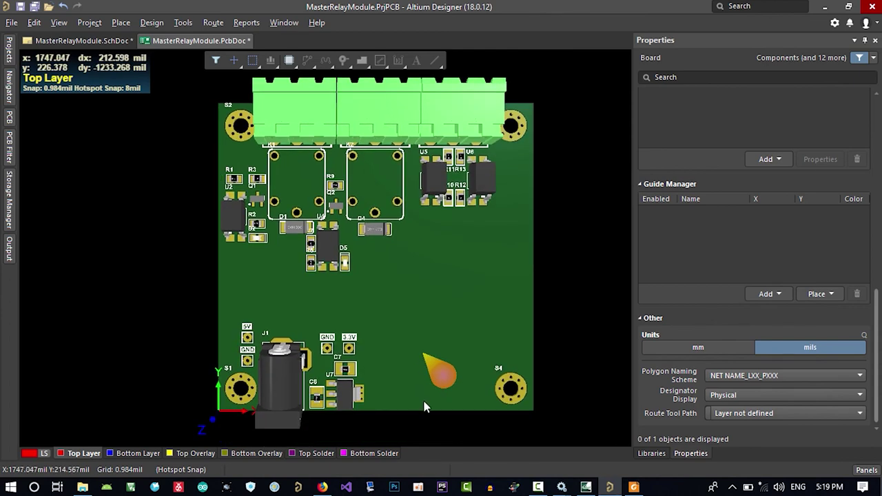
Go back to the 2D layout and pan to the off-board U3 module footprint
key("2")
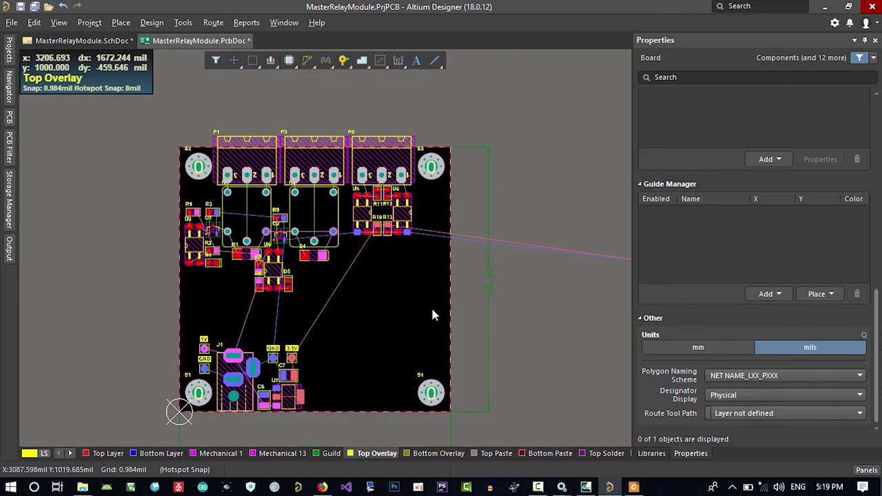
right_click_drag(396, 291, 402, 284)
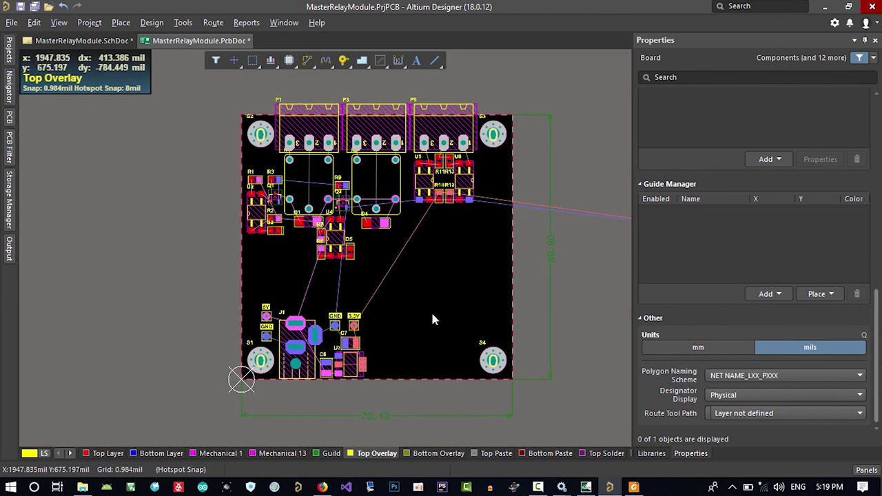
scroll(390, 303, "down", 3, "ctrl")
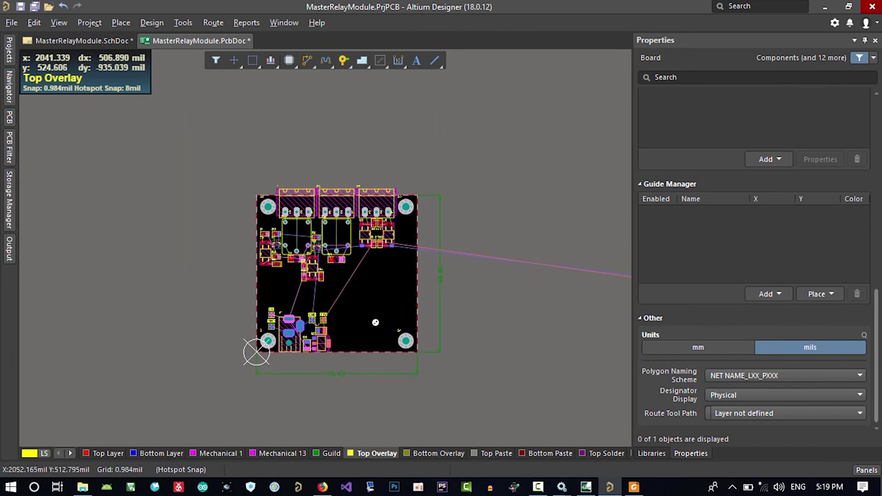
right_click_drag(365, 319, 131, 303)
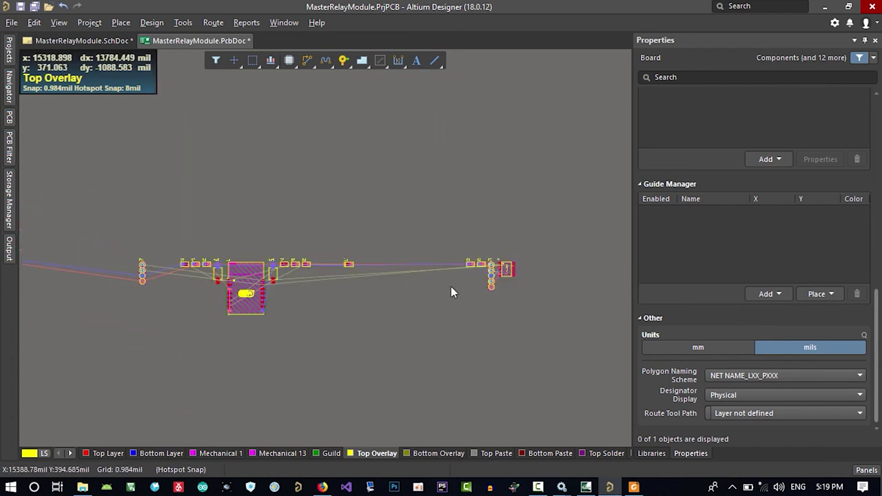
key("2")
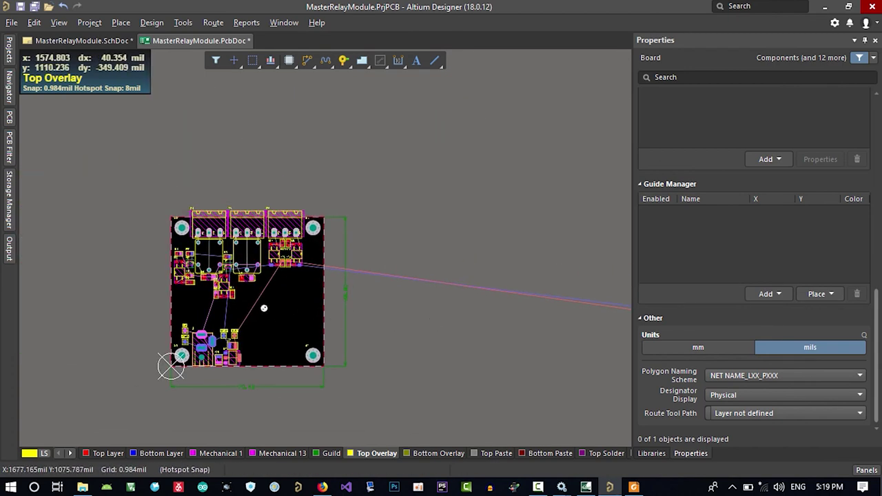
right_click_drag(232, 309, 343, 310)
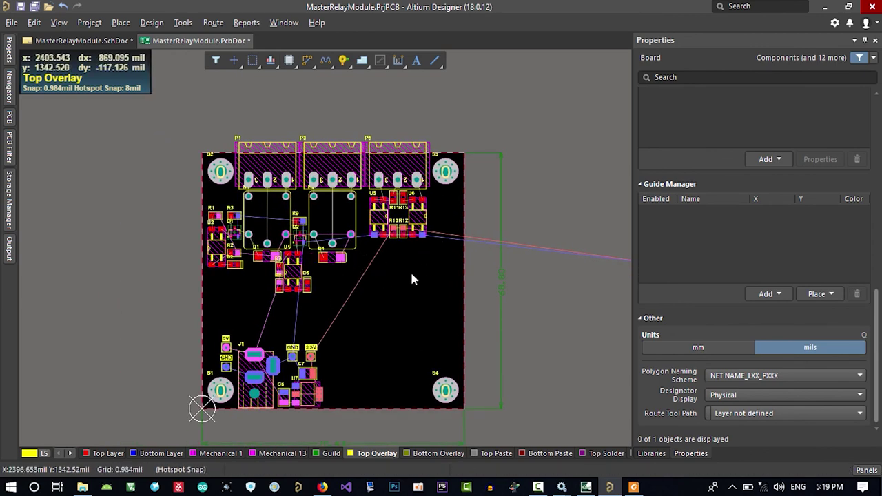
right_click_drag(402, 318, 480, 250, "shift")
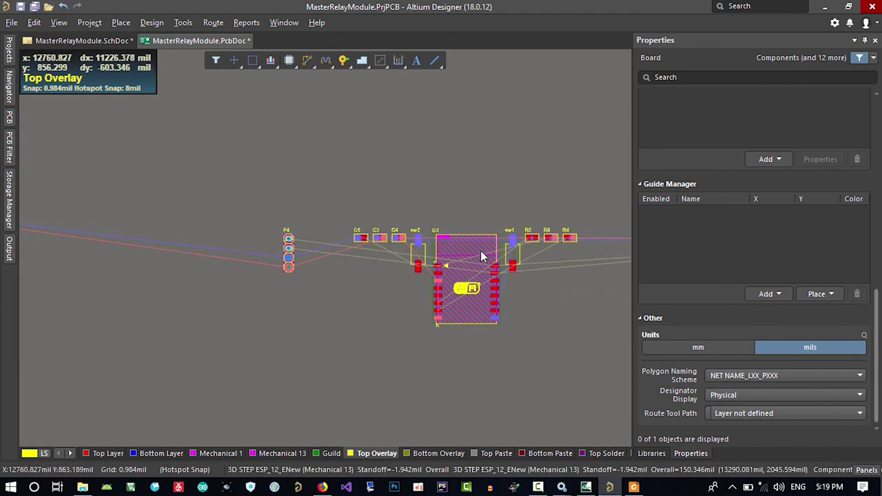
Move U3 onto the board, rotated 180°, and nudge it slightly right
left_click_drag(480, 250, 219, 301)
key("space")
key("space")
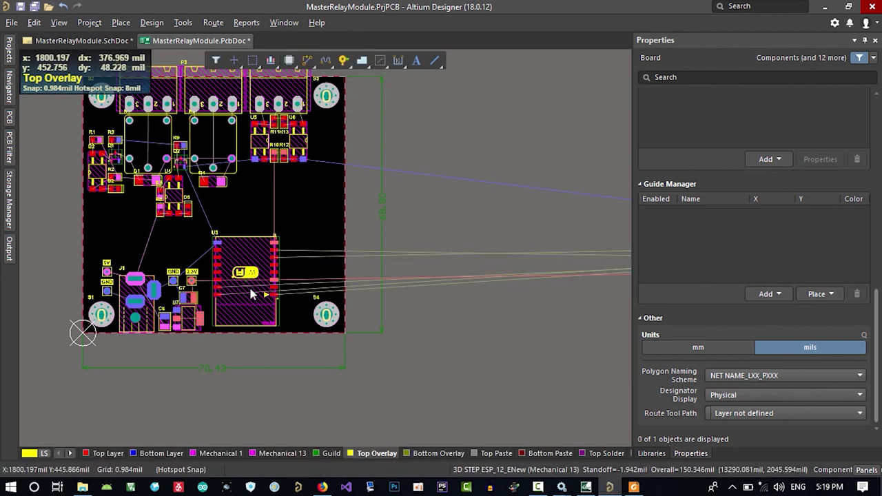
left_click_drag(250, 272, 267, 274)
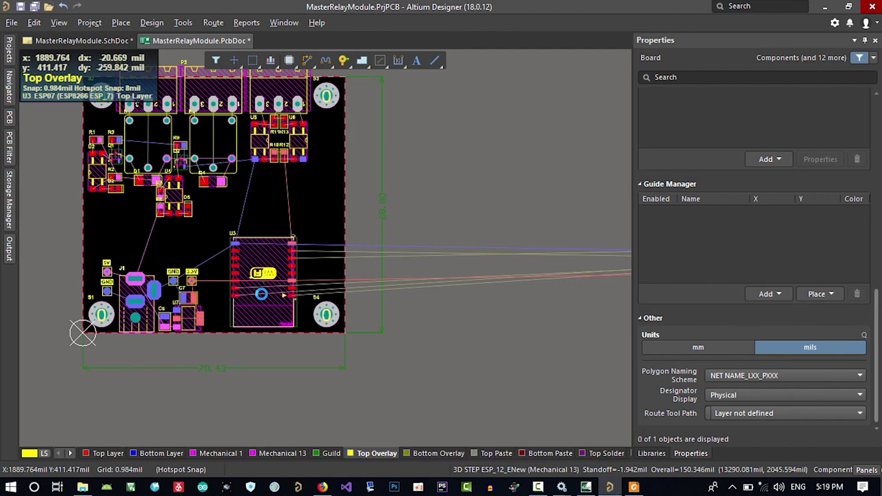
right_click_drag(330, 298, 271, 329)
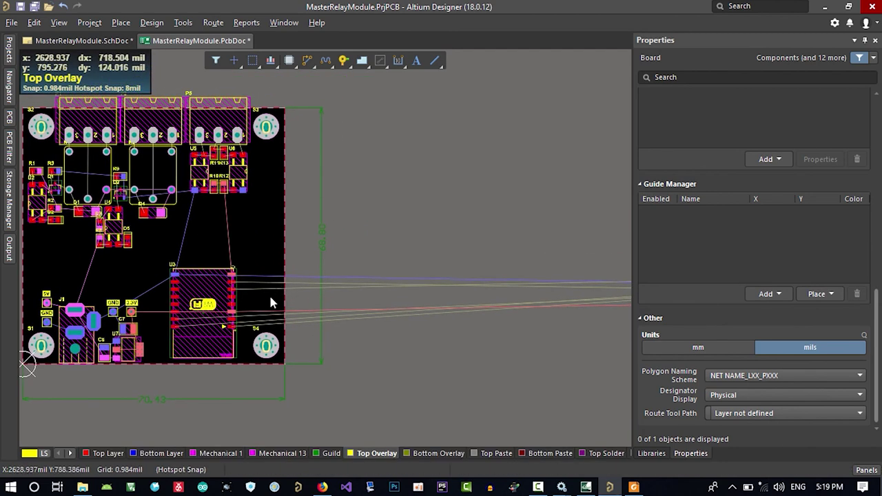
Inspect the relay board in 3D, then return to the 2D view around U3
key("3")
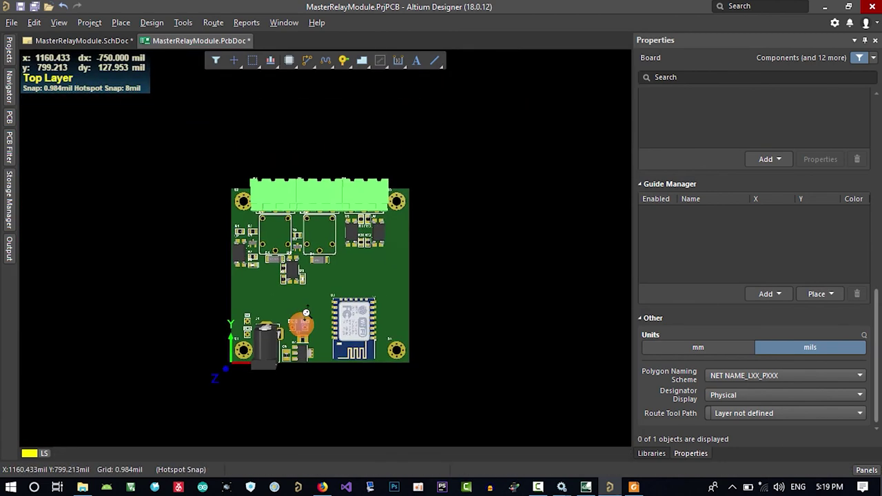
scroll(306, 314, "up", 10, "ctrl")
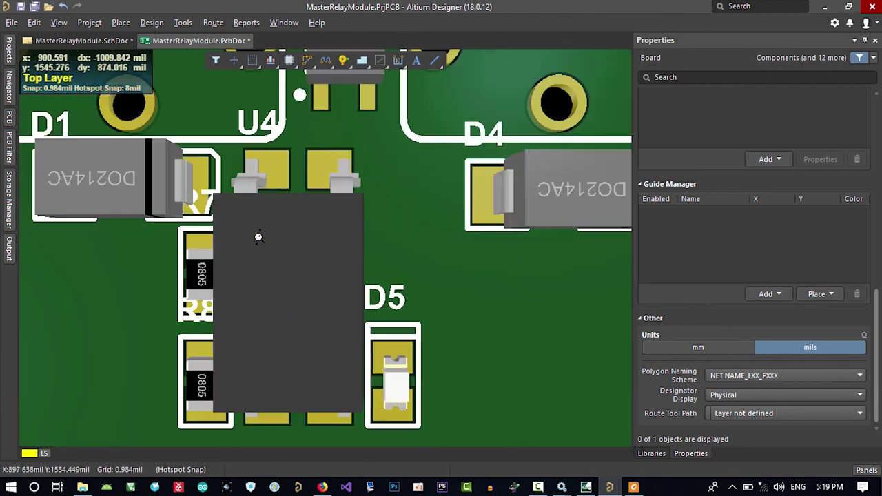
scroll(258, 237, "up", 2, "ctrl")
right_click_drag(324, 324, 498, 403)
key("2")
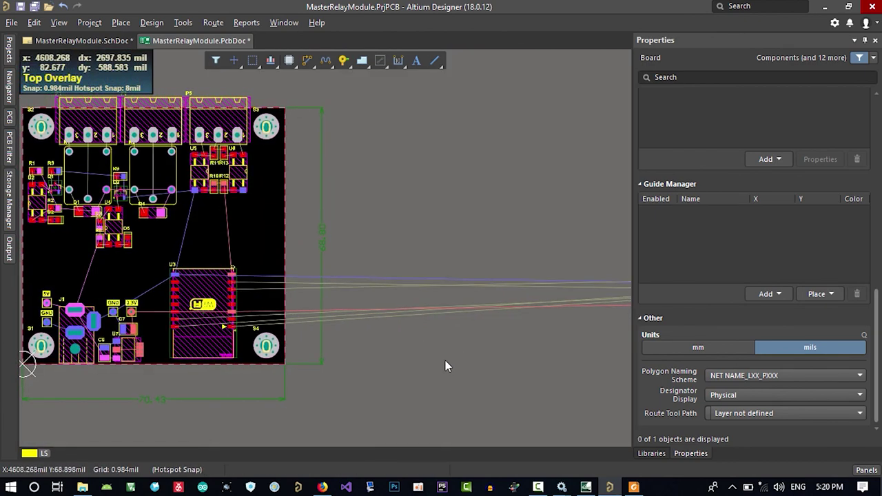
scroll(335, 285, "down", 2, "ctrl")
right_click_drag(483, 293, 406, 309)
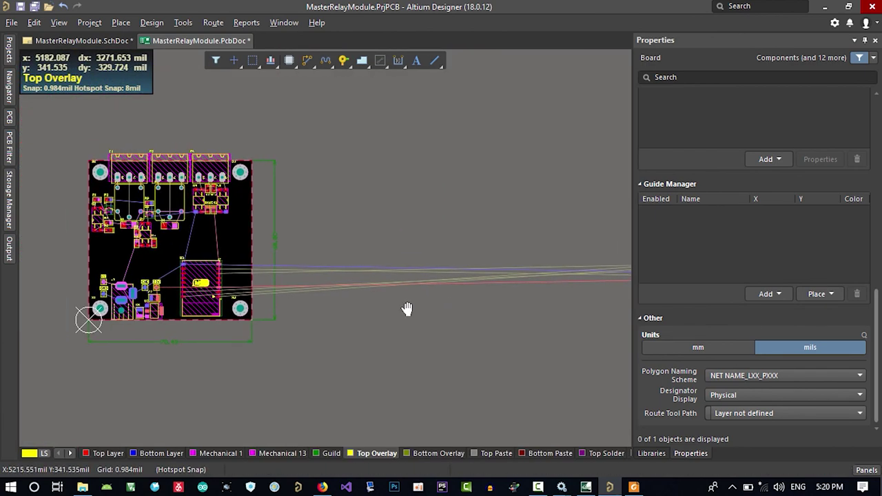
scroll(172, 289, "up", 4, "ctrl")
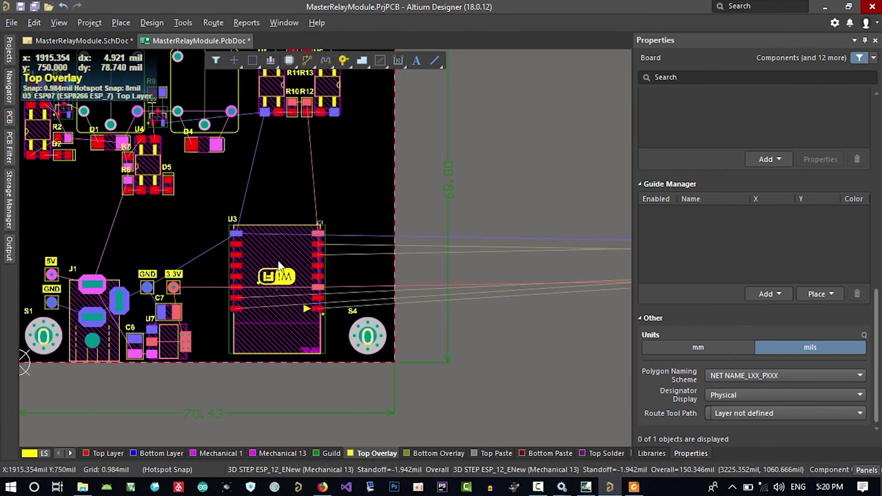
right_click_drag(302, 293, 350, 295)
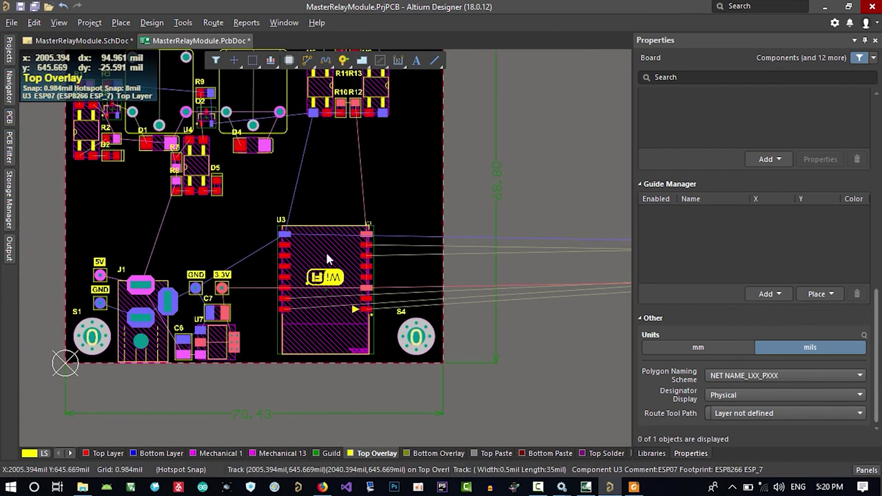
Save all modified MasterRelayModule documents with File > Save All
left_click(11, 22)
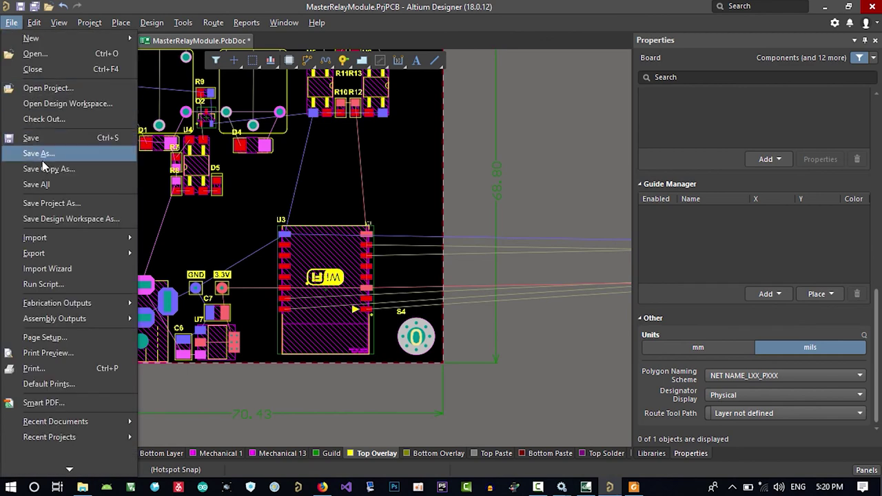
left_click(47, 188)
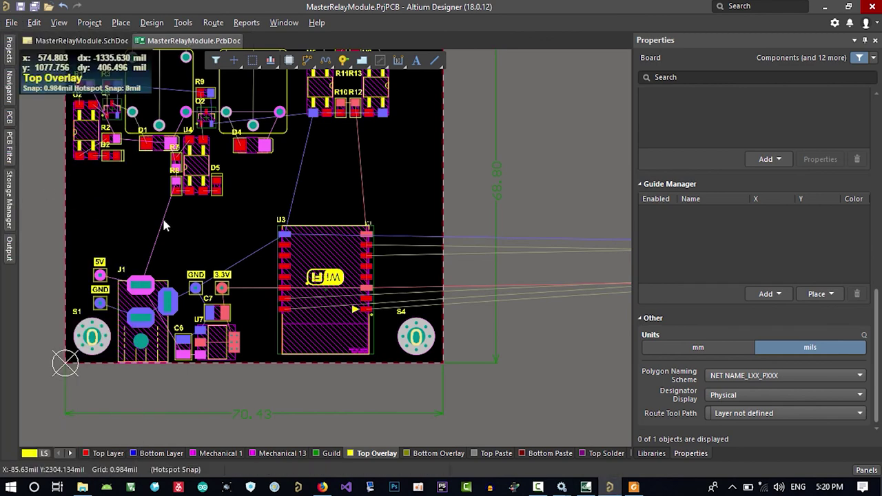
scroll(176, 216, "up", 2)
scroll(211, 197, "down", 3, "ctrl")
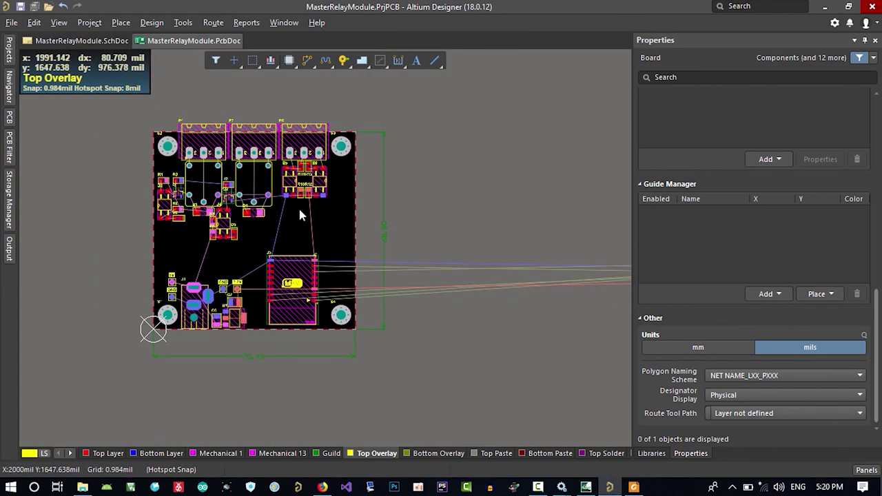
Browse to MyProjects\MyLib\navid2015, select navid2015.LibPkg, then minimize File Explorer
left_click(82, 487)
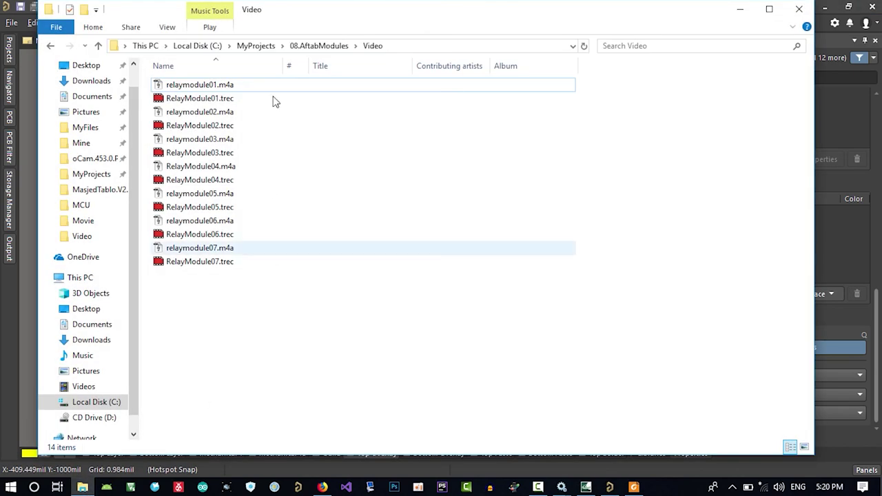
left_click(257, 46)
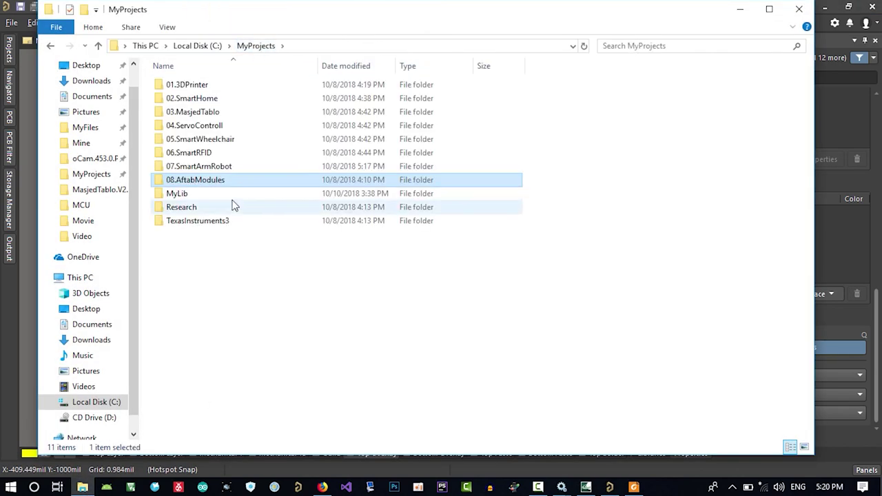
double_click(224, 184)
left_click(252, 49)
double_click(191, 196)
double_click(194, 127)
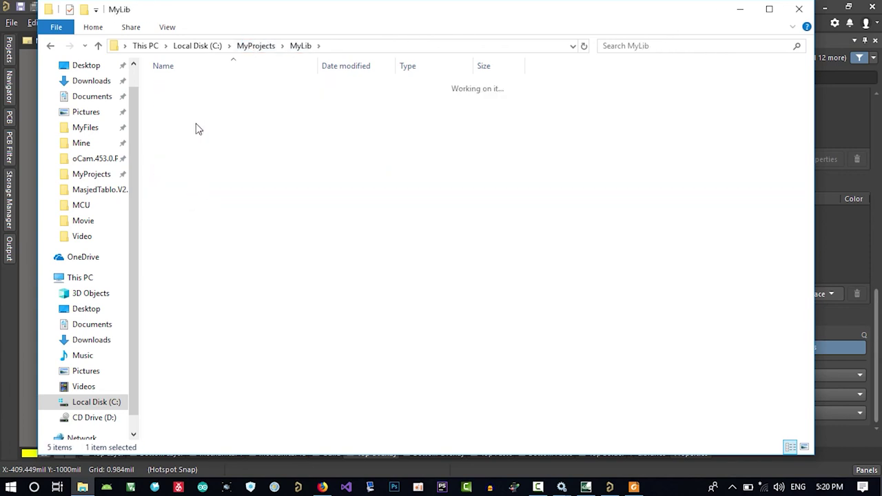
left_click(227, 227)
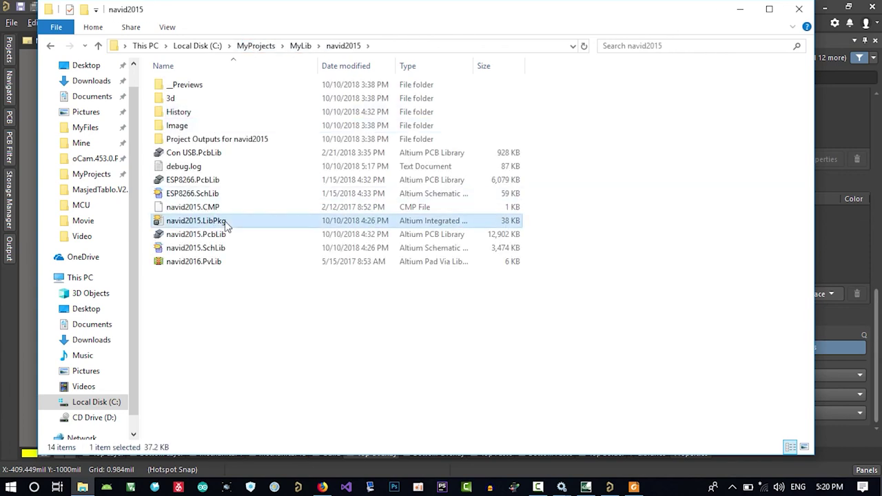
left_click(742, 14)
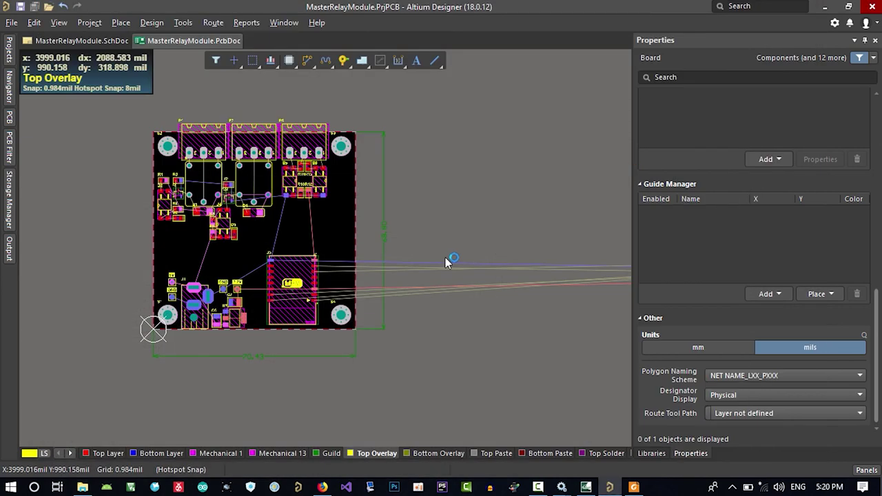
Expand and collapse the project's Components and Nets lists, then bring back the navid2015 folder
mouse_move(8, 51)
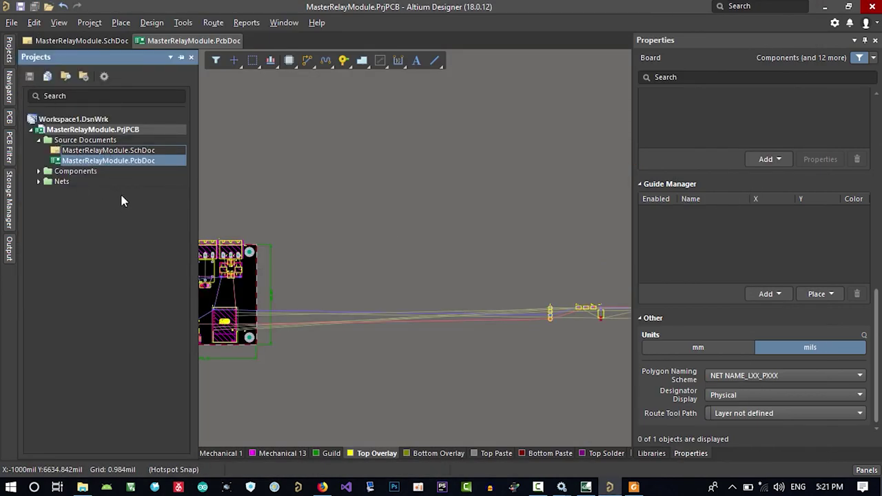
left_click(38, 172)
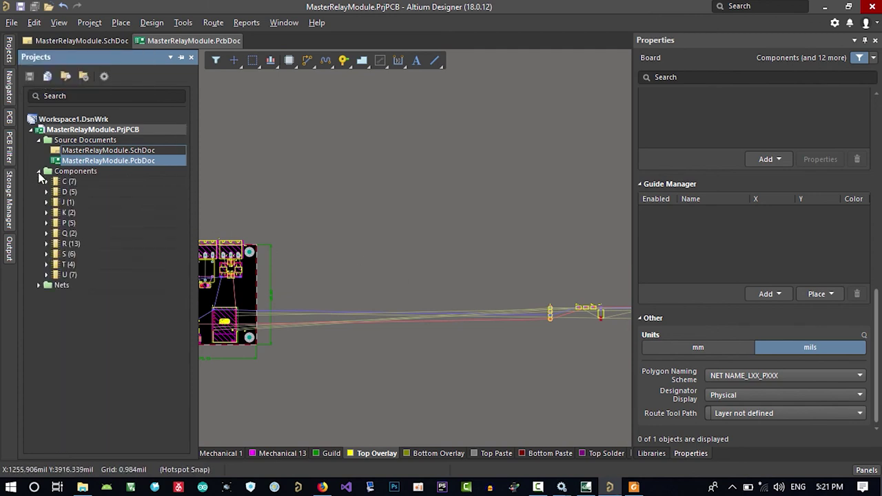
left_click(39, 172)
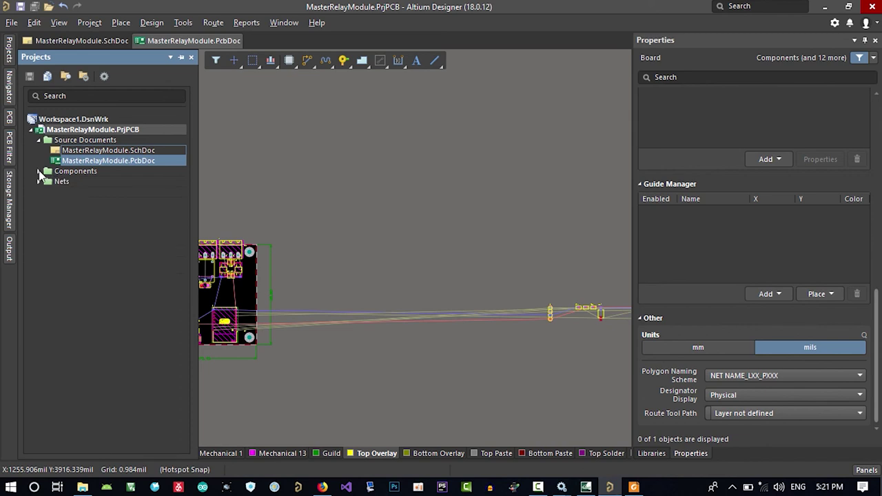
left_click(39, 171)
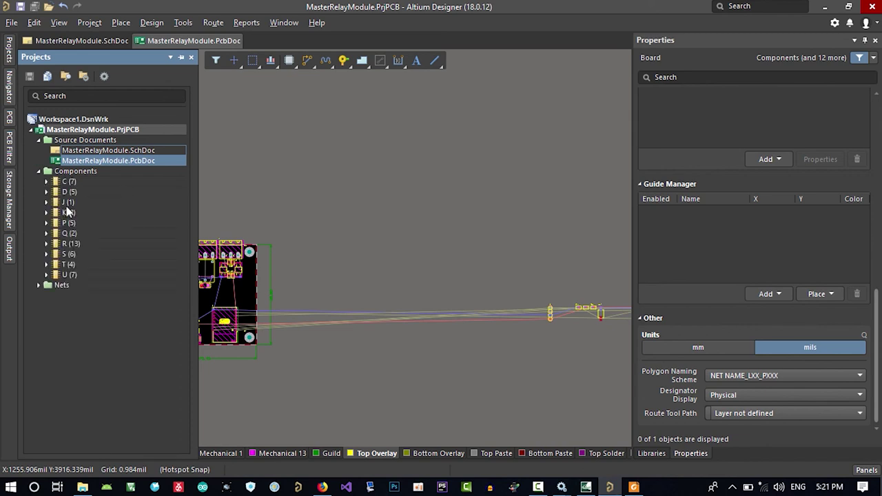
left_click(38, 172)
left_click(39, 181)
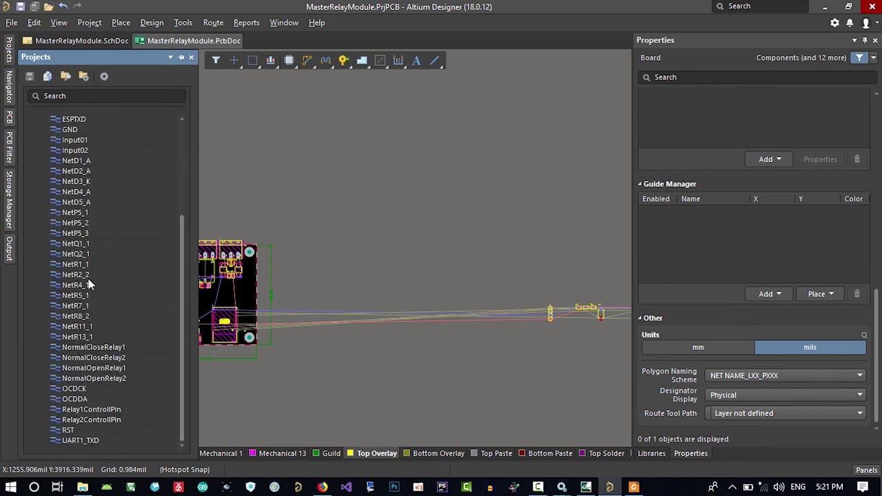
scroll(42, 187, "up", 5)
left_click(39, 181)
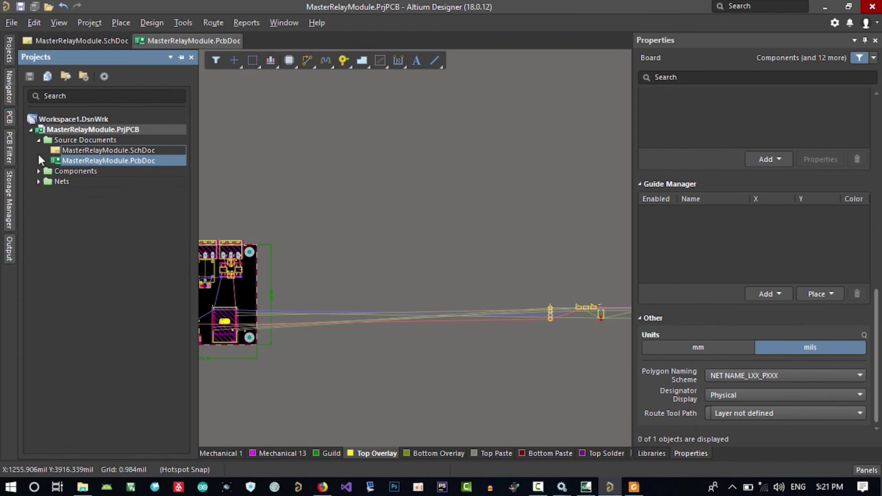
left_click(82, 487)
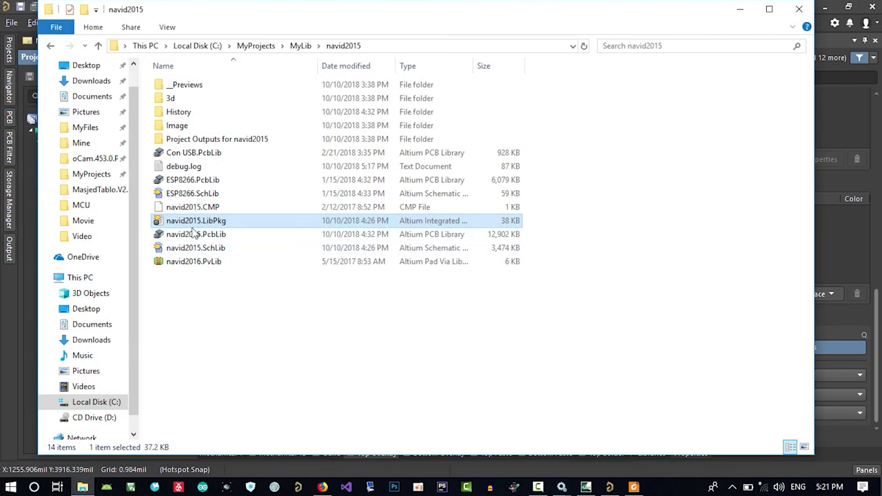
Drag navid2015.LibPkg into Altium's Projects panel and minimize File Explorer
left_click_drag(200, 220, 31, 270)
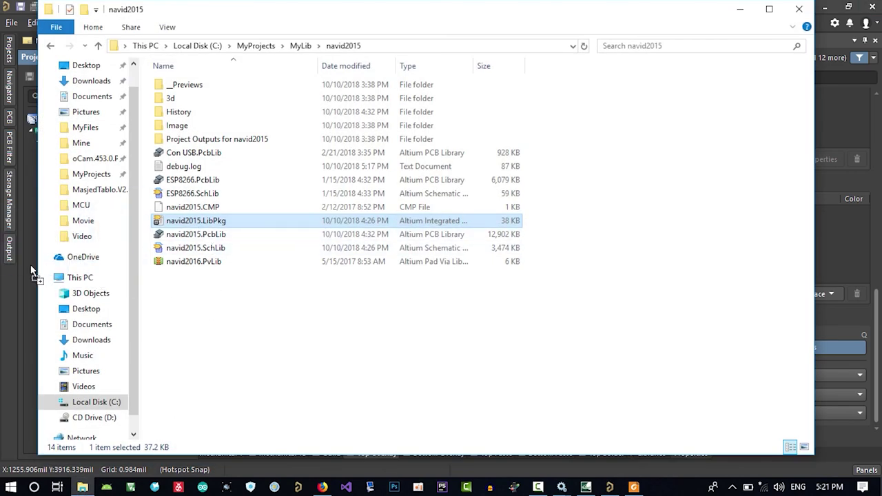
left_click(747, 14)
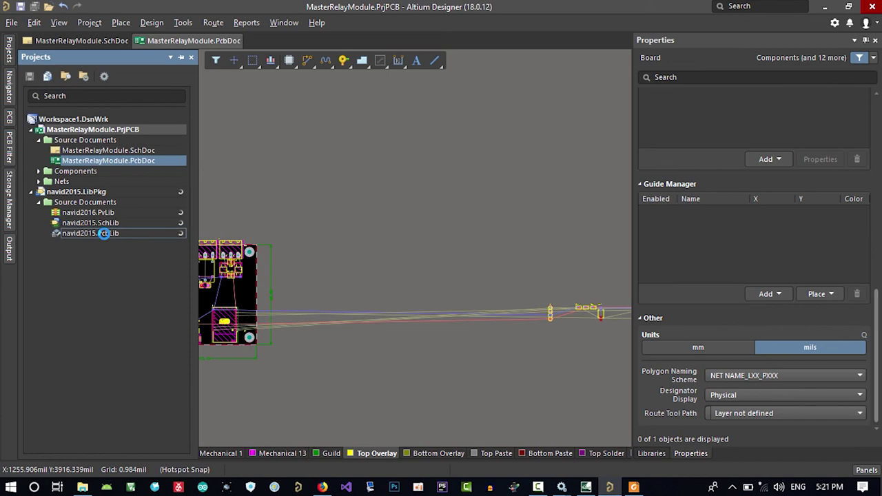
key("alt+Tab")
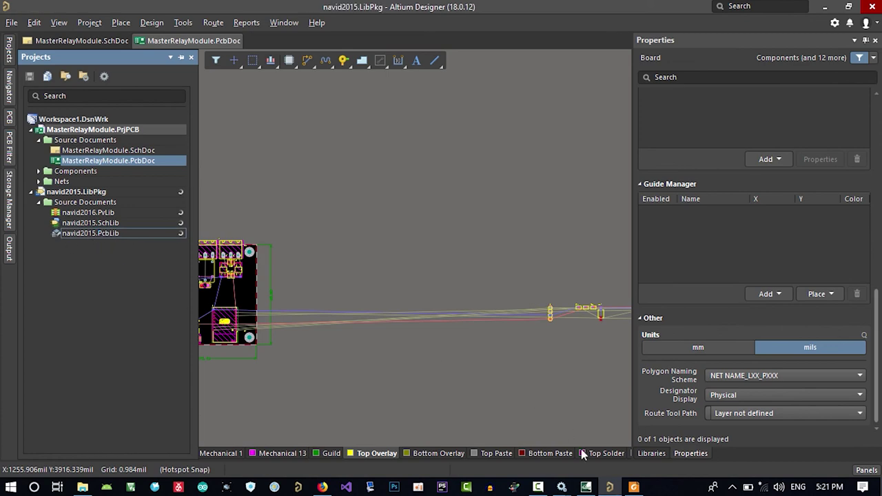
Open ESP-07S_User_Manual and scroll to page 12's Figure 5 Module PCB Footprint
left_click(278, 108)
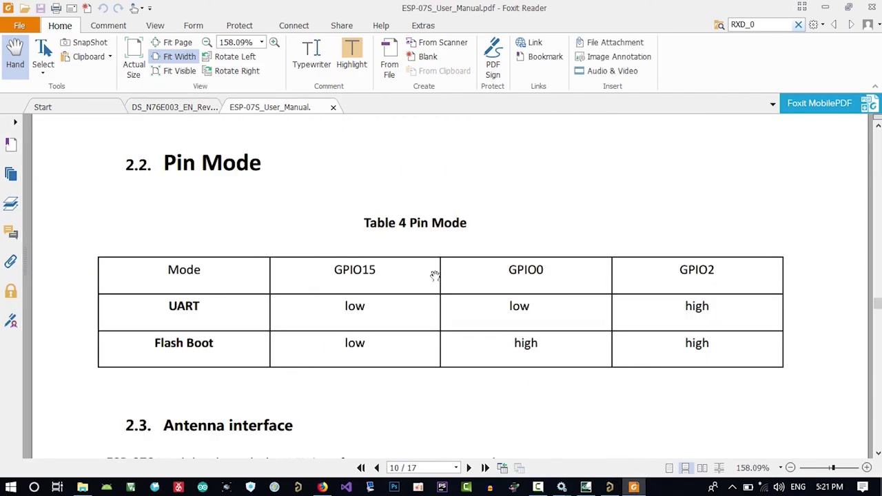
scroll(434, 276, "down", 10)
scroll(878, 346, "down", 2)
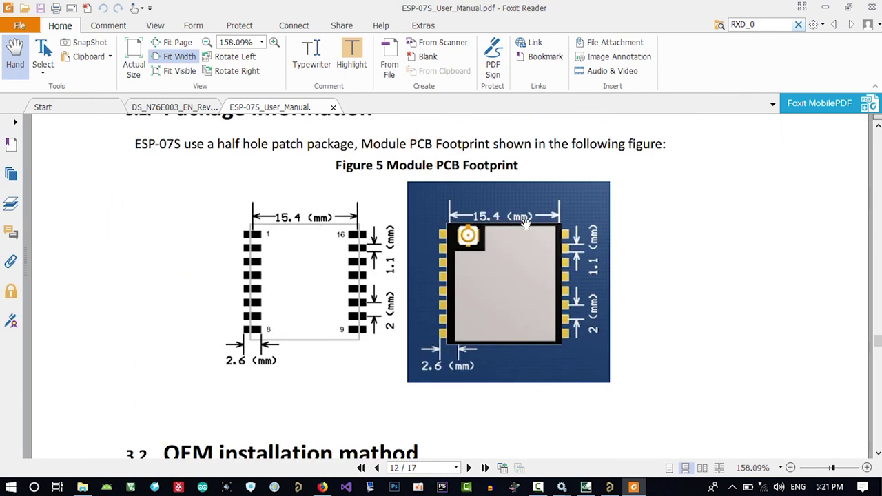
scroll(419, 313, "down", 16)
scroll(431, 331, "up", 18)
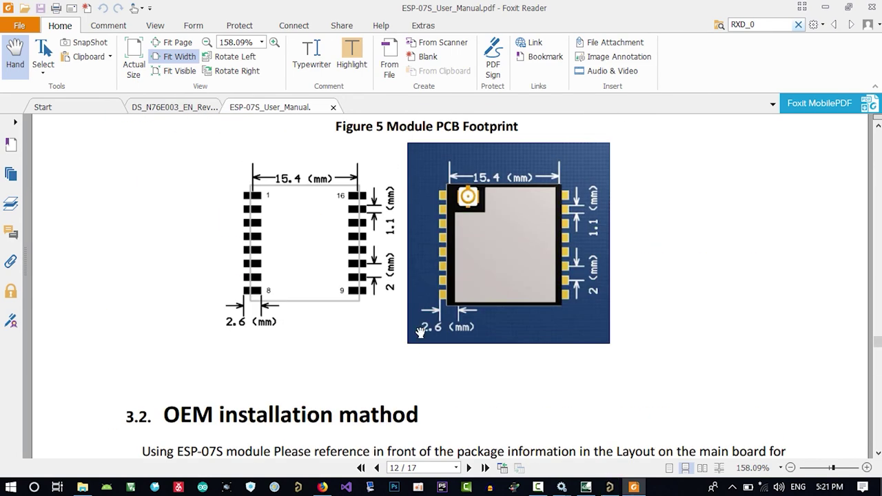
scroll(440, 350, "down", 2)
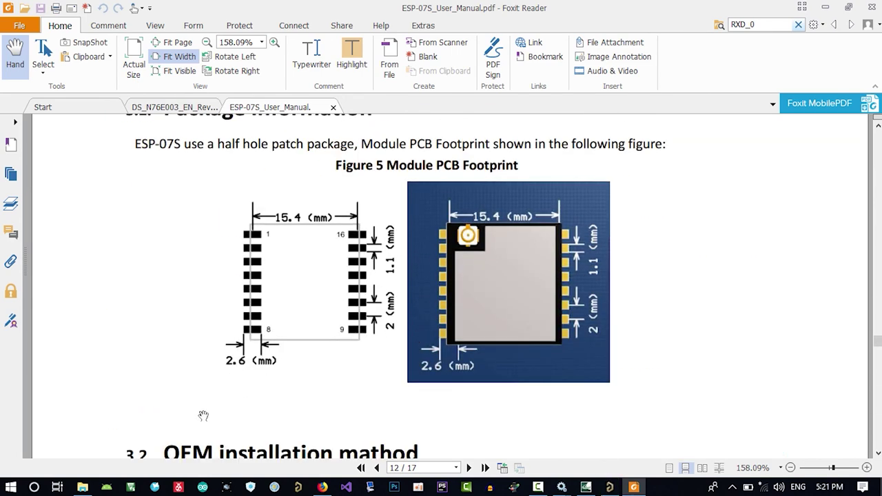
left_click(609, 487)
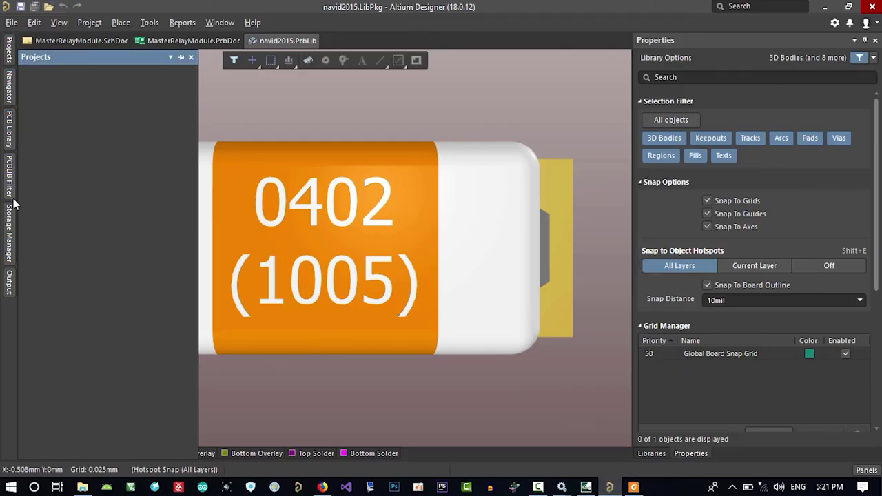
Open the ESP8266 ESP_7 footprint from the PCB library and toggle between 2D and 3D views
left_click(10, 131)
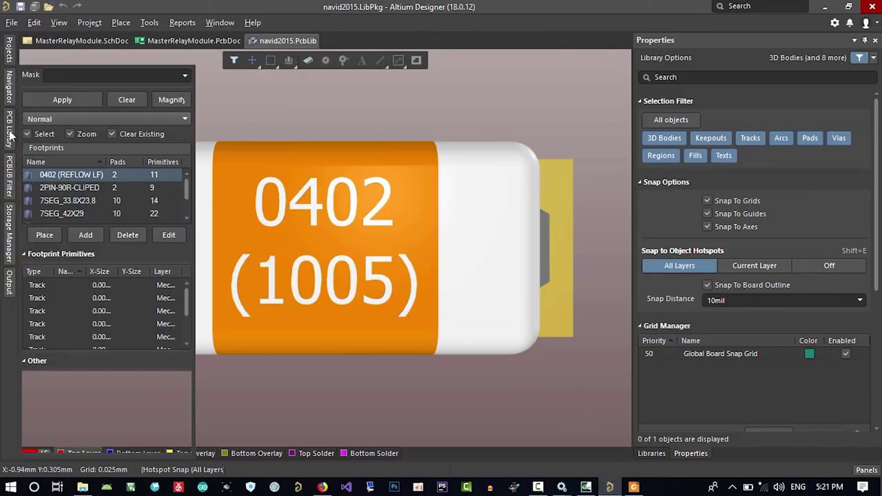
left_click(87, 198)
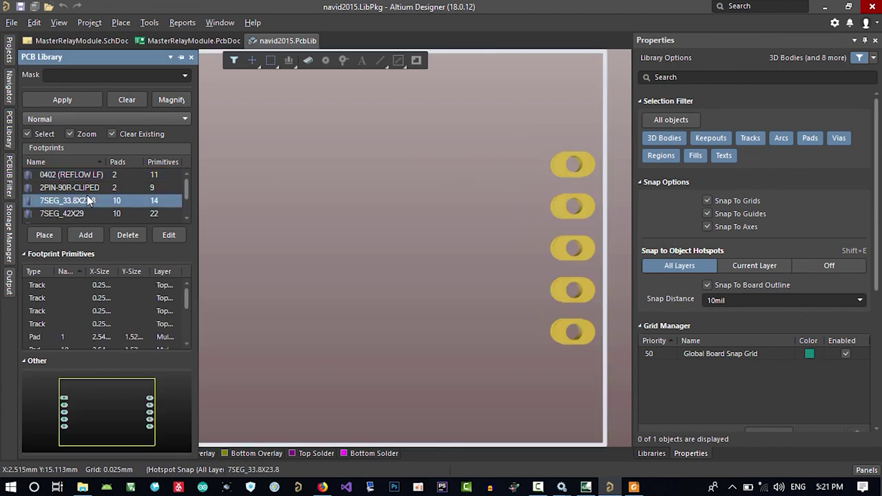
key("e")
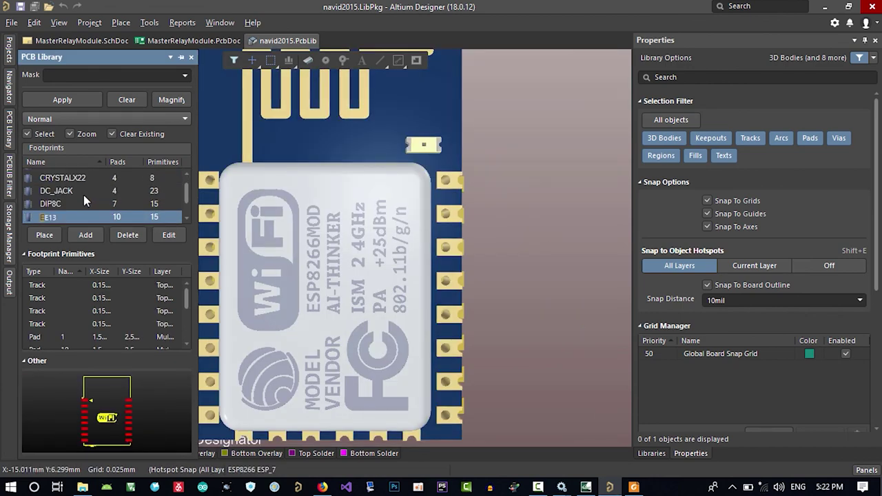
key("s")
left_click(366, 258)
scroll(366, 258, "down", 4, "ctrl")
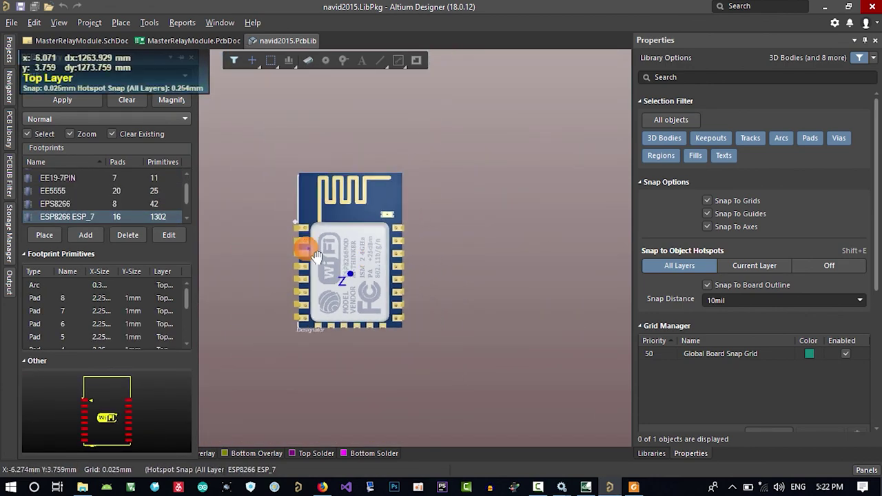
key("2")
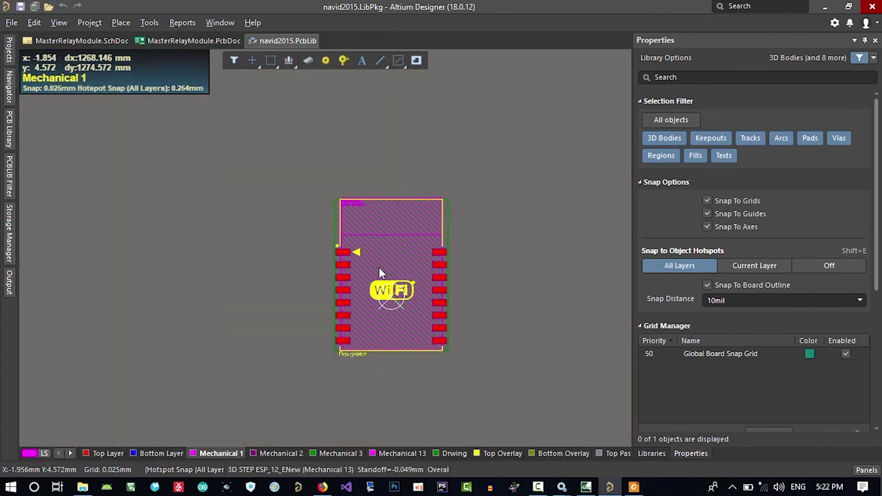
key("3")
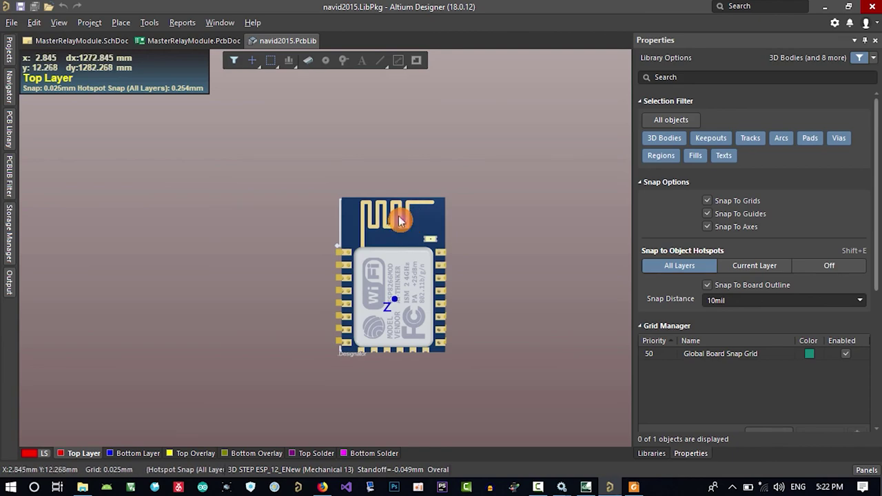
After checking the datasheet, delete the footprint's ESP_12_ENew 3D body in 2D view
key("alt+Tab")
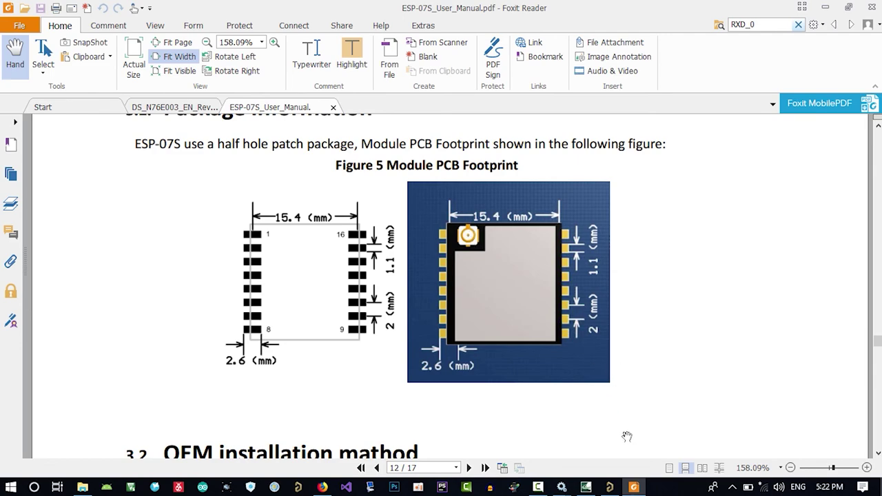
left_click(609, 487)
left_click(414, 268)
key("2")
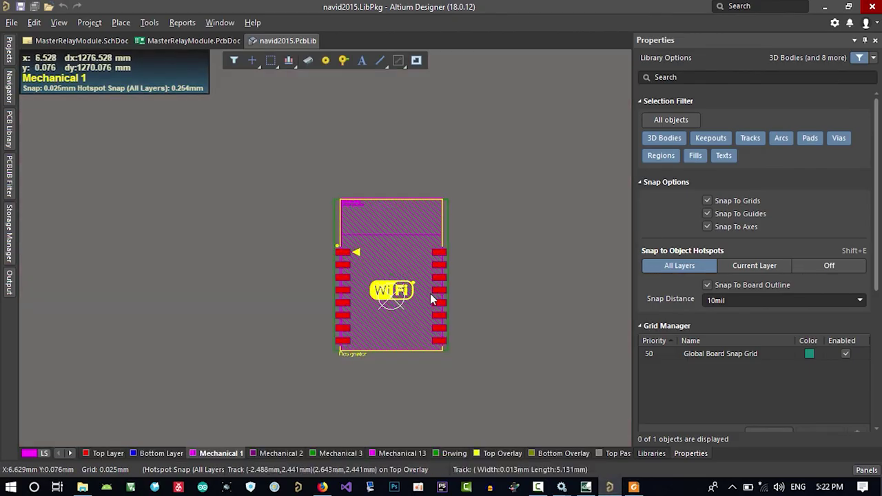
scroll(404, 279, "up", 4, "ctrl")
left_click(389, 212)
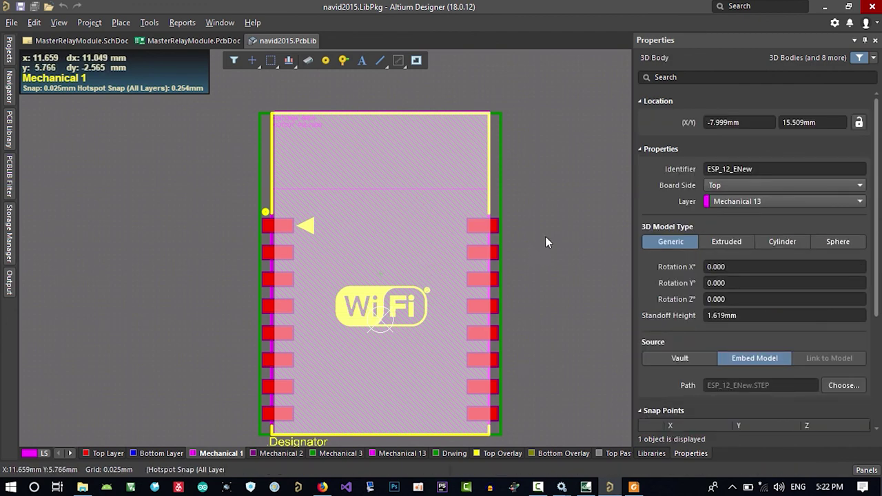
key("Delete")
scroll(389, 173, "up", 2)
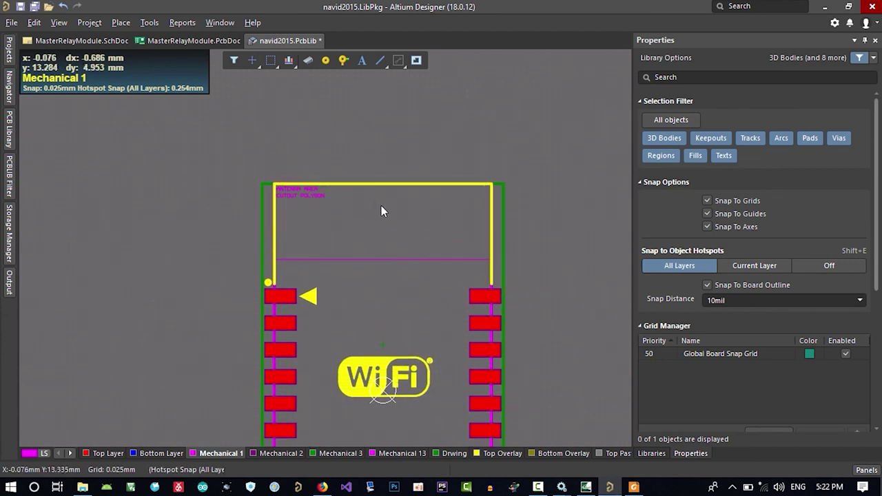
right_click_drag(364, 301, 388, 226)
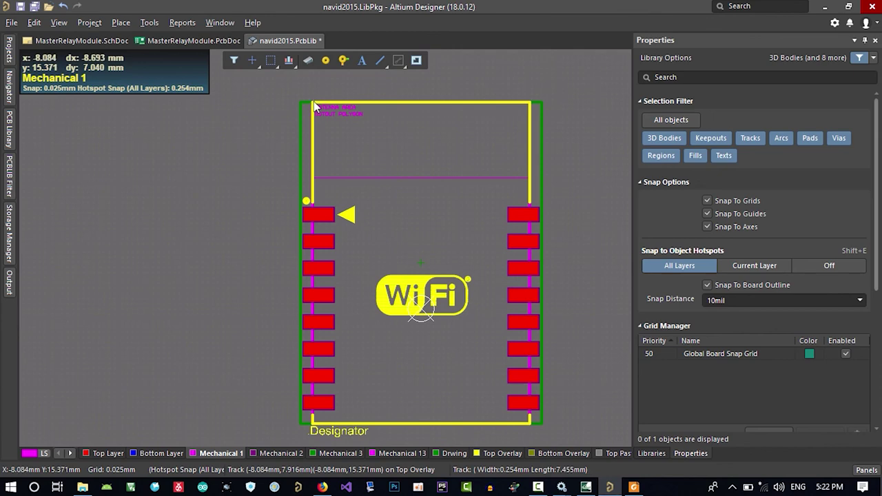
Measure the outline's left side from top-left to bottom-left corner: 23.939 mm
left_click(182, 23)
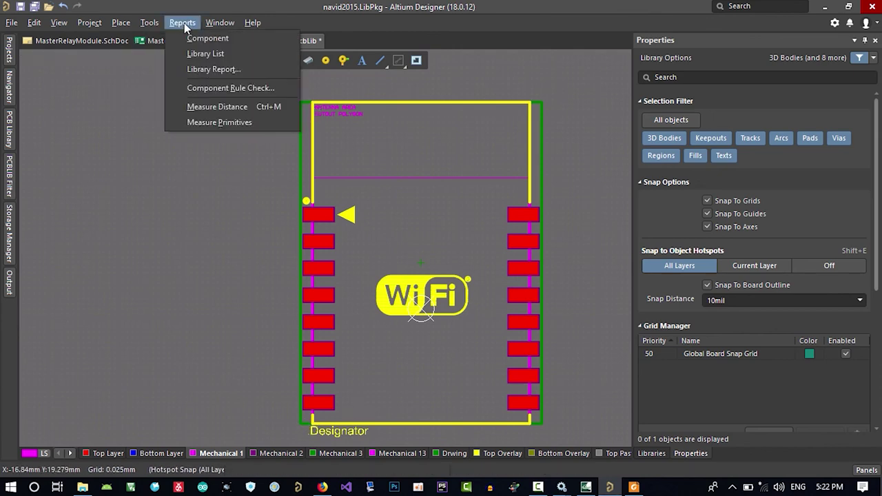
left_click(234, 106)
scroll(300, 124, "up", 5, "ctrl")
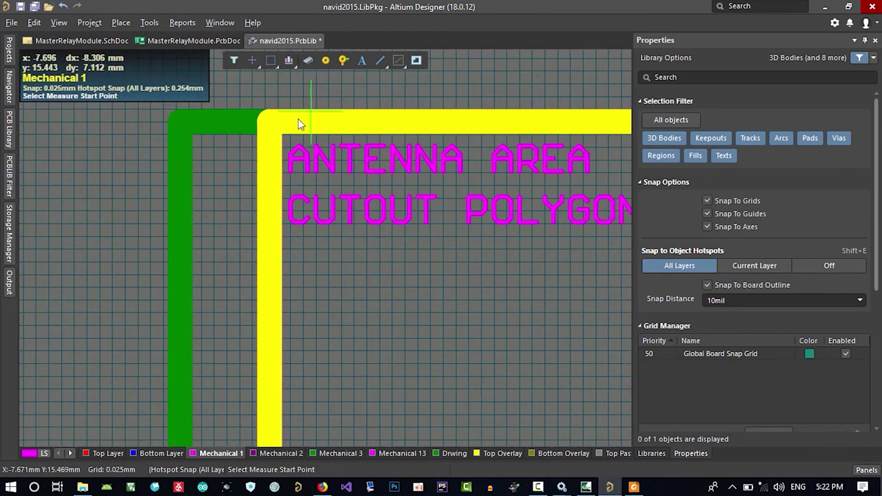
left_click(269, 122)
scroll(291, 243, "down", 4, "ctrl")
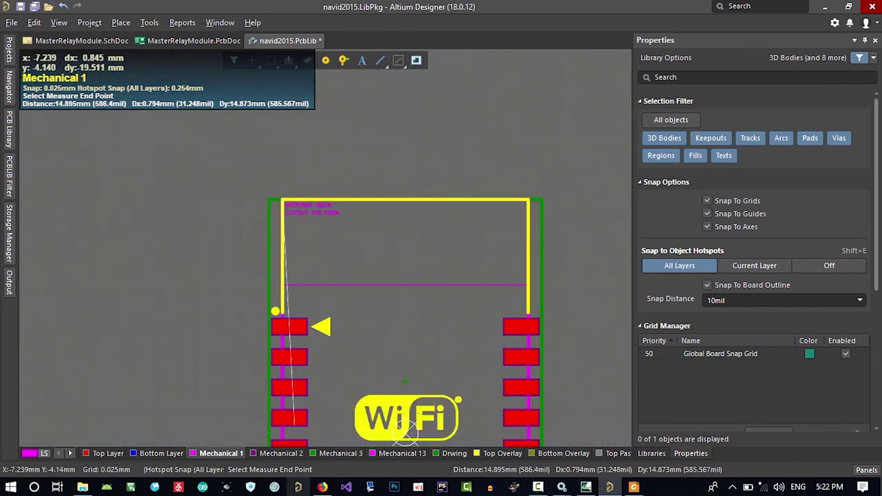
scroll(275, 275, "down", 5)
scroll(303, 274, "up", 6, "ctrl")
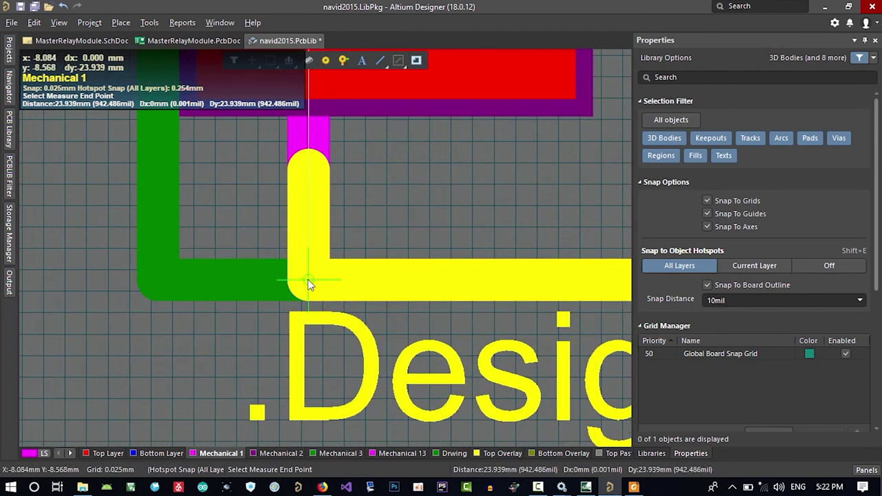
left_click(310, 281)
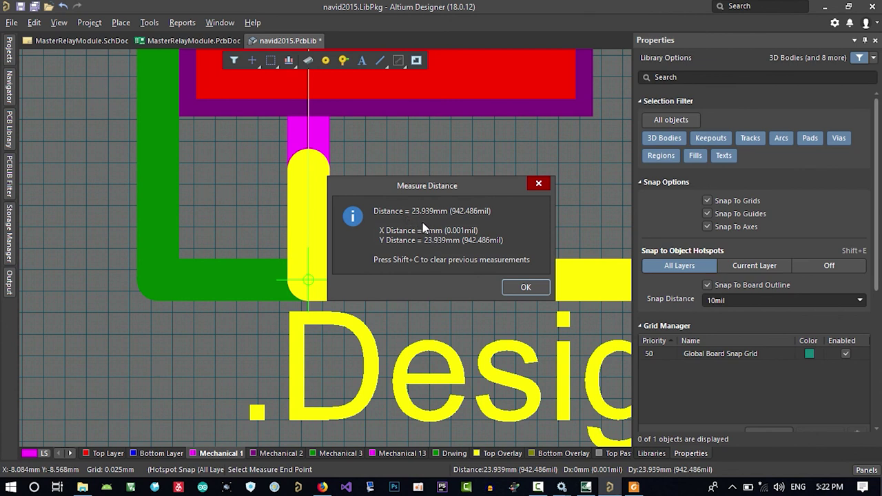
left_click(510, 286)
Check the ESP-07S manual's Figure 4 showing the 16 mm × 17 mm module dimensions
key("alt+Tab")
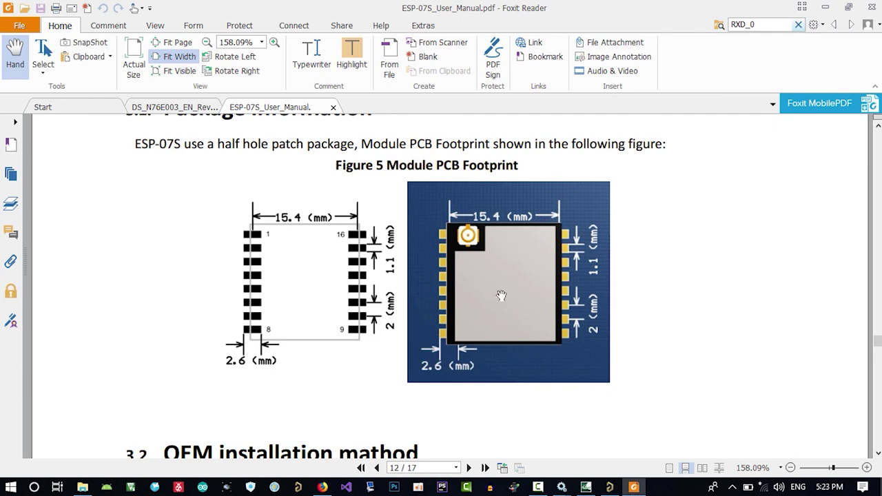
scroll(345, 318, "down", 15)
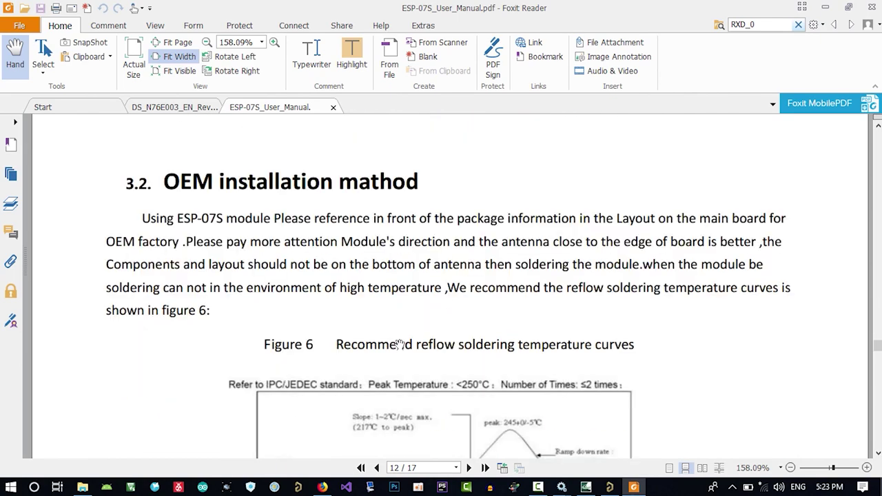
scroll(570, 312, "down", 10)
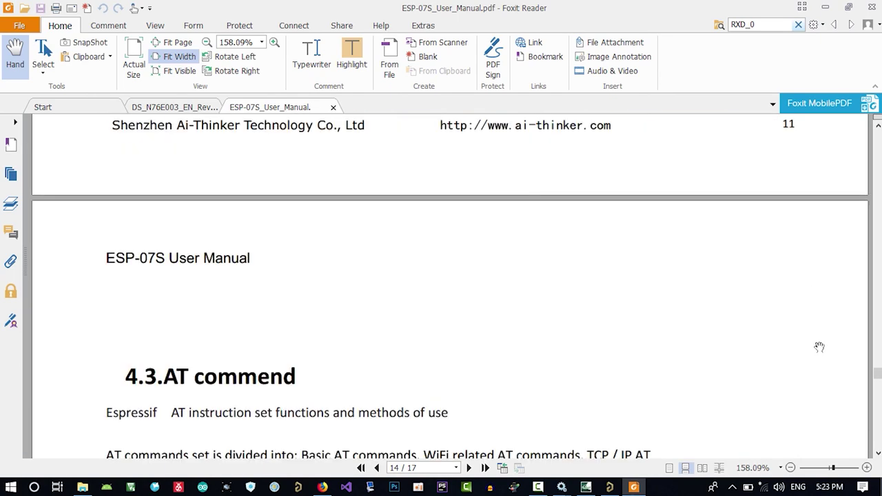
left_click_drag(878, 377, 877, 327)
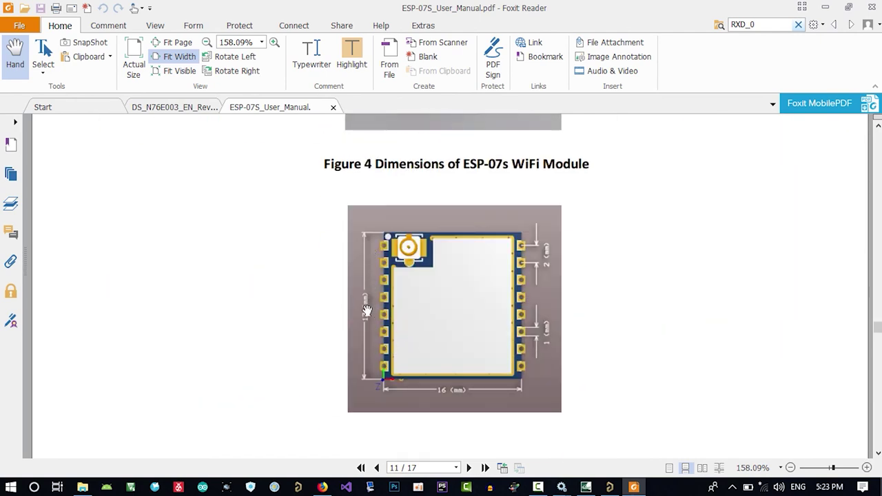
left_click(611, 487)
scroll(282, 234, "down", 5, "ctrl")
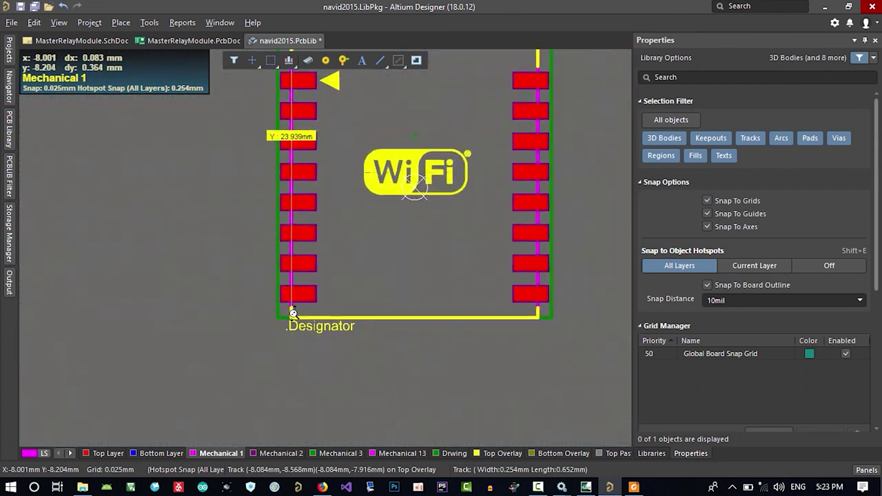
Set the outline's bottom-left corner as the relative origin
scroll(292, 313, "down", 3, "ctrl")
scroll(272, 142, "up", 2)
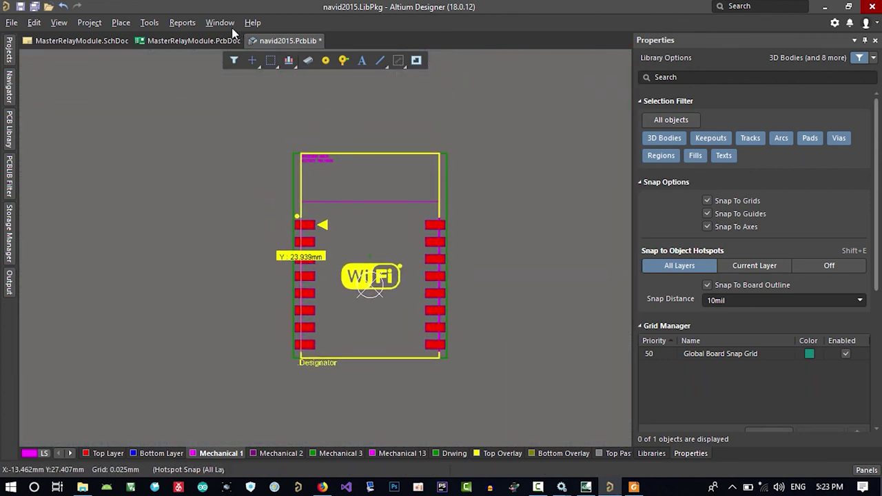
left_click(182, 22)
left_click(230, 243)
scroll(344, 416, "up", 4, "ctrl")
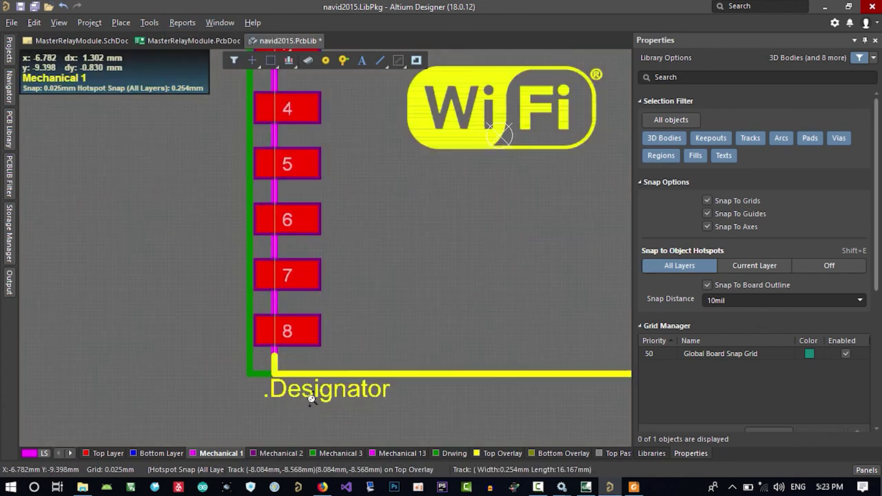
scroll(193, 405, "up", 2, "ctrl")
left_click(32, 23)
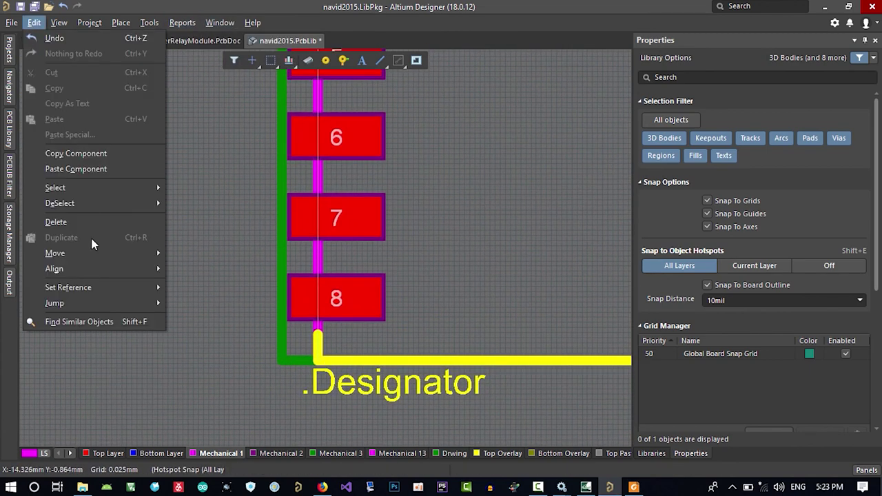
mouse_move(105, 288)
left_click(201, 319)
scroll(318, 360, "up", 1, "ctrl")
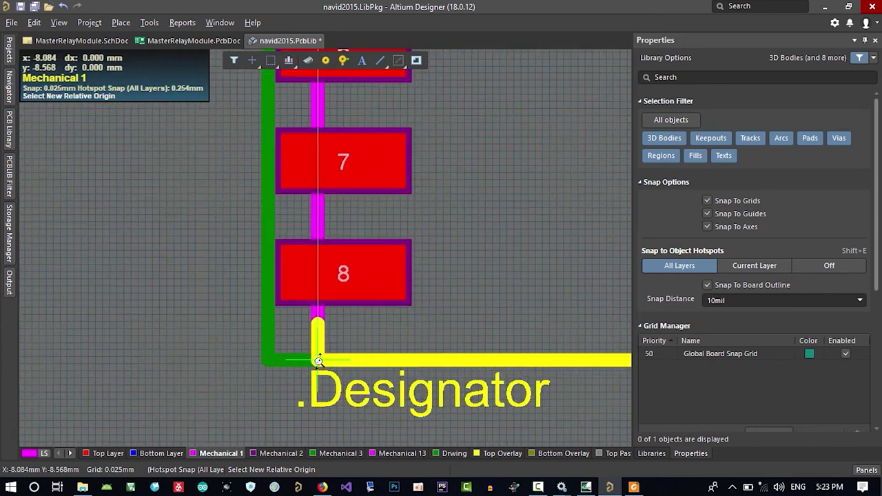
scroll(318, 360, "up", 2, "ctrl")
left_click(318, 360)
scroll(318, 360, "down", 6, "ctrl")
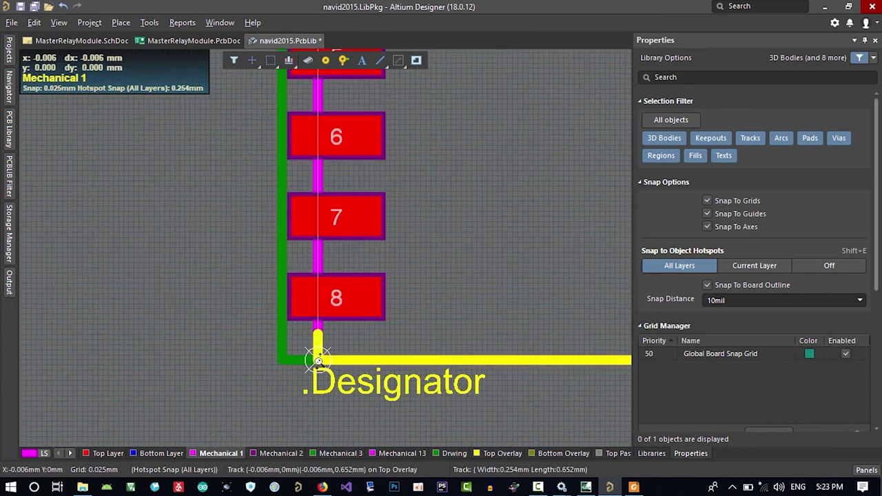
Try selecting the top-edge outline tracks, switching the active layer between Top Overlay and Drwing
left_click(392, 201)
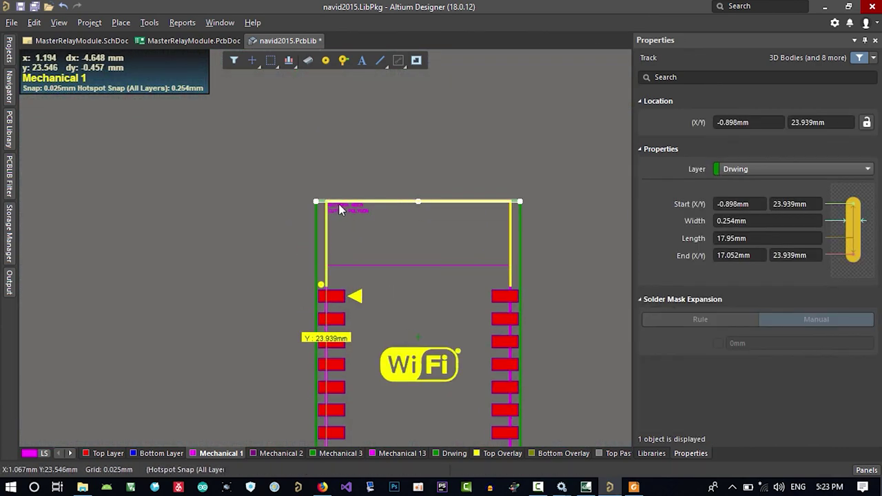
scroll(338, 203, "up", 3, "ctrl")
left_click(269, 207)
scroll(270, 207, "up", 3, "ctrl")
left_click(319, 192)
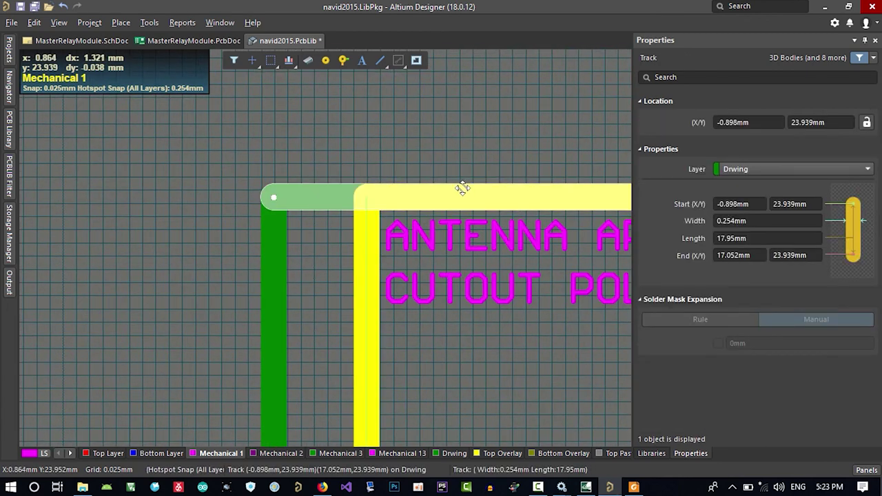
left_click(433, 195)
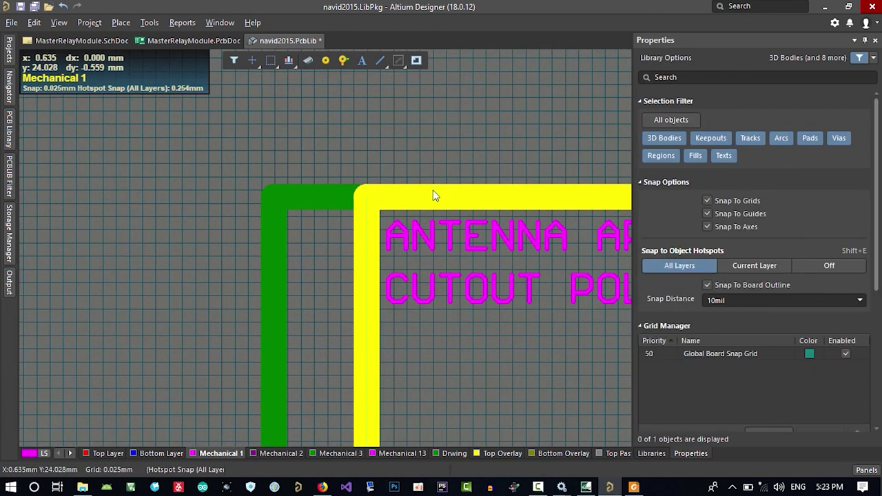
left_click(494, 452)
left_click(311, 198)
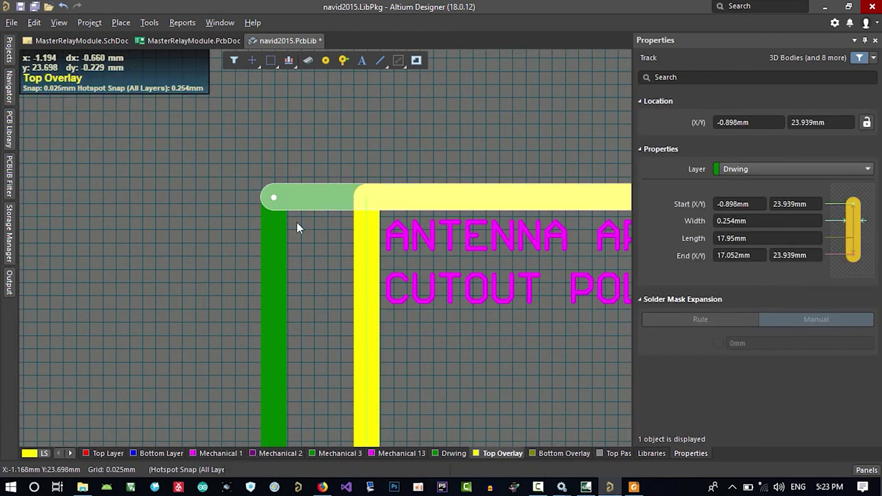
left_click(453, 452)
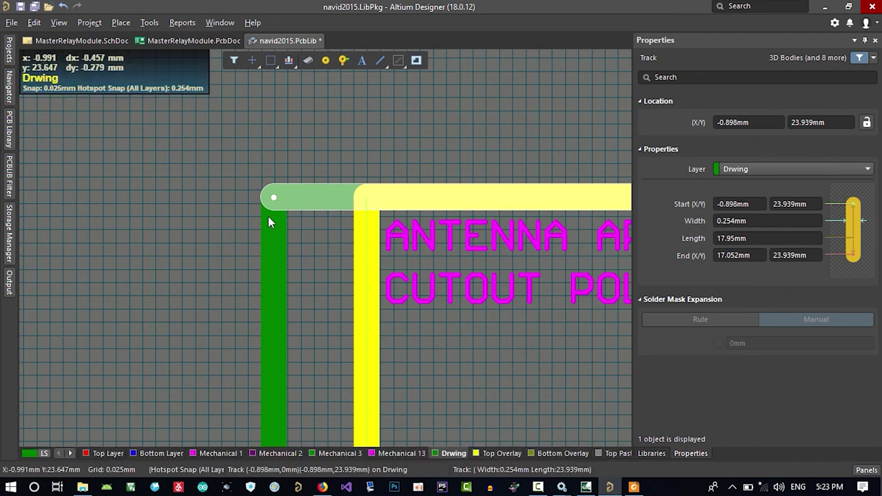
Window-select the four top-edge tracks and zoom out to show the whole outline
scroll(273, 211, "down", 2, "ctrl")
right_click_drag(292, 251, 267, 253)
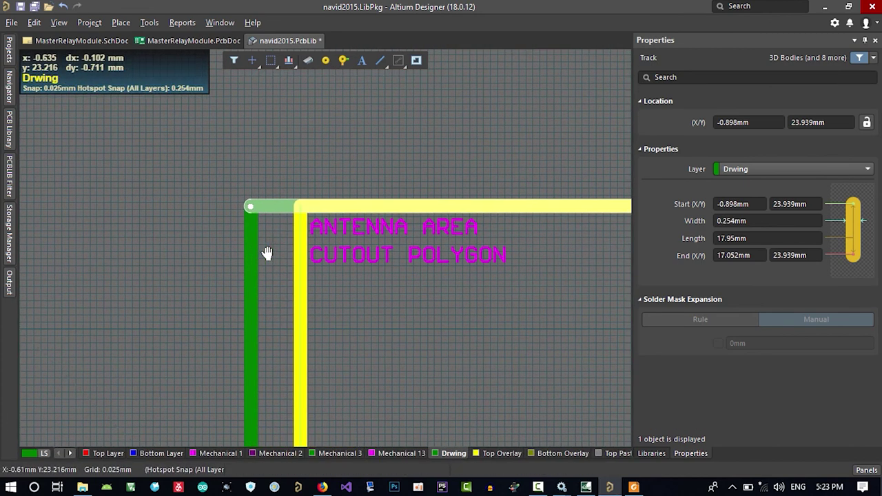
scroll(270, 244, "down", 1, "ctrl")
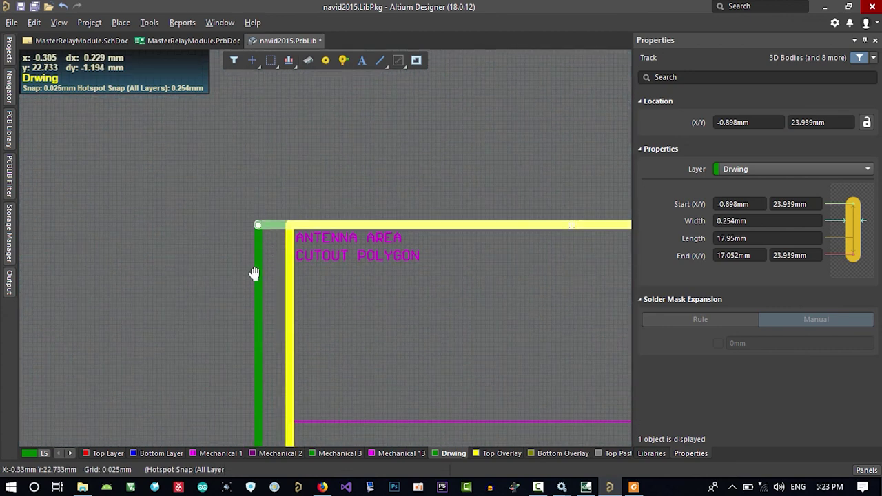
right_click_drag(252, 270, 224, 270)
left_click(201, 232)
left_click(303, 224)
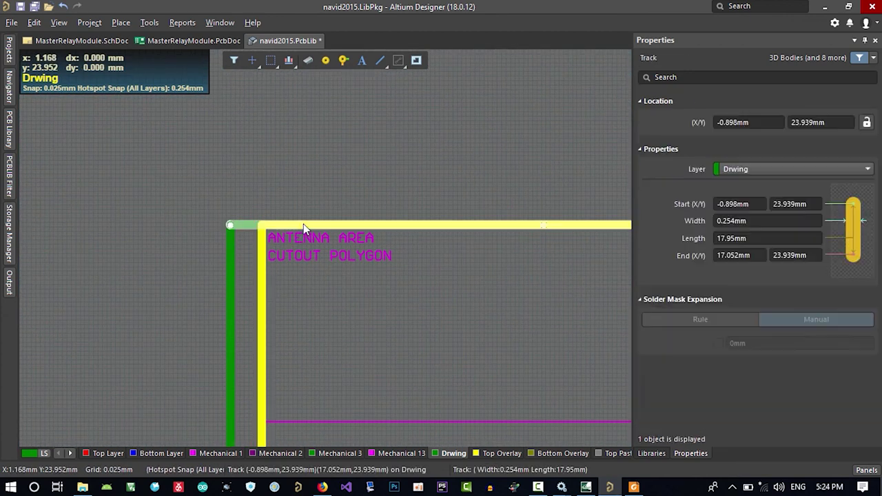
left_click(273, 253)
left_click(360, 224)
left_click_drag(493, 180, 441, 427)
scroll(360, 312, "down", 1, "ctrl")
scroll(361, 312, "down", 1, "ctrl")
right_click_drag(360, 312, 305, 313)
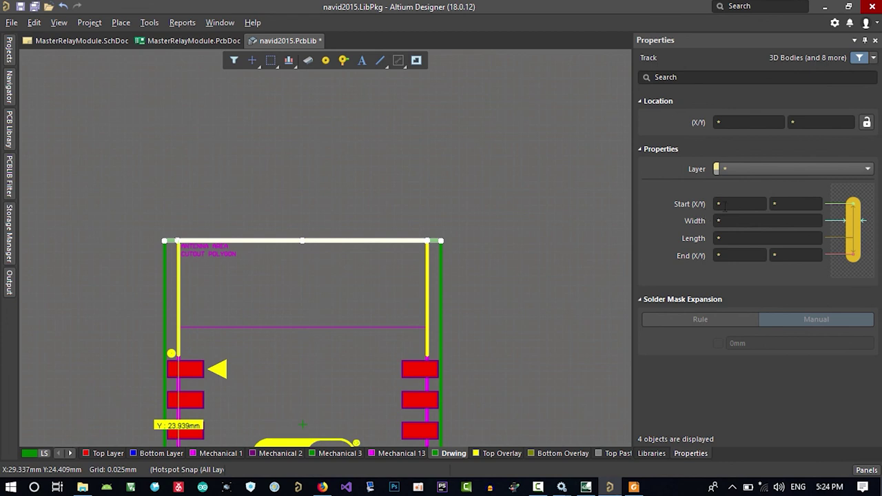
Set the top edge tracks' Start Y and End Y to 17mm to lower the edge
left_click(772, 207)
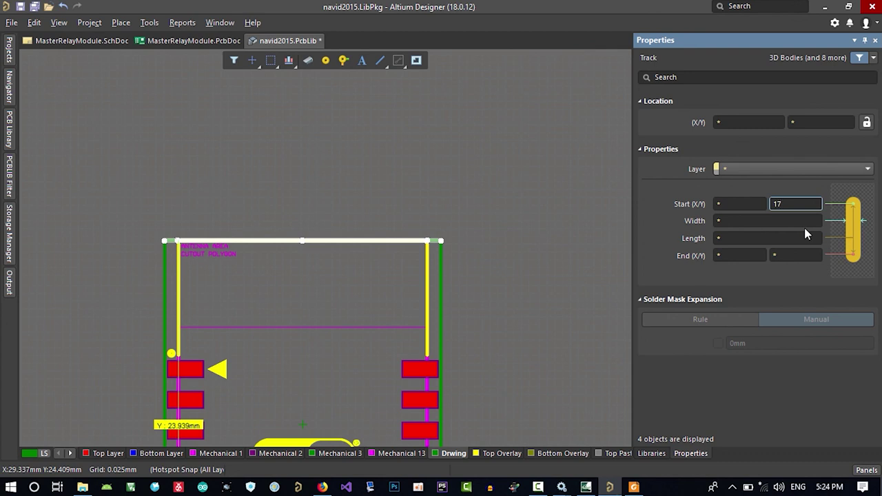
key("Return")
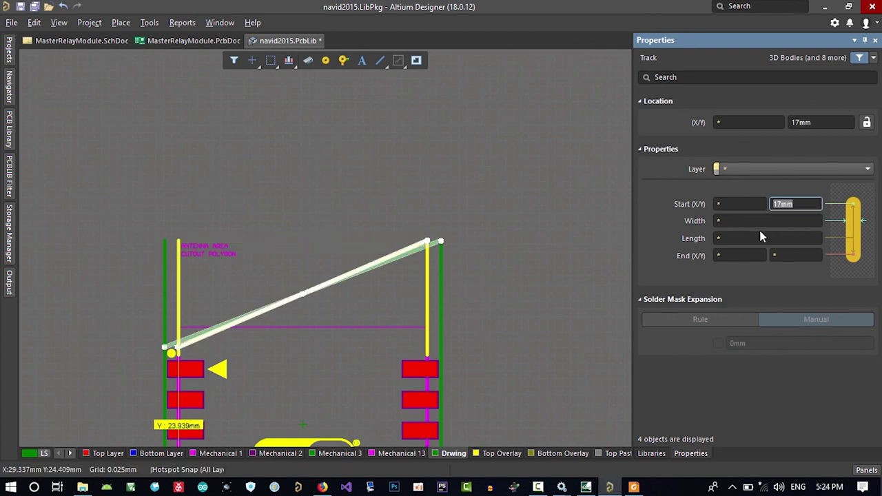
left_click(794, 255)
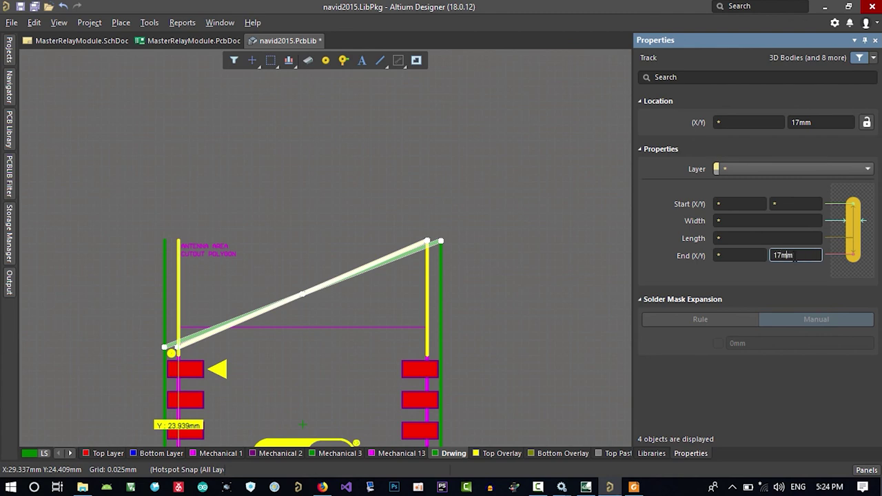
type("17mm")
key("Return")
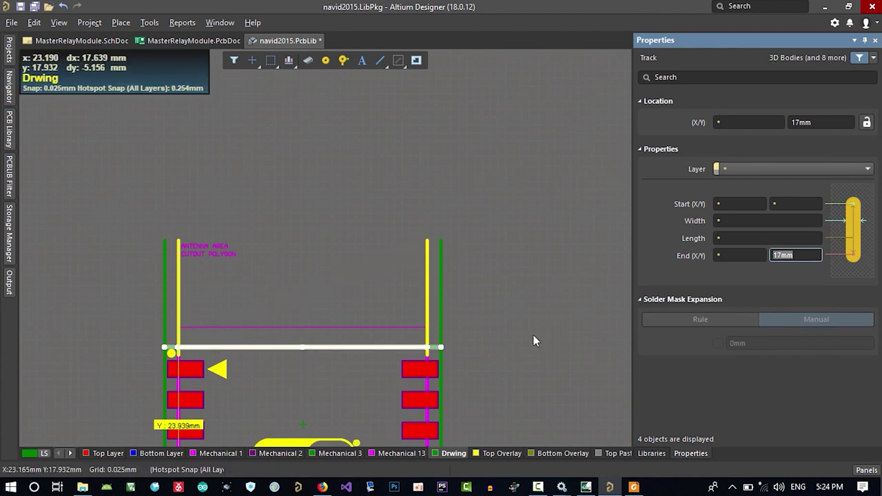
scroll(521, 300, "down", 2)
left_click(508, 269)
Shorten the left Mechanical 13 track and the track beside pad 16 to end at the new top edge
scroll(174, 228, "up", 3, "ctrl")
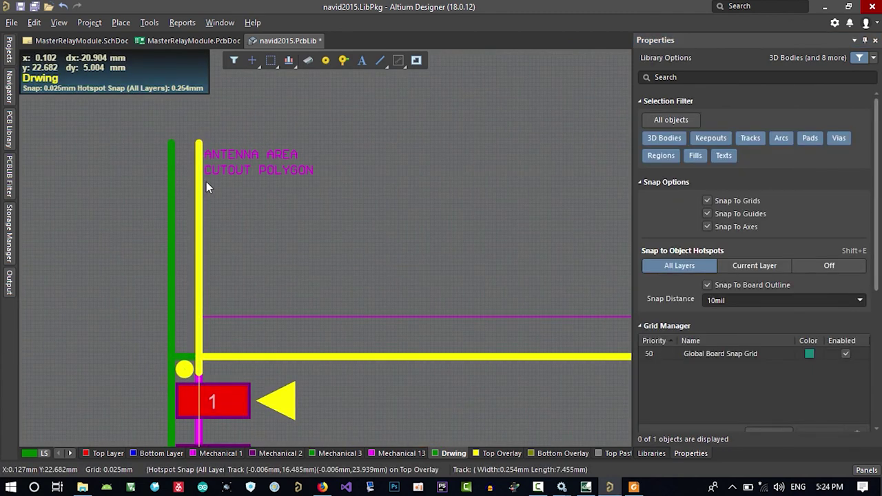
left_click(202, 172)
left_click_drag(200, 137, 200, 389)
left_click(227, 310)
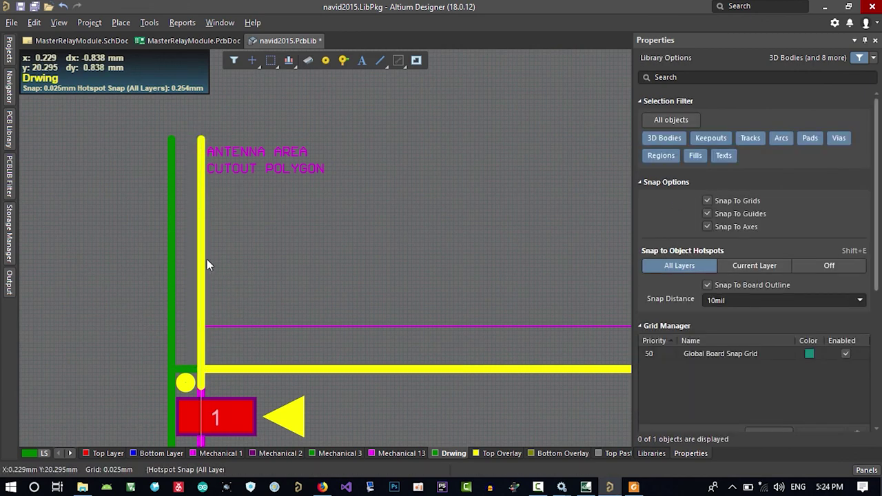
left_click(202, 268)
left_click(248, 306)
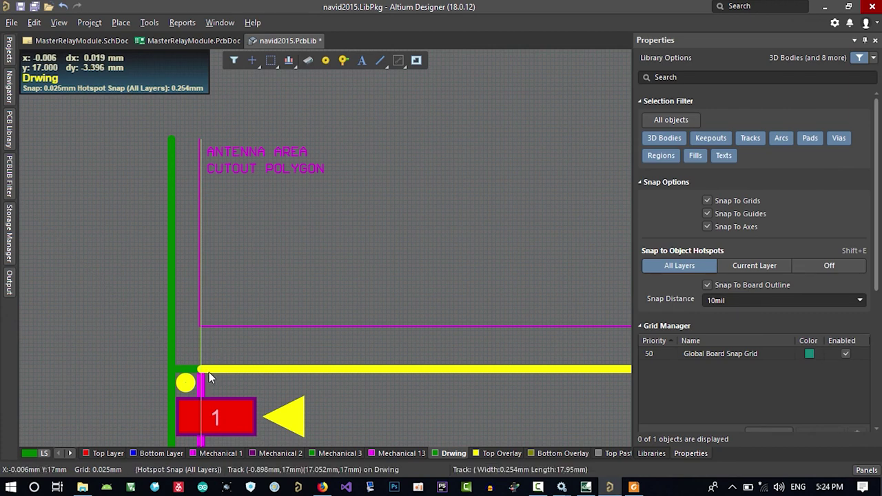
scroll(208, 372, "up", 1, "ctrl")
right_click_drag(388, 385, 393, 300)
left_click(426, 301)
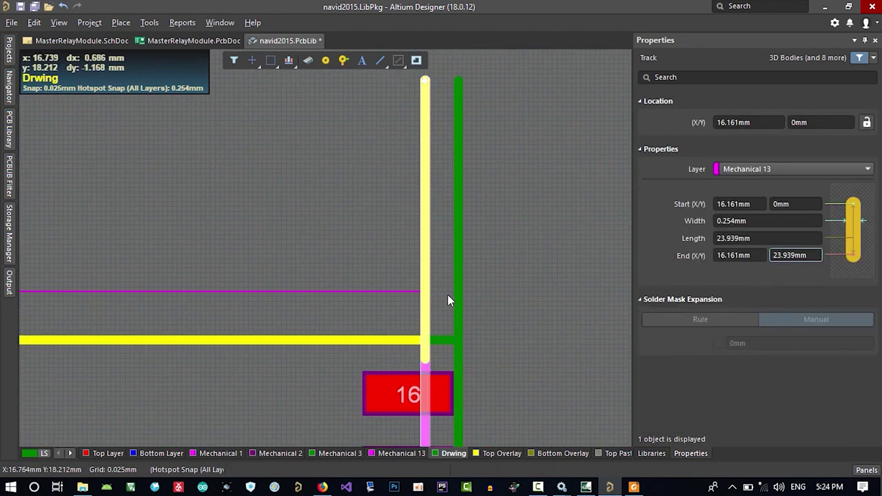
left_click_drag(427, 123, 427, 338)
Delete the right yellow overlay track and the horizontal magenta cutout line
left_click(426, 315)
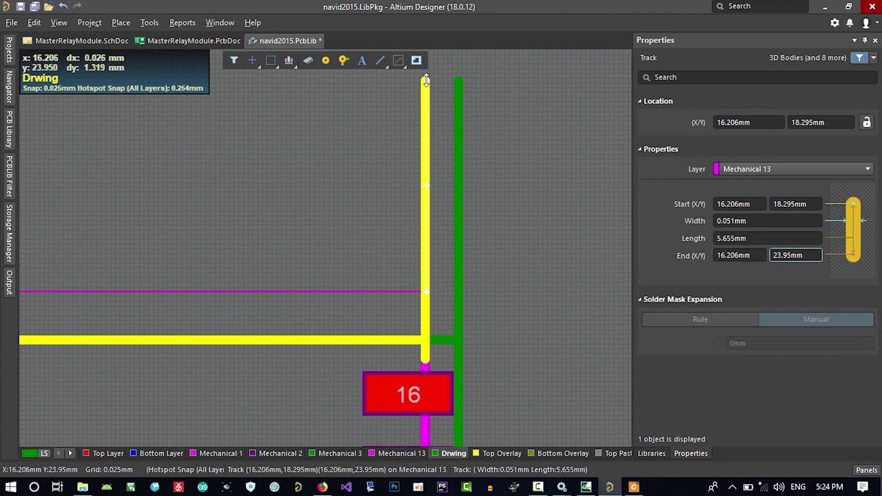
left_click(428, 245)
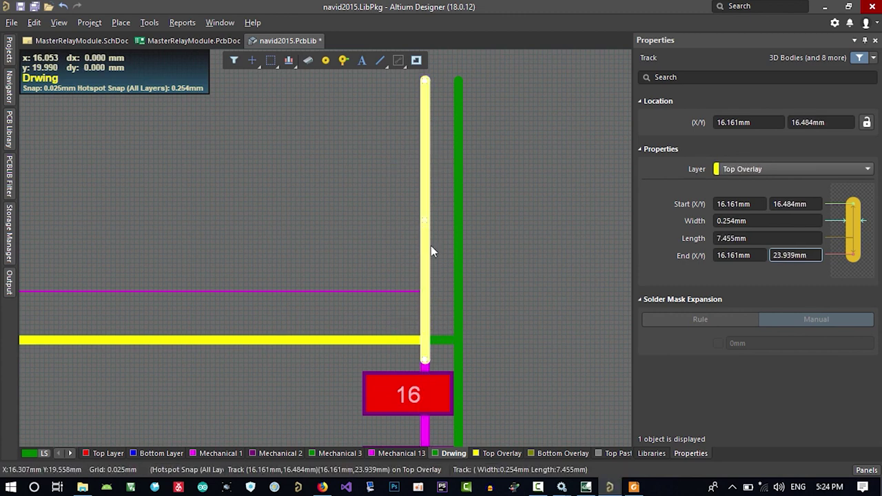
key("Delete")
scroll(466, 299, "down", 2, "ctrl")
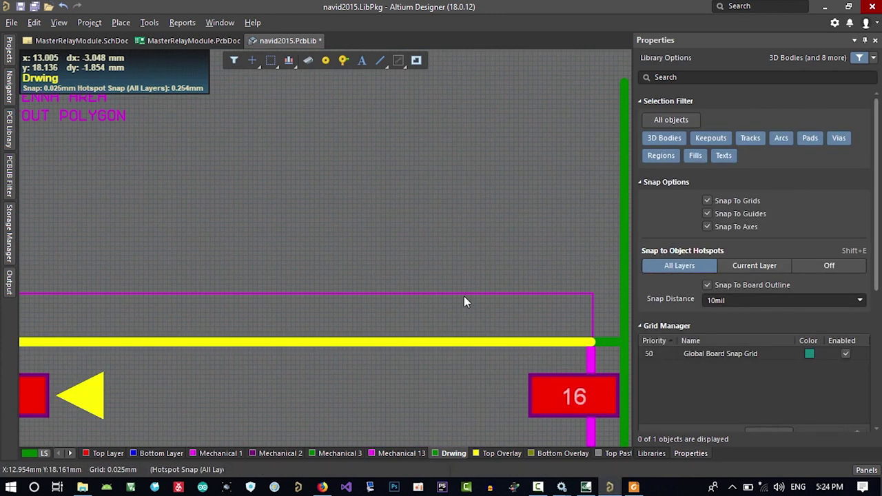
scroll(450, 278, "up", 2, "ctrl")
scroll(414, 286, "down", 3, "ctrl")
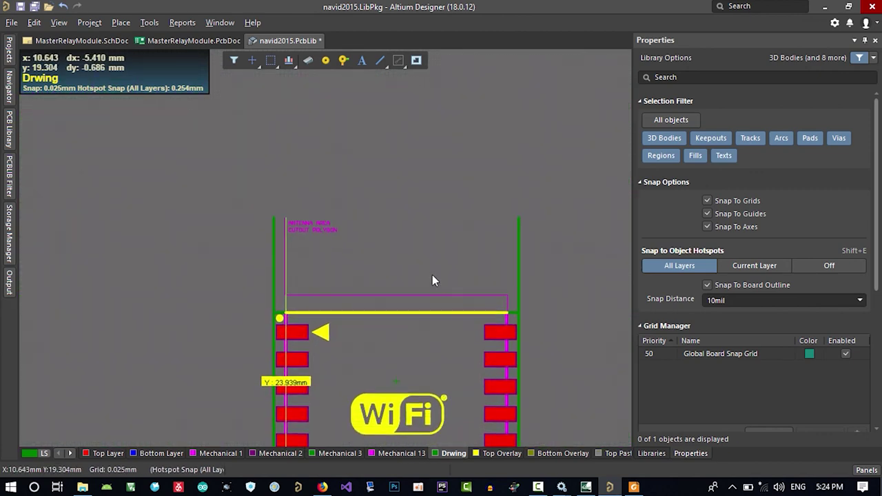
left_click(455, 295)
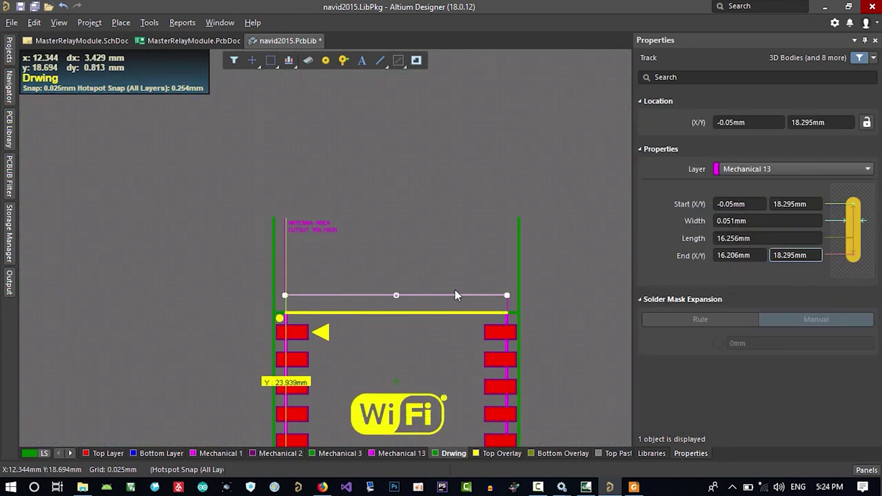
key("Delete")
Delete the vertical magenta cutout line and the ANTENNA AREA CUTOUT POLYGON label
right_click_drag(455, 289, 432, 252)
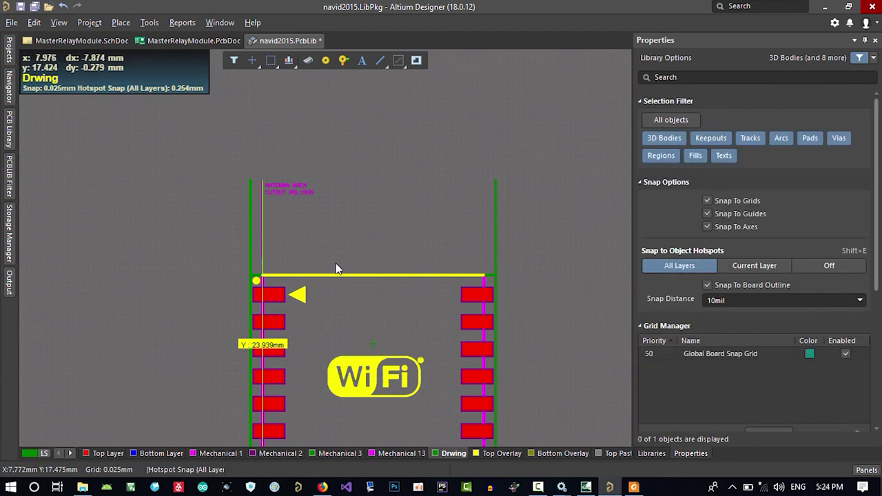
scroll(272, 259, "up", 2, "ctrl")
left_click(252, 231)
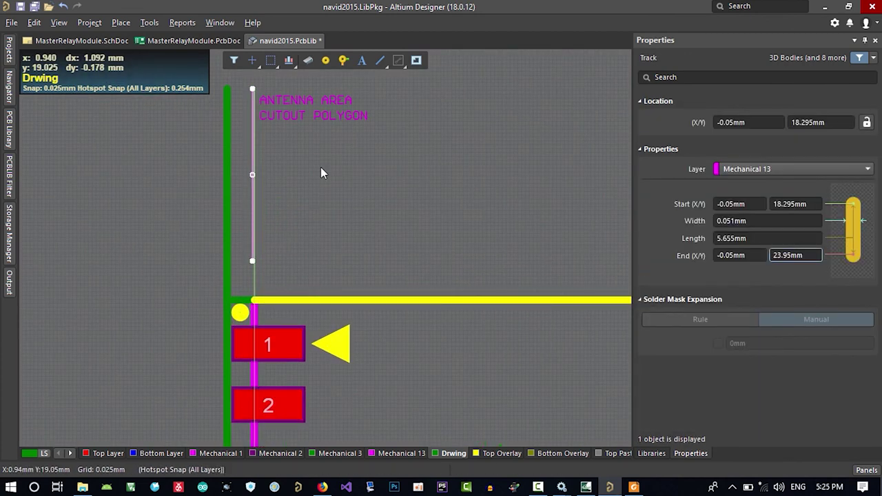
key("Delete")
left_click(317, 118)
key("Delete")
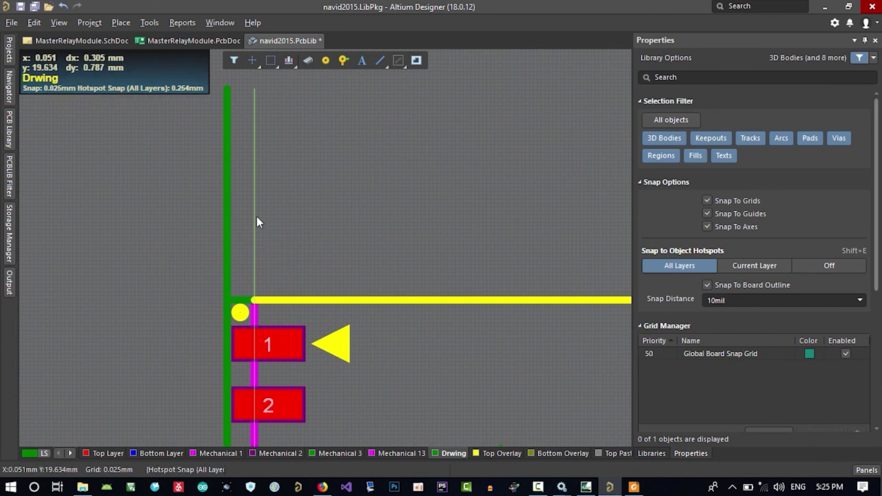
Shorten the left and right green side tracks so they end at 17mm
left_click(182, 22)
left_click(236, 122)
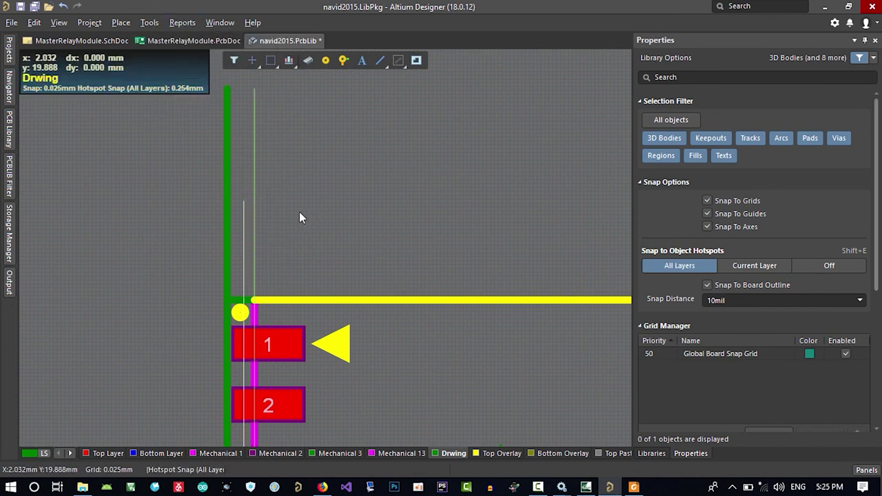
left_click(231, 143)
left_click_drag(227, 88, 229, 301)
scroll(467, 227, "right", 5, "shift")
left_click(445, 83)
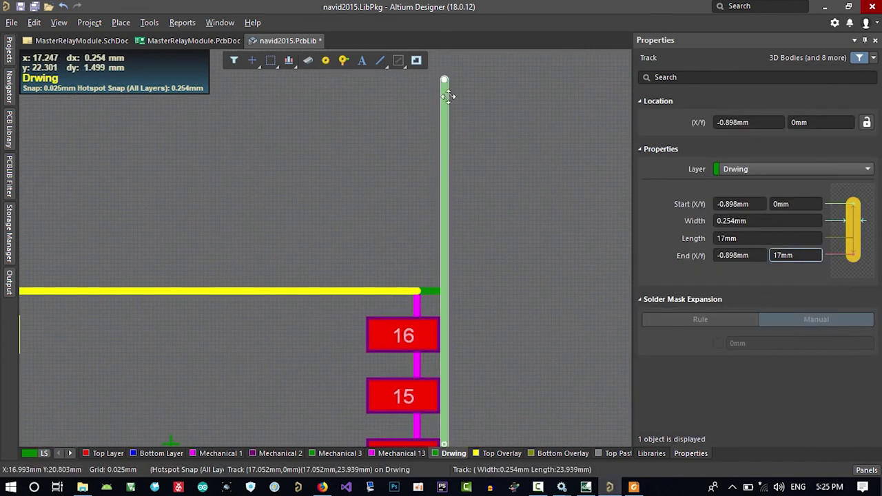
left_click_drag(445, 81, 469, 301)
Clear the selection filter, recenter the footprint, and switch to the ESP-07S datasheet
scroll(489, 204, "down", 3, "ctrl")
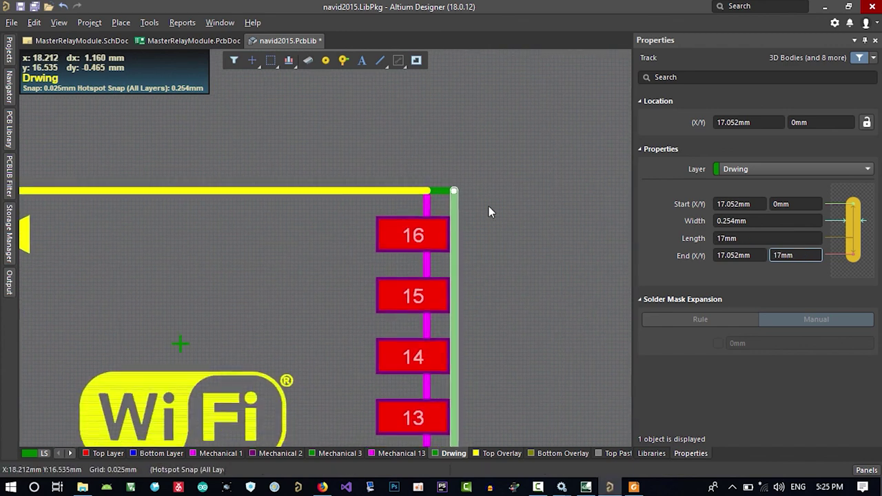
right_click_drag(489, 204, 517, 227)
scroll(282, 226, "up", 2, "ctrl")
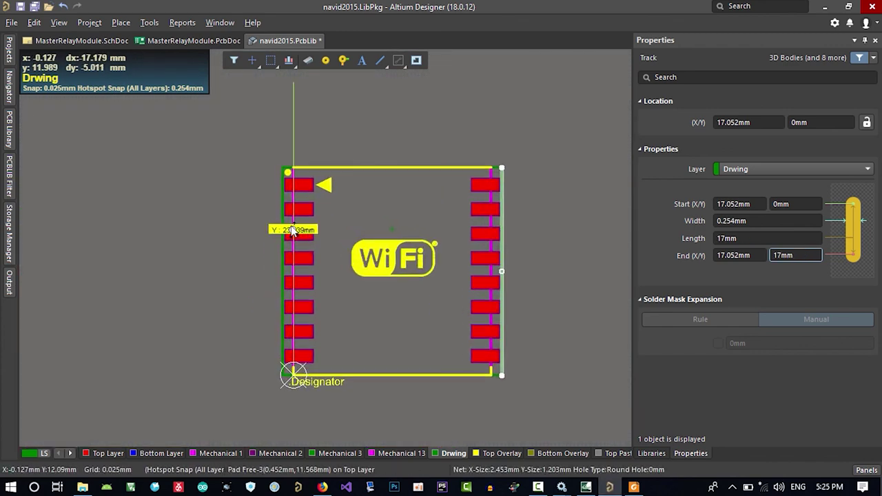
left_click(535, 325)
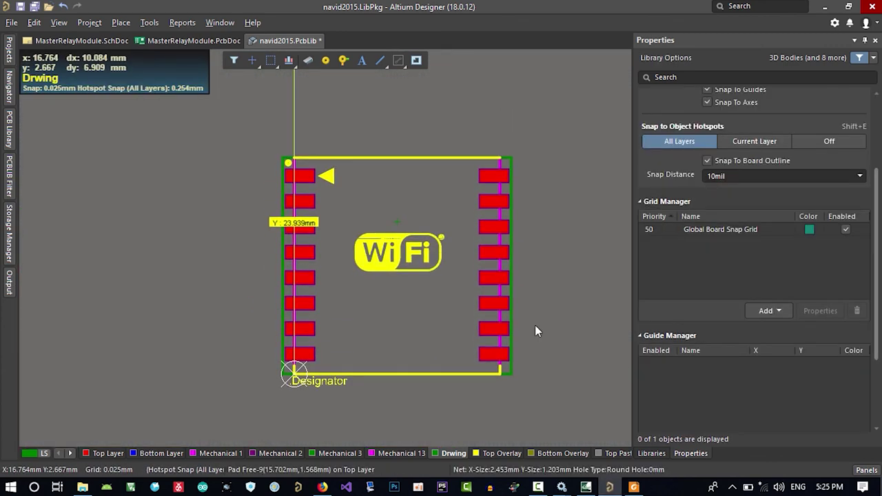
right_click(554, 320)
left_click(581, 159)
right_click_drag(559, 197, 564, 267)
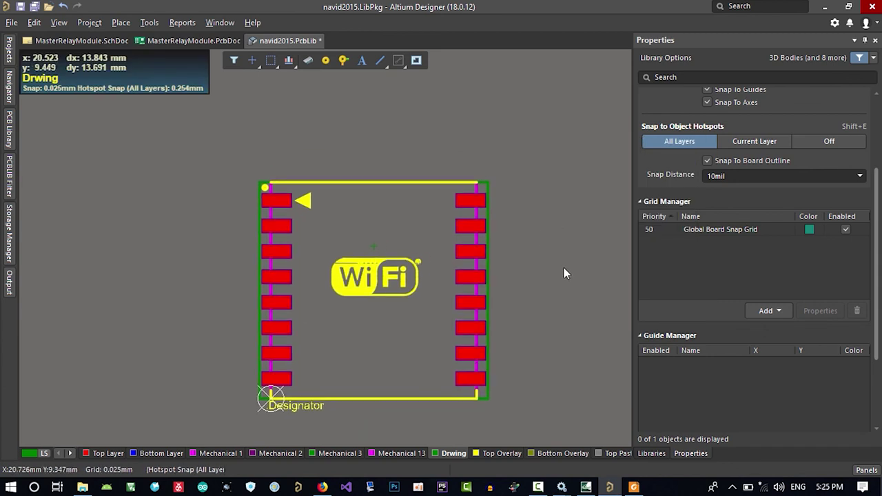
right_click(527, 296)
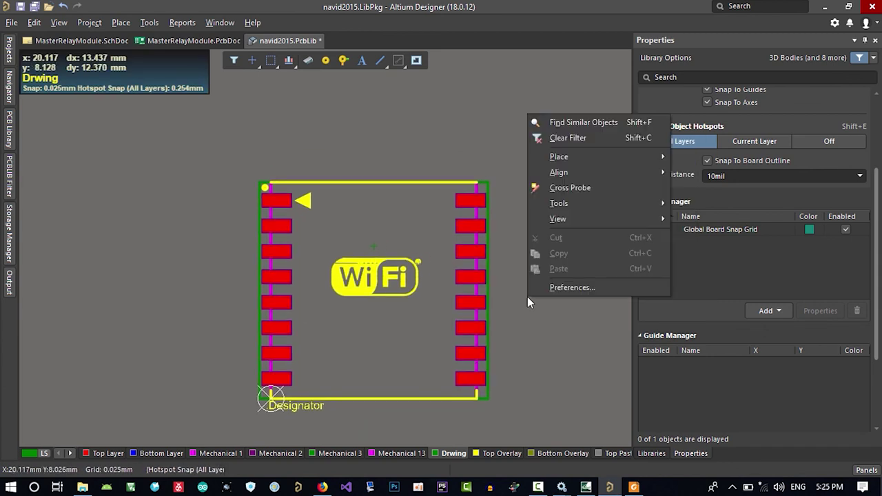
left_click(567, 139)
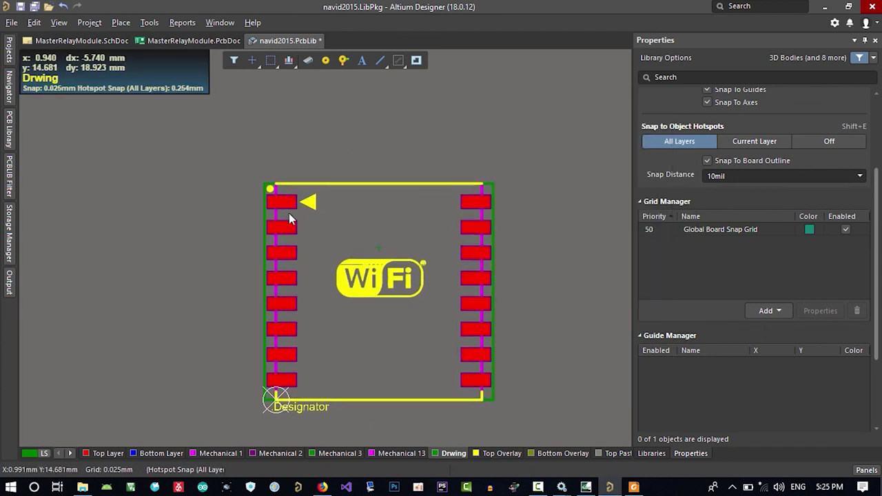
right_click_drag(289, 218, 309, 219)
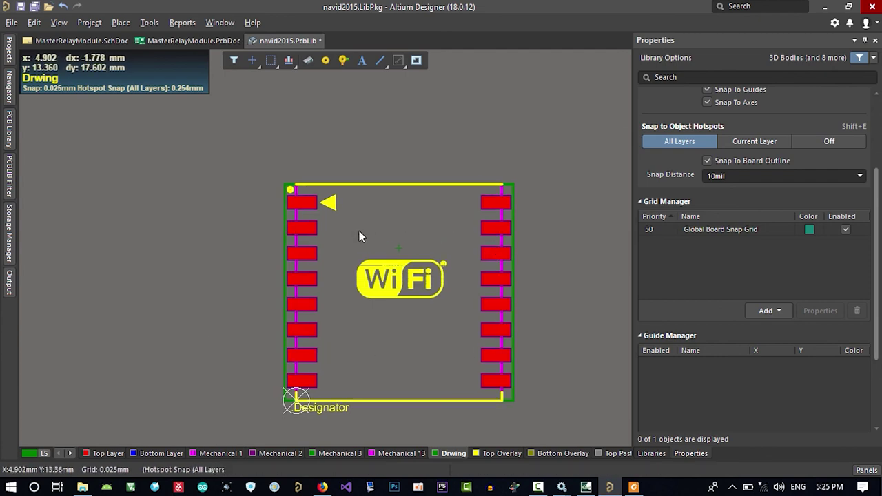
left_click(633, 487)
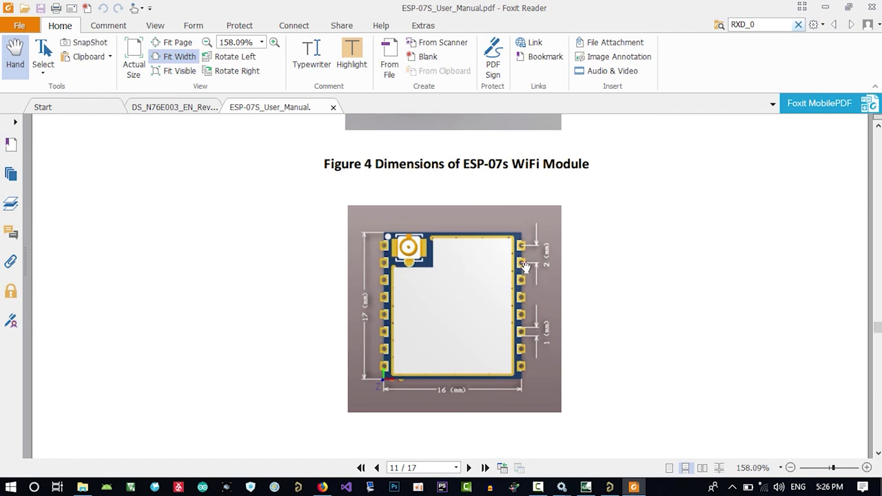
left_click(609, 487)
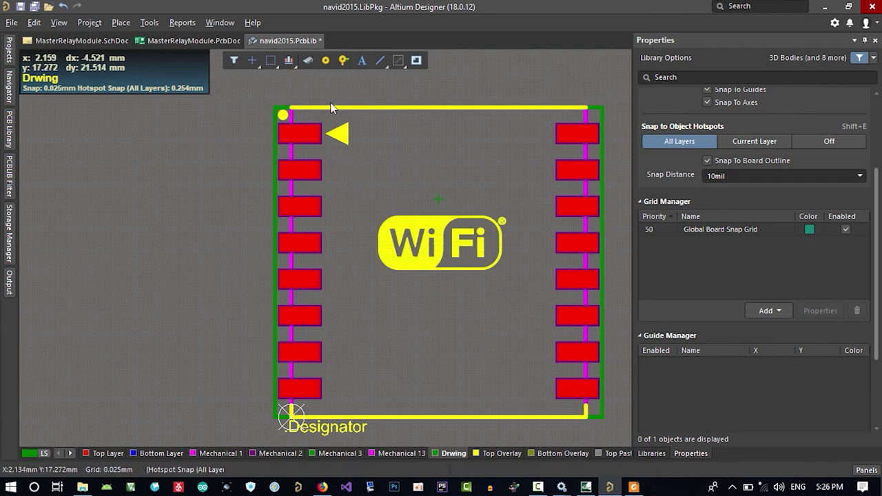
Measure pads 7 and 8 as 2mm apart, then clear the measurement and zoom to fit
left_click(182, 23)
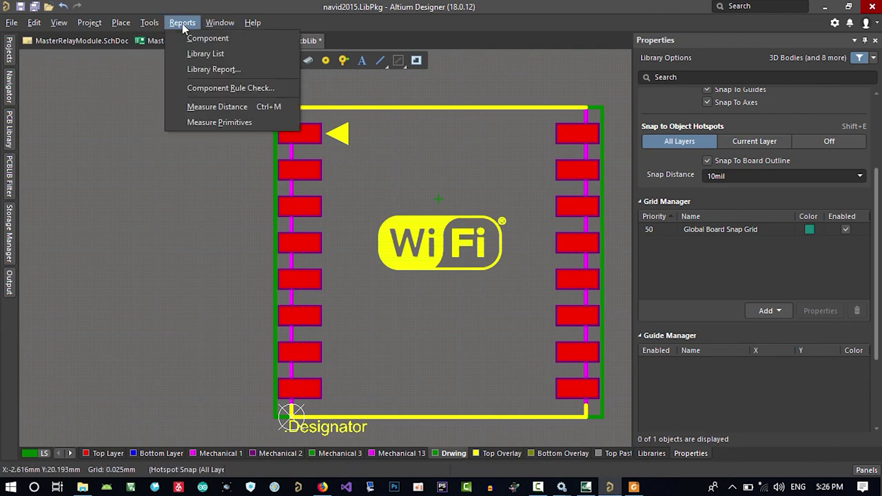
left_click(227, 107)
left_click(302, 390)
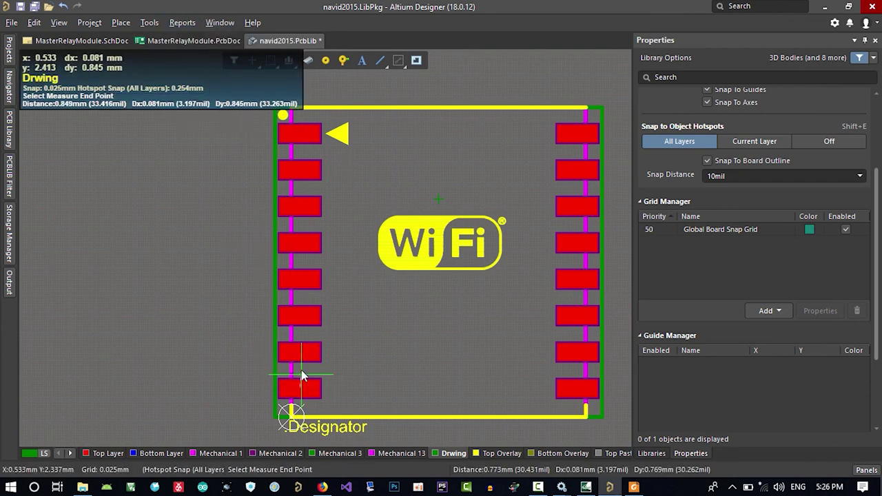
left_click(299, 353)
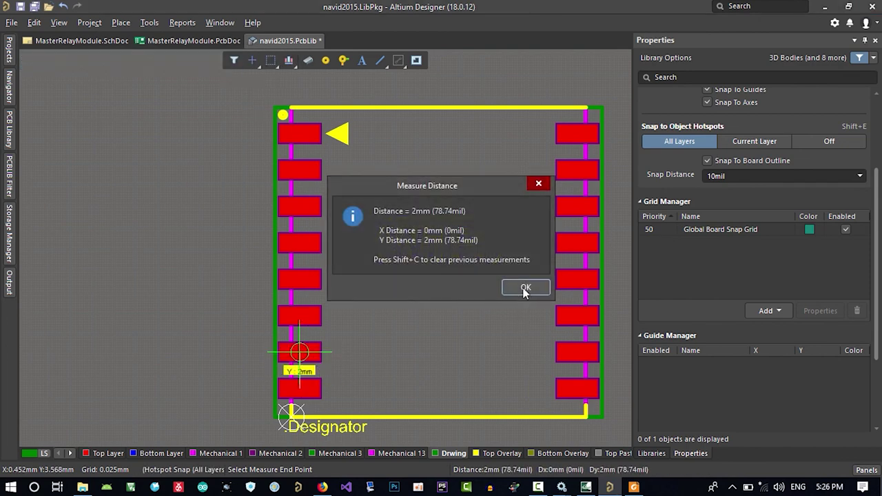
left_click(525, 289)
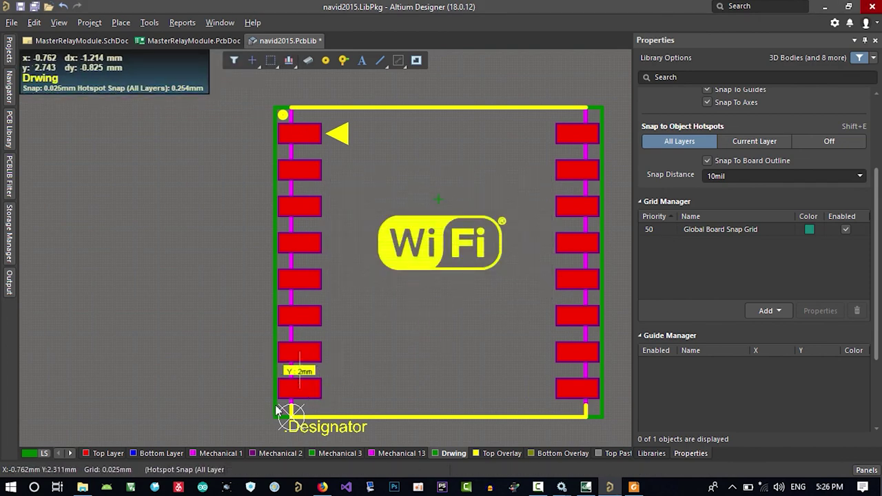
scroll(296, 372, "up", 3, "ctrl")
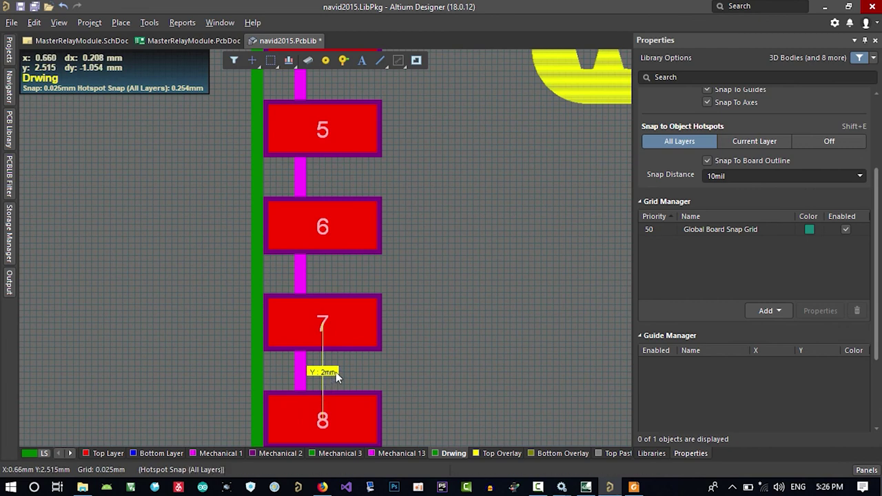
right_click(180, 311)
key("Escape")
key("ctrl+Page_Down")
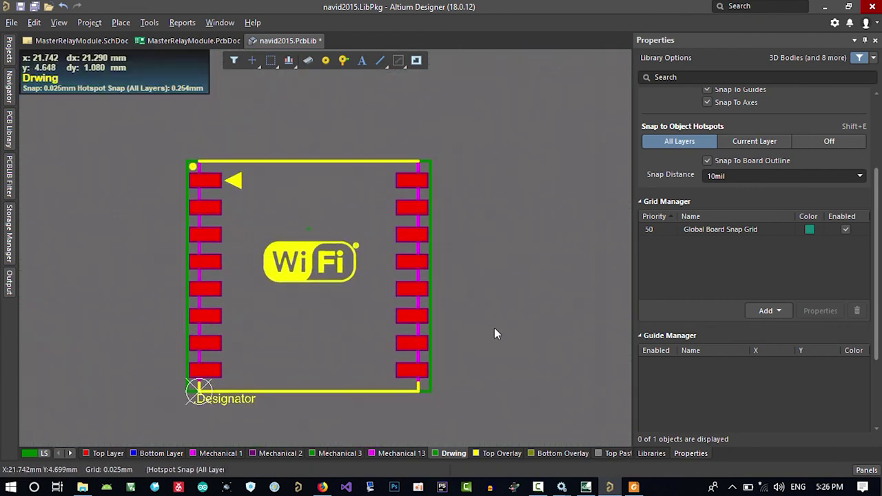
left_click(634, 487)
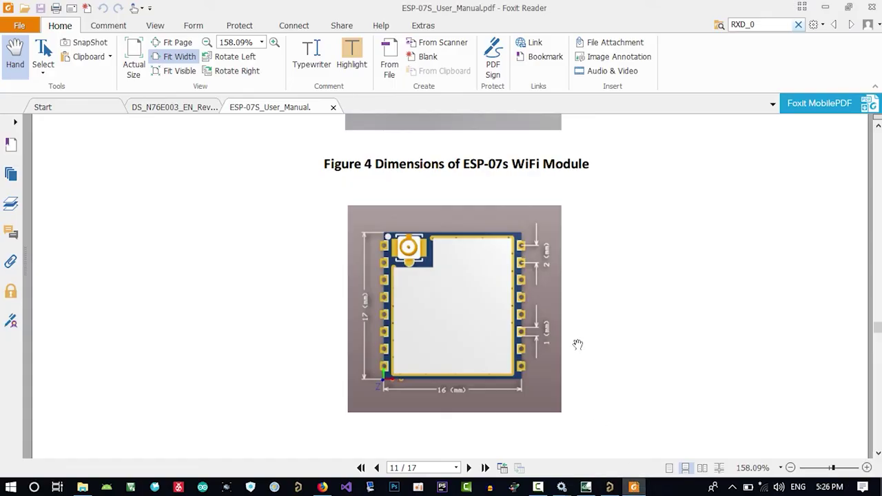
left_click(635, 487)
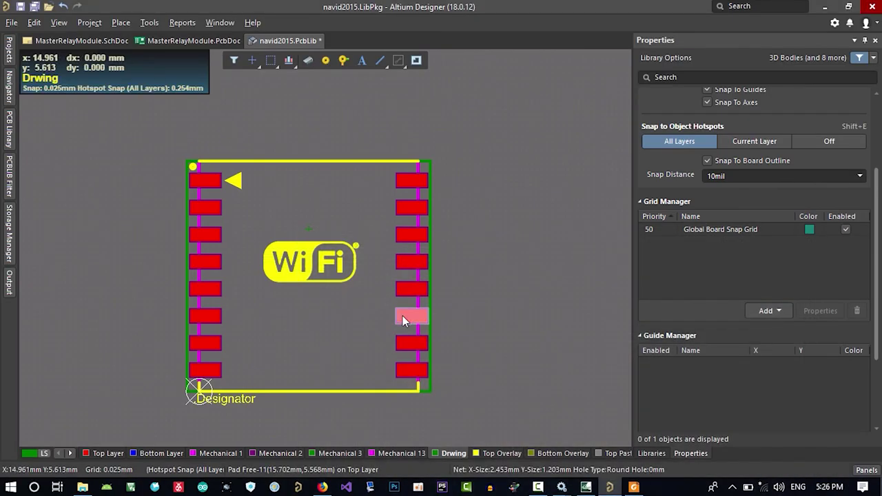
left_click(403, 315)
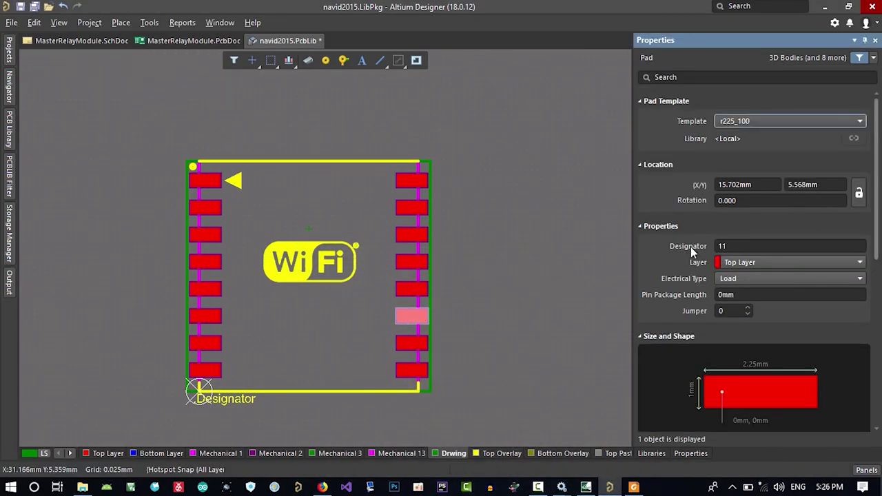
scroll(690, 246, "down", 5)
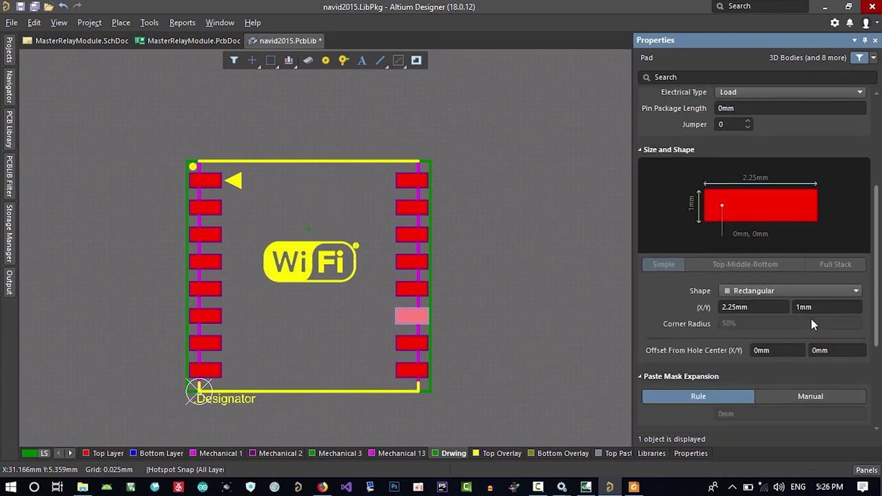
right_click_drag(546, 279, 498, 279)
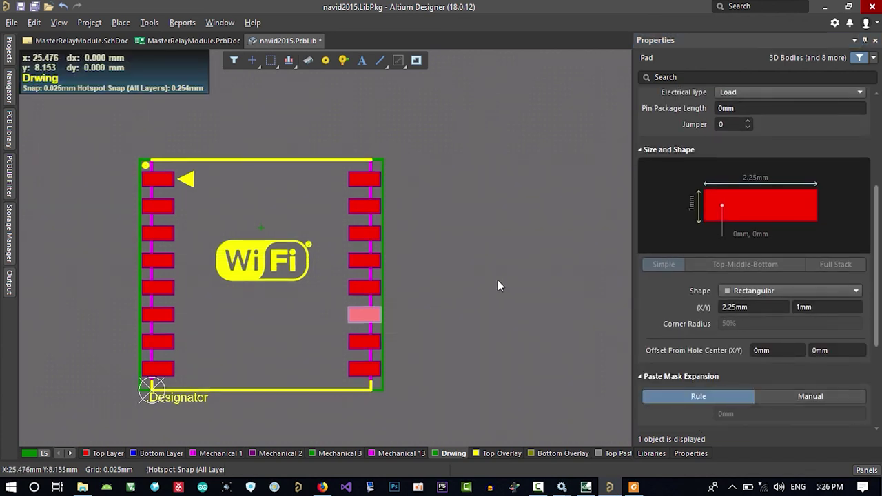
left_click(497, 280)
key("alt+Tab")
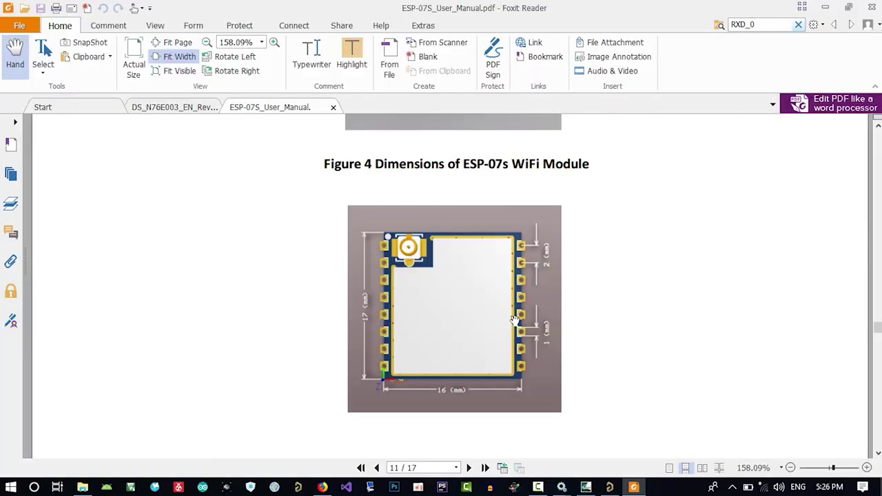
left_click(609, 486)
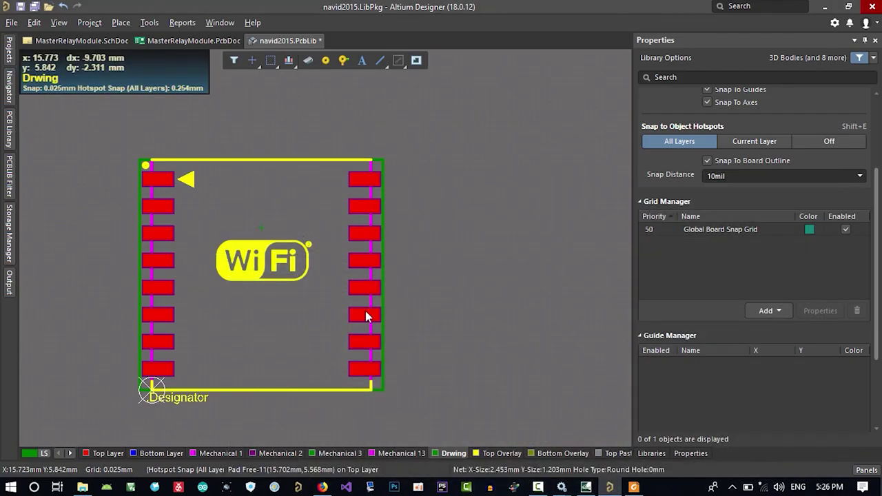
Compare Figure 4's 16mm × 17mm module dimensions in Foxit against the footprint in Altium
left_click(633, 486)
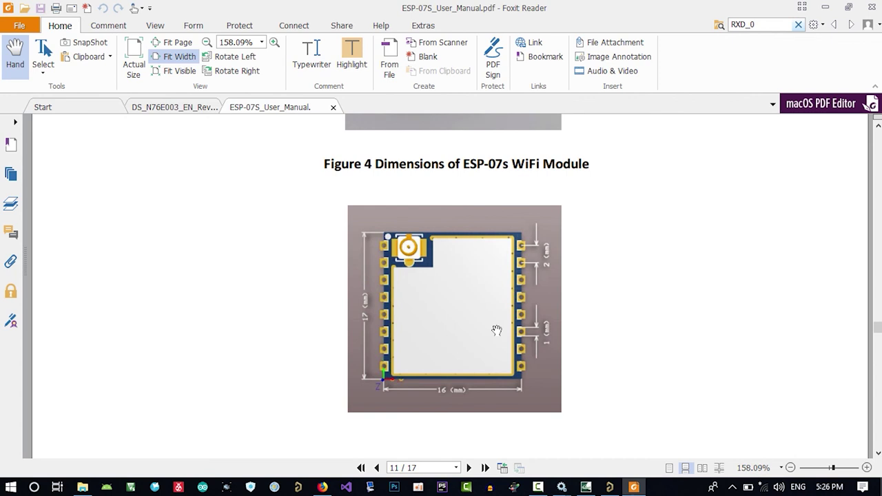
mouse_move(635, 488)
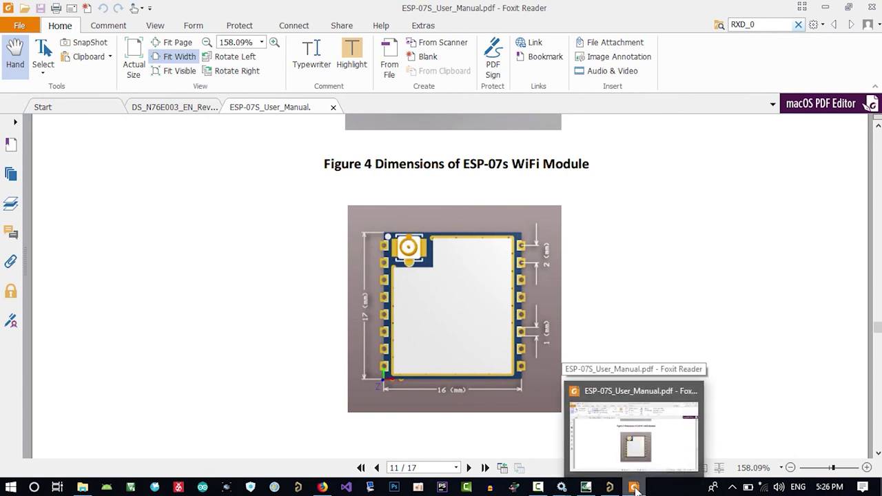
left_click(635, 489)
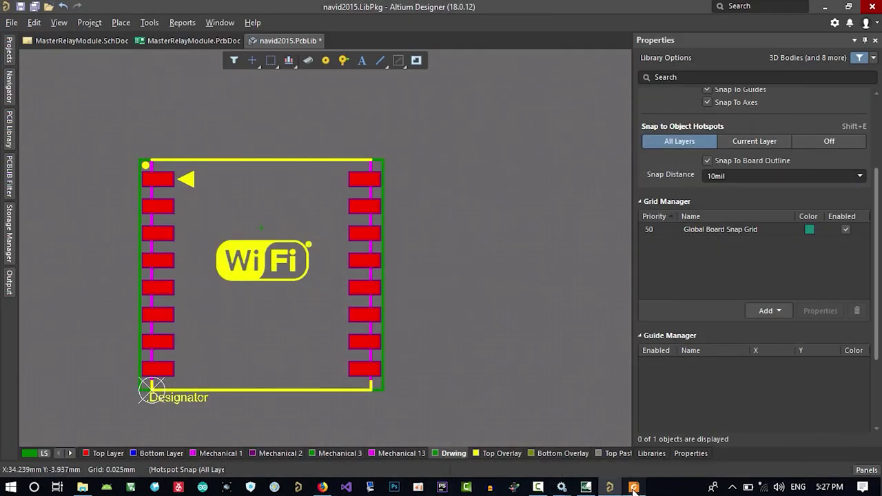
left_click(633, 486)
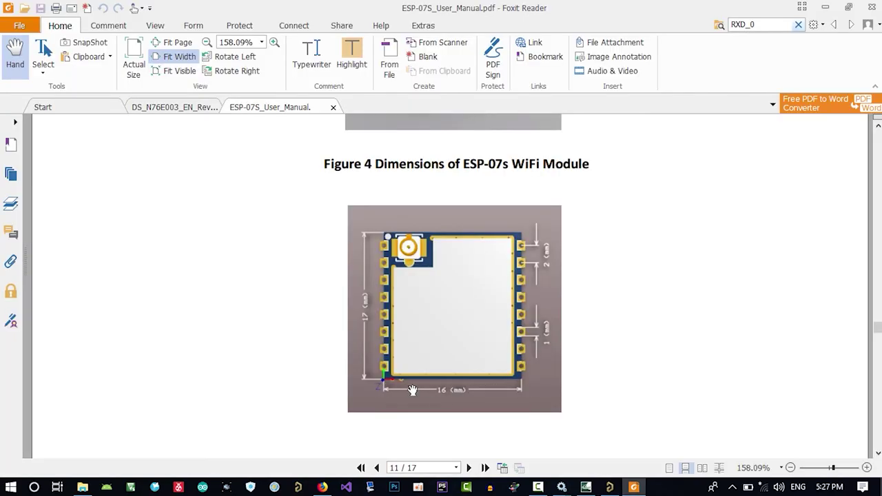
left_click(637, 488)
left_click(182, 23)
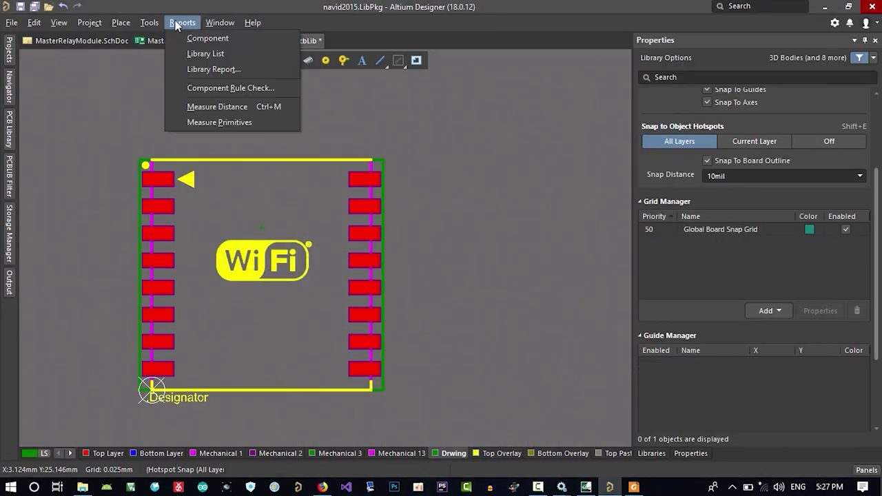
Measure the outline's bottom edge corner to corner at 16.167mm, then clear the measurement
left_click(217, 107)
scroll(374, 398, "up", 2, "ctrl")
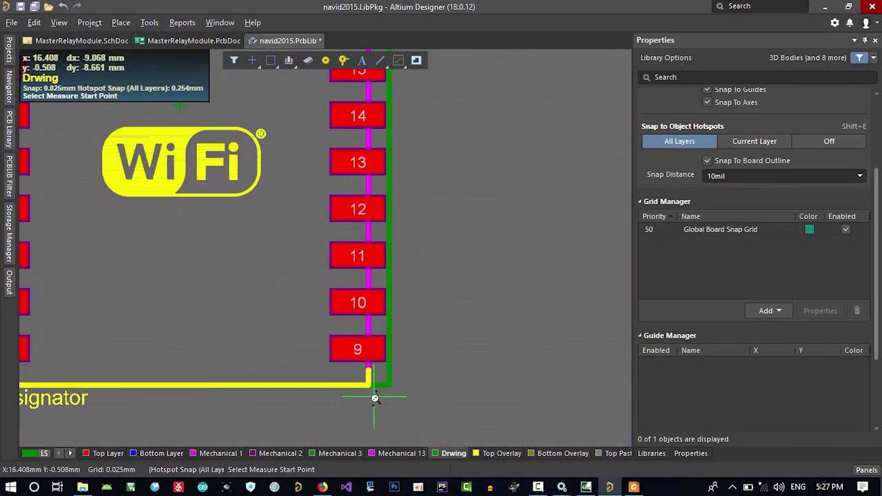
left_click(365, 381)
scroll(108, 388, "up", 1, "ctrl")
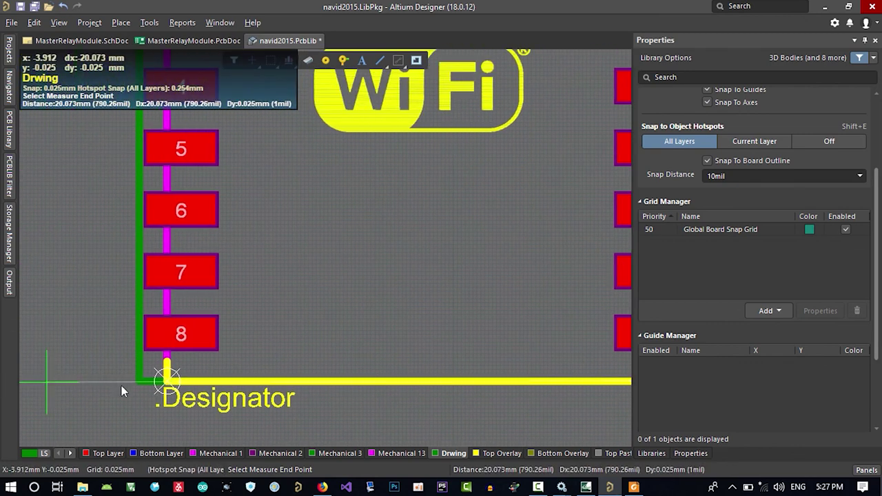
left_click(167, 379)
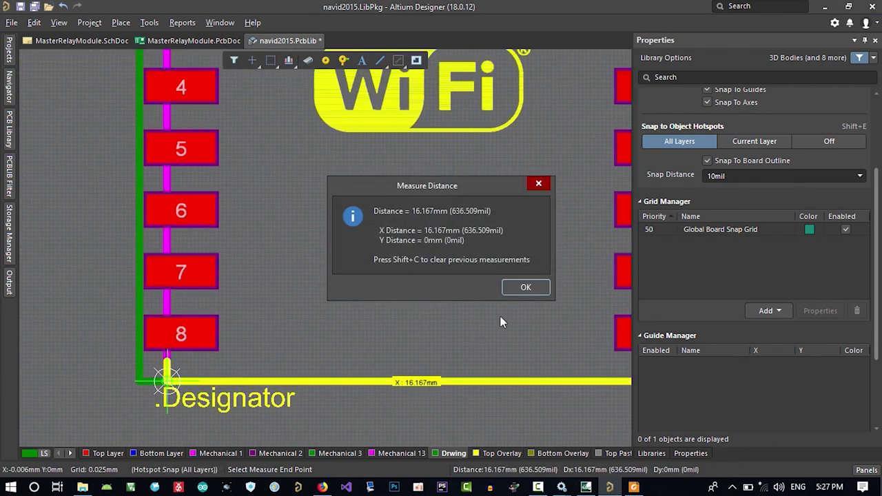
left_click(525, 287)
scroll(475, 348, "down", 3, "ctrl")
right_click(516, 394)
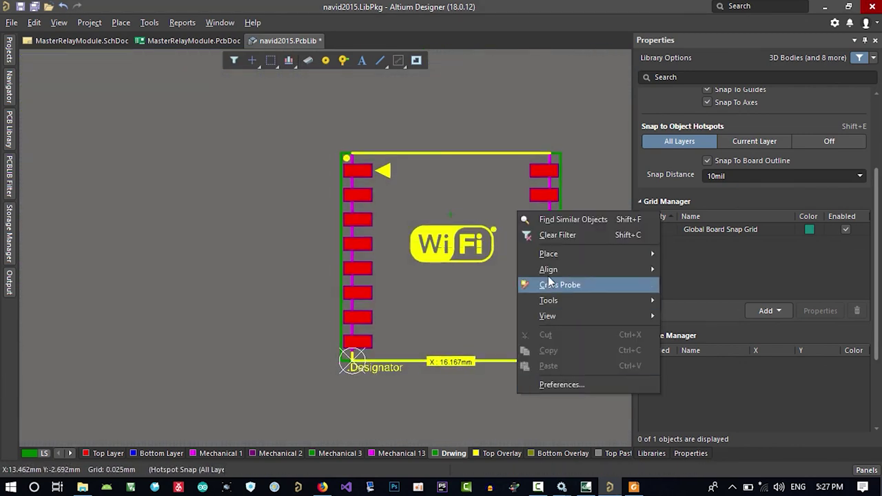
left_click(557, 235)
Check Figure 5's footprint dimensions (15.4mm, 2.6mm) on page 12 of the ESP-07S manual
left_click(633, 487)
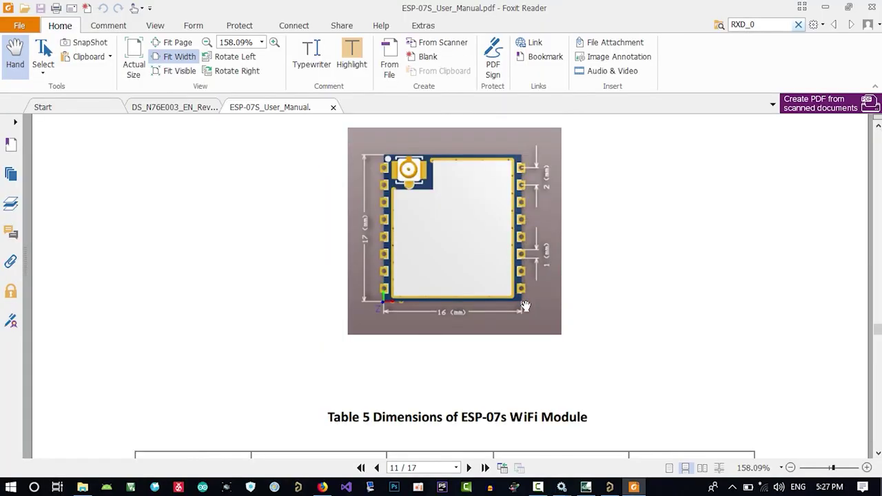
scroll(529, 309, "down", 5)
scroll(567, 321, "up", 2)
scroll(604, 344, "down", 3)
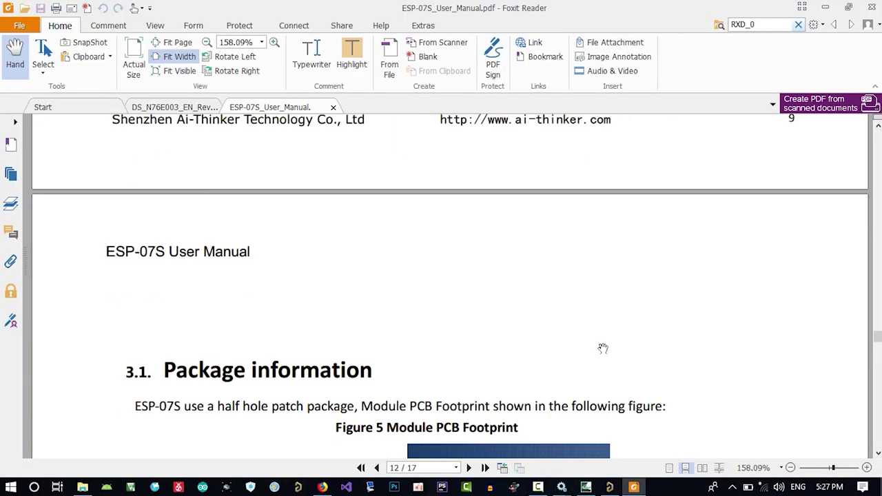
scroll(602, 348, "down", 4)
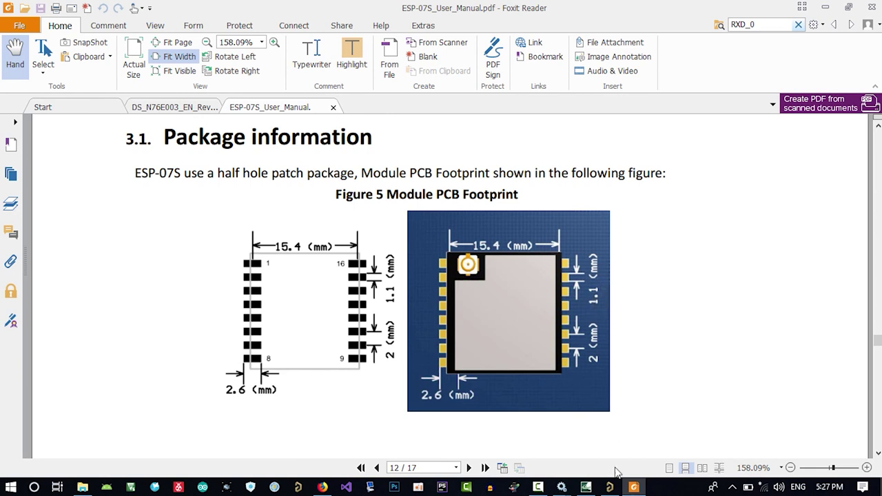
left_click(609, 487)
Select both pad columns and enter 1.1 as the pads' Y size
left_click(539, 158)
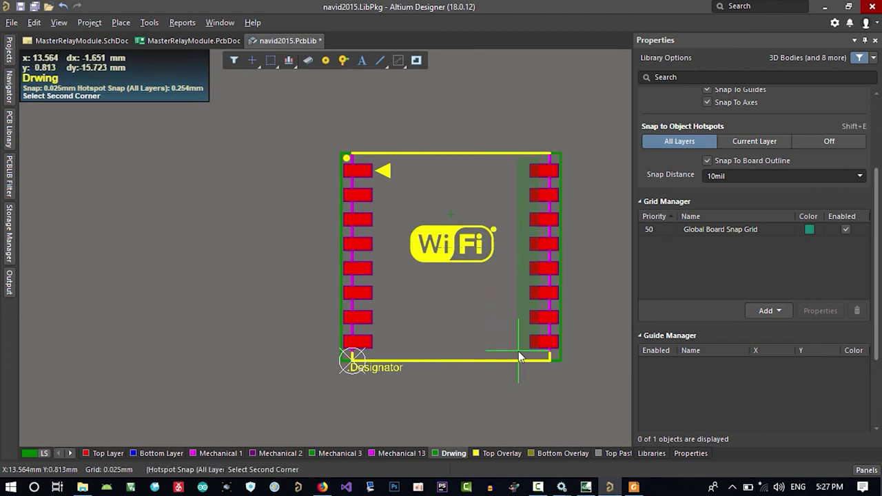
left_click(518, 354)
left_click(361, 246)
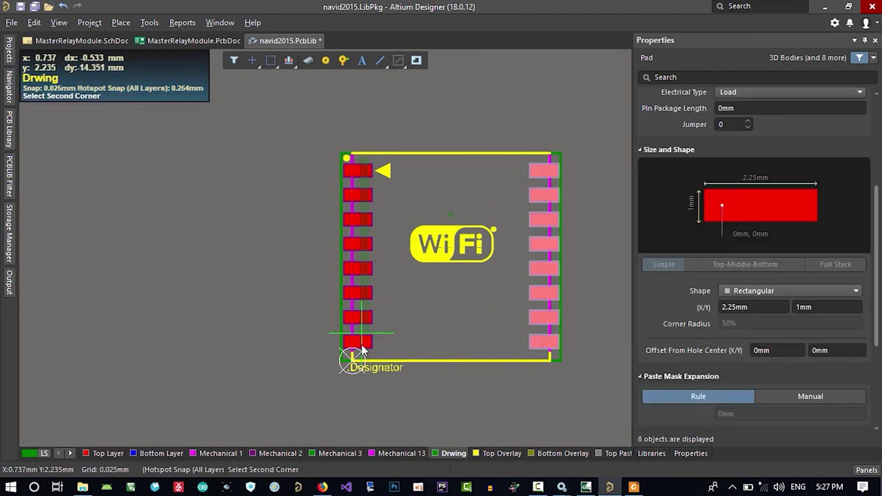
left_click(383, 364)
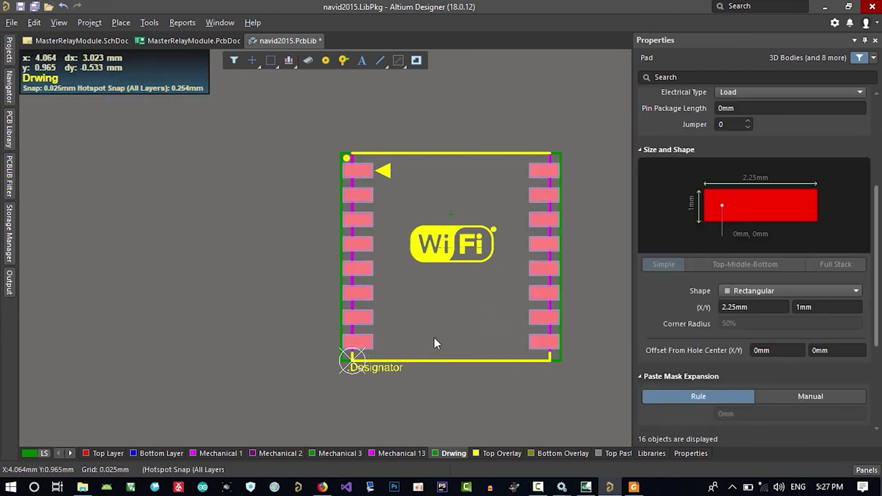
left_click(813, 308)
type("1.1")
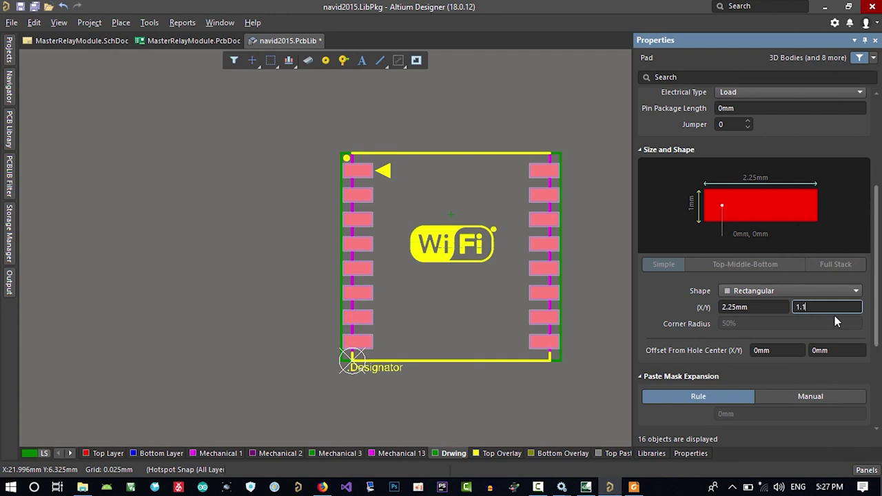